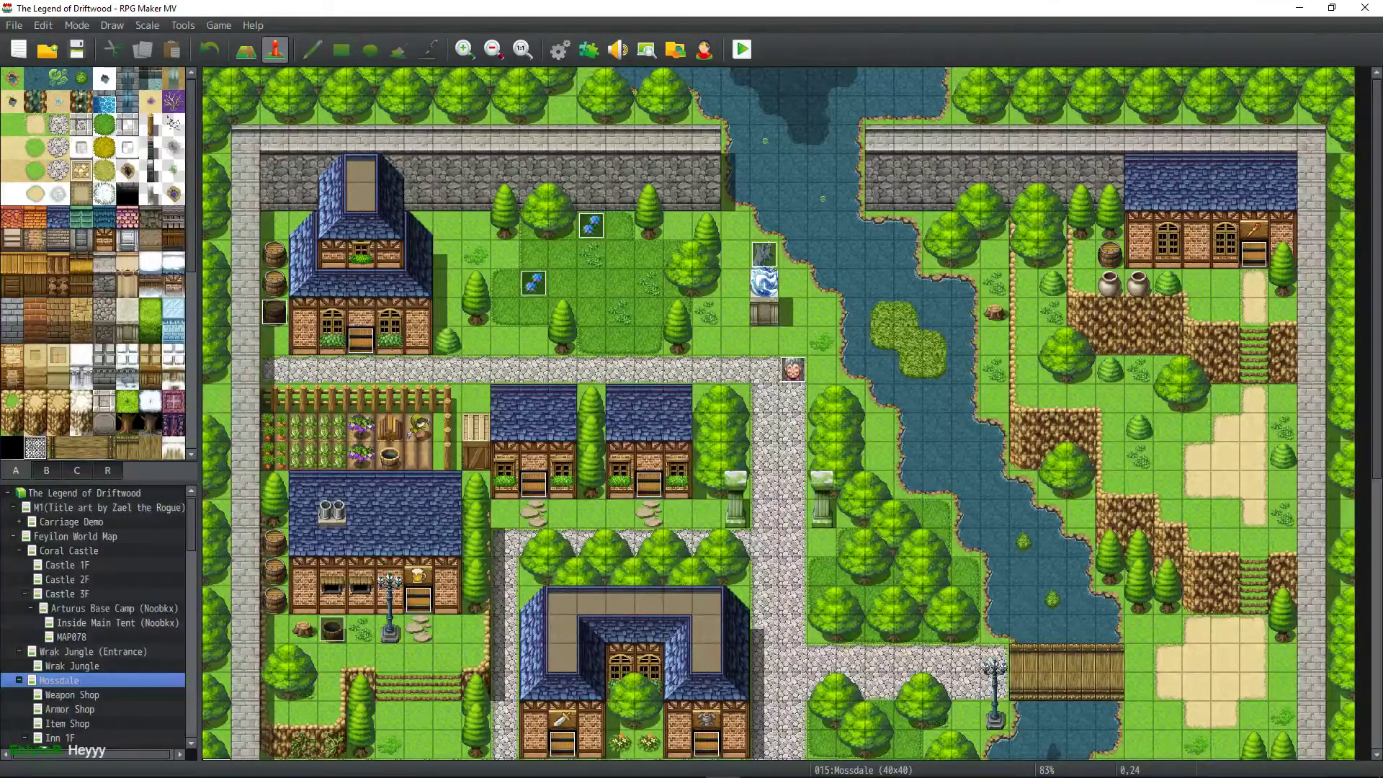
Save the project, run a playtest to view the saved file slots through Continue, and close the game window.
mouse_move(528, 773)
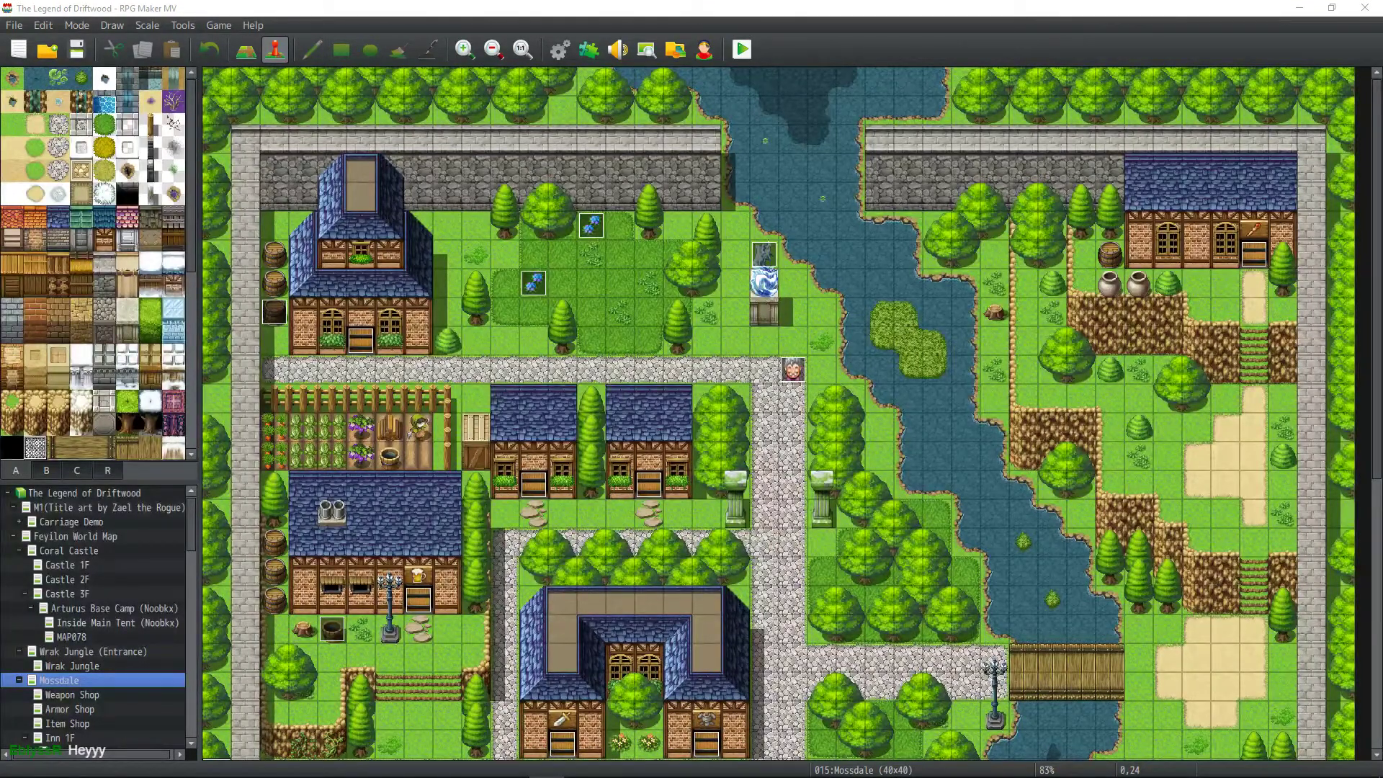
click(79, 51)
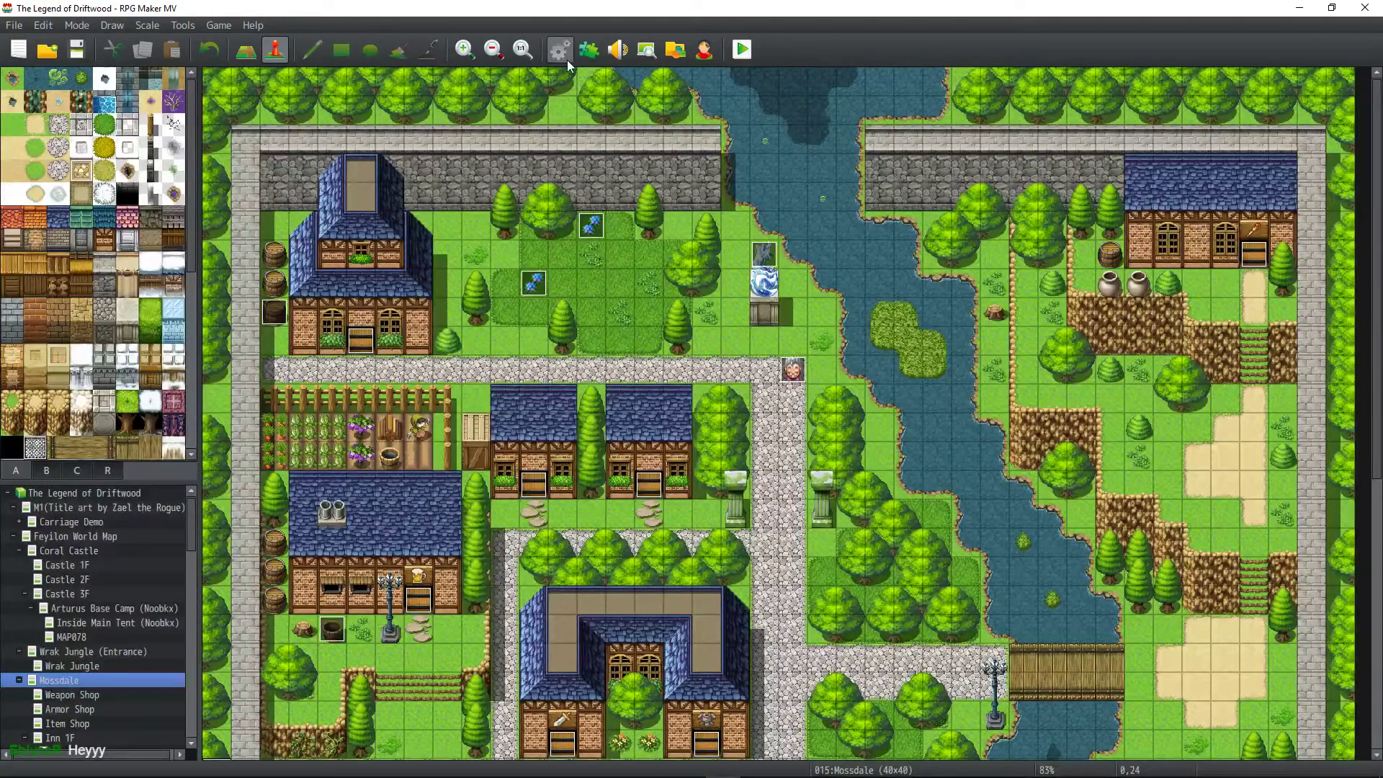
click(742, 52)
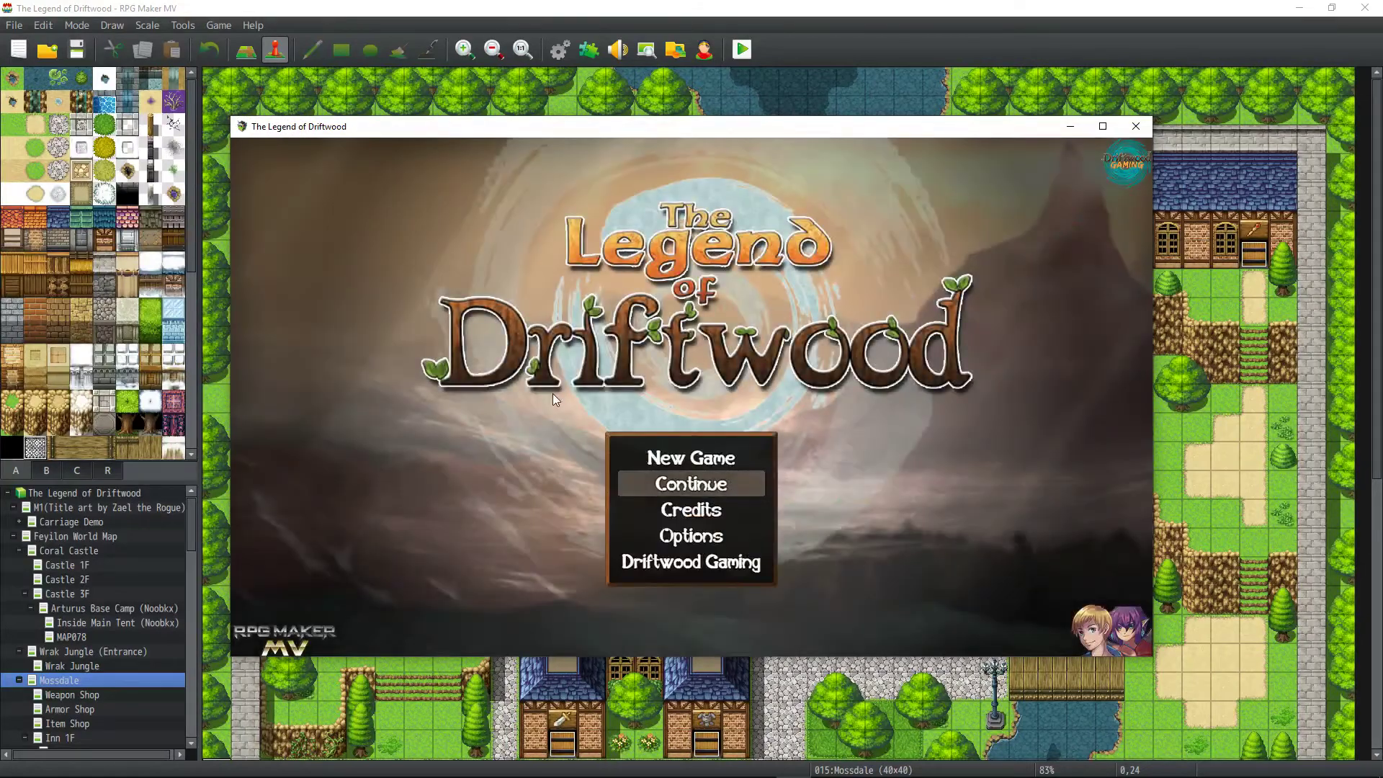
key(Return)
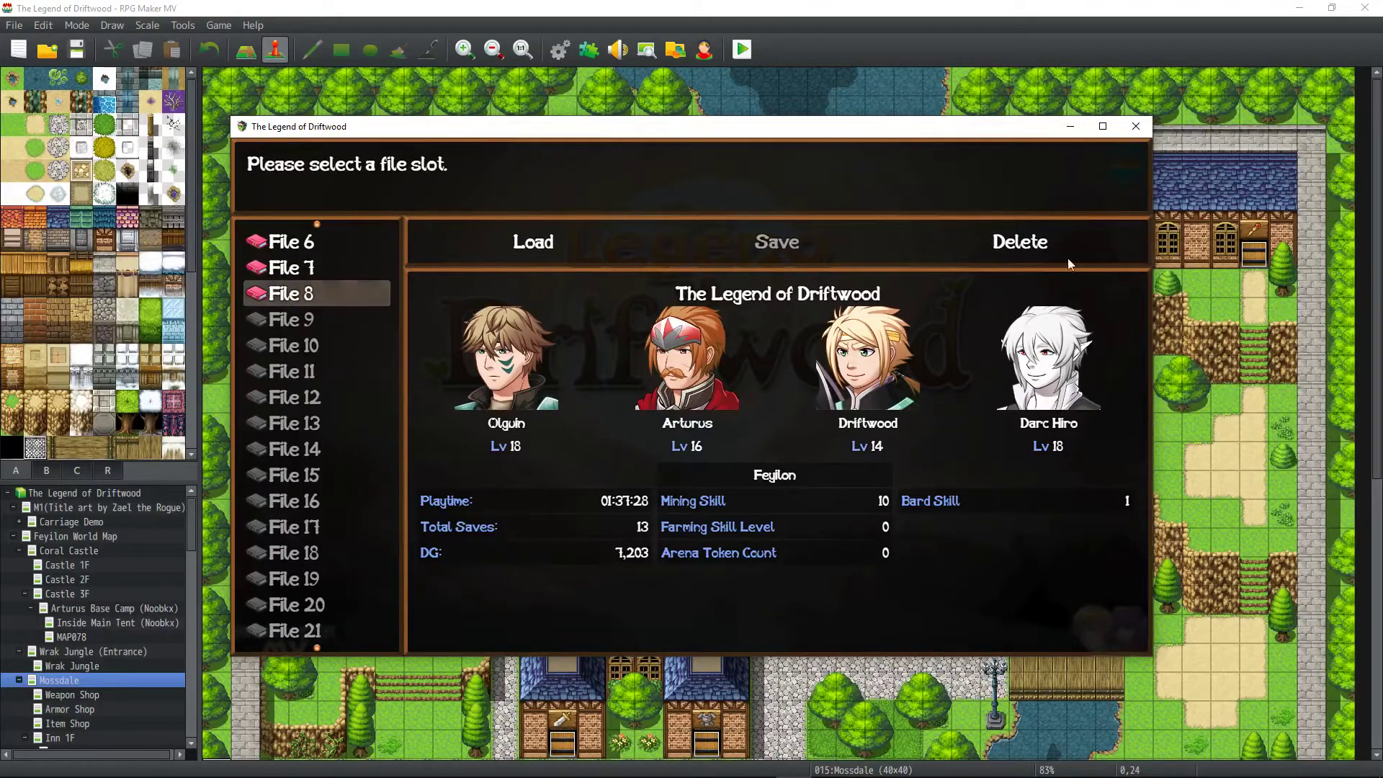
click(1135, 123)
Open the Healer's Paeon skill for editing in the game database.
click(559, 52)
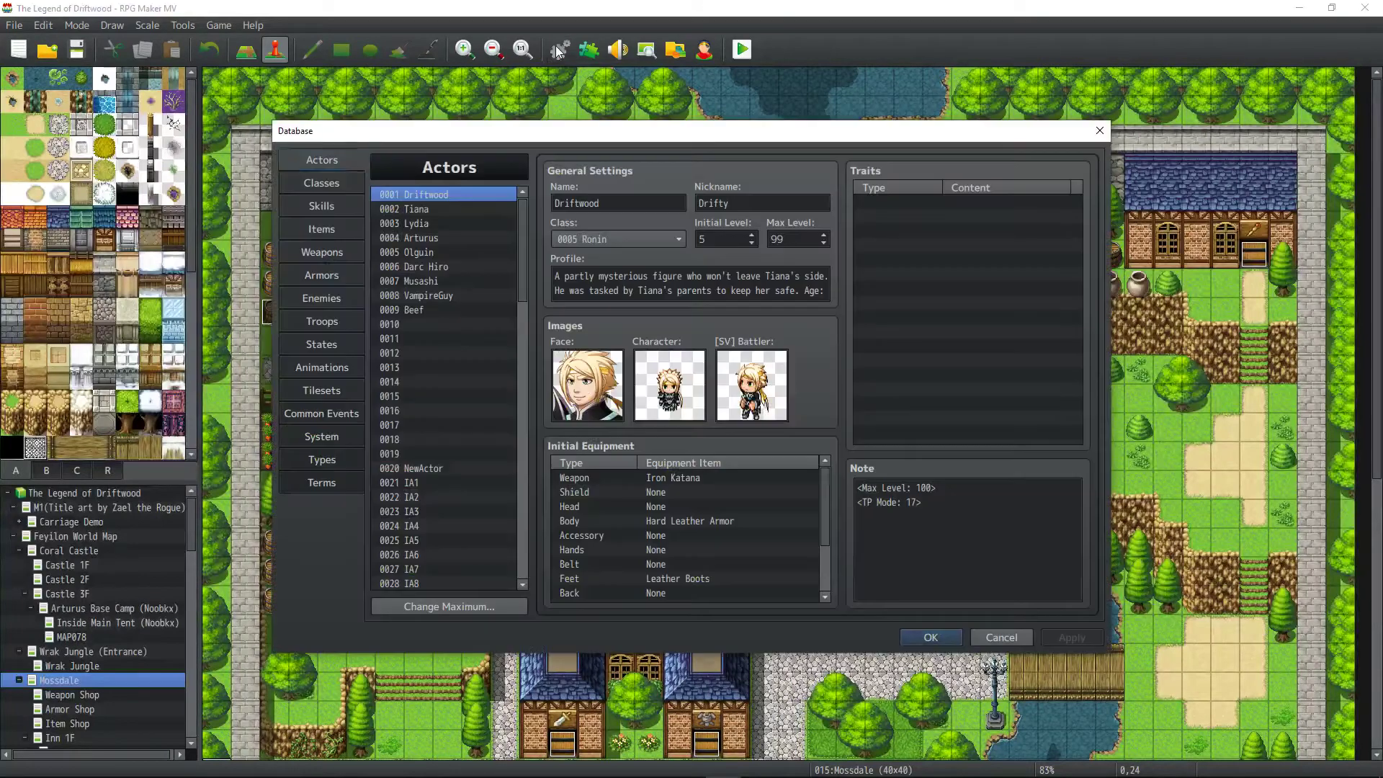
click(326, 208)
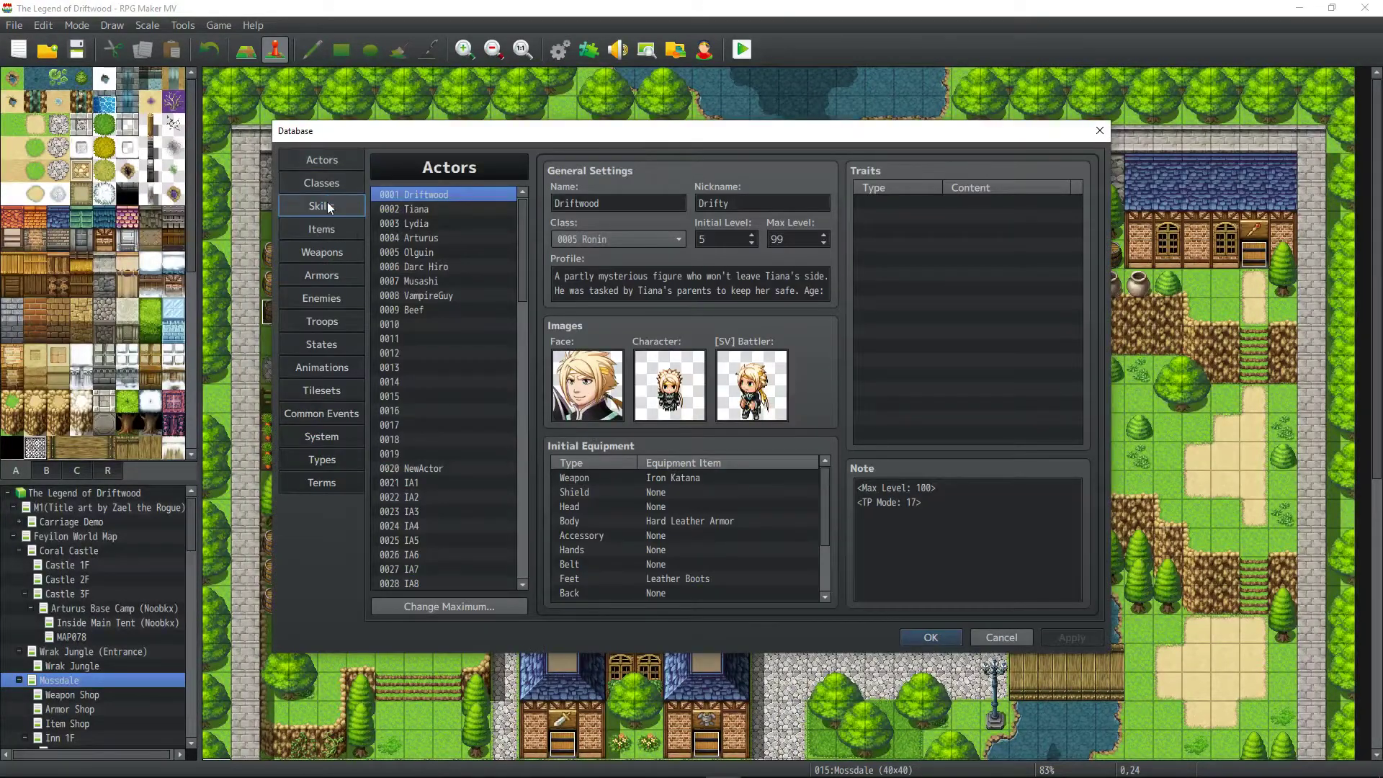
scroll(471, 339, down, 11)
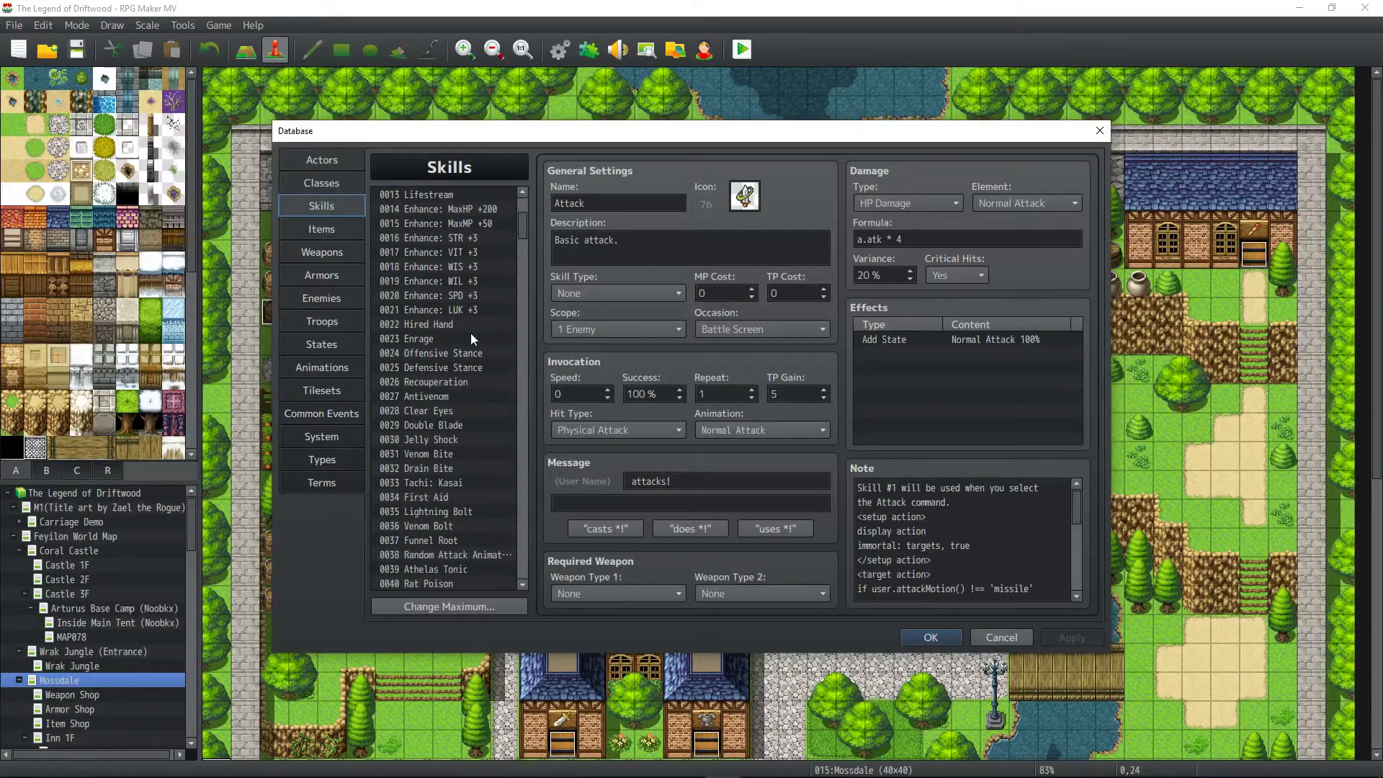
scroll(469, 328, down, 2)
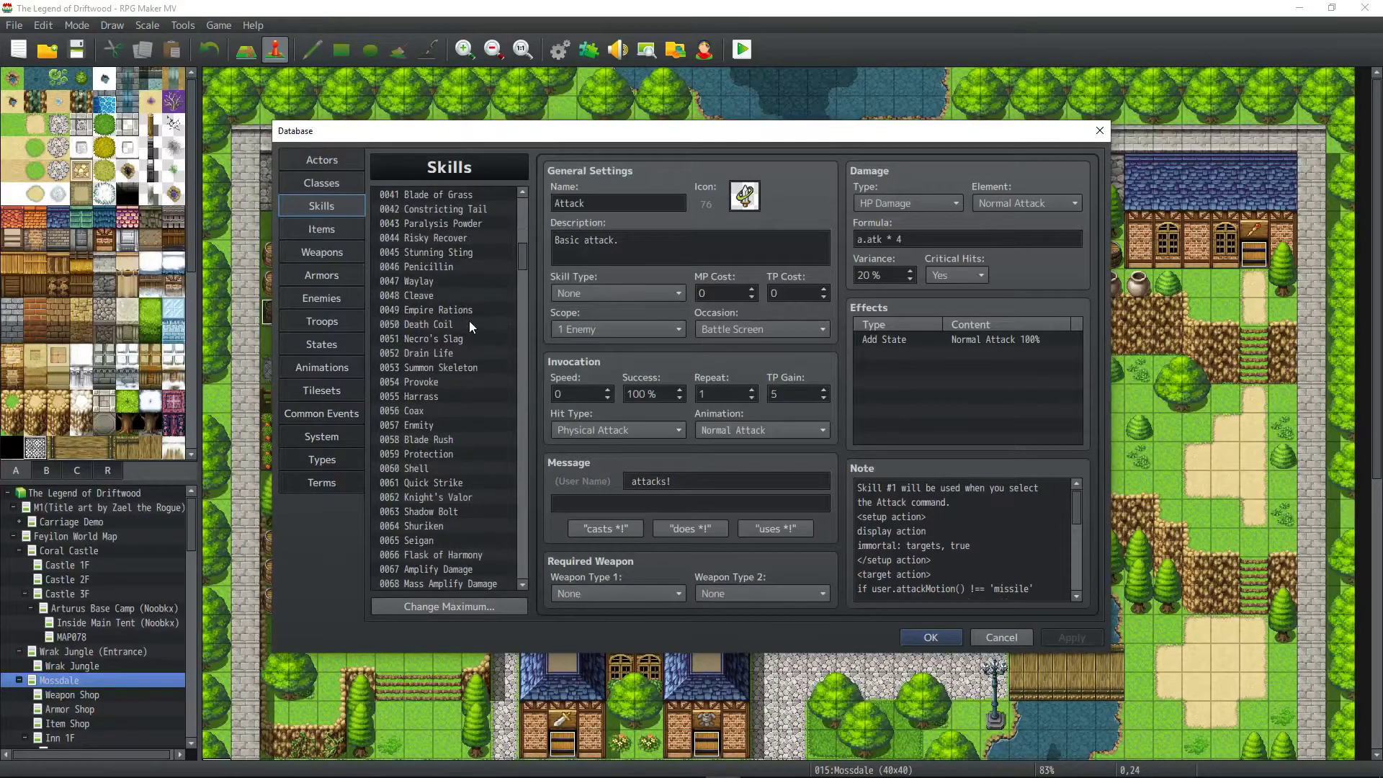
scroll(469, 323, down, 5)
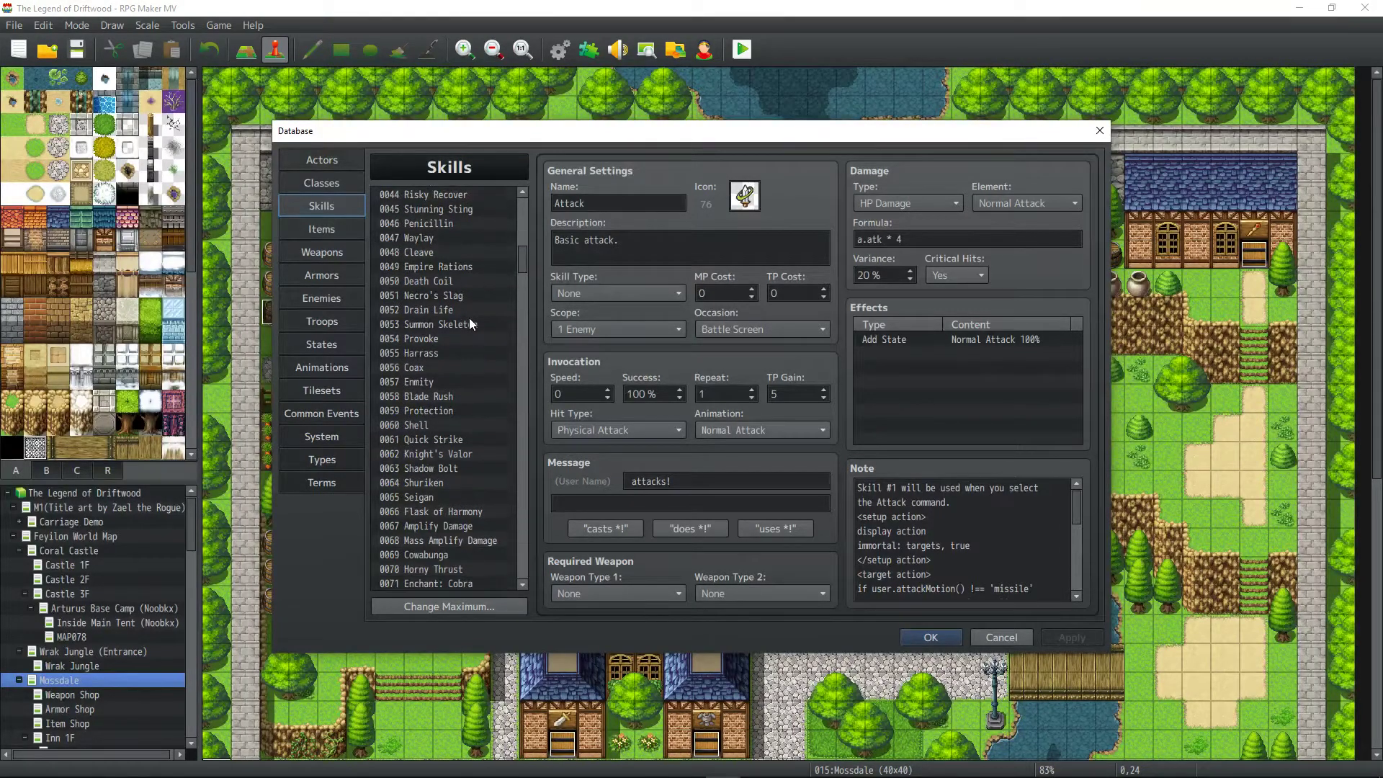
scroll(470, 324, down, 7)
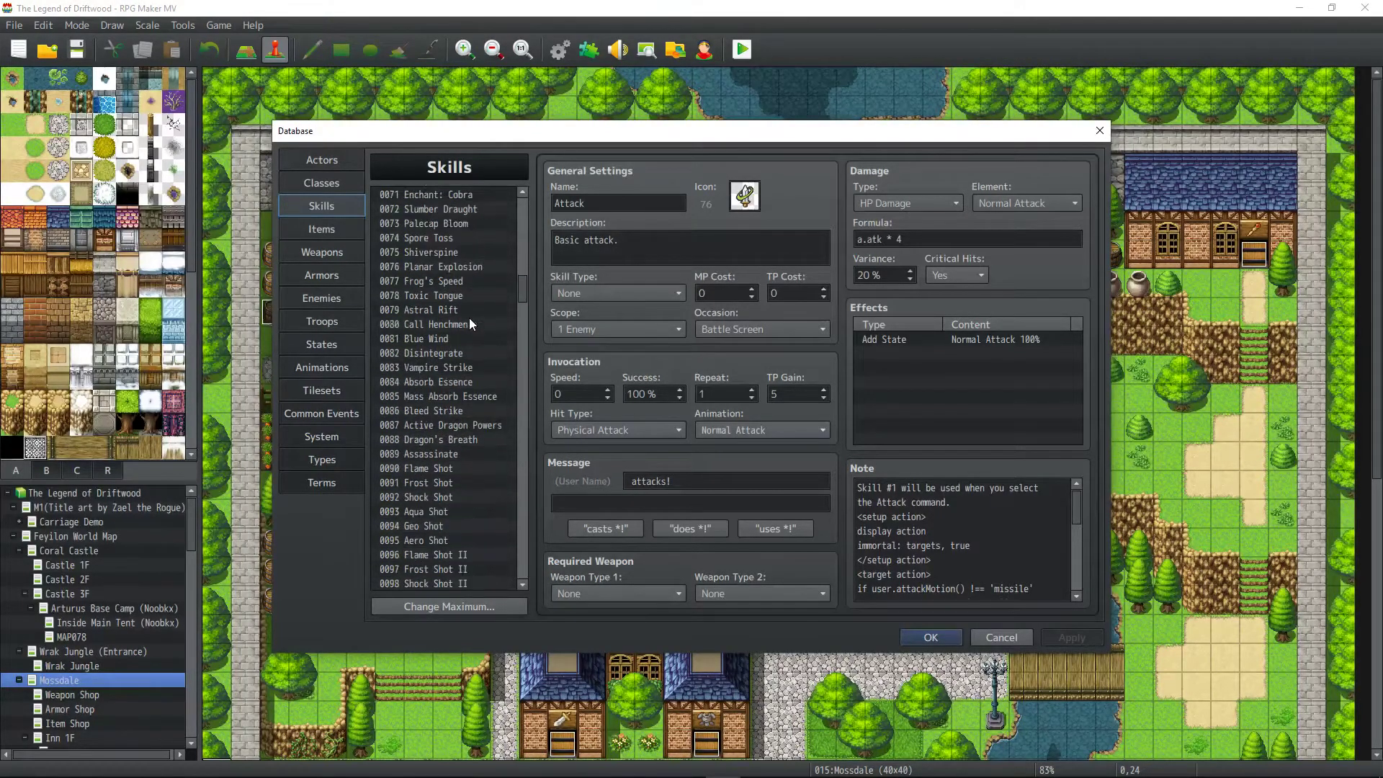
scroll(469, 318, down, 6)
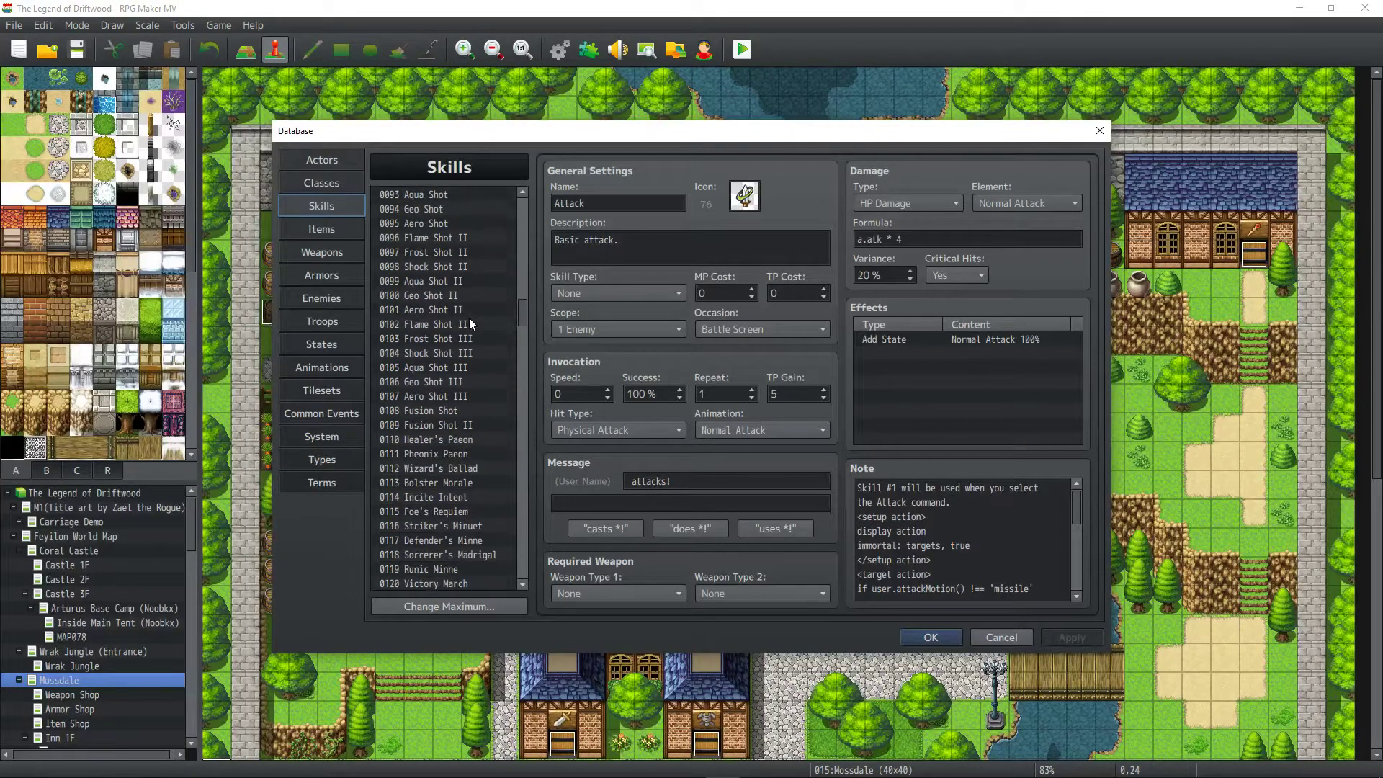
click(460, 400)
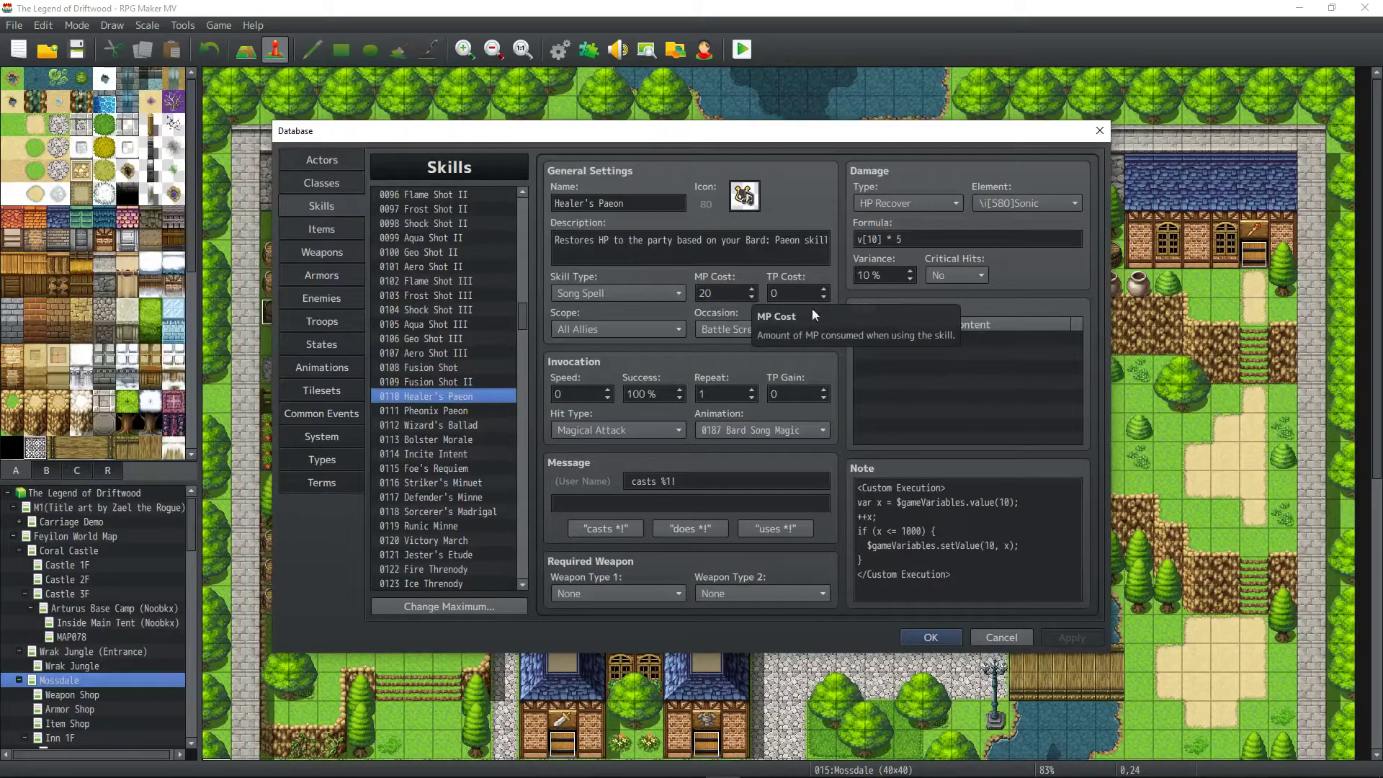
Examine how the custom execution code in the Healer's Paeon note reads and raises game variable 10.
click(947, 510)
click(946, 510)
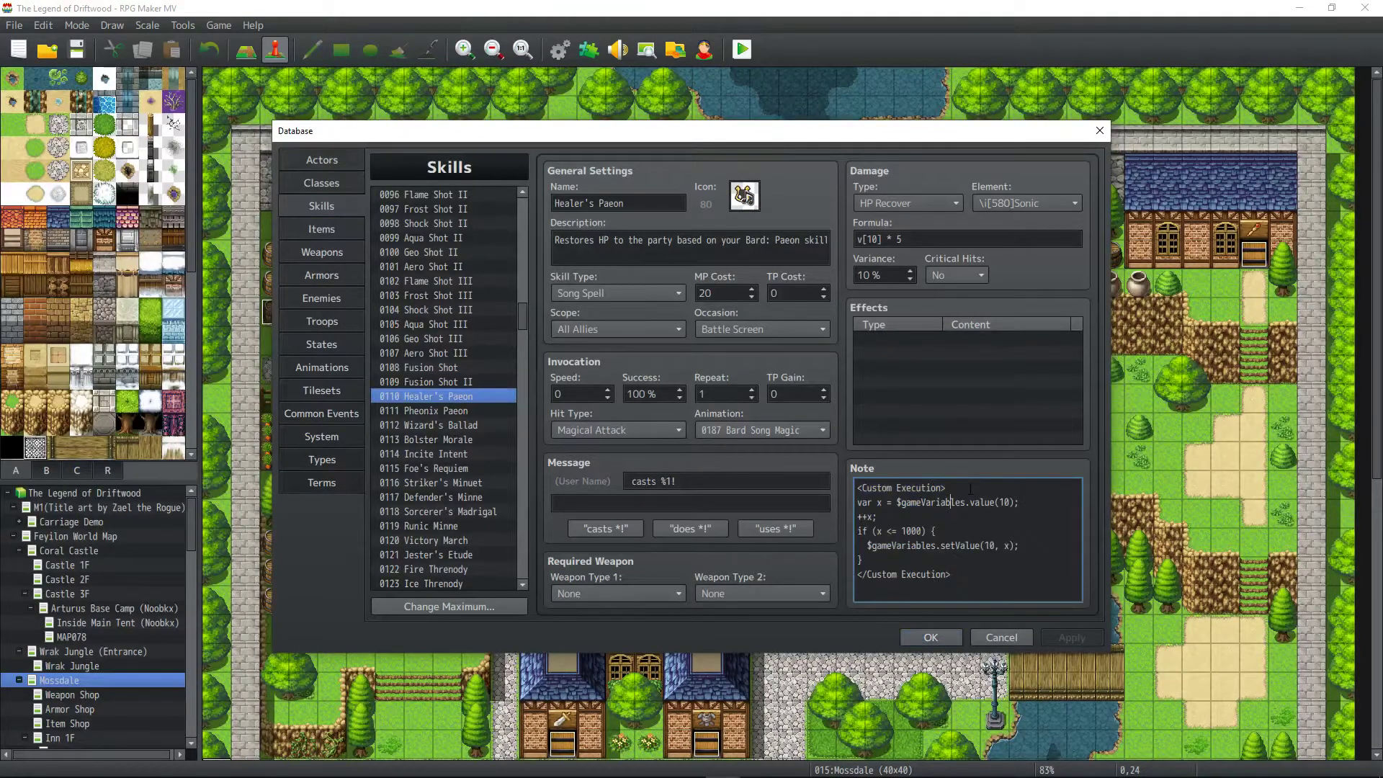
mouse_move(951, 488)
mouse_down()
mouse_move(870, 489)
mouse_move(953, 488)
mouse_up()
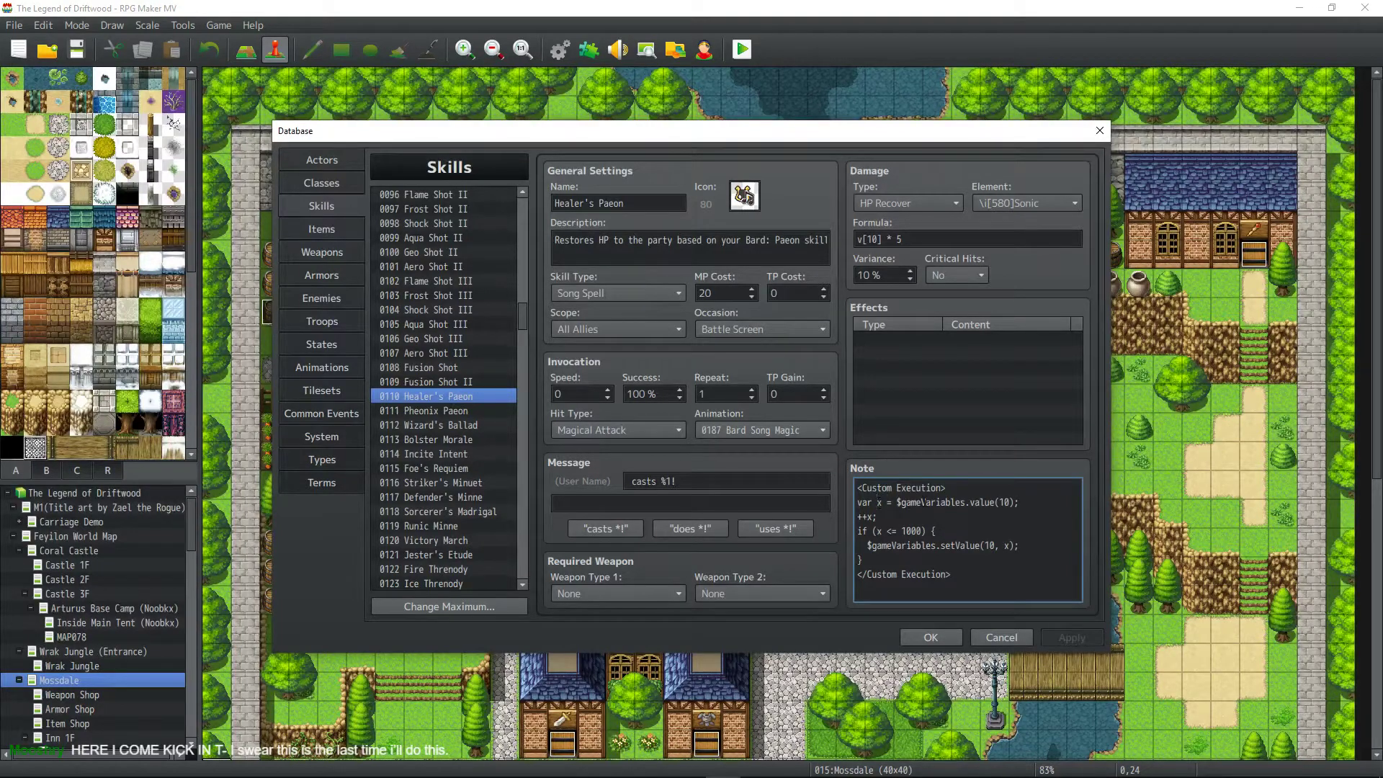
drag(1015, 502, 888, 502)
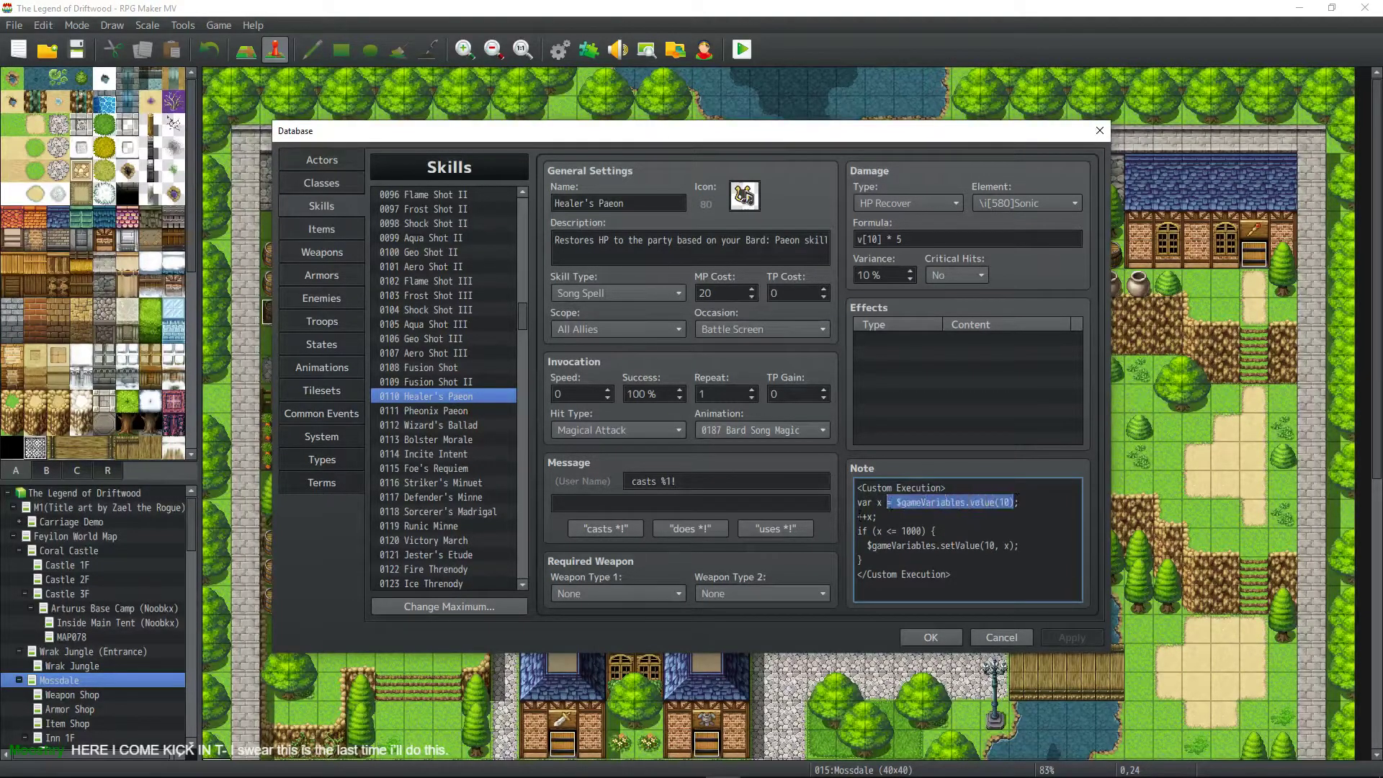
click(889, 502)
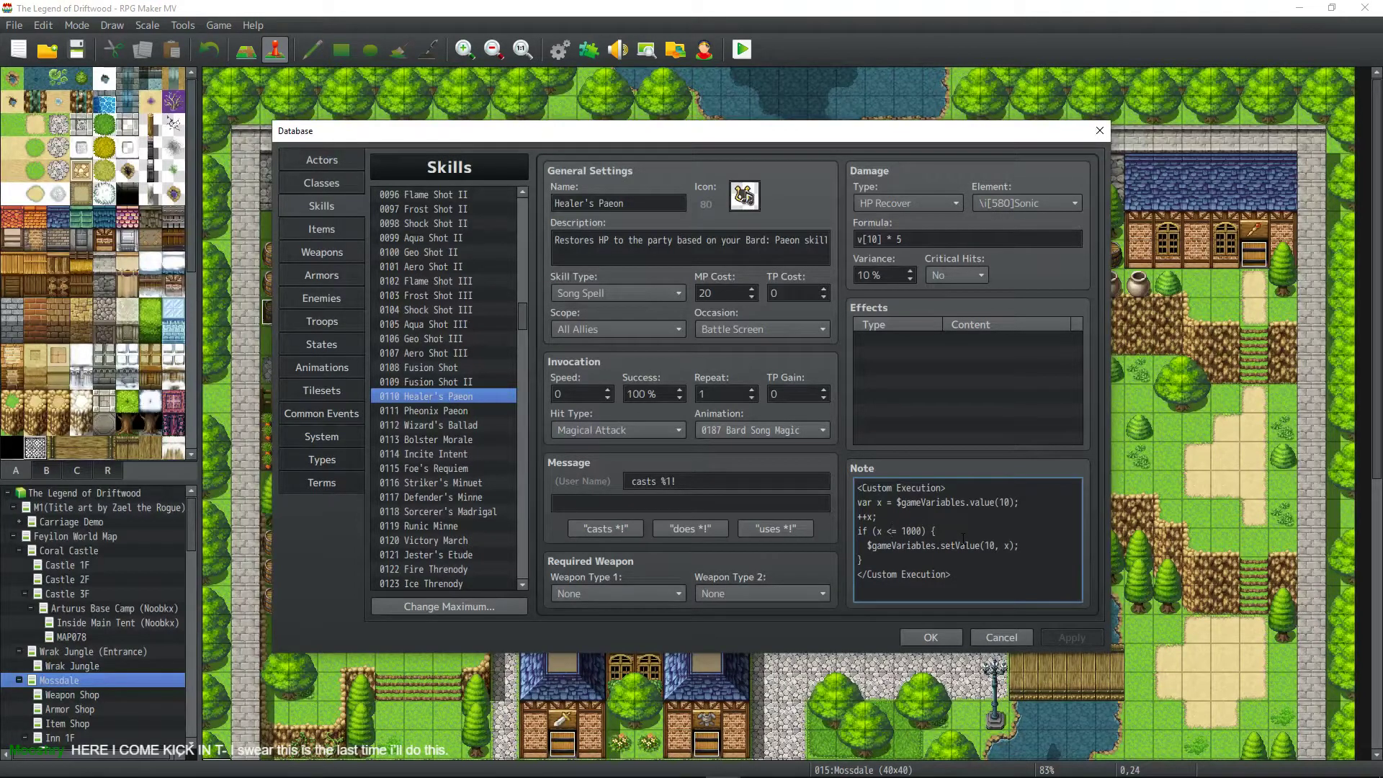
text(=)
drag(1018, 545, 936, 531)
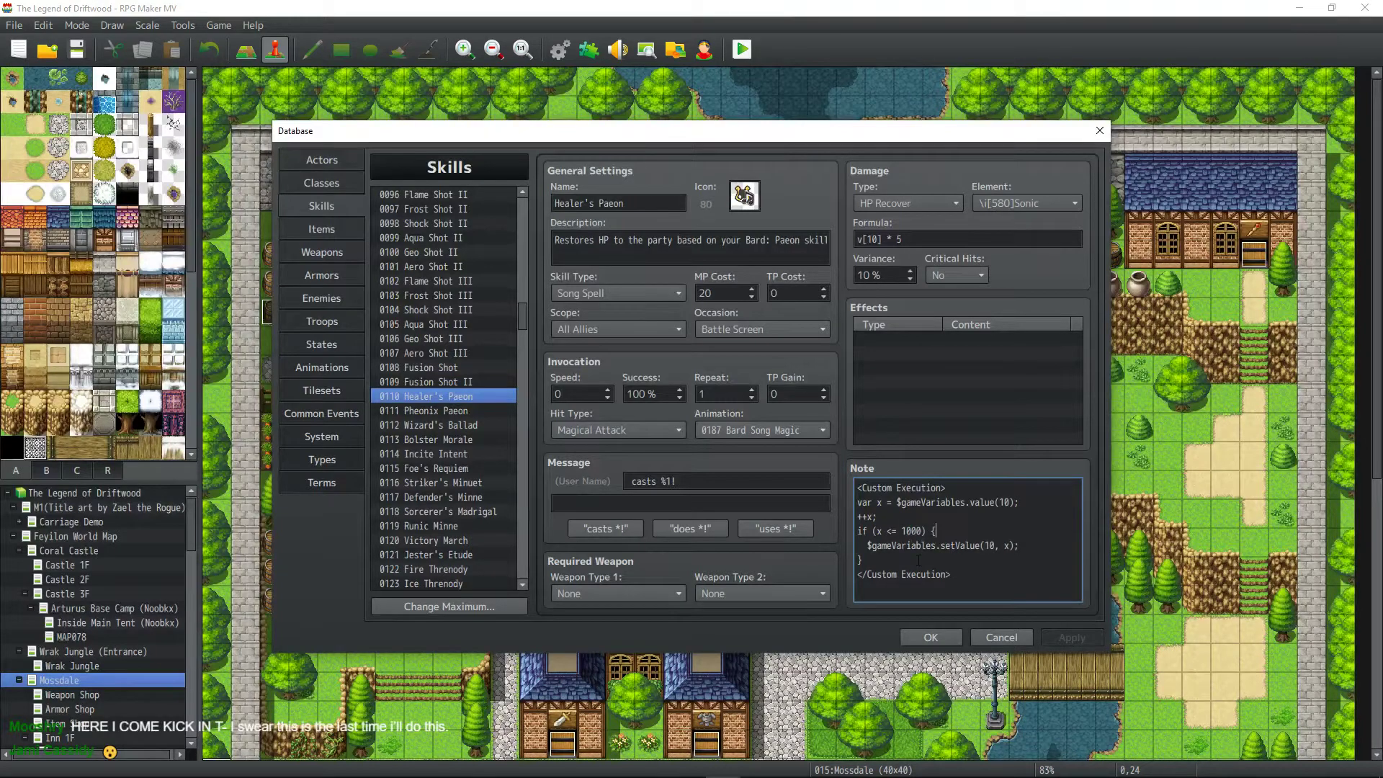
Extend the Healer's Paeon recovery formula to v[10] * 5 + 100.
click(949, 239)
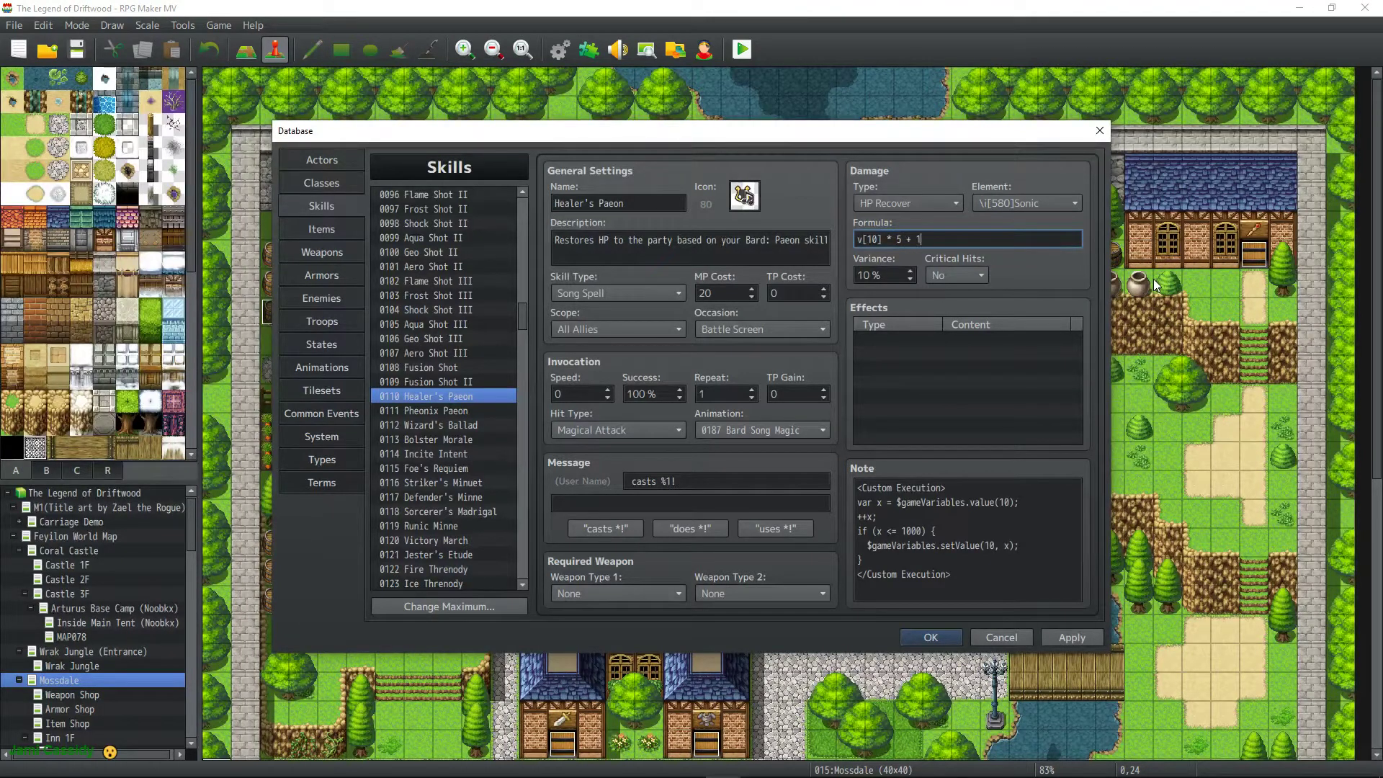
text(+ 100)
Replace the Pheonix Paeon skill's description with "Revives fallen party members." and apply the database changes.
click(453, 411)
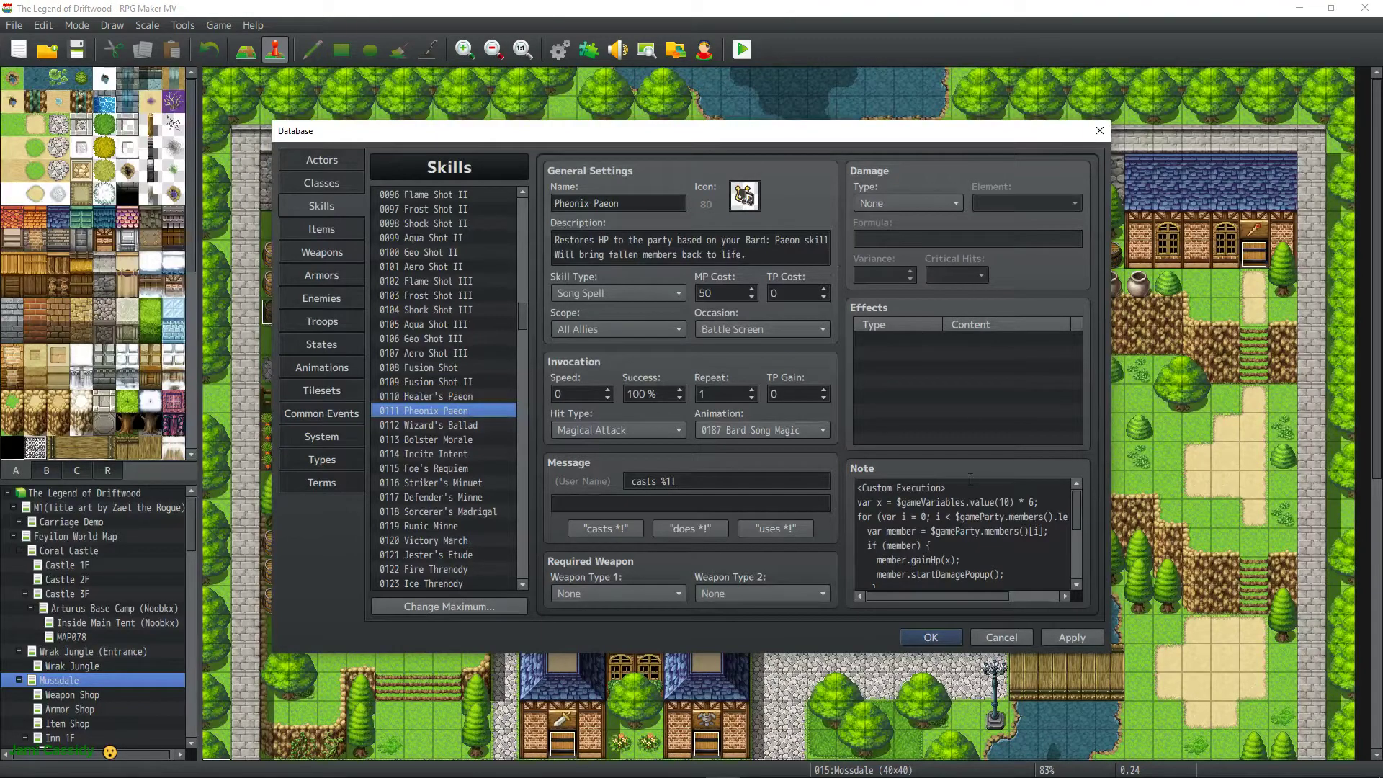
click(593, 240)
click(609, 239)
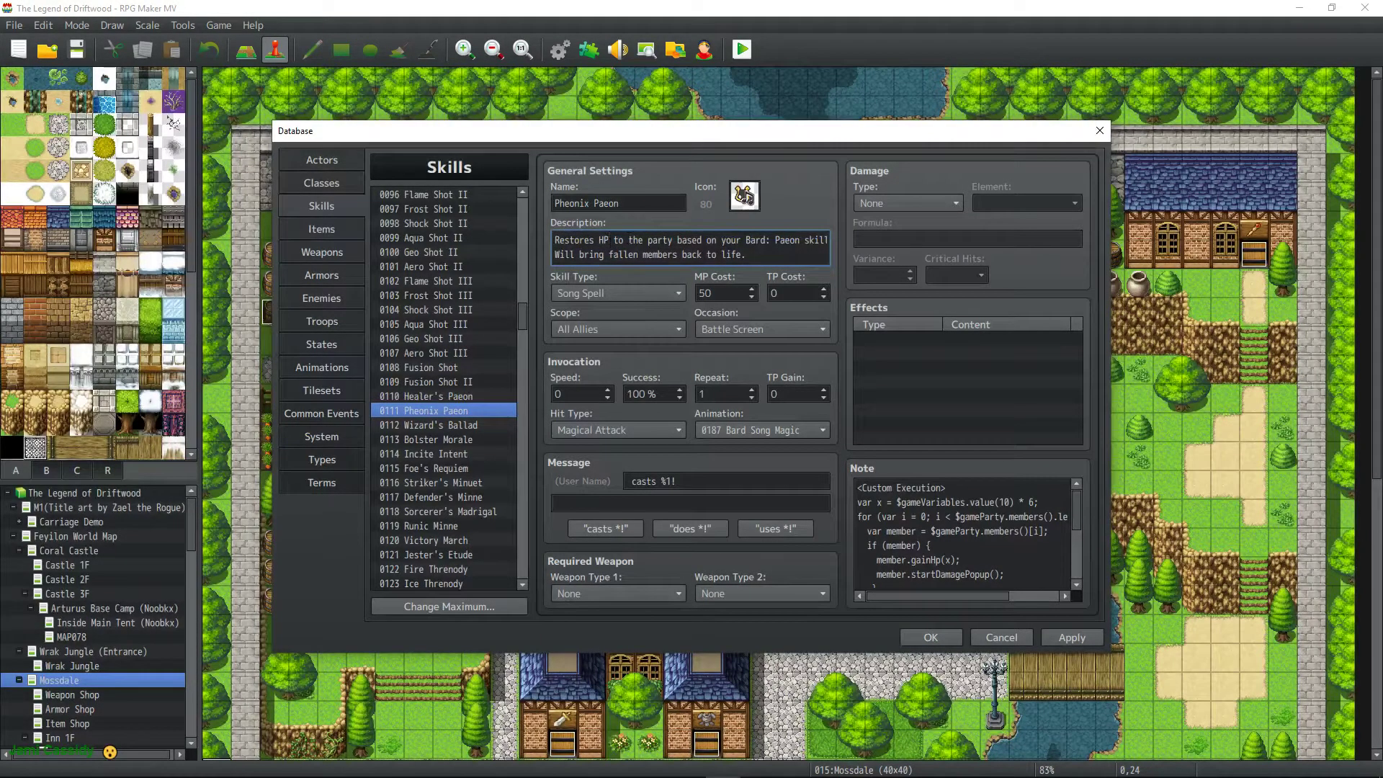
drag(554, 240, 889, 245)
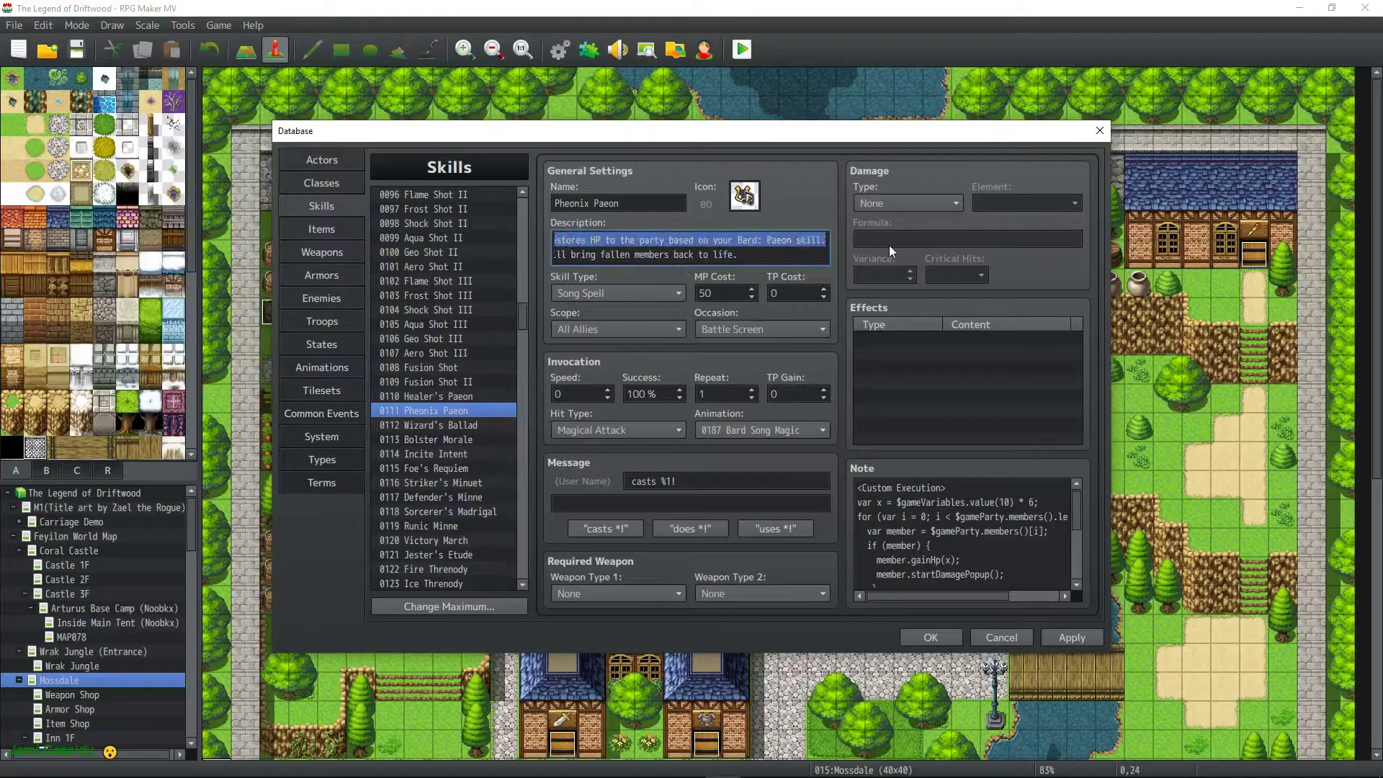
key(Delete)
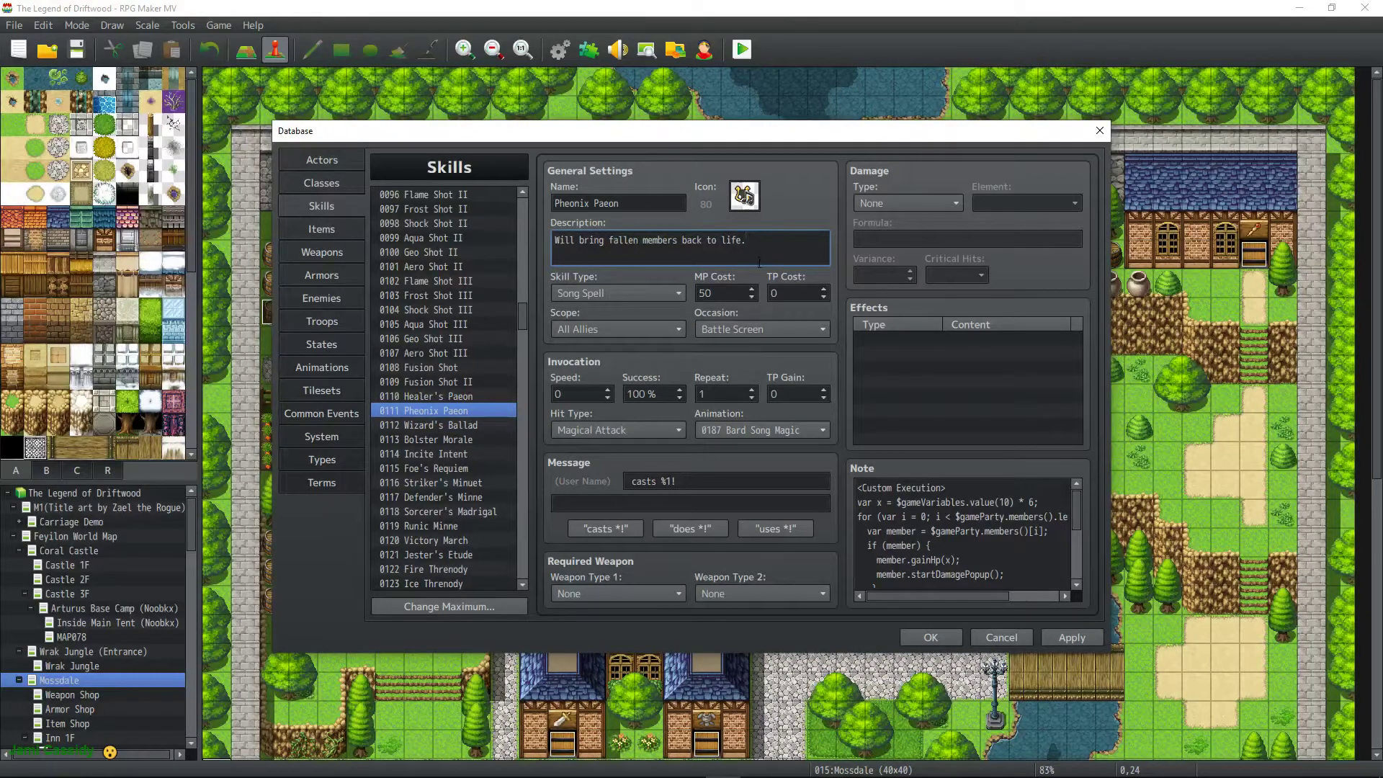
drag(746, 239, 722, 240)
key(BackSpace)
key(BackSpace)
key(BackSpace)
key(BackSpace)
key(BackSpace)
key(BackSpace)
key(BackSpace)
key(BackSpace)
key(BackSpace)
key(BackSpace)
key(BackSpace)
key(BackSpace)
key(BackSpace)
key(BackSpace)
key(BackSpace)
key(BackSpace)
key(BackSpace)
key(BackSpace)
key(BackSpace)
key(BackSpace)
key(BackSpace)
text(Revives fallen party members.)
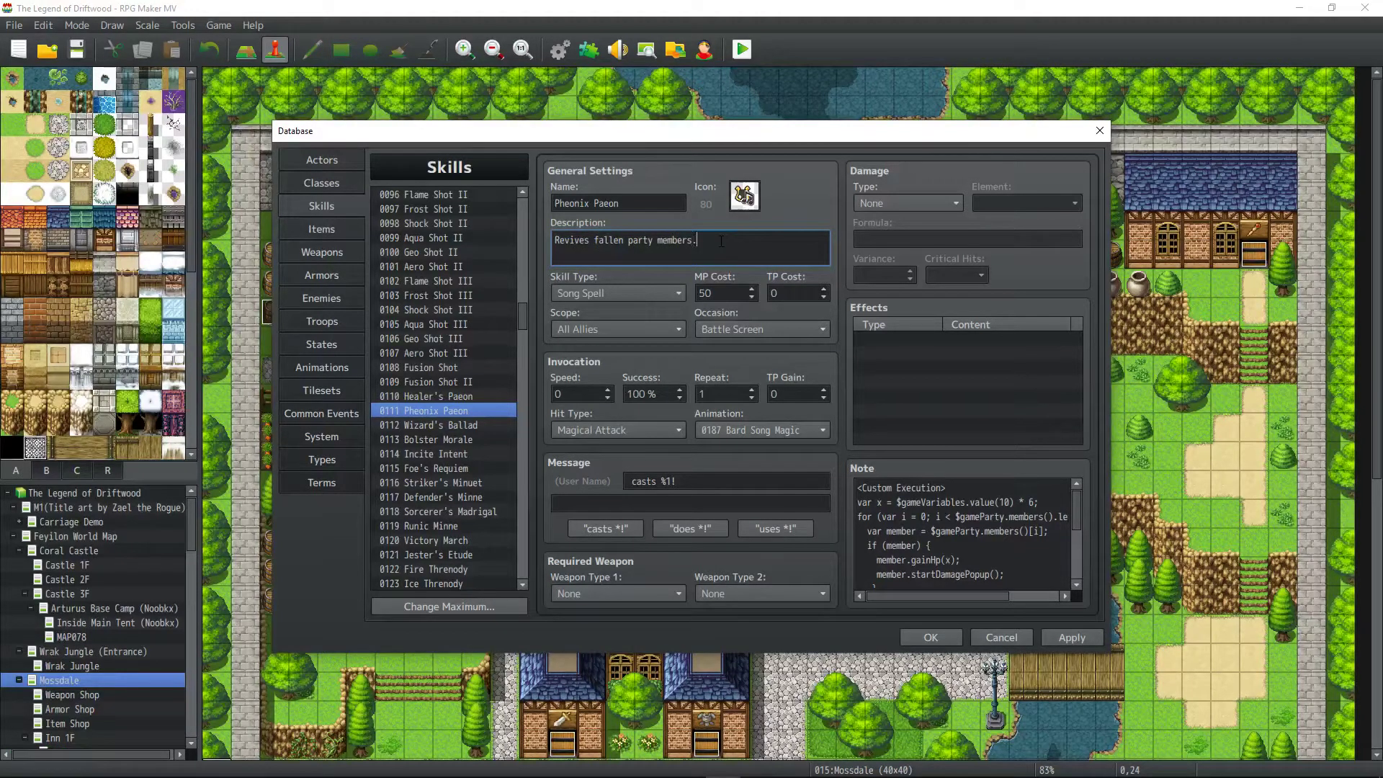
click(1068, 638)
Examine the Pheonix Paeon note's custom execution code, including the party member loop and the variable update.
click(1001, 502)
key(ctrl+a)
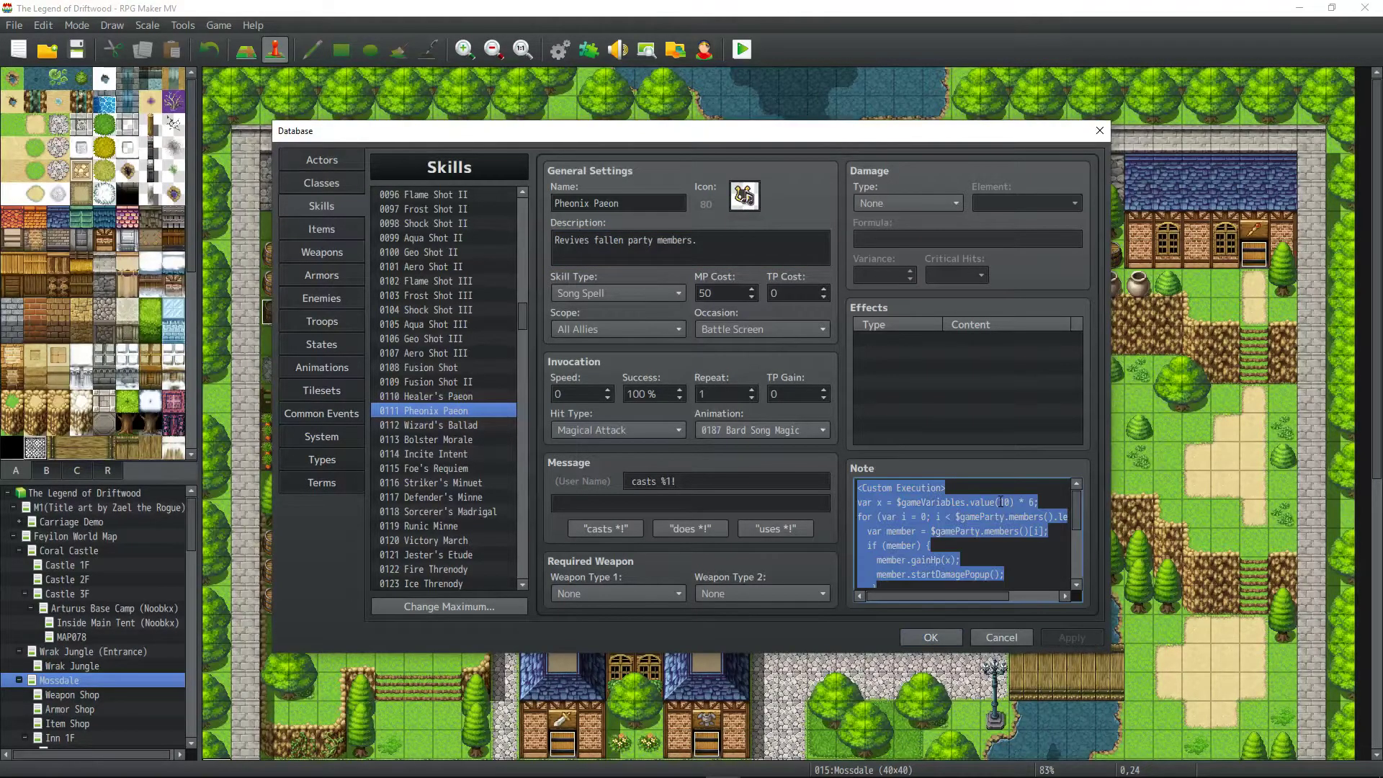
click(1016, 520)
scroll(1001, 528, down, 1)
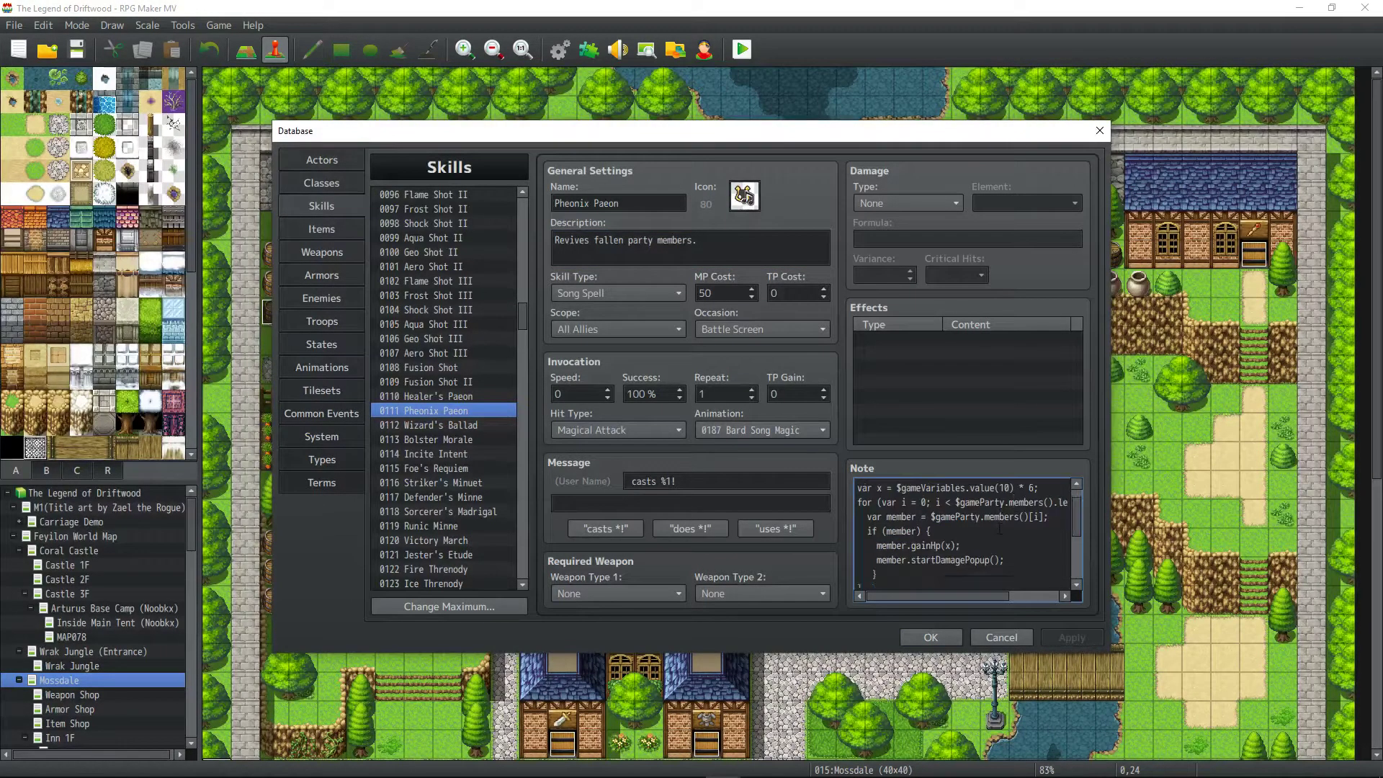
scroll(970, 544, down, 4)
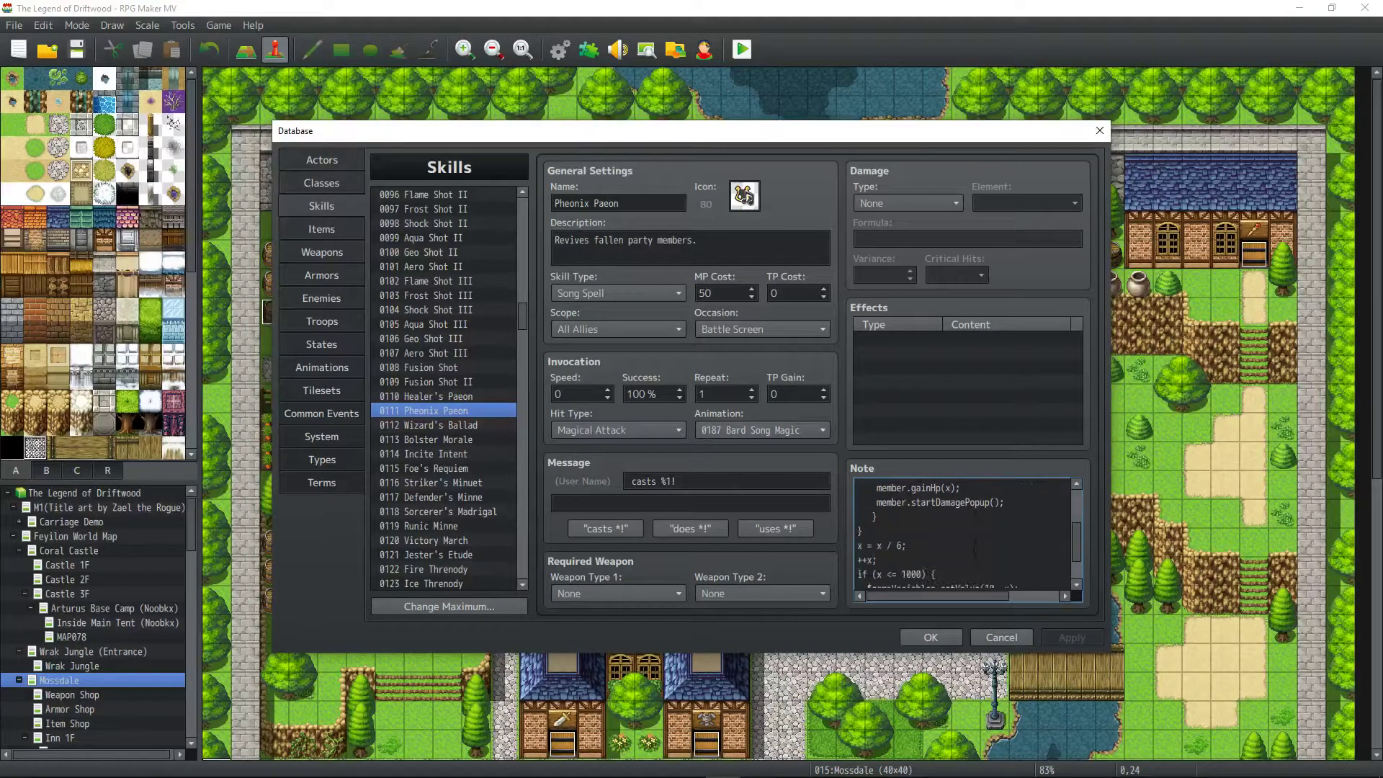
scroll(970, 544, up, 5)
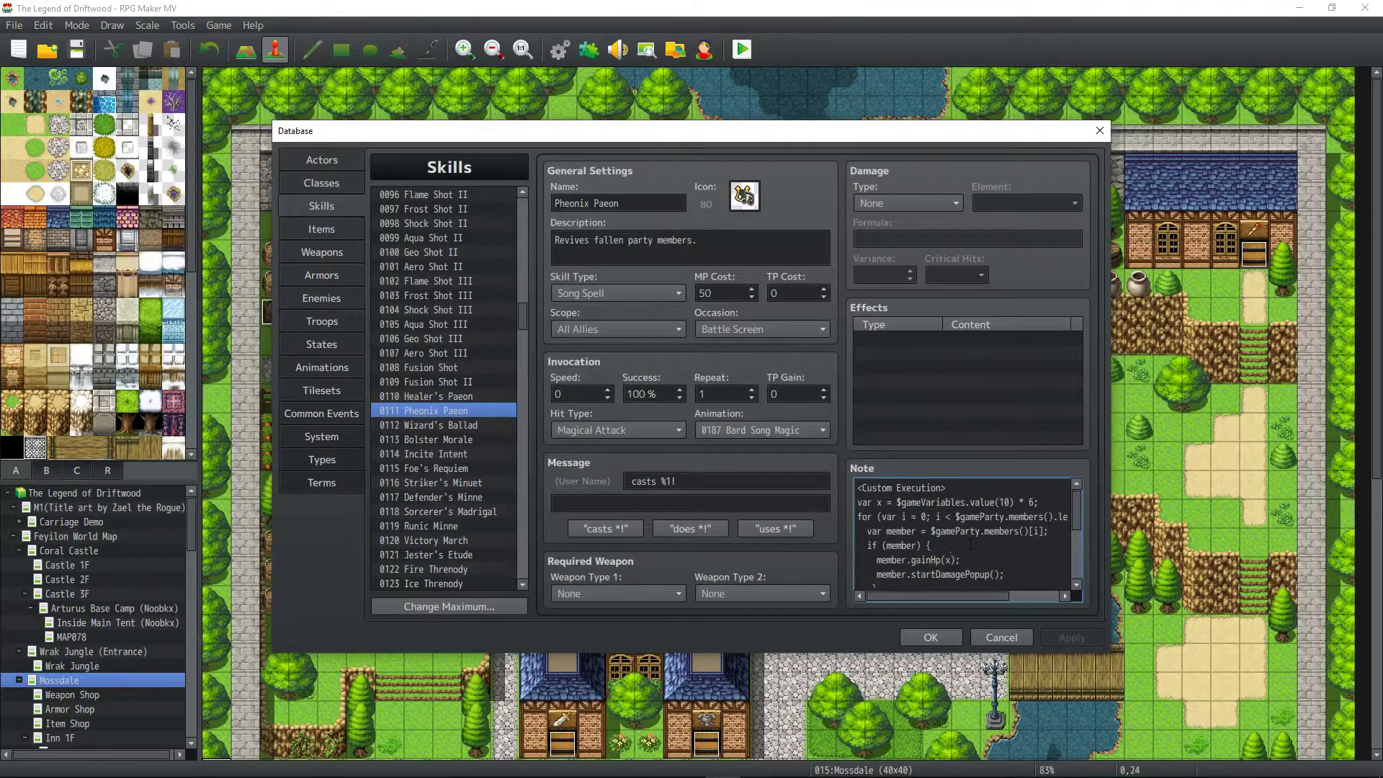
scroll(971, 544, down, 3)
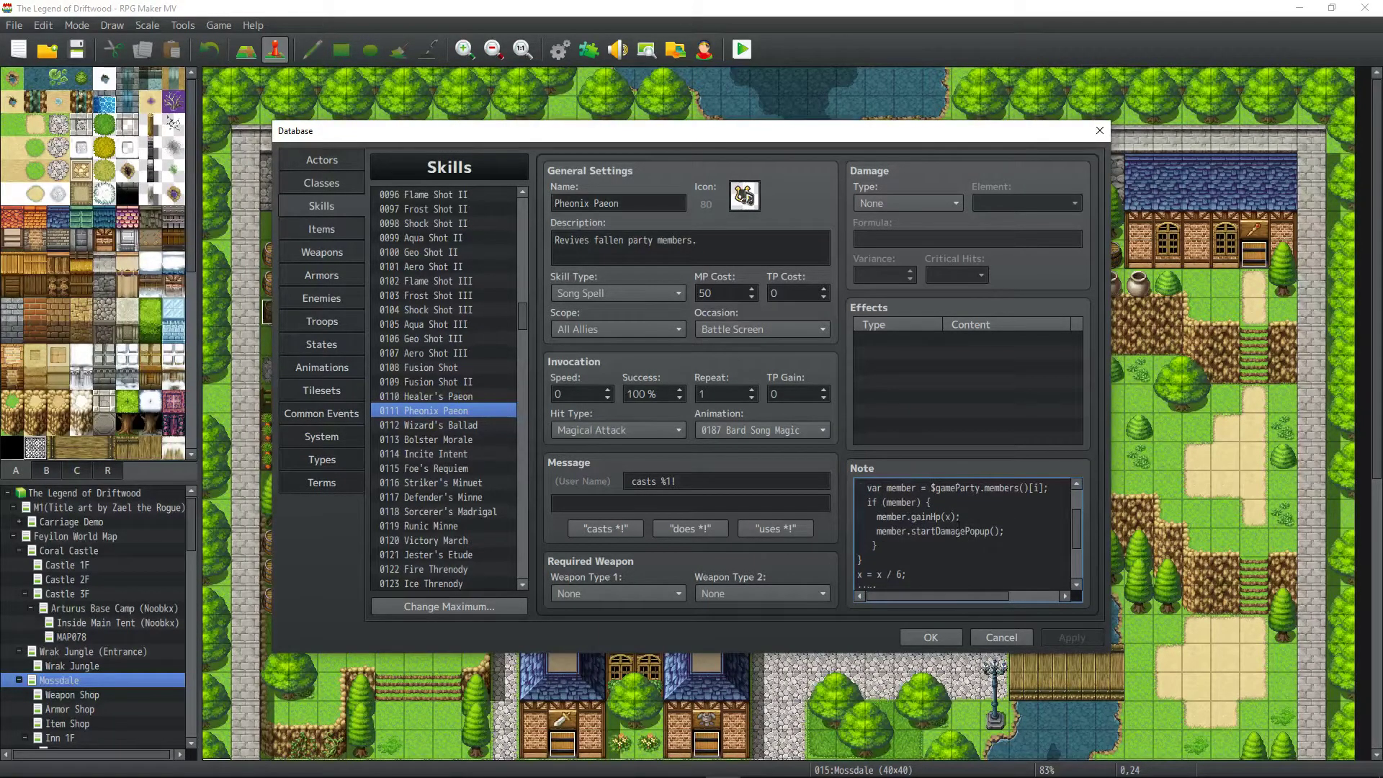
scroll(958, 540, up, 3)
scroll(955, 510, down, 7)
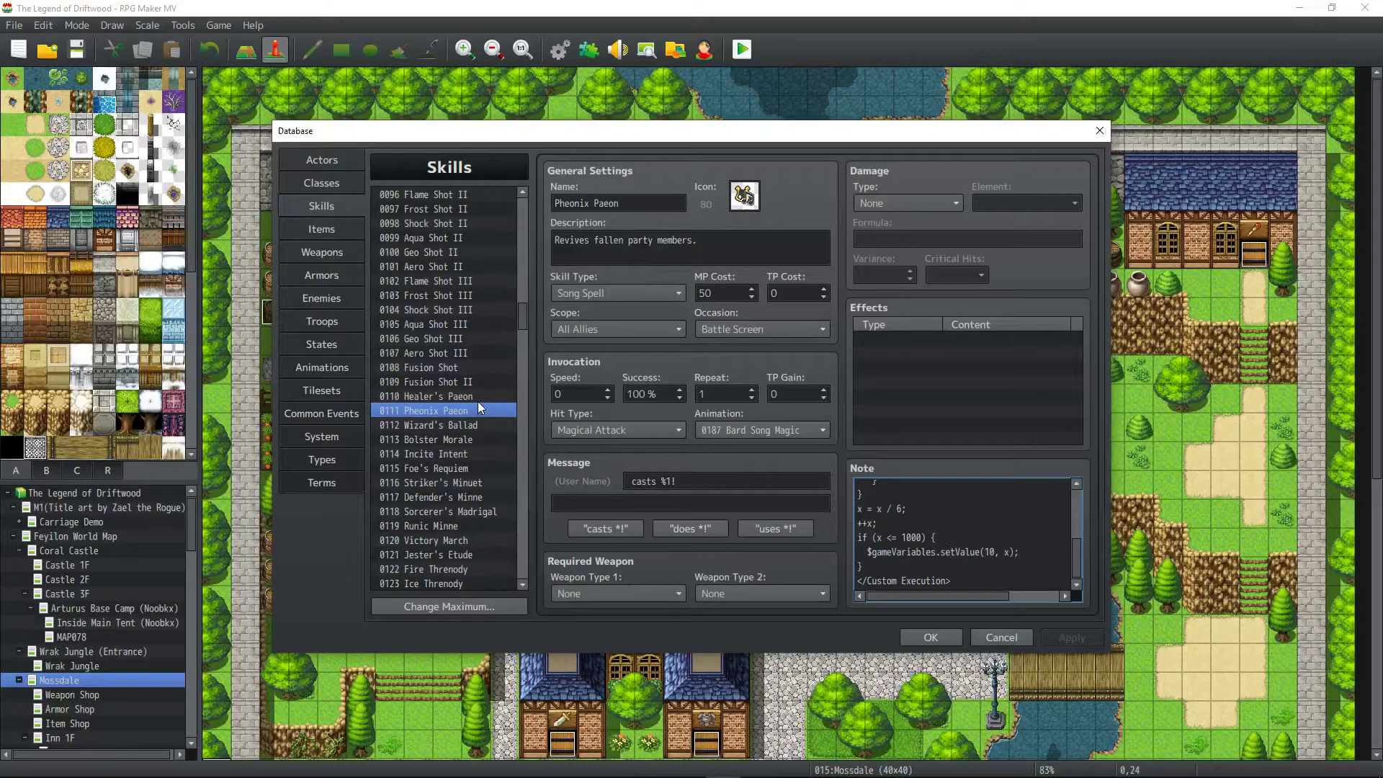
Look at the Beef actor, and review the Bard class's list of skills to learn with their levels.
click(336, 162)
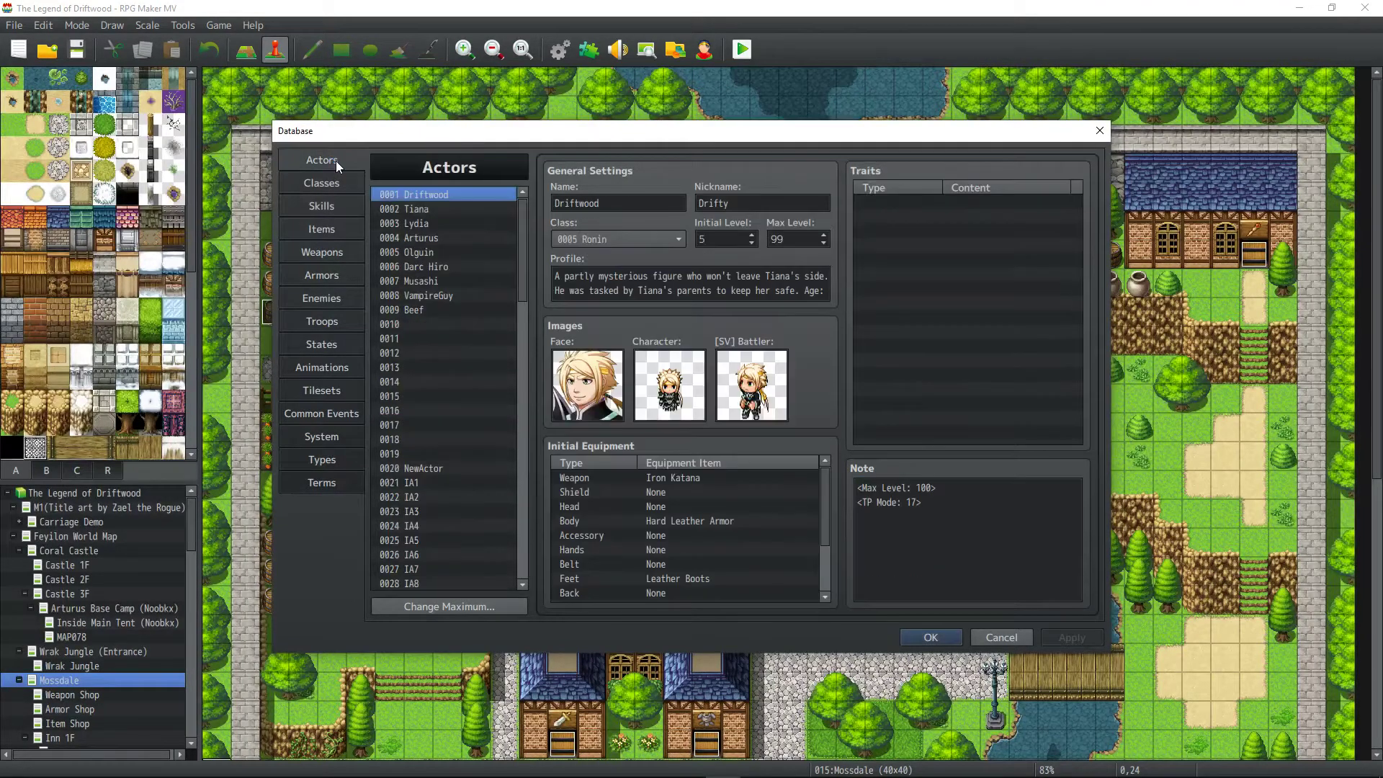
click(413, 310)
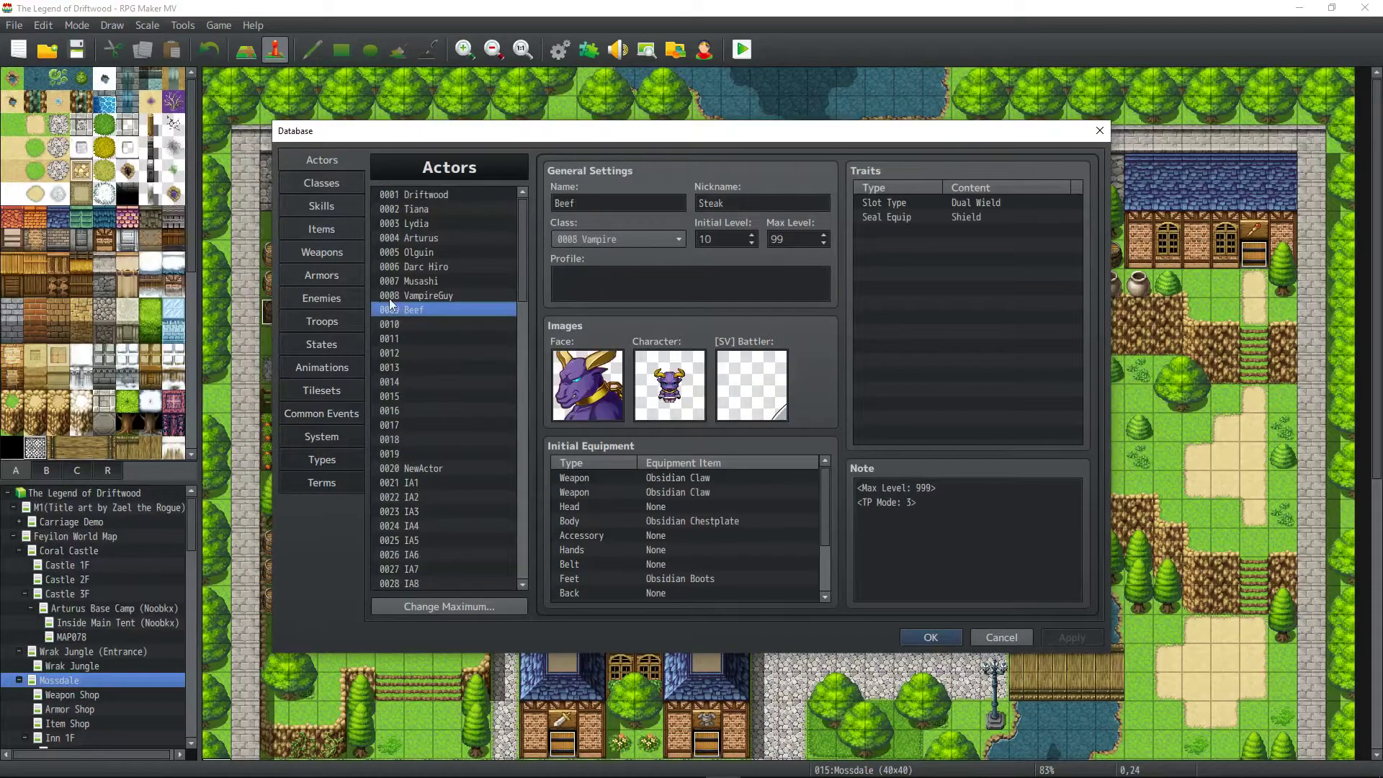
click(331, 187)
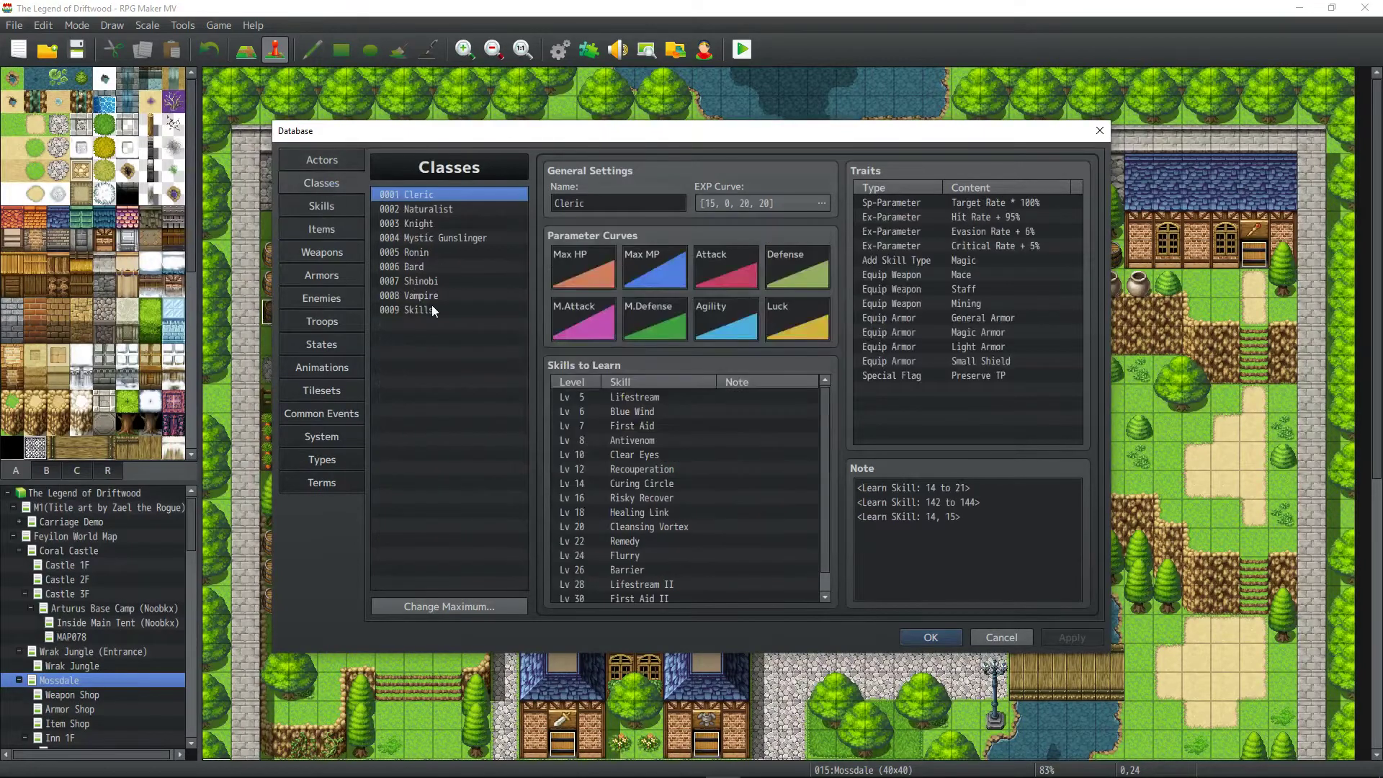
click(439, 268)
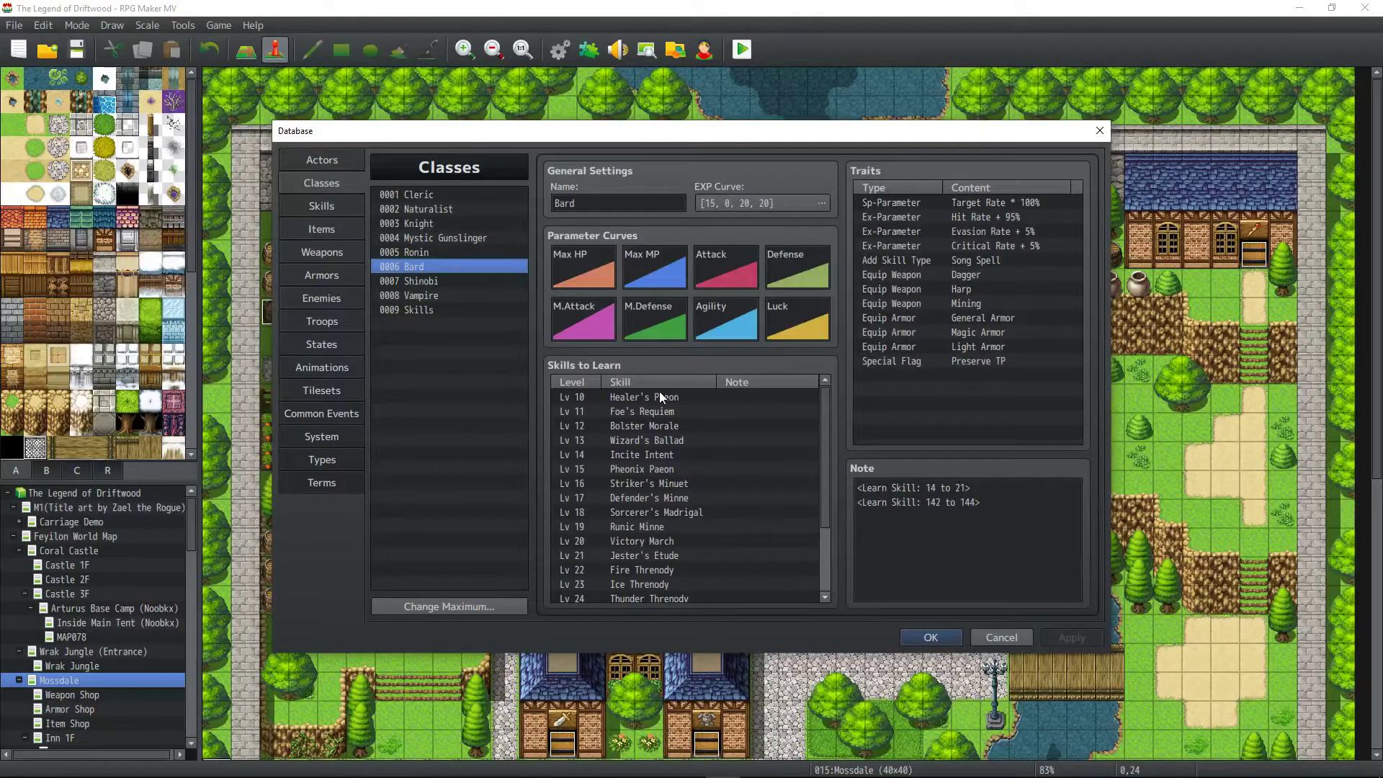
click(646, 508)
scroll(647, 505, down, 4)
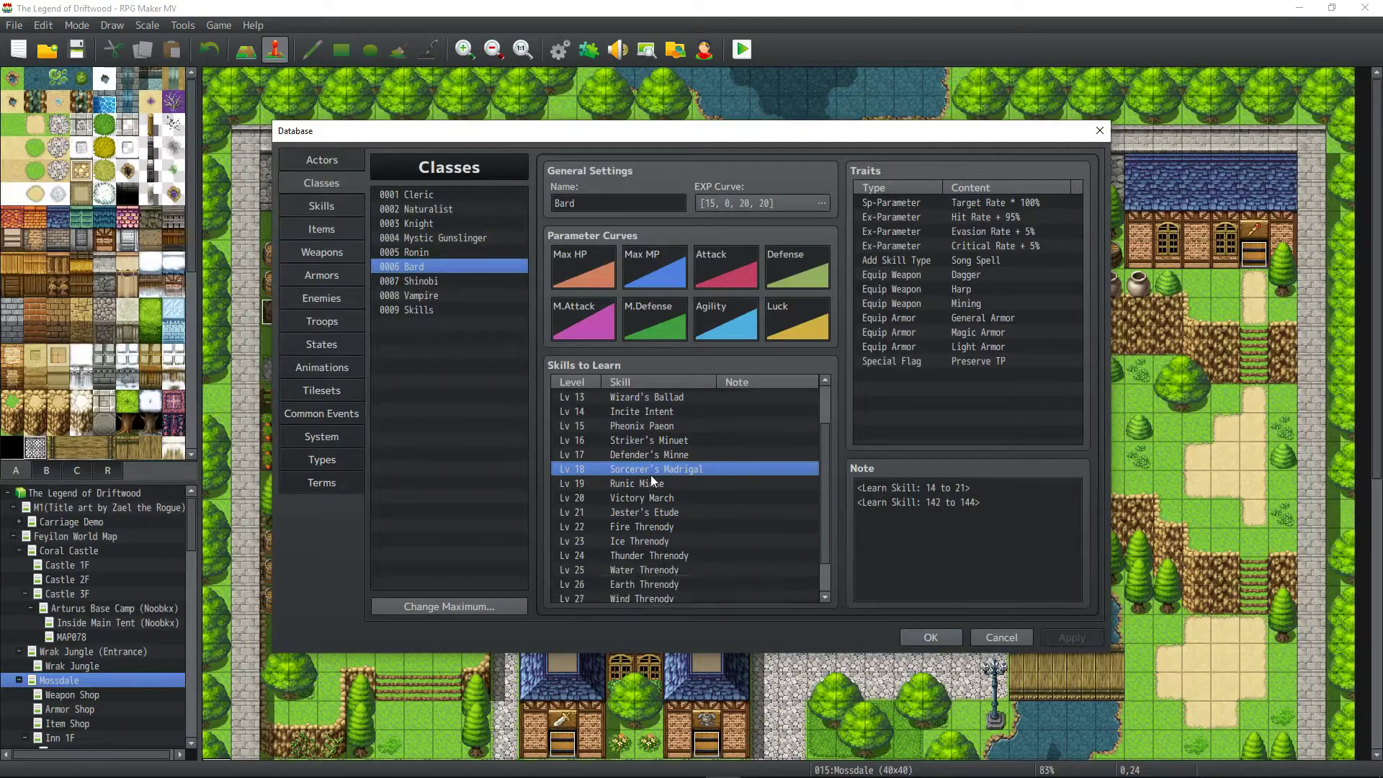
scroll(650, 472, up, 5)
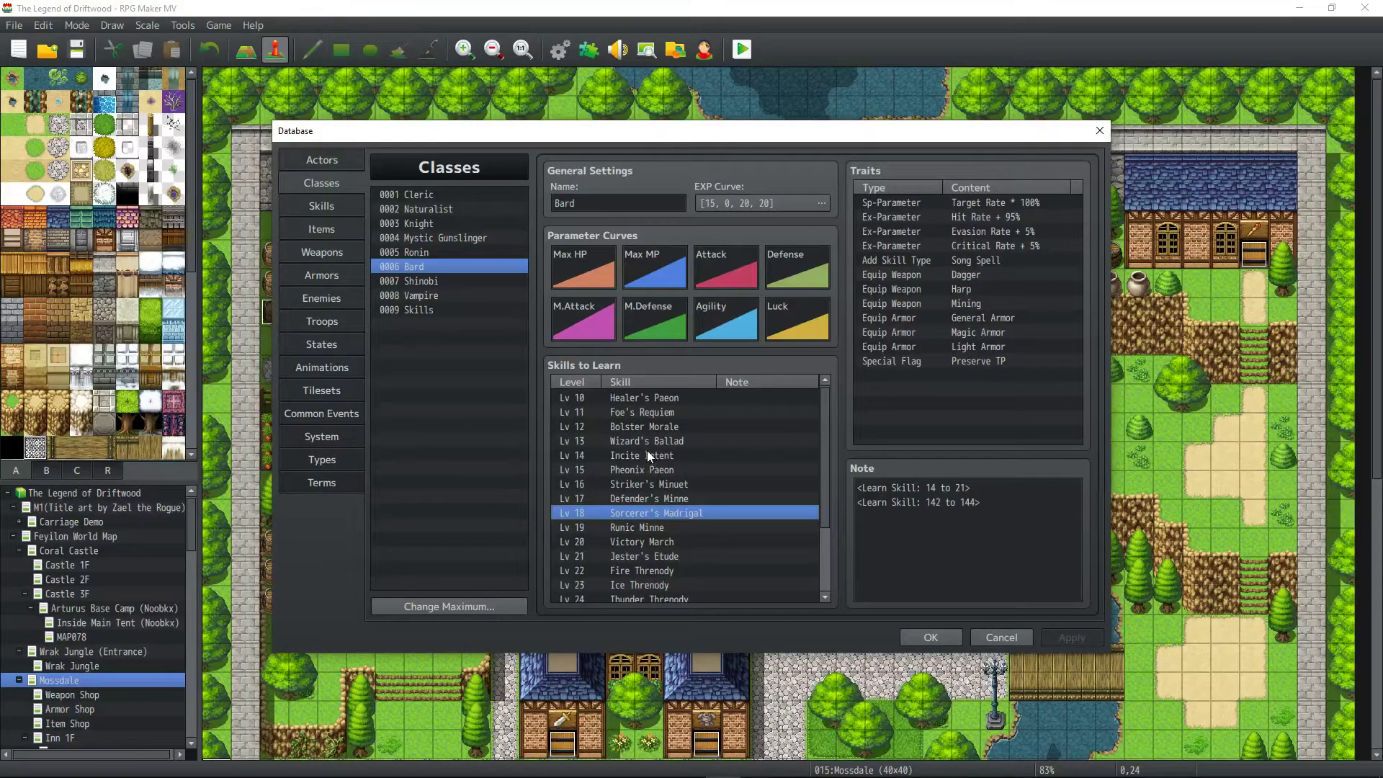
Set the level at which the Bard class learns Healer's Paeon to 15.
scroll(647, 451, down, 3)
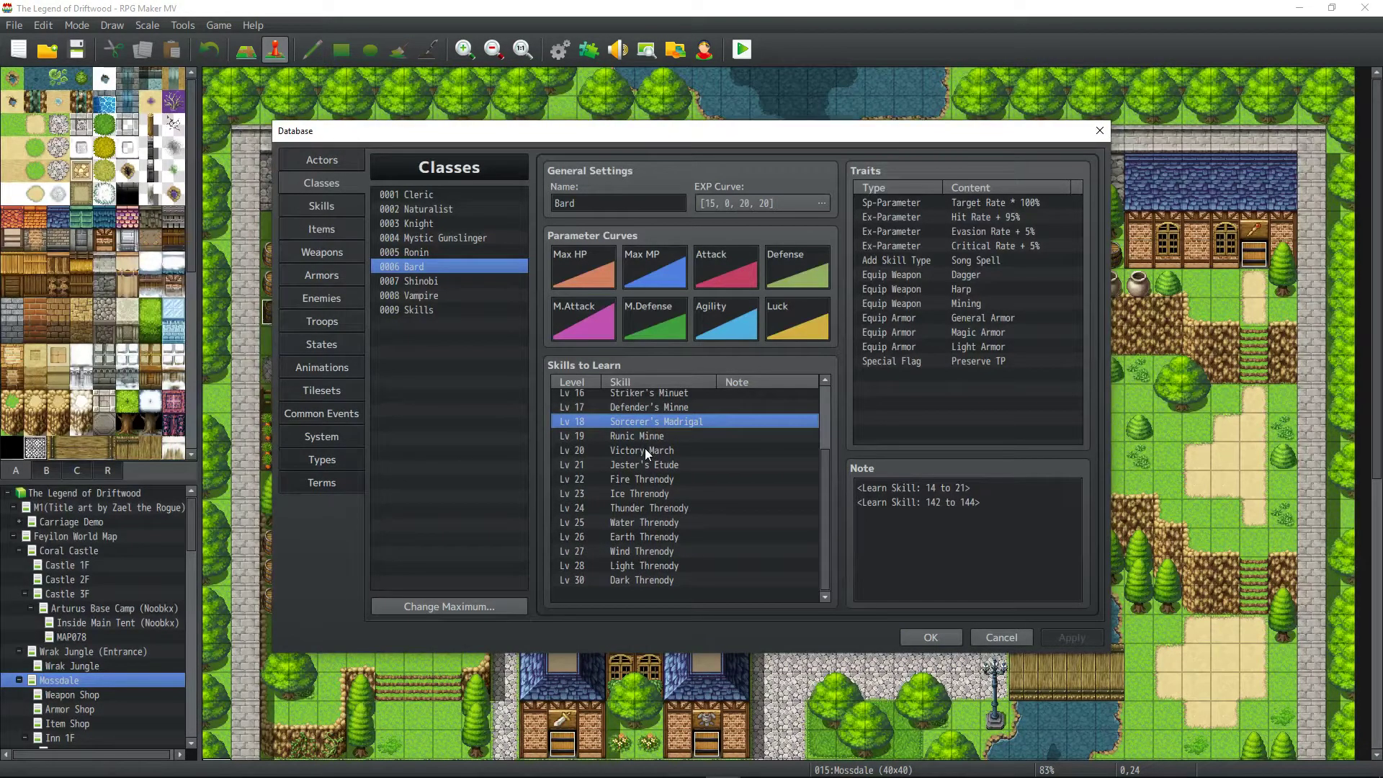
scroll(646, 452, up, 3)
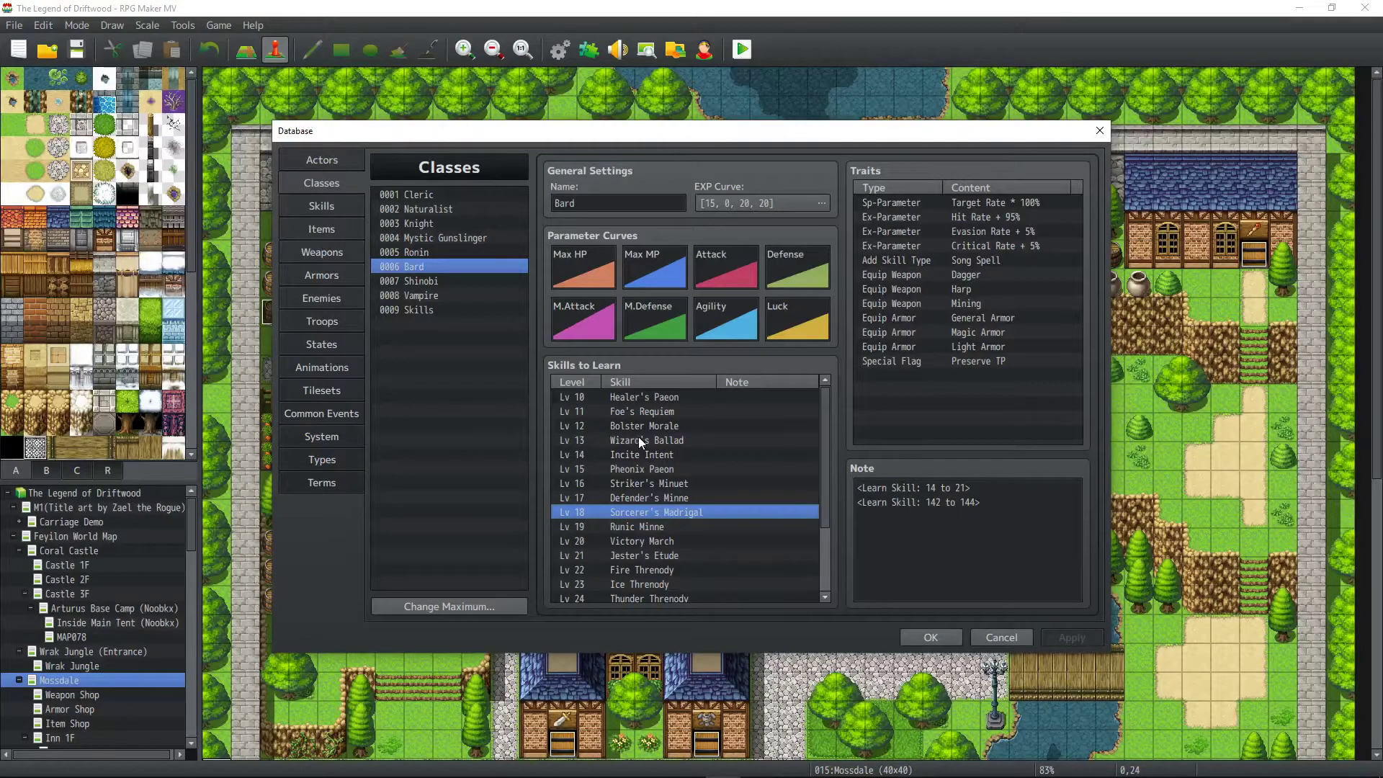
right_click(622, 394)
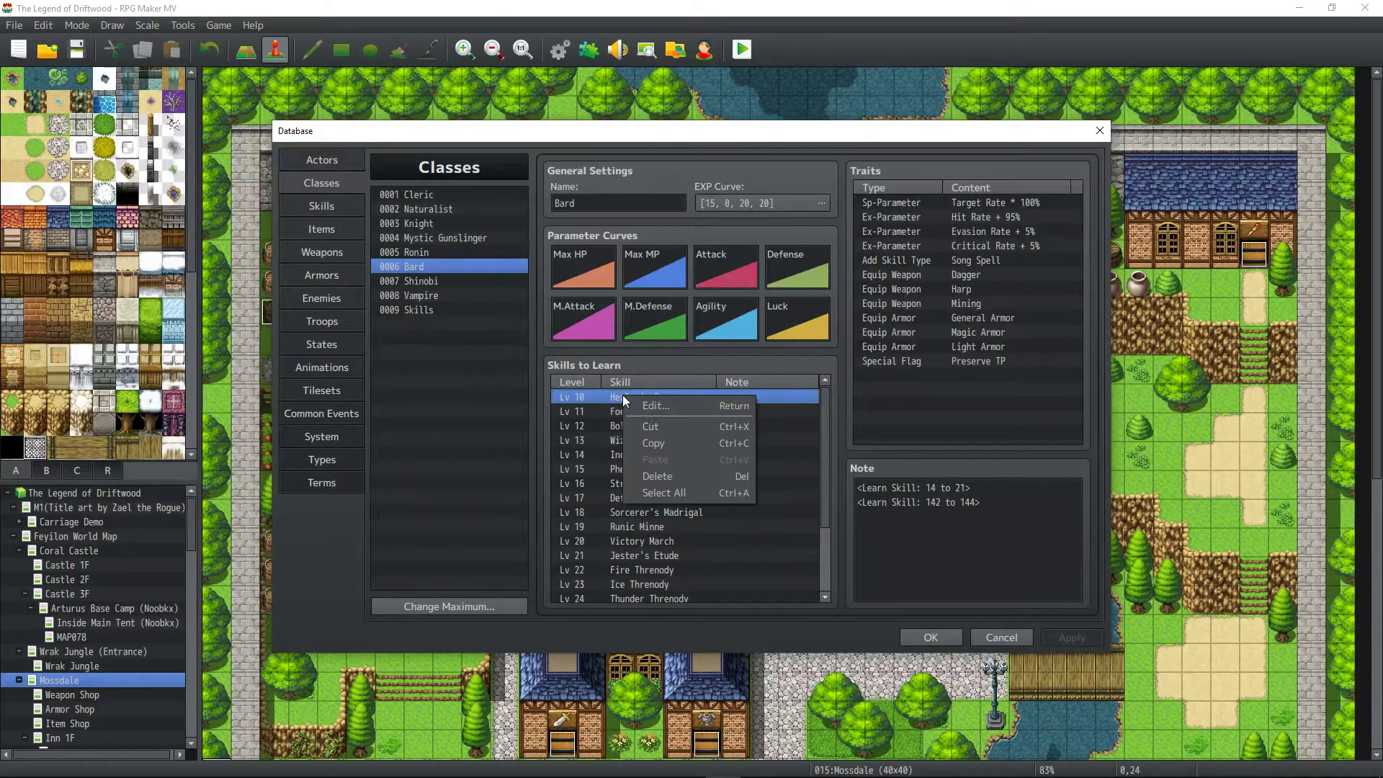
click(643, 406)
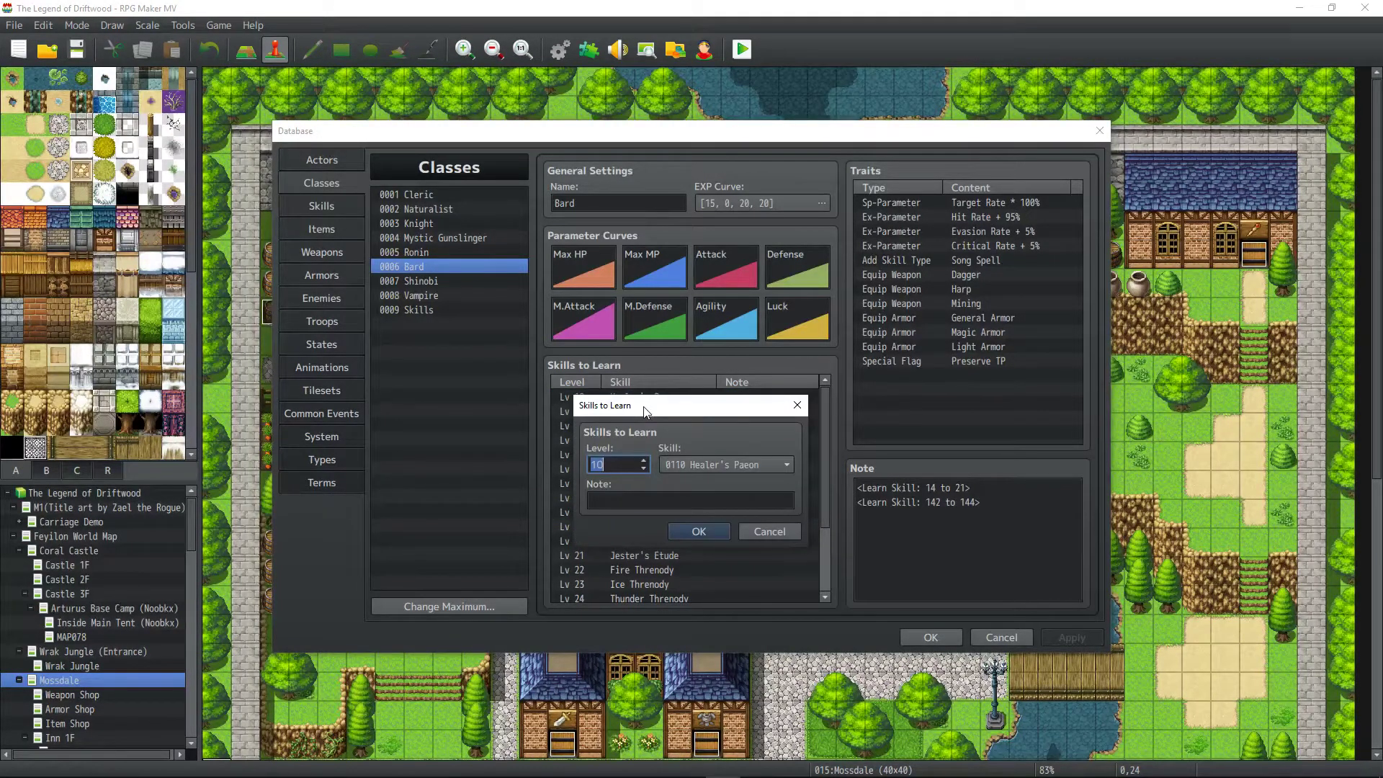
text(15)
click(697, 530)
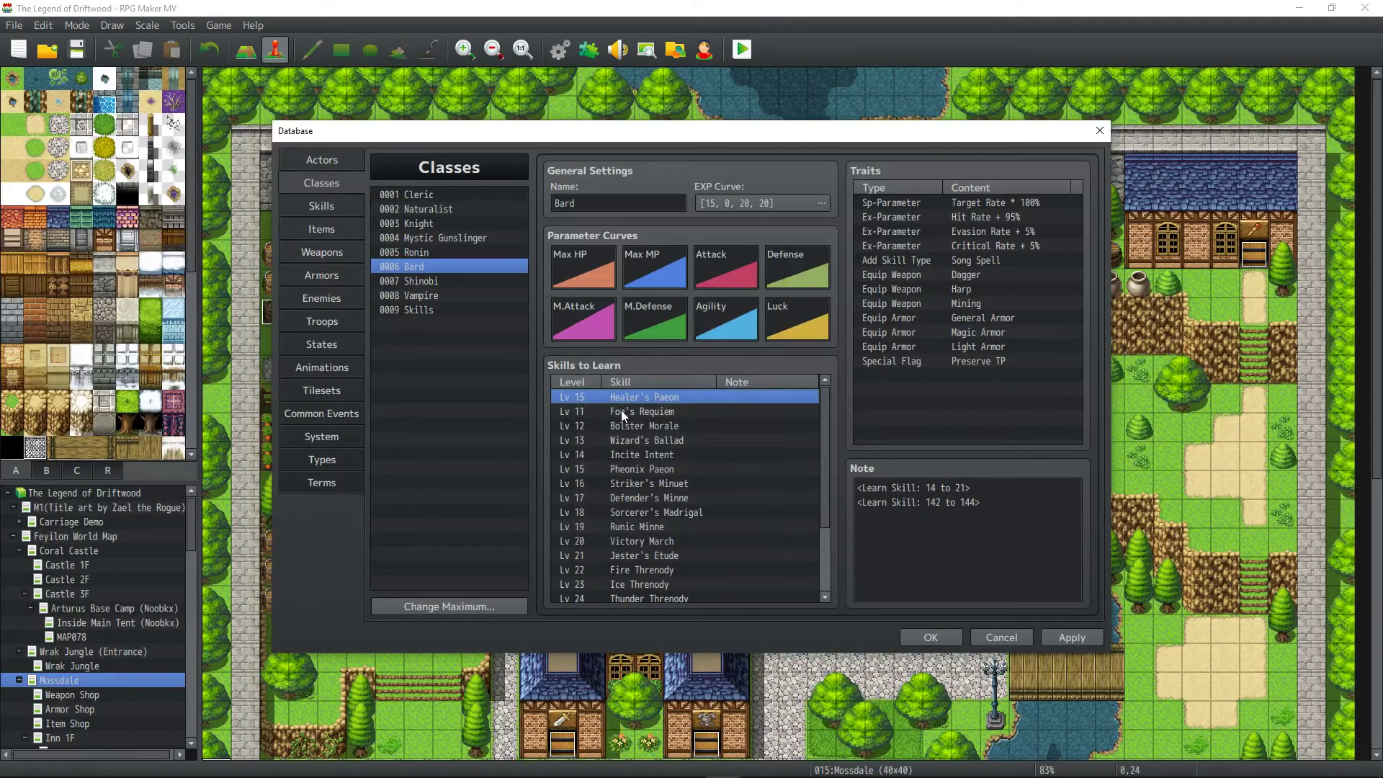
Set the Bard's learning levels to 16 for Foe's Requiem and 17 for Bolster Morale.
click(621, 410)
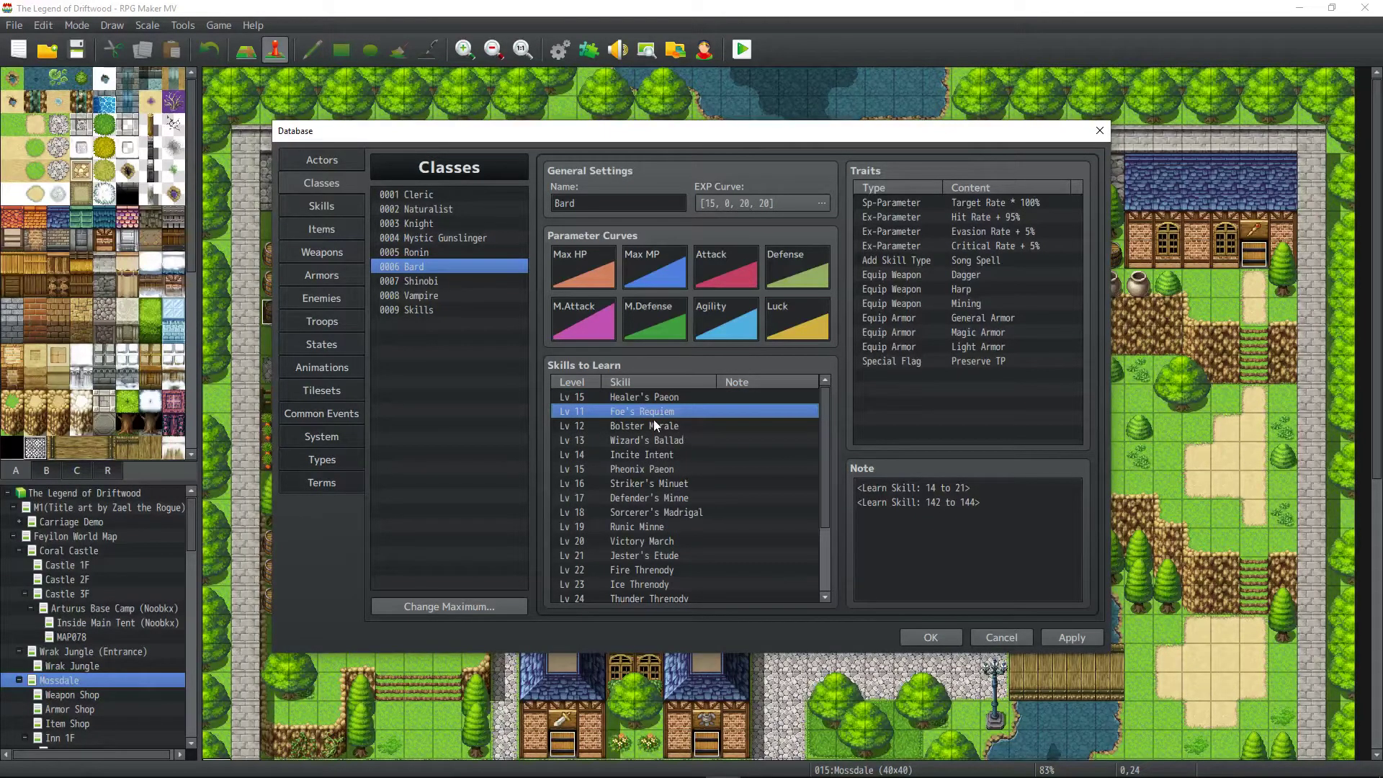
right_click(641, 413)
click(672, 422)
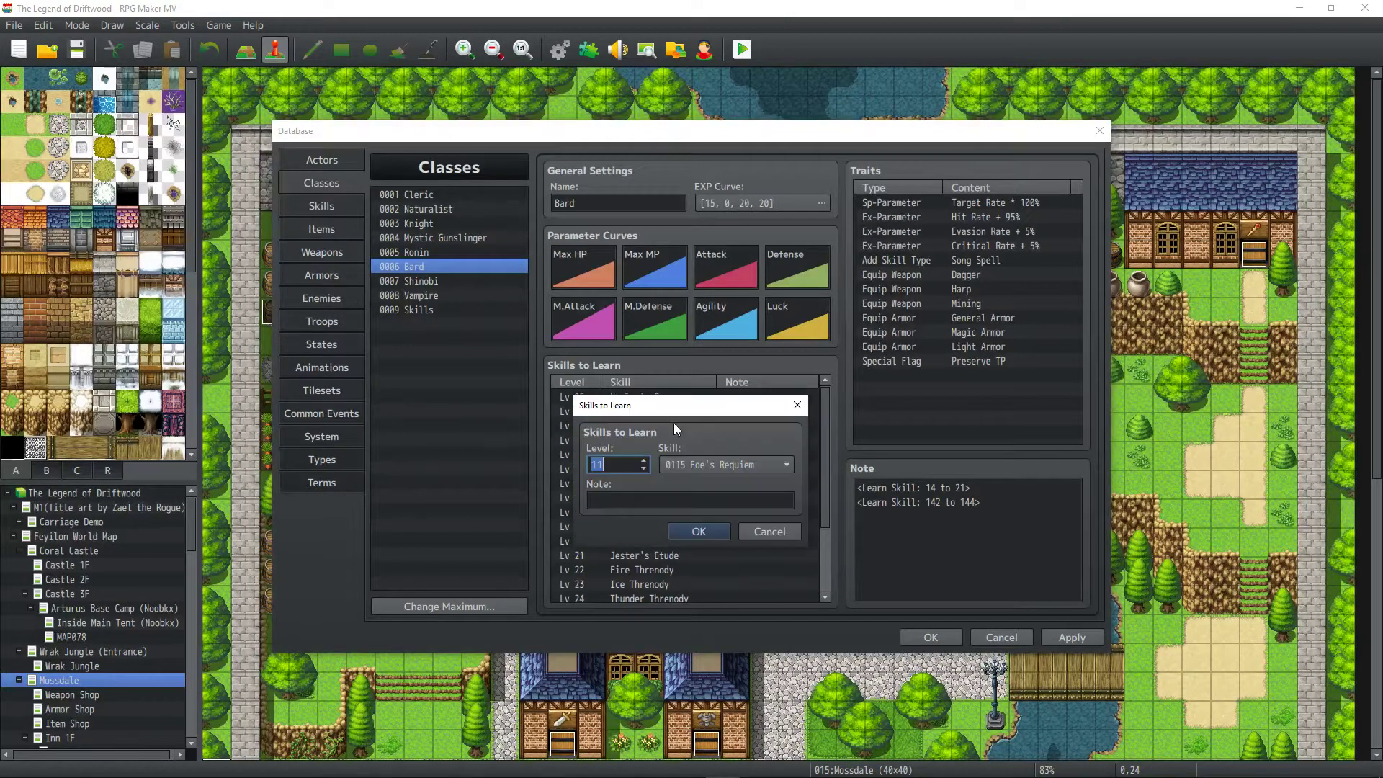
key(Return)
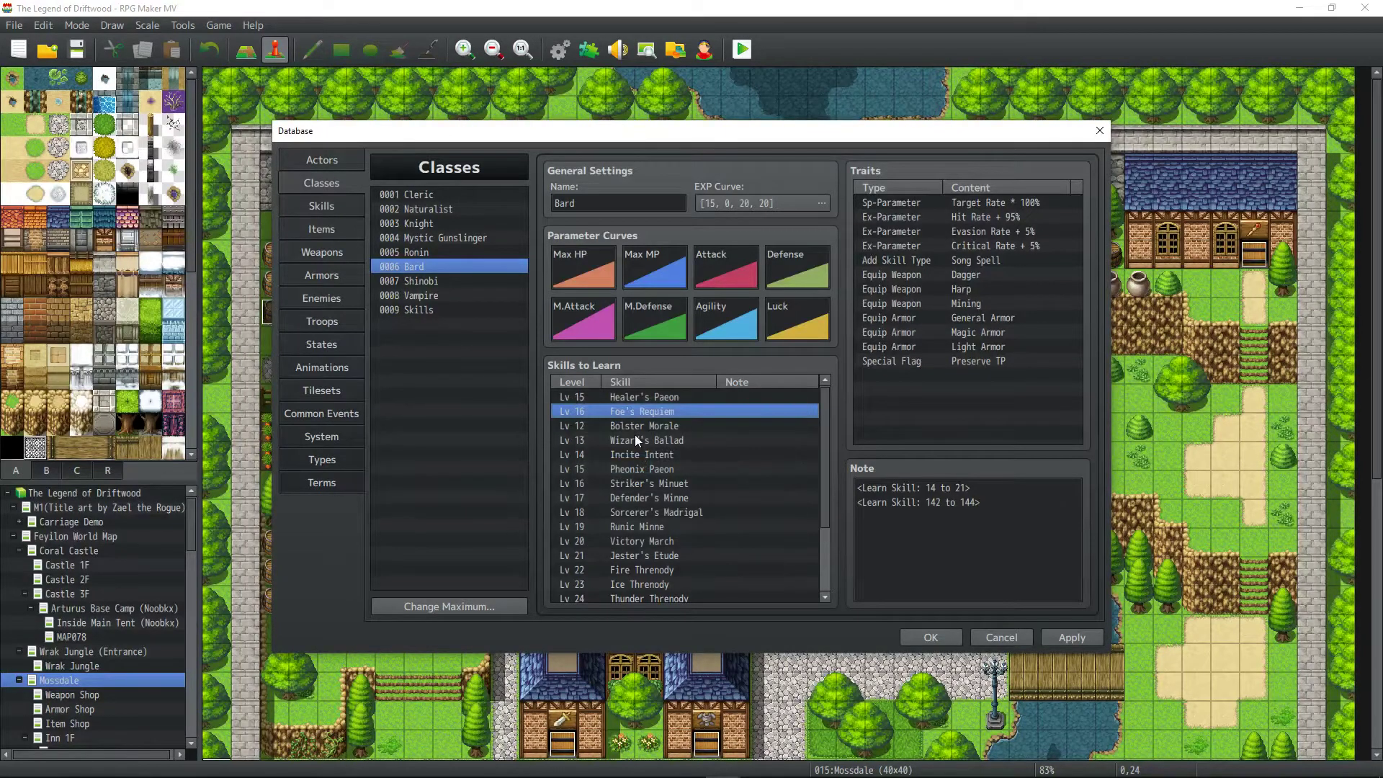
double_click(635, 425)
text(17)
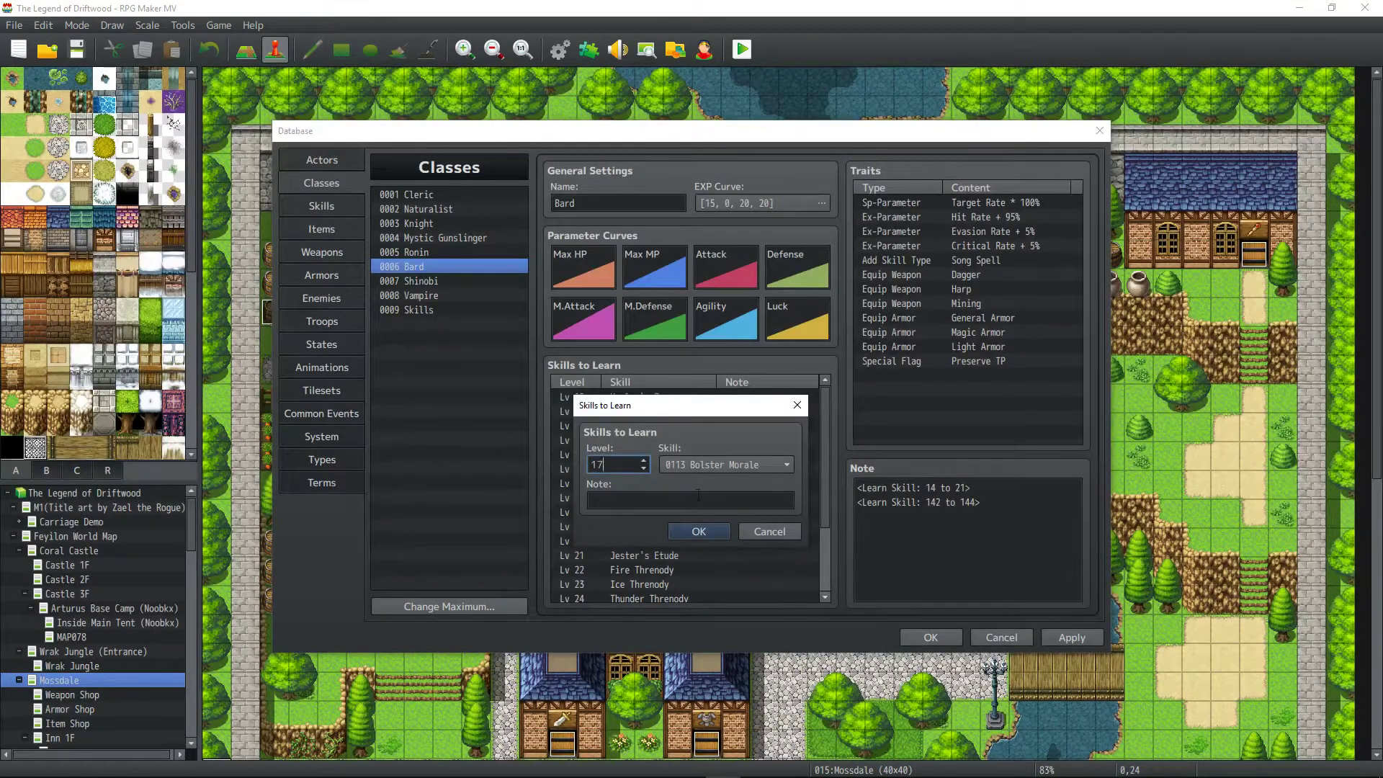
key(Return)
Set the Bard's learning levels to 18 for Wizard's Ballad and 19 for Incite Intent.
double_click(639, 442)
text(18)
click(713, 532)
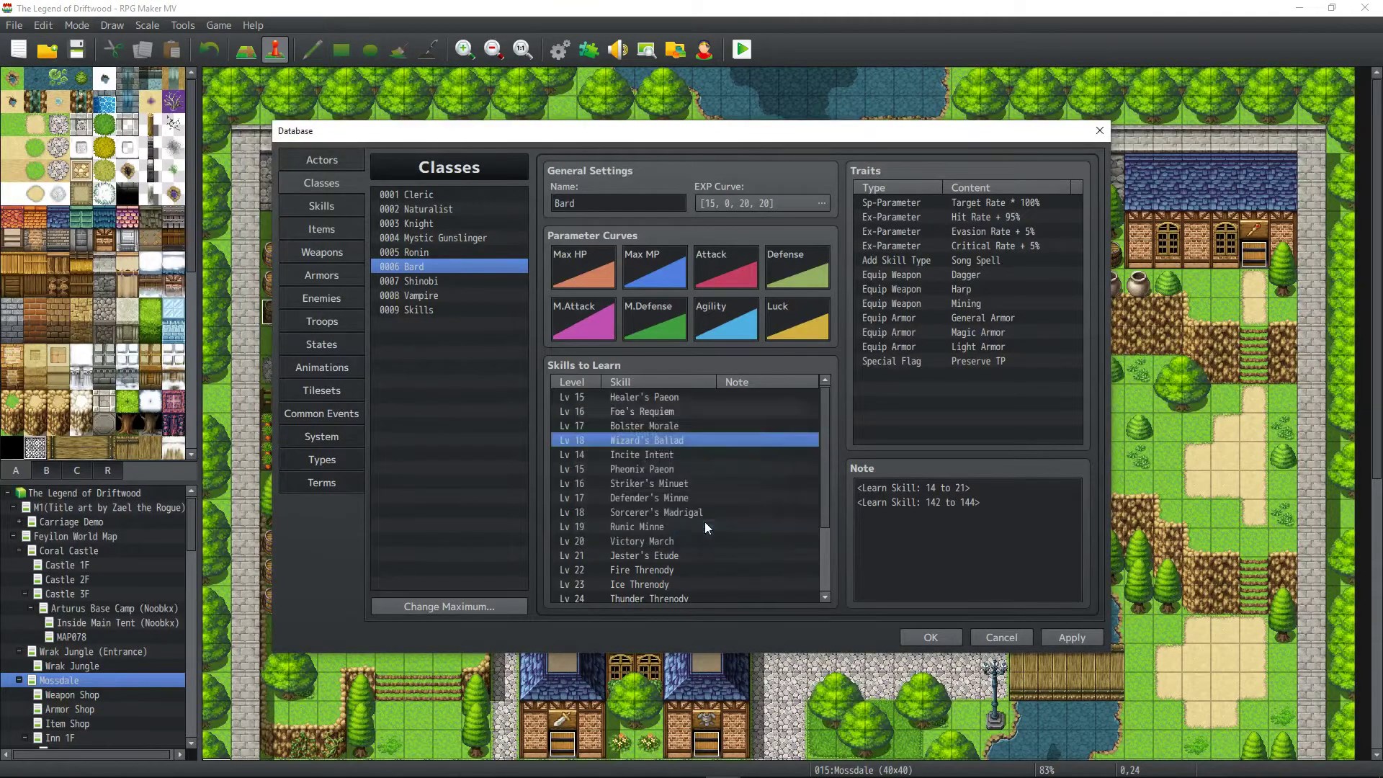
double_click(647, 455)
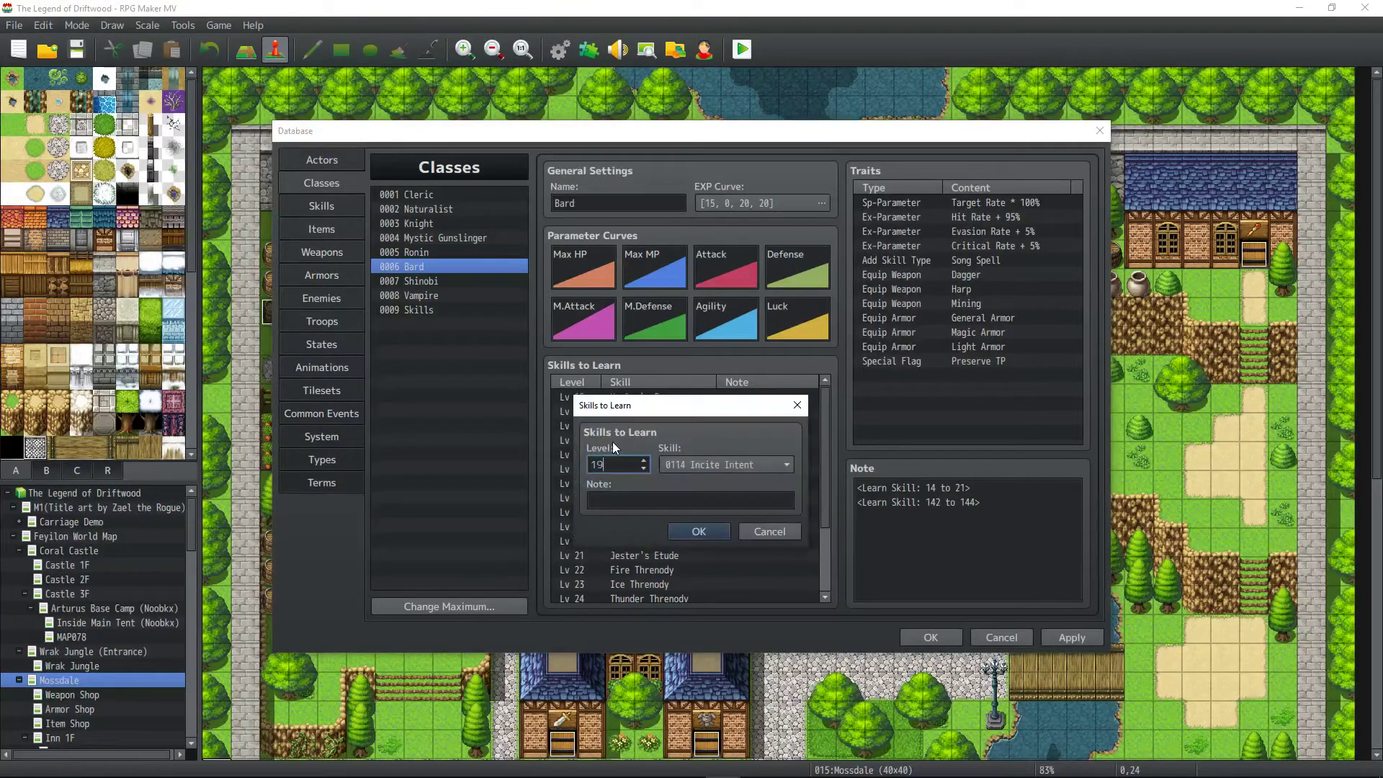
key(Return)
Set the Bard's learning levels to 20 for Pheonix Paeon and 21 for Striker's Minuet.
double_click(637, 466)
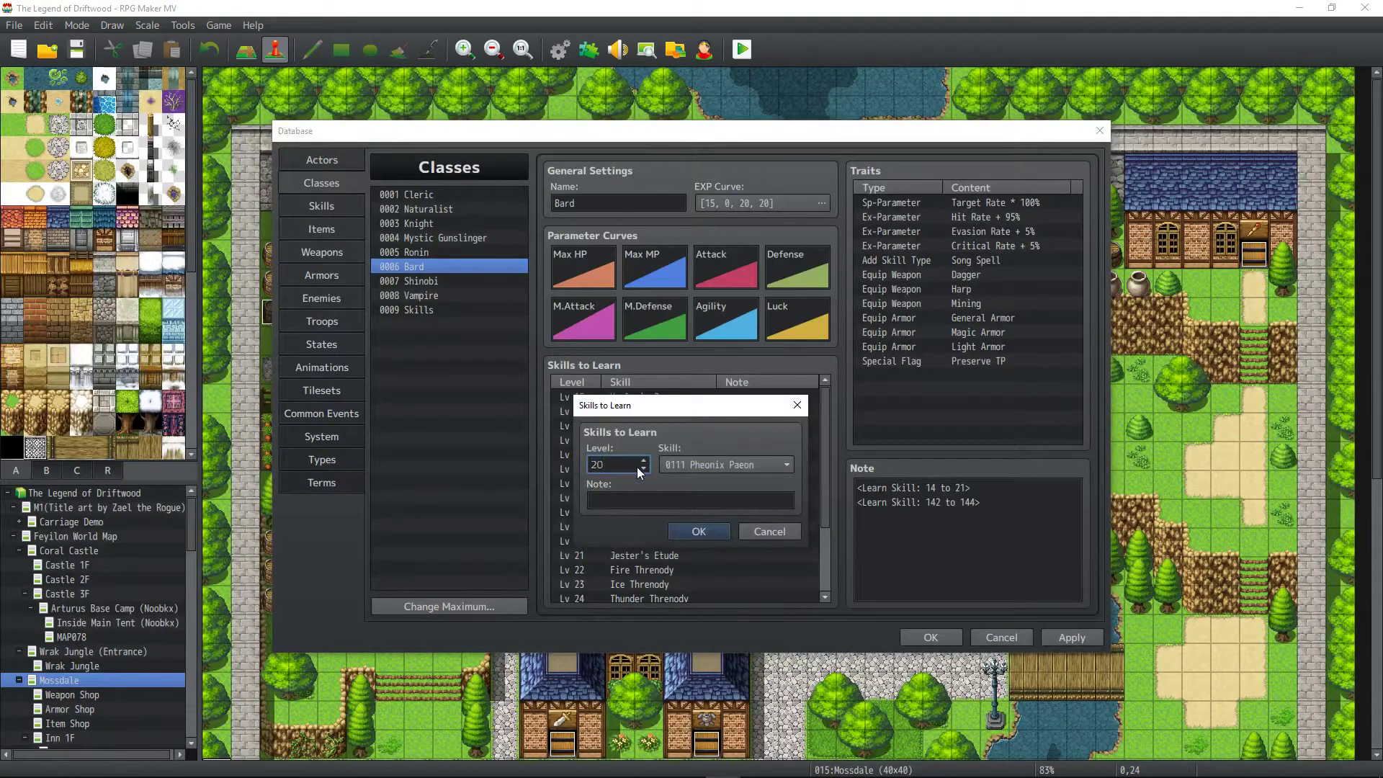
key(Return)
double_click(637, 480)
text(21)
click(700, 533)
Set the Bard's learning levels to 22 for Defender's Minne and 23 for Sorcerer's Madrigal.
click(634, 496)
double_click(633, 496)
text(22)
key(Return)
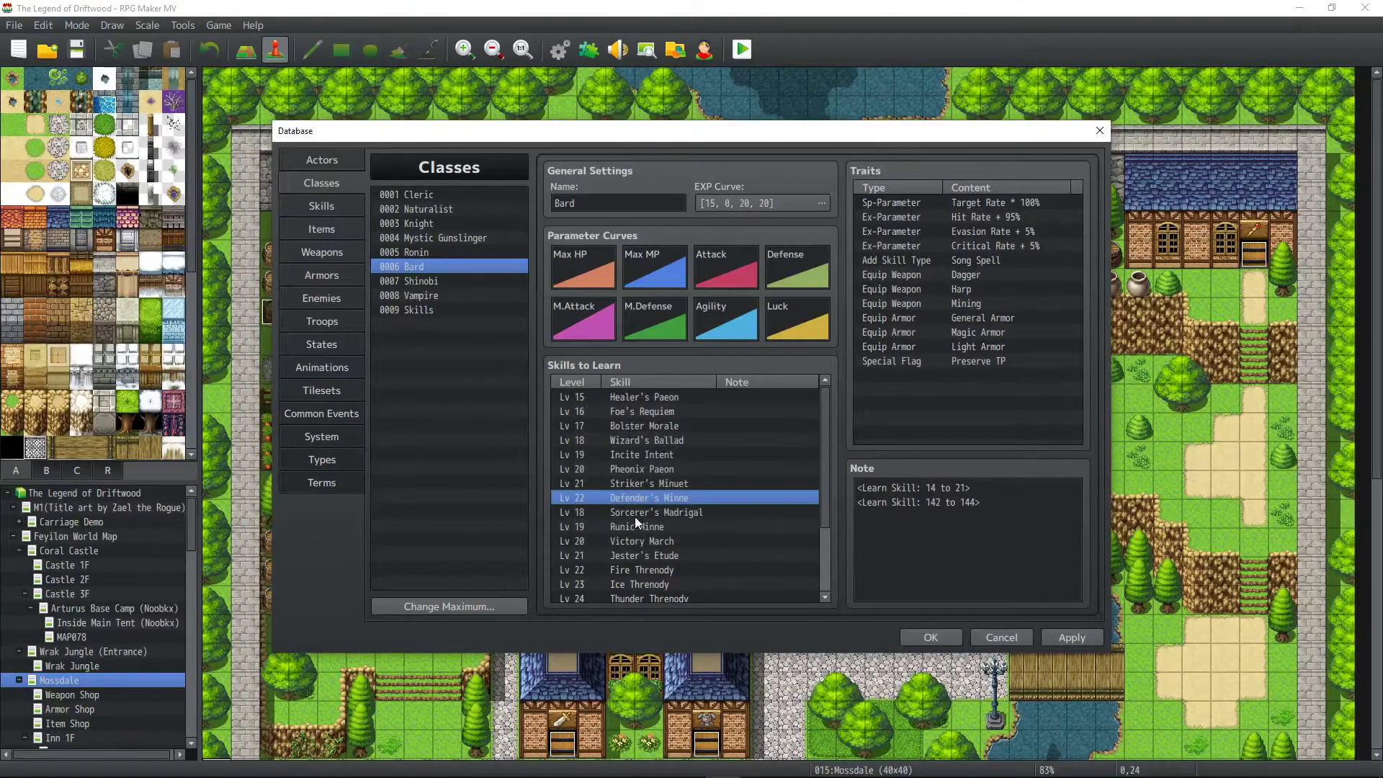
click(637, 510)
double_click(638, 507)
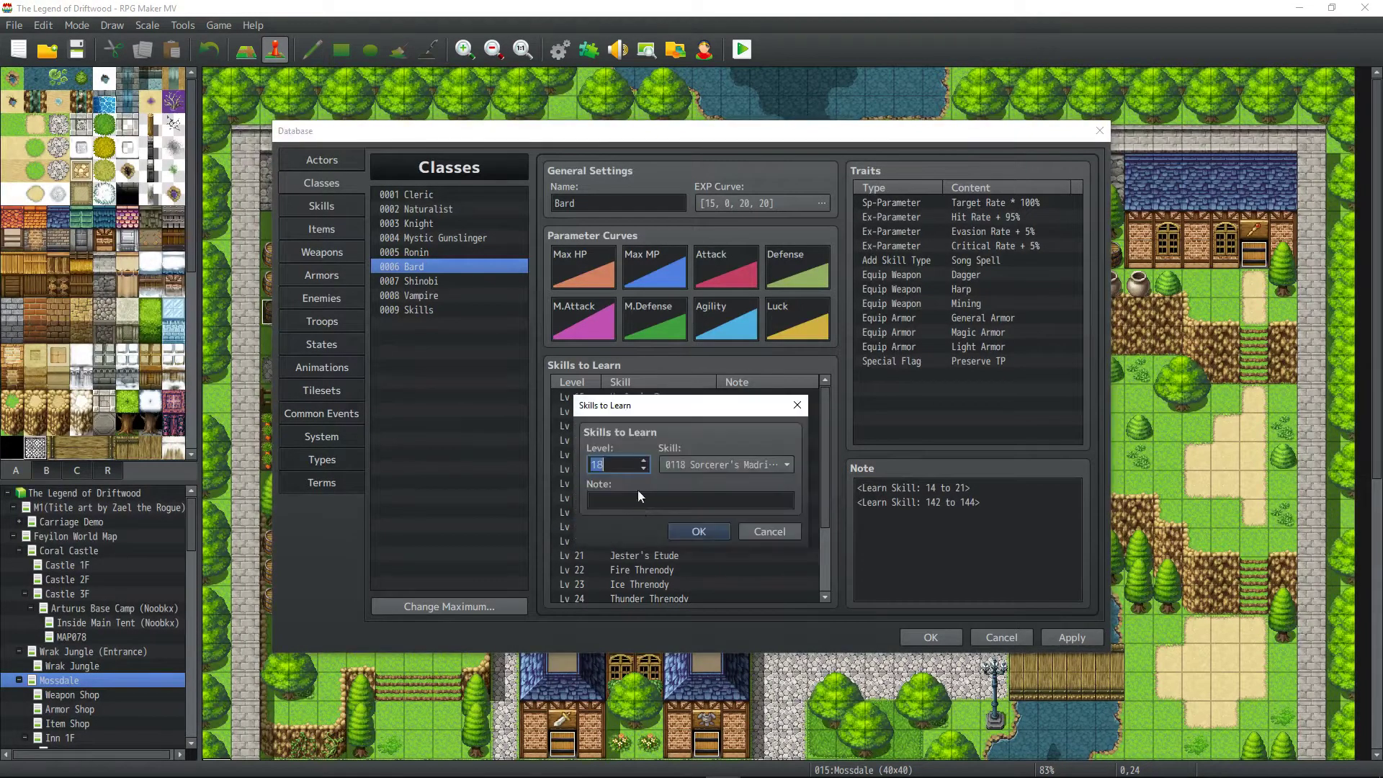
click(697, 530)
Set the Bard's learning levels to 24 for Runic Minne and 25 for Victory March.
click(616, 521)
double_click(617, 520)
text(24)
click(680, 534)
click(611, 545)
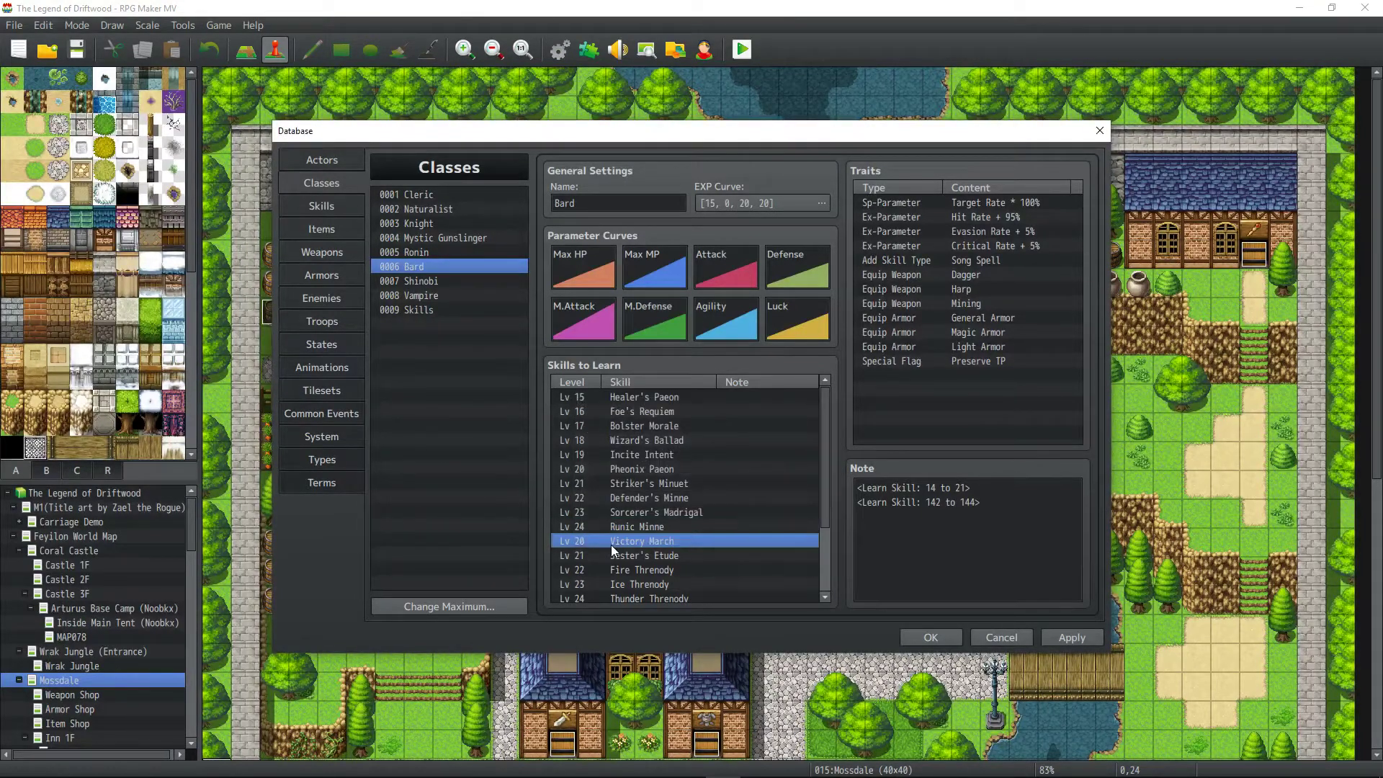
double_click(611, 545)
text(25)
click(674, 534)
Set the Bard's learning levels to 26 for Jester's Etude and 27 for Fire Threnody.
click(629, 554)
double_click(629, 554)
text(26)
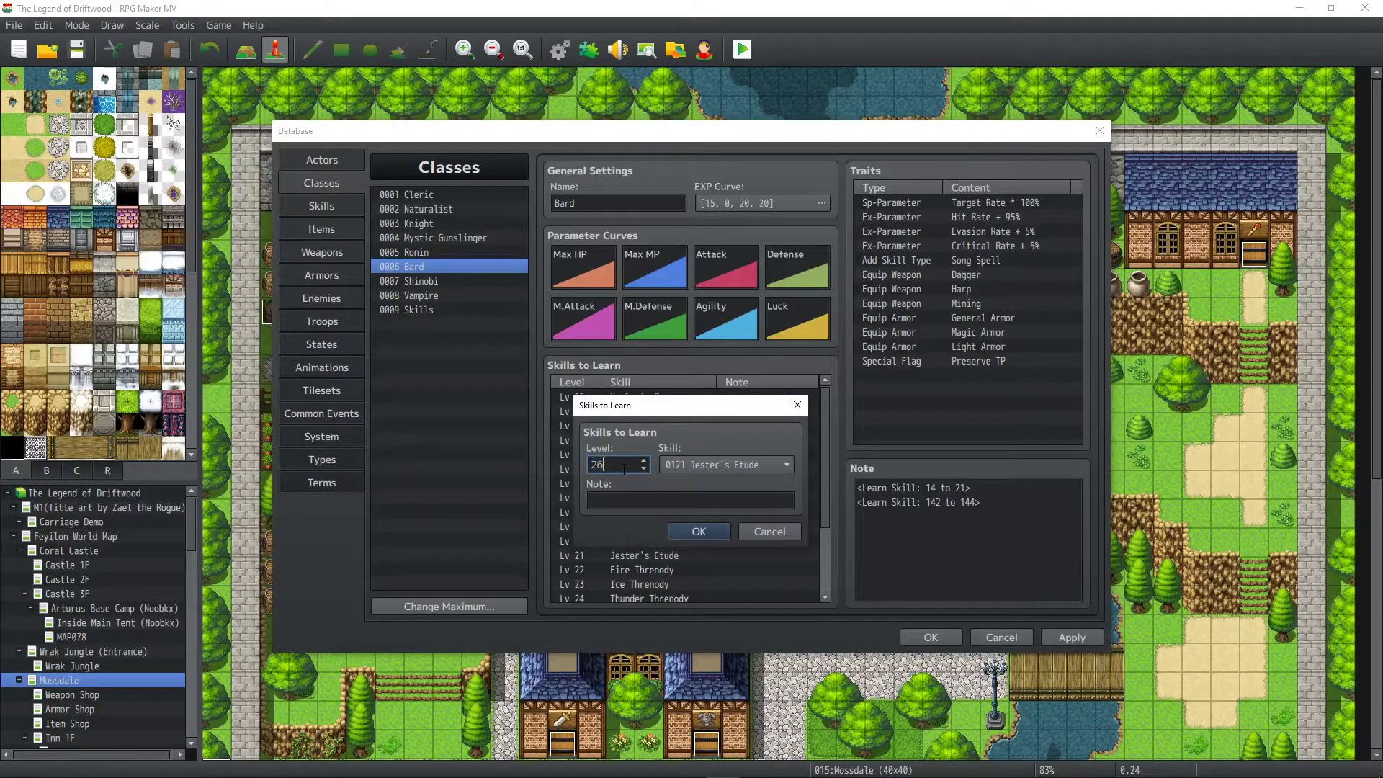
click(697, 533)
click(611, 569)
double_click(612, 569)
text(27)
click(699, 533)
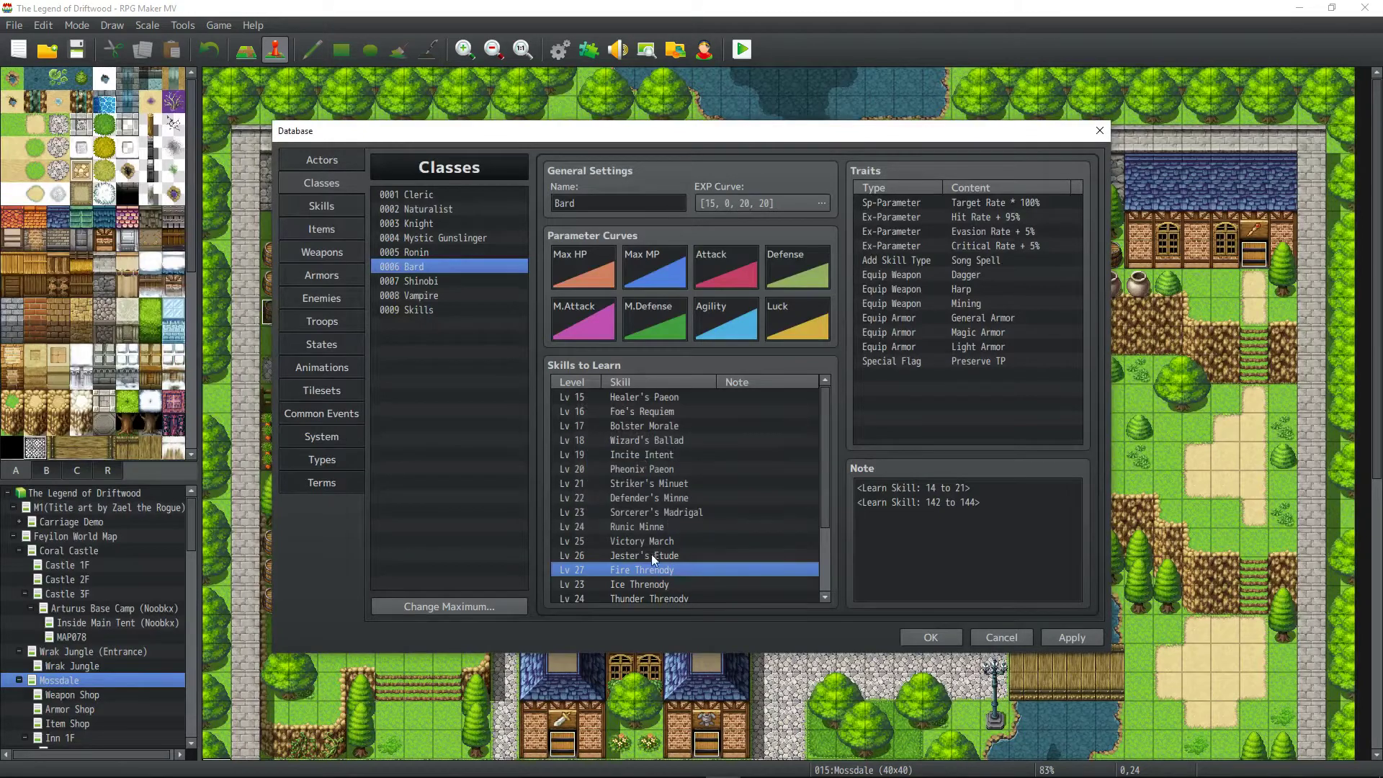
Set the Bard's learning levels to 28 for Ice Threnody and 29 for Thunder Threnody.
double_click(637, 584)
text(28)
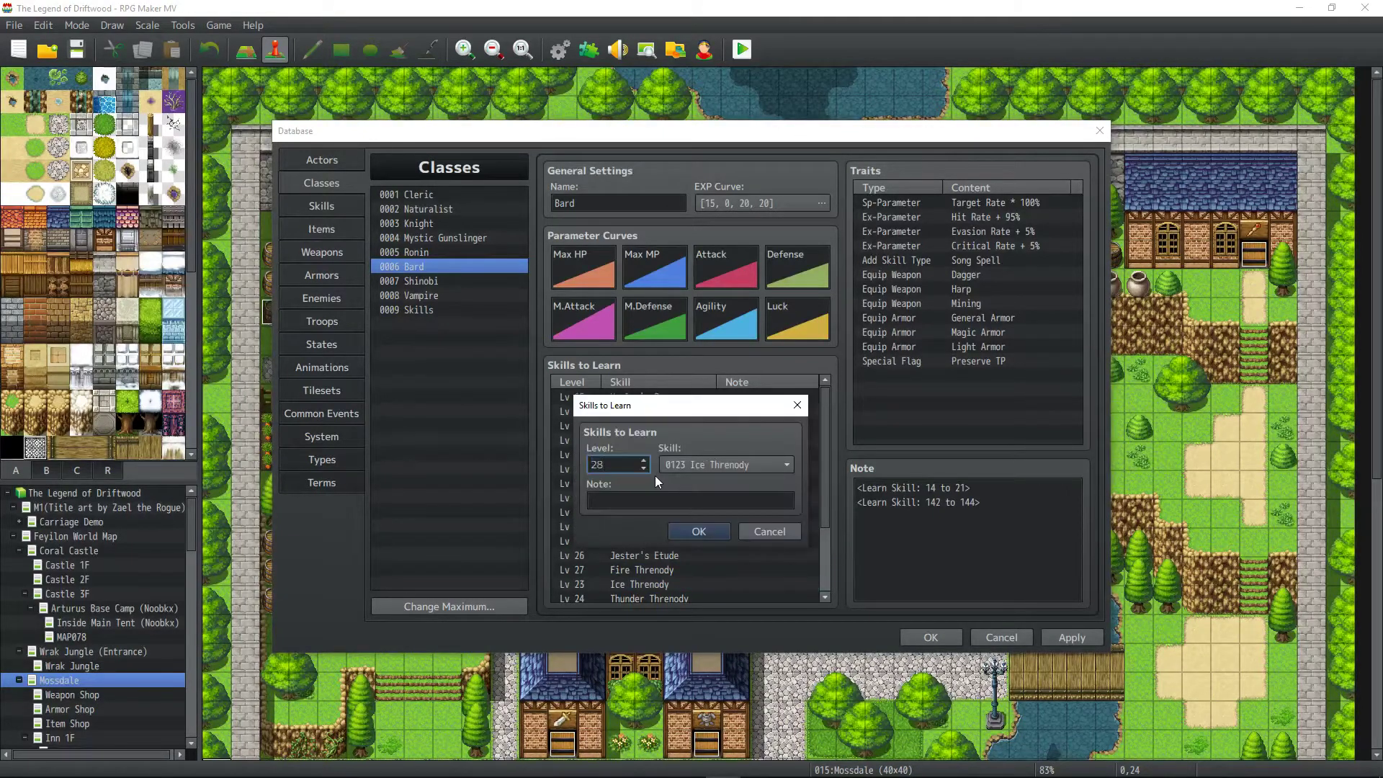
click(699, 533)
scroll(691, 519, down, 2)
double_click(636, 541)
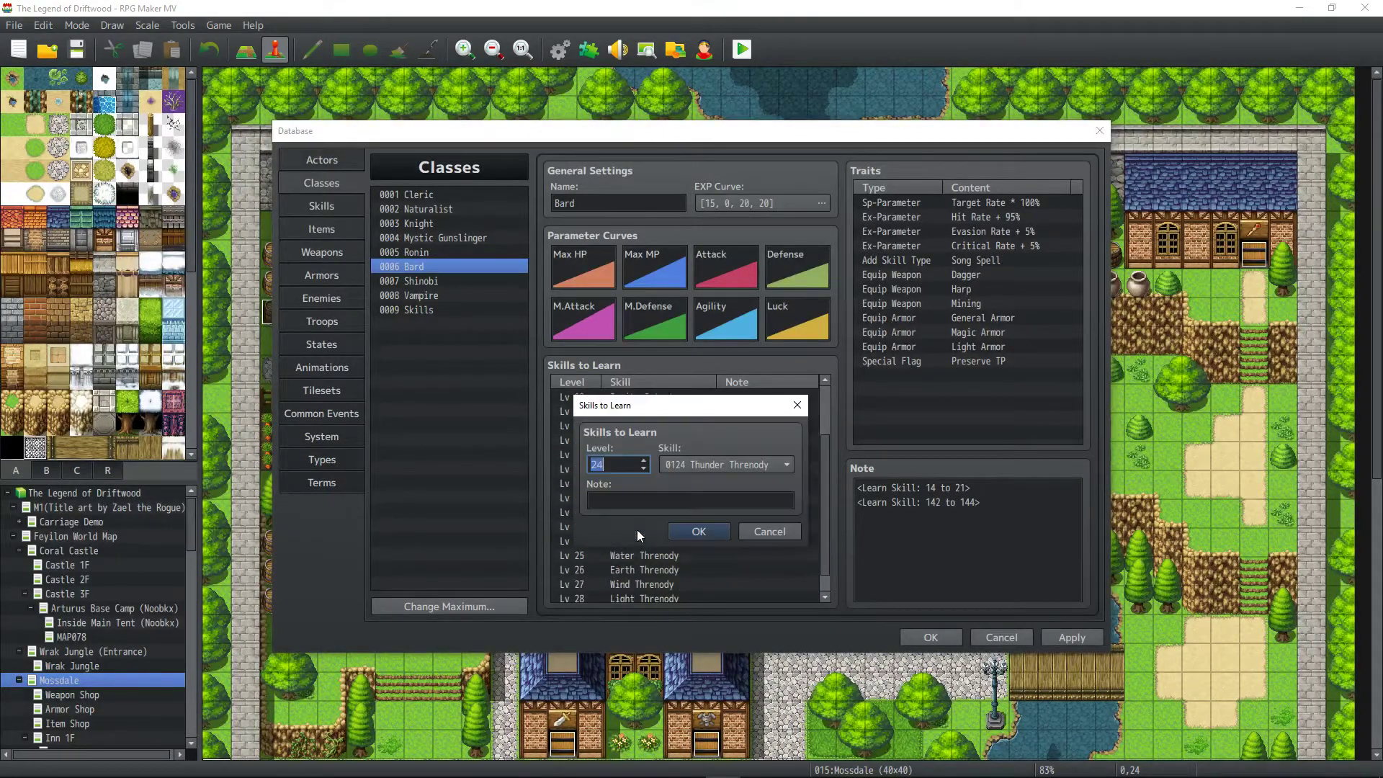
text(29)
click(696, 532)
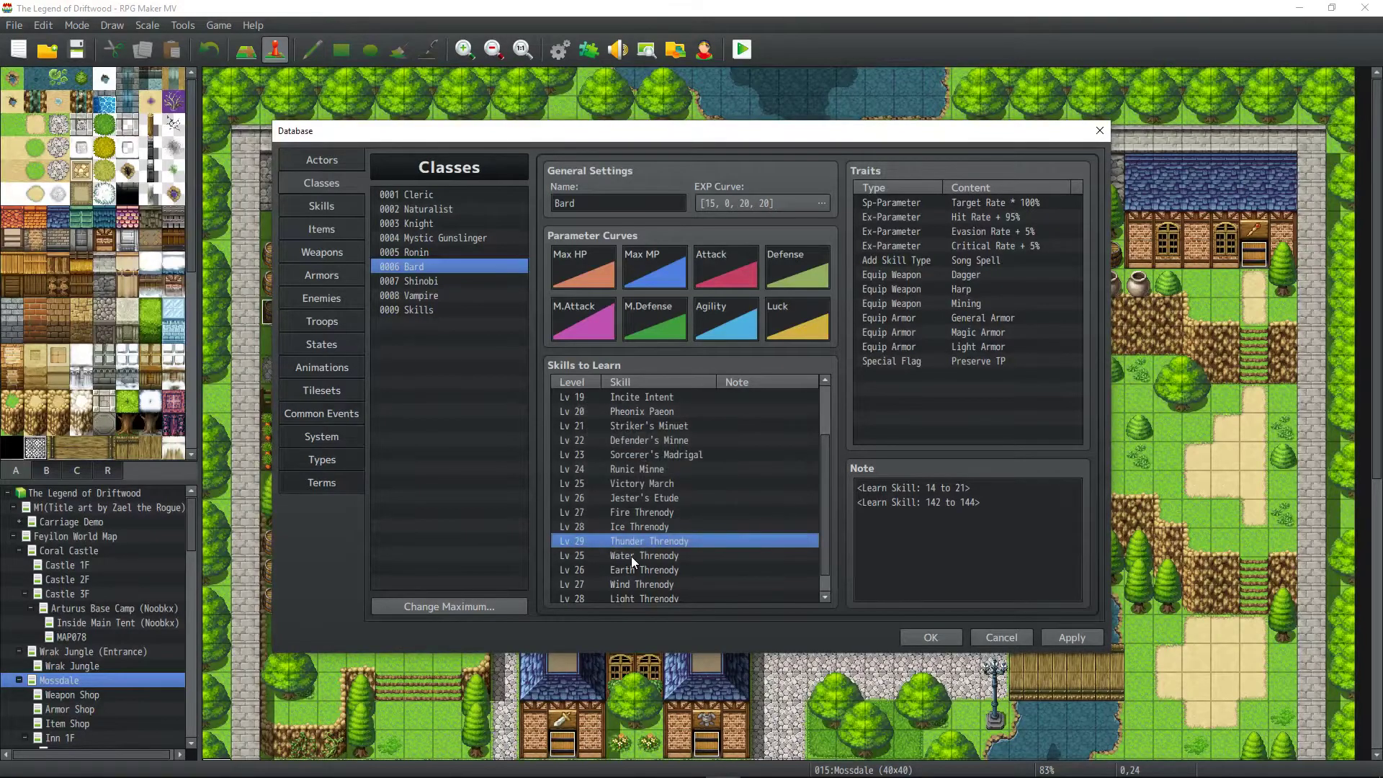
Set the Bard's learning levels to 30 for Water Threnody and 31 for Earth Threnody.
double_click(631, 556)
text(30)
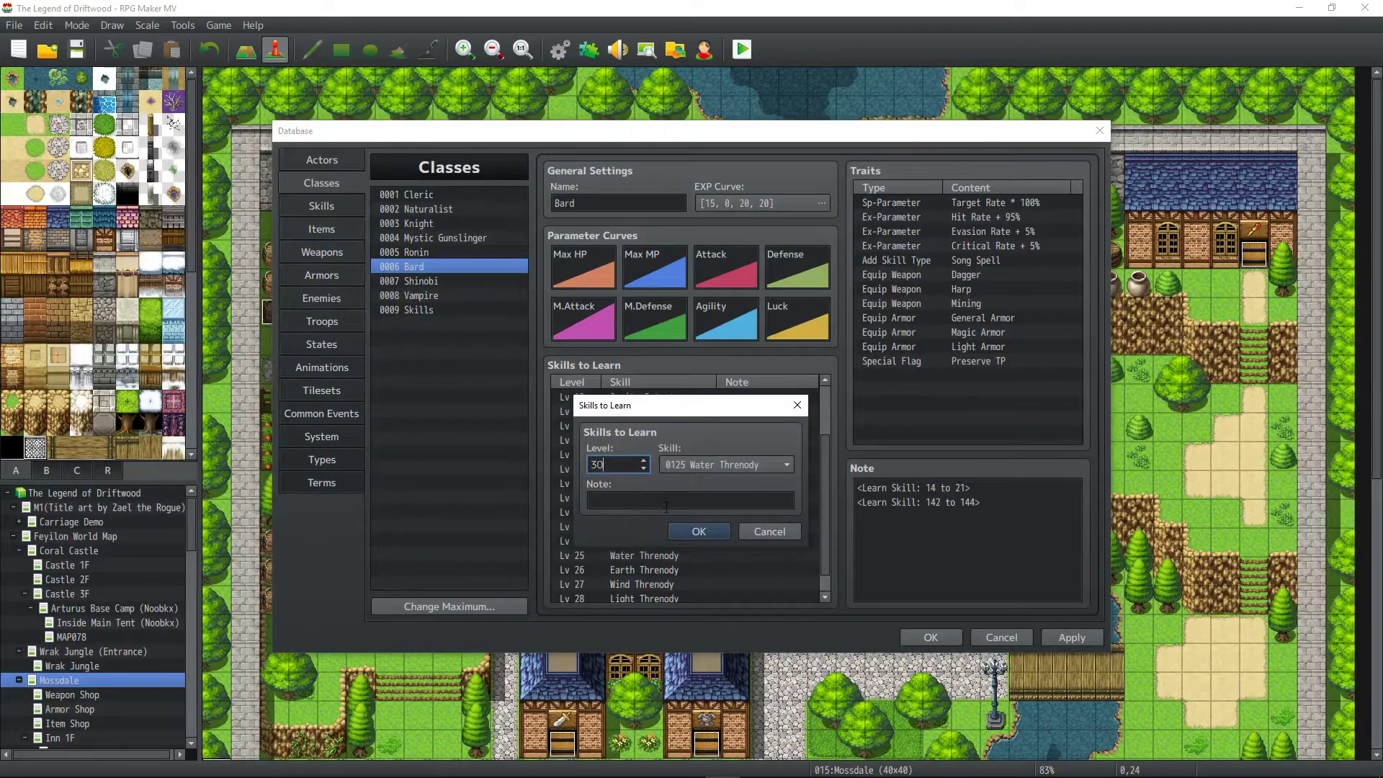
click(690, 533)
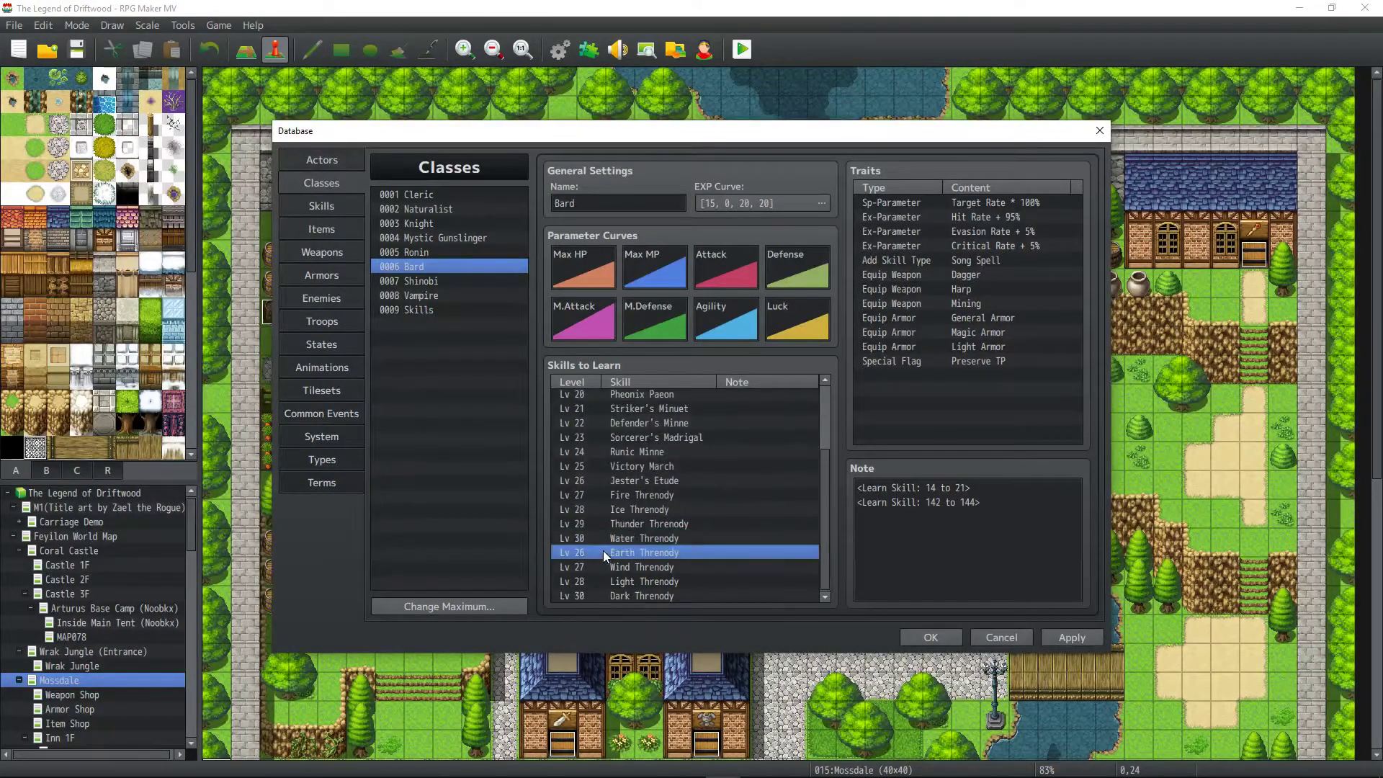
double_click(603, 552)
text(31)
click(697, 531)
Set the Bard's learning levels to 32 for Wind Threnody and 33 for Light Threnody.
double_click(616, 568)
text(32)
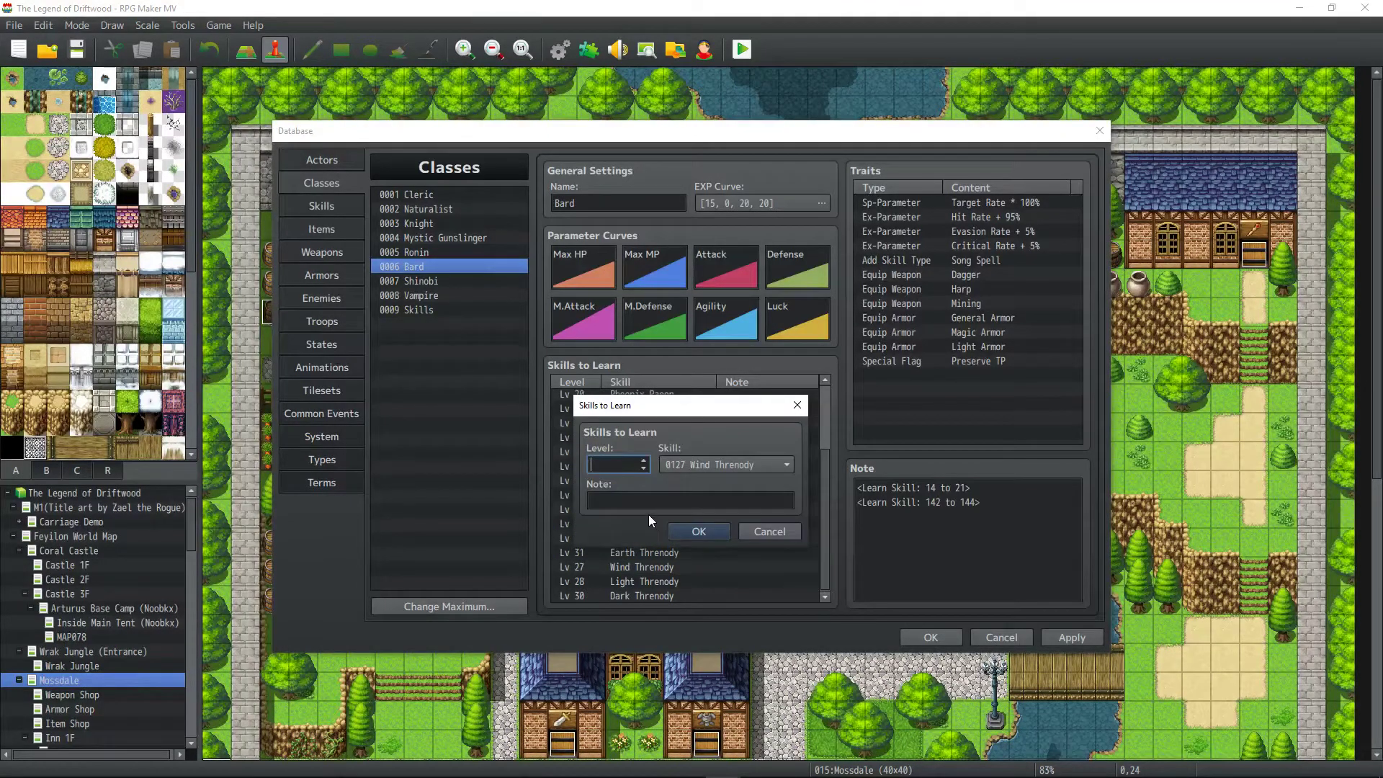
click(696, 531)
double_click(634, 581)
text(33)
click(686, 529)
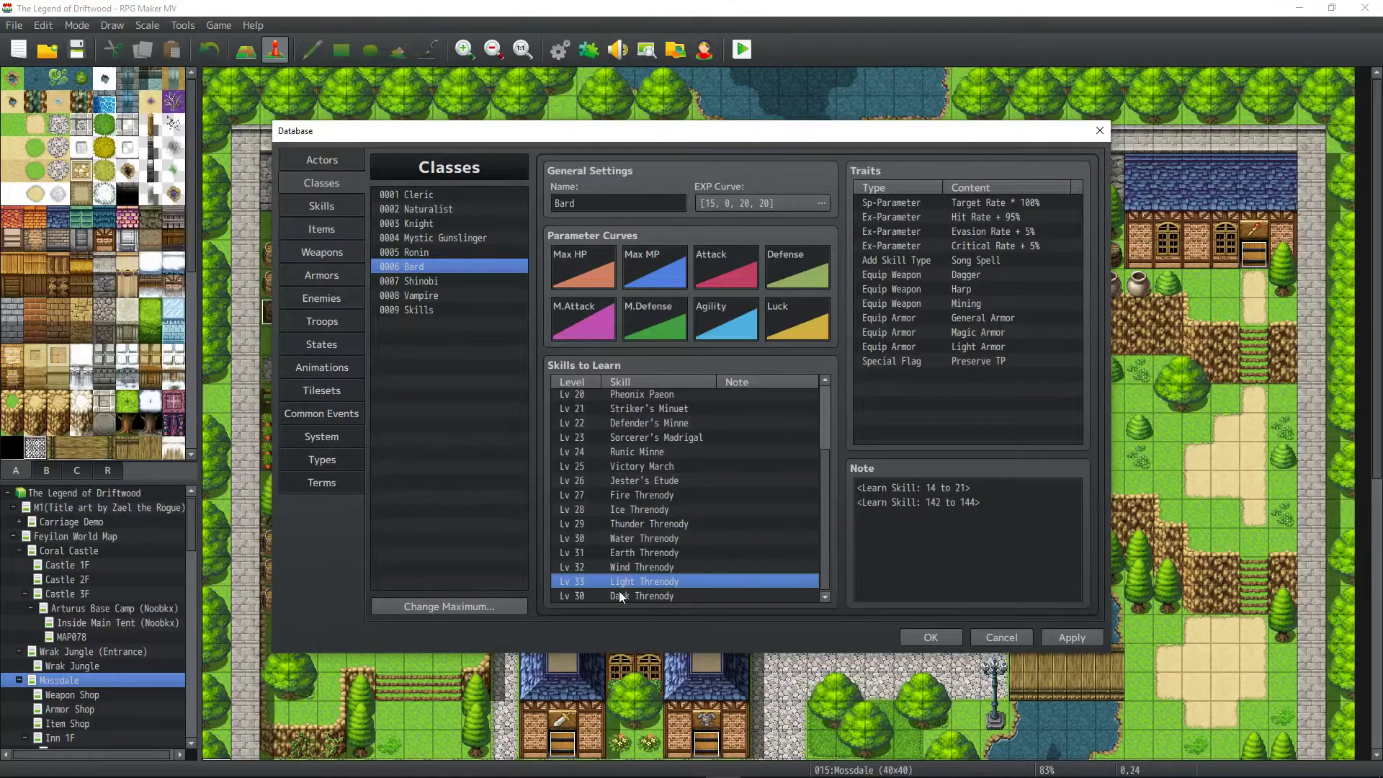
Set the Bard's learning level for Dark Threnody to 33 and apply the database changes.
double_click(620, 593)
text(33)
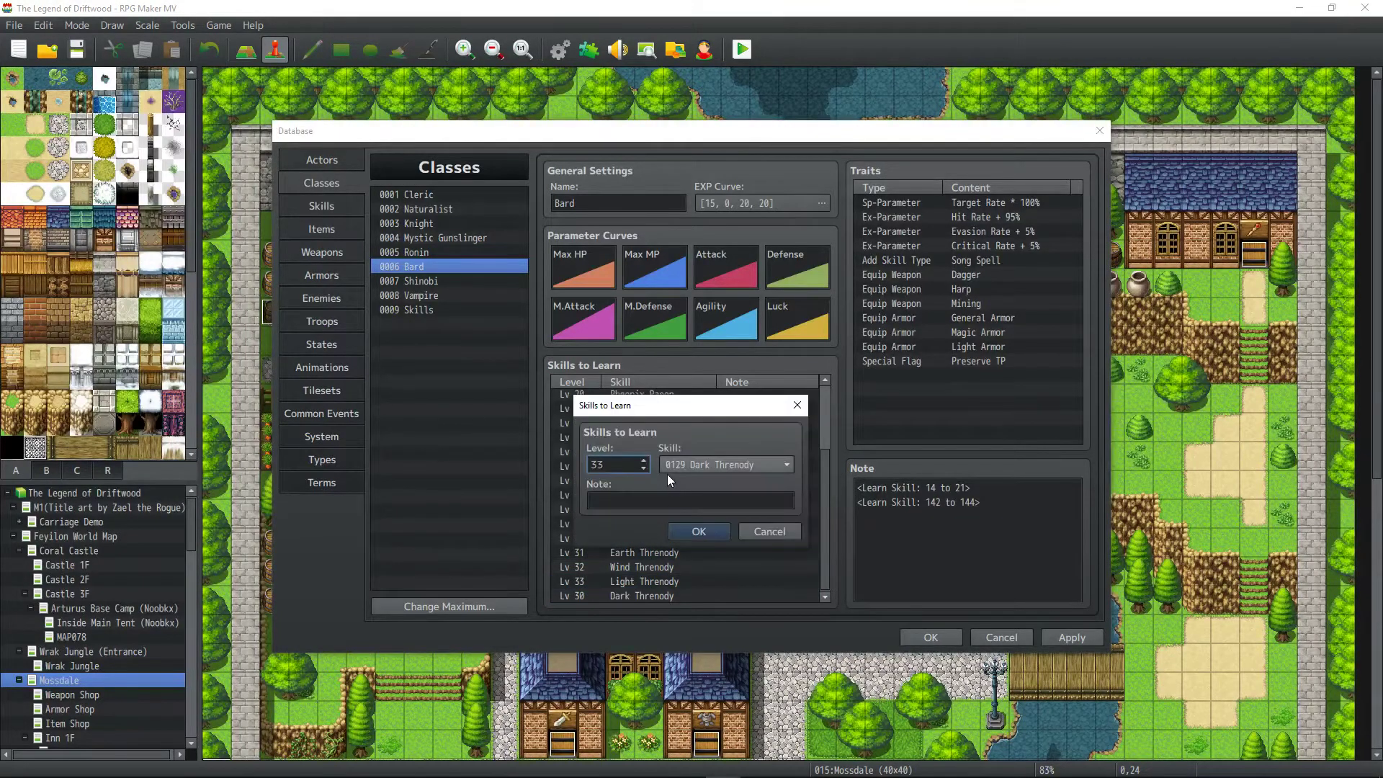
click(698, 530)
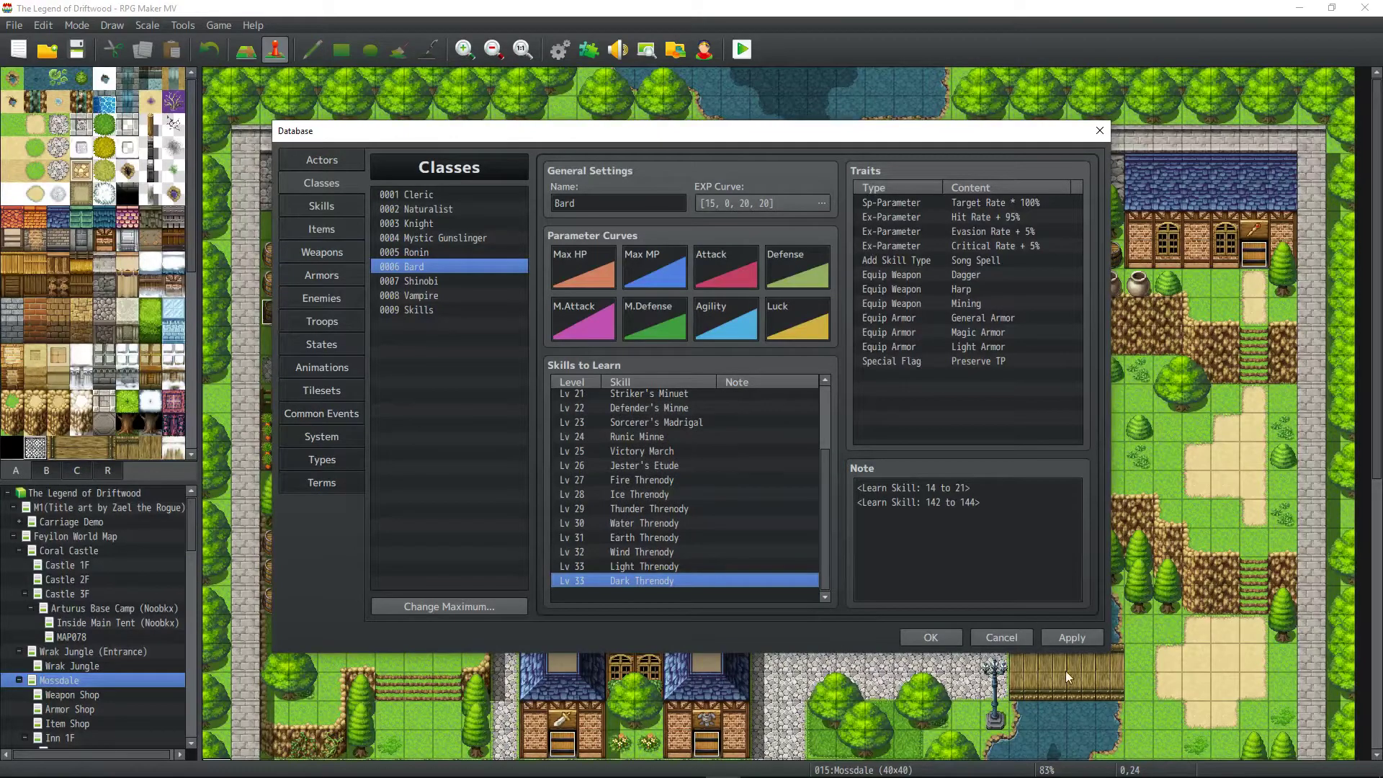
click(1070, 639)
Review the Bard's skill learning levels and the Healer's Paeon skill's recovery formula and note code, and close the database.
scroll(702, 477, up, 2)
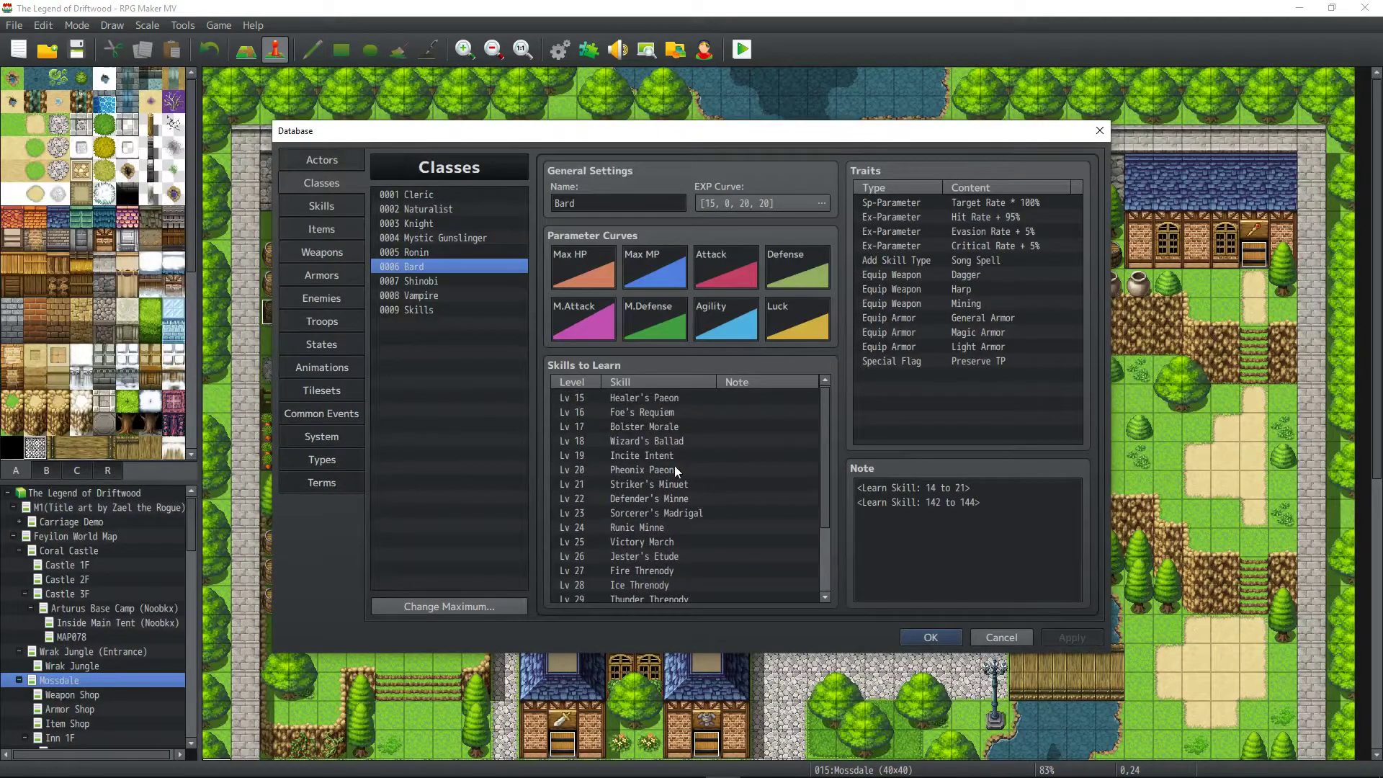
click(641, 441)
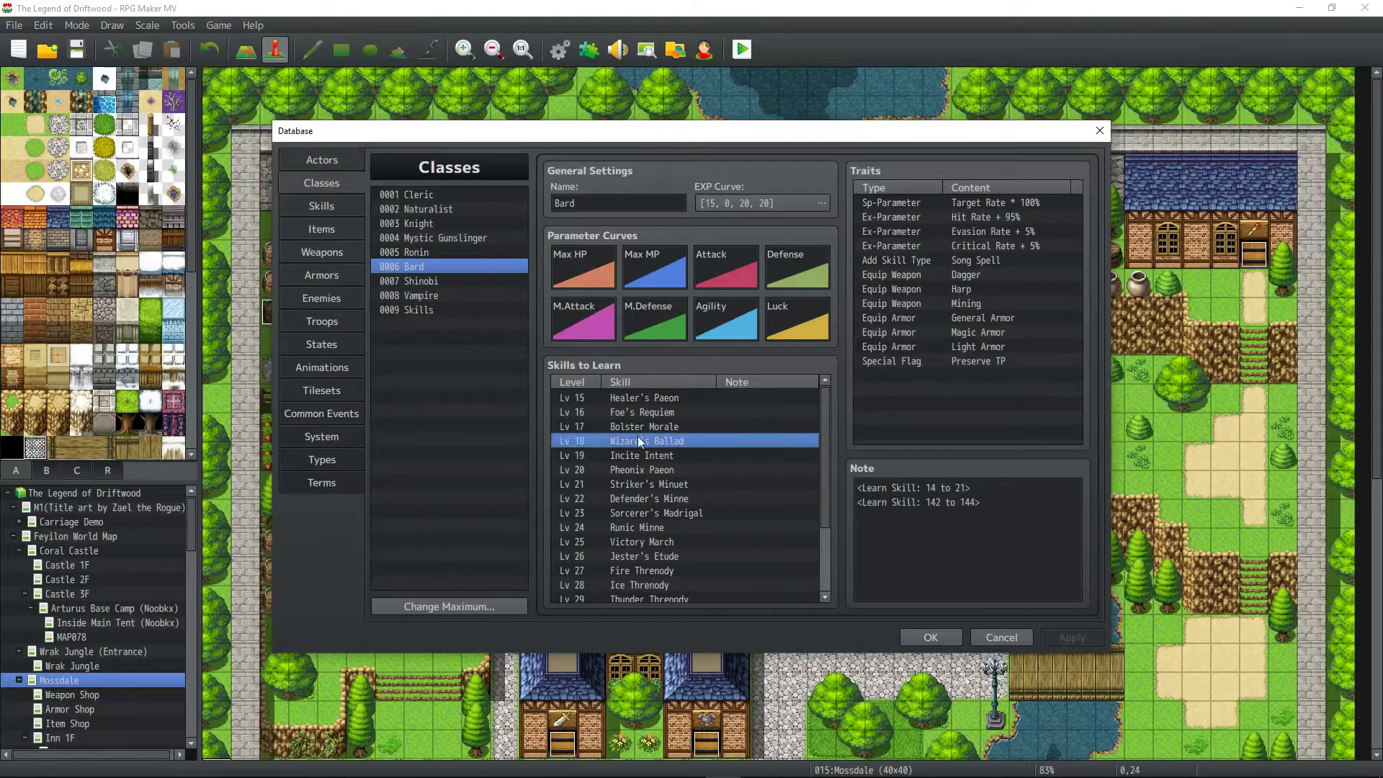
scroll(631, 465, down, 2)
scroll(624, 484, up, 2)
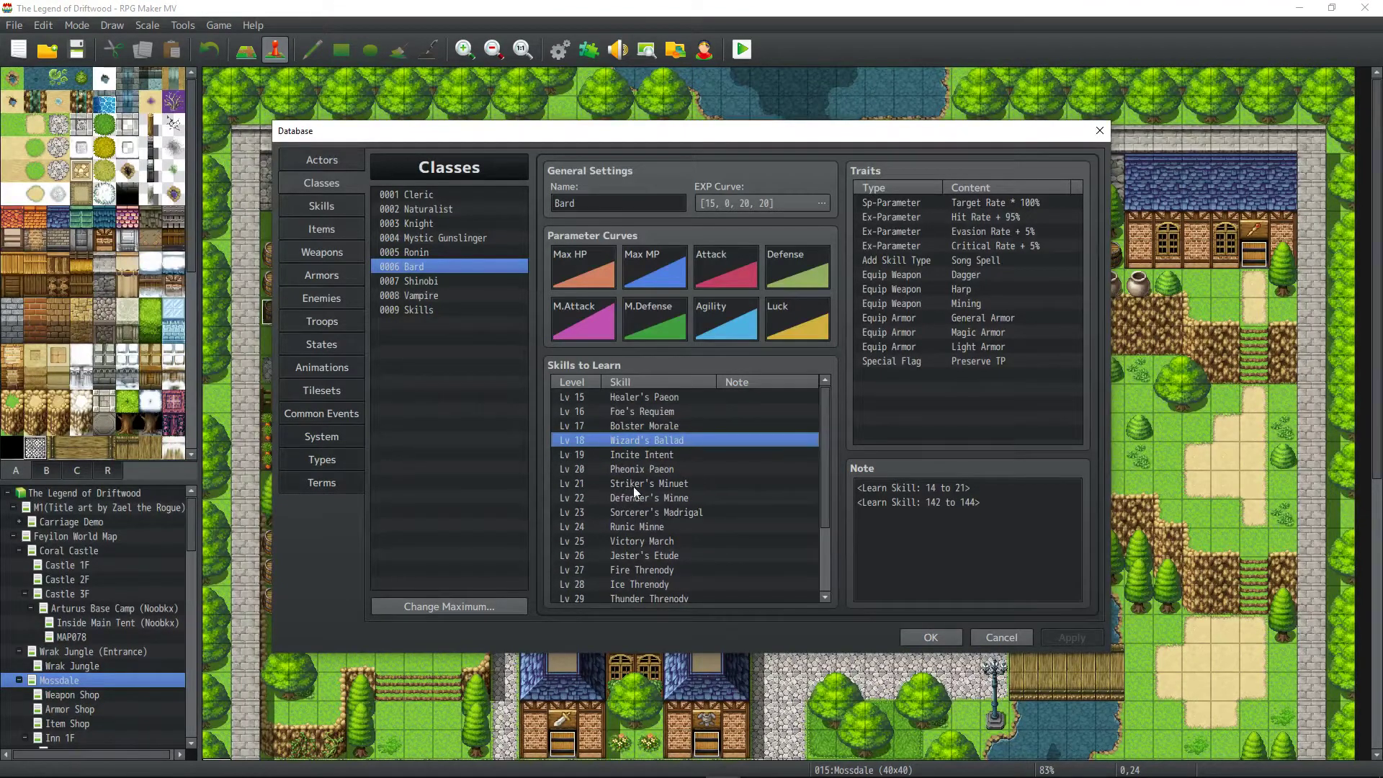
click(322, 206)
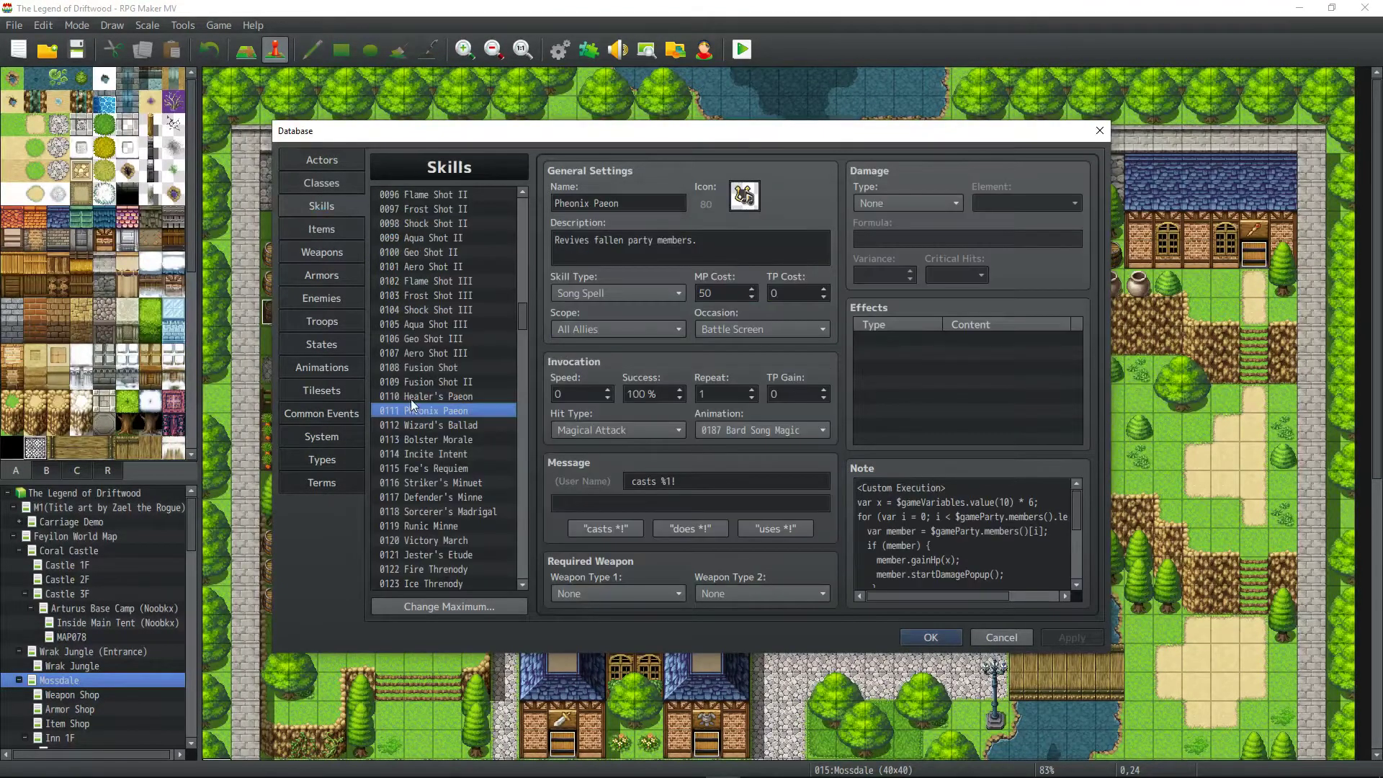
click(452, 396)
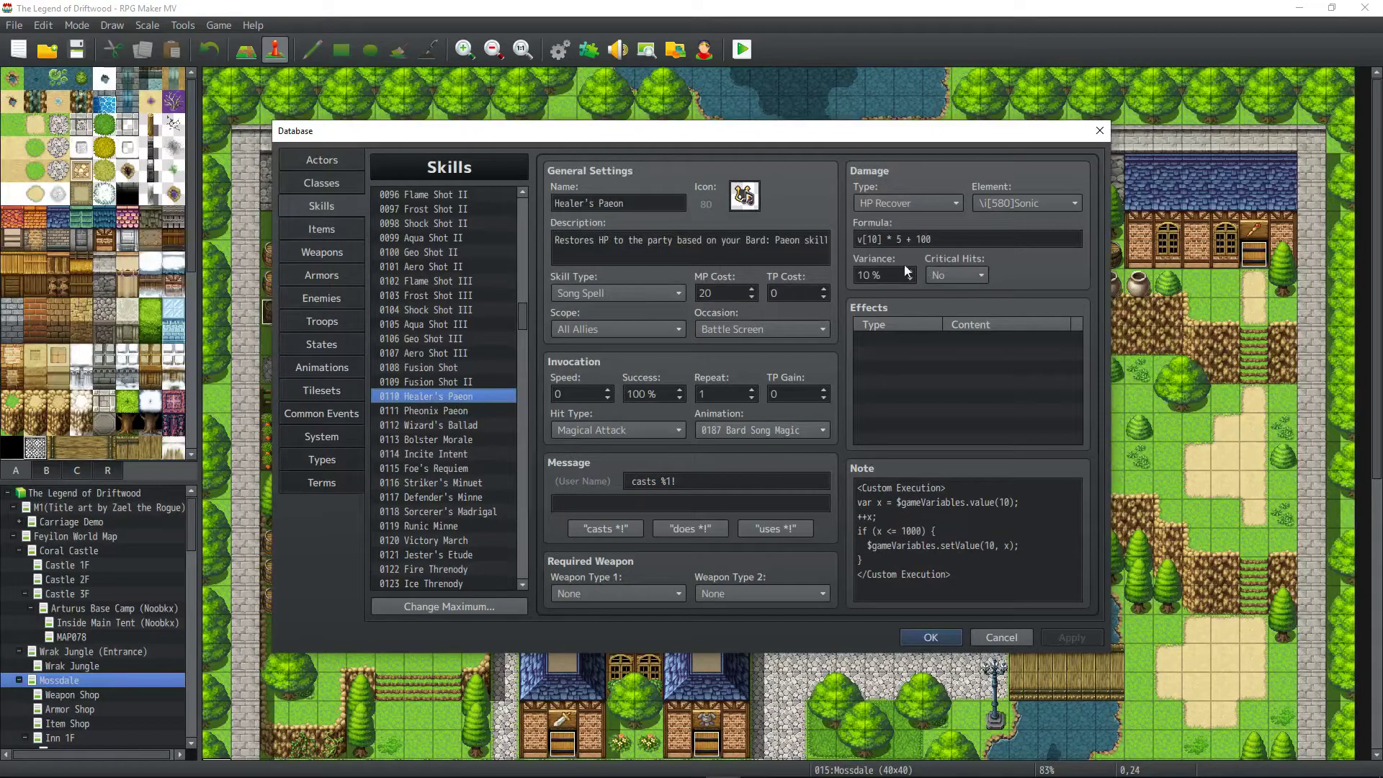
click(898, 241)
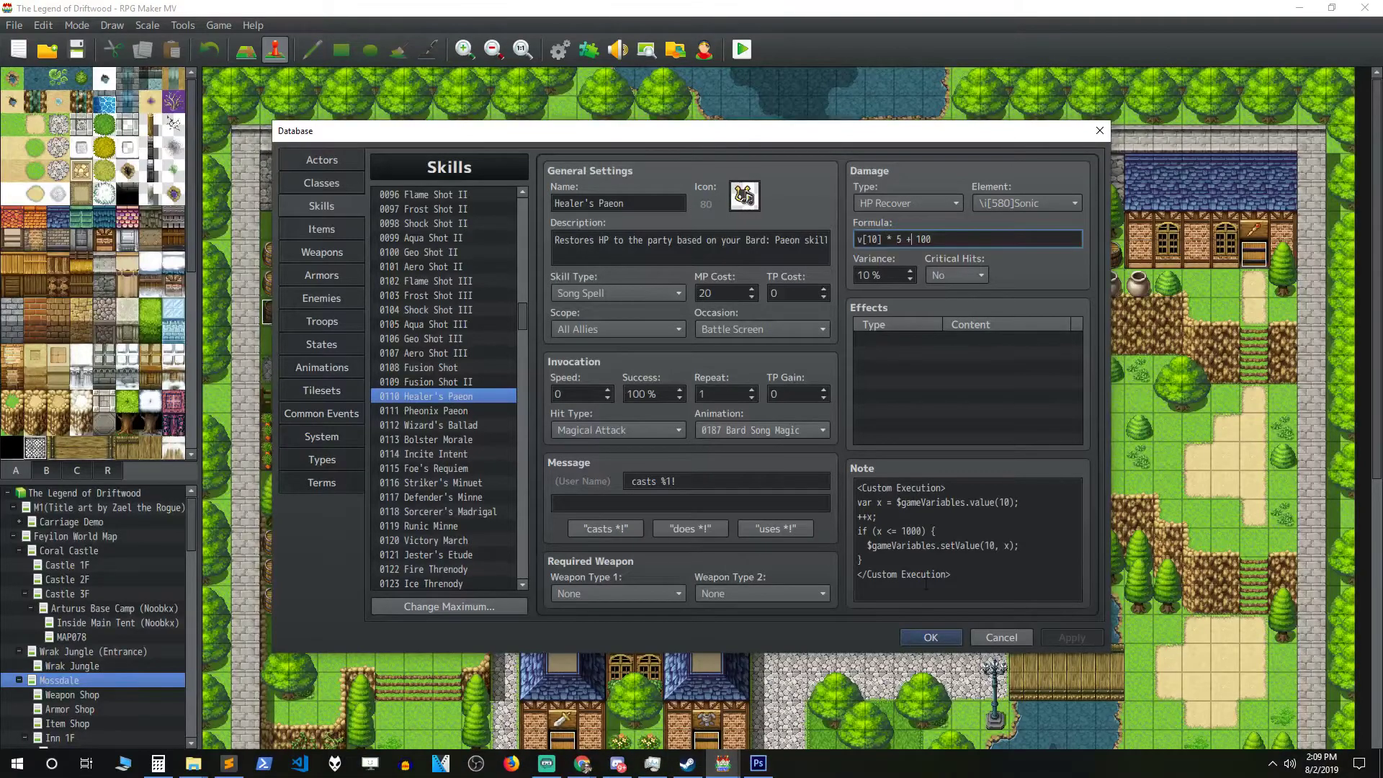
click(931, 636)
Capture a screen snip of variables 0005 Bard Skill to 0014 Bard: Etude from a new event's Control Variables selector.
double_click(574, 319)
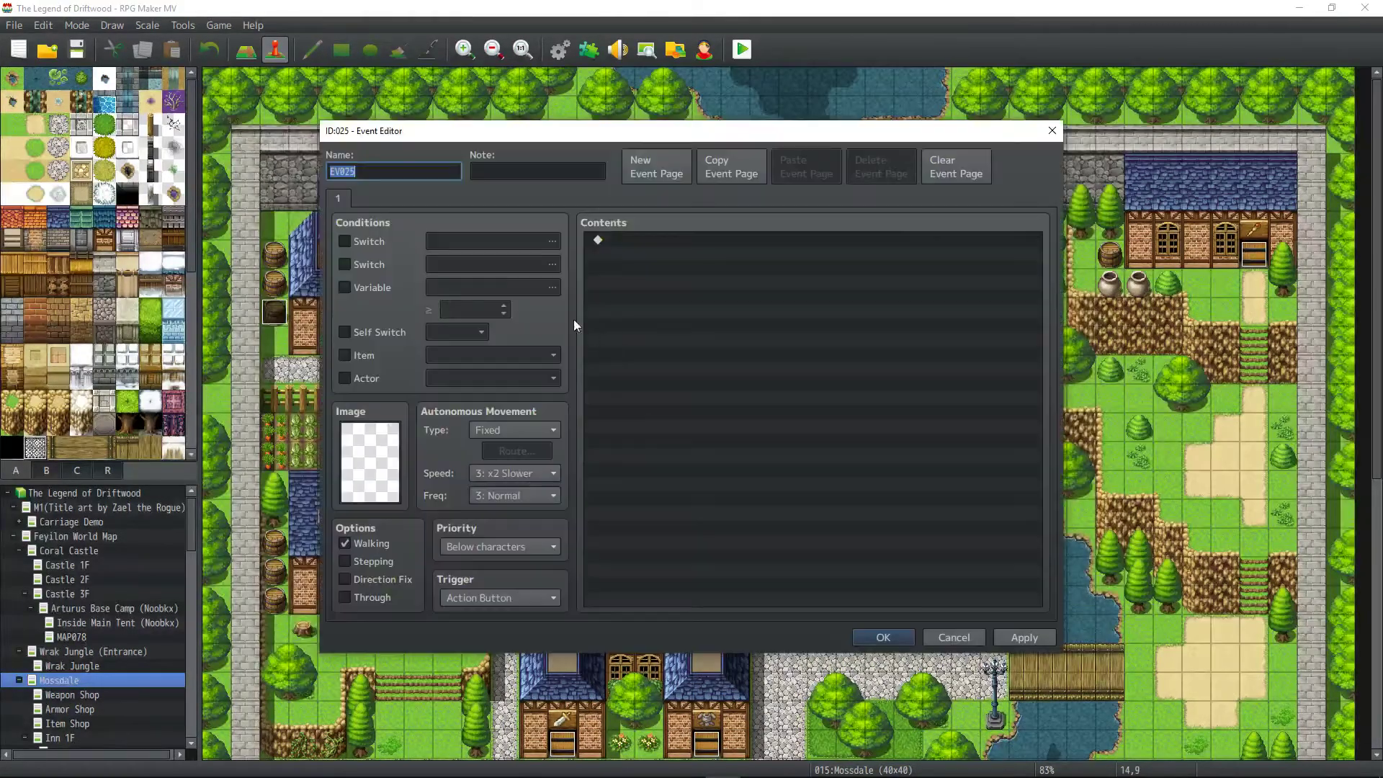
right_click(646, 281)
click(680, 293)
click(728, 378)
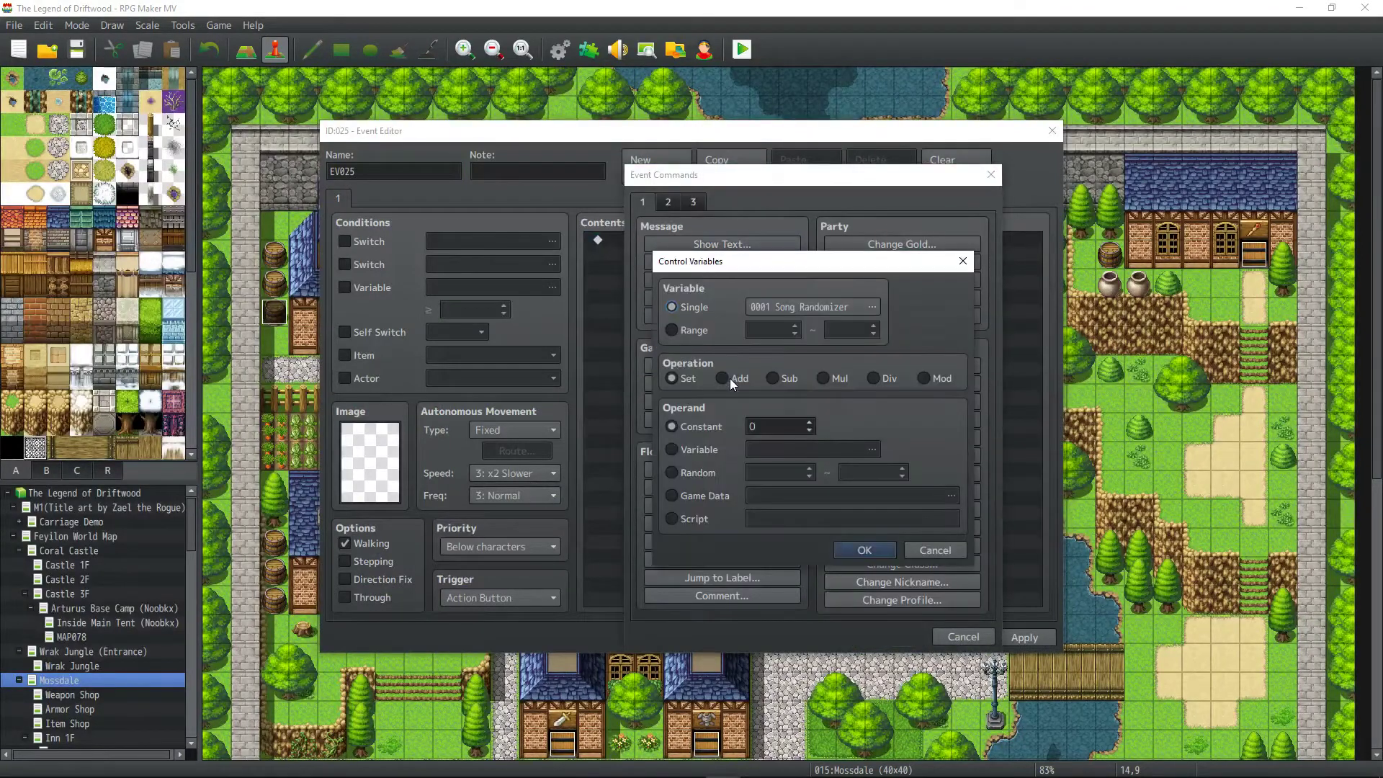
click(872, 308)
click(890, 317)
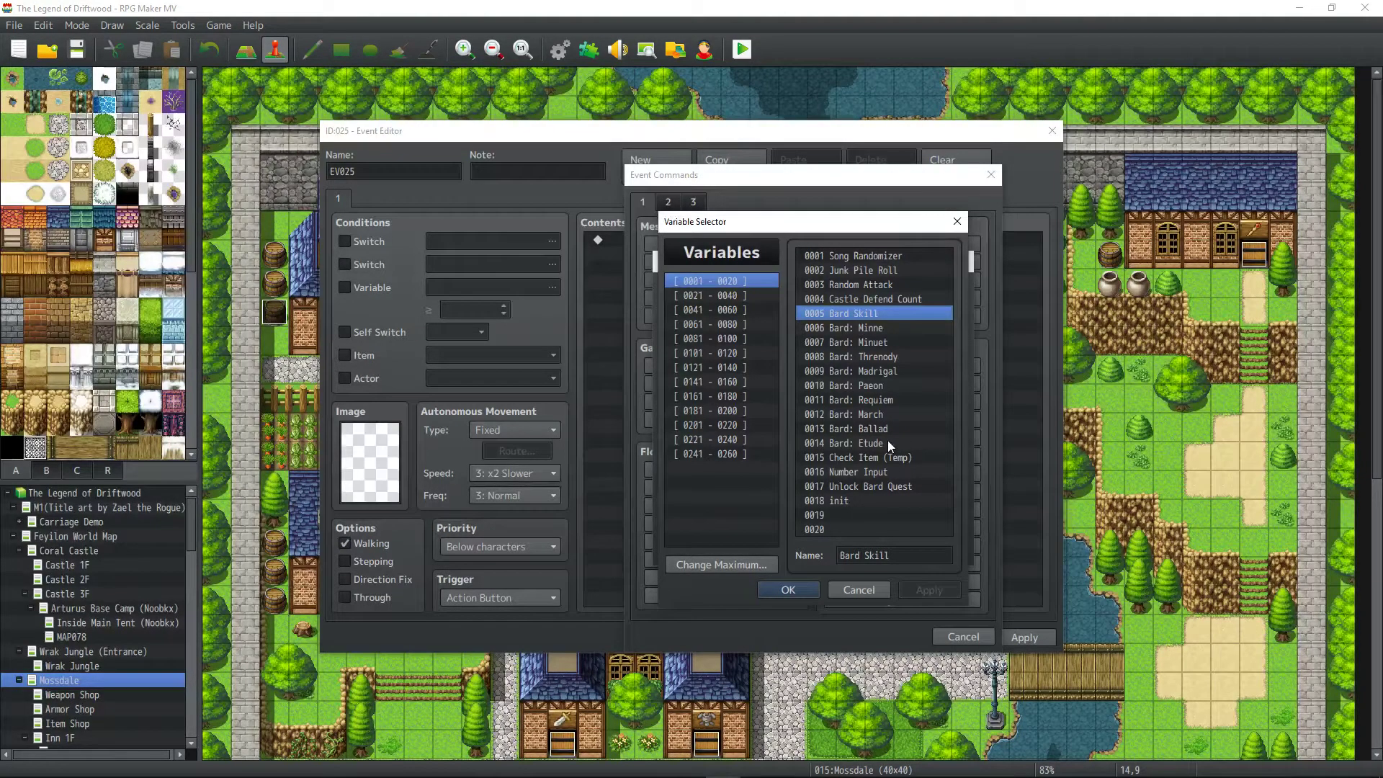
key(super+shift+s)
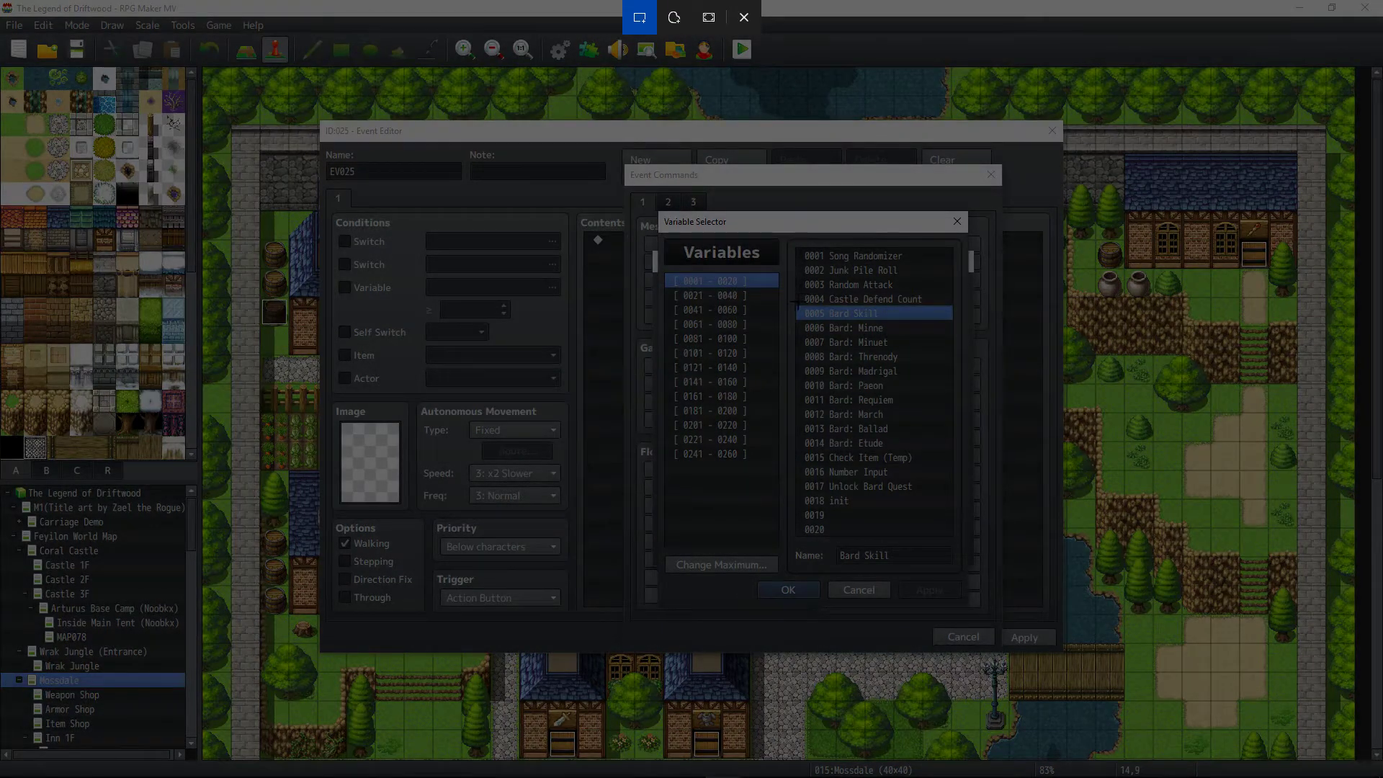
drag(796, 305, 910, 451)
Switch to Photoshop and paste the captured variable list into a new document using the Clipboard preset.
mouse_move(723, 776)
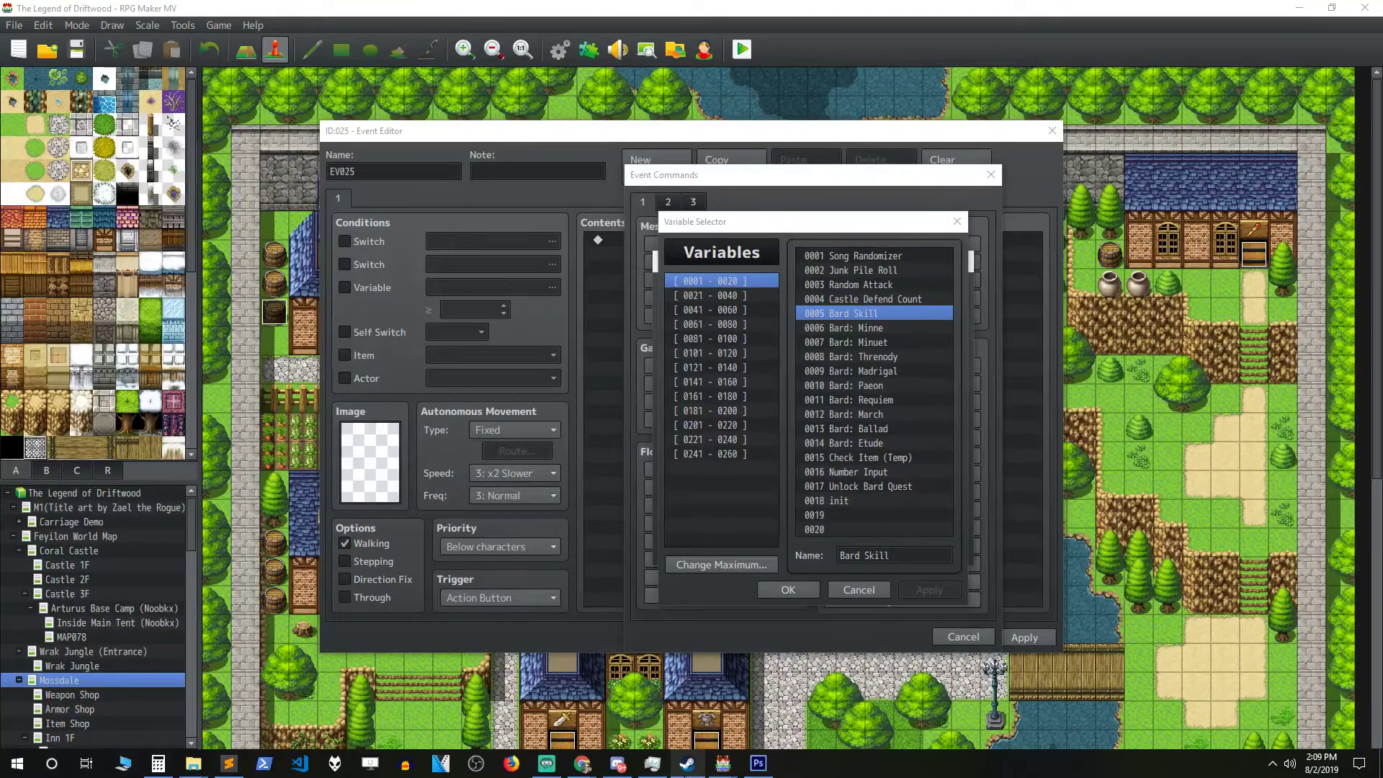
click(757, 765)
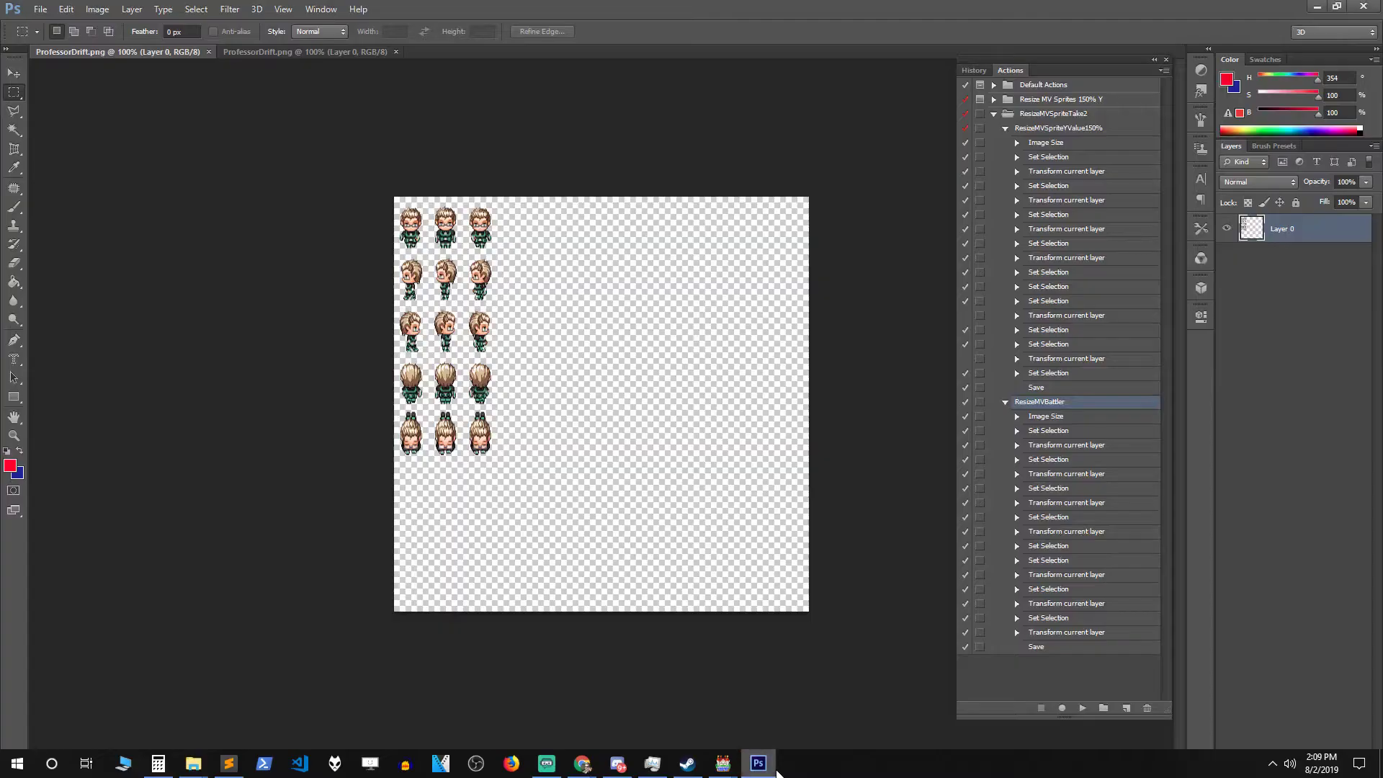
click(41, 8)
click(57, 23)
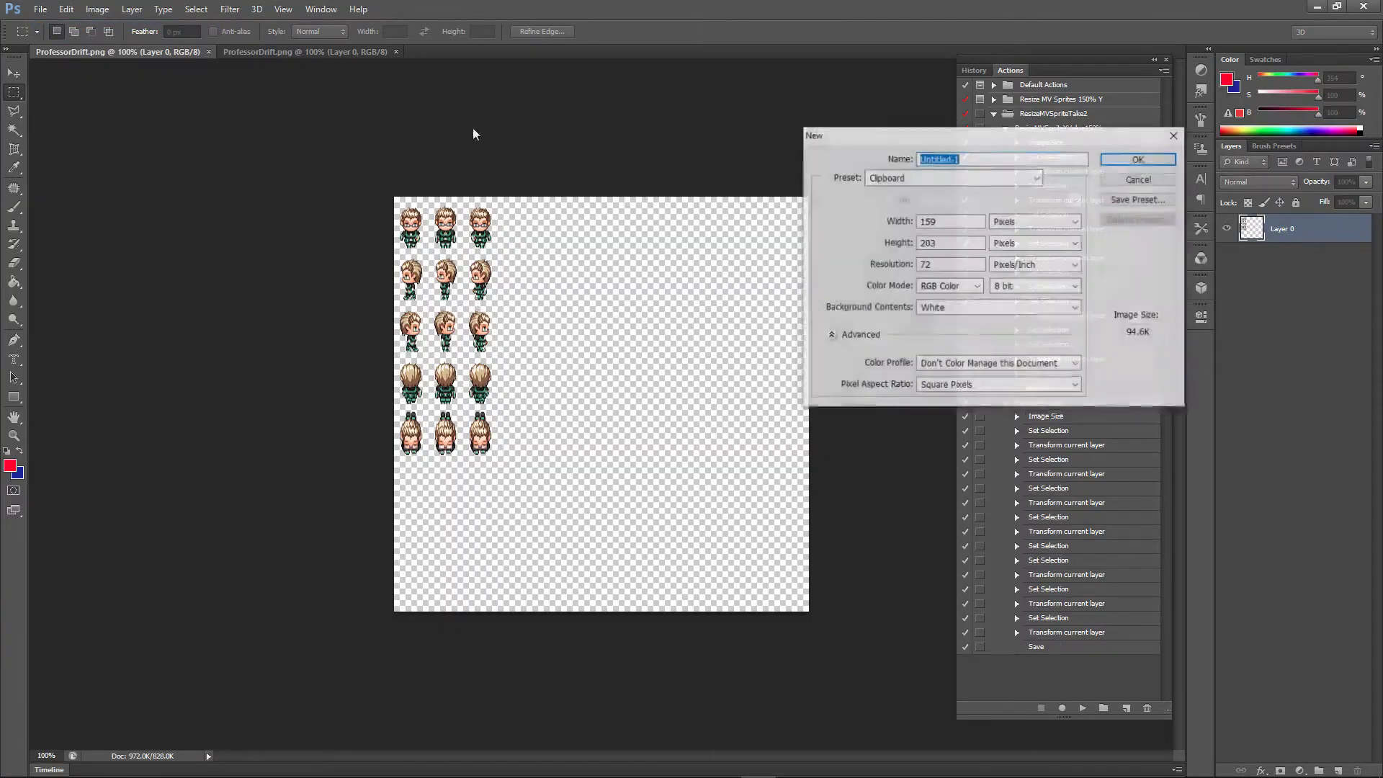
click(1132, 160)
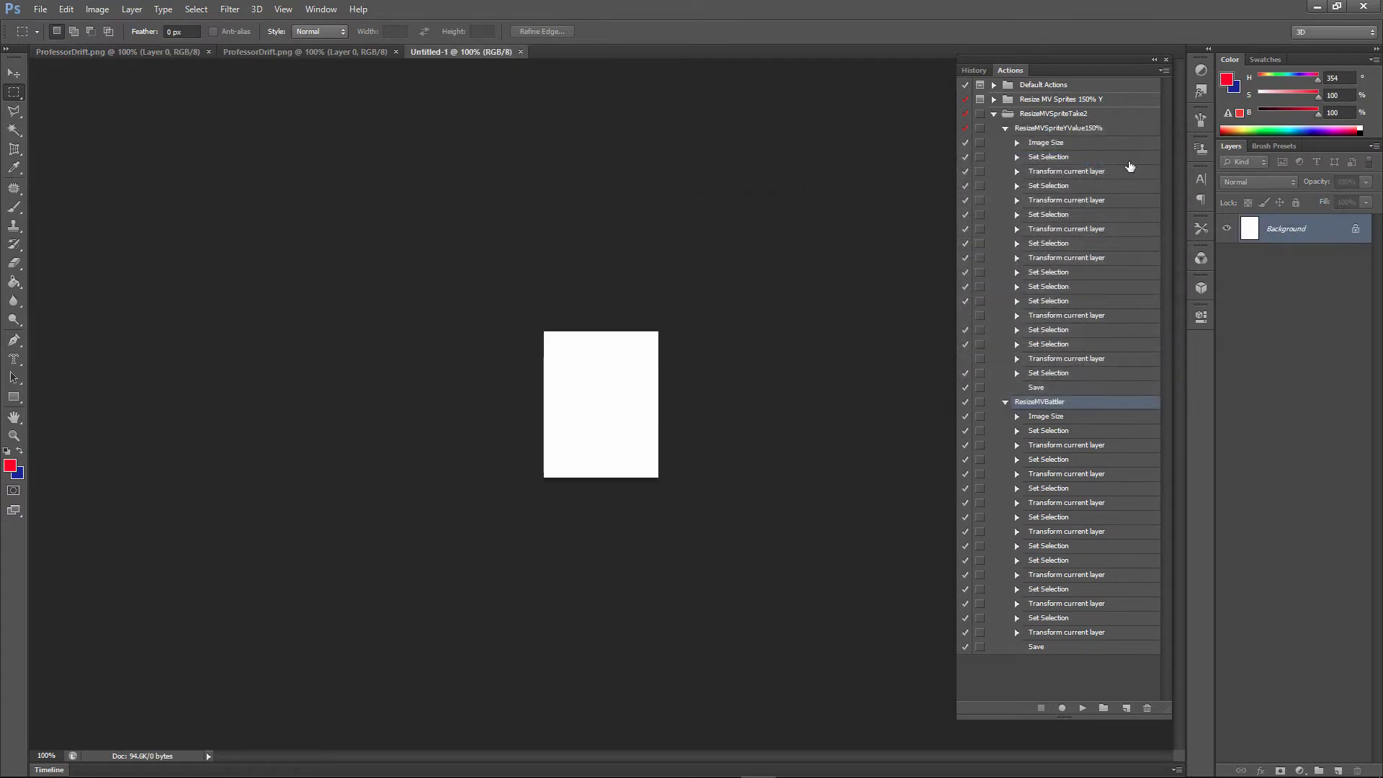
key(ctrl+v)
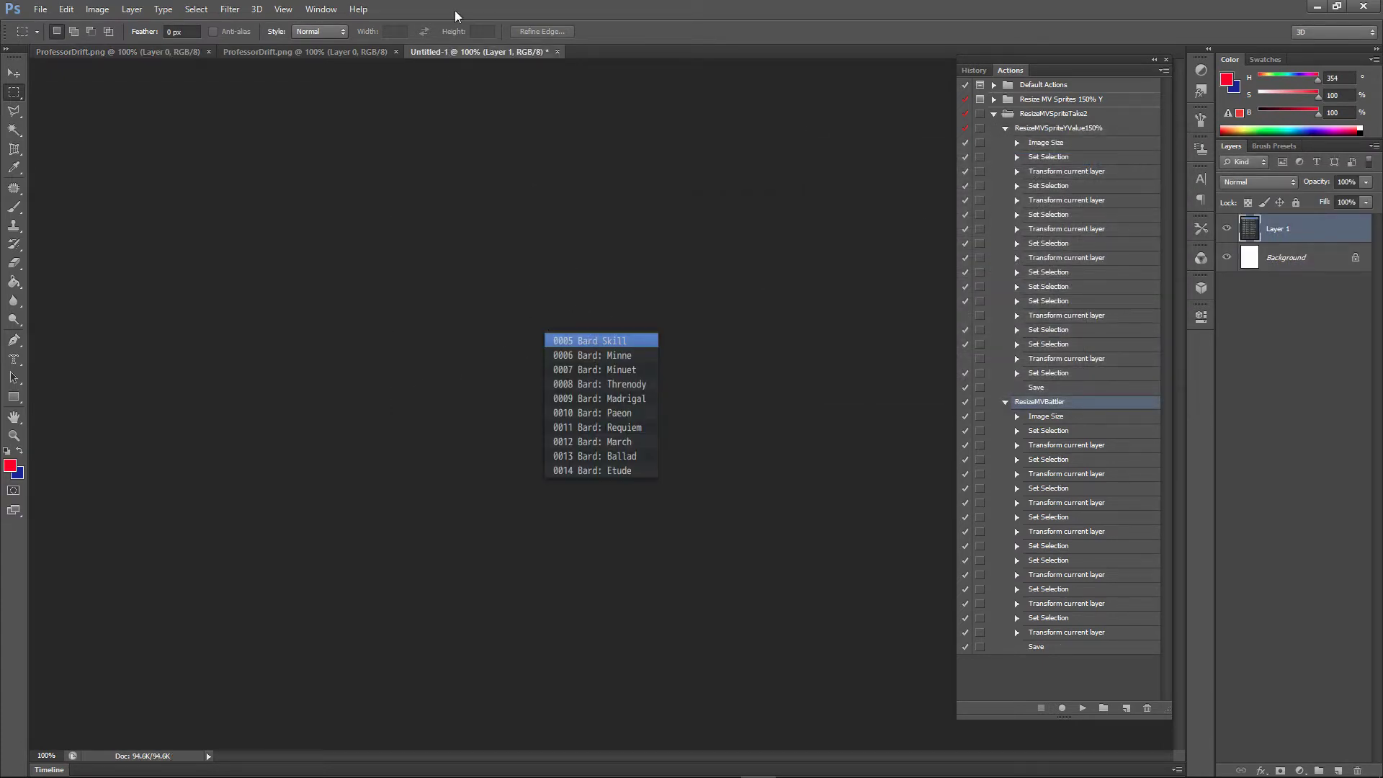
Return to RPG Maker MV and move Photoshop's window and Actions panel out of the way.
key(alt+Tab)
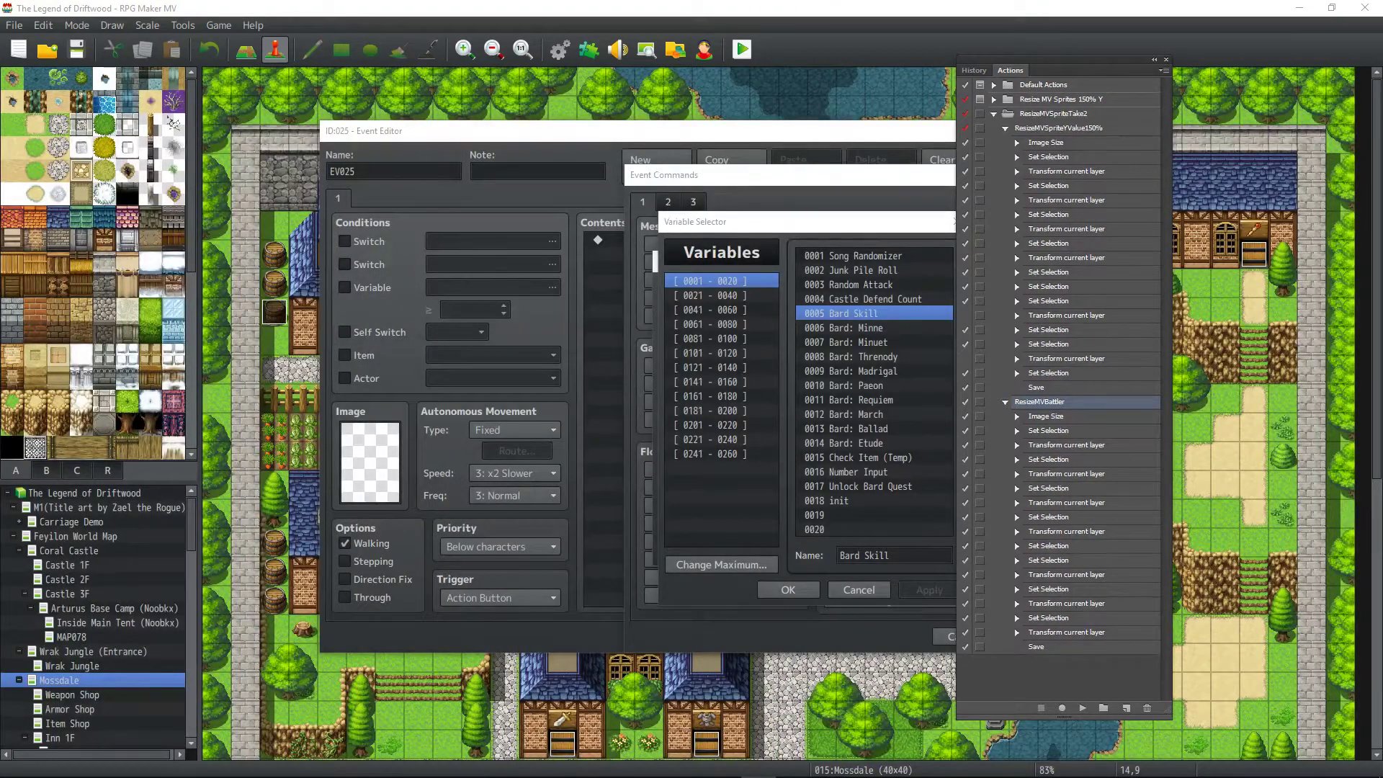
key(alt+Tab)
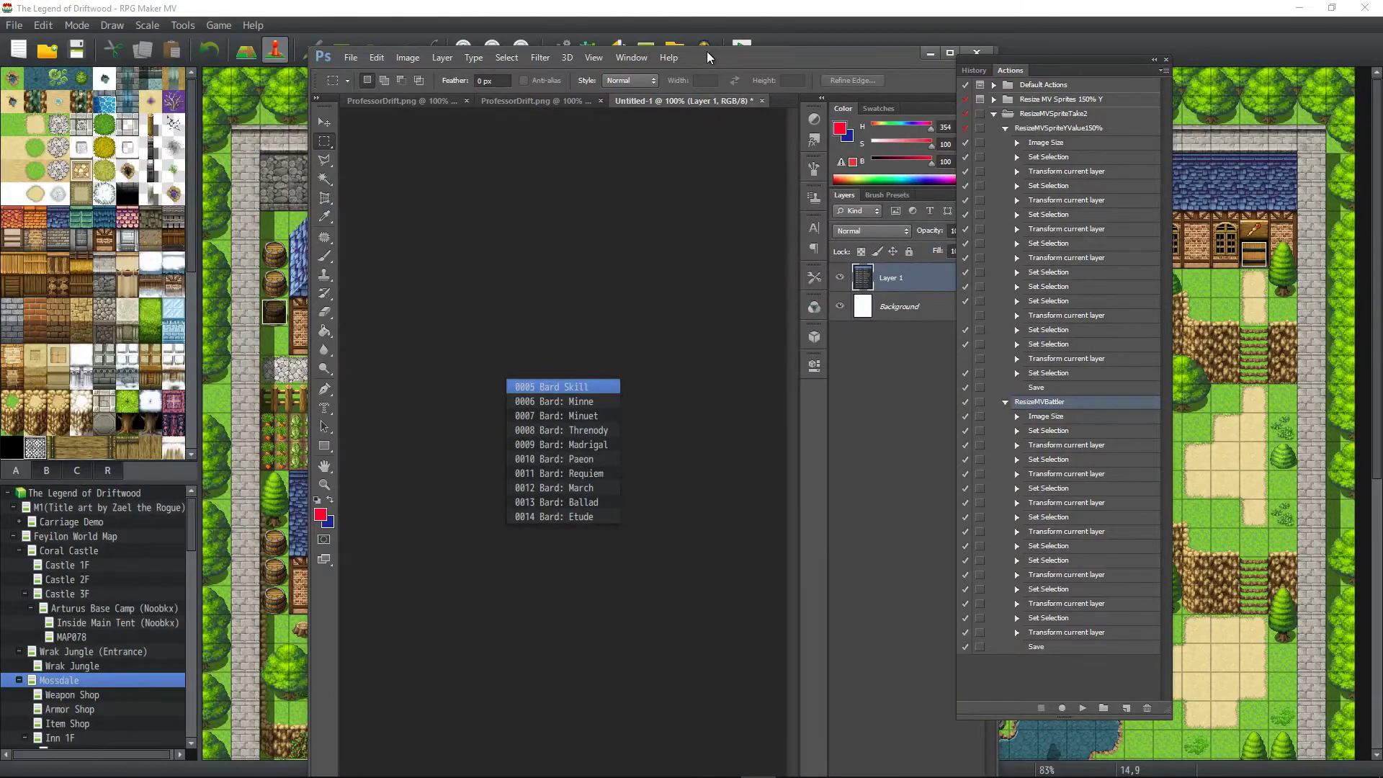
key(alt+Tab)
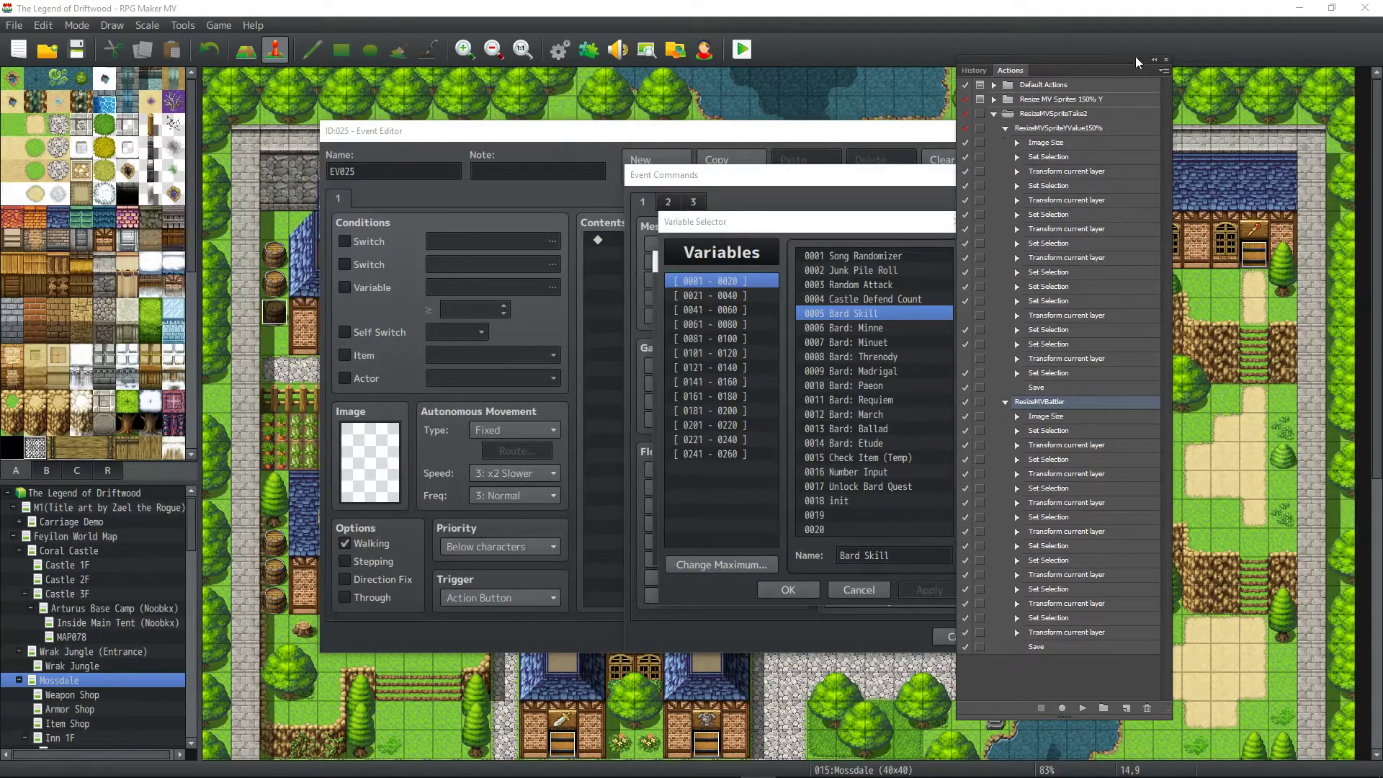
drag(1135, 56, 0, 57)
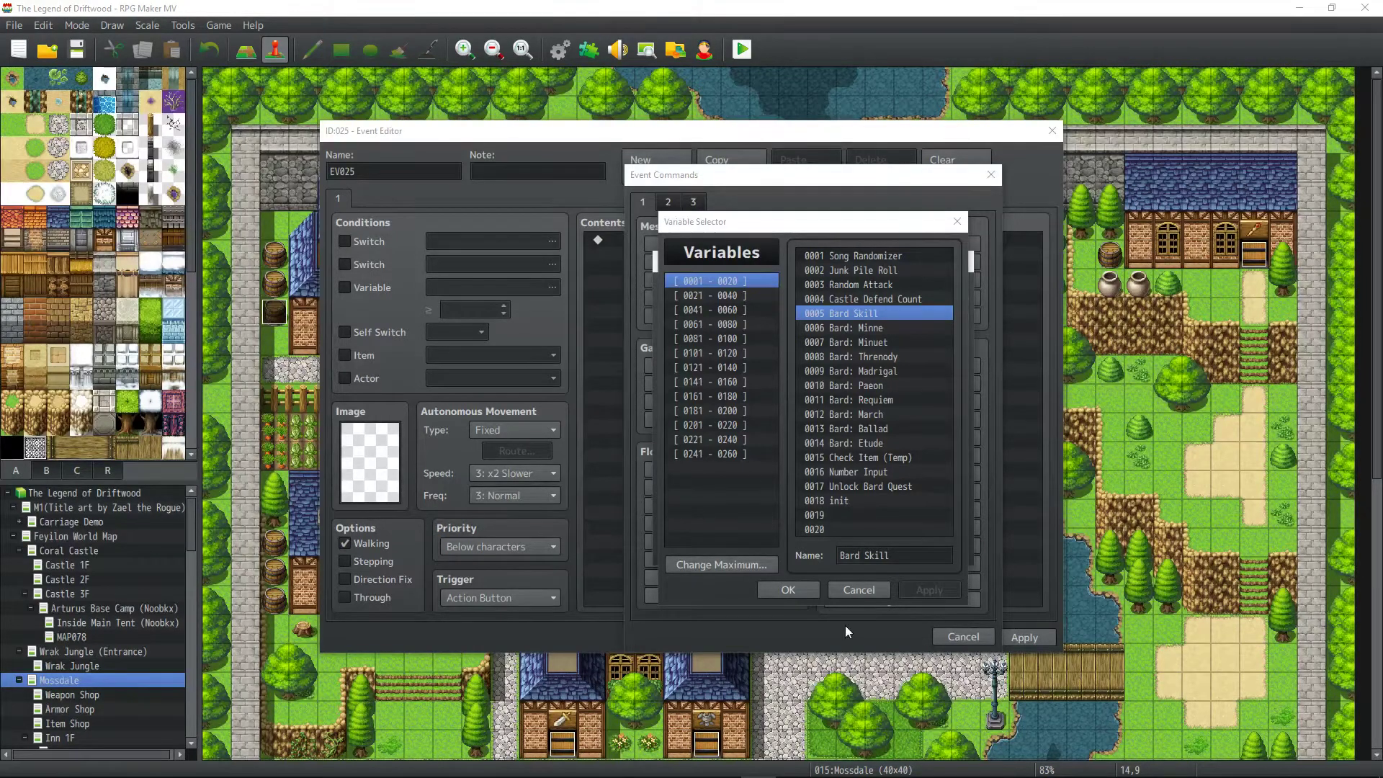
Cancel the variable selection, the Control Variables command and the new event, and return to the Healer's Paeon skill in the database.
click(869, 591)
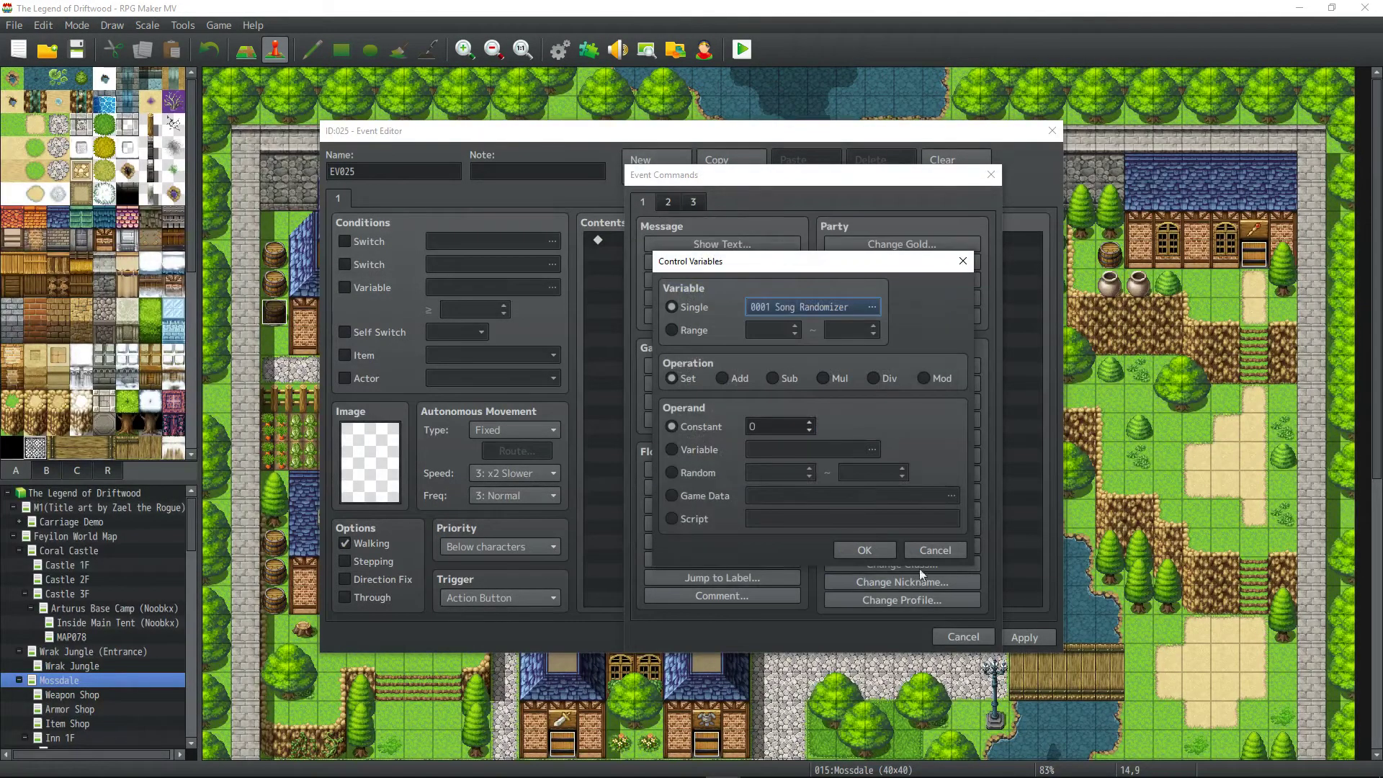
click(918, 546)
click(969, 637)
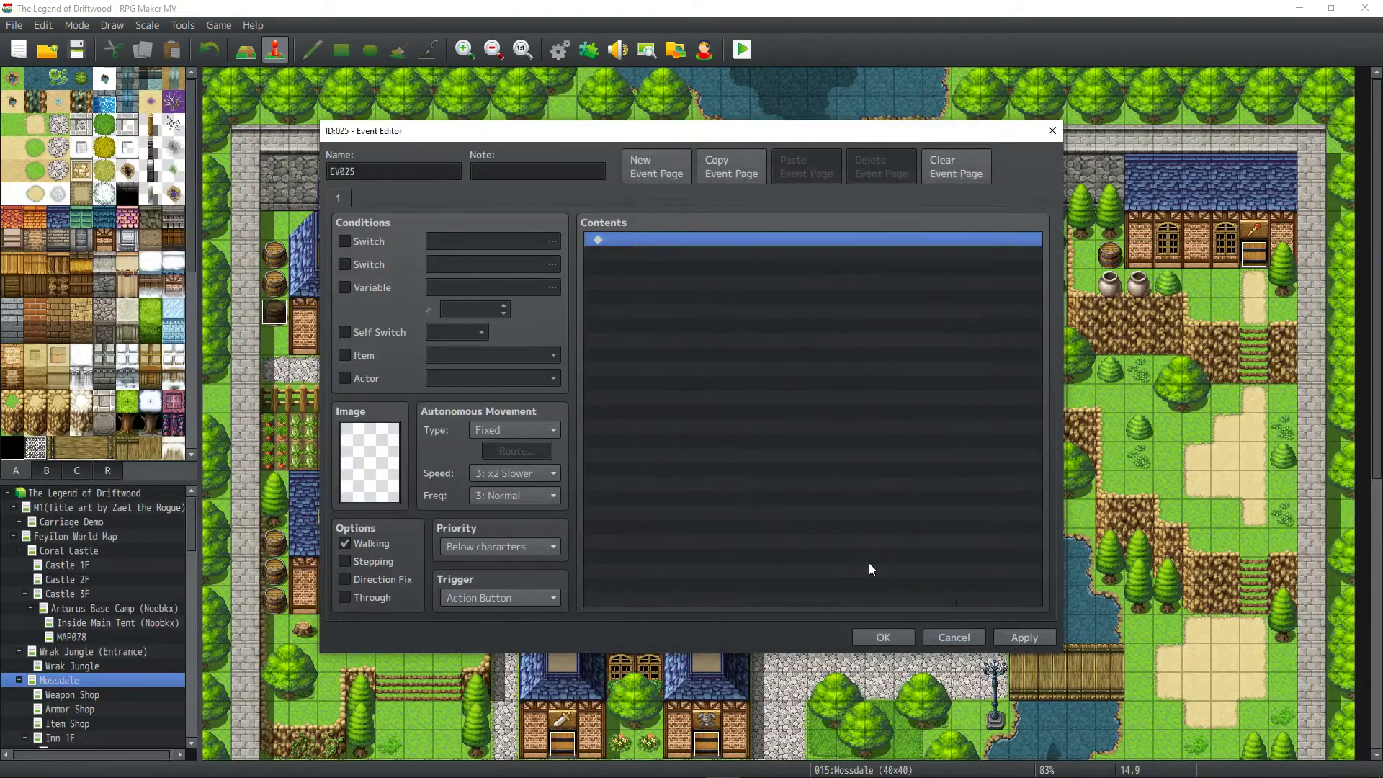
click(954, 637)
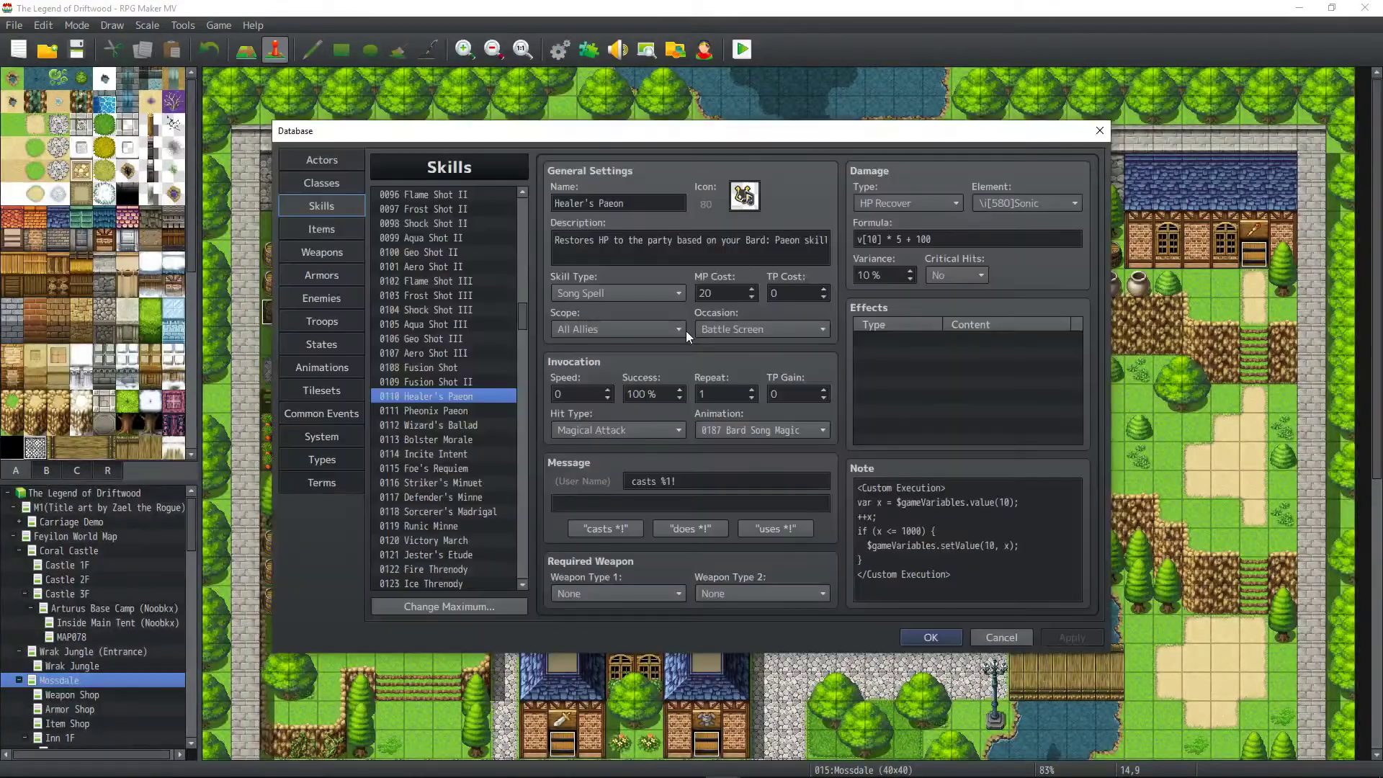
Add "v[5] * 2 +" at the start of the Healer's Paeon recovery formula, before v[10] * 5 + 100.
triple_click(870, 244)
click(896, 245)
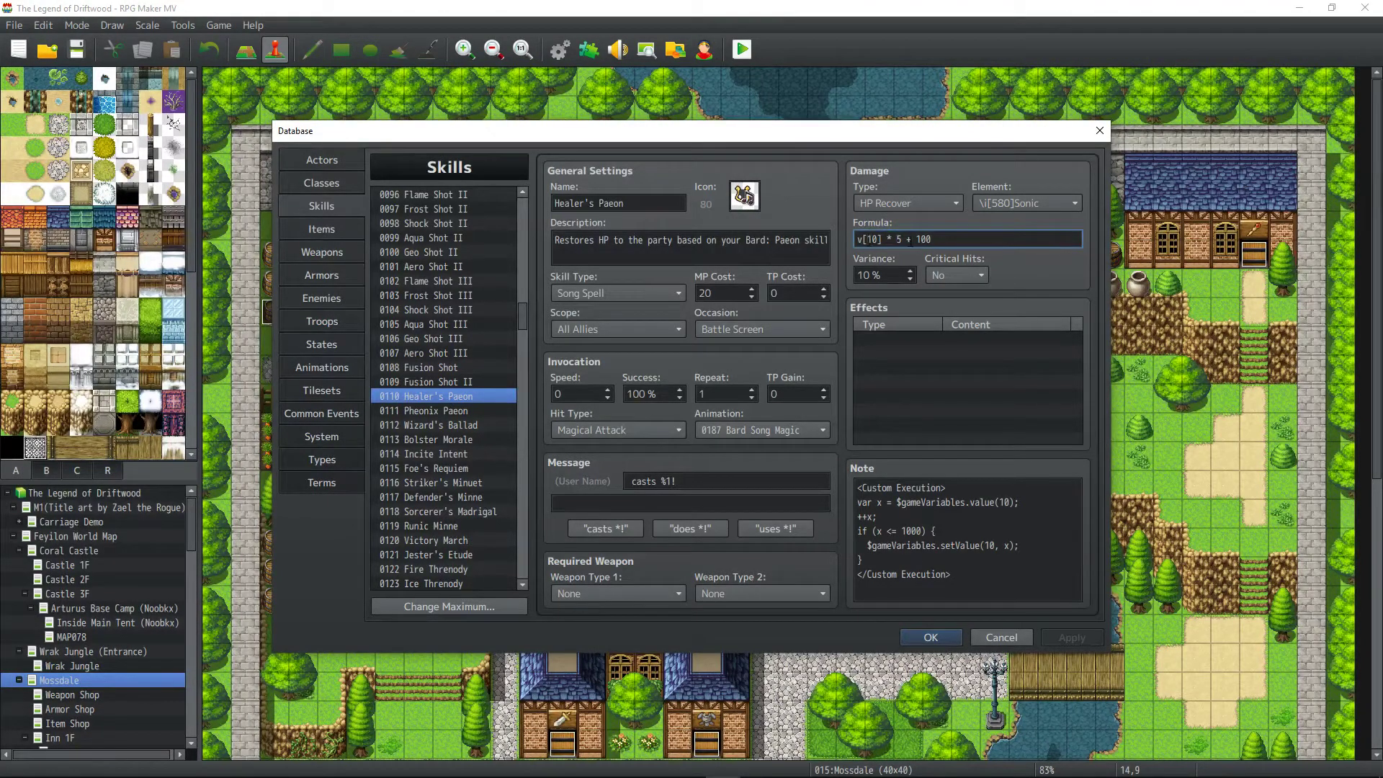
text(v[5])
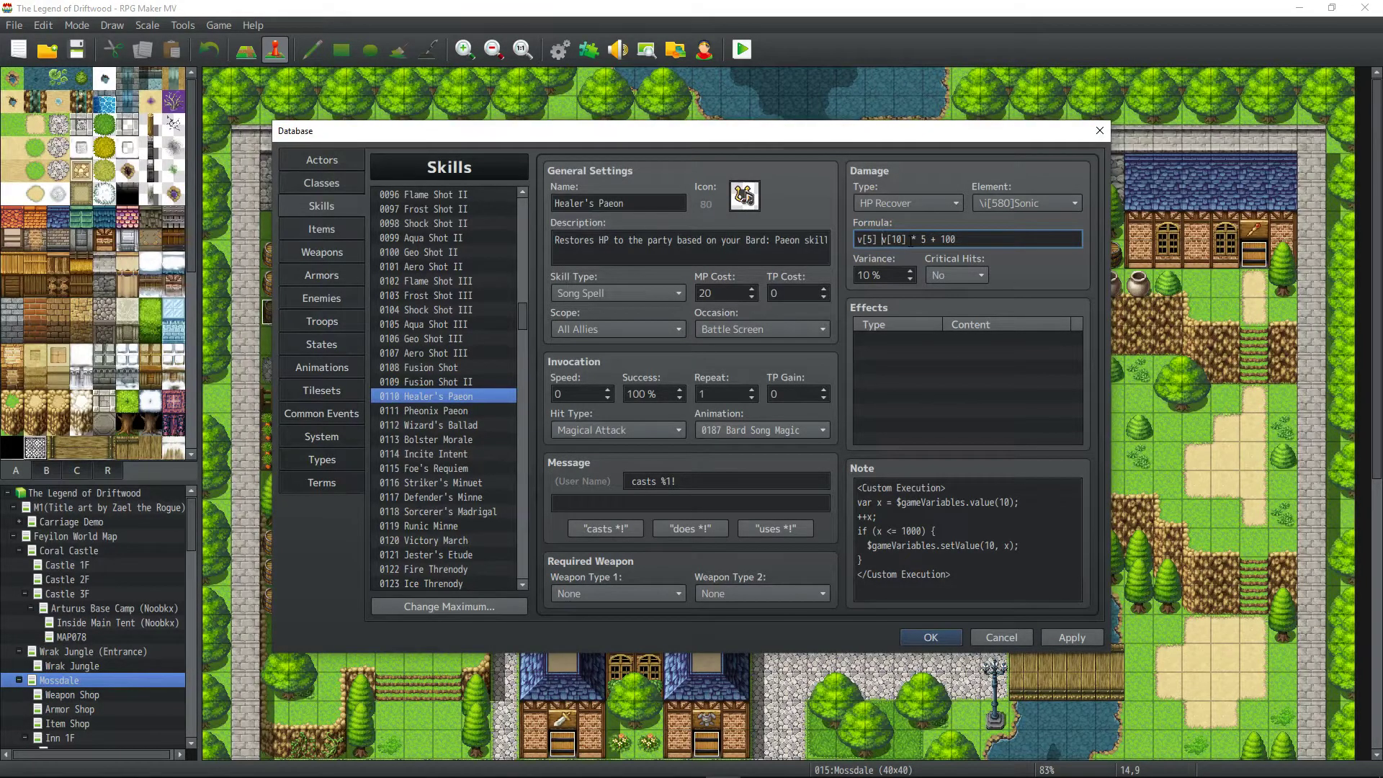
text( * 2 +)
Review the Pheonix Paeon skill's note code for party healing and variable 10, and apply the database changes.
click(430, 410)
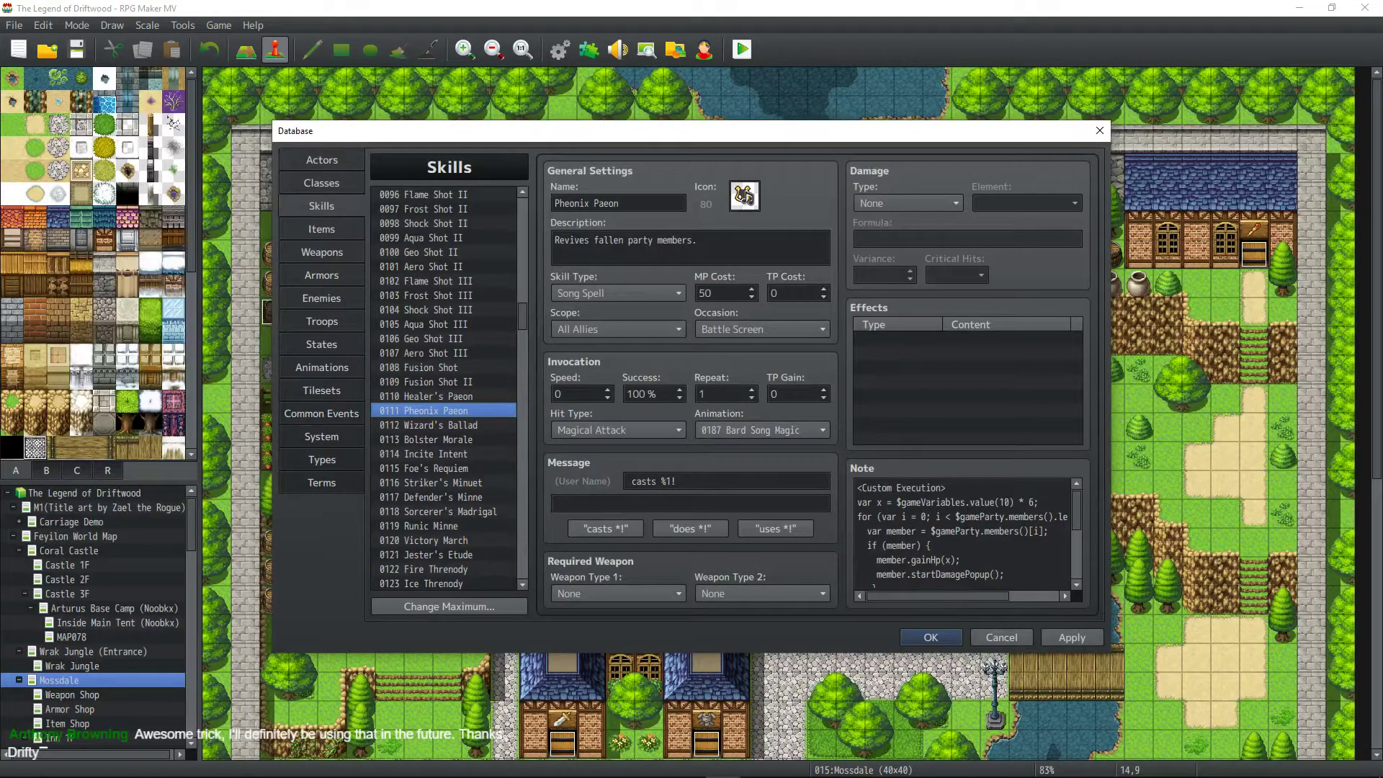
click(997, 502)
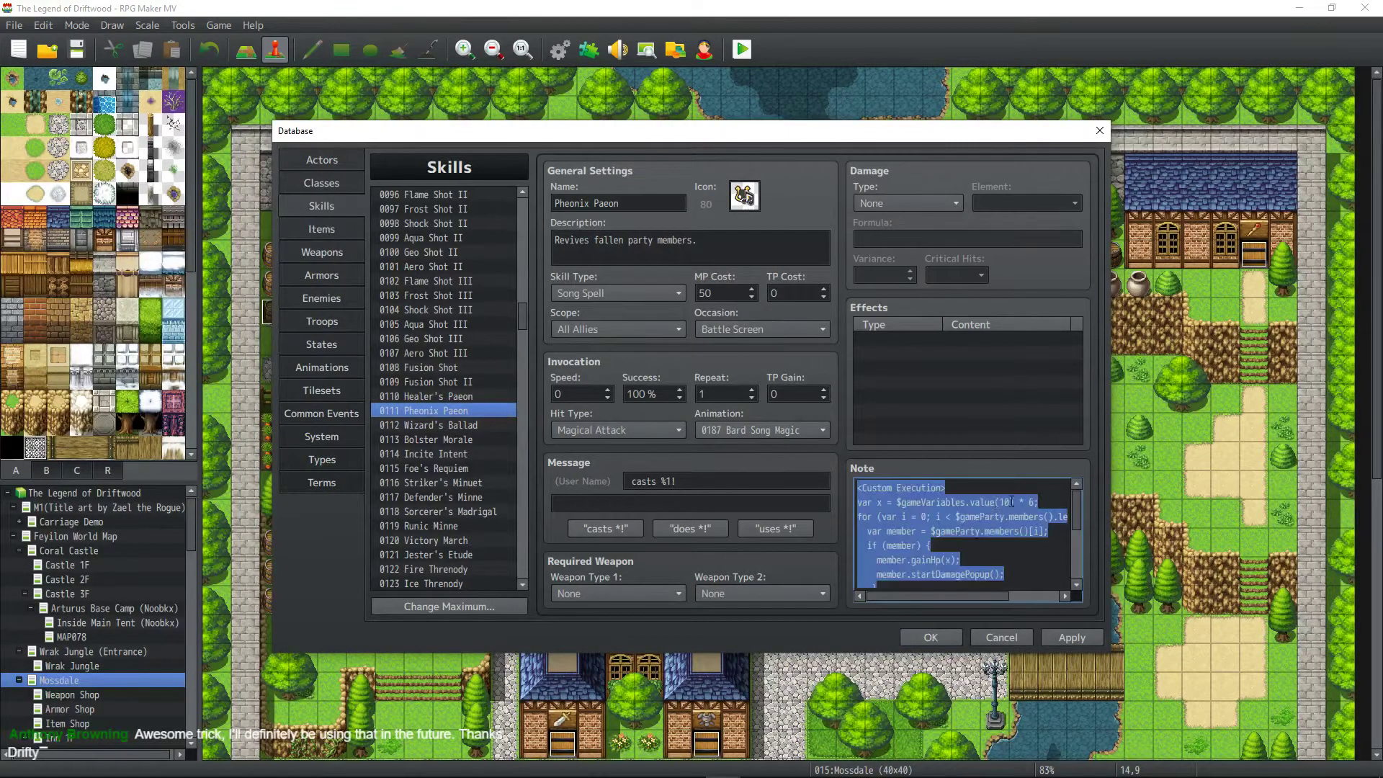
click(1010, 502)
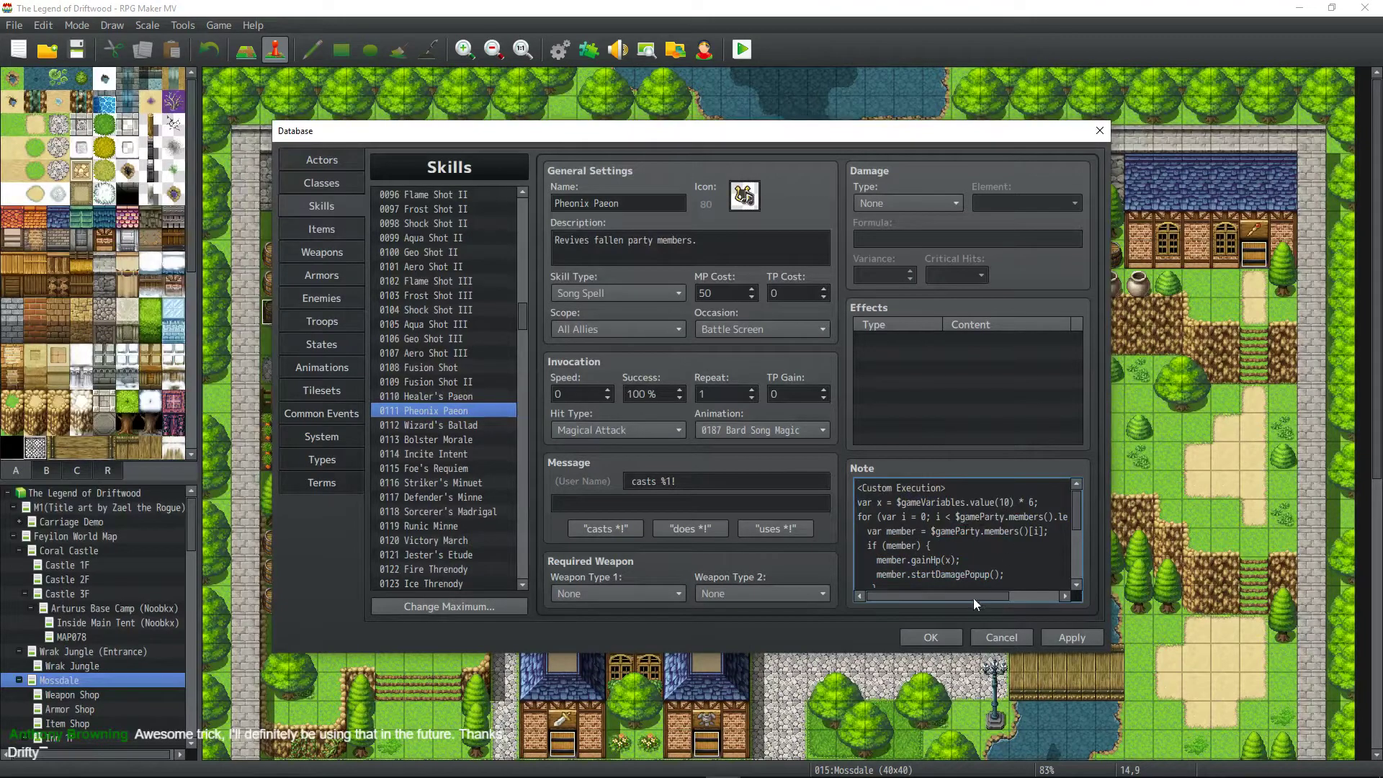
mouse_move(974, 598)
mouse_down()
mouse_move(1032, 598)
mouse_move(974, 598)
mouse_up()
scroll(951, 572, down, 1)
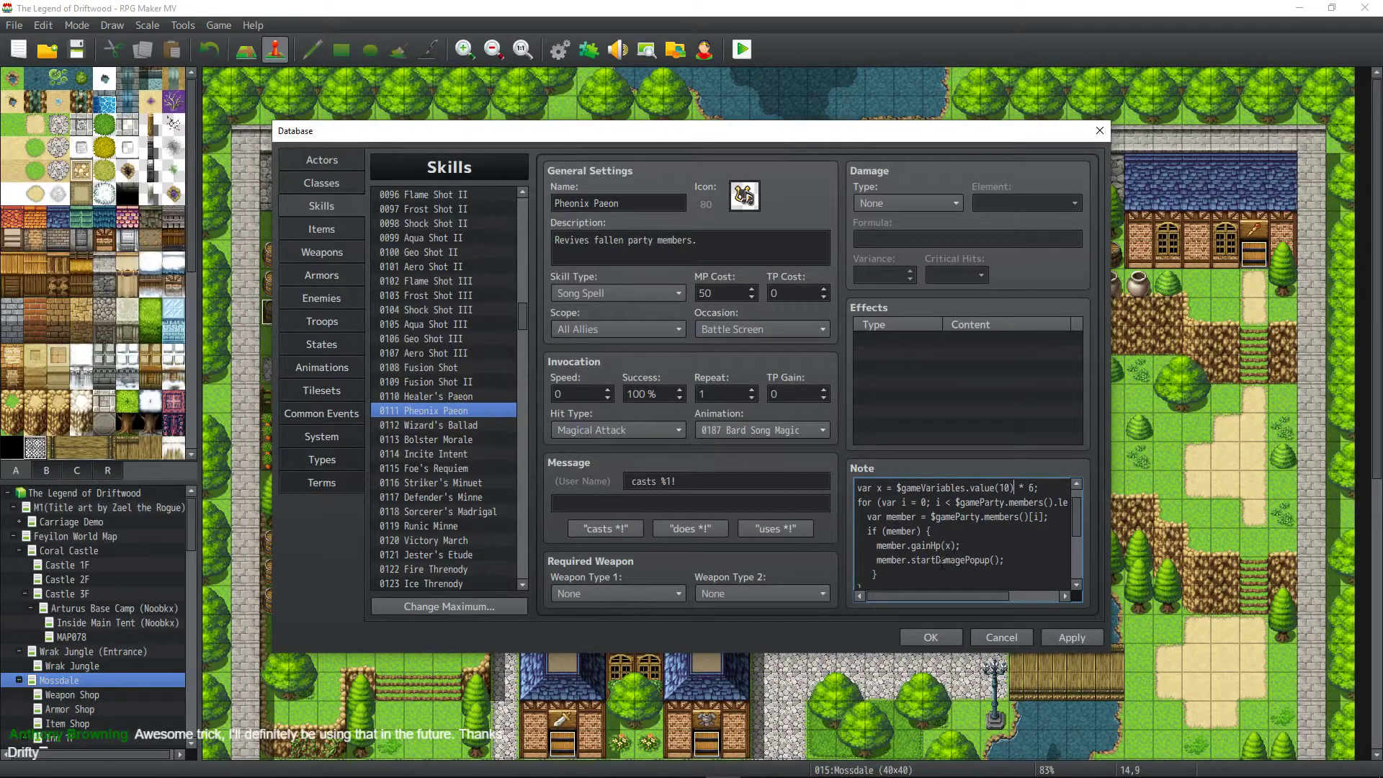
scroll(971, 544, down, 1)
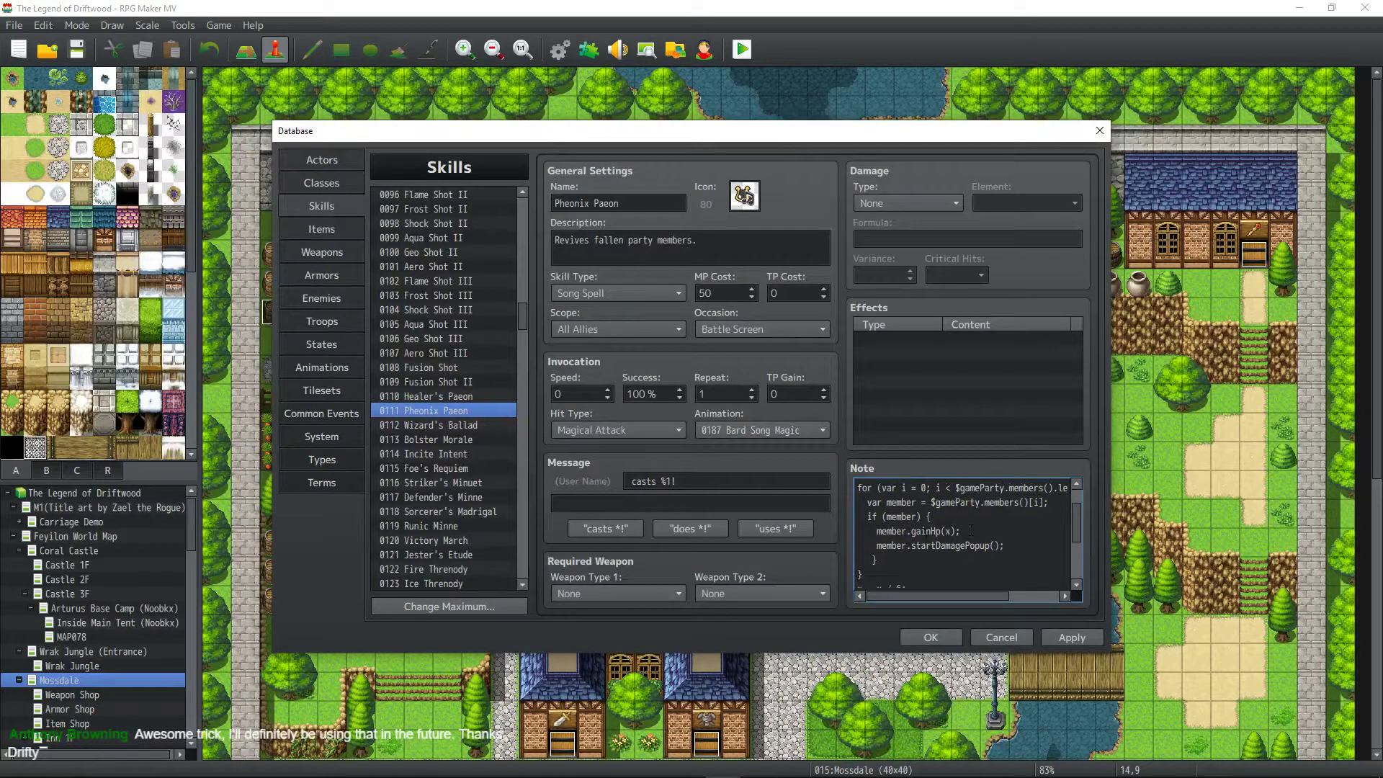
drag(961, 595, 884, 597)
scroll(947, 535, down, 2)
scroll(948, 534, down, 4)
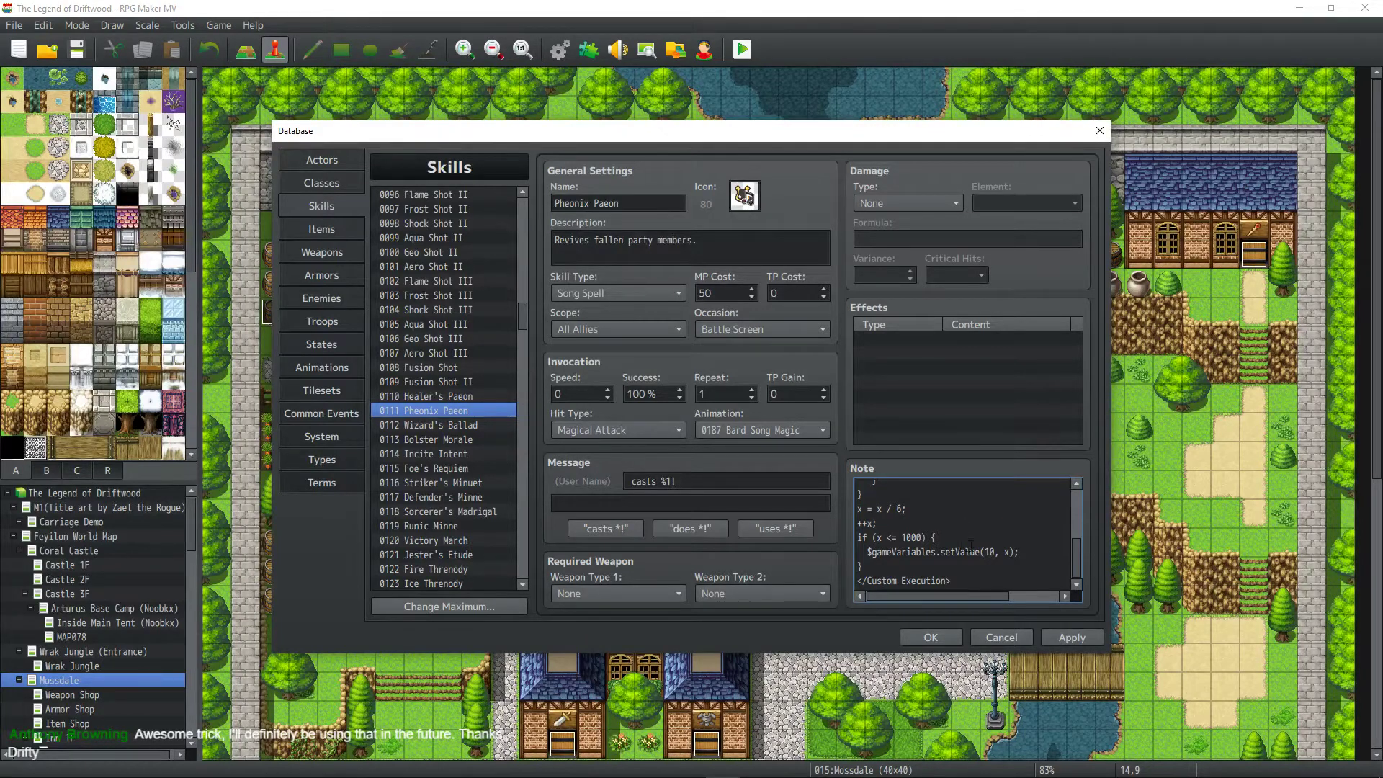
scroll(944, 546, up, 5)
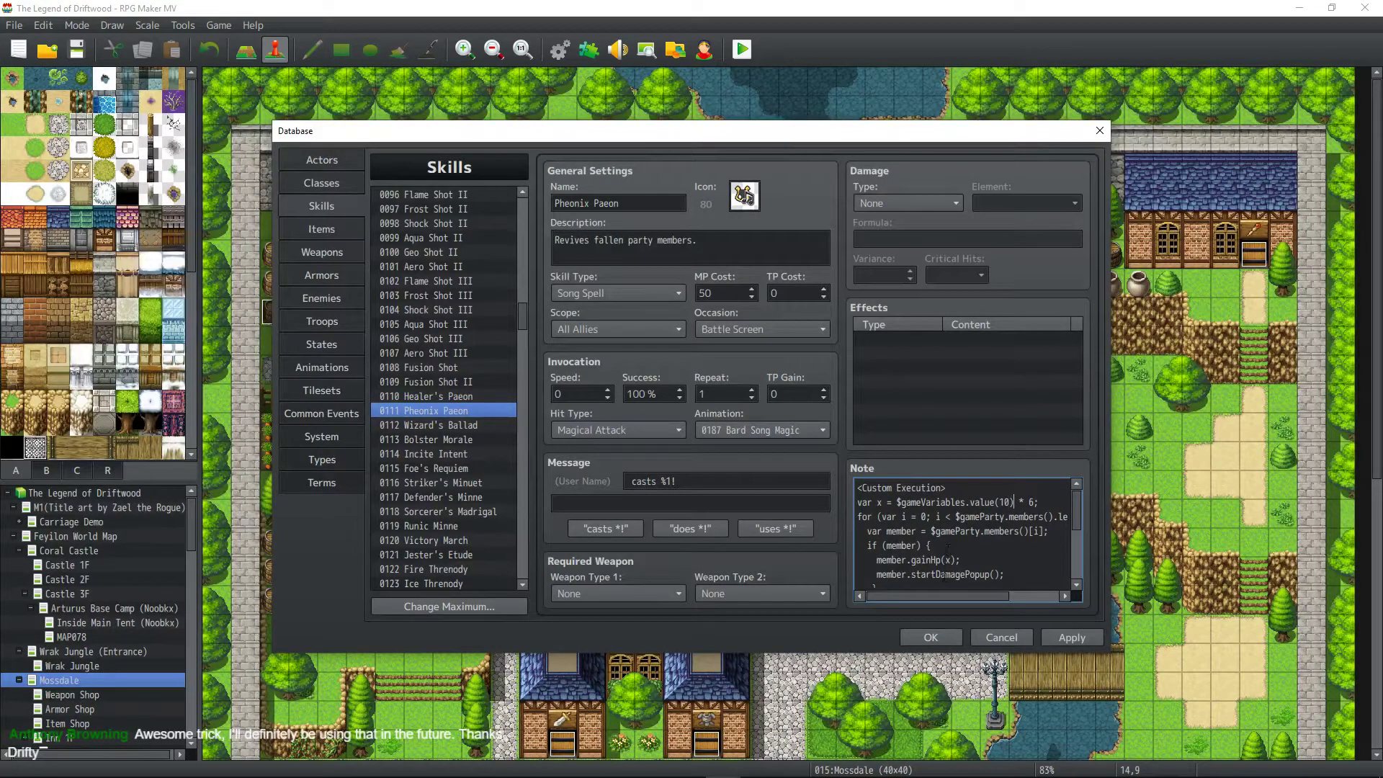
drag(942, 593, 898, 613)
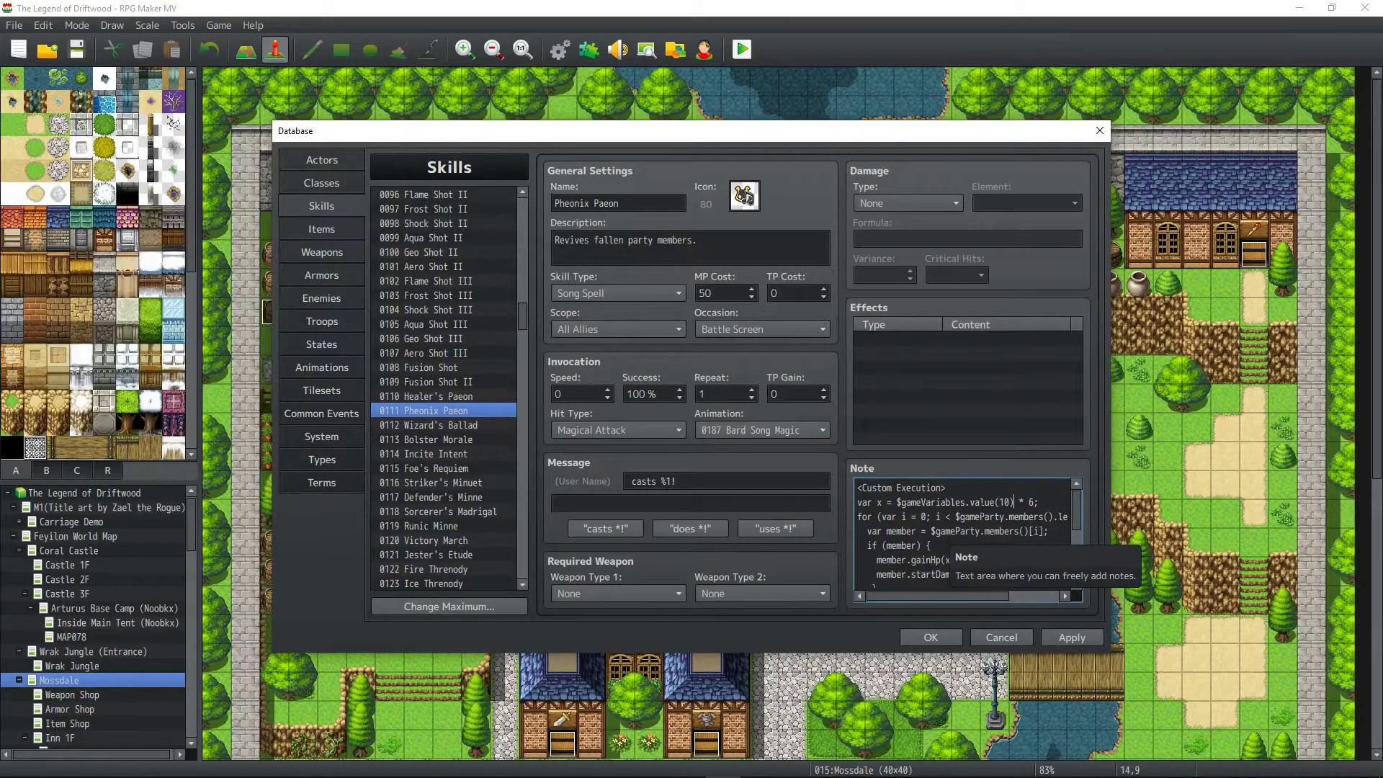
drag(972, 597, 914, 609)
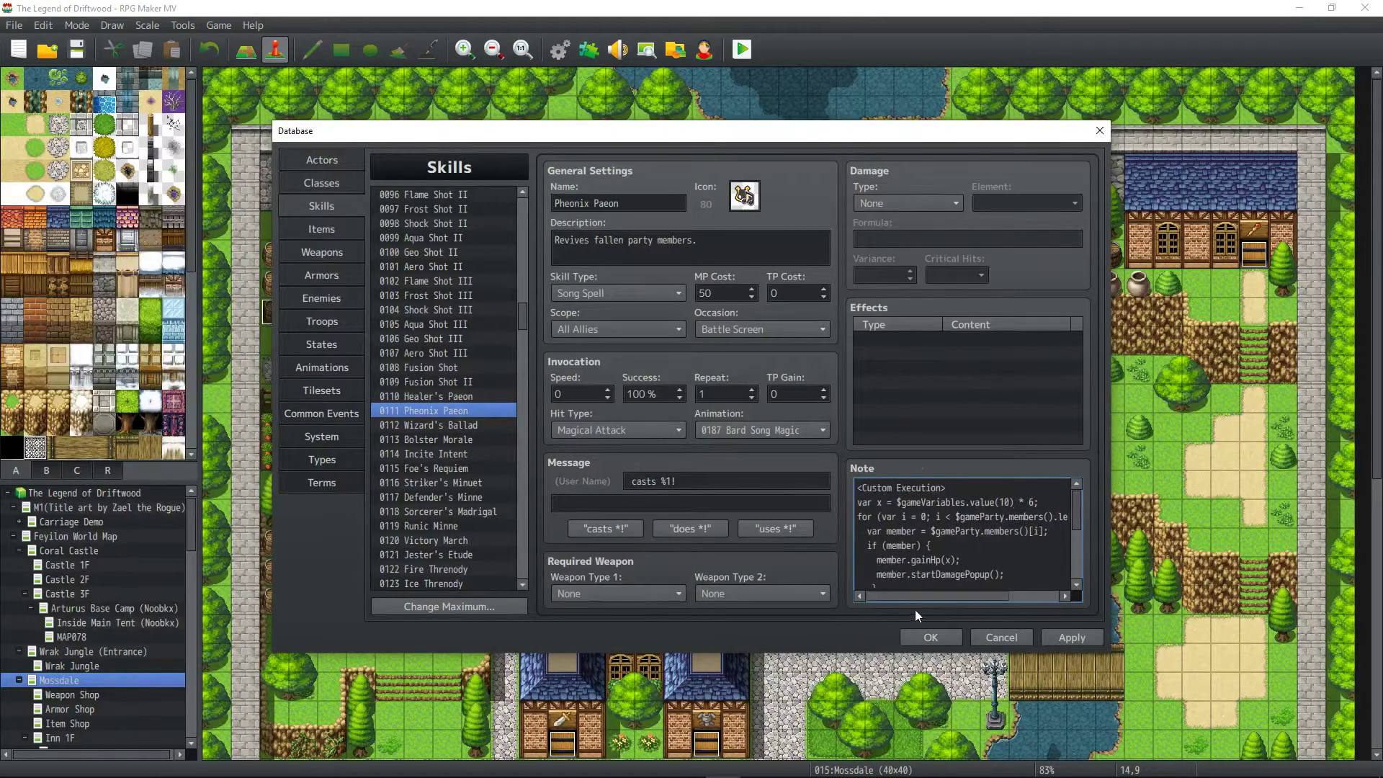
scroll(1014, 502, down, 4)
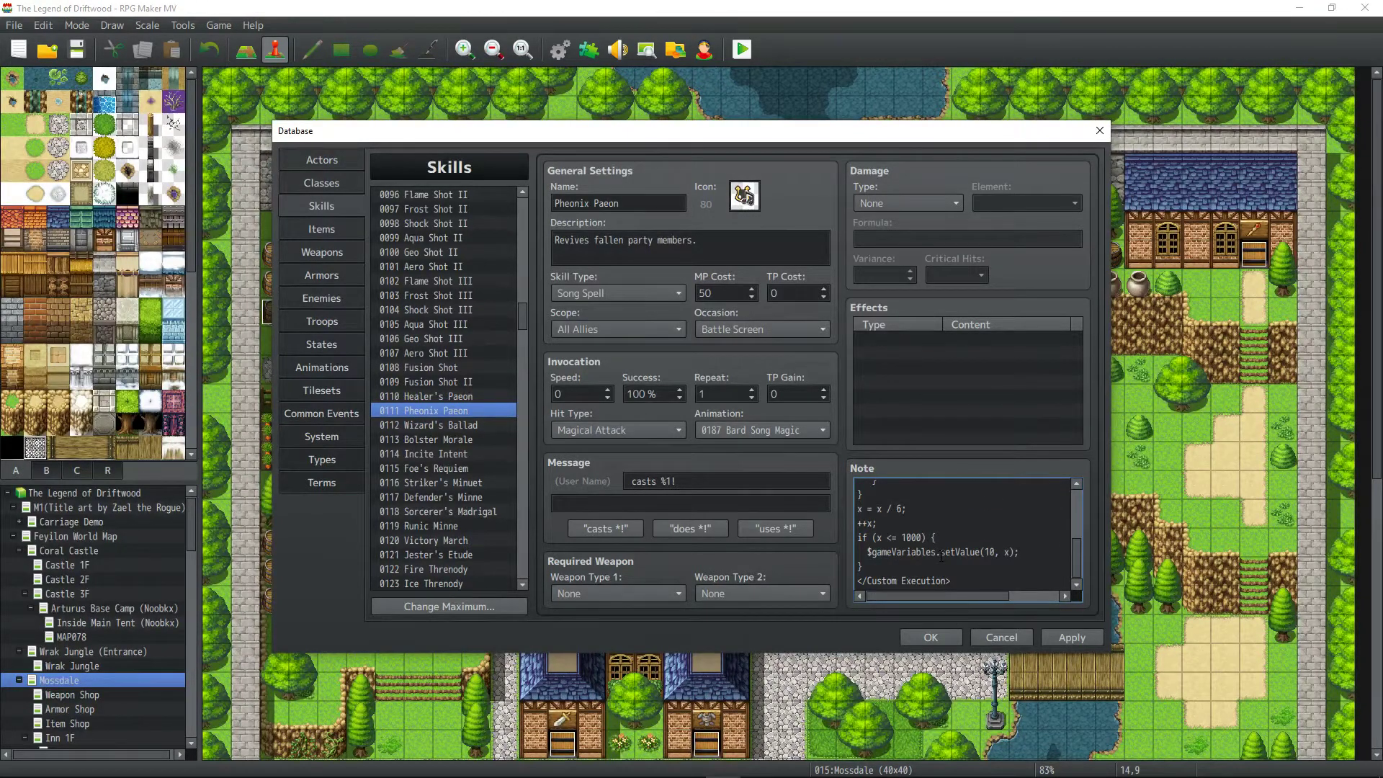
scroll(942, 556, up, 5)
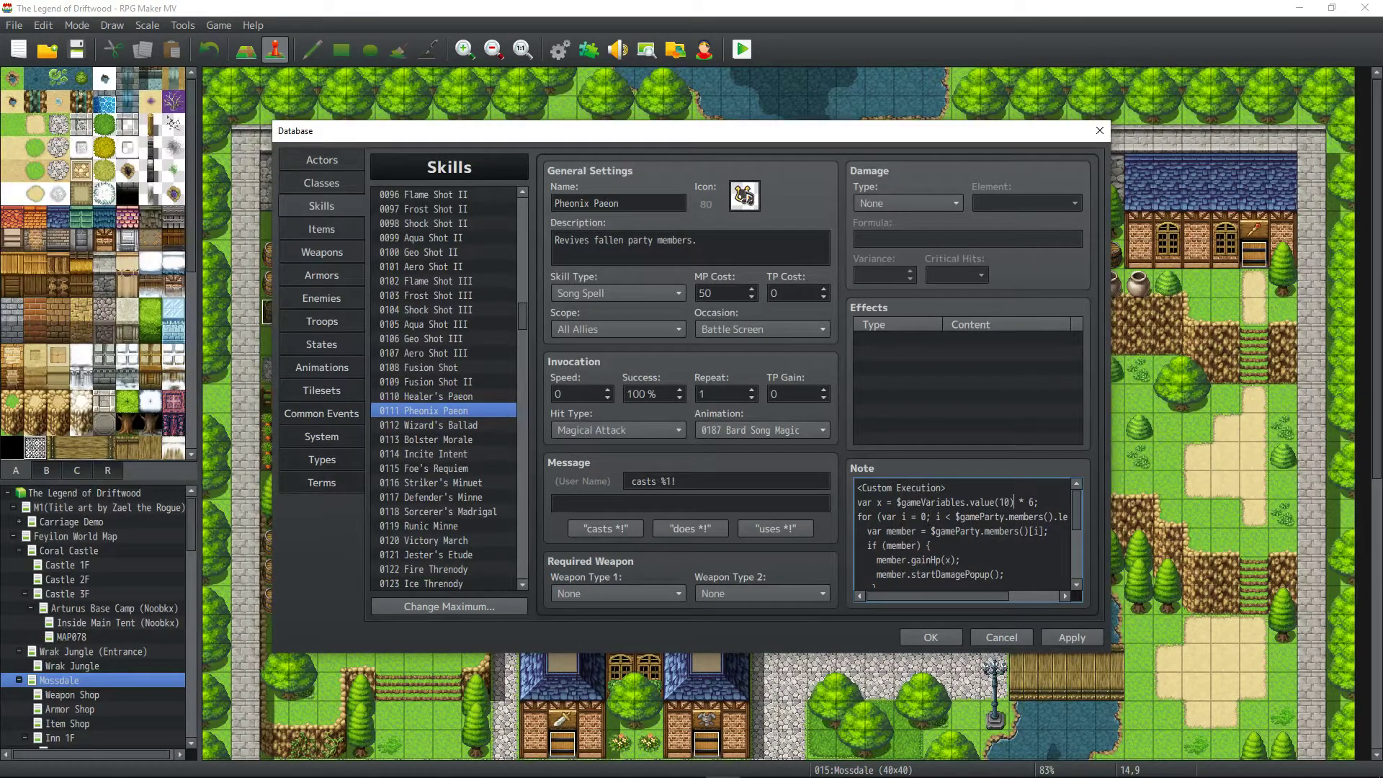
click(1091, 636)
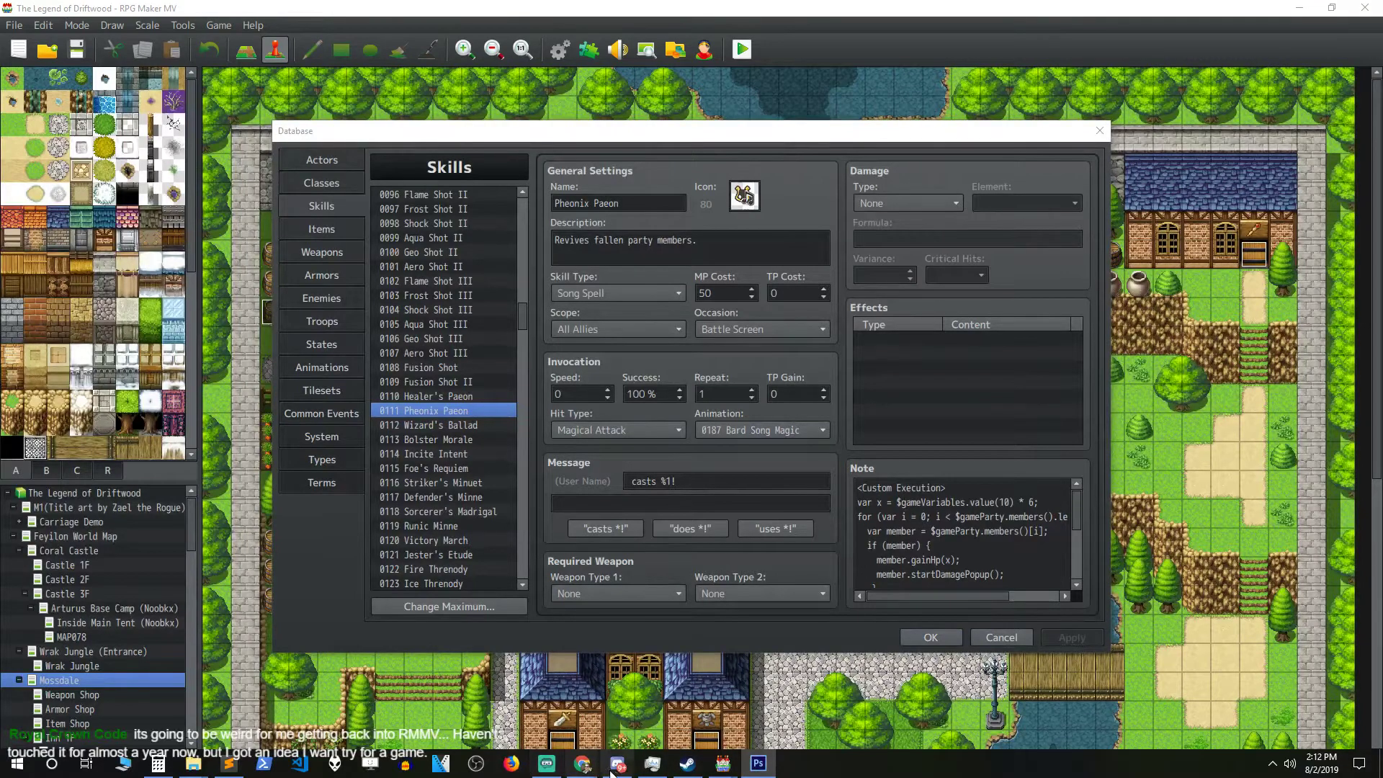
Switch to Discord and post the captured Bard variable list in the default_font channel of the Driftwood Gaming server.
mouse_move(616, 769)
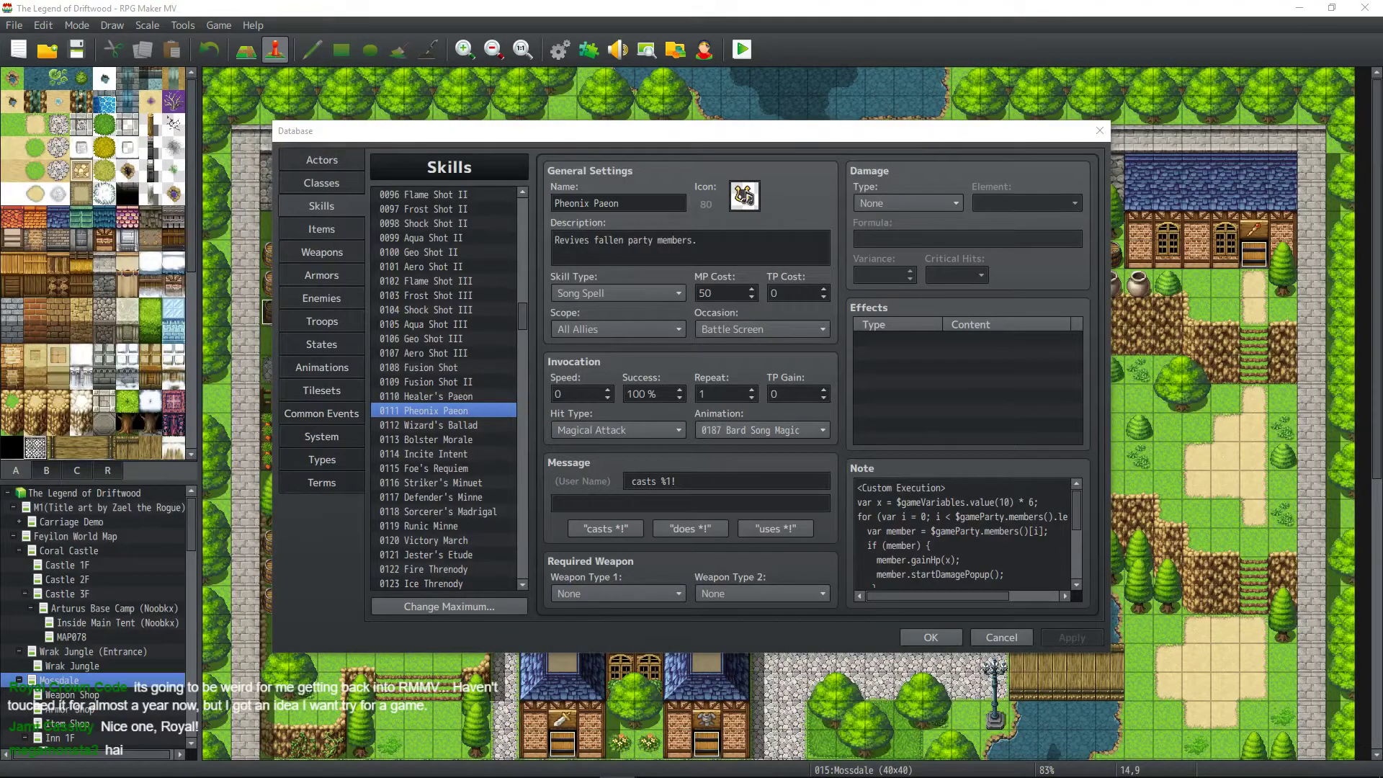
key(alt+Tab)
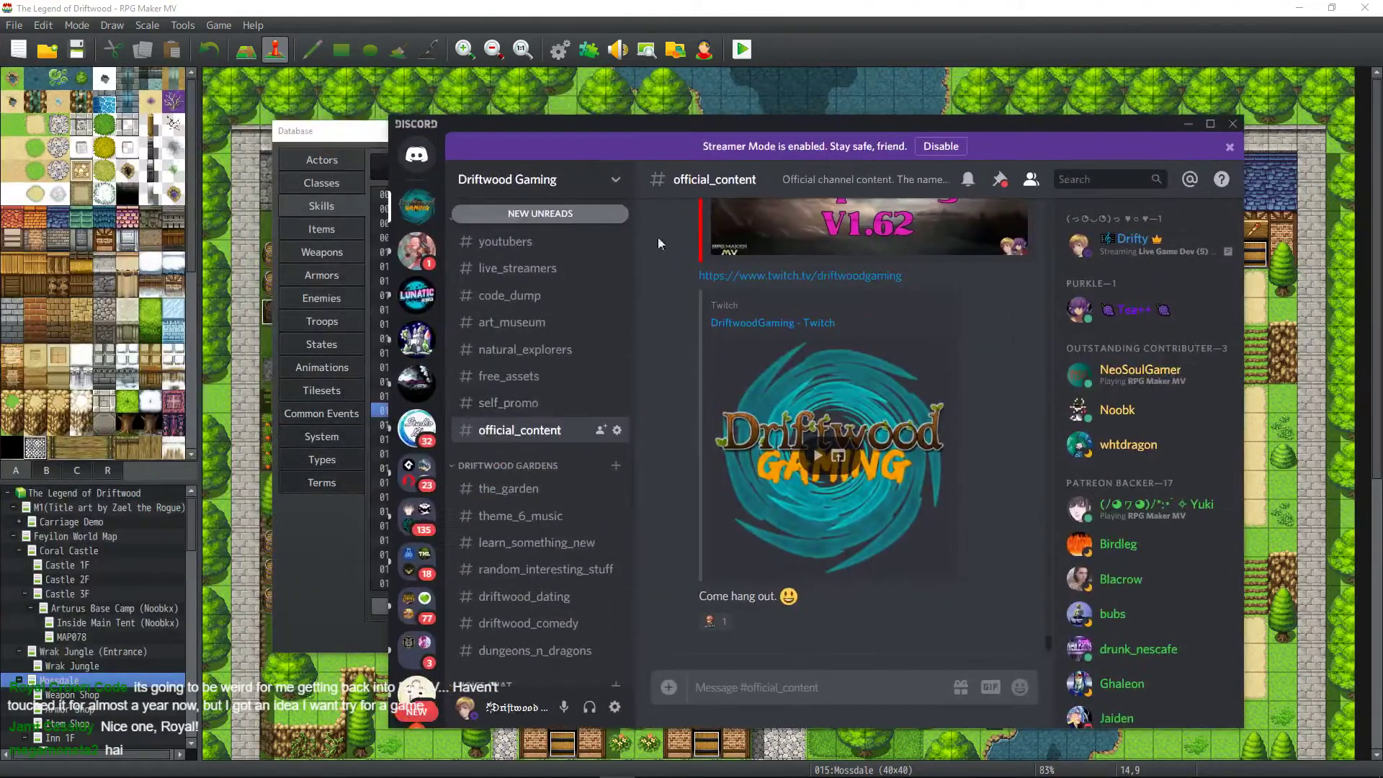
scroll(553, 288, down, 3)
click(537, 224)
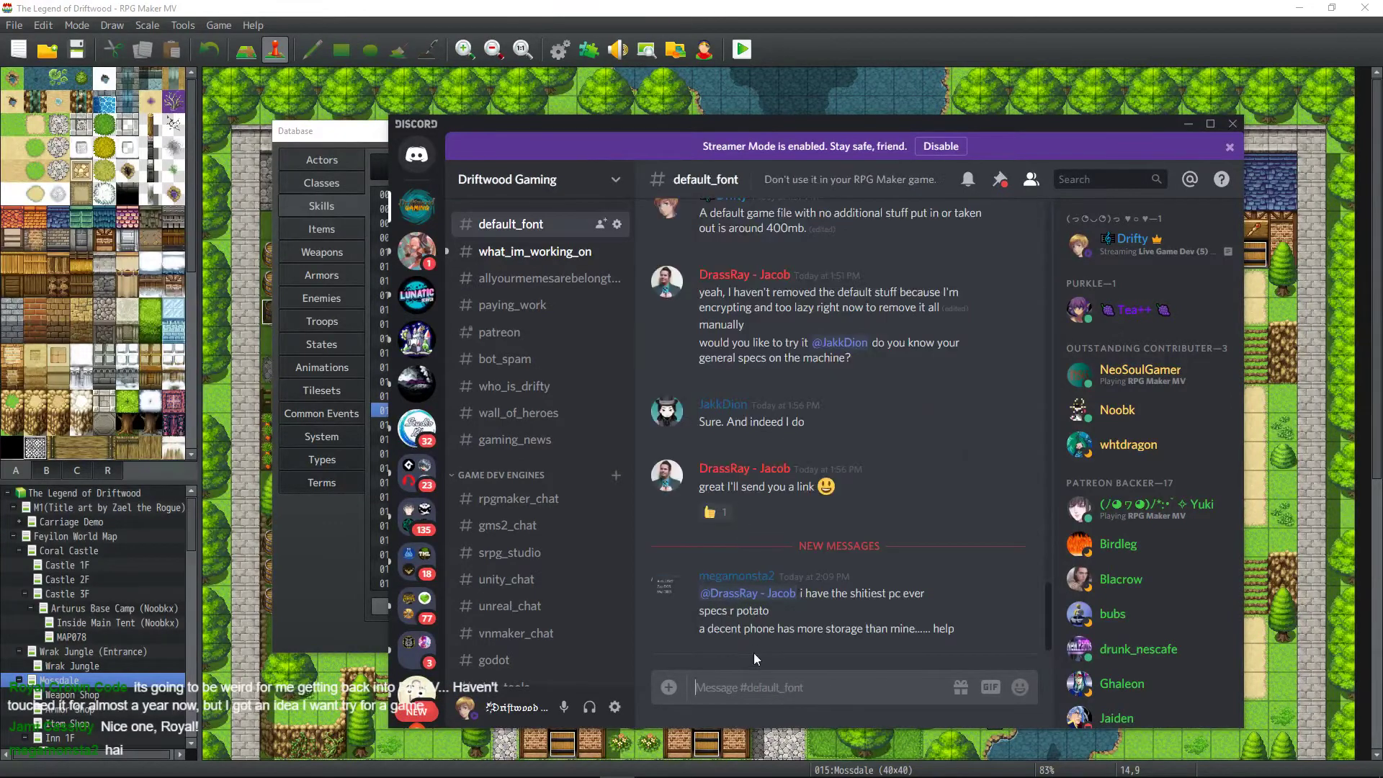
key(ctrl+v)
key(Return)
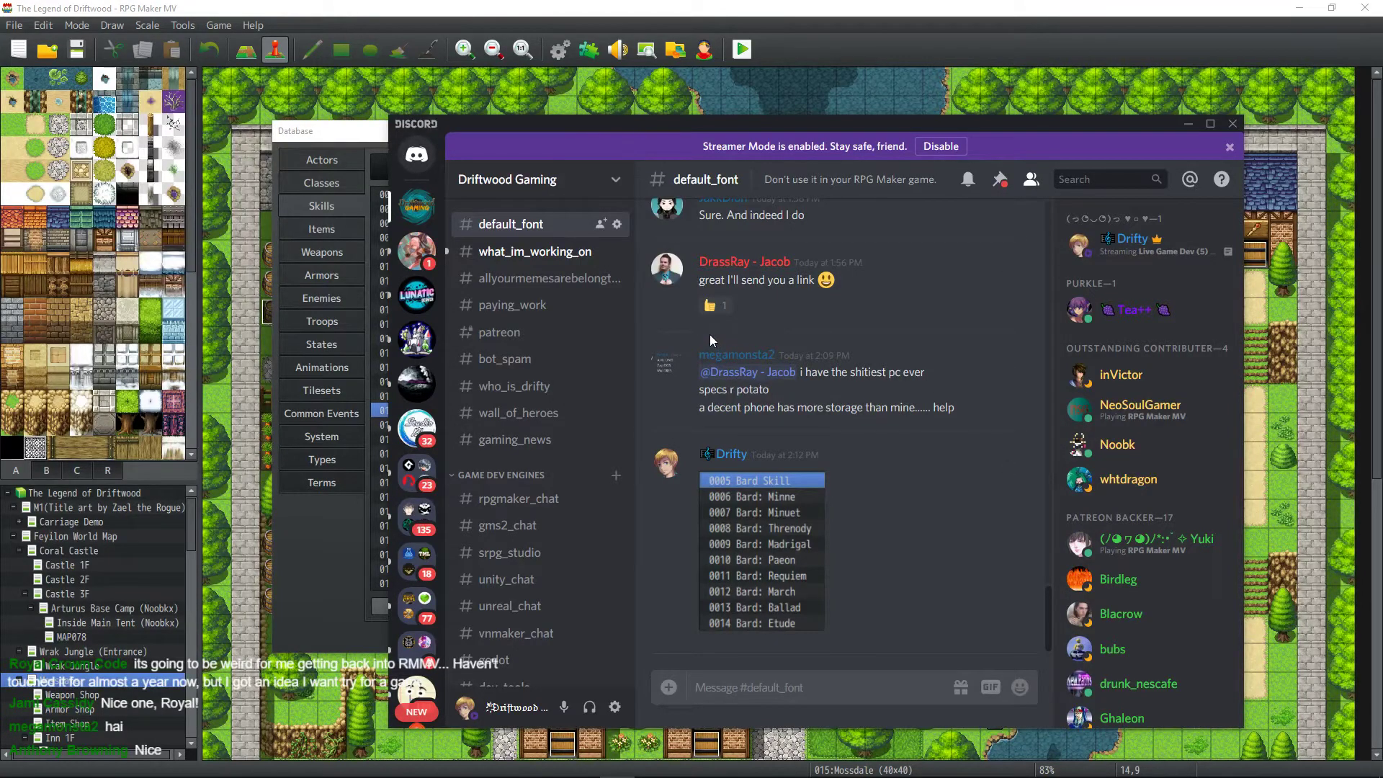
Capture the recent chat messages in the default_font channel as a screenshot and post the capture there.
key(super+shift+s)
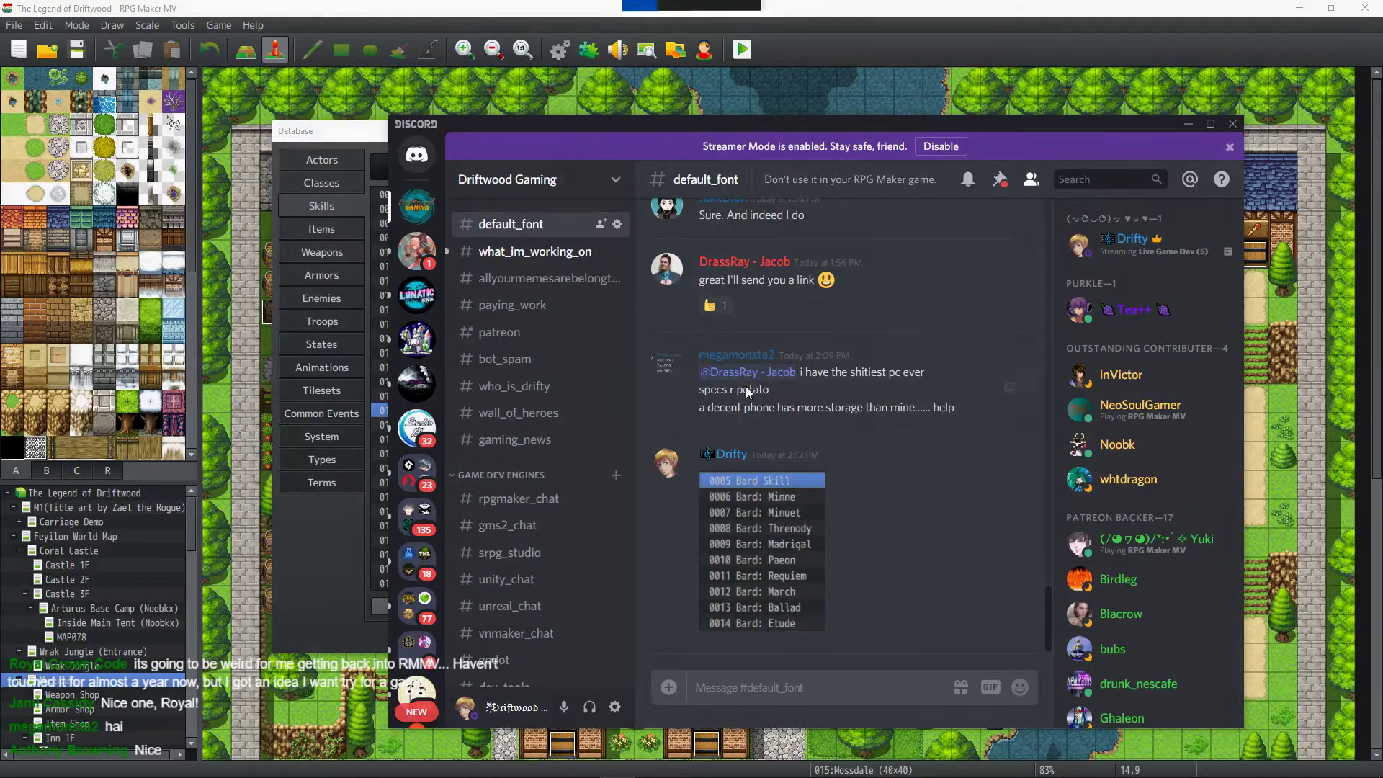
drag(645, 306, 926, 543)
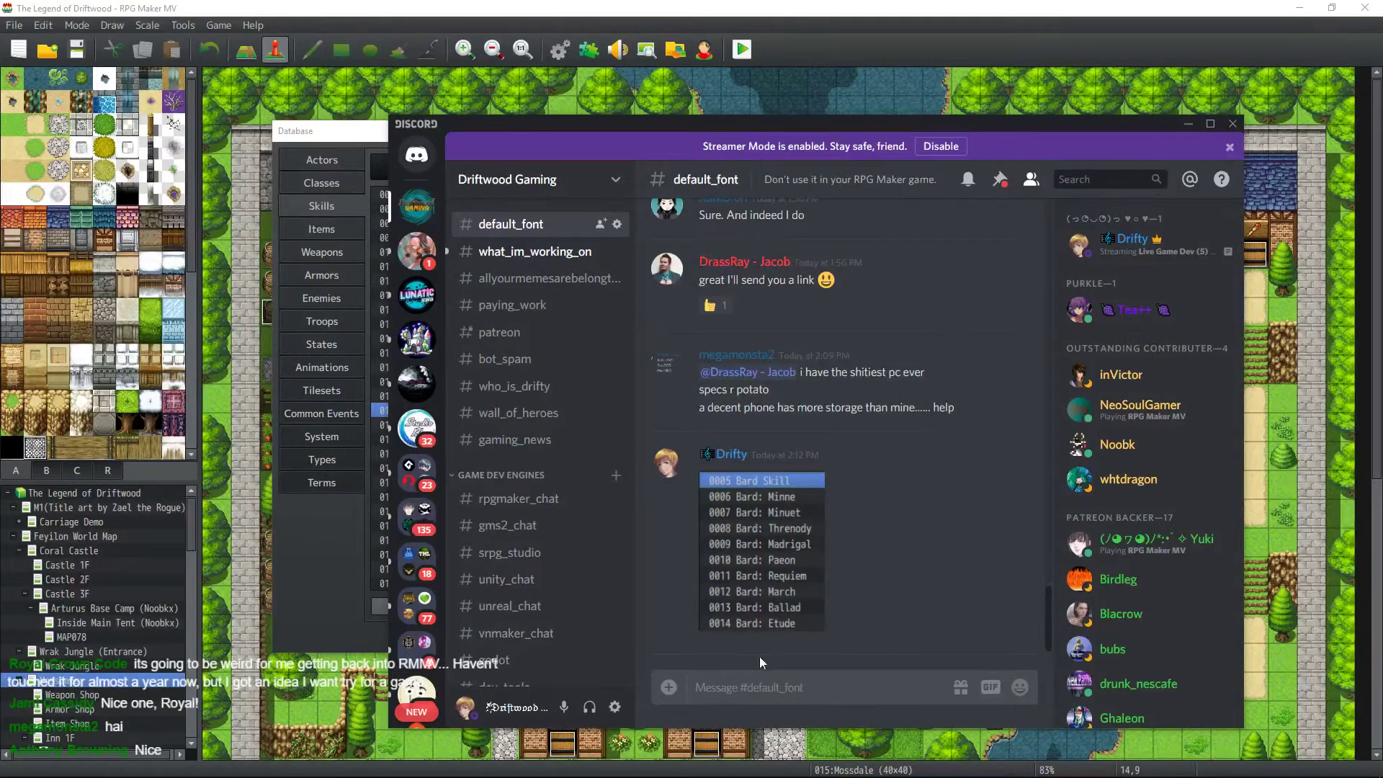
key(ctrl+v)
key(Return)
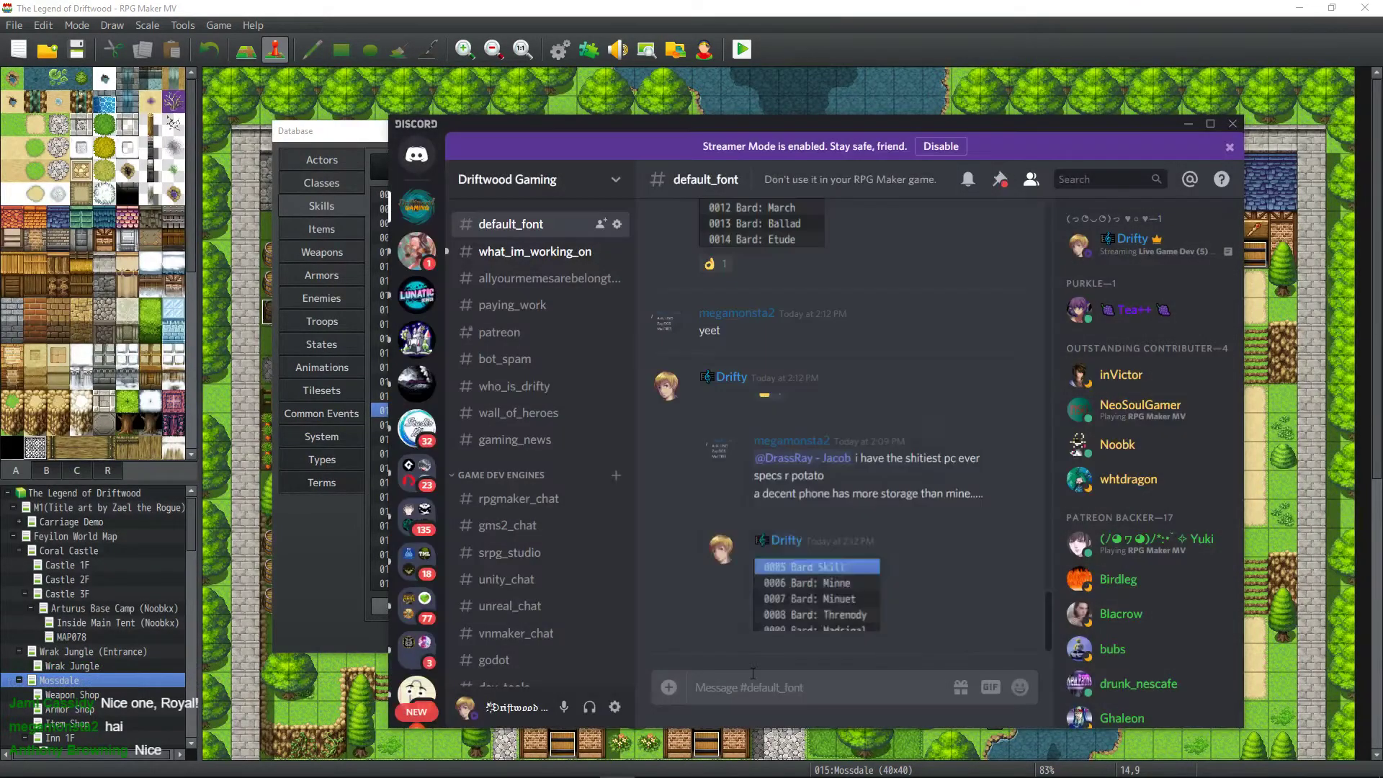
Delete the chat capture just posted in the default_font channel.
click(1025, 393)
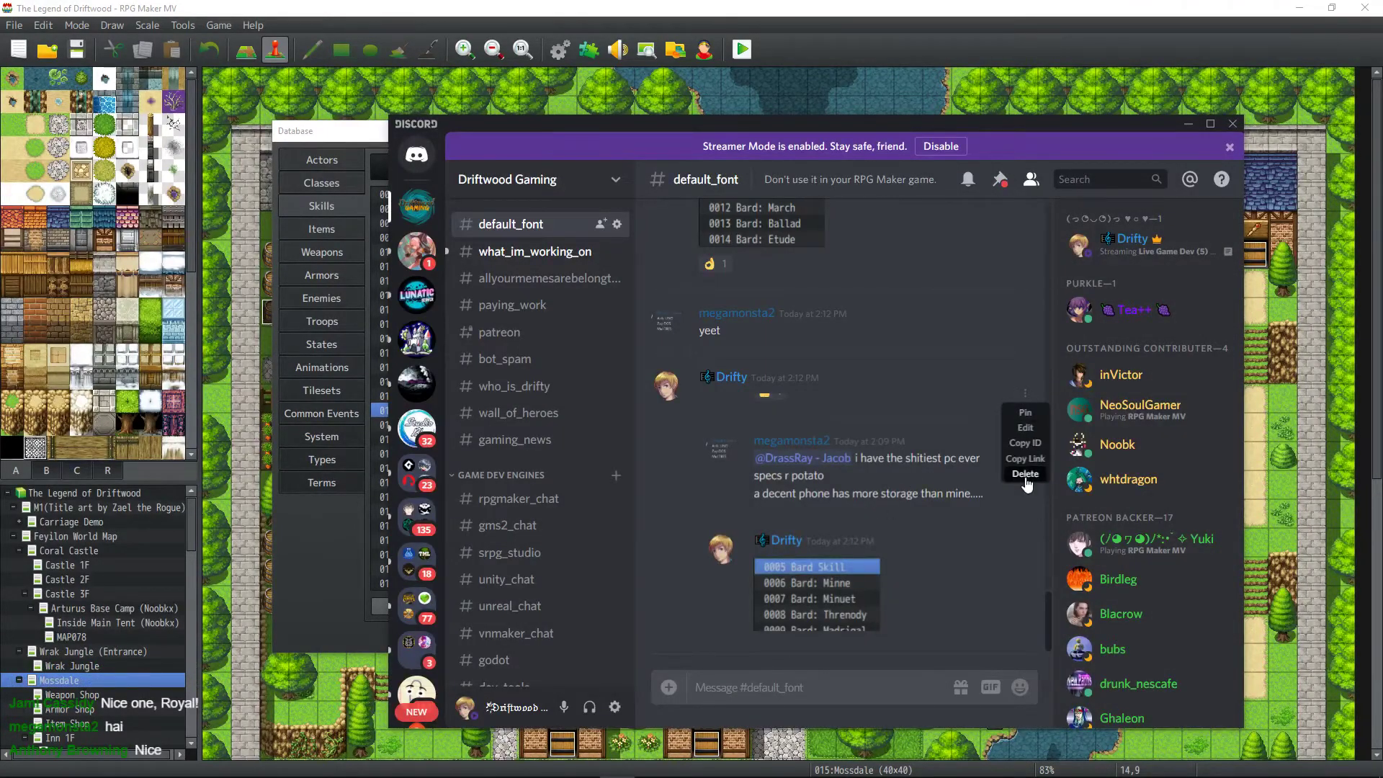
click(1026, 474)
click(935, 521)
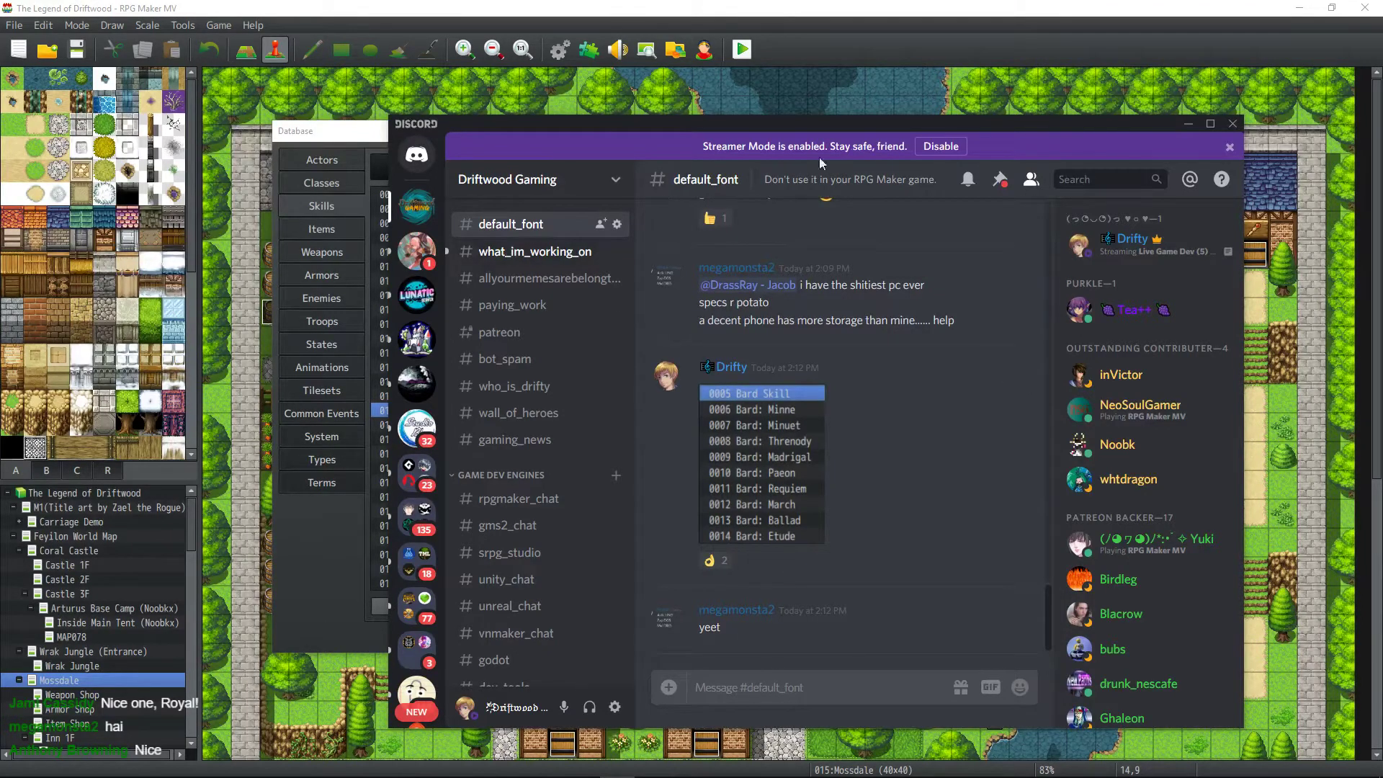
Return to the RPG Maker database, insert "member.removeState(1);" before "member.gainHp(x);" in the Pheonix Paeon note code, and apply it.
drag(897, 119, 0, 130)
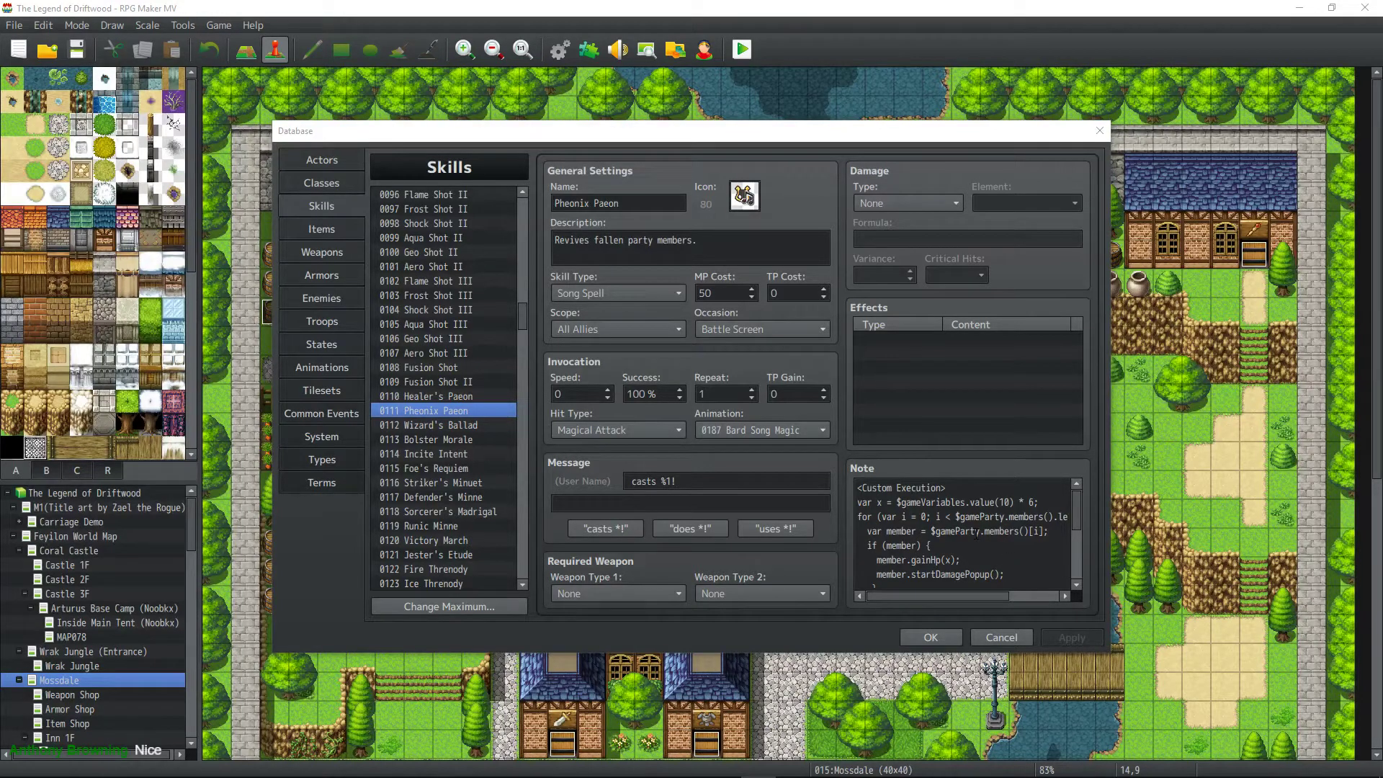
key(ctrl+a)
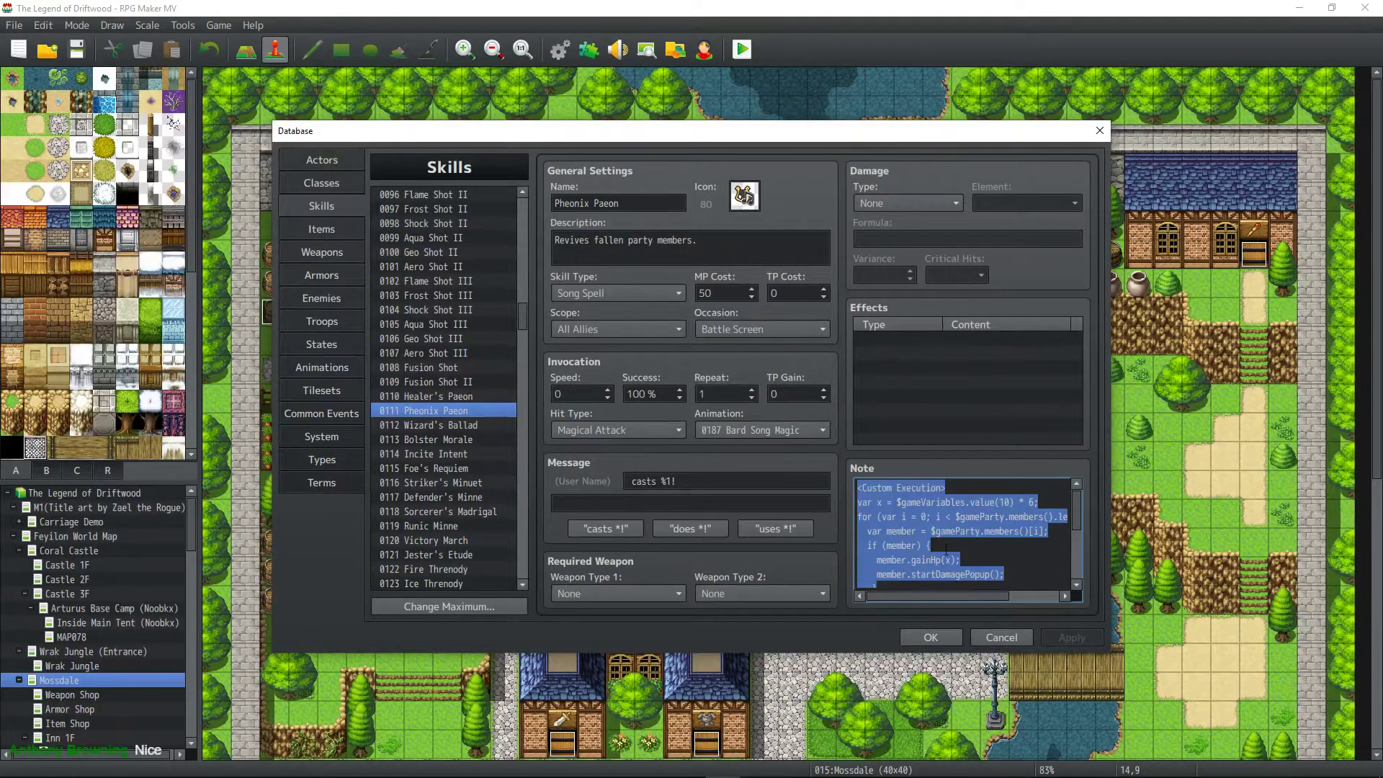
click(945, 548)
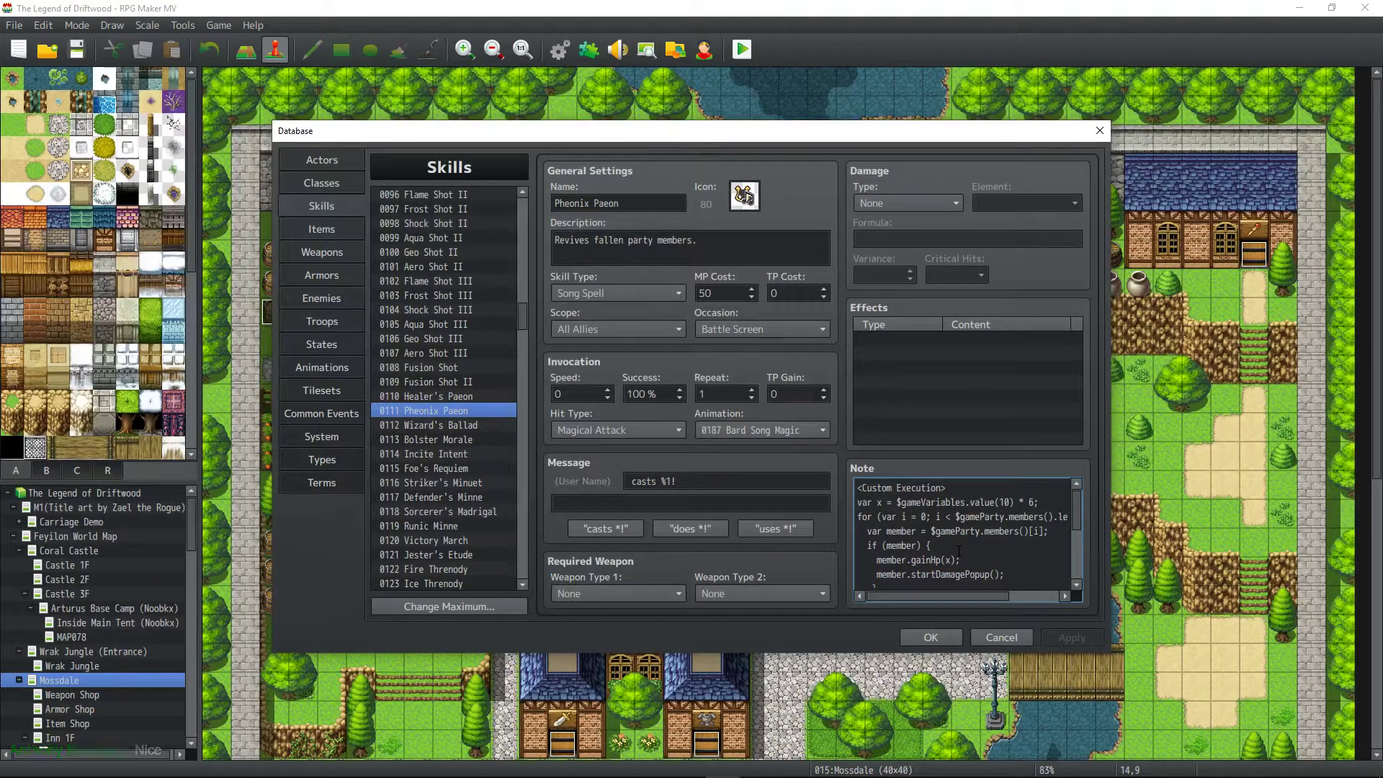
key(Return)
key(Tab)
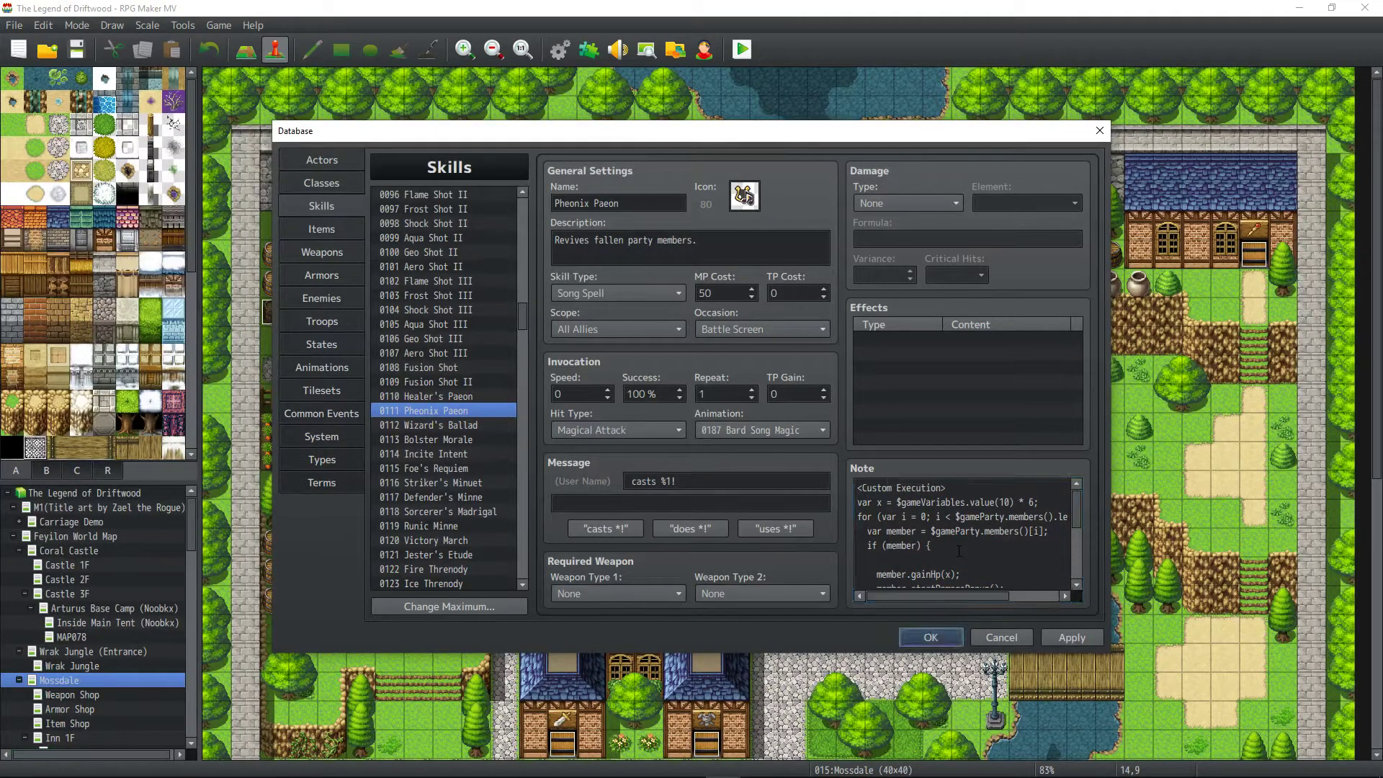
click(901, 558)
click(902, 558)
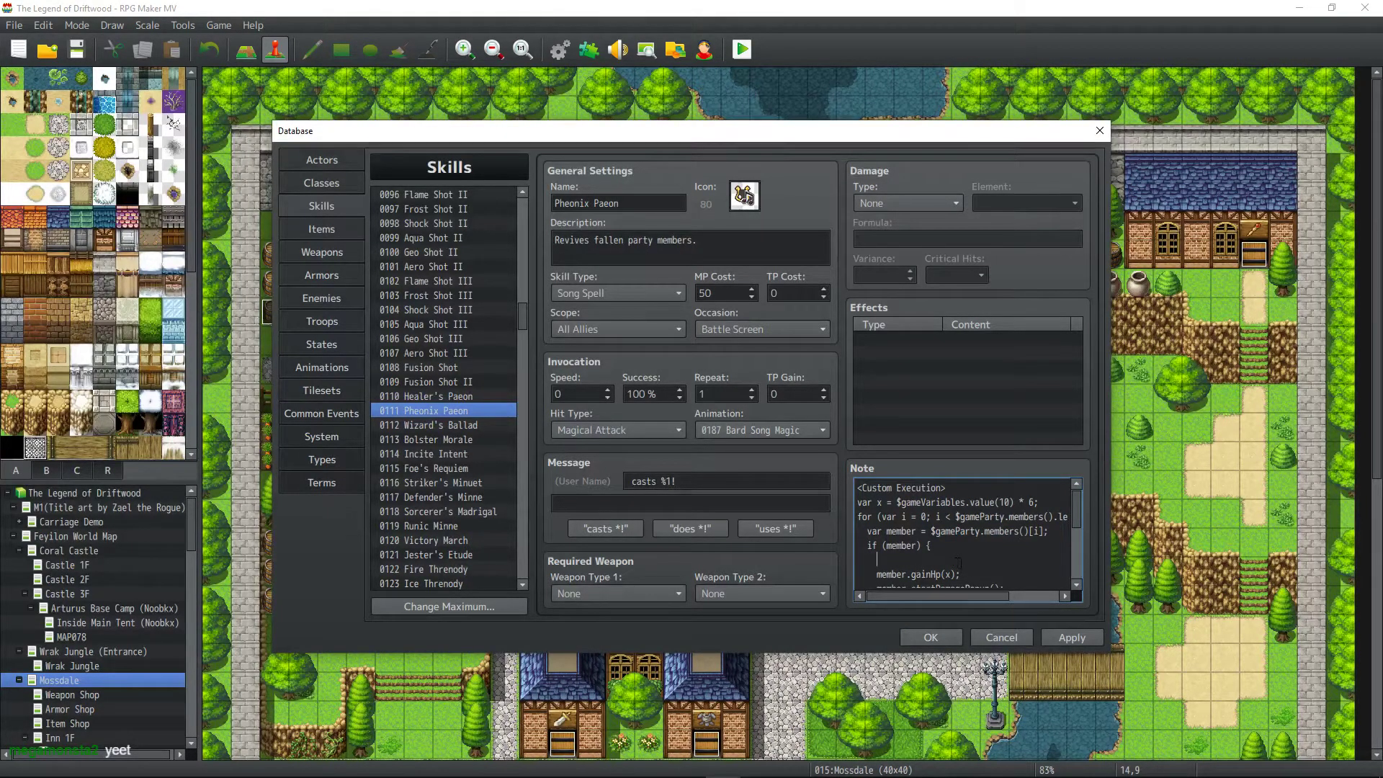
text(member.removeState)
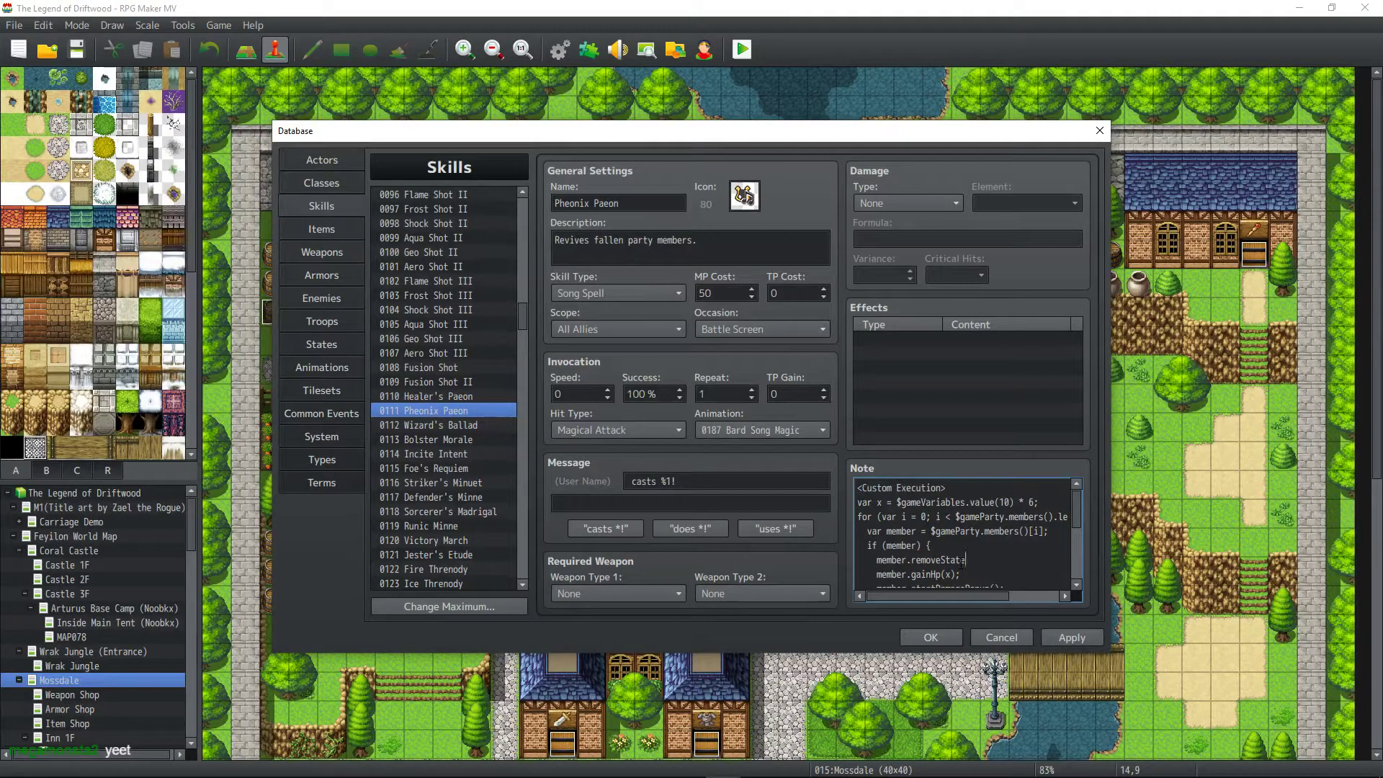
text((1);)
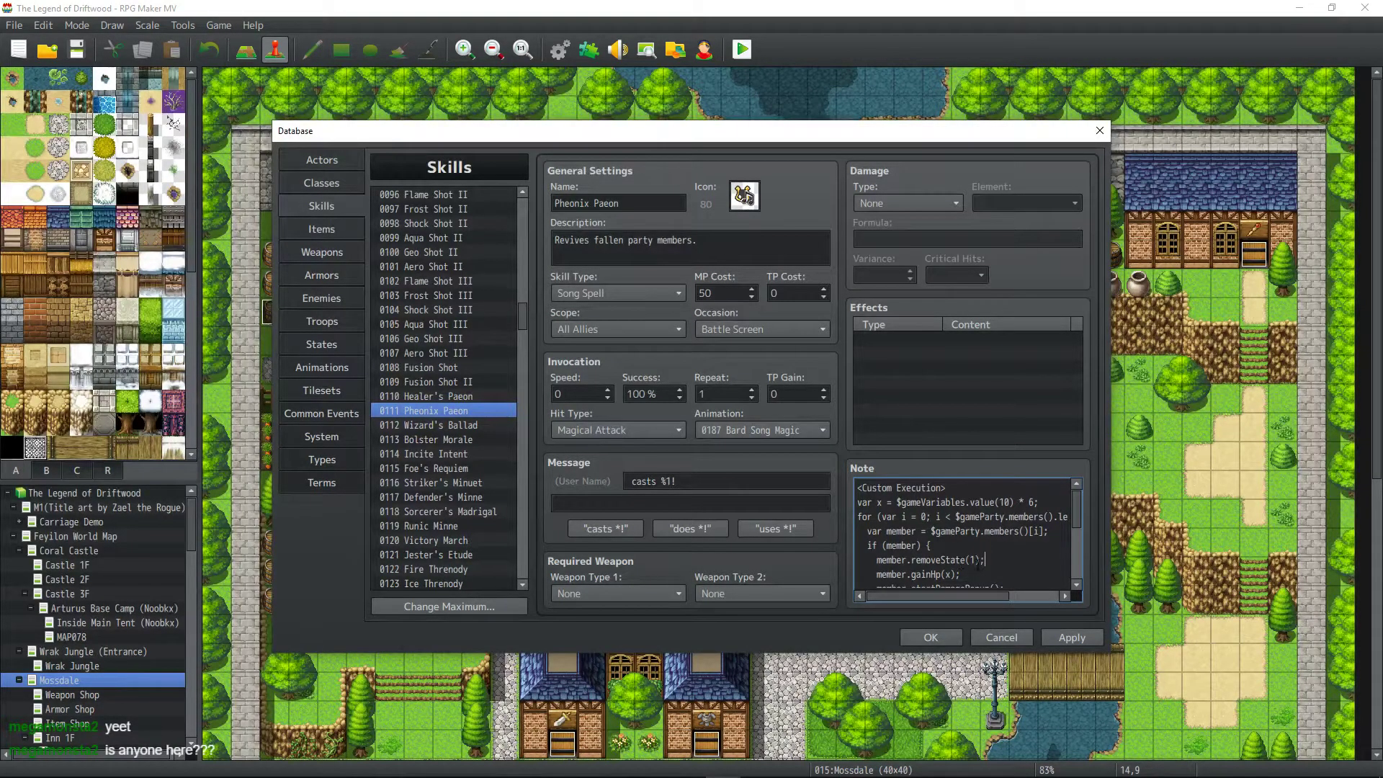
click(1081, 640)
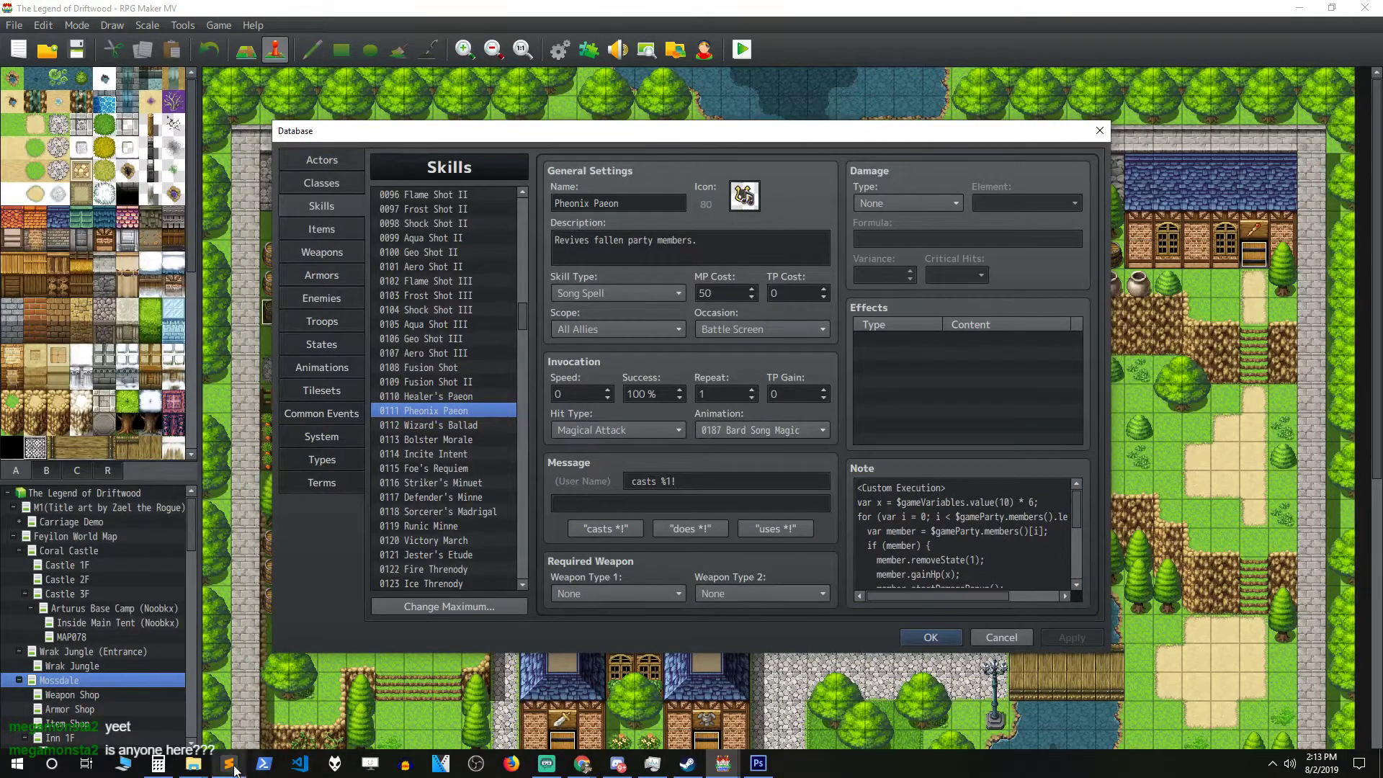
In Sublime Text, add "Adjusted Bard skills to not suck at first, but still get better over time." to Changelog.txt, save, and return to RPG Maker.
click(230, 765)
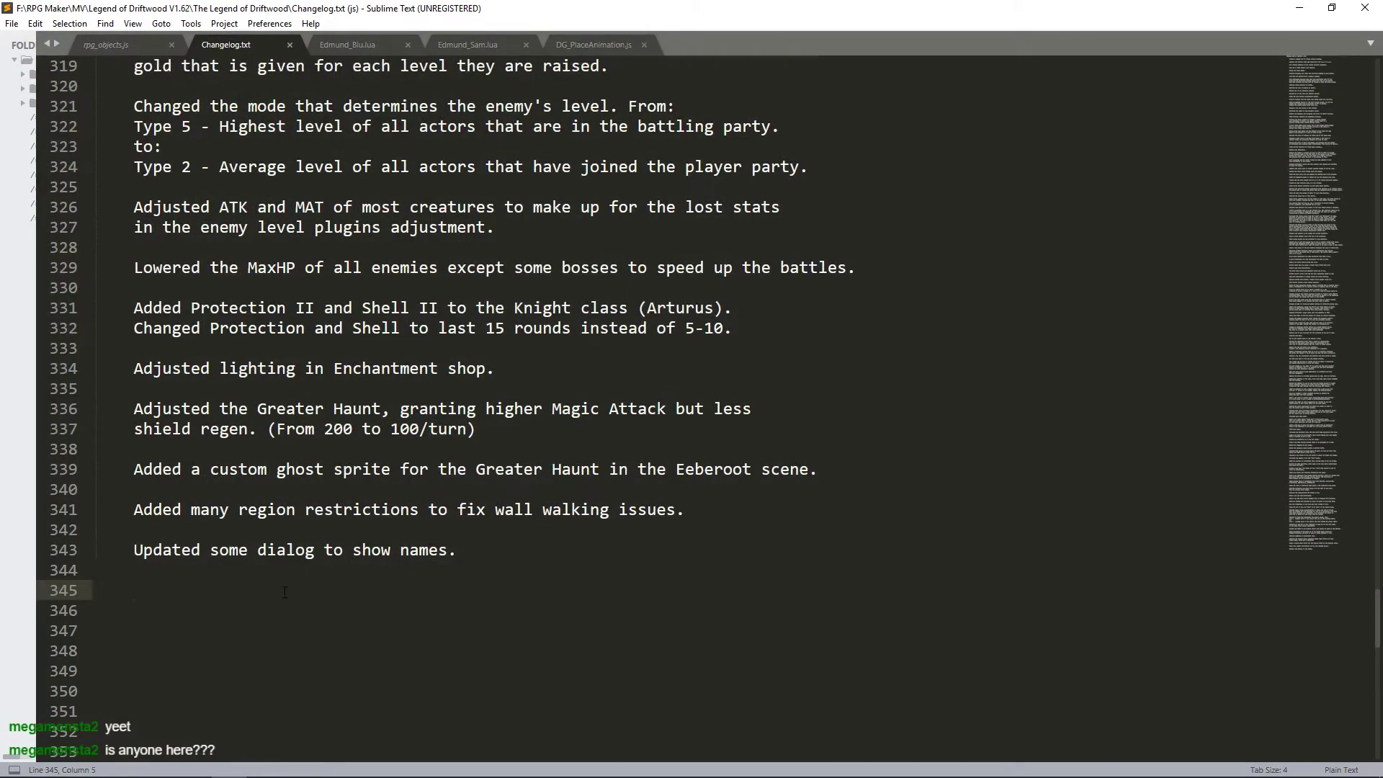
text(Adjusted )
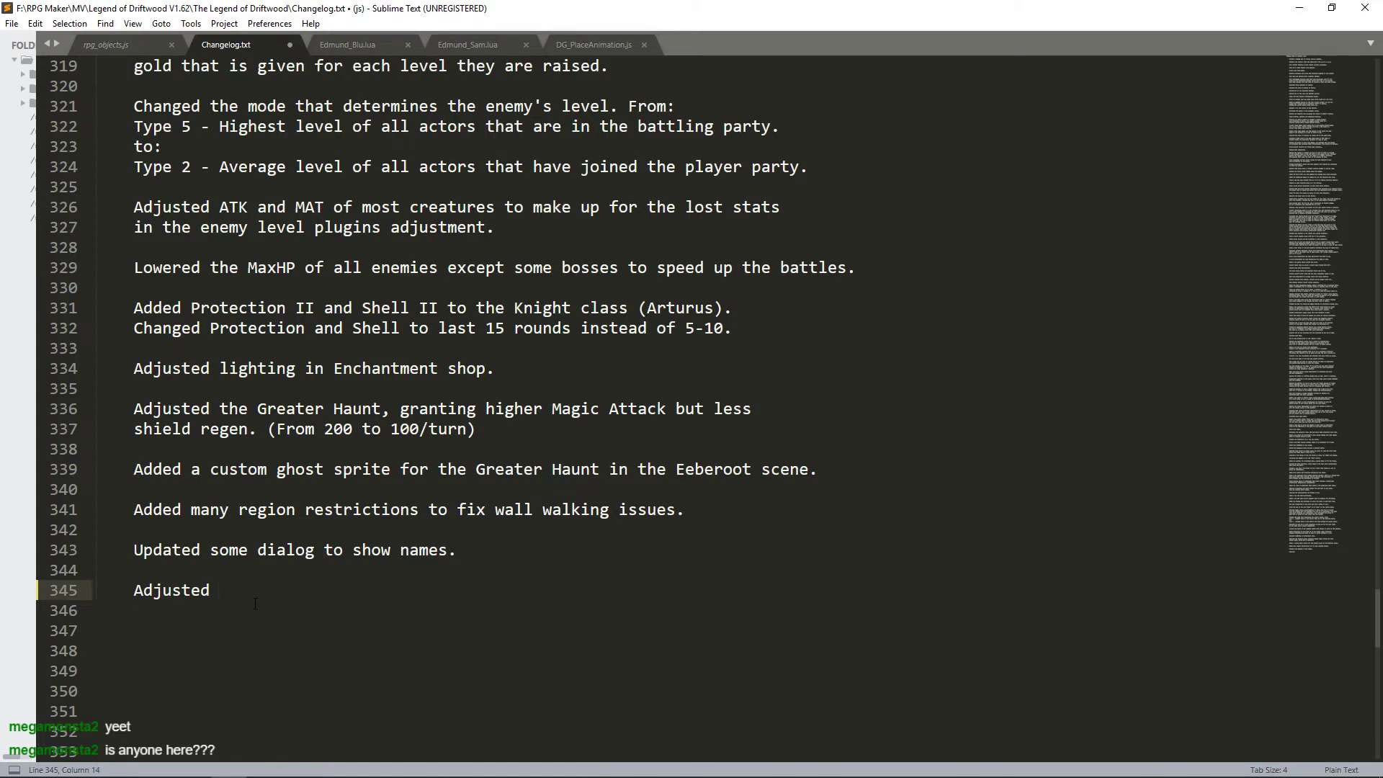
text(Bard skills to not suck)
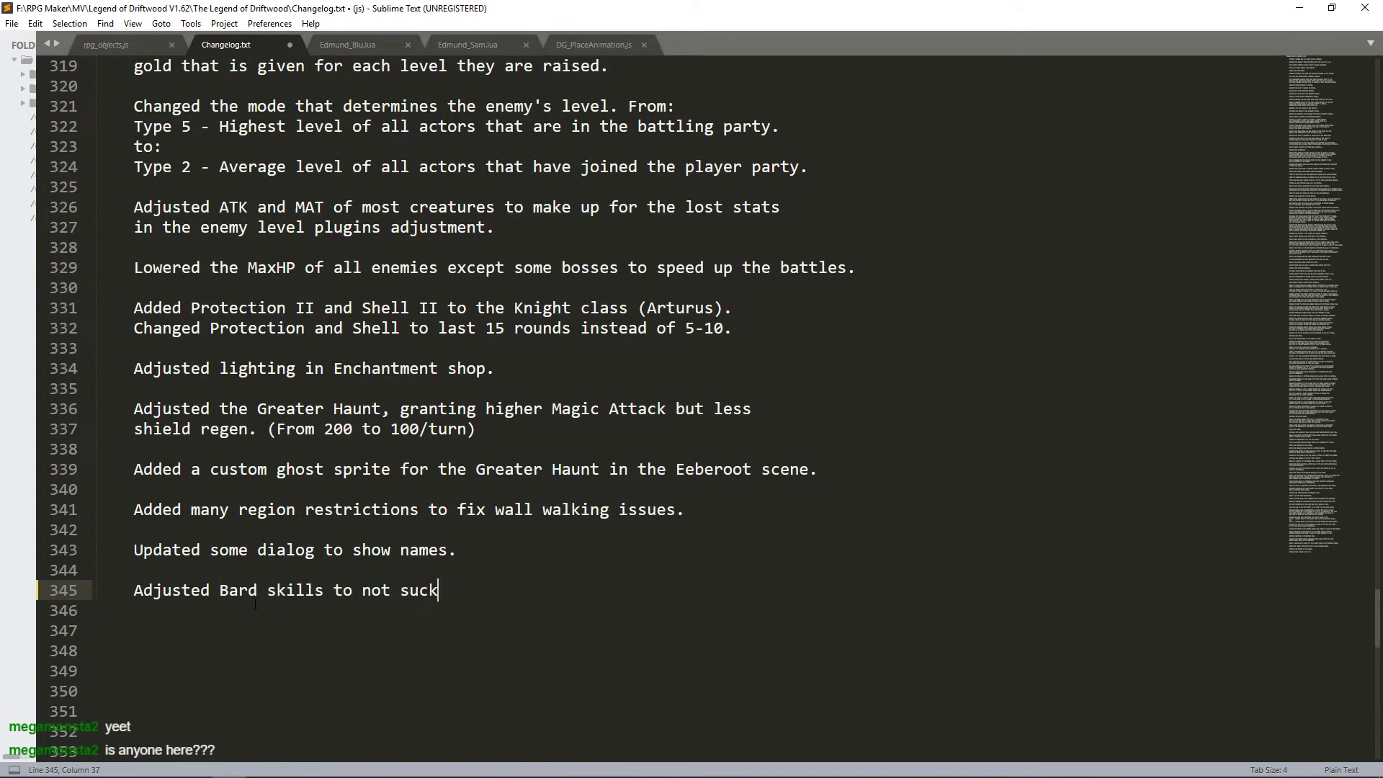
text( at first, but still get bett)
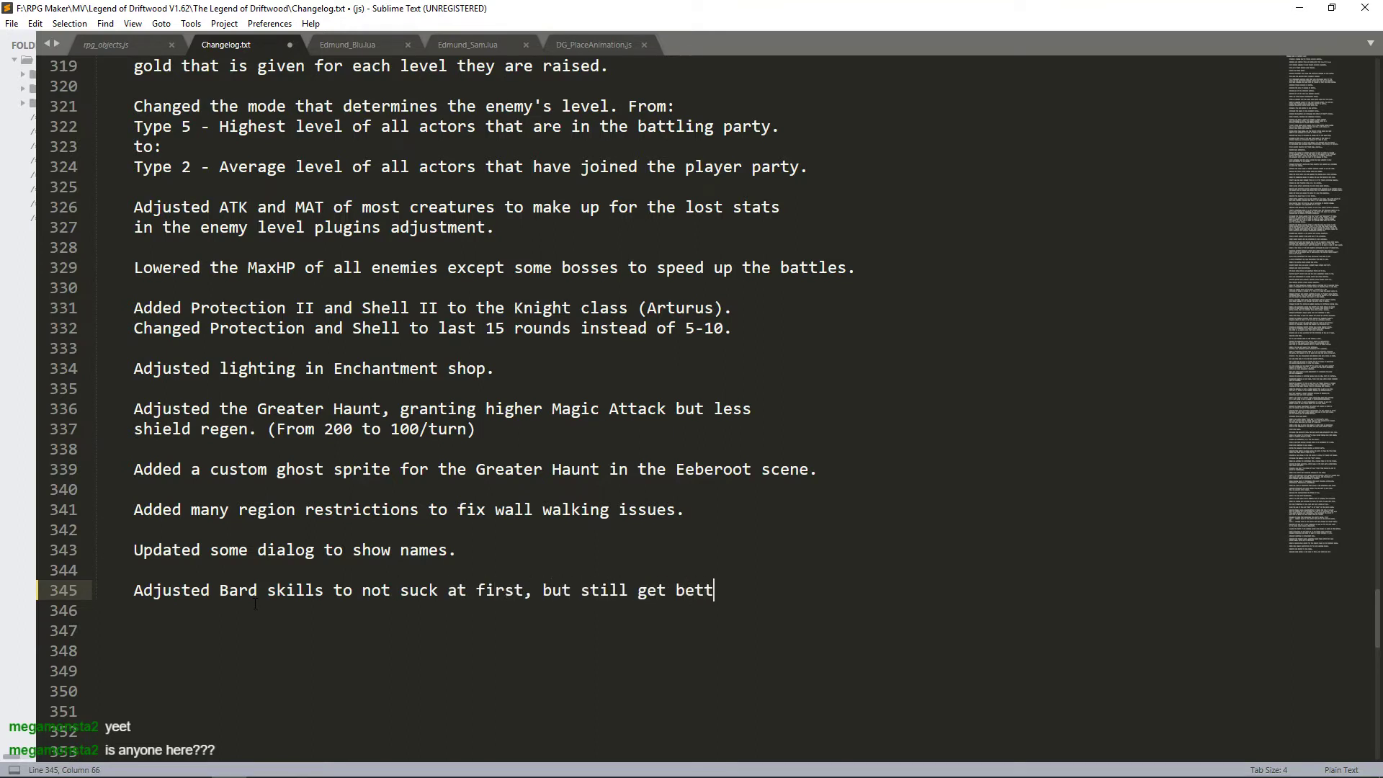
text(er over time.)
key(Return)
key(Return)
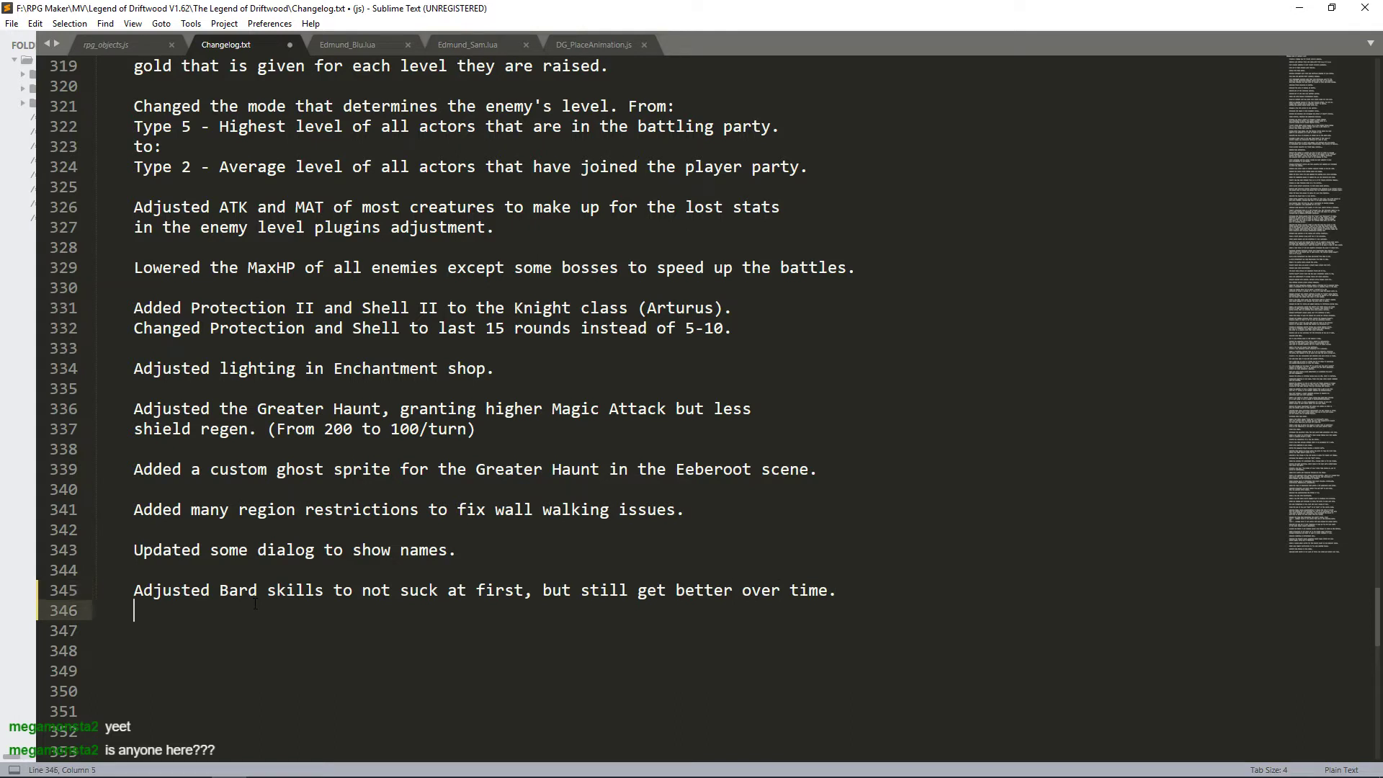
key(ctrl+s)
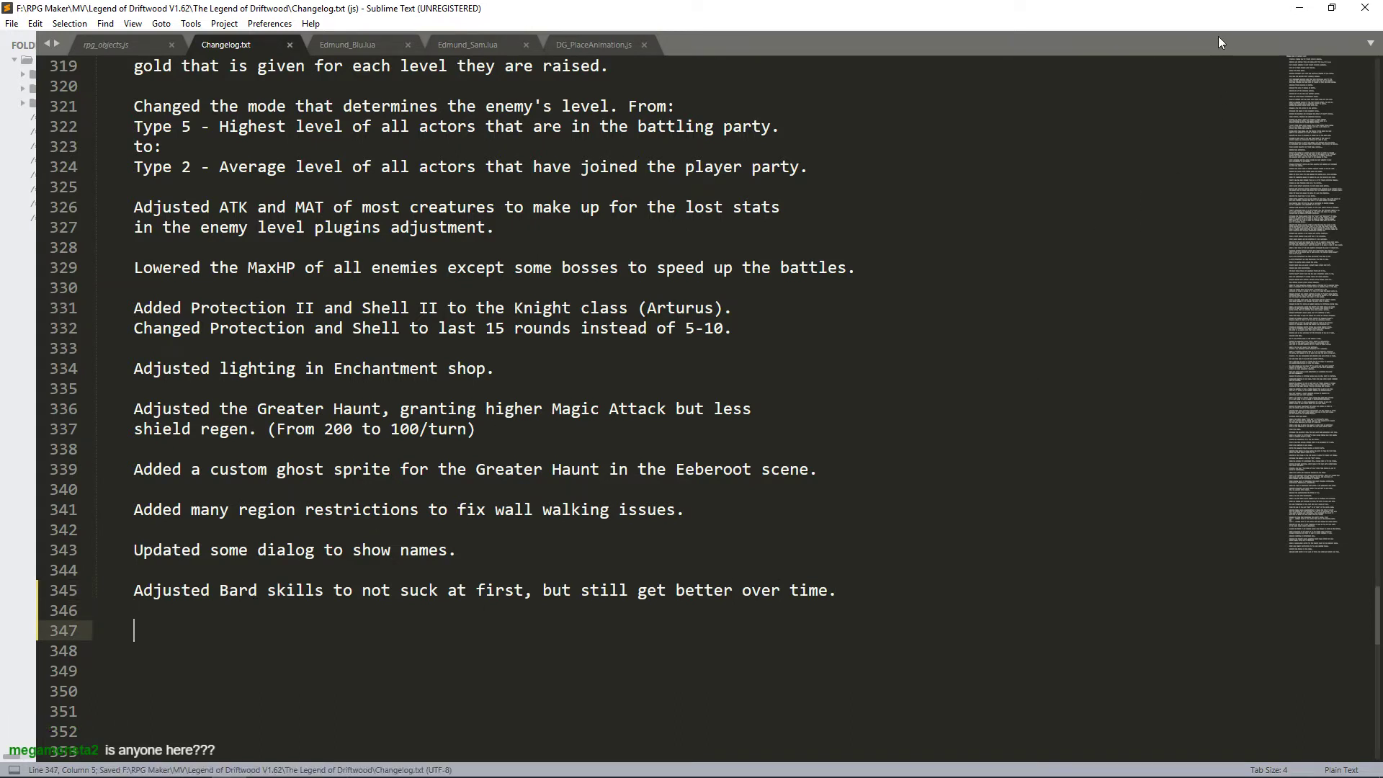
click(1299, 7)
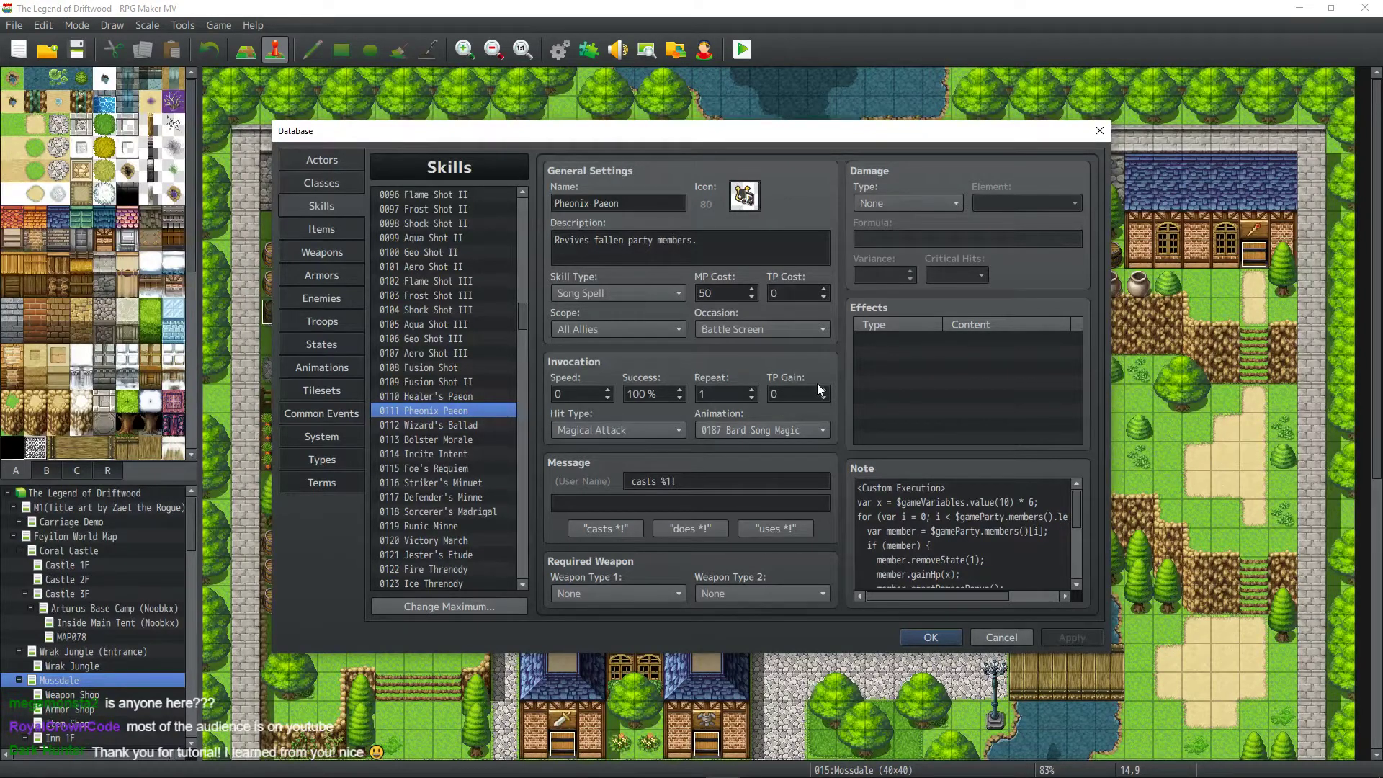
Review the Pheonix Paeon's effects and its full note code, from the party healing loop to the variable 10 update.
click(950, 398)
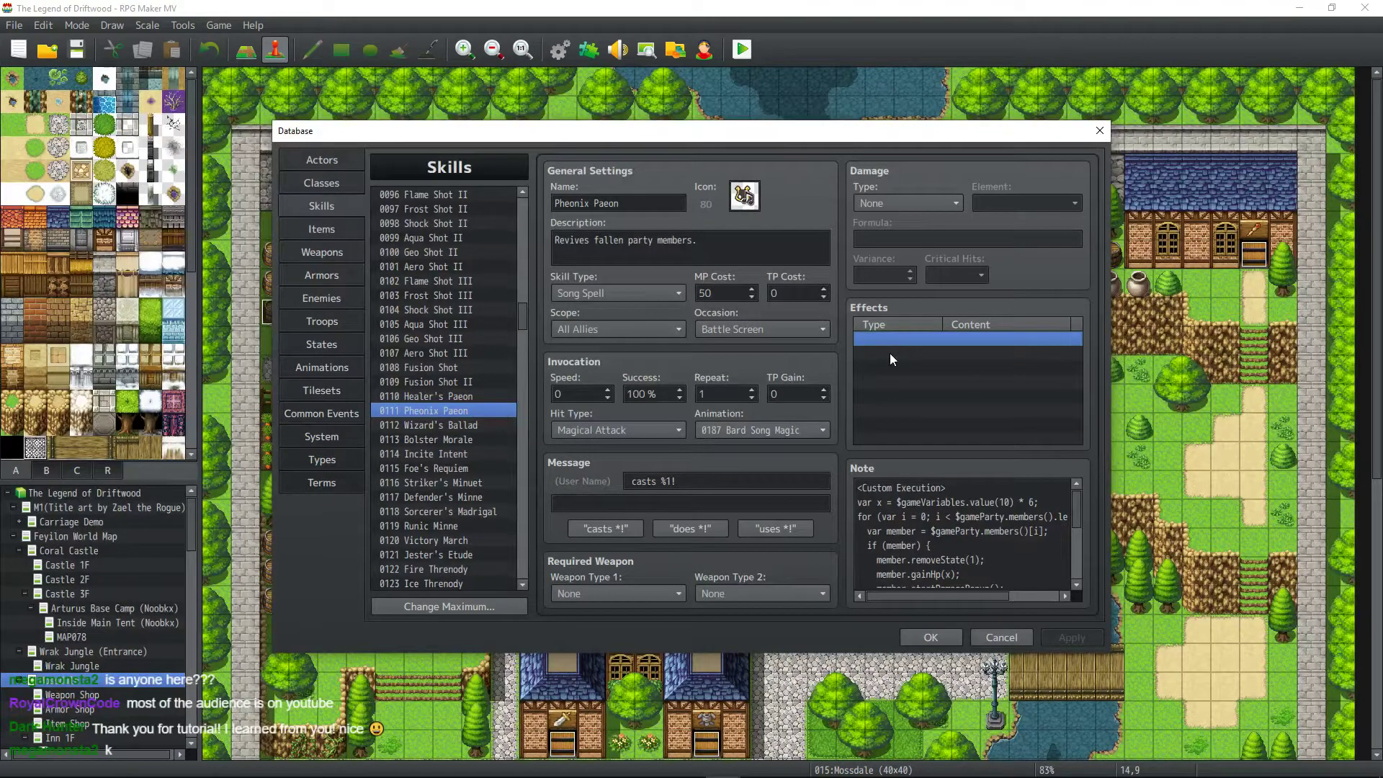
scroll(1022, 539, down, 2)
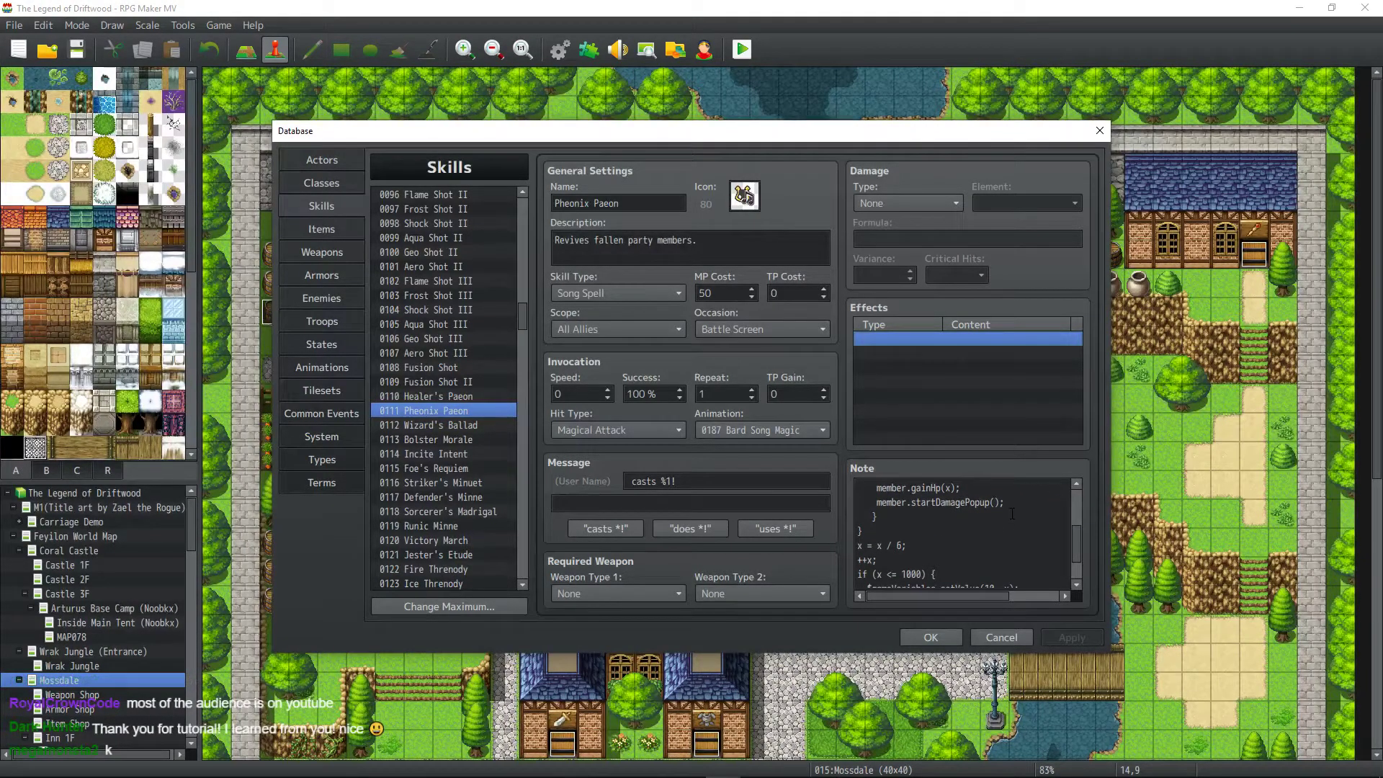
scroll(1039, 538, down, 1)
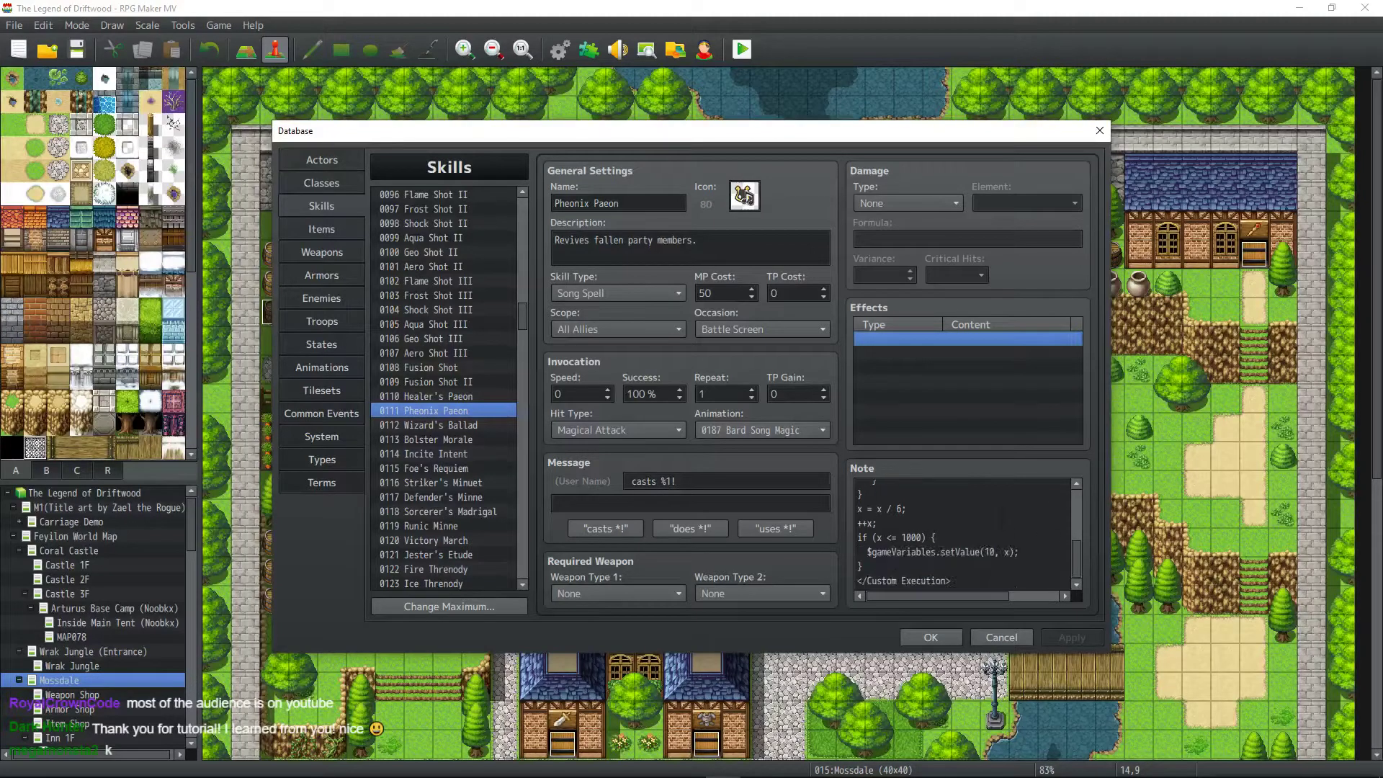
scroll(960, 560, up, 3)
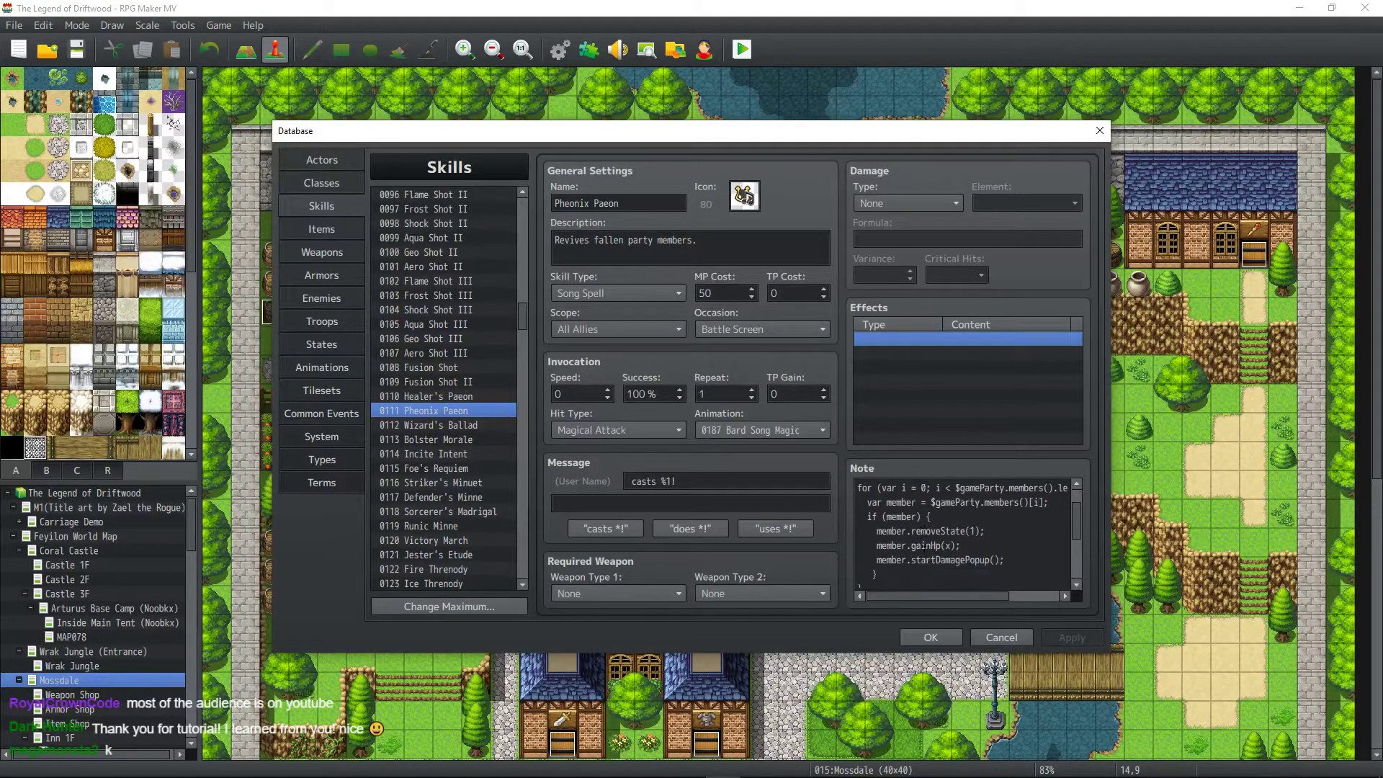
click(961, 560)
key(ctrl+a)
click(990, 537)
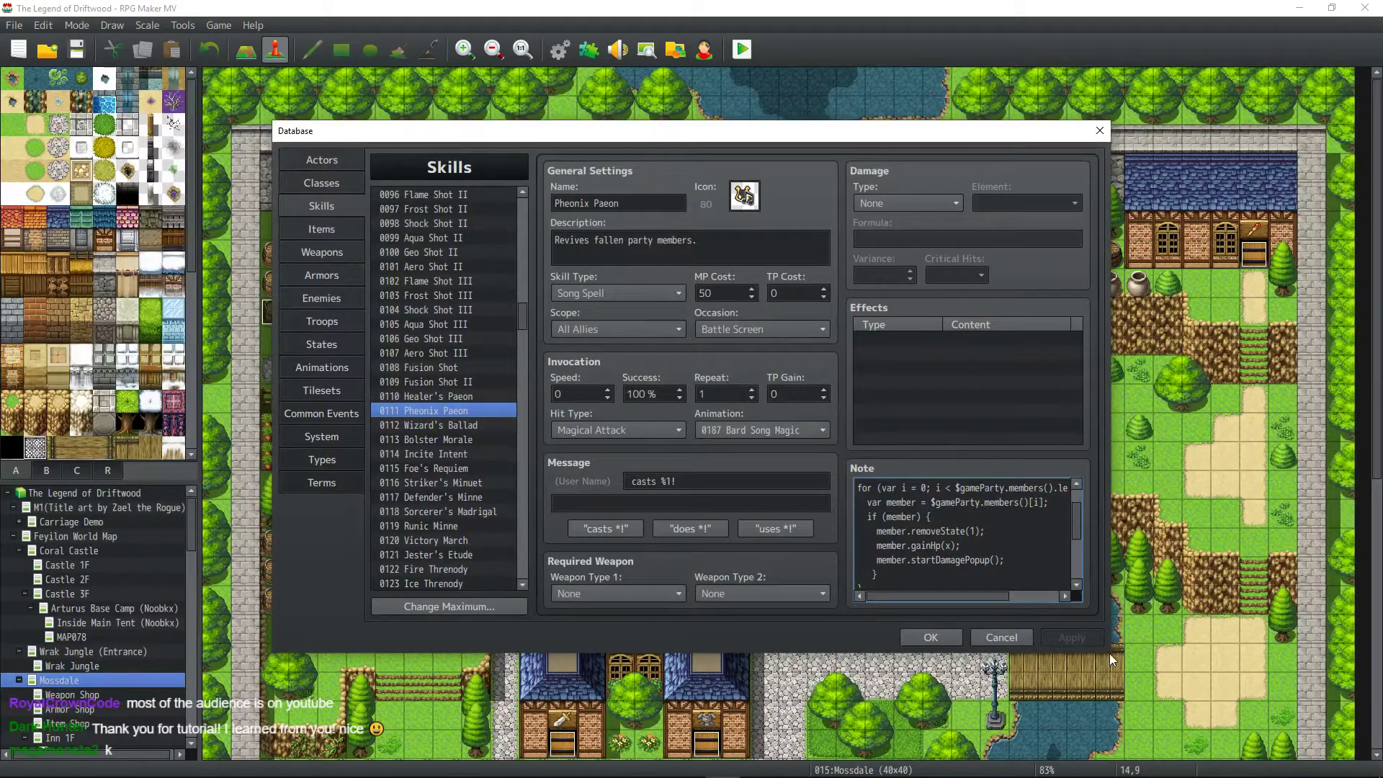
Switch to Sublime Text and search rpg_objects.js for "removeState".
click(227, 765)
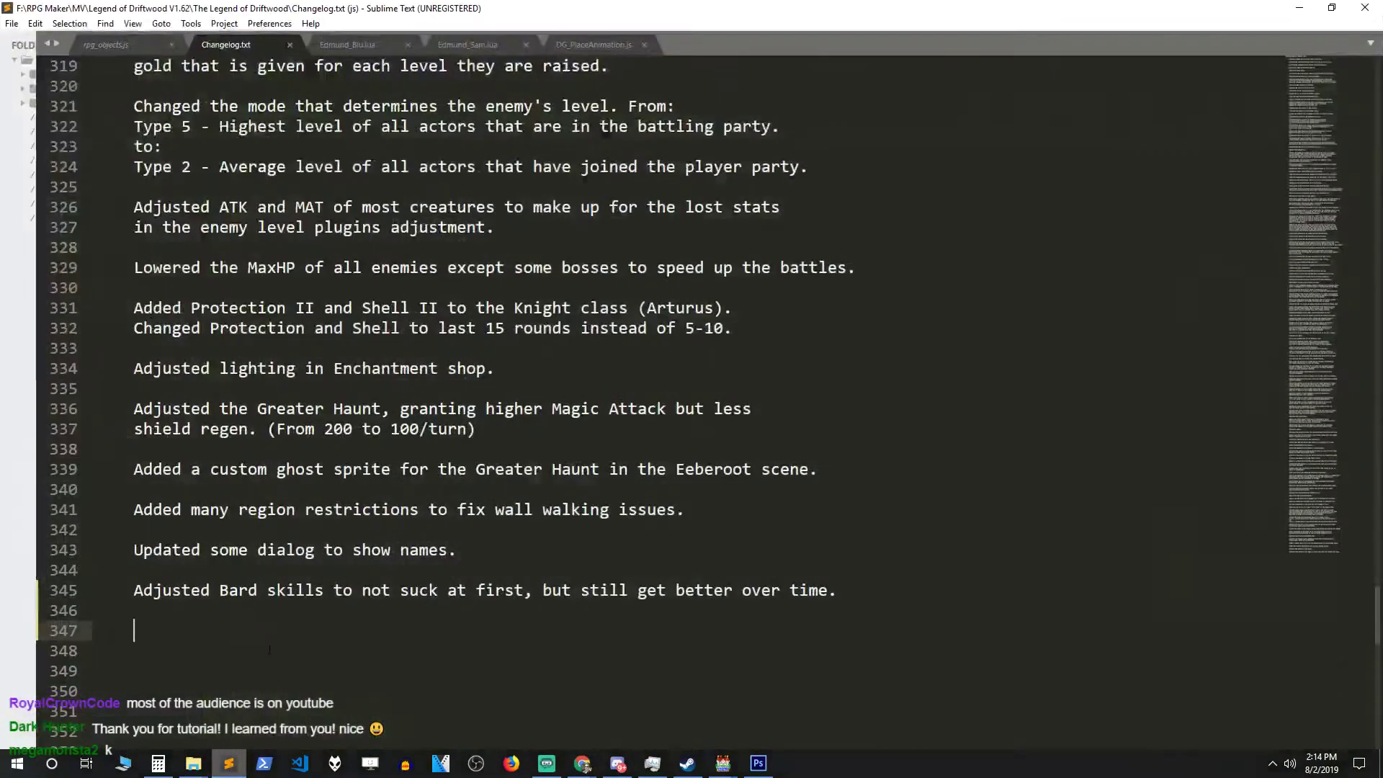
click(109, 44)
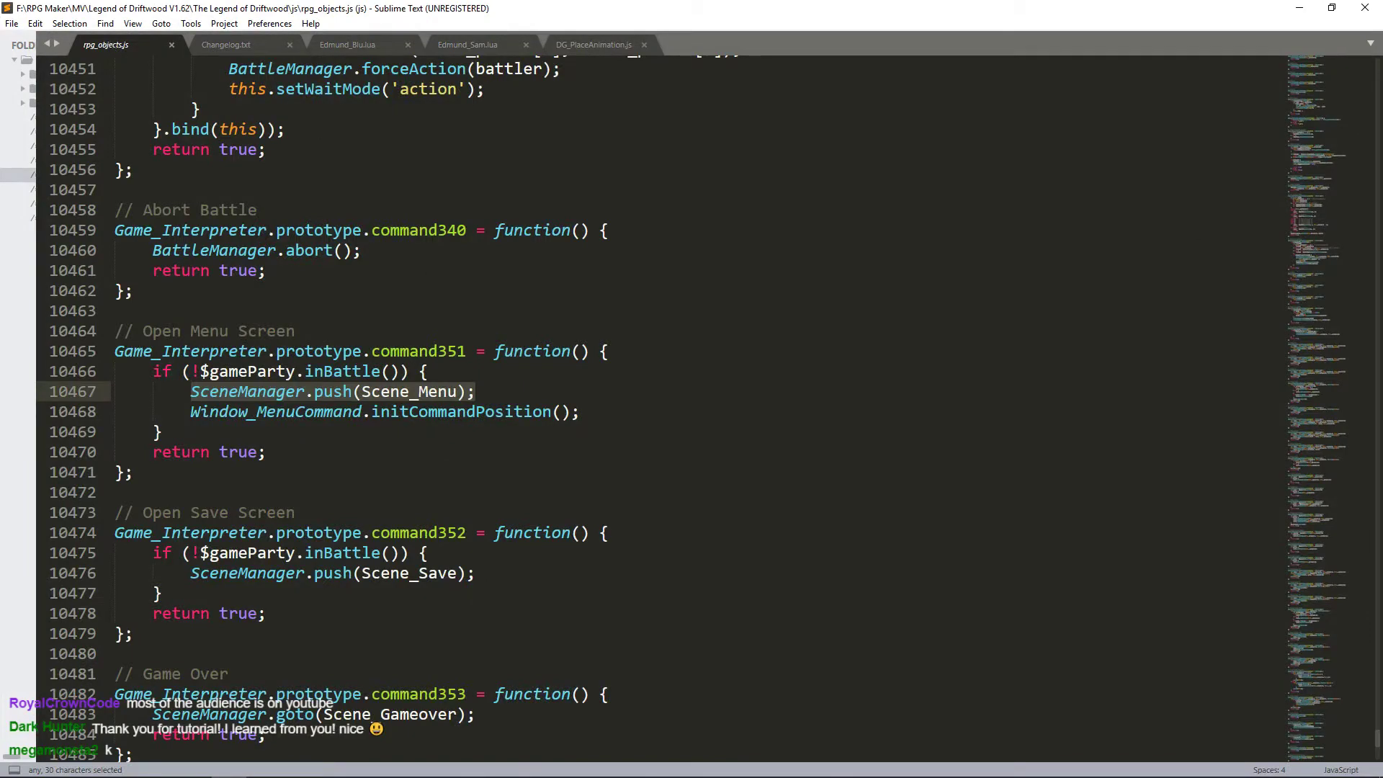
click(466, 533)
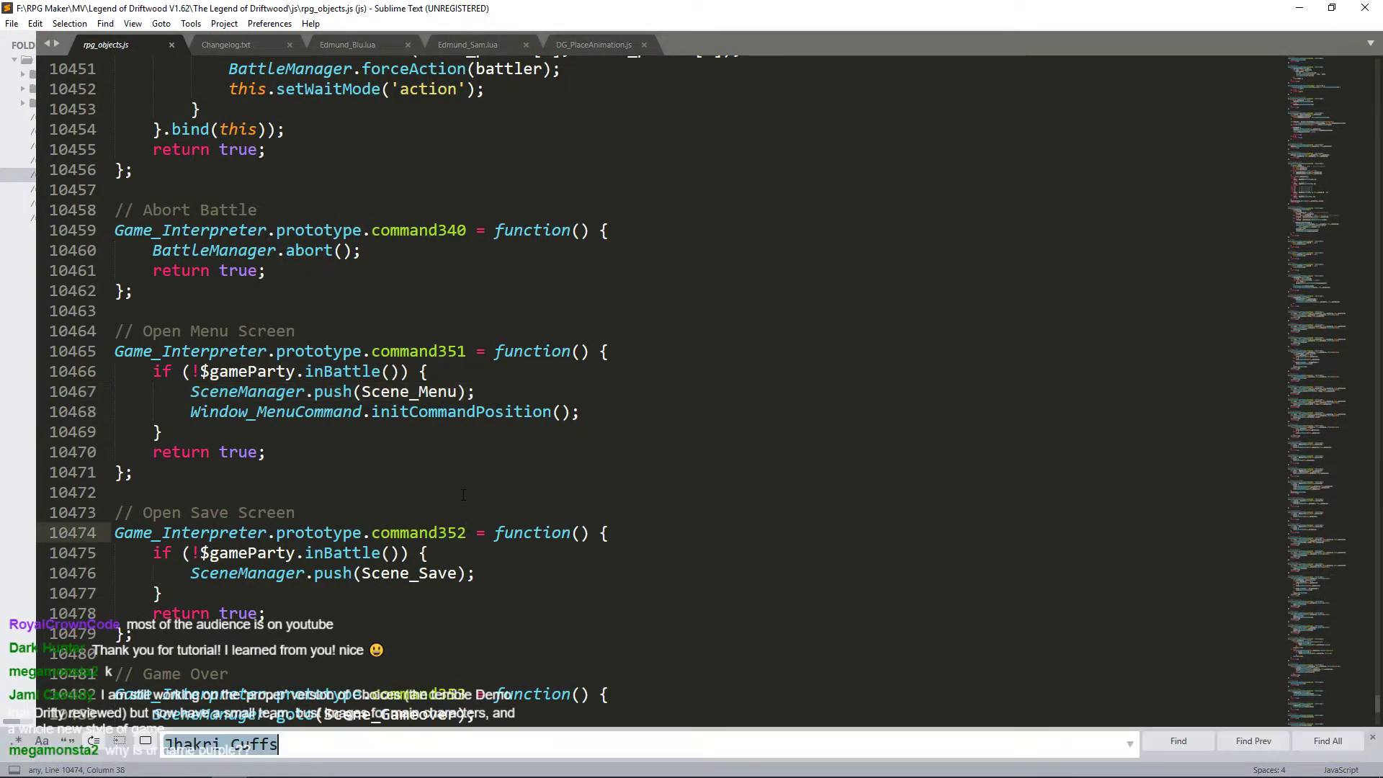
key(ctrl+f)
text(remvo)
key(BackSpace)
key(BackSpace)
text(oveState)
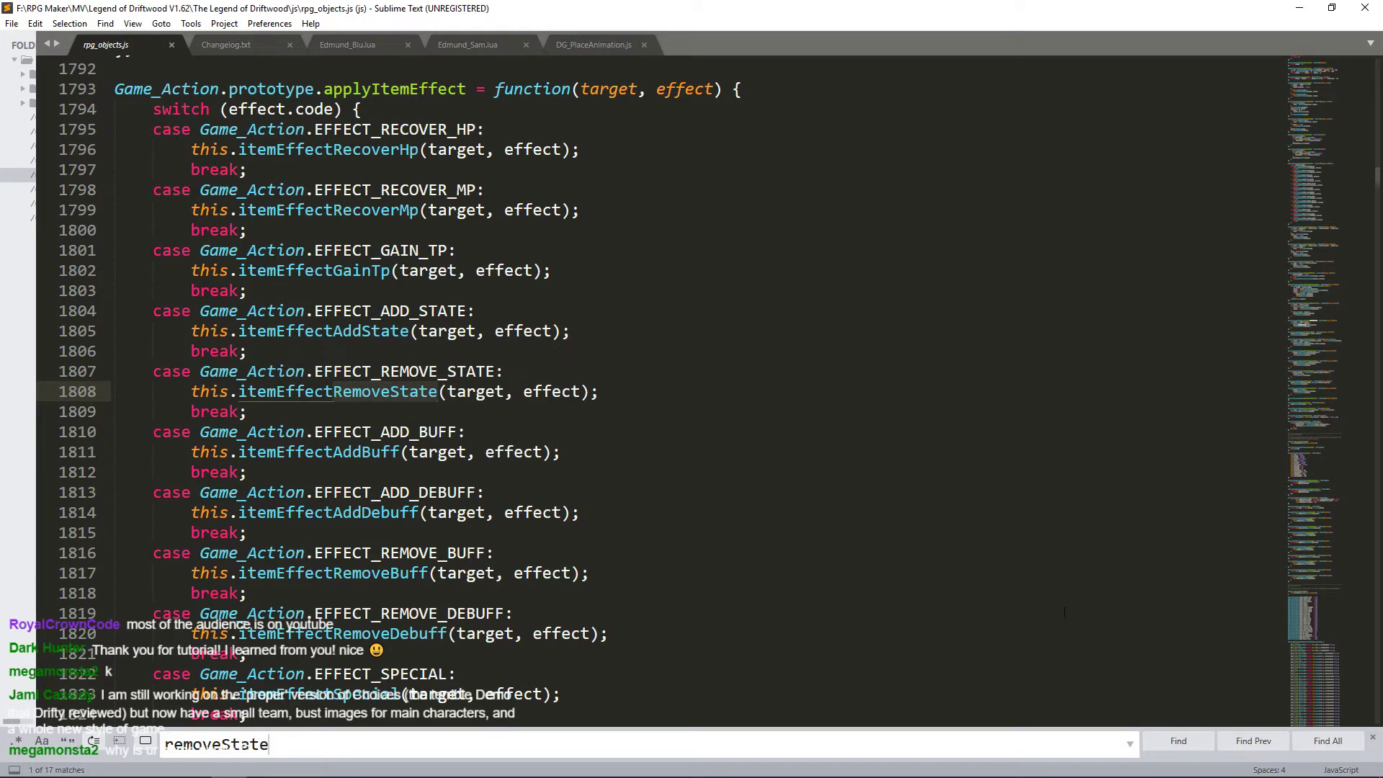
Go through the removeState matches to the Game_Battler.prototype.removeState definition and examine how it handles the death state.
click(1162, 743)
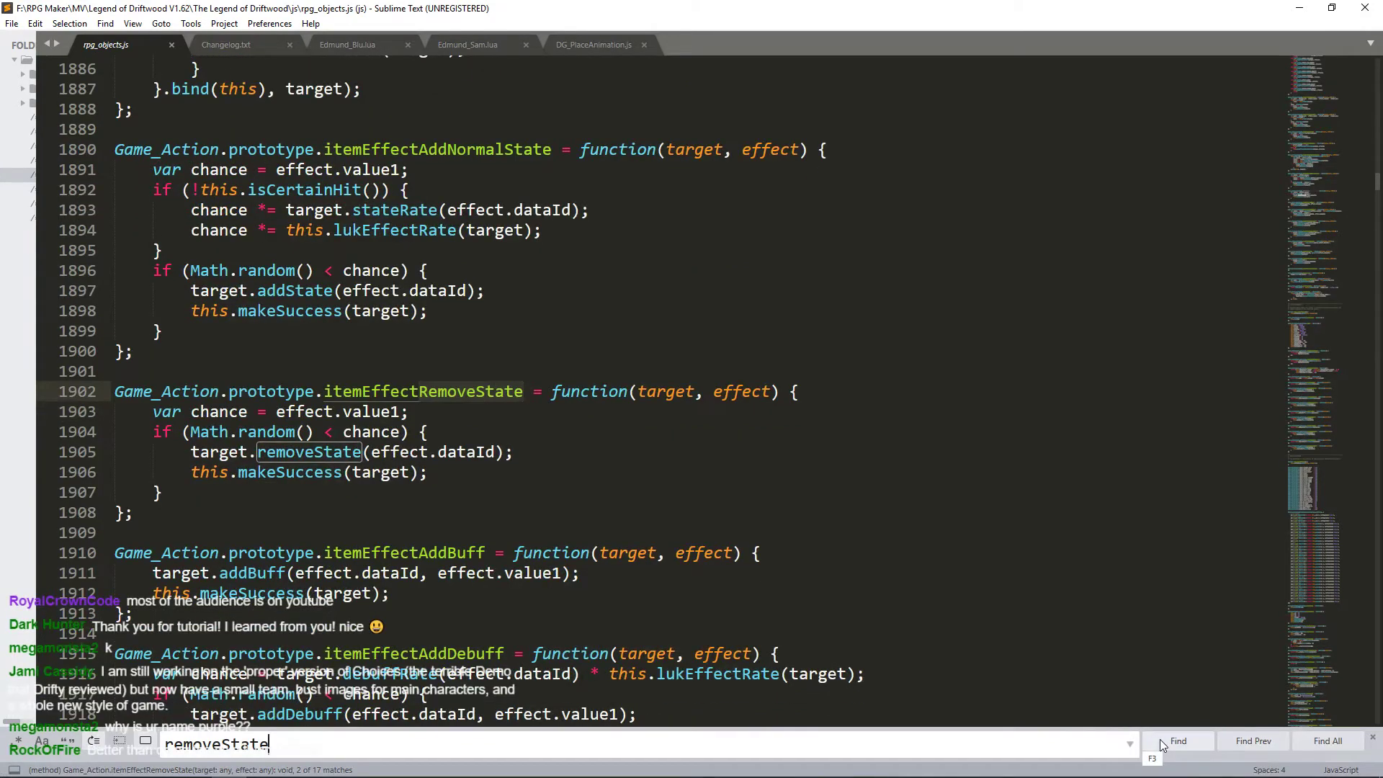
click(1161, 742)
click(1161, 742)
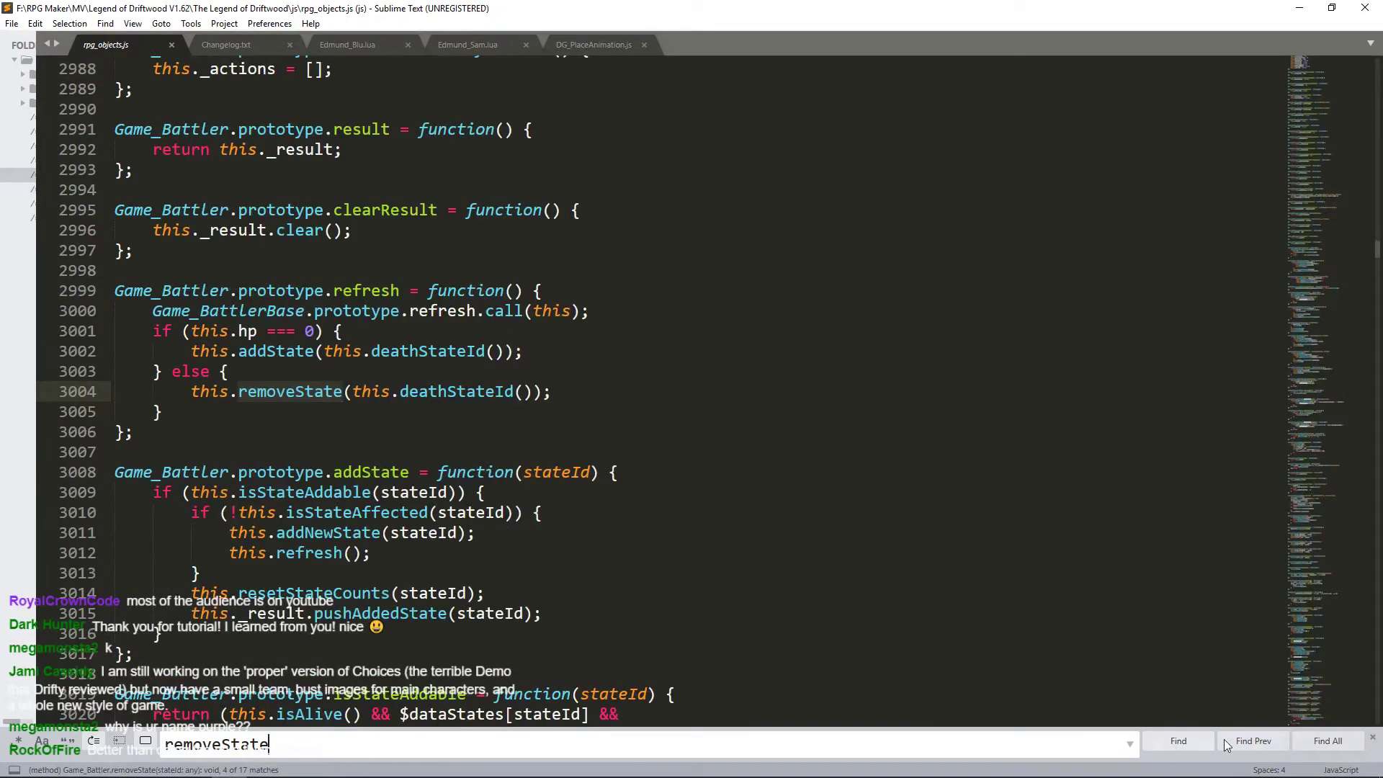
click(1258, 740)
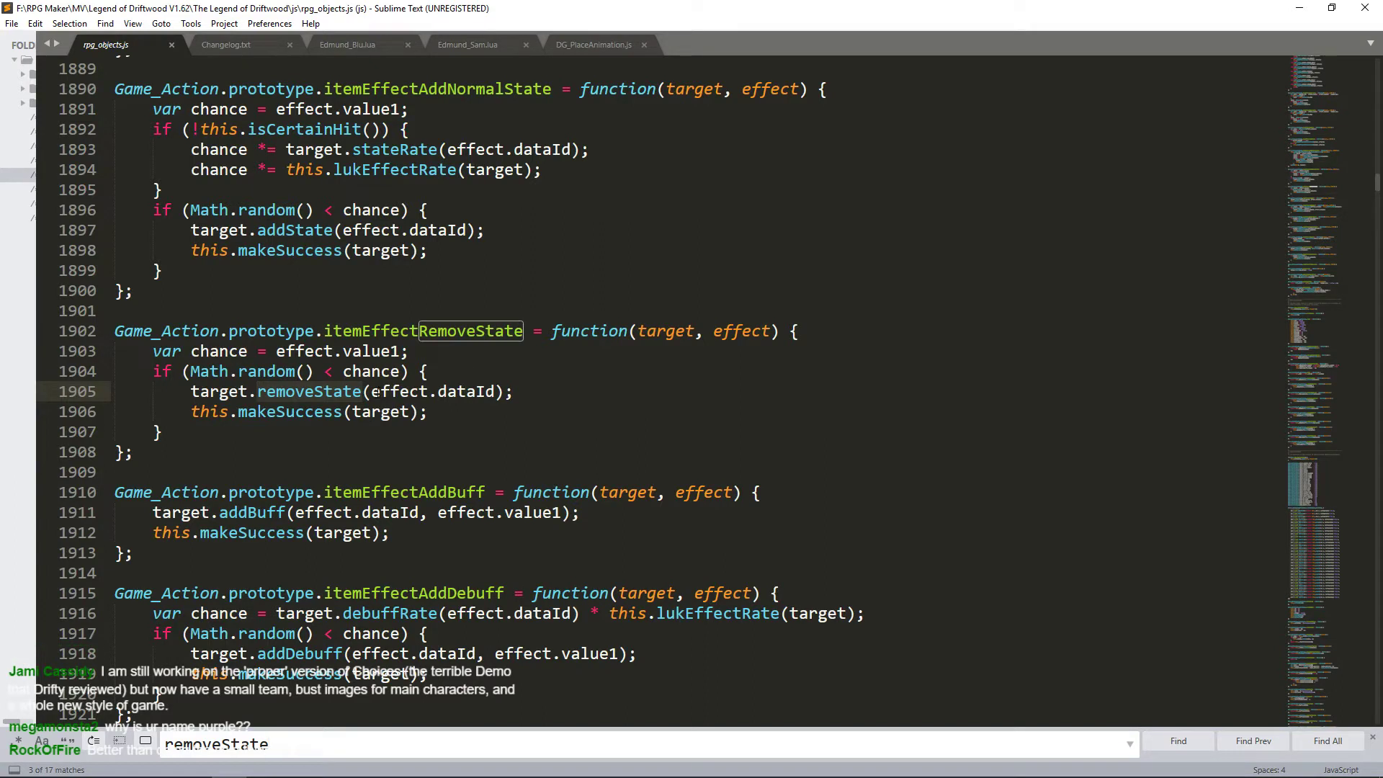
mouse_move(493, 412)
click(1176, 742)
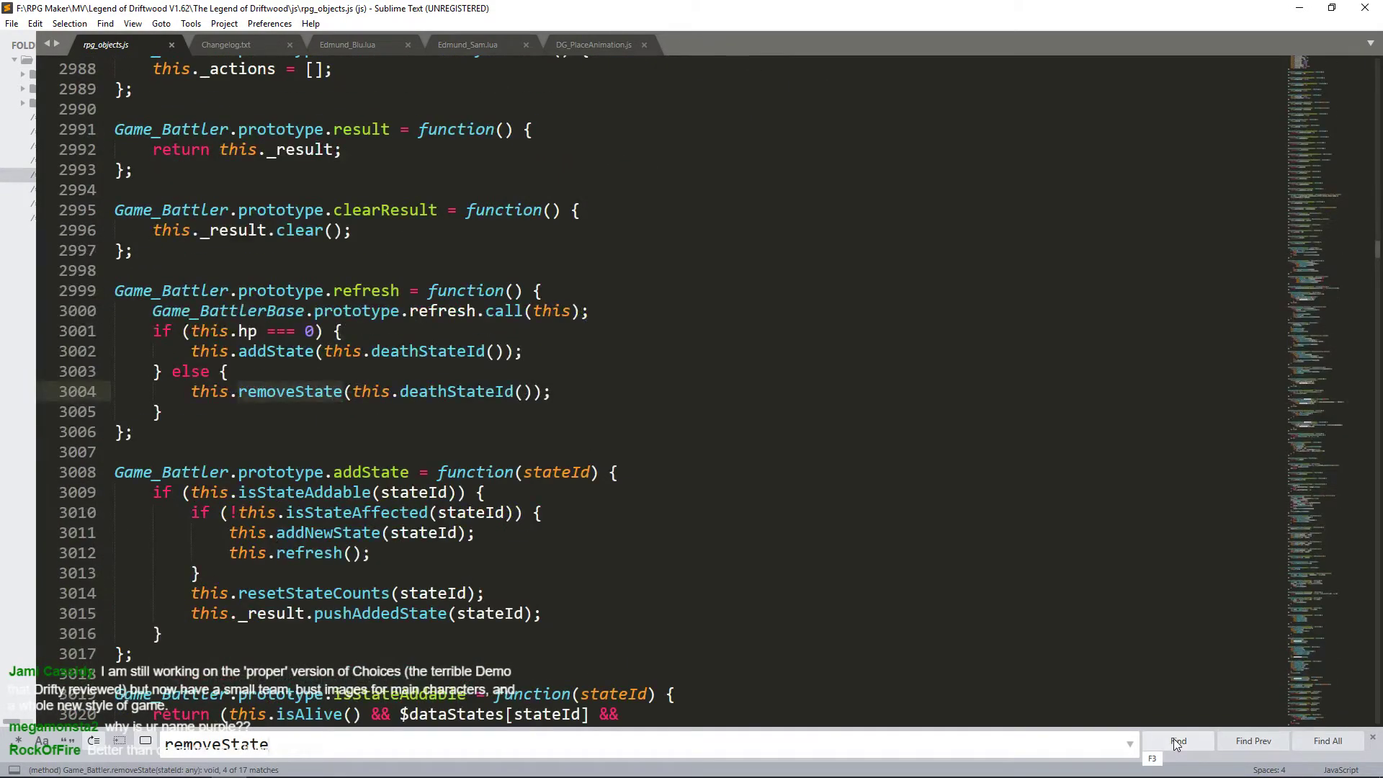
click(1176, 742)
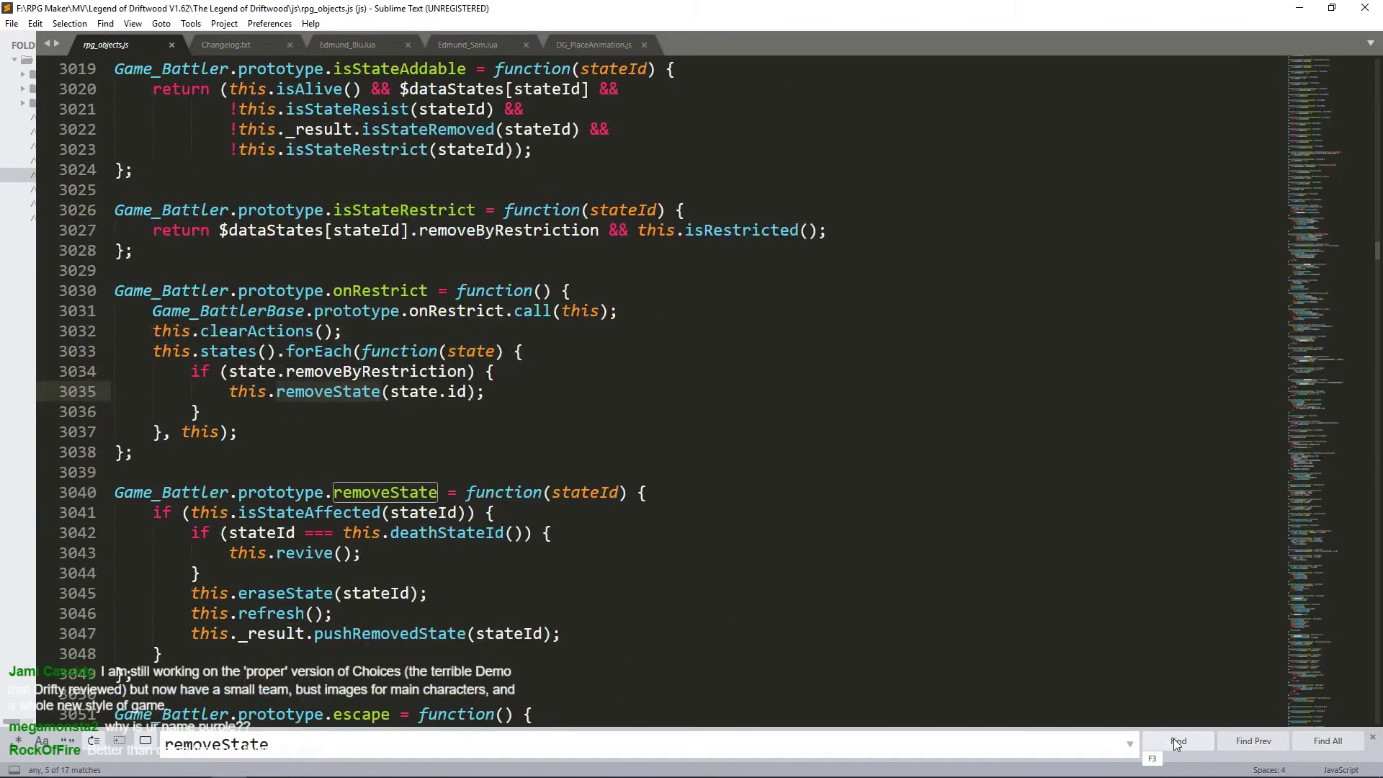
click(1176, 742)
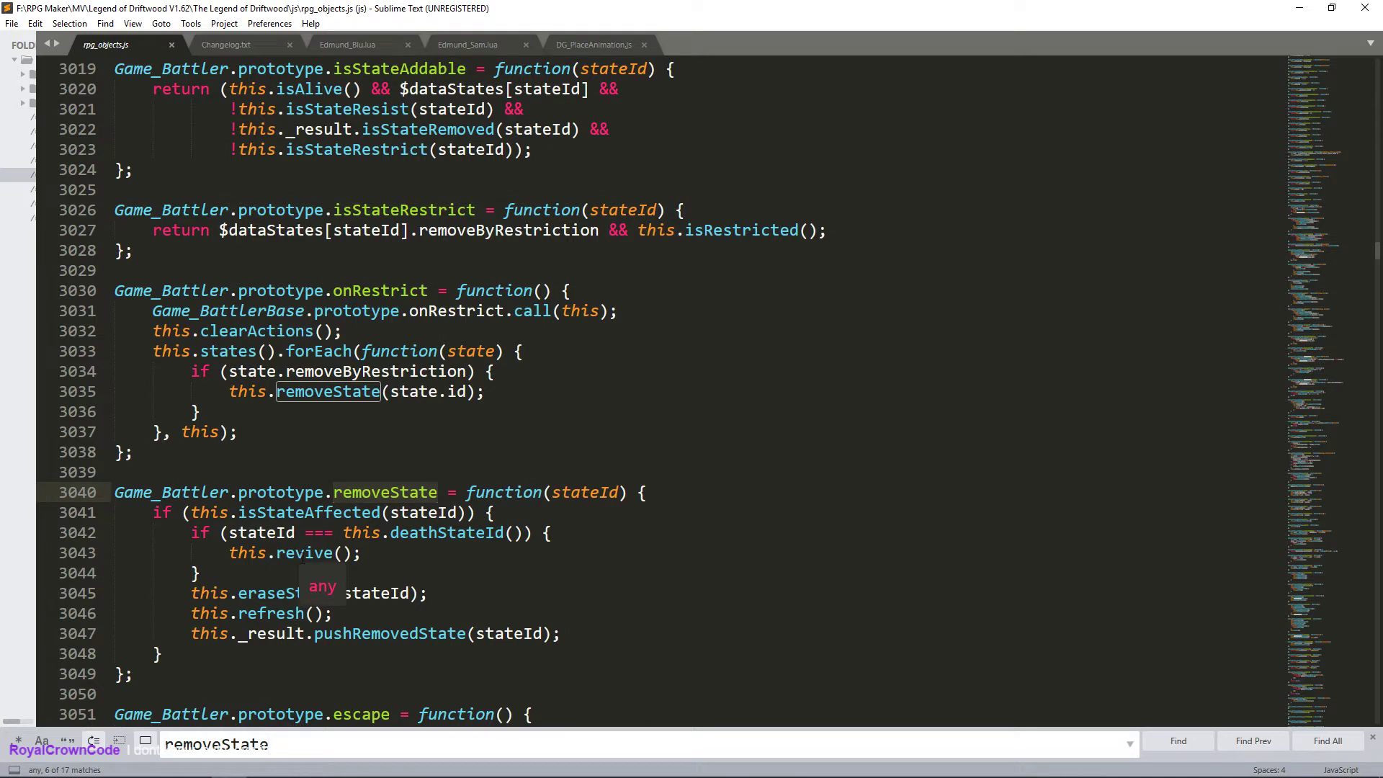
Search rpg_objects.js for "revive" and examine the Game_BattlerBase.prototype.revive definition.
double_click(281, 744)
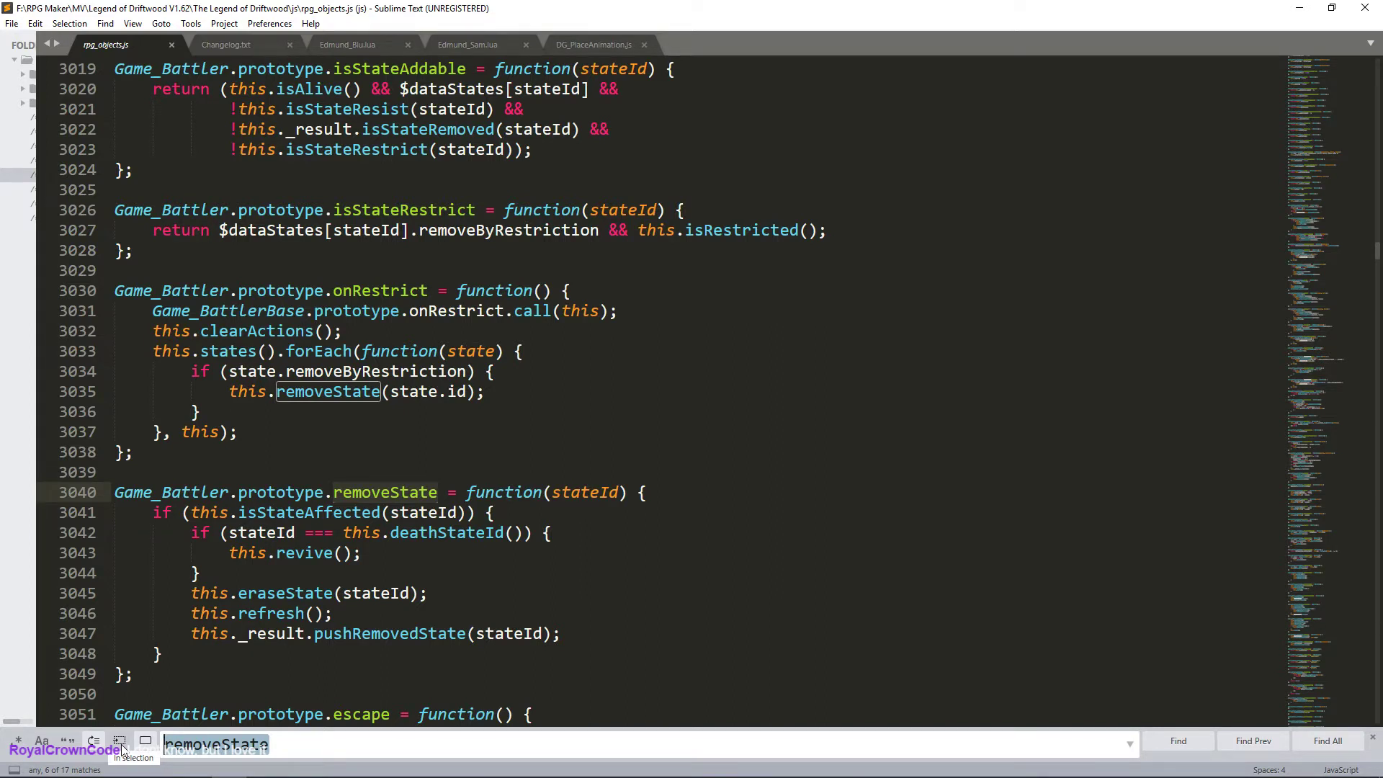
text(revive)
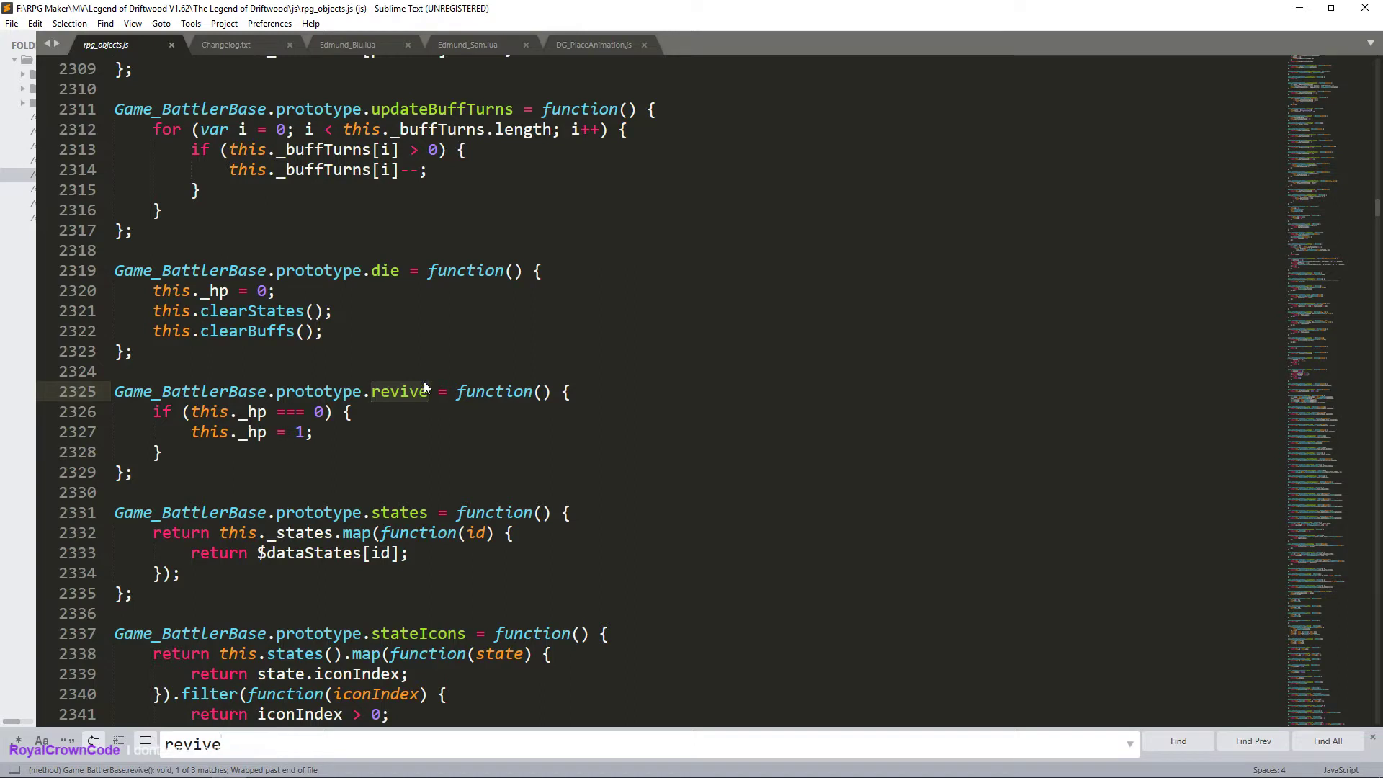
mouse_move(369, 391)
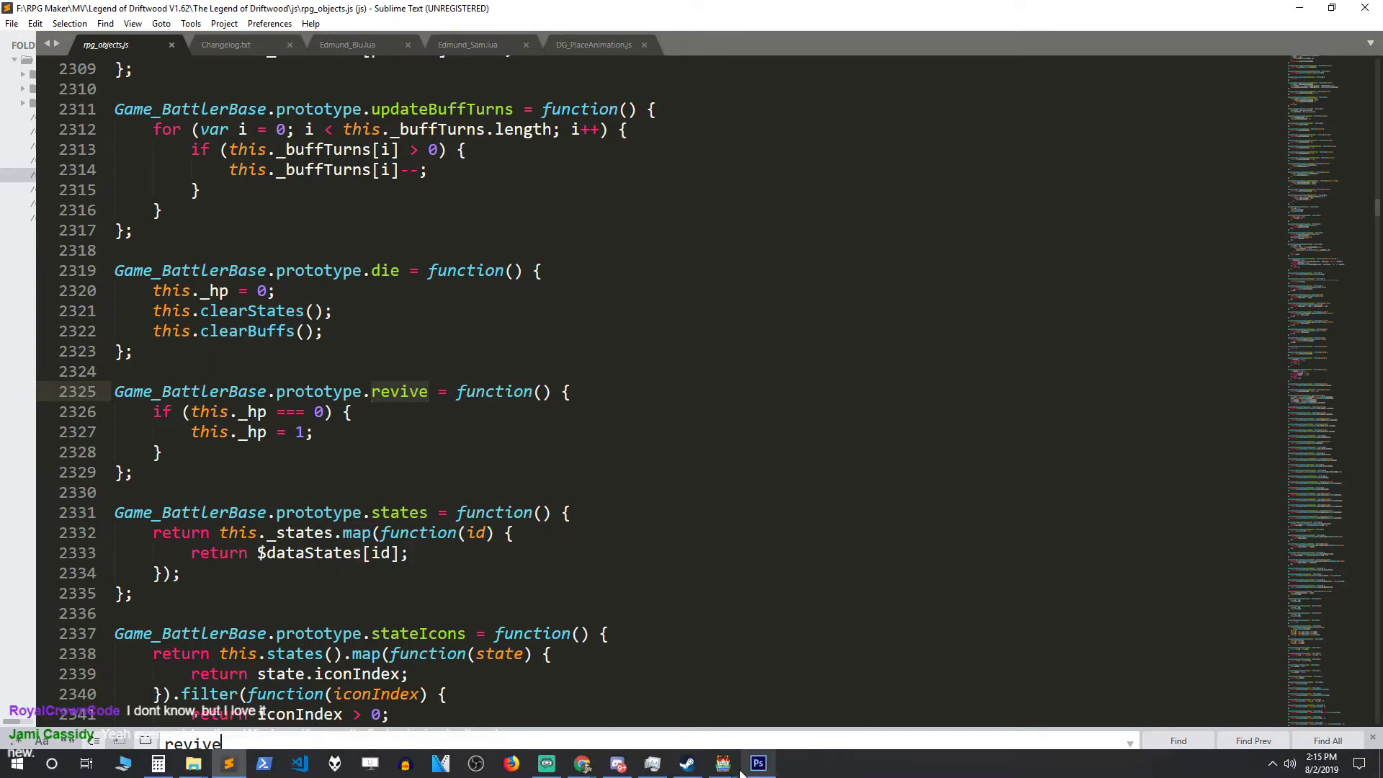
Switch to The Legend of Driftwood in RPG Maker, replace removeState(1); with revive(); in the Pheonix Paeon's note code, and apply the change.
mouse_move(722, 768)
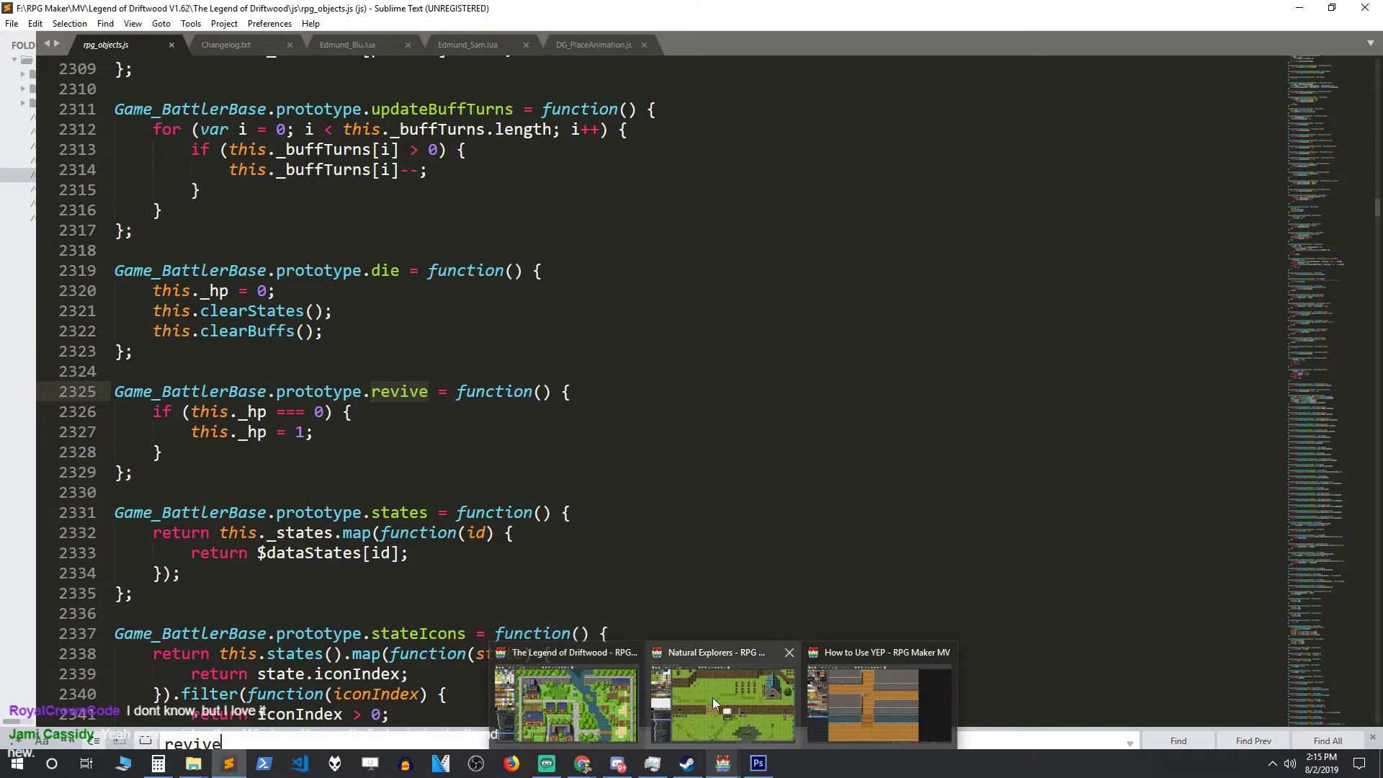
click(626, 696)
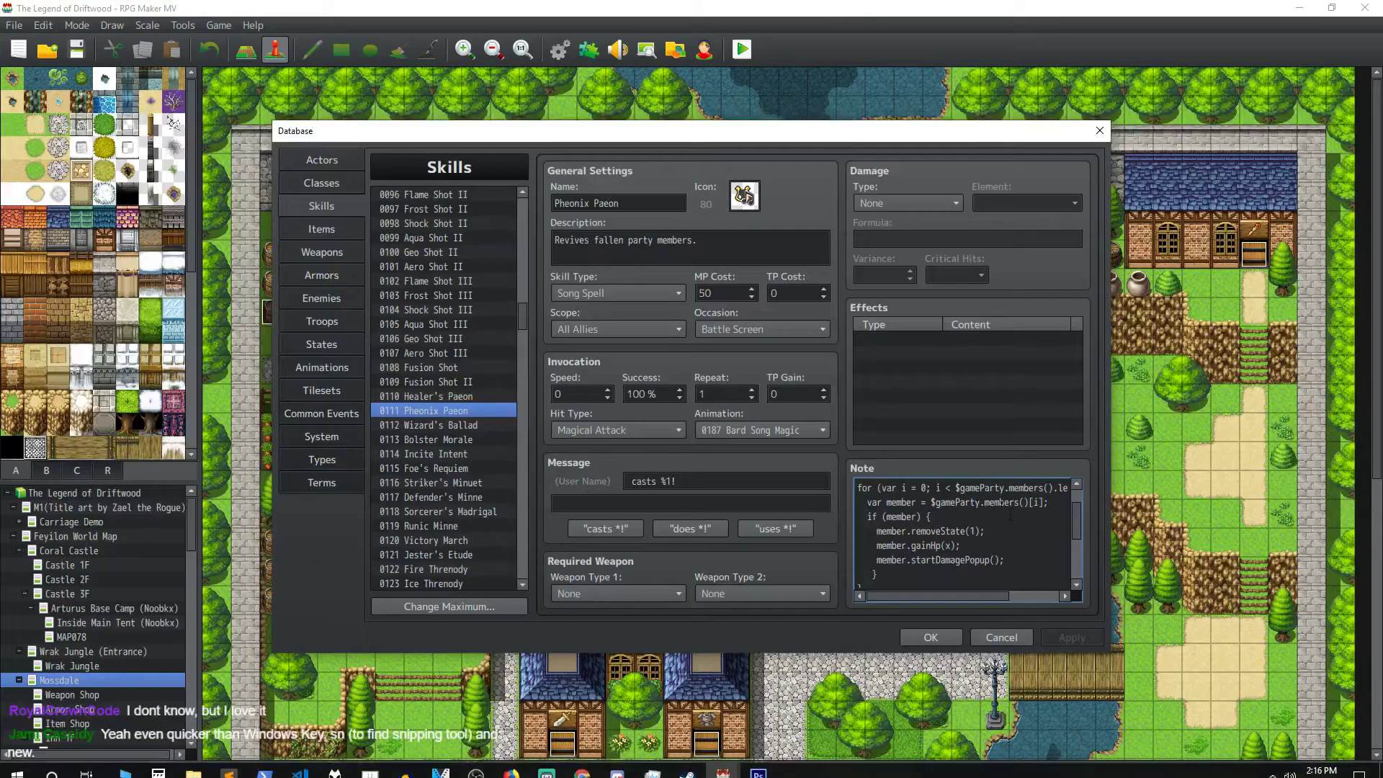
drag(993, 534, 919, 533)
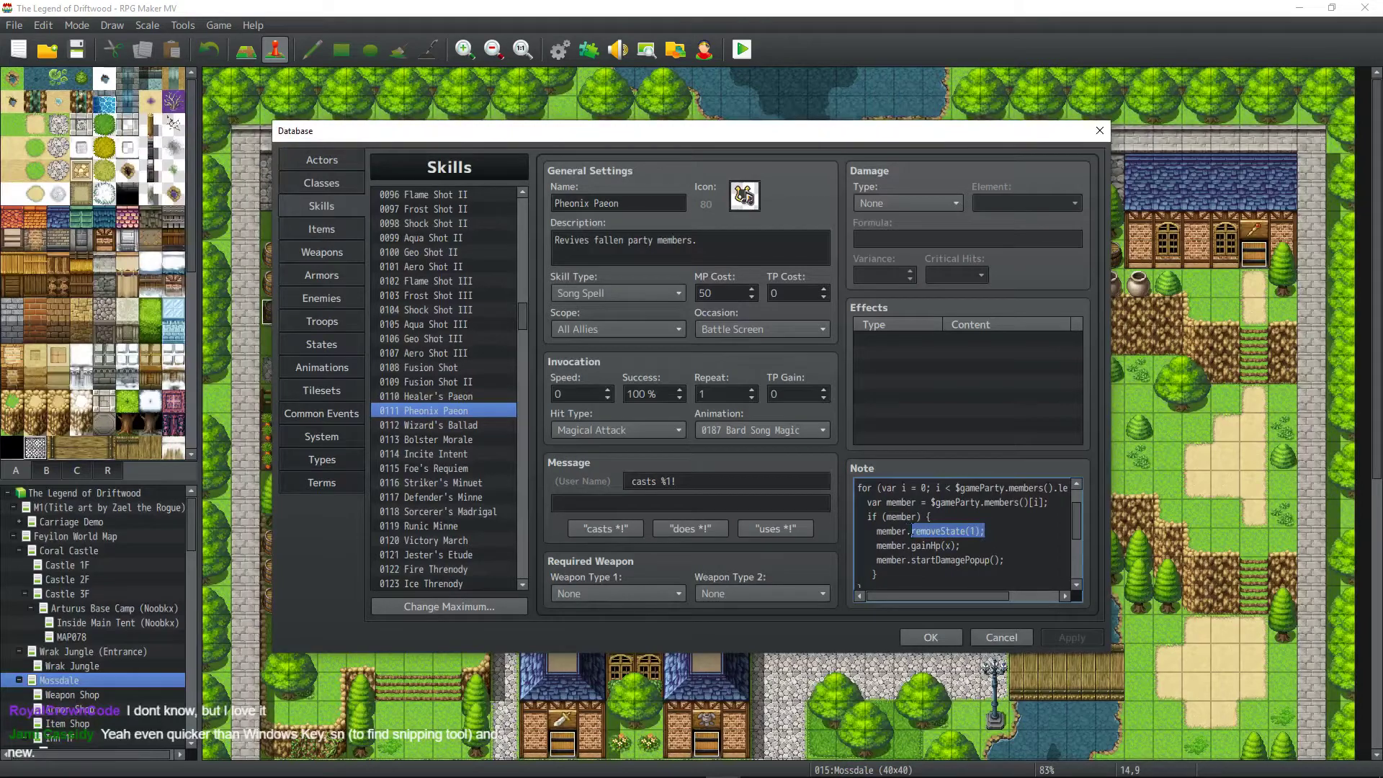
key(BackSpace)
text(vive()
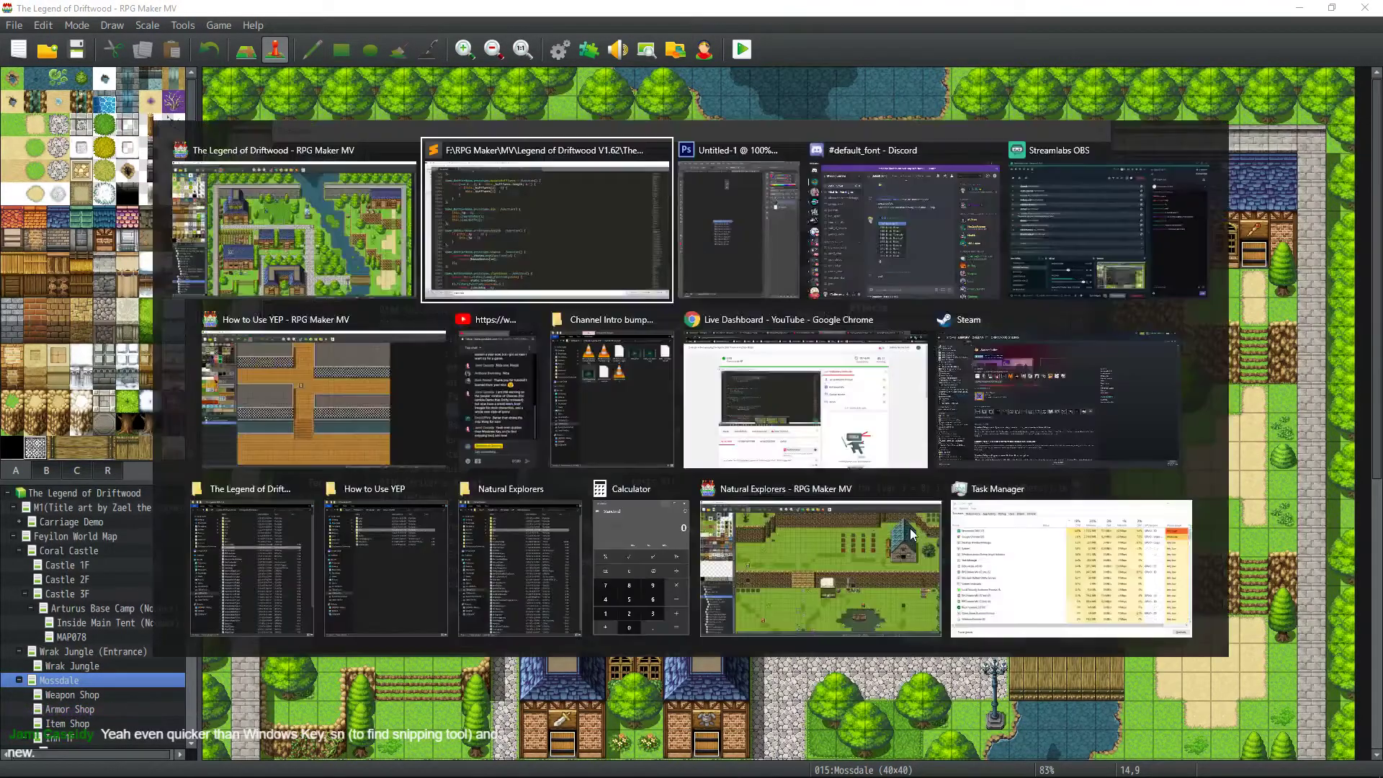
key(alt+Tab)
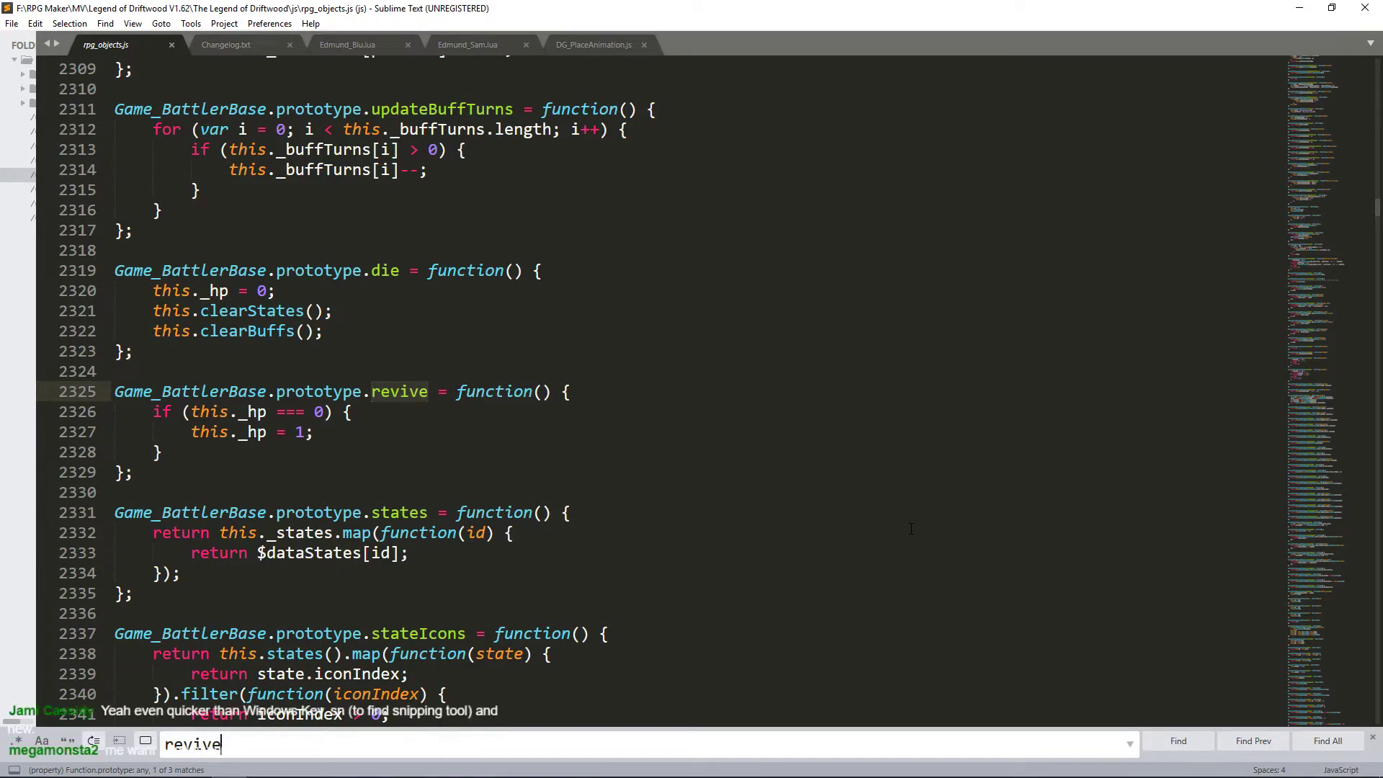
key(alt+Tab)
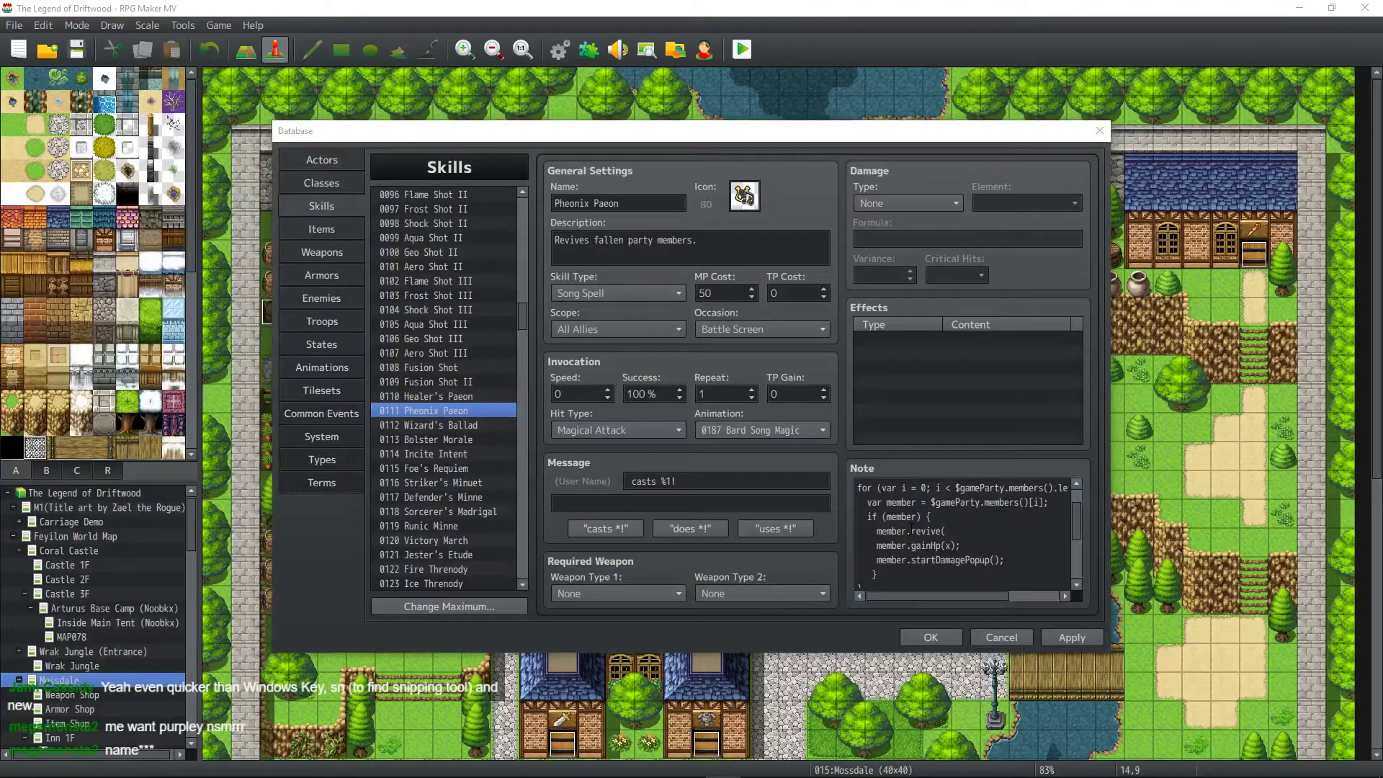
key(alt+Tab)
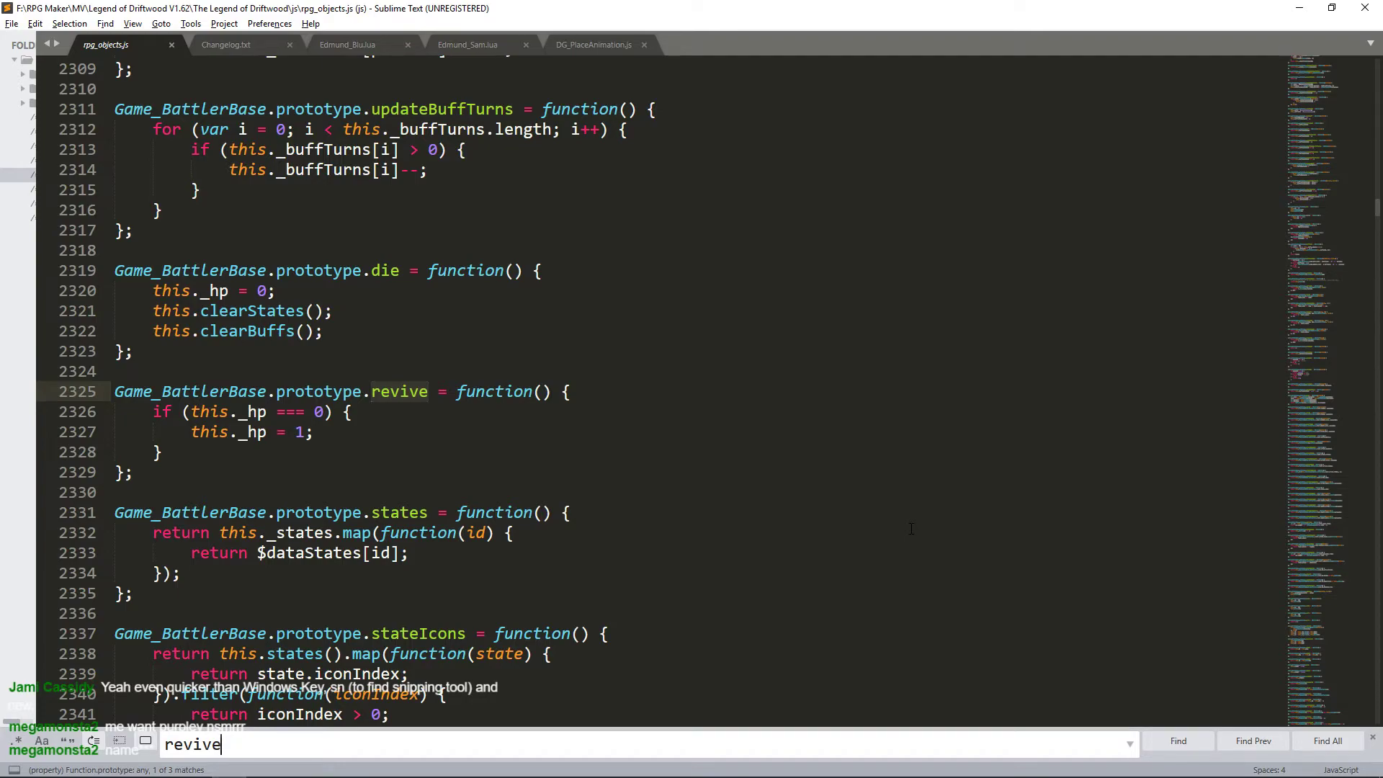
key(alt+Tab)
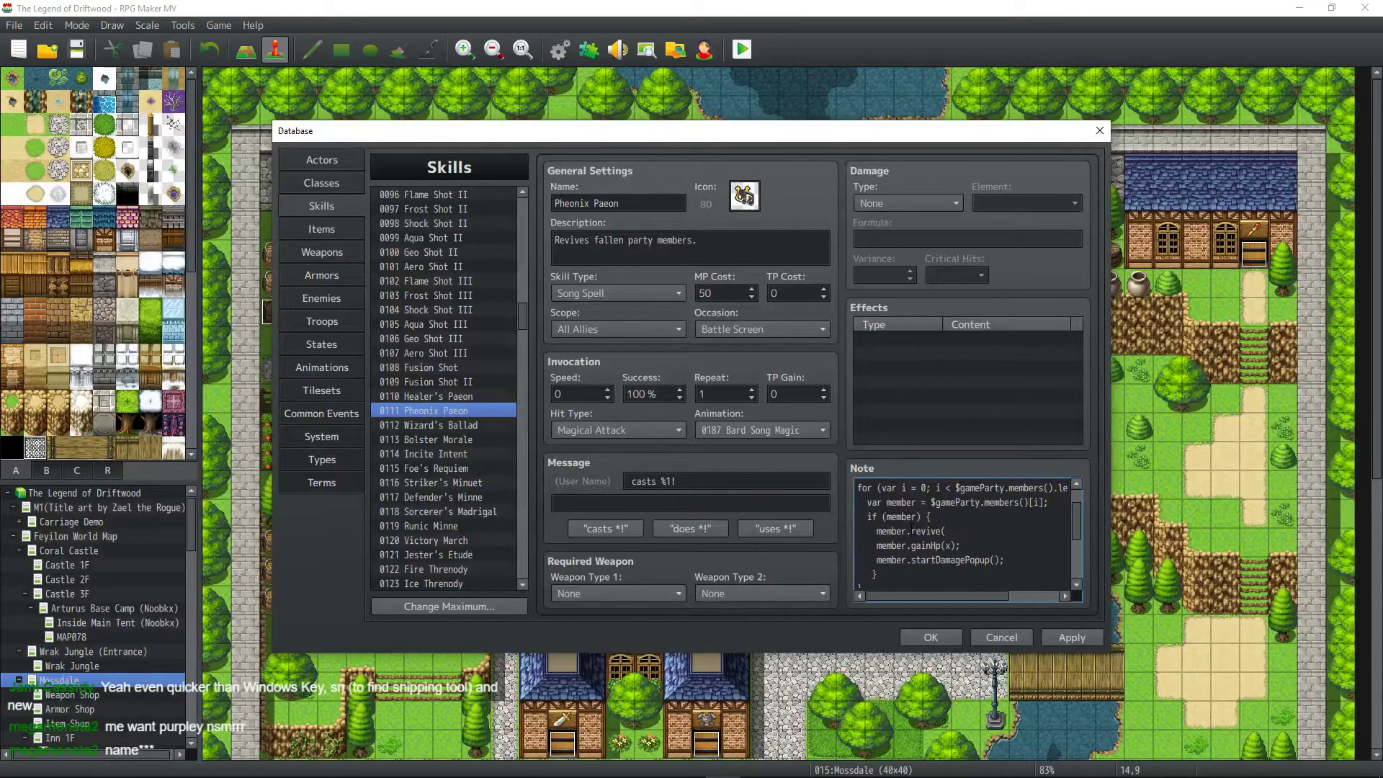
text())
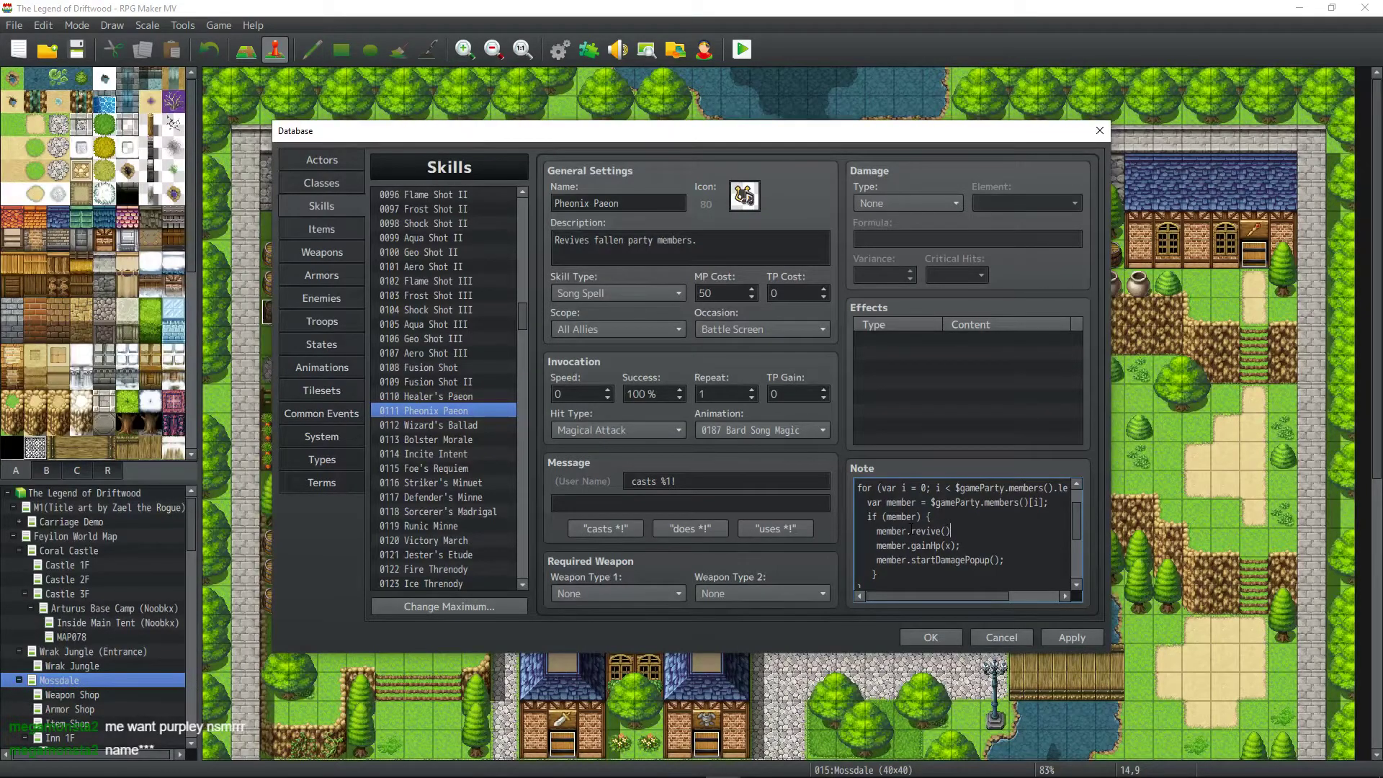
key(alt+Tab)
key(alt+Tab)
text(;)
click(1073, 635)
Set the level at which the Bard class learns Pheonix Paeon to 18 and apply the change.
click(345, 184)
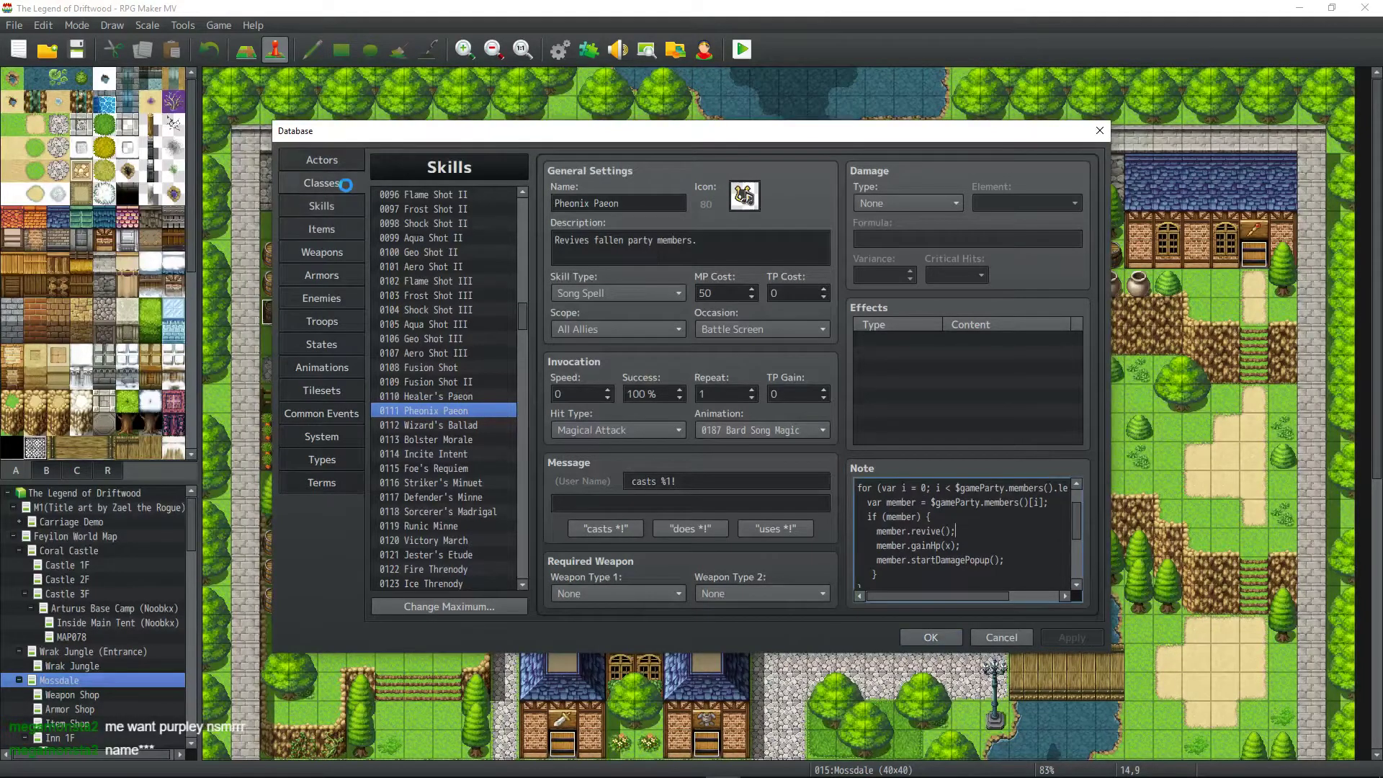
click(662, 470)
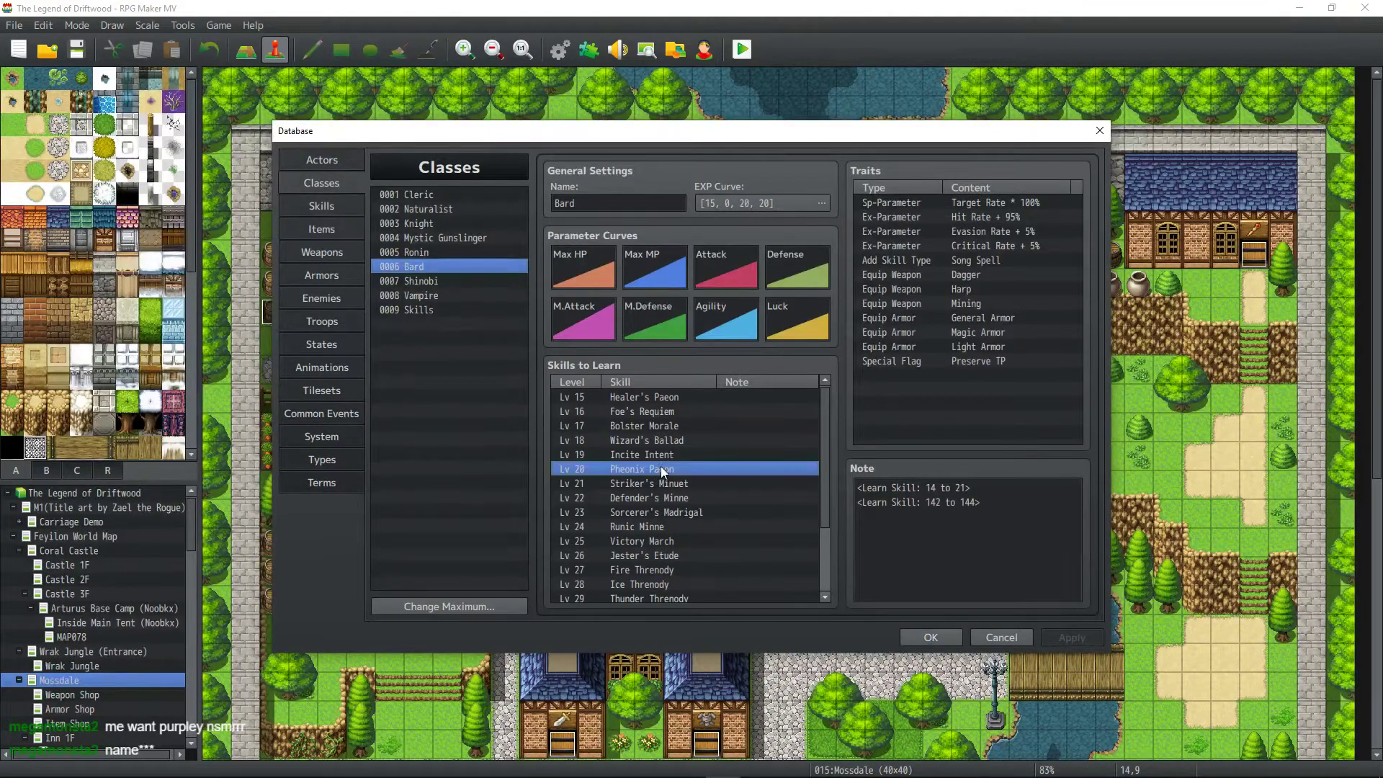
double_click(596, 468)
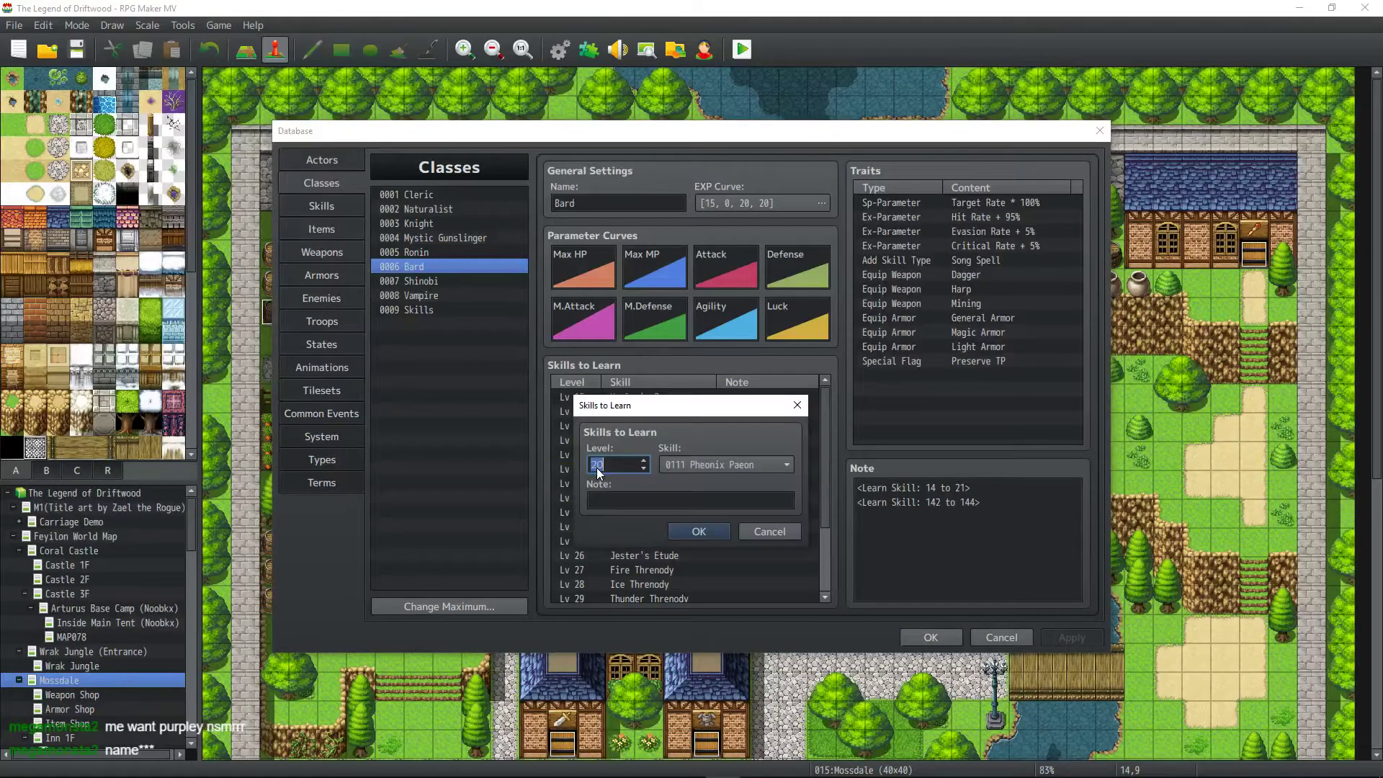
text(18)
click(688, 530)
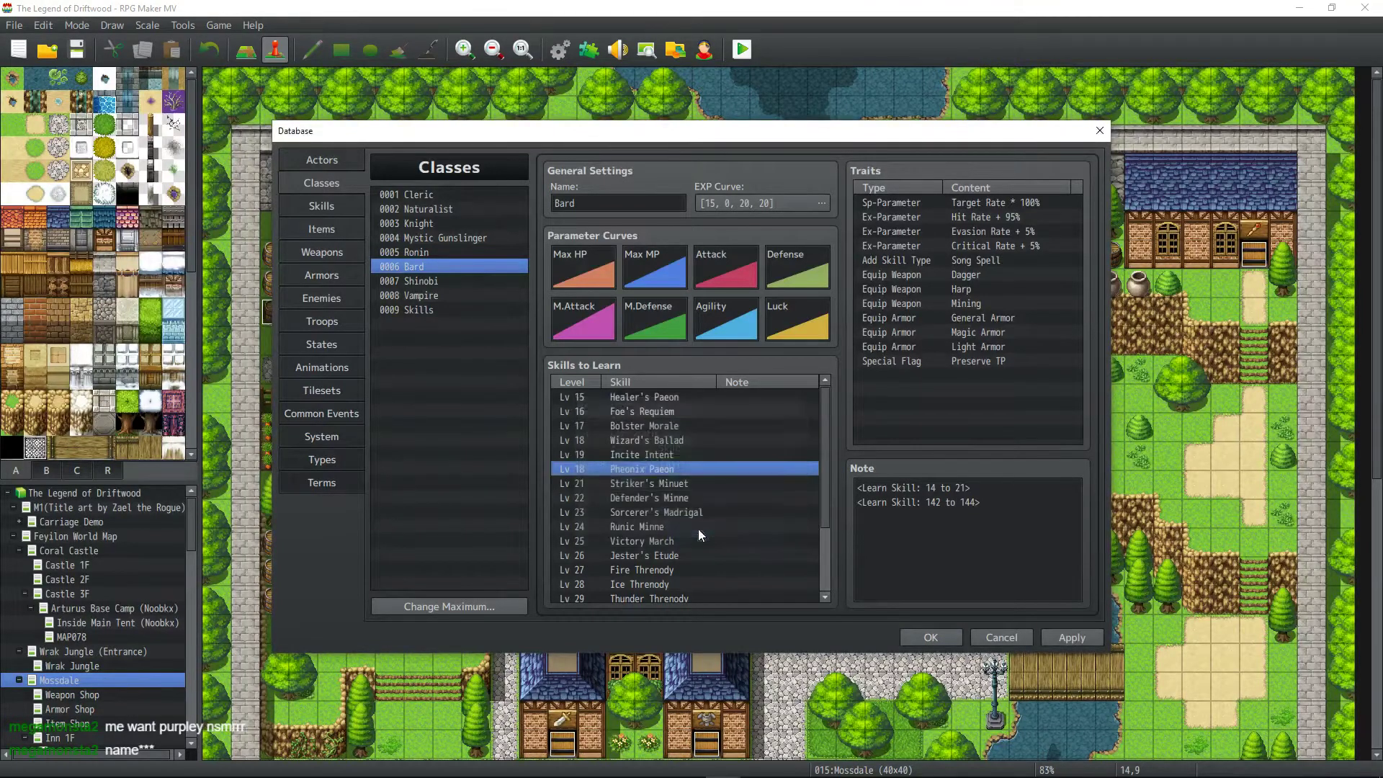
click(1065, 637)
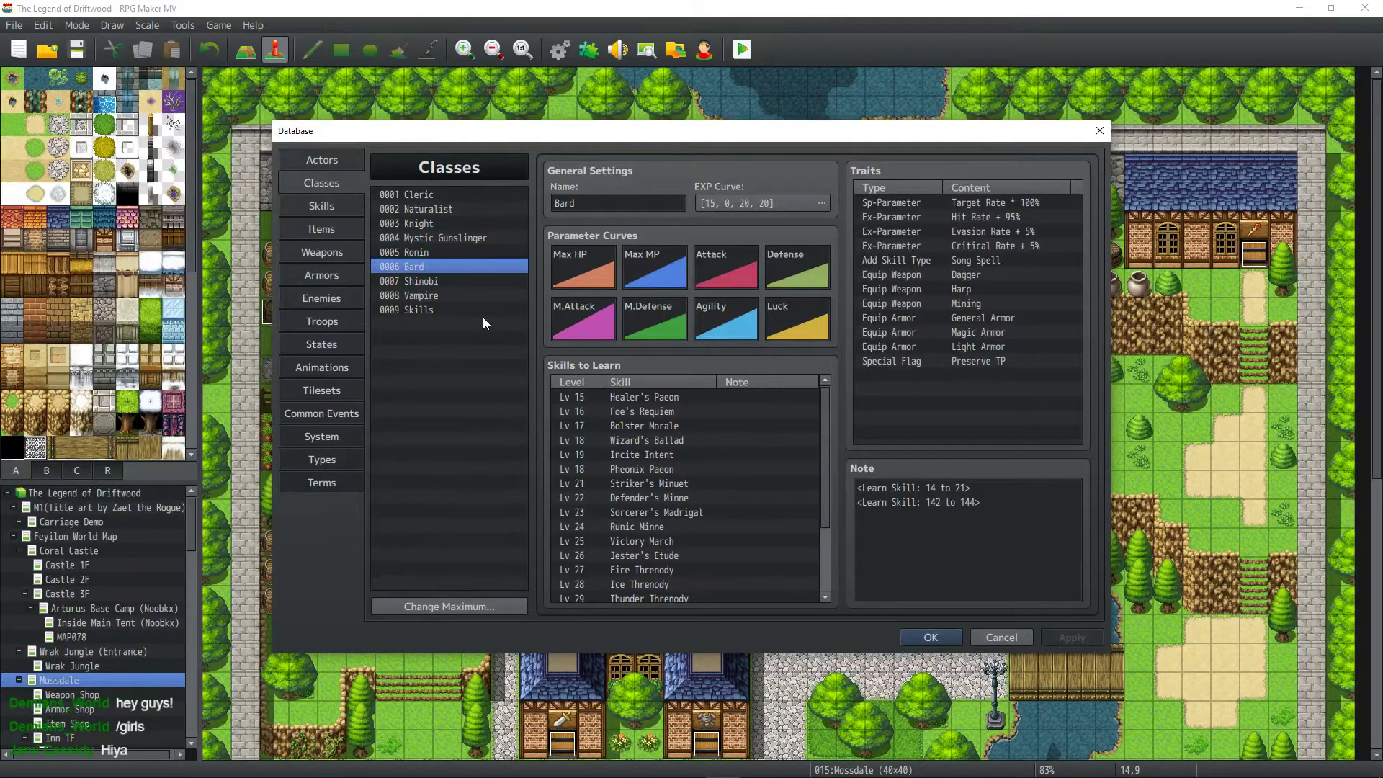
Return to the Pheonix Paeon skill and review its note code, from the x calculation through the party loop to the variable 10 update.
click(324, 206)
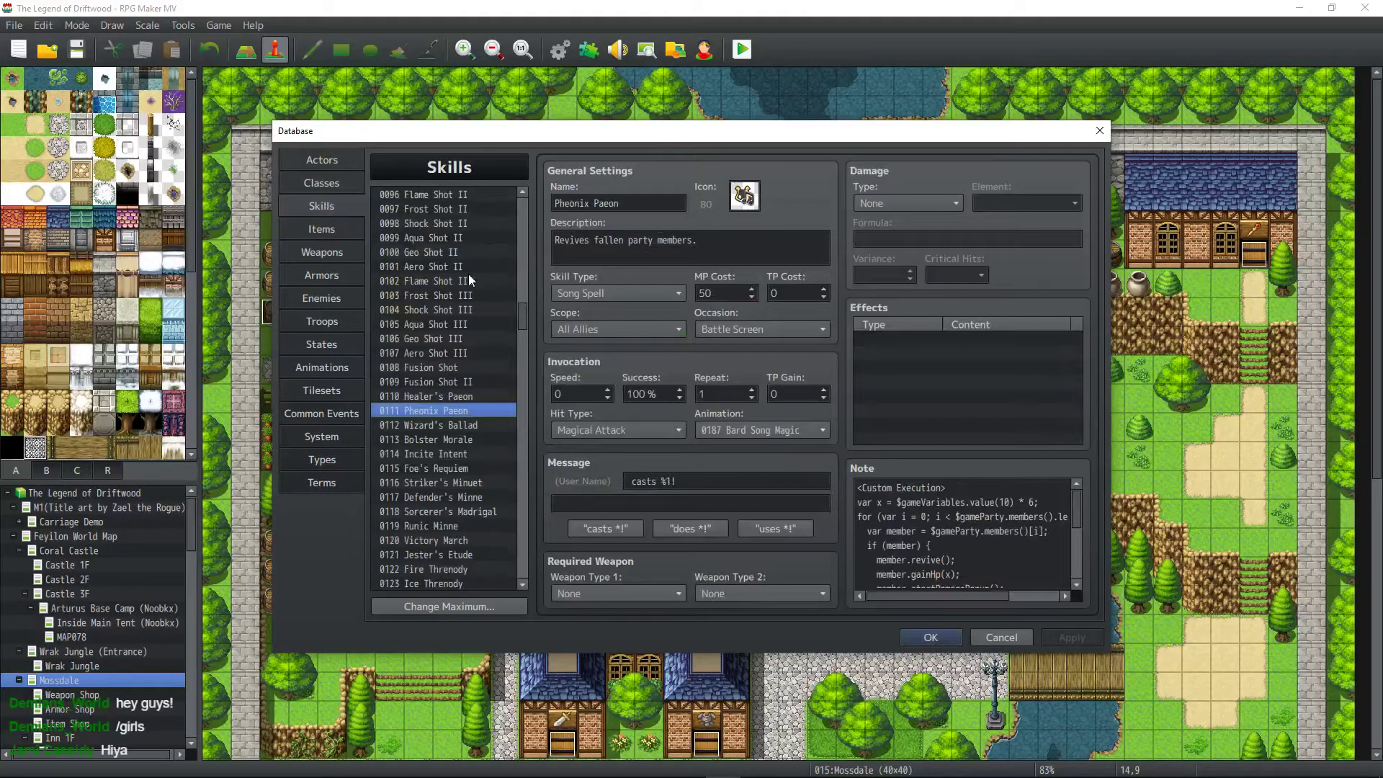
scroll(969, 517, down, 5)
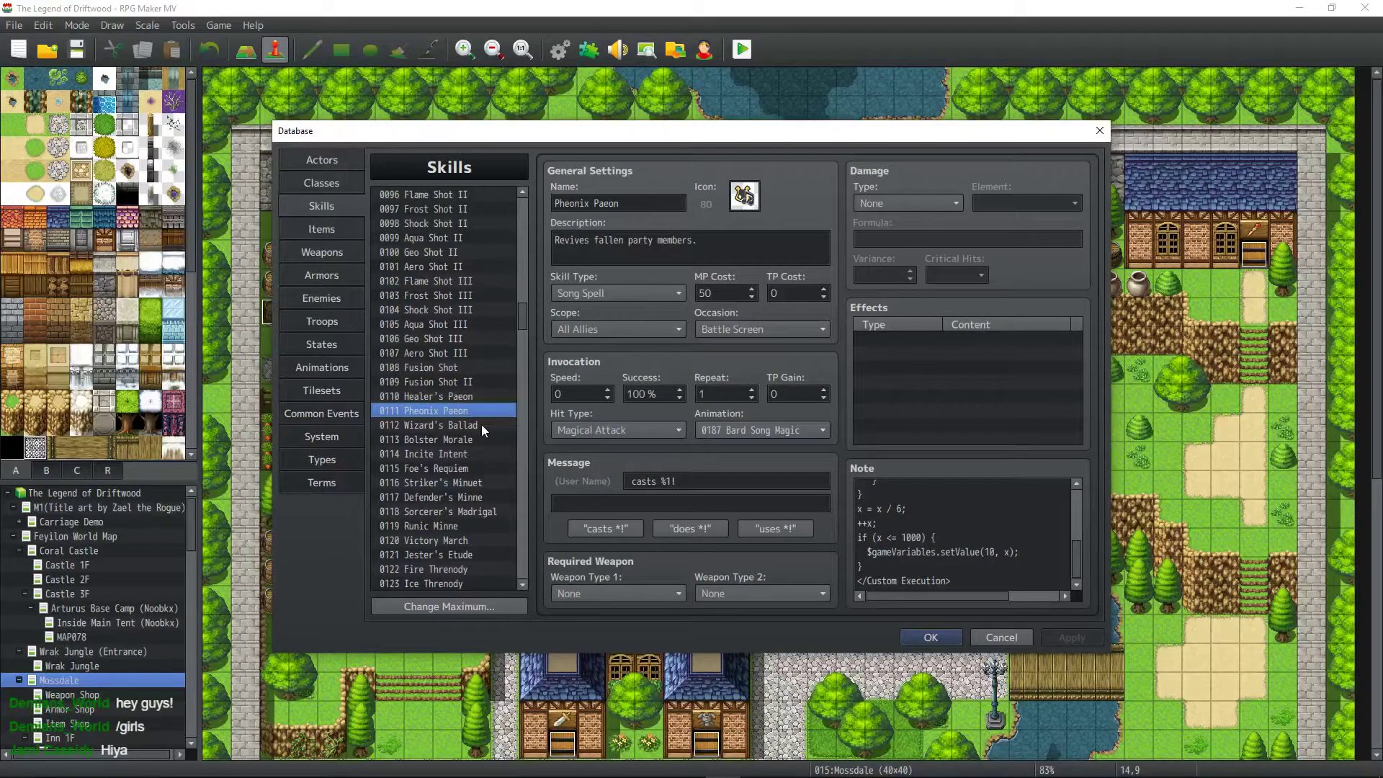
scroll(965, 533, up, 5)
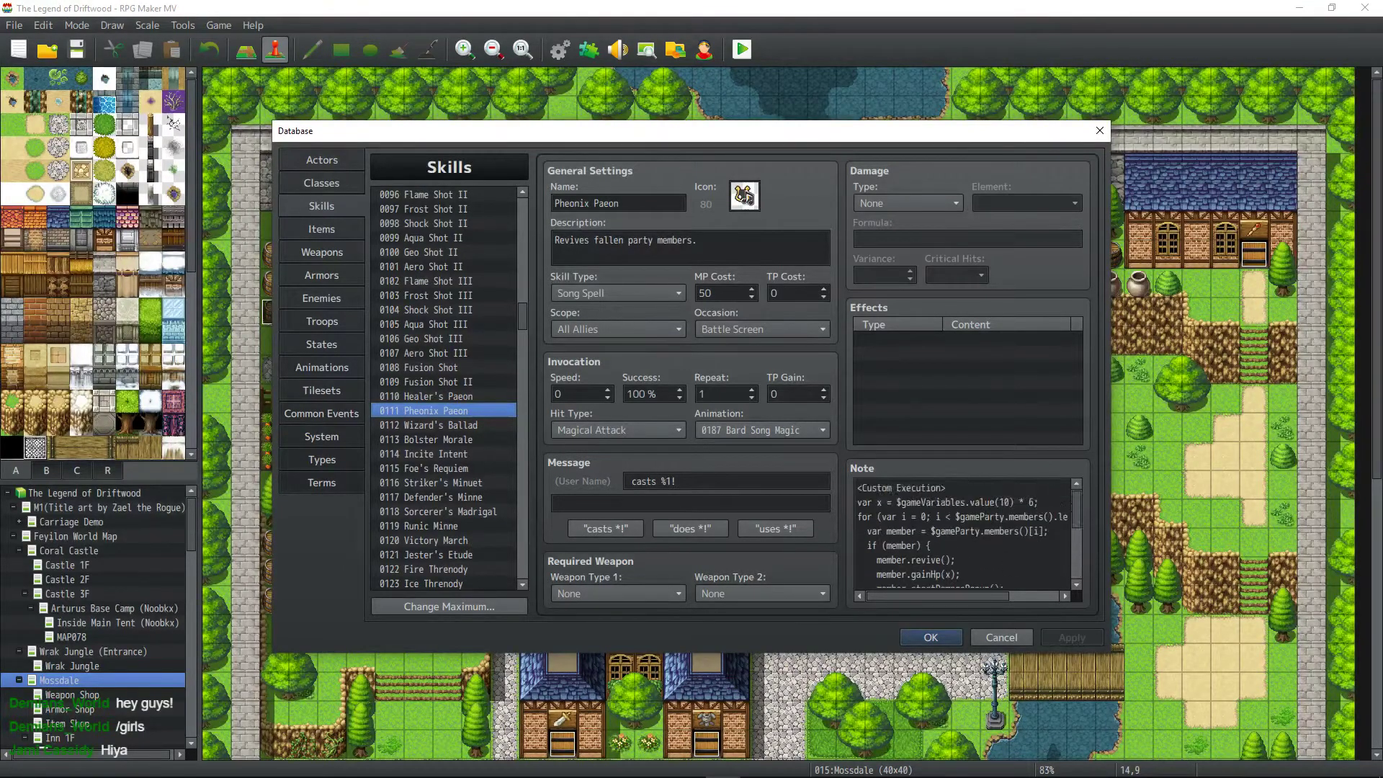
scroll(1003, 543, down, 5)
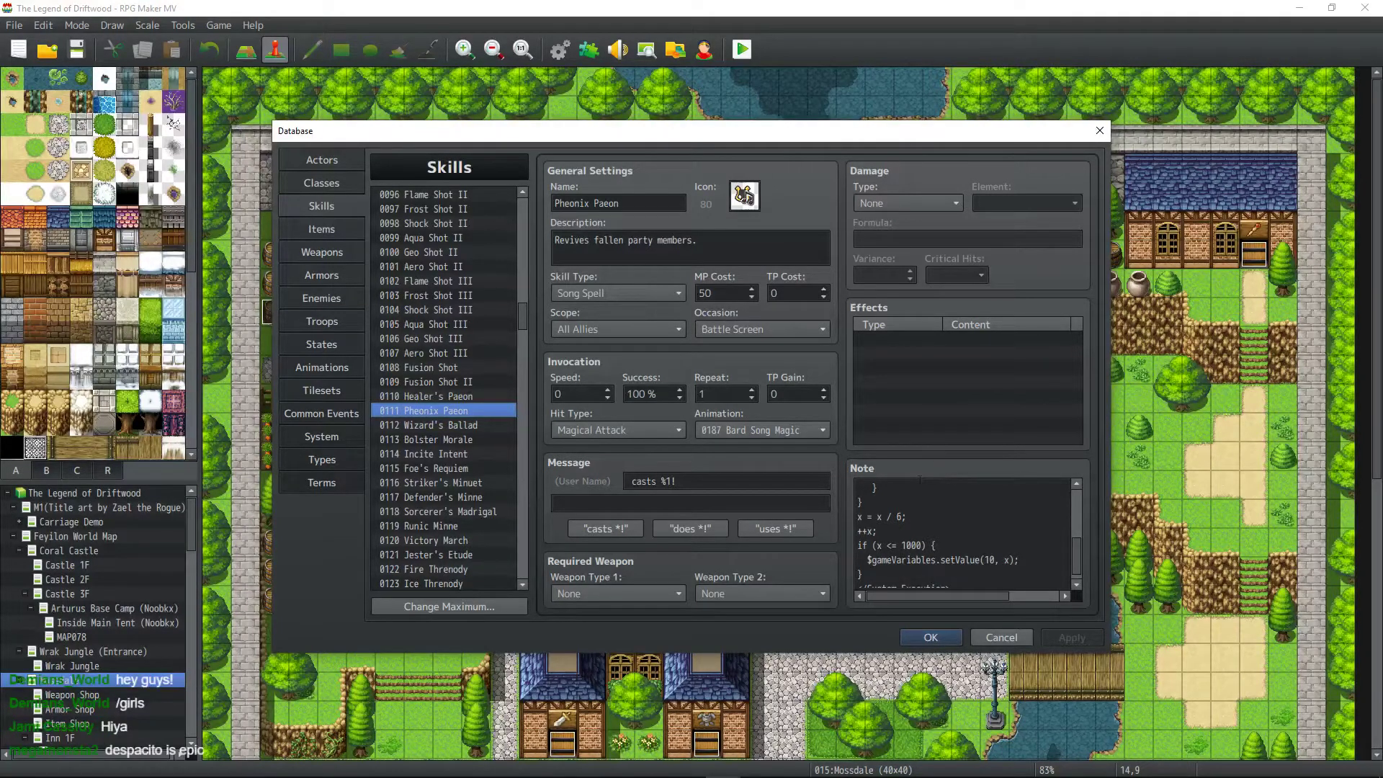
scroll(912, 549, up, 2)
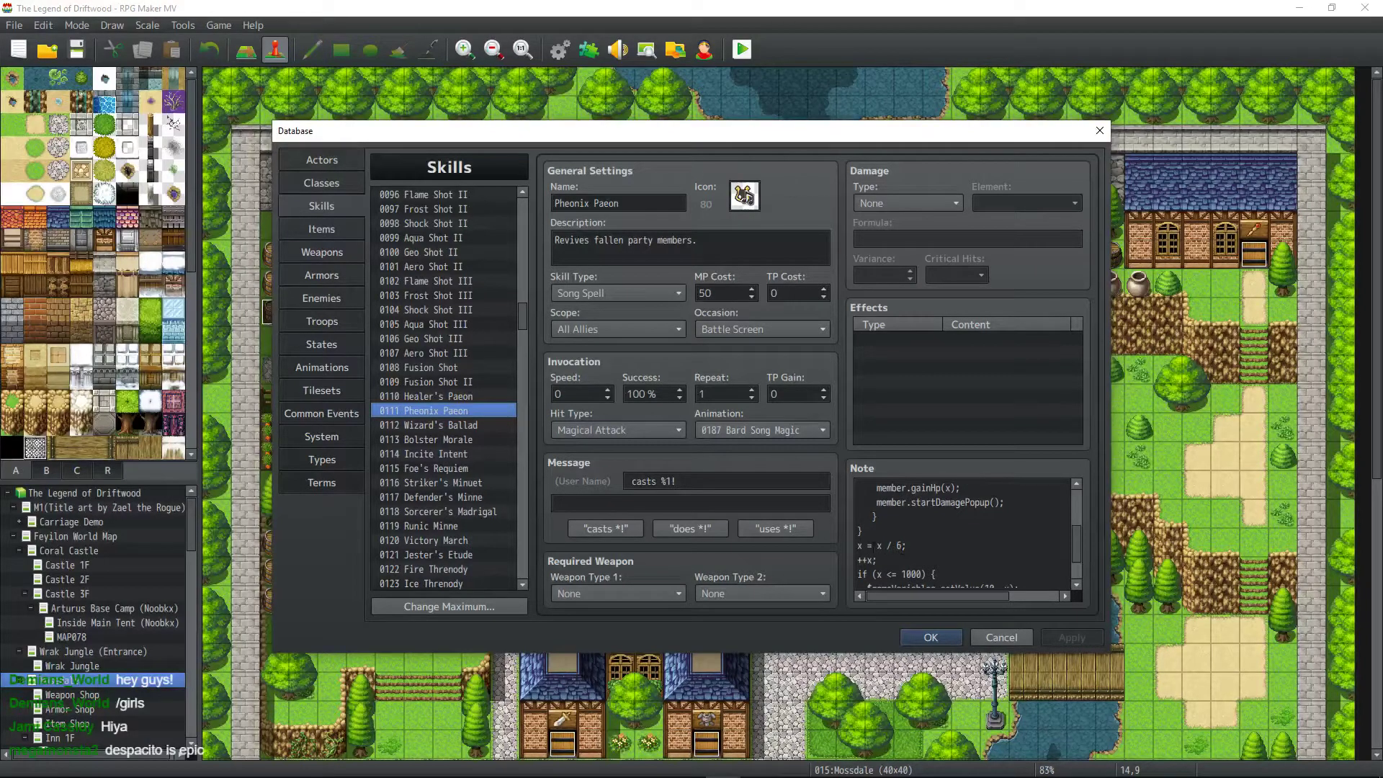
scroll(932, 546, up, 2)
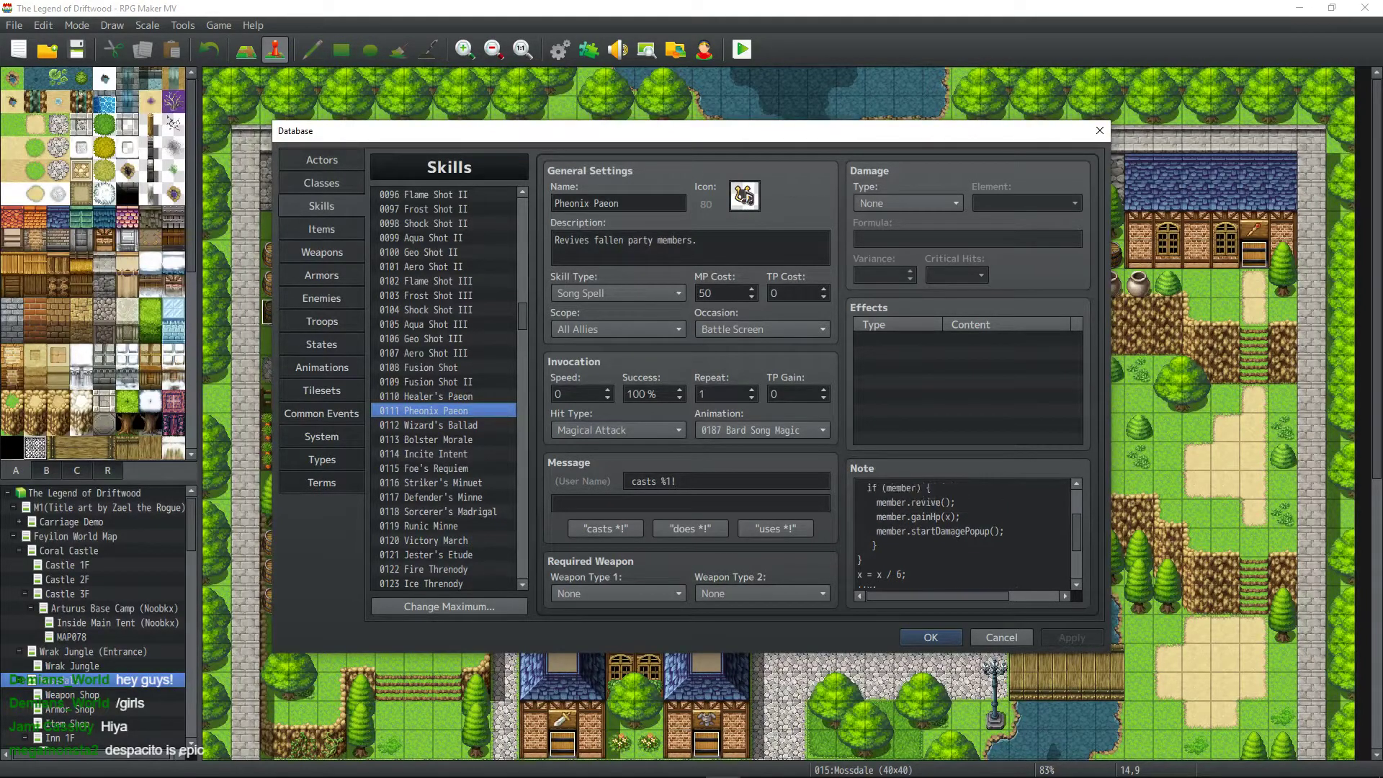
scroll(932, 546, down, 2)
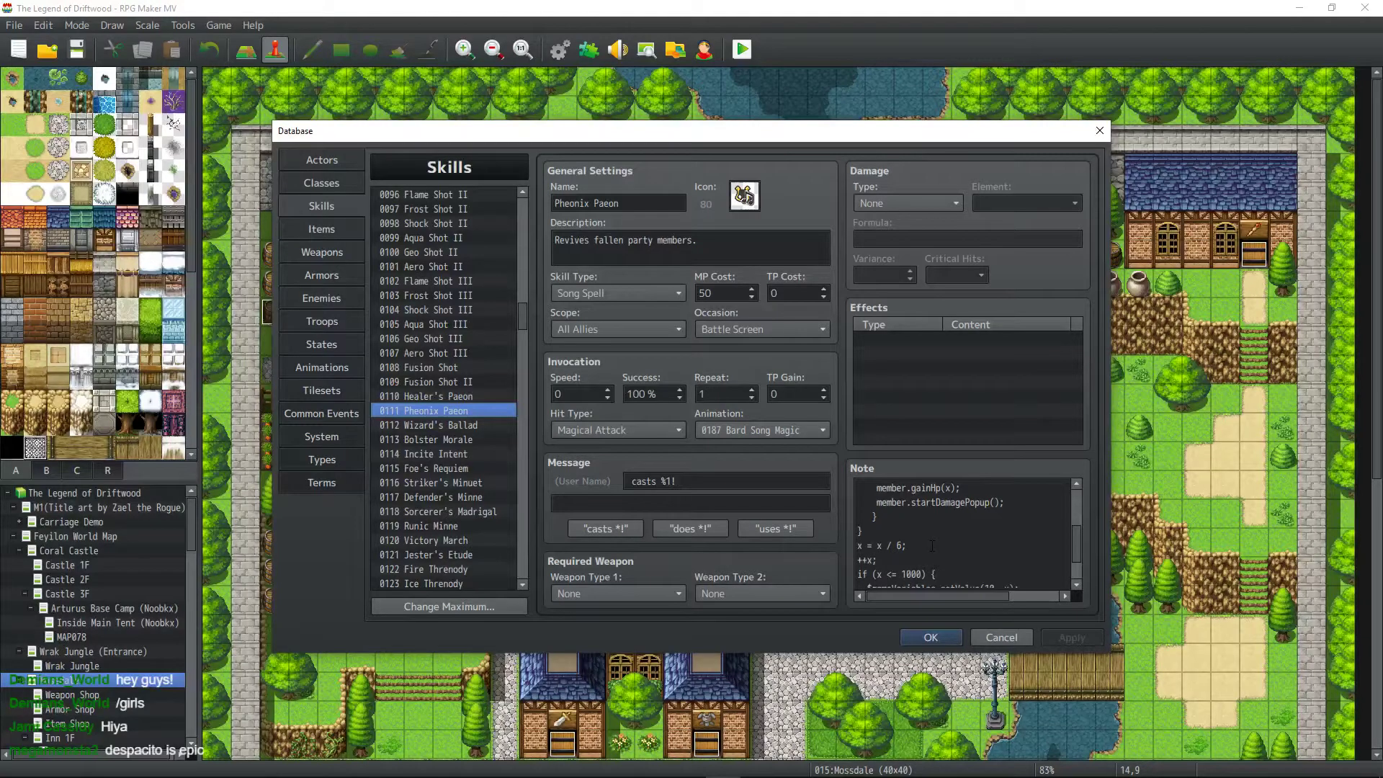
scroll(932, 545, down, 1)
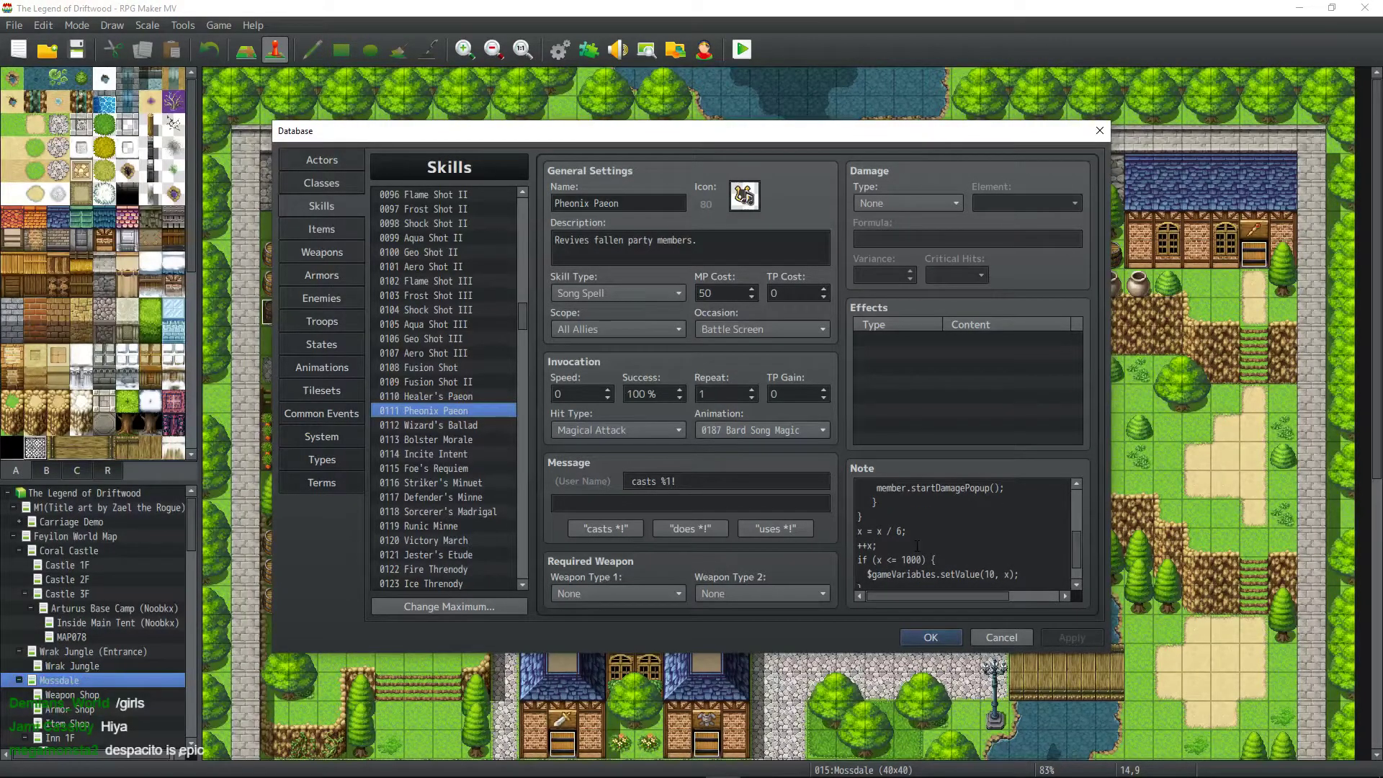
scroll(917, 546, up, 7)
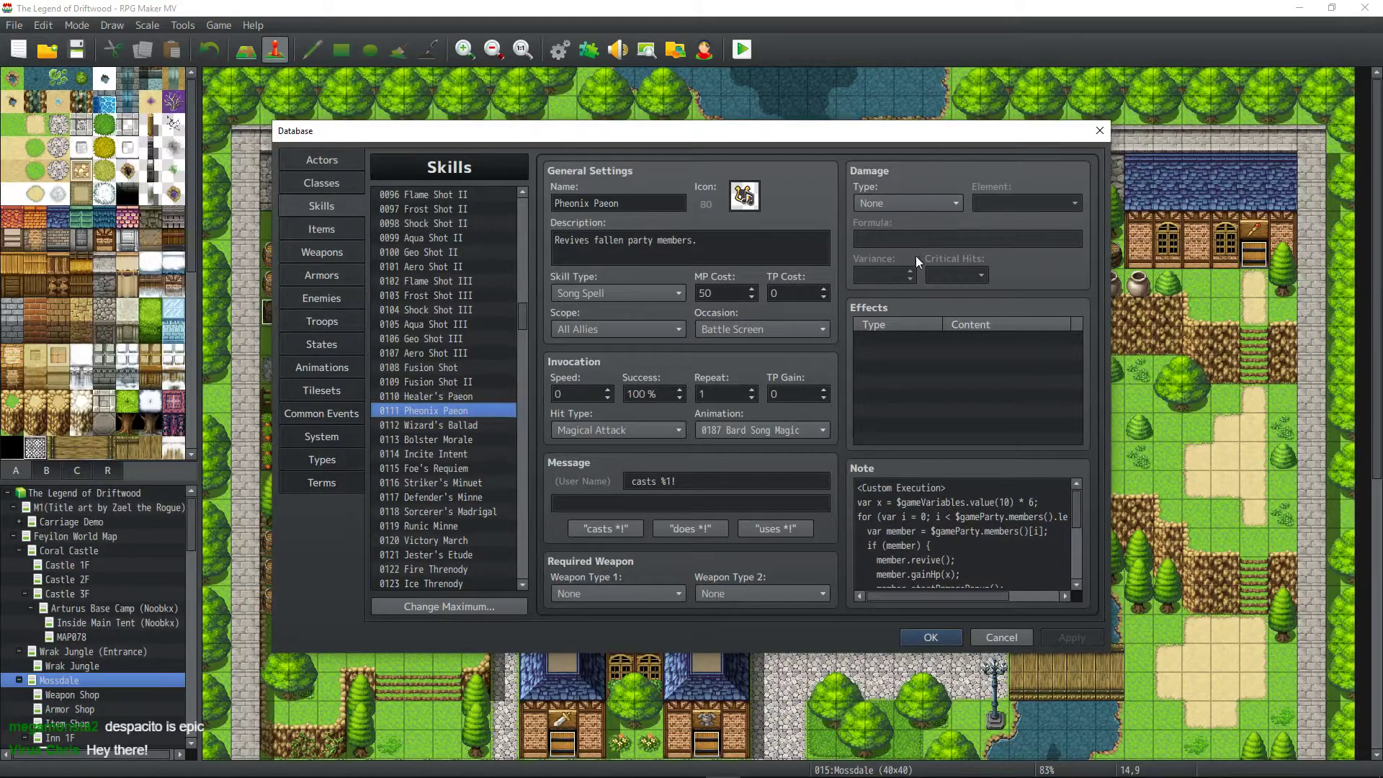
Below the x declaration in the Pheonix Paeon's note, declare var y as the value of game variable 5 times 2.
click(1037, 502)
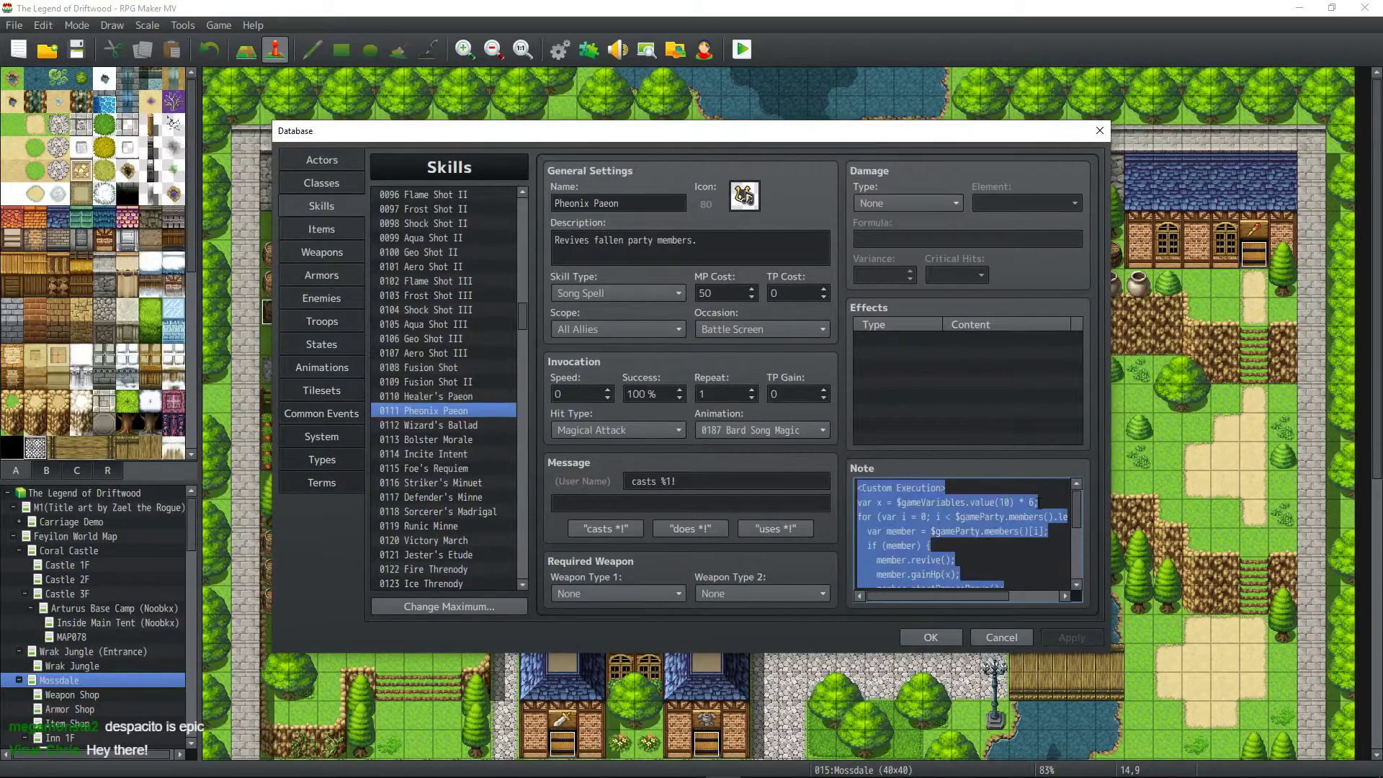
click(1037, 502)
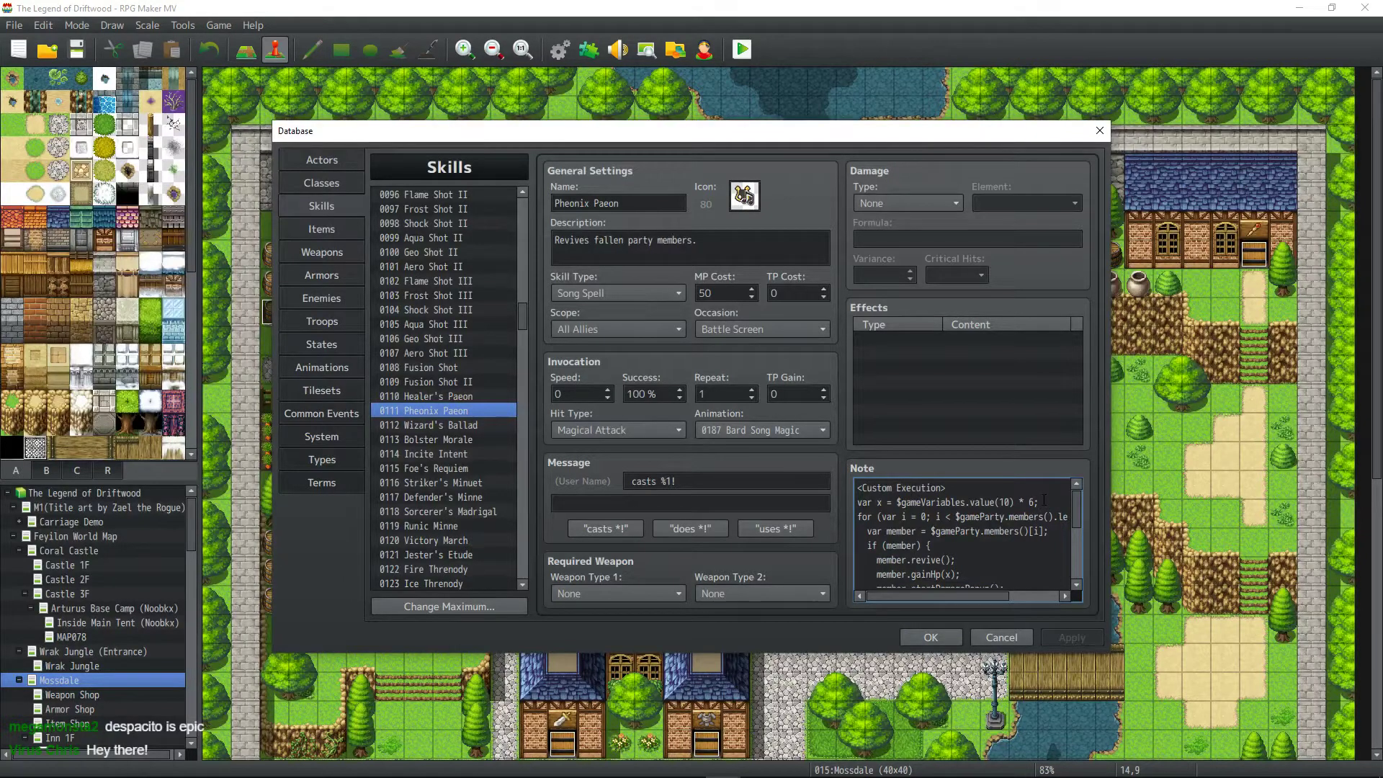
key(Return)
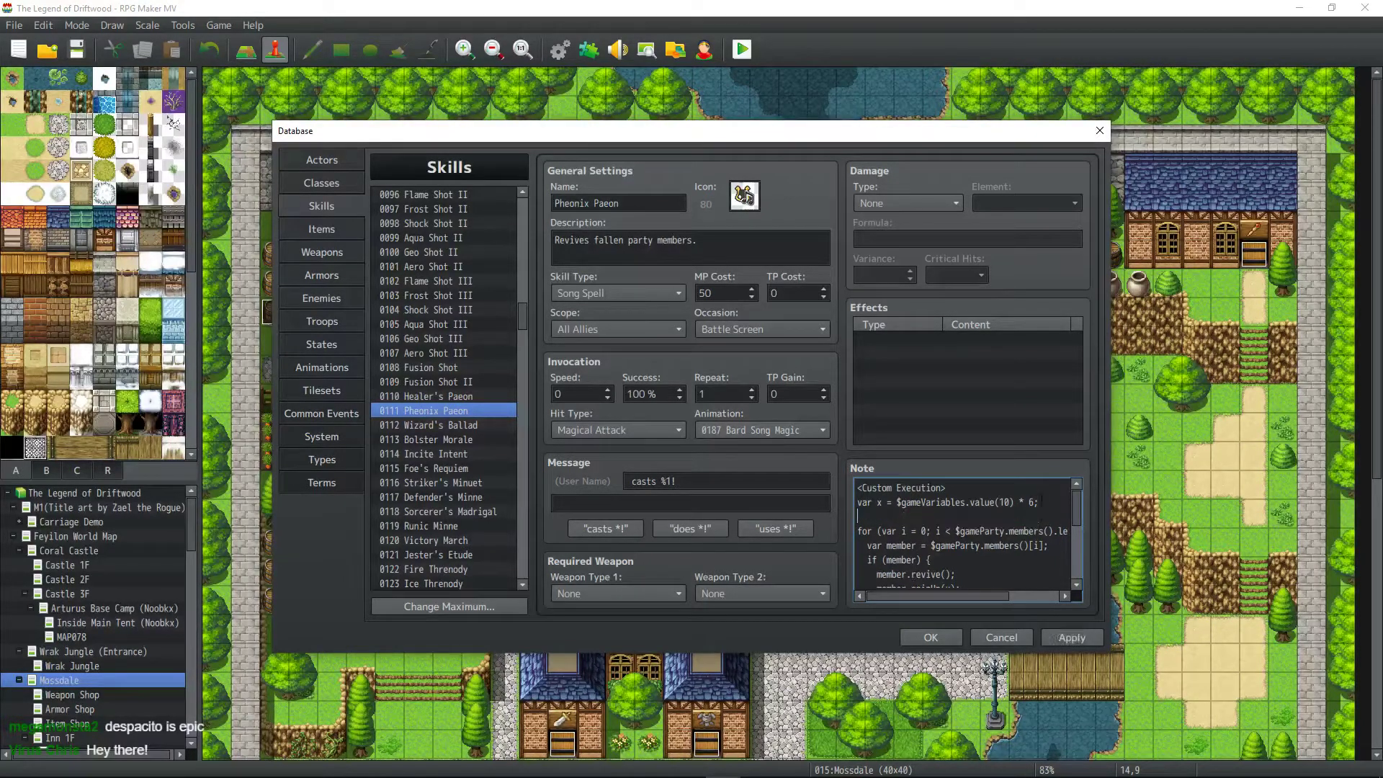
text(var y)
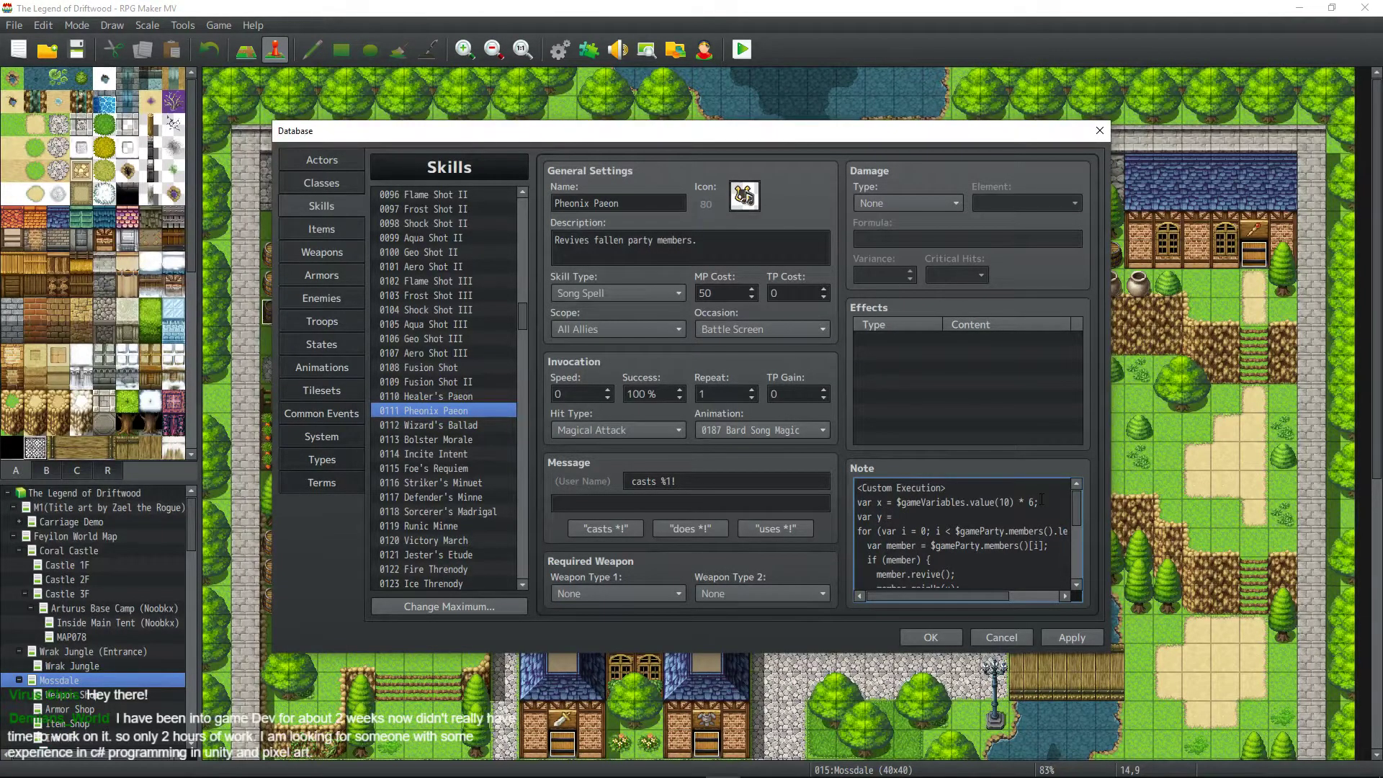
text(= $gameVariables.b)
key(BackSpace)
text(value(5) * 2;)
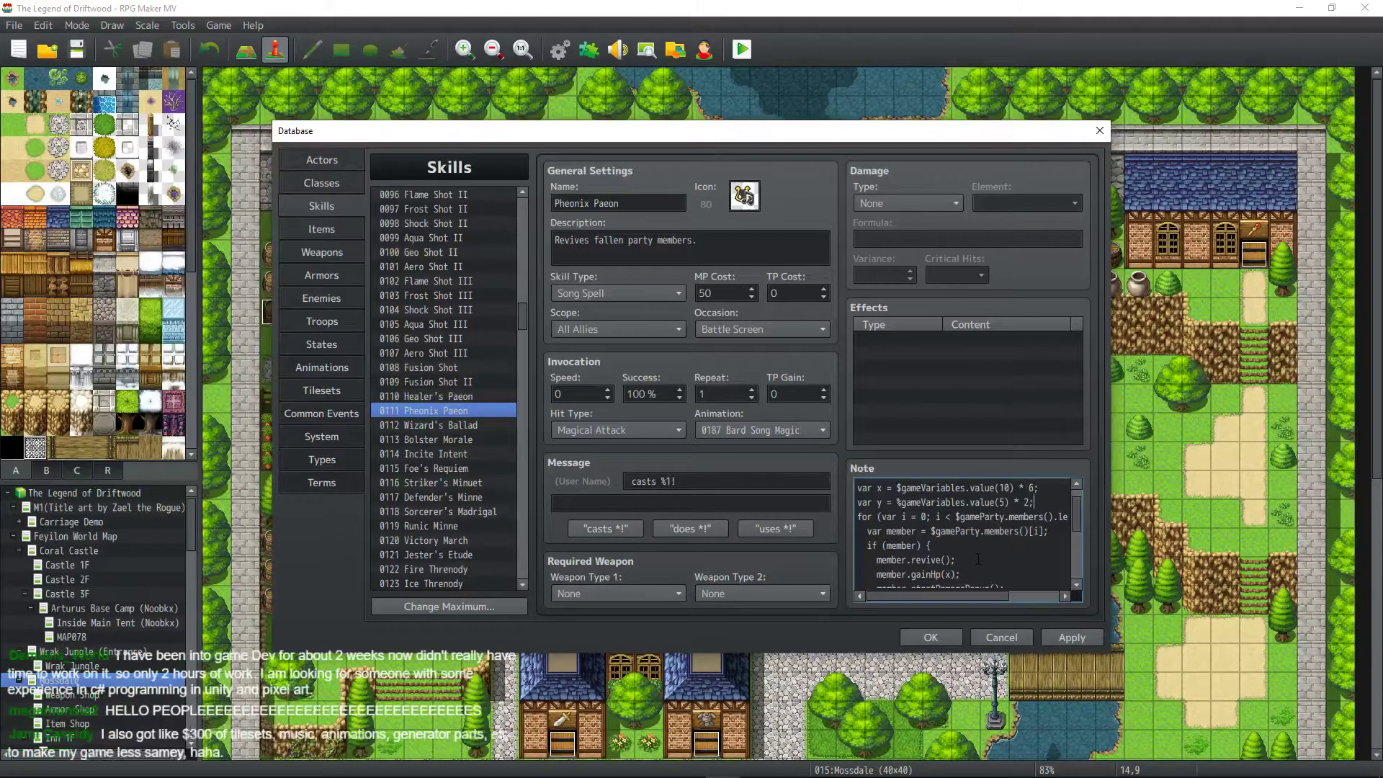
Add the line "var h = x + y;" below the y declaration in the note code.
scroll(978, 560, down, 1)
scroll(978, 560, up, 1)
key(Return)
text(var)
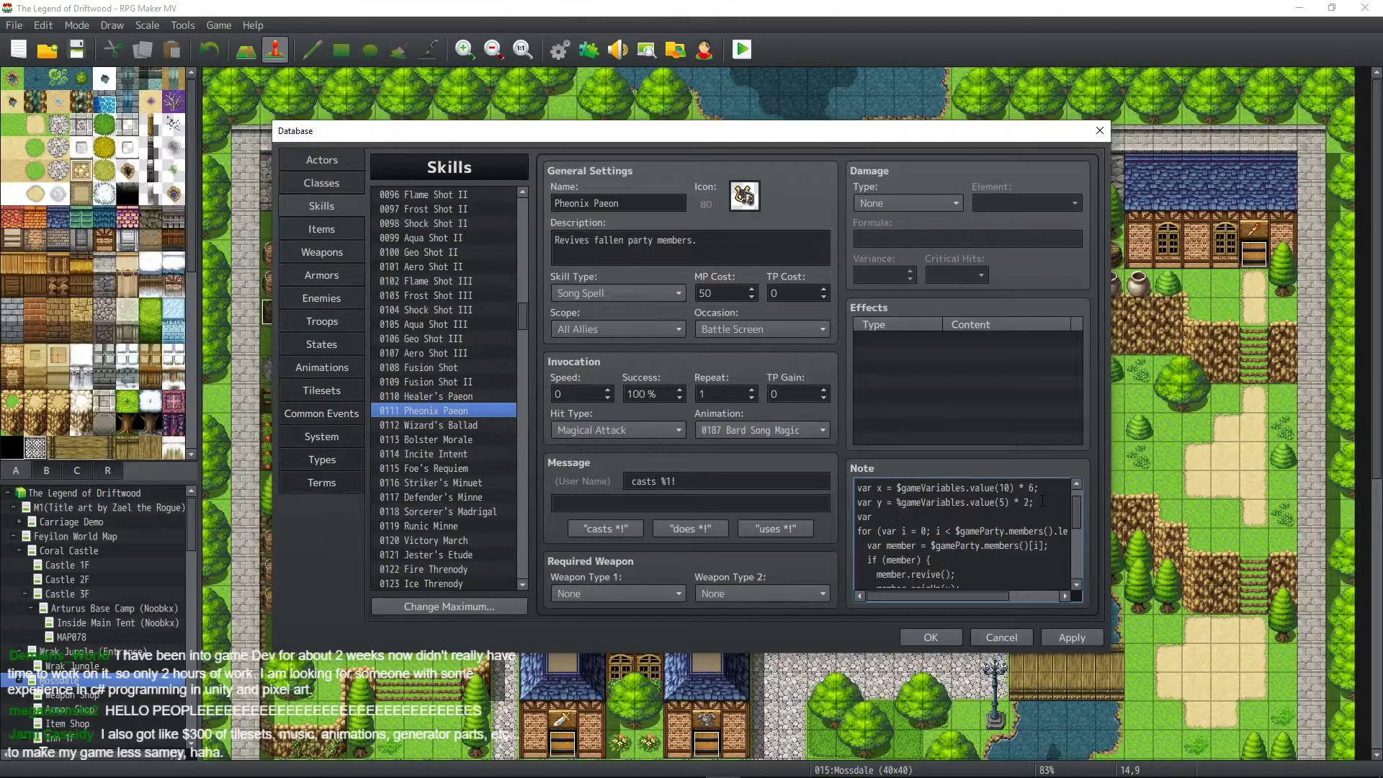
text( h = x + 7;y)
Change the gainHp argument inside the party loop from x to h, then recheck the declarations at the start of the note.
scroll(973, 514, down, 1)
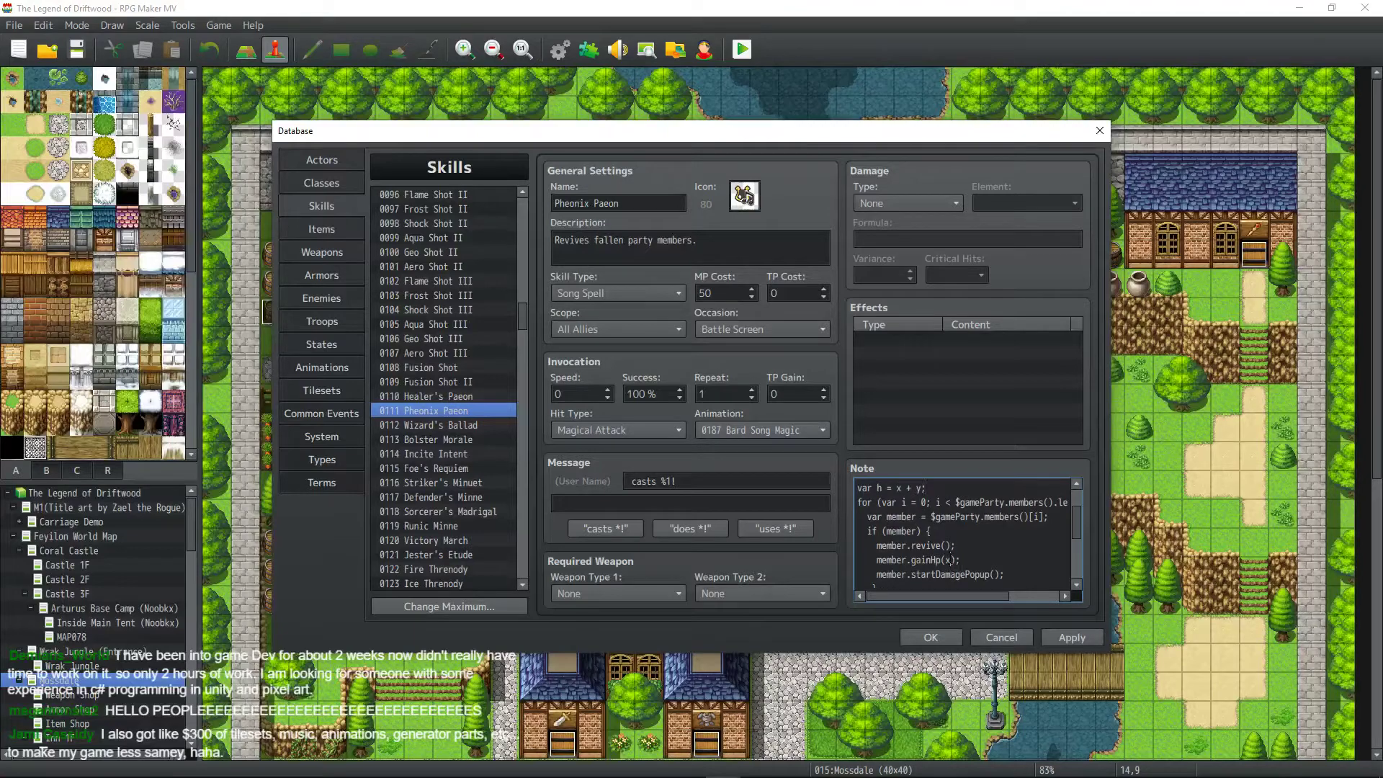
double_click(949, 559)
text(y)
key(BackSpace)
text(h)
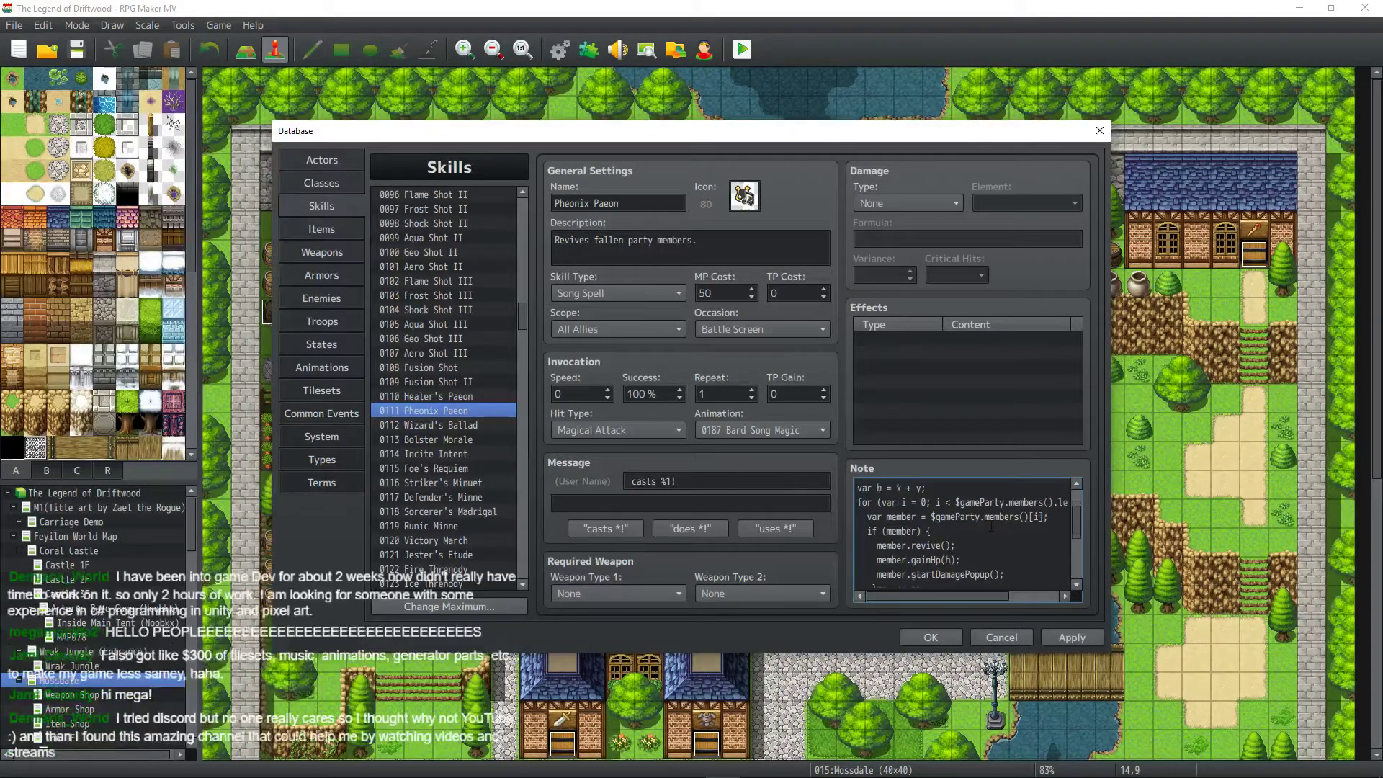
scroll(992, 526, up, 2)
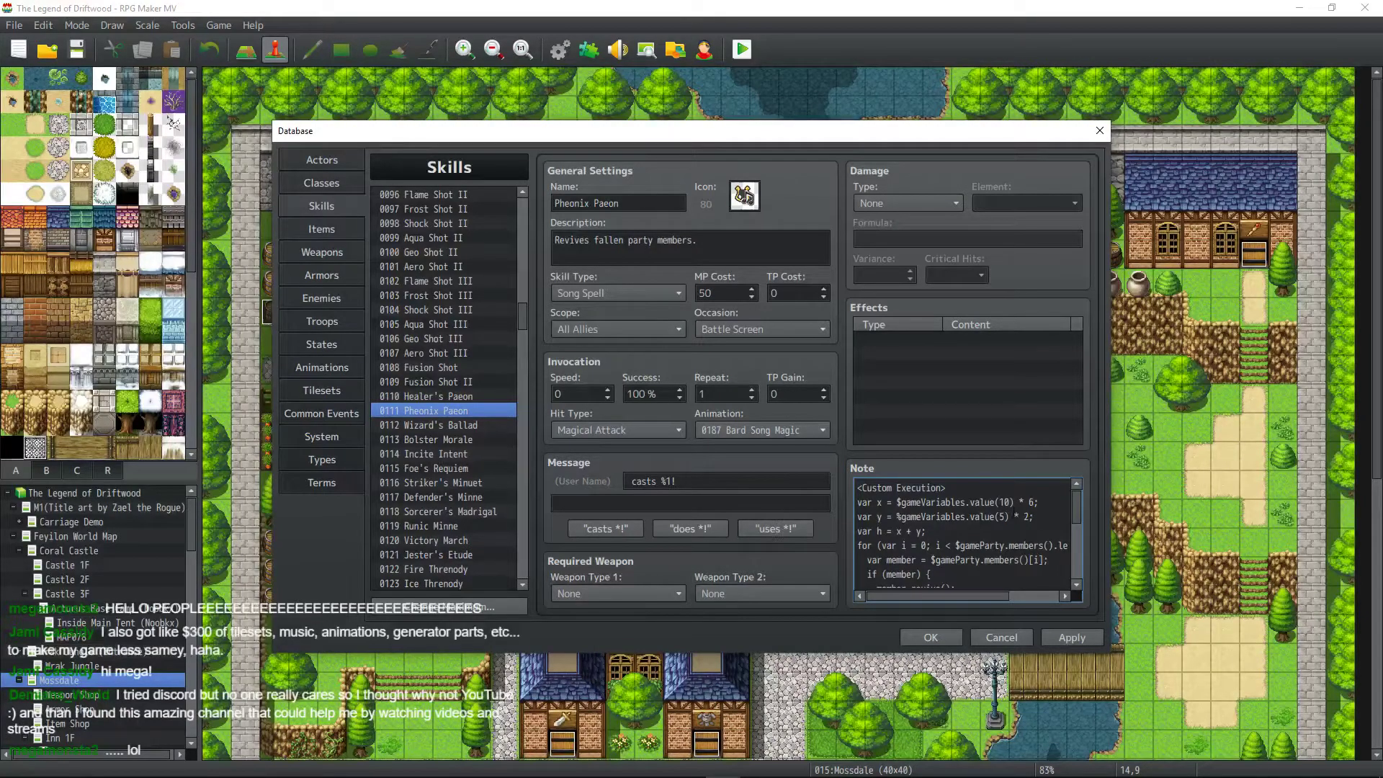
Add the line "y = y / 2;" below "x = x / 6;" in the Pheonix Paeon's note code.
scroll(1015, 508, down, 1)
scroll(1009, 510, down, 2)
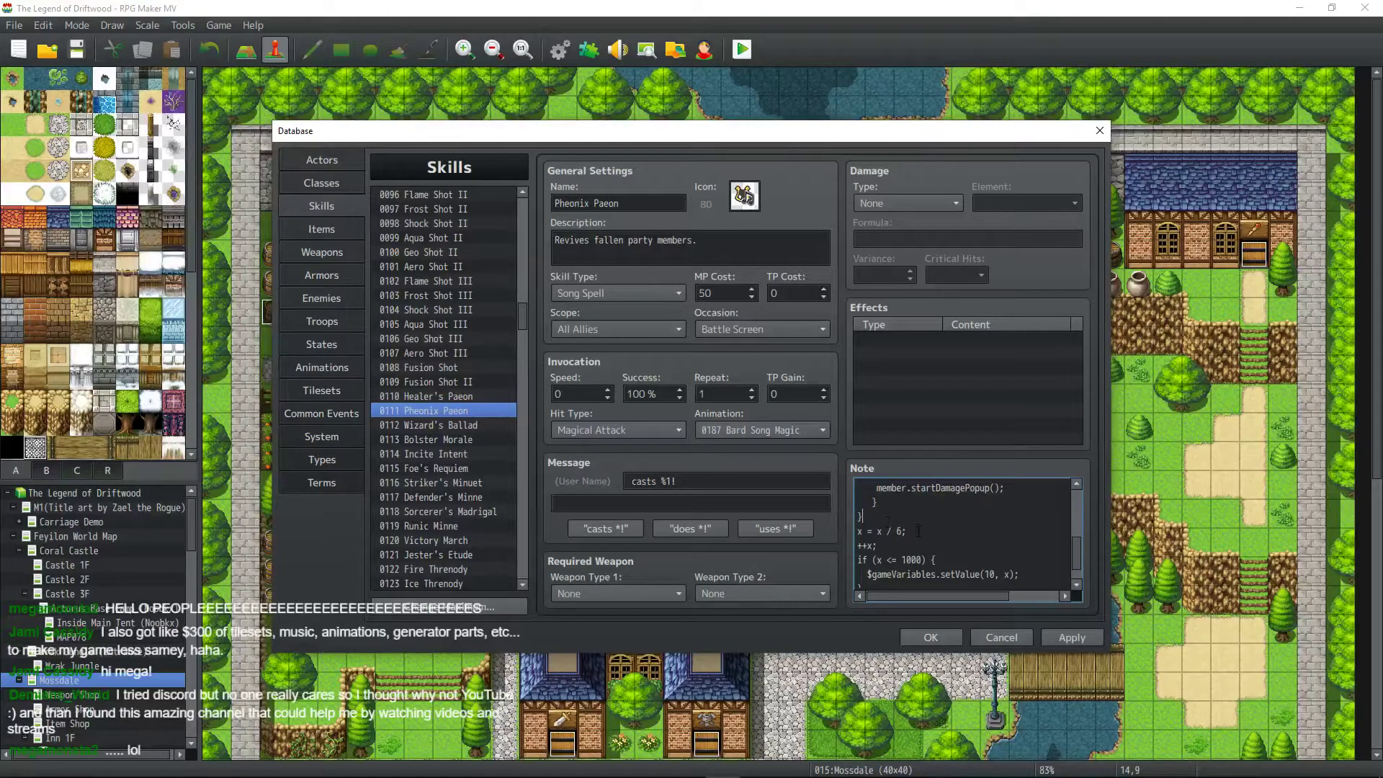
key(Return)
text(y = )
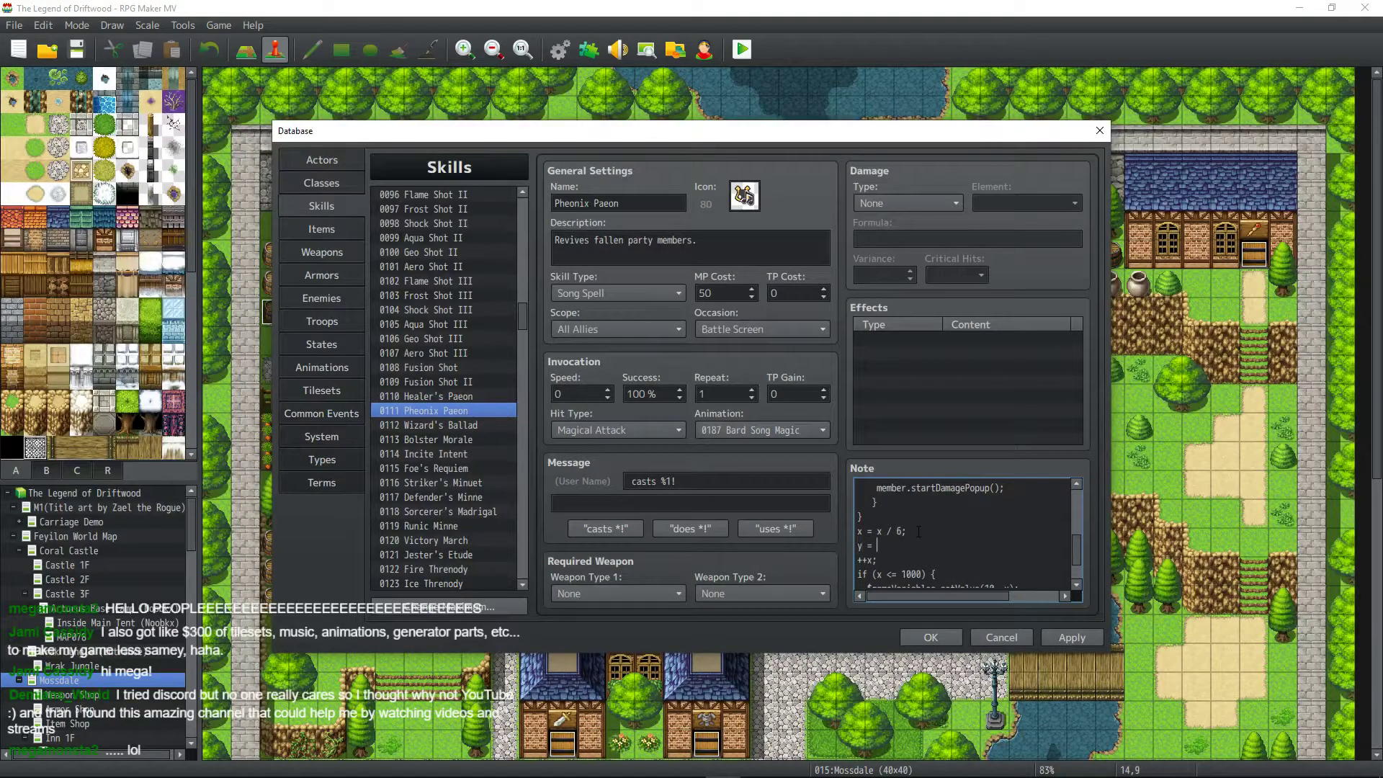
text(y /2;)
key(Left)
Add the line "++y;" below the y division and above "++x;" in the note code.
click(937, 542)
key(Return)
text(++y;)
scroll(938, 540, down, 1)
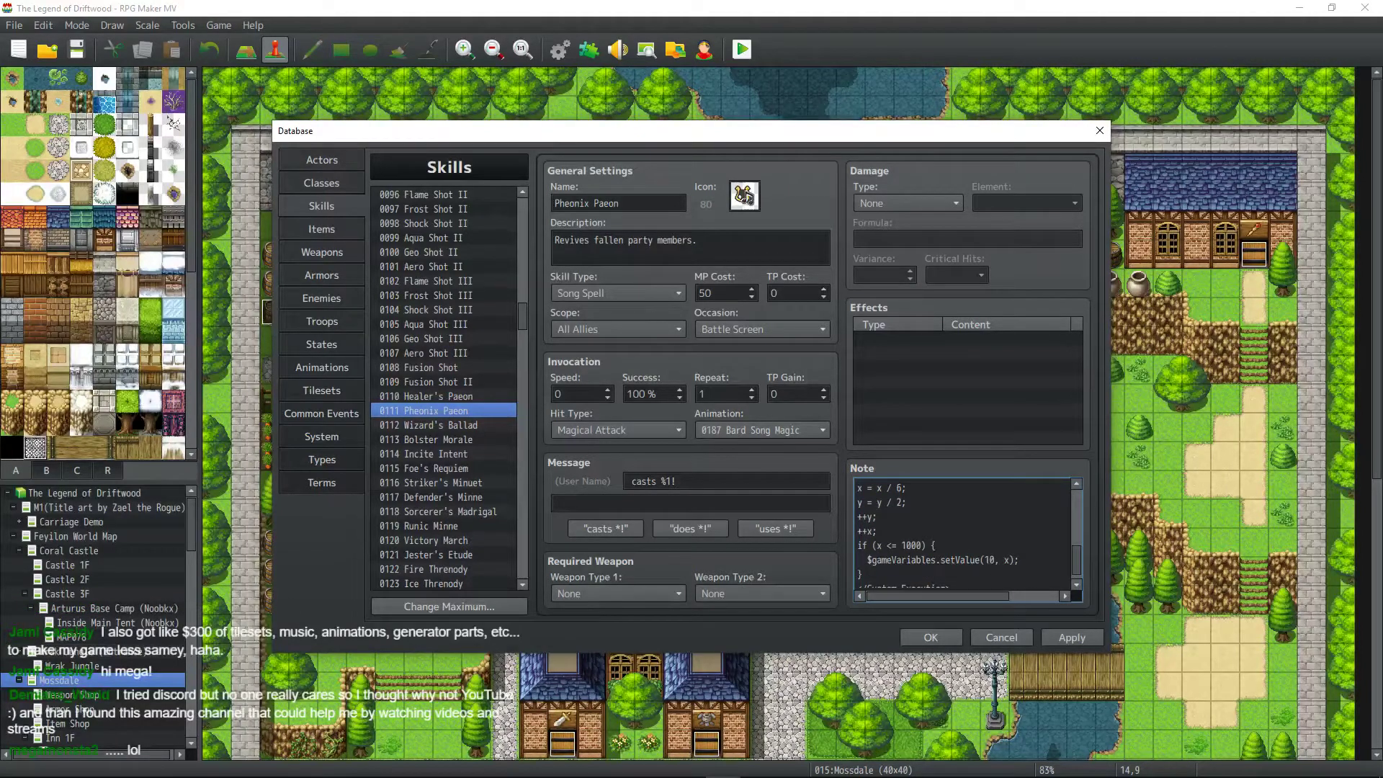
Below the x check at the end of the note, add an empty conditional block "if (y <= 1000) { }".
scroll(955, 546, down, 1)
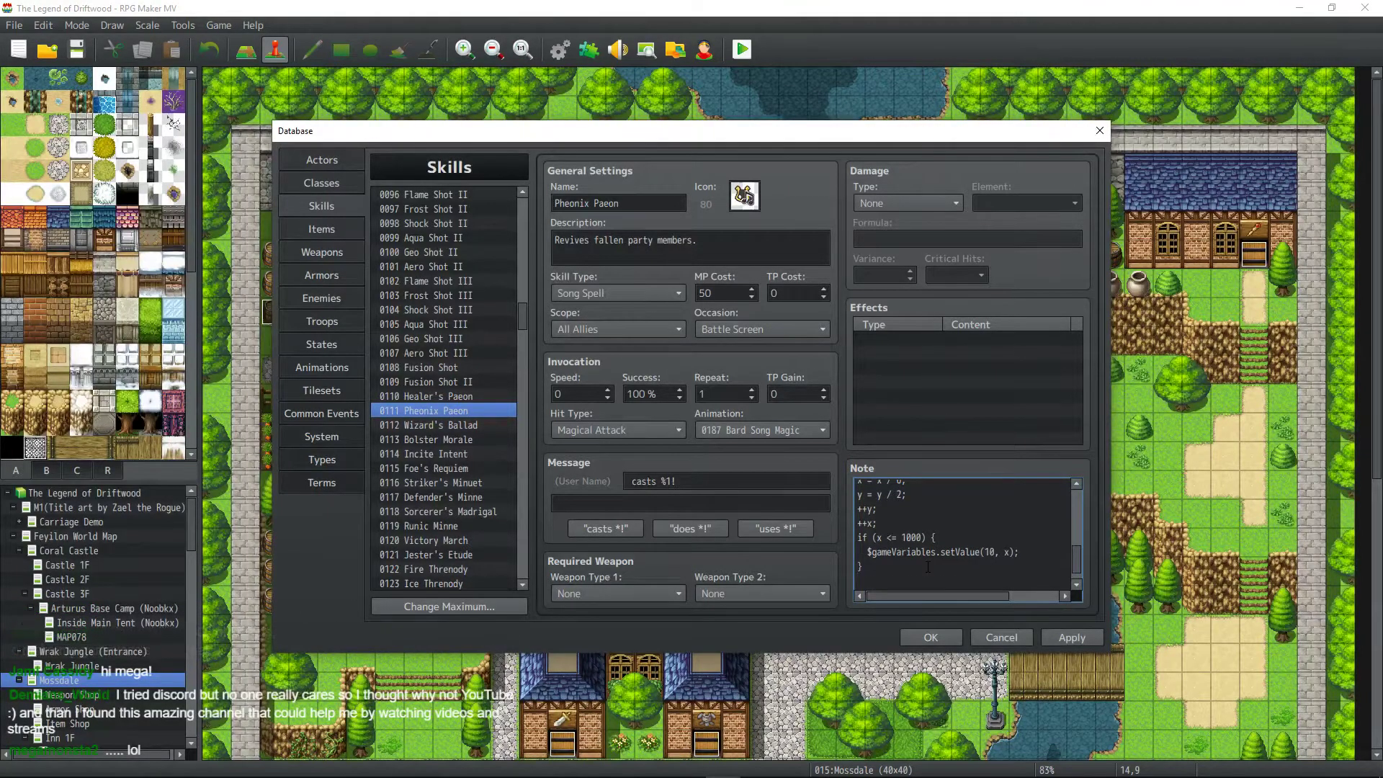
key(Return)
text(if (y )
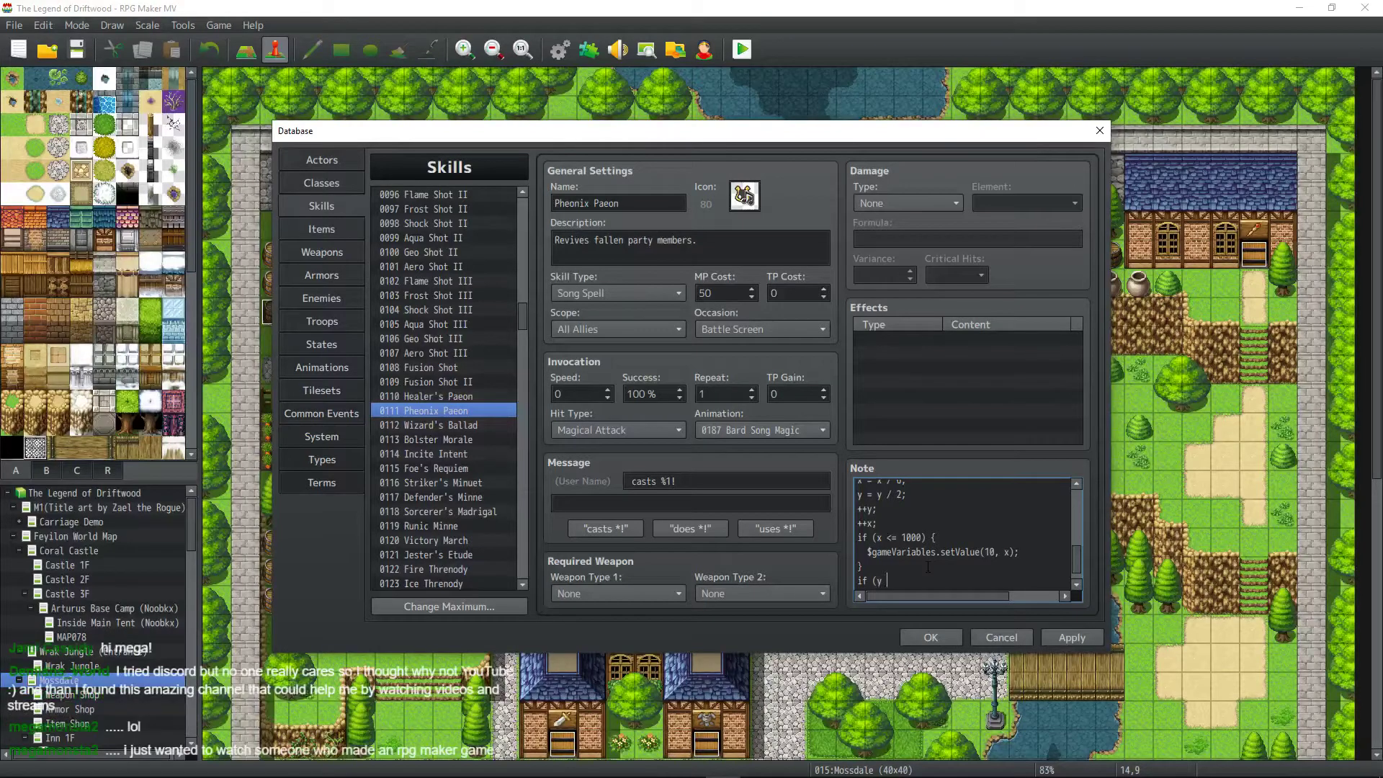
text(<= 1000) {)
key(Return)
key(Return)
text(})
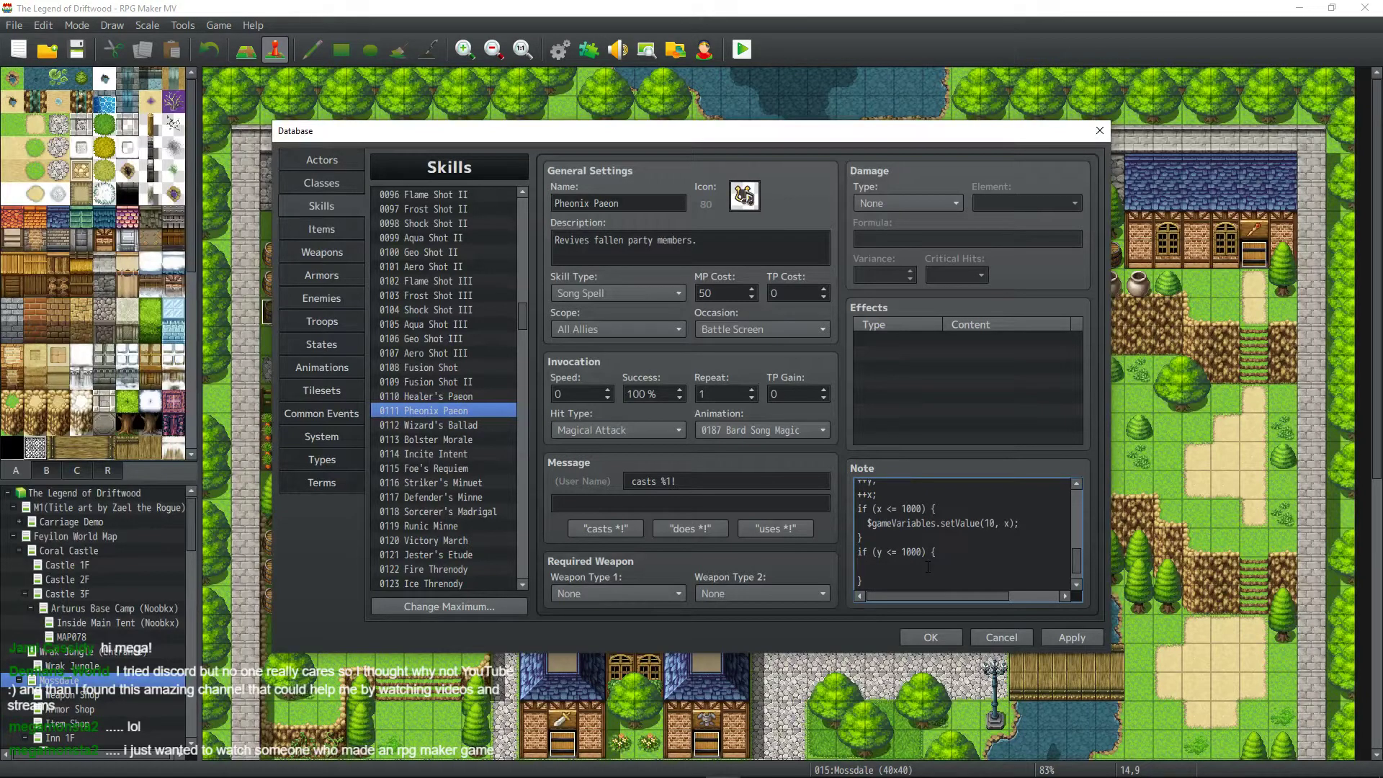
Inside the y condition, write "$gameVariables.setValue(5, y);", check the end of the code and apply the database changes.
text($gameVariabl)
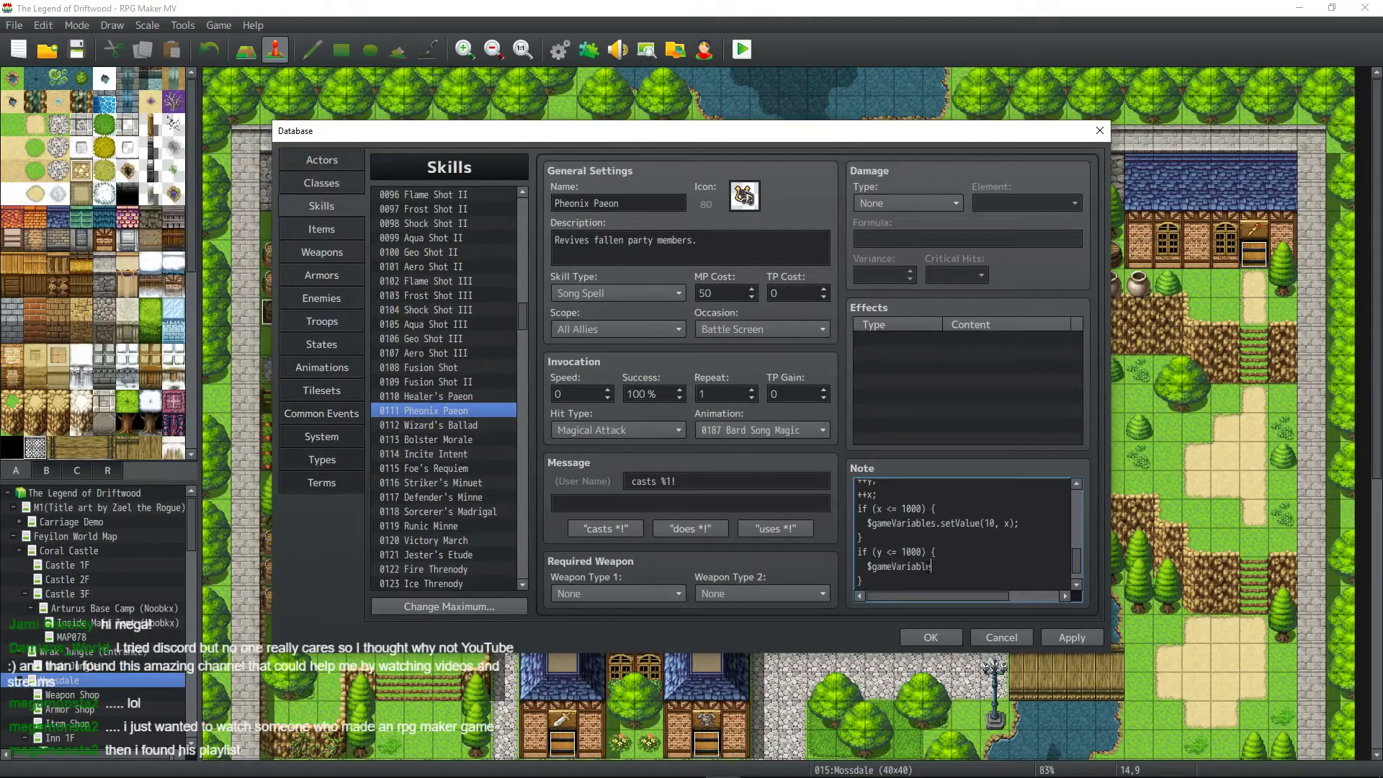
text(es.setValue()
text(5_)
text( y);)
scroll(928, 568, down, 1)
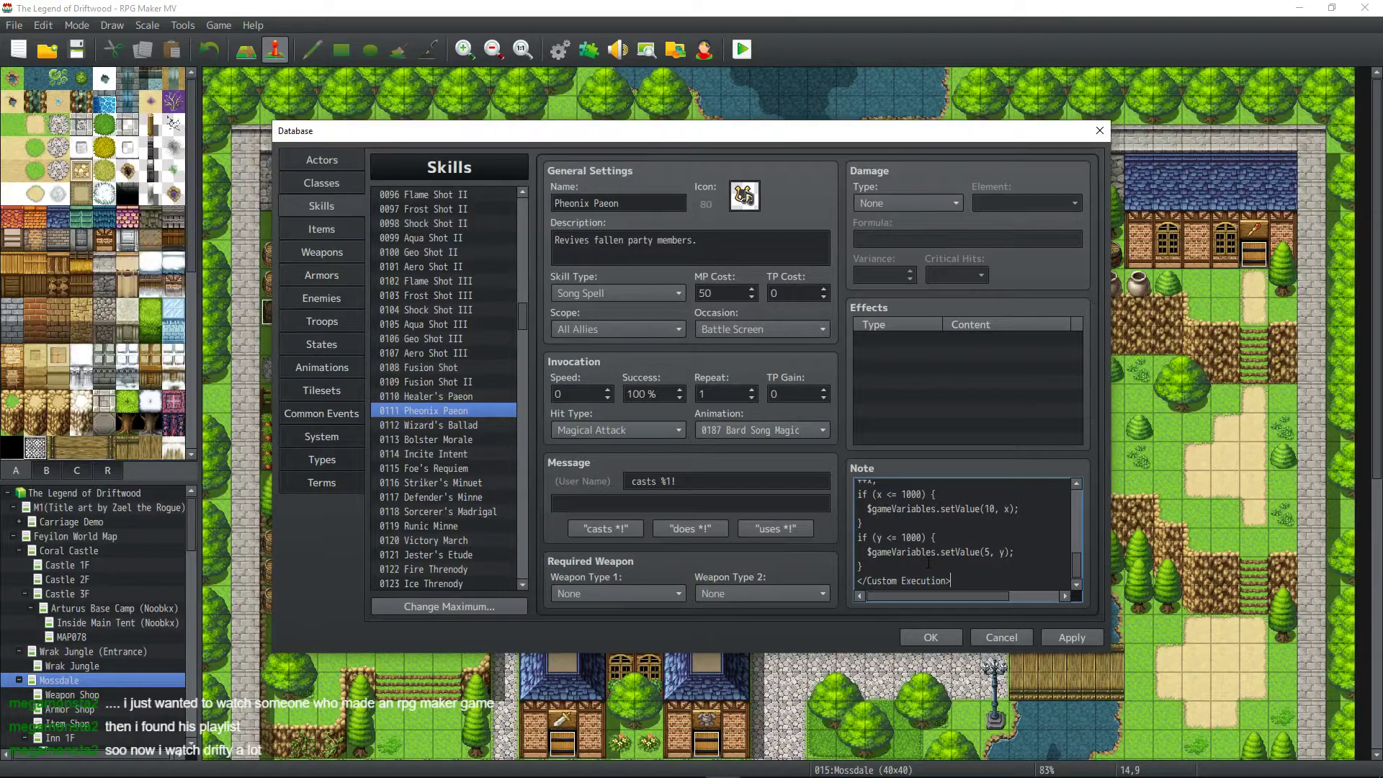
scroll(951, 557, up, 1)
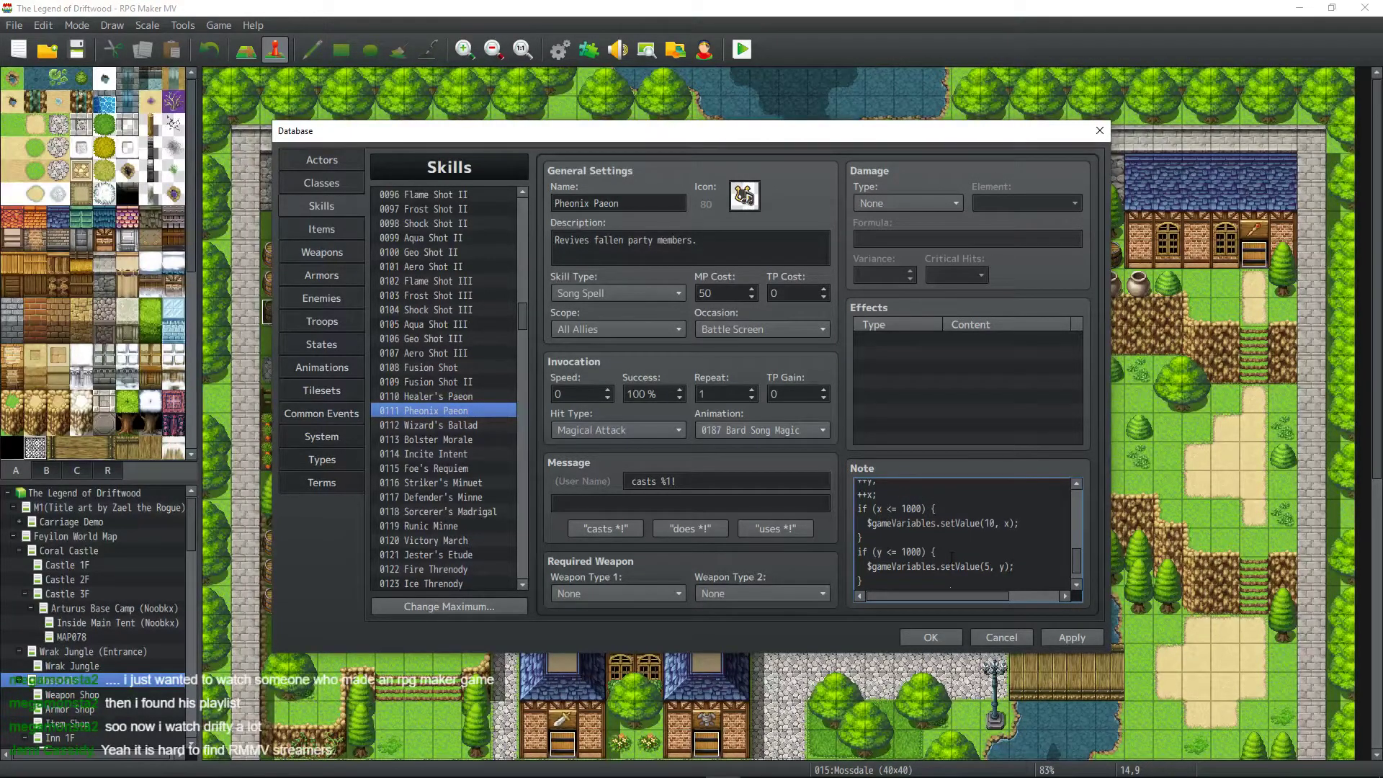
scroll(953, 556, down, 1)
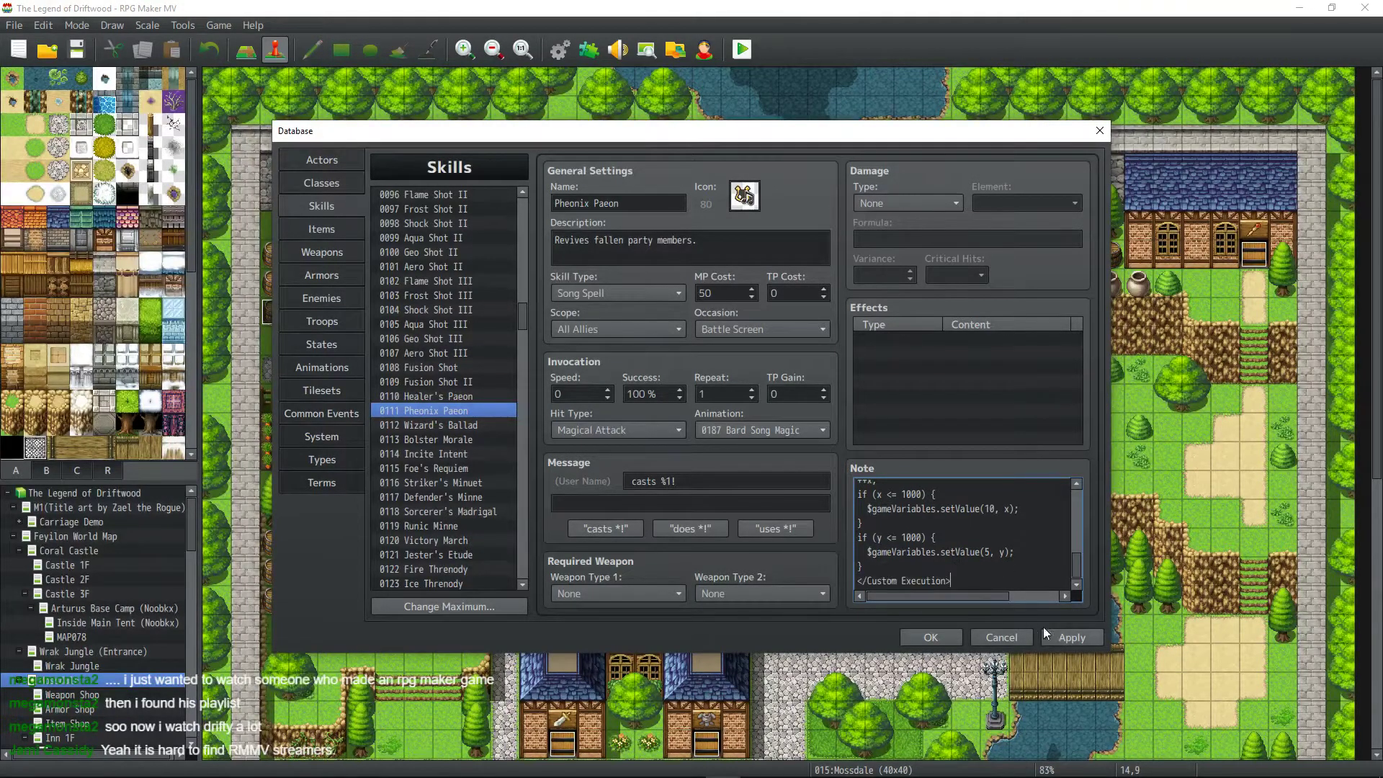
click(1061, 634)
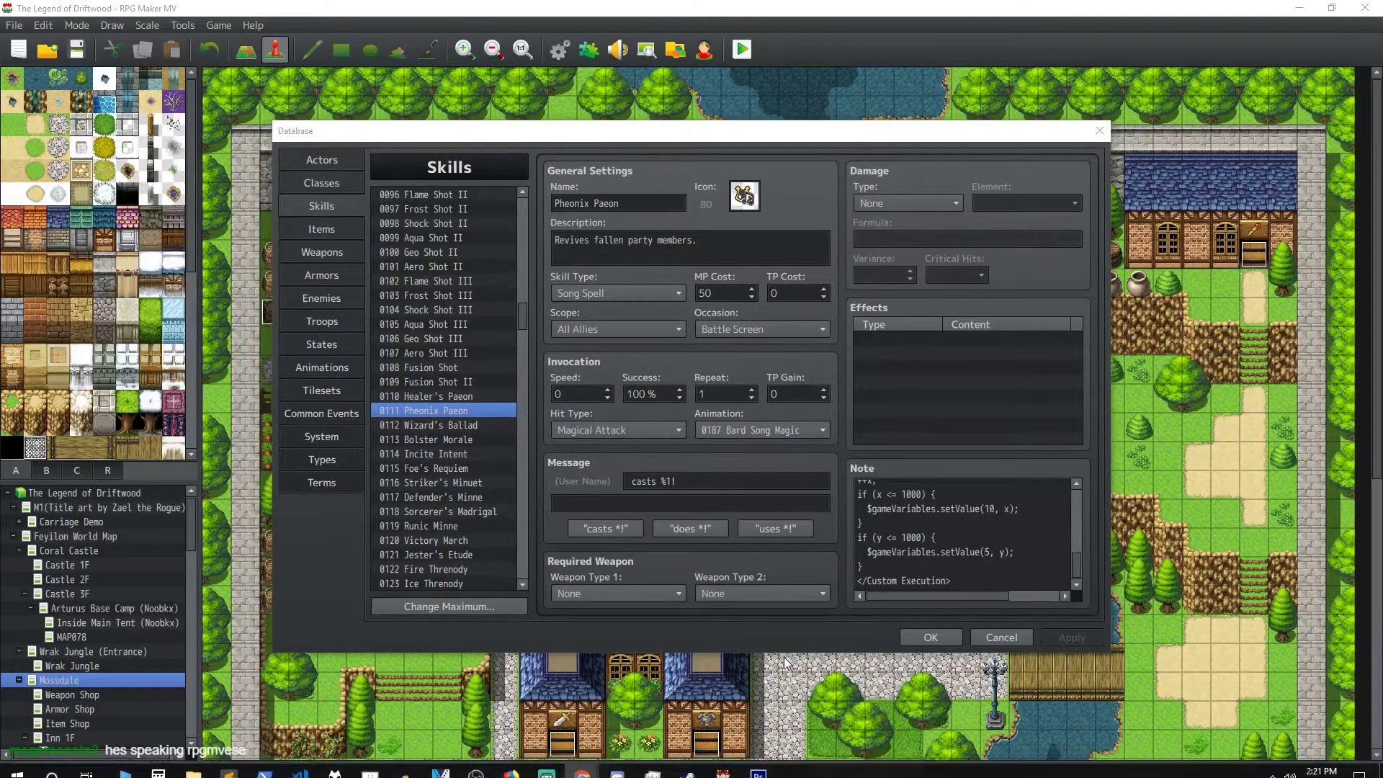
Compare the Pheonix Paeon's note code with the formulas and notes of Wizard's Ballad and Healer's Paeon.
mouse_move(780, 763)
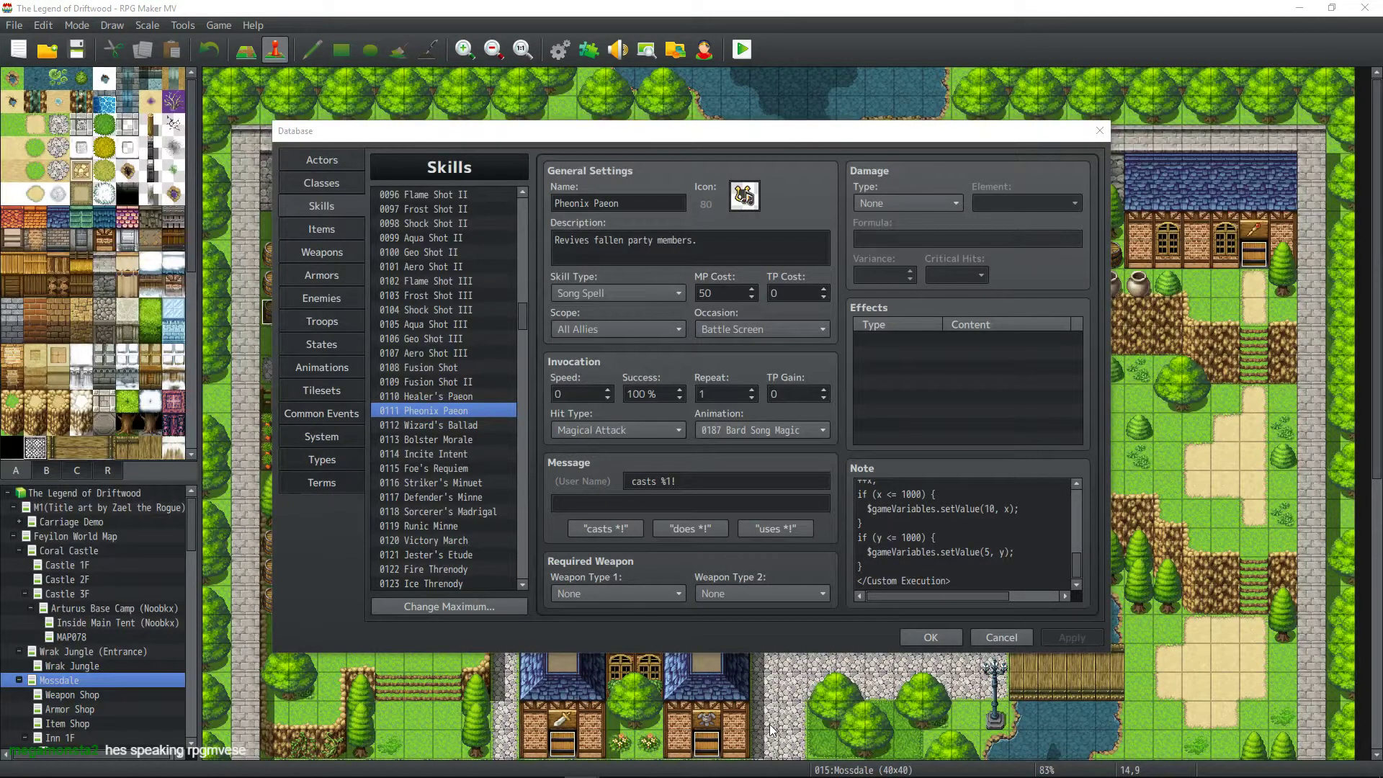
mouse_move(1322, 774)
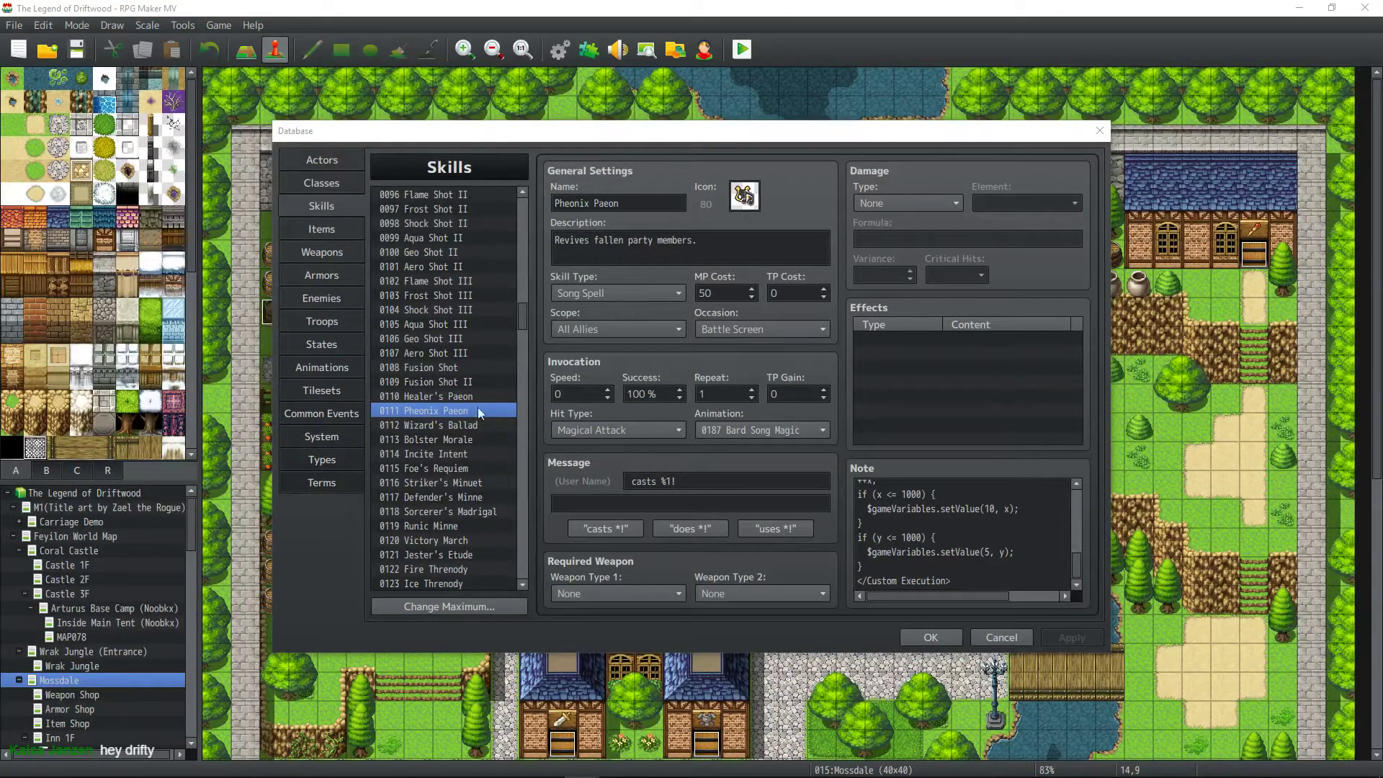
key(ctrl+a)
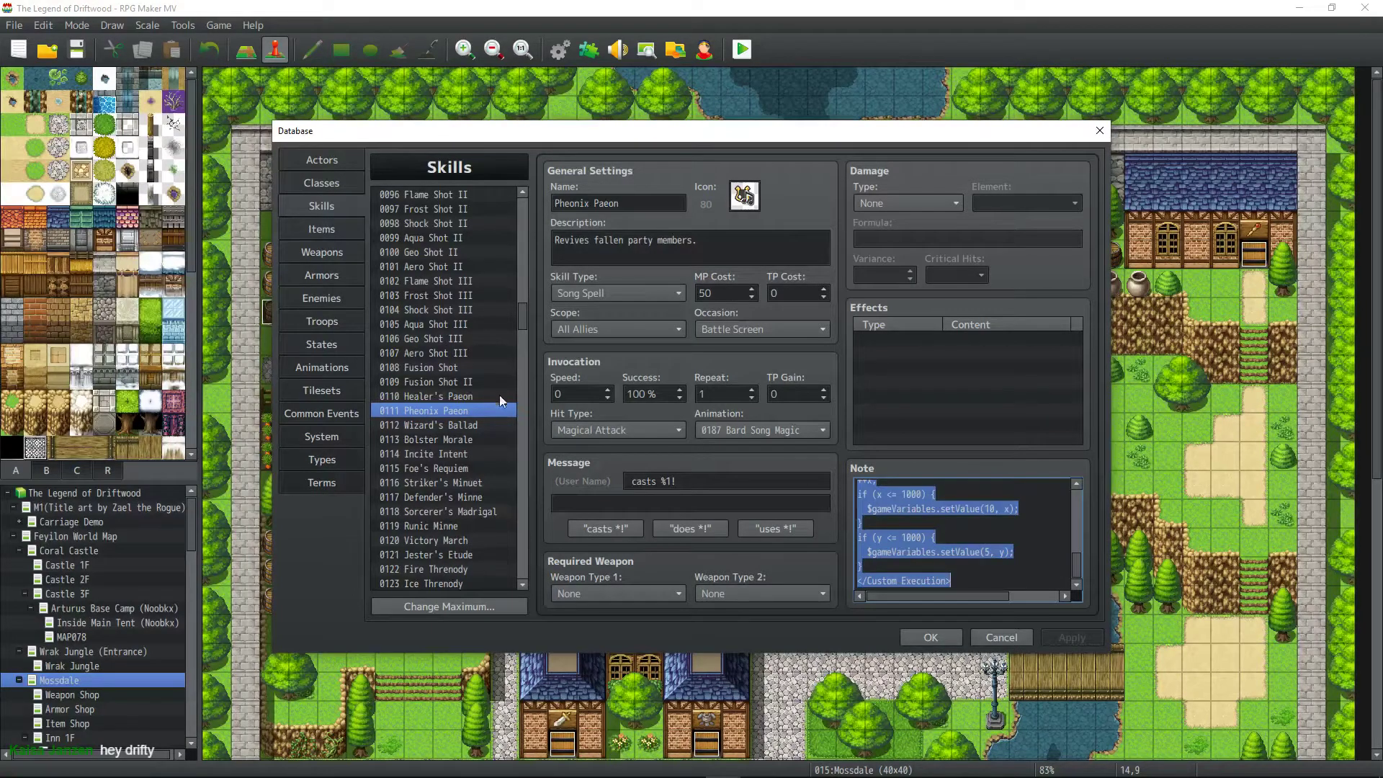
click(458, 425)
click(434, 410)
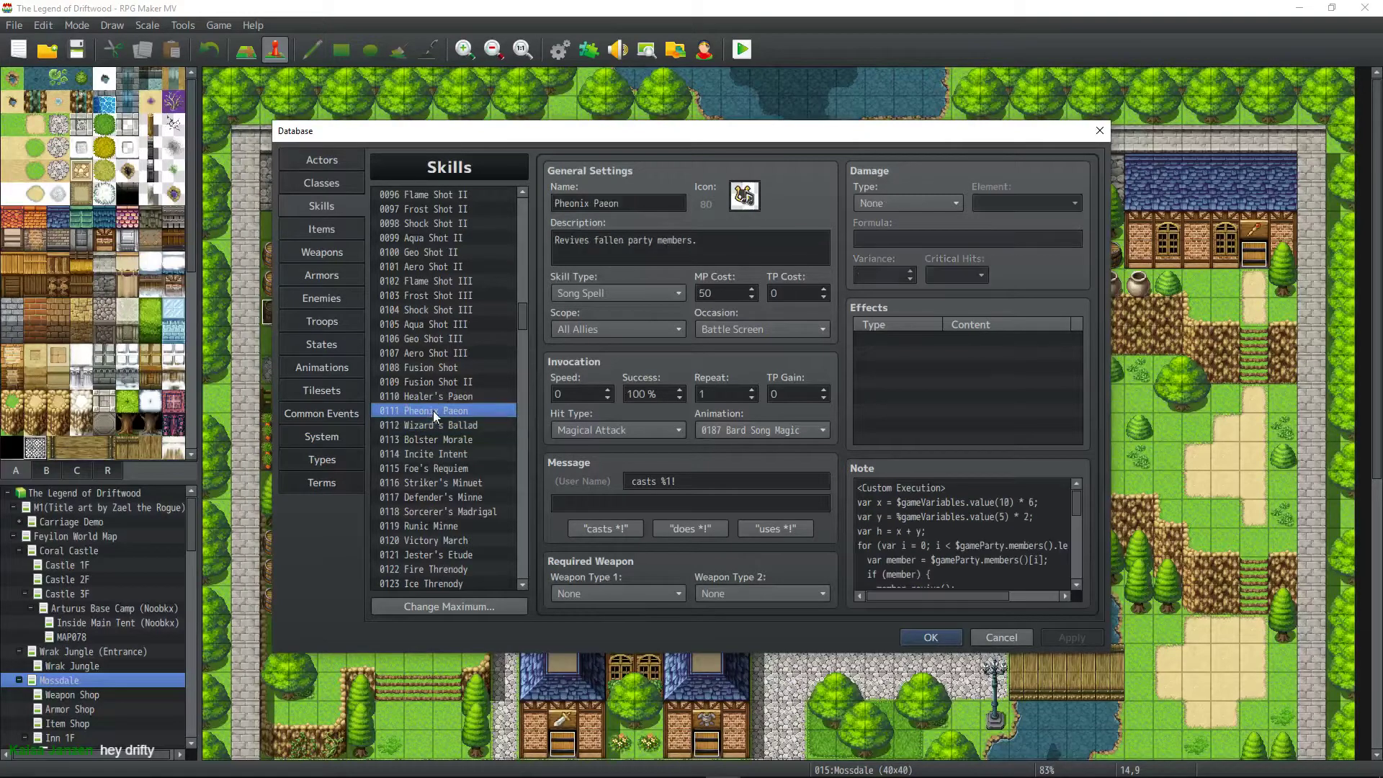
click(439, 428)
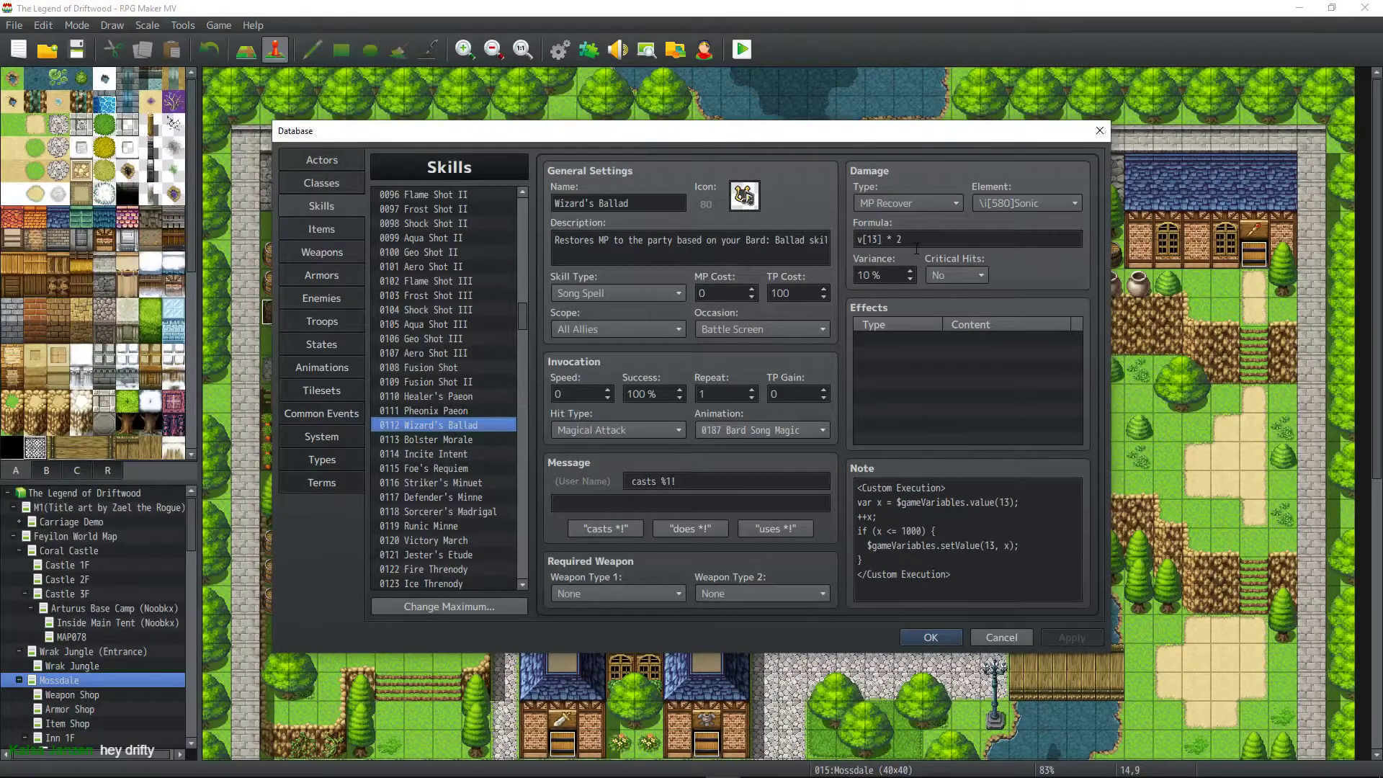
click(455, 409)
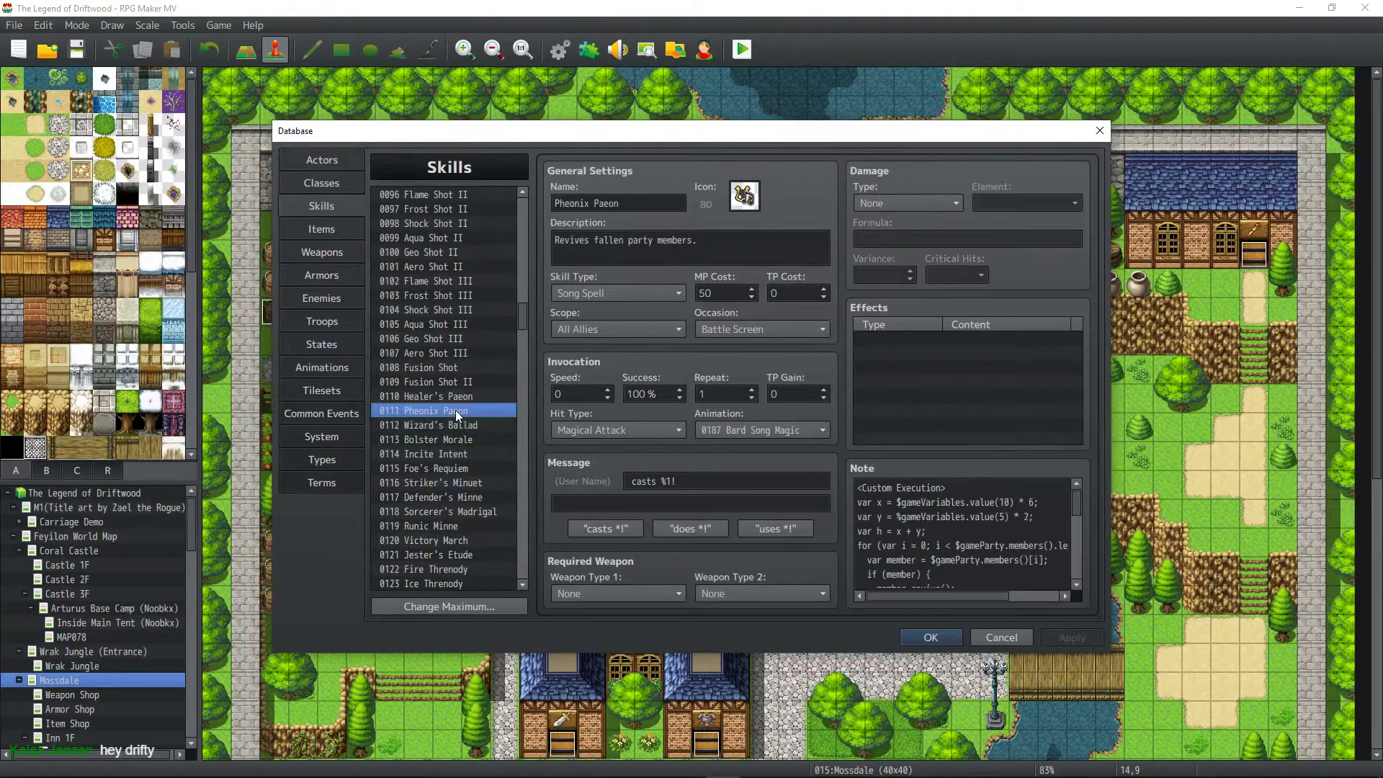
click(462, 398)
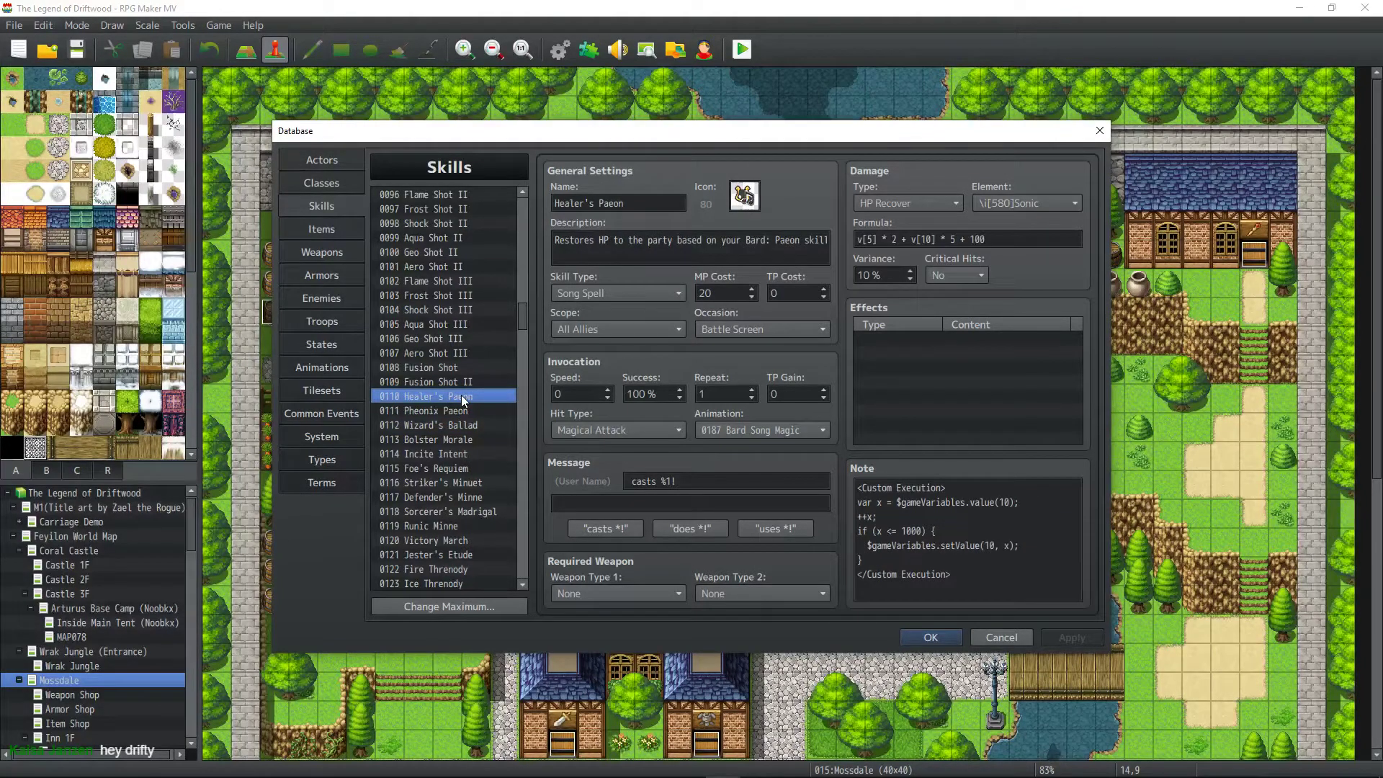
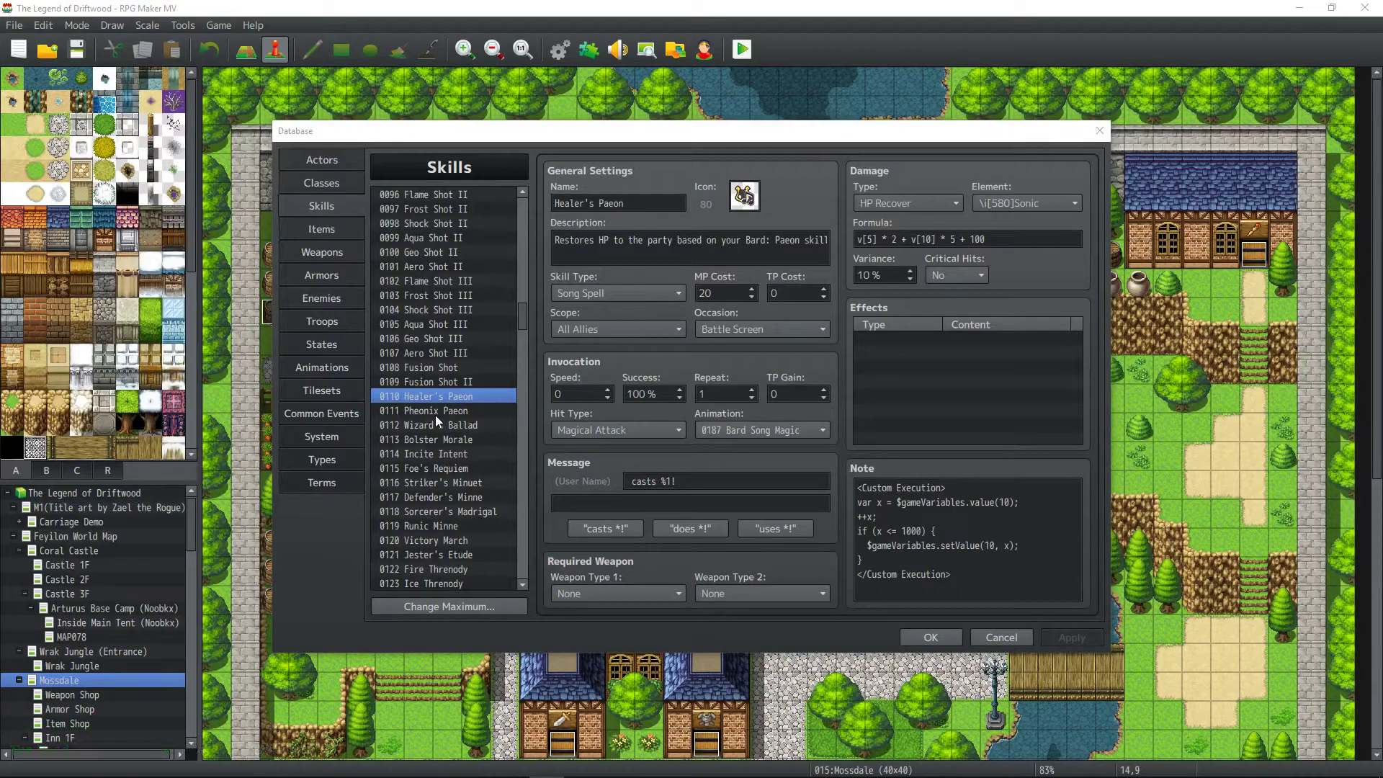
Switch to the project folder in File Explorer and examine the .m4a and .ogg sound files in audio/se.
mouse_move(193, 763)
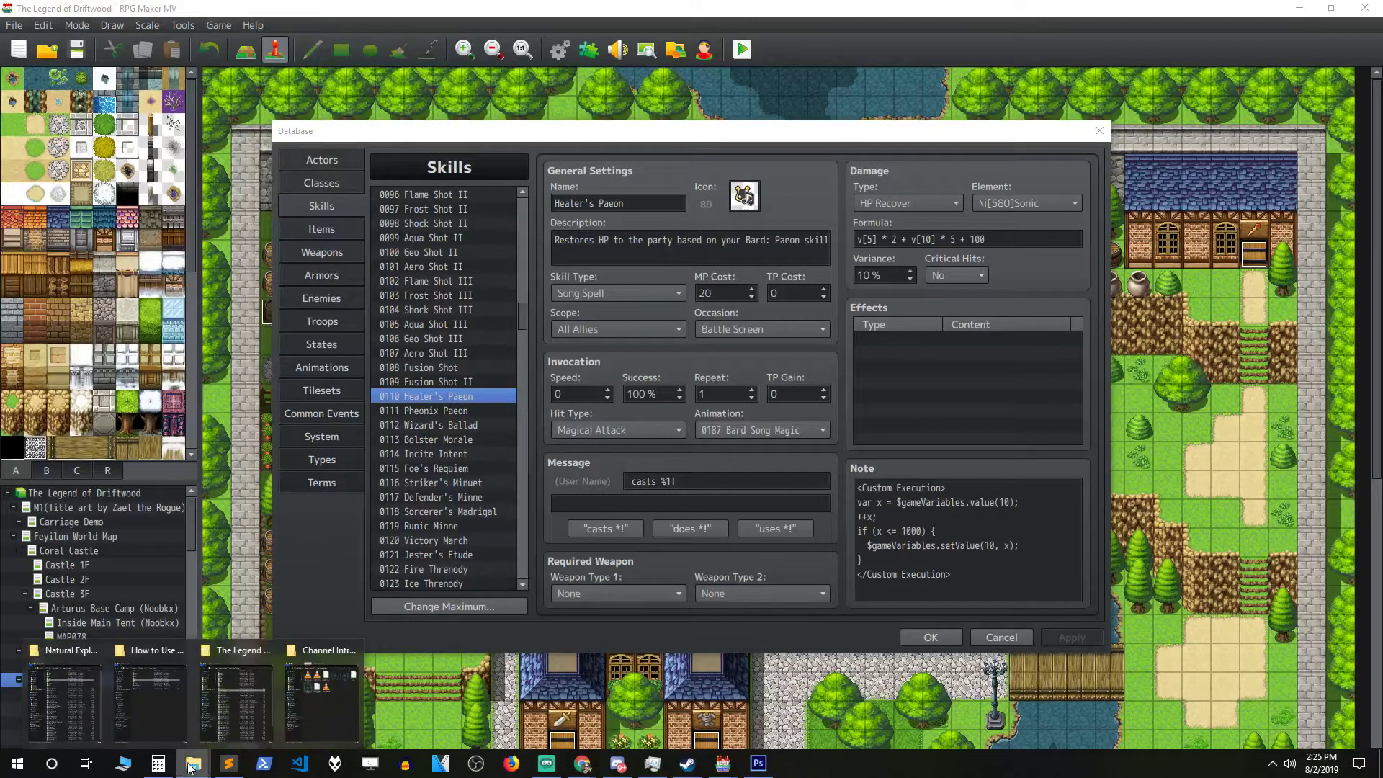
click(231, 681)
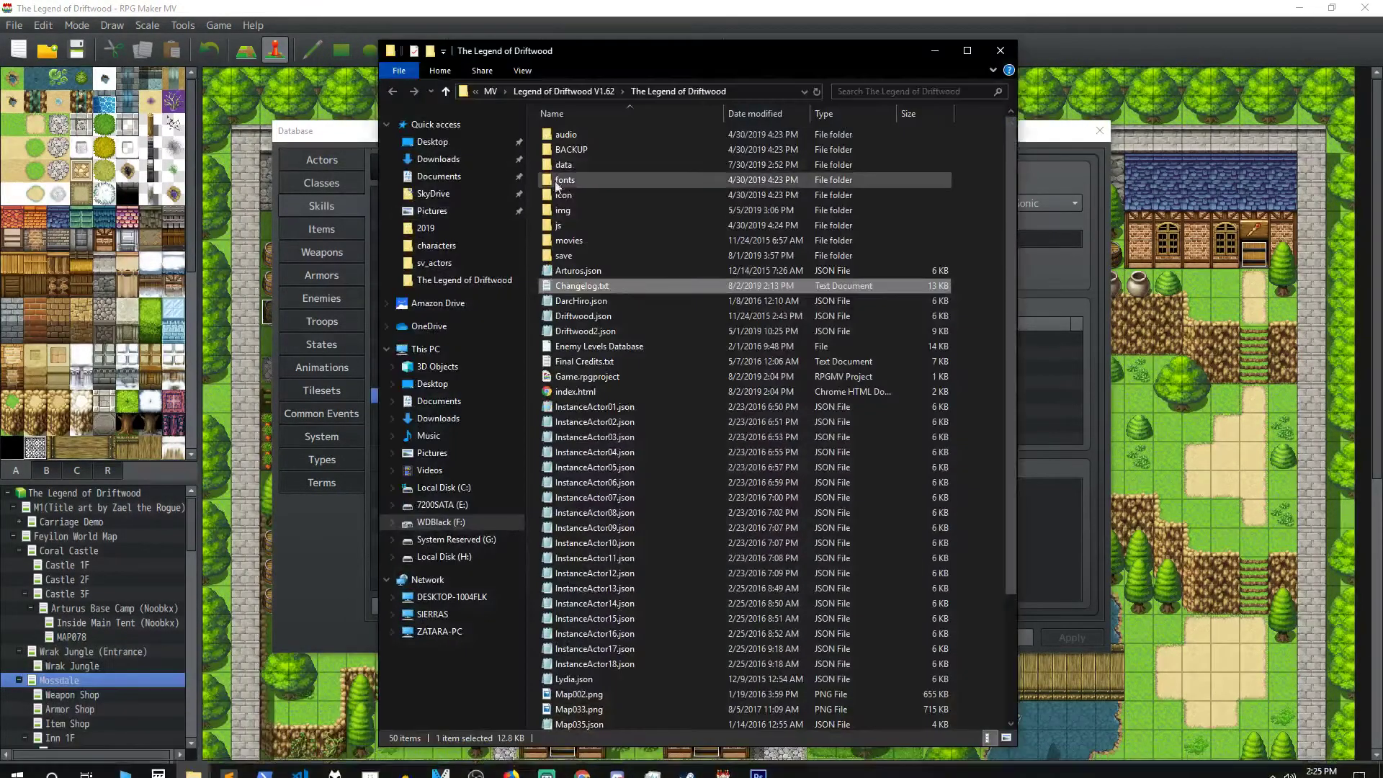
double_click(574, 137)
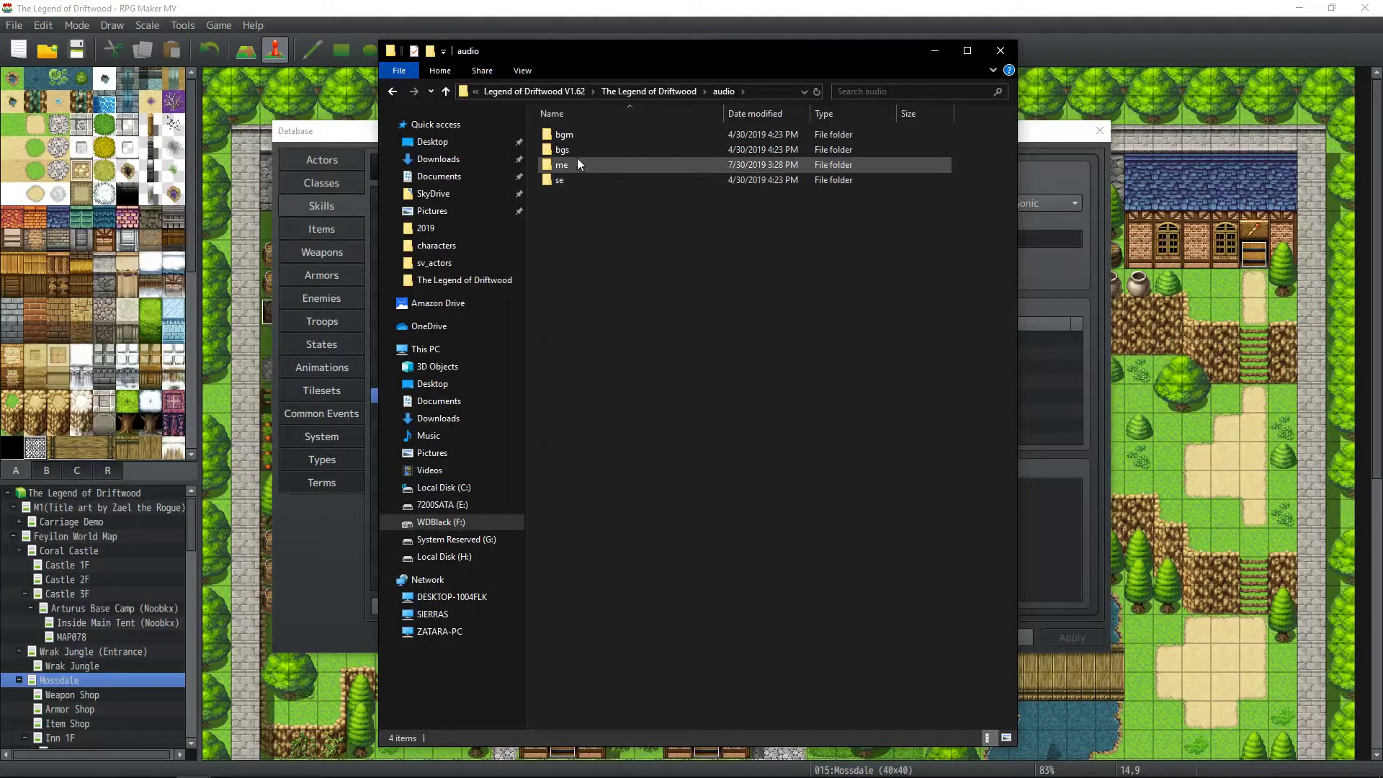
double_click(577, 179)
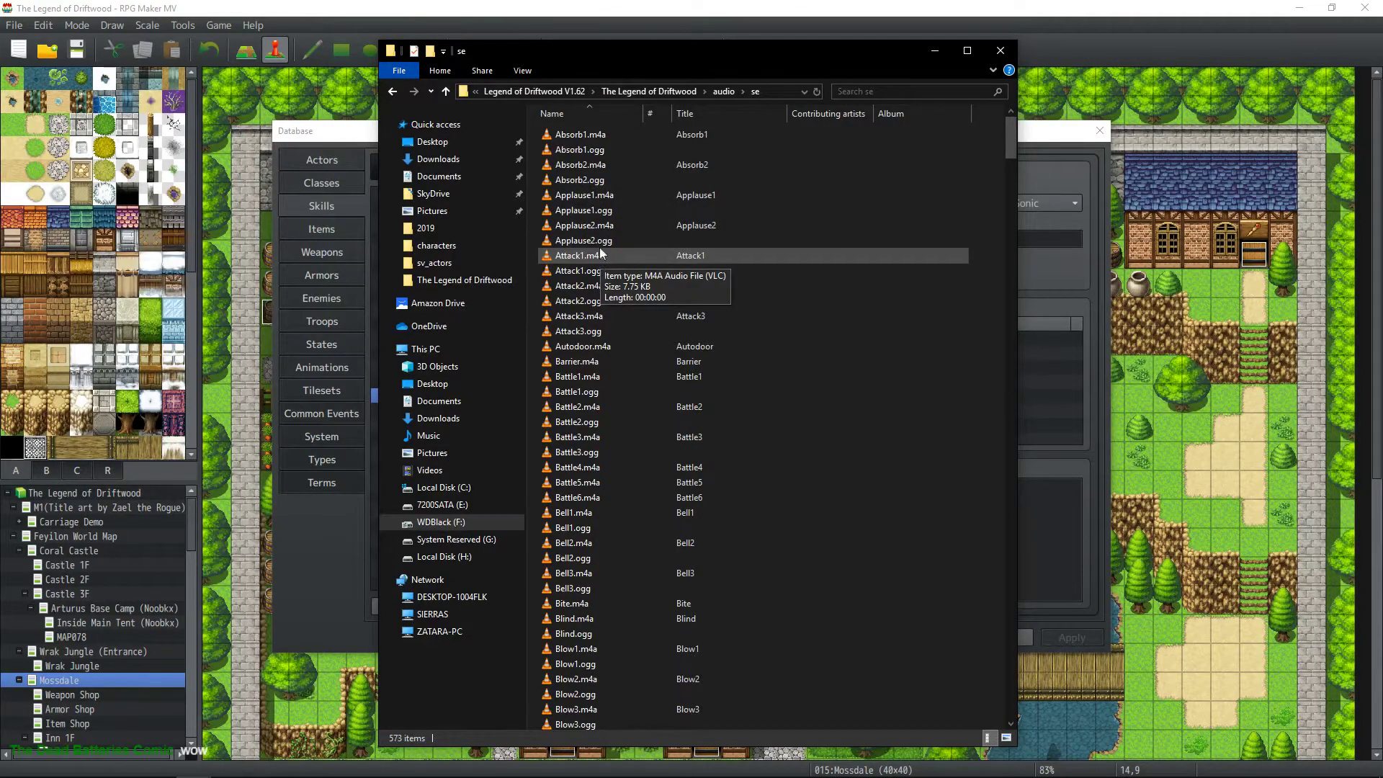
click(600, 241)
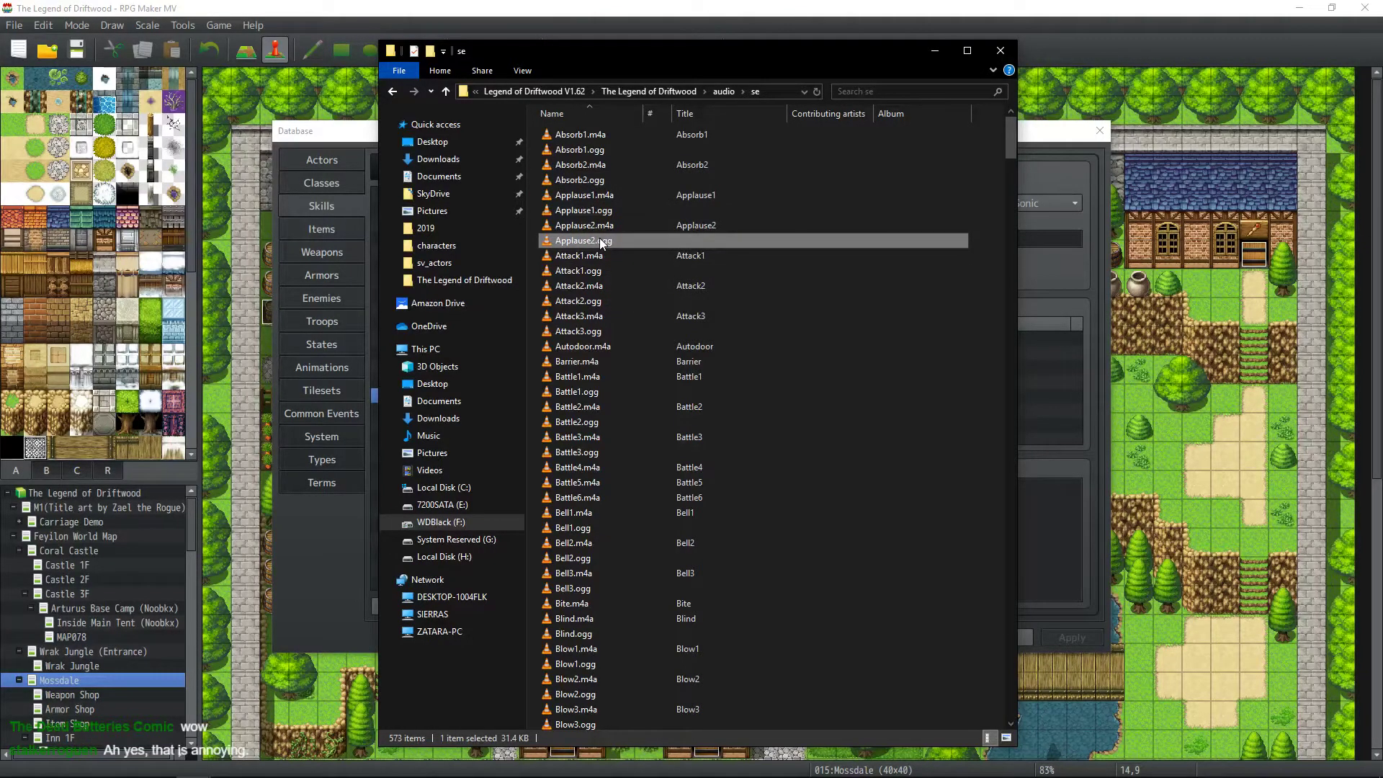
click(599, 256)
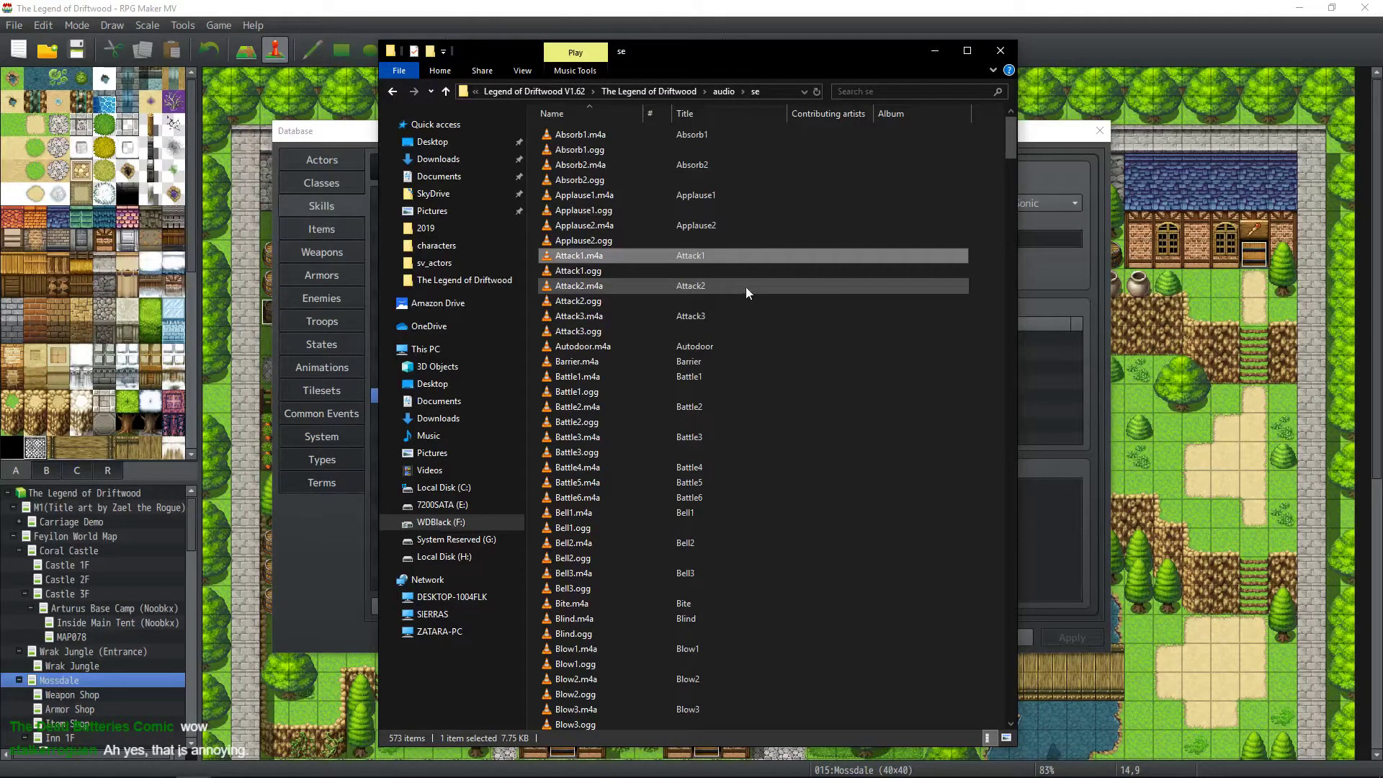
click(983, 295)
scroll(775, 269, down, 5)
scroll(775, 269, down, 15)
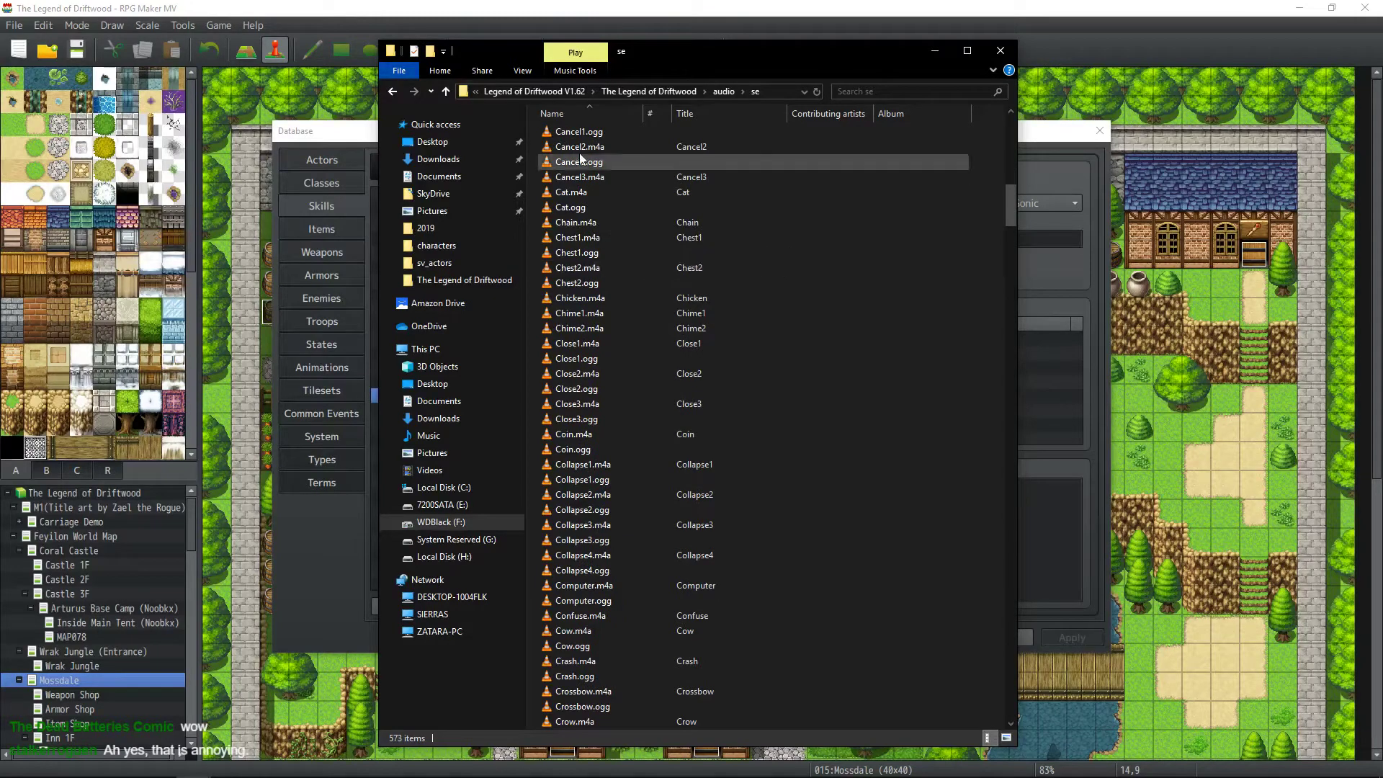
Go back up to The Legend of Driftwood folder and minimize File Explorer to return to the skill database.
click(725, 91)
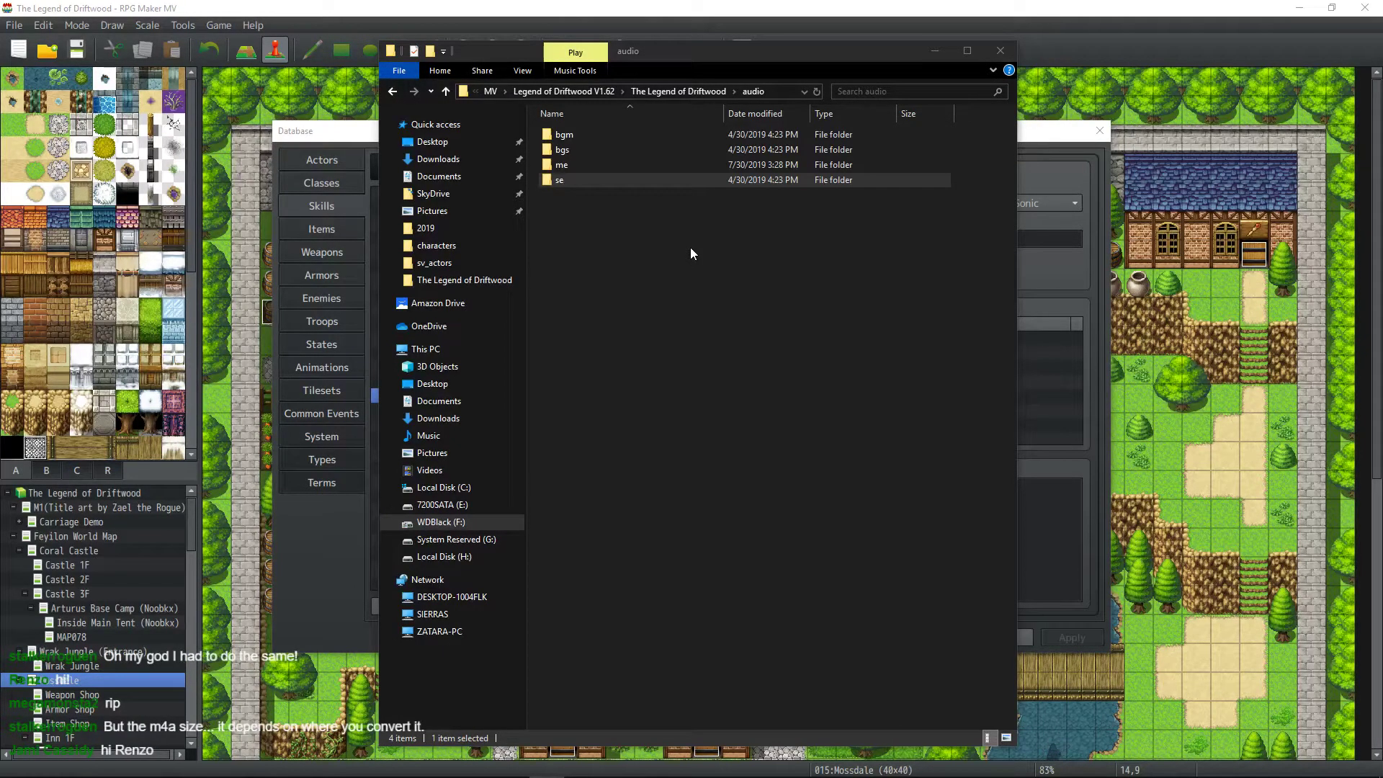
click(851, 223)
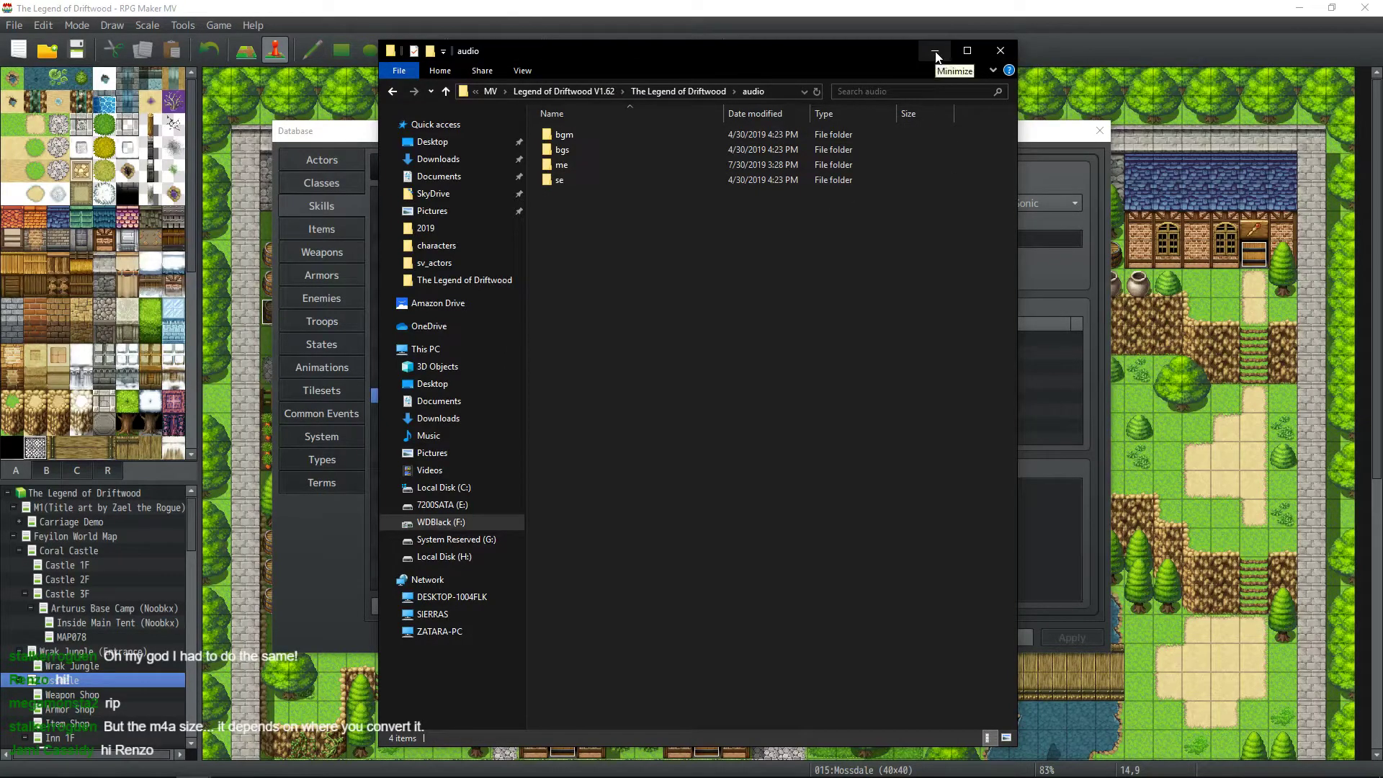
click(689, 93)
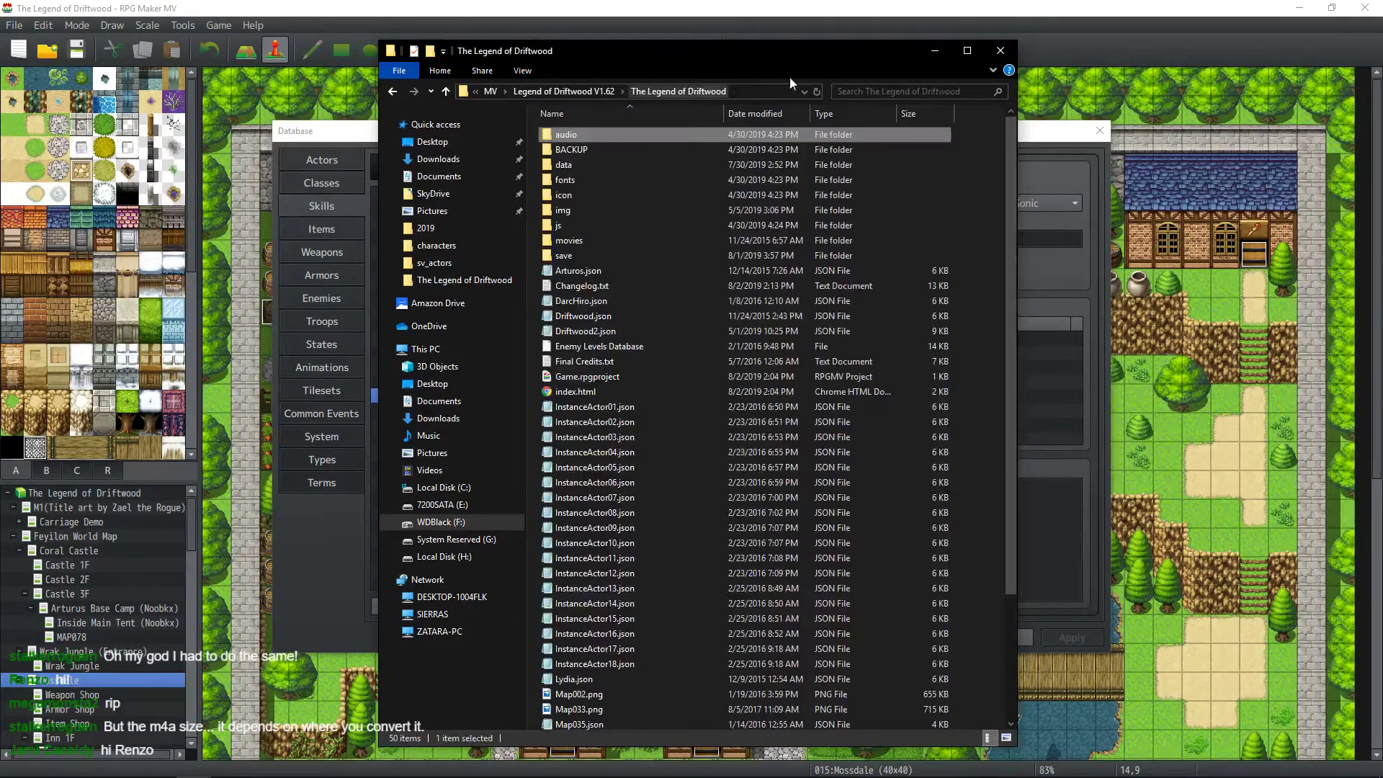
click(935, 52)
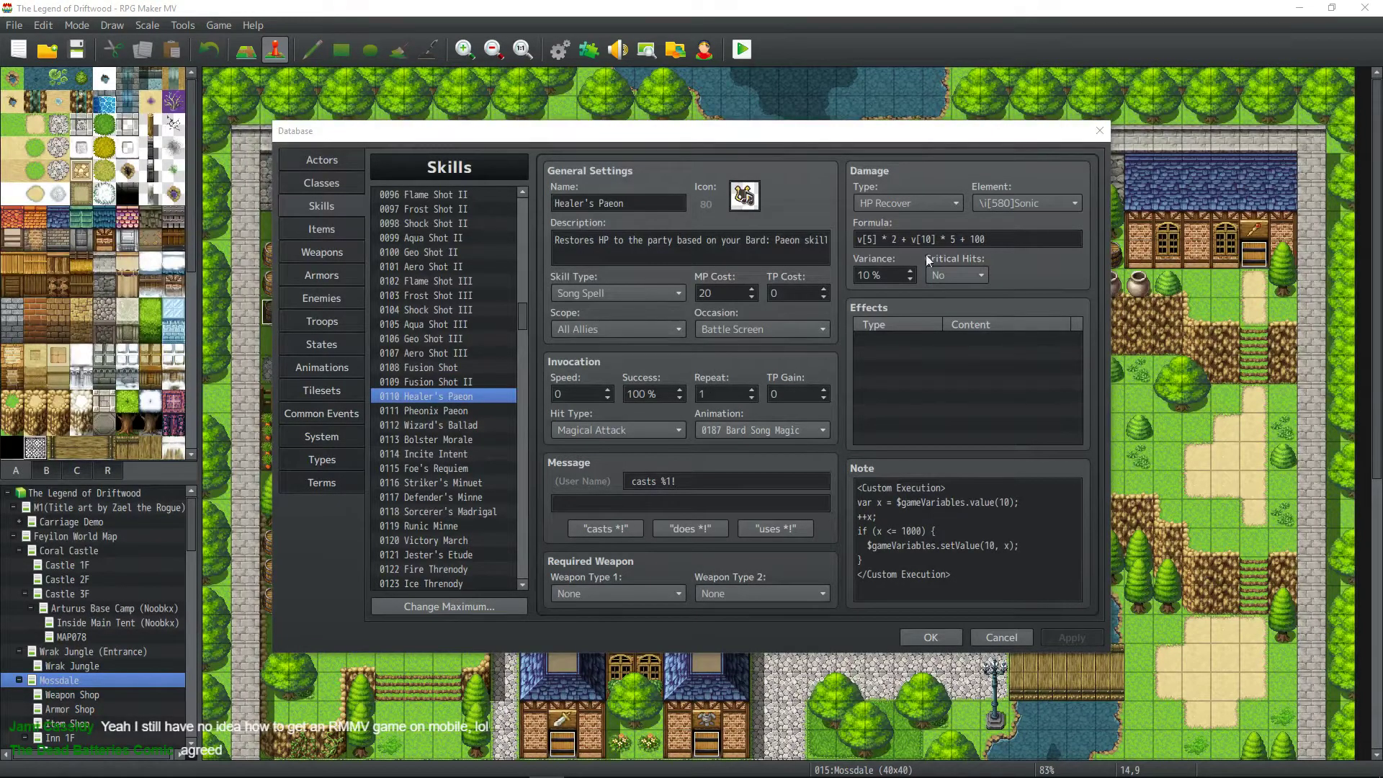
In the Pheonix Paeon's note, change the h declaration to "var h = 100 + x + y;" and recheck the party loop.
click(464, 412)
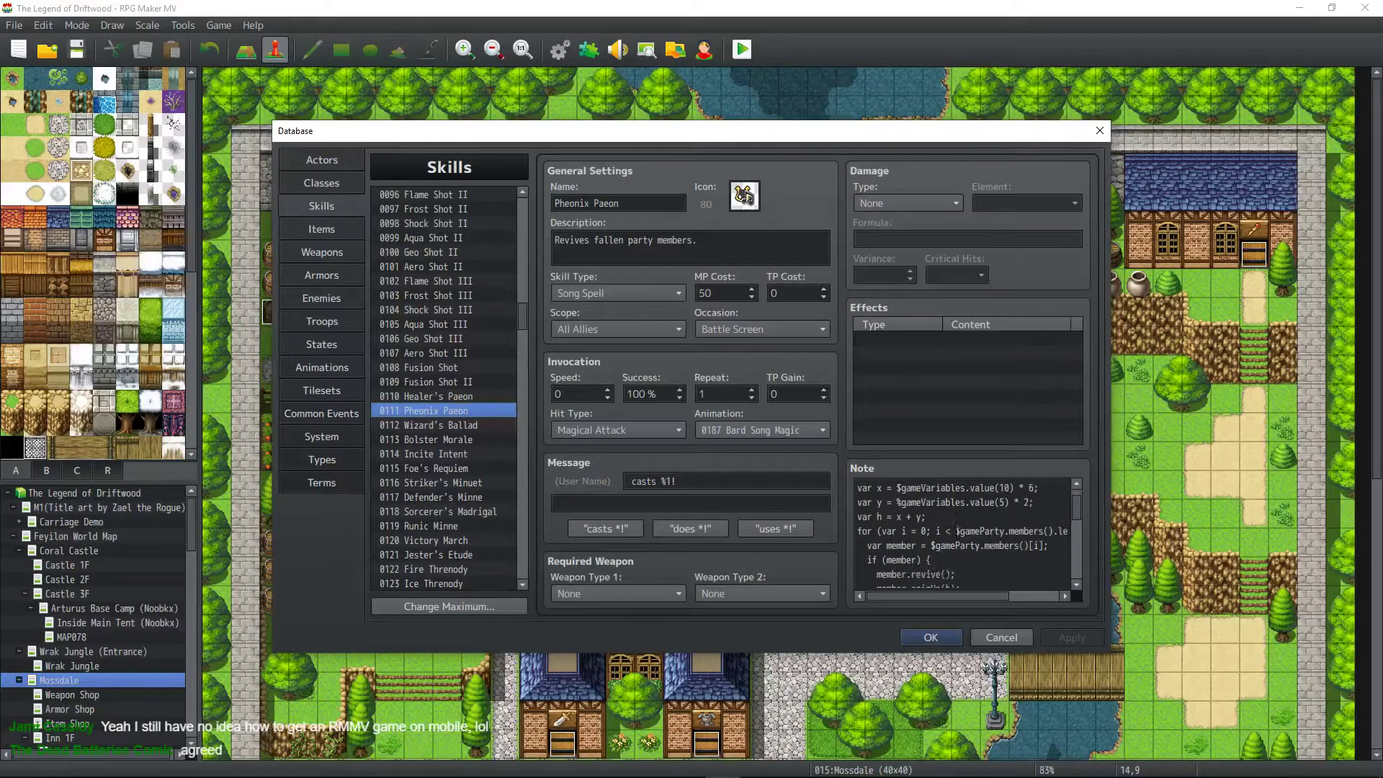
key(ctrl+a)
click(898, 531)
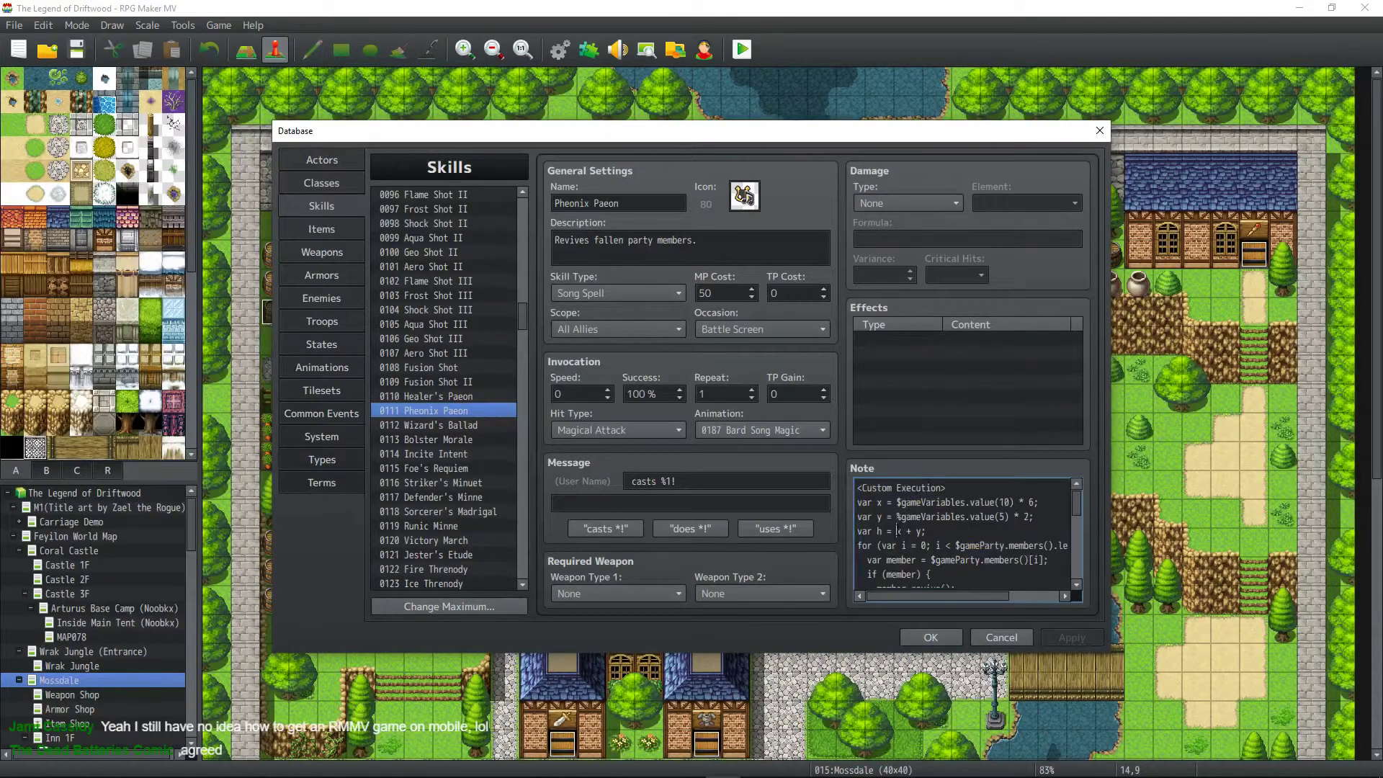
text(100 +)
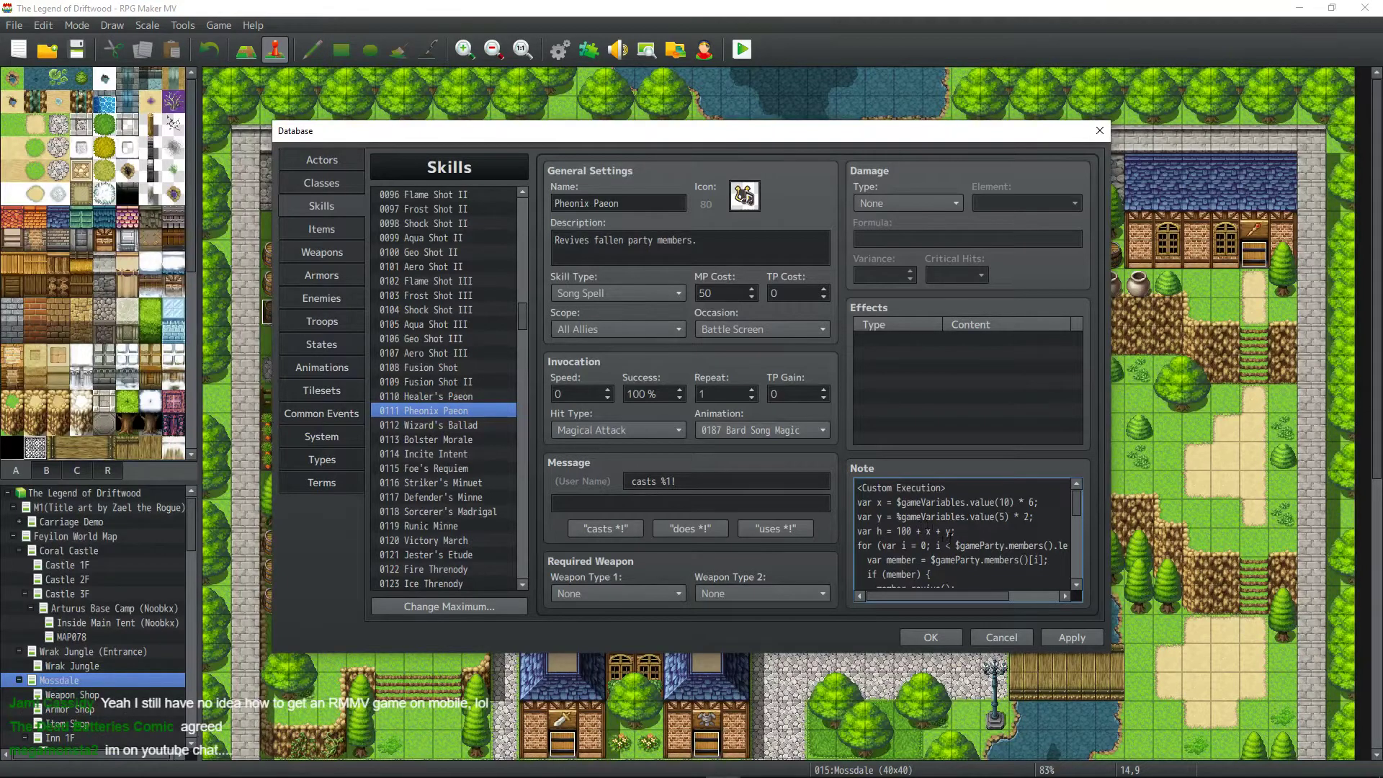
scroll(959, 537, down, 3)
scroll(959, 536, up, 1)
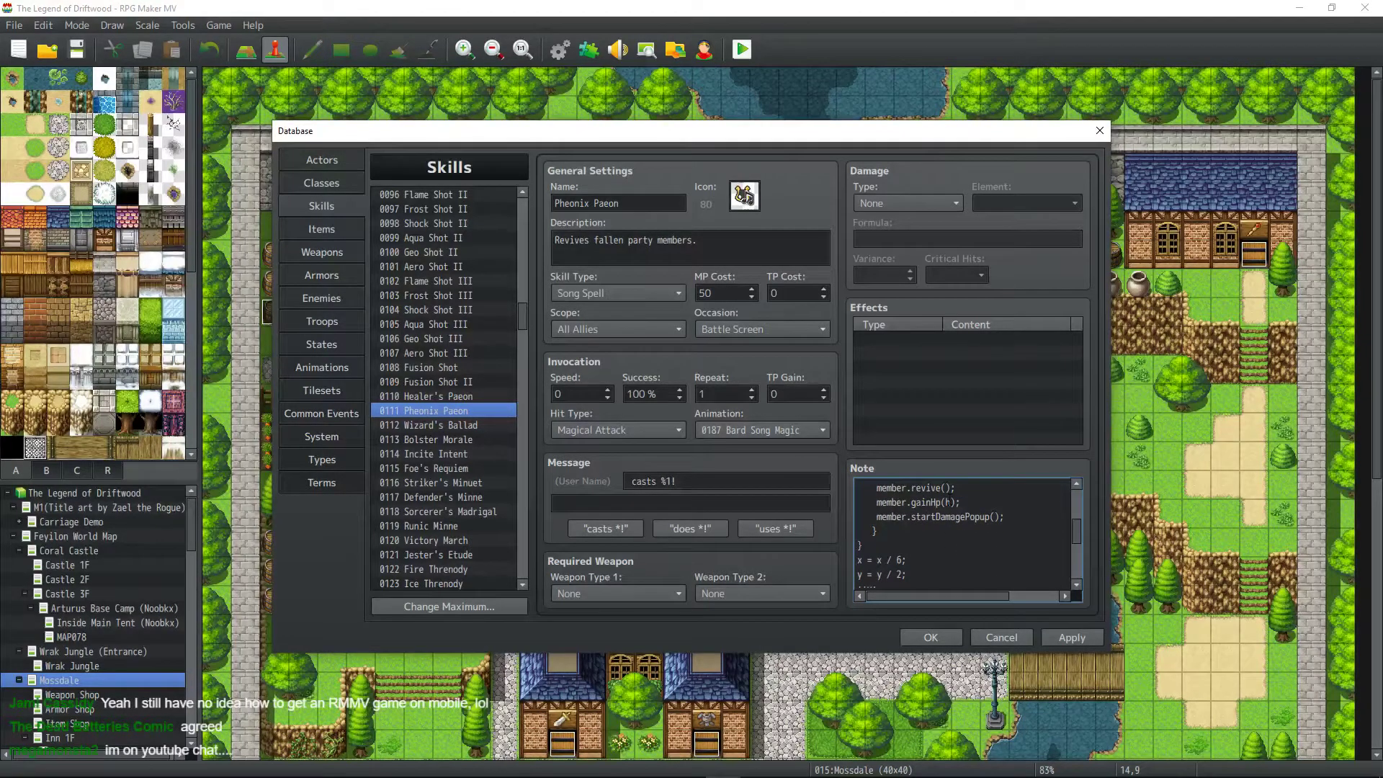
scroll(962, 533, down, 1)
scroll(924, 534, up, 5)
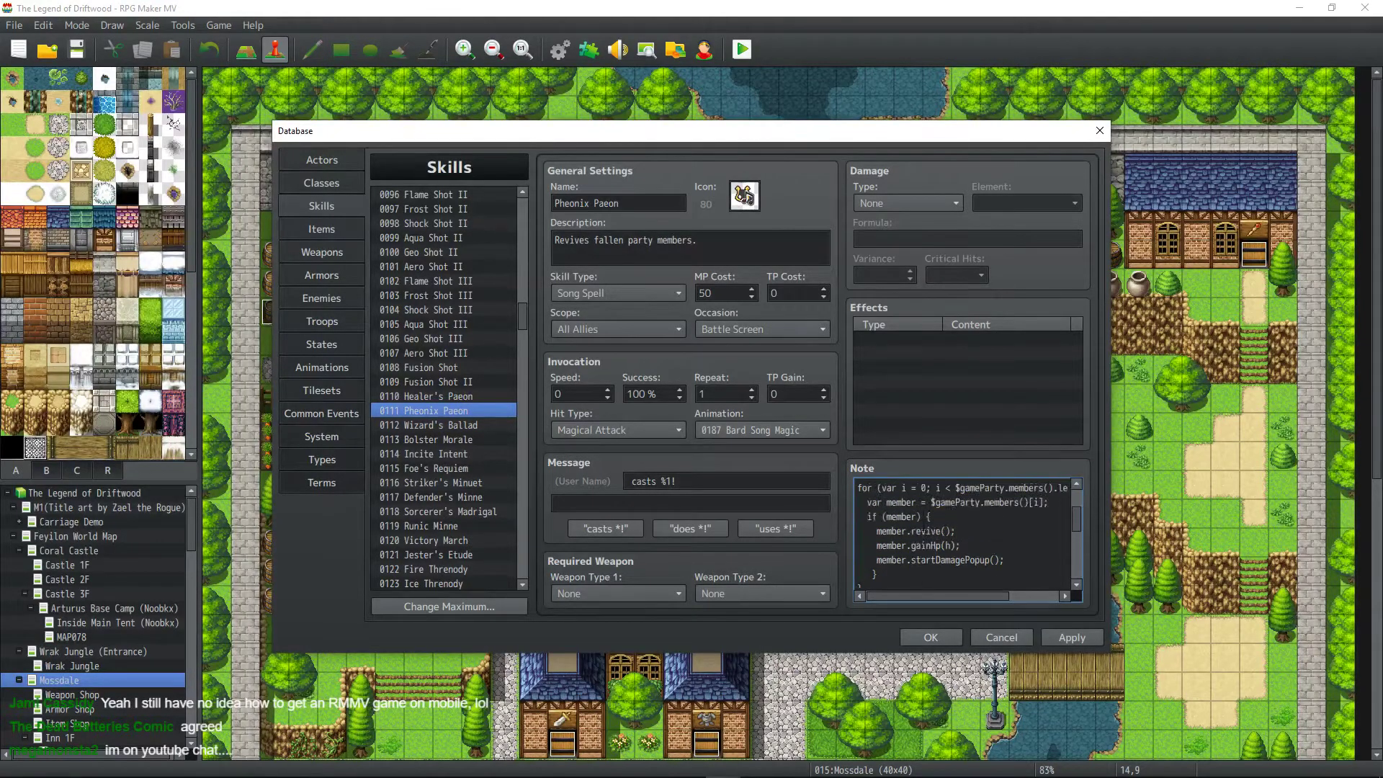
Review the rest of the Pheonix Paeon's note code, from the party loop to the closing Custom Execution tag.
scroll(929, 545, down, 4)
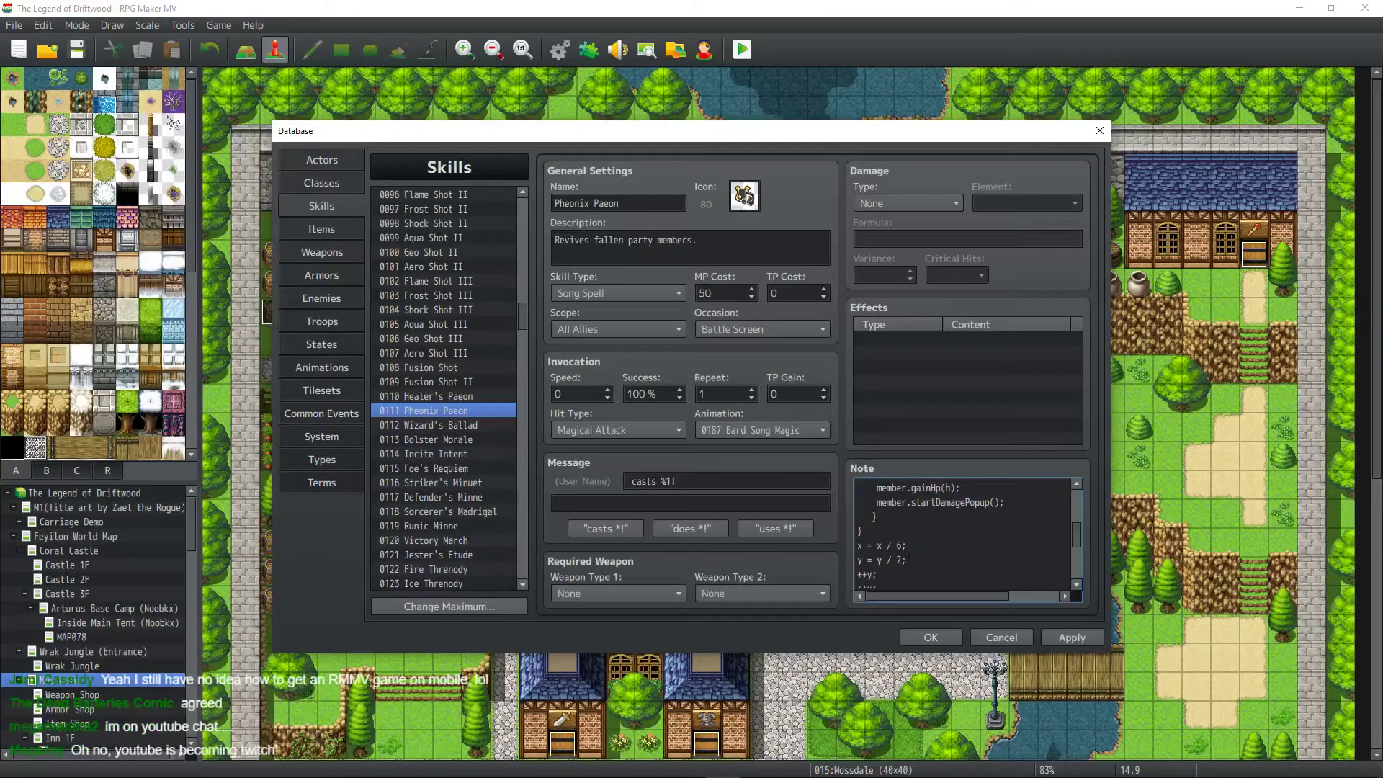
scroll(929, 545, down, 3)
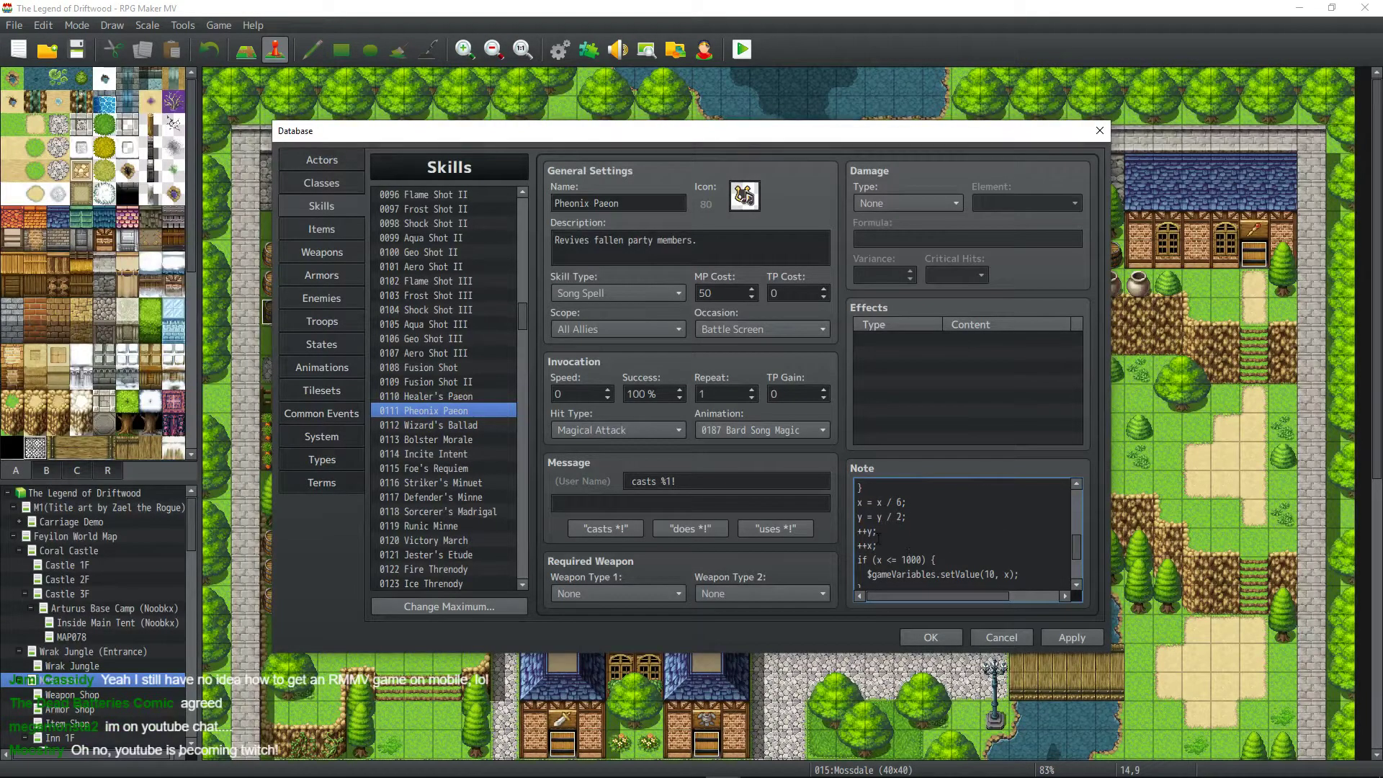
scroll(879, 538, down, 3)
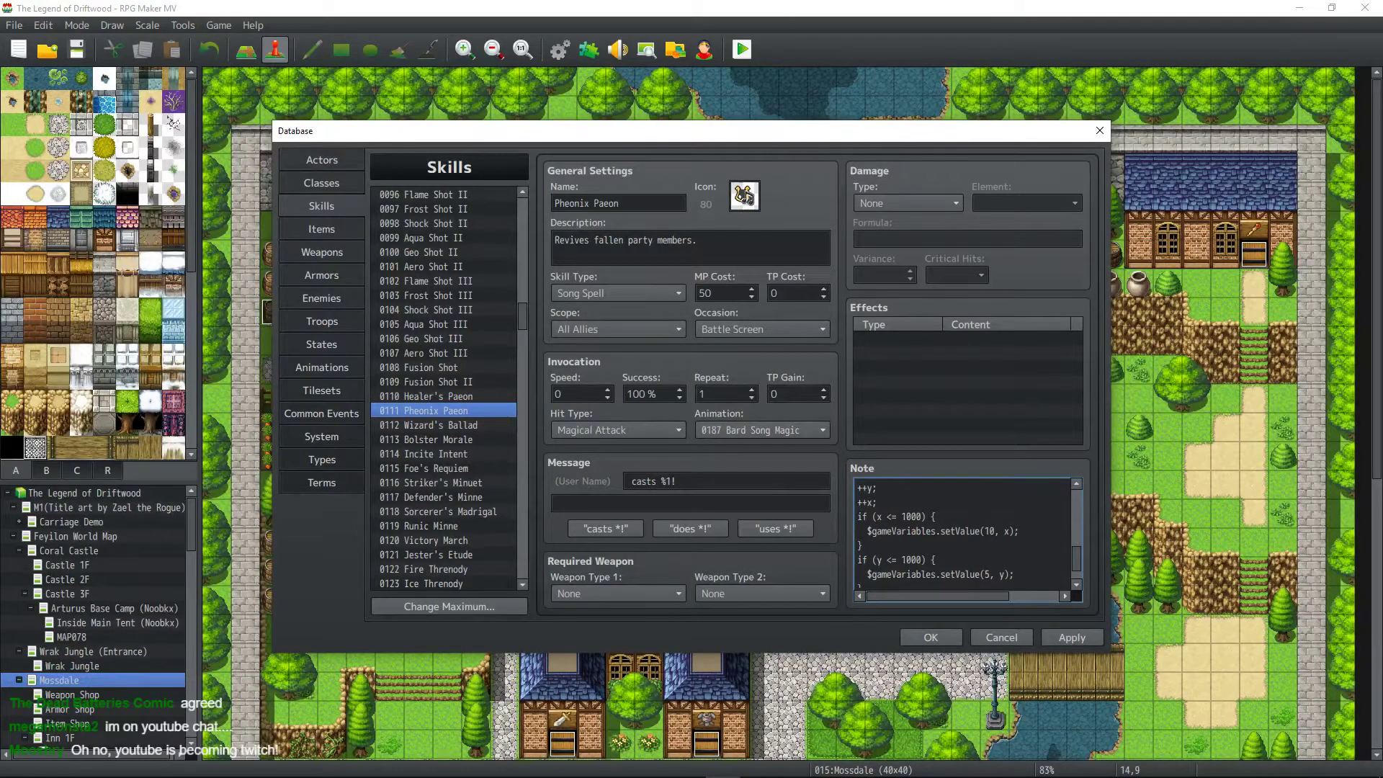
scroll(939, 546, down, 1)
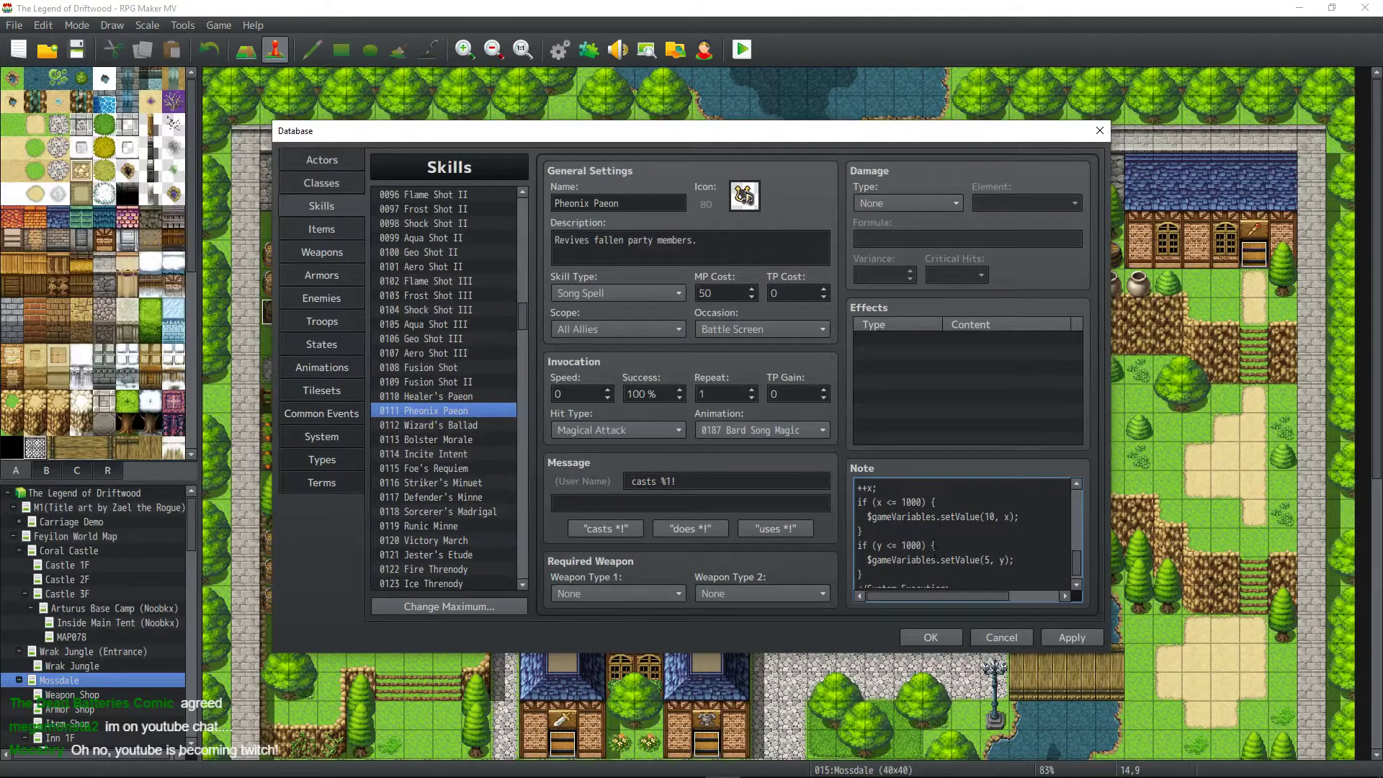
scroll(922, 562, down, 1)
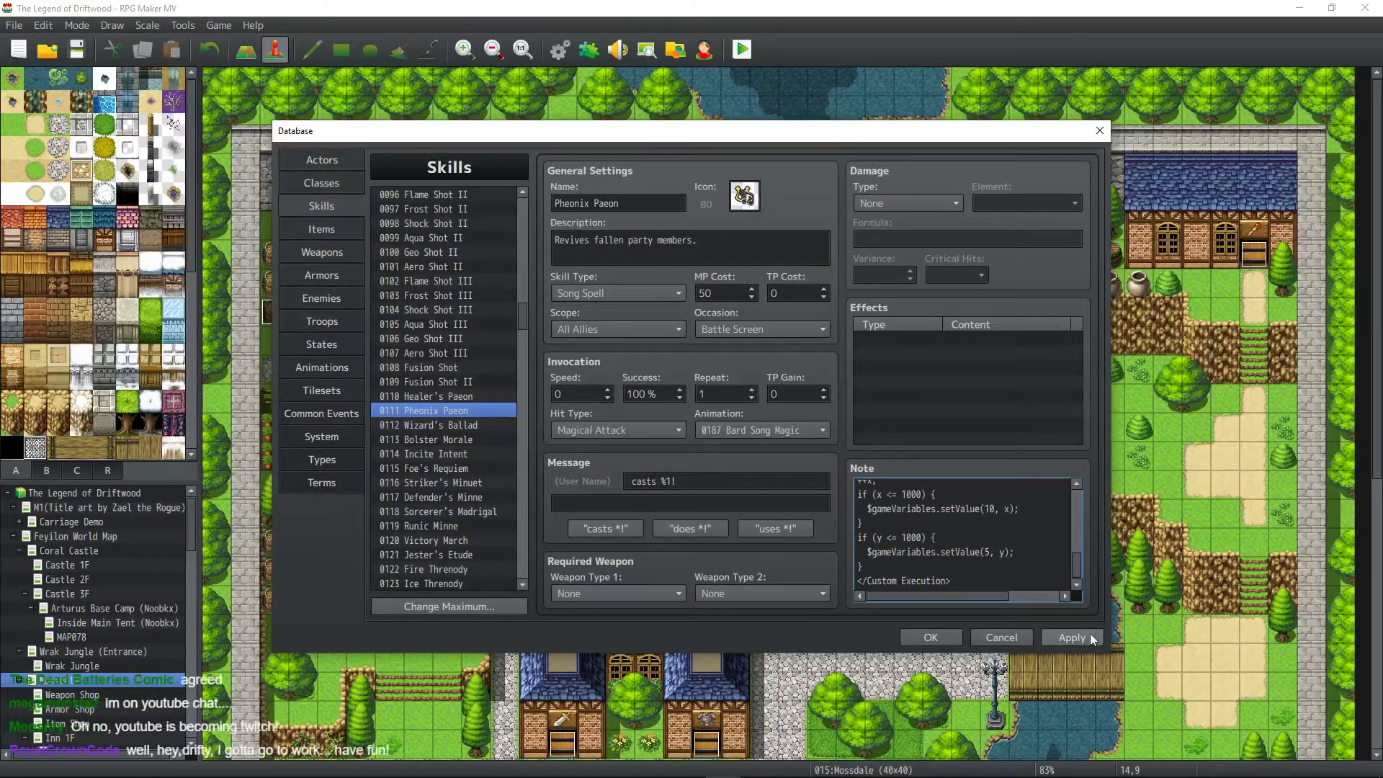
Open the Wizard's Ballad skill, look up the Bard variable numbers in the Photoshop reference image, and return to the database.
click(444, 425)
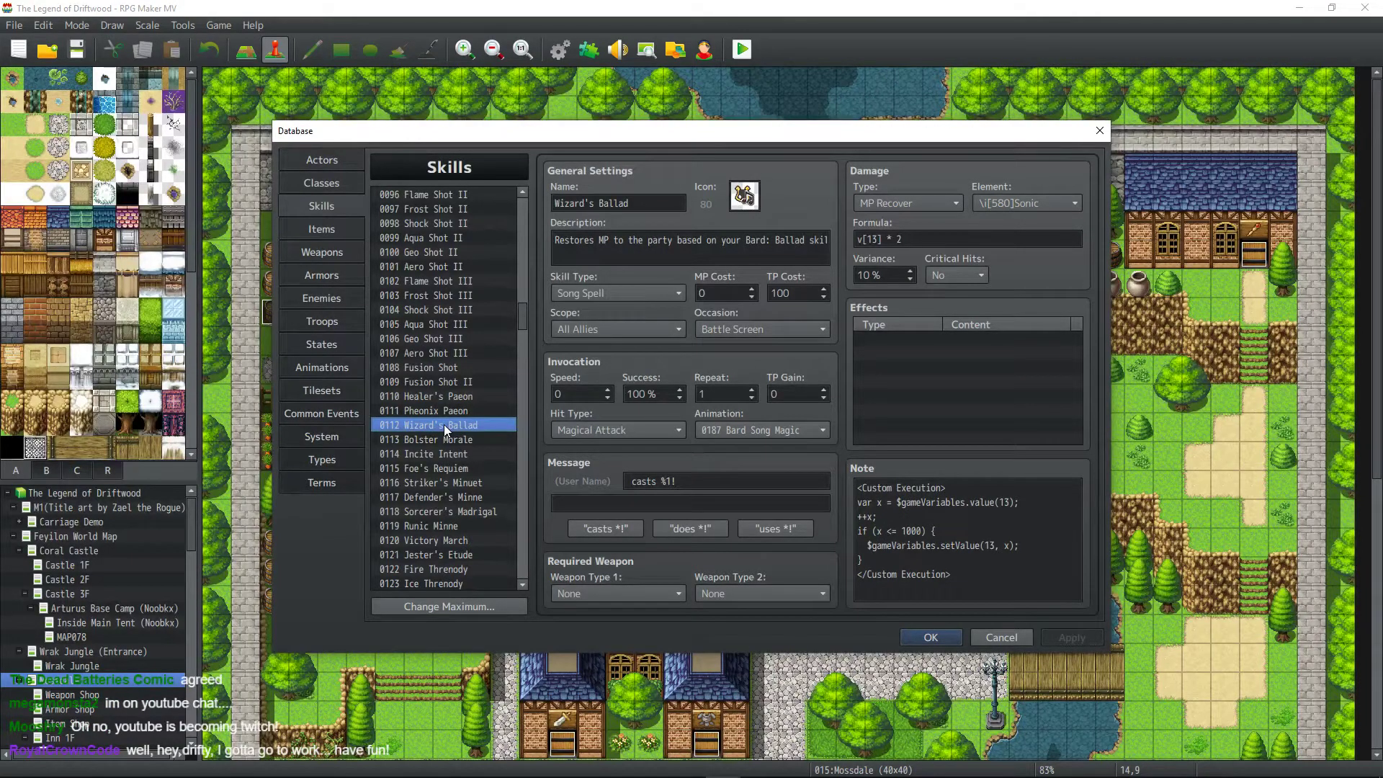
click(870, 239)
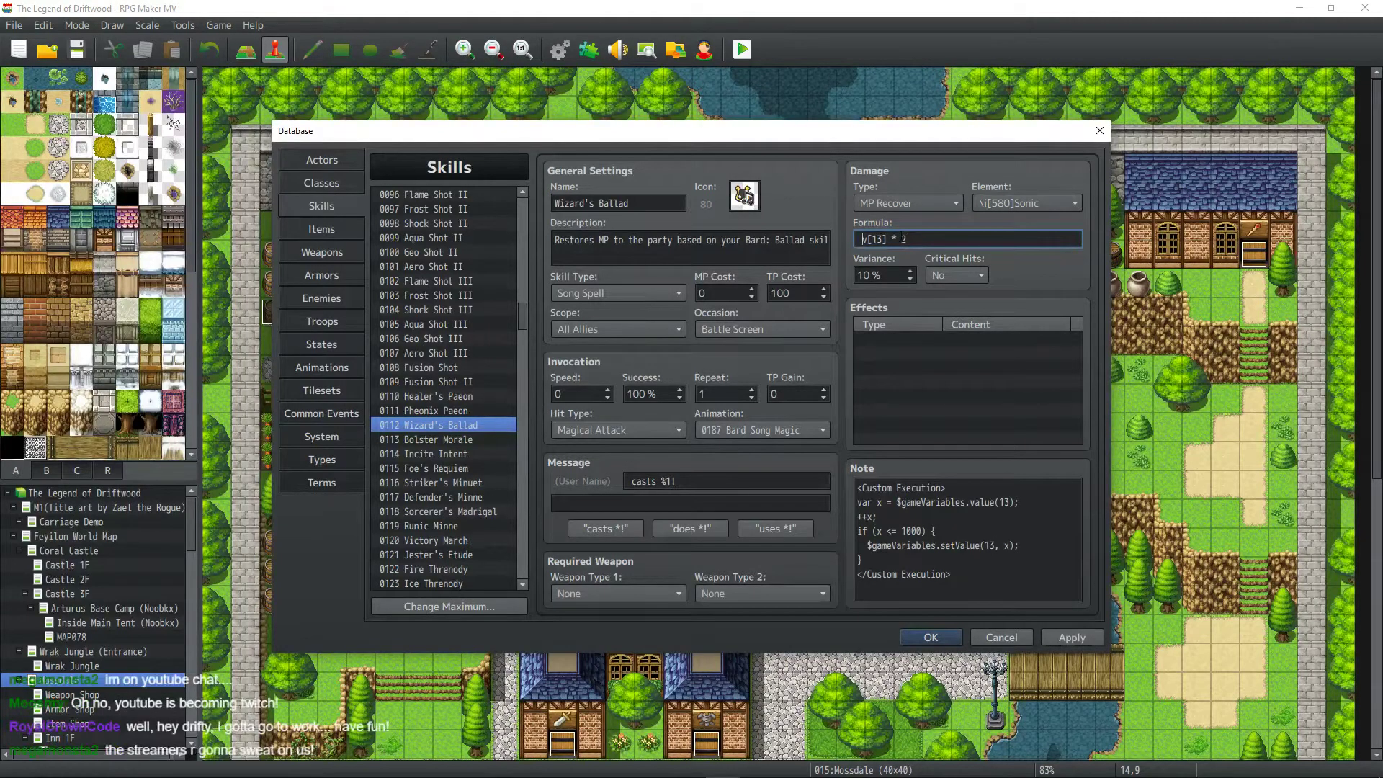
click(757, 765)
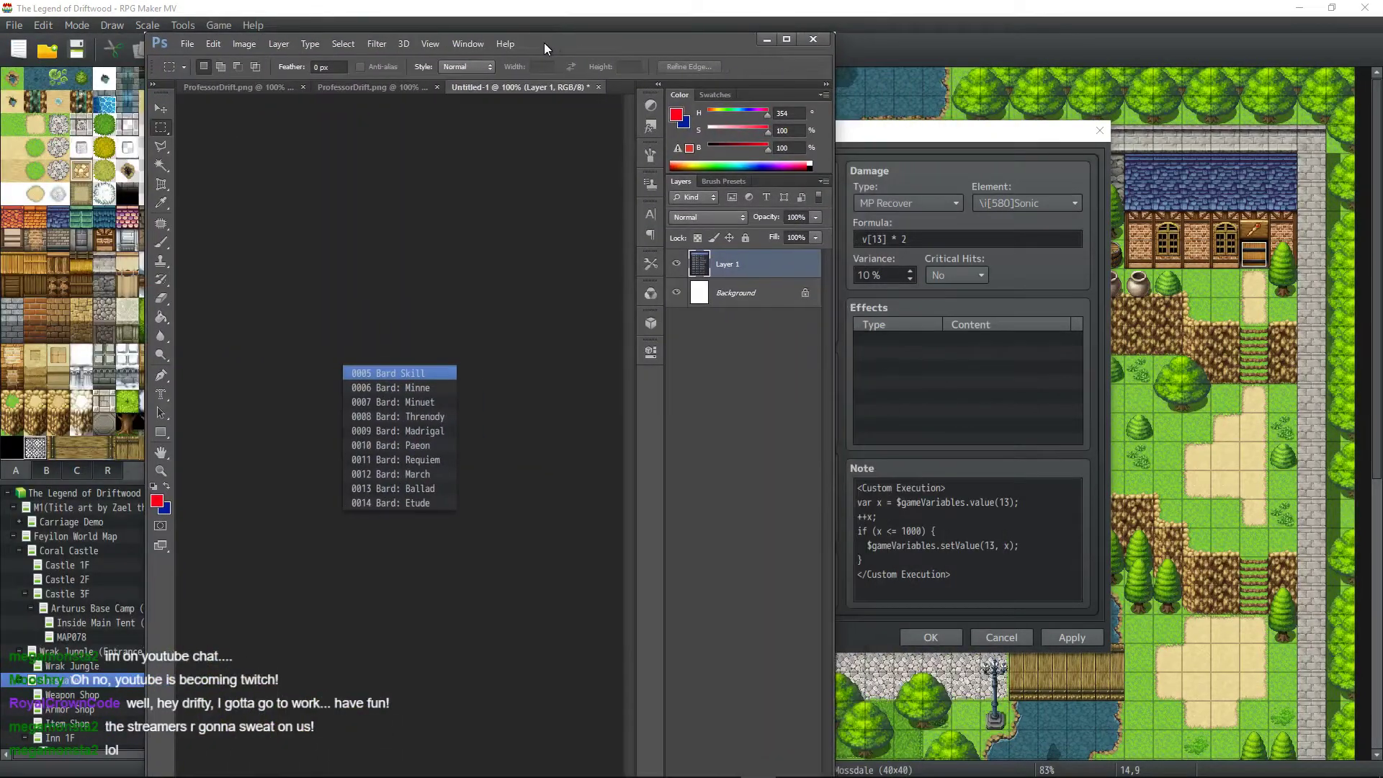
key(alt+Tab)
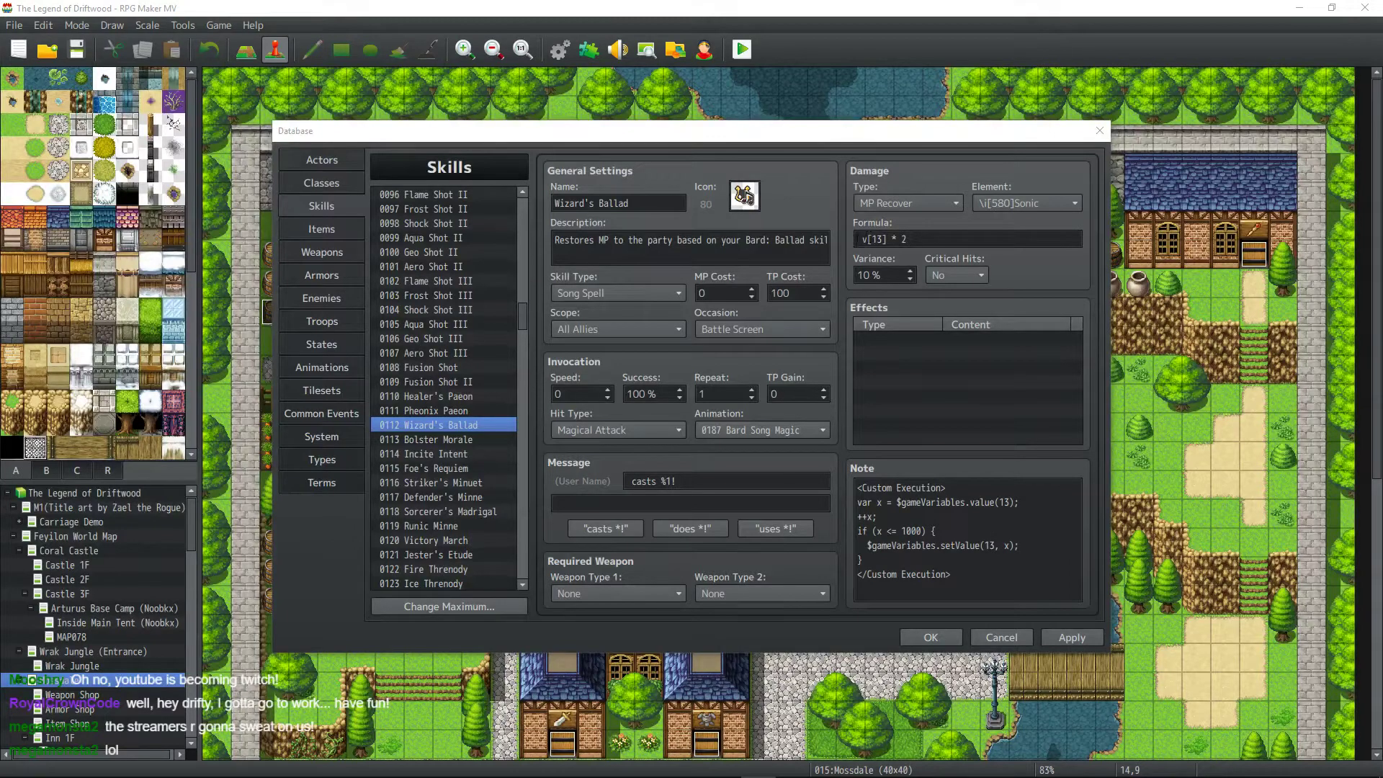
Add v[5] to the start of the Wizard's Ballad formula so it reads v[5] + v[13] * 2.
click(857, 238)
text(v[ )
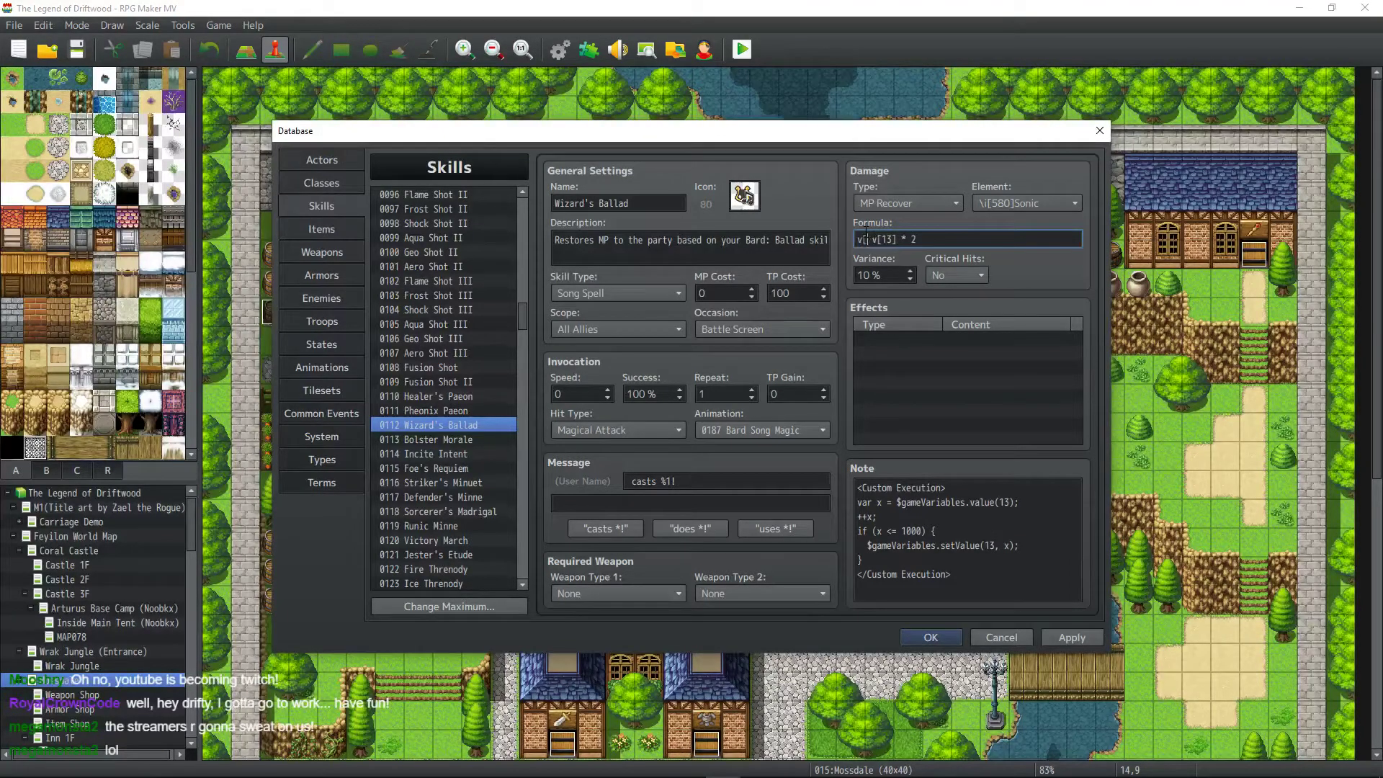
text(5] *)
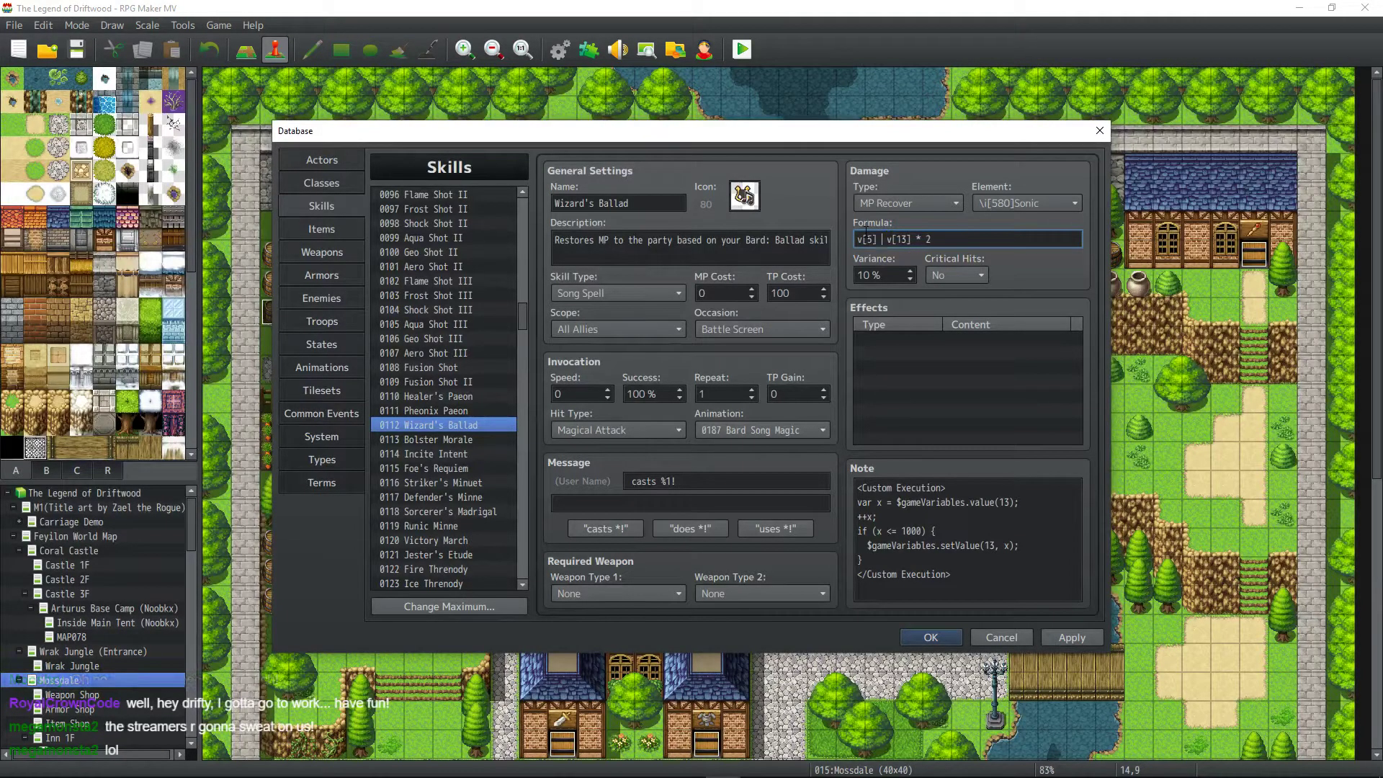
key(Left)
key(BackSpace)
text(+)
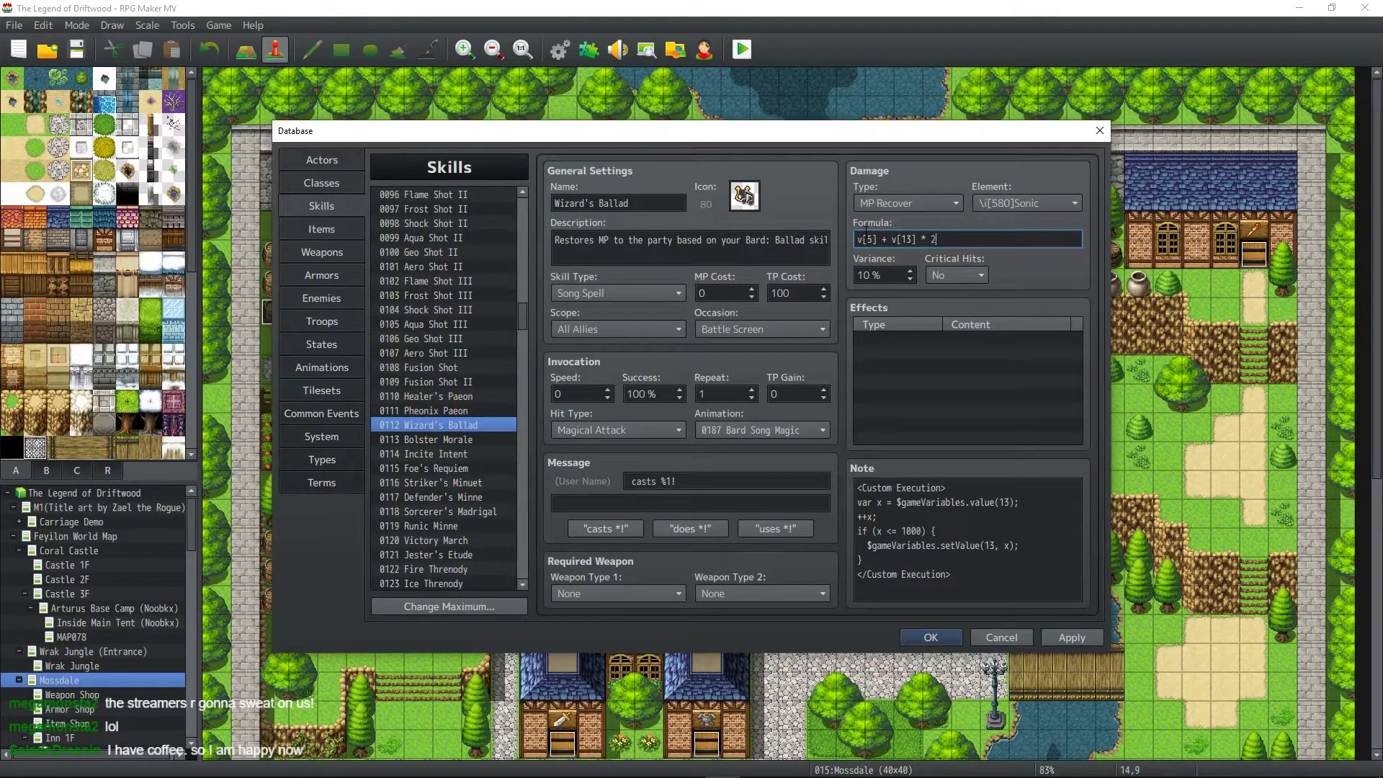
Try the formula v[5] * 0.5 + v[13] for the Wizard's Ballad.
key(BackSpace)
key(BackSpace)
key(BackSpace)
key(BackSpace)
text(* .5)
key(Left)
key(Left)
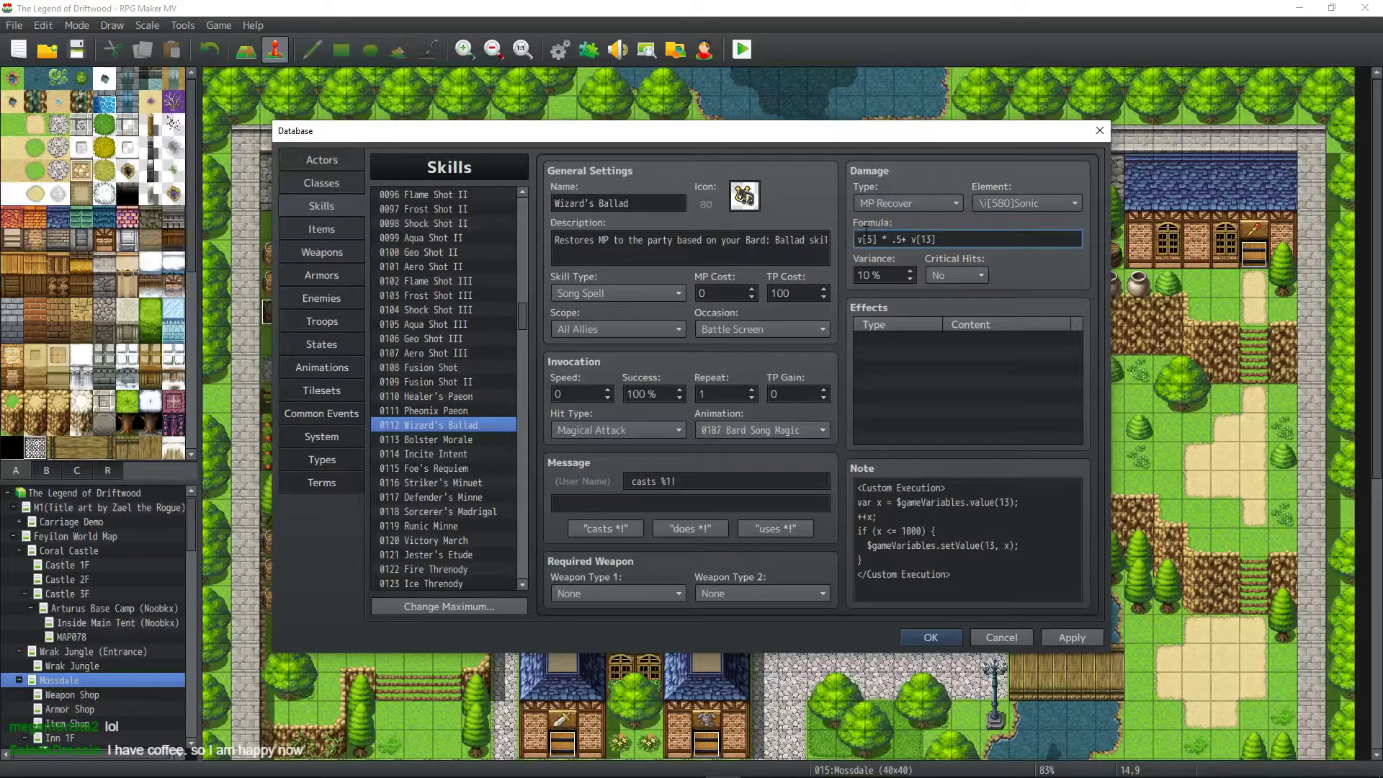
text(0)
key(Right)
key(Right)
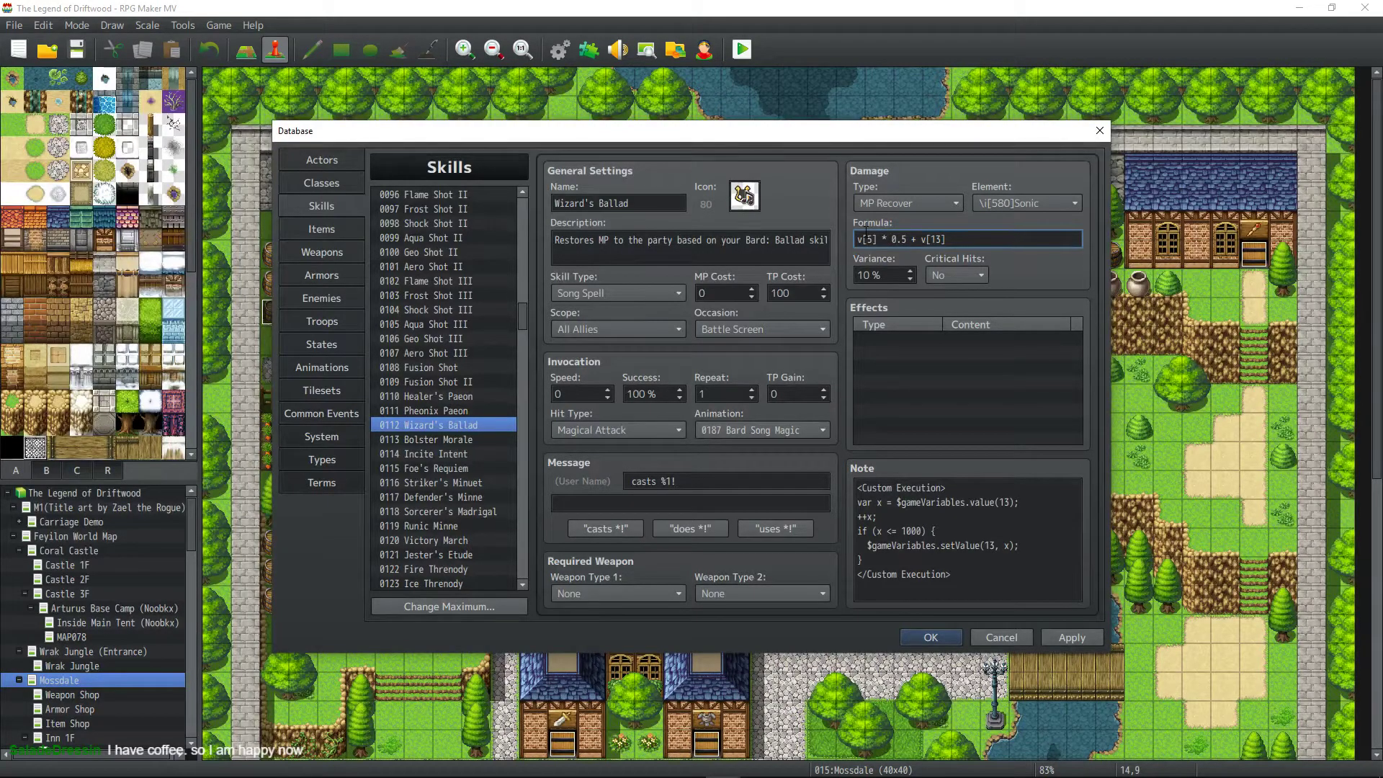
Rewrite the Wizard's Ballad formula as v[5] + v[13] * 2 + 10 and apply it.
text(2)
click(920, 239)
key(BackSpace)
key(BackSpace)
key(BackSpace)
key(BackSpace)
key(BackSpace)
key(BackSpace)
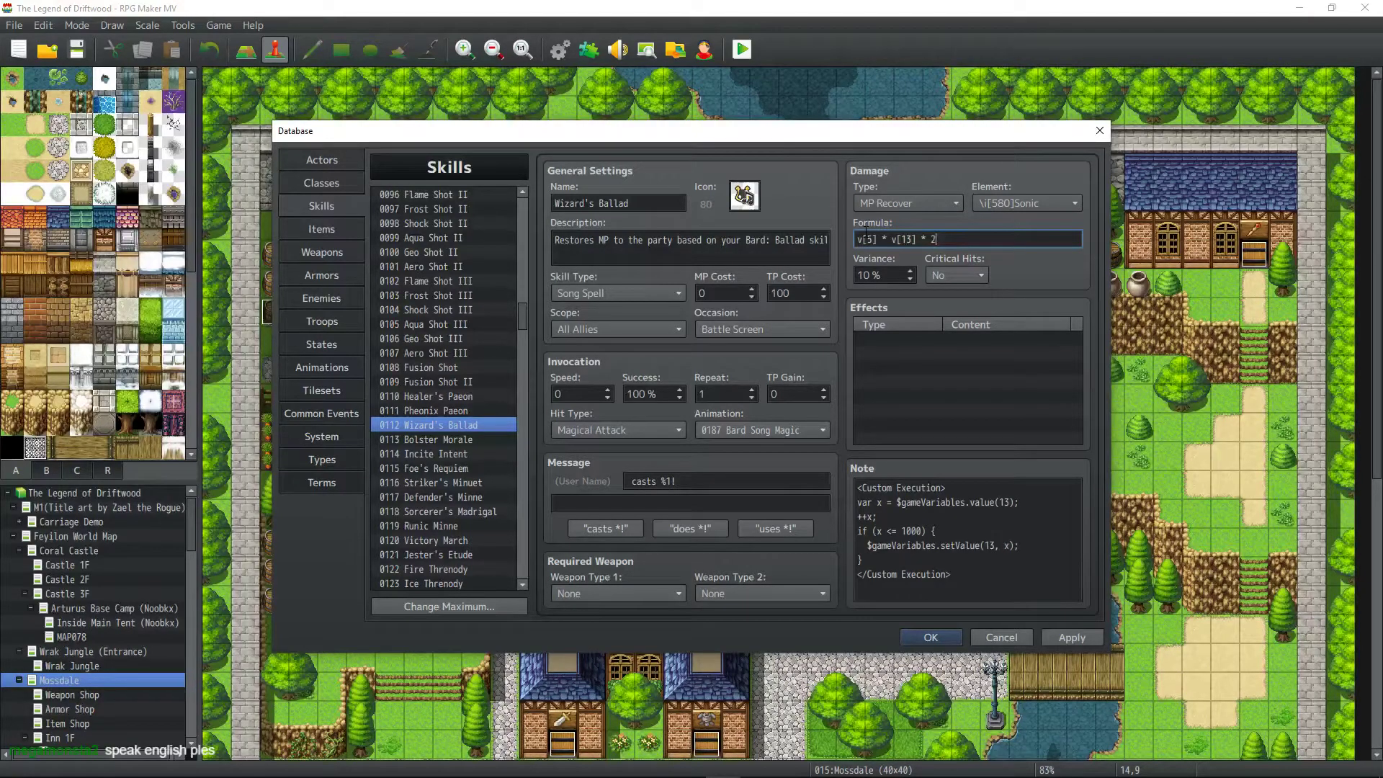
key(BackSpace)
key(BackSpace)
text(+)
drag(862, 240, 885, 239)
click(958, 233)
text(+ 10)
click(1082, 633)
click(981, 502)
key(ctrl+a)
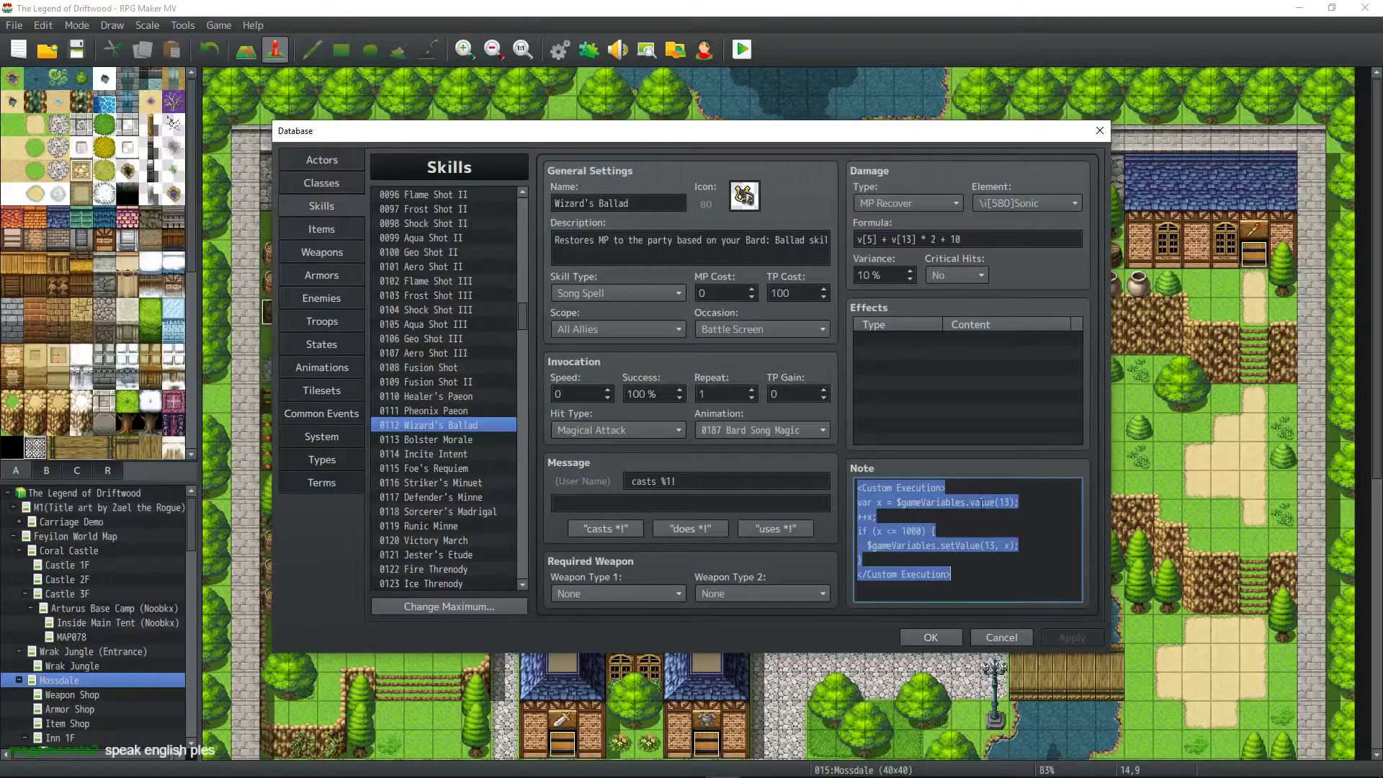
click(979, 490)
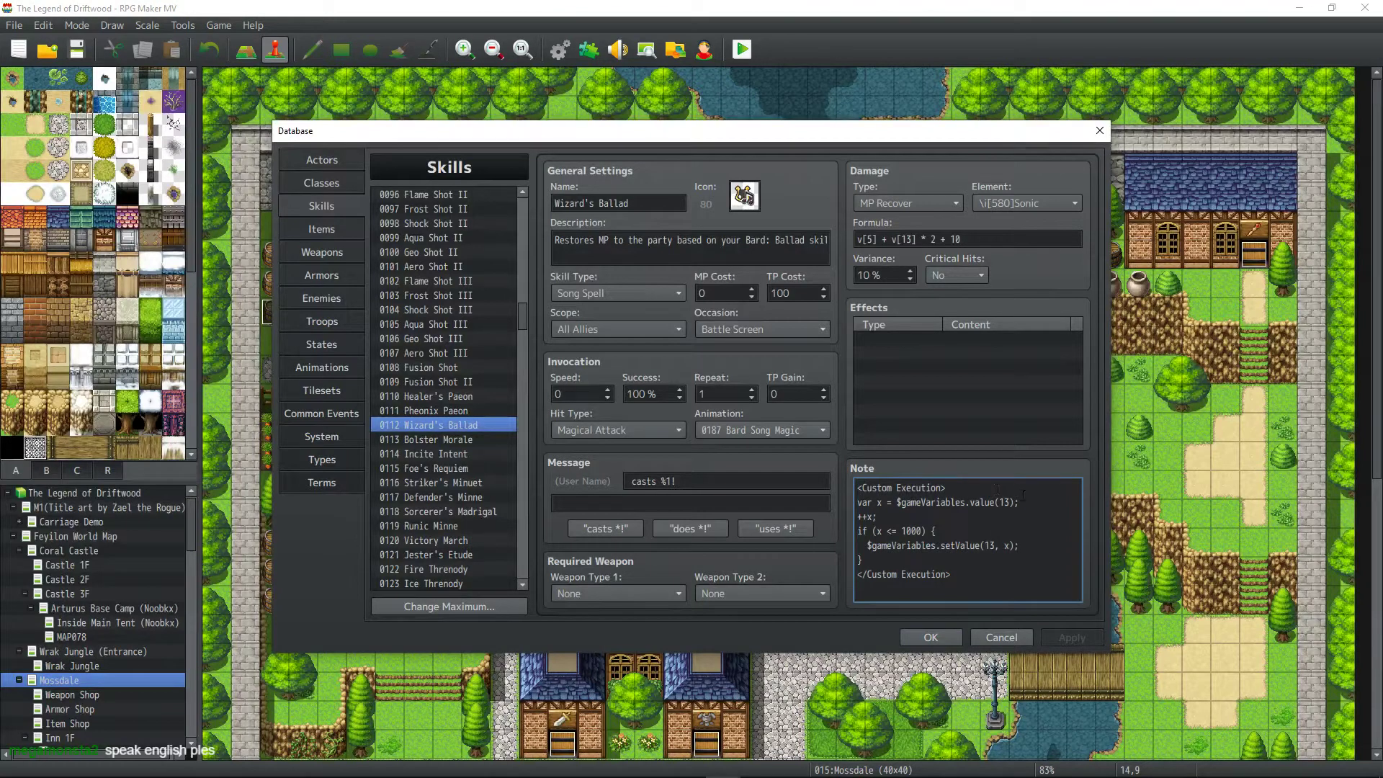
key(Return)
text(var)
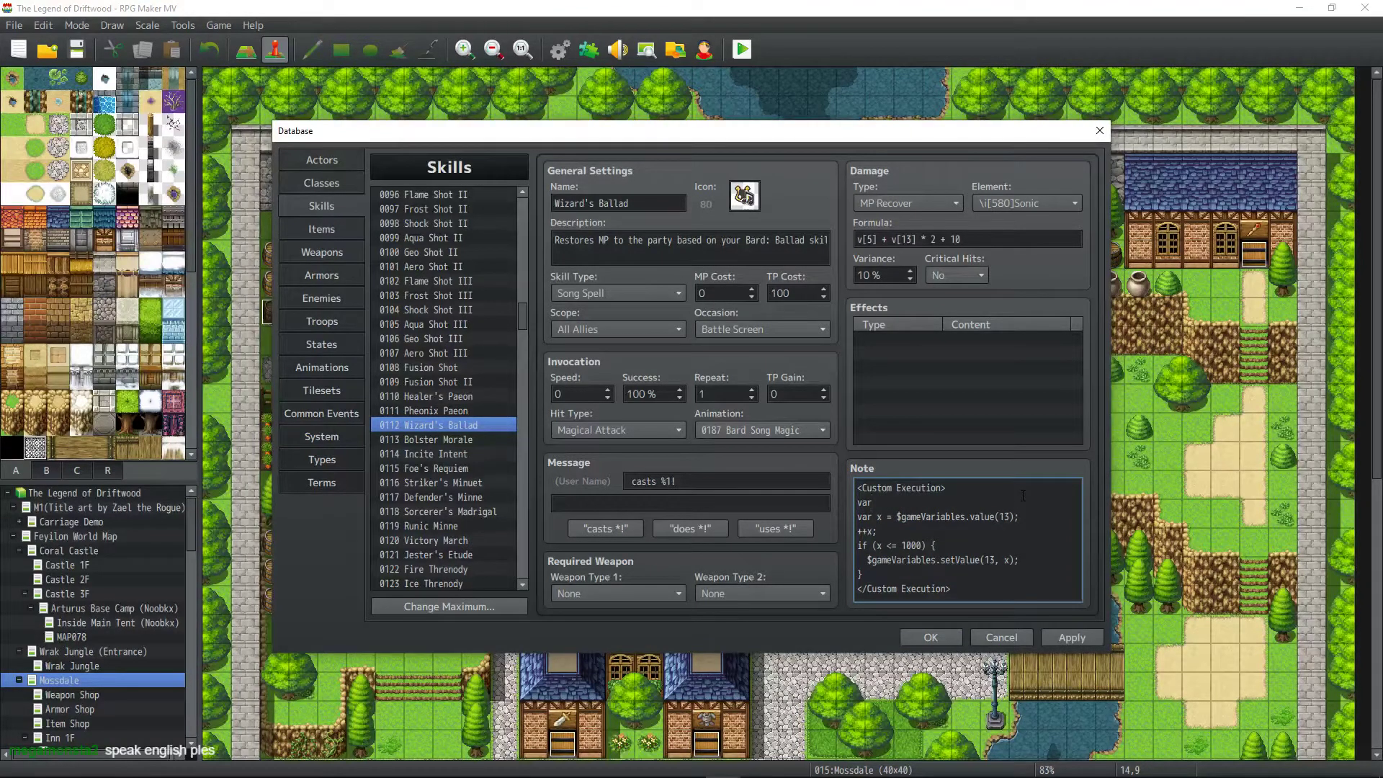
key(BackSpace)
key(BackSpace)
key(BackSpace)
key(BackSpace)
key(BackSpace)
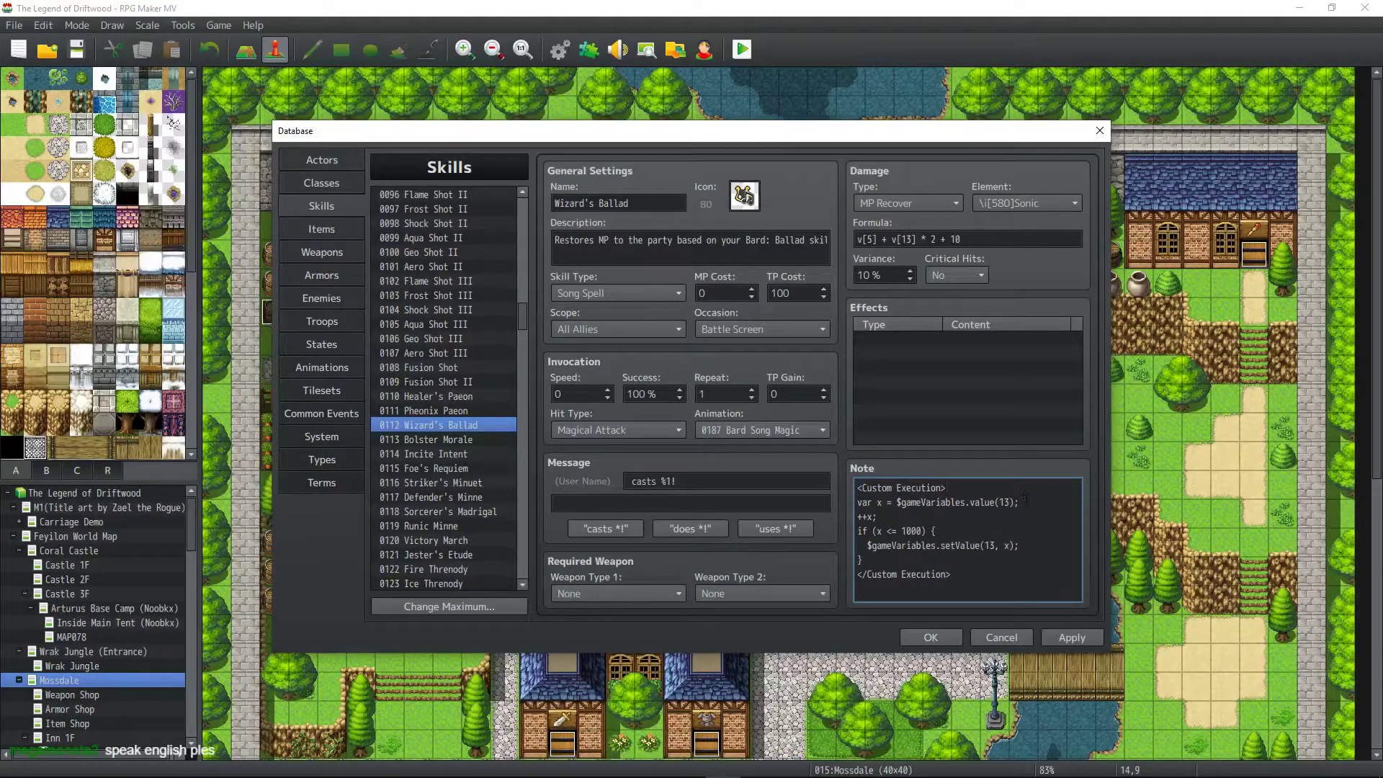
In the Wizard's Ballad note, declare "var y = $gameVariables.value(5);" below the x declaration and add "++y;" after "++x;".
key(Return)
text(var )
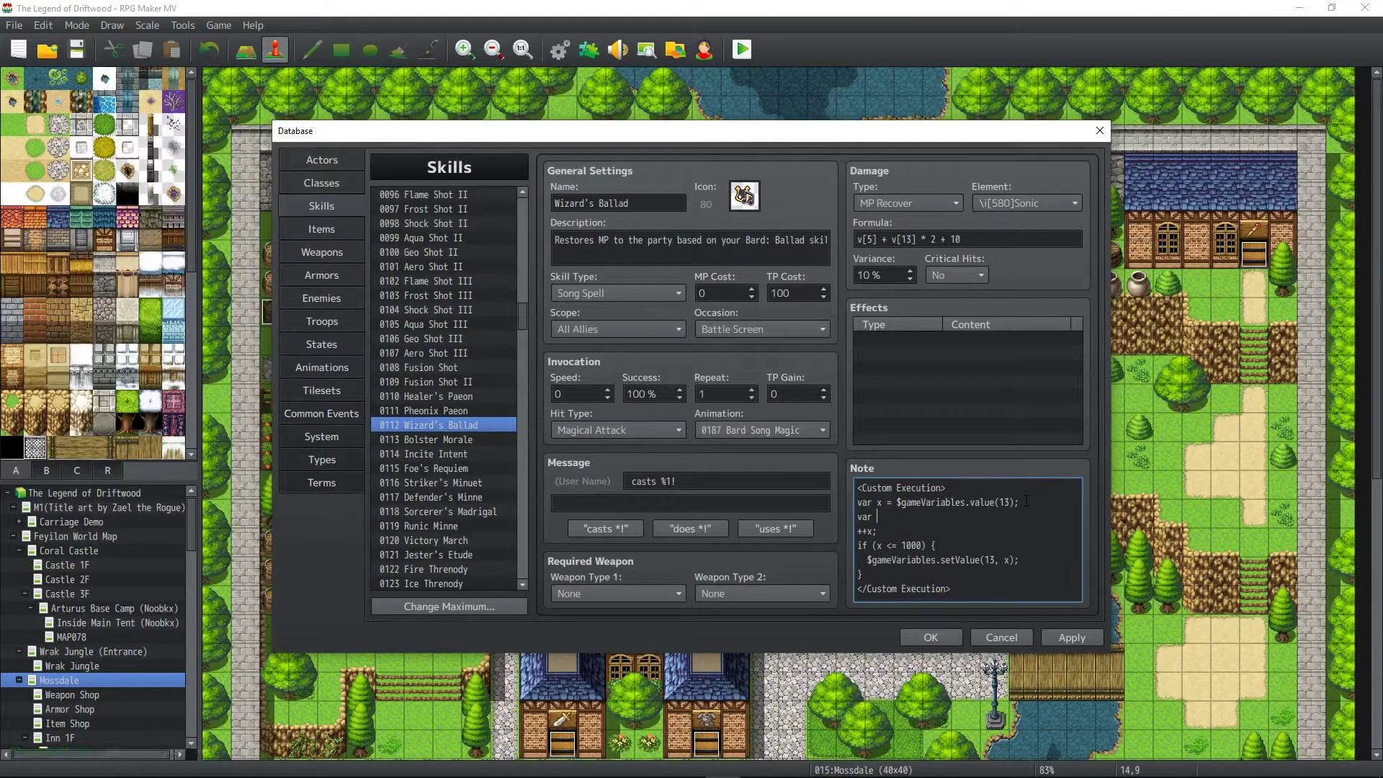
text(y = $gameVariables.value(5);)
key(Return)
text(+)
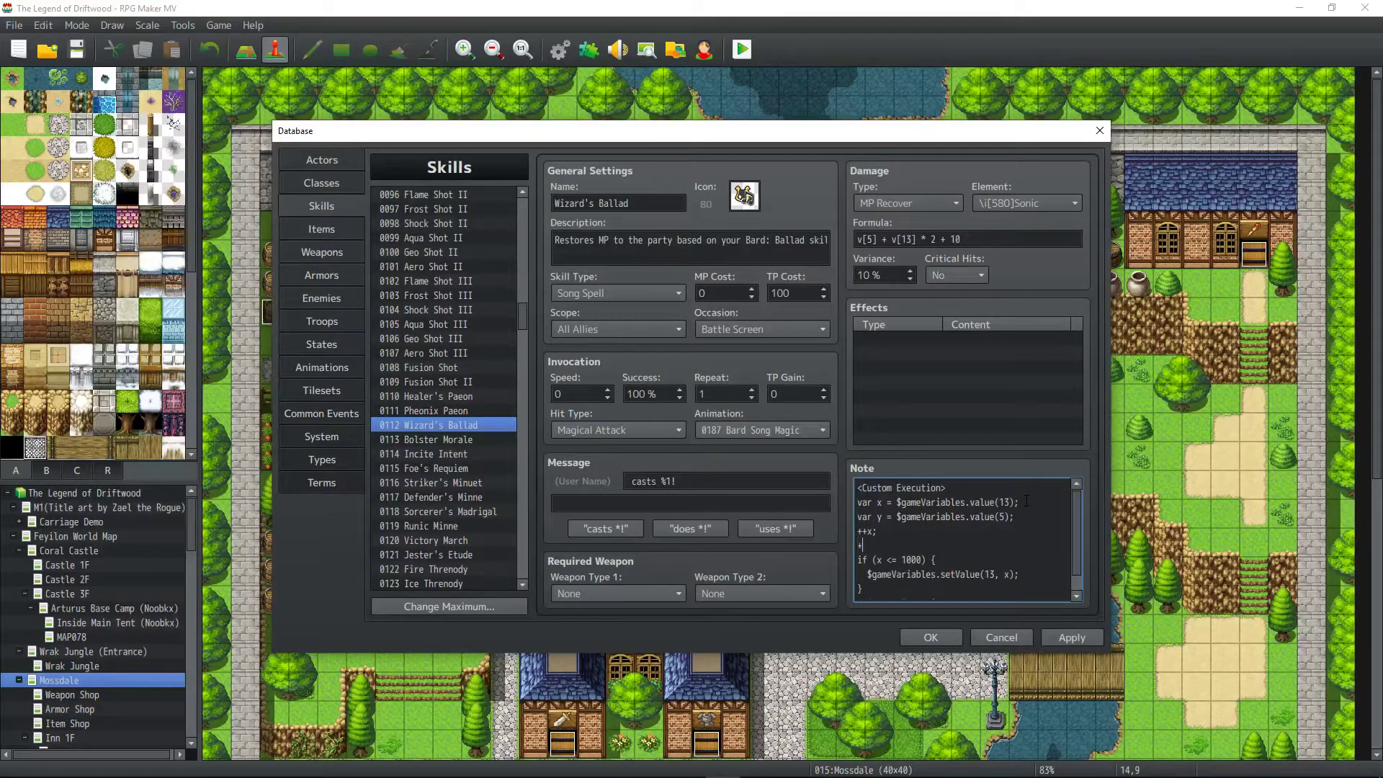
text(+y;)
Duplicate the note's "if (x <= 1000)" block directly below the original, before the closing Custom Execution tag.
scroll(944, 585, down, 1)
drag(875, 577, 845, 548)
key(ctrl+c)
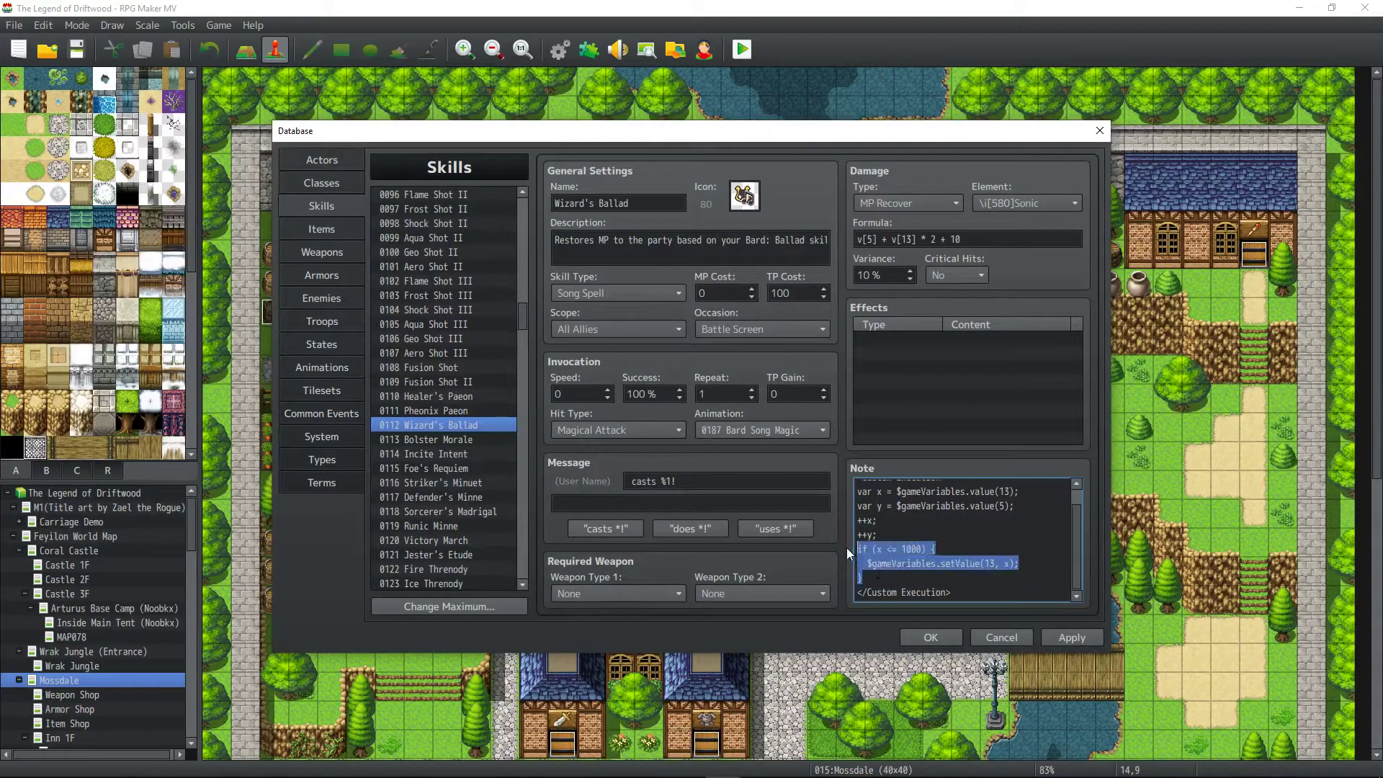
click(911, 578)
key(Return)
key(ctrl+v)
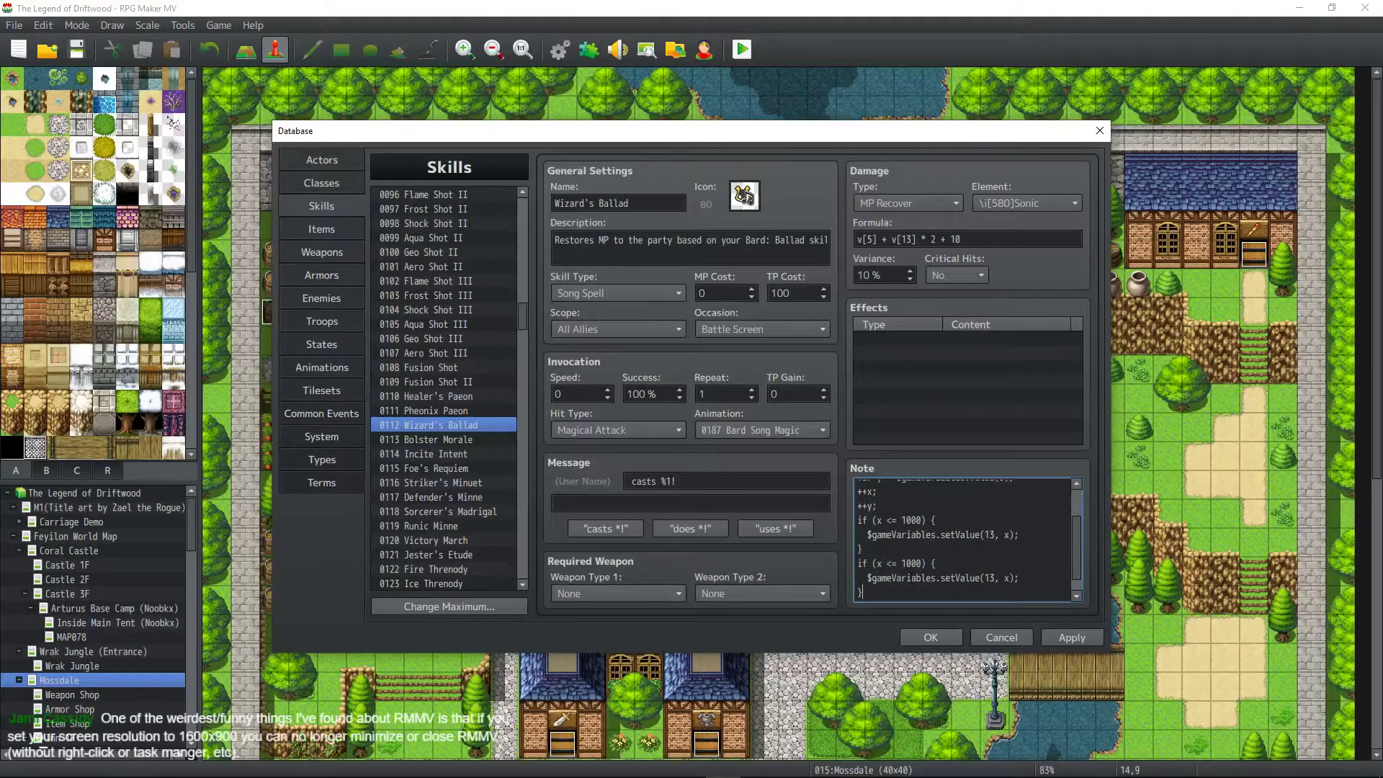
Change the duplicated block to test y <= 1000 and call setValue(5, y), apply the changes, and recheck the note.
click(991, 578)
key(Delete)
key(BackSpace)
text(5)
key(Right)
key(Right)
key(Delete)
text(y)
double_click(879, 563)
text(y)
scroll(904, 564, down, 1)
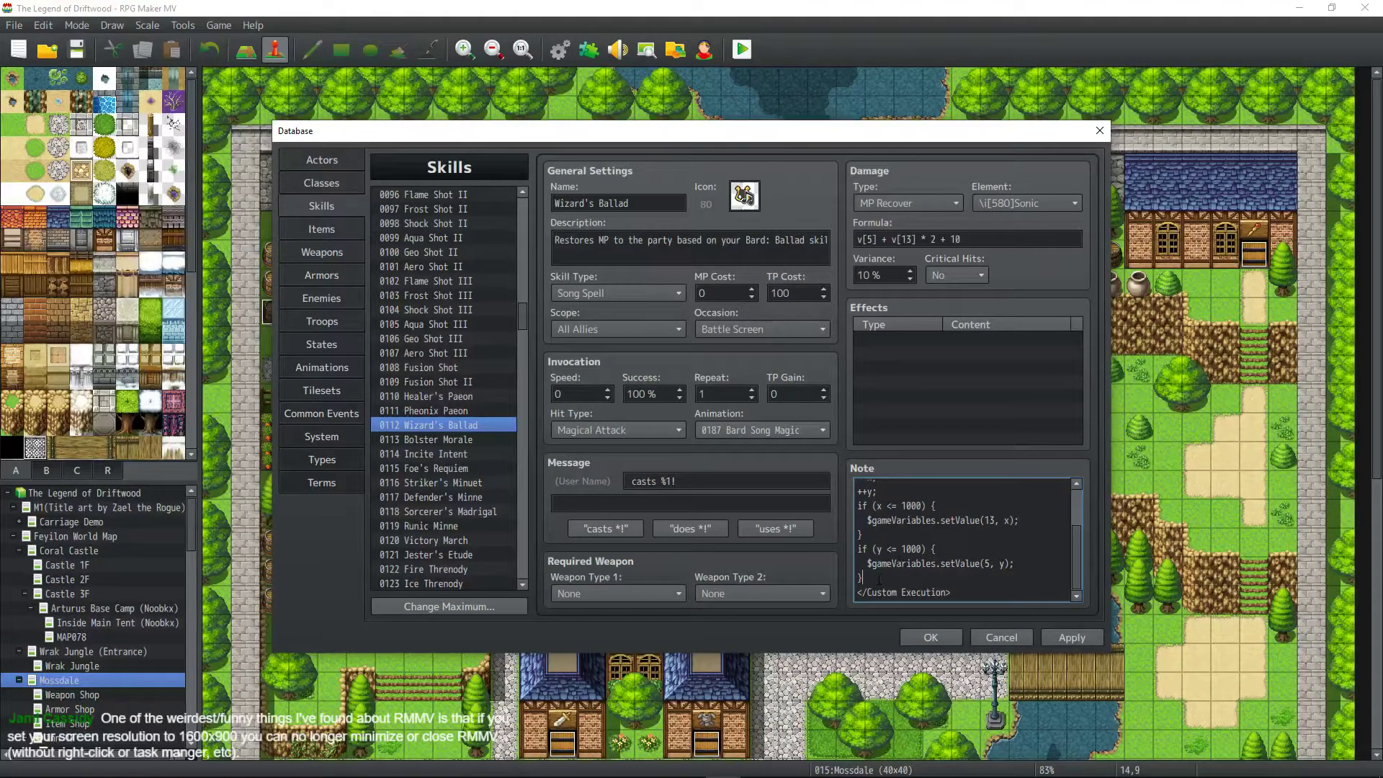
click(1071, 637)
scroll(976, 571, up, 4)
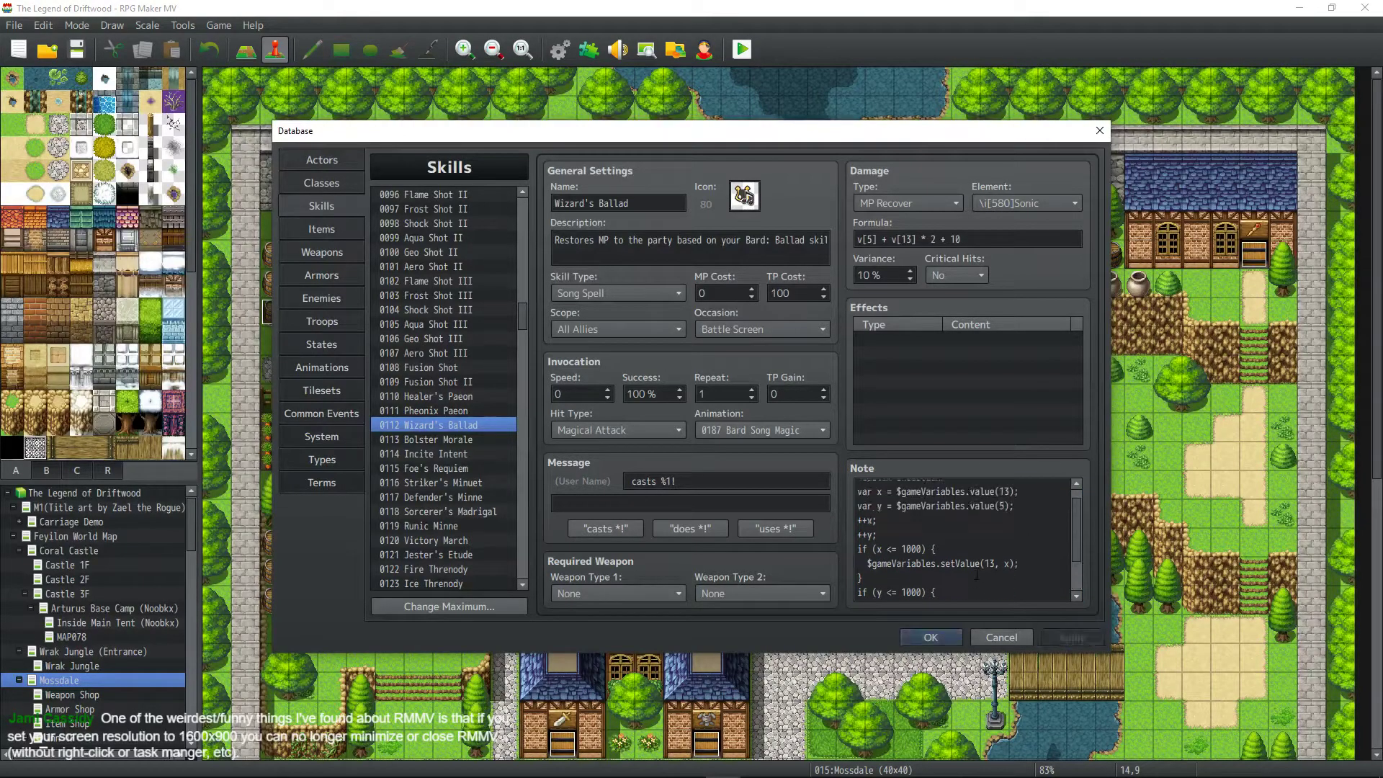
scroll(976, 572, down, 4)
scroll(973, 569, up, 4)
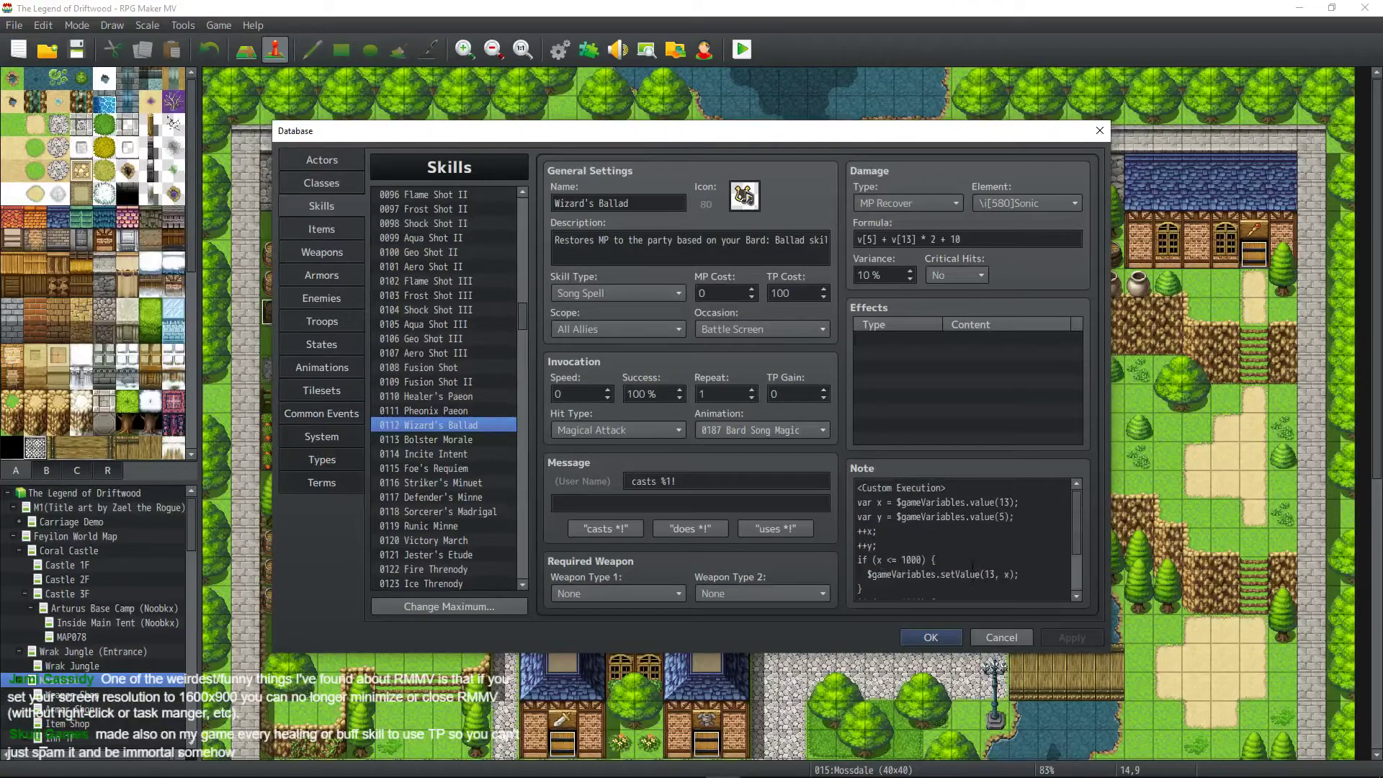
Examine the Bolster Morale skill's note with its variable 5 thresholds and added states, and open the States database.
click(439, 441)
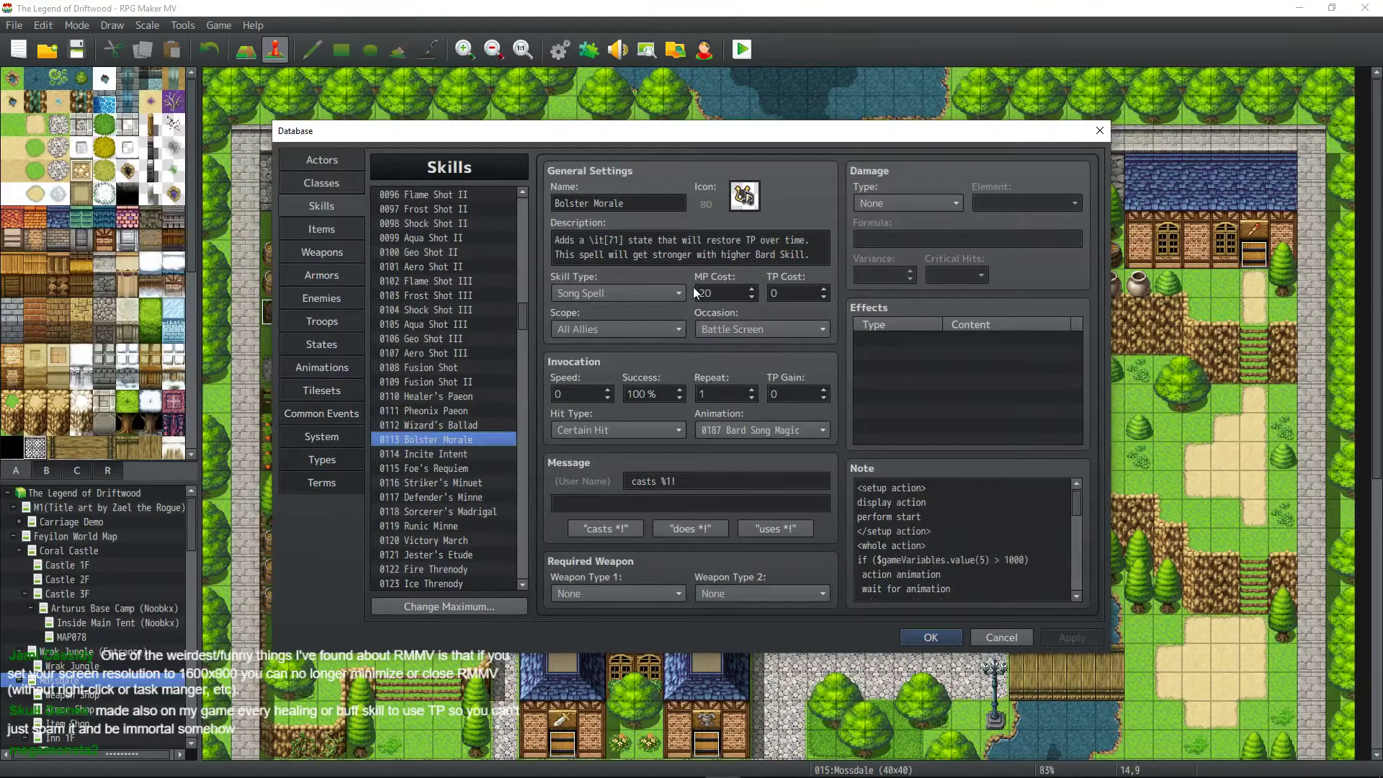
scroll(917, 539, down, 1)
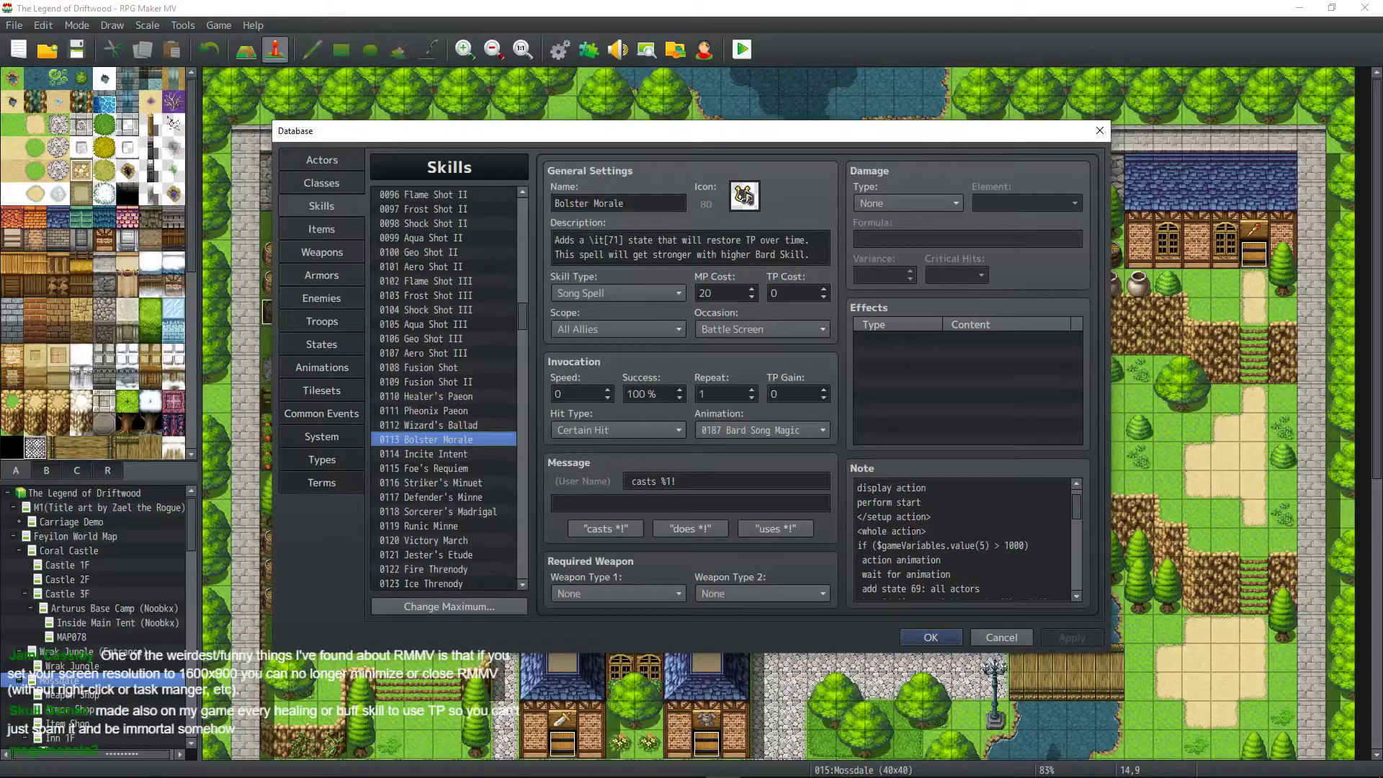
scroll(910, 535, down, 1)
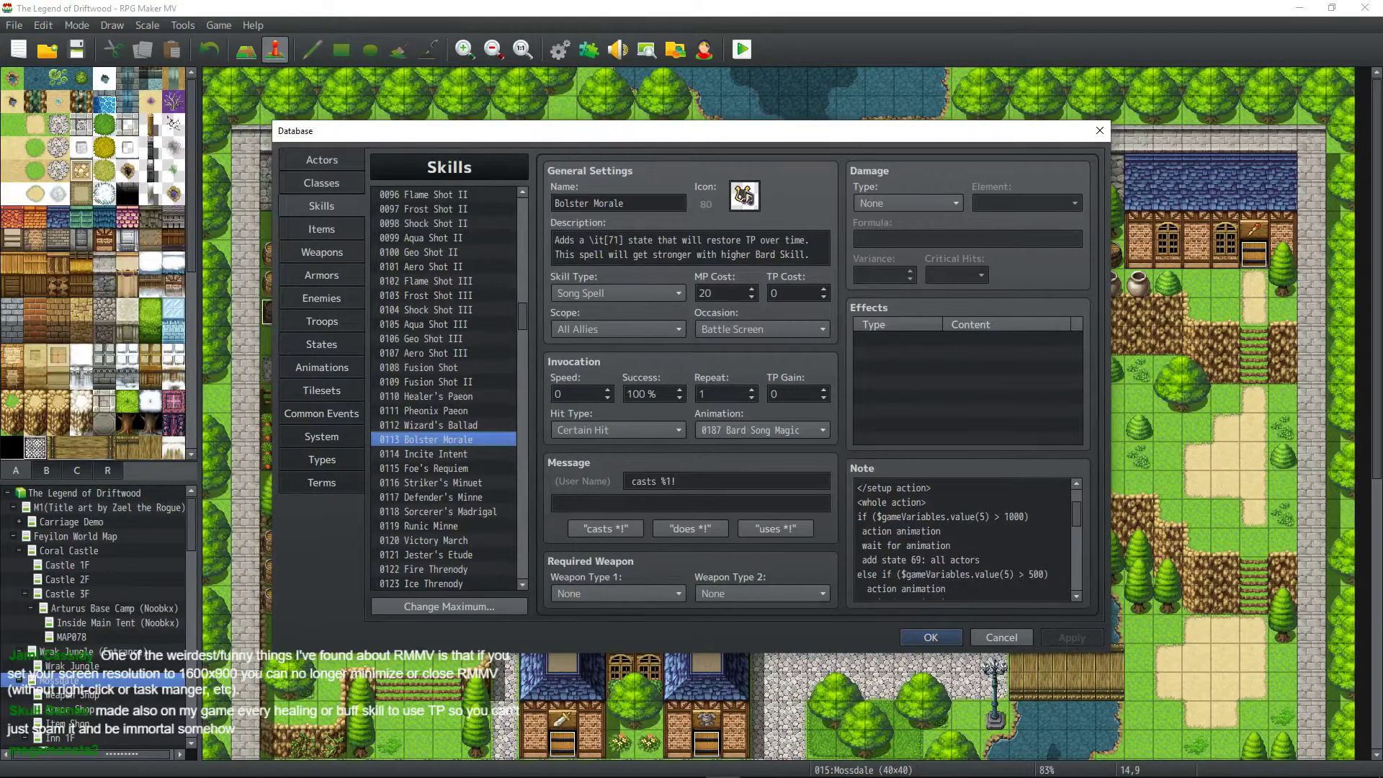
scroll(958, 533, down, 5)
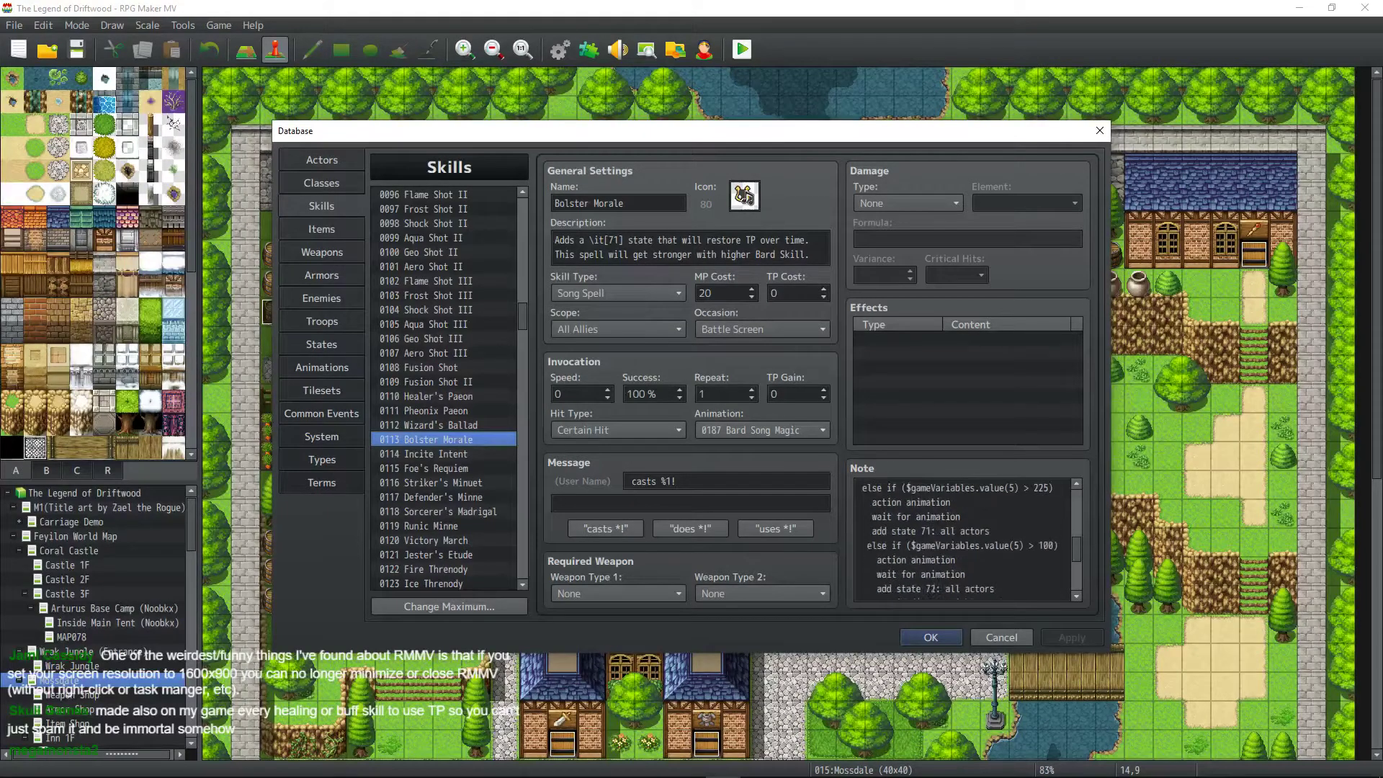
scroll(956, 531, up, 6)
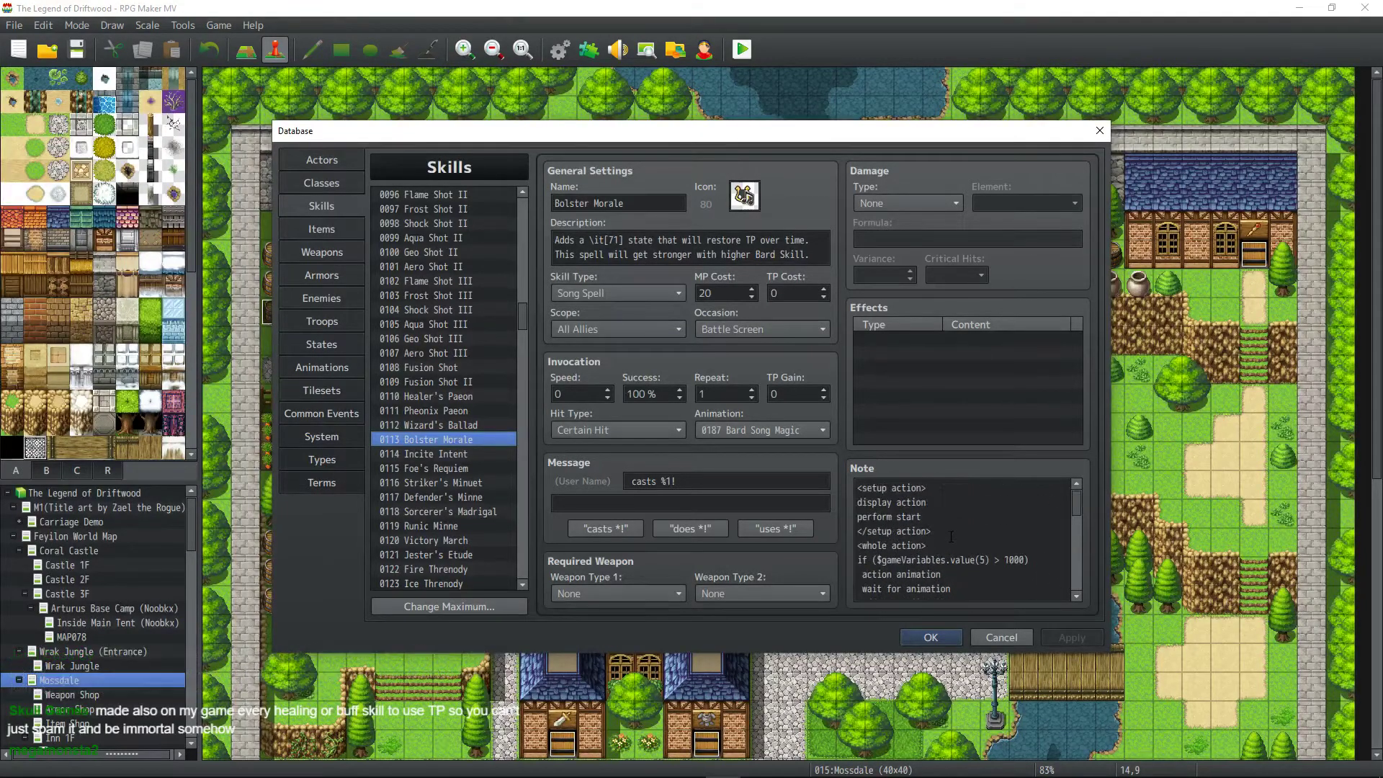
scroll(950, 536, down, 1)
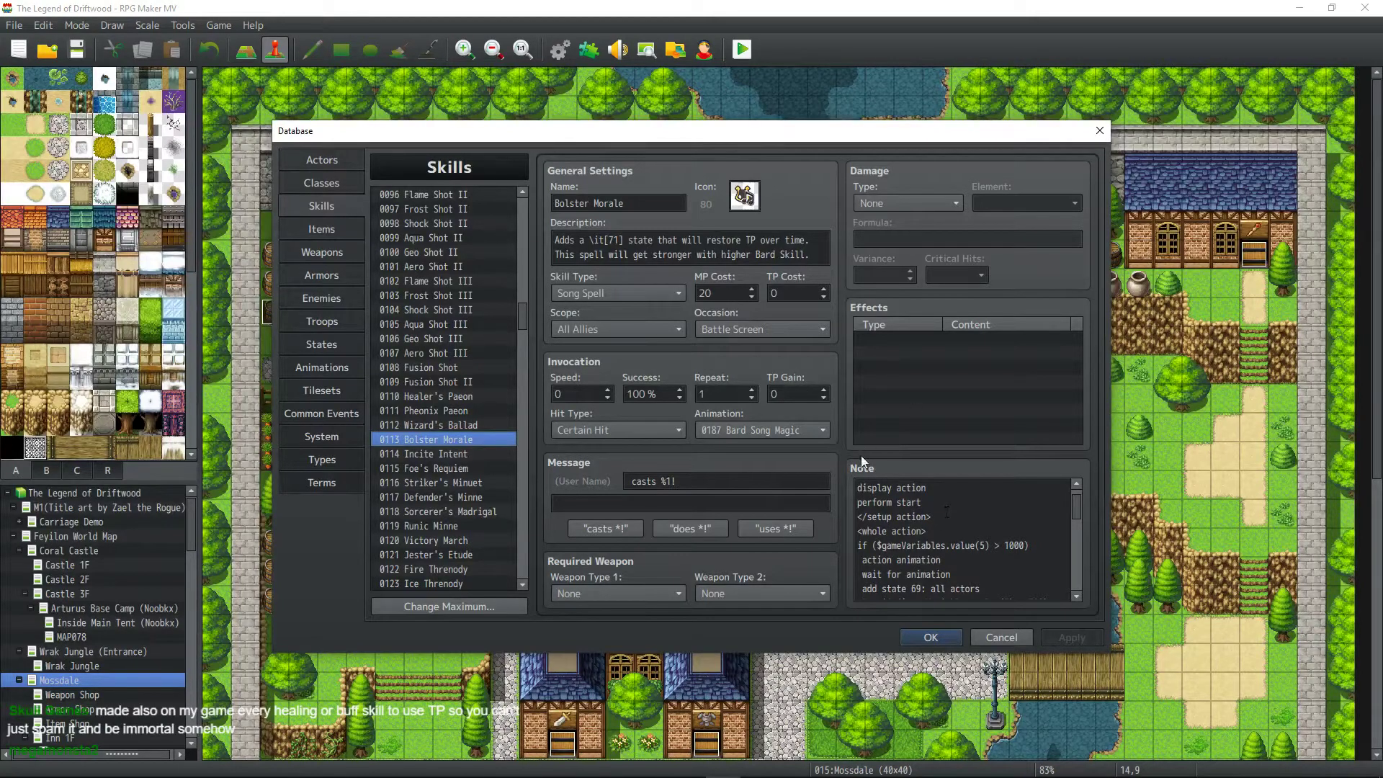
scroll(946, 512, down, 1)
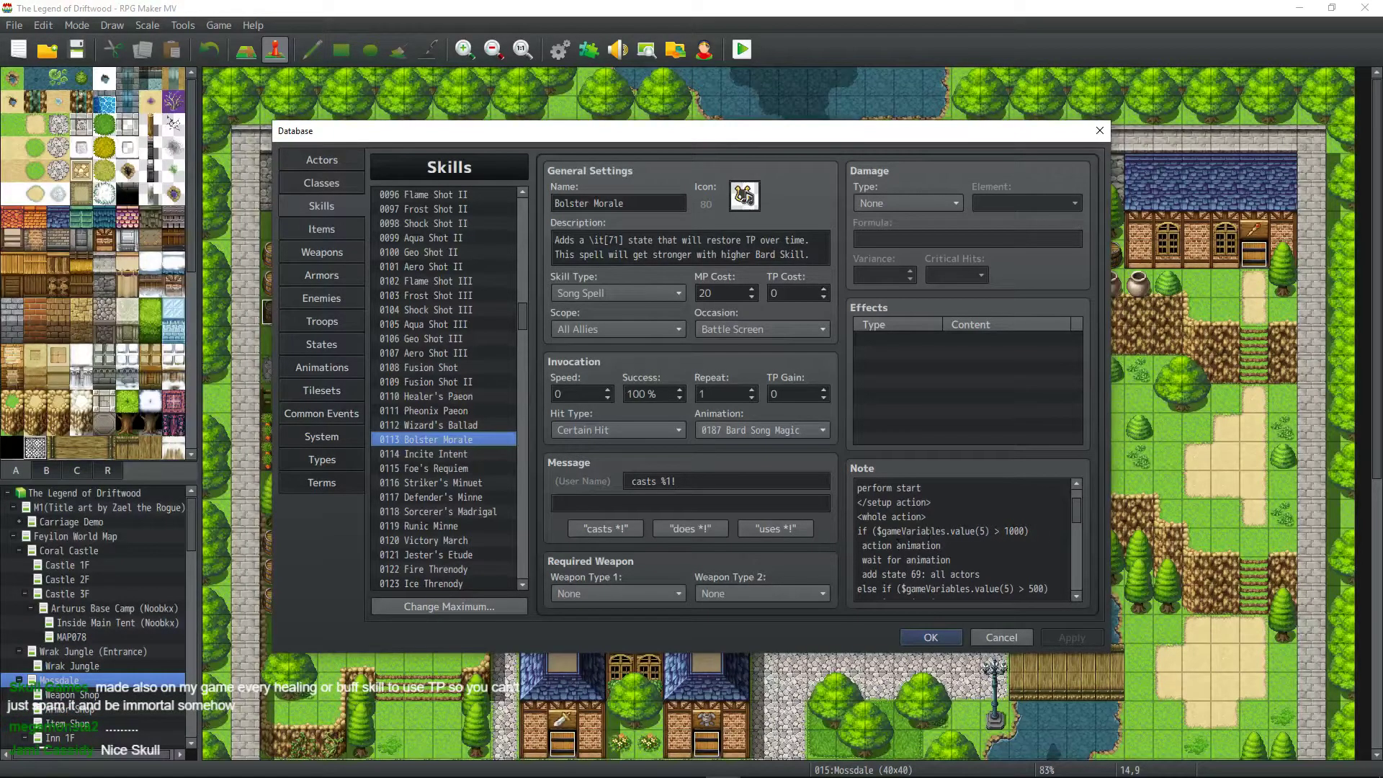
click(996, 541)
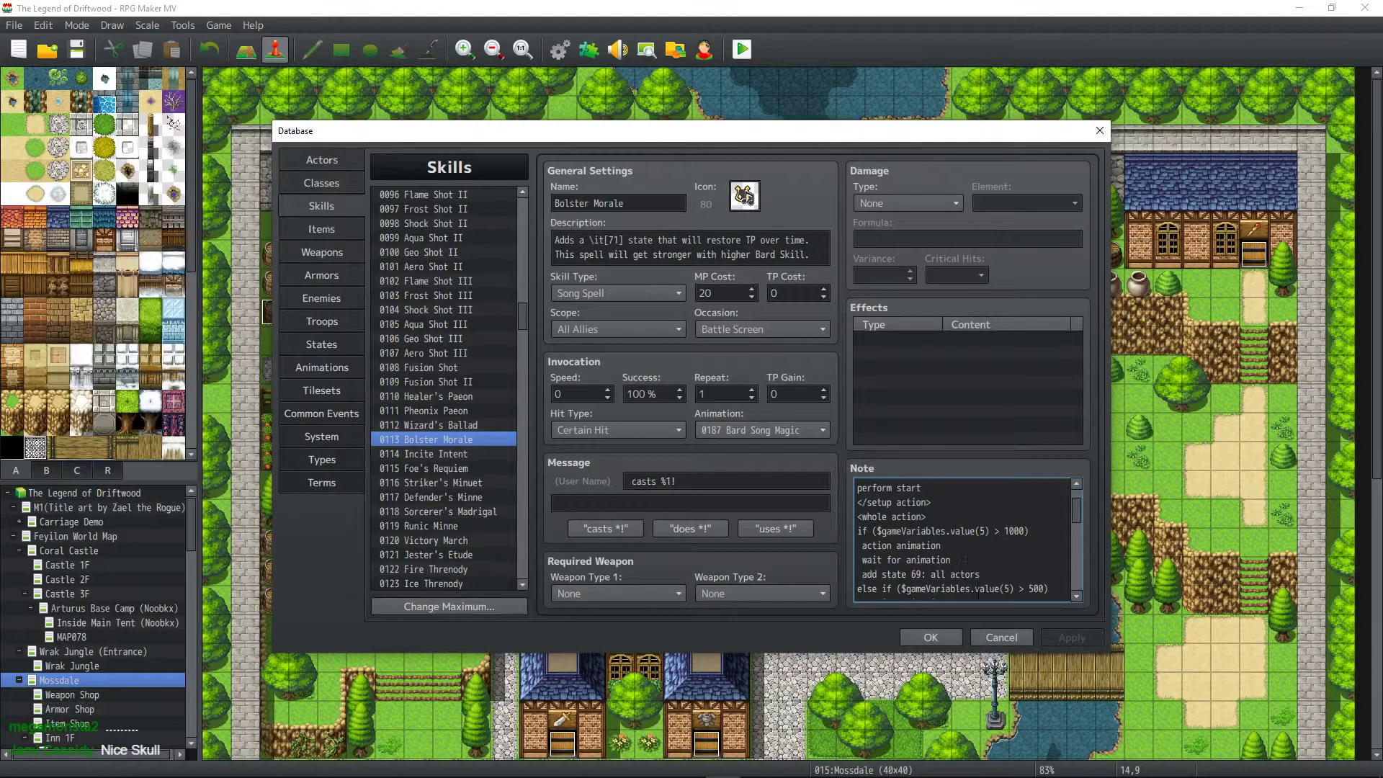
click(964, 560)
click(333, 342)
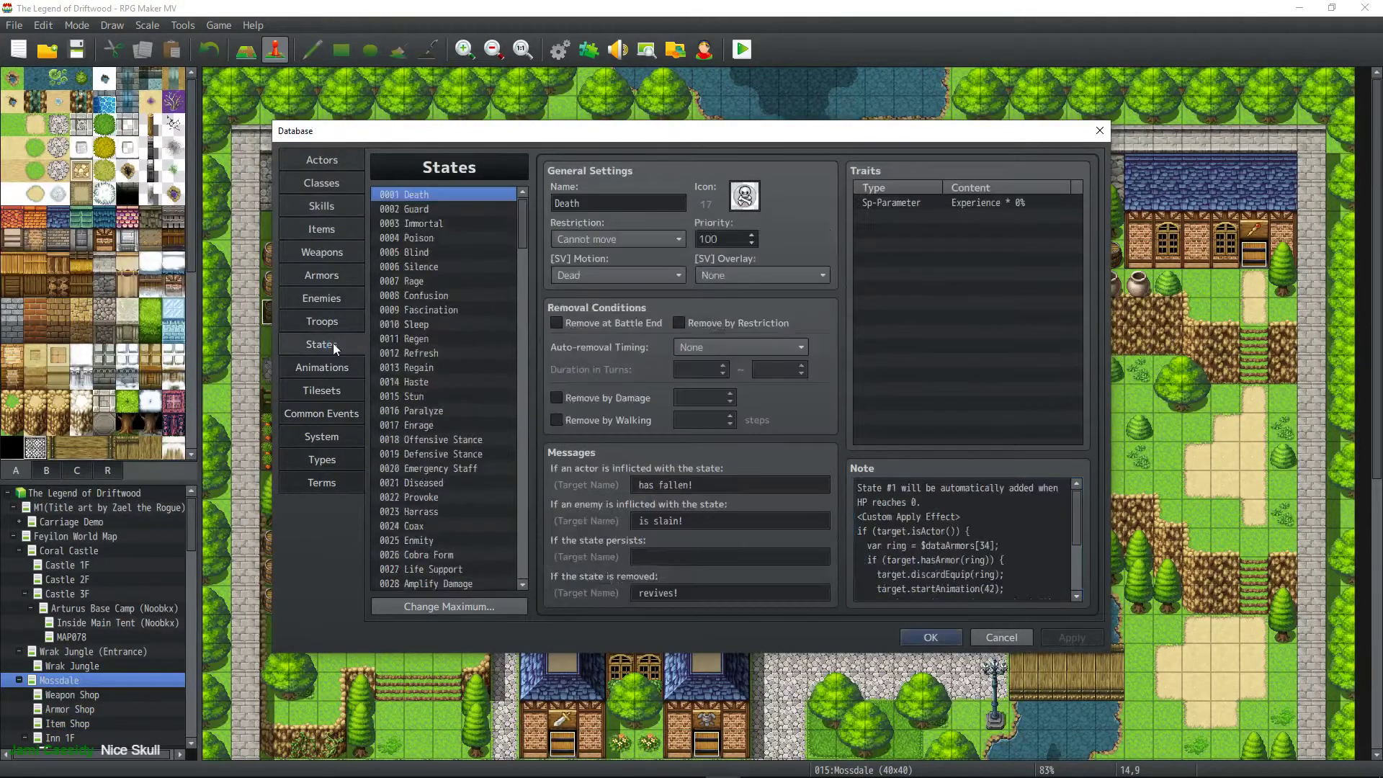
Compare the TP Regeneration traits of the five Bolster Morale states, 0069 to 0073, in the States database.
scroll(467, 417, down, 10)
scroll(468, 416, down, 7)
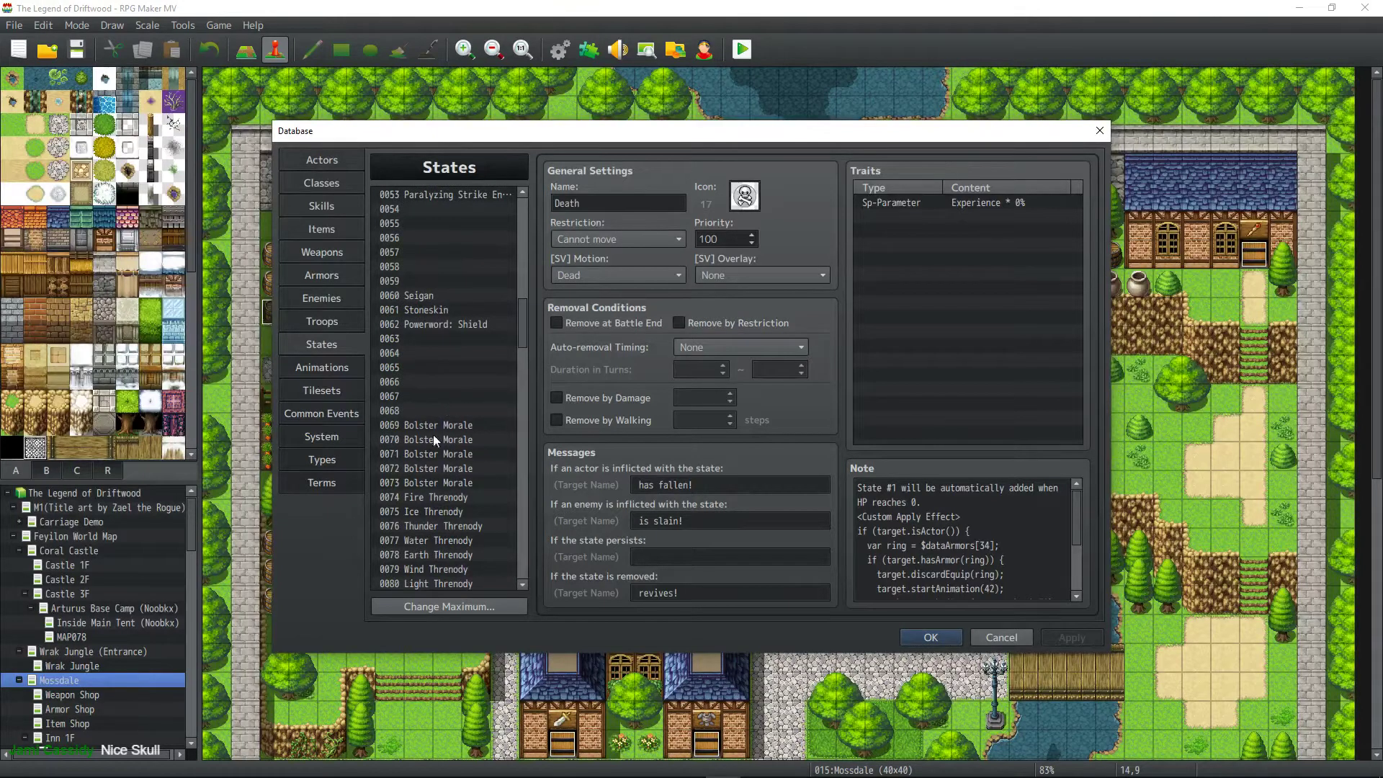
click(446, 425)
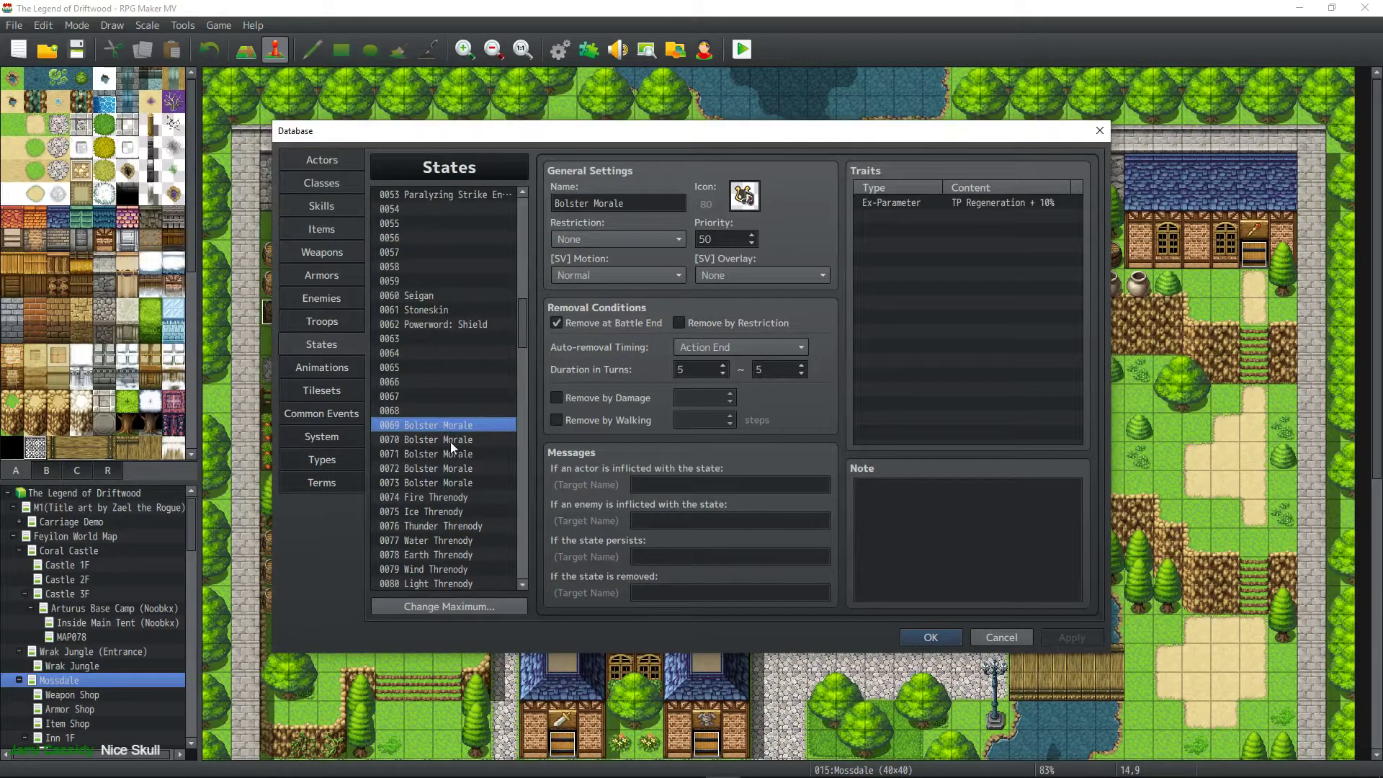
click(451, 441)
click(450, 427)
click(451, 440)
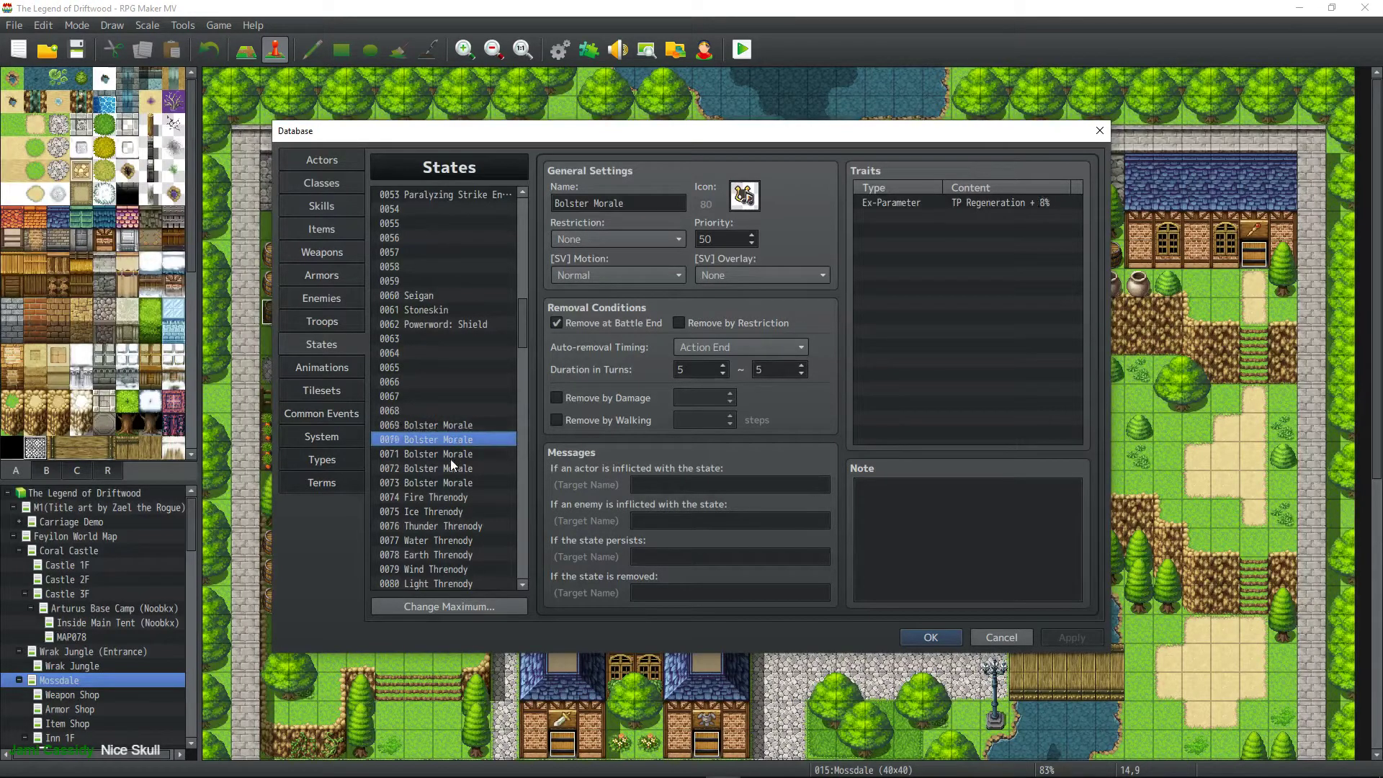
click(451, 458)
click(451, 468)
click(448, 486)
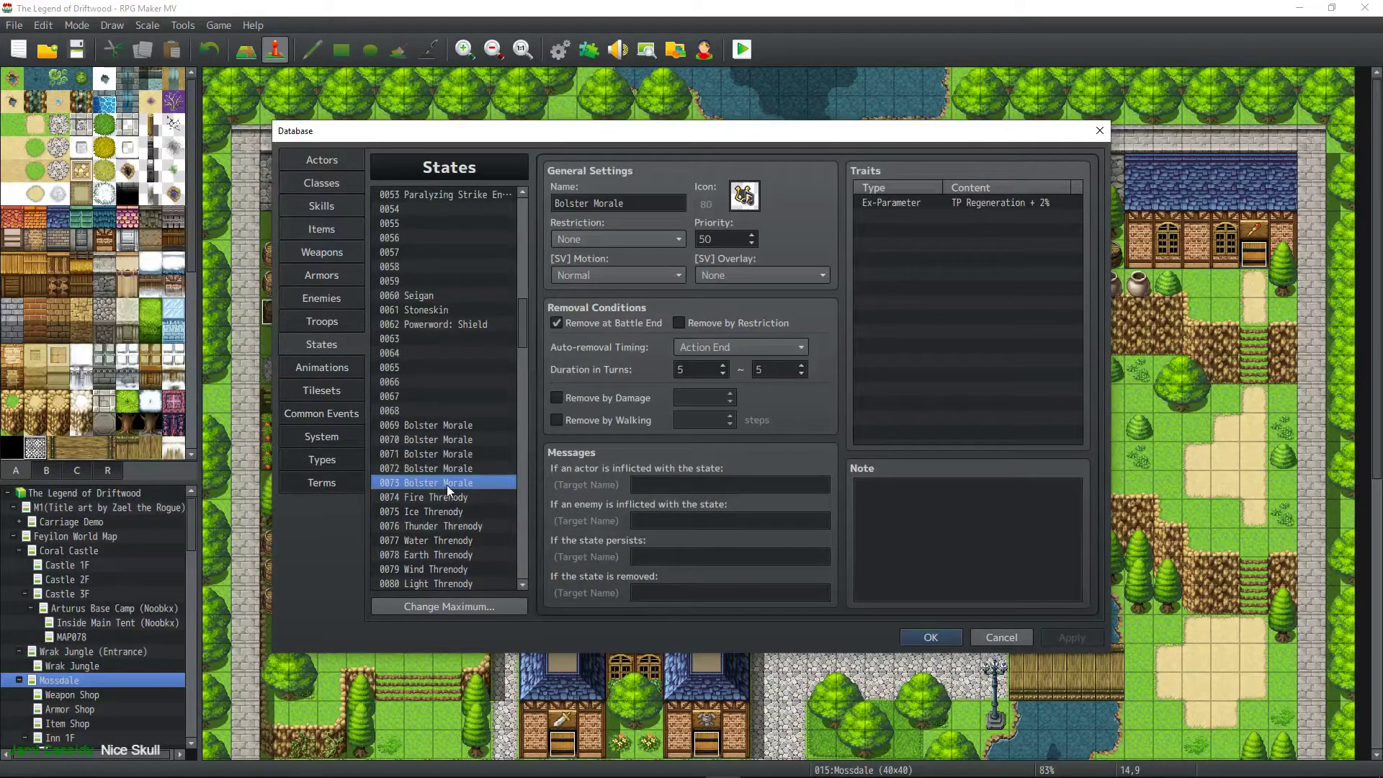
In the Bolster Morale skill's note, change the first variable 5 threshold to > 999 and apply the change.
click(321, 206)
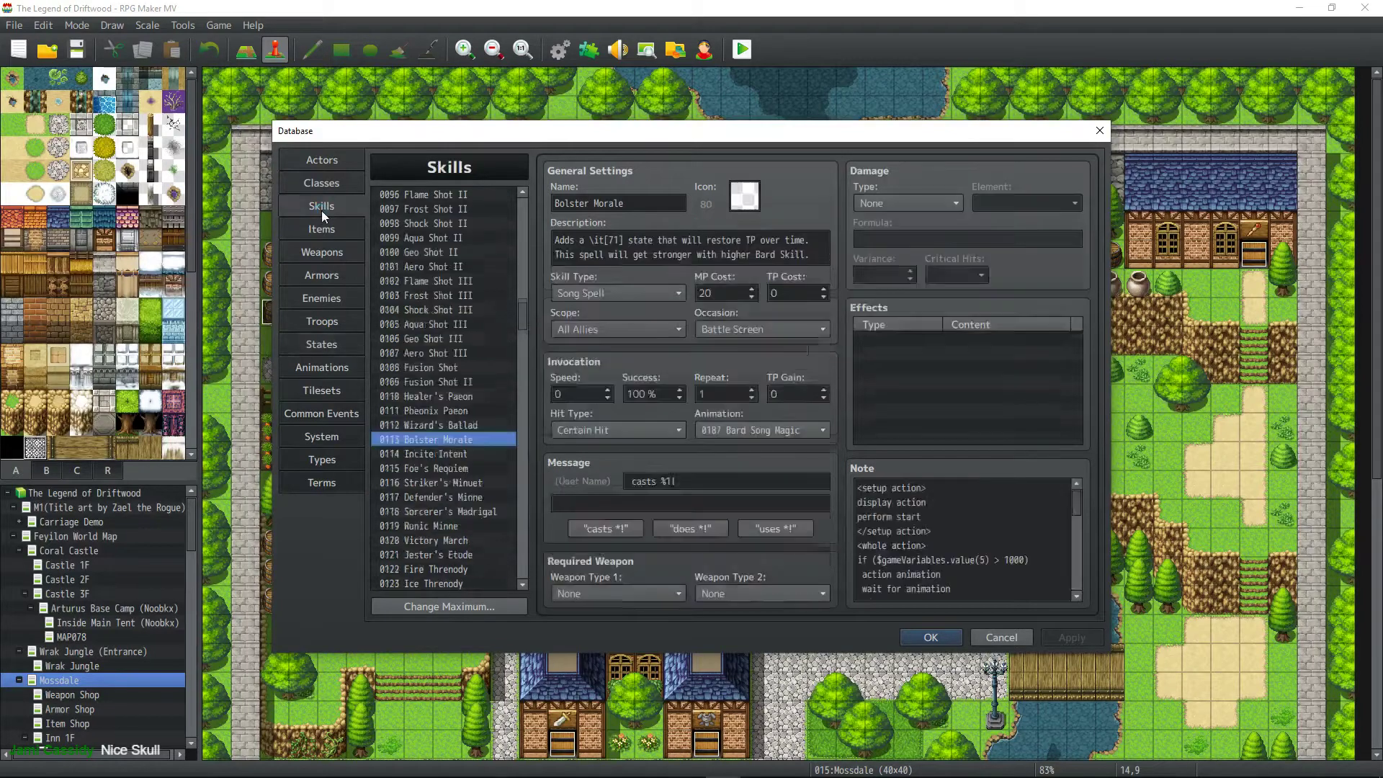
click(982, 560)
key(ctrl+a)
click(982, 560)
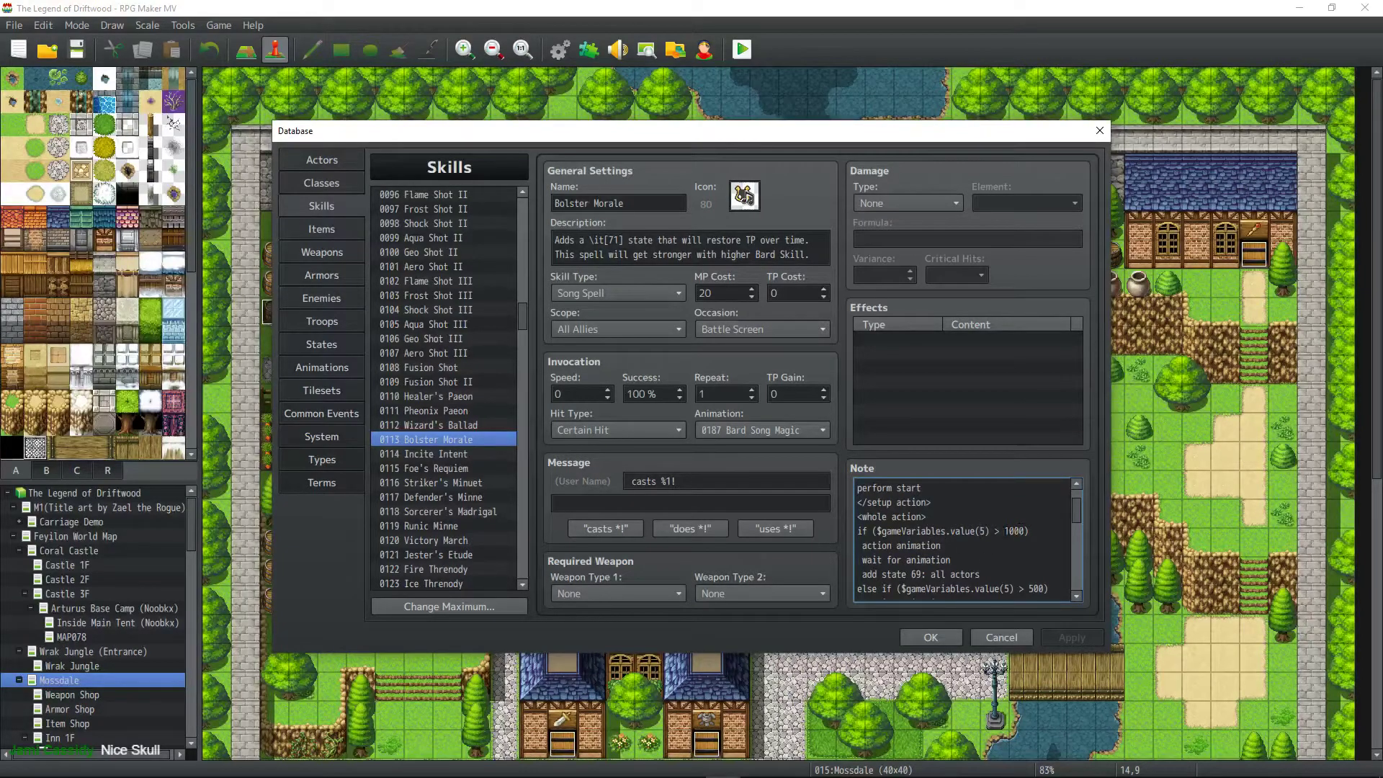
click(1009, 531)
key(BackSpace)
key(BackSpace)
key(BackSpace)
key(BackSpace)
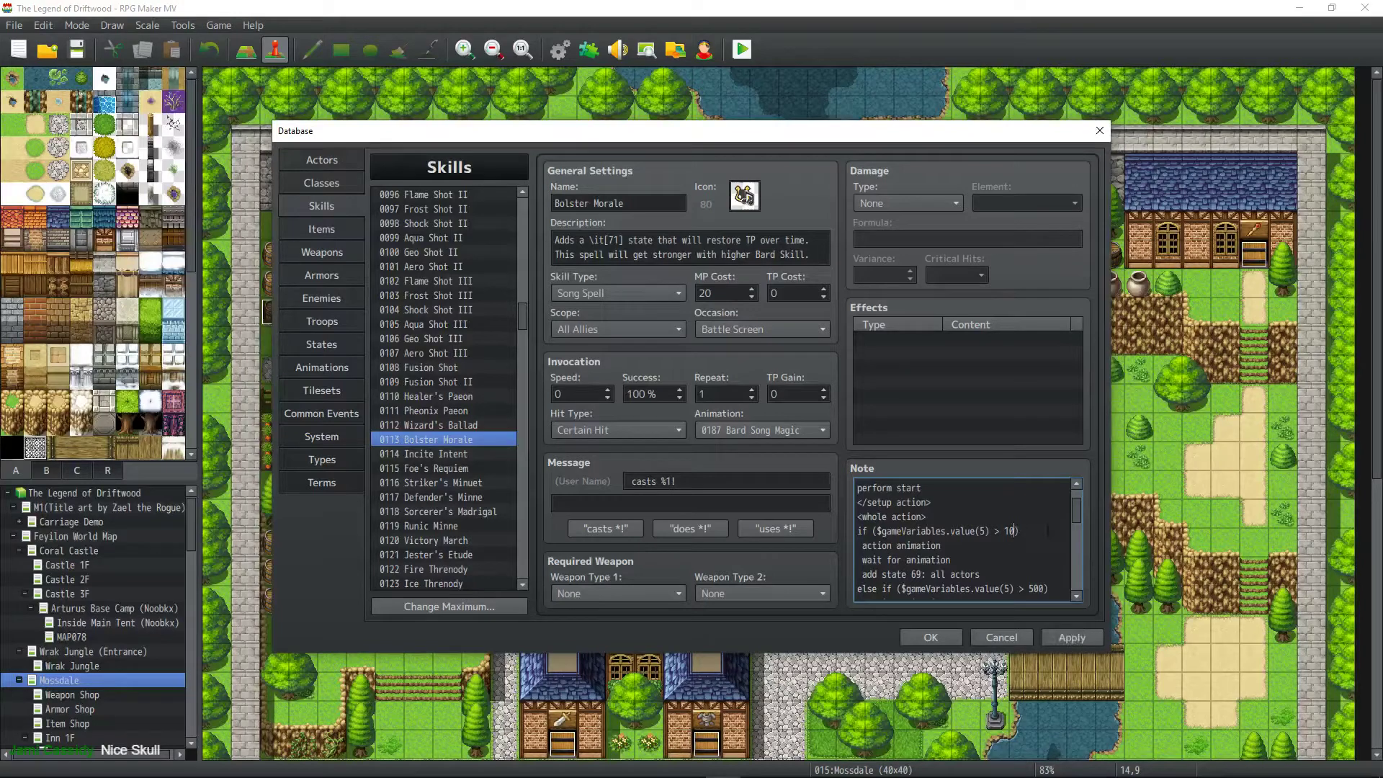
text(999)
click(1078, 635)
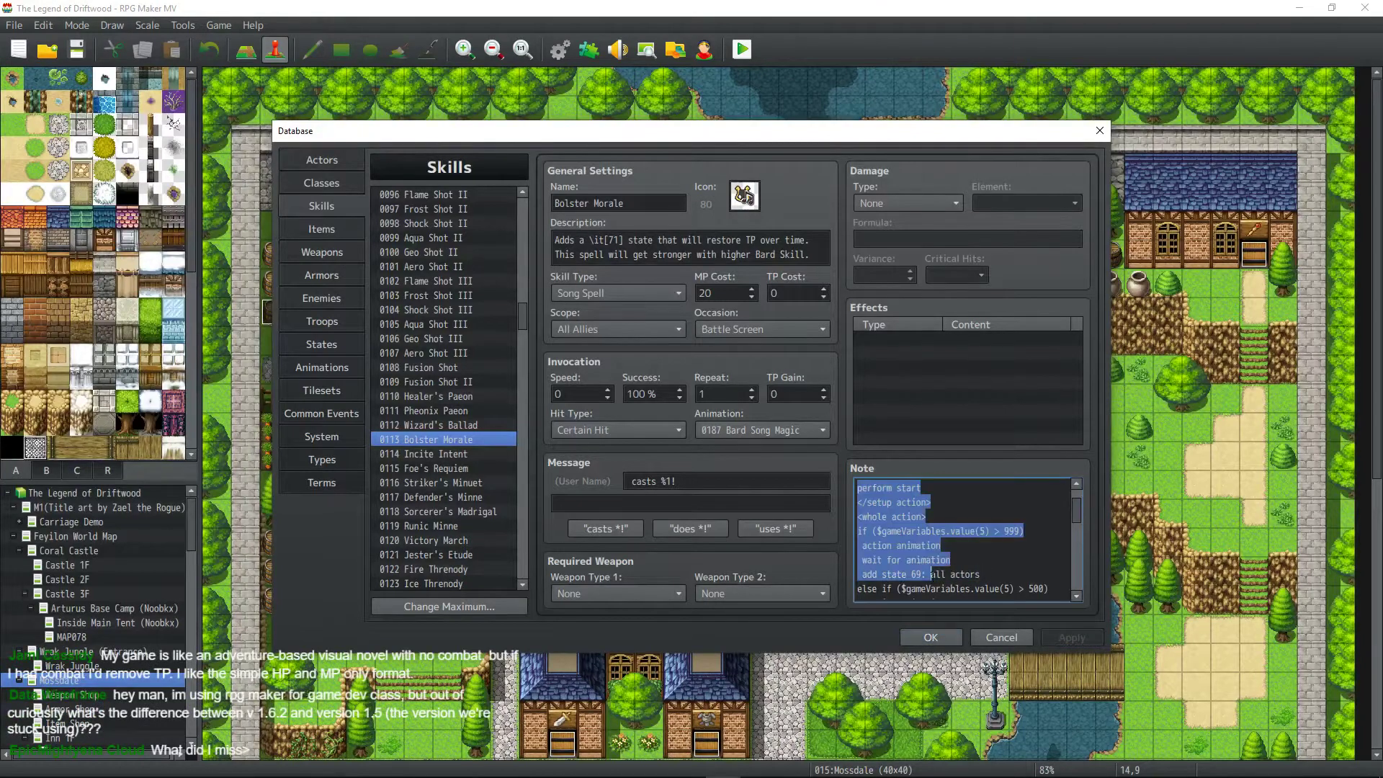
Review the Bolster Morale note's if/else branches, checking each variable 5 threshold against the state it adds.
drag(981, 574, 864, 577)
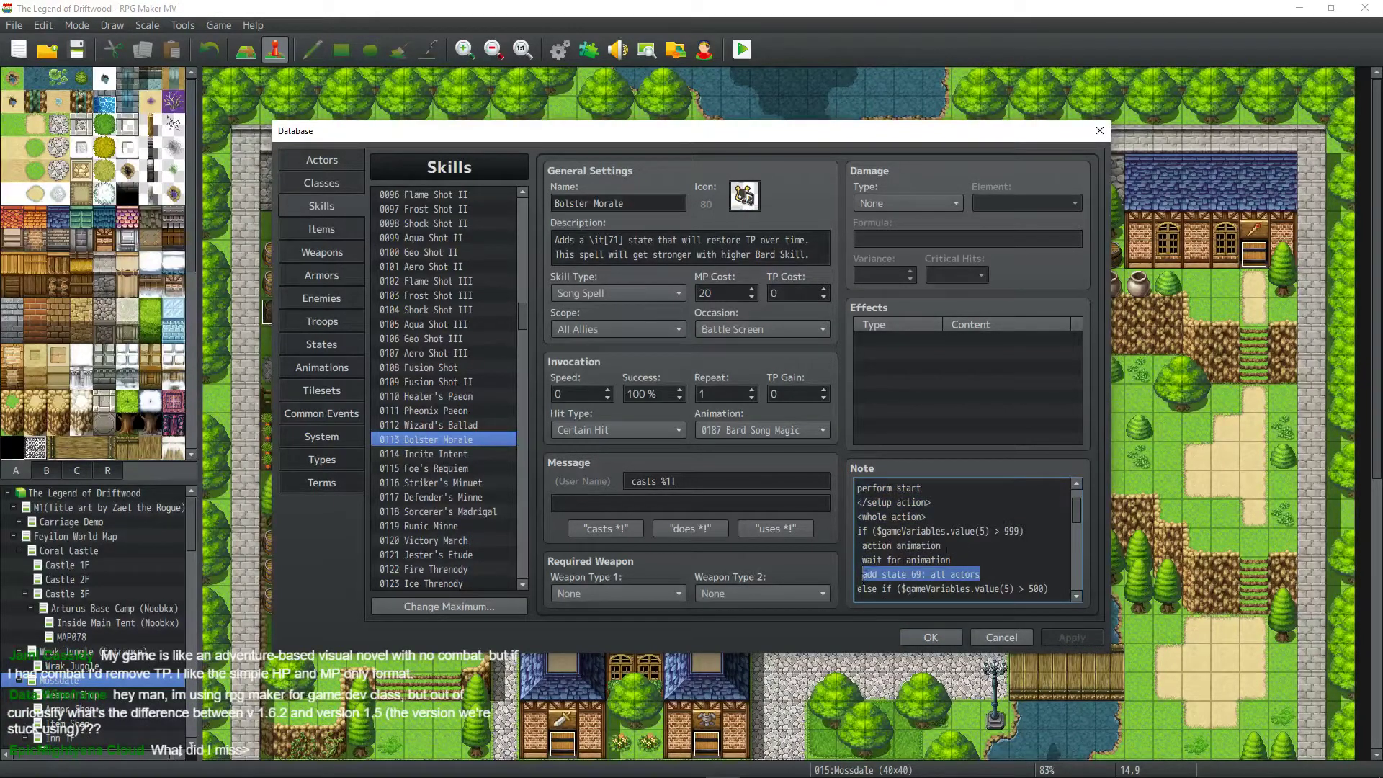
click(951, 560)
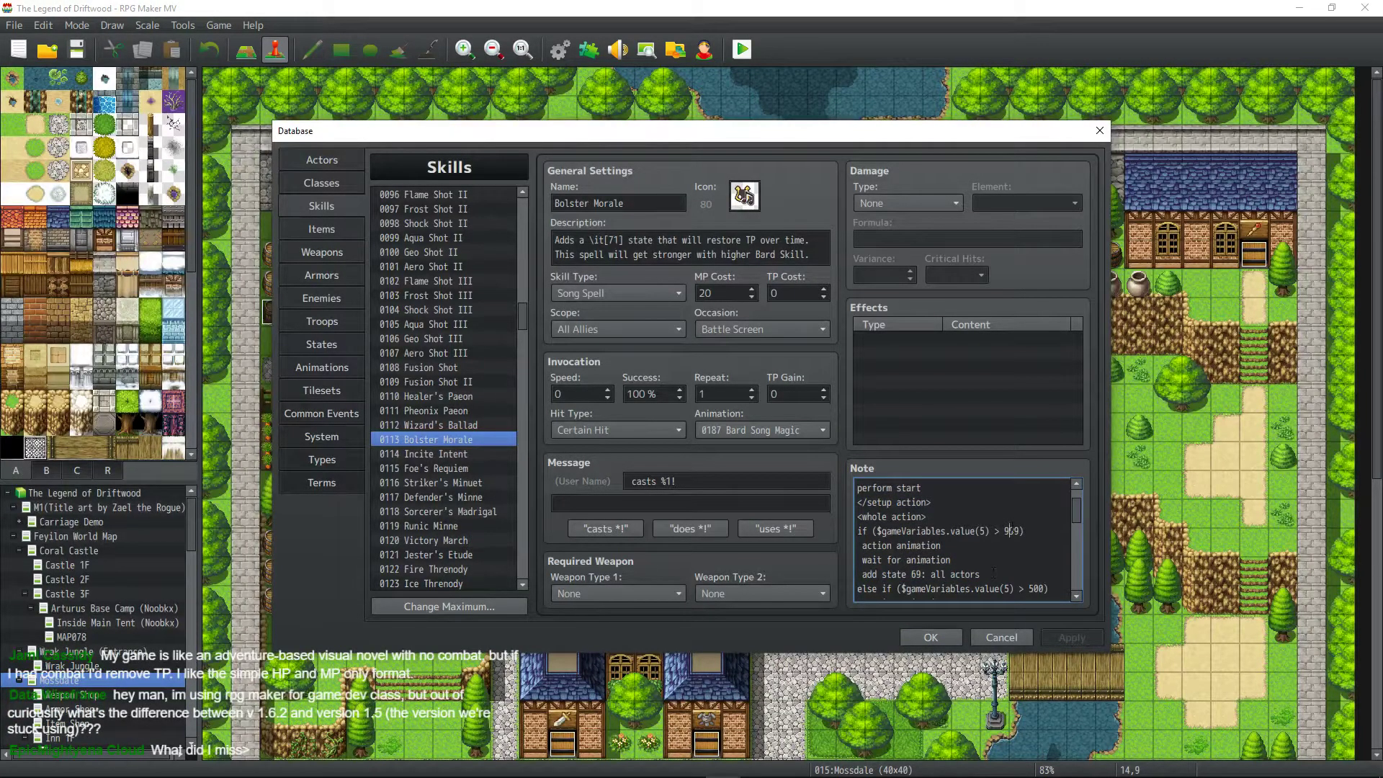
scroll(994, 573, down, 1)
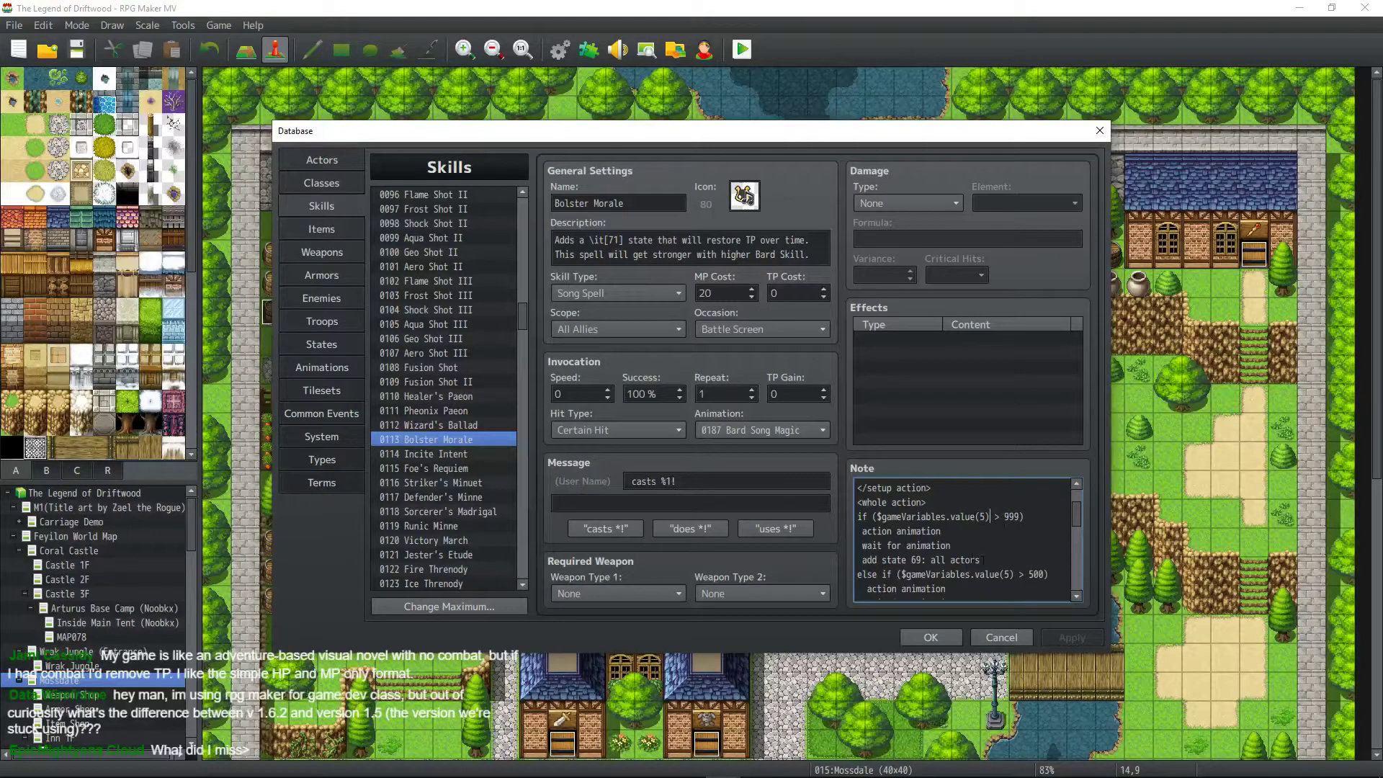
drag(981, 559, 853, 529)
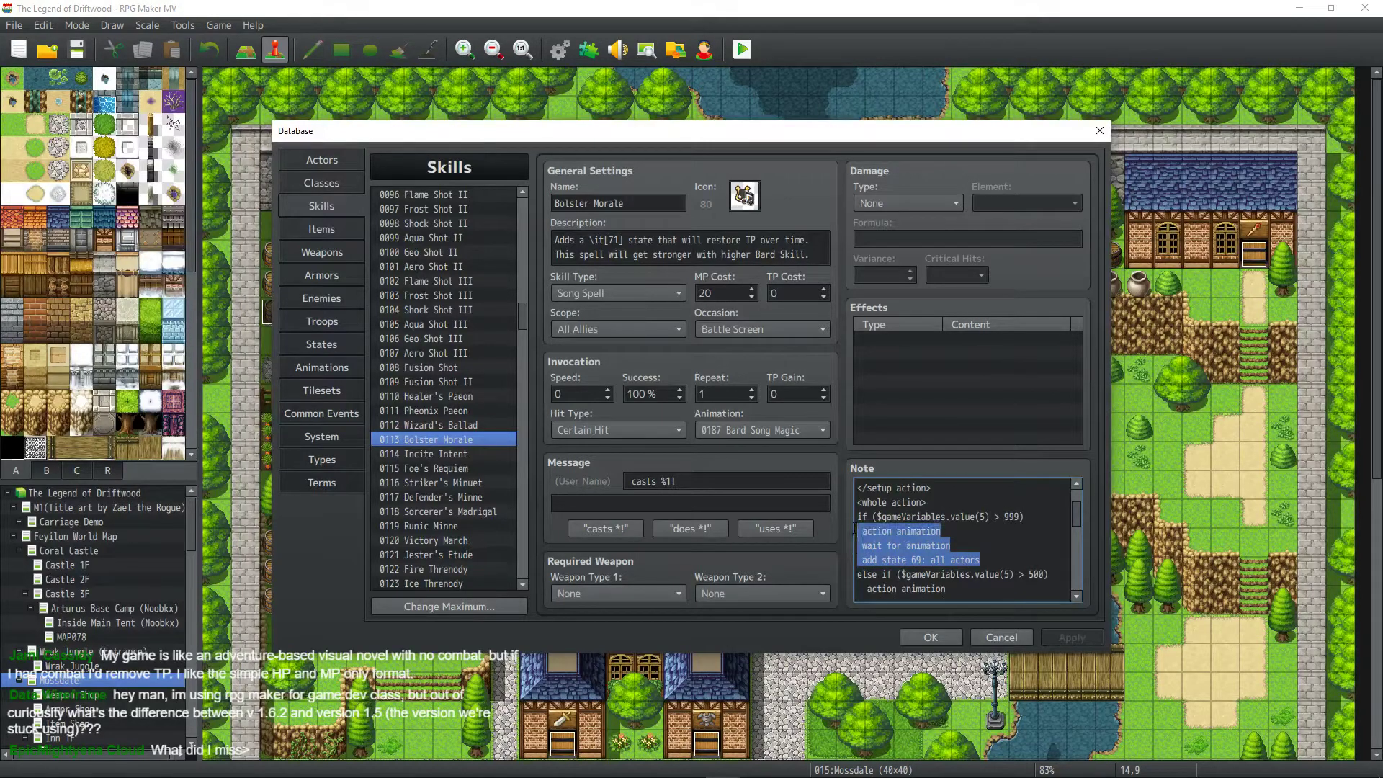
click(893, 574)
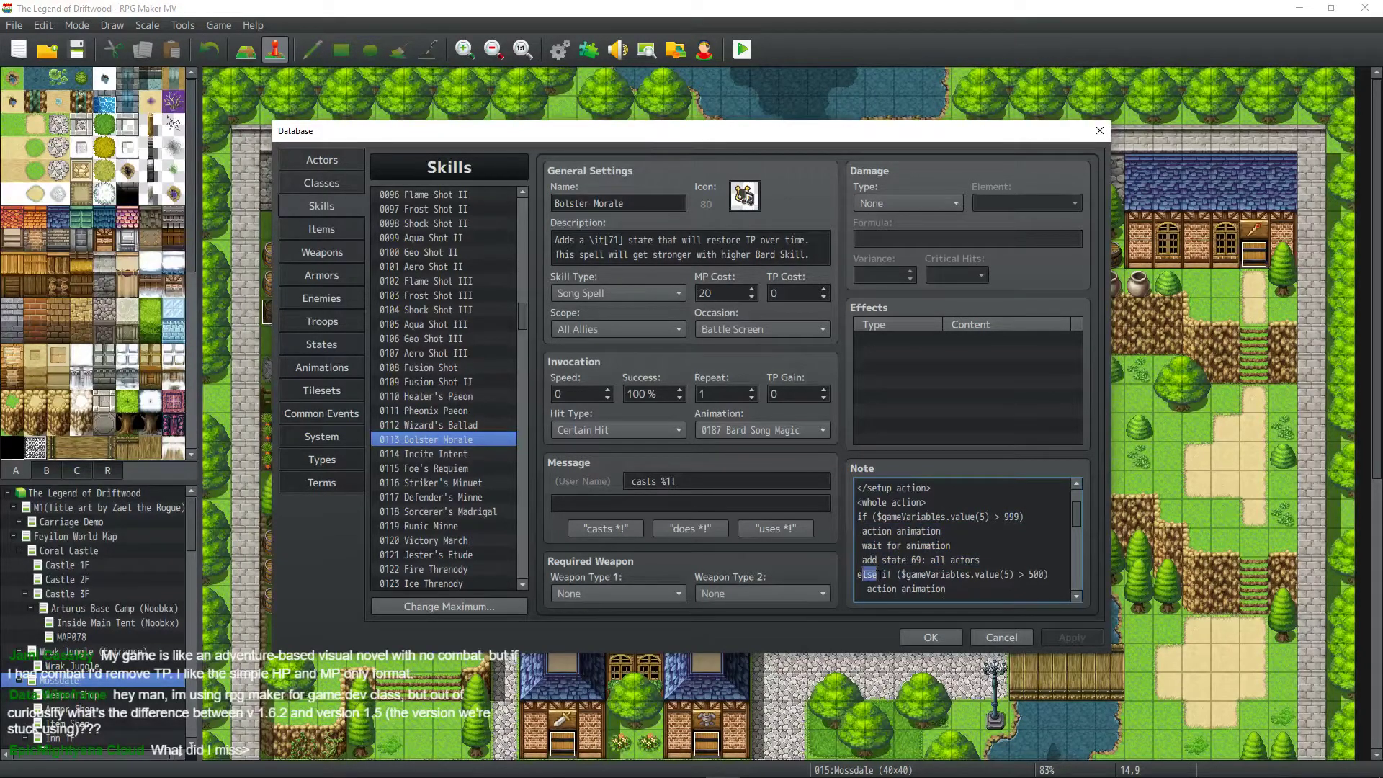
scroll(897, 574, down, 1)
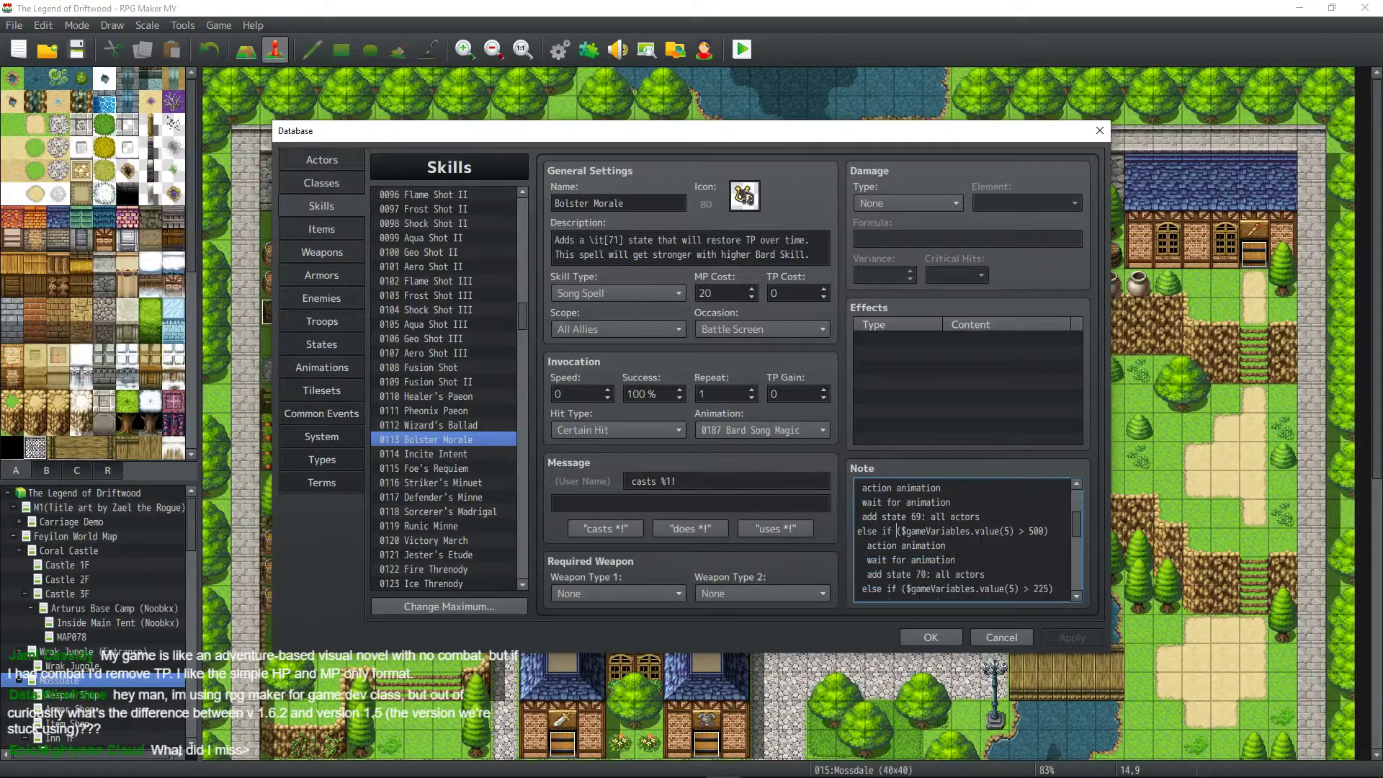
scroll(960, 560, down, 2)
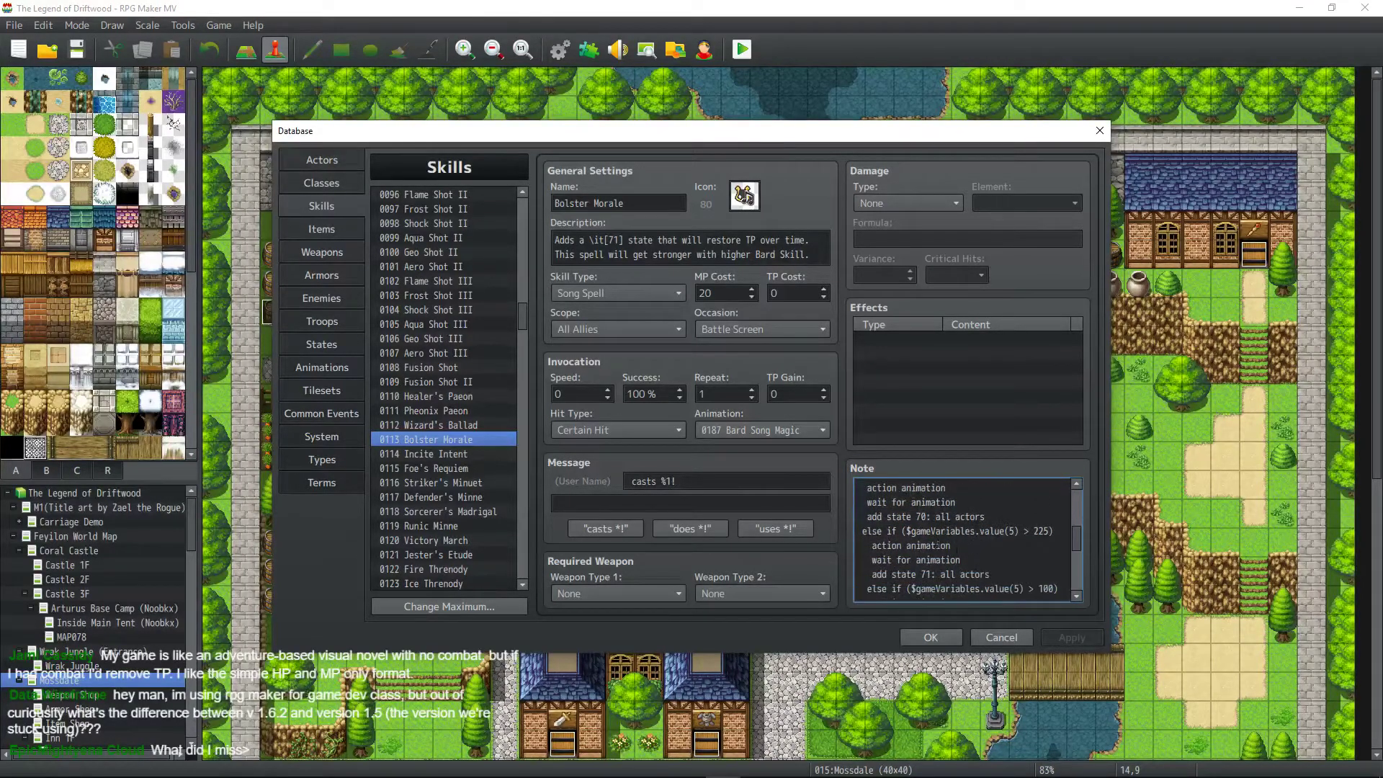
scroll(999, 554, down, 2)
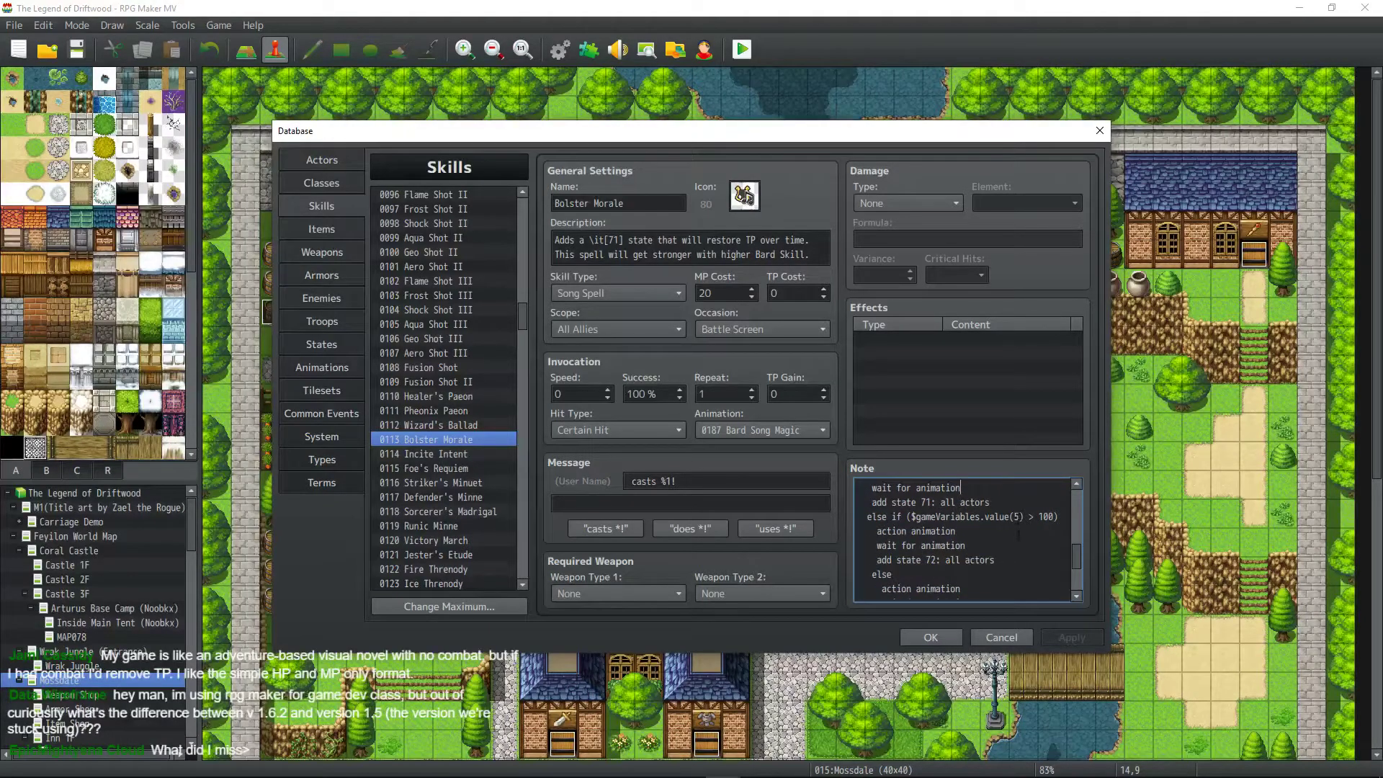
scroll(952, 545, down, 1)
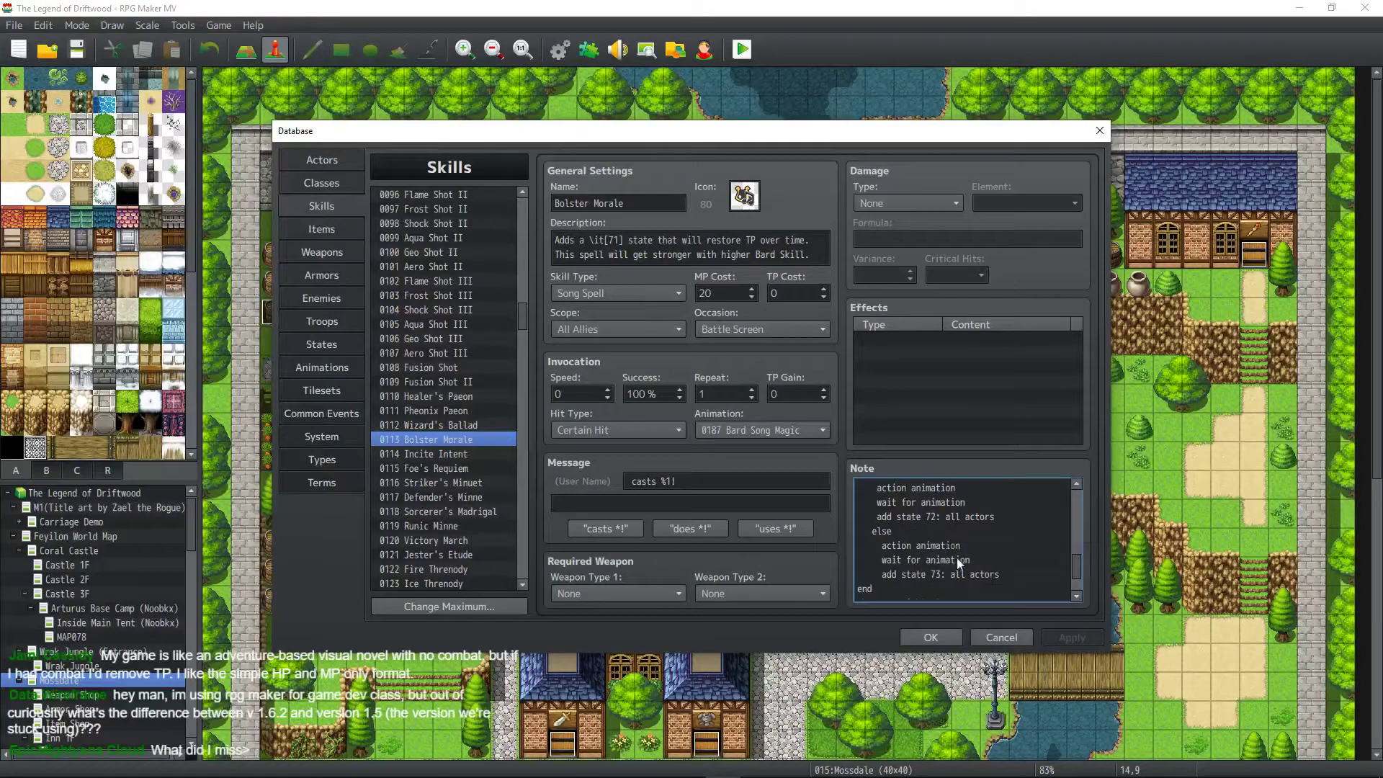
Examine the variable 5 increment line near the end of the Bolster Morale note, rechecking the note from its start.
scroll(942, 535, down, 1)
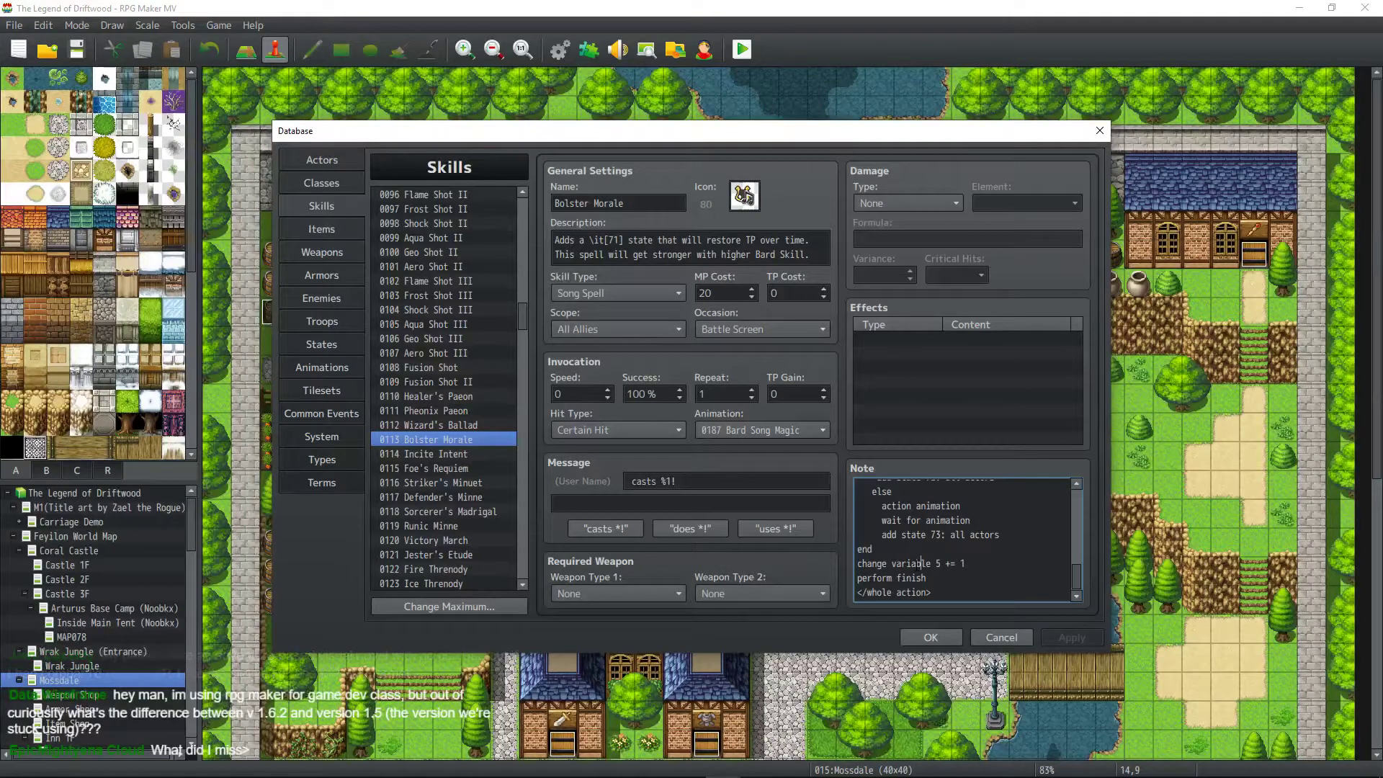
scroll(911, 561, up, 6)
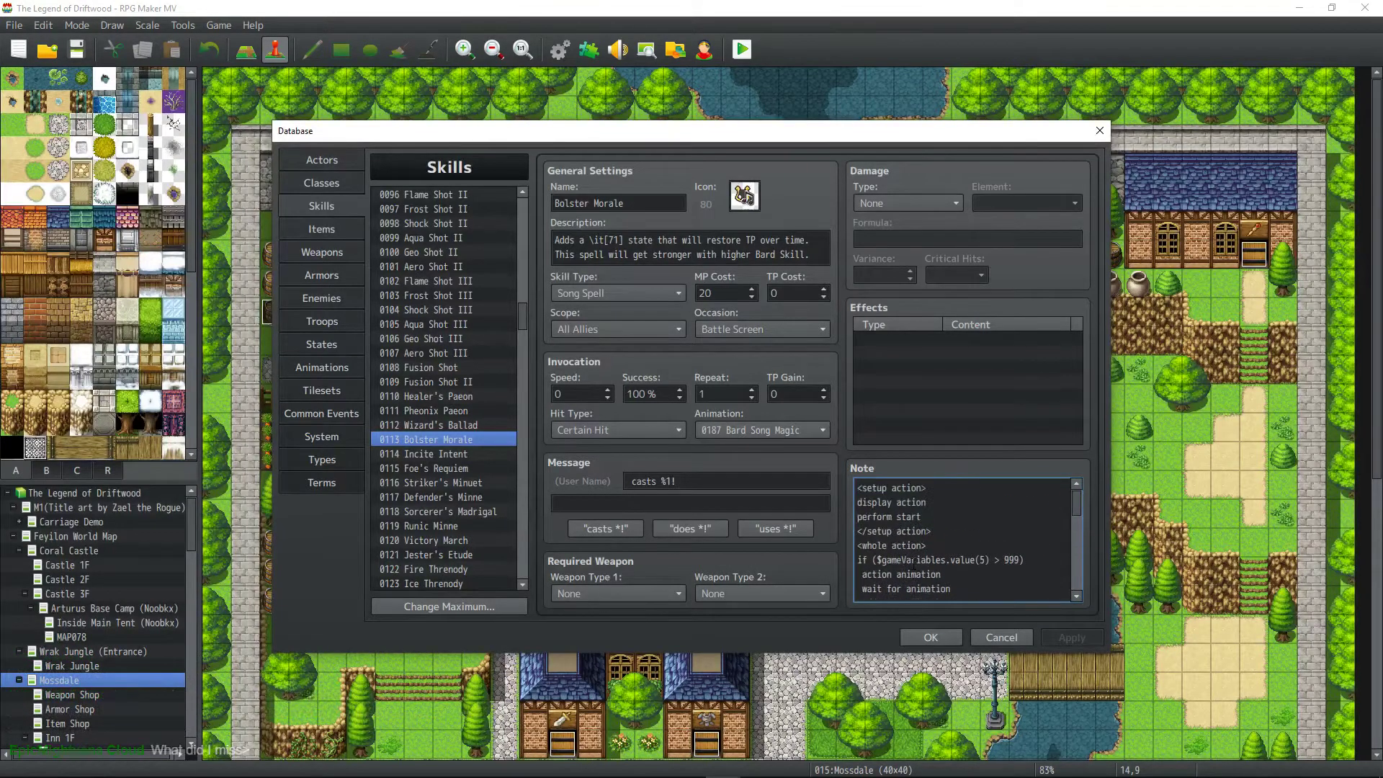
scroll(909, 561, down, 6)
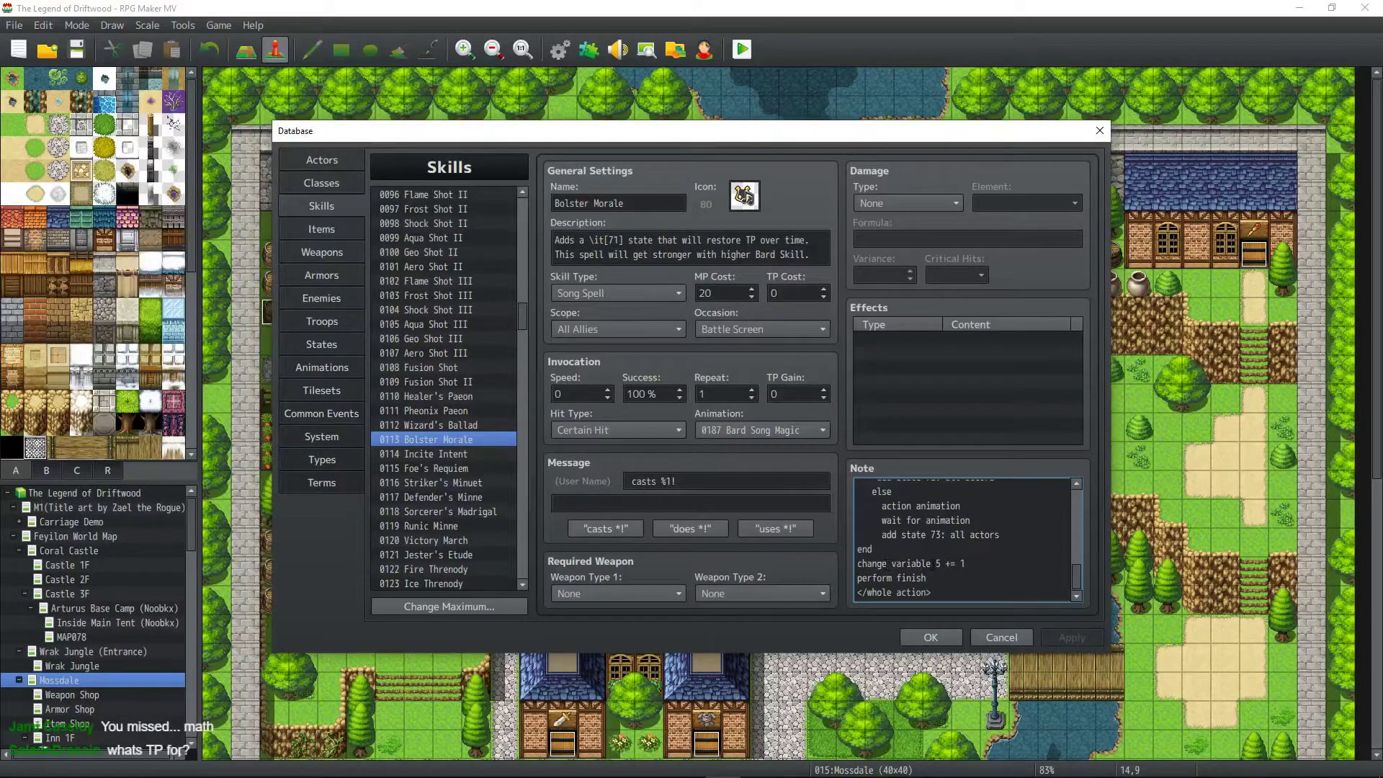
drag(941, 564, 856, 563)
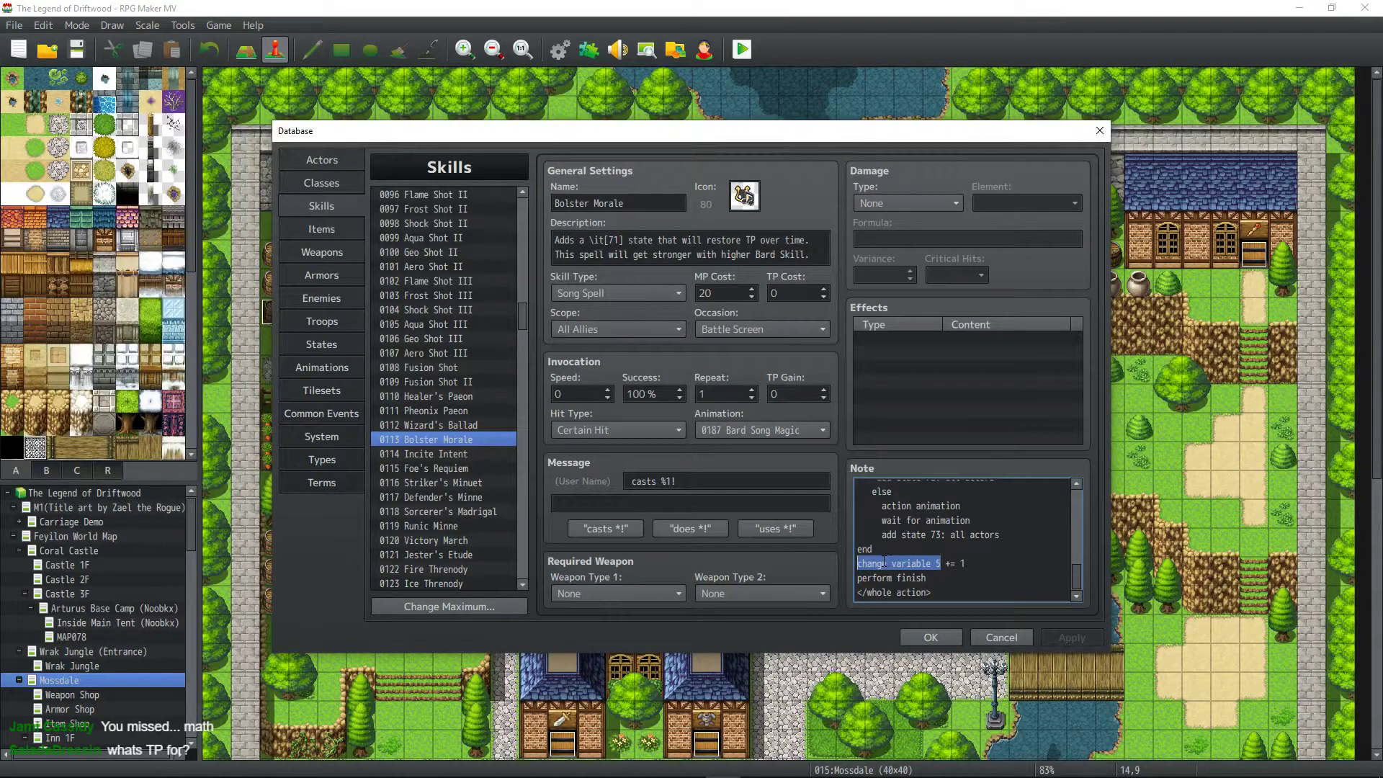
drag(966, 563, 946, 563)
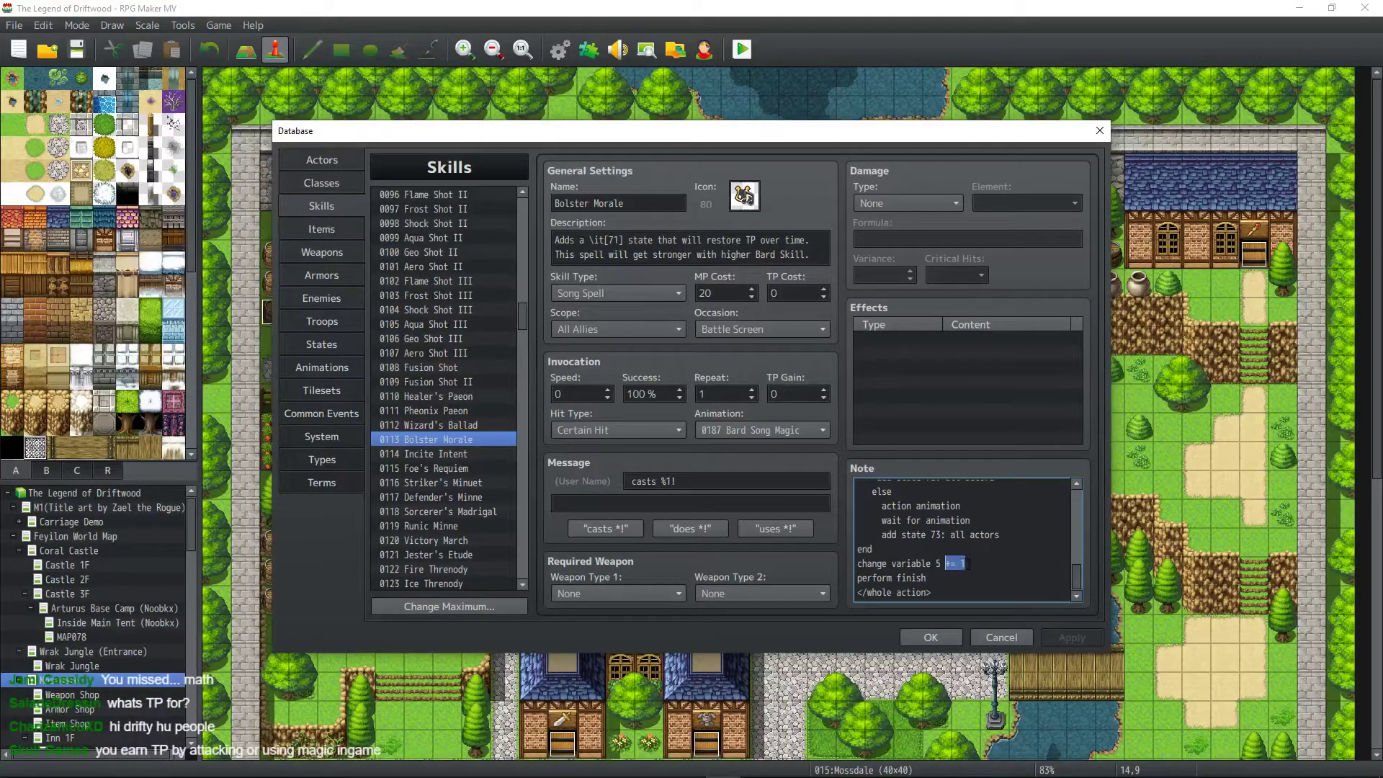
click(967, 563)
click(927, 577)
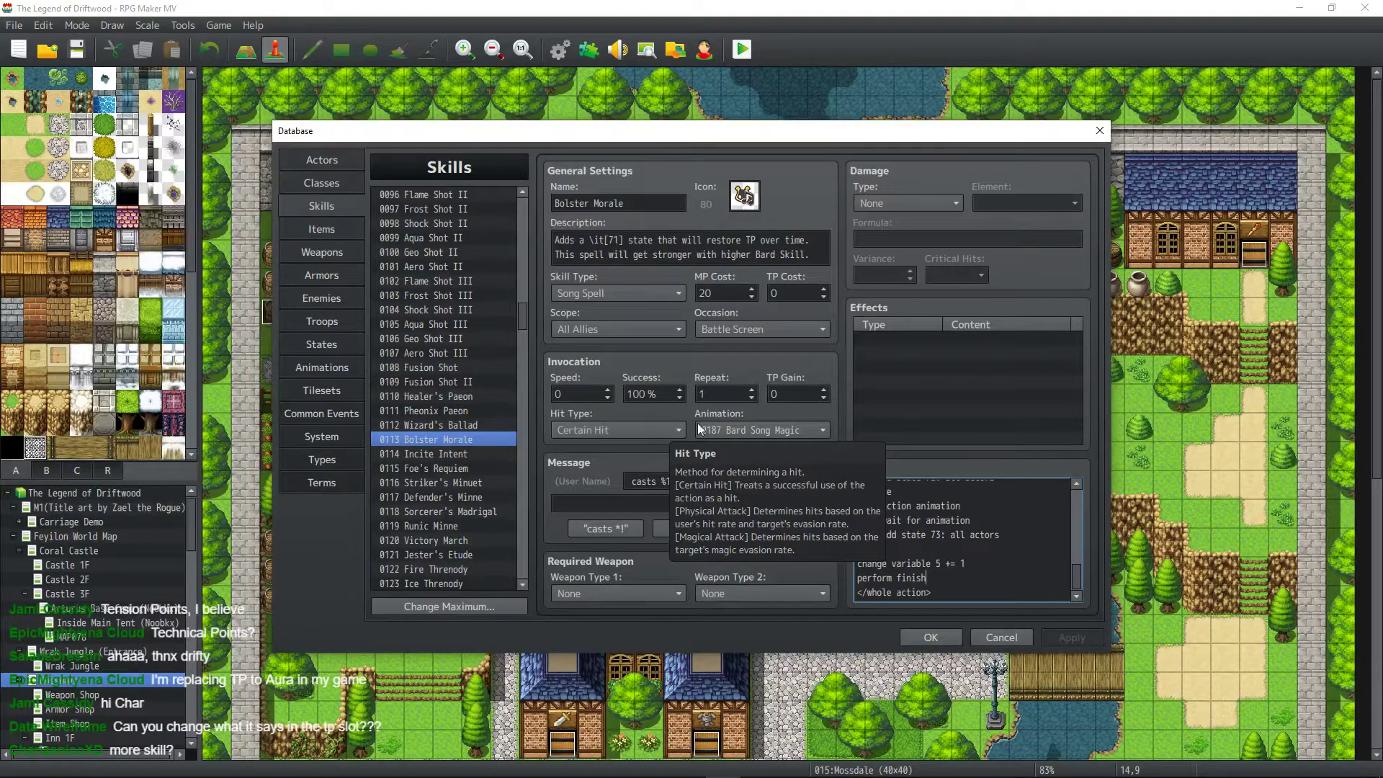
Open the Terms database and inspect the TP name and its abbreviation under Basic Statuses.
click(323, 458)
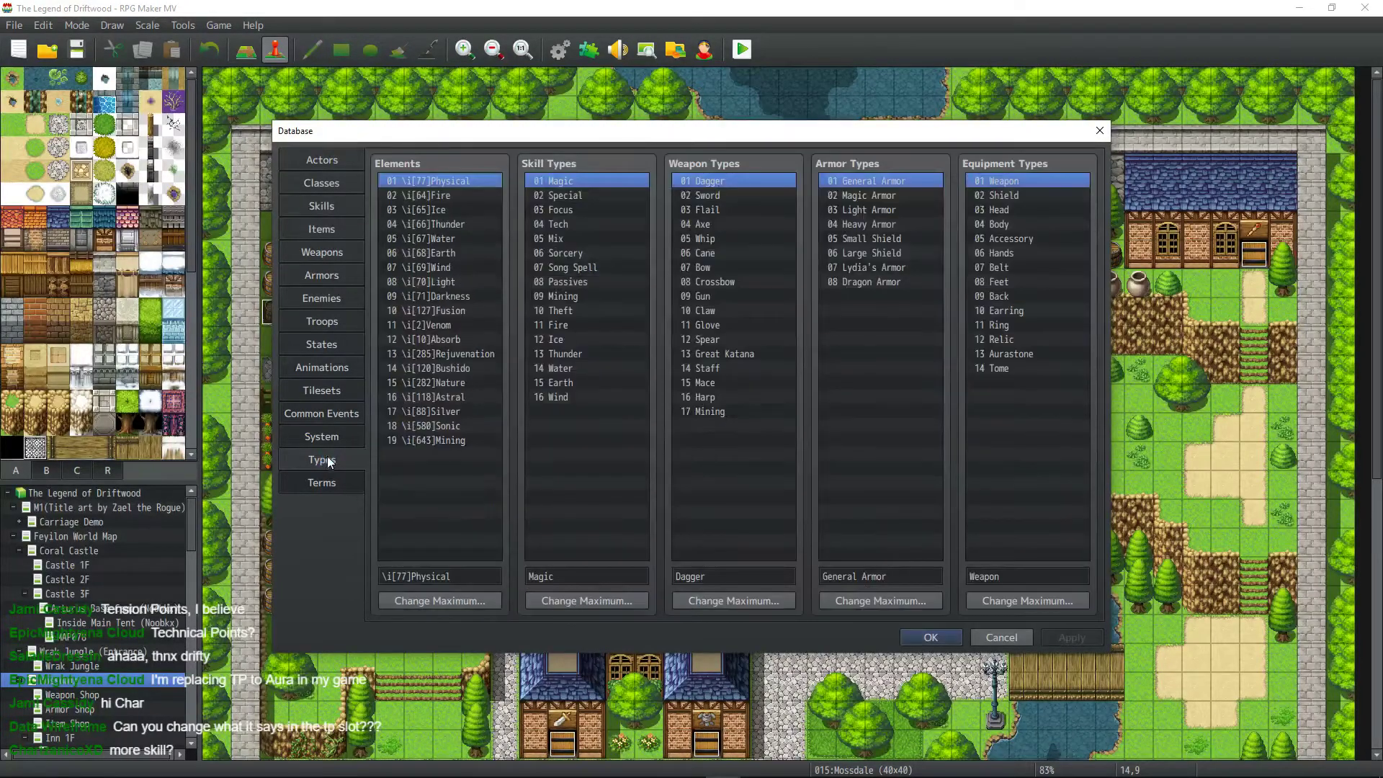
click(337, 444)
click(329, 480)
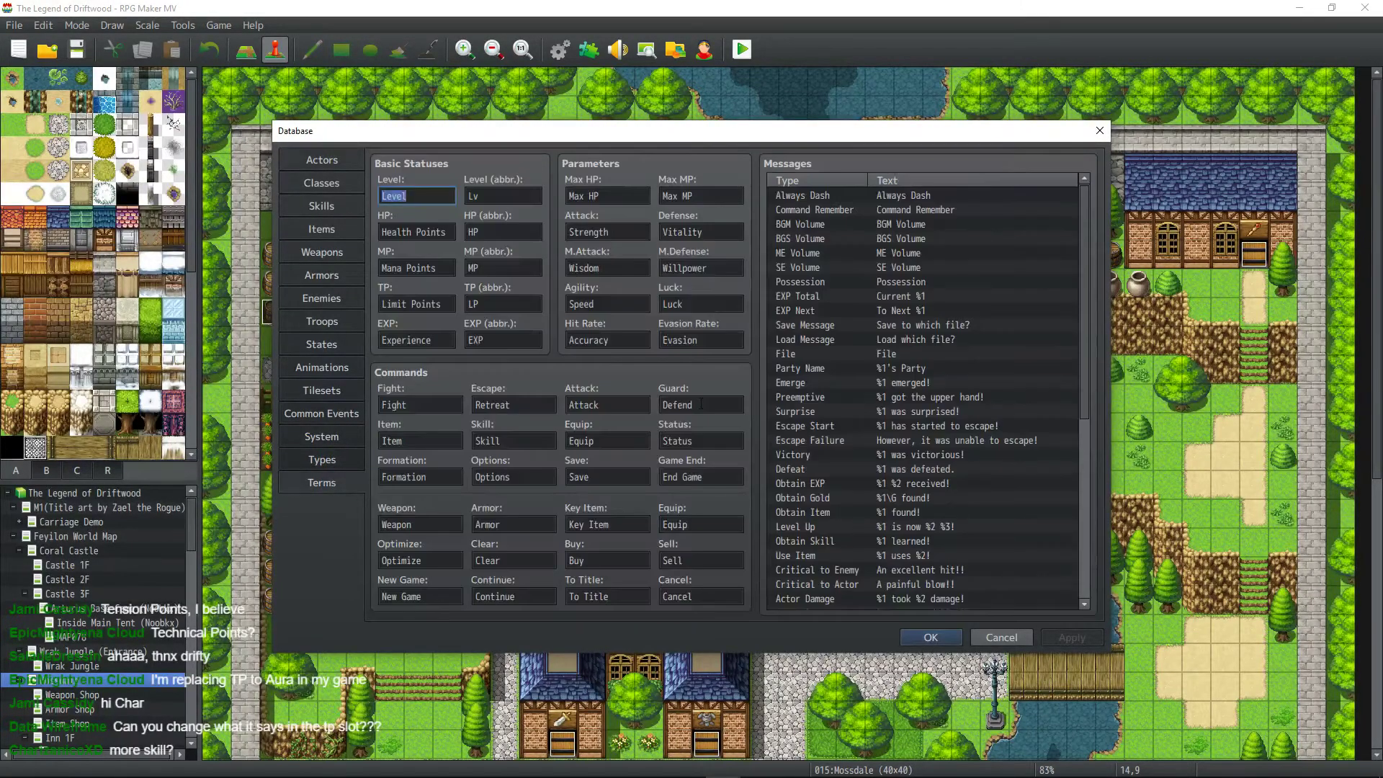
double_click(489, 304)
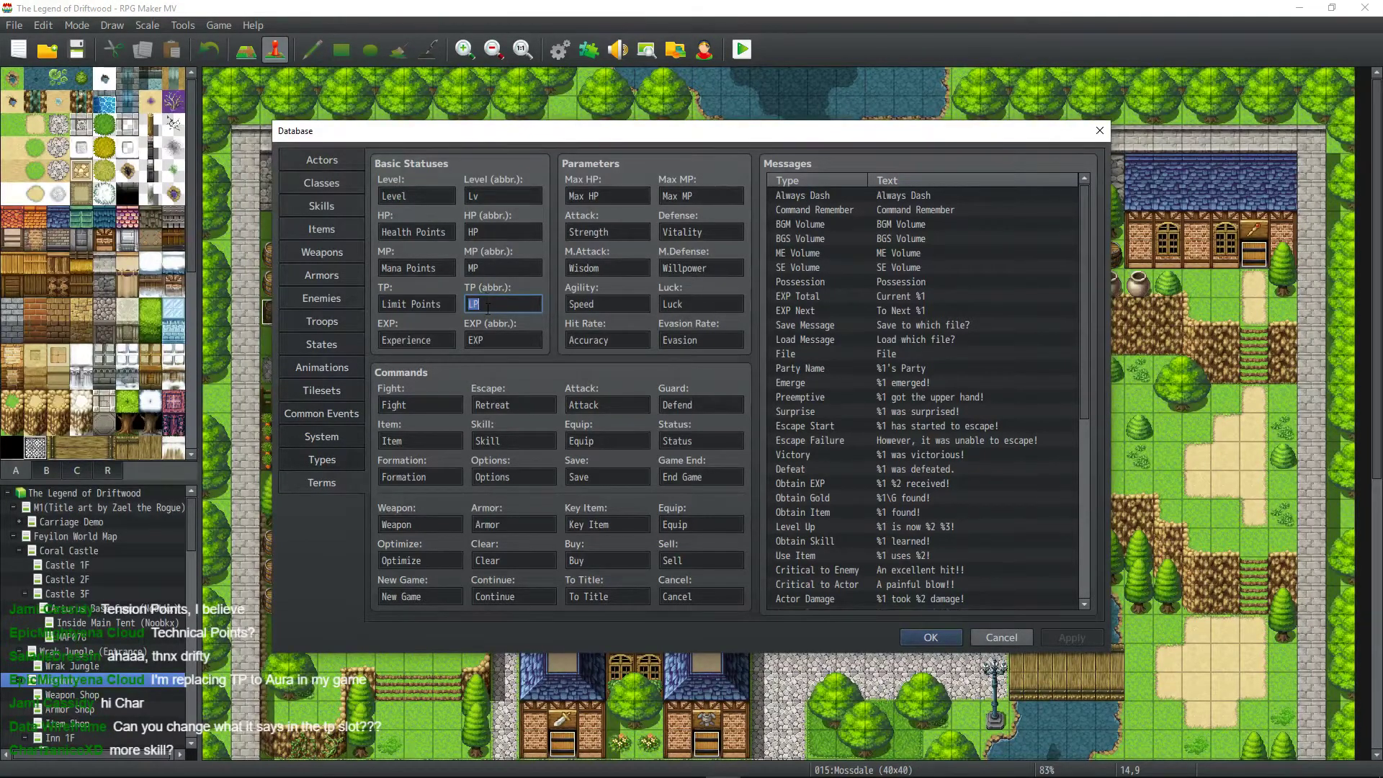
click(488, 309)
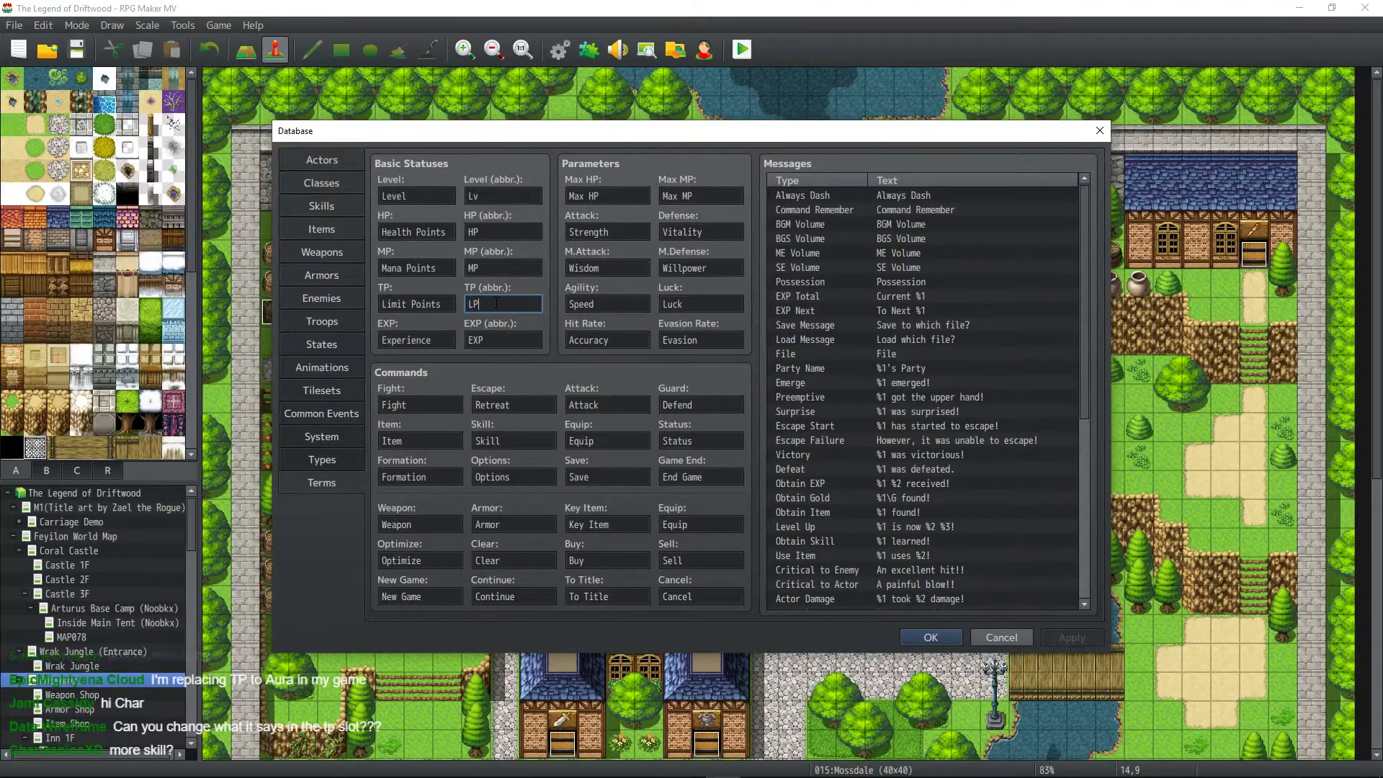
key(shift+Tab)
key(Tab)
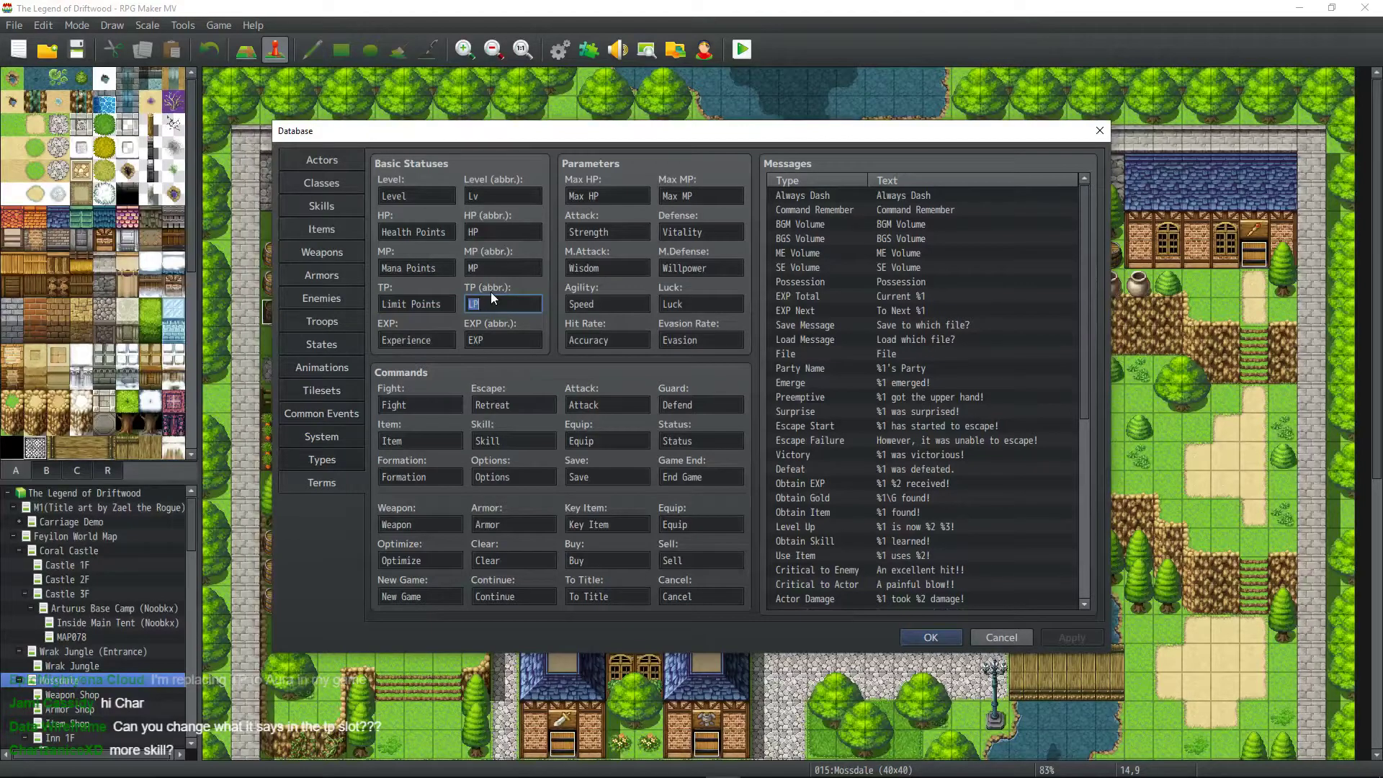
key(shift+Tab)
key(Tab)
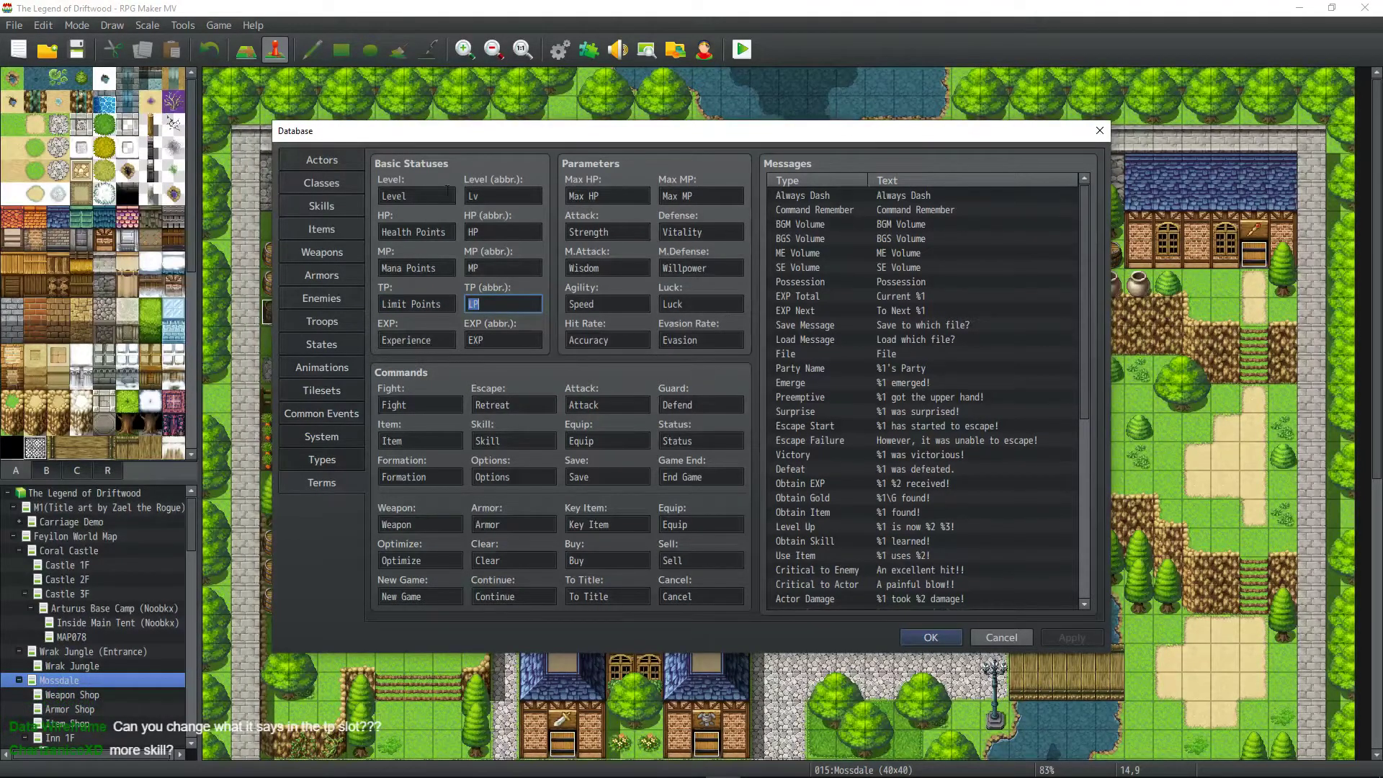
Look over the parameter names and the Messages list in Terms, and return to the Bolster Morale skill.
click(610, 229)
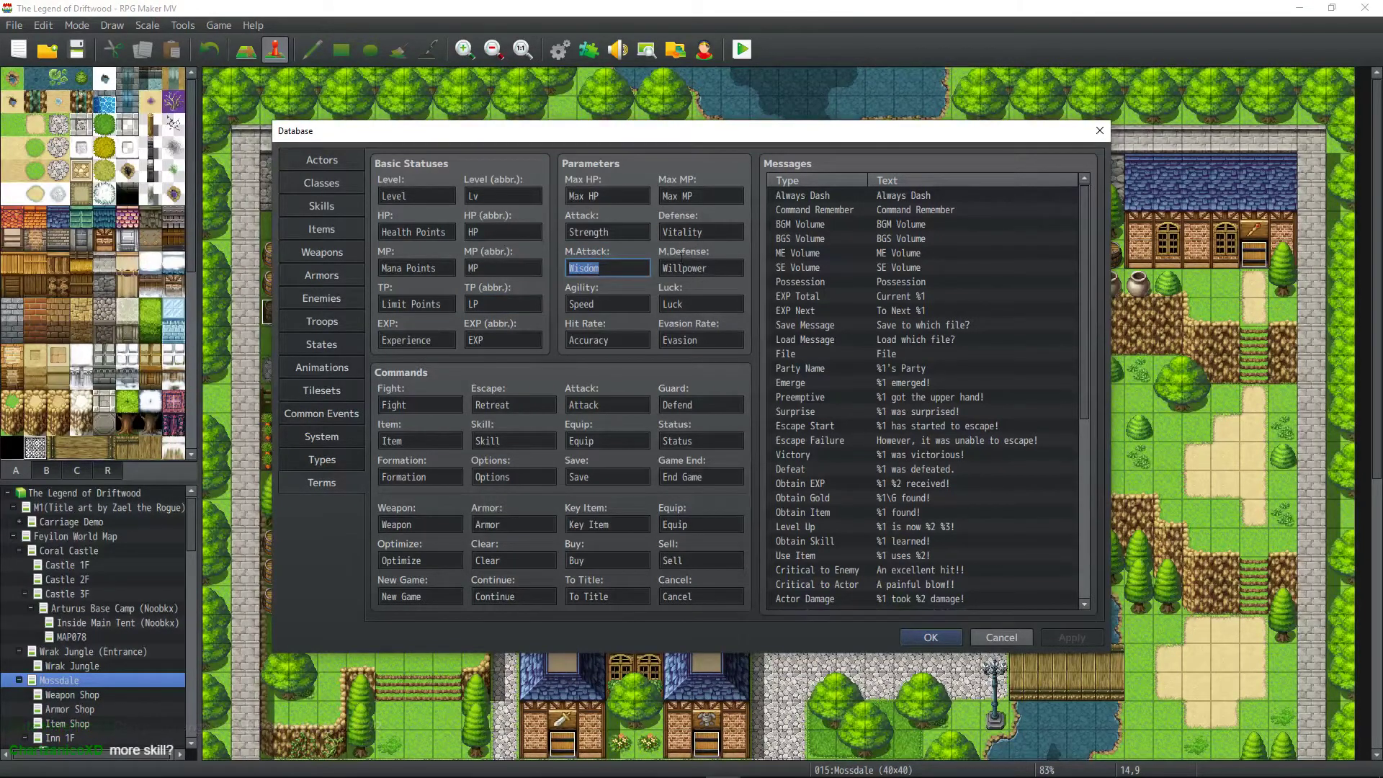
key(Tab)
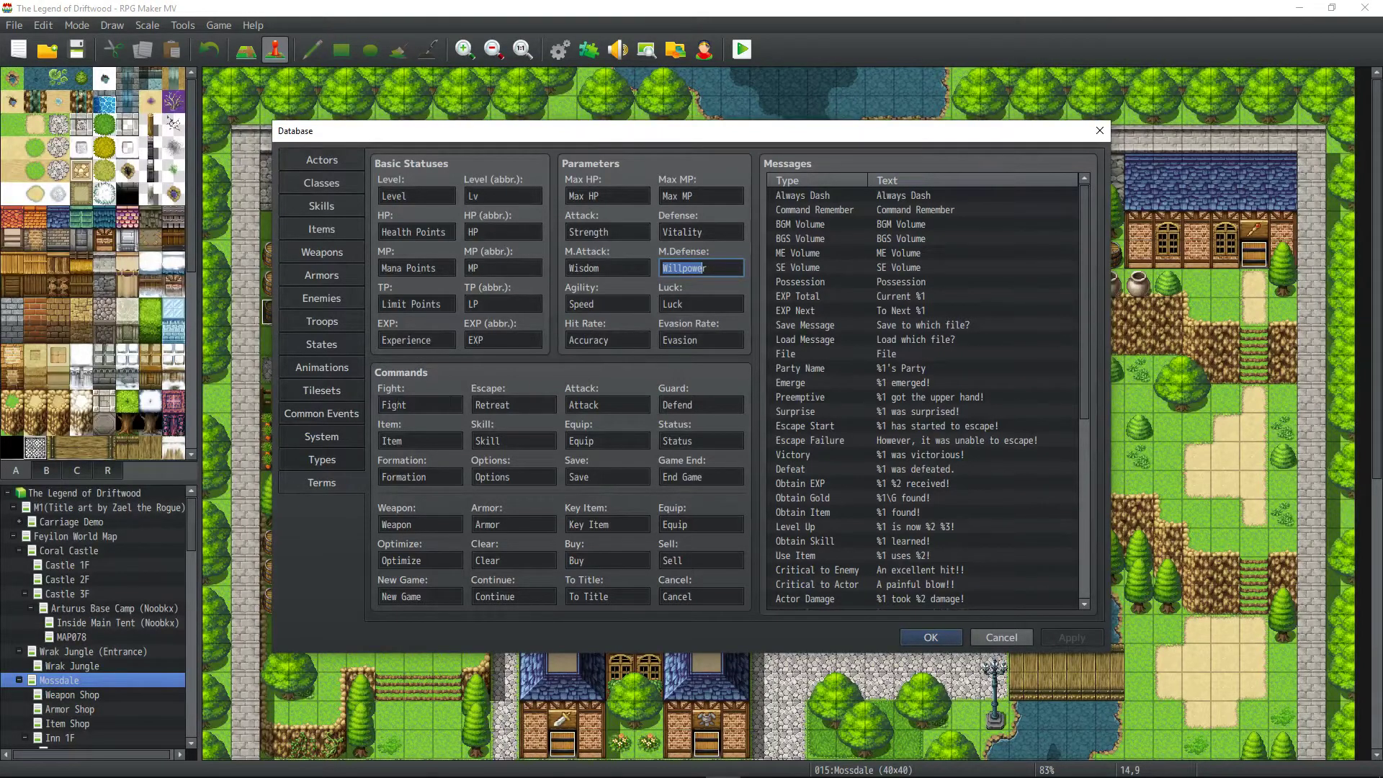
scroll(909, 285, down, 3)
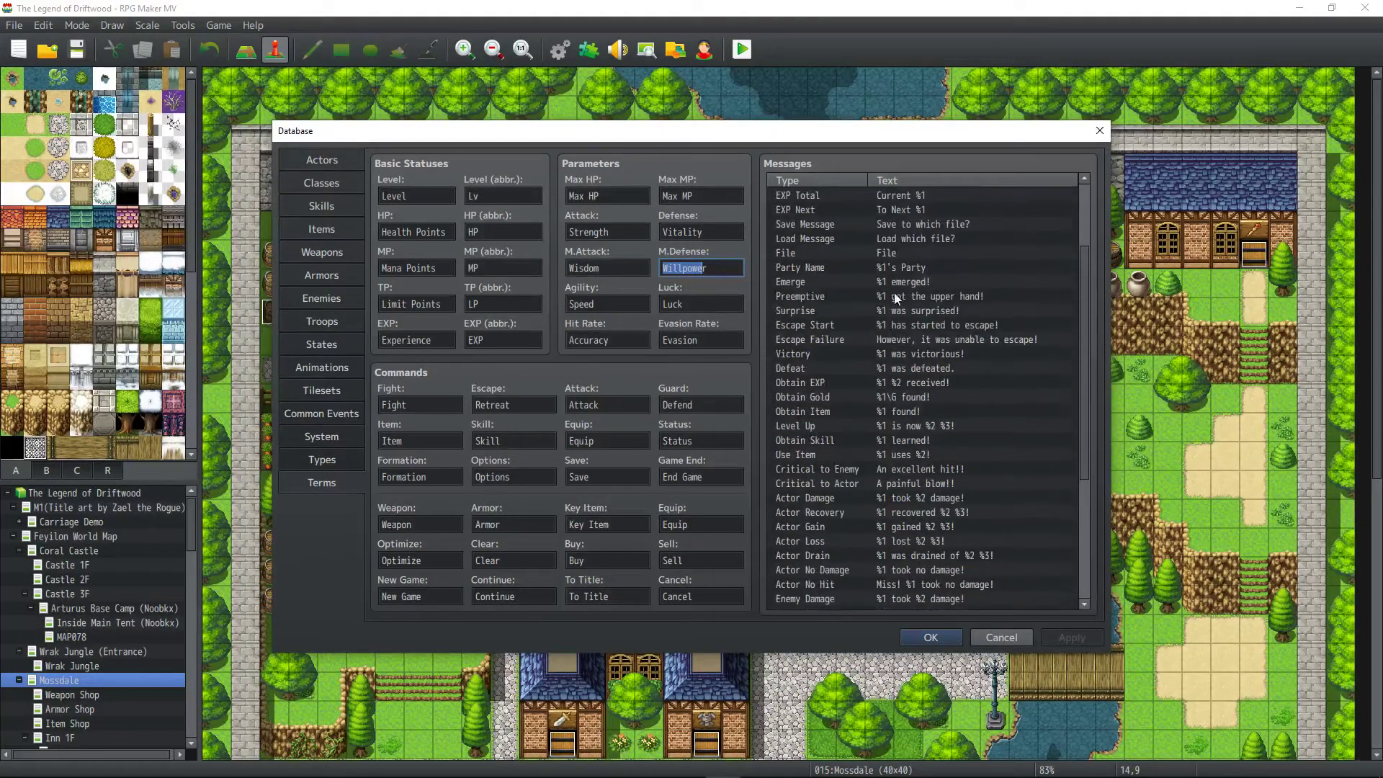
scroll(893, 295, up, 3)
scroll(890, 301, down, 2)
drag(1086, 323, 1049, 262)
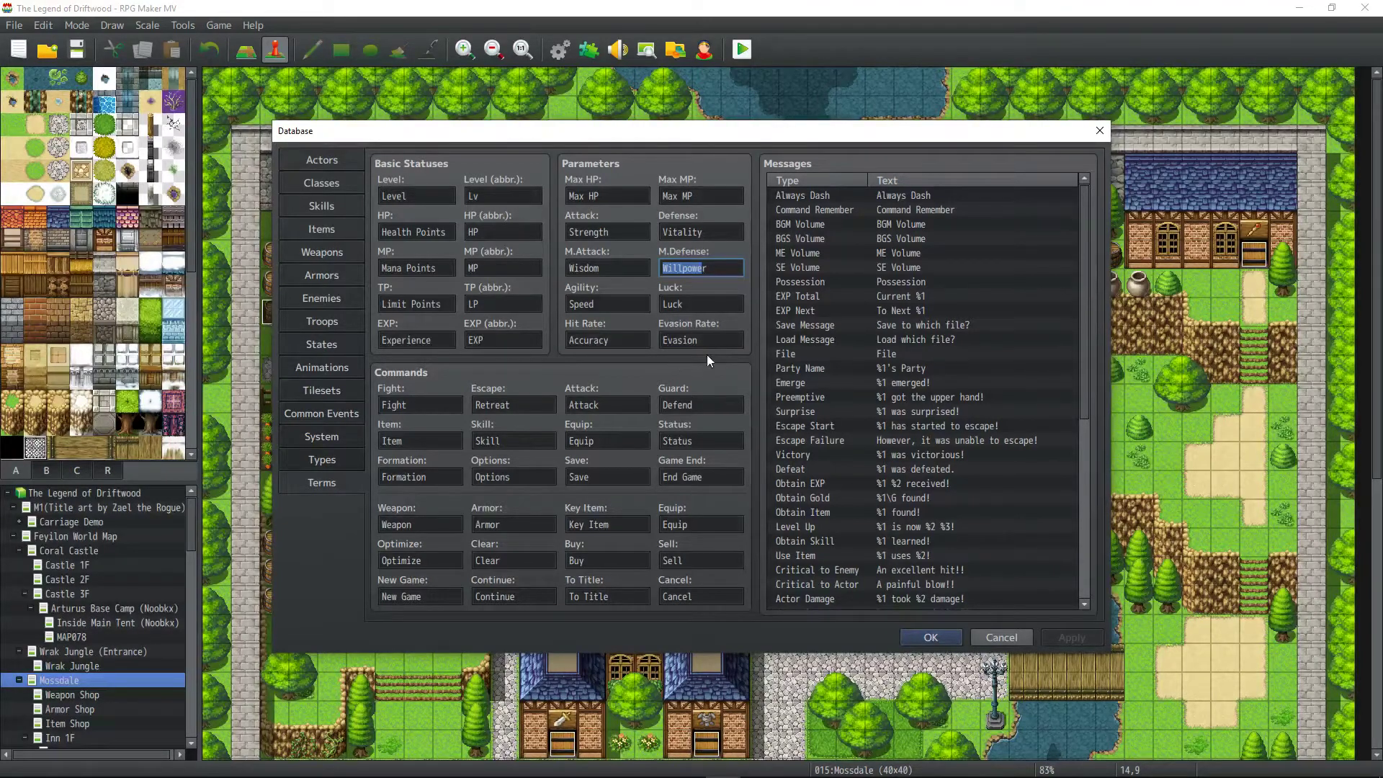
scroll(828, 404, down, 2)
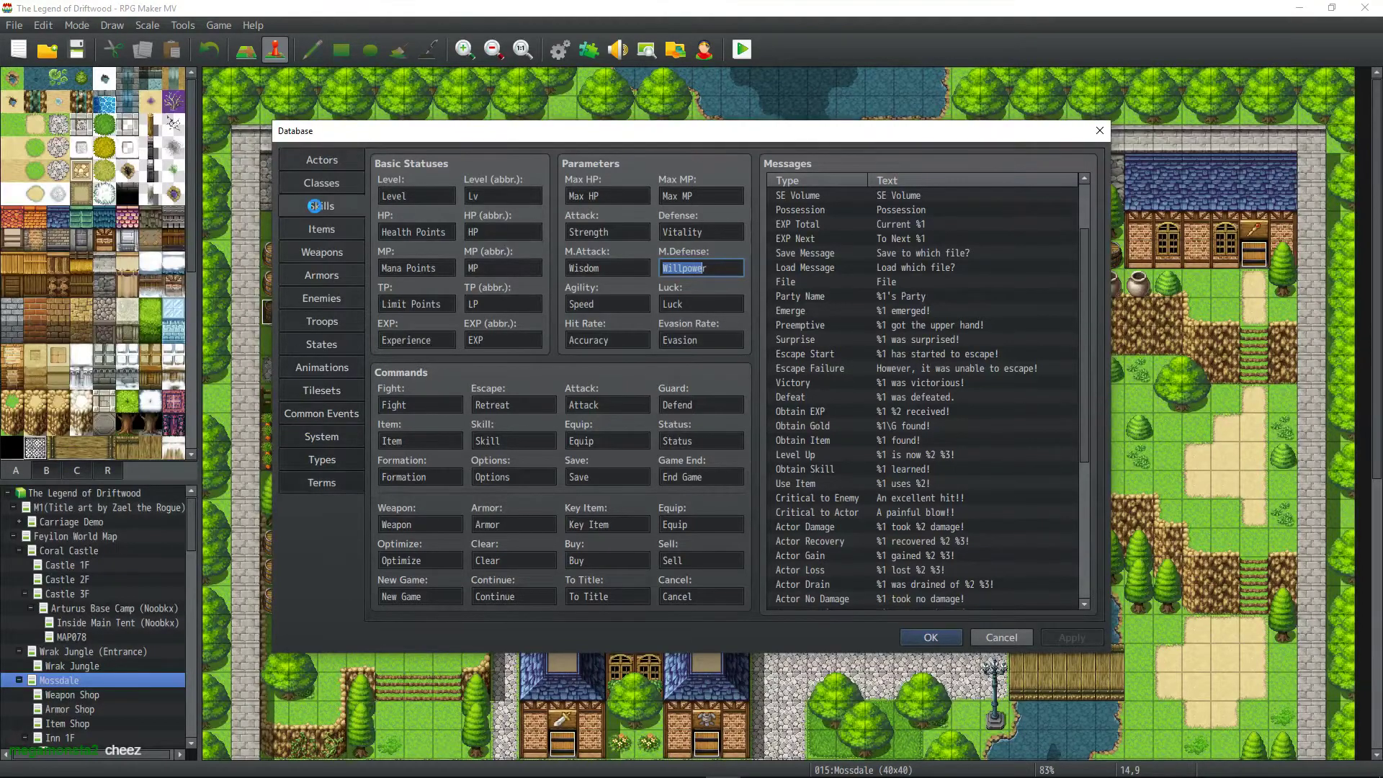
click(315, 206)
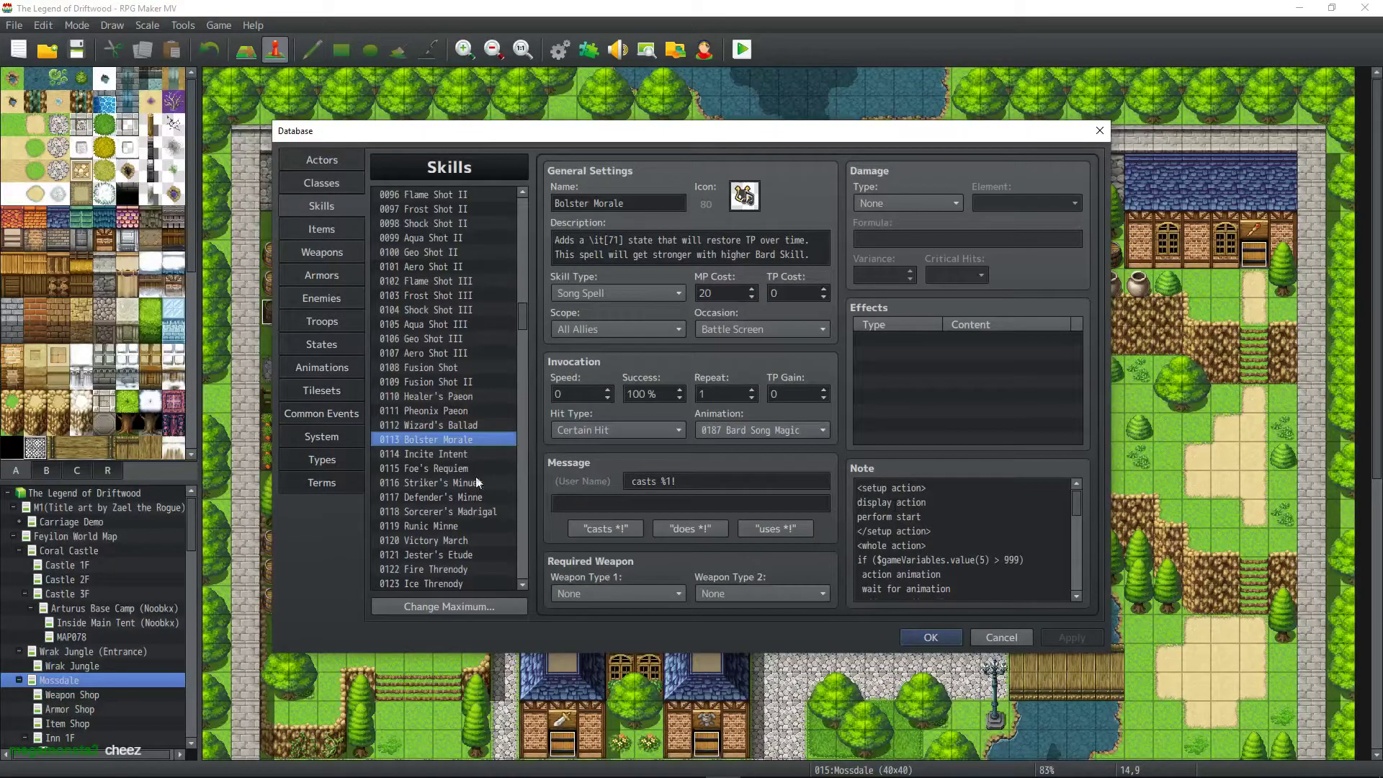
Examine the Incite Intent skill, including how its note increments variable 5.
click(440, 455)
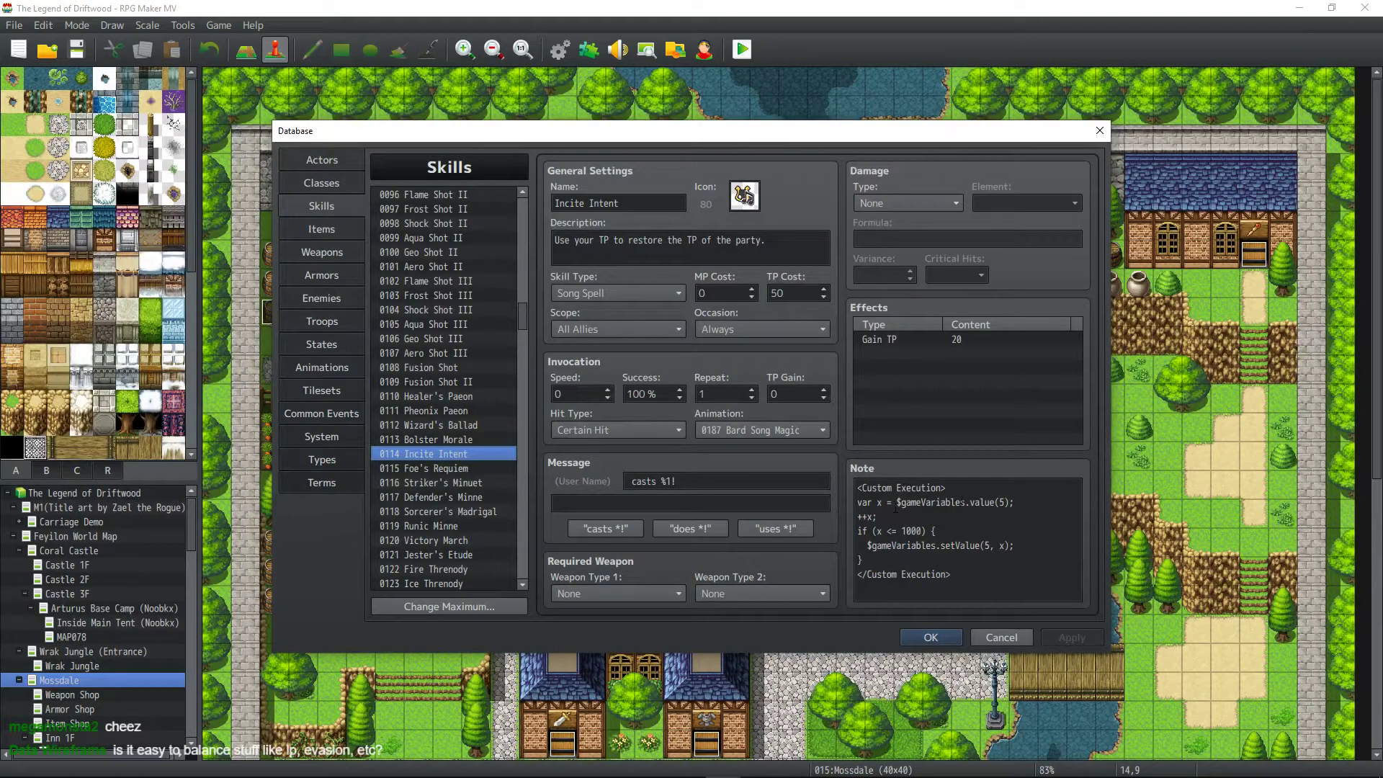
mouse_move(857, 487)
mouse_down()
mouse_move(954, 577)
mouse_move(909, 513)
mouse_move(859, 495)
mouse_up()
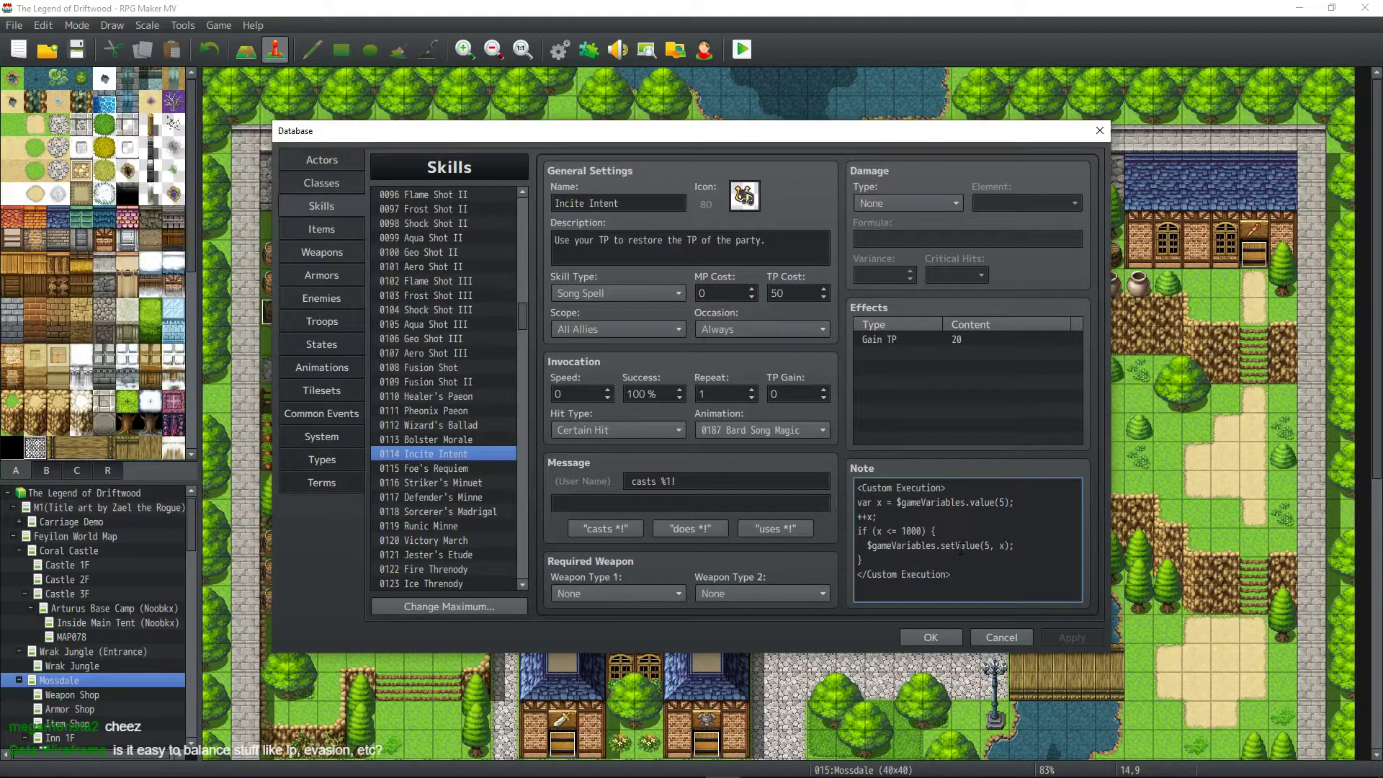
drag(1009, 545, 975, 545)
click(860, 545)
Compare the Foe's Requiem, Incite Intent and Bolster Morale skills, including their costs, effects and notes.
click(452, 464)
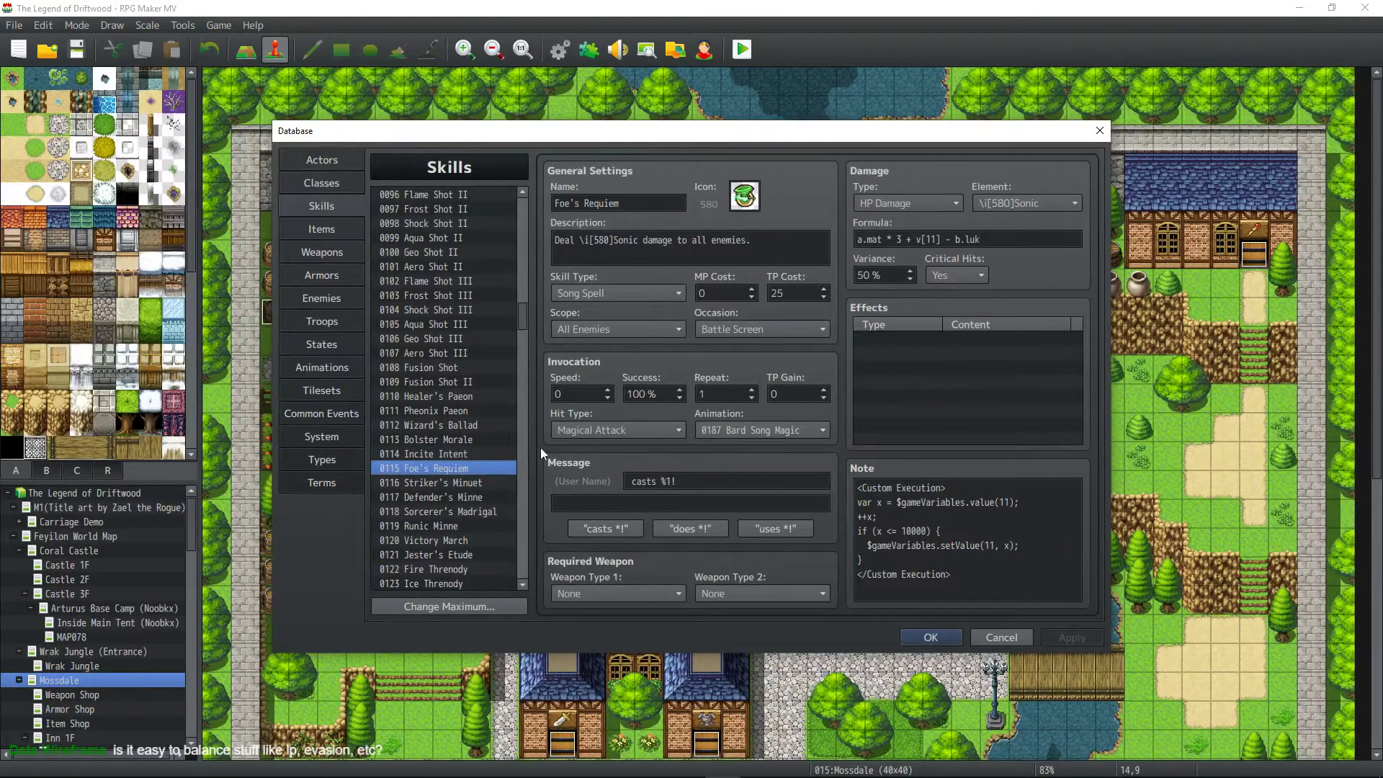
click(464, 452)
click(464, 463)
click(464, 455)
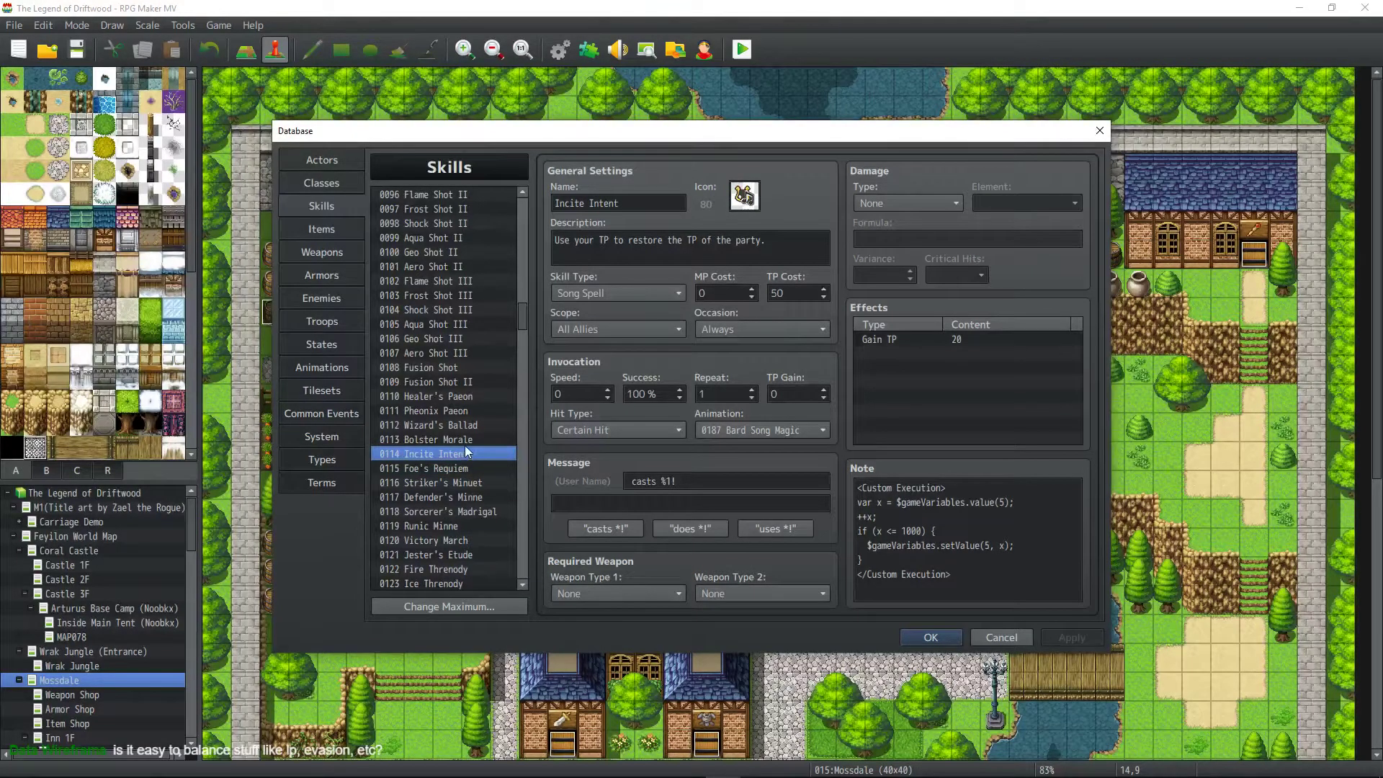
click(465, 443)
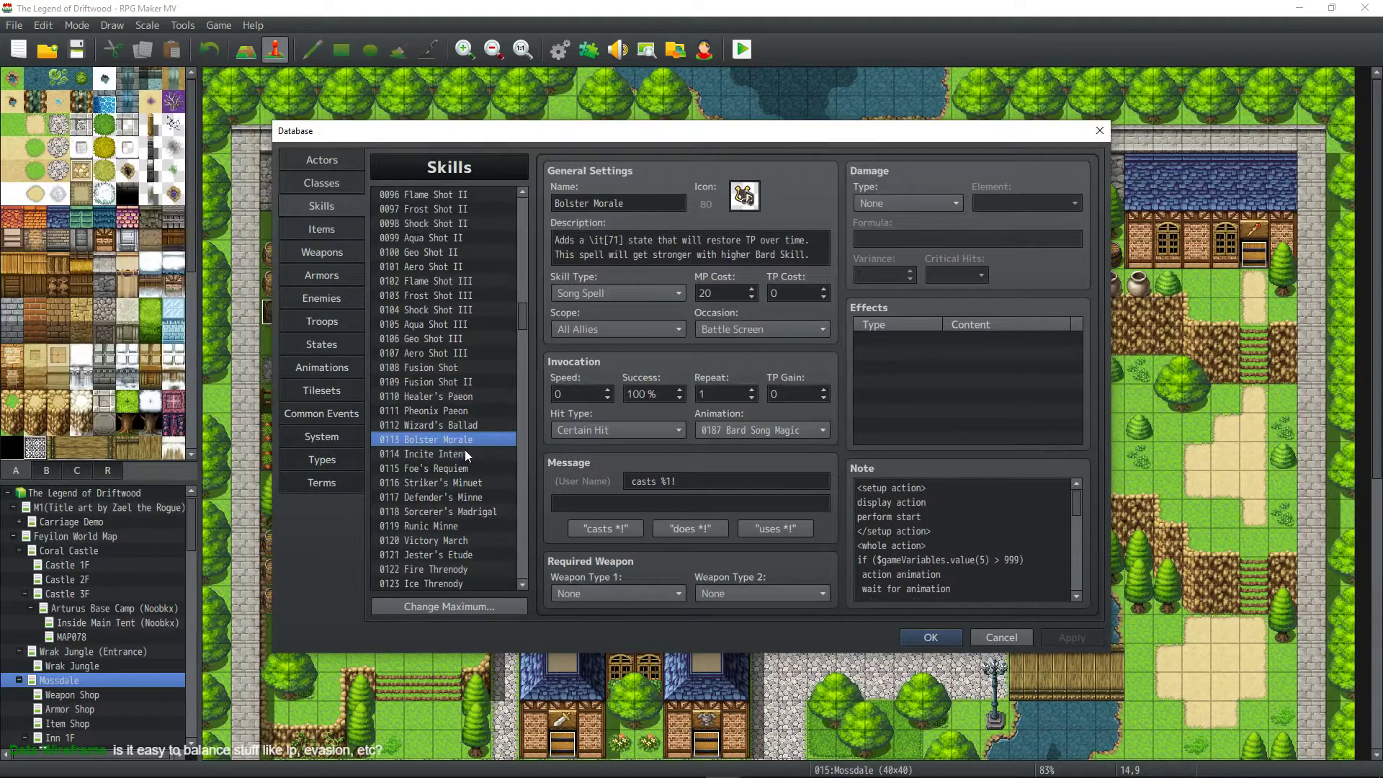
click(460, 452)
click(460, 467)
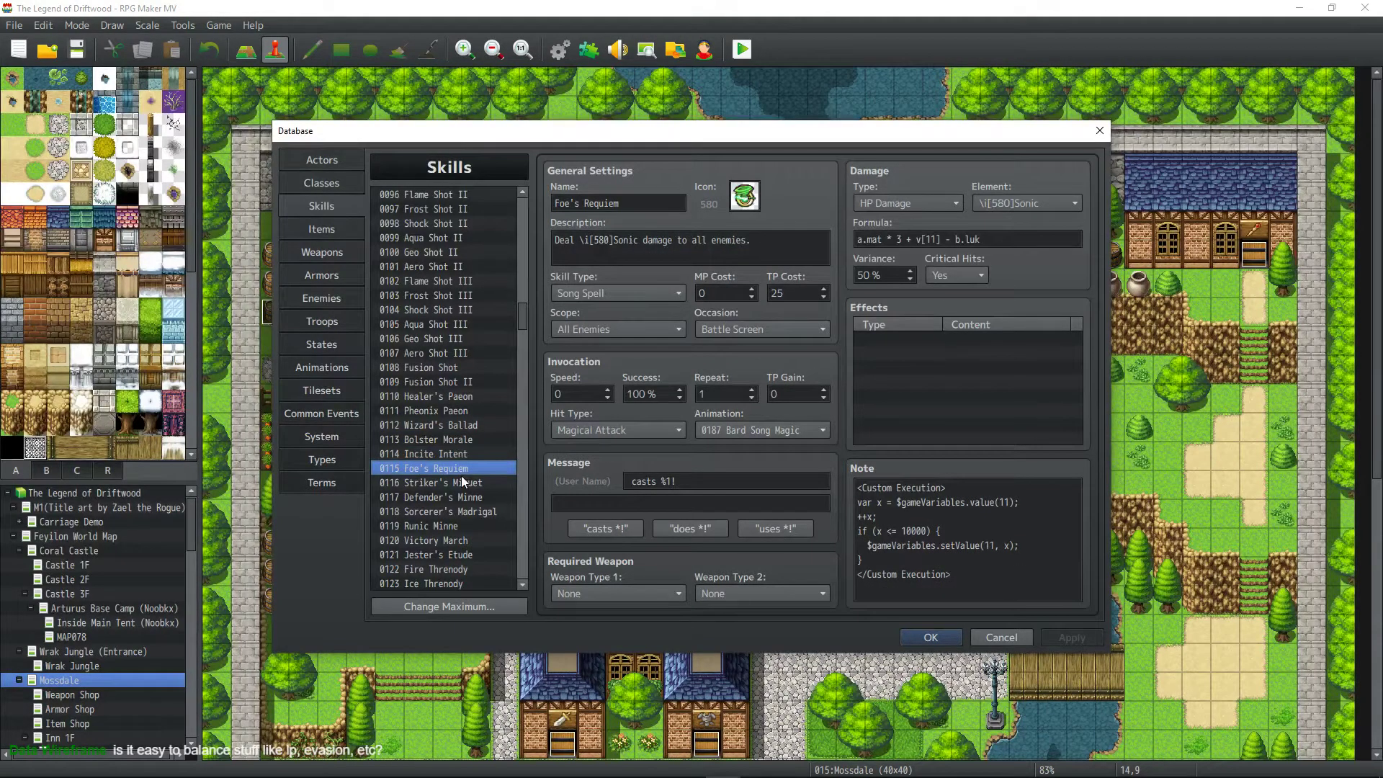
click(460, 456)
click(461, 438)
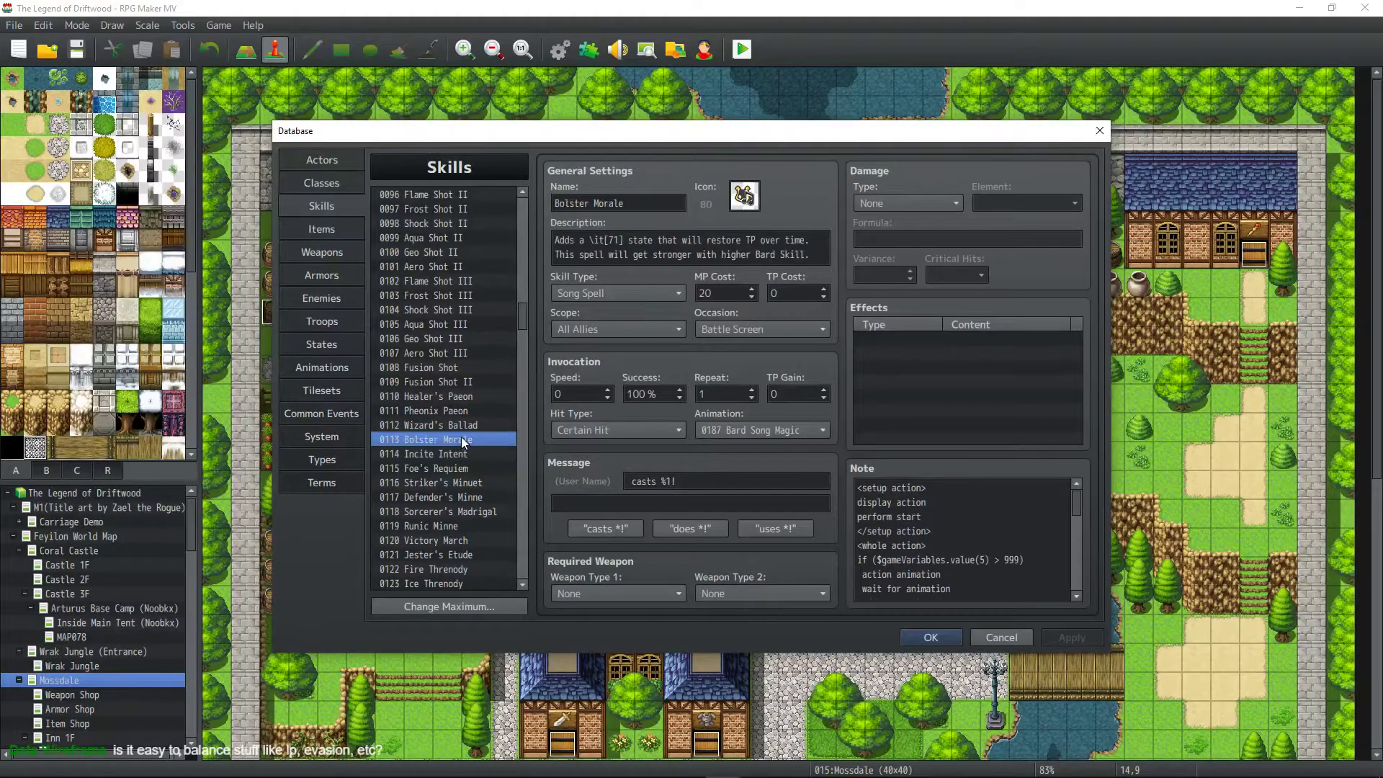
In Incite Intent's description, change "restore the TP of the party" to "restore the LP of the party".
click(459, 452)
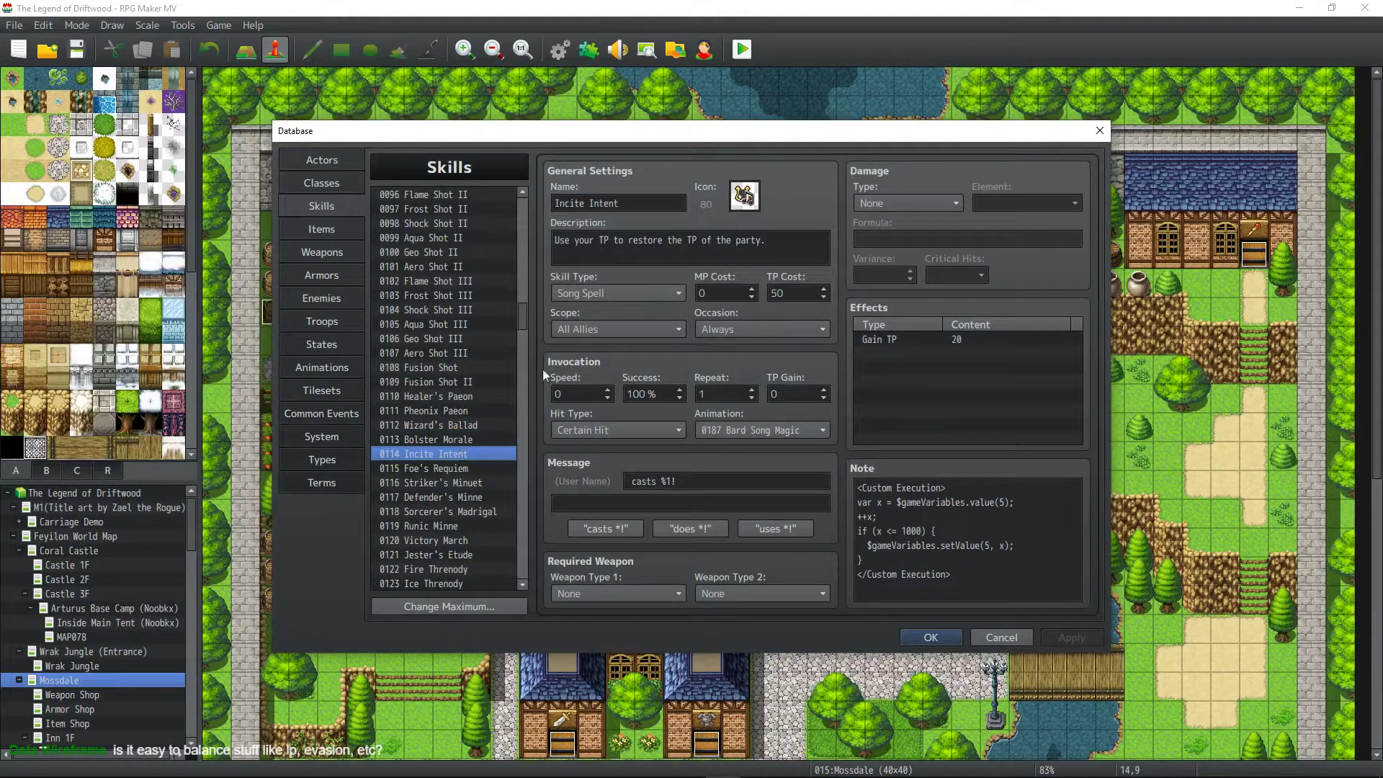
double_click(691, 239)
click(692, 240)
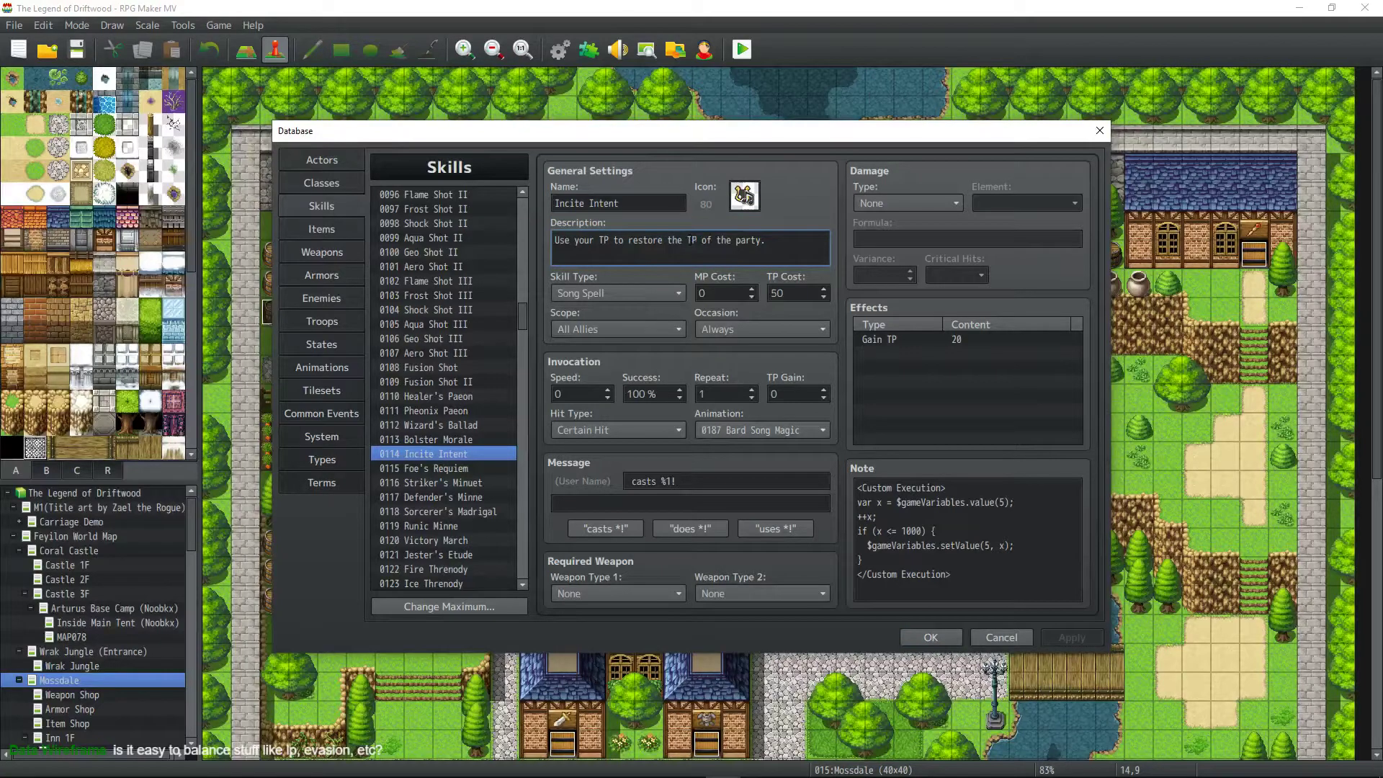
key(Delete)
text(L)
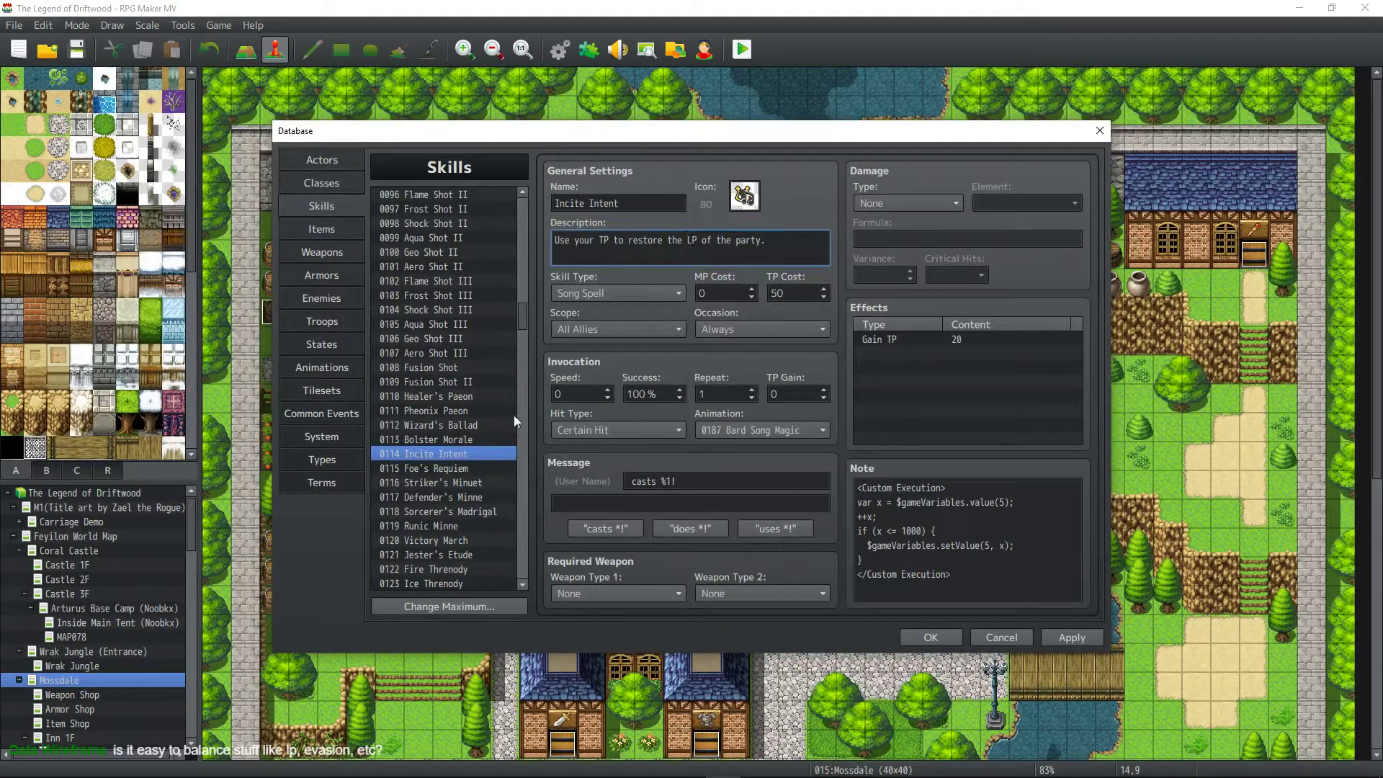
In Bolster Morale's description, change the restored resource to LP so it reads "restore LP over time".
click(442, 440)
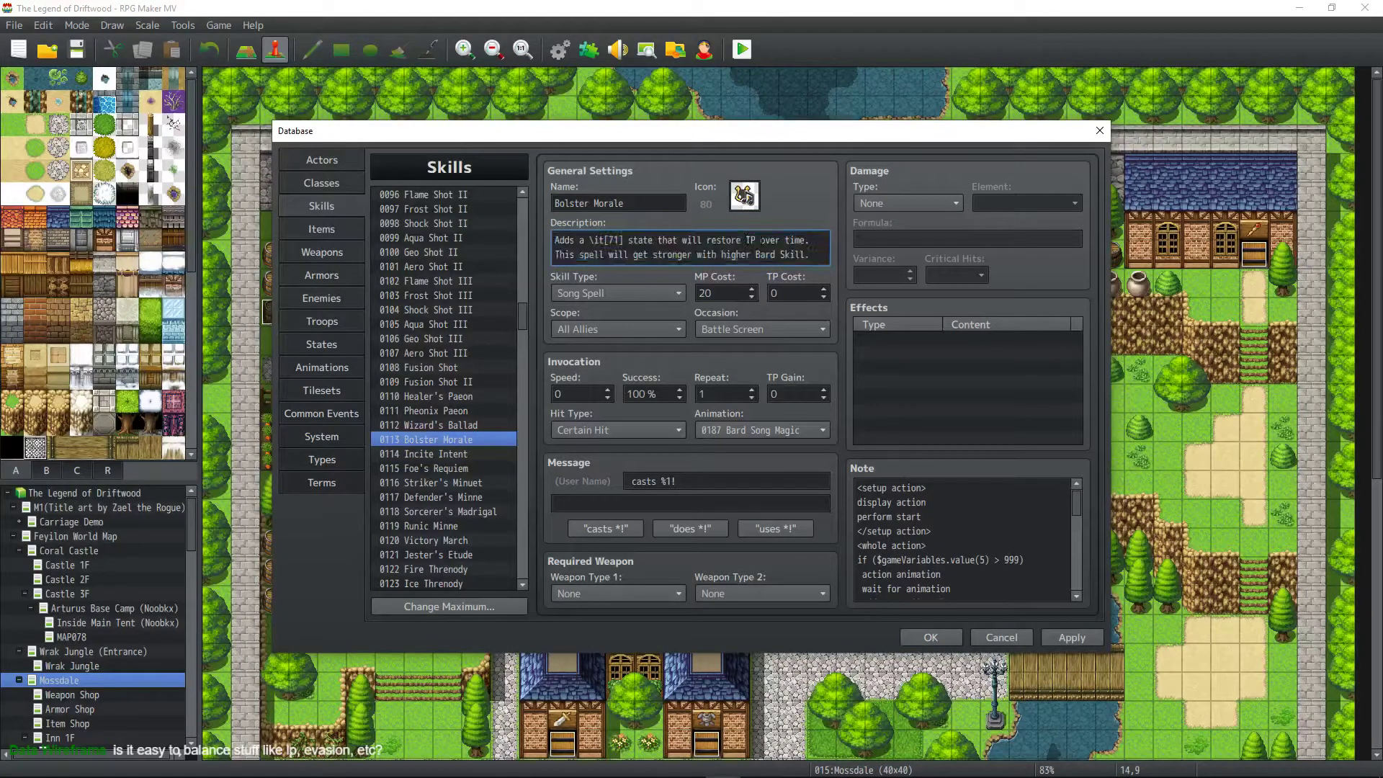
key(Delete)
text(L)
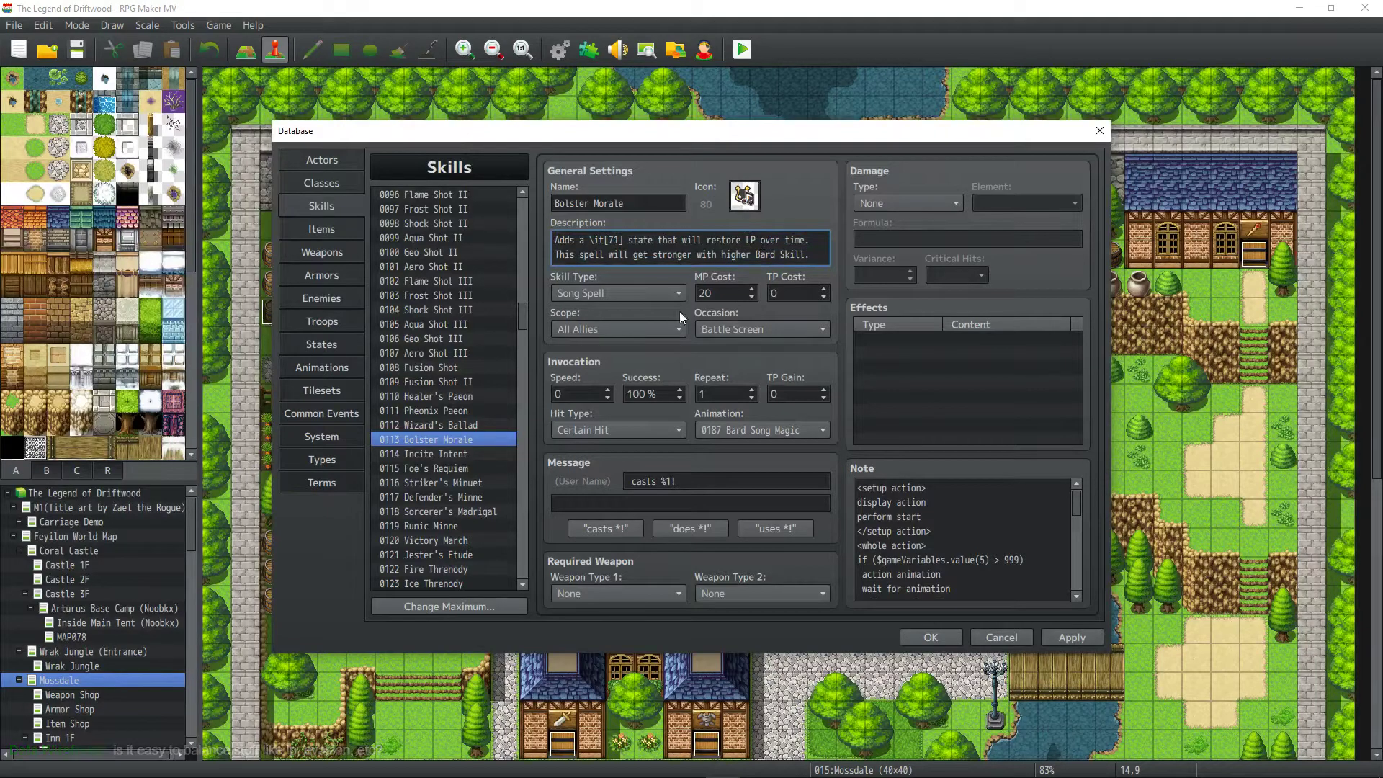
Check the neighbouring song descriptions, and reword Incite Intent's description as "Use your LP to restore the LP of the party.".
click(475, 428)
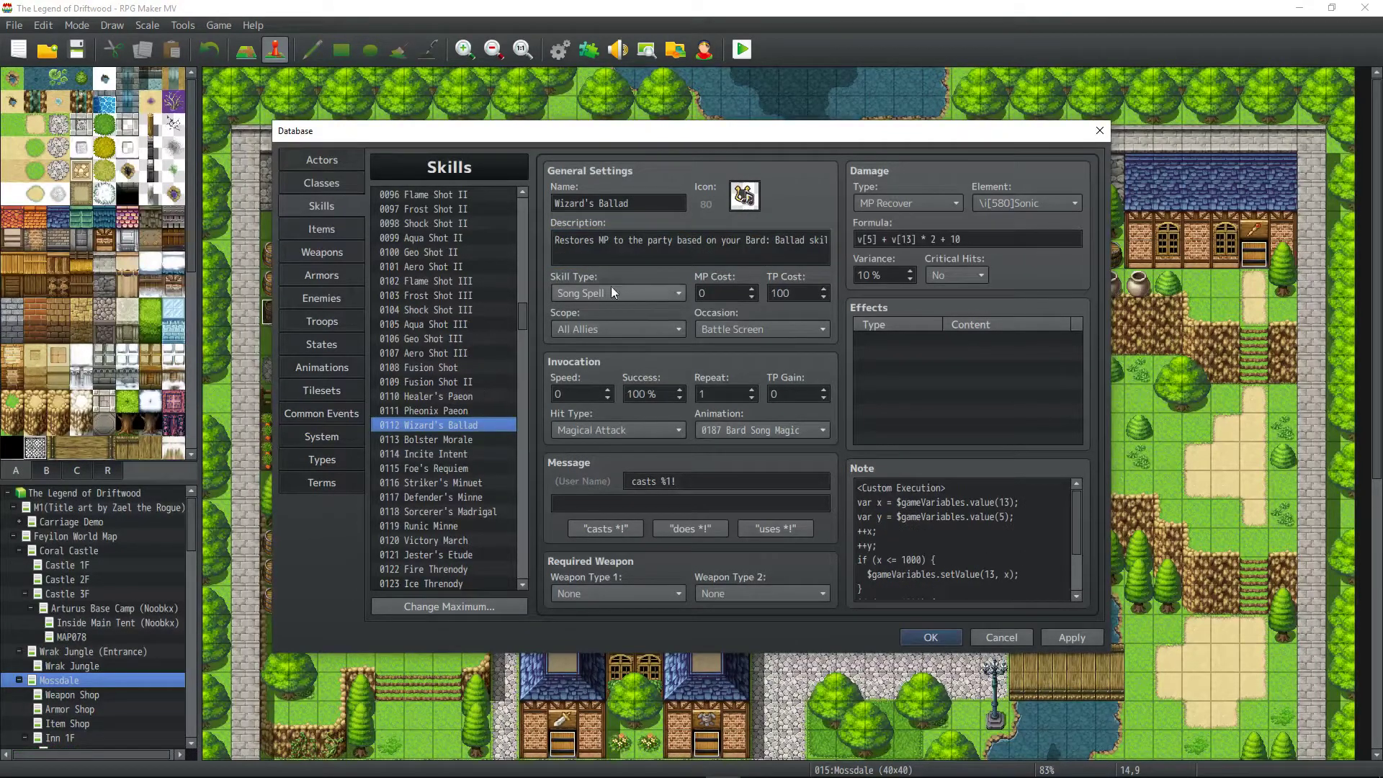
click(421, 412)
click(428, 394)
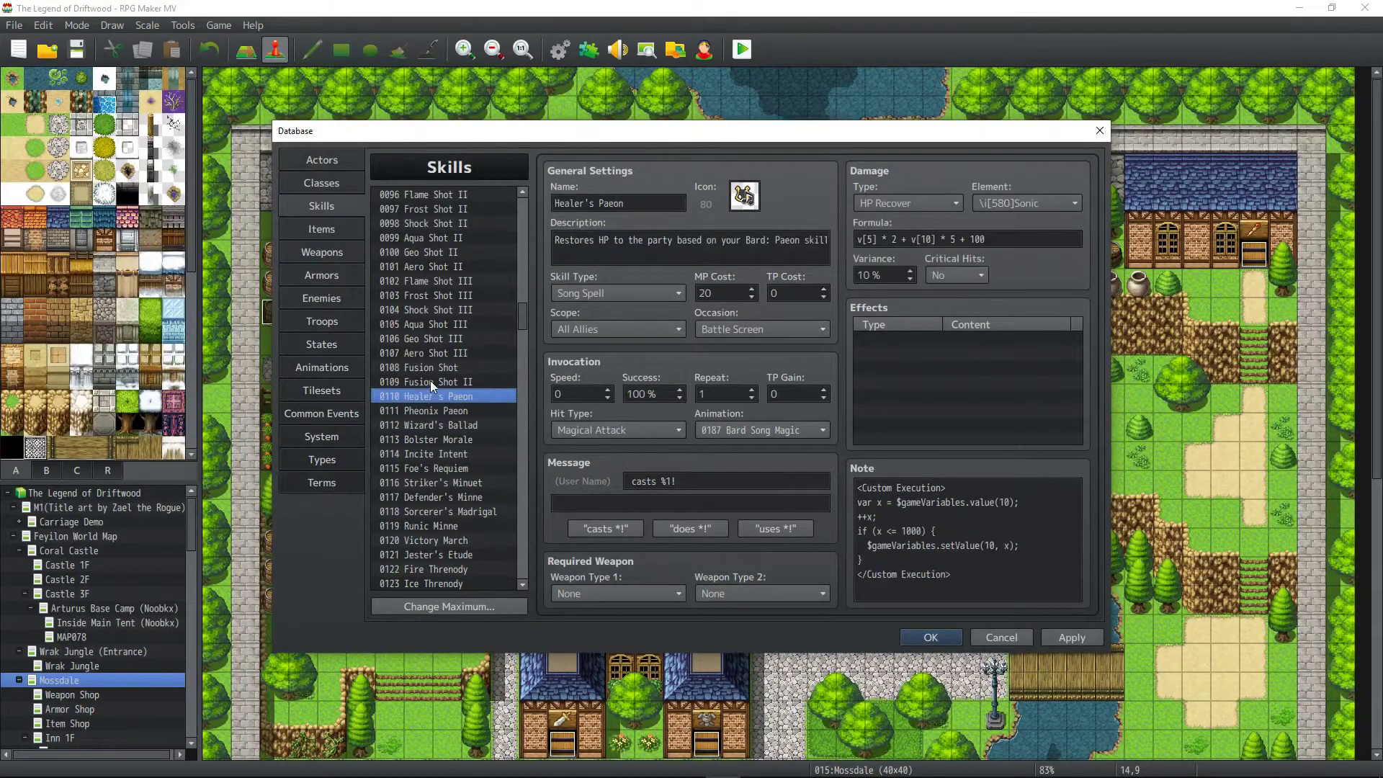
click(430, 380)
click(429, 425)
click(430, 440)
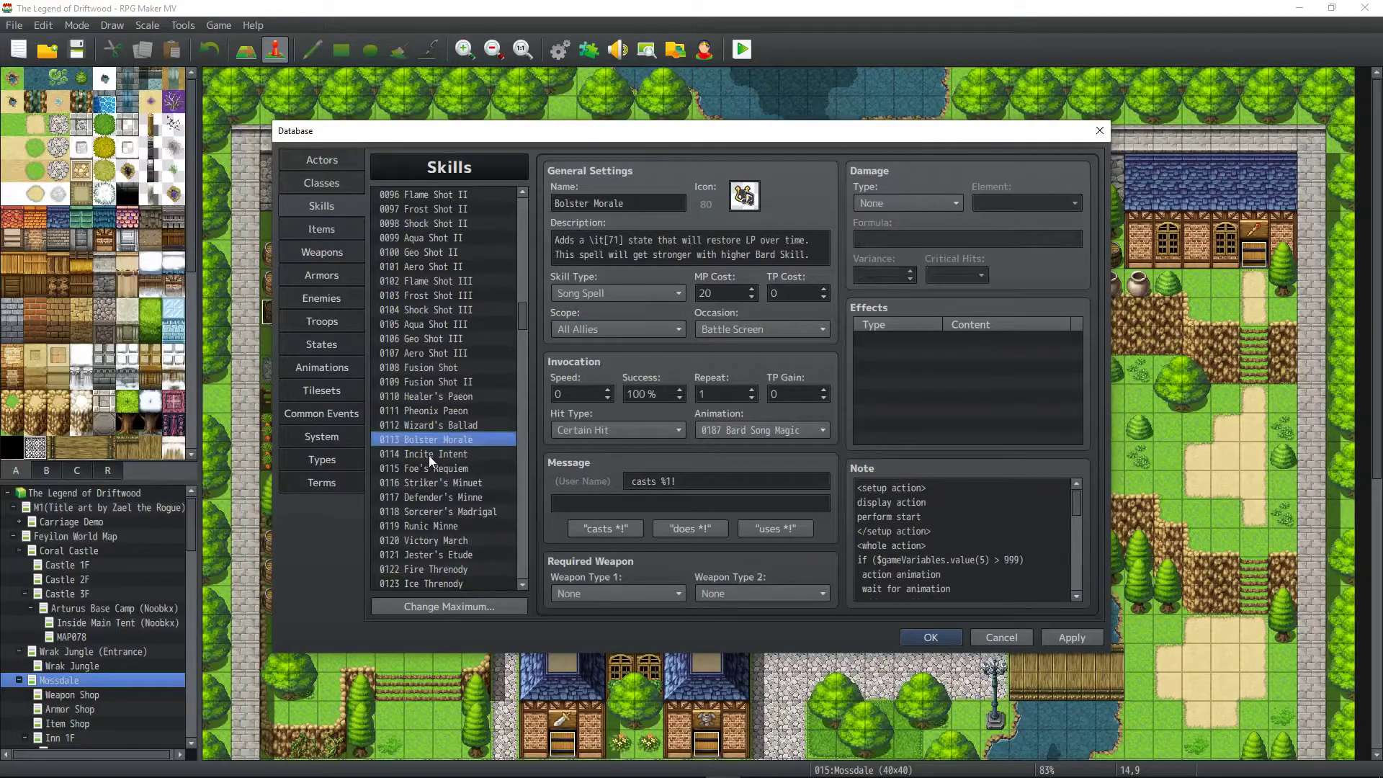
click(430, 454)
triple_click(602, 240)
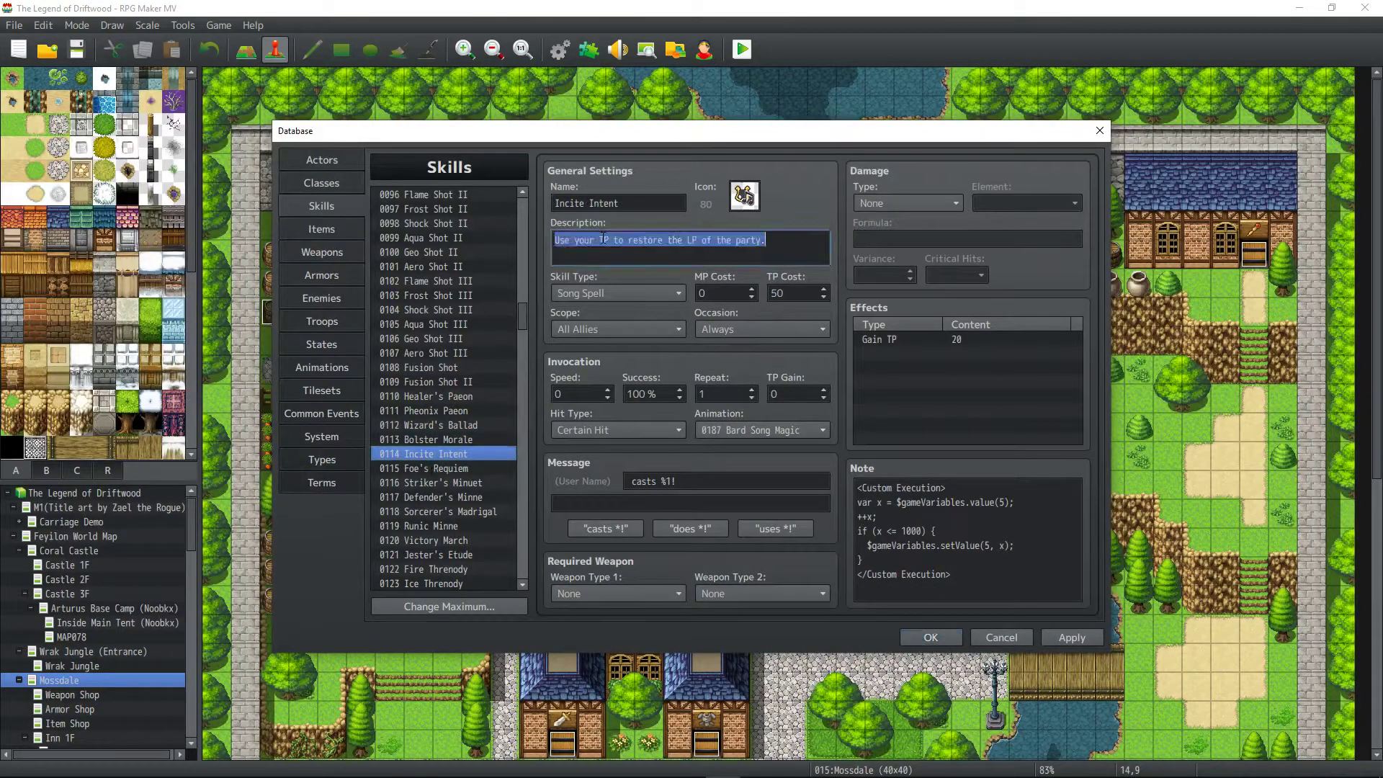
click(602, 239)
key(BackSpace)
text(L)
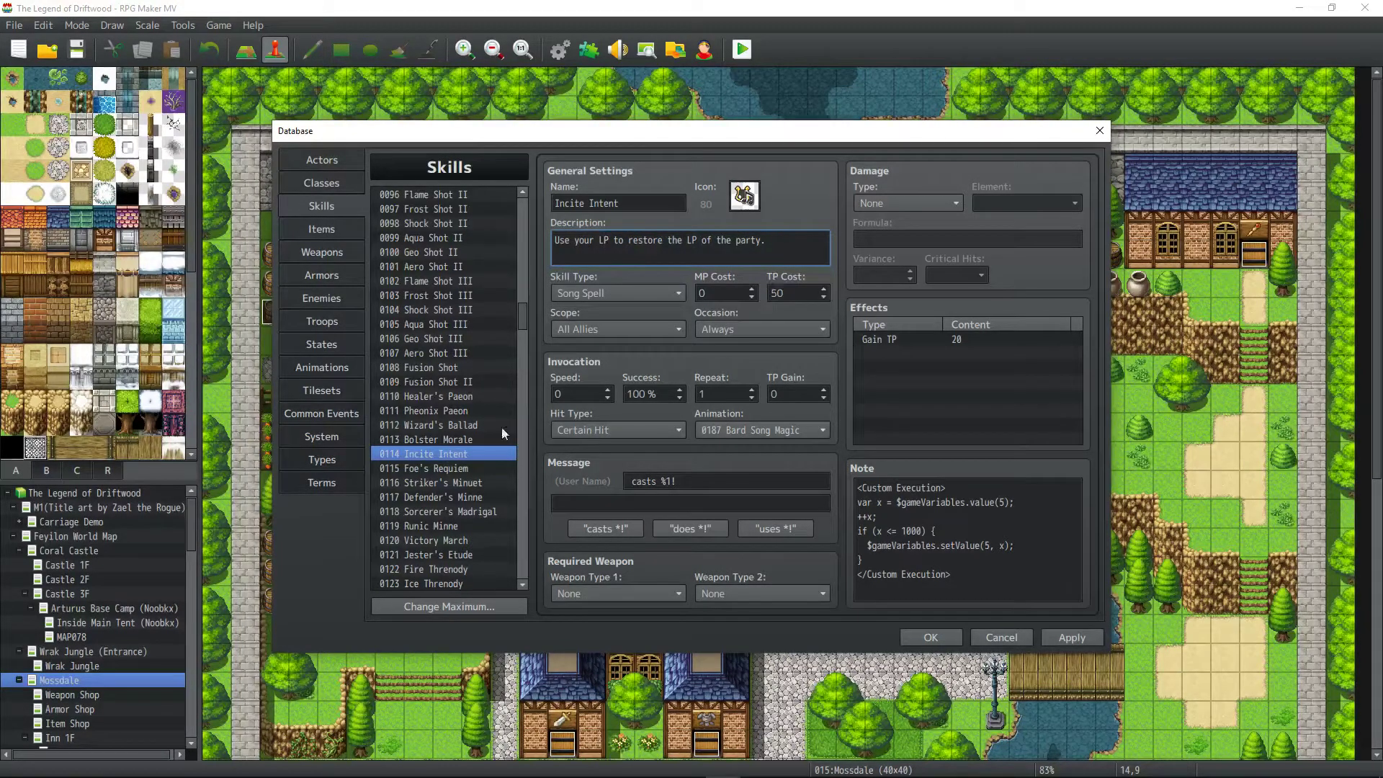
Review Foe's Requiem and its damage formula against the neighbouring songs, and apply the database changes.
click(434, 469)
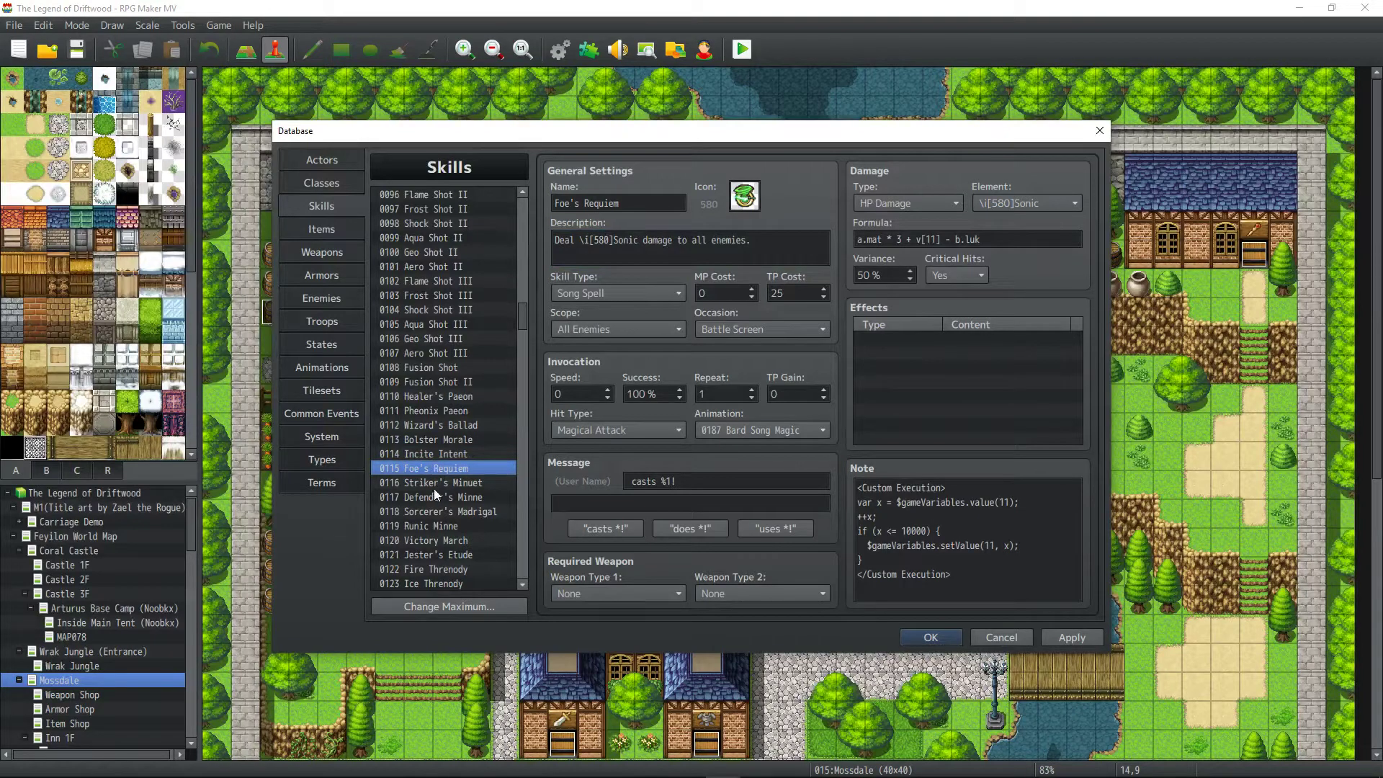
click(441, 454)
click(445, 440)
click(444, 455)
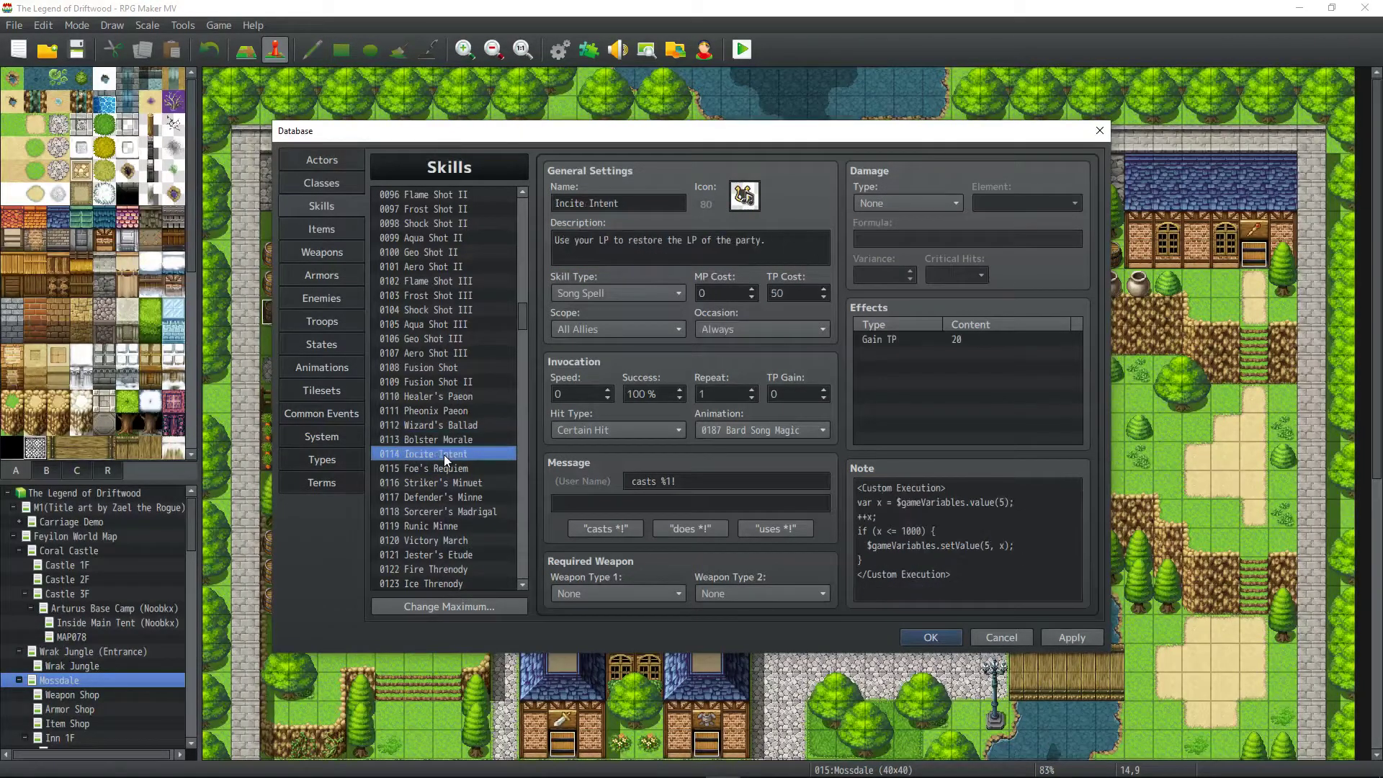
click(444, 468)
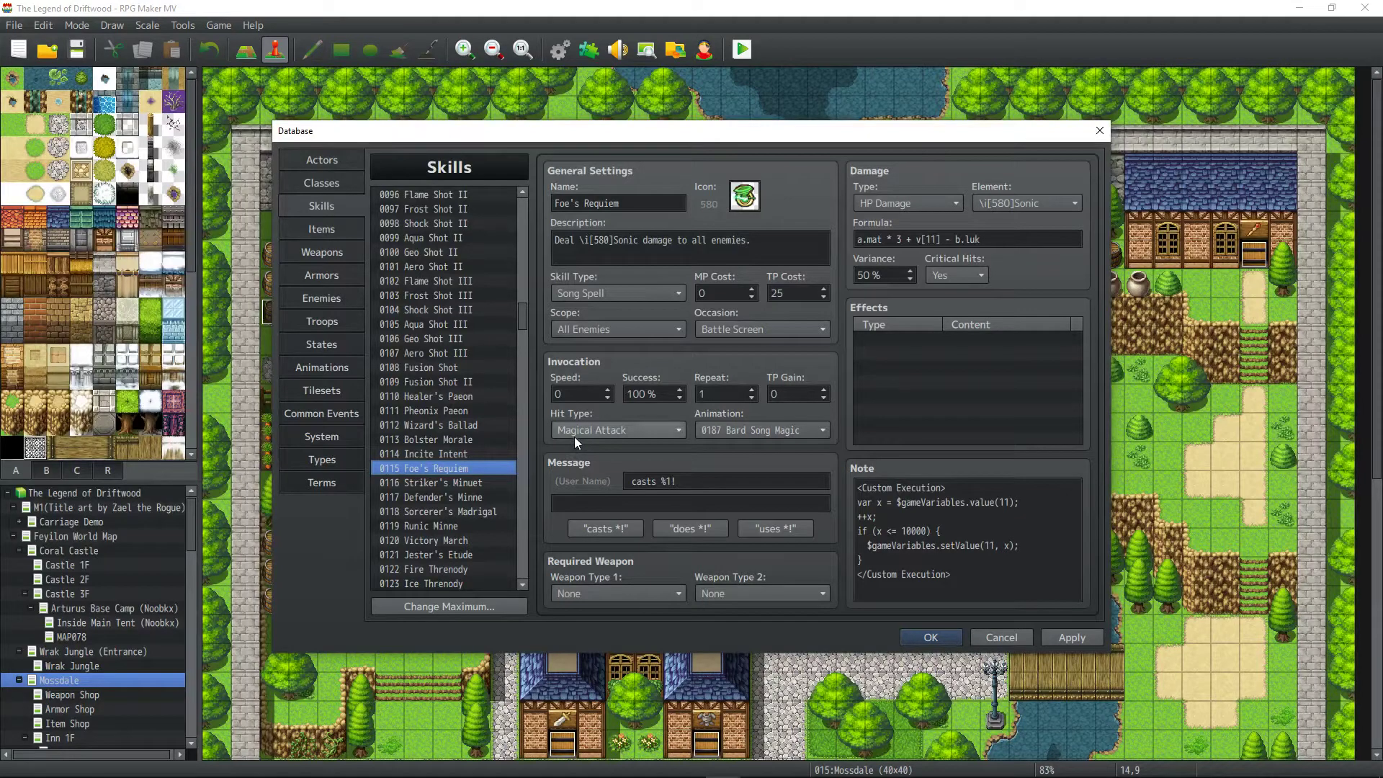
mouse_move(574, 436)
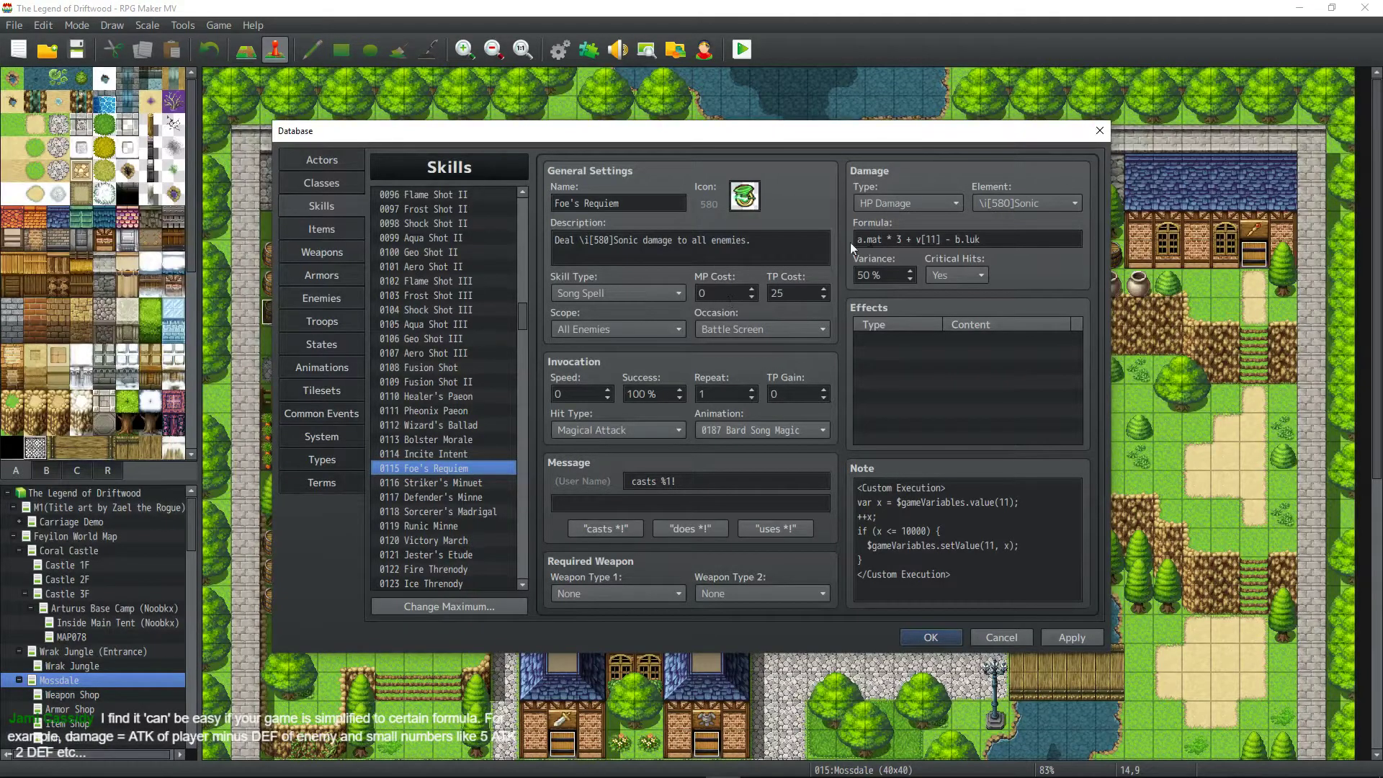
mouse_move(934, 229)
mouse_move(864, 236)
click(1072, 638)
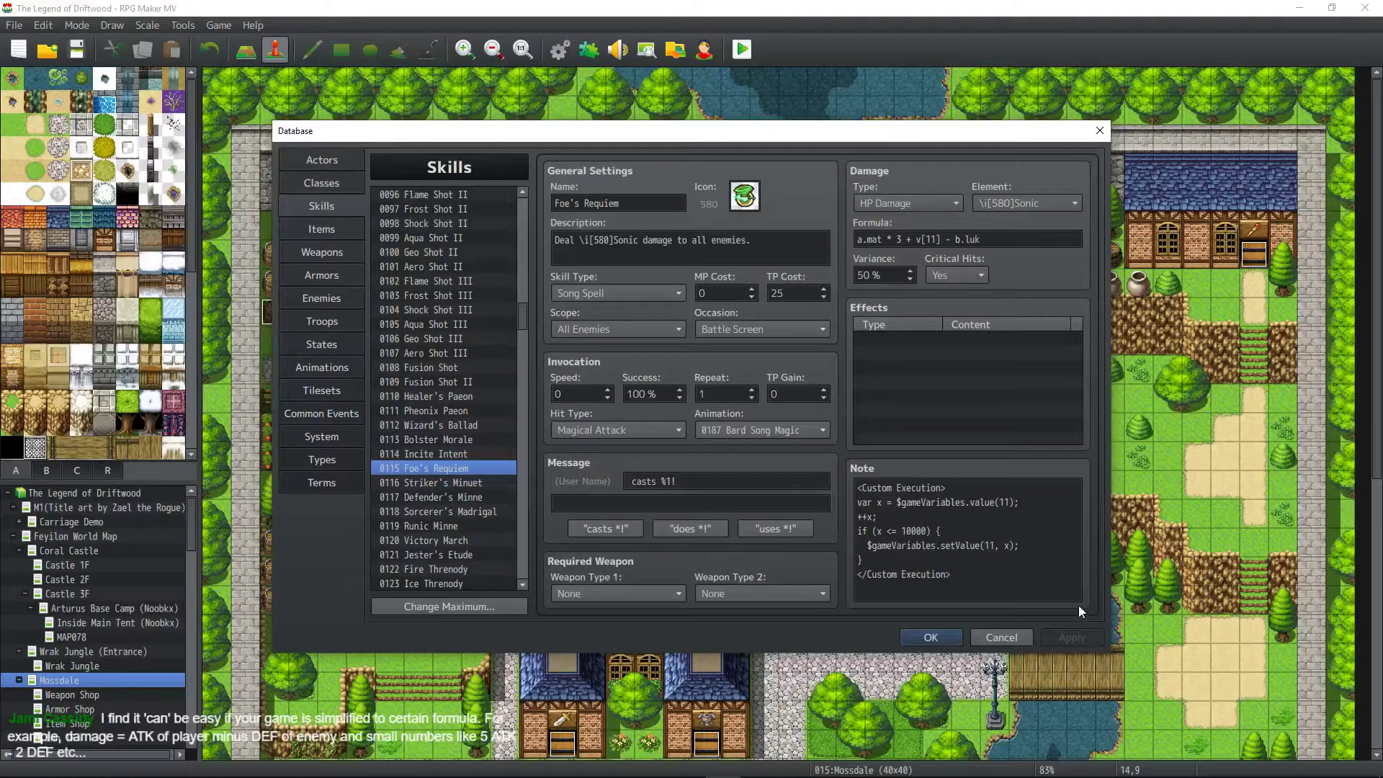
Look over the Bard class and the actors from Driftwood to Arturus, including their notes, and close the database.
click(330, 189)
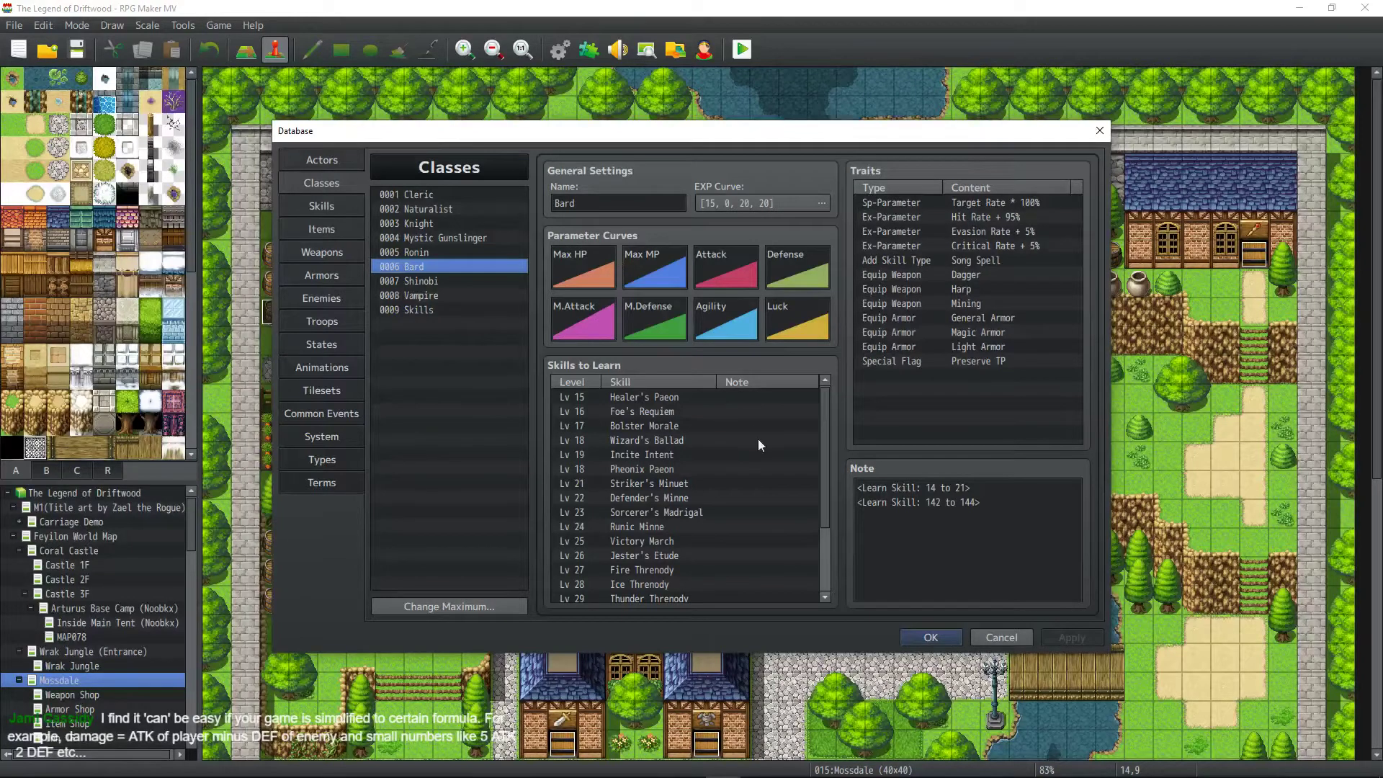
click(333, 163)
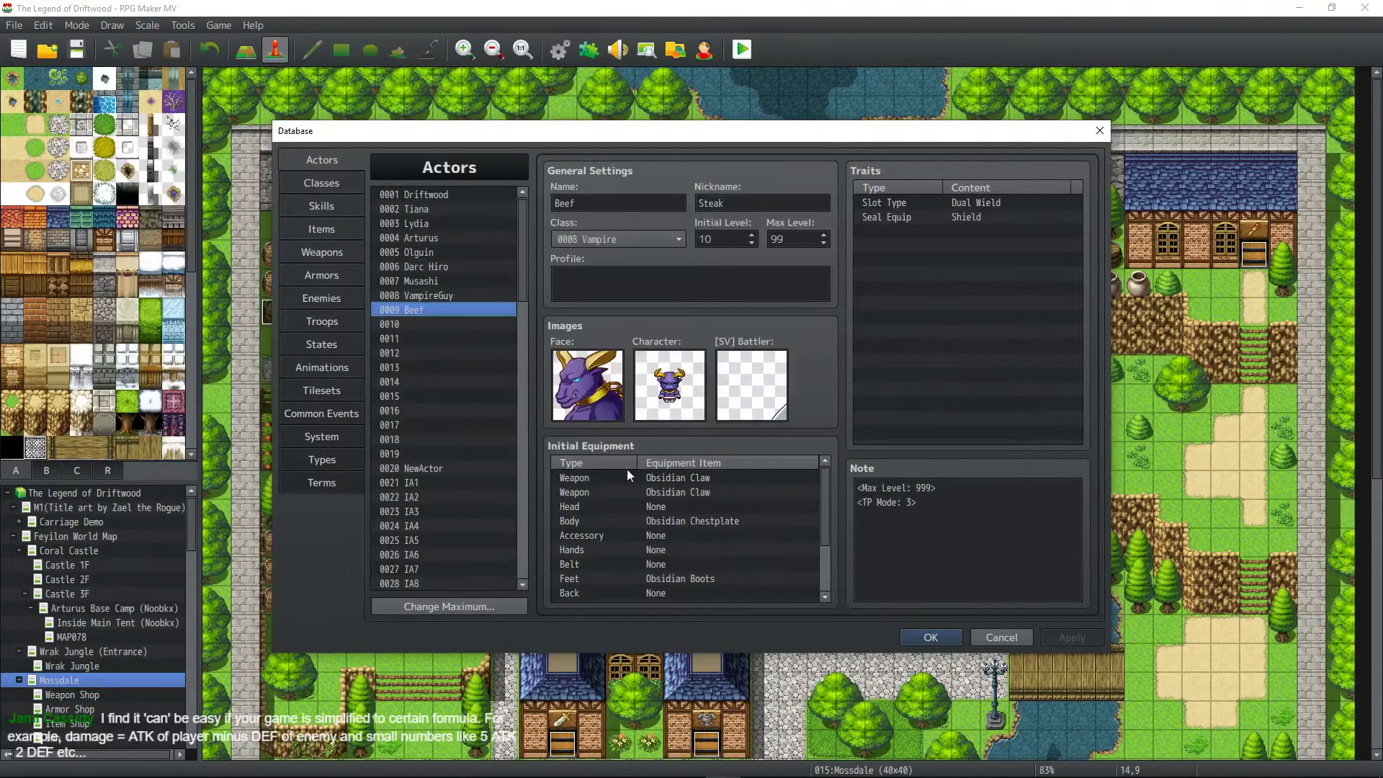
click(444, 194)
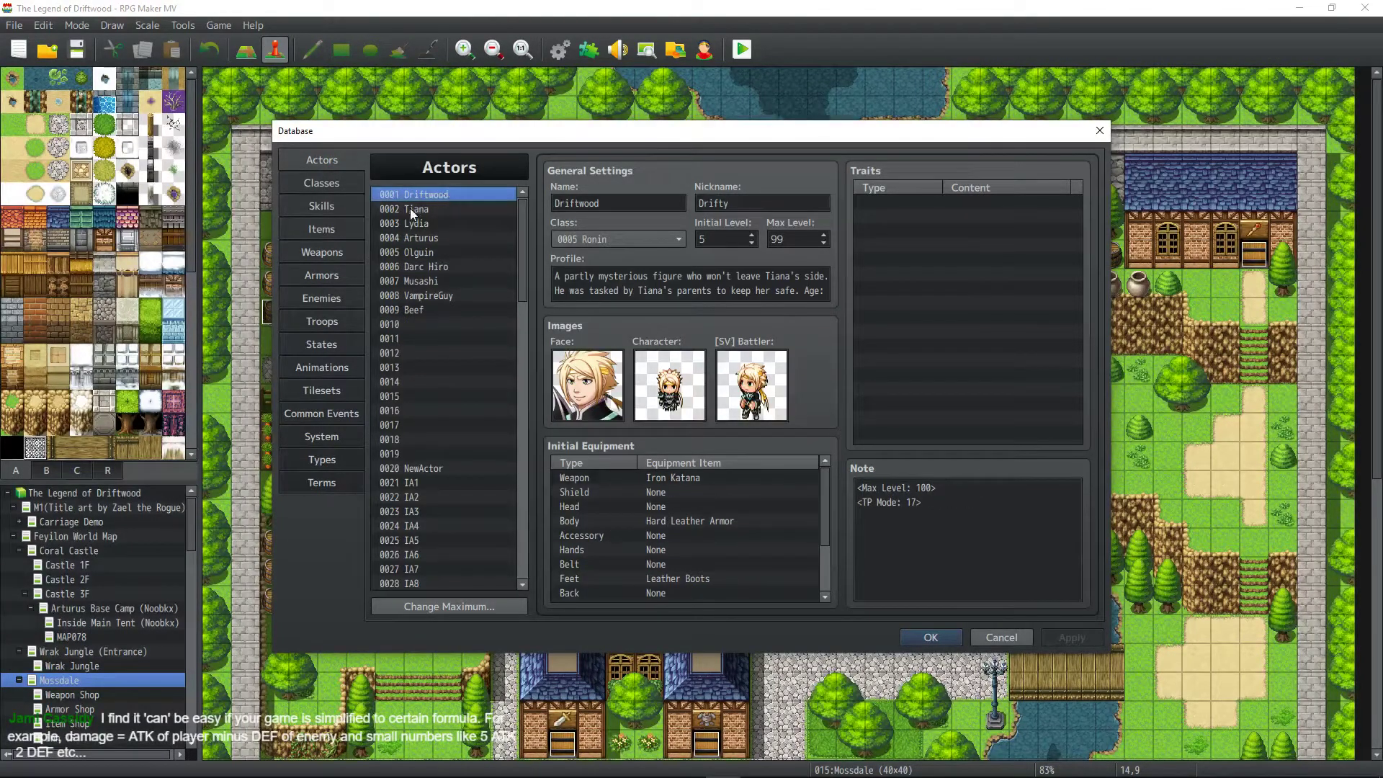
click(428, 209)
click(430, 223)
click(429, 237)
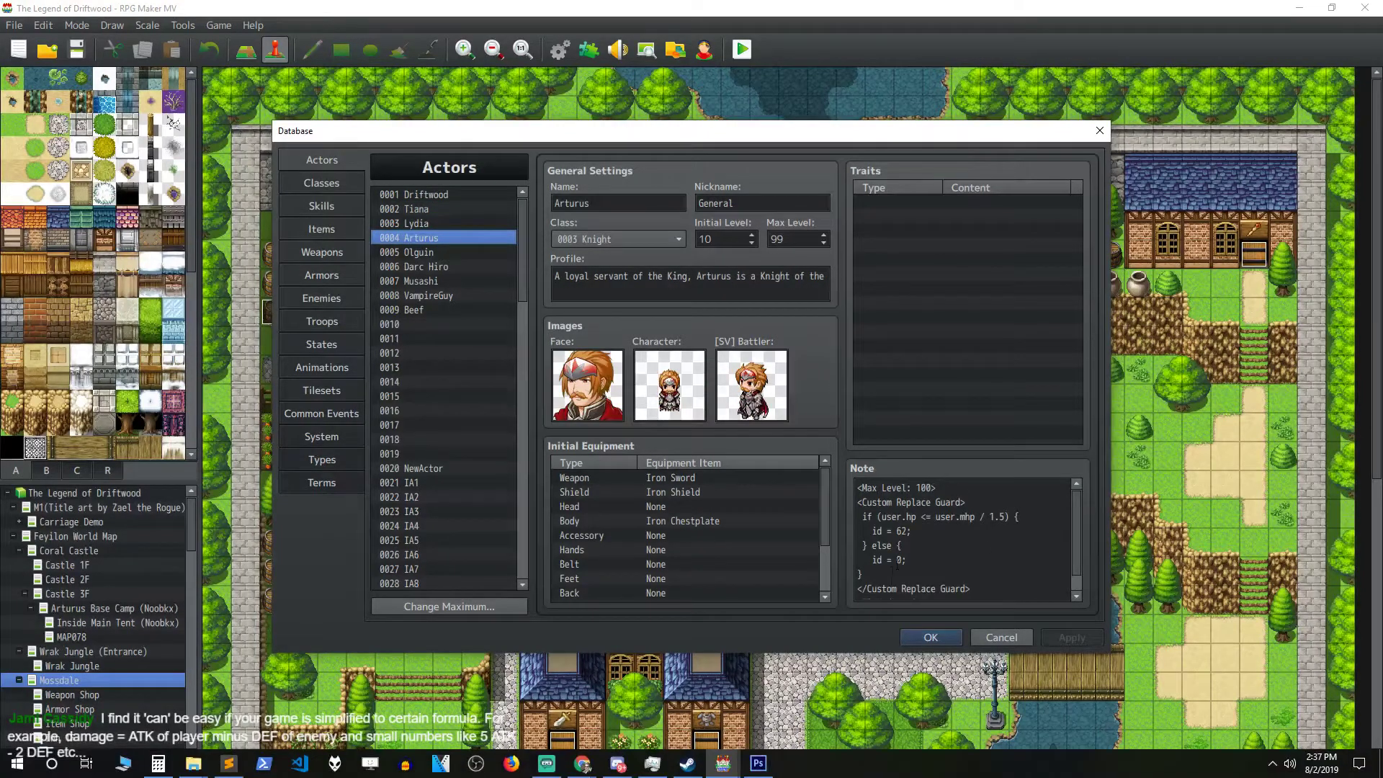
scroll(936, 554, down, 1)
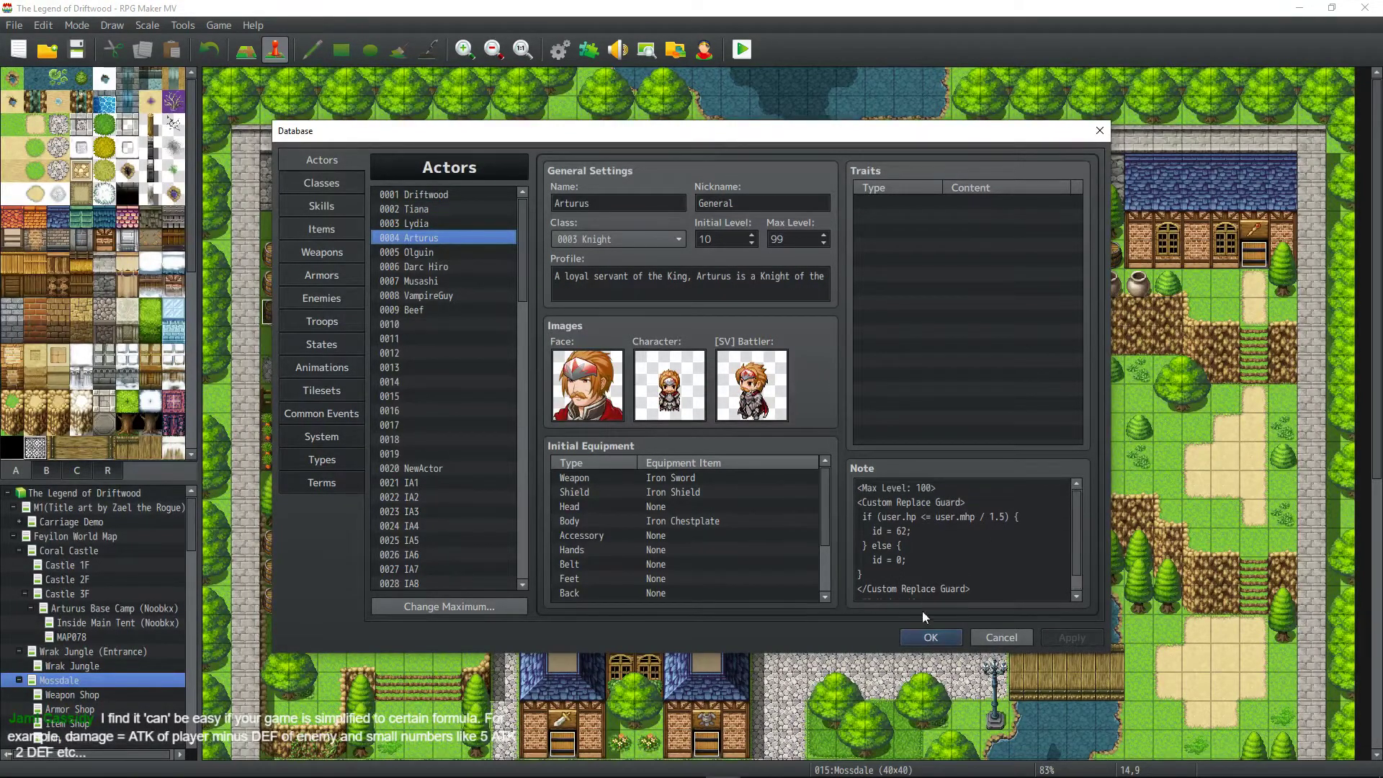
click(929, 638)
Switch to the Natural Explorers project and open its Classes database.
mouse_move(723, 762)
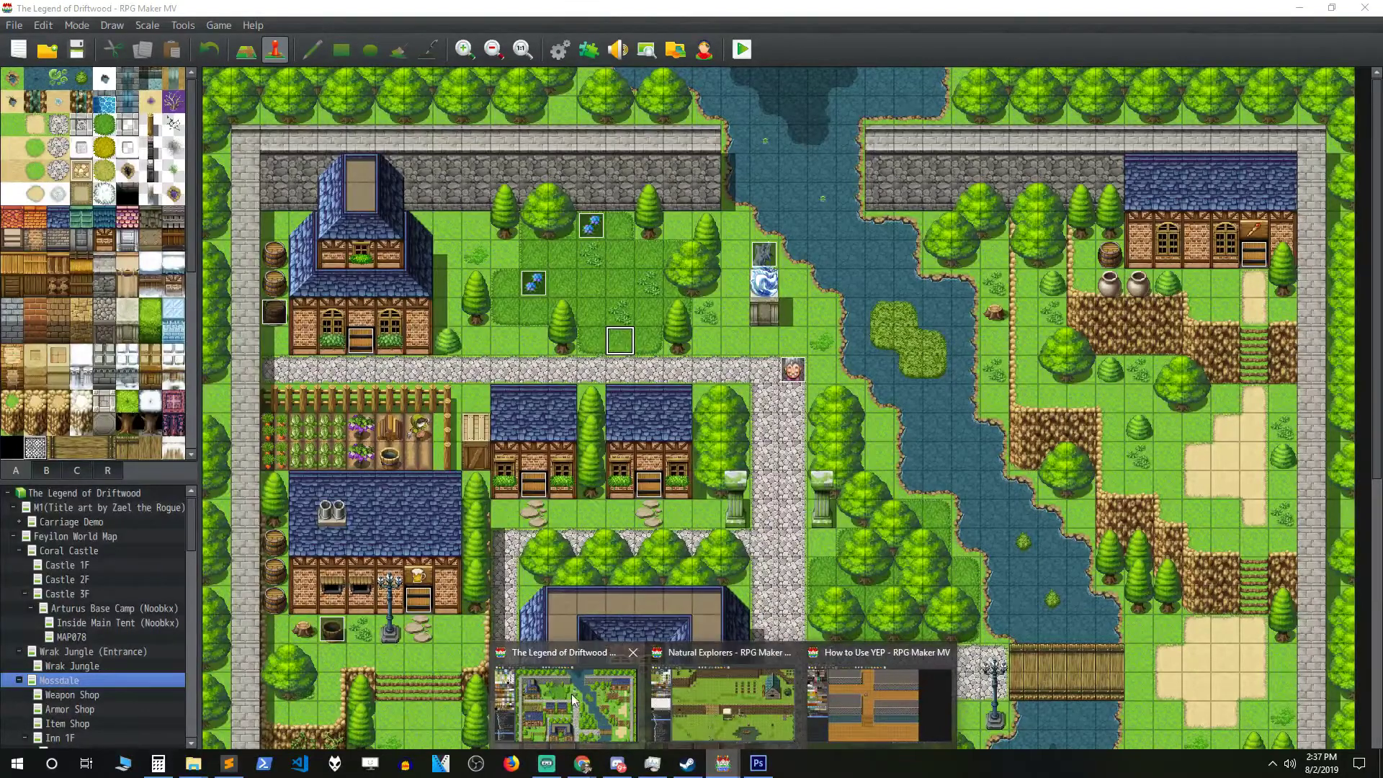
click(701, 684)
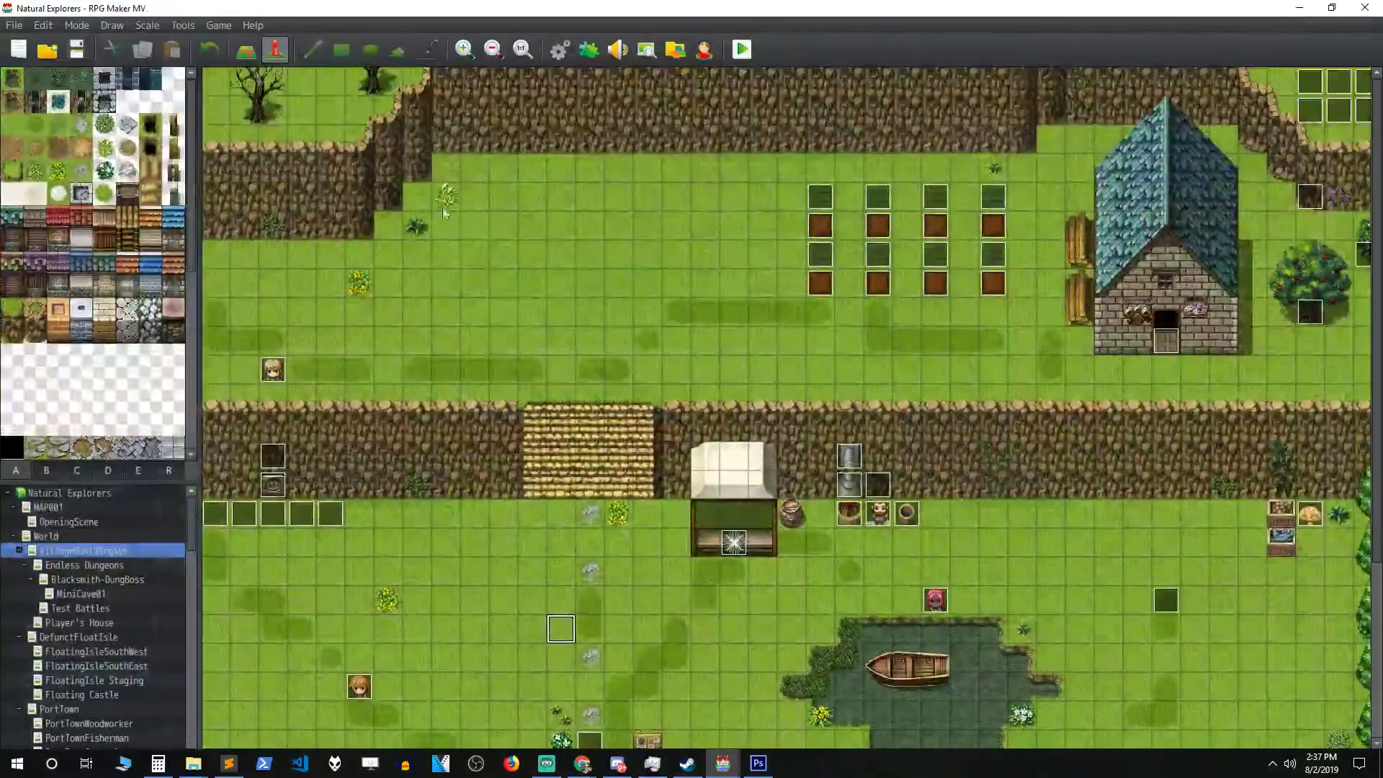
click(556, 51)
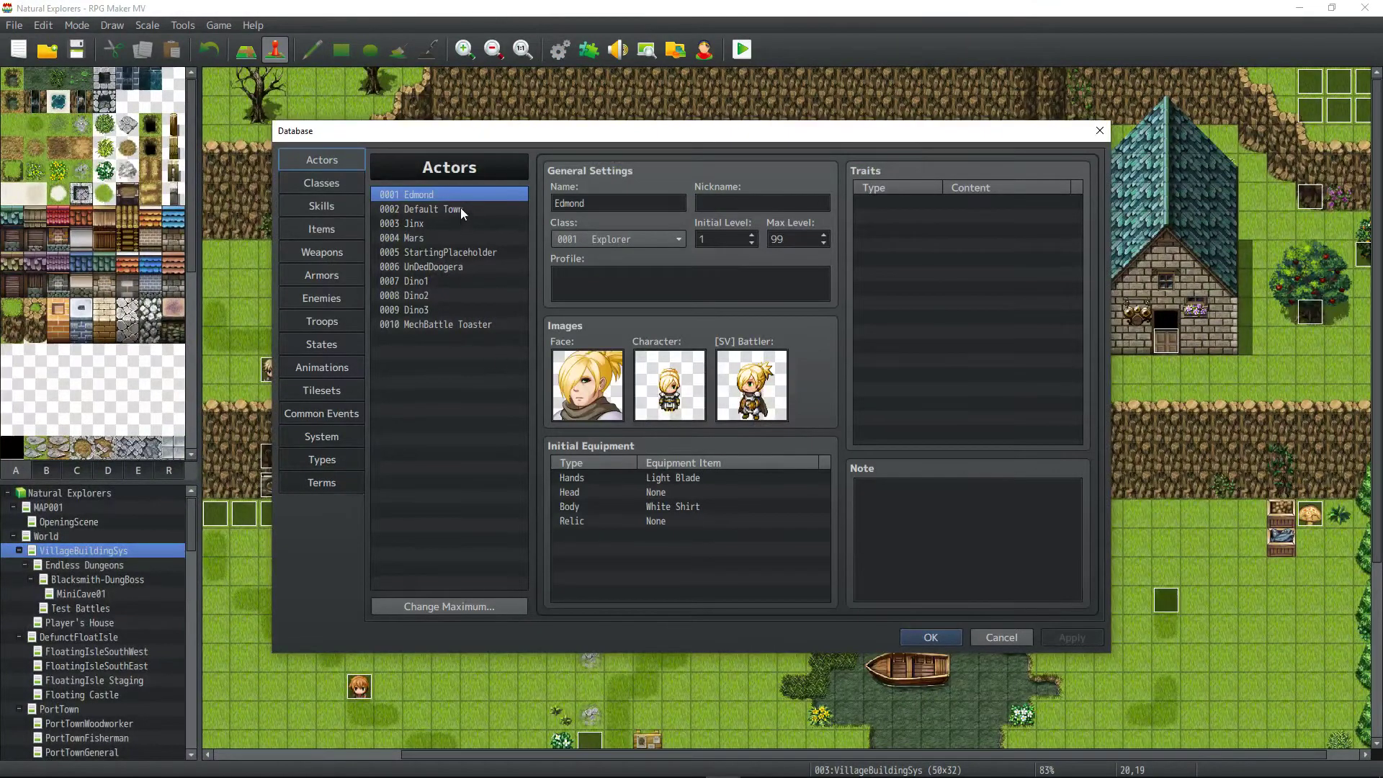
click(343, 184)
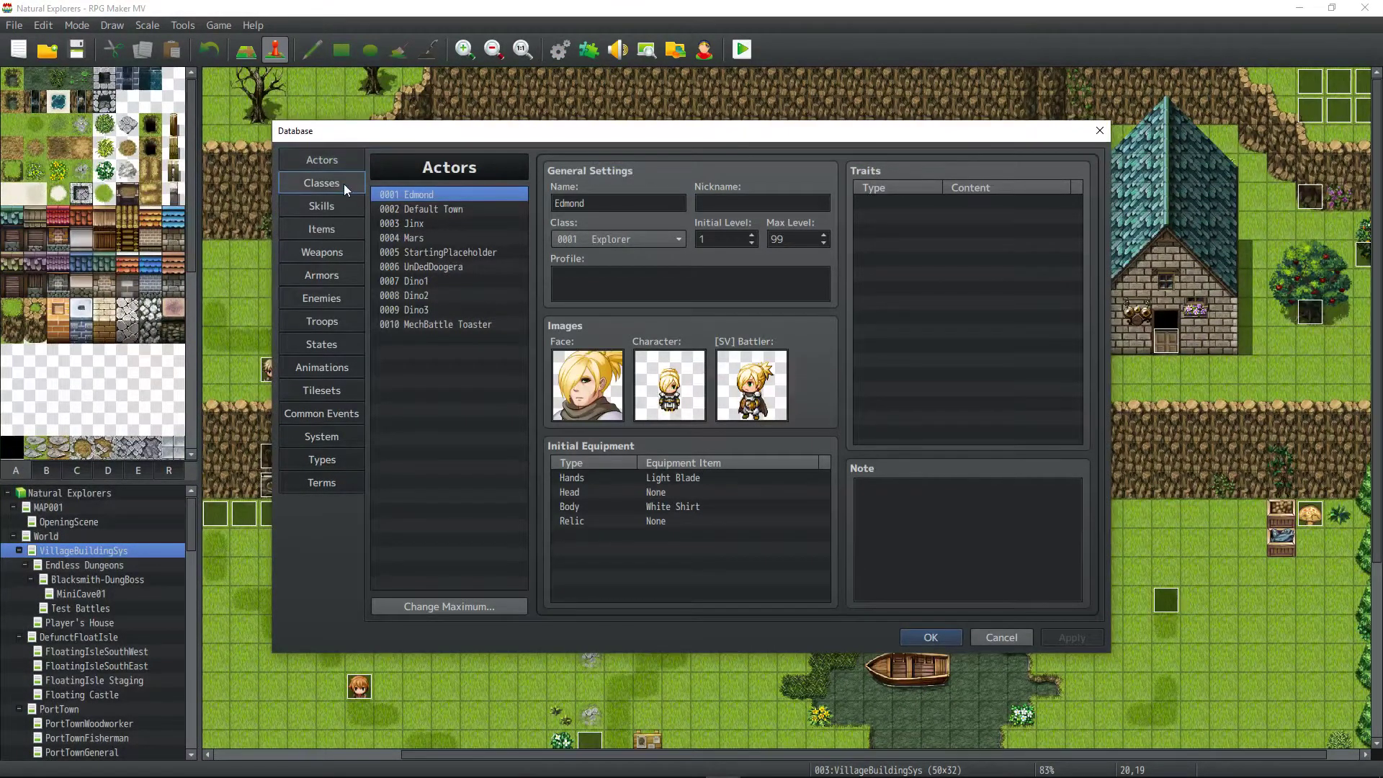
Examine the Custom Class Parameters formulas in the Explorer class note, from maxhp to exp, and close the database.
click(887, 488)
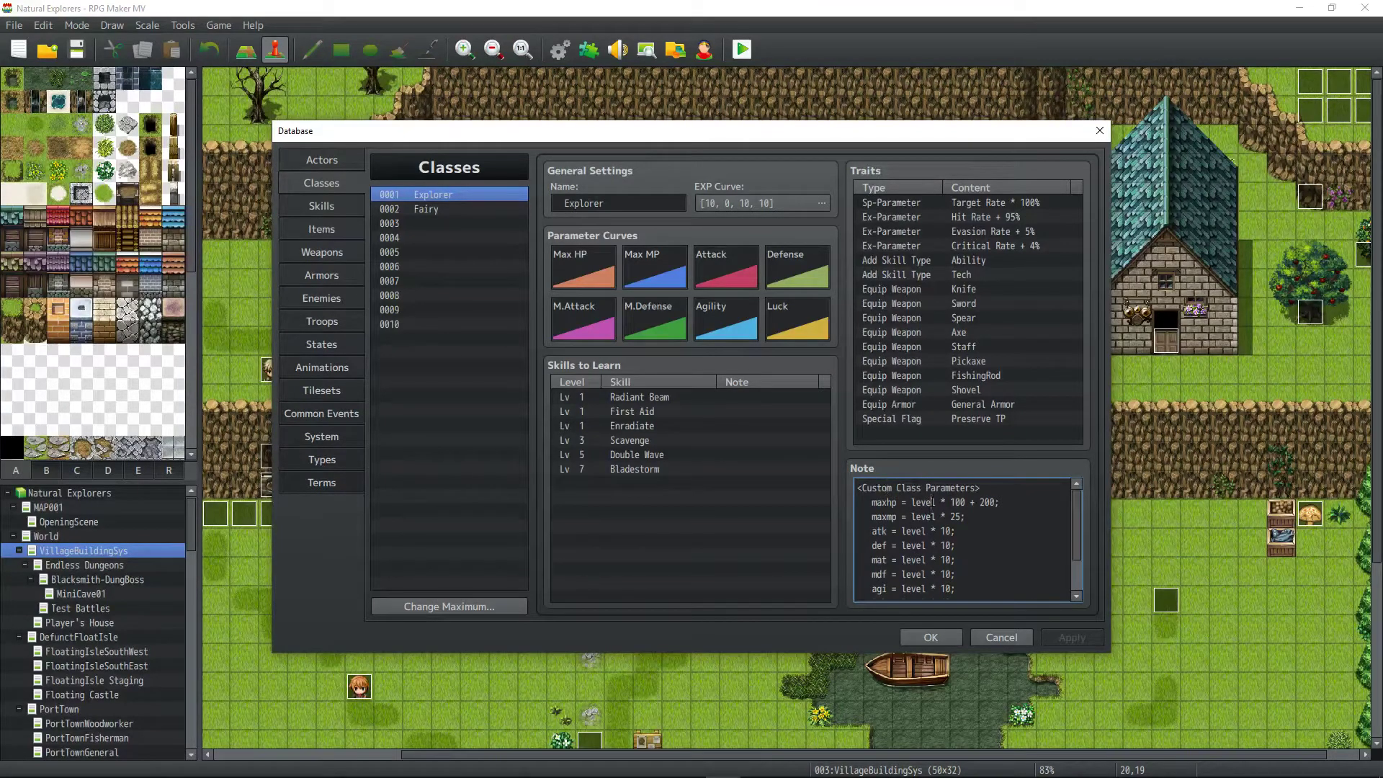
scroll(932, 502, down, 1)
scroll(933, 502, up, 1)
double_click(913, 531)
click(940, 531)
scroll(941, 531, down, 1)
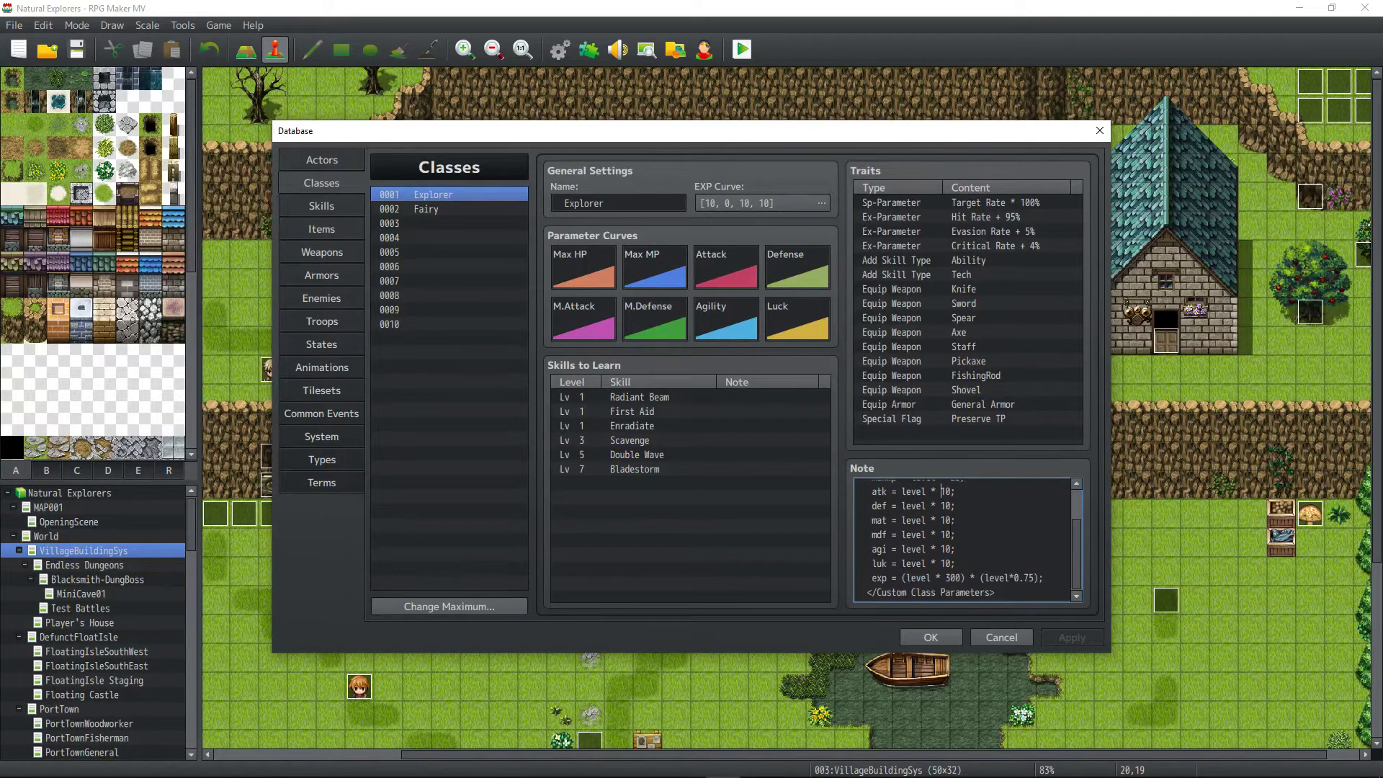
scroll(941, 531, up, 1)
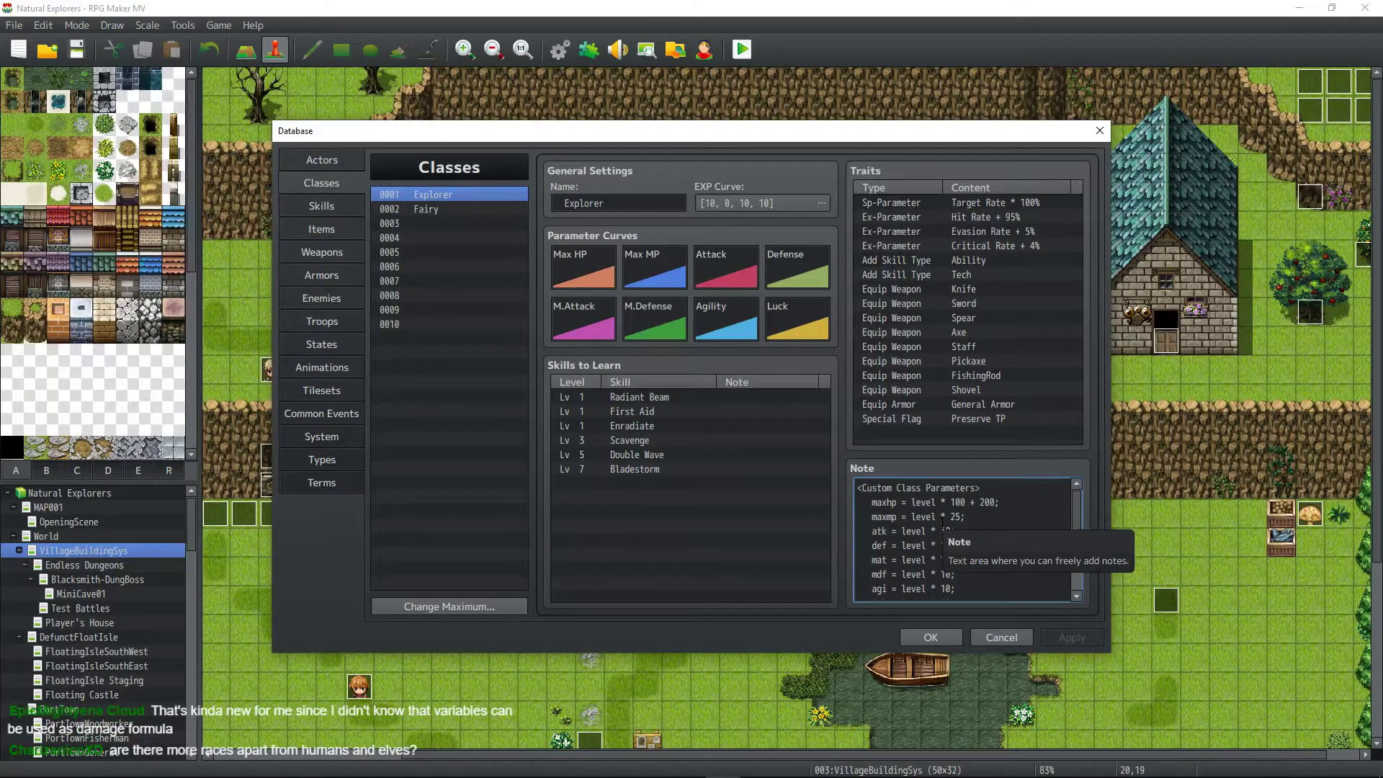
click(923, 638)
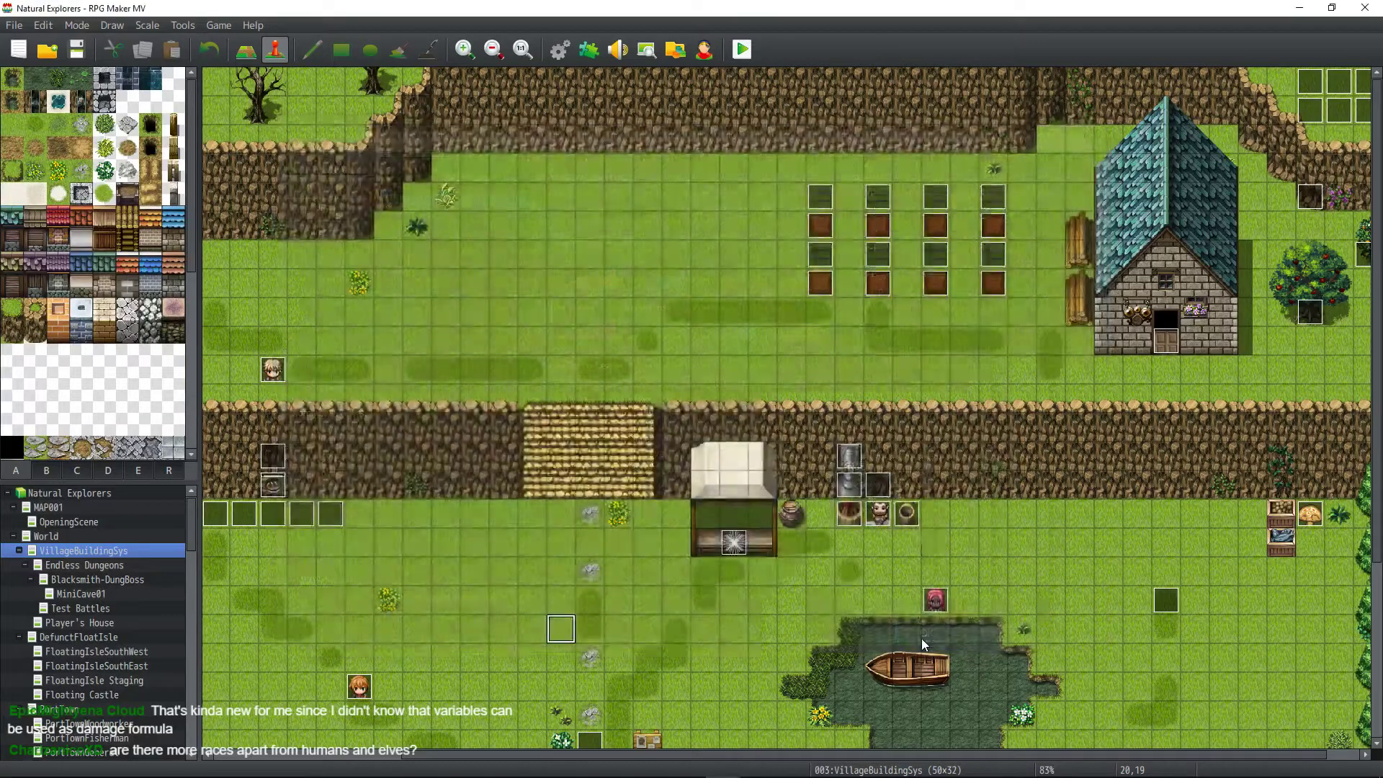
Look through the Natural Explorers project's plugin list and close it.
click(589, 51)
drag(963, 253, 954, 396)
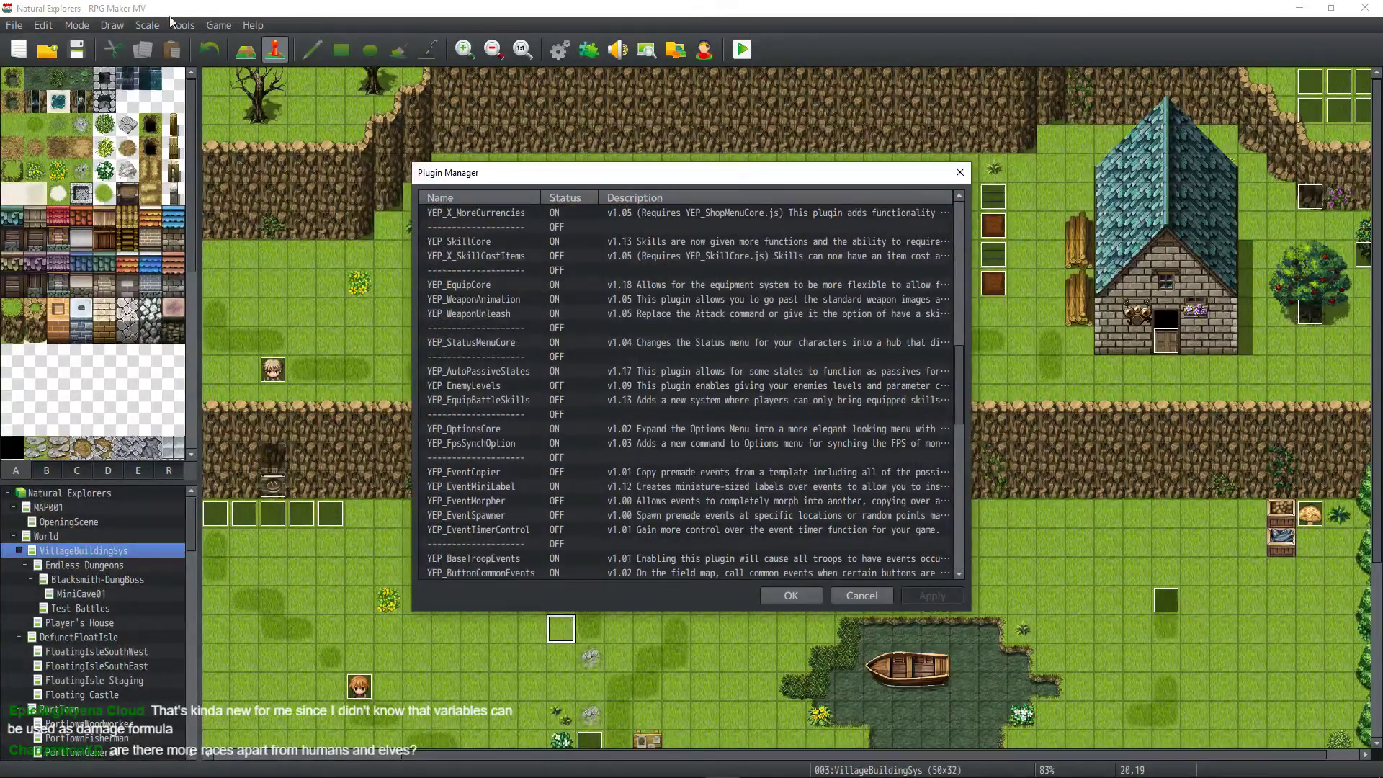
click(791, 595)
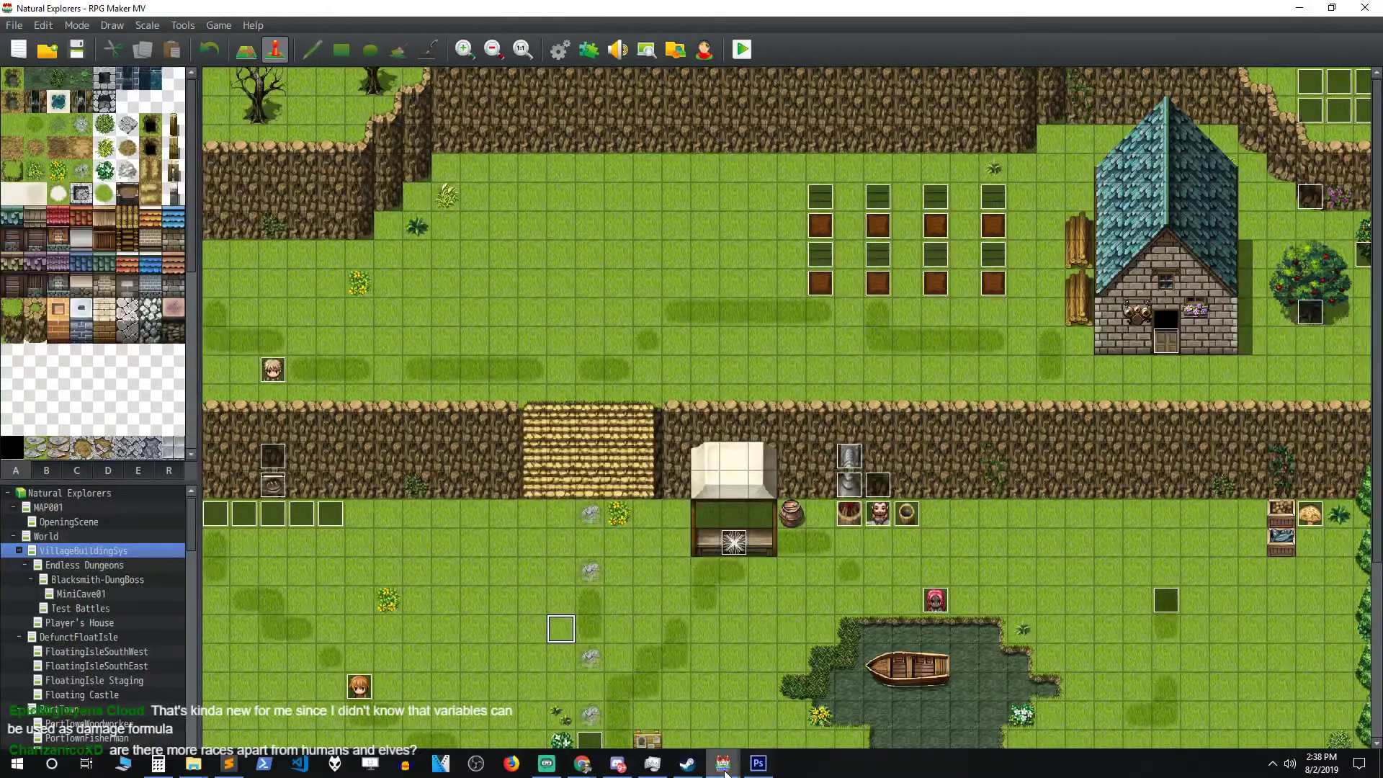
Switch to The Legend of Driftwood project and open the YEP_EnemyLevels plugin's settings.
mouse_move(722, 763)
click(619, 695)
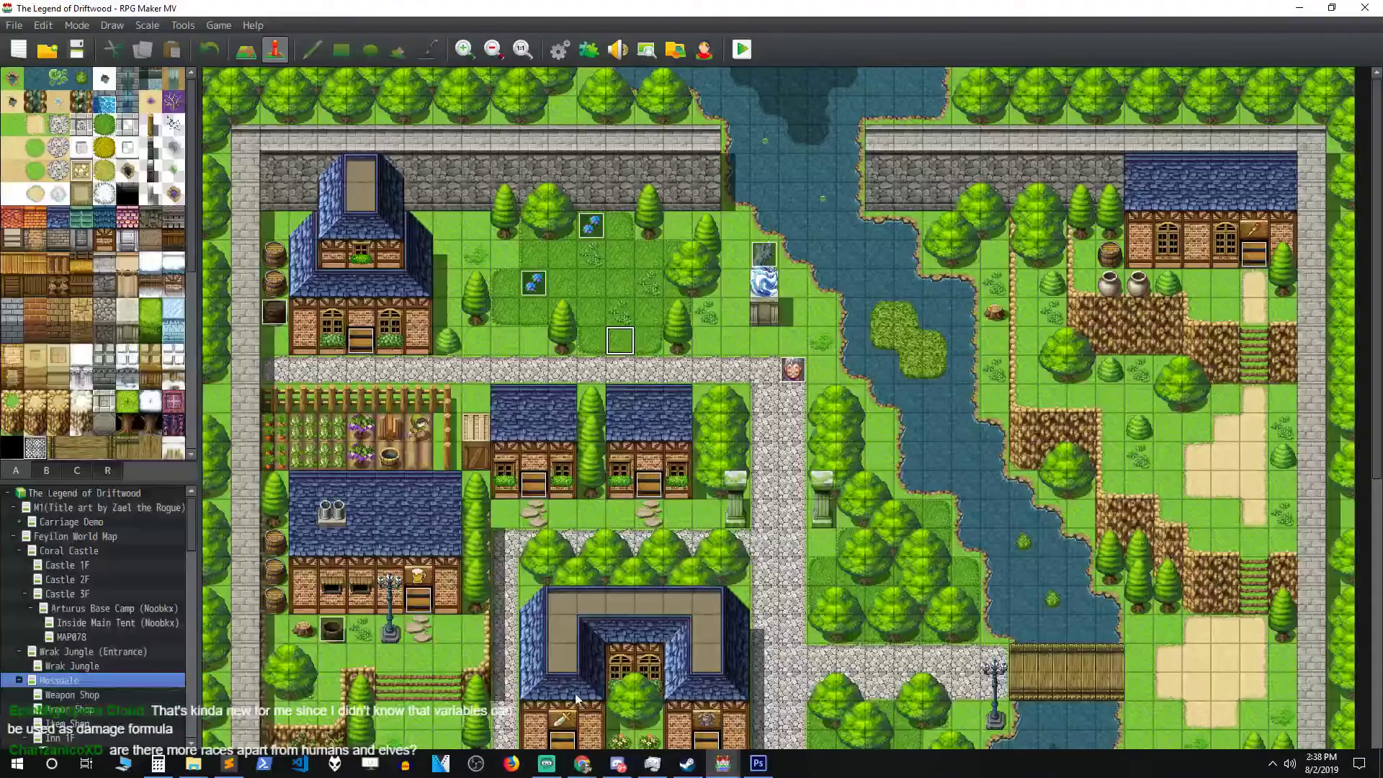
click(590, 51)
scroll(577, 356, down, 6)
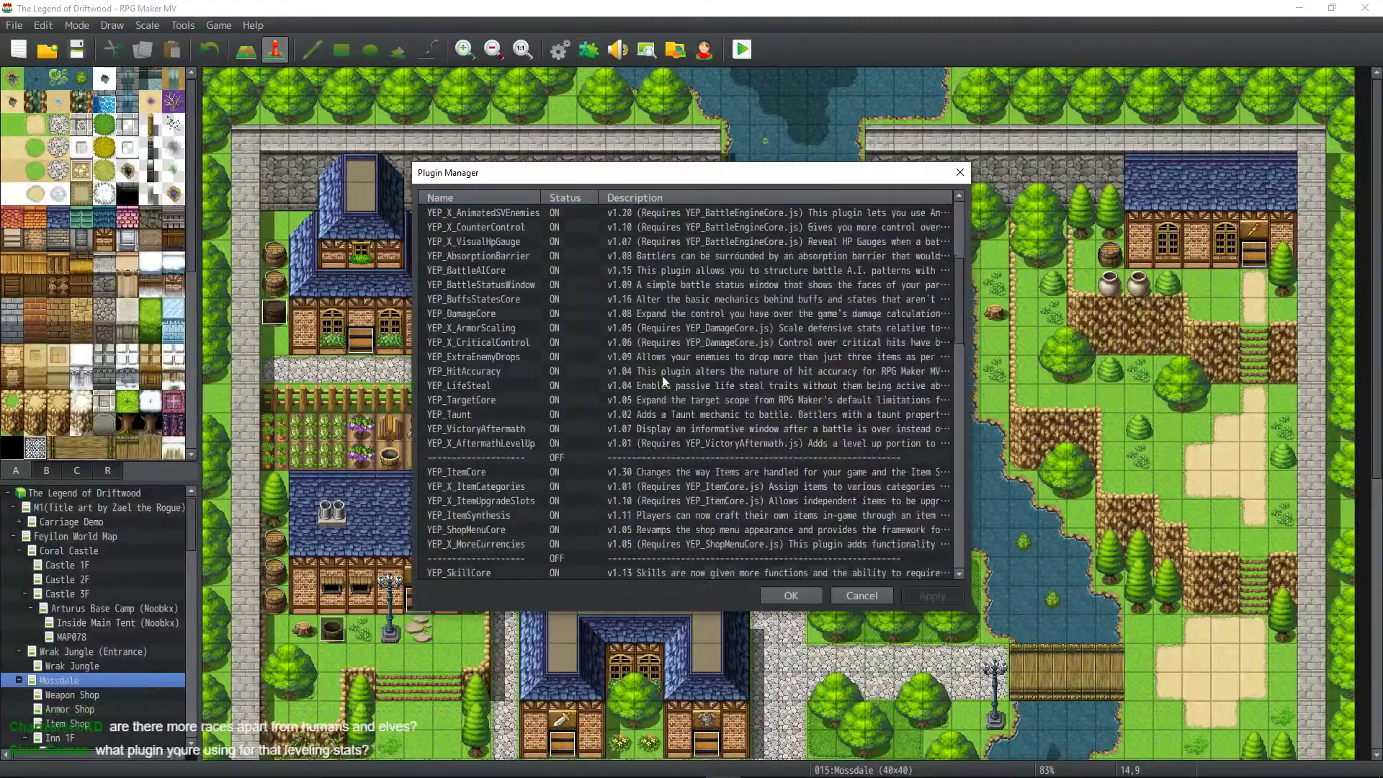
scroll(569, 356, down, 3)
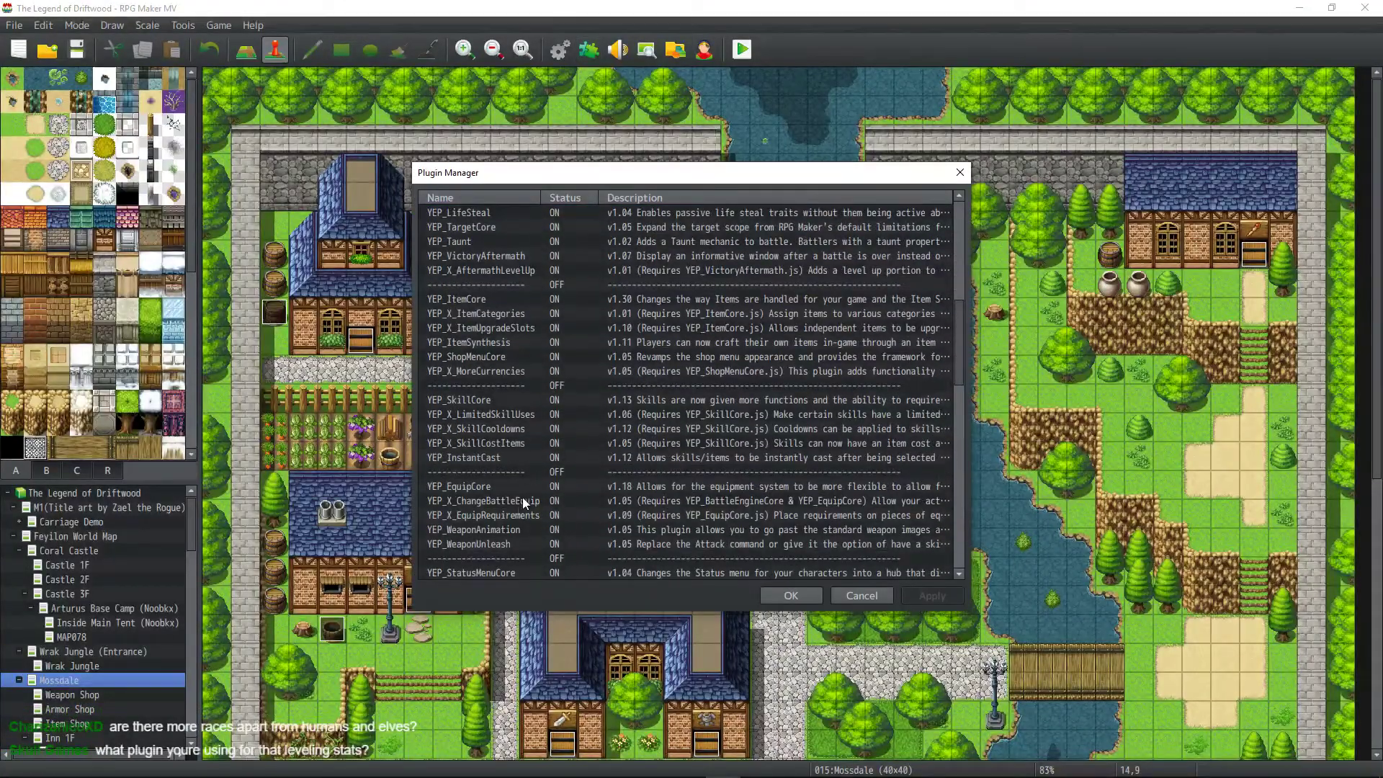
scroll(516, 437, down, 2)
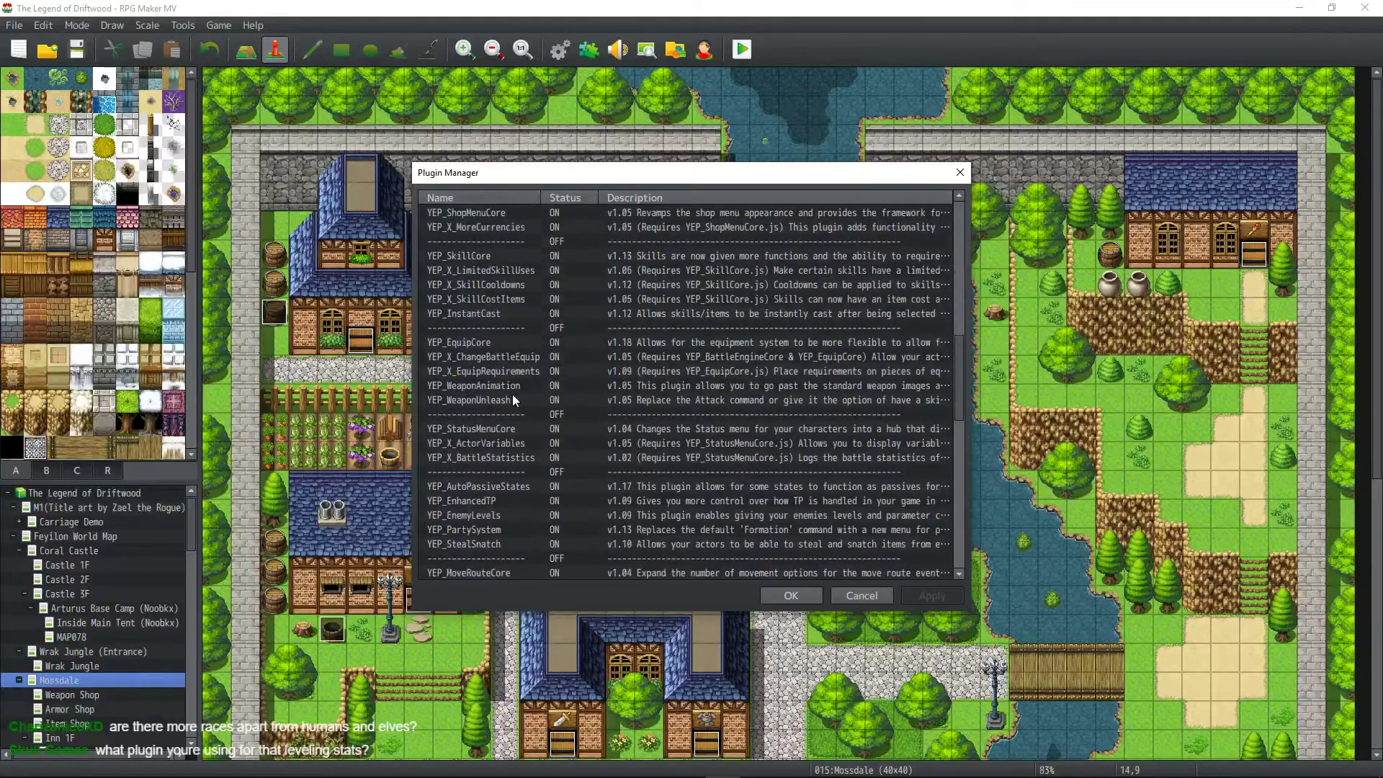
double_click(506, 514)
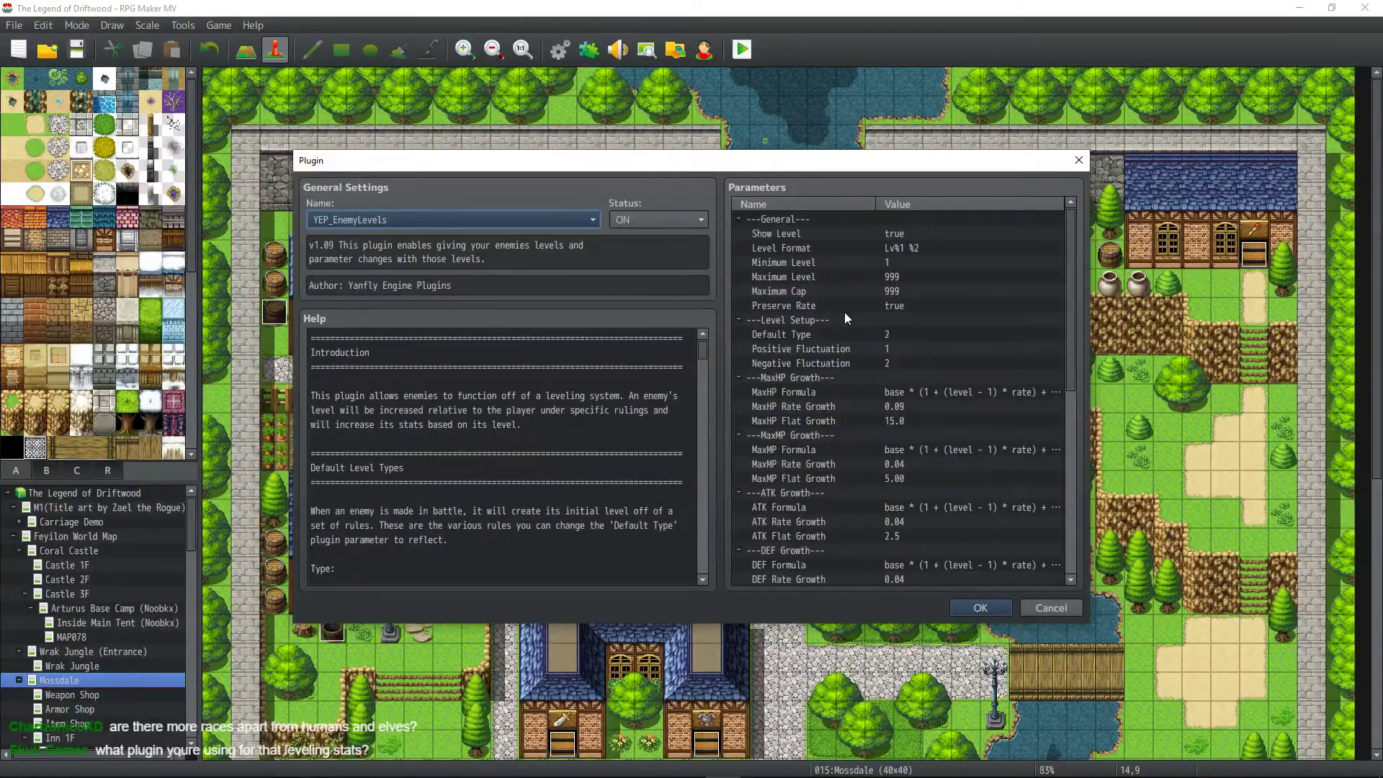
Check the MaxHP and MaxMP rate growth parameters and view the full MaxMP formula.
click(835, 405)
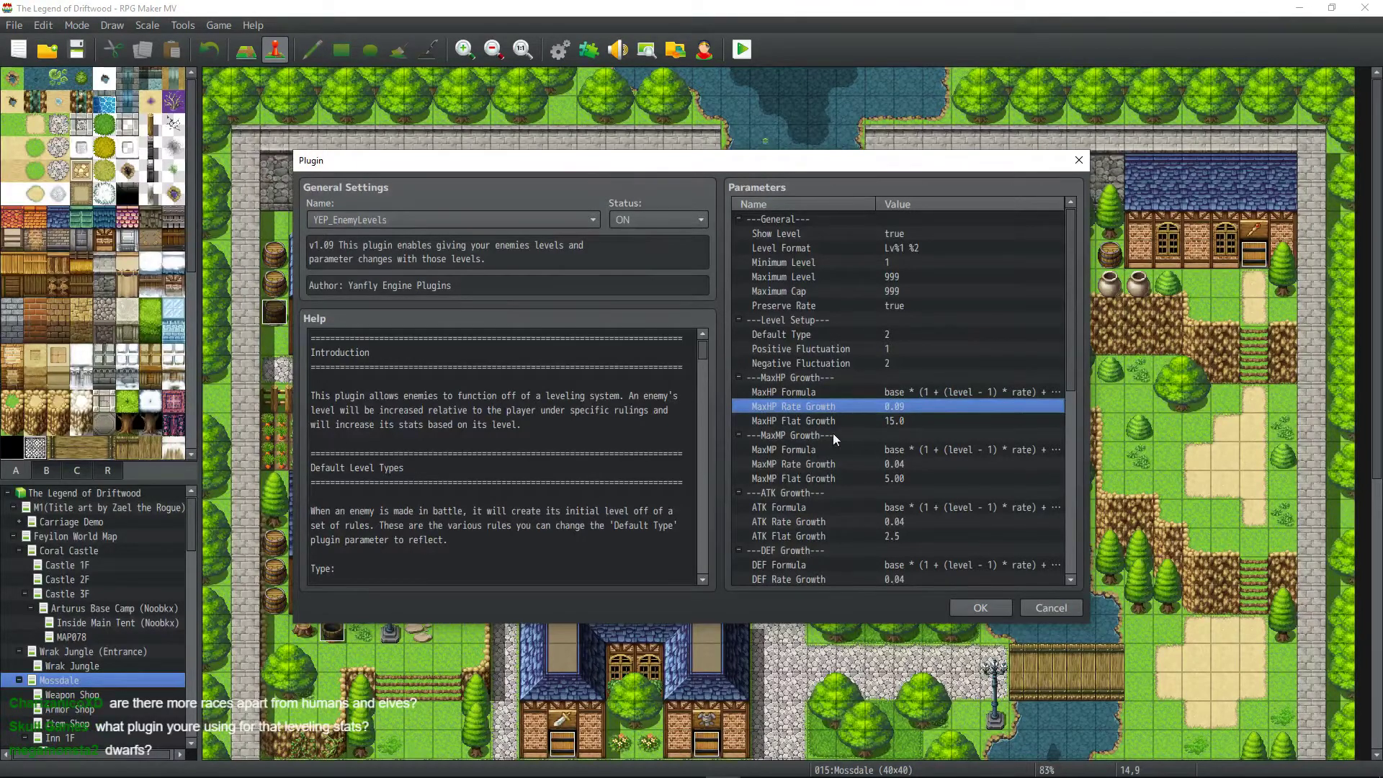
click(837, 461)
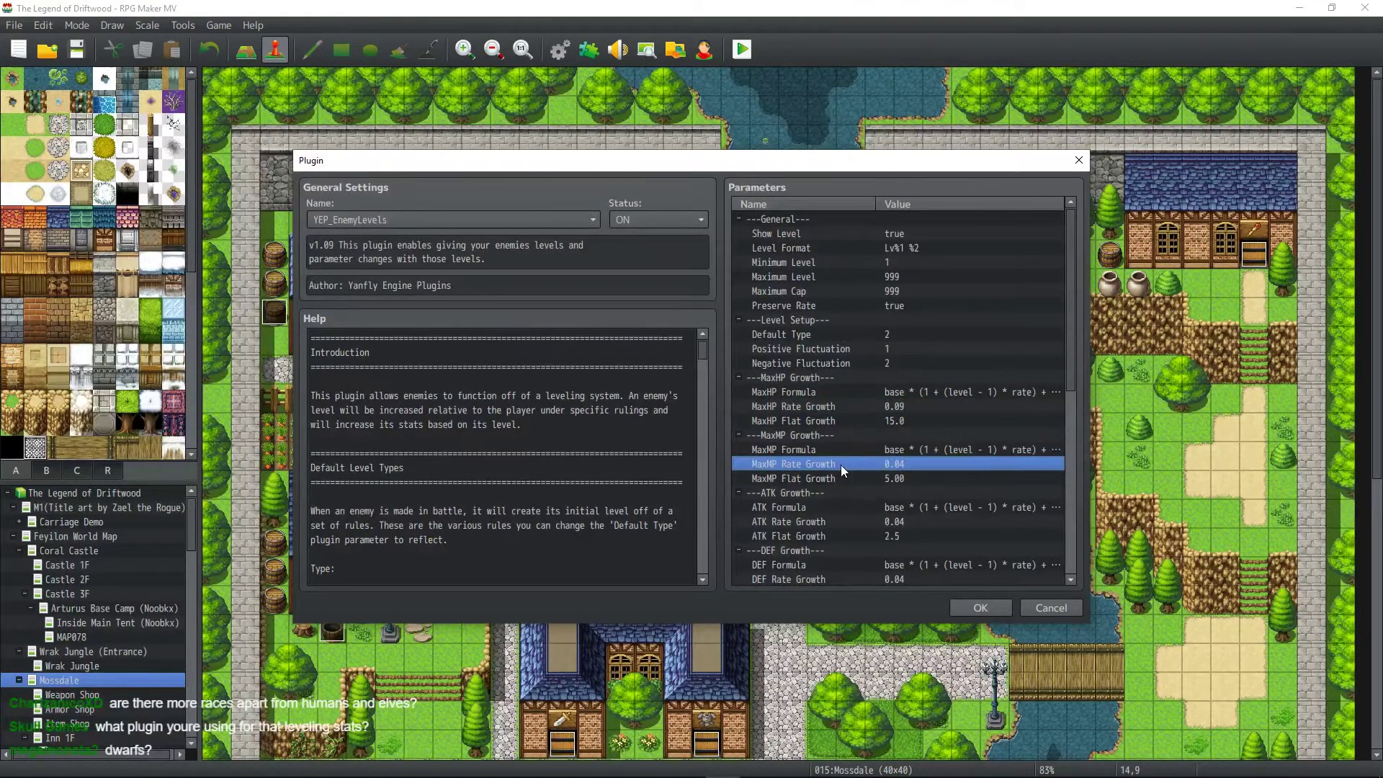
double_click(933, 451)
click(817, 378)
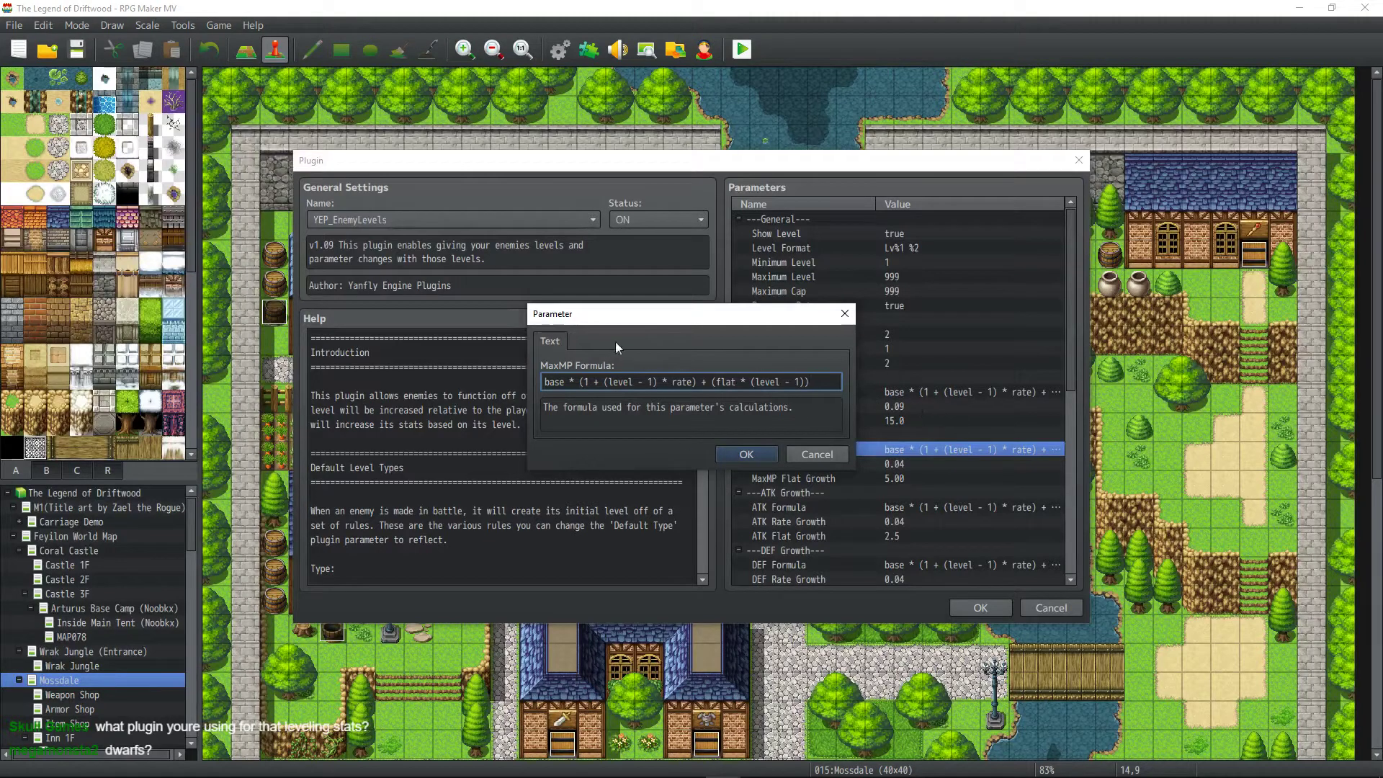
click(747, 455)
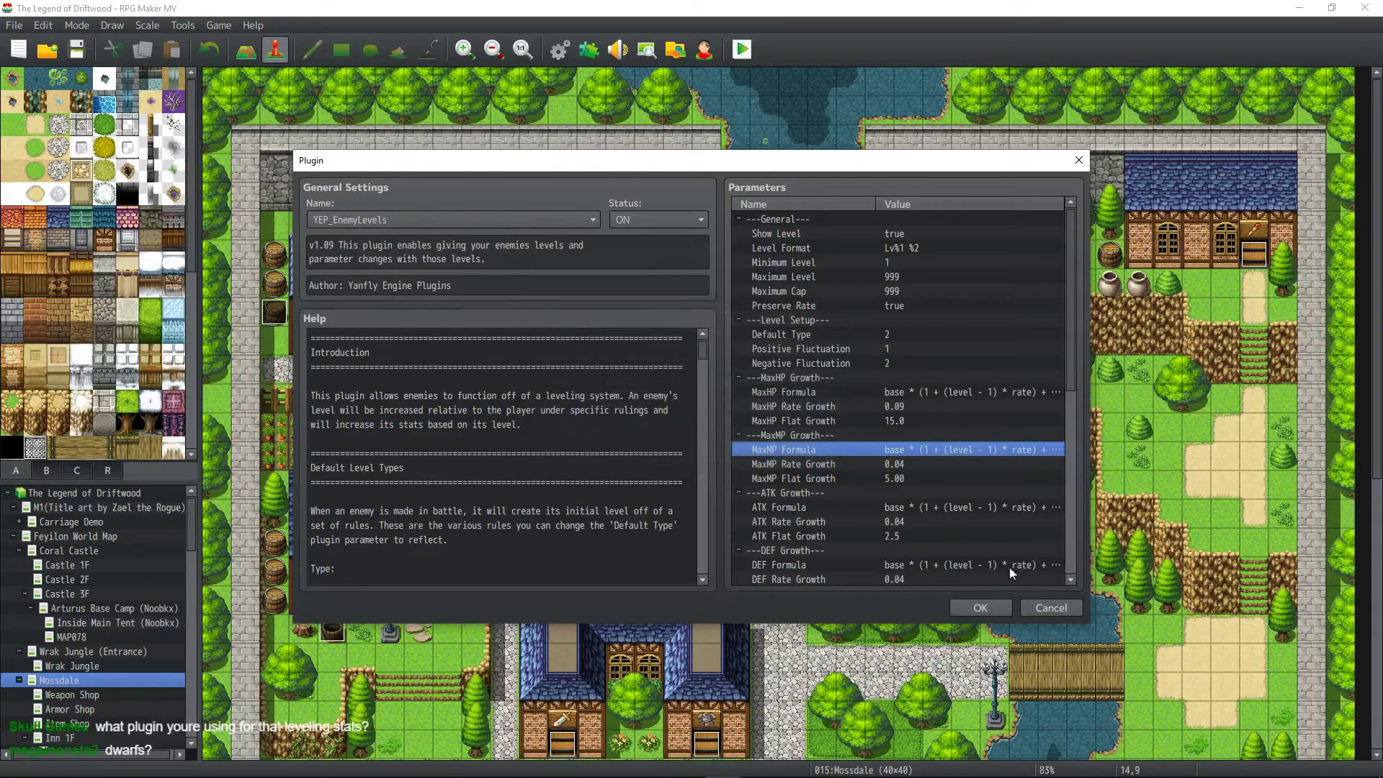
Compare the enemy stats' rate and flat growth parameters, chiefly MaxHP and MaxMP, and view the MaxMP formula again.
scroll(1003, 467, down, 4)
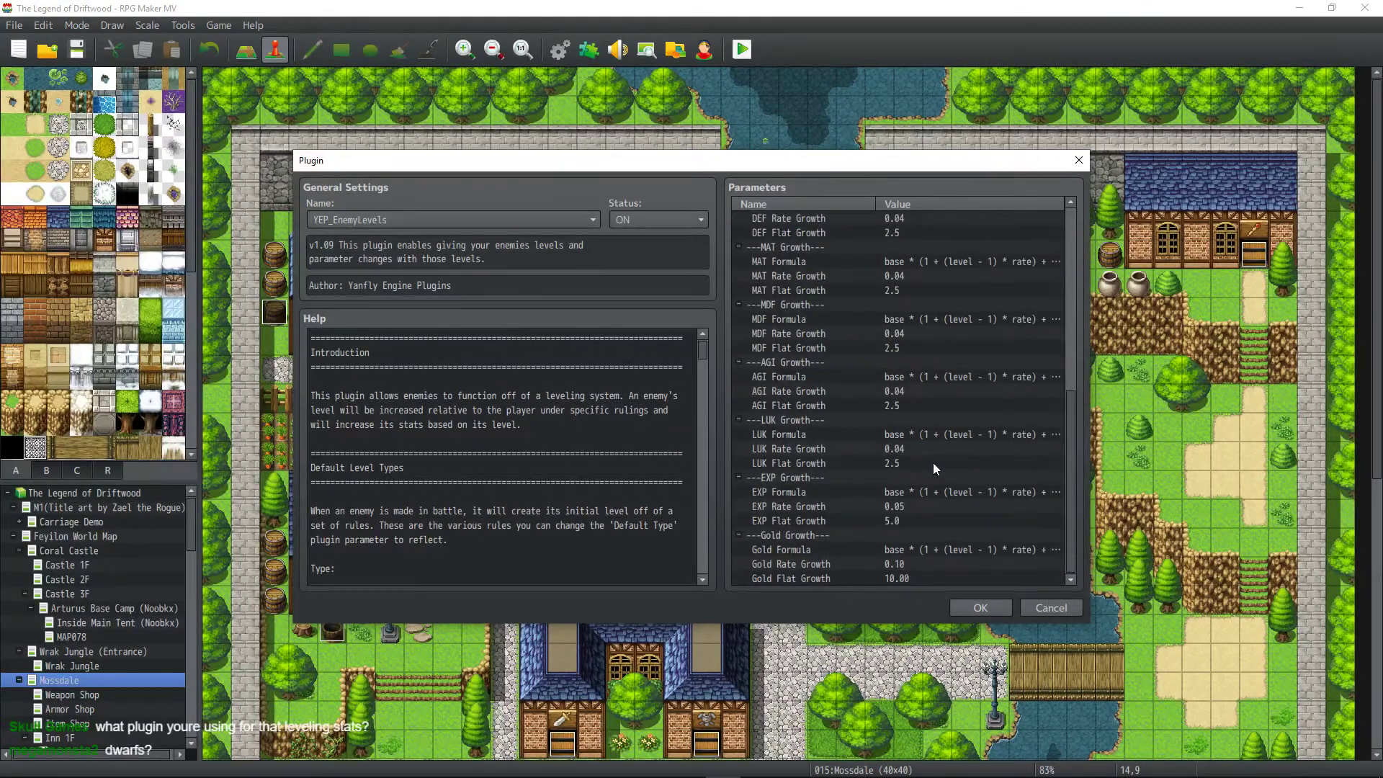
scroll(932, 463, up, 4)
drag(841, 409, 840, 421)
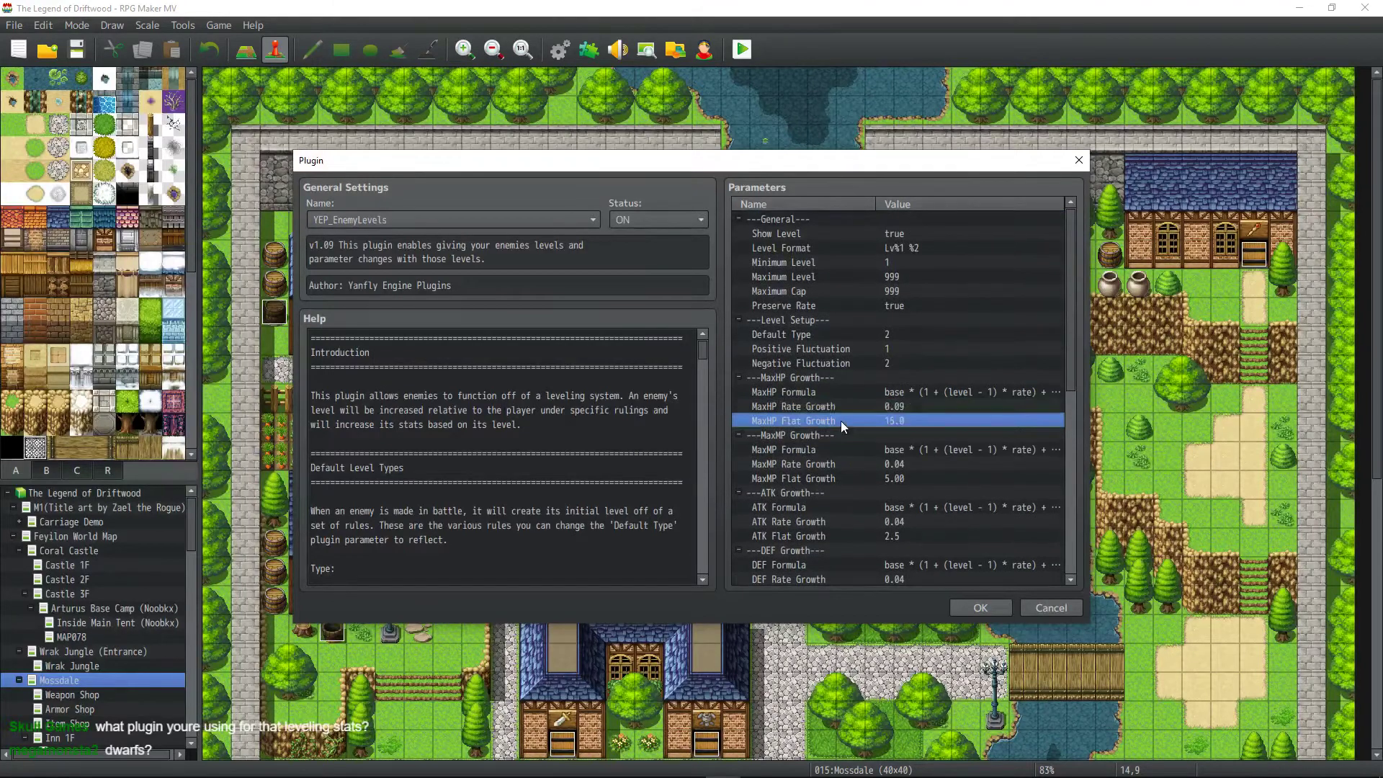
click(819, 464)
click(818, 476)
click(819, 467)
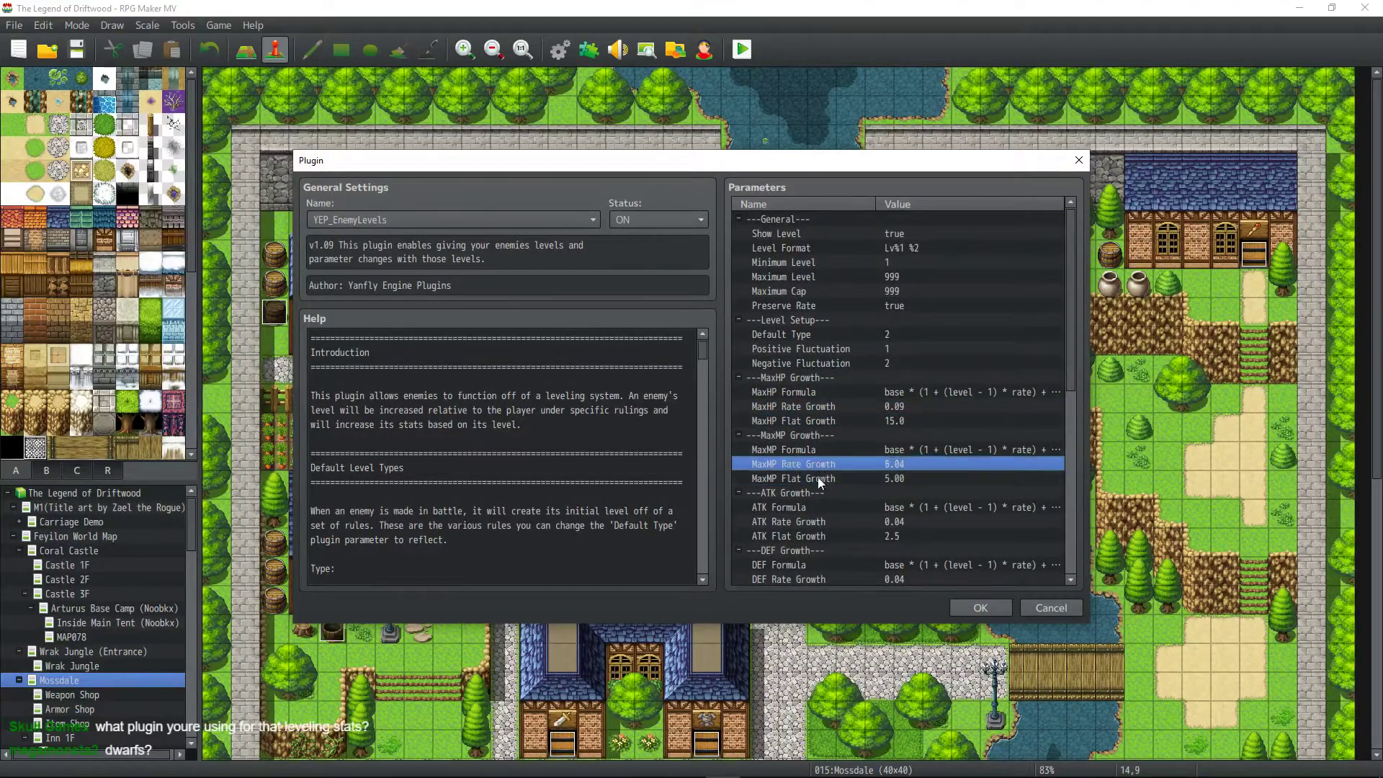
click(818, 476)
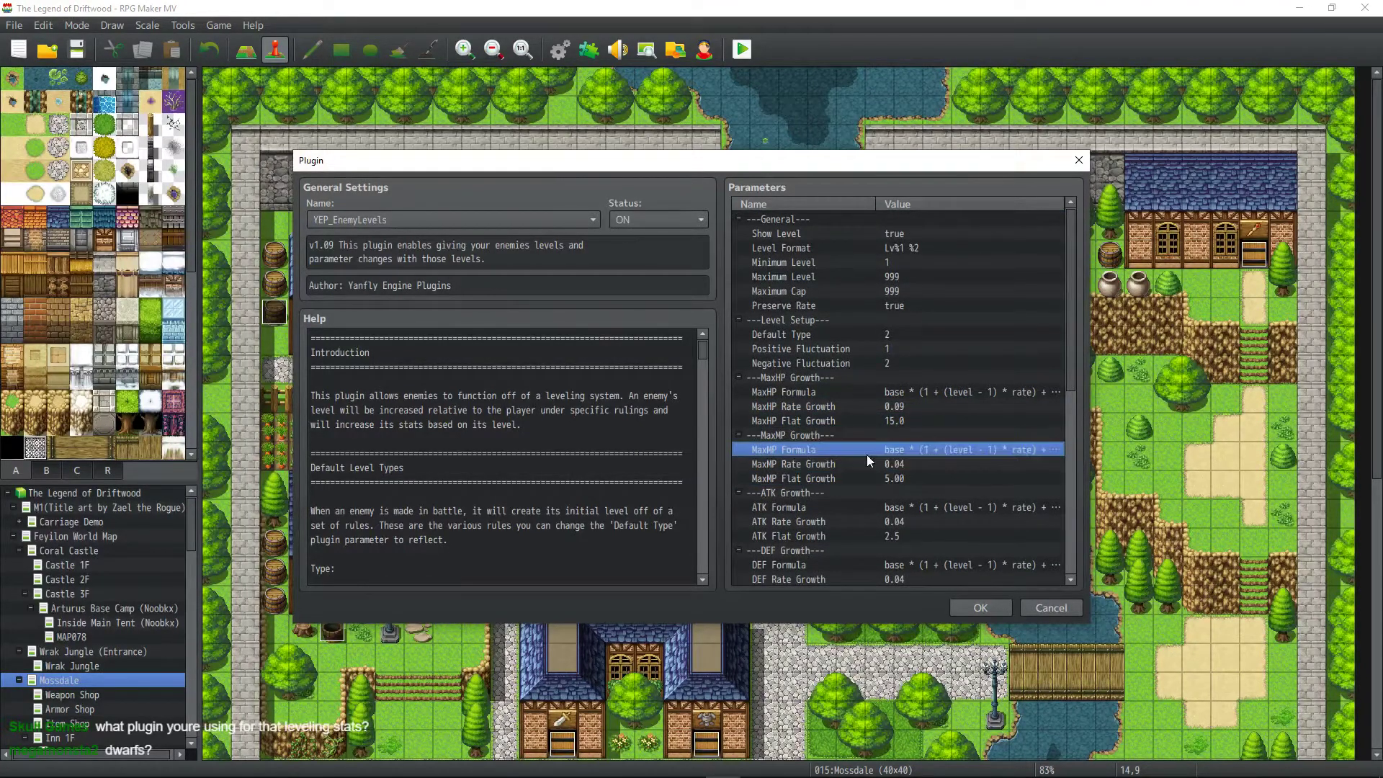
click(852, 464)
double_click(946, 451)
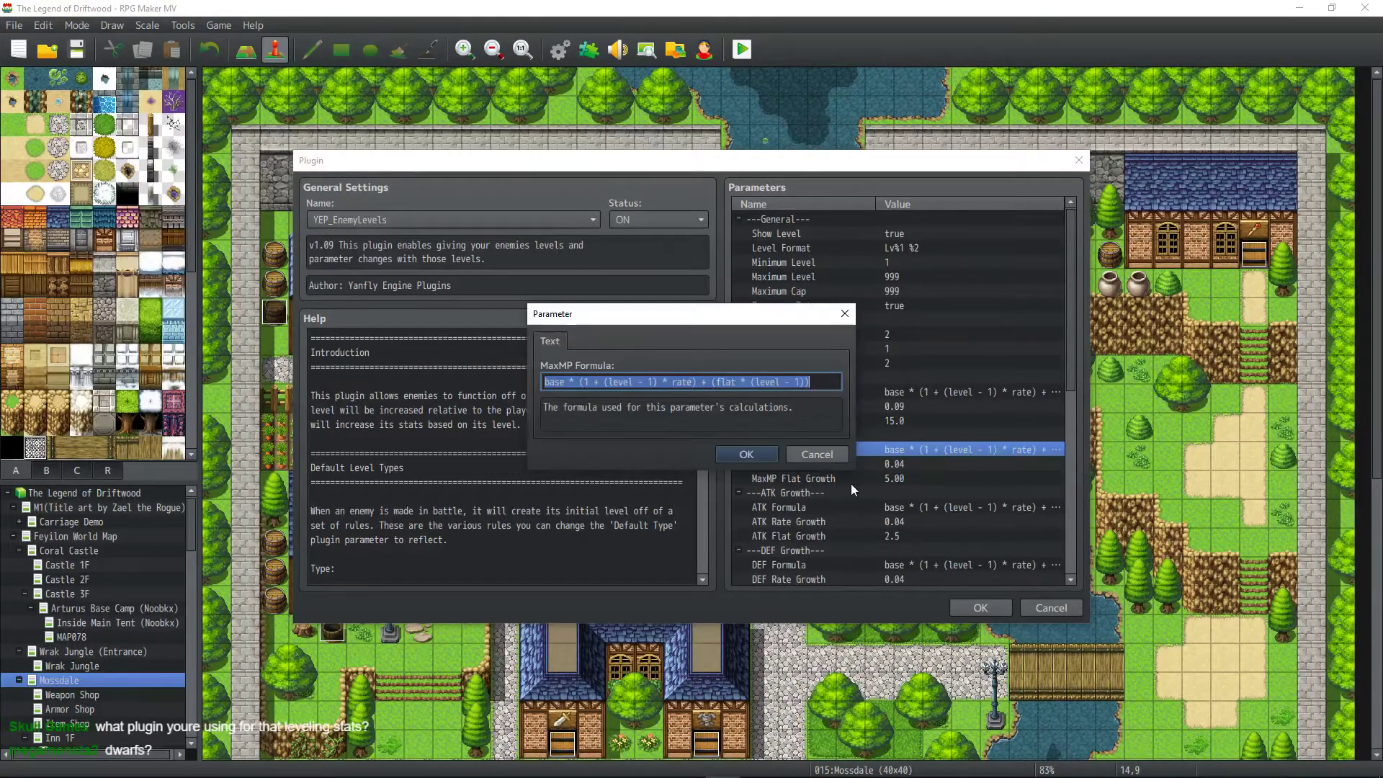
click(745, 456)
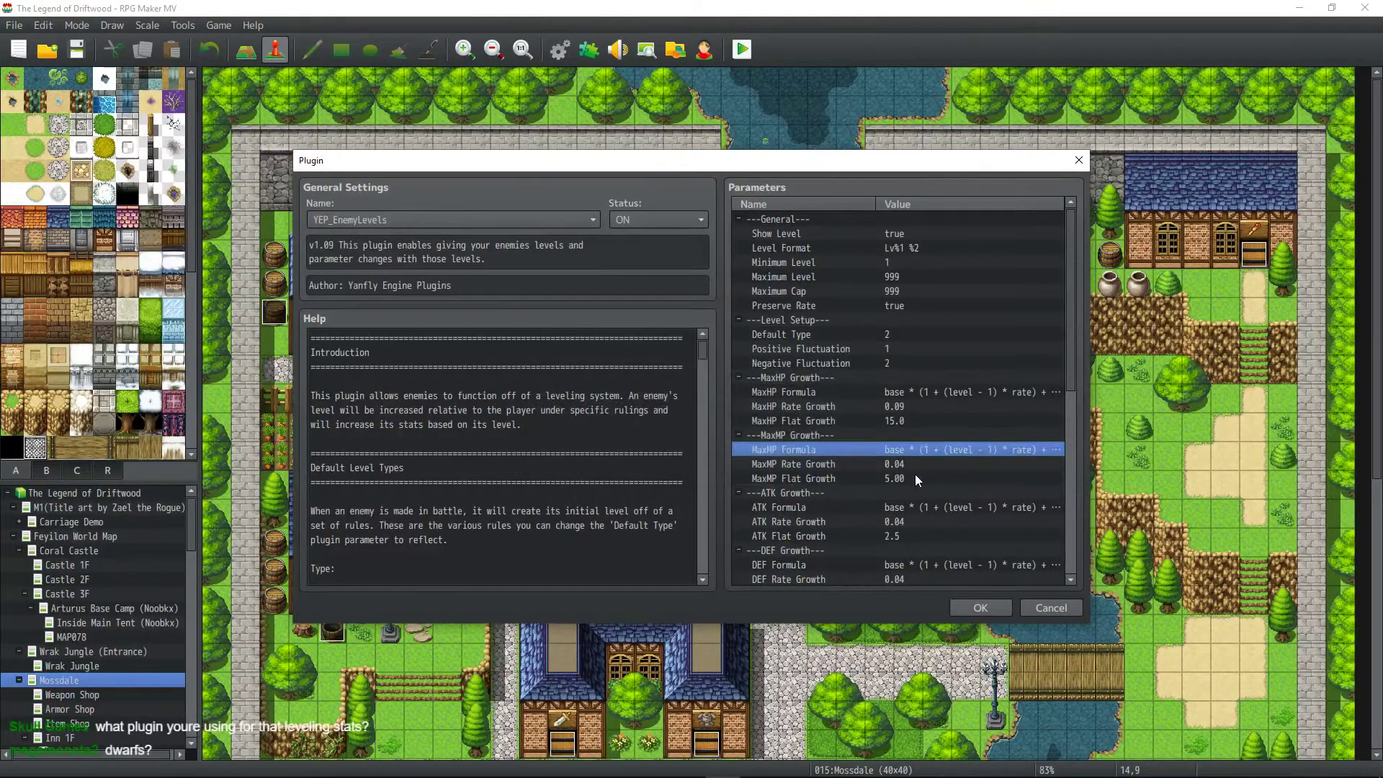
Examine the LUK rate and flat growth parameters, then close the YEP_EnemyLevels settings and the plugin list.
scroll(912, 464, down, 6)
scroll(906, 456, down, 2)
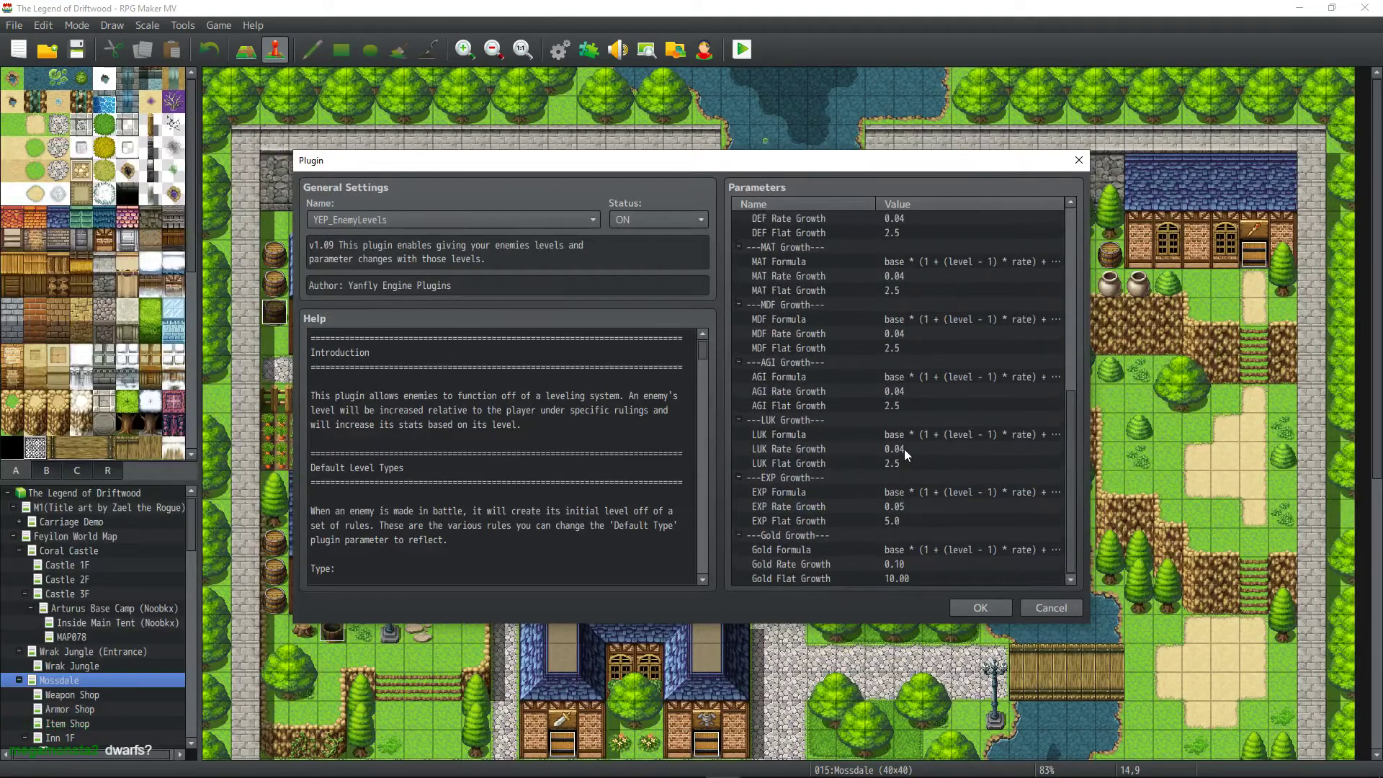
click(905, 448)
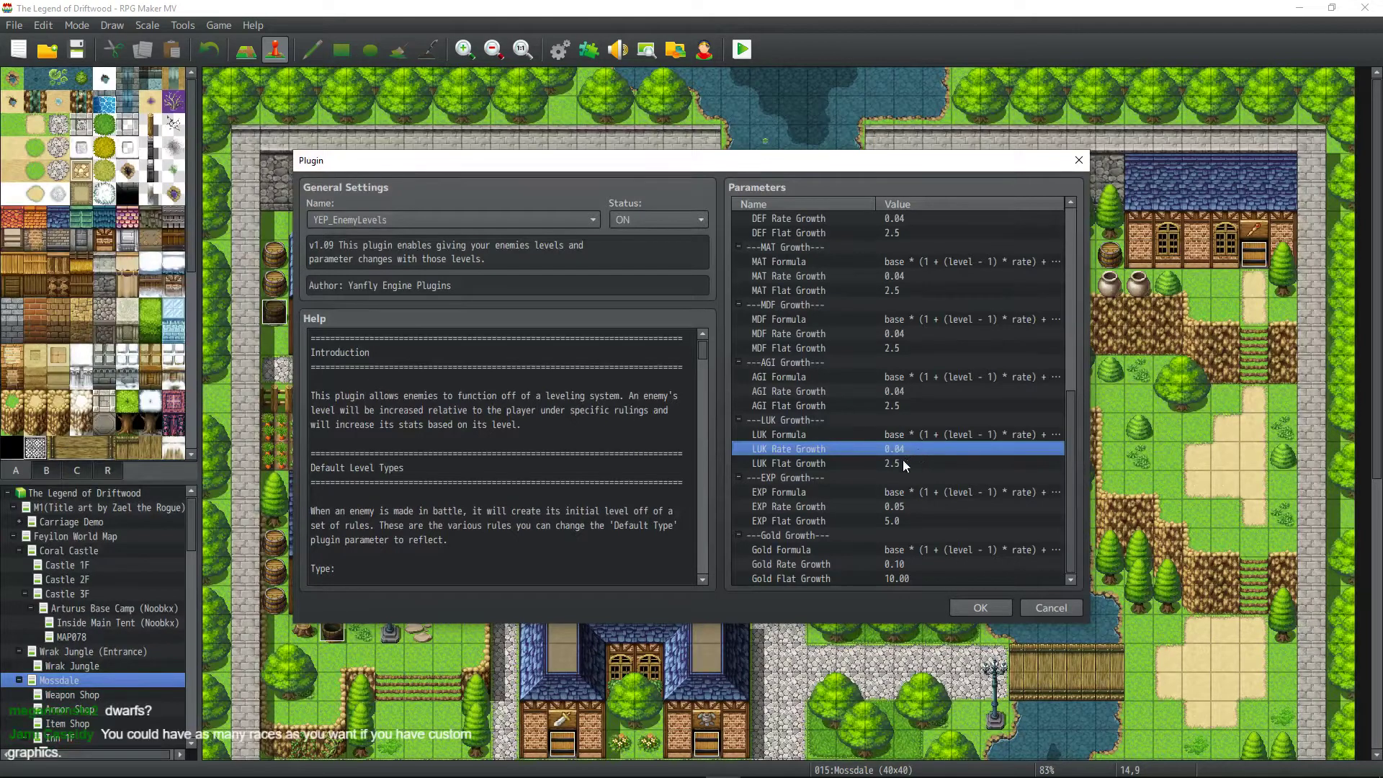
click(890, 464)
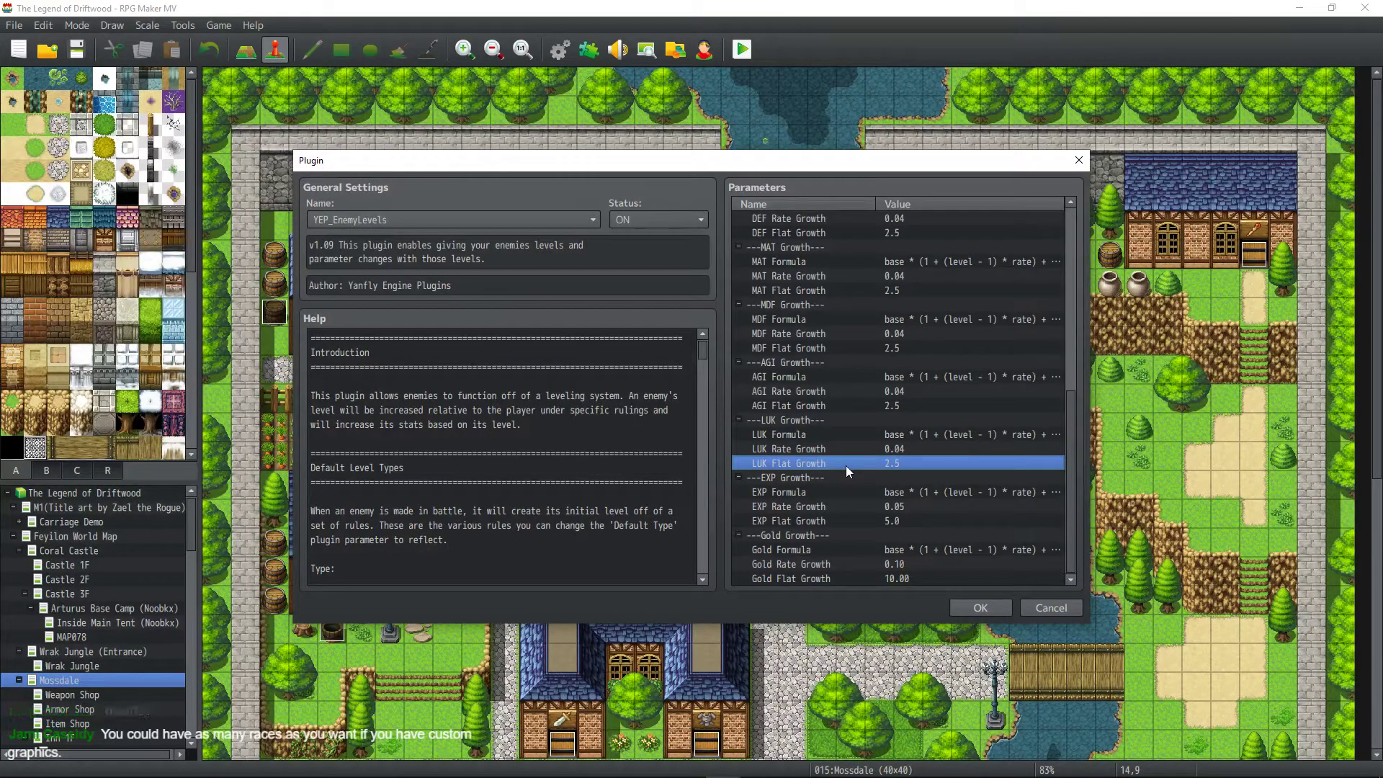
click(891, 450)
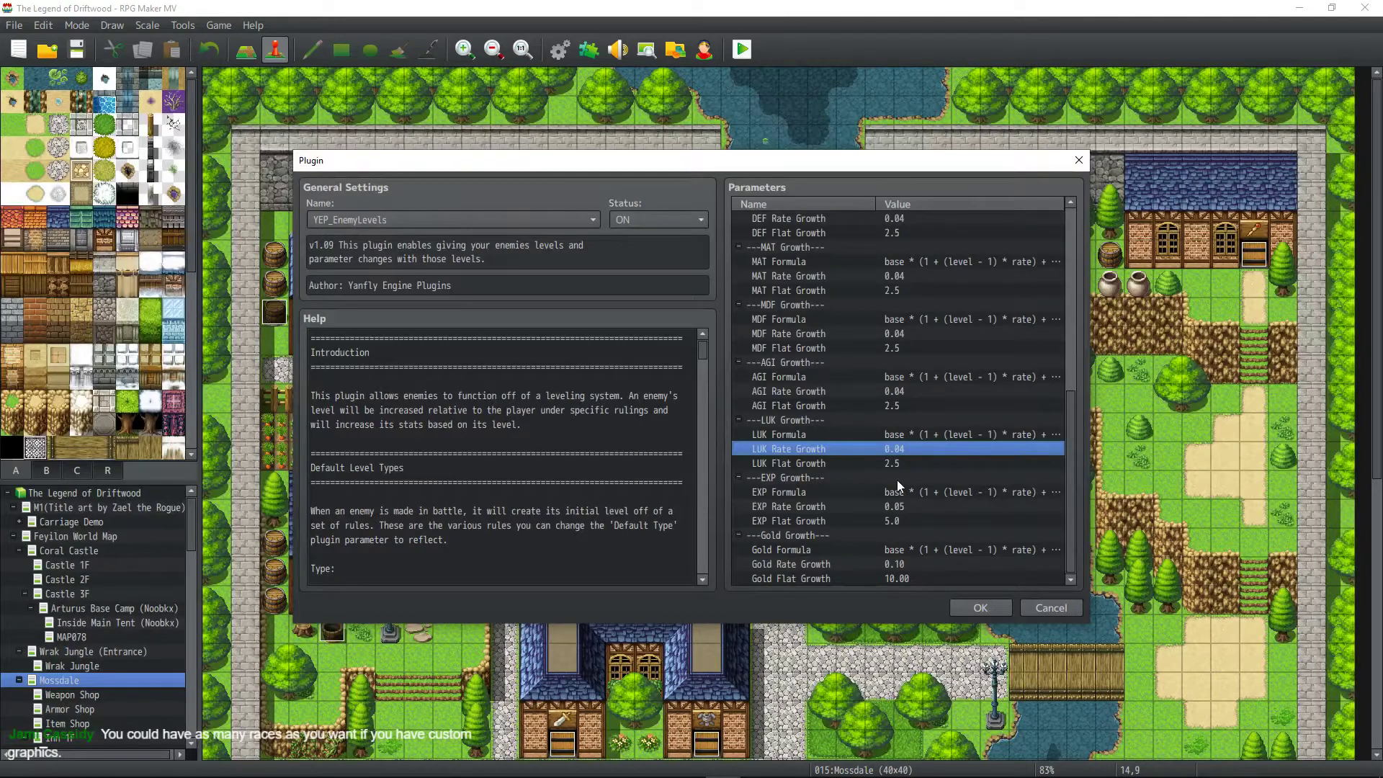
click(977, 607)
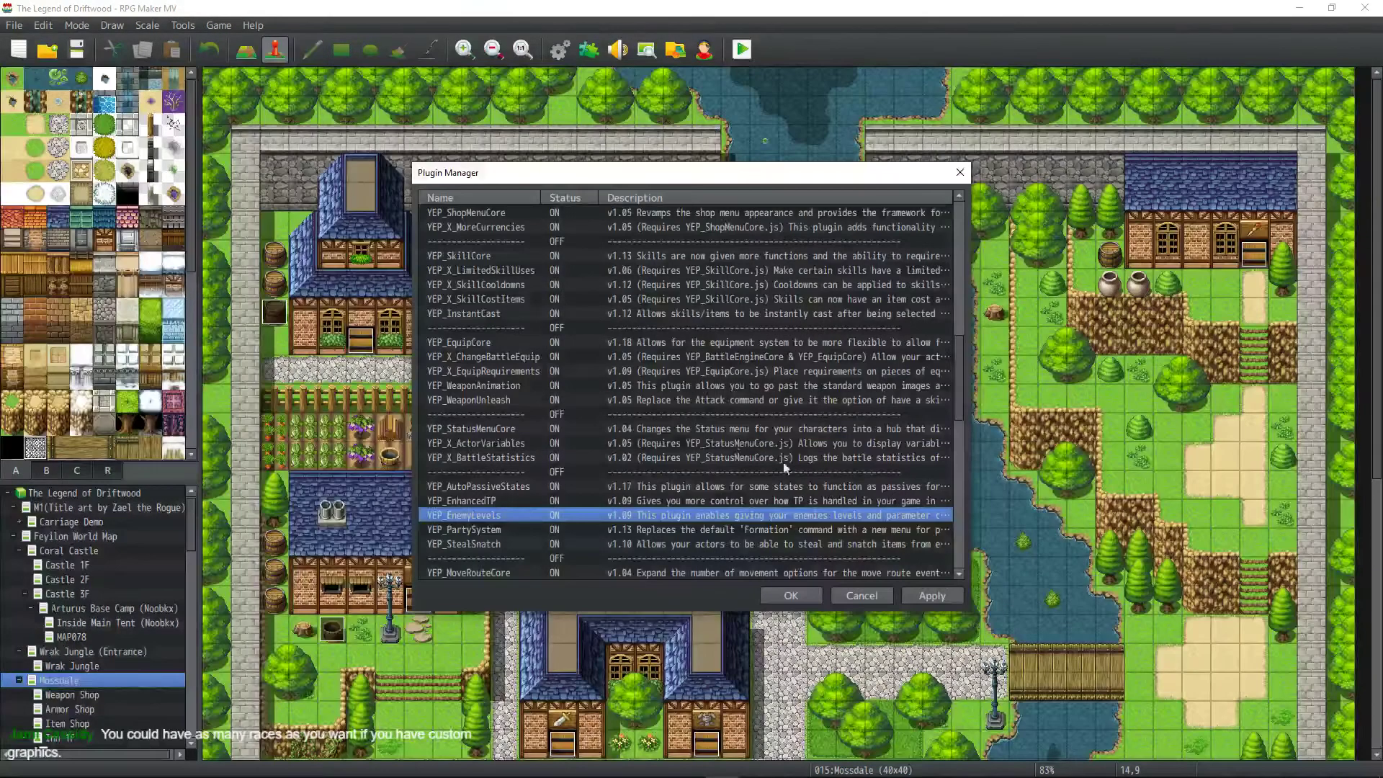
scroll(754, 419, up, 10)
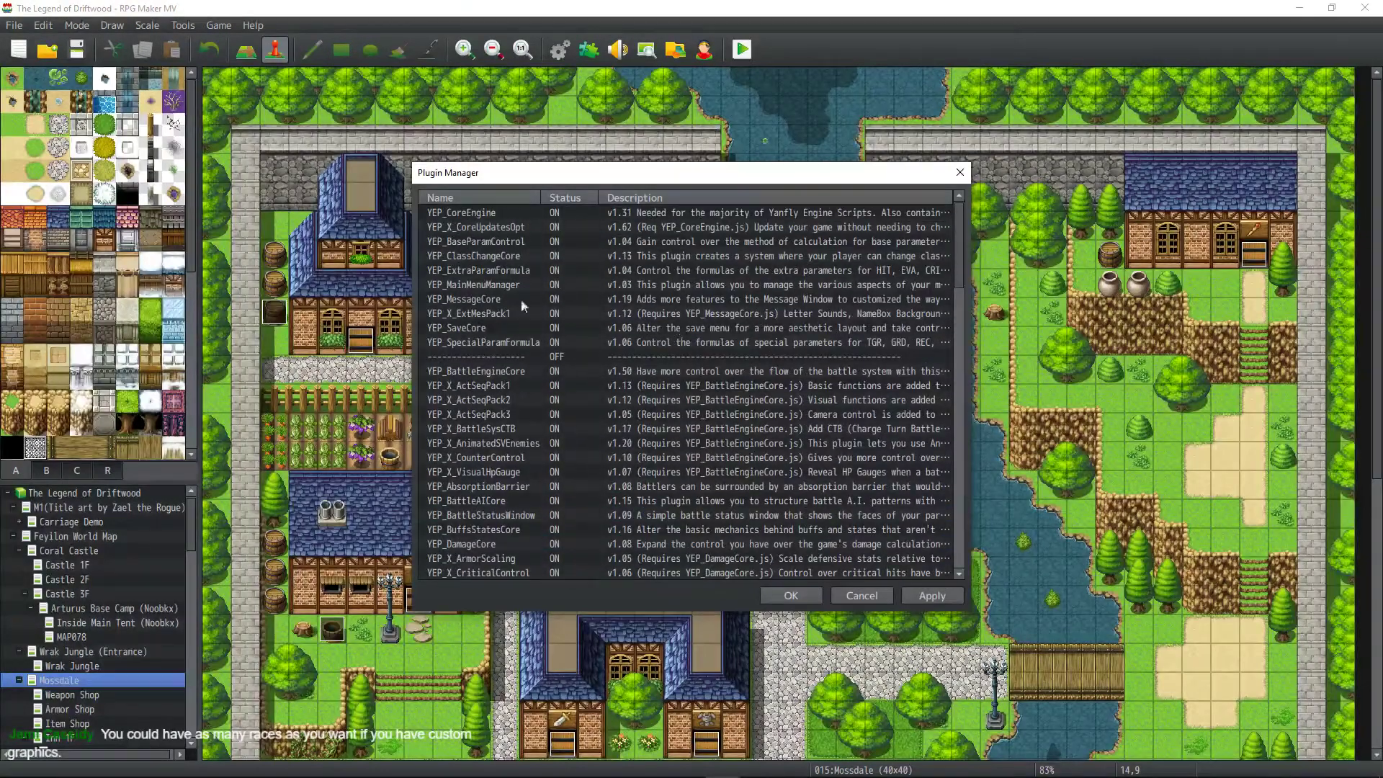
click(790, 595)
Switch to the Natural Explorers project and view the YEP_BaseParamControl plugin's parameter settings.
mouse_move(724, 762)
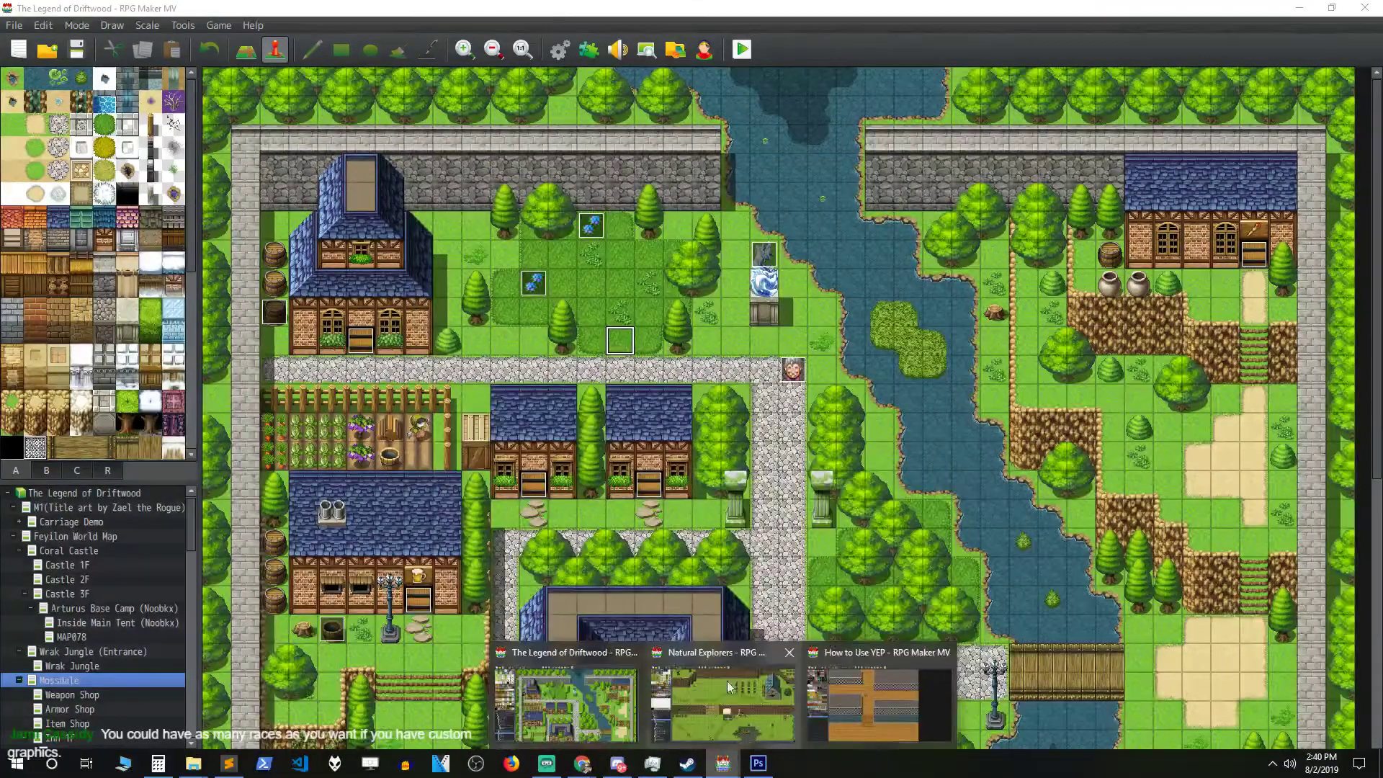
click(720, 702)
click(588, 49)
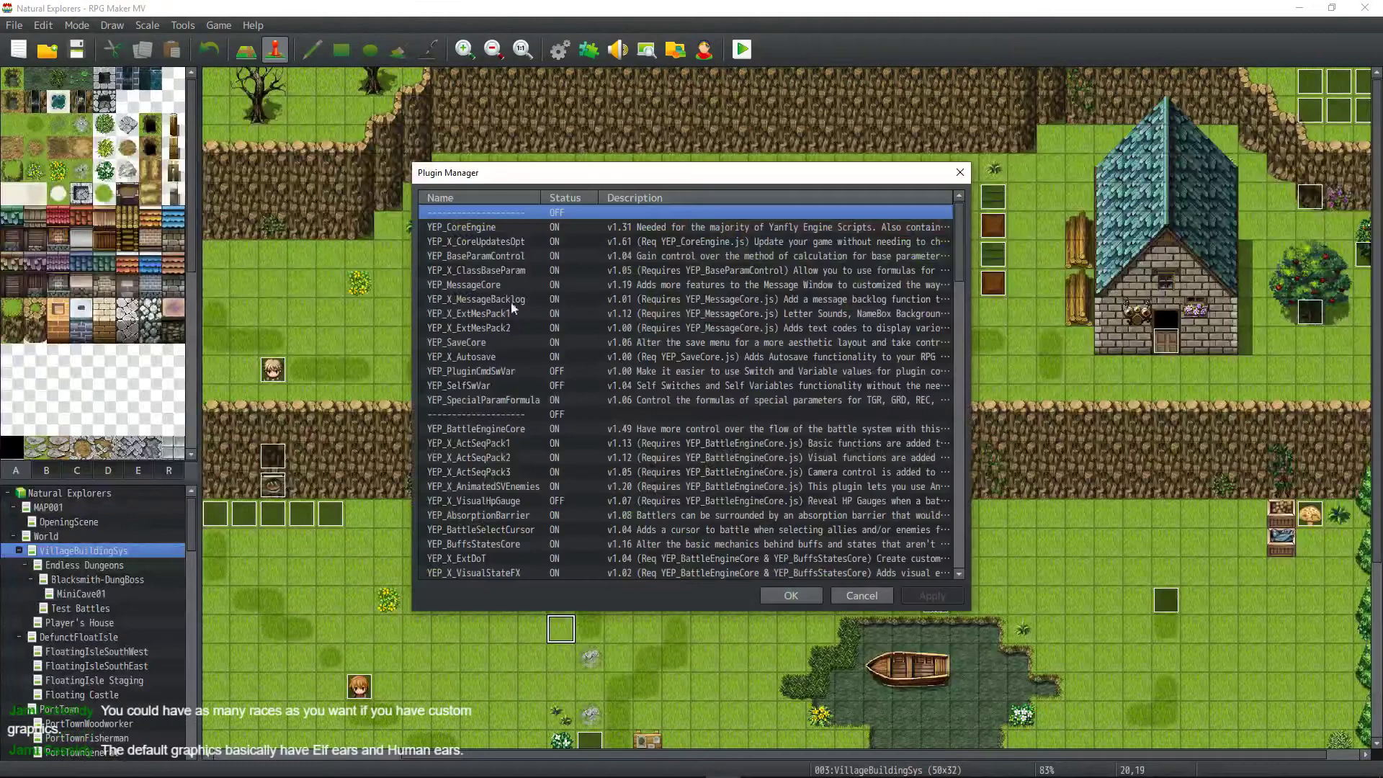
double_click(491, 256)
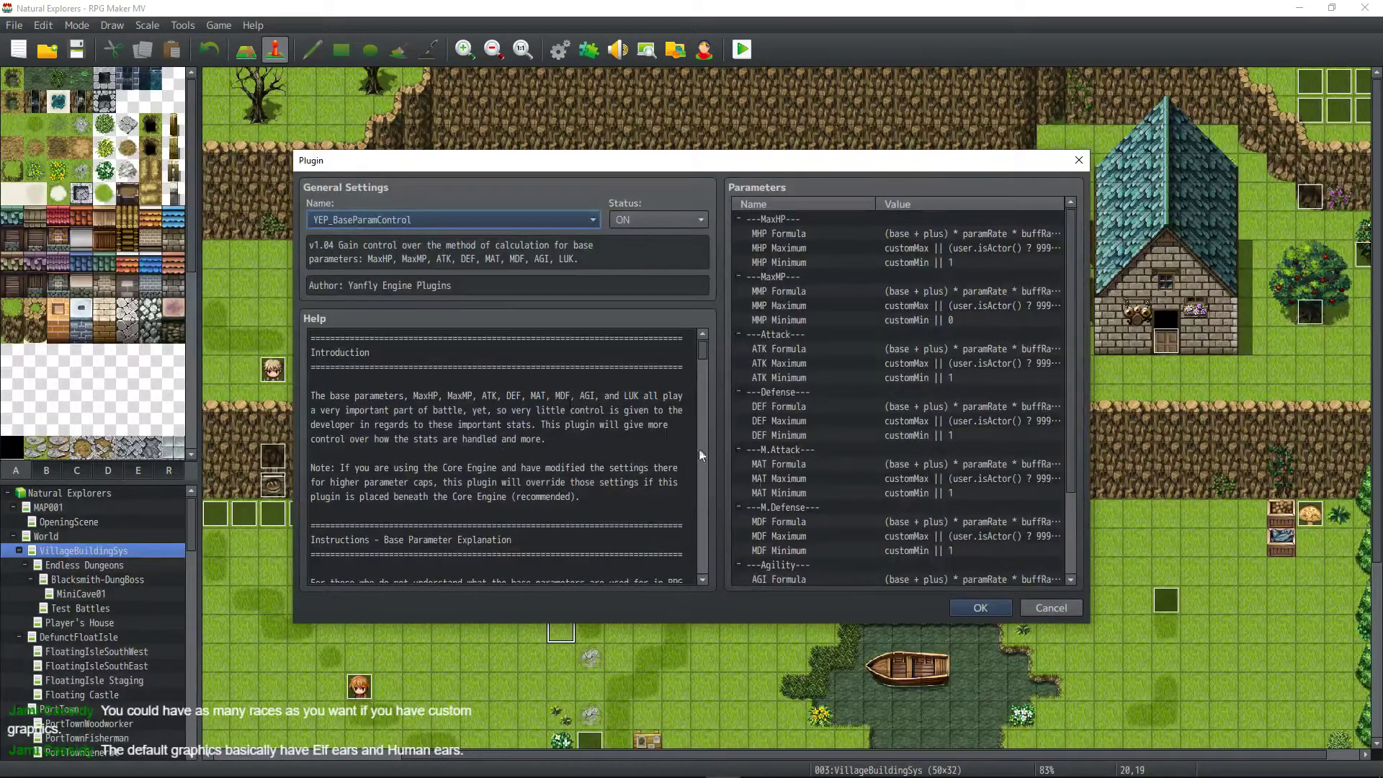
click(961, 605)
Read the YEP_X_ClassBaseParam help on the Custom Class Parameters notetag and close the plugin's settings.
click(485, 272)
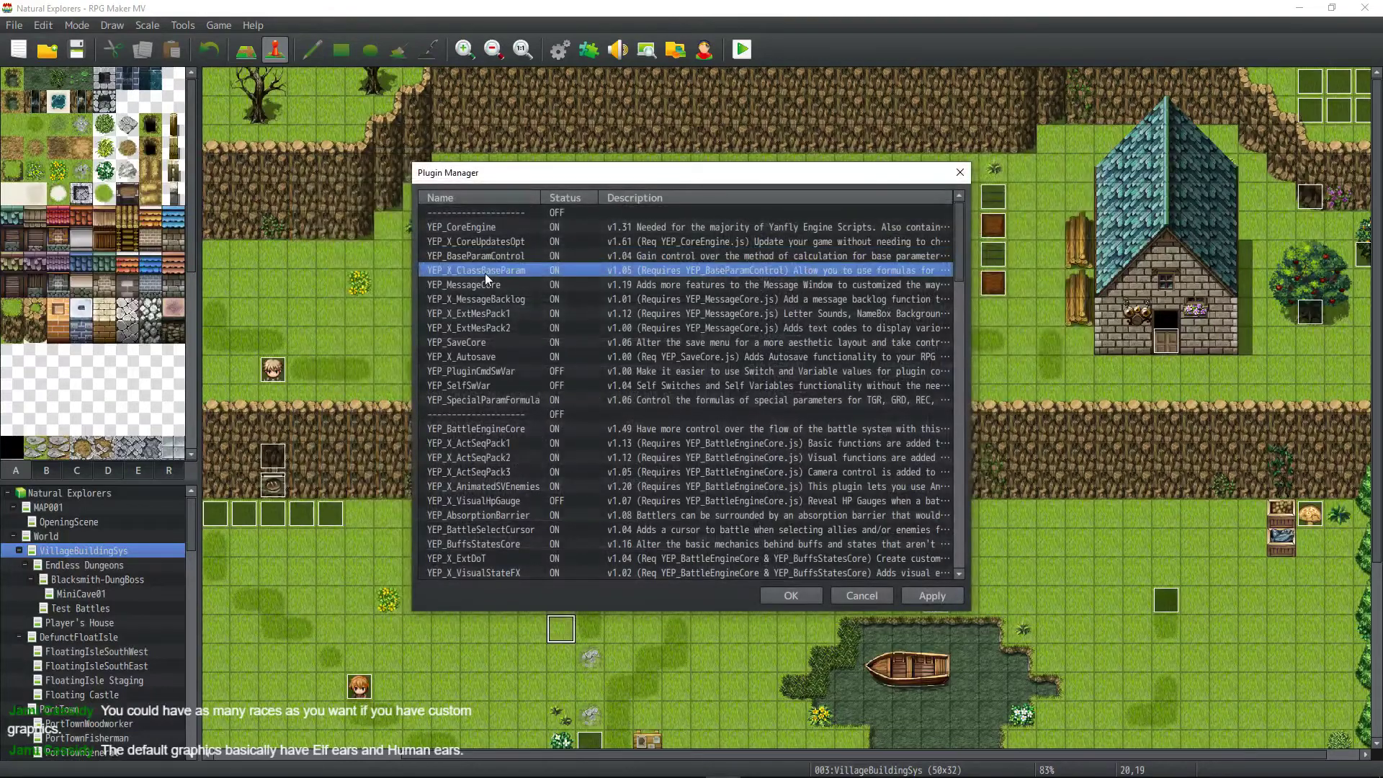
double_click(485, 274)
scroll(588, 411, down, 6)
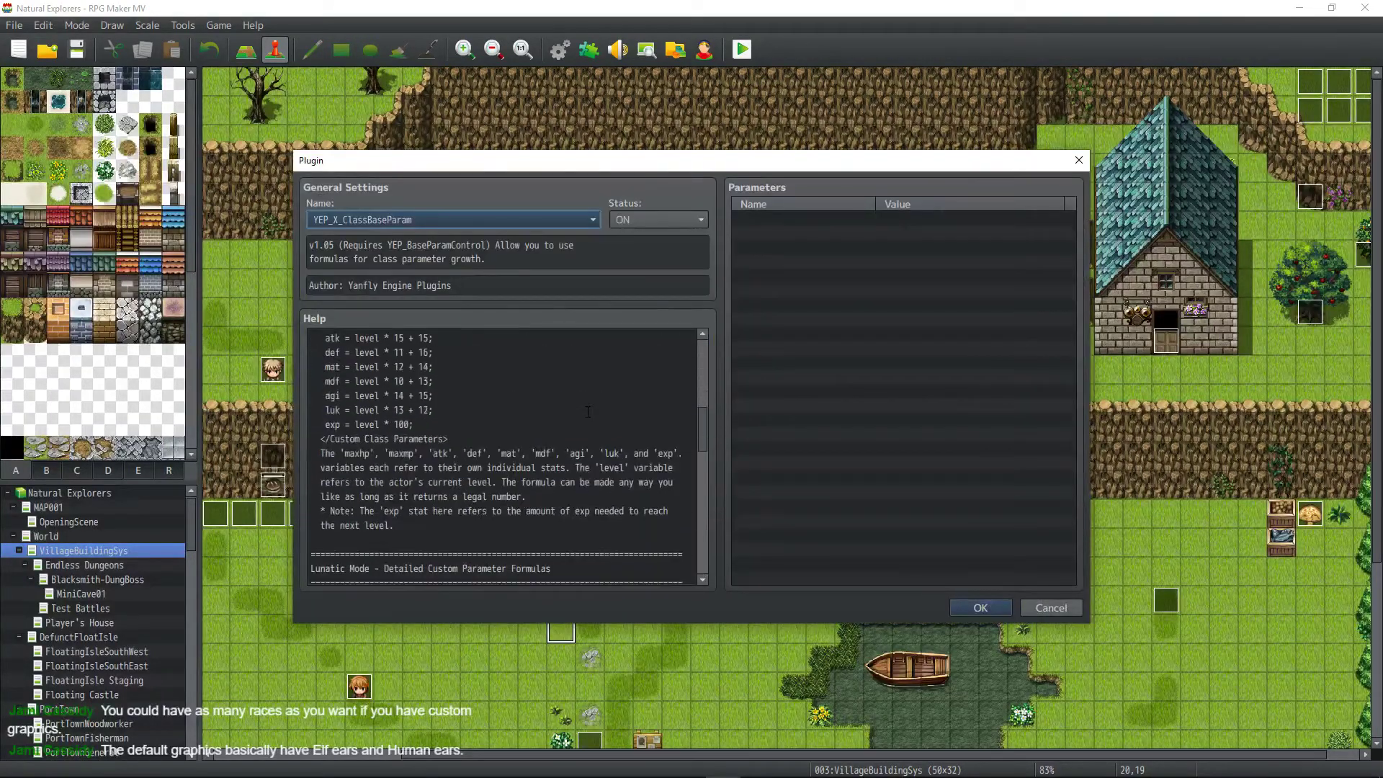
scroll(587, 411, up, 1)
click(959, 605)
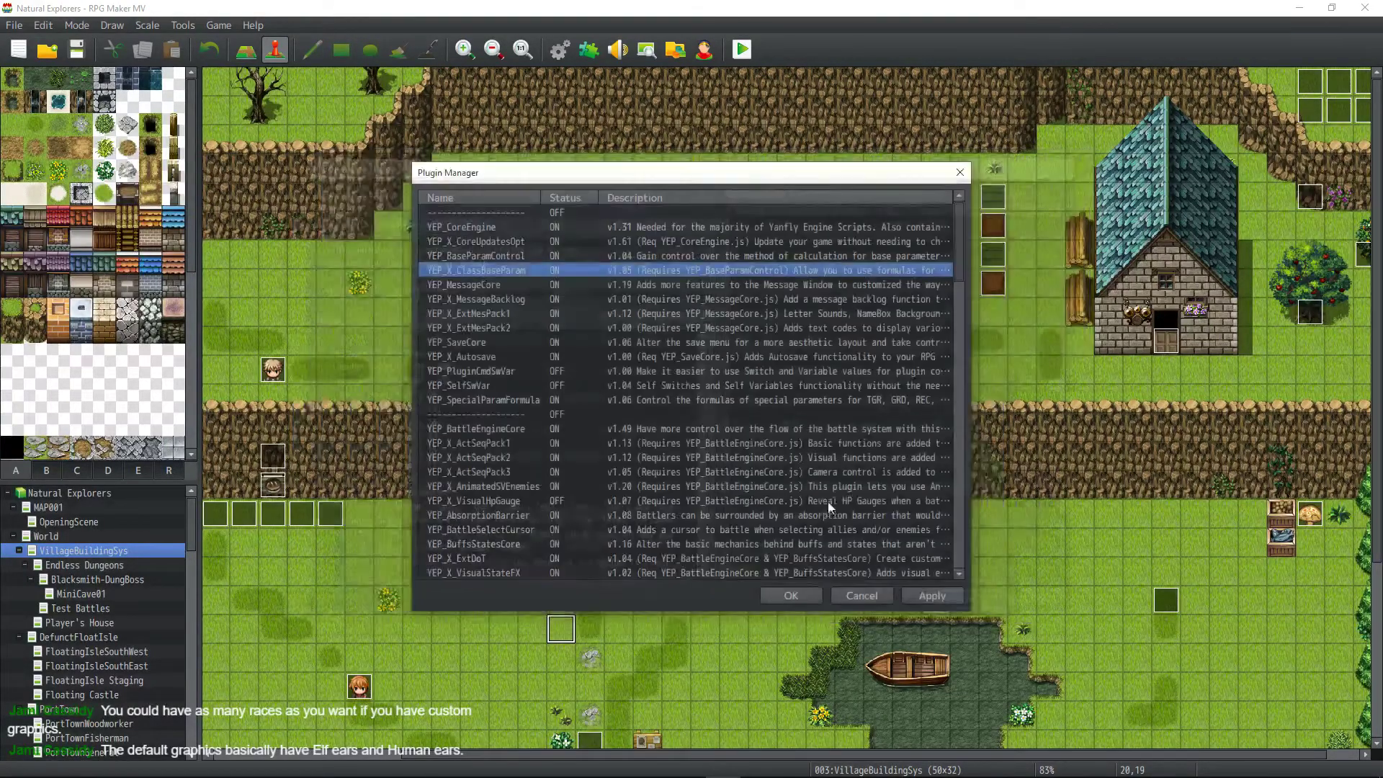
Check the load order of YEP_CoreEngine, YEP_BaseParamControl and YEP_X_ClassBaseParam, and close the plugin list.
click(481, 257)
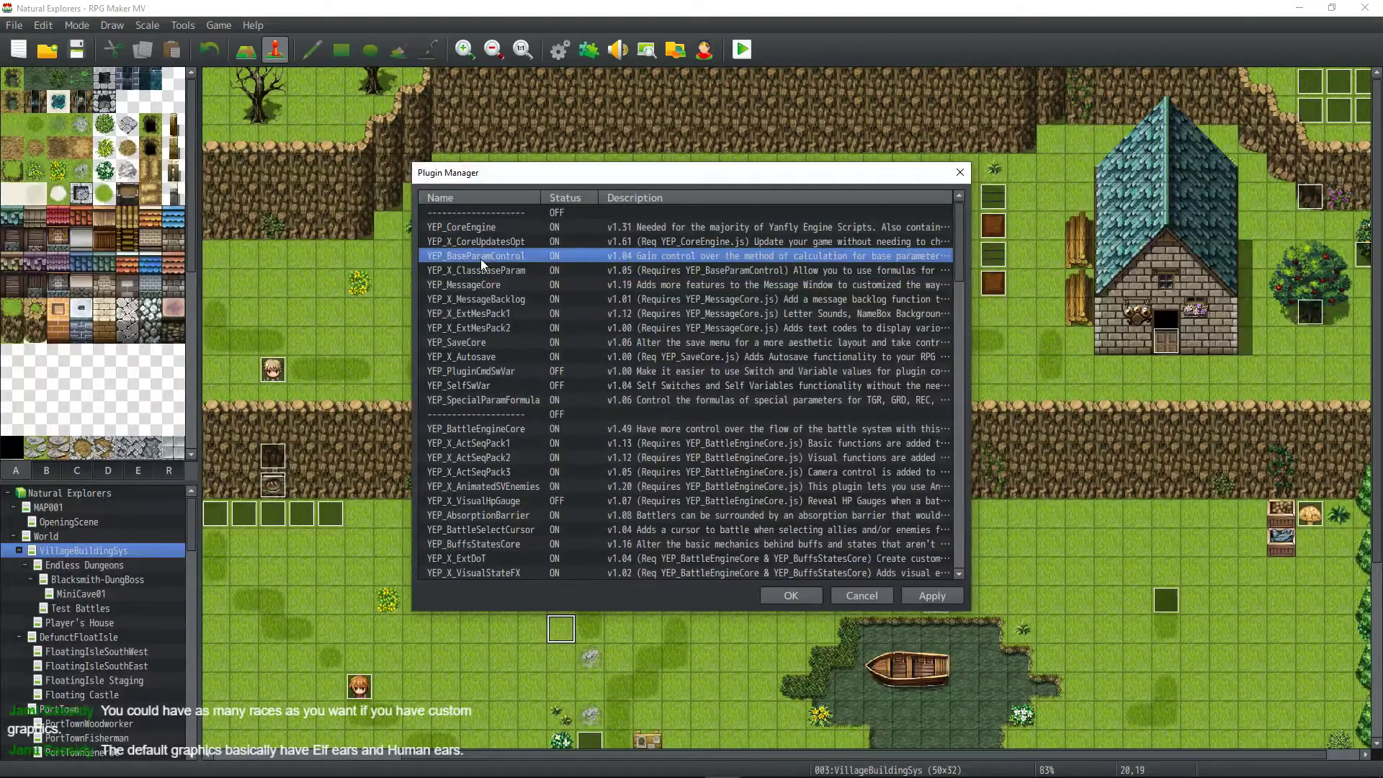
click(491, 228)
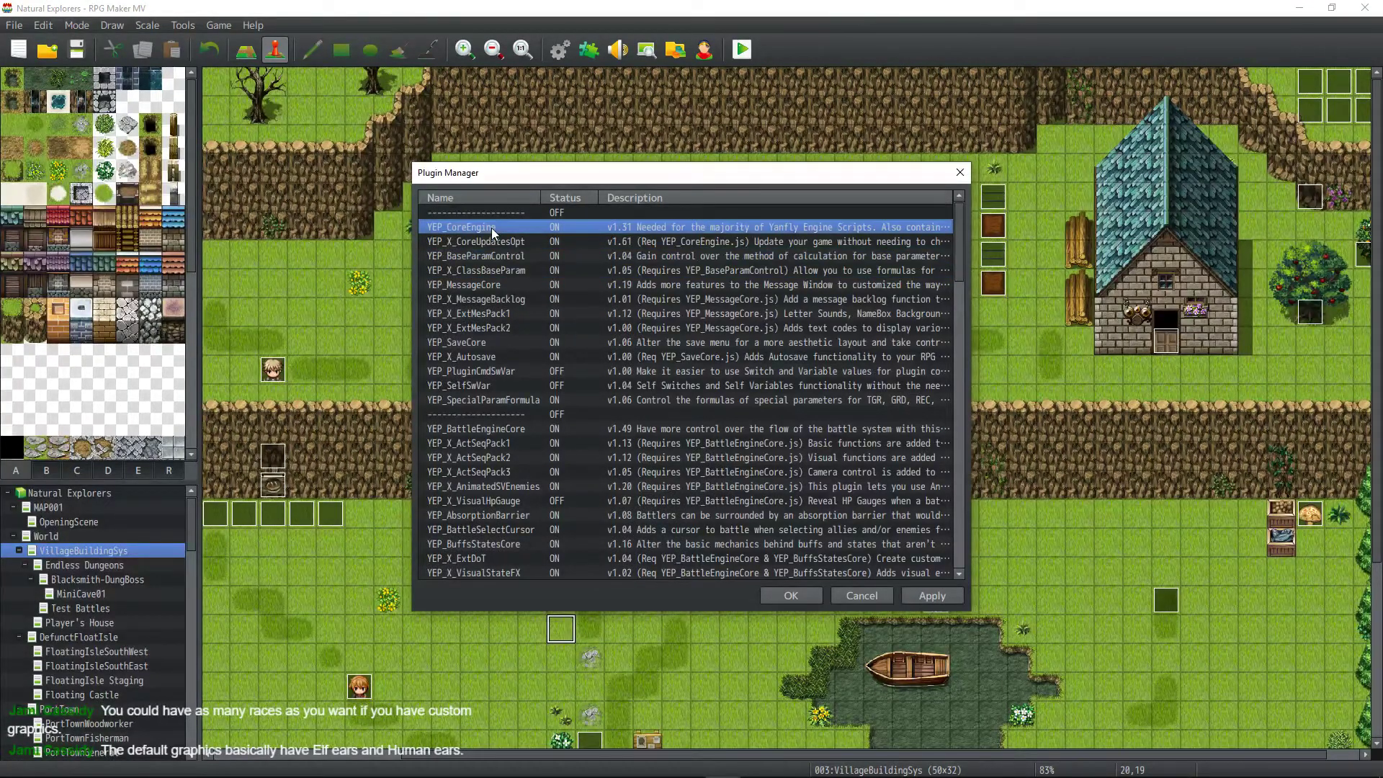
click(491, 257)
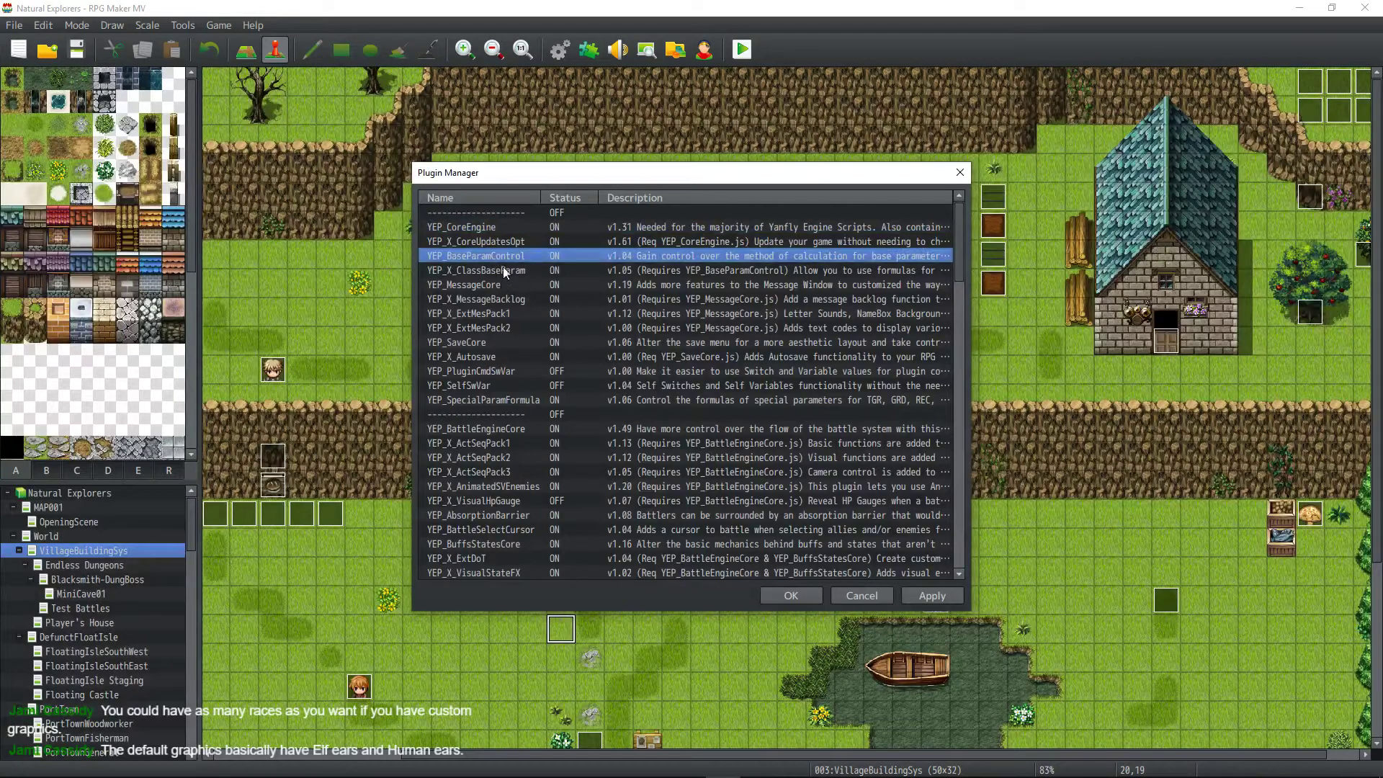
click(484, 271)
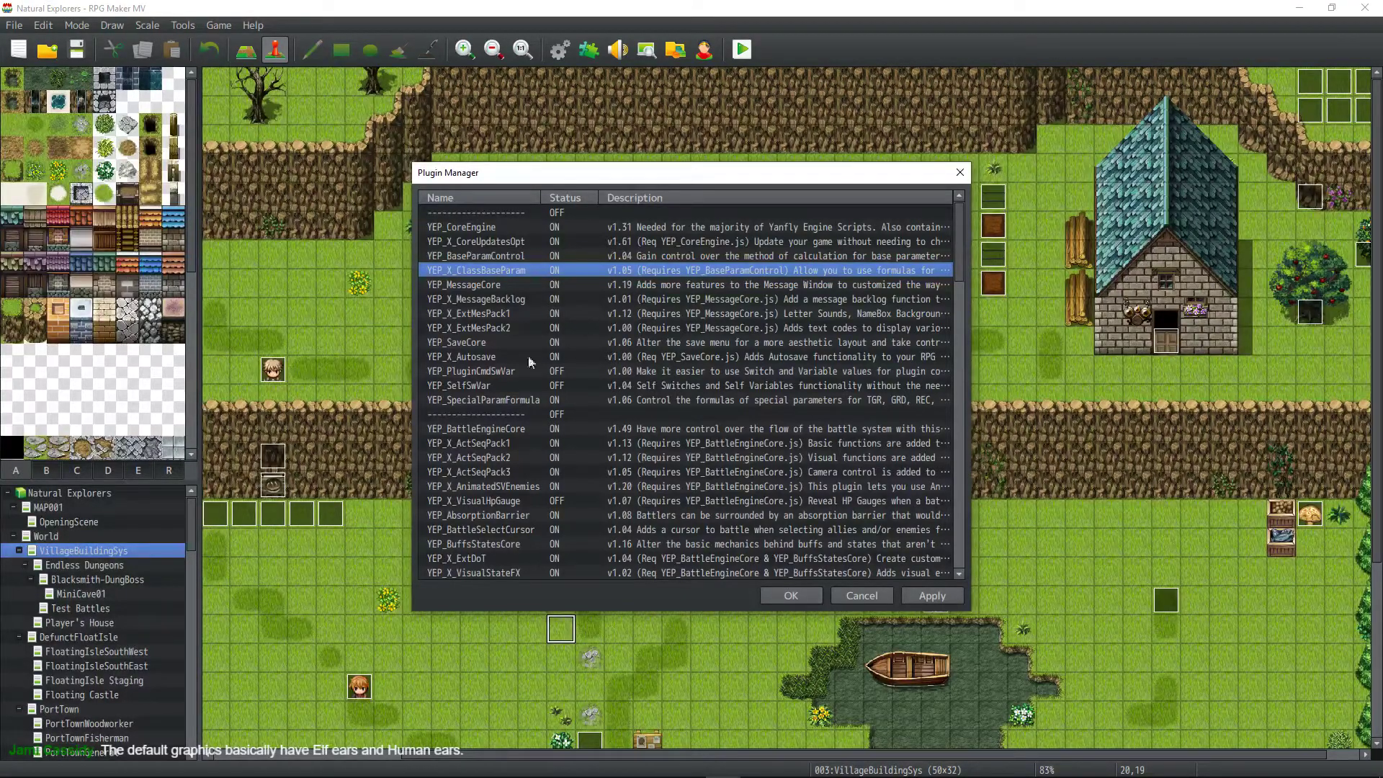
click(785, 597)
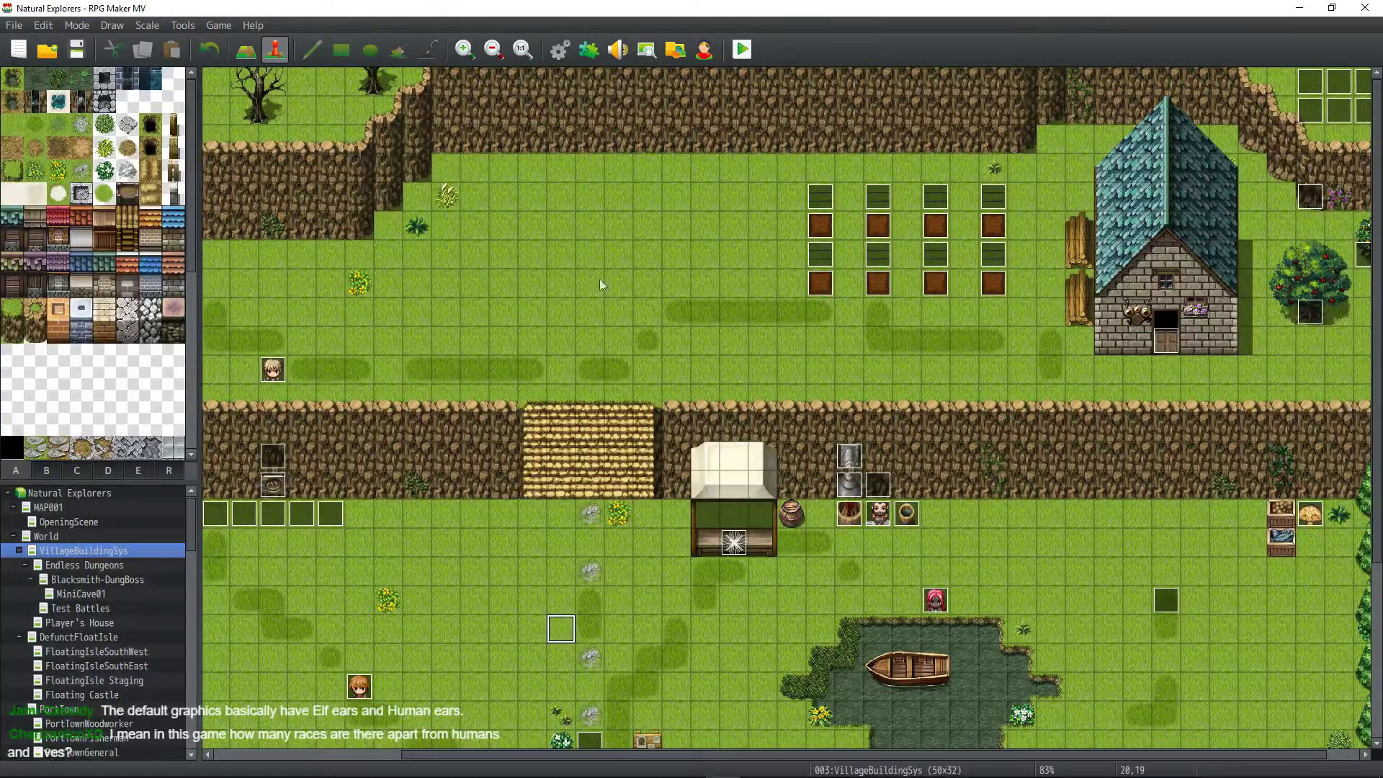
Reopen the database on the Explorer class with its Custom Class Parameters note.
click(559, 50)
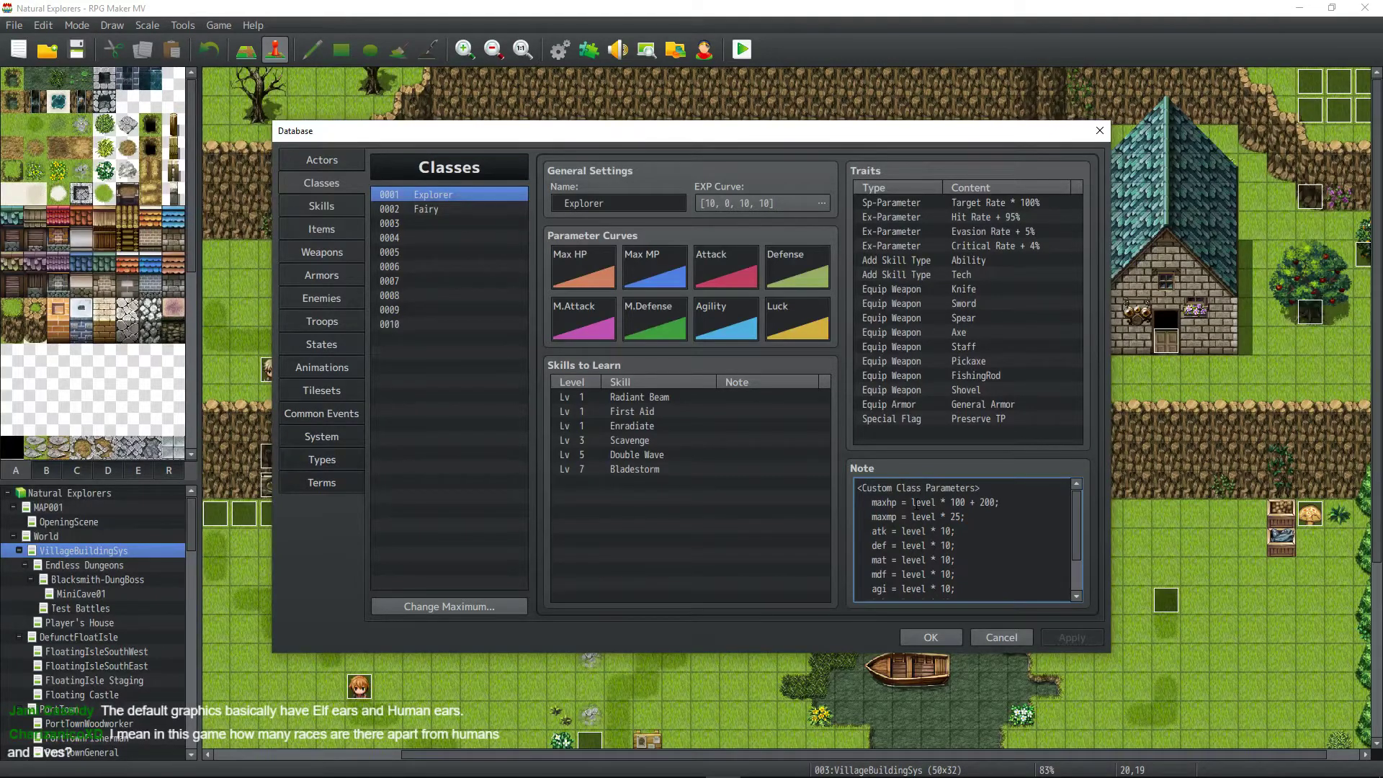
Review the custom class parameter formulas in the Explorer class's note and close the database.
scroll(903, 574, down, 1)
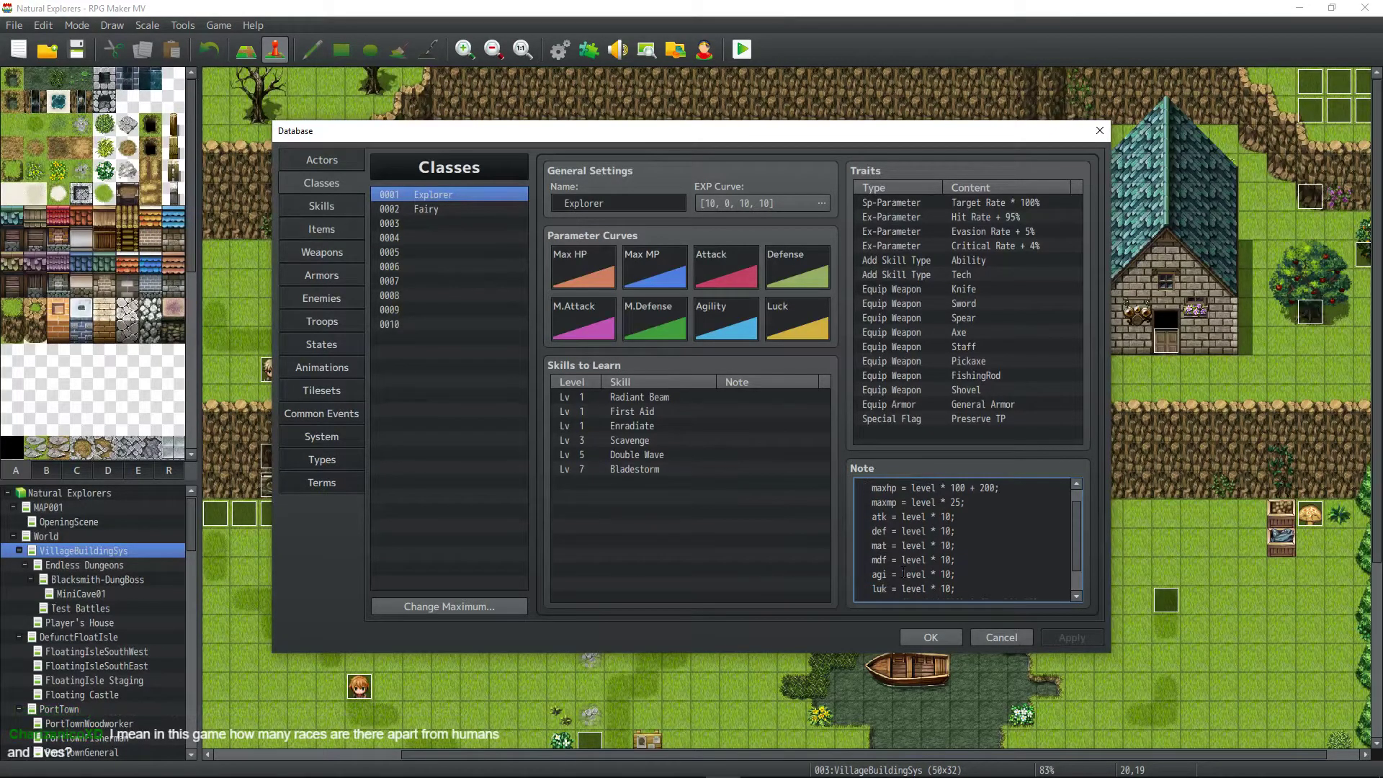
scroll(919, 538, up, 1)
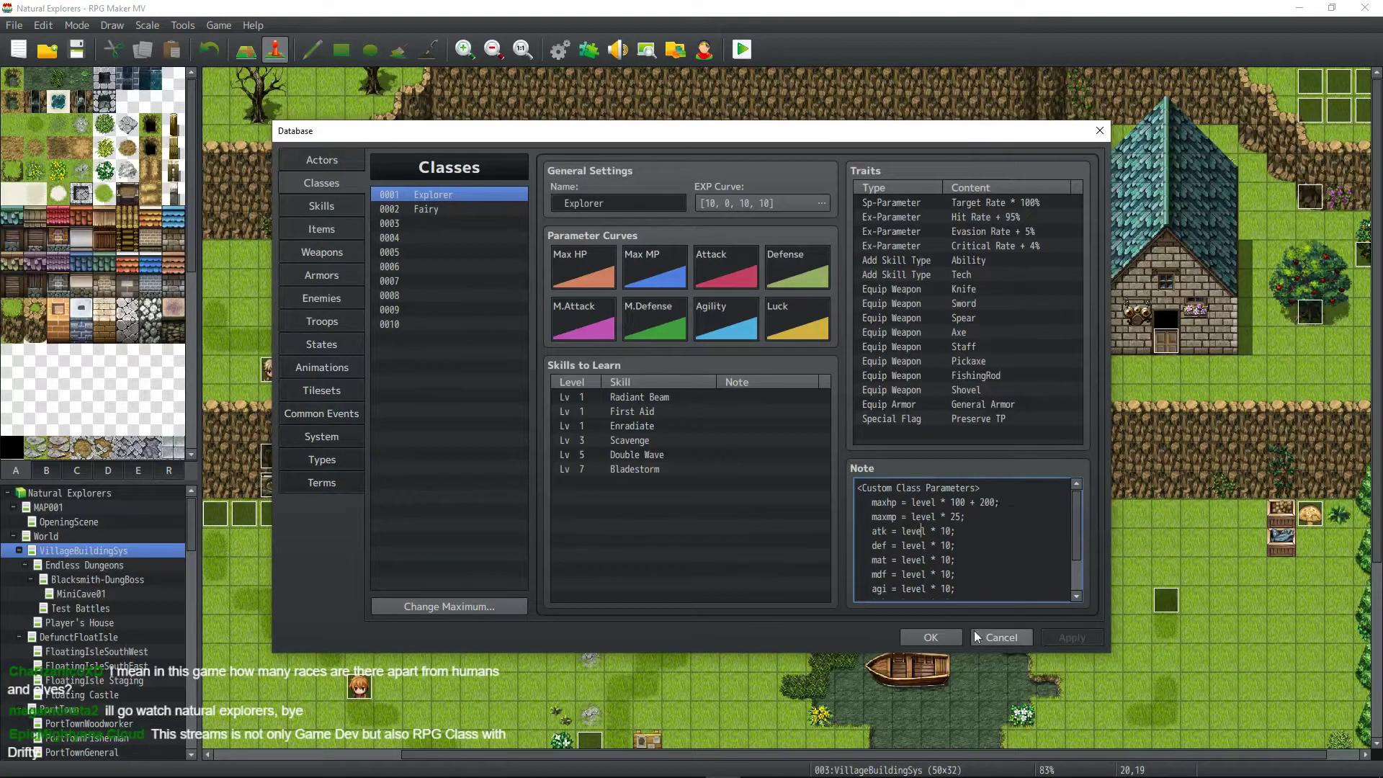
click(929, 638)
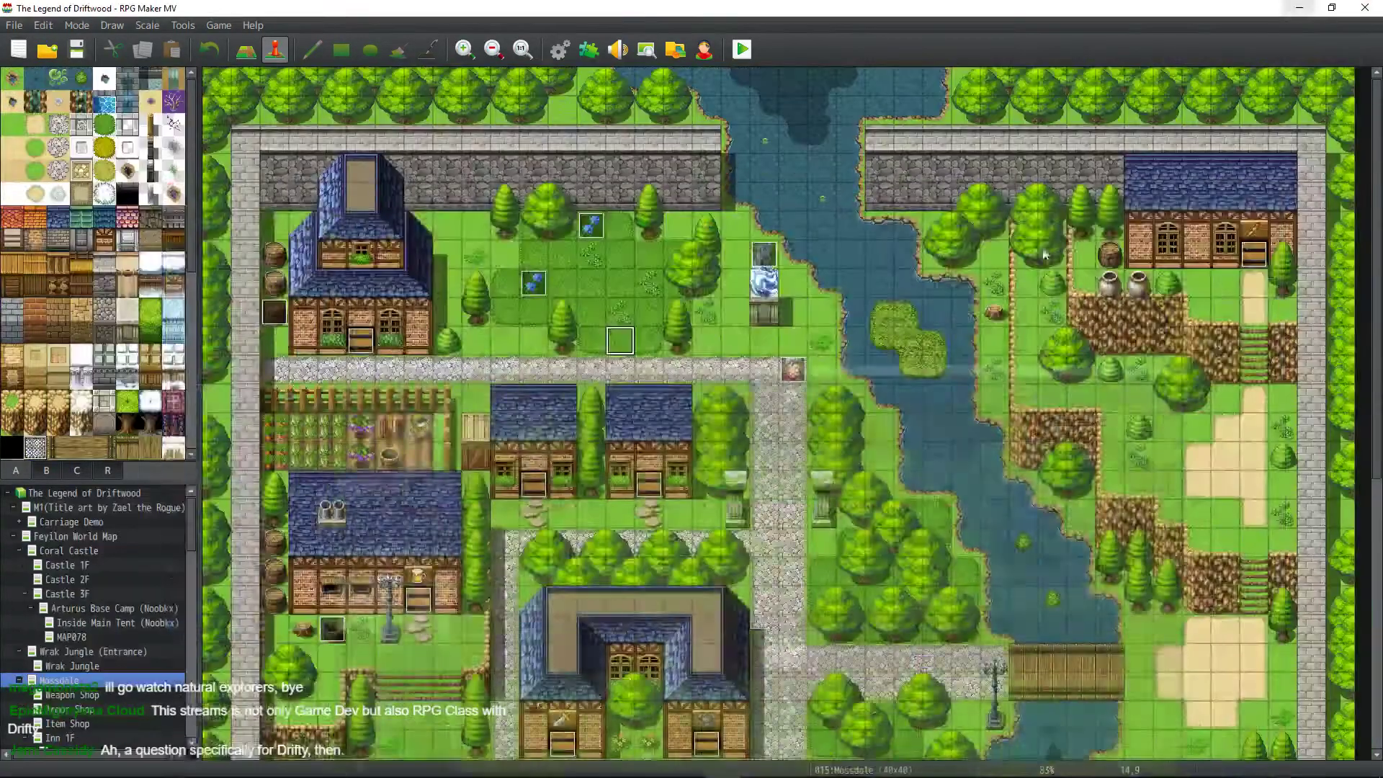
Switch to The Legend of Driftwood project and open the skills section of its database.
key(alt+Tab)
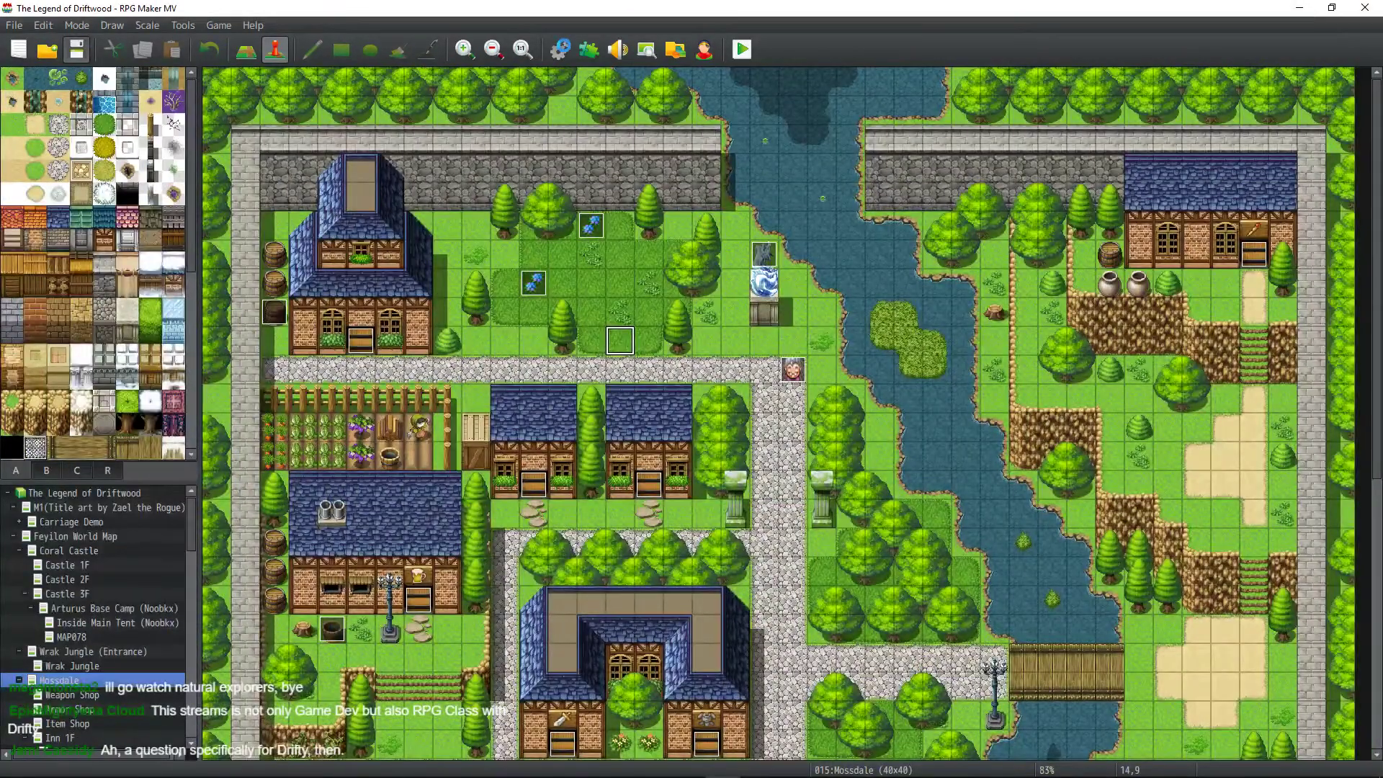
click(563, 46)
click(321, 206)
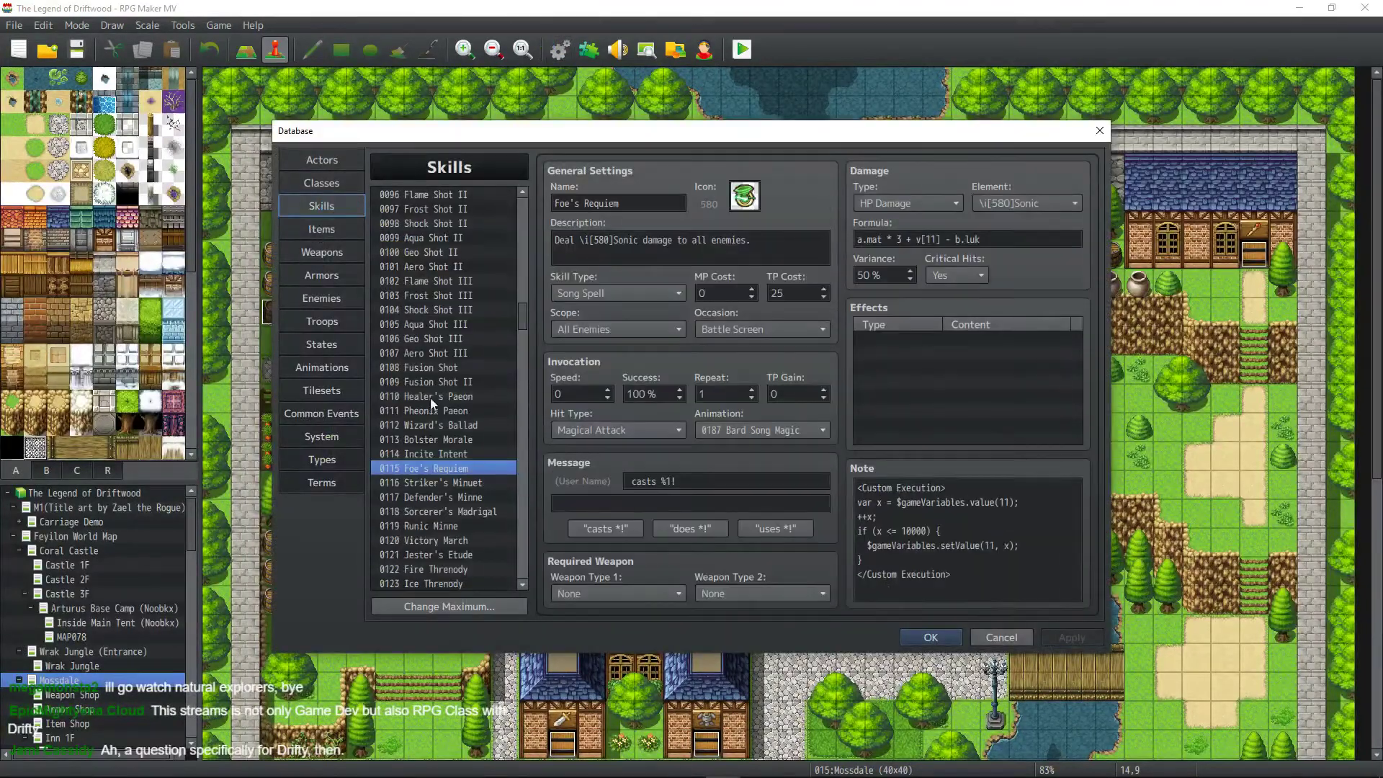
Examine the custom execution note and the damage formula of the Foe's Requiem skill.
click(973, 545)
key(ctrl+a)
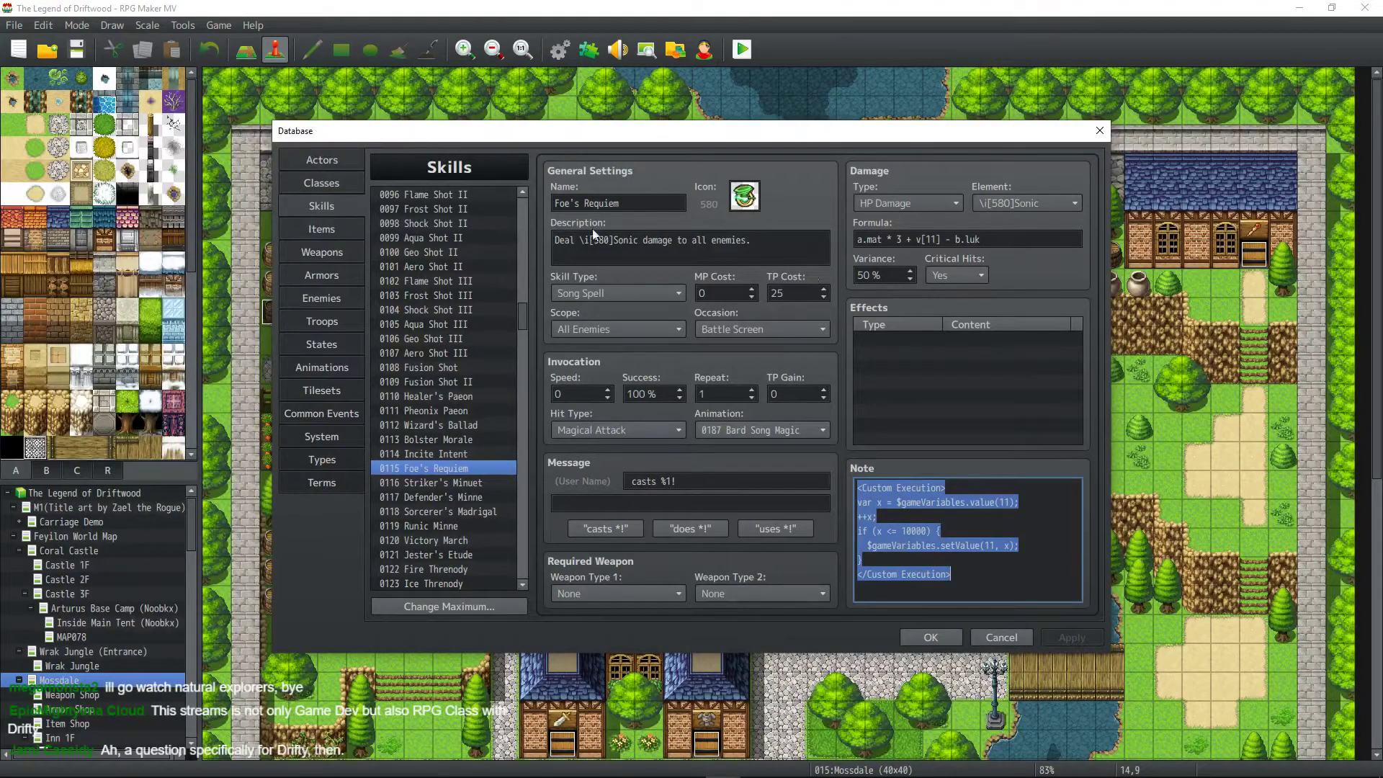
click(877, 240)
key(ctrl+a)
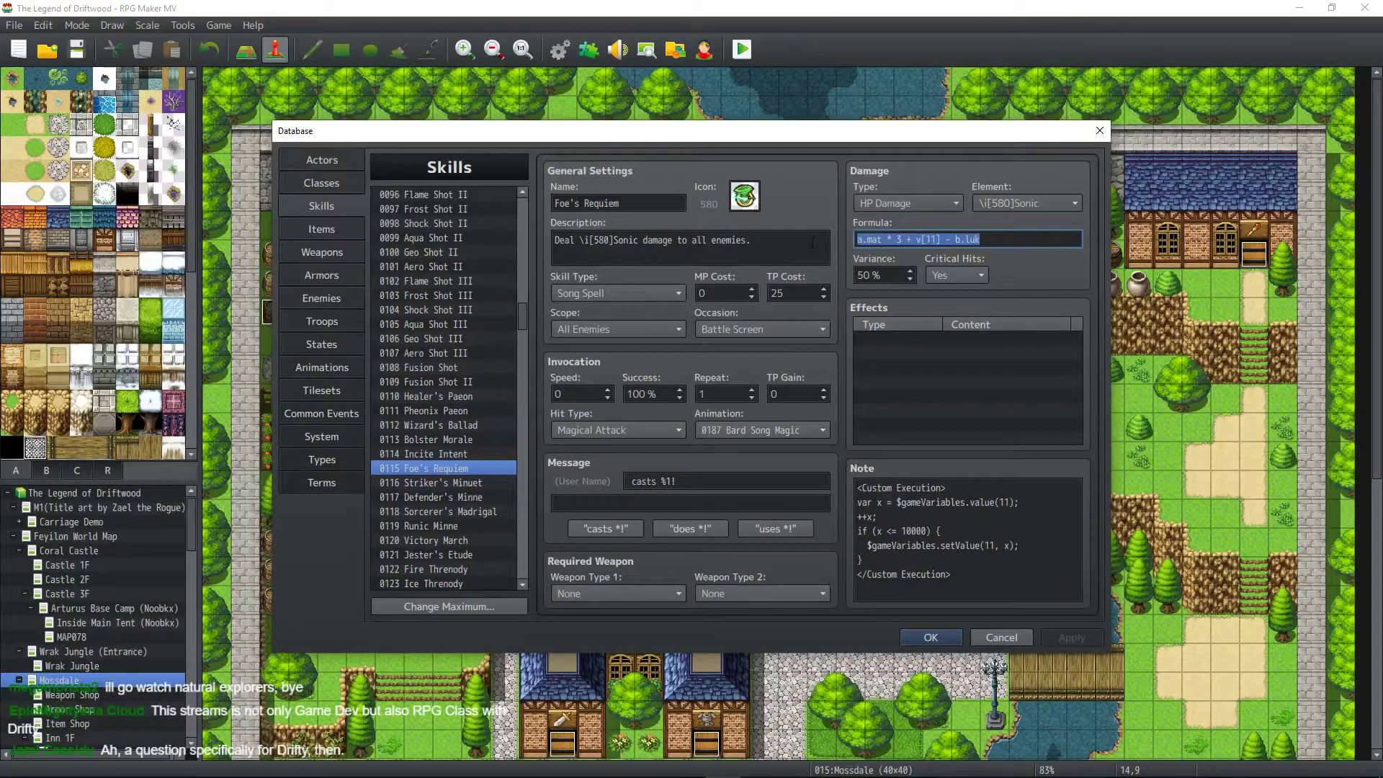
Set the a.mat multiplier in the Foe's Requiem damage formula to 4 and apply the change.
click(900, 240)
key(BackSpace)
text(4)
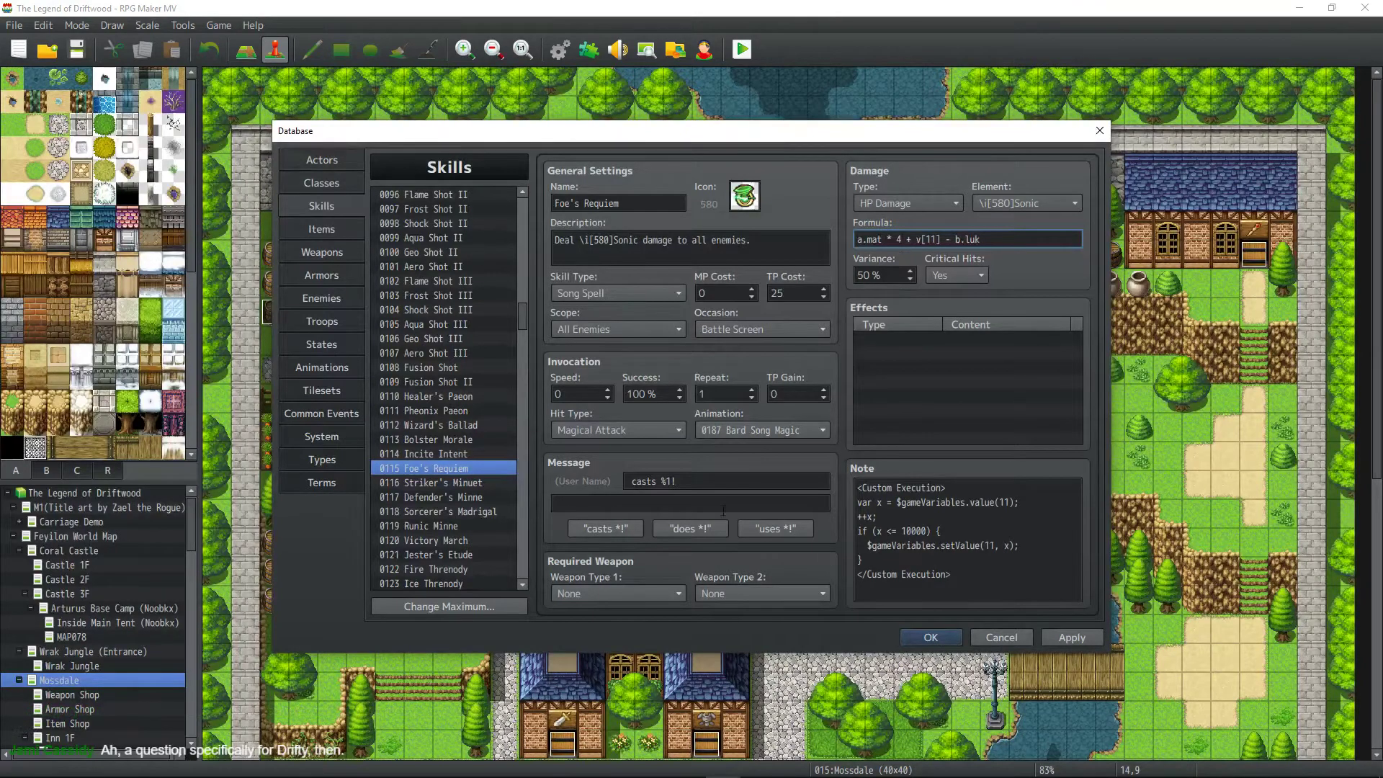
click(1070, 636)
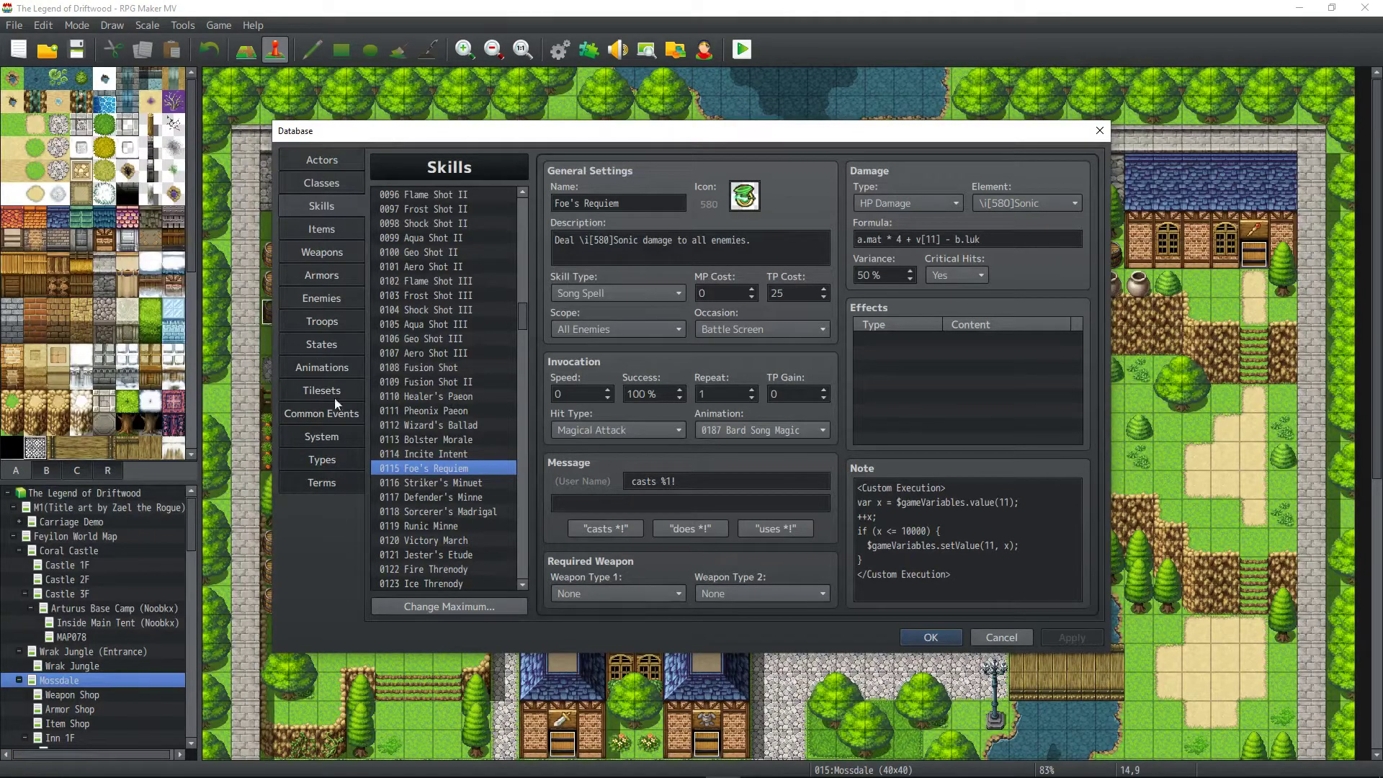
Check the names given to the attack, magic attack and luck parameters in the database terms.
click(332, 442)
click(333, 455)
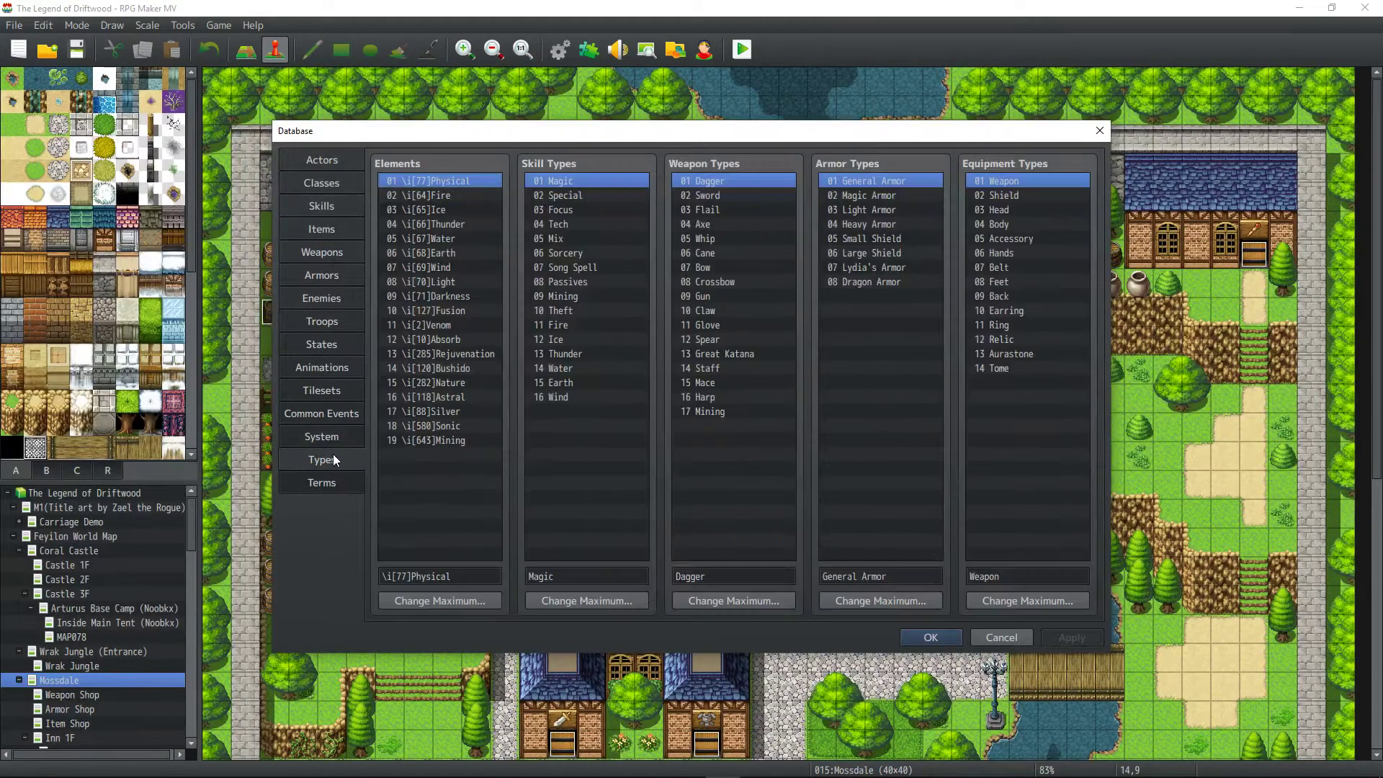
click(324, 487)
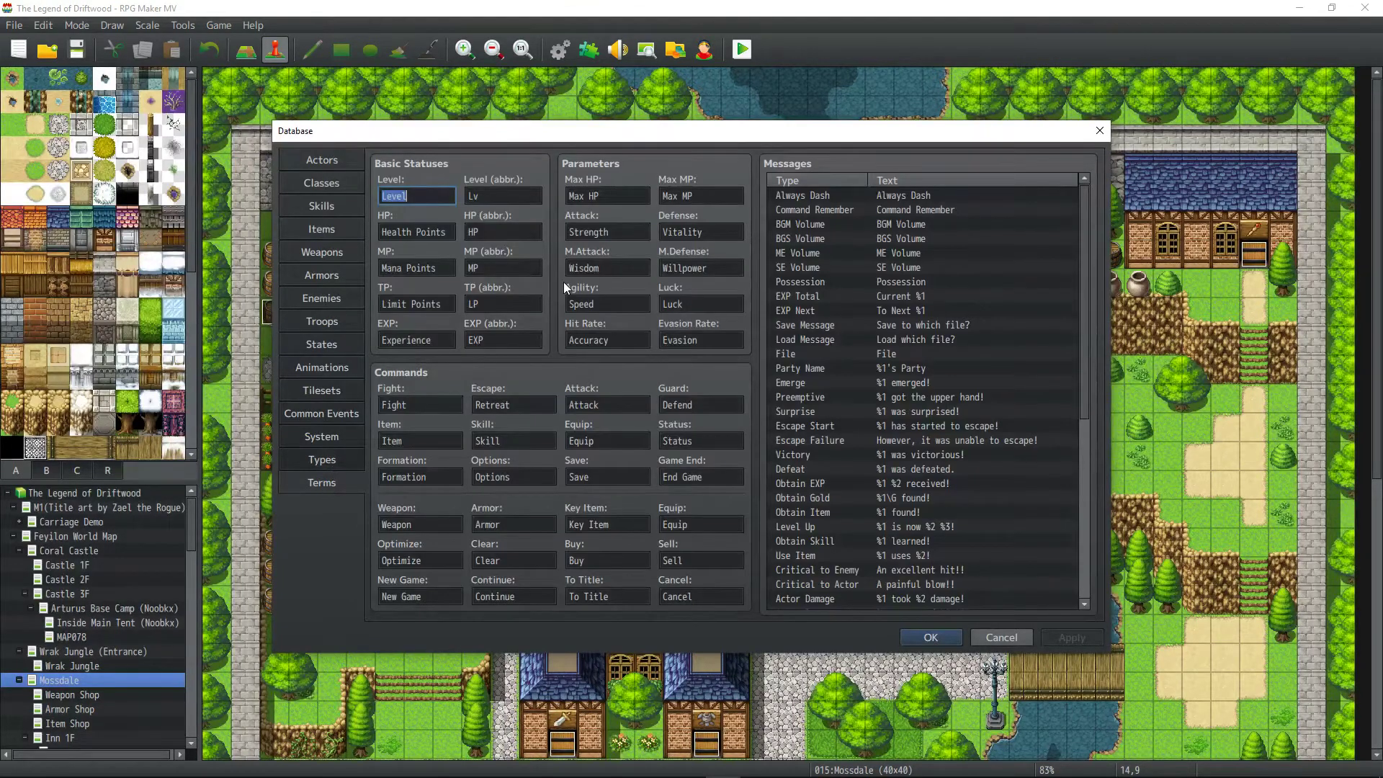
double_click(621, 269)
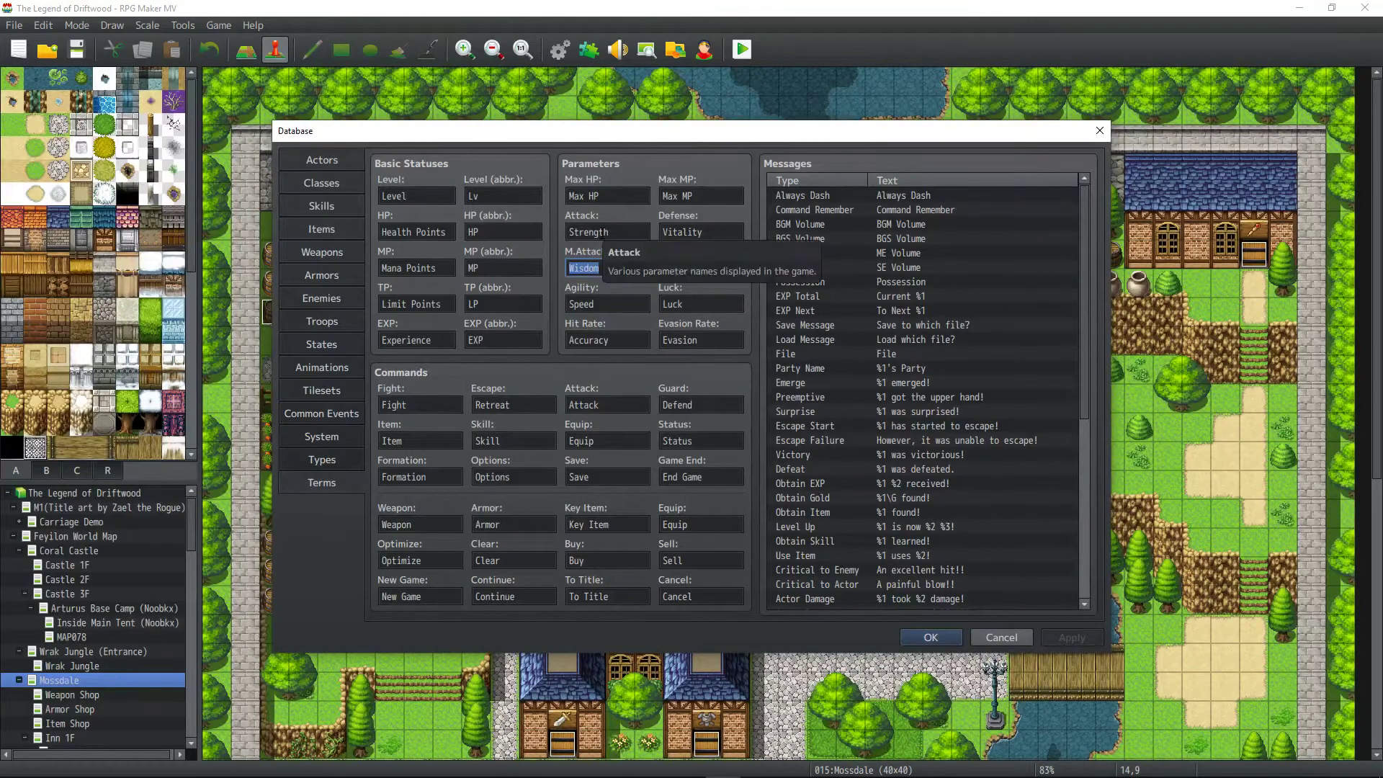
double_click(606, 232)
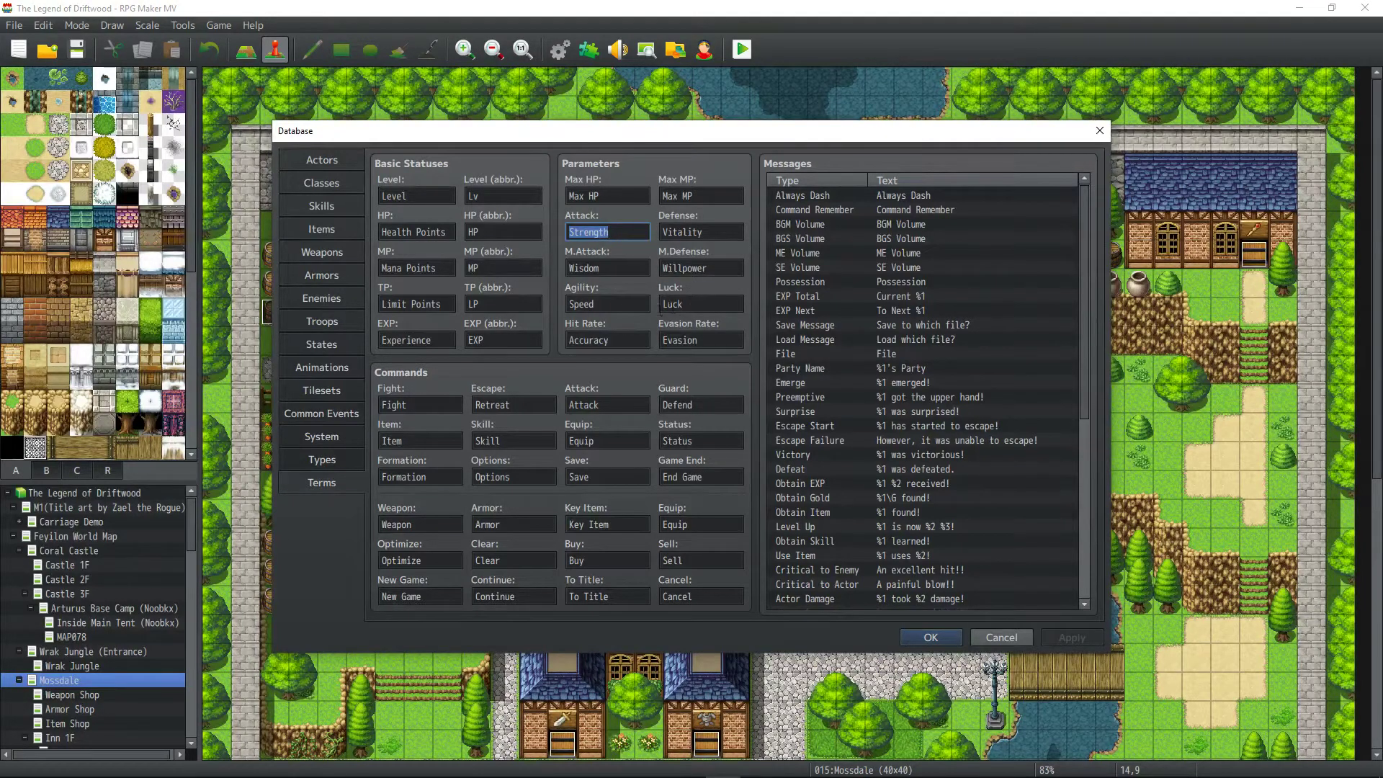
double_click(694, 303)
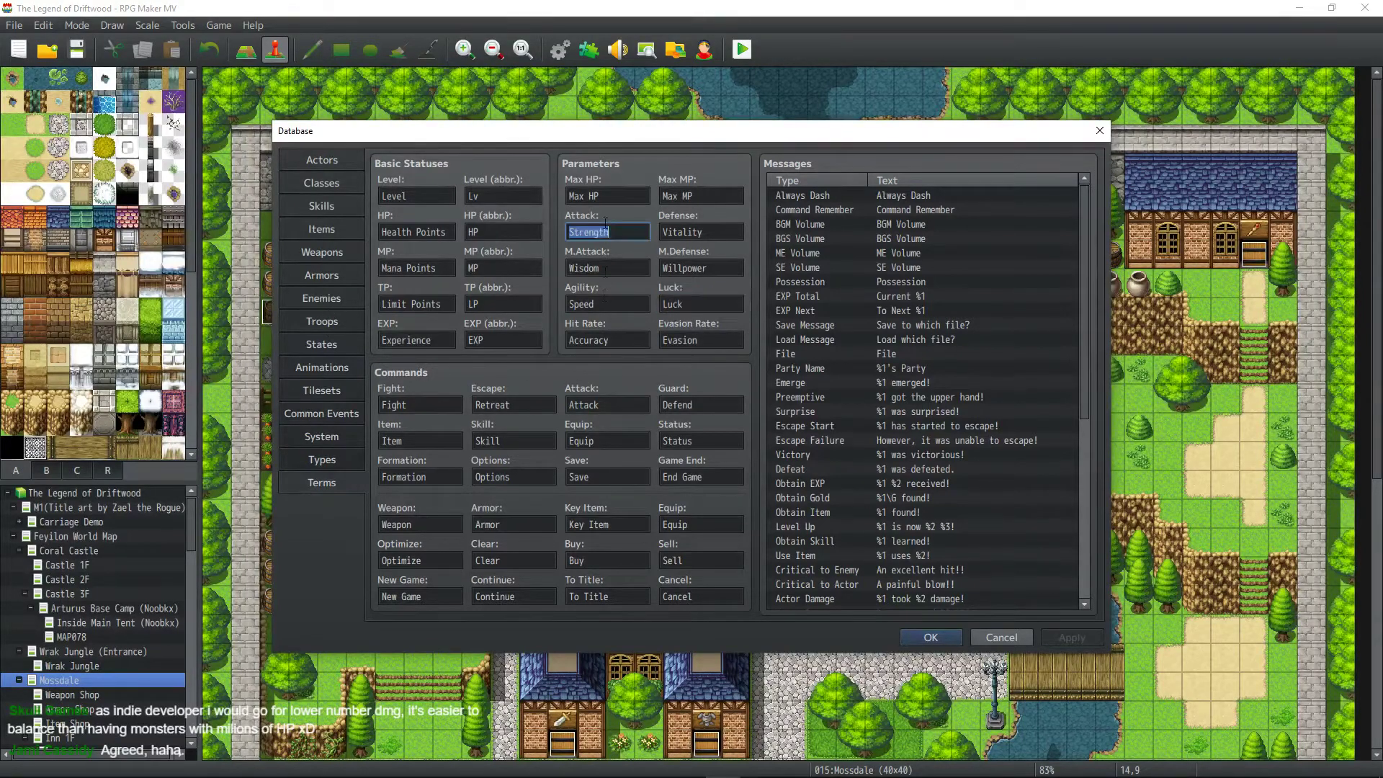
double_click(594, 297)
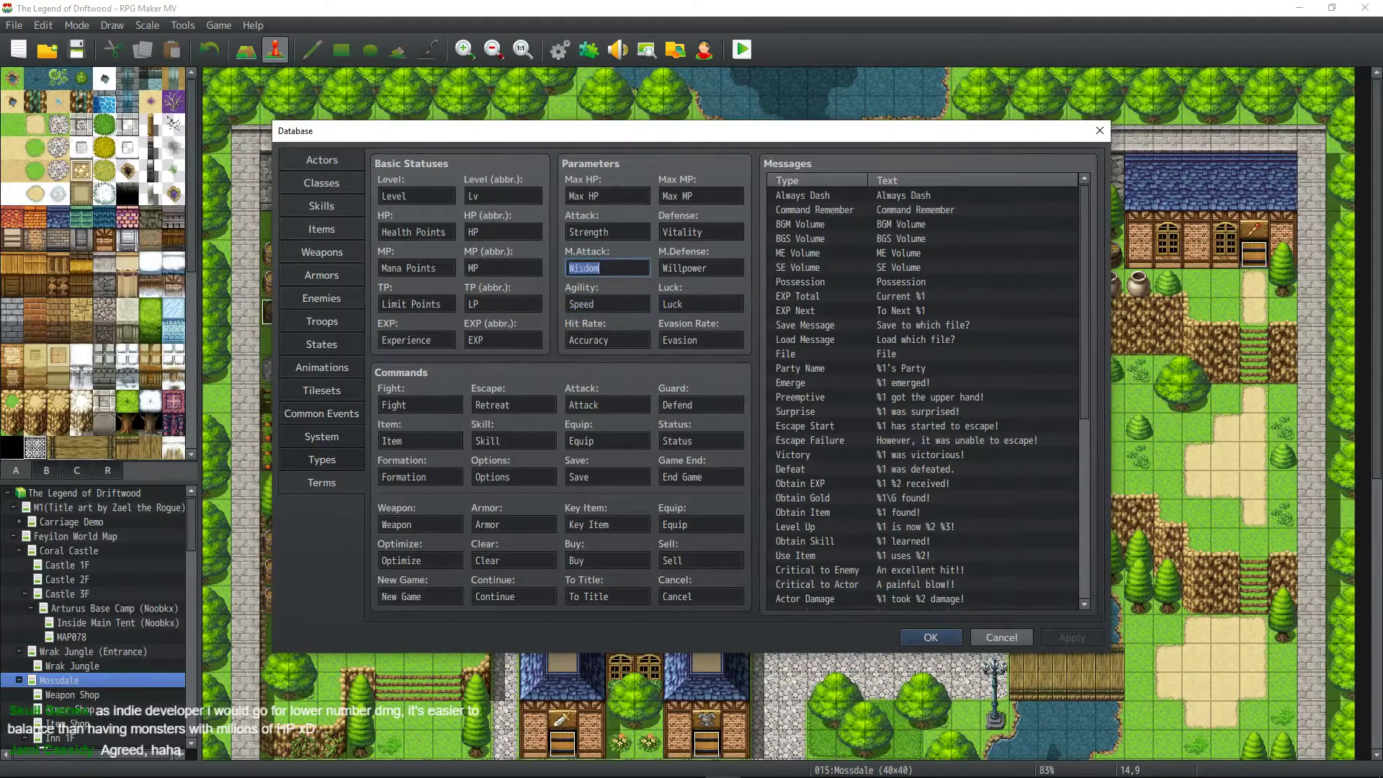
key(Tab)
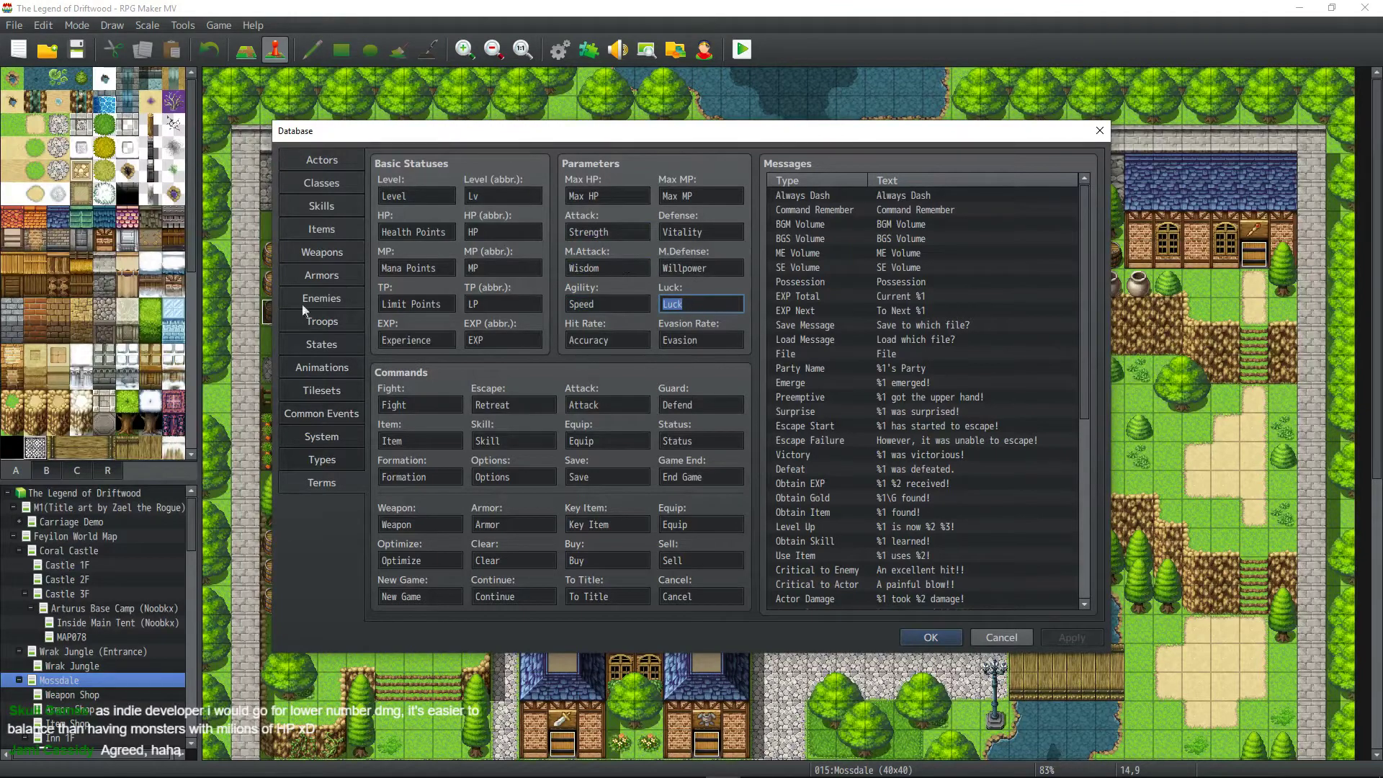
Rewrite the start of the Foe's Requiem damage formula as a.atk + a.mat + a.agi + a.luk * 4, before v[11].
click(327, 209)
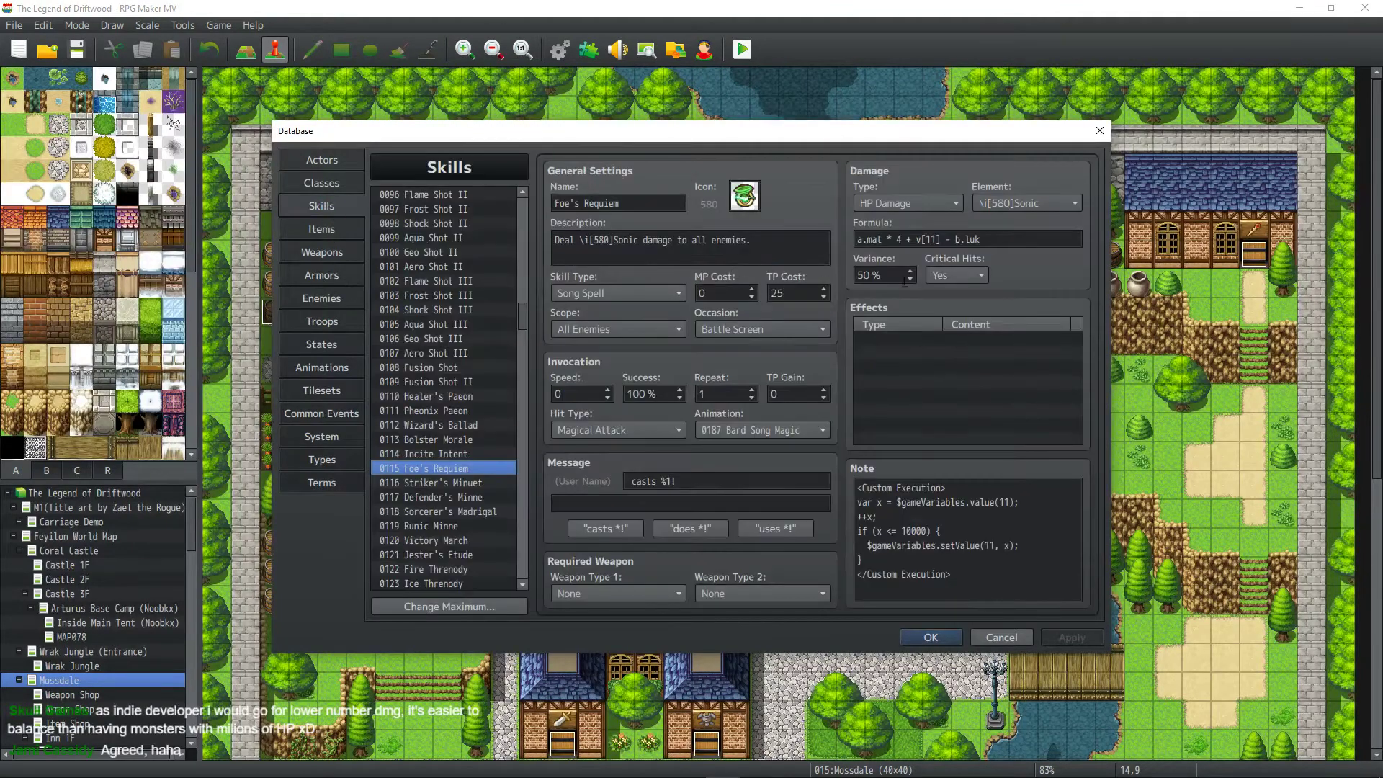
click(888, 239)
drag(887, 240, 901, 239)
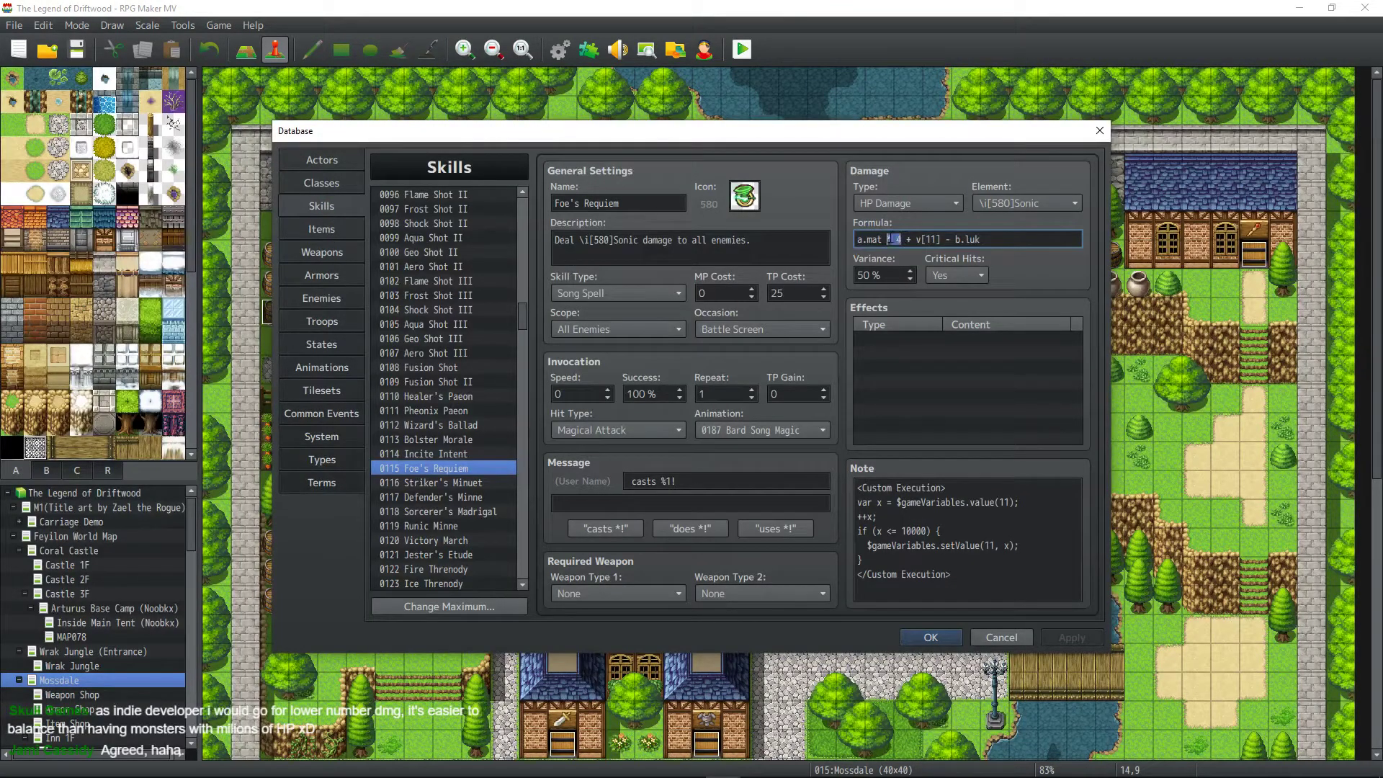
key(BackSpace)
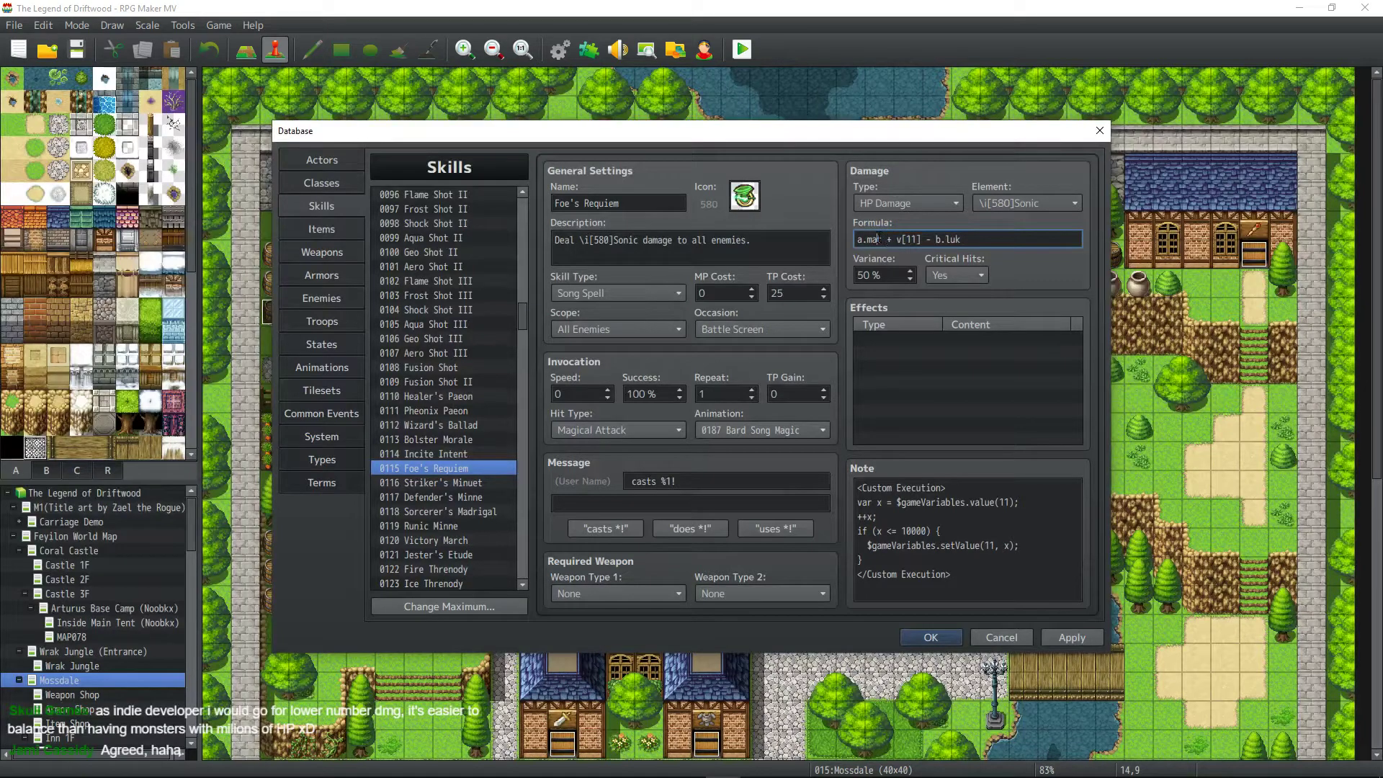
text(a.atk + a.mat )
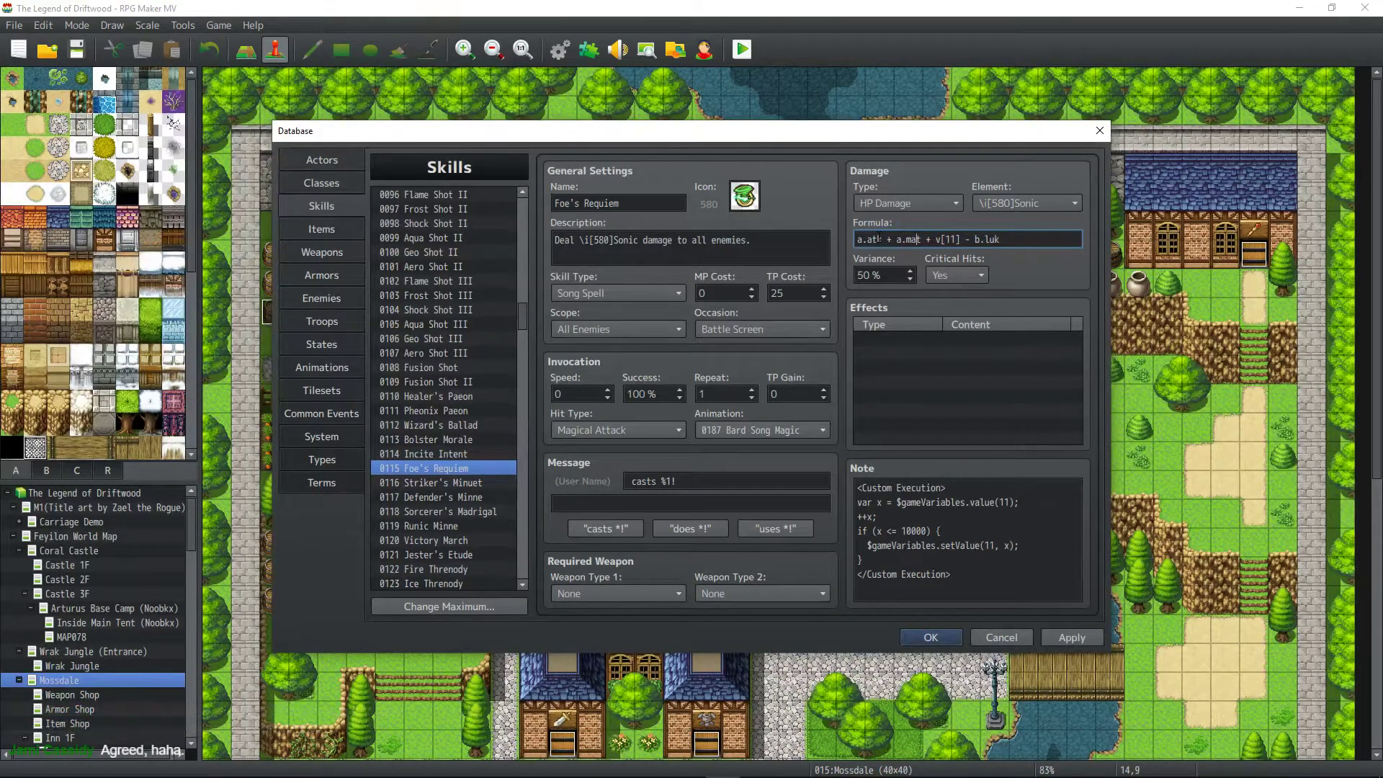
text(+)
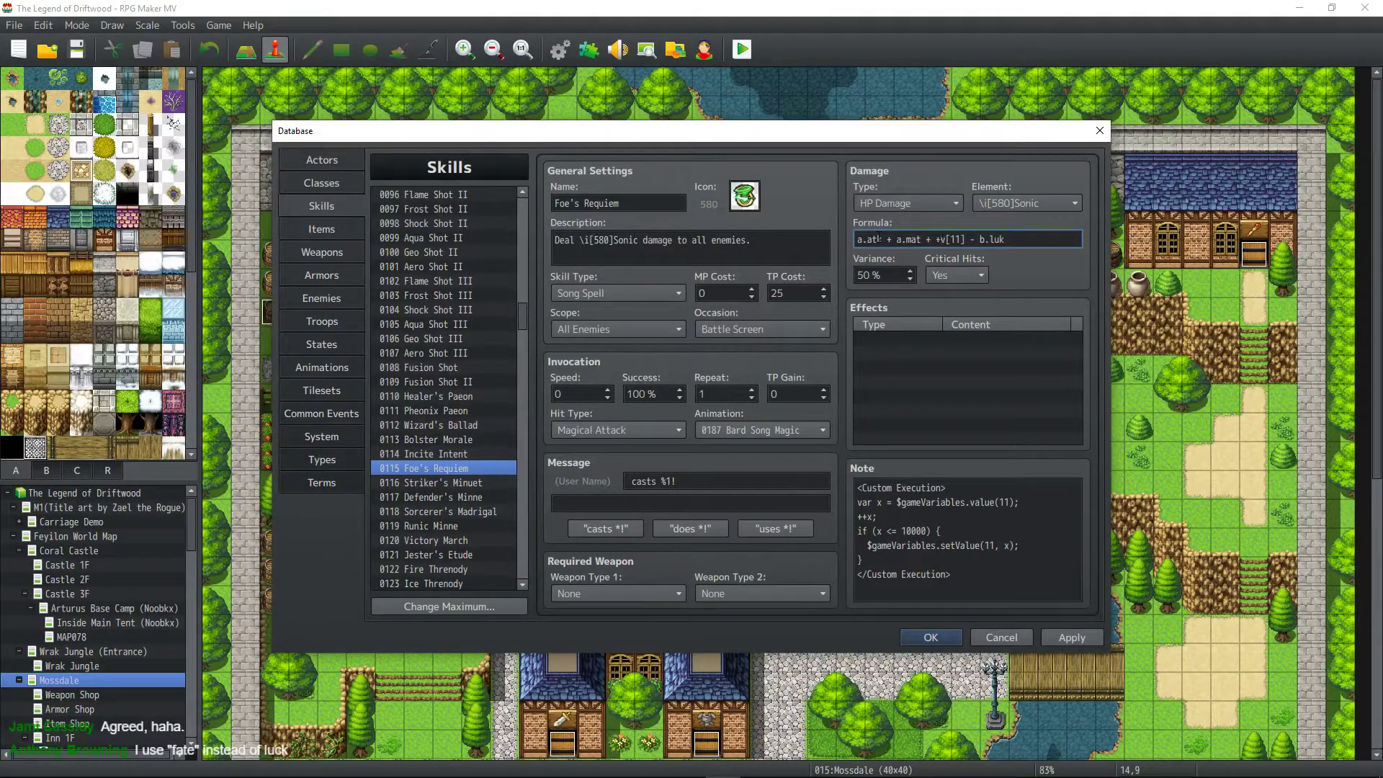
text( a.agi + a.l )
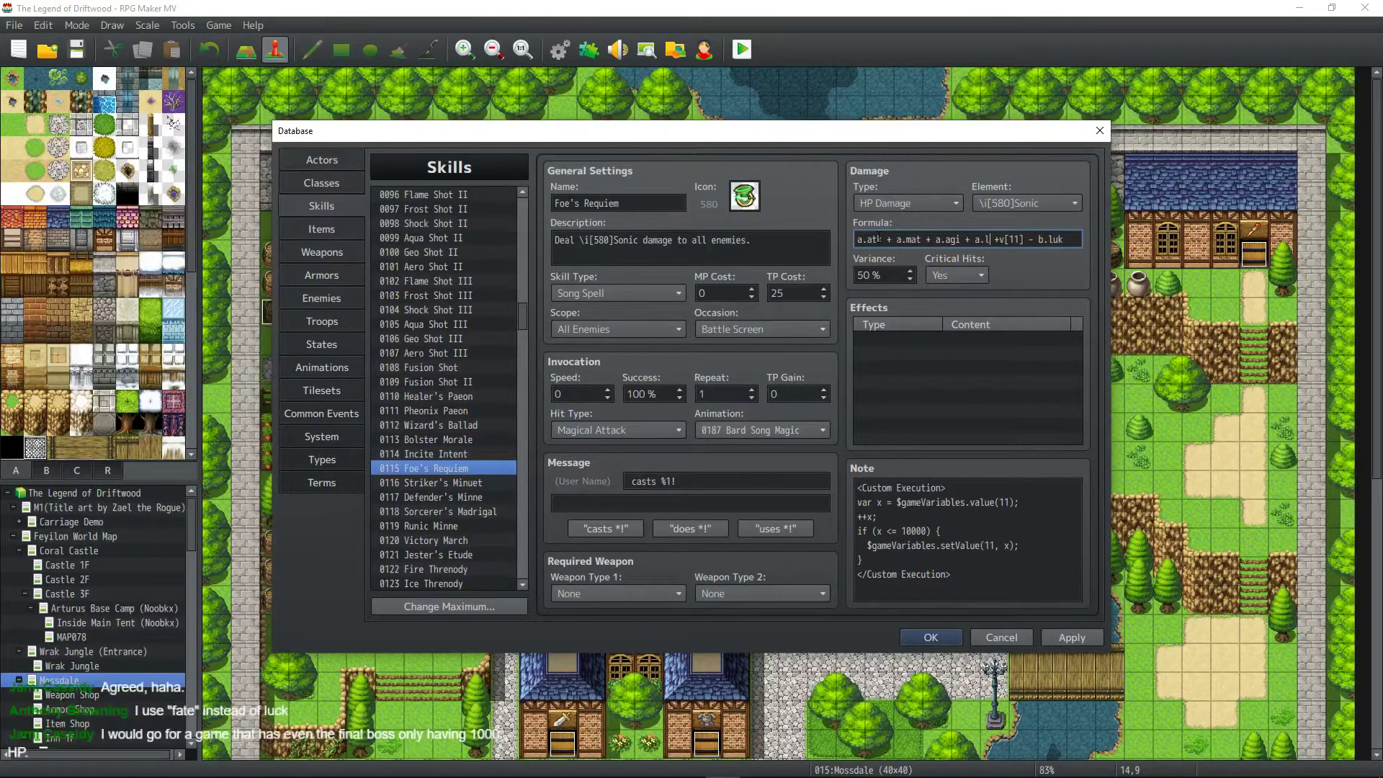
text(uk *2)
key(BackSpace)
text(2)
key(BackSpace)
text(4)
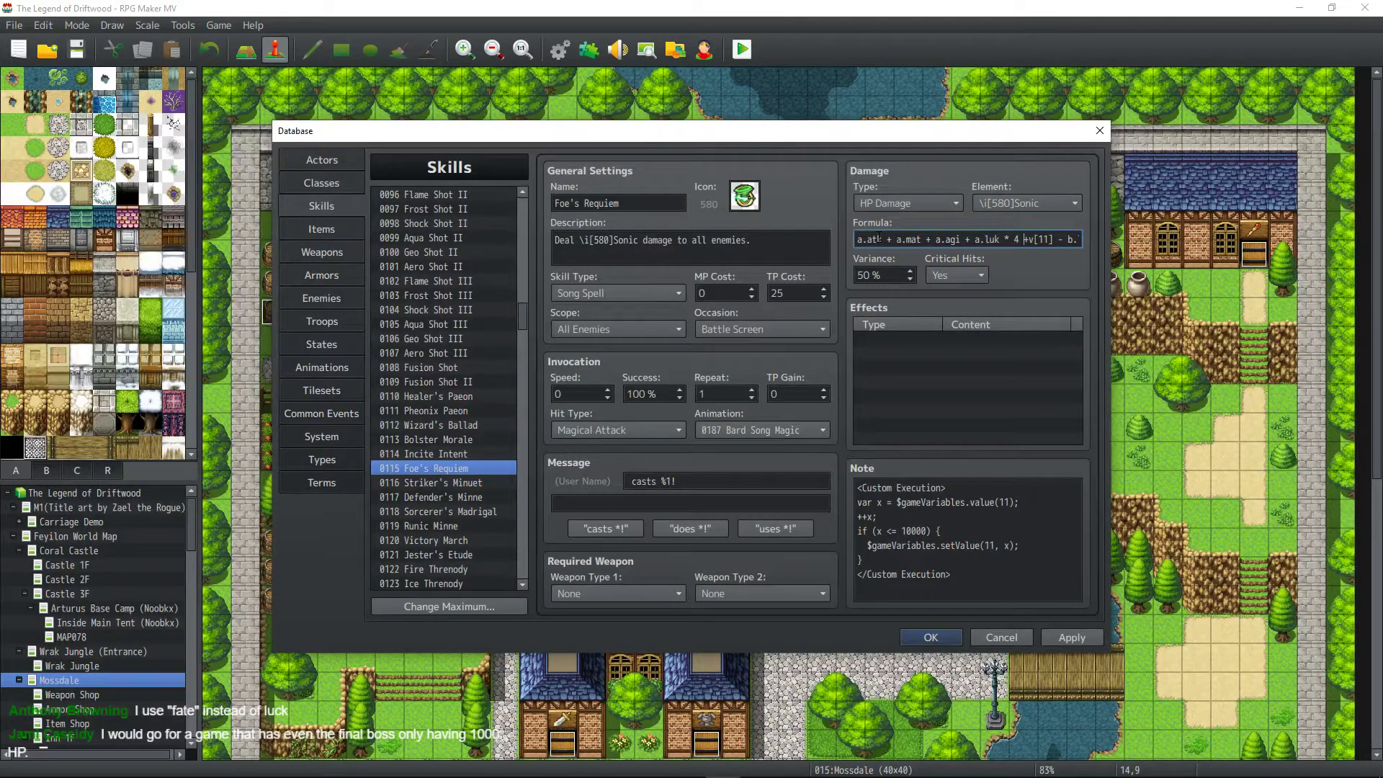
Tidy the spacing before v[11] and multiply the closing b.luk term of the damage formula by 2.
key(End)
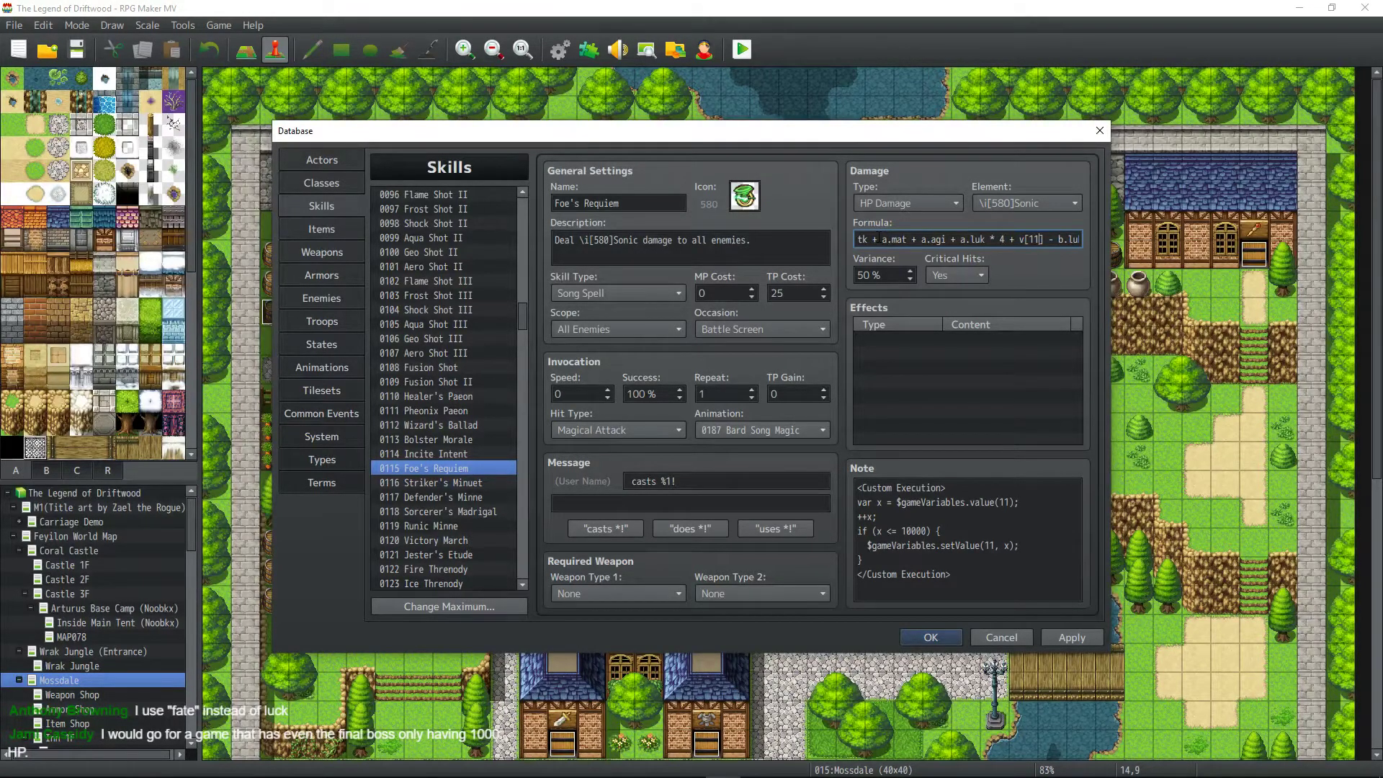
key(End)
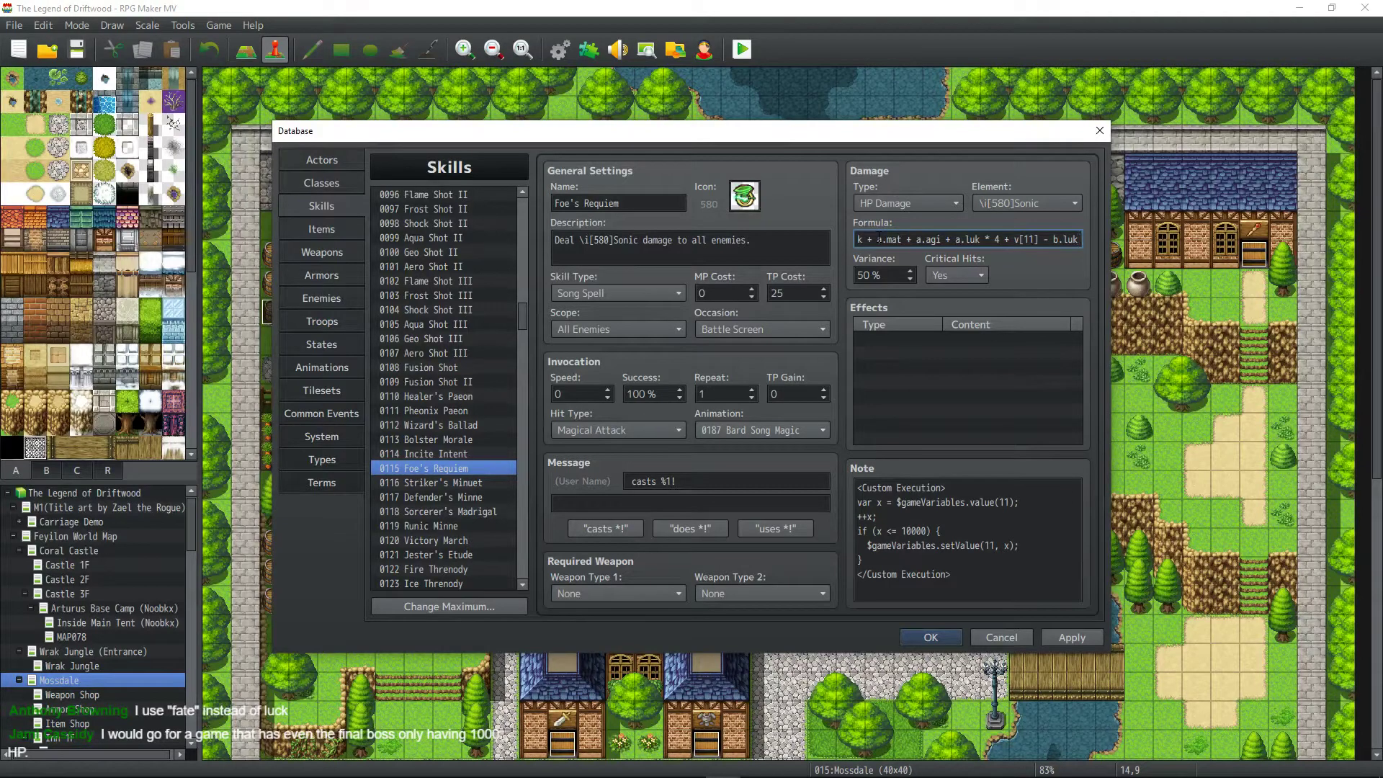
text(* 2)
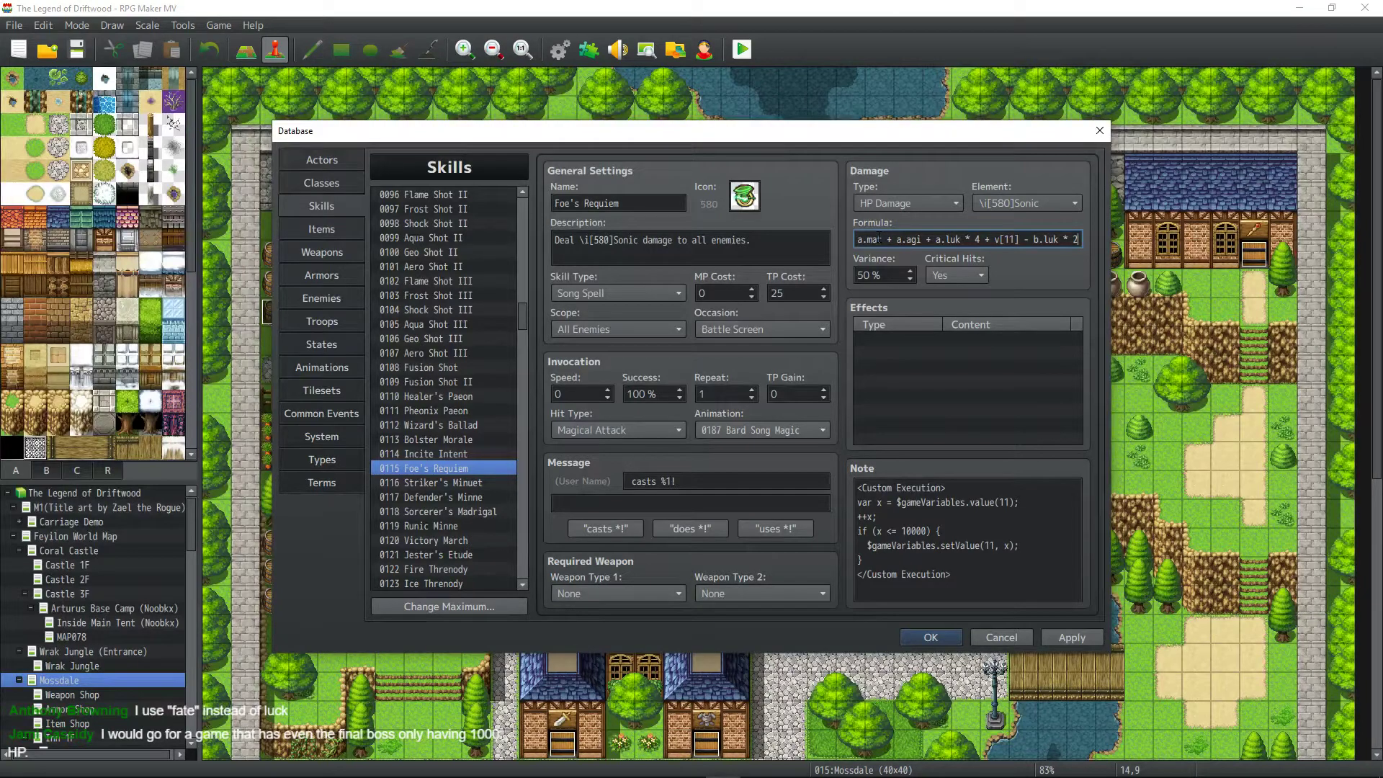
Remove the a.atk, a.mat and a.agi terms so the damage formula starts with a.luk * 4.
key(Left)
key(Left)
key(Left)
key(Left)
key(Left)
key(Left)
key(Left)
key(Left)
key(Left)
key(Left)
key(Left)
key(Left)
key(Left)
key(Left)
key(Left)
key(Left)
key(Left)
key(Left)
key(Left)
key(Left)
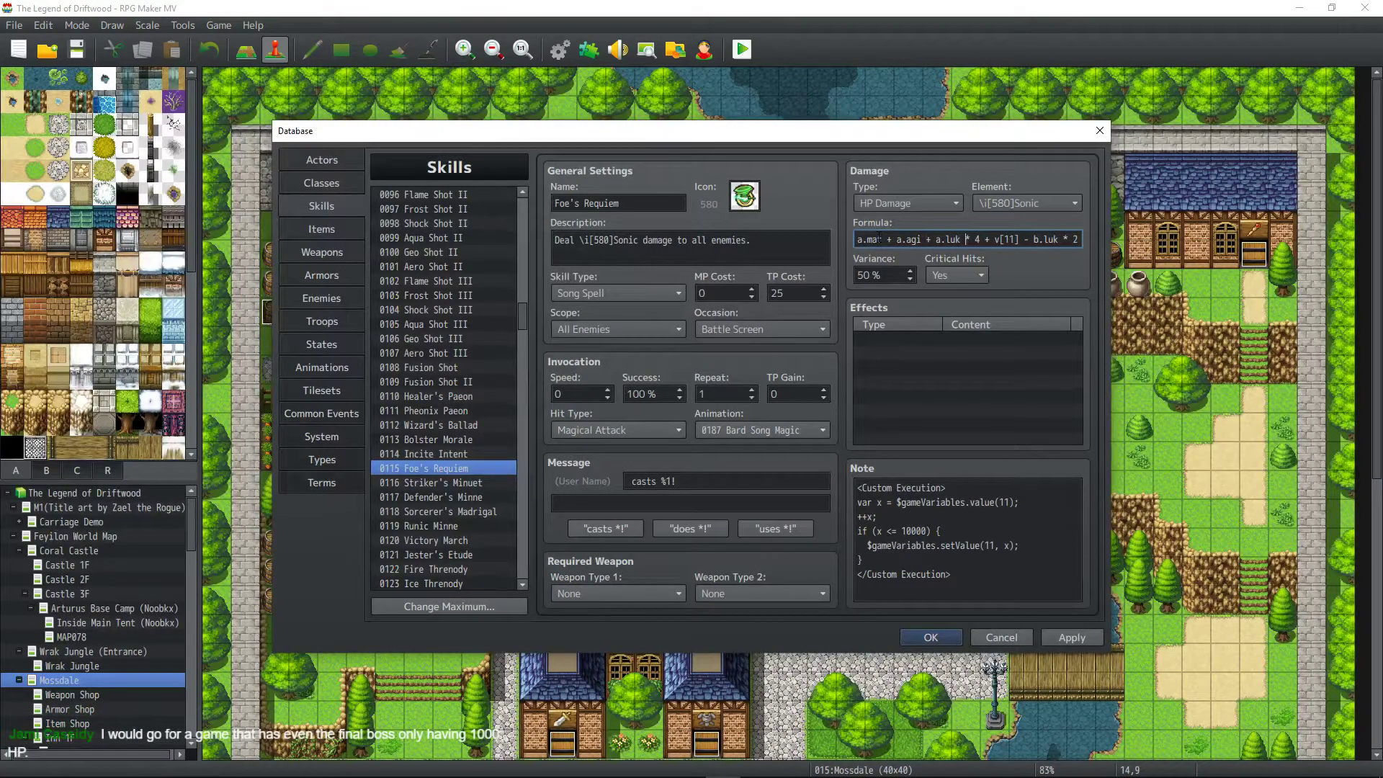
key(Left)
key(Left)
key(Left)
key(Left)
key(Left)
key(Left)
key(Left)
key(Left)
key(Left)
key(Left)
key(Left)
key(Left)
key(Left)
key(Left)
key(Left)
key(Left)
key(Left)
key(Left)
key(Left)
key(Left)
key(Delete)
key(Delete)
key(Delete)
key(Delete)
key(Delete)
key(Delete)
key(Delete)
key(Delete)
key(Delete)
key(Delete)
key(Delete)
key(Delete)
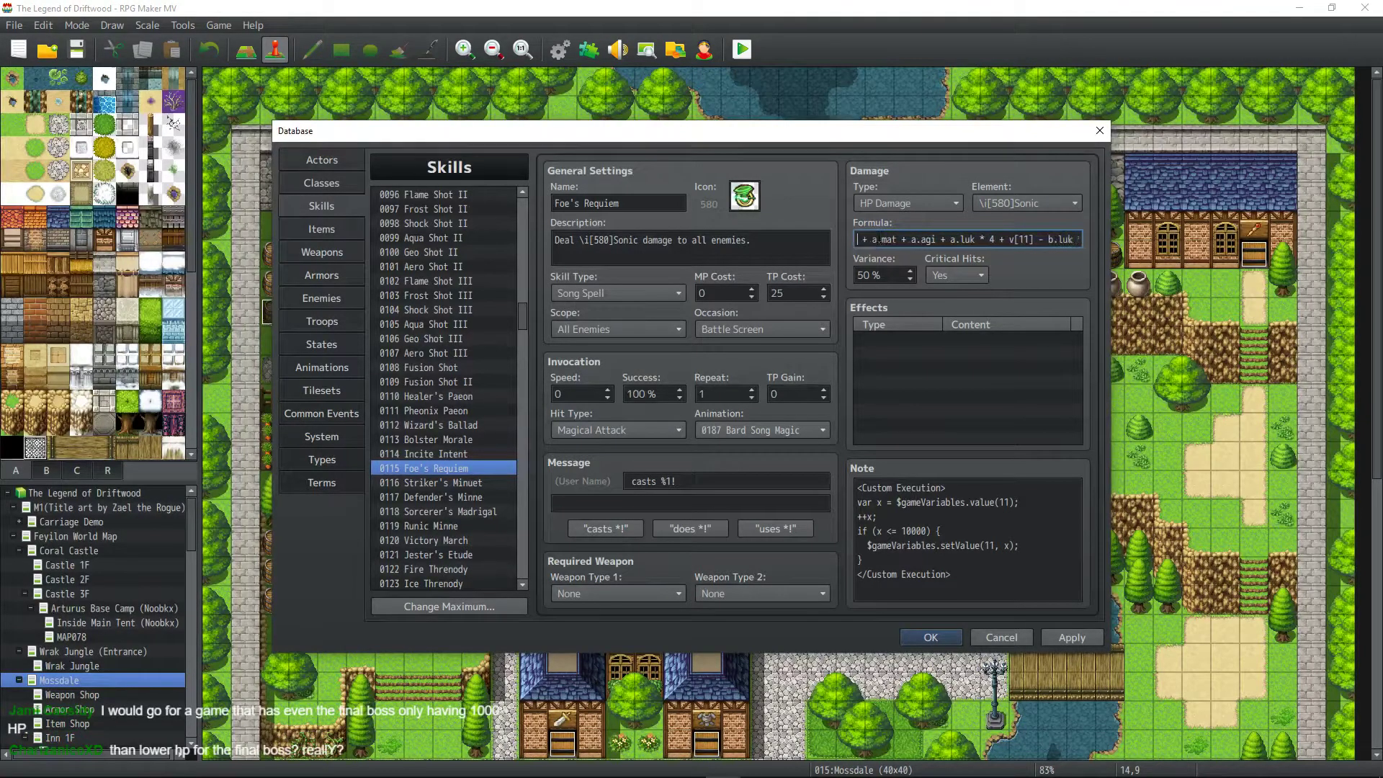
key(Delete)
key(Delete)
key(Delete)
key(Delete)
key(Delete)
key(Delete)
key(Delete)
key(Delete)
key(Delete)
key(Delete)
key(Delete)
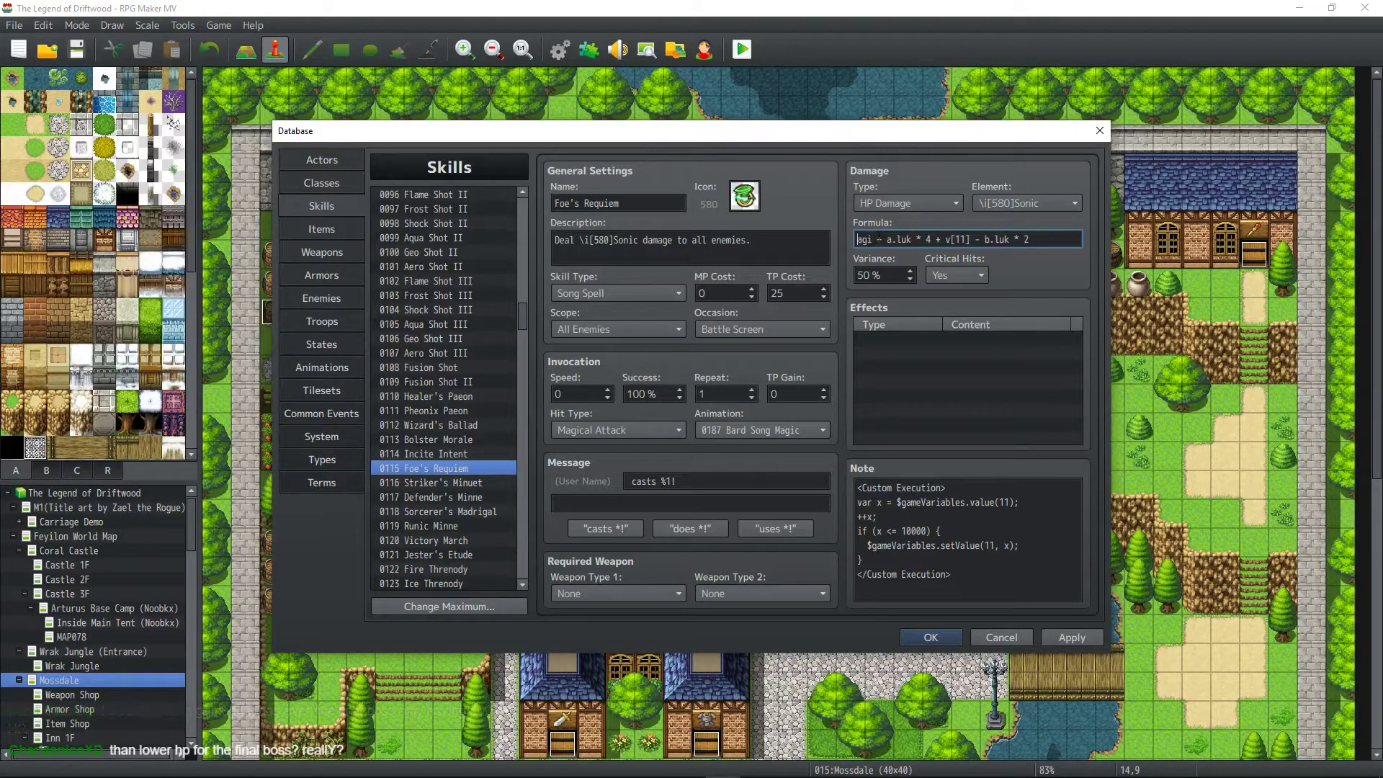
key(Delete)
Add v[5] before v[11] in the damage formula and multiply v[11] by 2.
text(v[5] *)
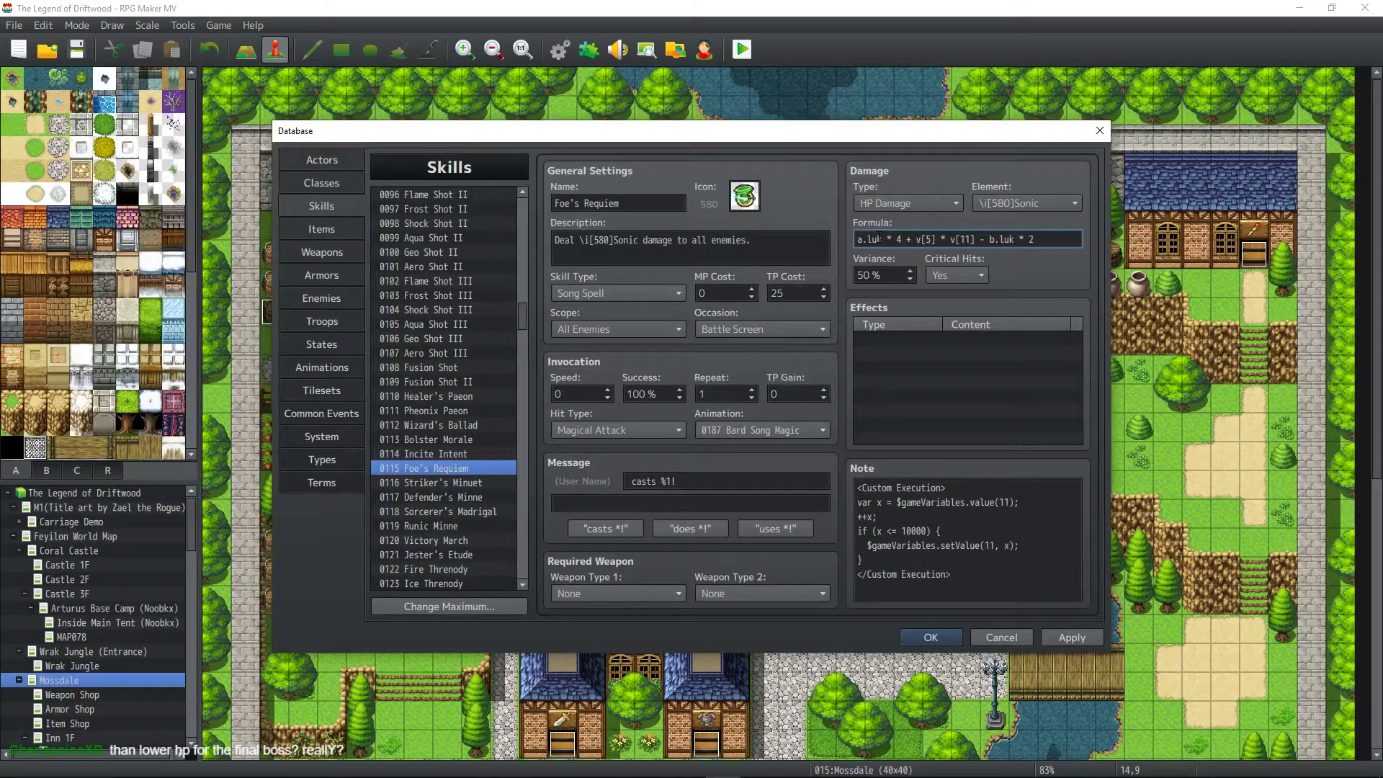
key(BackSpace)
text(+)
text( * 2)
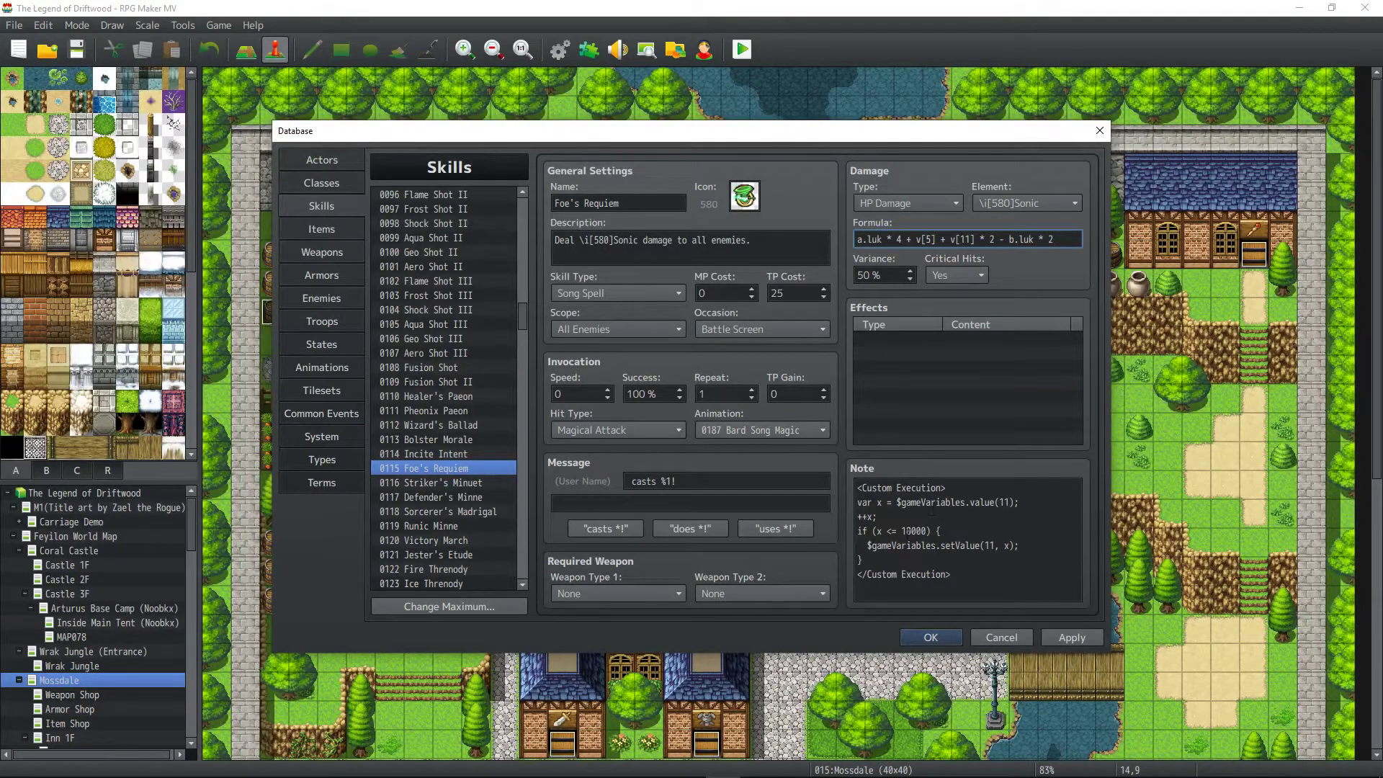
Lower the variable limit in the skill's custom execution note to x <= 1000.
click(909, 531)
key(ctrl+a)
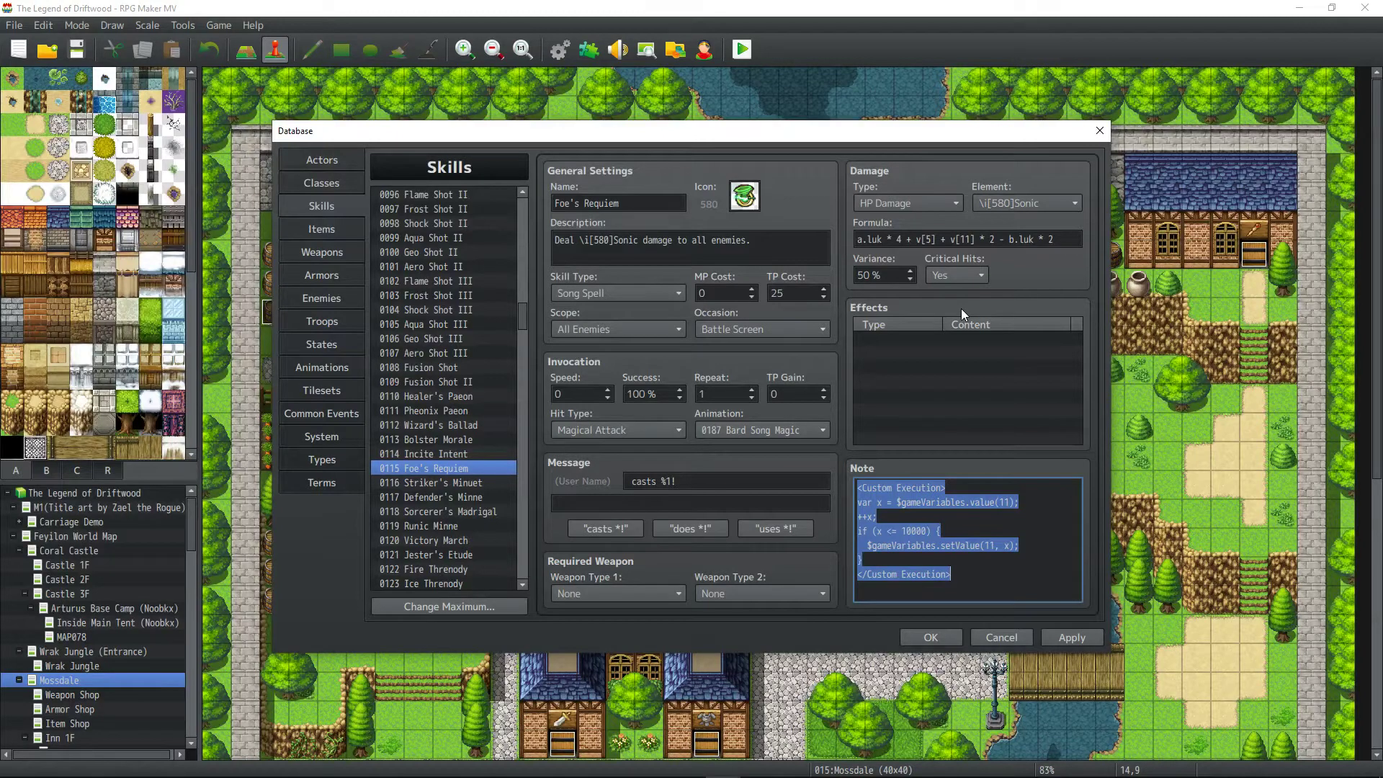
click(913, 531)
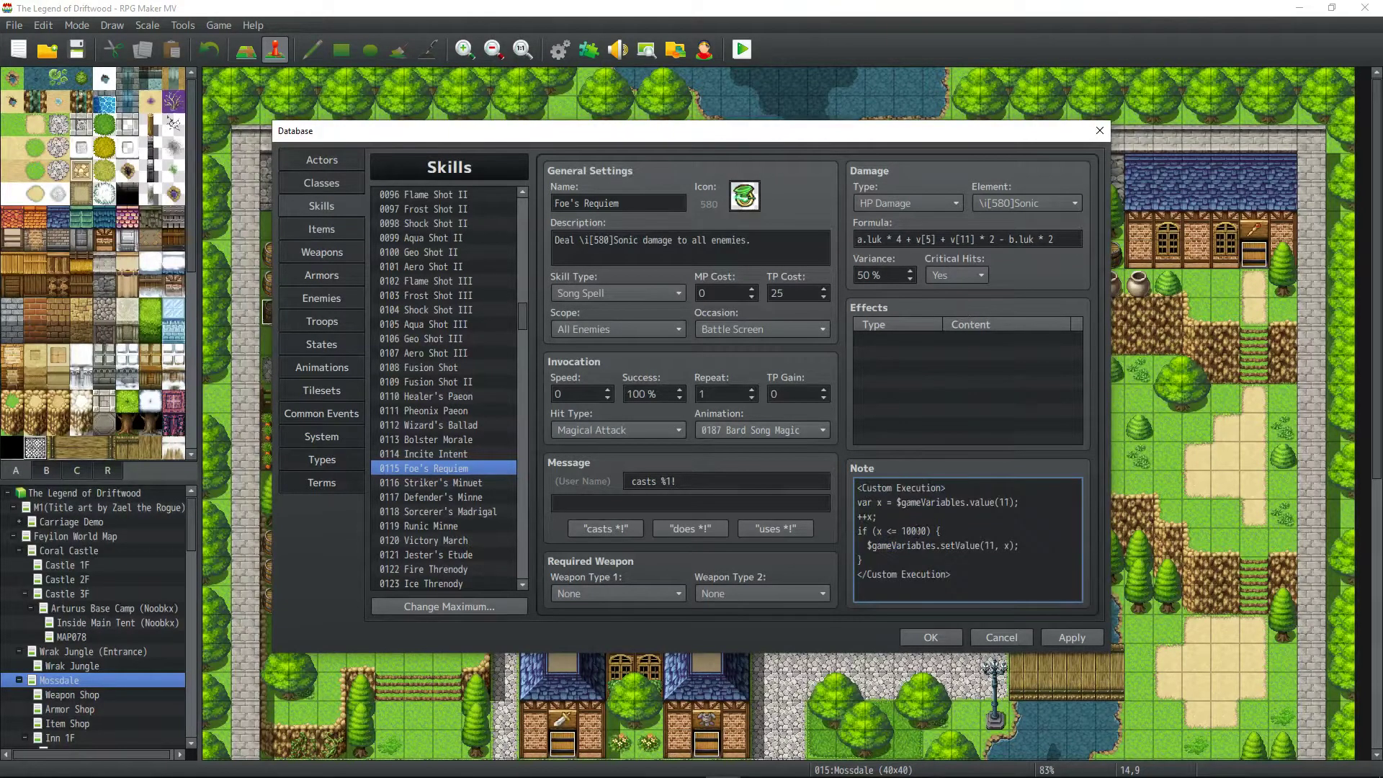
key(BackSpace)
Set the v[11] multiplier in the damage formula to 10 and multiply v[5] by 3.
click(993, 239)
key(BackSpace)
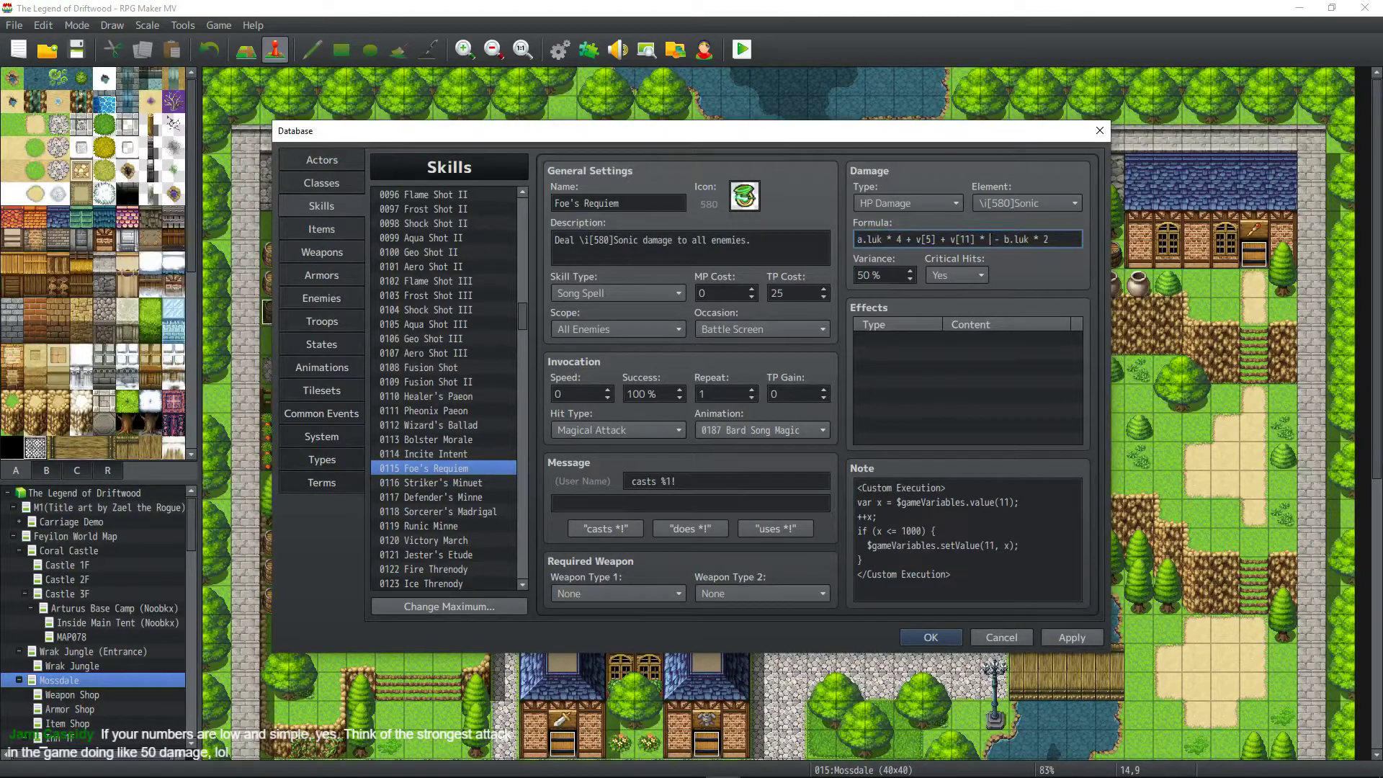
text(10)
text( * 2)
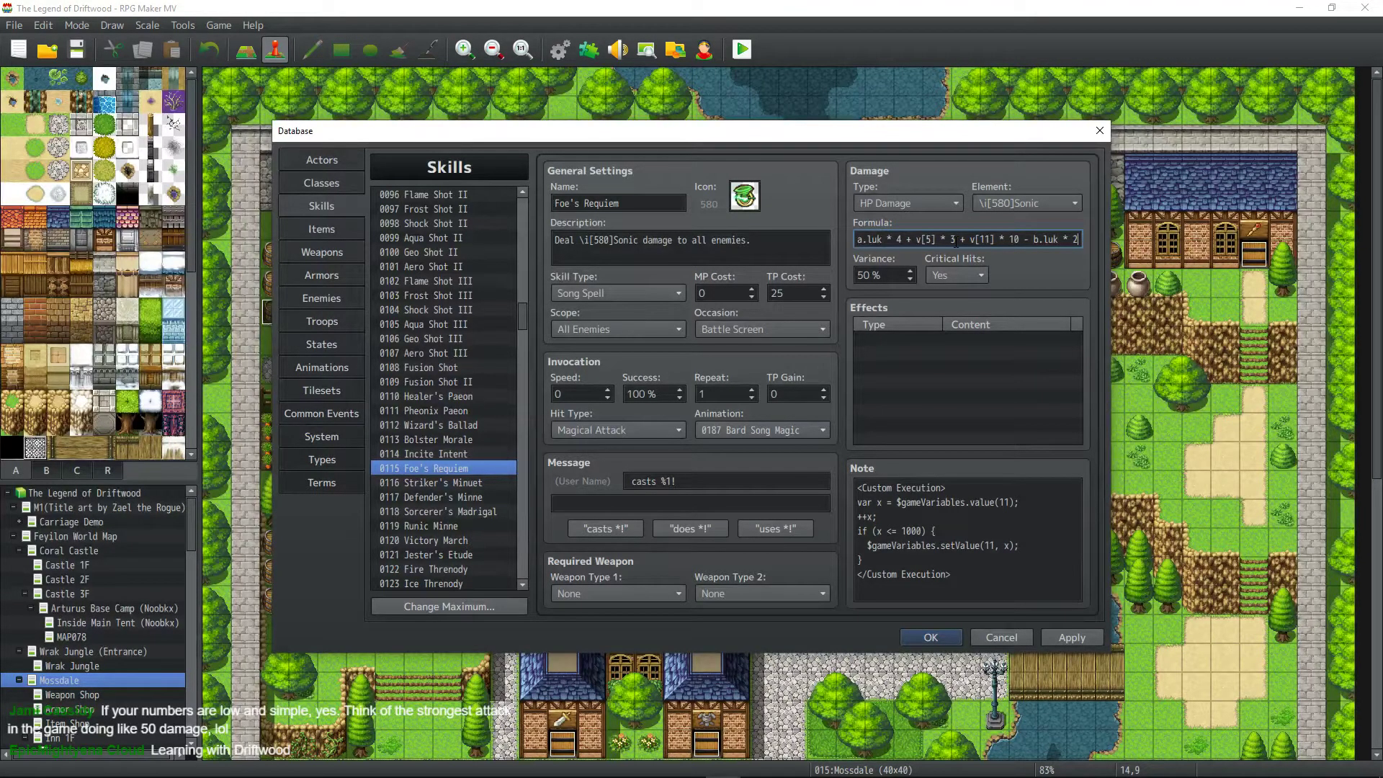
Declare var y = $gameVariables.value(5); in the Foe's Requiem custom execution note and increment it with ++y;.
click(946, 504)
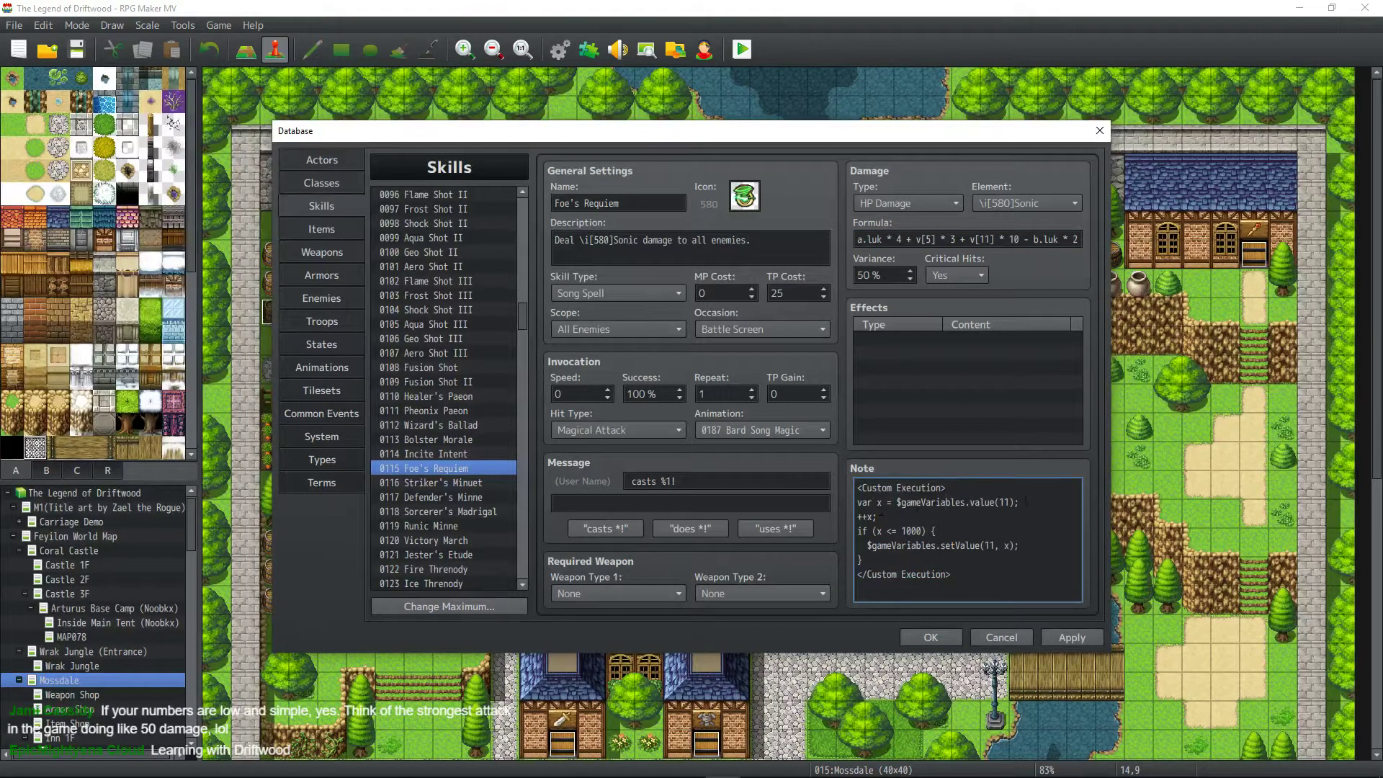
key(Return)
text(var y)
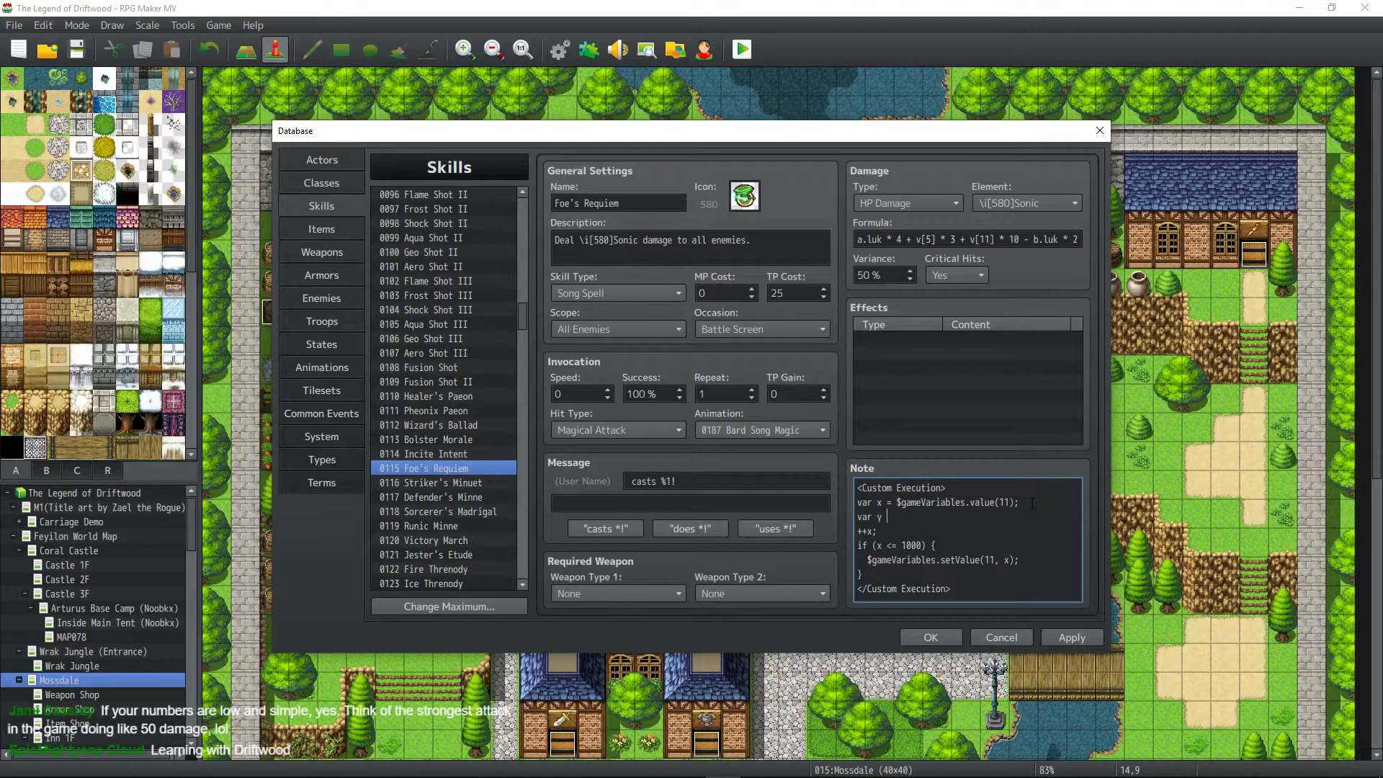
text( = $gameVariables.value(5);)
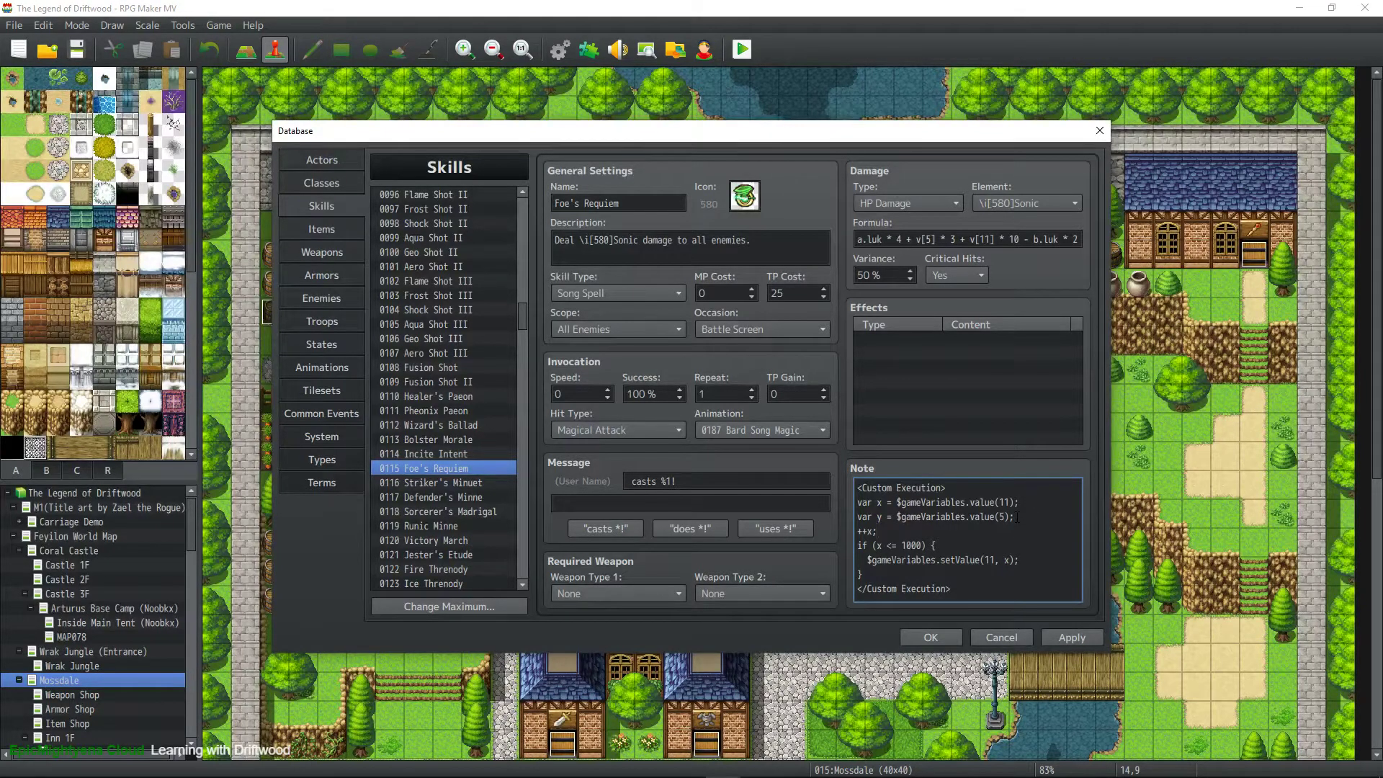
key(Return)
text(++y;)
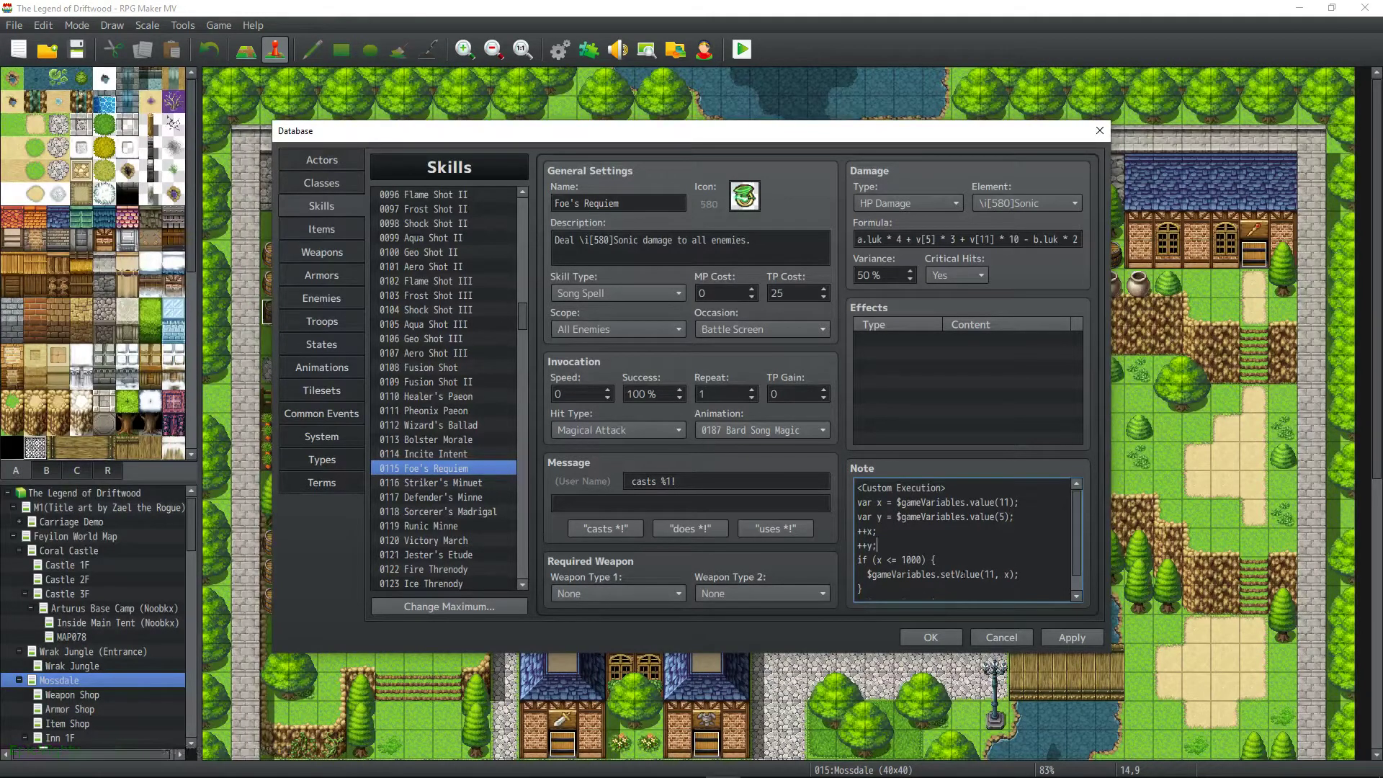
Duplicate the if block in the note as if (y <= 1000) with $gameVariables.setValue(5, y); and apply the changes.
drag(895, 588, 853, 561)
key(ctrl+c)
scroll(938, 560, down, 1)
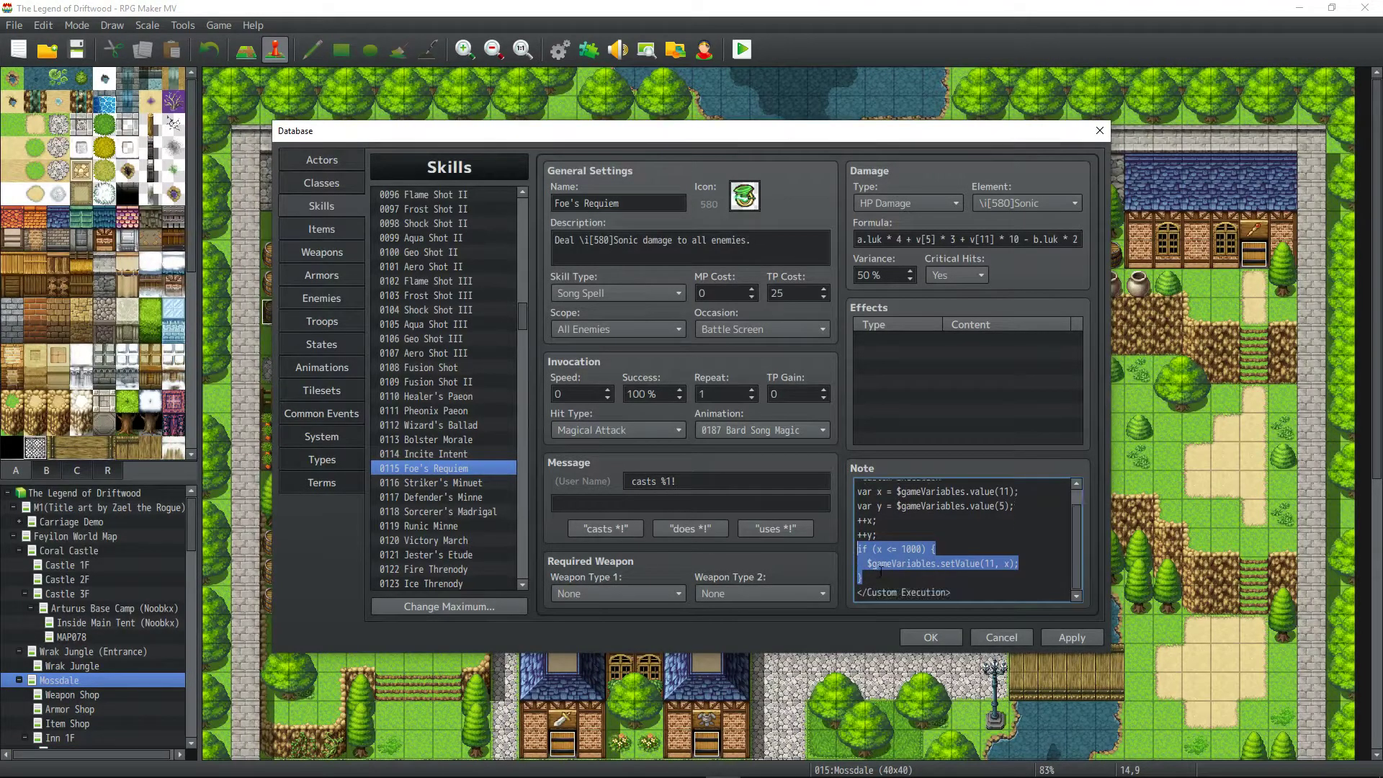
click(881, 578)
key(ctrl+v)
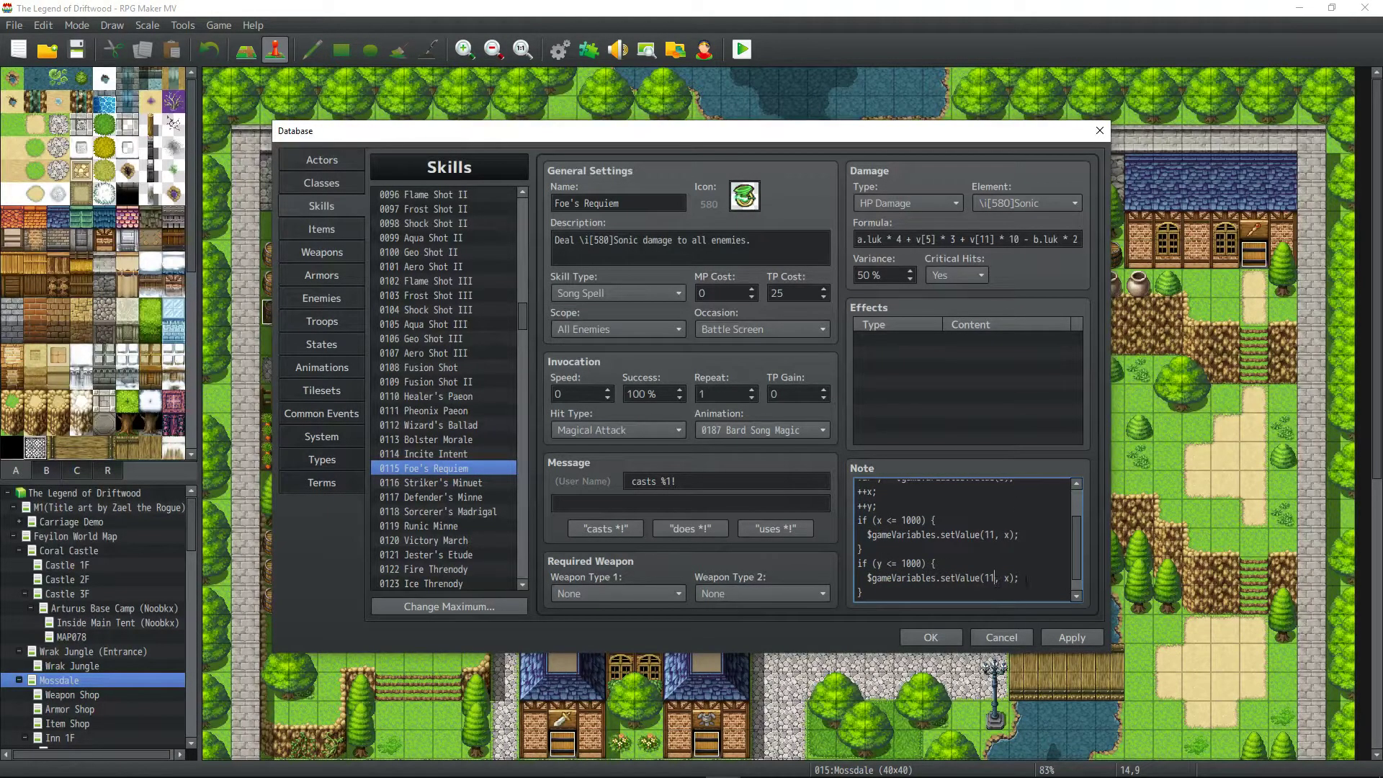
key(BackSpace)
key(BackSpace)
text(5)
key(BackSpace)
text(y)
click(1092, 637)
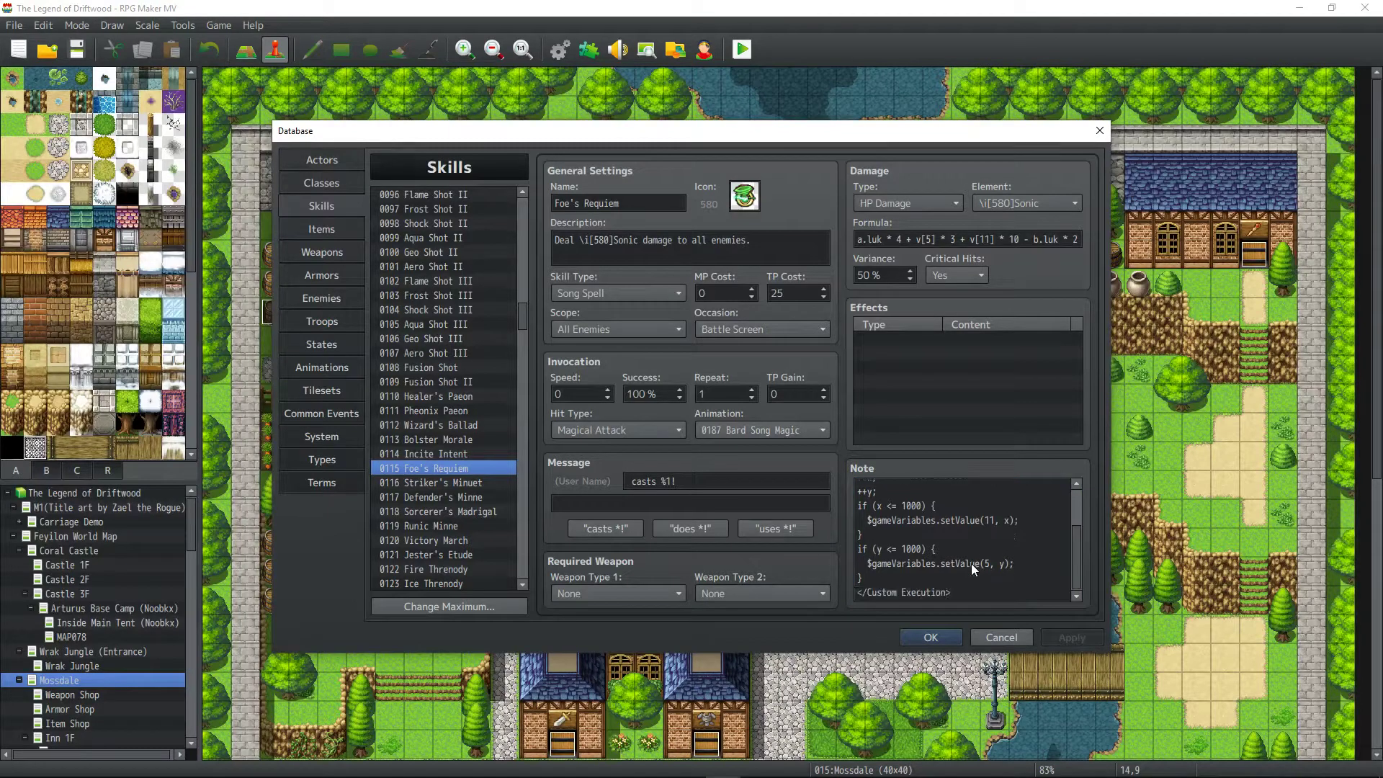
scroll(971, 563, up, 2)
scroll(972, 563, down, 2)
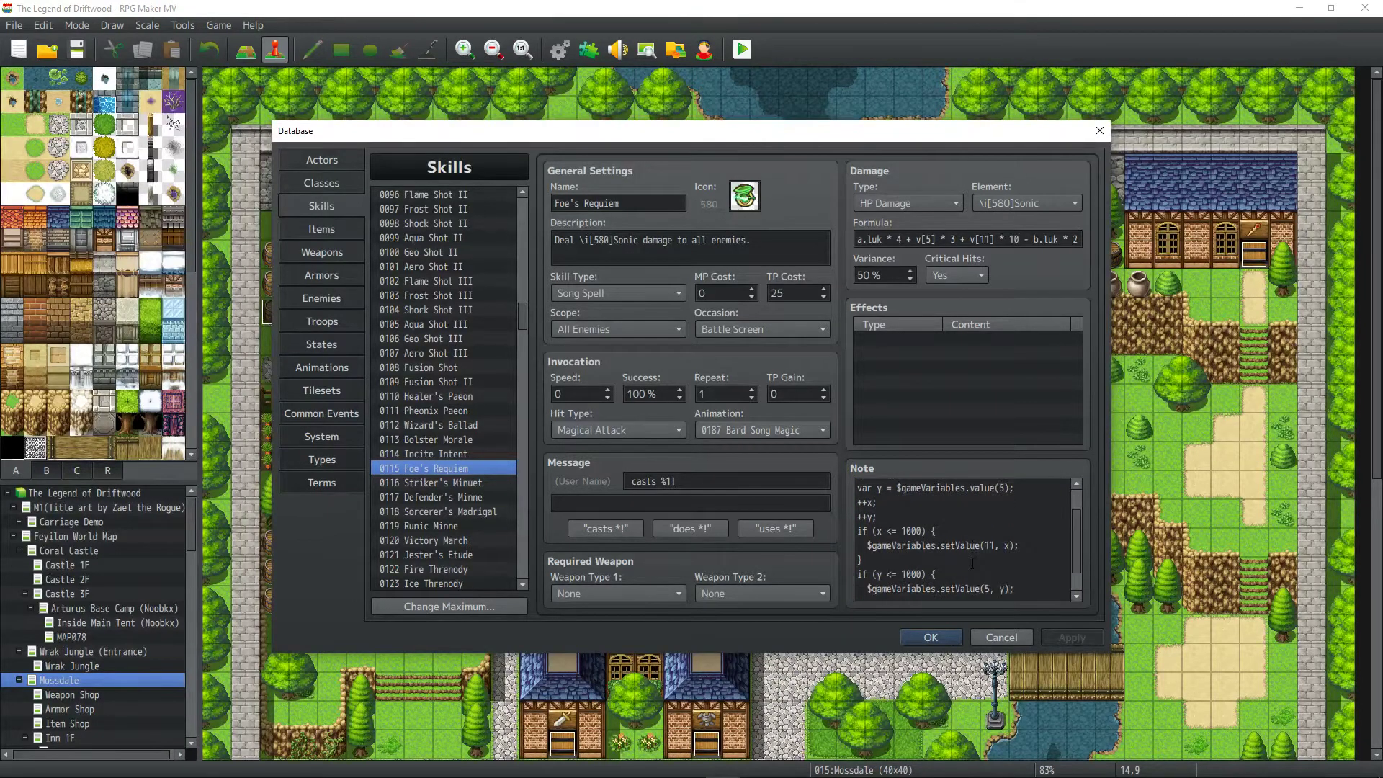
click(986, 582)
click(992, 548)
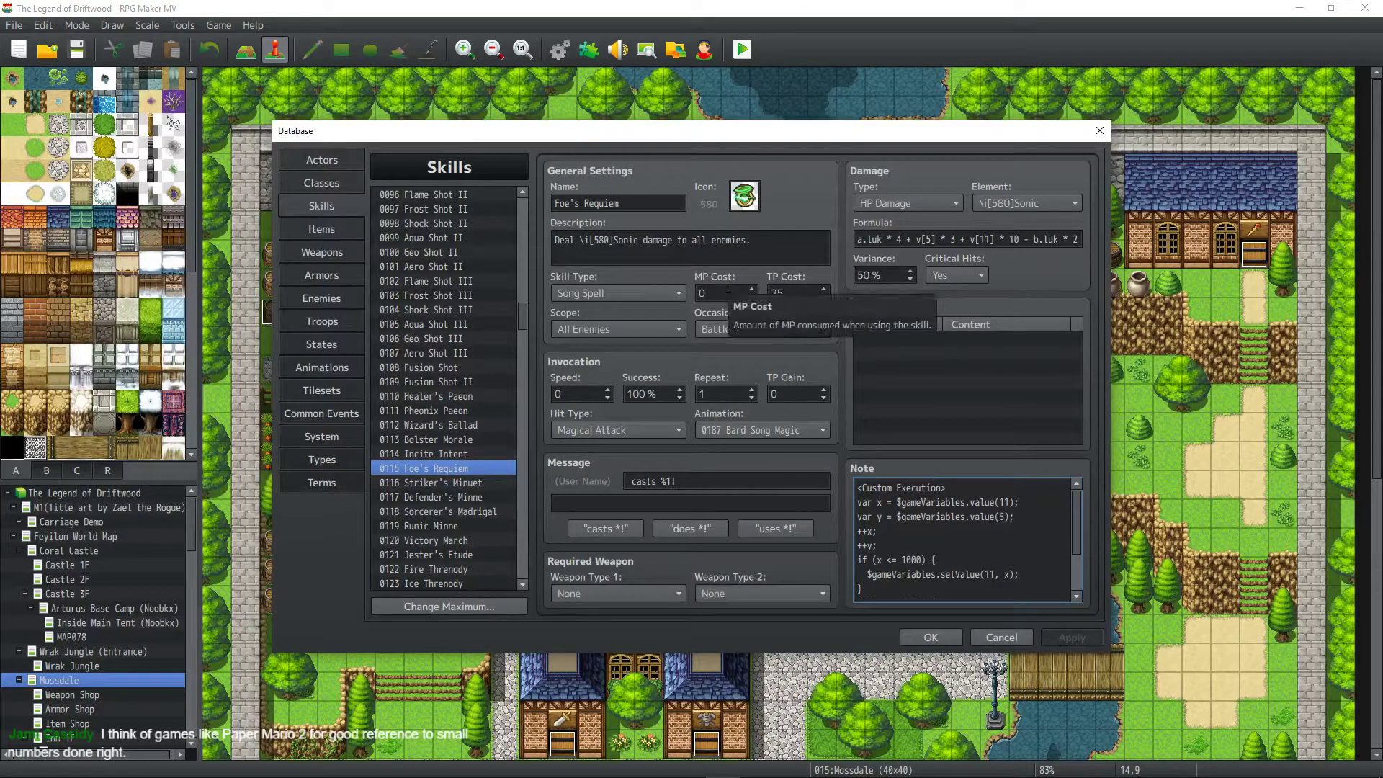
click(1069, 203)
click(1072, 202)
click(986, 385)
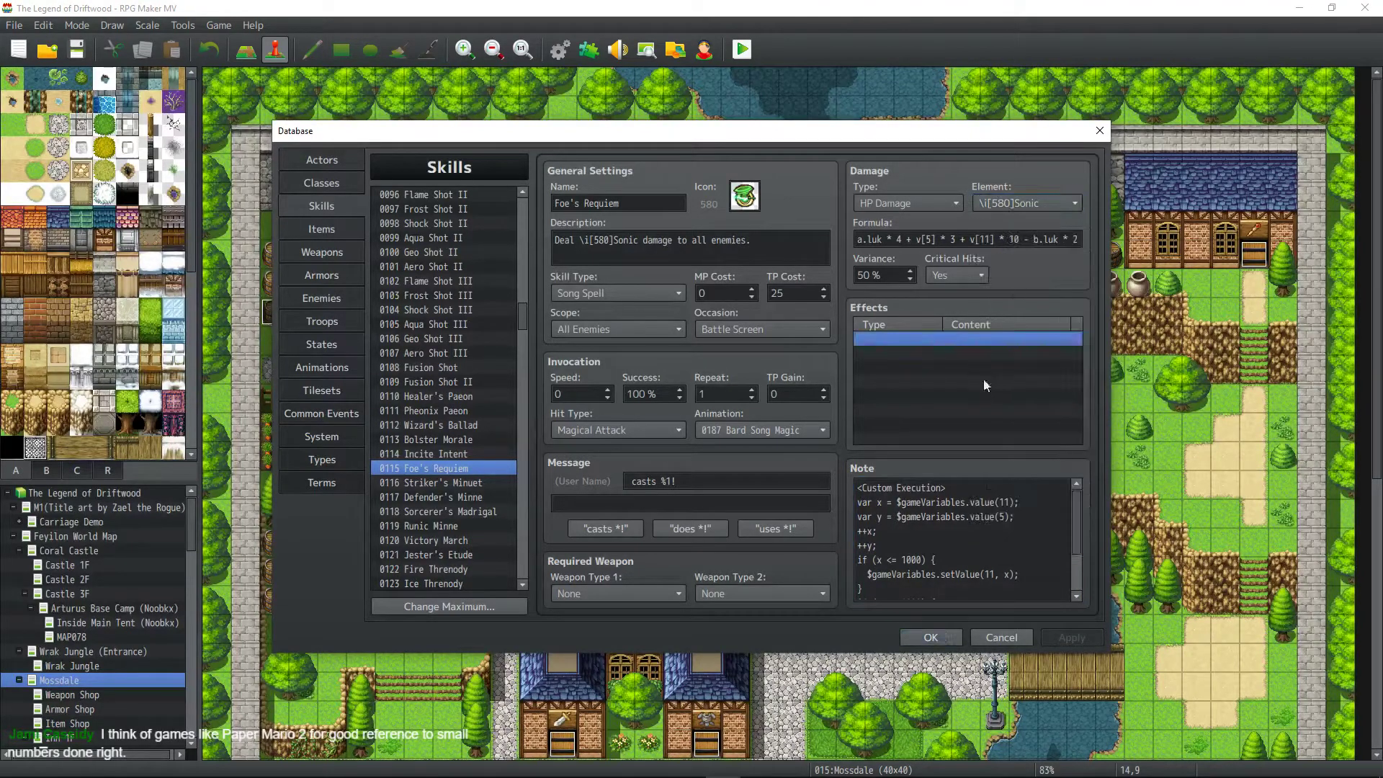
Open the Striker's Minuet skill and read its description and the start of its custom execution note.
click(455, 482)
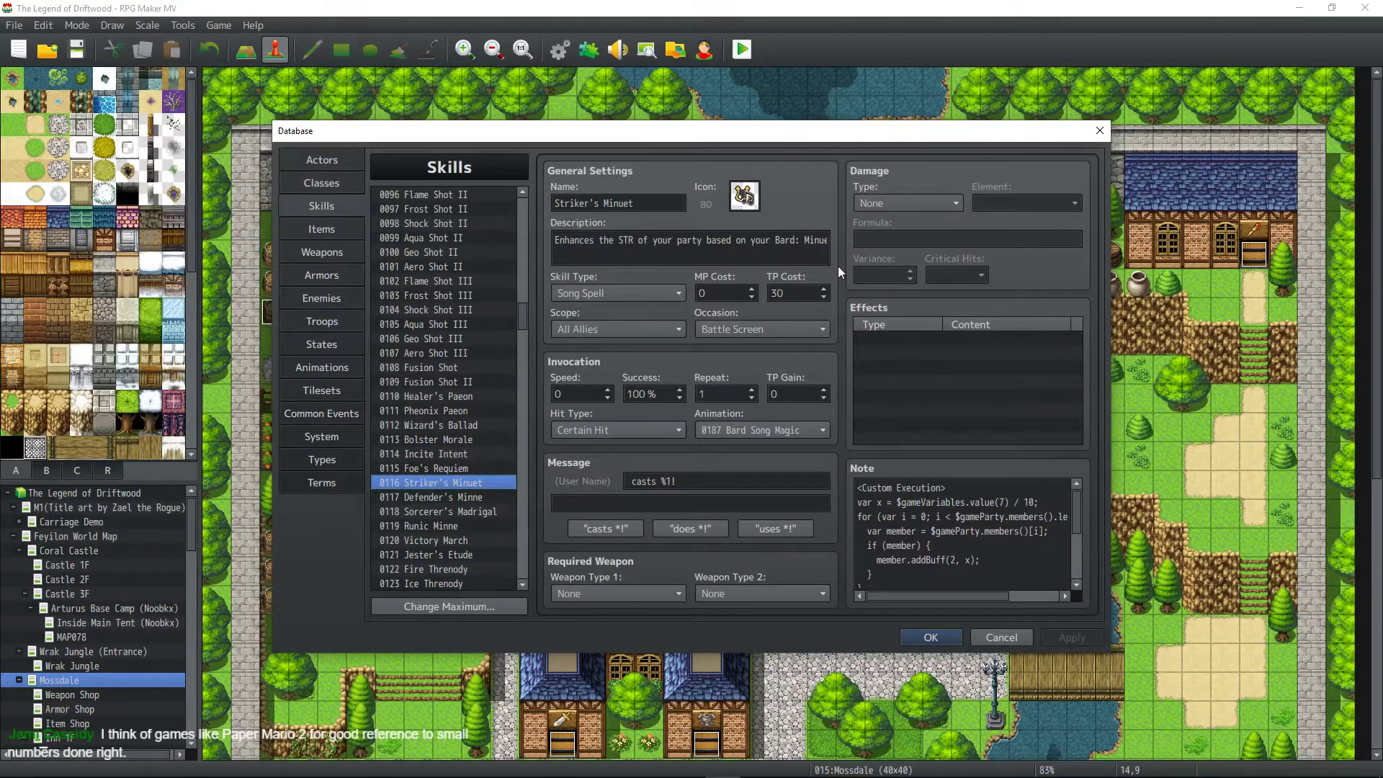
click(792, 244)
key(ctrl+a)
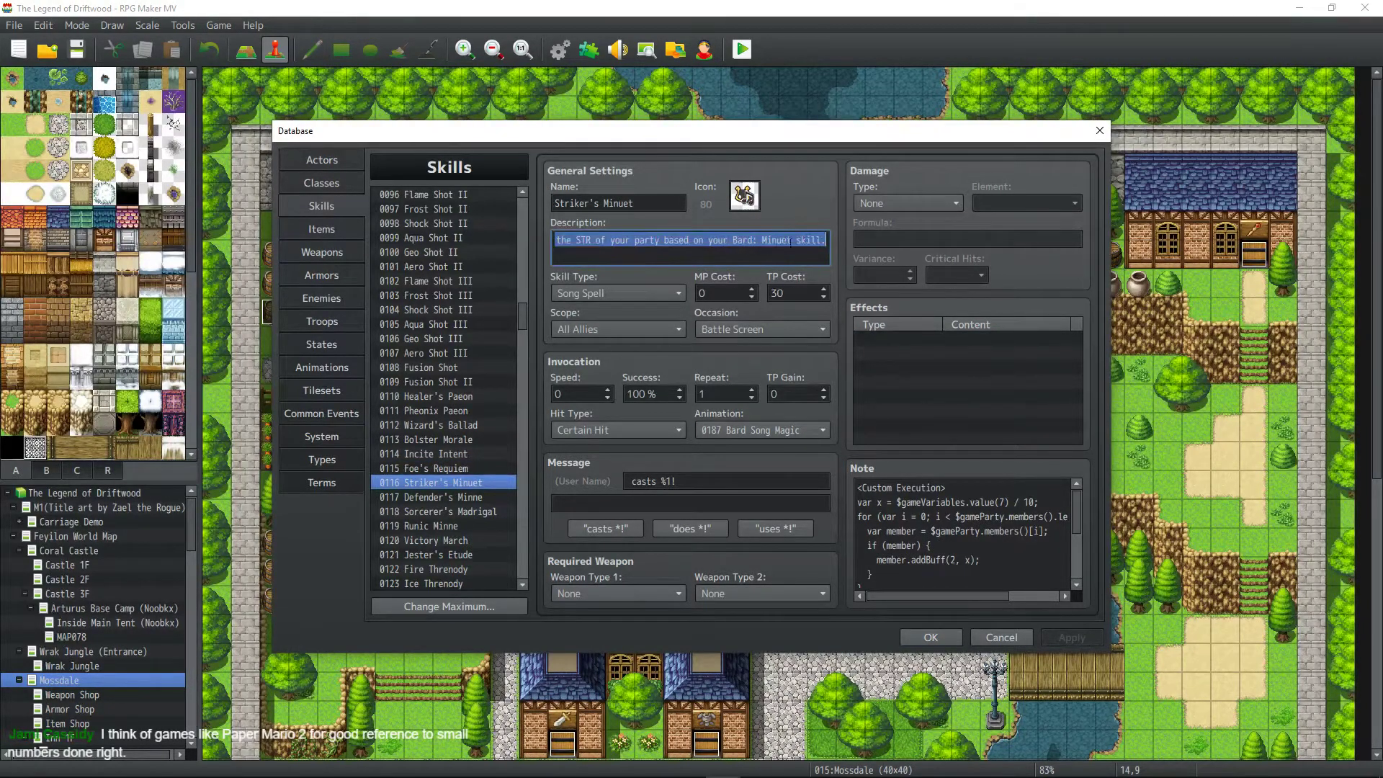
click(776, 245)
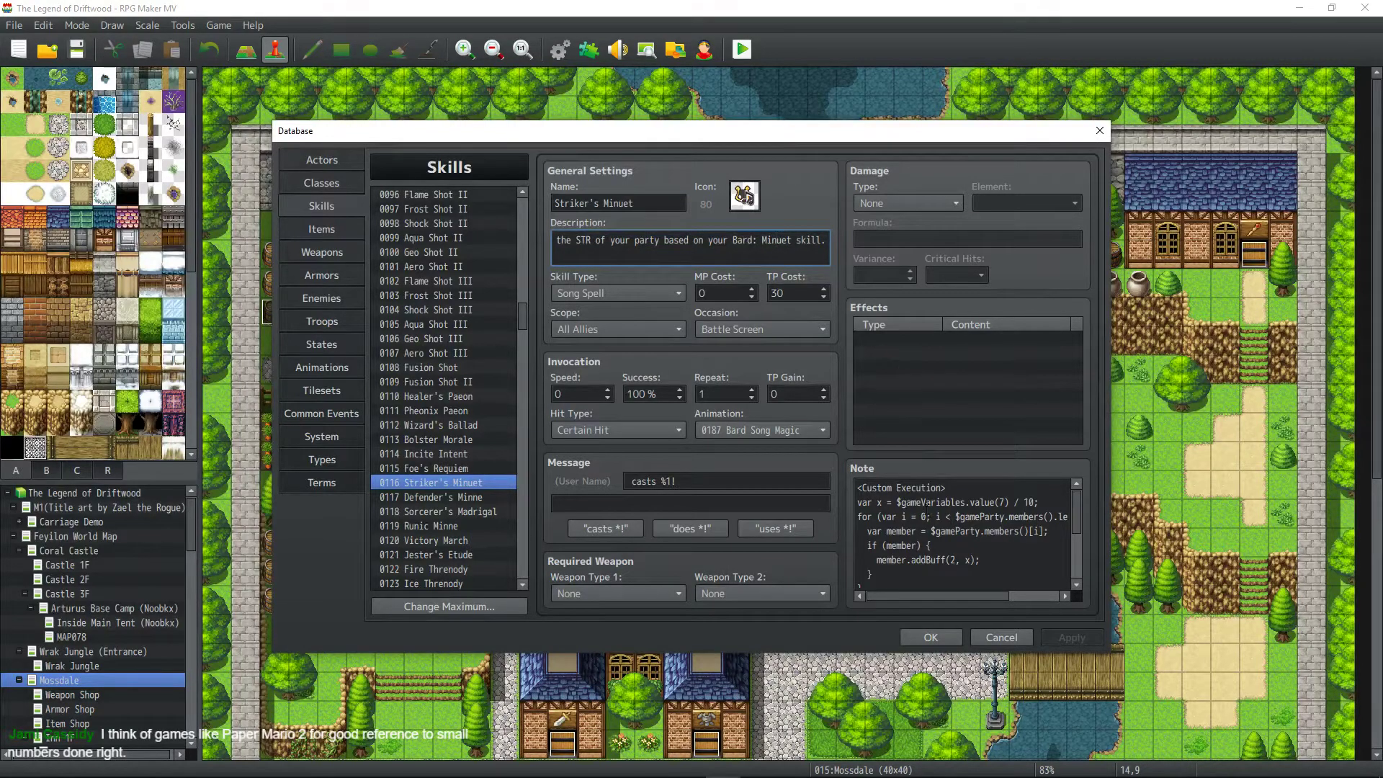
click(940, 504)
key(ctrl+a)
click(940, 504)
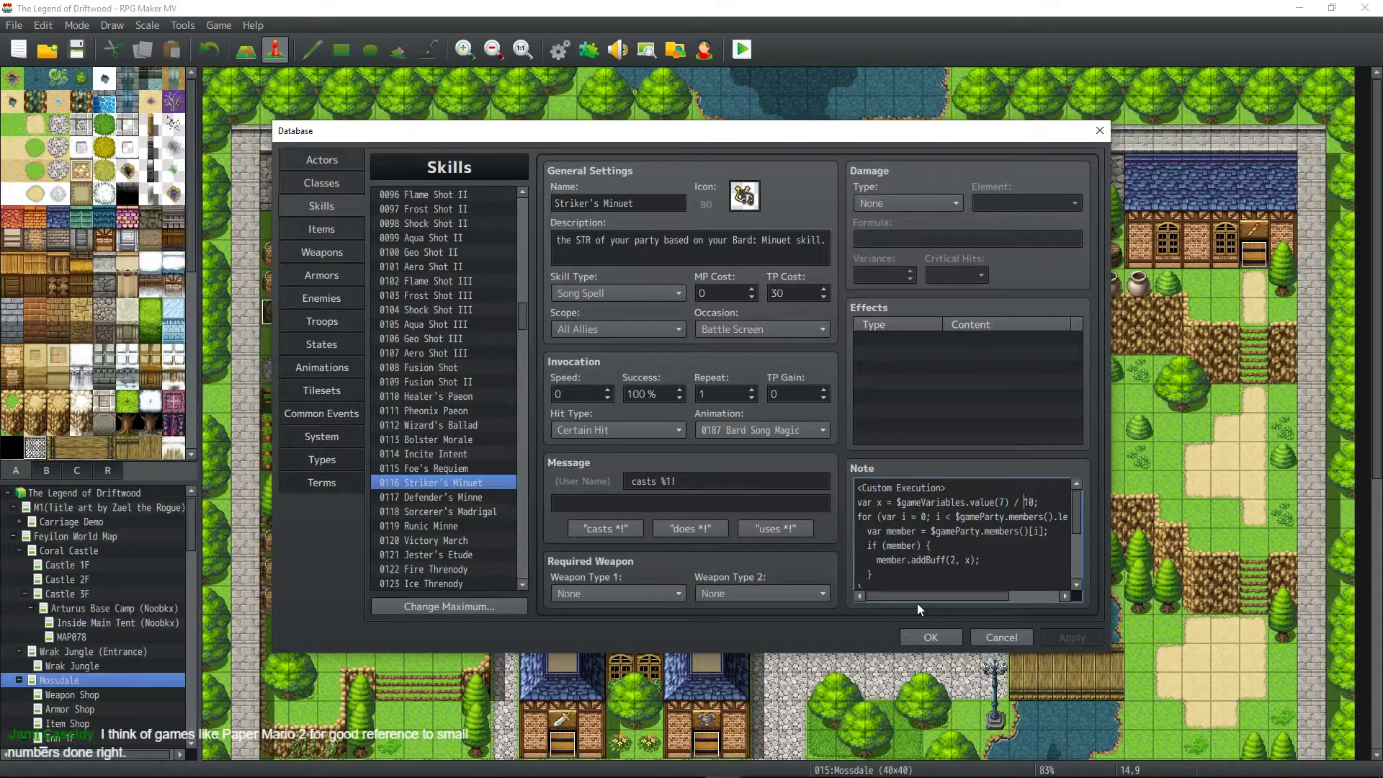
Examine the party member loop and the addBuff call in the Striker's Minuet custom execution note.
mouse_move(918, 599)
mouse_down()
mouse_move(978, 599)
mouse_move(900, 598)
mouse_move(988, 599)
mouse_move(897, 595)
mouse_up()
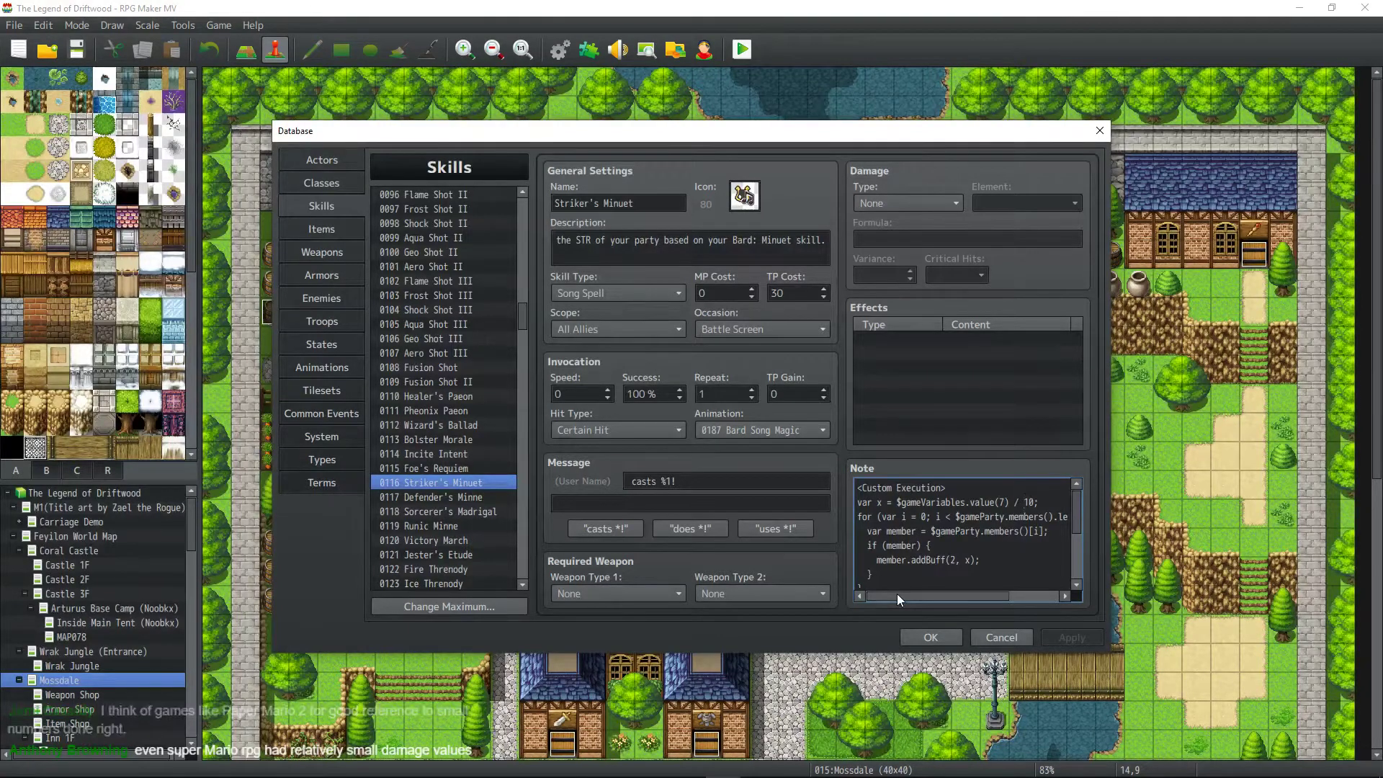
mouse_move(898, 595)
mouse_down()
mouse_move(969, 595)
mouse_move(891, 596)
mouse_up()
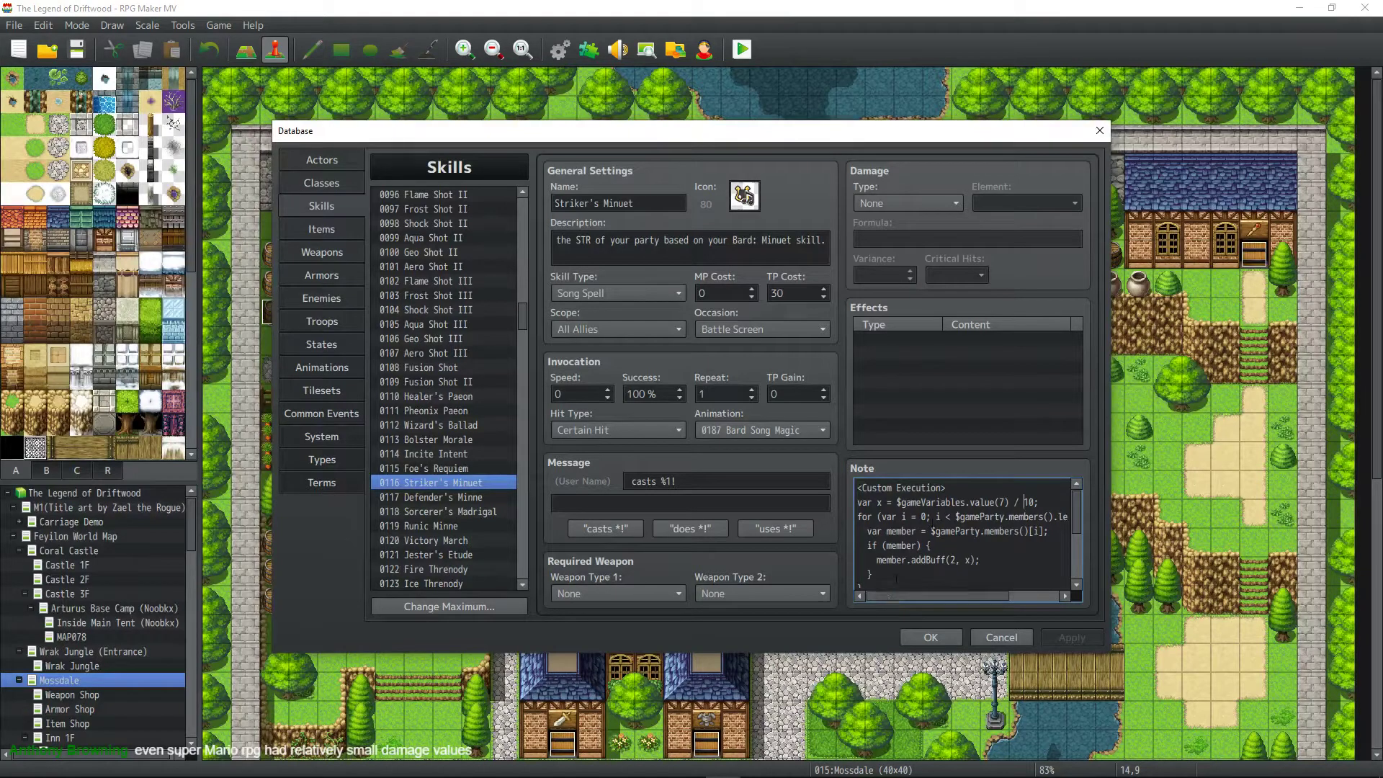
drag(959, 598, 1026, 597)
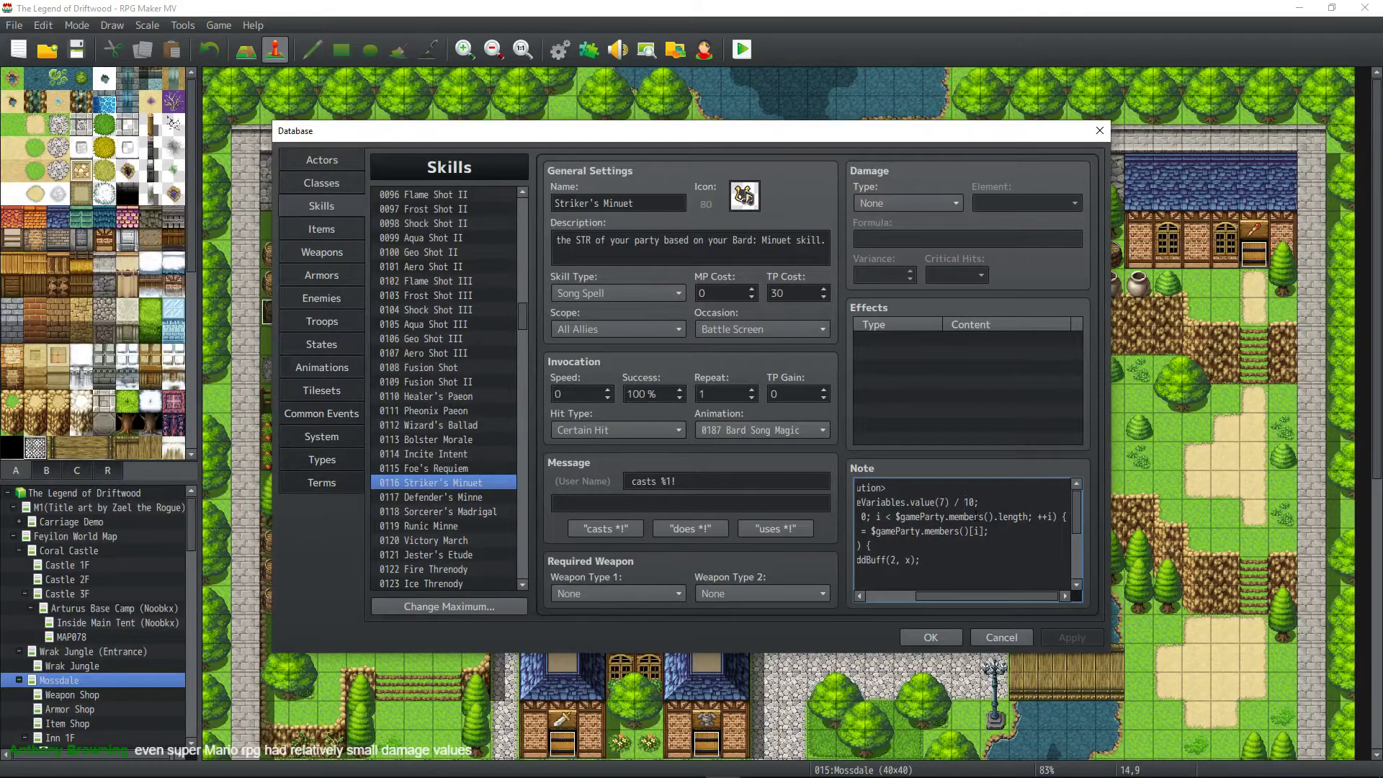
drag(1012, 594, 900, 595)
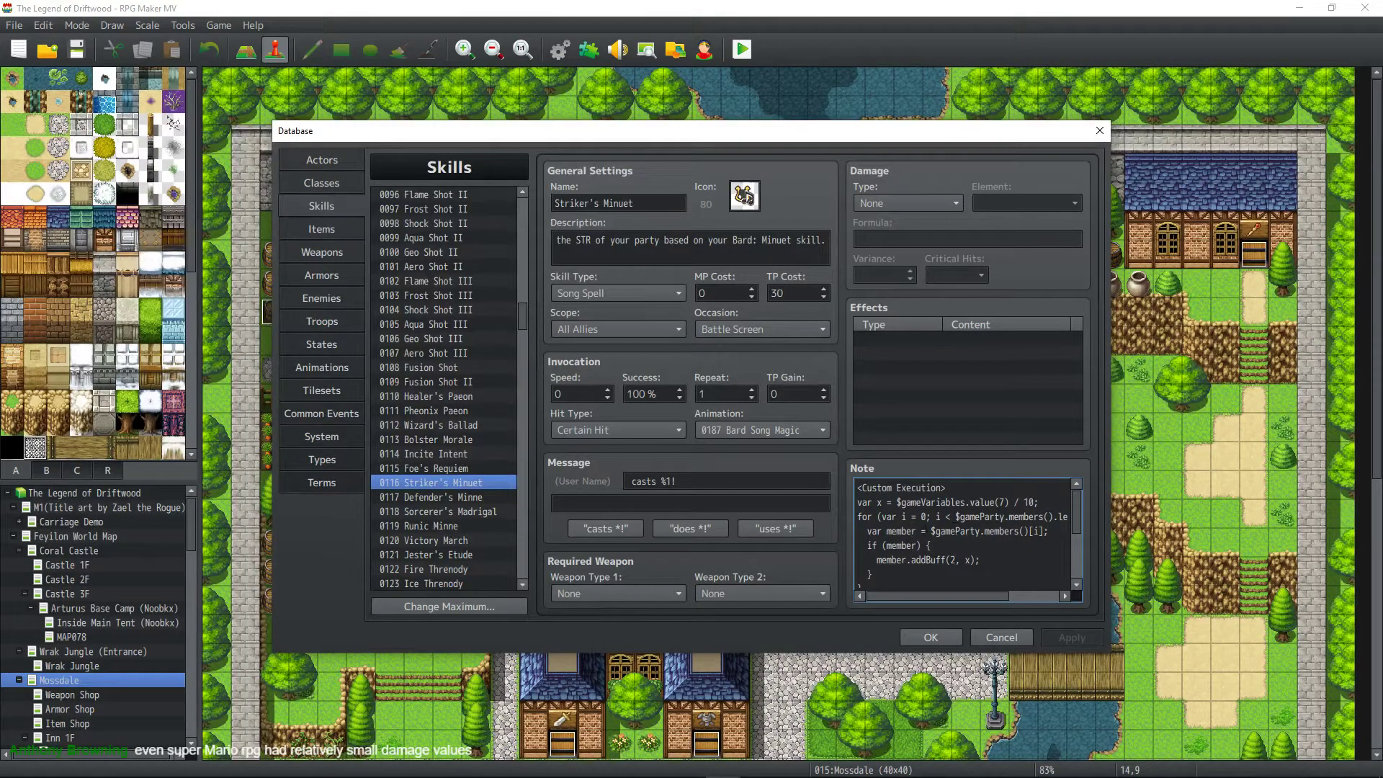
drag(1044, 530, 927, 532)
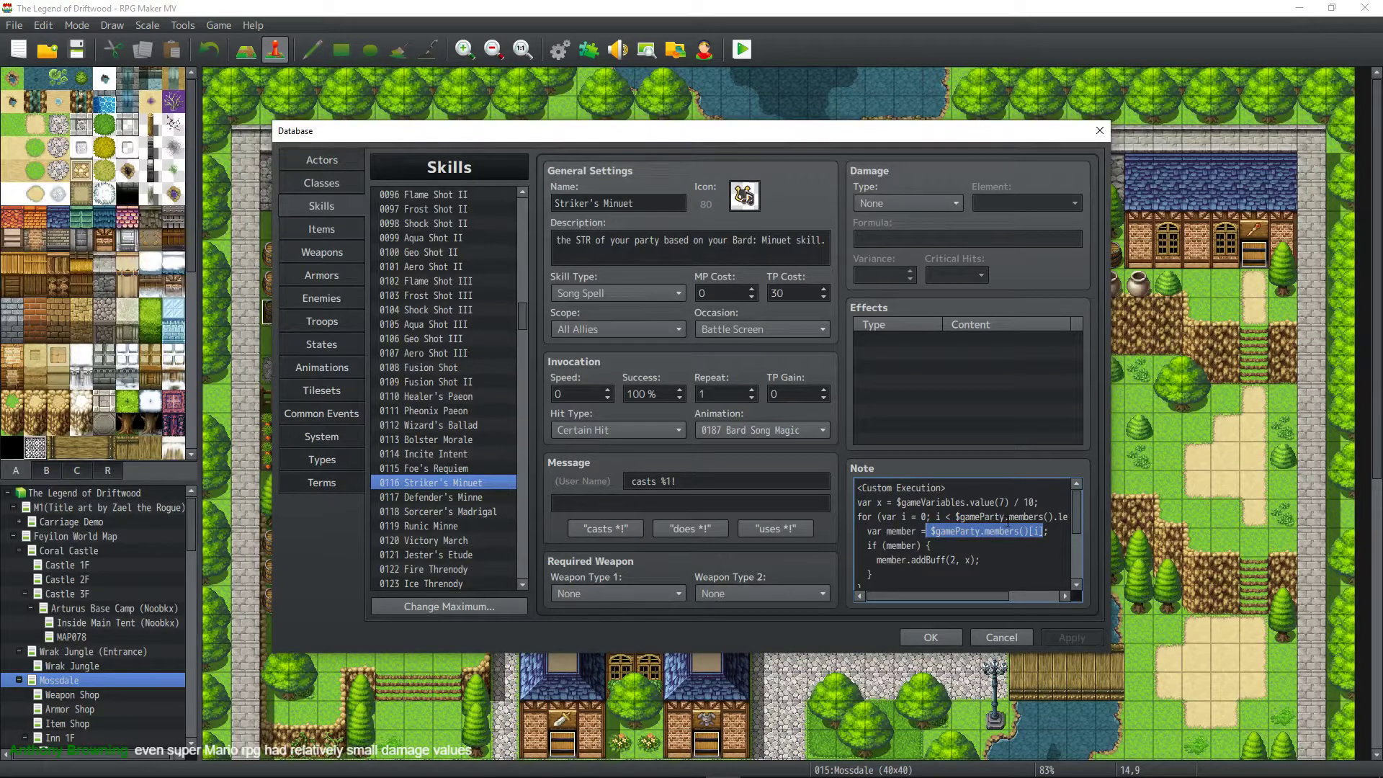
click(1068, 528)
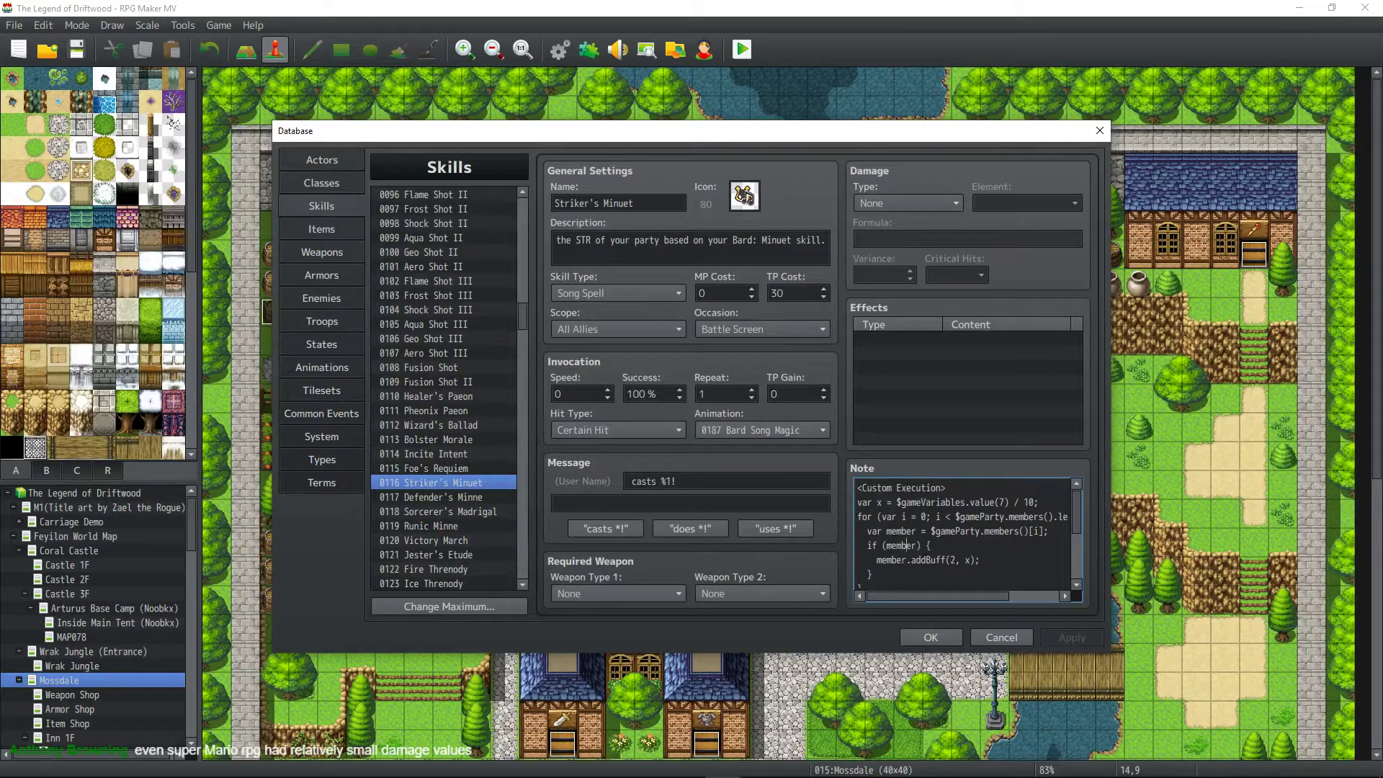
scroll(953, 548, down, 1)
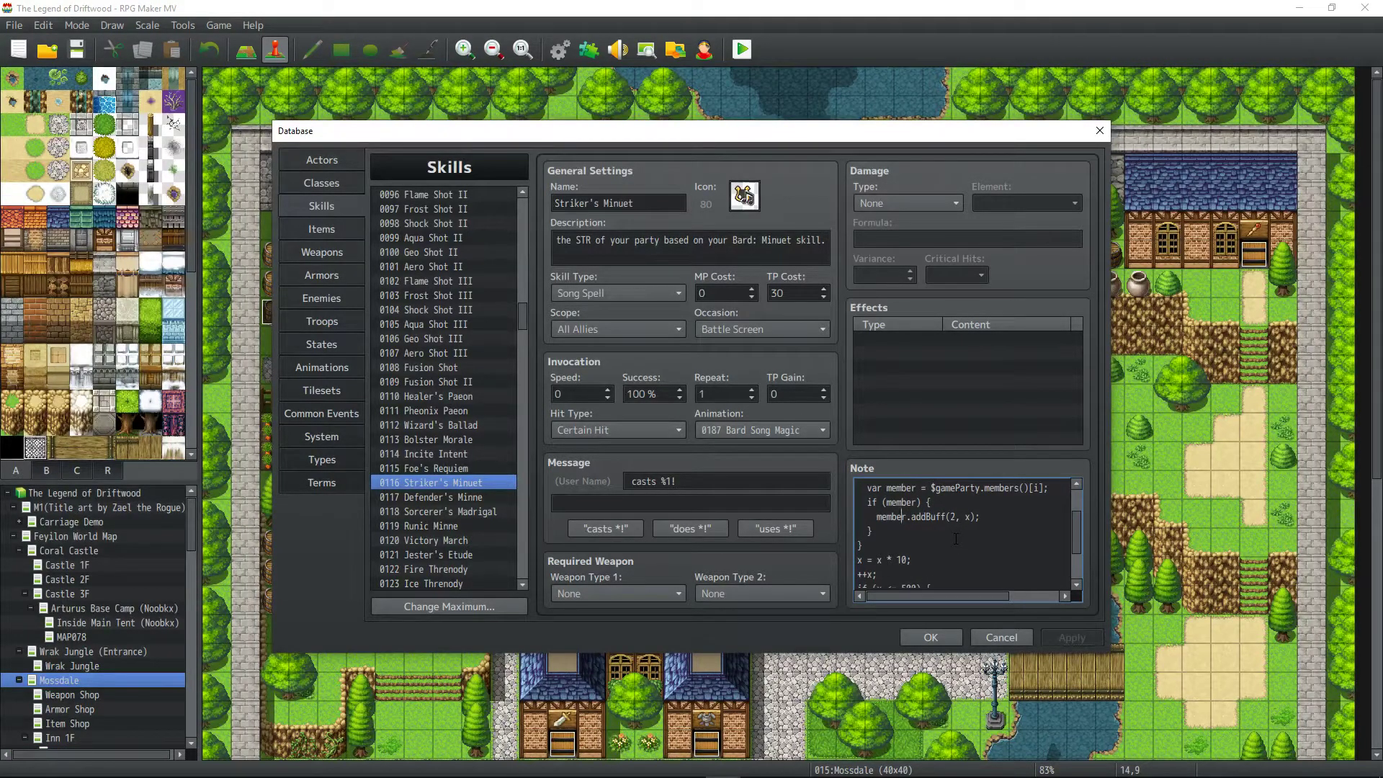
scroll(956, 539, up, 2)
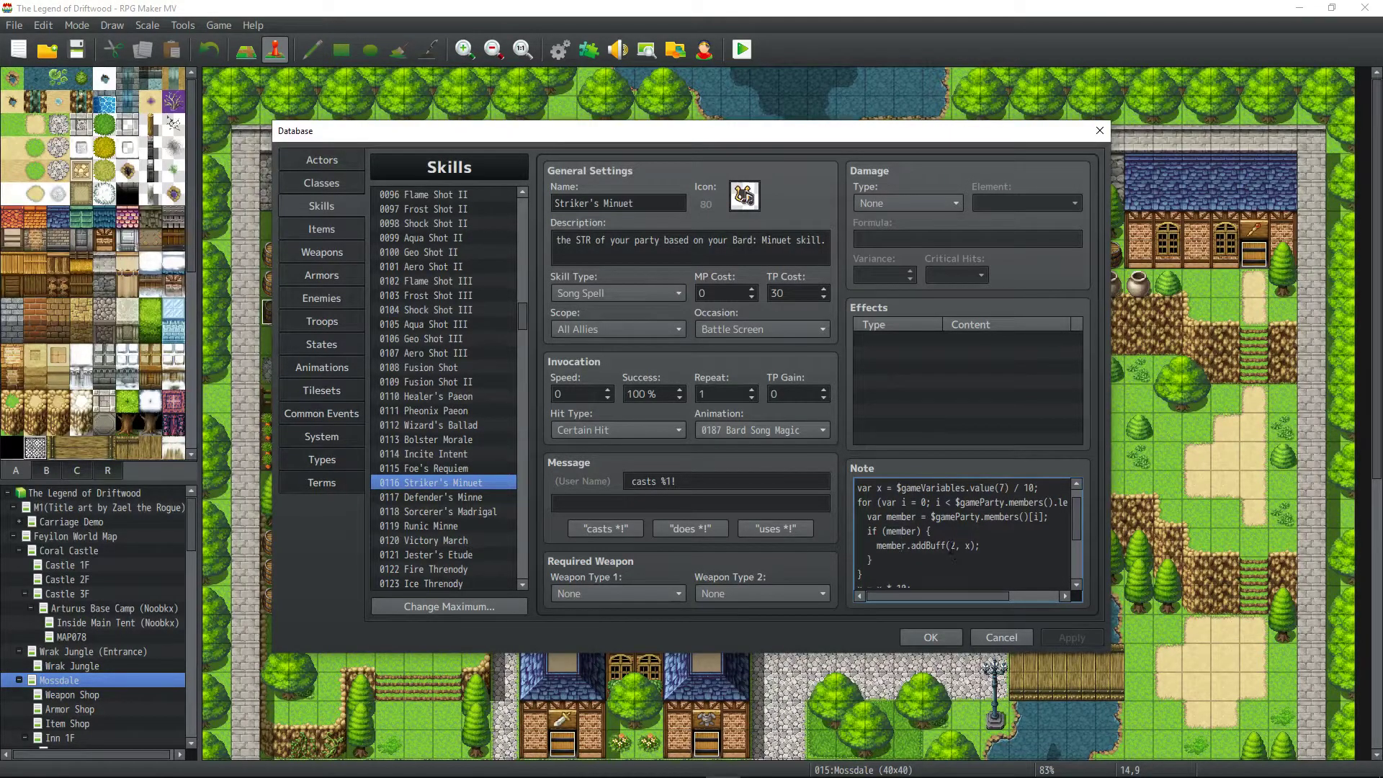
scroll(968, 540, up, 1)
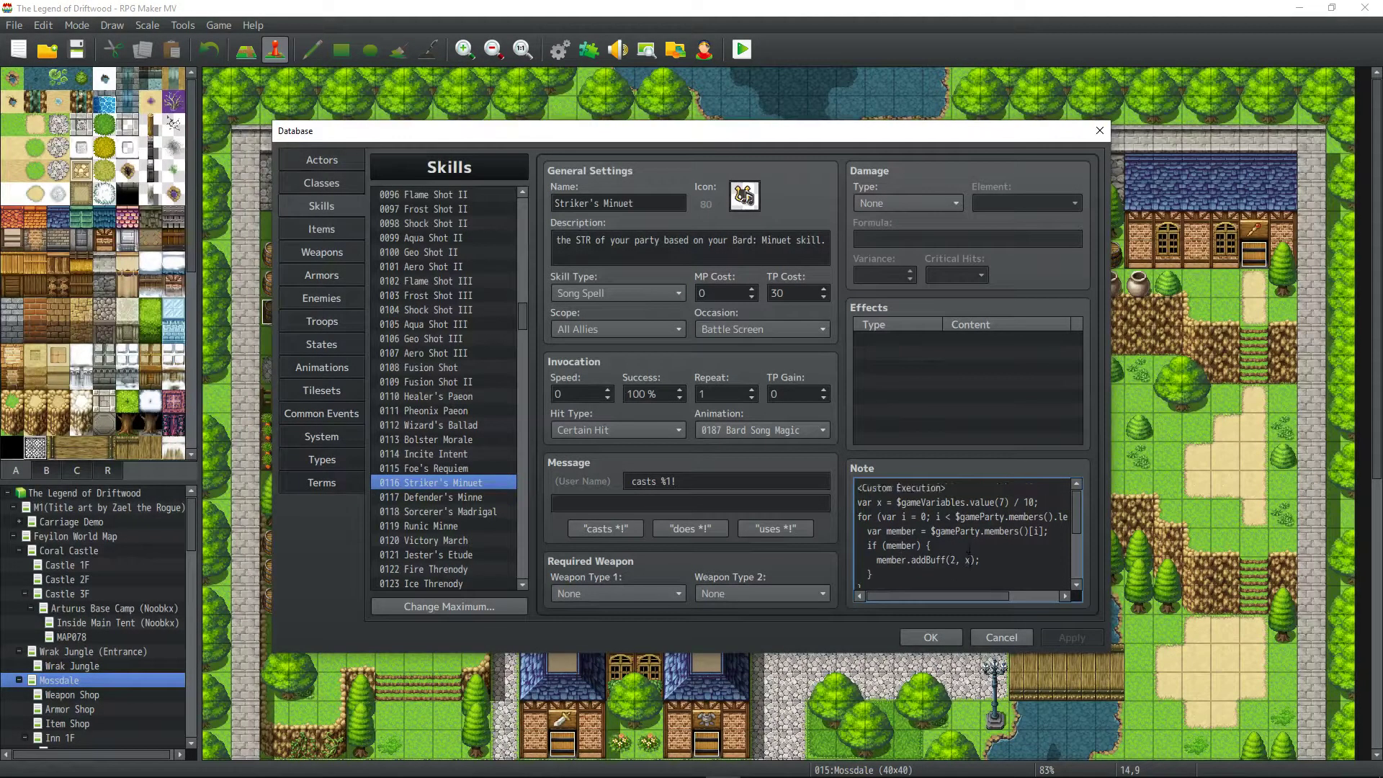
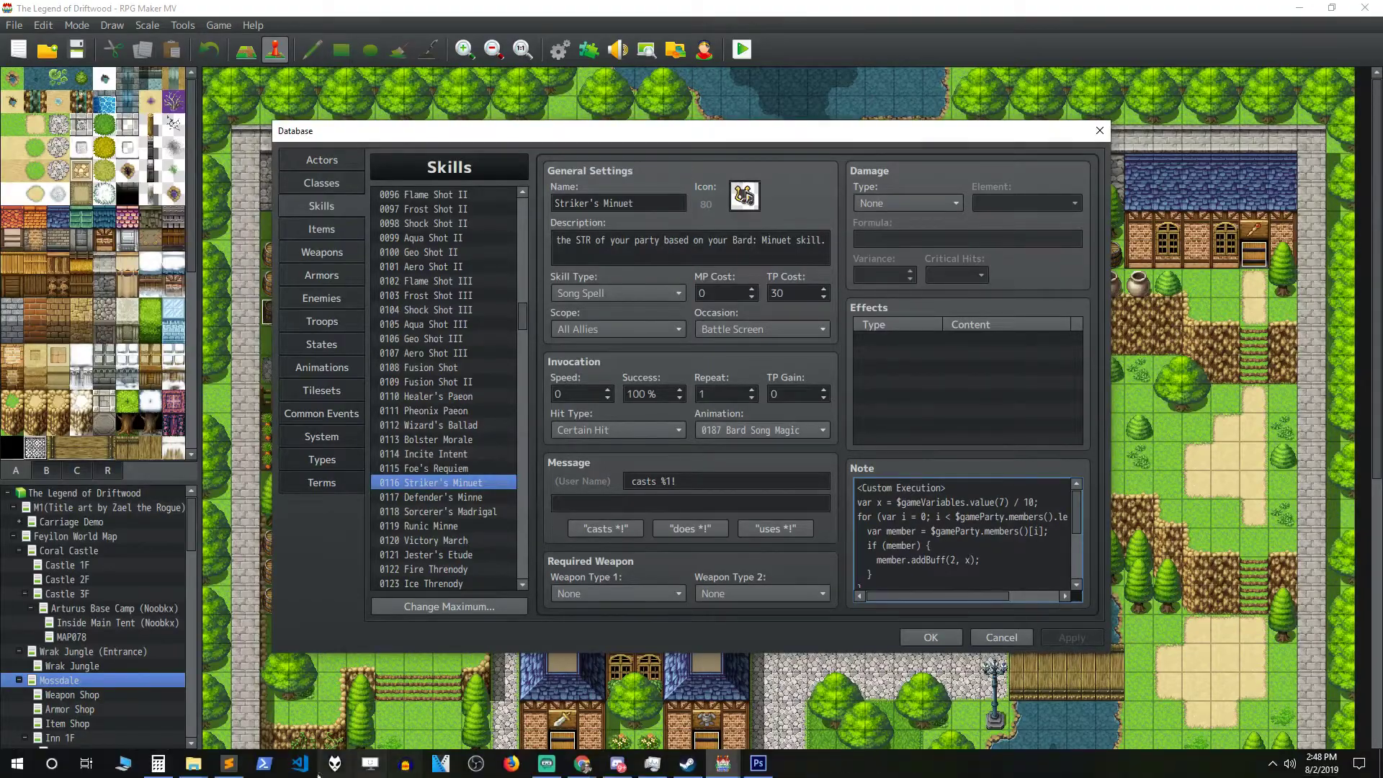
Switch to Sublime Text and search rpg_objects.js for addBuff, stepping through to the Game_Battler.prototype.addBuff definition.
click(229, 763)
key(ctrl+f)
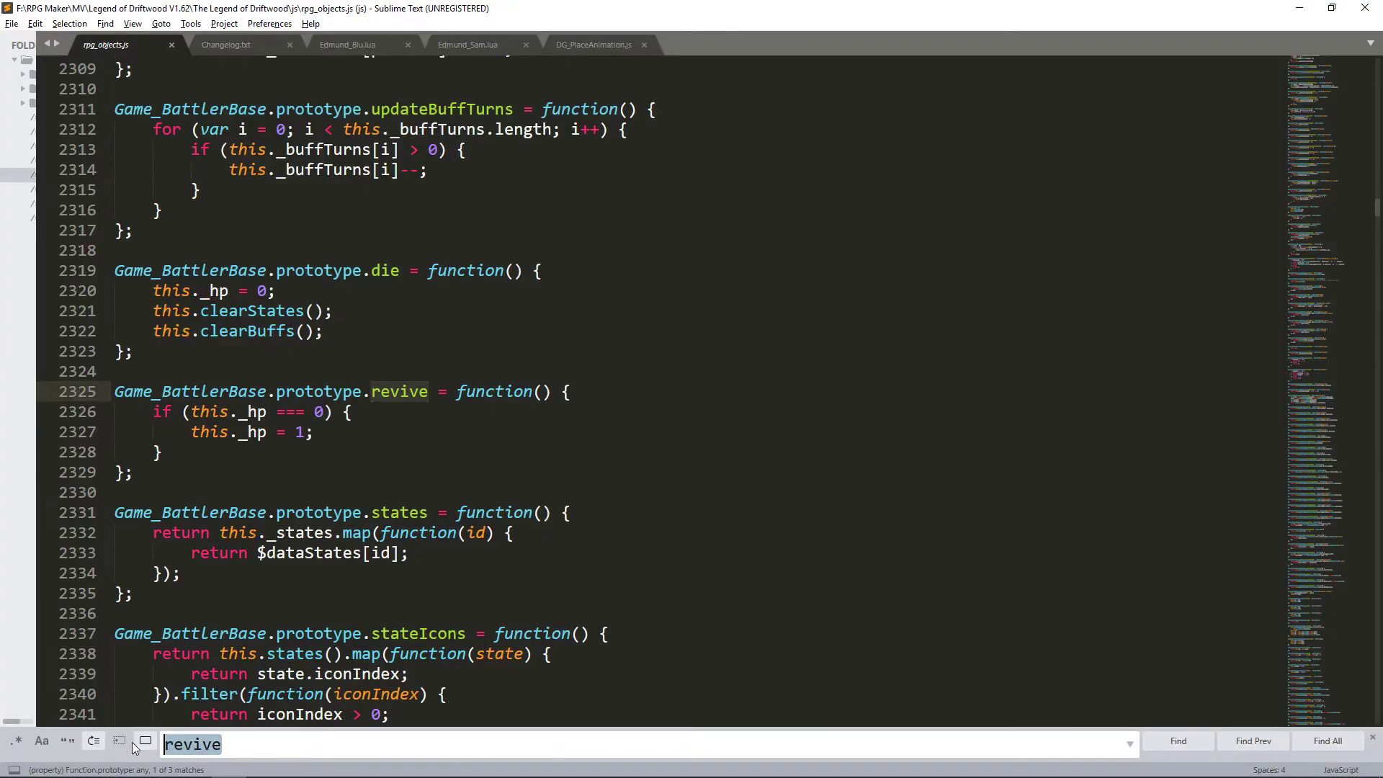
text(addBuff)
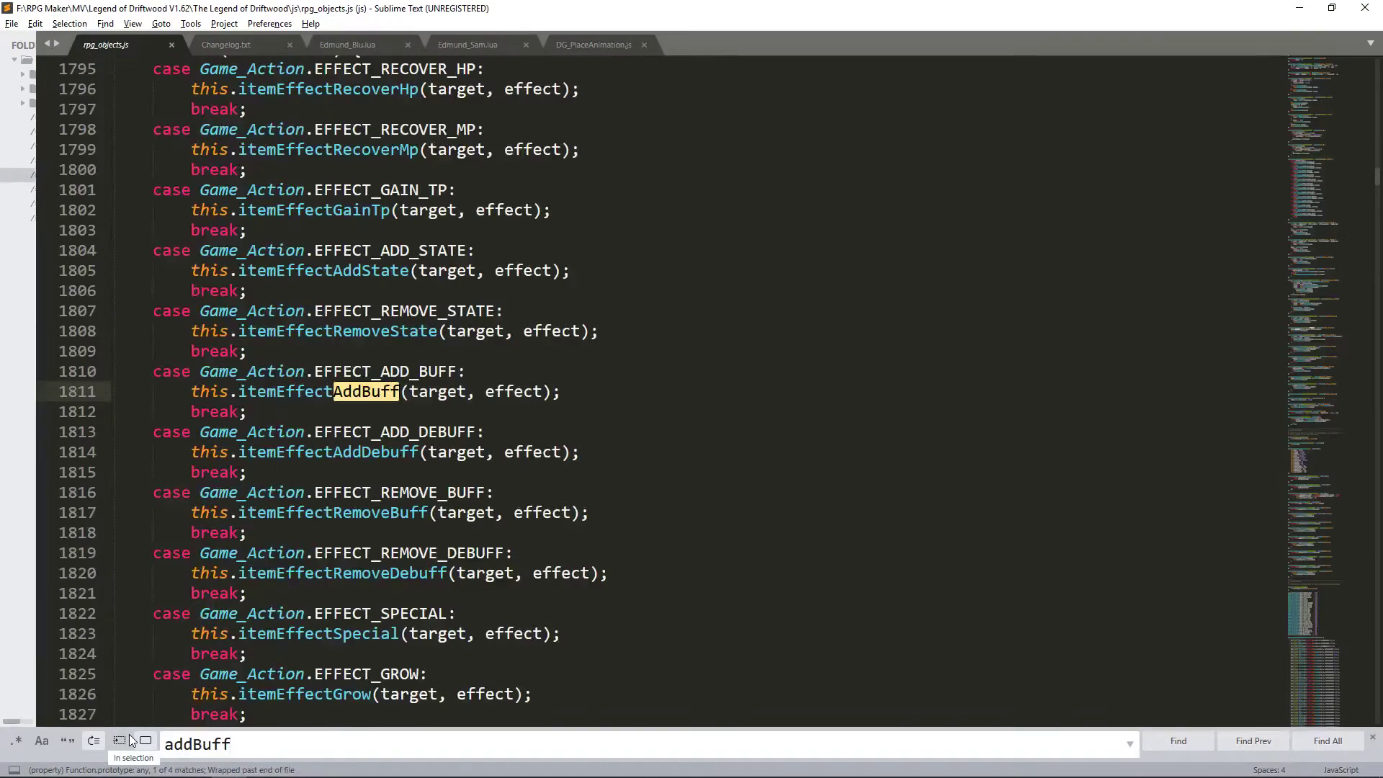
click(693, 695)
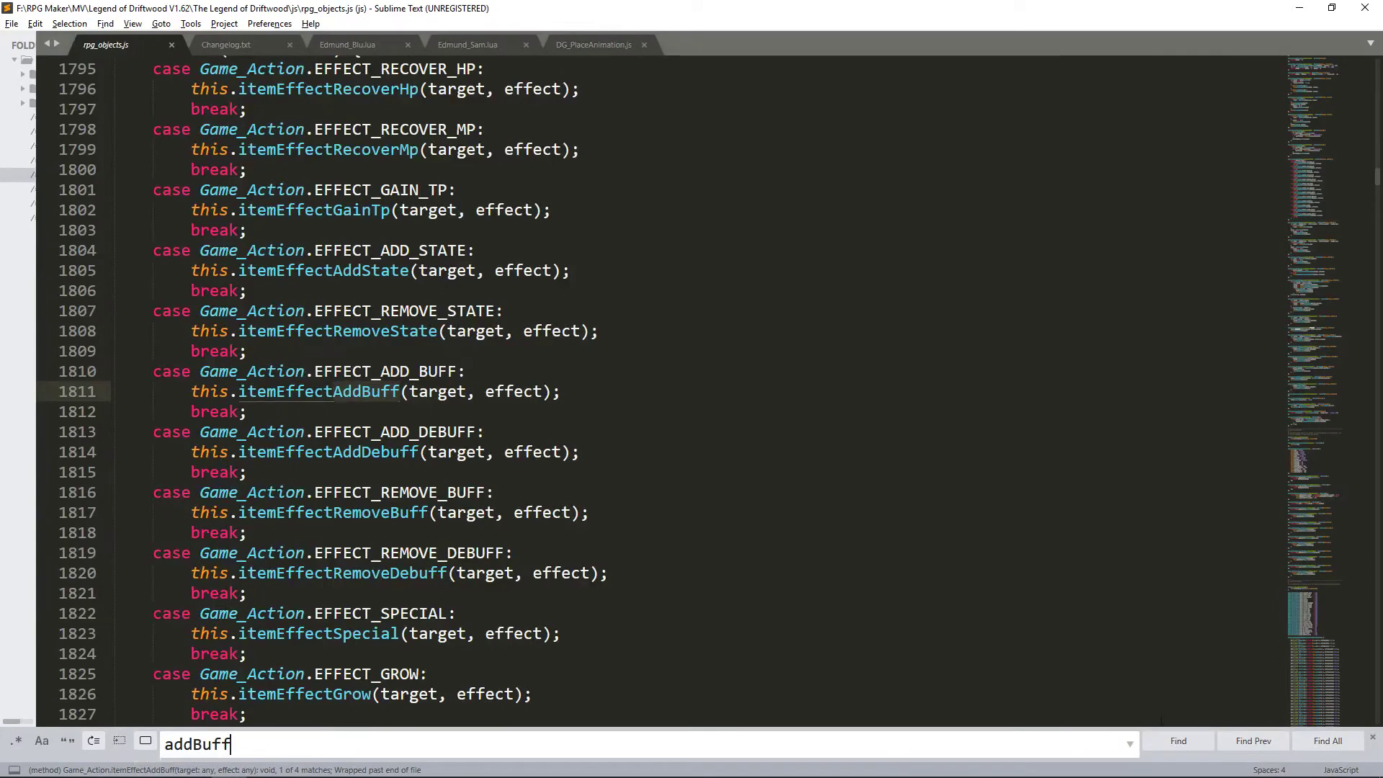
click(1198, 747)
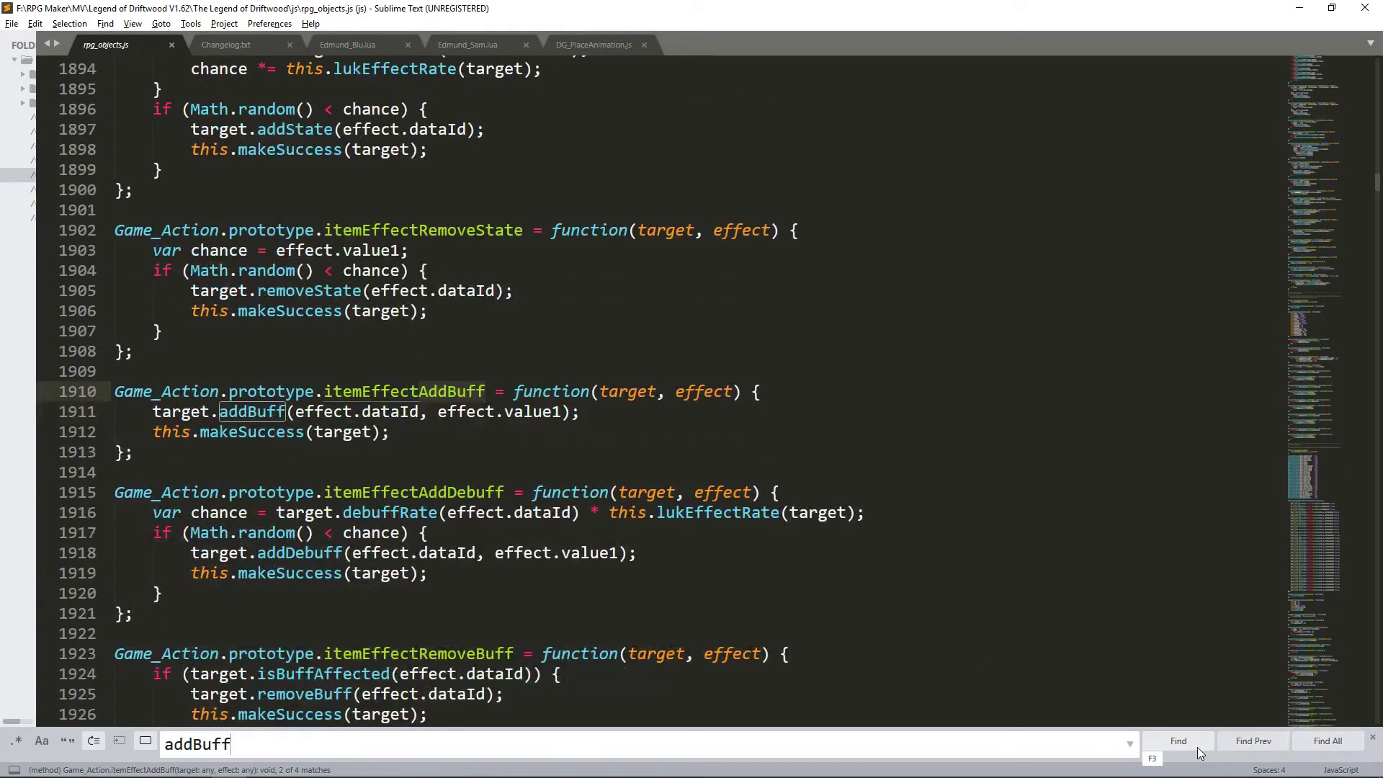
click(1198, 746)
click(1195, 745)
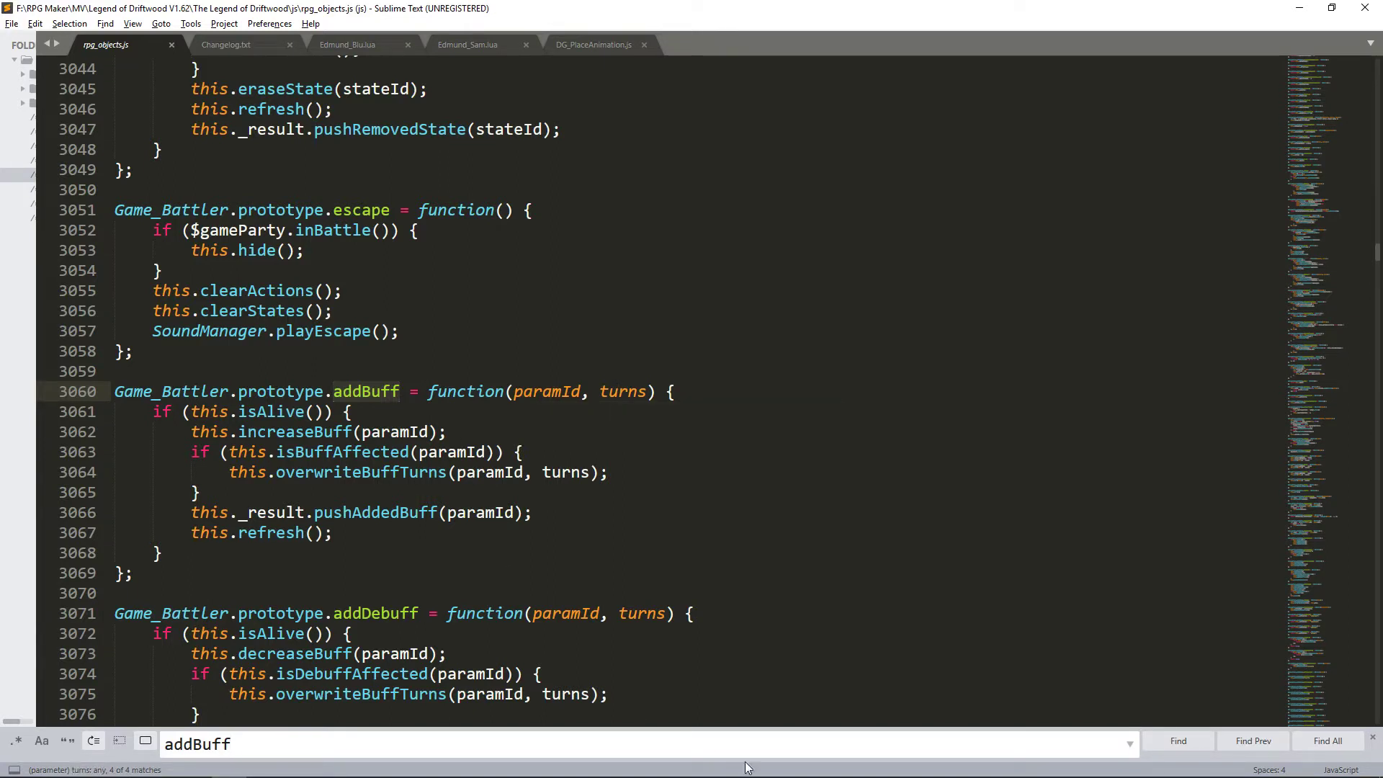
Return to The Legend of Driftwood in RPG Maker MV and add var y = x + 1; below the x declaration in the Striker's Minuet note.
mouse_move(749, 772)
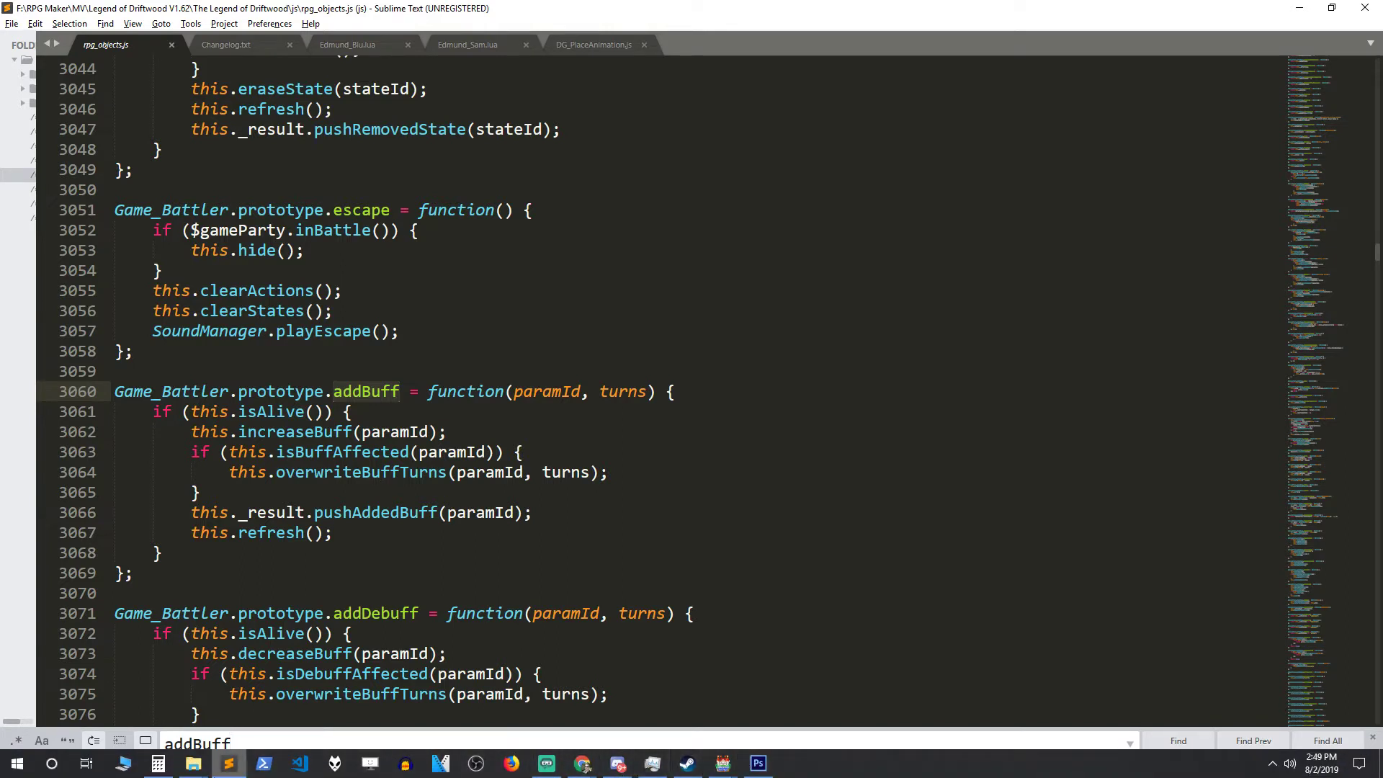
mouse_move(617, 767)
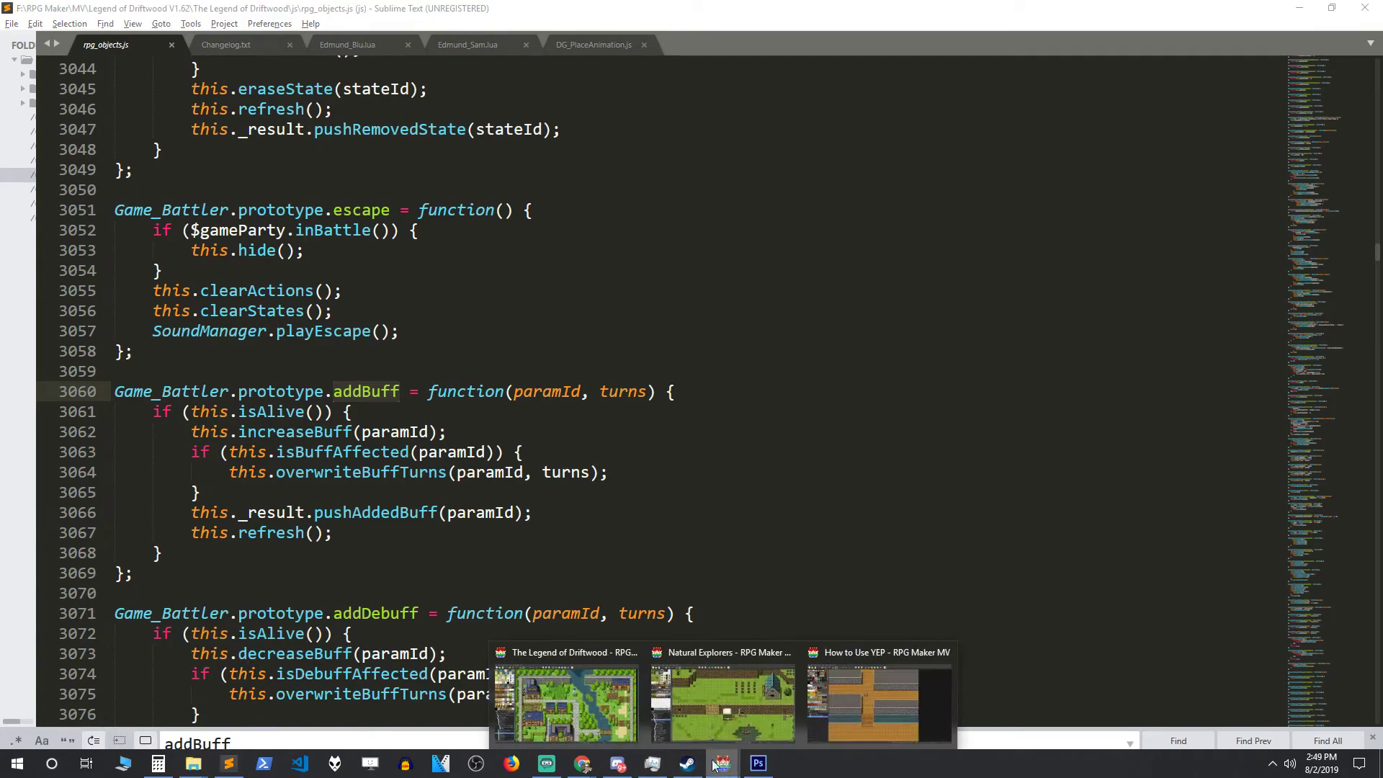
click(551, 713)
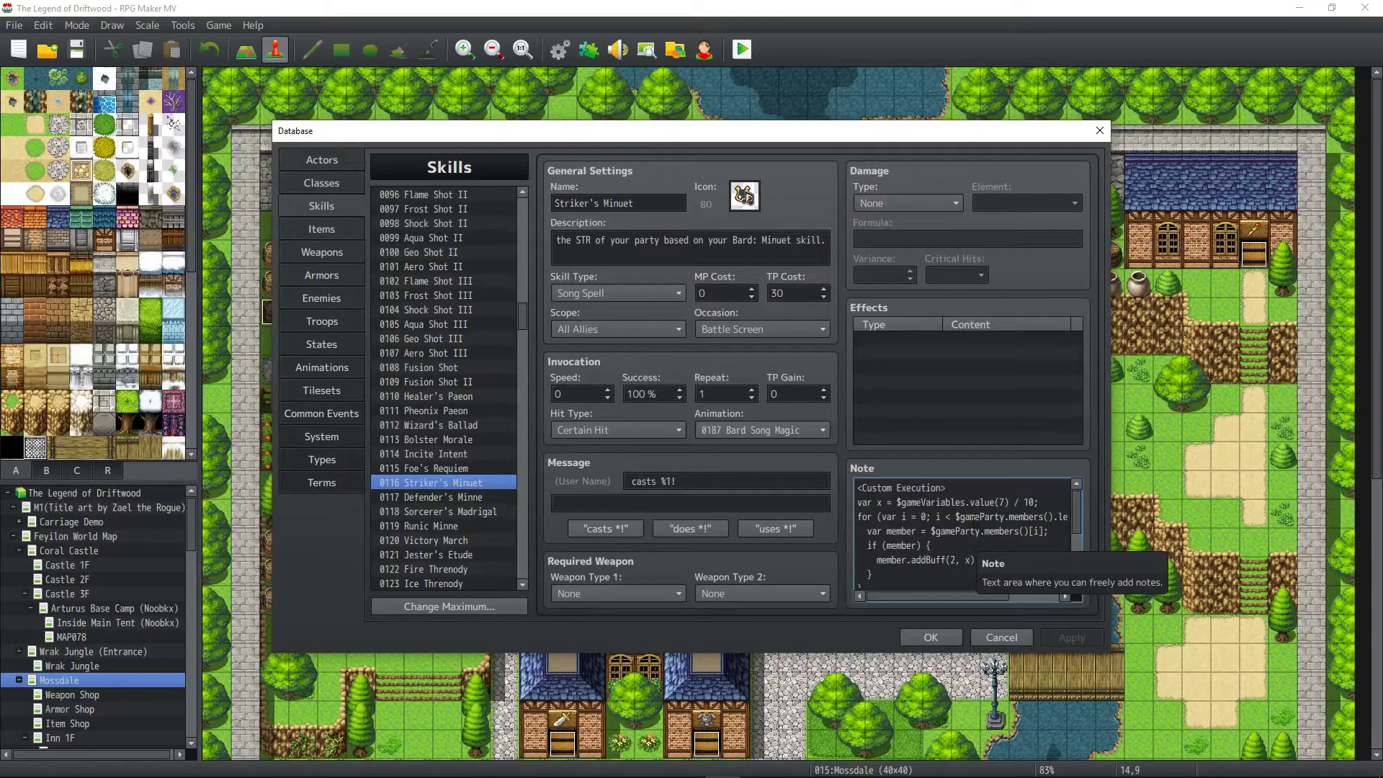
text();)
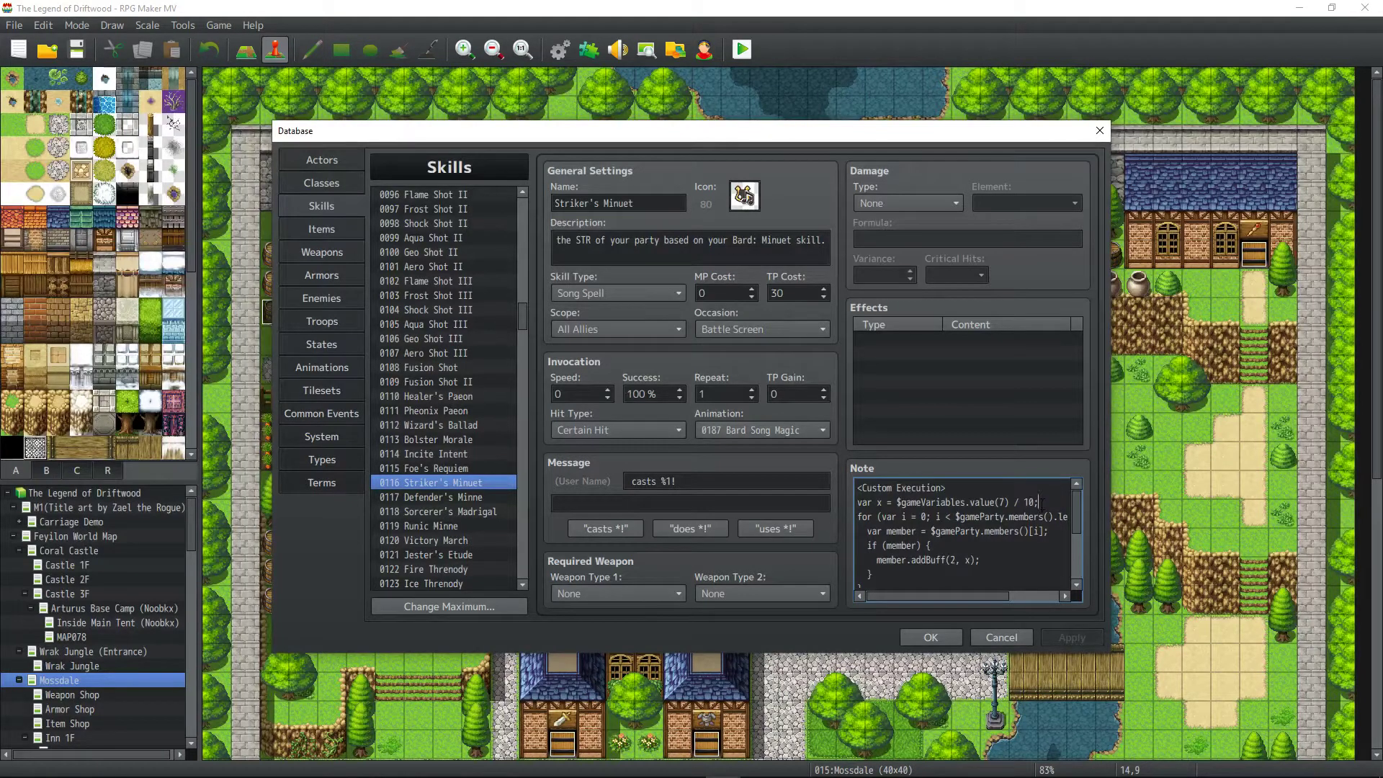
key(Return)
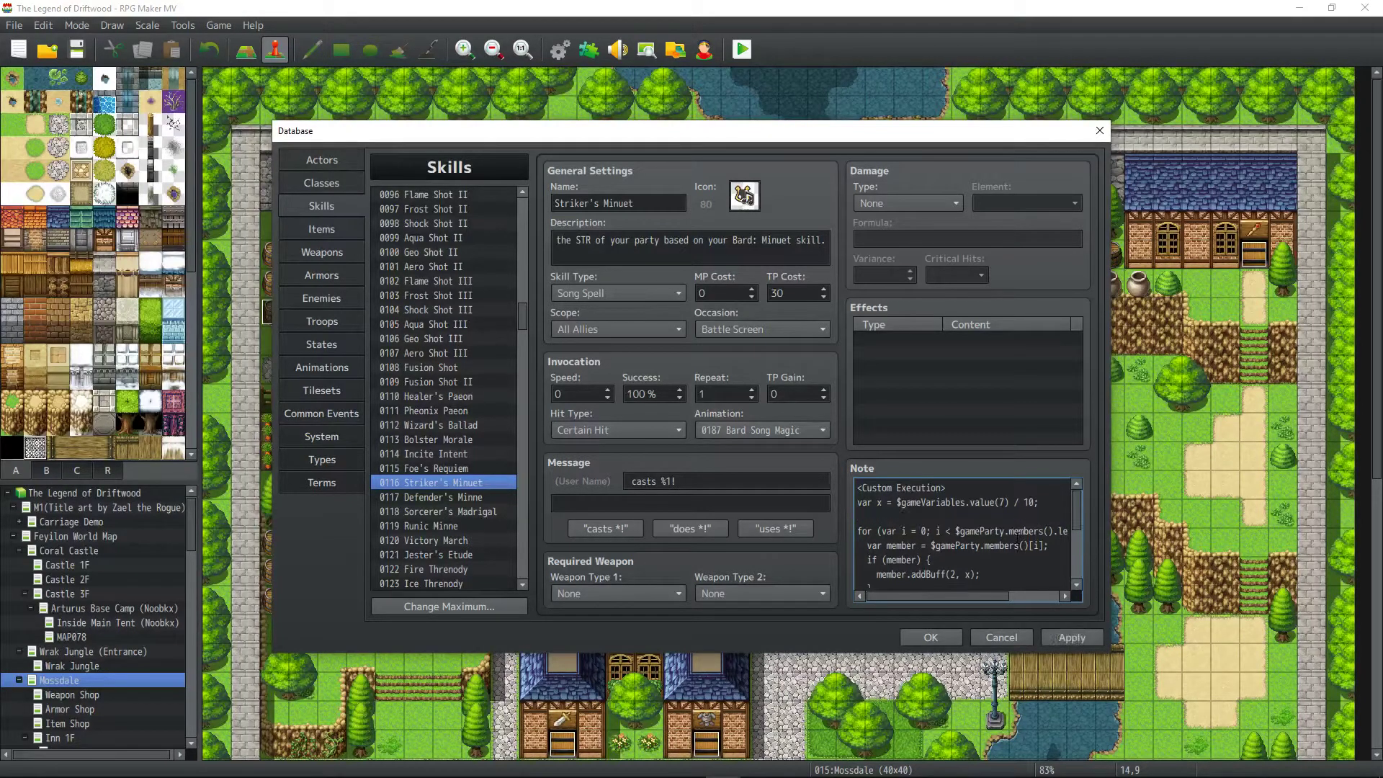
text(var y = x + 2)
key(BackSpace)
text(1;)
Rename the new variable to r and use r in place of x in the member.addBuff call.
click(881, 516)
key(BackSpace)
text(r)
double_click(968, 575)
text(r)
Include y in the r formula as x + y +1 and add the line var y $gameVariables.value(5) / 50; above it.
click(909, 517)
text(y +1;)
key(Return)
text(var y )
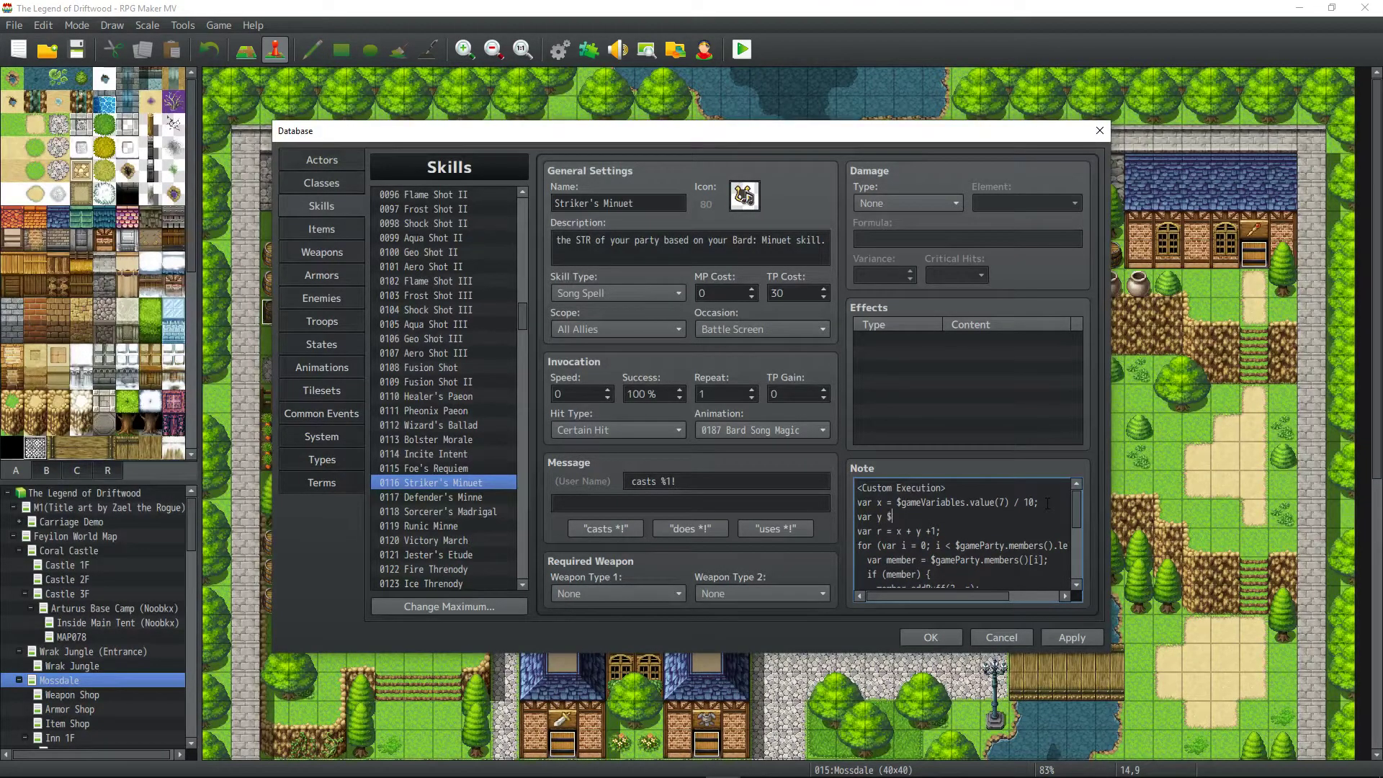
text($gameVariables.)
text(value()
text(5))
text( /)
Set the divisor in the x declaration to 25 and the constant in the r formula to 3.
text(20)
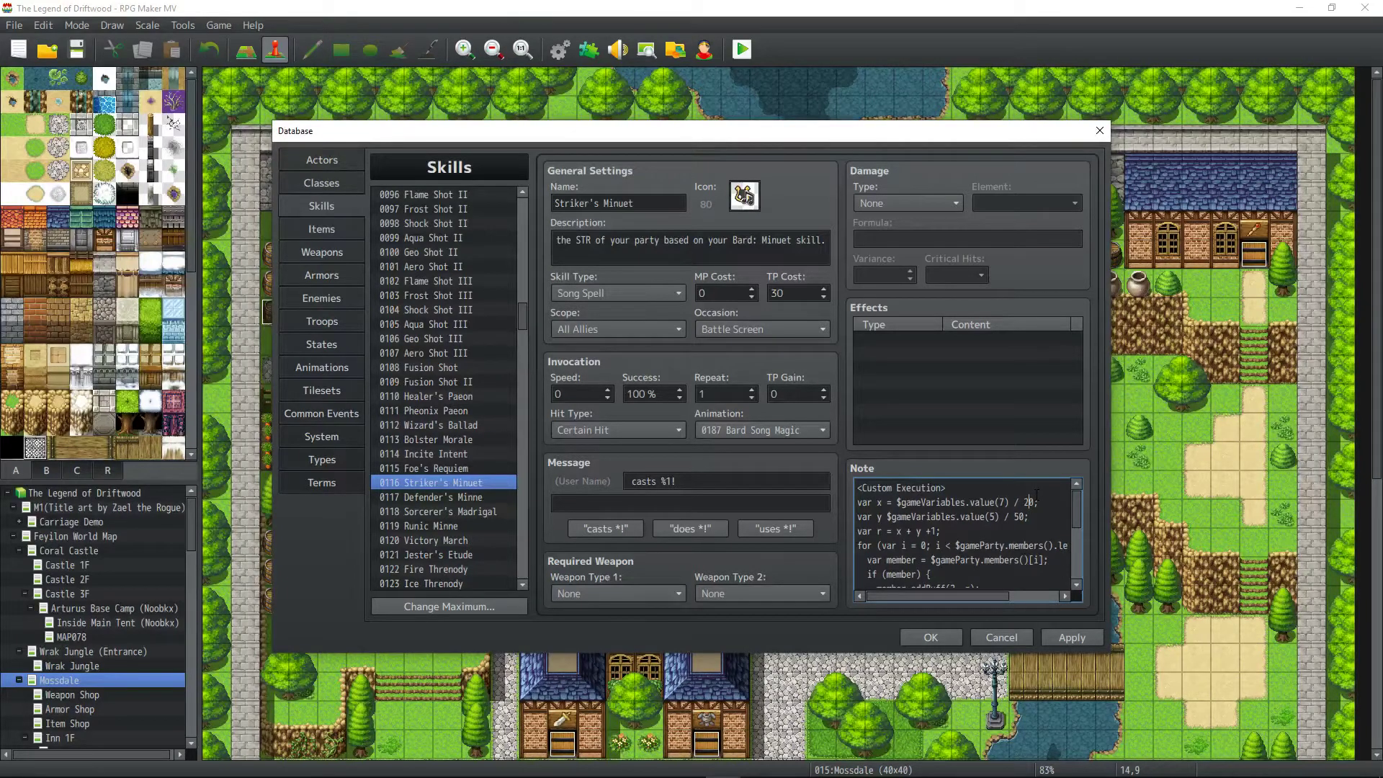
key(Delete)
text(5)
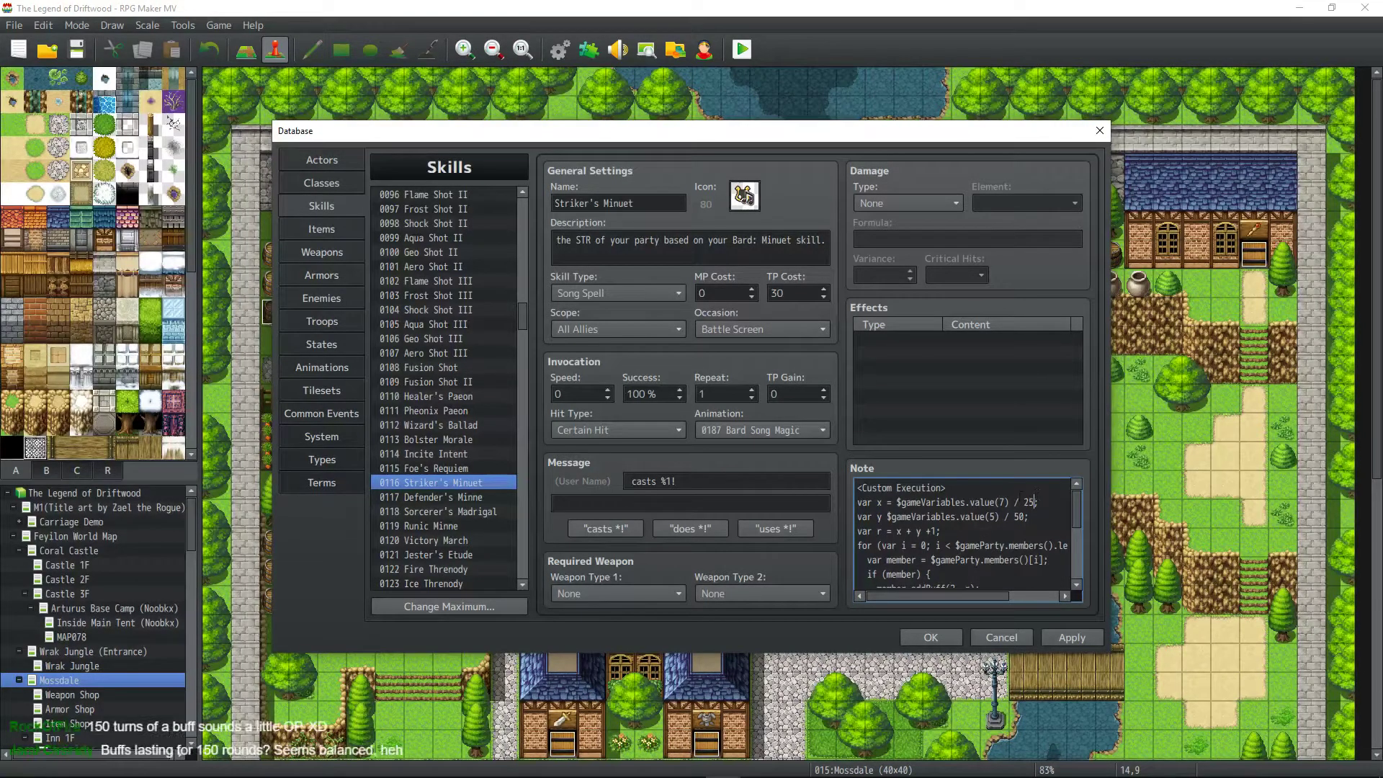
text(3)
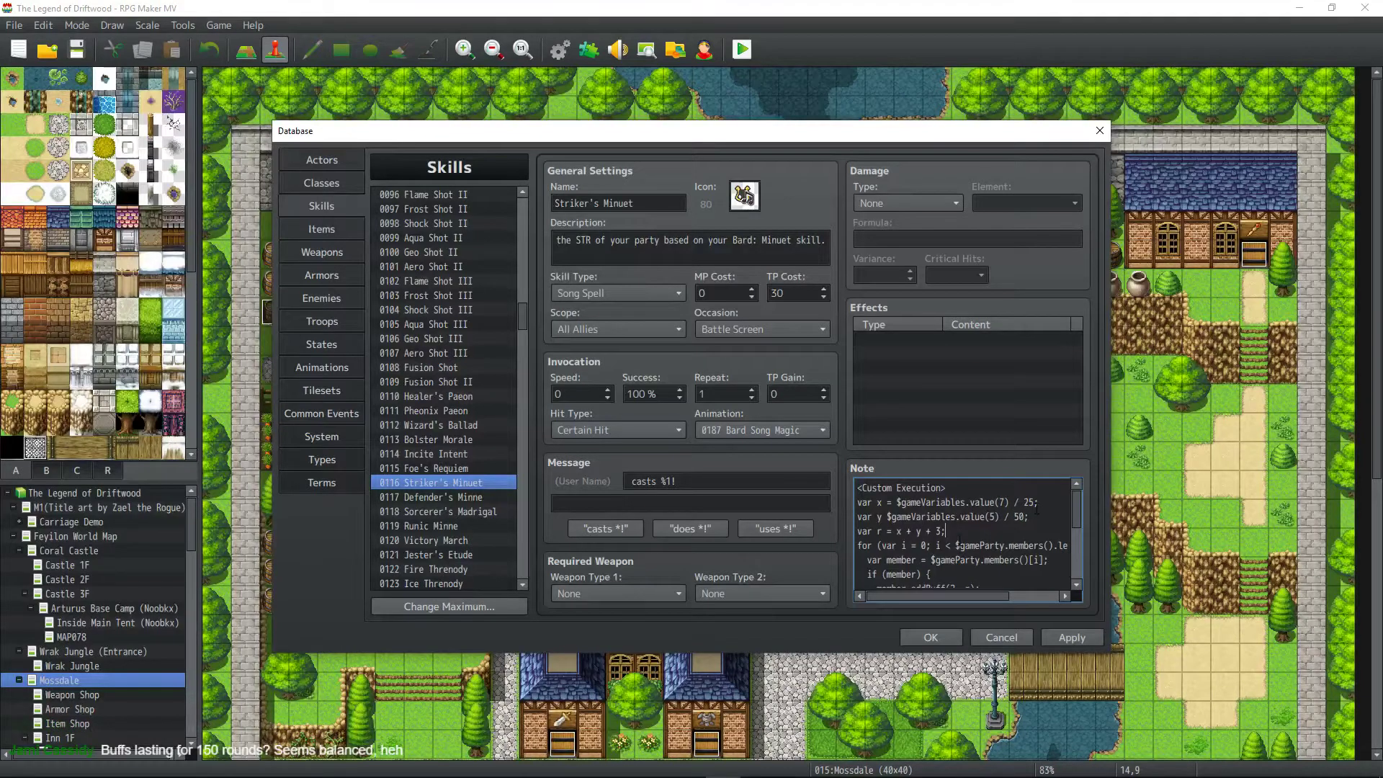
Set the multiplier in the x line below the party member loop so it reads x = x * 25;.
scroll(1036, 509, down, 2)
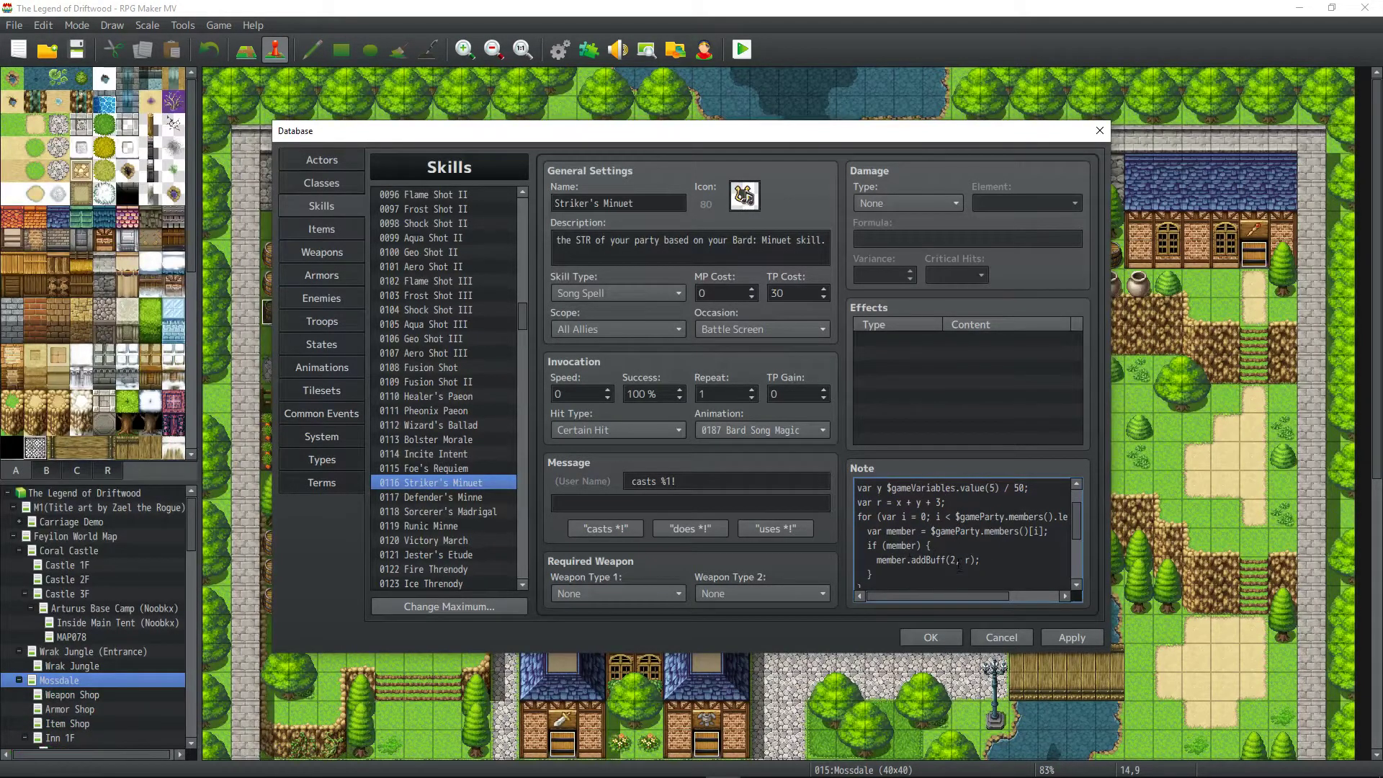
scroll(912, 559, down, 5)
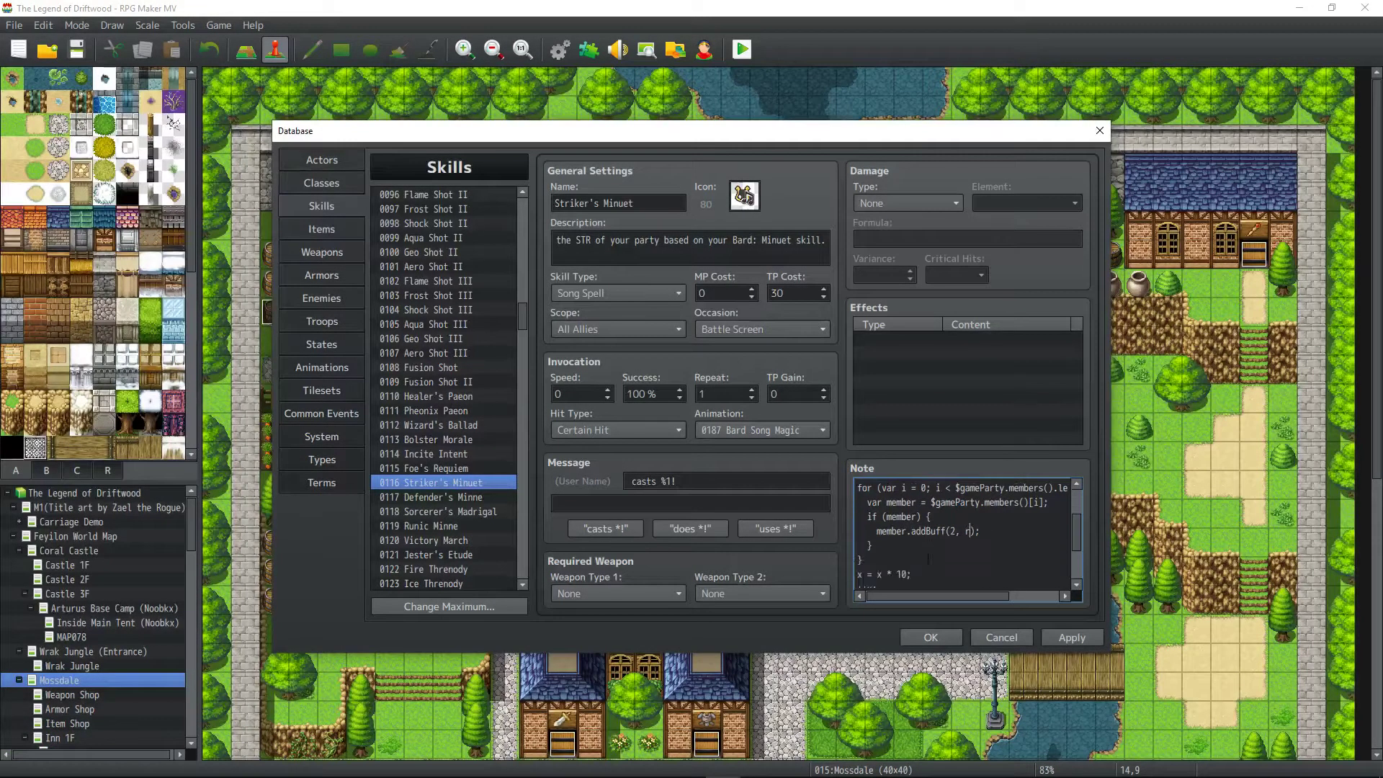
scroll(967, 488, up, 7)
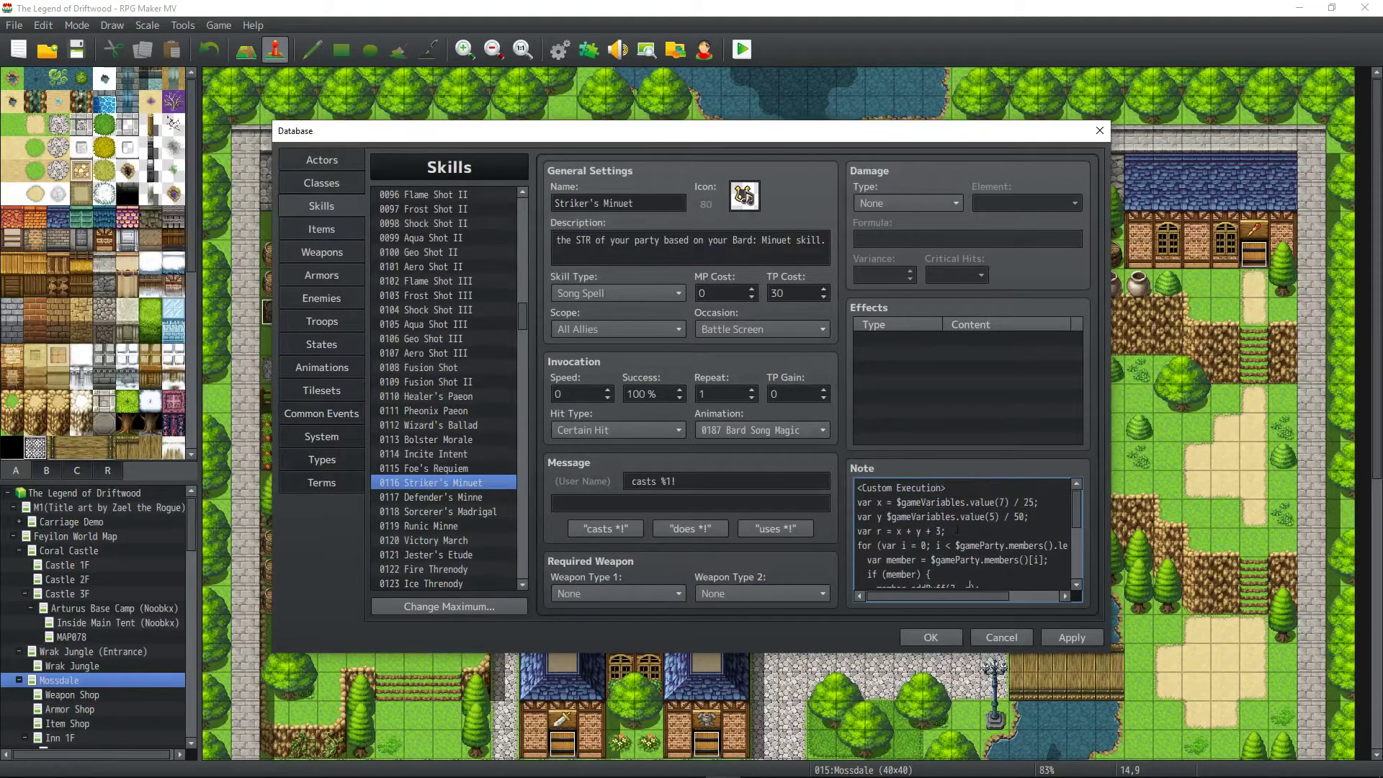
scroll(968, 548, down, 5)
scroll(969, 585, up, 5)
scroll(969, 585, down, 5)
scroll(969, 585, up, 5)
scroll(969, 530, down, 4)
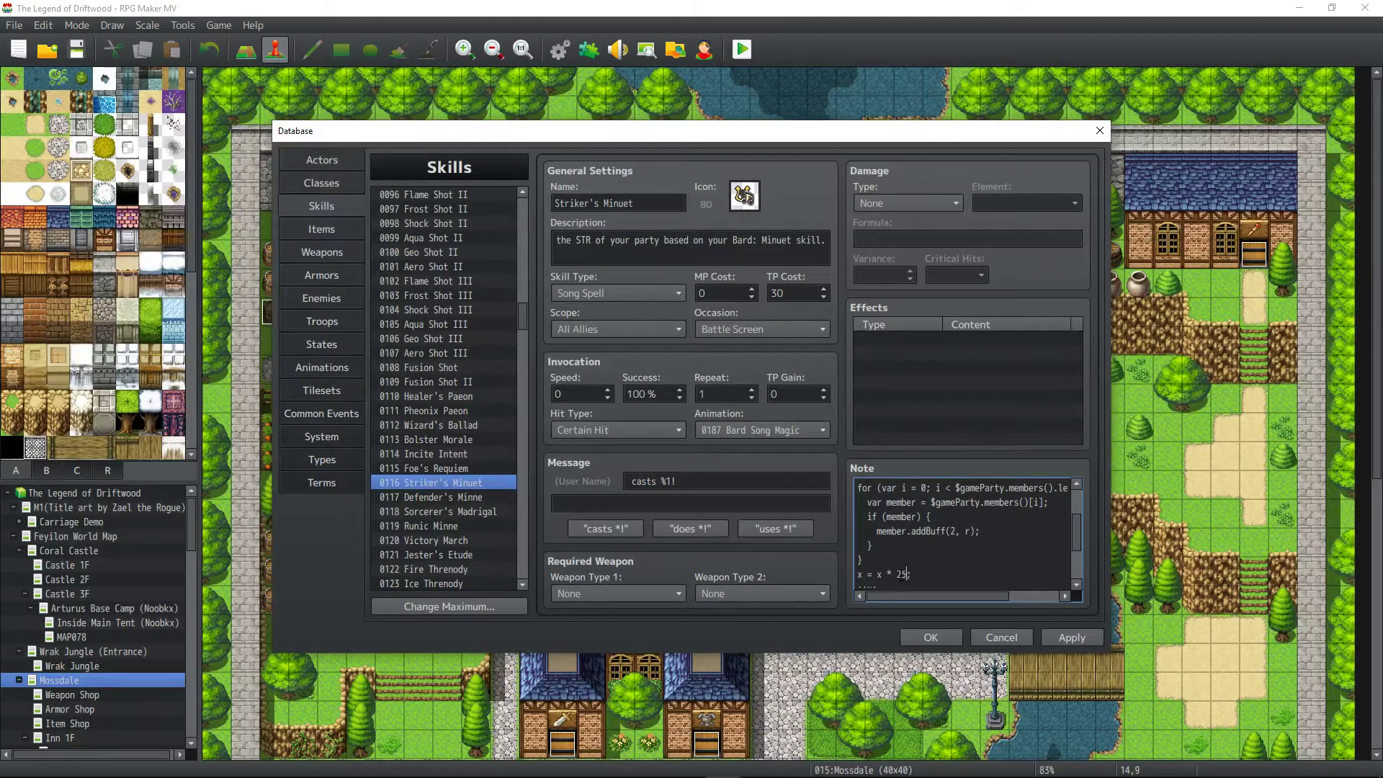
Raise the limit in the x condition to x <= 1000 and apply the skill changes.
scroll(959, 552, up, 1)
scroll(959, 552, up, 3)
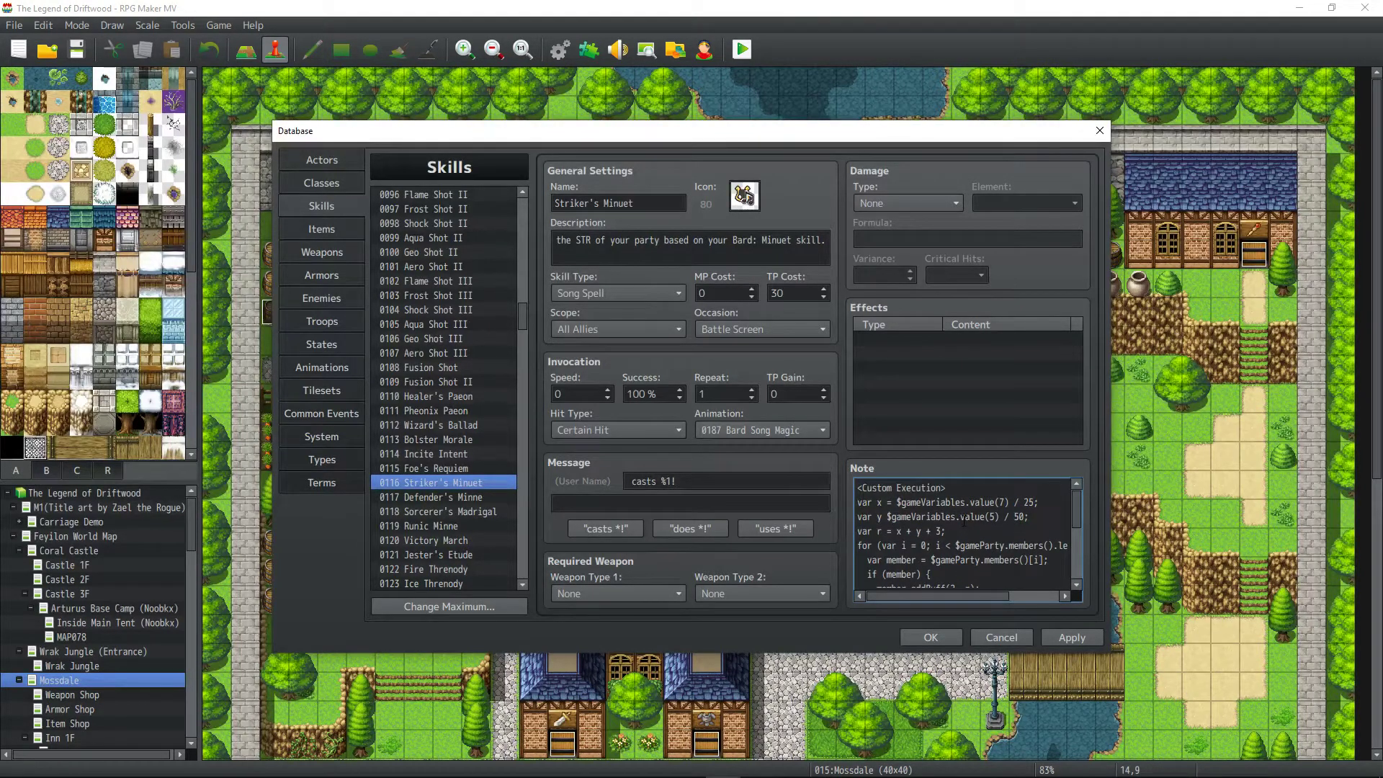
scroll(877, 517, down, 6)
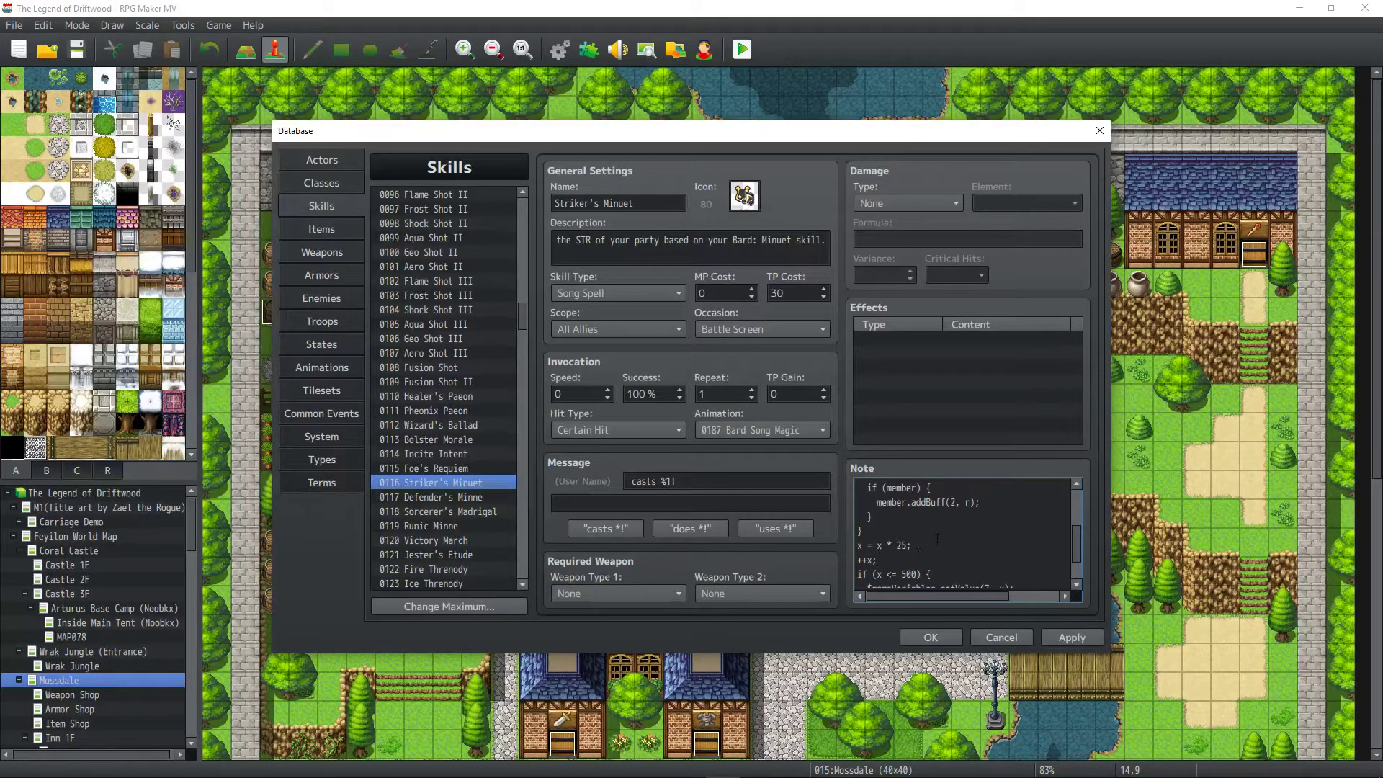
scroll(936, 540, down, 3)
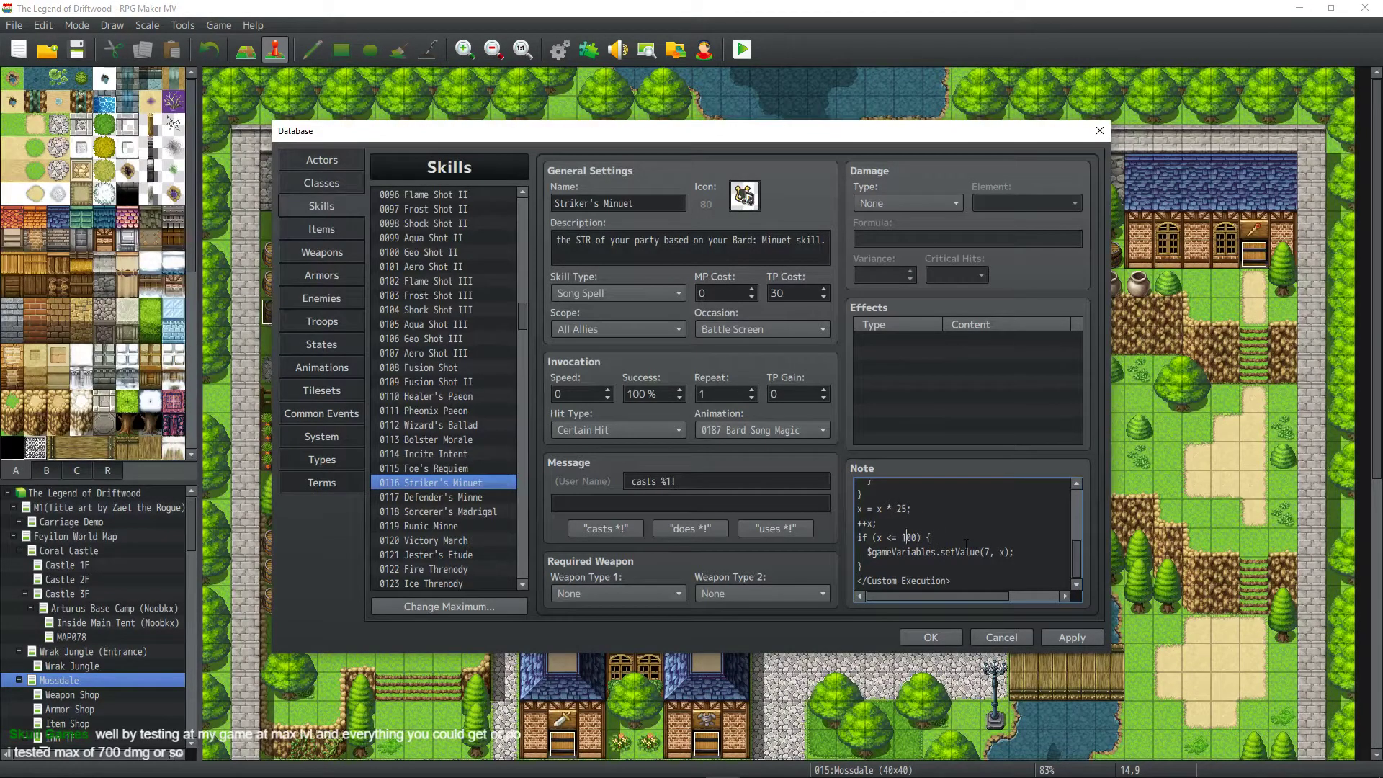
text(0)
click(1082, 638)
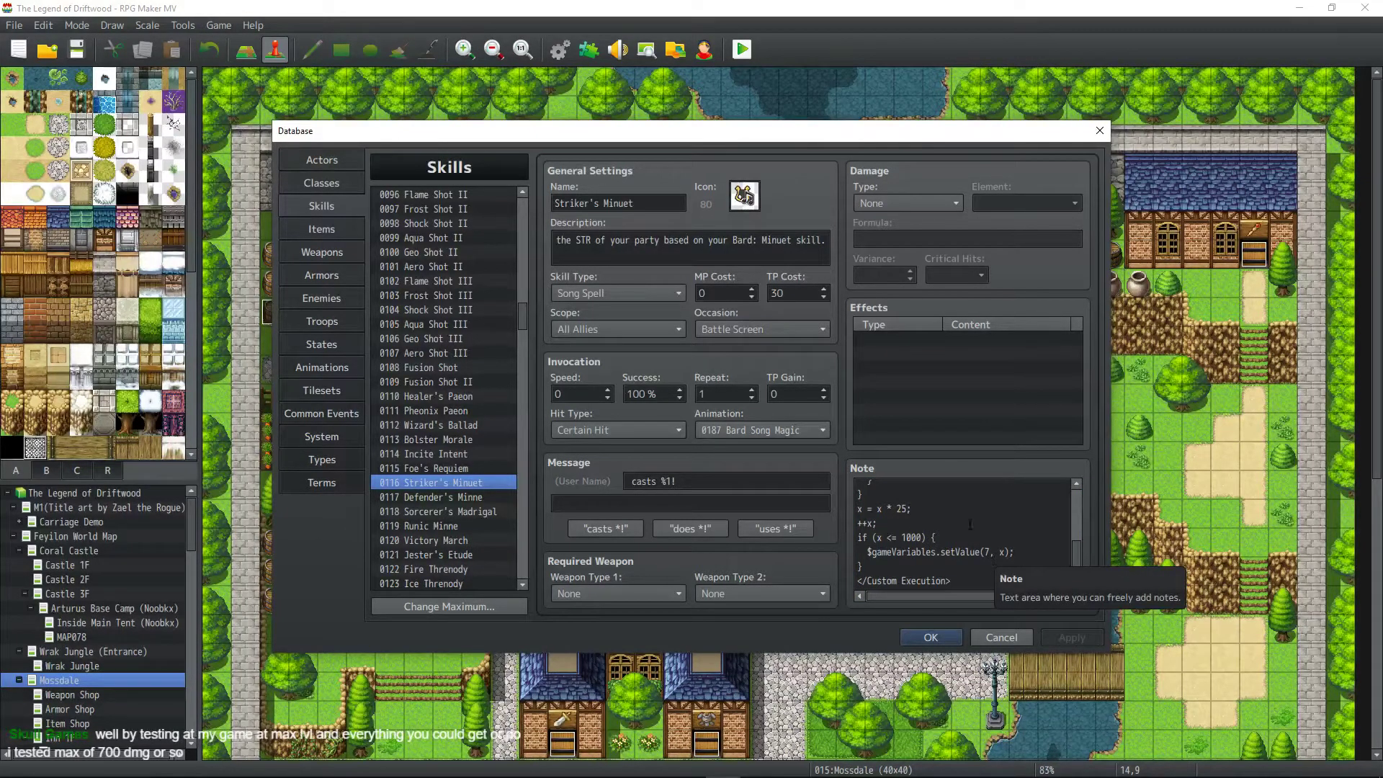
Add the line y = y * 50; directly below x = x * 25; and apply the change.
scroll(970, 524, up, 5)
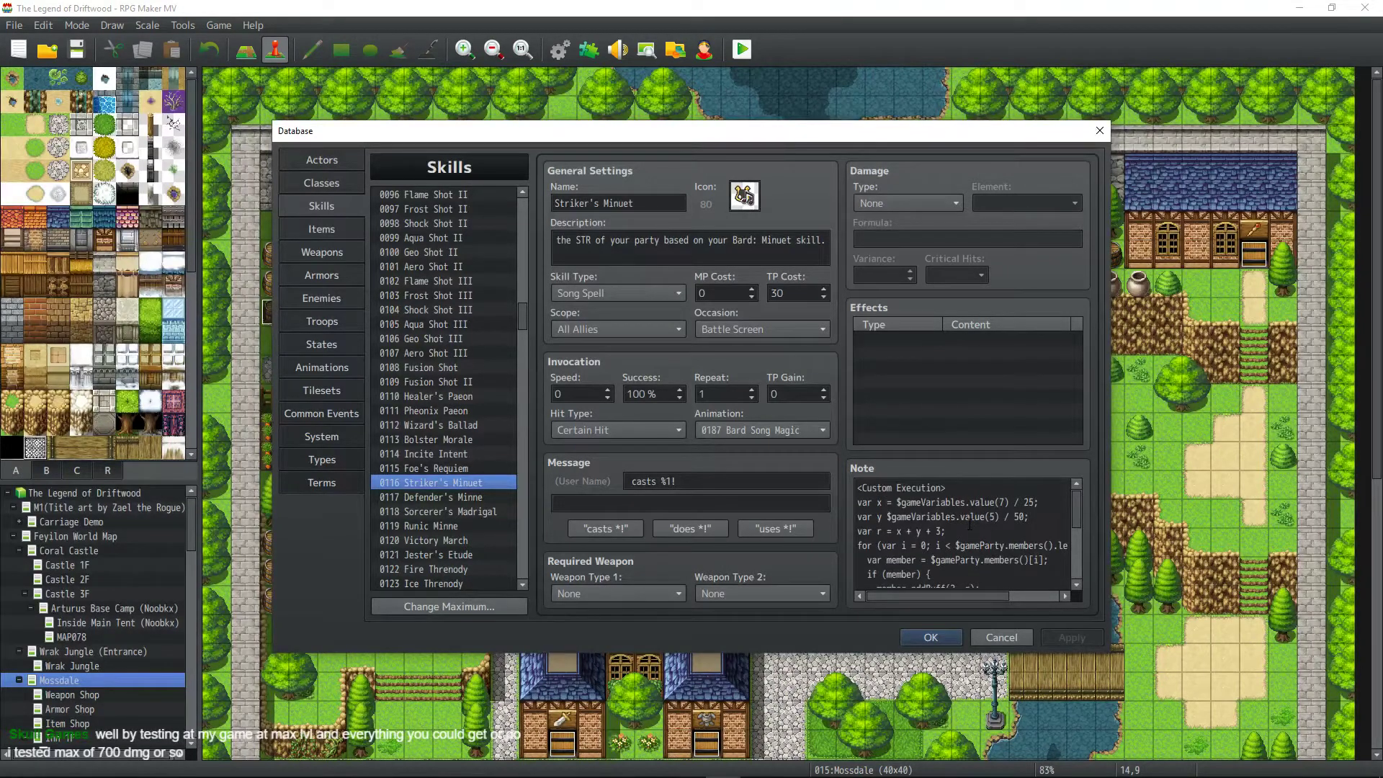
scroll(970, 523, down, 1)
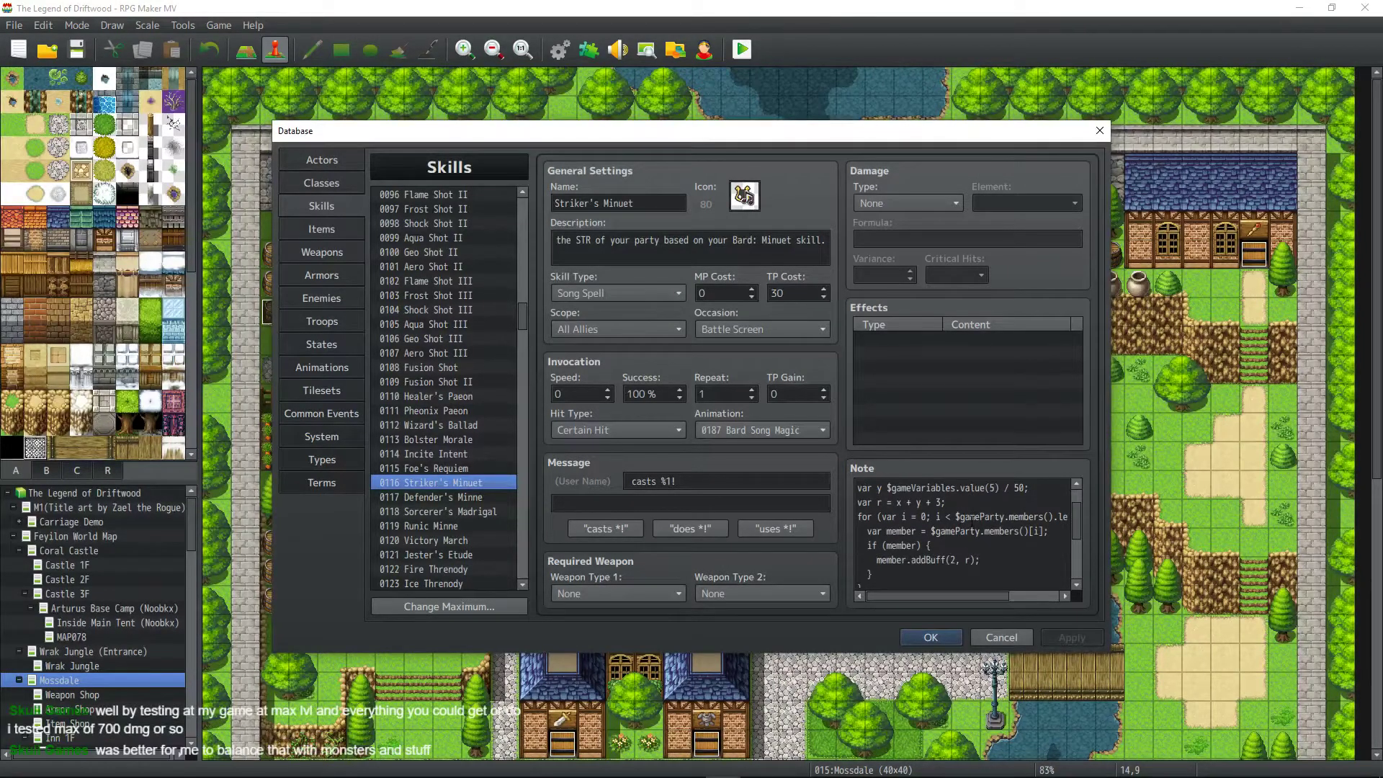
scroll(970, 522, up, 1)
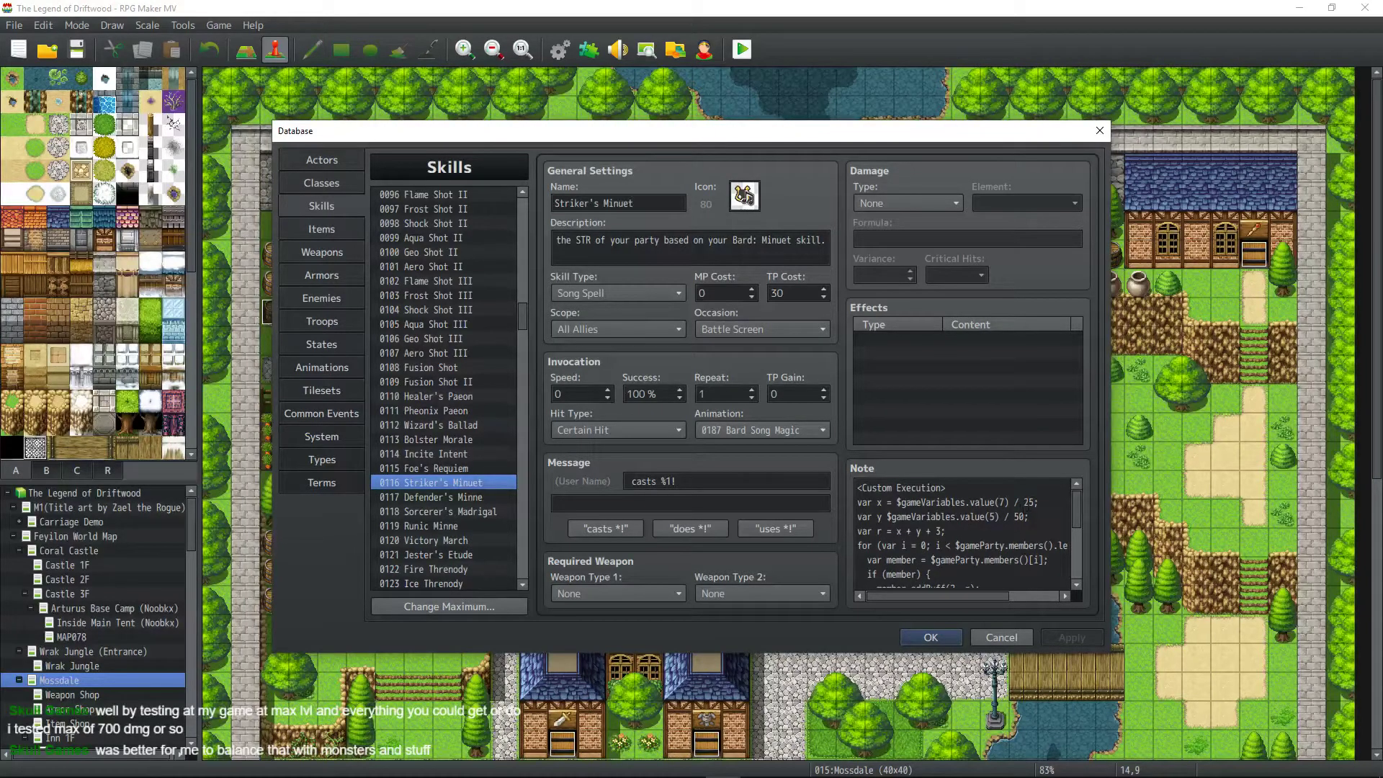
click(1036, 517)
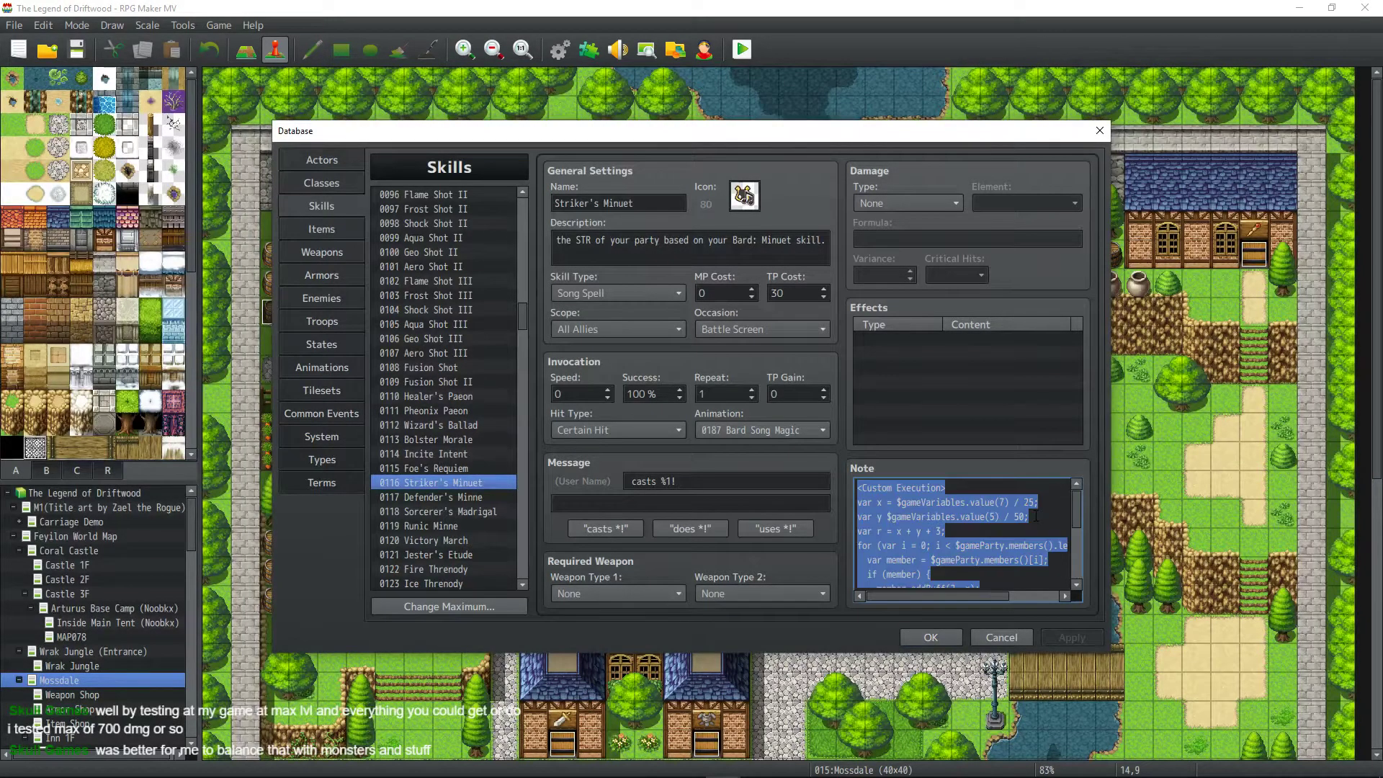
click(1030, 517)
scroll(1036, 518, down, 2)
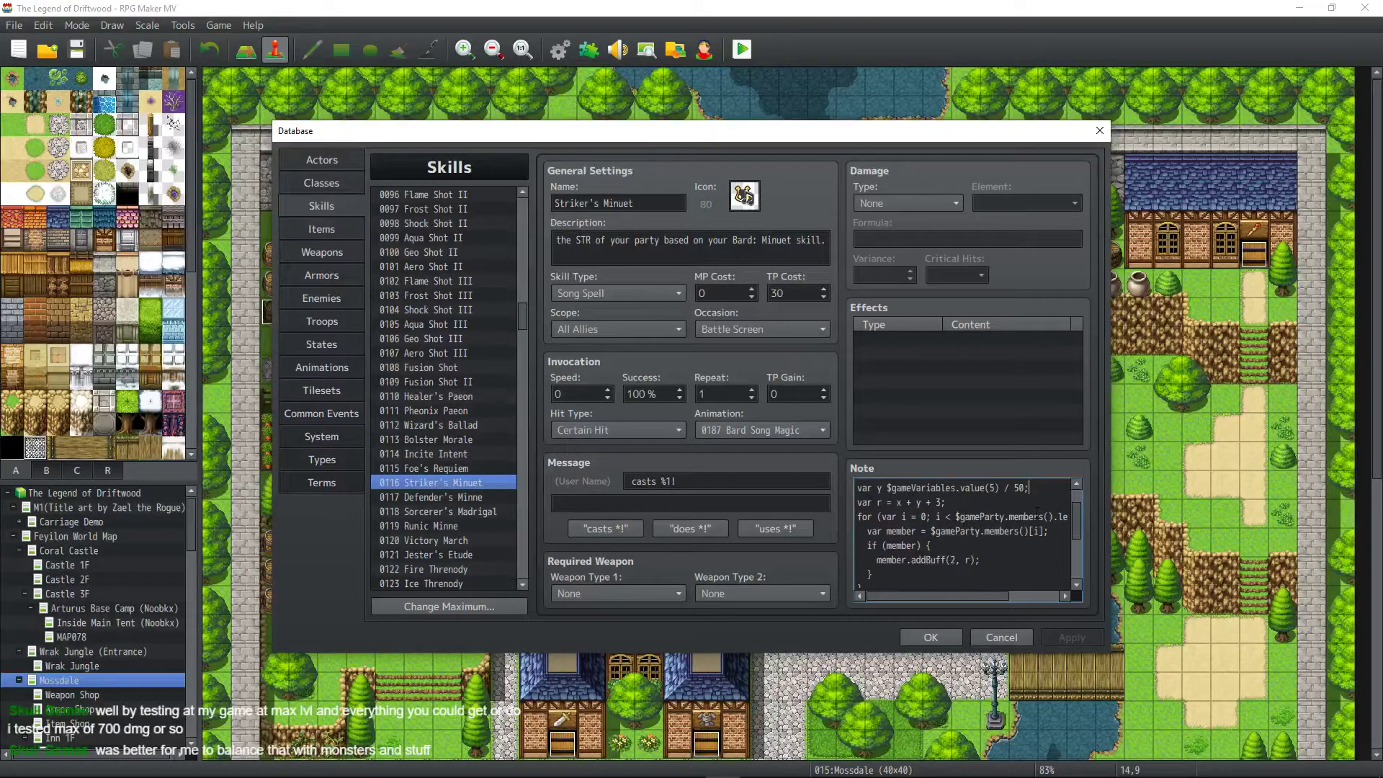
scroll(978, 544, down, 2)
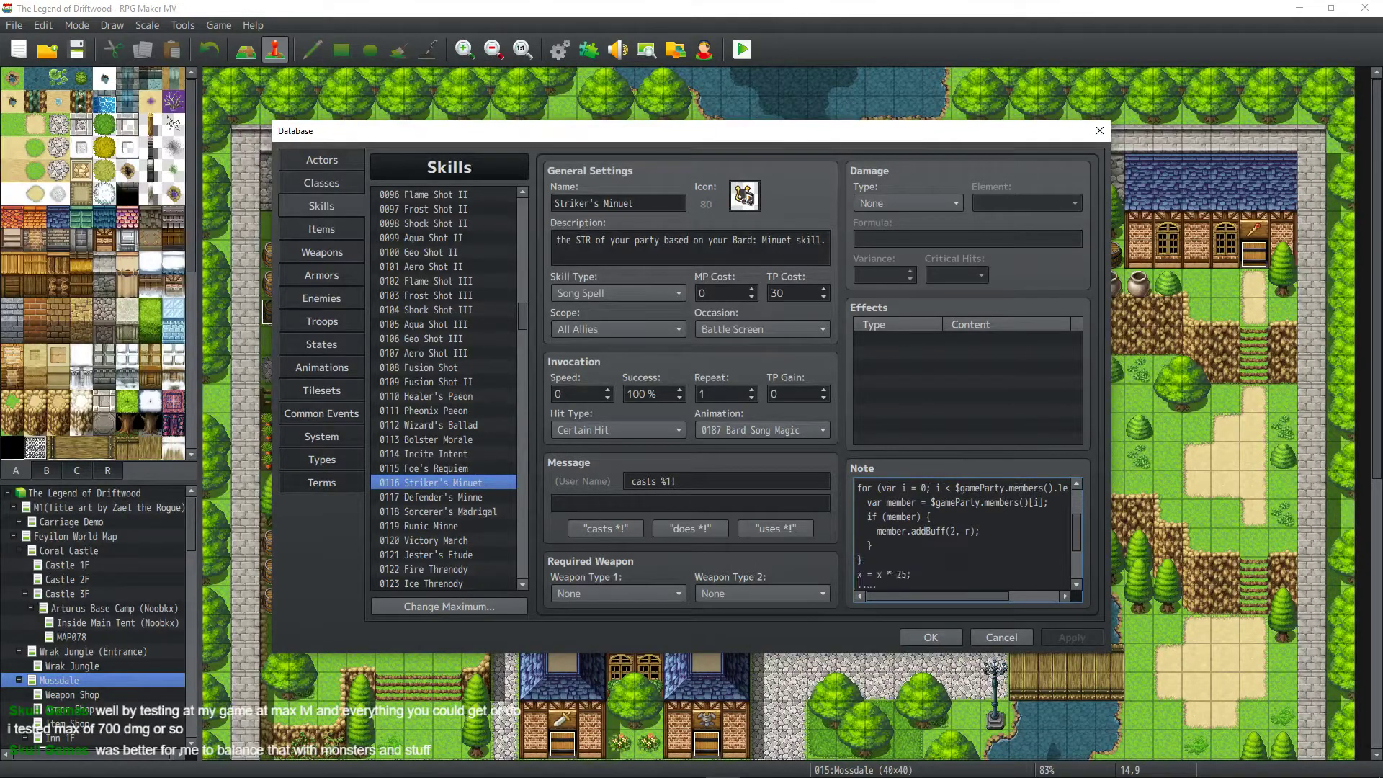
click(927, 570)
scroll(931, 565, down, 2)
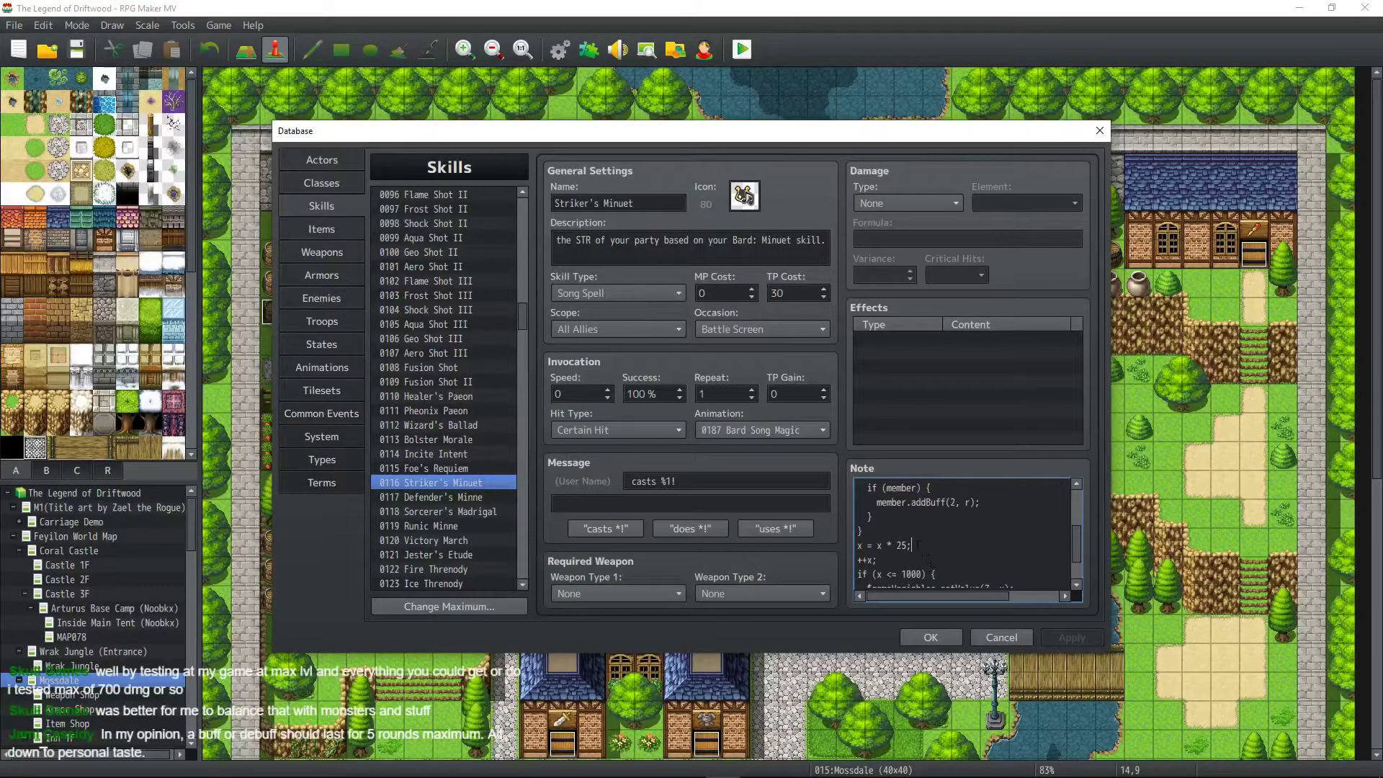
key(Return)
text(y = y )
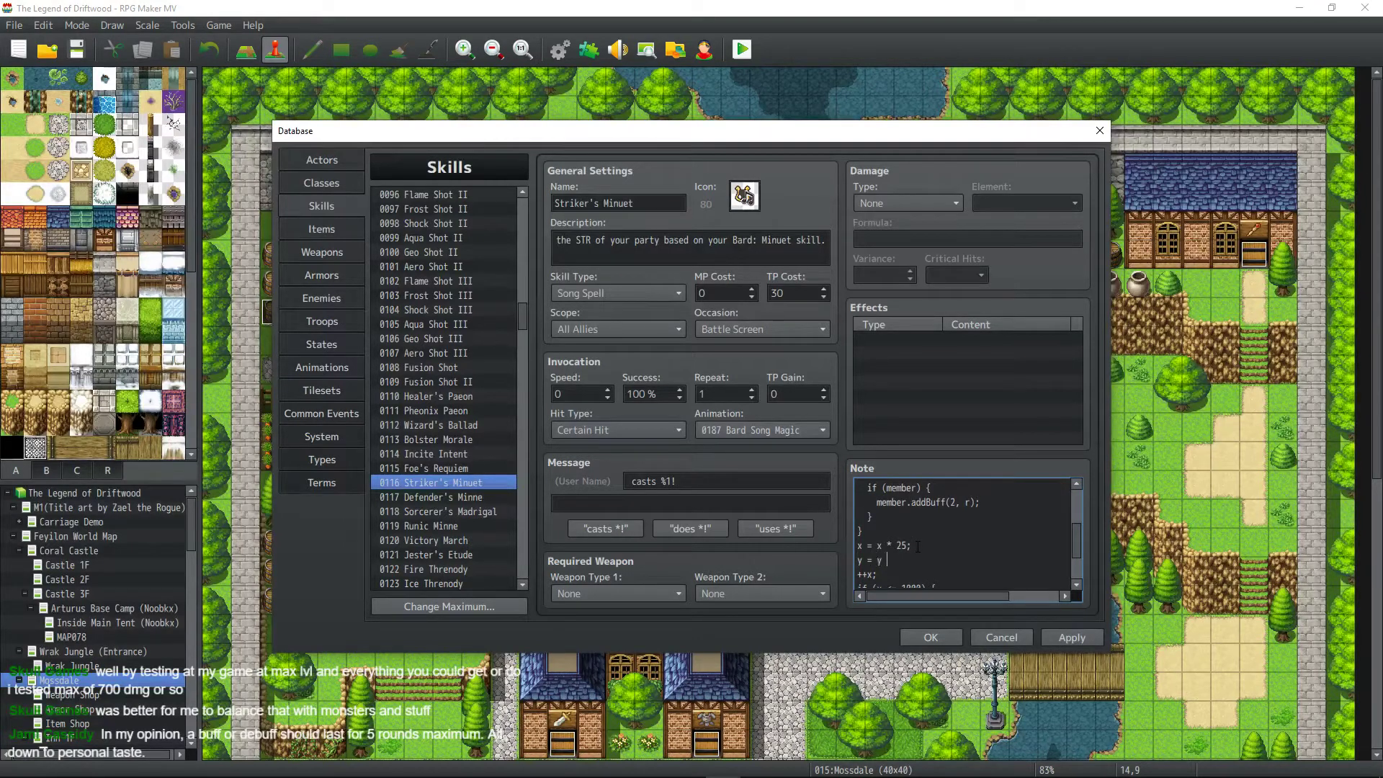
text(( 50)
key(BackSpace)
key(BackSpace)
key(BackSpace)
text(* 50)
click(1100, 637)
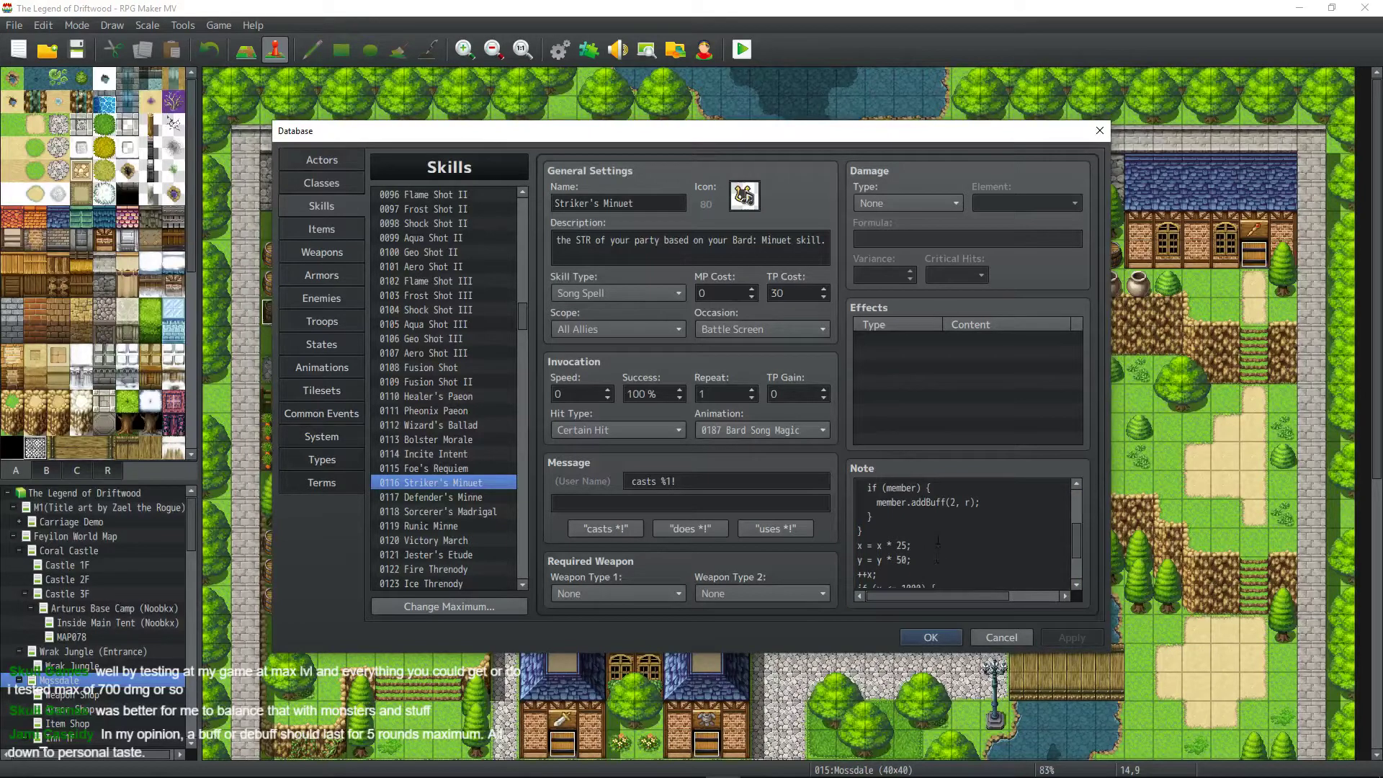
Add a ++y; line directly below ++x; in the note.
scroll(930, 530, up, 1)
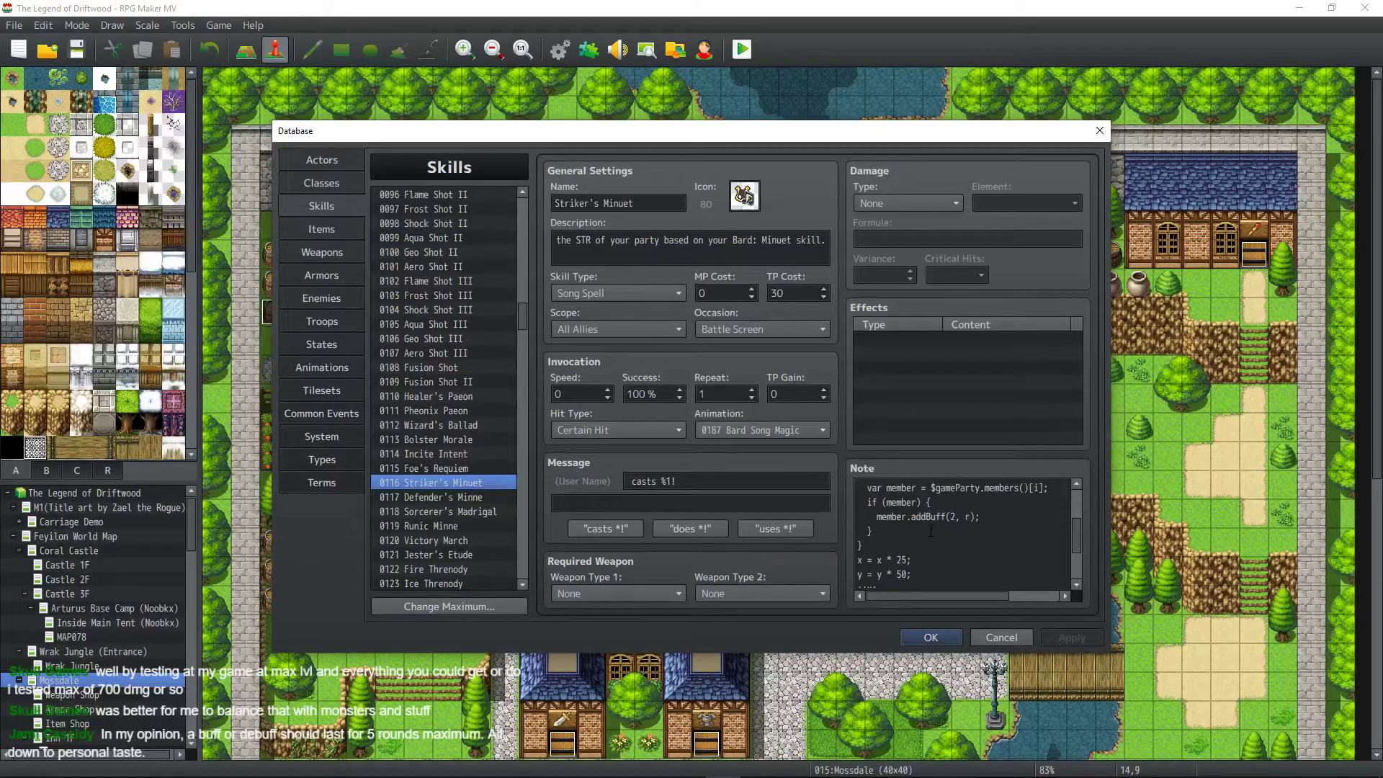
scroll(930, 530, up, 4)
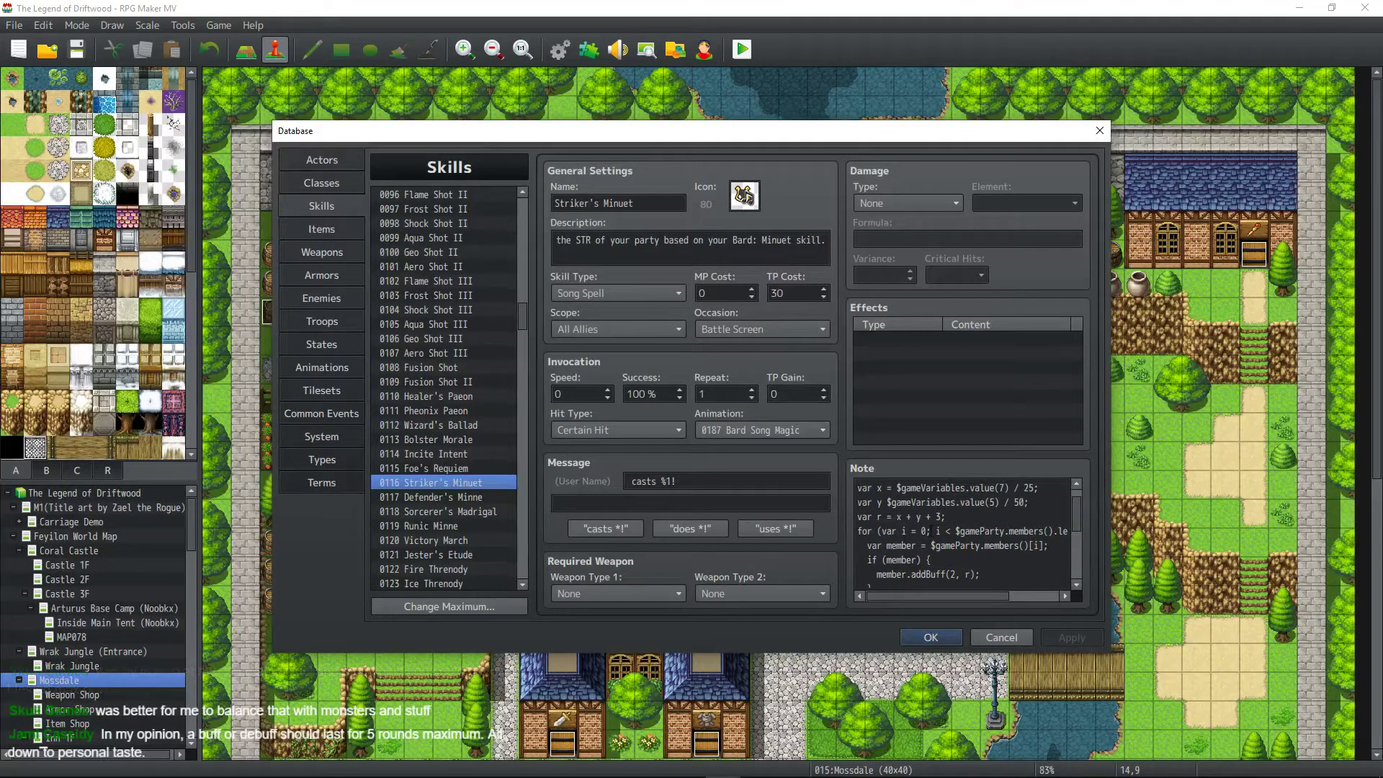
scroll(930, 530, up, 1)
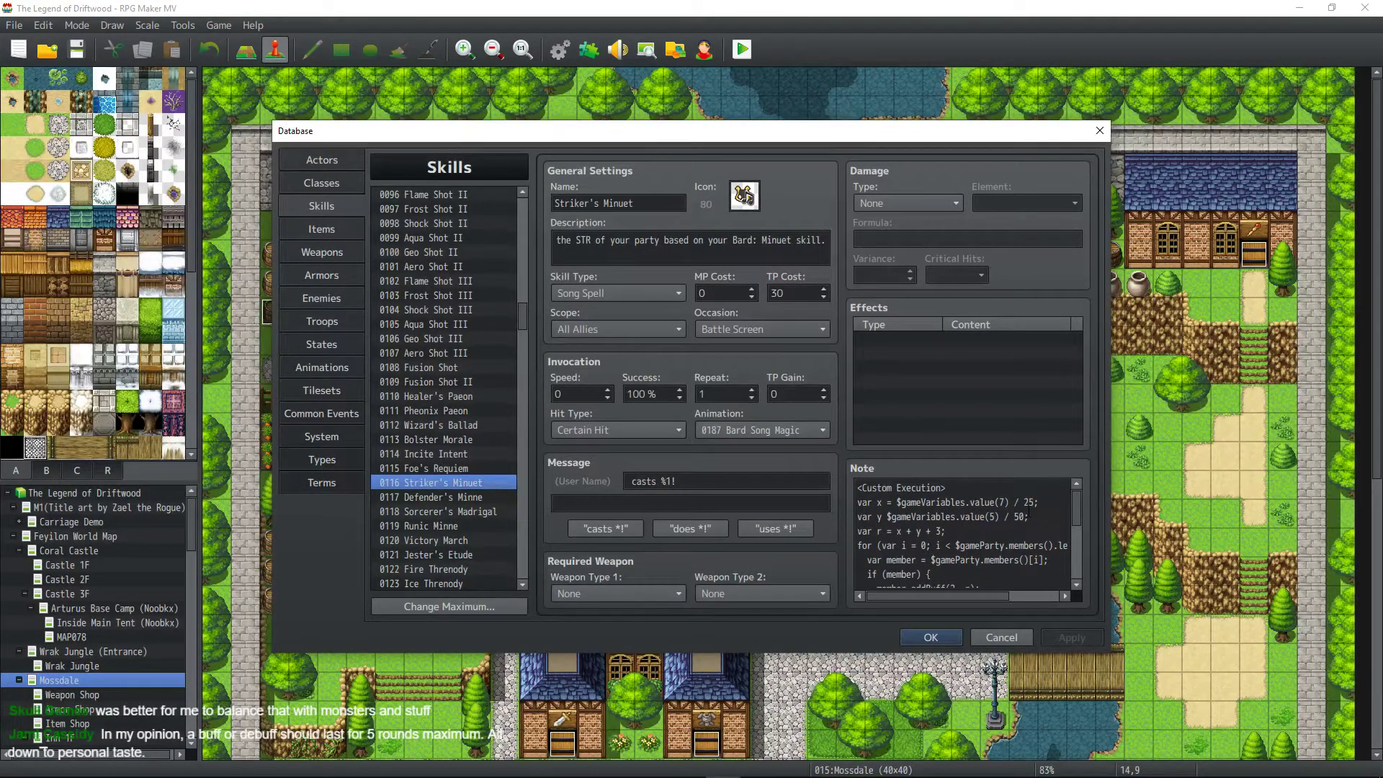
scroll(1030, 517, down, 7)
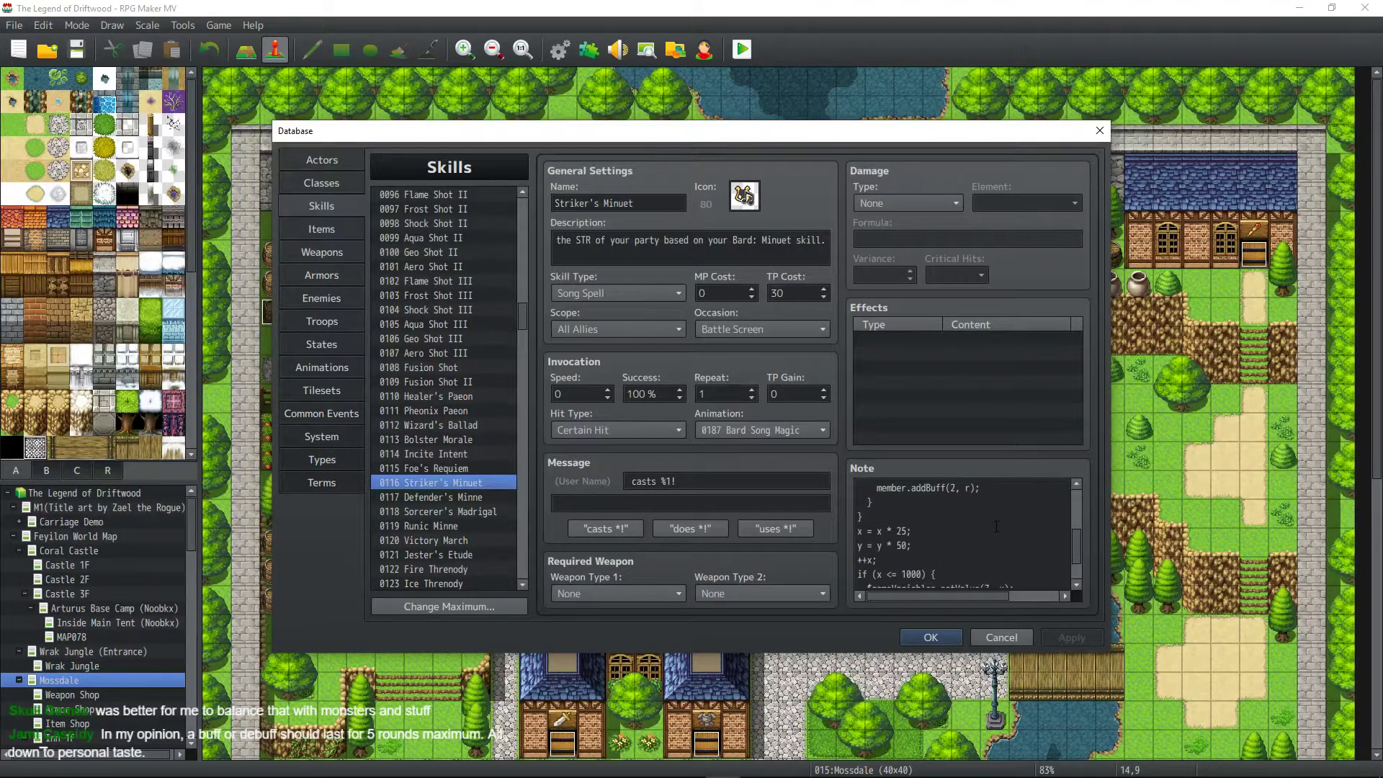
click(894, 560)
key(Return)
text(++)
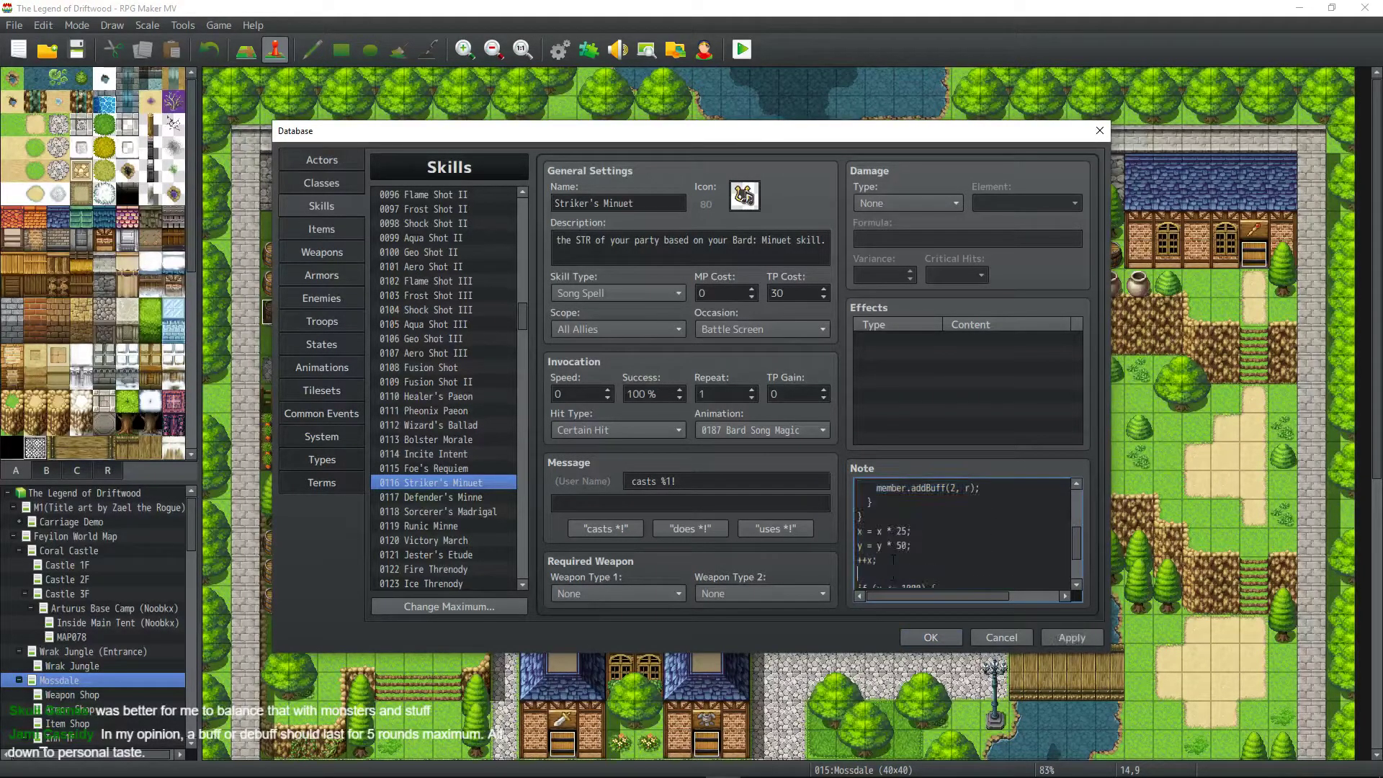
text(y;)
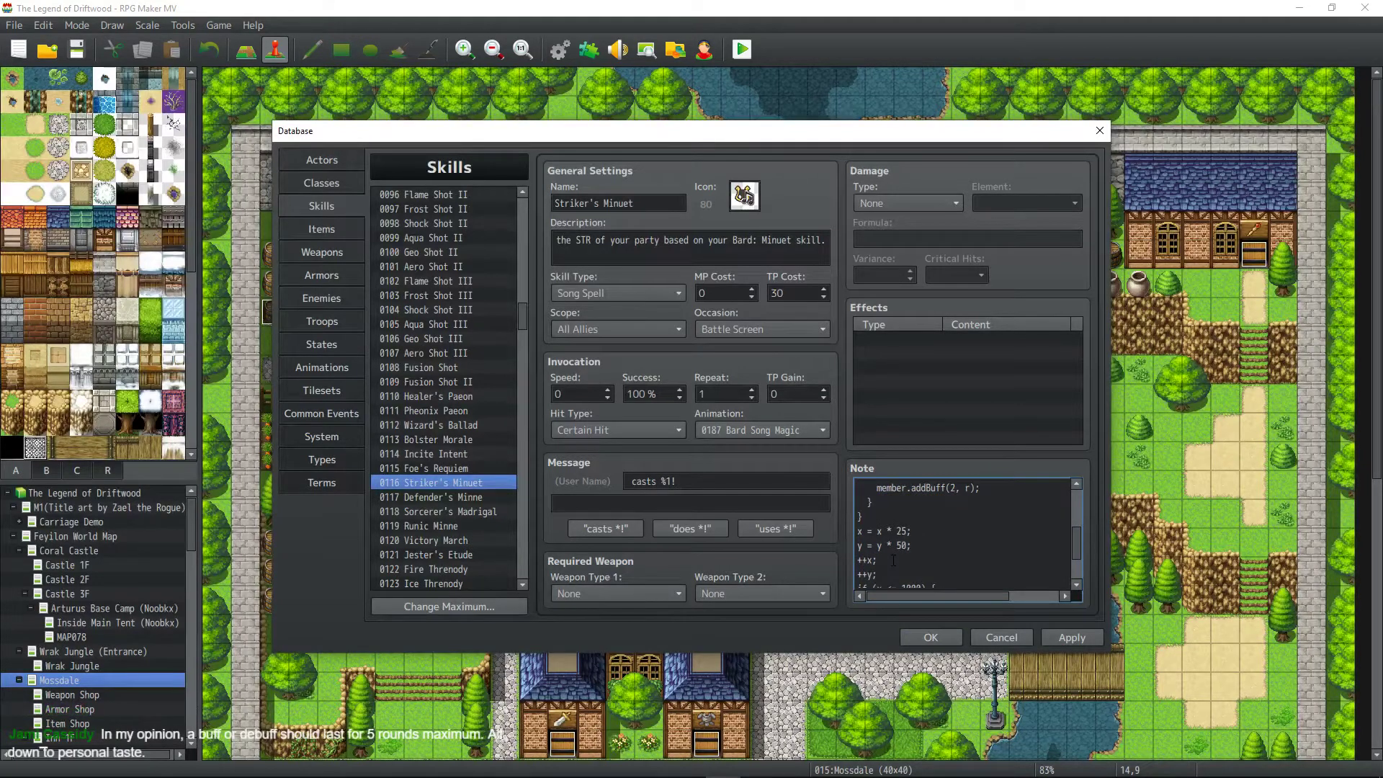
Duplicate the if (x <= 1000) block with its setValue call directly below the original, before the closing Custom Execution tag.
scroll(893, 561, down, 4)
drag(865, 566, 858, 539)
key(ctrl+c)
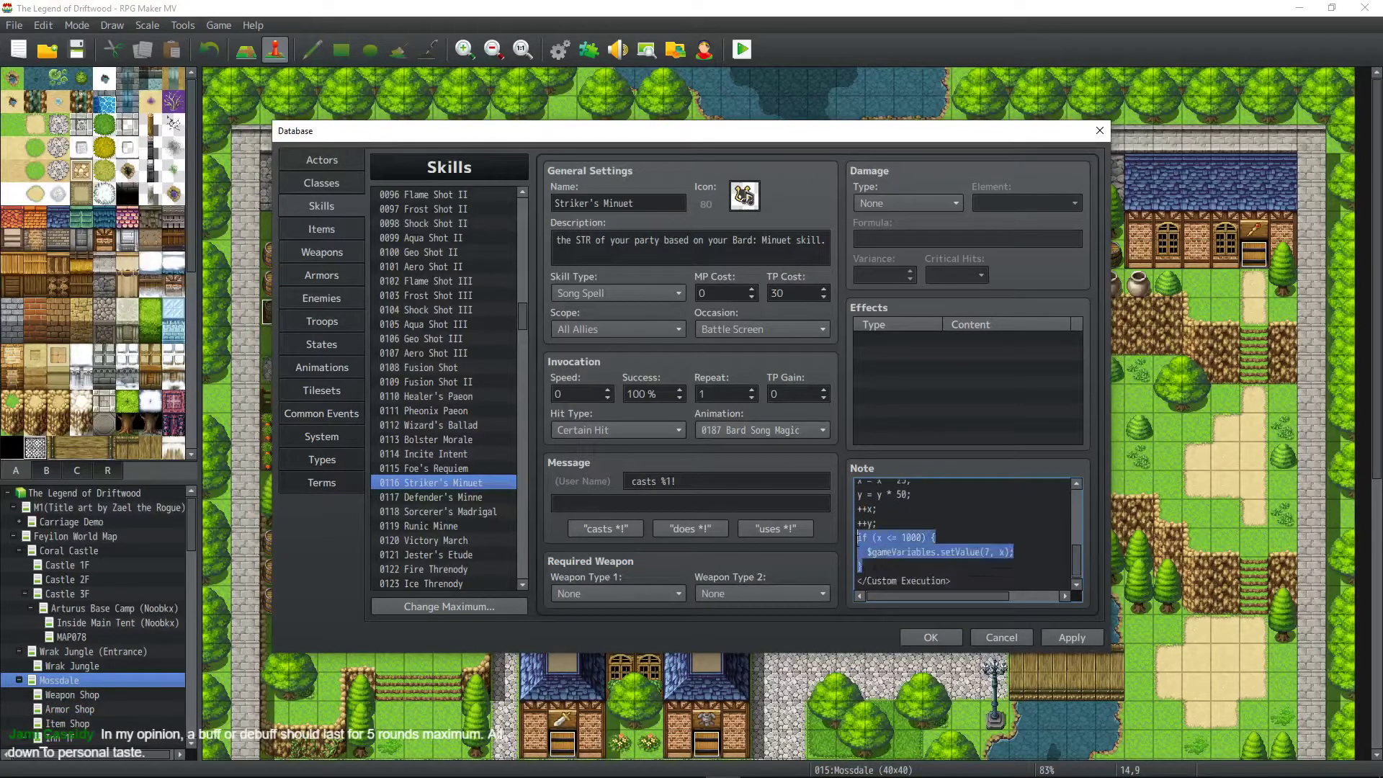
click(897, 566)
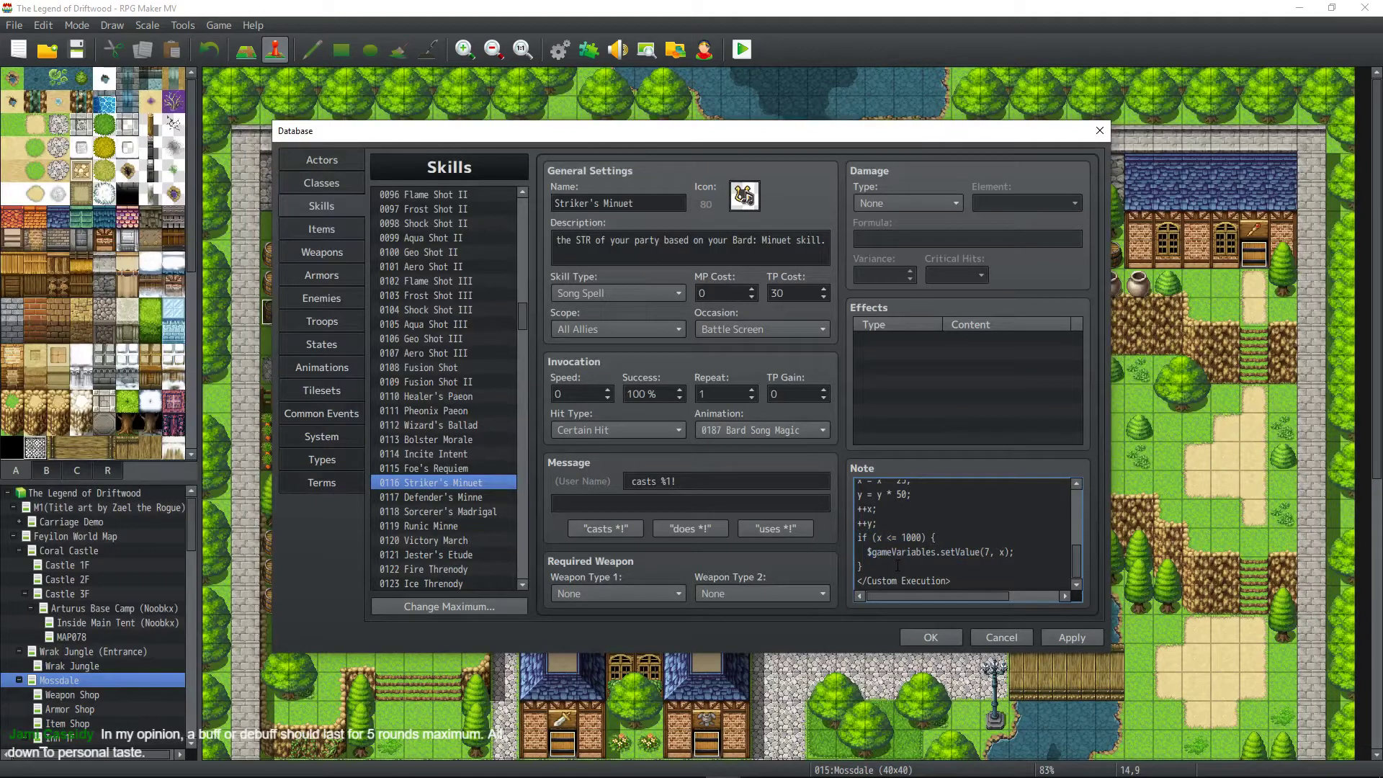
key(Return)
key(ctrl+v)
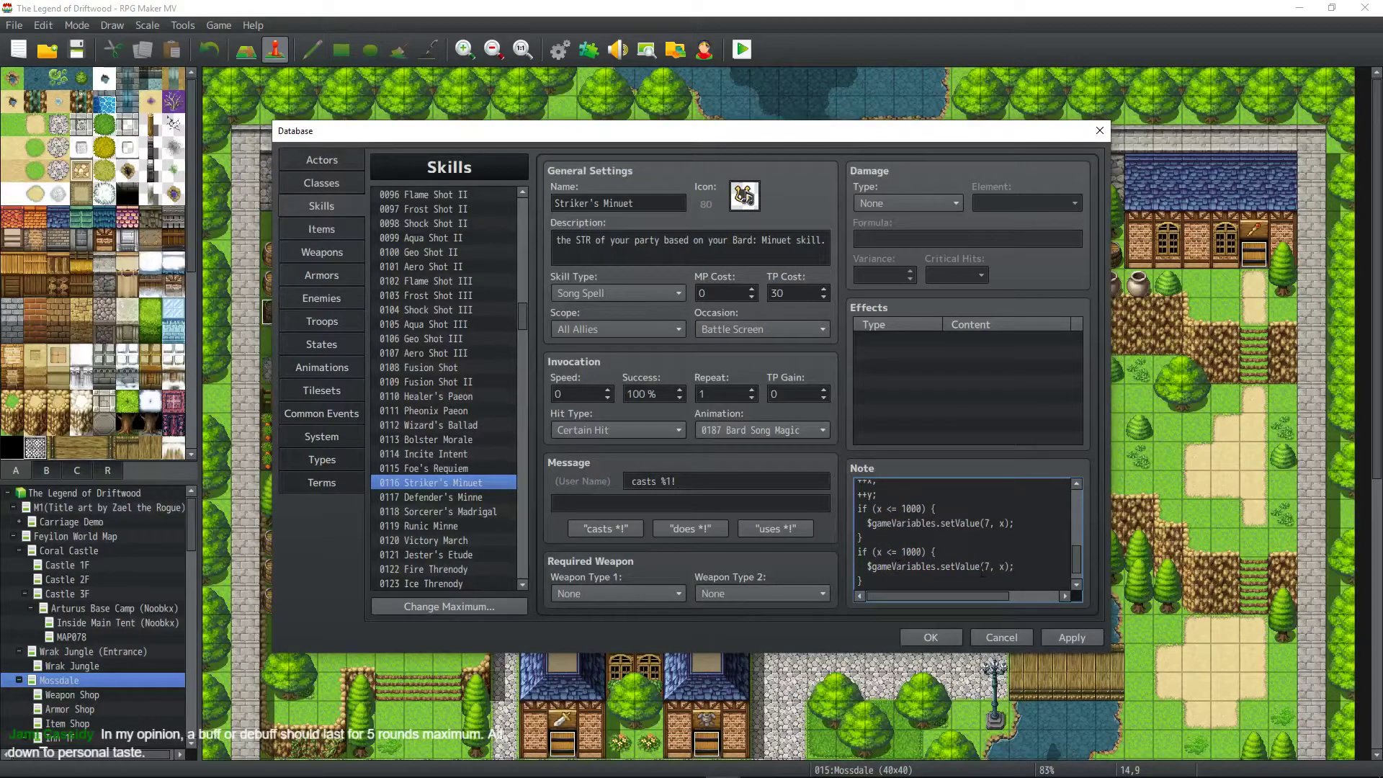
Change the duplicated block's call to $gameVariables.setValue(5, y); and apply the change.
double_click(986, 566)
text(5)
key(Right)
key(Right)
key(Delete)
text(y)
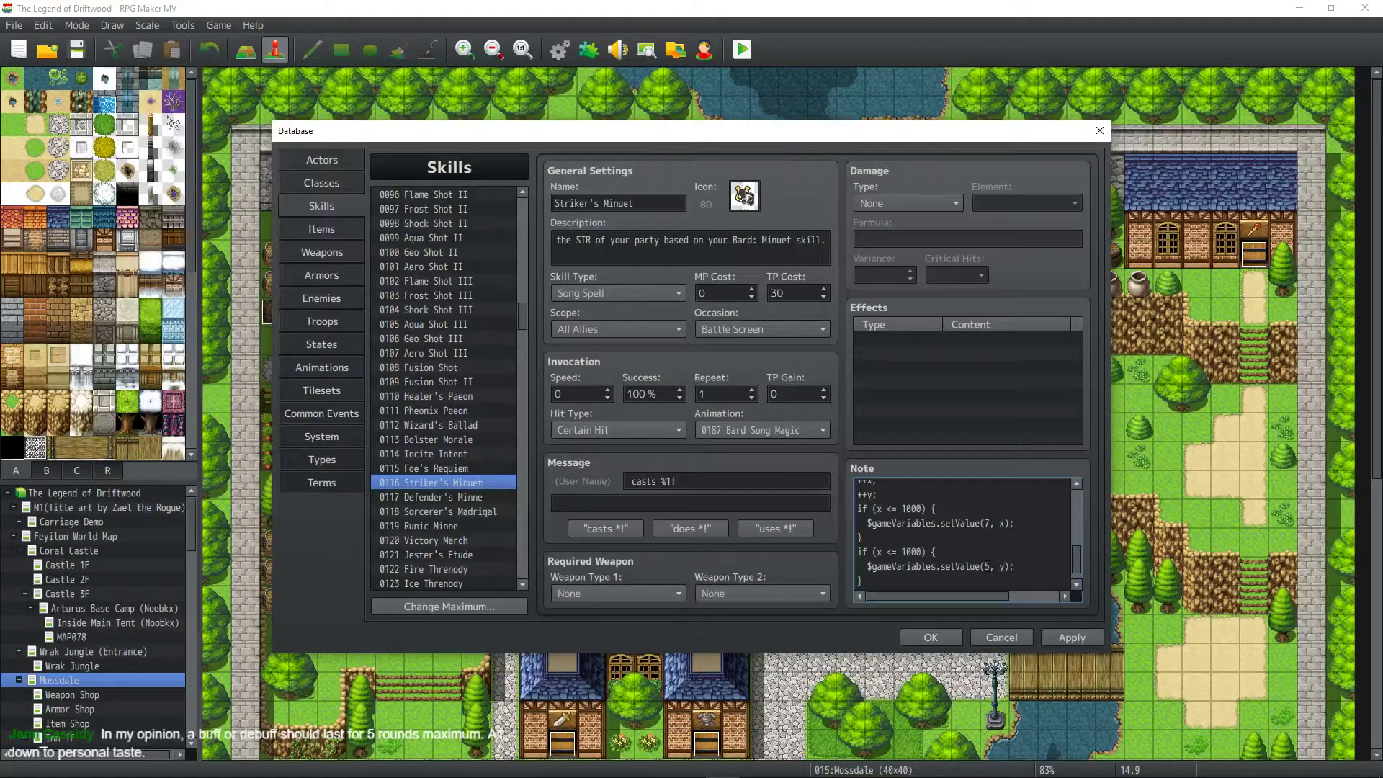
click(1072, 638)
Change the duplicated block's condition to y <= 1000 and apply the change.
click(880, 556)
key(ctrl+a)
double_click(880, 553)
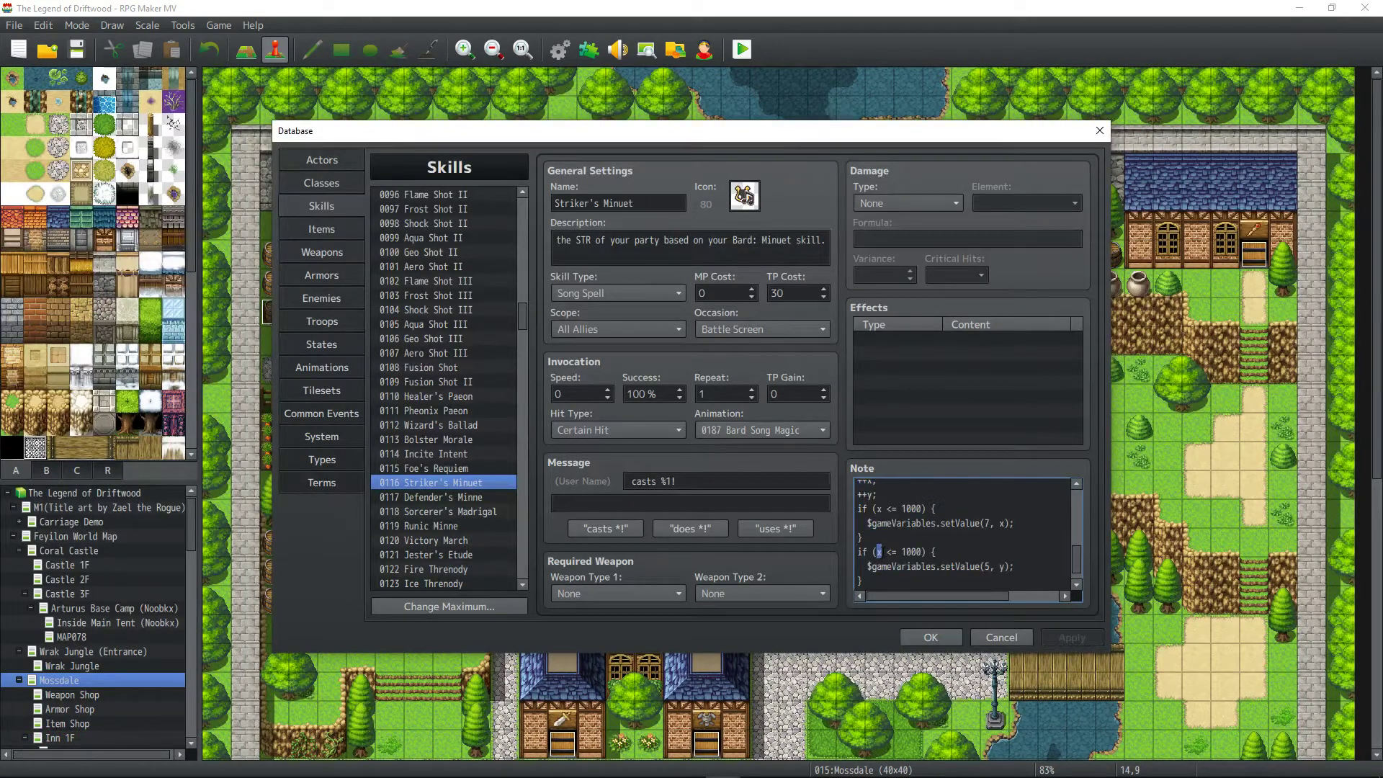
text(y)
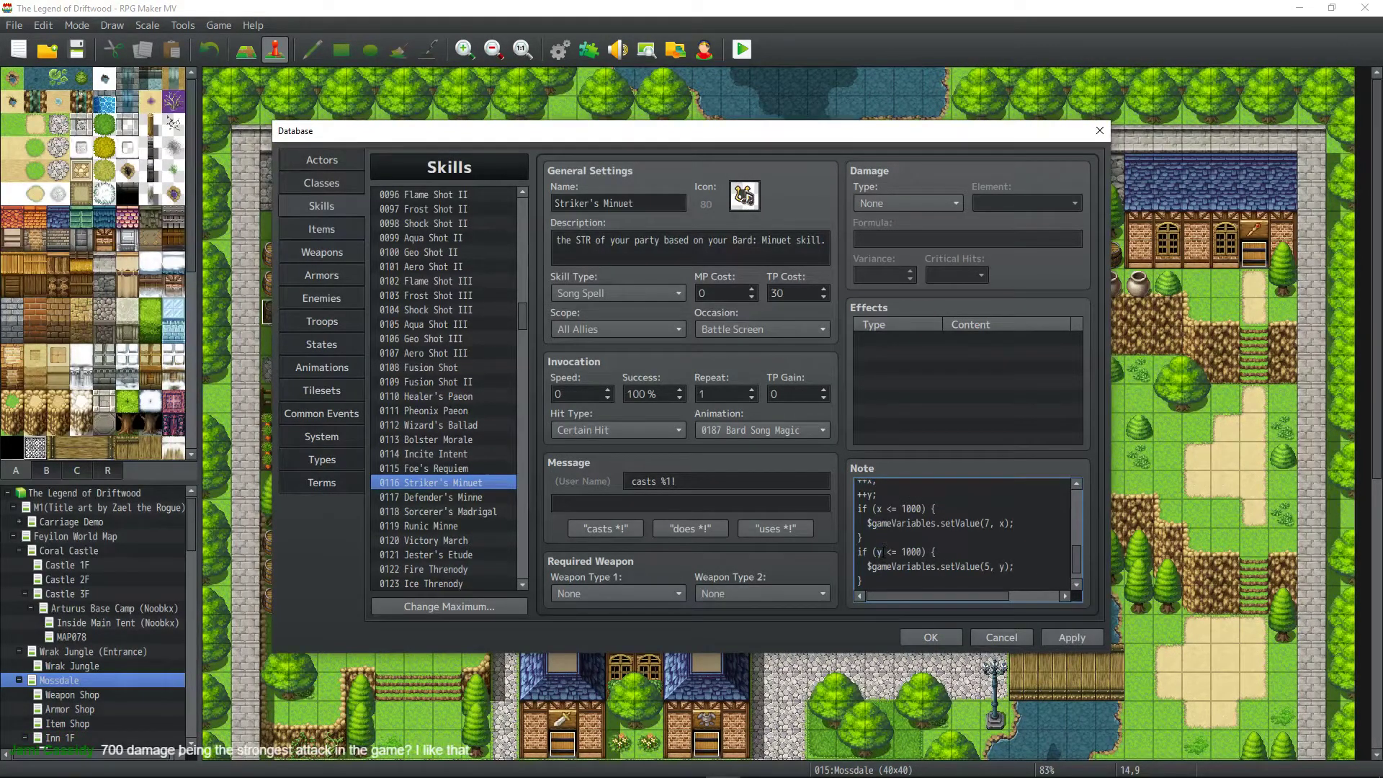
click(1076, 638)
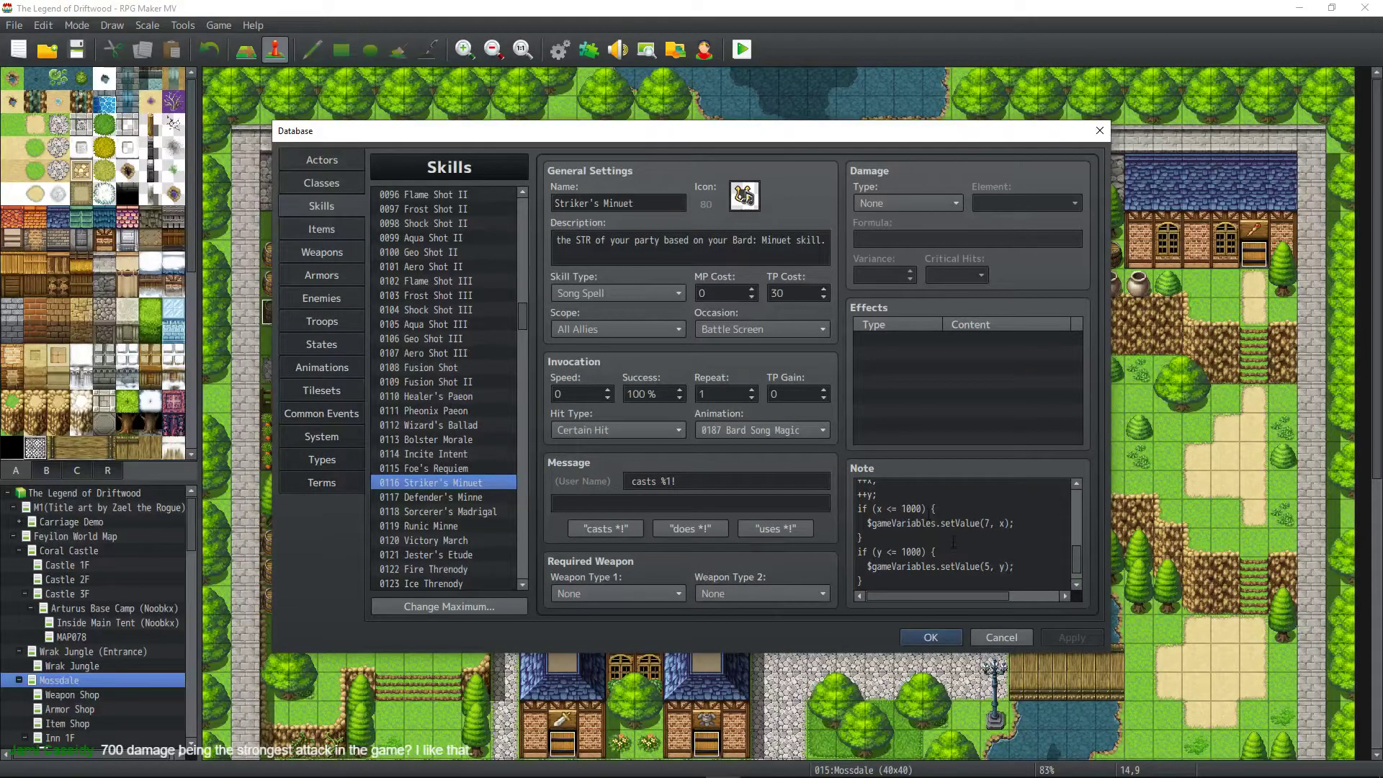
scroll(953, 541, up, 2)
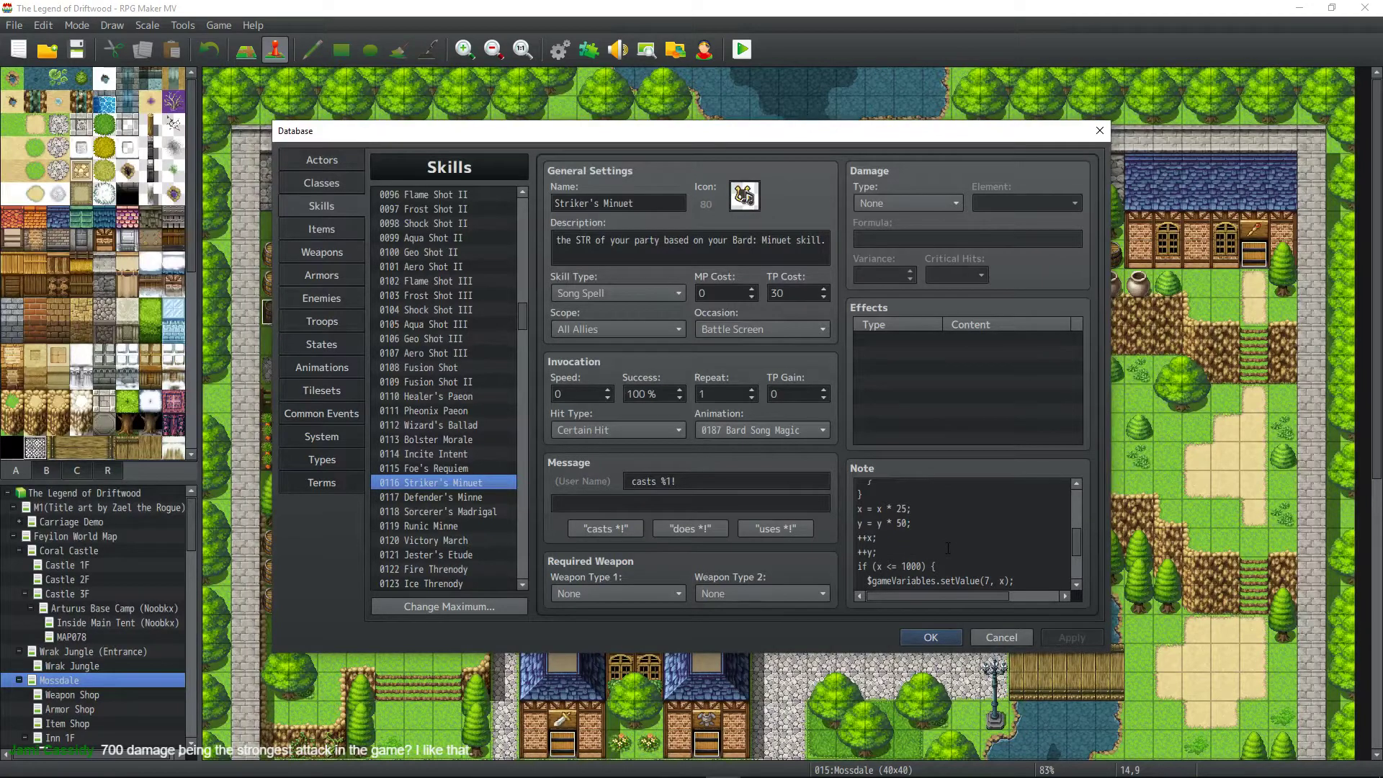
Review the whole Custom Execution code in the Striker's Minuet note, from the variable declarations to the closing tag.
scroll(938, 557, up, 5)
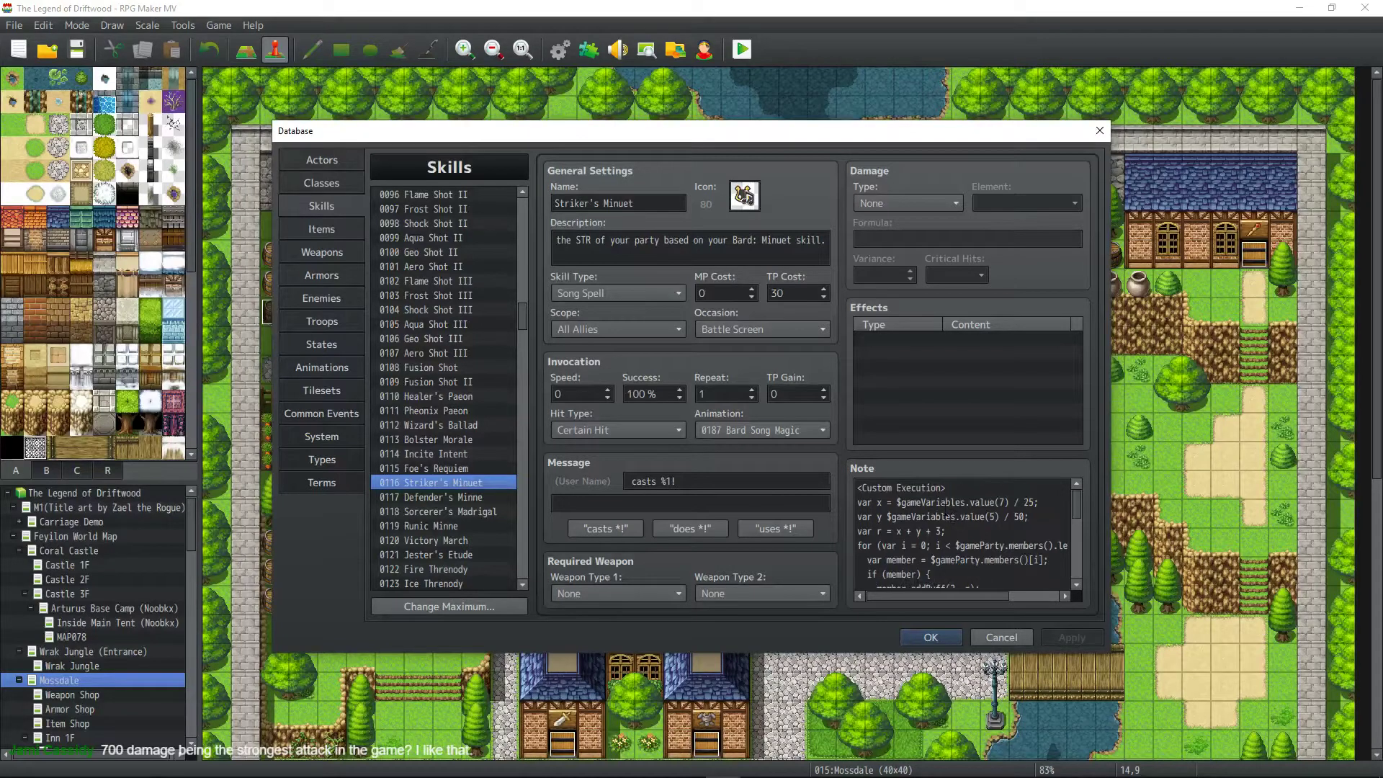
scroll(961, 537, down, 1)
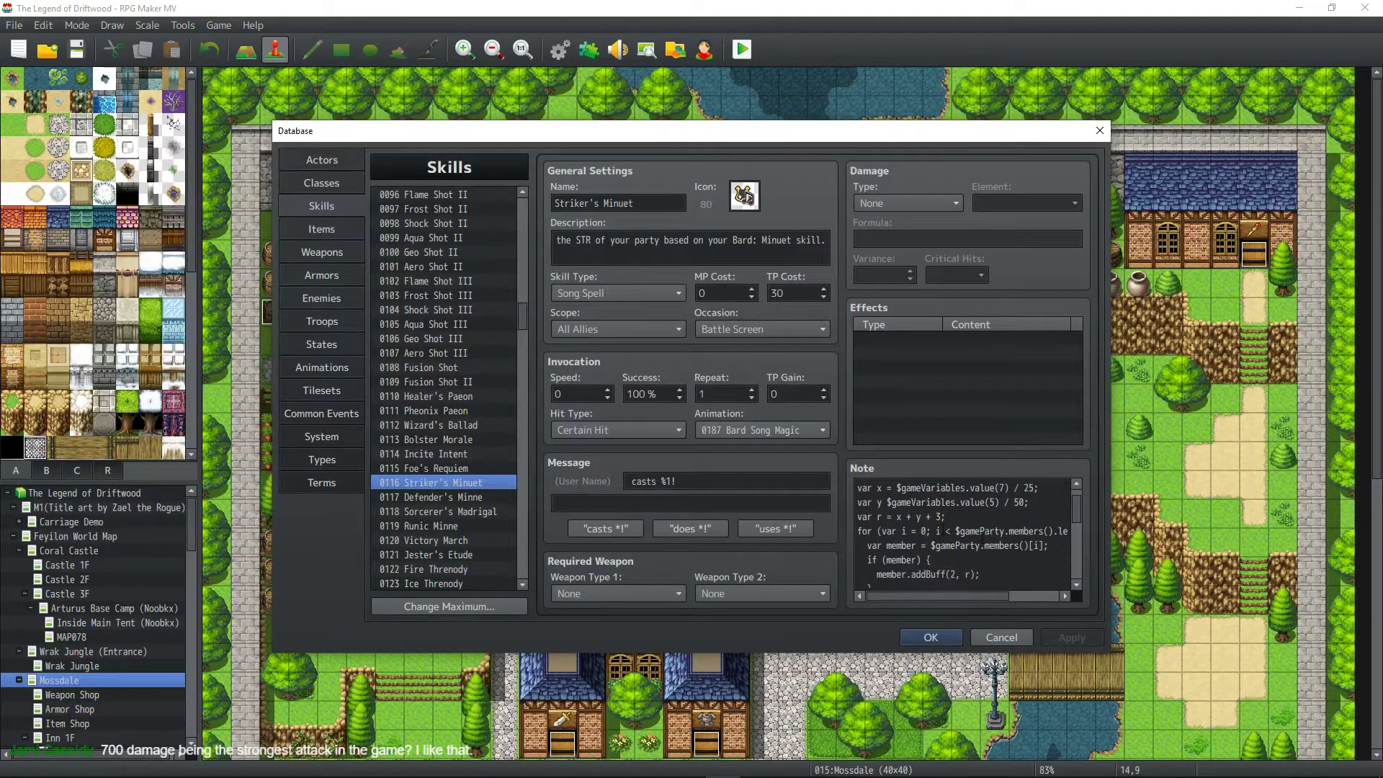
scroll(961, 537, down, 5)
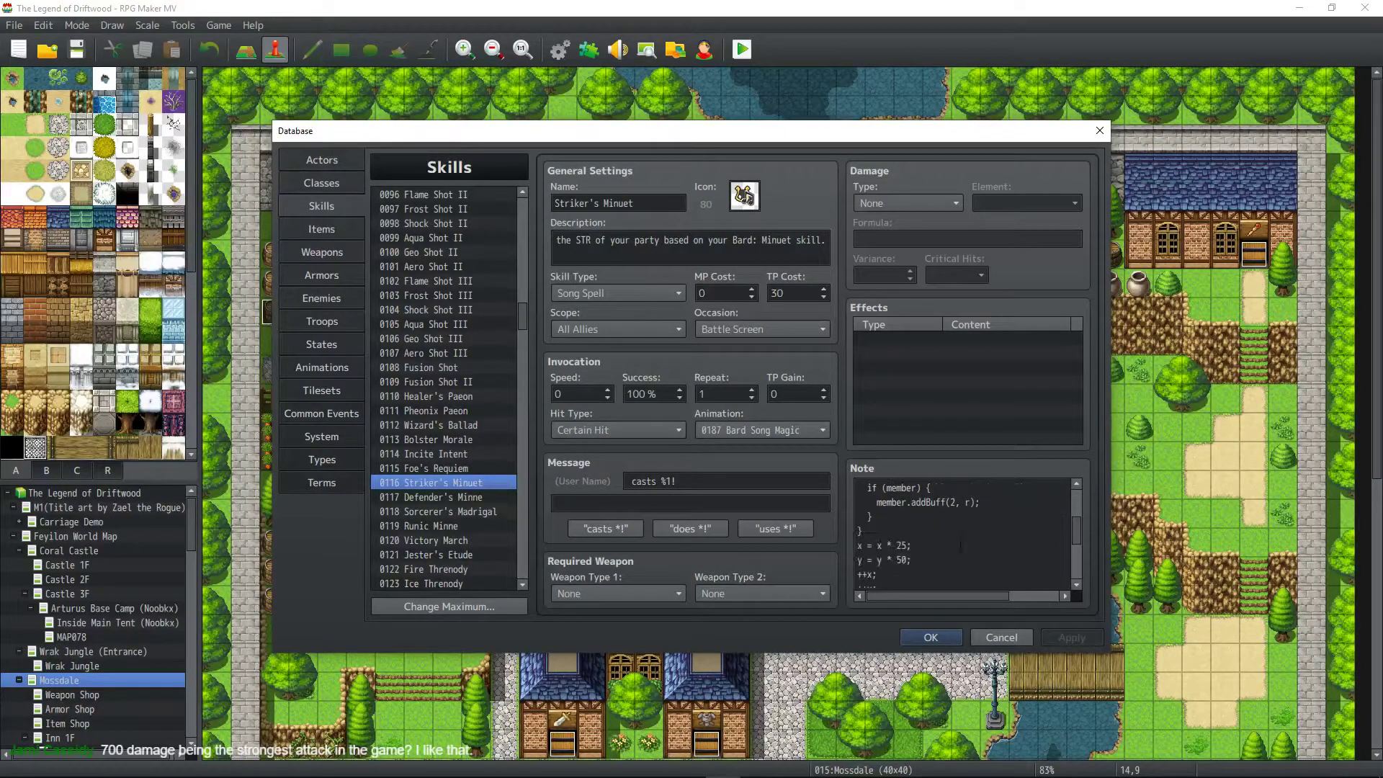
scroll(961, 545, up, 6)
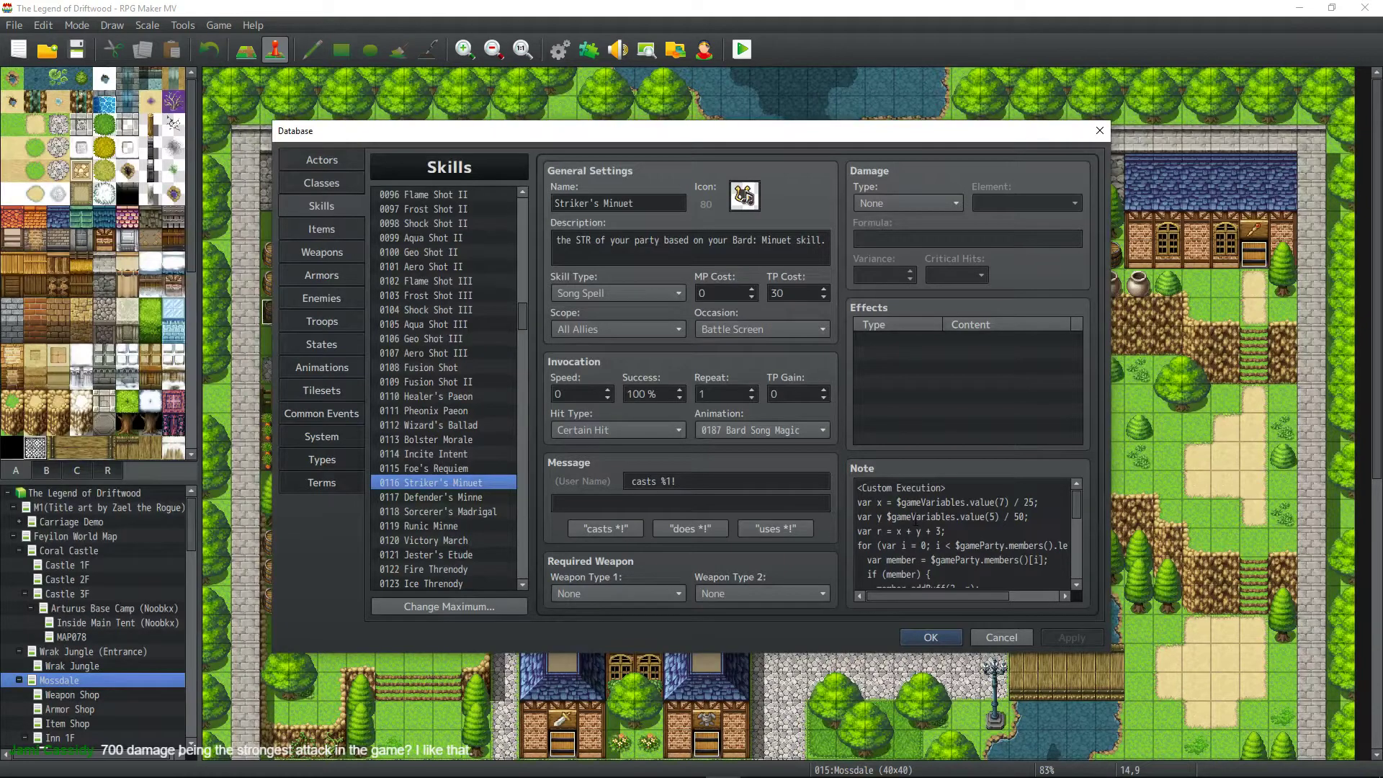
scroll(915, 518, down, 2)
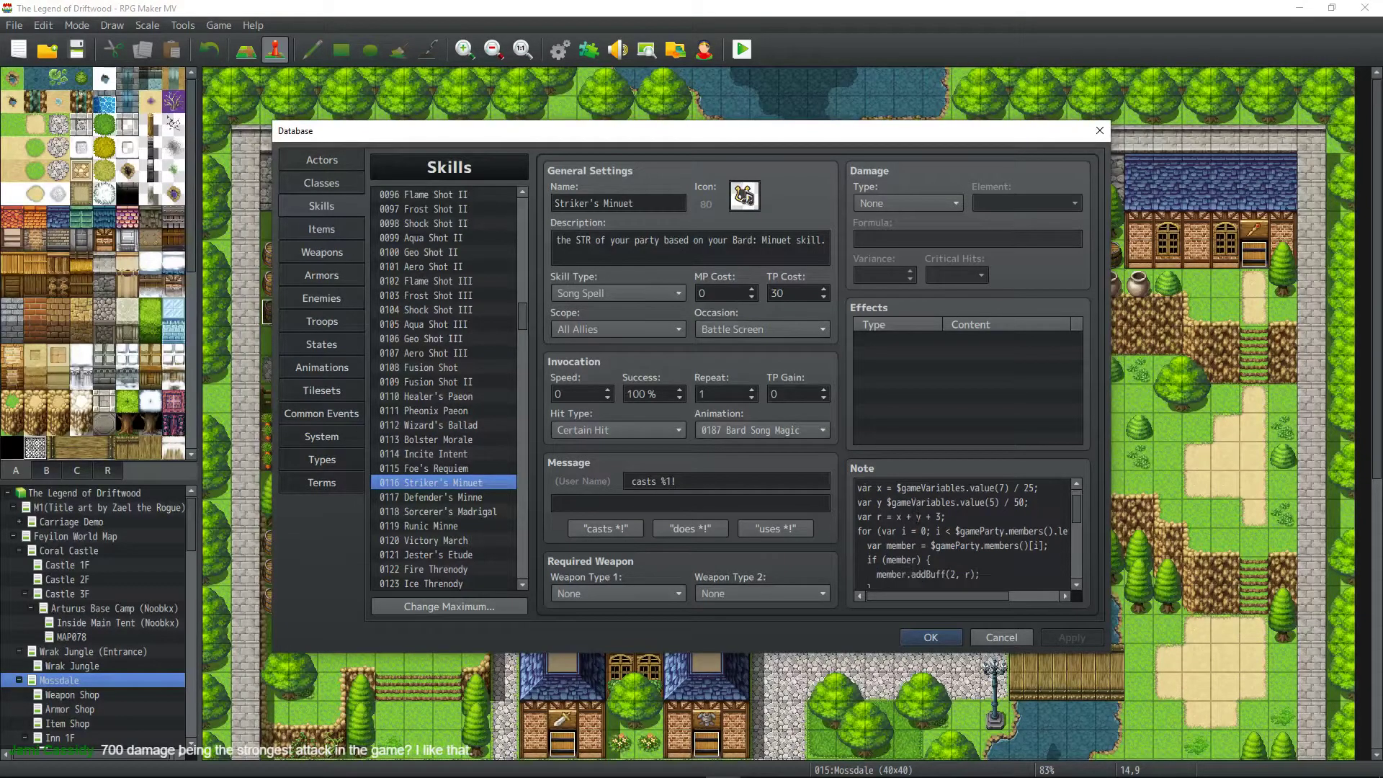
scroll(962, 533, up, 2)
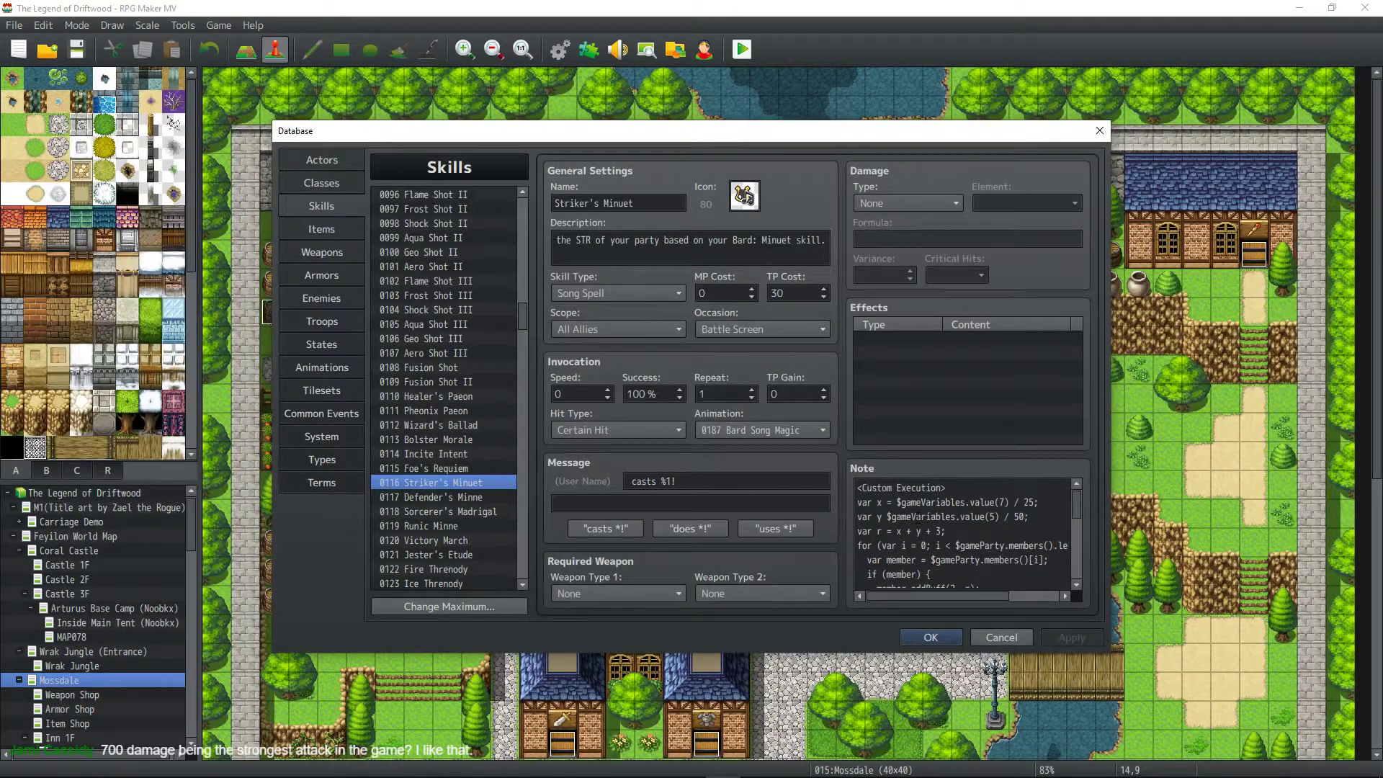
scroll(915, 529, down, 3)
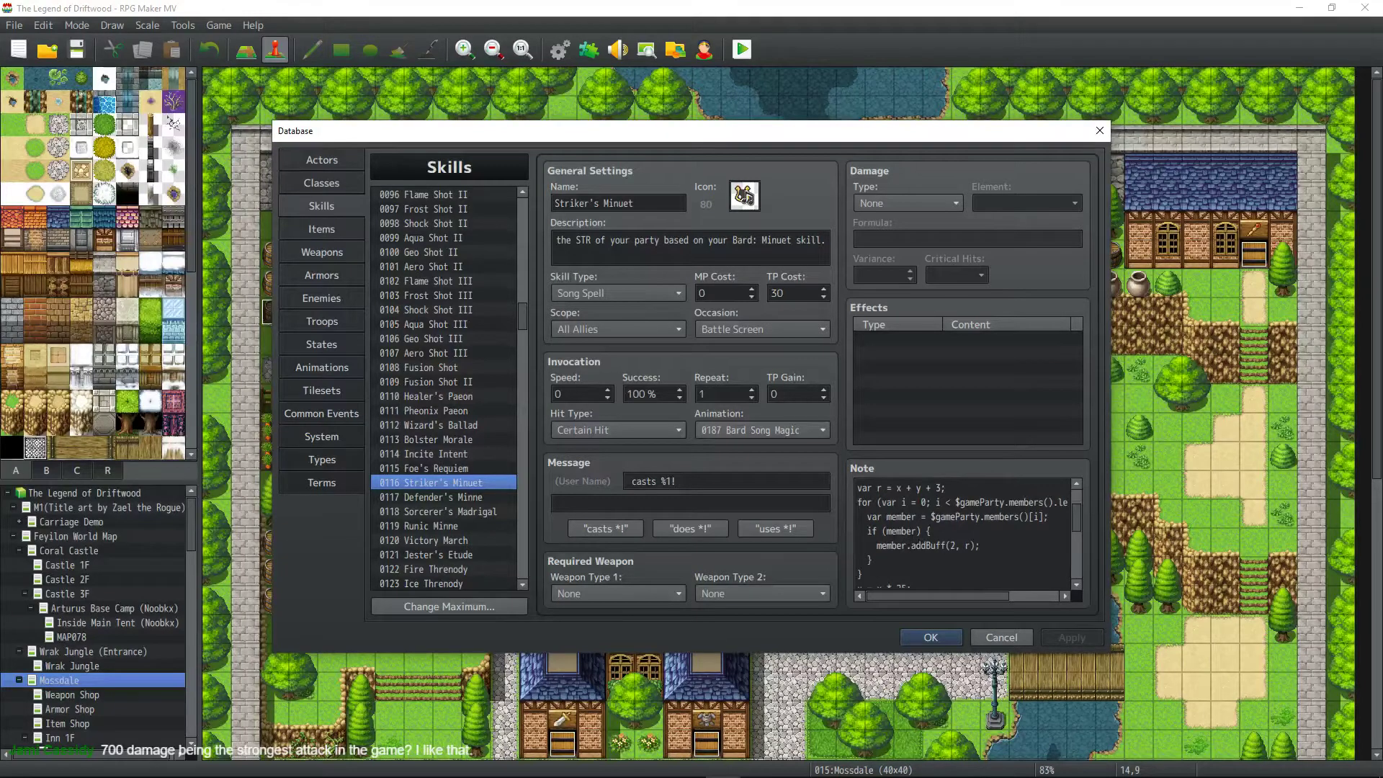
scroll(968, 545, up, 3)
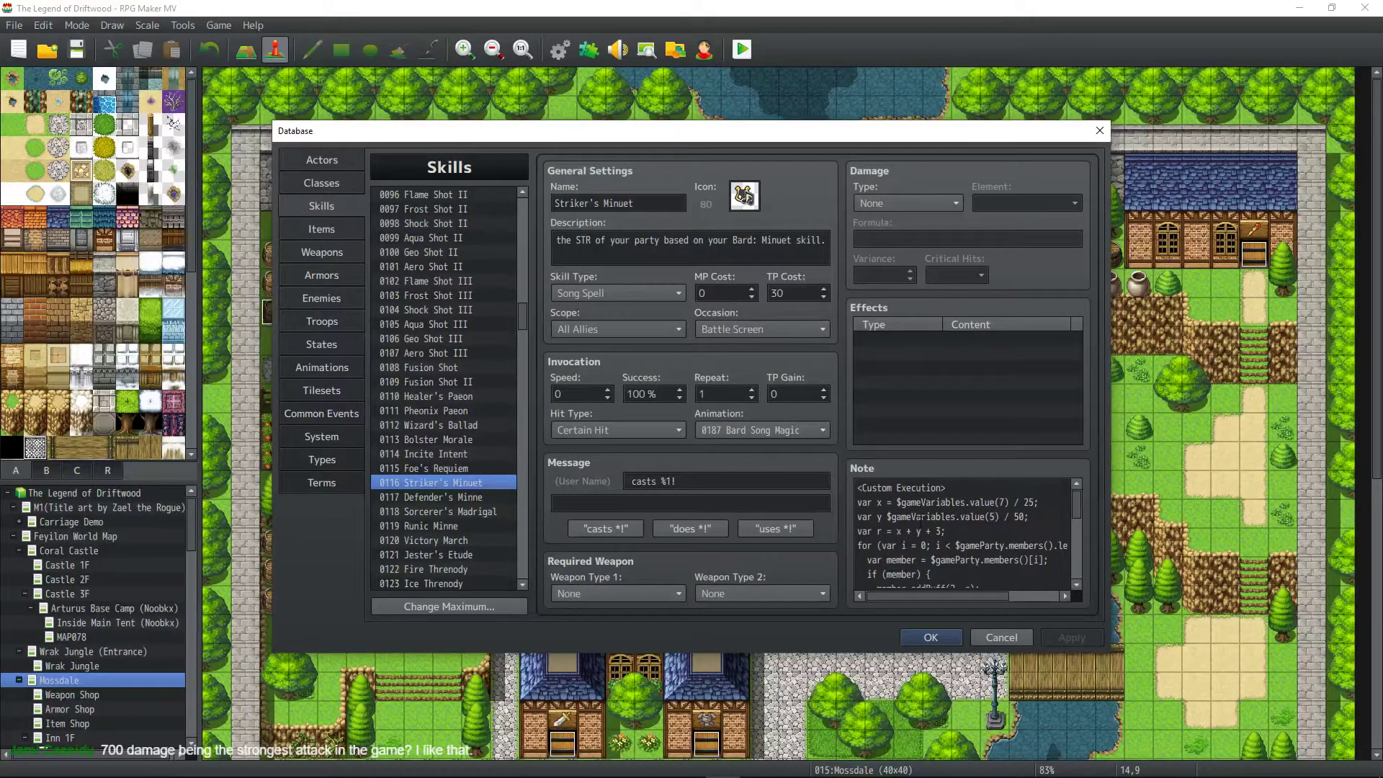
scroll(953, 537, down, 5)
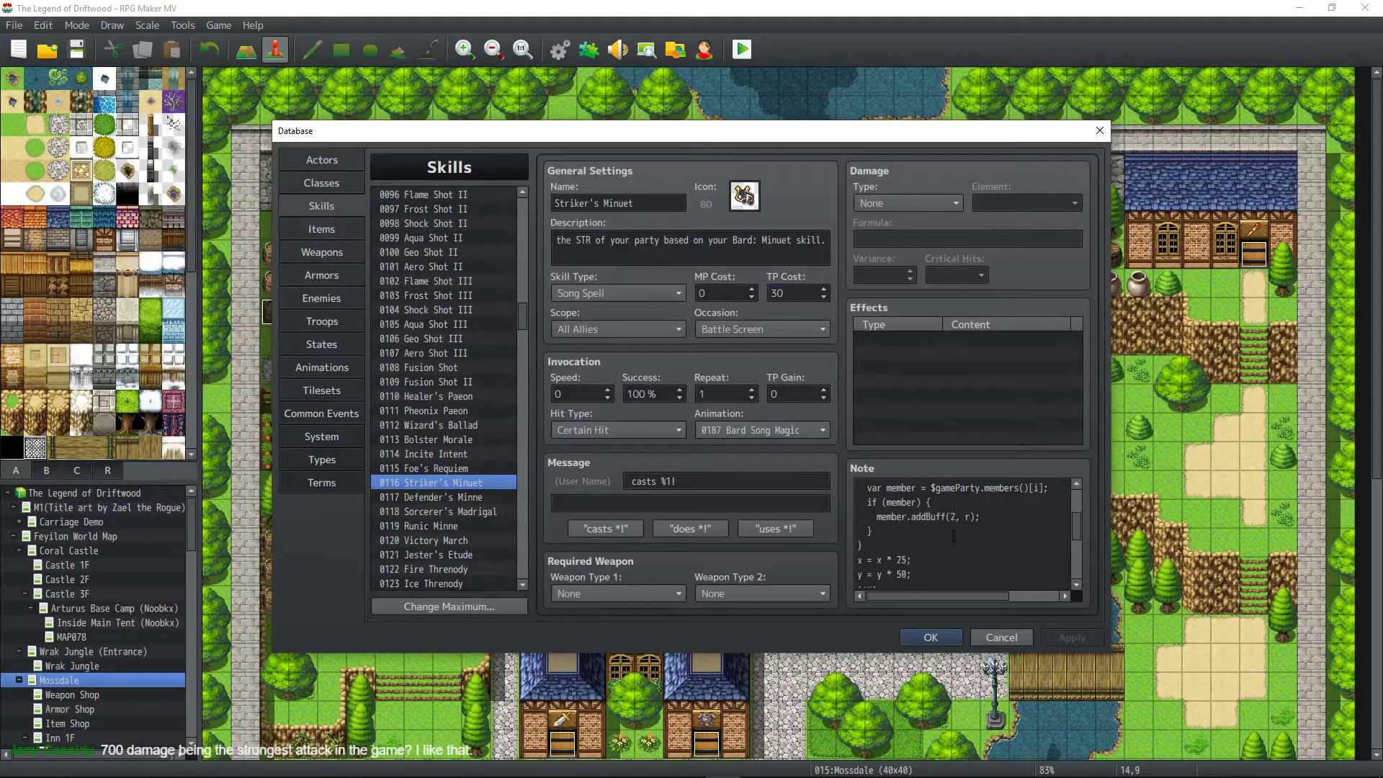
scroll(953, 537, down, 2)
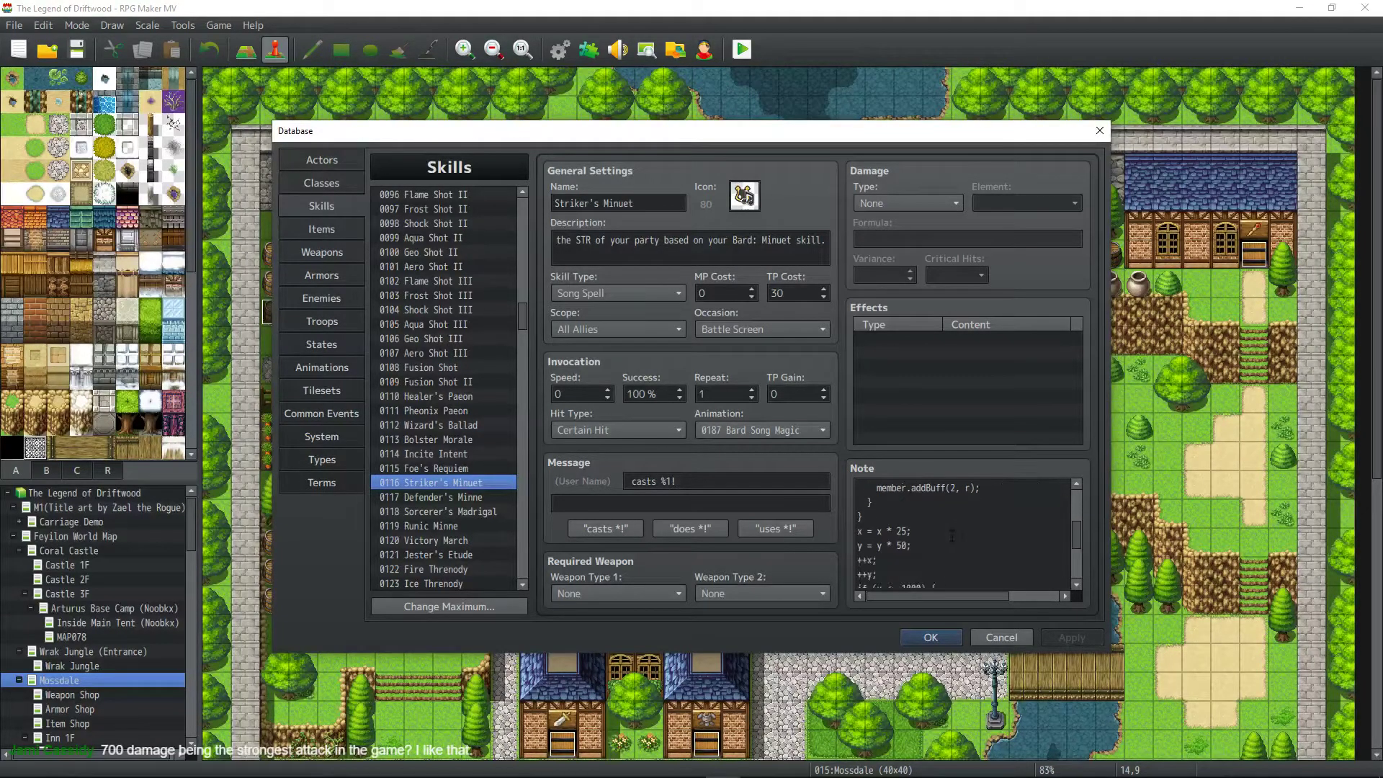
scroll(952, 536, down, 2)
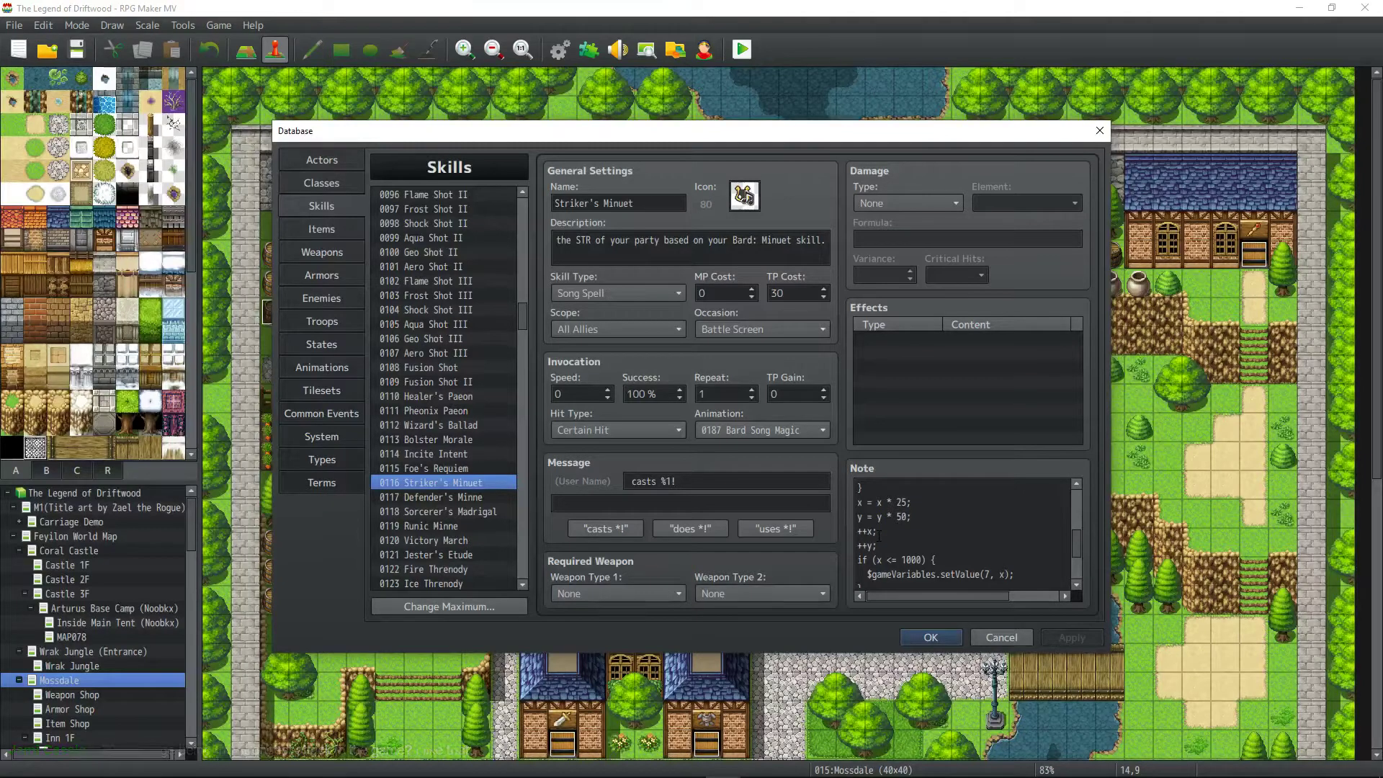
scroll(879, 534, up, 5)
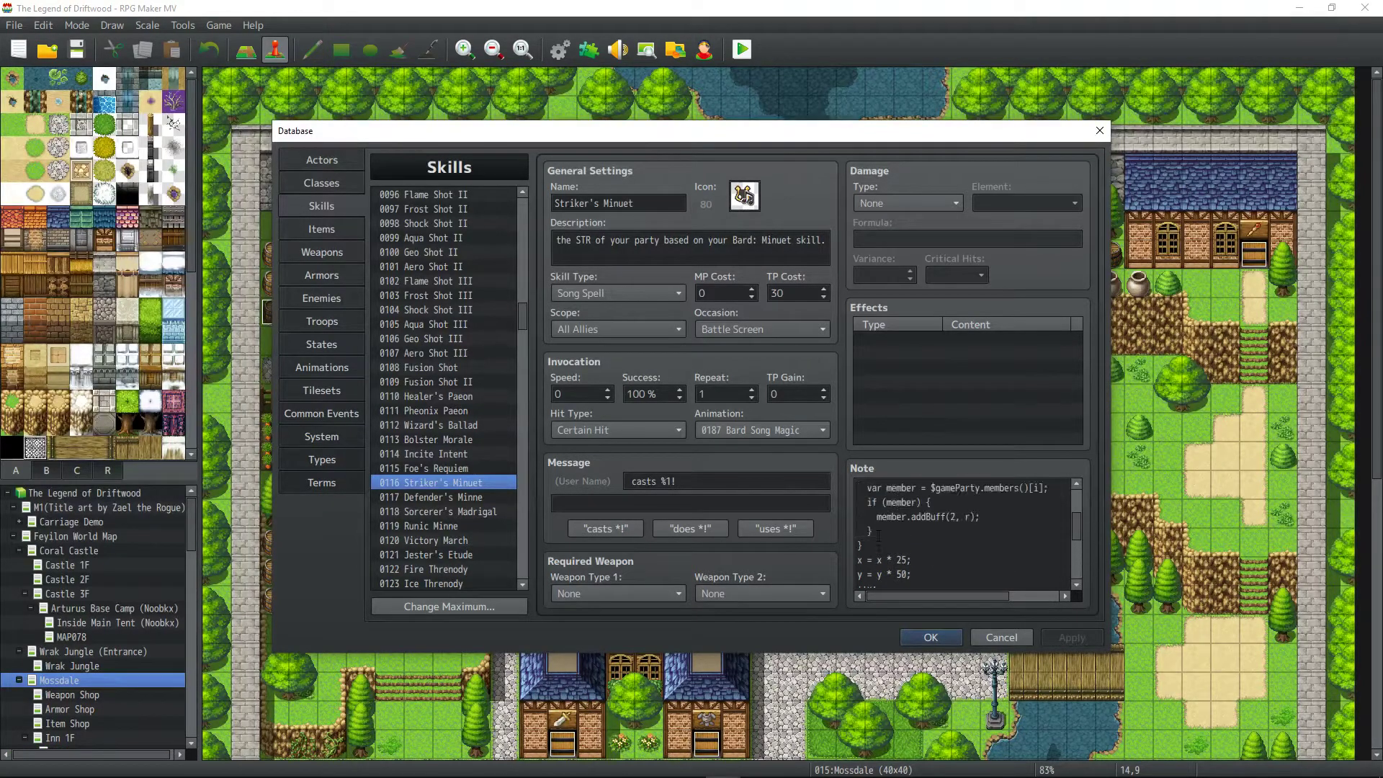
scroll(879, 535, down, 6)
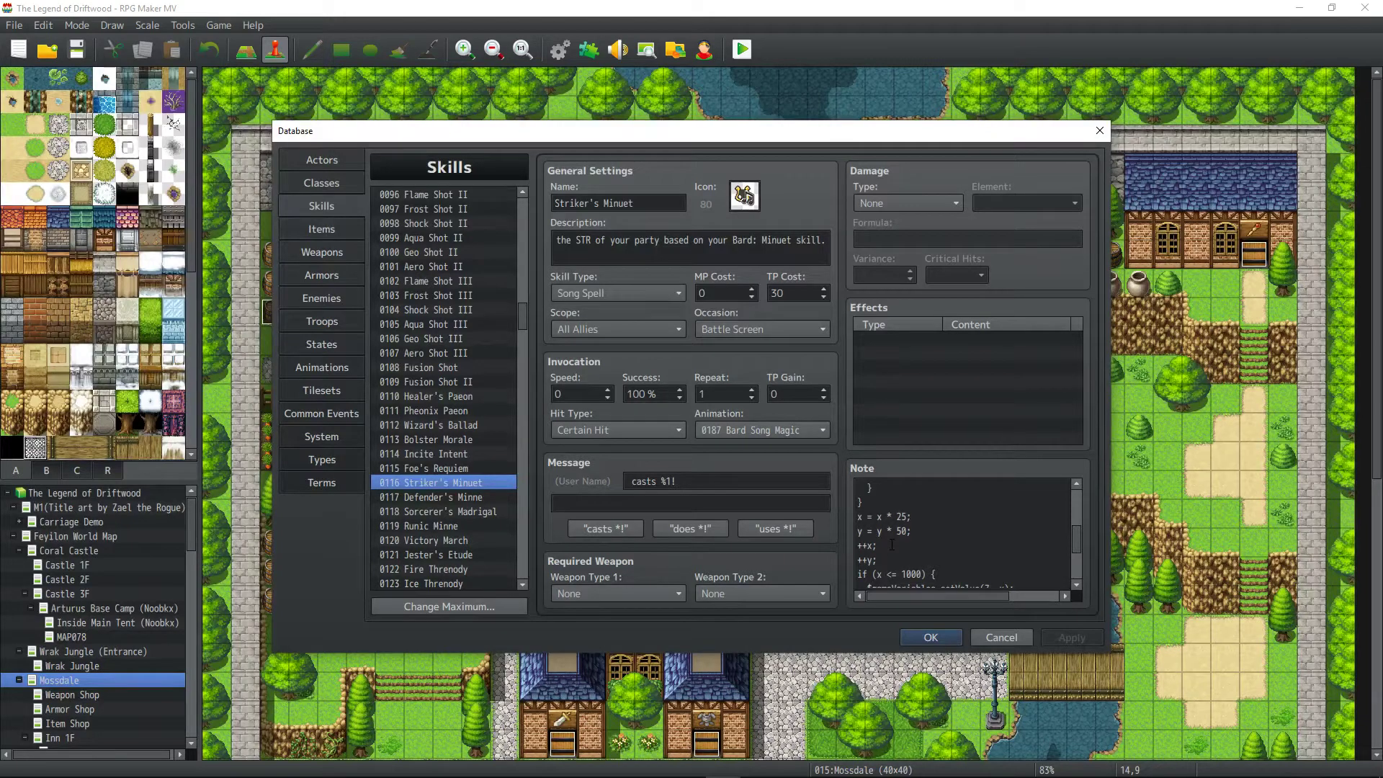
scroll(892, 545, down, 1)
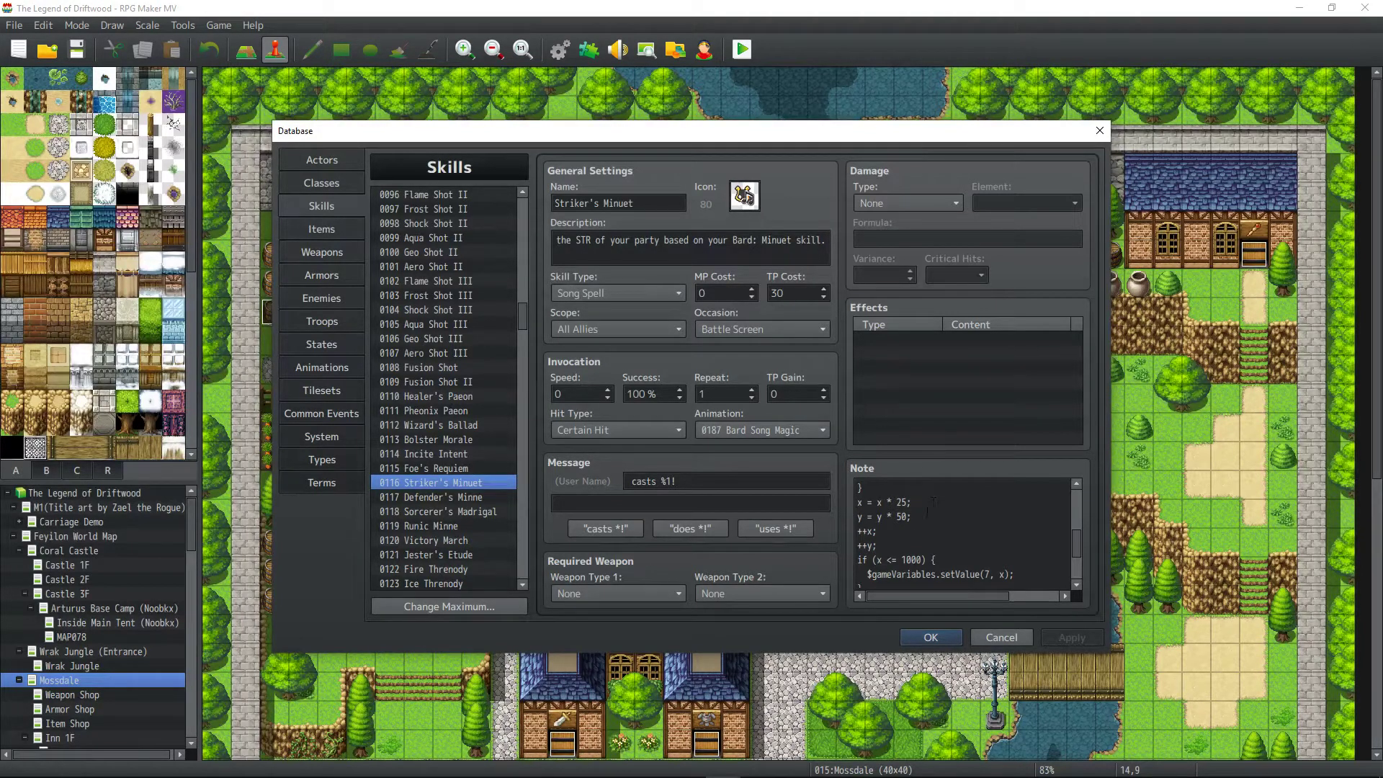
scroll(883, 537, down, 1)
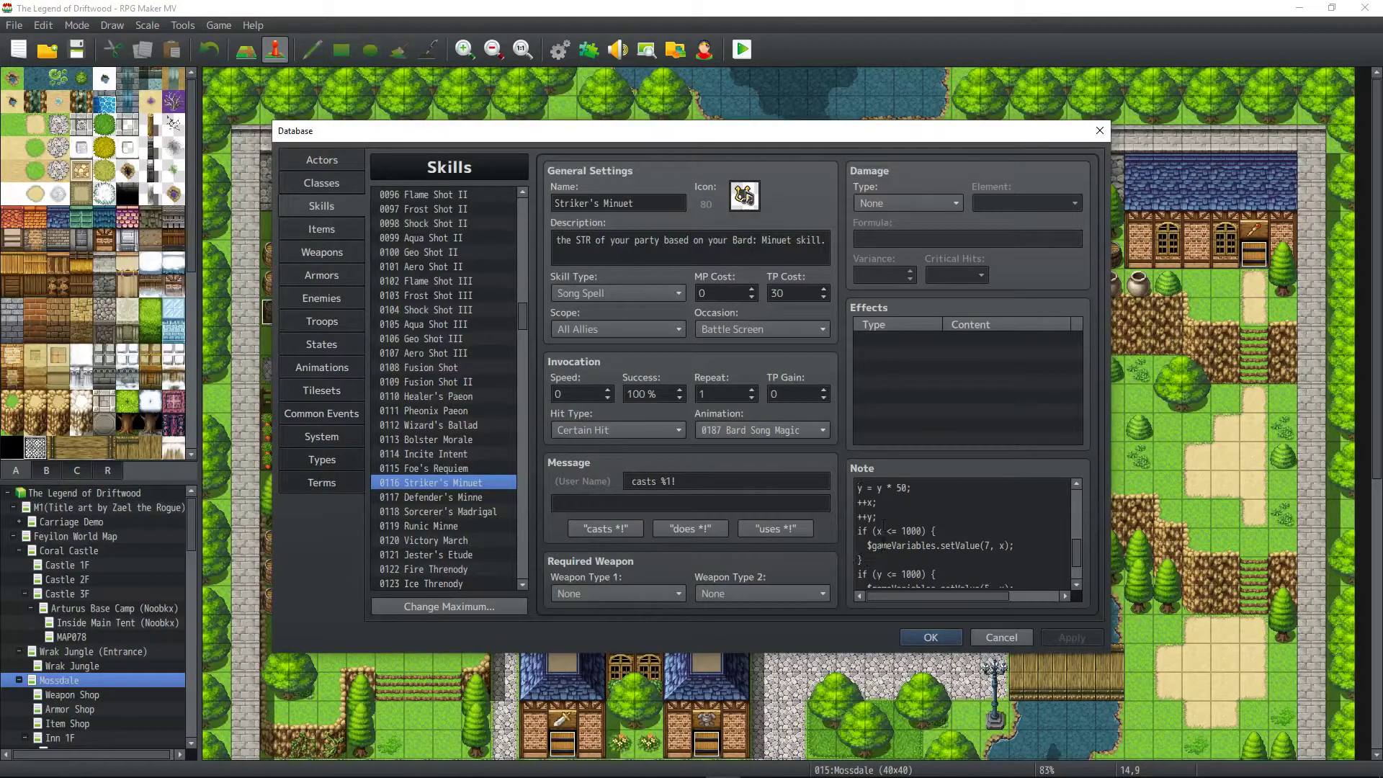
scroll(883, 533, down, 1)
scroll(933, 552, up, 5)
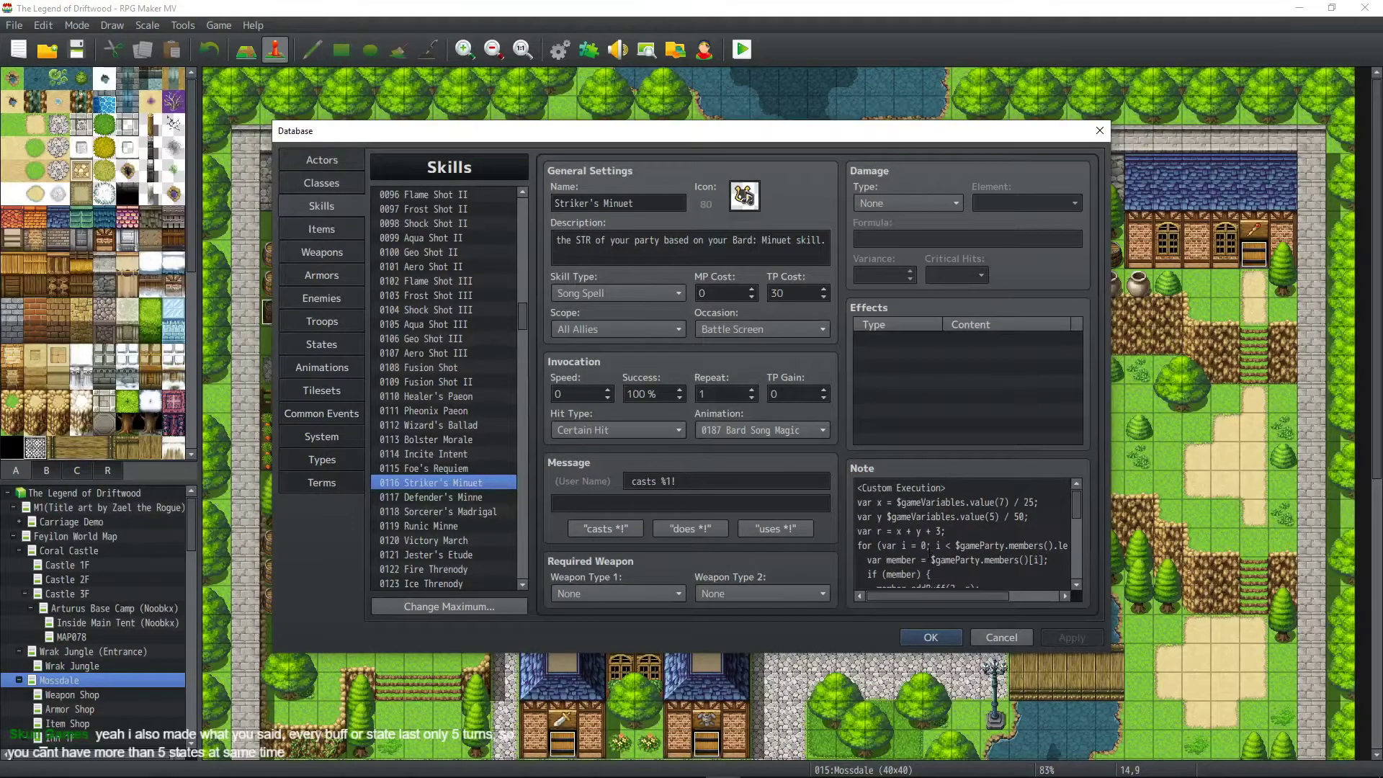
scroll(929, 551, down, 1)
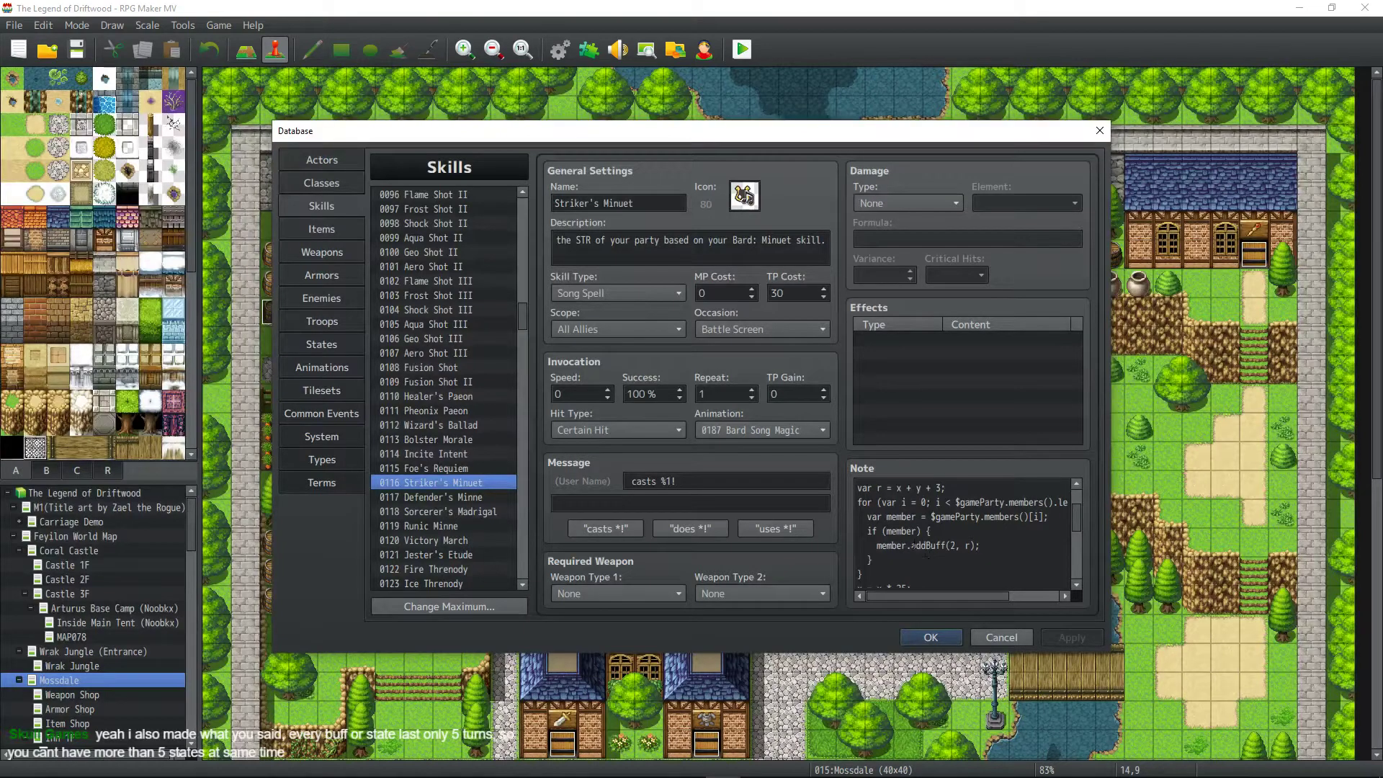
Examine the Defender's Minne note for the game variable and buff parameter it uses.
click(439, 497)
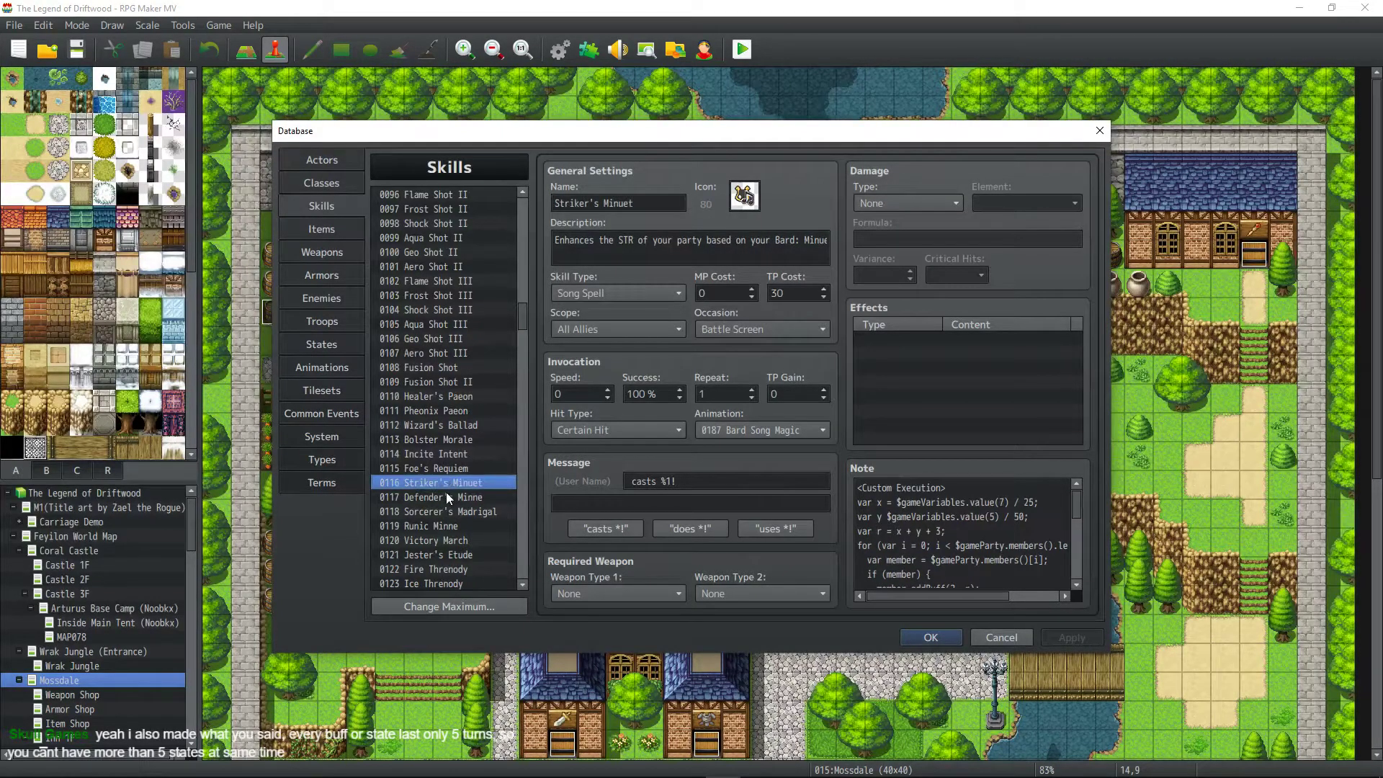
click(447, 484)
click(469, 496)
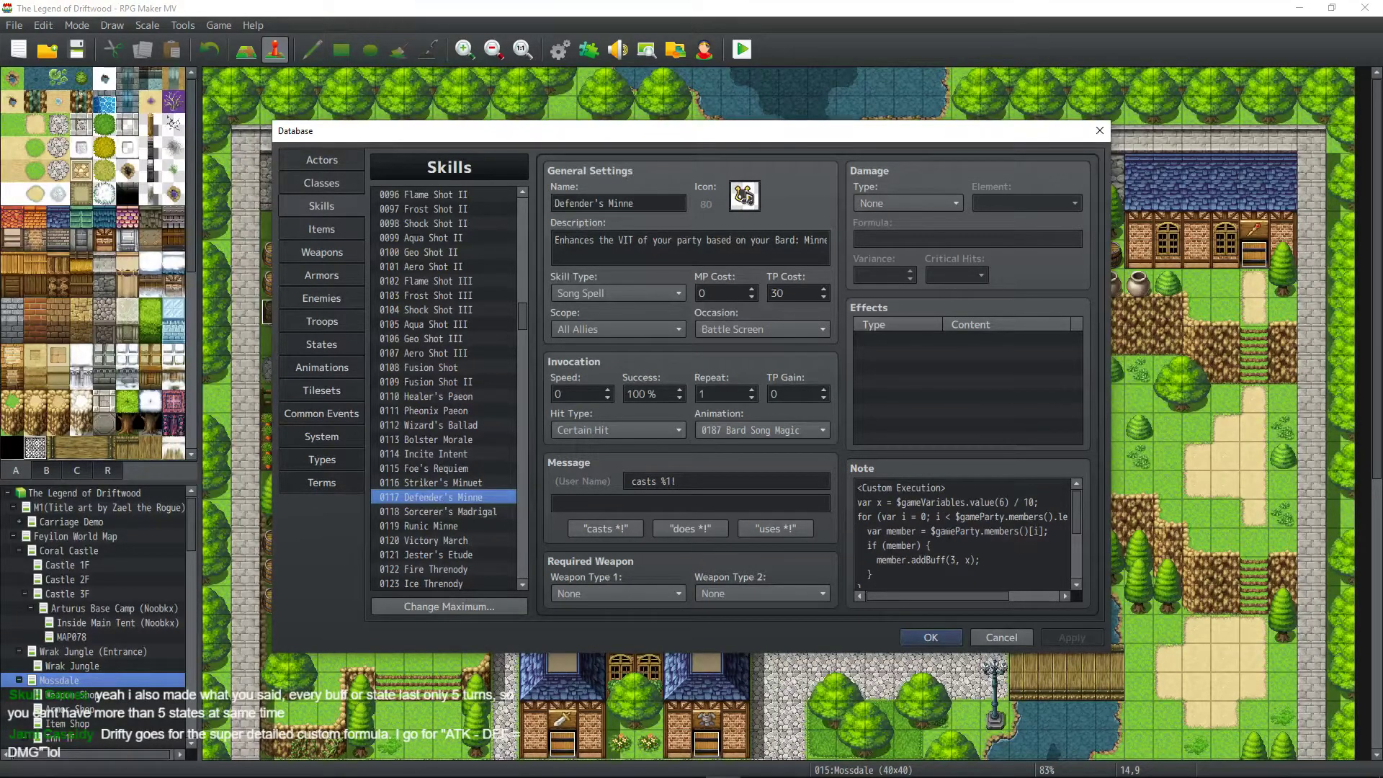
scroll(947, 526, down, 3)
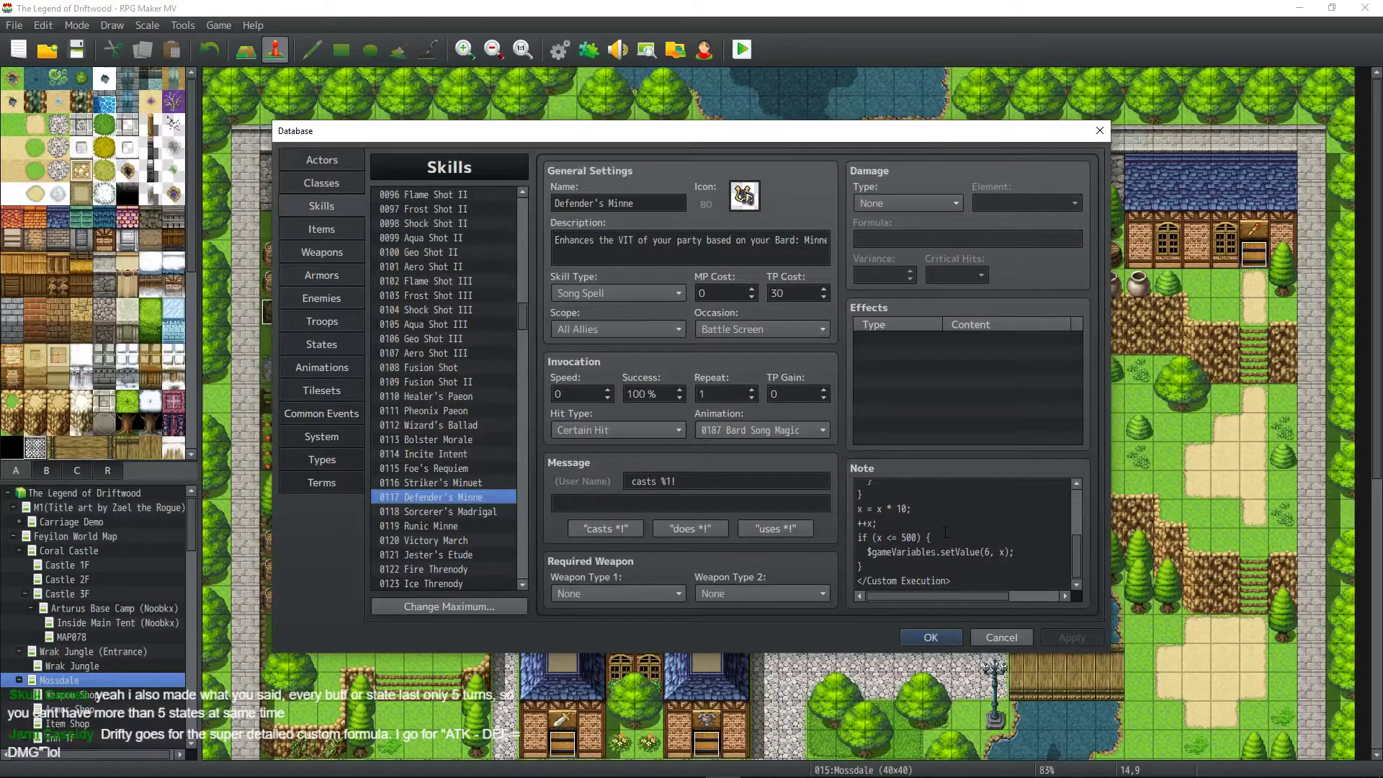
scroll(946, 530, up, 3)
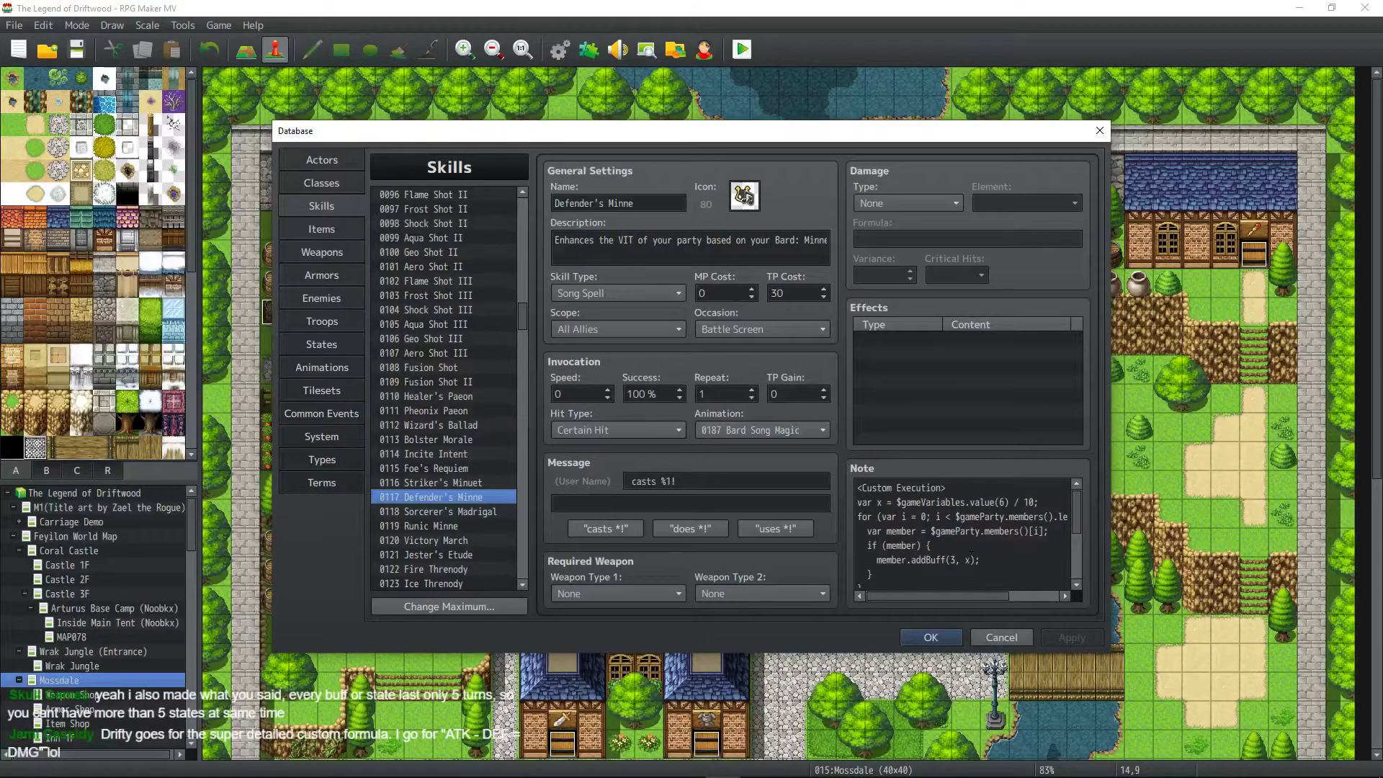
Replace the entire Defender's Minne note with a copy of the Striker's Minuet note.
click(445, 484)
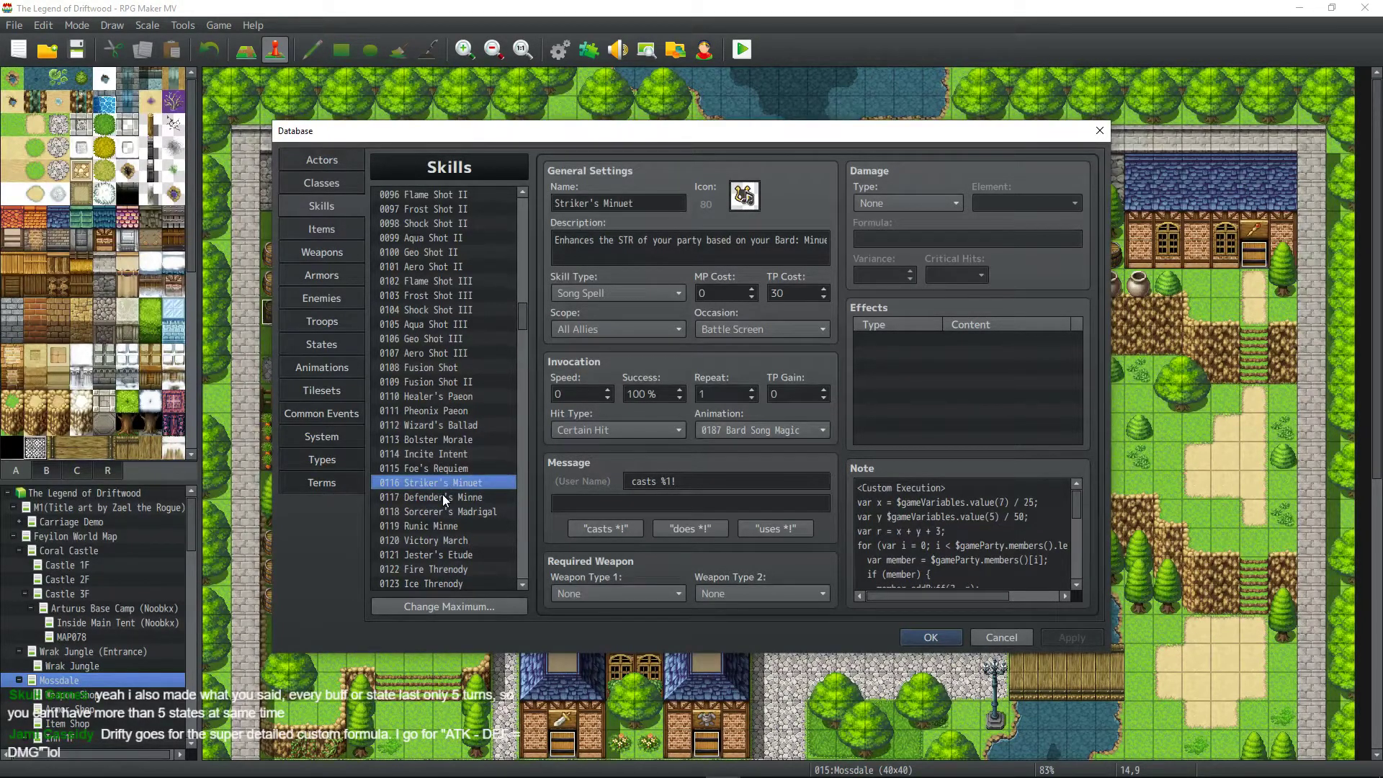
click(967, 509)
key(ctrl+a)
key(ctrl+c)
scroll(968, 509, down, 5)
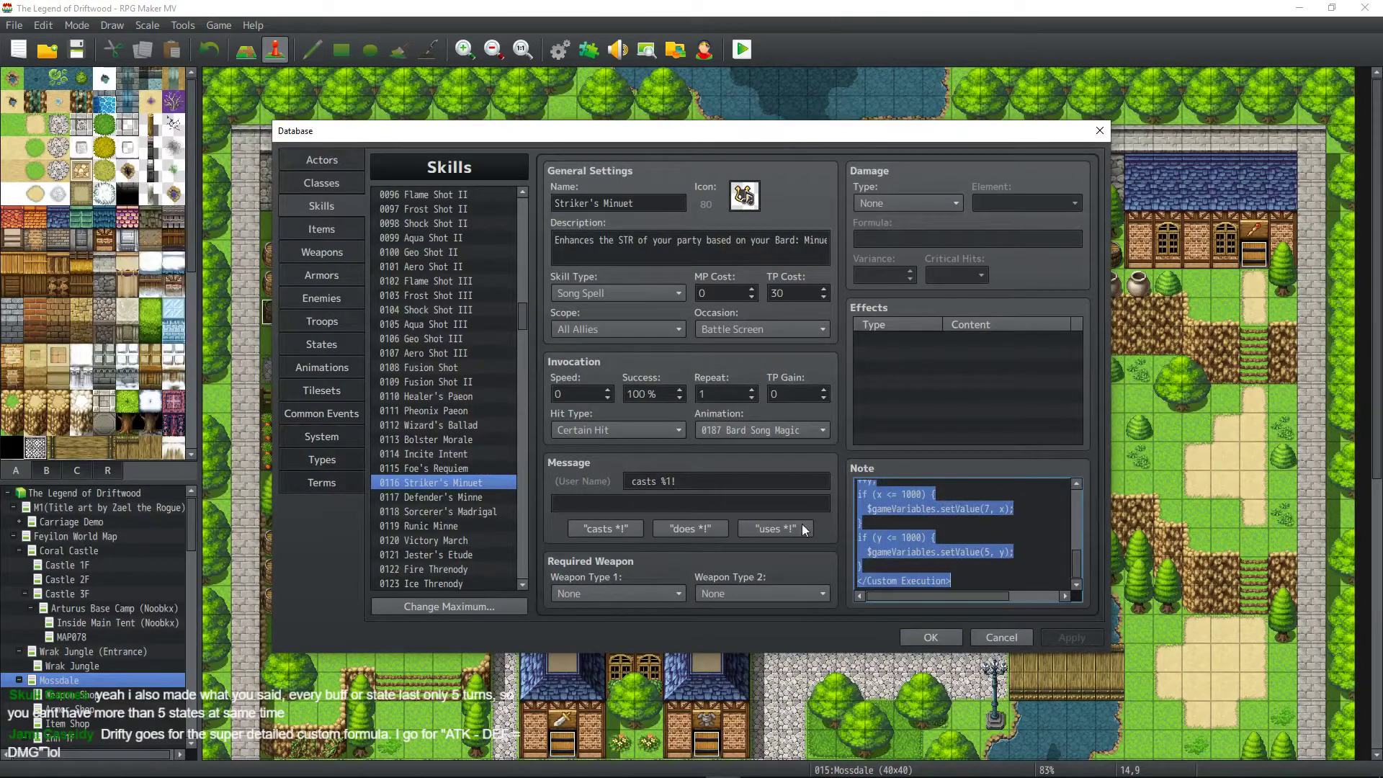
click(427, 492)
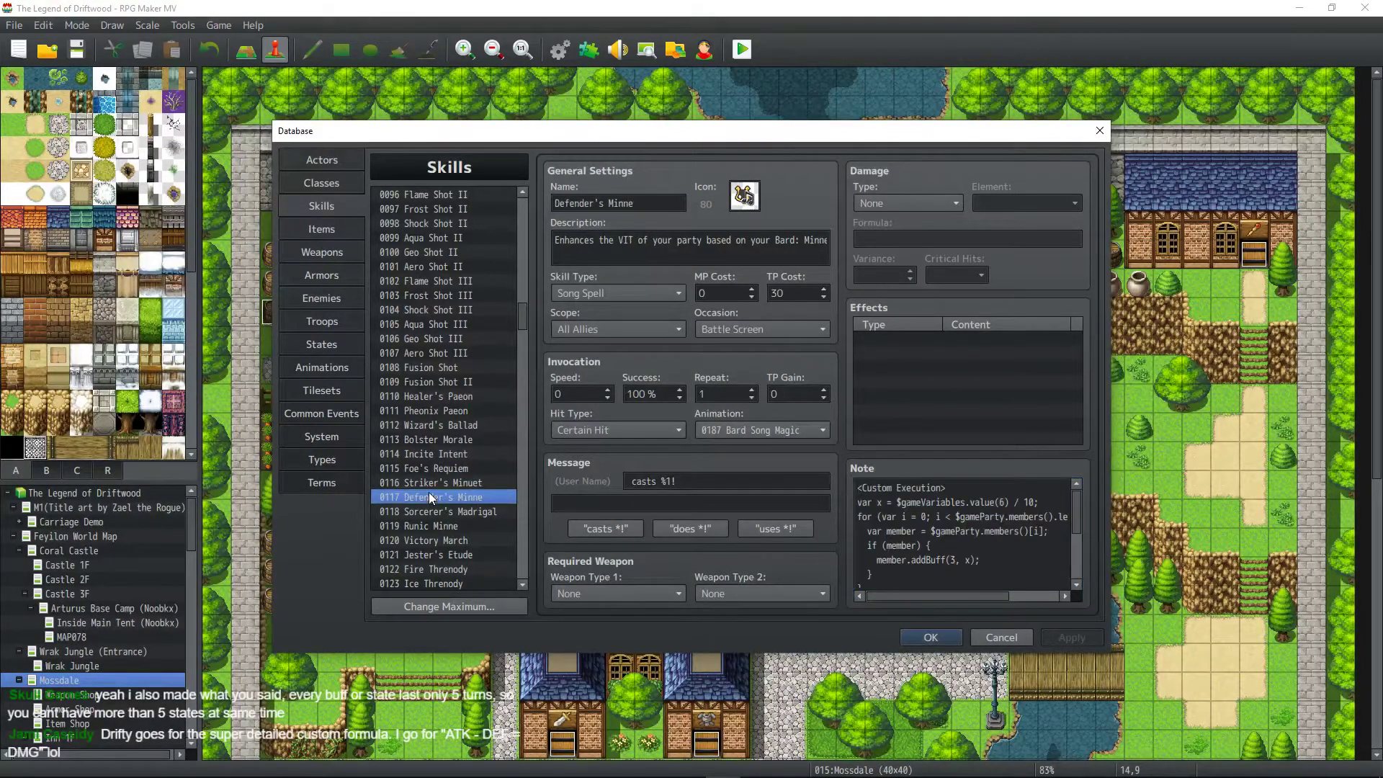
click(934, 552)
key(ctrl+a)
scroll(934, 552, down, 3)
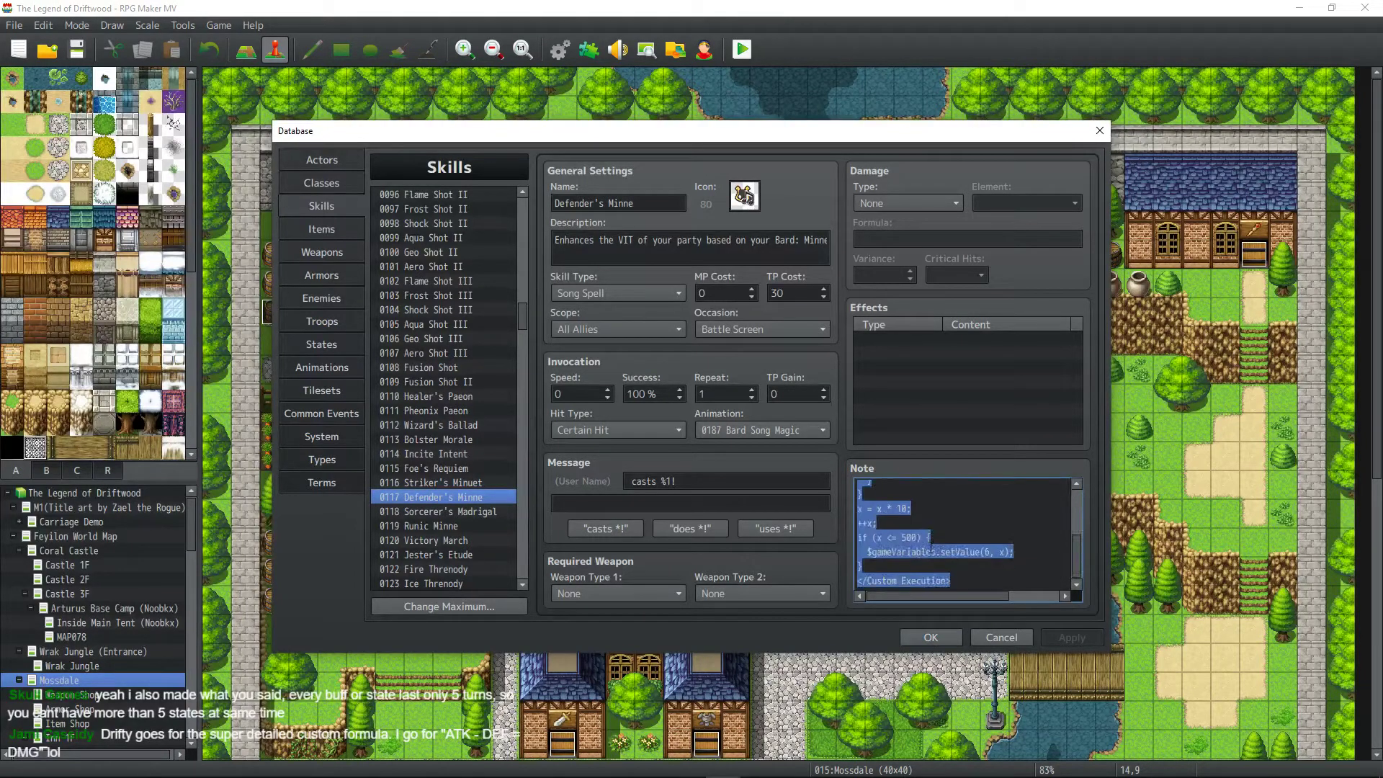
key(ctrl+v)
Change the game variable for x to 6 in both the declaration and the setValue call of the Defender's Minne note.
scroll(930, 548, up, 5)
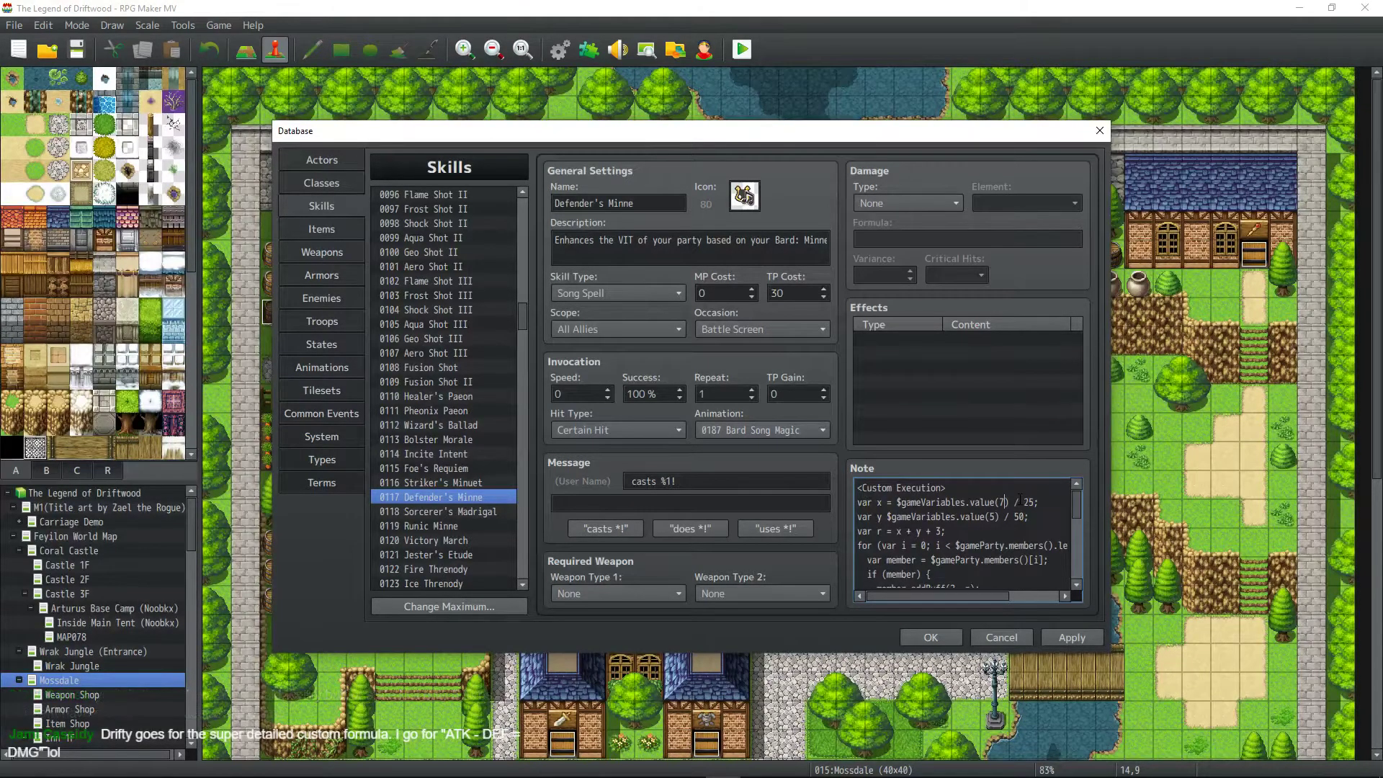
key(BackSpace)
text(6)
scroll(992, 571, down, 5)
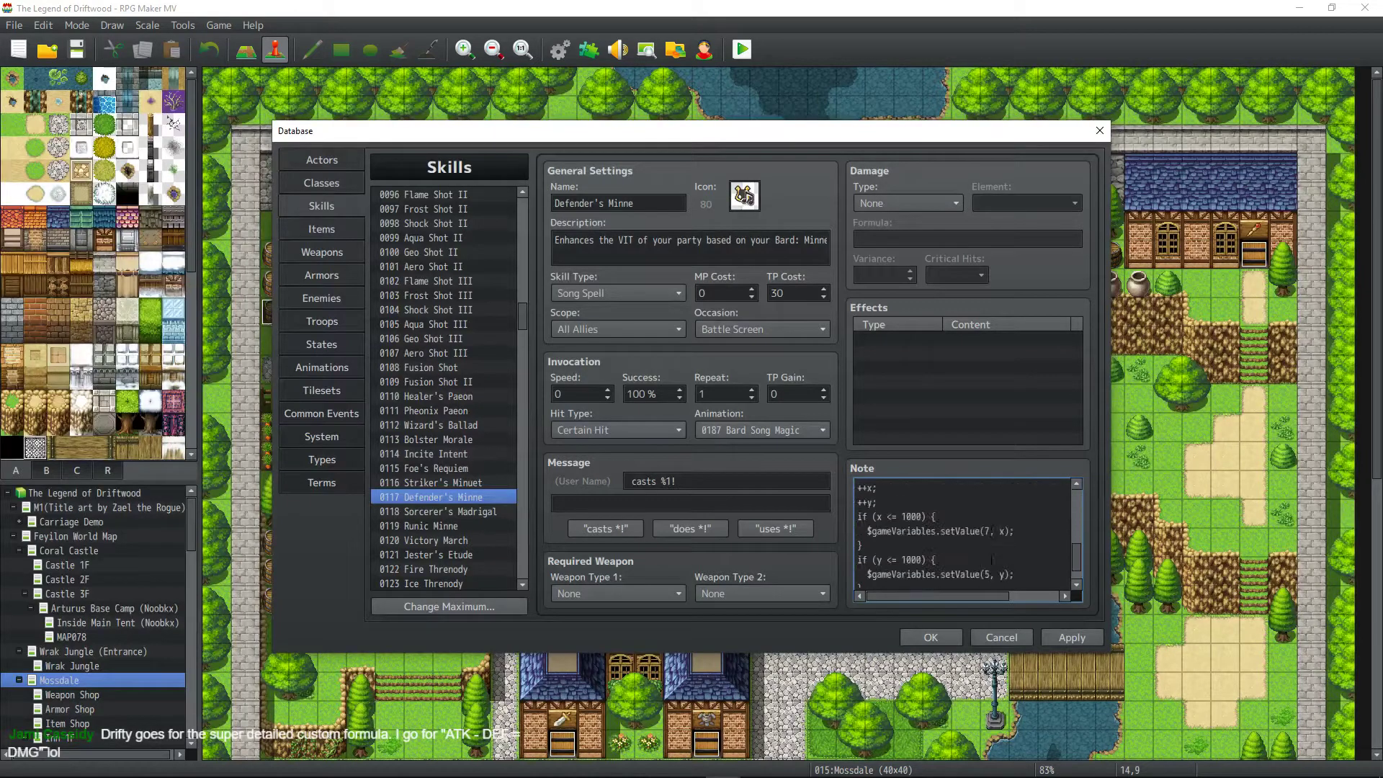
click(990, 531)
key(BackSpace)
text(6)
Change the buff call in the Defender's Minne note to member.addBuff(3, r); and apply the change.
scroll(994, 531, up, 5)
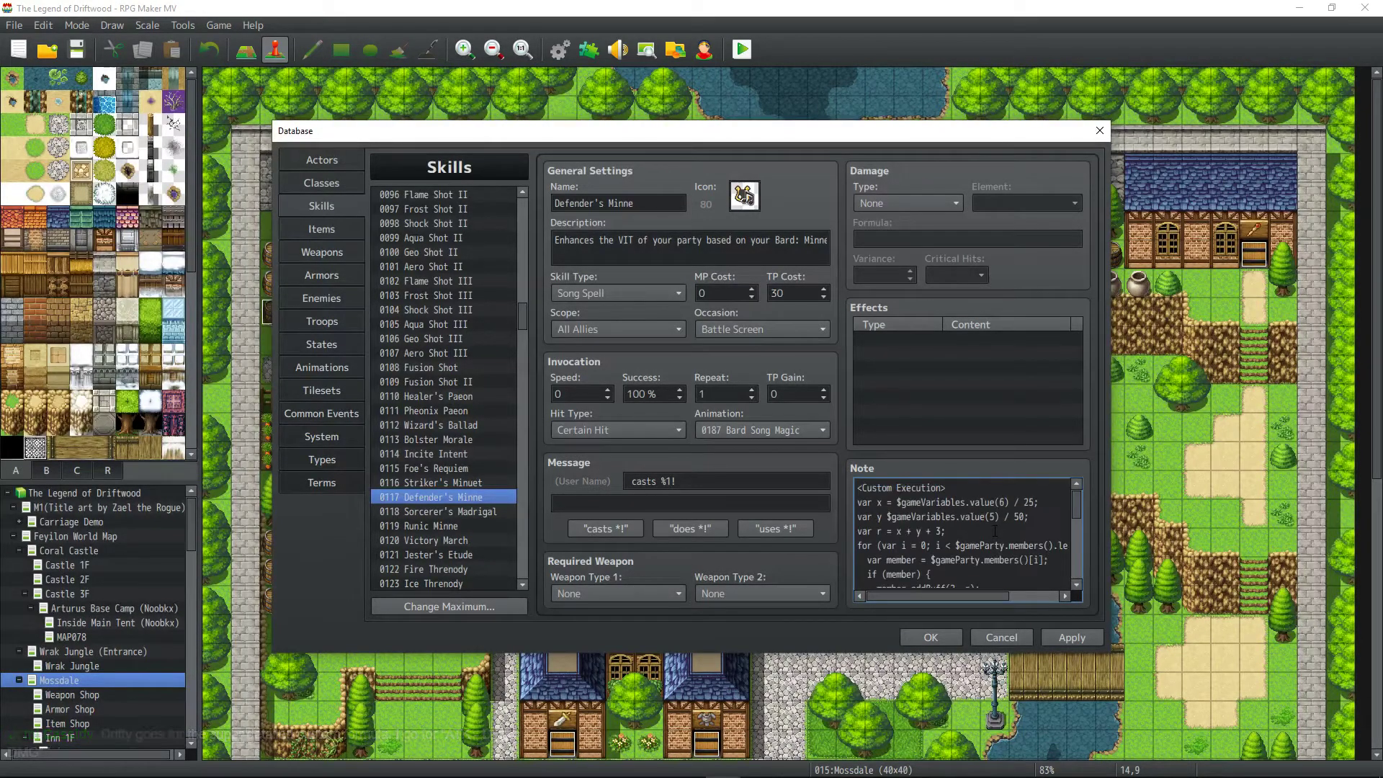
scroll(994, 531, down, 2)
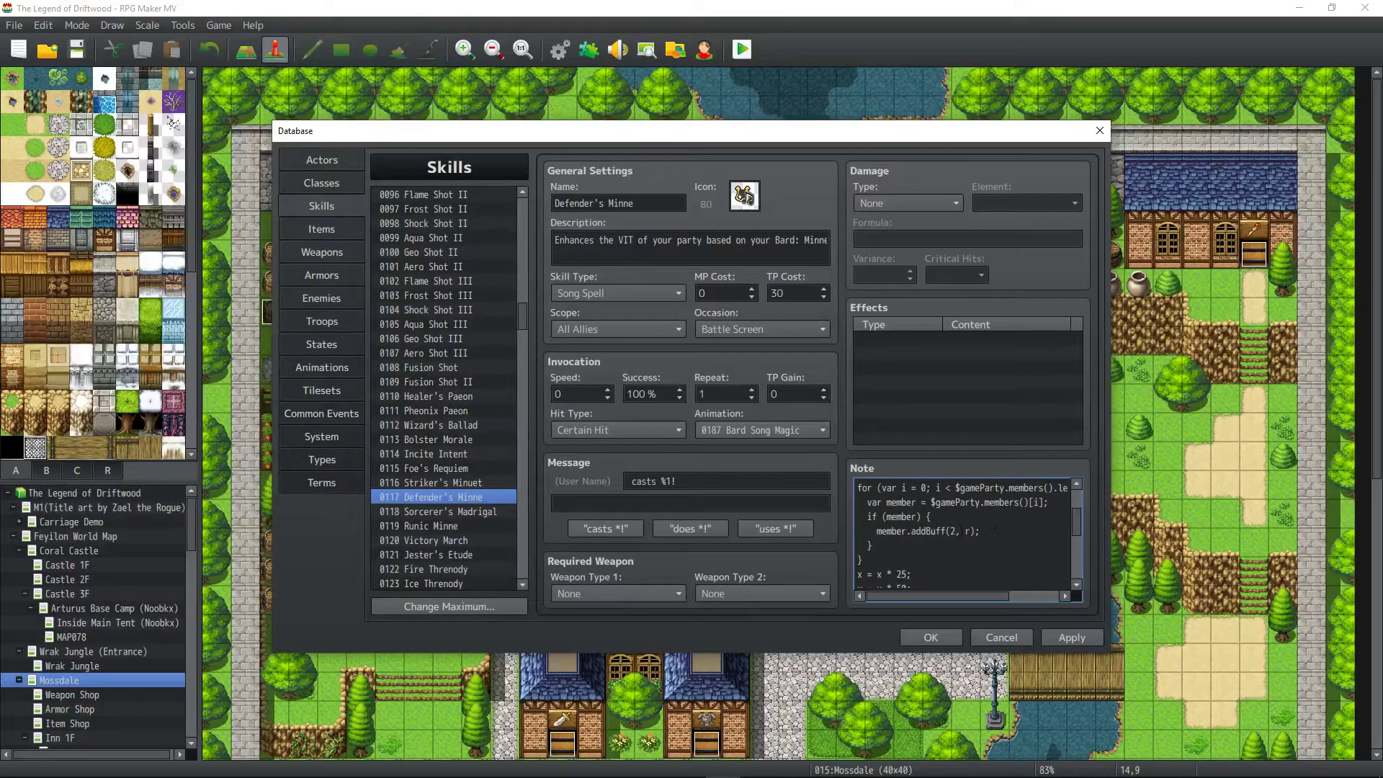
key(BackSpace)
text(3)
click(1074, 638)
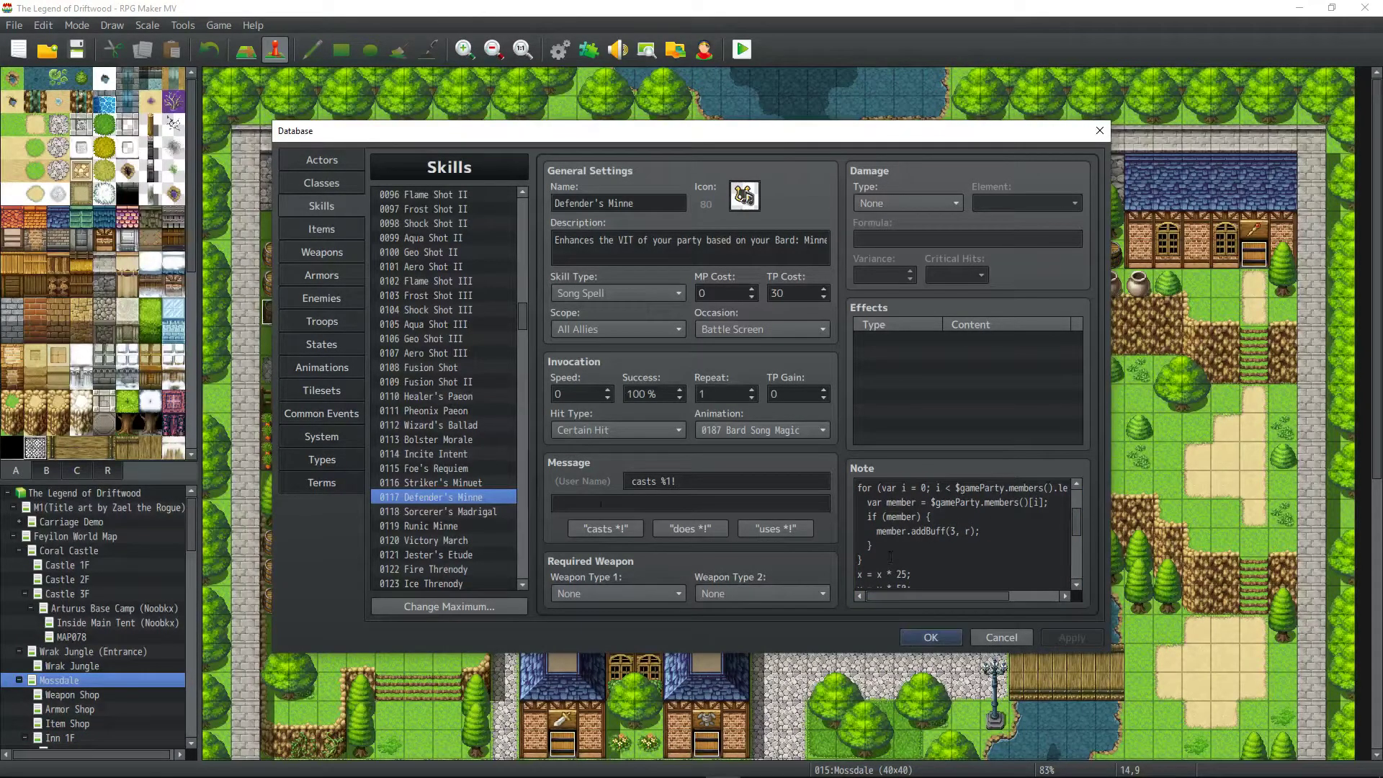
Replace the Sorcerer's Madrigal note with a copy of the Defender's Minne note and make x read game variable 9.
click(487, 511)
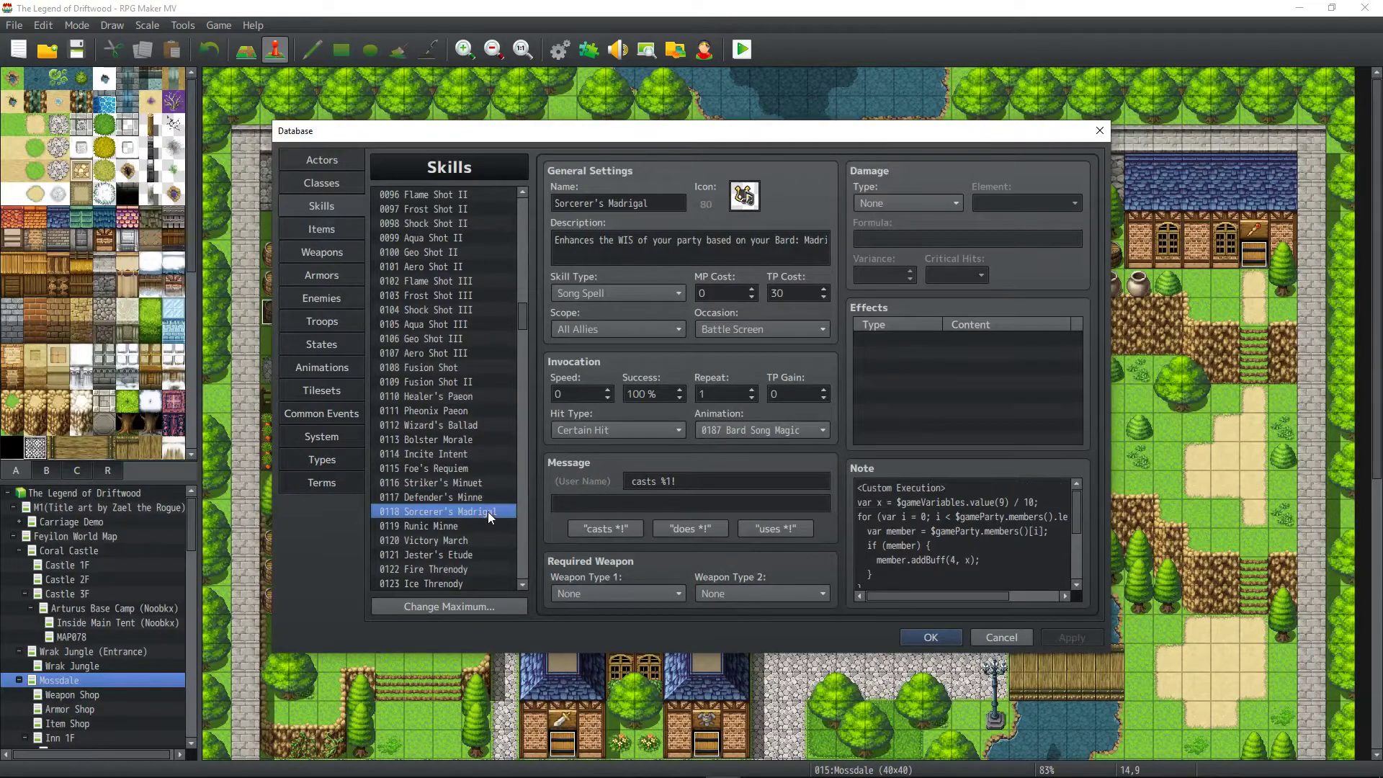
click(440, 499)
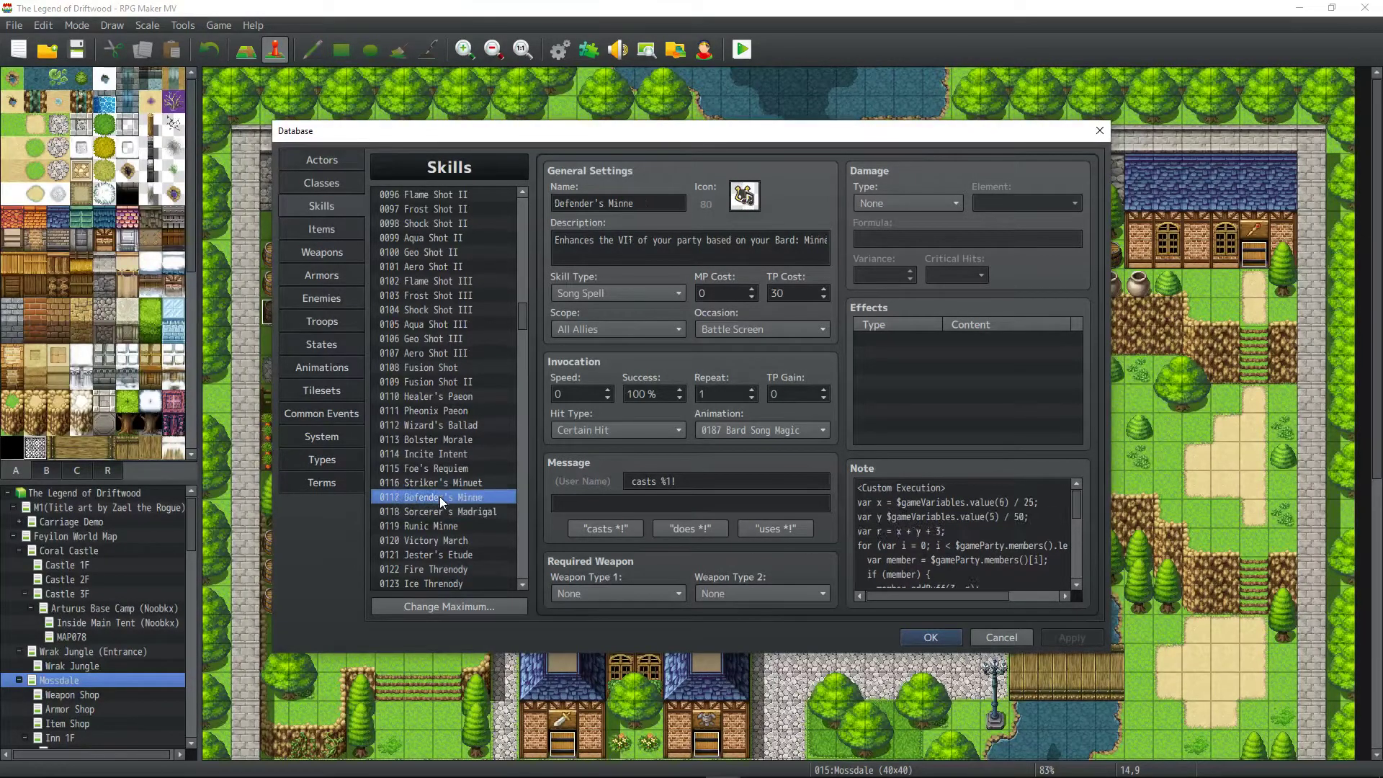
click(909, 511)
key(ctrl+a)
key(ctrl+c)
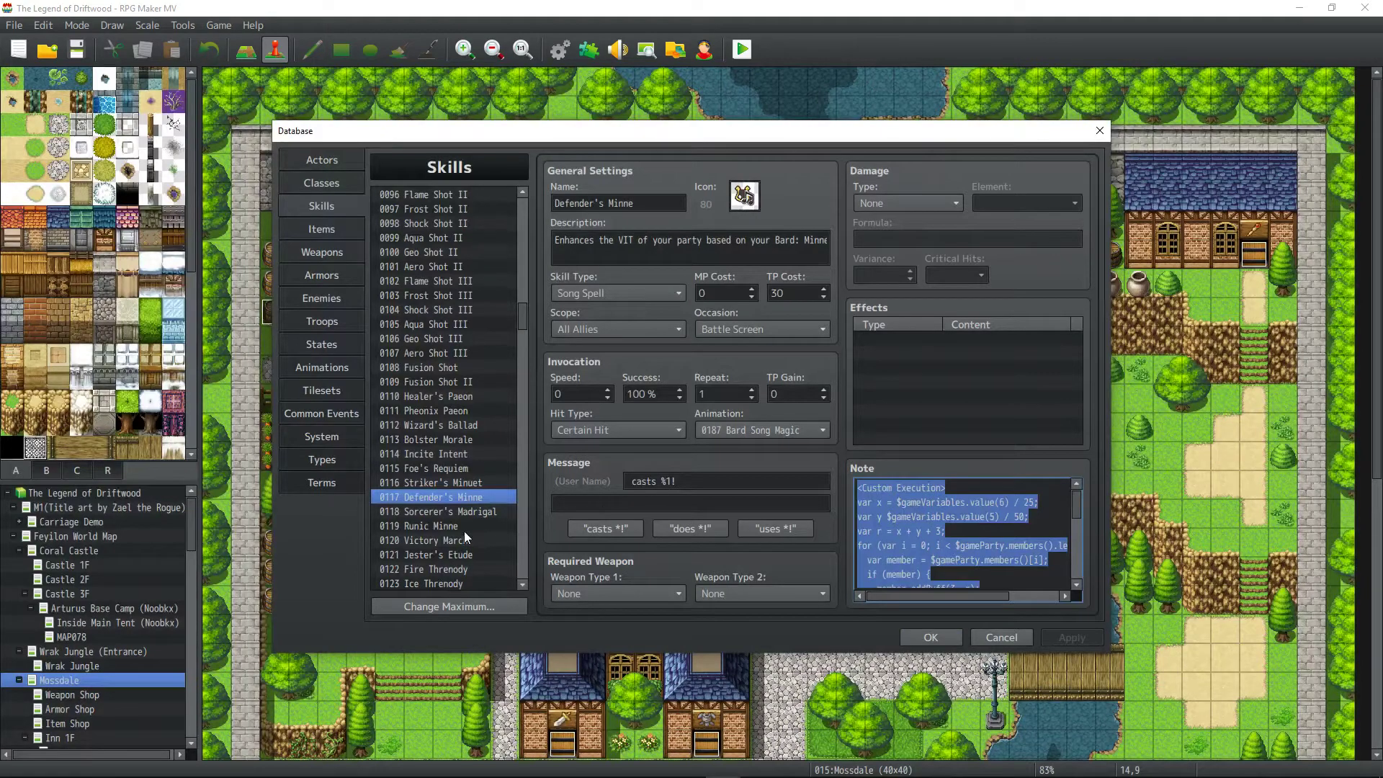
click(462, 511)
click(989, 519)
key(ctrl+a)
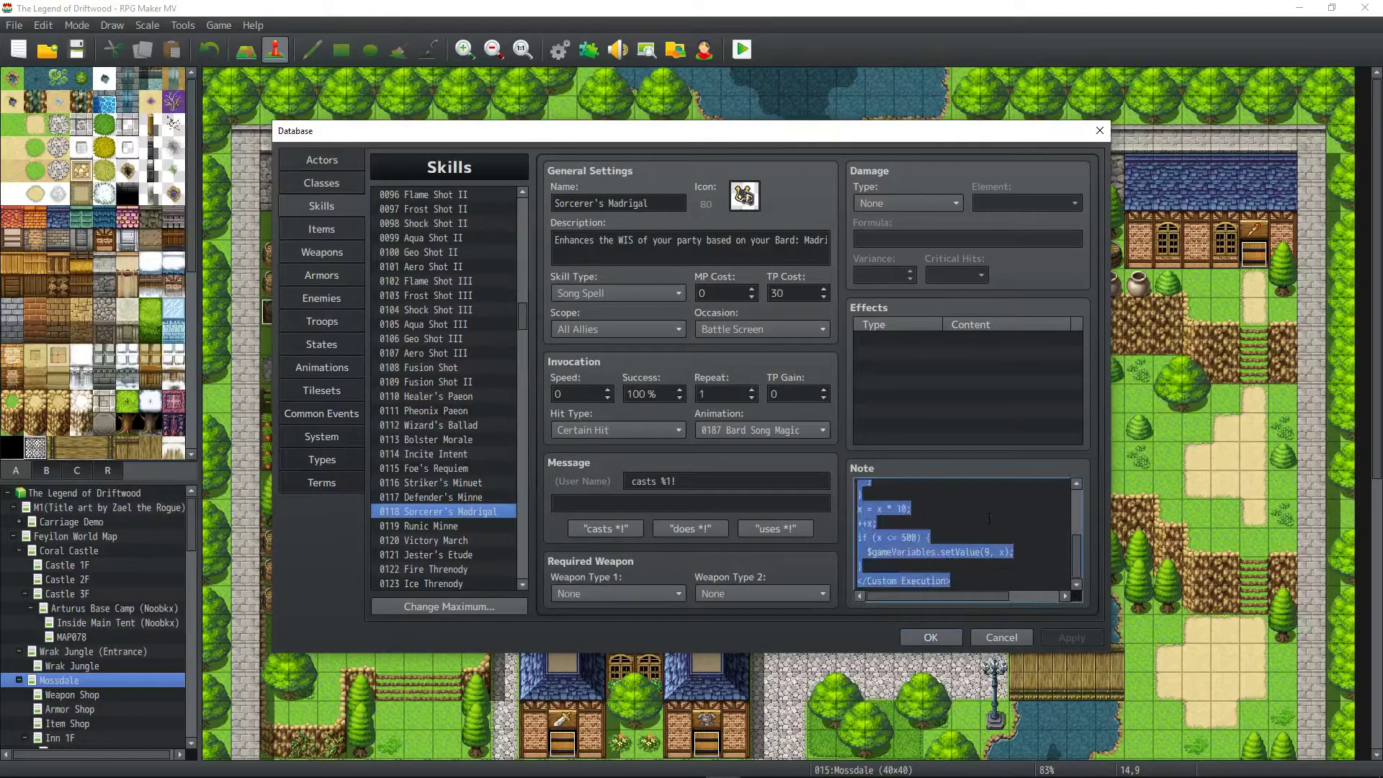
key(ctrl+v)
scroll(985, 519, up, 5)
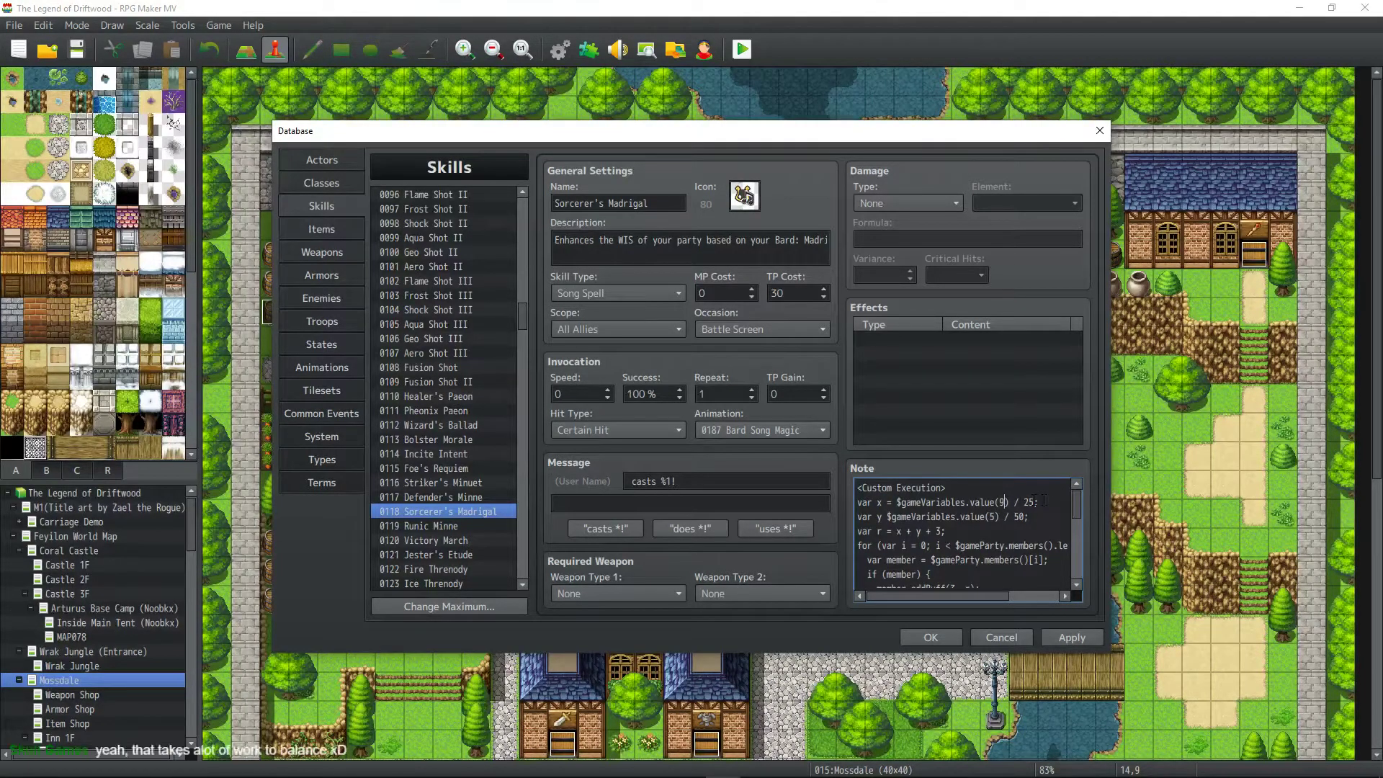
Change the buff call in the Sorcerer's Madrigal note to member.addBuff(4, r); and apply the change.
scroll(1037, 505, down, 5)
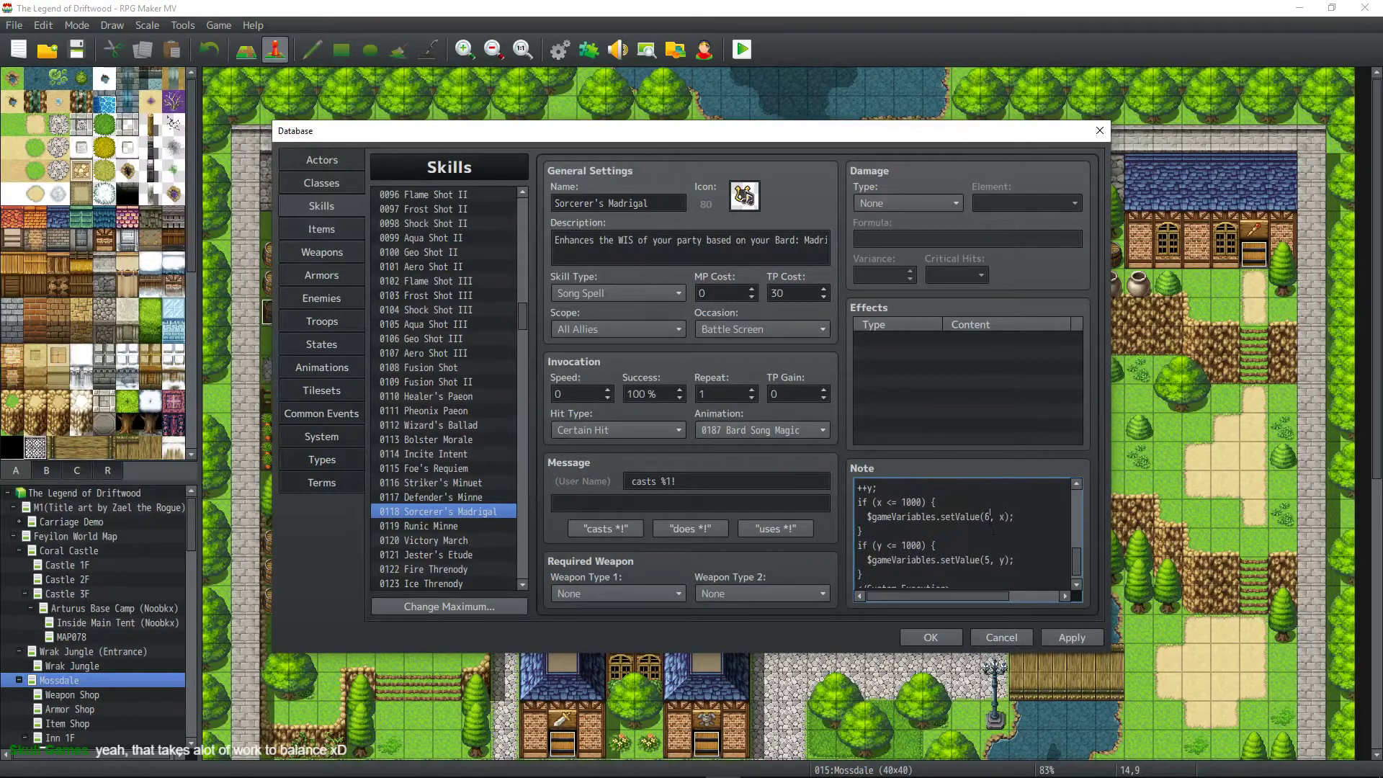
scroll(990, 521, up, 3)
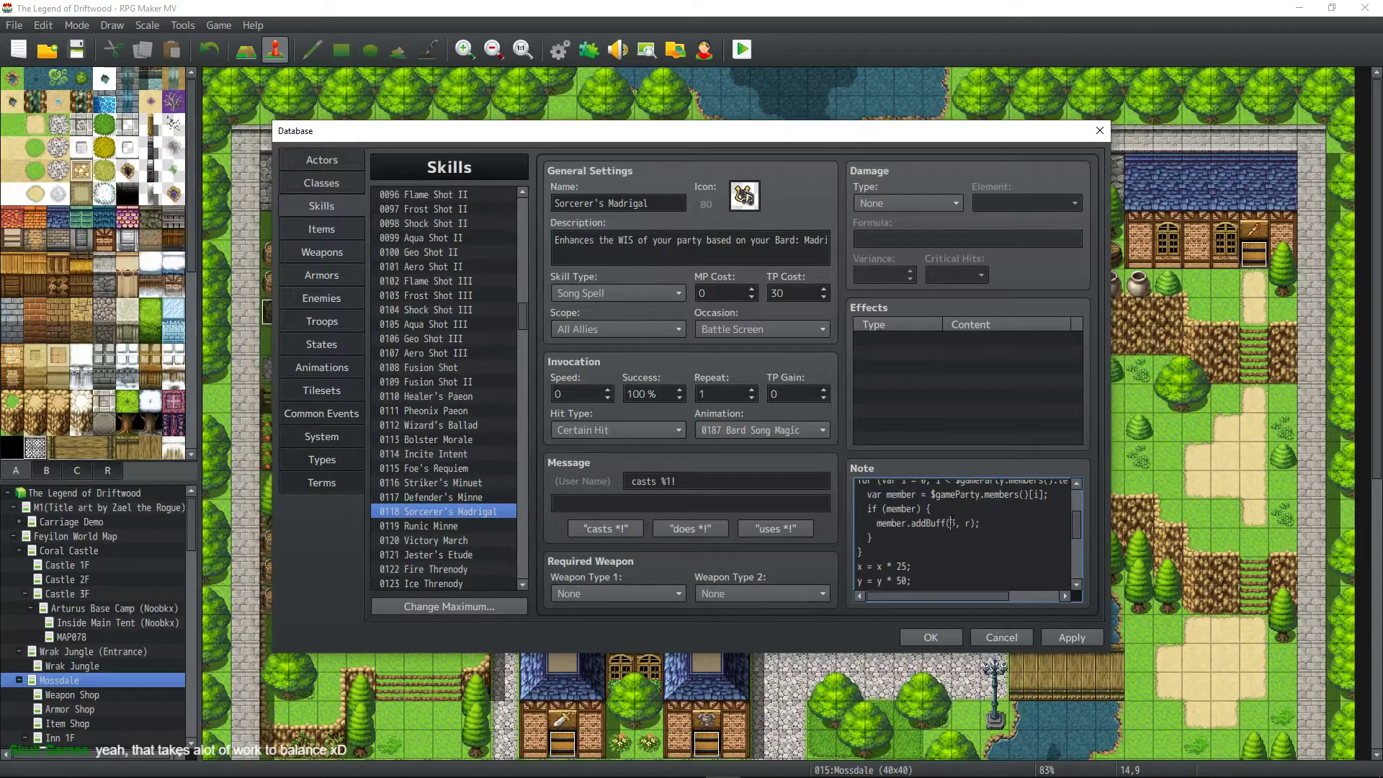
click(1063, 641)
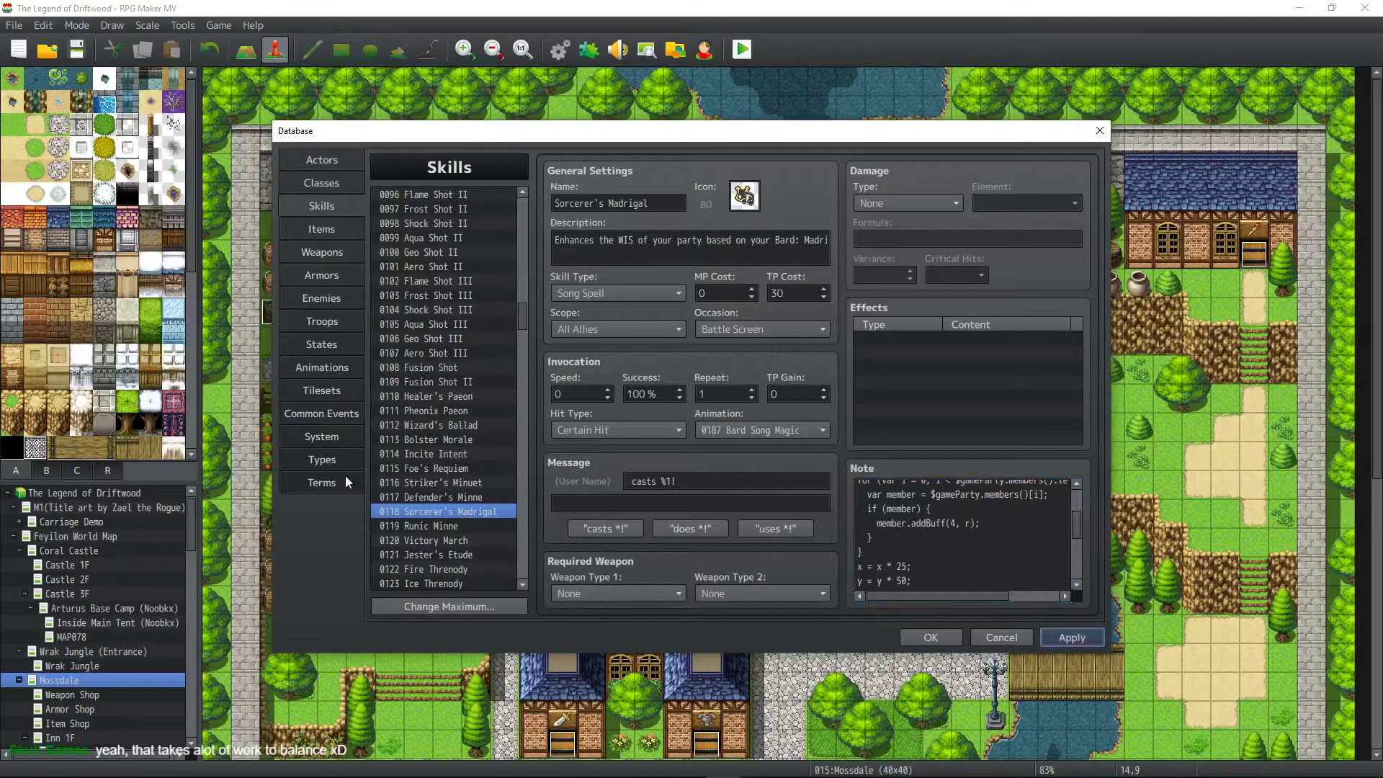
click(452, 526)
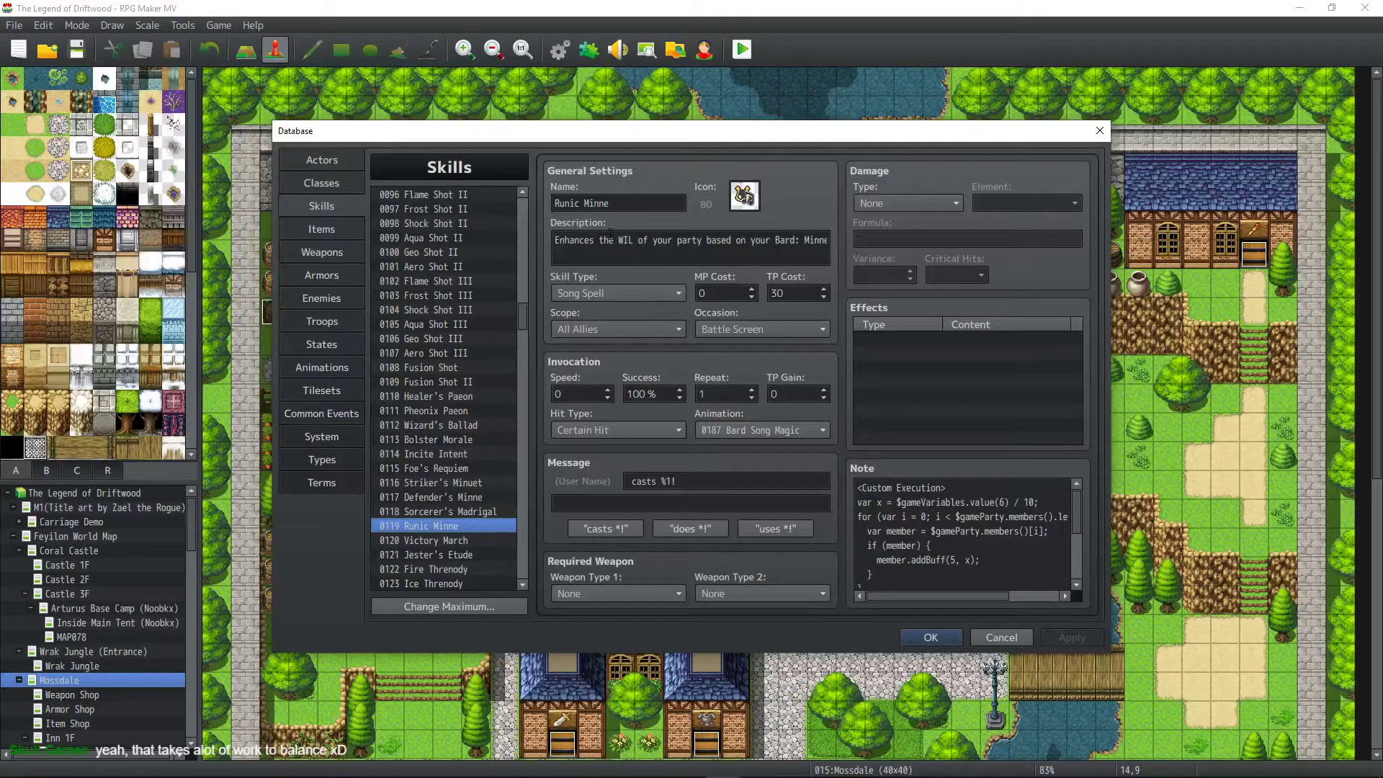
click(469, 513)
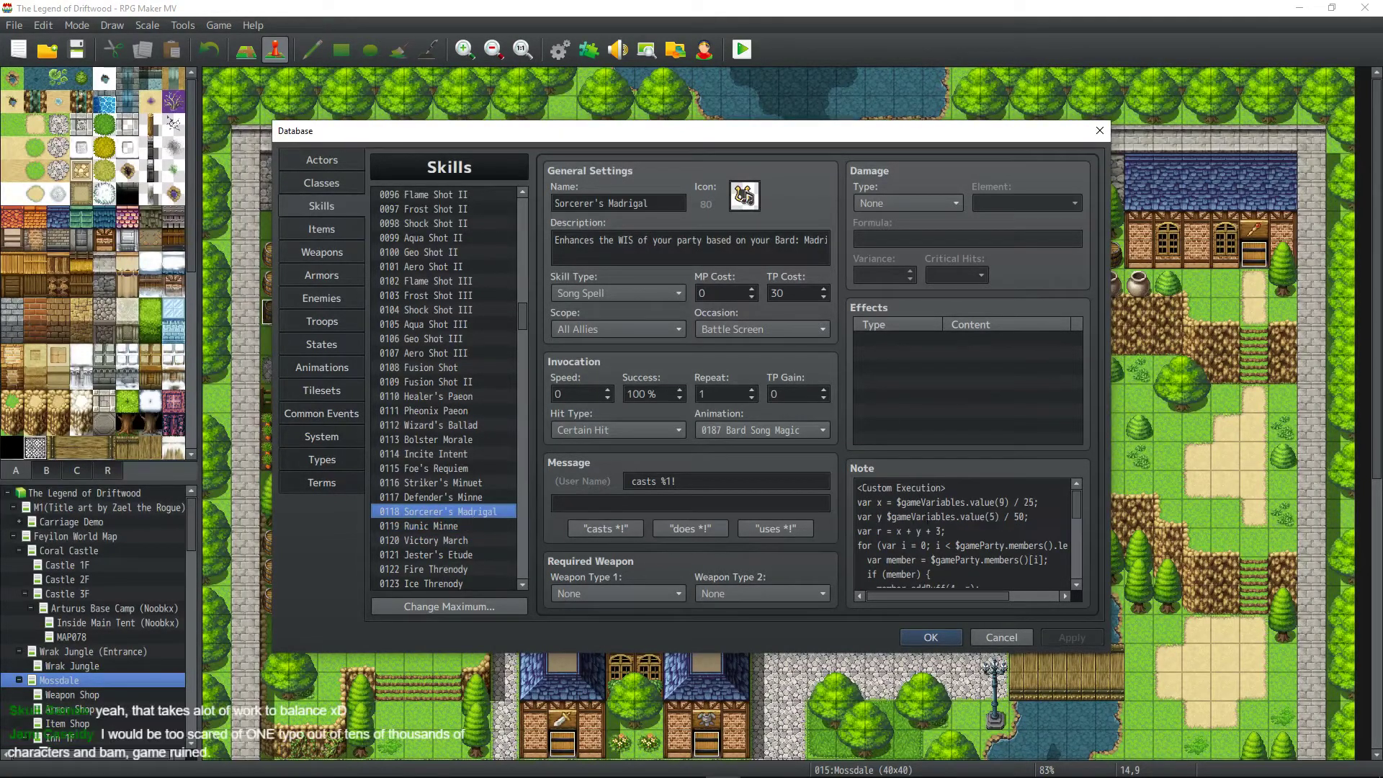
click(934, 519)
key(ctrl+a)
Replace the Runic Minne note with a copy of the Defender's Minne note and make its buff call member.addBuff(5, r);.
click(447, 499)
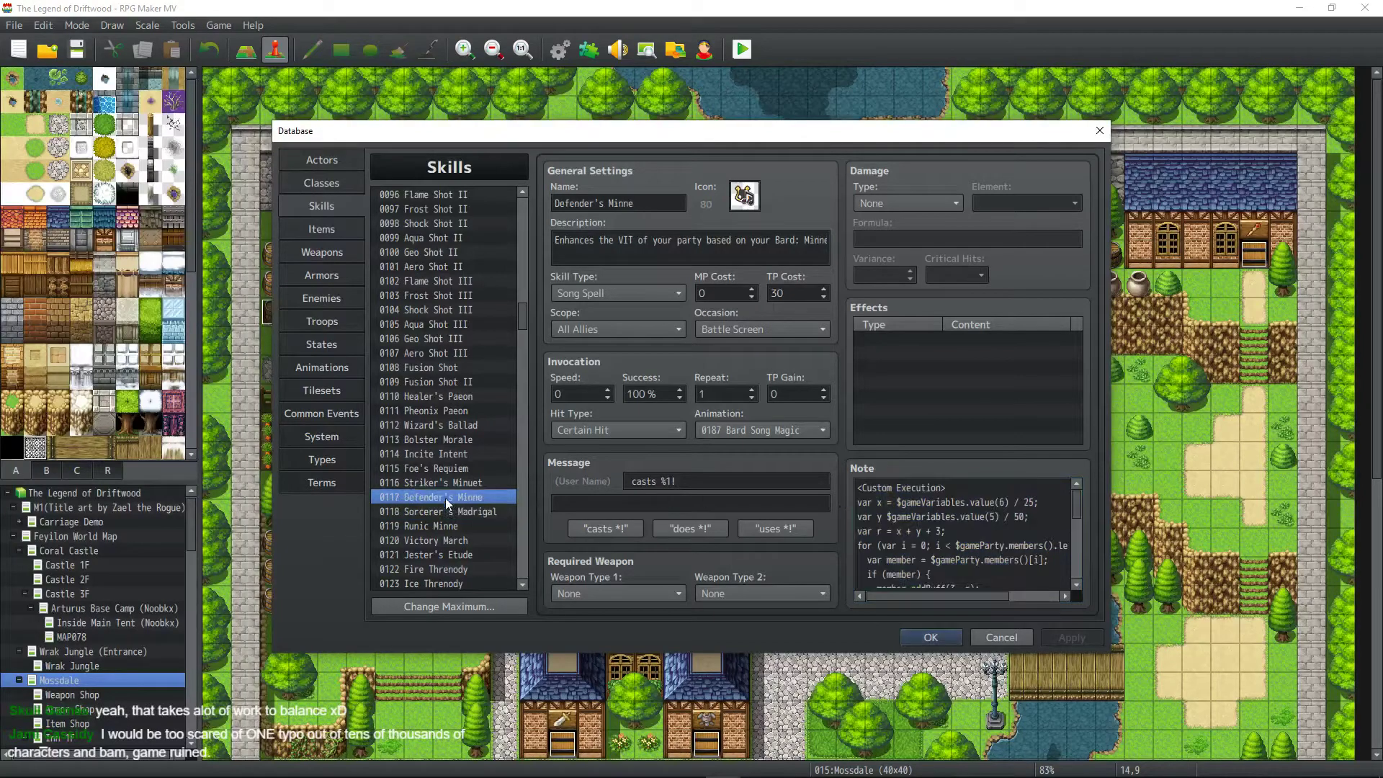
click(917, 530)
key(ctrl+a)
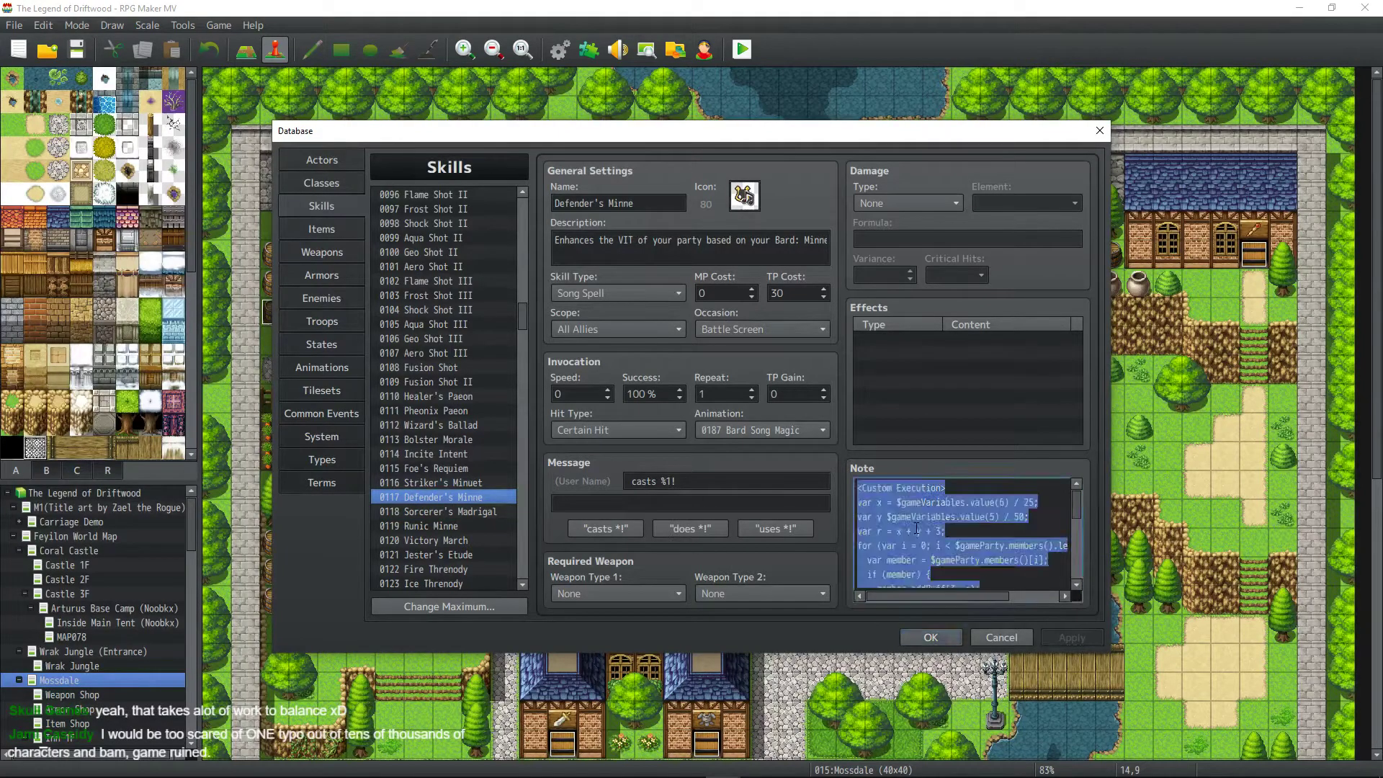
click(455, 526)
click(948, 523)
key(ctrl+a)
key(ctrl+v)
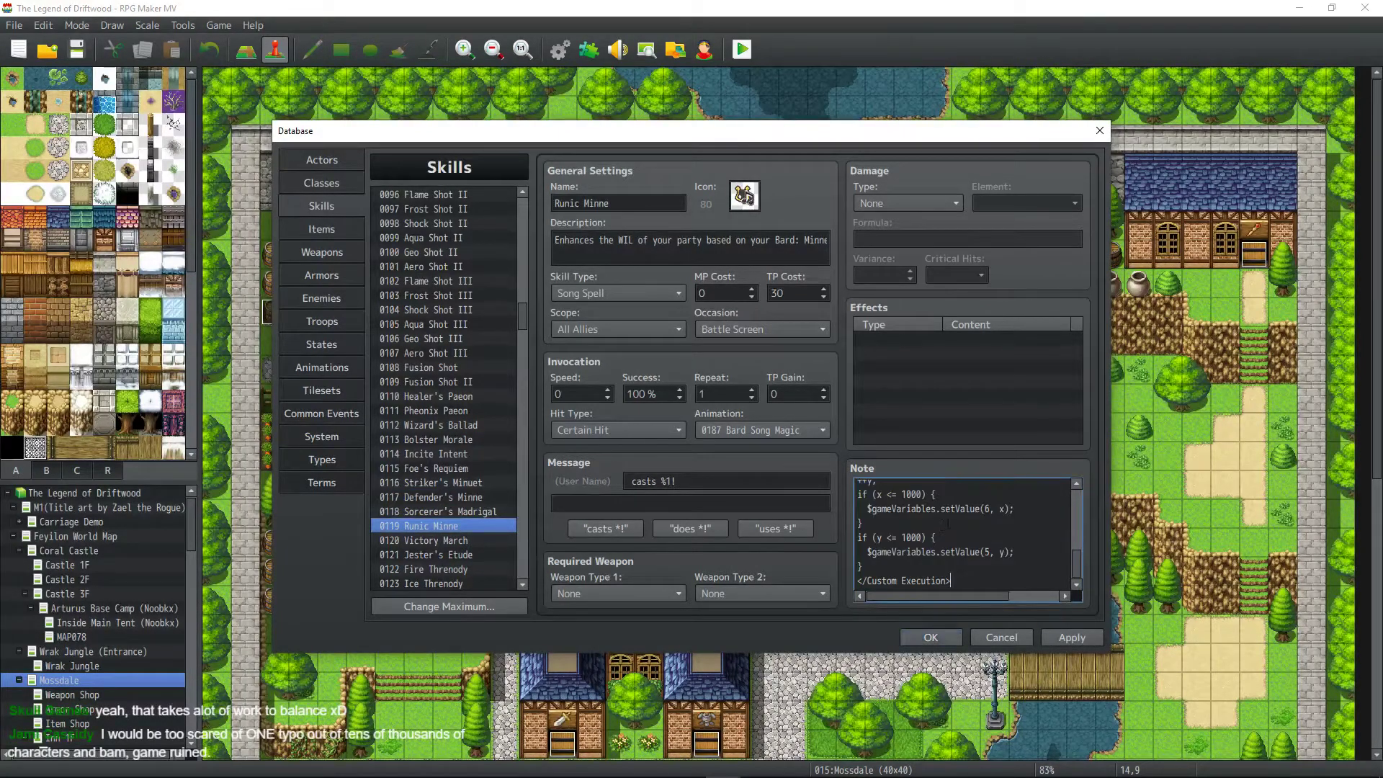
scroll(974, 520, up, 3)
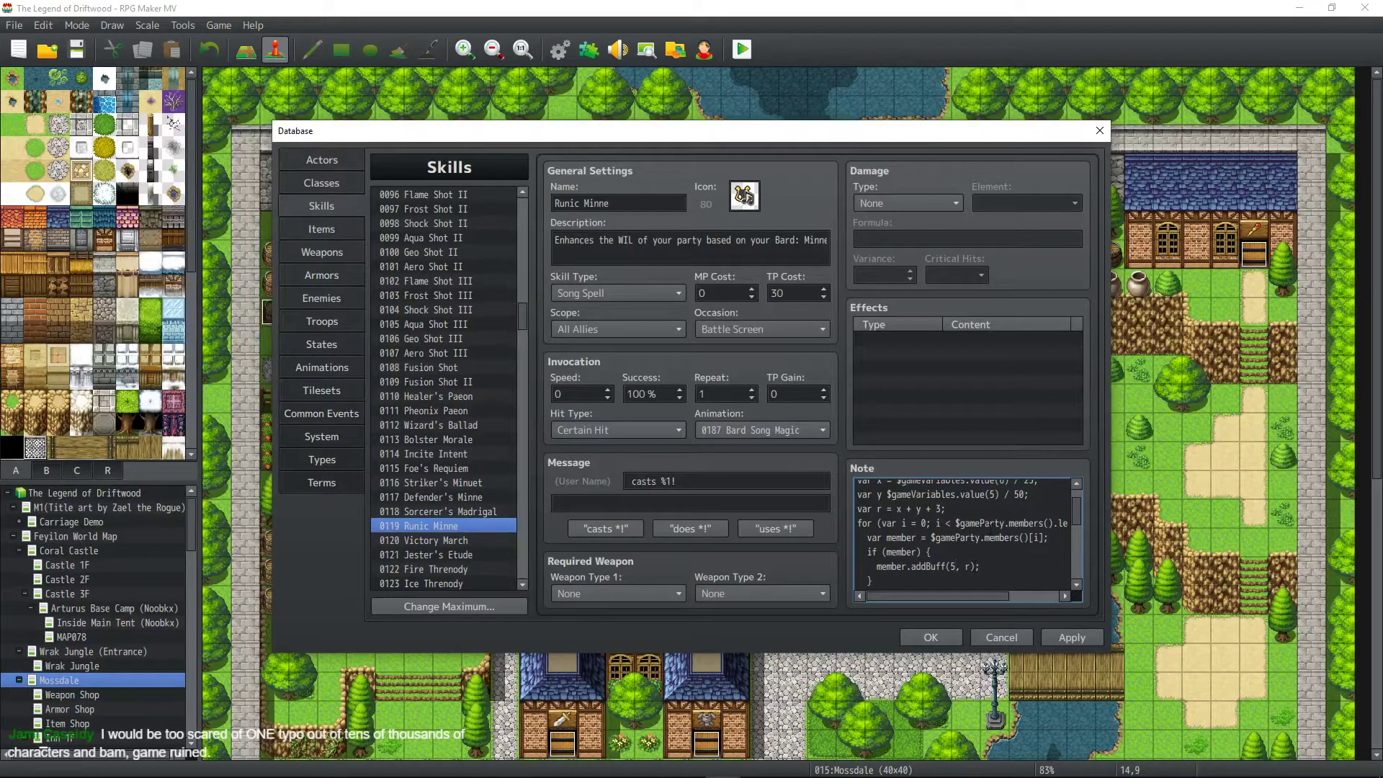
Compare the Runic Minne note with the Sorcerer's Madrigal and Defender's Minne notes, checking variable numbers and buff calls.
click(442, 513)
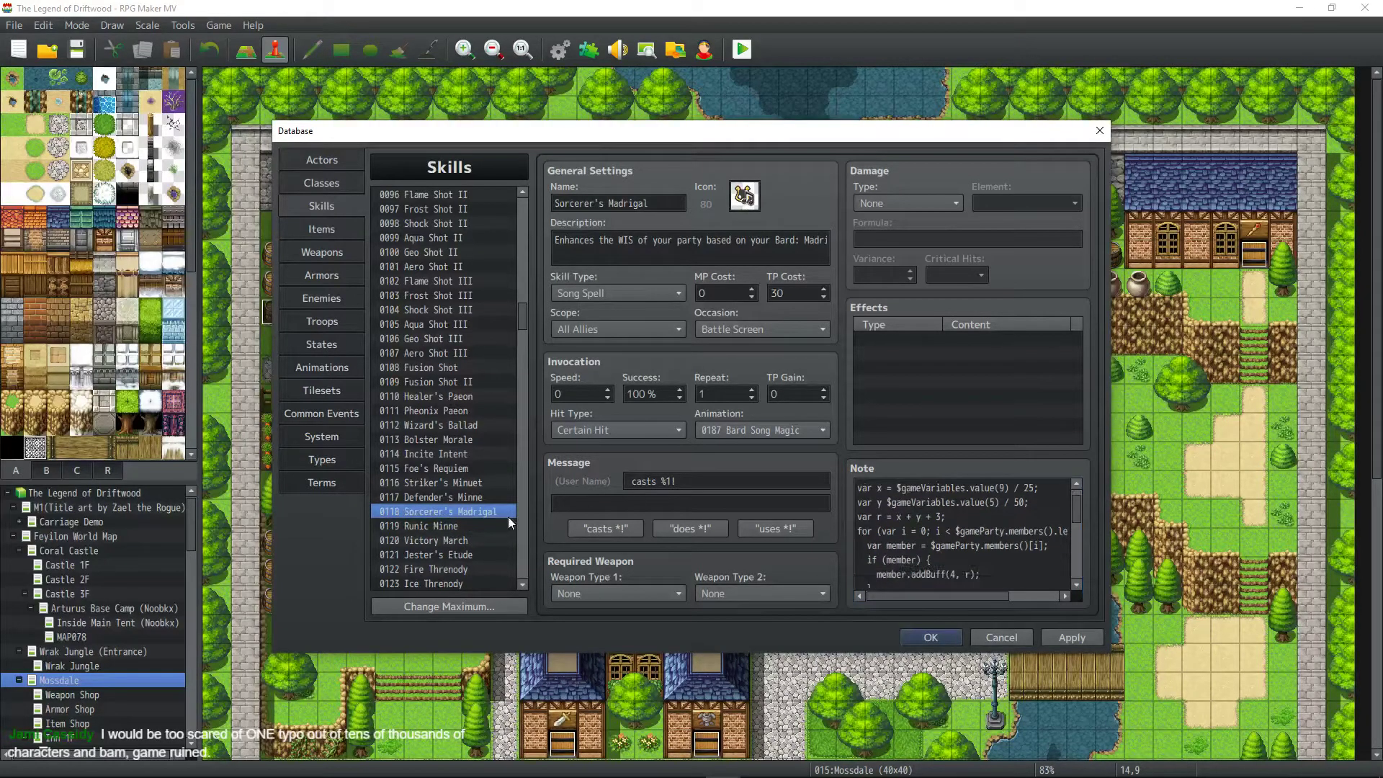
key(Up)
scroll(854, 519, down, 2)
click(472, 513)
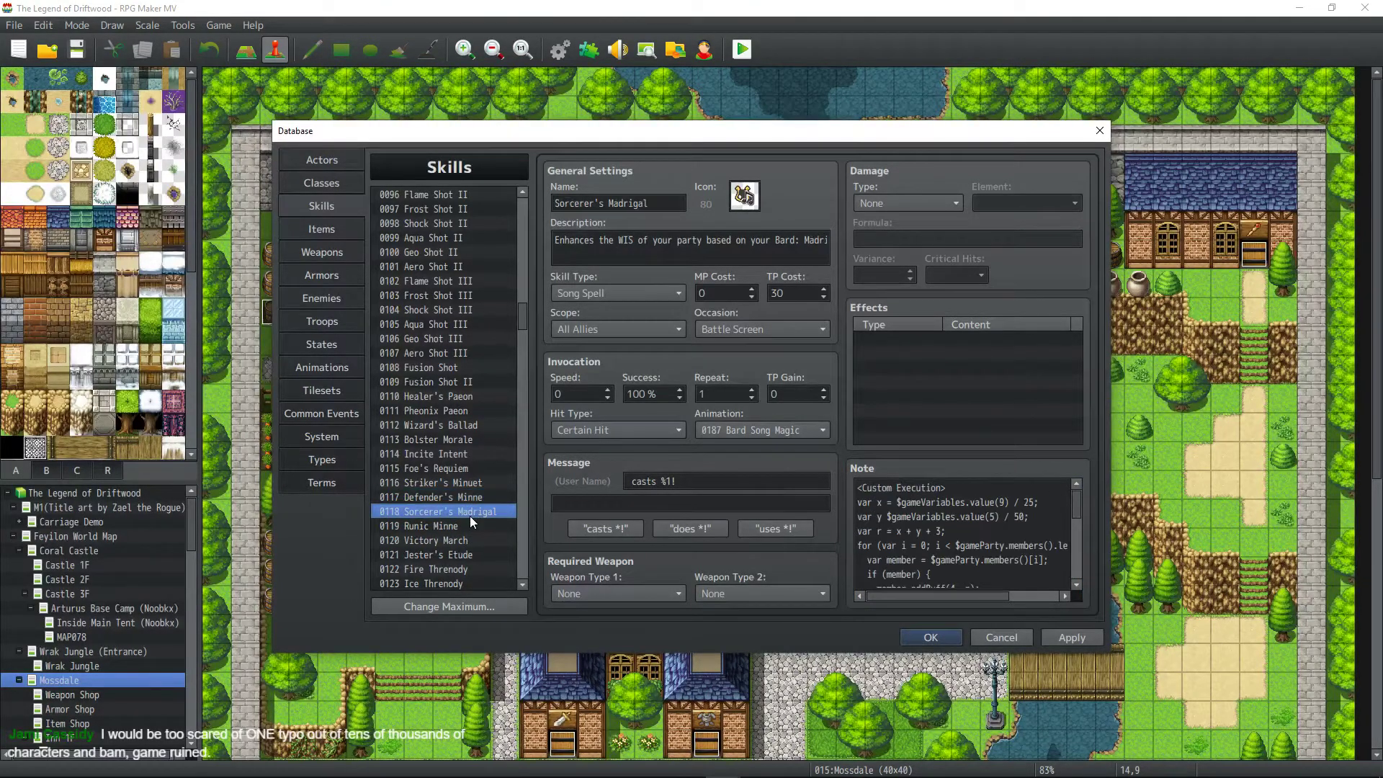
click(445, 520)
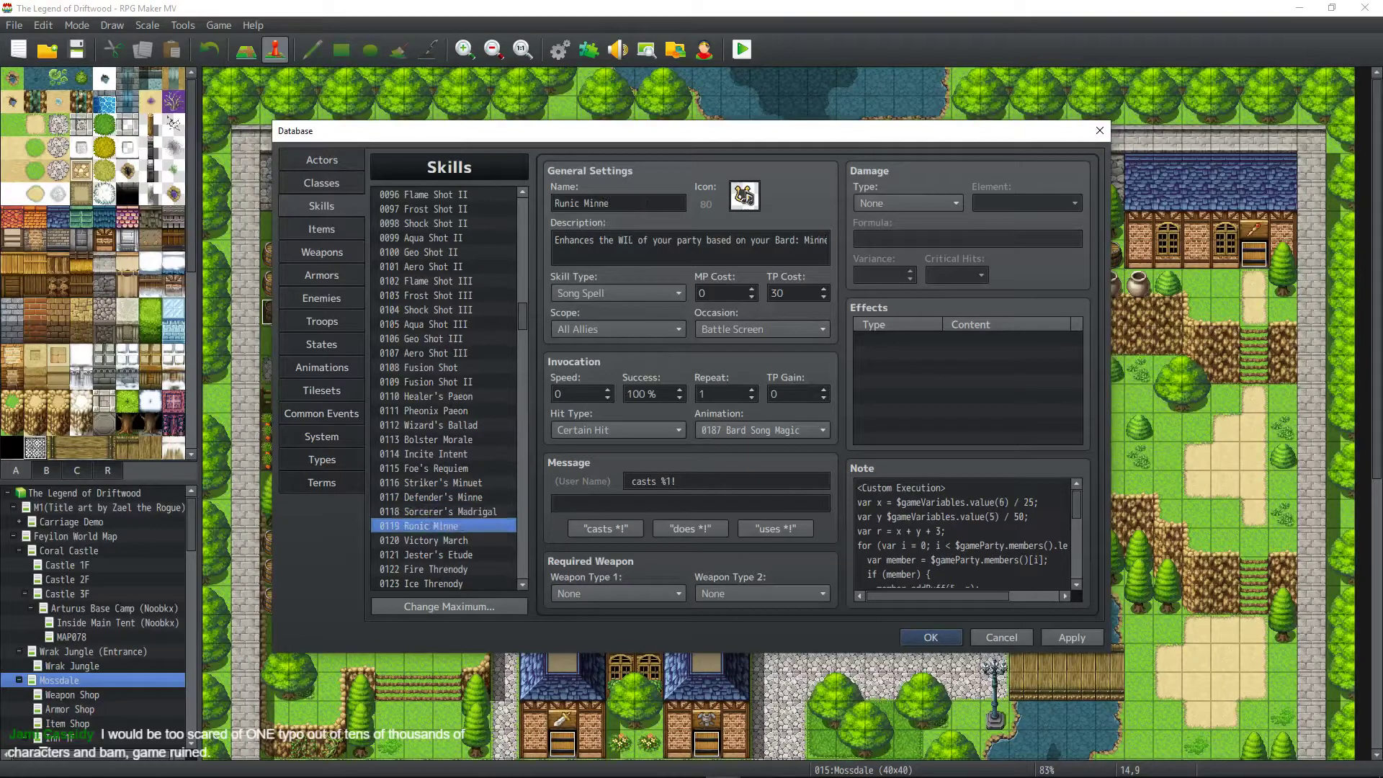
scroll(948, 549, down, 4)
scroll(948, 549, up, 5)
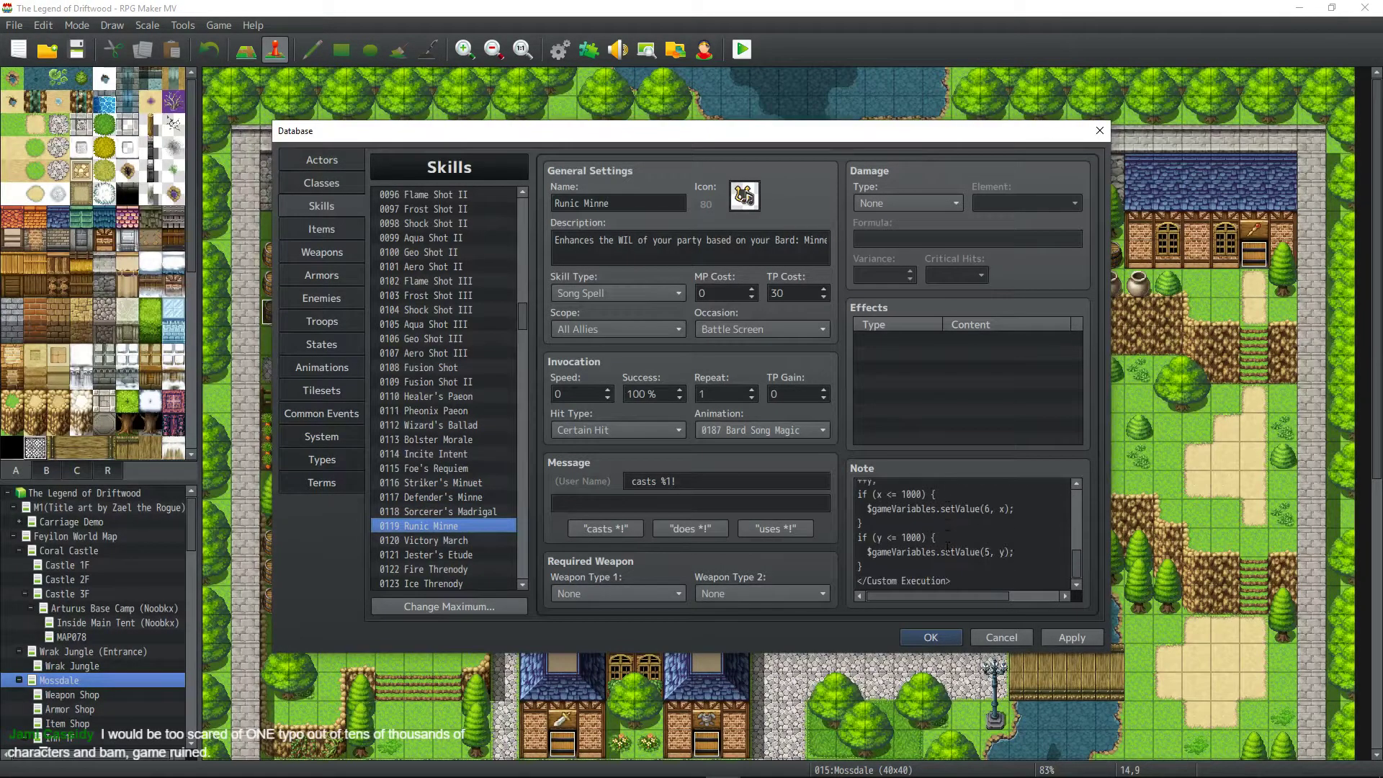
click(444, 538)
click(447, 526)
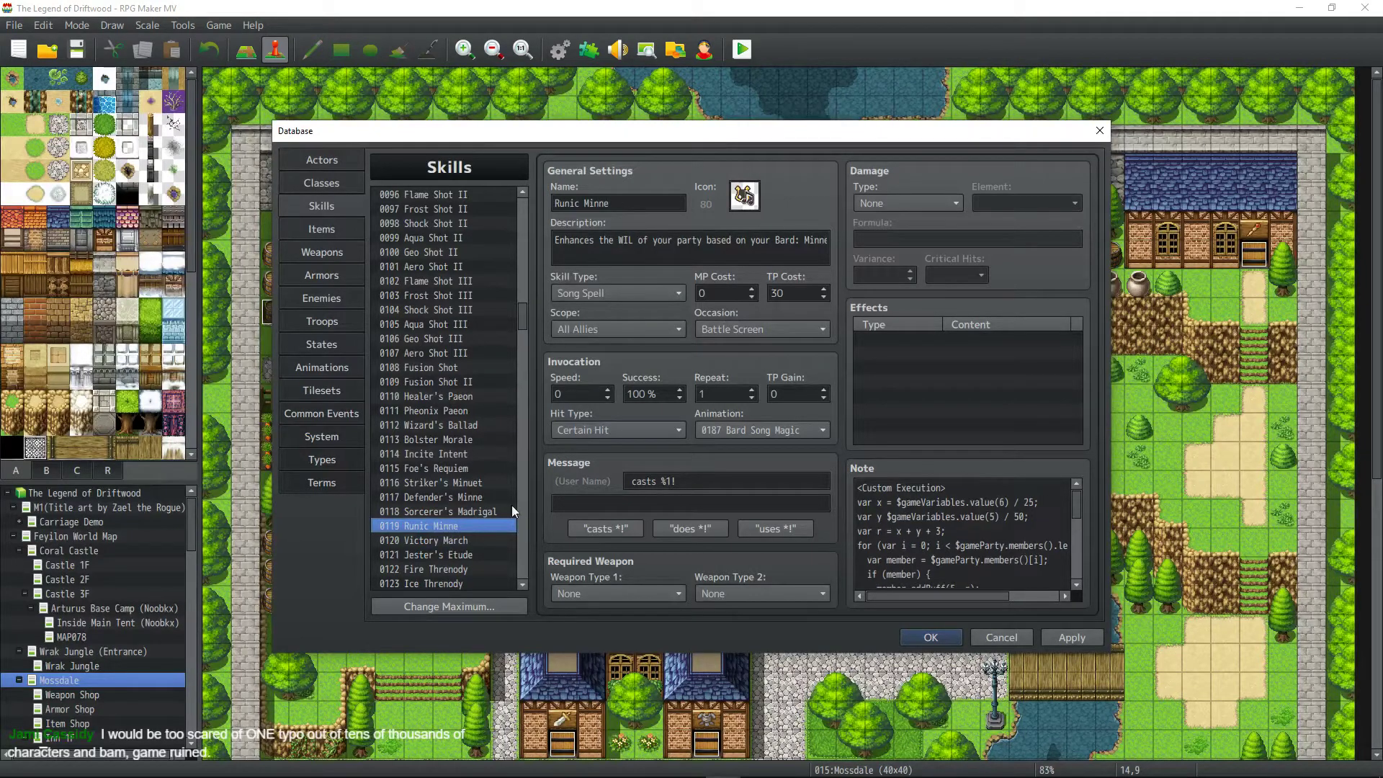
Replace the Victory March note with the copied Defender's Minne code and make x read game variable 12.
click(434, 541)
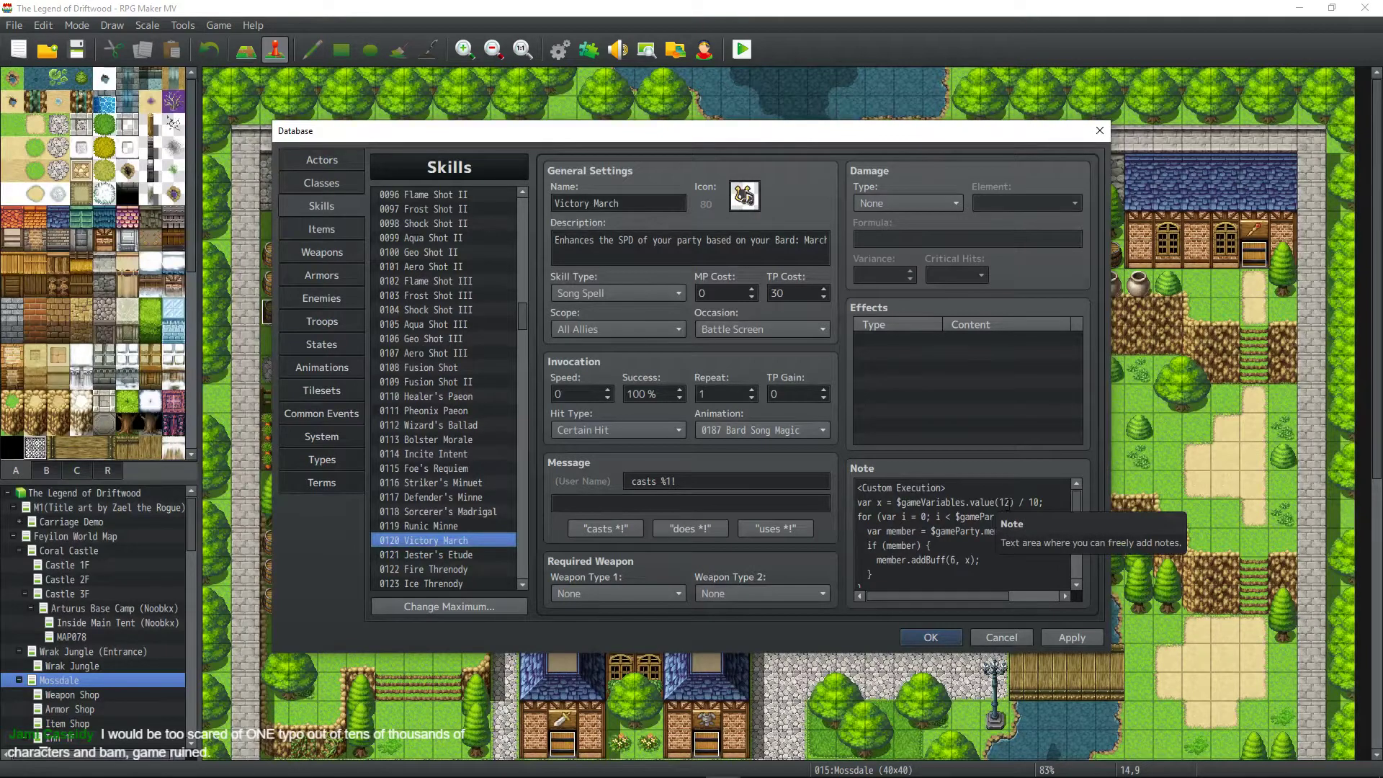
click(973, 511)
scroll(973, 511, down, 3)
key(ctrl+a)
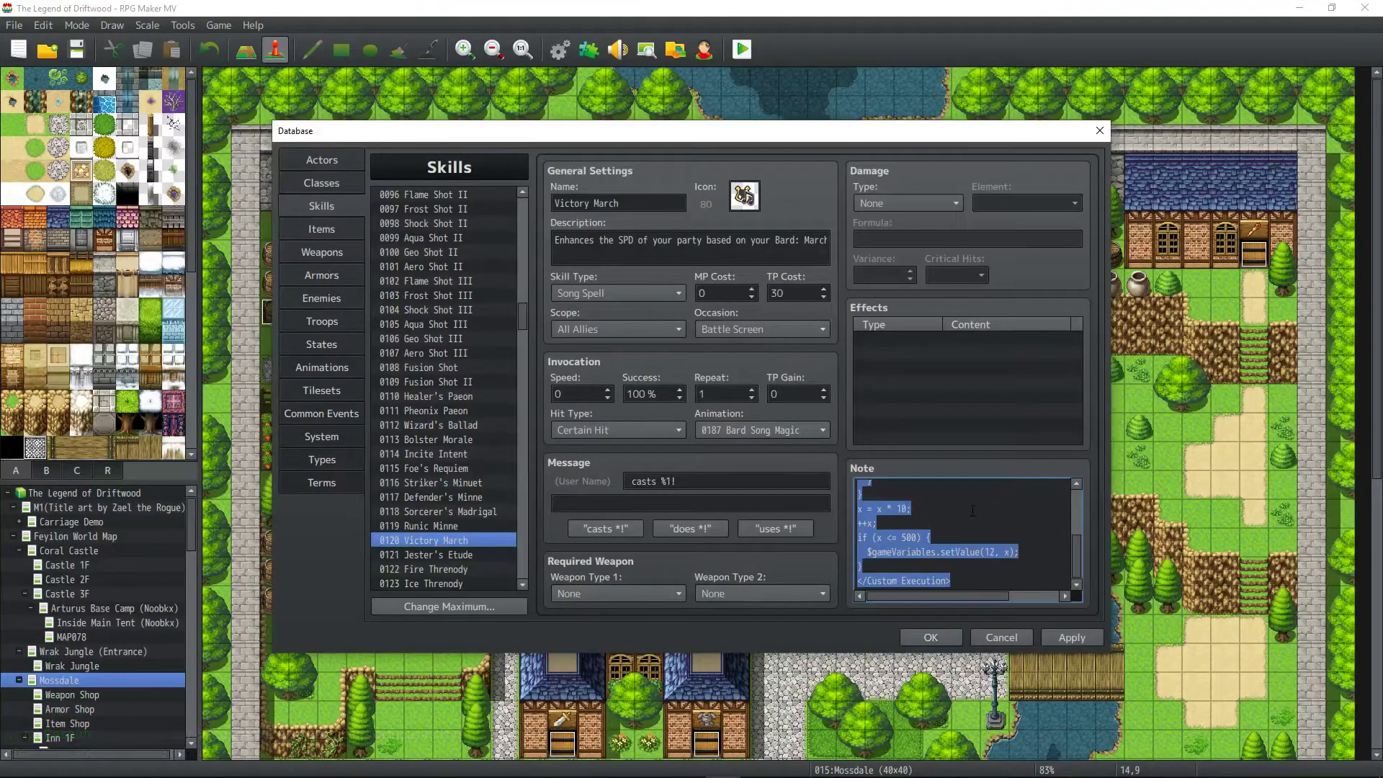
key(ctrl+v)
scroll(986, 524, up, 6)
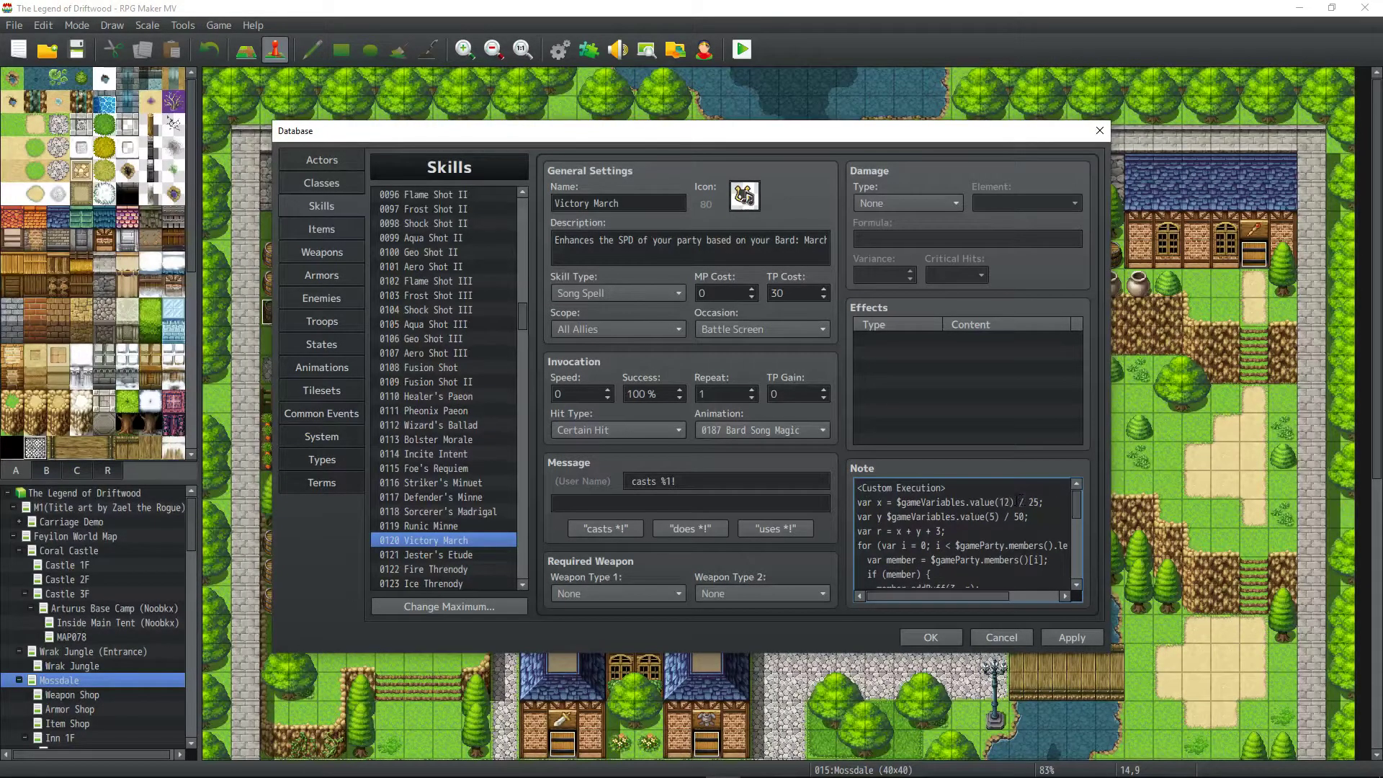
Point the Victory March note's setValue call for x at variable 12 and change its buff call to member.addBuff(6, r);.
scroll(1014, 508, down, 5)
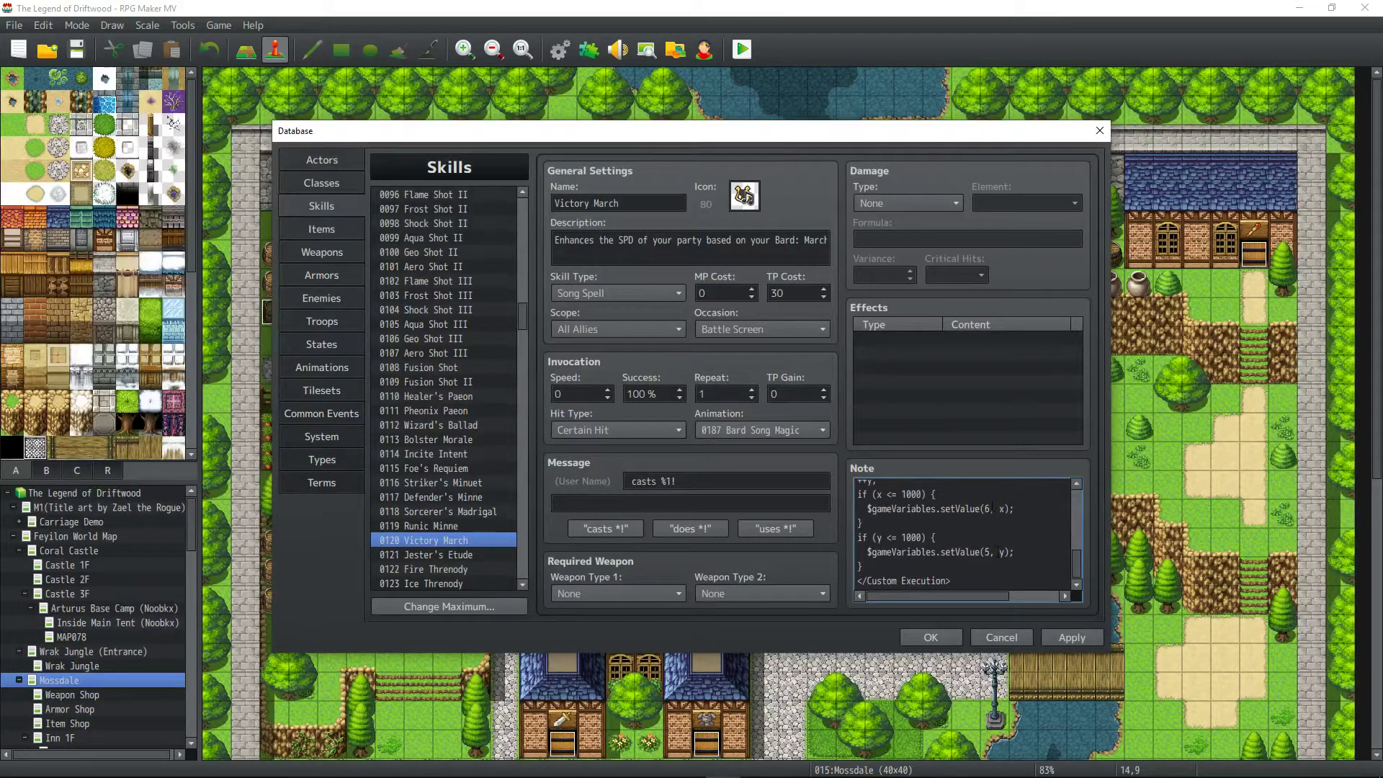
scroll(990, 509, up, 3)
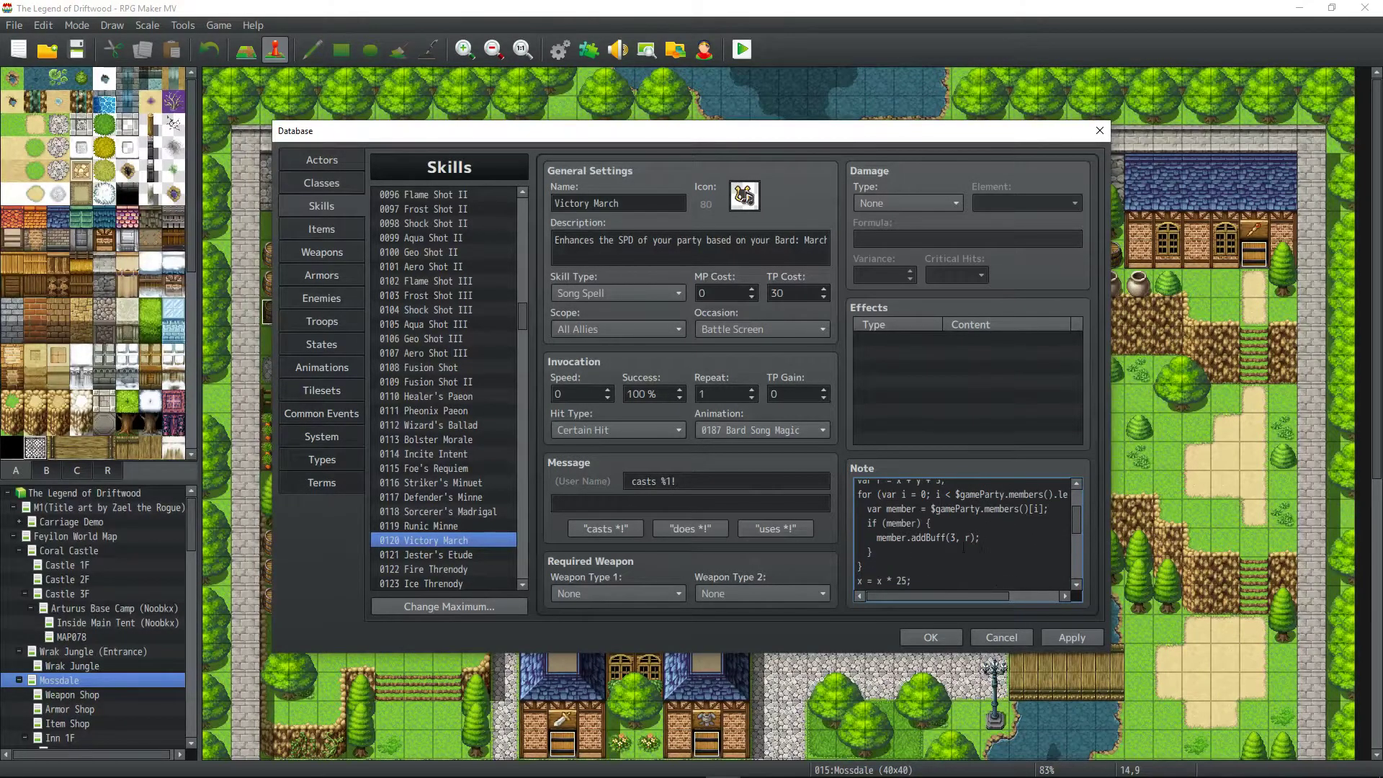
click(957, 537)
key(BackSpace)
text(6)
click(458, 525)
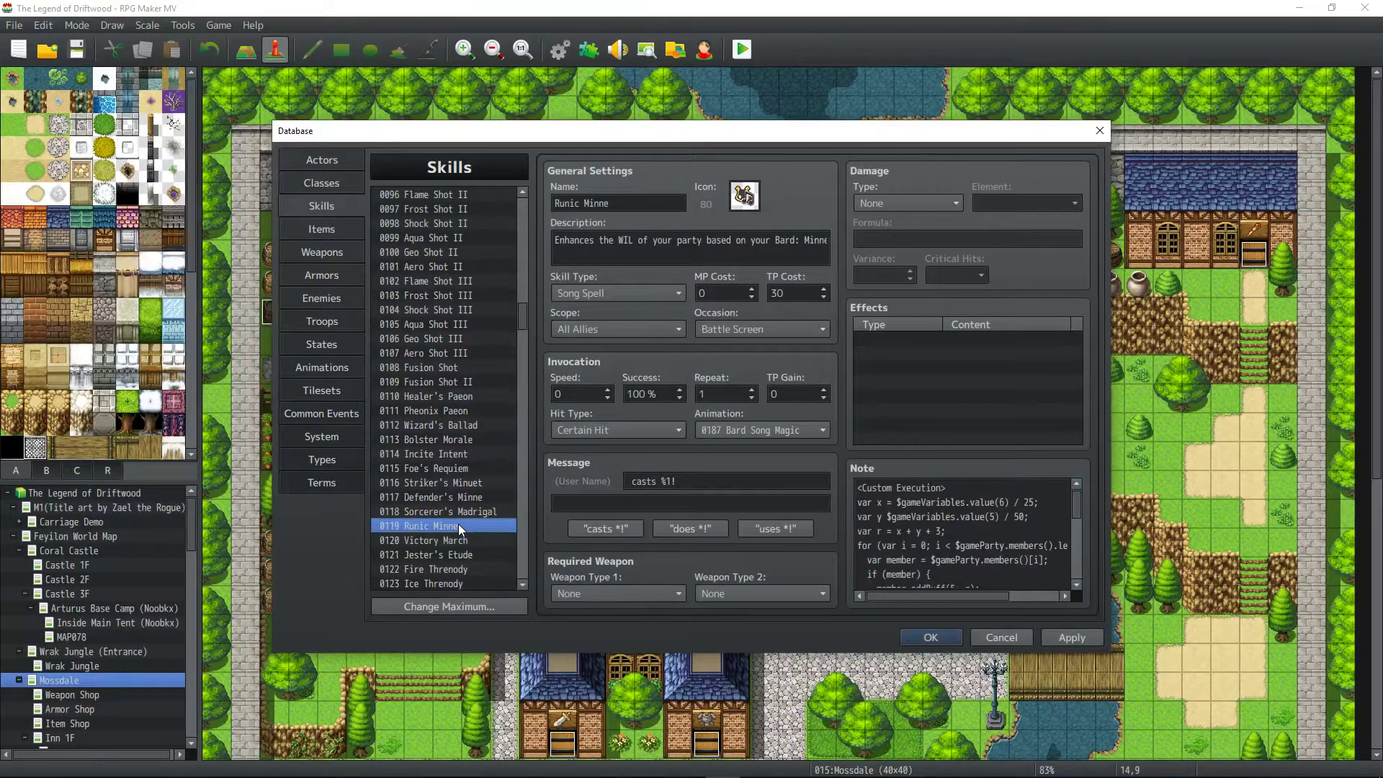
scroll(918, 554, down, 1)
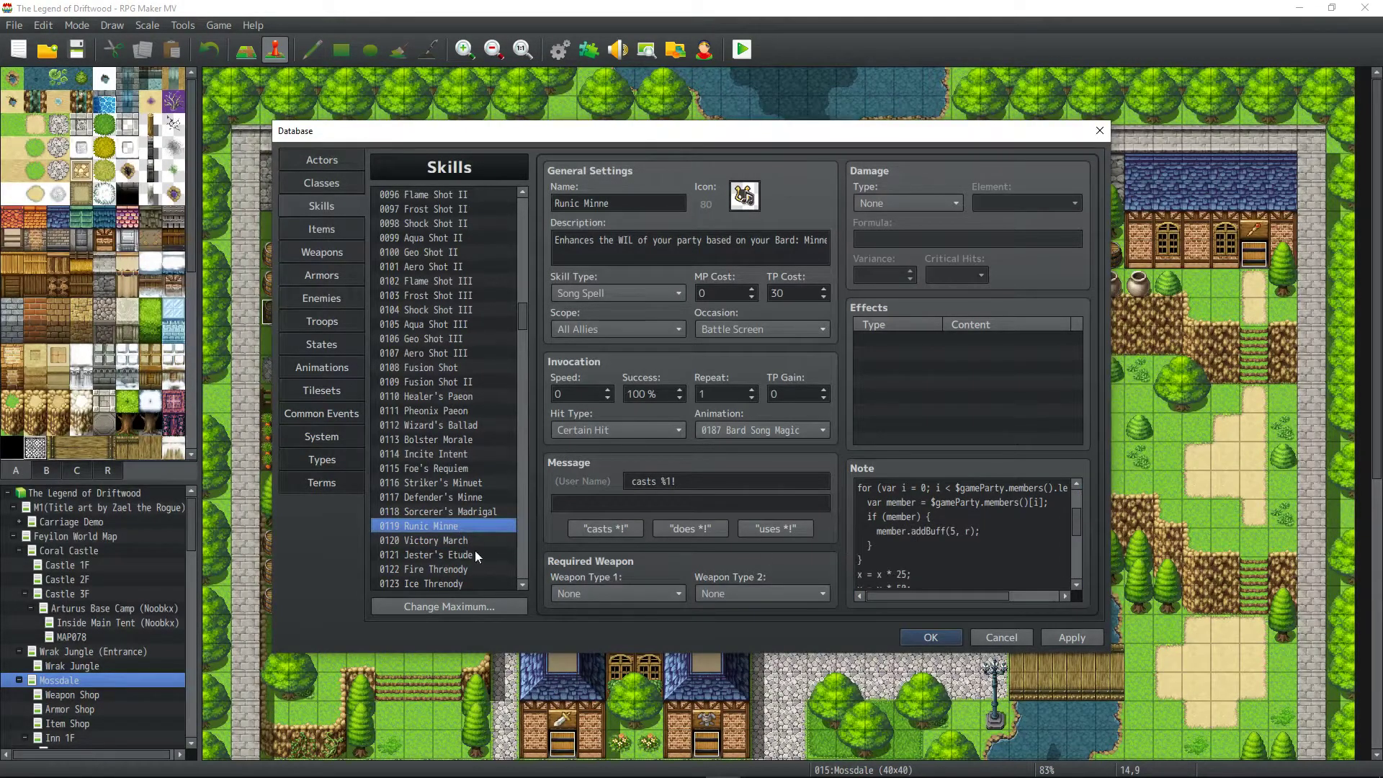
click(461, 540)
scroll(924, 537, down, 1)
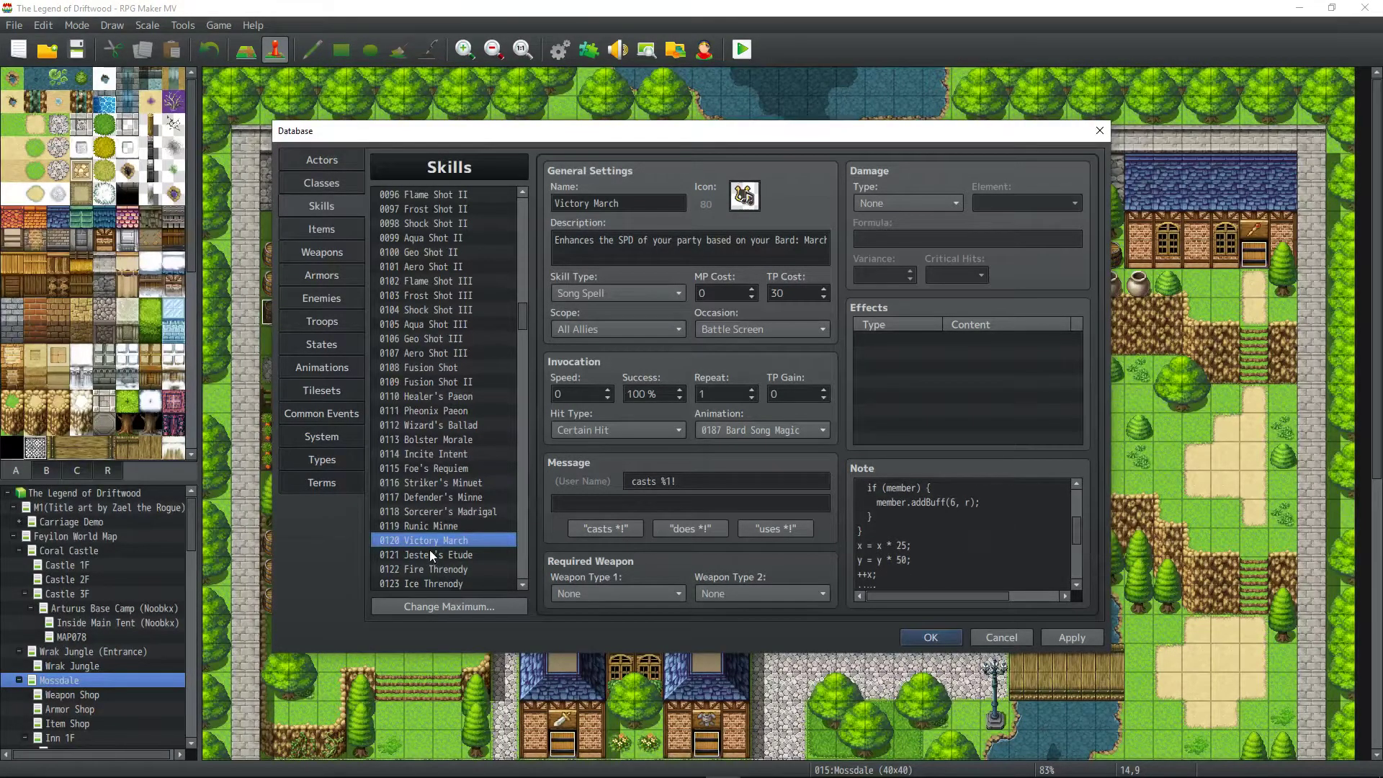
Replace the entire Jester's Etude note with a copy of the Victory March note.
click(458, 555)
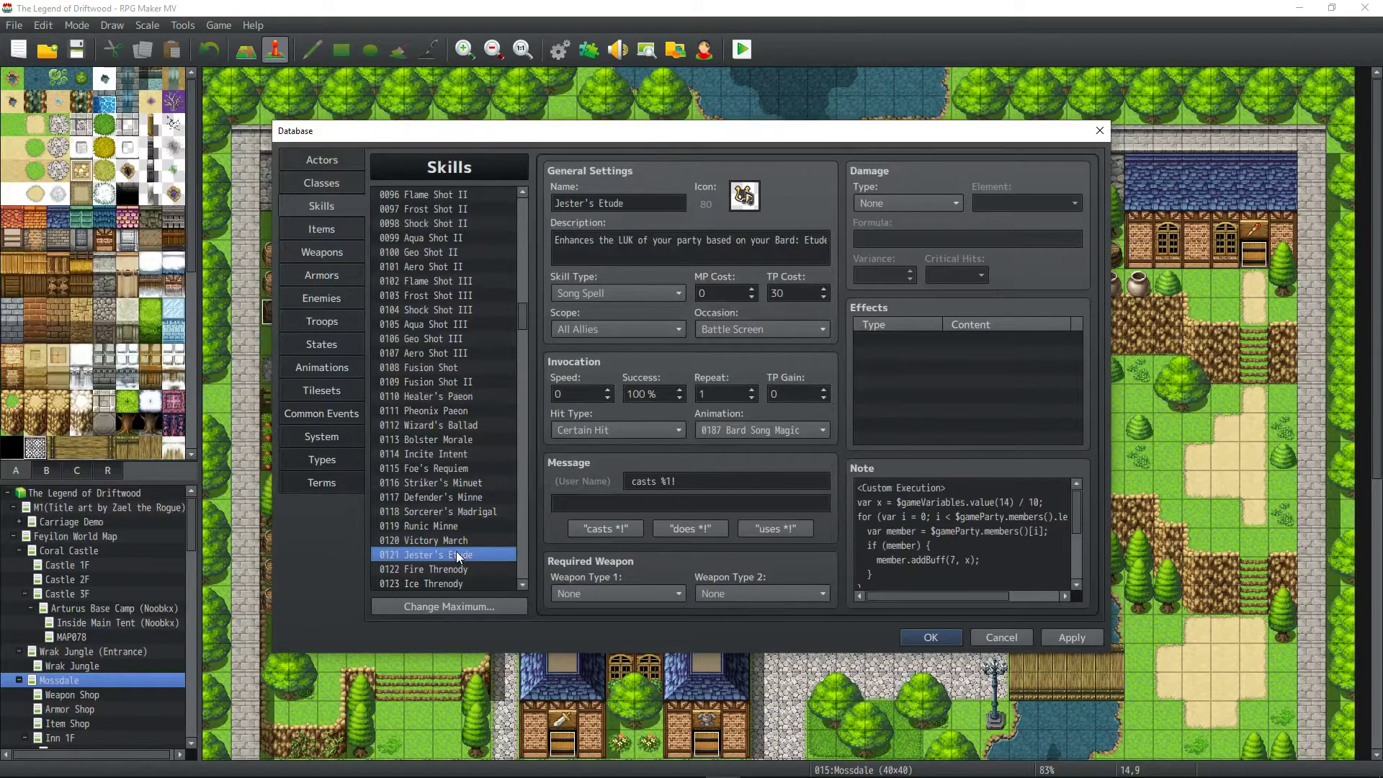
click(467, 541)
click(921, 538)
key(ctrl+a)
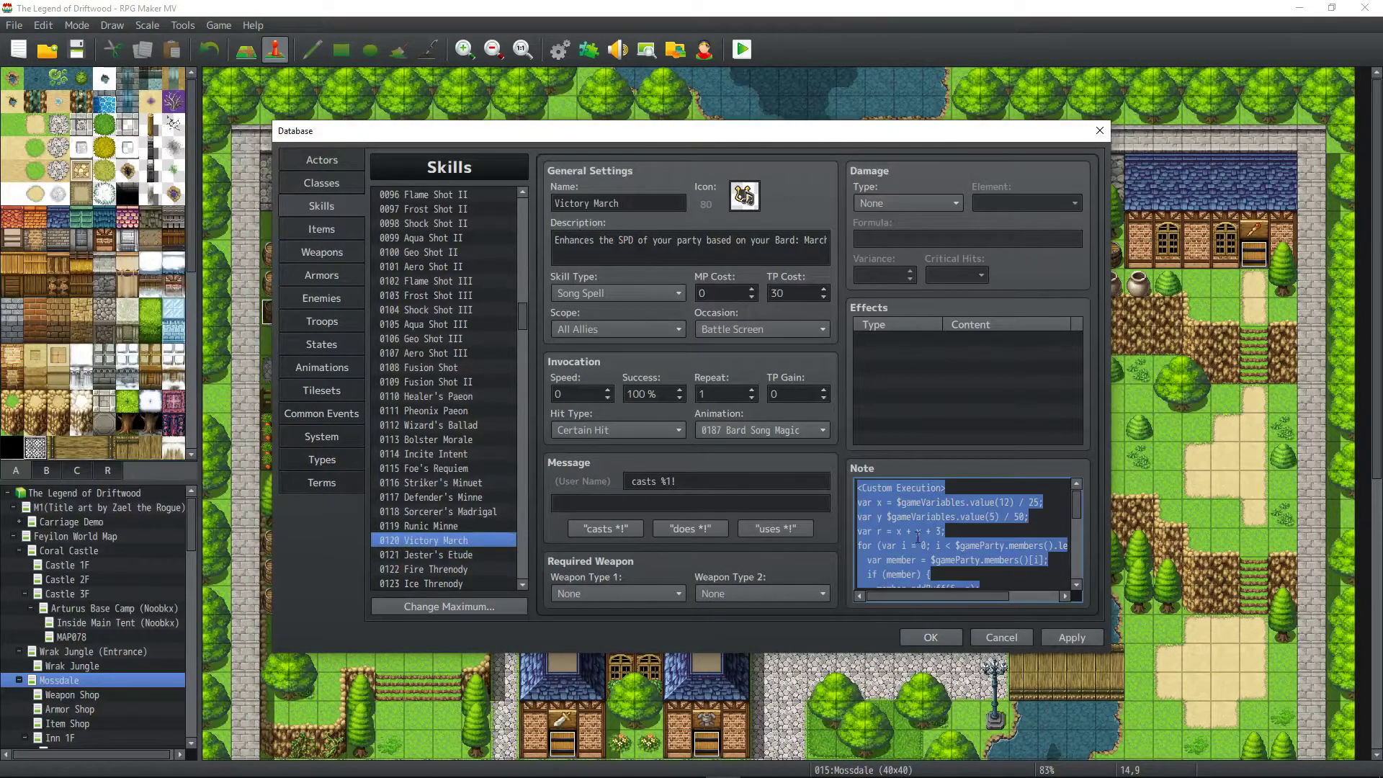
click(469, 555)
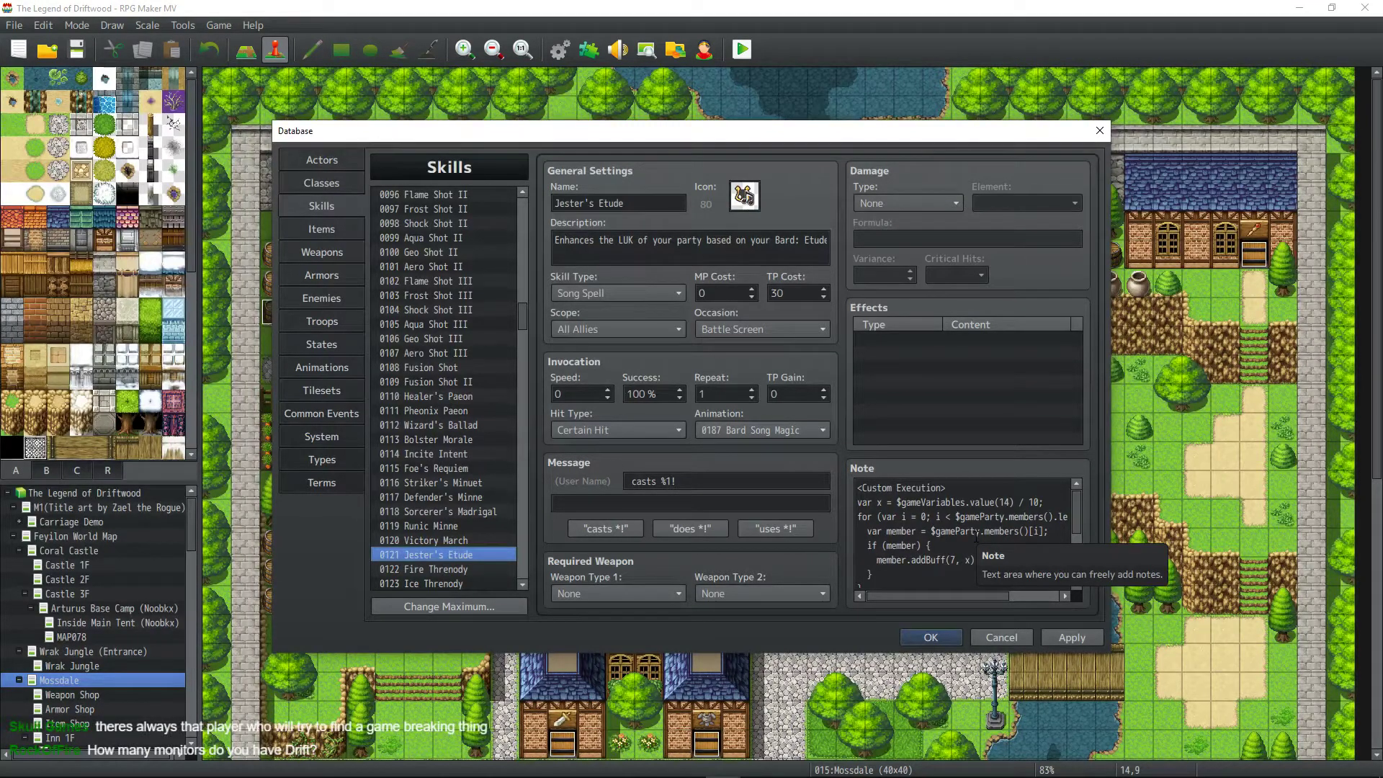
key(ctrl+a)
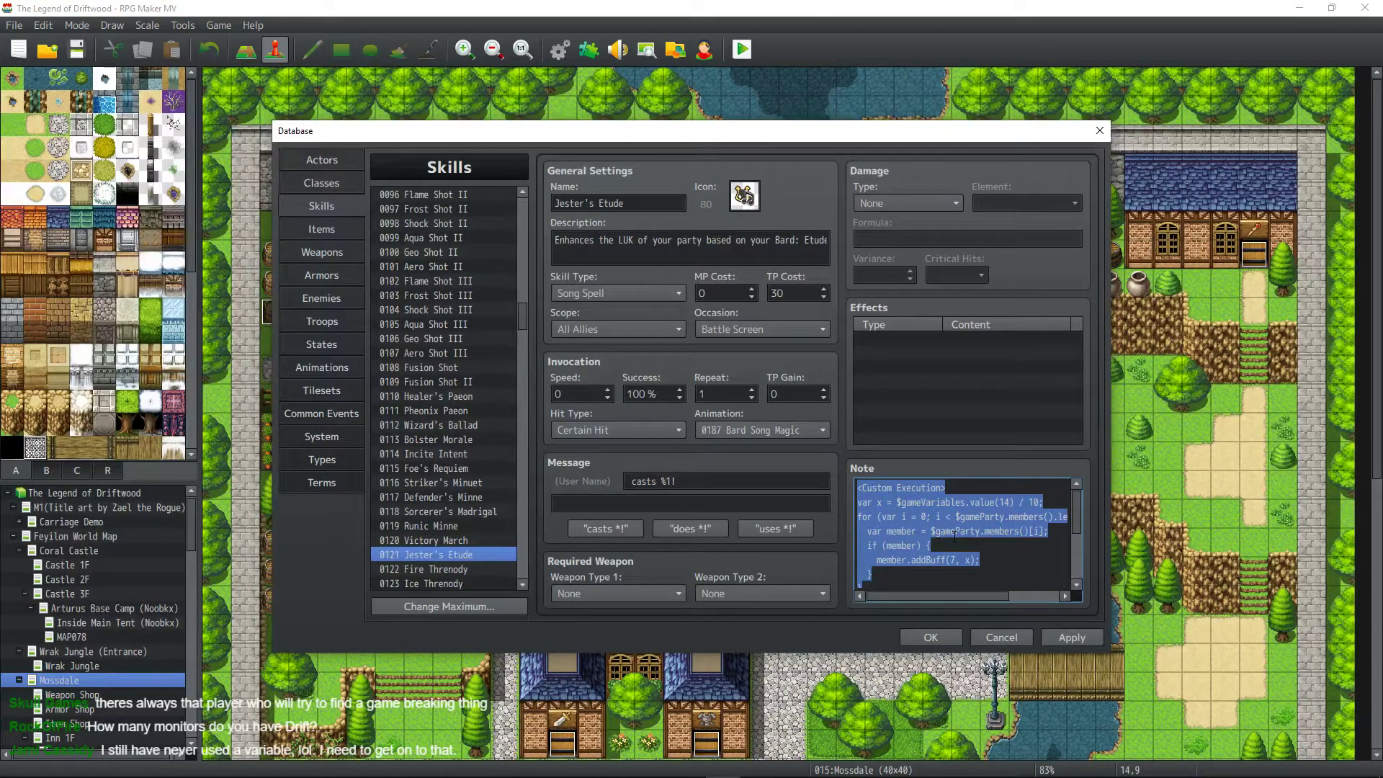
key(ctrl+v)
scroll(954, 536, up, 5)
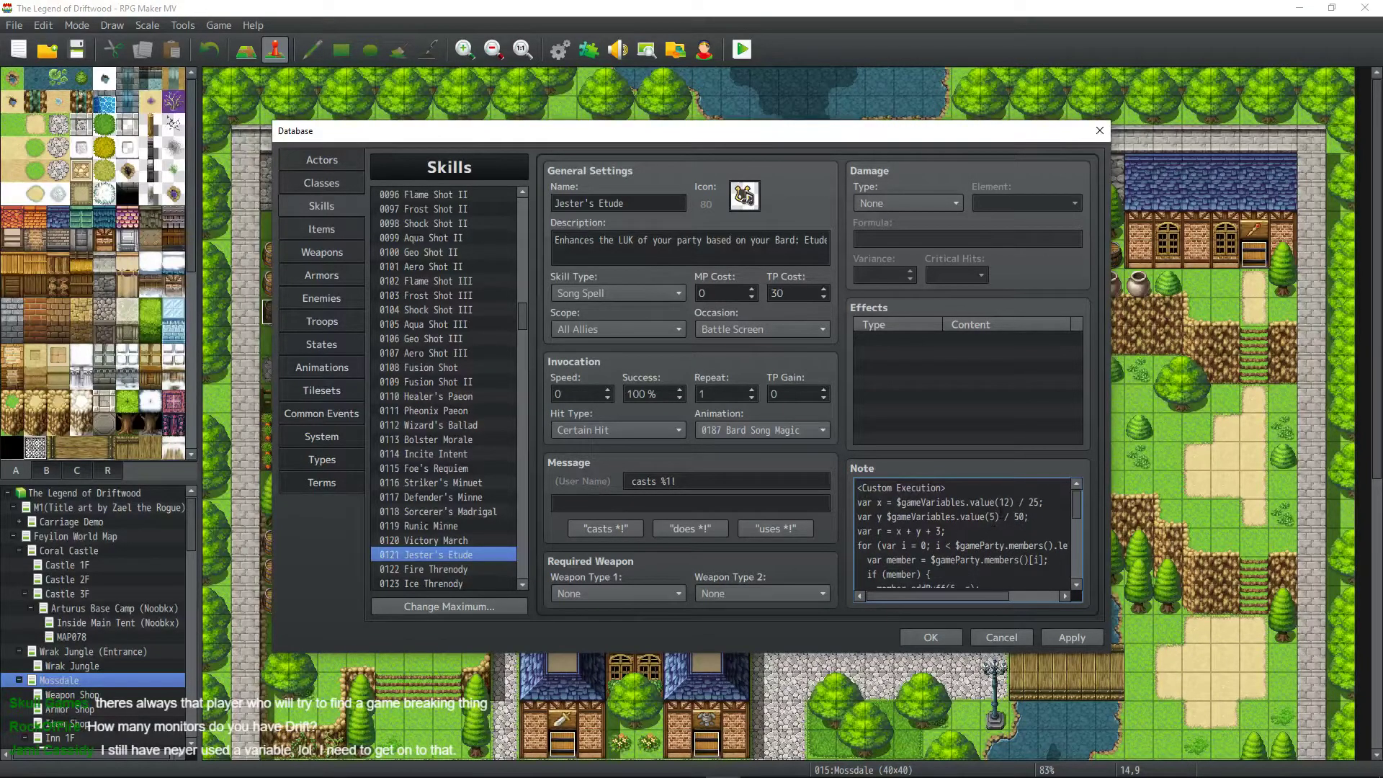
Change the buff call in the Jester's Etude note to member.addBuff(7, r);.
scroll(958, 517, down, 2)
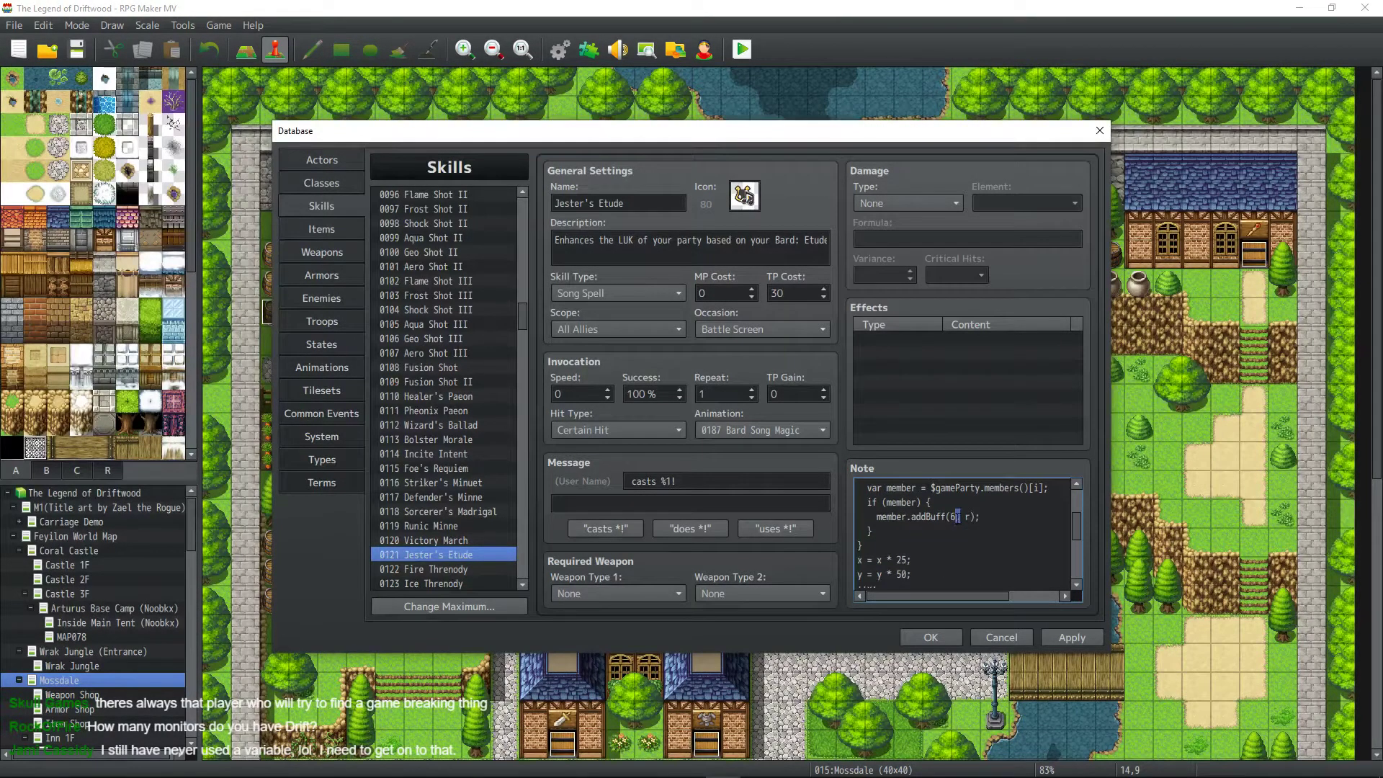
key(BackSpace)
text(7)
Change the game variable for x to 14 in both the declaration and the setValue call of the Jester's Etude note.
scroll(955, 516, up, 2)
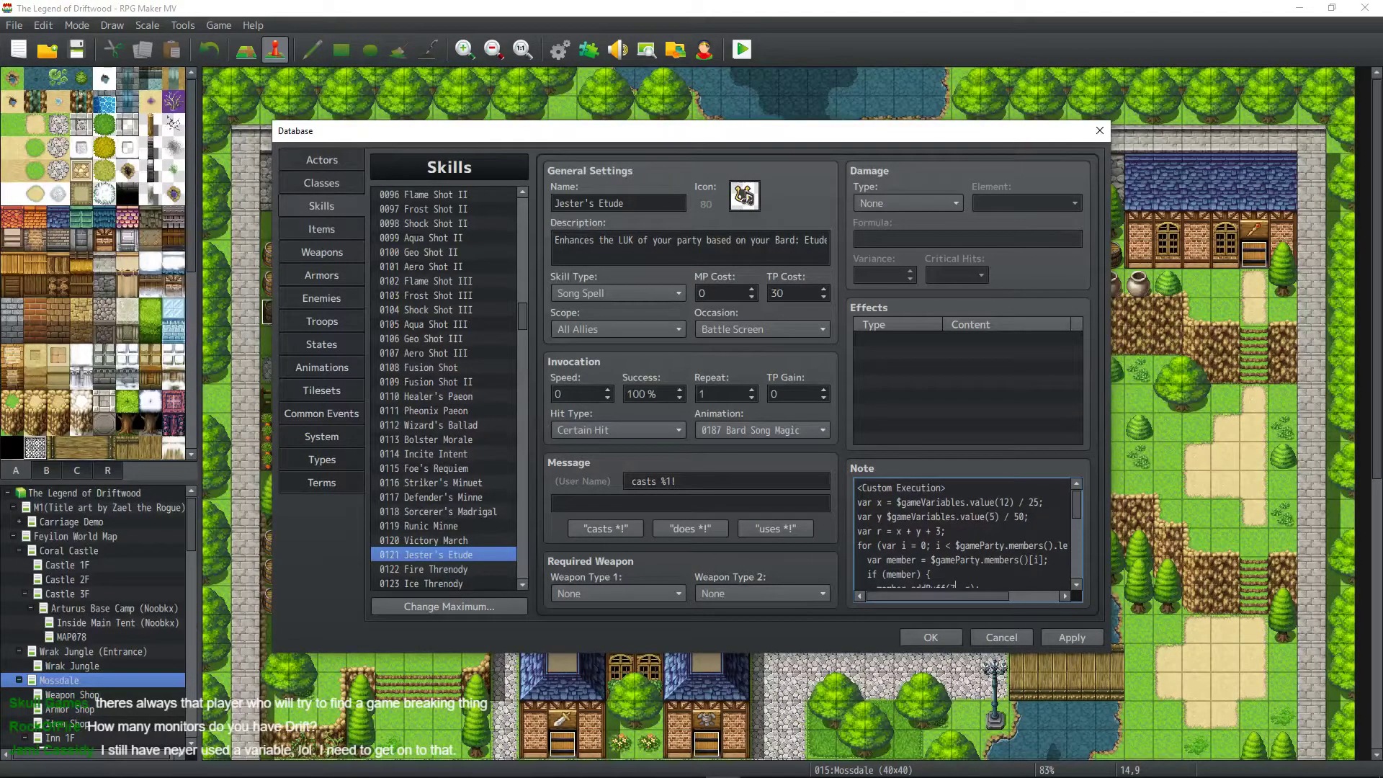
click(1005, 502)
key(Delete)
text(4)
scroll(1033, 504, down, 5)
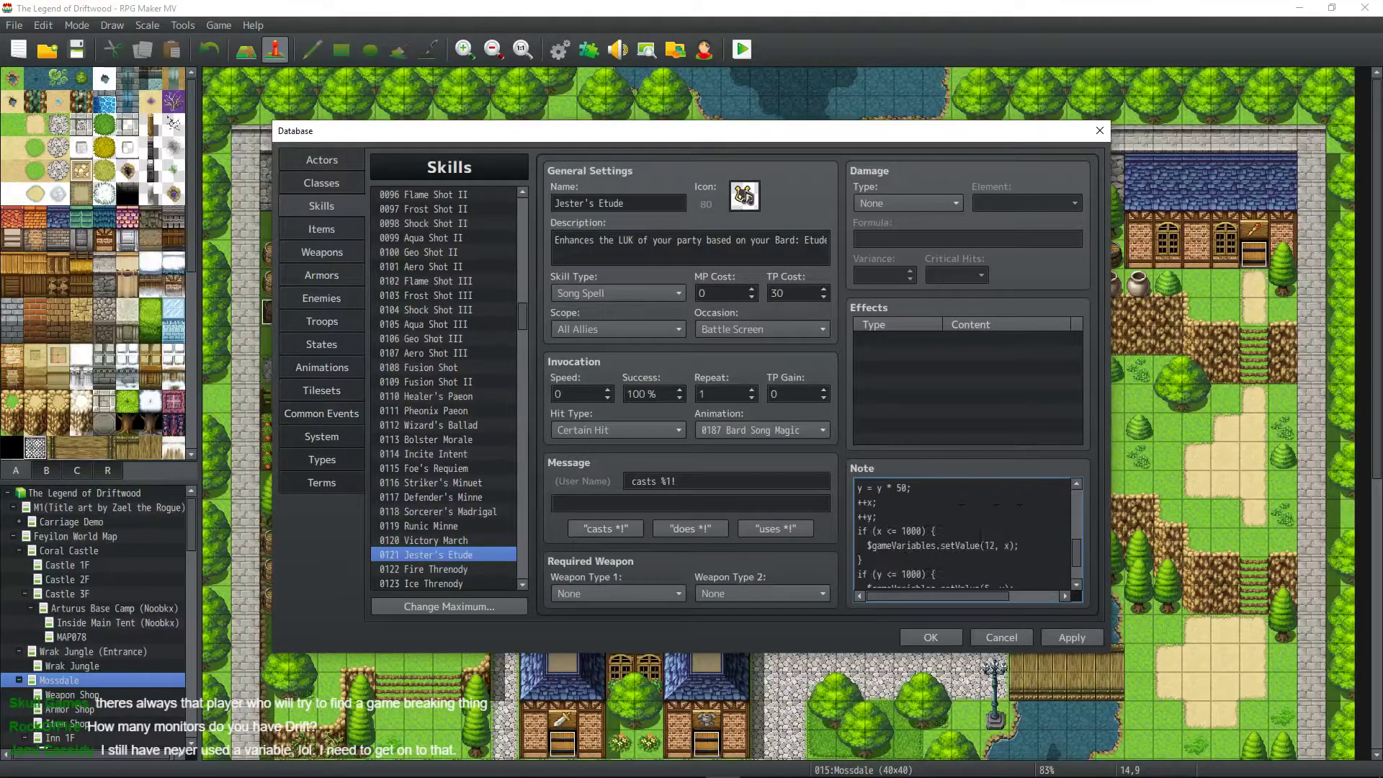
key(Delete)
text(4)
Check the Bard variable list in the Photoshop window, and review the buff call and counter code in the Jester's Etude note.
drag(0, 53, 600, 72)
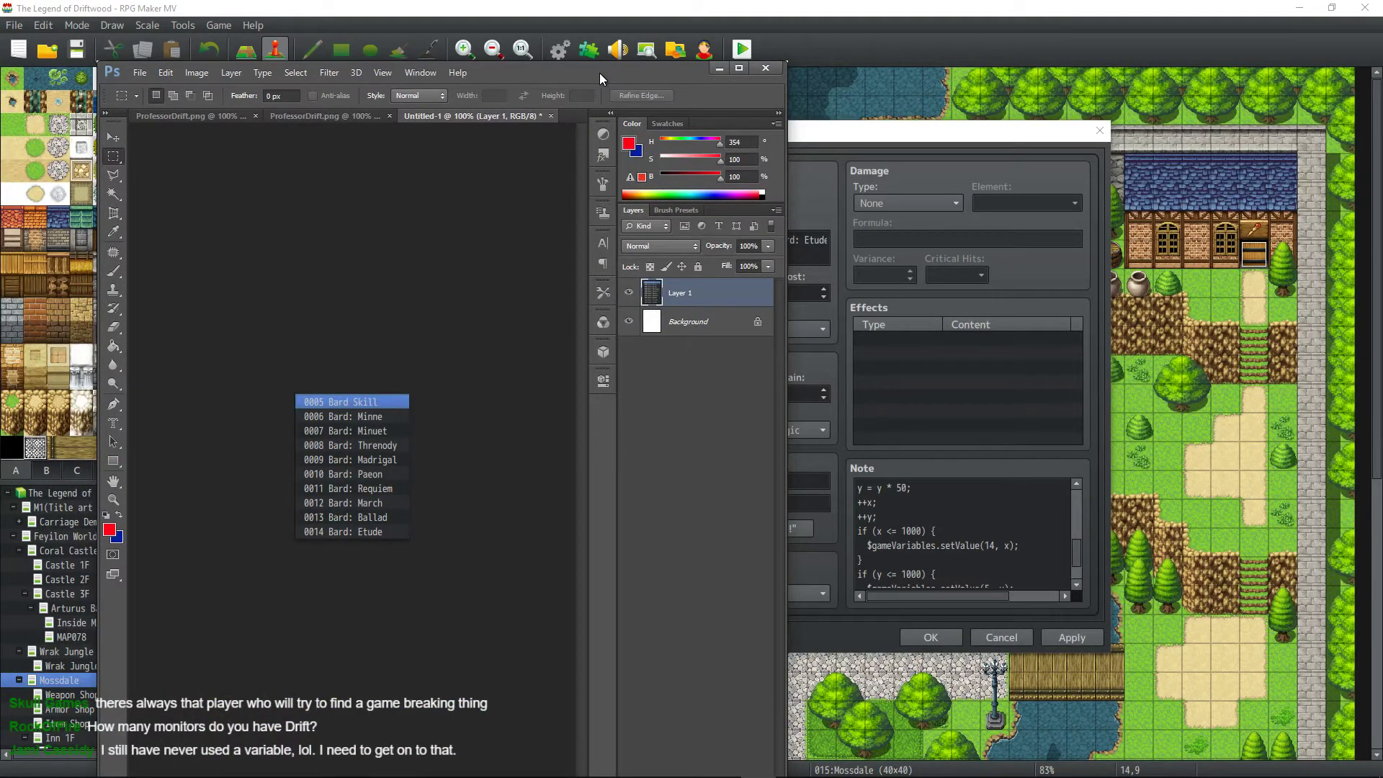
drag(599, 72, 0, 72)
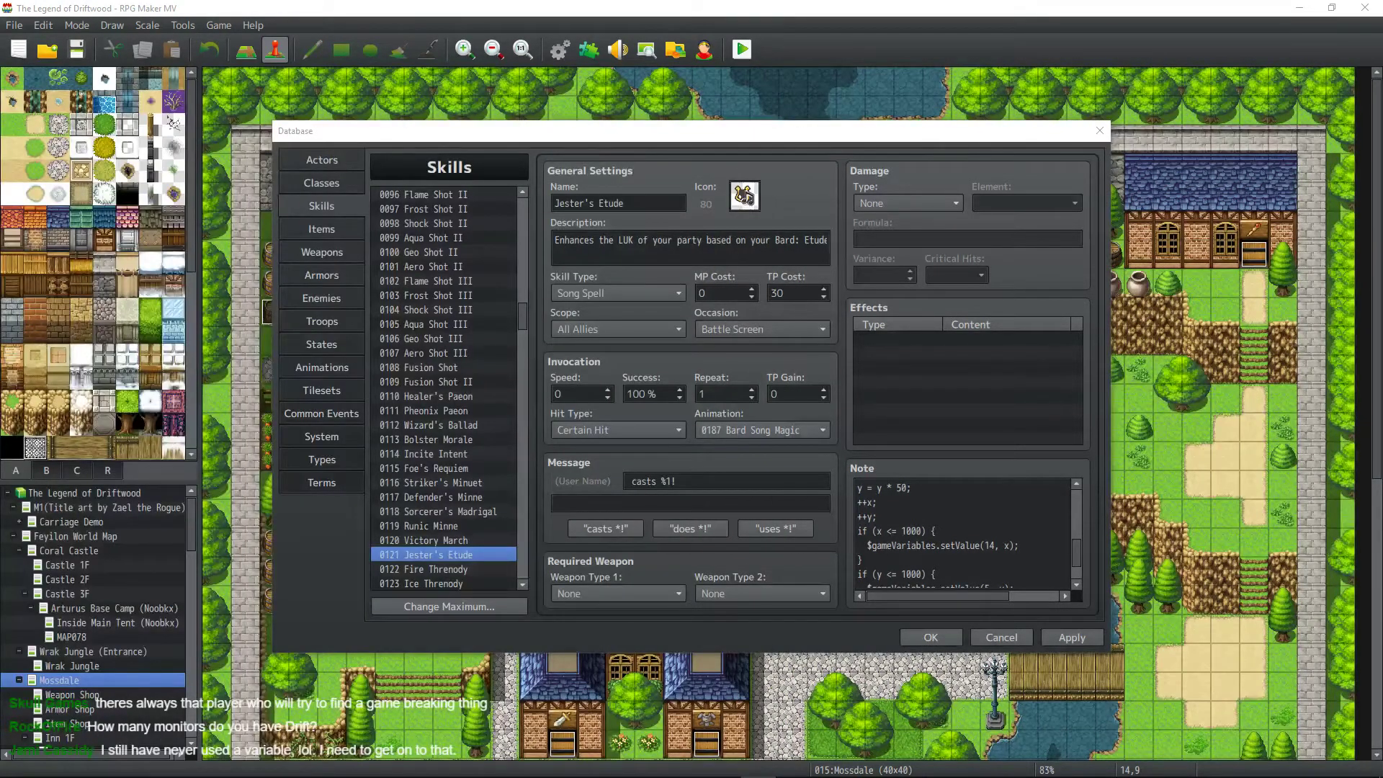
scroll(979, 544, up, 2)
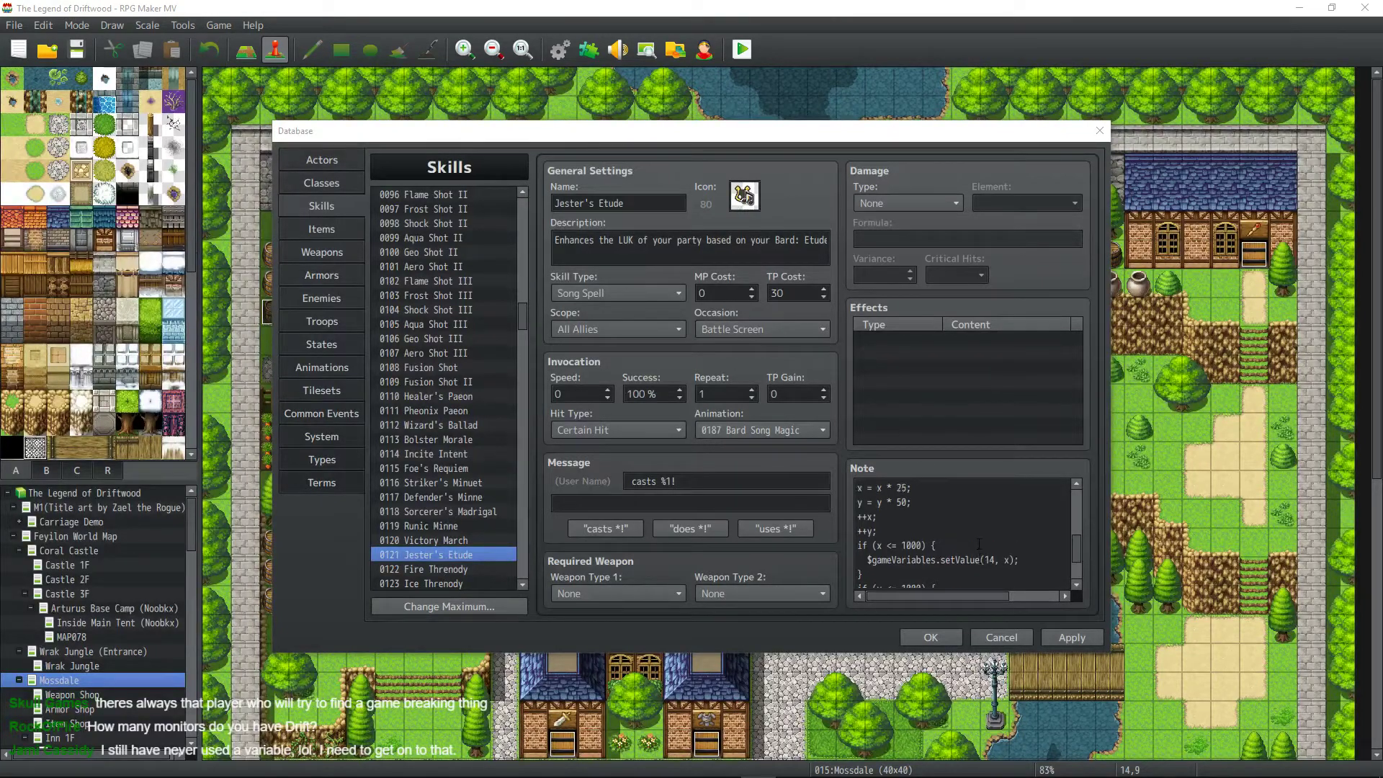
scroll(979, 544, up, 2)
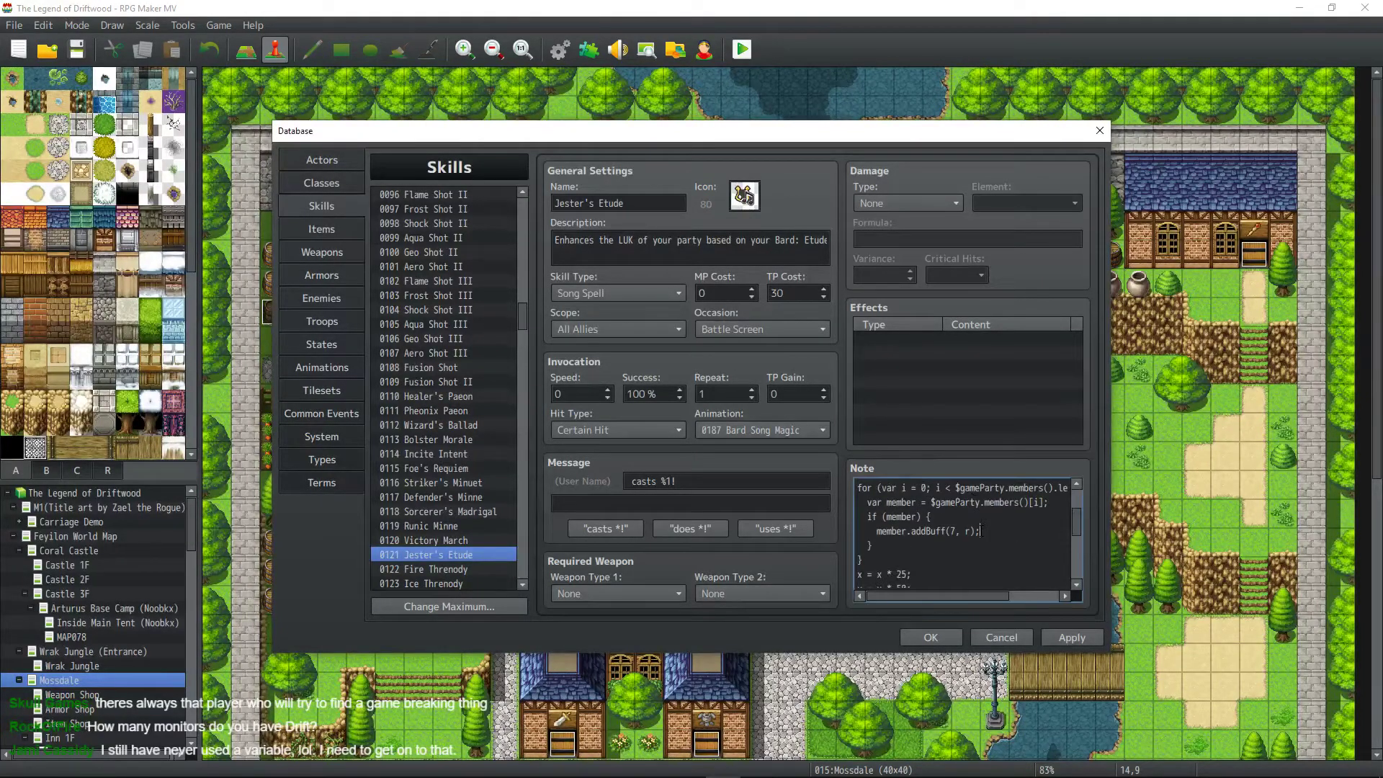
drag(979, 531, 906, 531)
click(951, 531)
scroll(976, 535, down, 1)
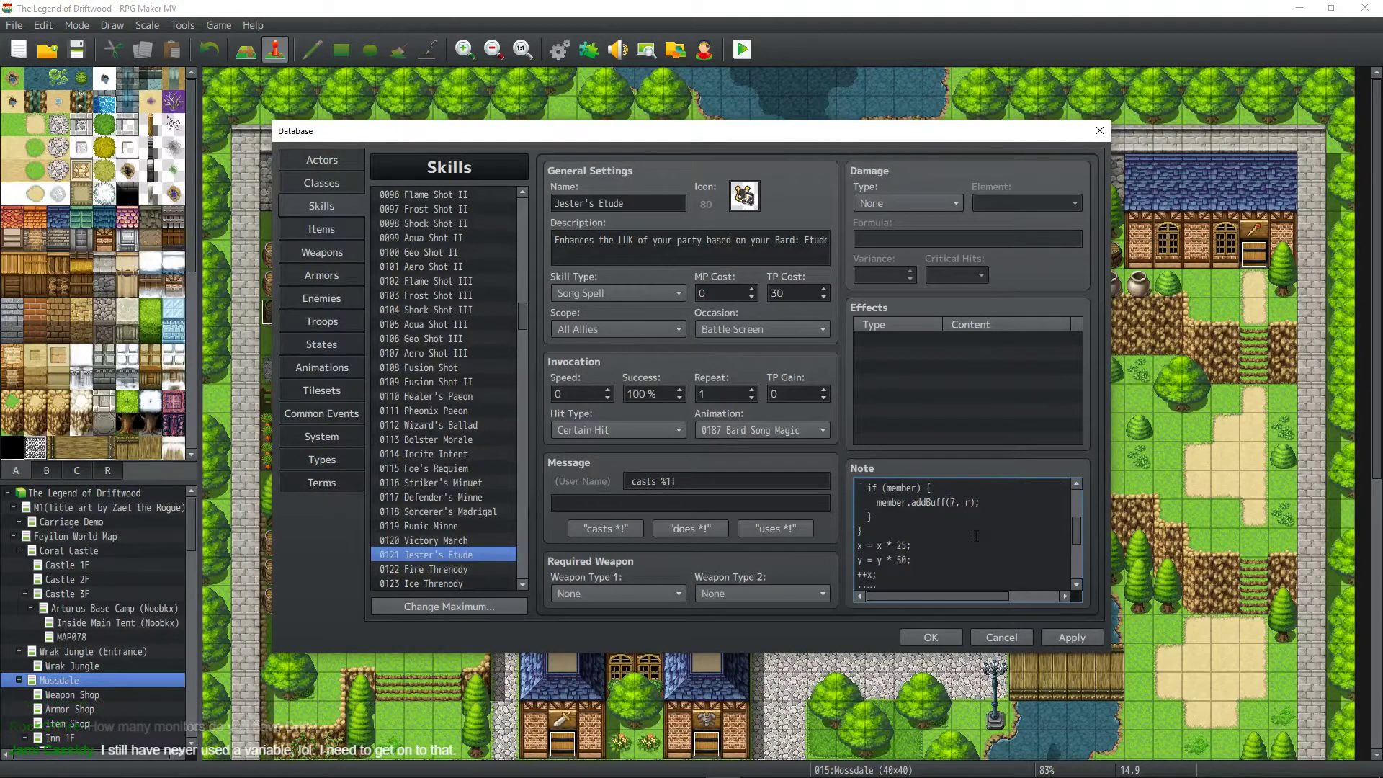
Apply the changes to the Jester's Etude skill and open the Fire Threnody skill.
scroll(977, 535, down, 3)
click(1063, 639)
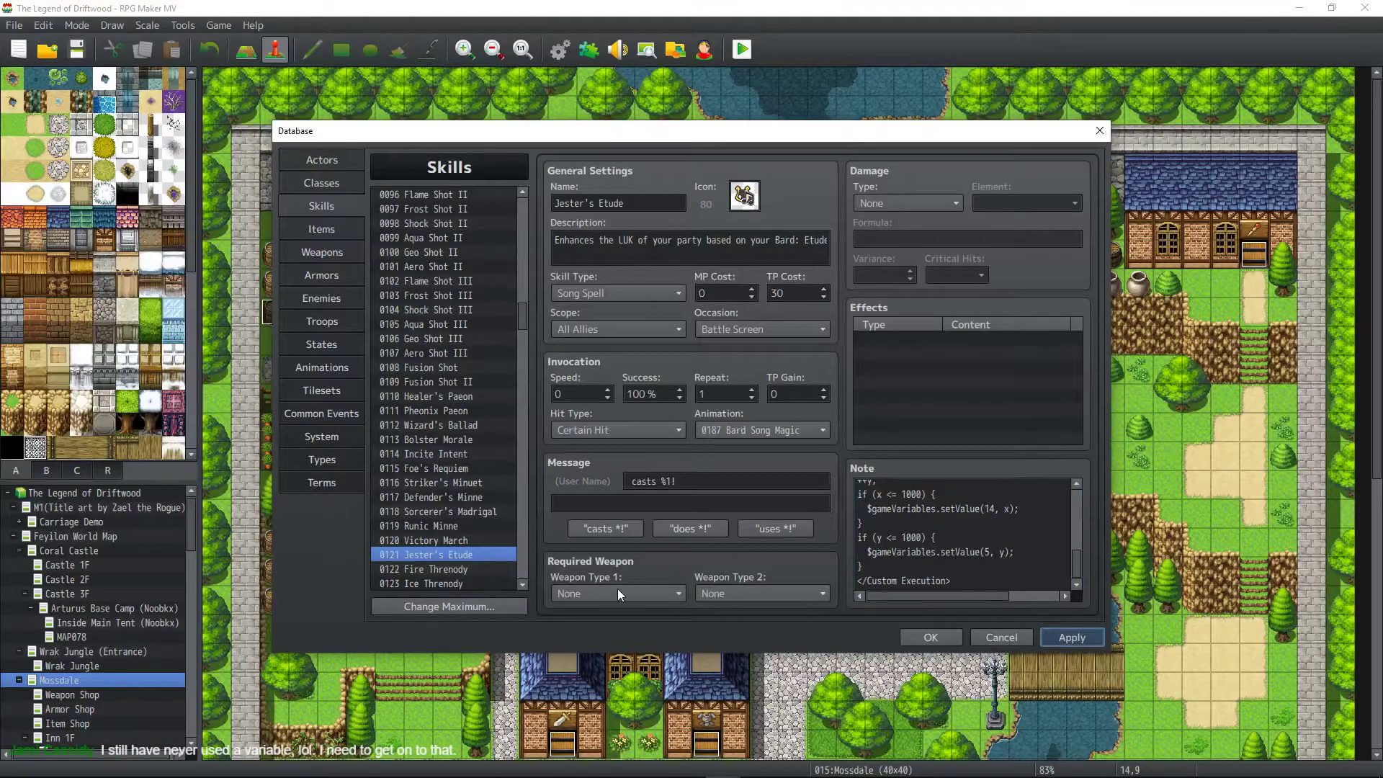
scroll(492, 534, down, 2)
click(459, 484)
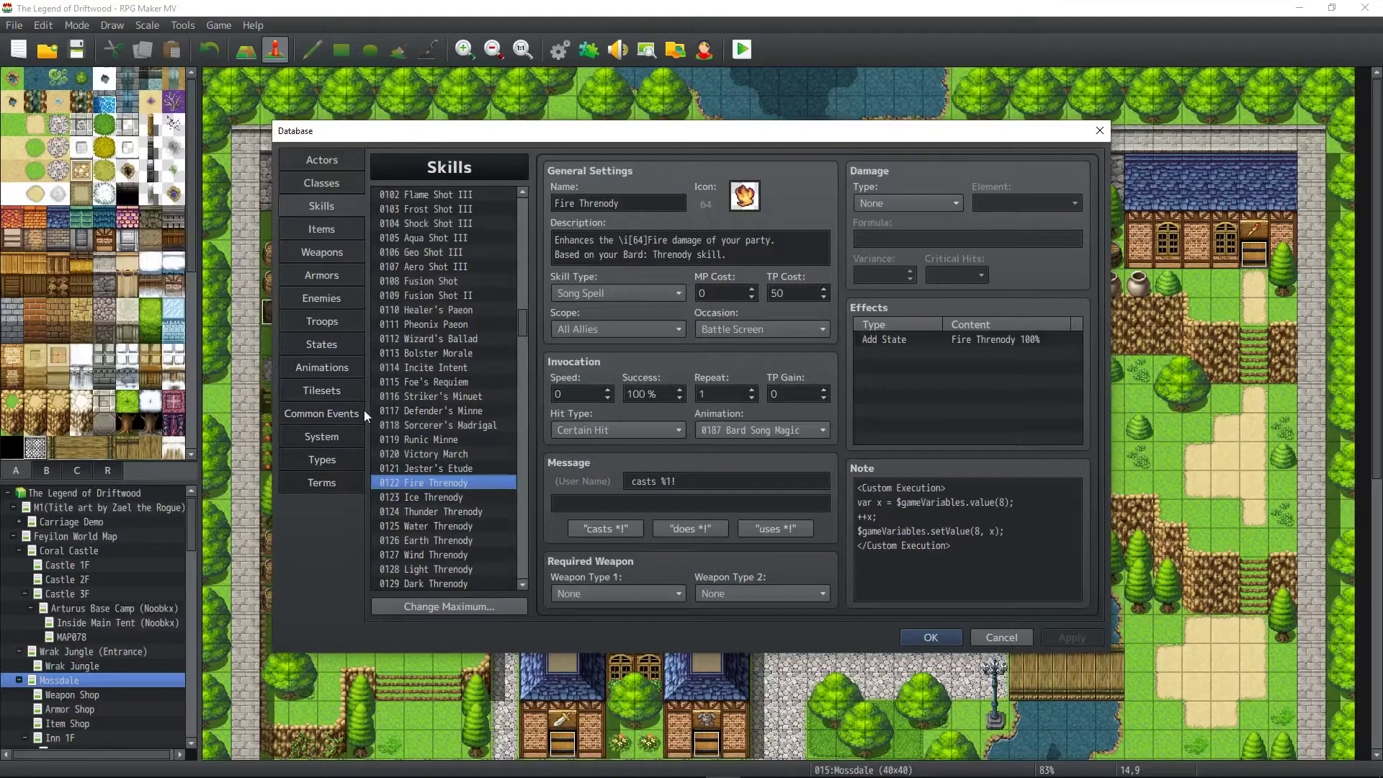
Compare the element boost notes of the Fire, Ice and Thunder Threnody states with the numbered element list.
click(318, 412)
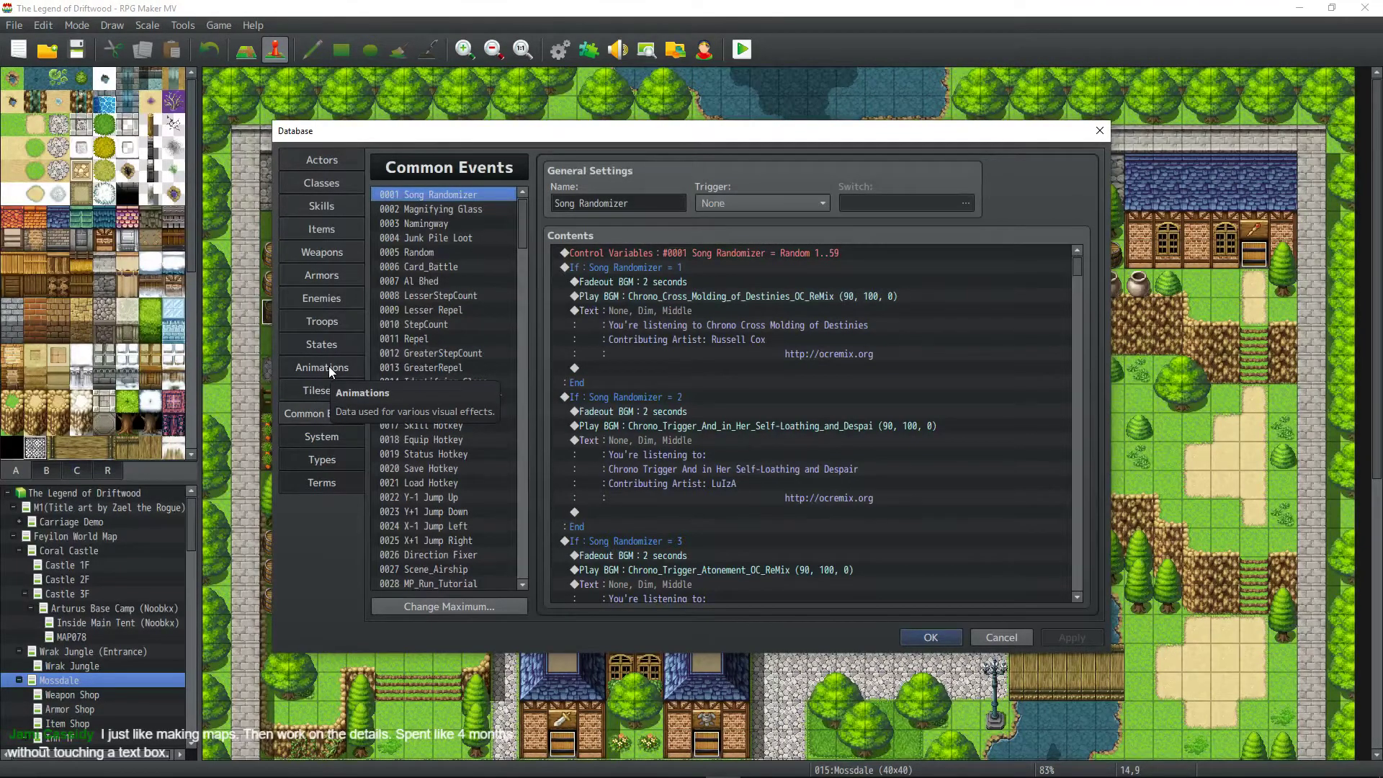
click(330, 344)
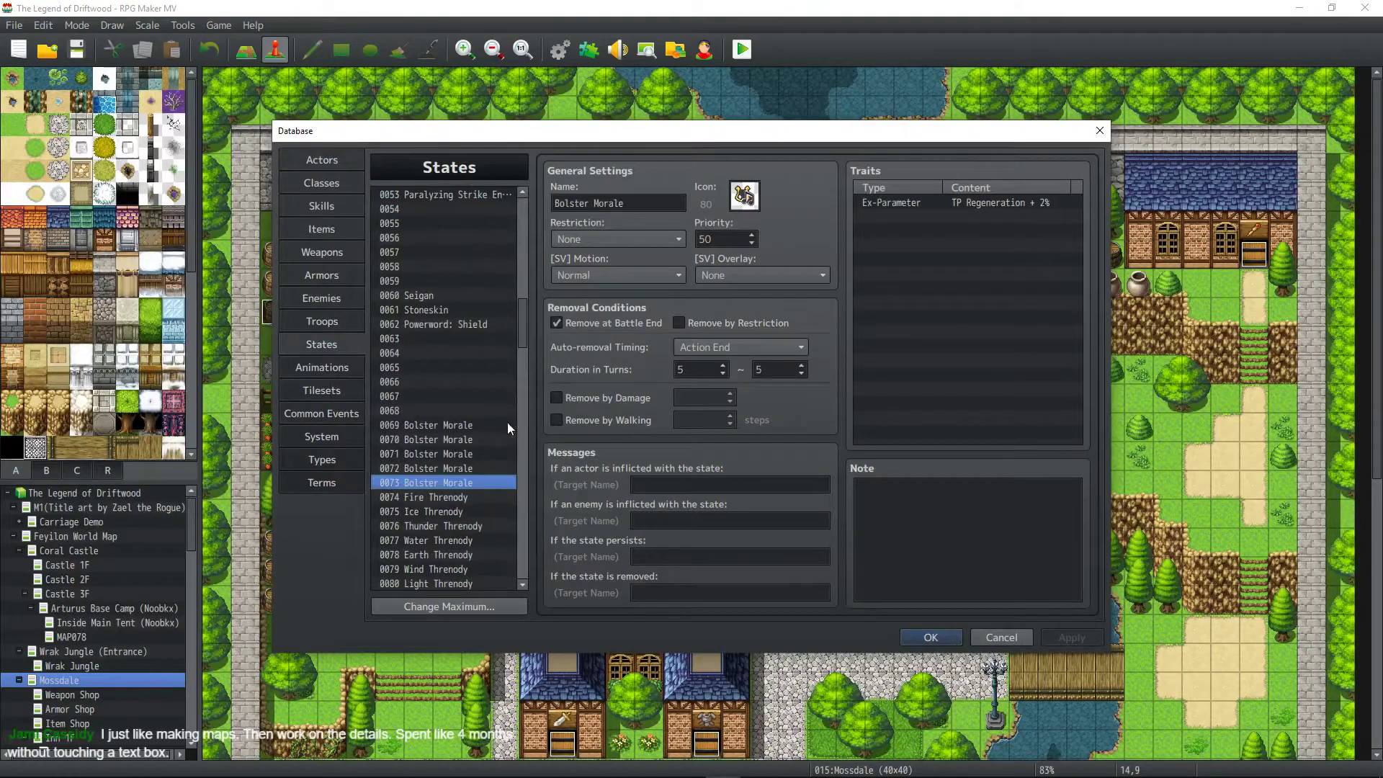
click(451, 490)
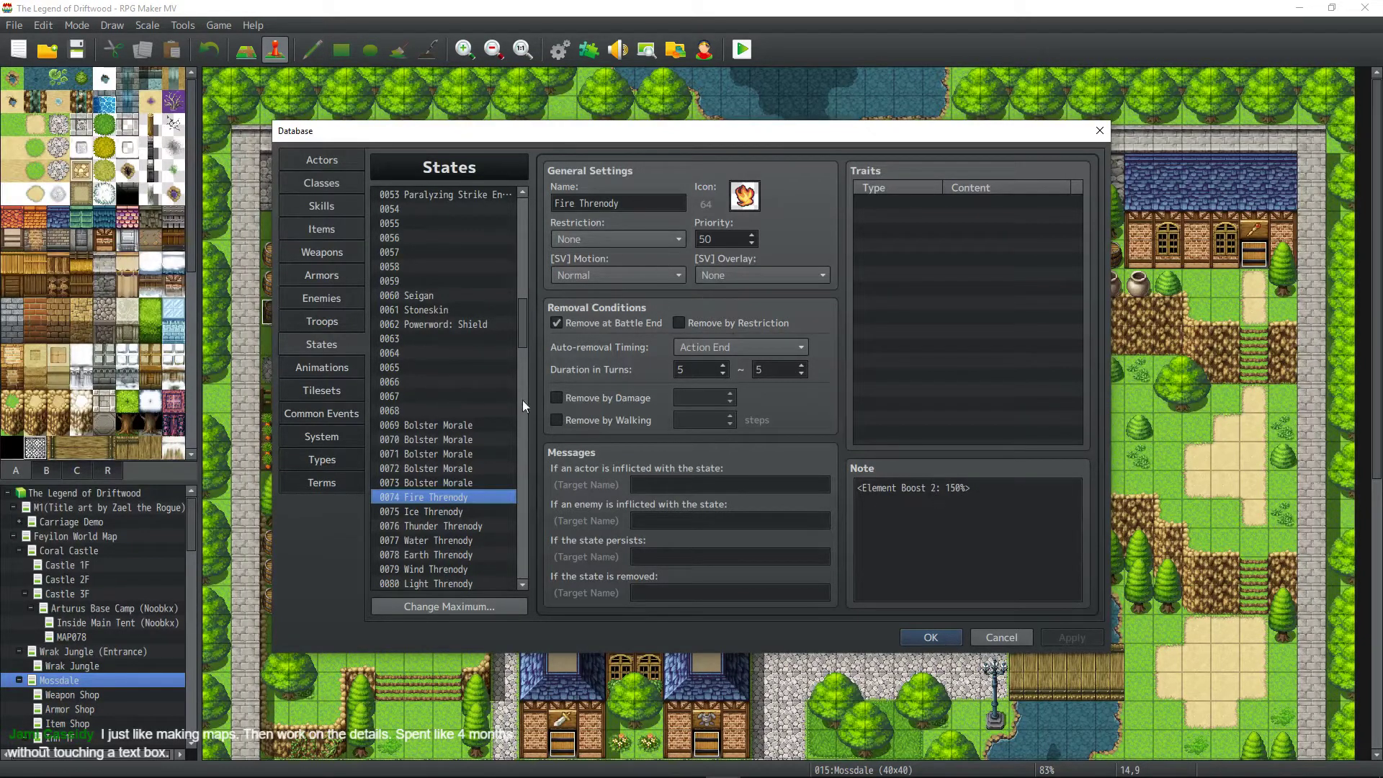
click(446, 512)
click(451, 527)
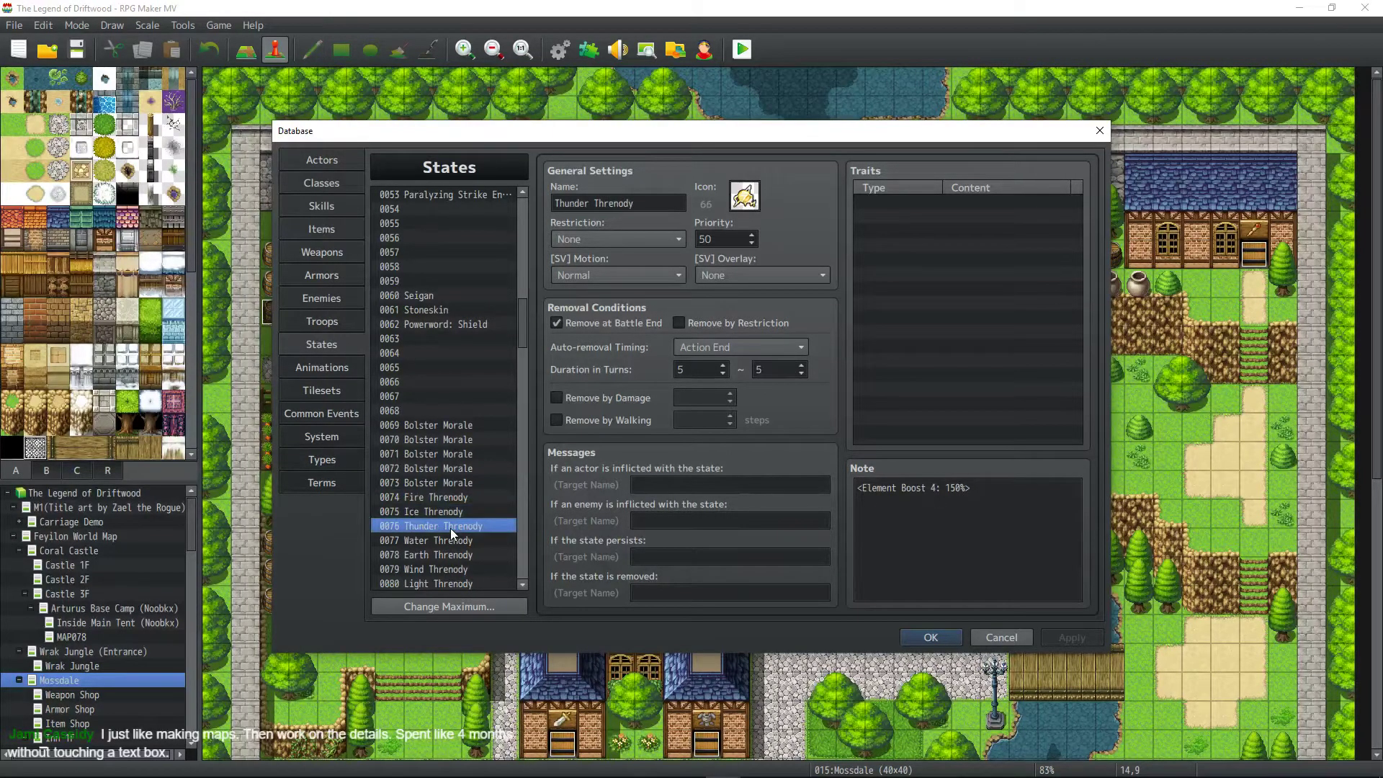
click(331, 461)
drag(434, 193, 445, 242)
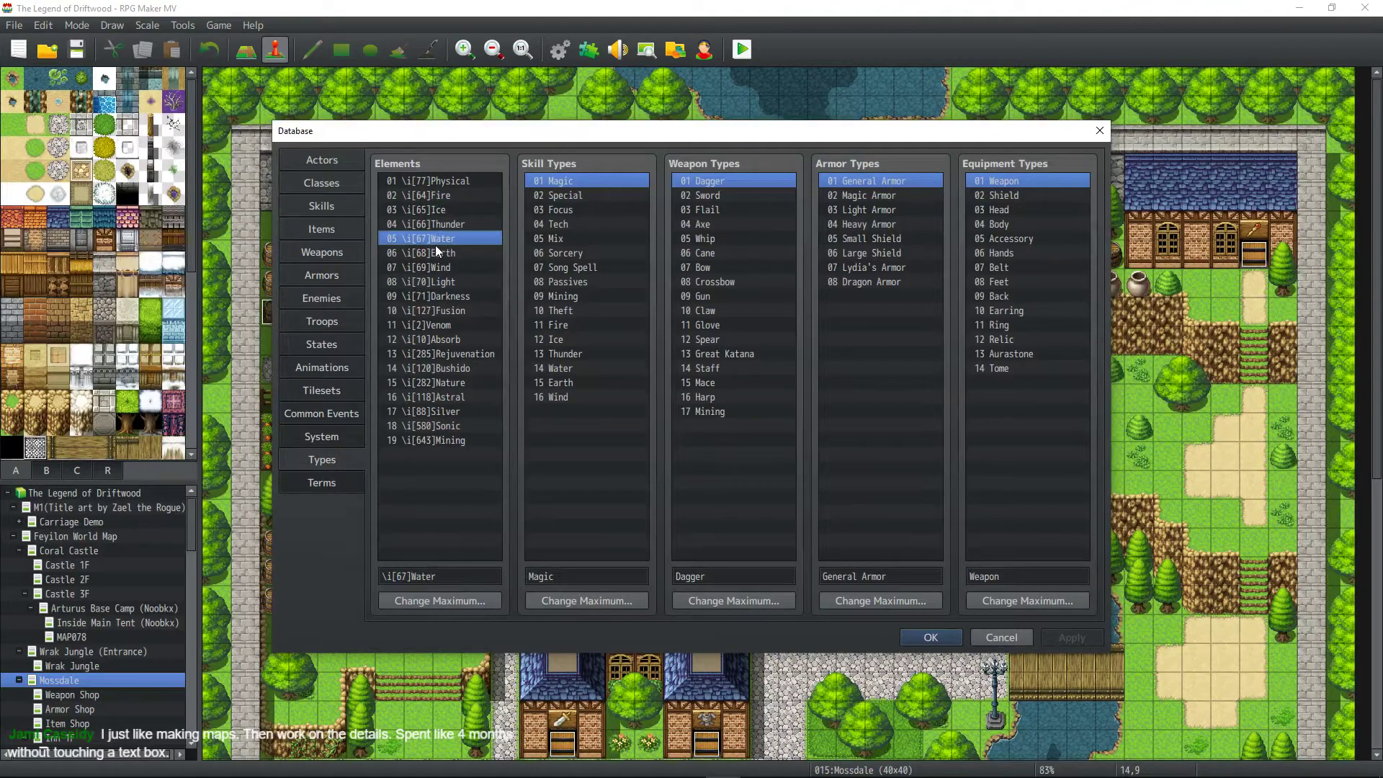
Examine the element boost note and duration settings of each Threnody state, from Fire Threnody through Astral Threnody.
click(304, 433)
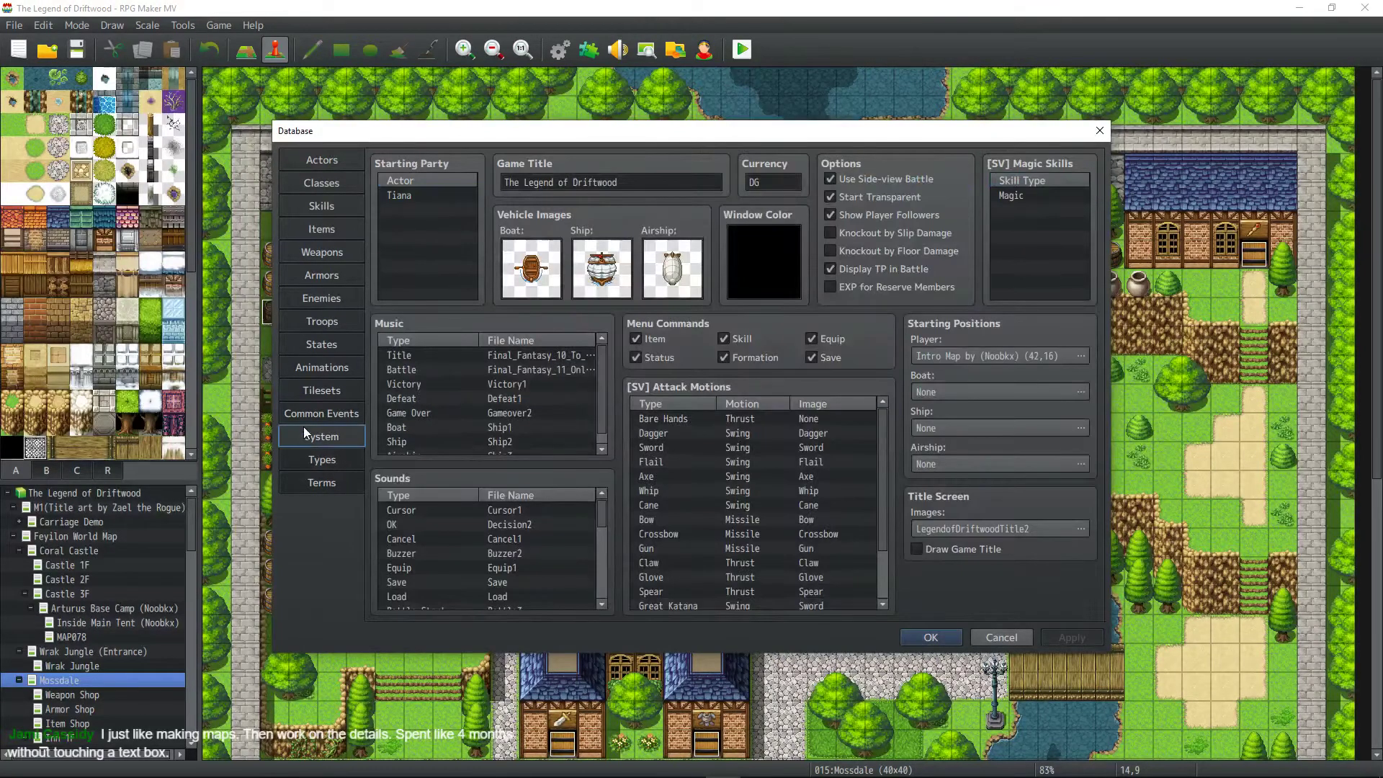
click(306, 412)
click(308, 398)
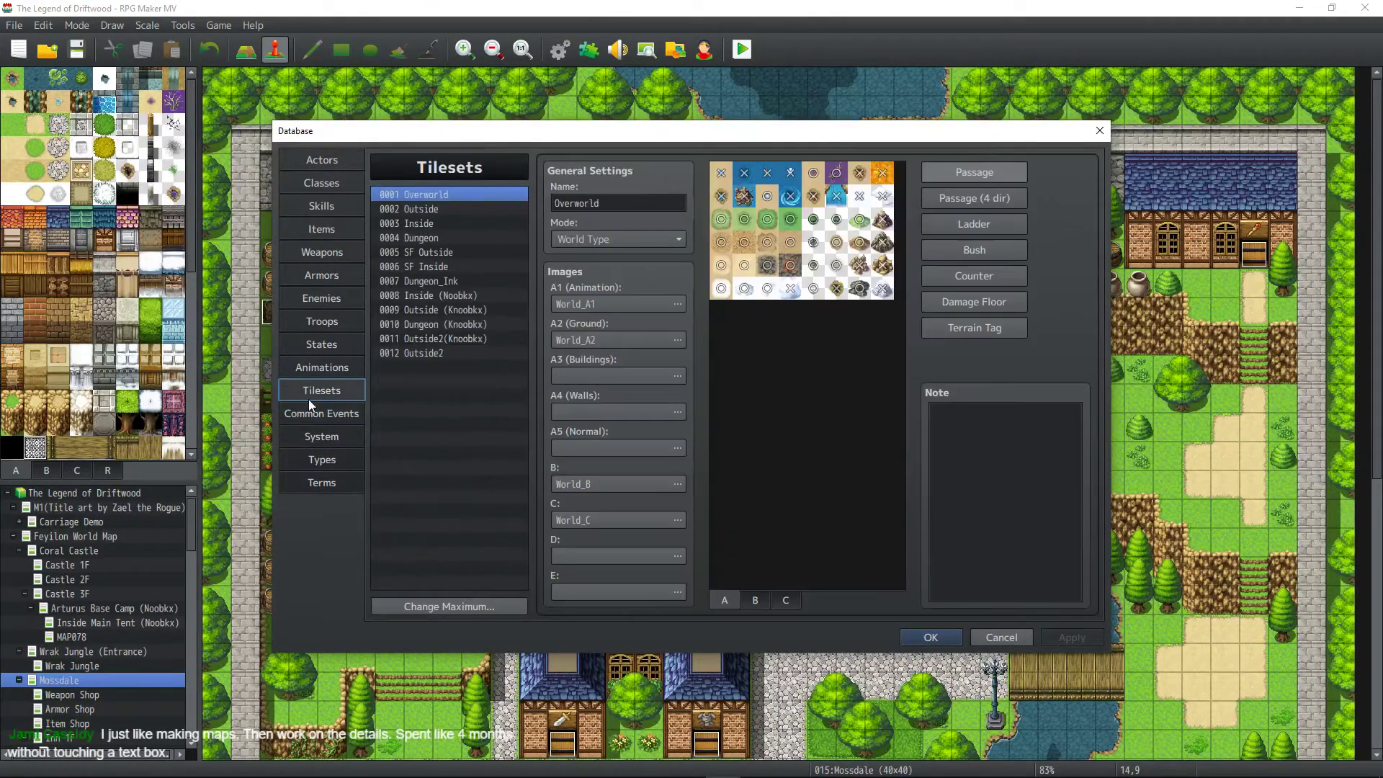
click(313, 341)
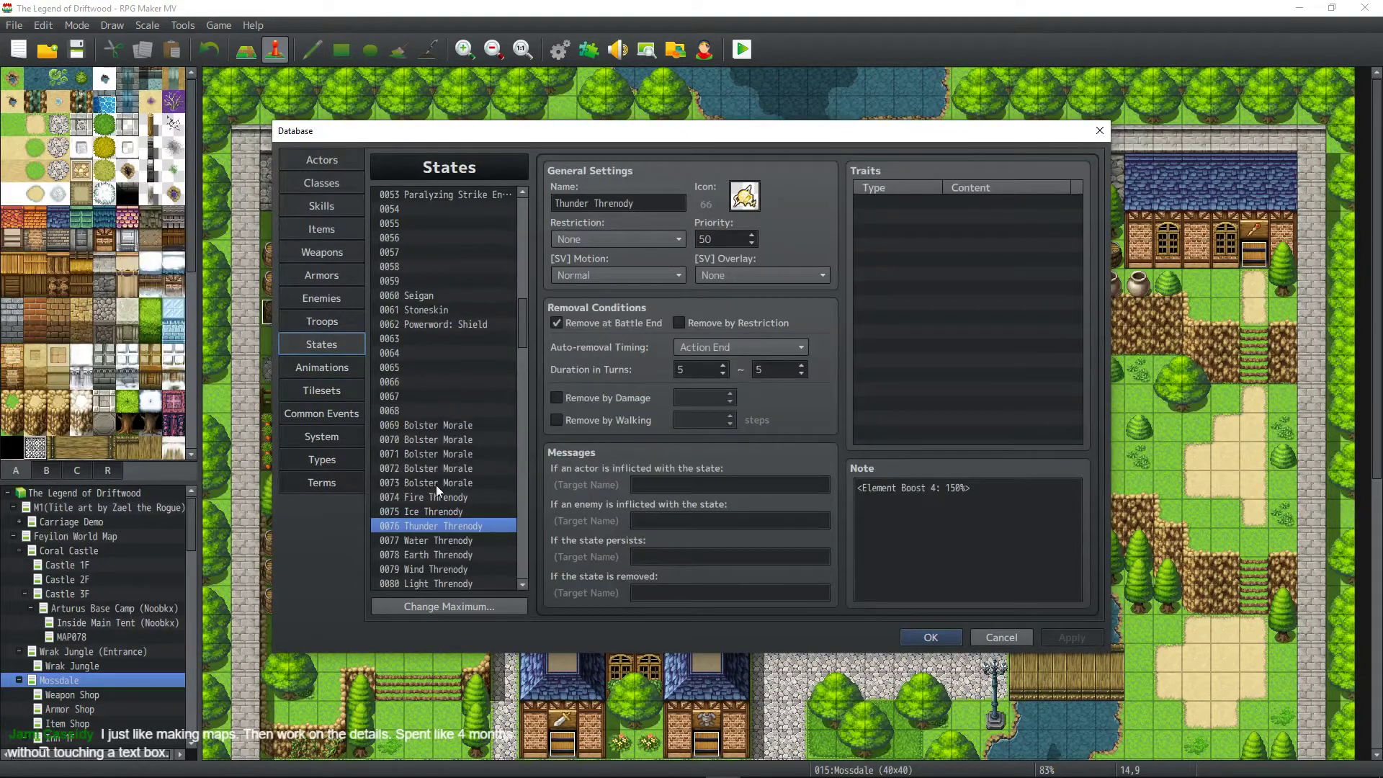
click(438, 498)
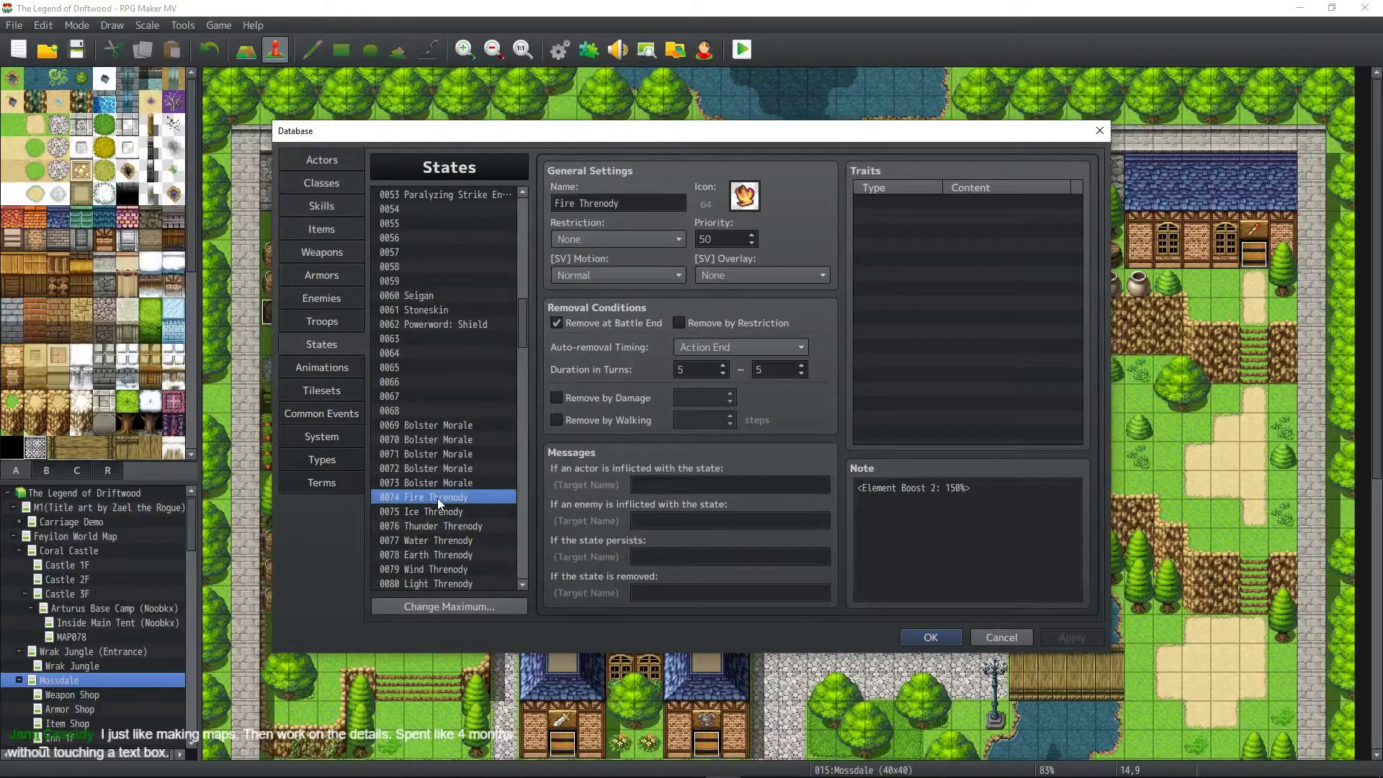
click(434, 510)
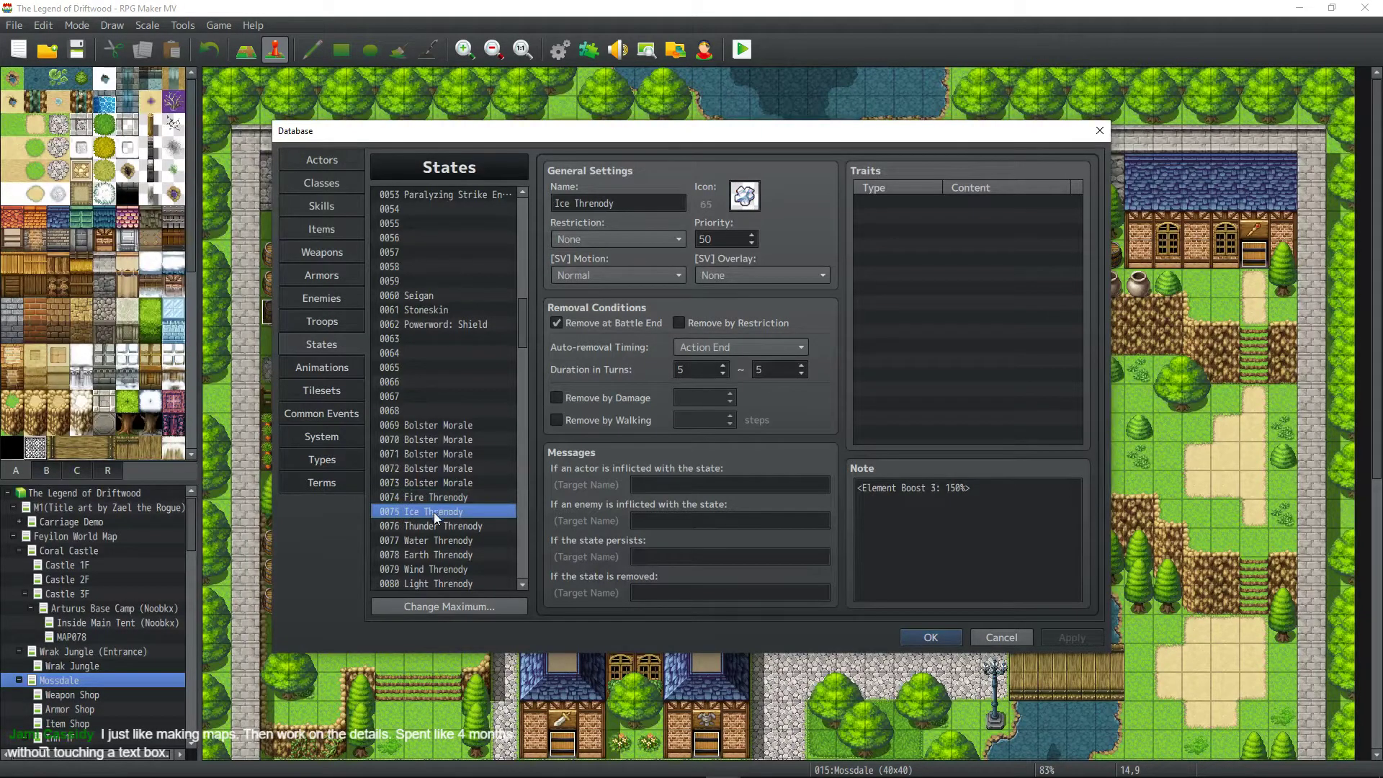
click(434, 519)
click(440, 542)
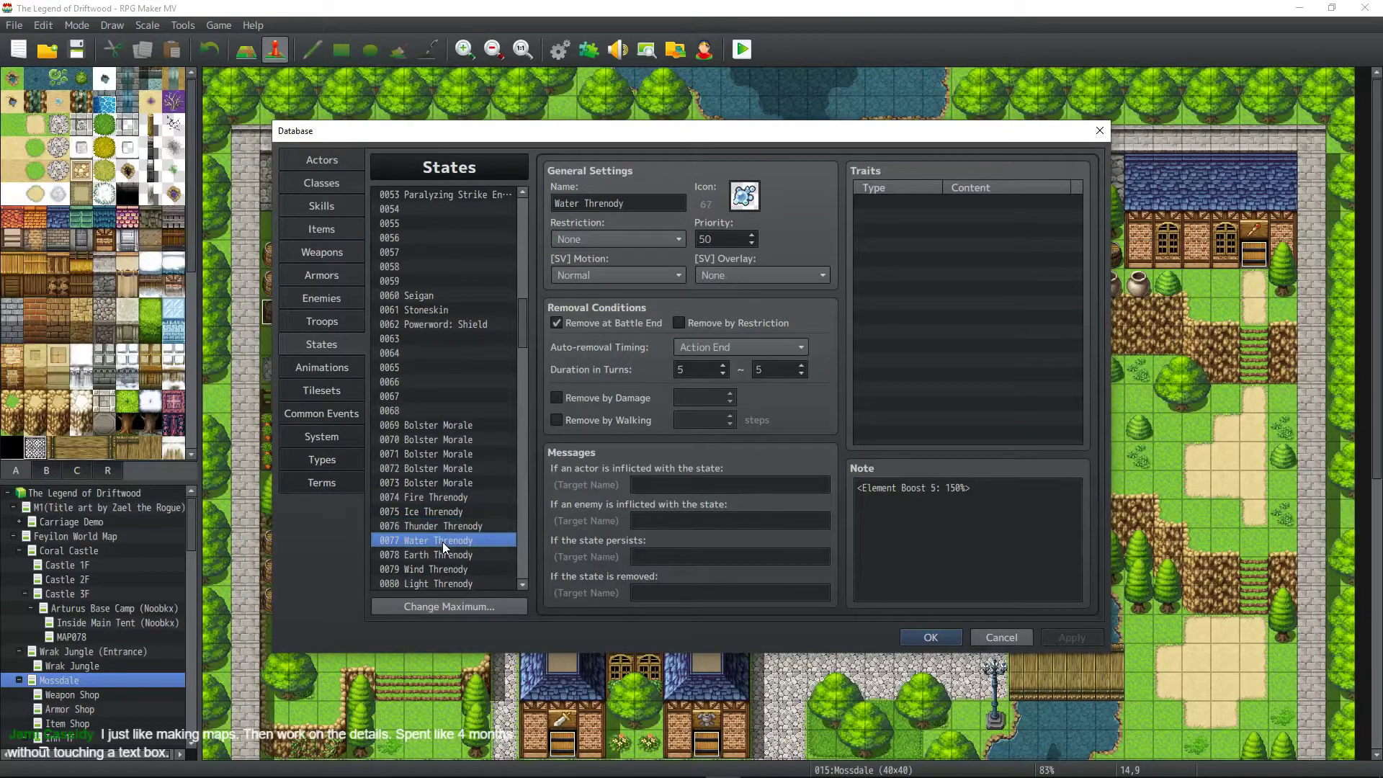
click(443, 553)
click(443, 570)
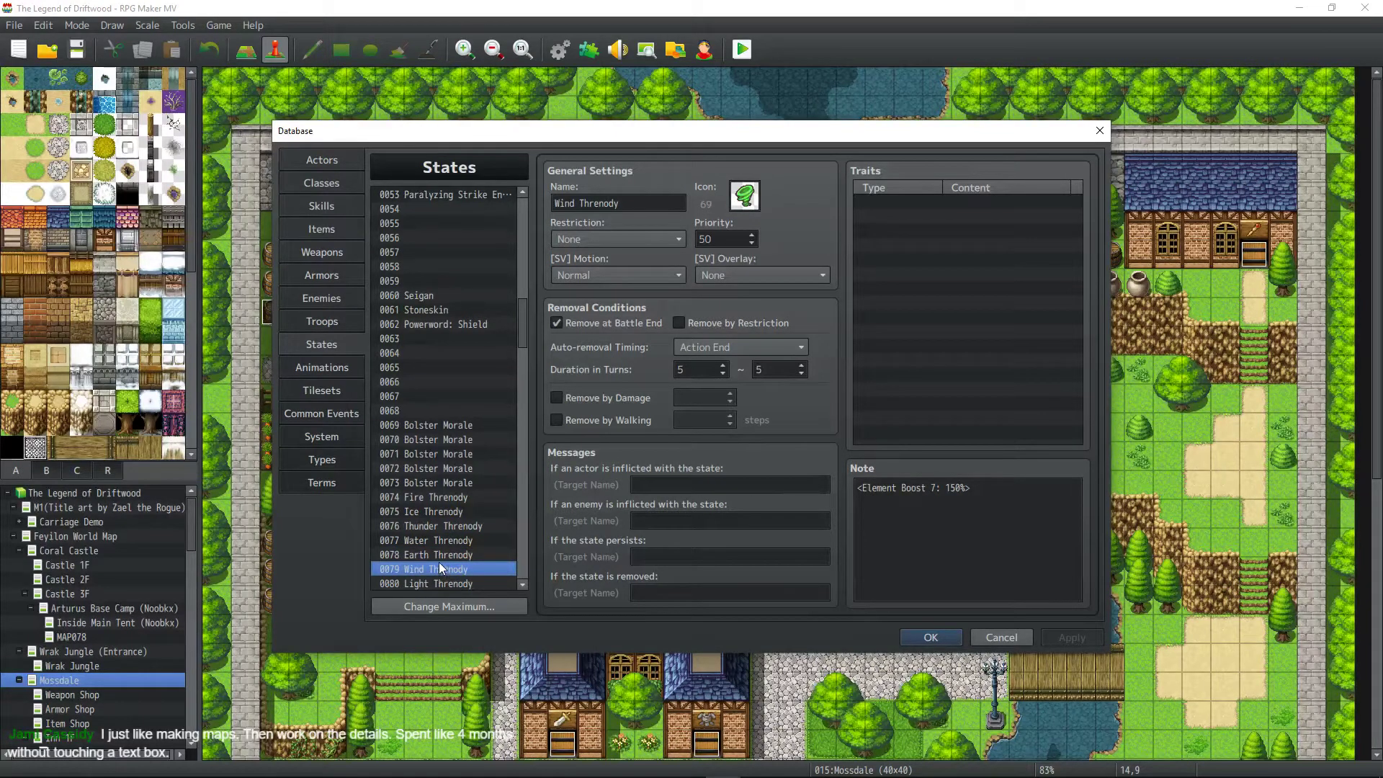
scroll(438, 560, down, 1)
click(443, 530)
click(441, 541)
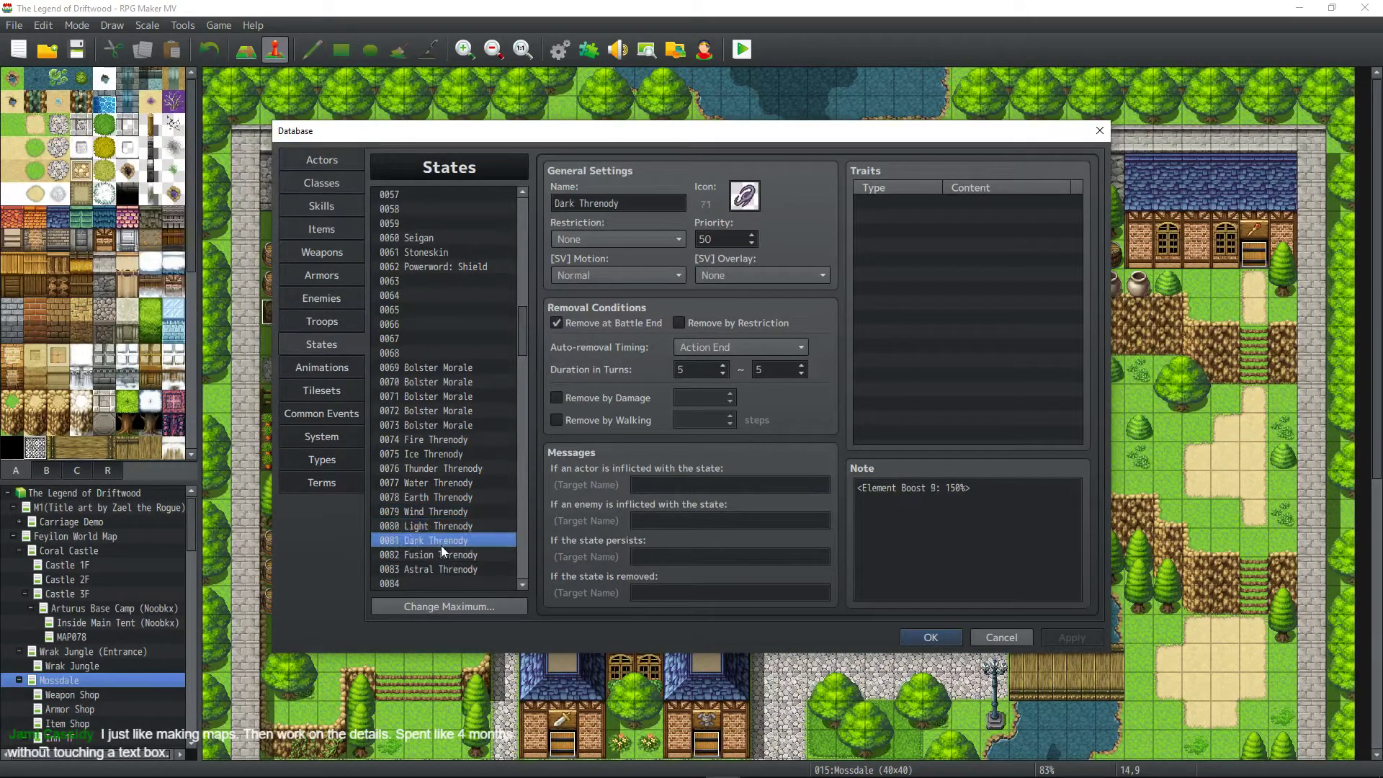
click(441, 555)
click(441, 569)
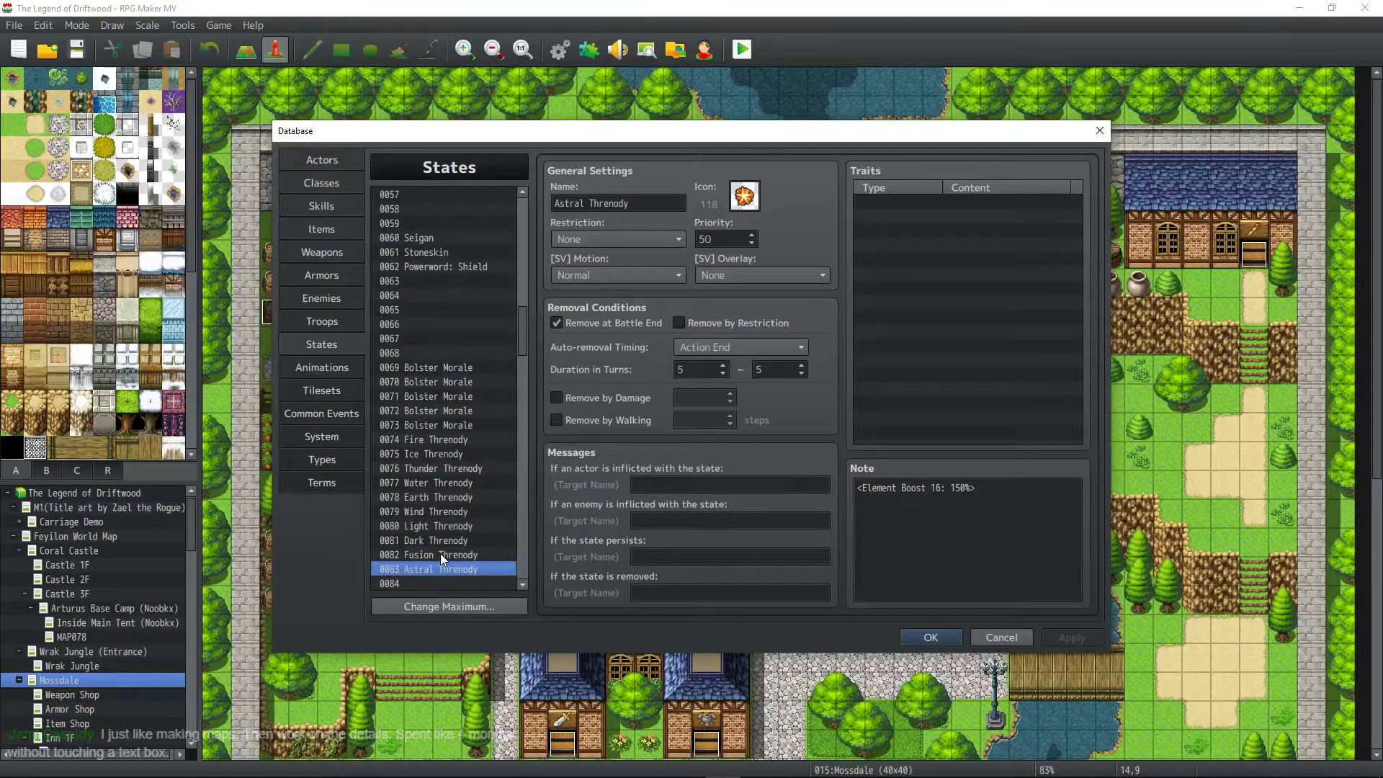
click(433, 442)
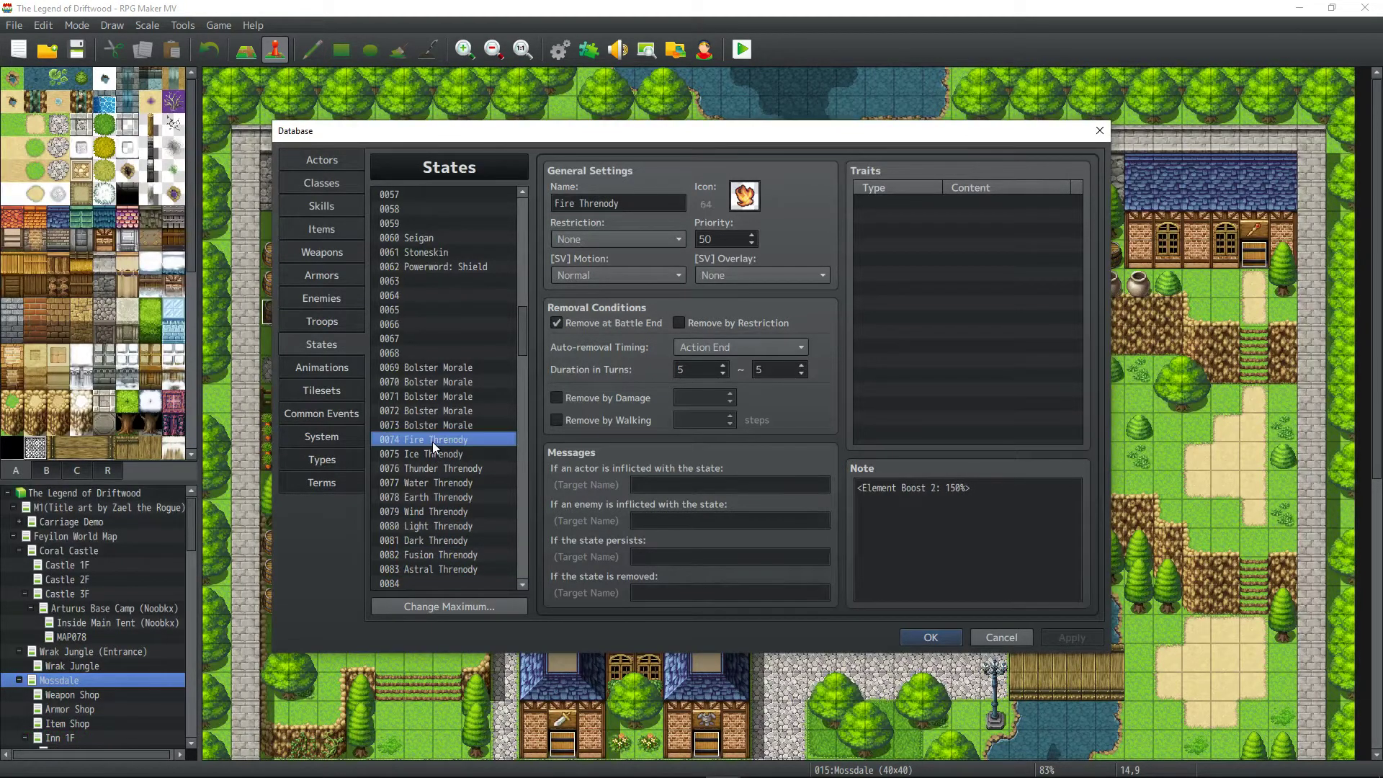
click(431, 468)
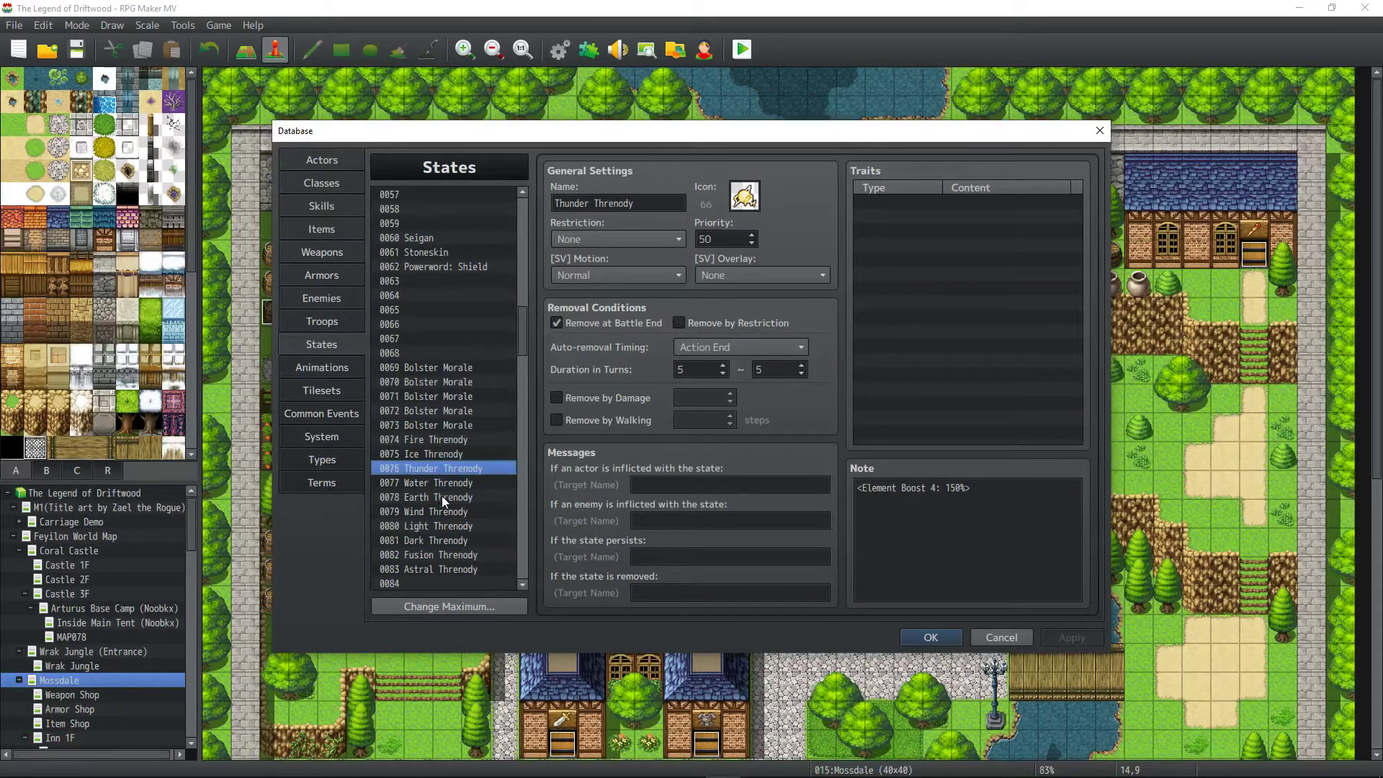
click(438, 440)
click(436, 568)
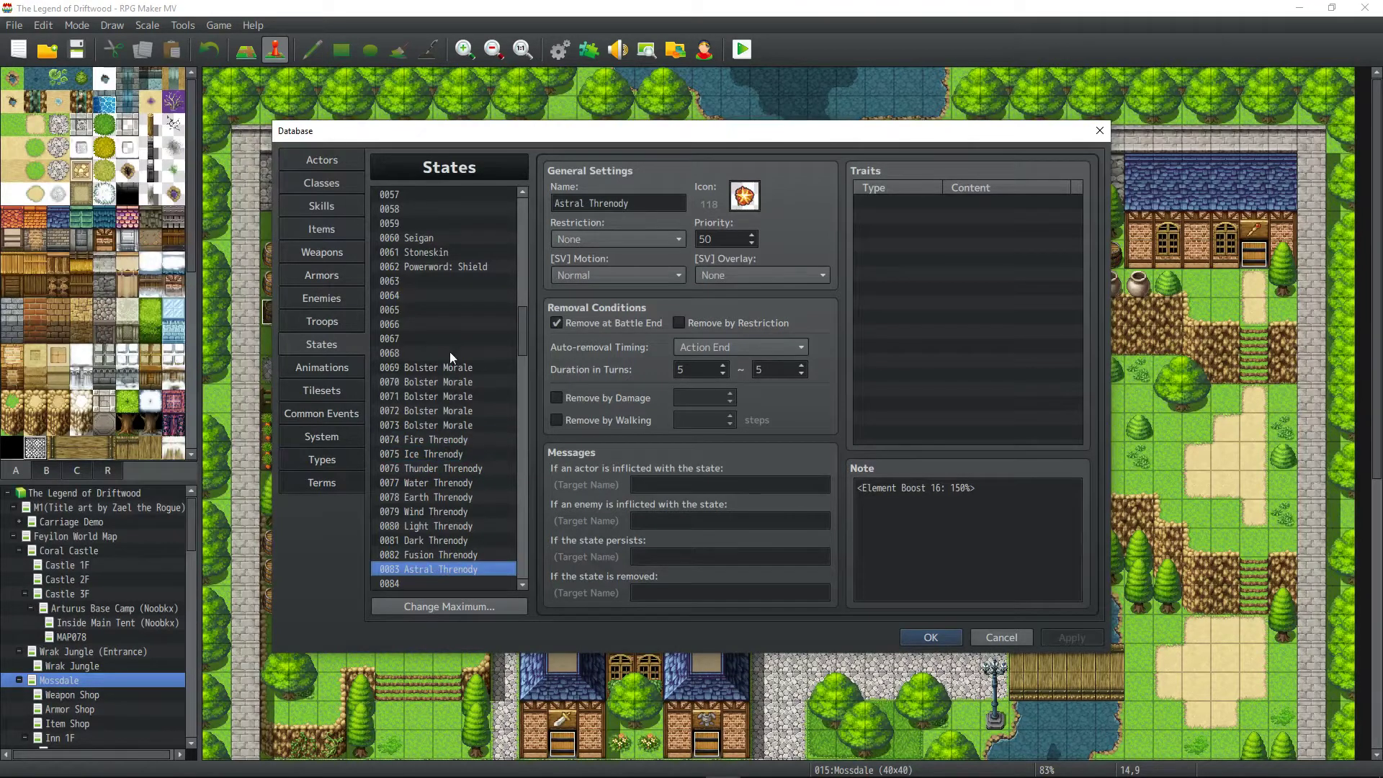
Return to the Fire Threnody skill and review its Custom Execution note and its added state.
click(339, 209)
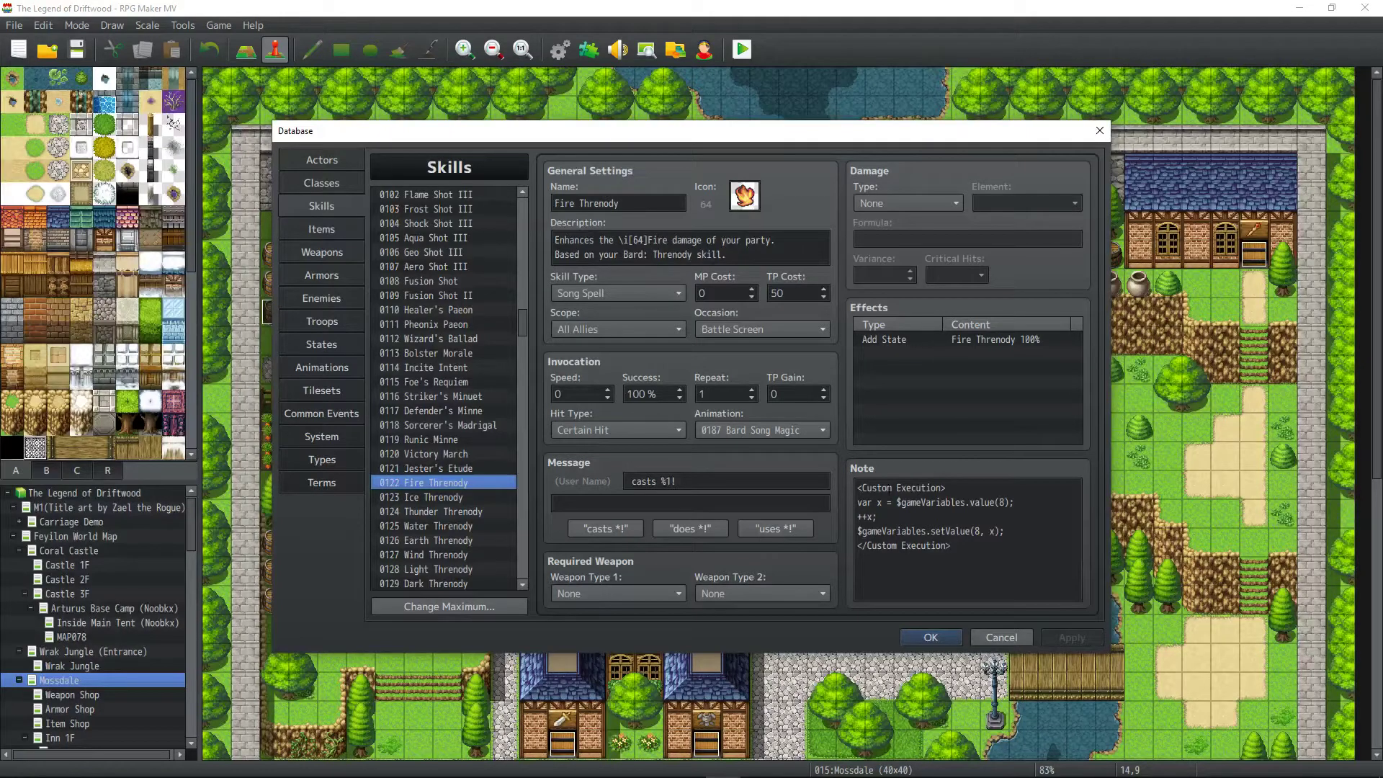
click(974, 503)
click(981, 503)
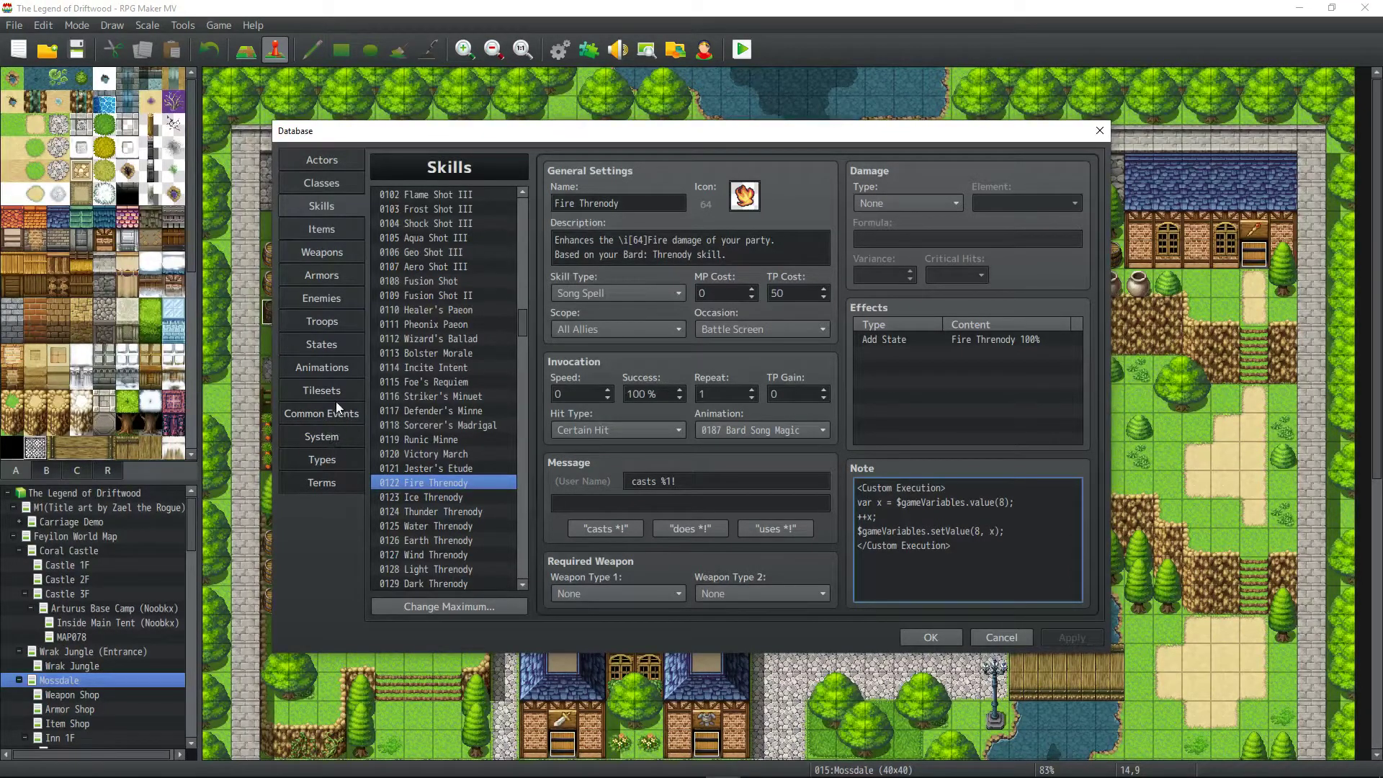
Select the Fire Threnody through Astral Threnody states and search the rest of the state list for a block of empty slots.
click(322, 344)
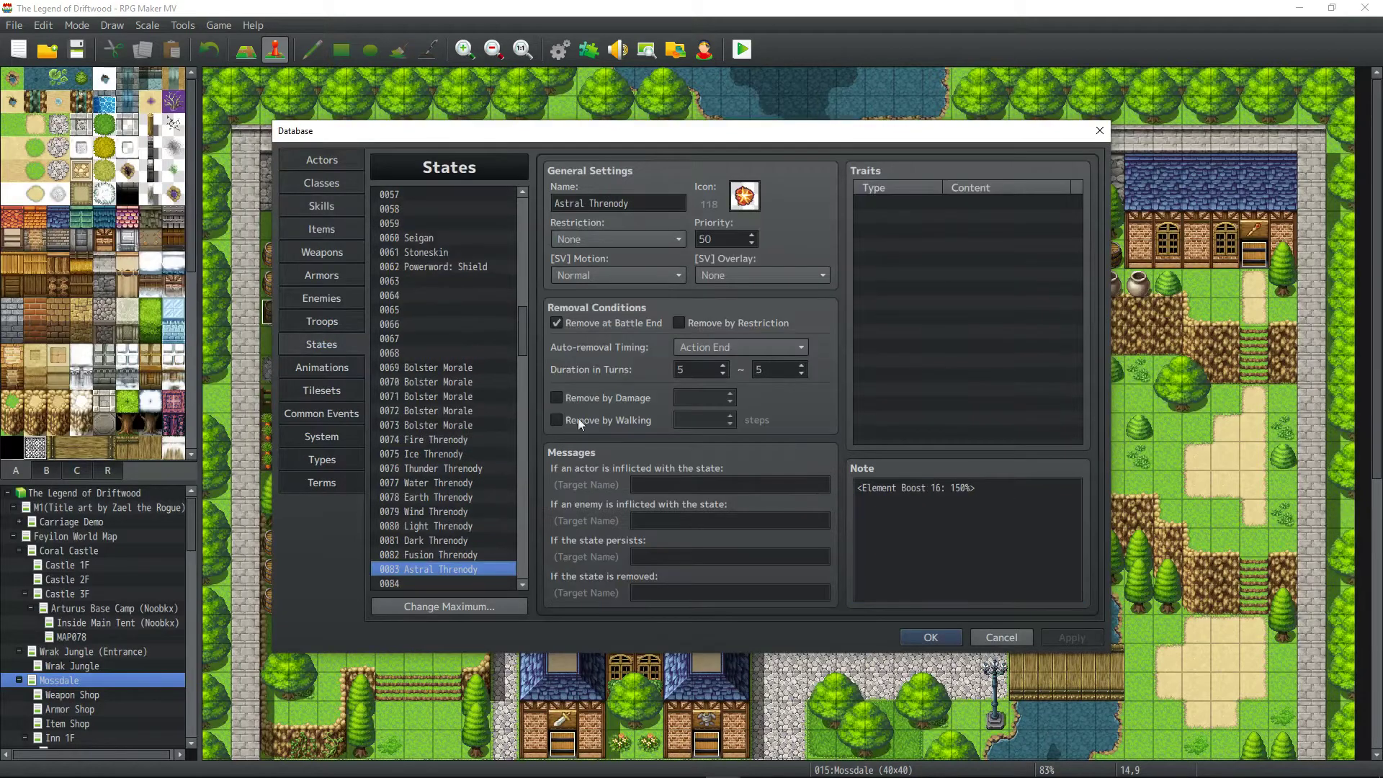
click(452, 439)
scroll(457, 441, down, 2)
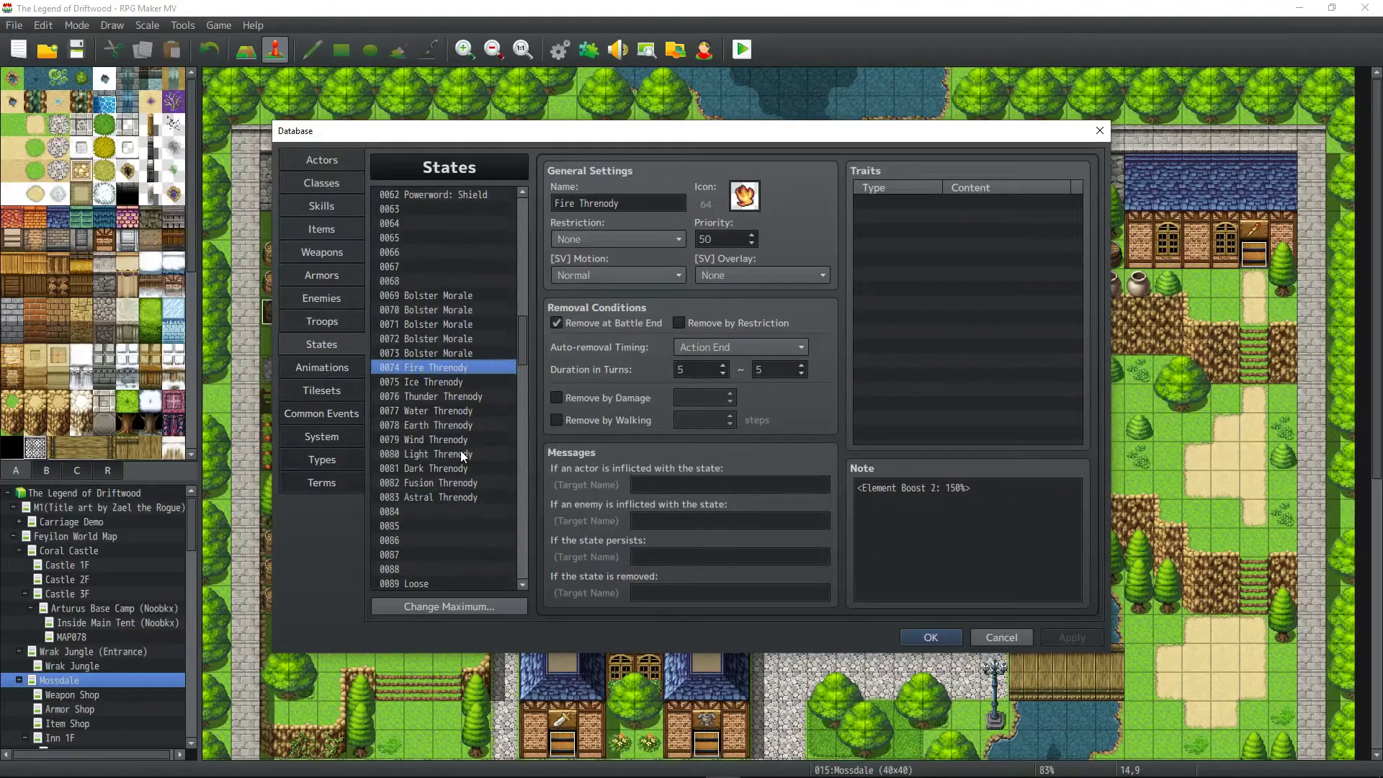
shift+click(460, 496)
scroll(460, 495, down, 4)
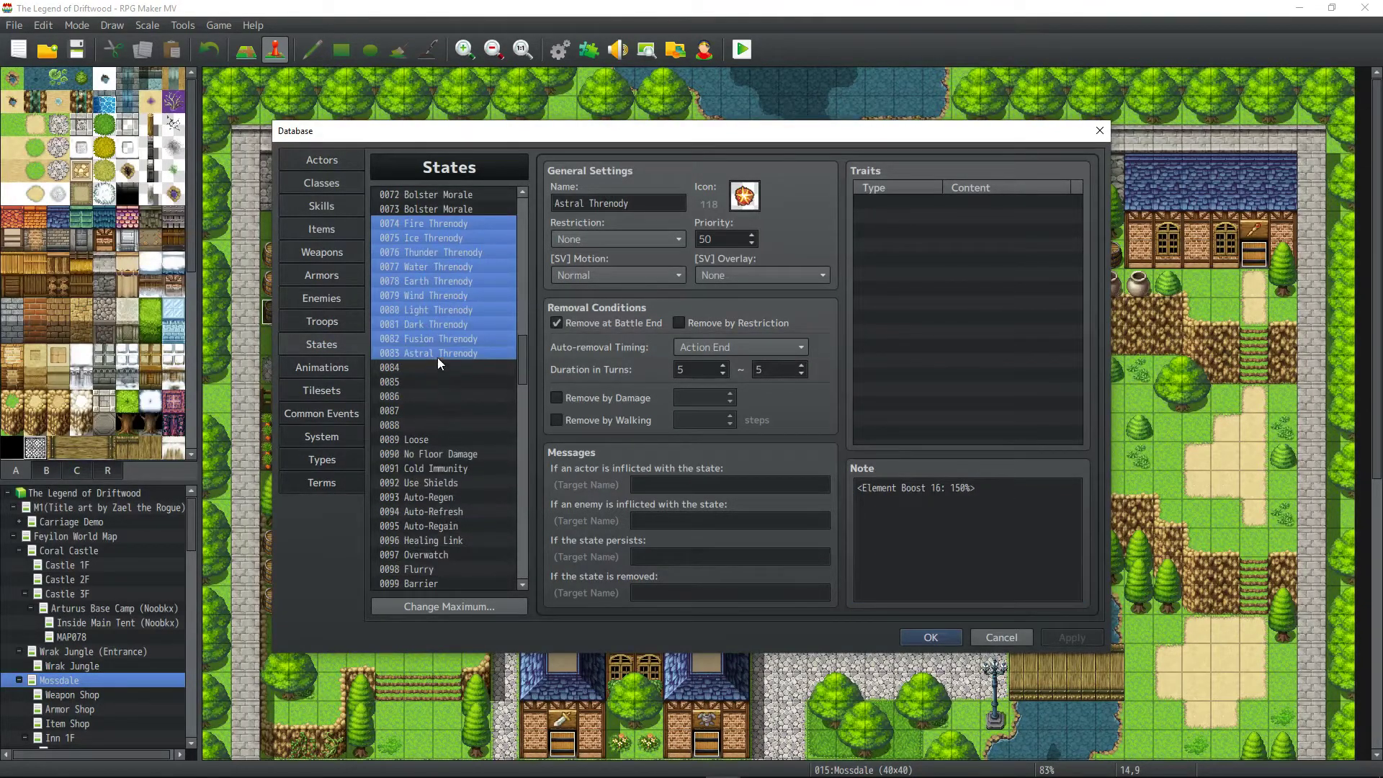
scroll(485, 339, down, 6)
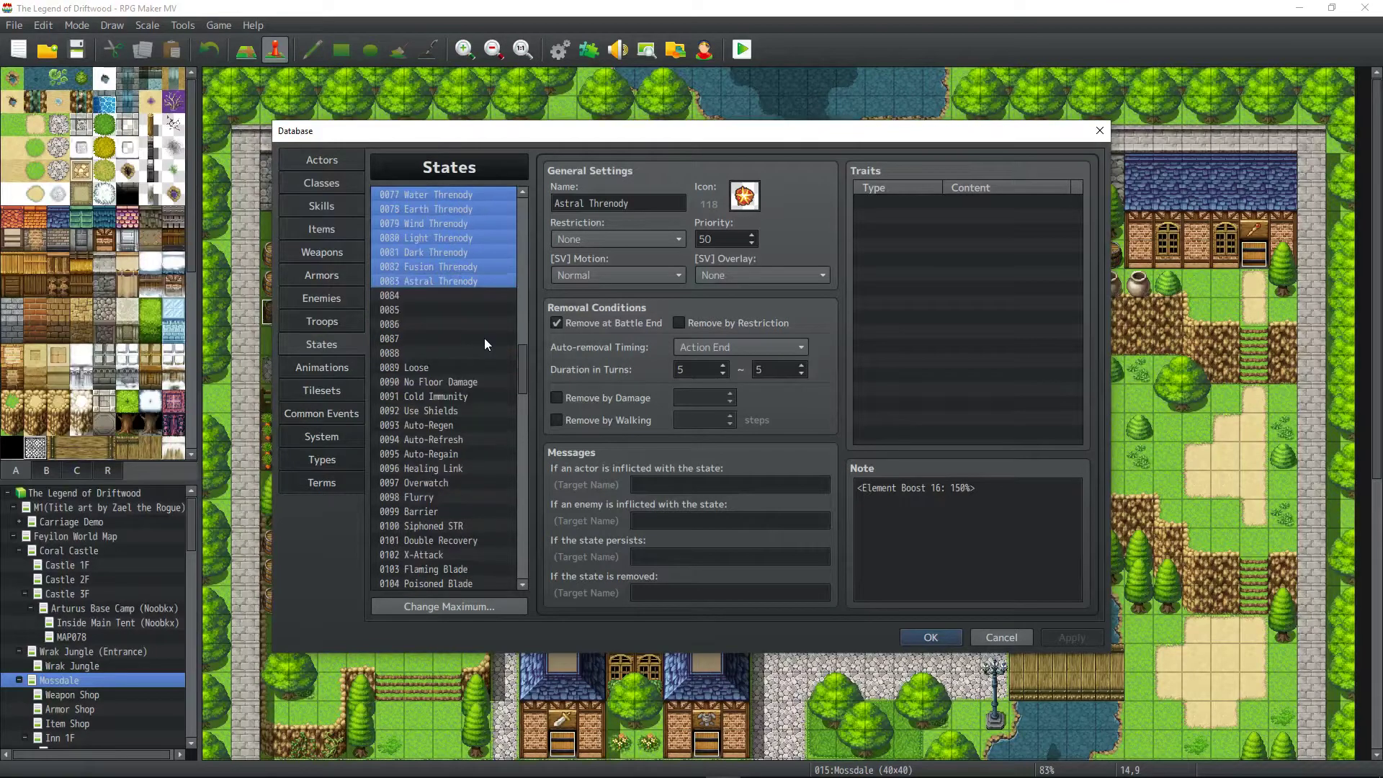
scroll(484, 338, up, 4)
scroll(484, 339, up, 4)
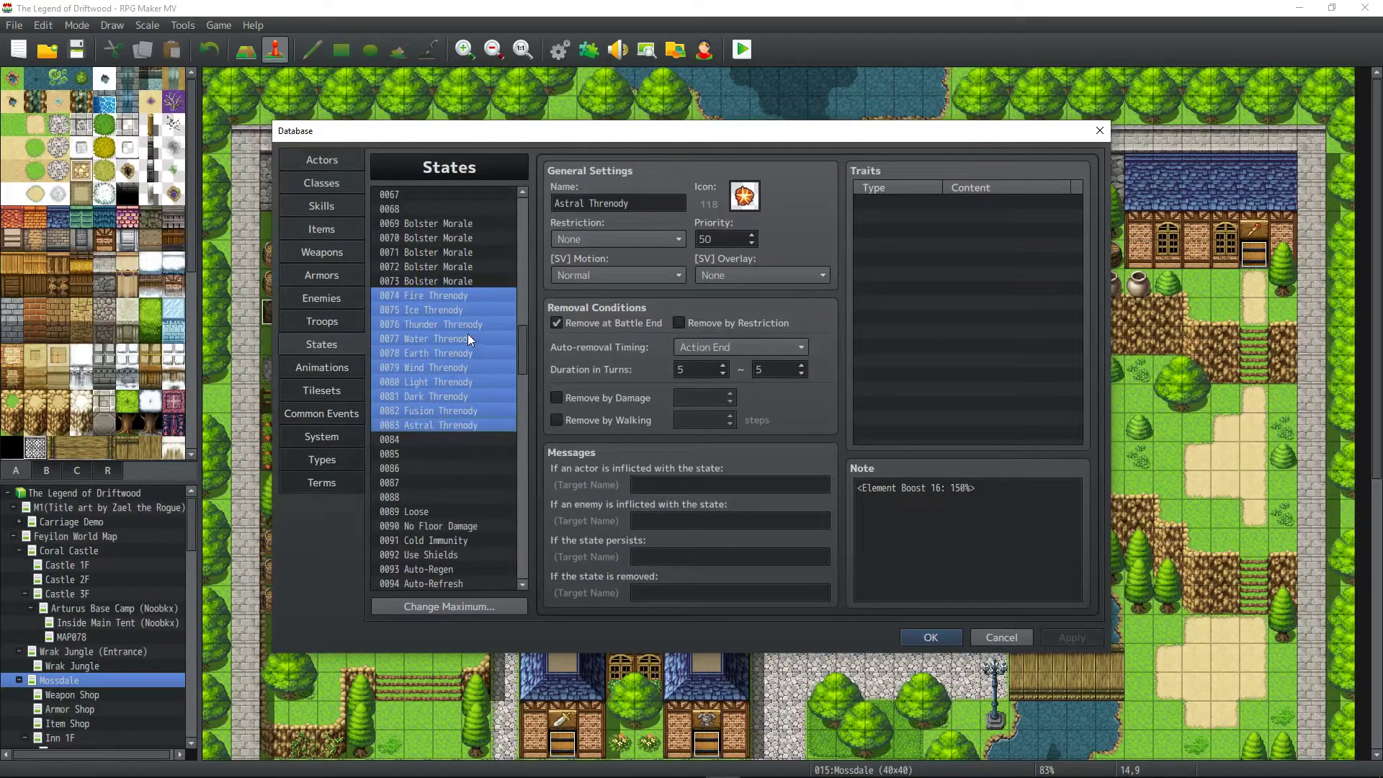
scroll(468, 336, down, 12)
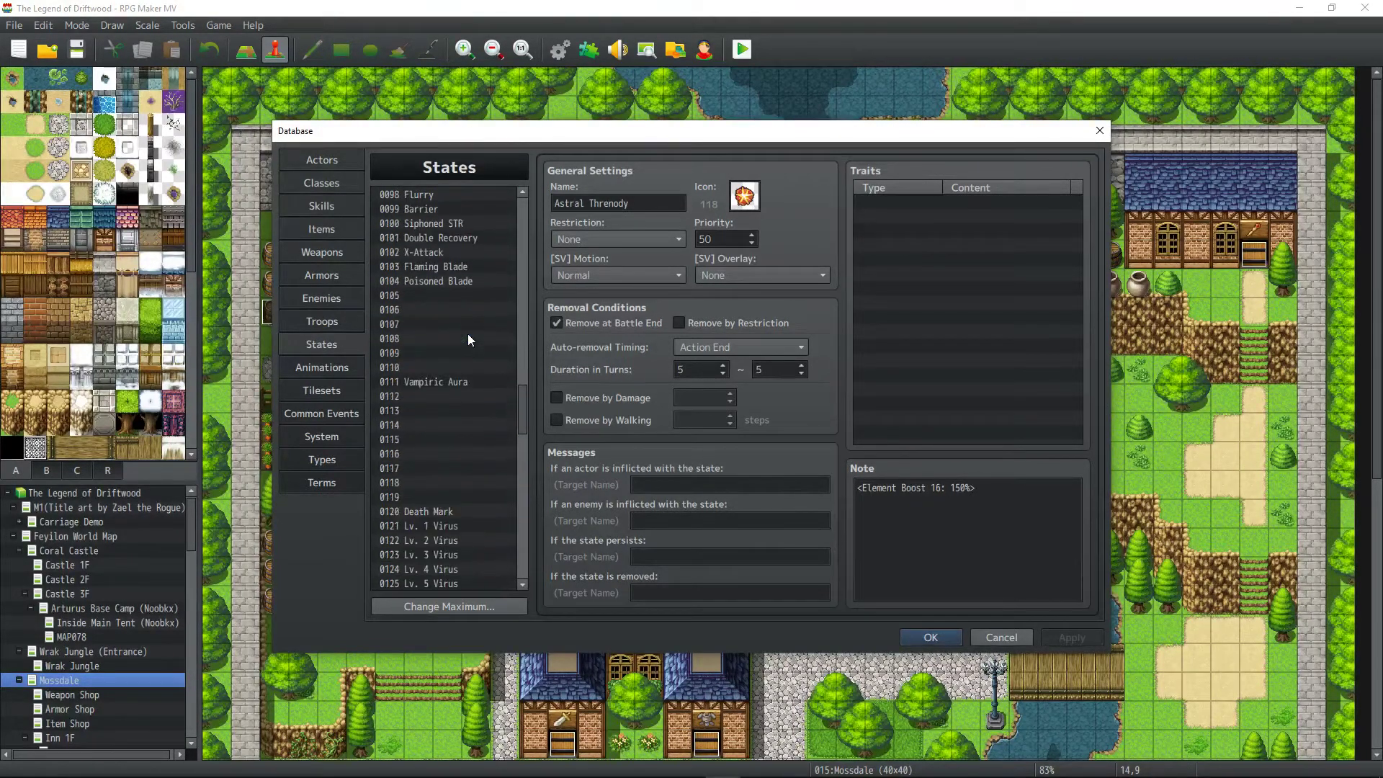
scroll(442, 400, down, 7)
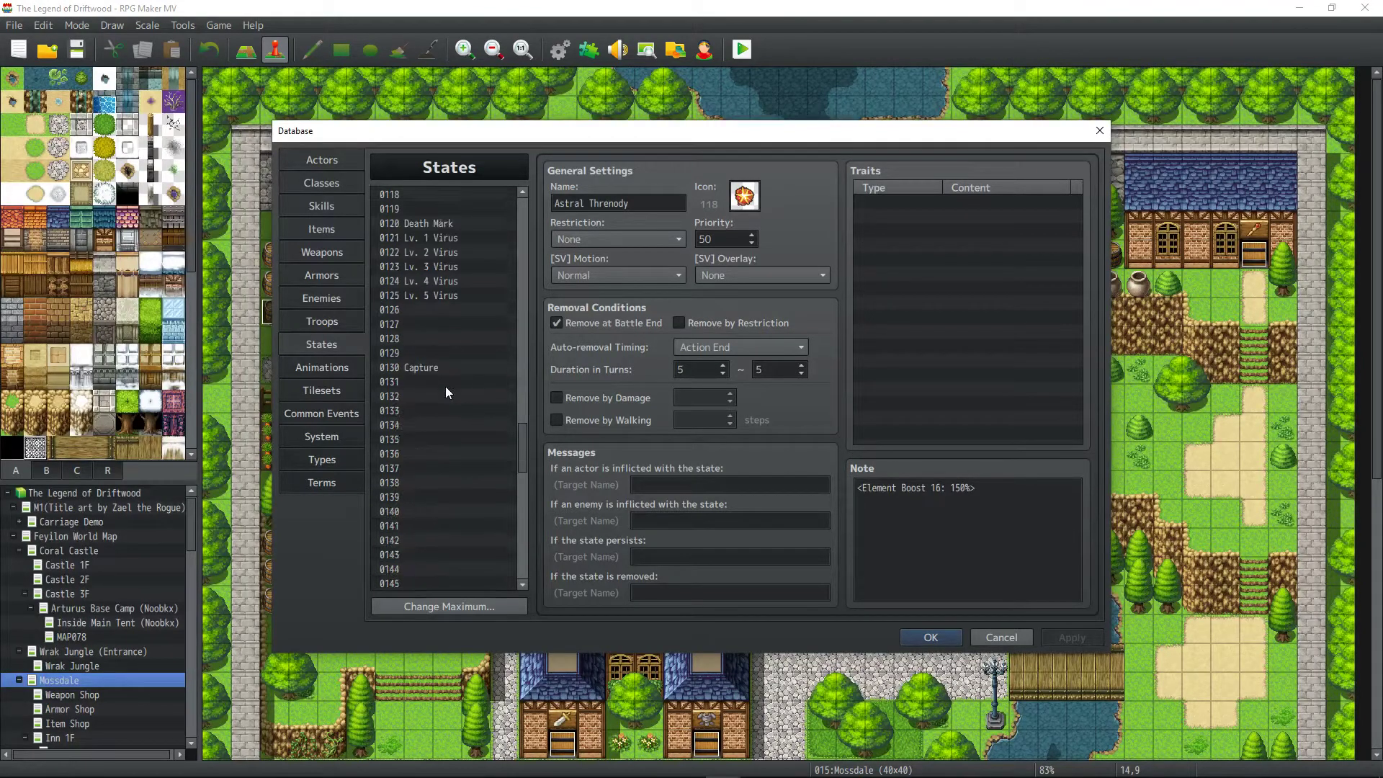
scroll(448, 386, up, 16)
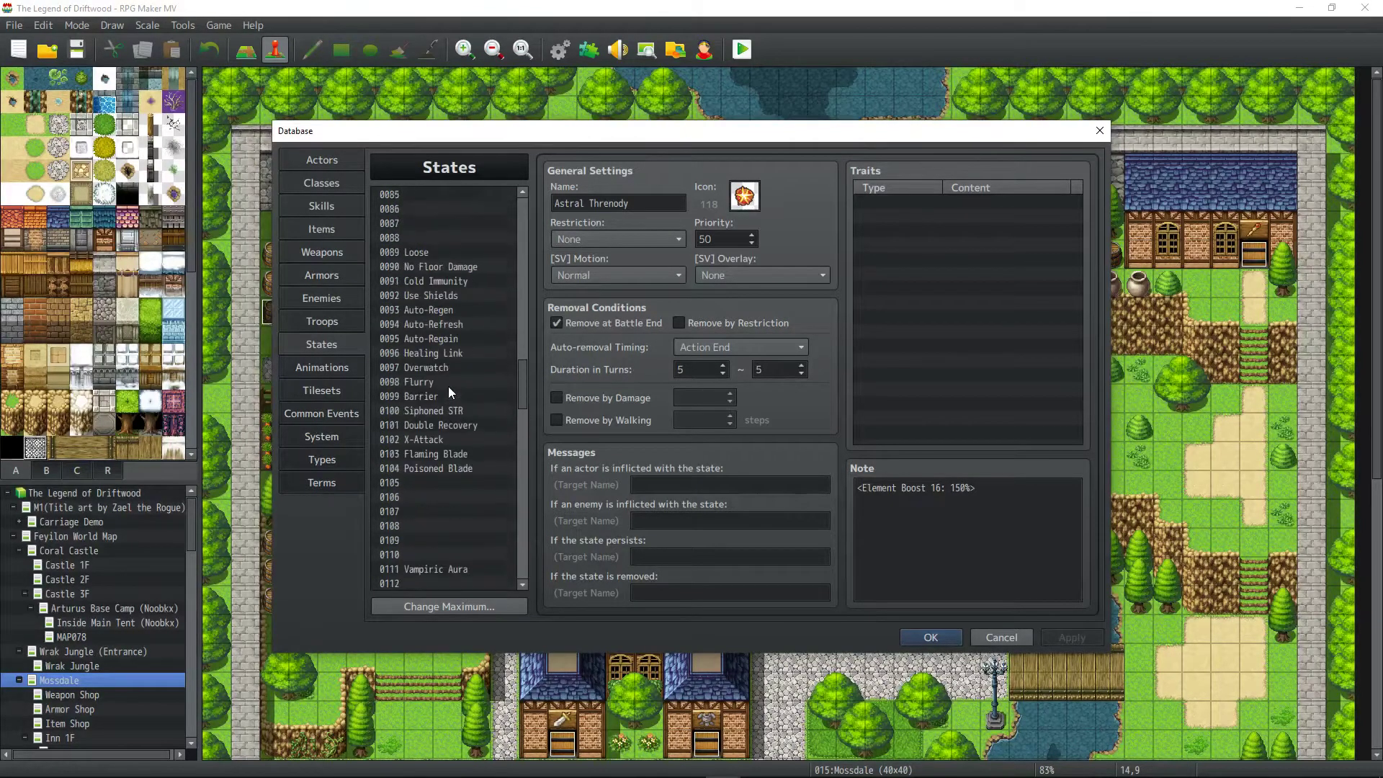
scroll(448, 386, down, 18)
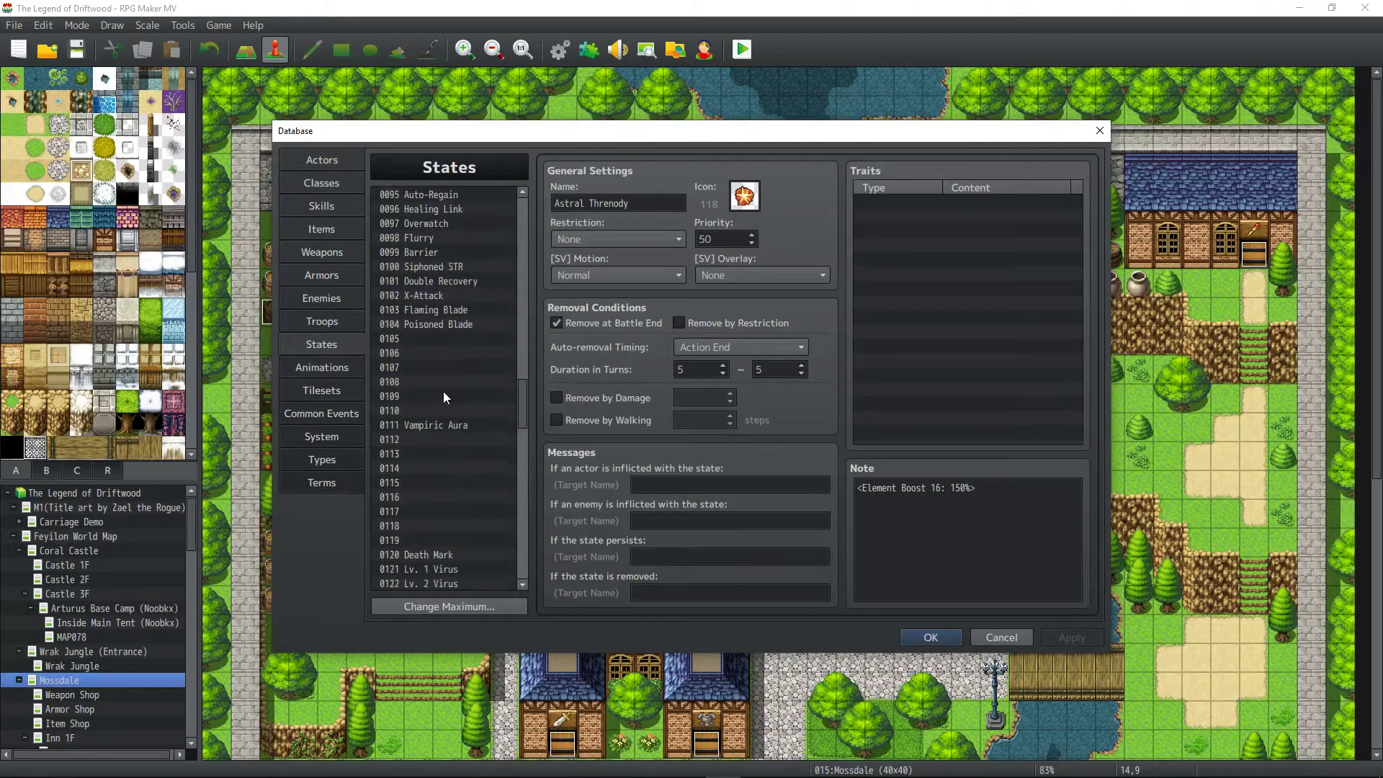
scroll(444, 387, down, 12)
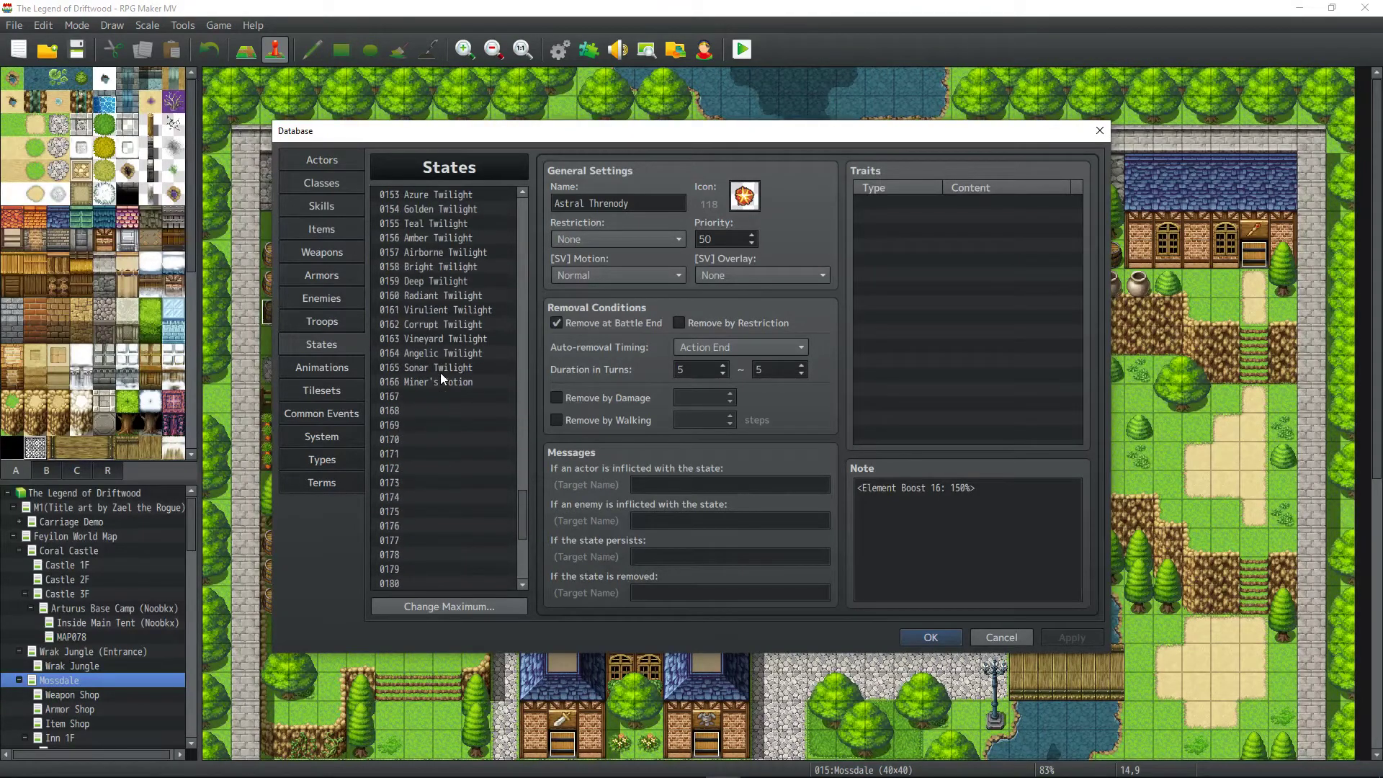
scroll(434, 387, down, 1)
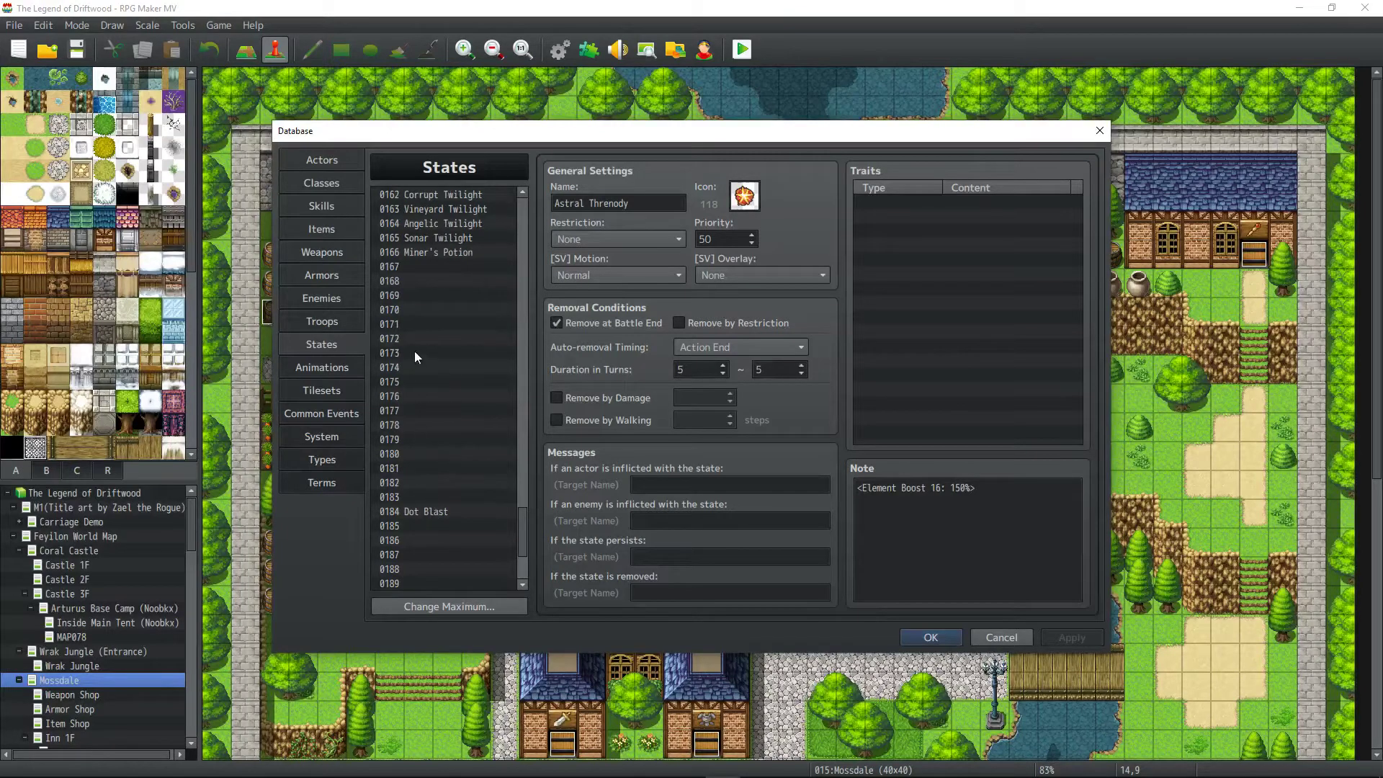
Check the empty state slots around Dot Blast and read the Custom Regenerate Effect note of the Dot Blast state.
click(421, 368)
click(427, 510)
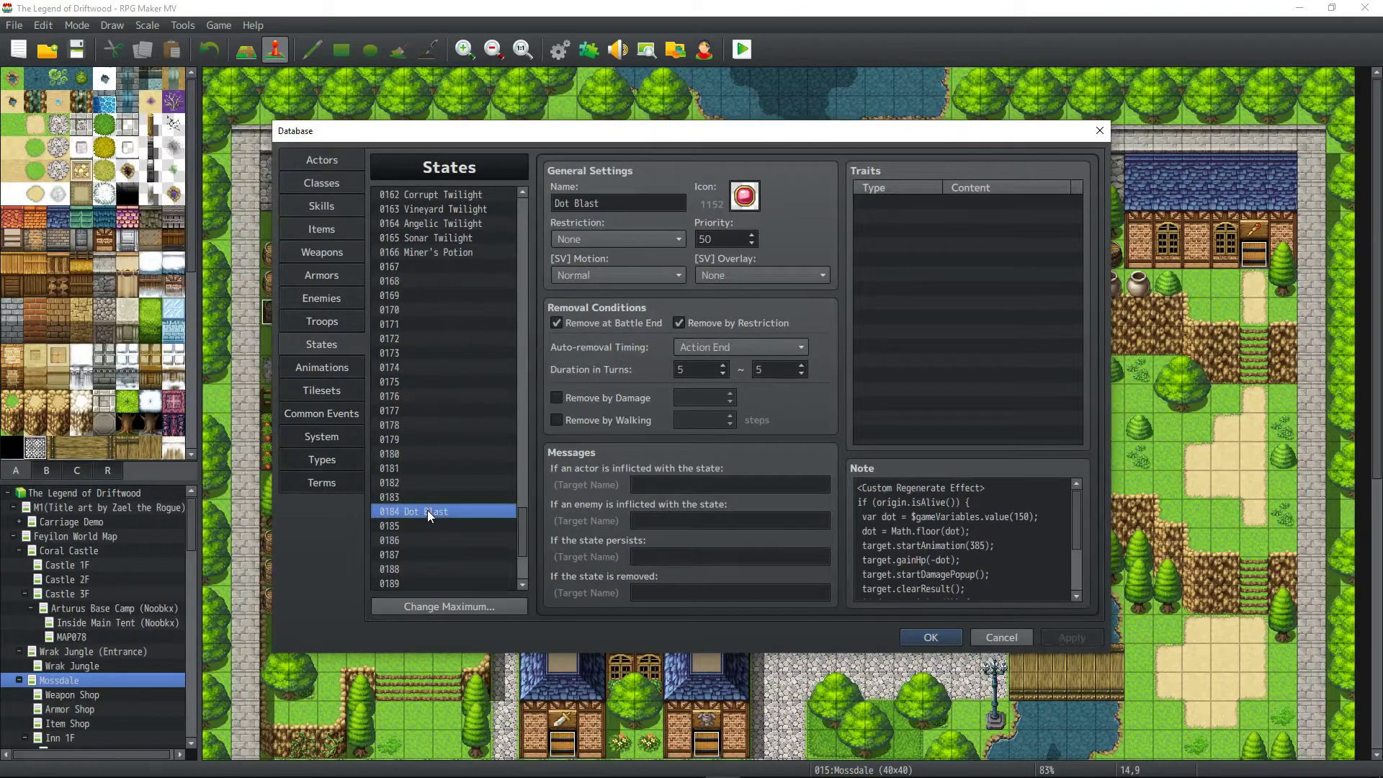
scroll(430, 510, down, 2)
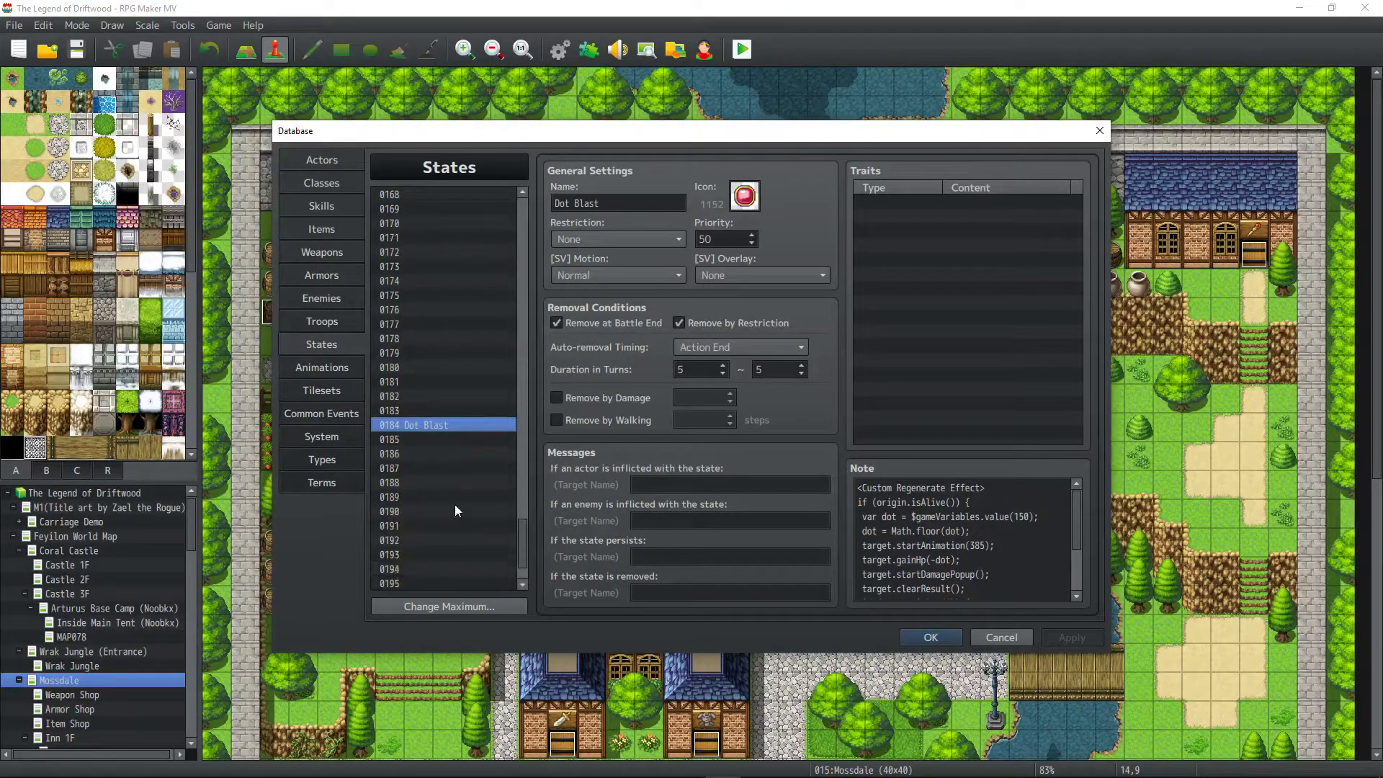
scroll(956, 574, down, 2)
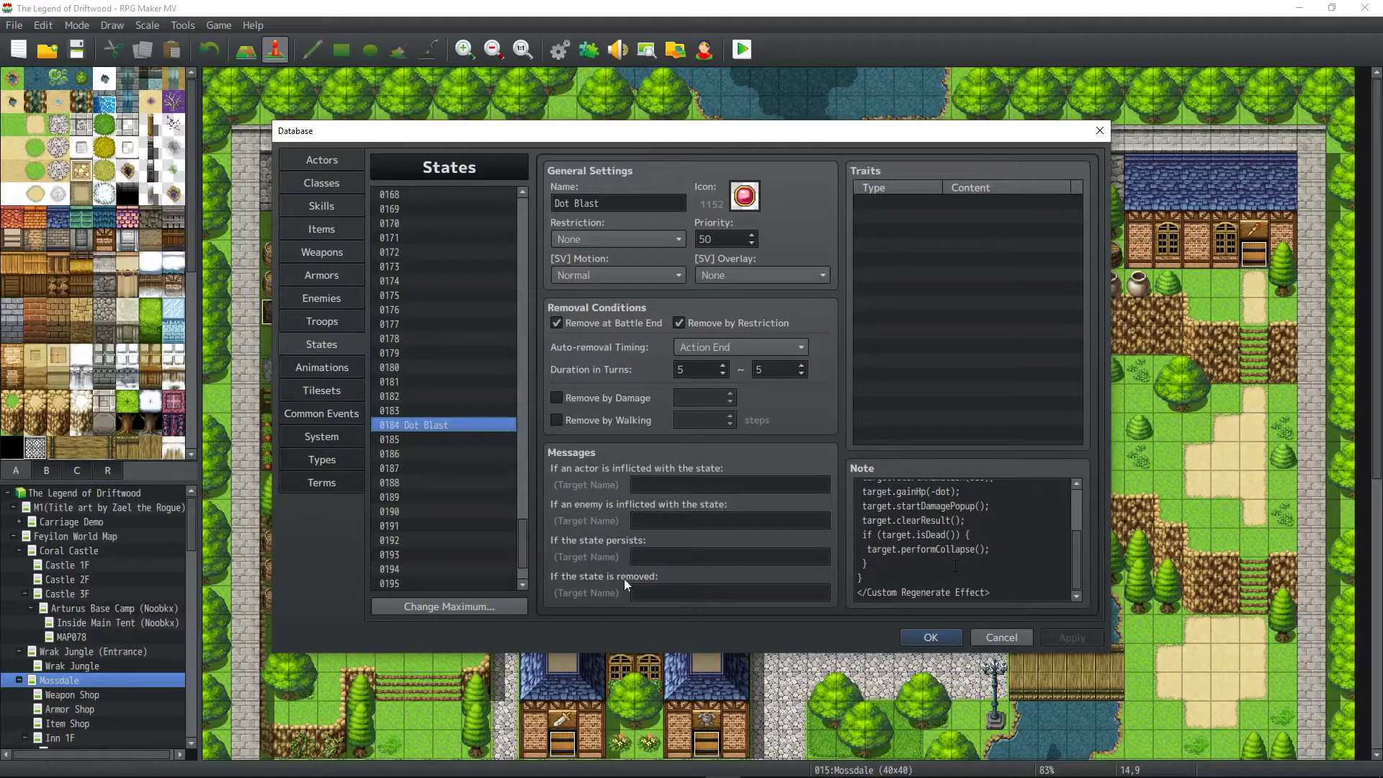
Move the Dot Blast state from slot 0184 to slot 0200, clearing the original entry.
scroll(439, 428, down, 2)
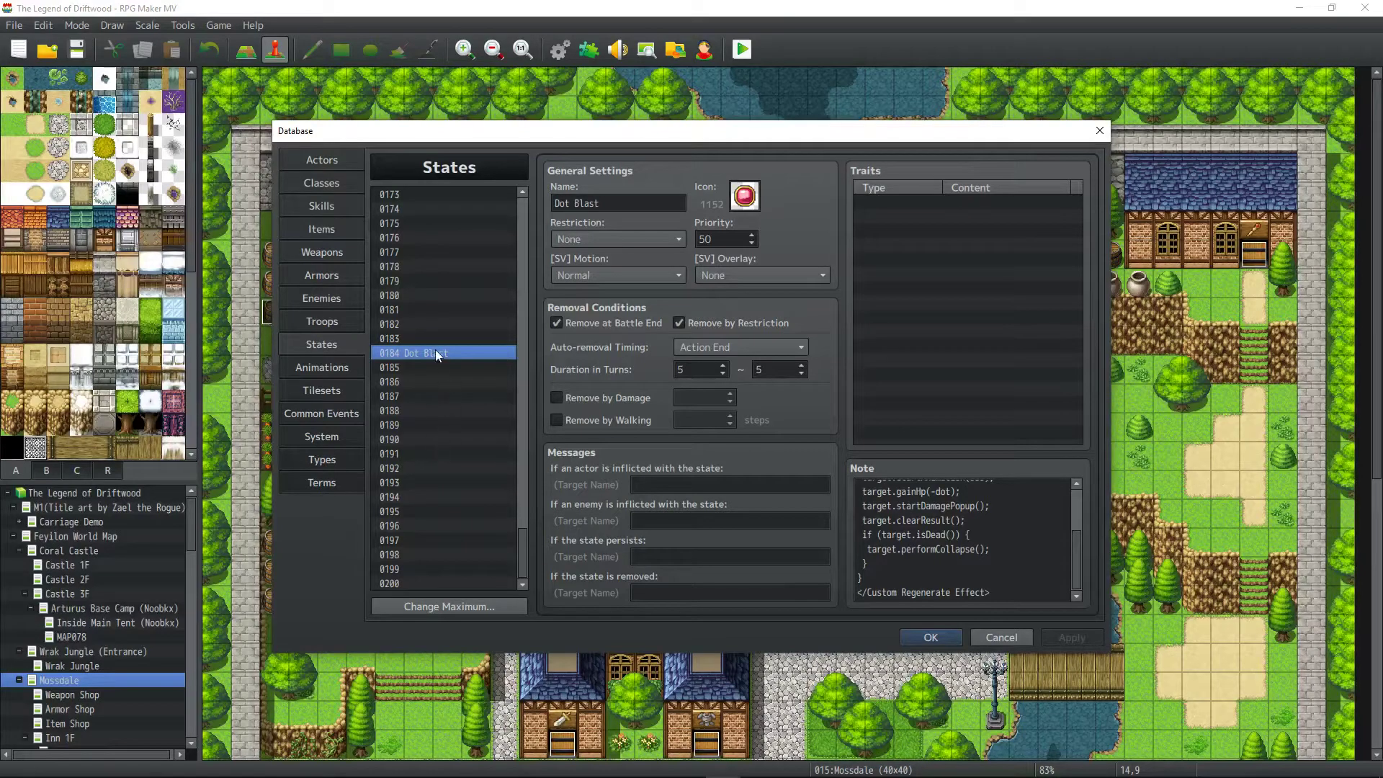
click(429, 584)
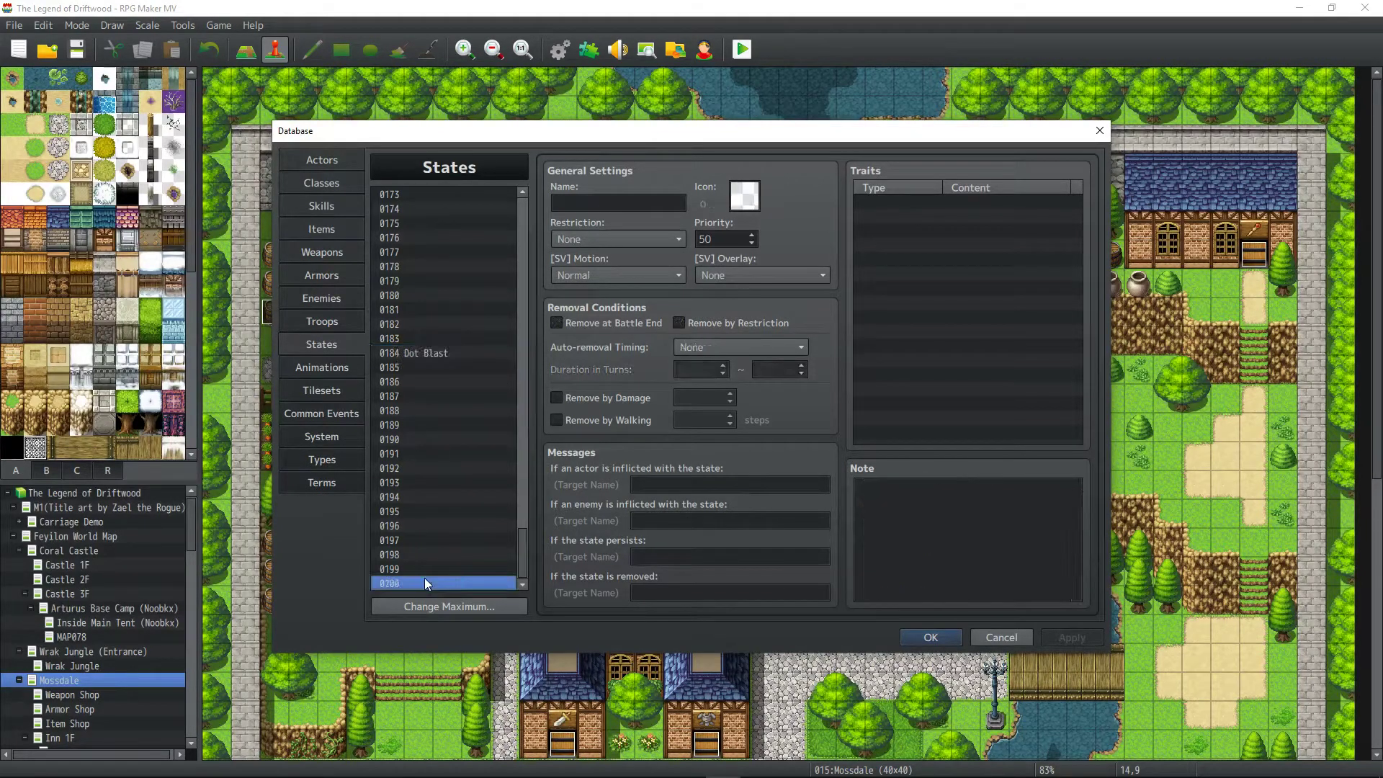
key(ctrl+v)
click(442, 355)
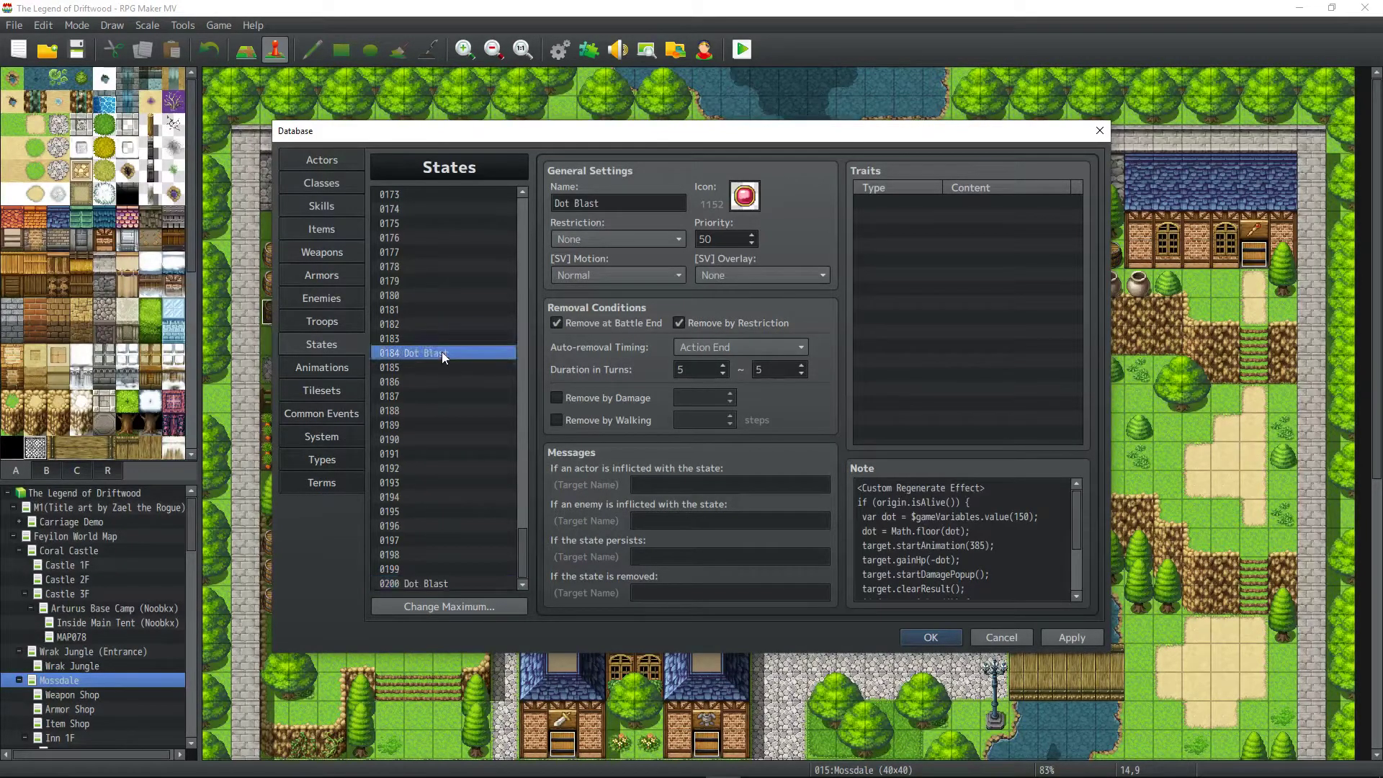
key(Delete)
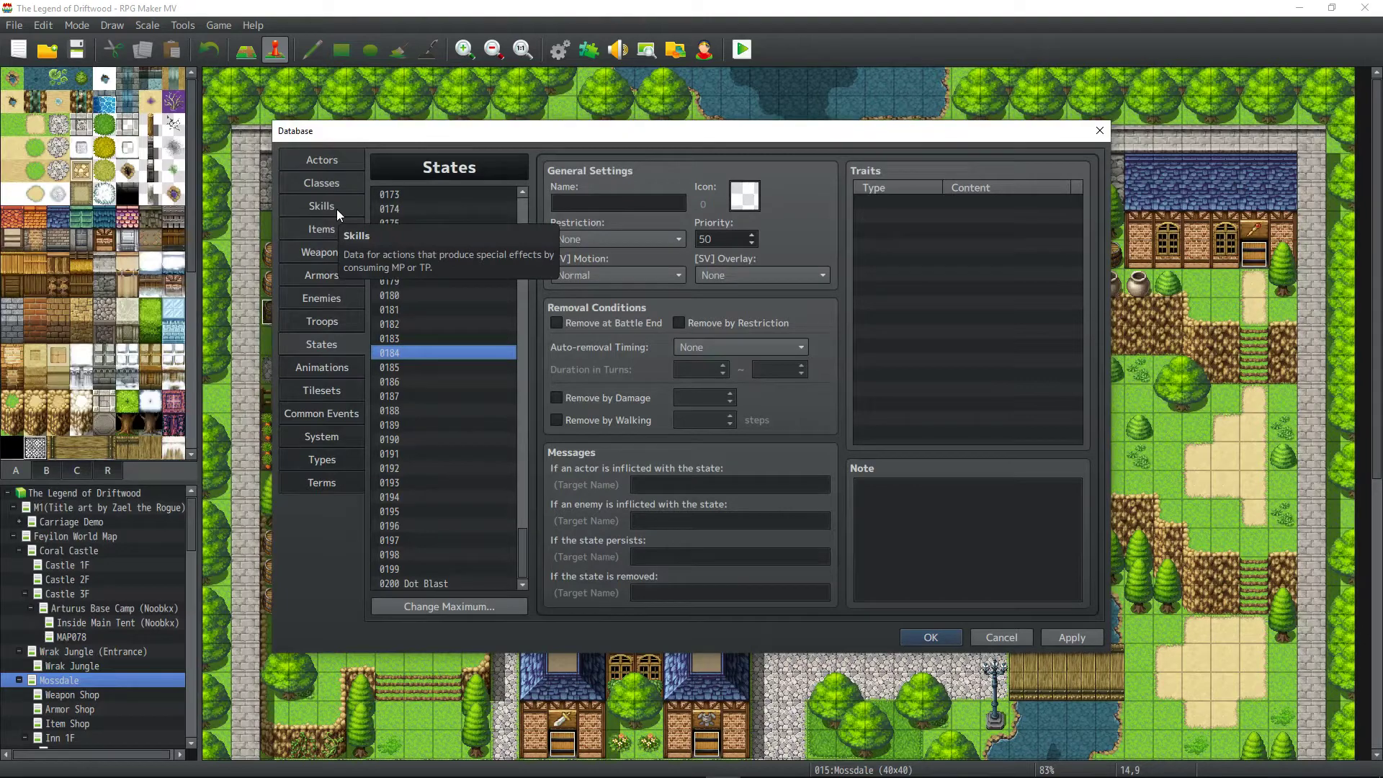
click(447, 582)
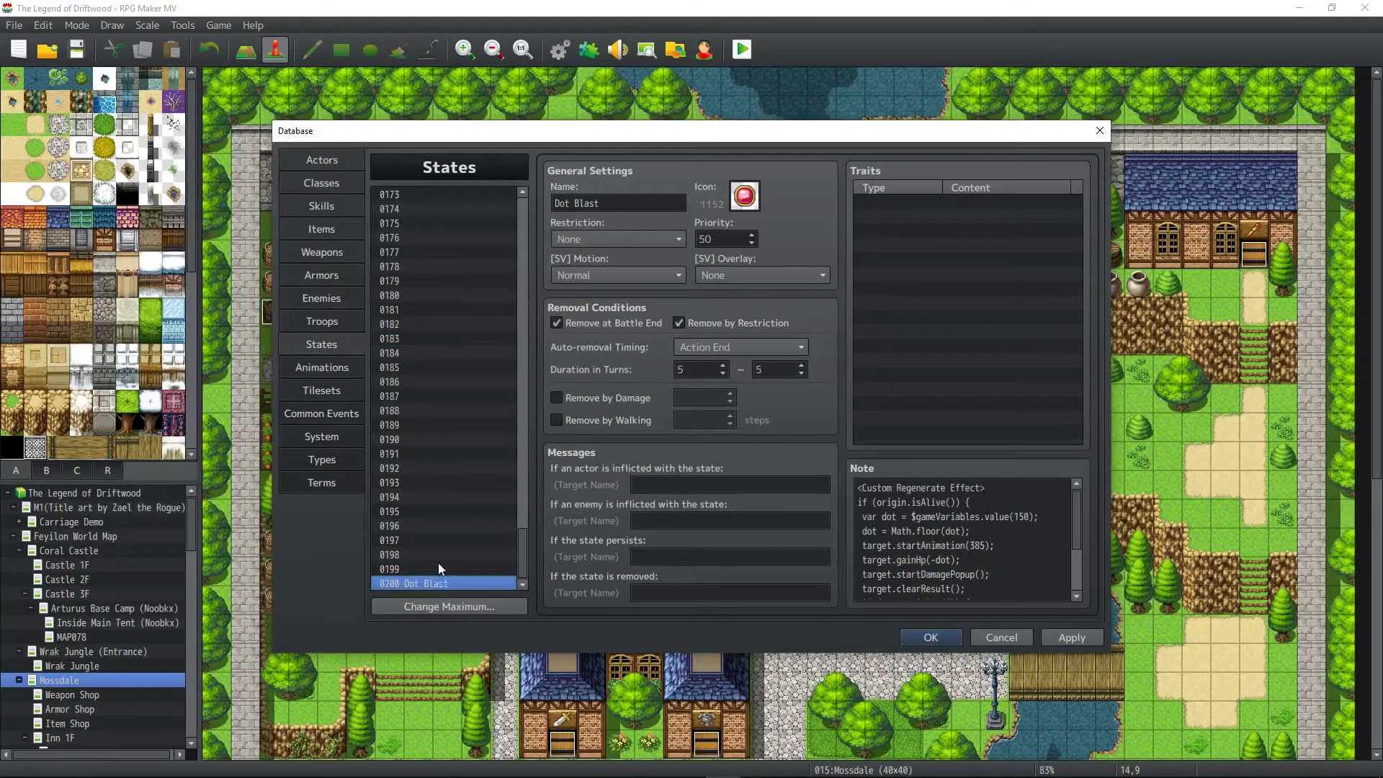
Search the skills from the beginning of the list for "dot blast" to locate the Dot Blast skill.
click(316, 207)
drag(524, 363, 463, 189)
click(462, 193)
key(ctrl+f)
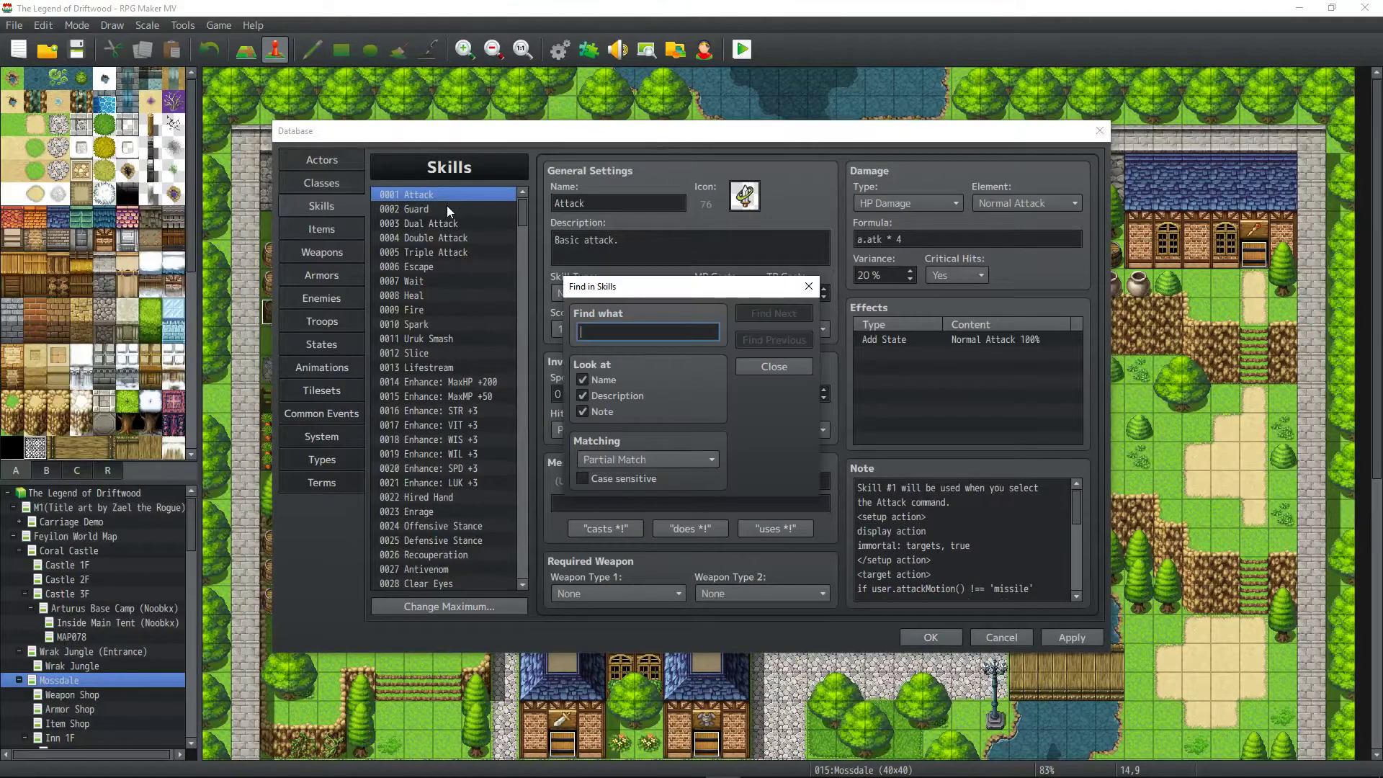
text(dot)
text(blast)
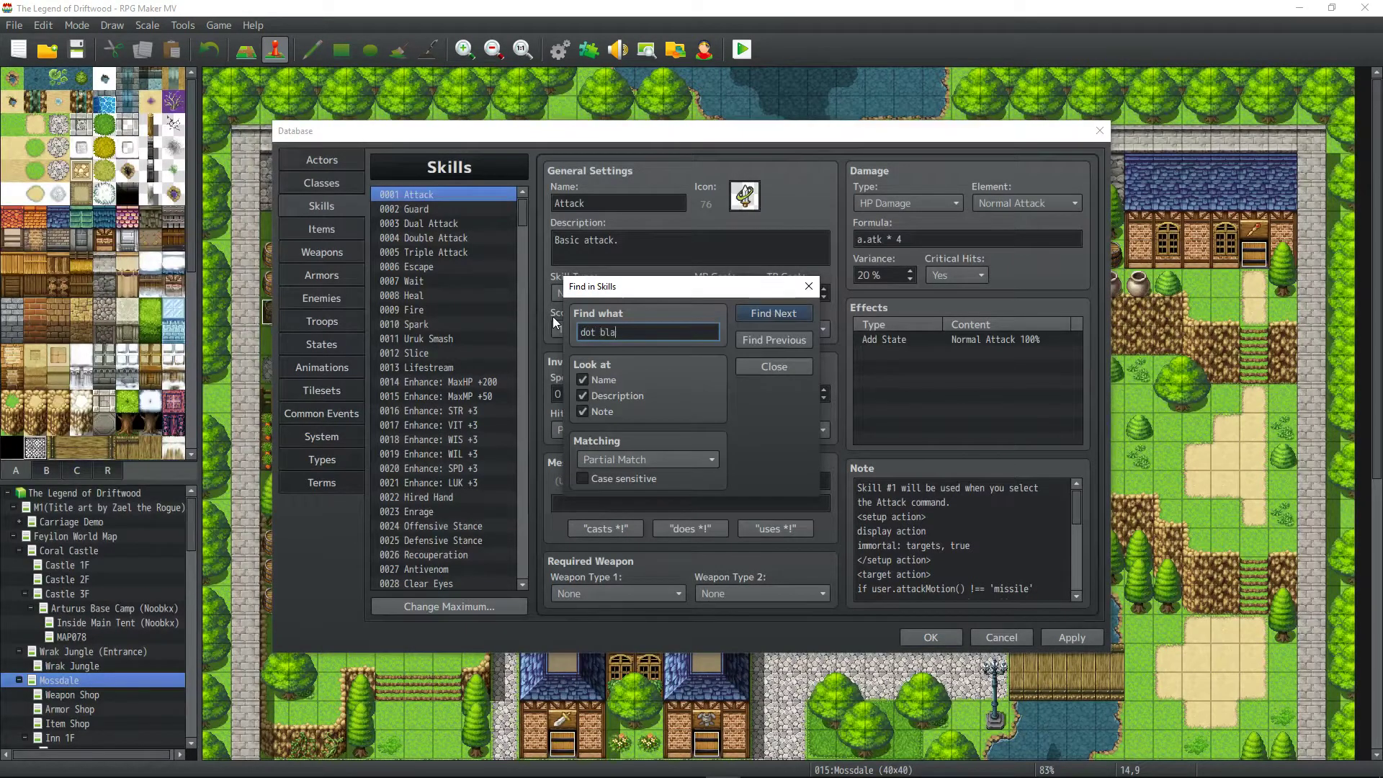
key(Return)
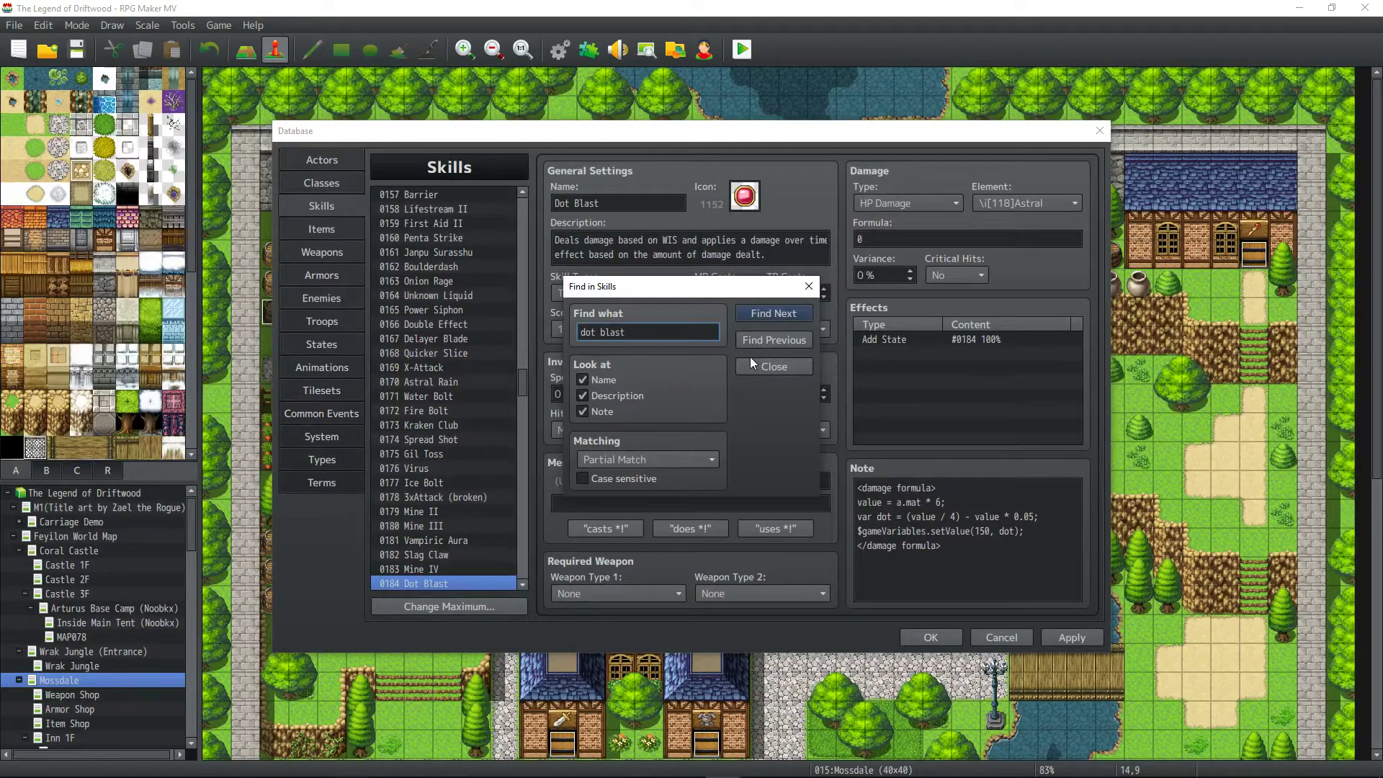
click(771, 368)
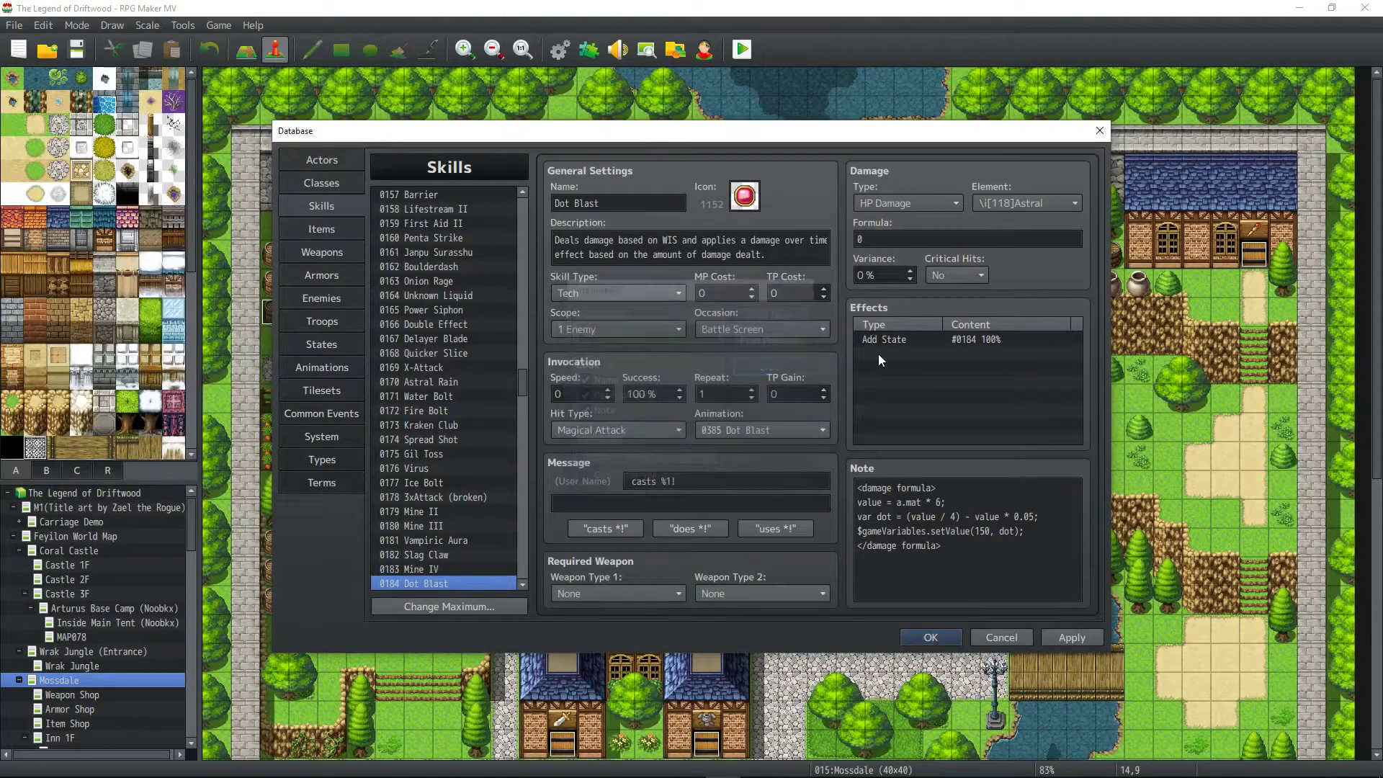
Change the Dot Blast skill's Add State effect to state 0200 Dot Blast and apply the database changes.
click(981, 337)
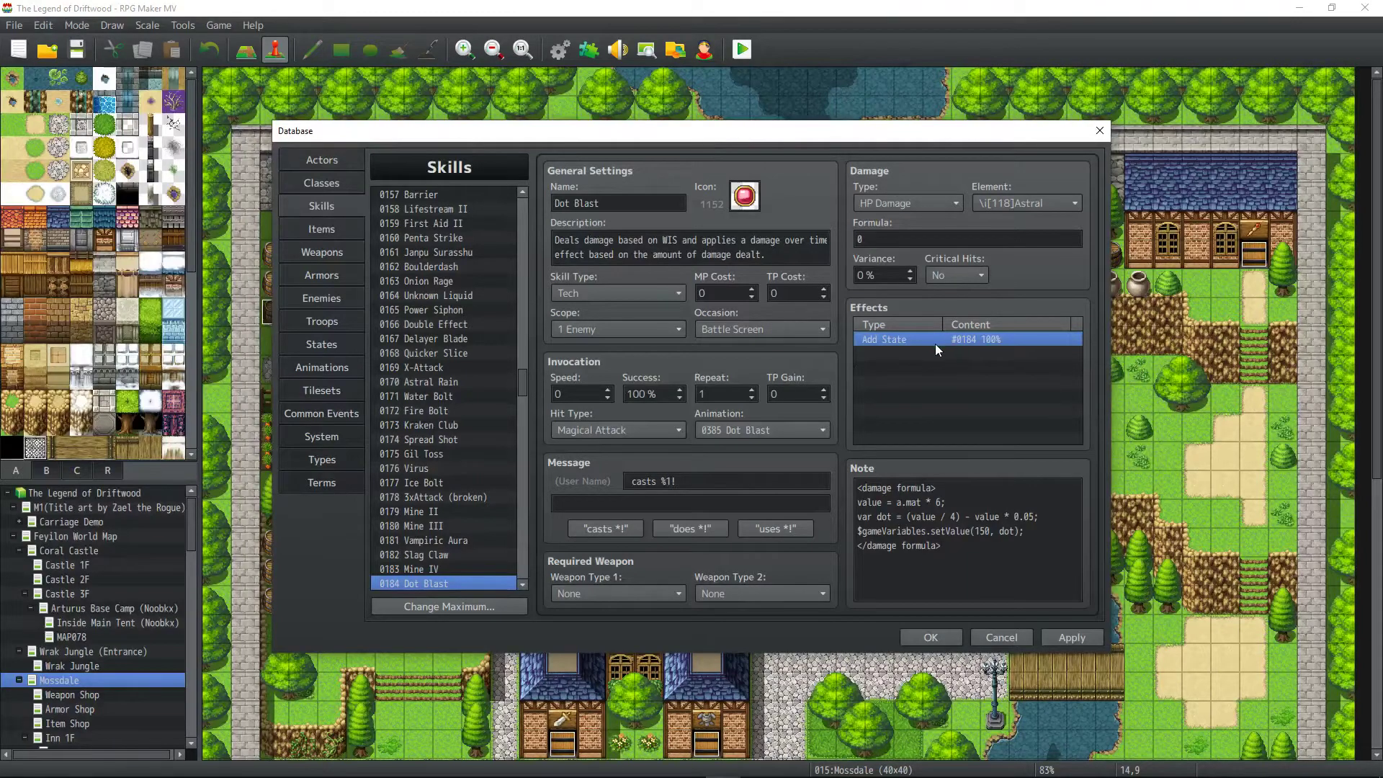
double_click(914, 340)
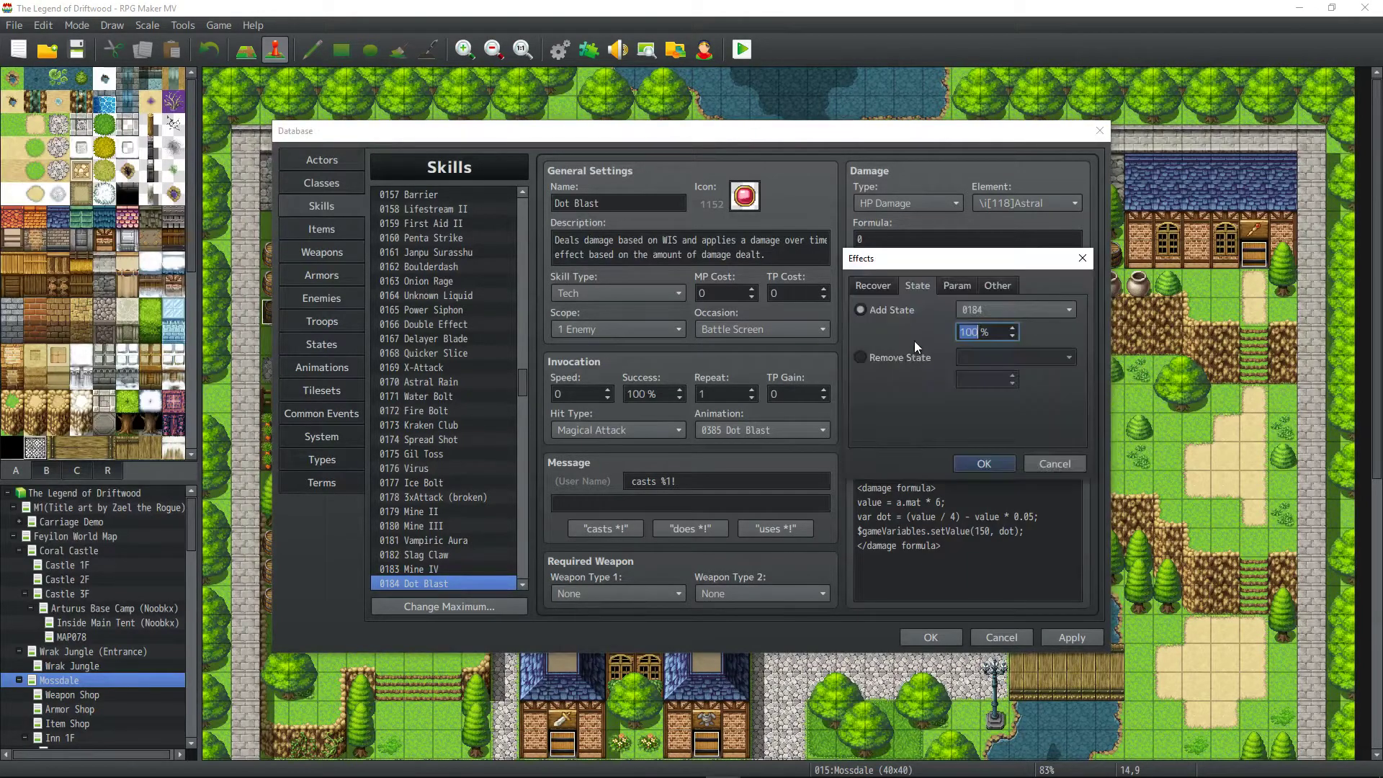
click(1004, 311)
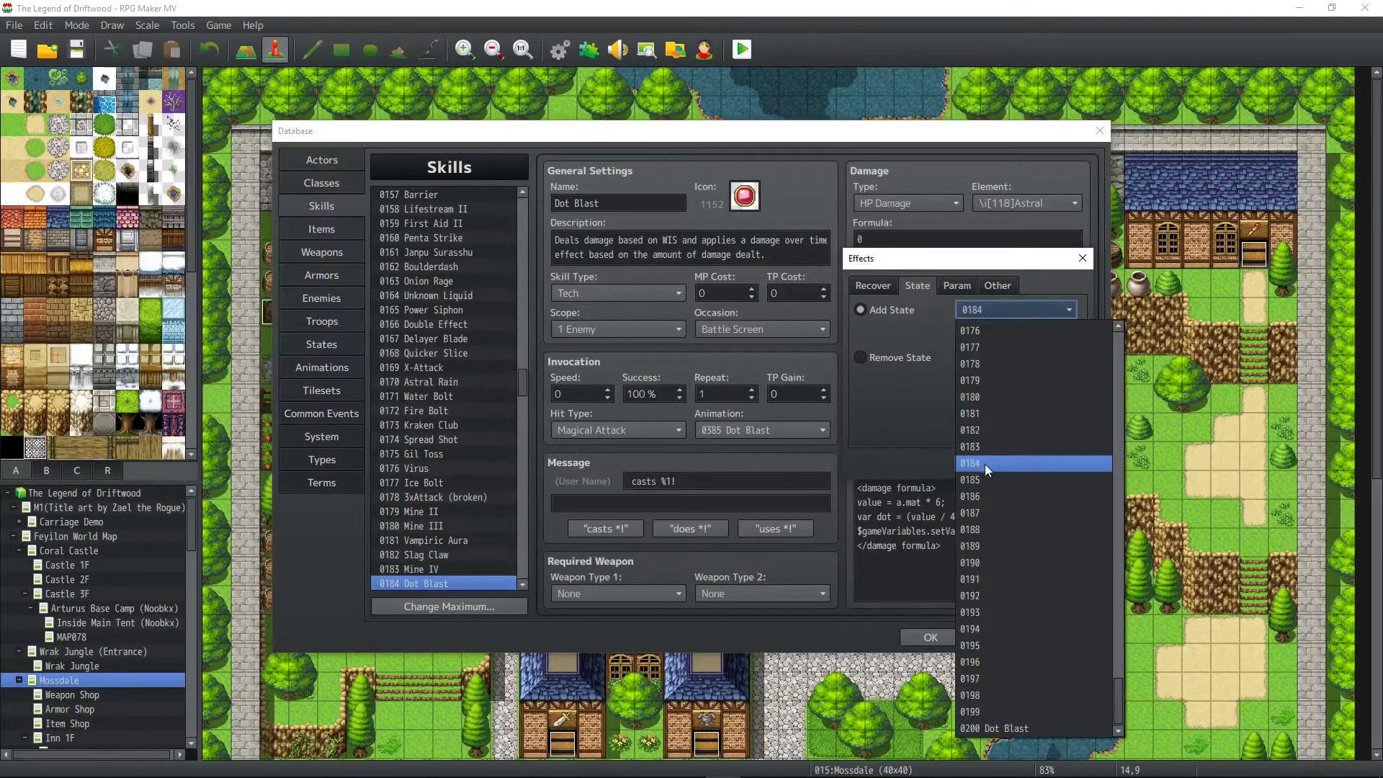
click(996, 729)
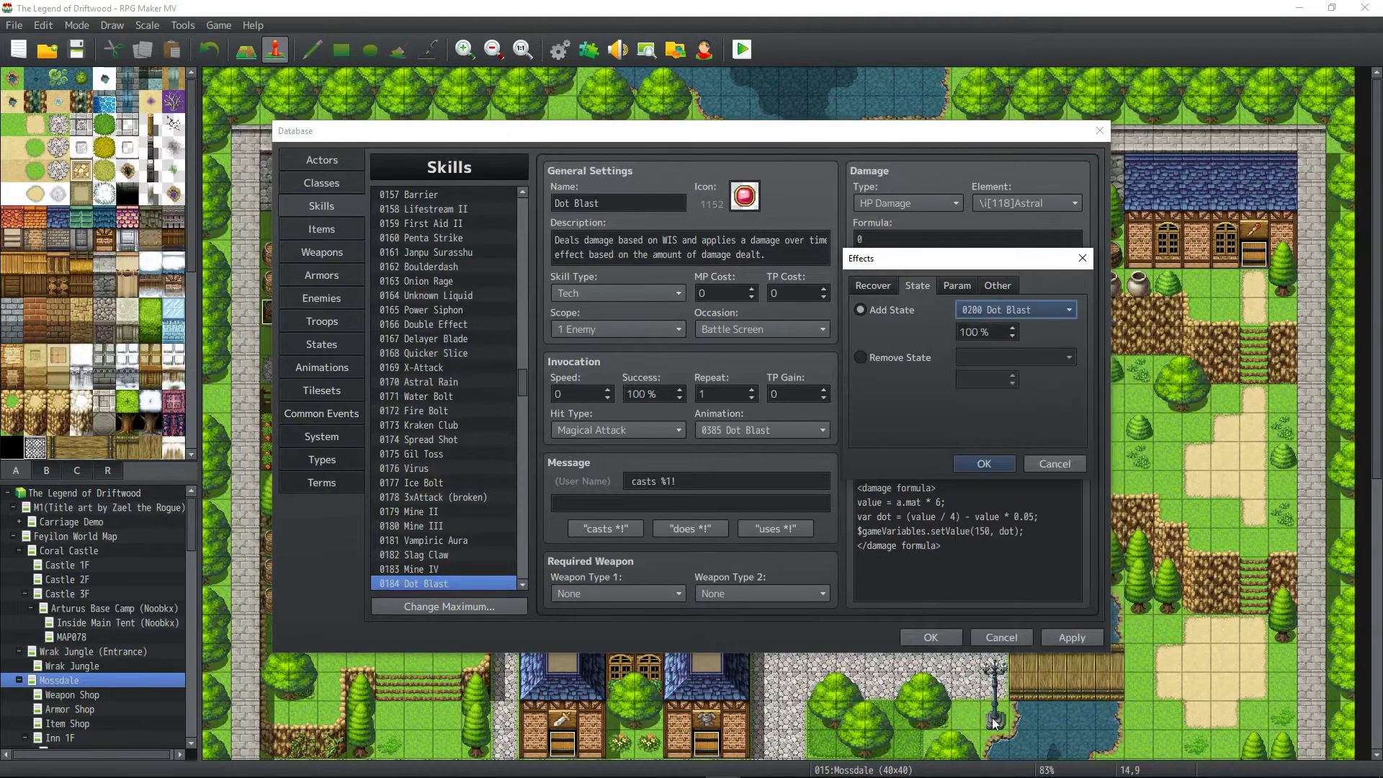
click(985, 466)
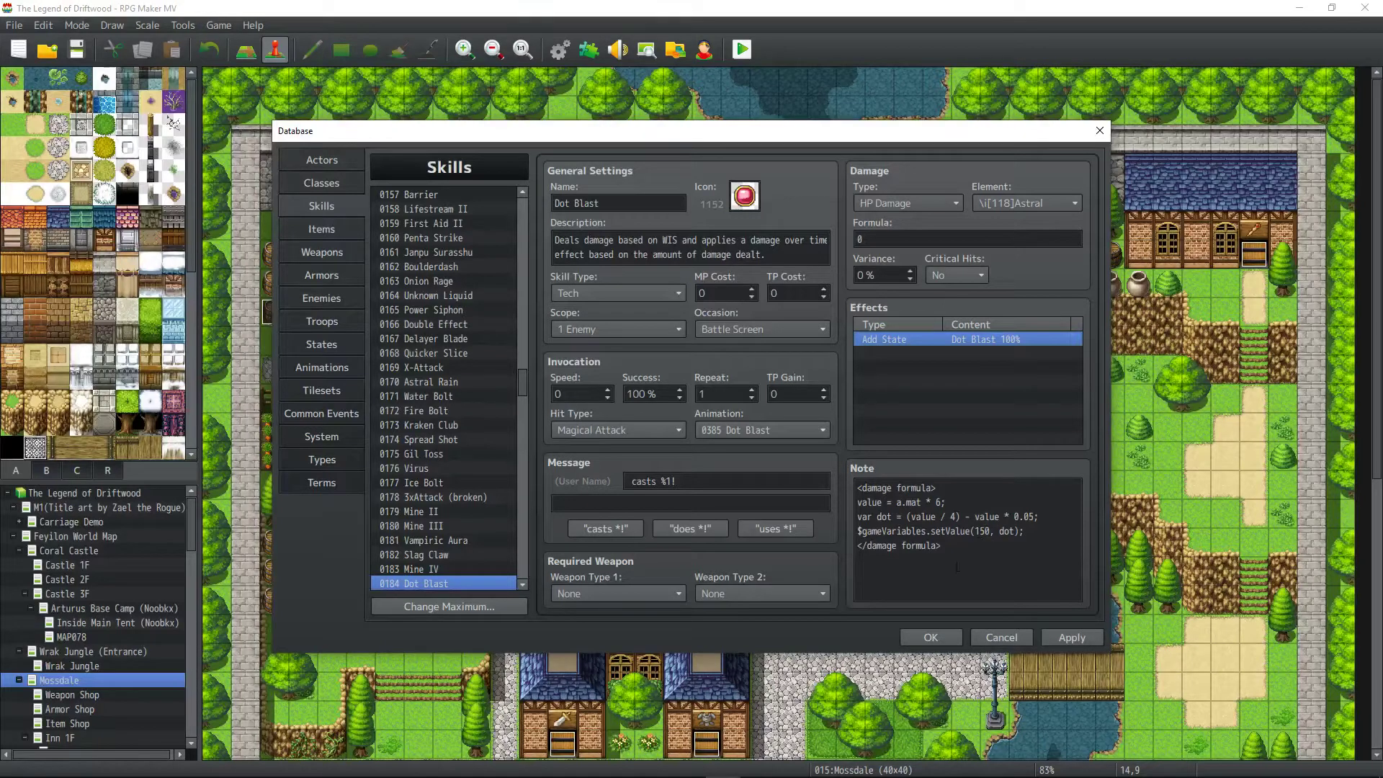
click(971, 547)
key(ctrl+a)
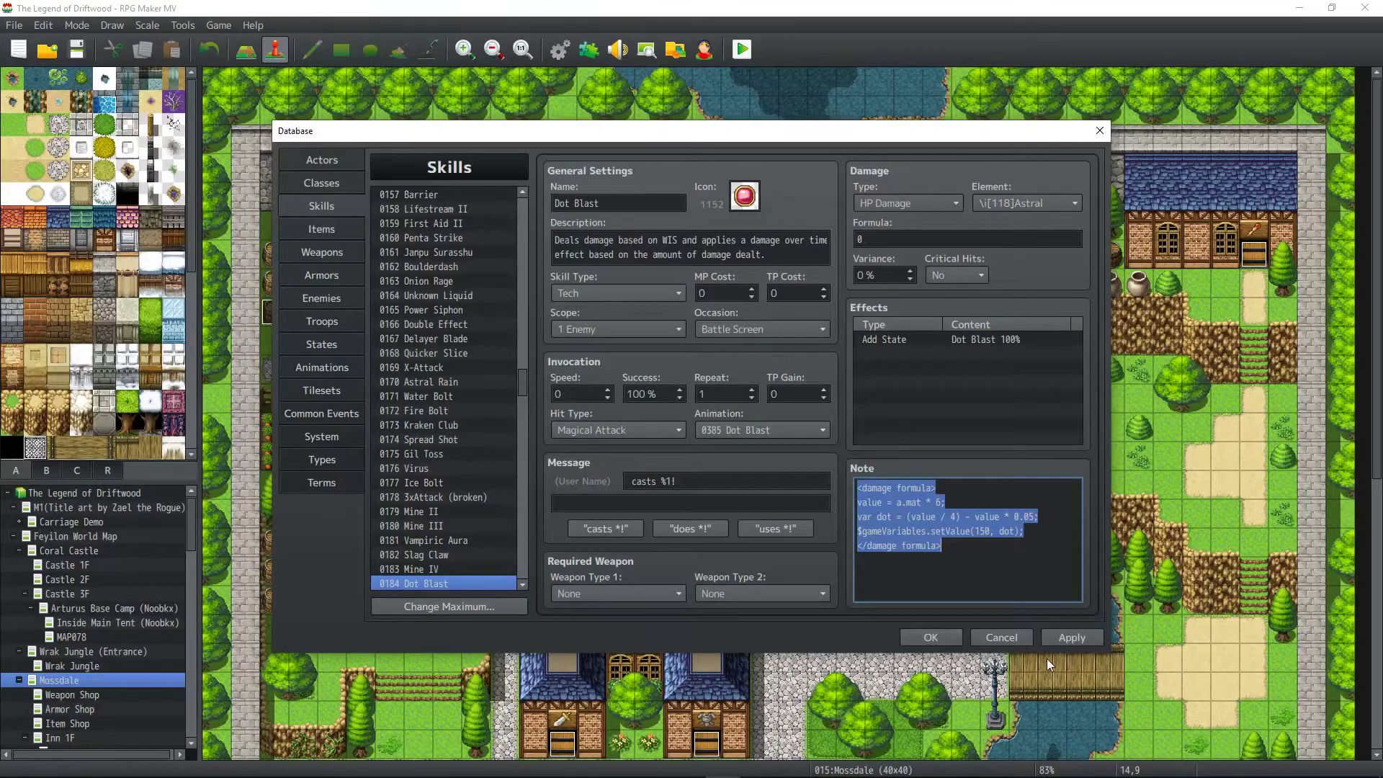
click(1061, 637)
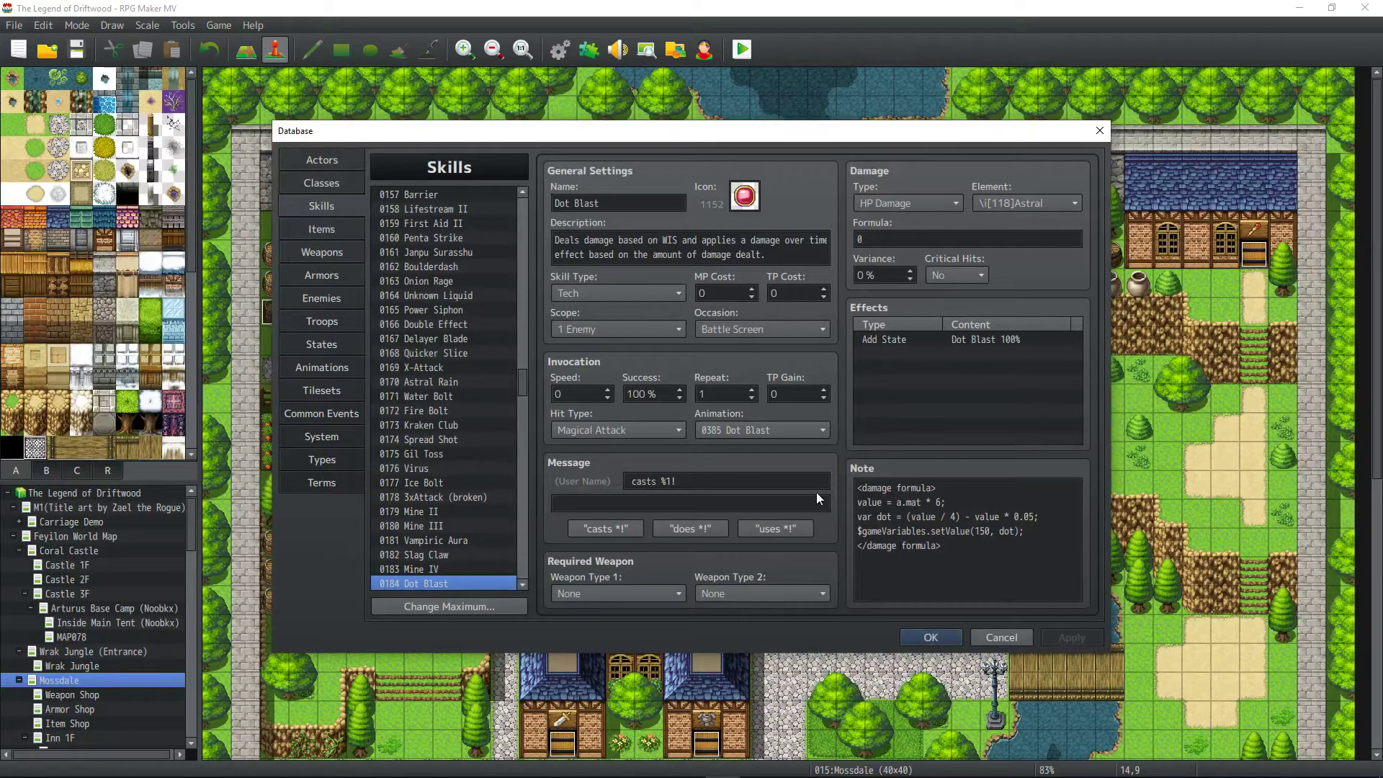
Return to the states and check the vacated slot 0184.
scroll(455, 481, down, 2)
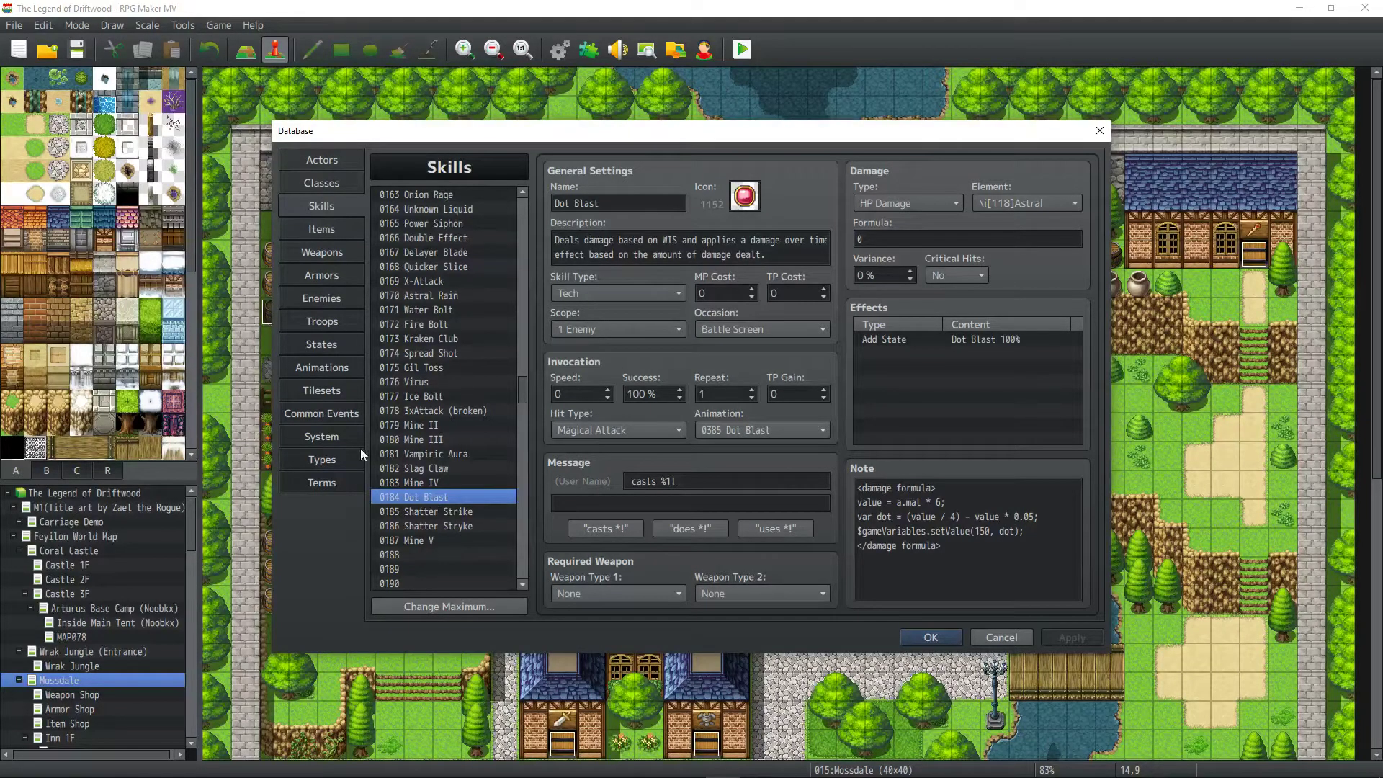
click(321, 344)
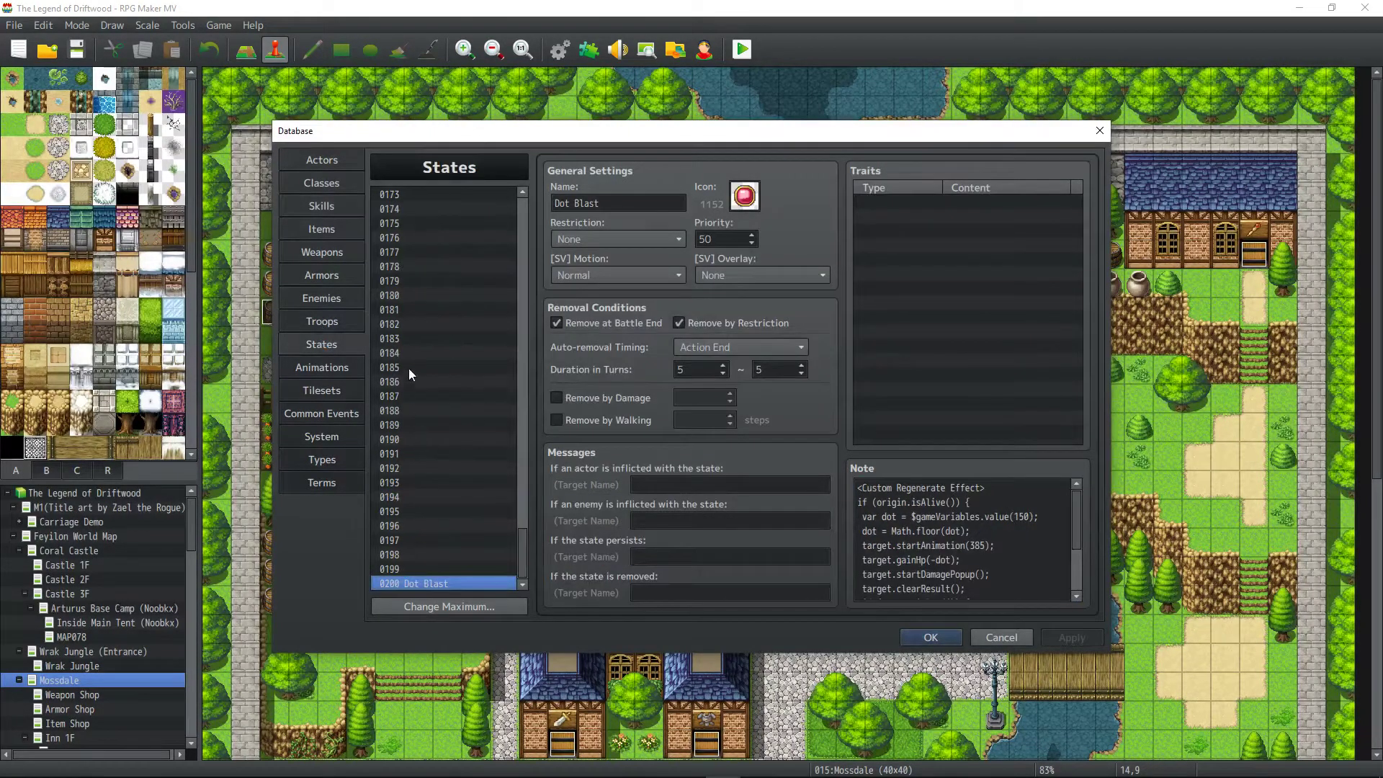
click(408, 353)
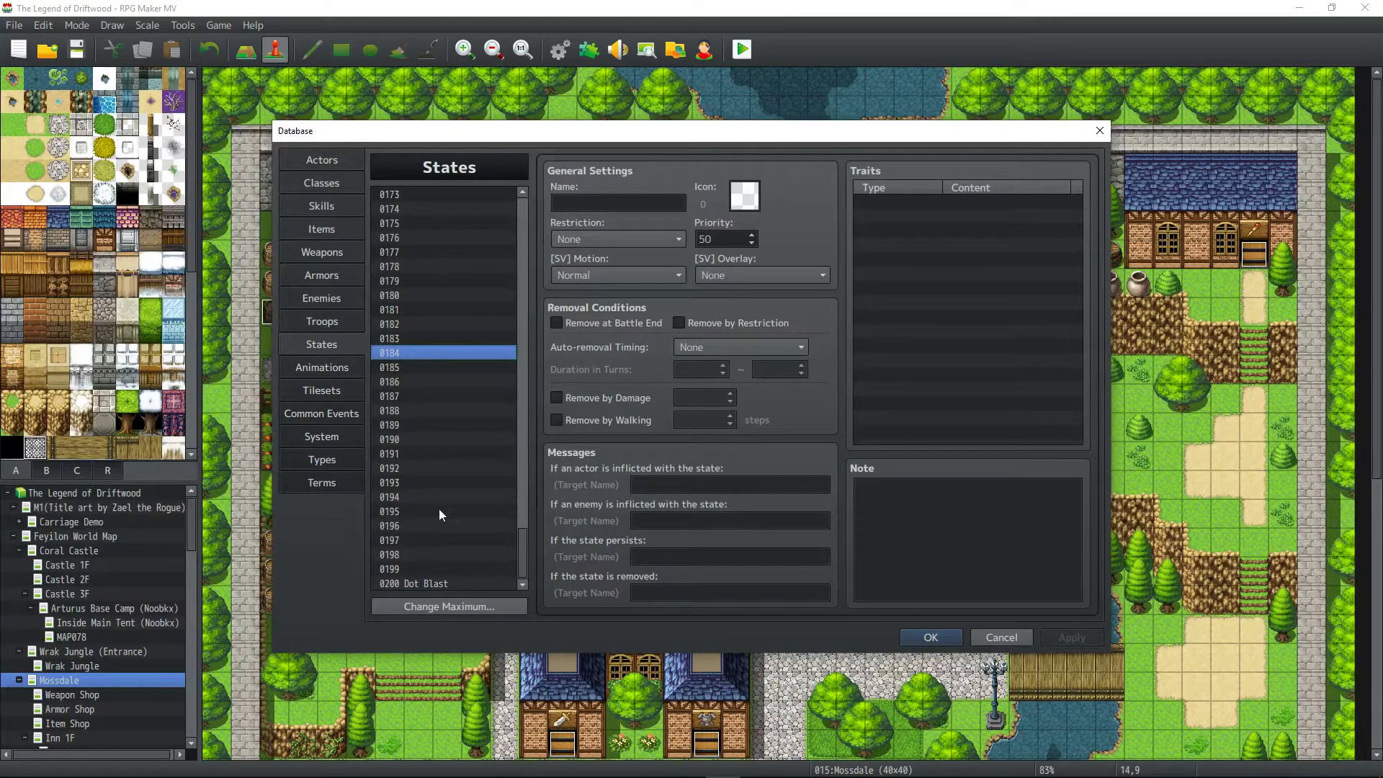
Duplicate the Fire Threnody through Astral Threnody states (0074–0083) into the empty slots starting at 0174.
scroll(441, 507, up, 4)
drag(524, 513, 525, 321)
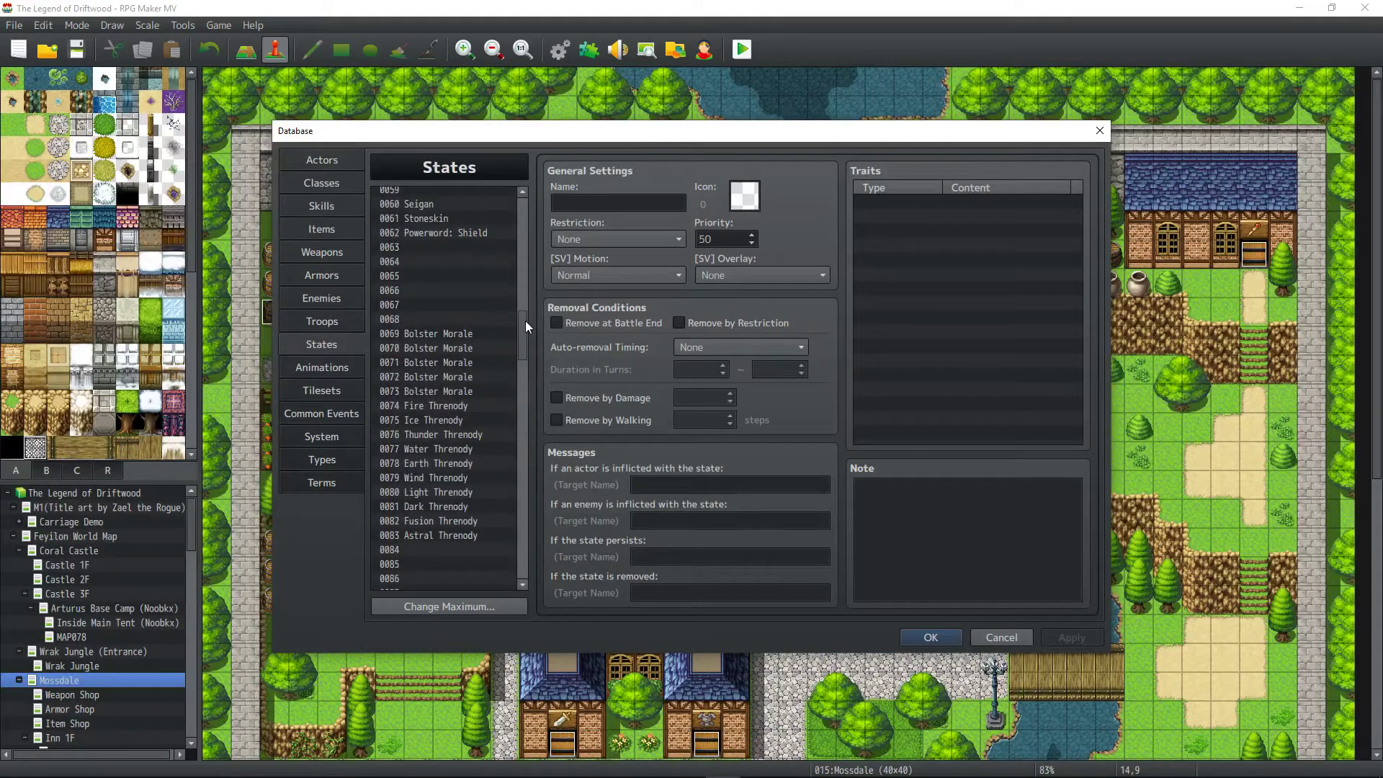
click(470, 391)
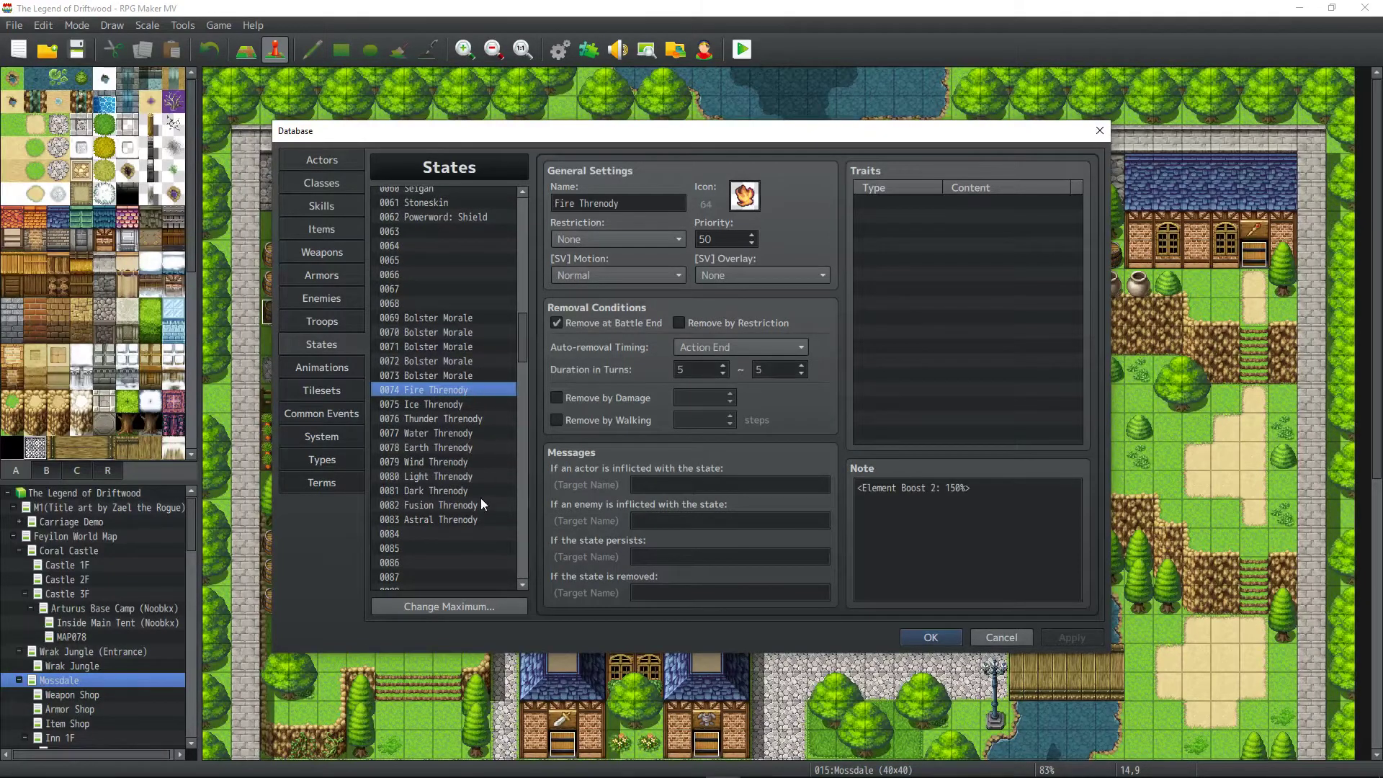
shift+click(461, 520)
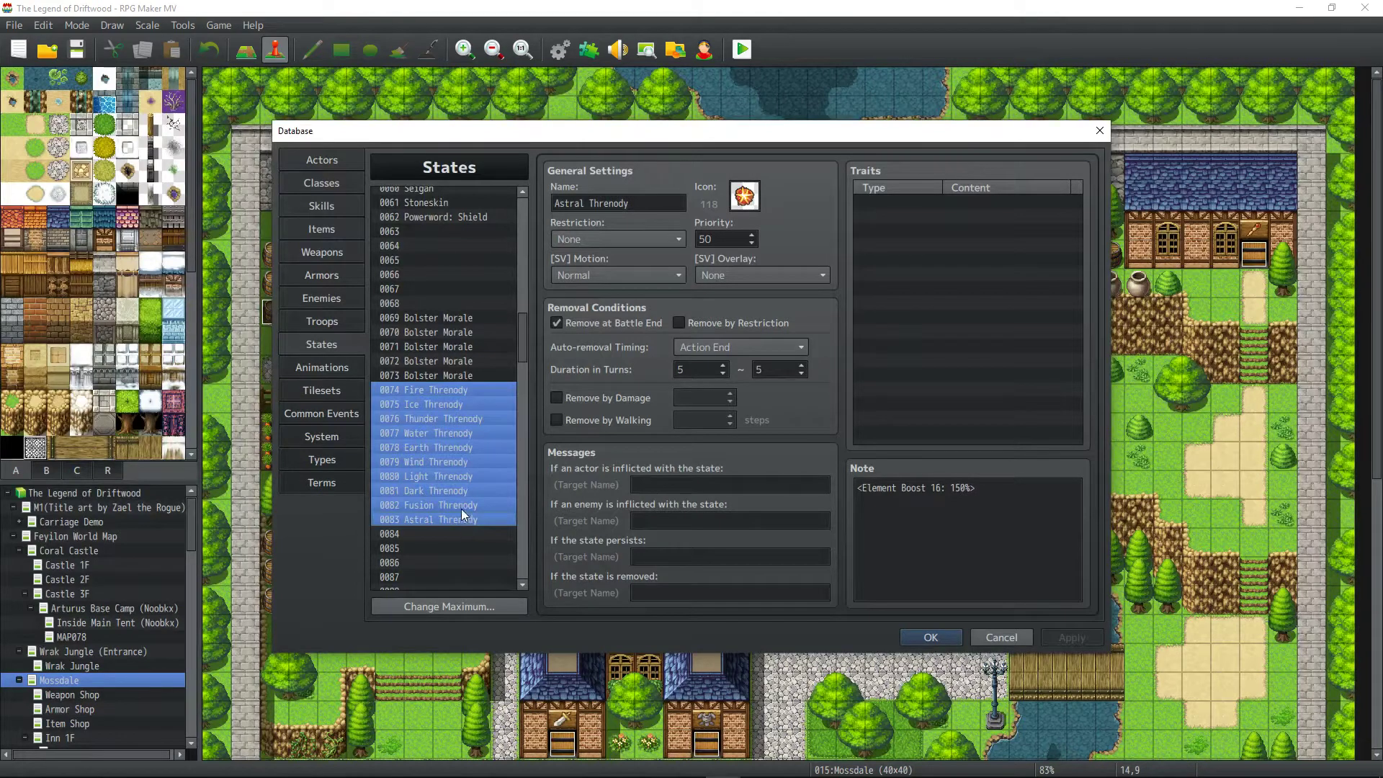
scroll(461, 509, down, 11)
scroll(462, 489, up, 7)
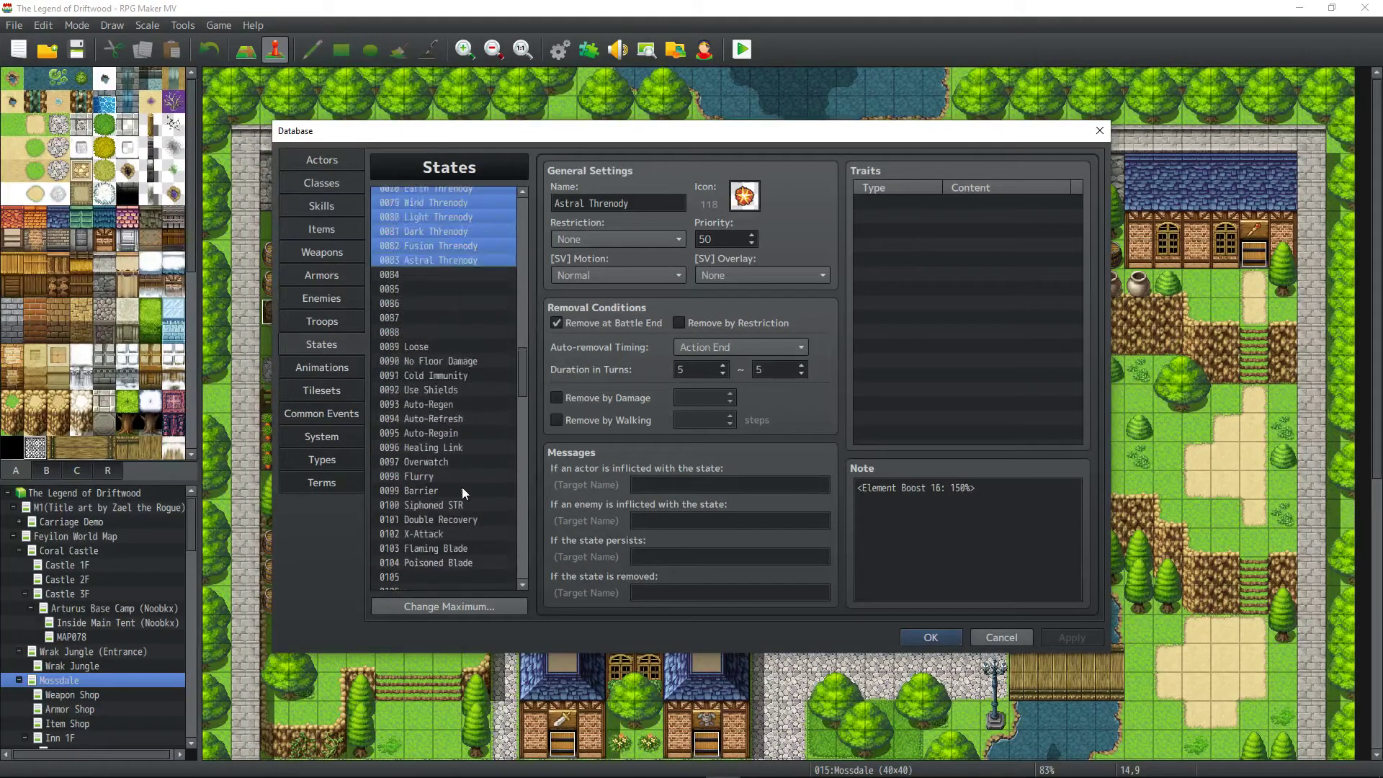
scroll(462, 494, down, 8)
scroll(461, 491, down, 18)
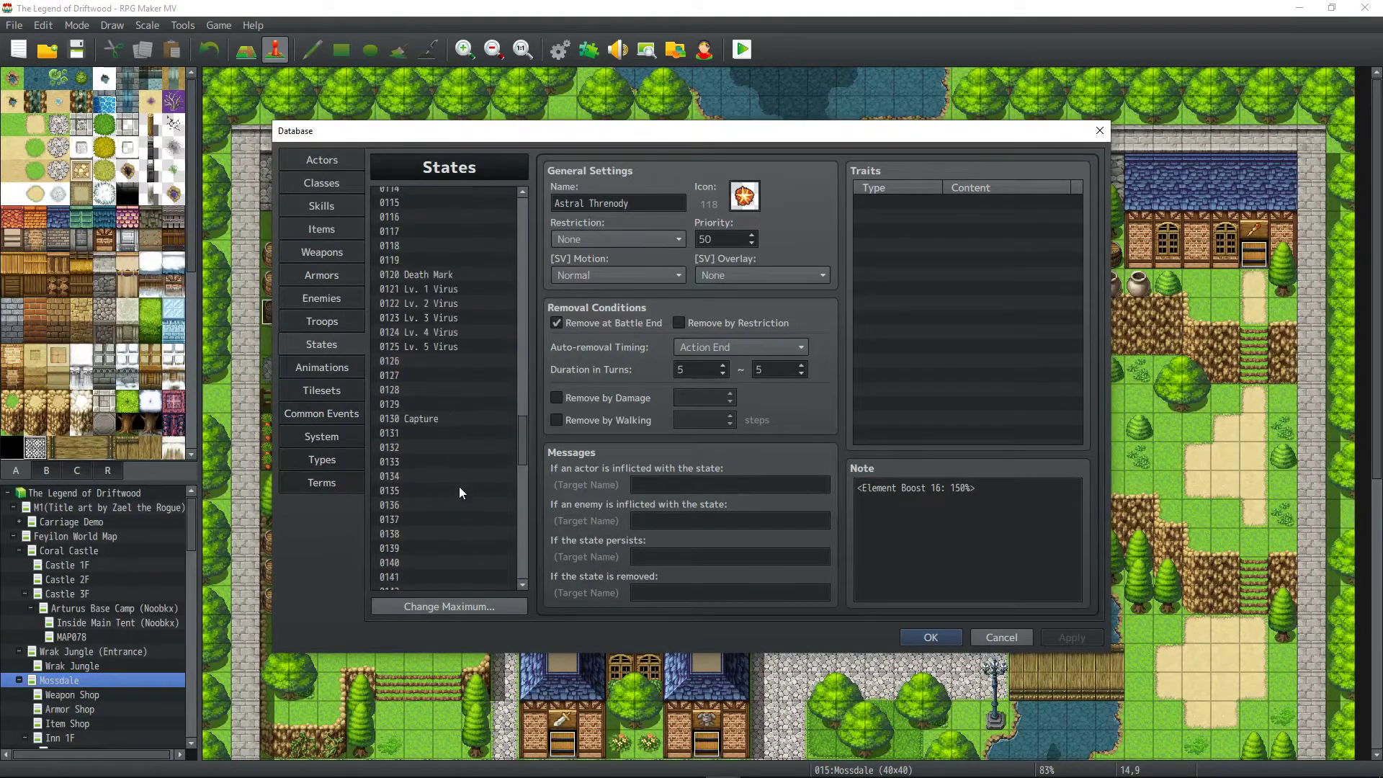
click(434, 505)
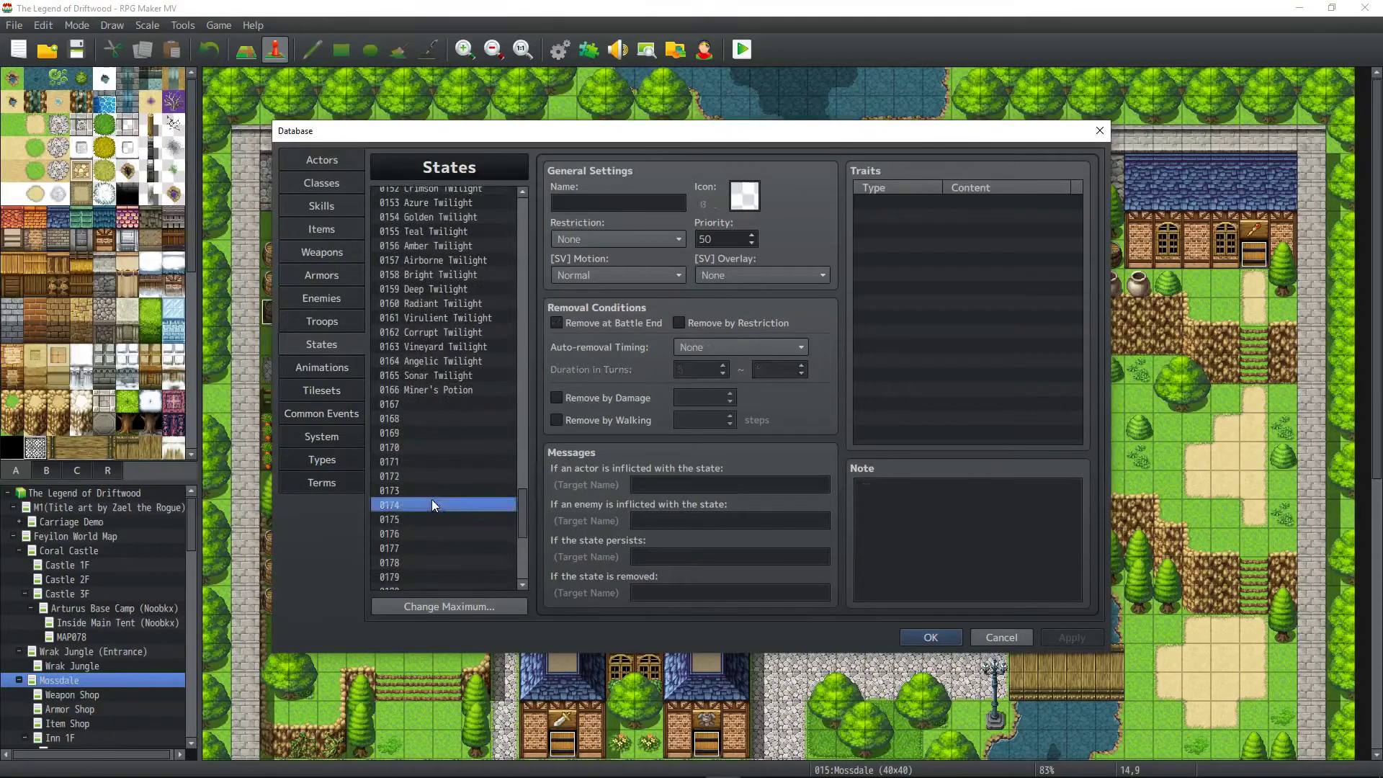
key(ctrl+v)
scroll(440, 490, down, 3)
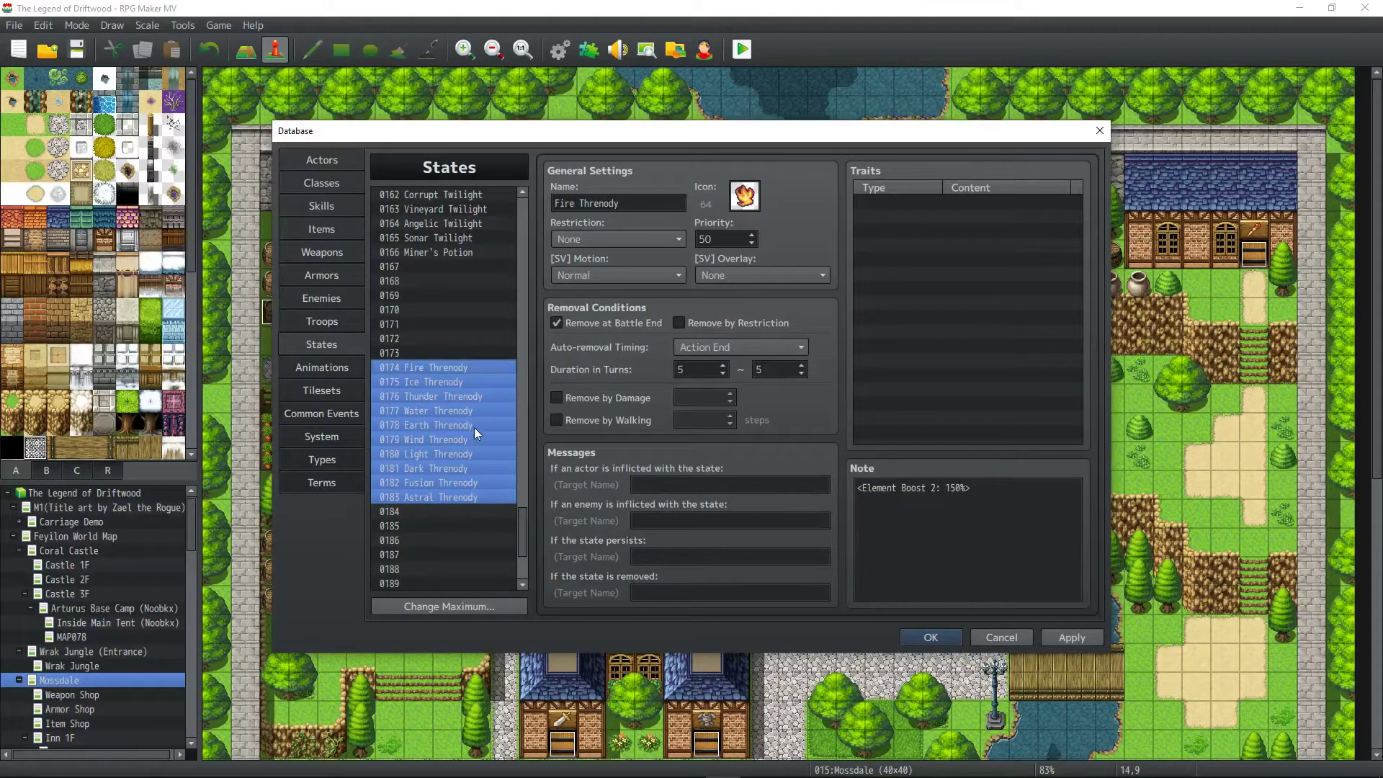
Rename the duplicated states 0174 to 0176 as Fire Threnody II, Ice Threnody II and Thunder Threnody II.
click(465, 368)
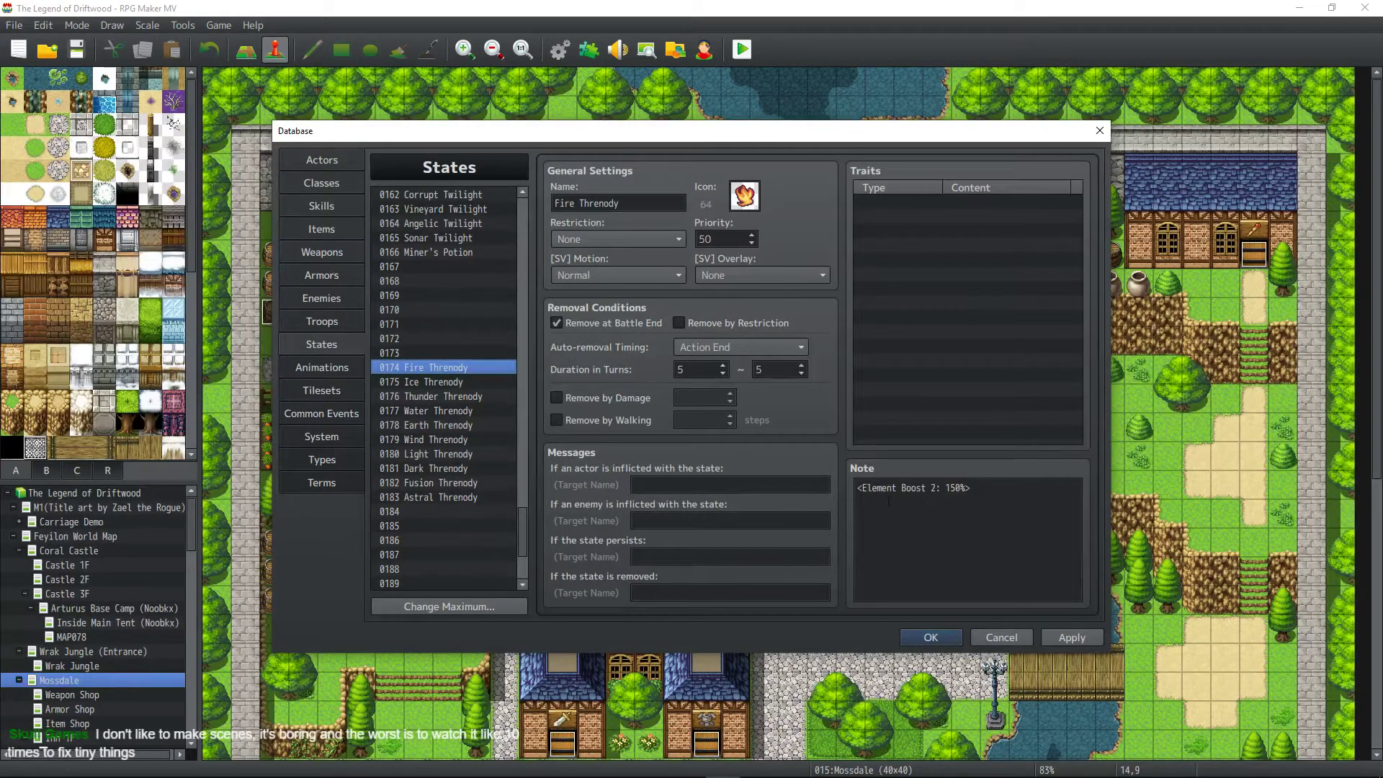
click(657, 203)
text(II)
click(448, 382)
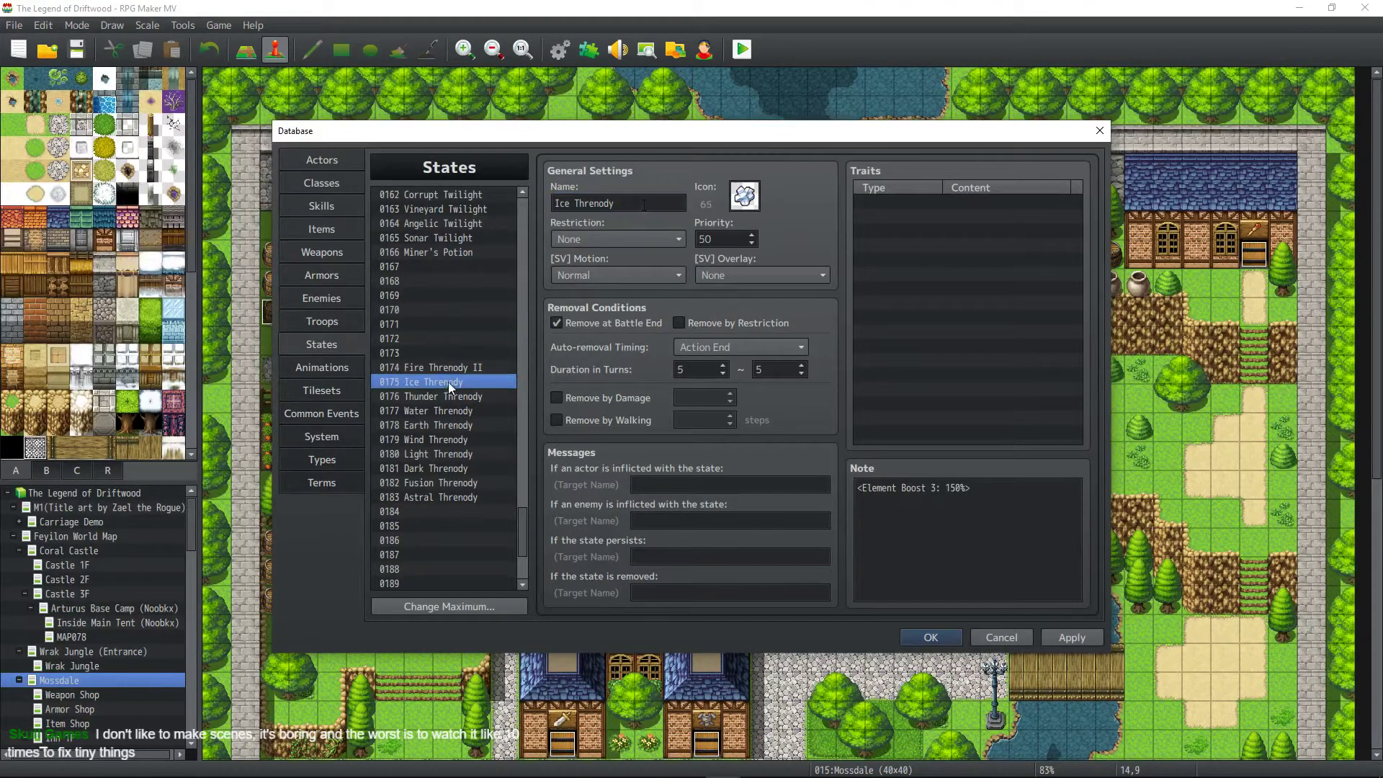
click(650, 203)
text(II)
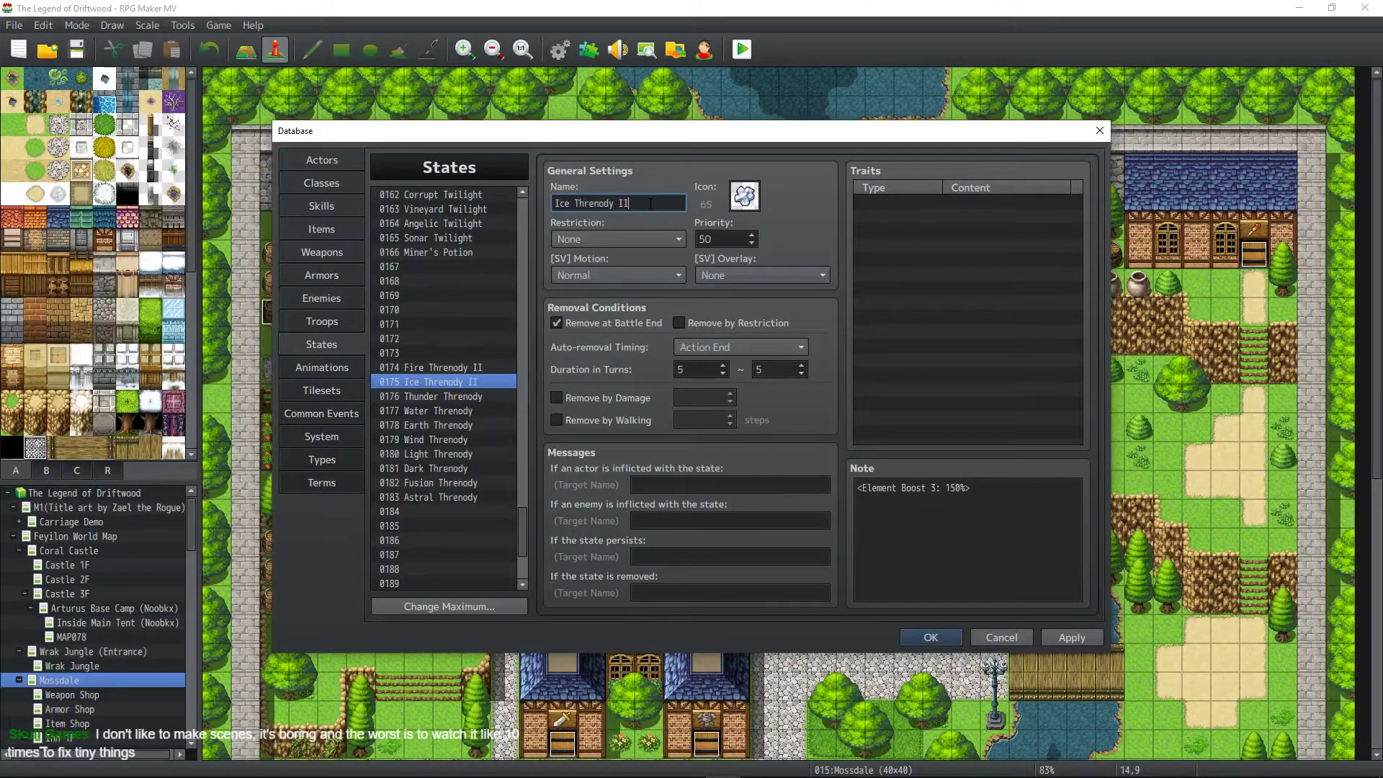
click(453, 399)
click(655, 203)
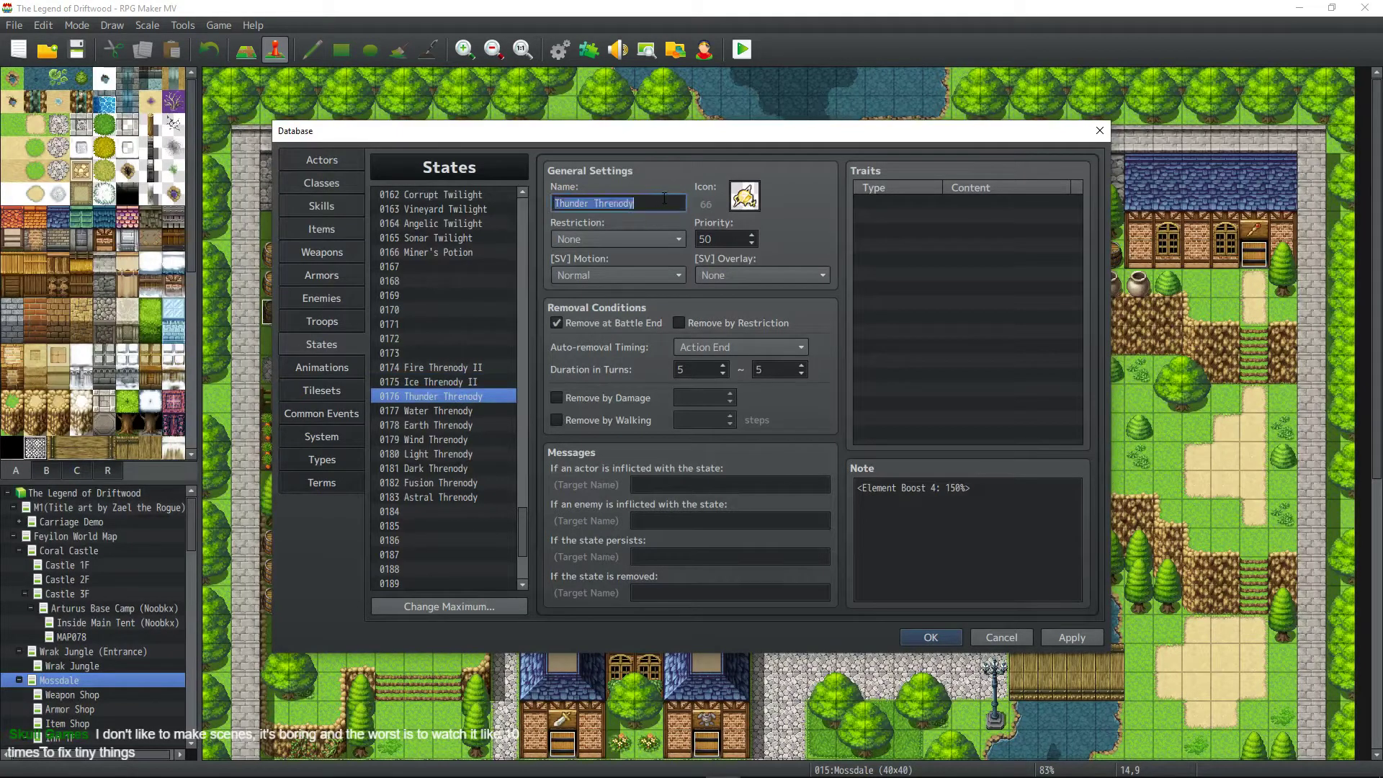
text(II)
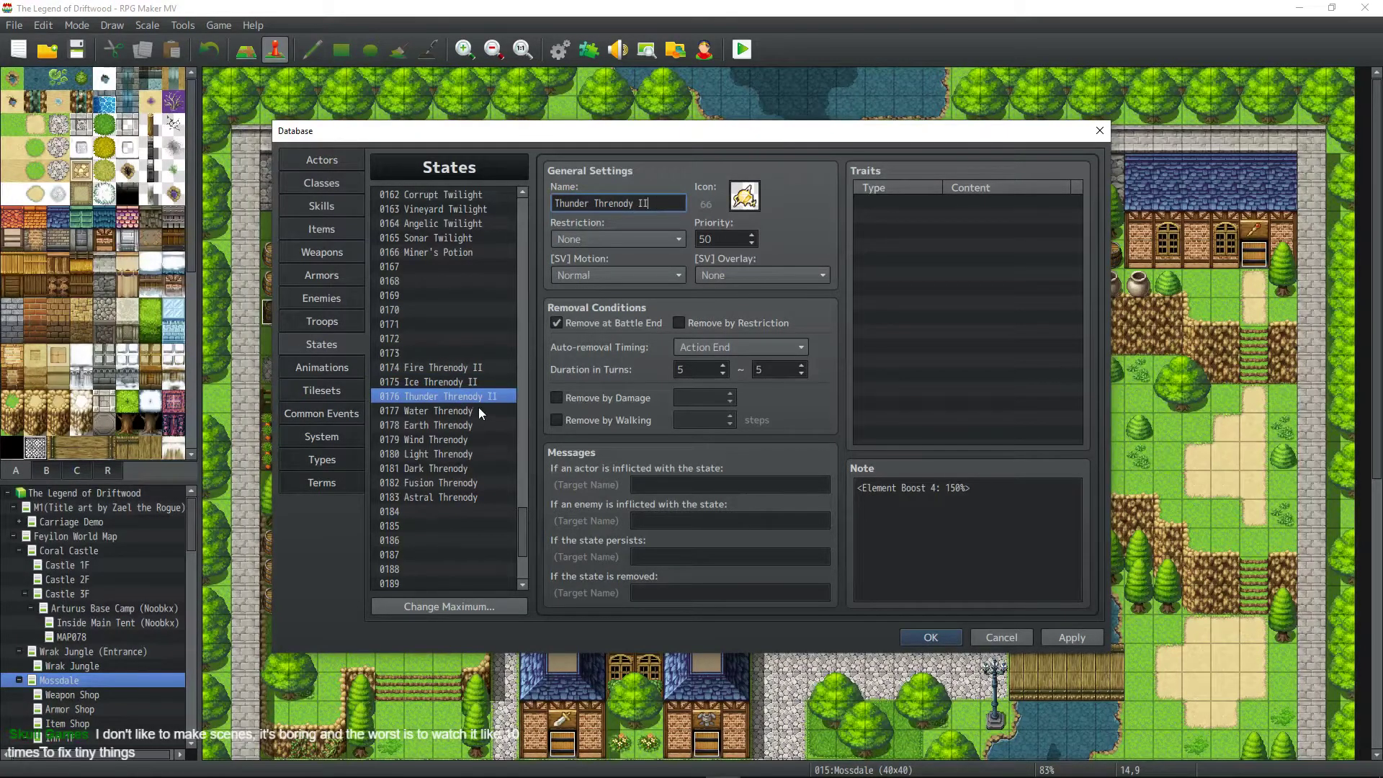
Rename the duplicated states 0177 to 0179 as Water Threnody II, Earth Threnody II and Wind Threnody II.
click(478, 409)
click(645, 203)
text(II)
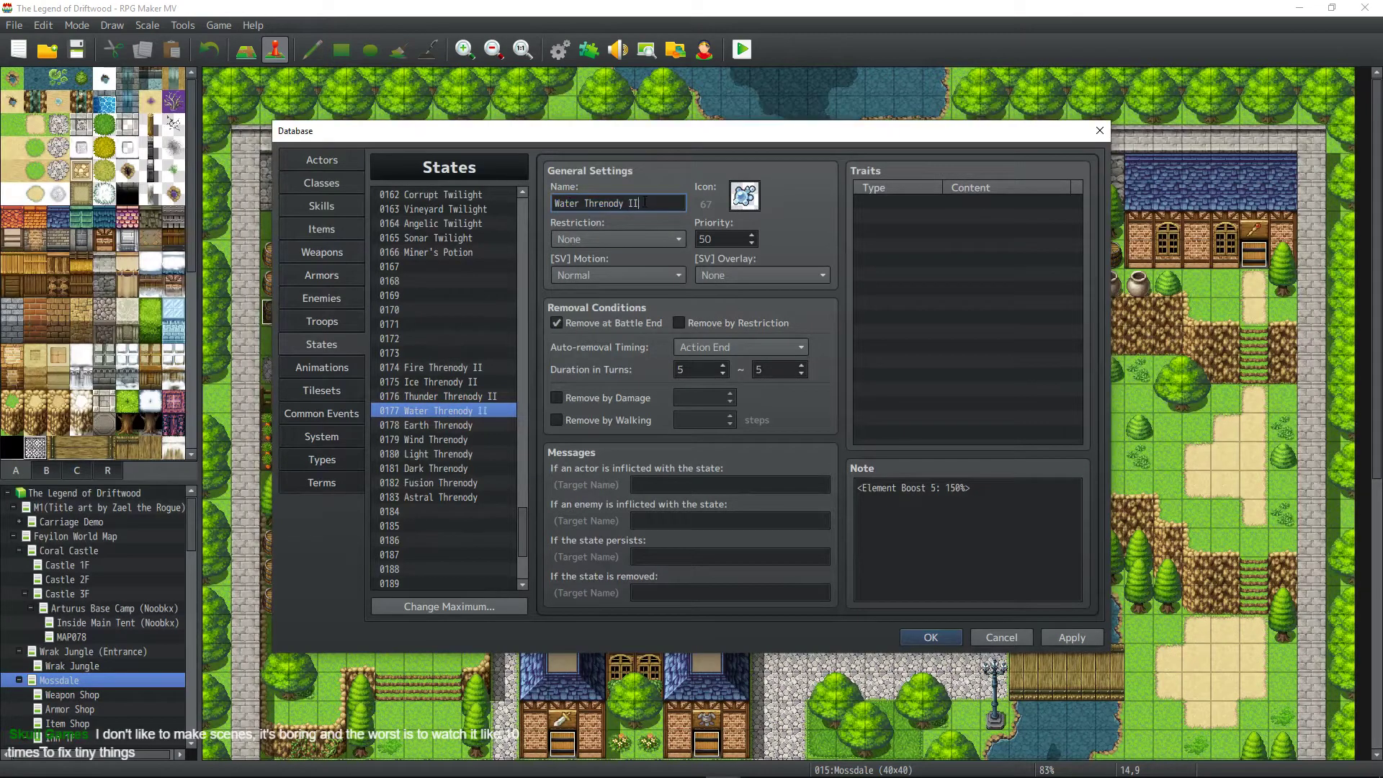
click(497, 424)
click(649, 204)
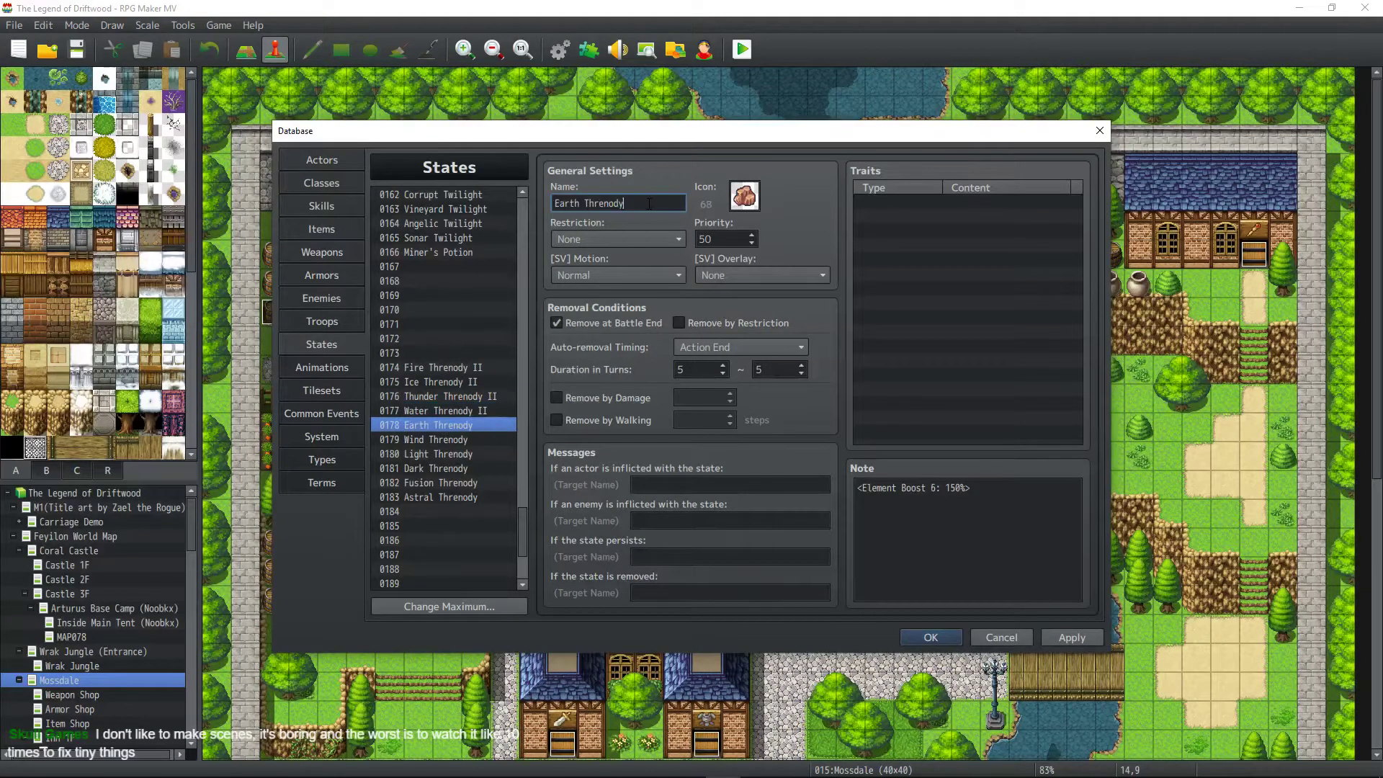
text(II)
click(455, 438)
click(654, 205)
text(II)
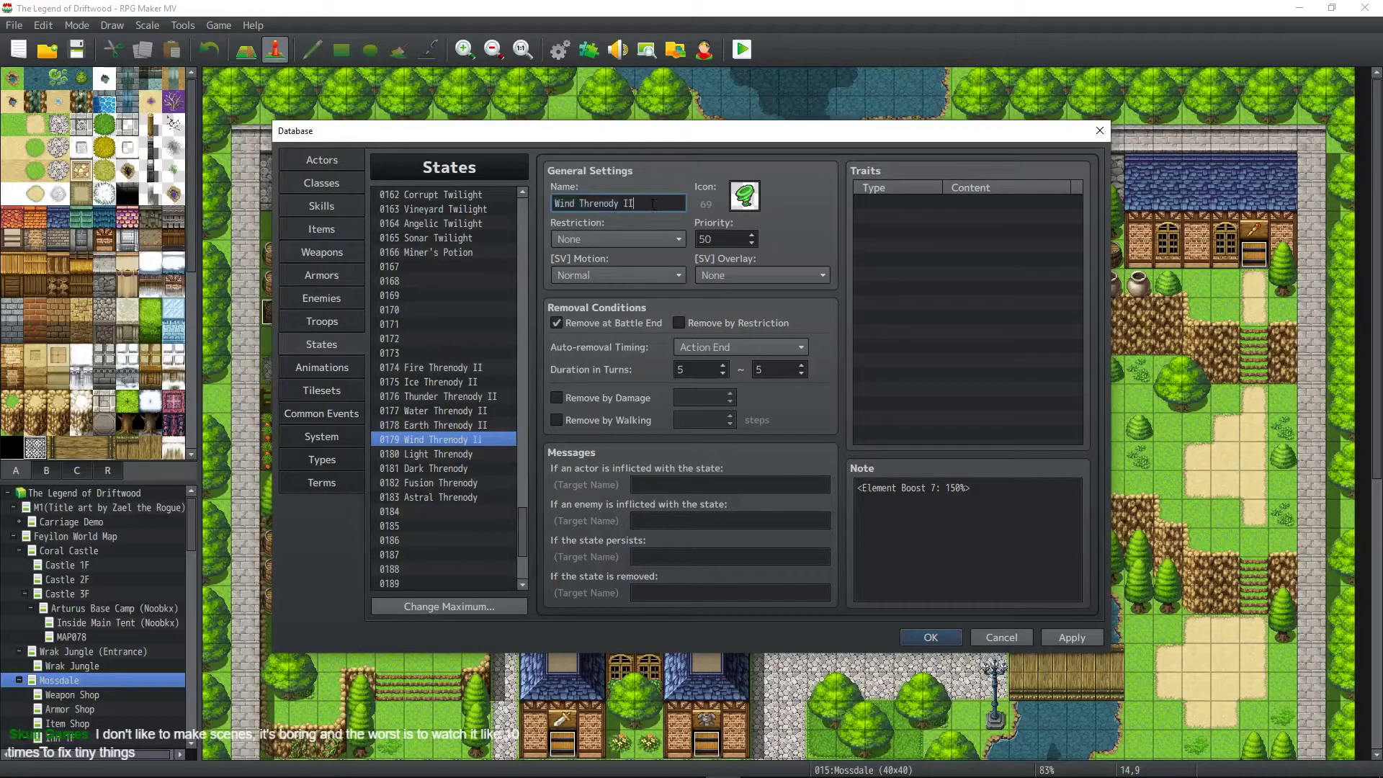
Rename the duplicated states 0180 and 0181 as Light Threnody II and Dark Threnody II.
click(468, 454)
click(652, 201)
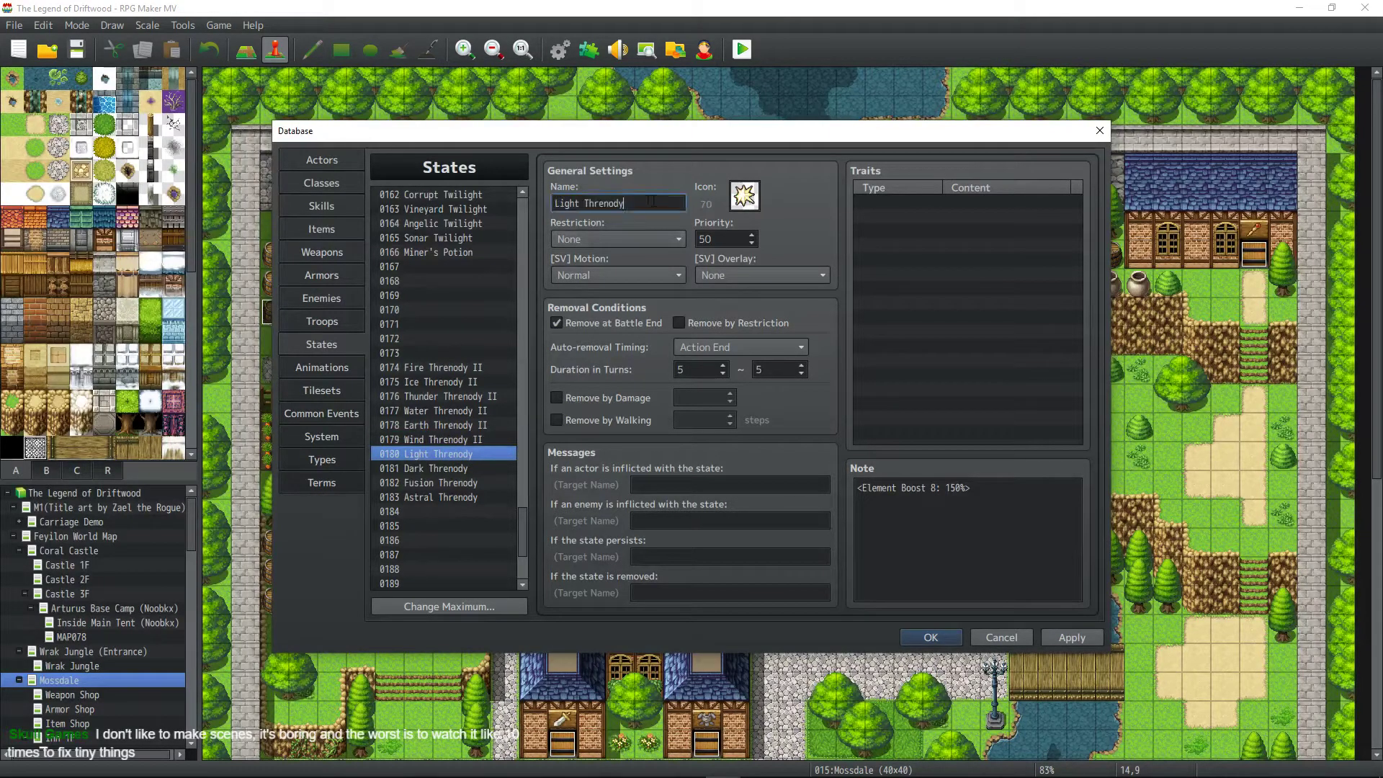
text(II)
click(426, 467)
click(643, 203)
text(II)
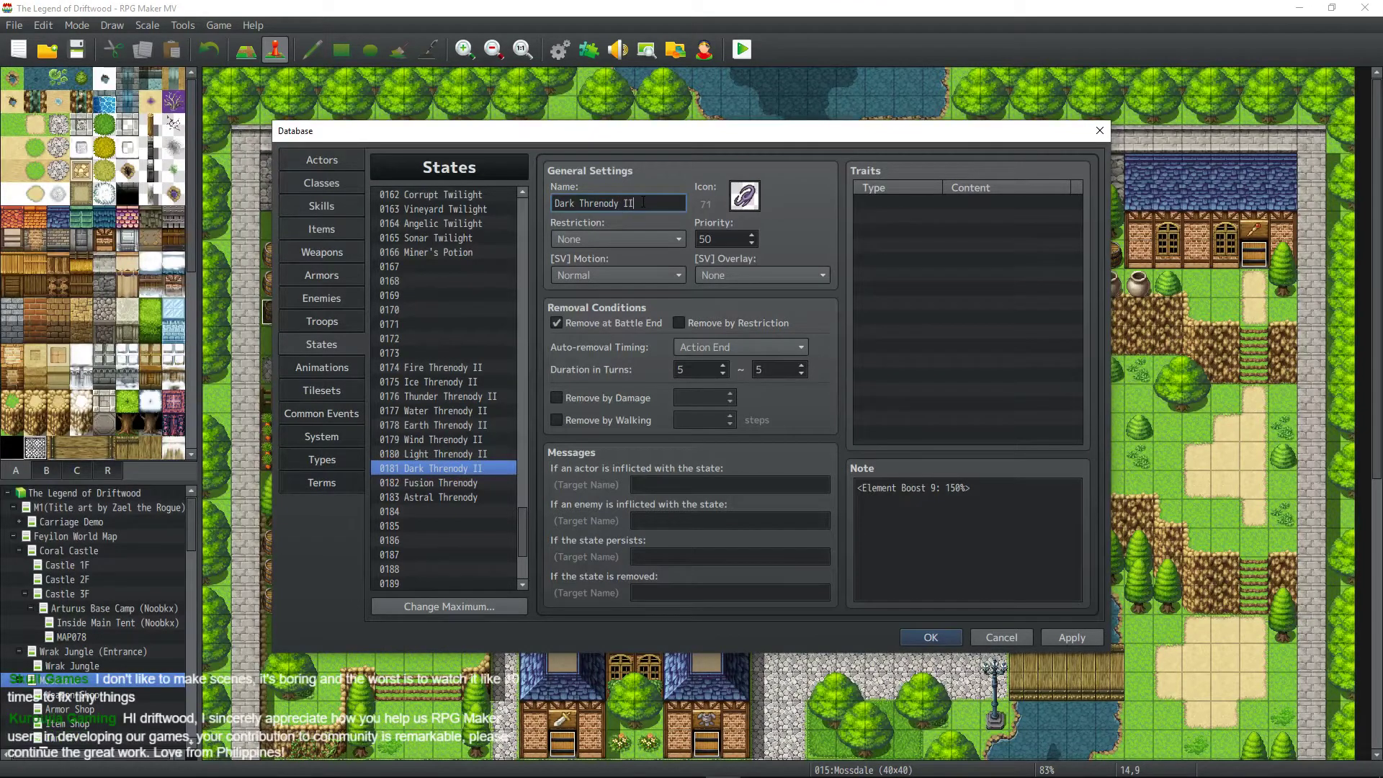
Rename the duplicated states 0182 and 0183 as Fusion Threnody II and Astral Threnody II.
click(467, 481)
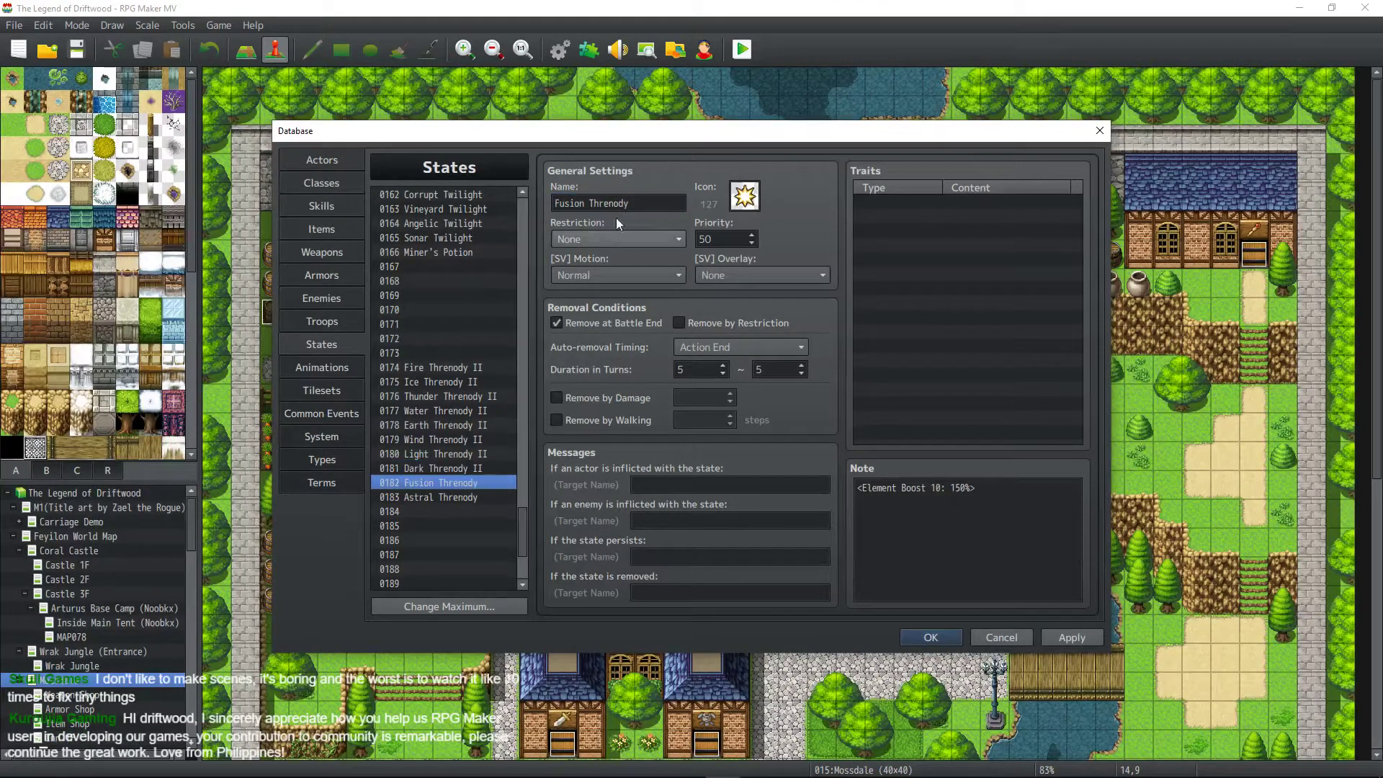
click(652, 202)
text(II)
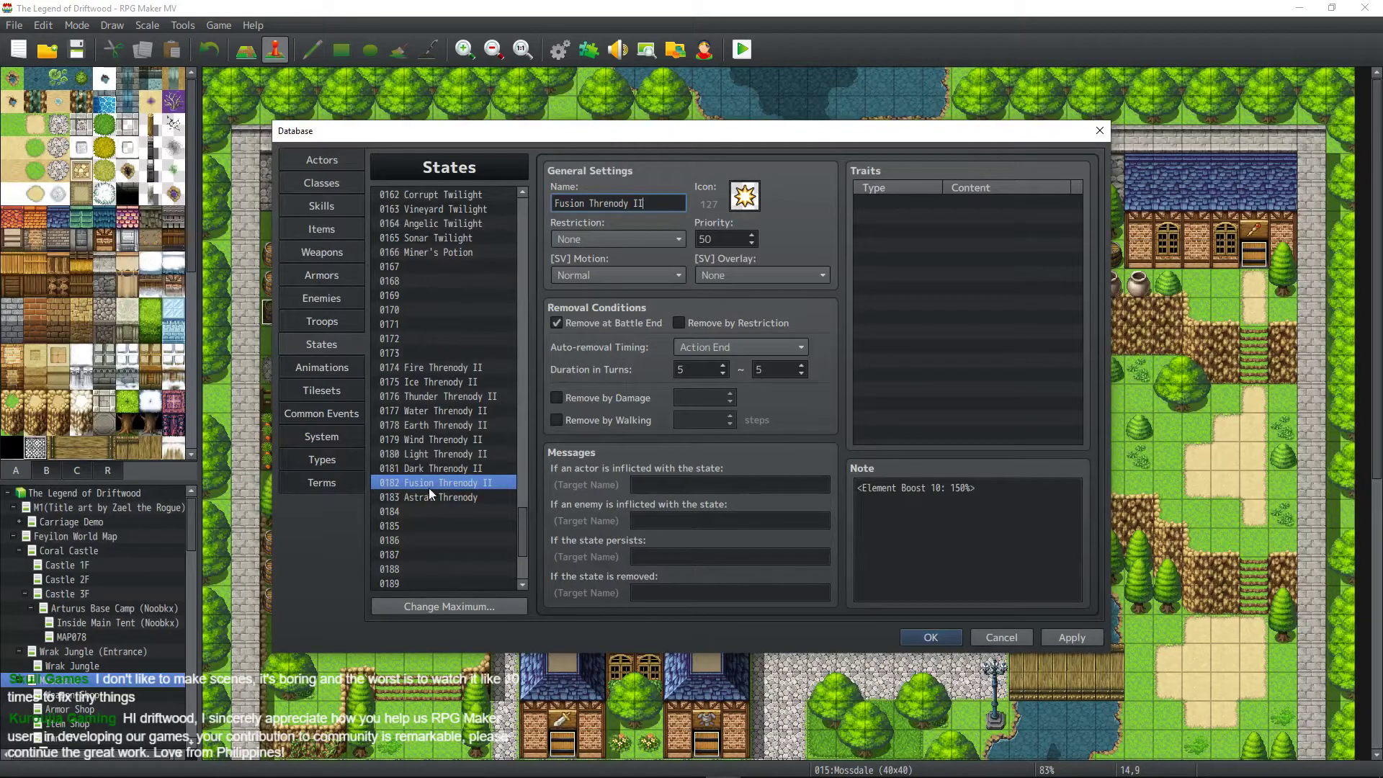
click(446, 496)
click(644, 202)
text(I)
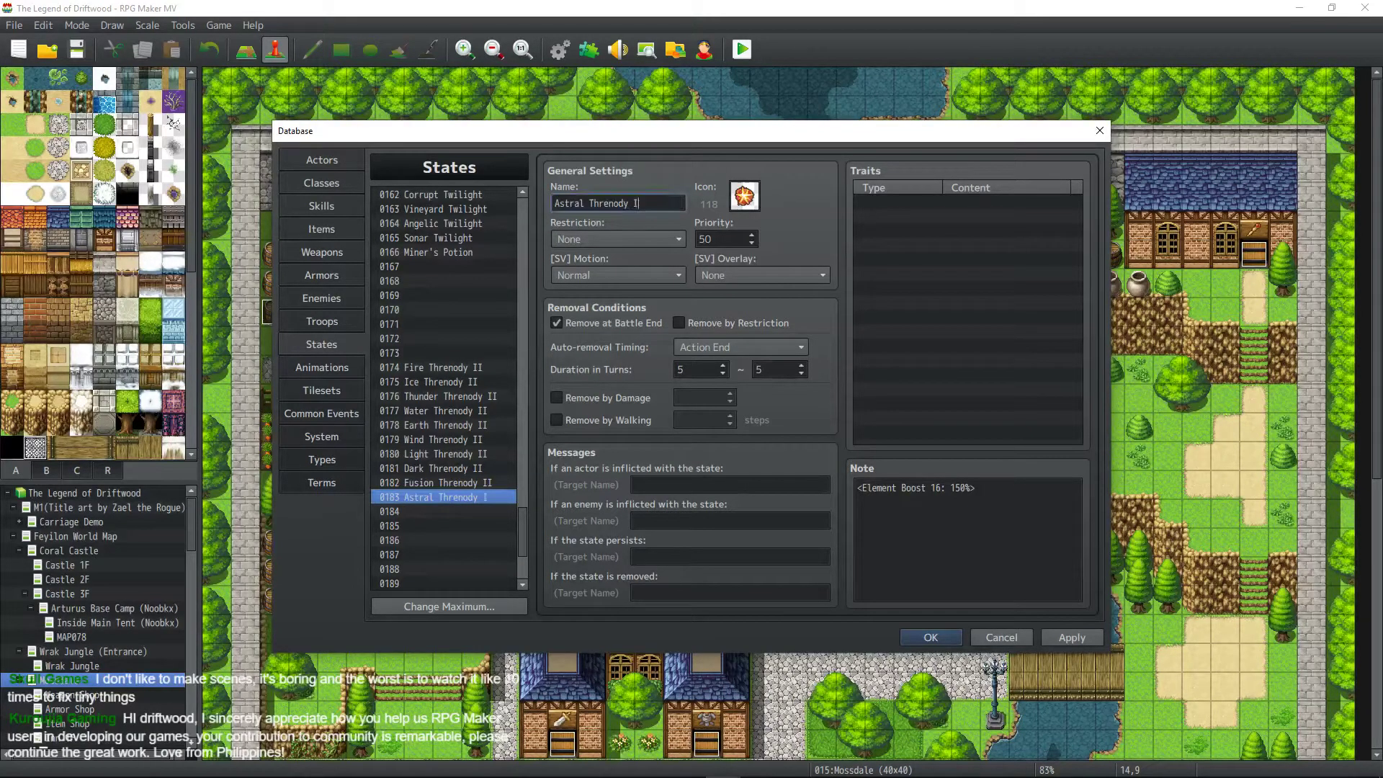
text(I)
Duplicate the ten Threnody II states (0174–0183) into the empty slots starting at 0184.
click(466, 368)
shift+click(468, 497)
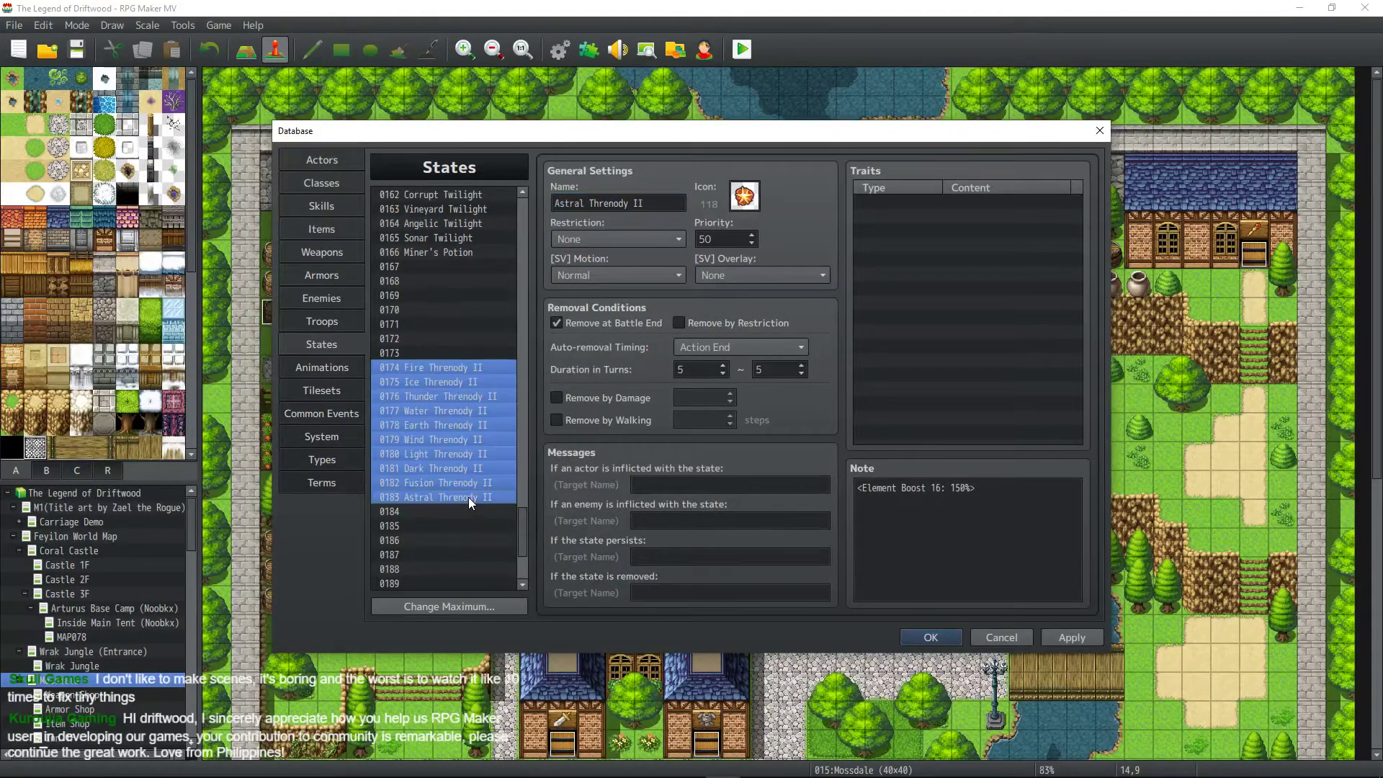
scroll(467, 468, down, 4)
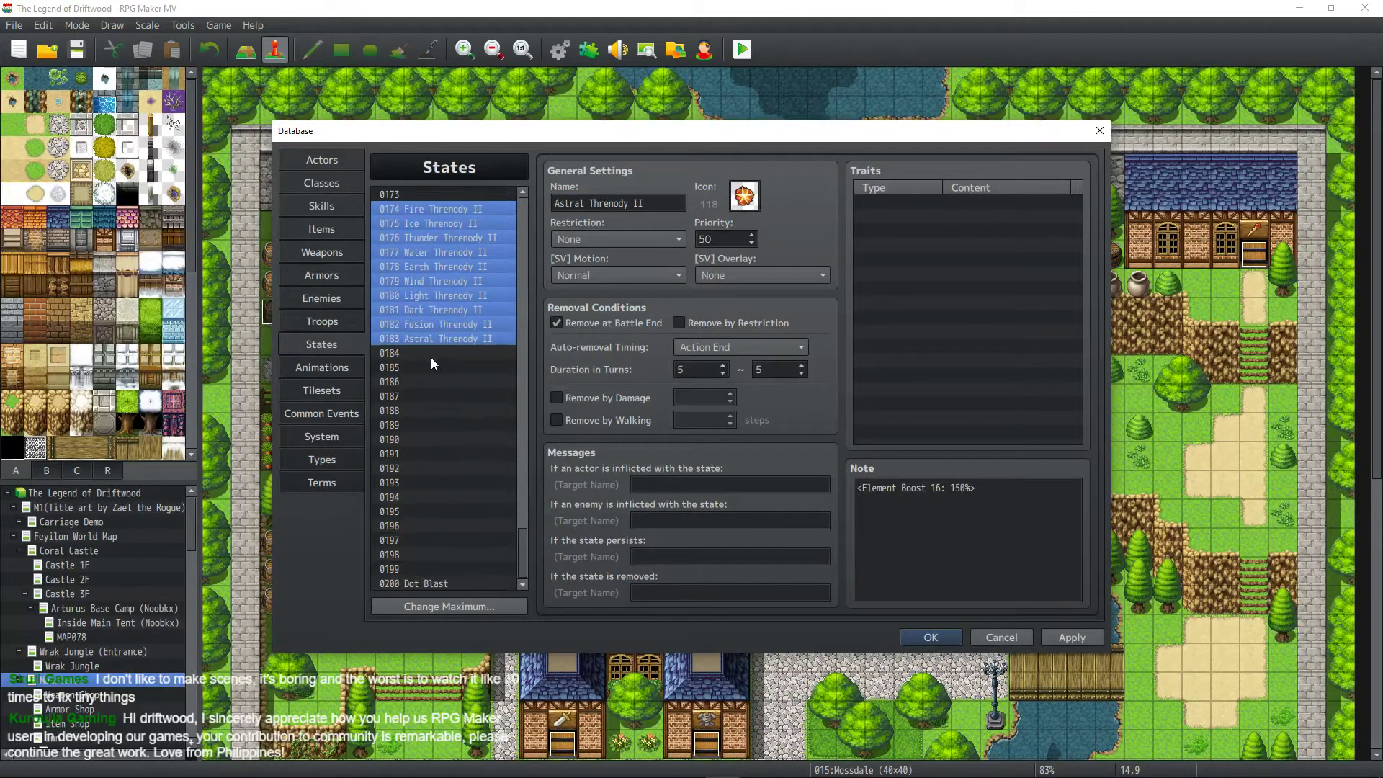
click(431, 356)
key(ctrl+v)
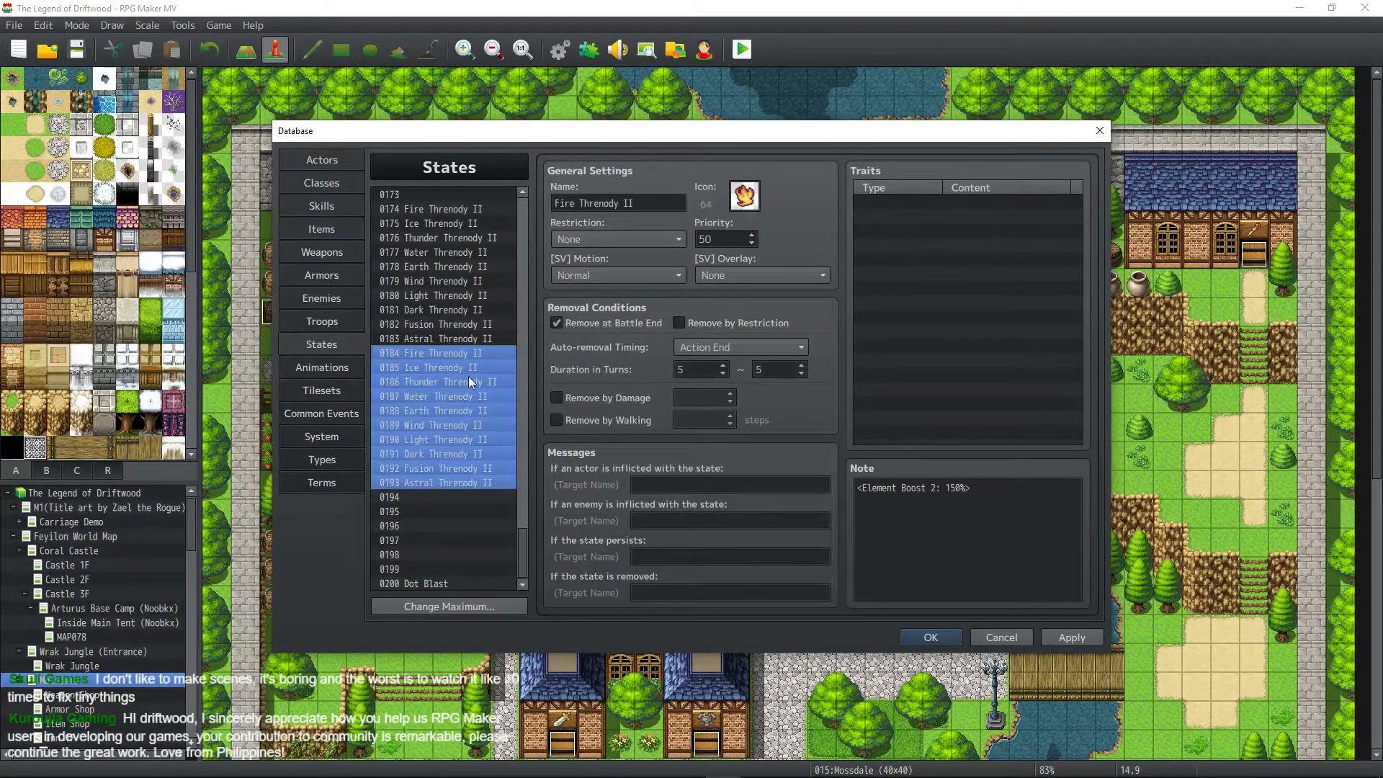
Rename the duplicated states 0184 to 0186 as Fire Threnody III, Ice Threnody III and Thunder Threnody III.
click(470, 352)
click(647, 204)
text(I)
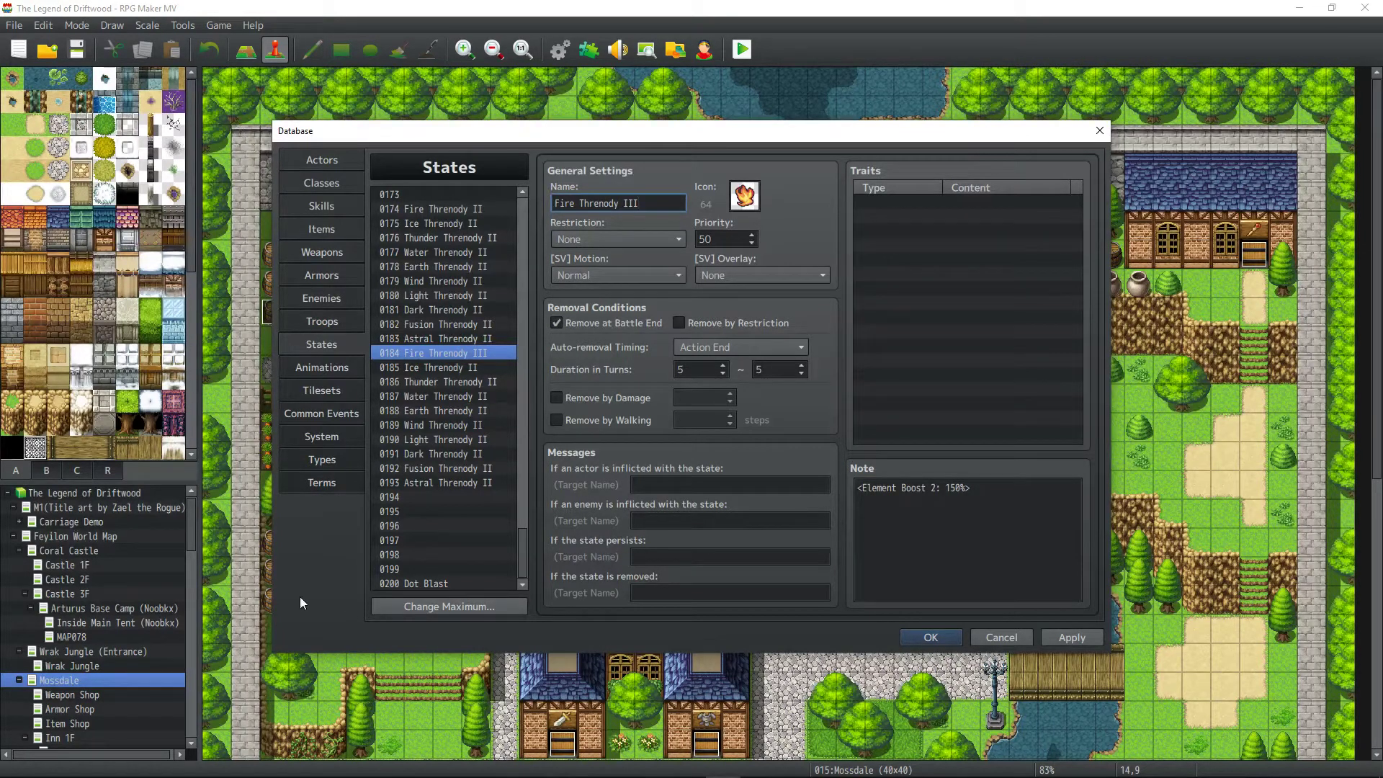
click(478, 369)
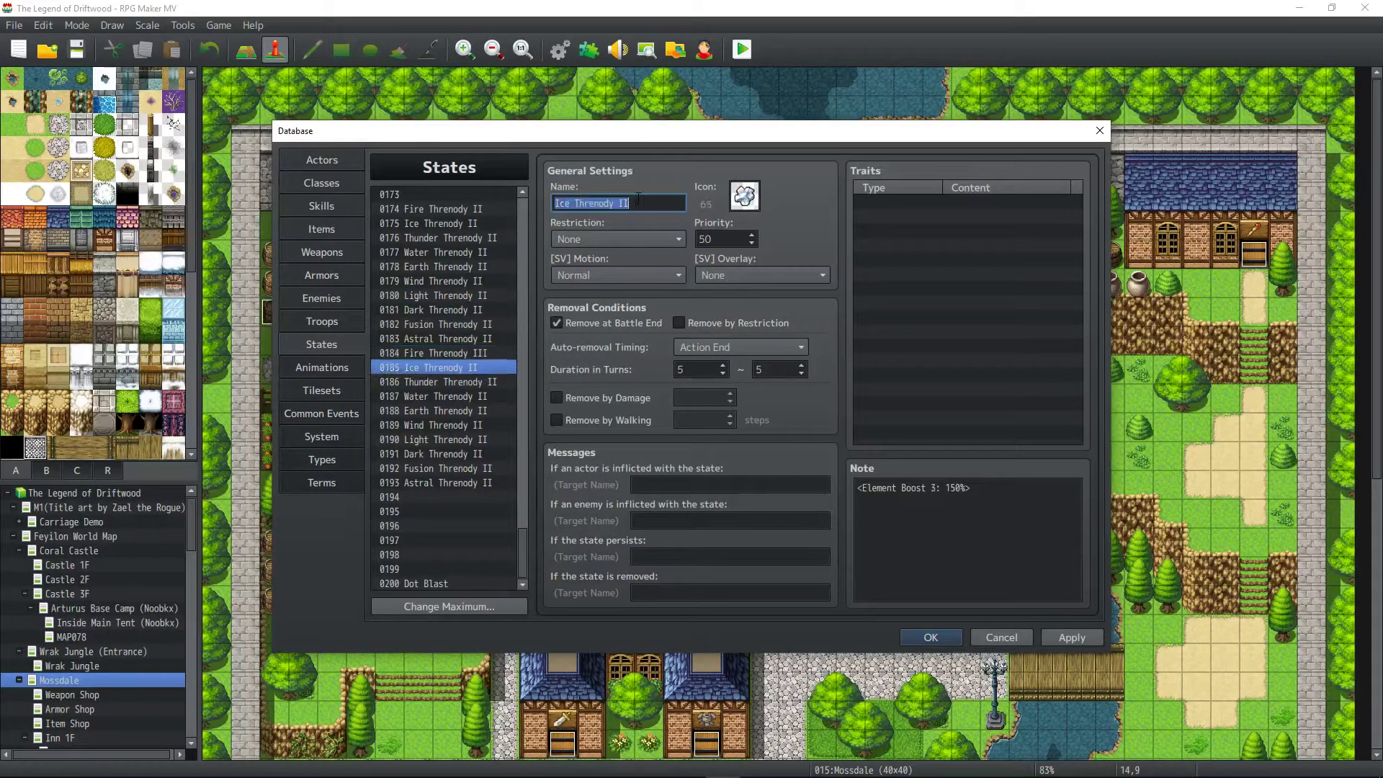
click(663, 202)
text(I)
click(461, 382)
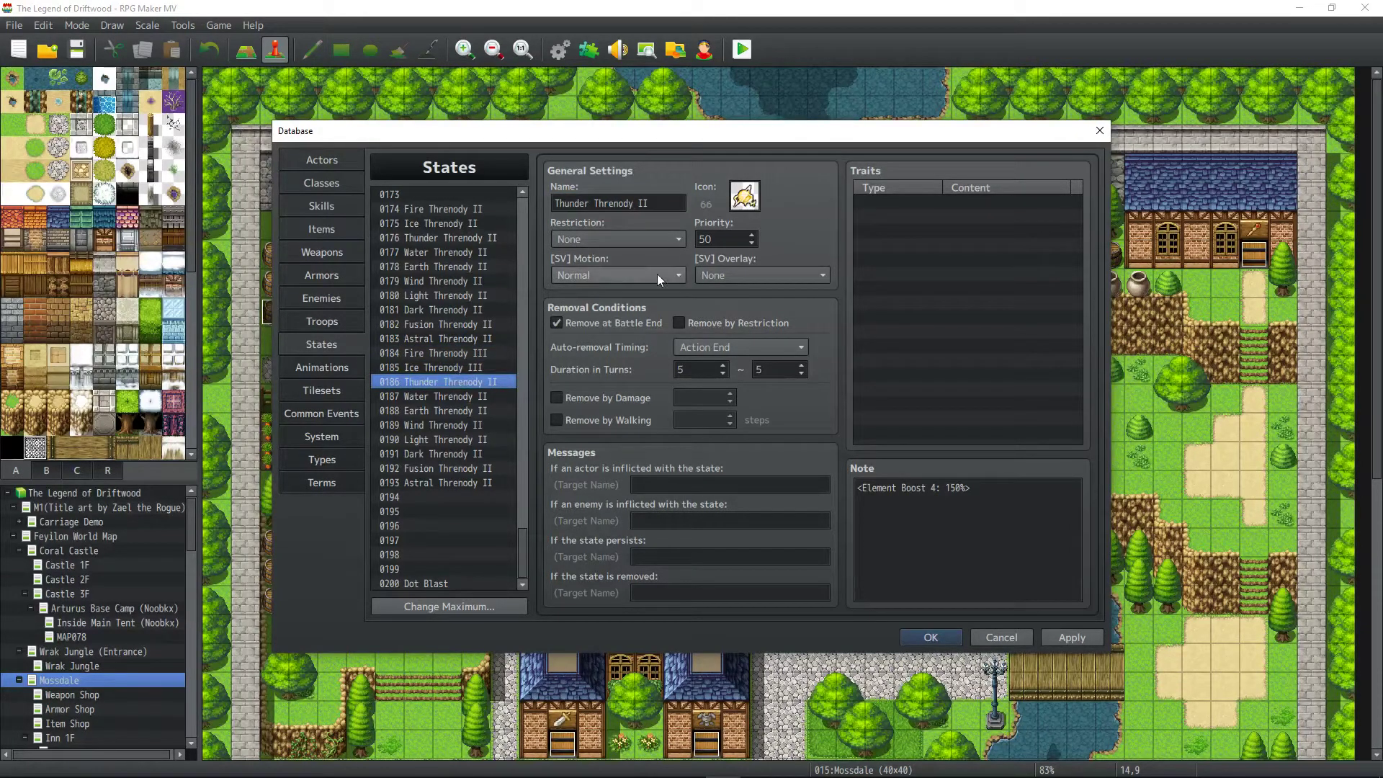
click(663, 202)
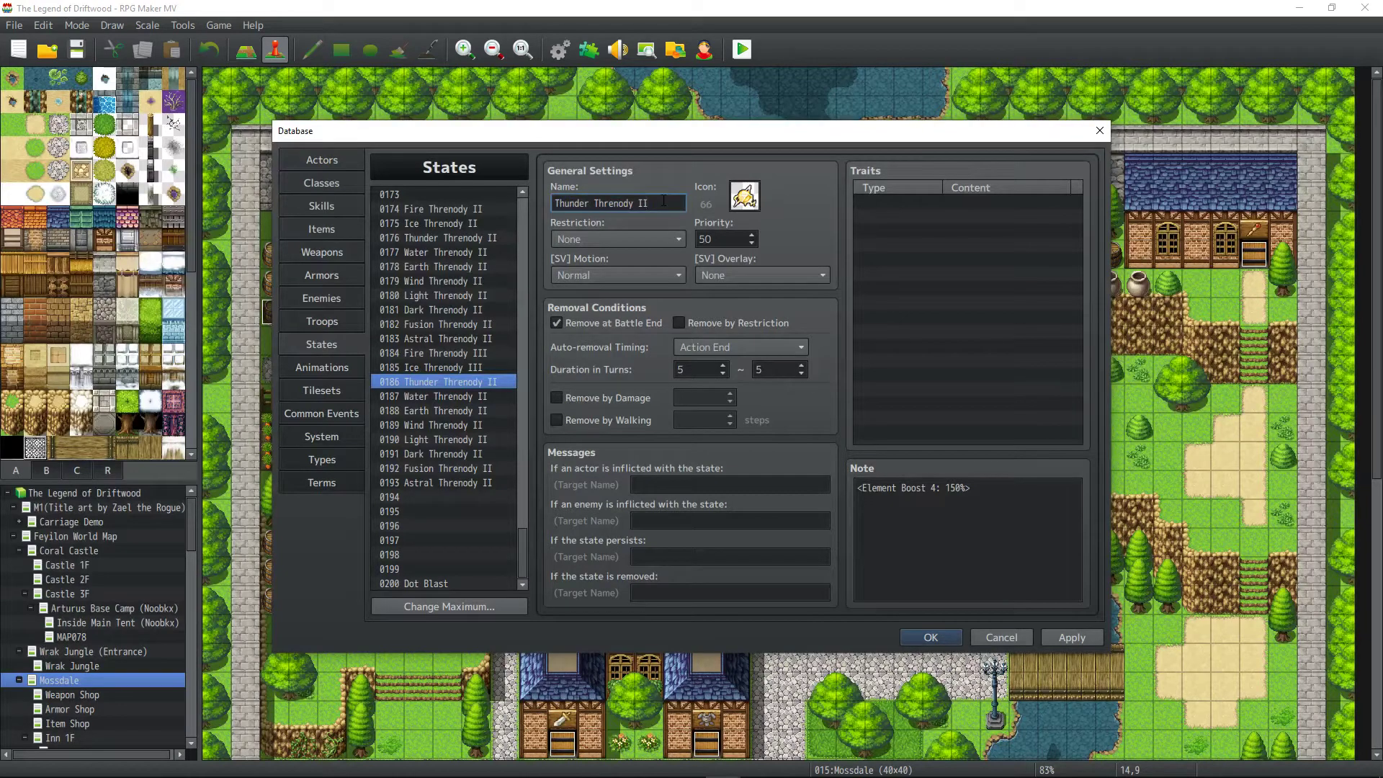
Rename the duplicated states 0187 to 0189 as Water Threnody III, Earth Threnody III and Wind Threnody III.
click(456, 395)
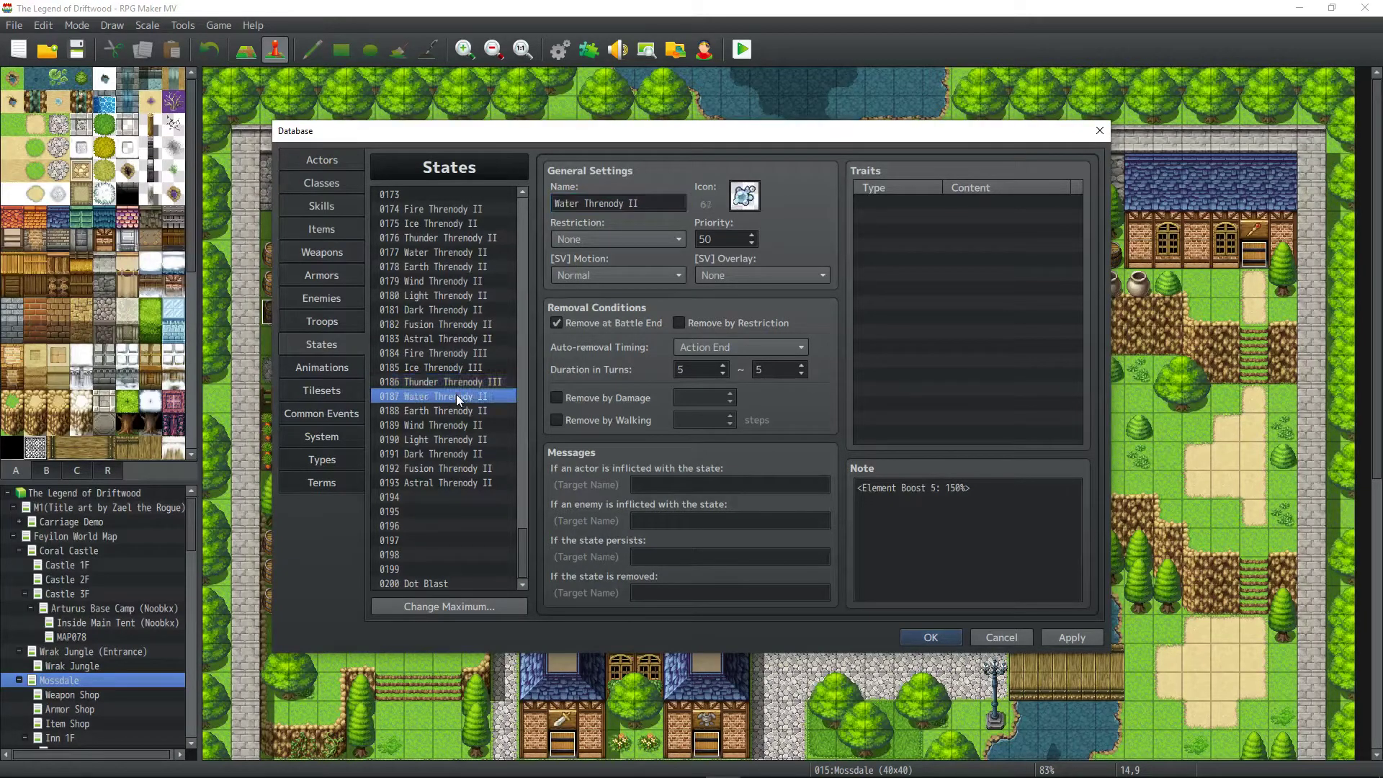
click(649, 202)
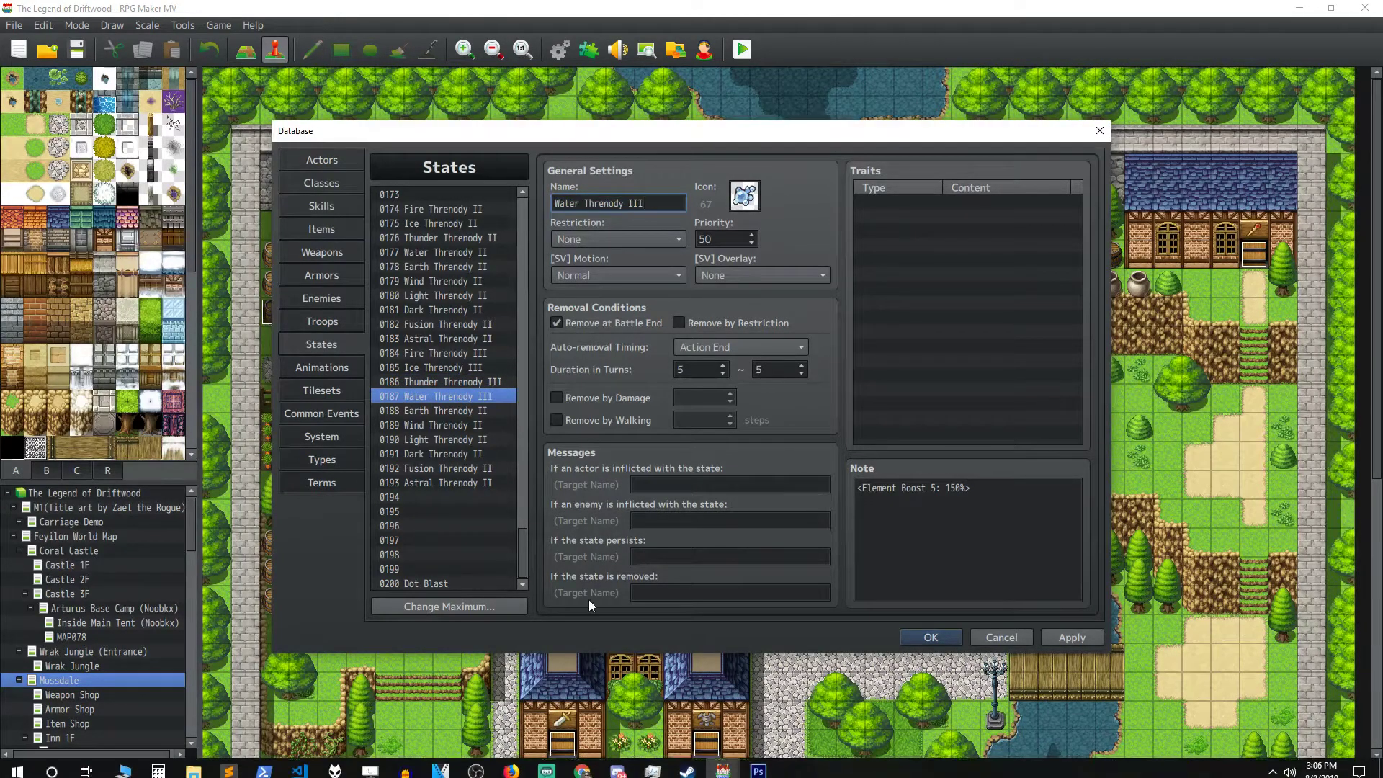
click(466, 411)
click(664, 202)
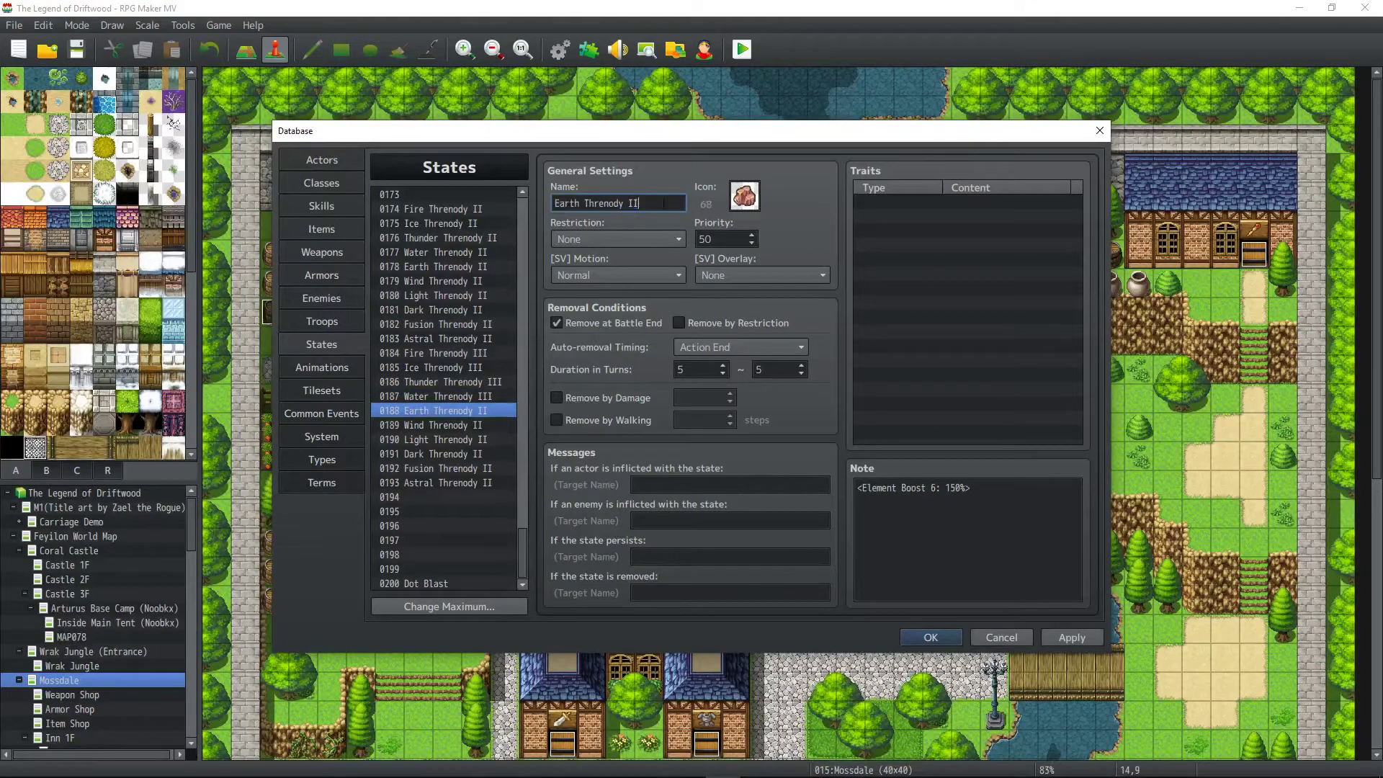
click(496, 422)
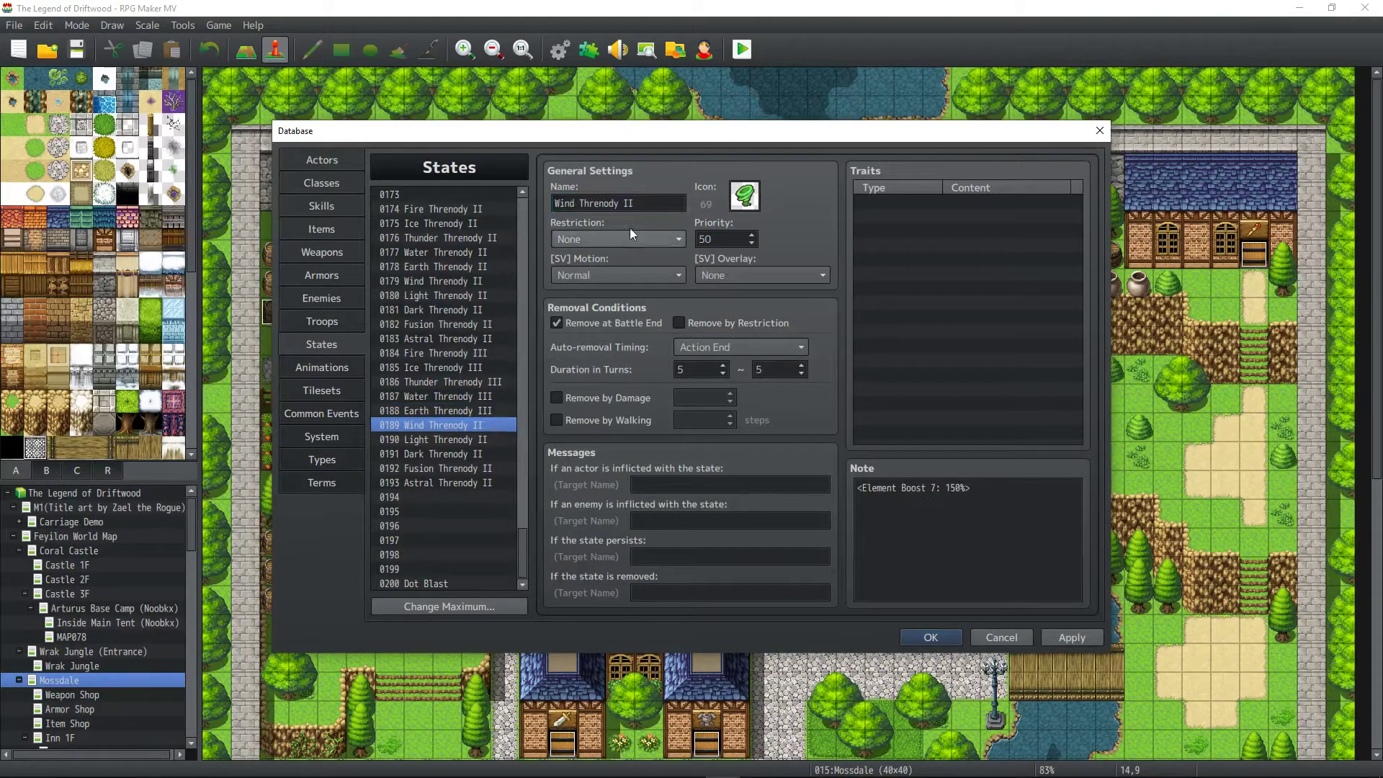
click(655, 204)
text(I)
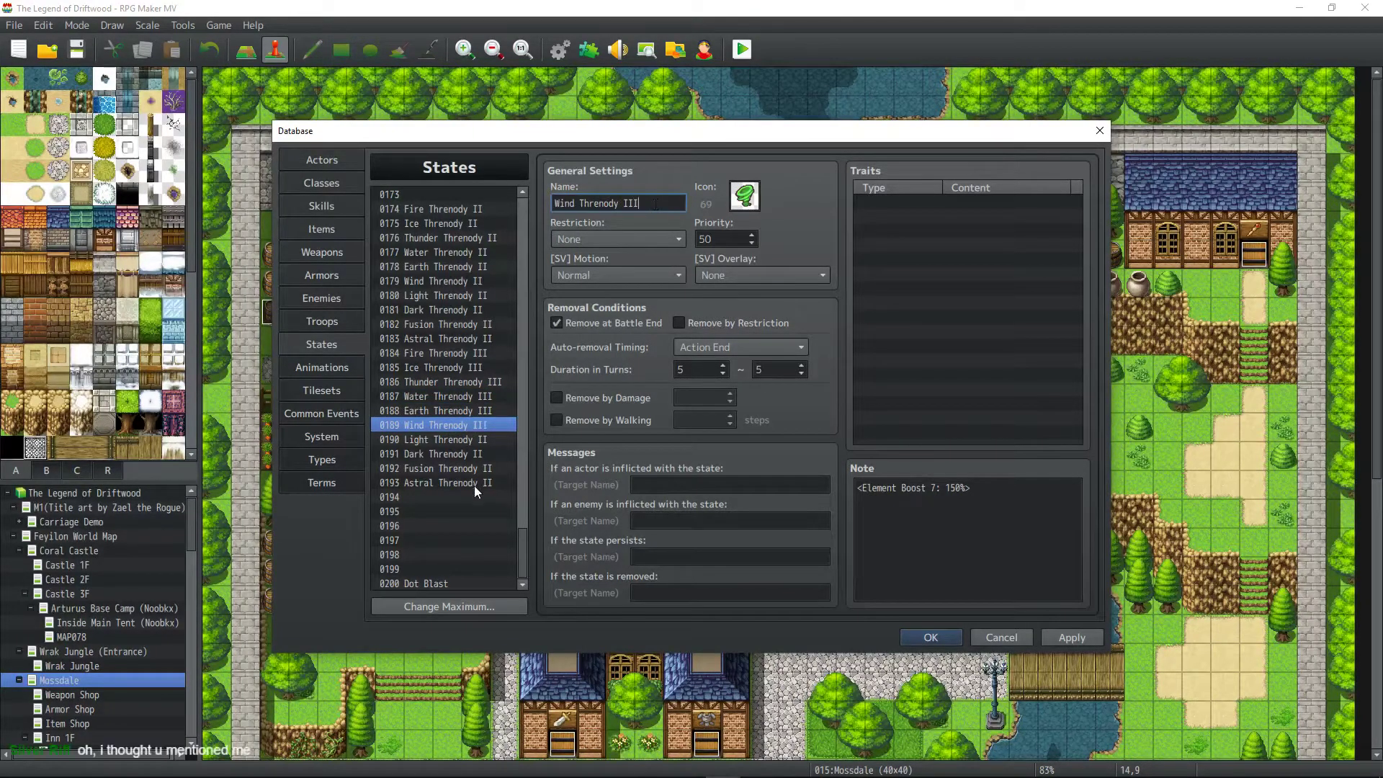
Rename the duplicated states 0190 to 0193 as Light, Dark, Fusion and Astral Threnody III.
click(479, 440)
click(657, 203)
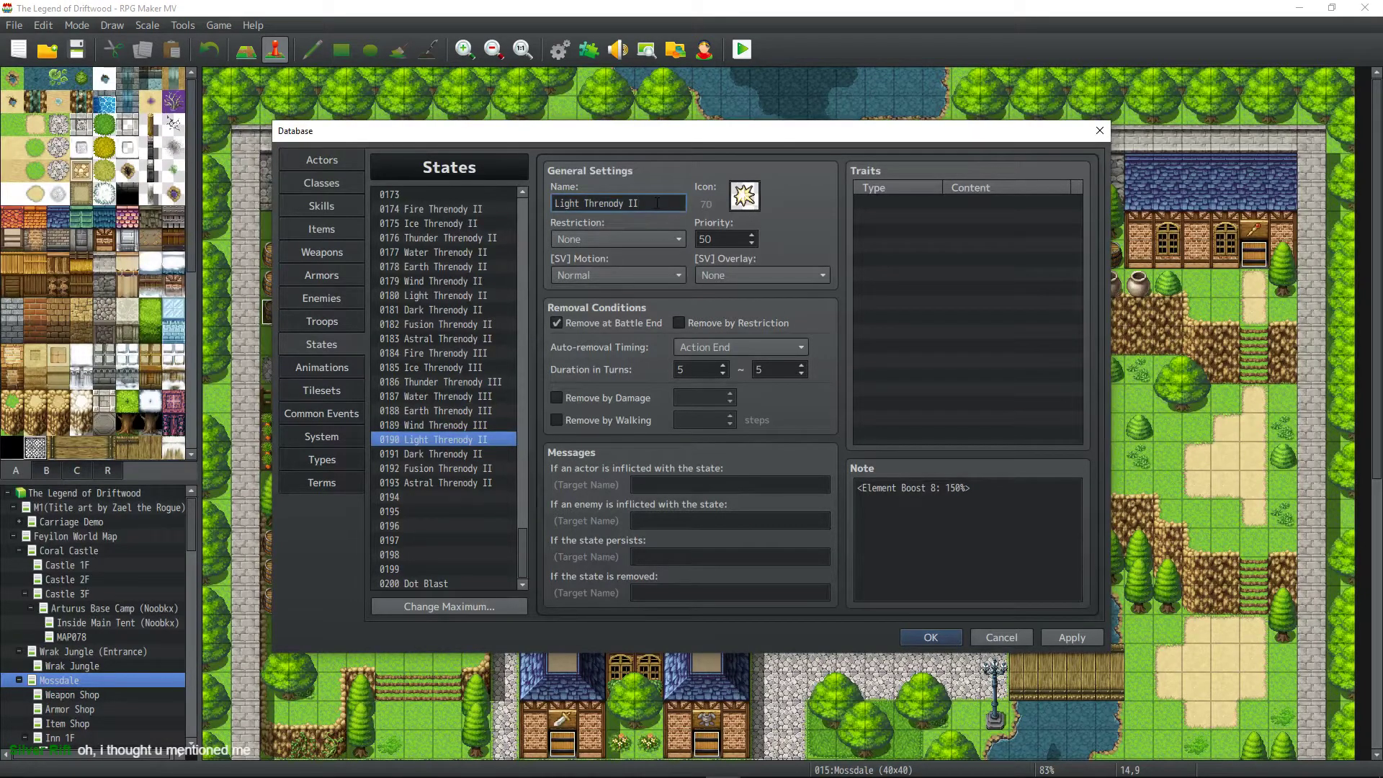
click(475, 454)
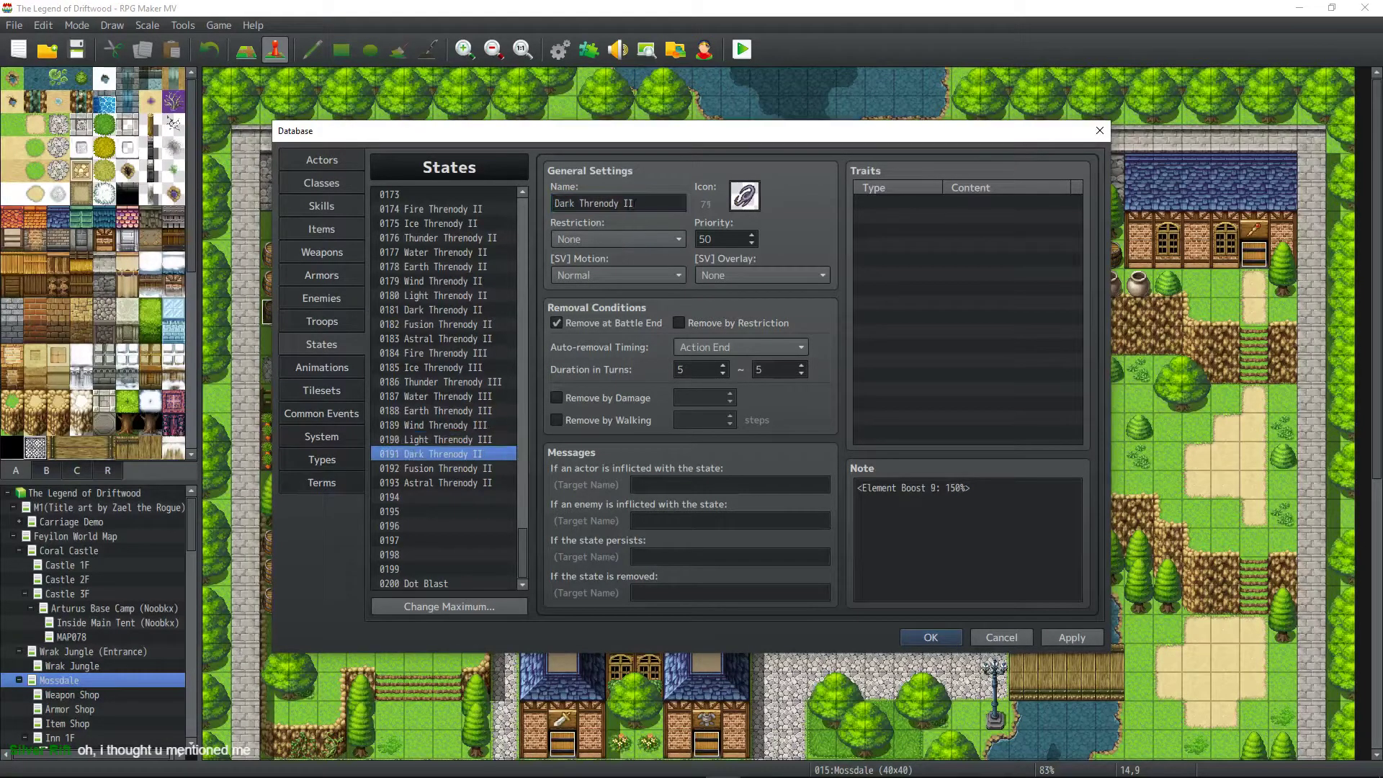
click(657, 203)
text(I)
click(482, 468)
double_click(671, 204)
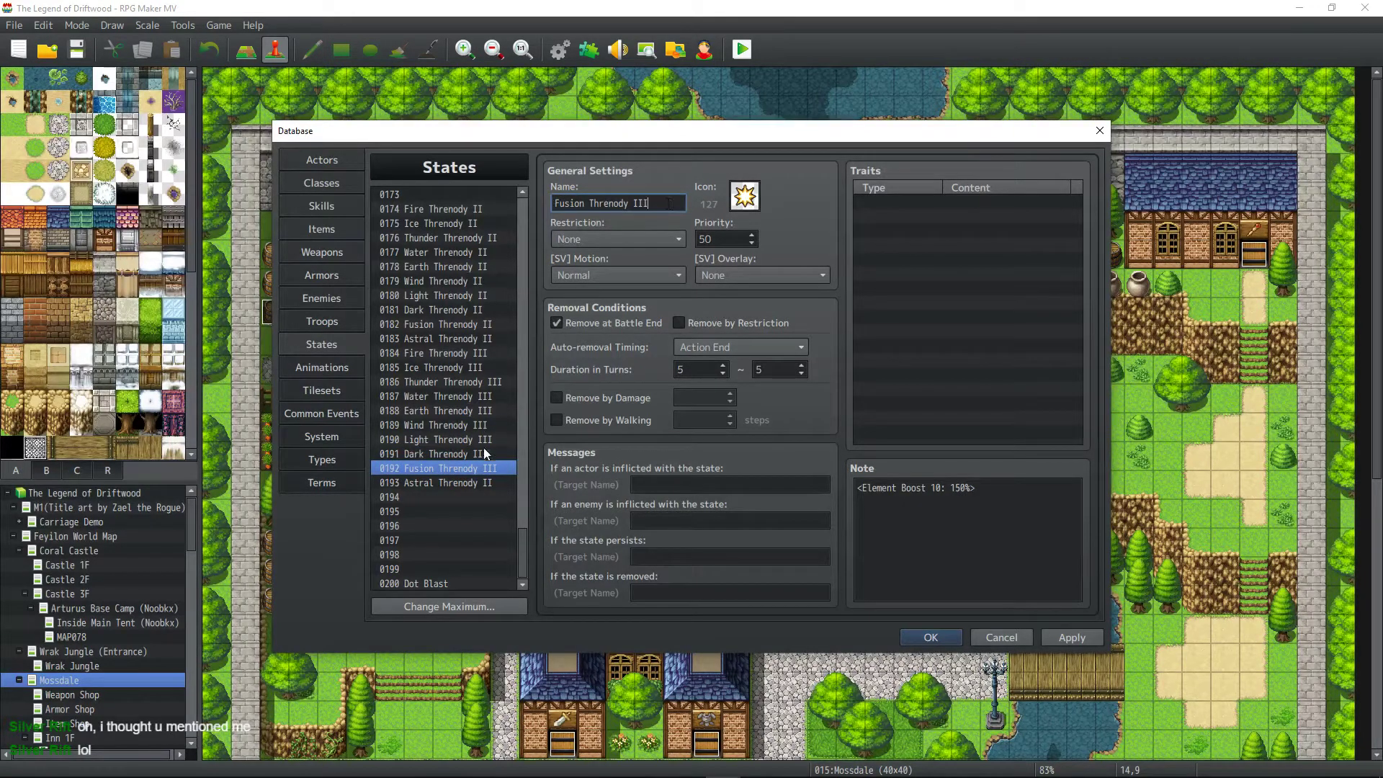
click(482, 481)
click(668, 204)
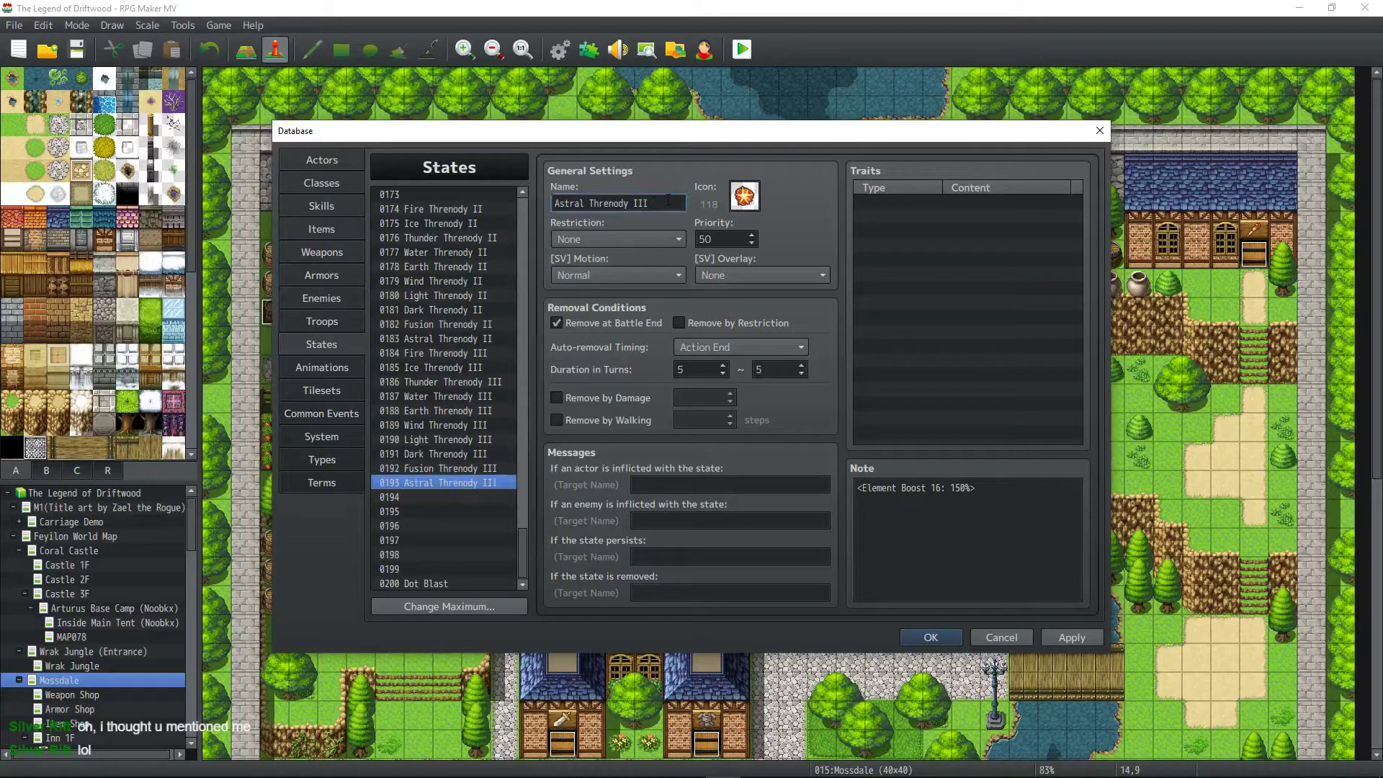
click(488, 353)
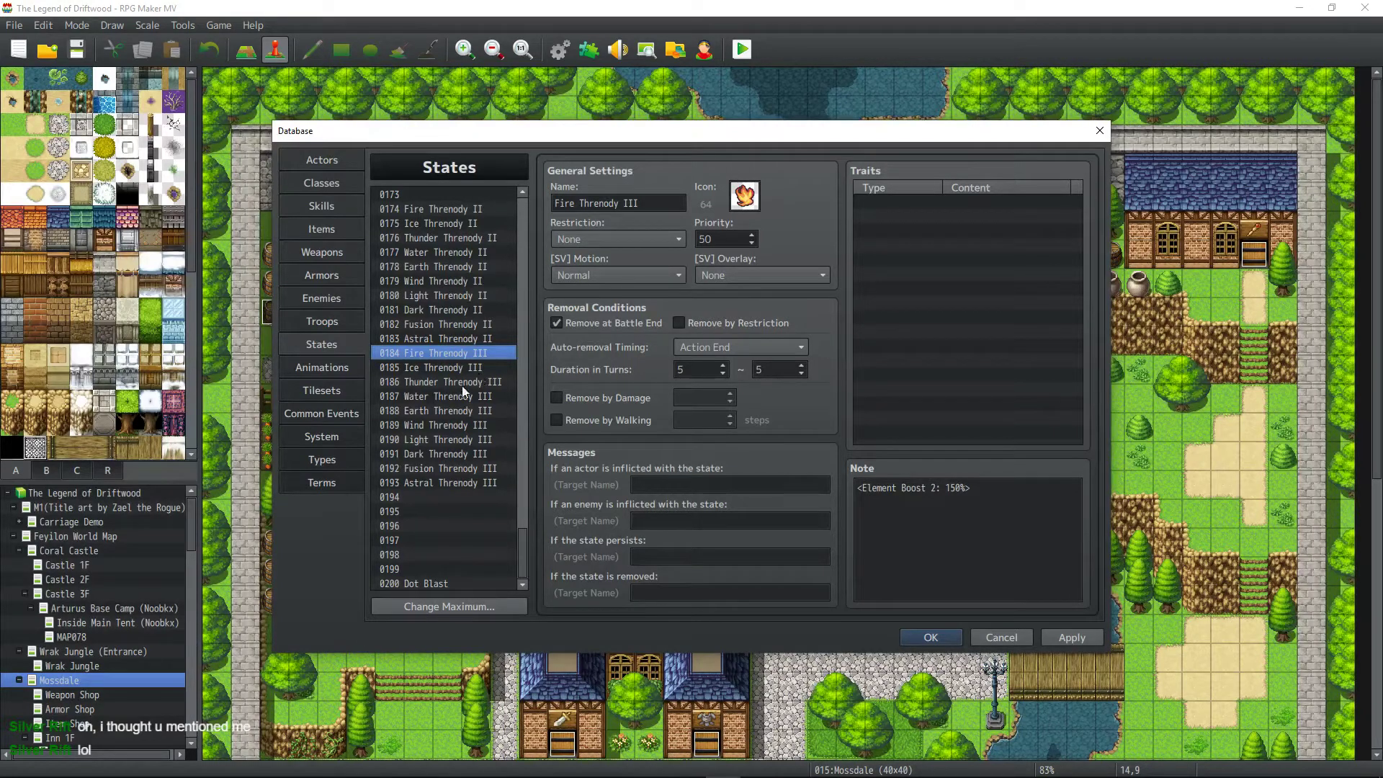
click(485, 363)
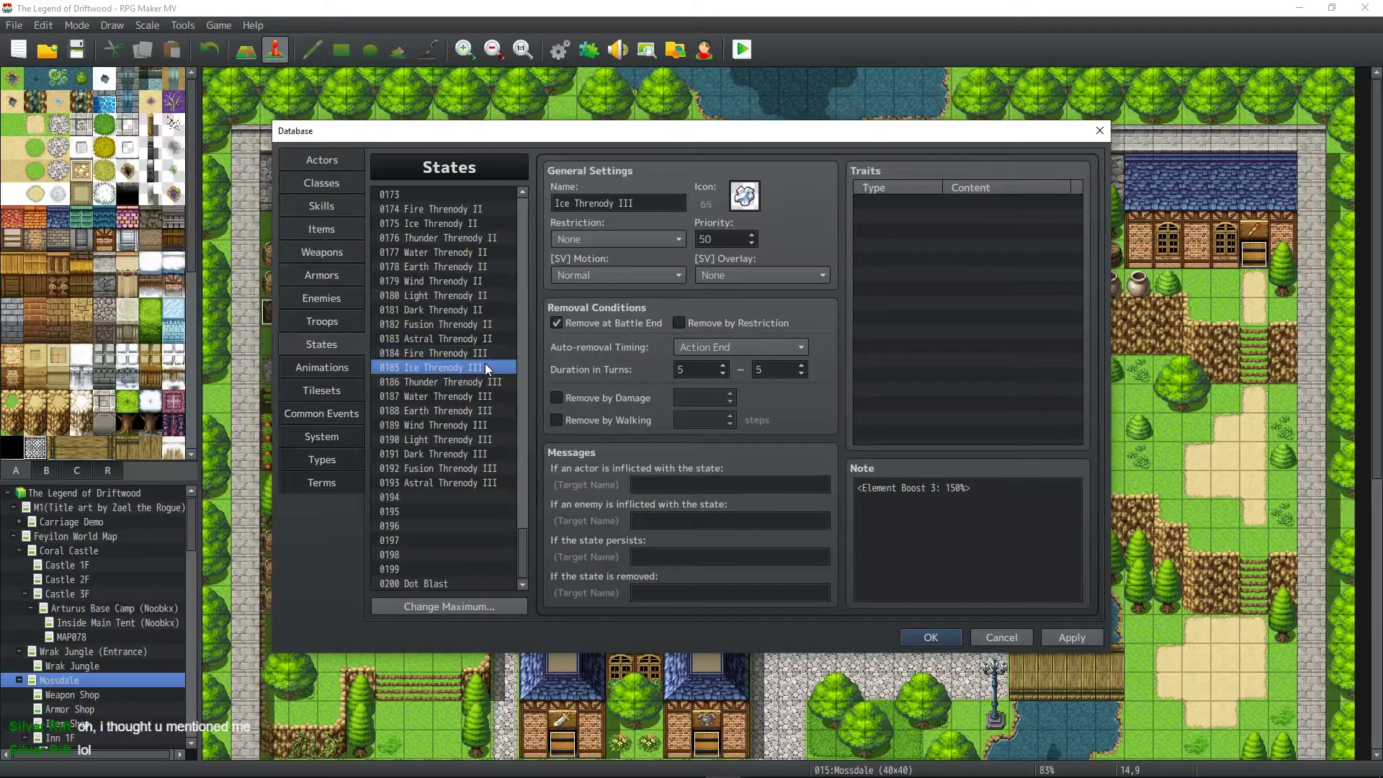
click(487, 352)
click(487, 365)
click(490, 353)
click(485, 368)
Raise the Element Boost 2 value in the note of state 0184 Fire Threnody III to 175%.
click(490, 355)
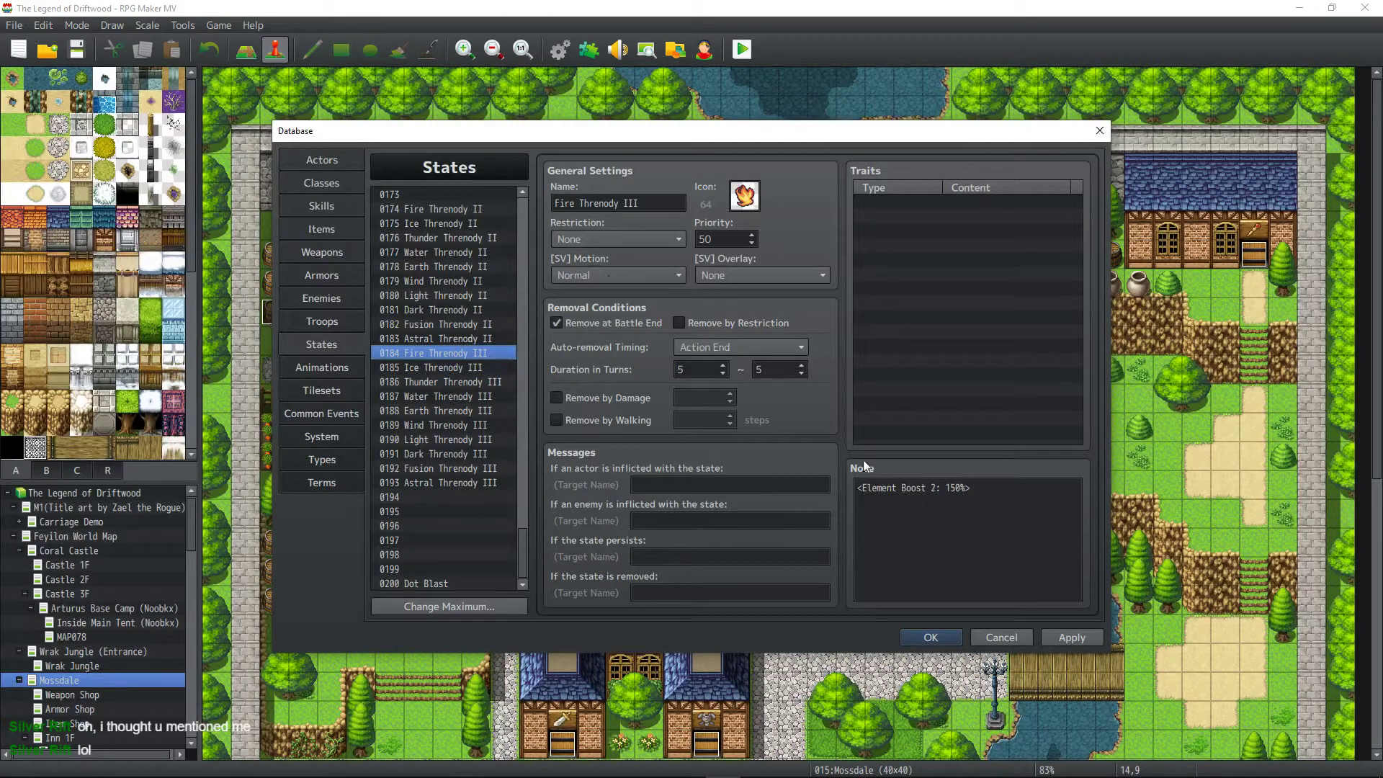
click(954, 484)
click(954, 484)
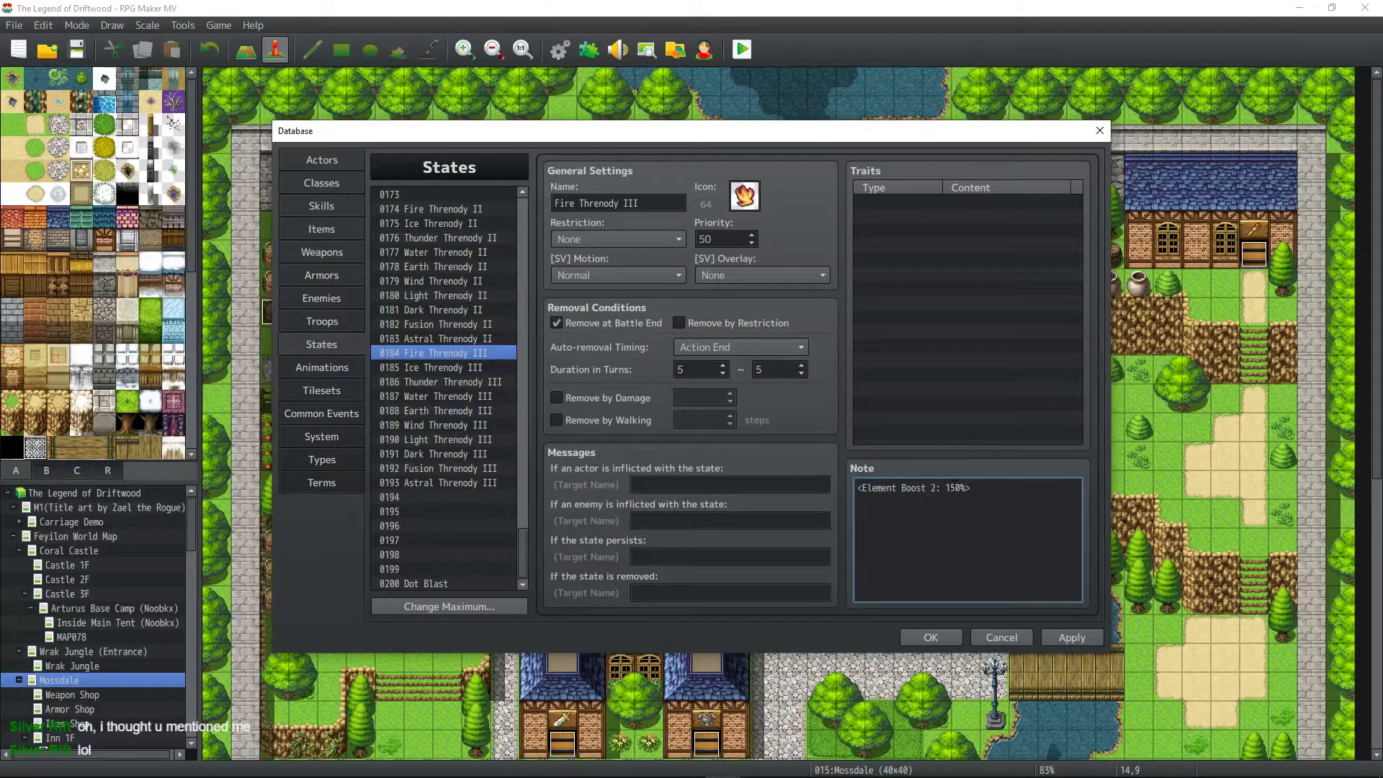
key(Delete)
key(BackSpace)
text(75)
Raise the Element Boost 3 value in the note of state 0185 Ice Threnody III to 175%.
click(461, 365)
click(962, 490)
click(962, 490)
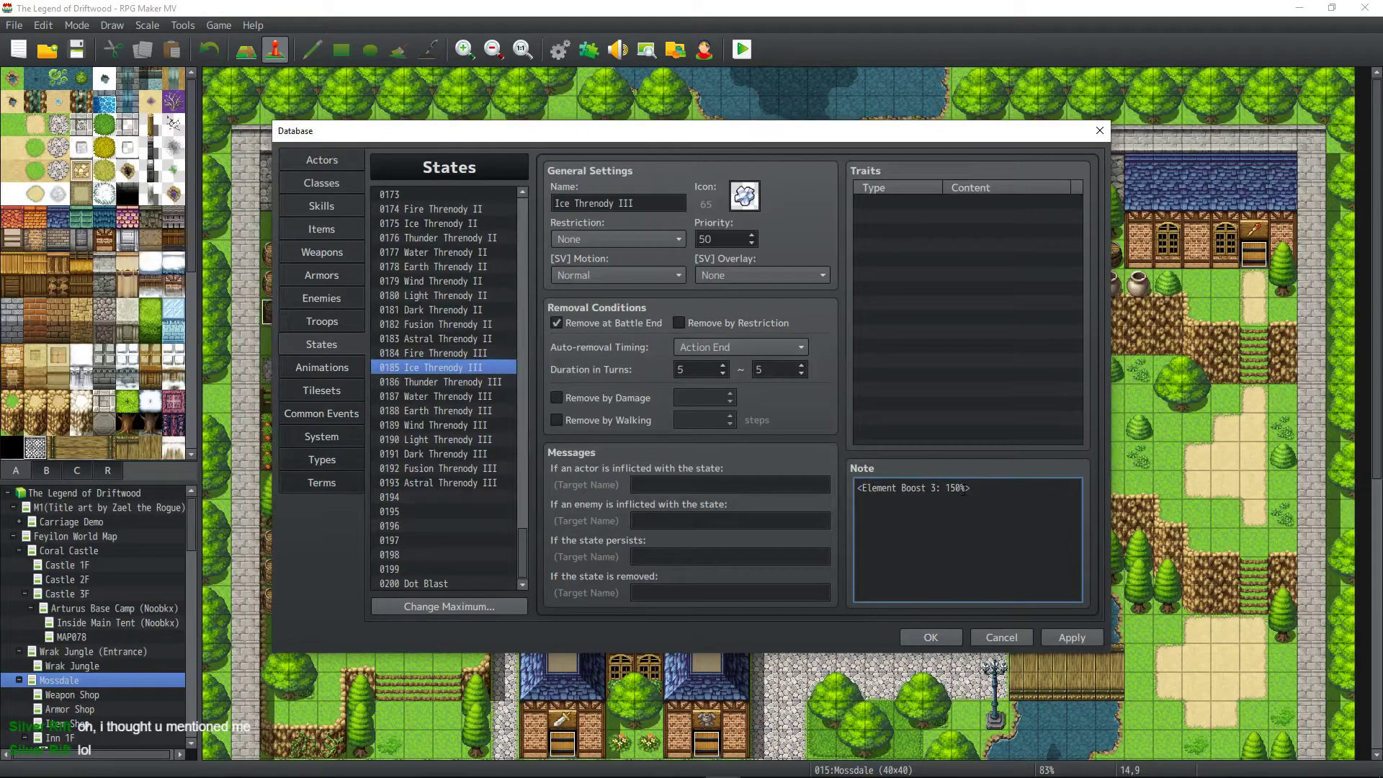
key(BackSpace)
key(BackSpace)
Set the Element Boost notes of Thunder Threnody III (0186) and Water Threnody III (0187) to 175%.
click(479, 382)
click(965, 489)
click(966, 489)
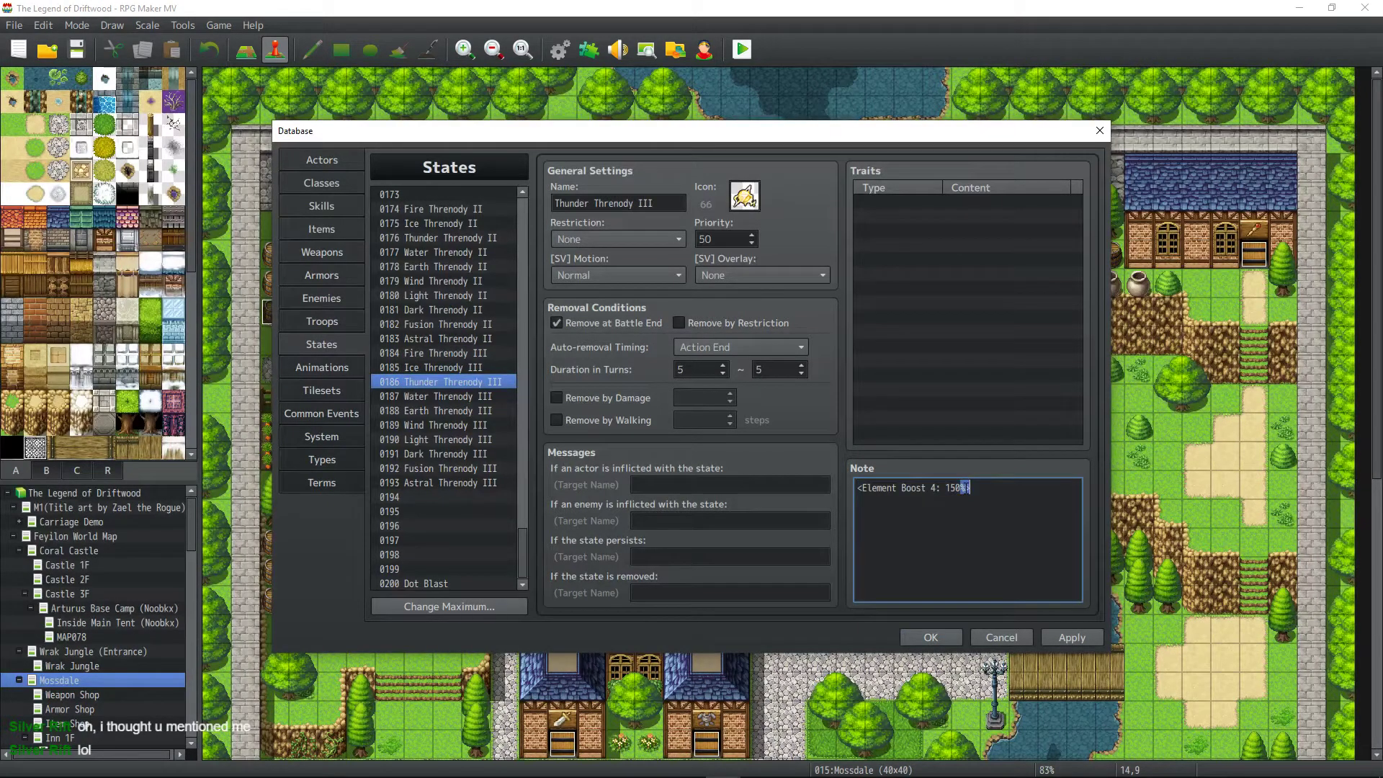
click(963, 489)
click(483, 397)
click(963, 489)
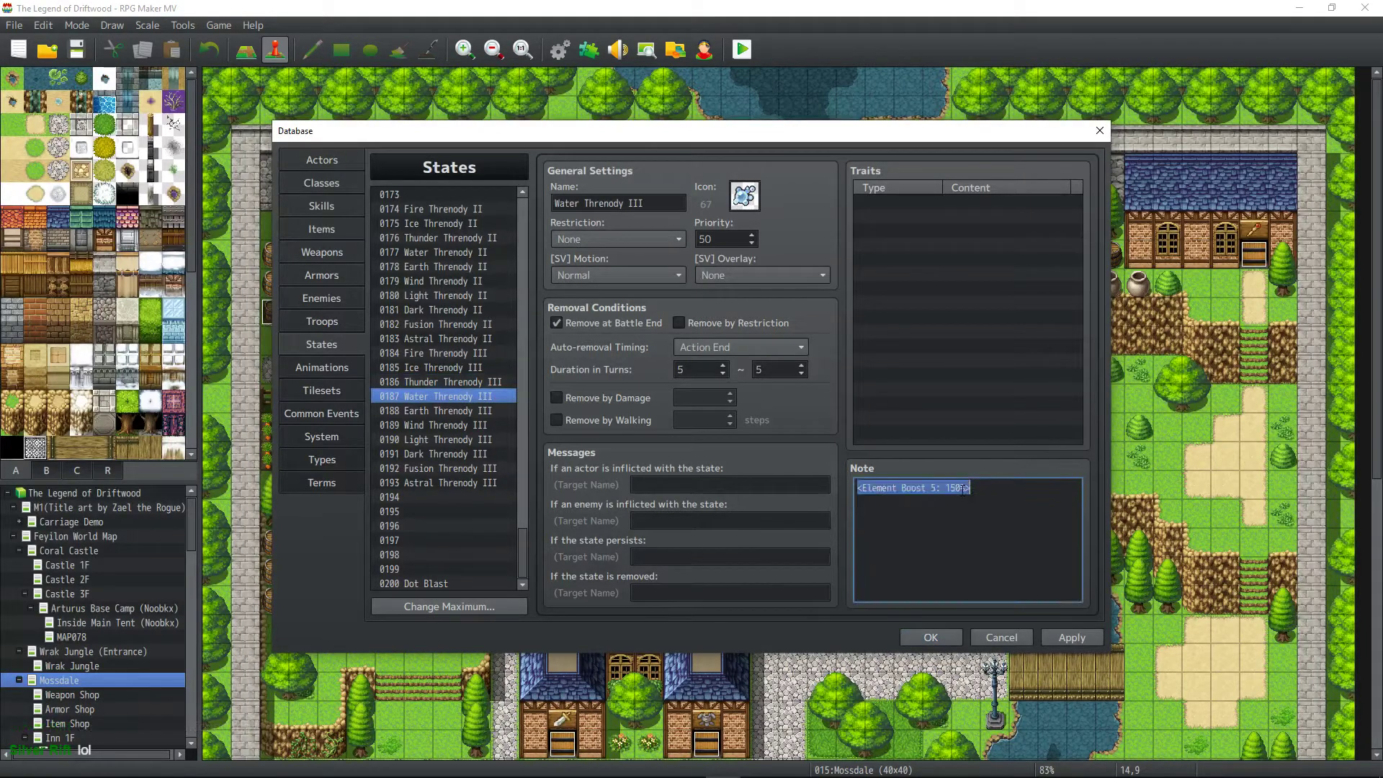
click(963, 489)
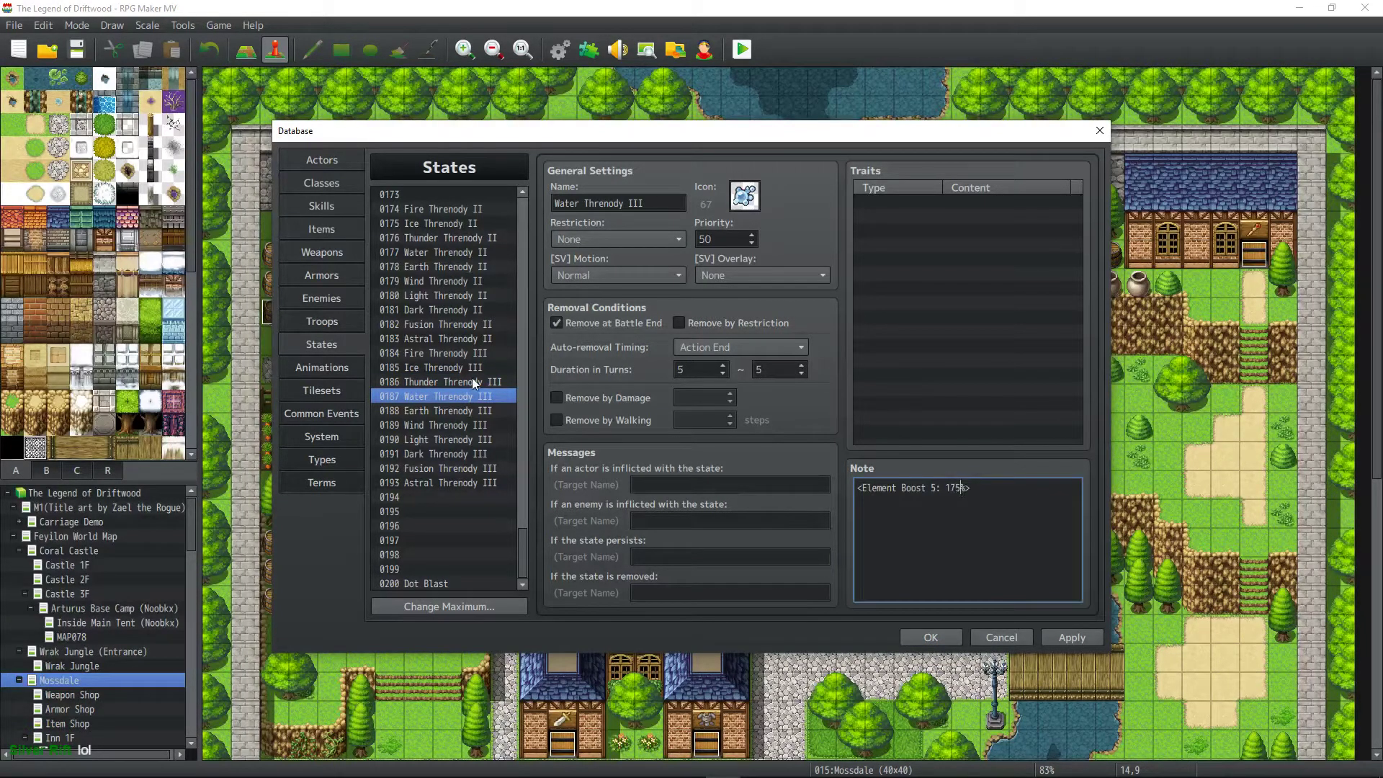
Set the Element Boost 6 note of state 0188 Earth Threnody III to 175%.
click(464, 410)
click(955, 489)
click(956, 488)
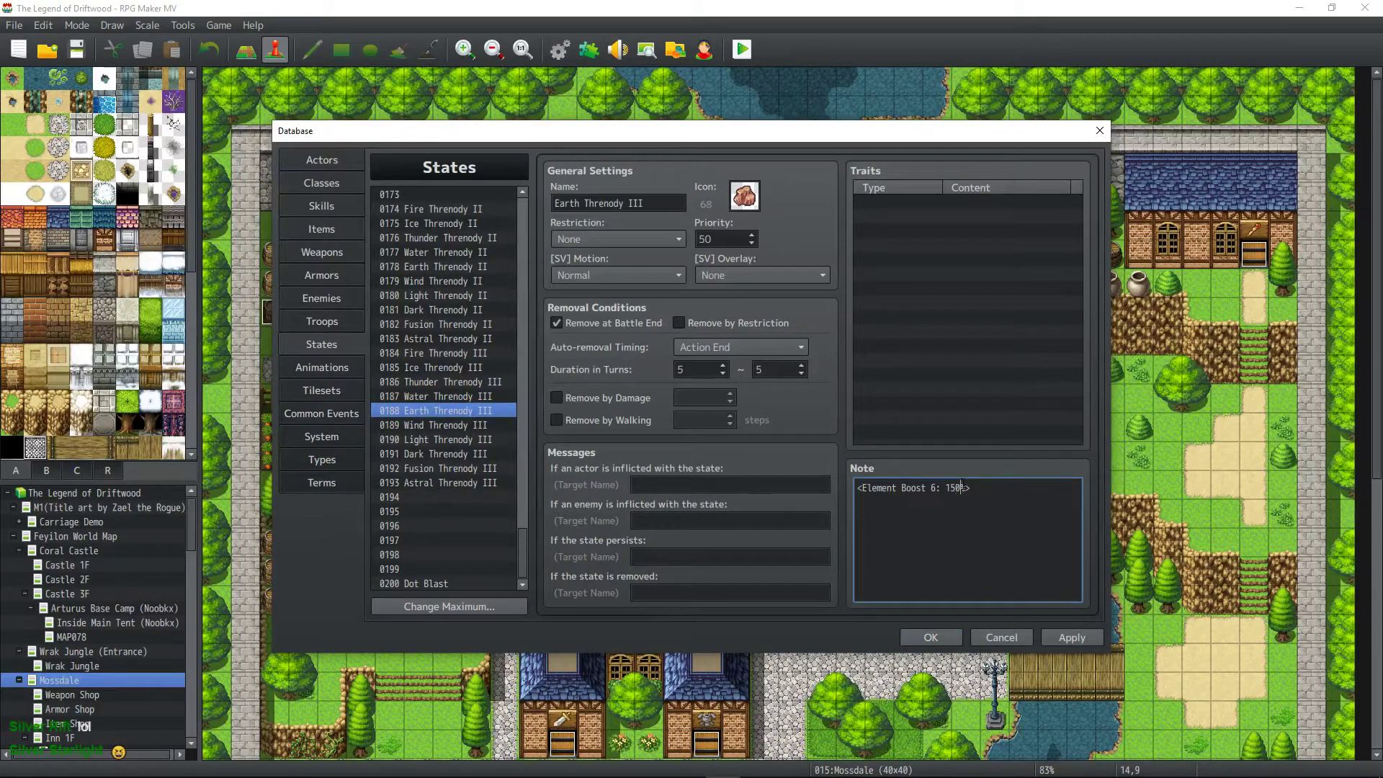
key(BackSpace)
key(BackSpace)
text(75)
Set the Element Boost 7 note of state 0189 Wind Threnody III to 175%.
click(476, 426)
click(957, 489)
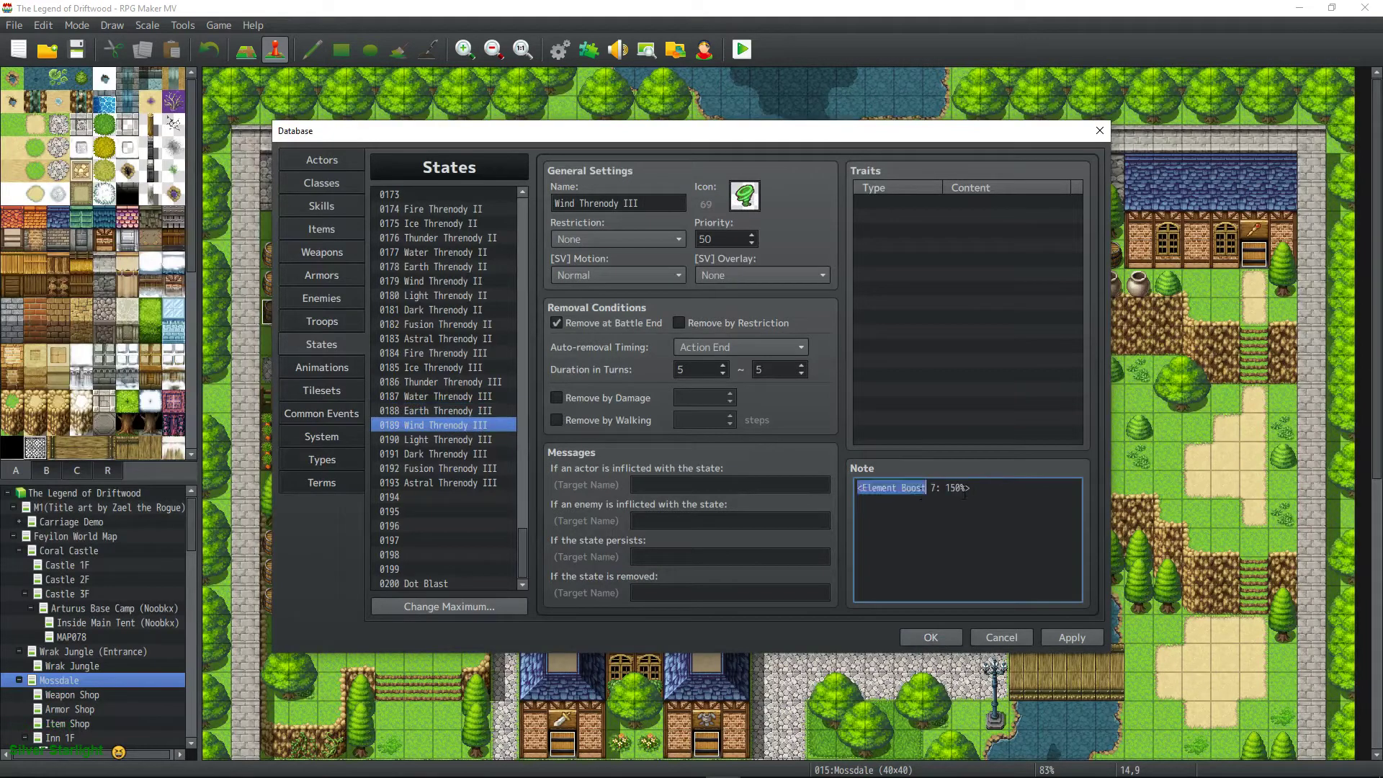
click(957, 489)
key(BackSpace)
key(BackSpace)
text(75)
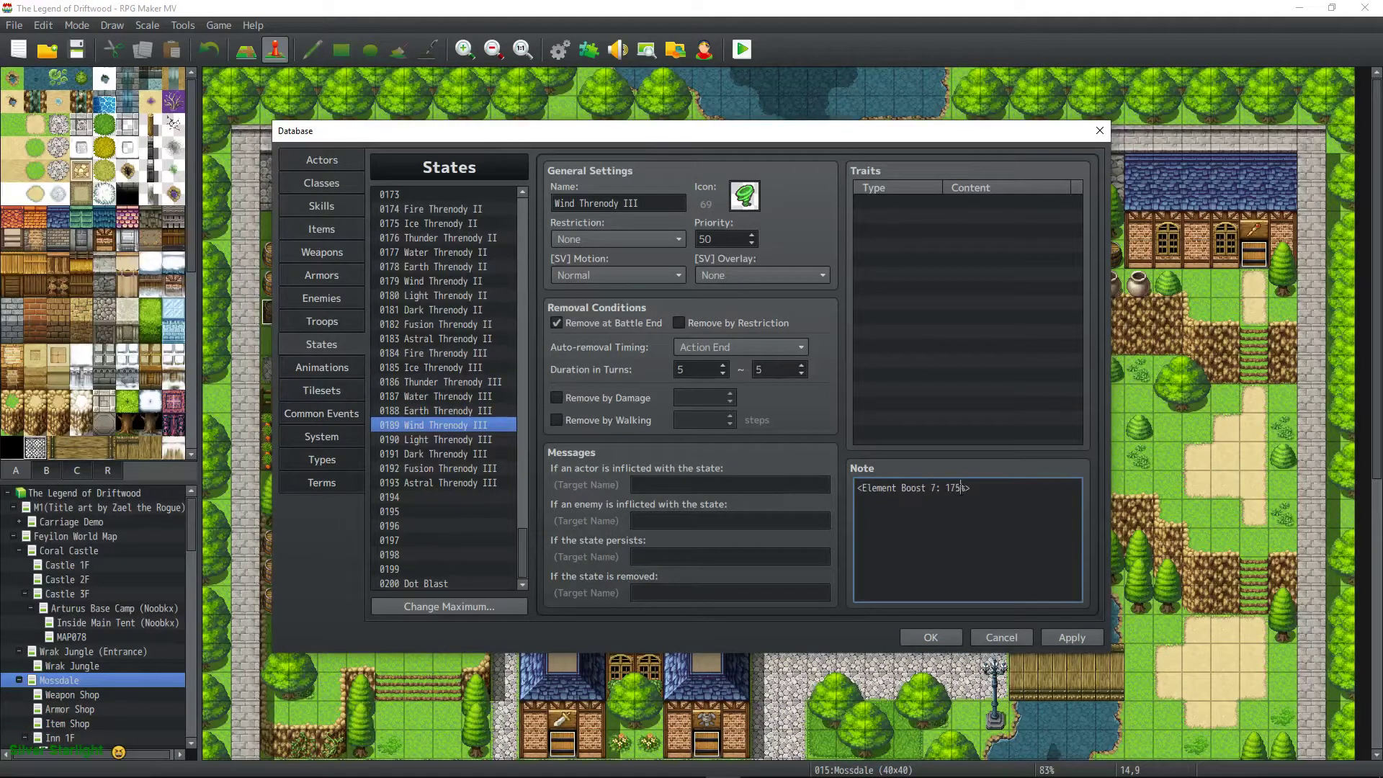
Set the Element Boost 8 value in the note of state 0190 Light Threnody III to 175%.
click(434, 440)
click(962, 489)
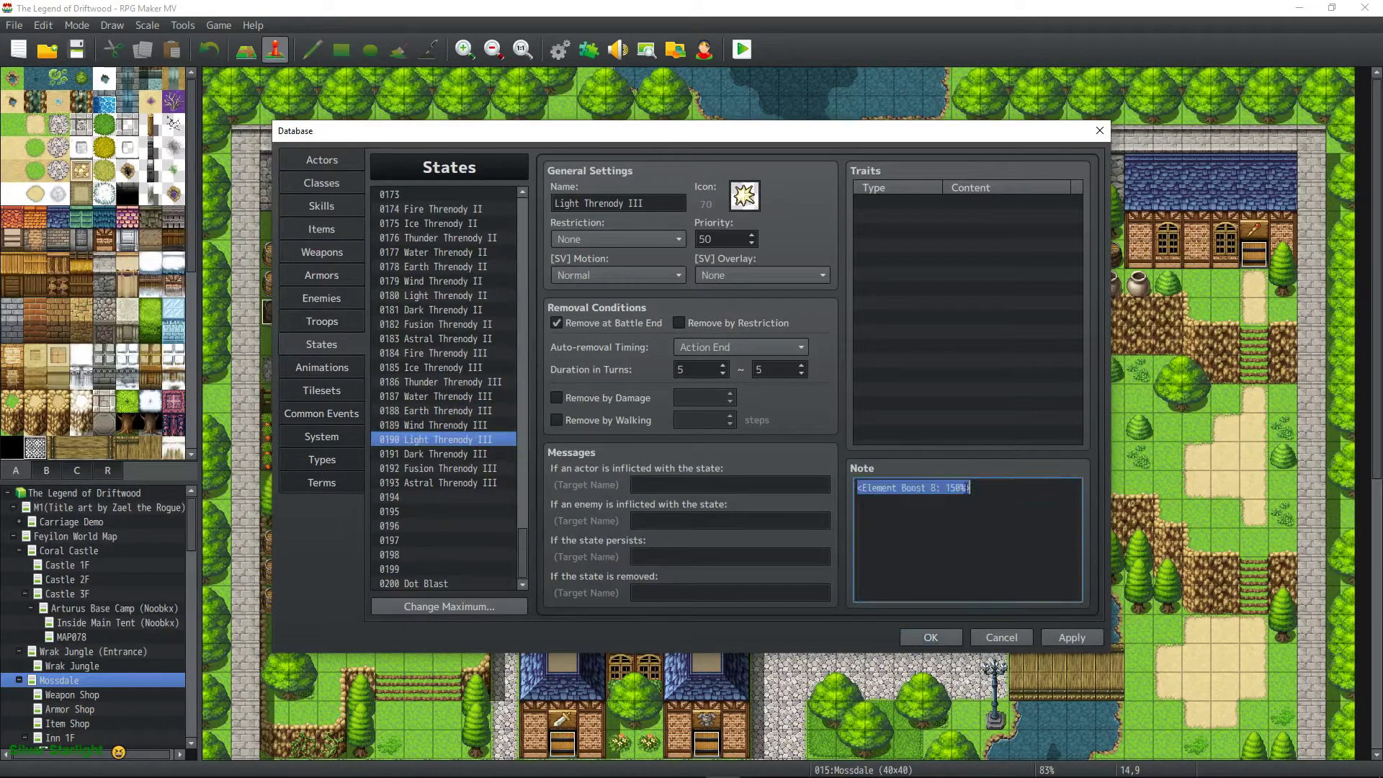
click(963, 488)
key(BackSpace)
key(BackSpace)
text(75)
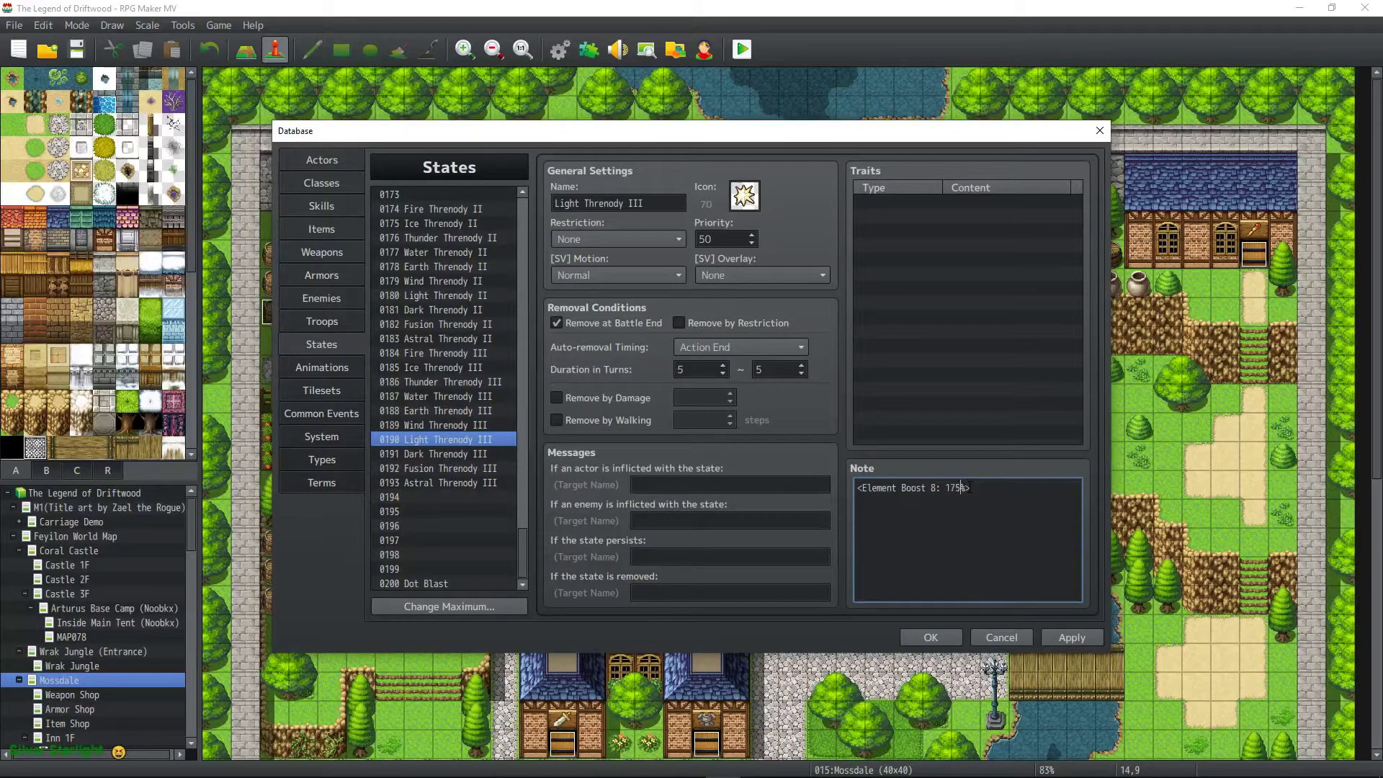
Change the Element Boost 9 value in the note of state 0191 Dark Threnody III to 175%.
click(465, 452)
click(962, 489)
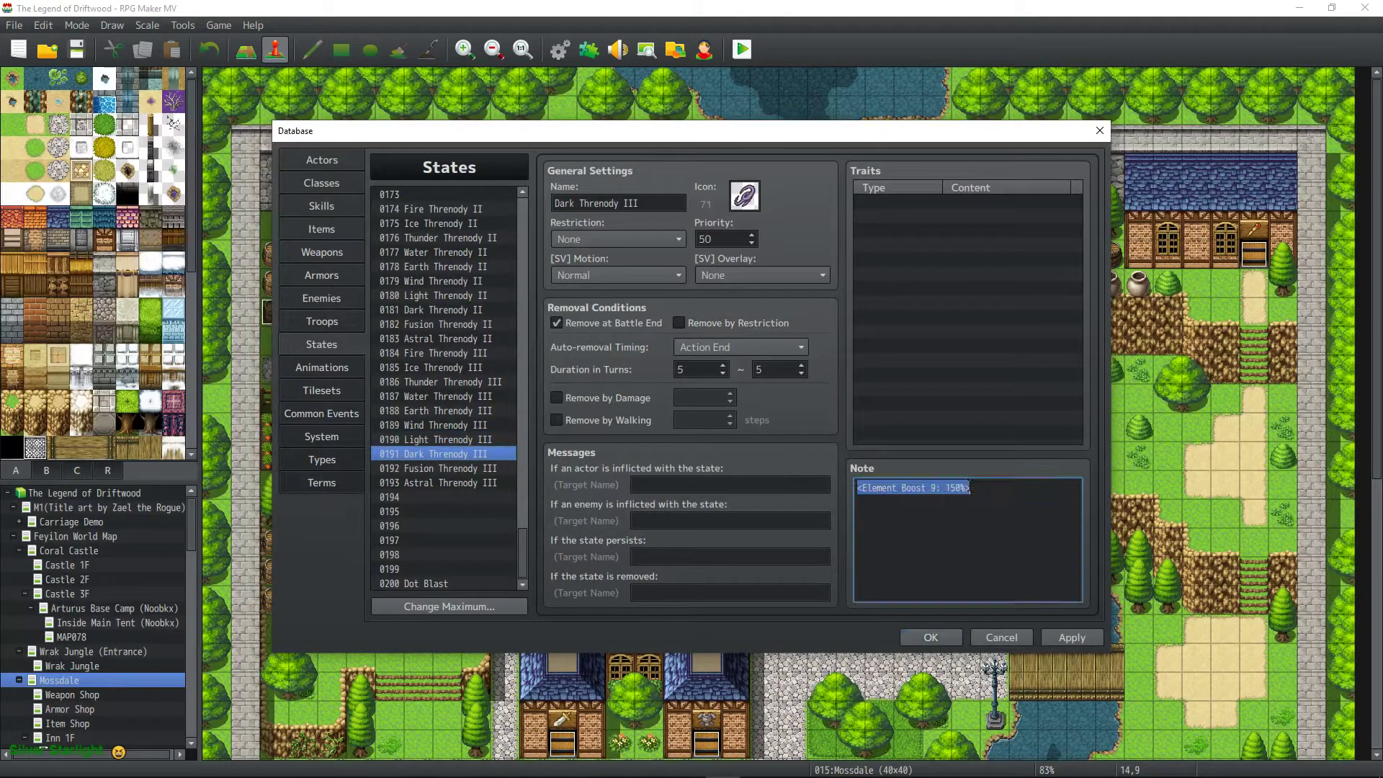
click(962, 488)
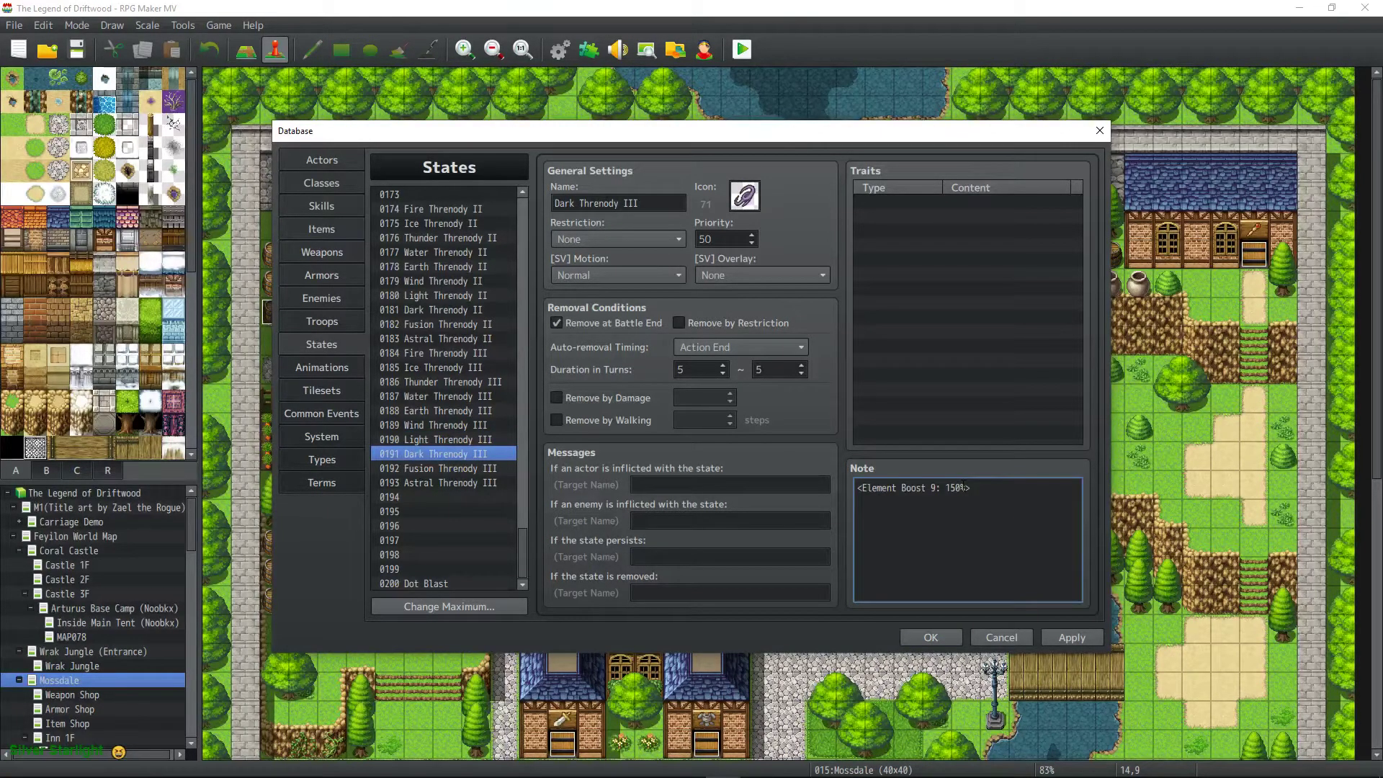
key(BackSpace)
key(BackSpace)
text(75)
Raise the Element Boost 10 note of state 0192 Fusion Threnody III to 175%.
click(443, 469)
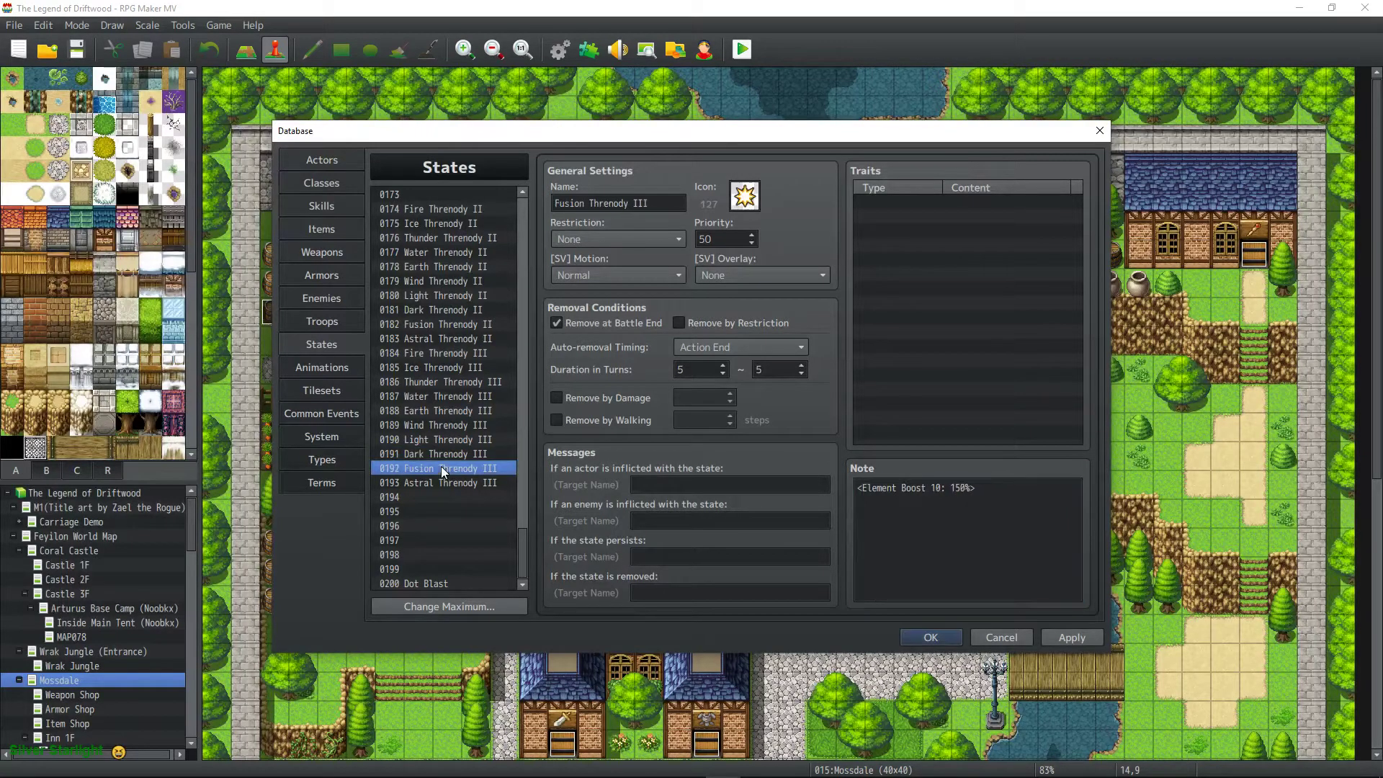
click(968, 489)
click(967, 489)
key(BackSpace)
key(BackSpace)
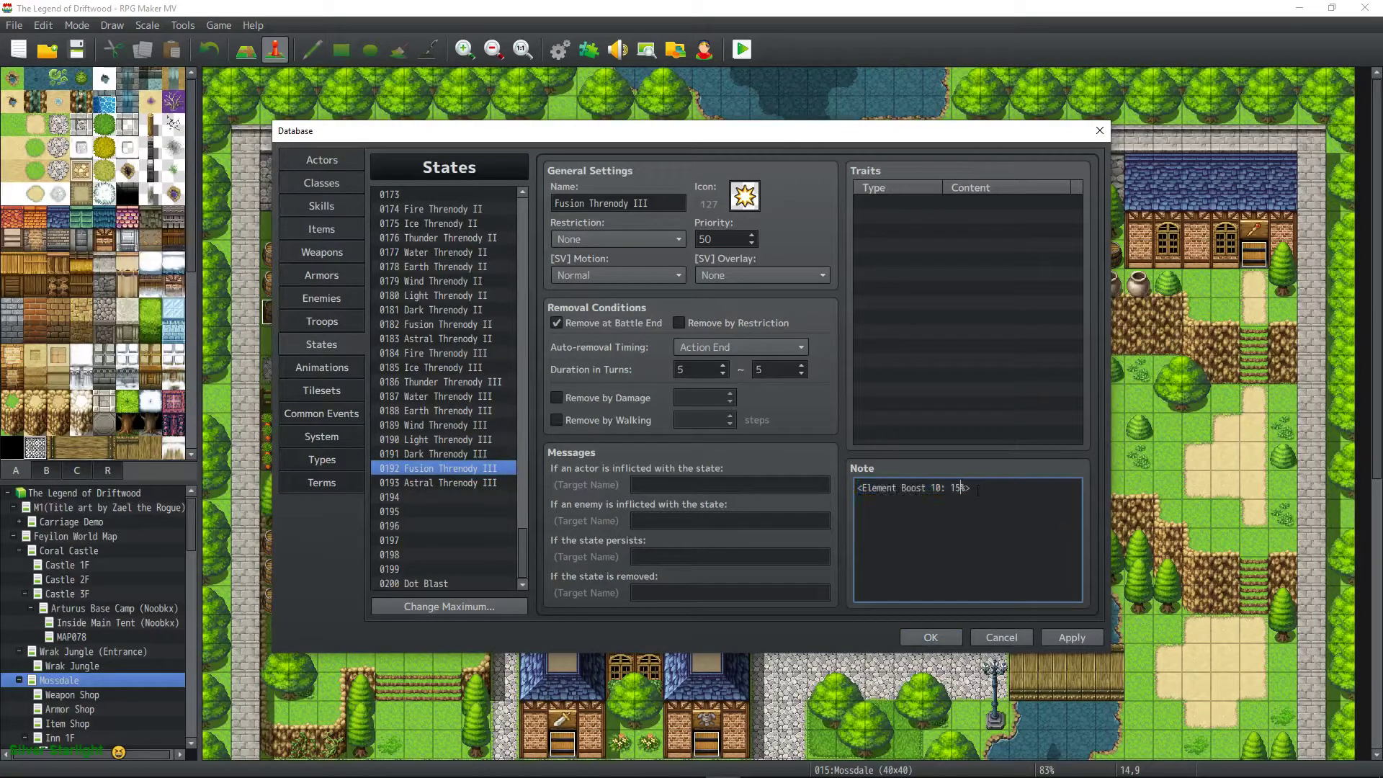
text(75)
Set the Element Boost 16 note of state 0193 Astral Threnody III to 175% and apply the database changes.
click(456, 482)
click(985, 488)
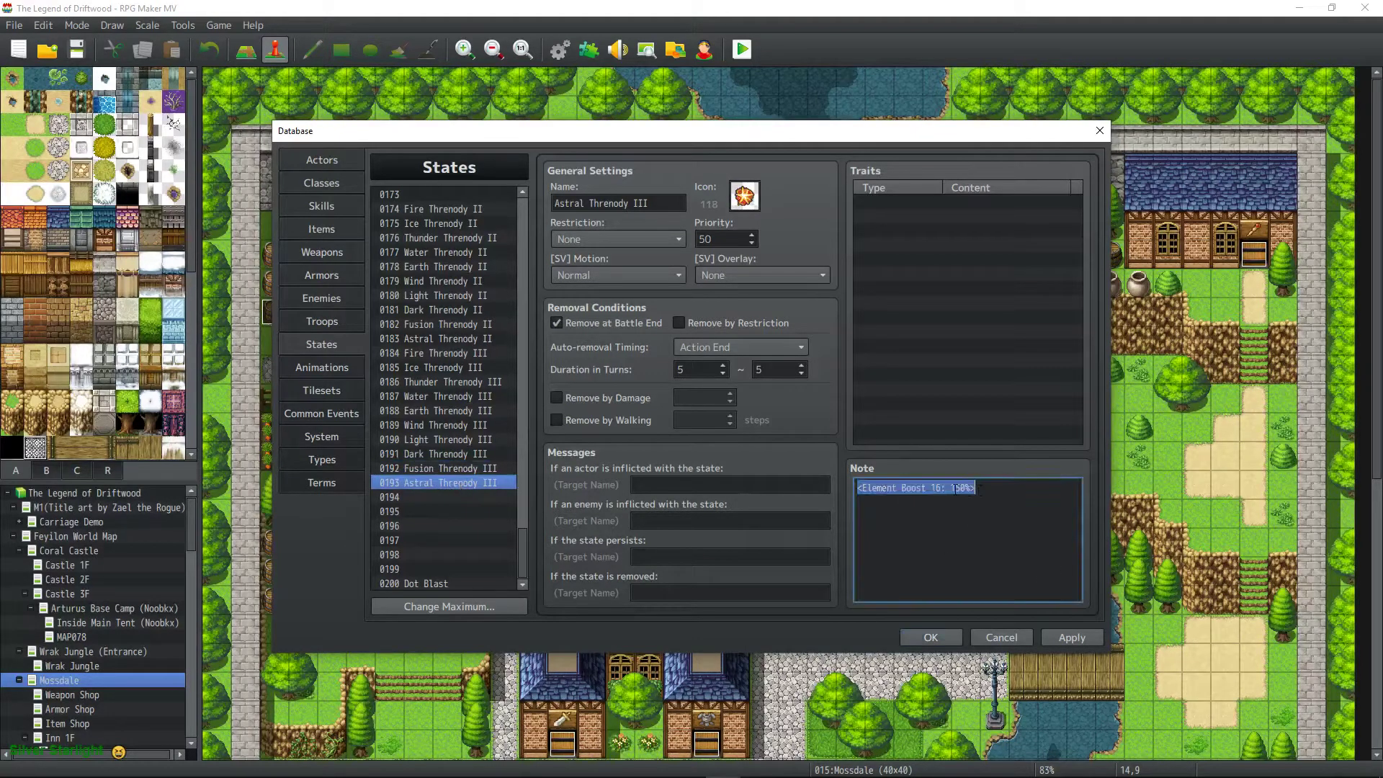
click(965, 488)
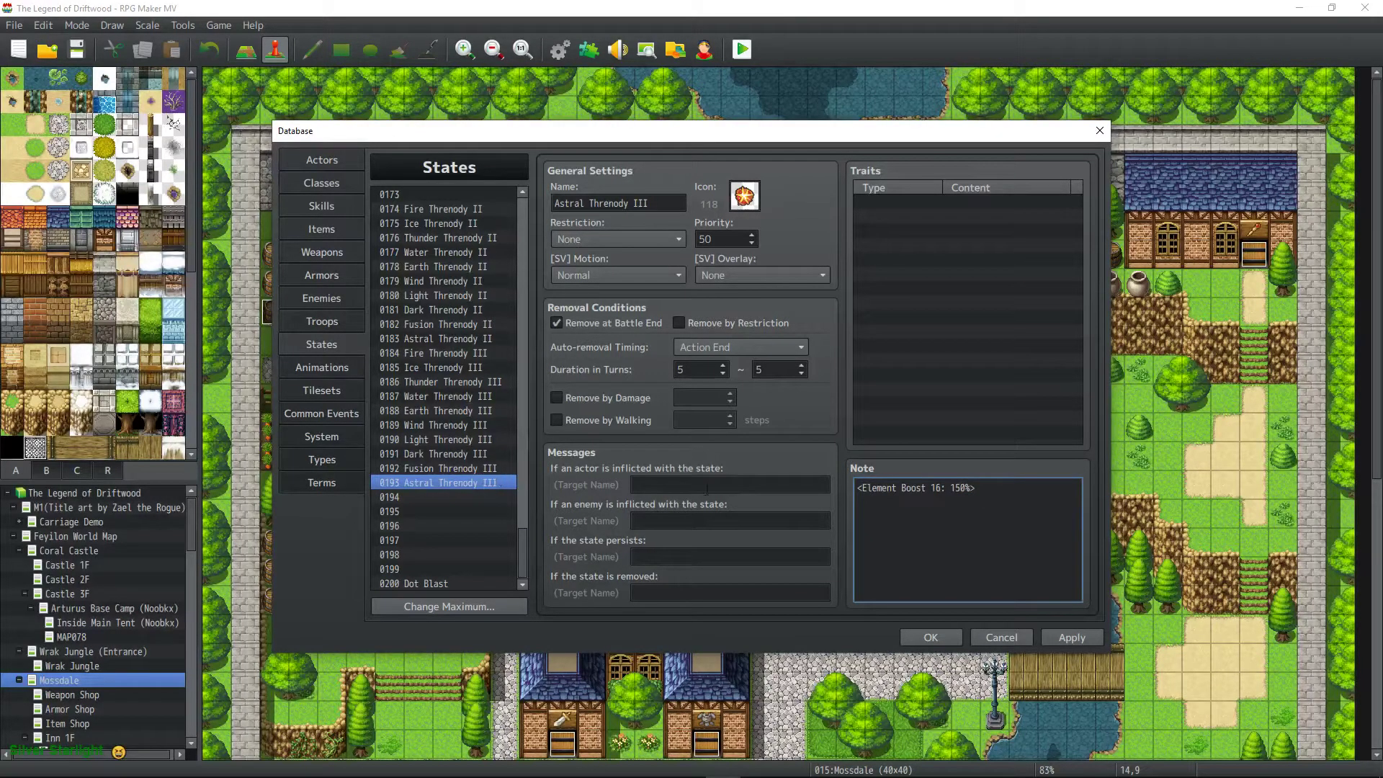
click(1096, 643)
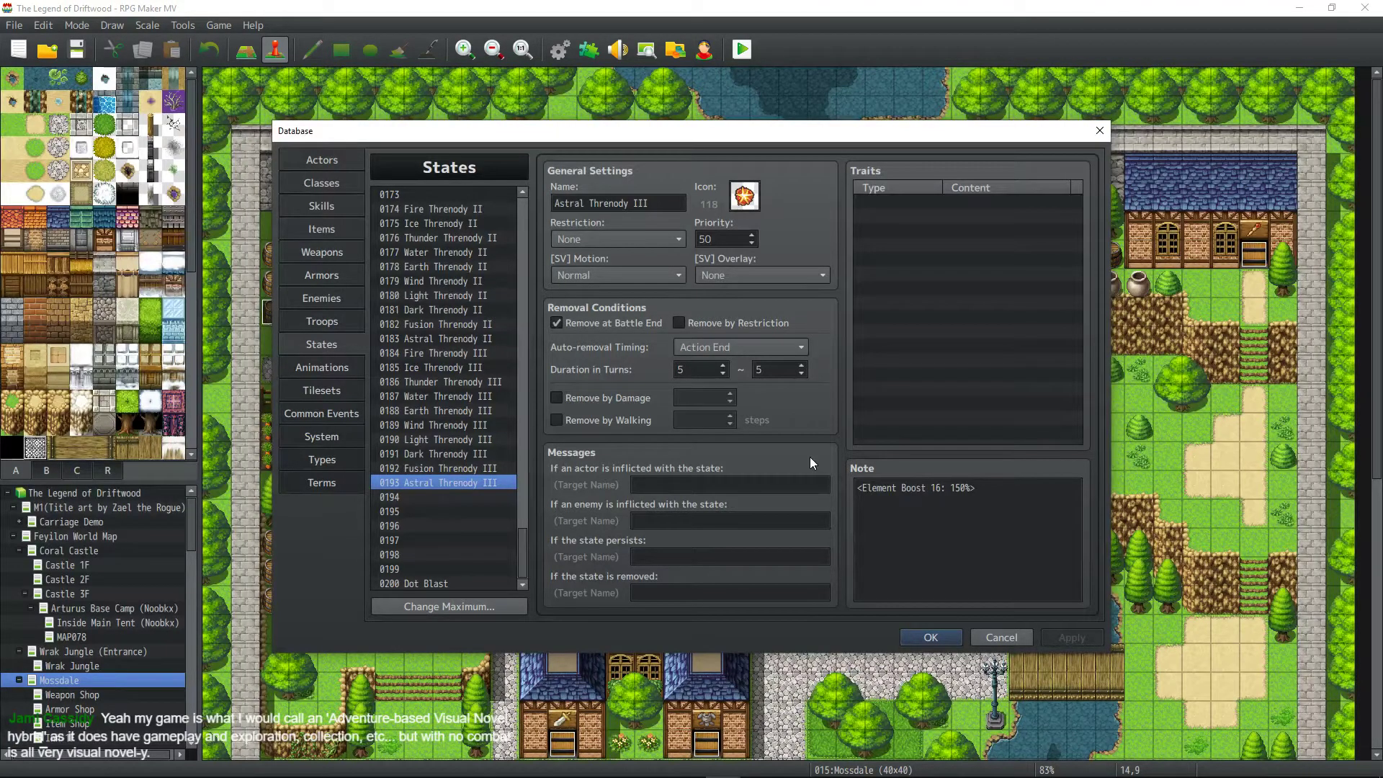
click(475, 468)
click(485, 482)
click(956, 511)
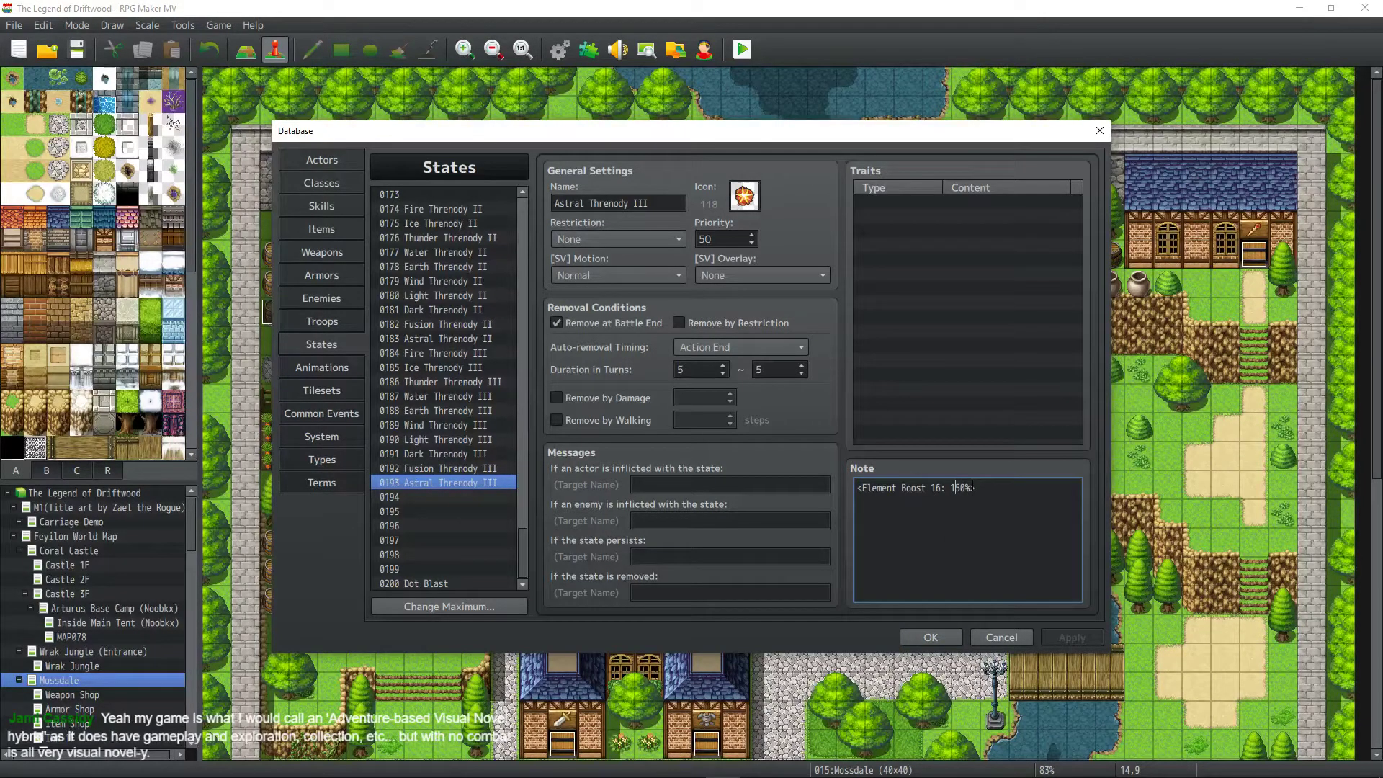
click(966, 487)
key(BackSpace)
key(BackSpace)
text(75)
click(1072, 637)
Check the Element Boost notes of the tier III and tier II Threnody states one by one.
click(493, 467)
click(475, 456)
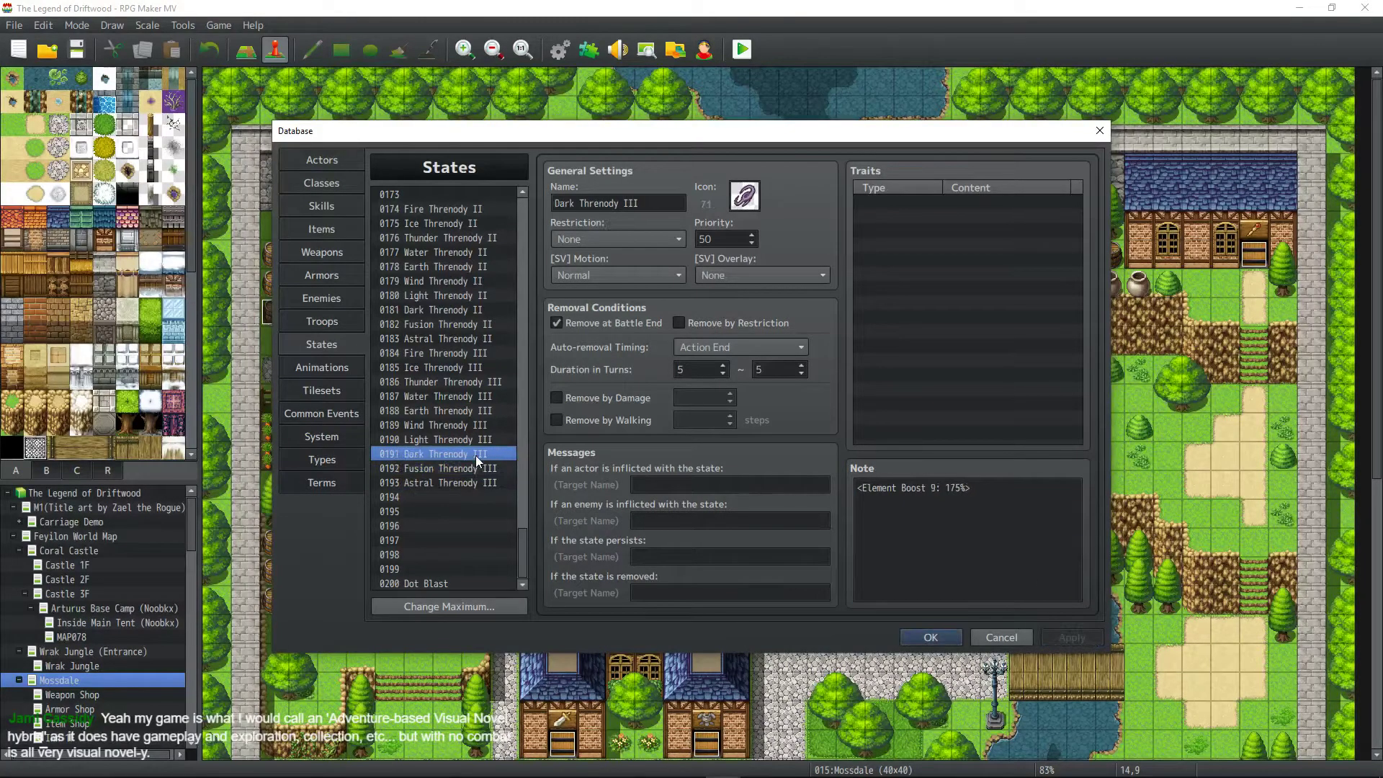
key(Up)
key(Up)
key(Up)
key(Up)
key(Up)
key(Up)
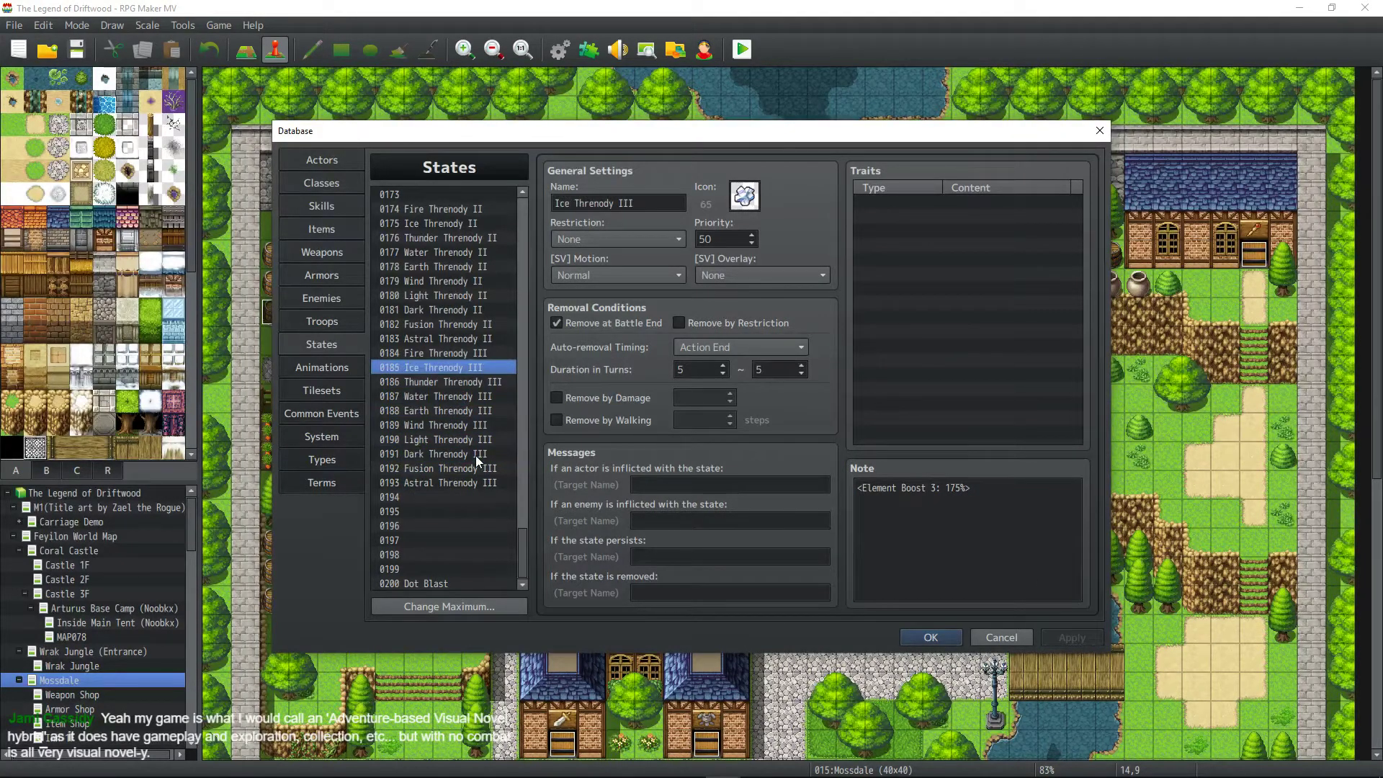
key(Up)
key(Up)
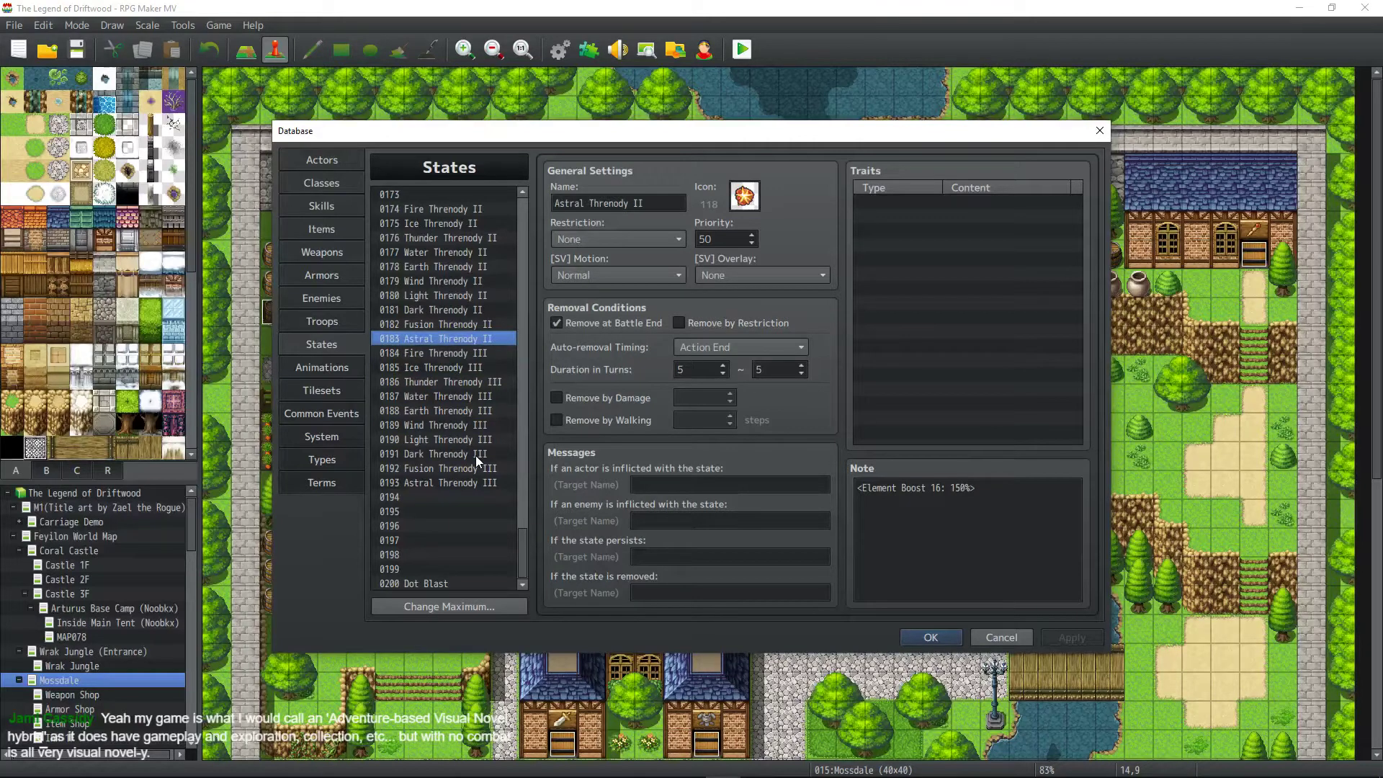
key(Up)
key(Up)
key(Up)
key(Up)
key(Up)
key(Up)
key(Up)
key(Up)
key(Up)
key(Up)
key(Up)
key(Up)
key(Up)
key(Up)
key(Up)
key(Up)
key(Up)
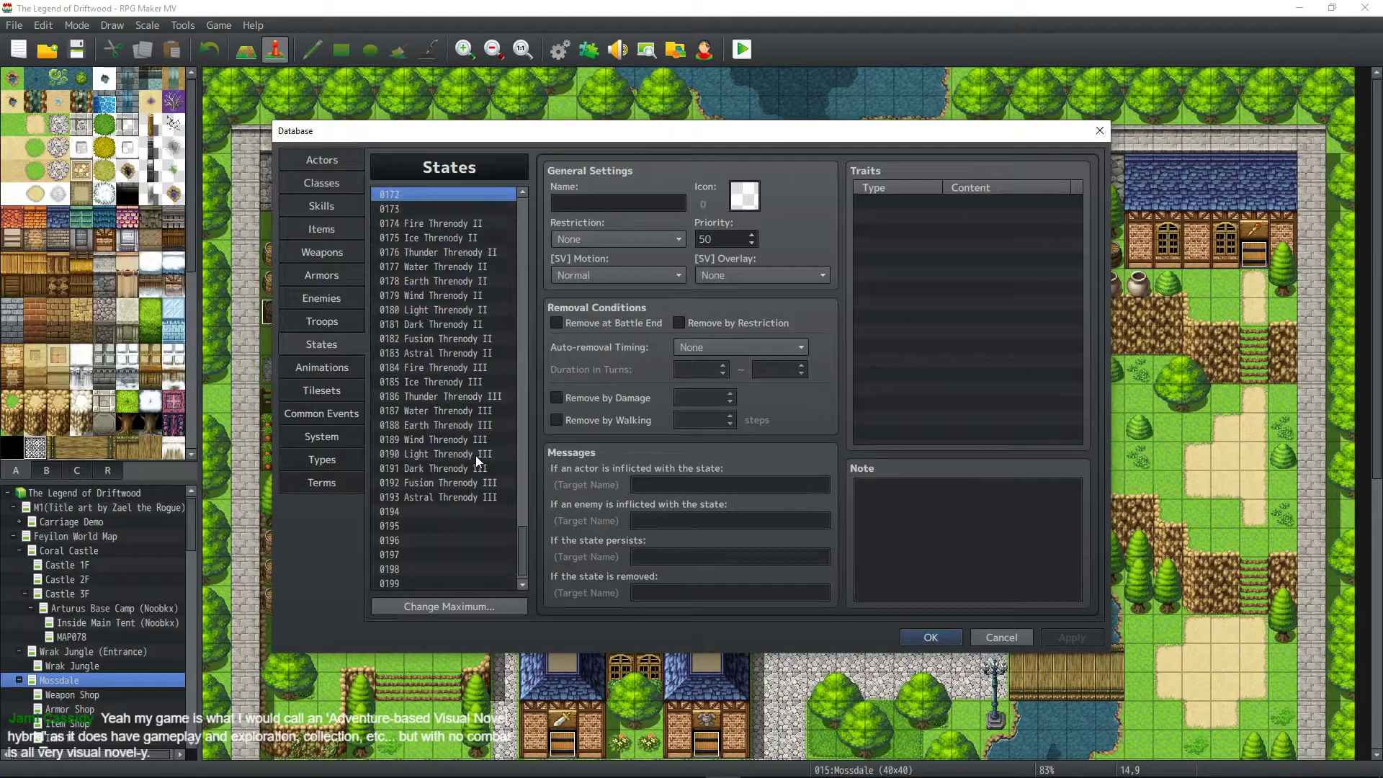
key(Down)
key(Down)
key(Down)
key(Down)
key(Down)
key(Down)
key(Down)
key(Down)
key(Down)
Lower the Element Boost 2 value in the note of base state 0074 Fire Threnody to 125%.
scroll(465, 414, up, 18)
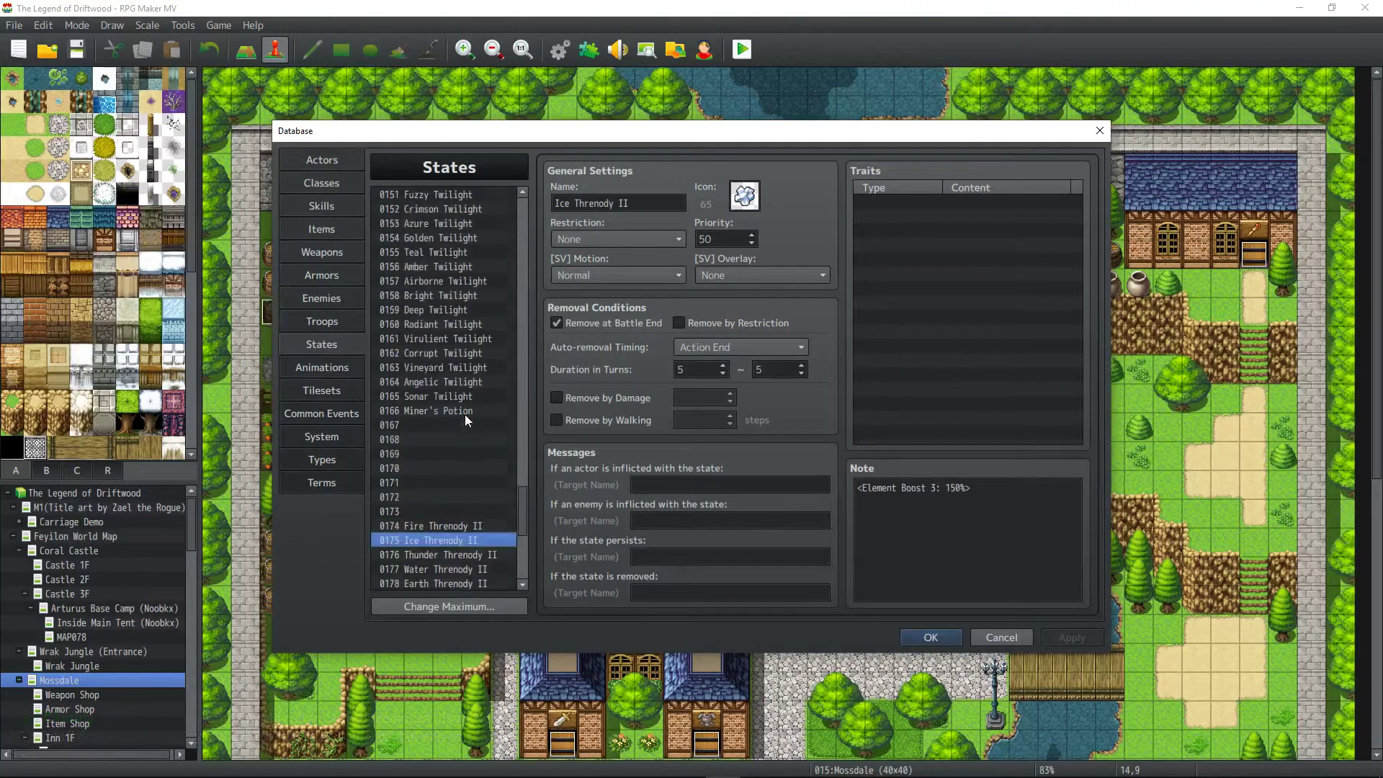
scroll(465, 416, up, 17)
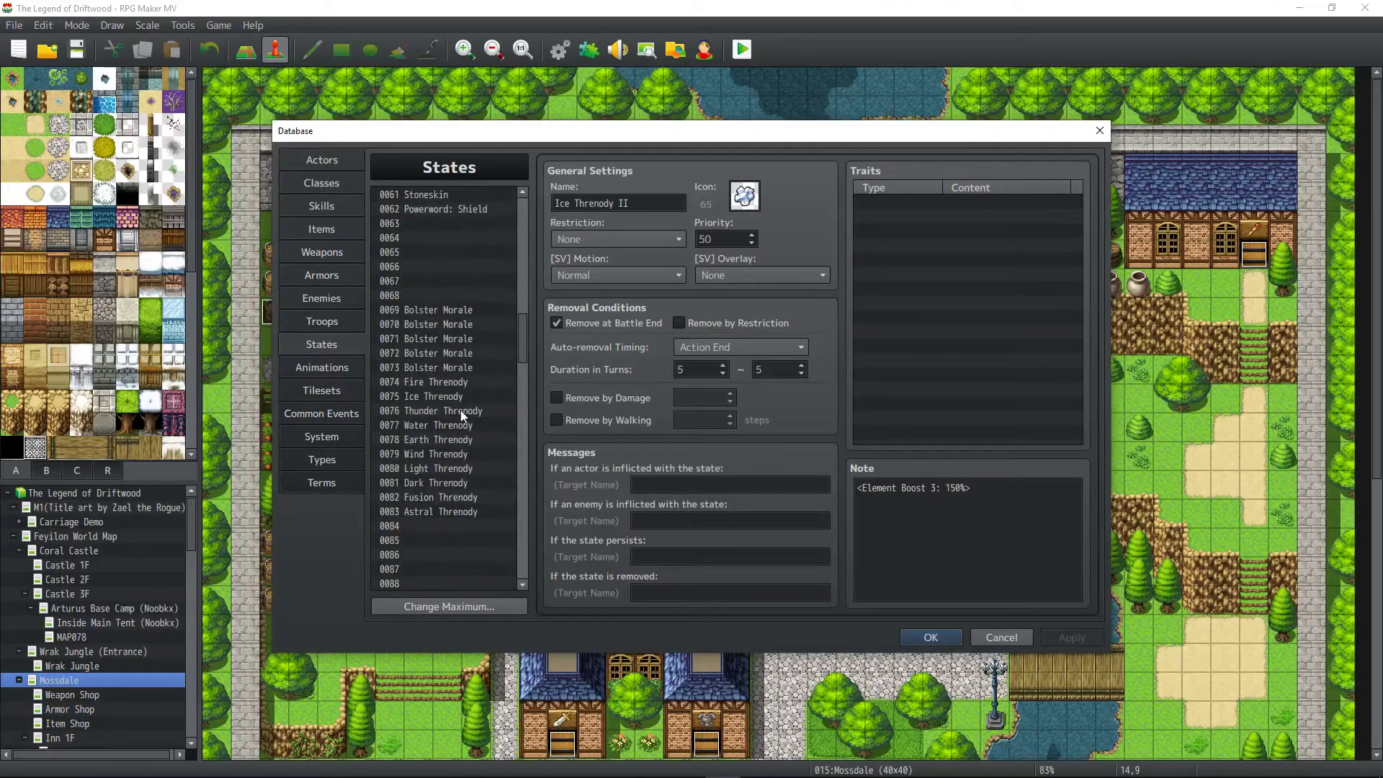
click(470, 382)
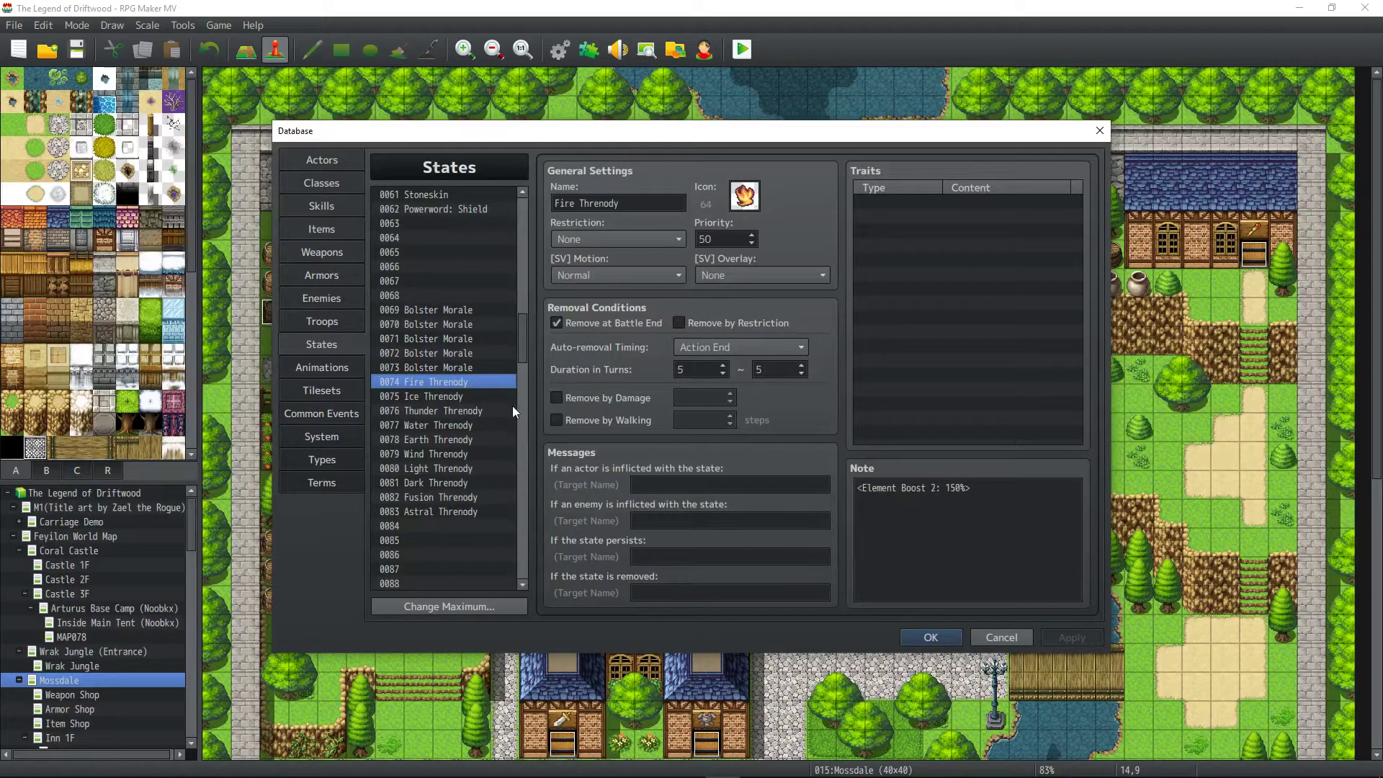
click(951, 488)
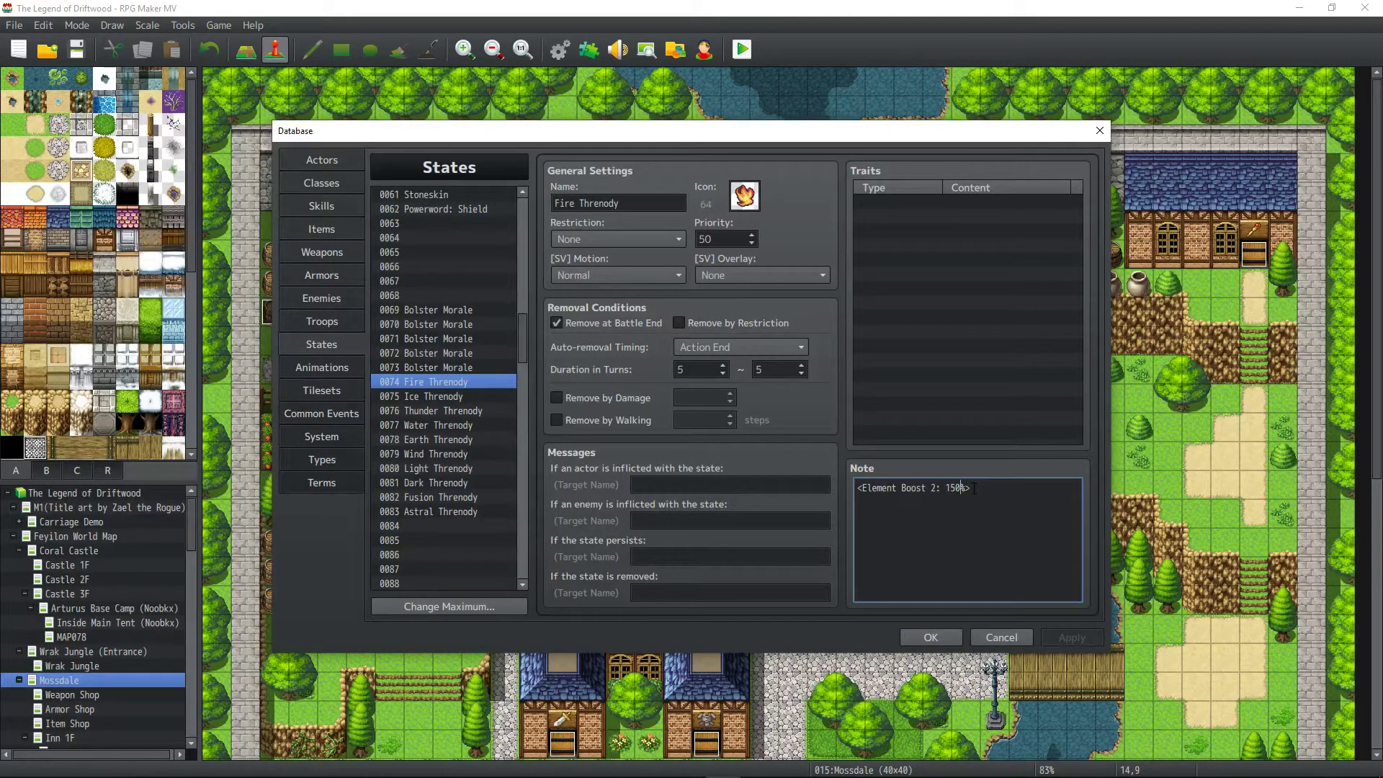
key(BackSpace)
key(BackSpace)
text(25)
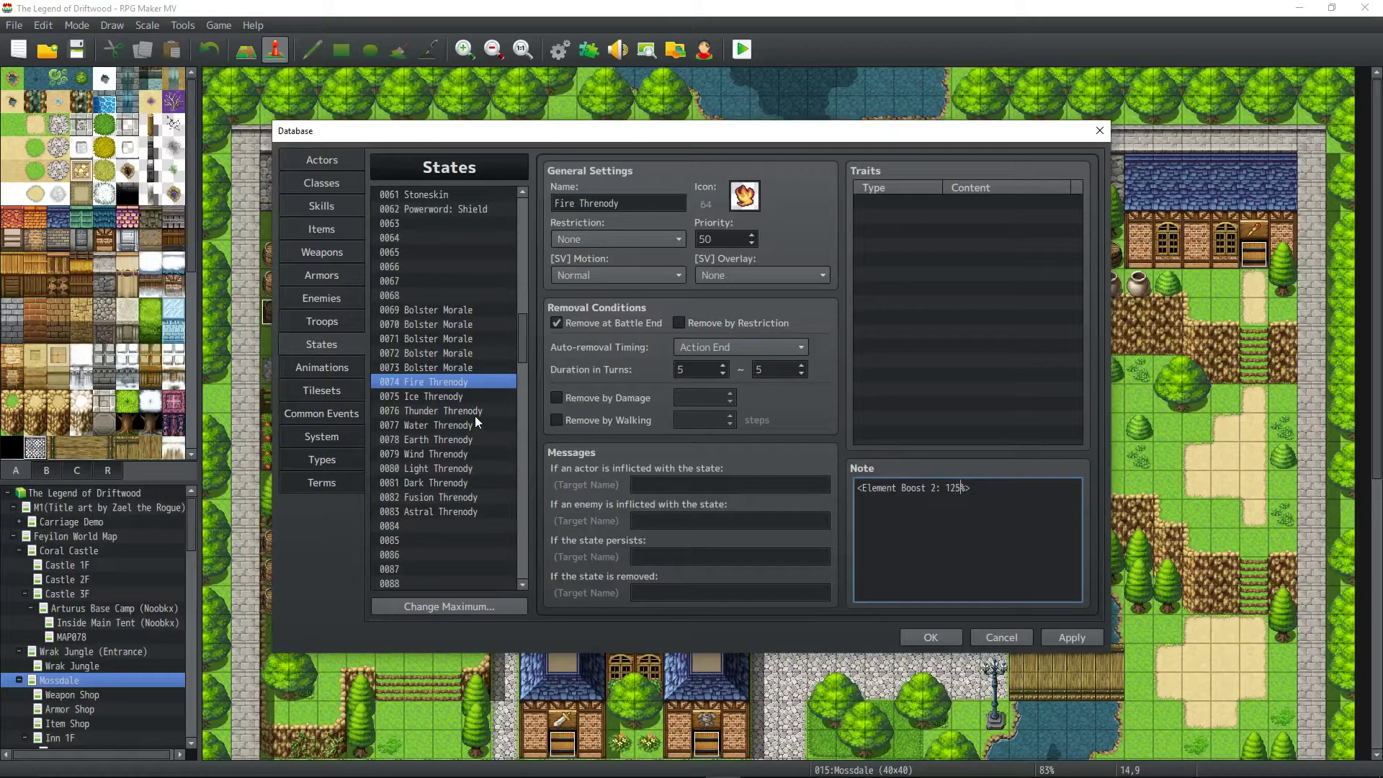
Set the Element Boost 3 note of base state 0075 Ice Threnody to 125%.
click(461, 396)
click(956, 488)
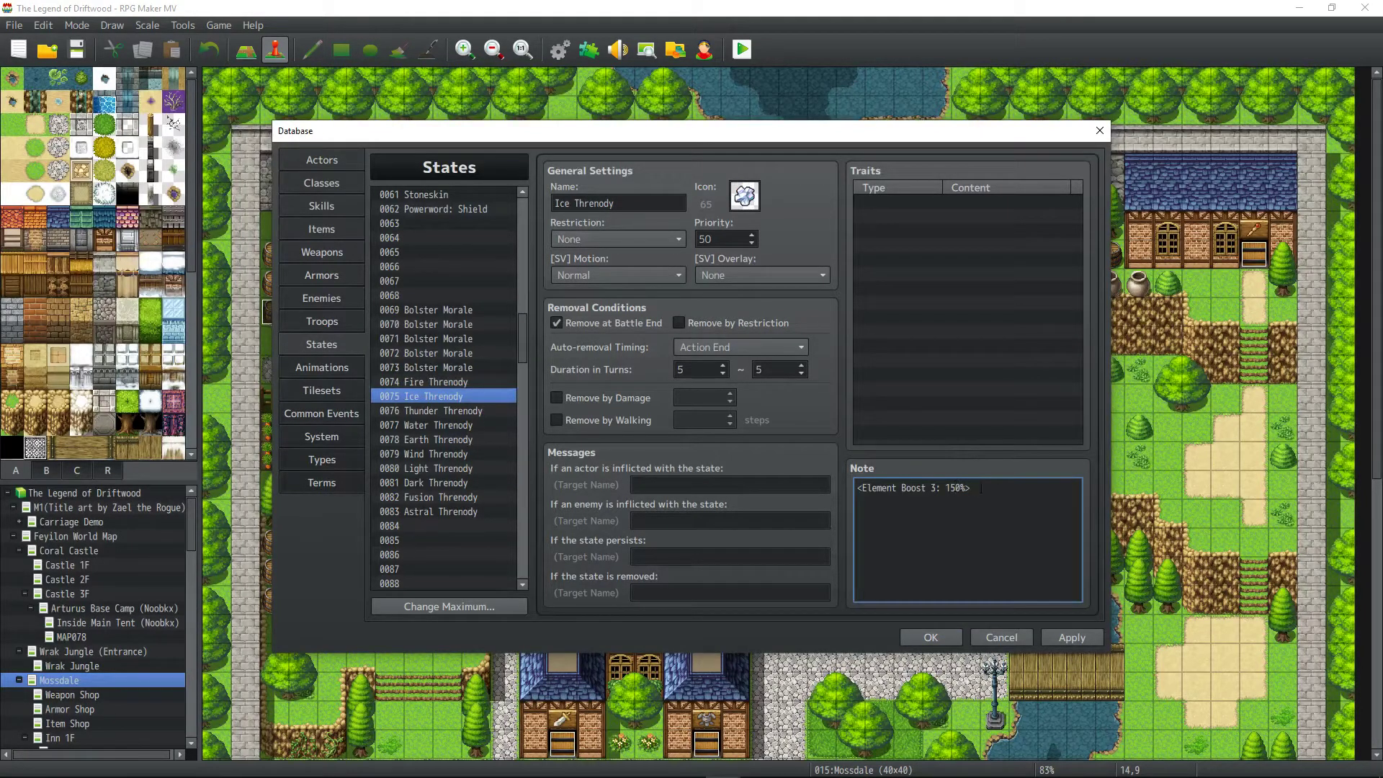
key(BackSpace)
key(BackSpace)
text(25)
Set the Element Boost notes of Thunder Threnody (0076) and Water Threnody (0077) to 125% and apply the changes.
click(461, 411)
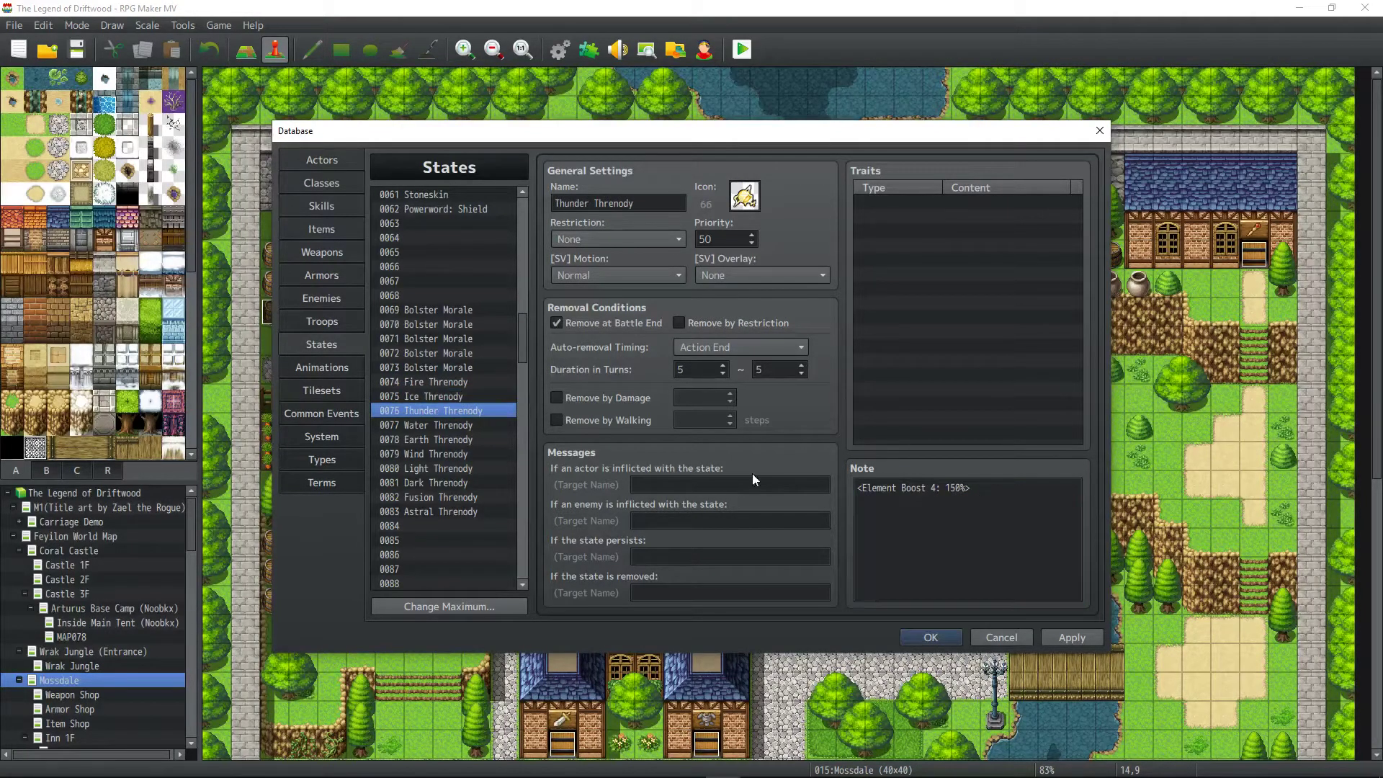
click(956, 488)
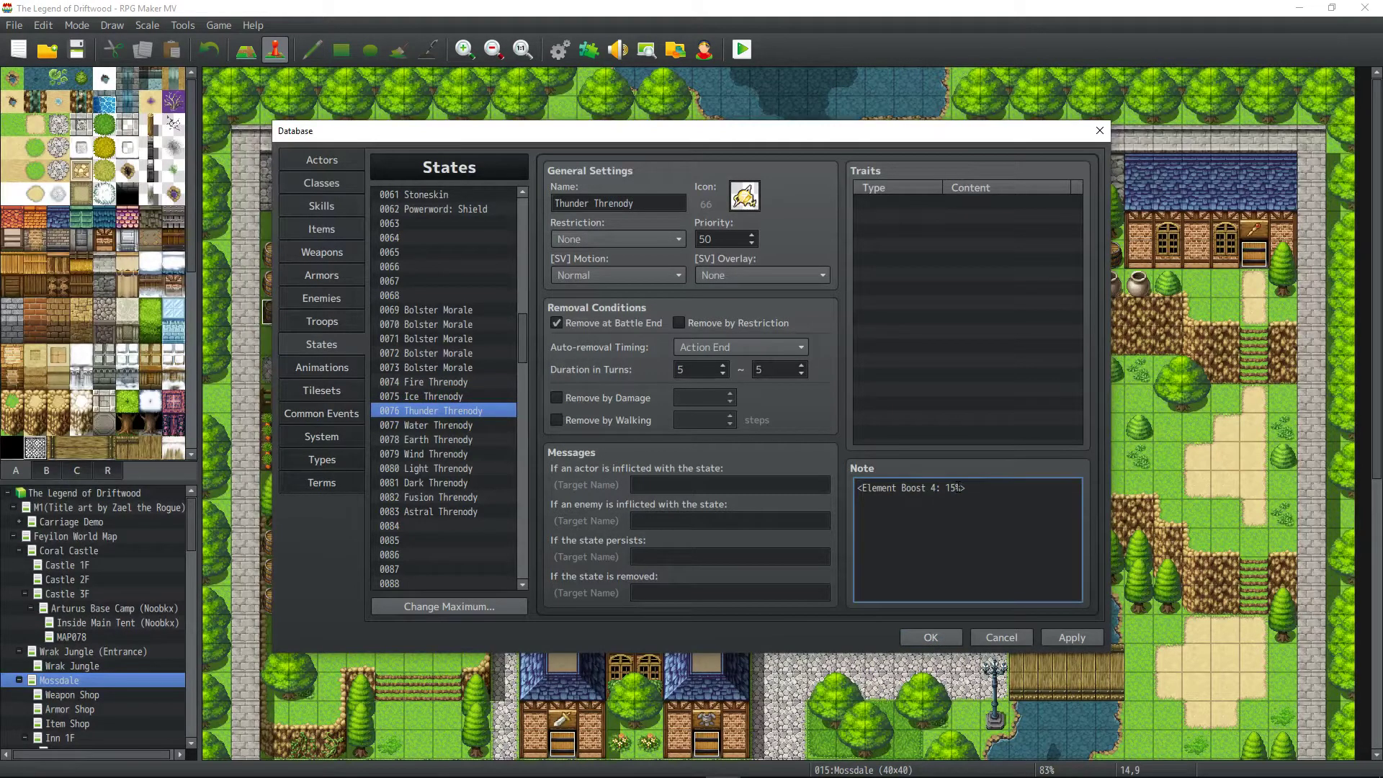
click(452, 427)
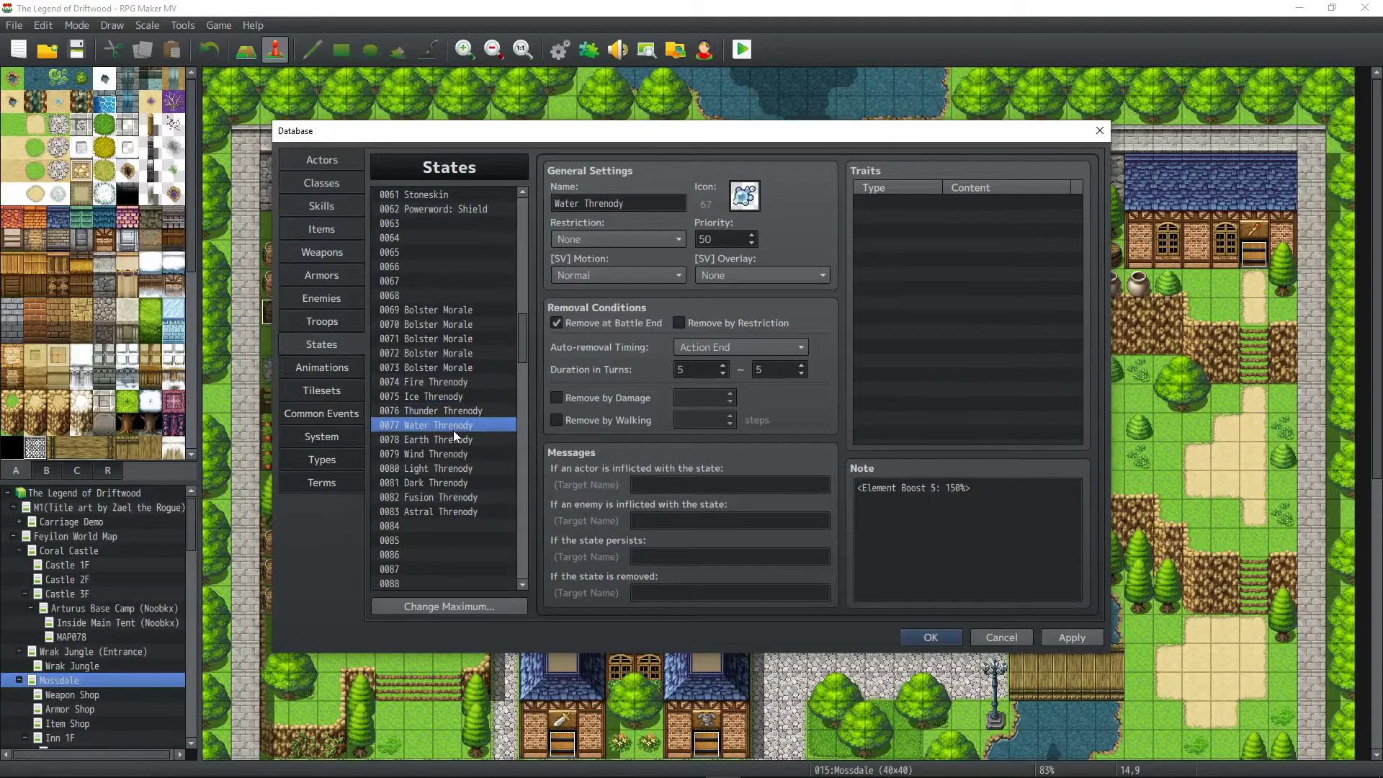
click(954, 490)
text(2)
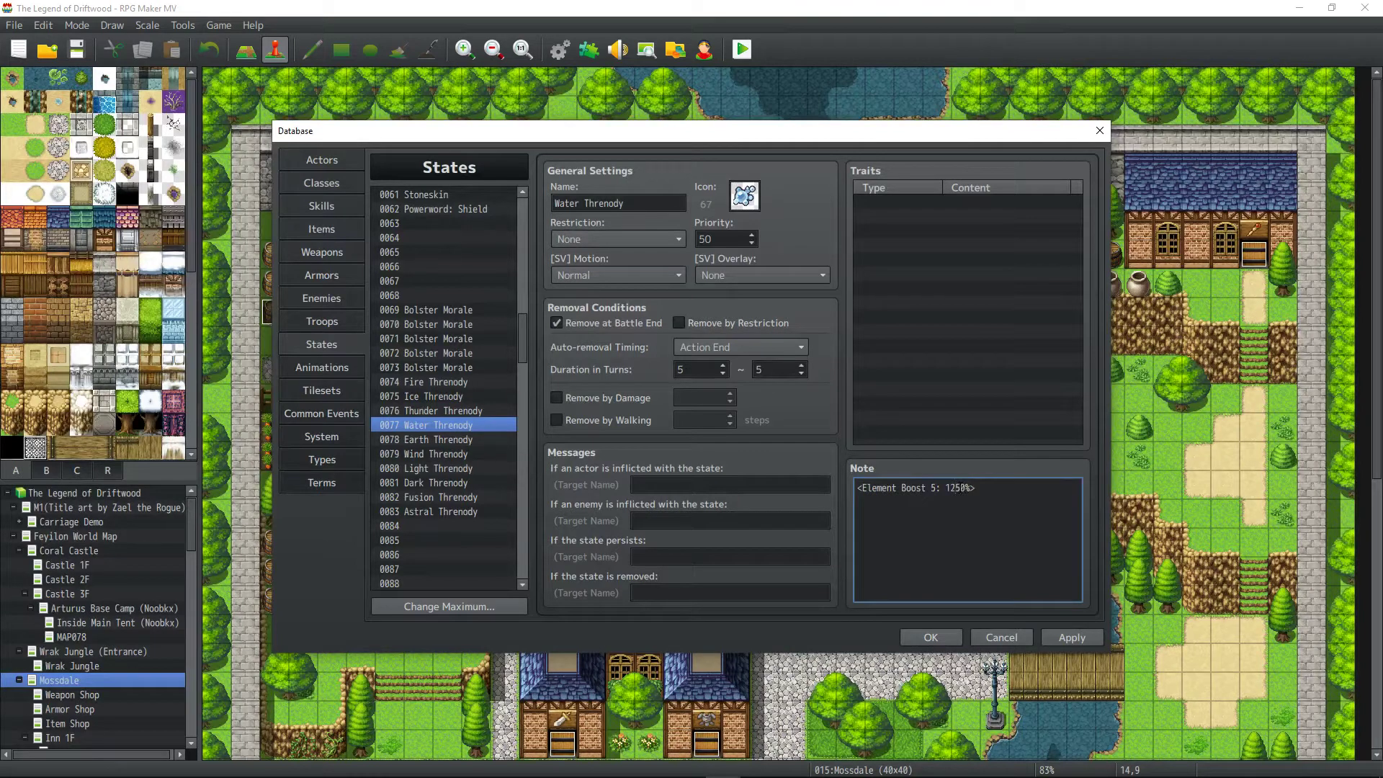
key(BackSpace)
click(1071, 636)
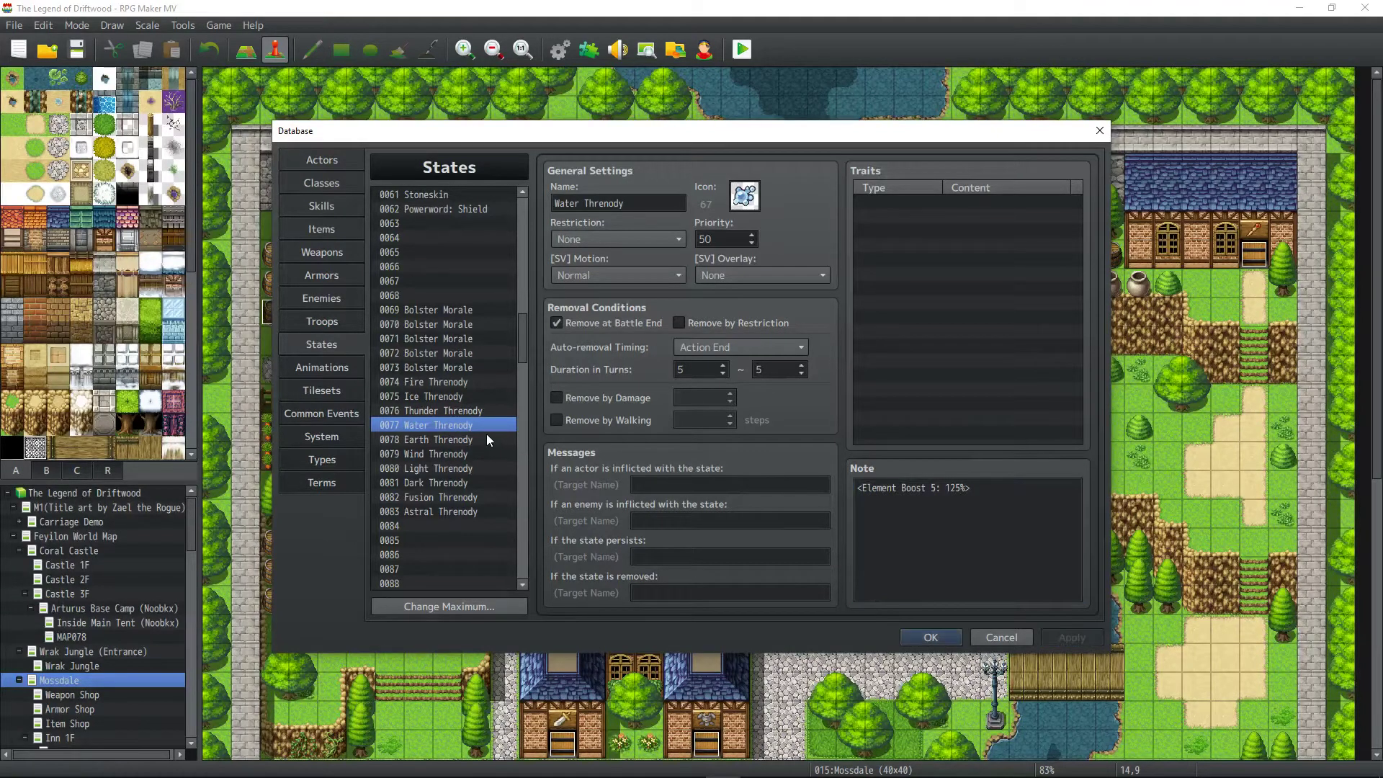
Set the Element Boost notes of Earth Threnody (0078) and Wind Threnody (0079) to 125%.
click(476, 440)
triple_click(981, 489)
click(951, 488)
text(2)
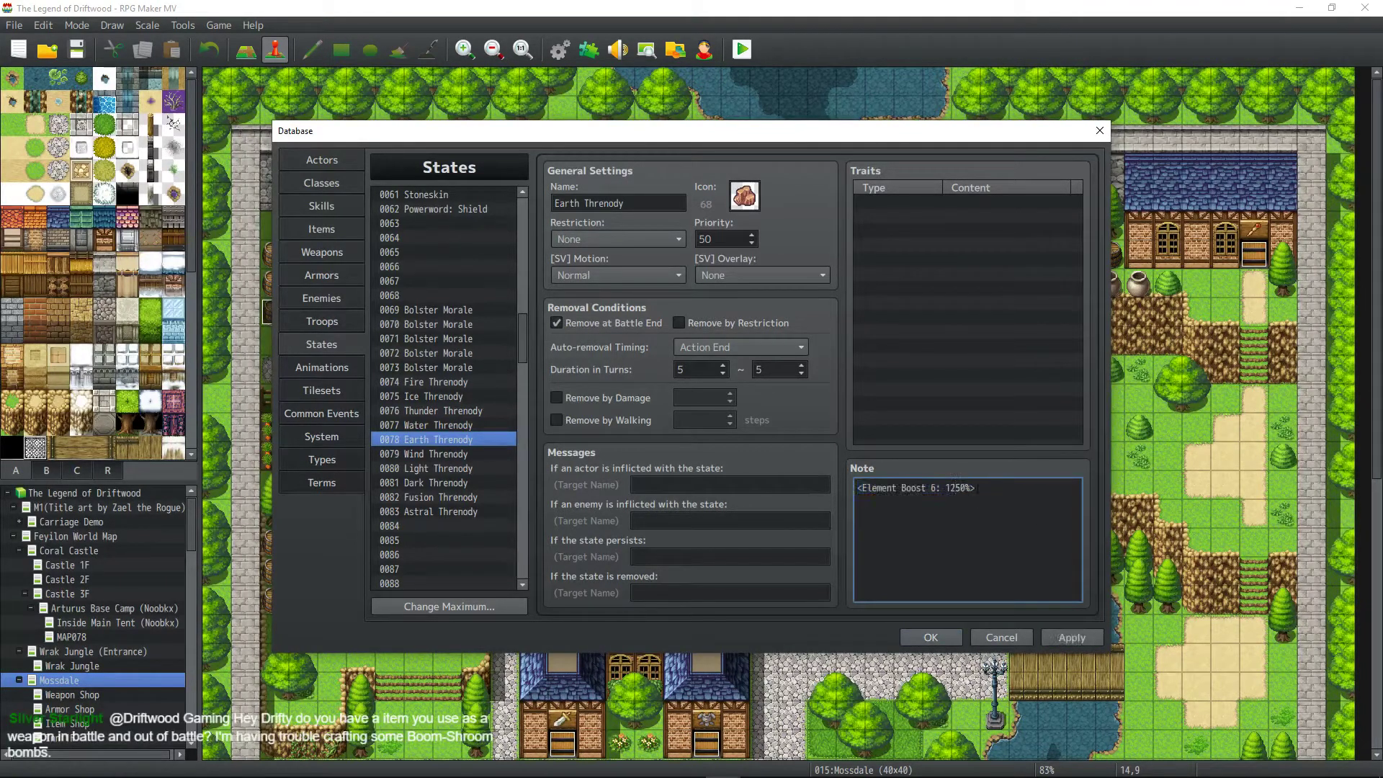
key(Delete)
click(505, 454)
click(950, 487)
text(2)
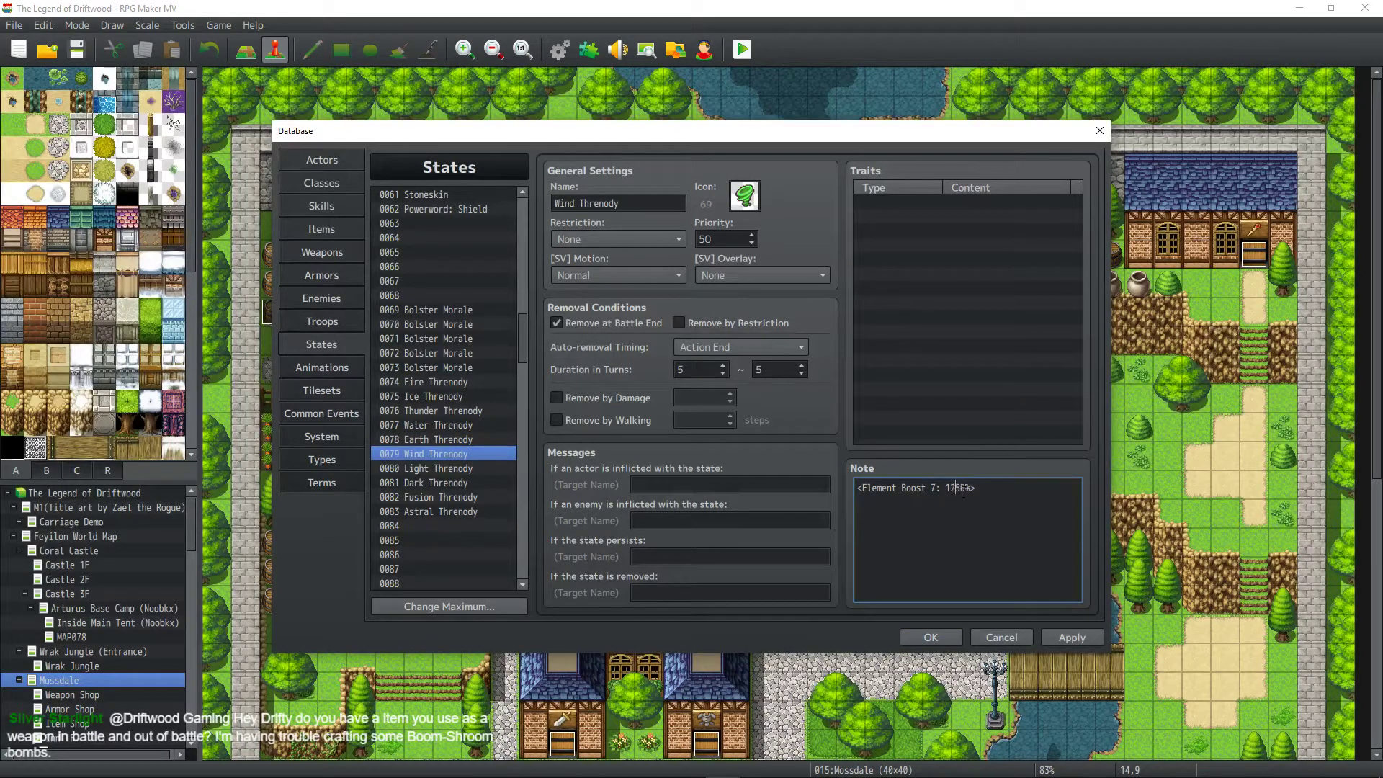
key(Delete)
Set the Element Boost notes of Light Threnody (0080) and Dark Threnody (0081) to 125%.
click(465, 470)
click(950, 488)
text(2)
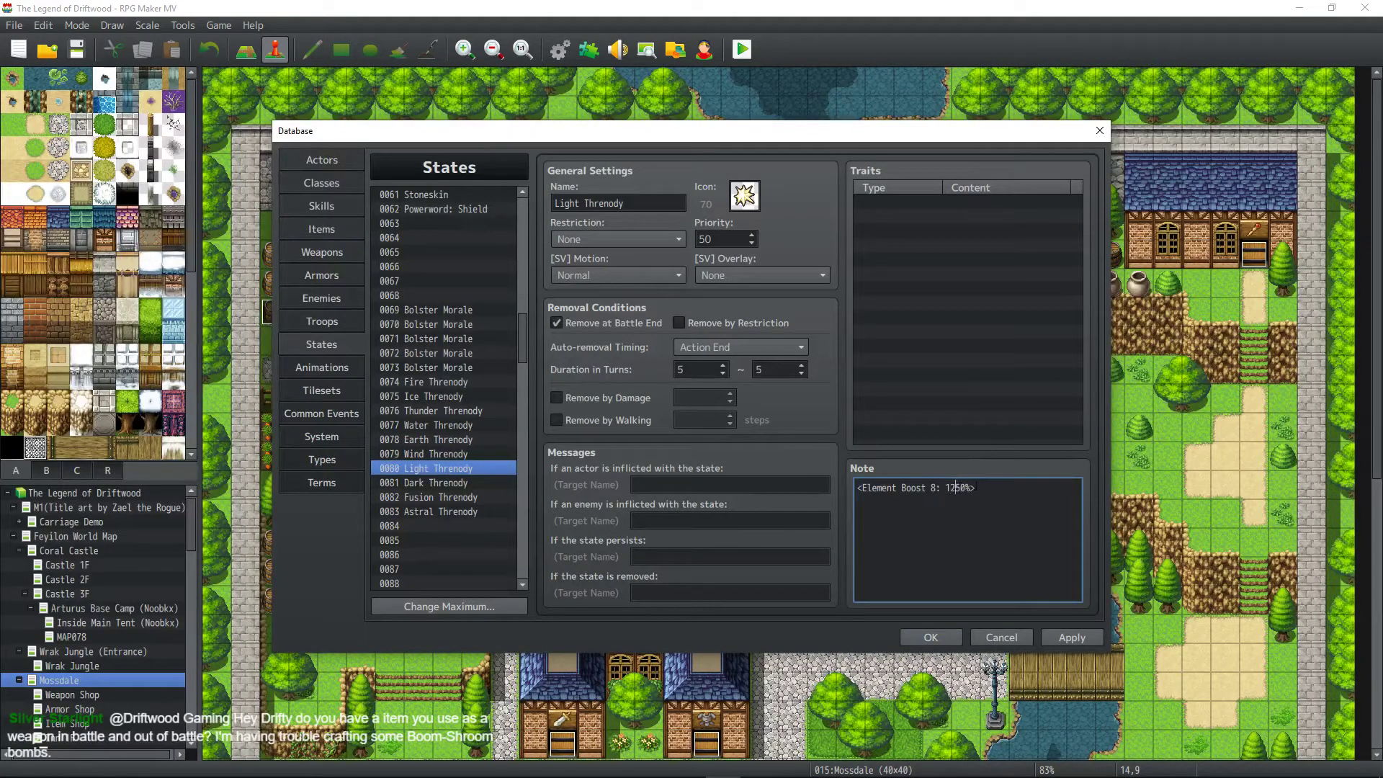
key(Right)
key(Delete)
click(477, 483)
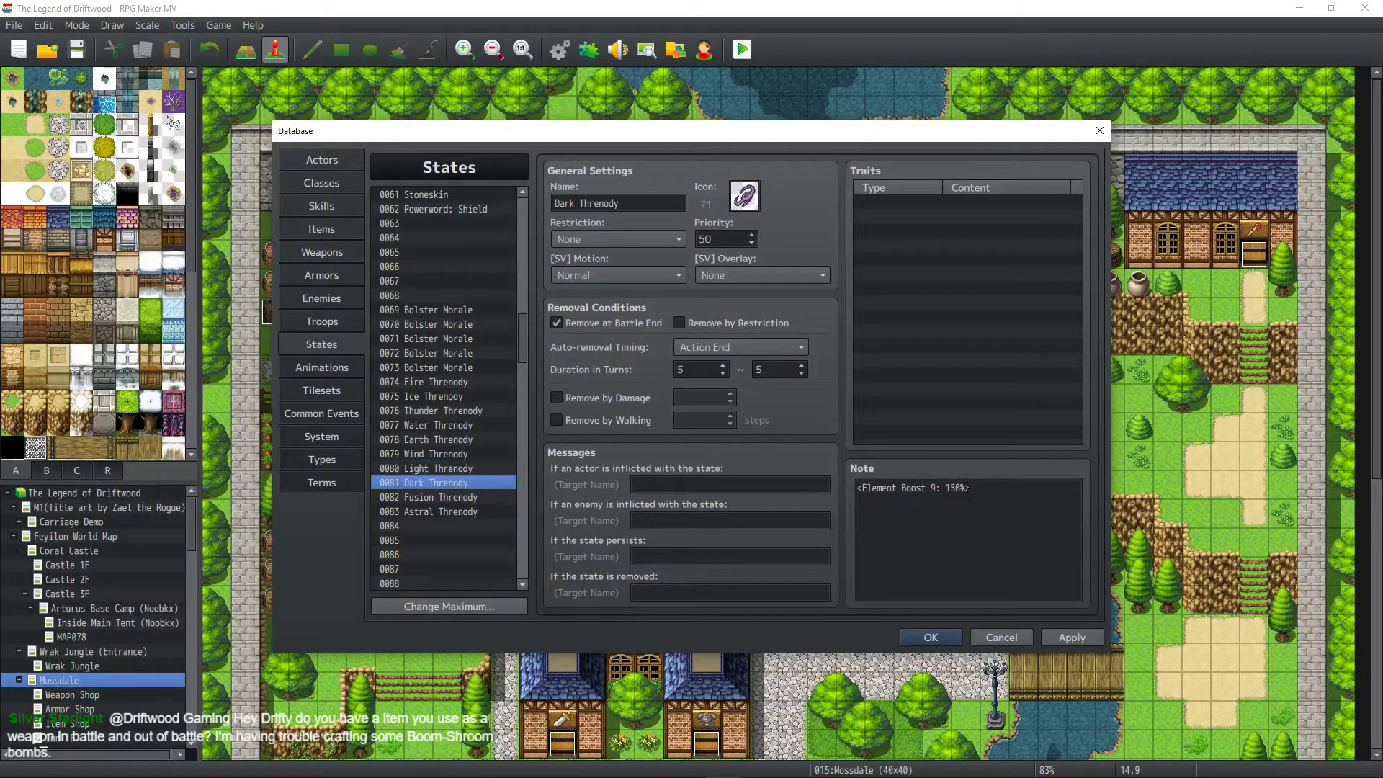
click(951, 487)
text(2)
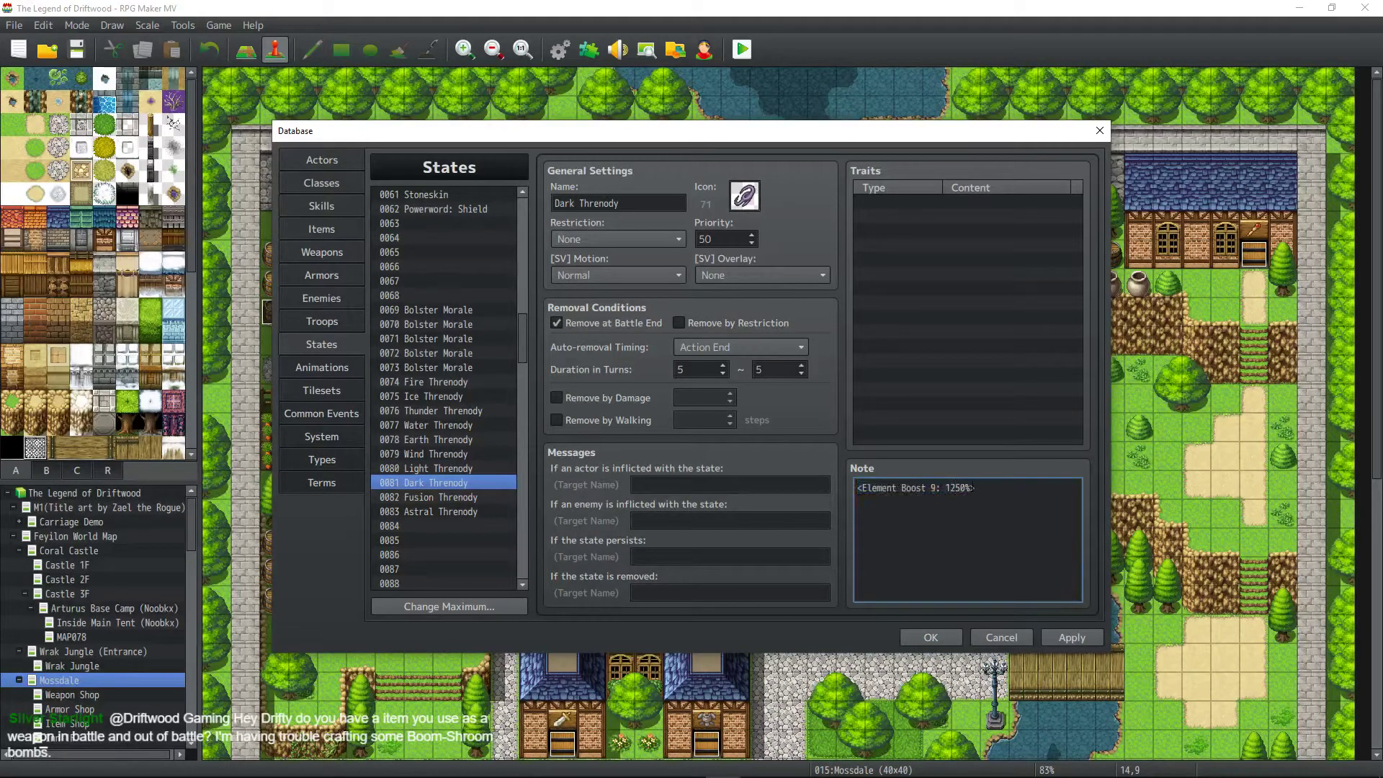
key(Right)
key(Delete)
Lower the Element Boost 10 value in the note of state 0082 Fusion Threnody to 125%.
click(460, 496)
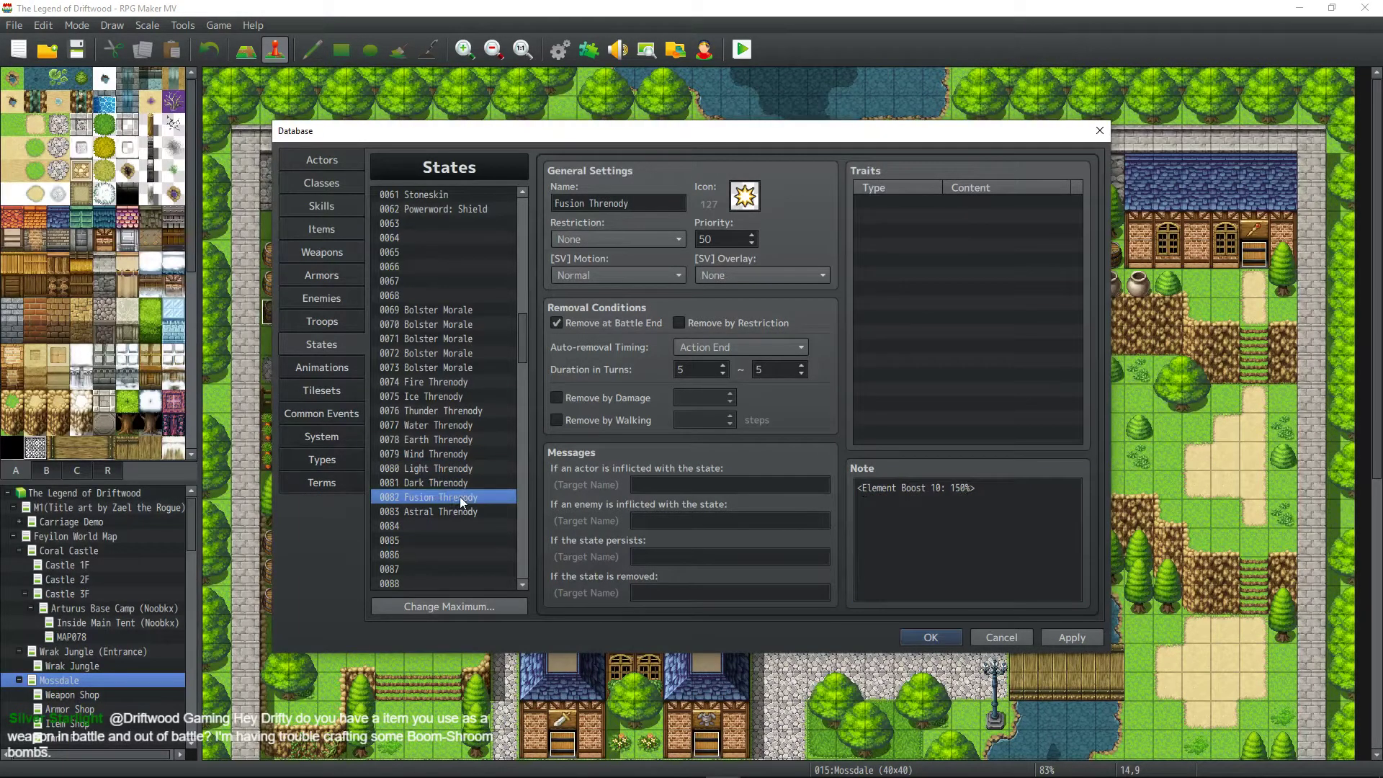
click(951, 488)
text(2)
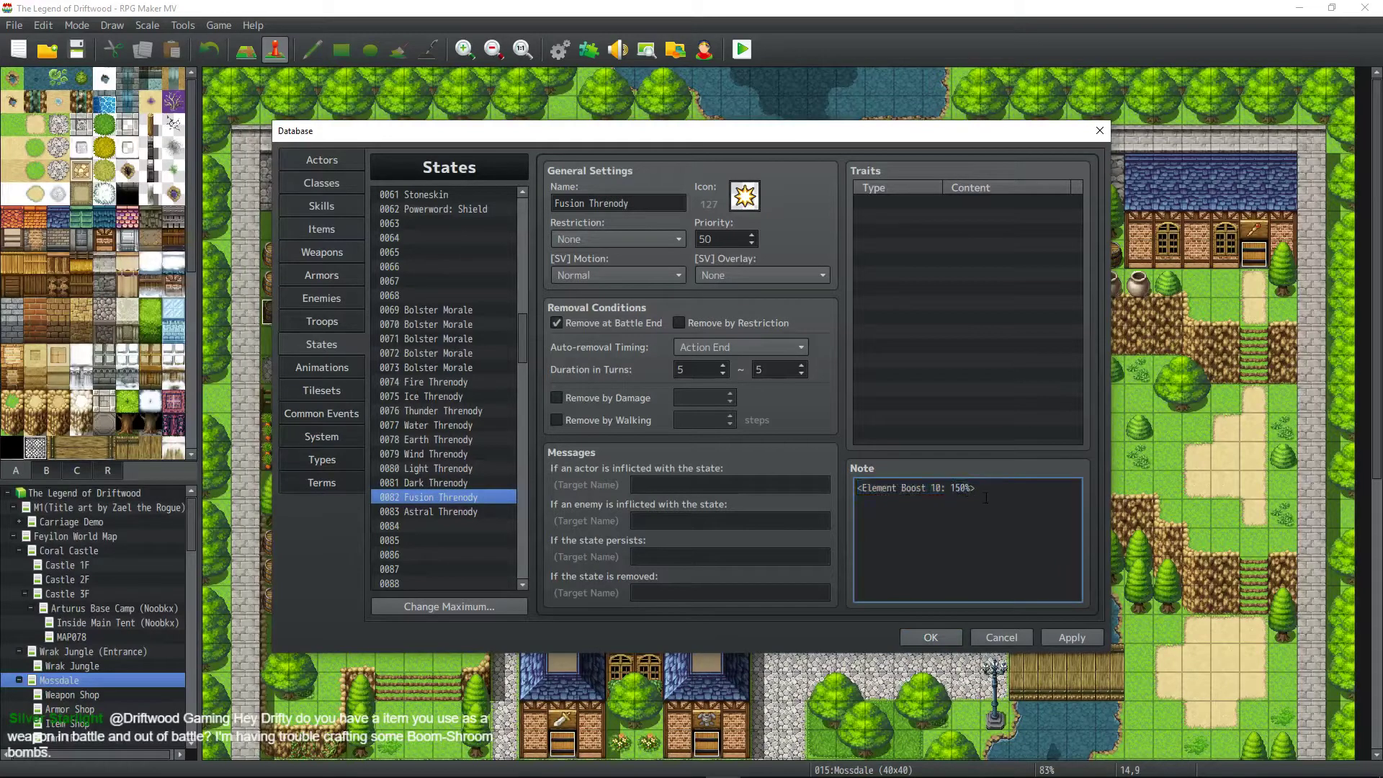
key(Right)
key(Delete)
Set the Element Boost 16 note of state 0083 Astral Threnody to 125% and apply the database changes.
click(425, 511)
click(972, 485)
key(Left)
key(Left)
key(Left)
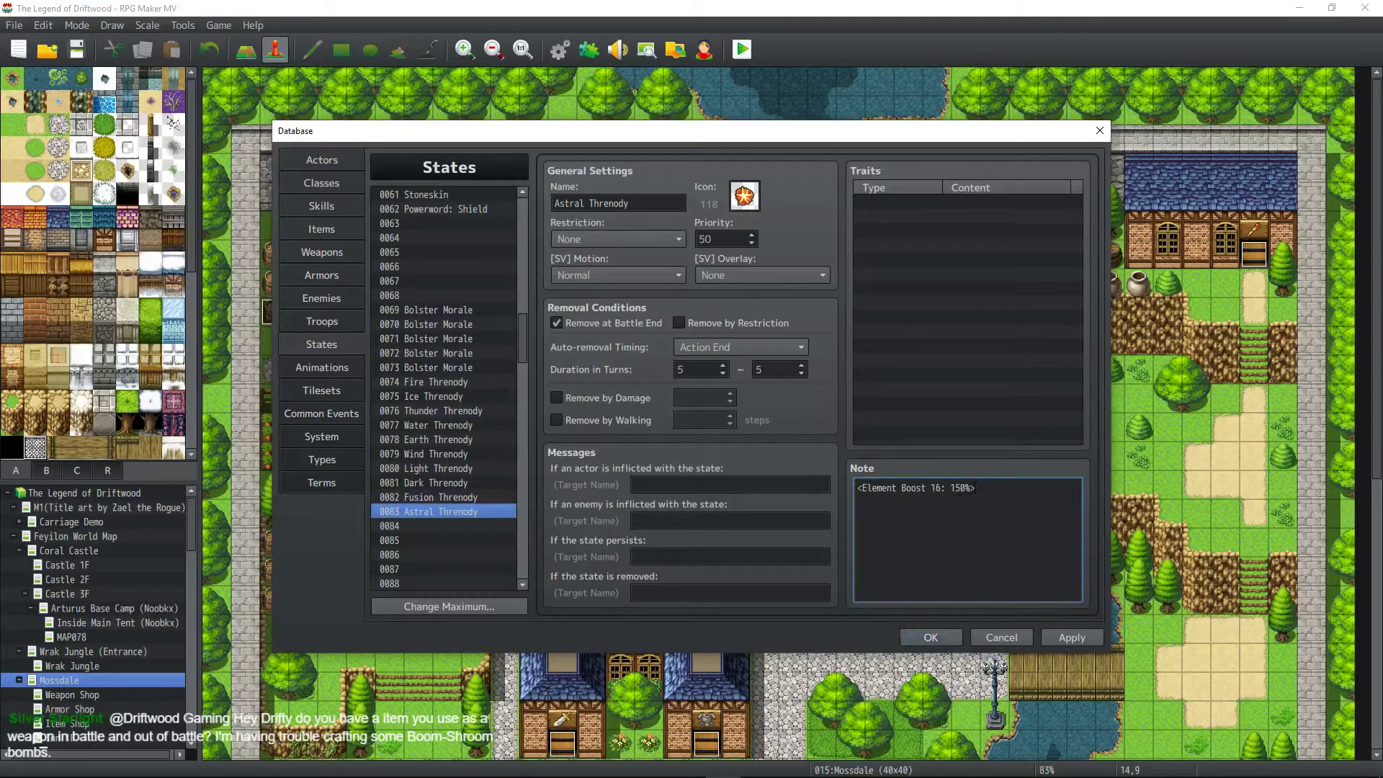
text(2)
key(Right)
key(Delete)
click(1071, 638)
Review the Element Boost notes of the base Threnody states from 0074 Fire Threnody through 0083 Astral Threnody.
click(443, 382)
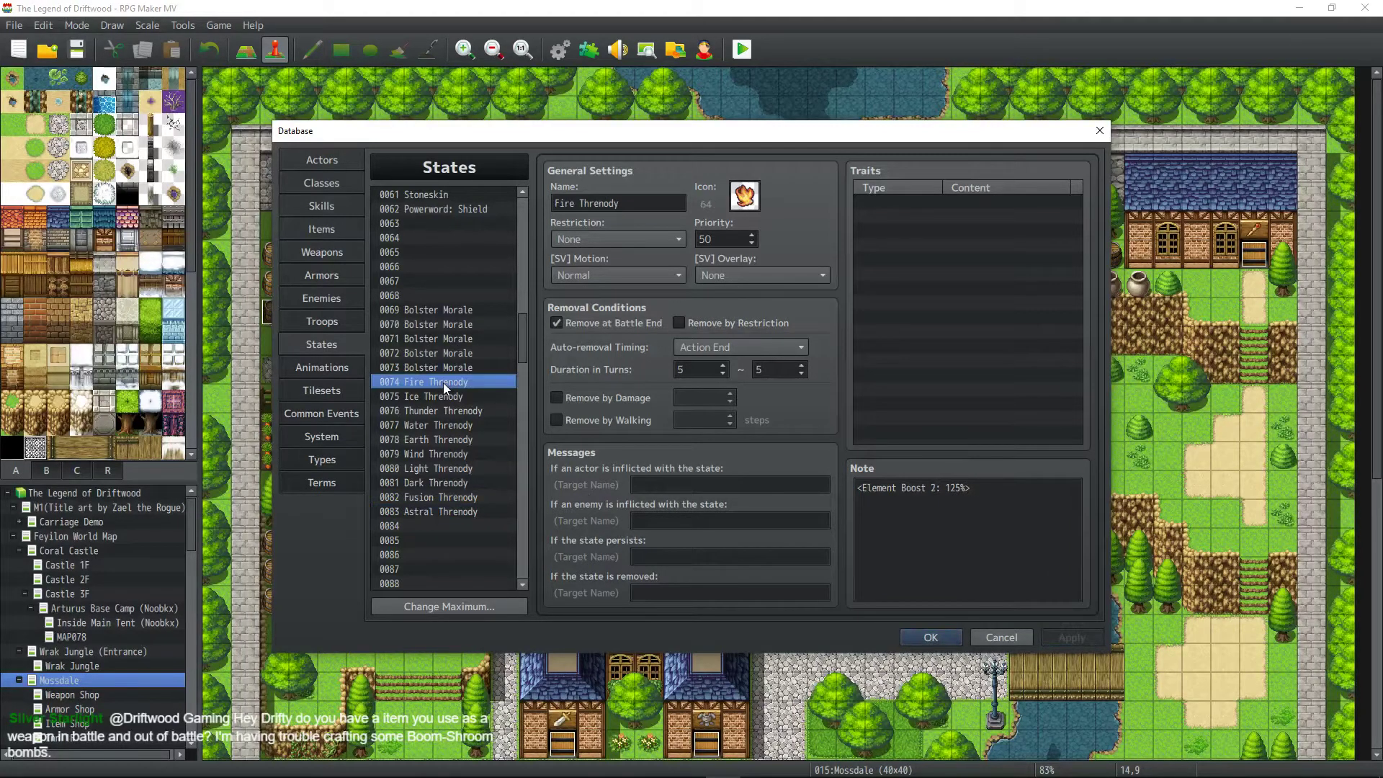
key(Down)
key(Down)
key(Down)
key(Down)
key(Down)
key(Down)
key(Down)
key(Down)
key(Down)
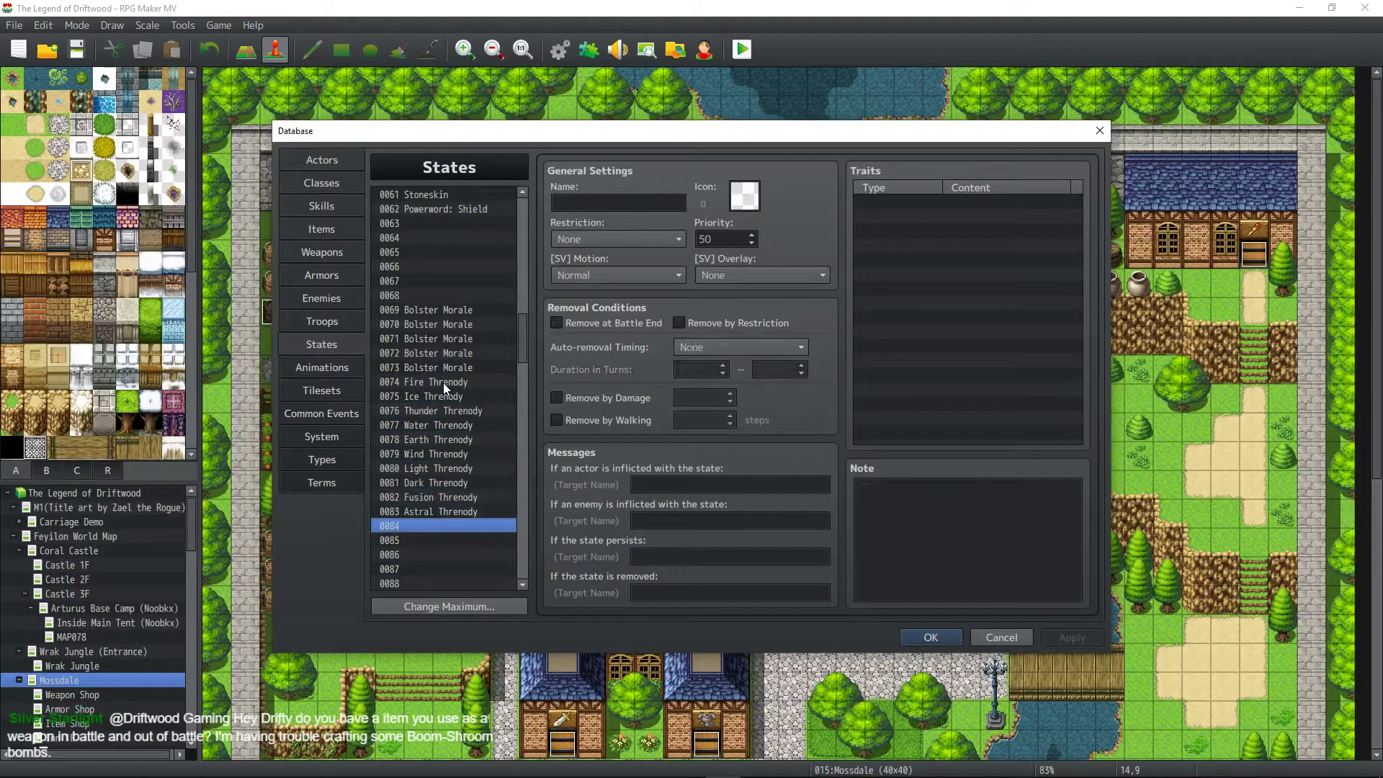
Recheck the Element Boost notes of the base Threnody states in reverse, from 0083 Astral Threnody back to 0074 Fire Threnody.
key(Up)
key(Up)
key(Up)
key(Up)
key(Up)
key(Up)
key(Up)
key(Up)
key(Up)
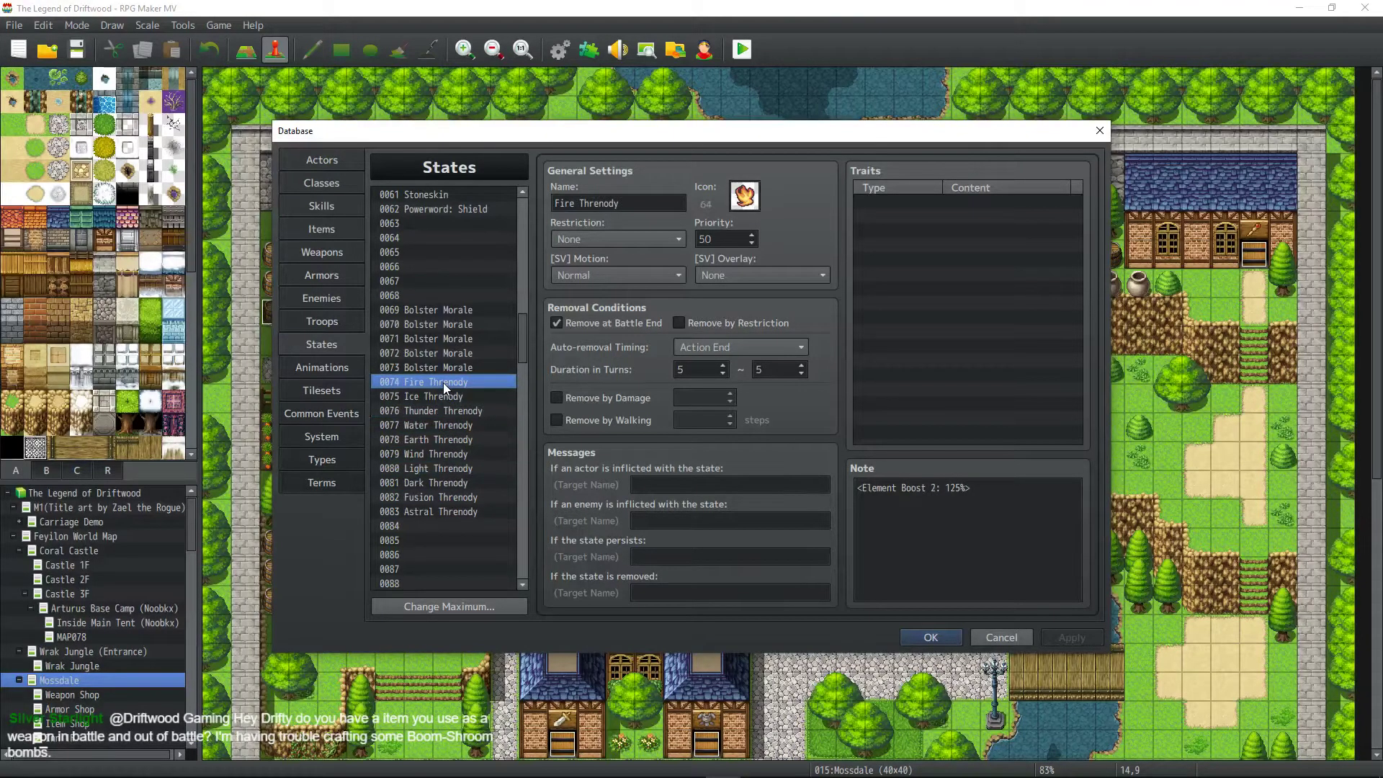
Check the Element Boost notes of the third-tier Threnody states from 0184 Fire Threnody III through 0193 Astral Threnody III.
scroll(444, 387, down, 9)
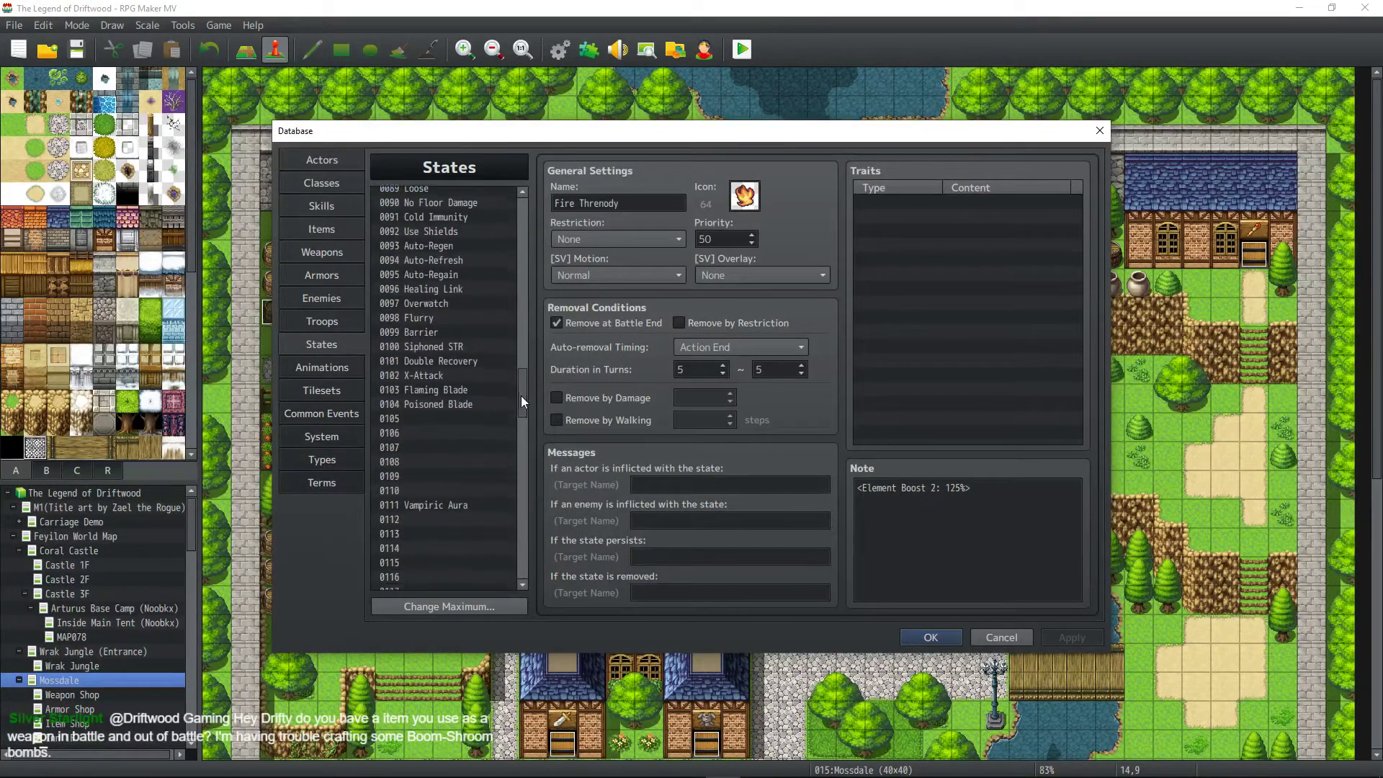
drag(521, 396, 524, 555)
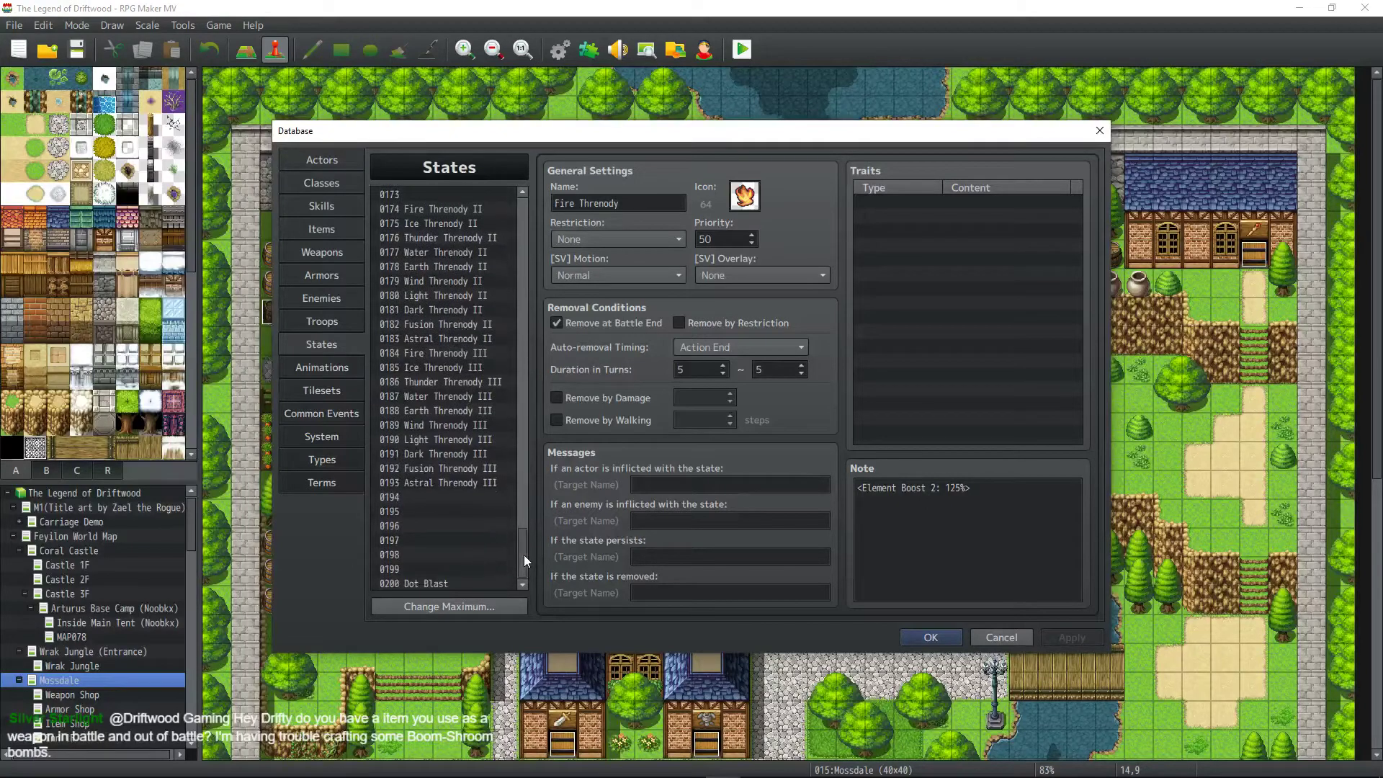
click(460, 352)
click(460, 369)
key(Down)
key(Down)
key(Down)
key(Down)
key(Down)
key(Down)
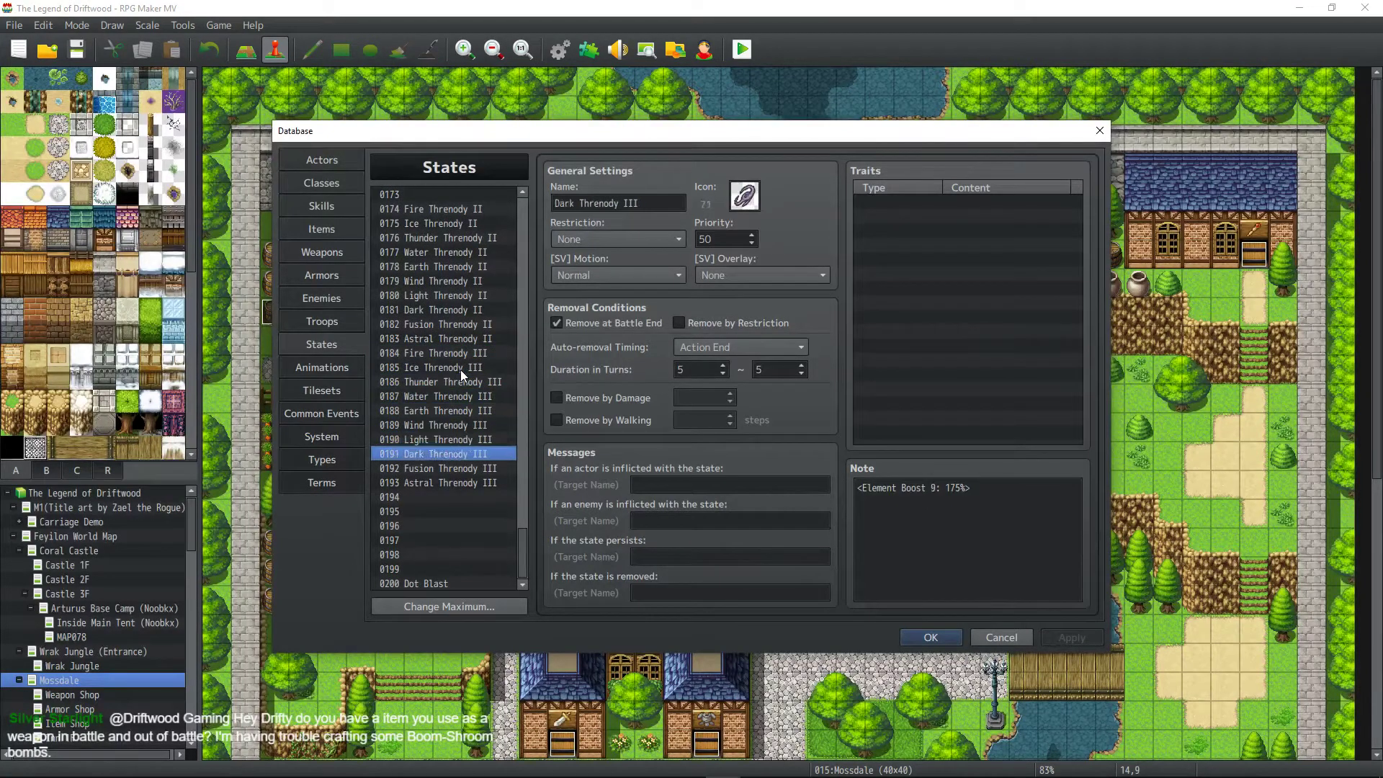
key(Down)
key(Down)
key(Down)
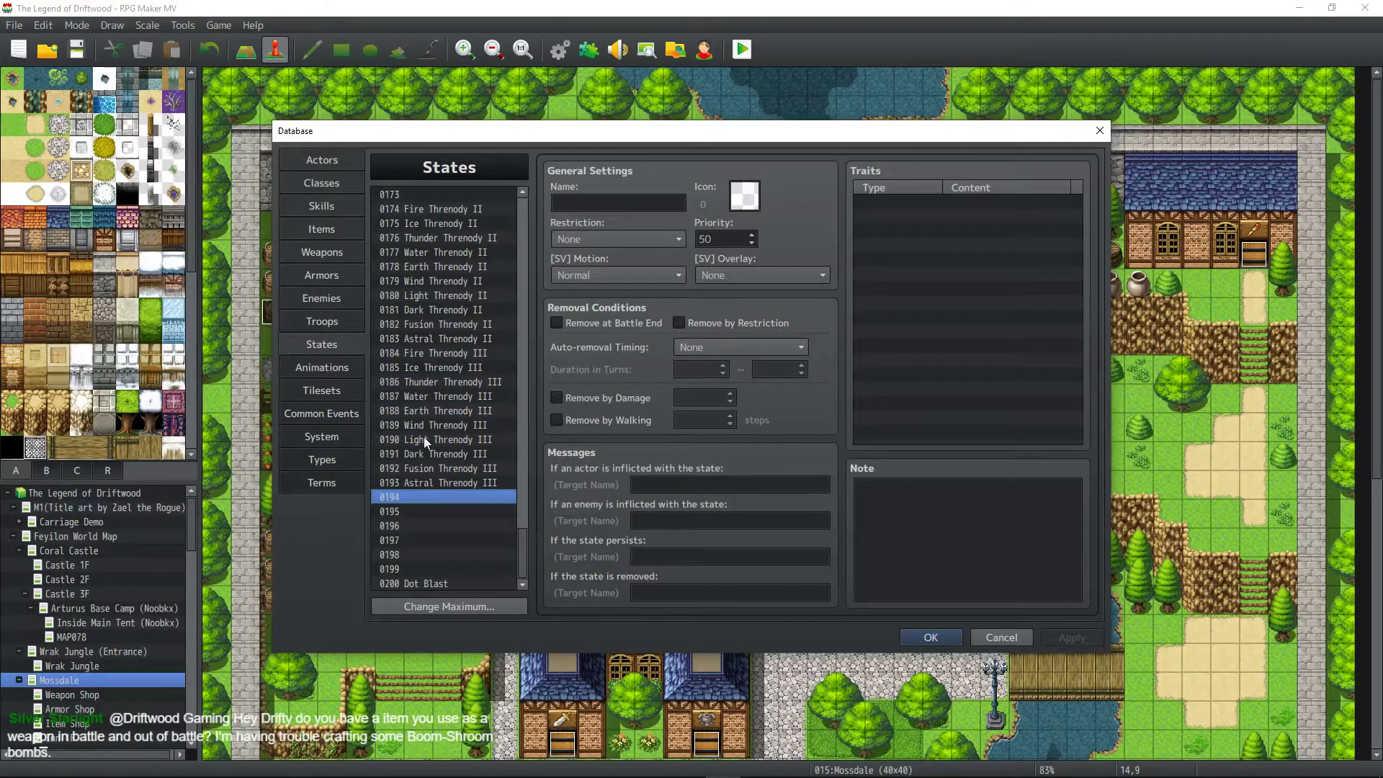
Locate the bard songs in the Skills database and review them from 0110 Healer's Paeon through 0114 Incite Intent.
click(332, 210)
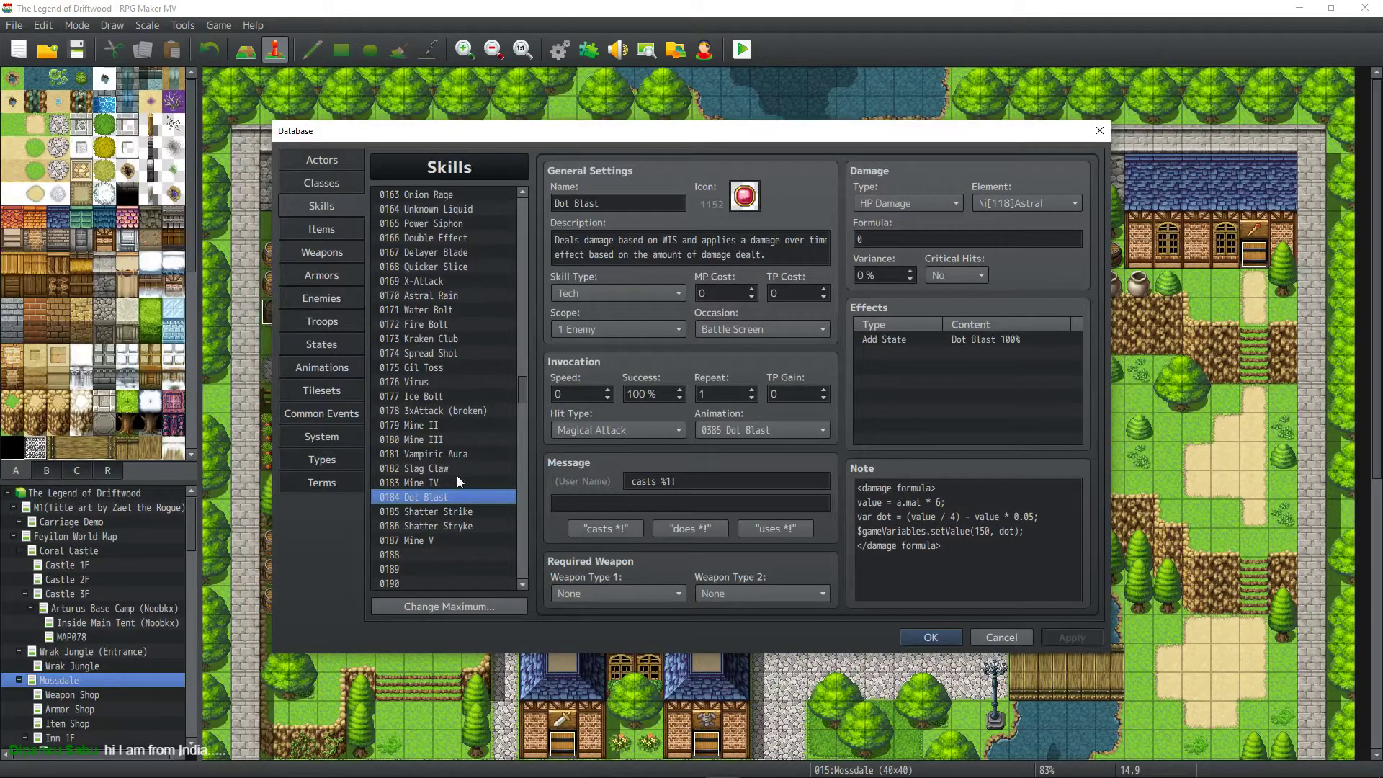
scroll(487, 418, up, 2)
drag(519, 382, 520, 253)
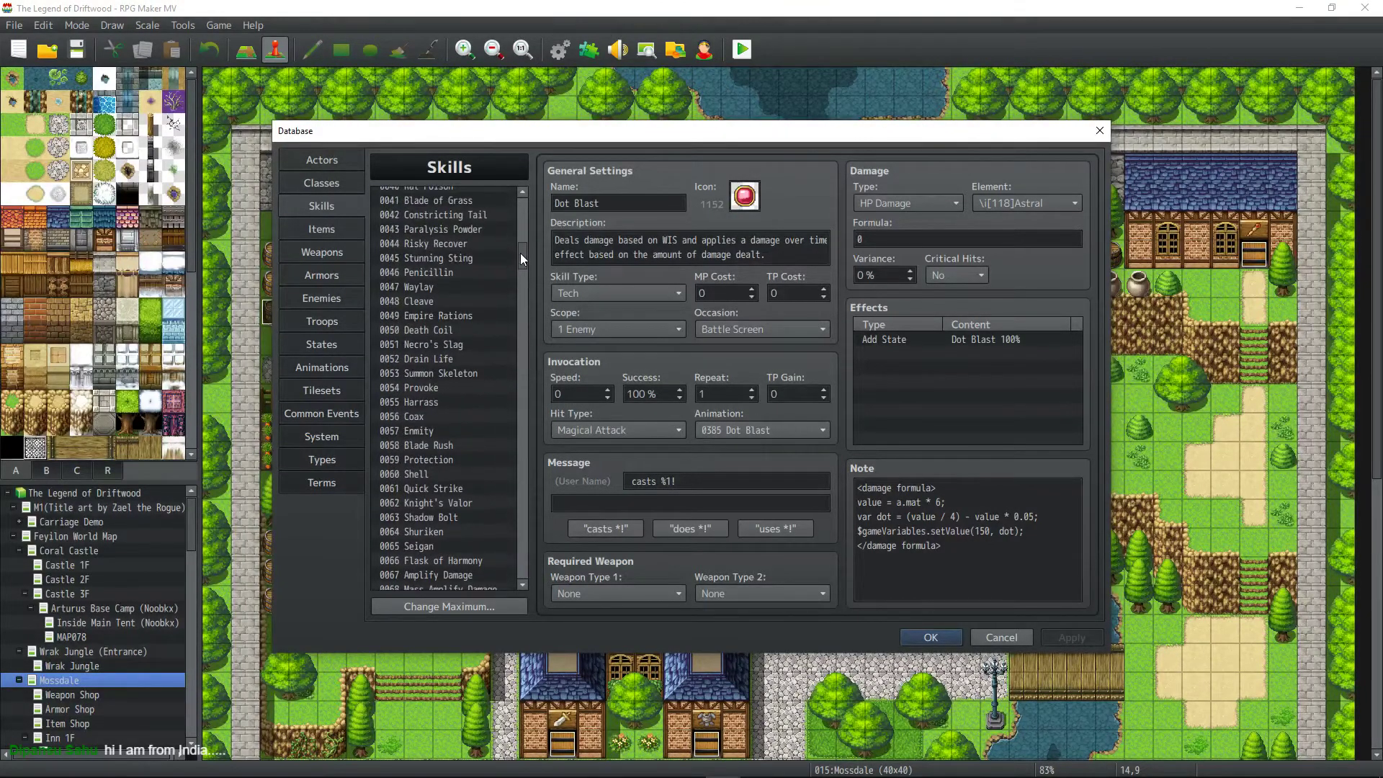
scroll(469, 395, down, 12)
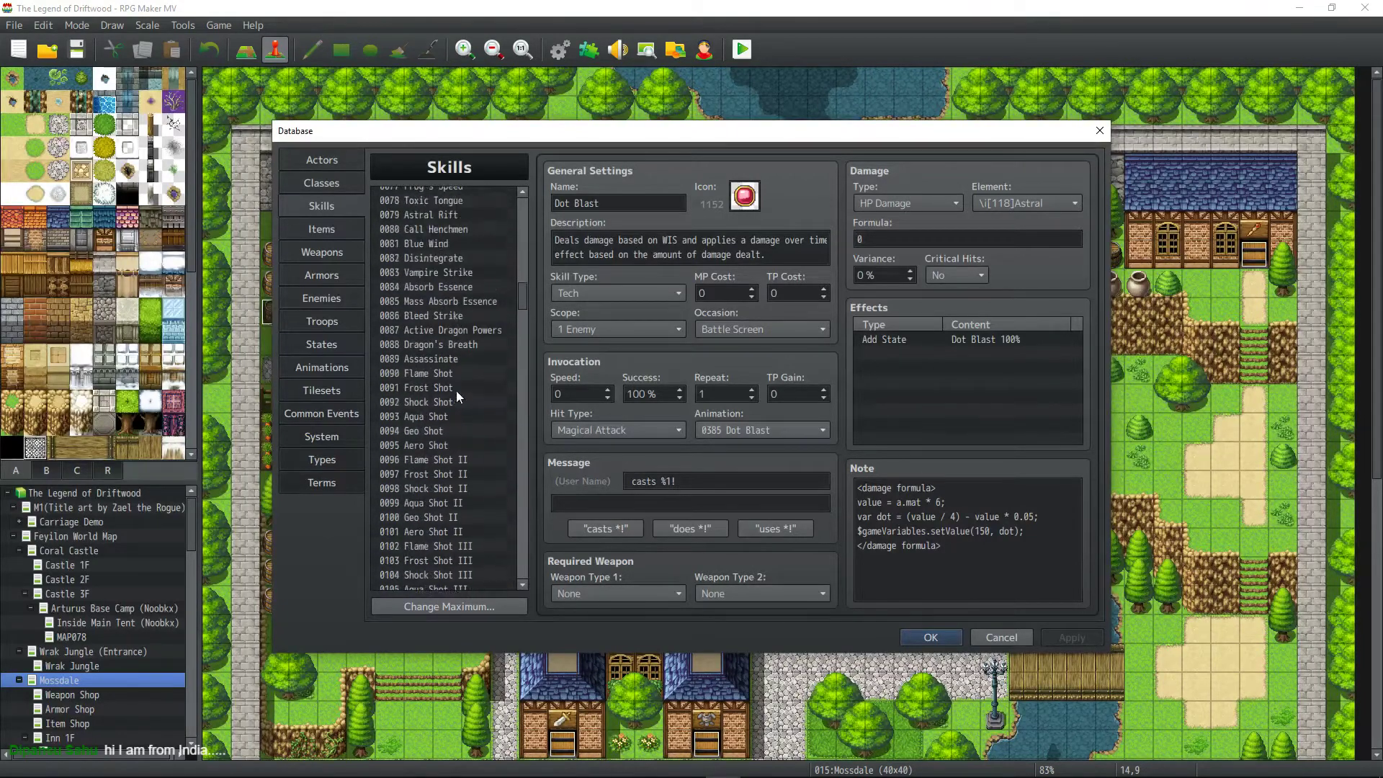
scroll(456, 390, up, 10)
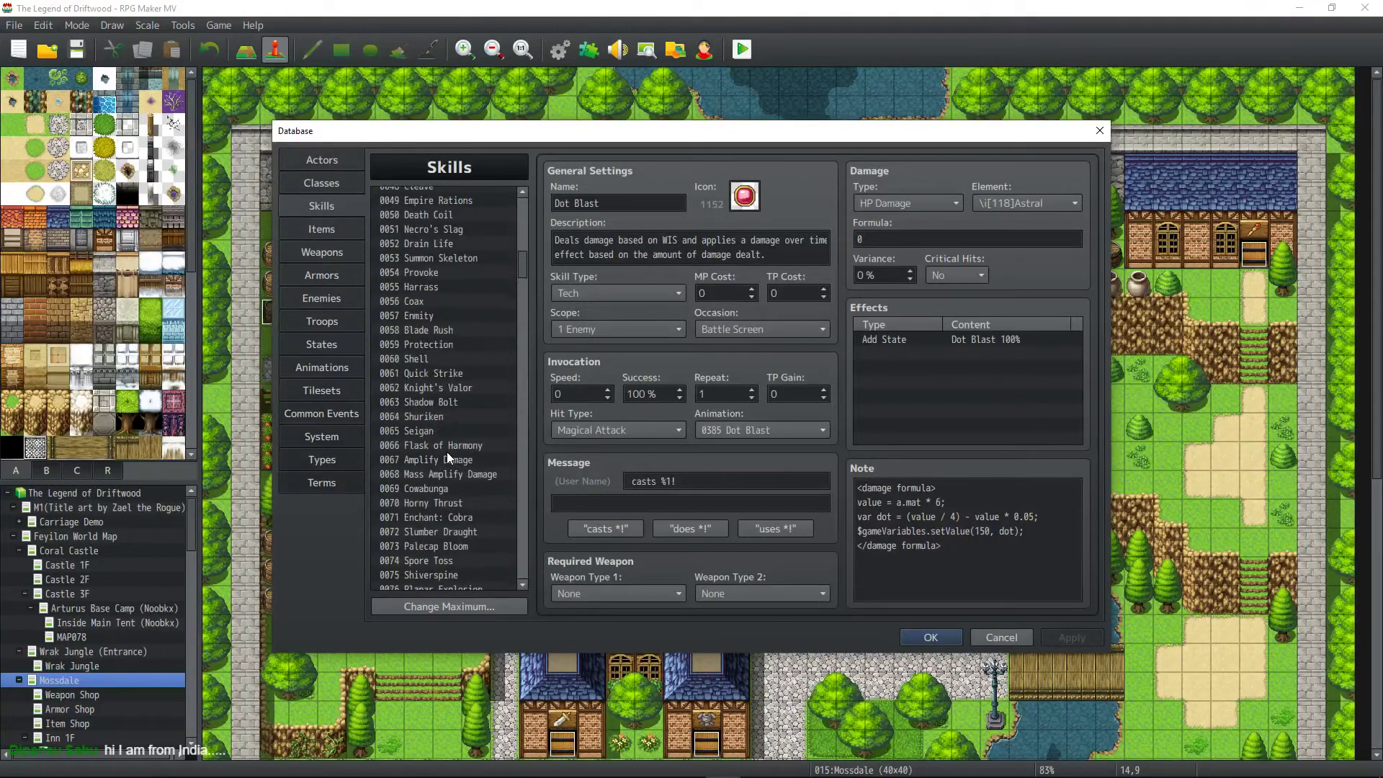
scroll(447, 455, up, 8)
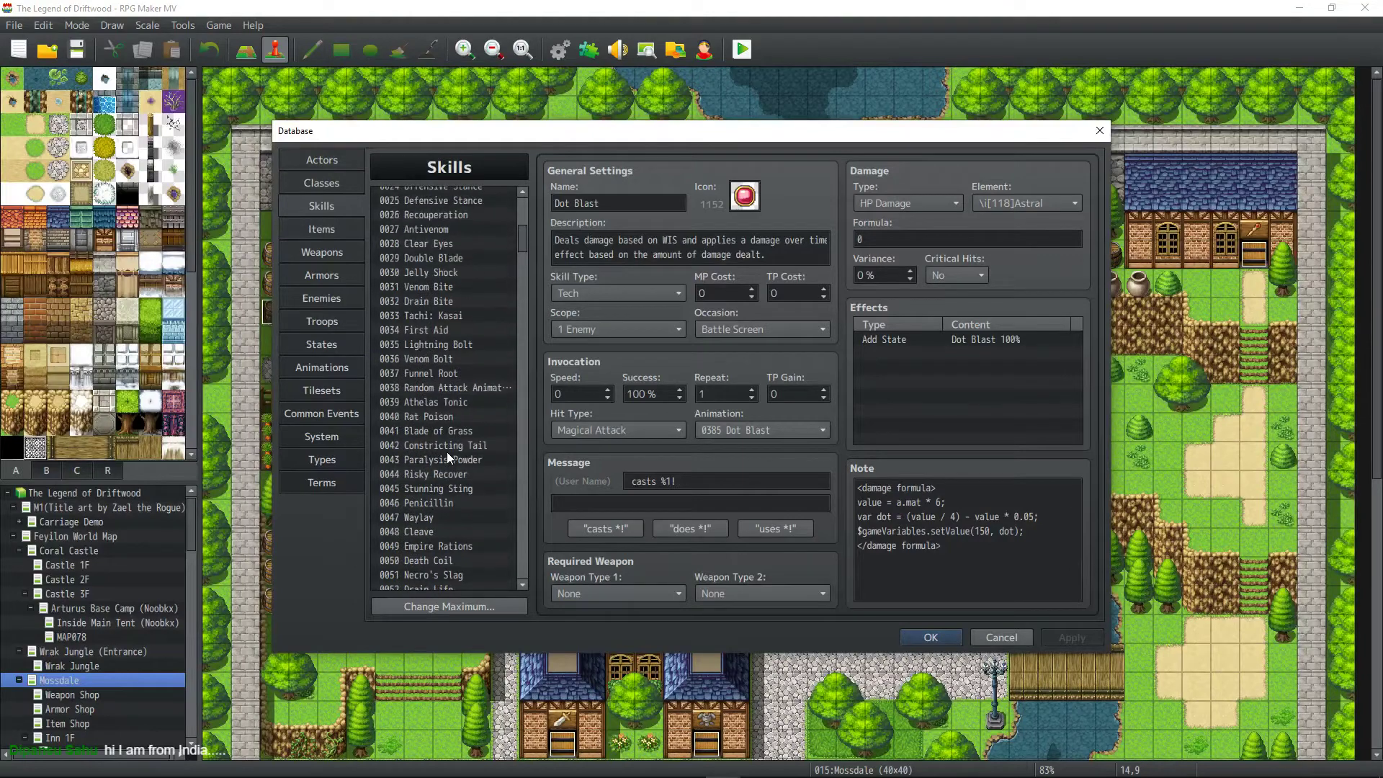
scroll(447, 451, down, 9)
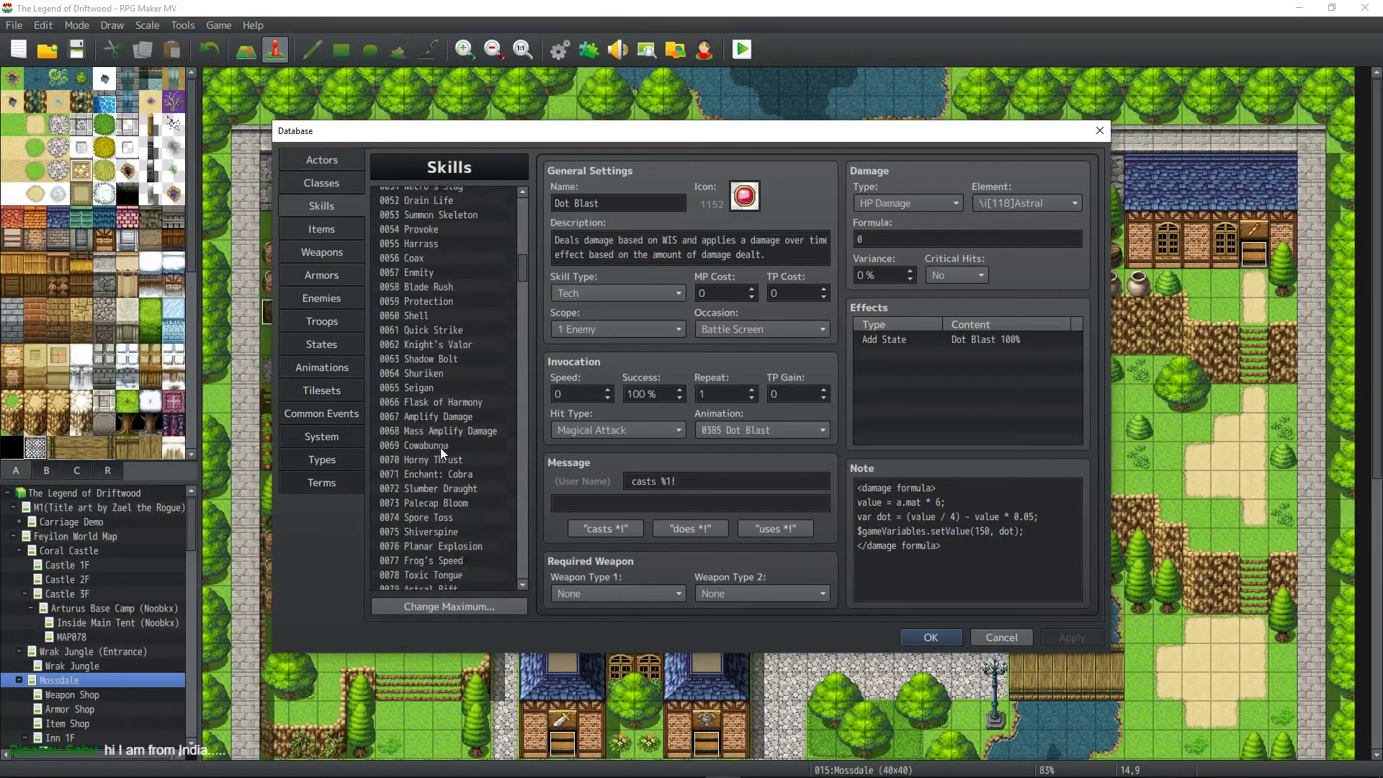
scroll(440, 447, down, 17)
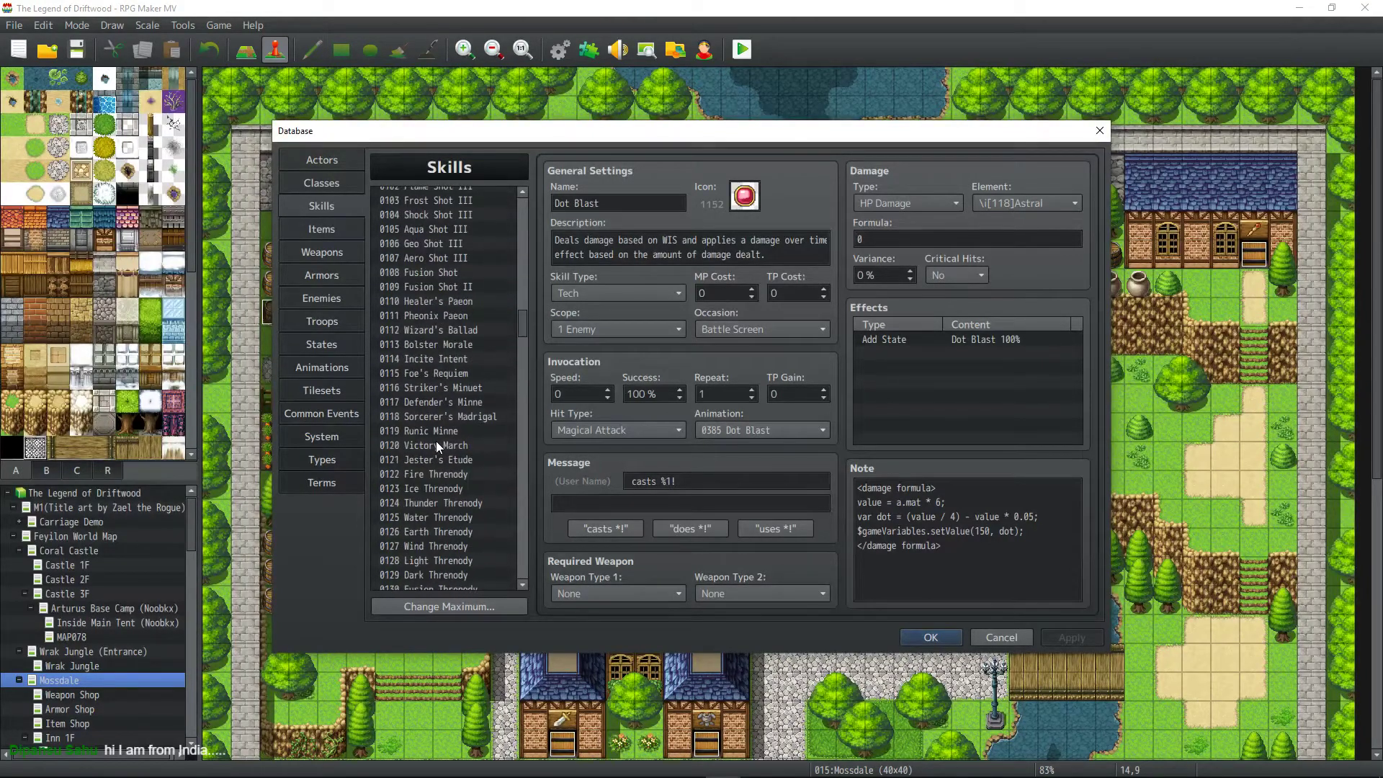
click(447, 302)
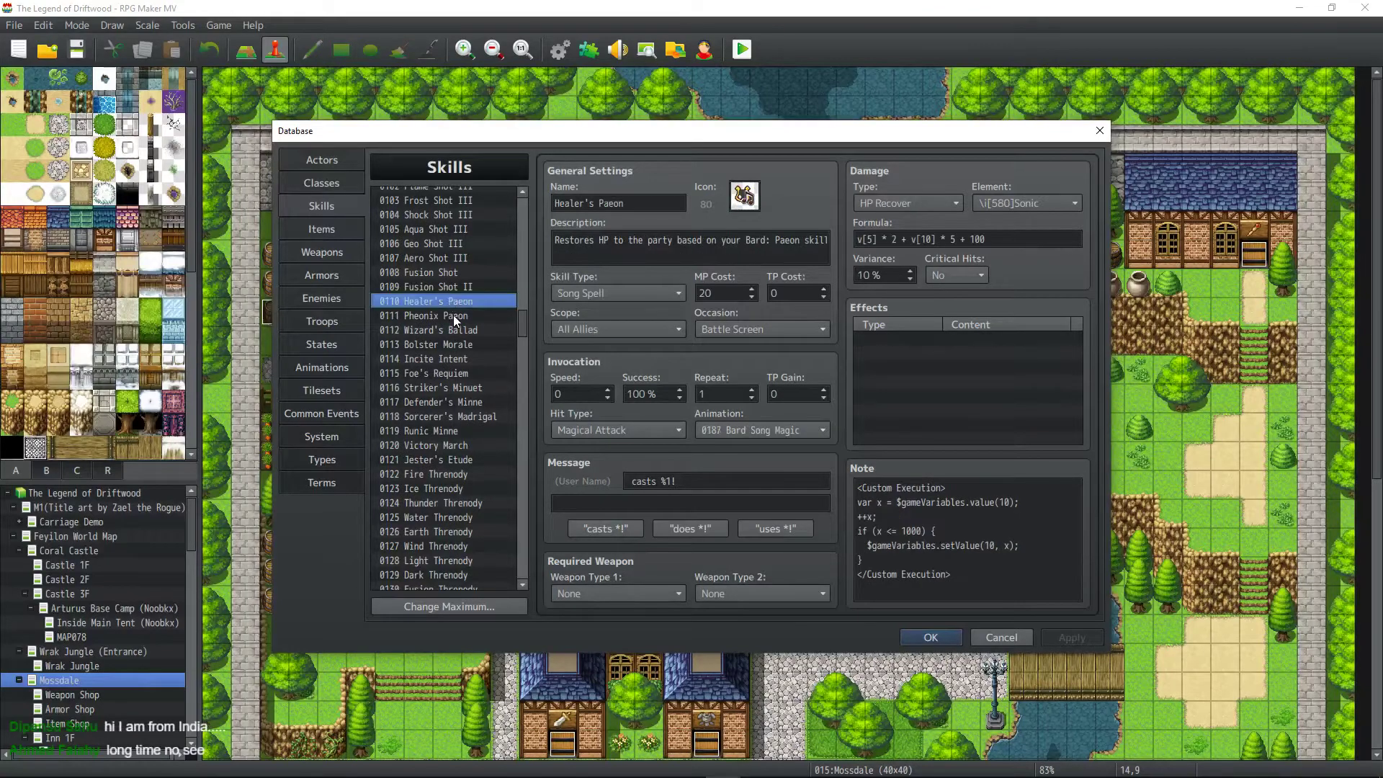
click(452, 315)
click(451, 329)
click(448, 344)
click(447, 359)
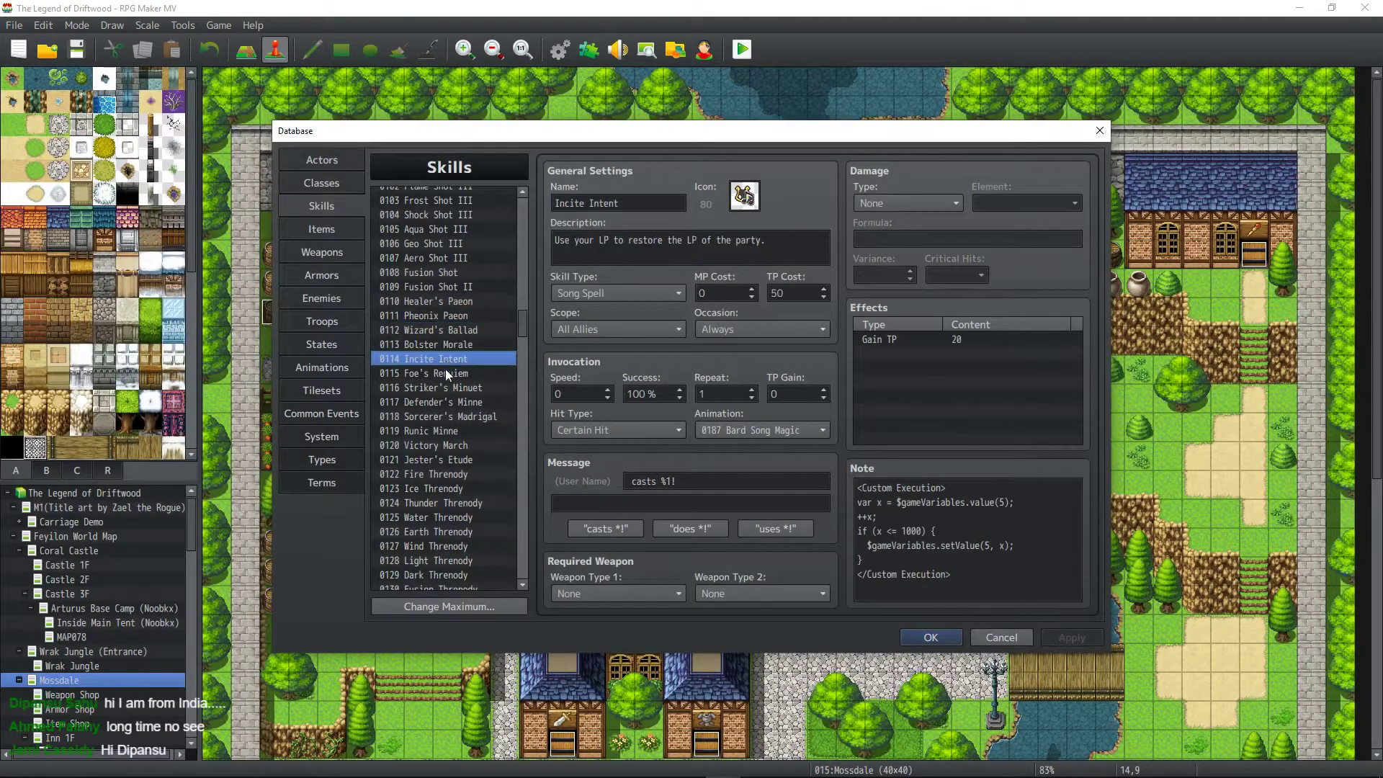
Review the remaining bard song skills from 0115 Foe's Requiem to 0122 Fire Threnody, including the Fire Threnody custom execution note.
click(444, 374)
click(444, 388)
click(444, 402)
click(446, 415)
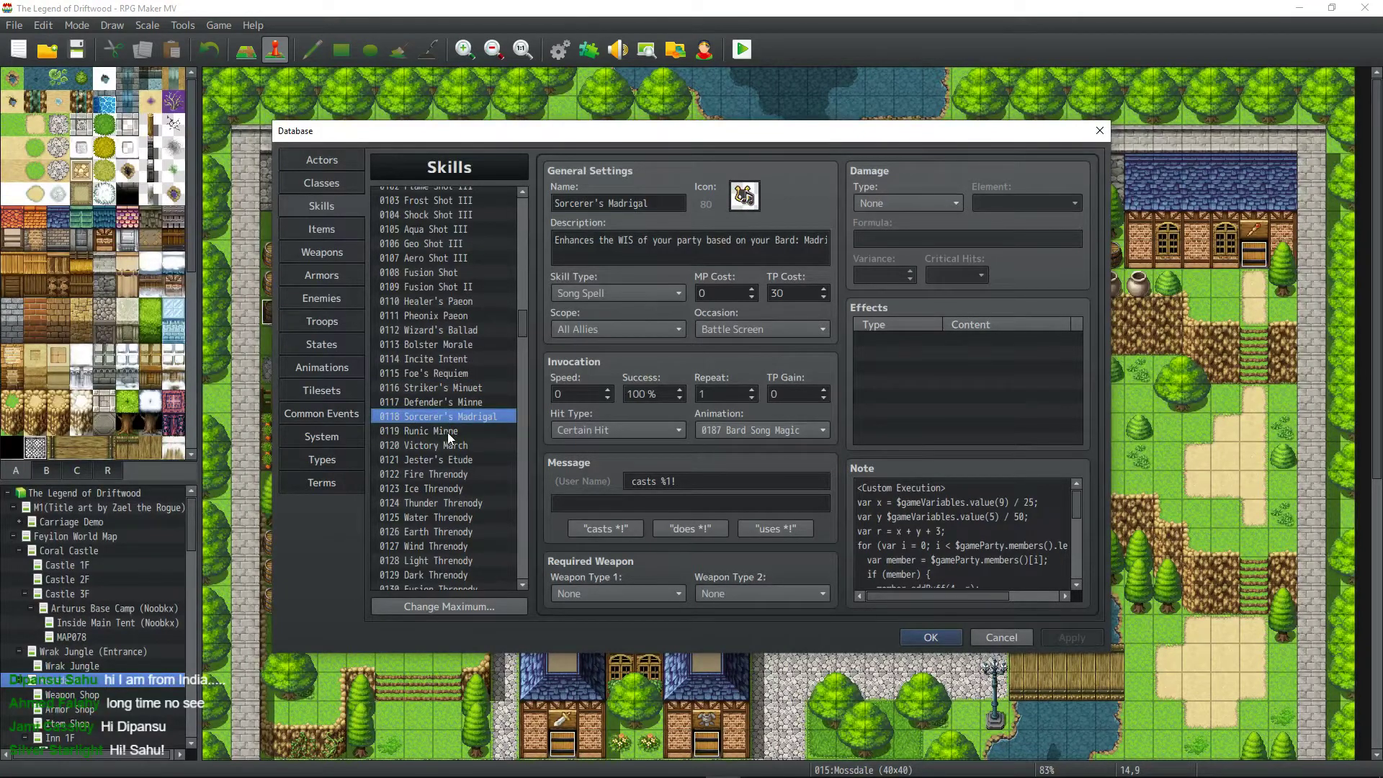
click(448, 432)
click(445, 445)
click(439, 459)
click(434, 472)
scroll(443, 420, down, 3)
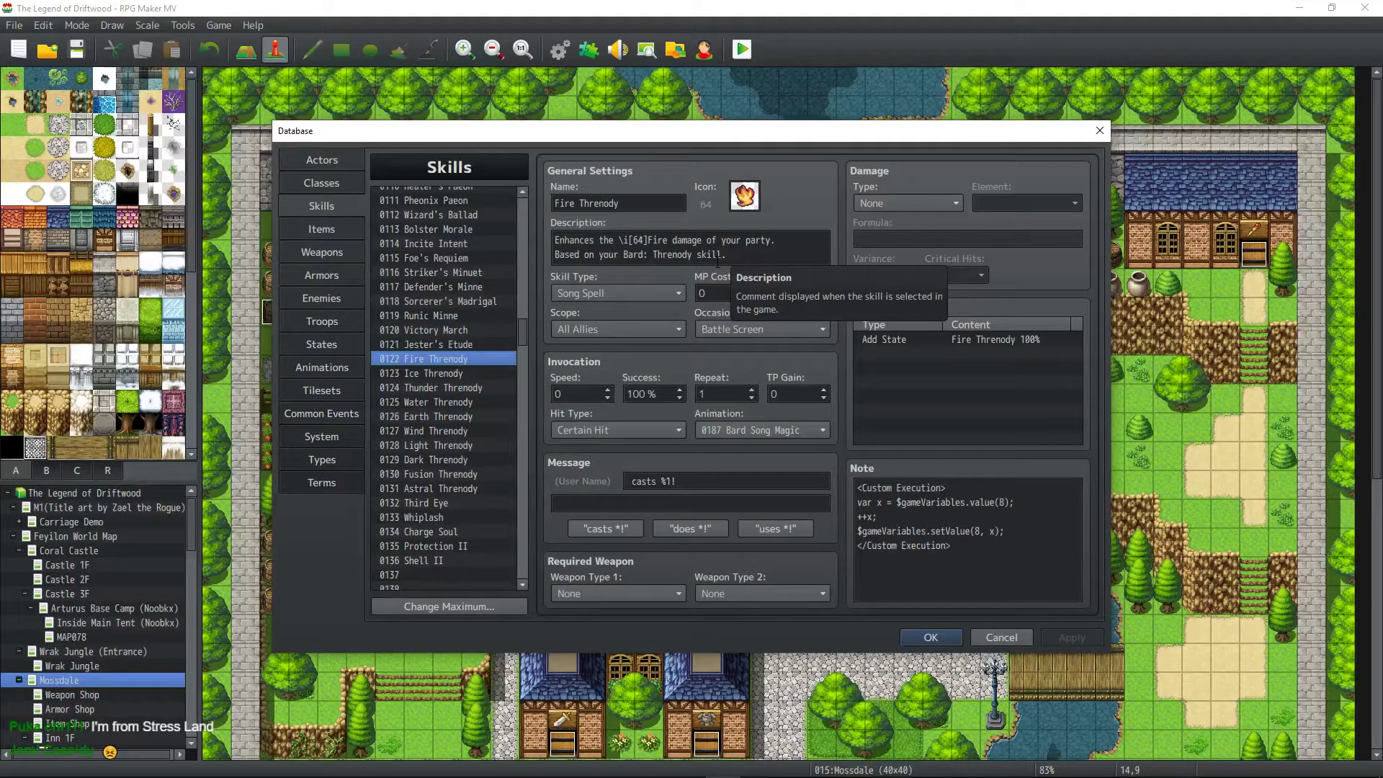
click(1035, 503)
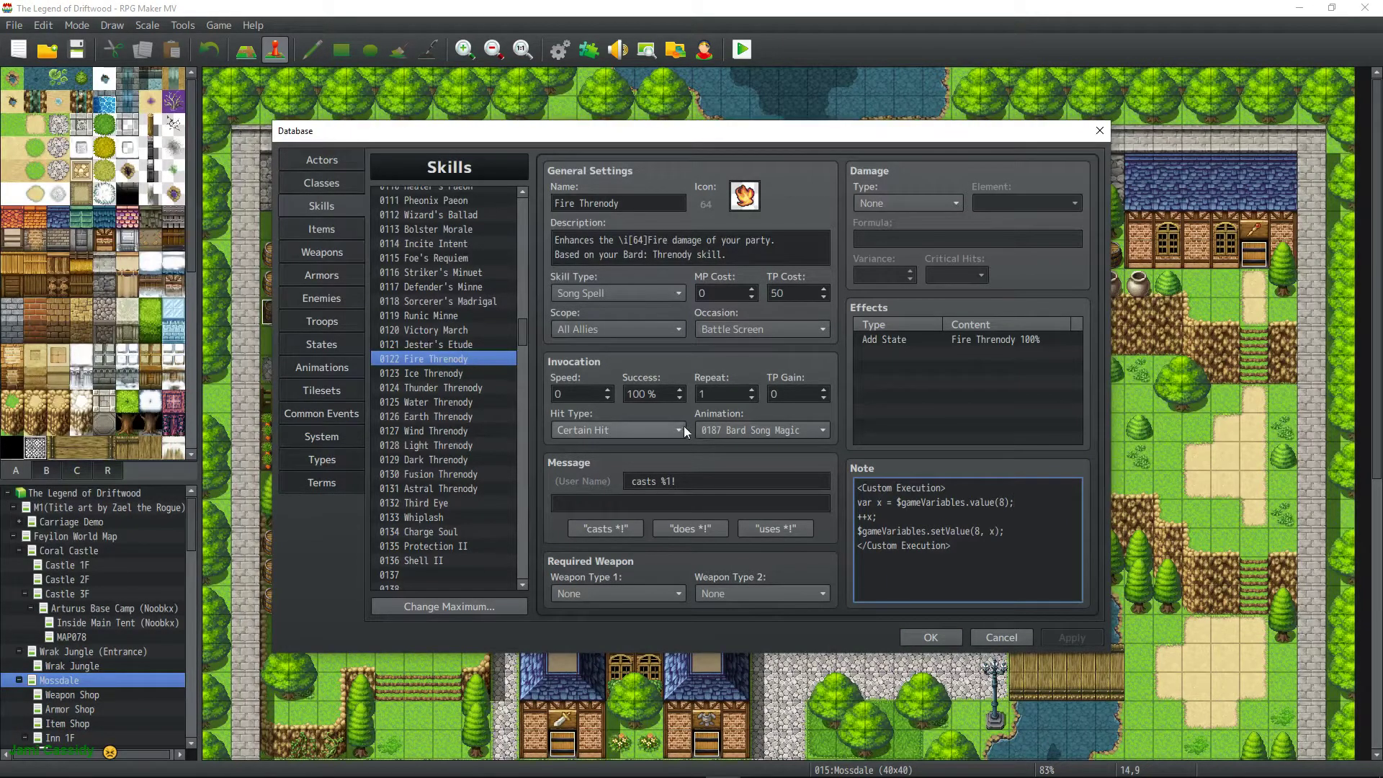
Set the maximum number of states to 250 and apply the database change.
click(340, 346)
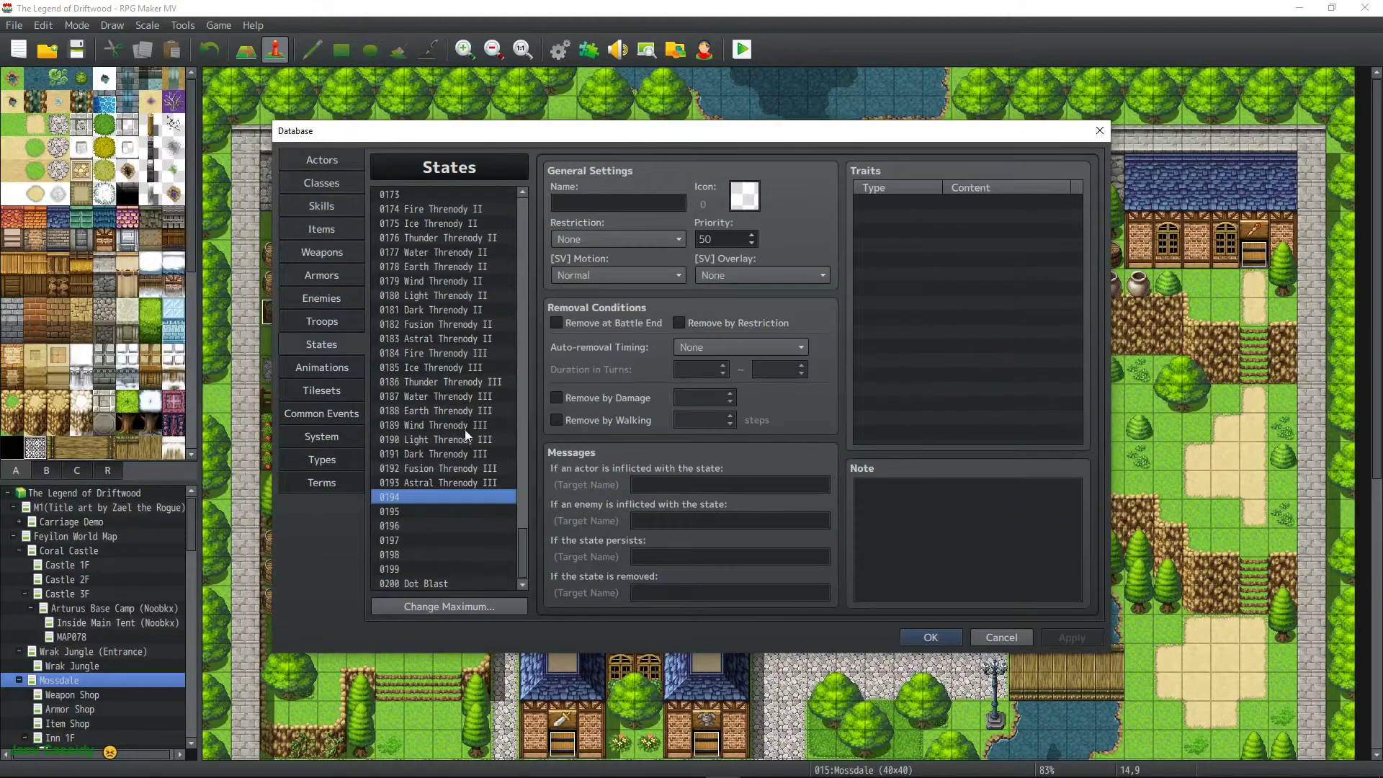
click(473, 606)
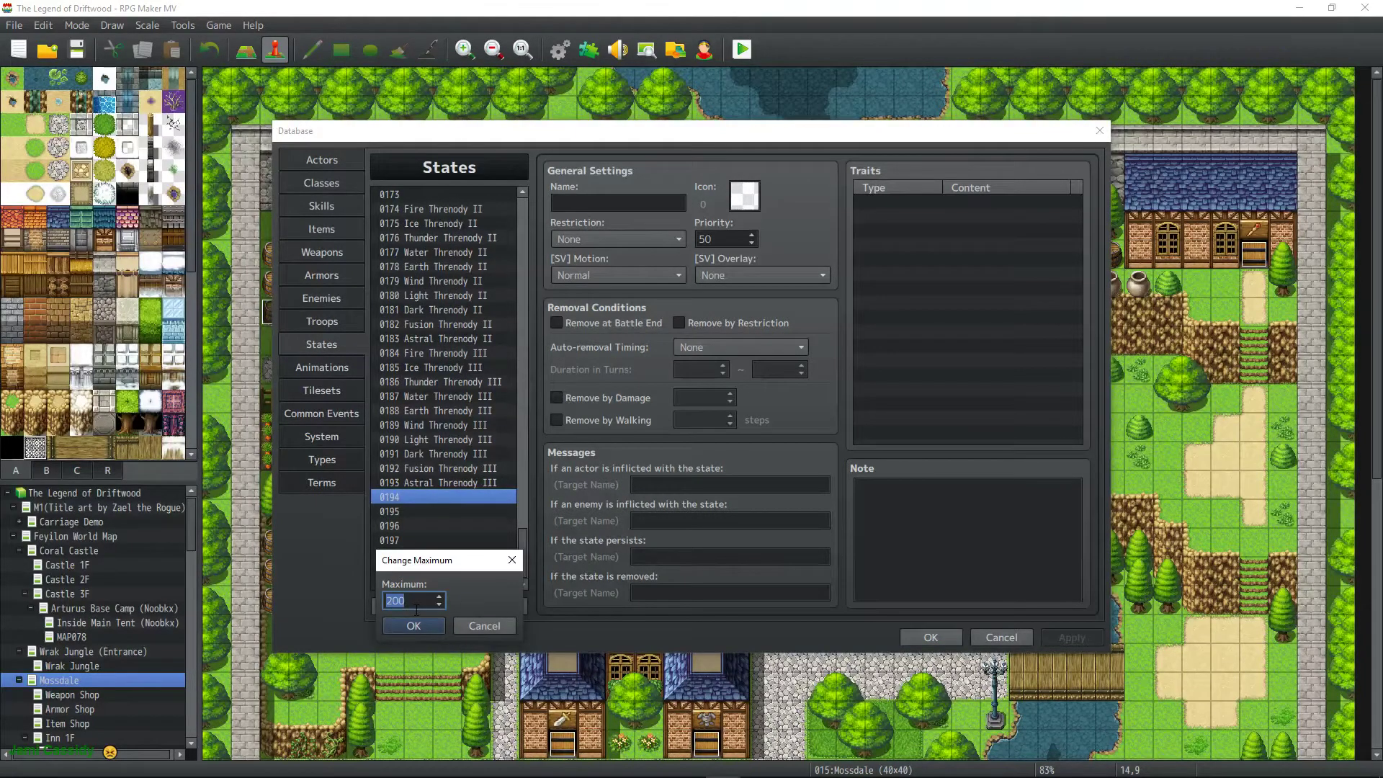
text(300)
drag(419, 605, 344, 600)
text(250)
click(417, 626)
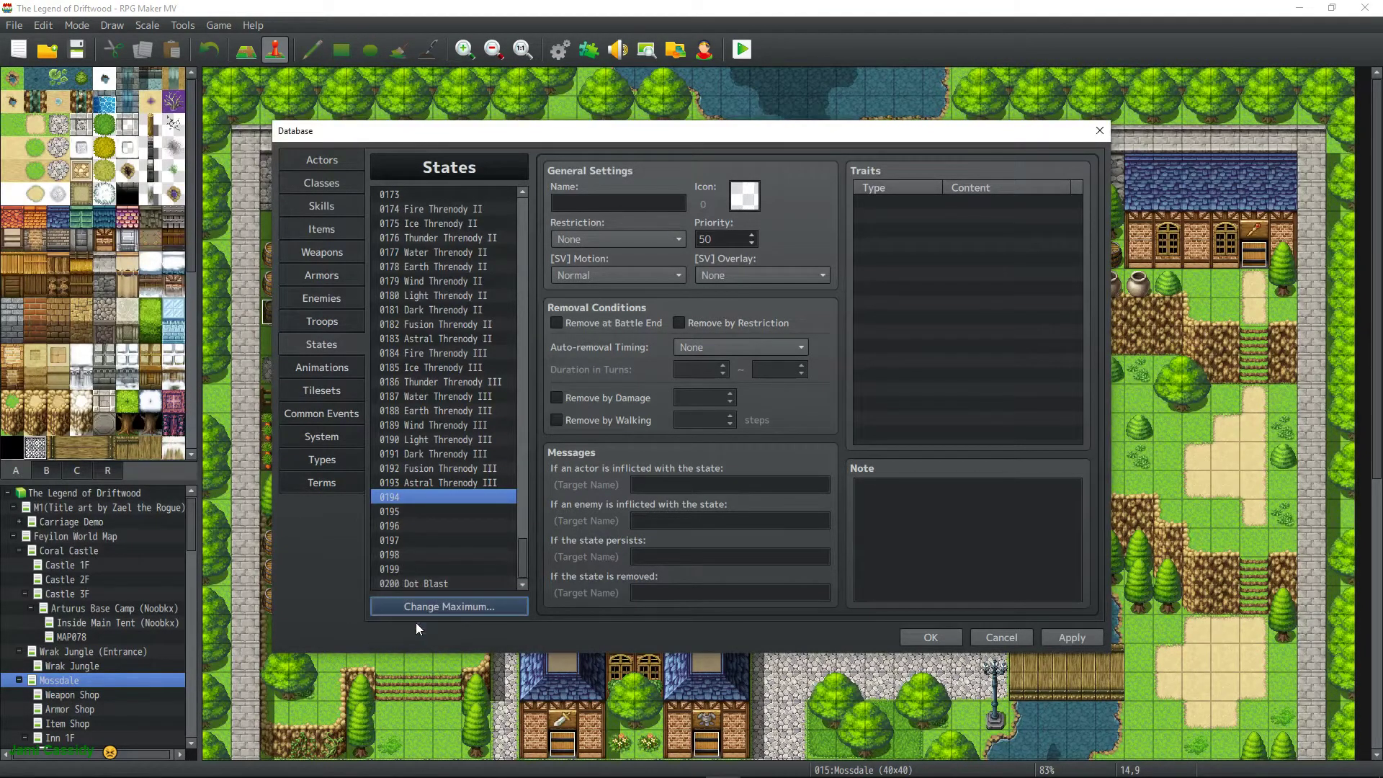
drag(526, 493, 530, 452)
click(1062, 645)
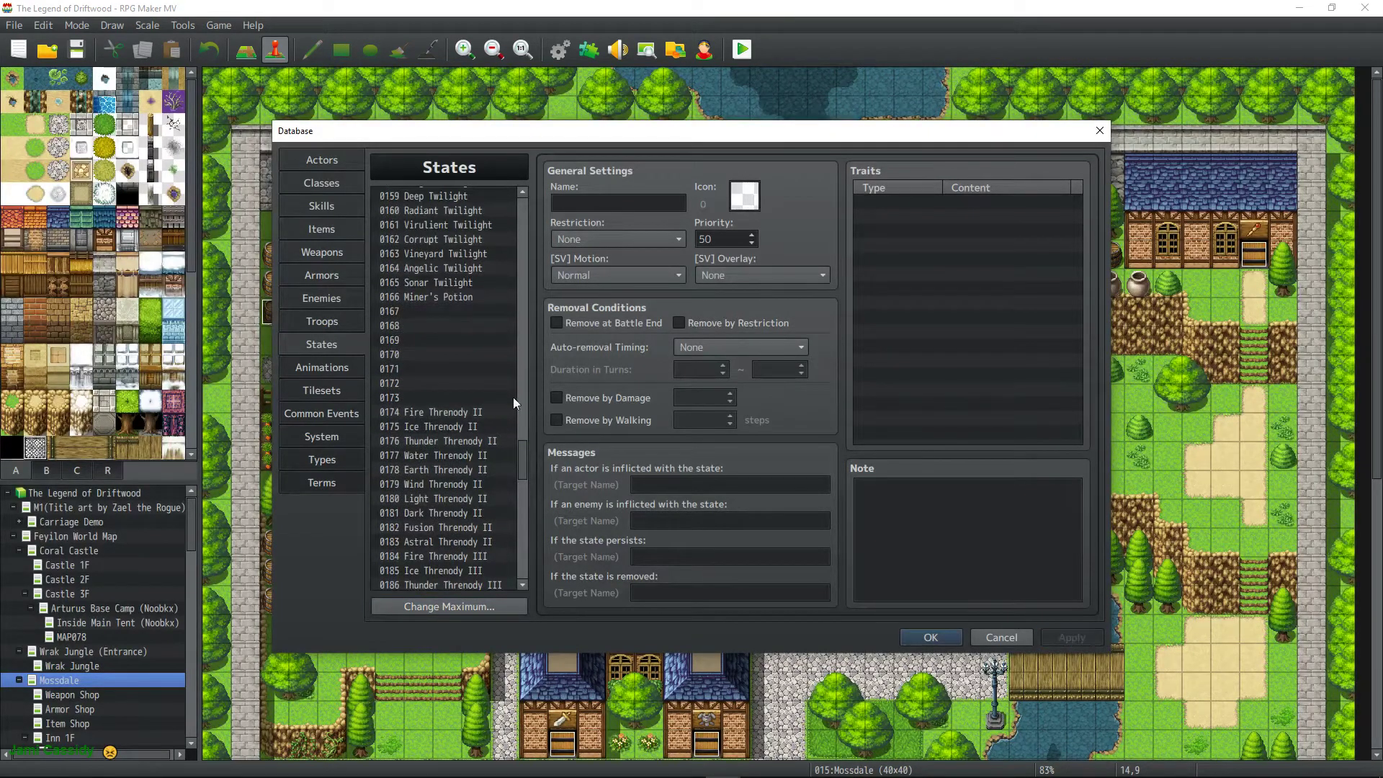
Copy state 0200 Dot Blast.
scroll(491, 401, down, 4)
scroll(500, 442, down, 3)
click(440, 465)
key(ctrl+v)
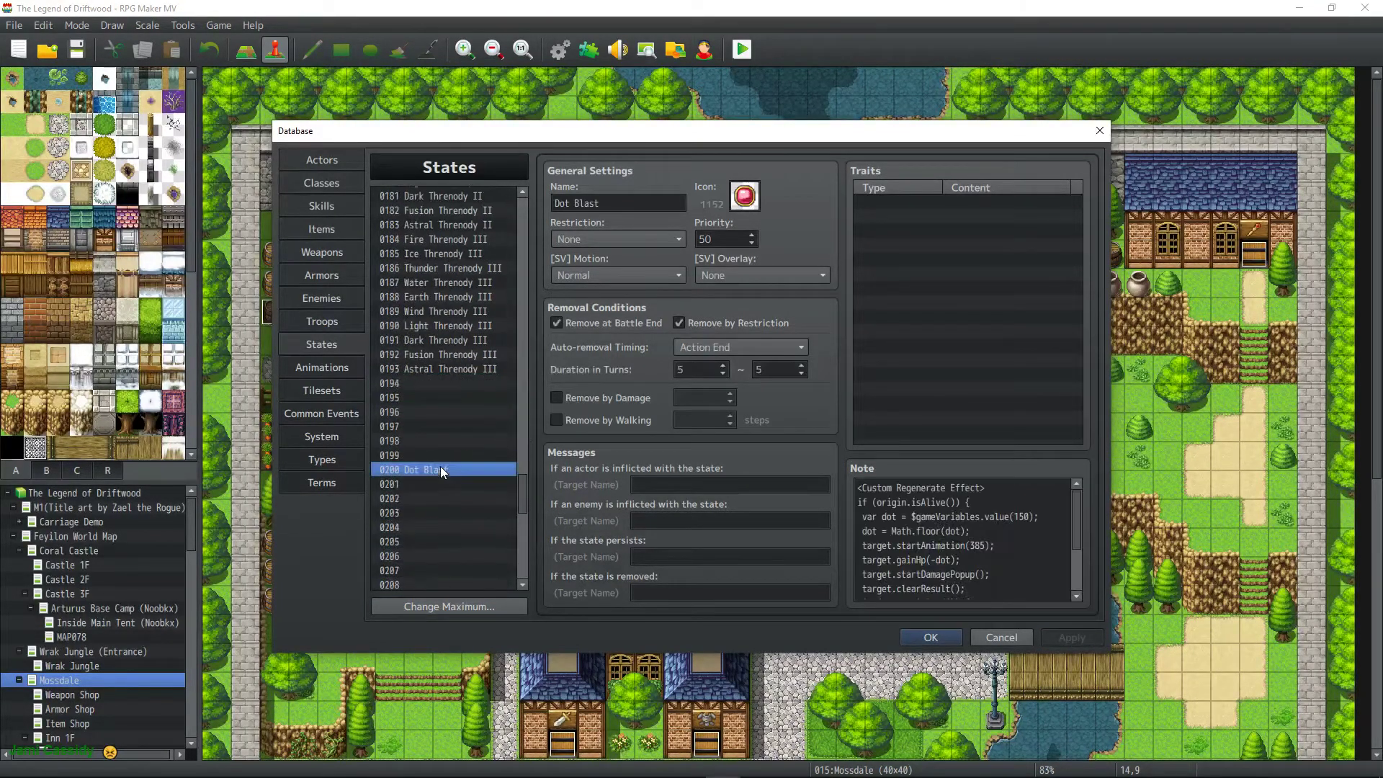
Set the maximum number of states to 300.
scroll(447, 459, down, 4)
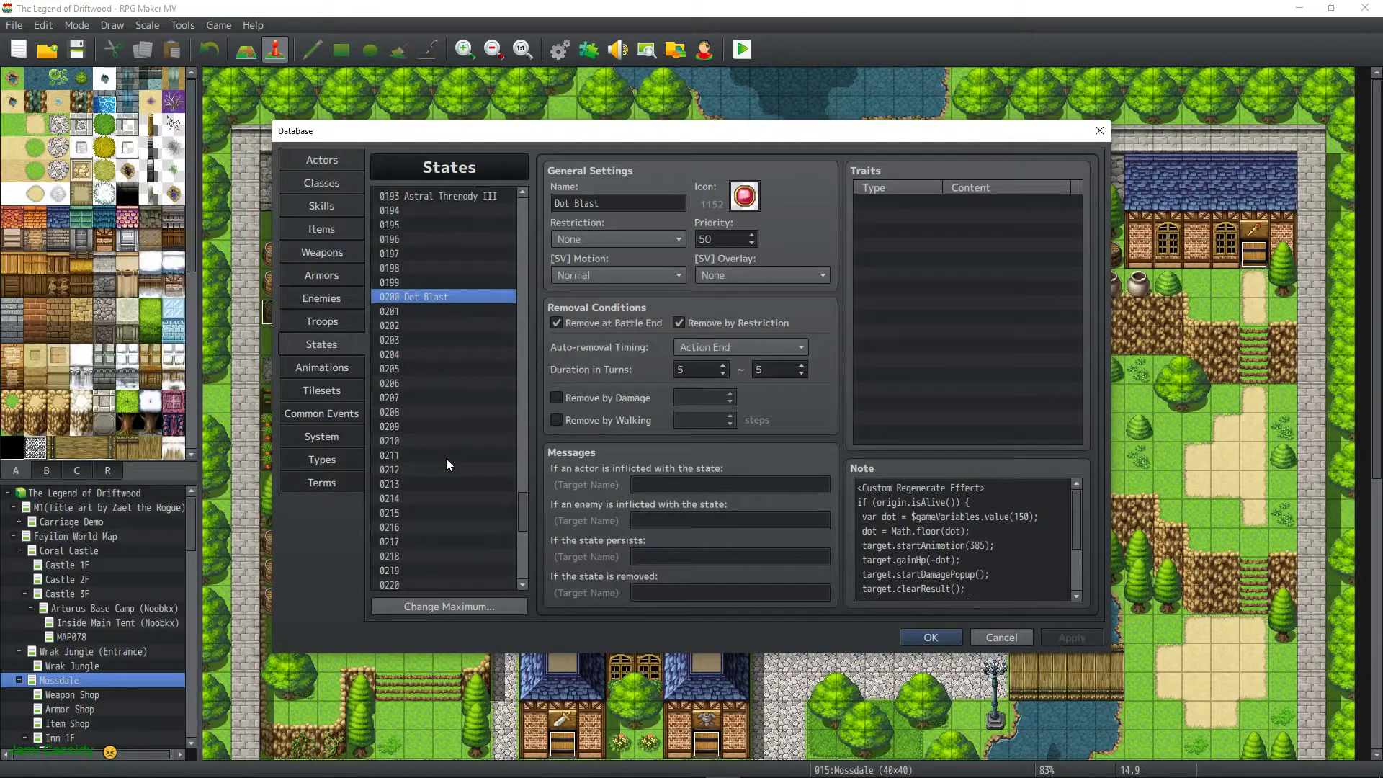
scroll(447, 459, down, 2)
scroll(447, 464, down, 3)
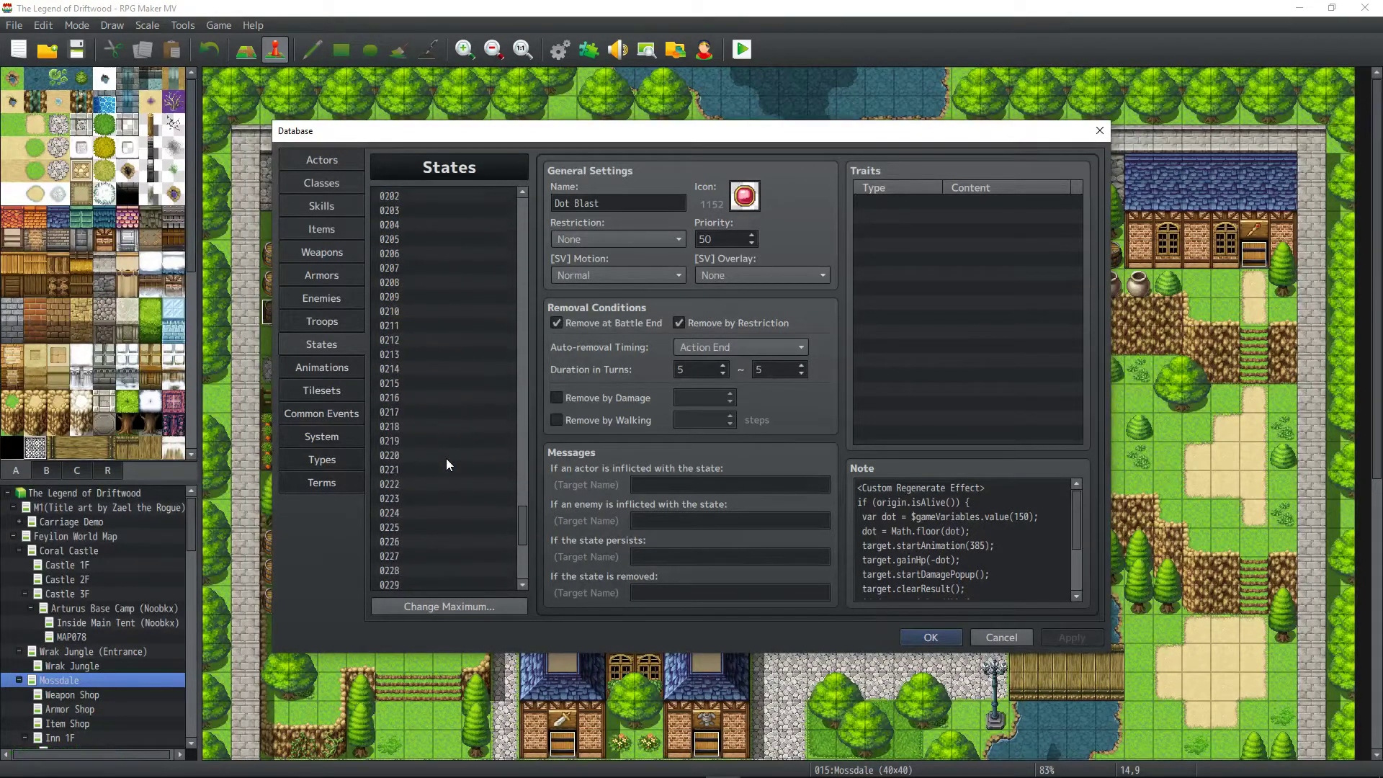
scroll(447, 465, up, 2)
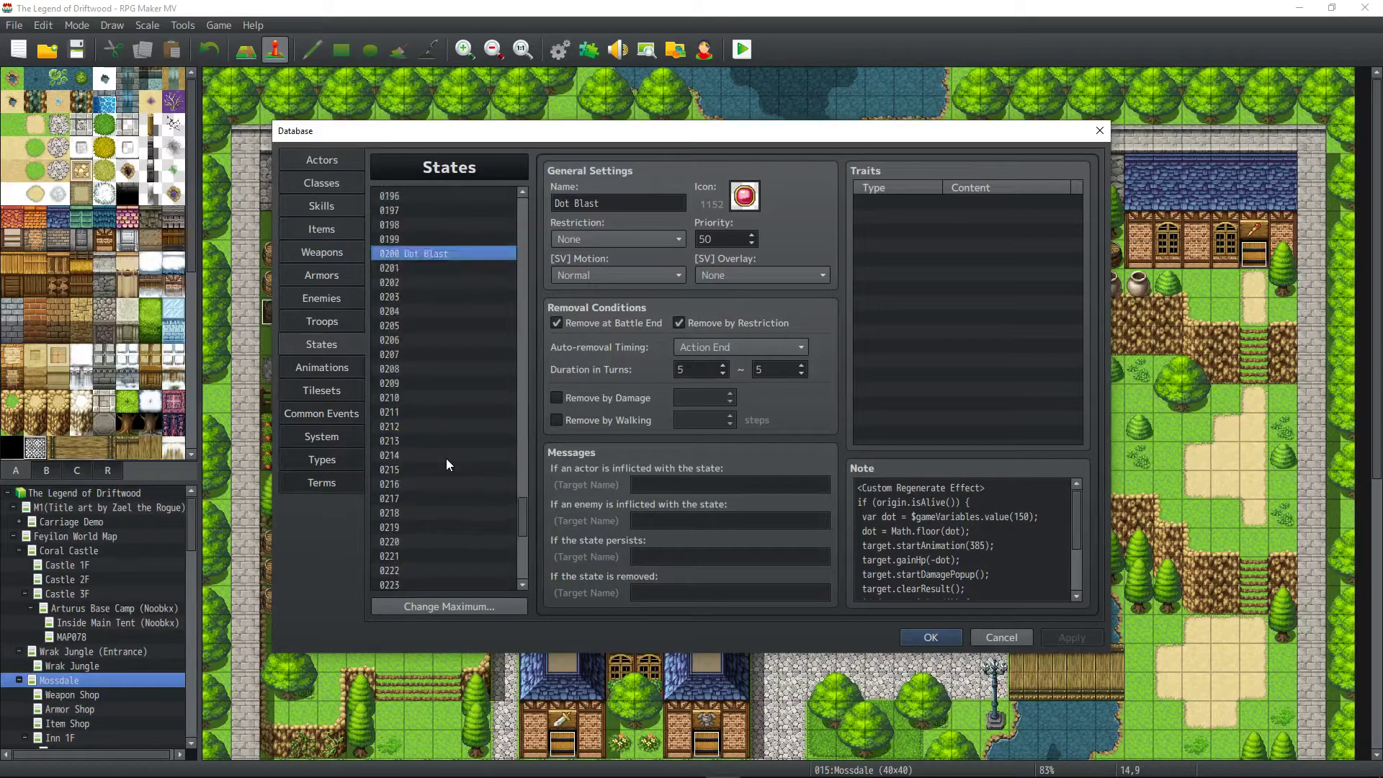
scroll(447, 464, down, 9)
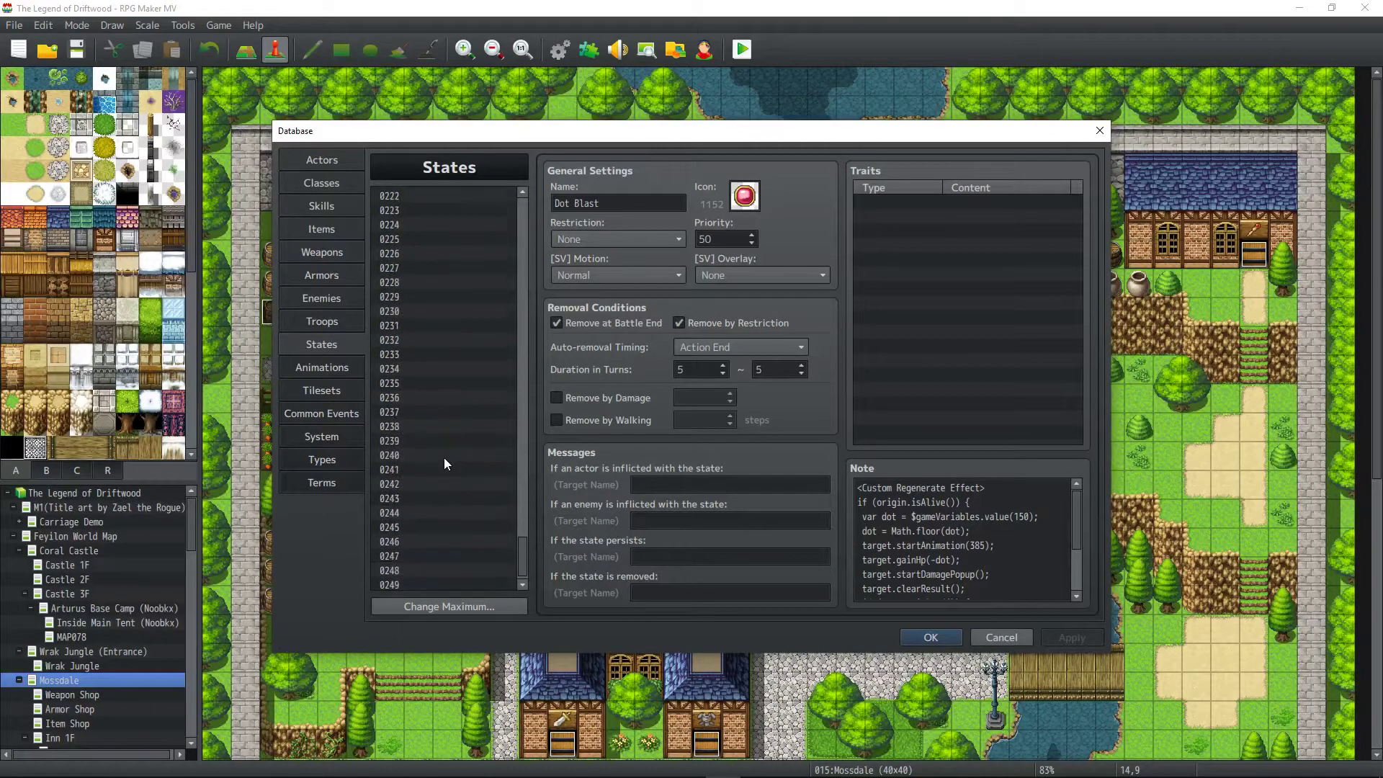
click(453, 602)
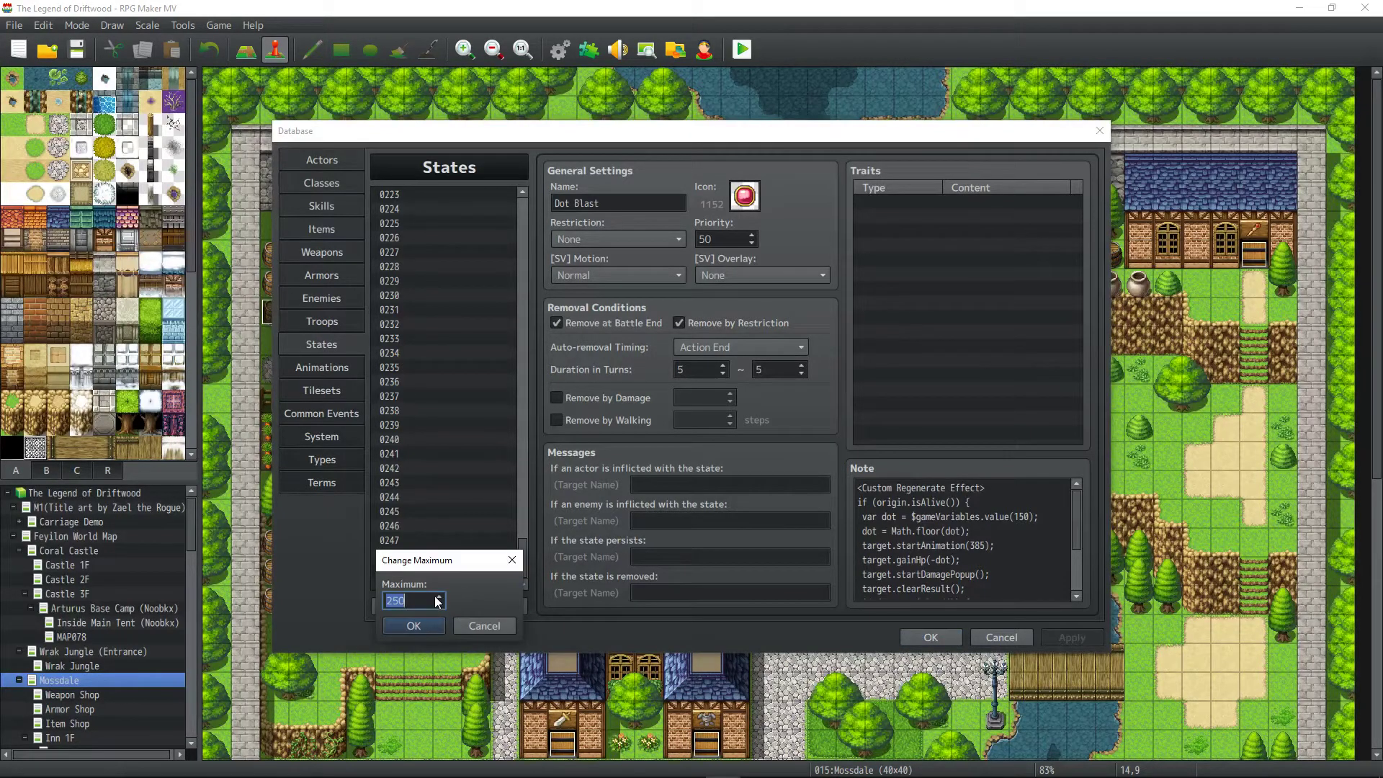
text(300)
click(440, 628)
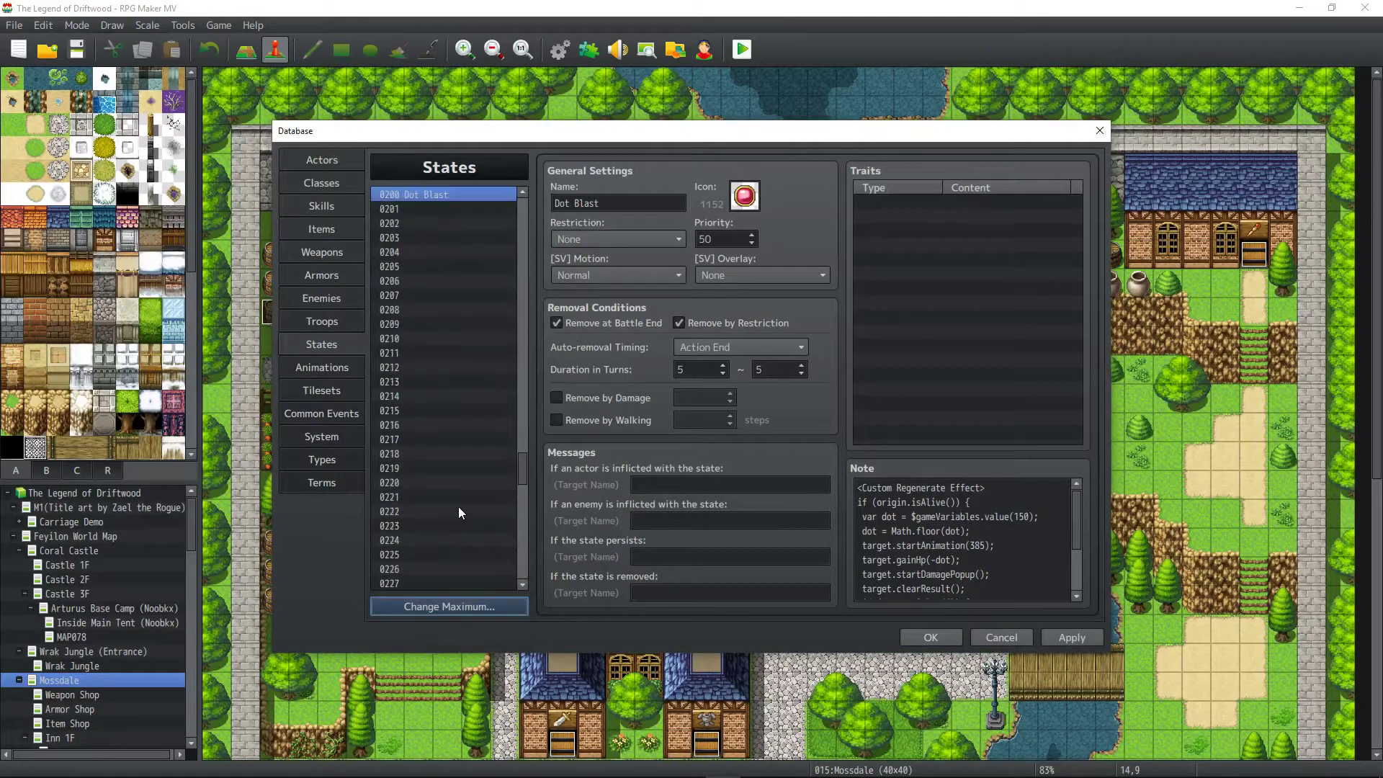
Paste the copied Dot Blast state into empty slot 0284 and apply the database changes.
scroll(458, 513, down, 18)
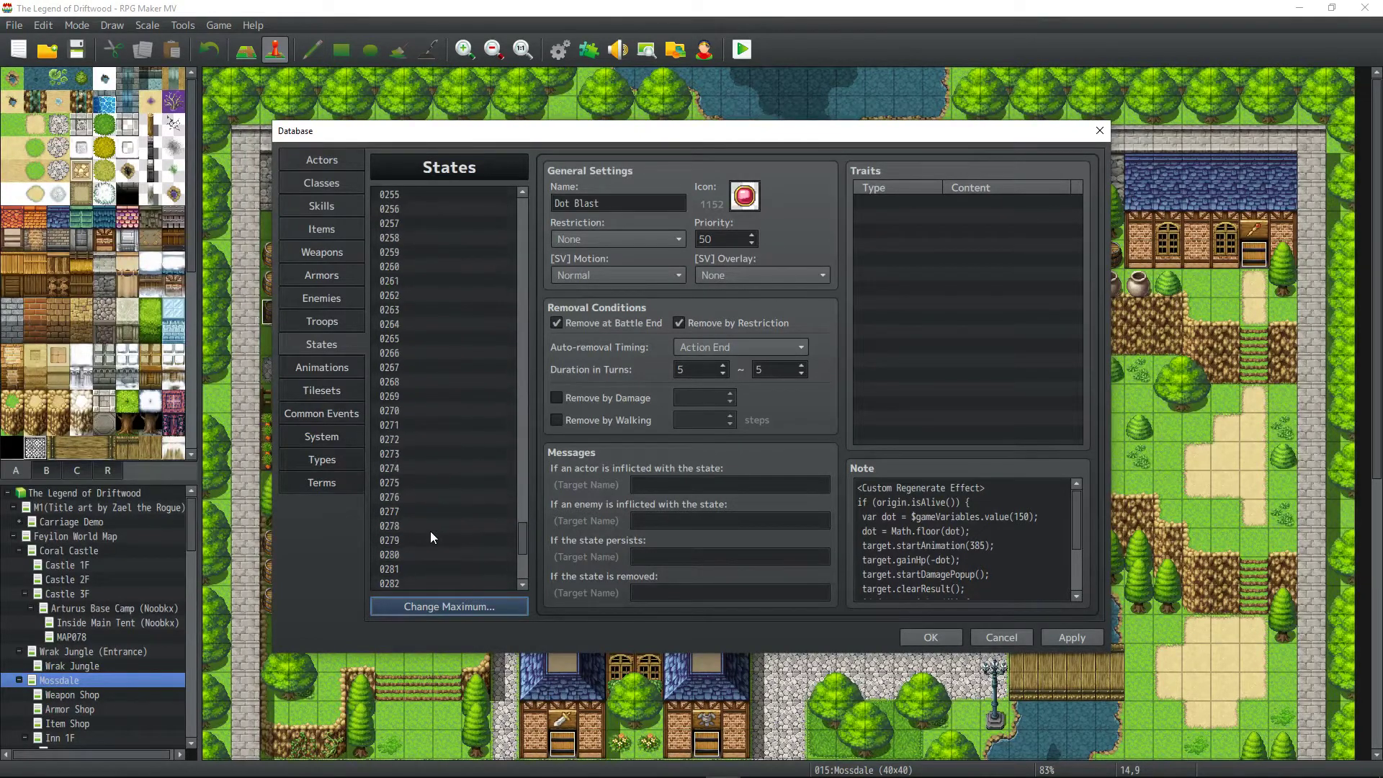
scroll(429, 530, down, 2)
click(398, 555)
key(ctrl+v)
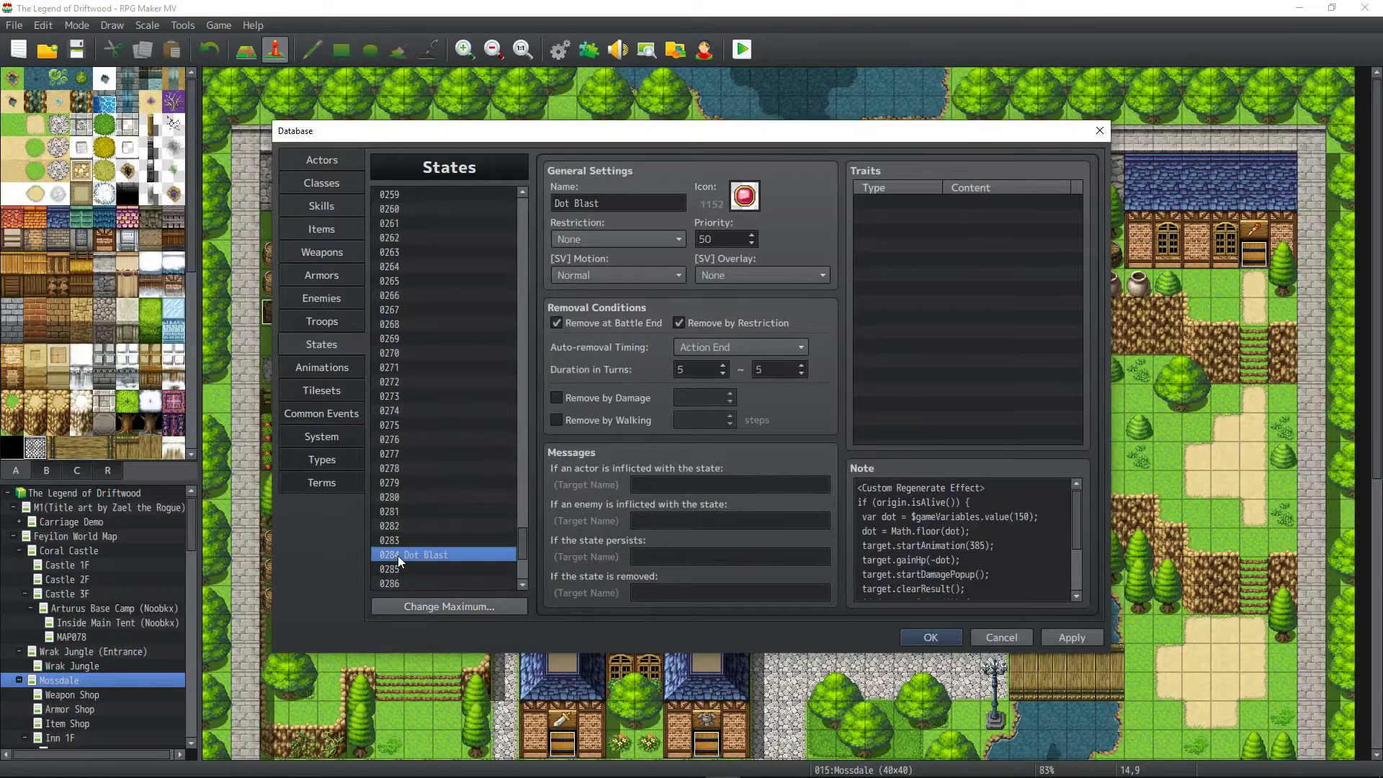
click(1069, 639)
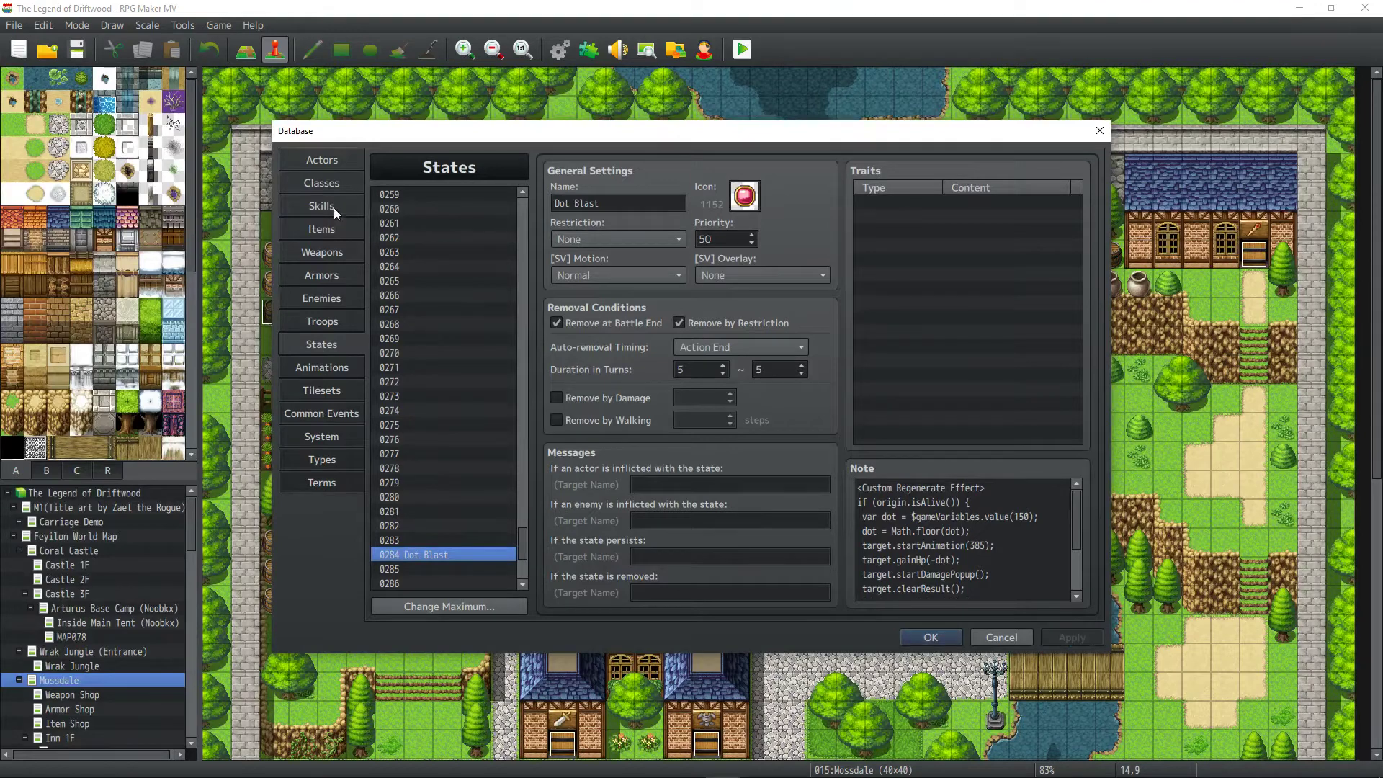
Search the Skills database for "dot blast" to select the Dot Blast skill.
click(334, 207)
key(ctrl+f)
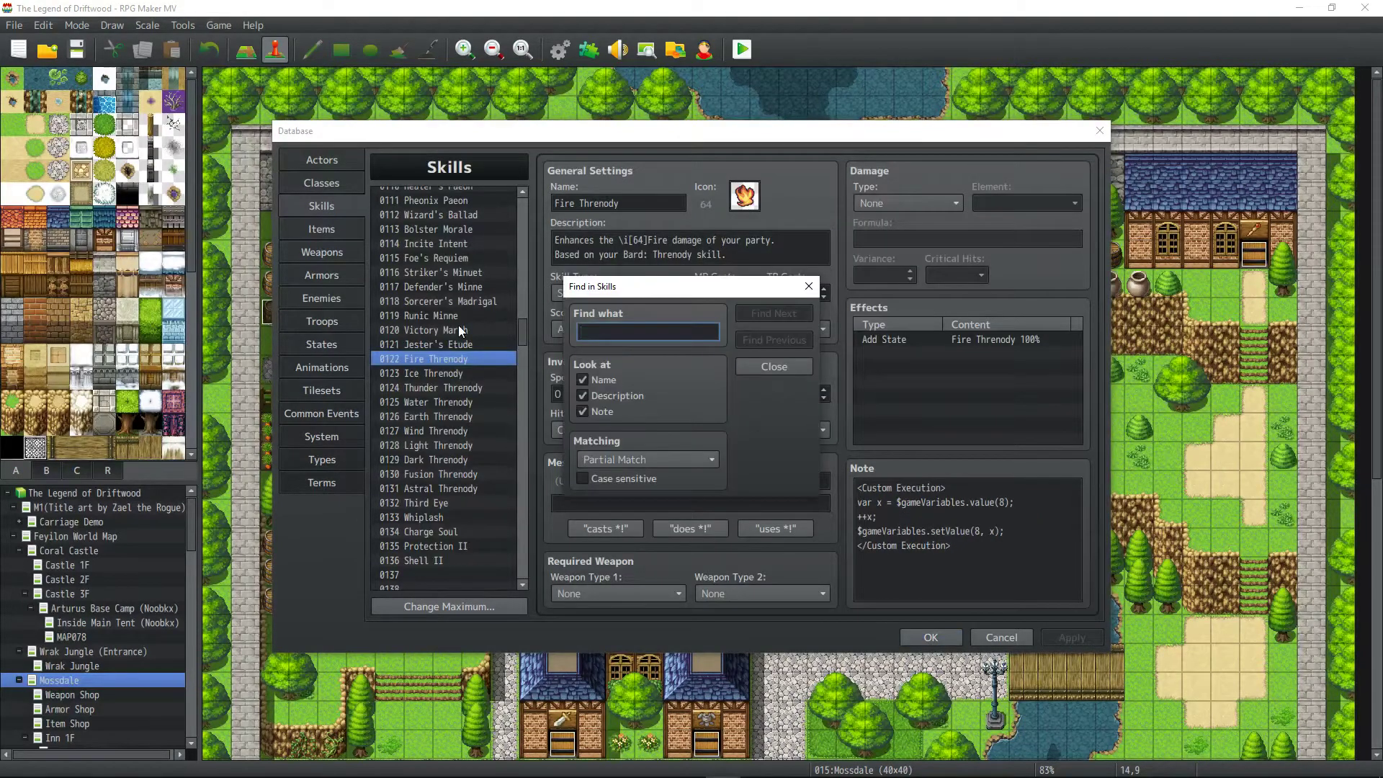
text(dot blast)
key(Return)
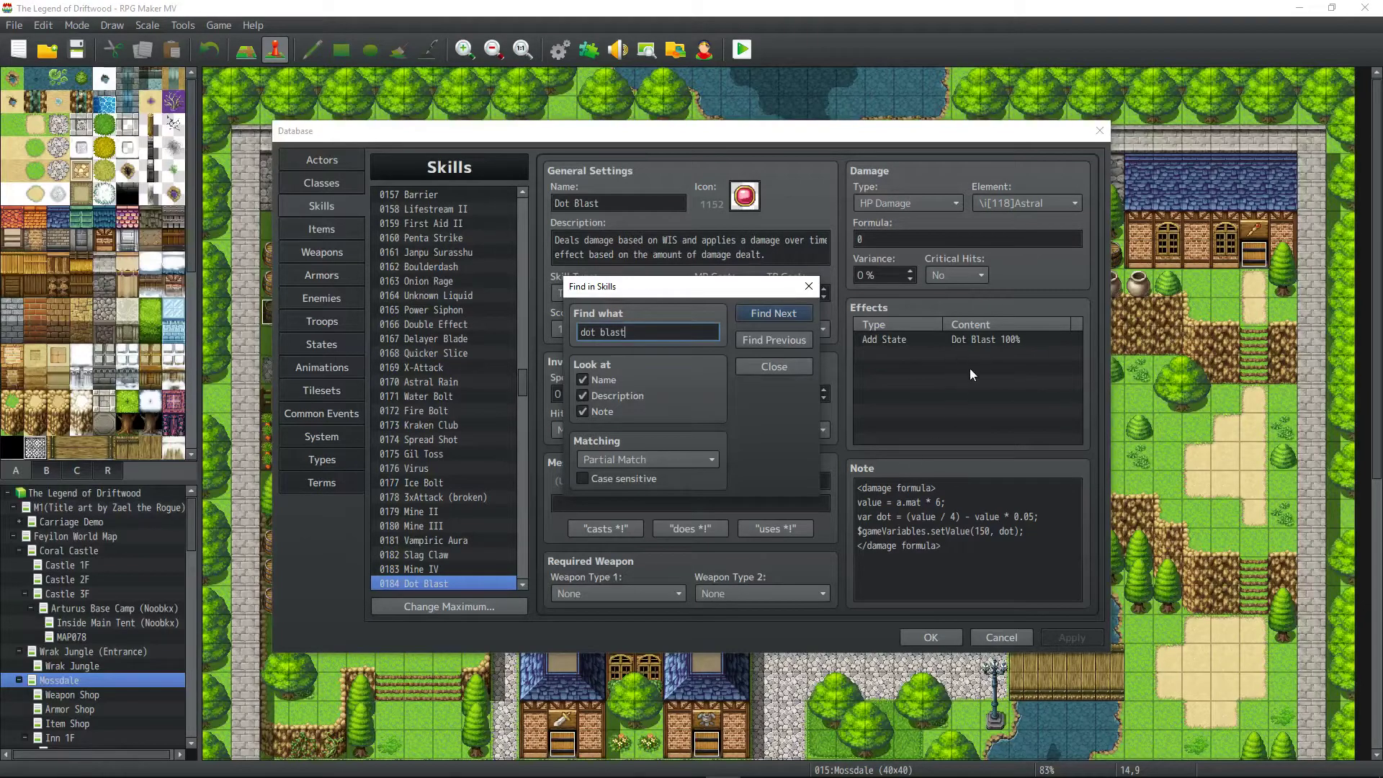
click(793, 369)
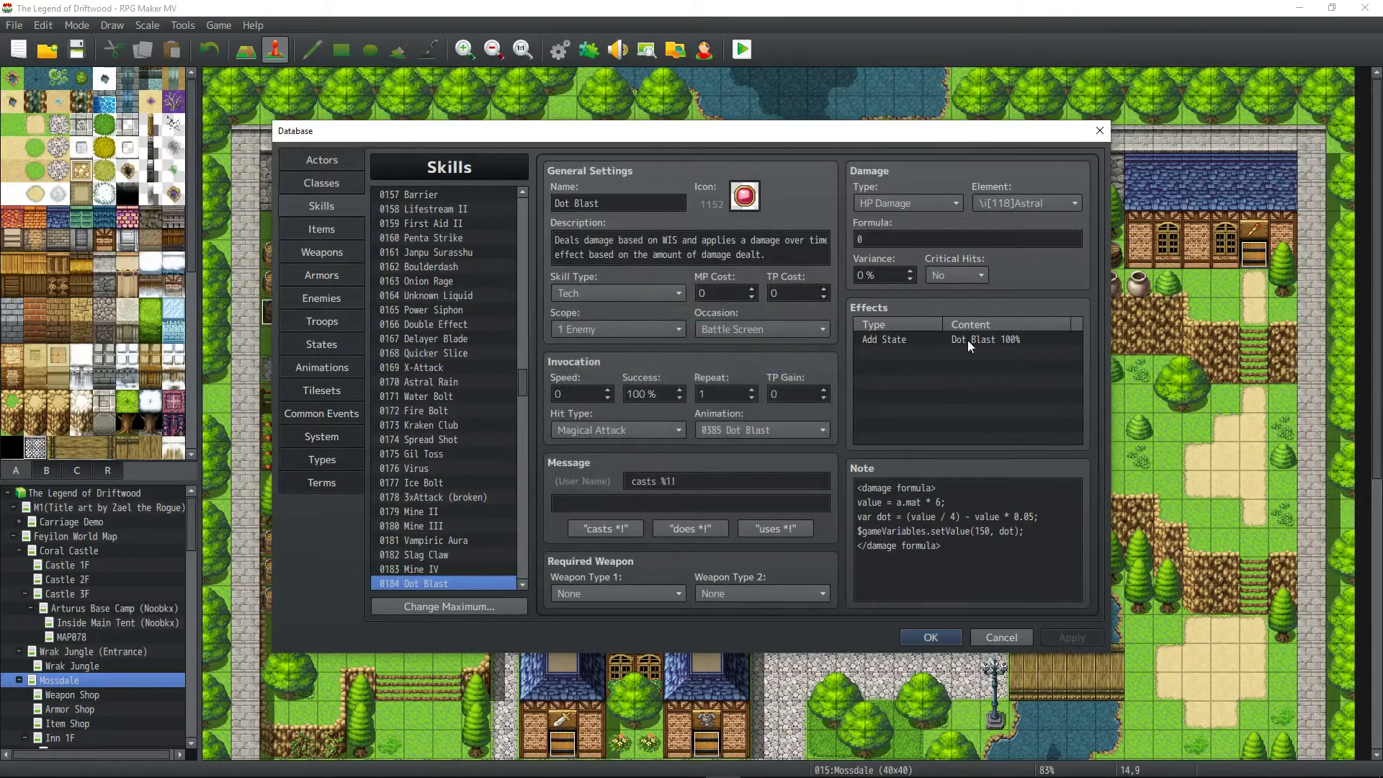
Point the Dot Blast skill's Add State effect to the copied state 0284 Dot Blast.
click(969, 339)
double_click(969, 337)
click(1023, 311)
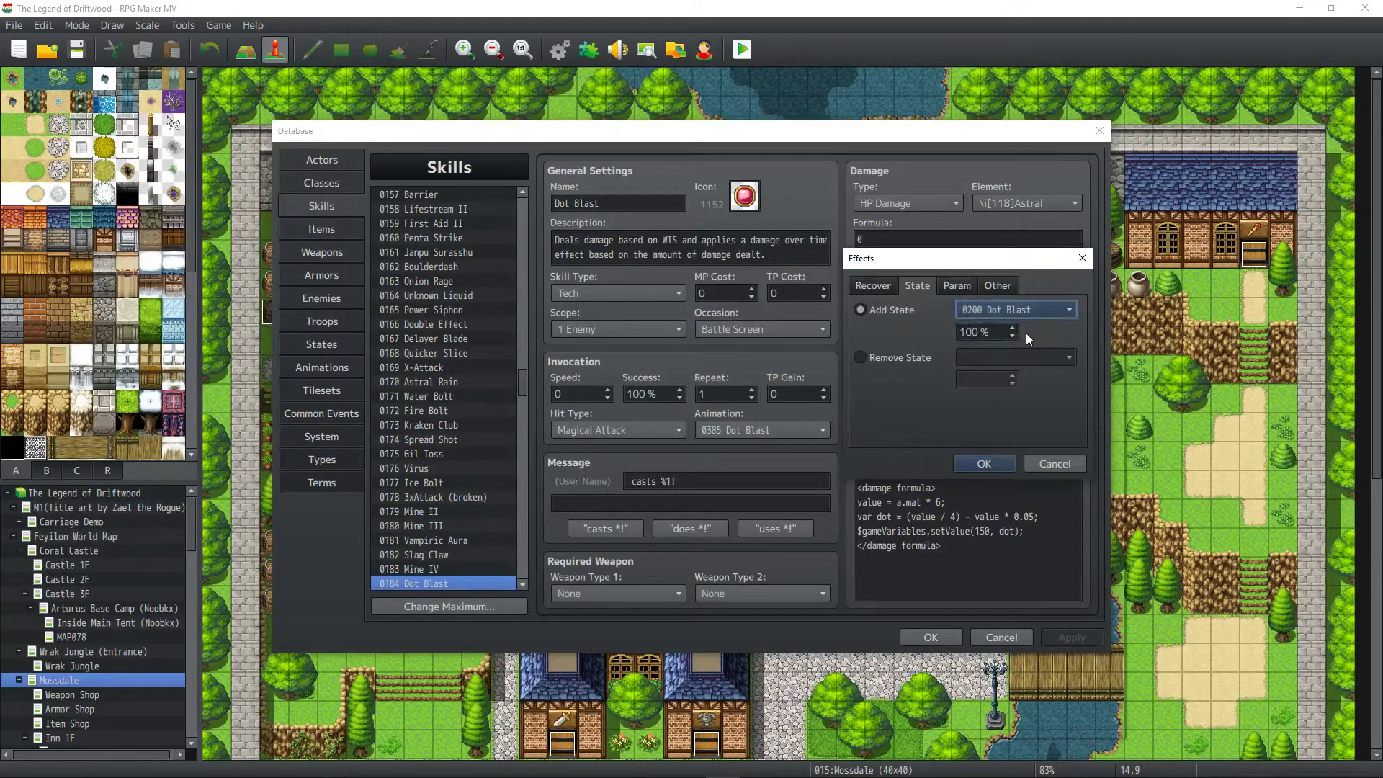
drag(1118, 345, 1113, 690)
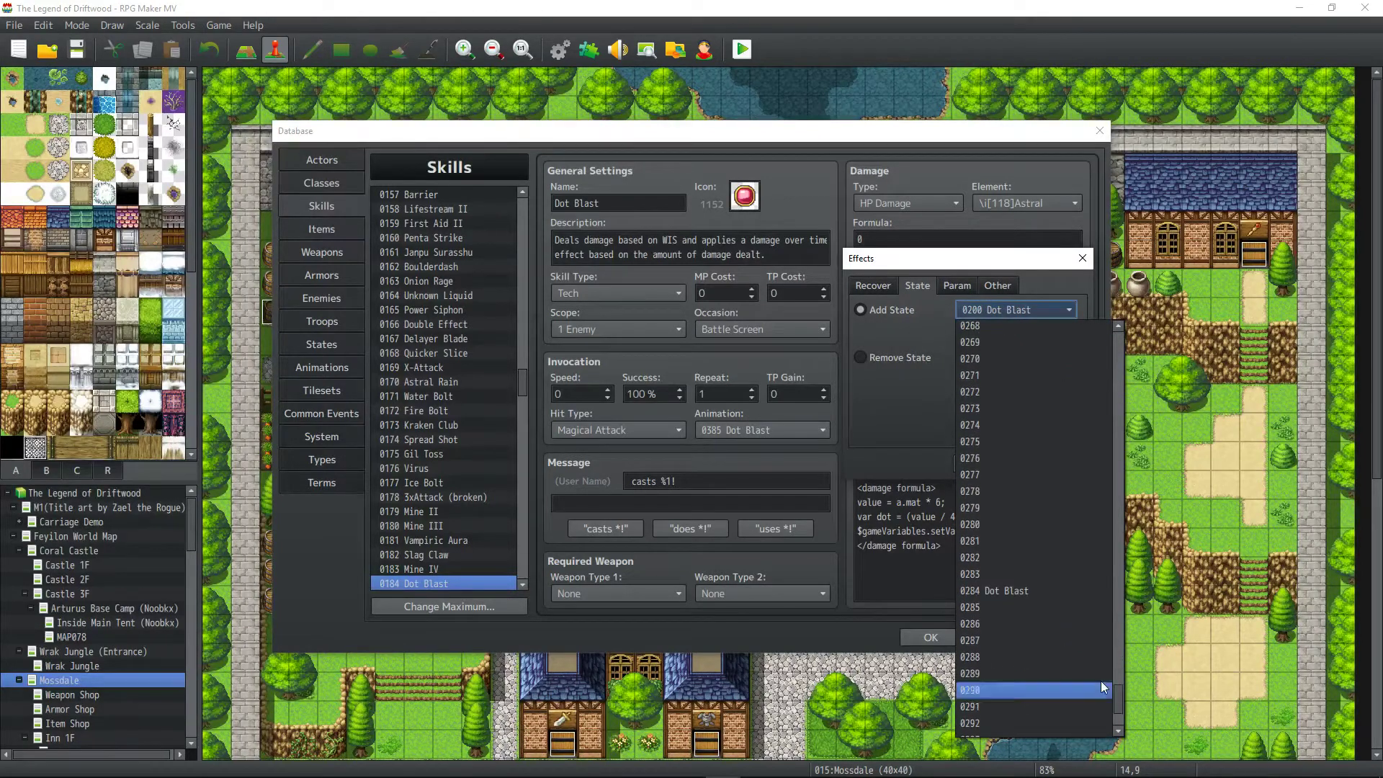
Point the skill's Add State effect to state 0284 Dot Blast and apply the database changes.
click(1040, 589)
click(979, 459)
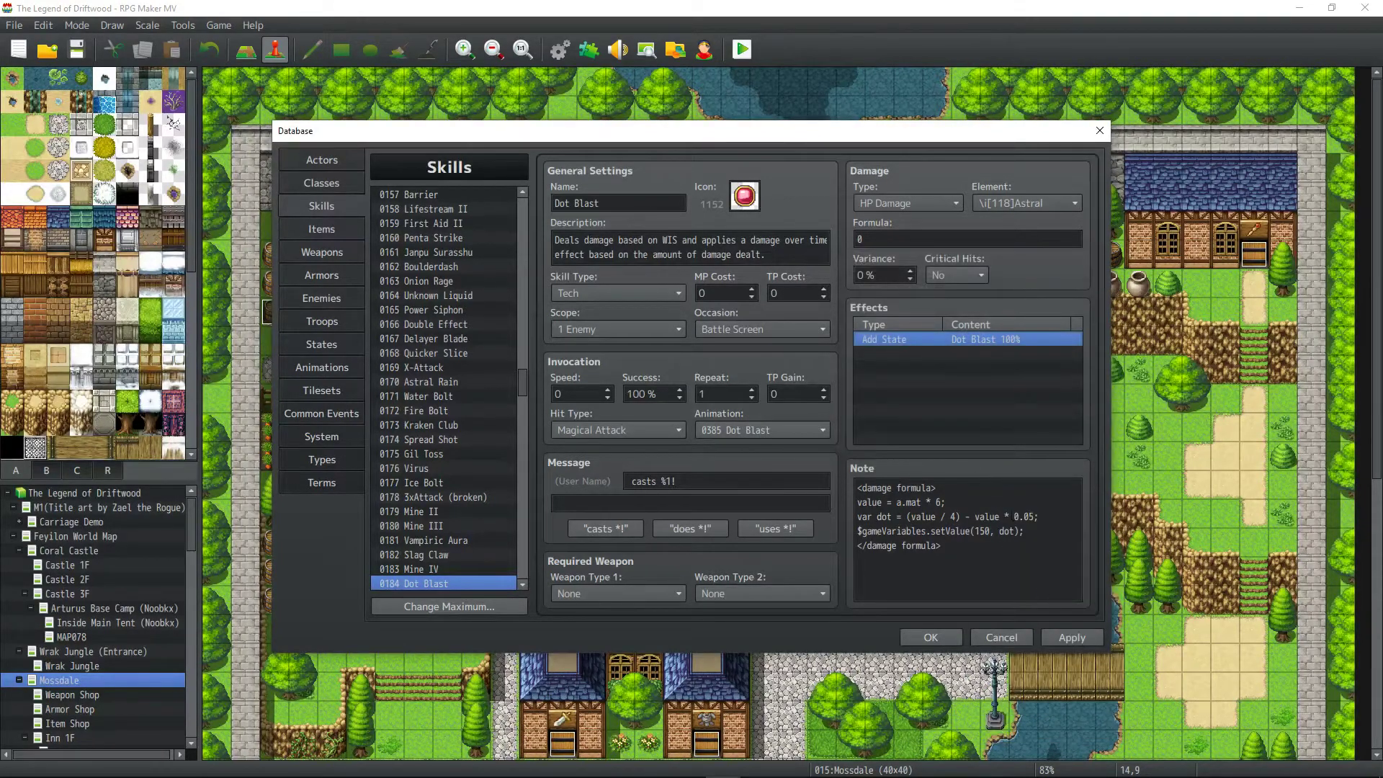
click(1091, 640)
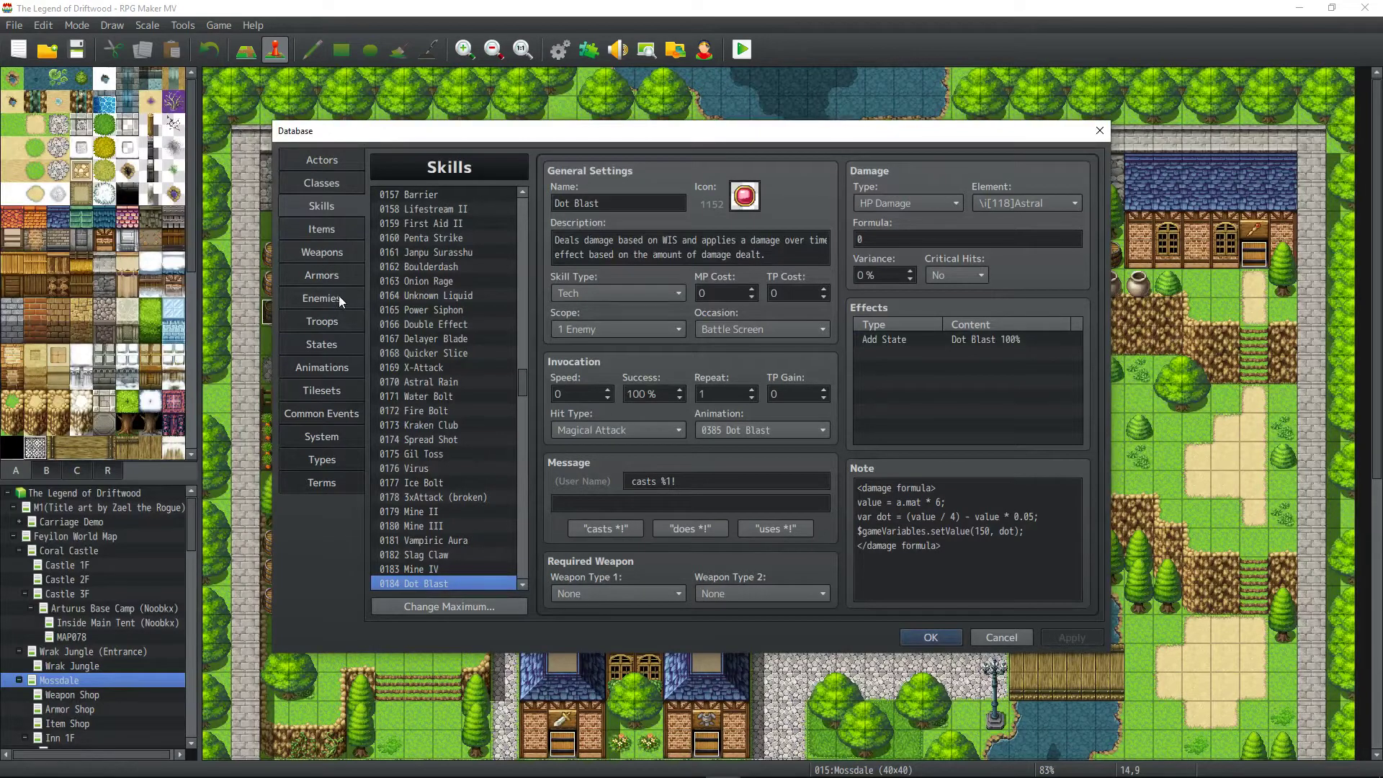
Search the skills list in both directions for "Fire Threnody" and close the search once its entry is located.
key(ctrl+f)
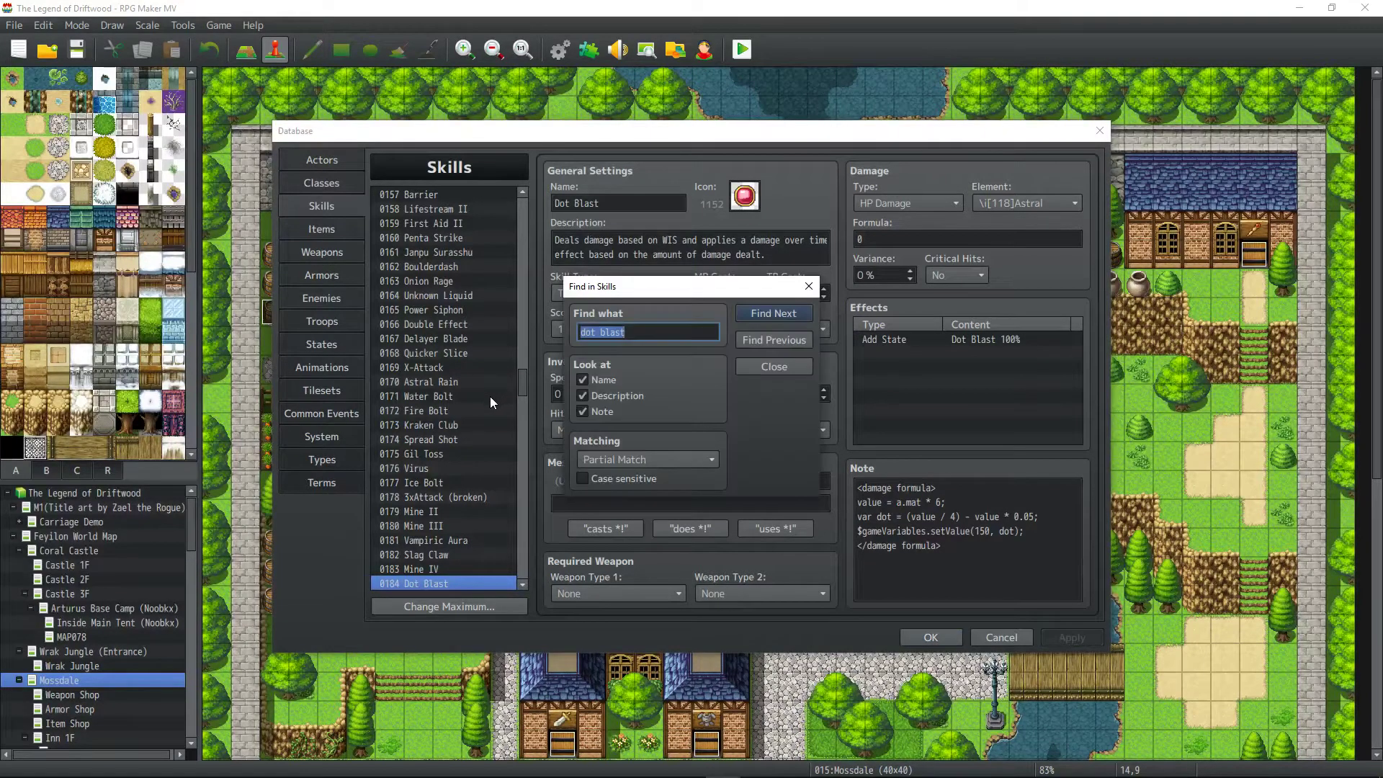
text(thren)
key(Return)
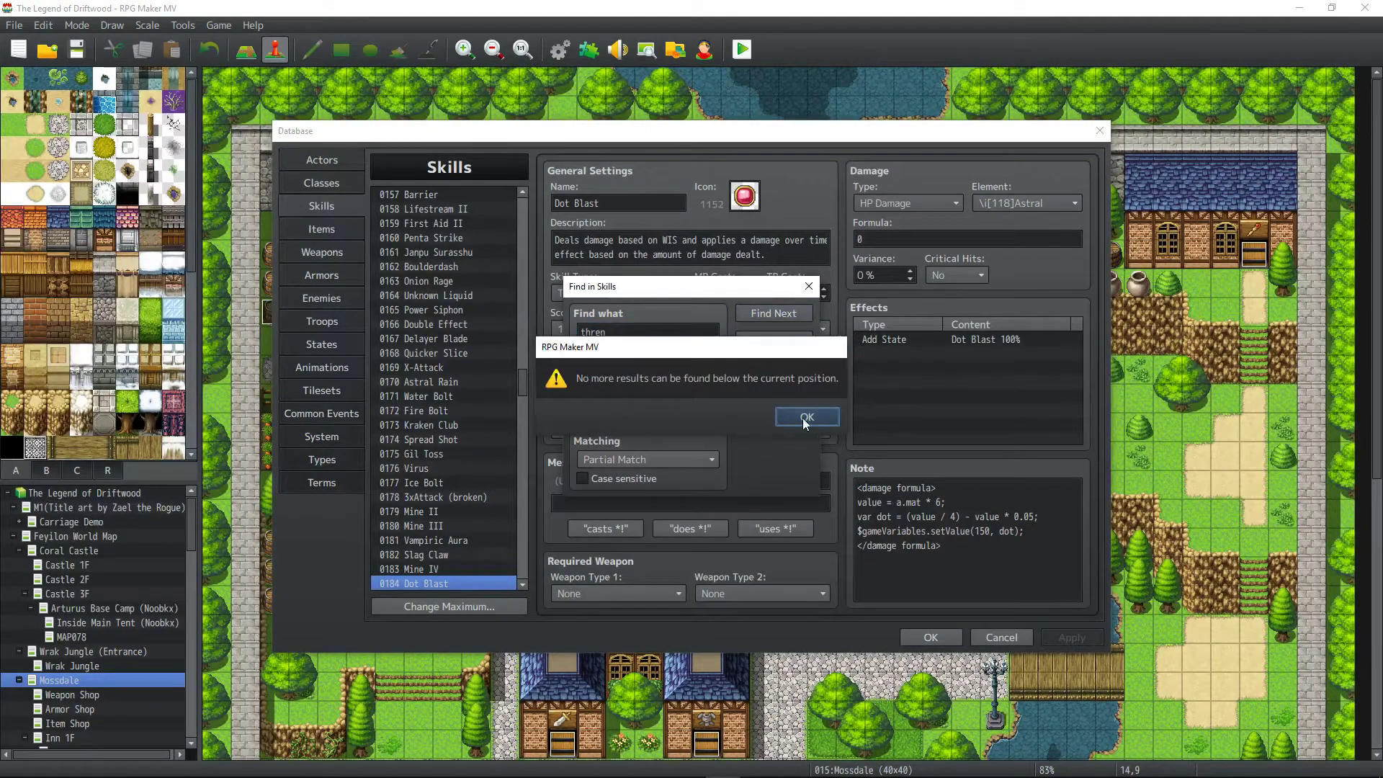
click(806, 417)
text(Fire Thren)
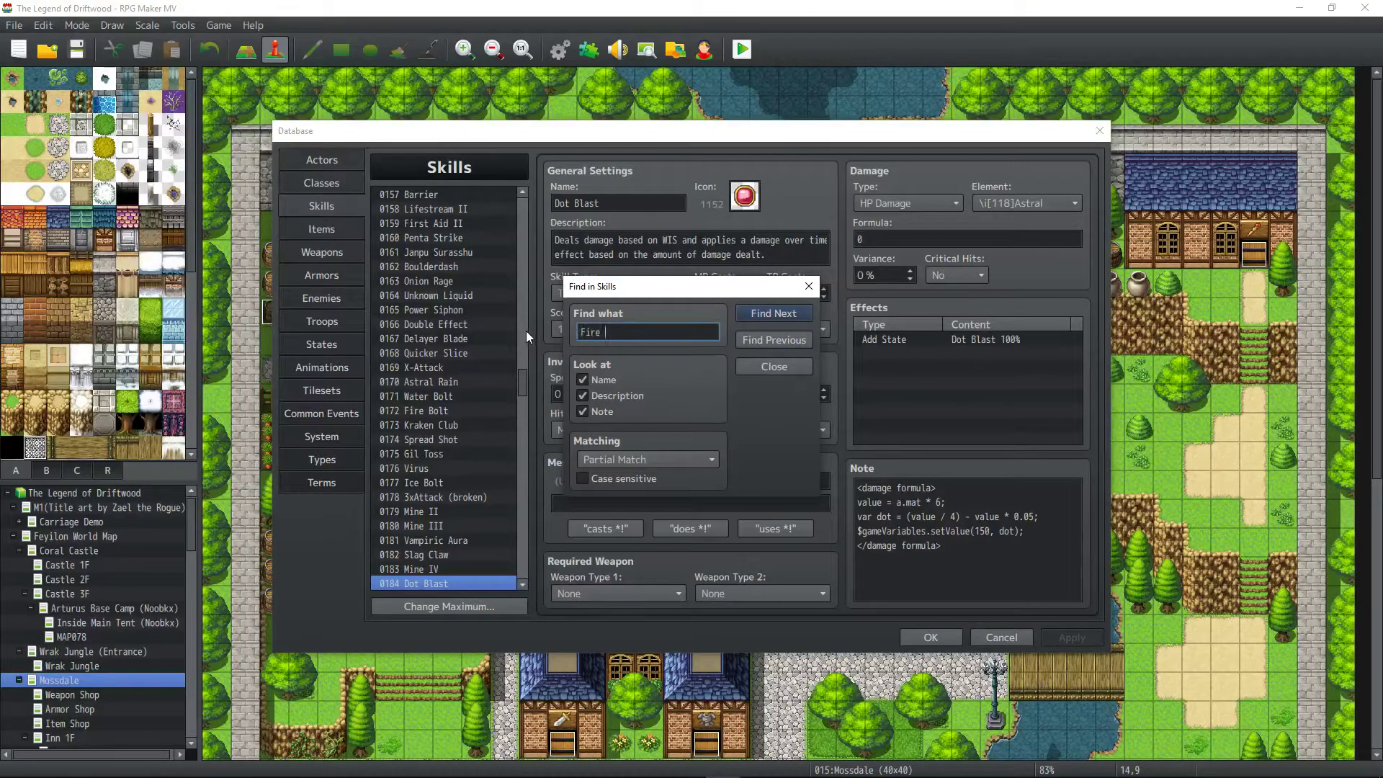
key(Return)
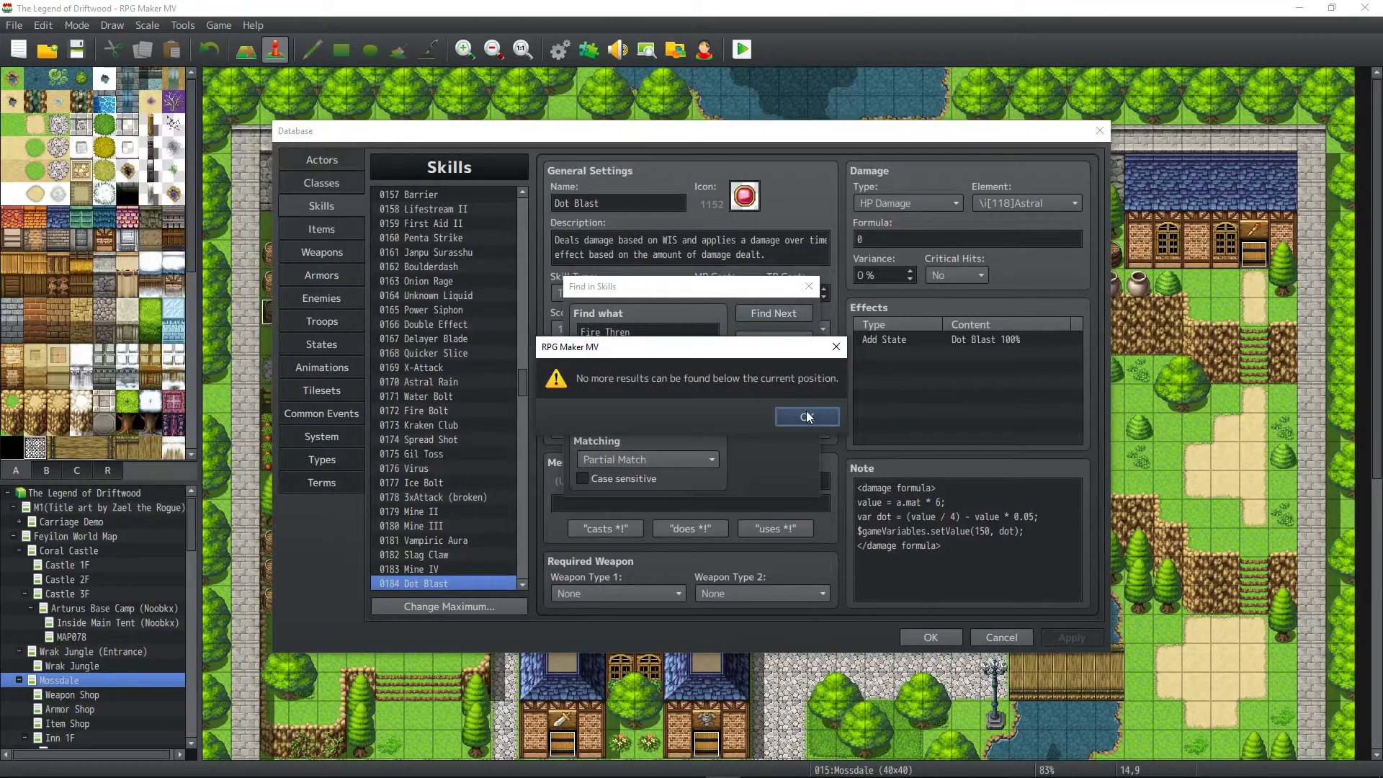
key(Return)
text(ody)
key(Return)
click(798, 415)
click(783, 340)
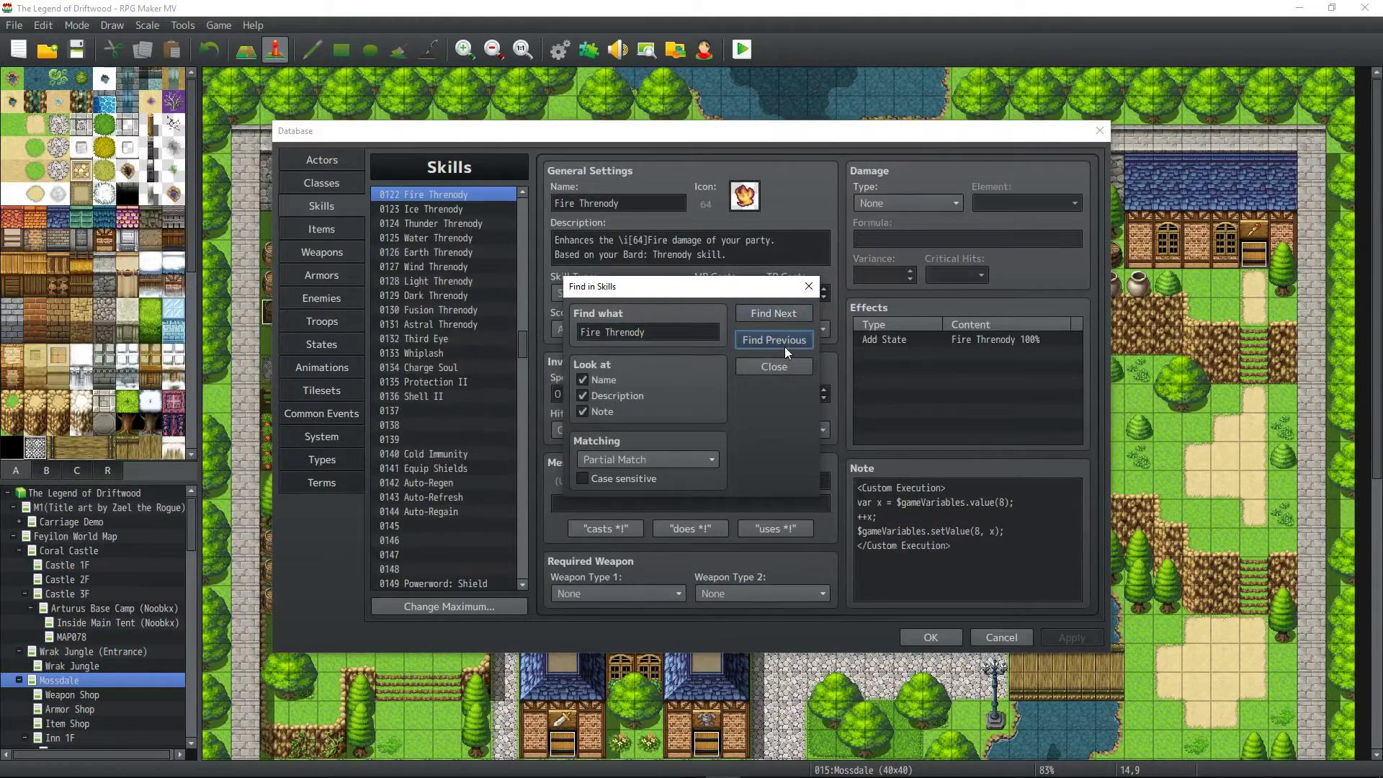
click(770, 366)
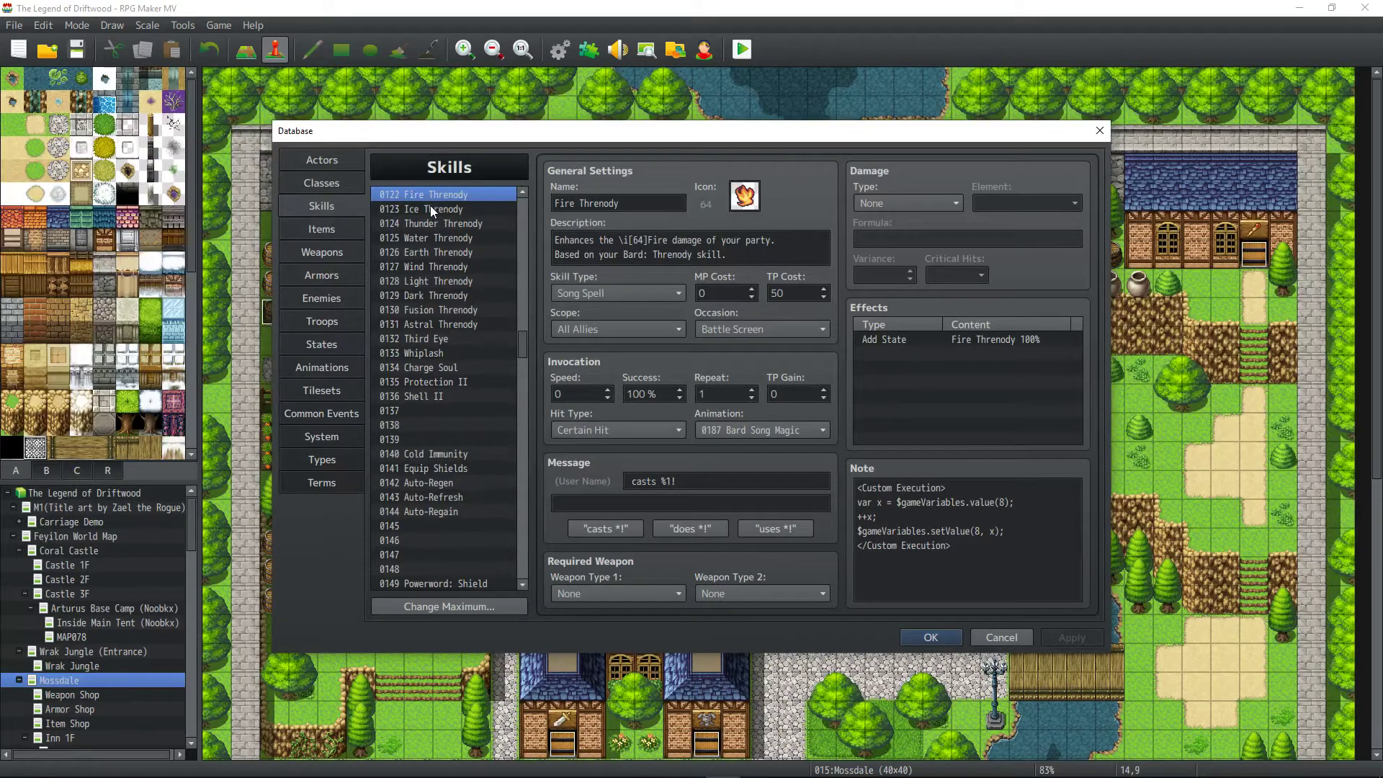
Clear the duplicate Dot Blast entry at number 0200 in the states list.
click(322, 344)
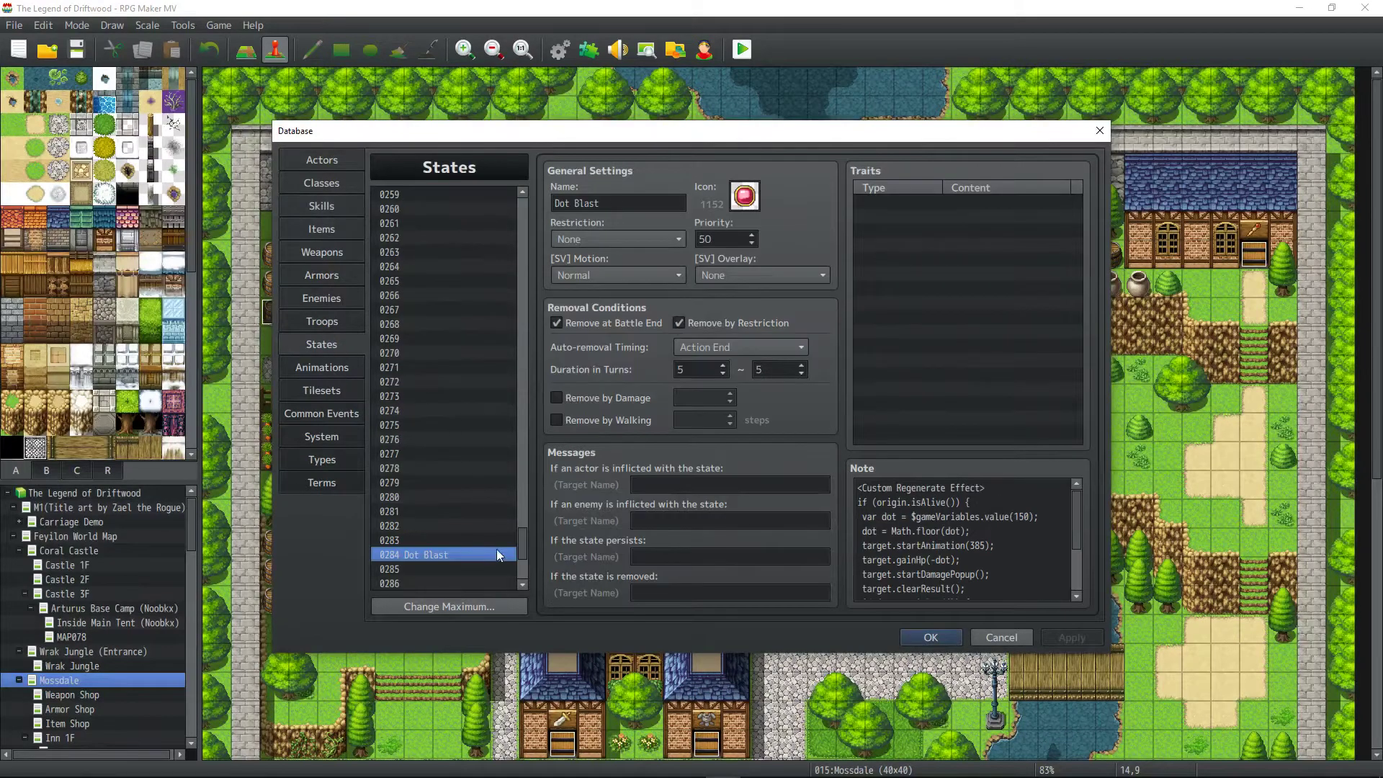
drag(525, 534, 518, 445)
click(453, 375)
key(Delete)
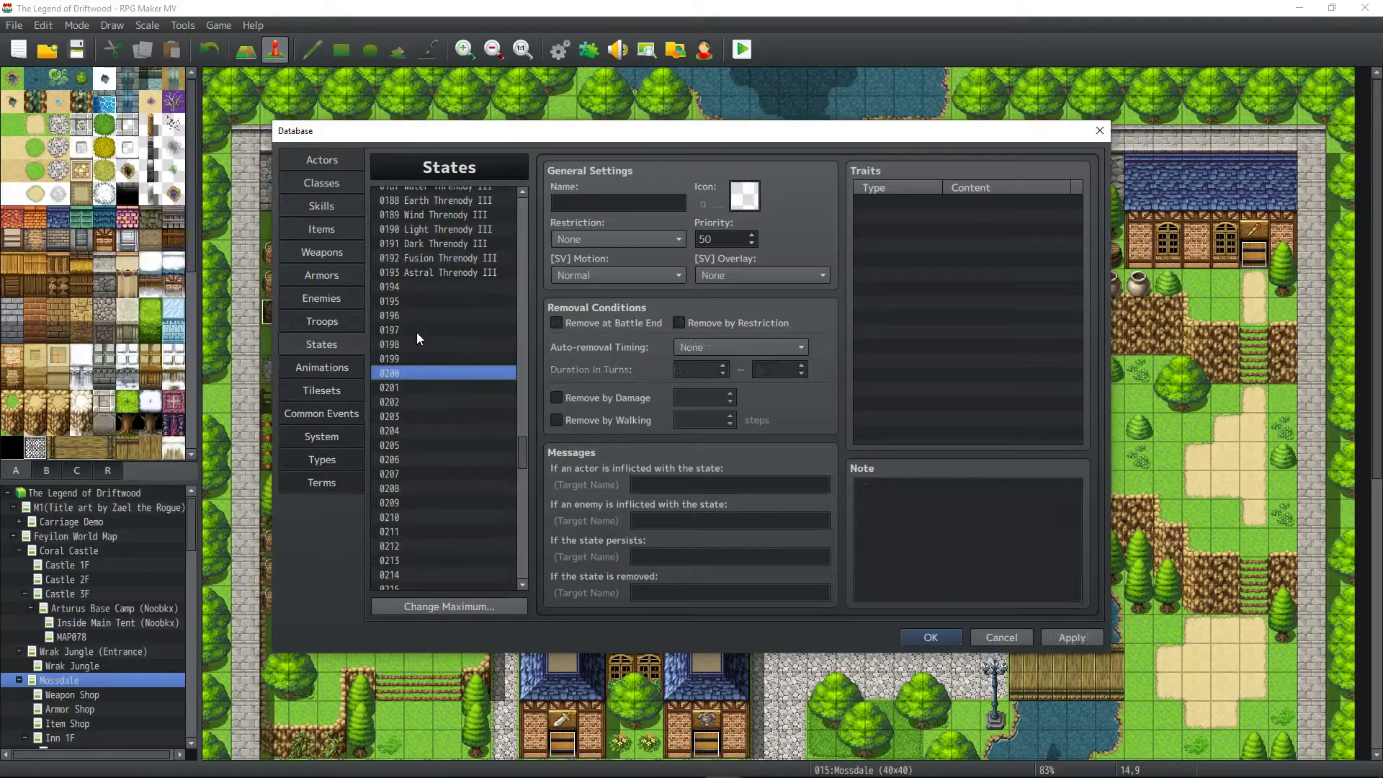
Copy the ten Threnody III states, 0184 to 0193, into the empty slots starting at 0194.
scroll(417, 332, up, 2)
scroll(428, 323, up, 3)
click(442, 361)
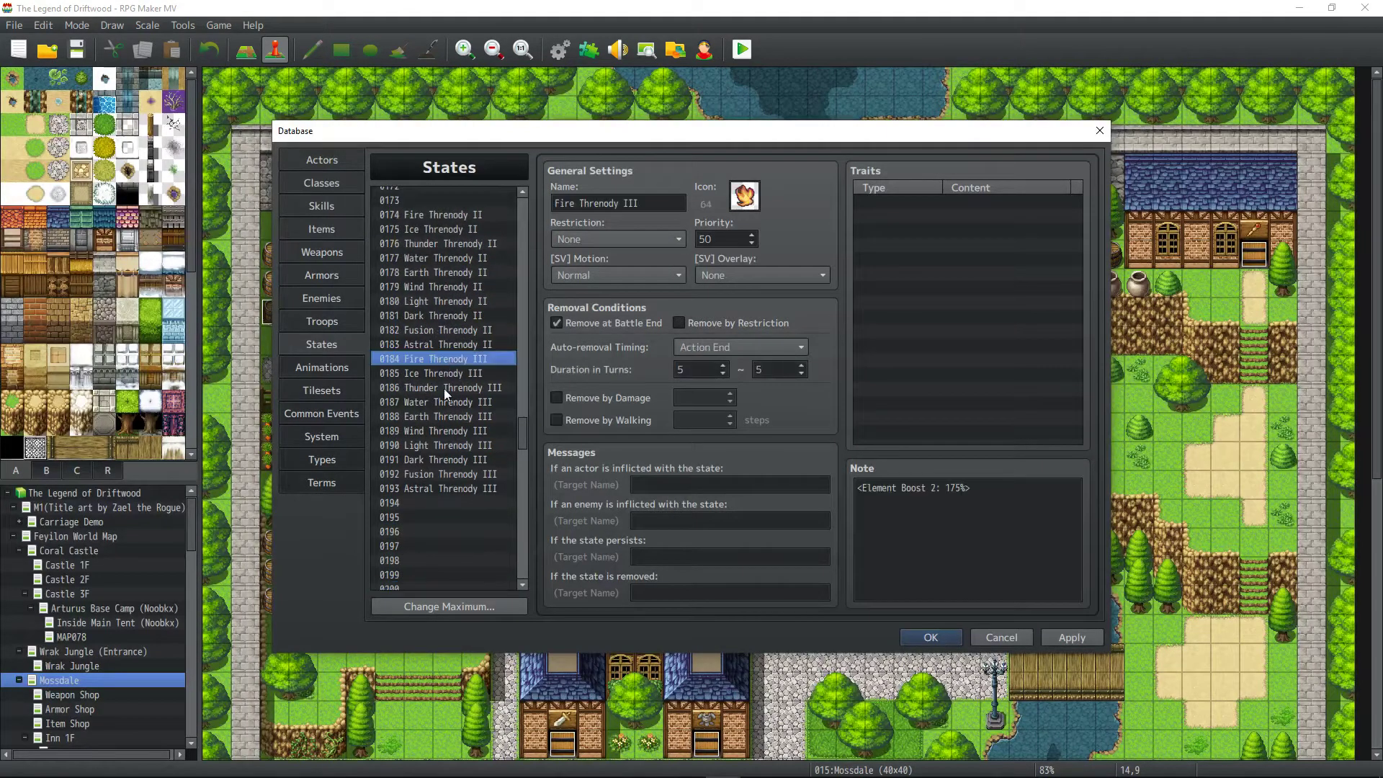
shift+click(453, 489)
click(446, 502)
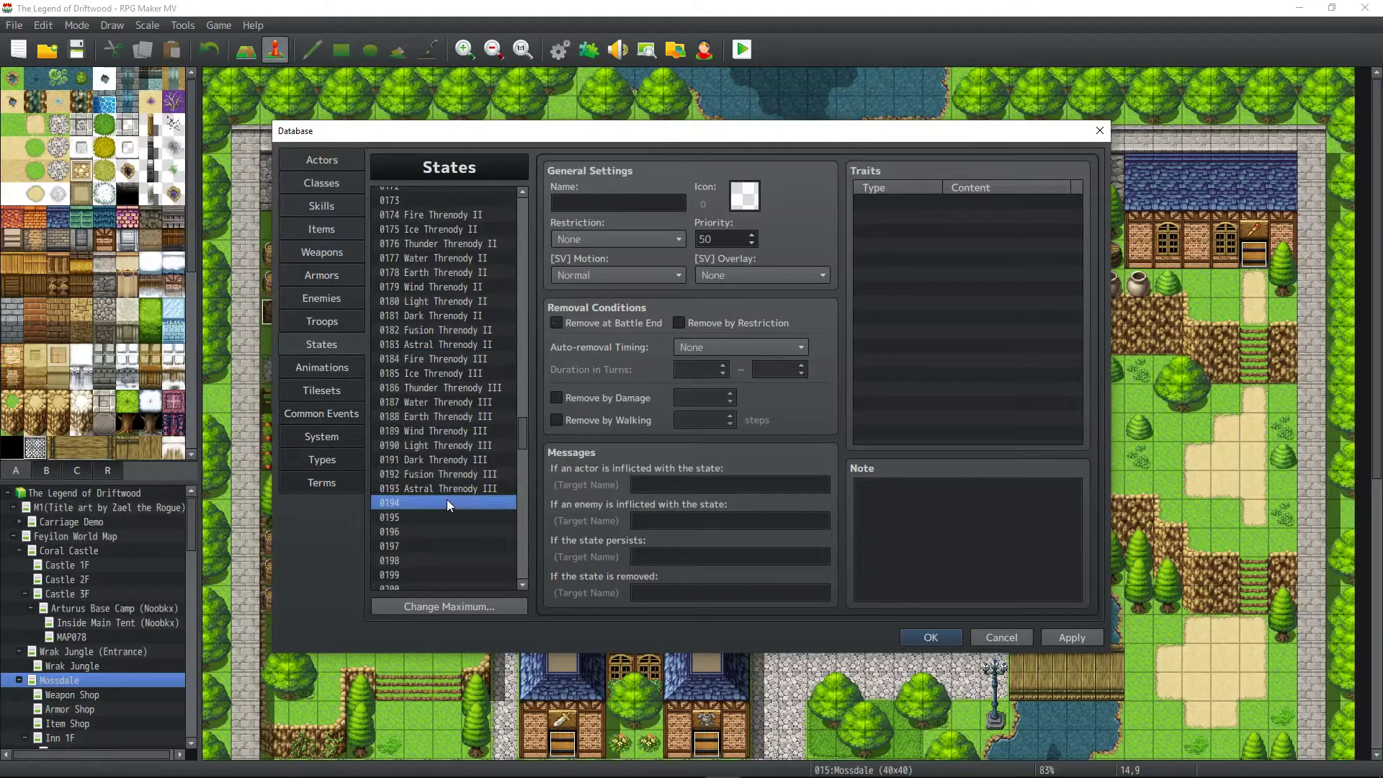
key(ctrl+v)
scroll(455, 474, down, 2)
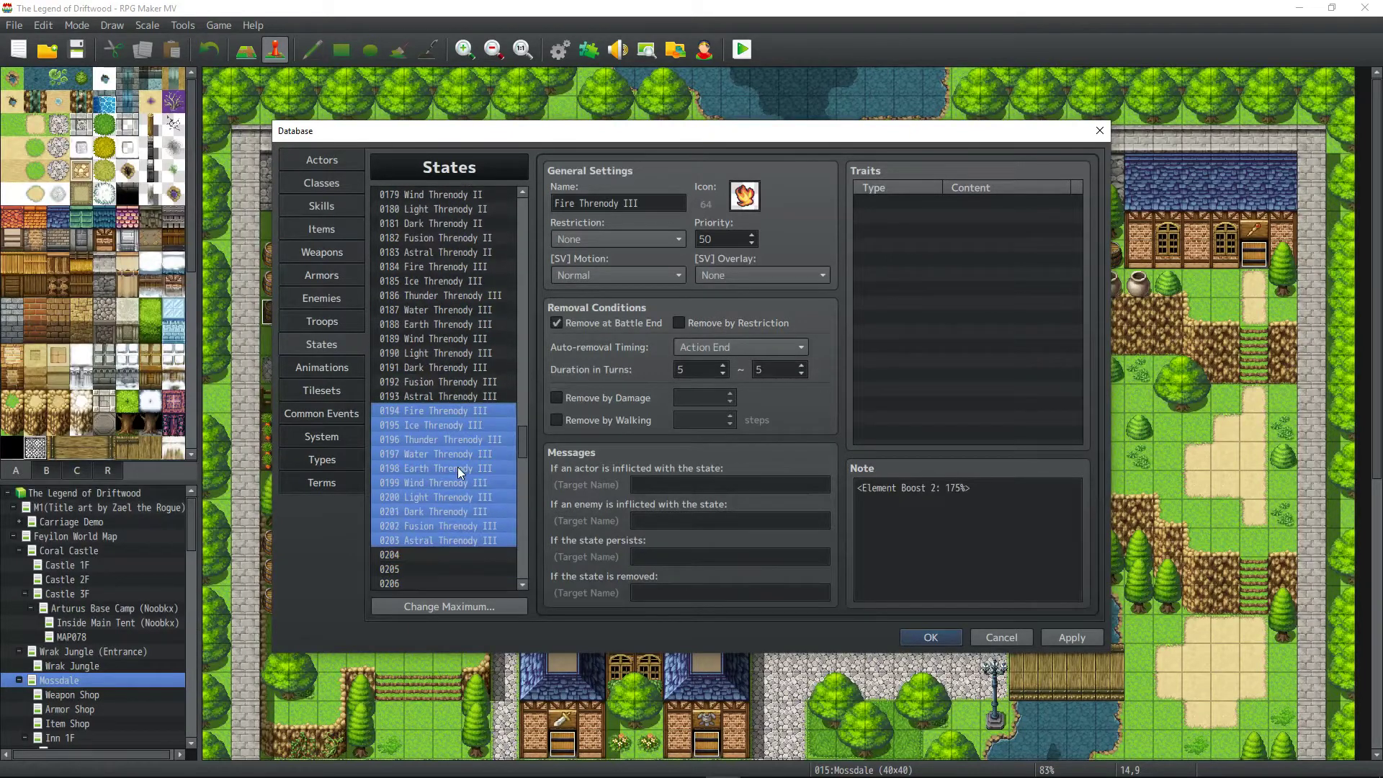
scroll(456, 466, up, 3)
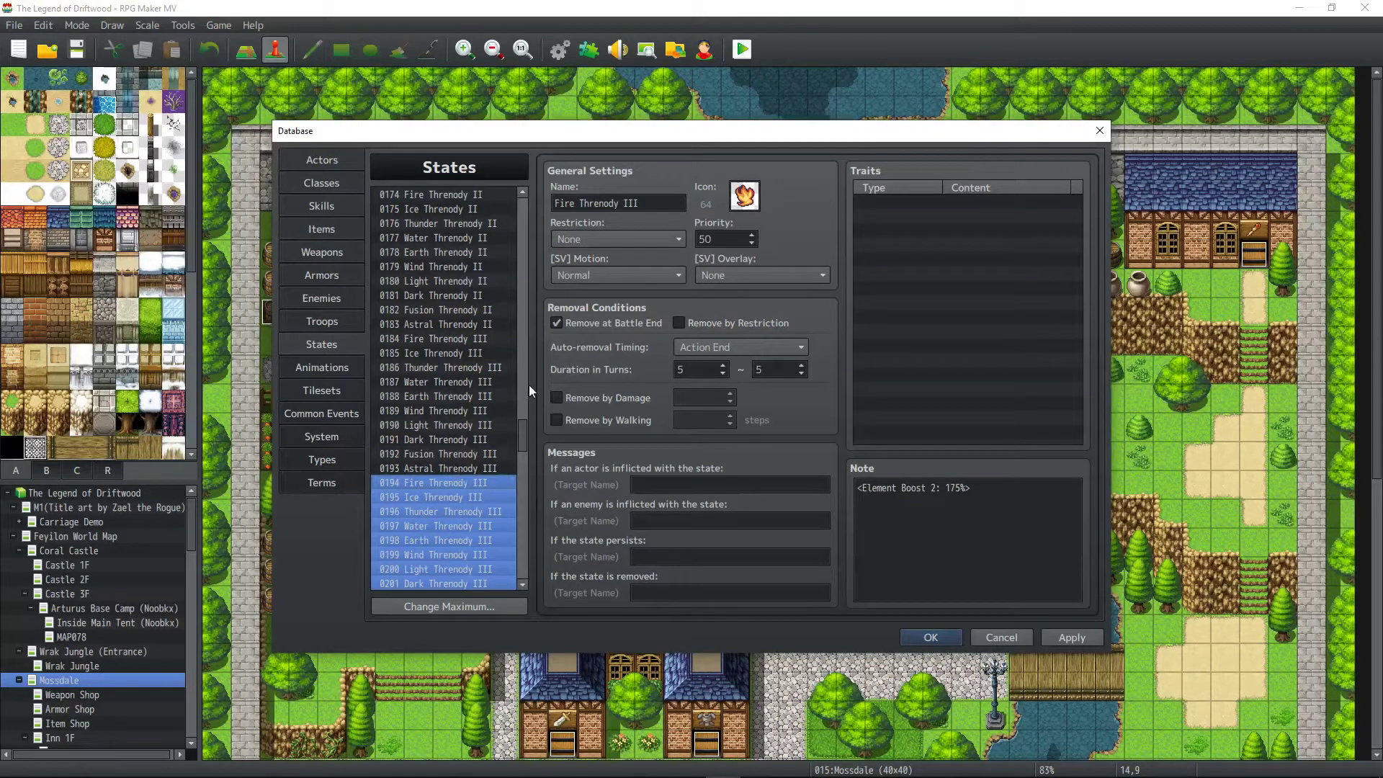
scroll(508, 435, down, 2)
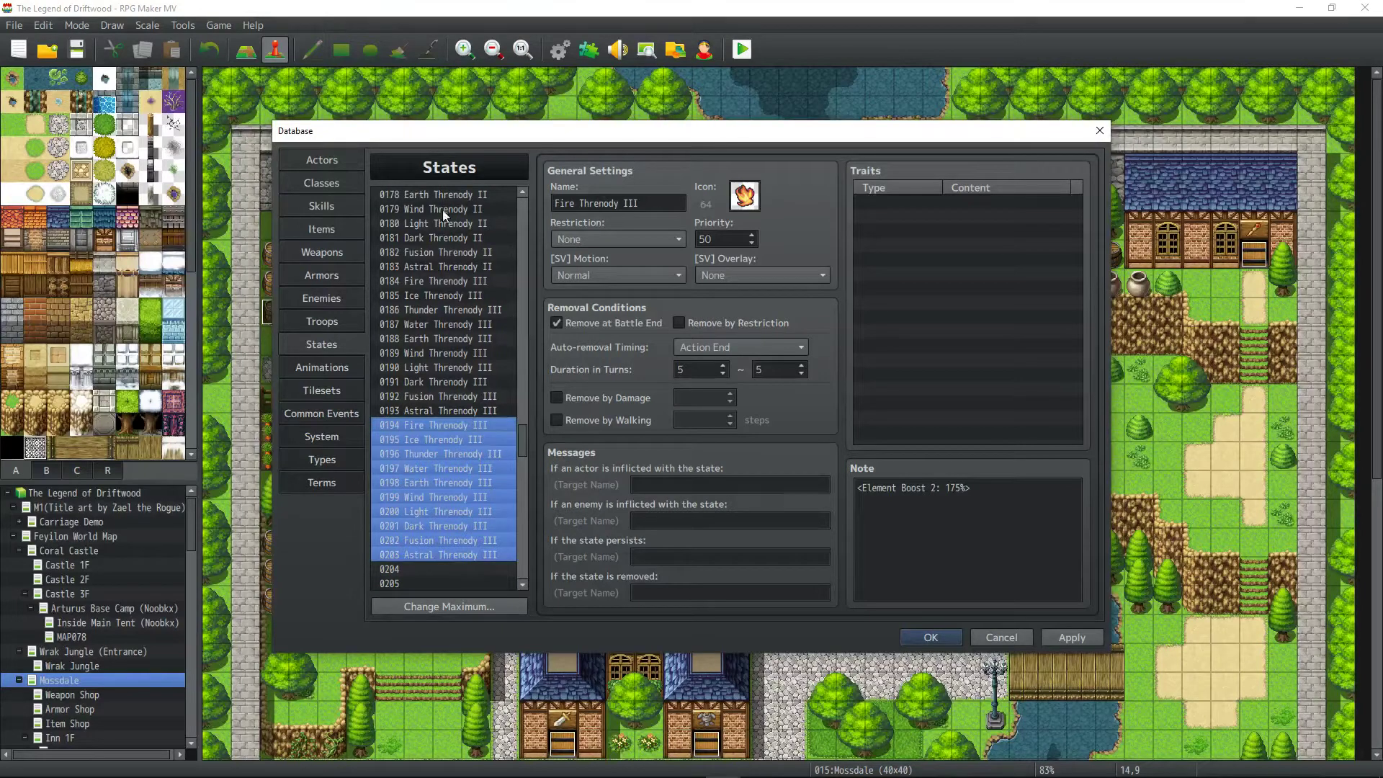
Rename the copied state 0194 as "Fire Threnody IV".
click(465, 541)
click(470, 467)
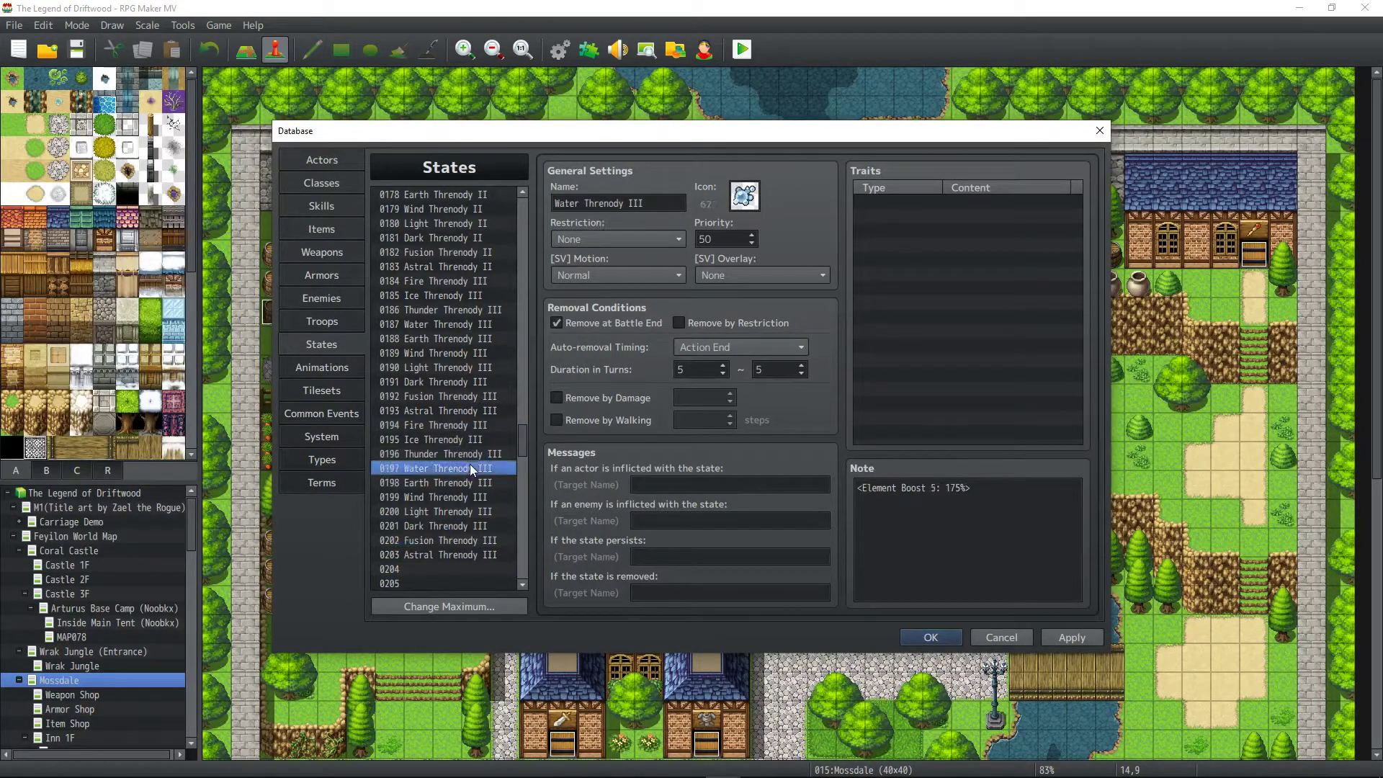
click(469, 437)
click(475, 426)
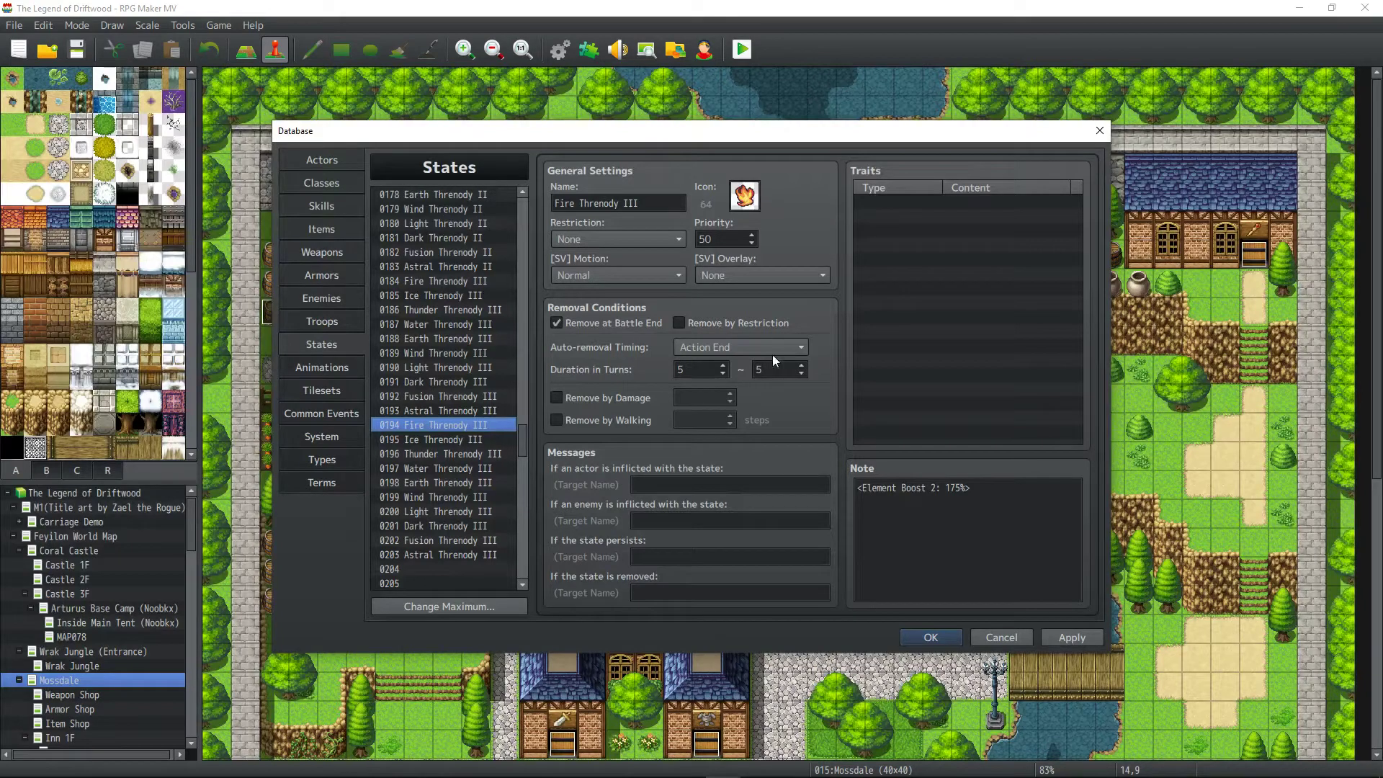
click(637, 205)
key(BackSpace)
key(BackSpace)
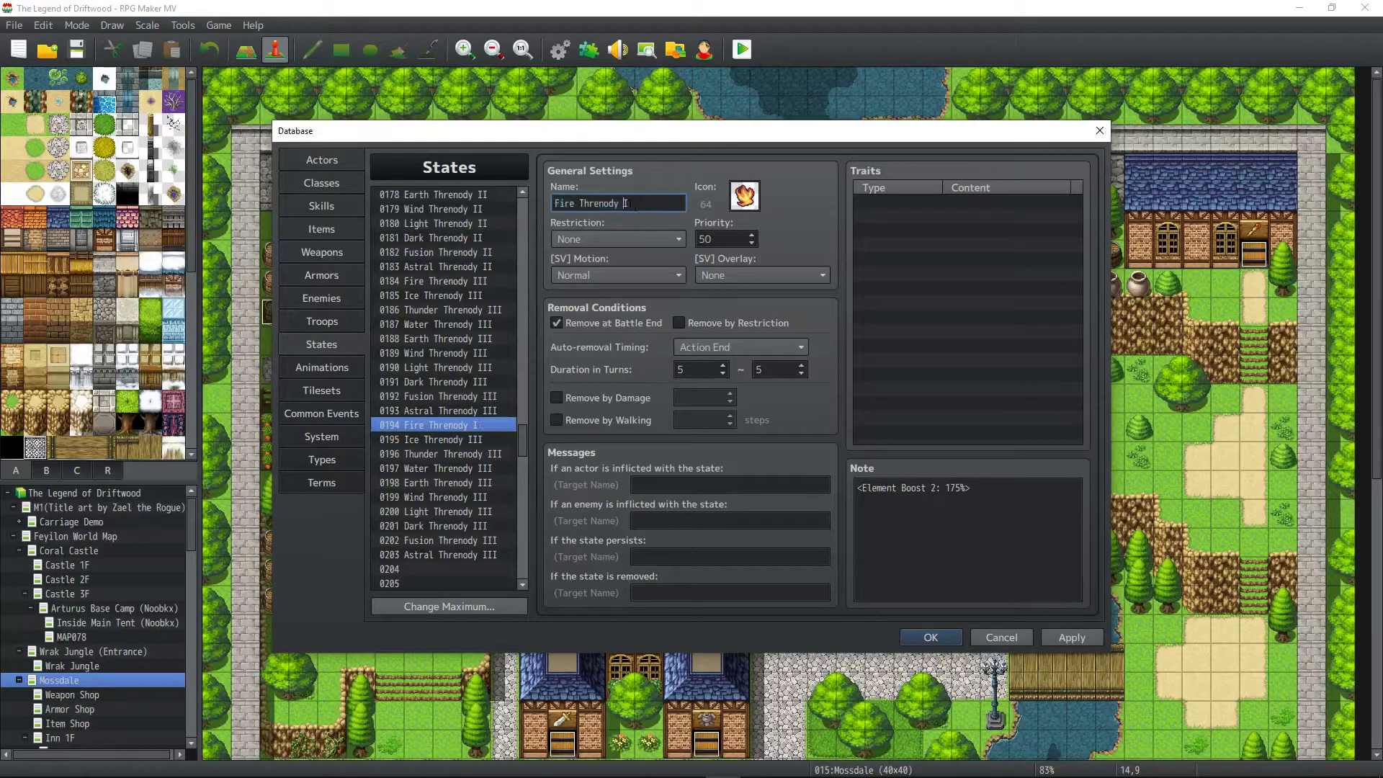
text(V)
Rename the copied state 0195 as "Ice Threnody IV".
click(484, 436)
click(629, 203)
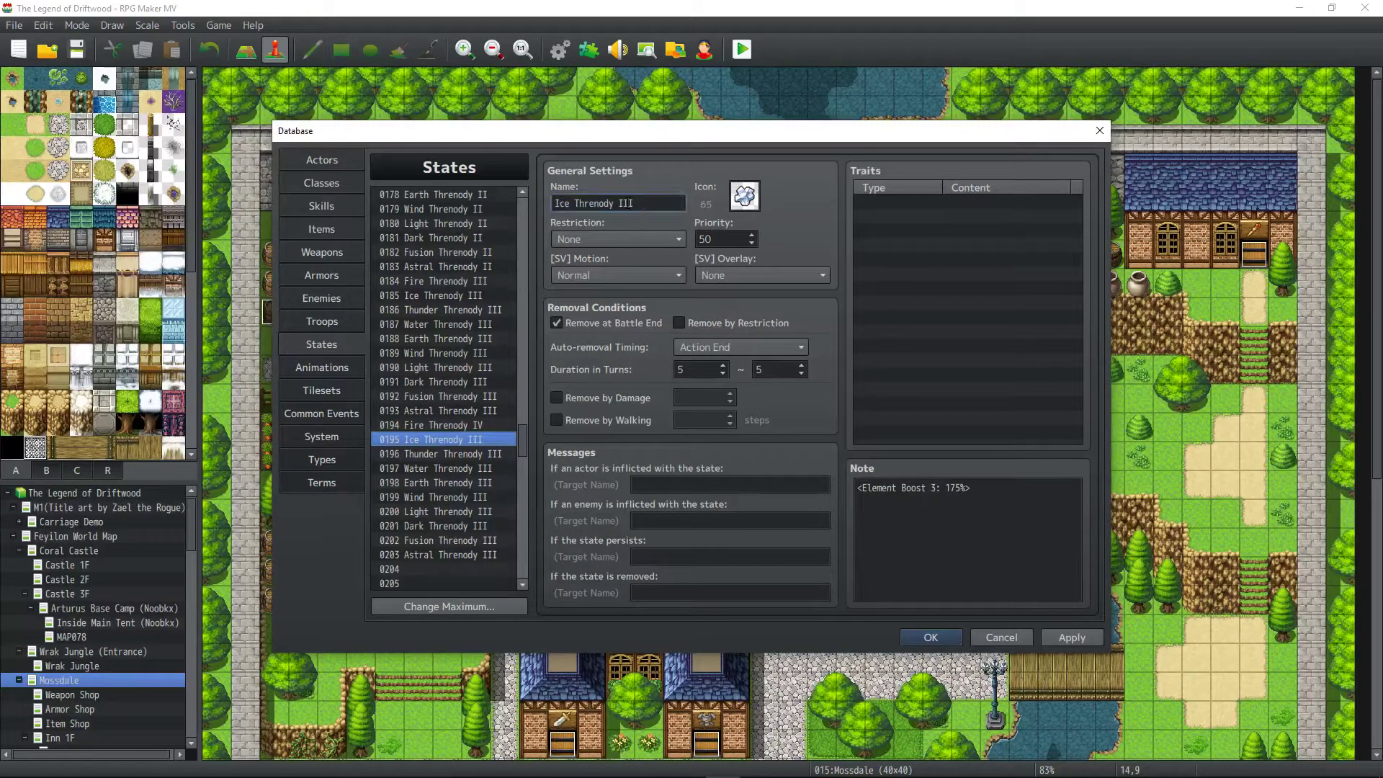
key(BackSpace)
key(BackSpace)
key(Left)
text(V)
key(BackSpace)
Rename the copied state 0196 as "Thunder Threnody IV".
click(478, 455)
click(660, 202)
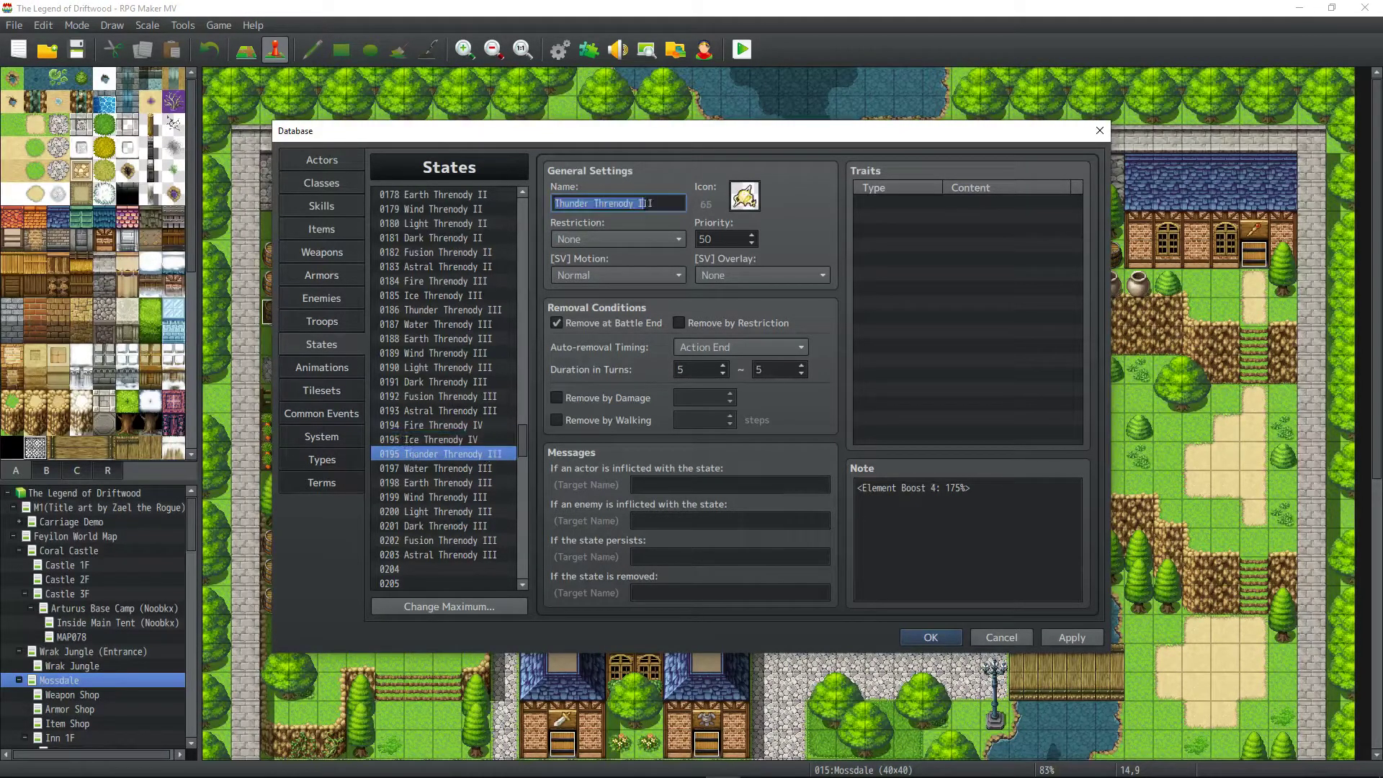
key(BackSpace)
text(V)
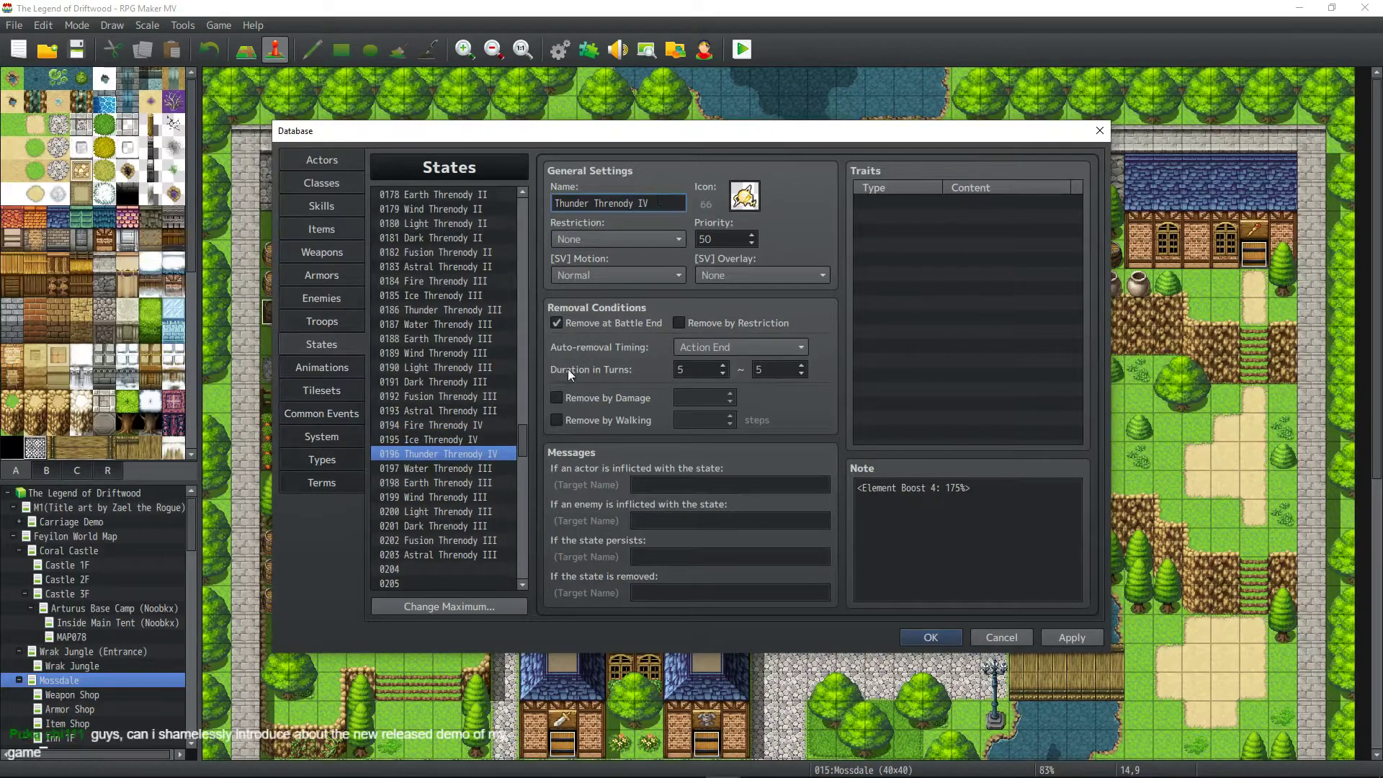
Rename the copied state 0197 as "Water Threnody IV".
click(496, 470)
click(645, 205)
key(BackSpace)
key(BackSpace)
text(V)
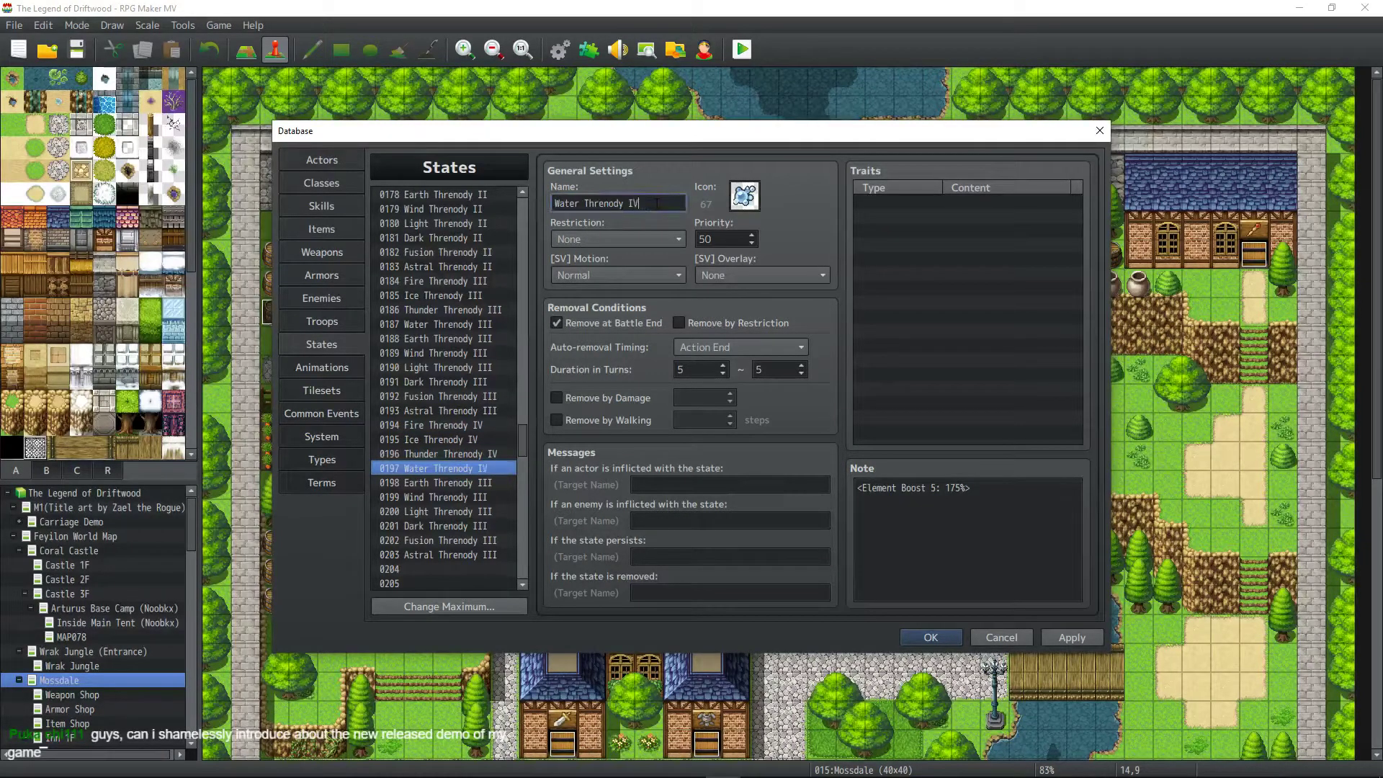
Rename the copied state 0198 as "Earth Threnody IV".
click(460, 481)
click(665, 206)
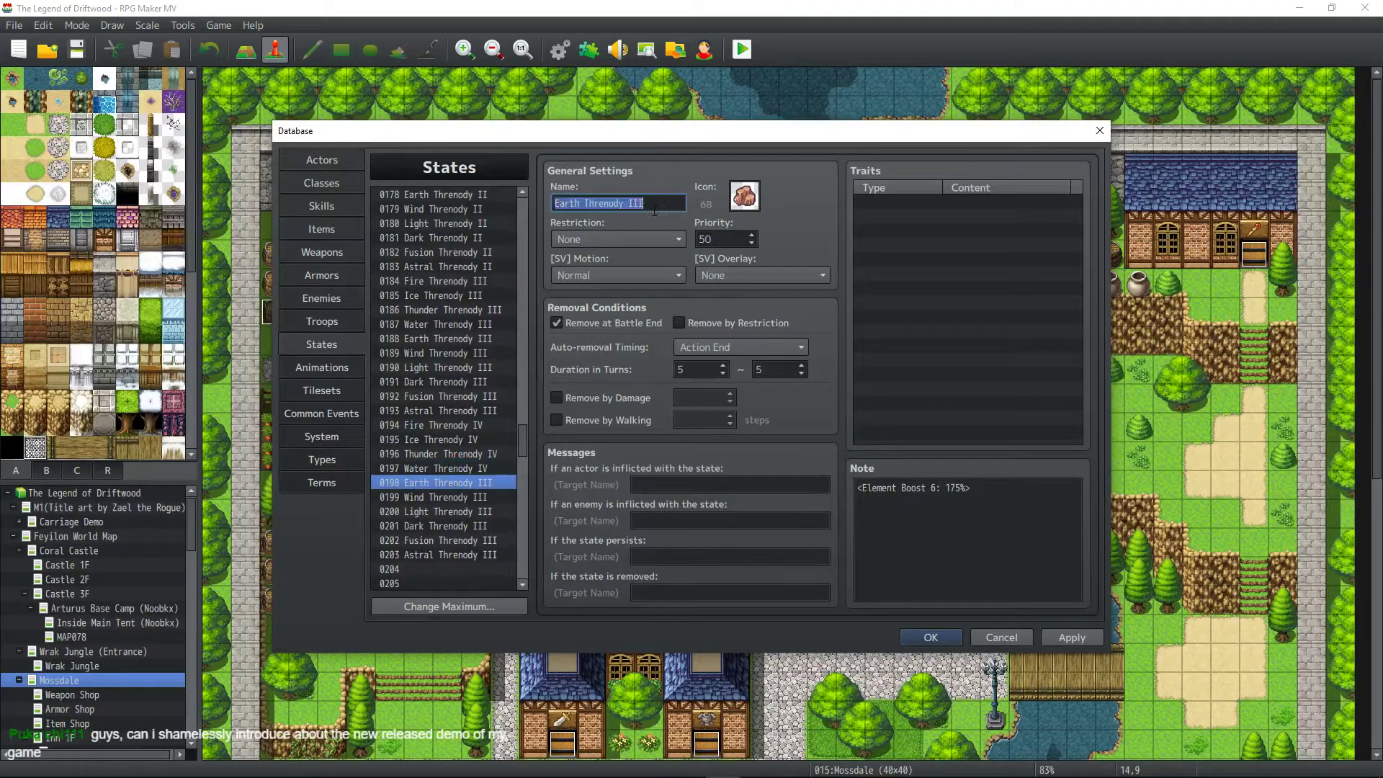
key(BackSpace)
key(BackSpace)
text(V)
Rename the copied state 0199 as "Wind Threnody IV".
click(473, 494)
click(660, 202)
key(BackSpace)
key(BackSpace)
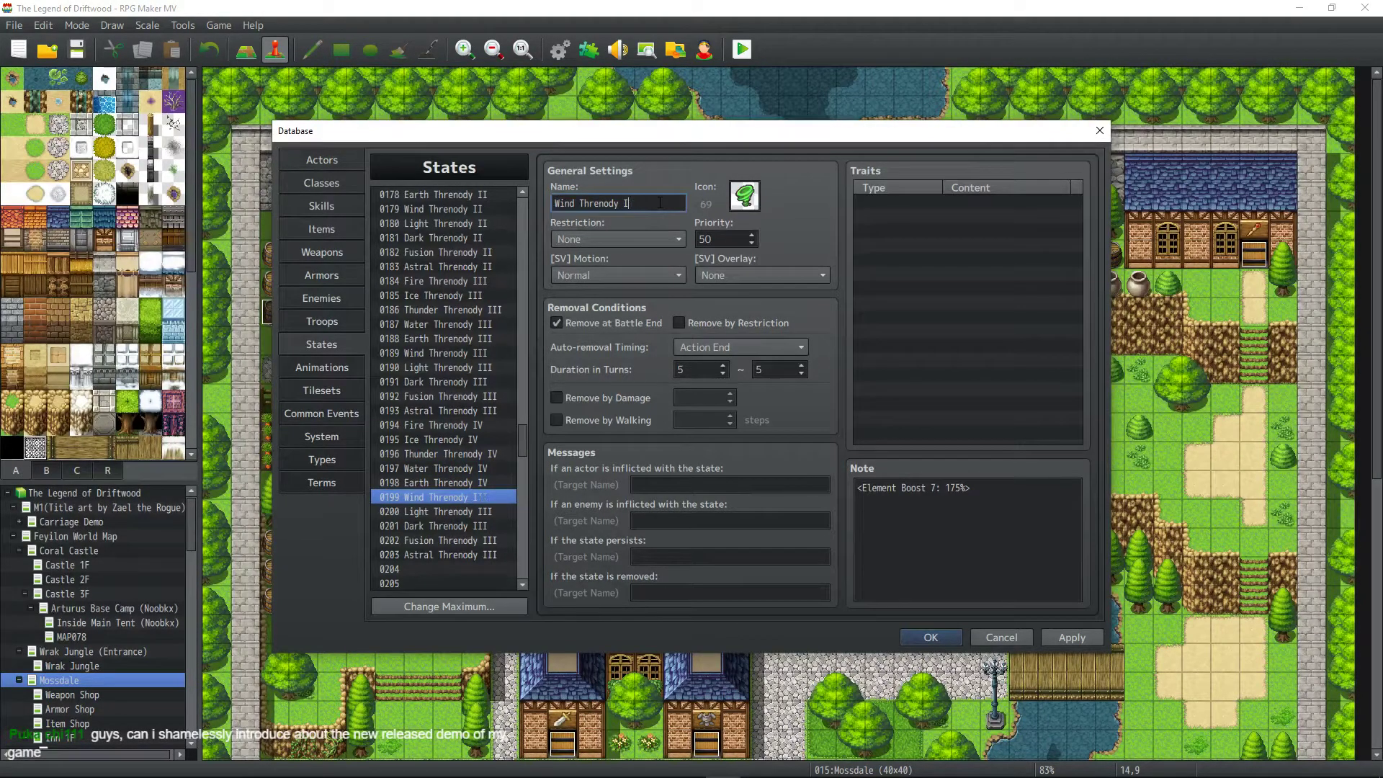
text(V)
Rename the copied states 0200 and 0201 as "Light Threnody IV" and "Dark Threnody IV".
click(476, 511)
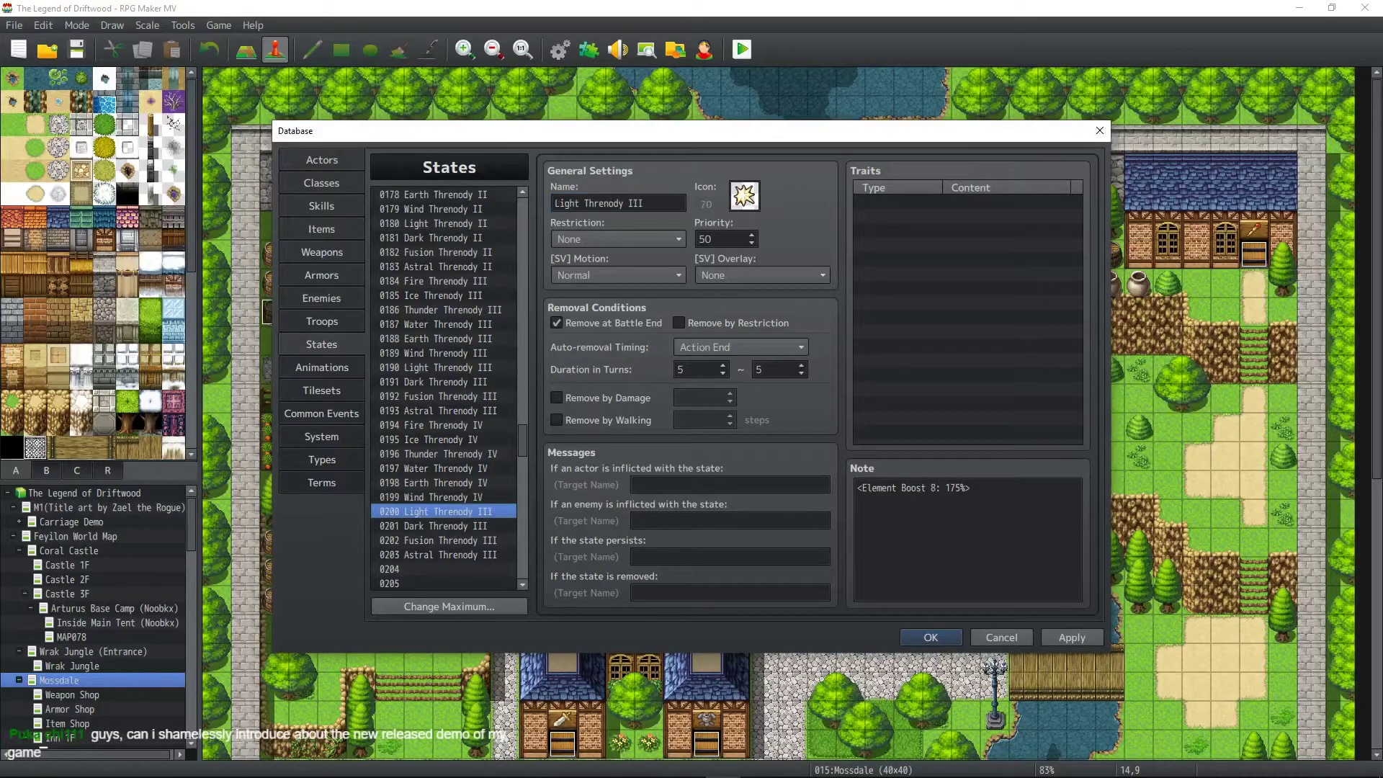
double_click(666, 201)
text(IV)
click(478, 526)
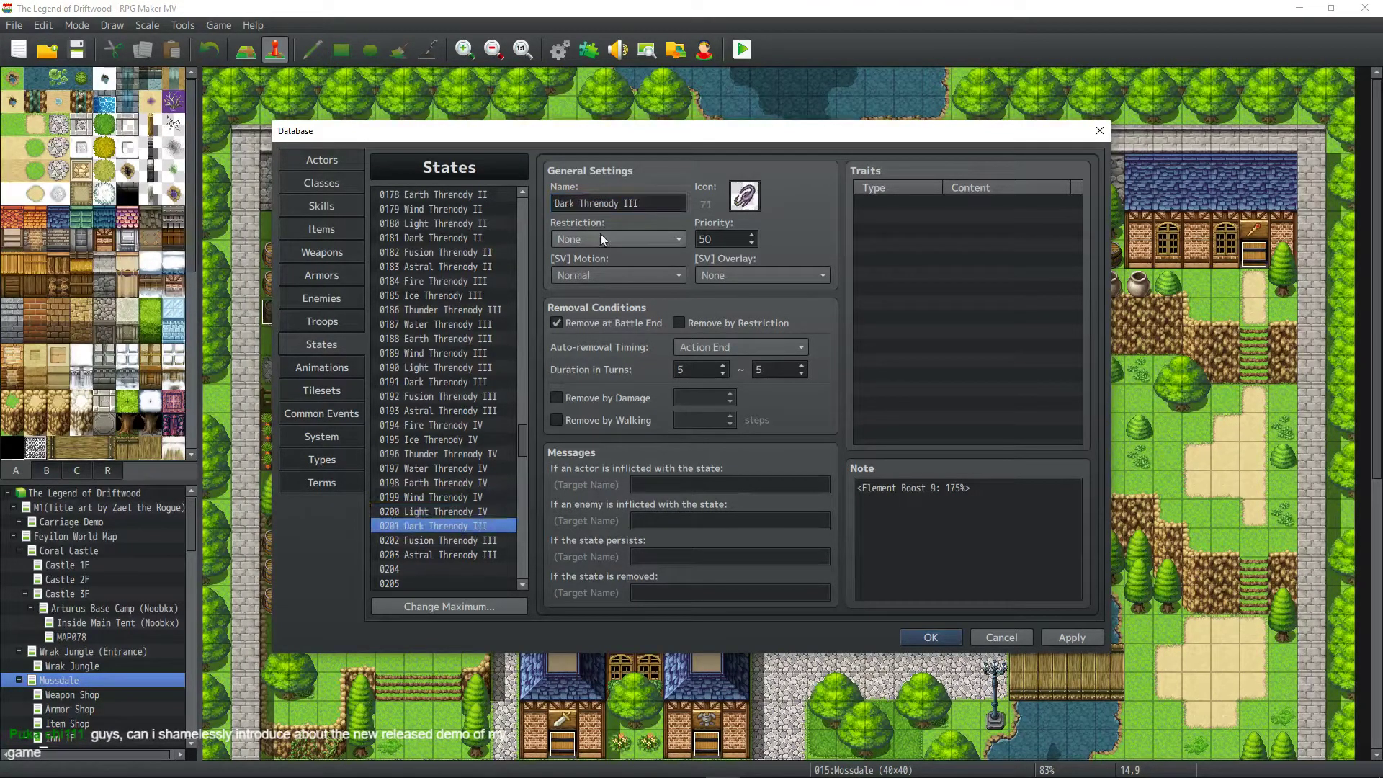
click(661, 201)
key(BackSpace)
key(BackSpace)
text(V)
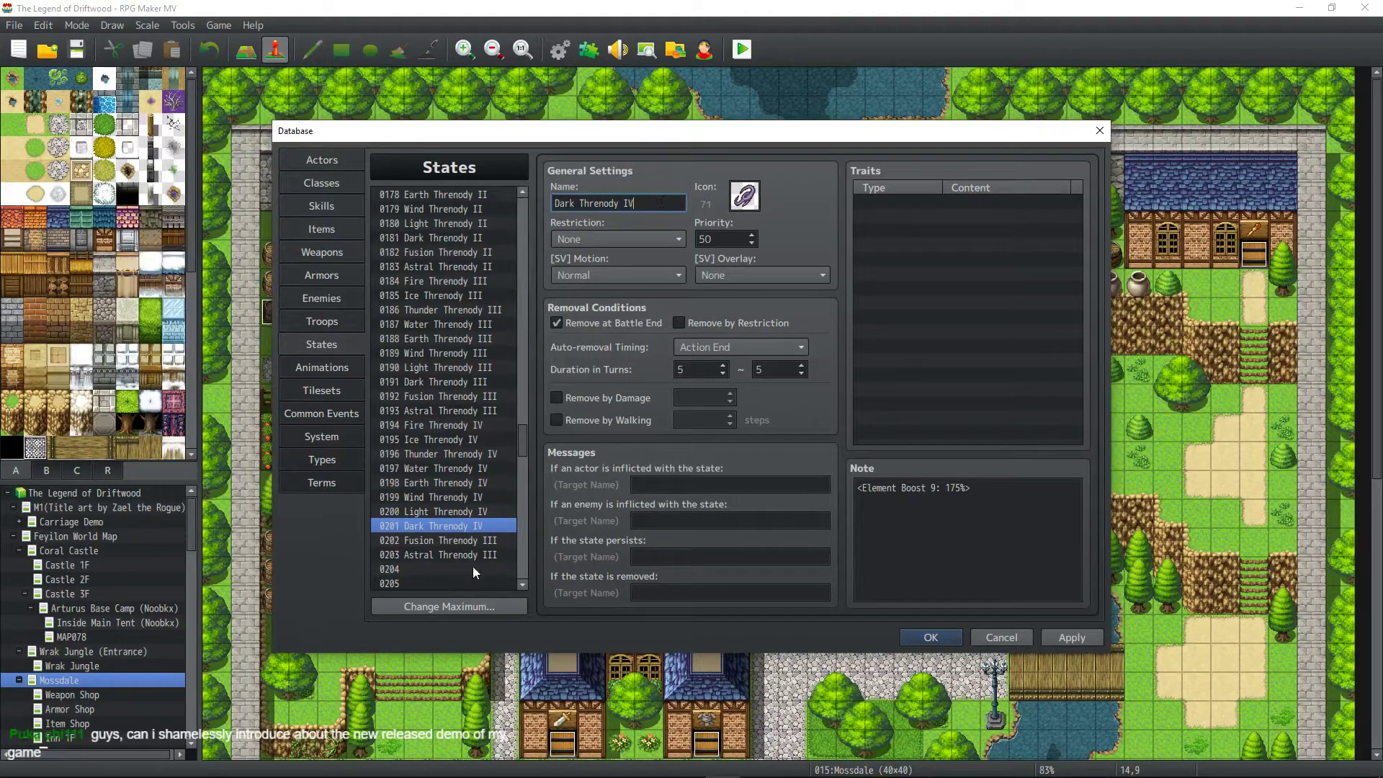
Rename the copied state 0202 as "Fusion Threnody IV".
click(477, 540)
click(658, 203)
key(BackSpace)
key(BackSpace)
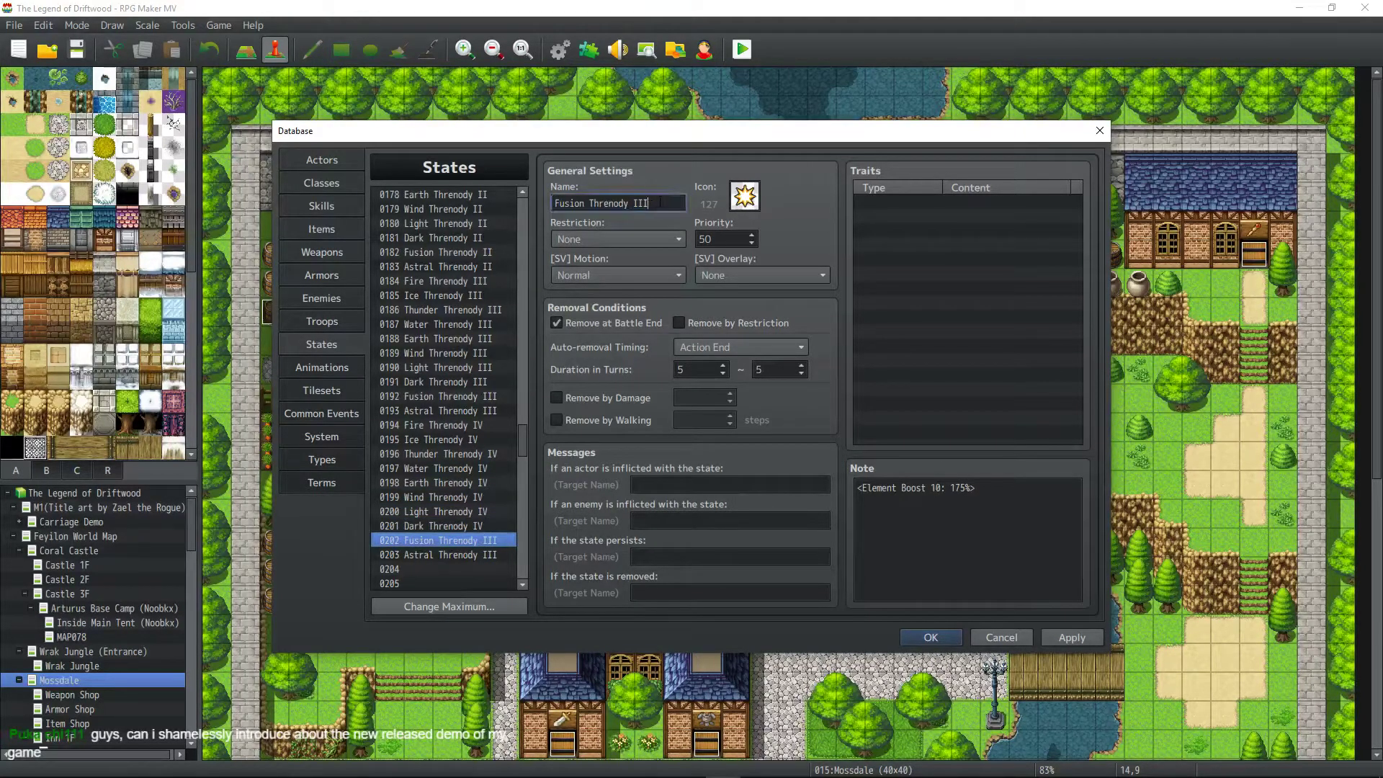
text(V)
Rename the copied state 0203 as "Astral Threnody IV" and apply the database changes.
click(490, 559)
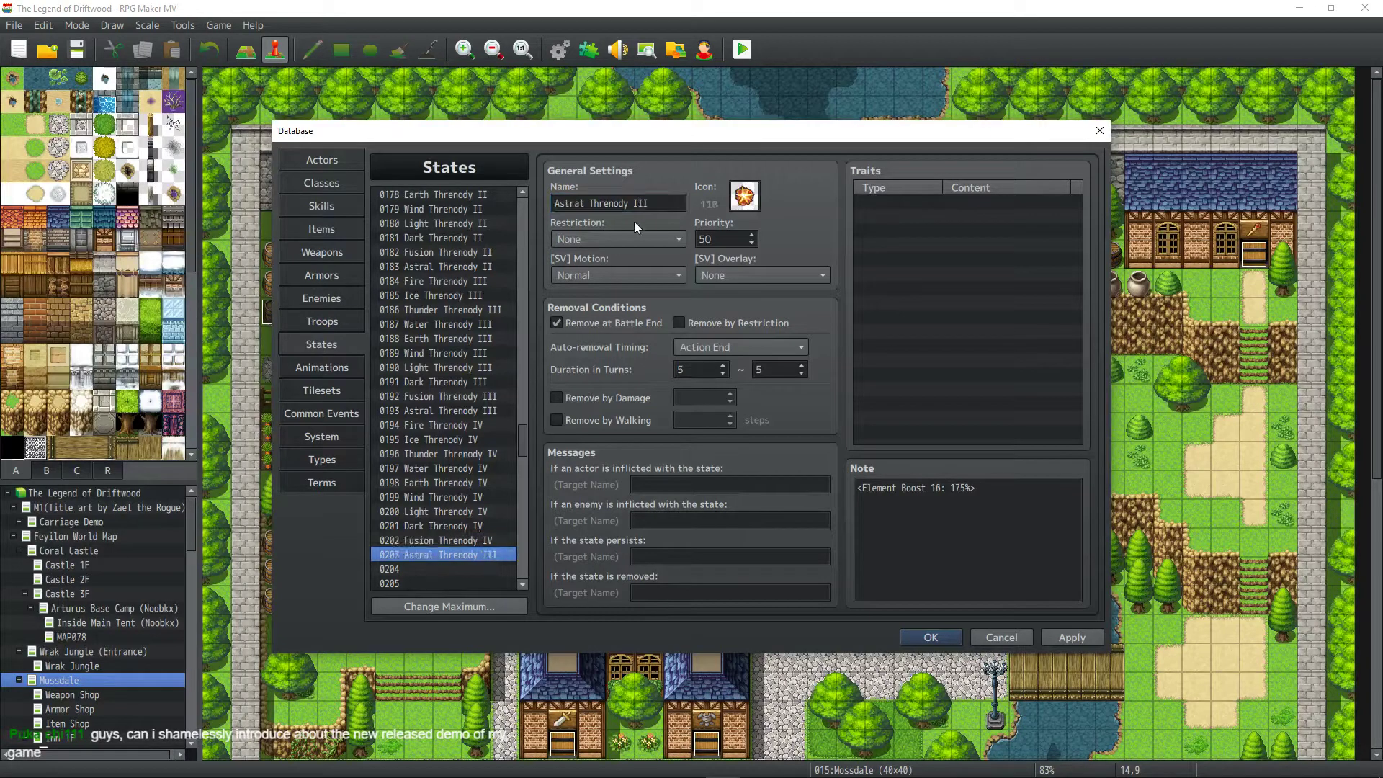
click(668, 203)
key(BackSpace)
key(BackSpace)
text(V)
click(1081, 640)
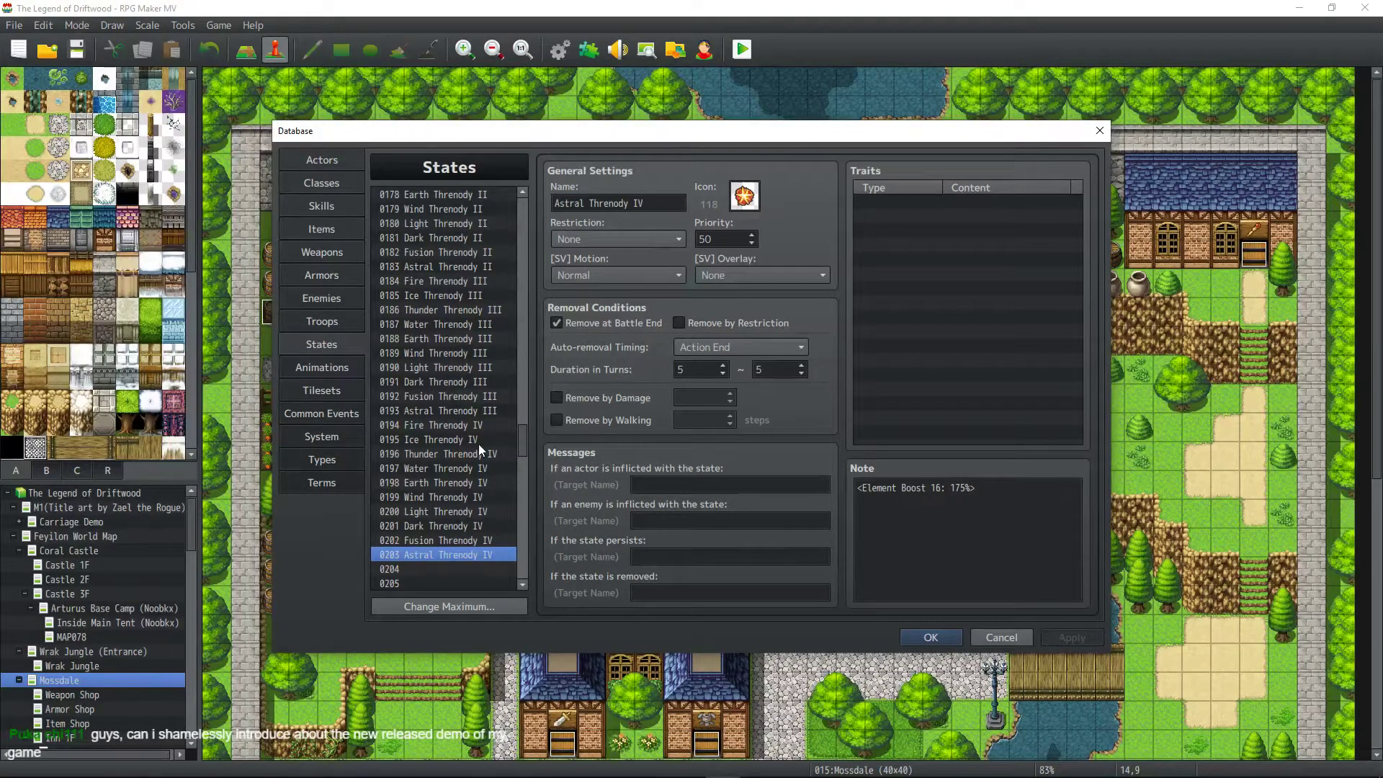
Set the Element Boost to 200% in the notes of the Fire Threnody IV and Ice Threnody IV states.
click(490, 425)
double_click(954, 488)
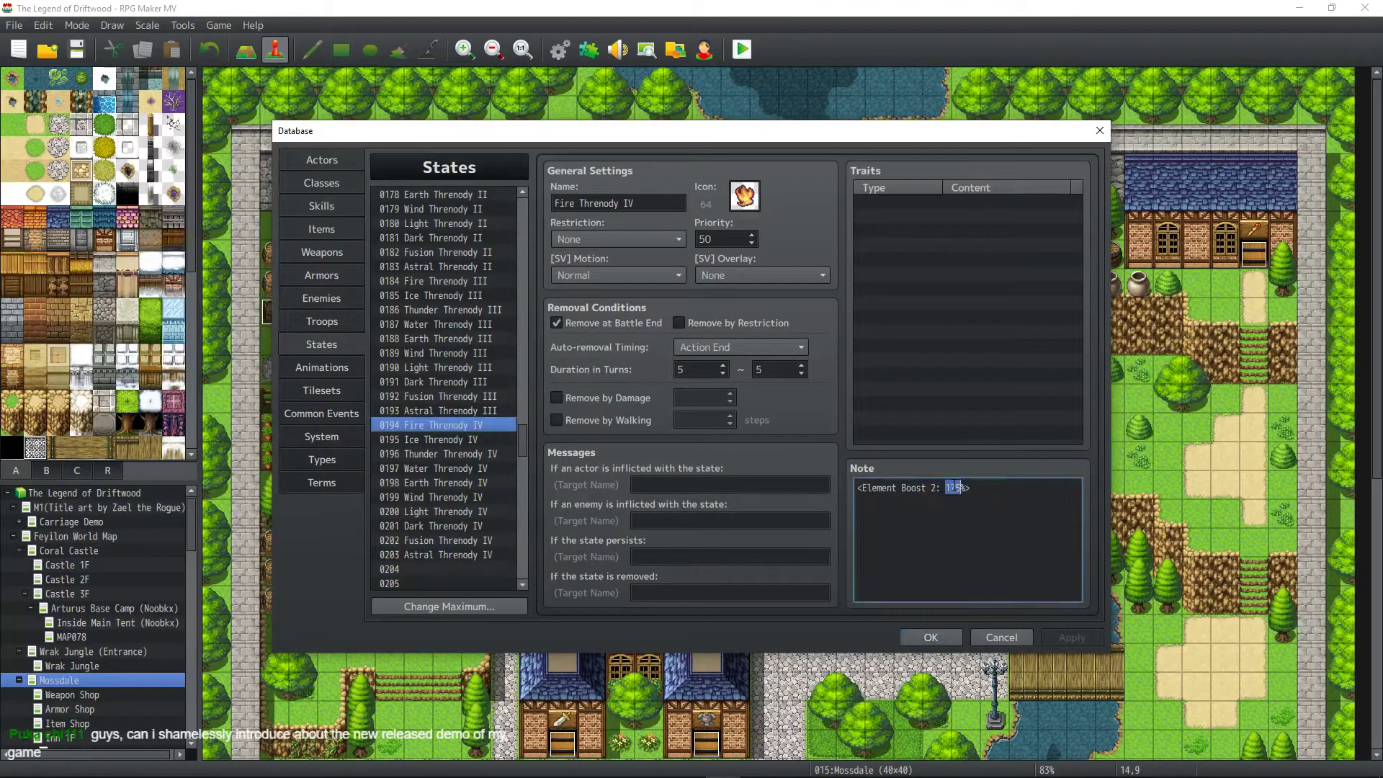
text(200)
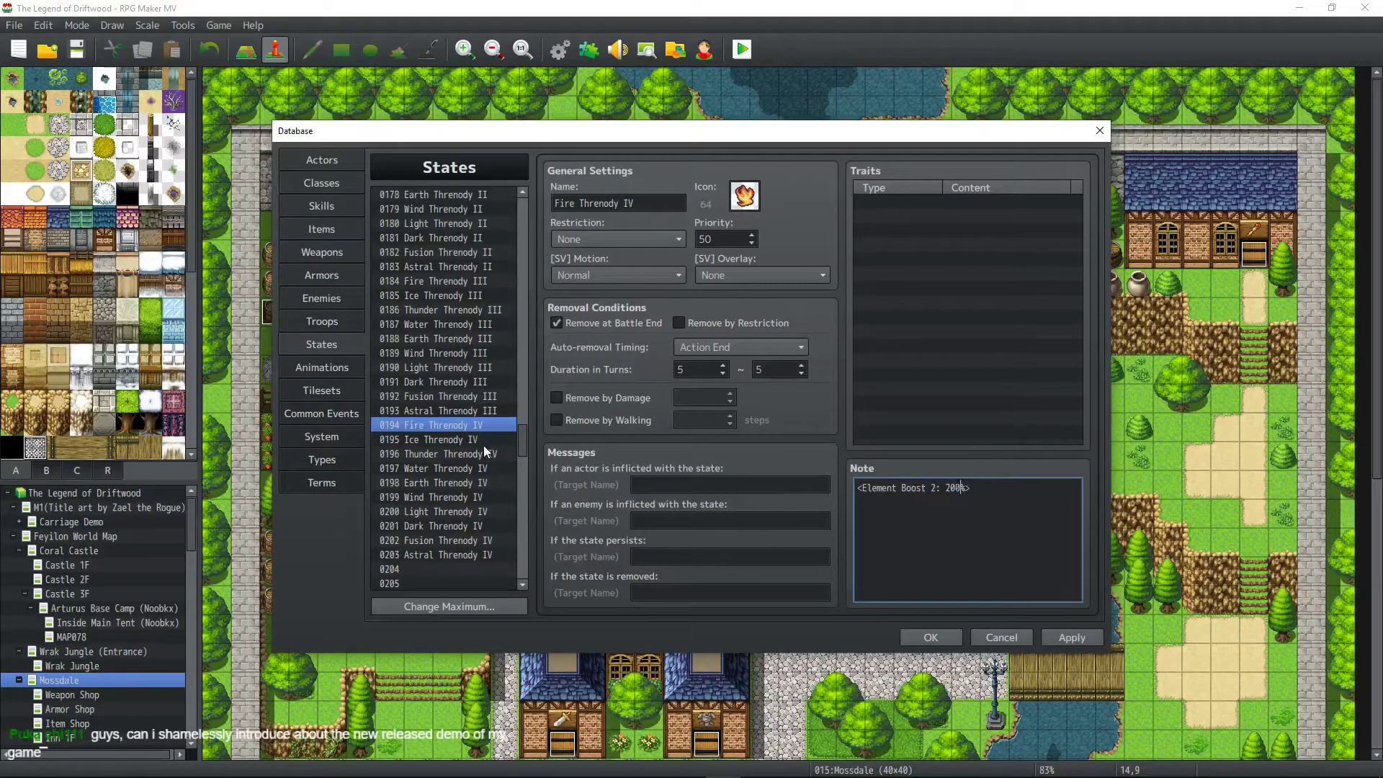
click(484, 443)
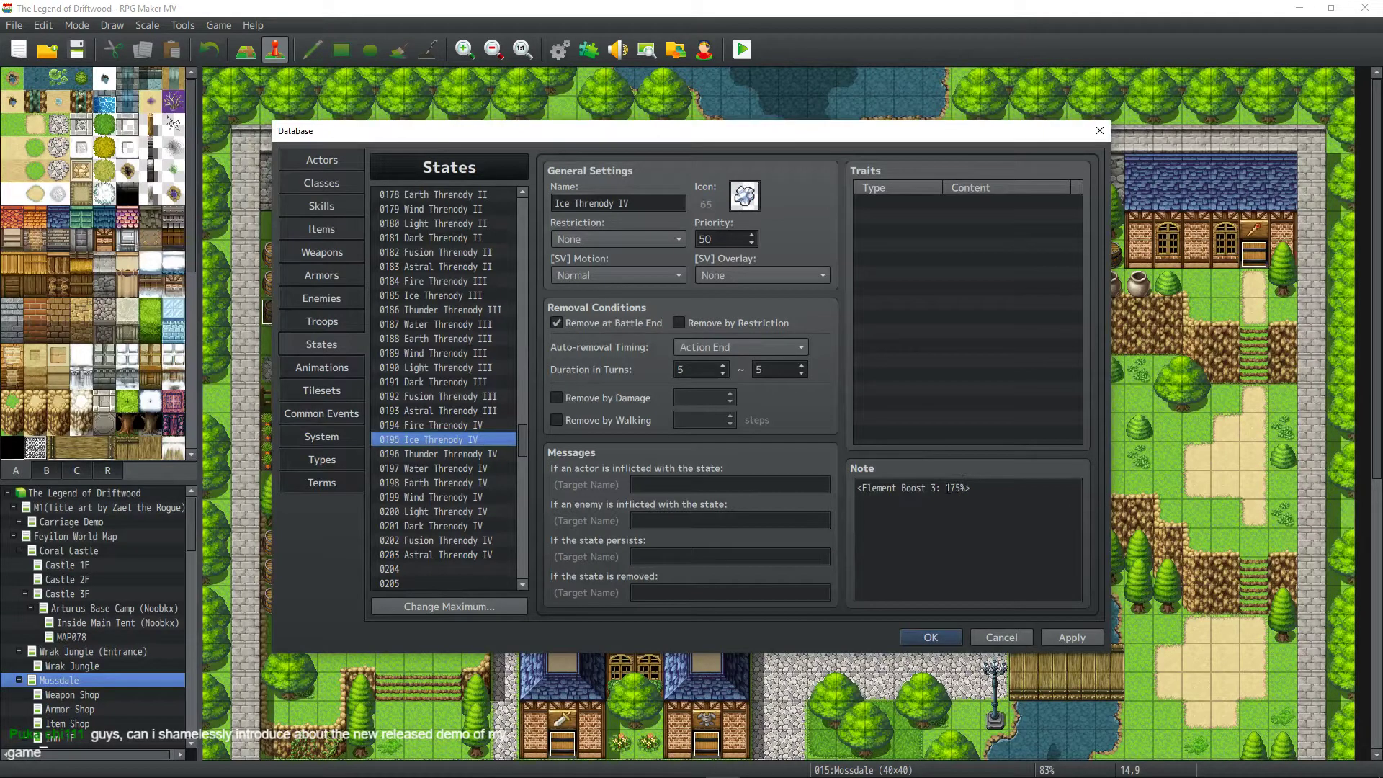
double_click(958, 487)
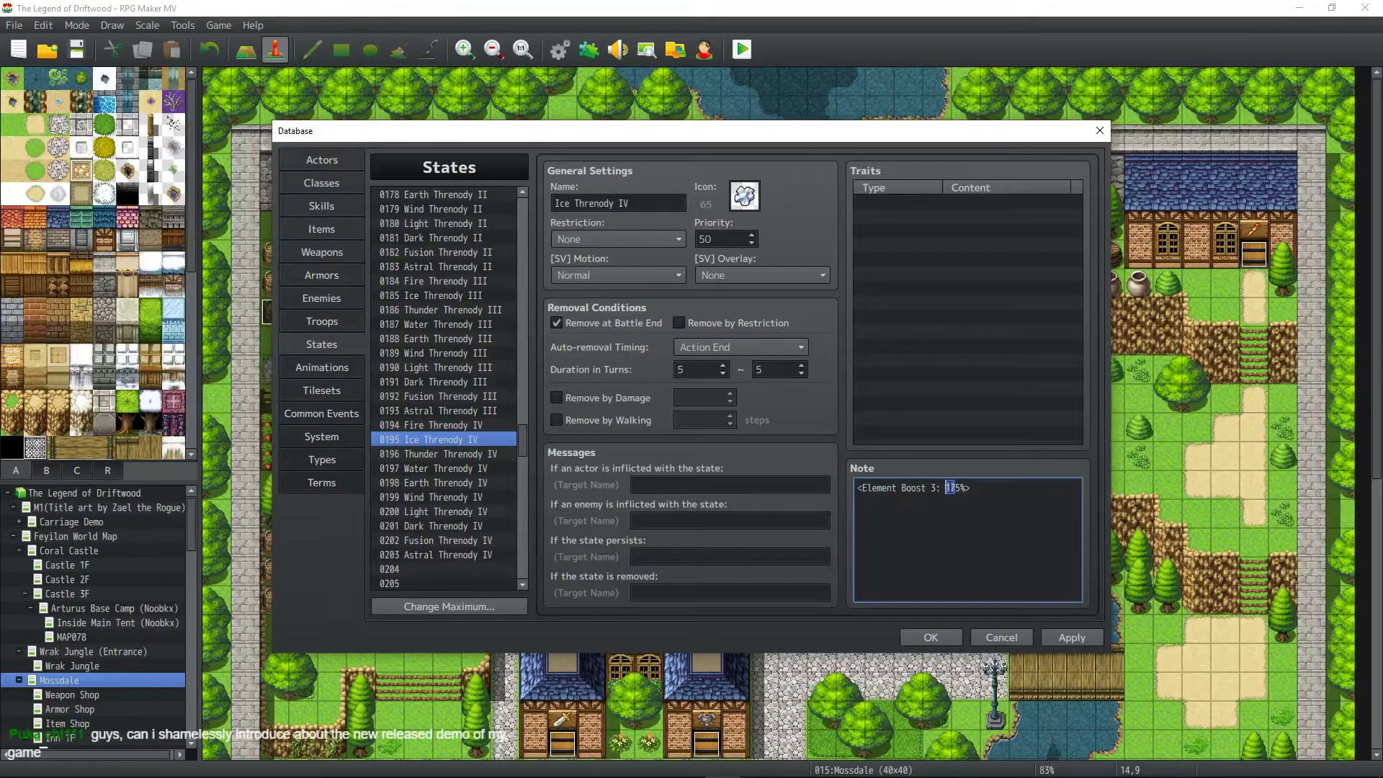
double_click(956, 488)
text(200)
Set the Element Boost to 200% in the notes of the Thunder Threnody IV and Water Threnody IV states.
click(485, 453)
triple_click(963, 488)
click(961, 488)
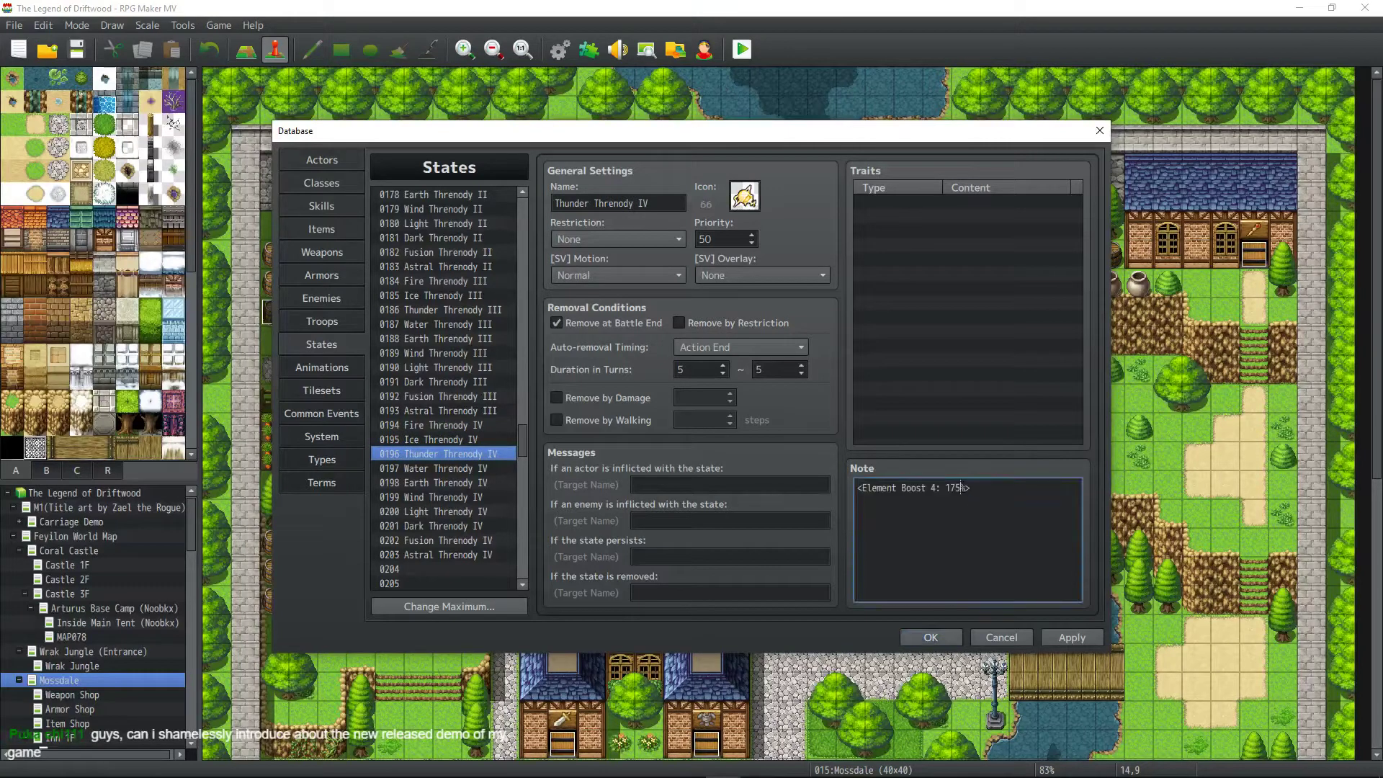
drag(961, 488, 945, 488)
text(200)
click(505, 468)
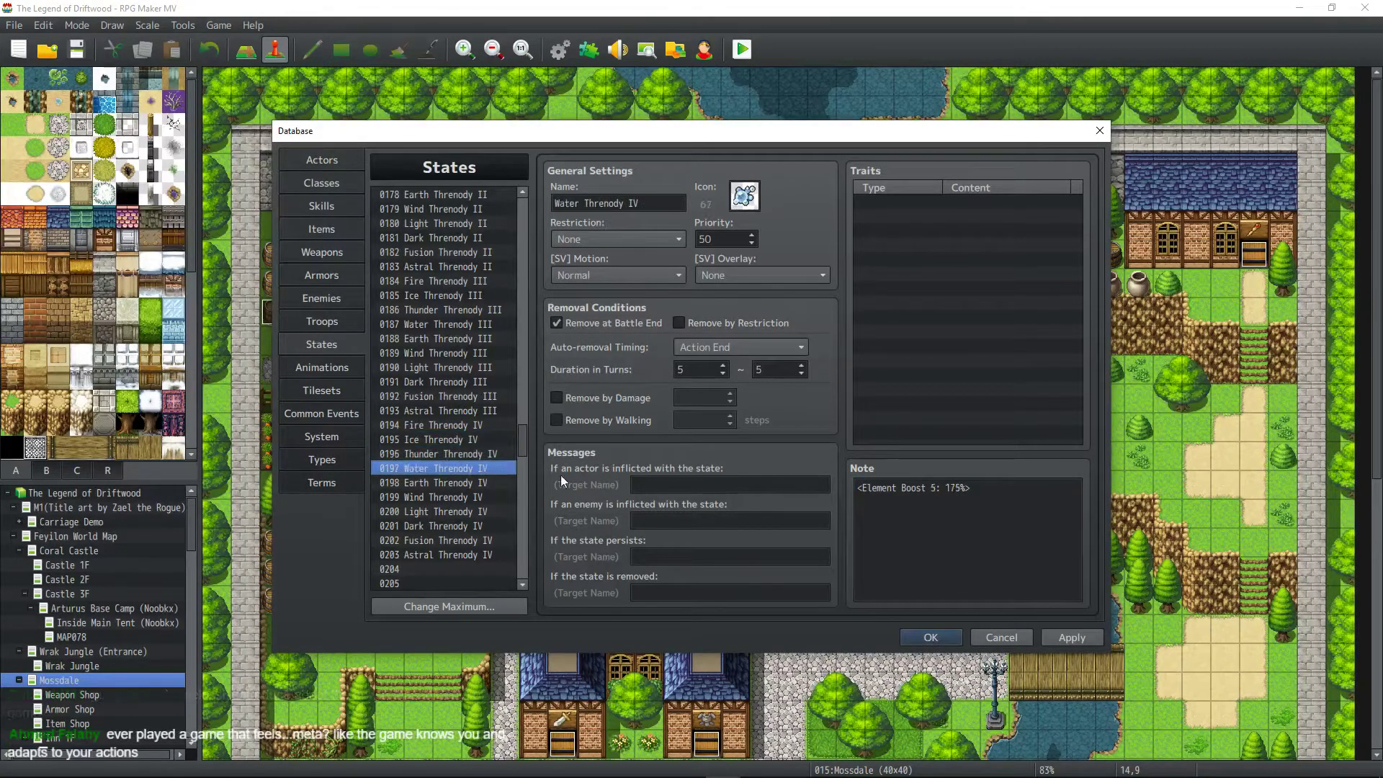
triple_click(950, 489)
drag(966, 488, 945, 488)
text(200)
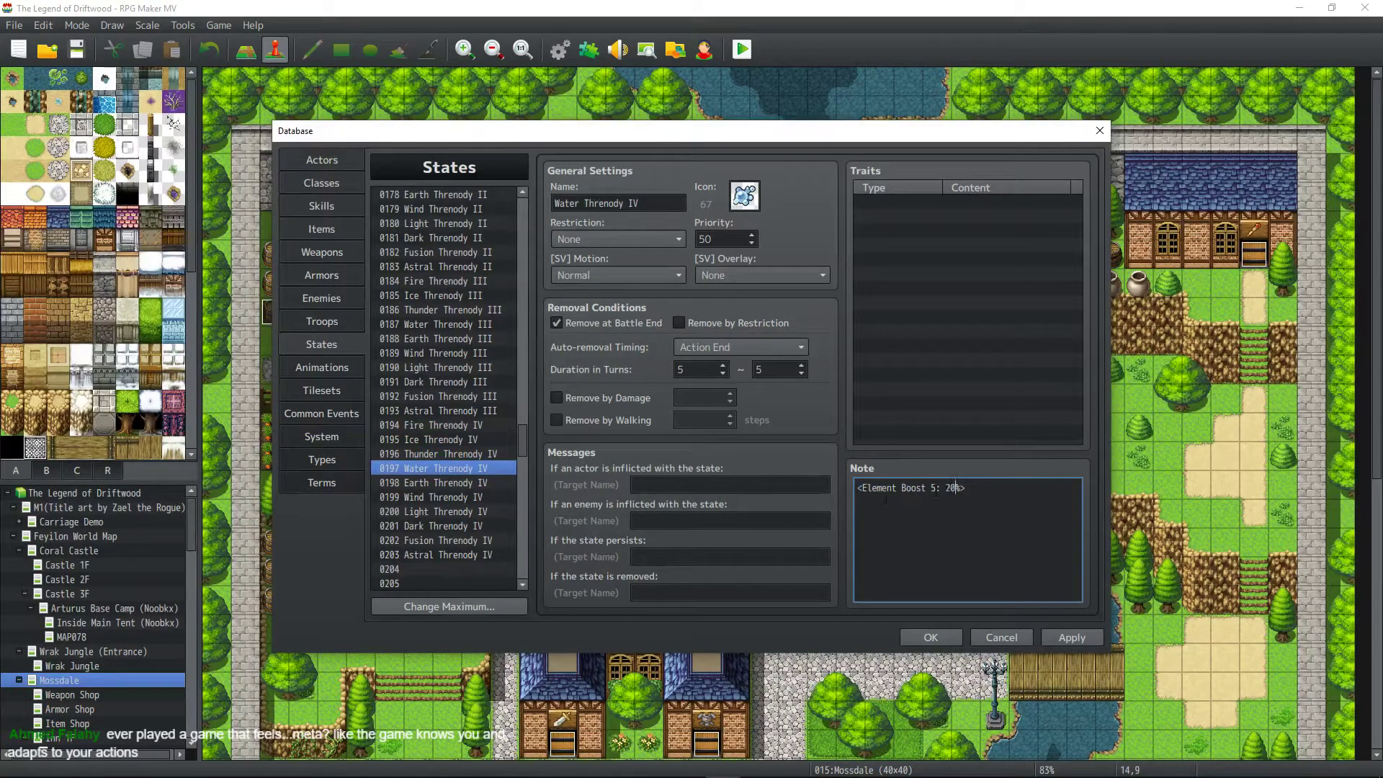
Set the Element Boost to 200% in the notes of the Earth Threnody IV and Wind Threnody IV states.
click(490, 484)
triple_click(950, 489)
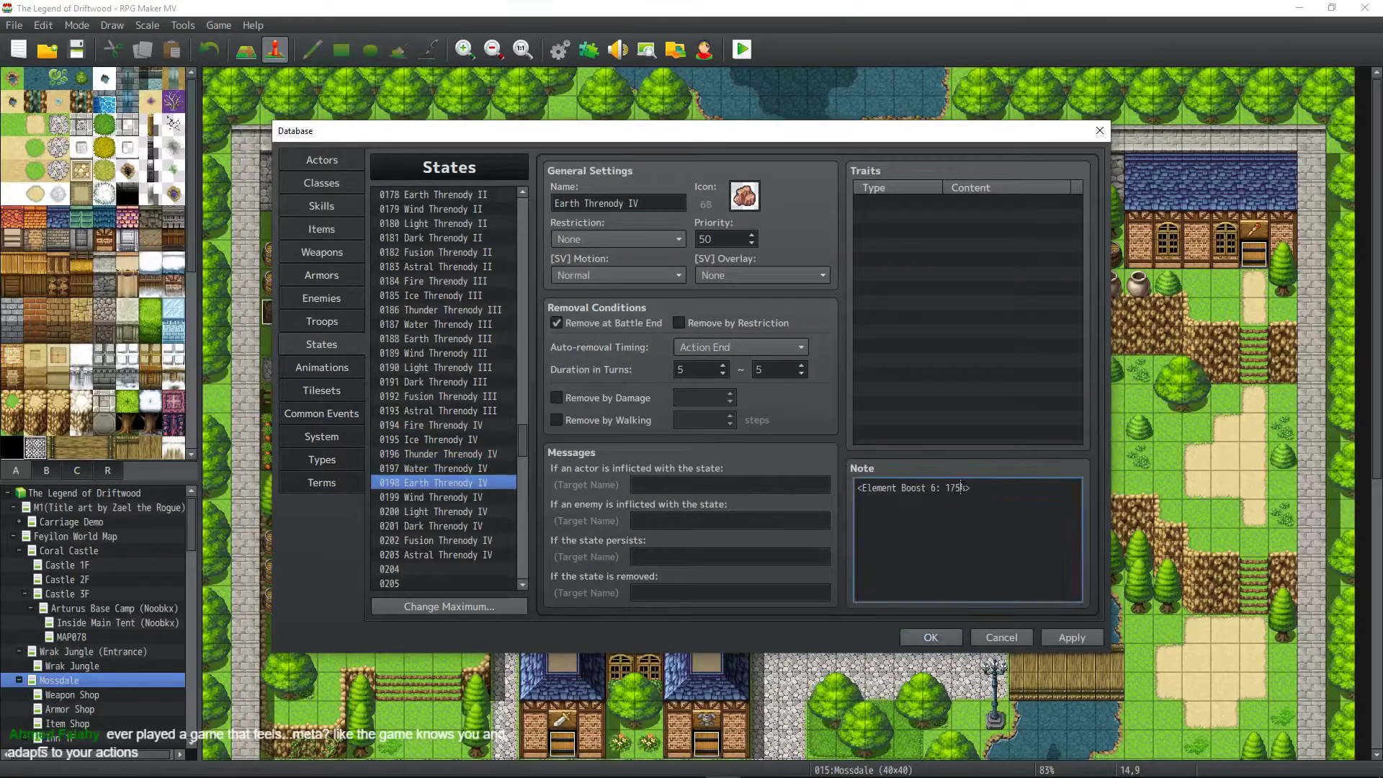
drag(965, 488, 945, 487)
click(461, 498)
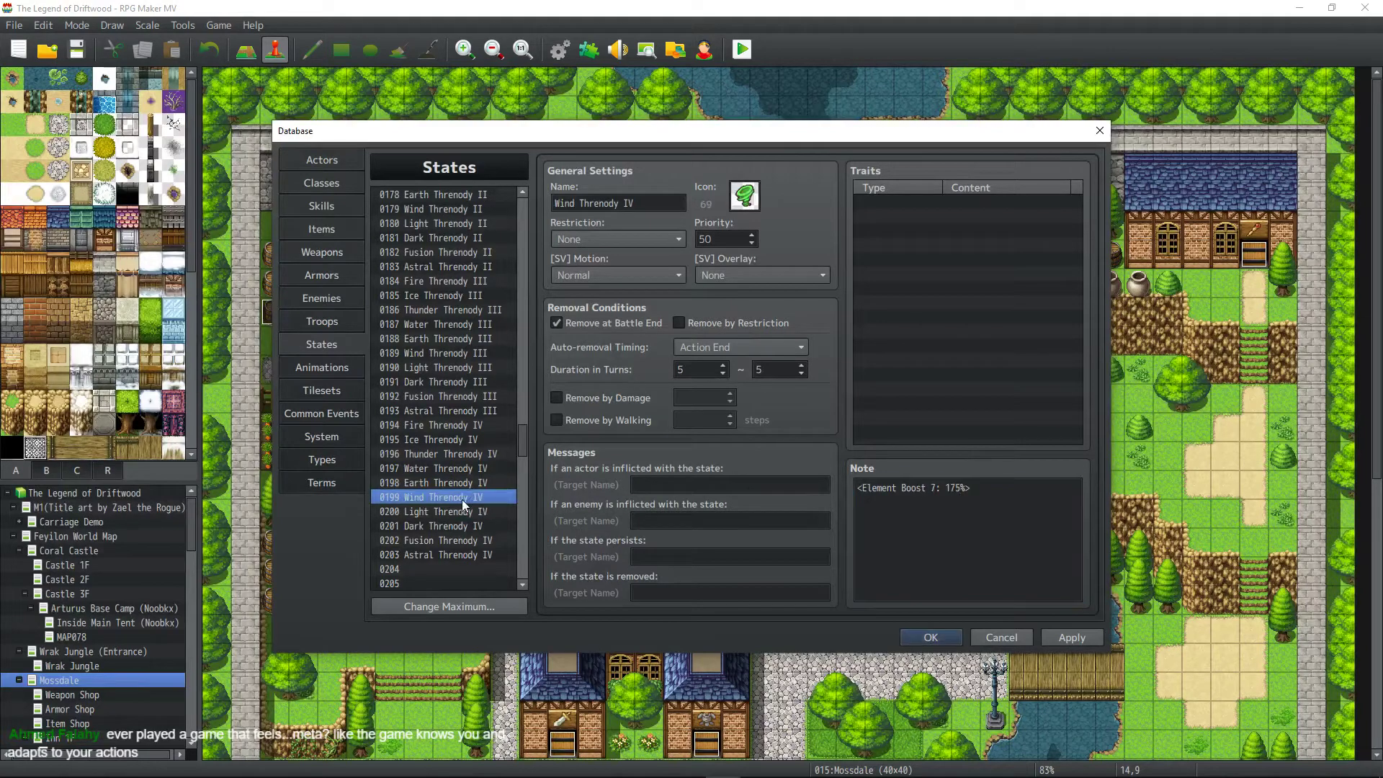
click(962, 488)
click(962, 489)
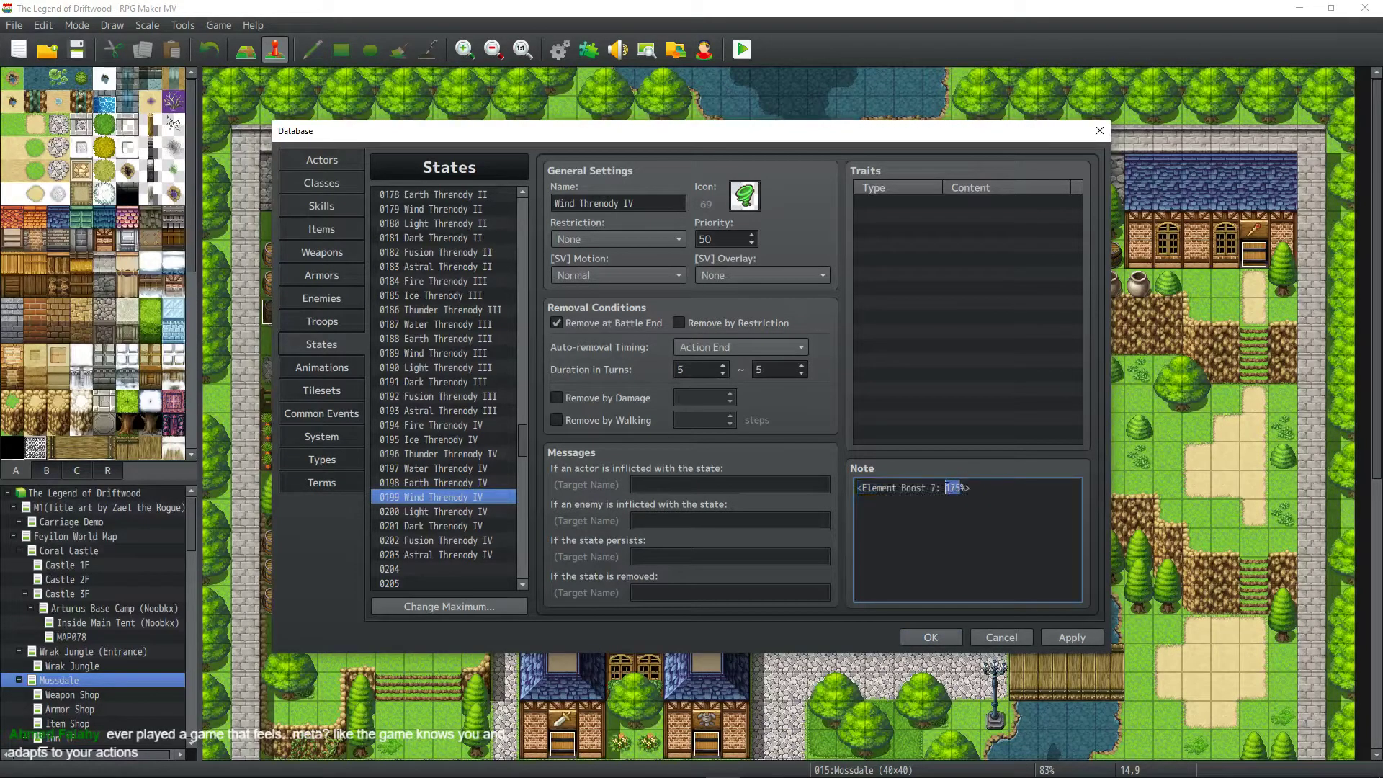
Set the Element Boost to 200% in the notes of the Light Threnody IV and Dark Threnody IV states.
click(475, 512)
click(960, 489)
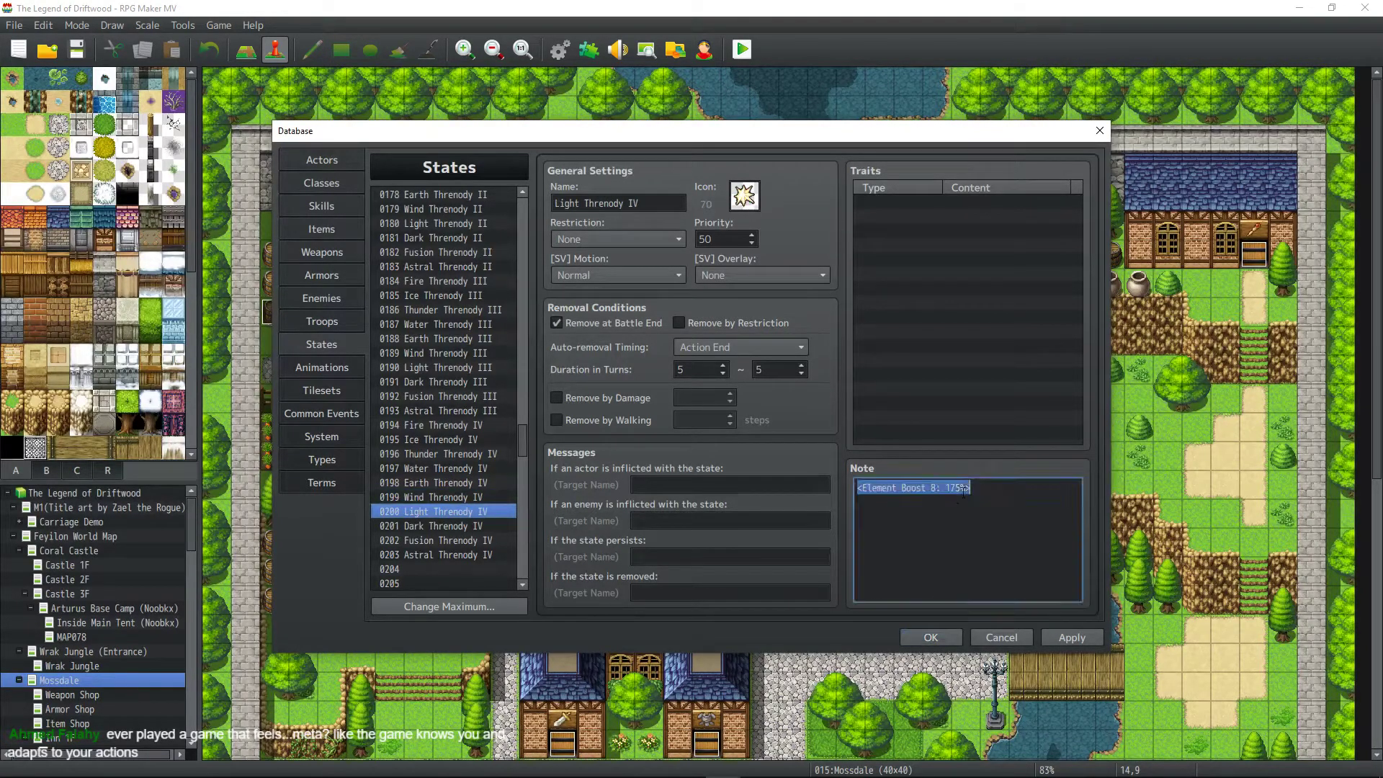
click(961, 490)
double_click(961, 488)
text(200)
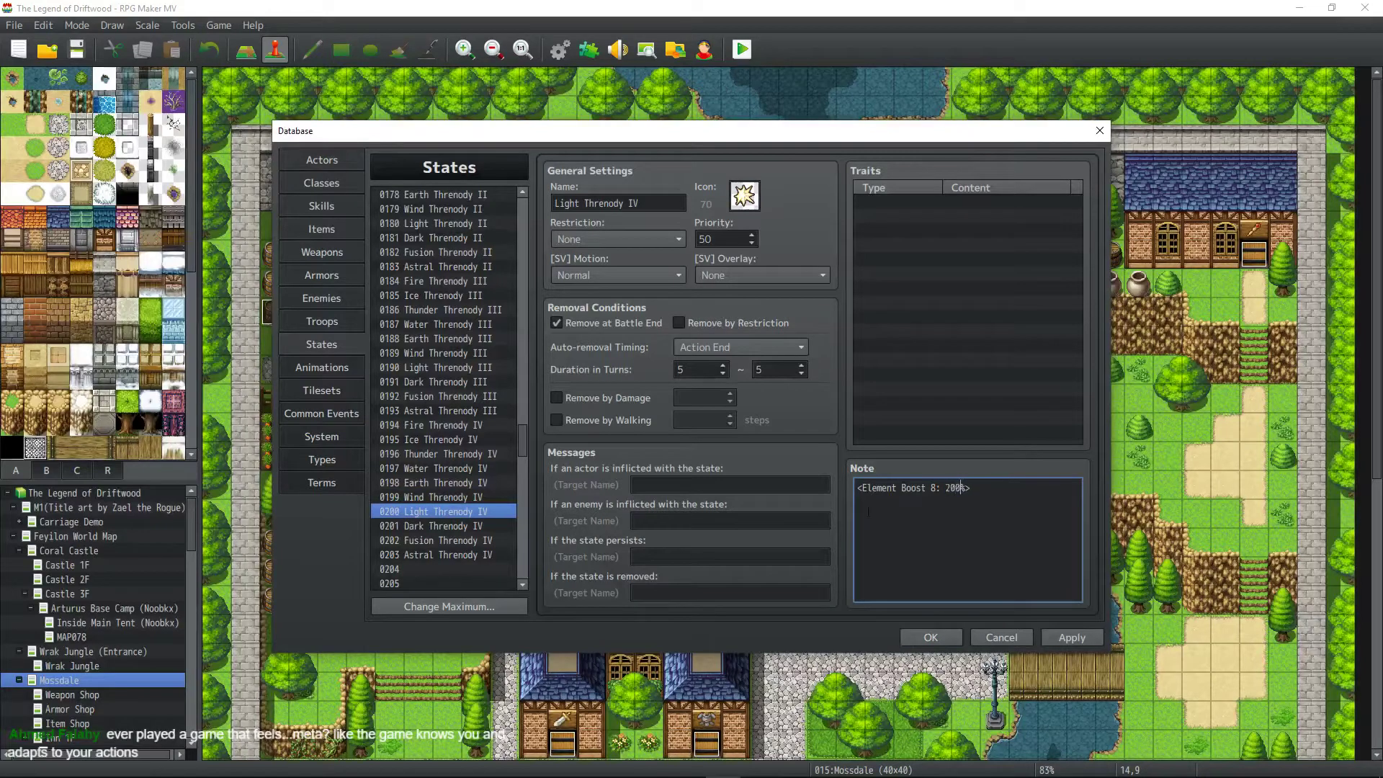
click(453, 524)
click(953, 489)
click(953, 488)
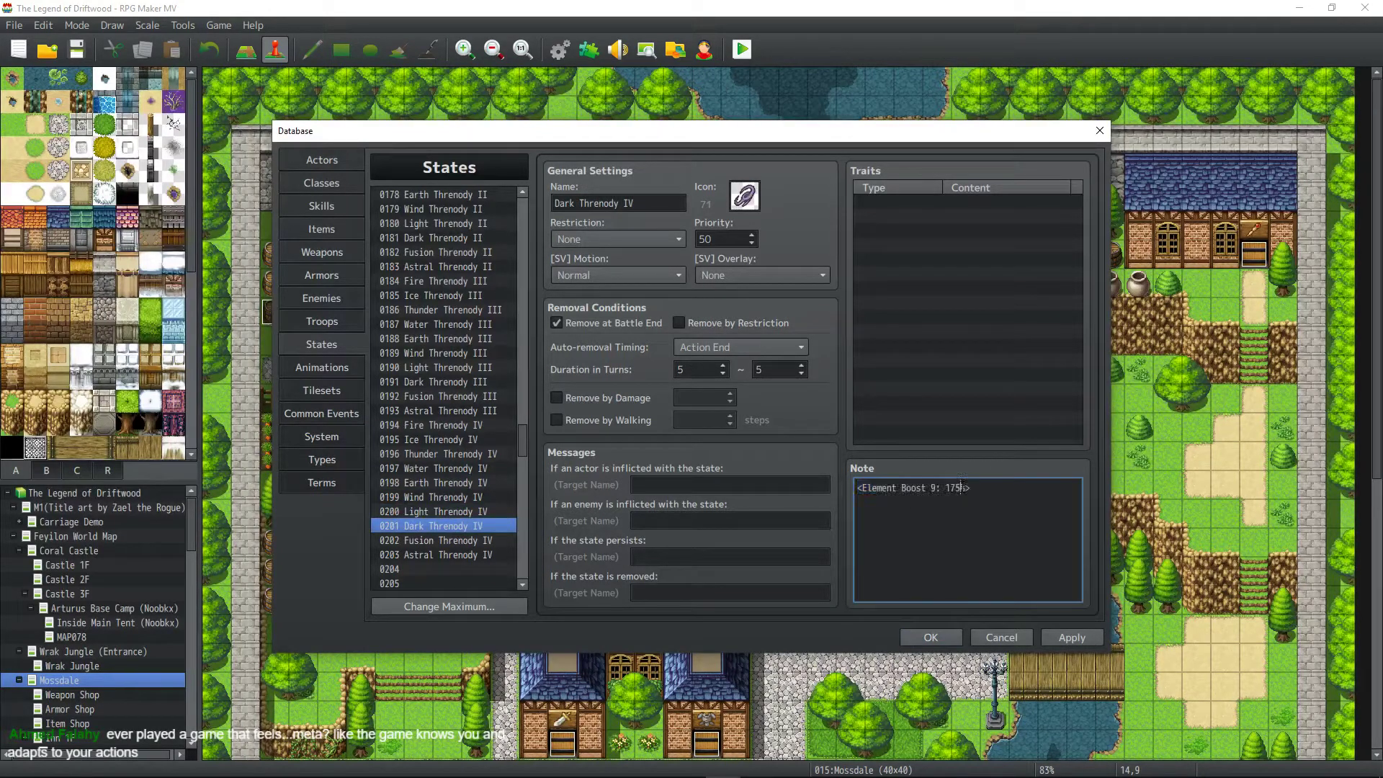
double_click(953, 488)
text(200)
Set the Element Boost to 200% in the notes of Fusion Threnody IV and Astral Threnody IV and apply the database changes.
click(469, 540)
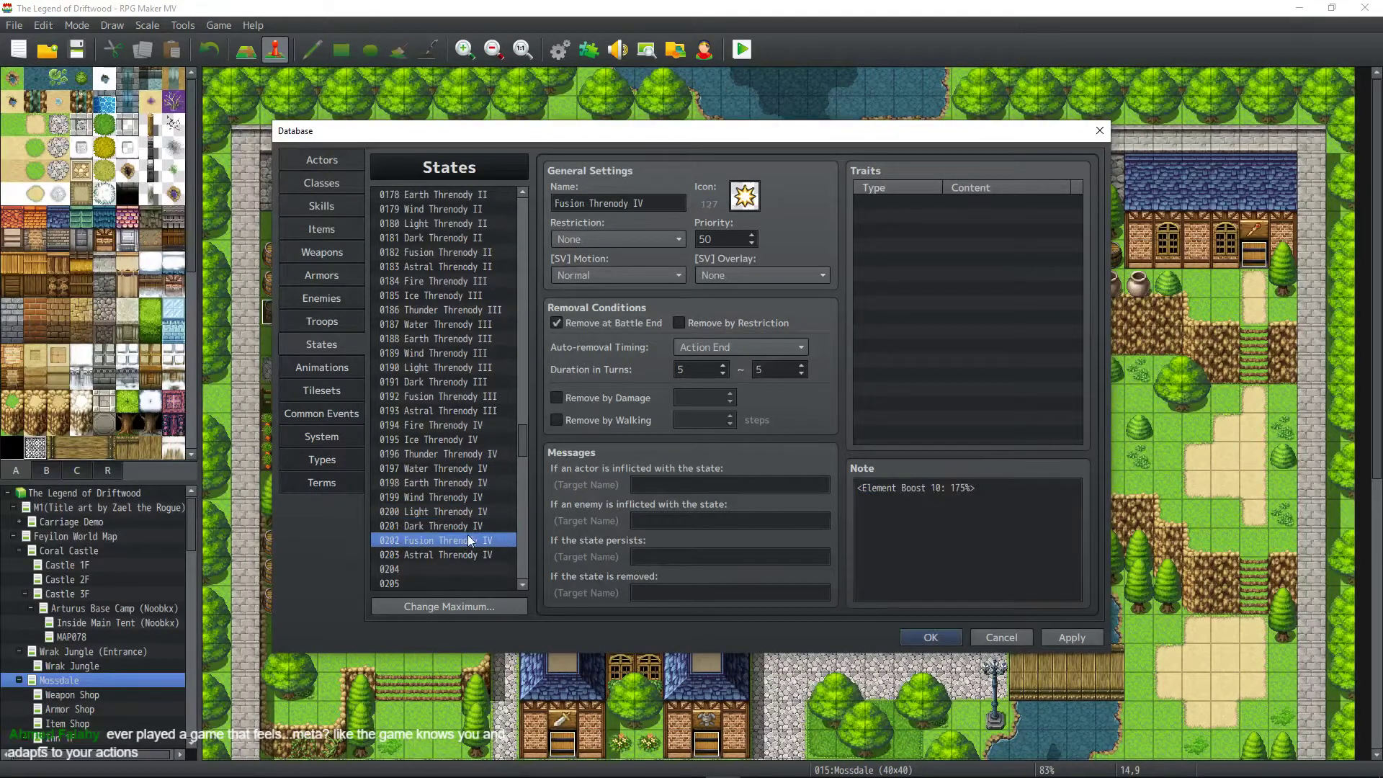
click(966, 488)
click(966, 488)
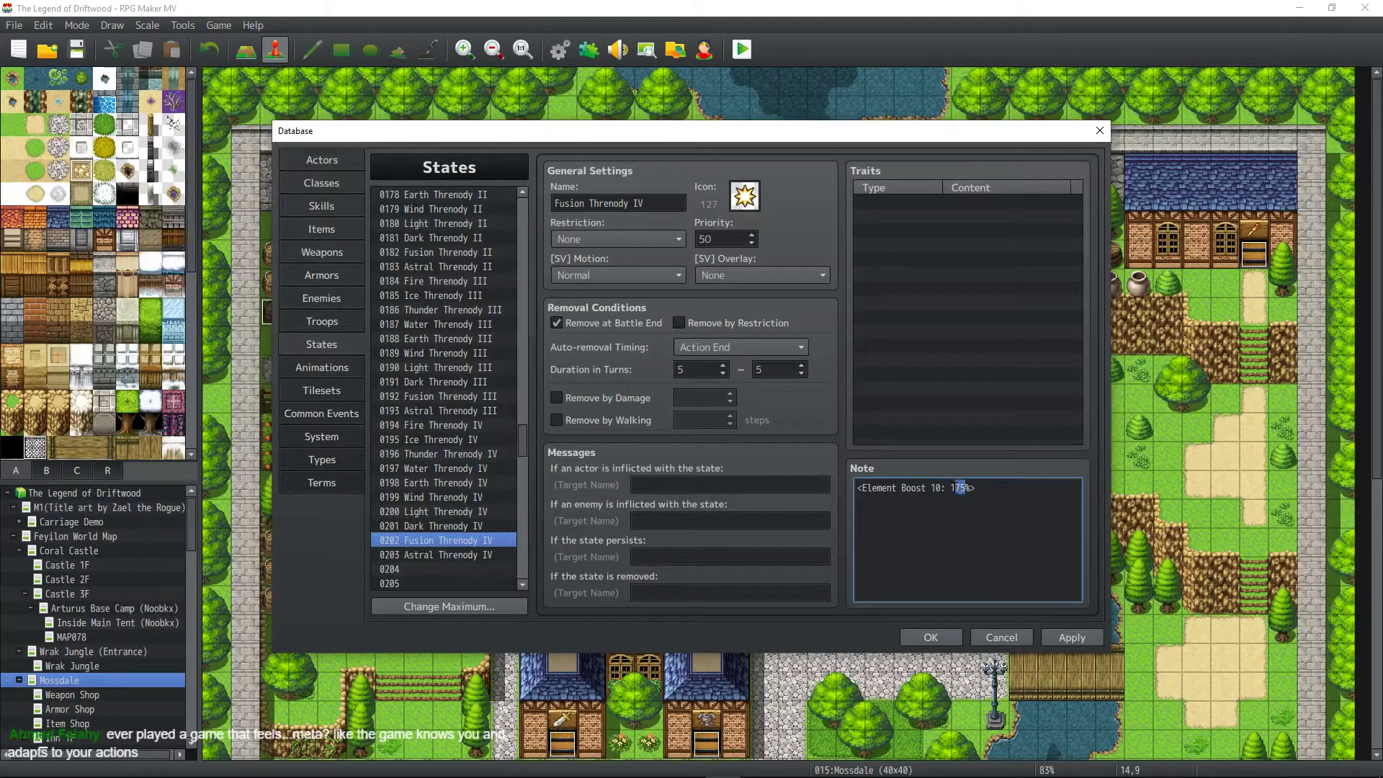
drag(957, 488, 951, 488)
text(200)
click(504, 555)
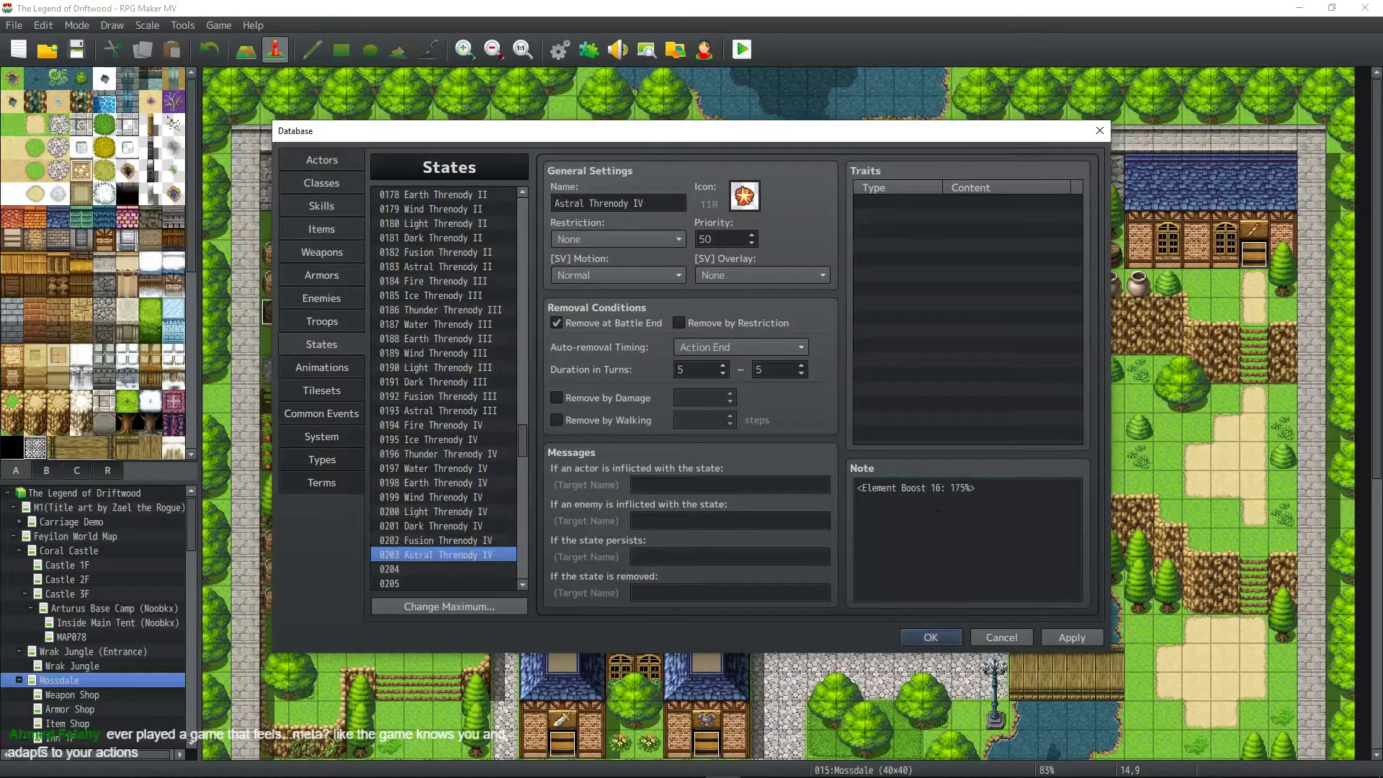
click(966, 488)
click(966, 487)
drag(966, 488, 951, 488)
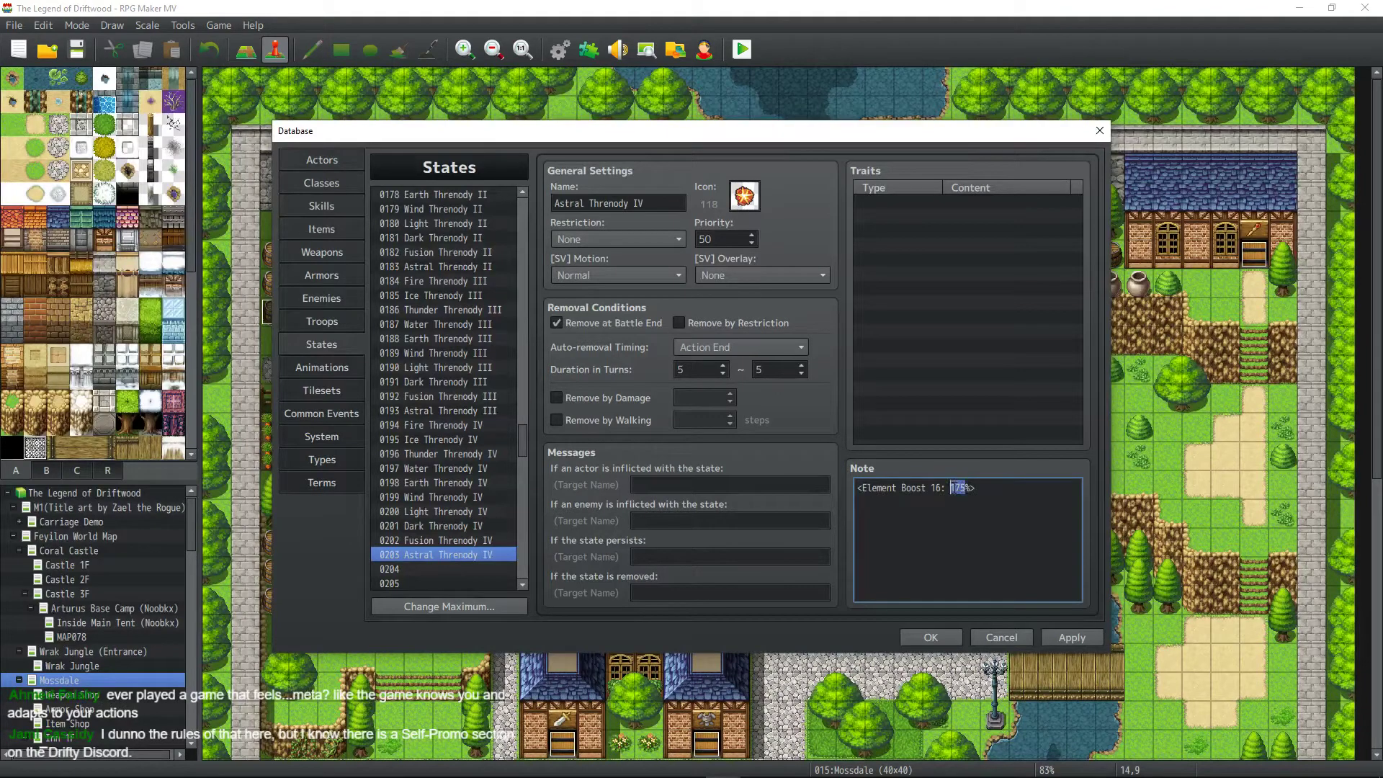
text(200)
click(1075, 637)
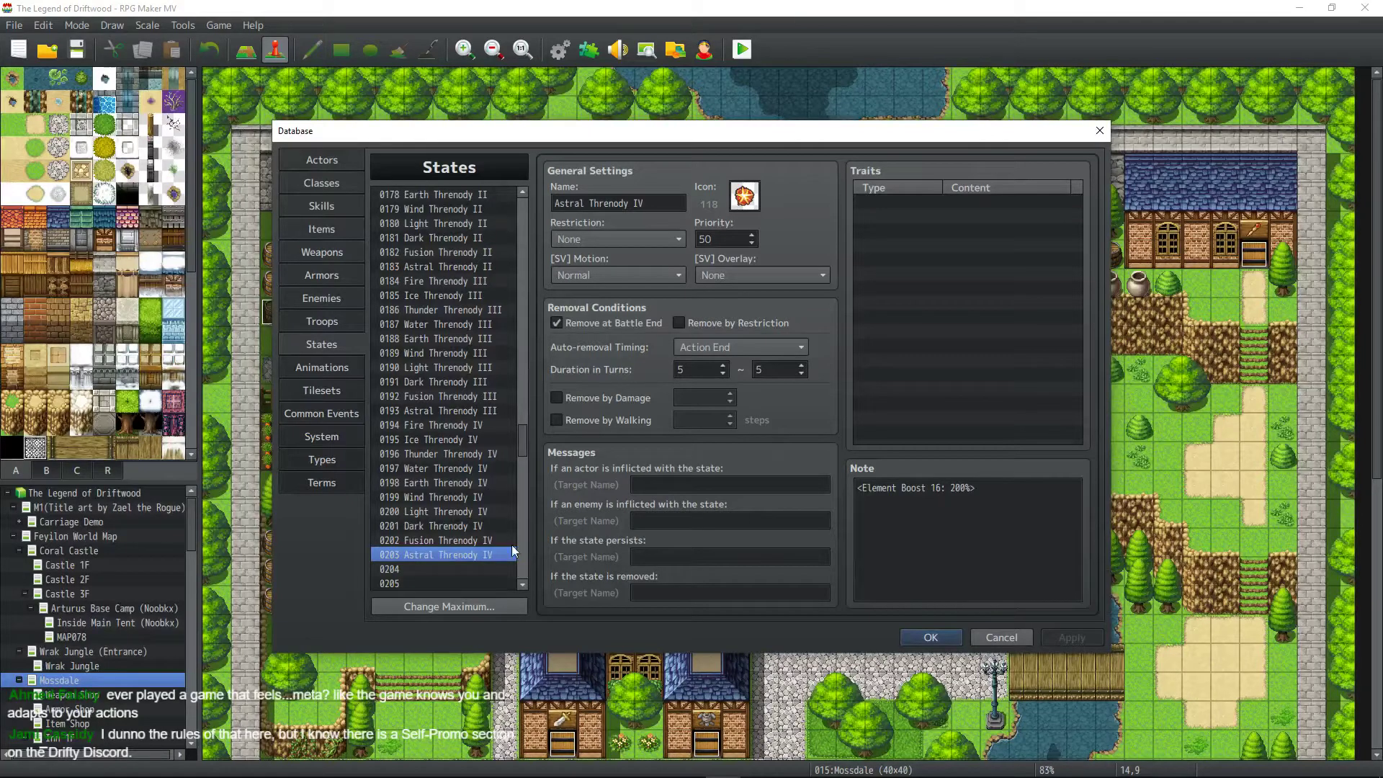
Review the boost notes of the Threnody states from Fusion Threnody IV back up to the tier III states.
click(487, 546)
key(Up)
key(Up)
key(Up)
key(Up)
key(Up)
key(Up)
key(Up)
key(Up)
key(Up)
key(Up)
key(Up)
key(Up)
key(Up)
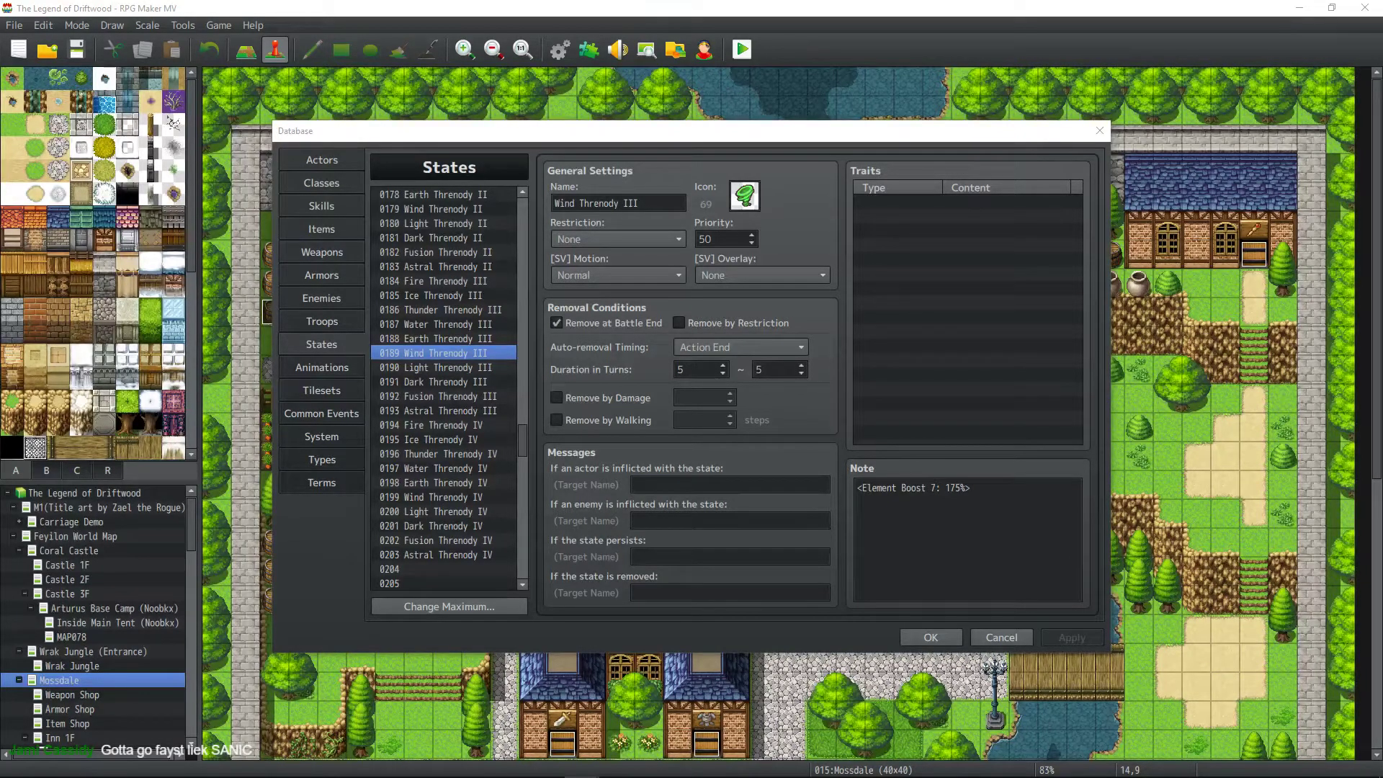
click(479, 369)
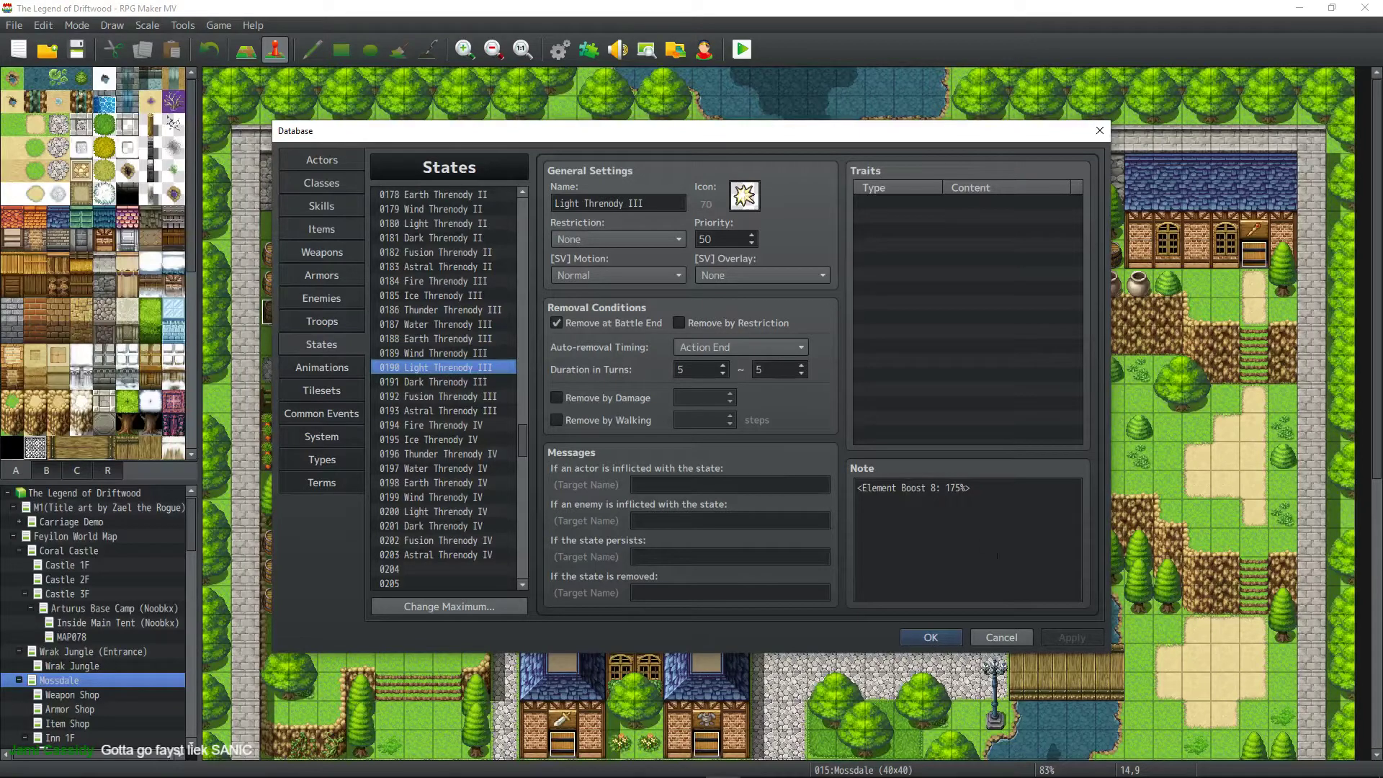
Add the line "if ($gameVariables.value(8) > 999)" above "++x;" in the note of the Fire Threnody skill.
click(322, 207)
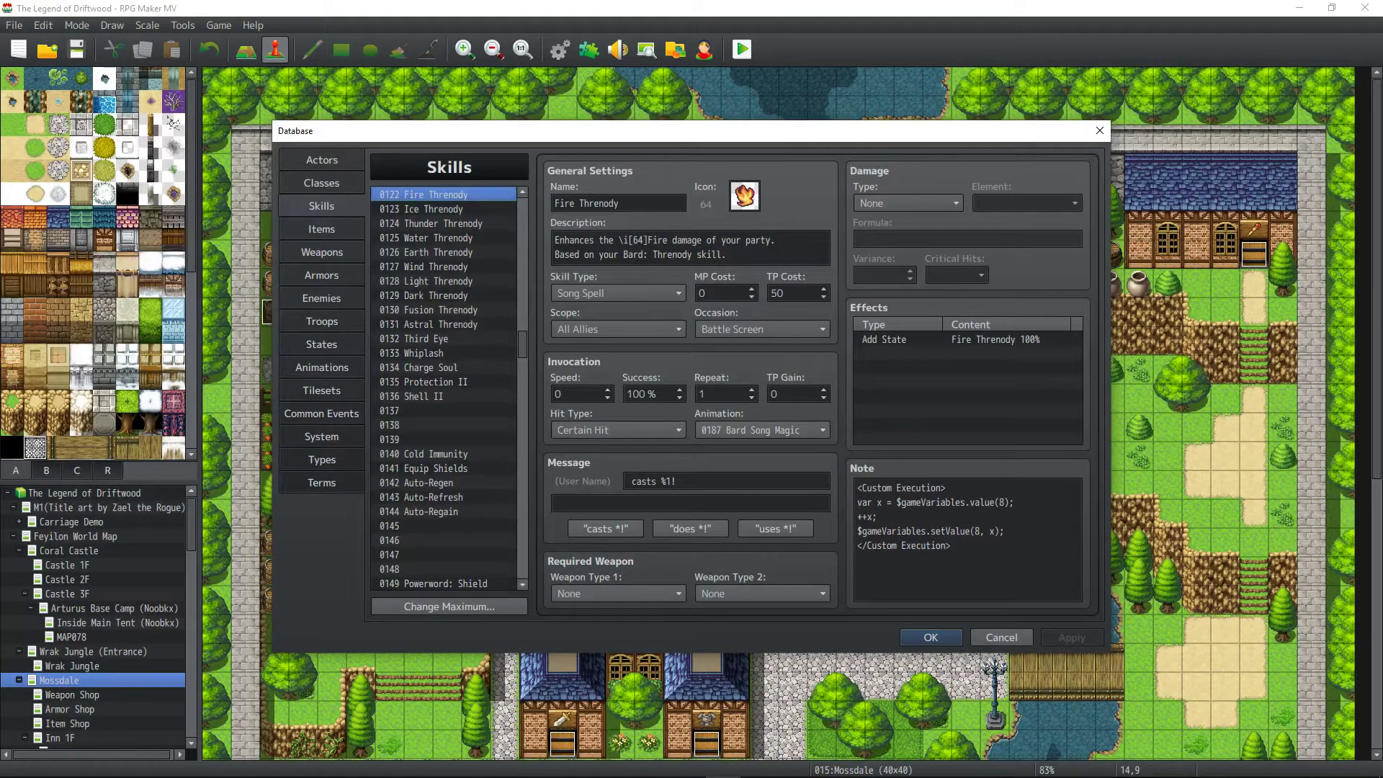
scroll(513, 324, down, 1)
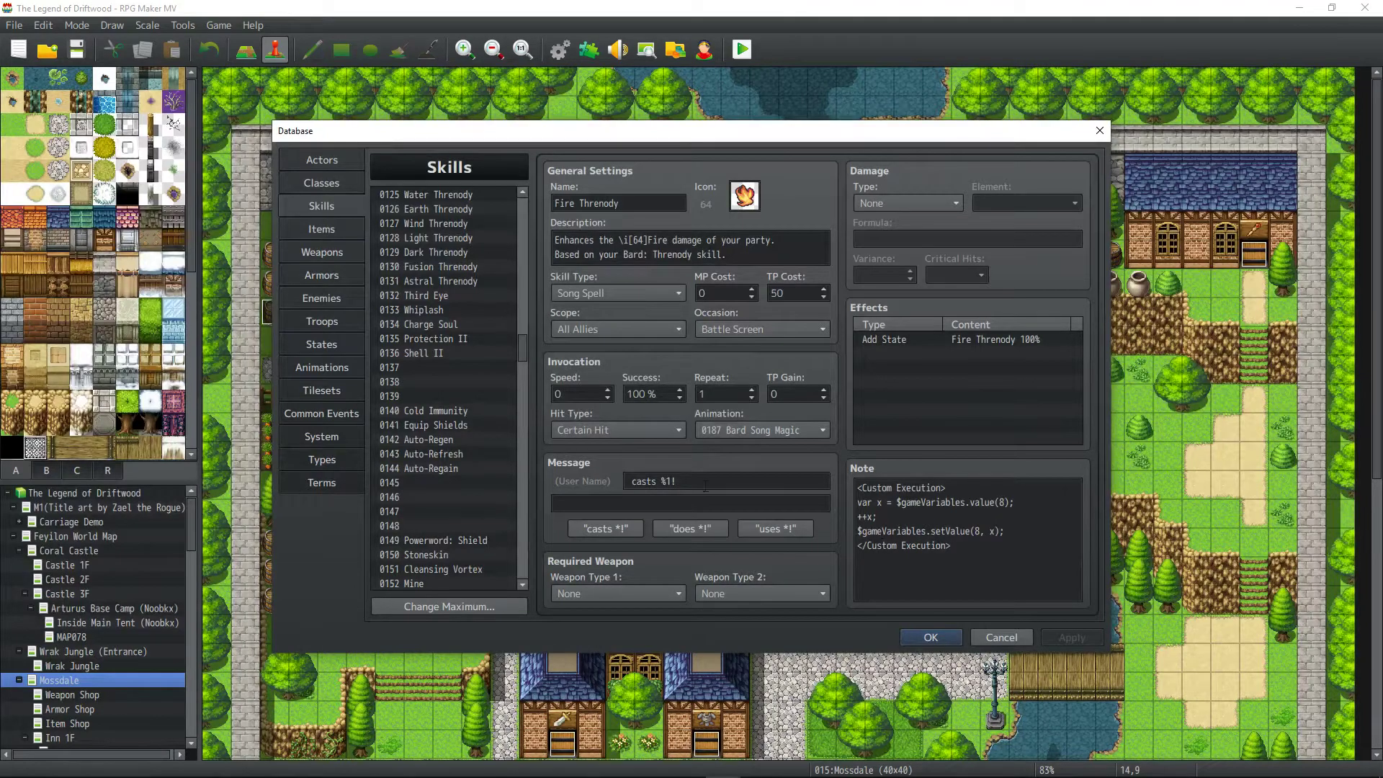
scroll(473, 435, up, 3)
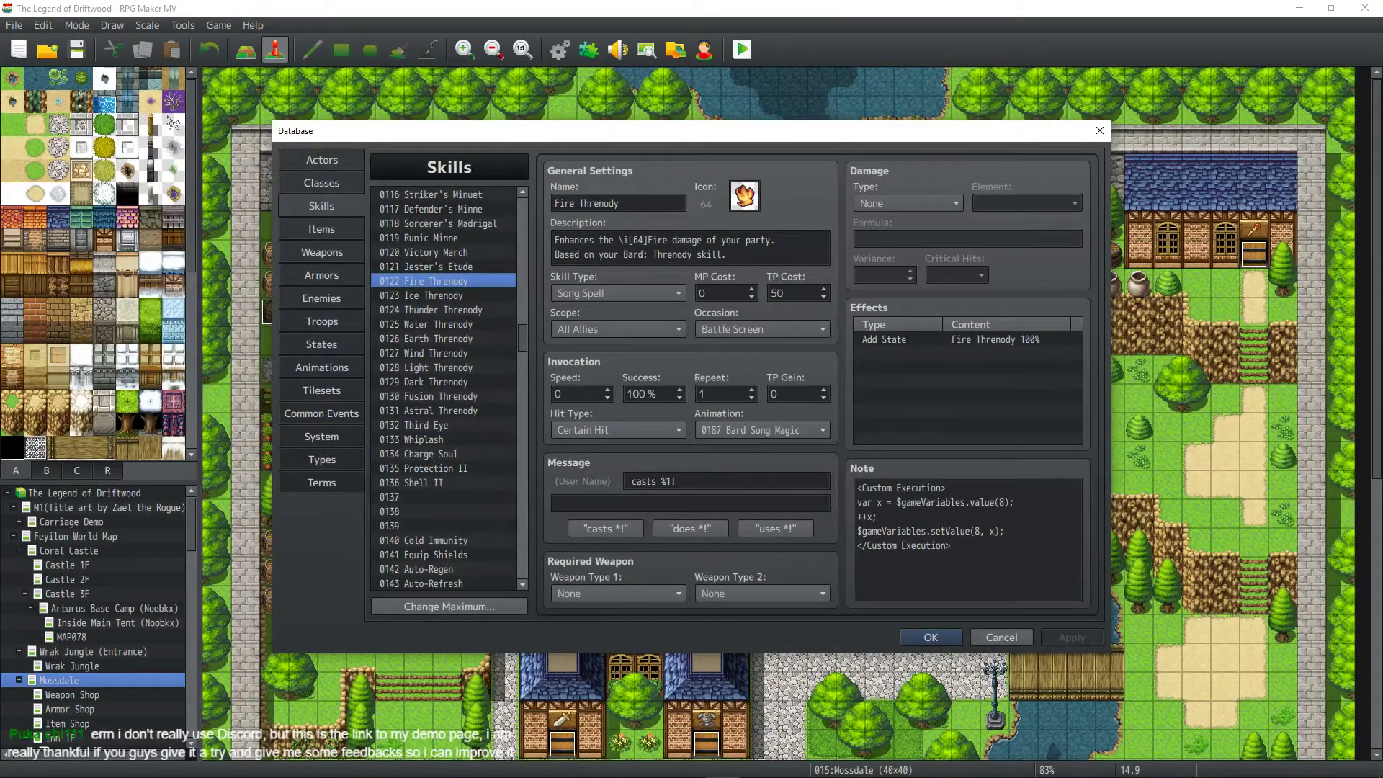
click(1012, 506)
key(ctrl+a)
click(996, 507)
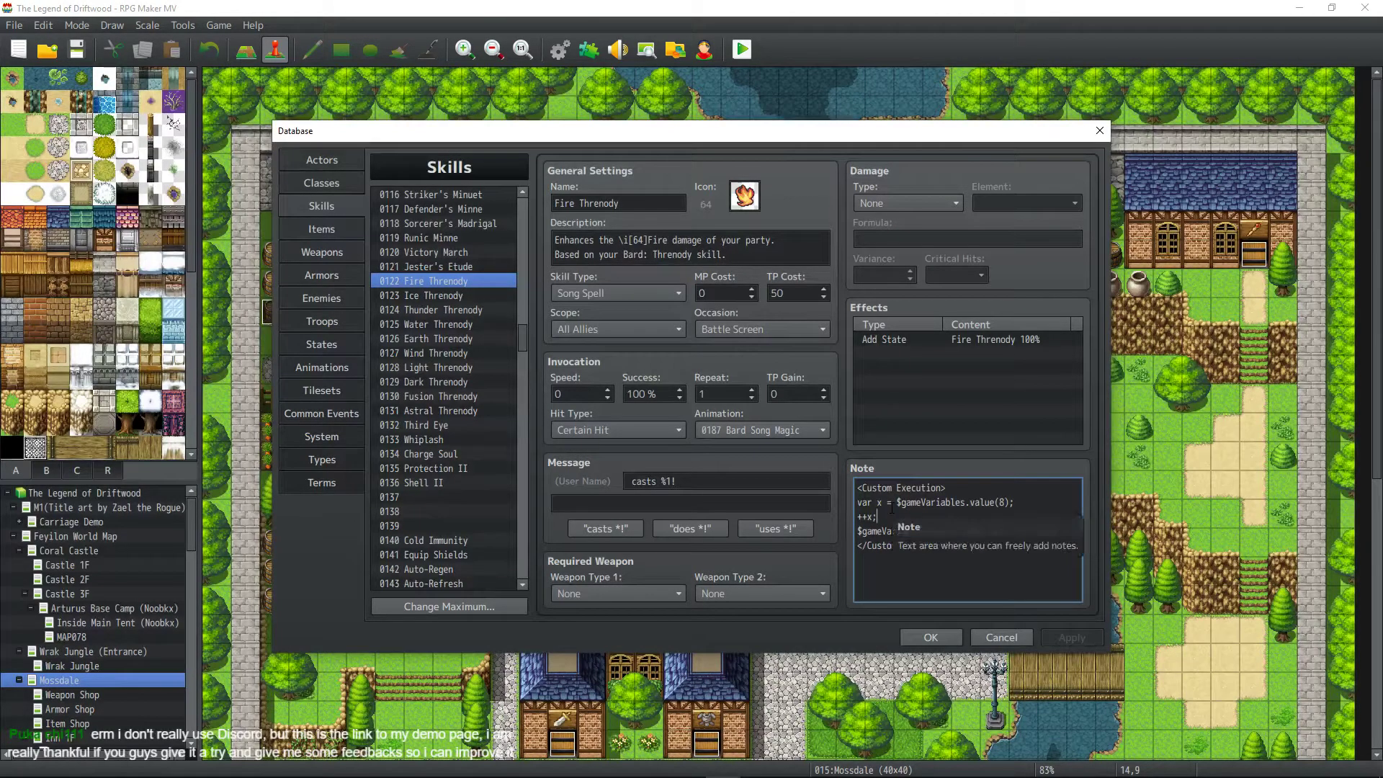
key(Return)
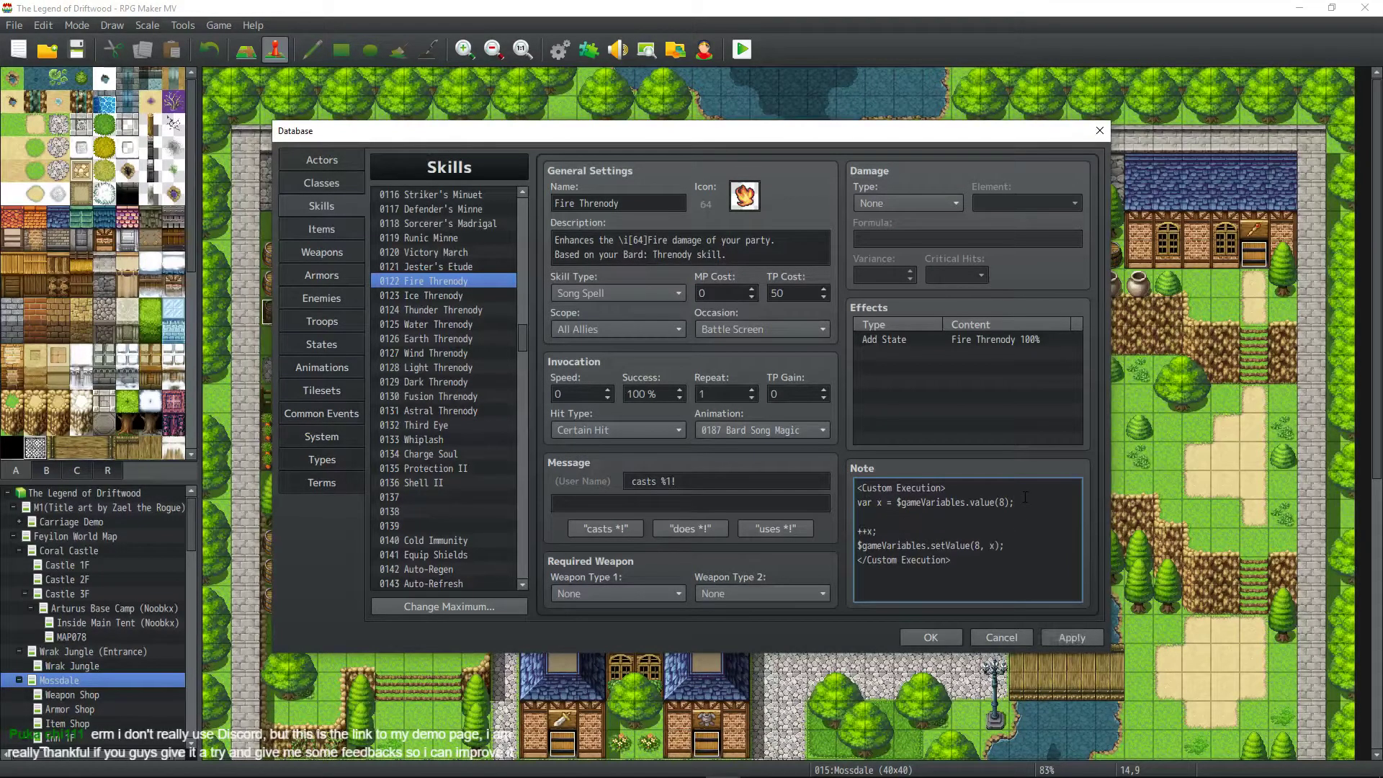
text(if ($gameVariables.value()
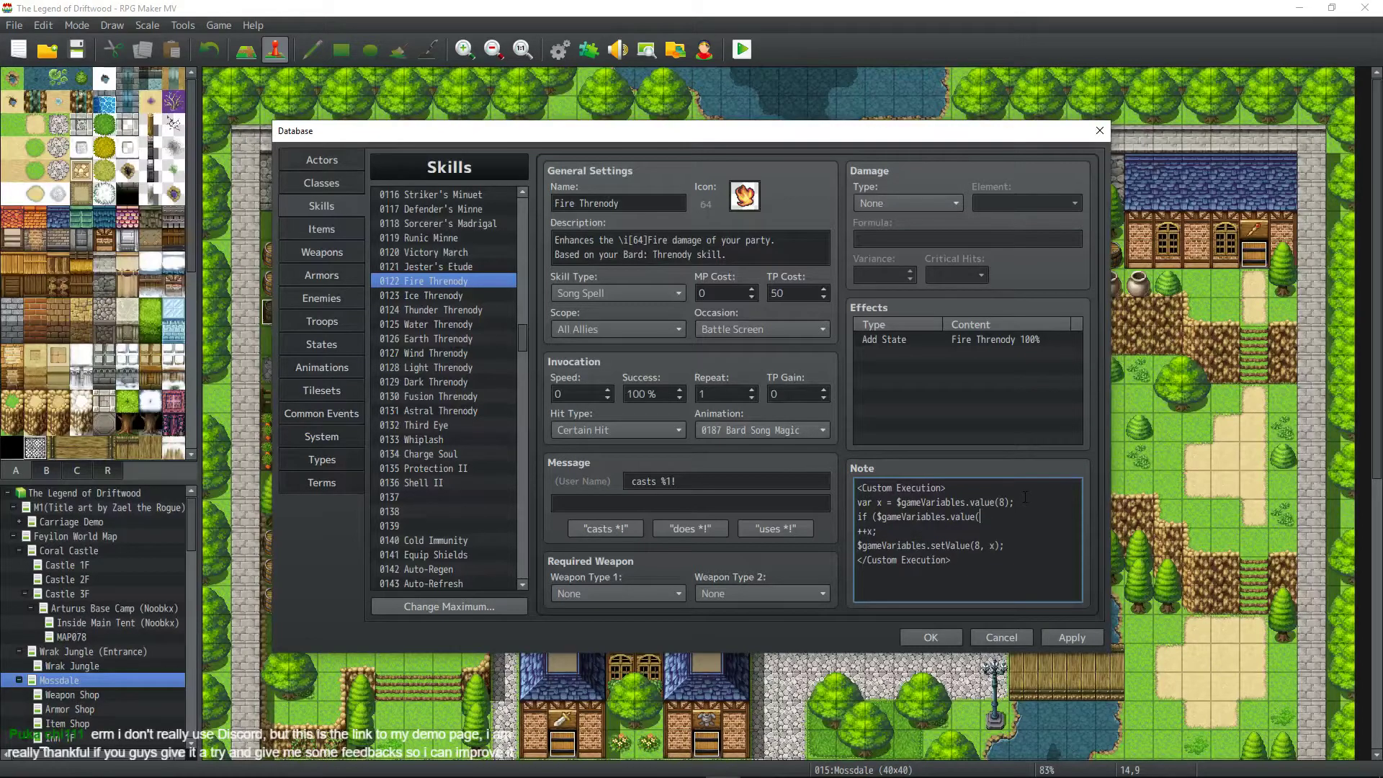
text(8))
text(>=)
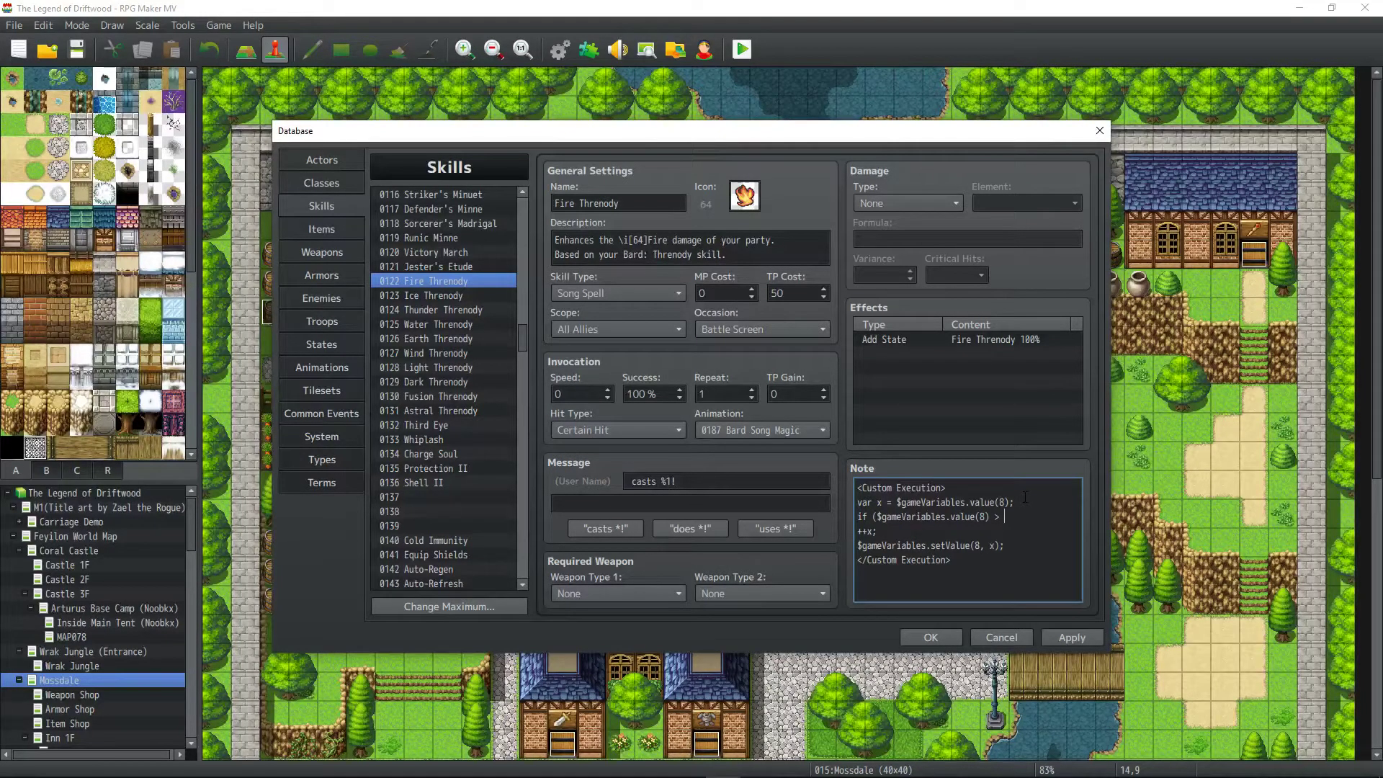
text(999)
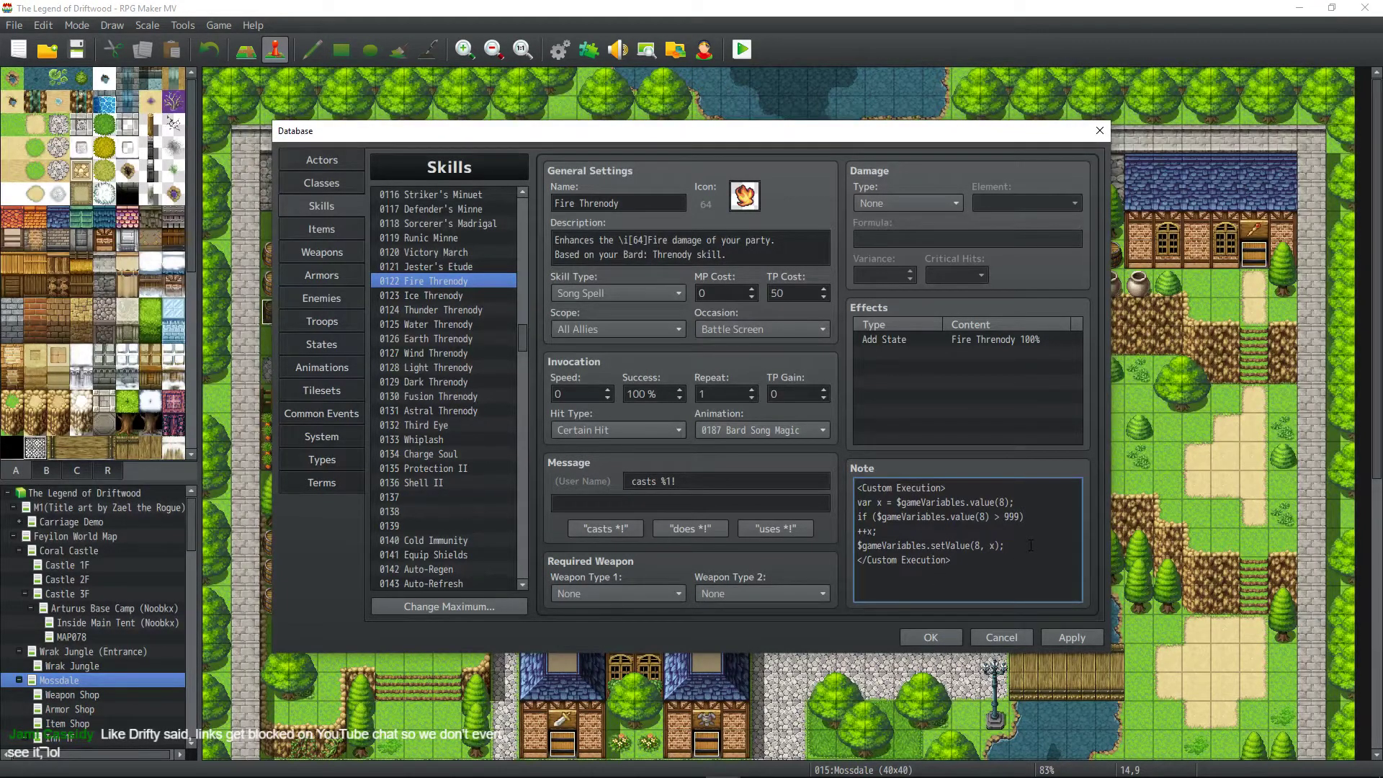
Try adding an empty "if (x < 1000){ }" block below "++x;" in the Fire Threnody note.
key(Return)
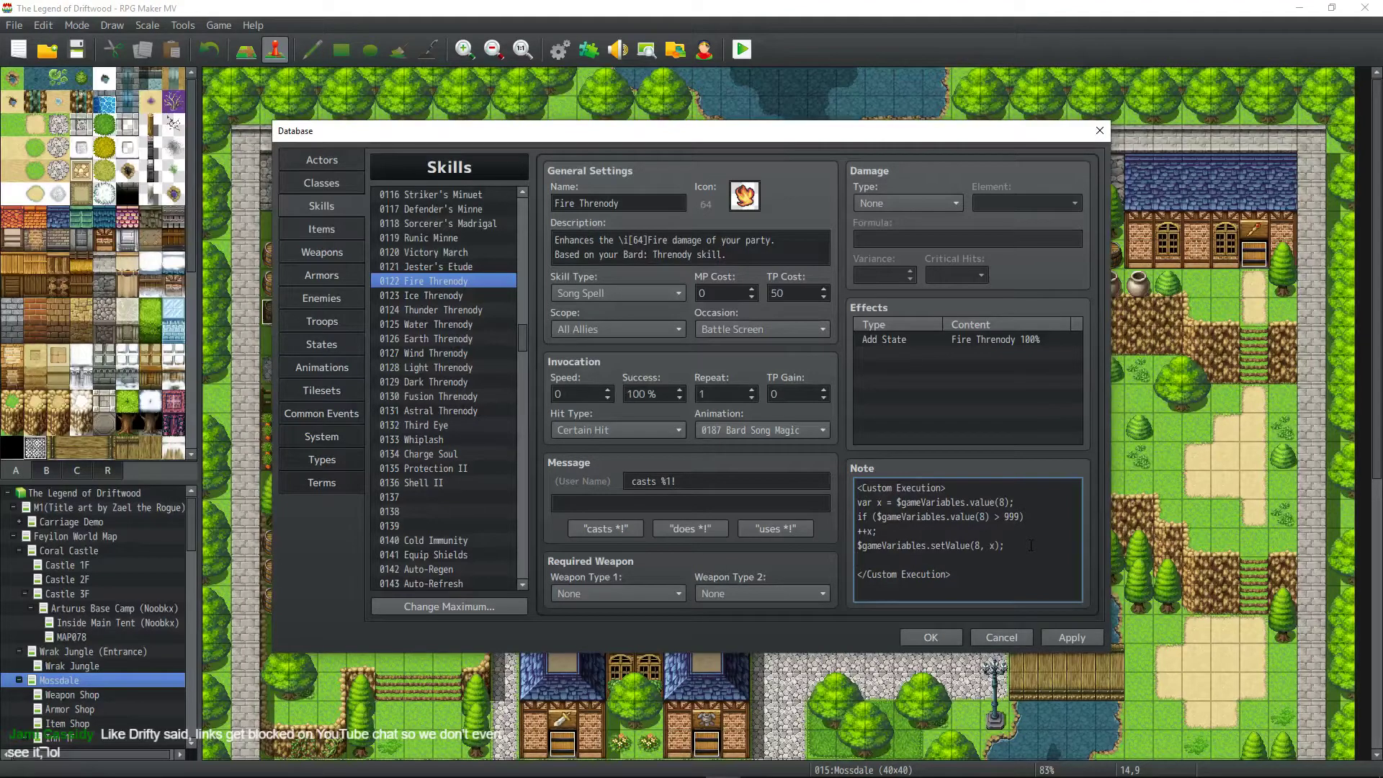
key(Return)
text(if()
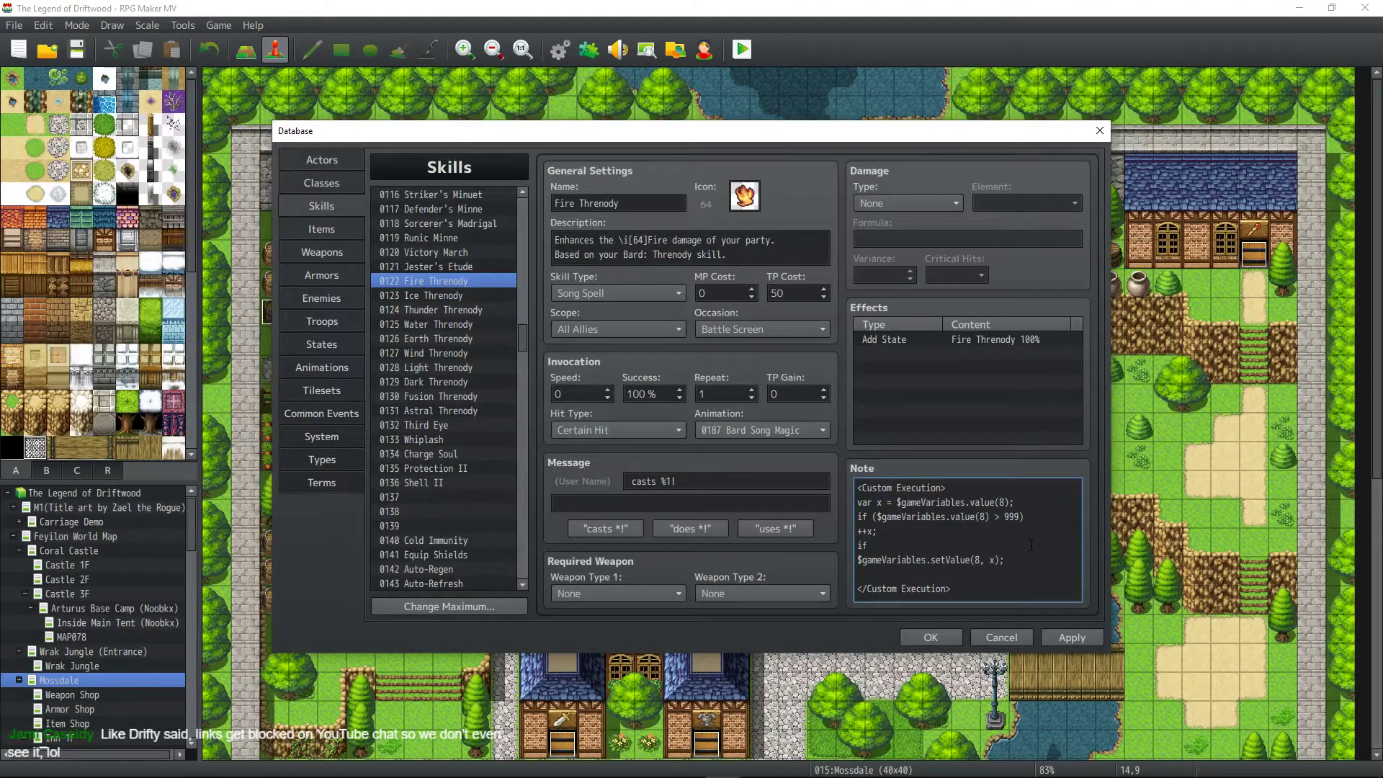
key(BackSpace)
text((x)
key(BackSpace)
text(x < 1000)
key(BackSpace)
key(BackSpace)
key(BackSpace)
text(000) x)
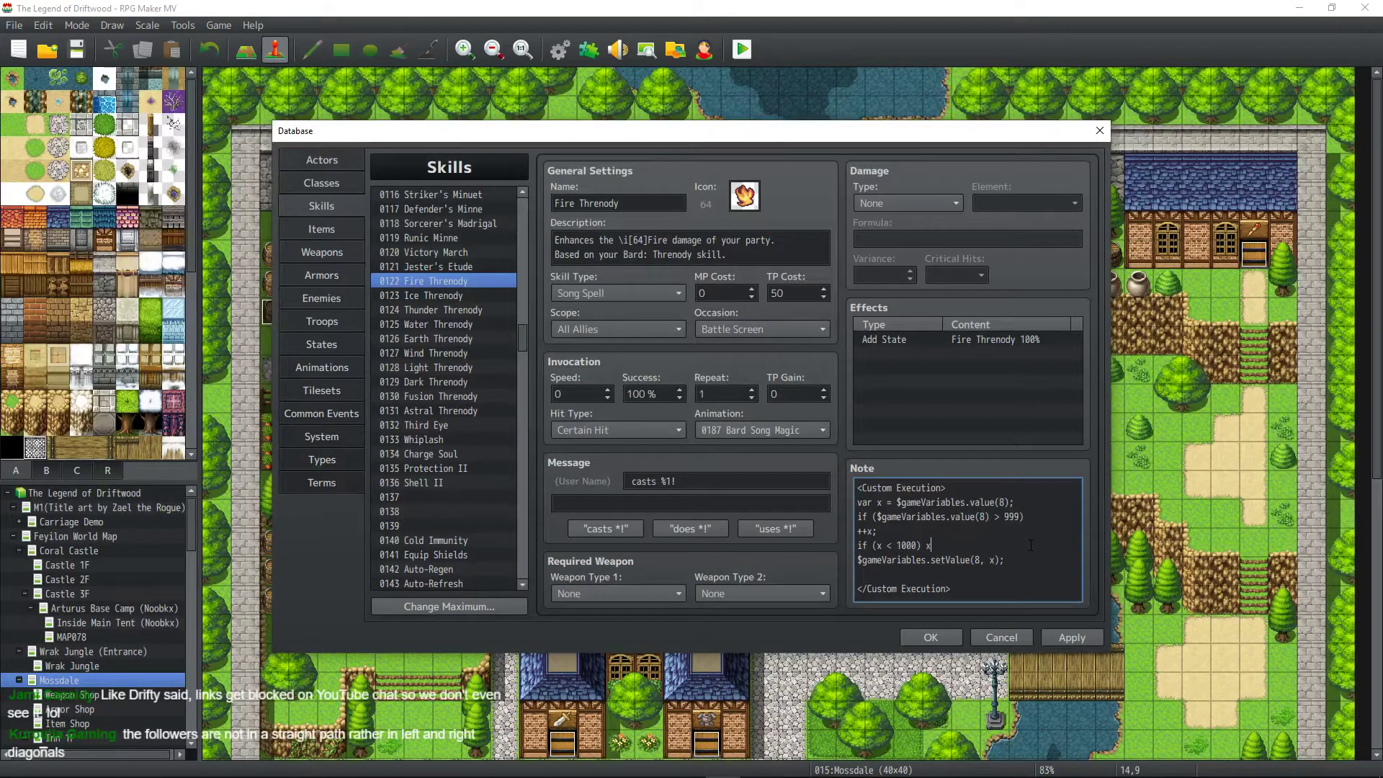
text({)
key(Return)
key(Return)
text(})
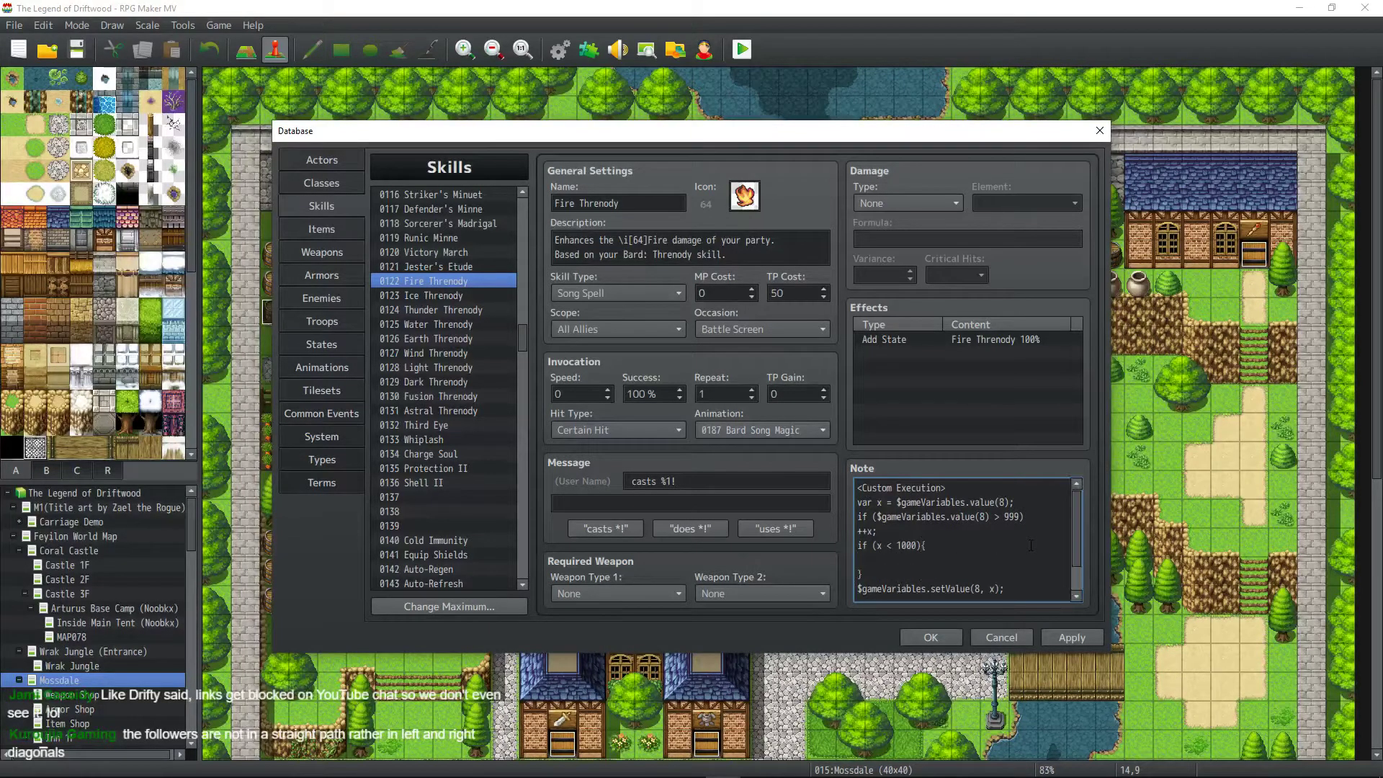
Try an "x++" statement inside the "if (x < 1000)" block and delete the whole block from the note.
key(Tab)
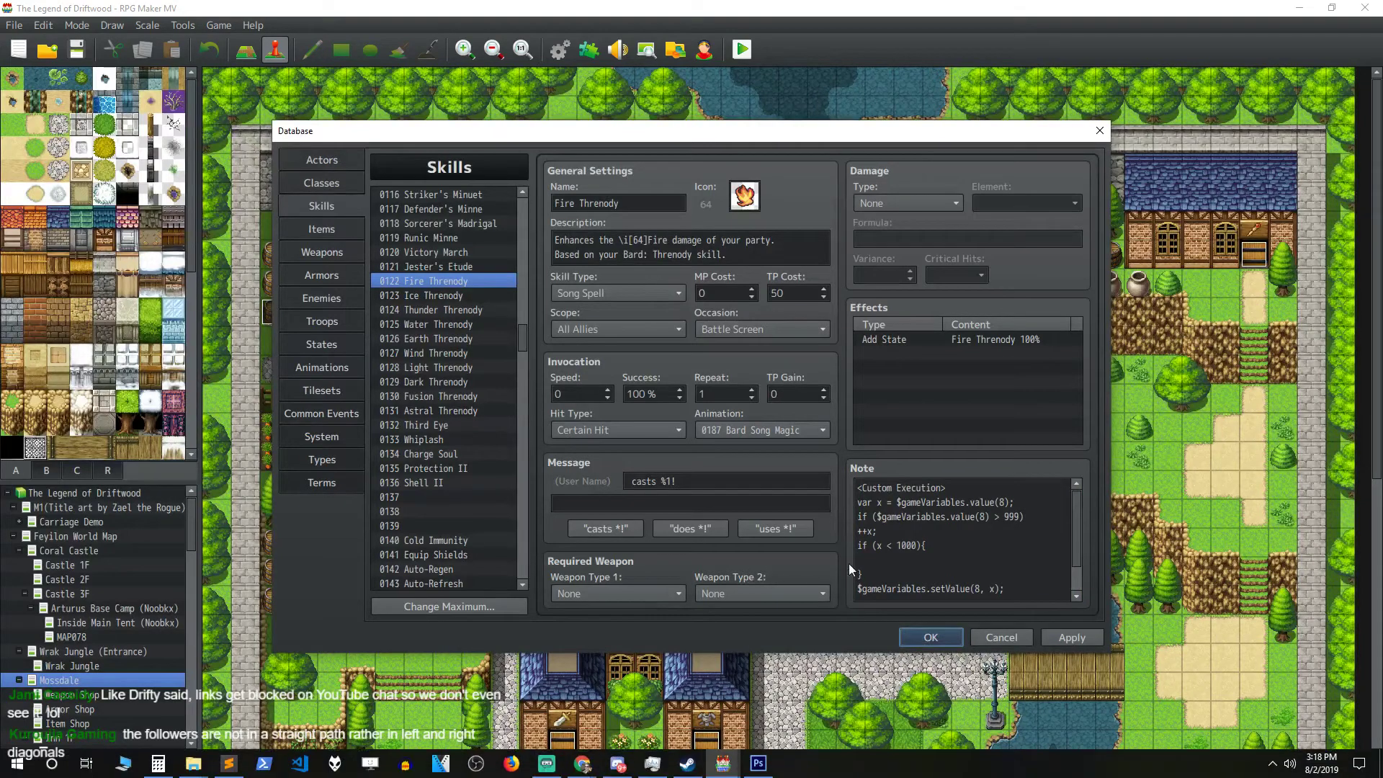
drag(873, 561, 857, 488)
click(901, 561)
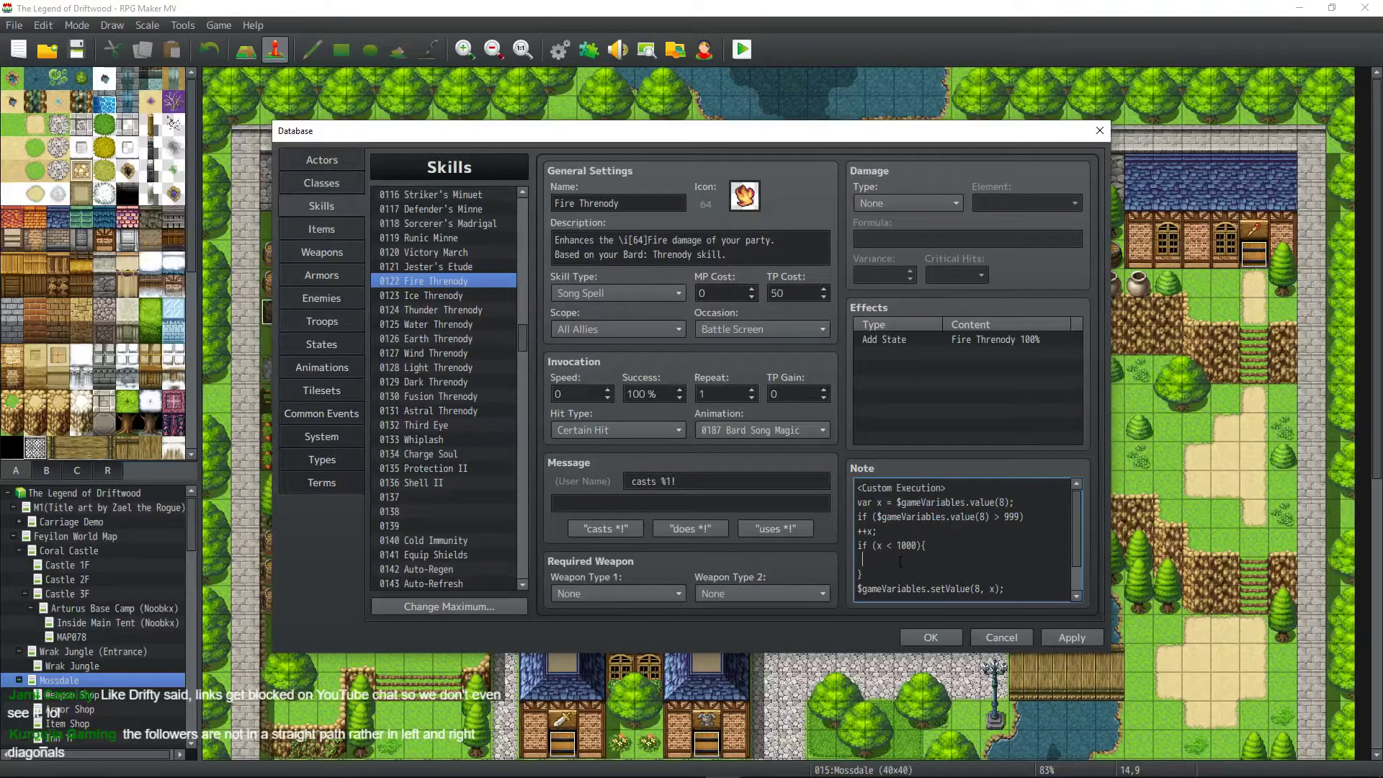
text(x++)
key(BackSpace)
key(BackSpace)
drag(859, 585, 849, 538)
key(BackSpace)
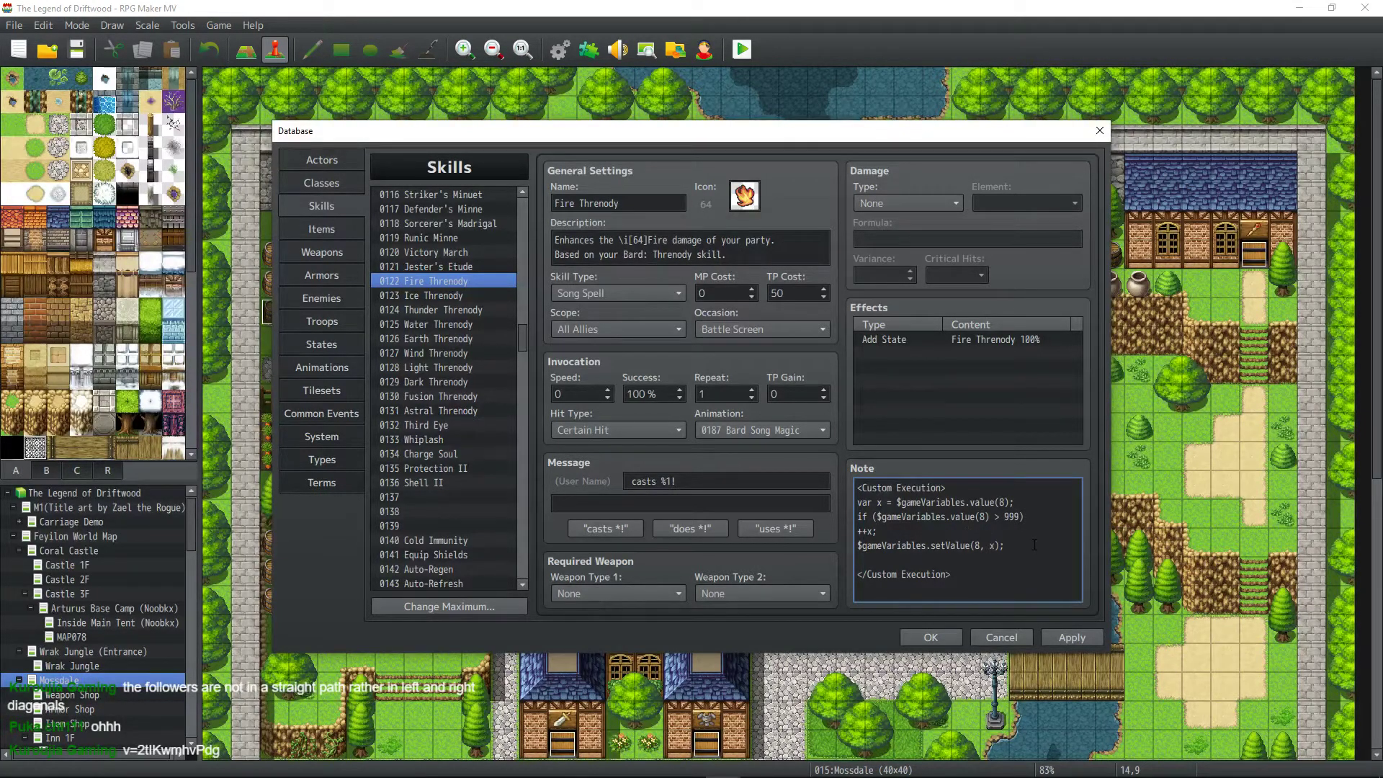
Insert an empty "if (x < 1000) { }" block between "++x;" and the setValue line of the note.
key(Return)
text(if c)
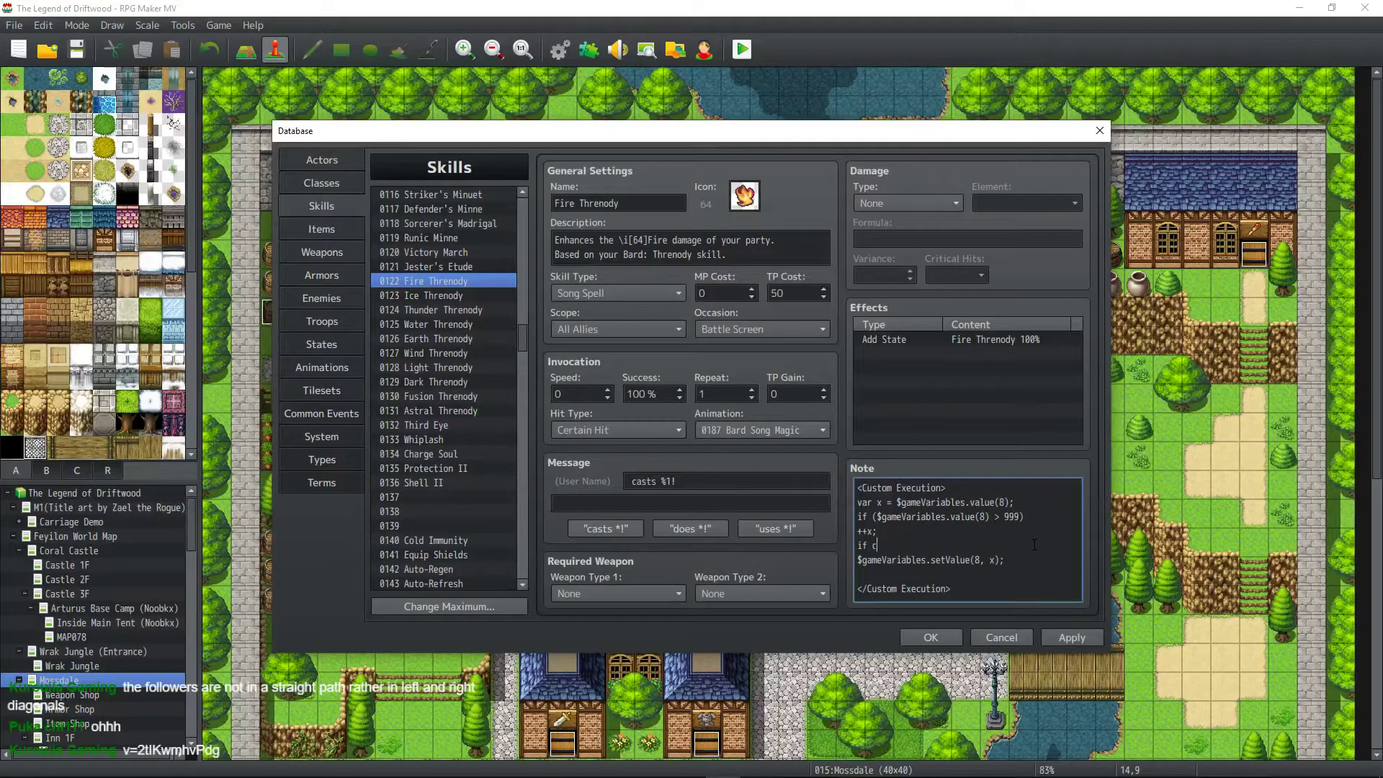
key(BackSpace)
text(x)
key(BackSpace)
key(BackSpace)
text((x < 1000) {)
key(Return)
key(Return)
text(})
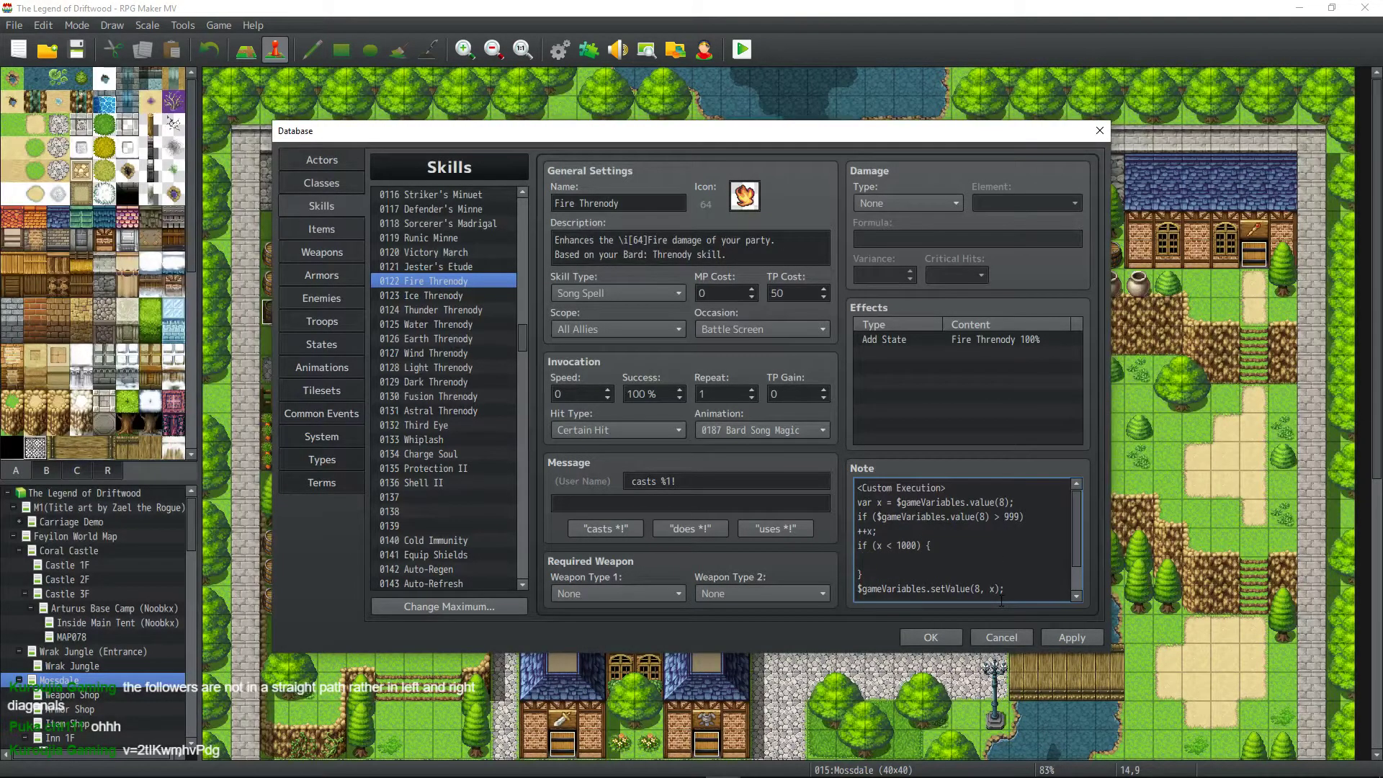
Move the "$gameVariables.setValue(8, x);" line into the "if (x < 1000)" block of the Fire Threnody note and apply the changes.
text(x)
key(BackSpace)
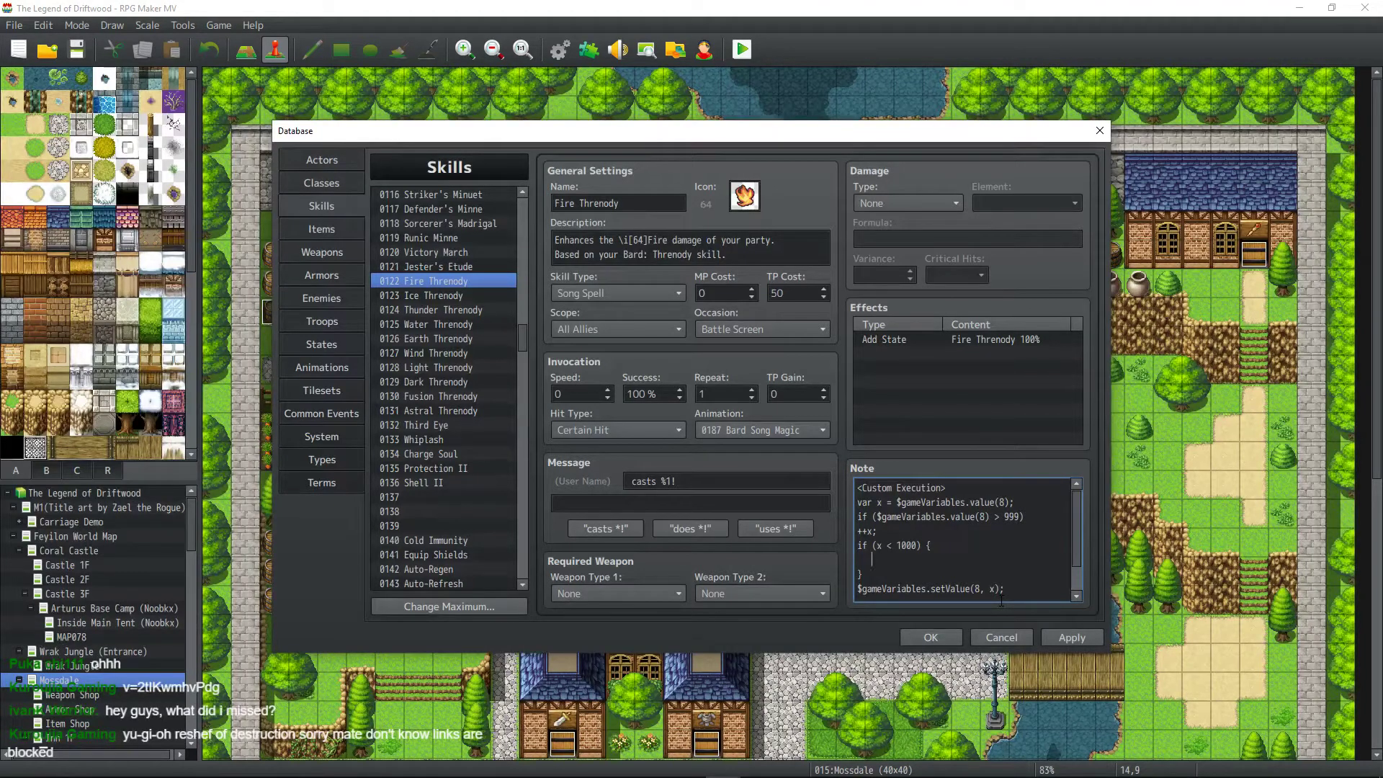
scroll(980, 552, down, 1)
drag(1029, 569, 814, 559)
key(ctrl+c)
key(BackSpace)
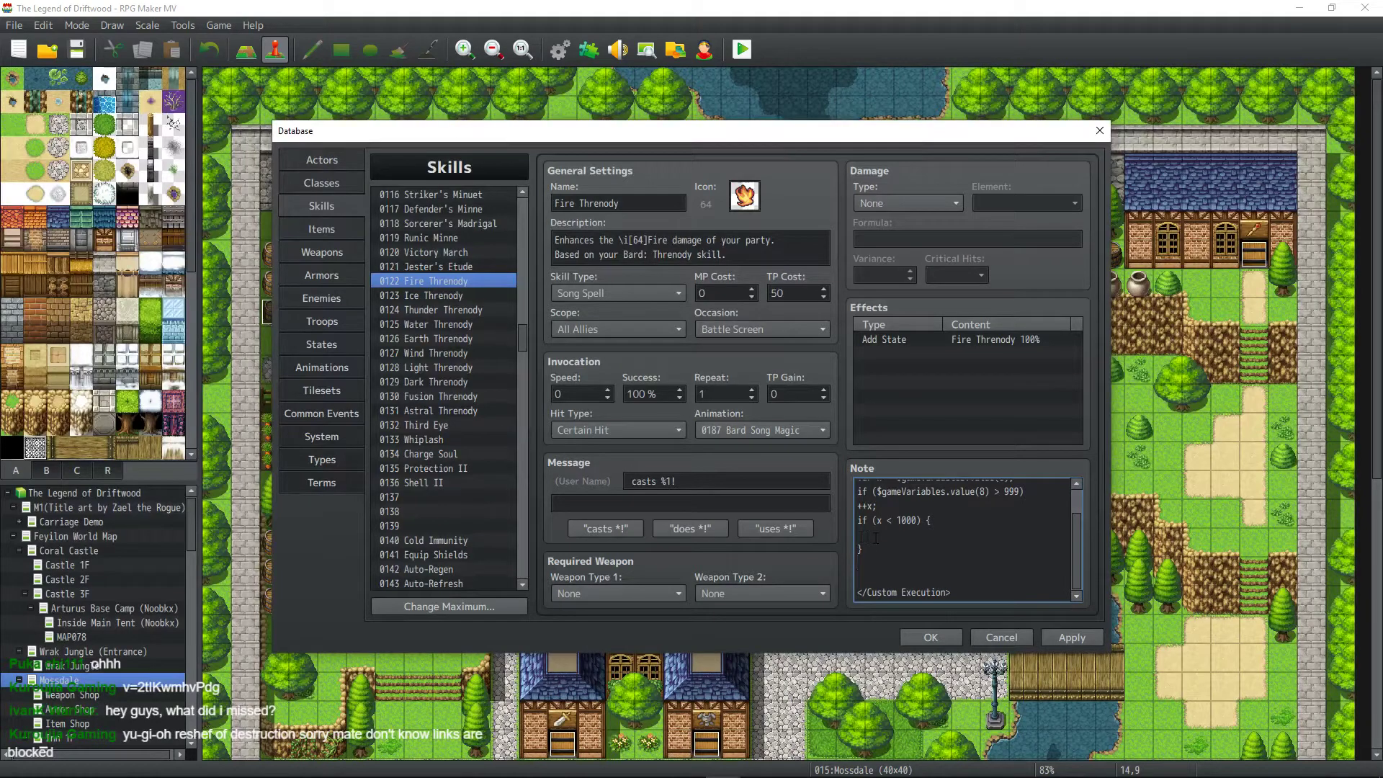
scroll(876, 538, up, 1)
key(Delete)
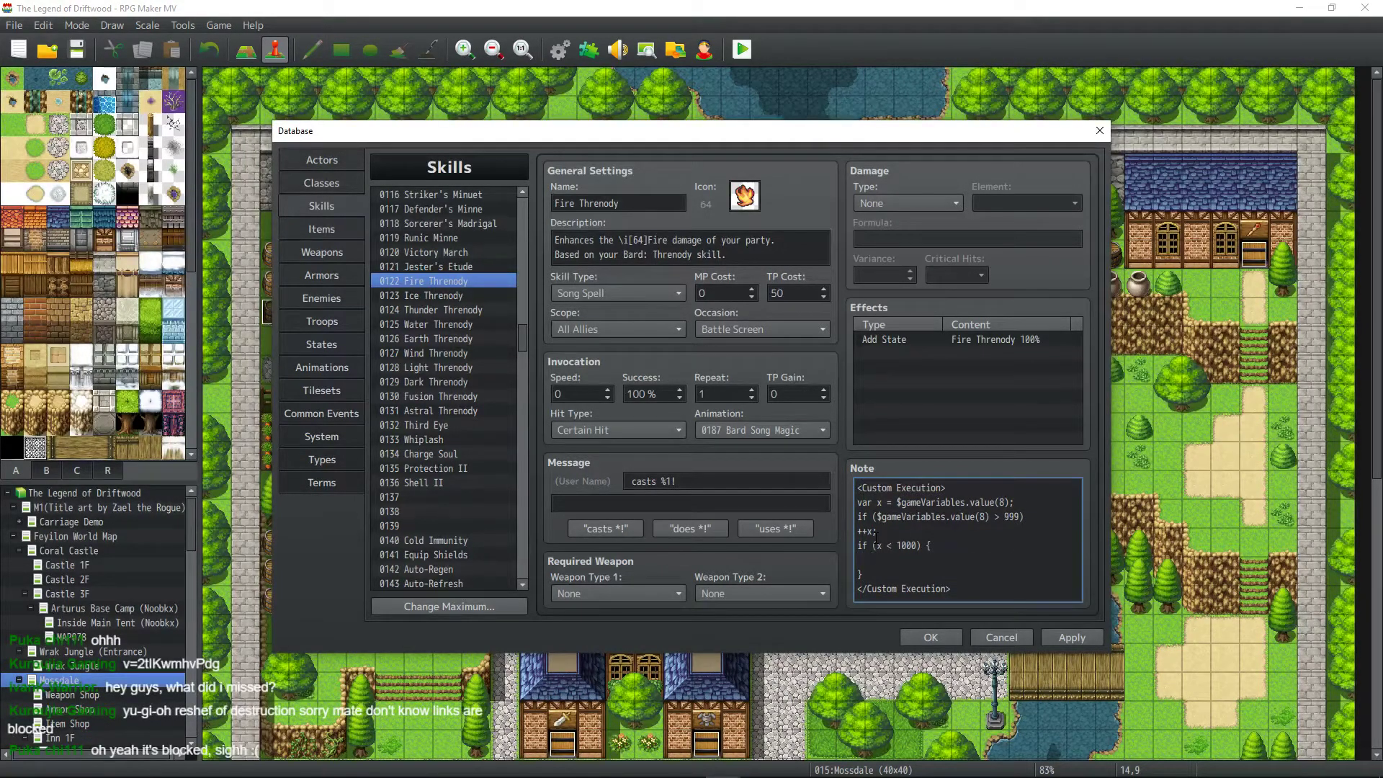
key(ctrl+v)
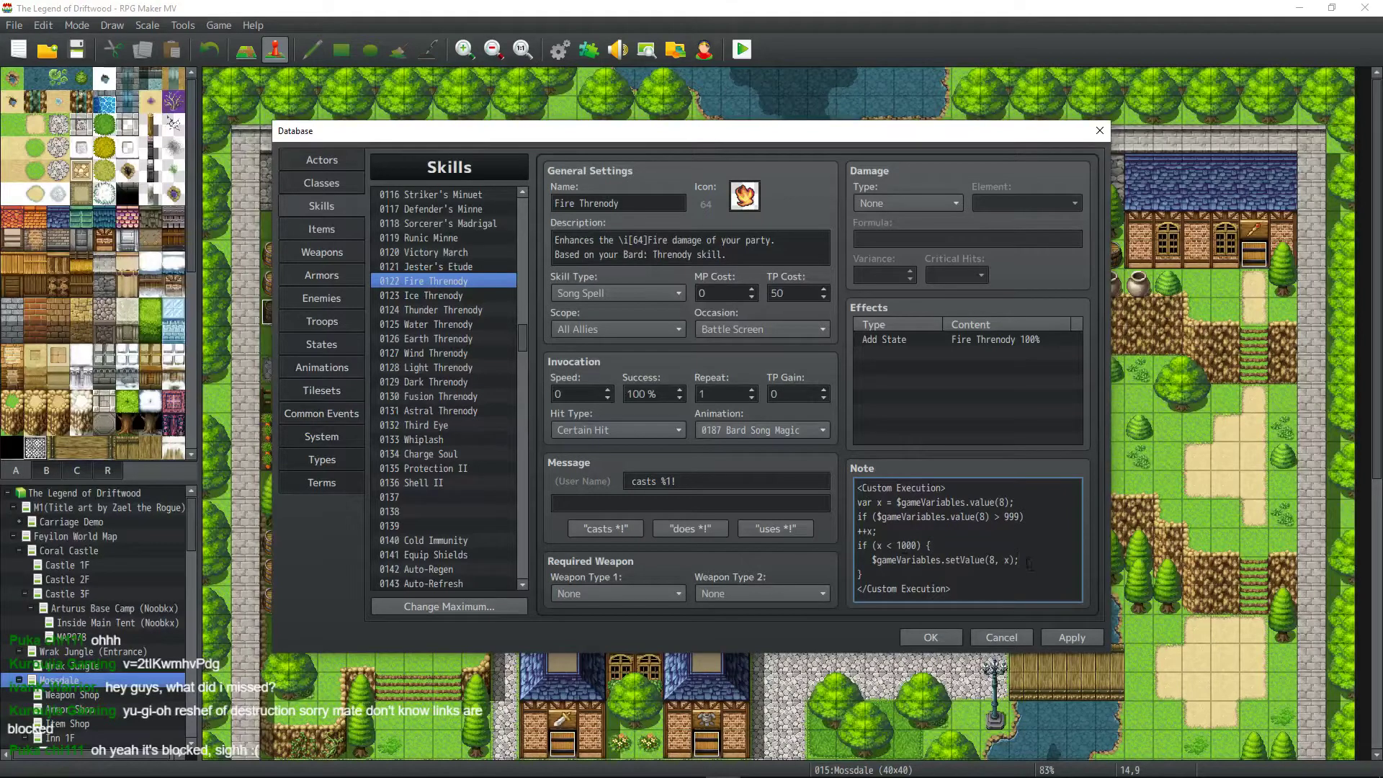
click(1071, 638)
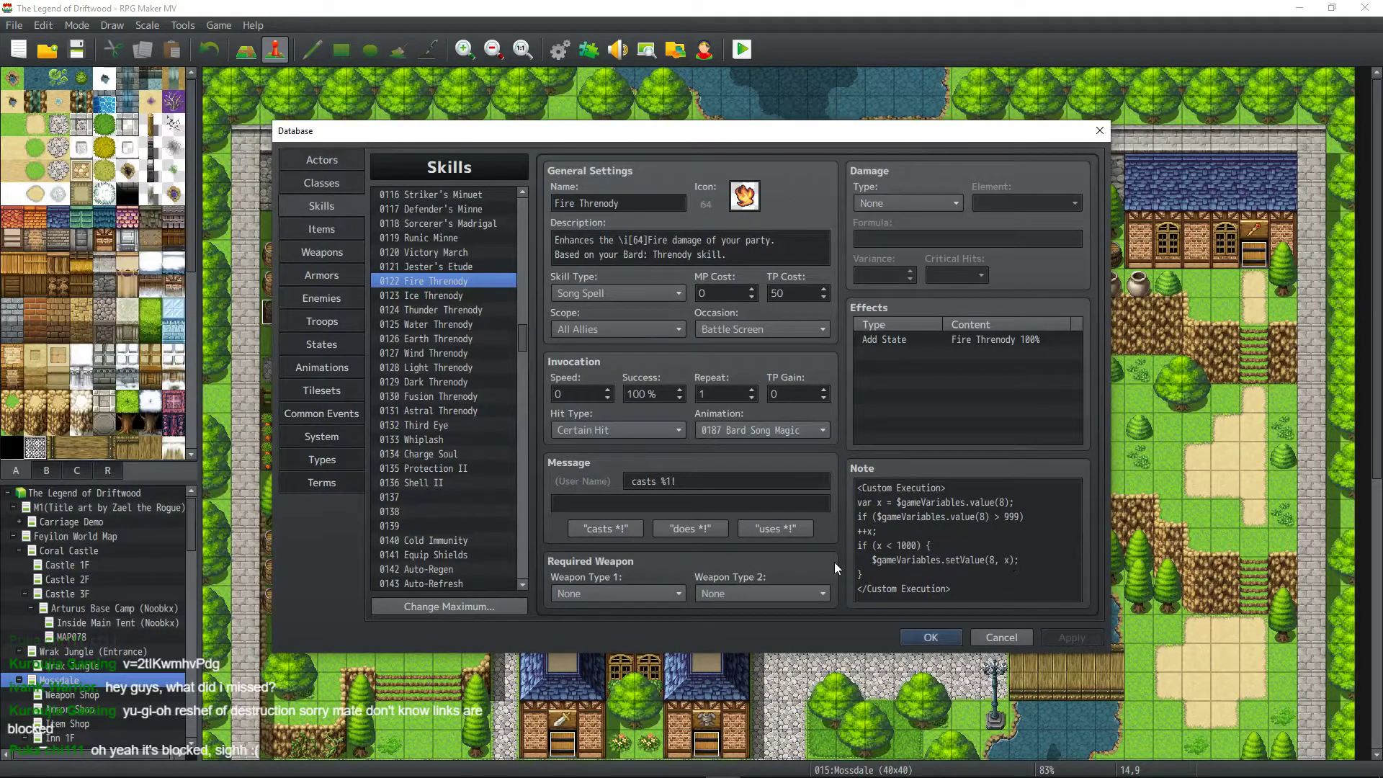
Add an empty brace block to the "if ($gameVariables.value(8) > 999)" condition in the Fire Threnody note and apply it.
click(906, 545)
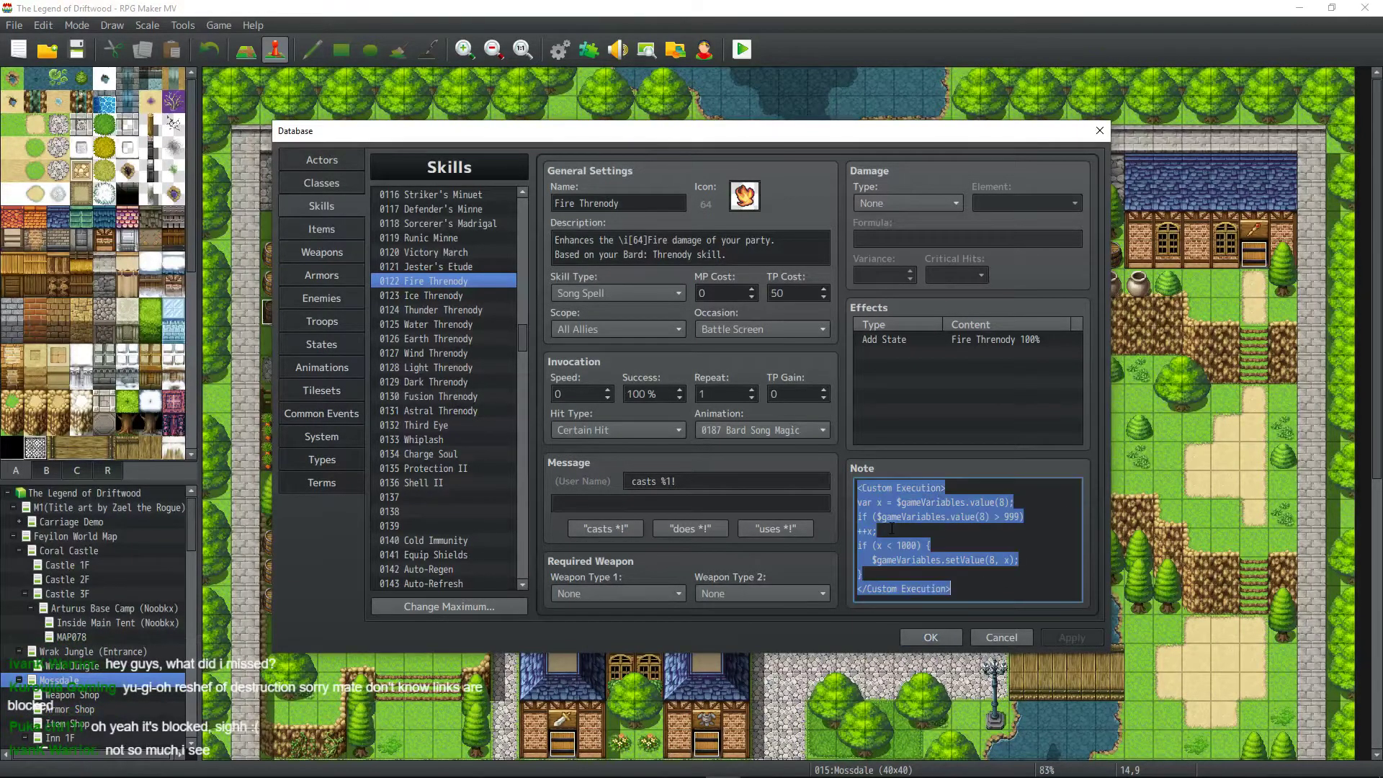
click(906, 545)
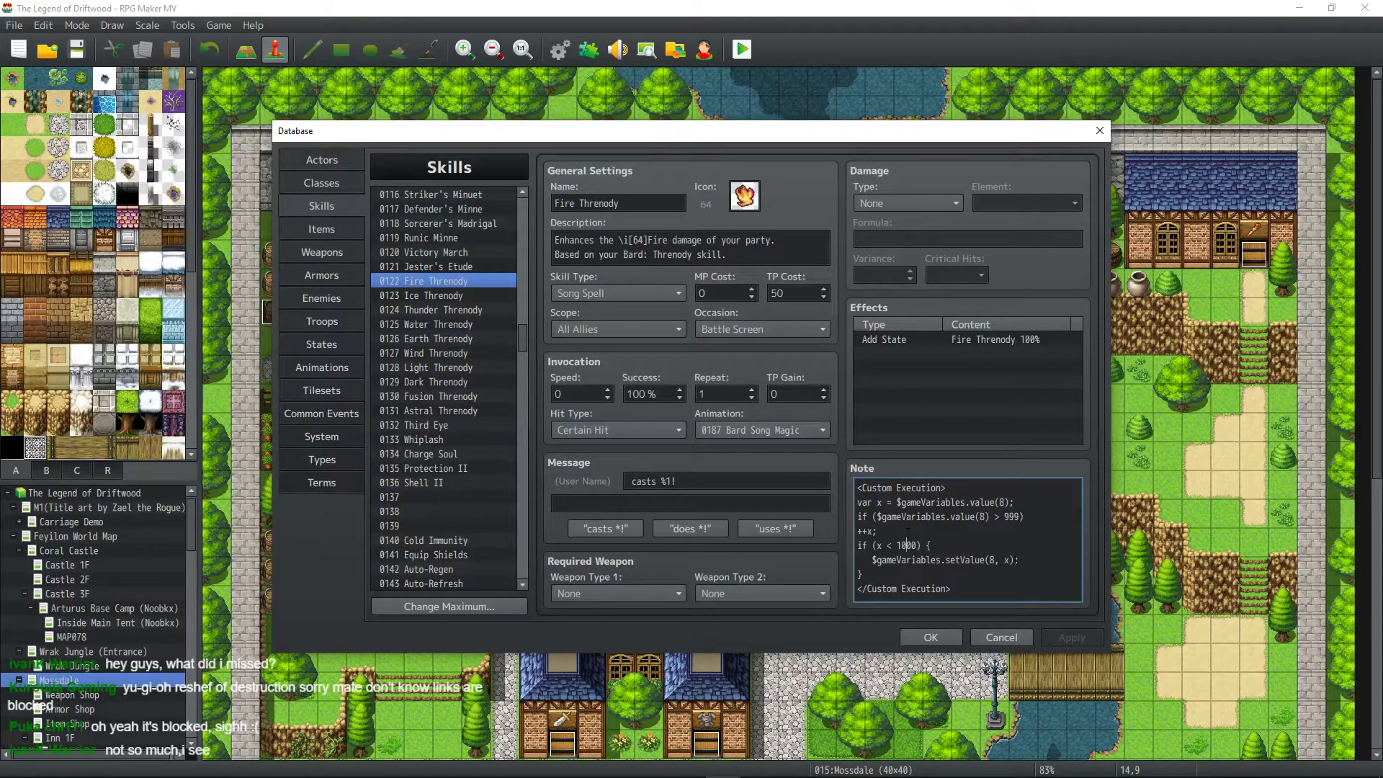
click(999, 560)
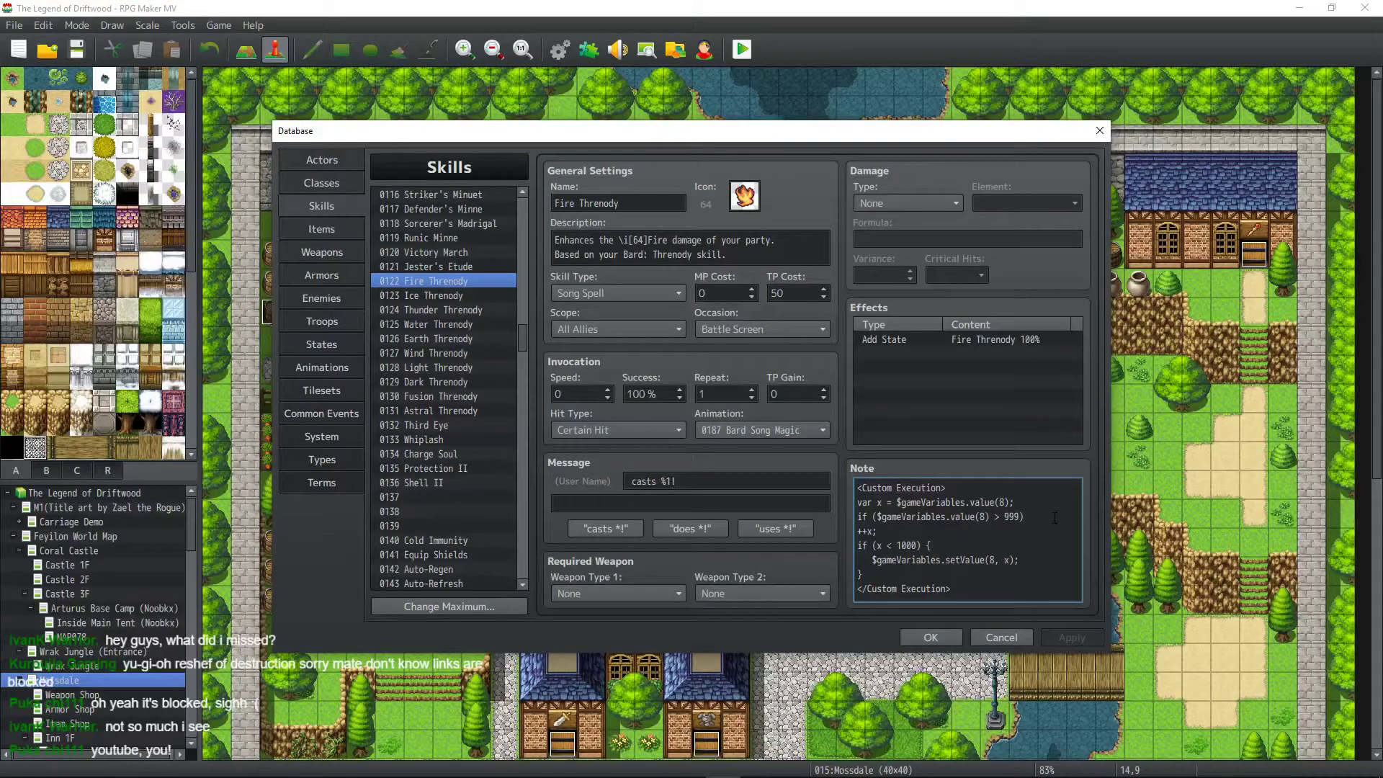
text({)
key(Return)
key(Return)
text(})
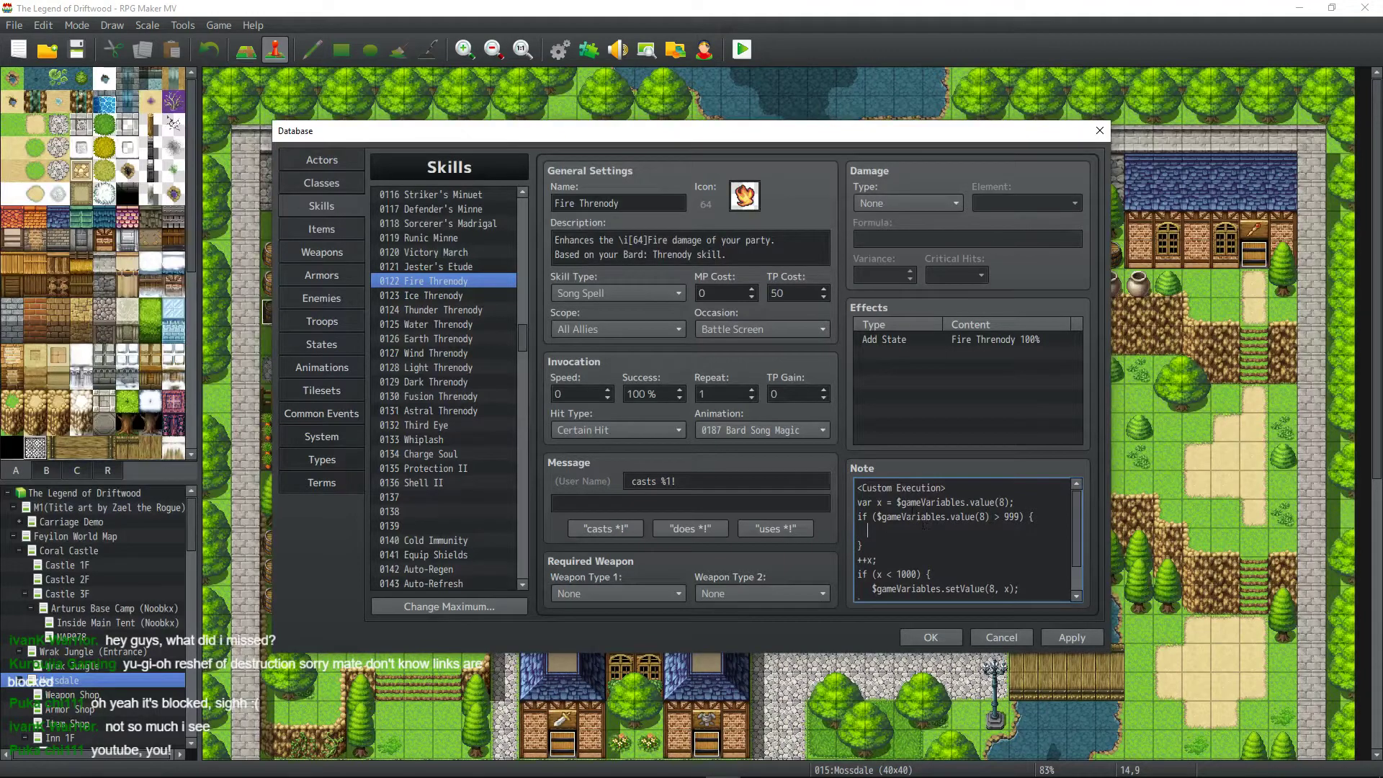
scroll(937, 527, down, 1)
scroll(944, 524, up, 1)
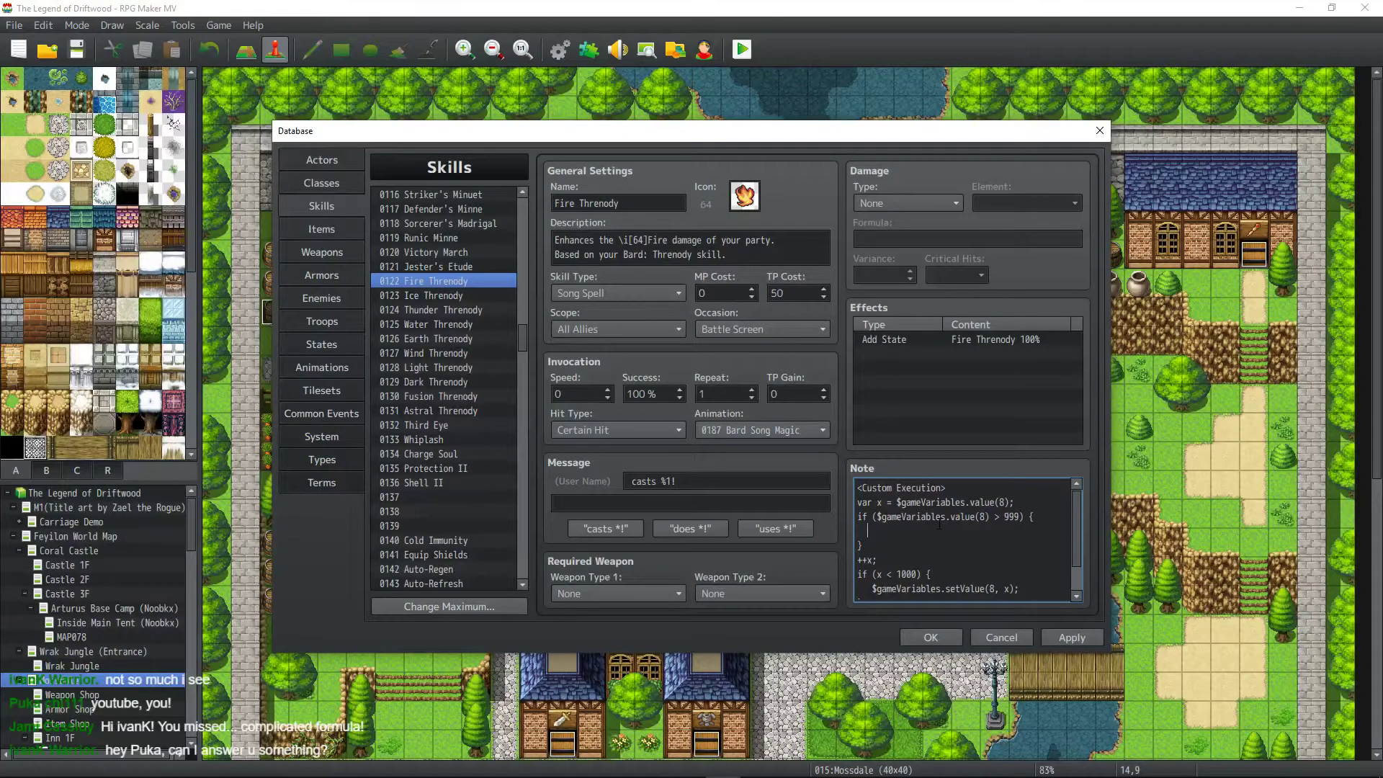
click(900, 341)
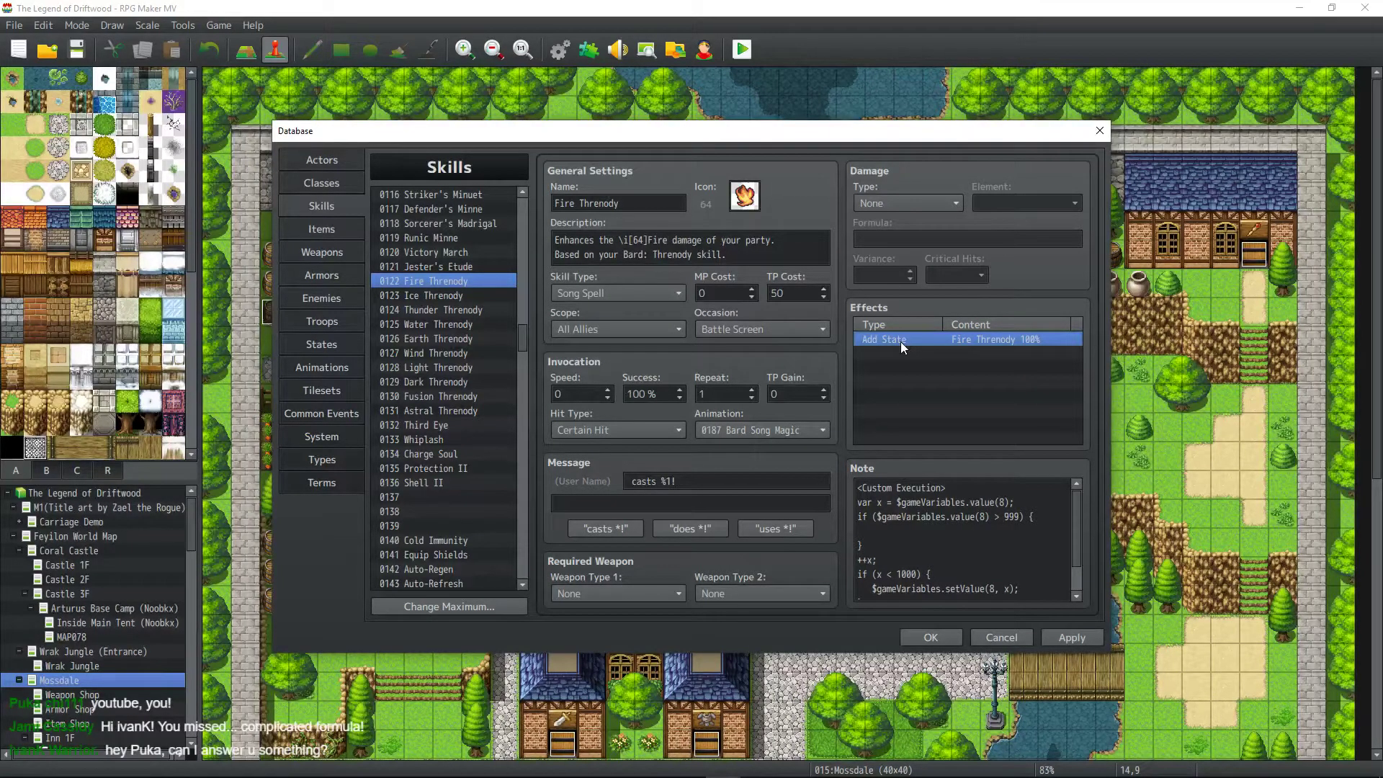
click(1072, 638)
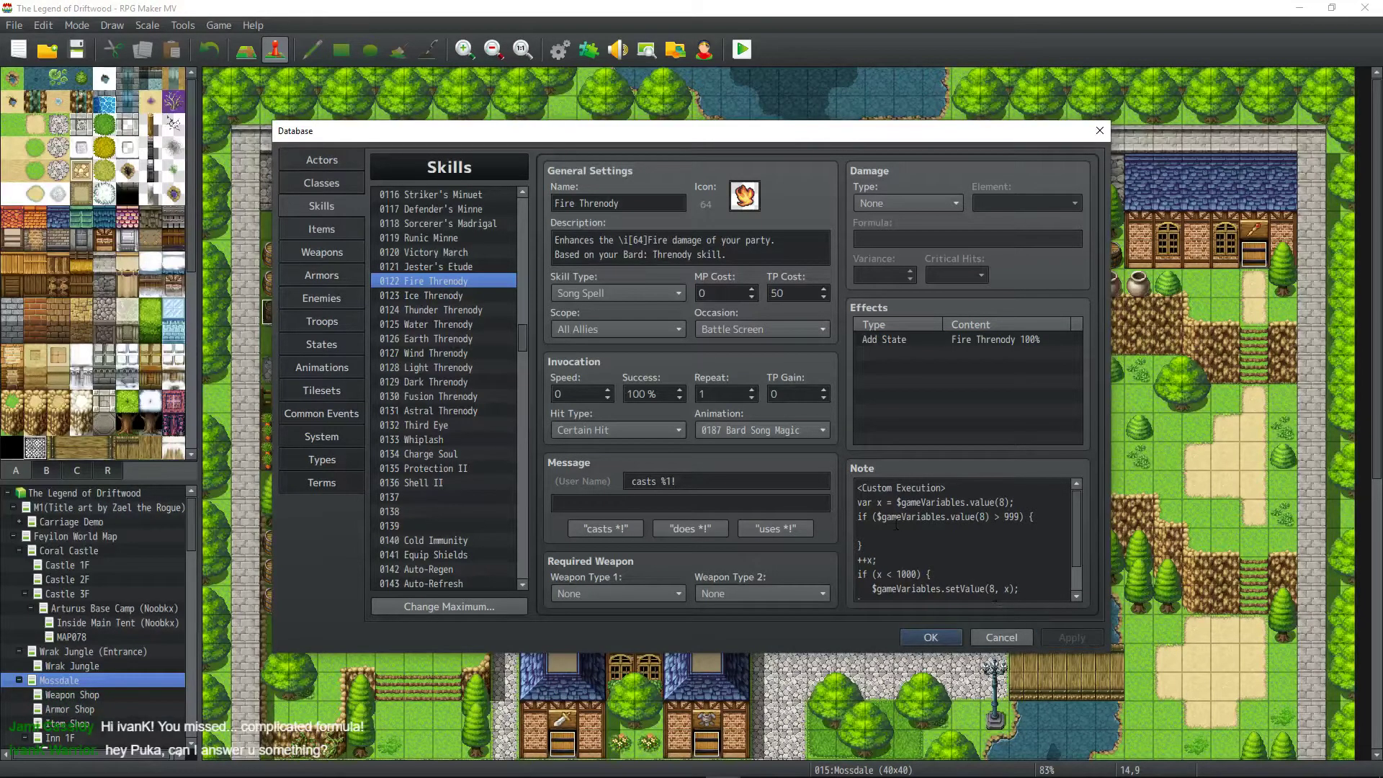
Copy the party-member loop lines from "for (var i = 0;" through "if (member) {" from the Jester's Etude note and return to Fire Threnody.
click(436, 263)
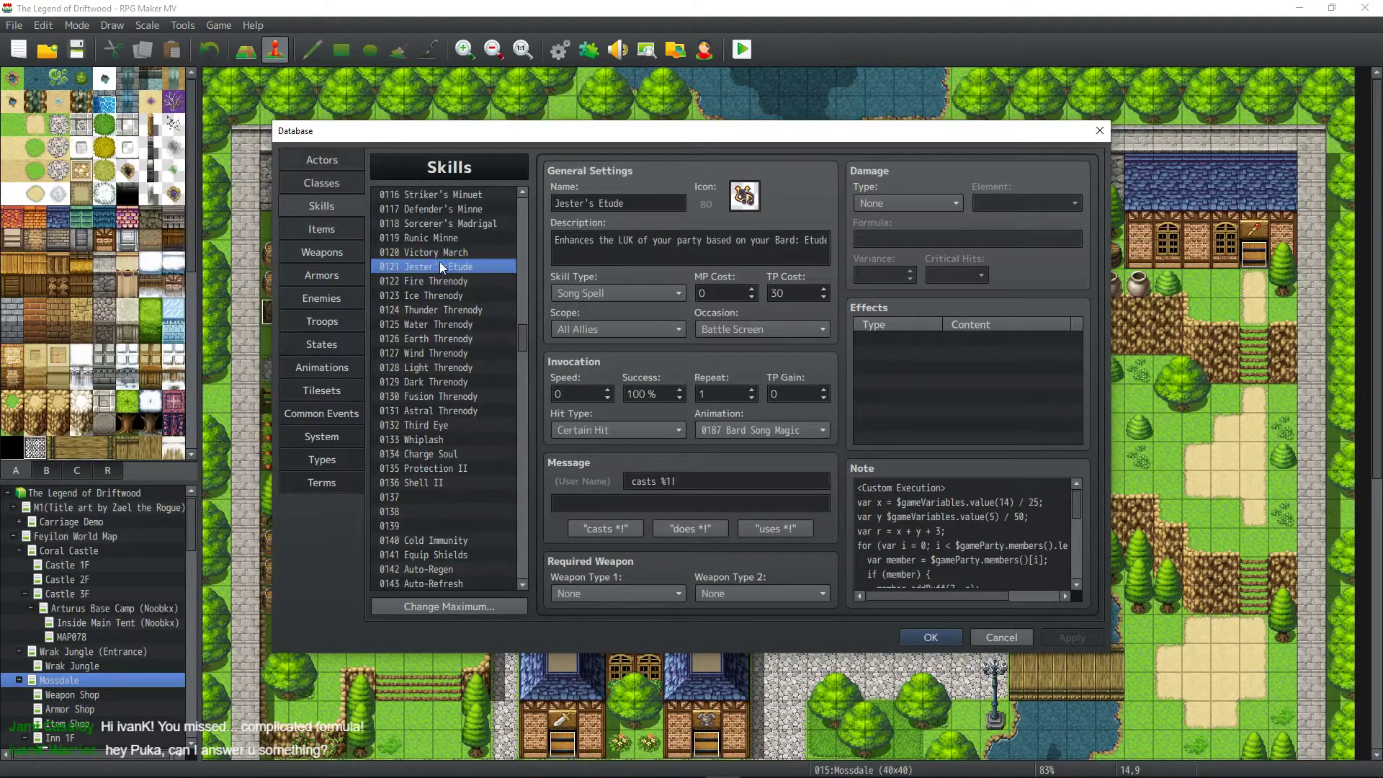
click(913, 551)
scroll(916, 544, down, 1)
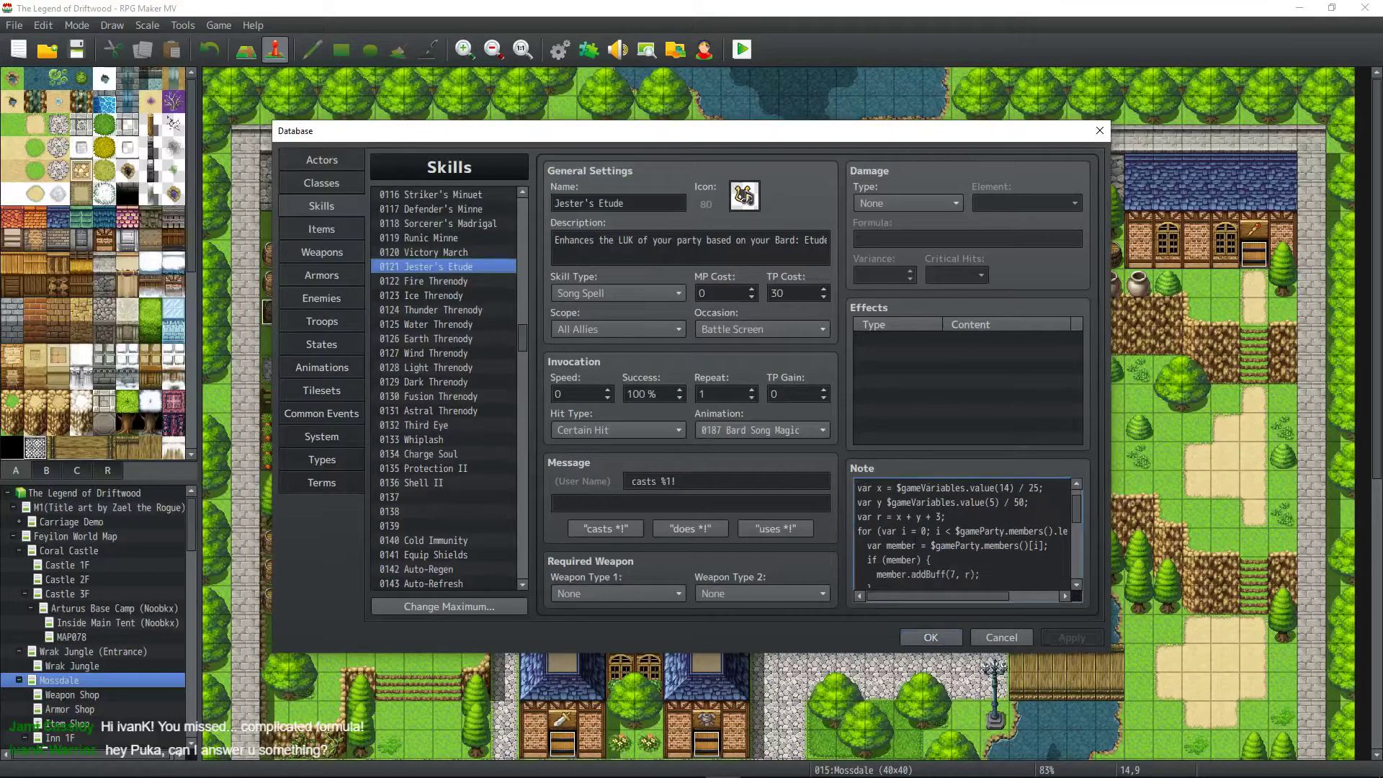
drag(857, 530, 963, 559)
key(ctrl+c)
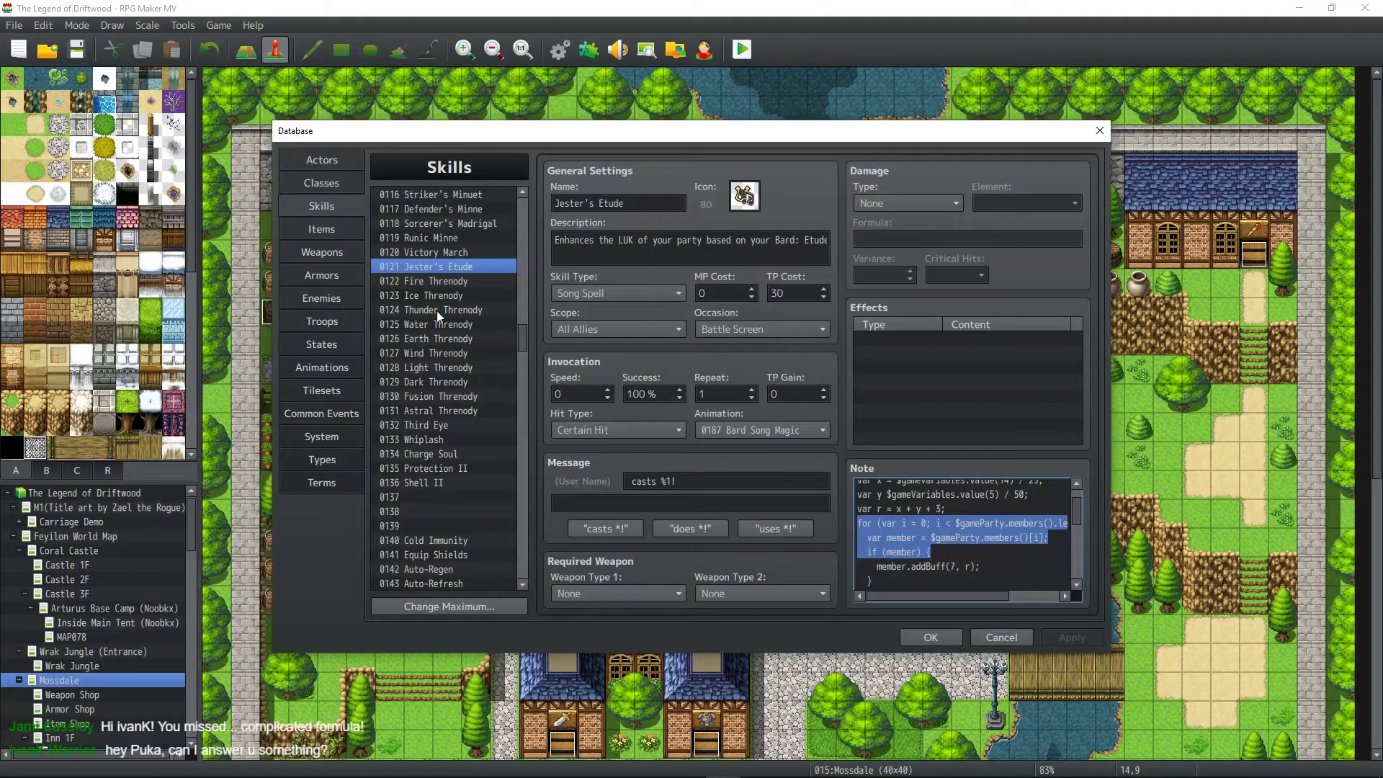
click(453, 281)
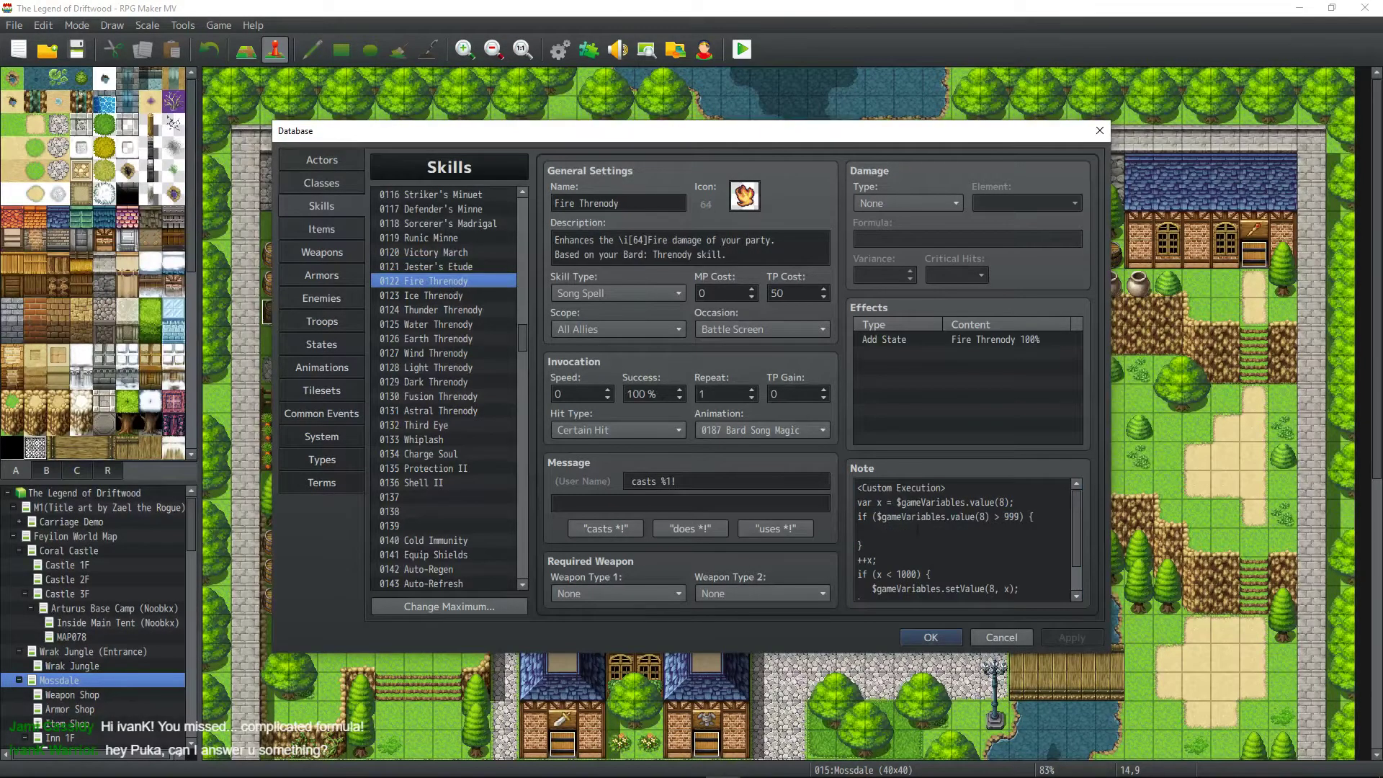
Try pasting the copied party-member loop inside the "> 999" block of the note, and undo the paste.
click(968, 531)
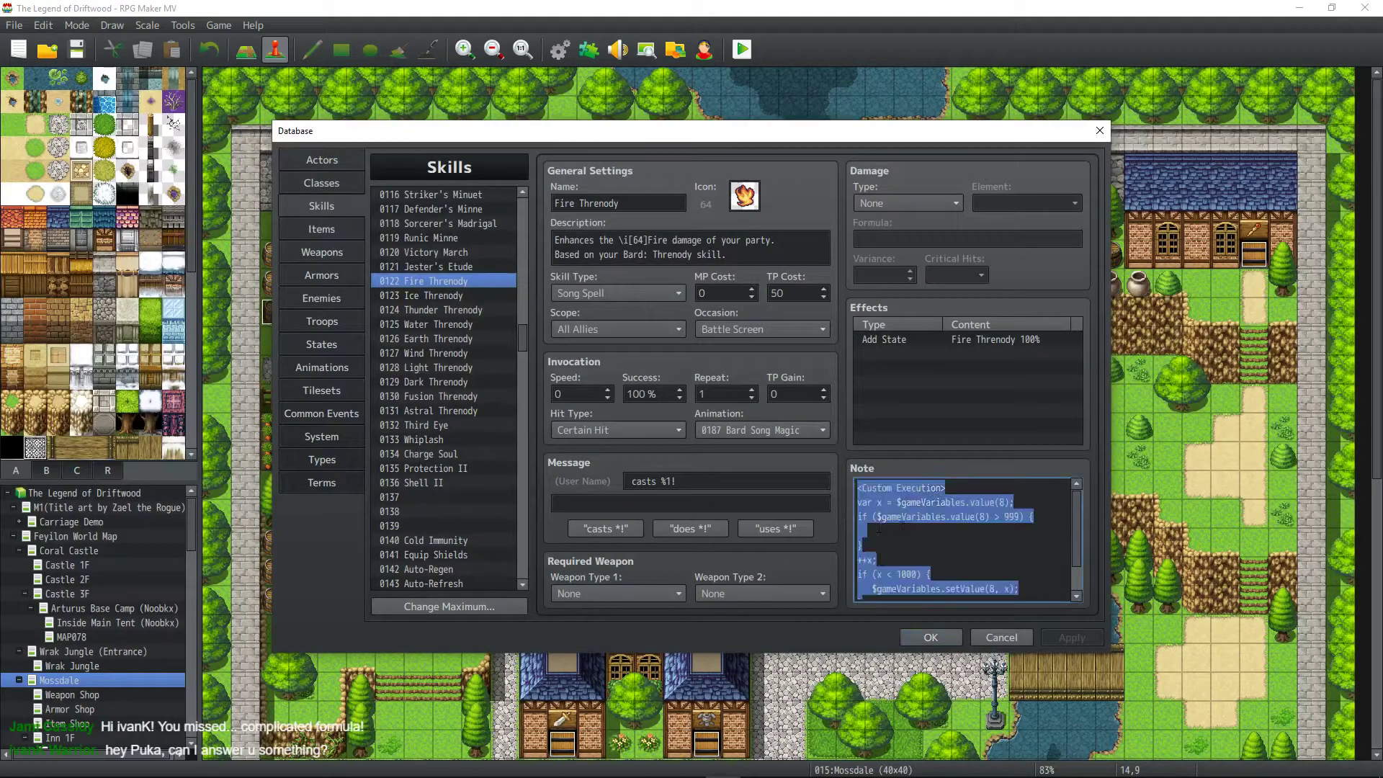
click(909, 528)
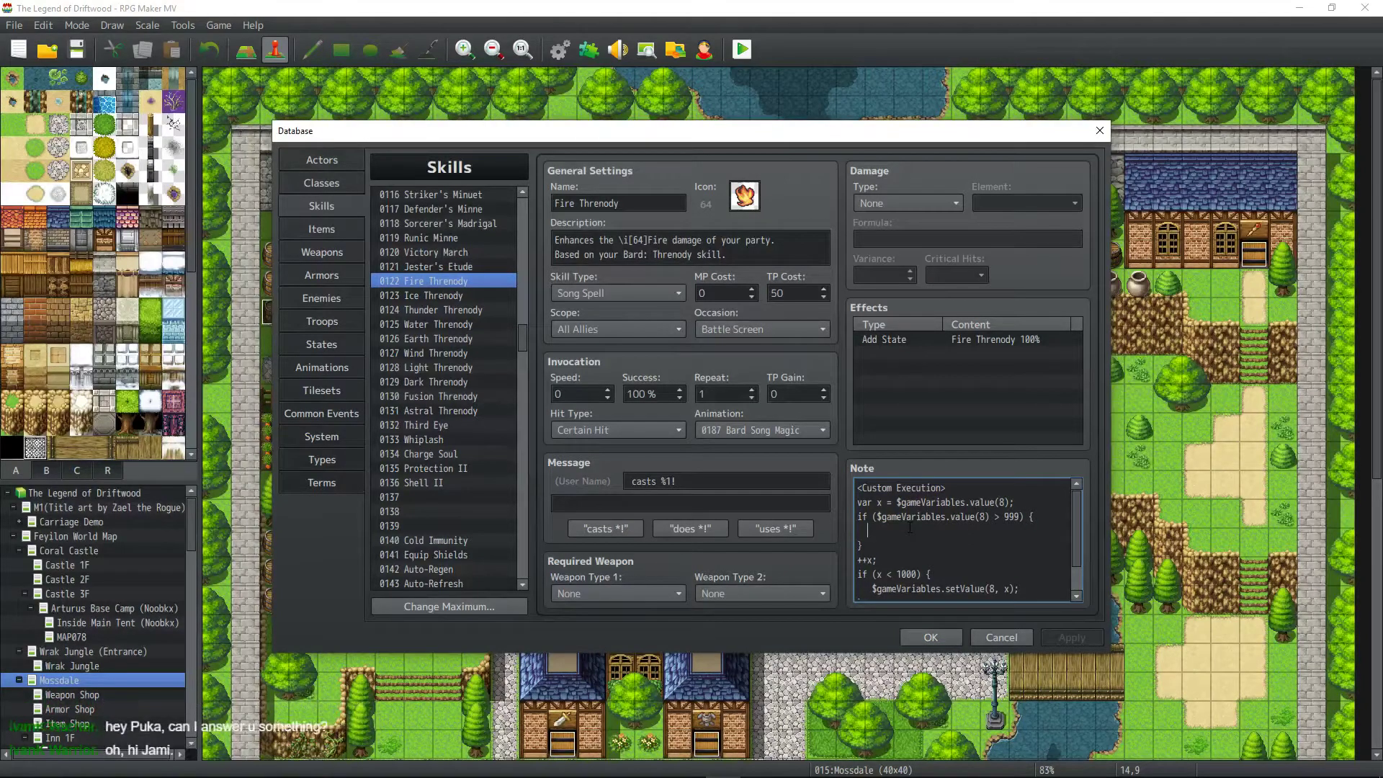
key(ctrl+v)
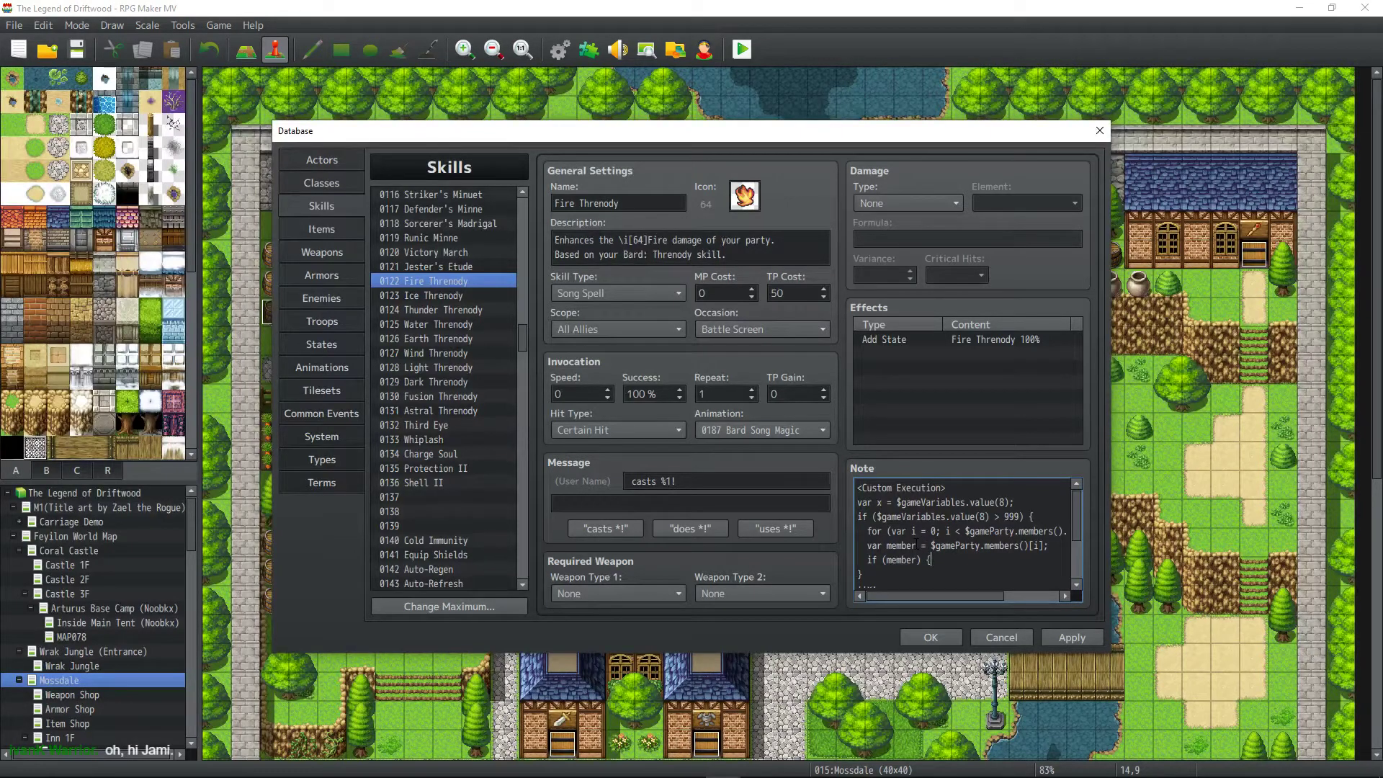
key(ctrl+z)
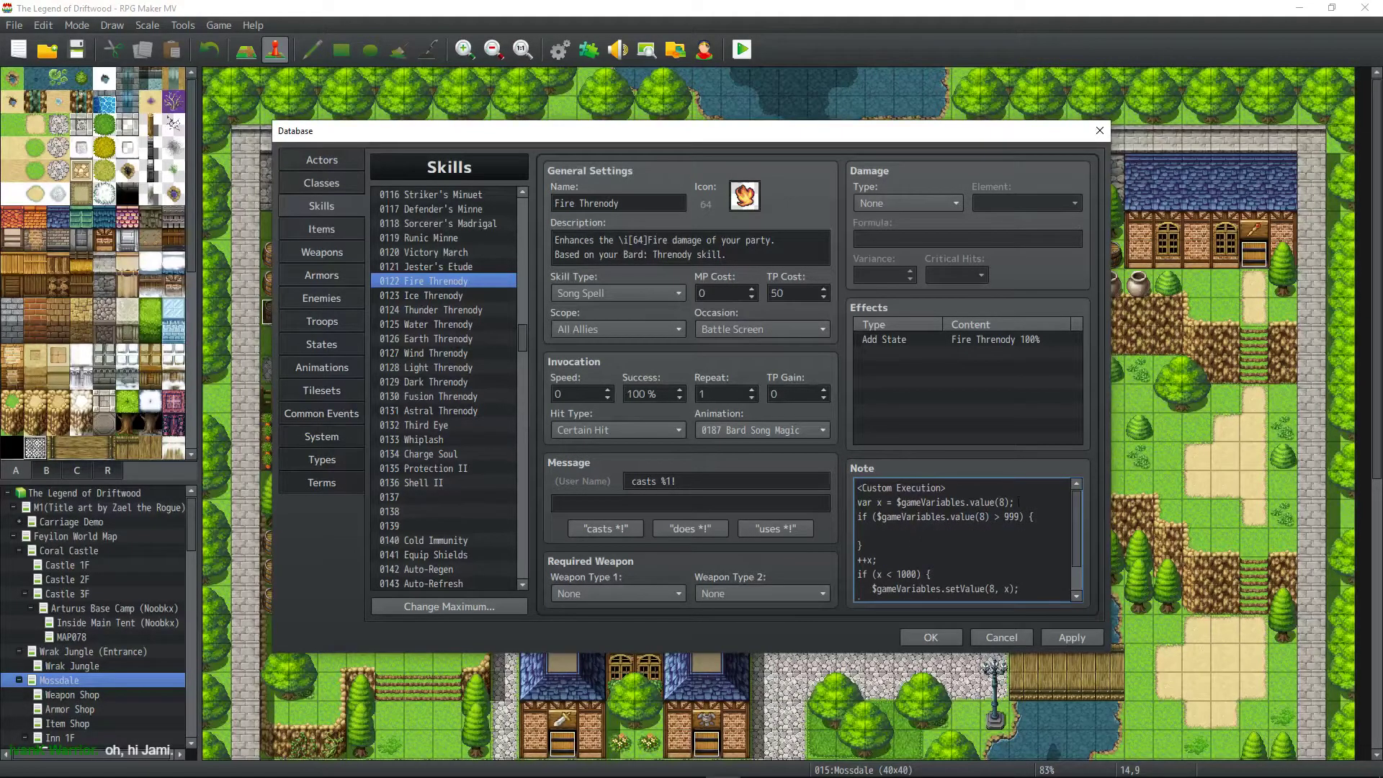
Paste the party-member loop below the "var x" line, put its last opening brace on its own line and indent the "> 999" condition.
key(Return)
key(ctrl+v)
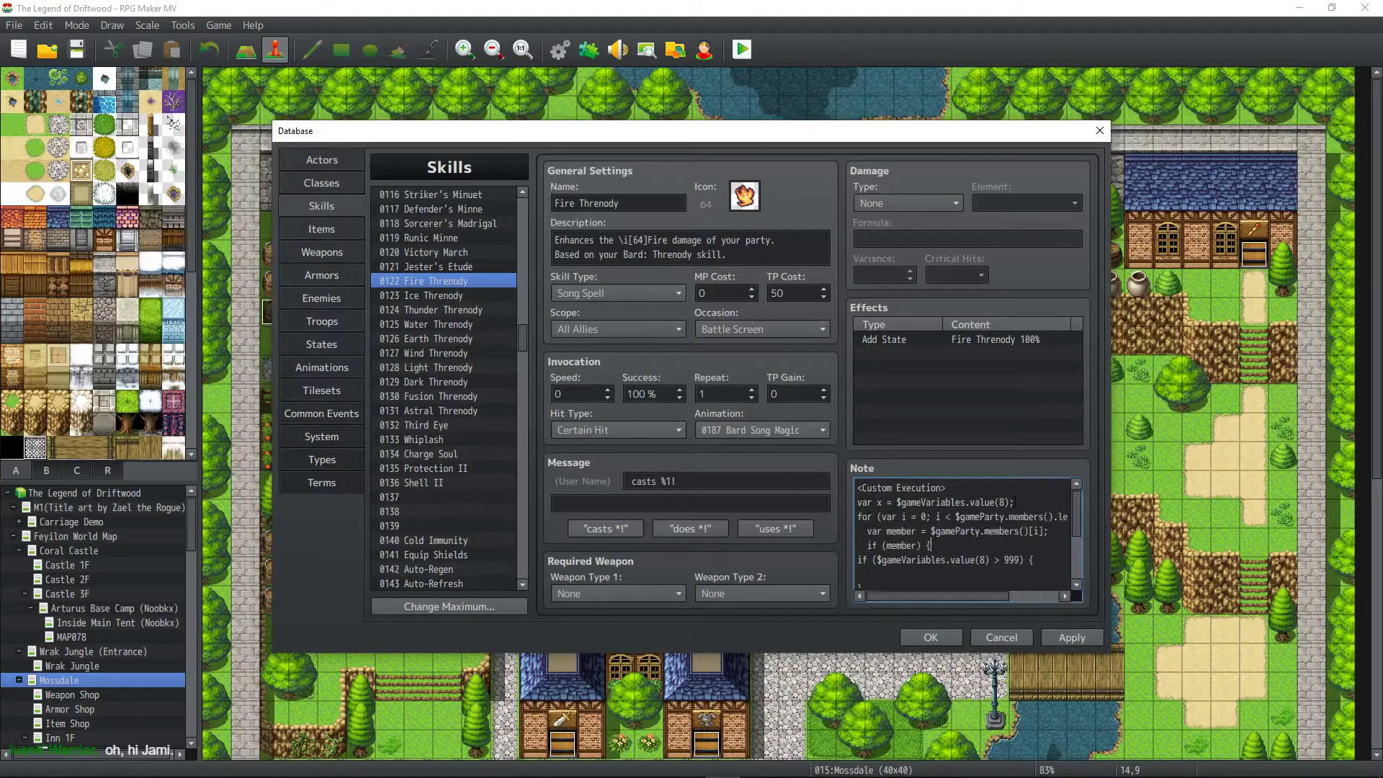
scroll(946, 546, down, 1)
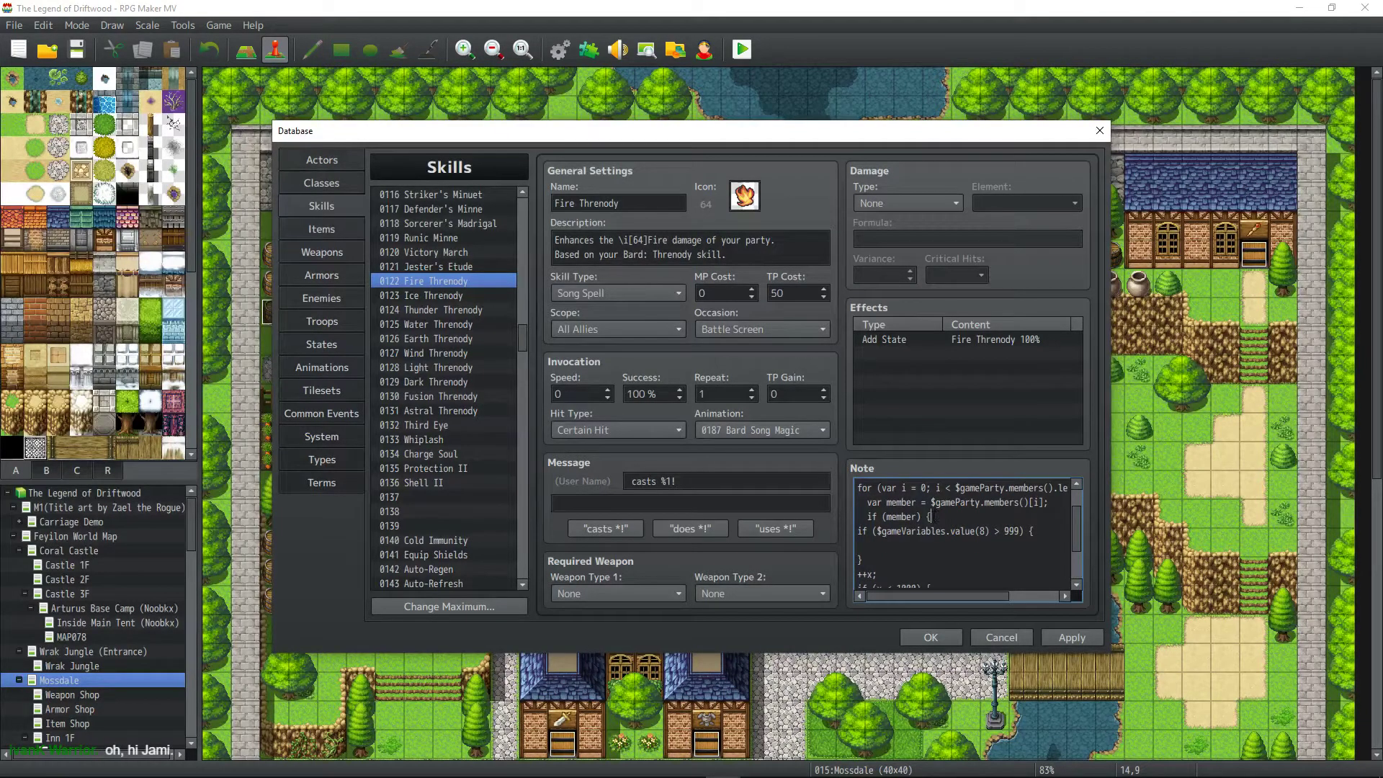
click(983, 523)
key(Return)
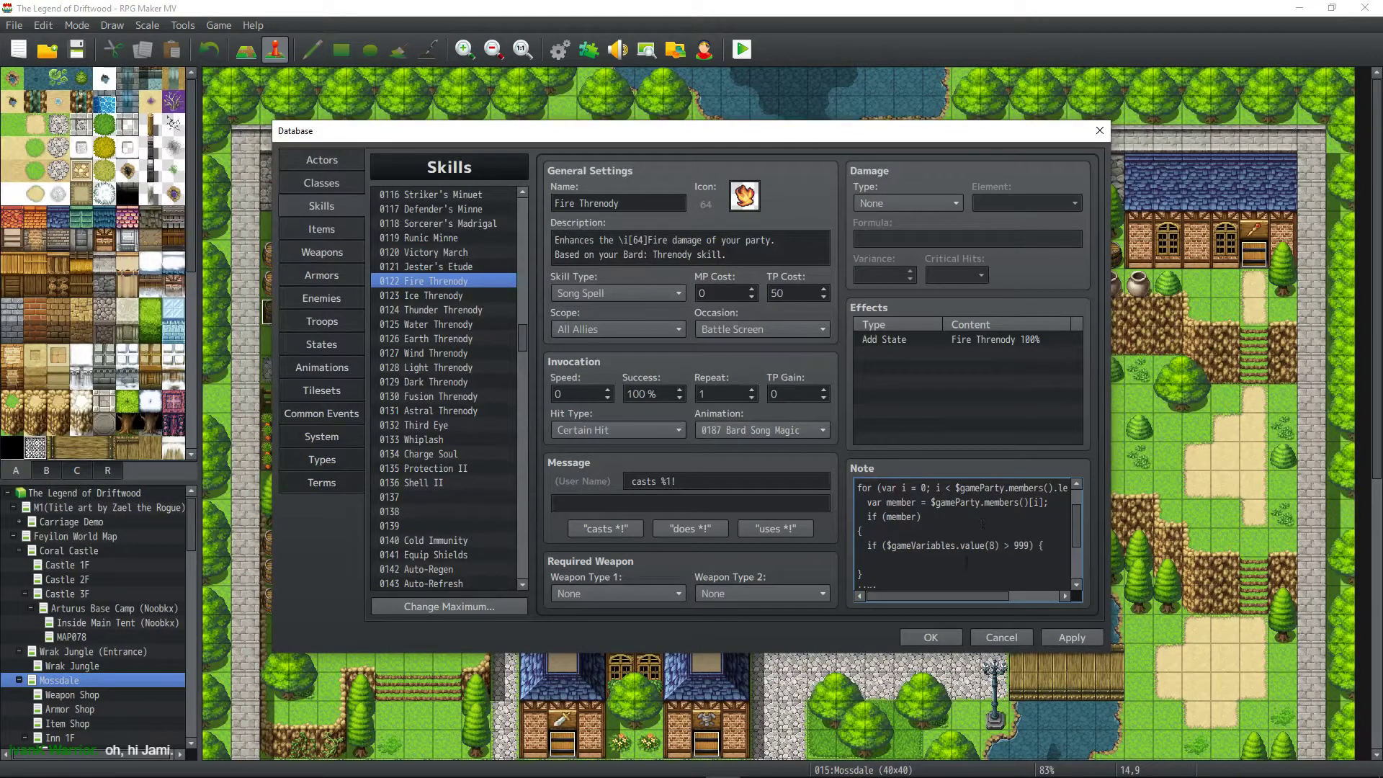
Begin the statement "member.addState(" inside the "> 999" block of the Fire Threnody note.
scroll(889, 546, up, 1)
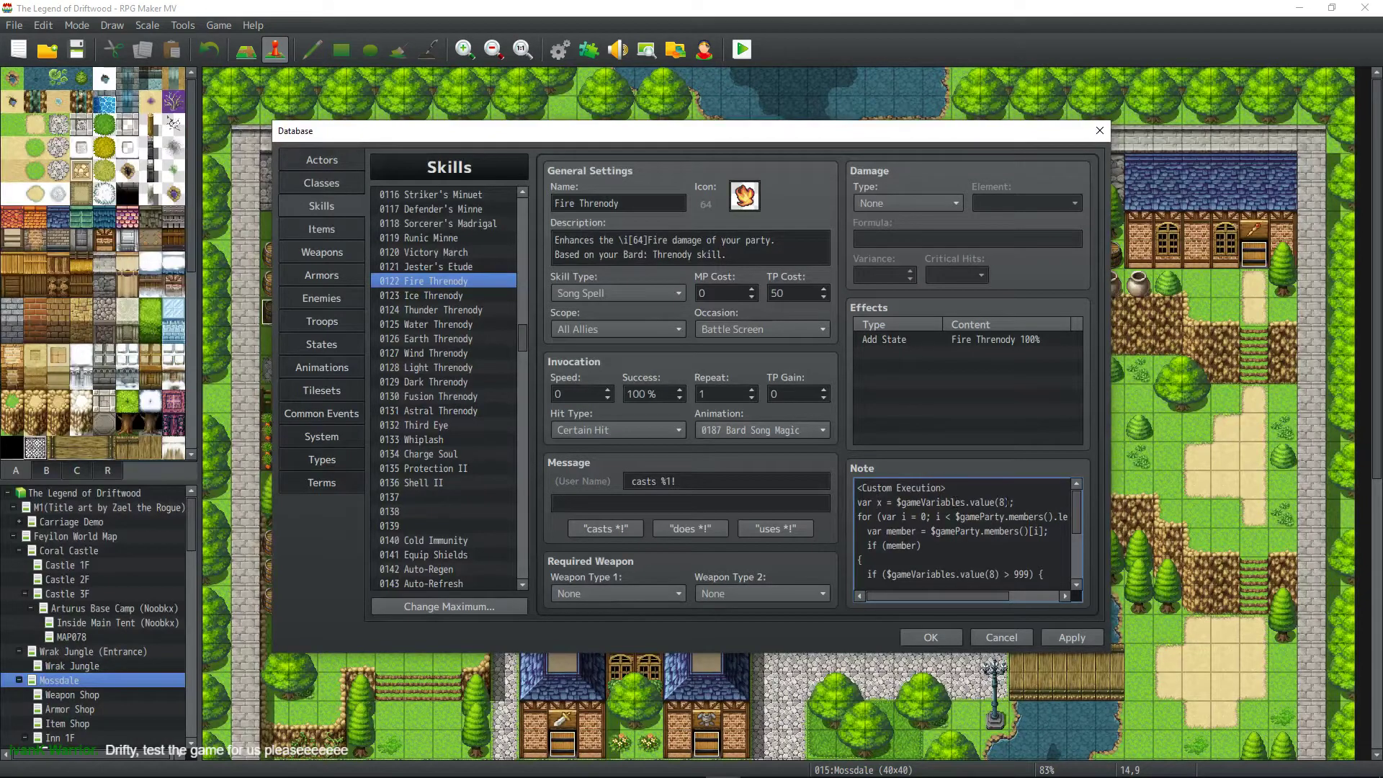
drag(1007, 502, 948, 502)
click(982, 502)
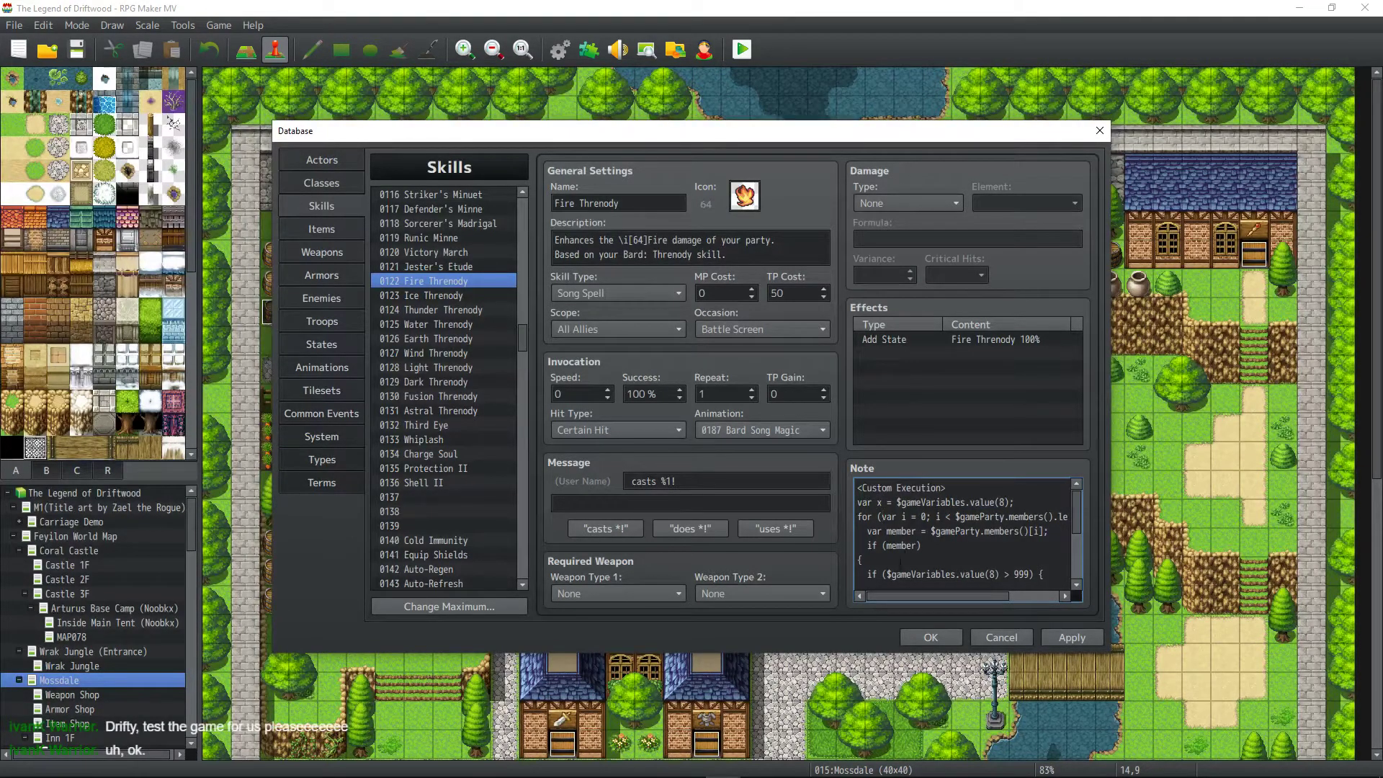
mouse_move(920, 596)
mouse_down()
mouse_move(978, 595)
mouse_move(909, 598)
mouse_up()
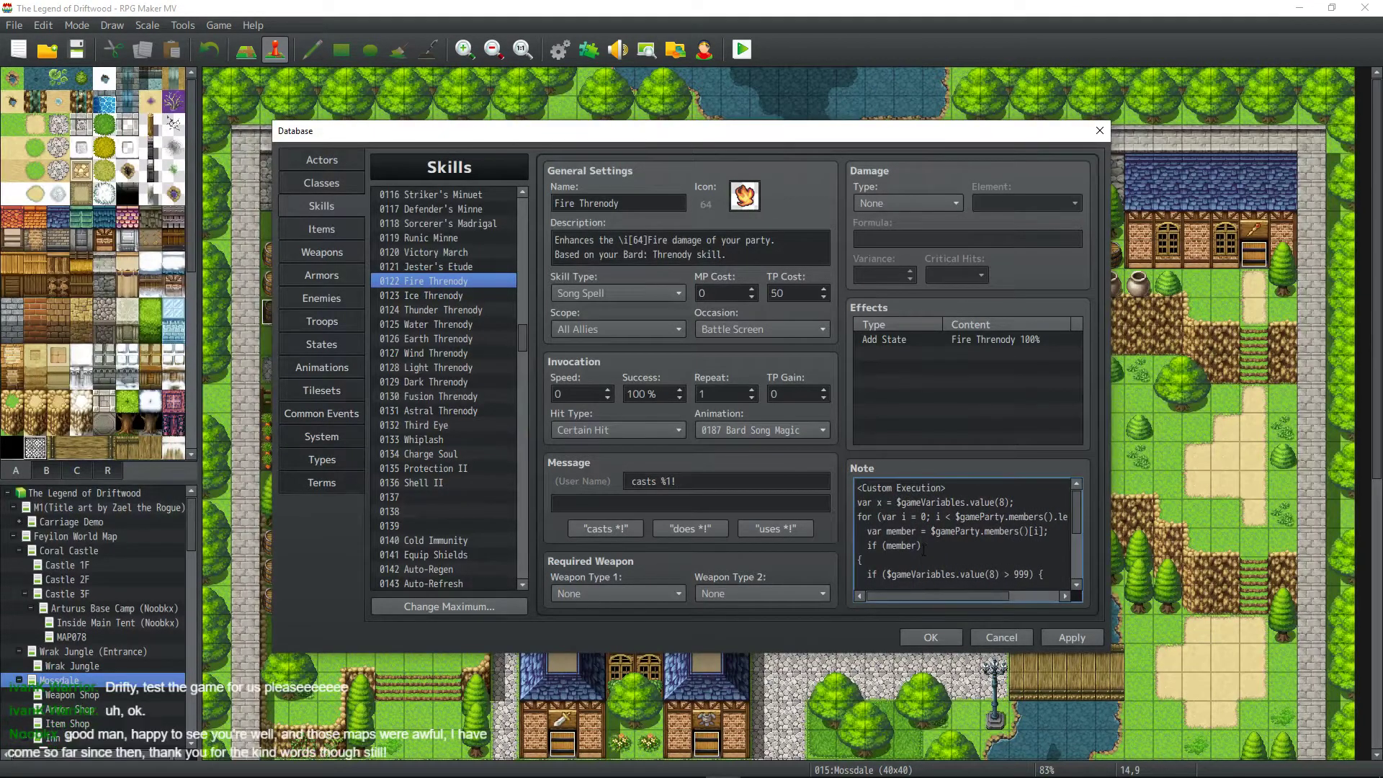
scroll(961, 533, down, 1)
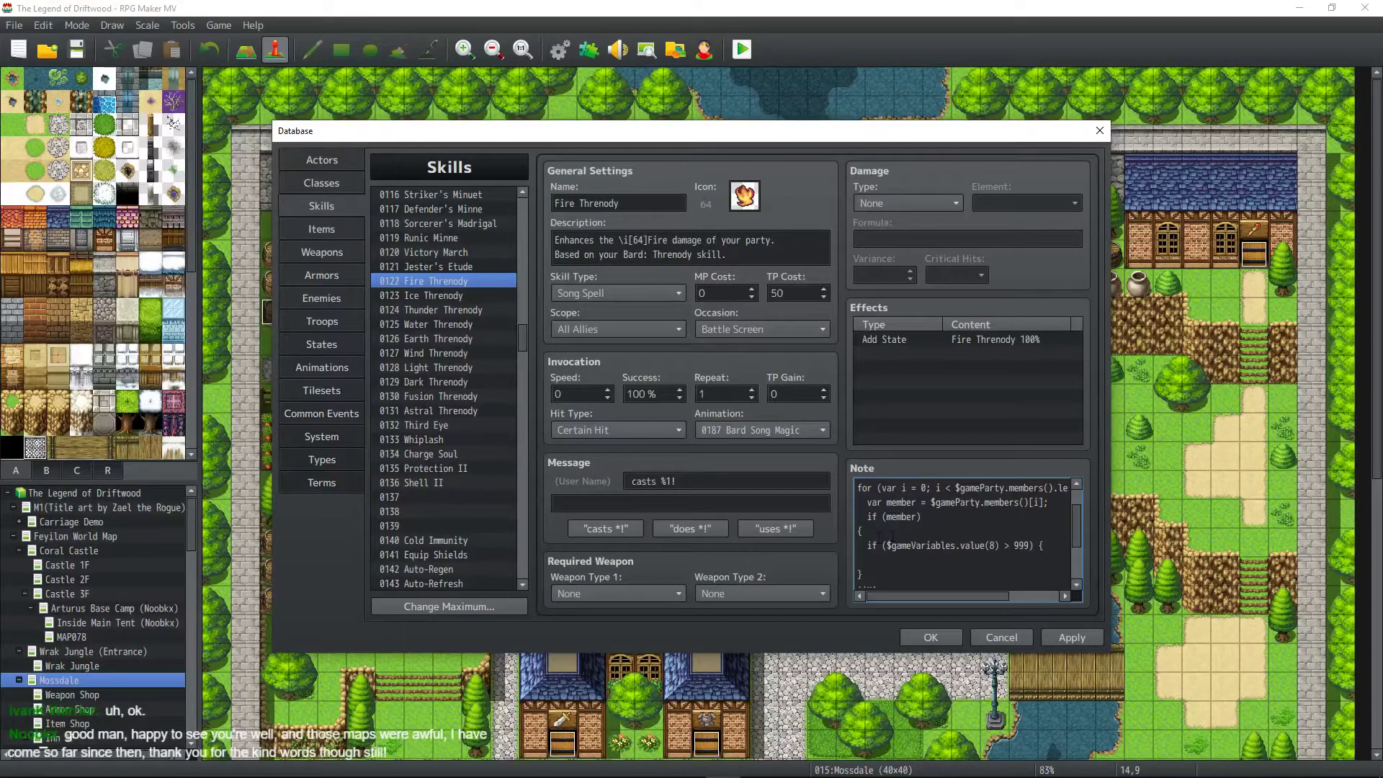
scroll(918, 525, up, 1)
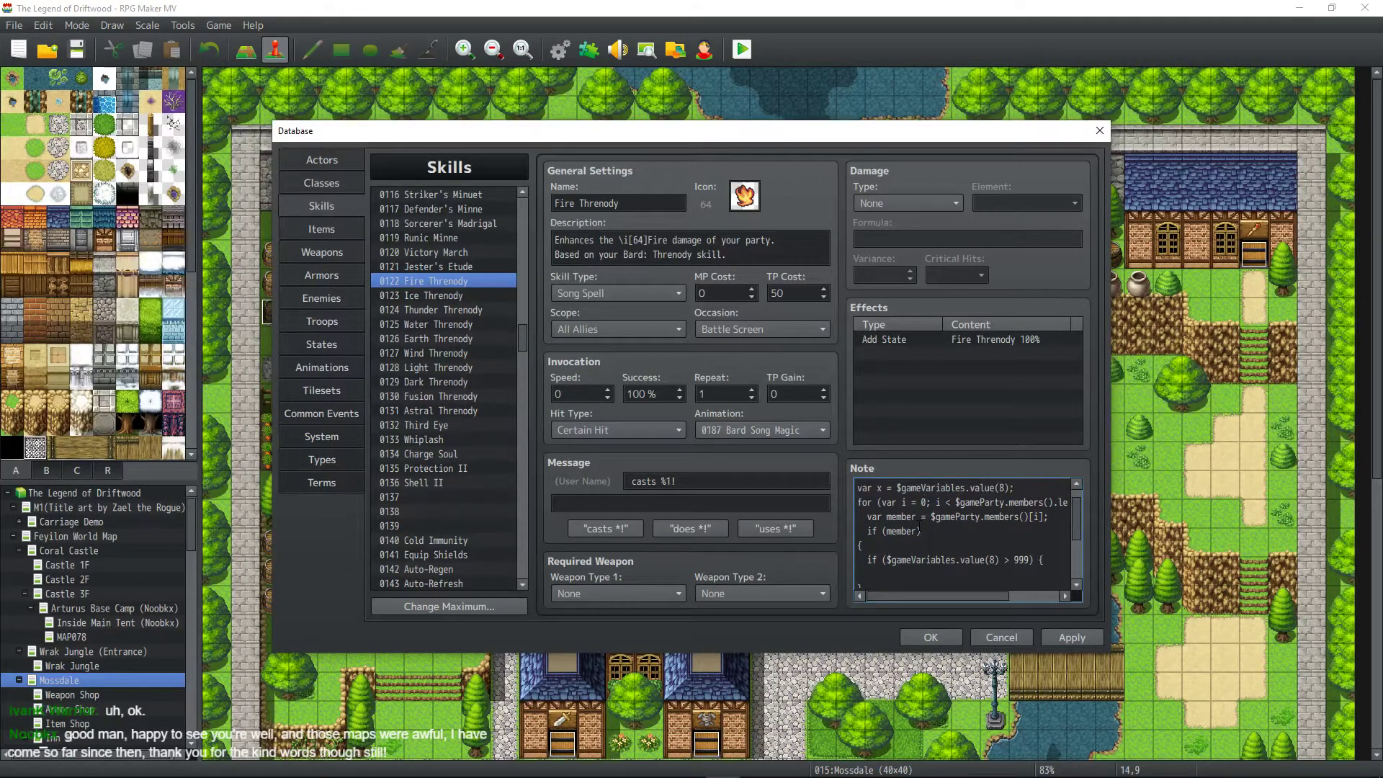
scroll(893, 546, down, 1)
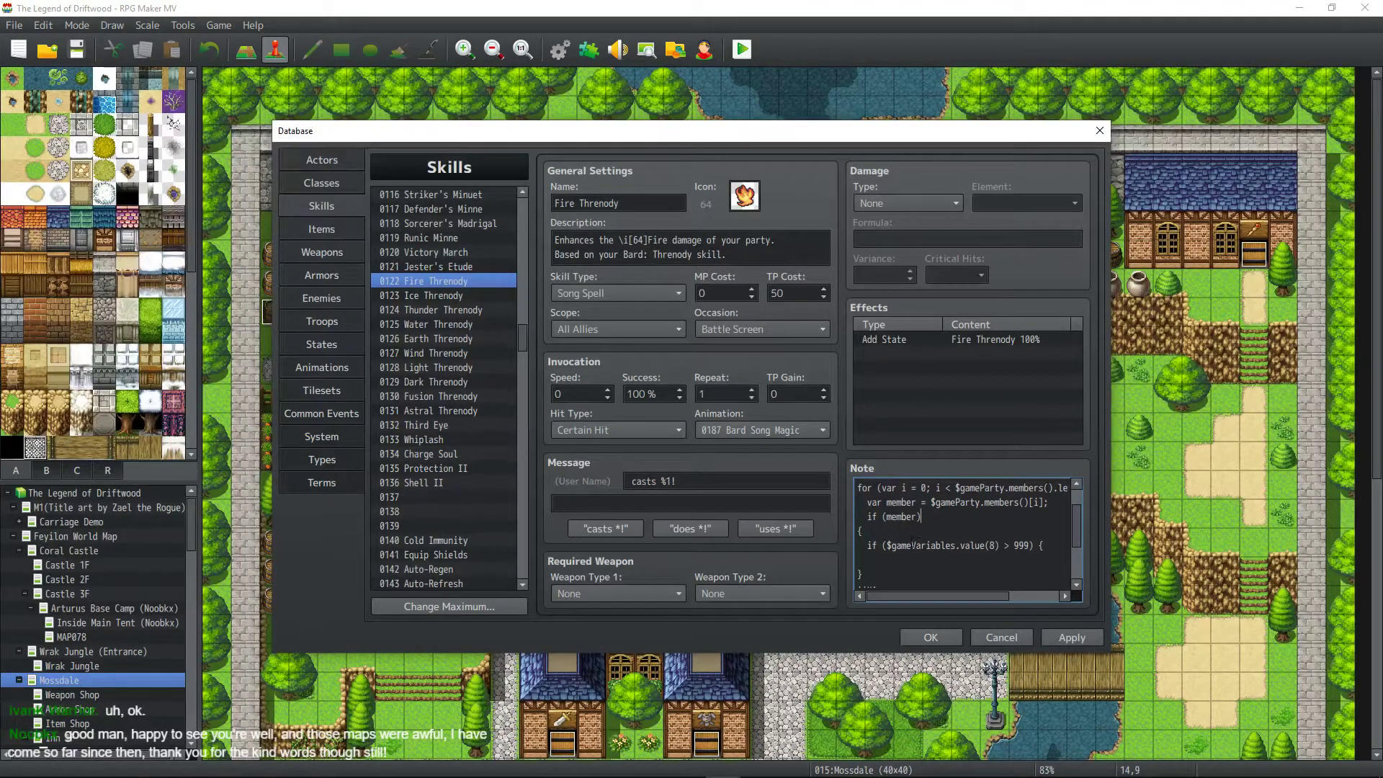
scroll(913, 545, down, 1)
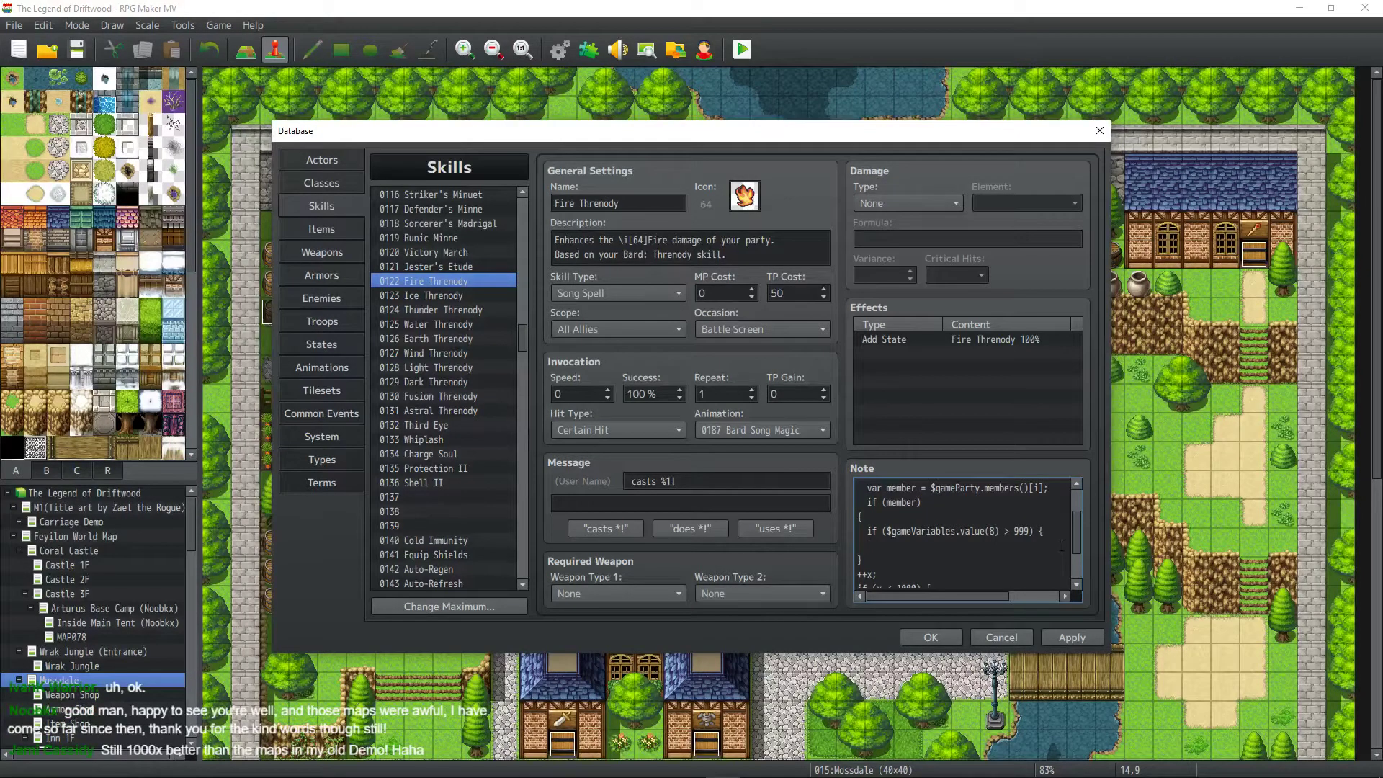
text(member.add)
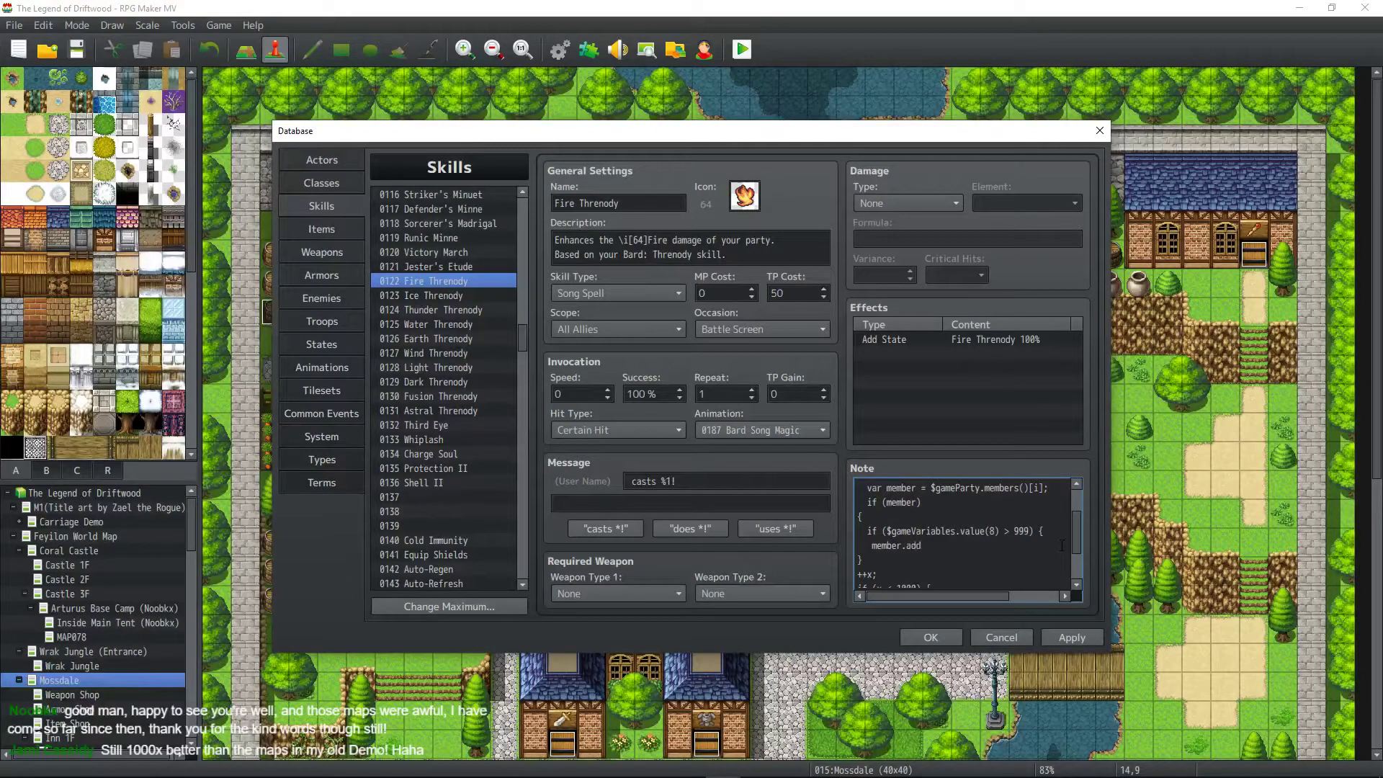
text(State()
Change the state added by the Fire Threnody skill's effect to 0194 Fire Threnody IV.
double_click(983, 339)
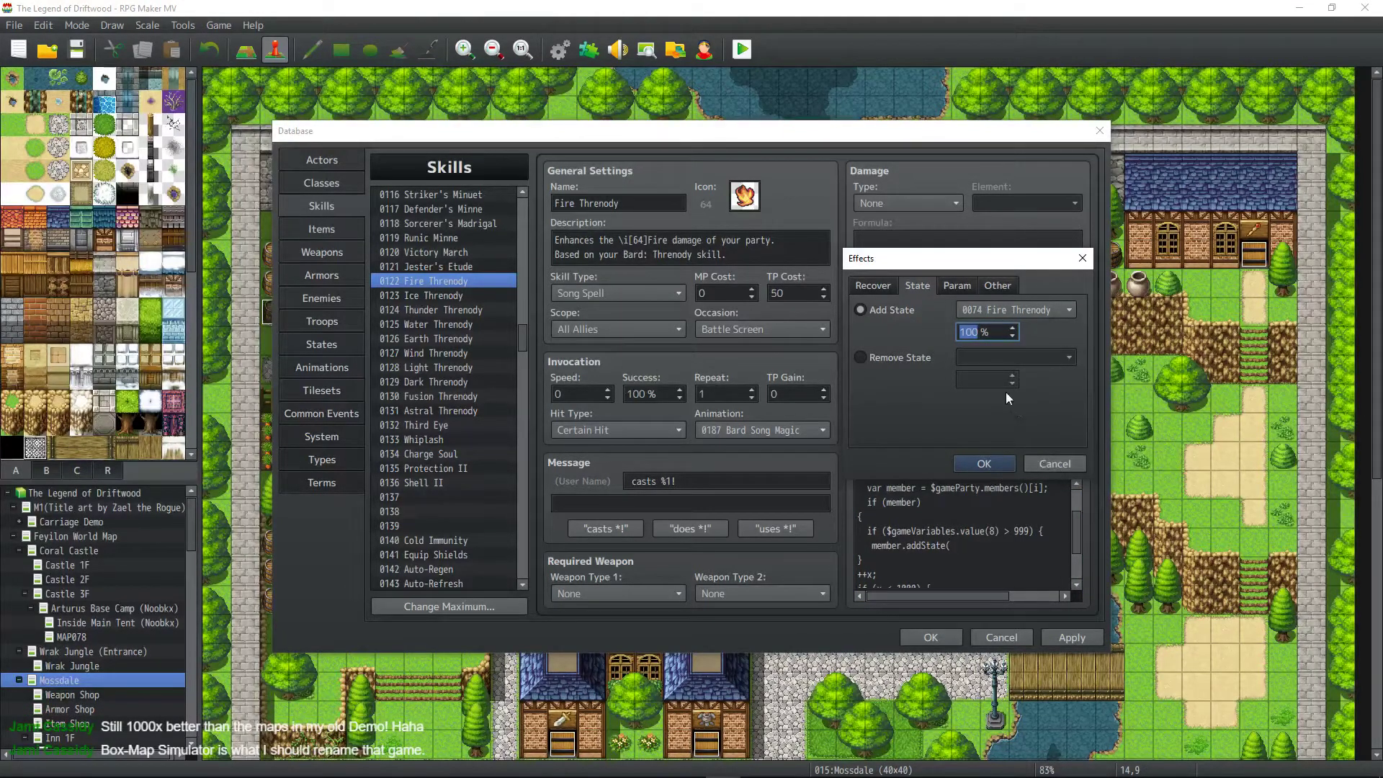
click(1048, 311)
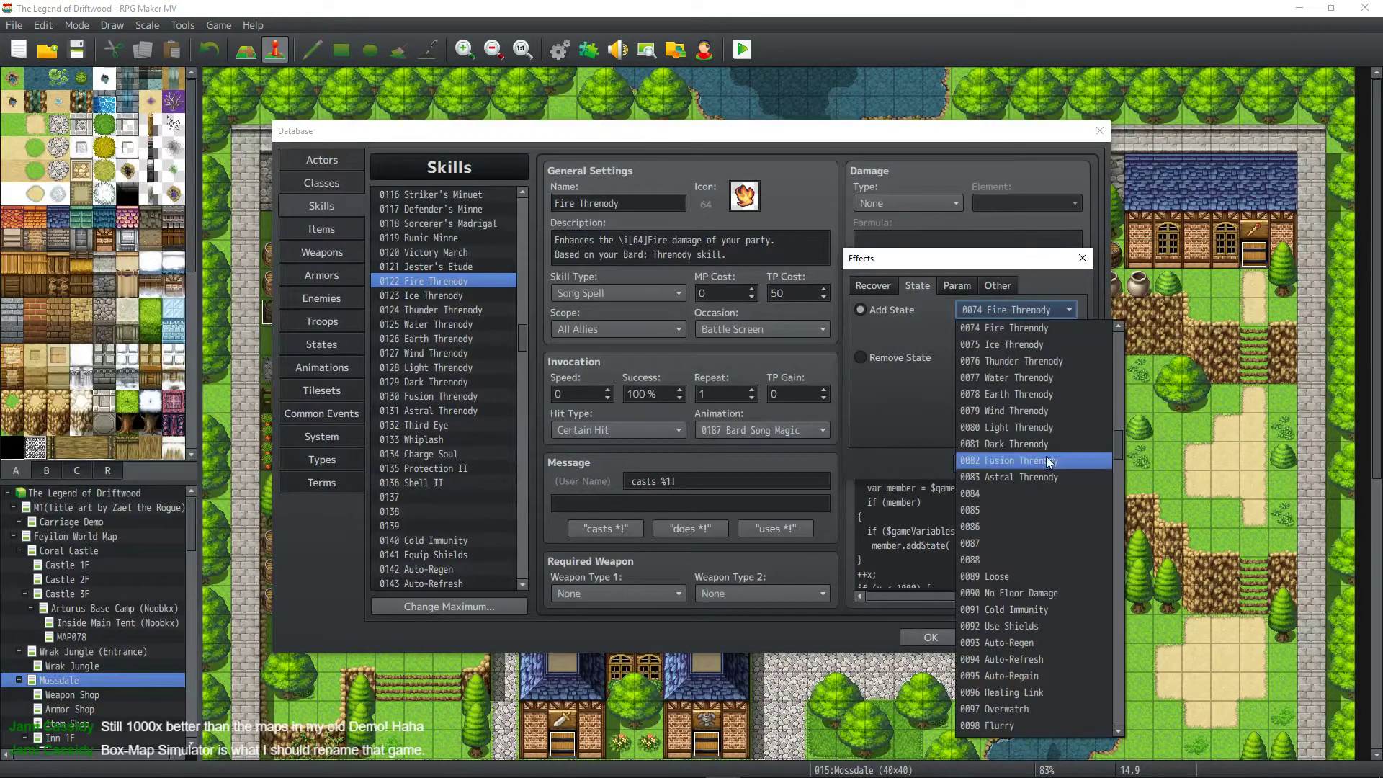
scroll(1056, 500, down, 2)
drag(1119, 454, 1118, 590)
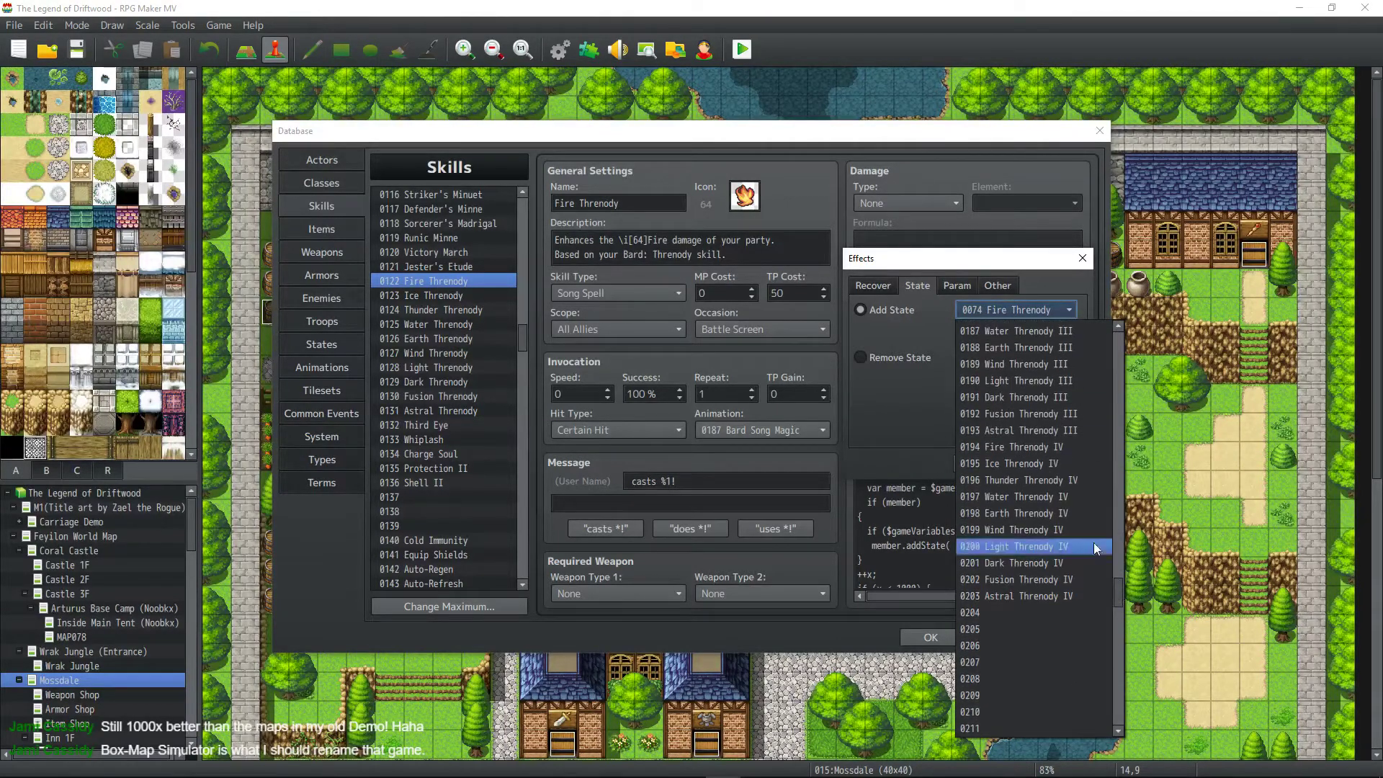
click(1065, 452)
click(998, 464)
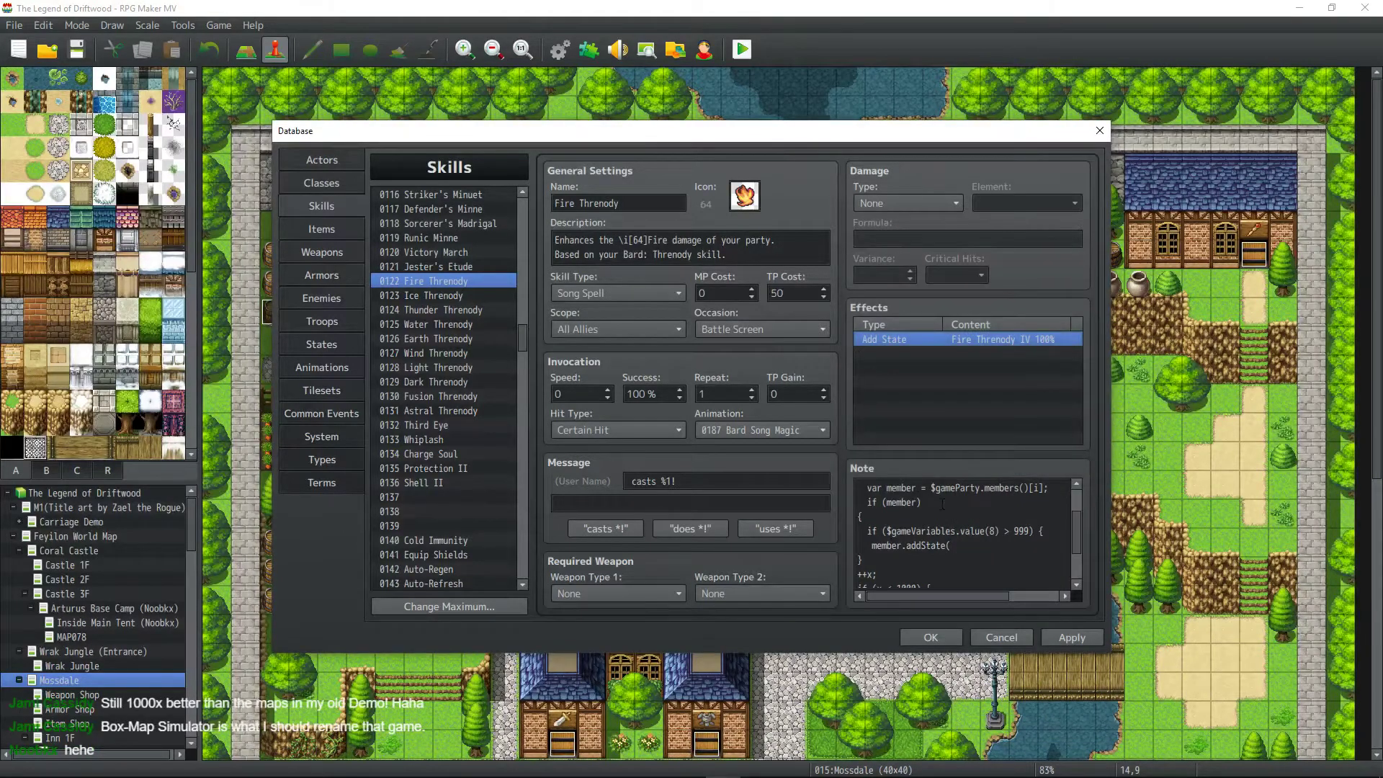
Complete the statement in the "> 999" block of the note as "member.addState(194);" and apply the change.
click(953, 545)
text(19)
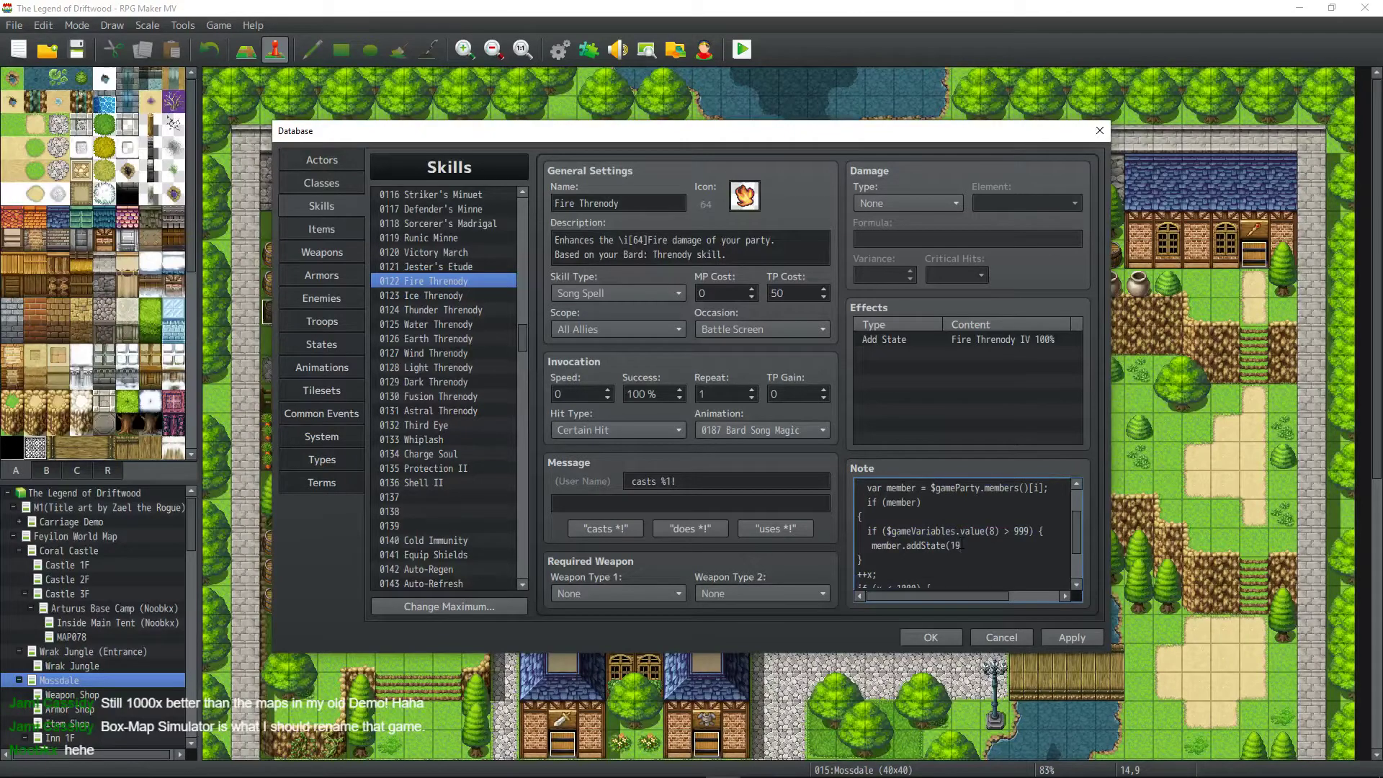
text(4,)
key(BackSpace)
text(4);)
click(1003, 545)
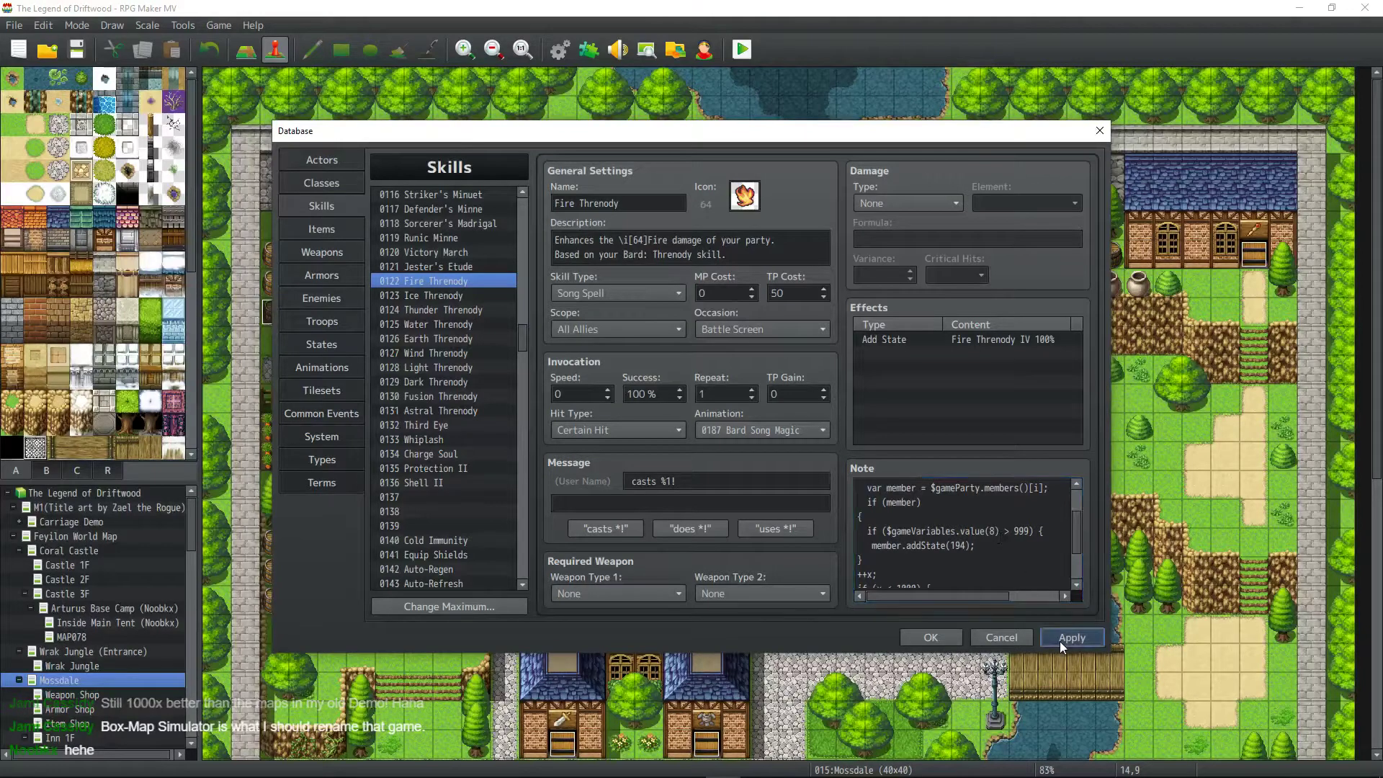
click(1060, 641)
Append an empty "else if (){ }" block after the "> 999" block in the Fire Threnody note.
click(996, 545)
key(ctrl+a)
click(1001, 545)
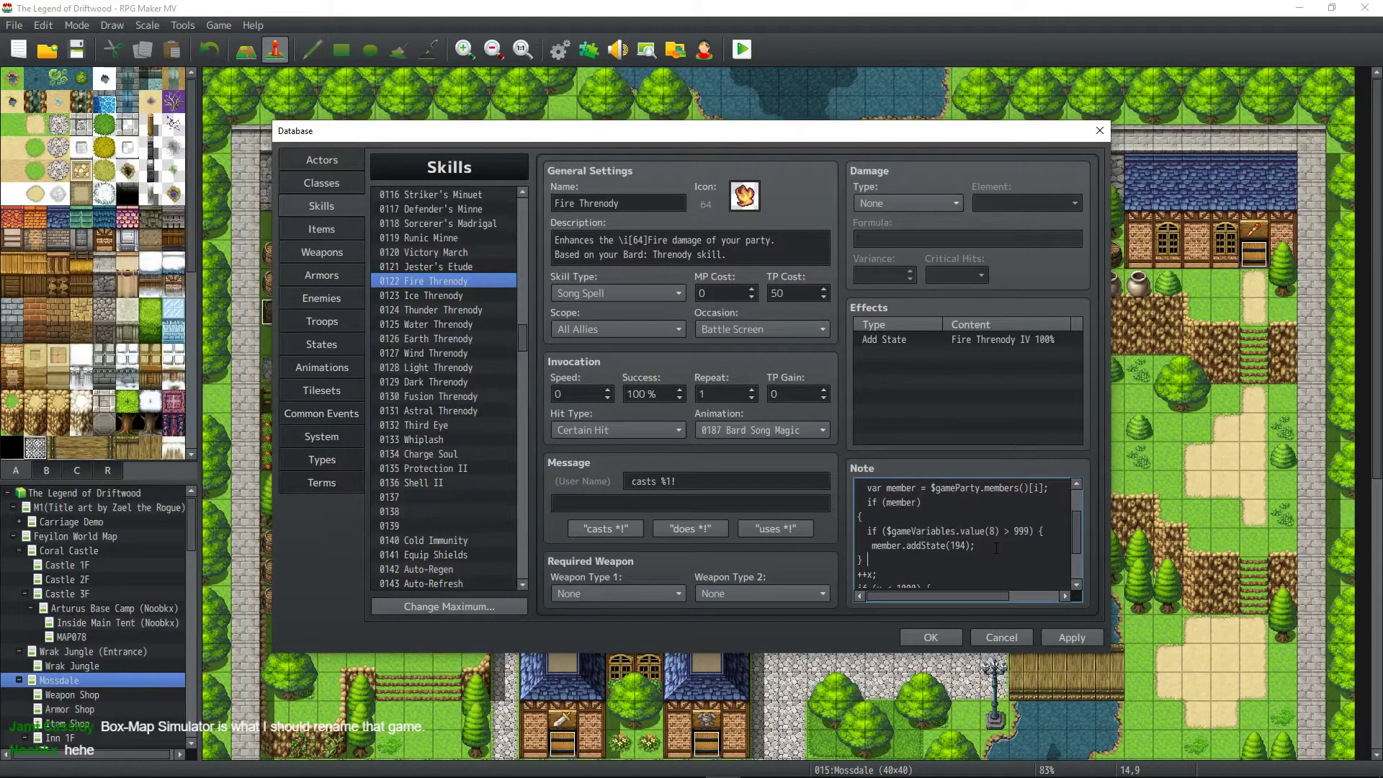
text(eld)
text(e if)
text({)
key(Return)
key(Return)
text(})
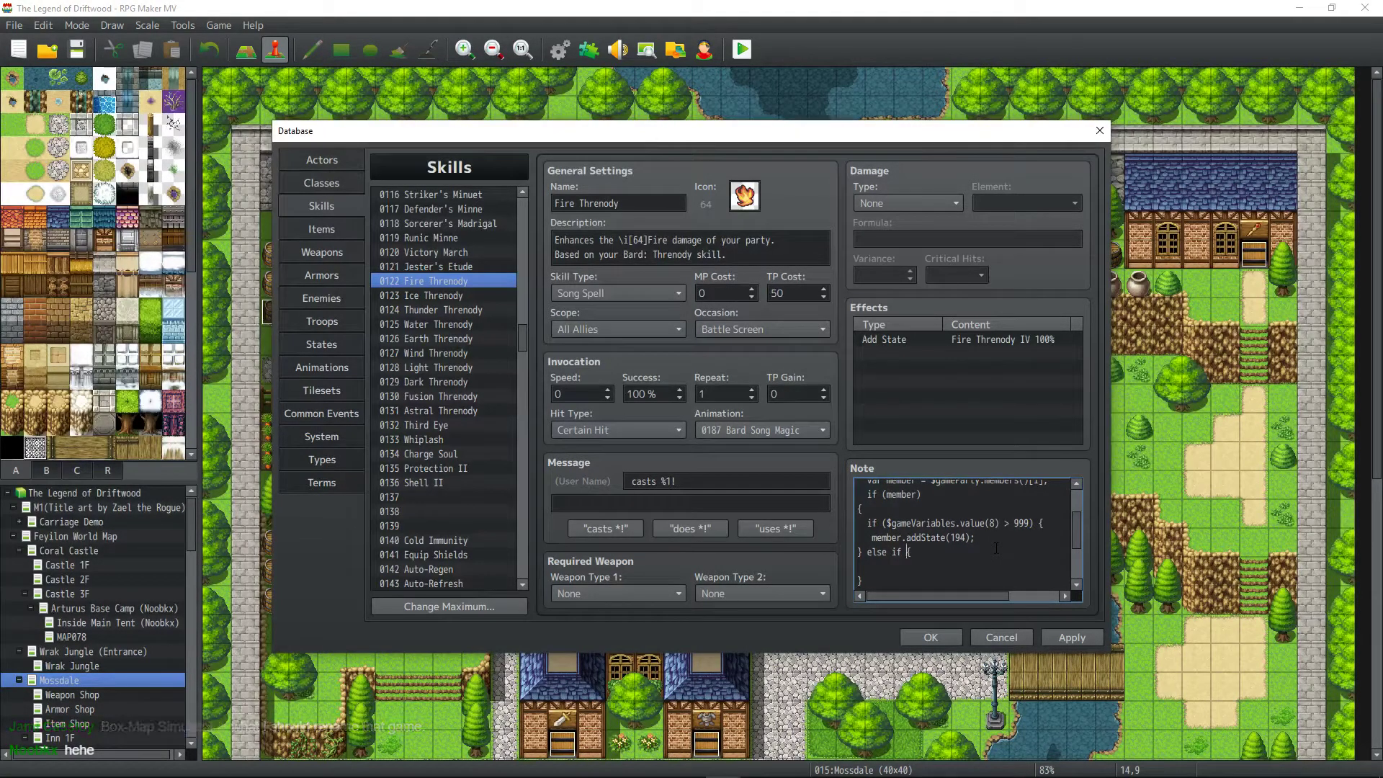
text(())
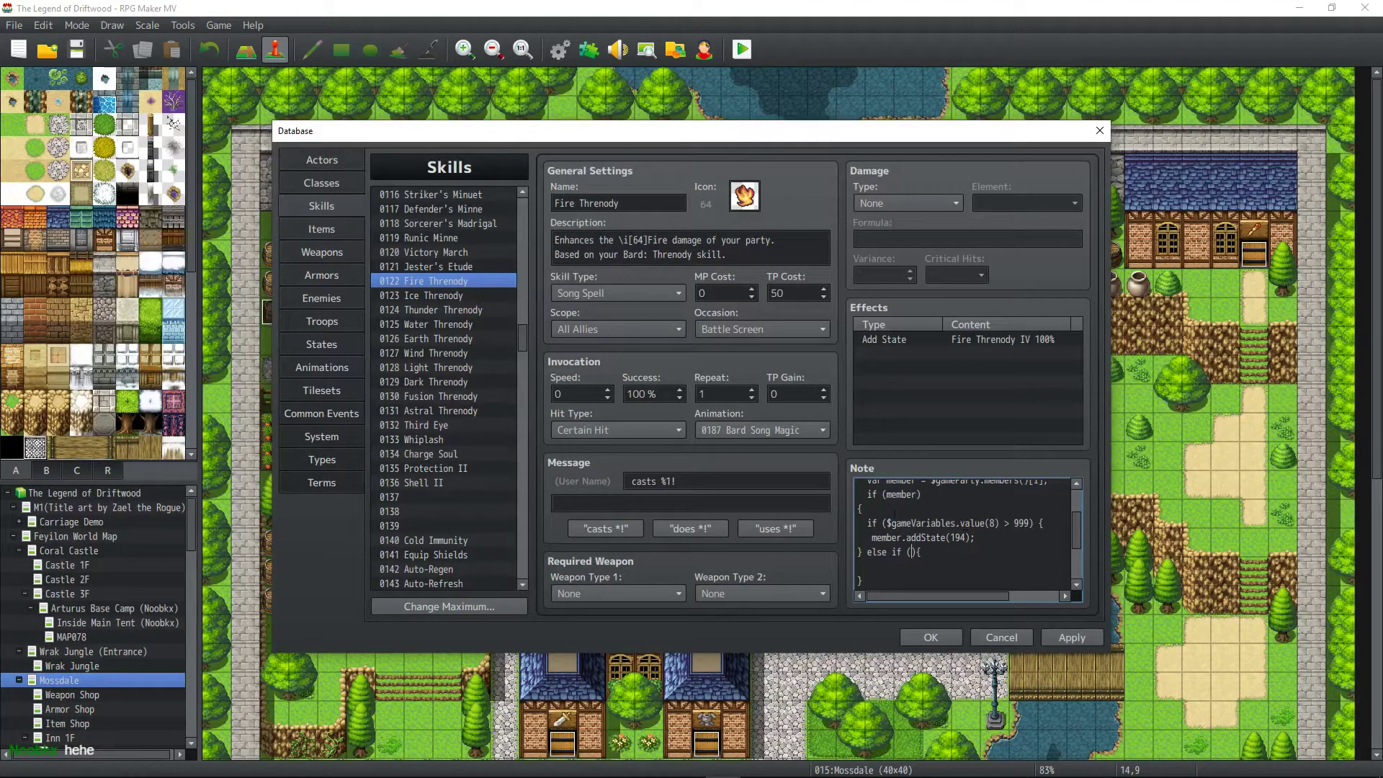
Copy the "> 999" condition into the else-if parentheses and change it to "$gameVariables.value(8) > 666".
drag(887, 523, 1030, 523)
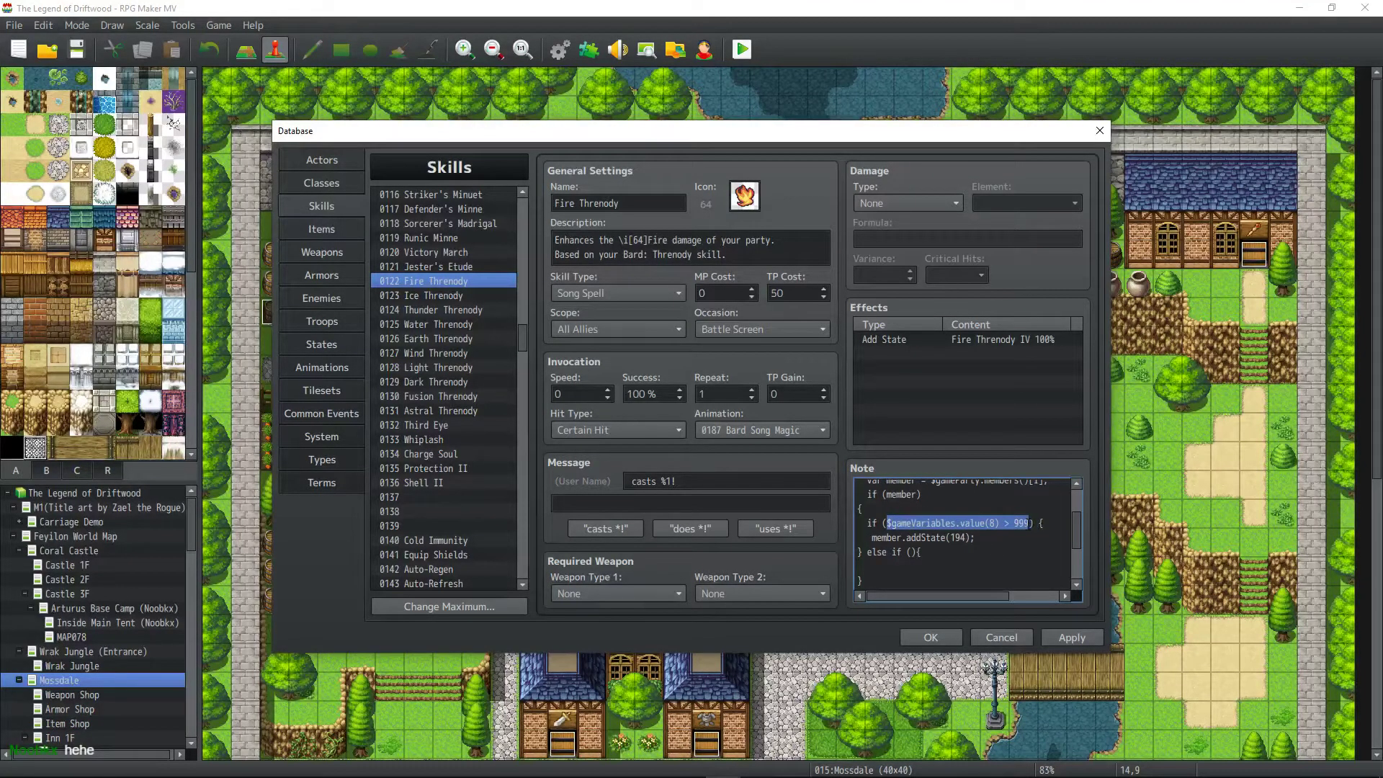
key(ctrl+c)
click(915, 552)
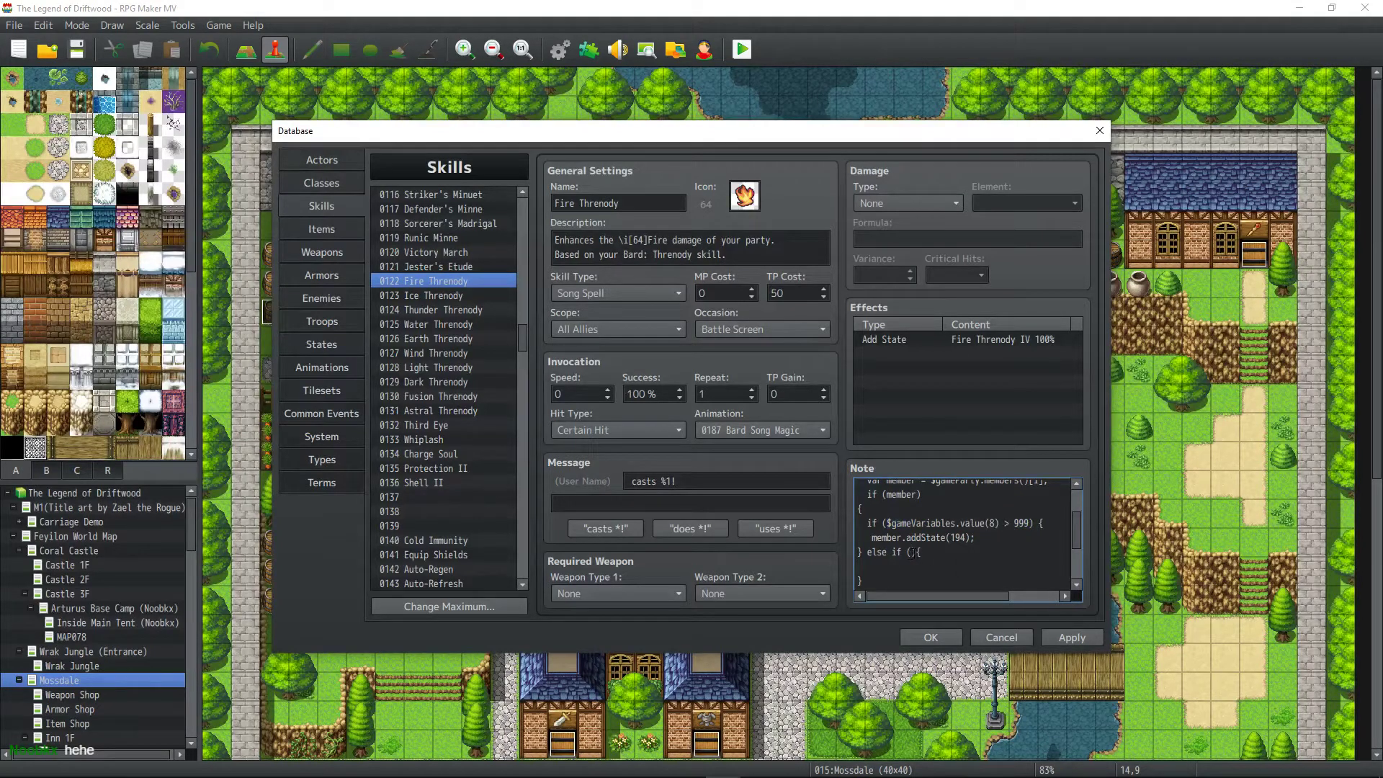
key(ctrl+v)
key(BackSpace)
key(BackSpace)
key(BackSpace)
text(666)
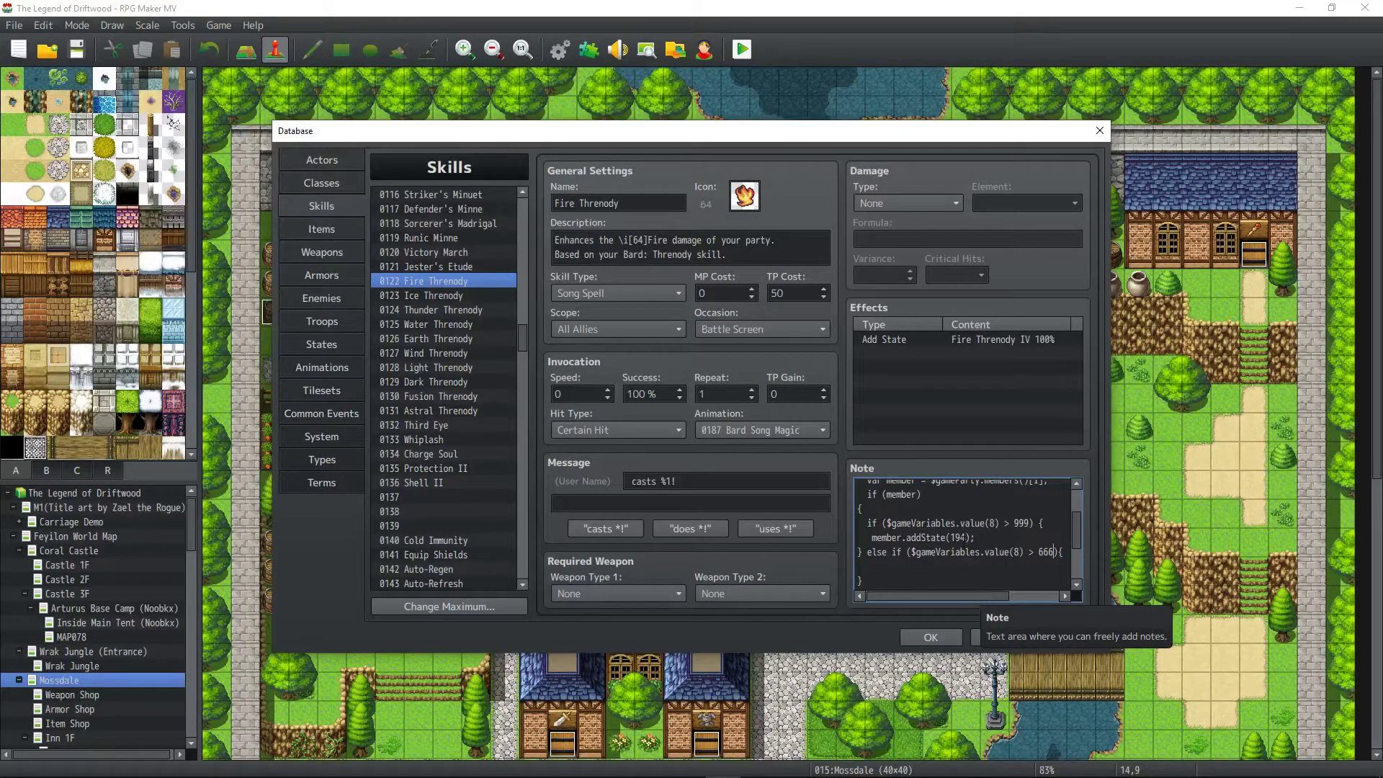
Copy the "member.addState(194);" line from the "> 999" block into the "> 666" block.
drag(973, 537, 871, 537)
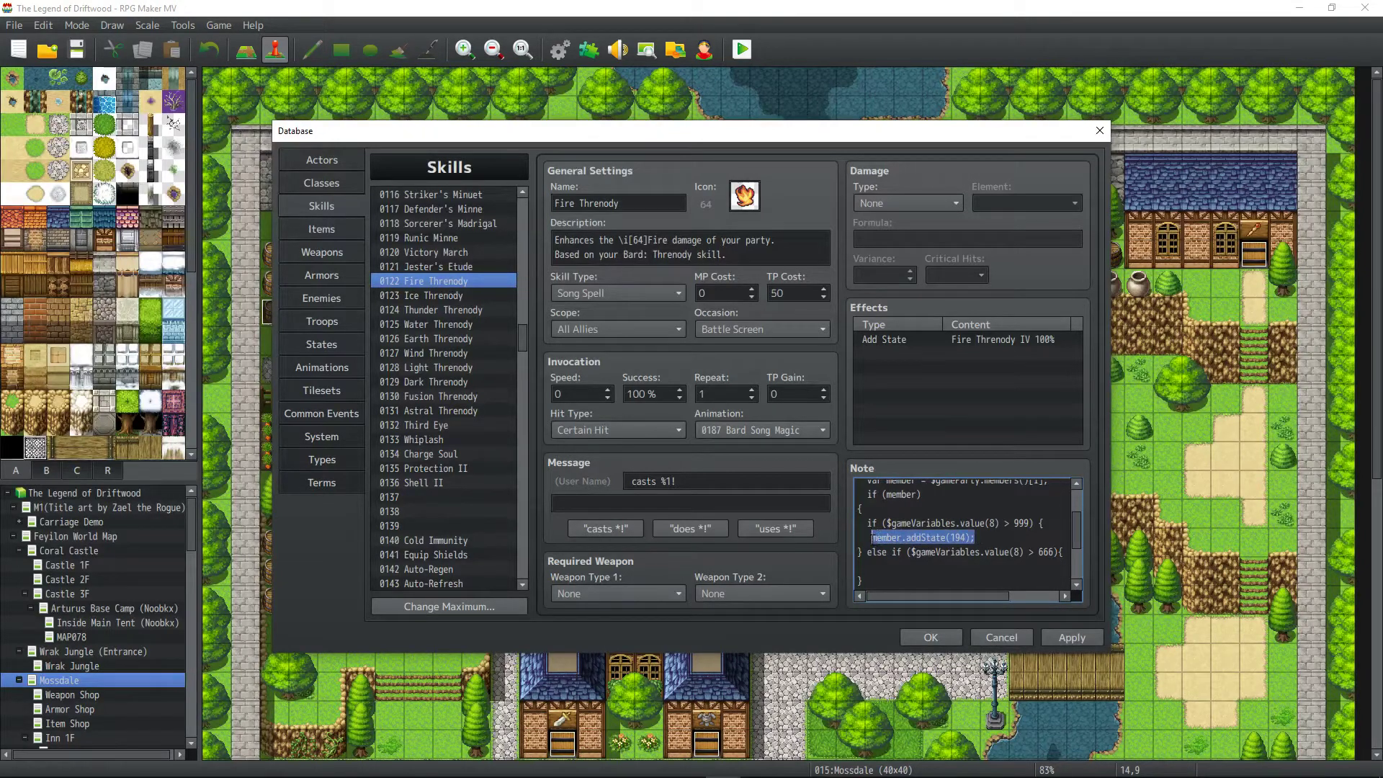
click(888, 568)
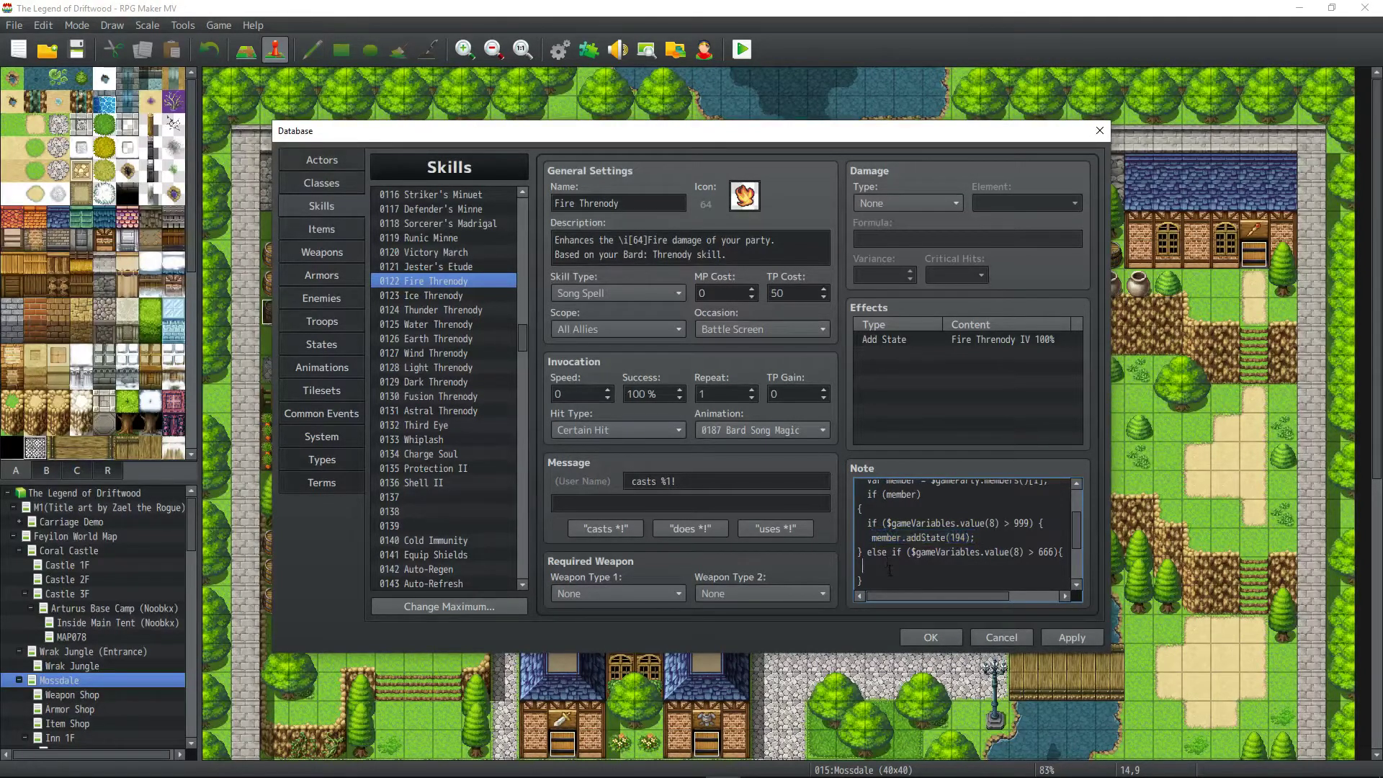
key(ctrl+v)
click(1043, 523)
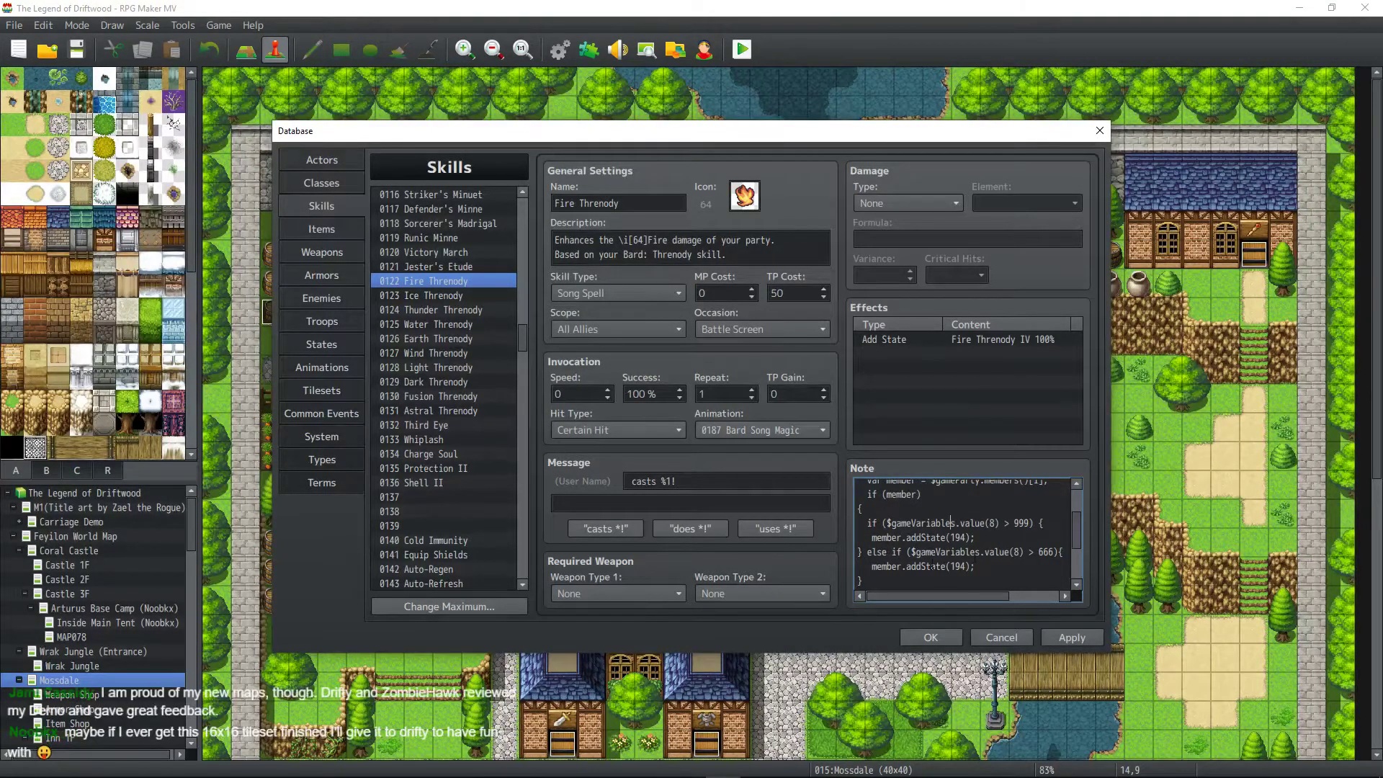
Put a separate closing brace after the "> 666" block, adjust the indentation of the conditions and apply the changes.
scroll(872, 580, down, 1)
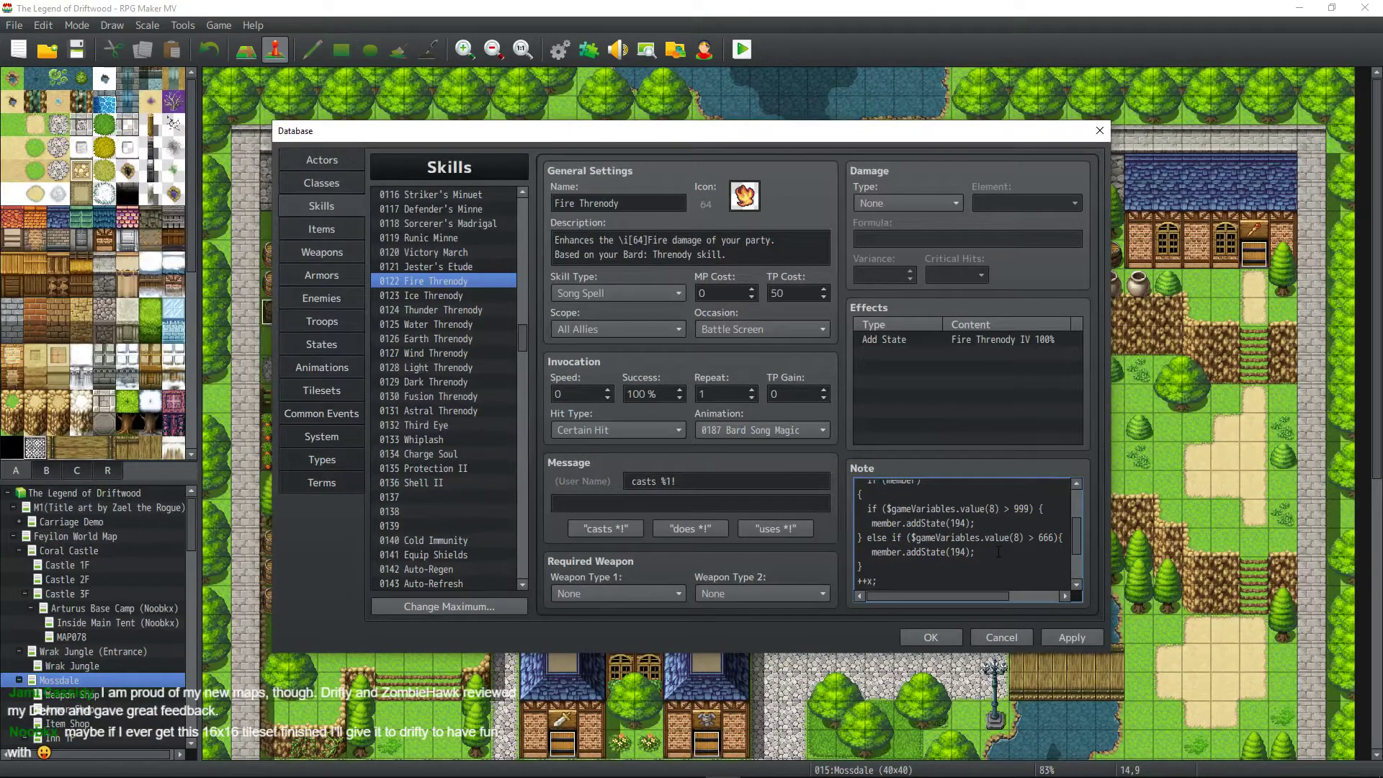
key(Return)
click(860, 538)
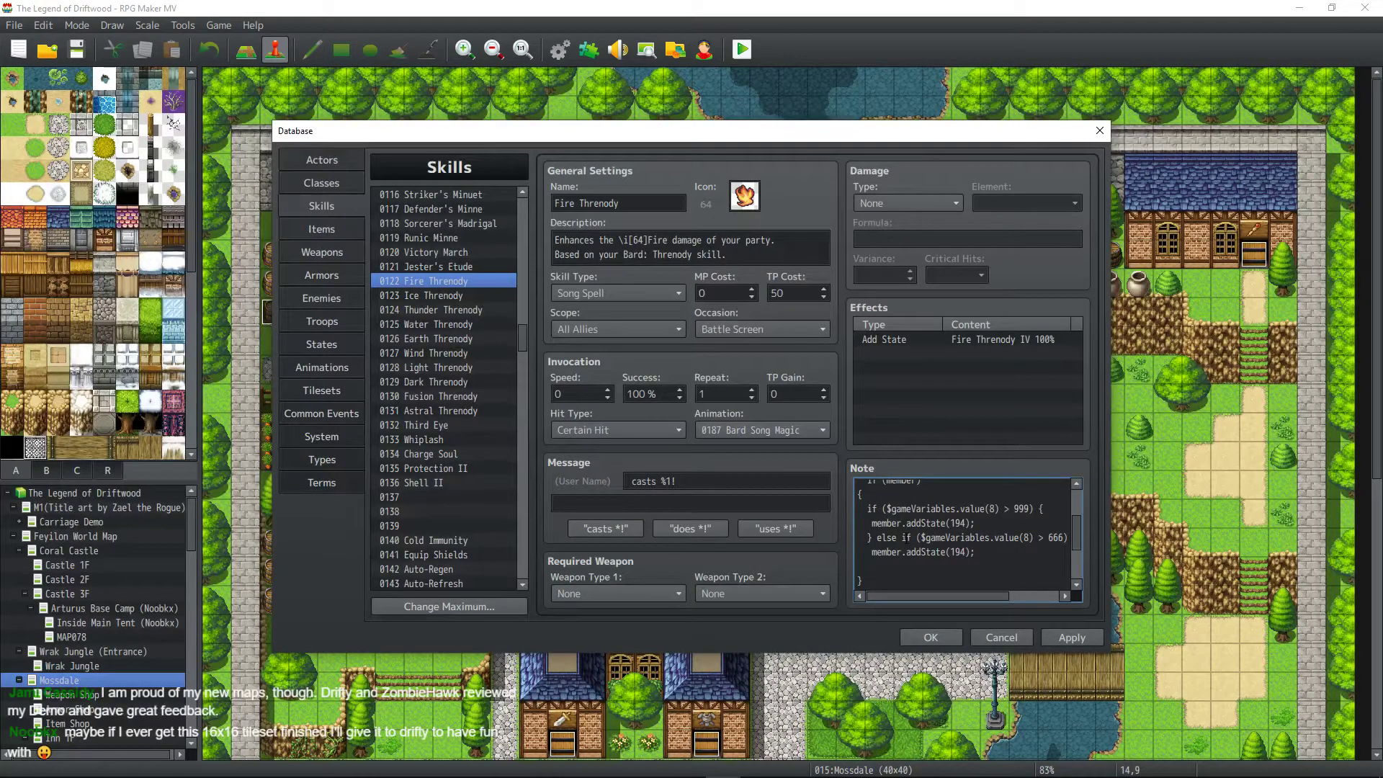
key(BackSpace)
click(868, 523)
key(BackSpace)
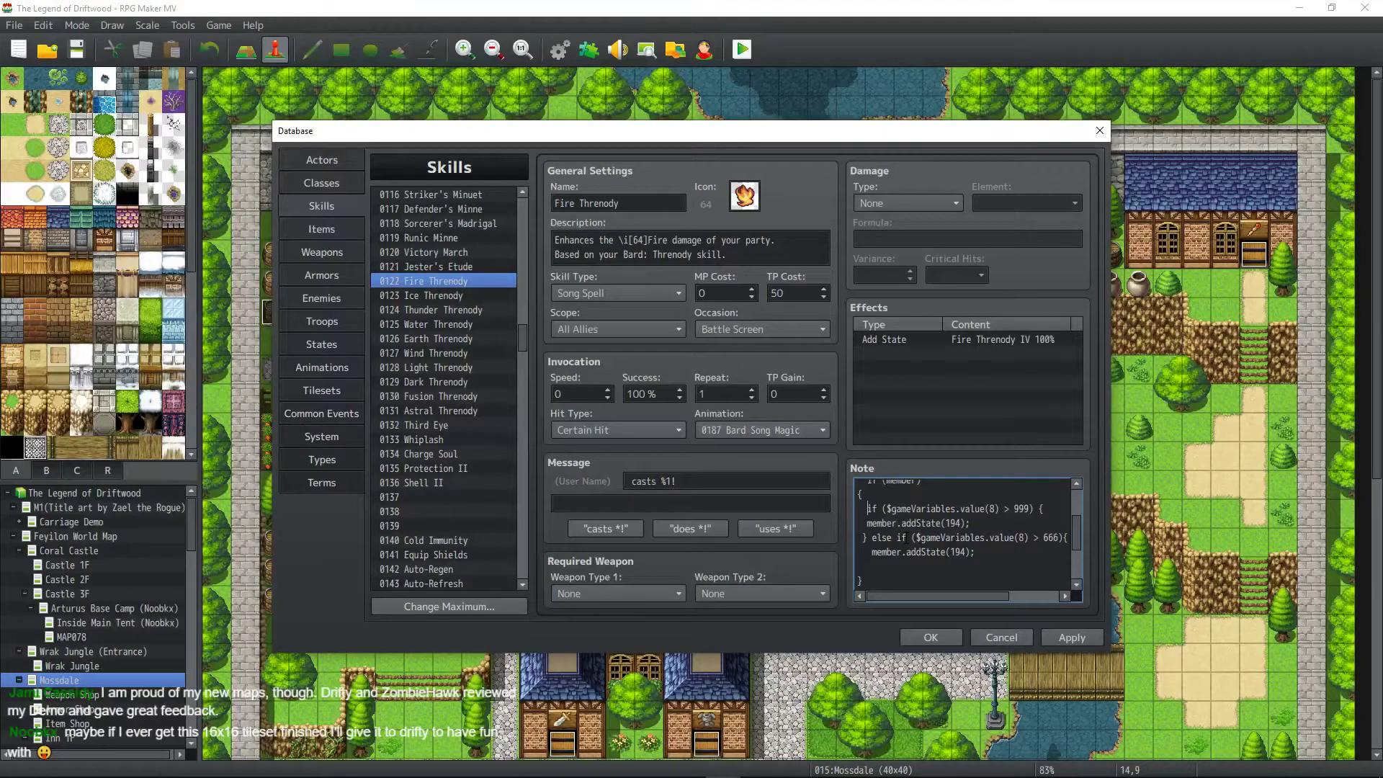
key(BackSpace)
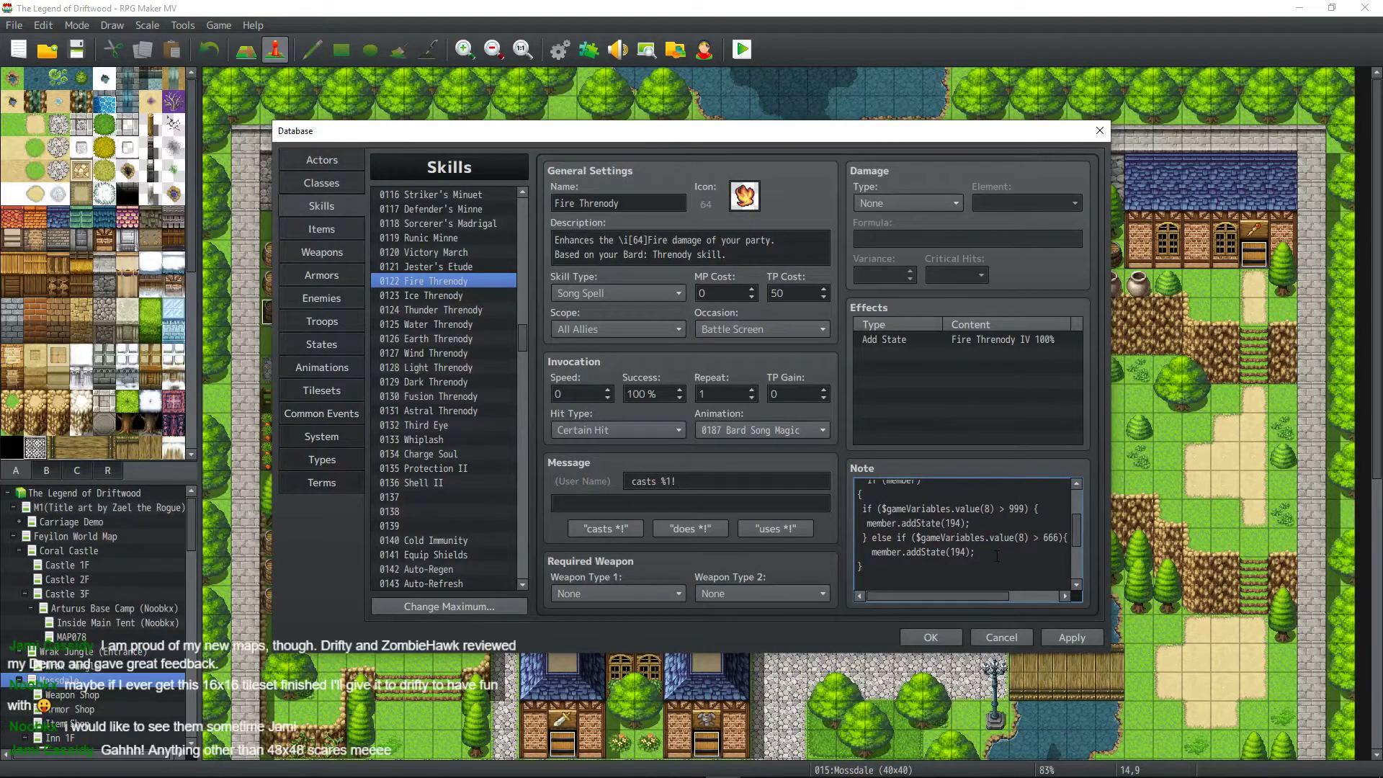
key(BackSpace)
scroll(909, 494, up, 1)
scroll(909, 494, down, 3)
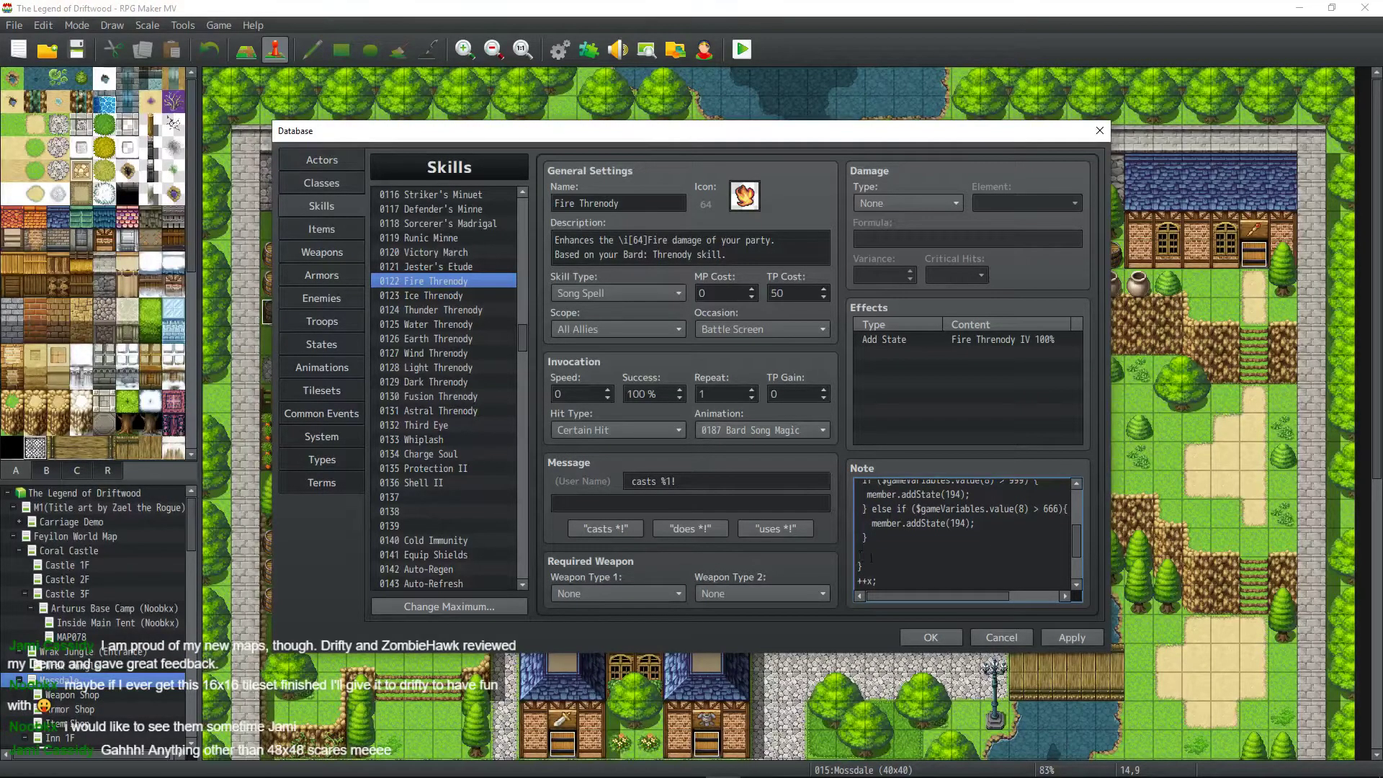
scroll(869, 558, up, 2)
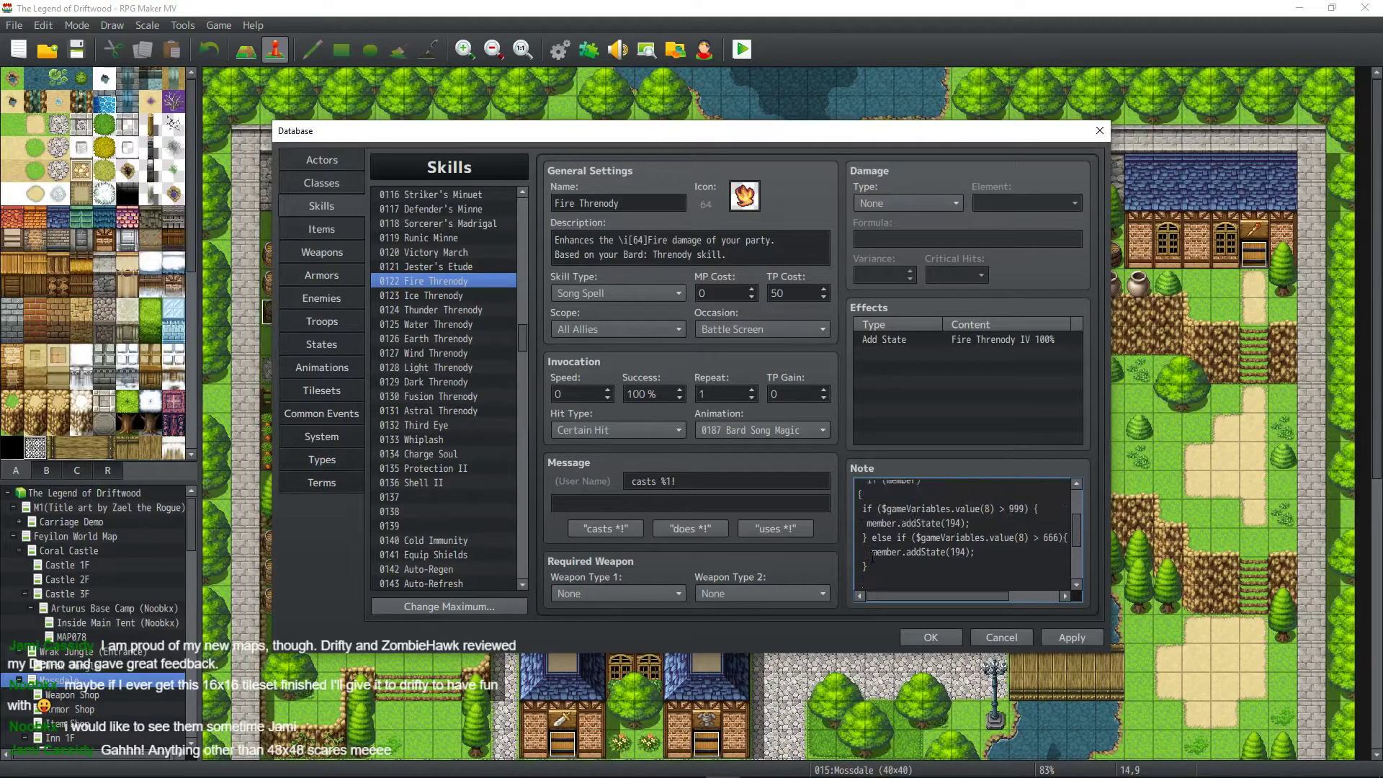
click(1072, 637)
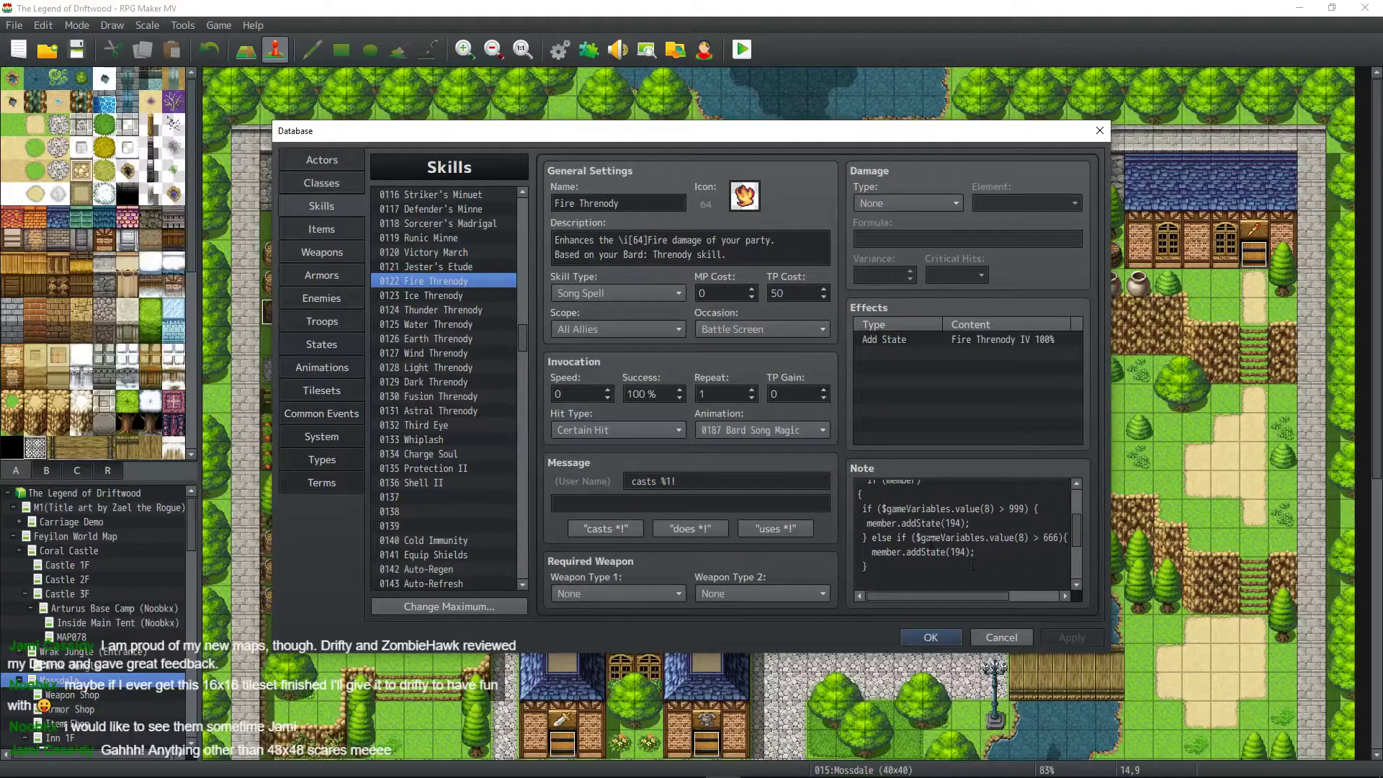
Change the state added by the skill's effect to 0184 Fire Threnody III.
double_click(985, 341)
click(1073, 310)
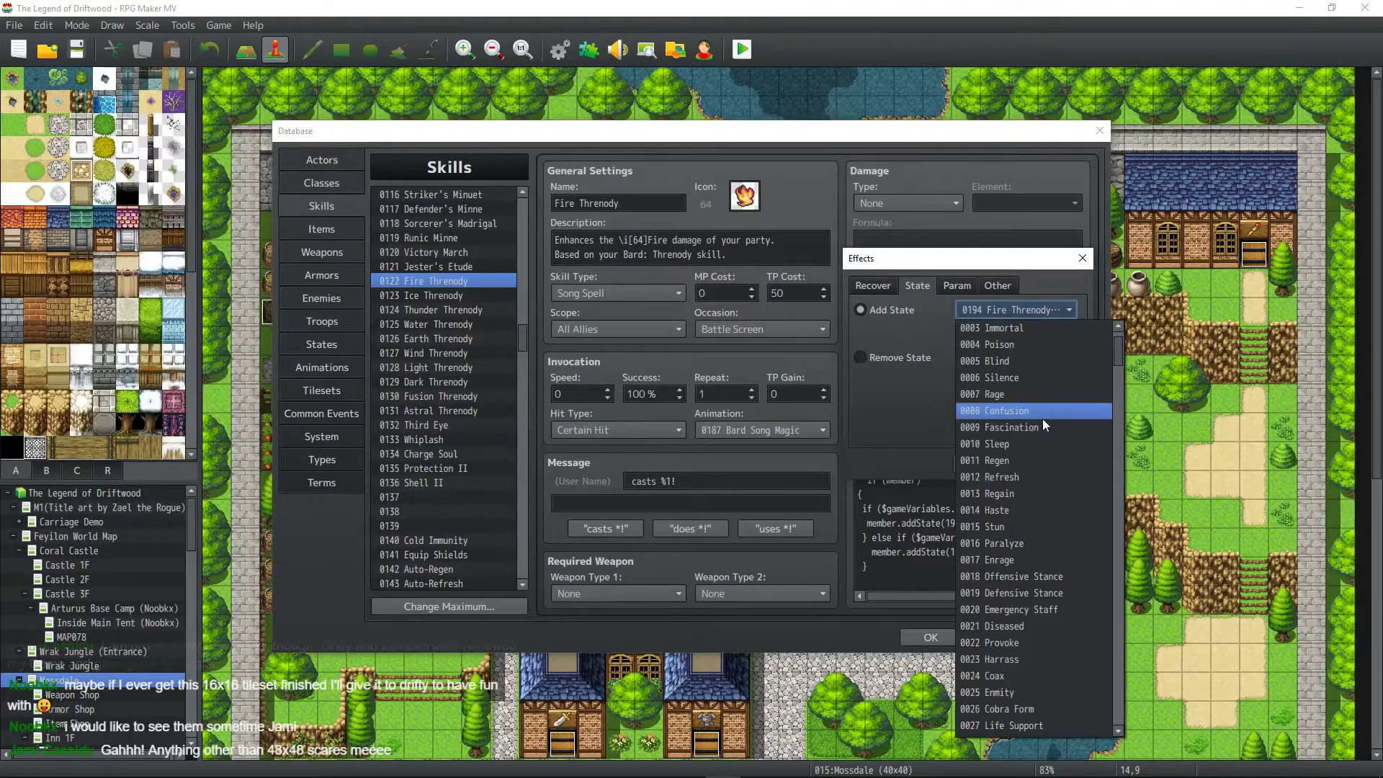
click(1059, 310)
click(1059, 310)
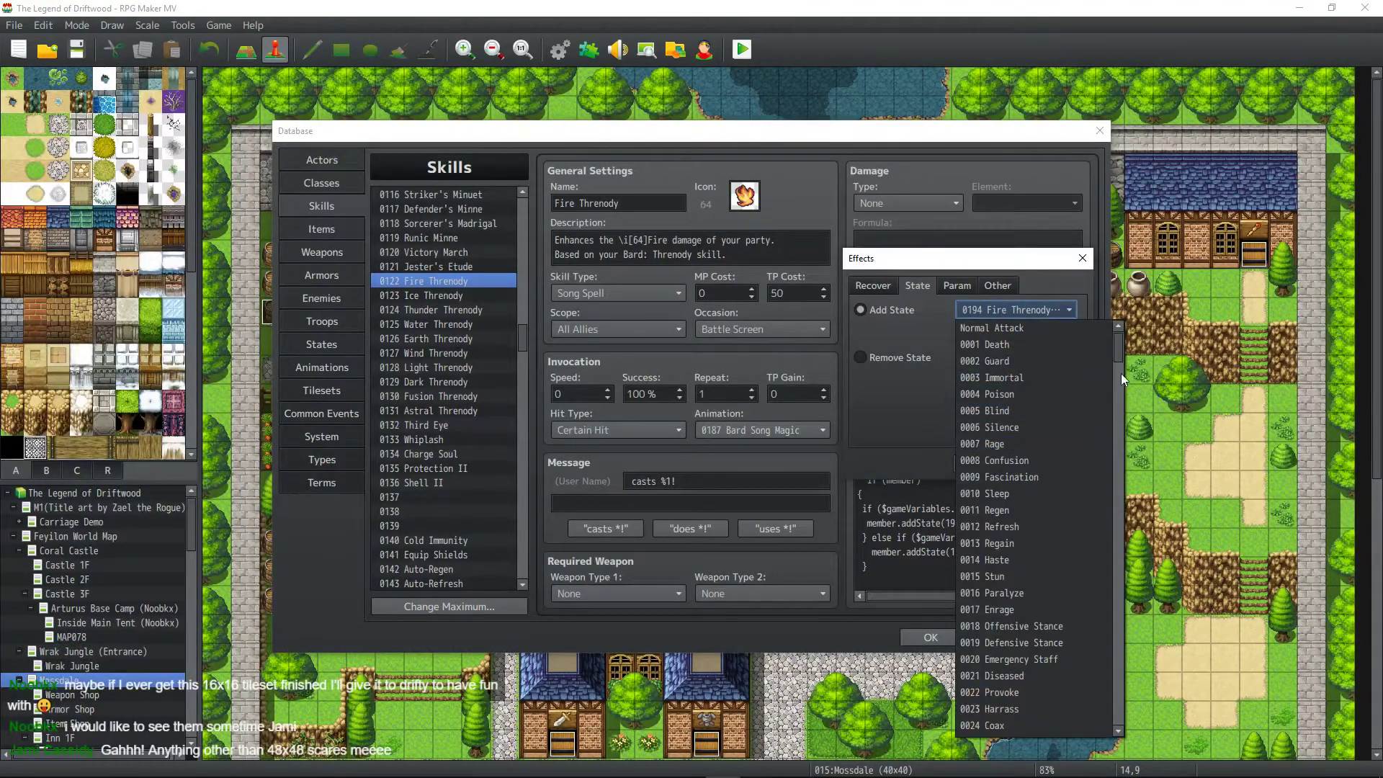
drag(1121, 373, 1091, 582)
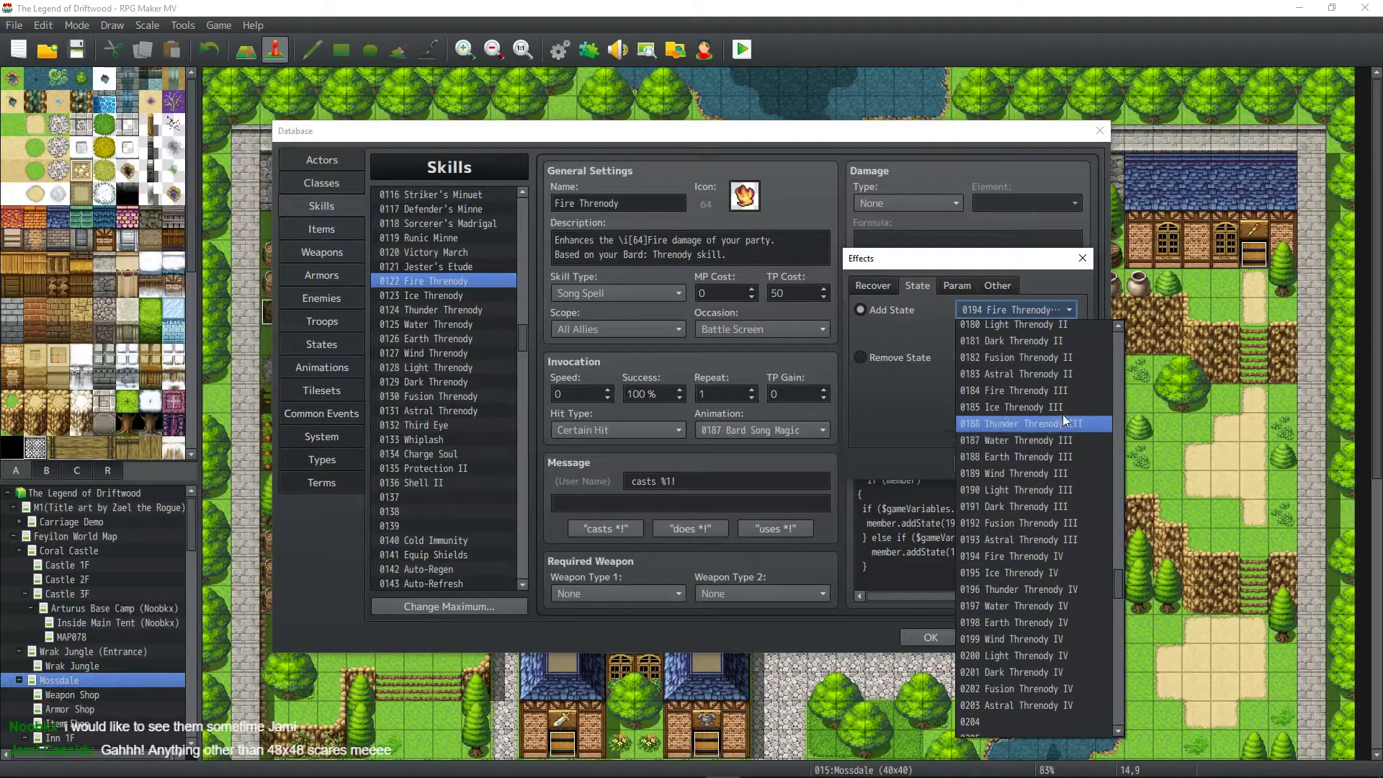
click(1064, 394)
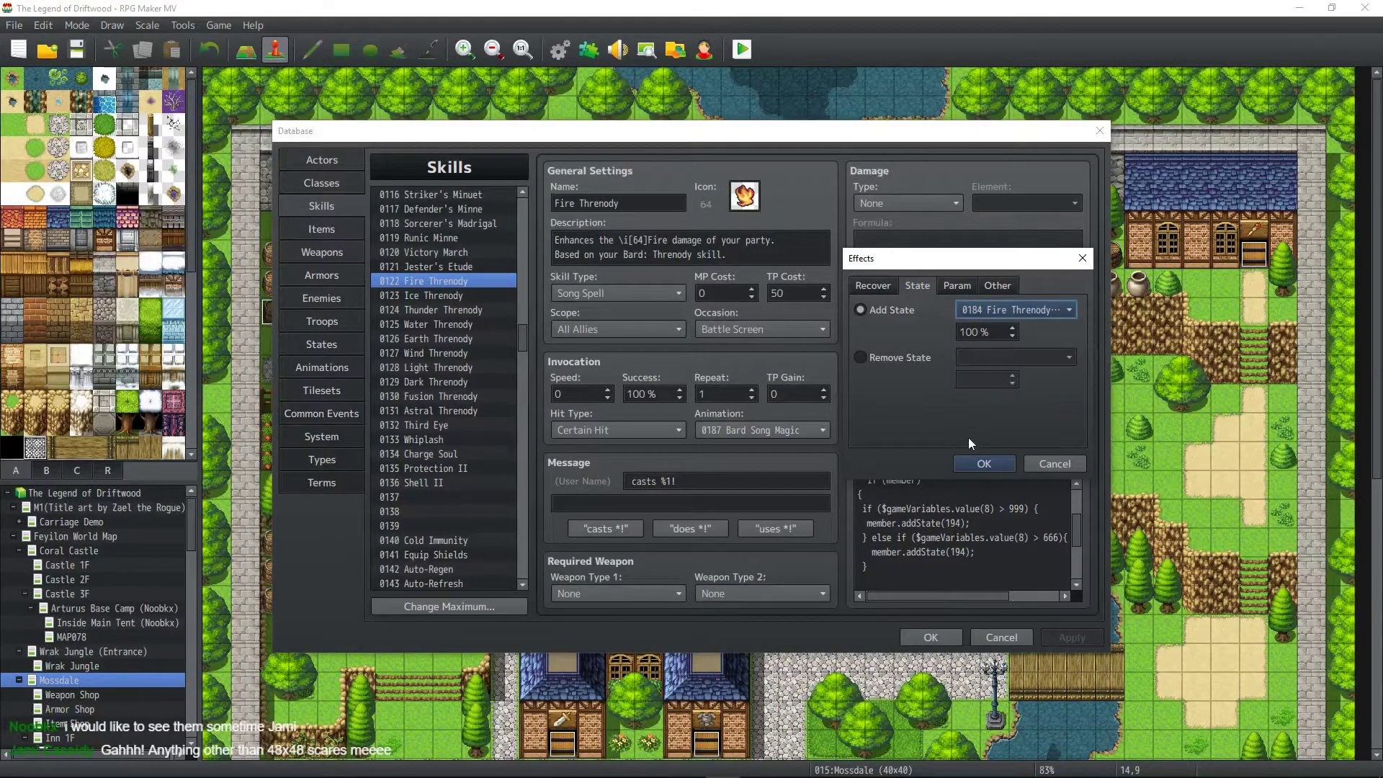
click(977, 465)
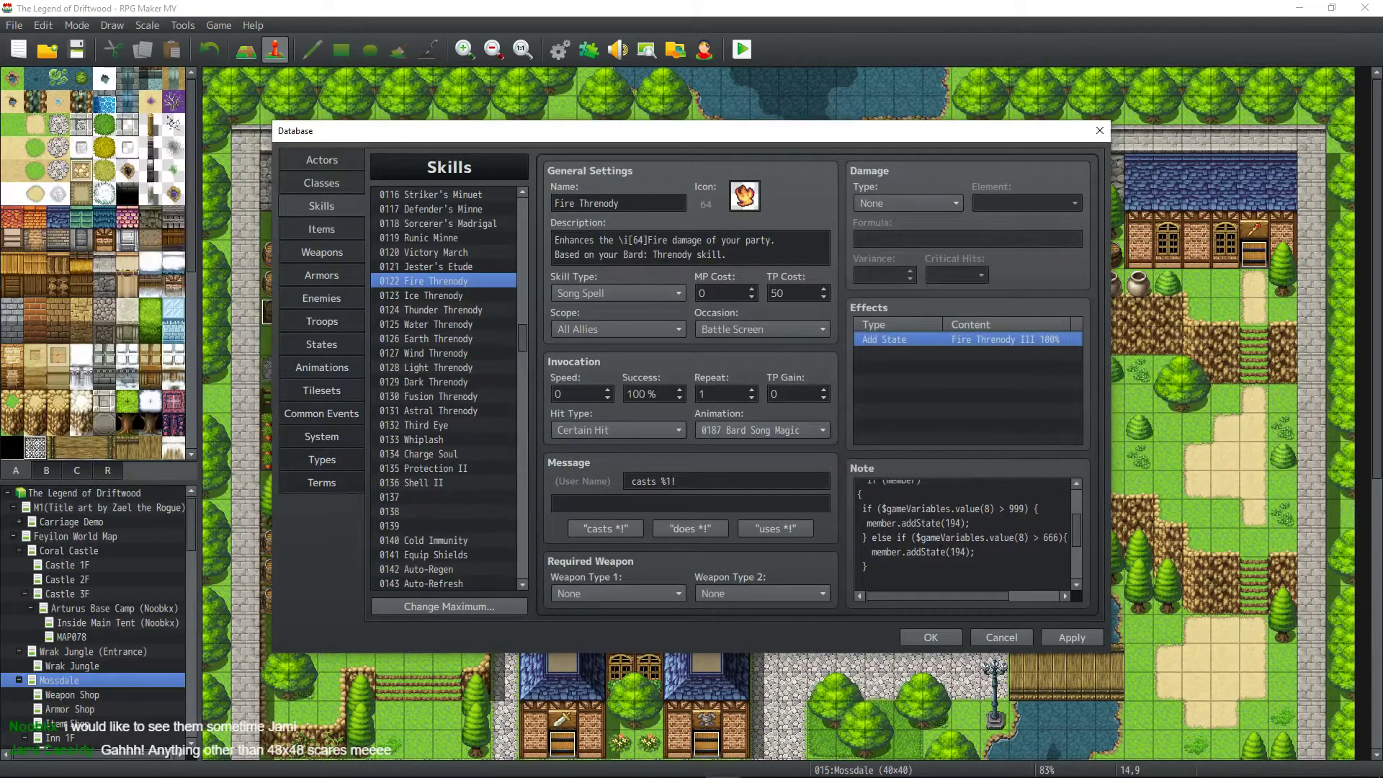
Set the state number in the "> 666" block's addState call to 184.
double_click(959, 552)
key(Right)
key(Left)
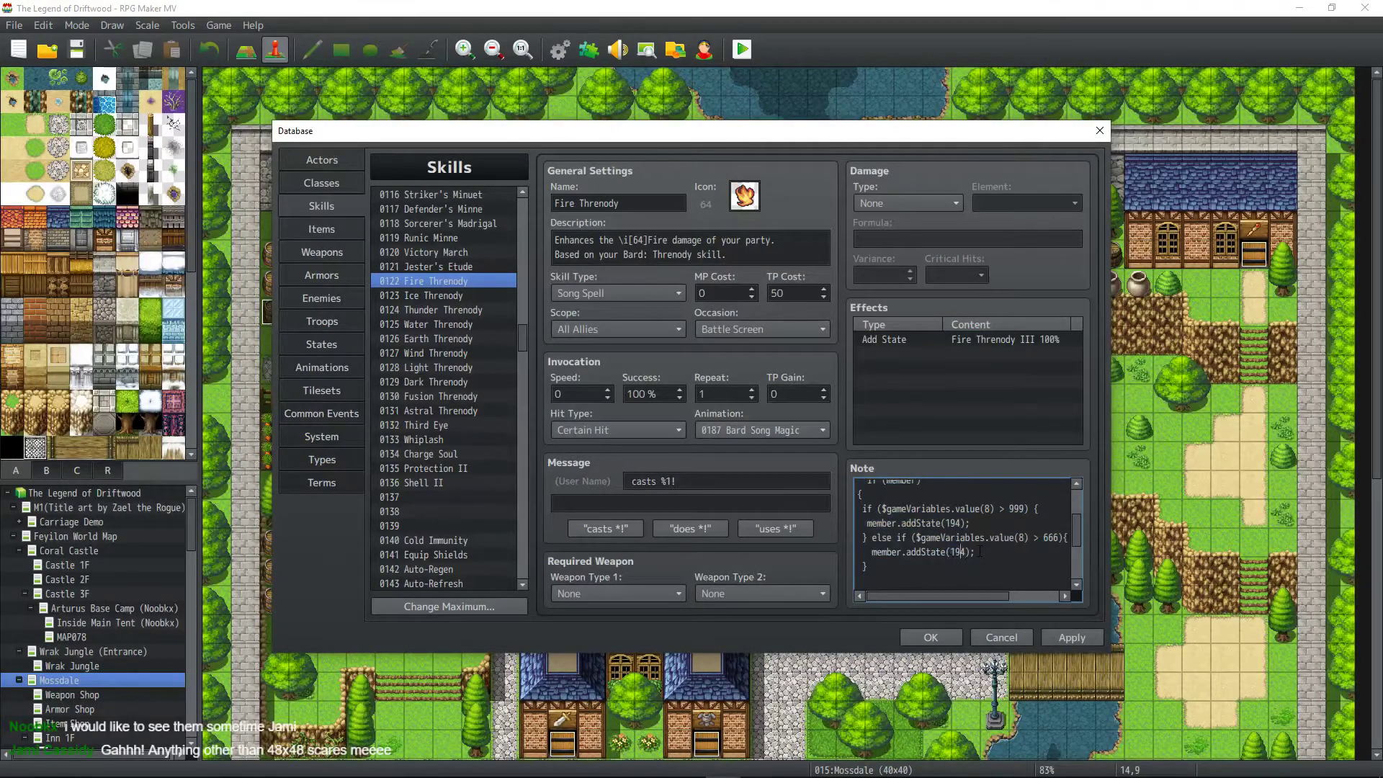
key(BackSpace)
text(8)
Copy the "> 666" else-if branch with its addState(184) line and paste it directly below the original.
drag(873, 567, 984, 553)
key(ctrl+c)
click(890, 550)
click(889, 571)
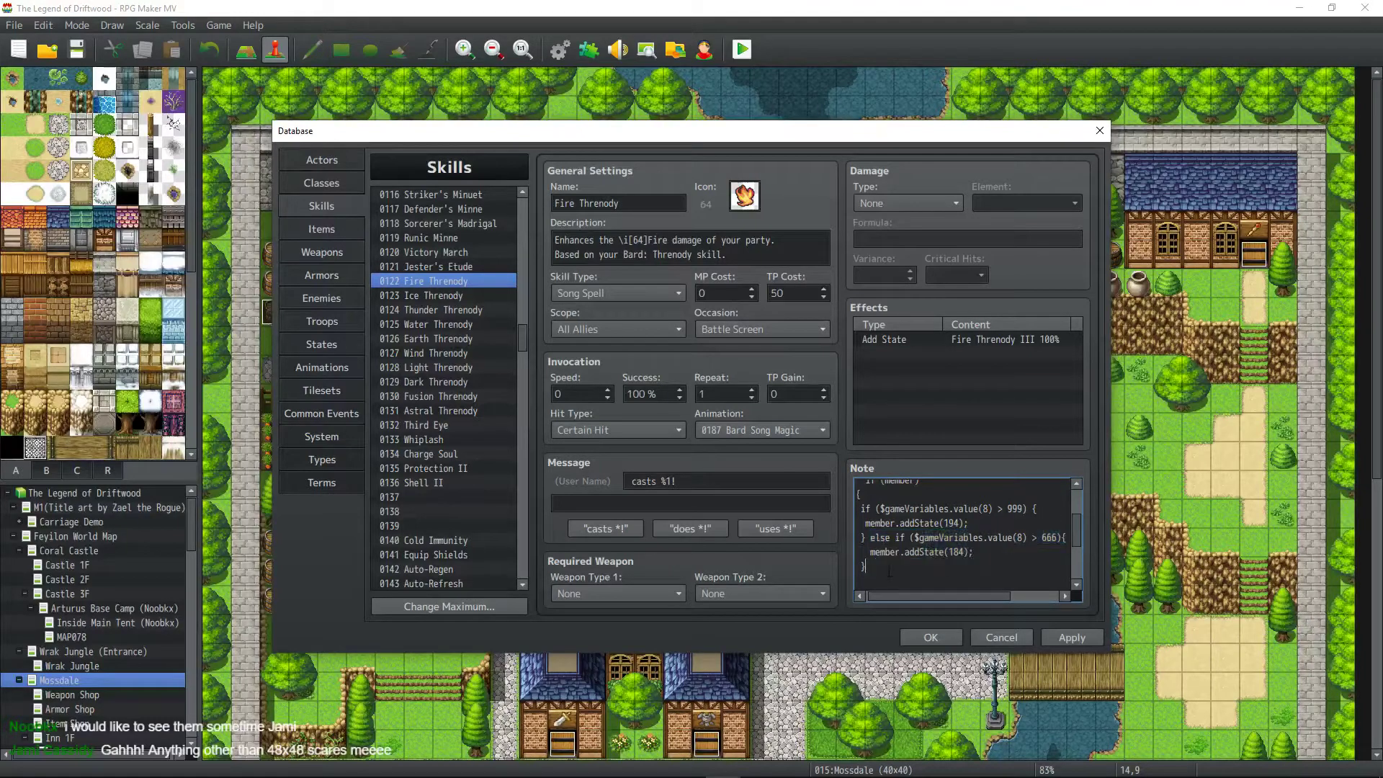
key(ctrl+v)
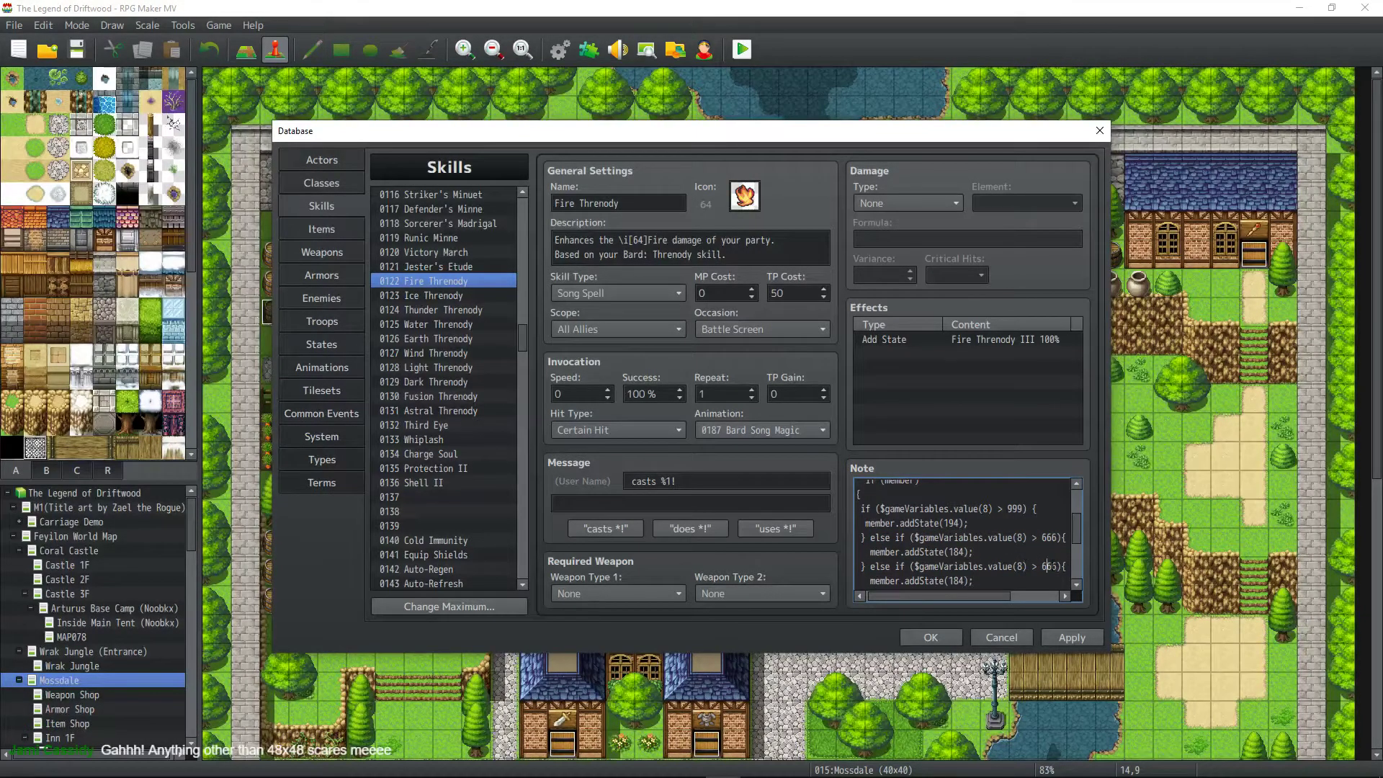
Set the threshold of the pasted else-if branch to 332 and that of the first else-if branch to 665.
key(BackSpace)
key(Delete)
key(Delete)
text(332)
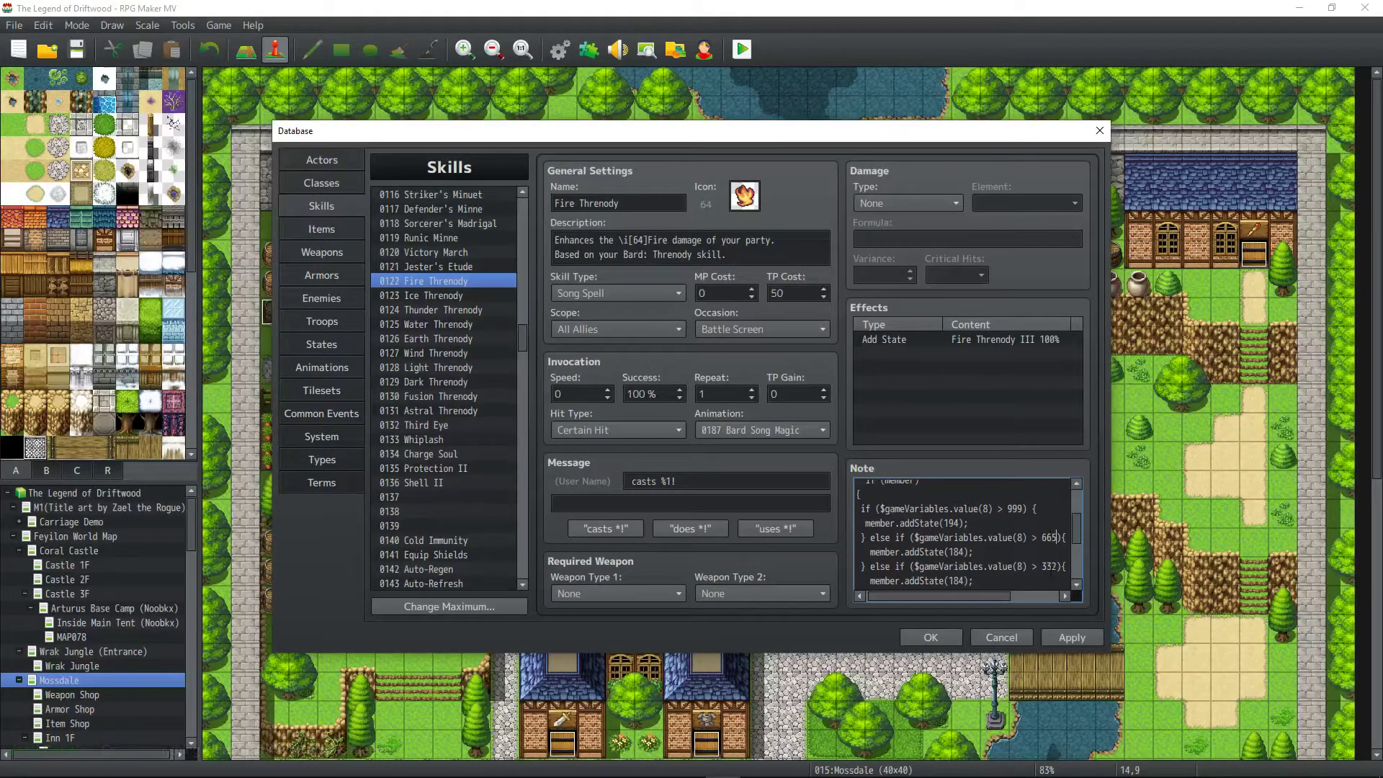
click(1056, 537)
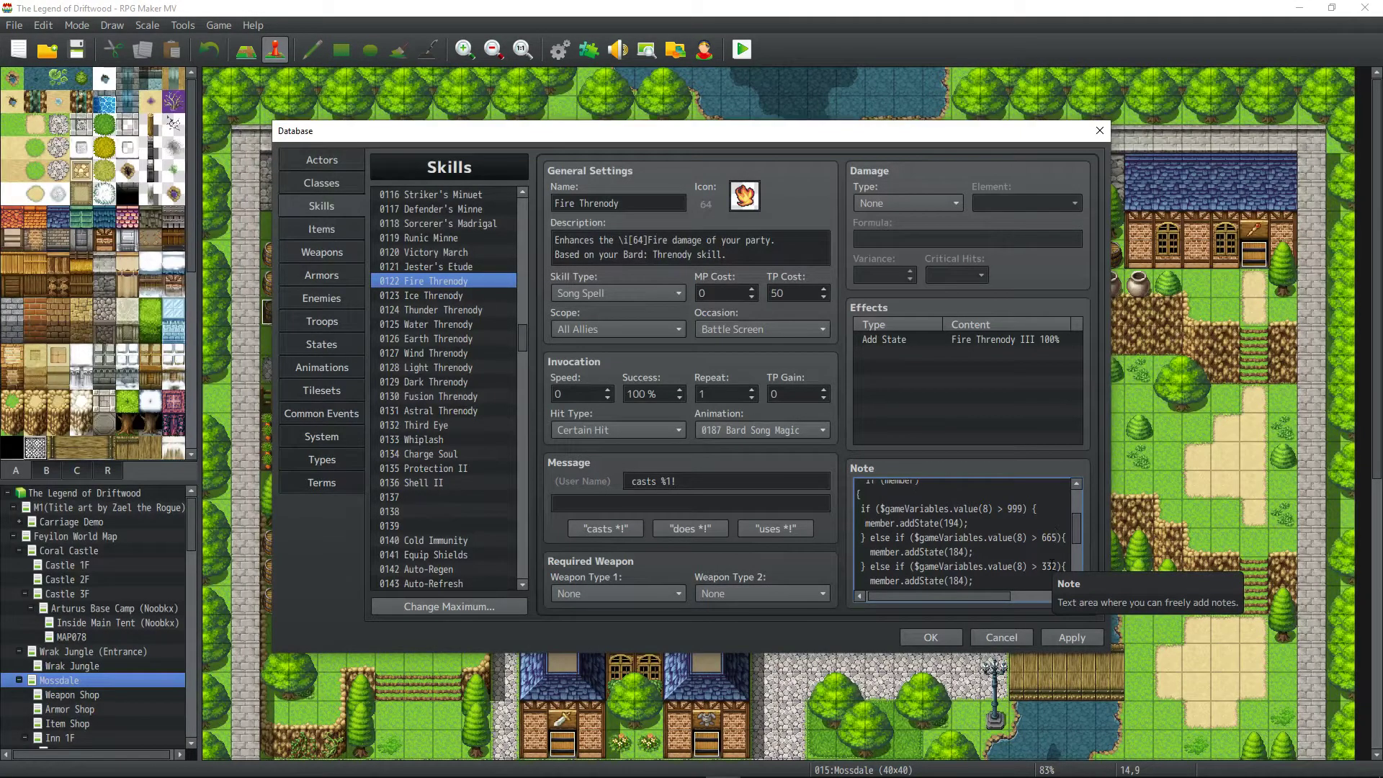
Change the state added by the skill's effect to 0174 Fire Threnody II.
scroll(1045, 560, down, 1)
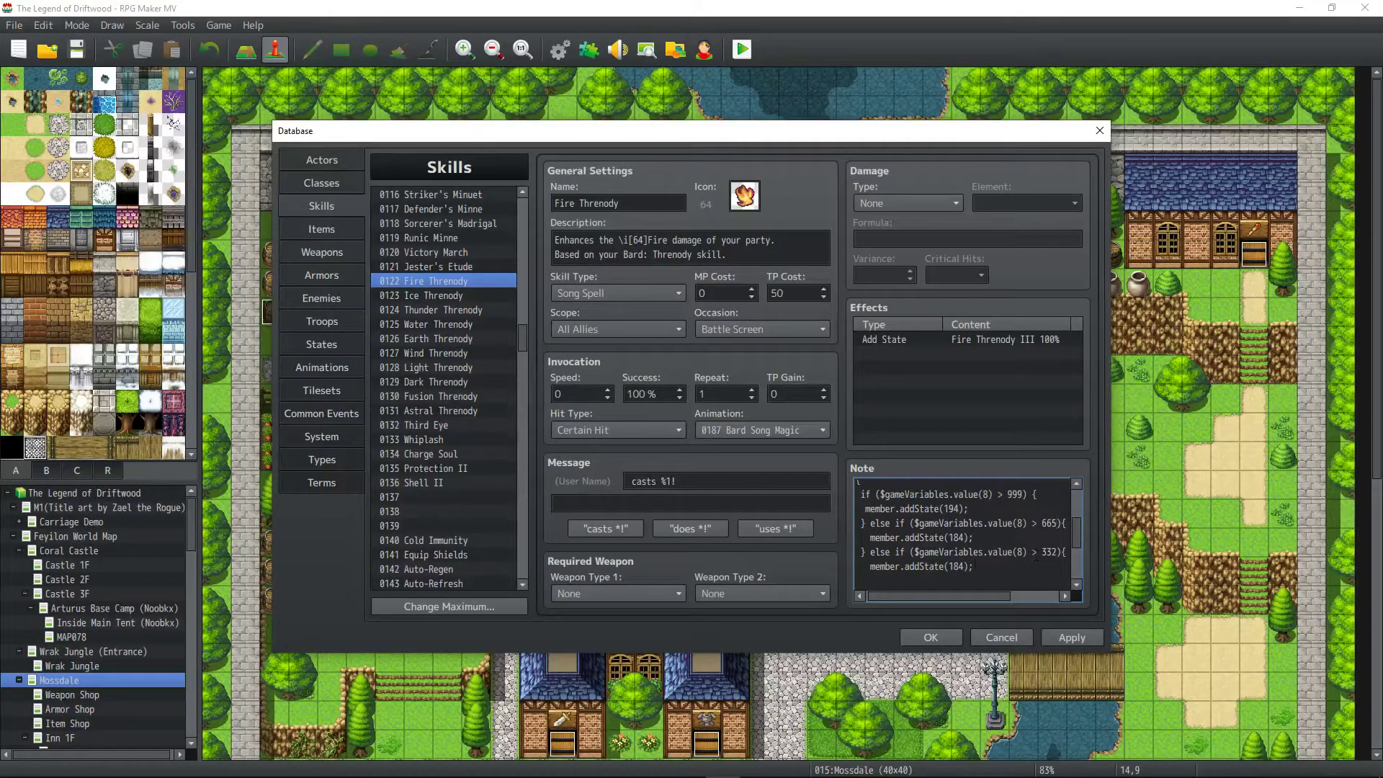
double_click(1049, 338)
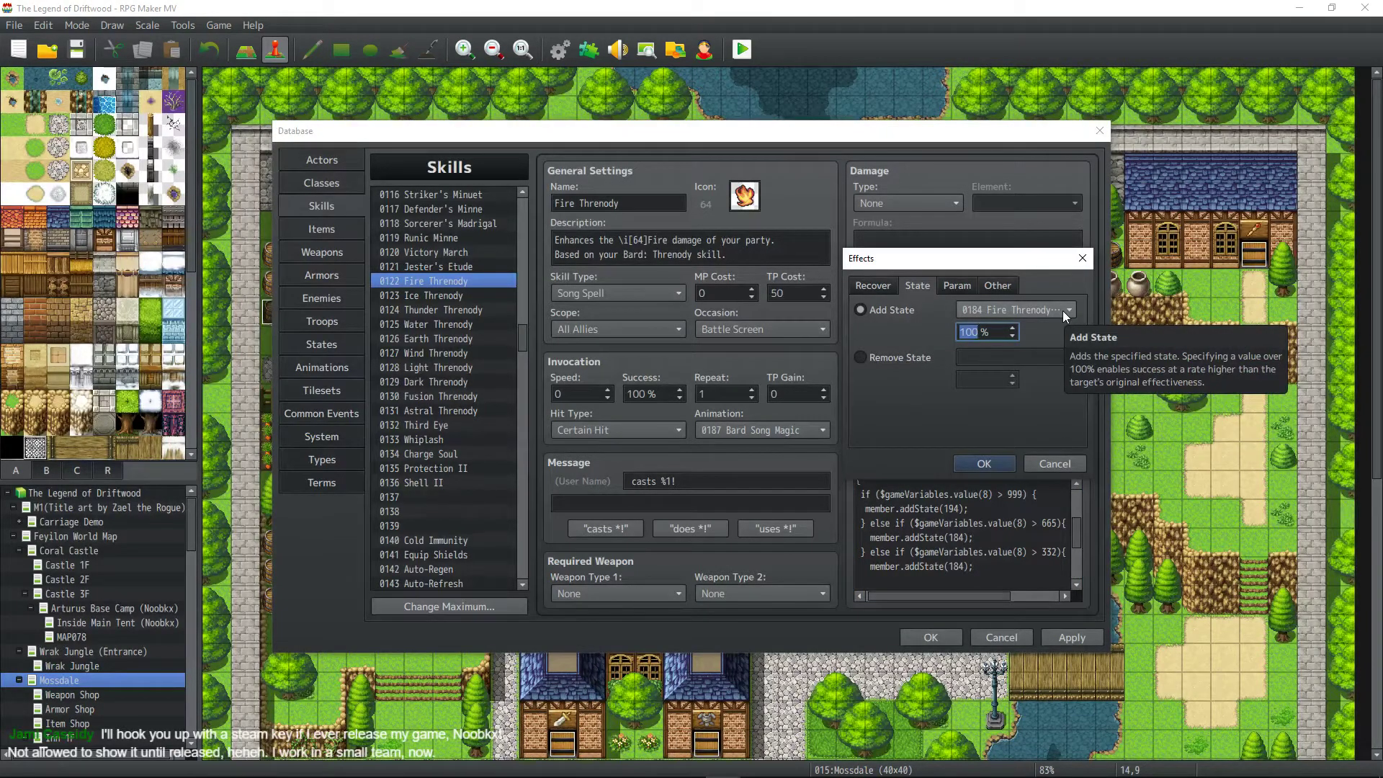
click(1062, 309)
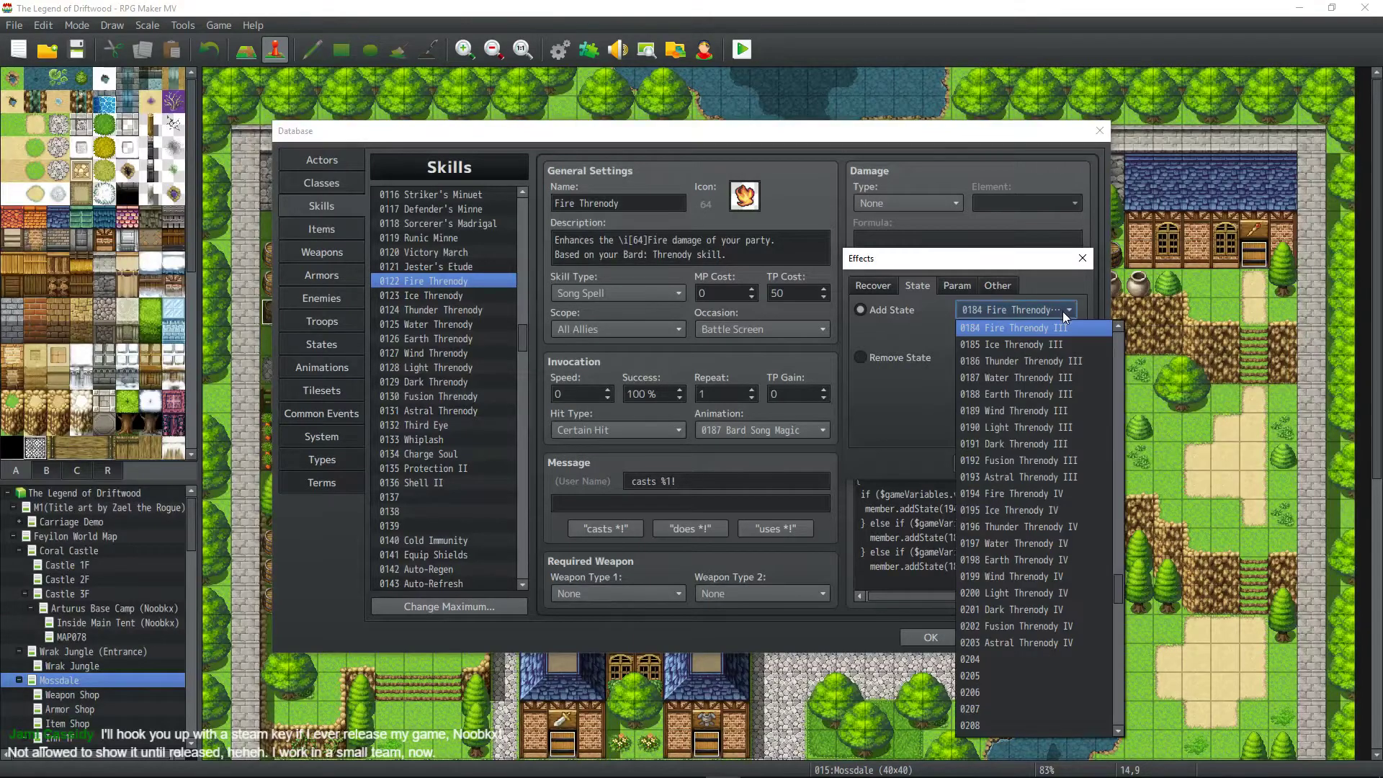
scroll(1053, 383, up, 2)
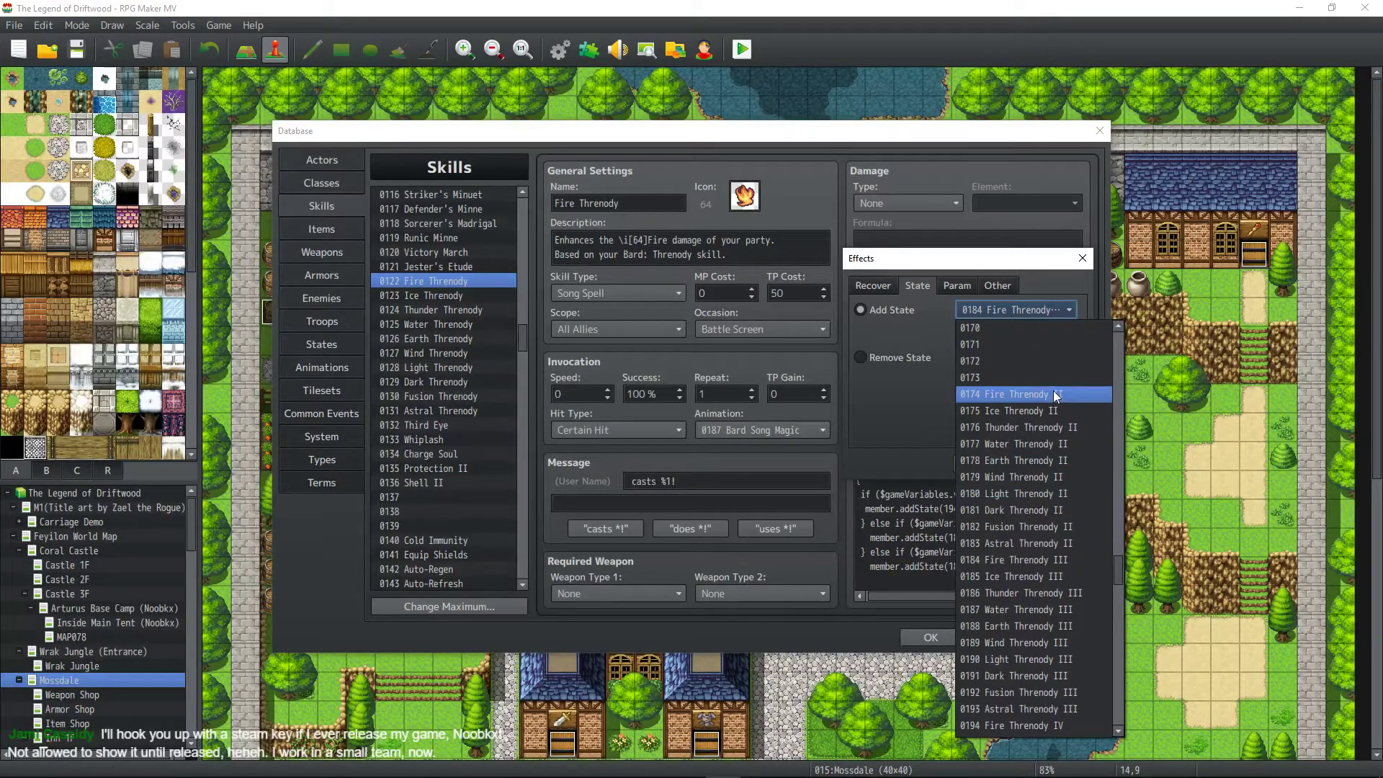
click(1053, 391)
click(998, 465)
Set the state number in the "> 332" block's addState call to 174.
double_click(956, 566)
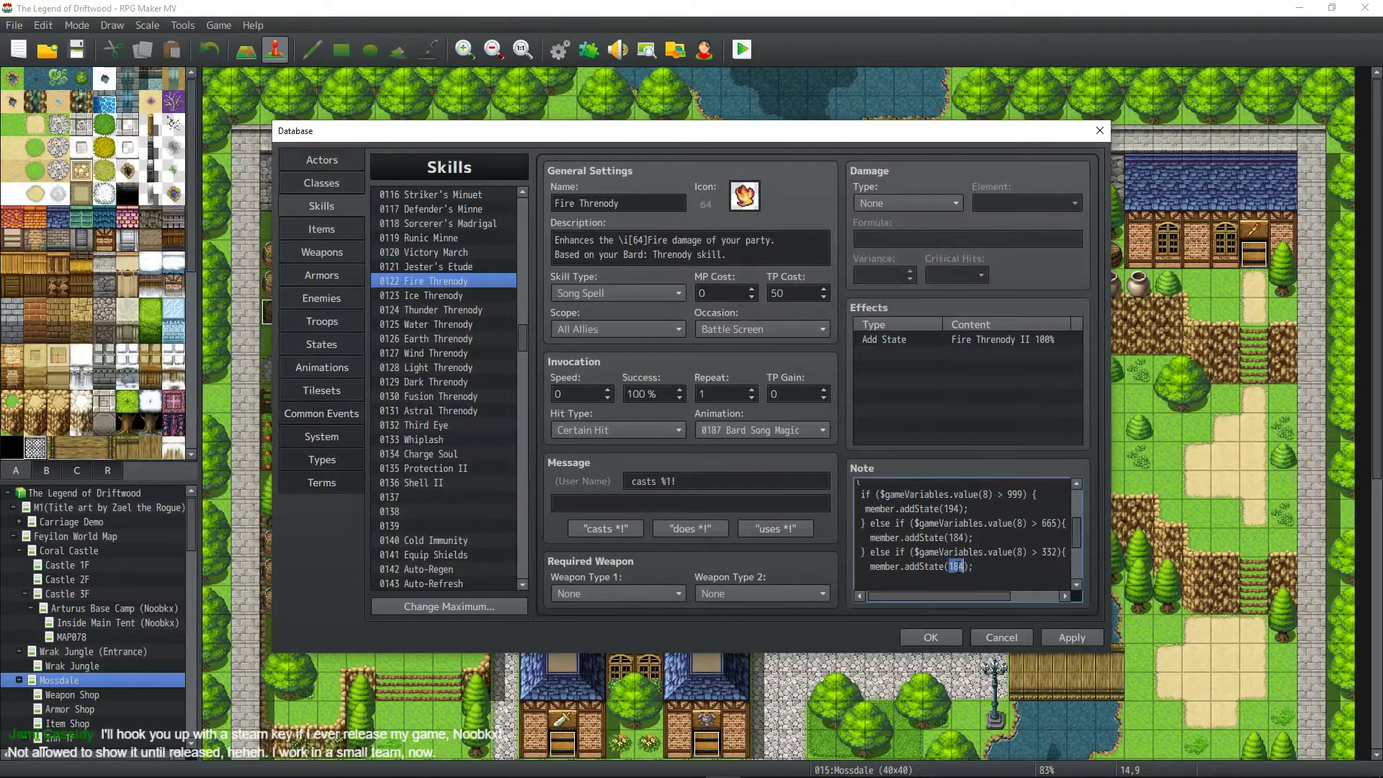
click(958, 567)
scroll(988, 567, down, 1)
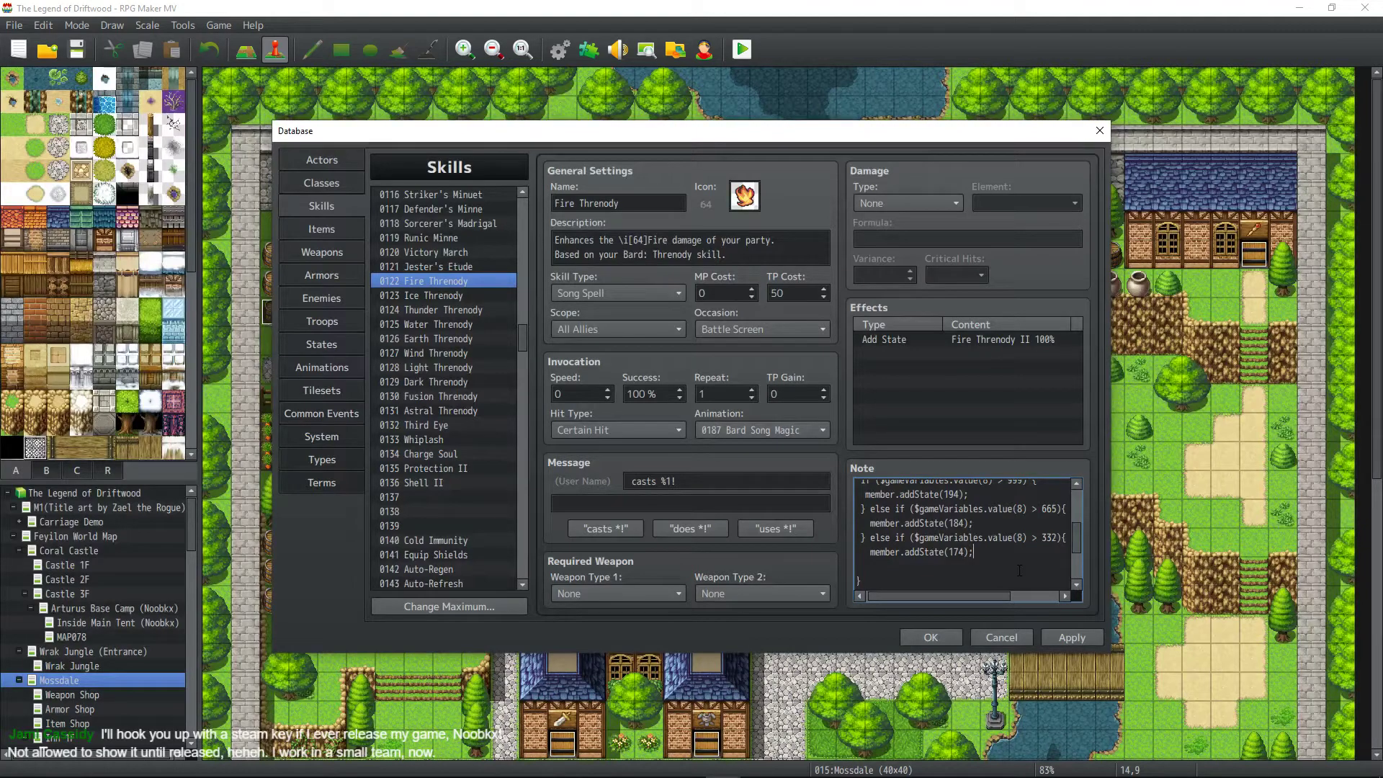
click(1019, 571)
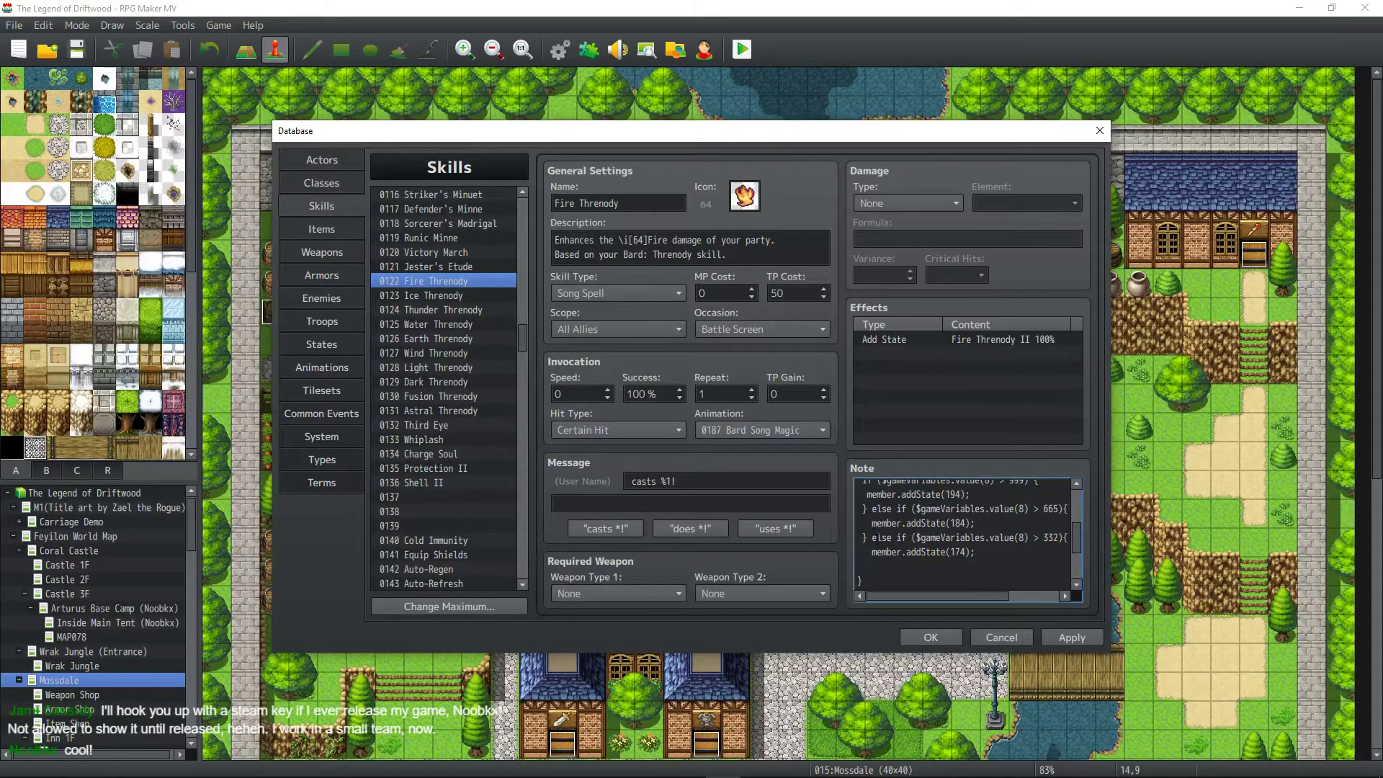
Add an else block with opening and closing braces below the addState(174) line in the note.
drag(871, 537, 906, 537)
click(877, 538)
drag(871, 538, 892, 538)
key(ctrl+c)
click(872, 566)
key(ctrl+v)
text({)
key(Return)
key(Return)
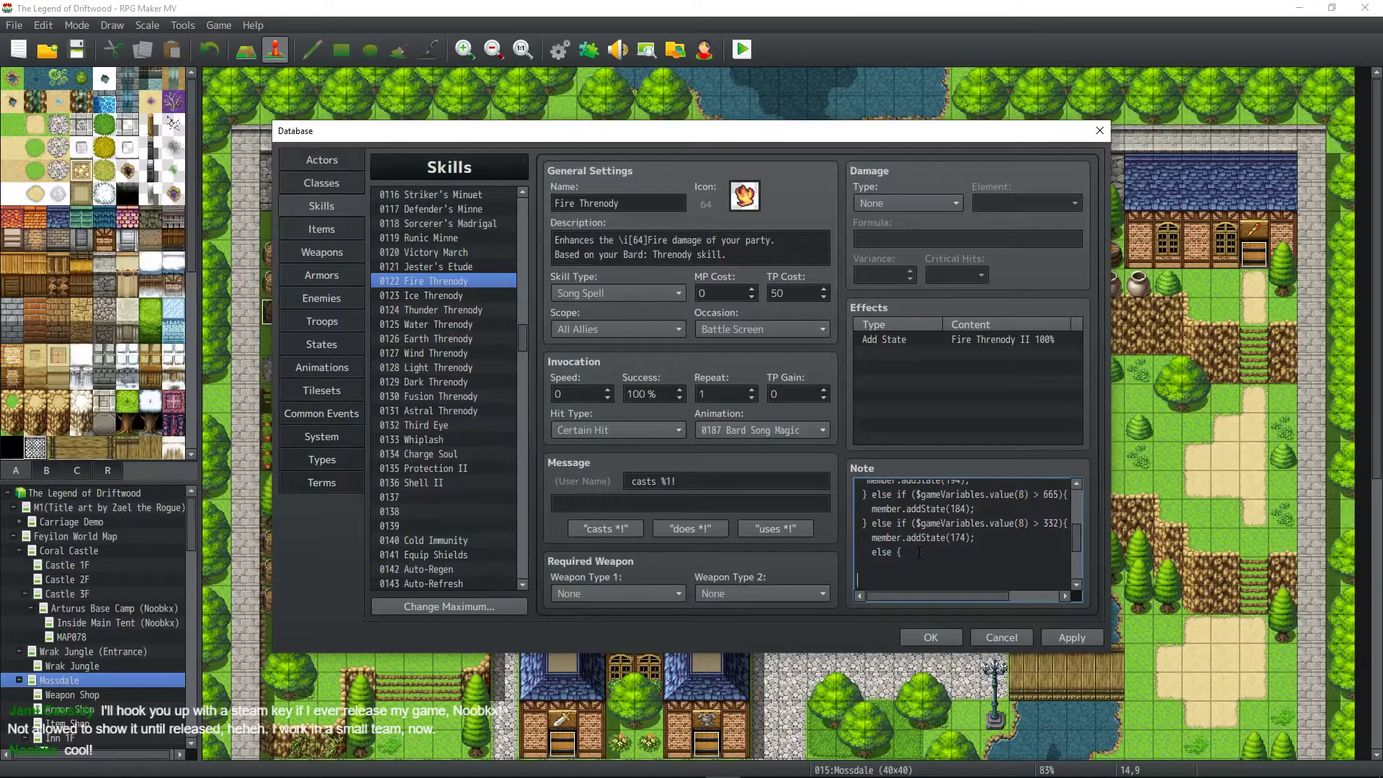
text(})
key(Home)
key(BackSpace)
click(912, 559)
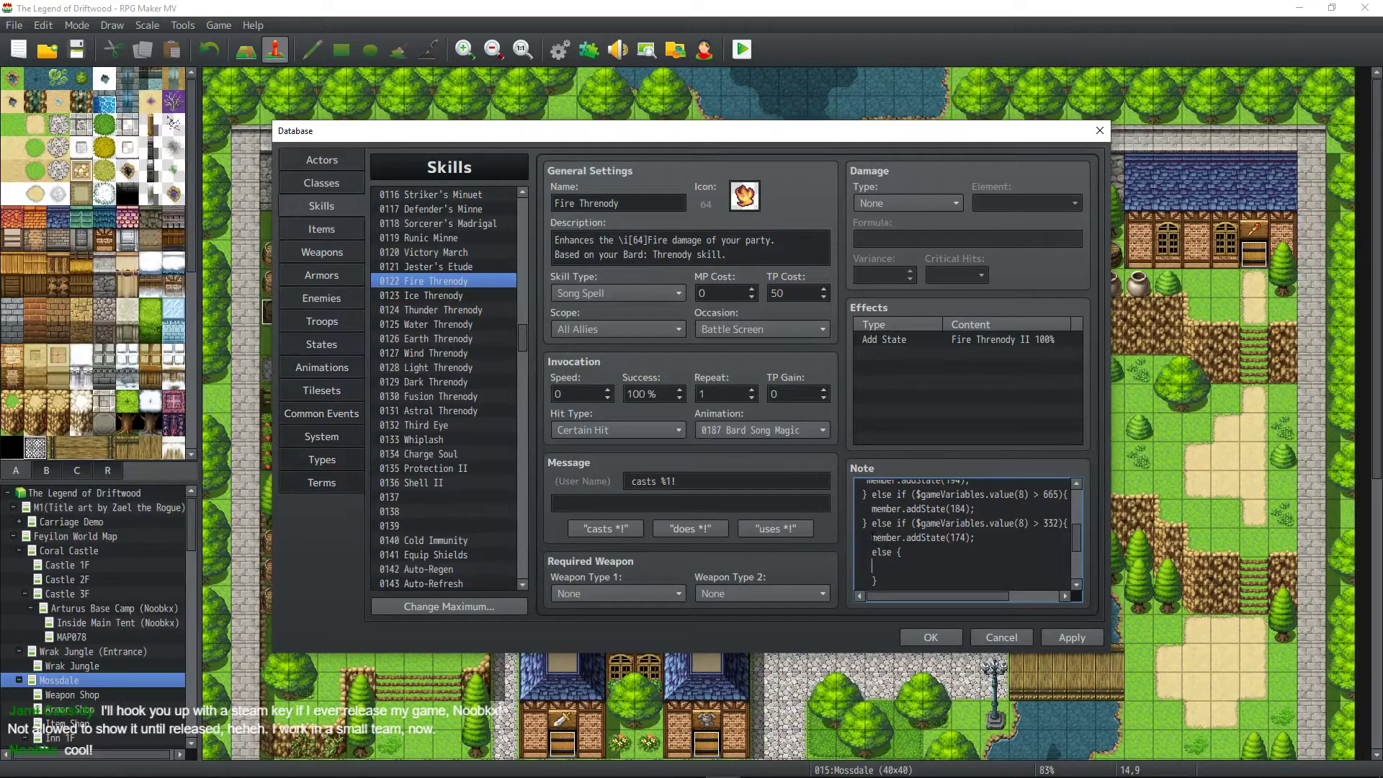
Copy the member.addState(174); line into the empty else block.
drag(867, 538, 974, 537)
key(ctrl+c)
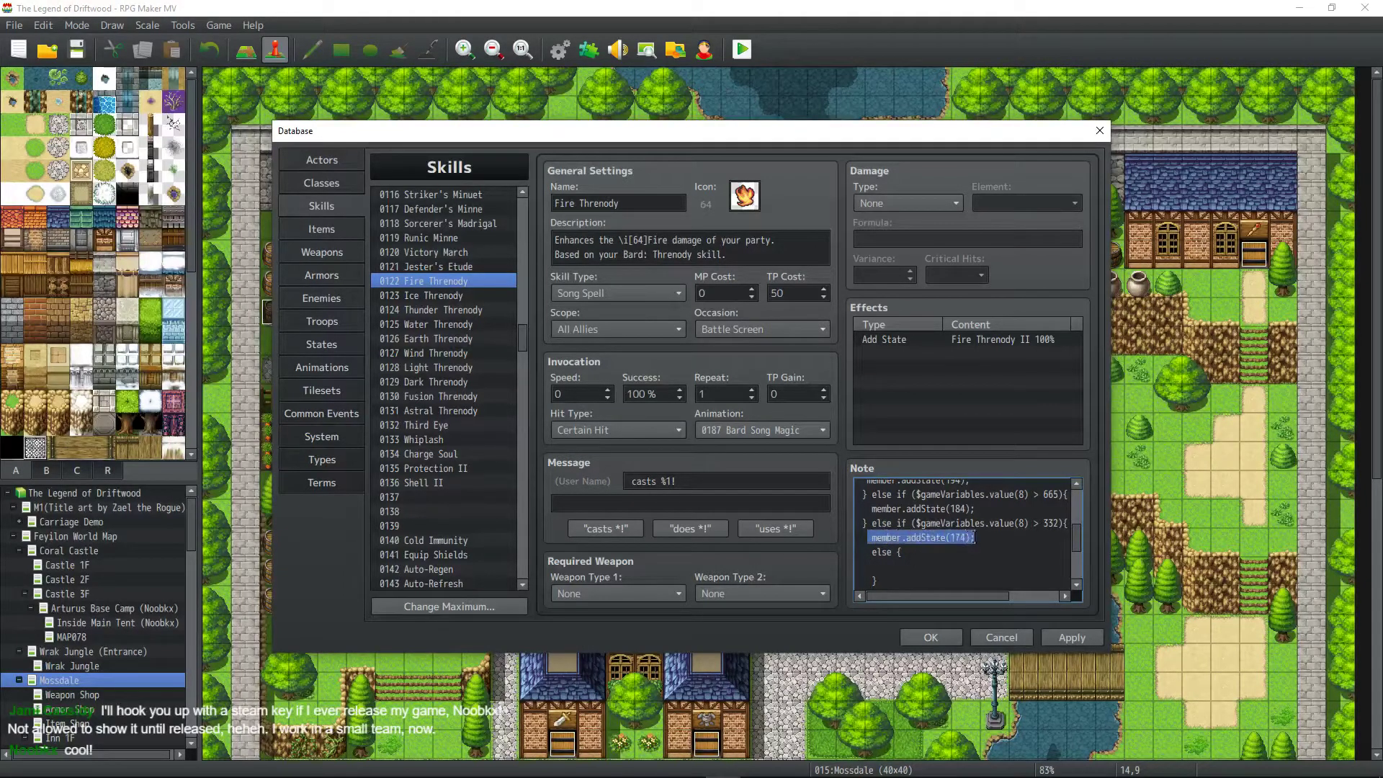
click(893, 563)
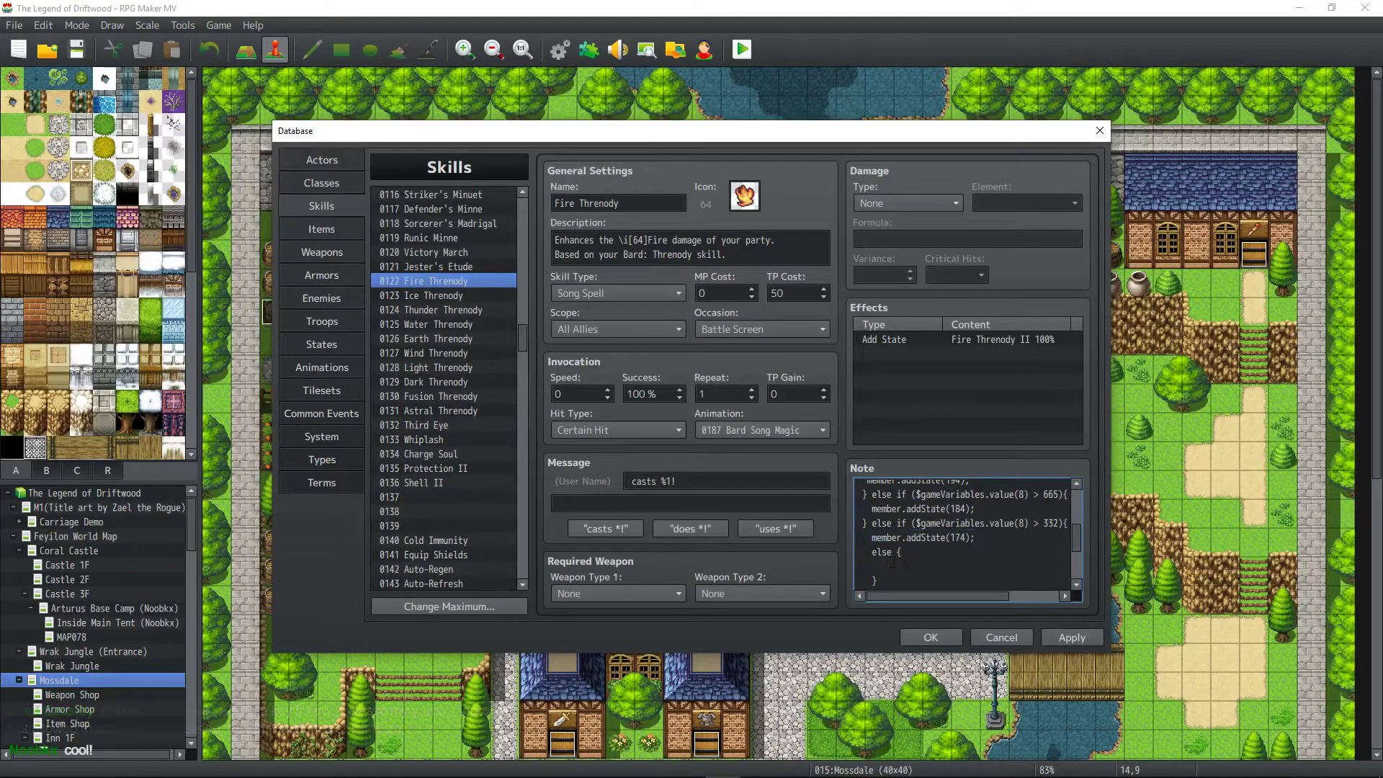
key(ctrl+v)
Change the state added by the skill's effect to 0074 Fire Threnody.
double_click(1039, 342)
click(1061, 309)
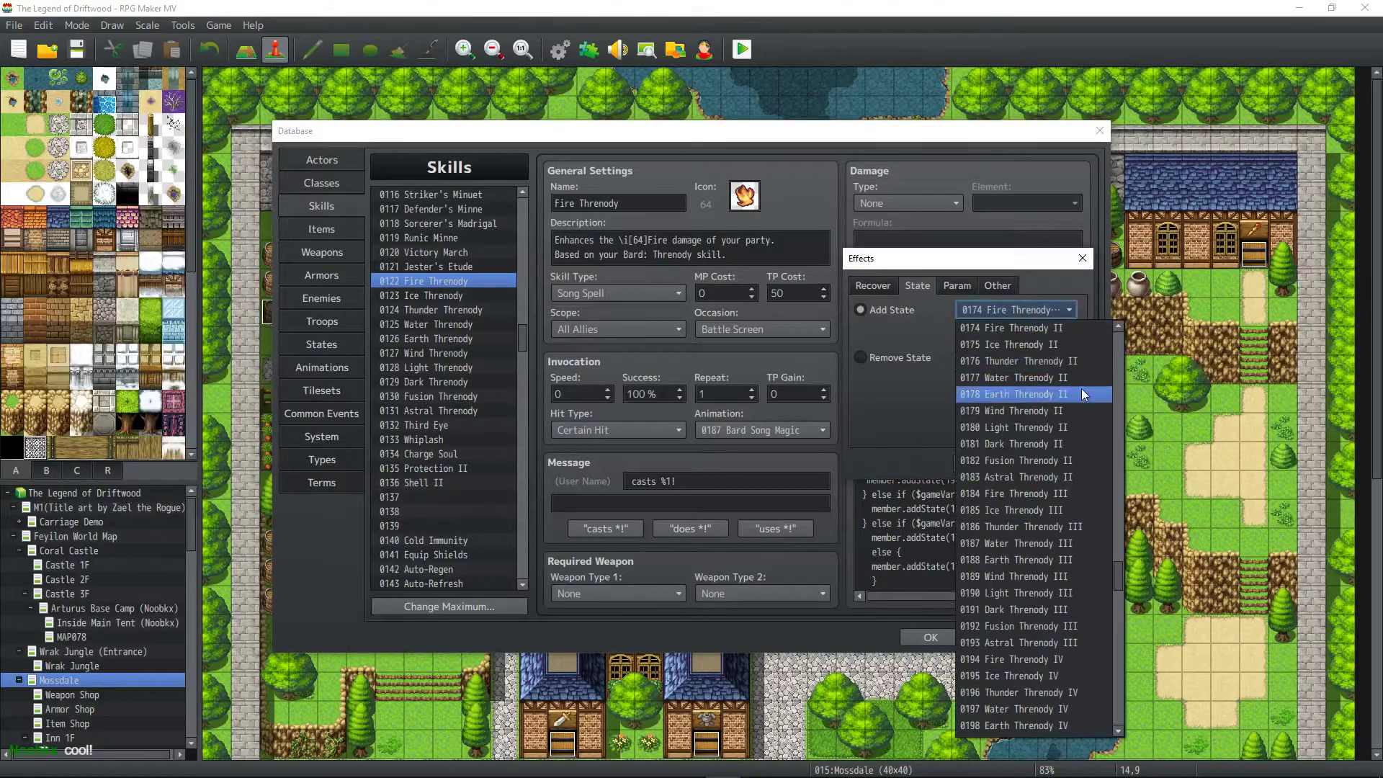
drag(1118, 562, 1118, 422)
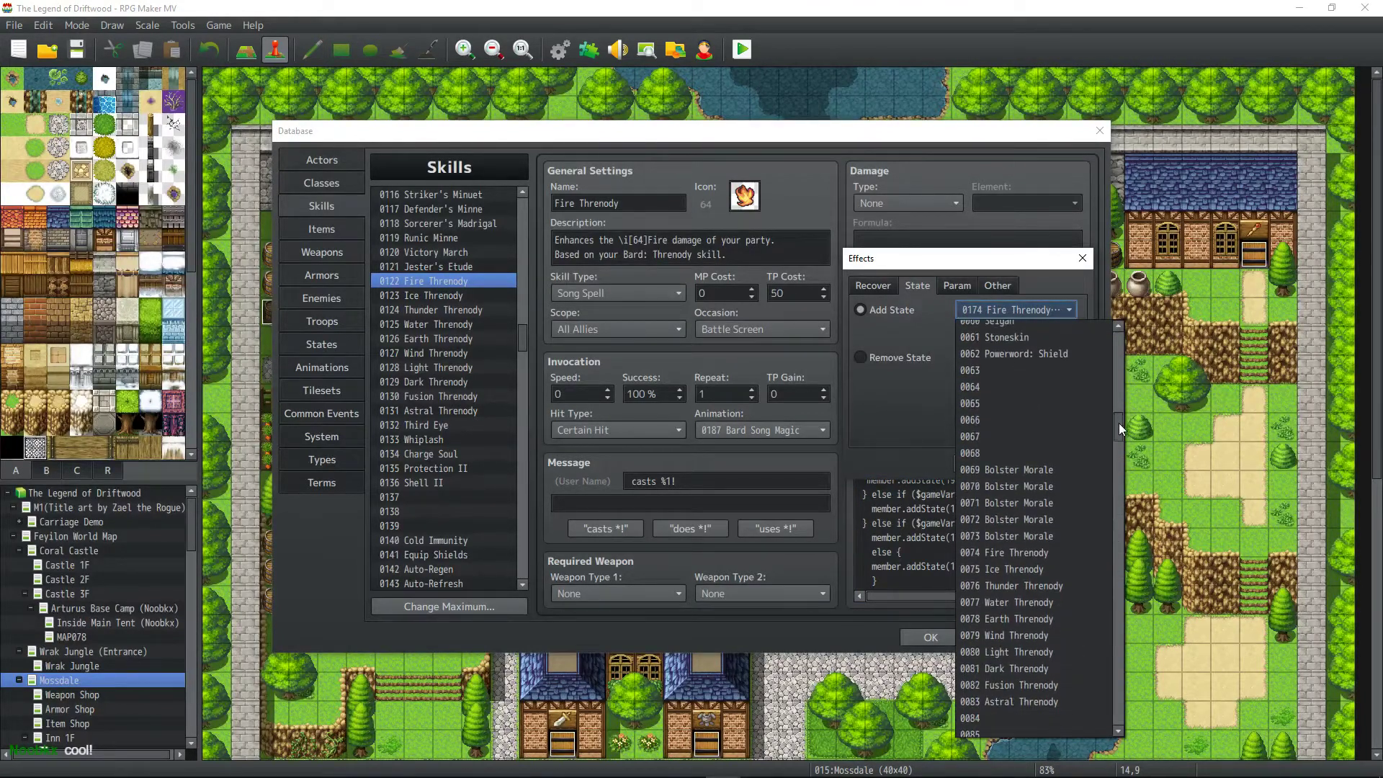
click(1058, 552)
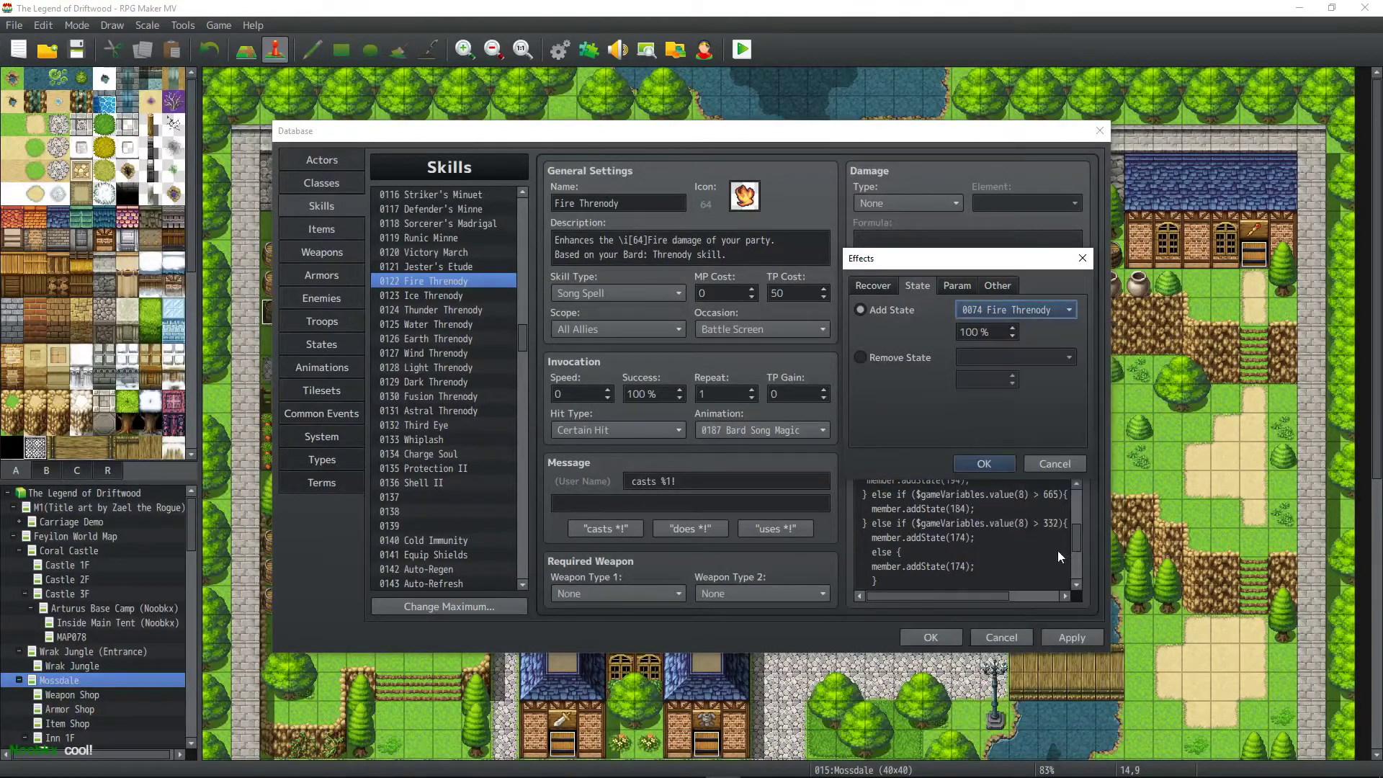
click(994, 467)
Set the state number in the else block's addState call to 74.
click(942, 580)
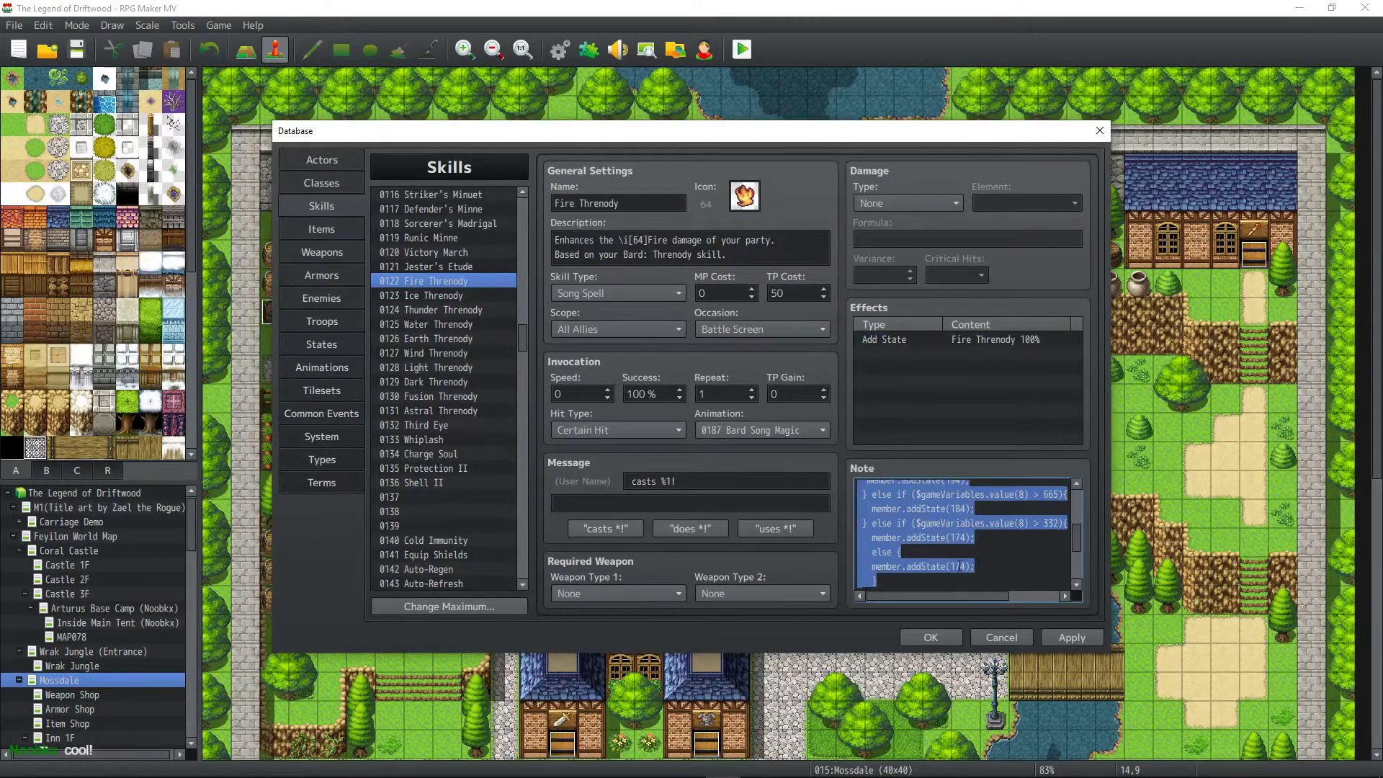
click(960, 566)
key(BackSpace)
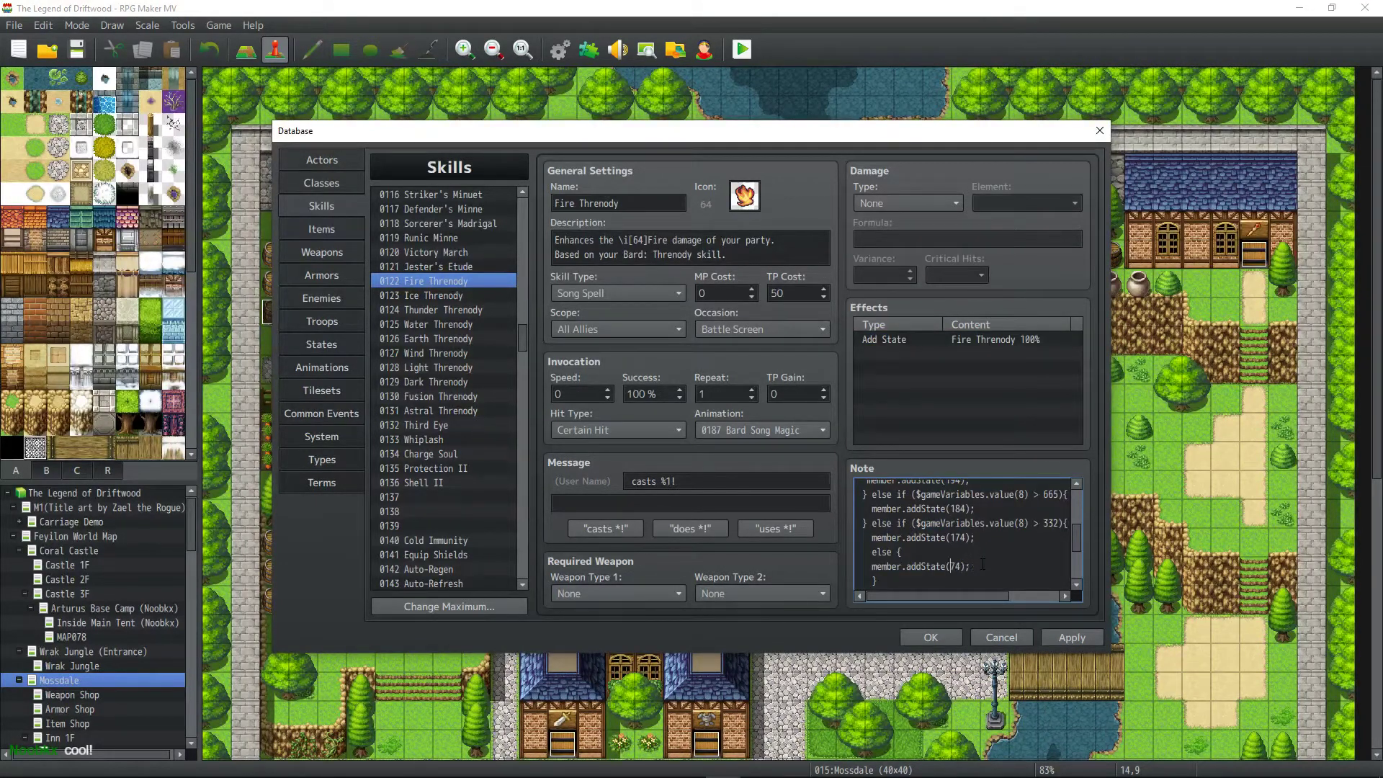
Delete the Add State effect from the Fire Threnody skill and apply the database changes.
click(951, 342)
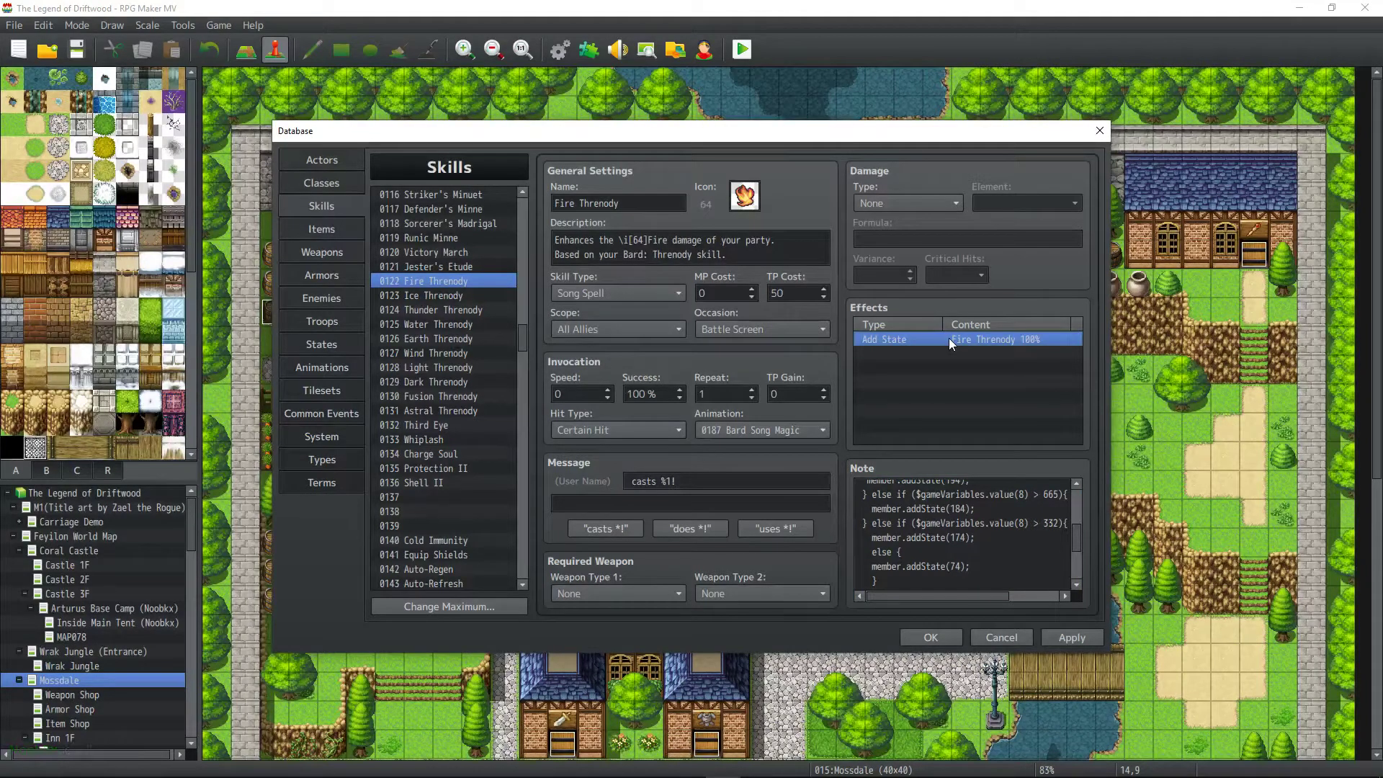
key(Delete)
click(1072, 637)
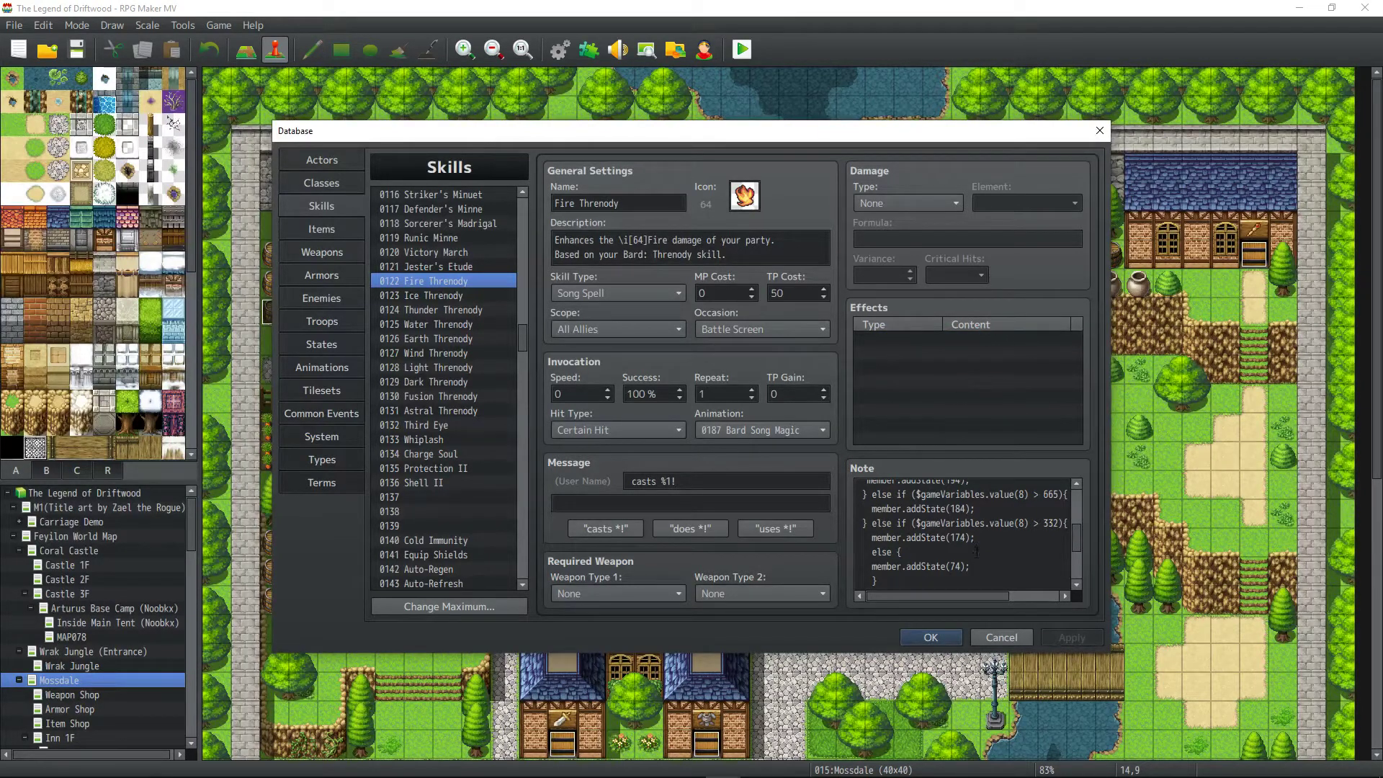
Try joining the opening brace to the "if (member)" line, and return it to its own line.
scroll(970, 567, up, 5)
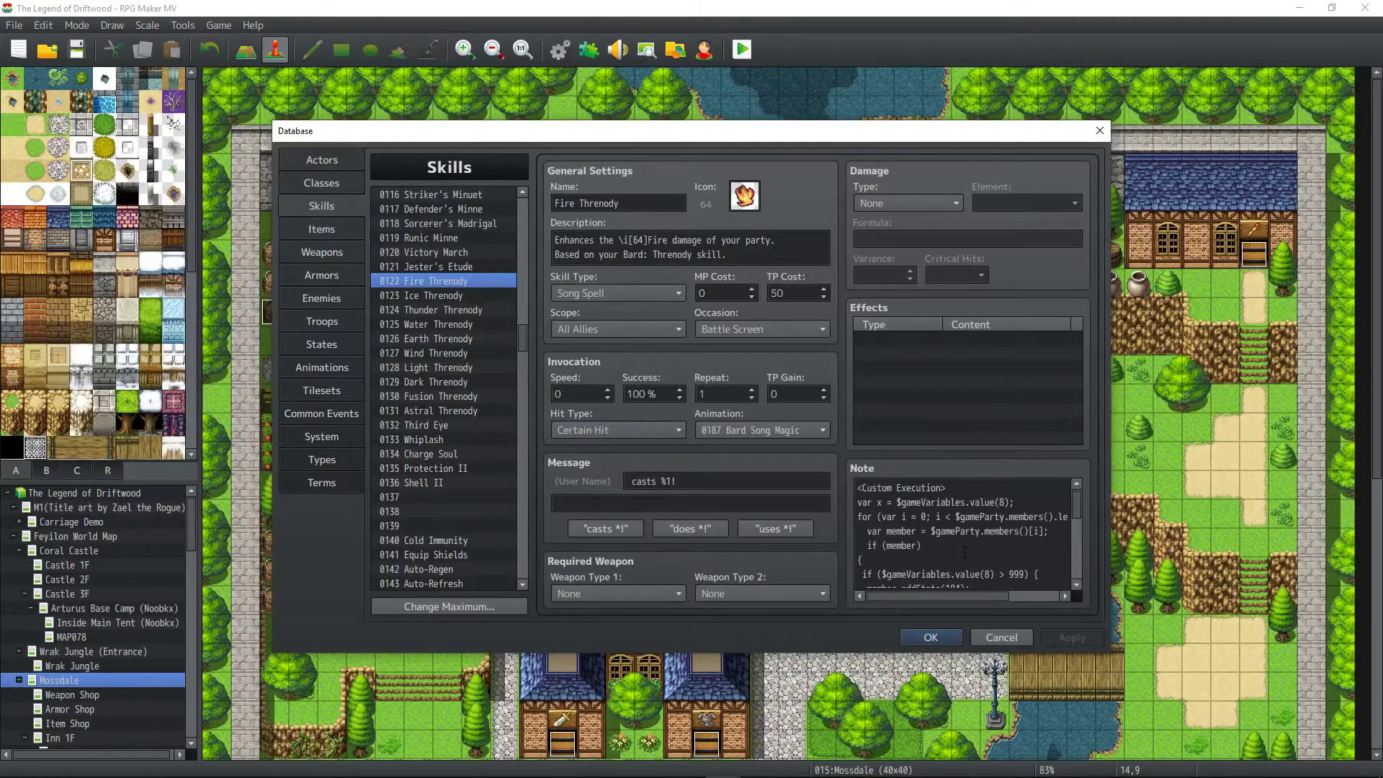
click(911, 502)
mouse_move(919, 595)
mouse_down()
mouse_move(942, 594)
mouse_move(906, 596)
mouse_move(974, 602)
mouse_move(917, 602)
mouse_up()
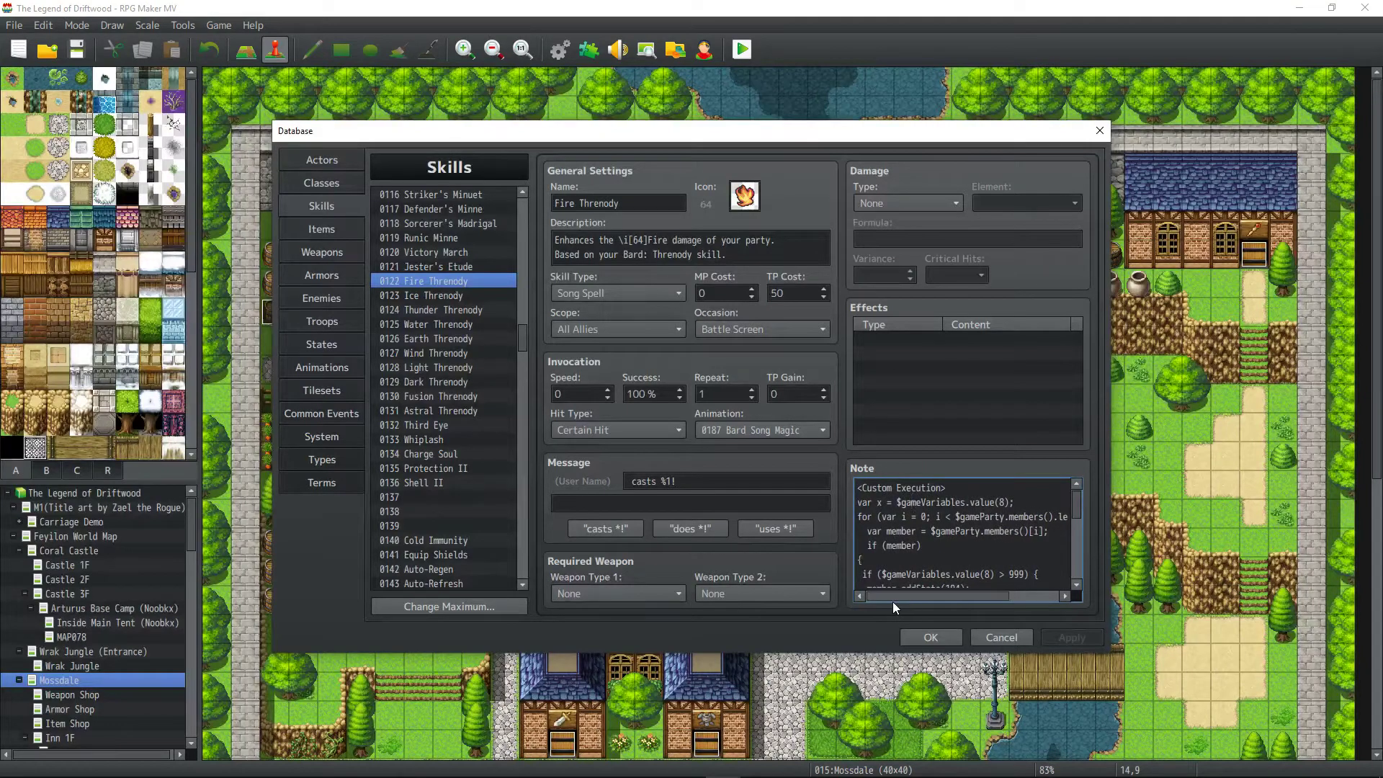
scroll(902, 534, down, 2)
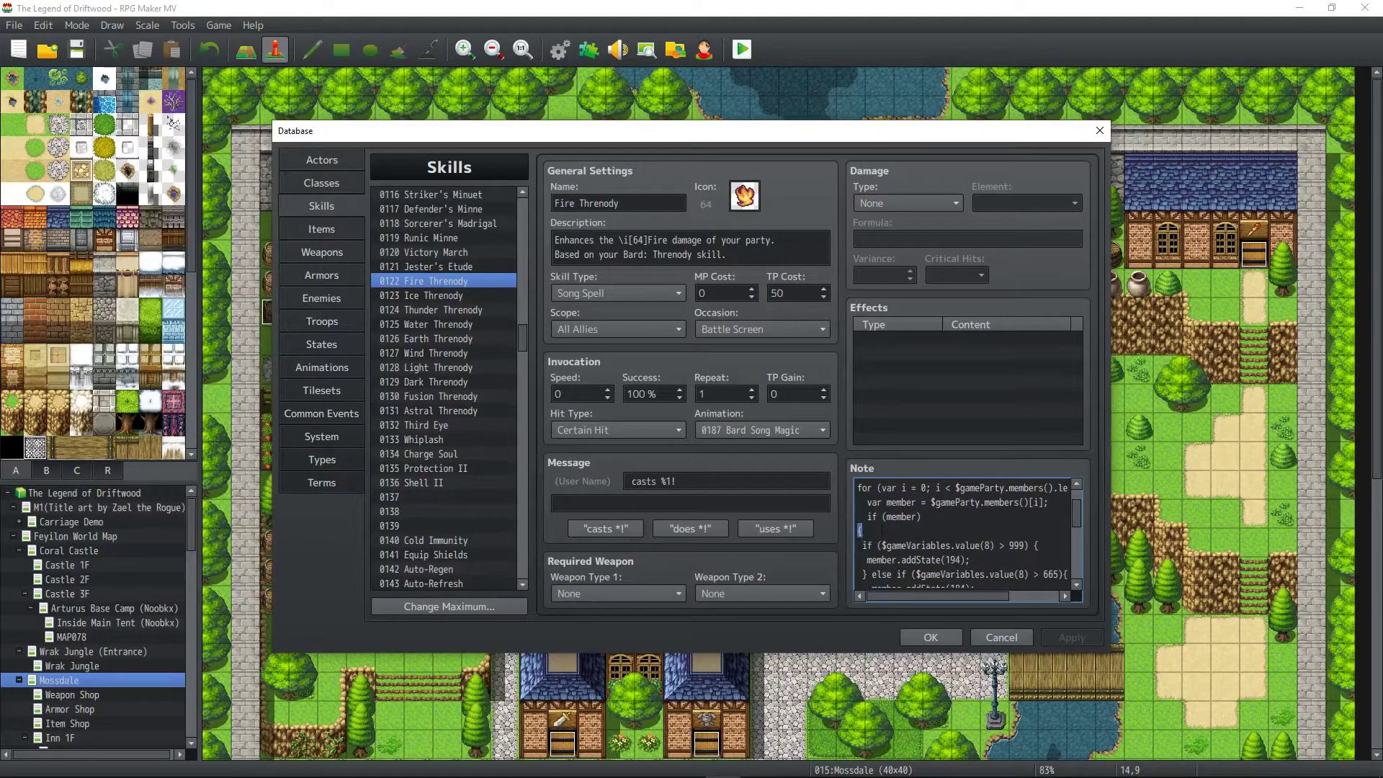
key(BackSpace)
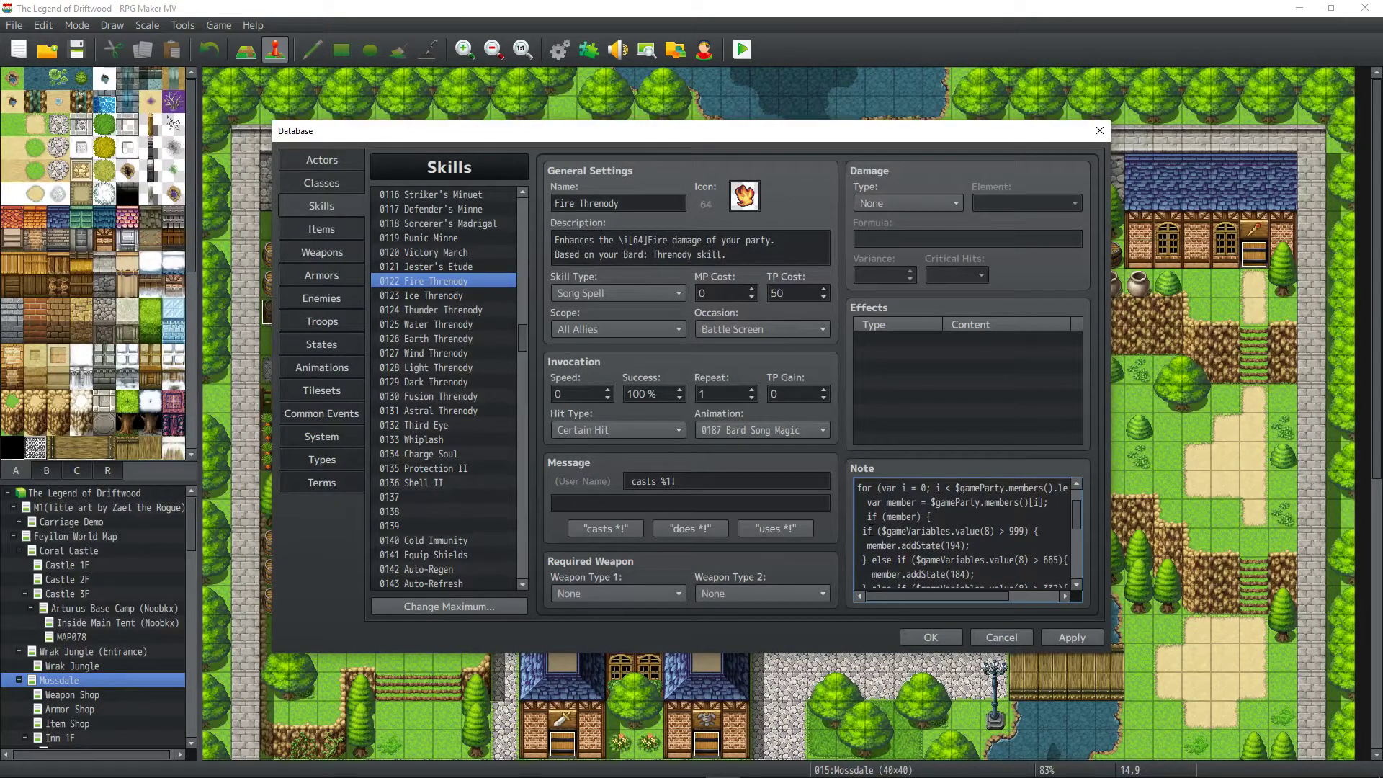
key(Return)
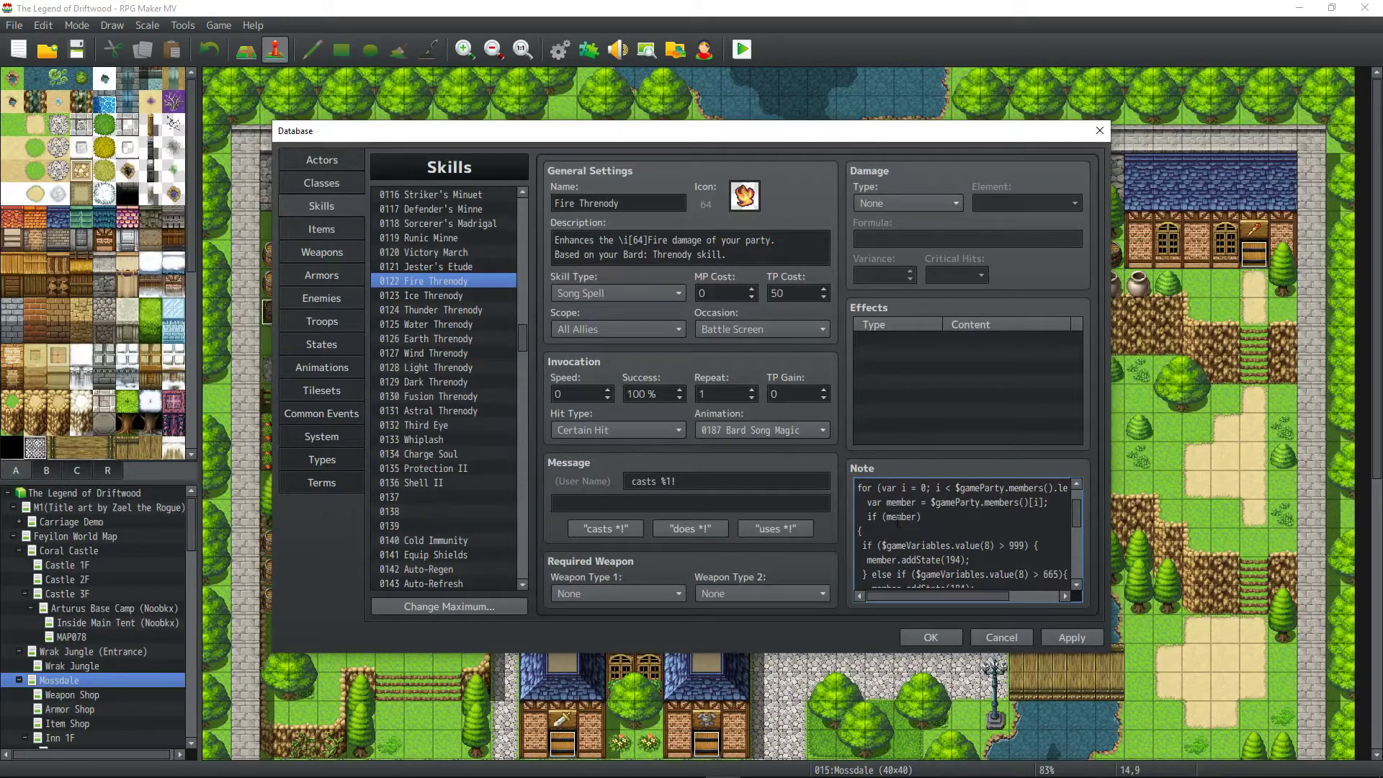
Check the opening and closing braces of each branch from "if (member)" down to the else block.
scroll(880, 535, down, 2)
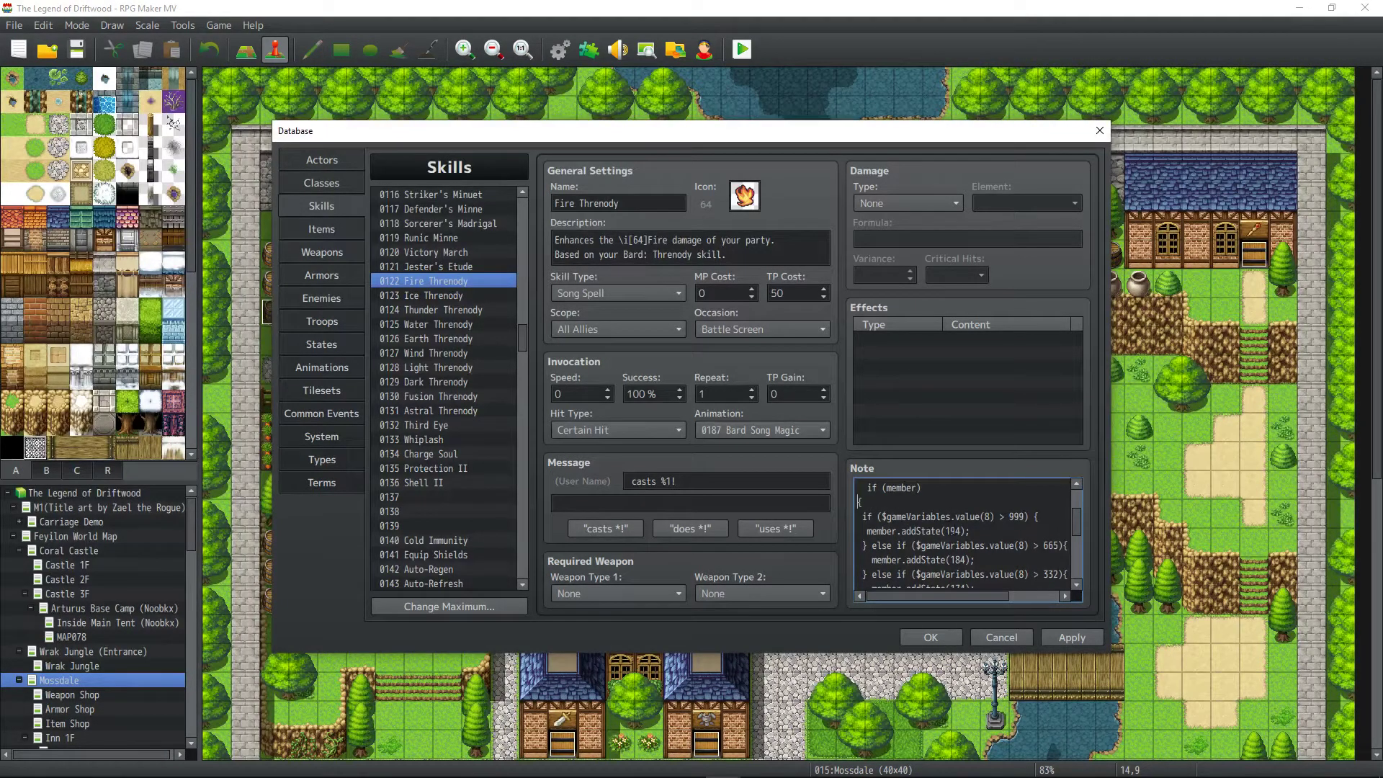
scroll(965, 537, down, 2)
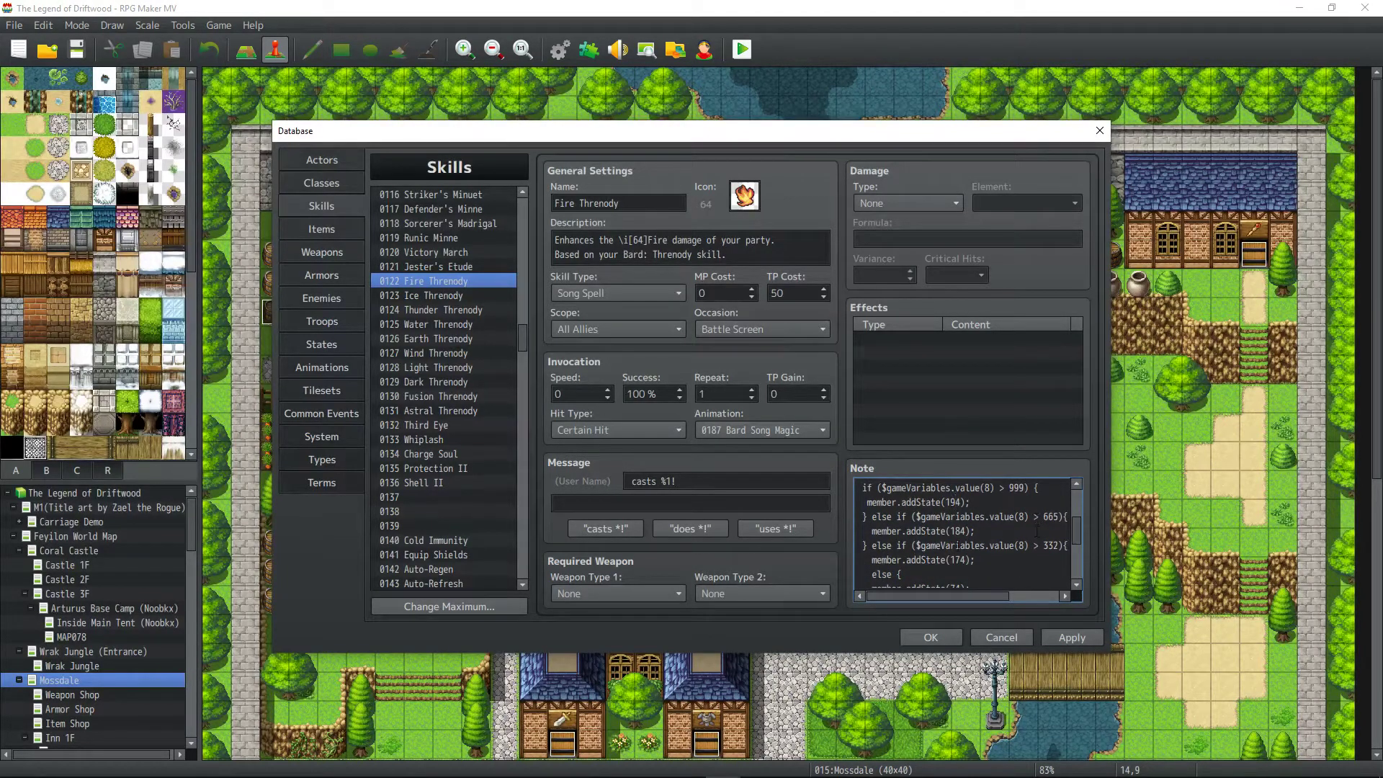
scroll(964, 531, down, 1)
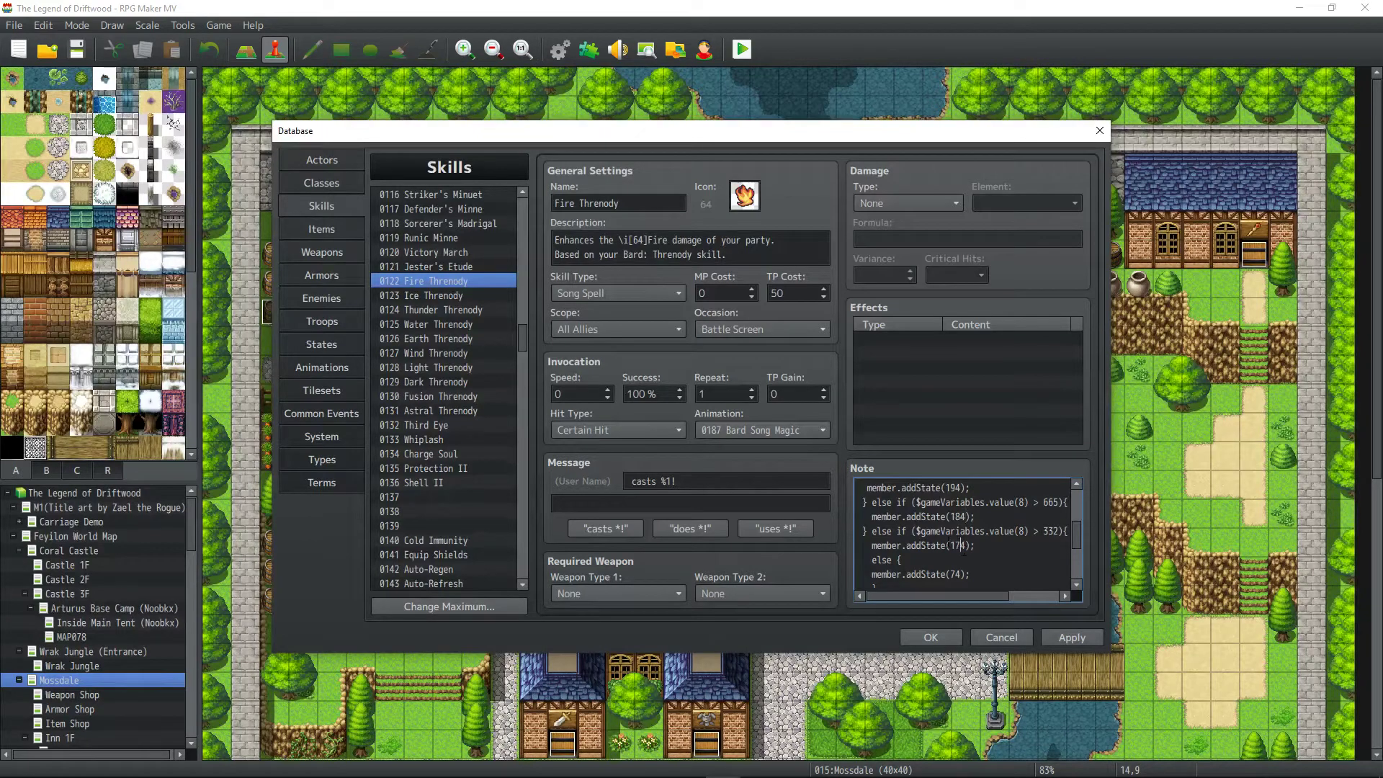
scroll(964, 551, down, 2)
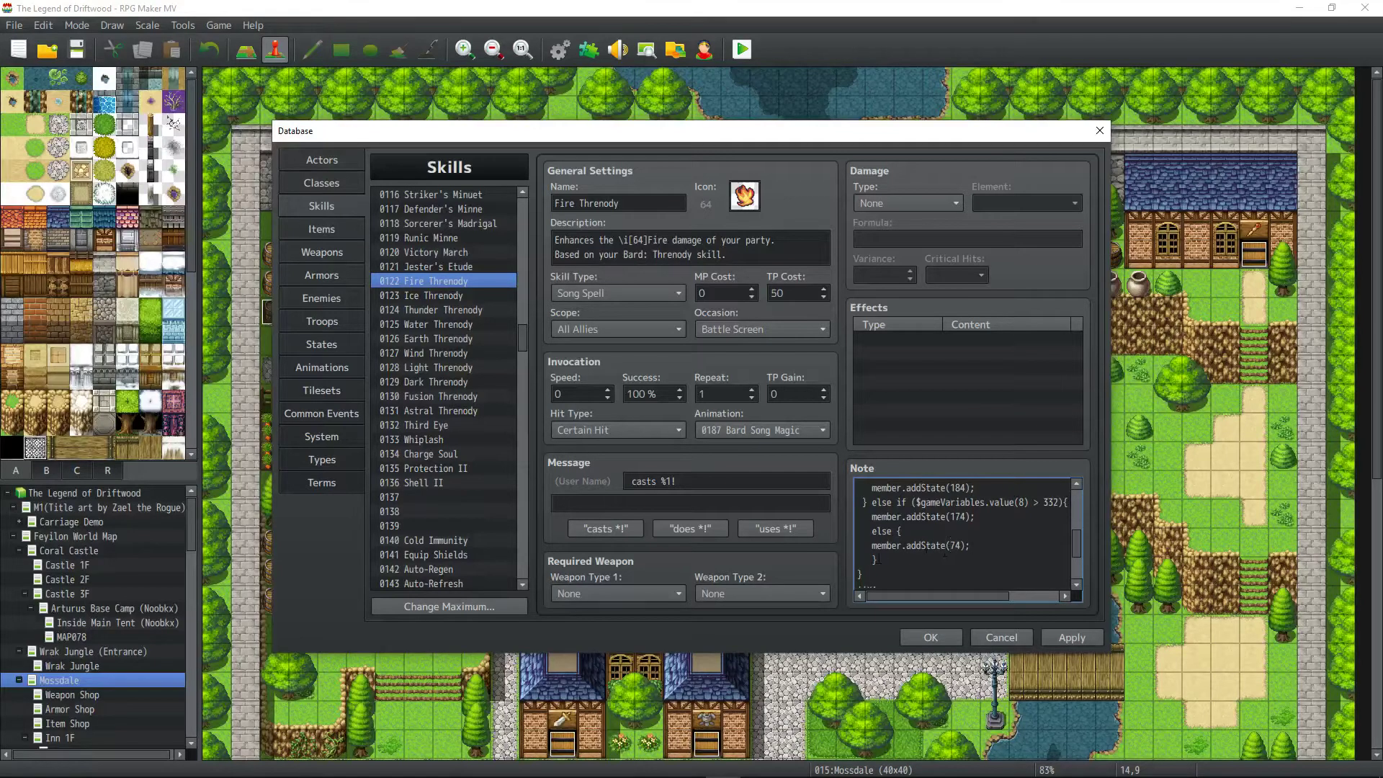
click(860, 574)
scroll(913, 532, up, 5)
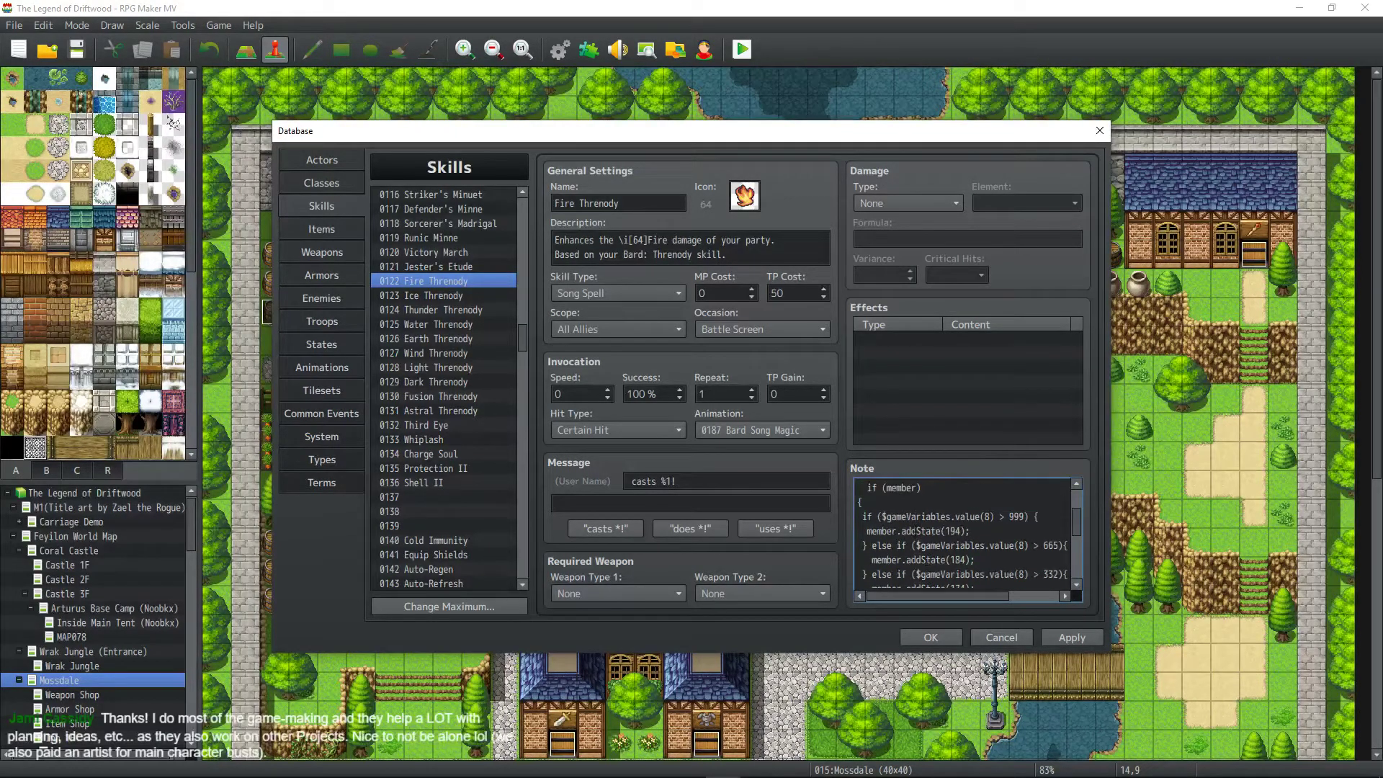
scroll(869, 511, up, 1)
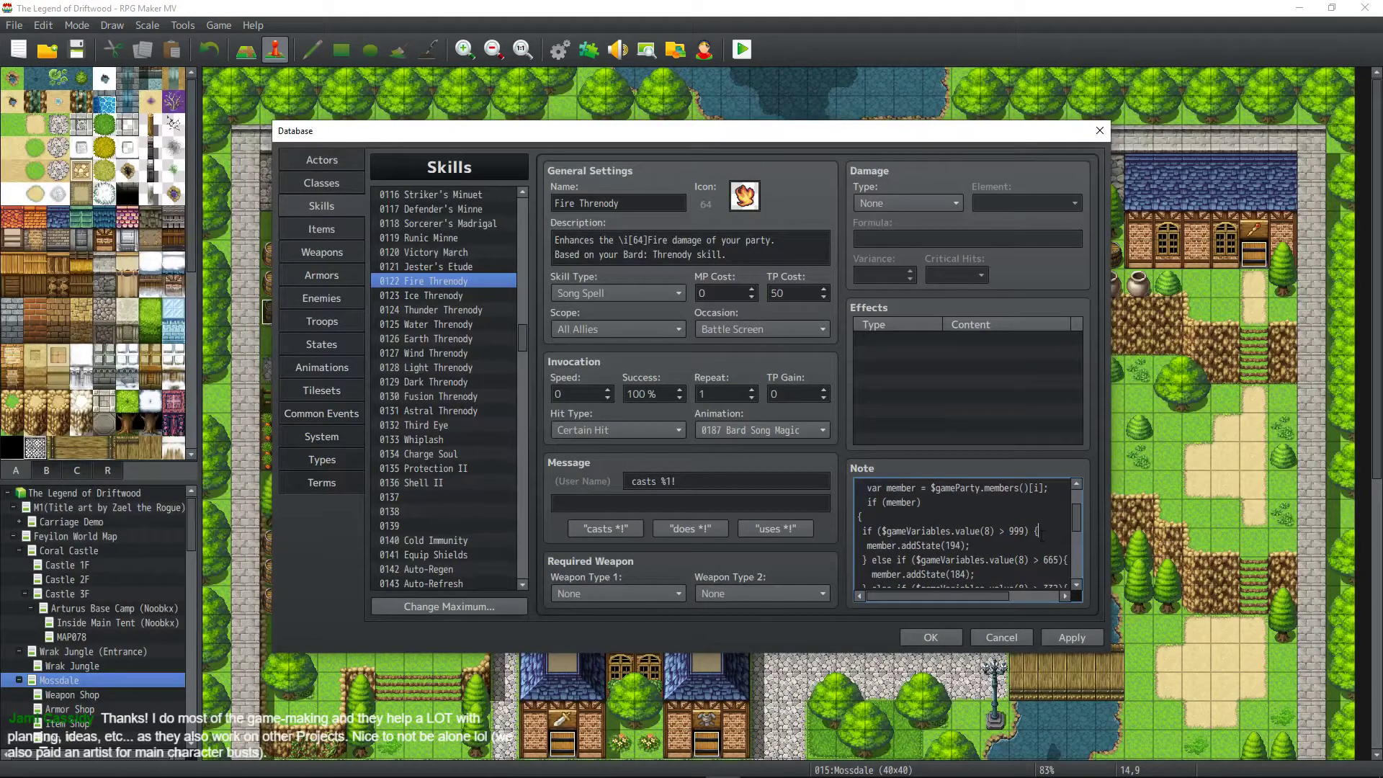
scroll(1042, 533, down, 3)
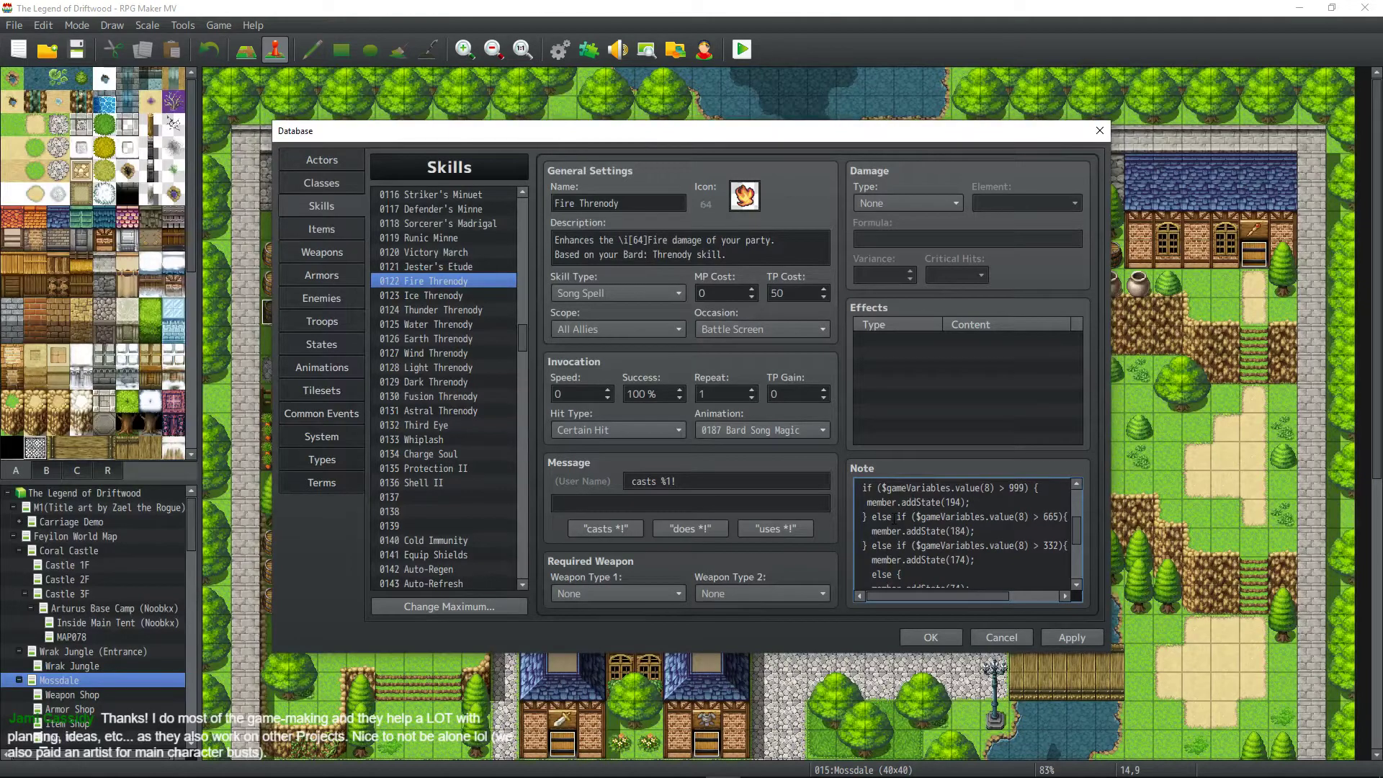
scroll(893, 518, up, 2)
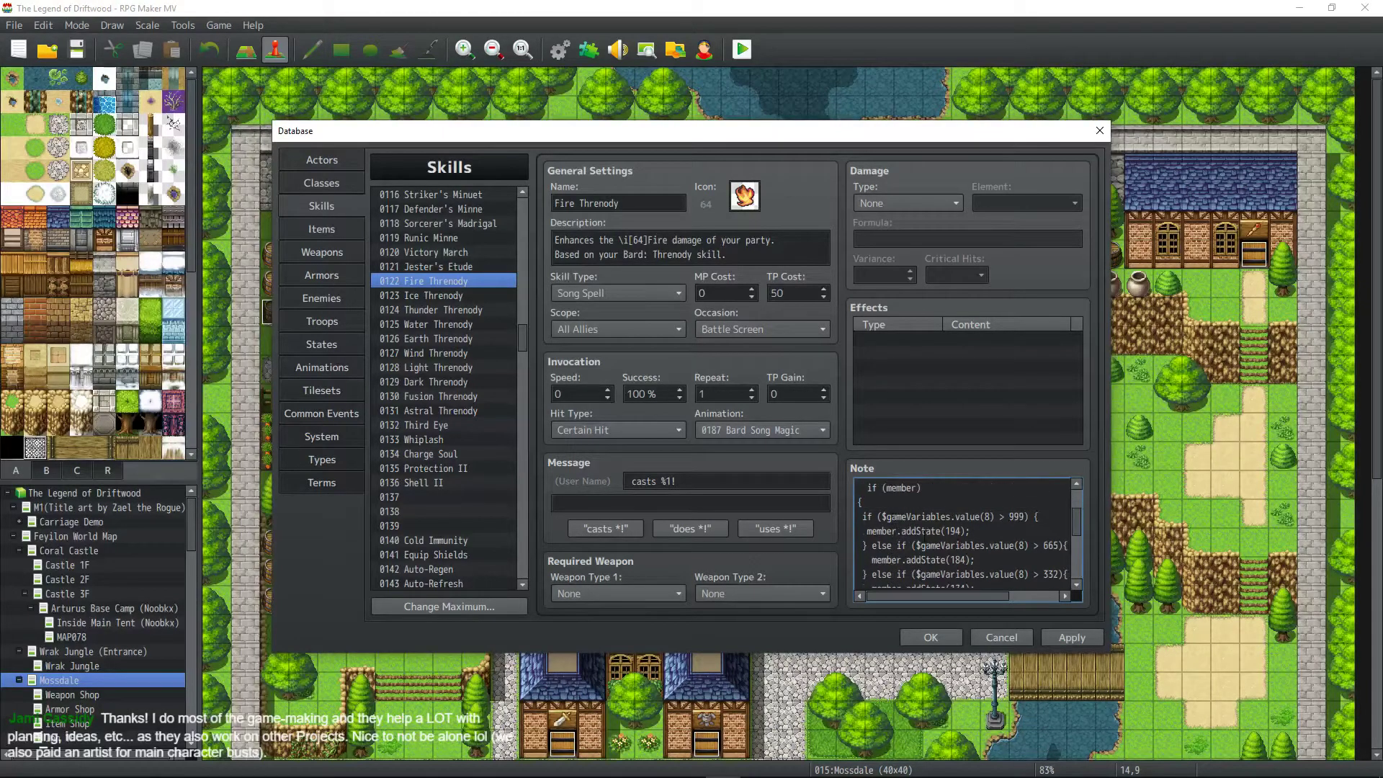
scroll(900, 537, down, 2)
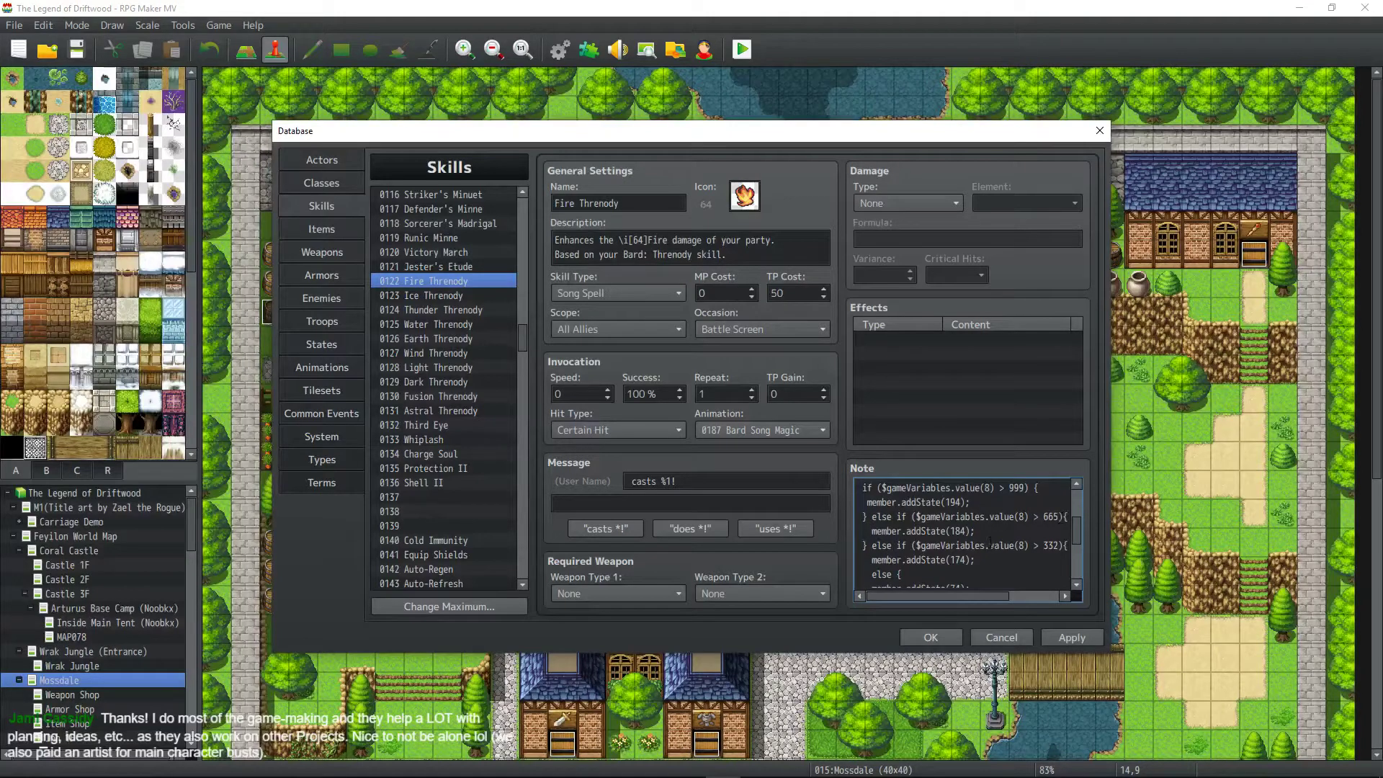
scroll(957, 549, down, 2)
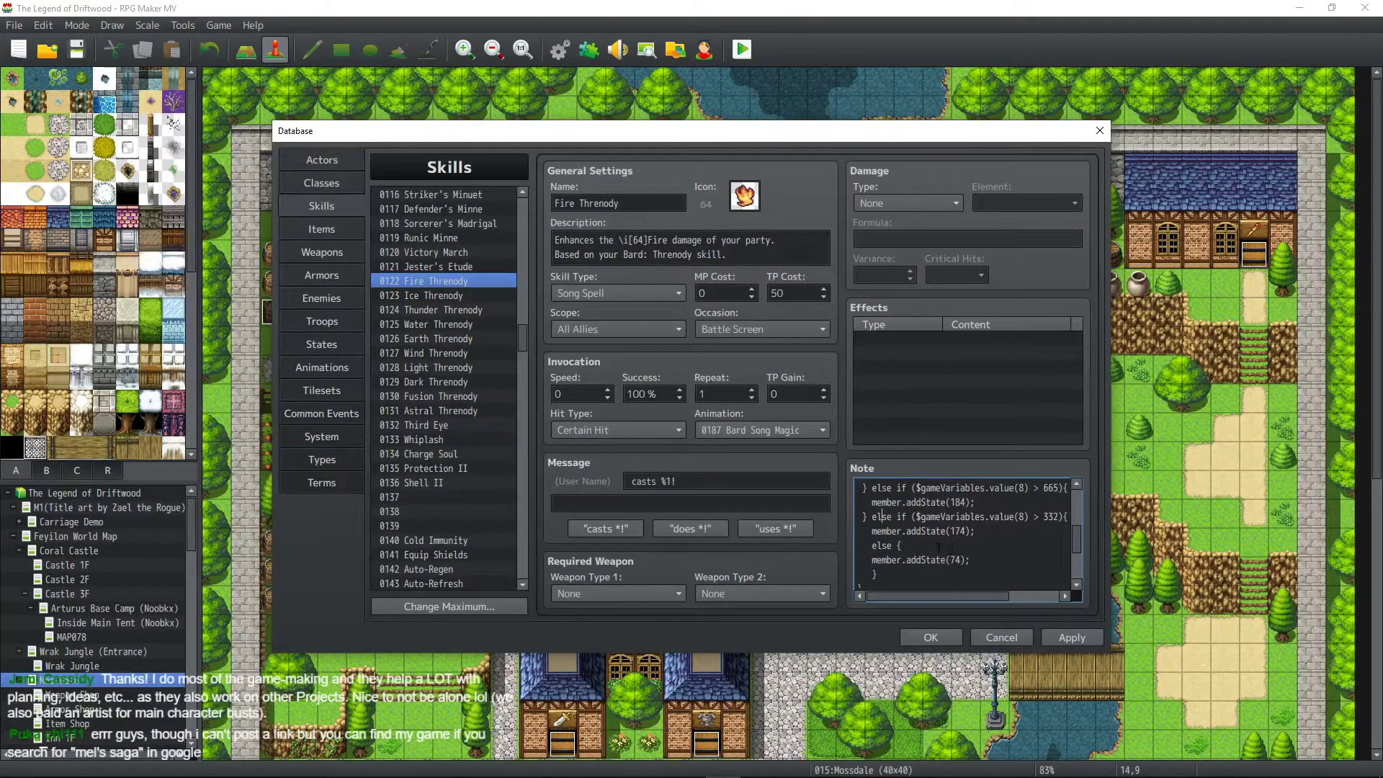
scroll(944, 598, down, 2)
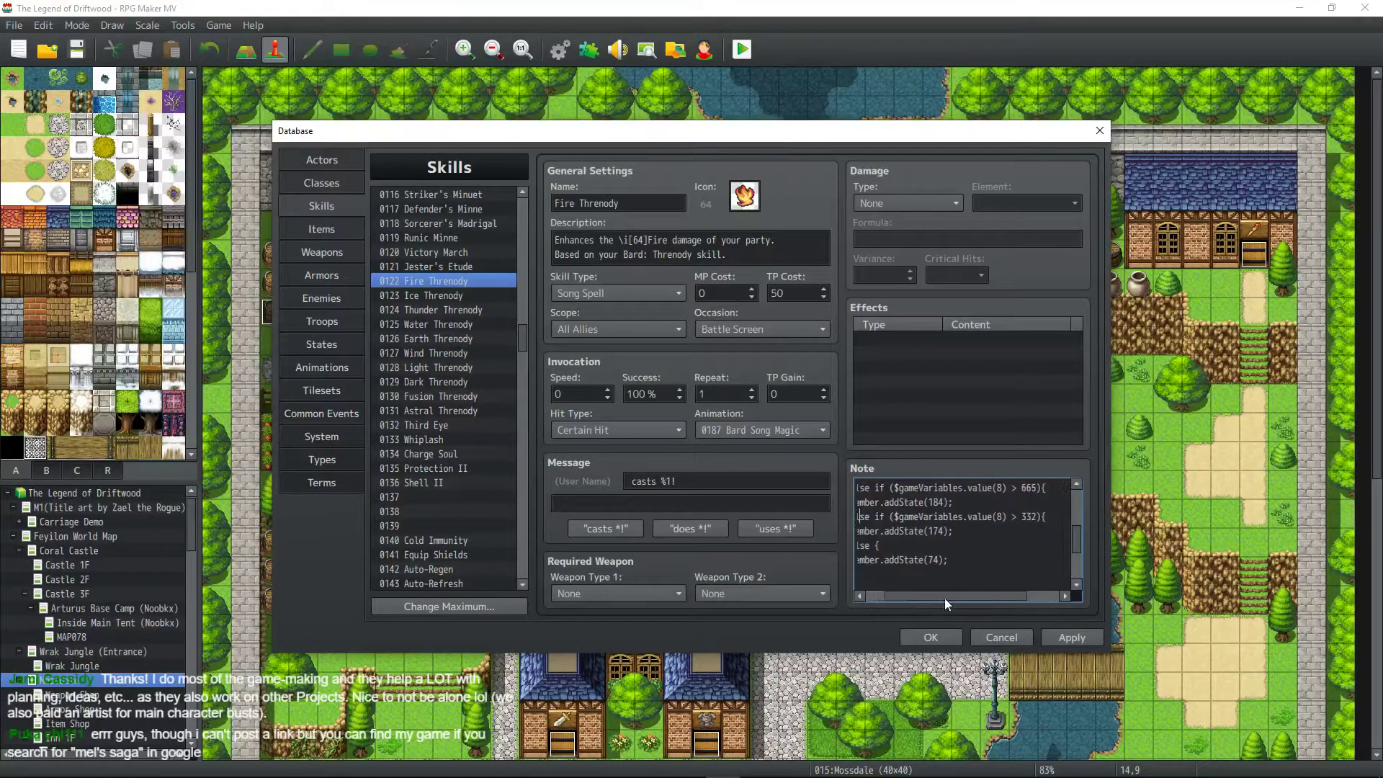
scroll(915, 598, up, 2)
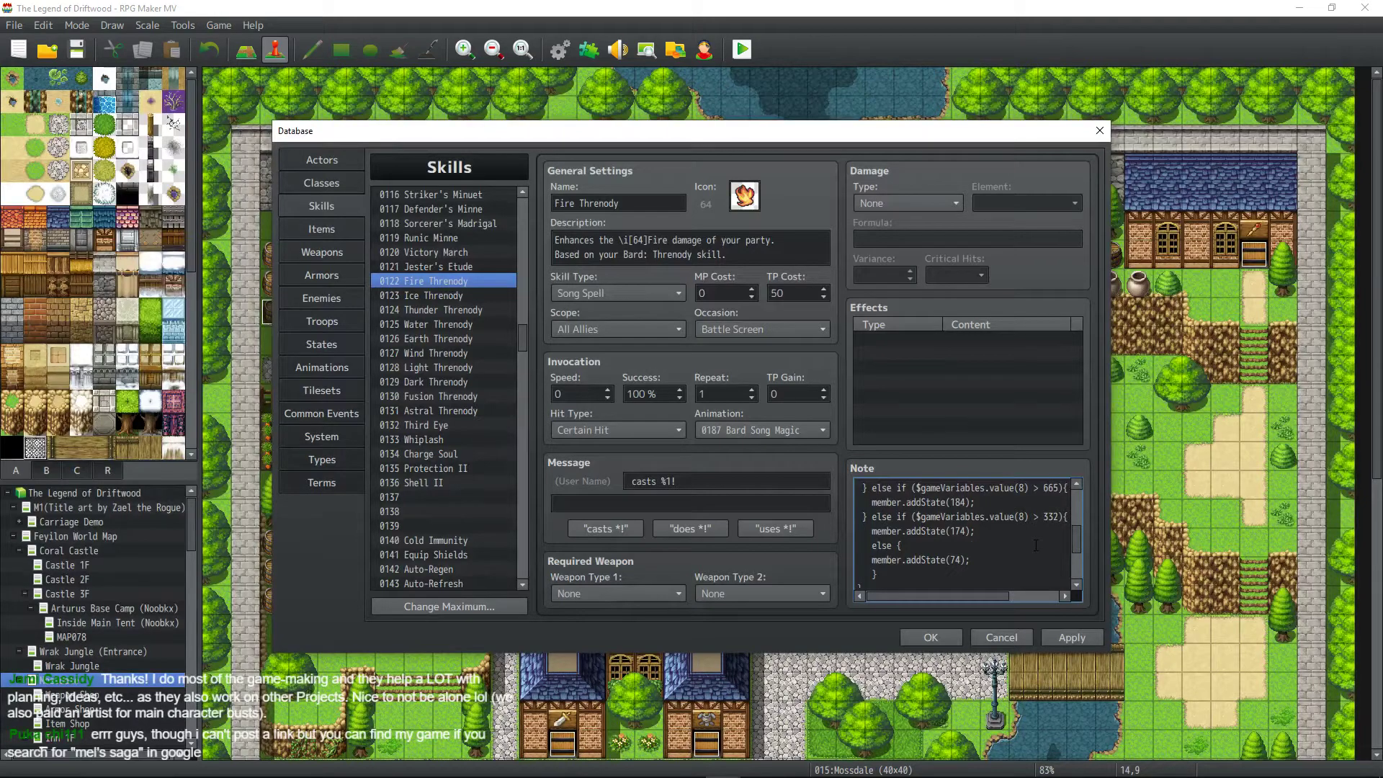
Insert the missing closing brace of the "> 332" branch directly before else, on the same line.
key(Return)
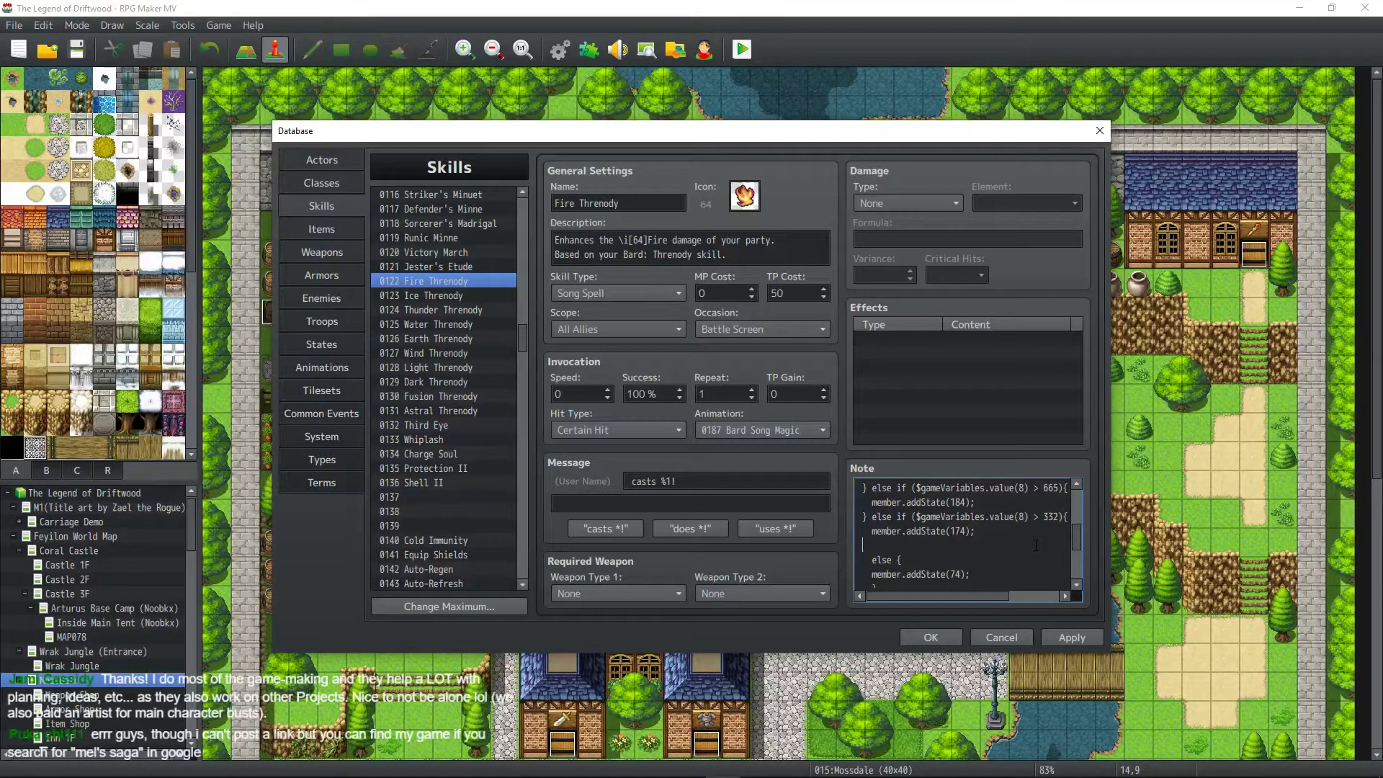
text(})
key(Delete)
key(Delete)
key(Delete)
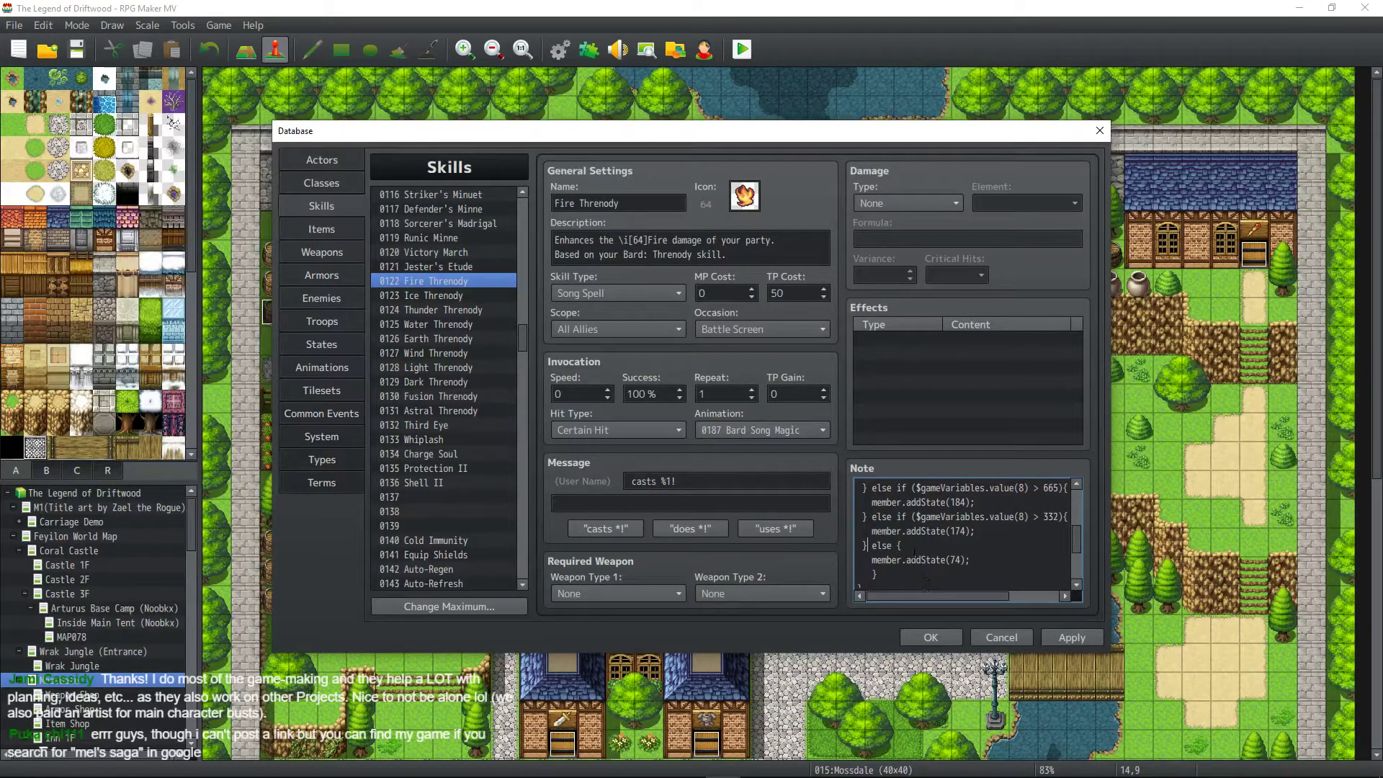
Review the whole note script from the party-member loop through the else block to the ++x line.
scroll(926, 582, up, 3)
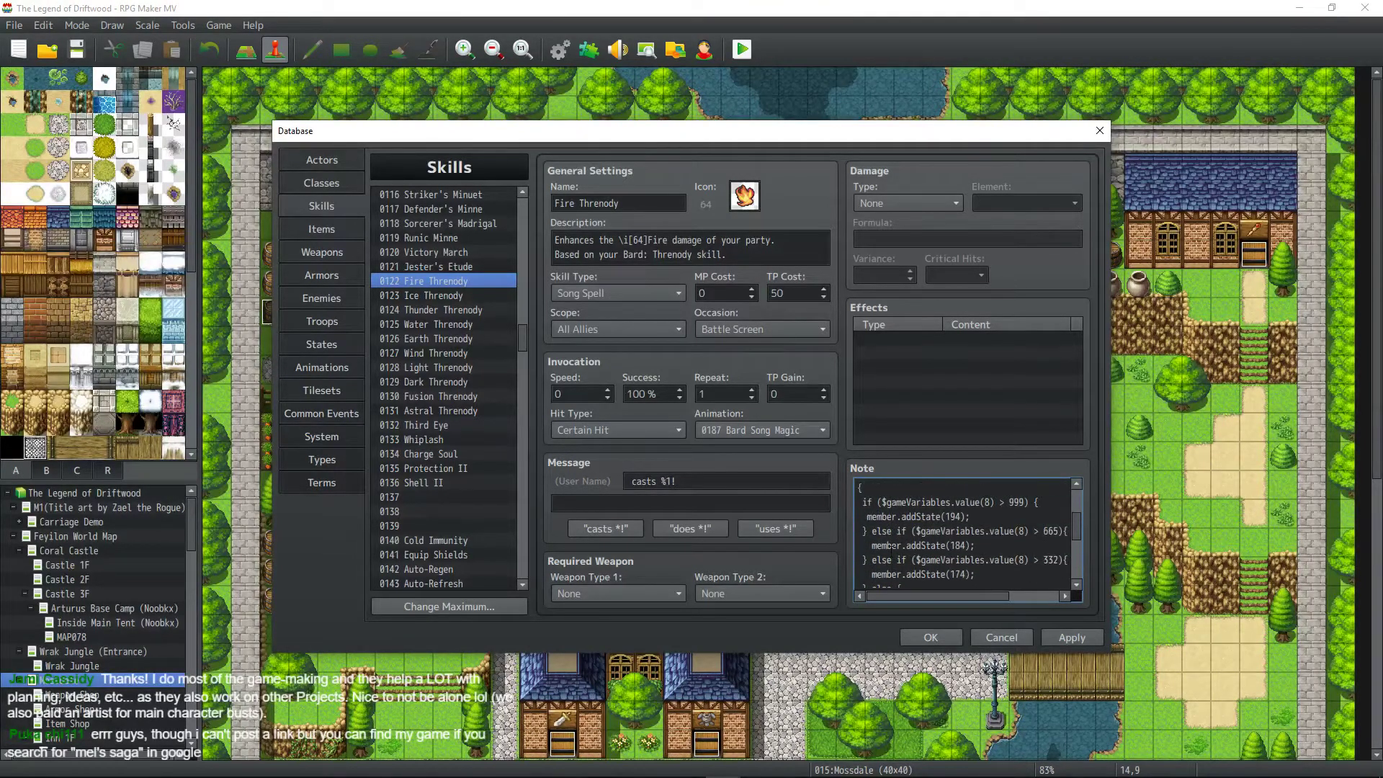
scroll(893, 549, up, 3)
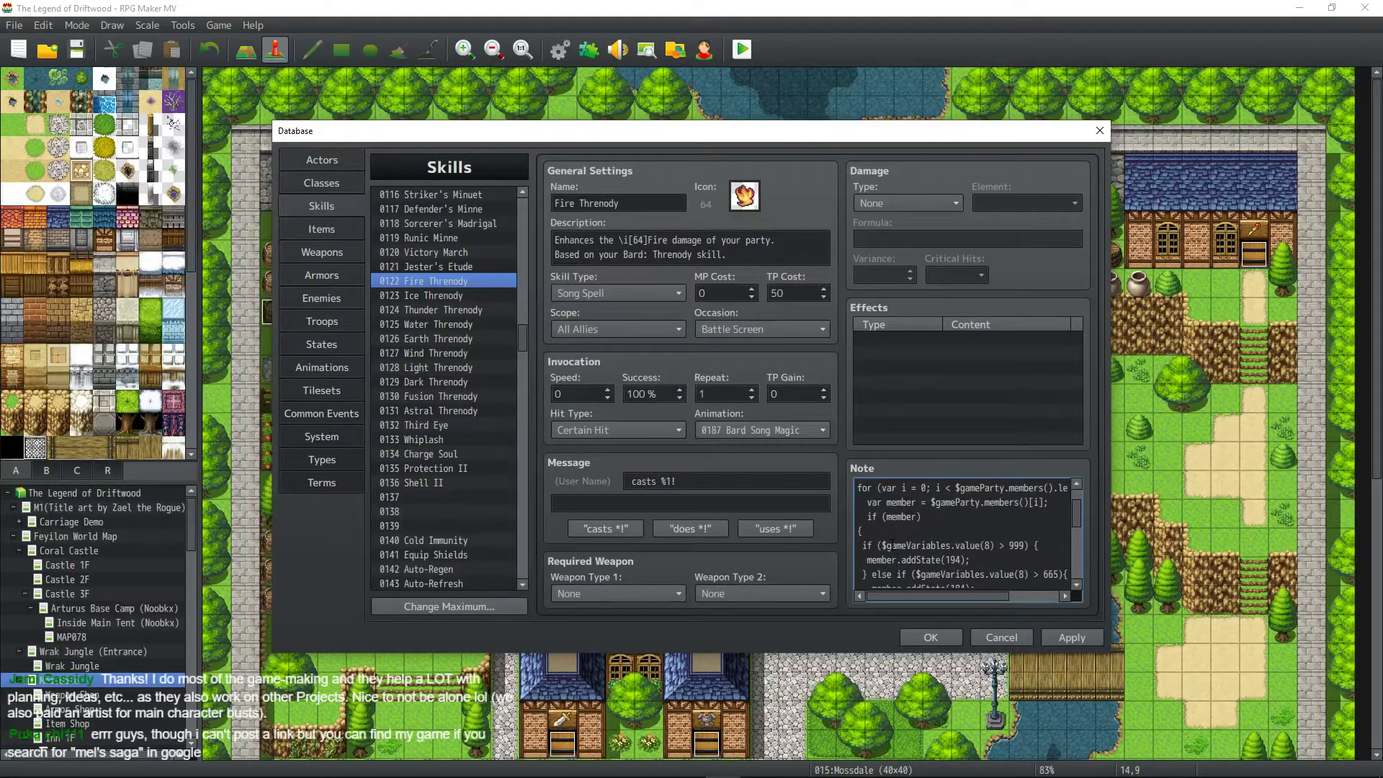
scroll(892, 545, down, 2)
scroll(894, 543, down, 2)
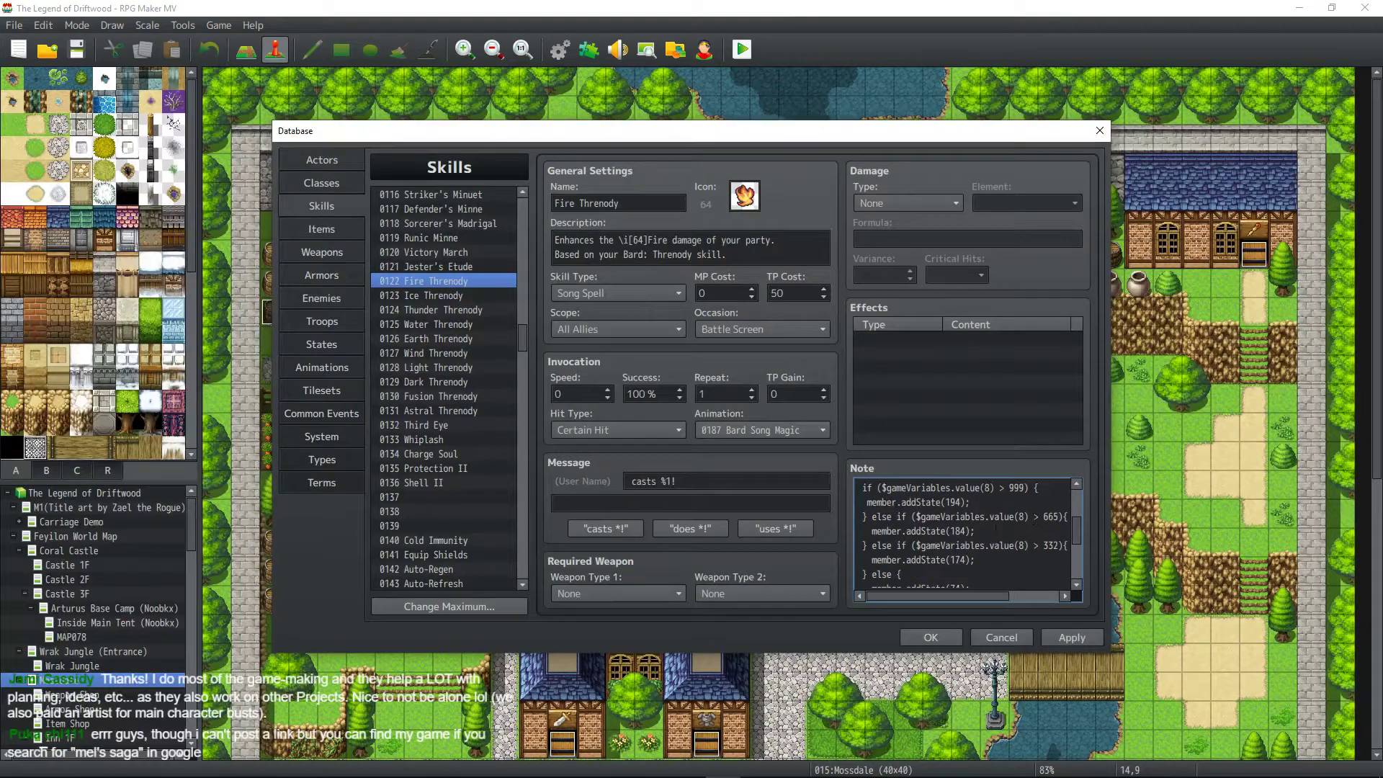
scroll(996, 527, down, 1)
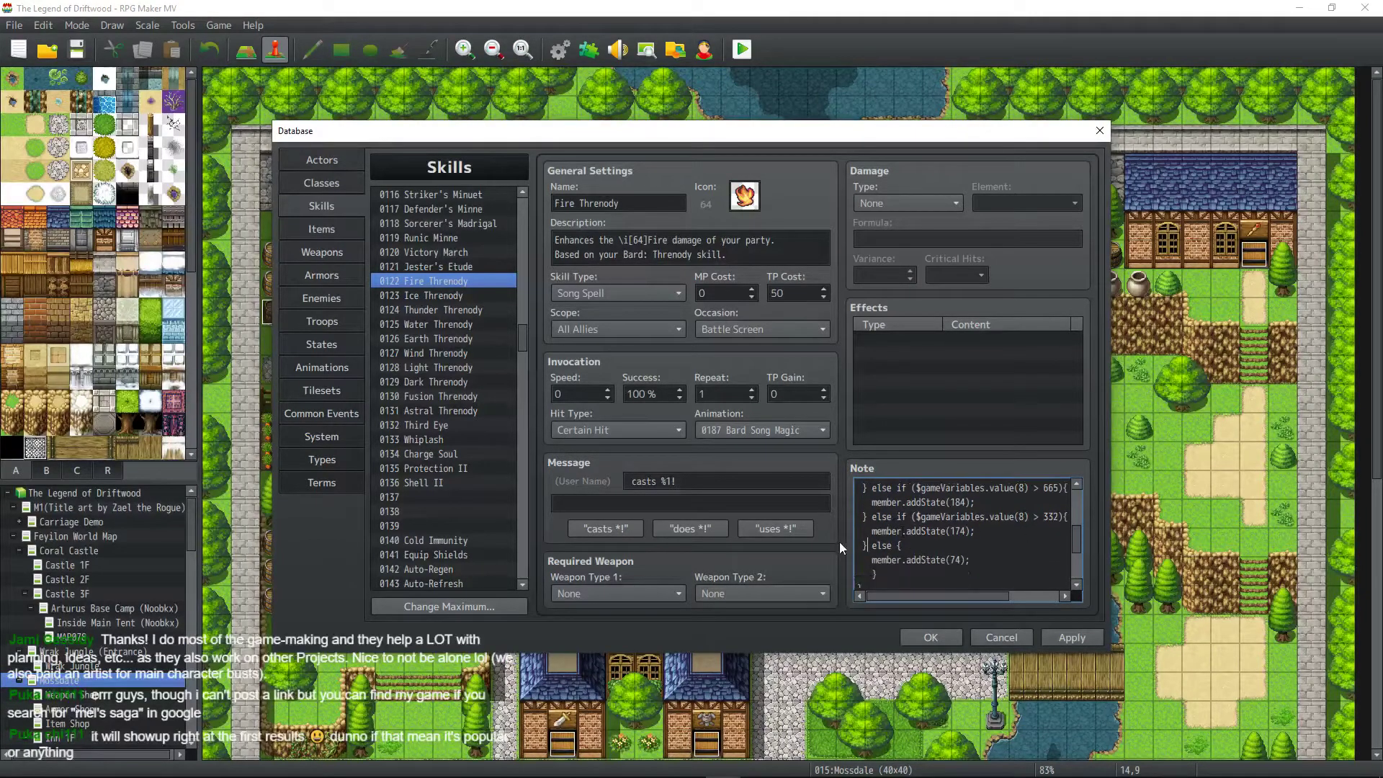
scroll(1006, 531, down, 2)
scroll(865, 531, down, 1)
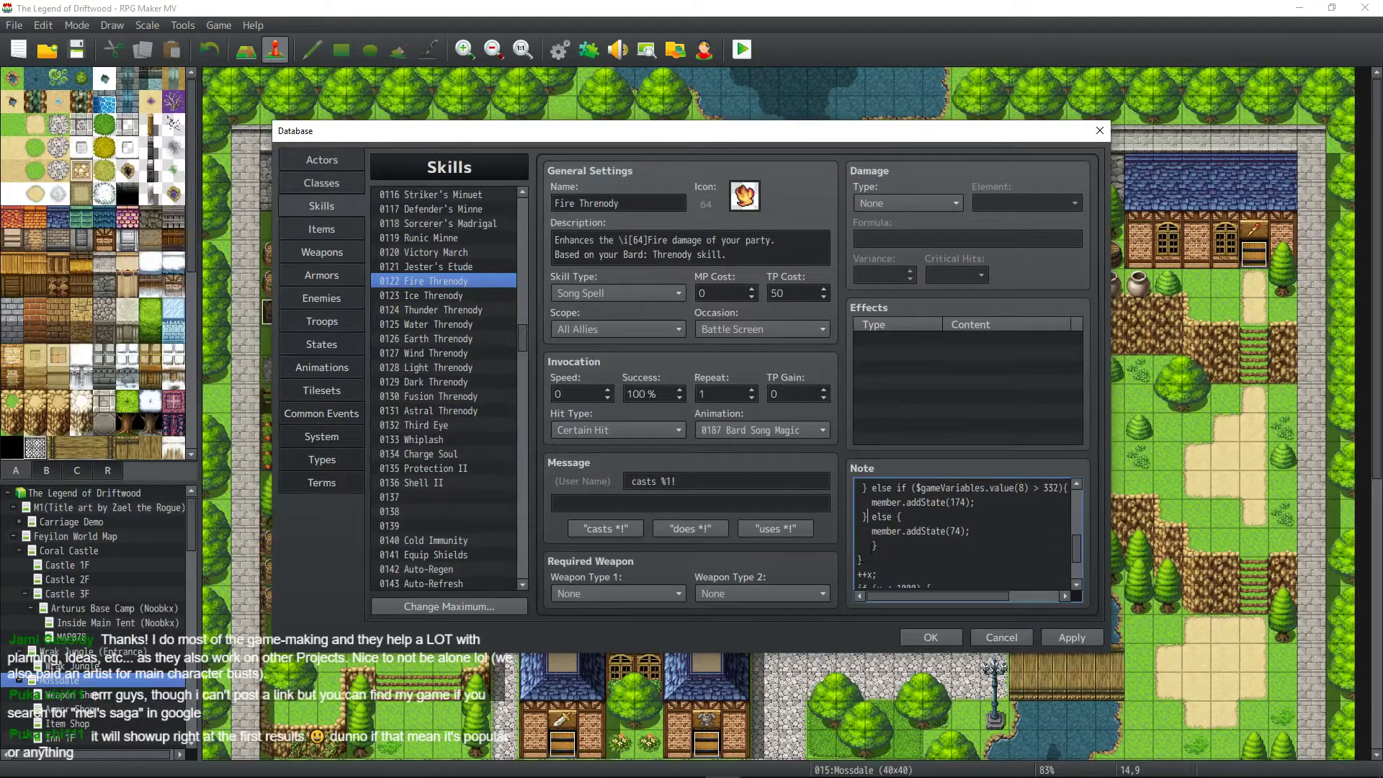
Check the end of the Fire Threnody note script down to the closing Custom Execution tag and apply the database changes.
scroll(929, 554, down, 2)
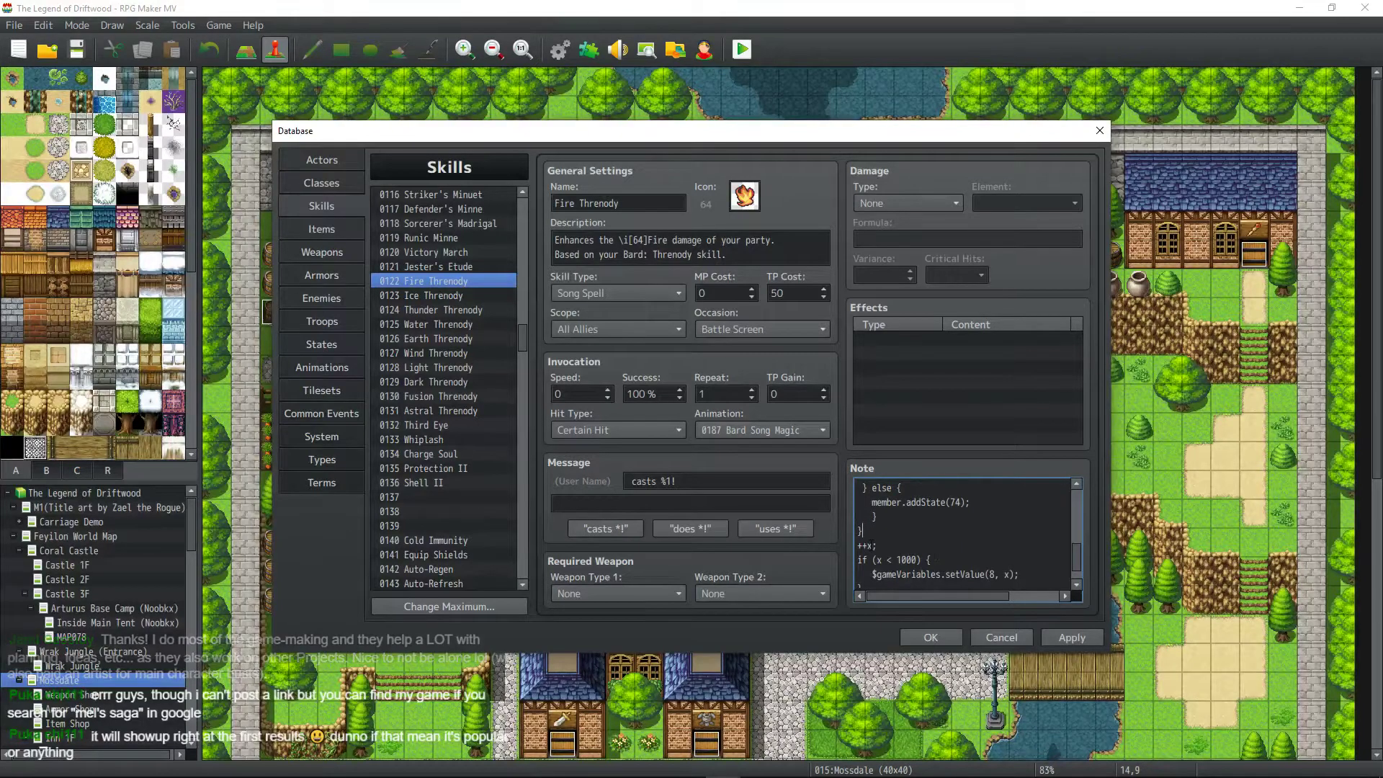
scroll(914, 542, down, 1)
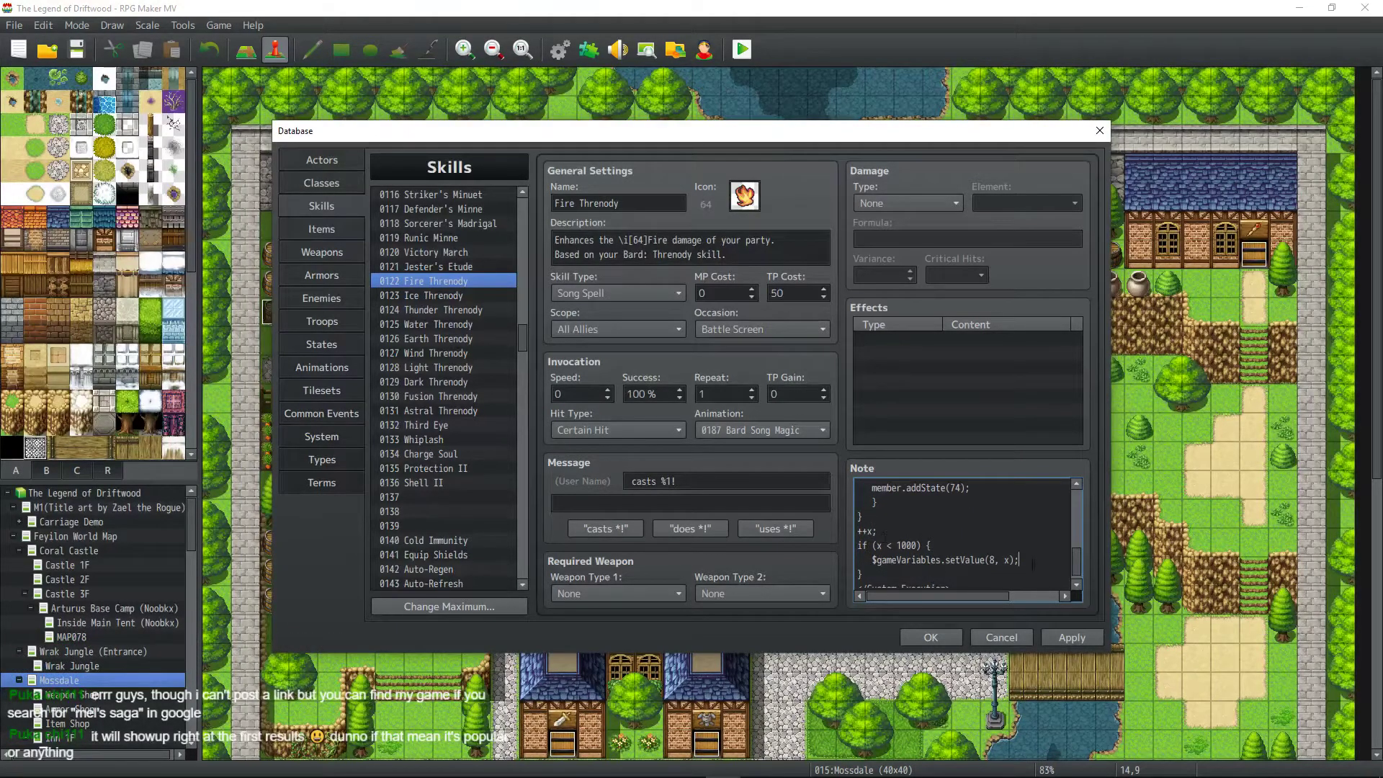
drag(1033, 564, 902, 559)
click(912, 512)
scroll(951, 551, down, 1)
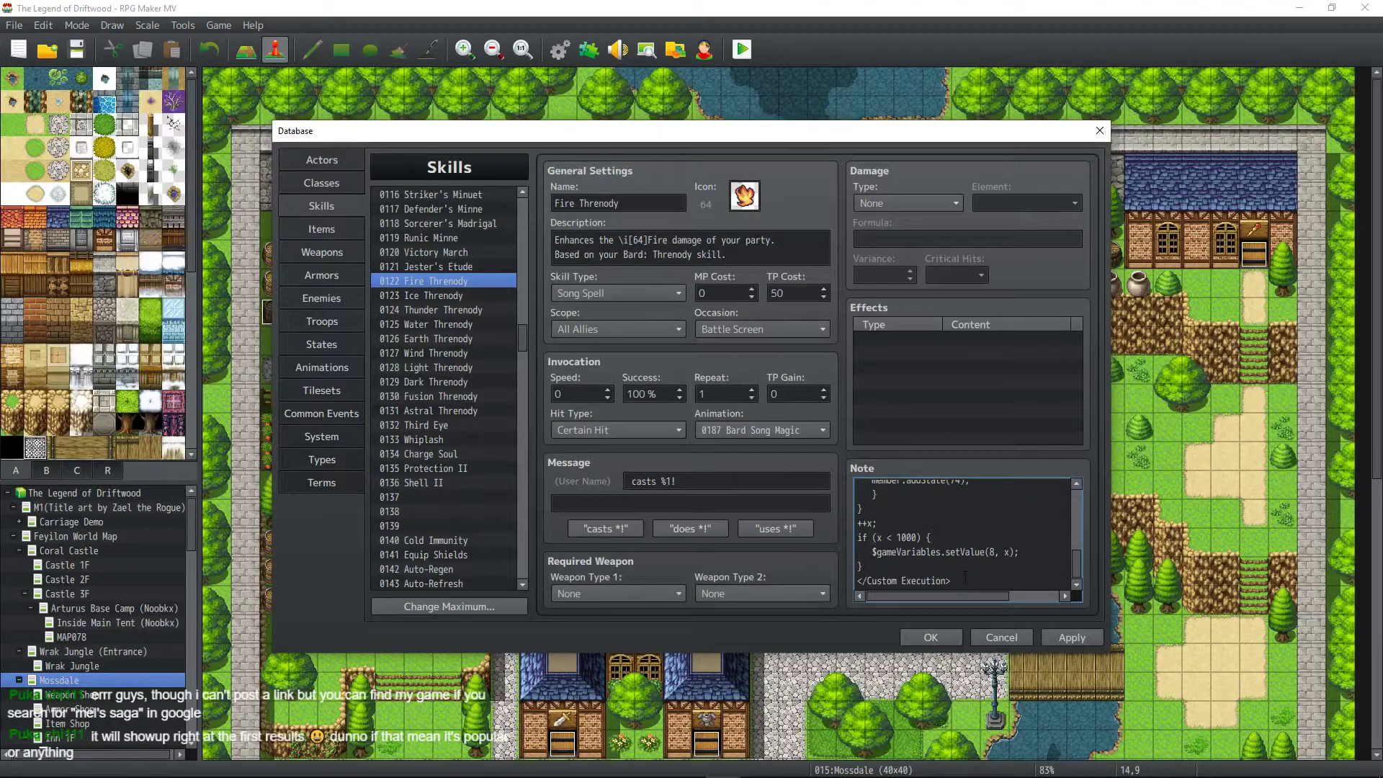
click(1060, 634)
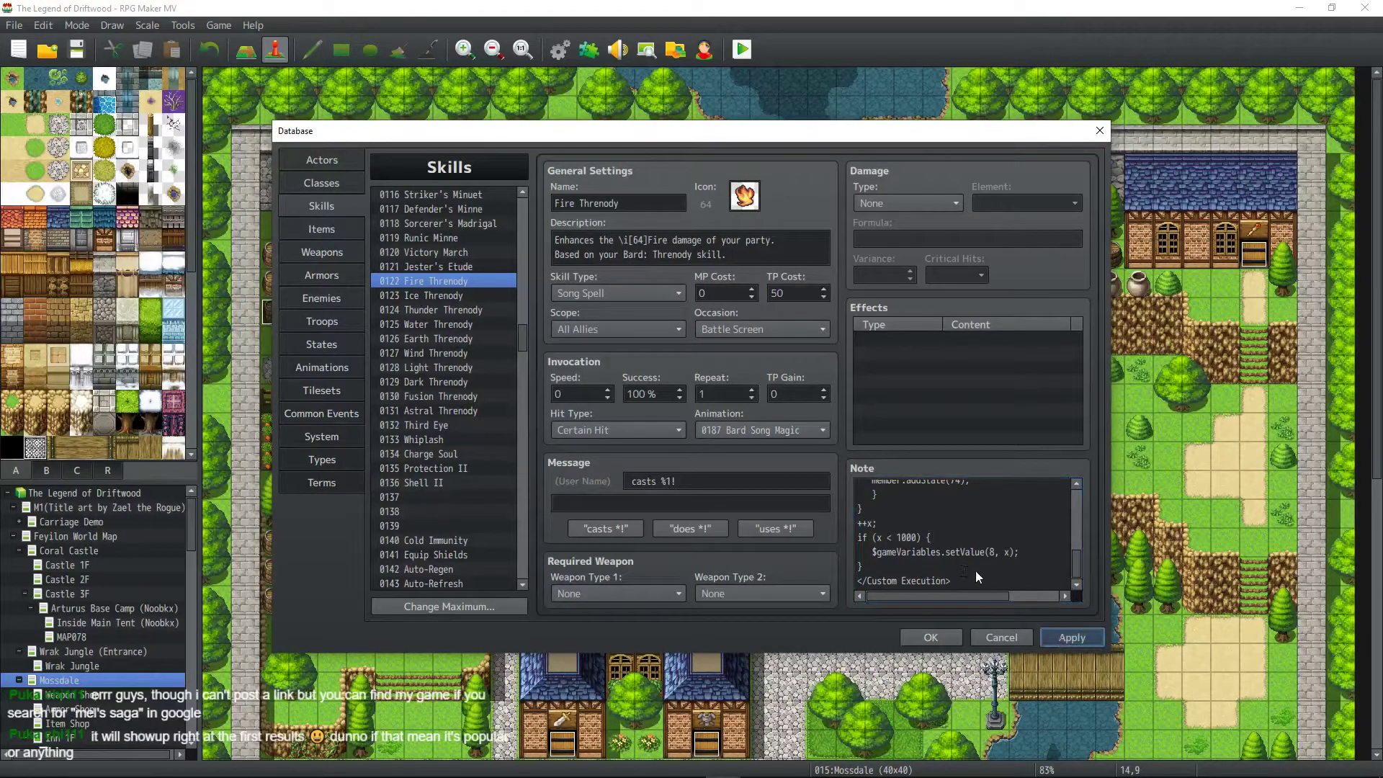
Copy the entire Fire Threnody note script.
scroll(974, 569, up, 5)
scroll(971, 569, up, 1)
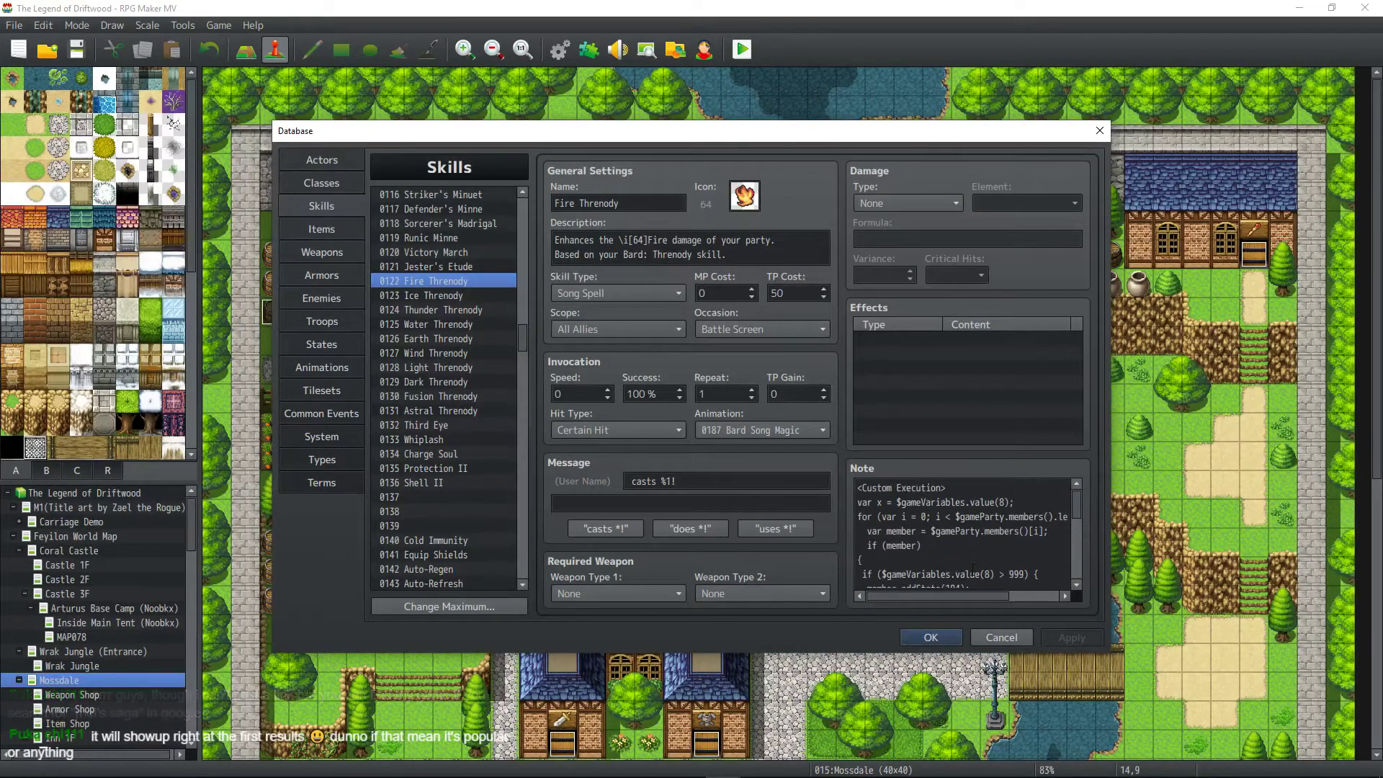
key(ctrl+a)
key(ctrl+c)
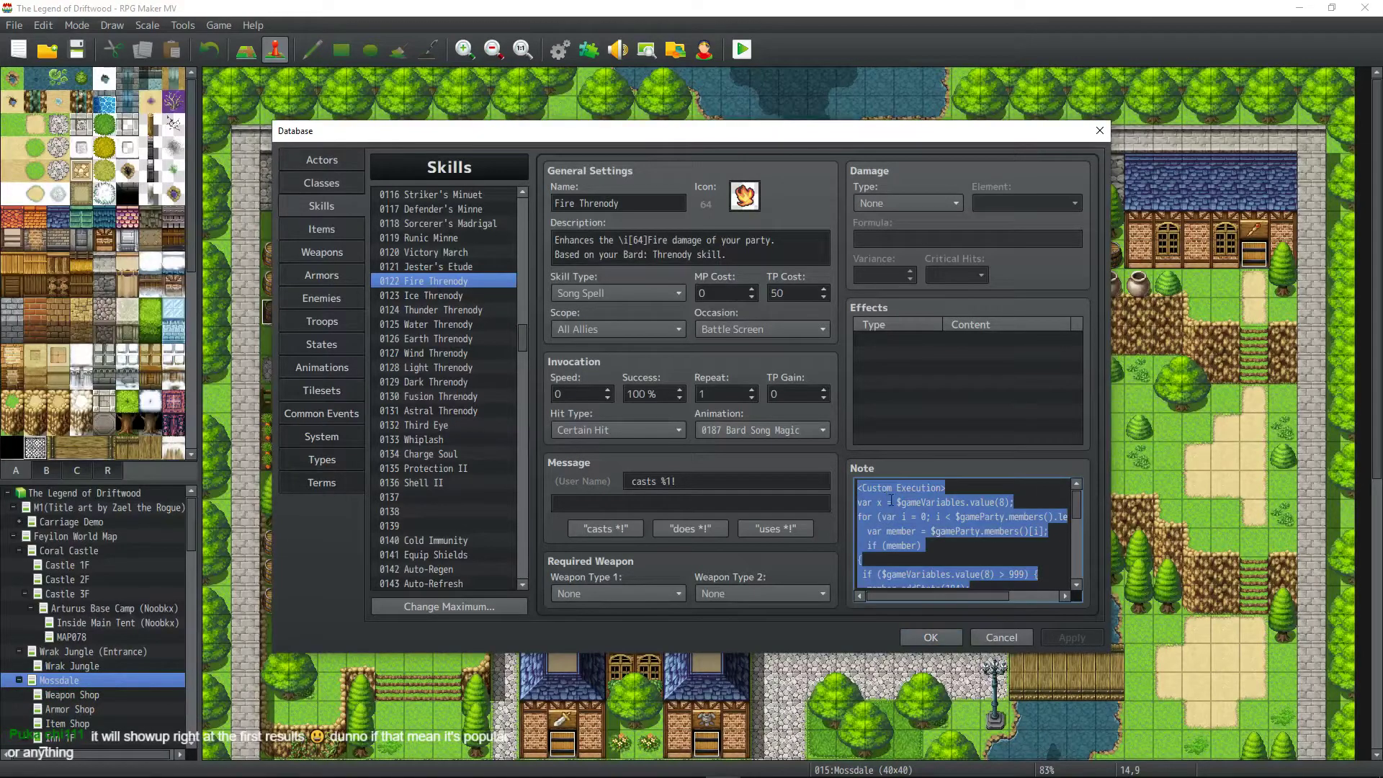
scroll(897, 502, down, 5)
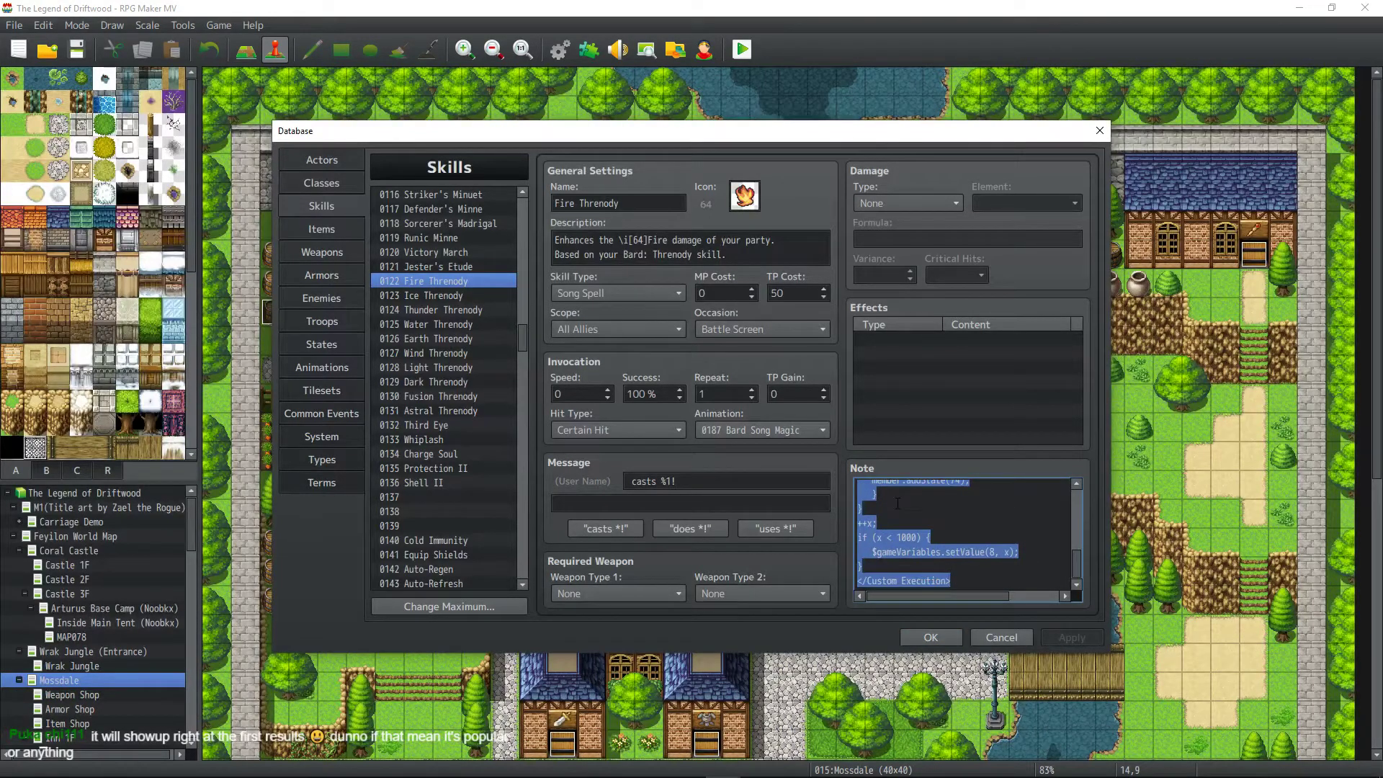
scroll(905, 511, up, 5)
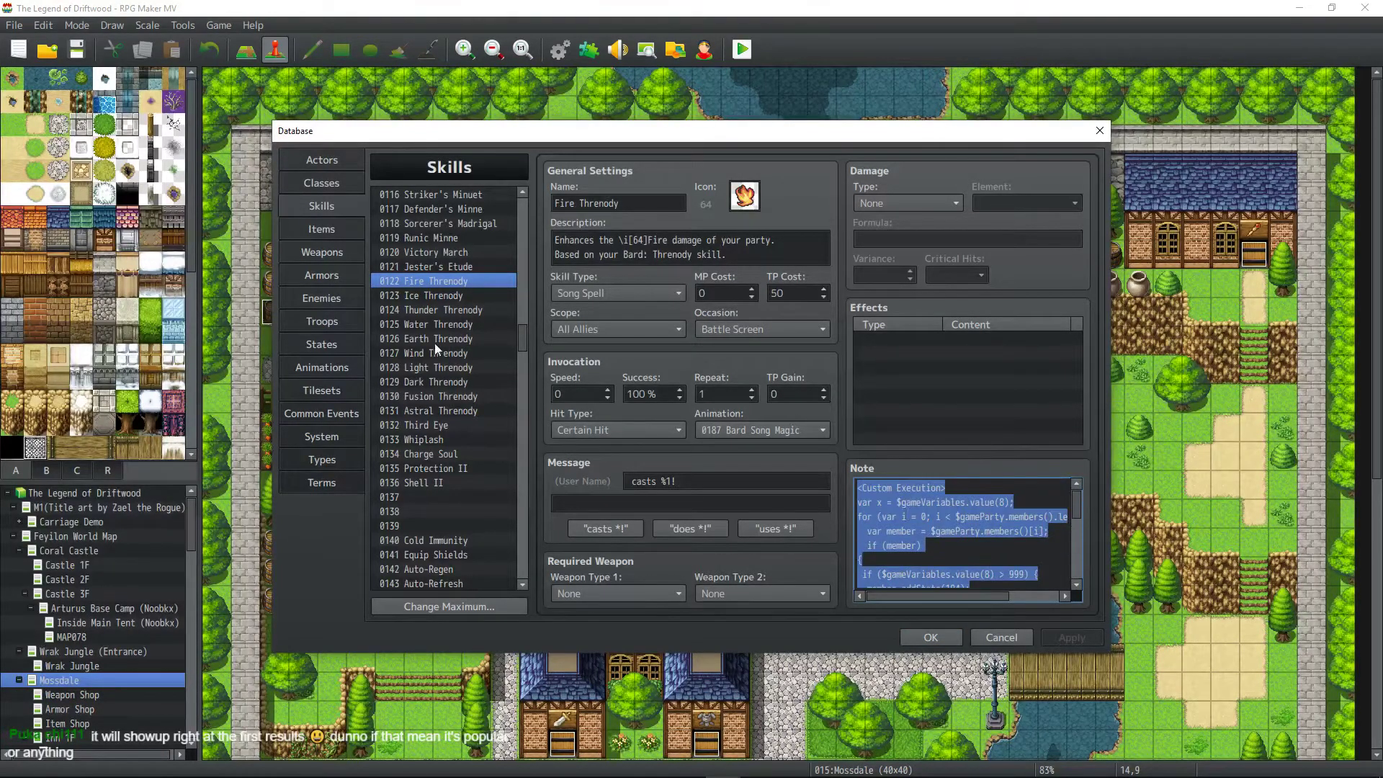
Replace the whole note of the Ice Threnody skill with the copied Fire Threnody script.
click(442, 294)
click(995, 560)
key(ctrl+a)
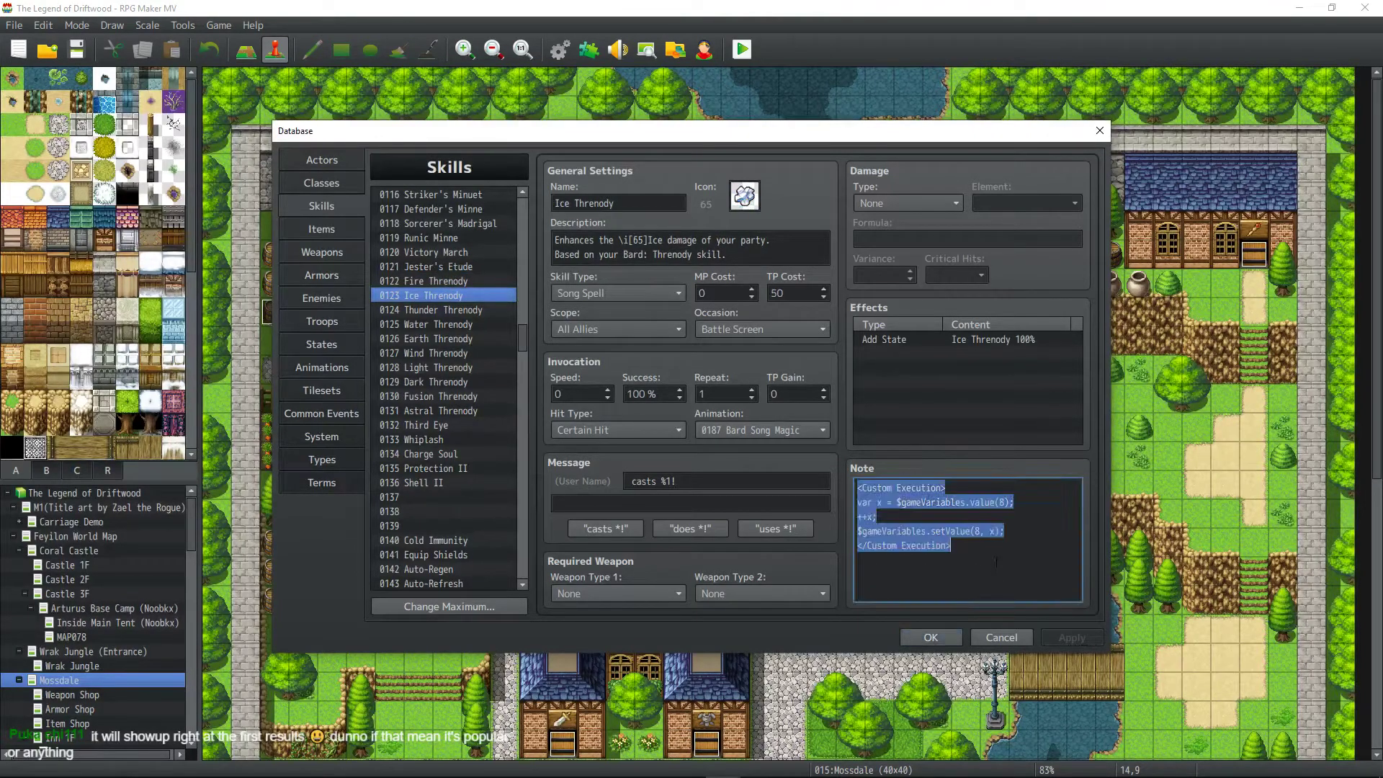
key(ctrl+v)
scroll(995, 560, up, 5)
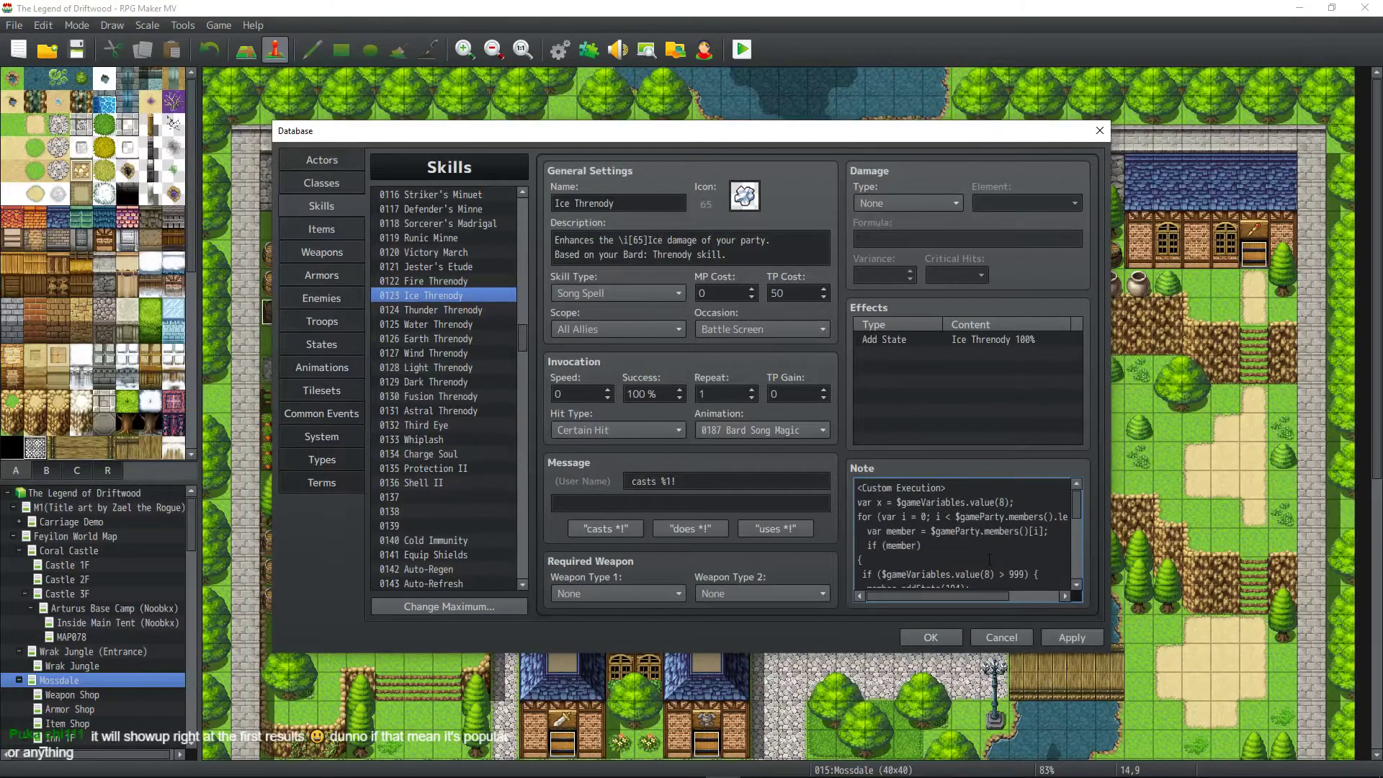
scroll(989, 557, down, 3)
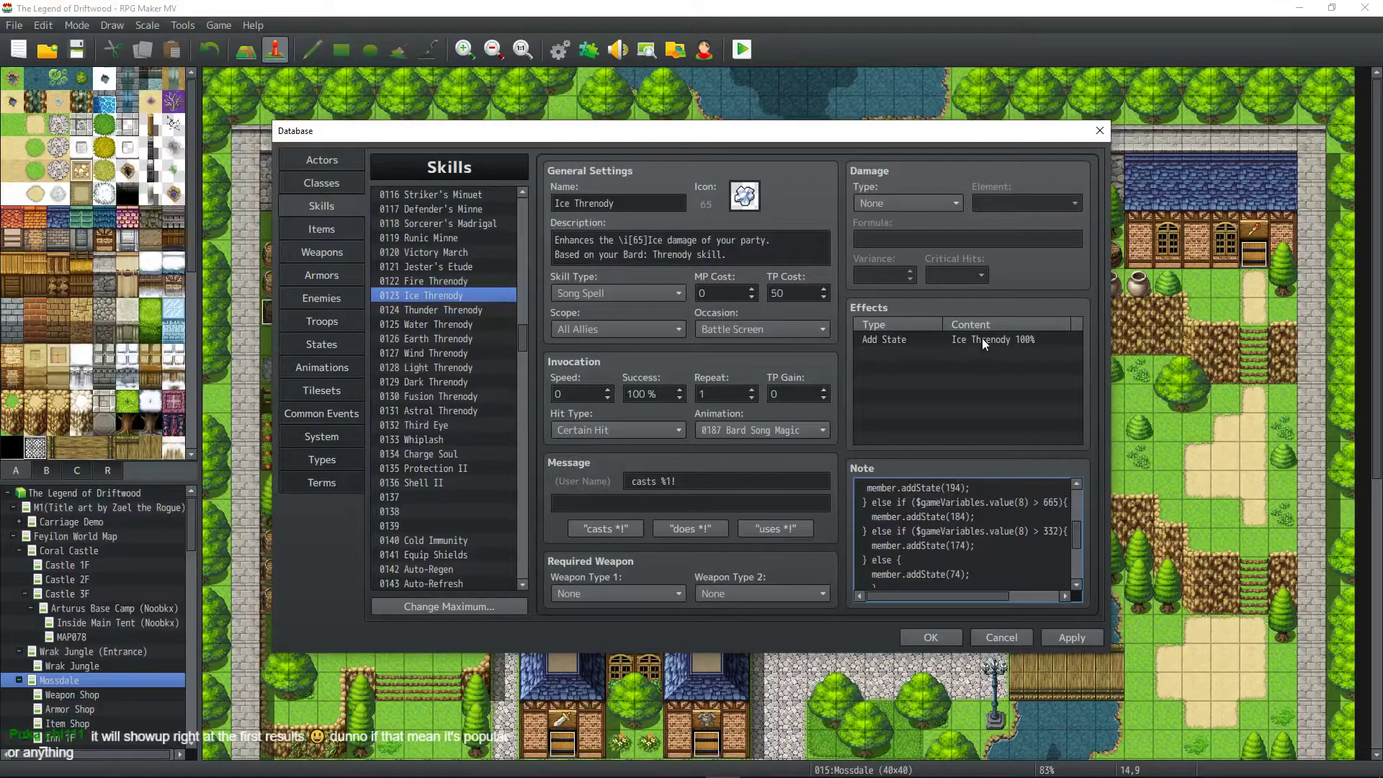
Set the Ice Threnody script's added states to 75 for else, 175 for > 332, 185 for > 665 and 195 for > 999.
double_click(954, 574)
key(Left)
key(Right)
key(Delete)
text(5)
key(Up)
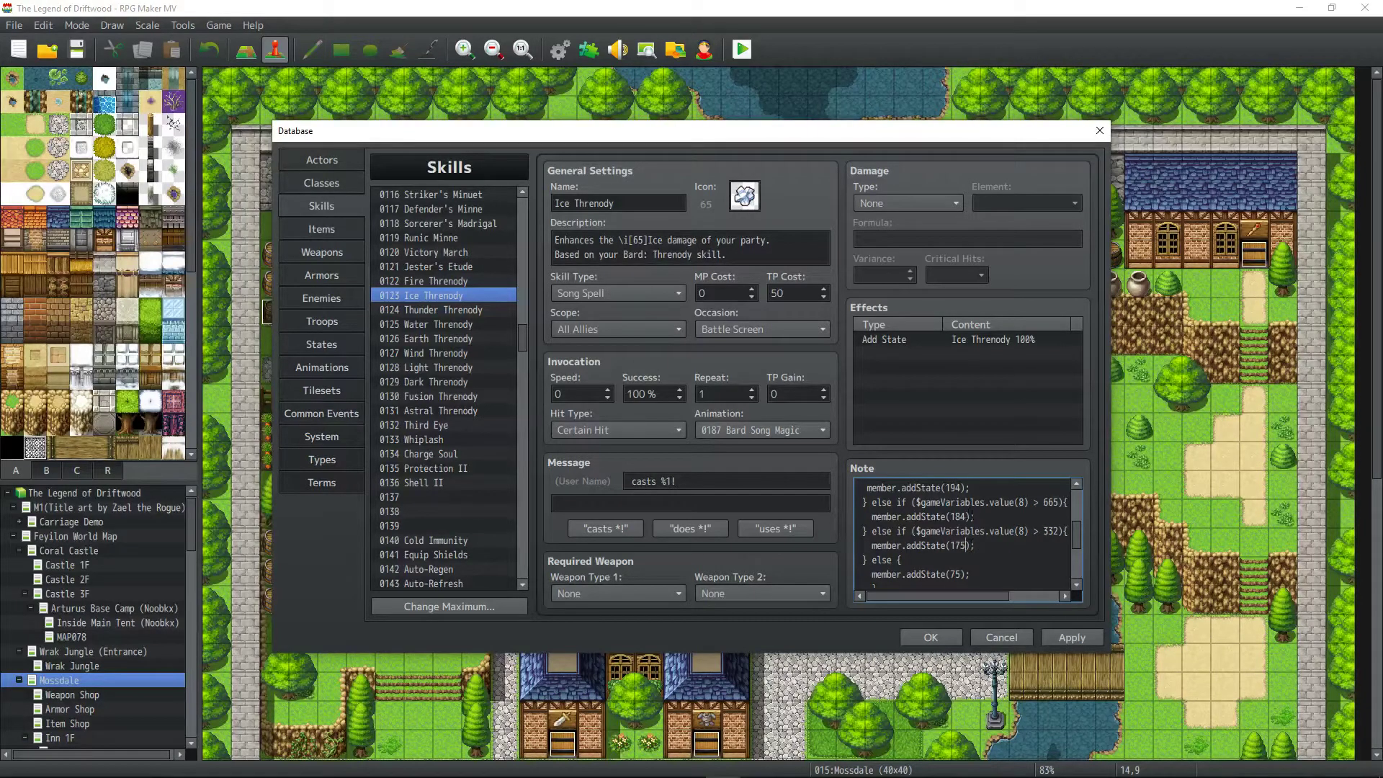
key(Delete)
text(5)
key(Delete)
text(5)
key(Up)
key(Up)
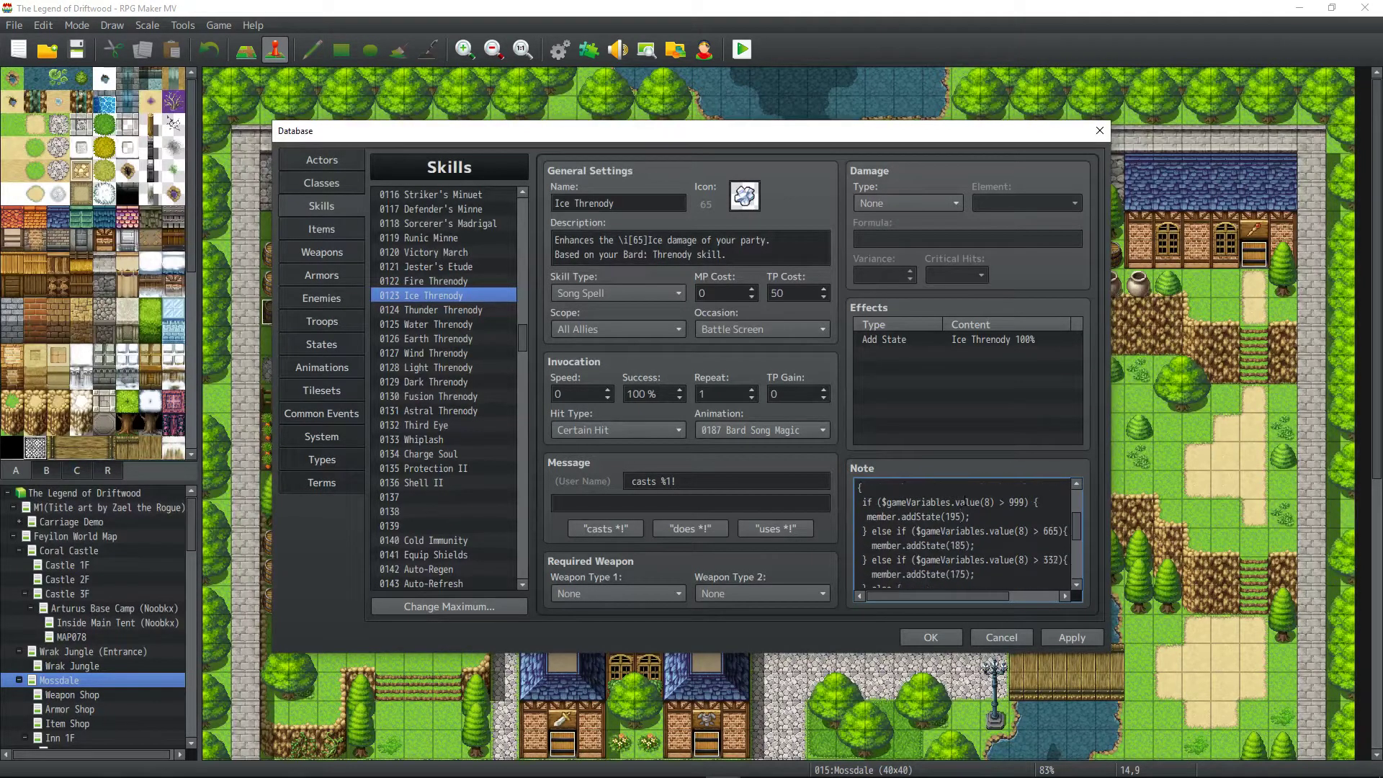
scroll(965, 533, down, 2)
Replace the whole note of the Thunder Threnody skill with the copied Fire Threnody script.
click(451, 308)
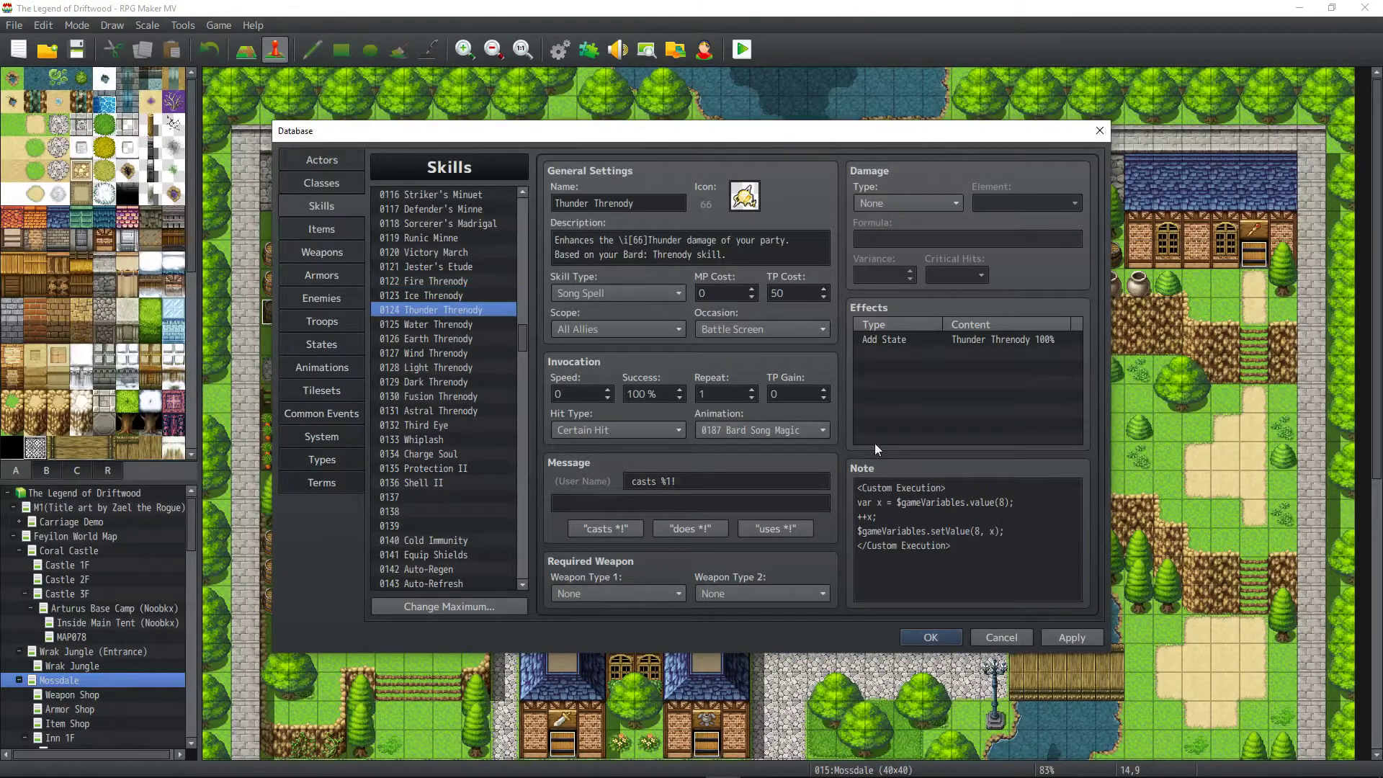
key(ctrl+a)
key(ctrl+v)
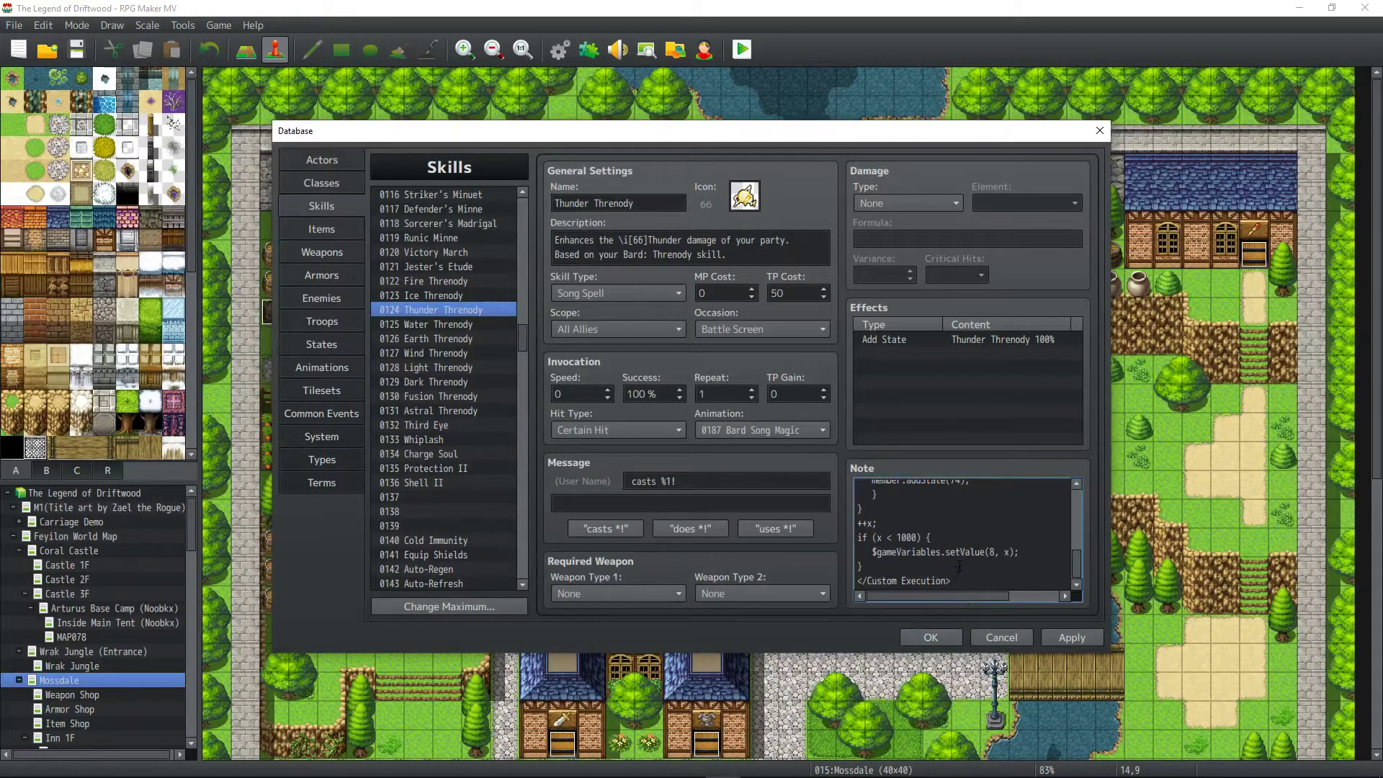
Set the Thunder Threnody script's added states to 76 for else, 176 for > 332, 186 for > 665 and 196 for > 999.
scroll(959, 566, up, 2)
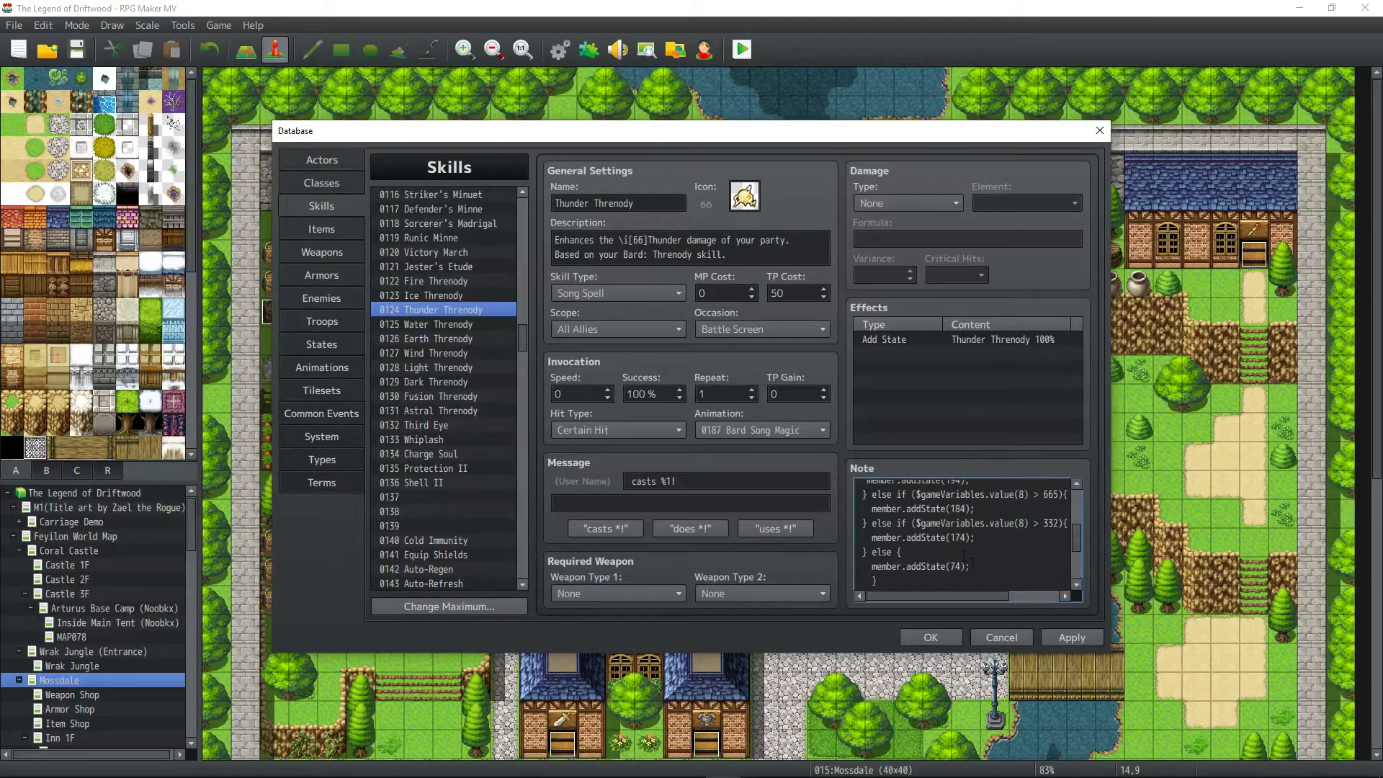
key(BackSpace)
text(6)
scroll(966, 505, up, 1)
key(BackSpace)
text(6)
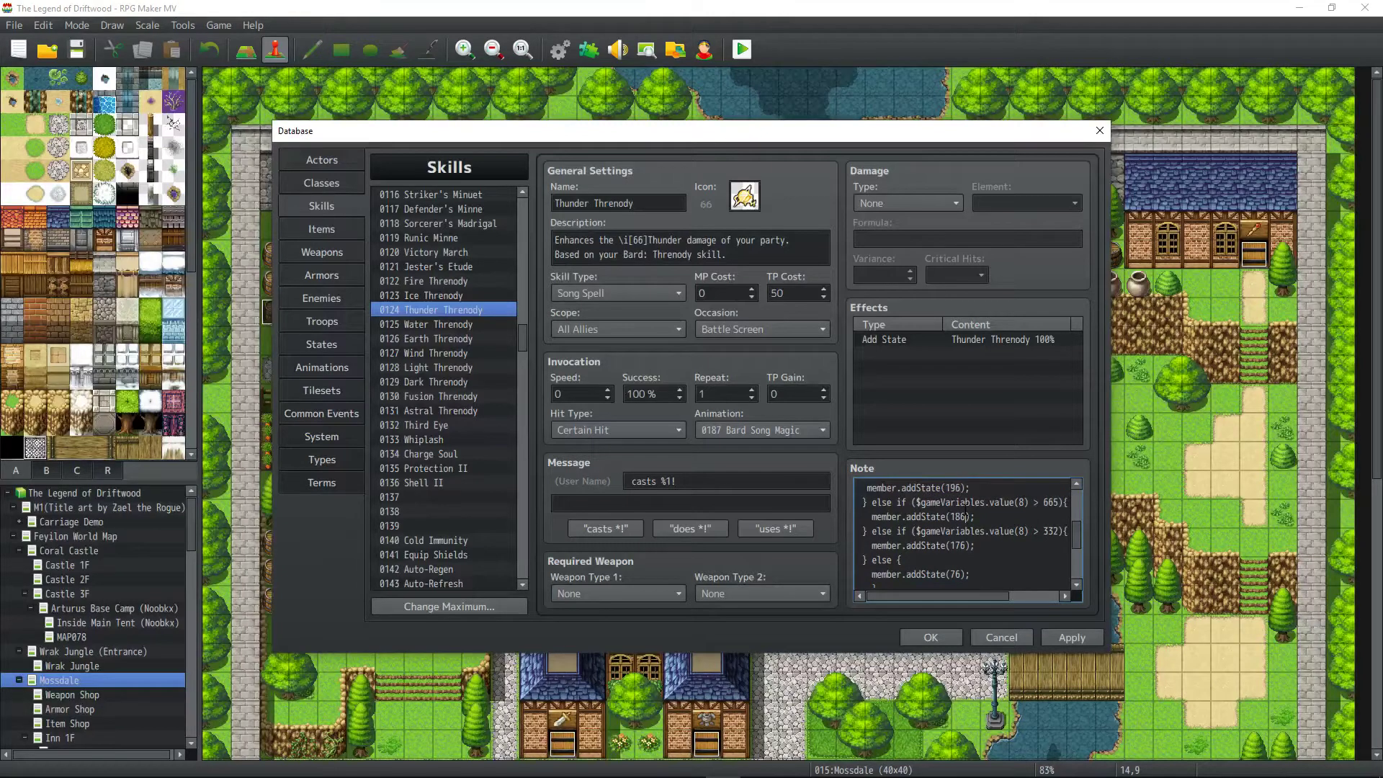
Copy the whole Thunder Threnody note script and replace the Water Threnody skill's note with it.
right_click(983, 509)
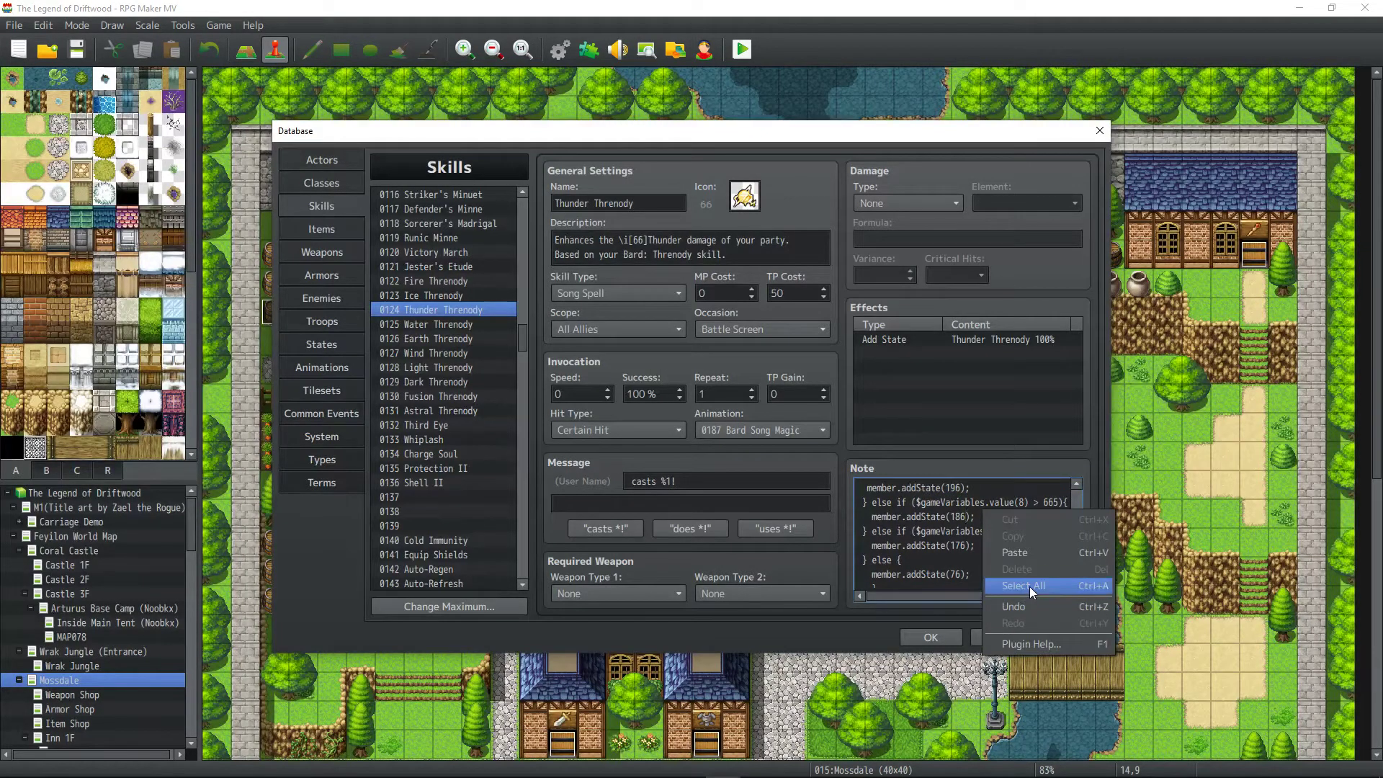
click(1030, 633)
key(ctrl+c)
click(433, 324)
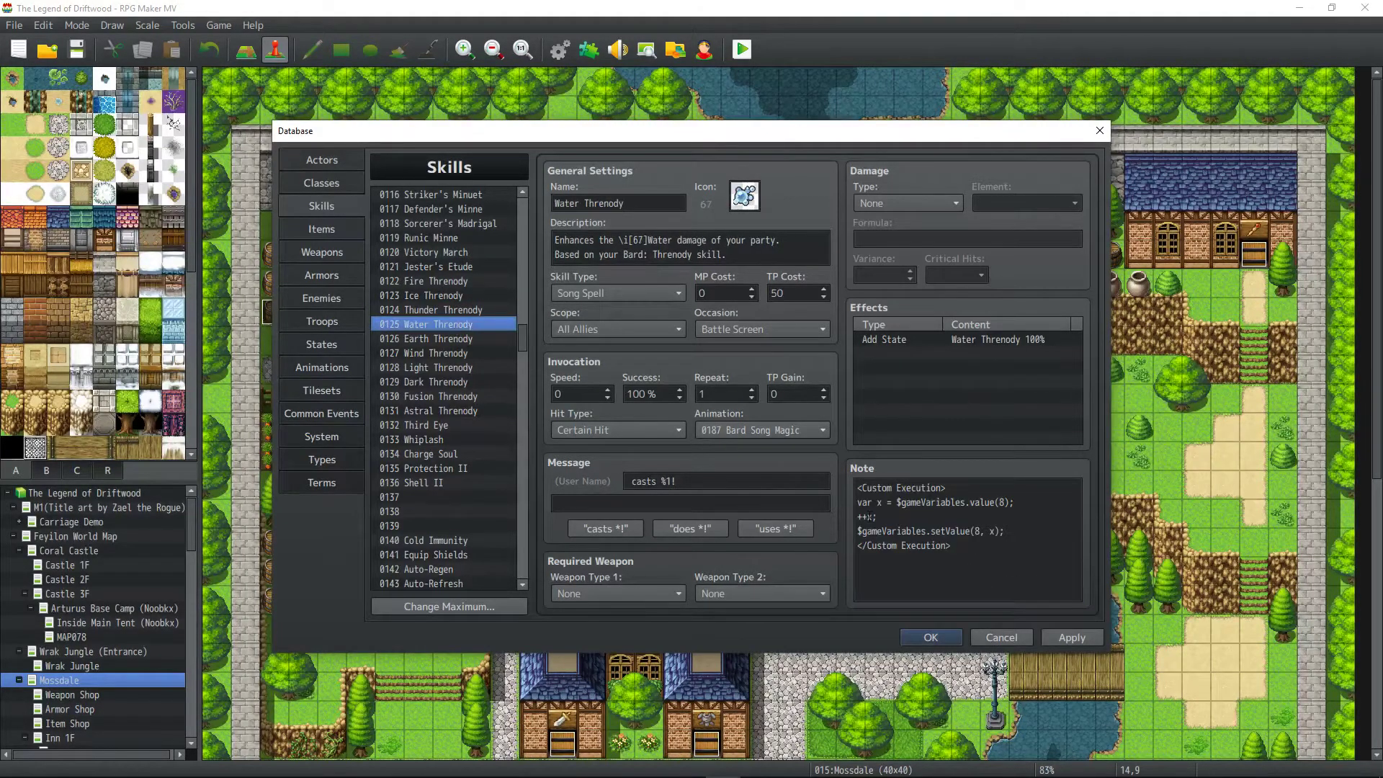
click(927, 533)
key(ctrl+a)
key(ctrl+v)
Set the Water Threnody script's added states to 77 for else, 177 for > 332, 187 for > 665 and 197 for > 999.
scroll(958, 540, up, 3)
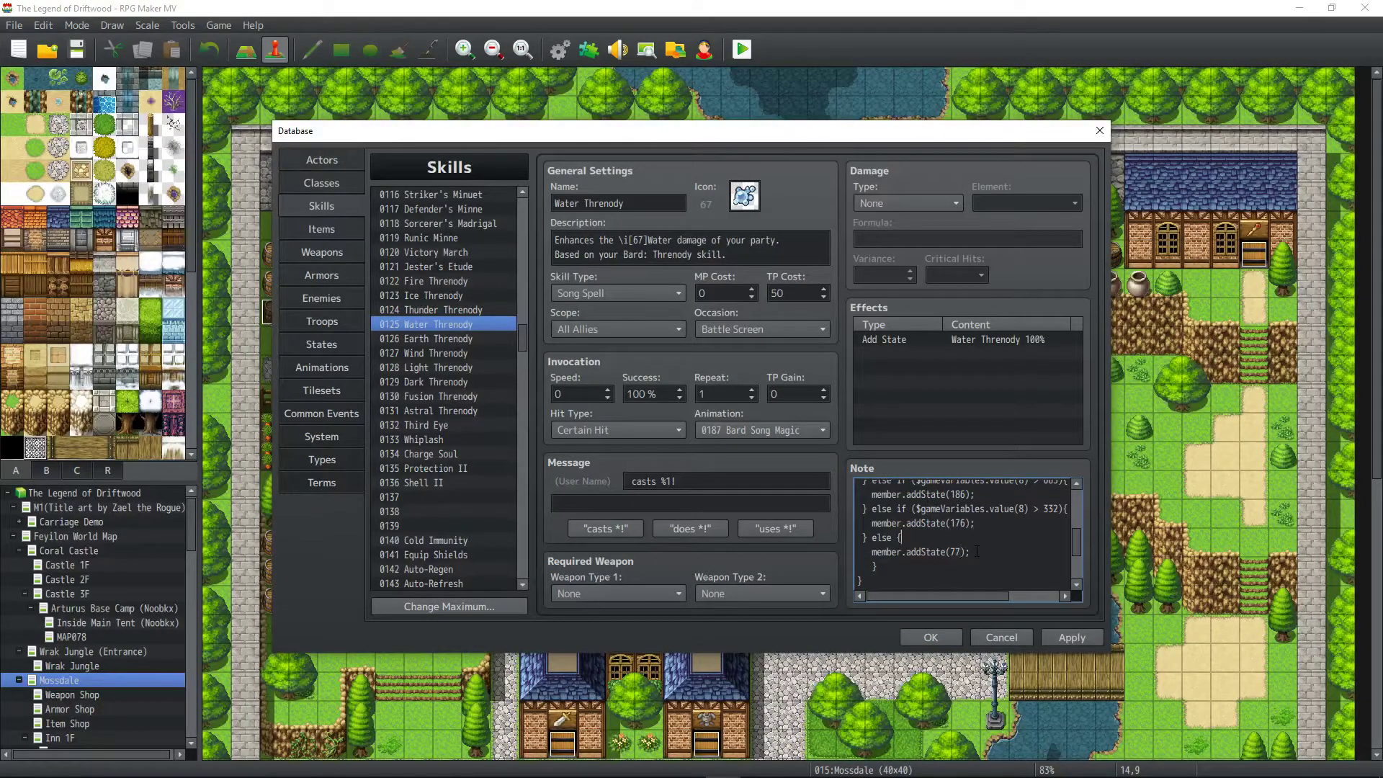
key(Up)
key(Right)
key(Up)
key(BackSpace)
text(7)
key(Up)
key(Up)
key(BackSpace)
text(7)
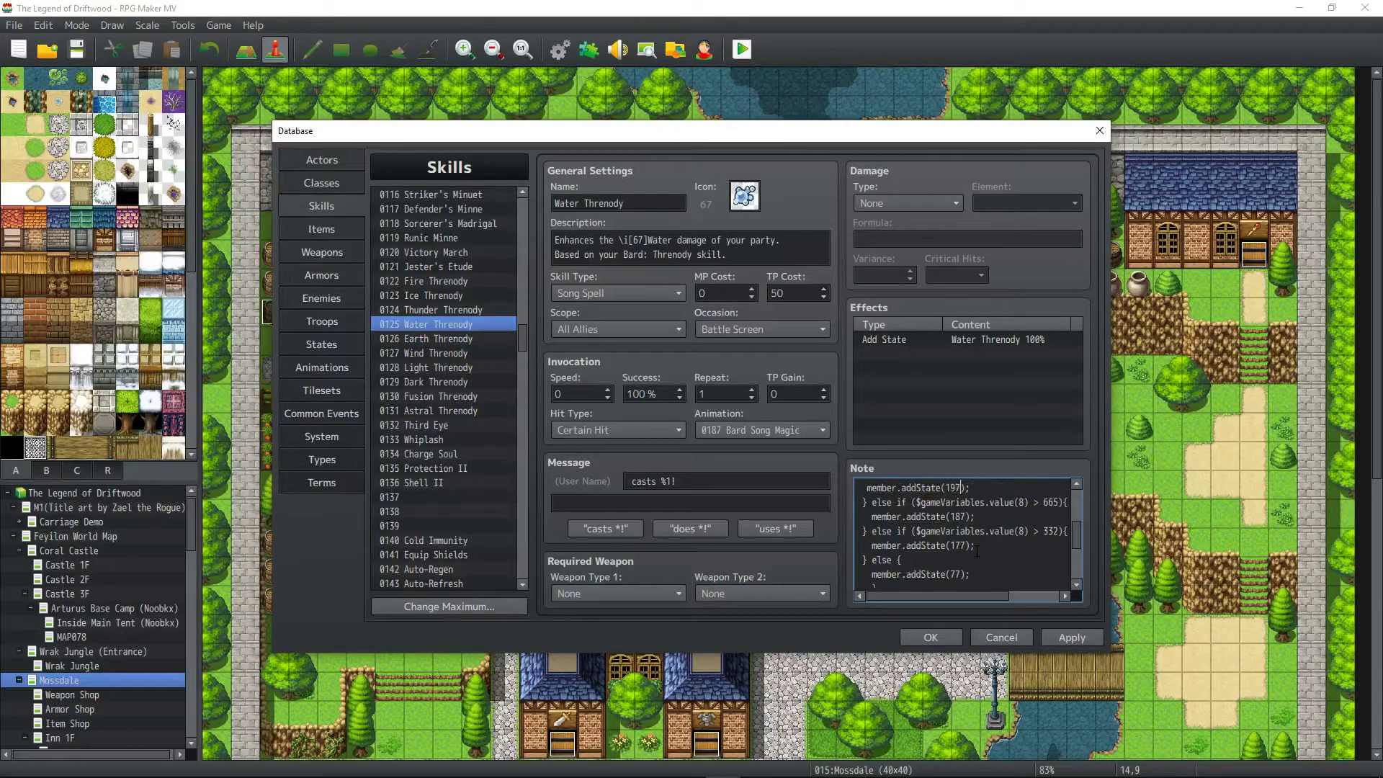
Copy the whole Water Threnody note script and replace the Earth Threnody skill's note with it.
key(ctrl+a)
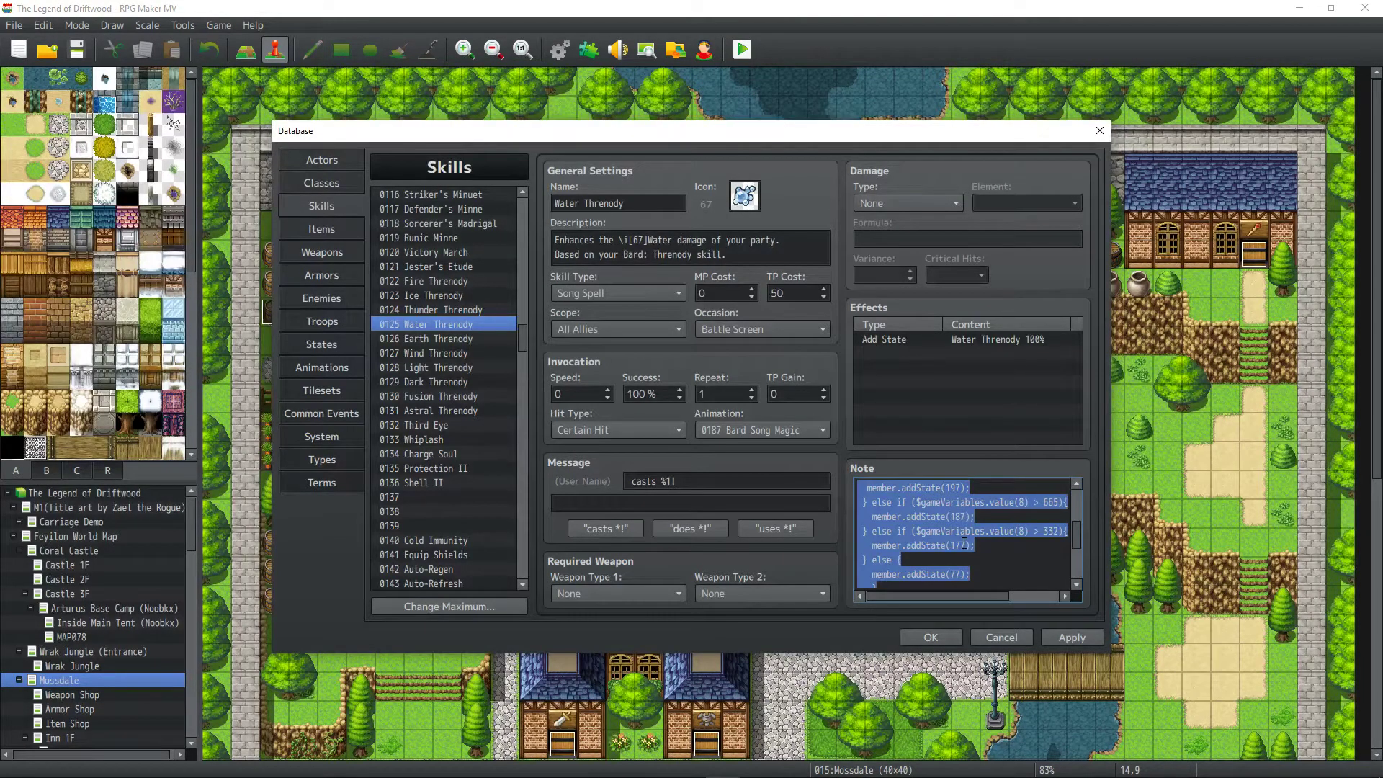
click(435, 339)
click(983, 536)
key(ctrl+a)
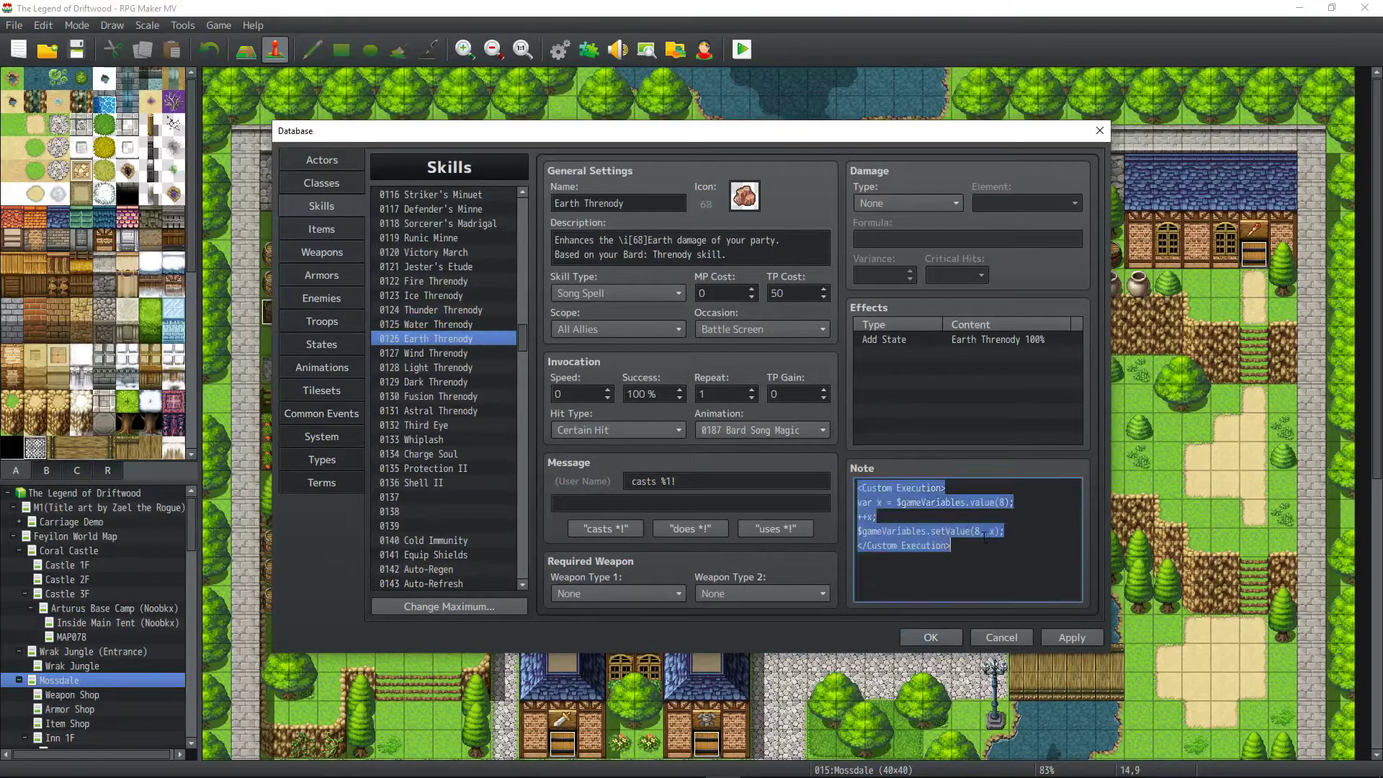
key(ctrl+v)
Set the Earth Threnody script's added states to 78 for else, 178 for > 332, 188 for > 665 and 198 for > 999.
click(956, 551)
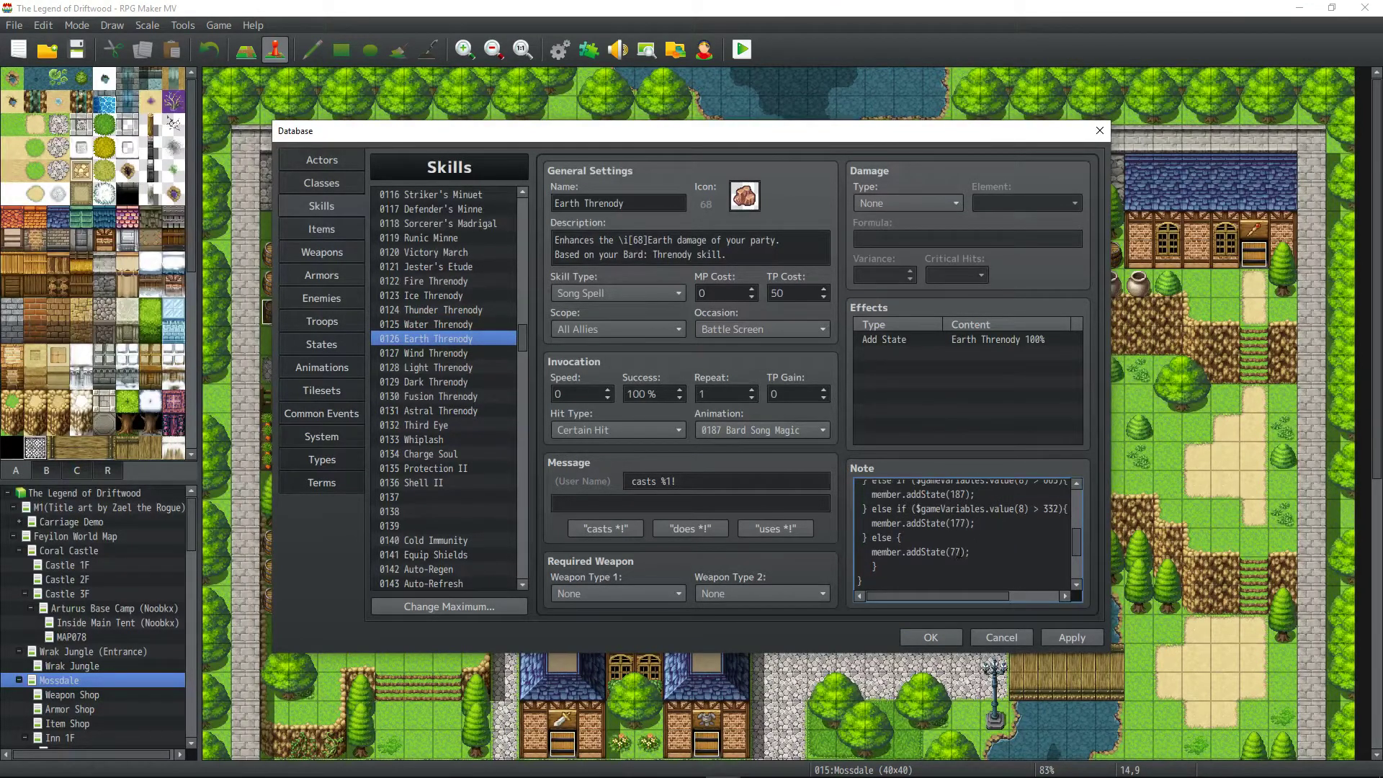
key(BackSpace)
key(Up)
key(Up)
key(Up)
key(Up)
key(Delete)
text(8)
key(Up)
key(Up)
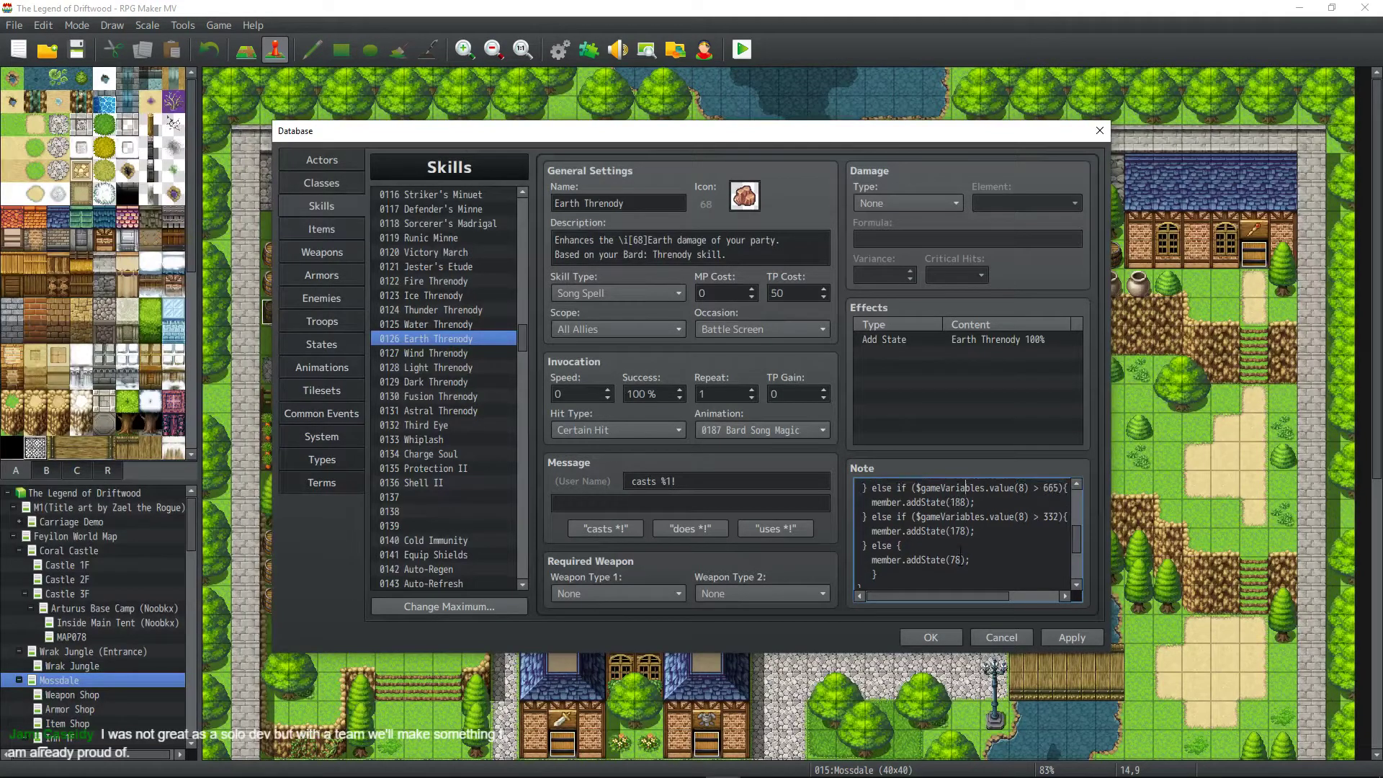
key(BackSpace)
text(8);)
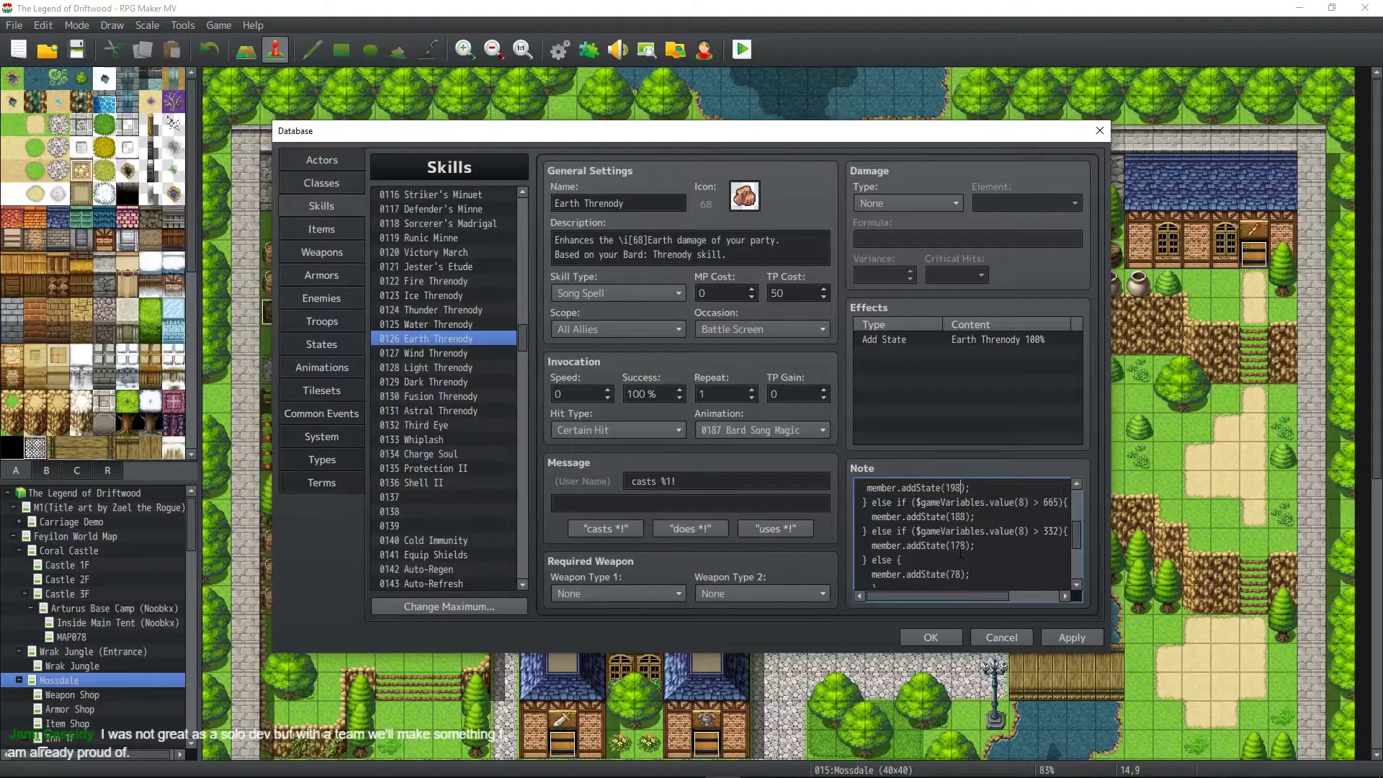
Copy the whole Earth Threnody note script and replace the Wind Threnody skill's note with it.
key(ctrl+a)
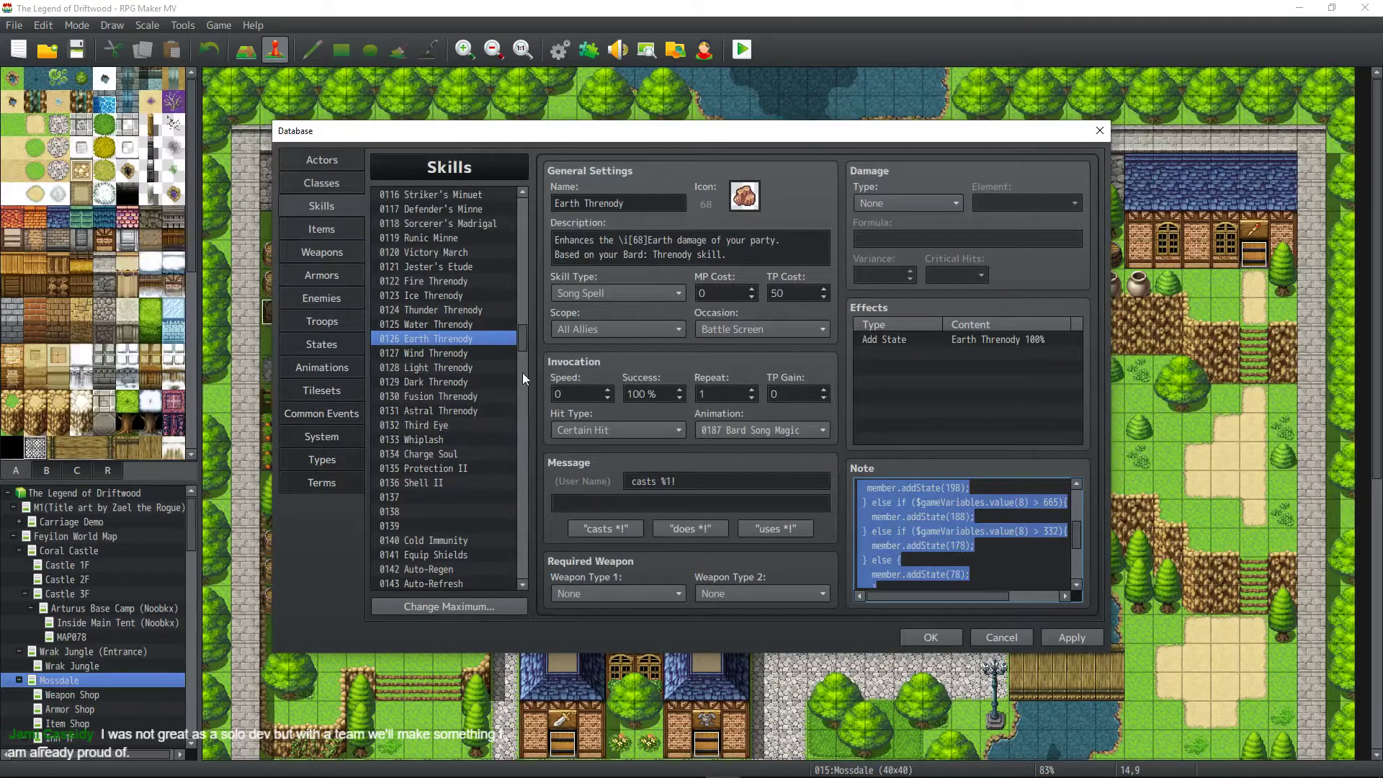
click(456, 353)
click(972, 551)
key(ctrl+a)
key(ctrl+v)
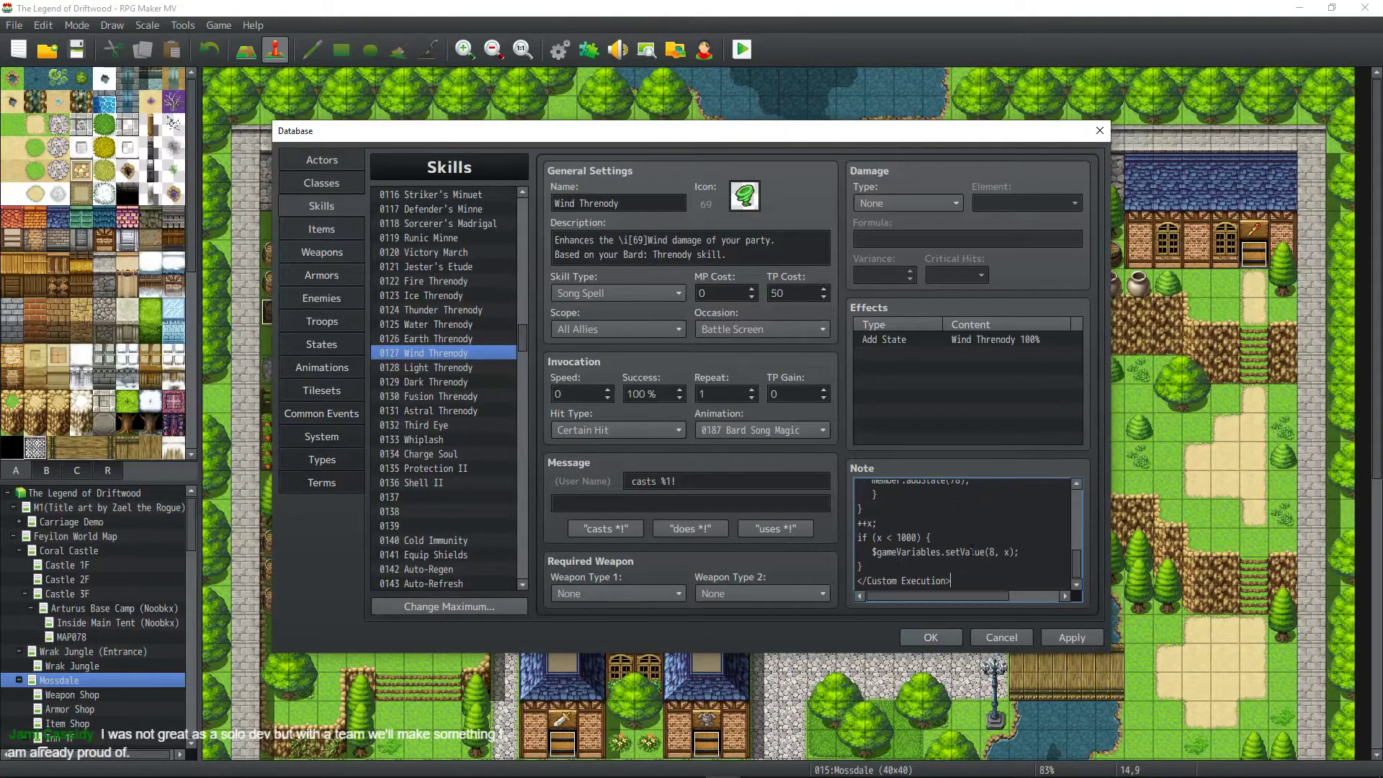
Set the Wind Threnody script's added states to 79 for else, 179 for > 332, 189 for > 665 and 199 for > 999.
scroll(971, 550, up, 2)
click(972, 552)
key(BackSpace)
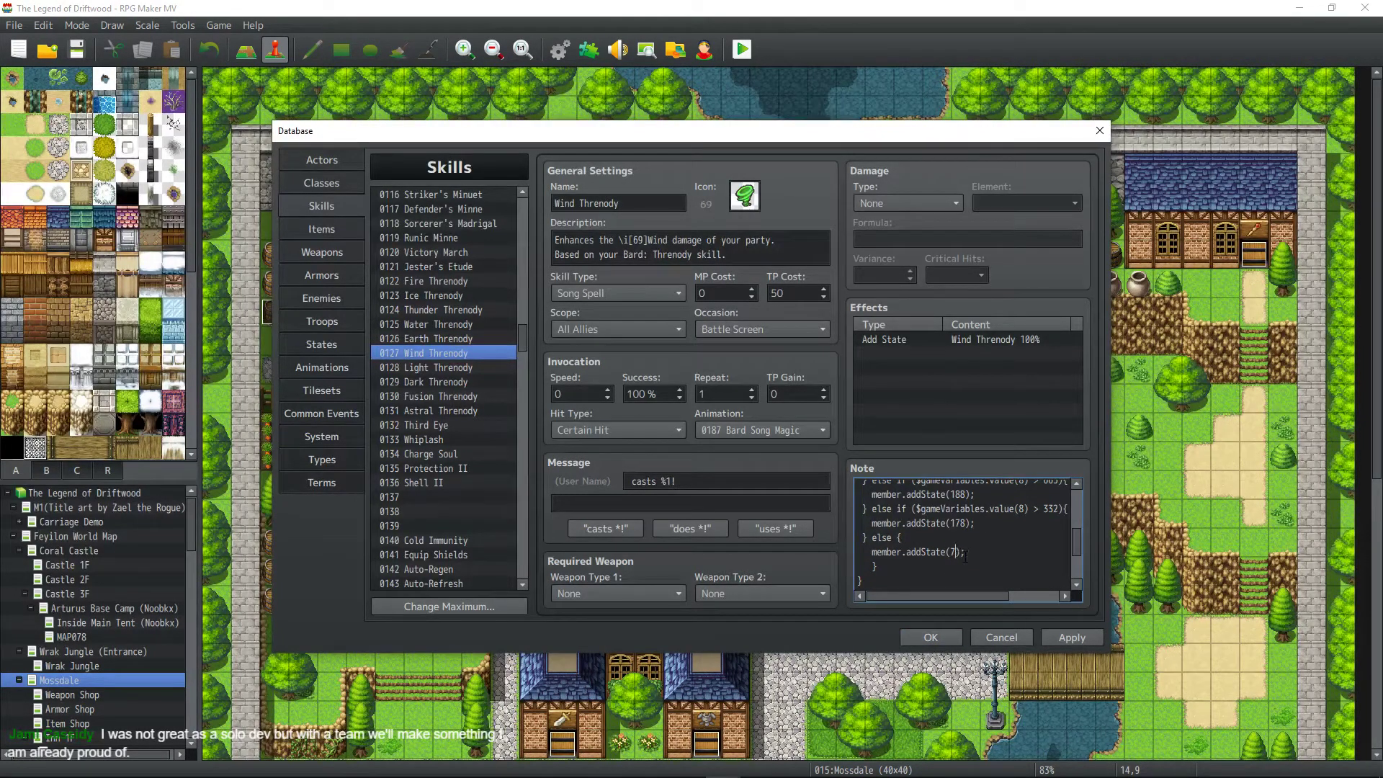
text(9)
key(BackSpace)
text(9)
key(Up)
key(Up)
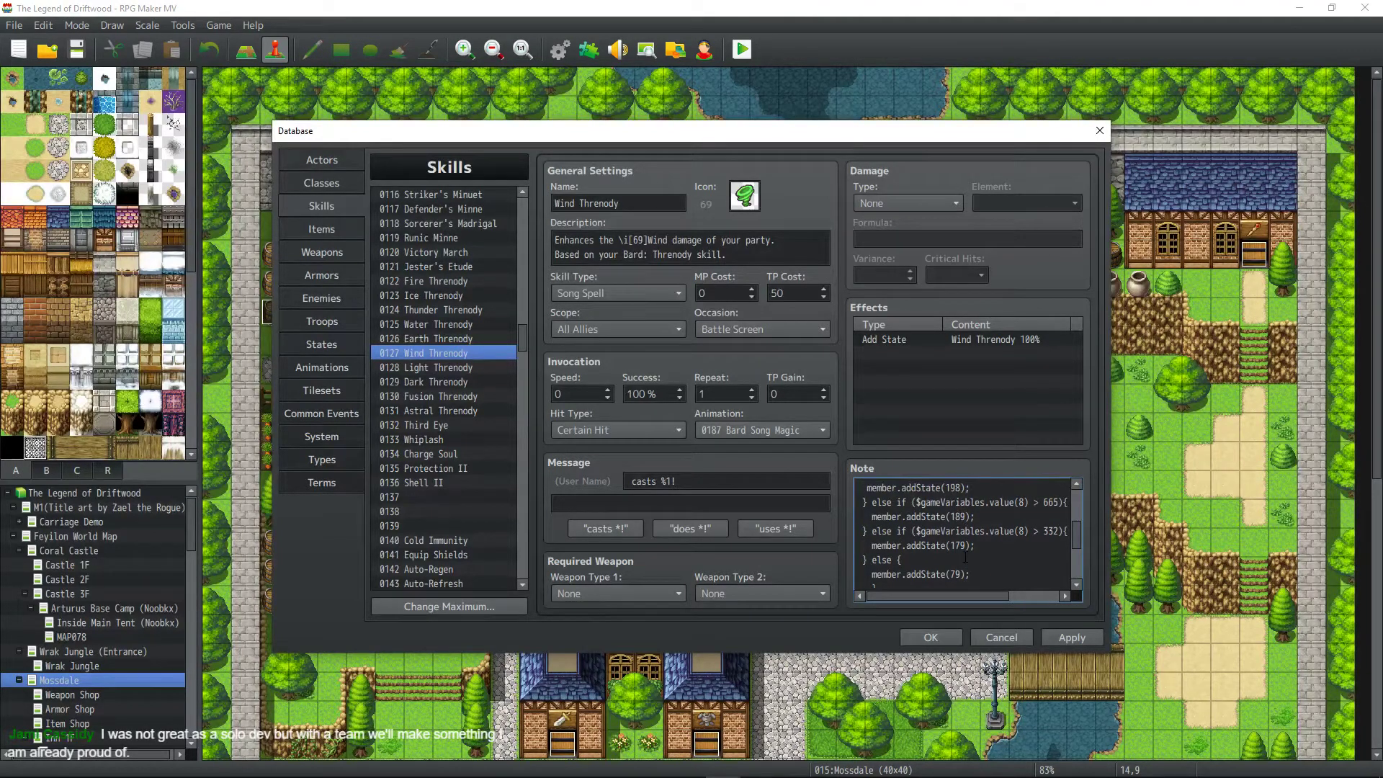
key(BackSpace)
text(9)
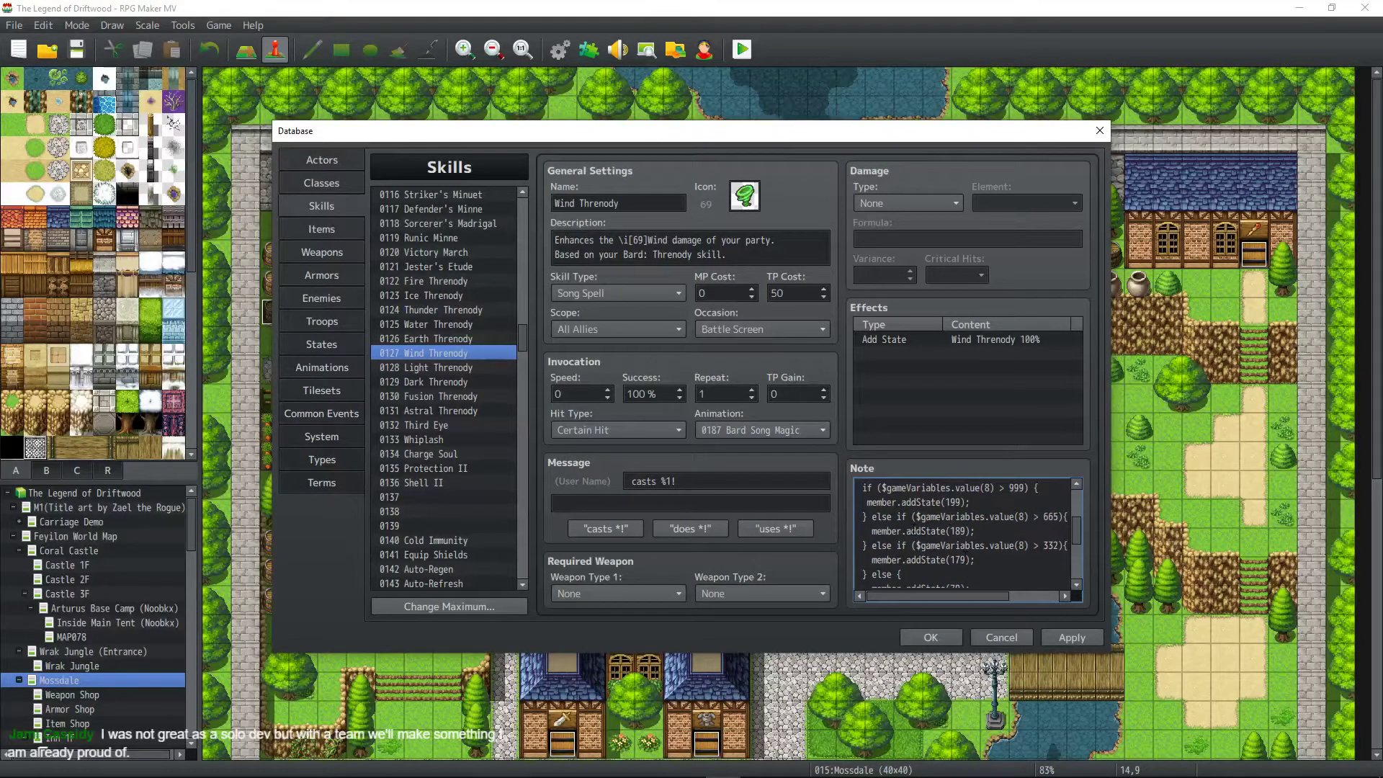
Copy the whole Wind Threnody note script and replace the Light Threnody skill's note with it.
key(ctrl+a)
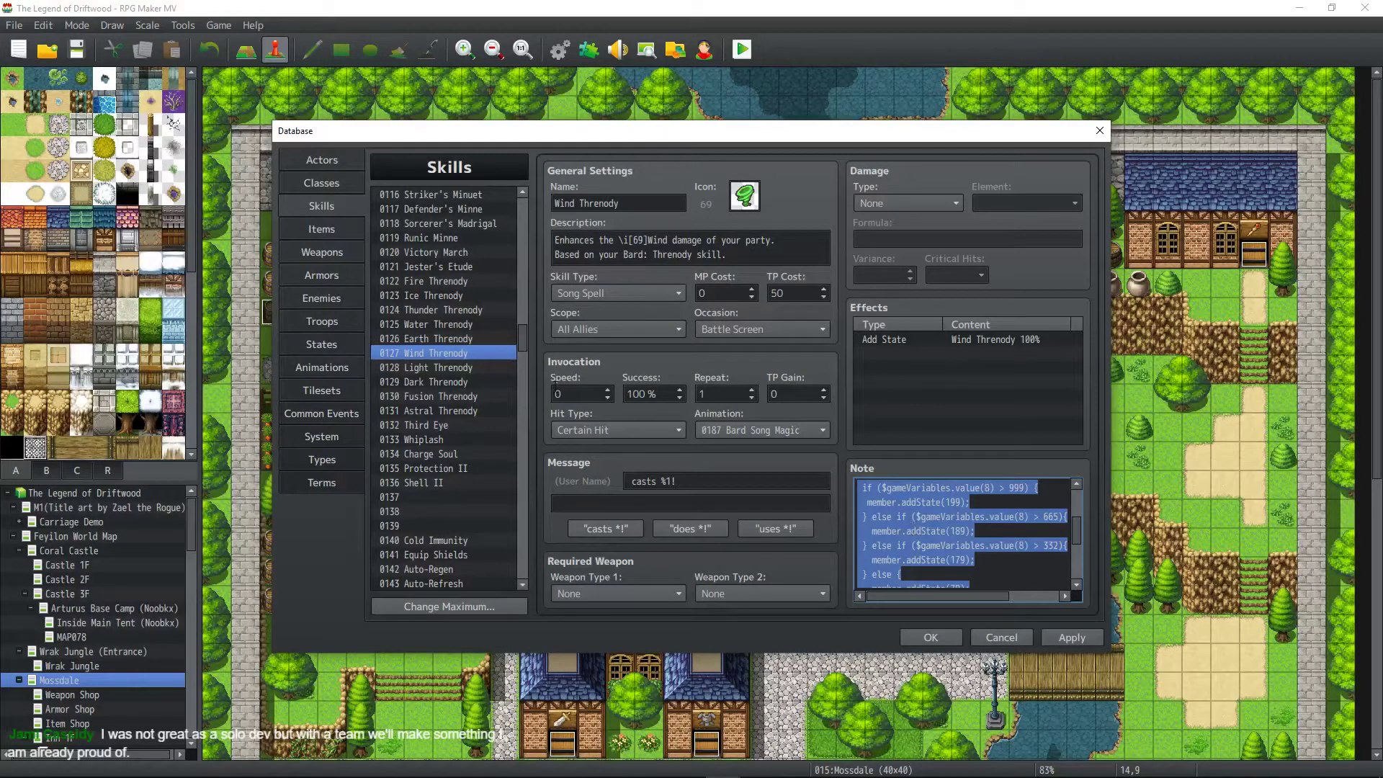
click(438, 367)
click(921, 538)
key(ctrl+a)
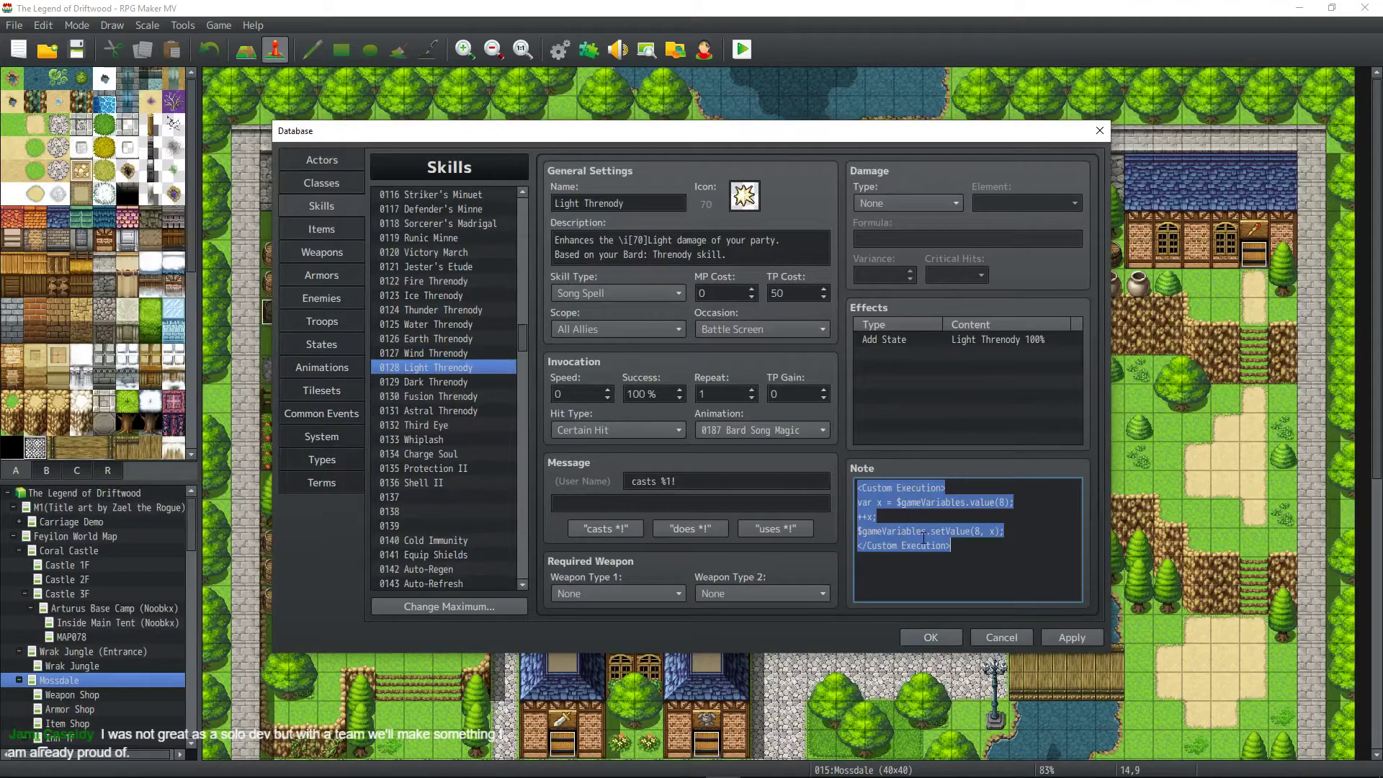
key(ctrl+v)
Set the Light Threnody script's added states to 80 for else, 180 for > 332, 190 for > 665 and 200 for > 999, and apply.
scroll(966, 533, up, 3)
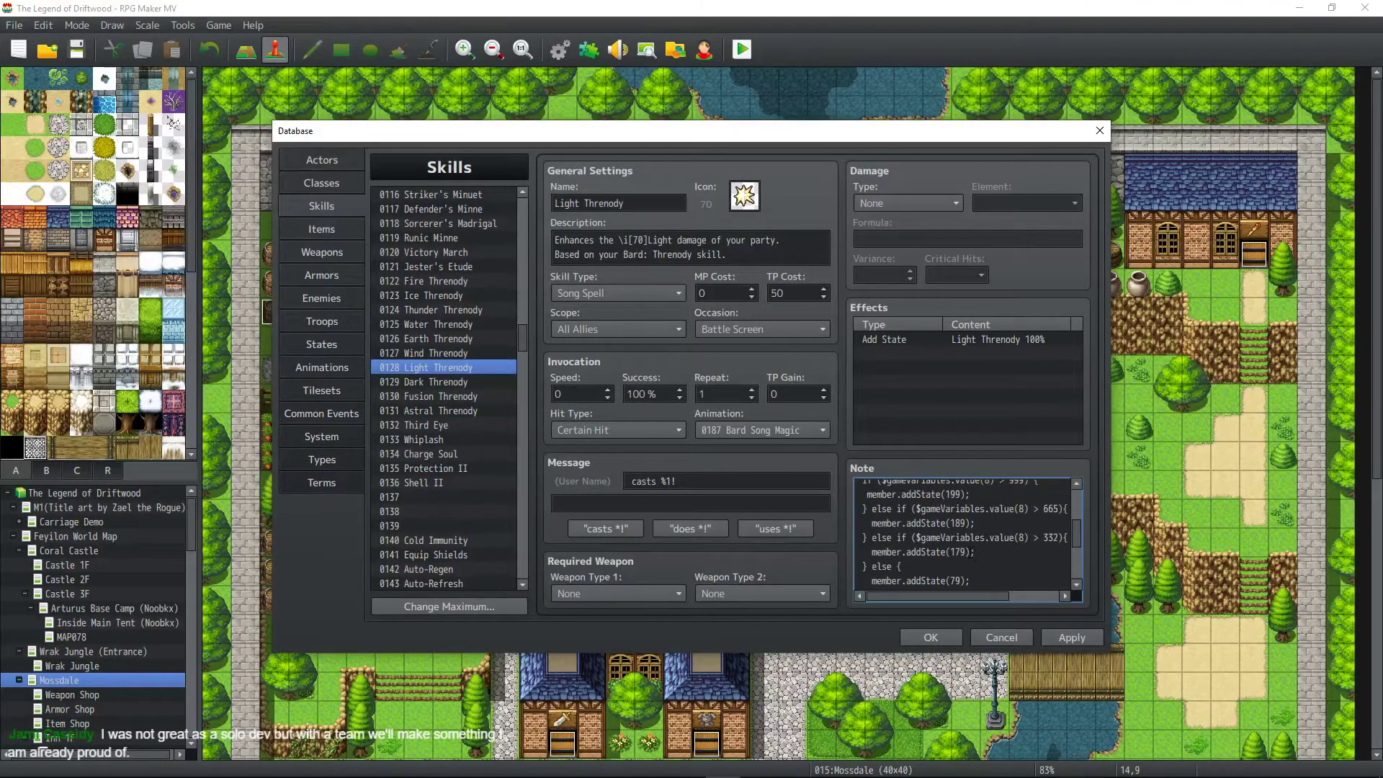
double_click(956, 581)
text(80)
double_click(962, 552)
text(180)
double_click(959, 523)
text(190)
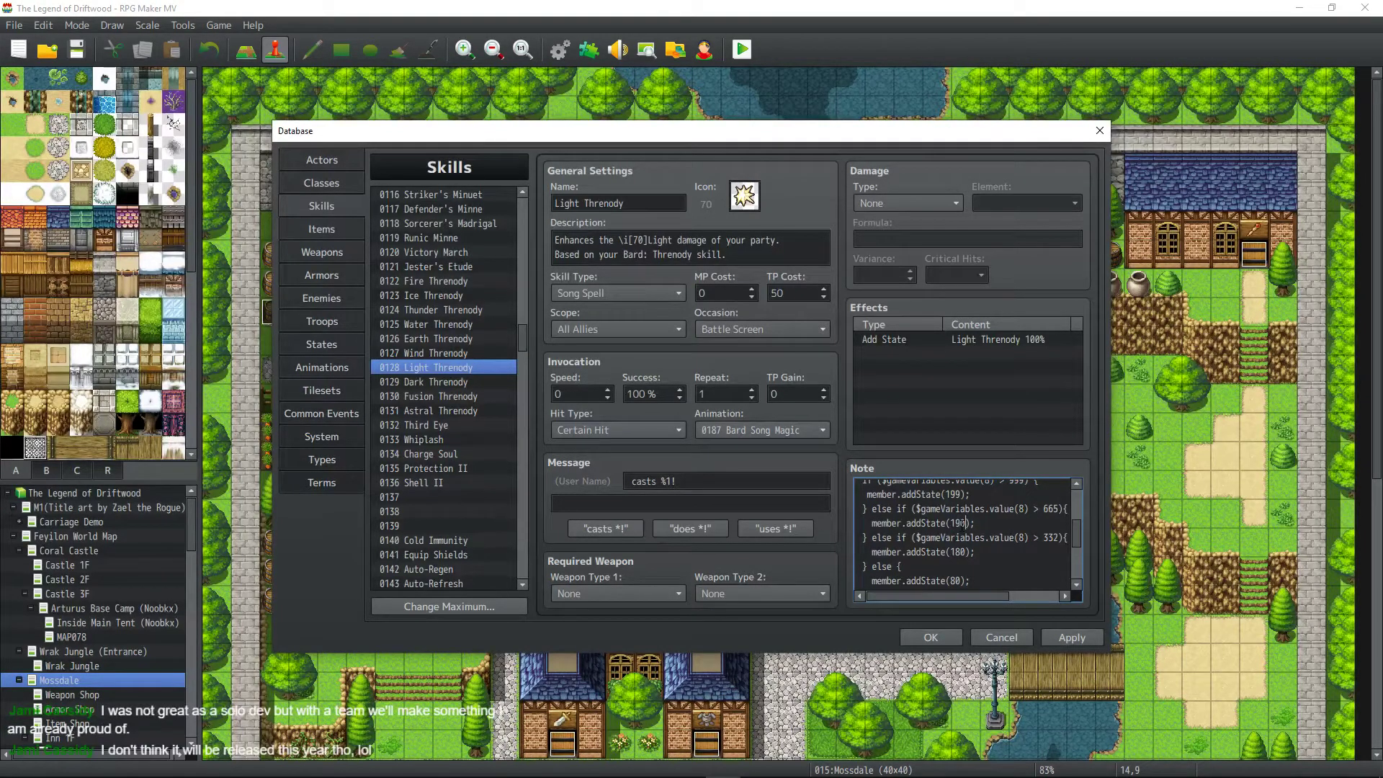
double_click(953, 494)
text(200)
click(1074, 638)
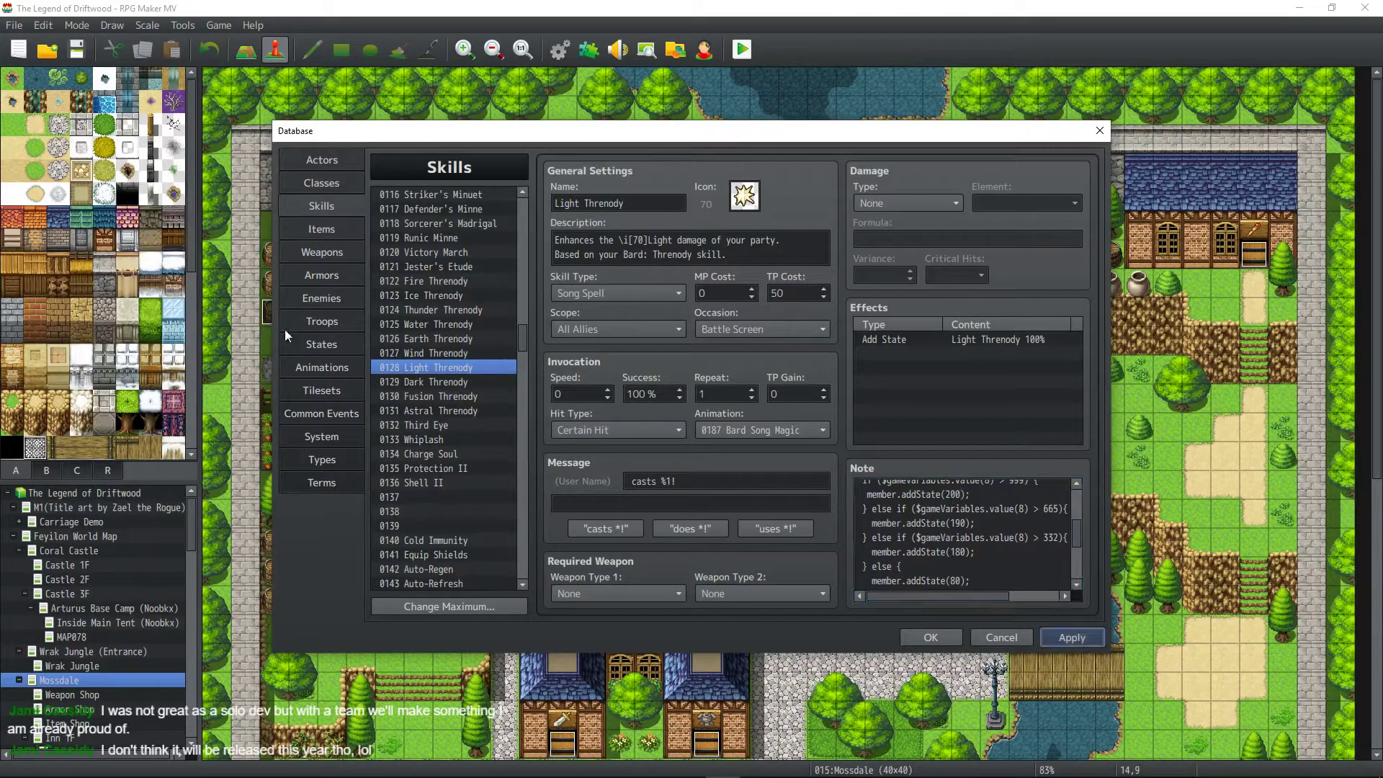
Copy the whole Light Threnody note script and replace the Dark Threnody skill's note with it.
click(452, 382)
click(461, 369)
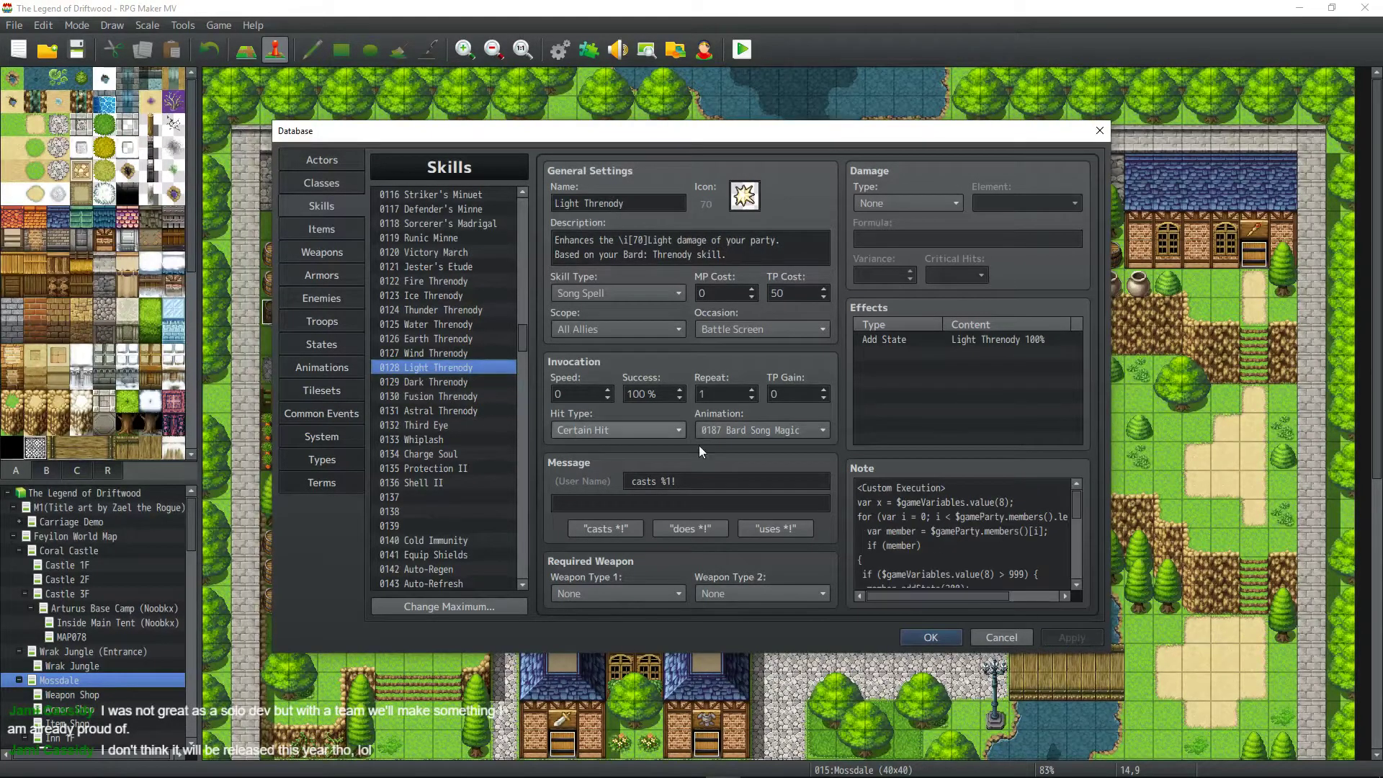
click(1000, 533)
key(ctrl+a)
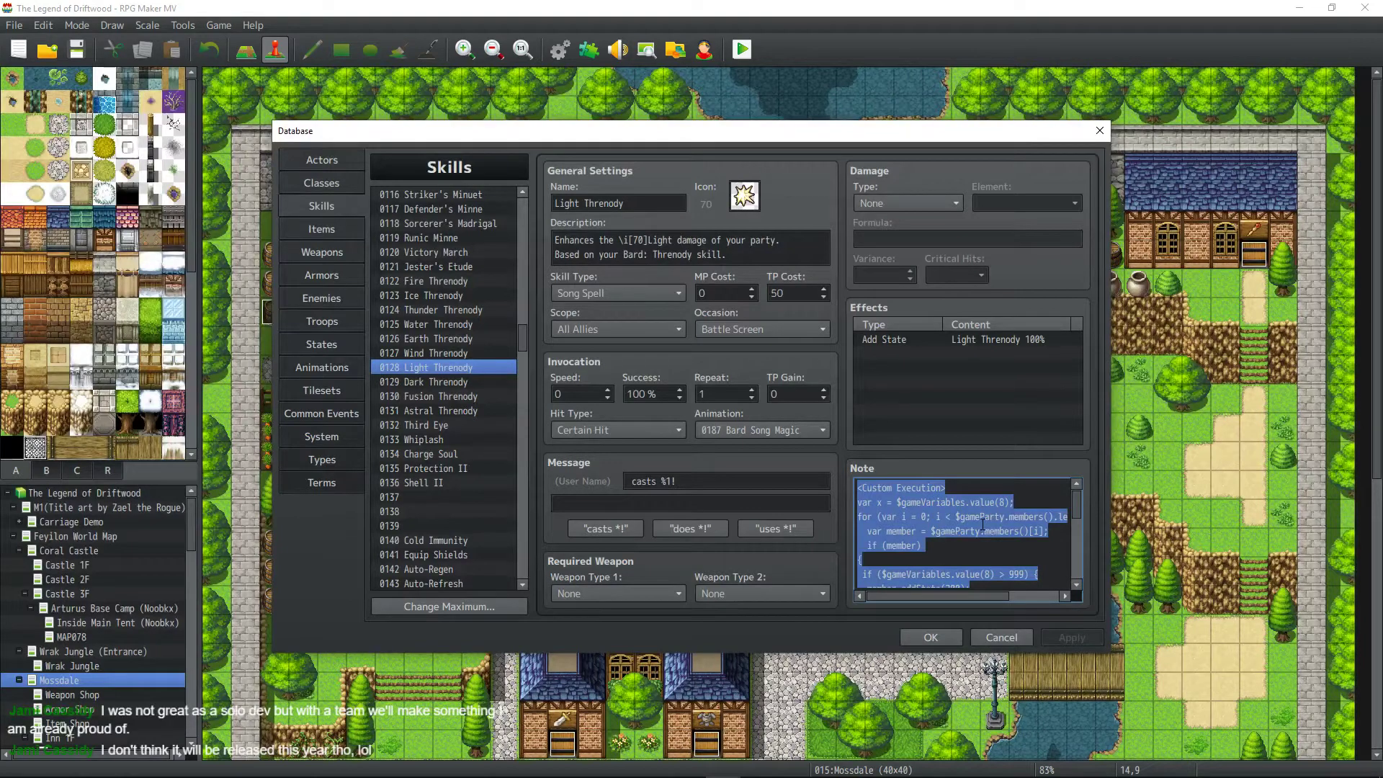
key(ctrl+c)
click(452, 382)
click(955, 533)
key(ctrl+a)
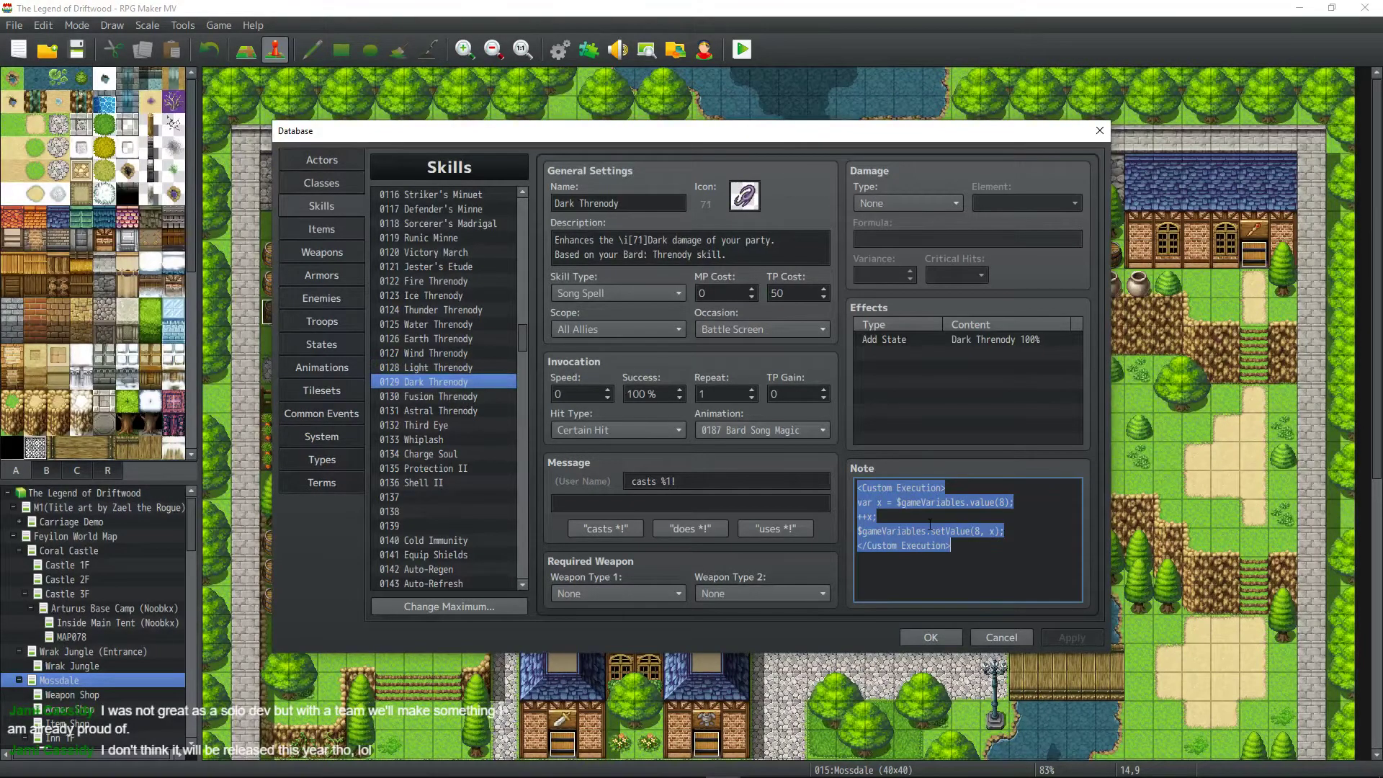
key(ctrl+v)
Set the Dark Threnody script's added states to 81 for else, 181 for > 332, 191 for > 665 and 201 for > 999, and apply.
scroll(954, 533, up, 3)
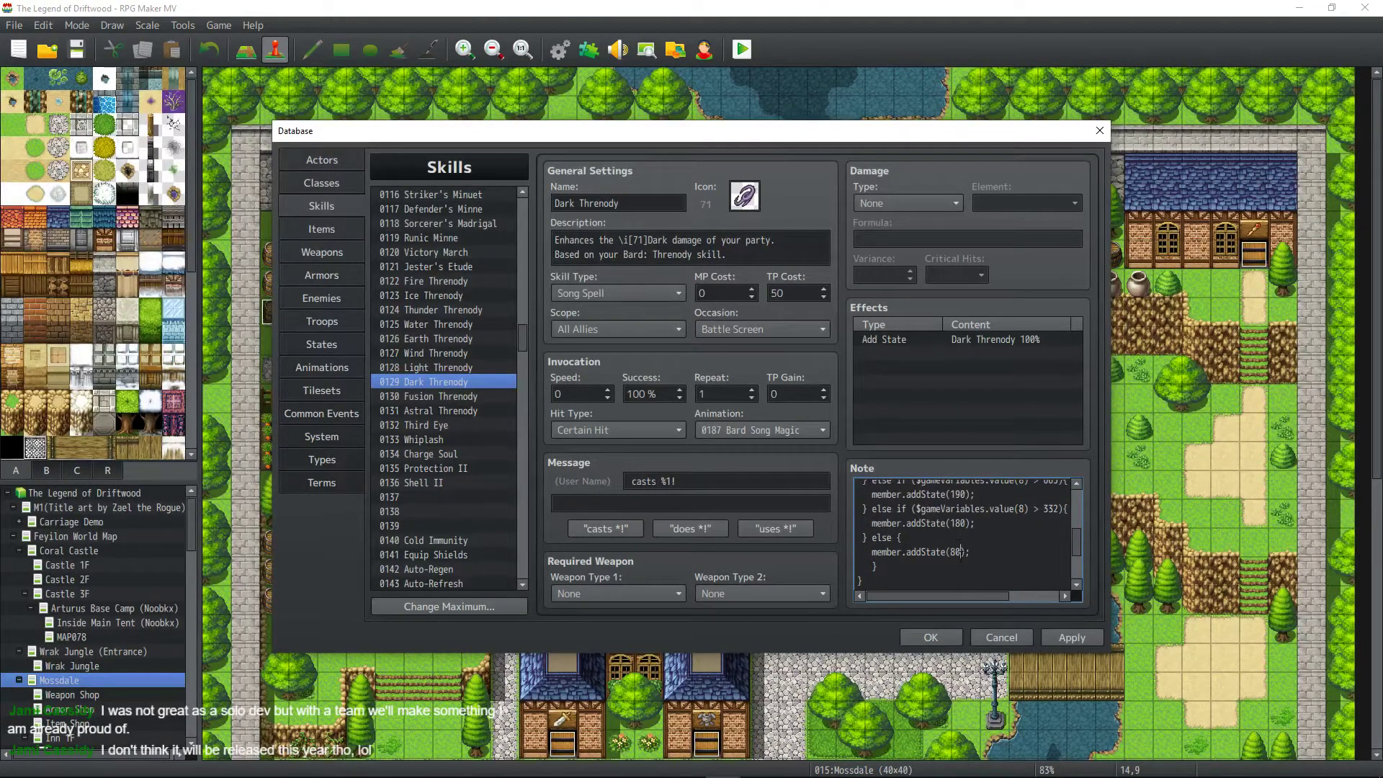
click(960, 552)
key(BackSpace)
text(1)
key(Delete)
text(1)
key(BackSpace)
text(1)
key(Up)
key(Up)
key(Up)
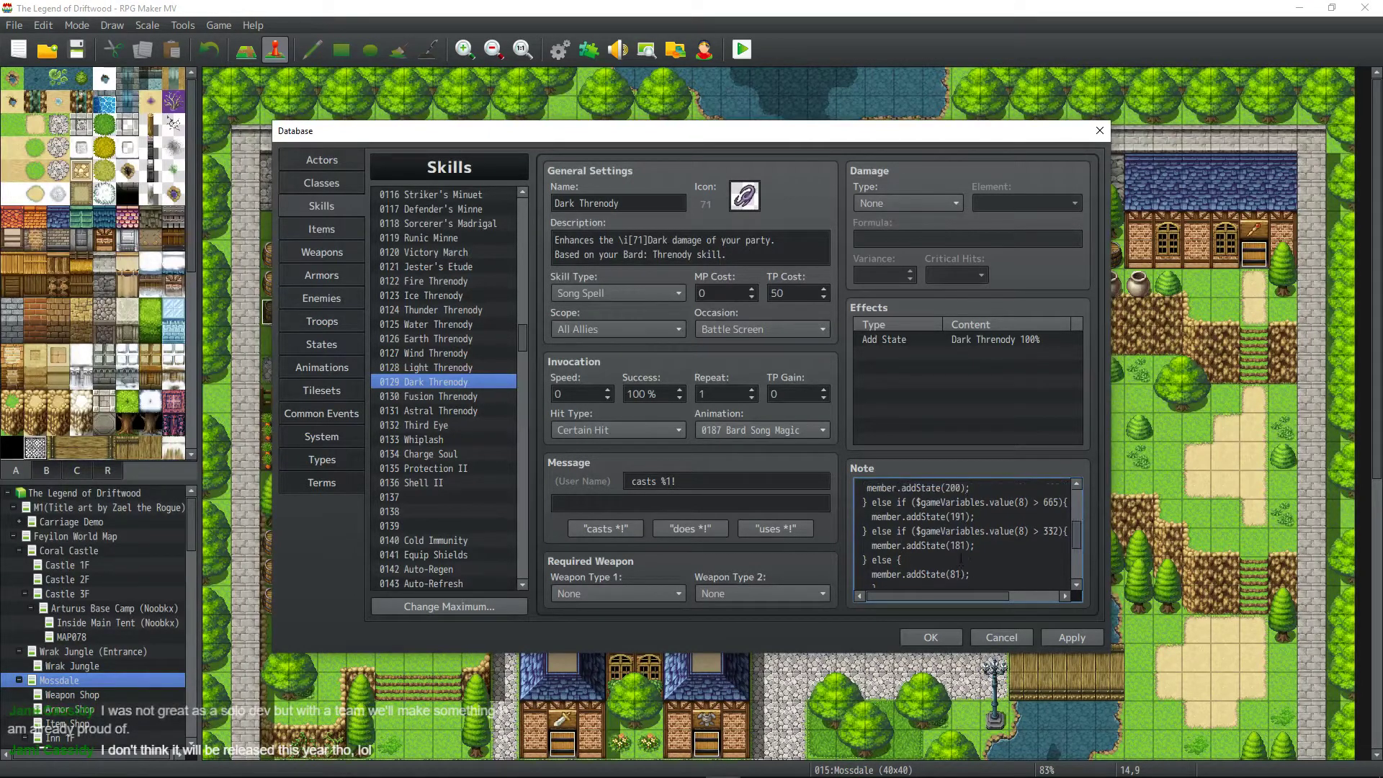
key(Down)
key(Left)
key(BackSpace)
text(1)
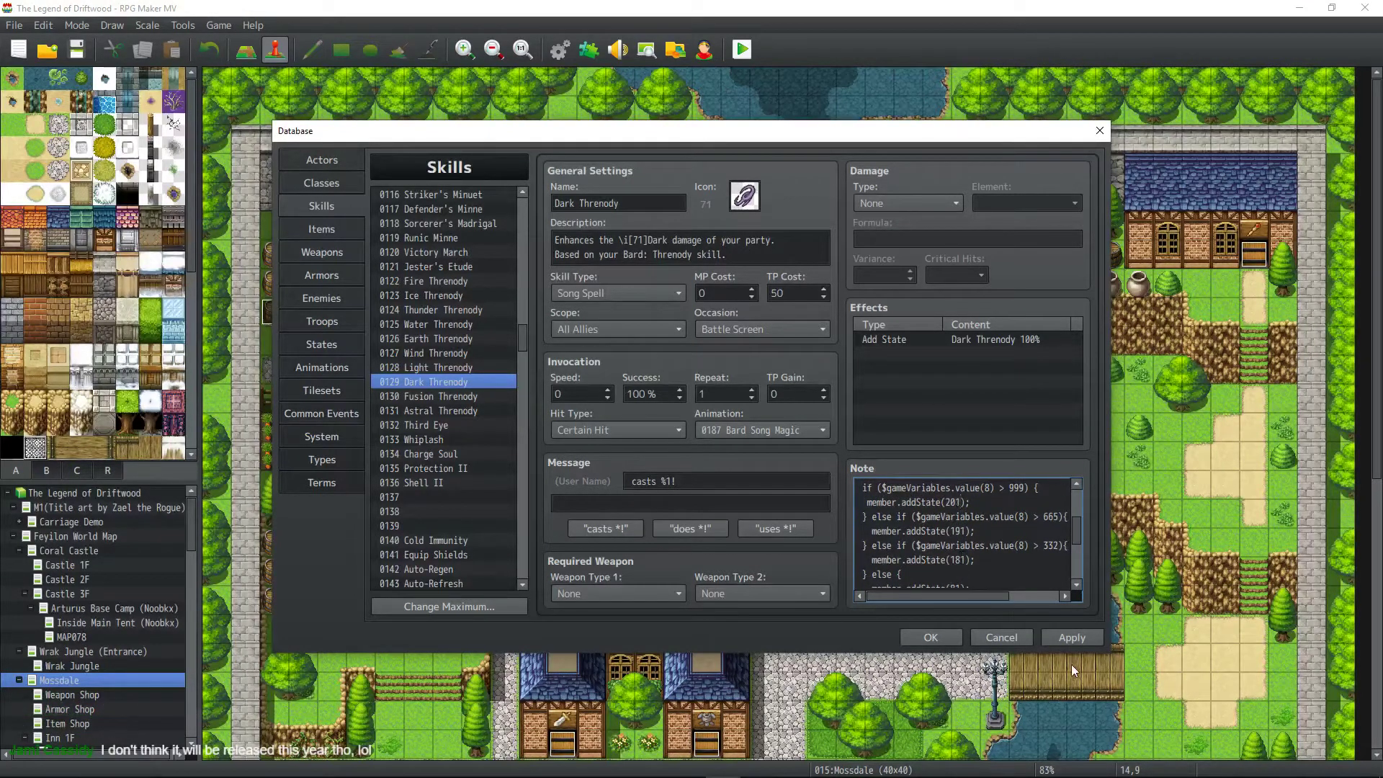
click(1071, 637)
Copy the whole Dark Threnody note script and replace the Fusion Threnody skill's note with it.
click(447, 397)
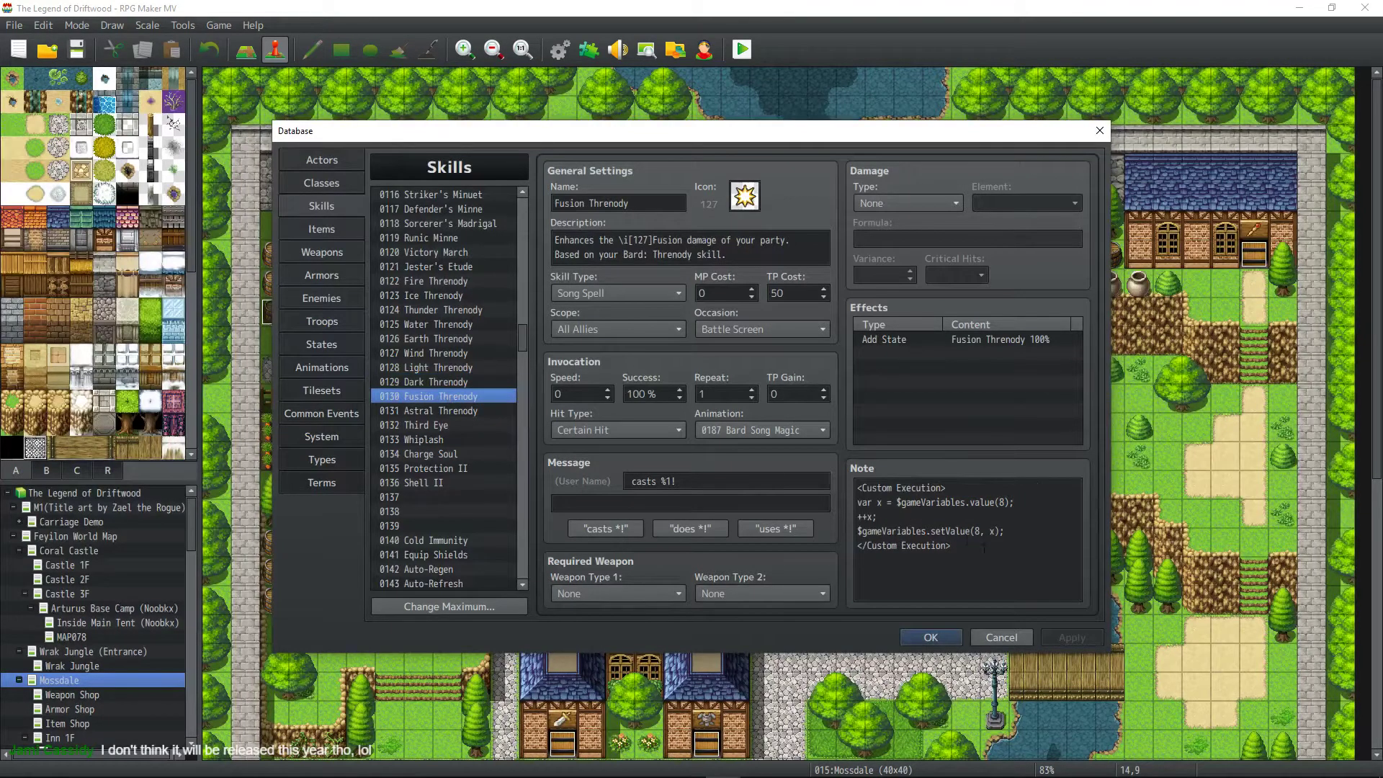
click(979, 531)
key(ctrl+a)
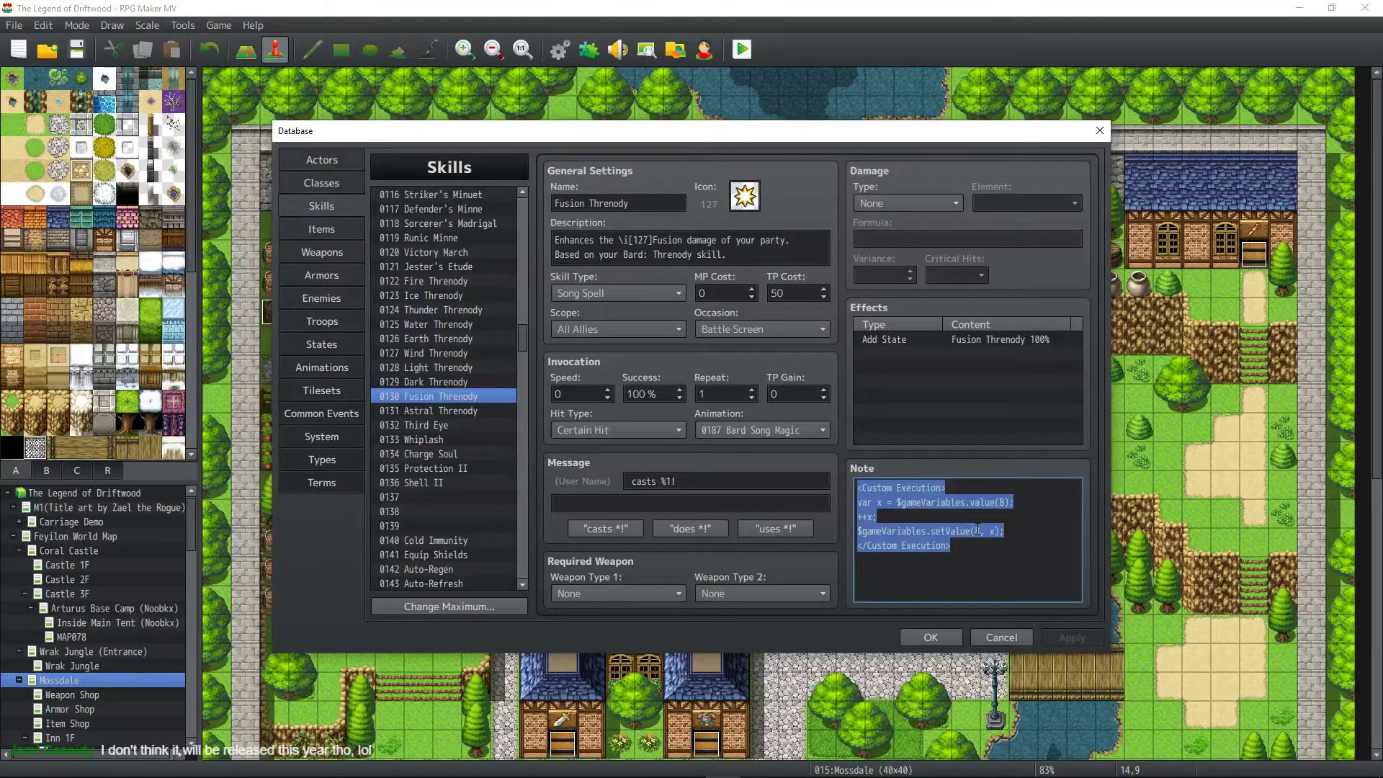
click(430, 382)
click(970, 542)
key(ctrl+a)
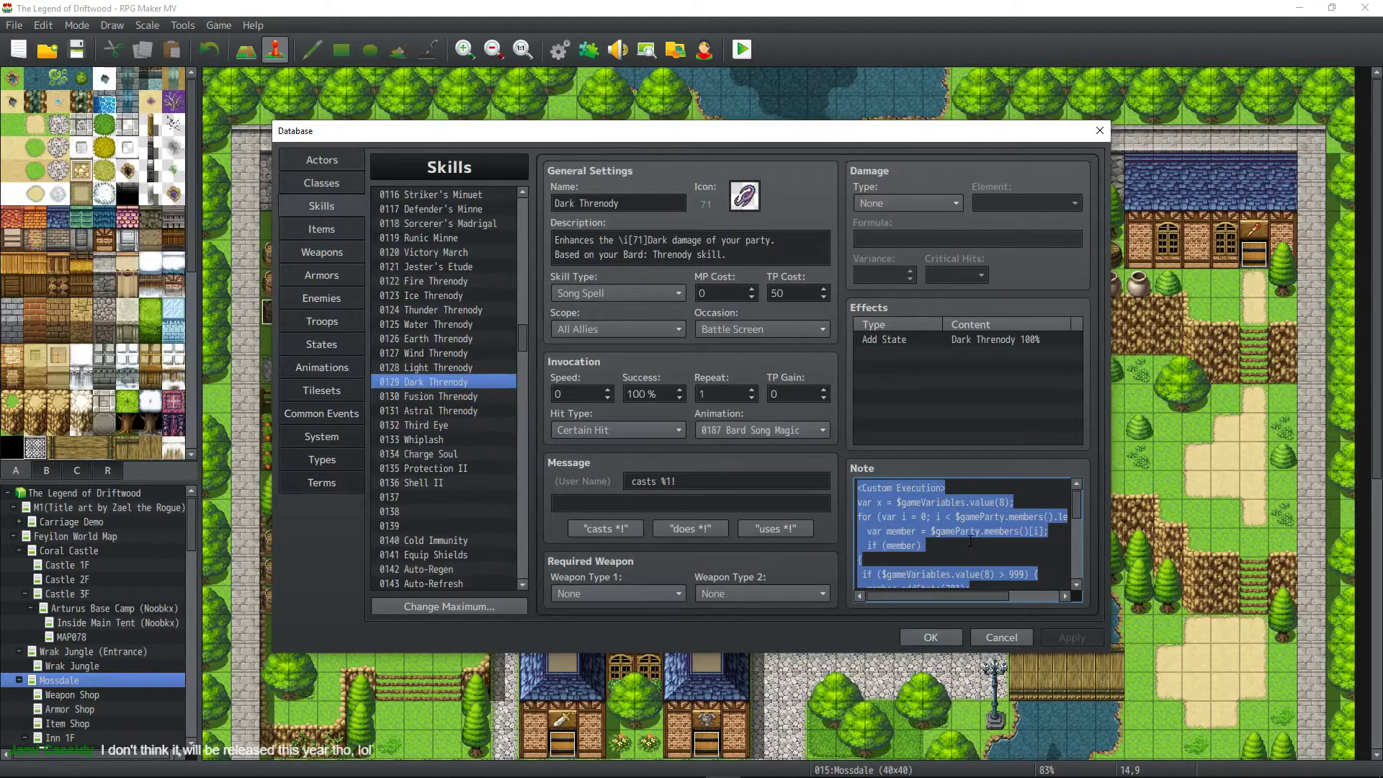
click(460, 399)
click(942, 531)
key(ctrl+a)
key(ctrl+v)
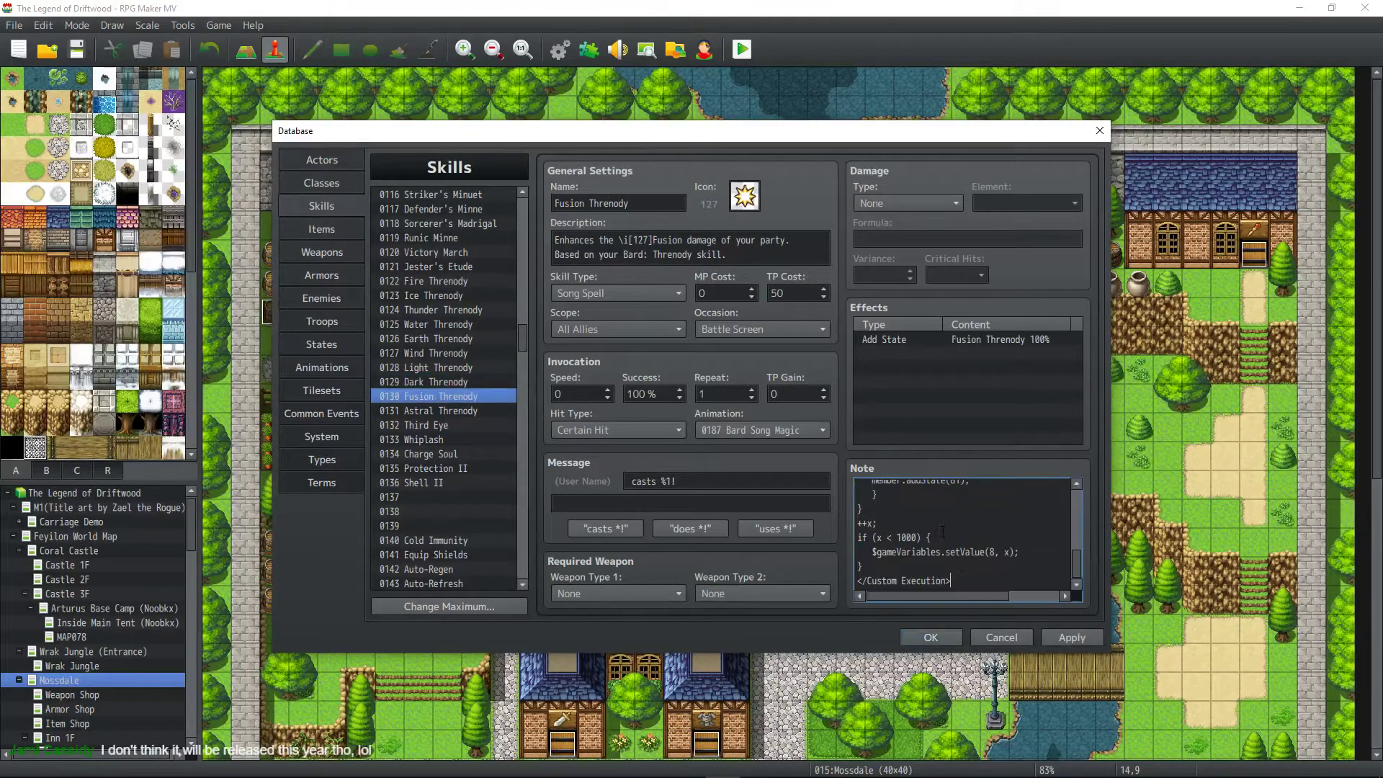
Set the Fusion Threnody script's added states to 82 for else, 182 for > 332, 192 for > 665 and 202 for > 999.
scroll(968, 559, up, 2)
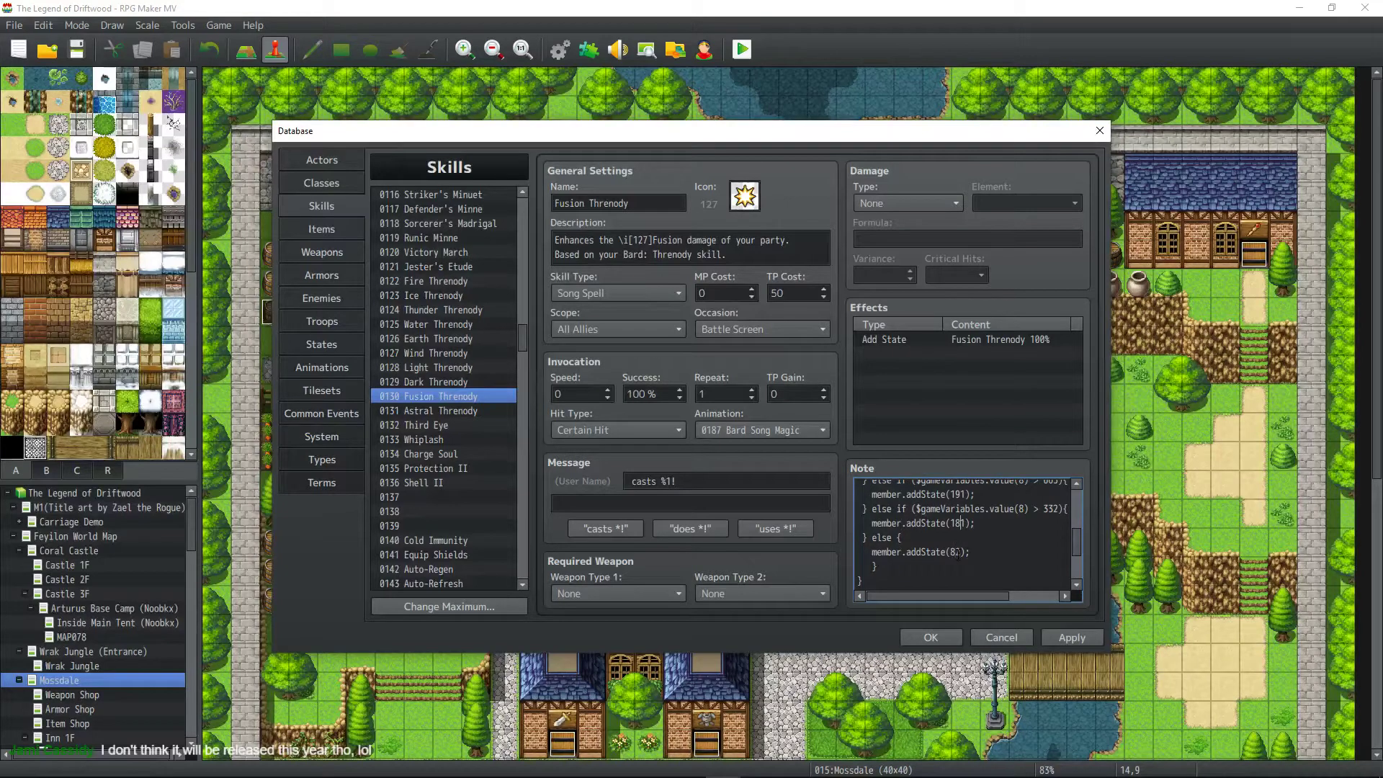
key(BackSpace)
text(2)
key(Up)
key(BackSpace)
text(2)
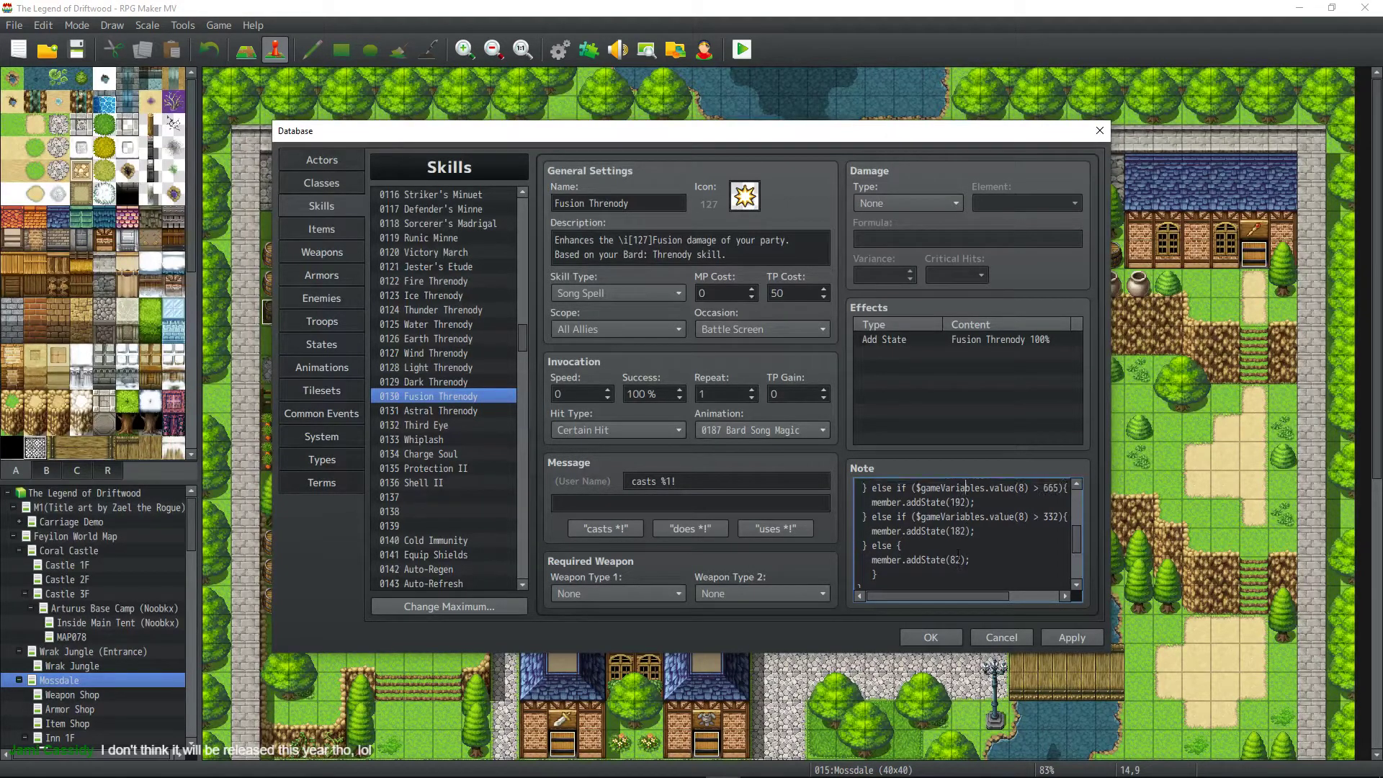
key(Up)
key(Up)
text(2)
key(Up)
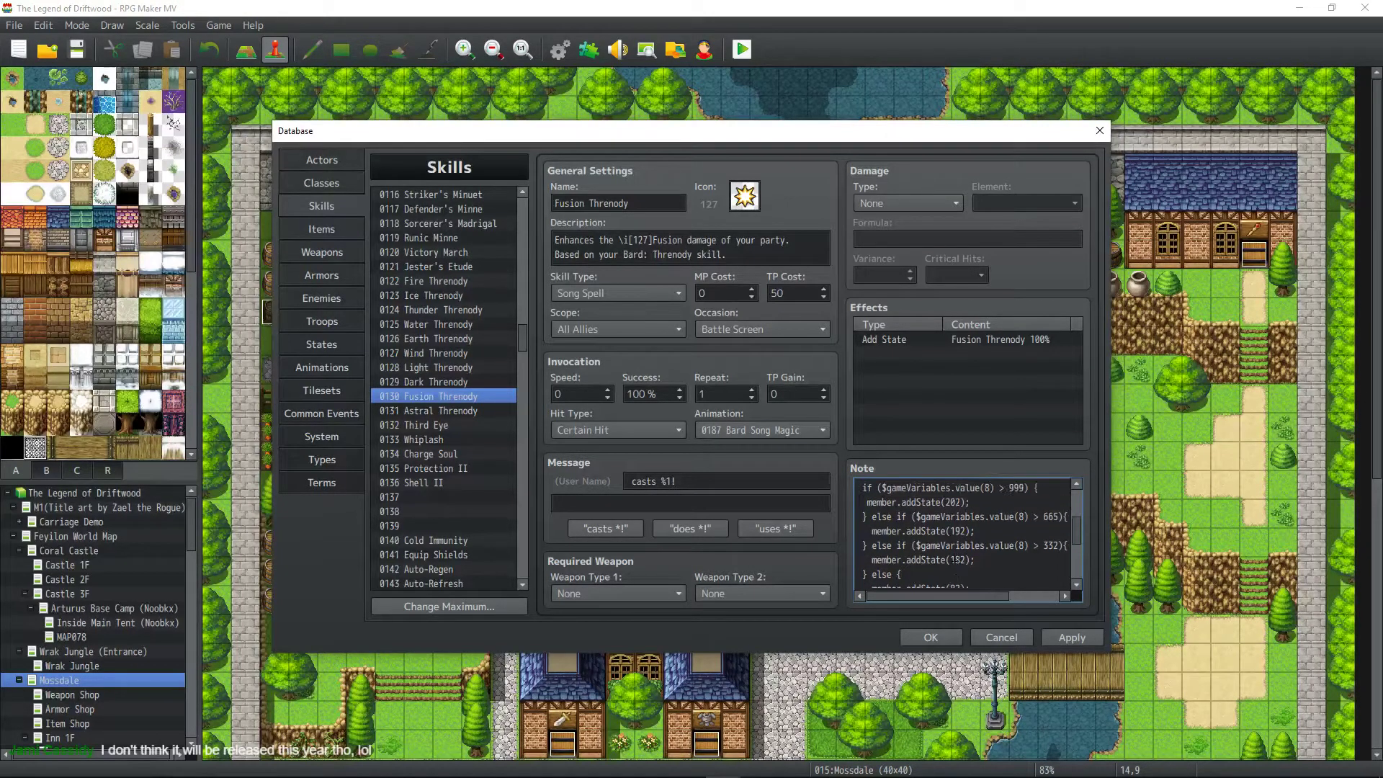
Copy the whole Fusion Threnody note script and replace the Astral Threnody skill's note with it.
key(ctrl+a)
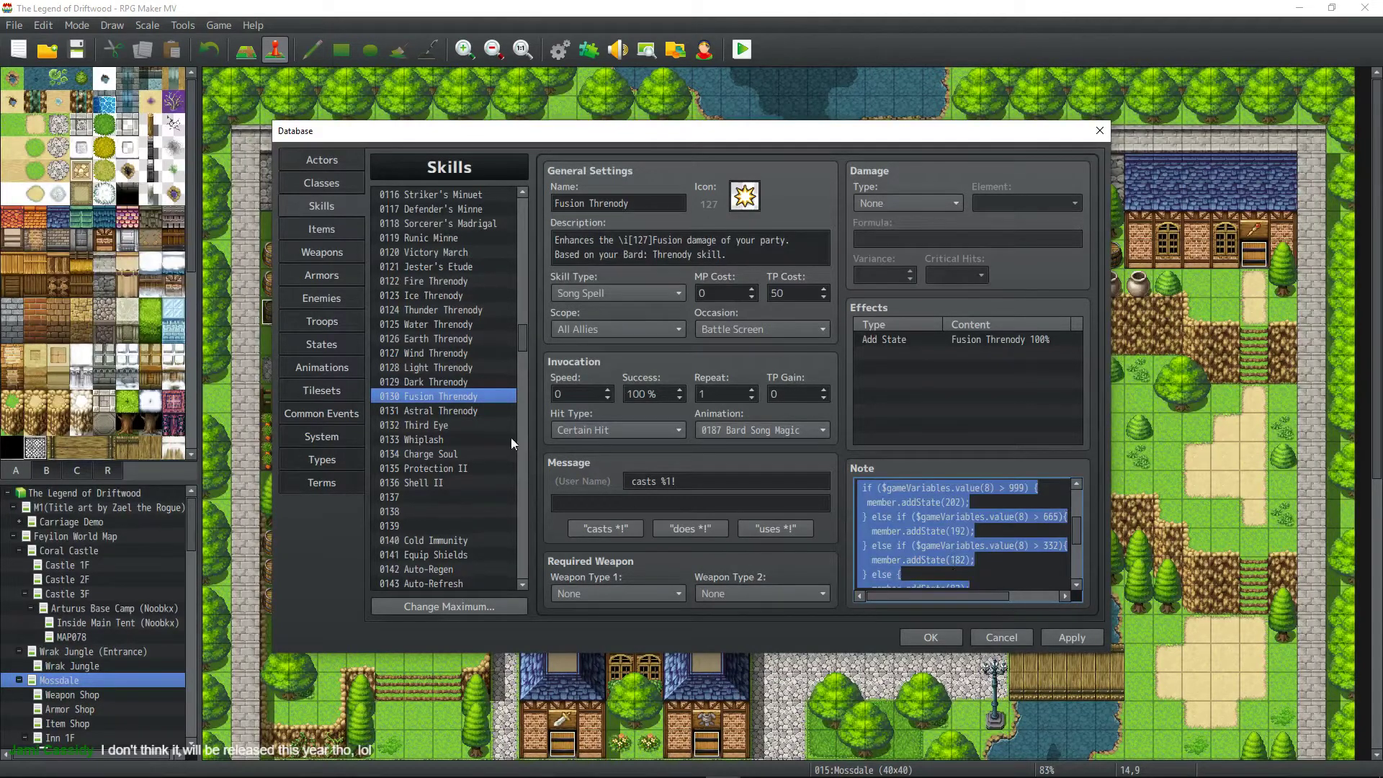
click(478, 412)
click(985, 517)
key(ctrl+a)
key(ctrl+v)
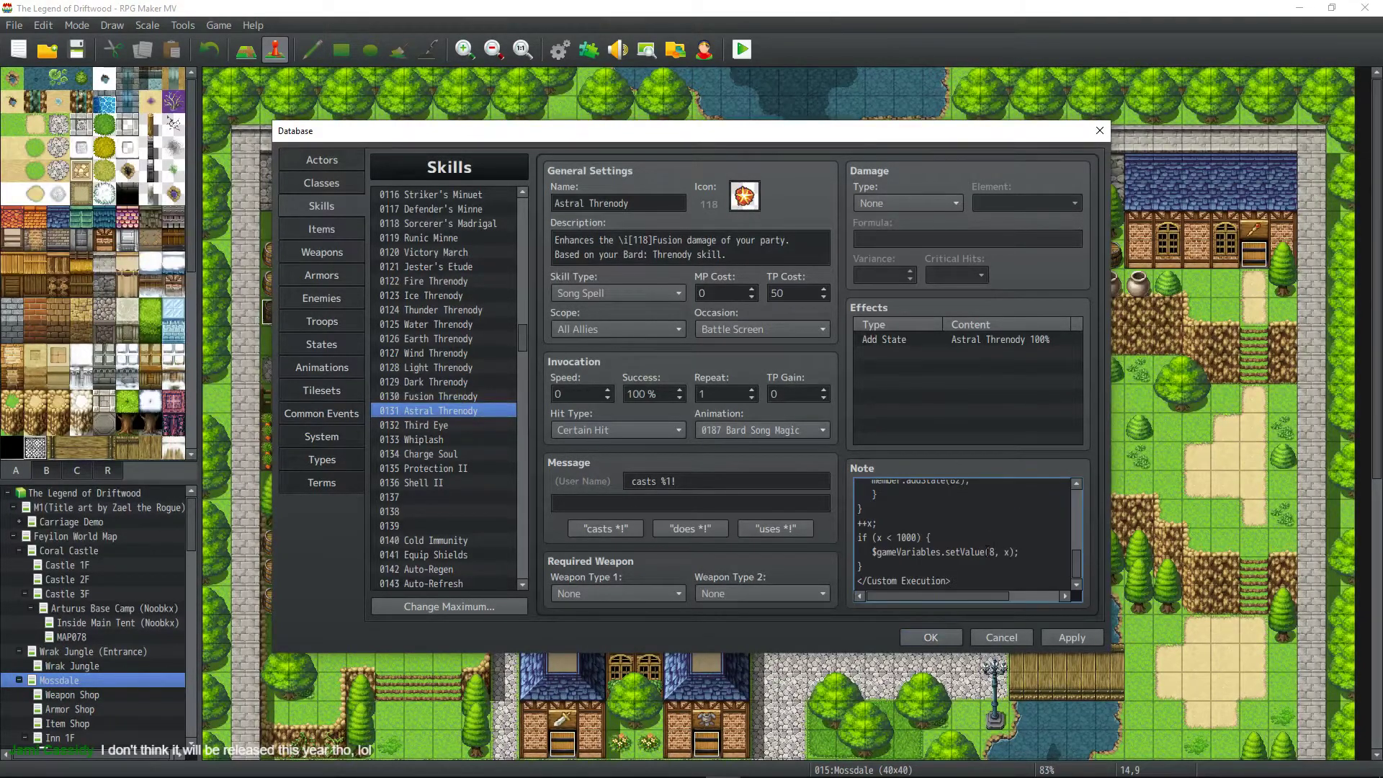
Set the Astral Threnody script's added states to 83 for else, 183 for > 332, 193 for > 665 and 203 for > 999, and apply.
scroll(987, 552, up, 2)
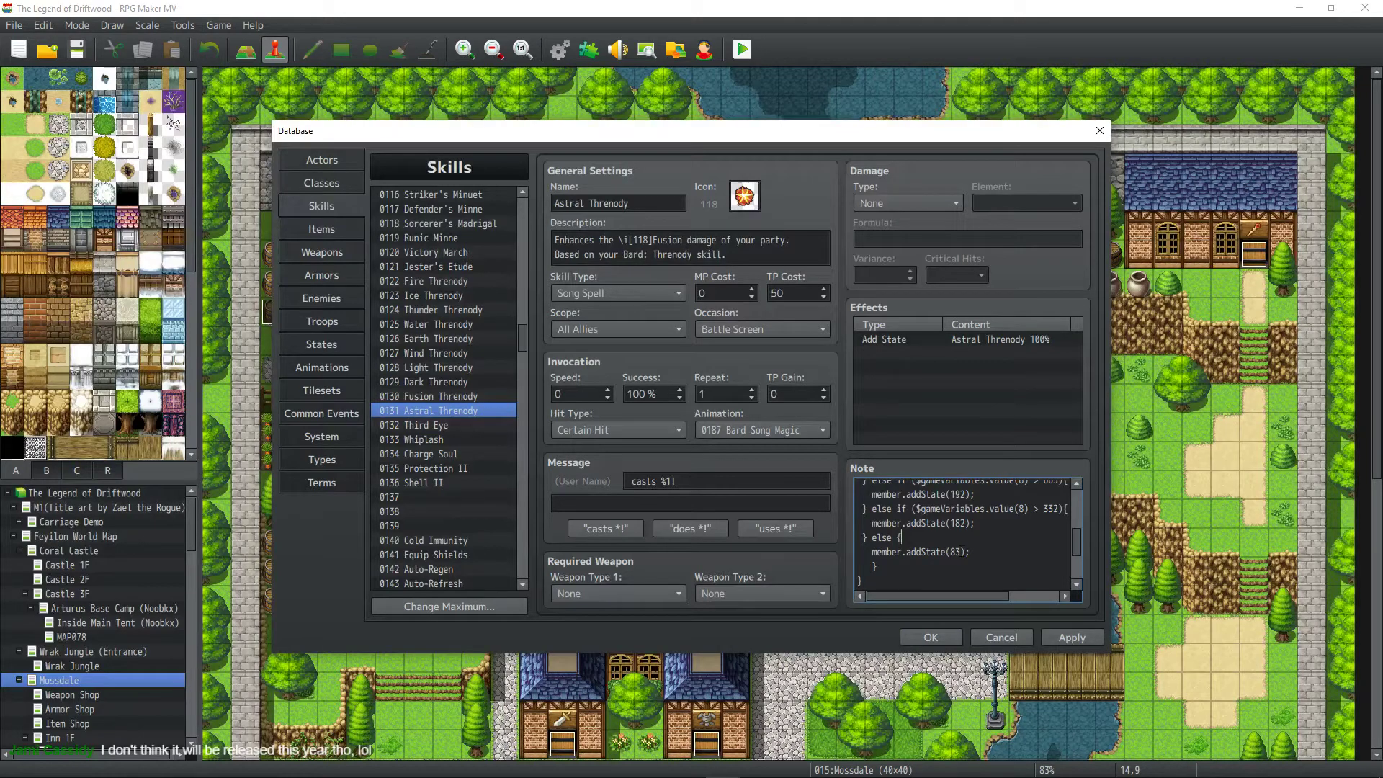
scroll(961, 552, up, 1)
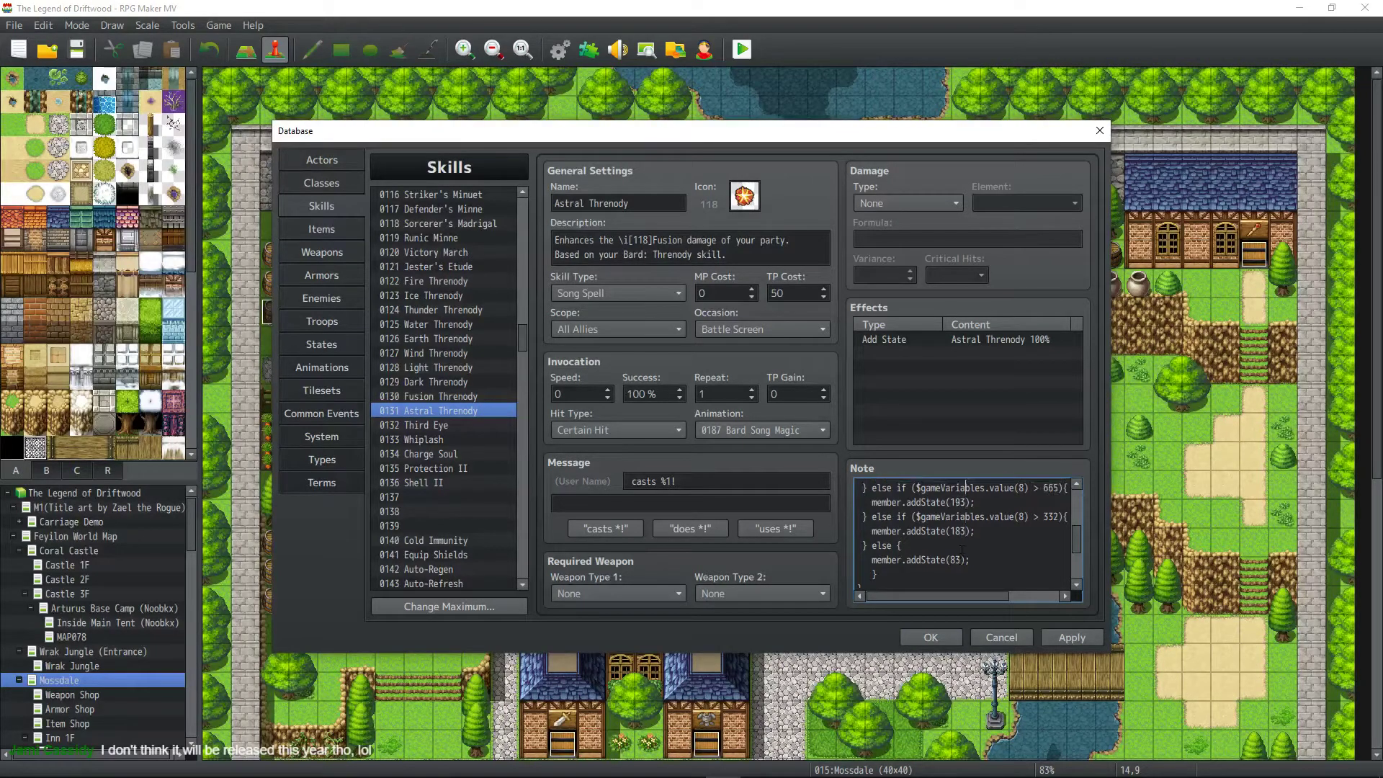
text(3);)
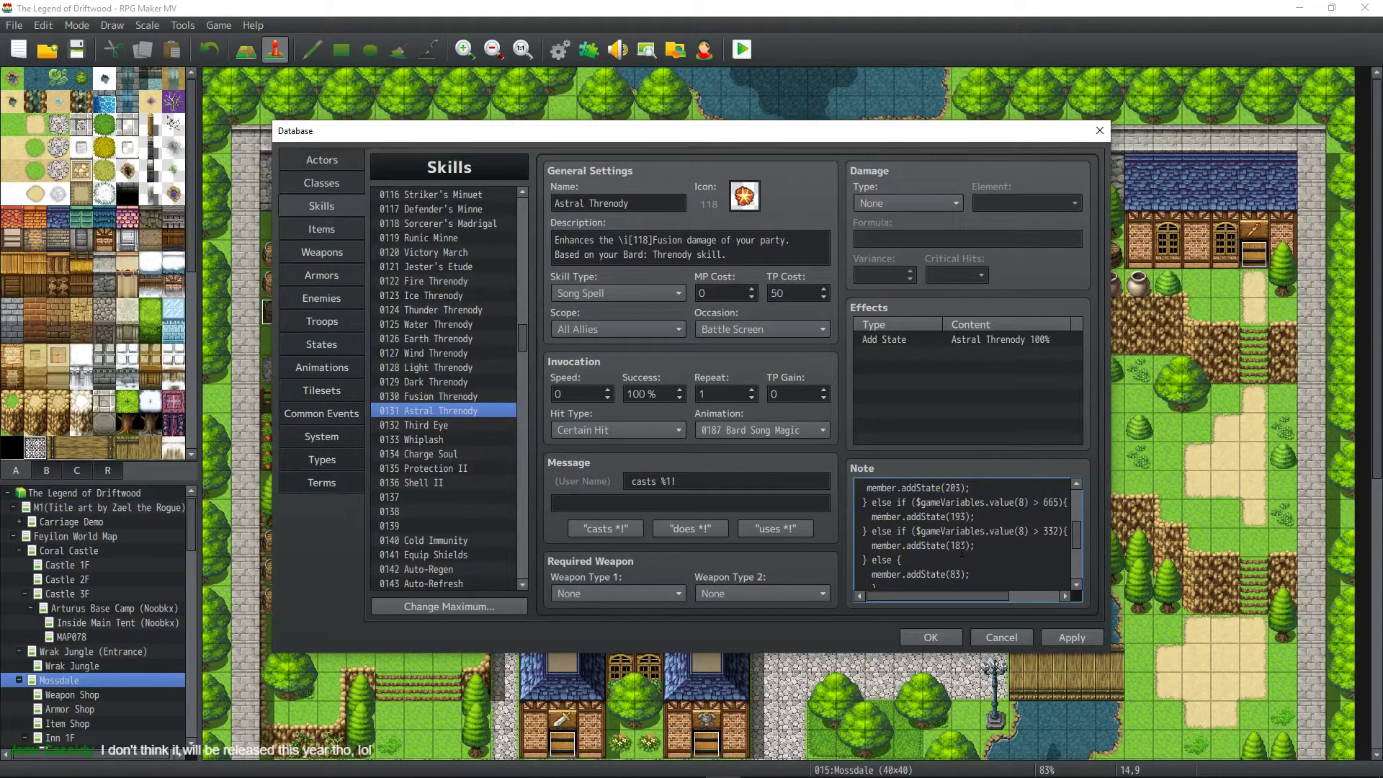
click(1076, 640)
Try state 0203 Astral Threnody in the Astral Threnody skill's Add State effect.
double_click(994, 341)
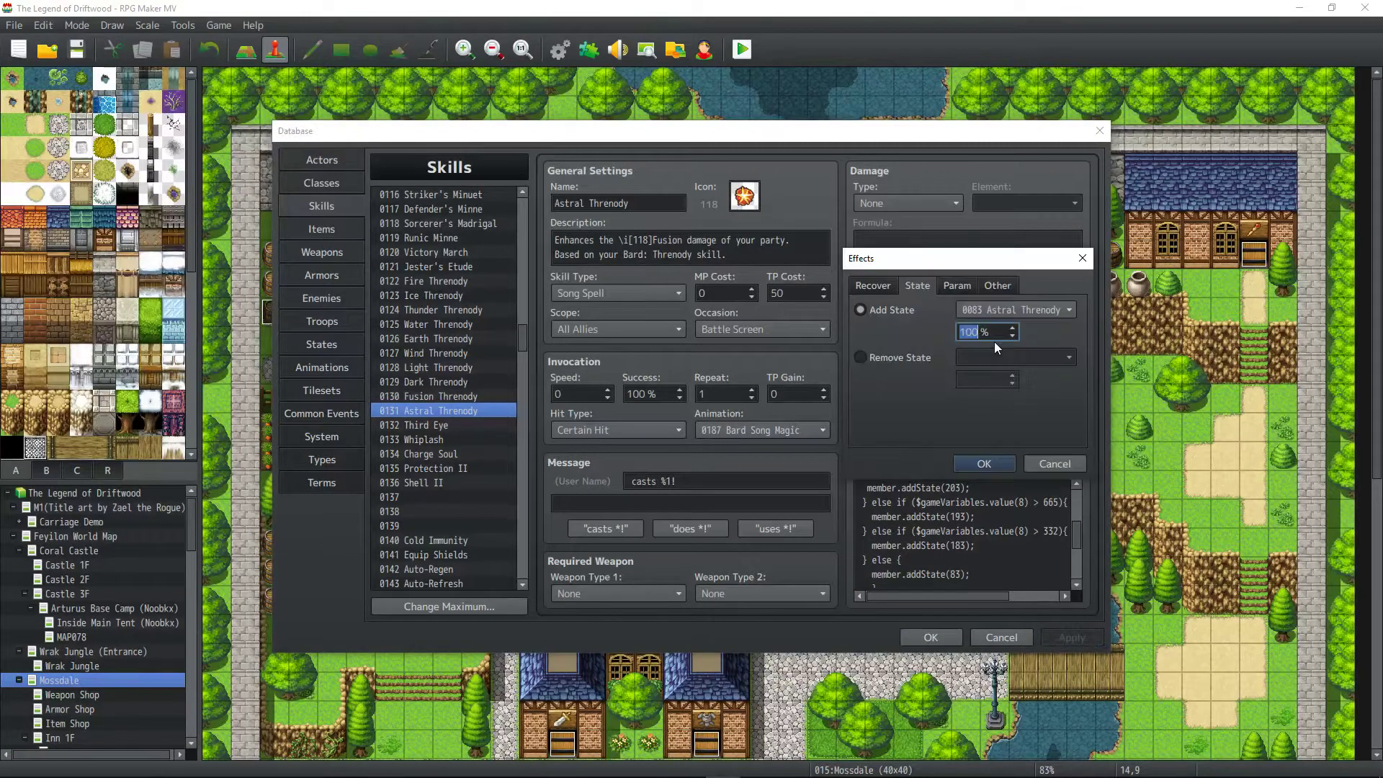
click(1059, 310)
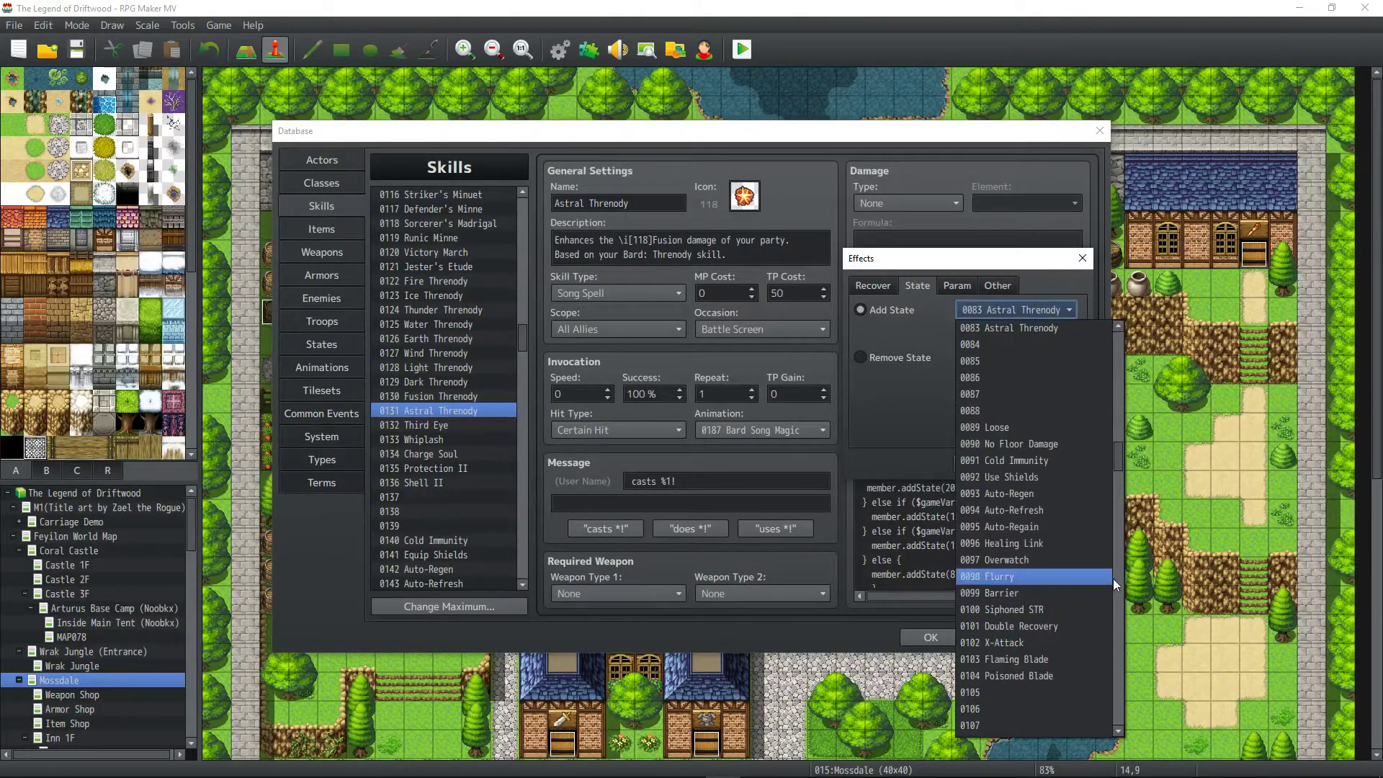
drag(1117, 464, 1116, 602)
click(1081, 551)
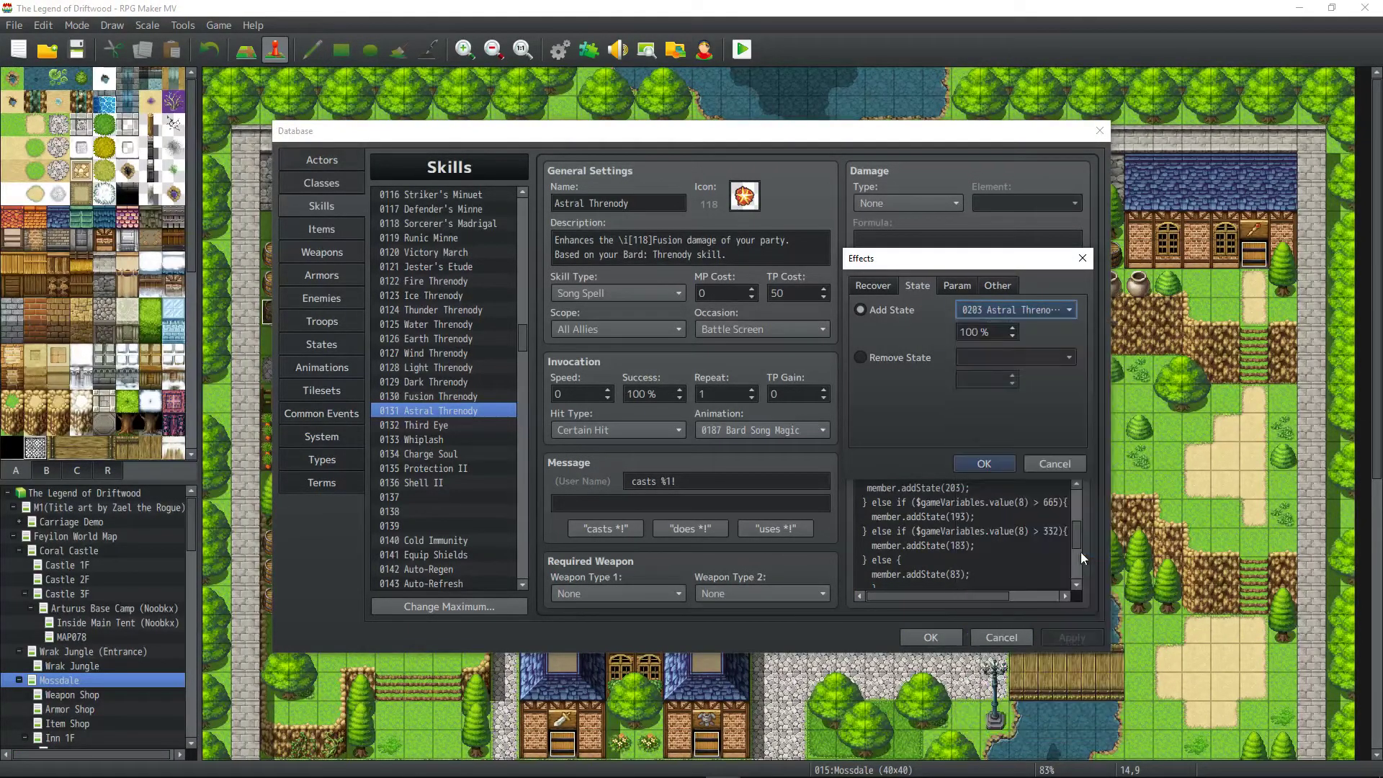
click(984, 463)
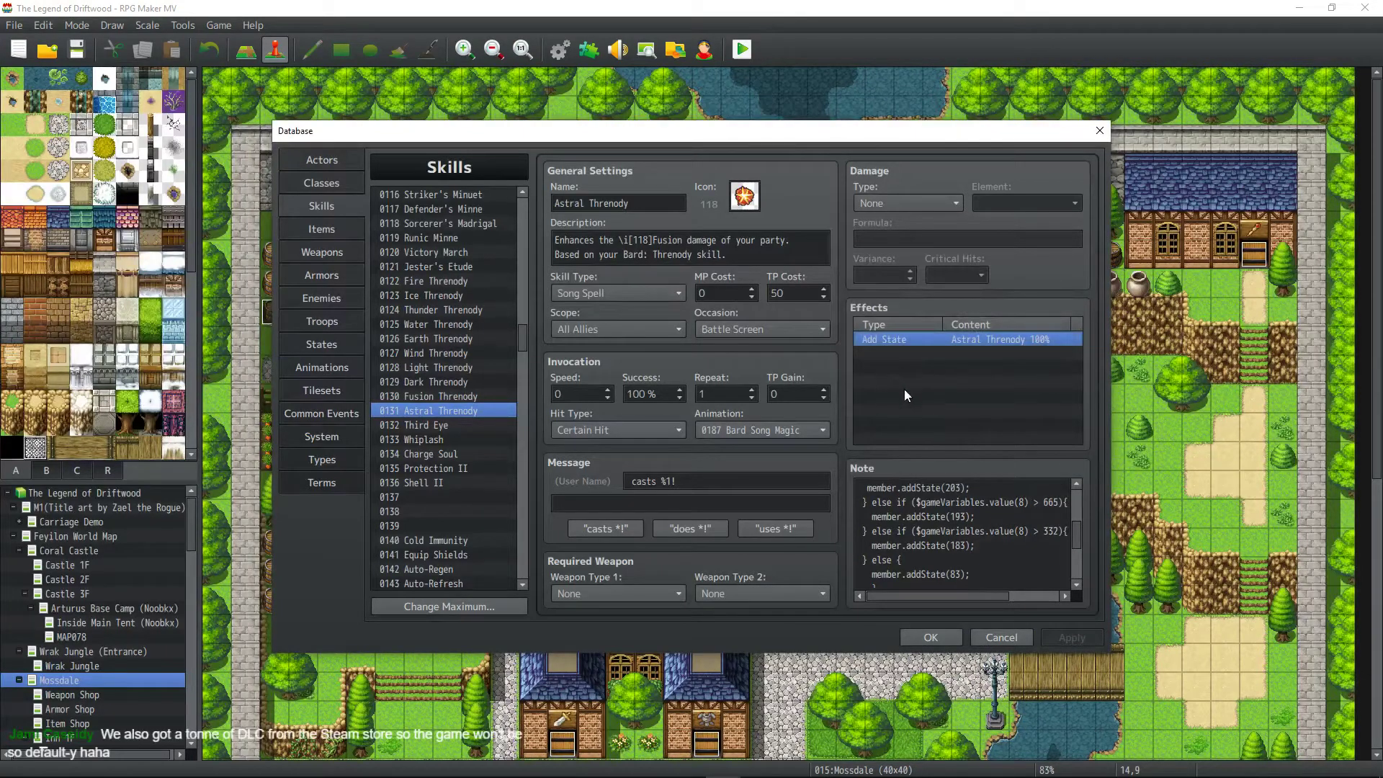
Delete the Add State effect from the Astral, Fusion, Dark, Light, Wind and Earth Threnody skills.
key(Delete)
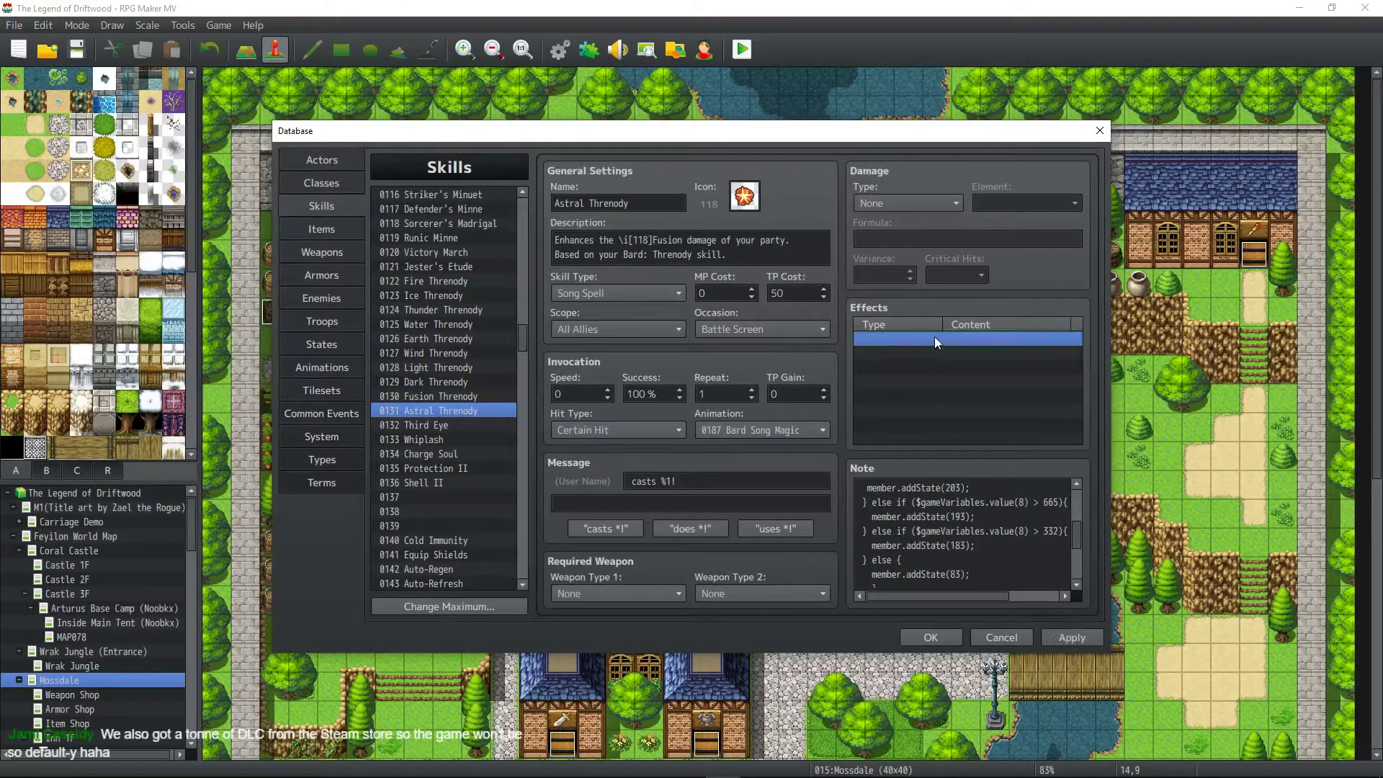
click(466, 398)
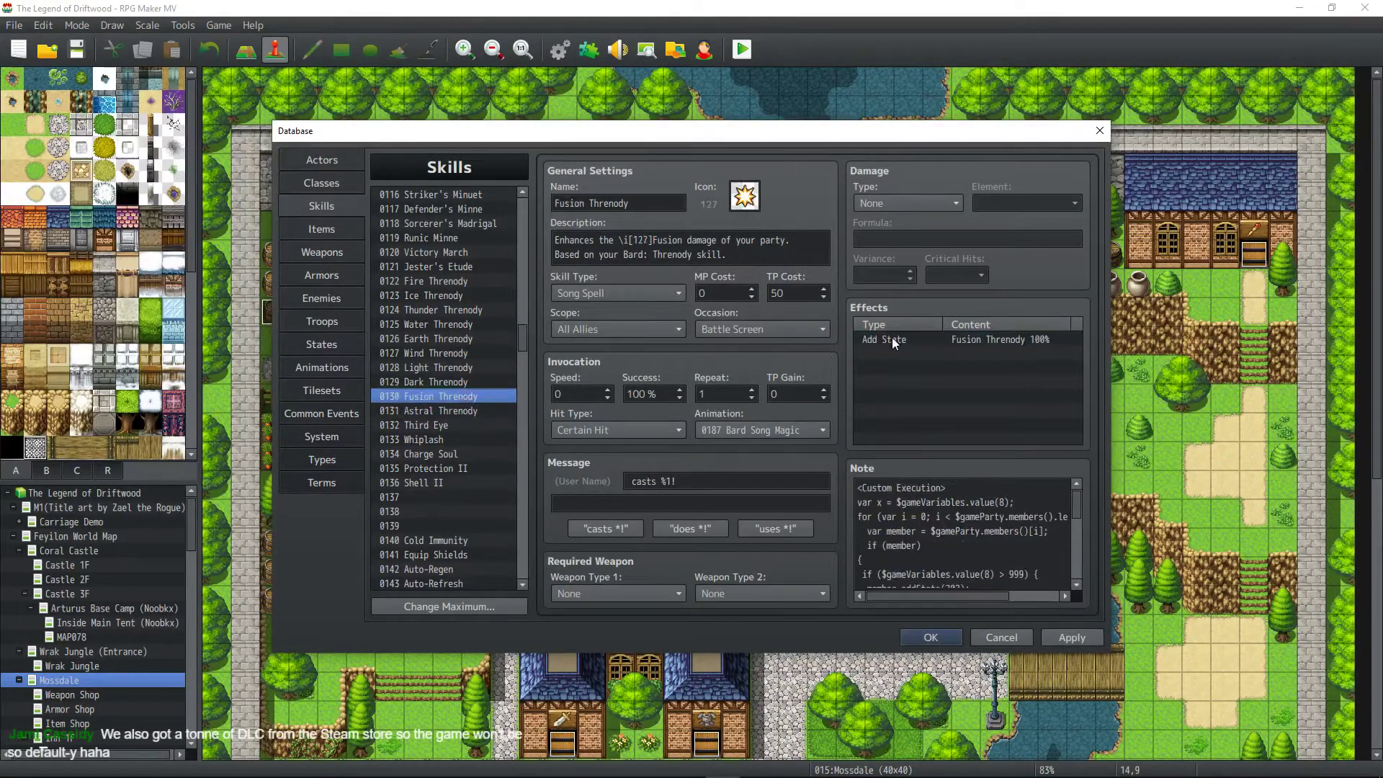
click(480, 383)
click(848, 340)
click(466, 367)
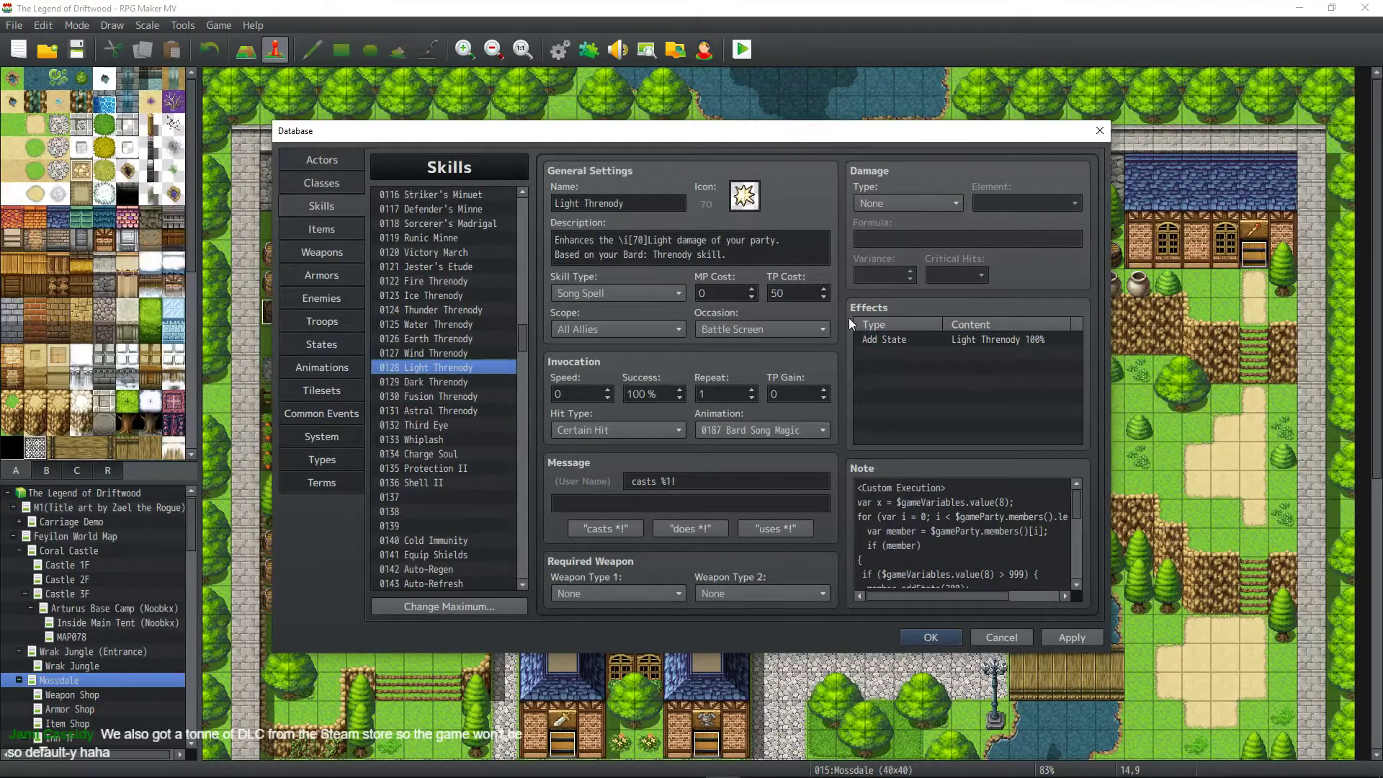
click(858, 338)
click(459, 353)
click(892, 340)
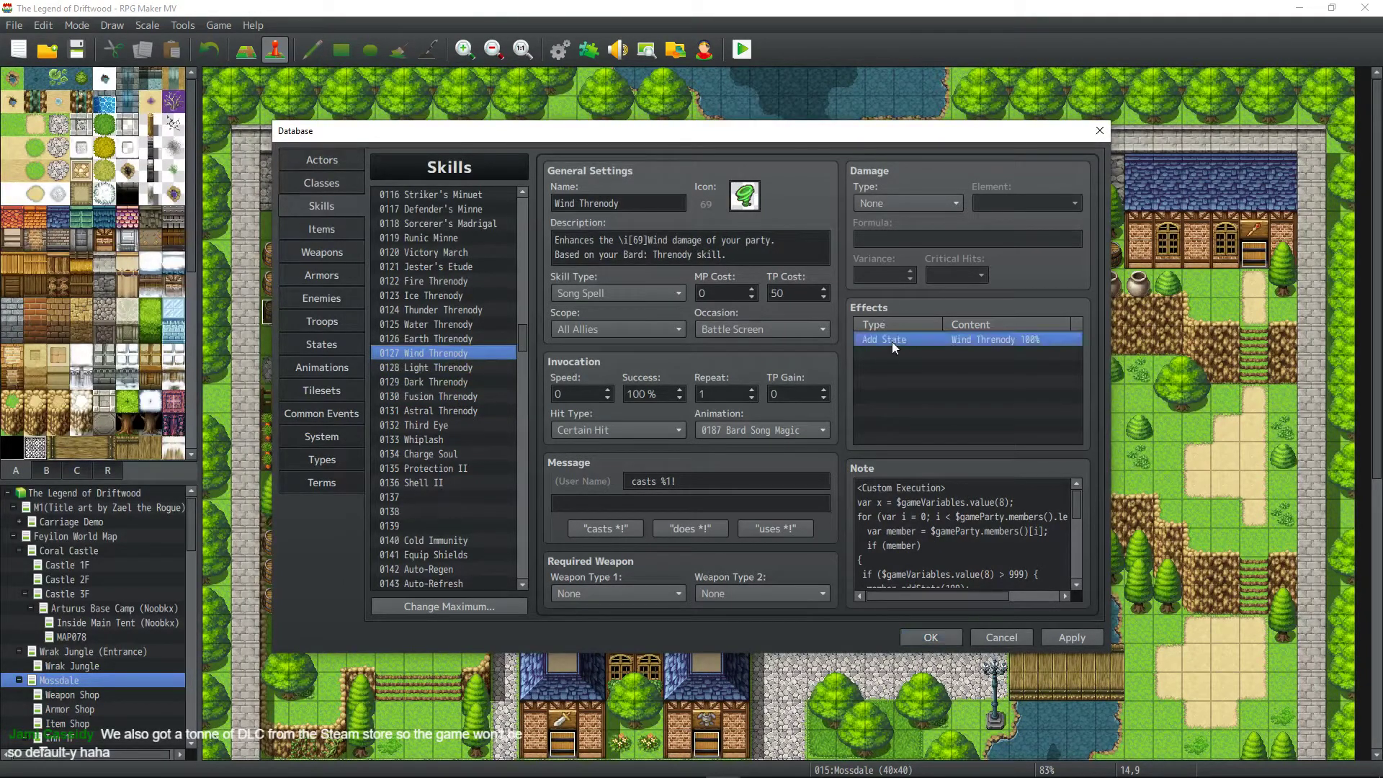
click(446, 339)
click(892, 339)
key(Delete)
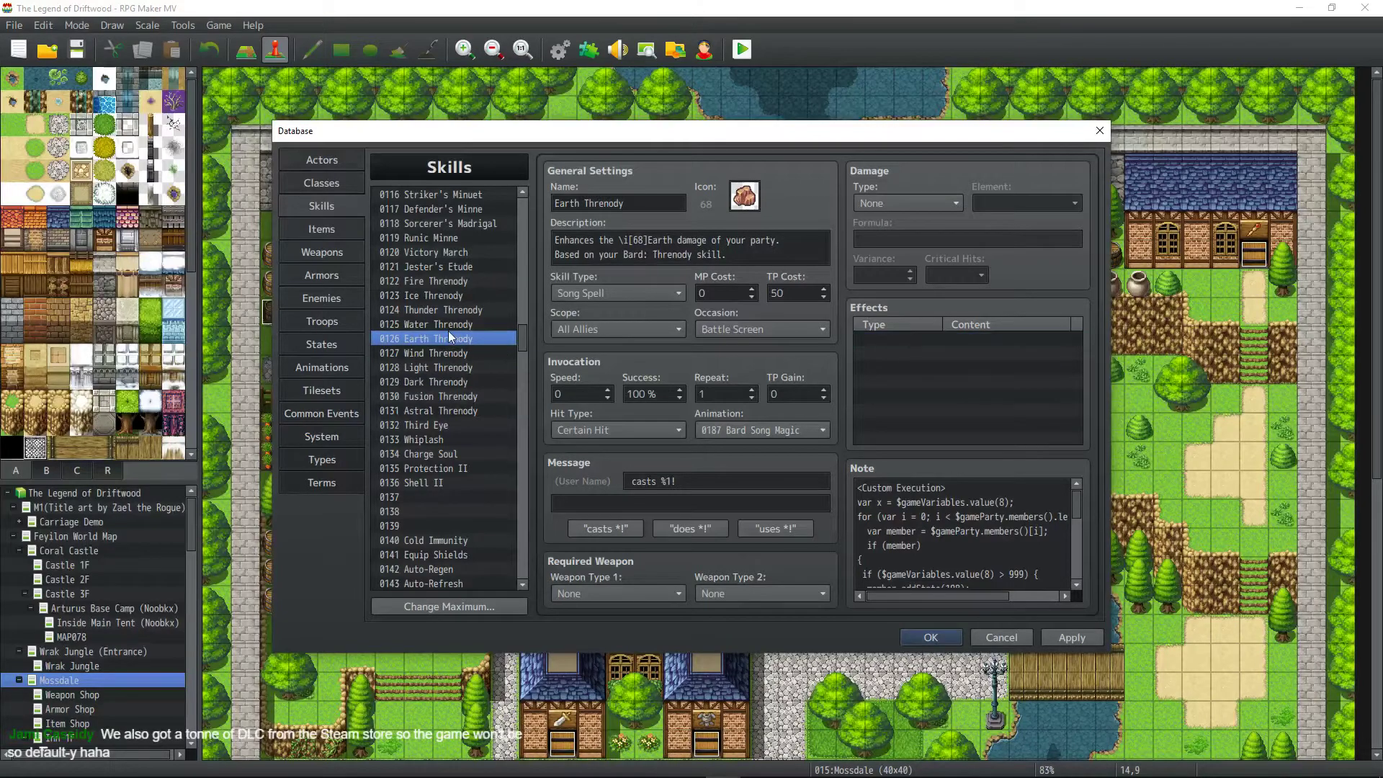
Delete the Add State effect from the Water, Thunder and Ice Threnody skills, and check the Fire Threnody skill's effects.
click(474, 325)
click(929, 340)
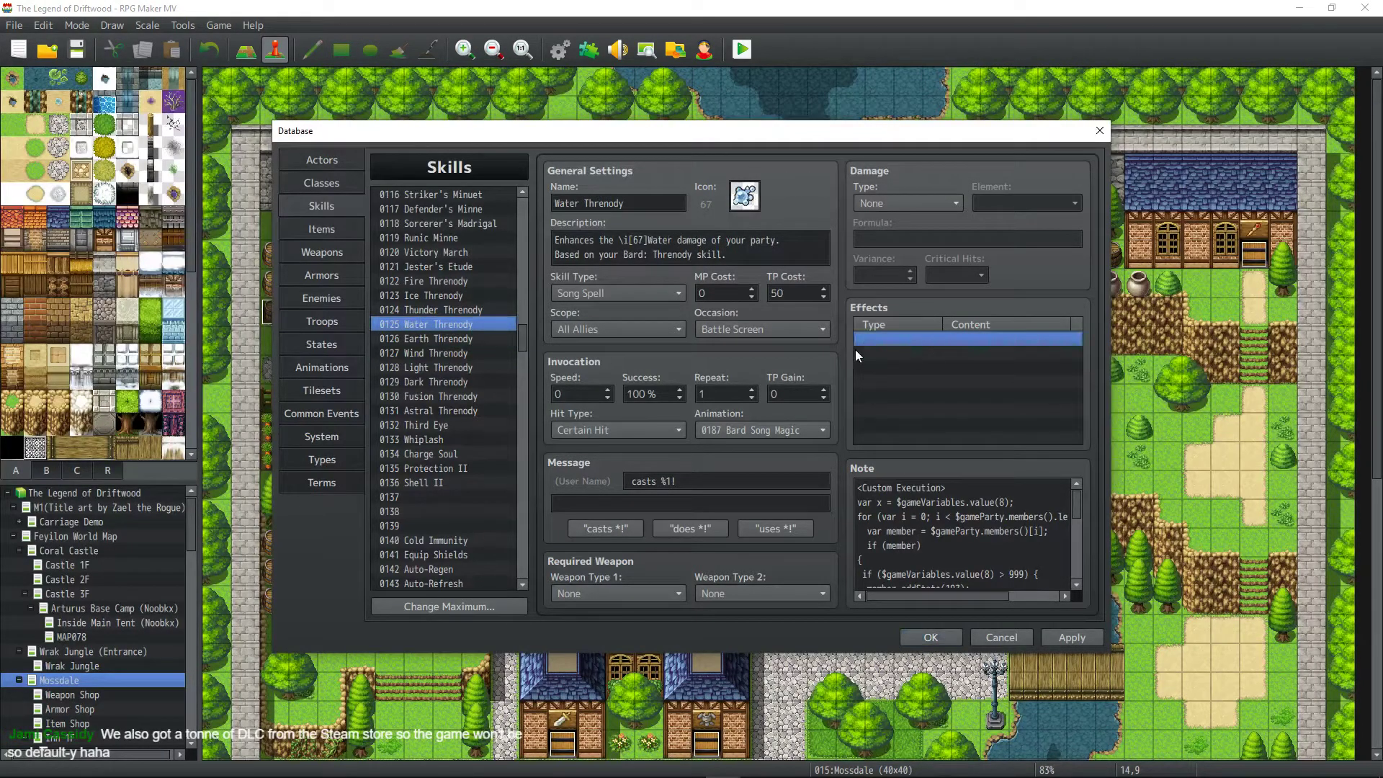
click(474, 310)
click(883, 339)
key(Delete)
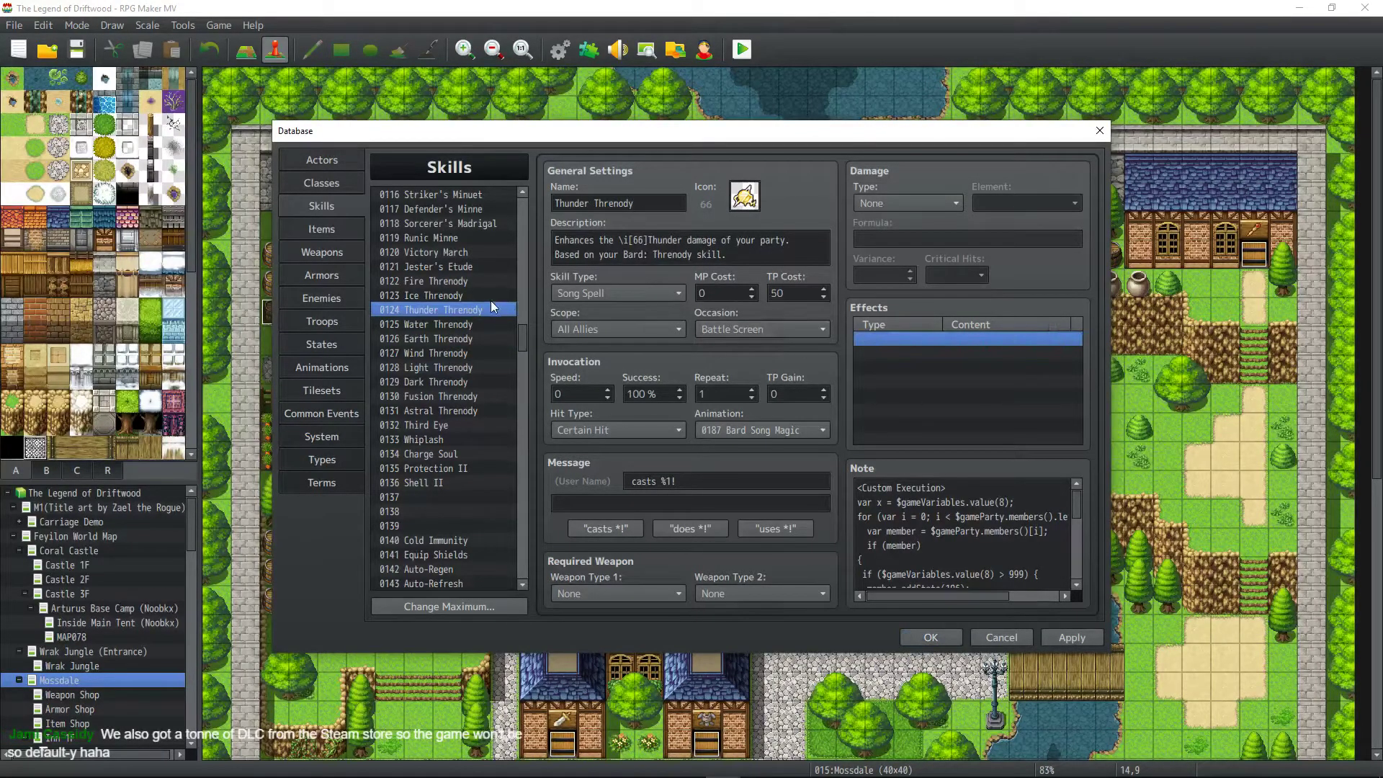
click(490, 297)
click(896, 339)
key(Delete)
click(478, 282)
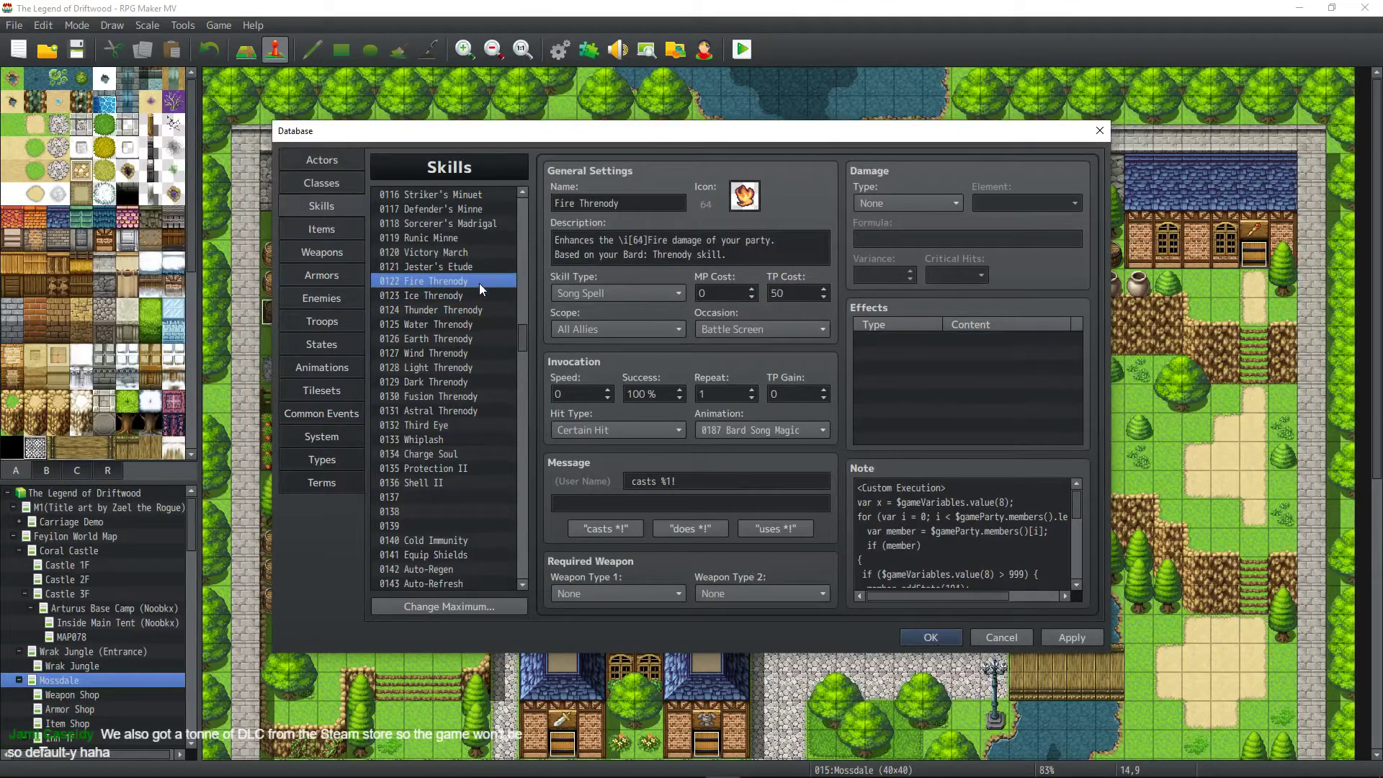
click(455, 296)
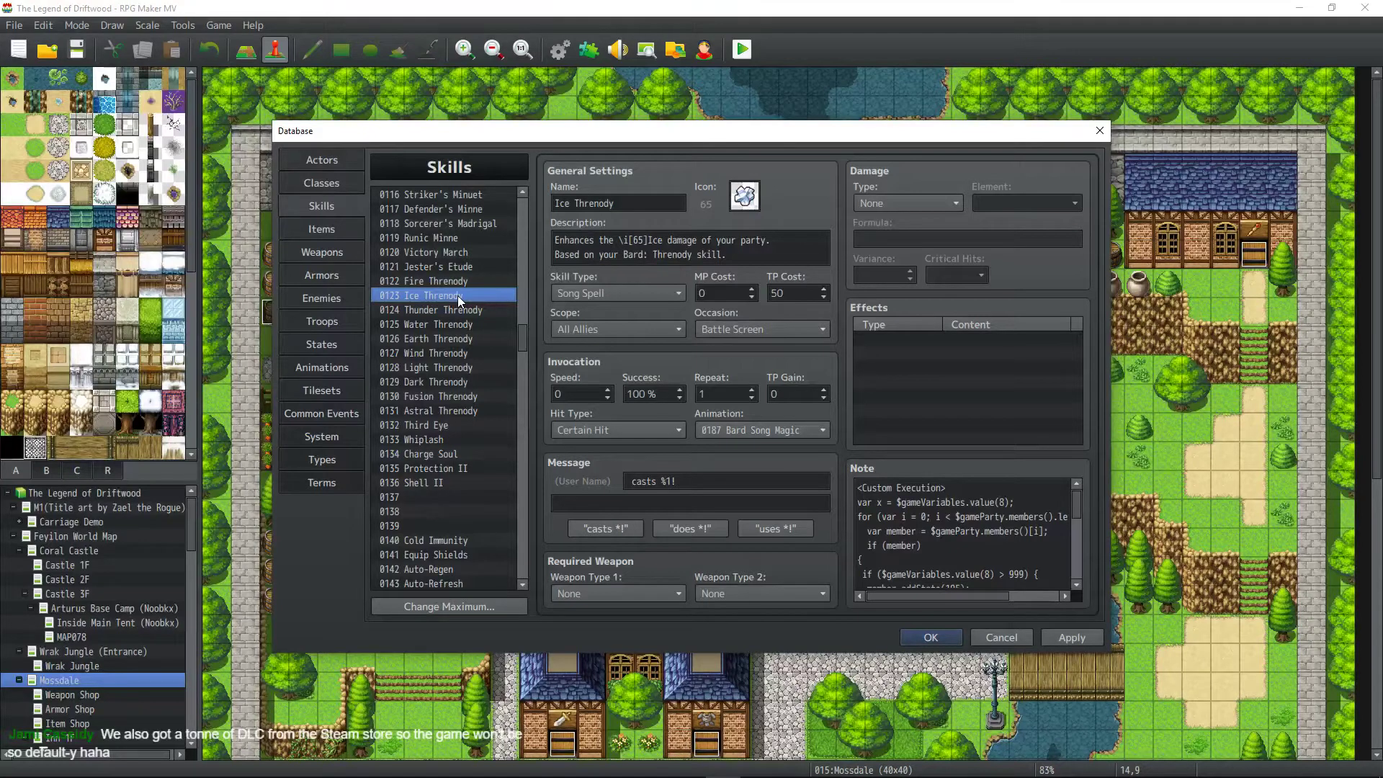
click(485, 282)
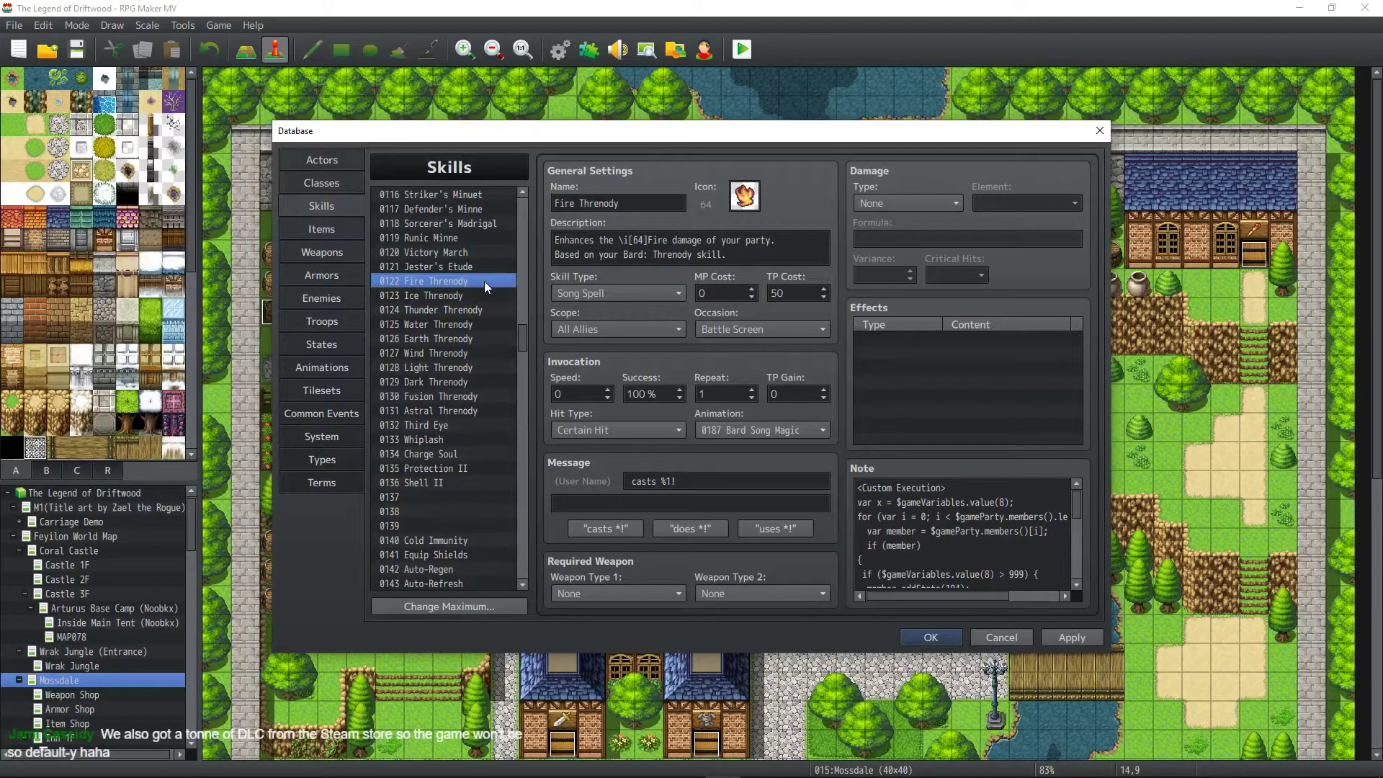
Apply the database changes and review the Fire Threnody skill's note script through to its end.
click(1081, 629)
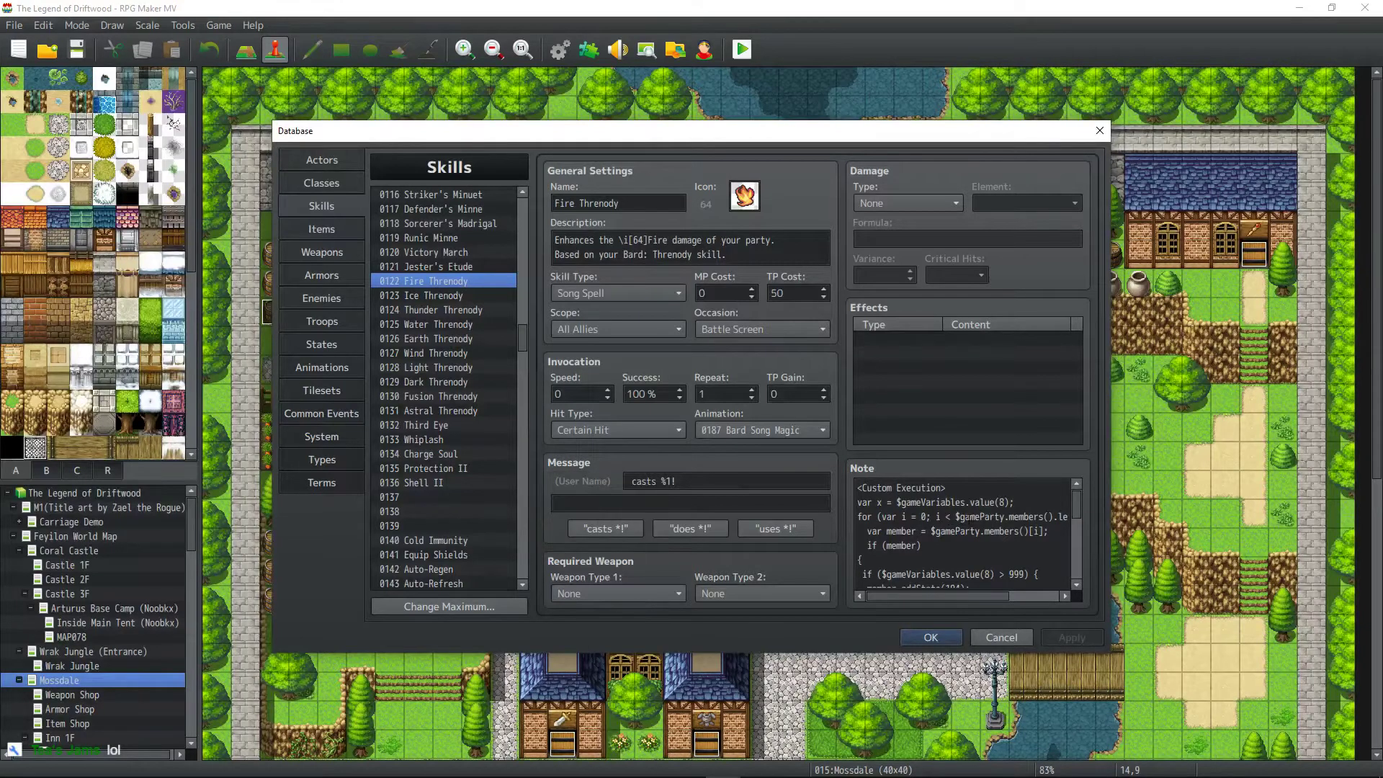
scroll(966, 533, down, 3)
scroll(972, 529, down, 2)
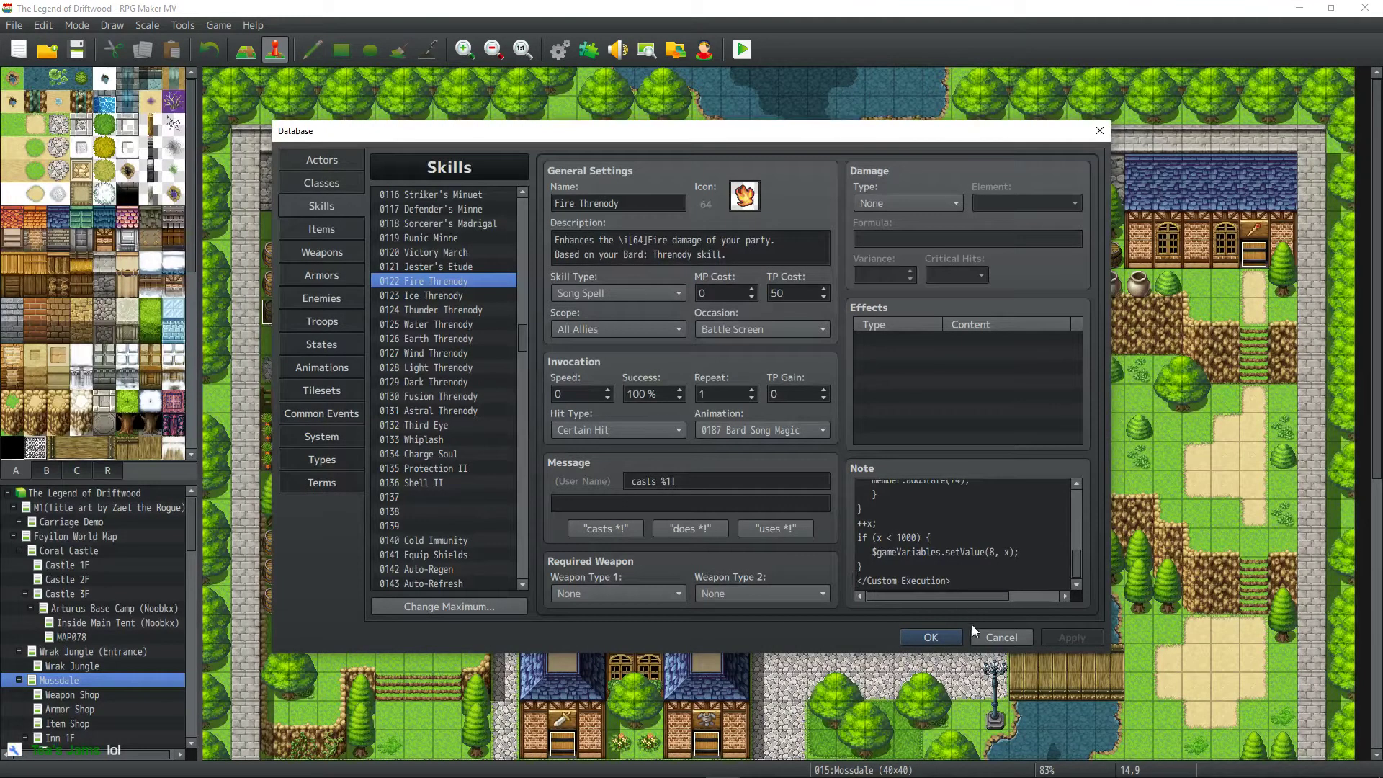
Check the Bard class's Skills to Learn list and the level entry for Incite Intent.
click(337, 186)
scroll(634, 432, down, 2)
scroll(645, 445, up, 2)
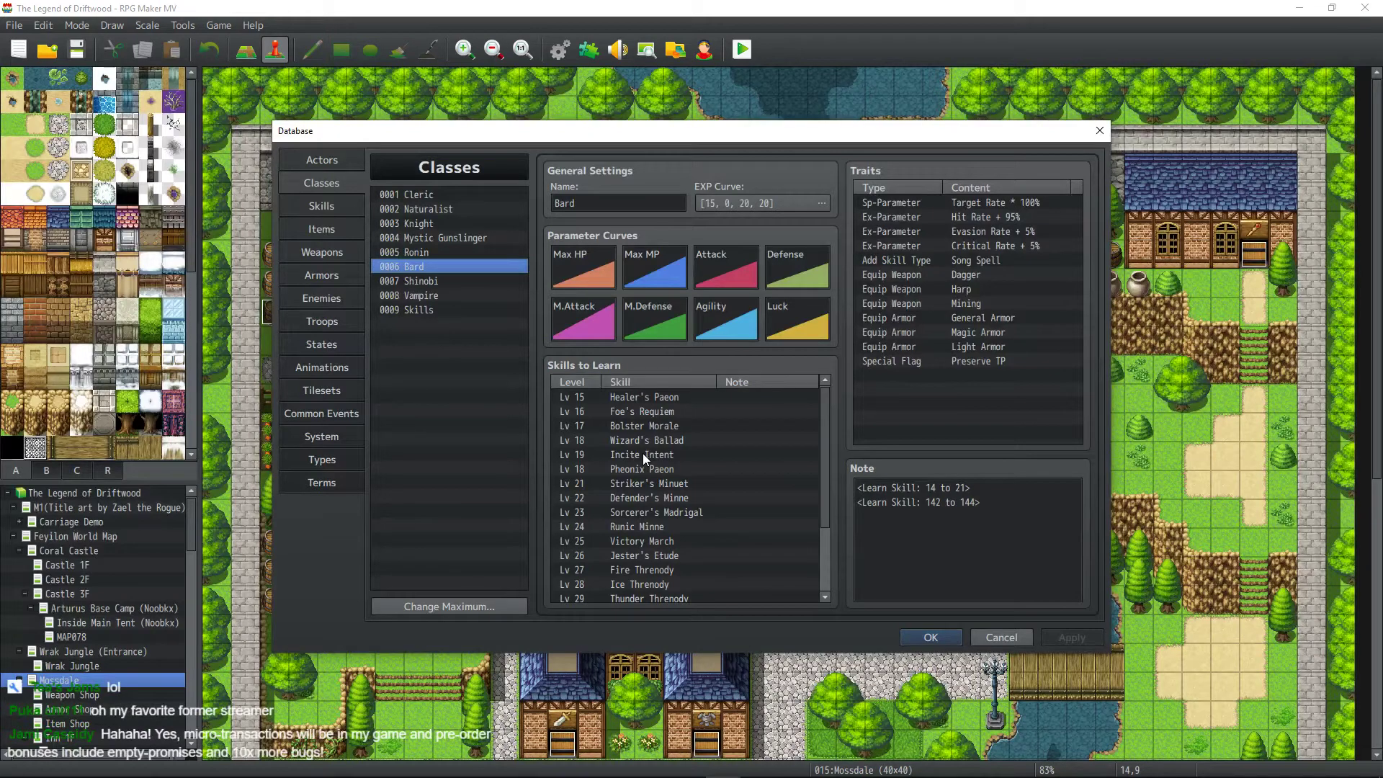
click(622, 454)
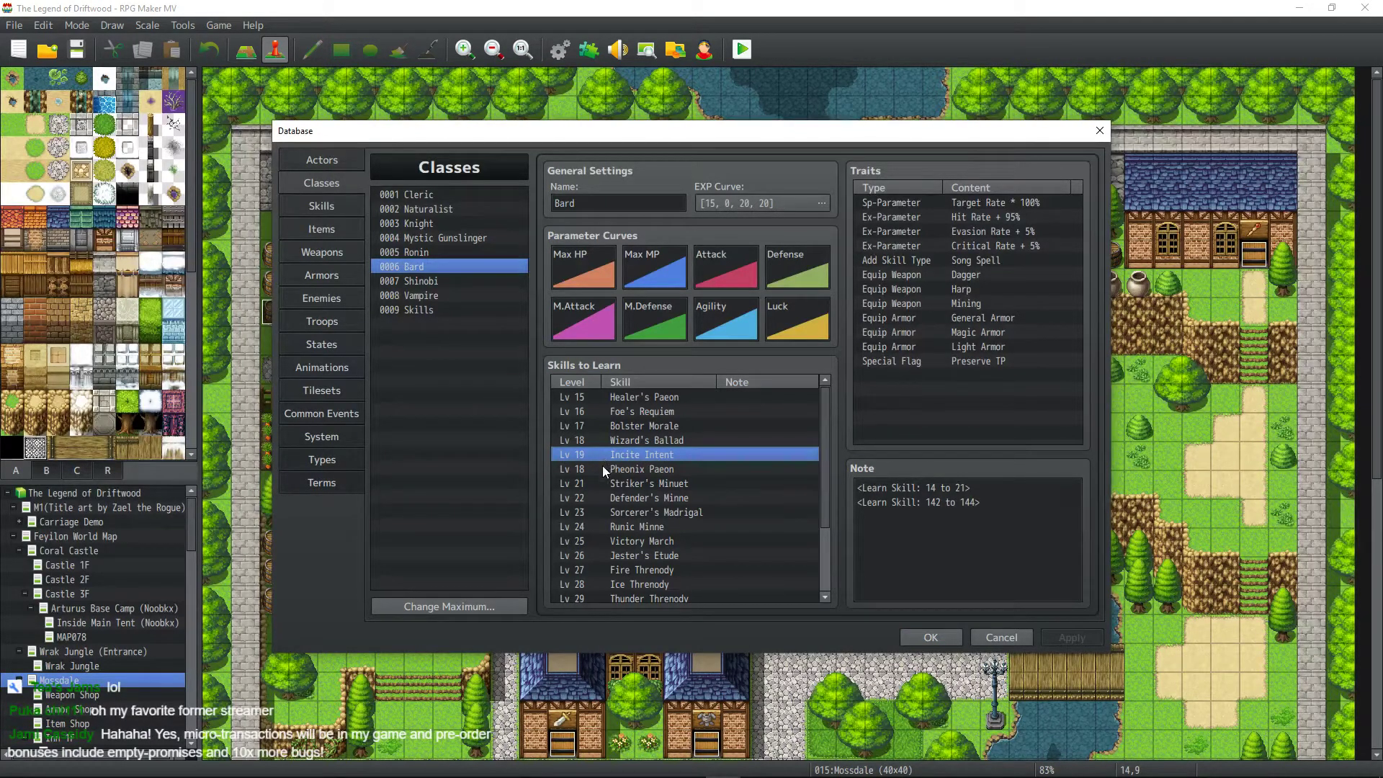
scroll(600, 550, down, 2)
scroll(599, 551, up, 2)
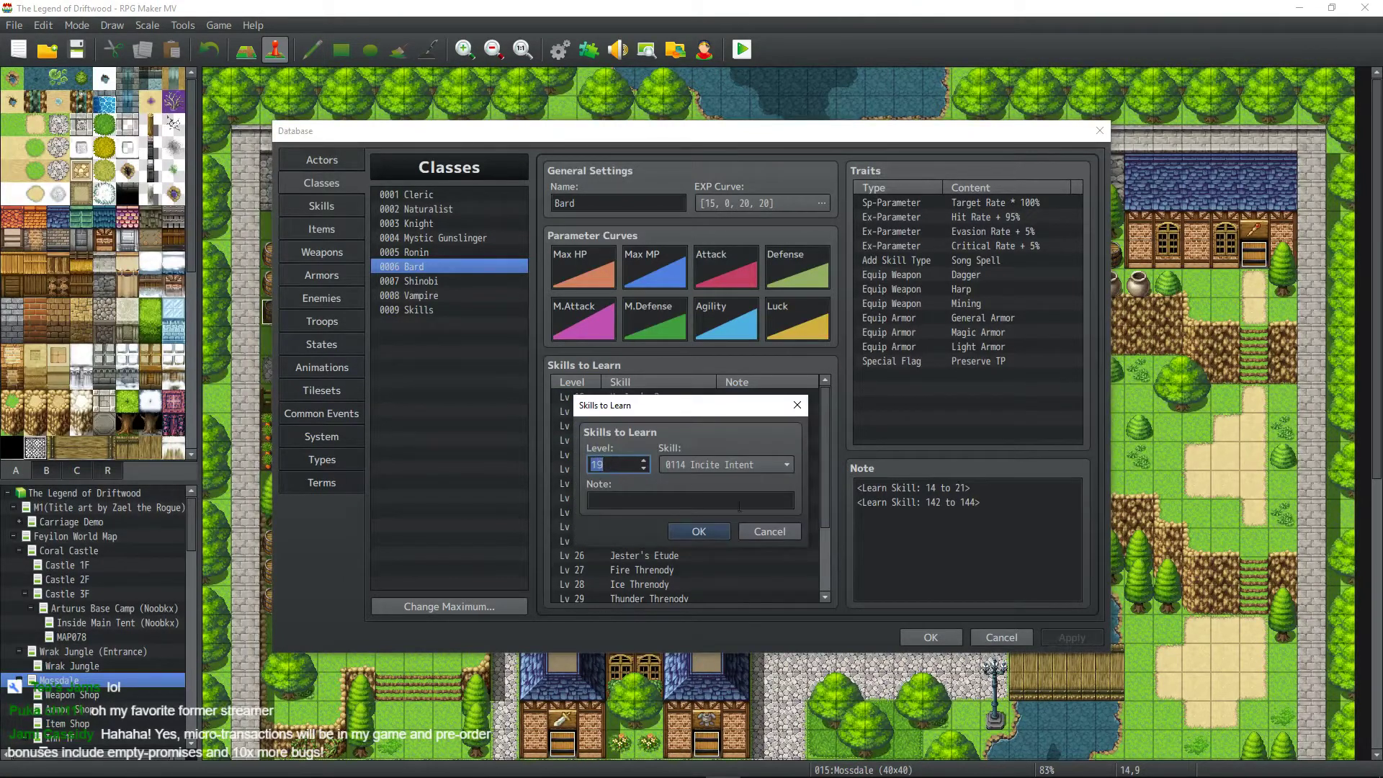
click(708, 530)
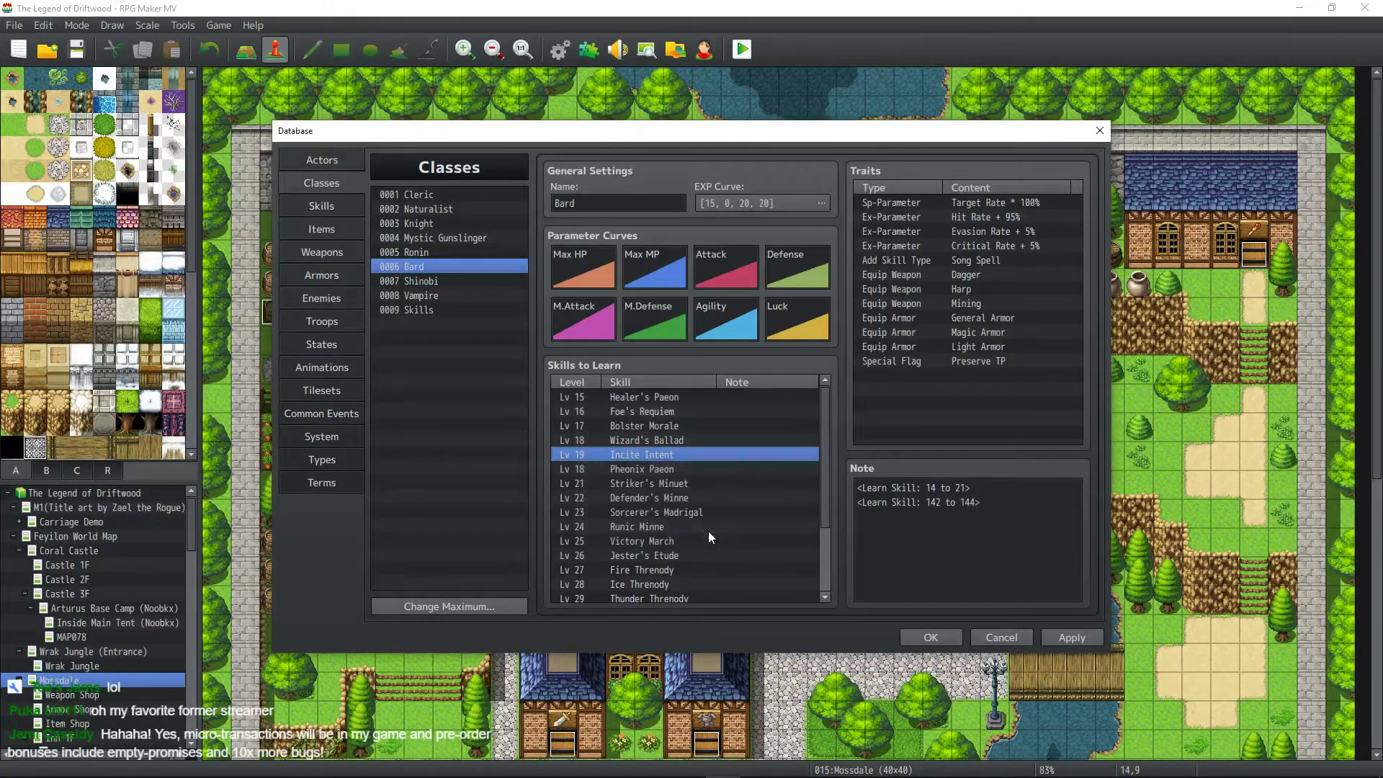
Set the Bard's learning level for Pheonix Paeon to 20.
double_click(621, 469)
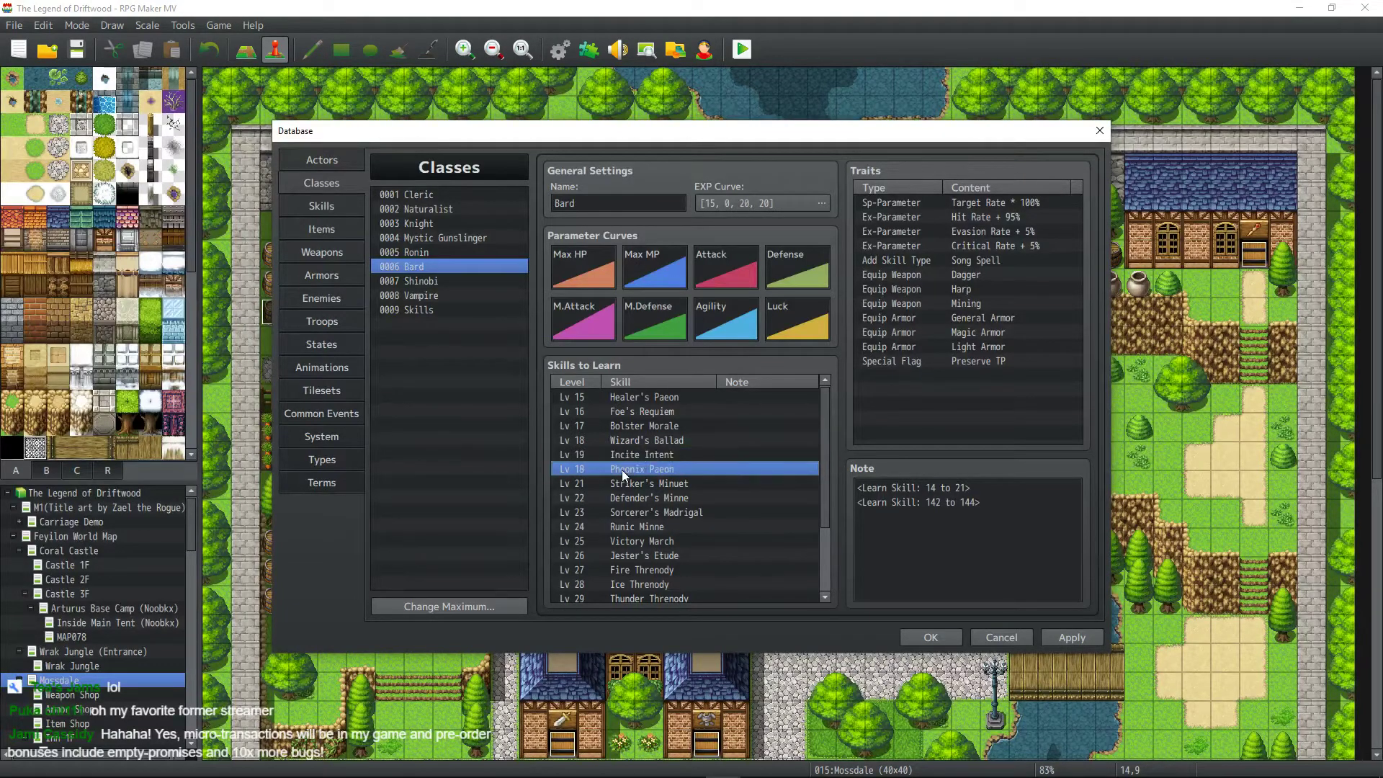
text(20)
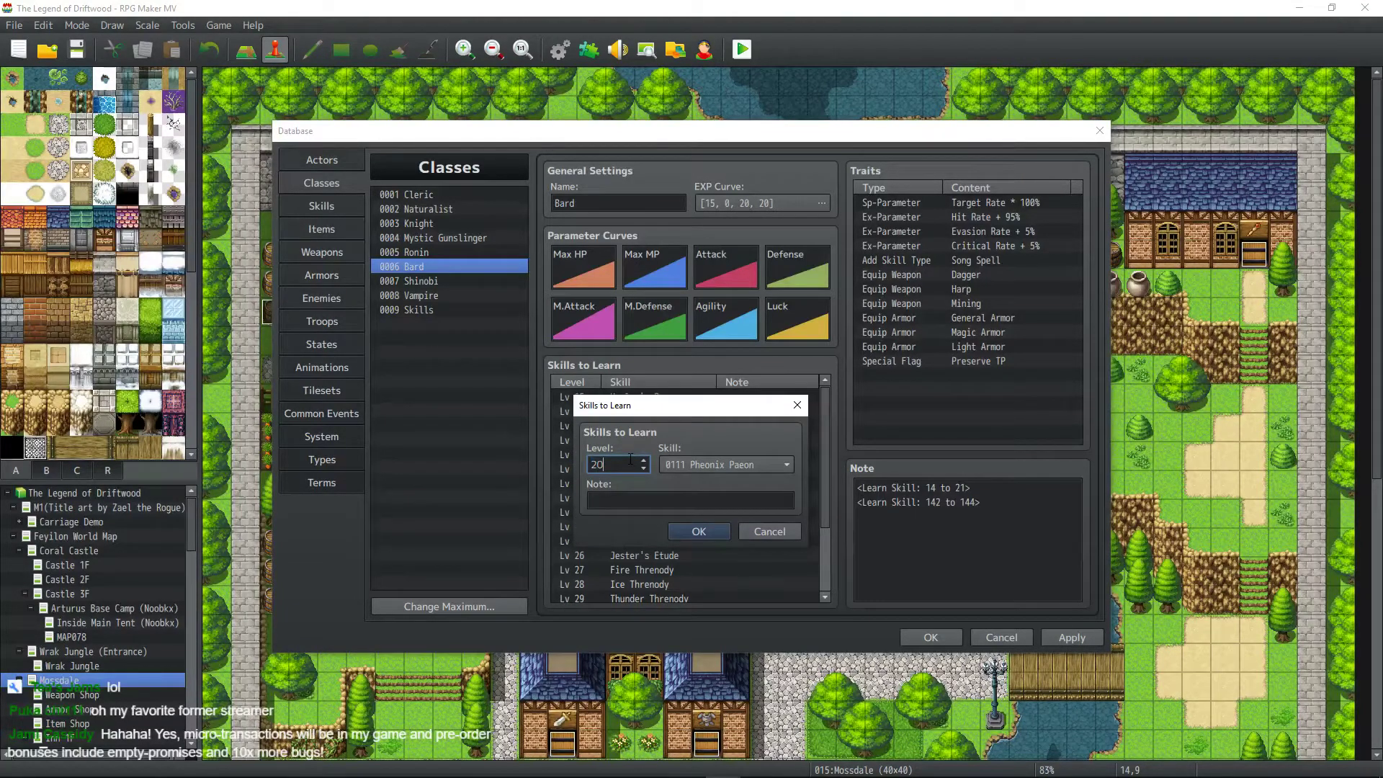
click(699, 532)
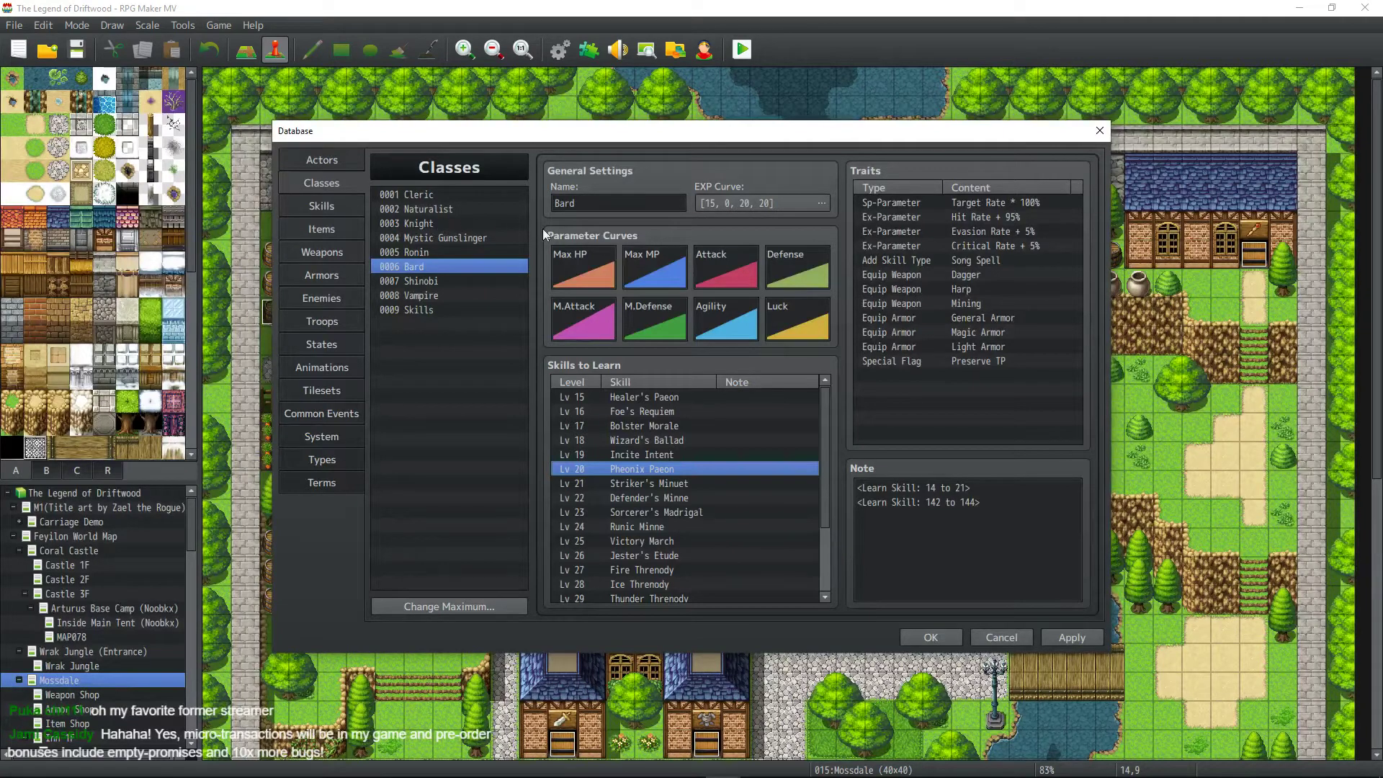
Copy the Bard's eight Threnody entries, Fire through Dark, and paste them at the end of the Skills to Learn list.
scroll(647, 456, down, 2)
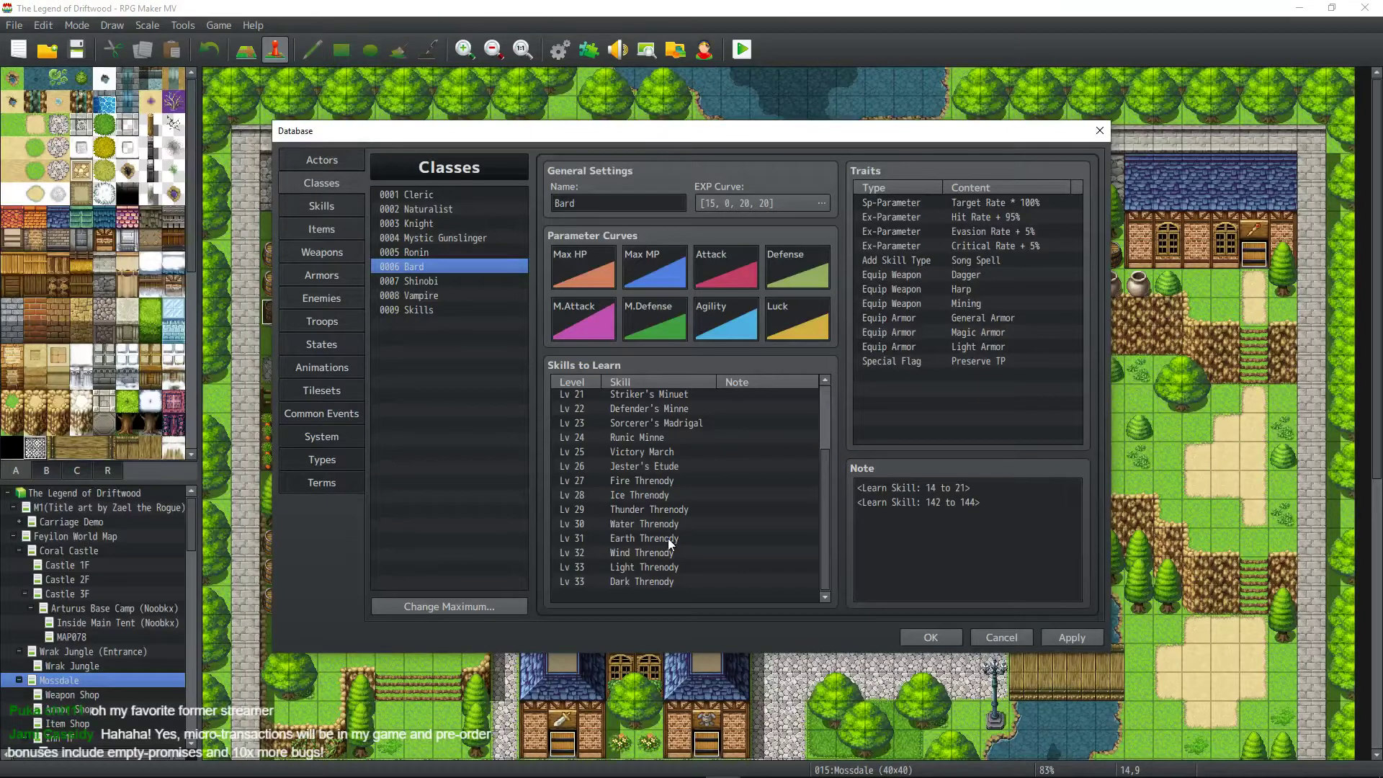
click(637, 482)
scroll(654, 502, up, 2)
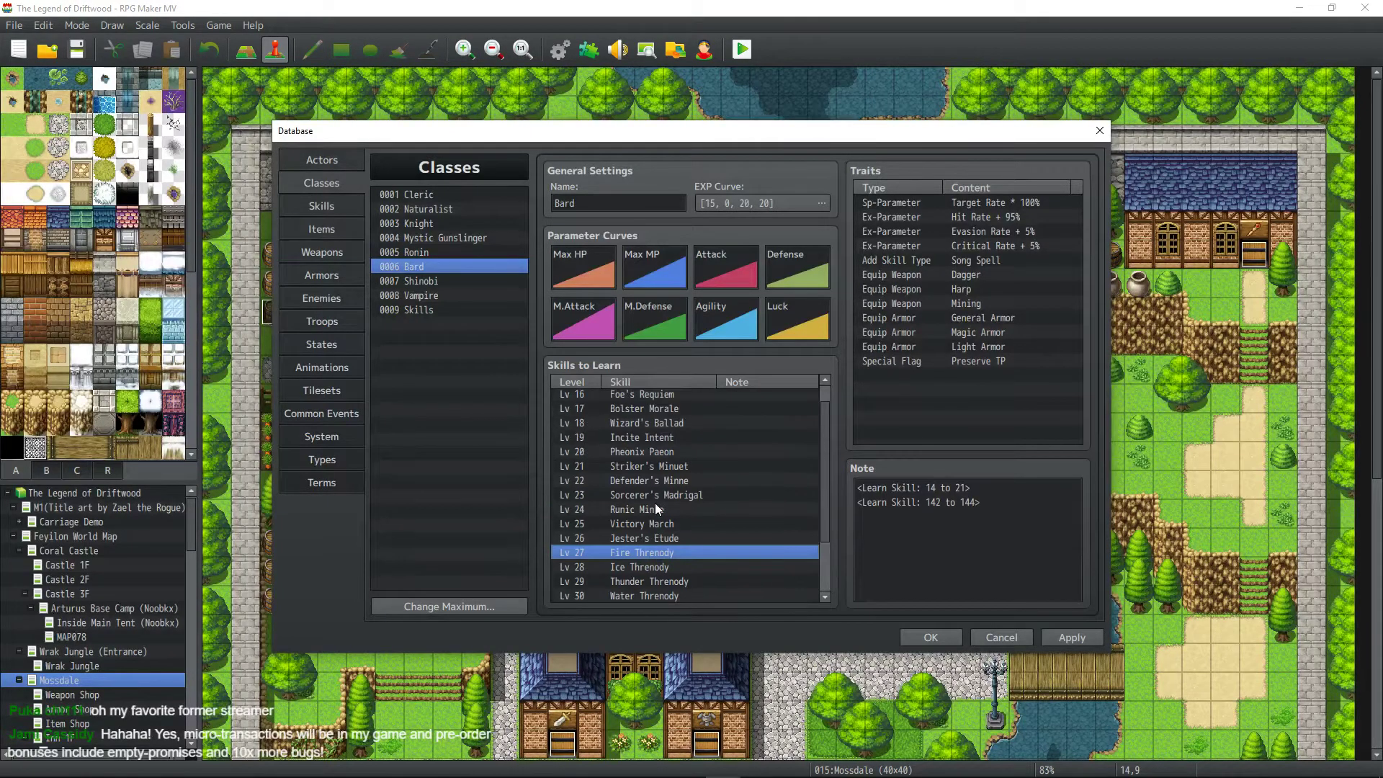
scroll(655, 502, down, 2)
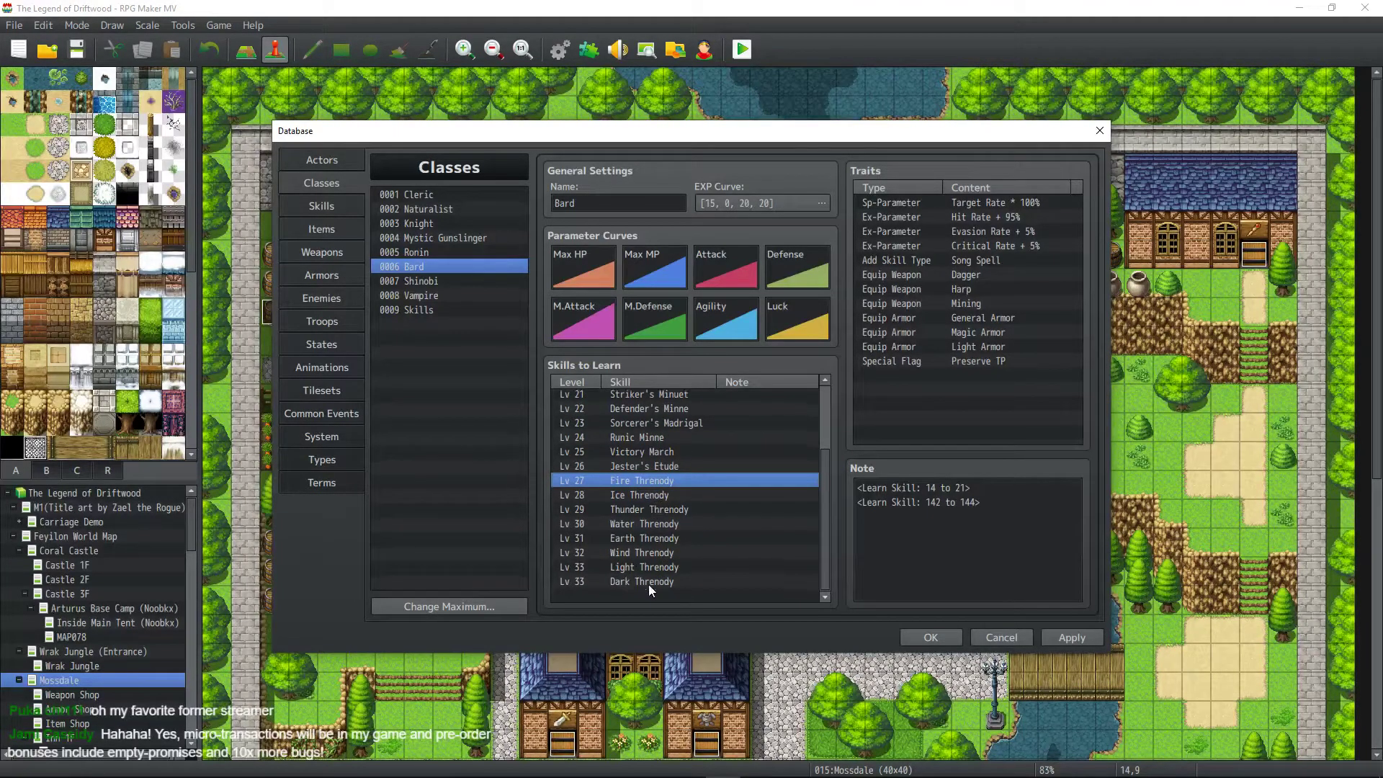
shift+click(646, 581)
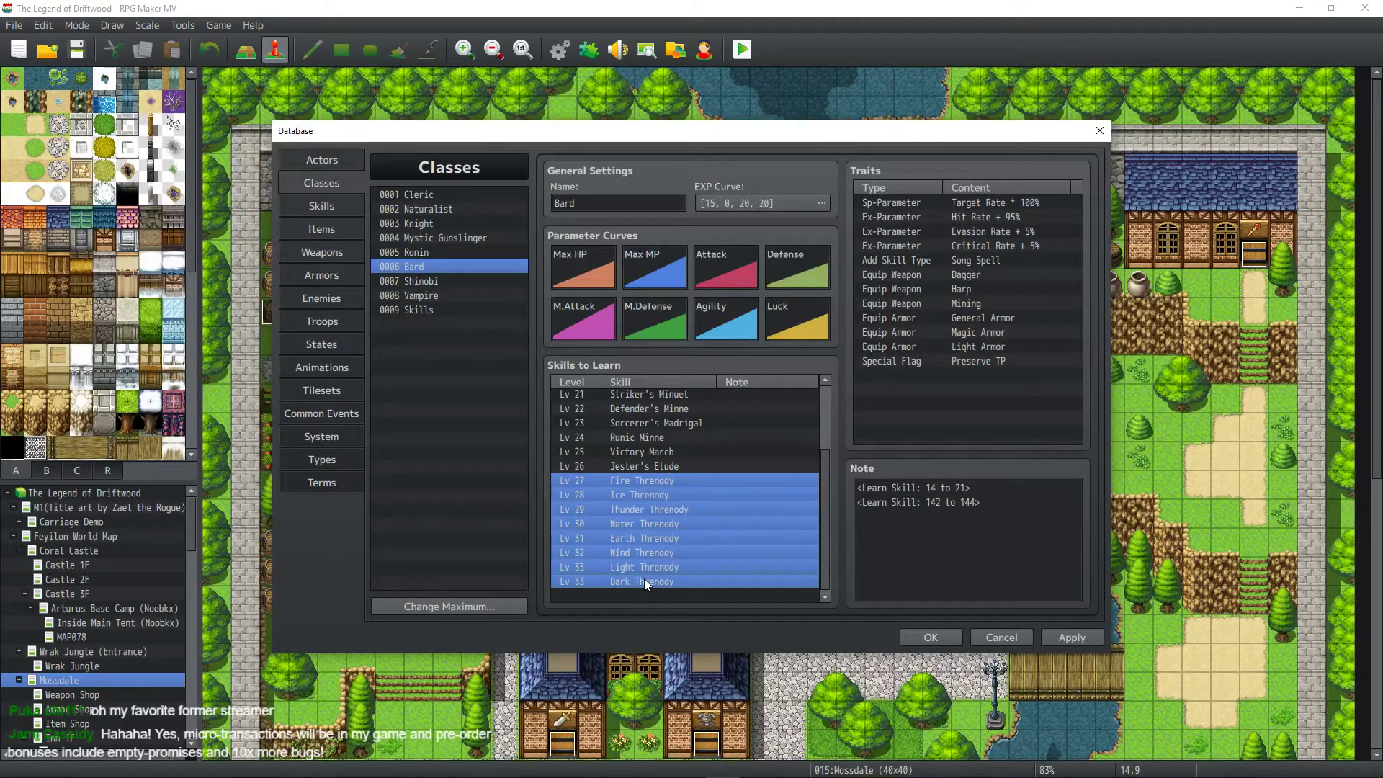
key(ctrl+c)
click(641, 592)
key(ctrl+v)
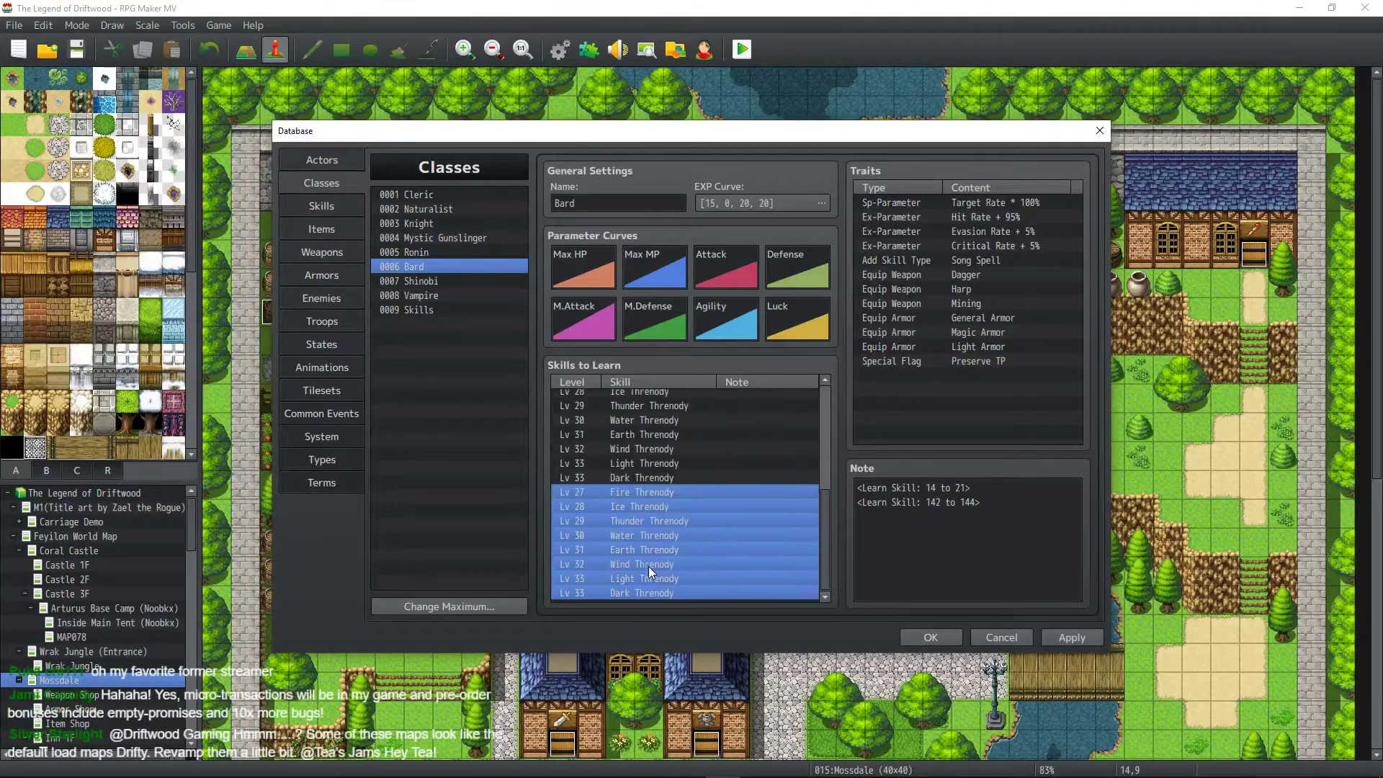
Paste further copies of the Fire through Dark Threnody block into the Bard's Skills to Learn list.
click(645, 594)
key(ctrl+v)
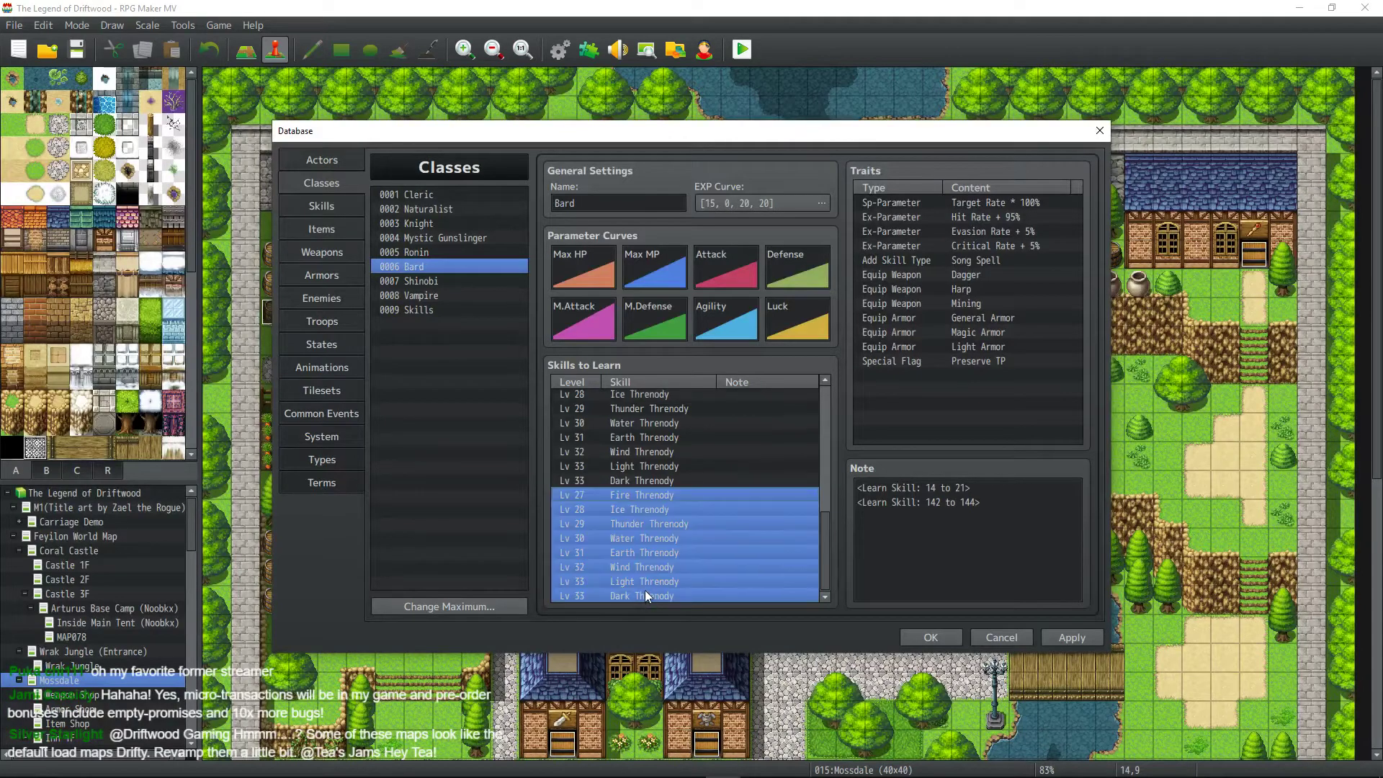
click(646, 595)
key(ctrl+v)
click(646, 595)
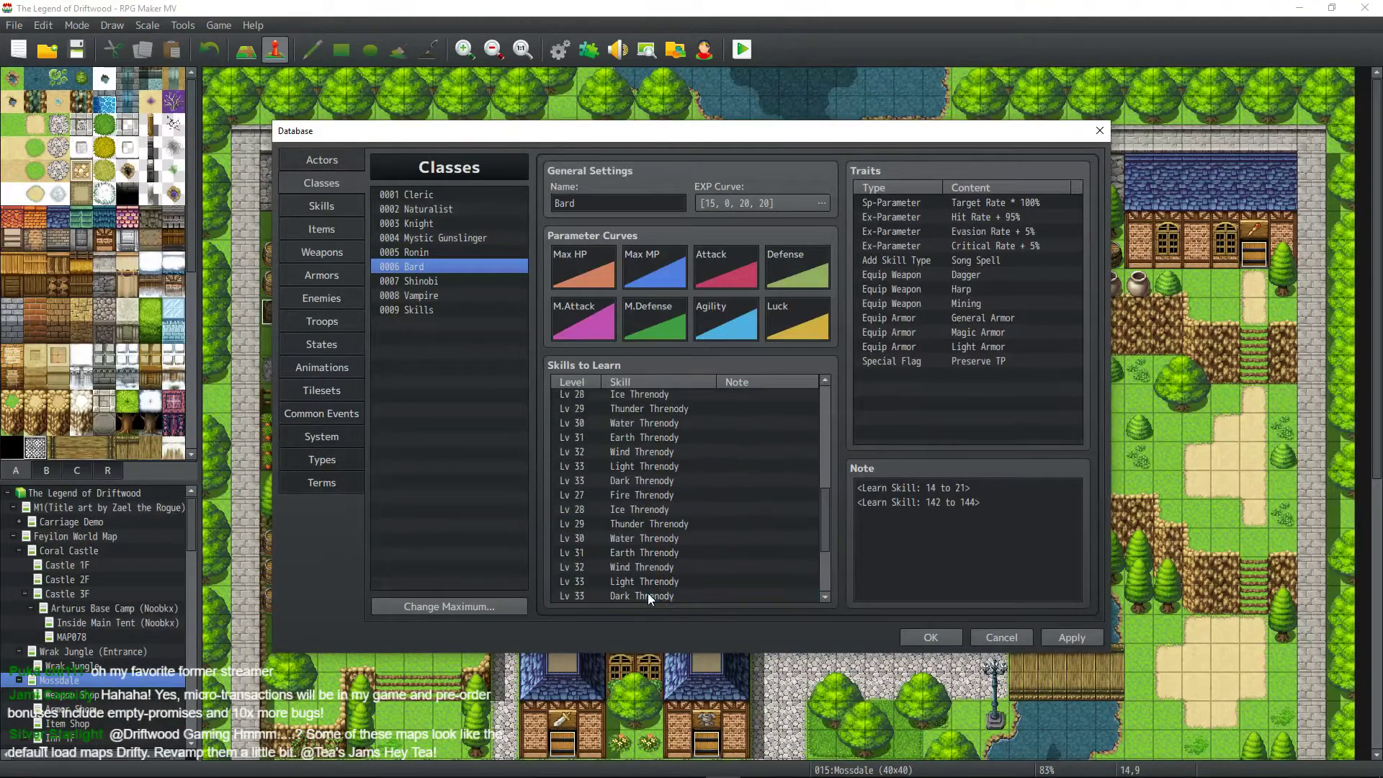
click(646, 593)
key(ctrl+v)
scroll(647, 581, up, 6)
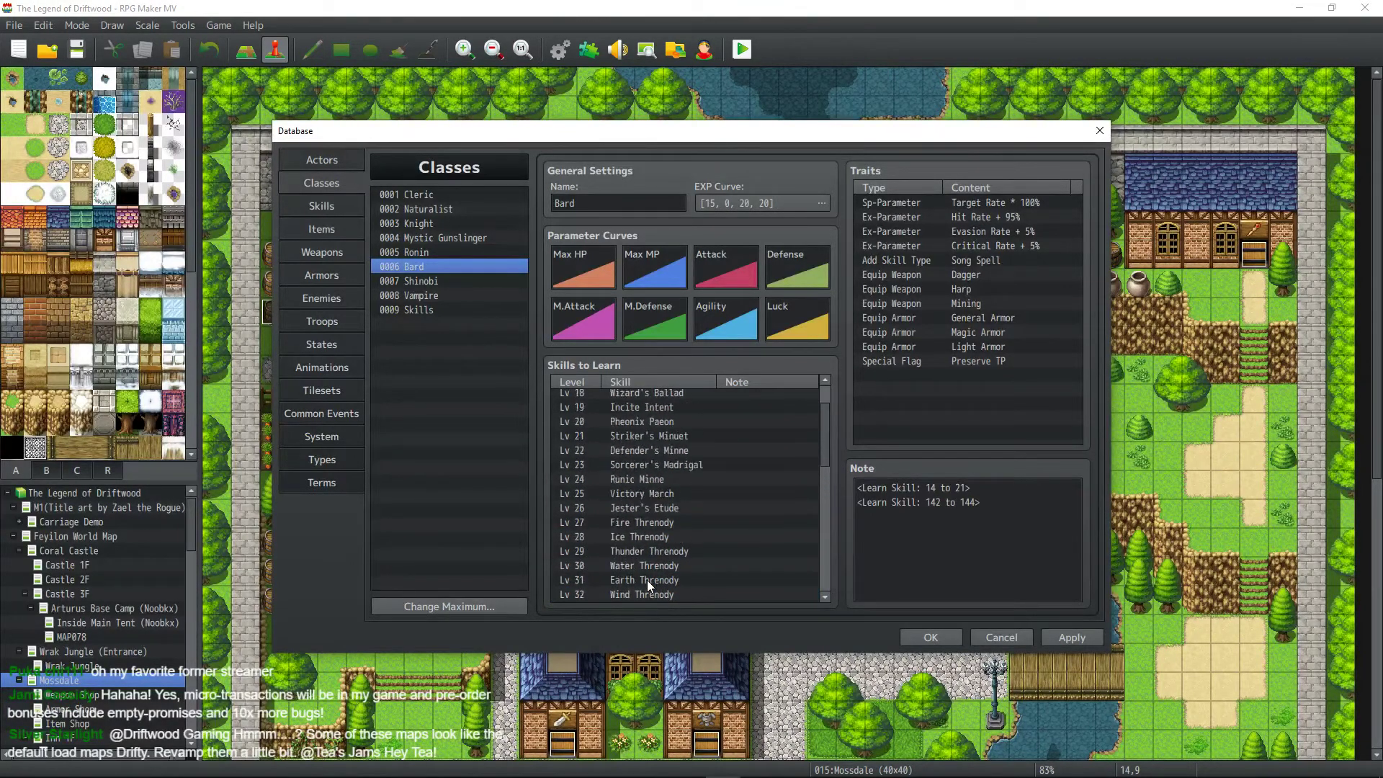
scroll(647, 581, down, 1)
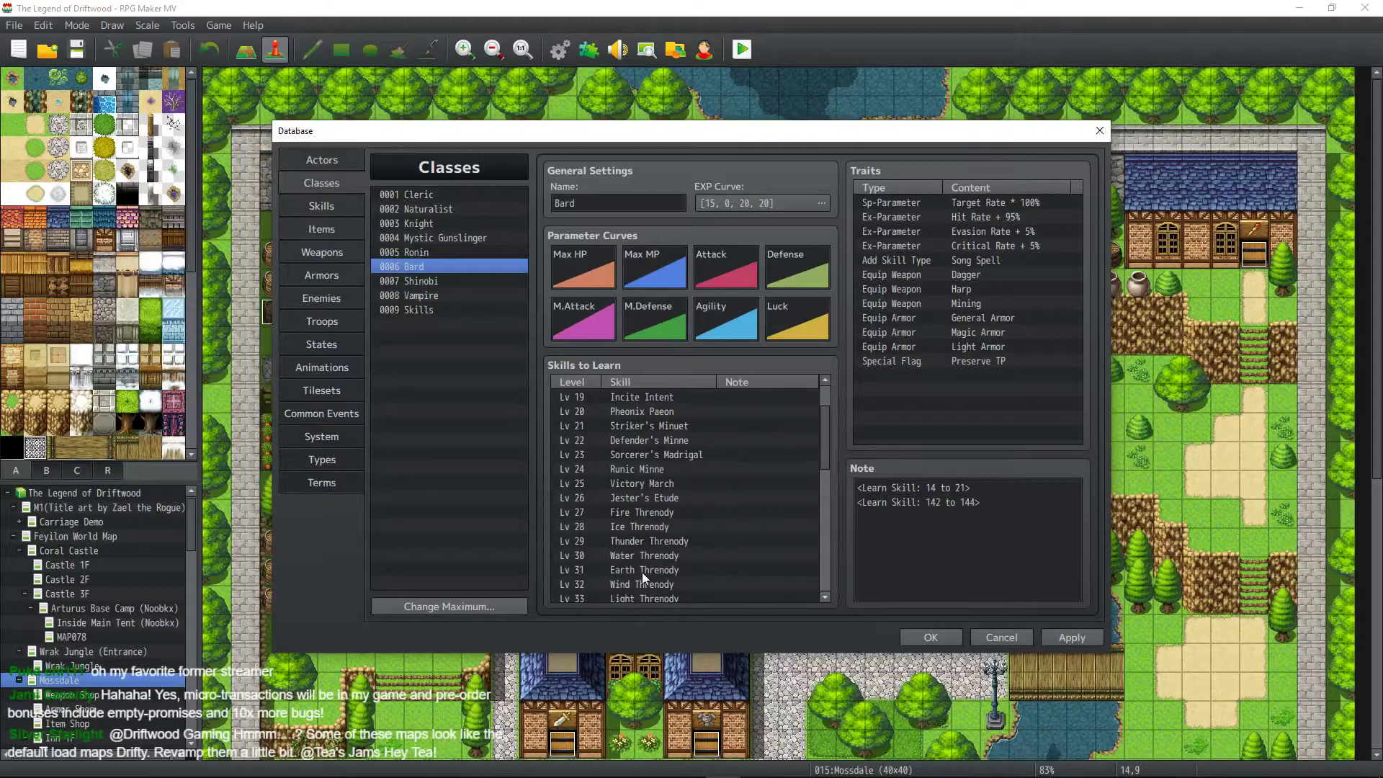
click(658, 513)
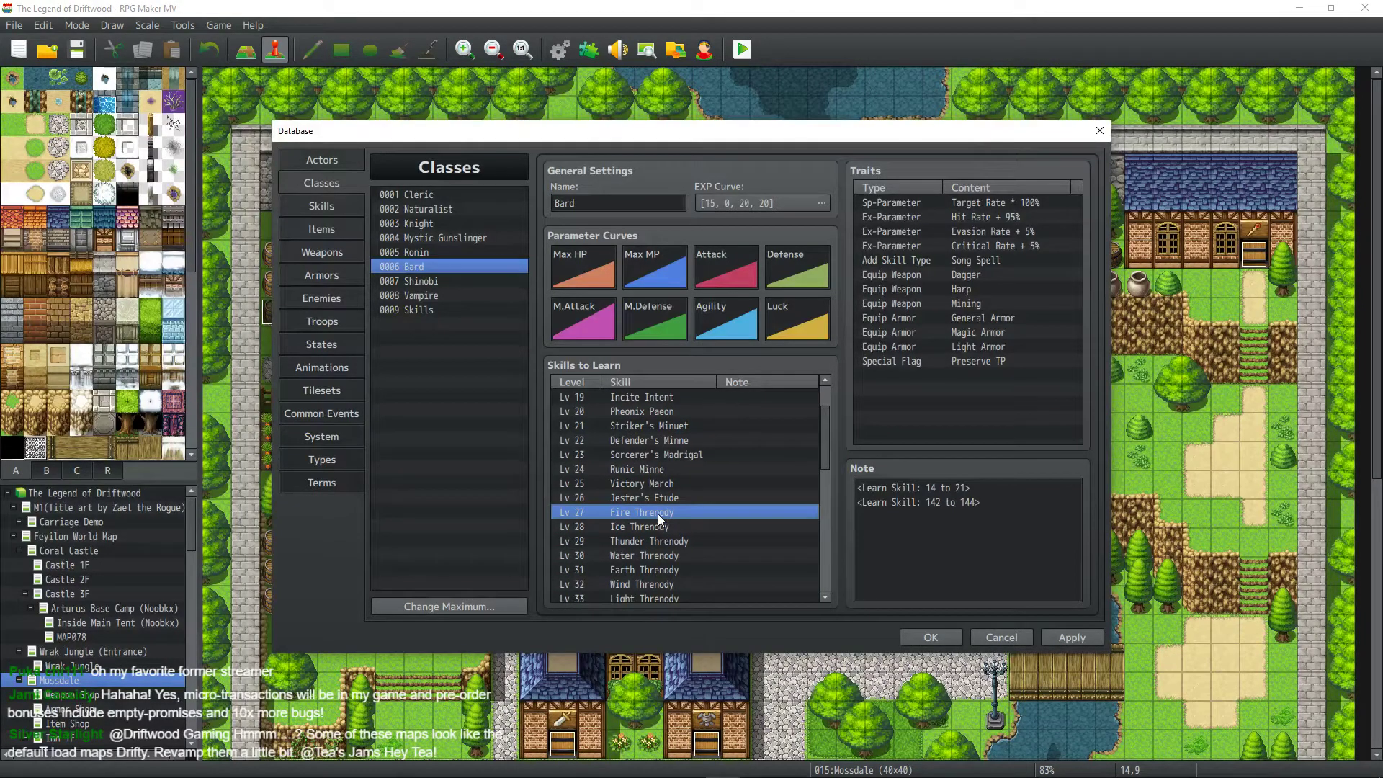
scroll(658, 513, down, 2)
scroll(659, 513, down, 4)
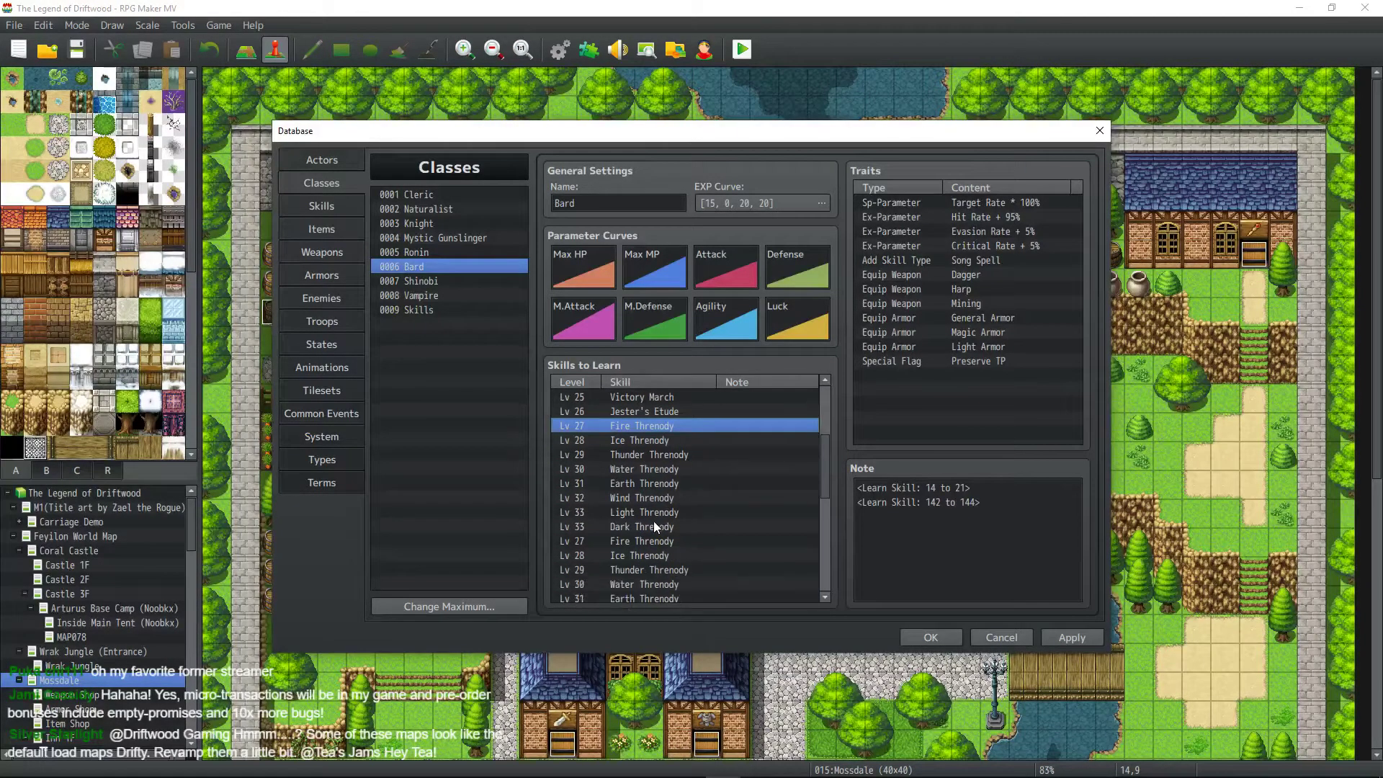
double_click(647, 542)
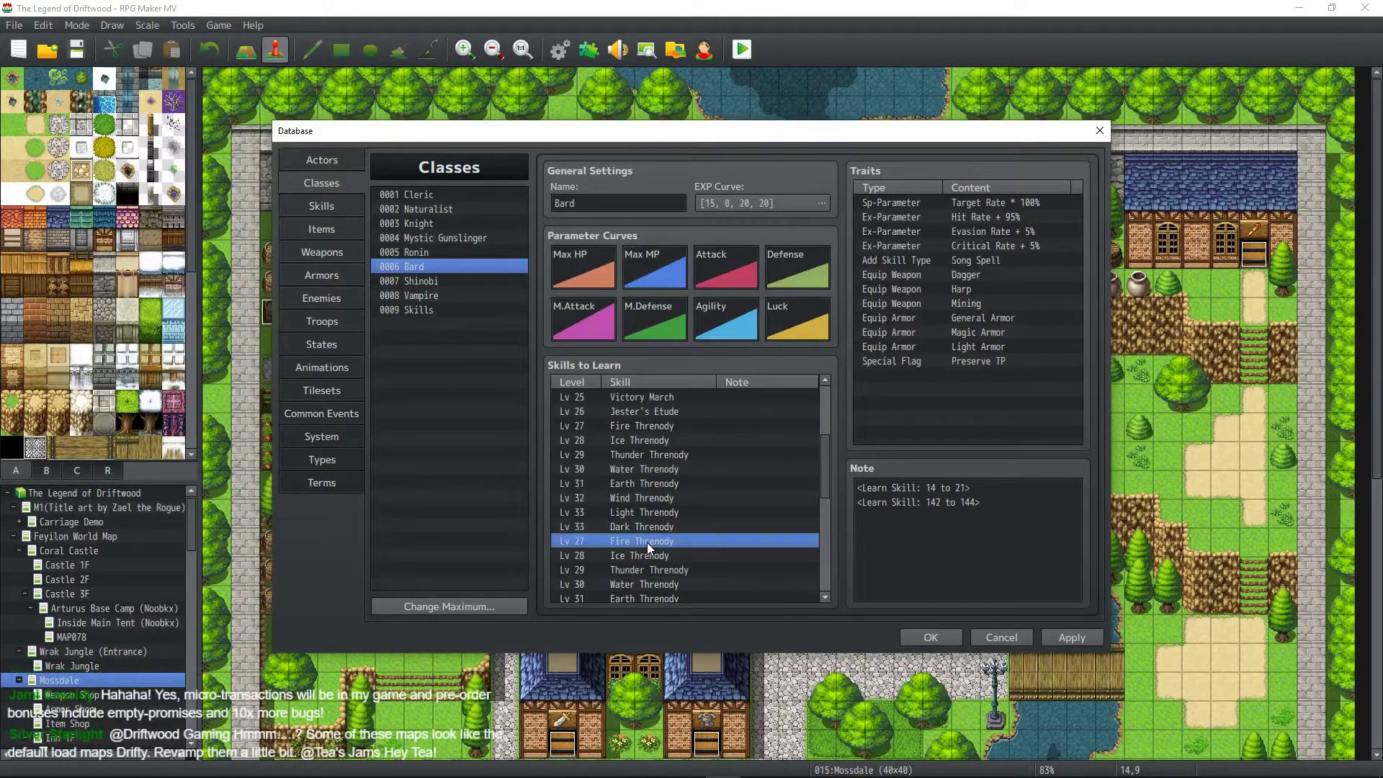
click(706, 464)
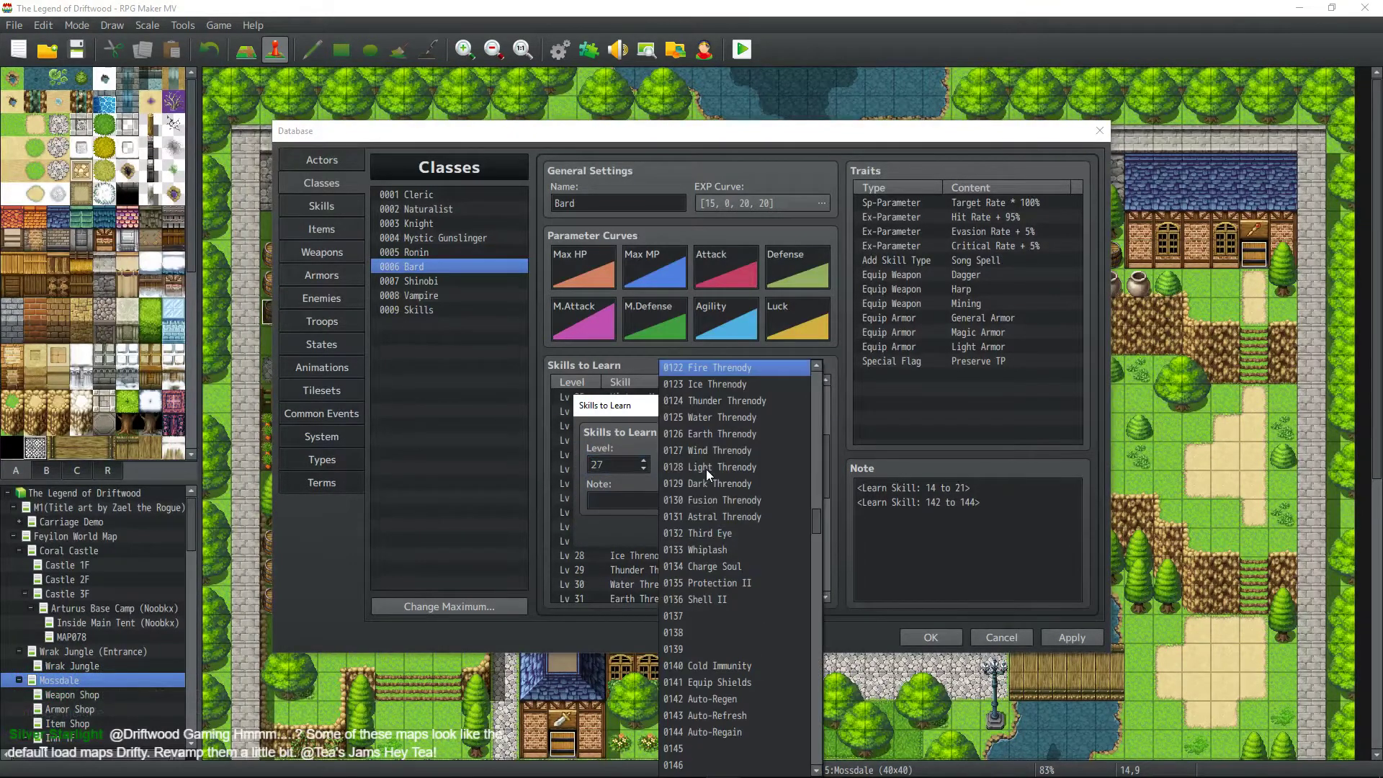
scroll(720, 484, down, 7)
scroll(721, 499, down, 10)
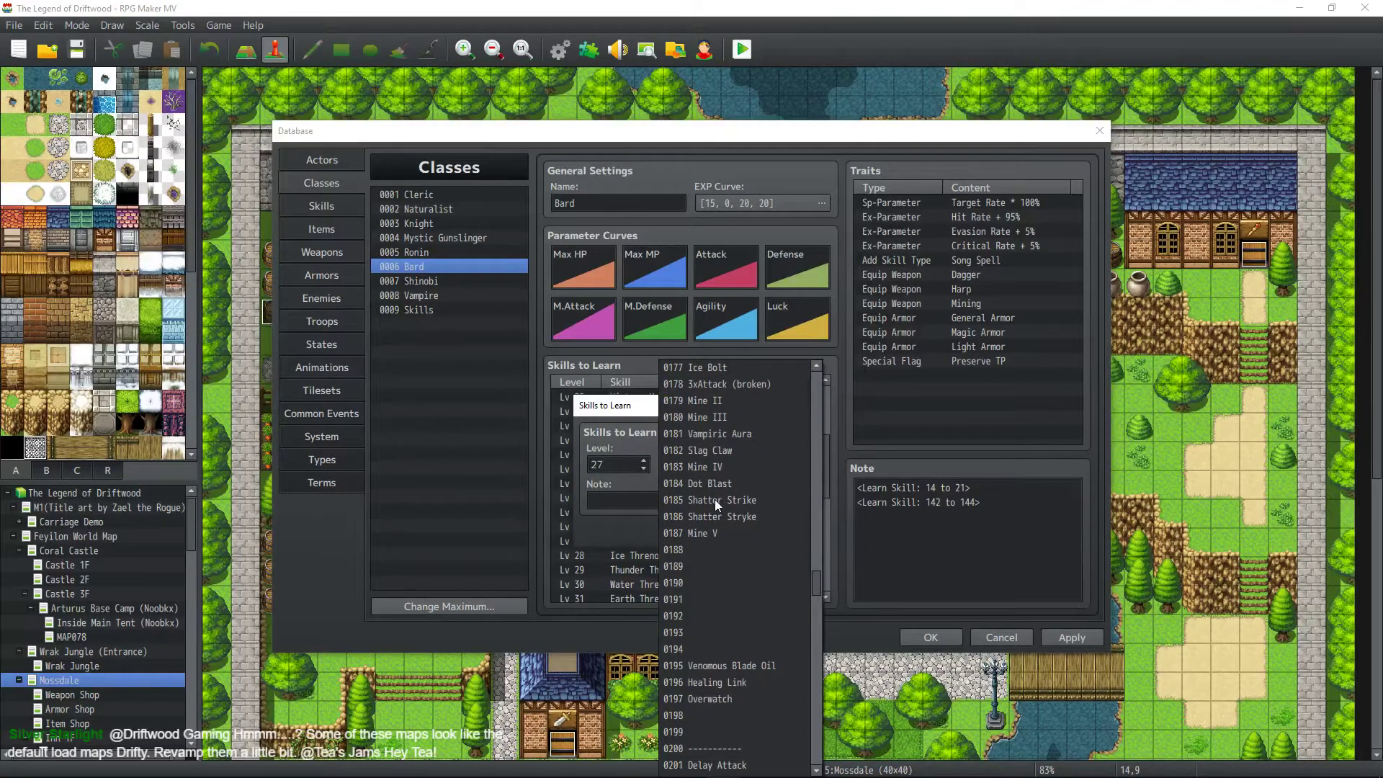
scroll(715, 499, down, 1)
click(633, 476)
click(763, 538)
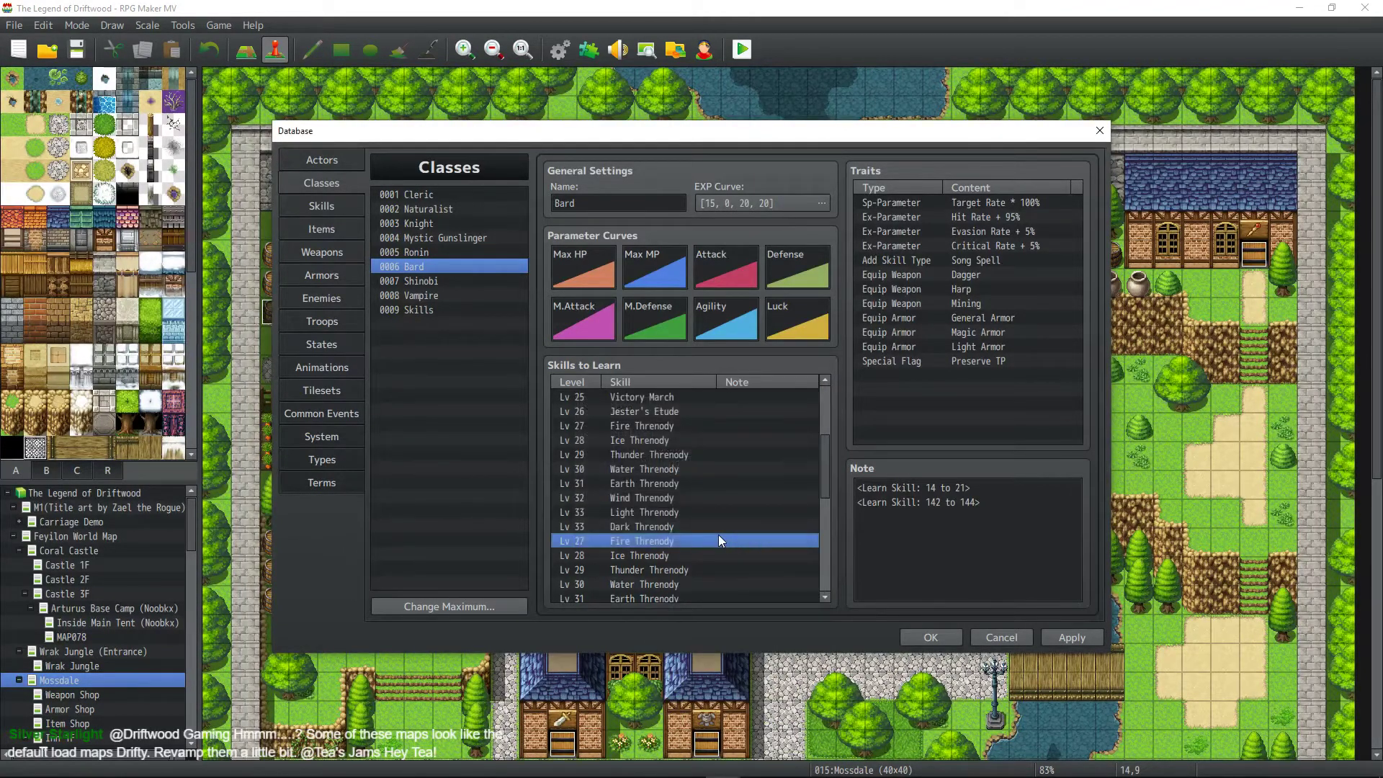
Compare the original and pasted Threnody entries in the Bard's Skills to Learn list.
scroll(682, 565, down, 3)
click(670, 556)
scroll(670, 555, down, 3)
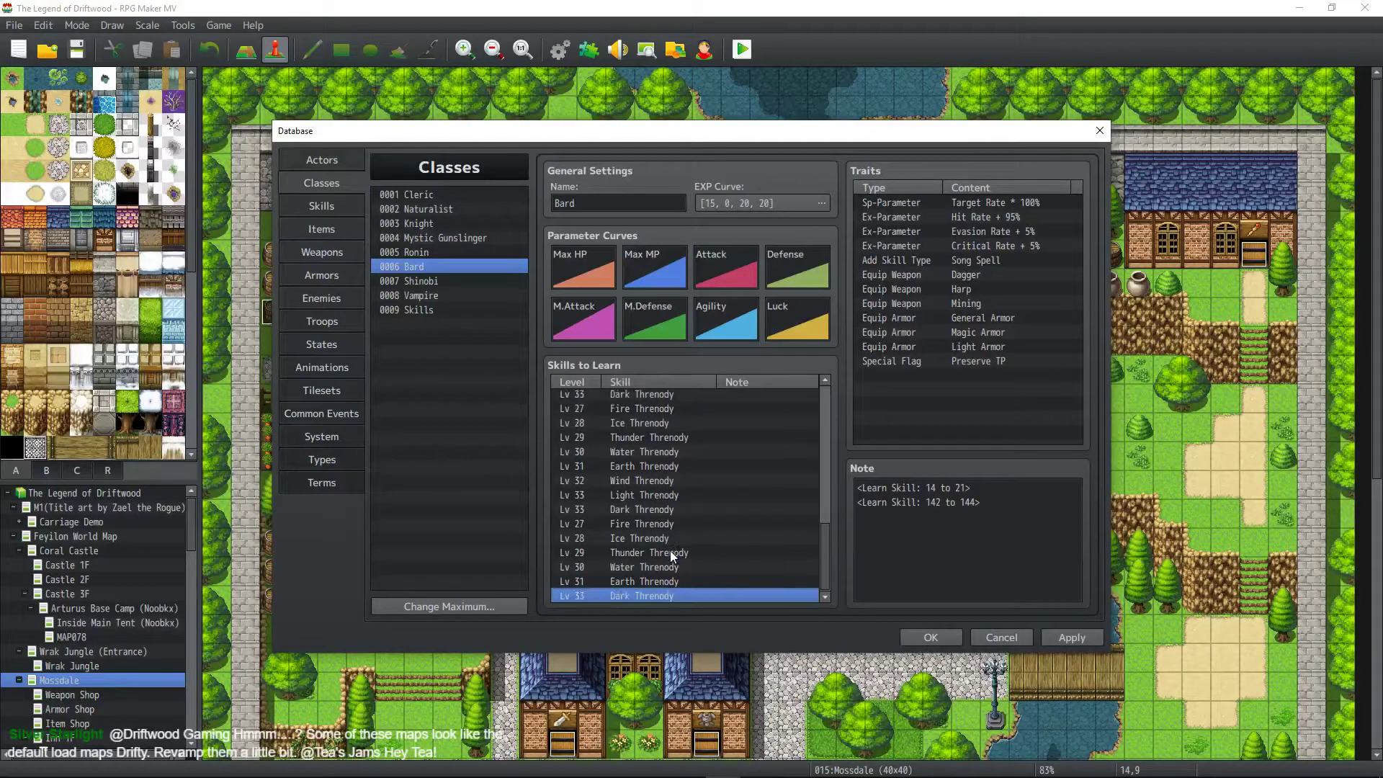
scroll(670, 551, up, 3)
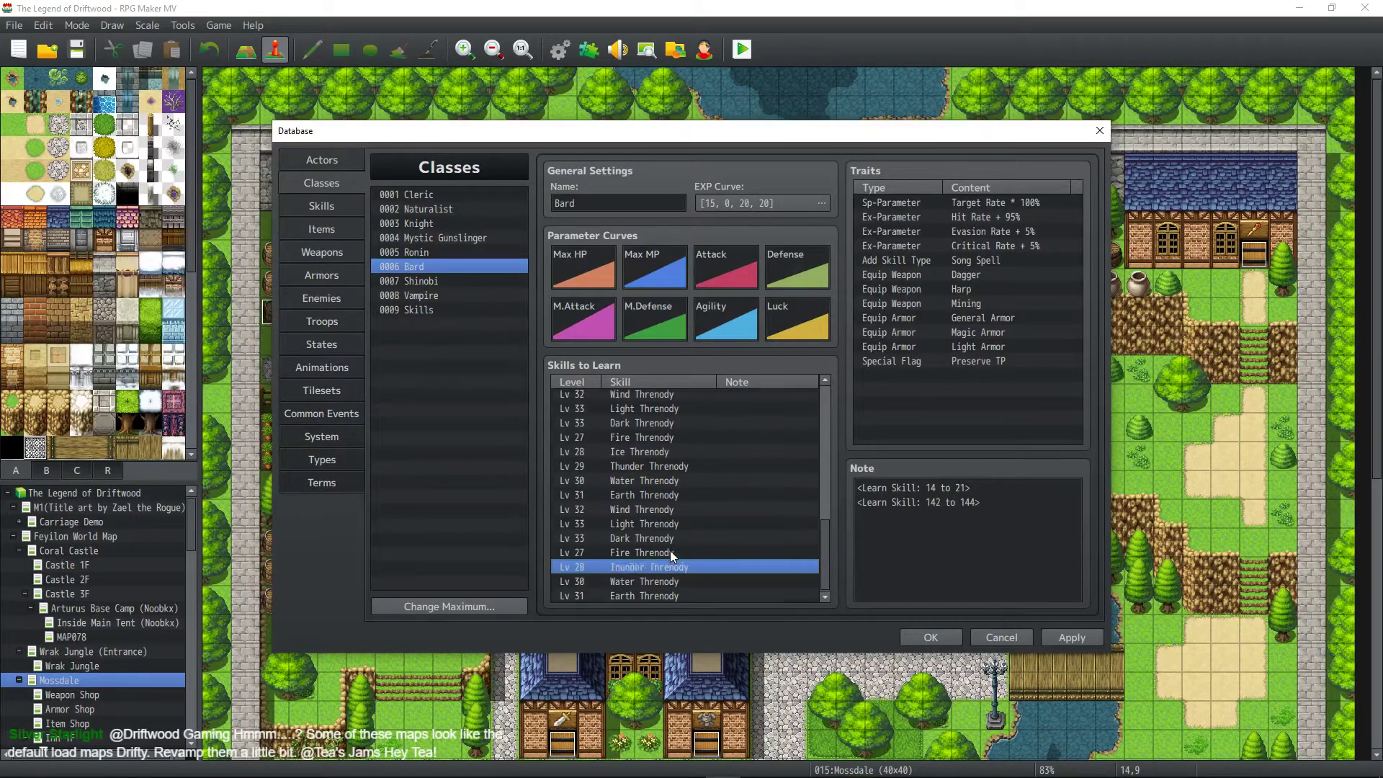
scroll(666, 545, up, 5)
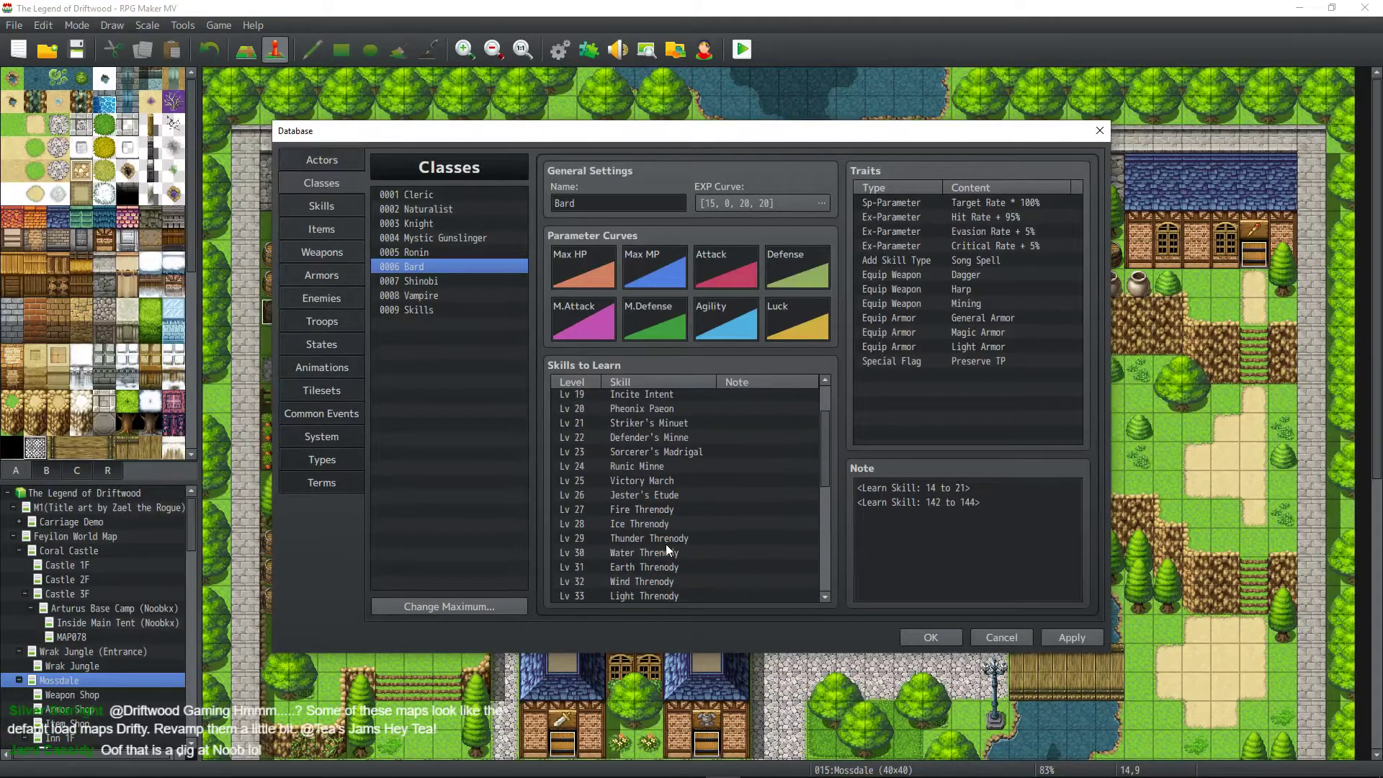
scroll(637, 548, down, 5)
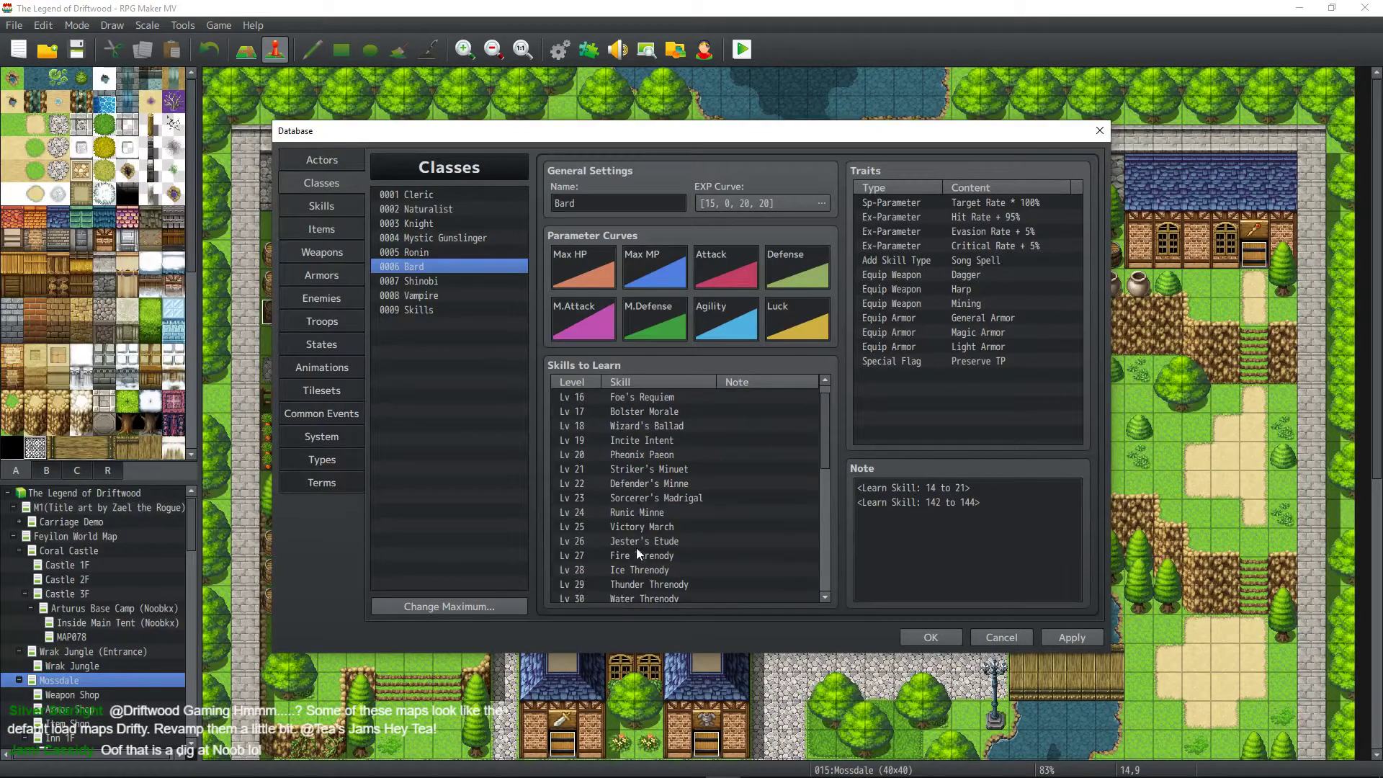
scroll(631, 556, down, 3)
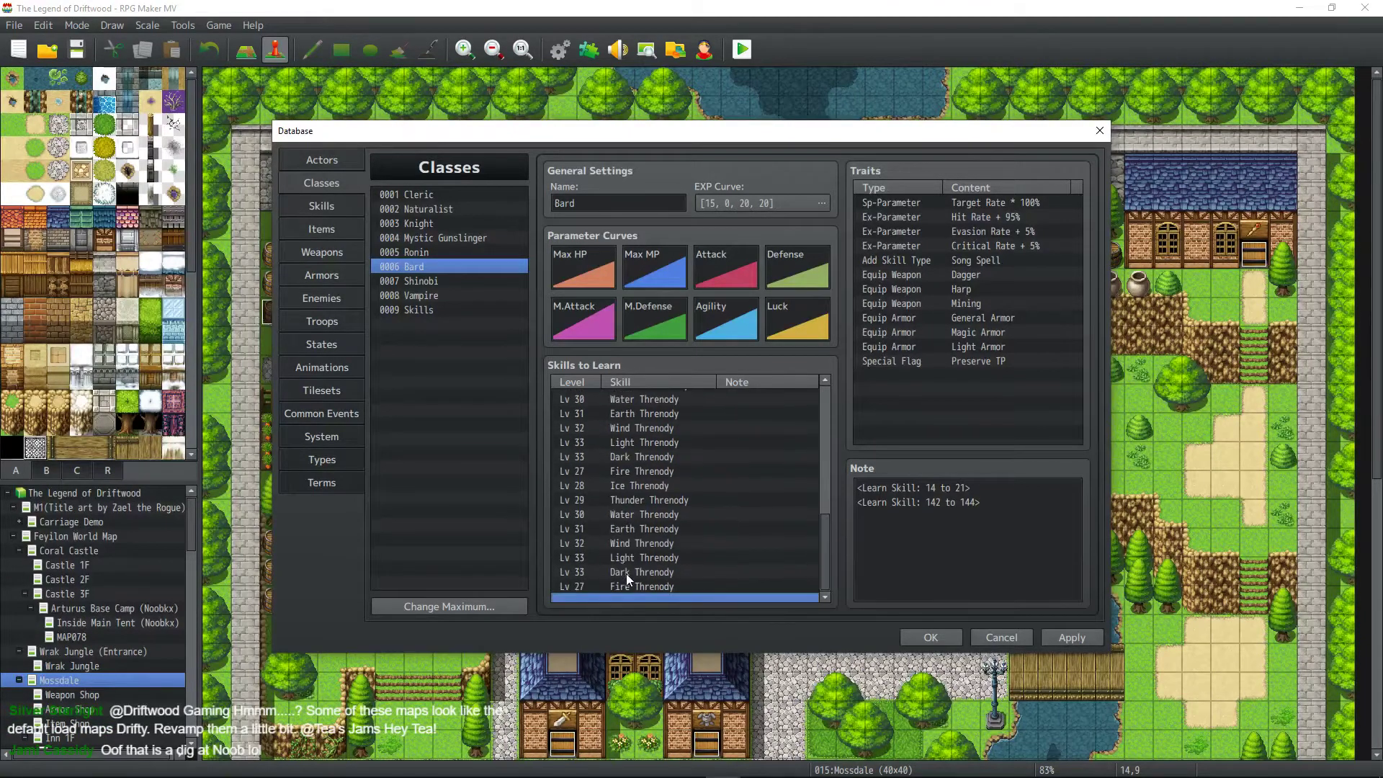
scroll(629, 581, up, 3)
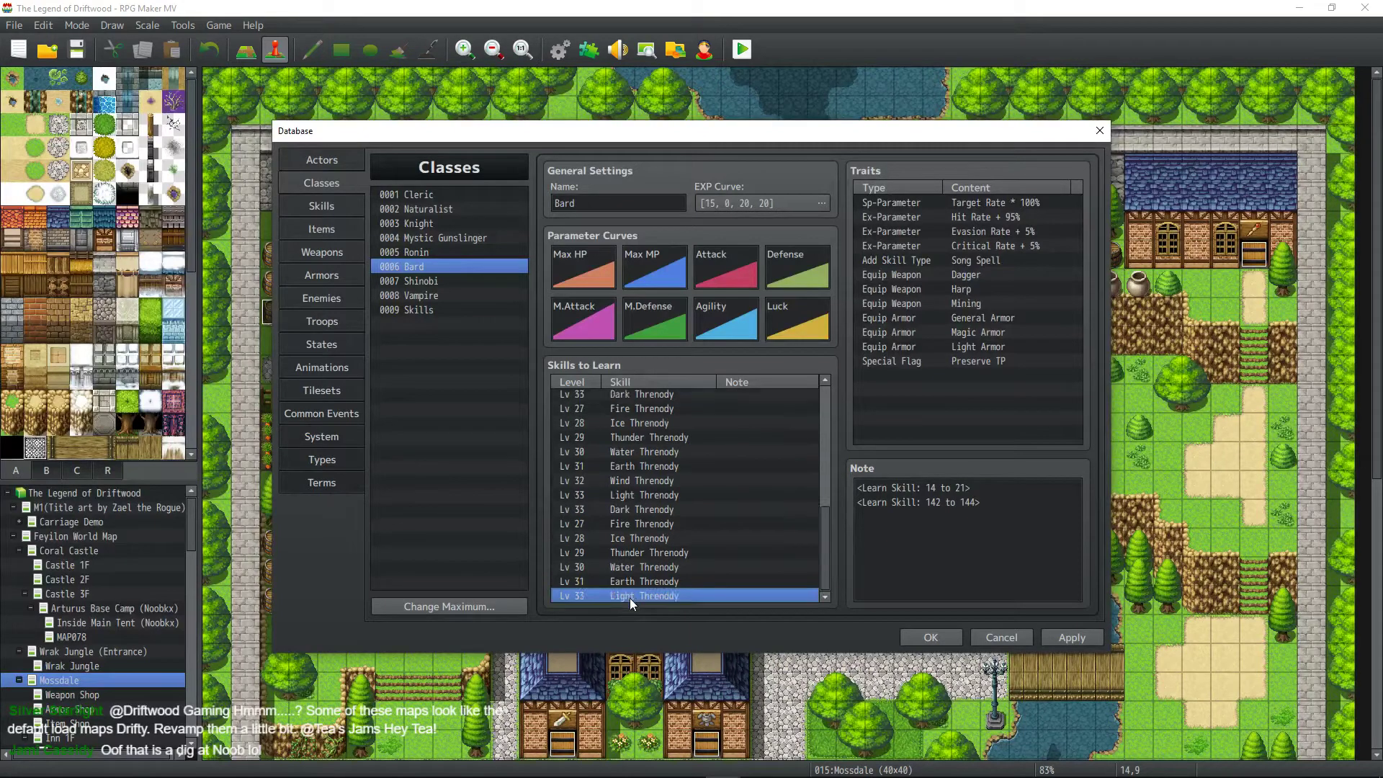
Delete the surplus pasted Threnody entries from the end of the Bard's Skills to Learn list, back to the first duplicate block's Wind Threnody.
double_click(631, 595)
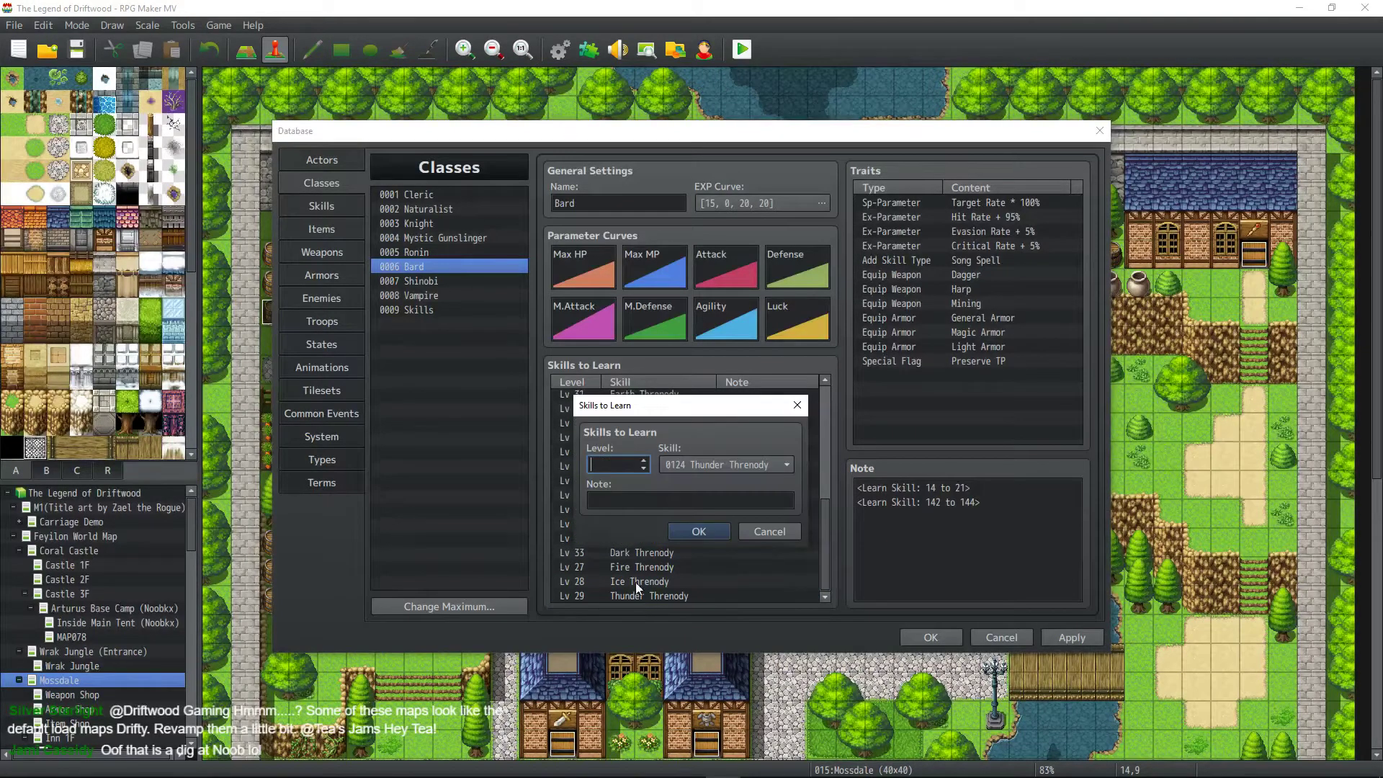
click(743, 536)
click(662, 593)
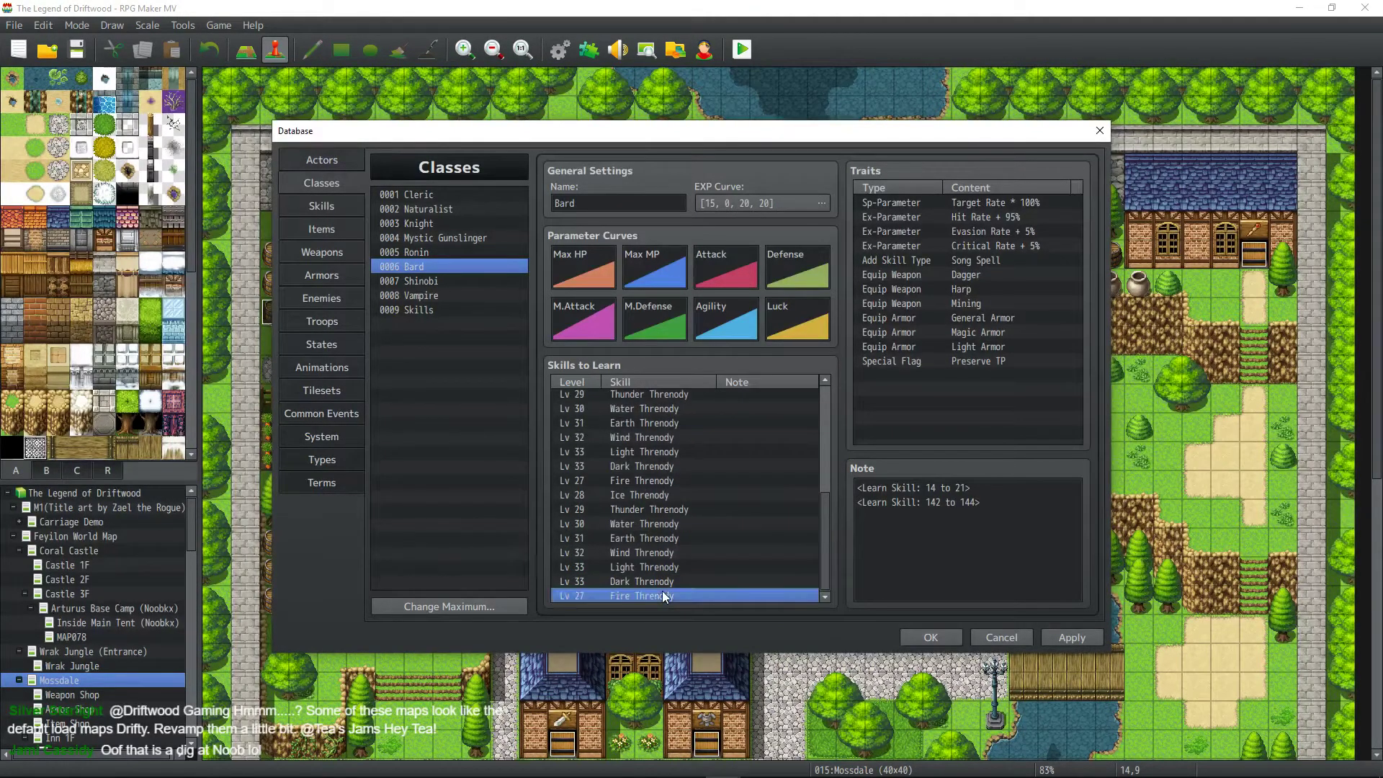
key(Delete)
click(656, 591)
key(Delete)
click(657, 591)
key(Delete)
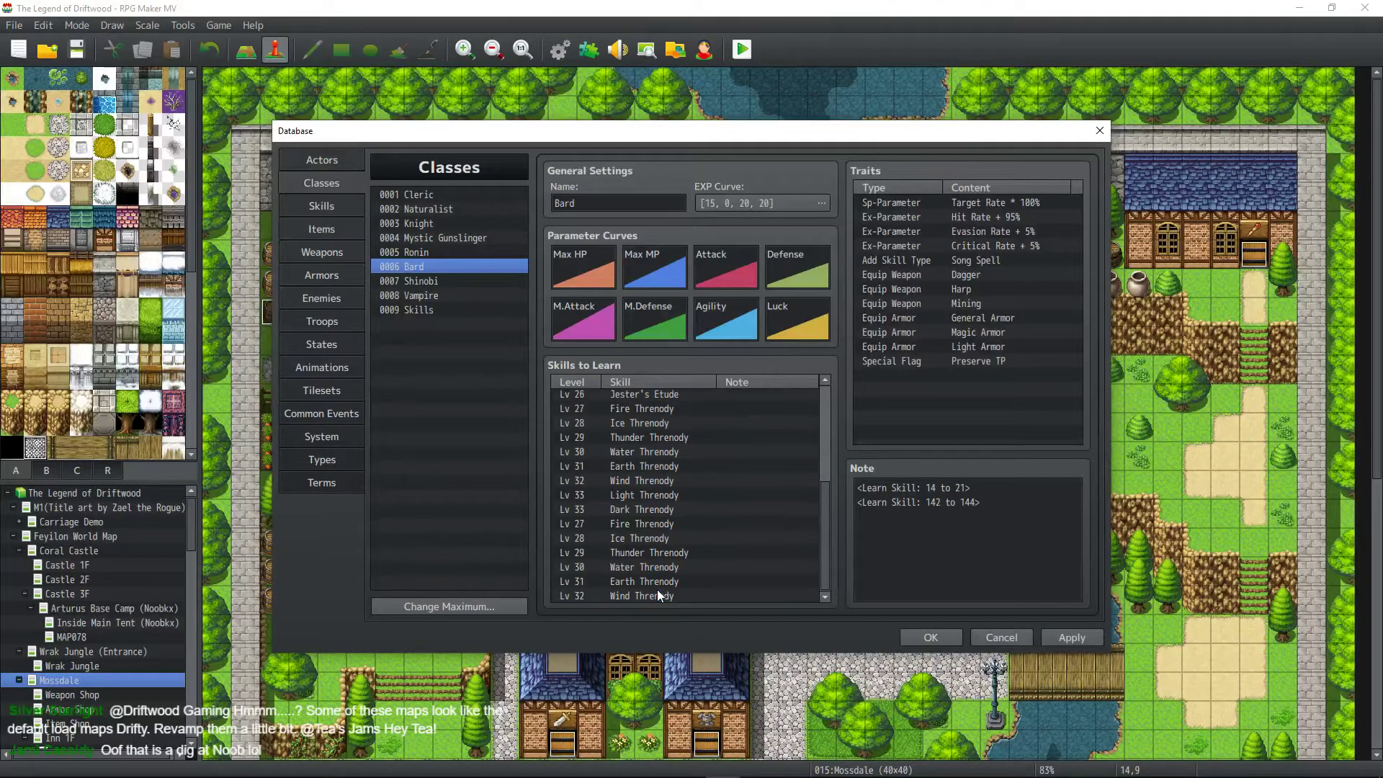
scroll(657, 582, up, 3)
scroll(656, 582, down, 3)
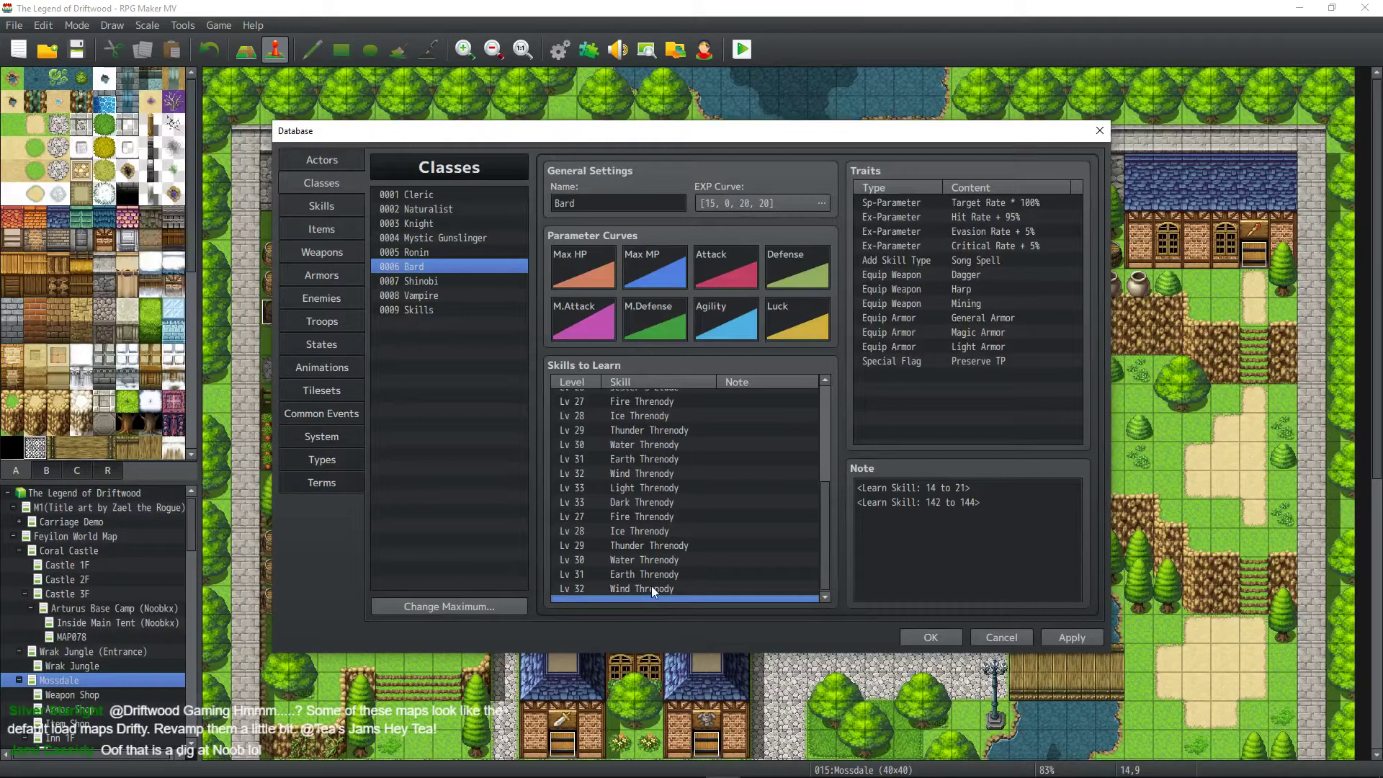
Delete the remaining duplicate Threnody entries, Wind back through Fire, from the Bard's Skills to Learn list and apply the changes.
click(651, 586)
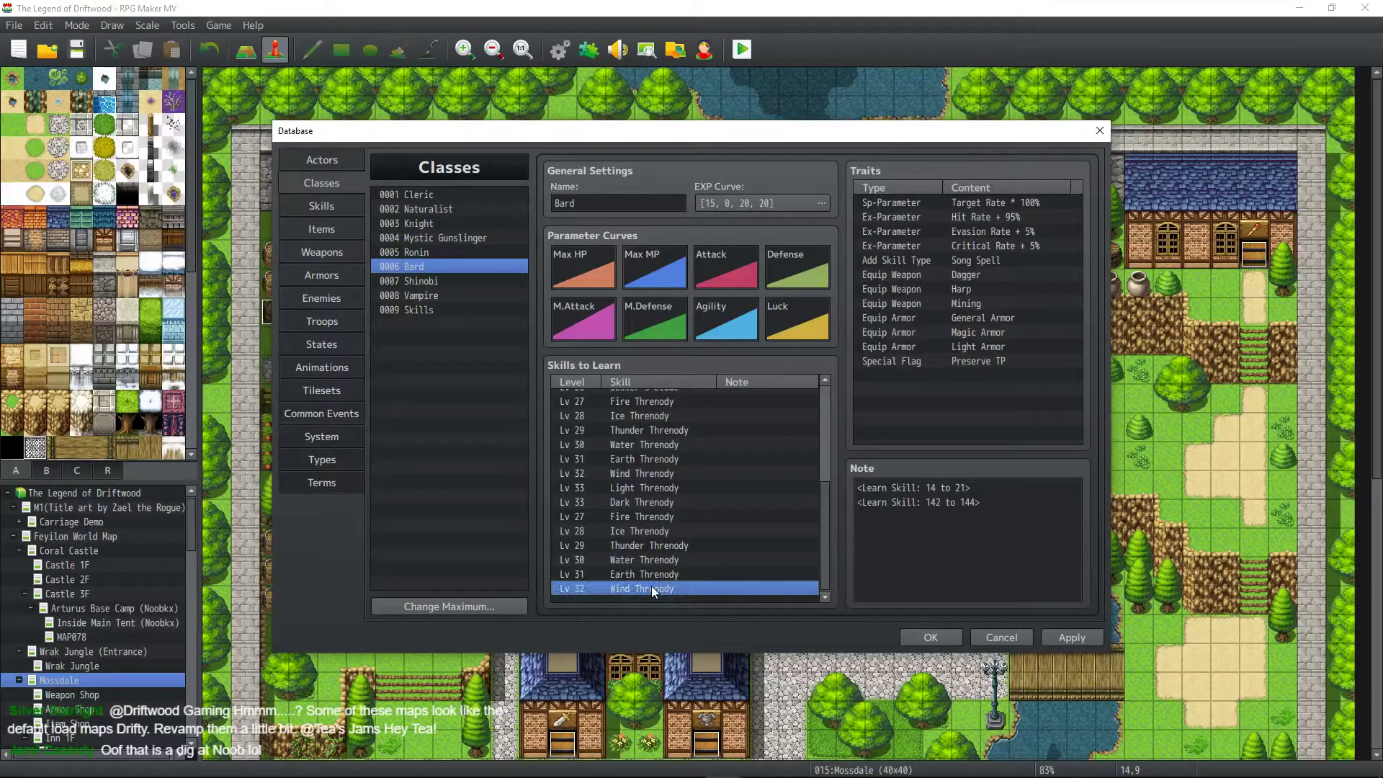
key(Delete)
click(649, 593)
key(Delete)
click(650, 594)
key(Delete)
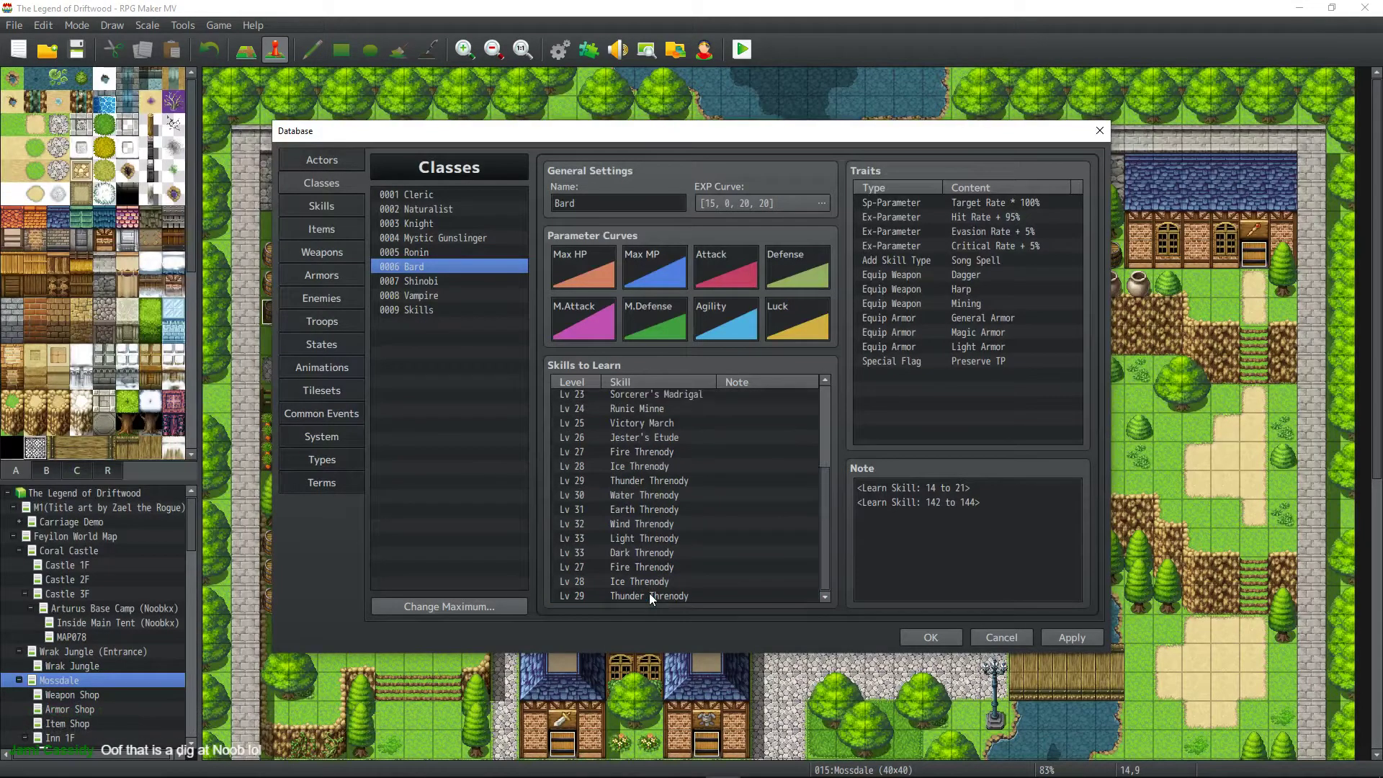
click(650, 594)
key(Delete)
double_click(650, 594)
click(766, 531)
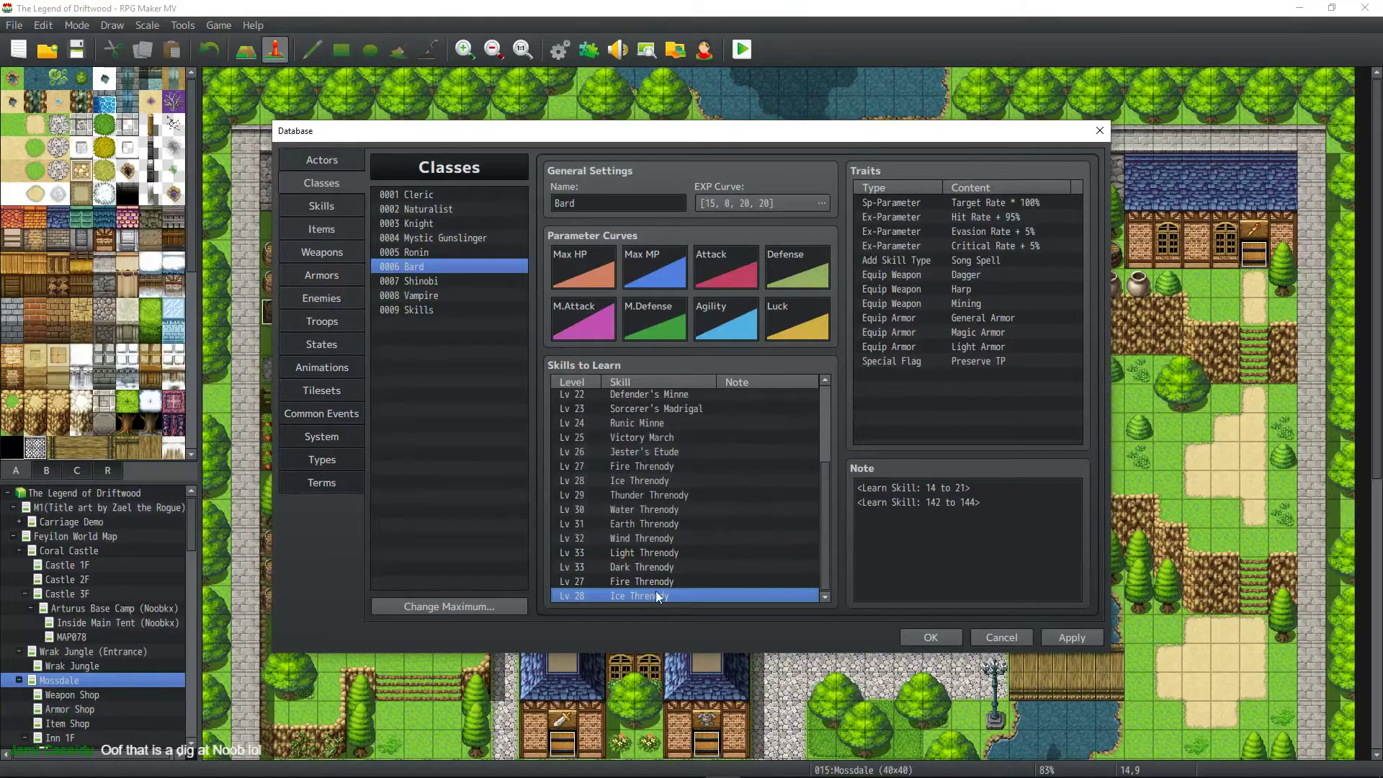
scroll(651, 591, up, 2)
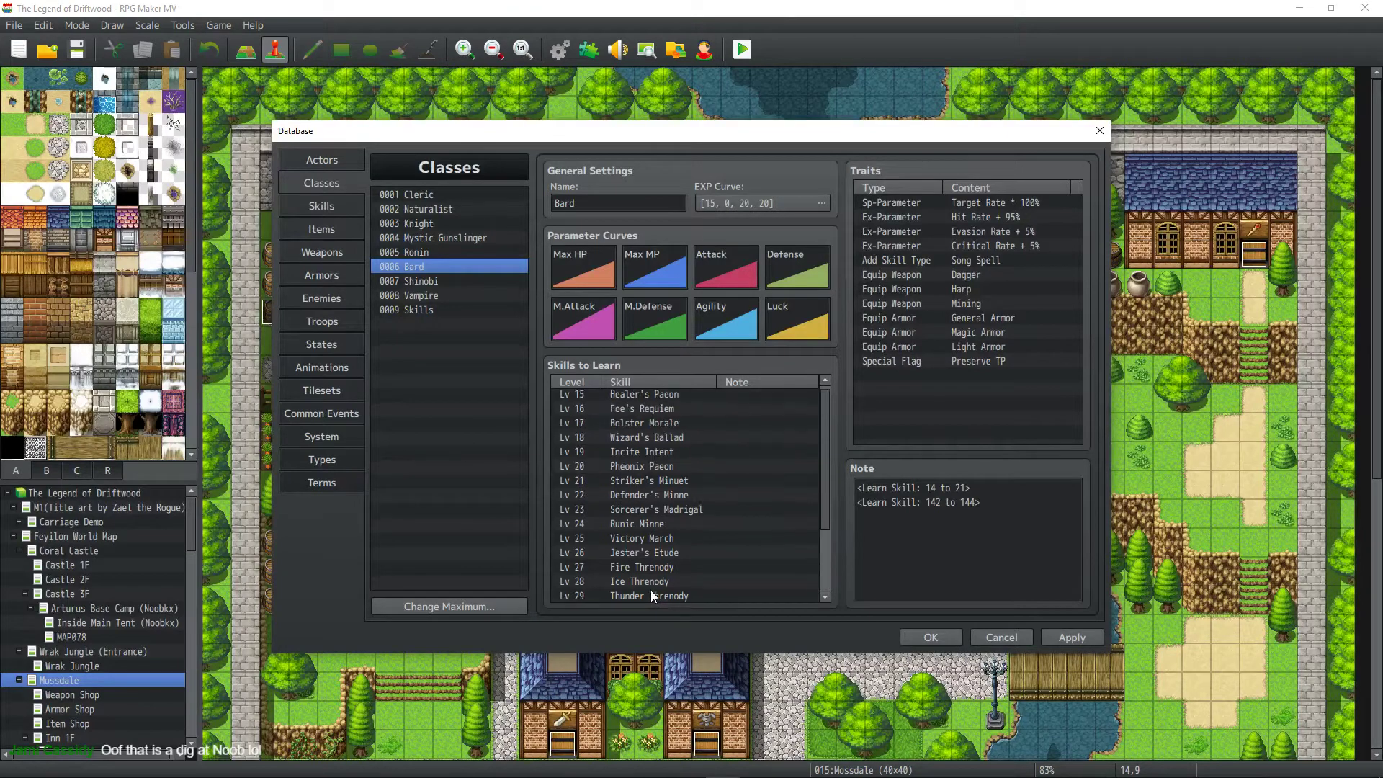
click(650, 573)
scroll(649, 572, down, 2)
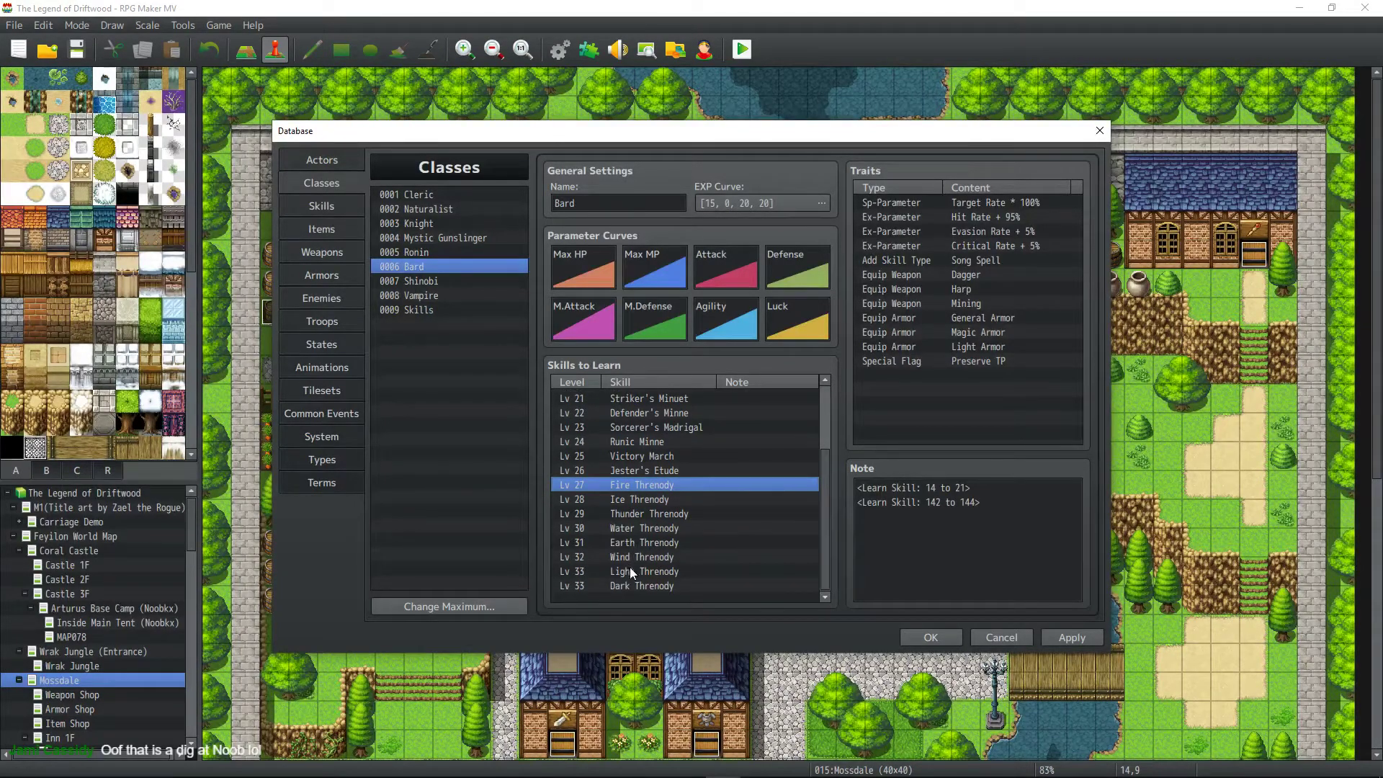
scroll(630, 572, down, 1)
click(624, 595)
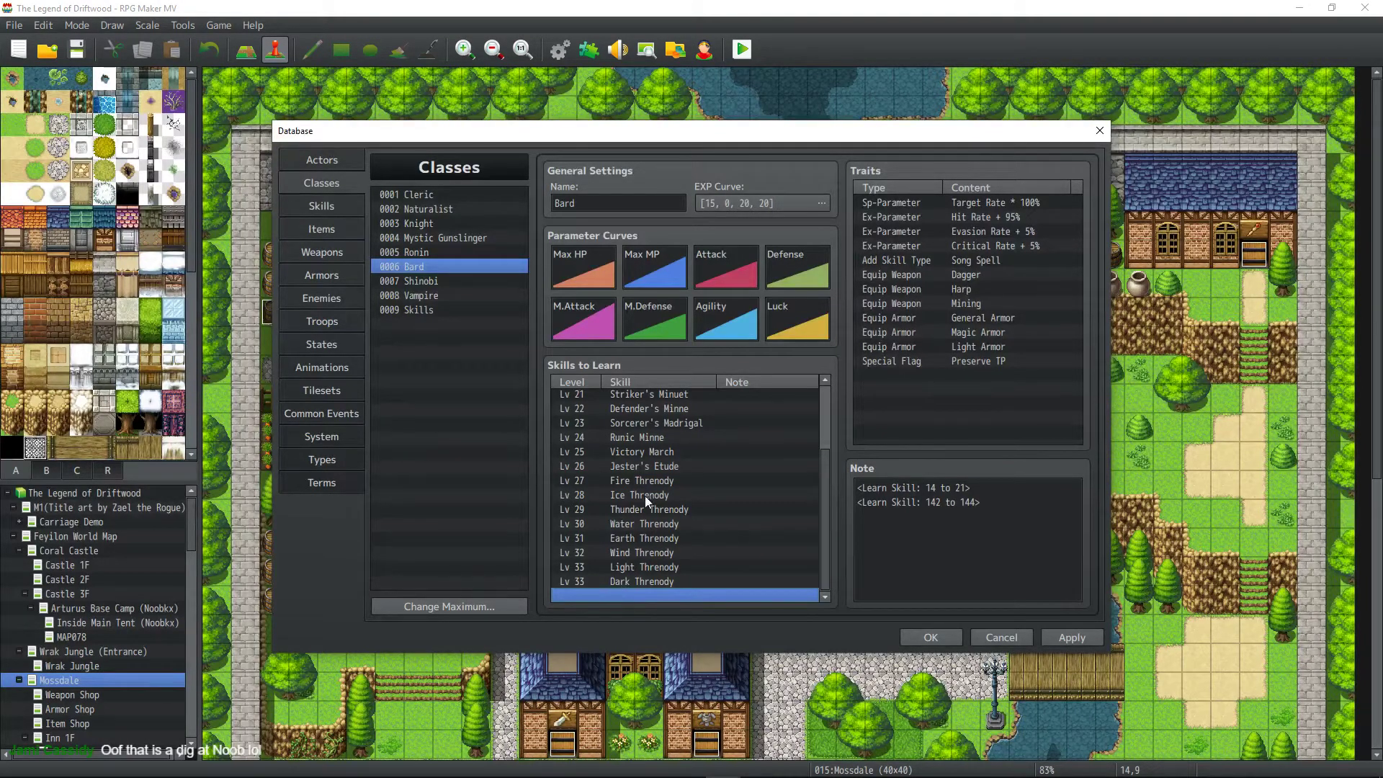
click(1069, 637)
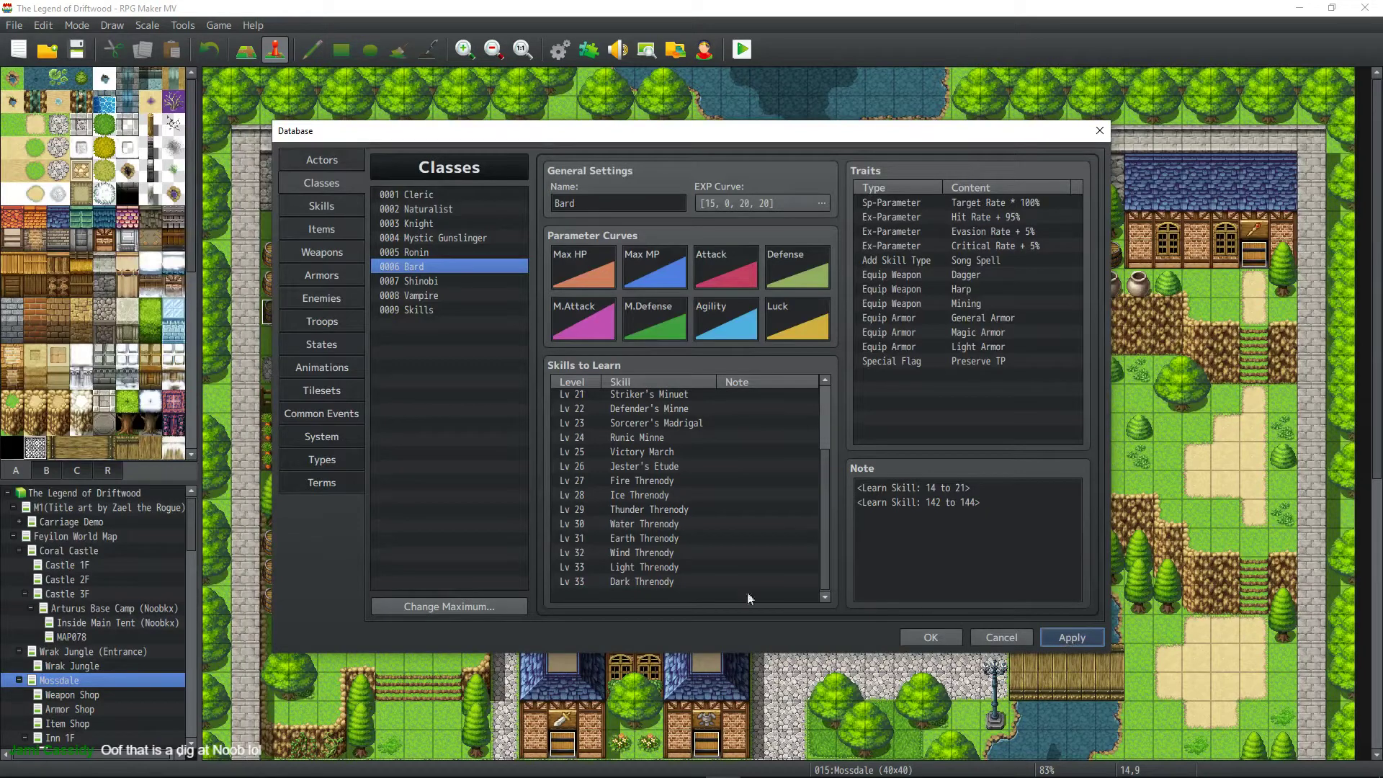
Set the Bard's learning level for Dark Threnody to 34.
double_click(654, 582)
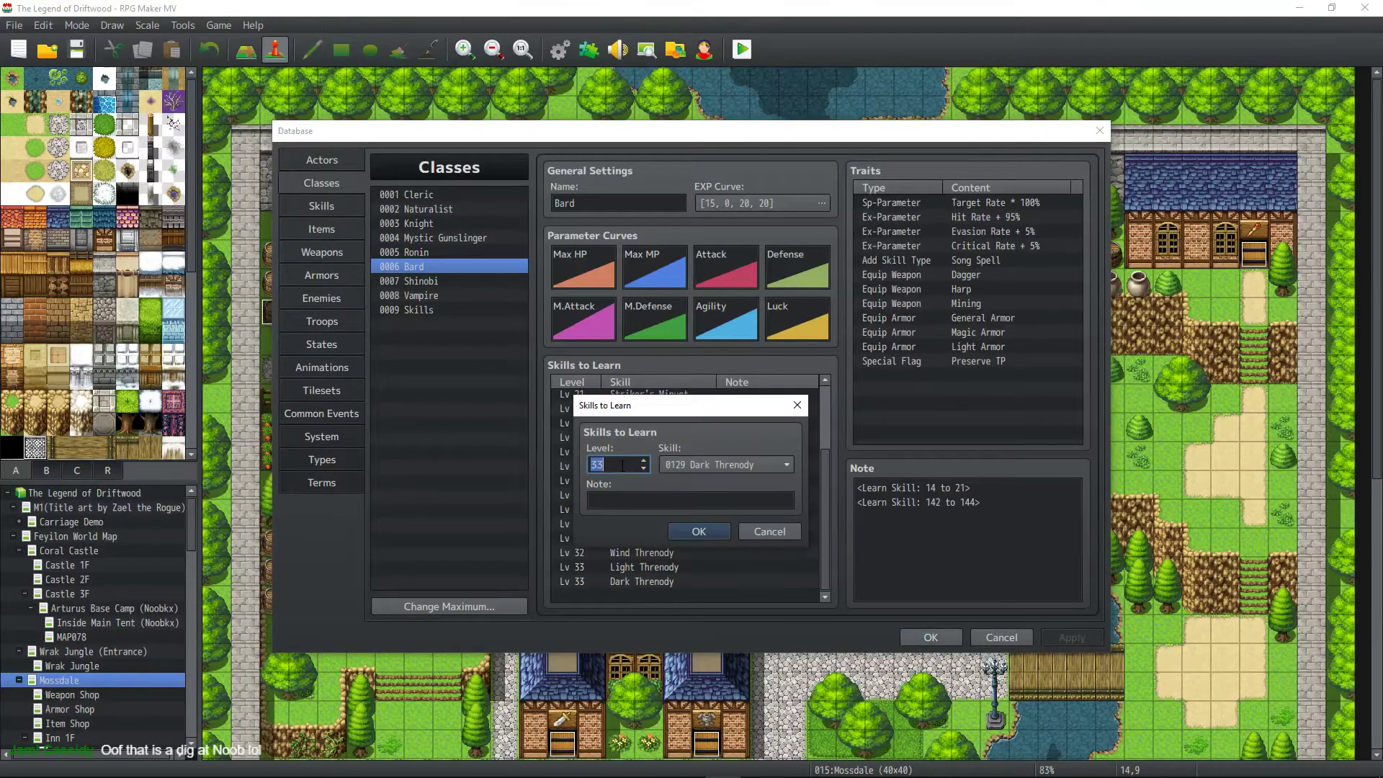
click(685, 531)
scroll(689, 553, up, 2)
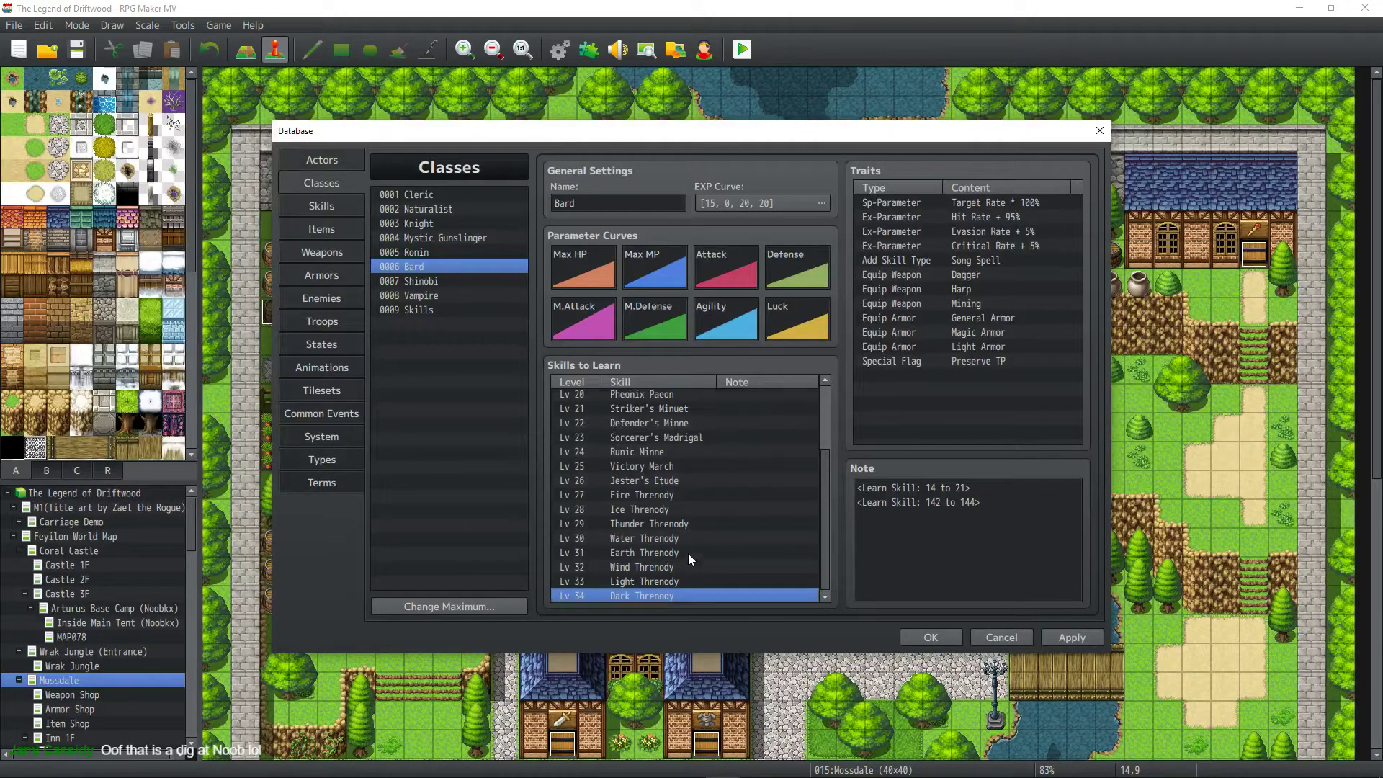
scroll(657, 497, down, 2)
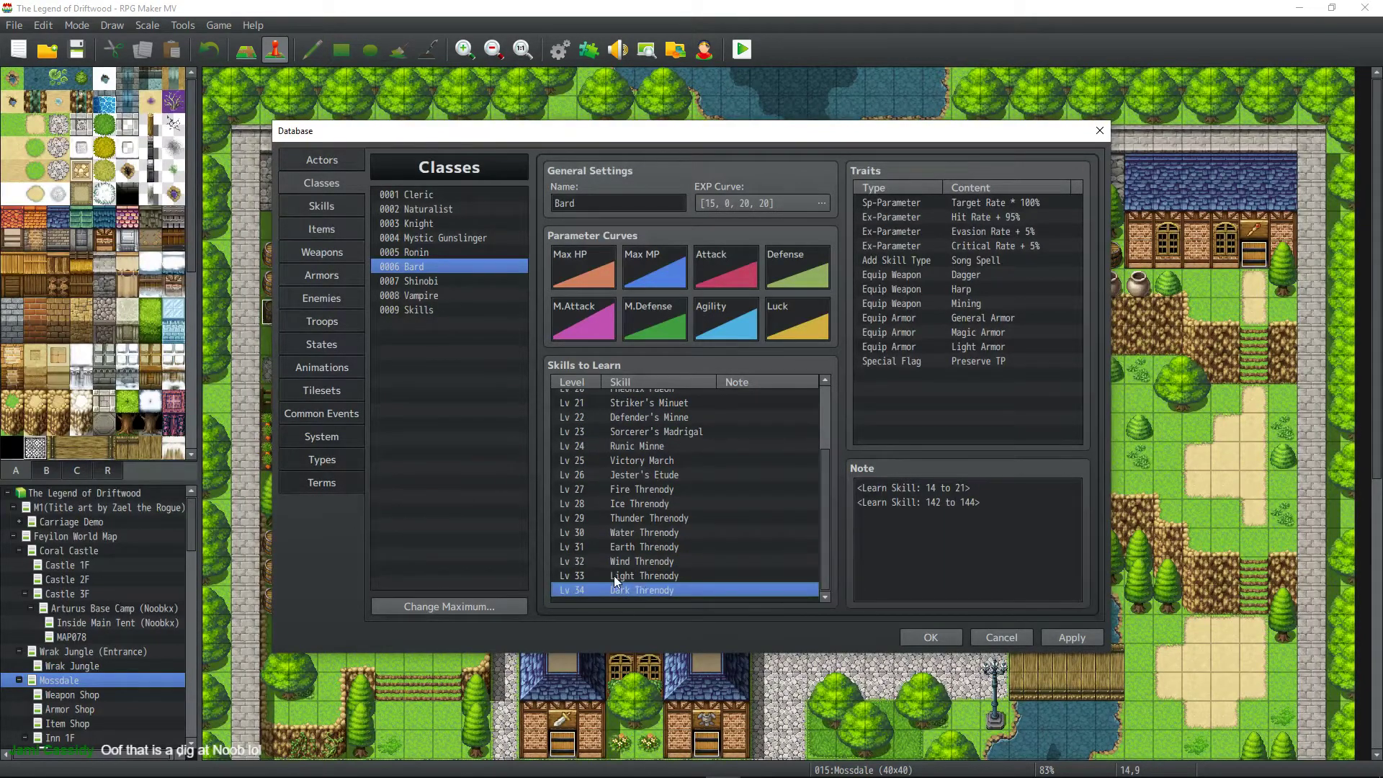
Add Fusion Threnody to the end of the Bard's Skills to Learn list at level 35.
scroll(614, 587, down, 1)
double_click(614, 595)
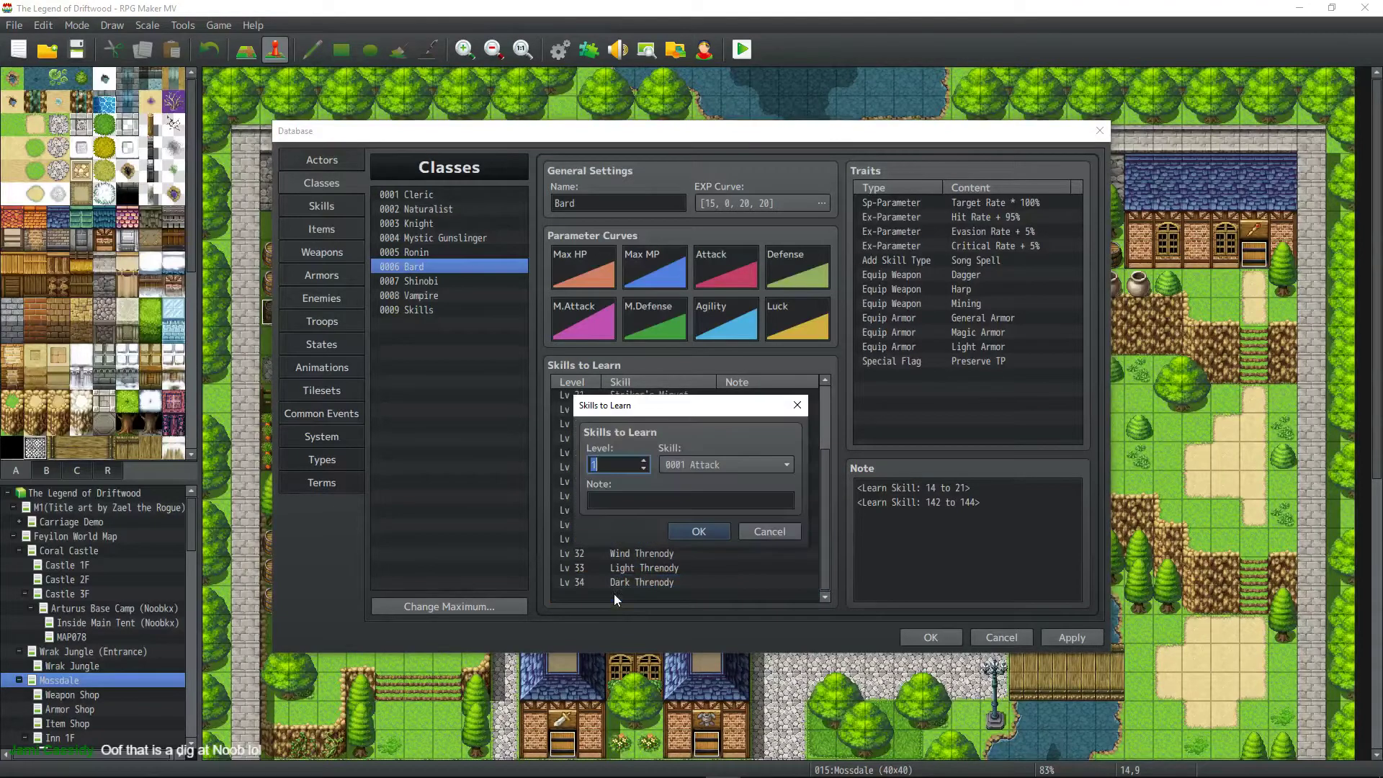
click(710, 464)
scroll(746, 504, down, 15)
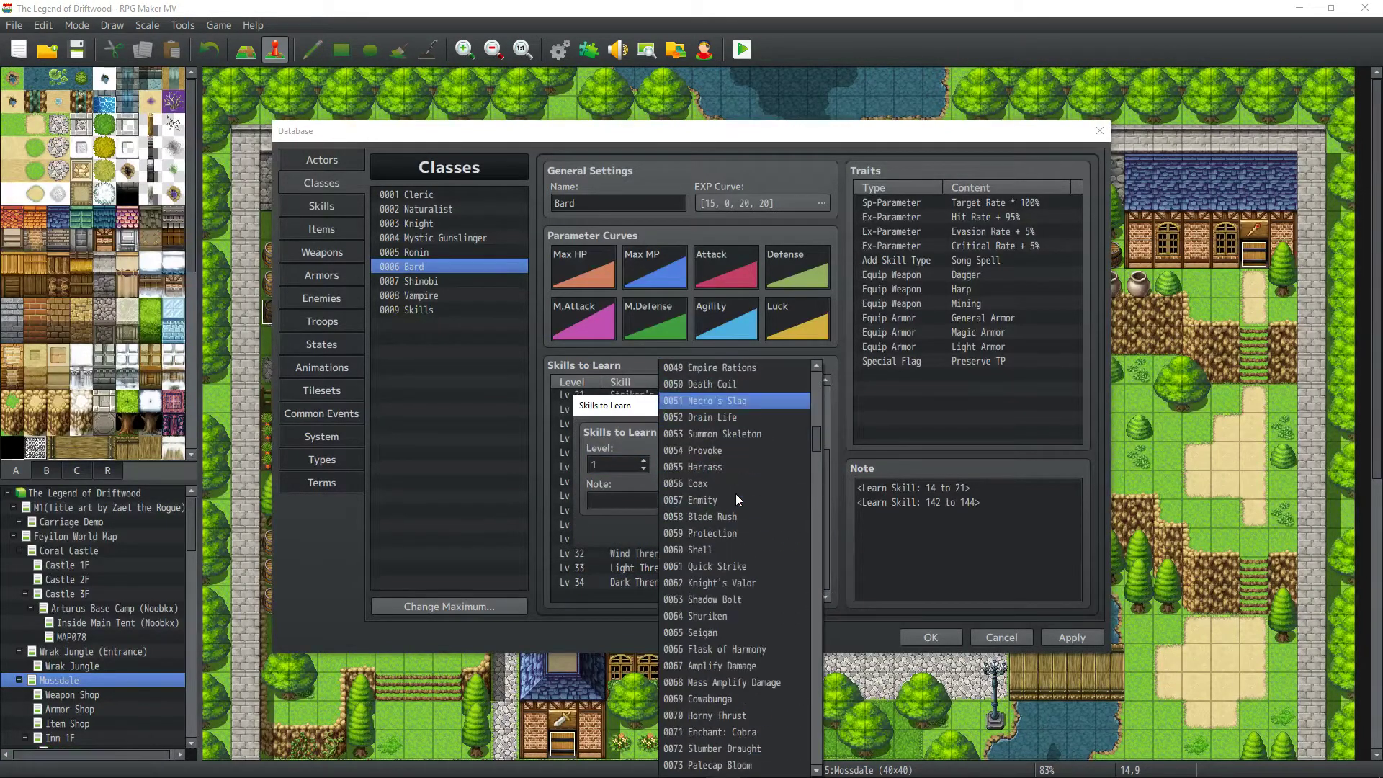
scroll(736, 494, down, 15)
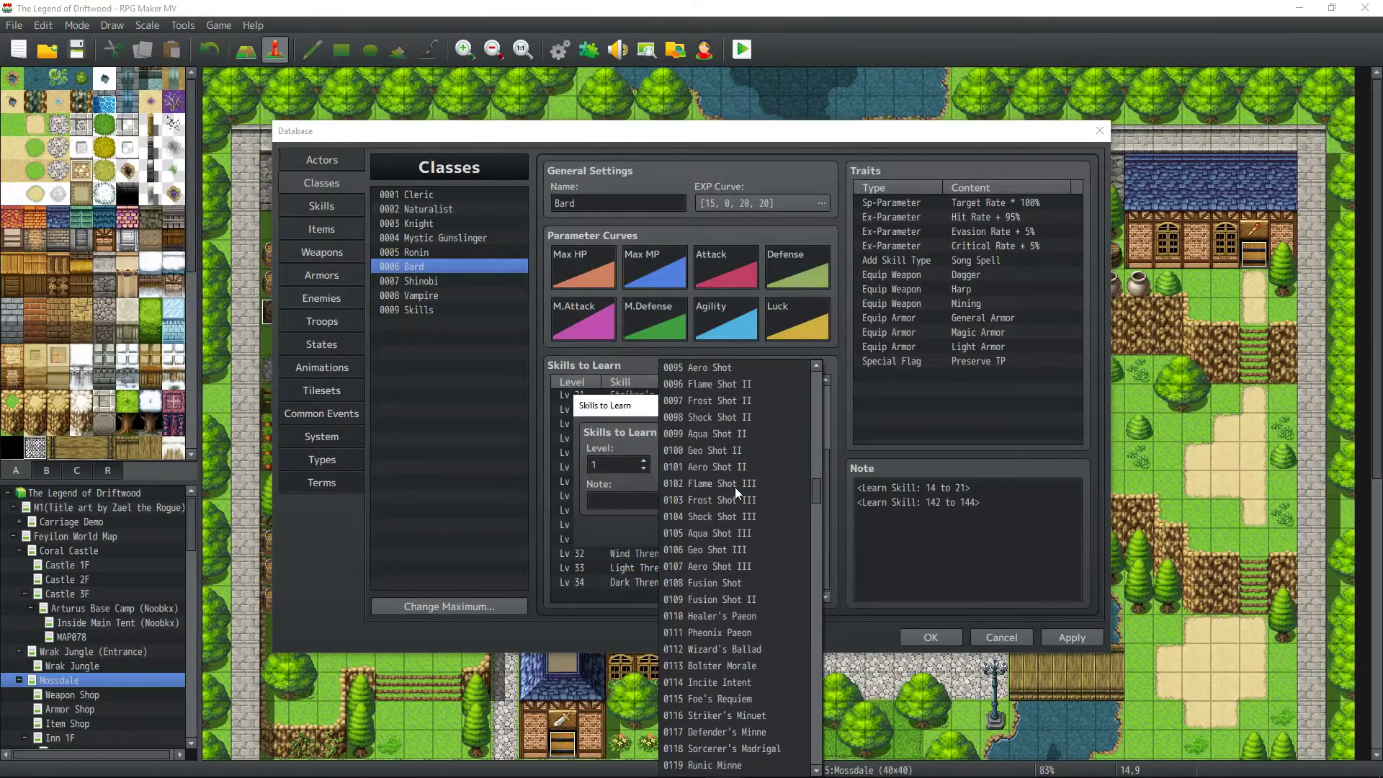
scroll(734, 487, down, 5)
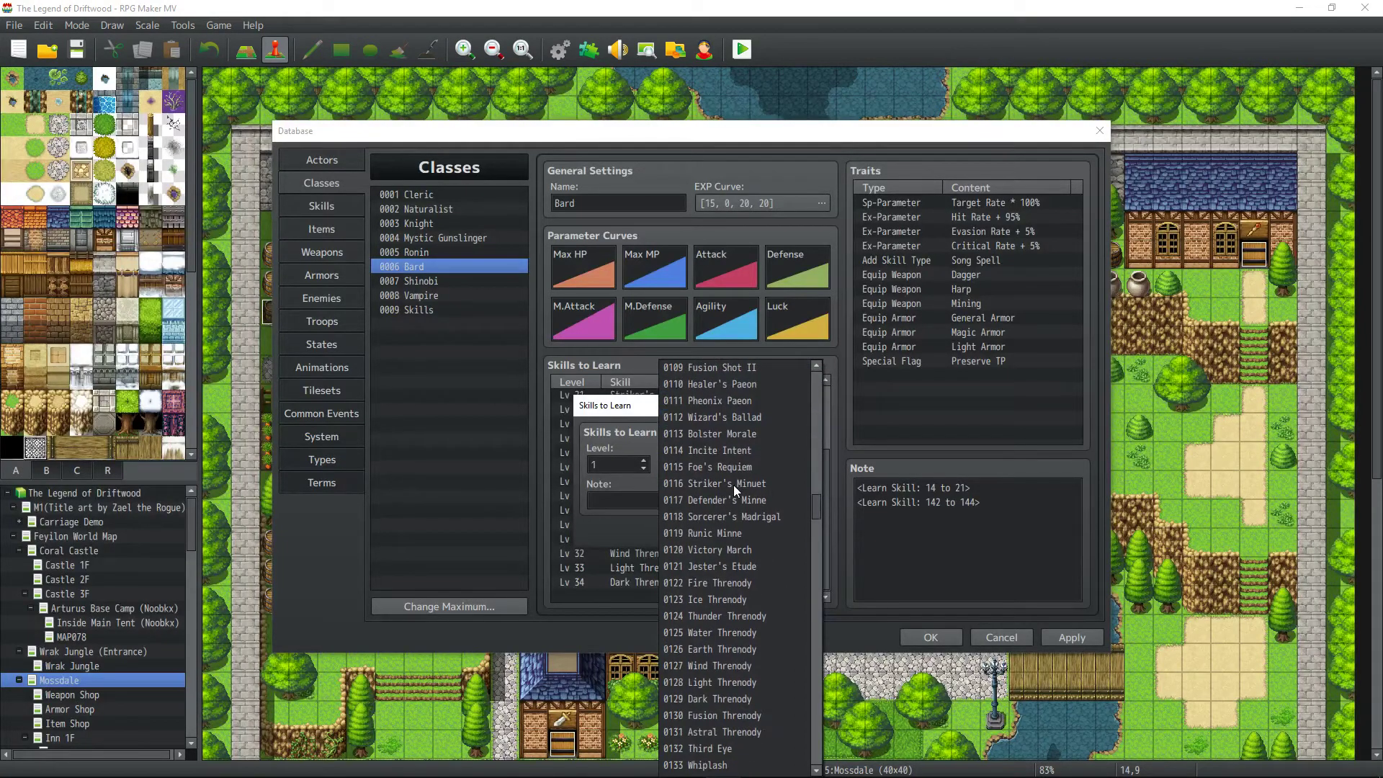
click(756, 716)
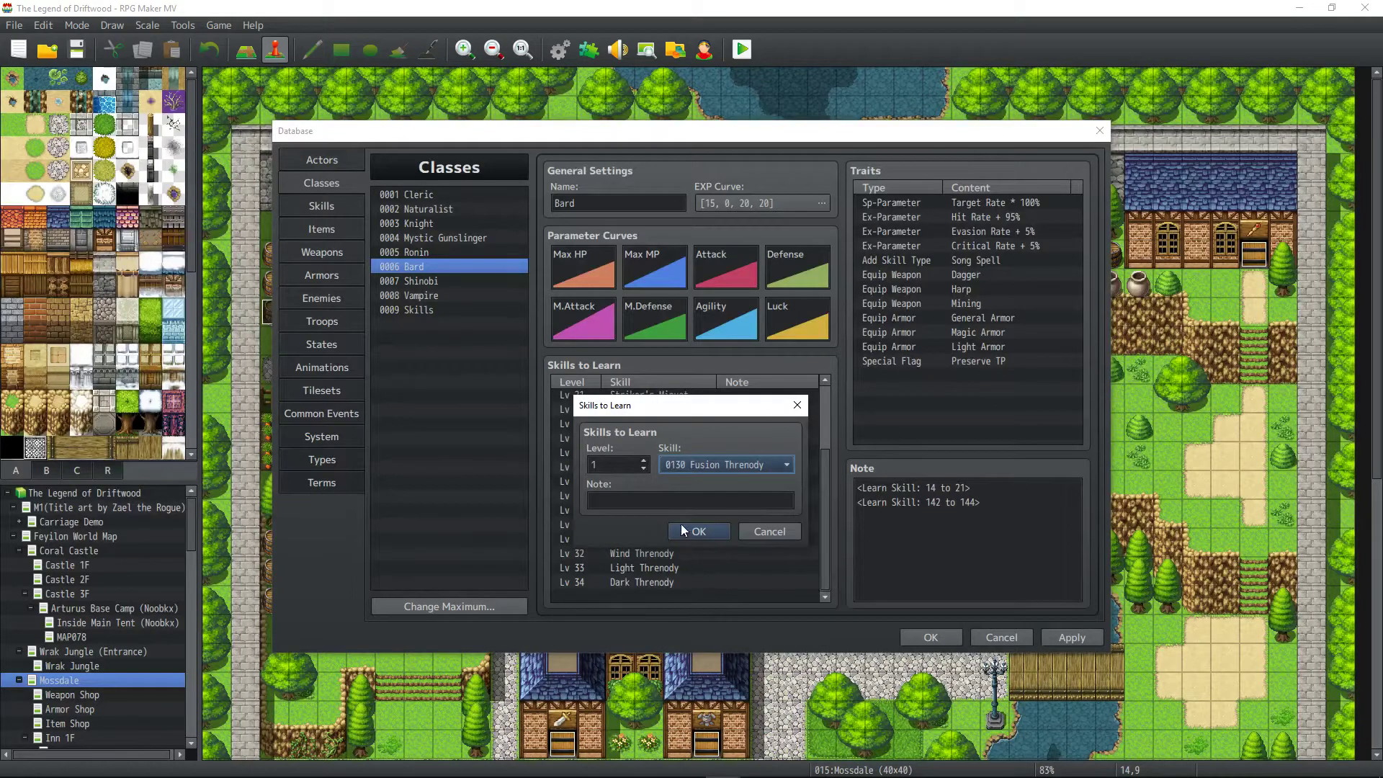
double_click(617, 461)
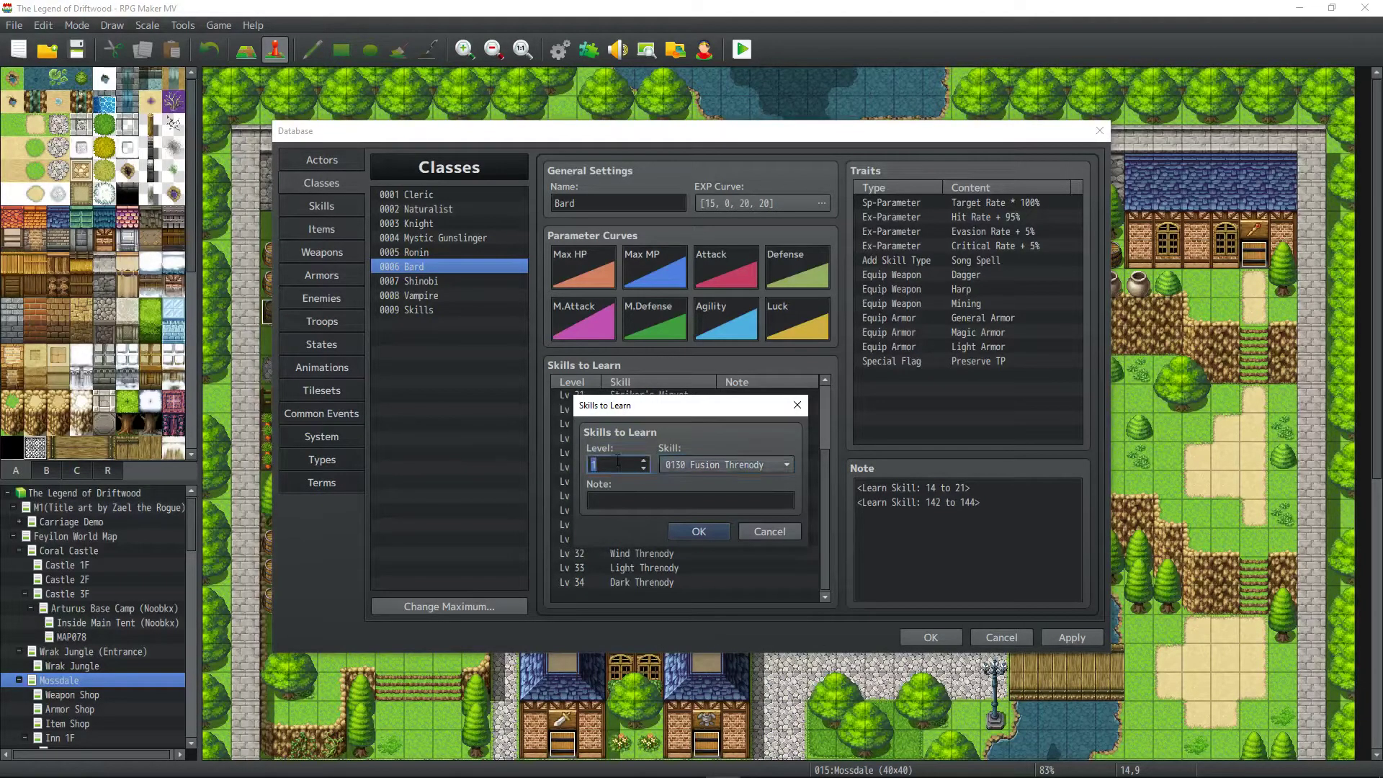
text(35)
click(687, 533)
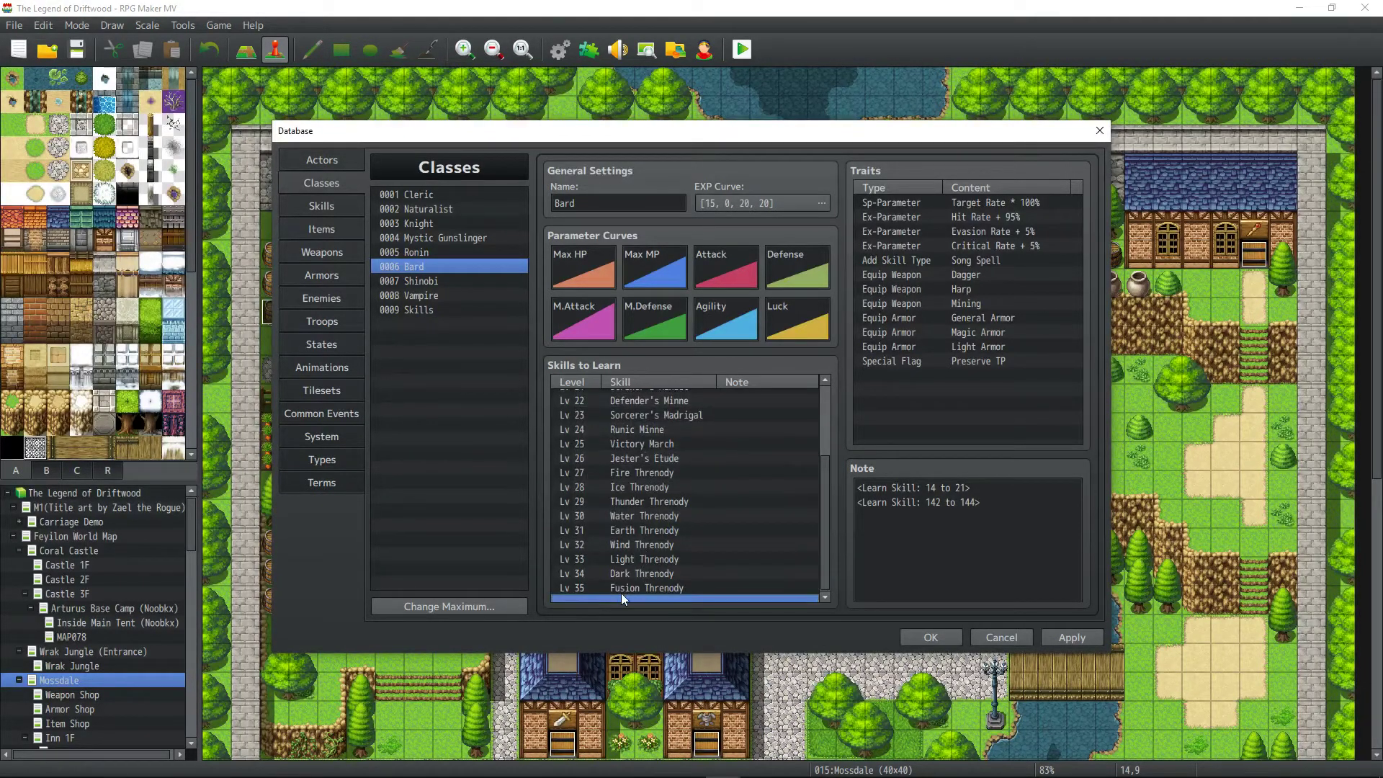
Paste a copy of the Fusion Threnody entry, change it to Astral Threnody at level 36, and apply the changes.
scroll(625, 585, down, 1)
click(625, 586)
key(ctrl+v)
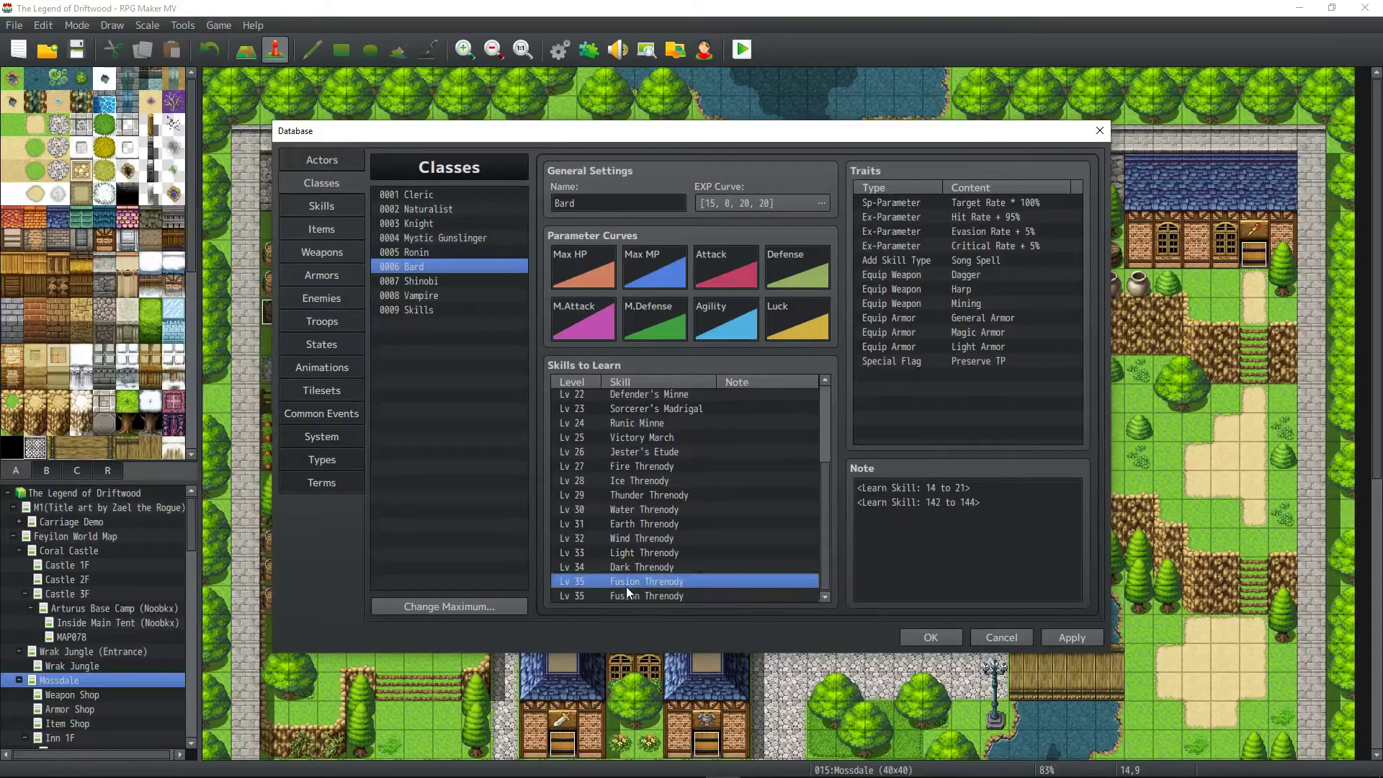
double_click(625, 595)
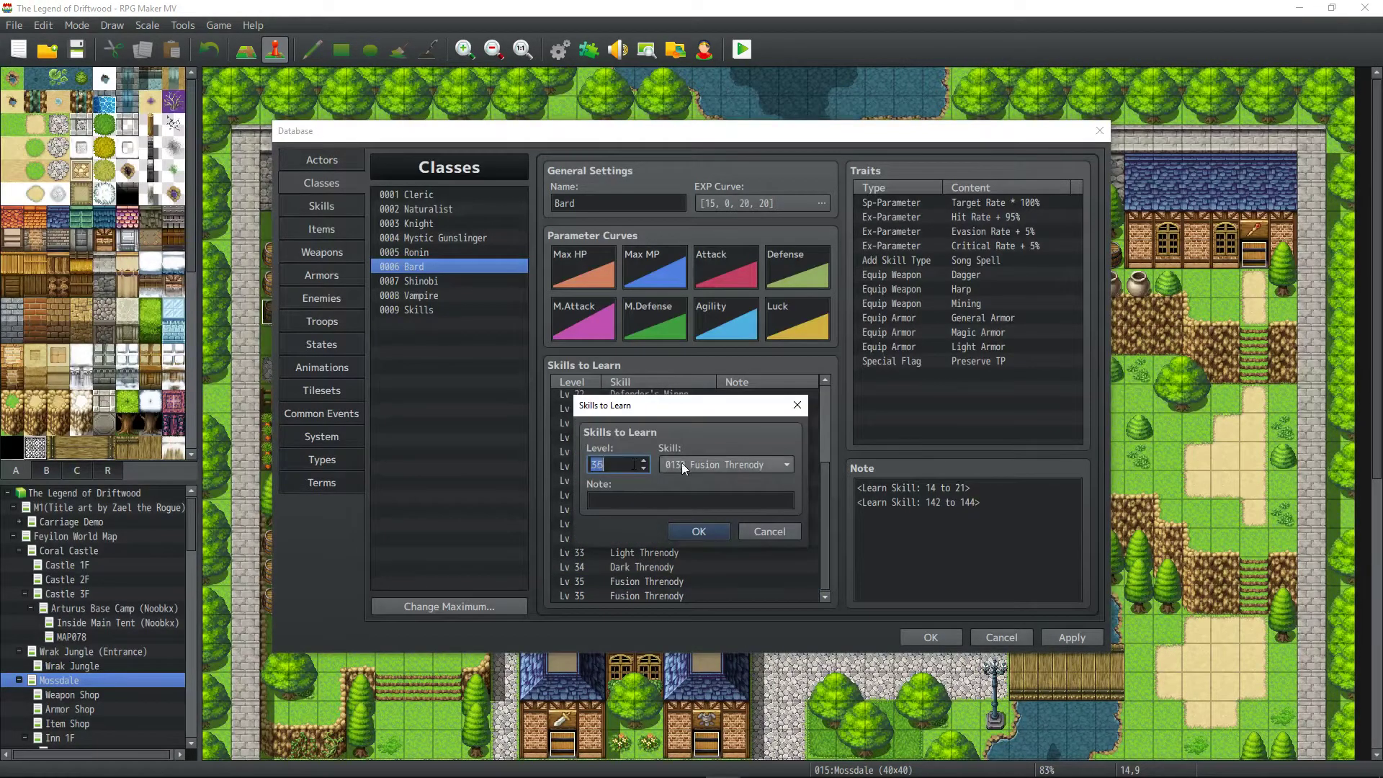
text(36)
click(729, 466)
click(730, 391)
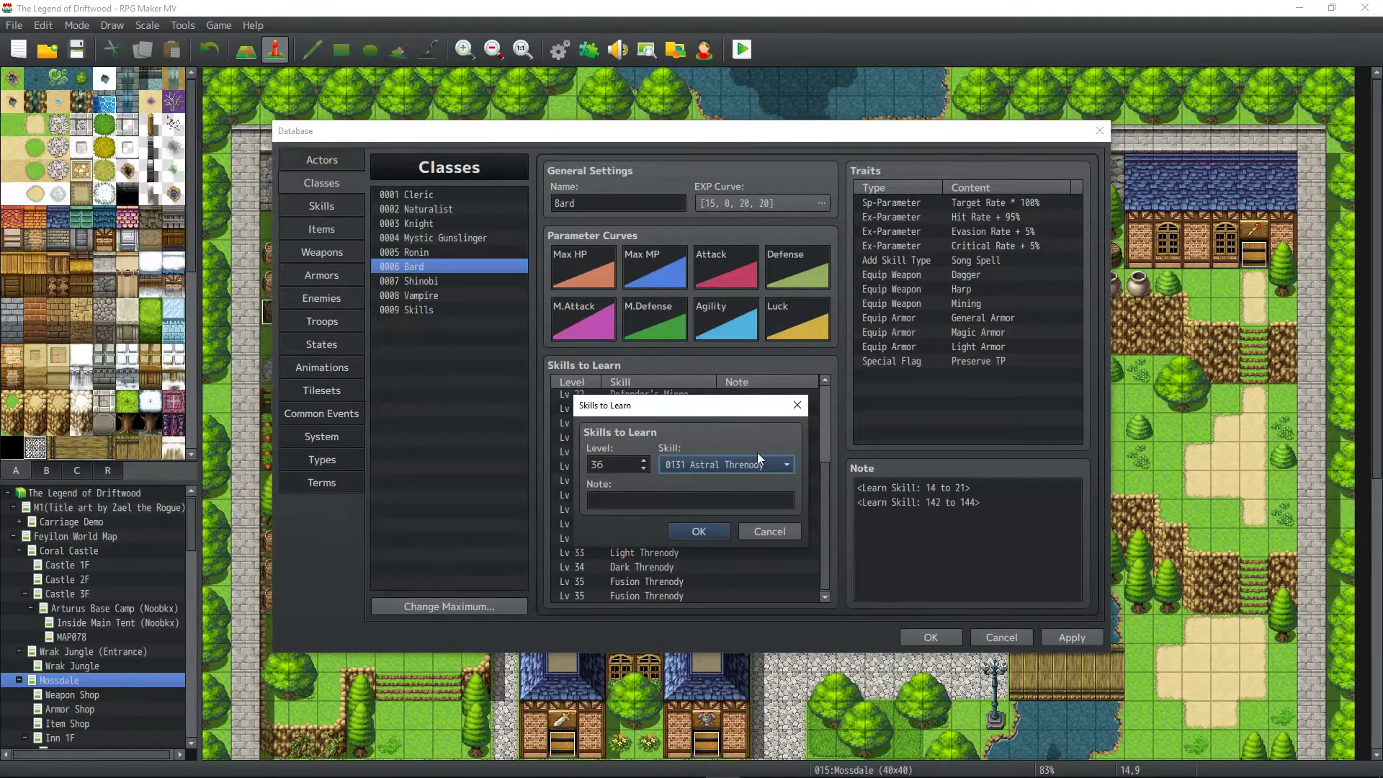
click(692, 538)
click(1071, 644)
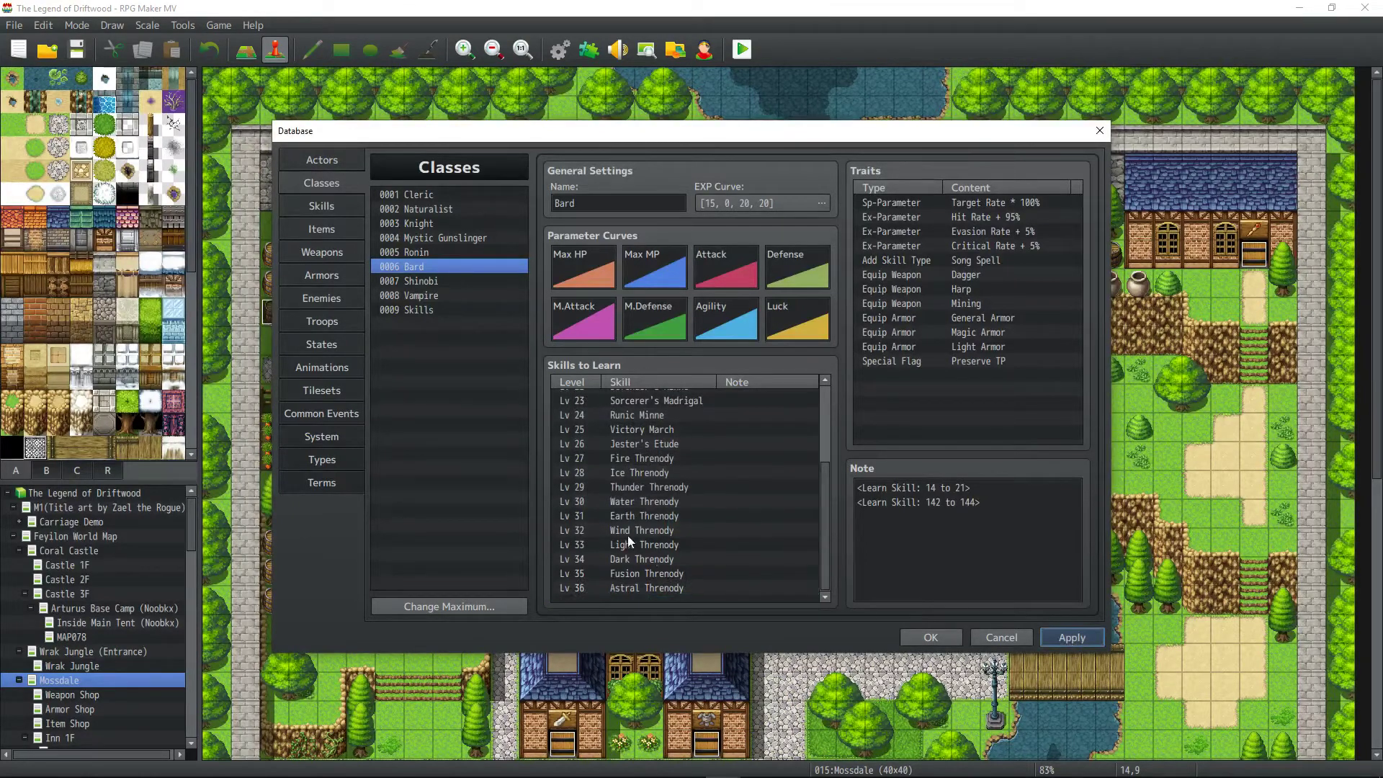
Set the initial level of the Bard actor Darc Hiro to 36 and apply the change.
scroll(654, 555, down, 1)
click(650, 582)
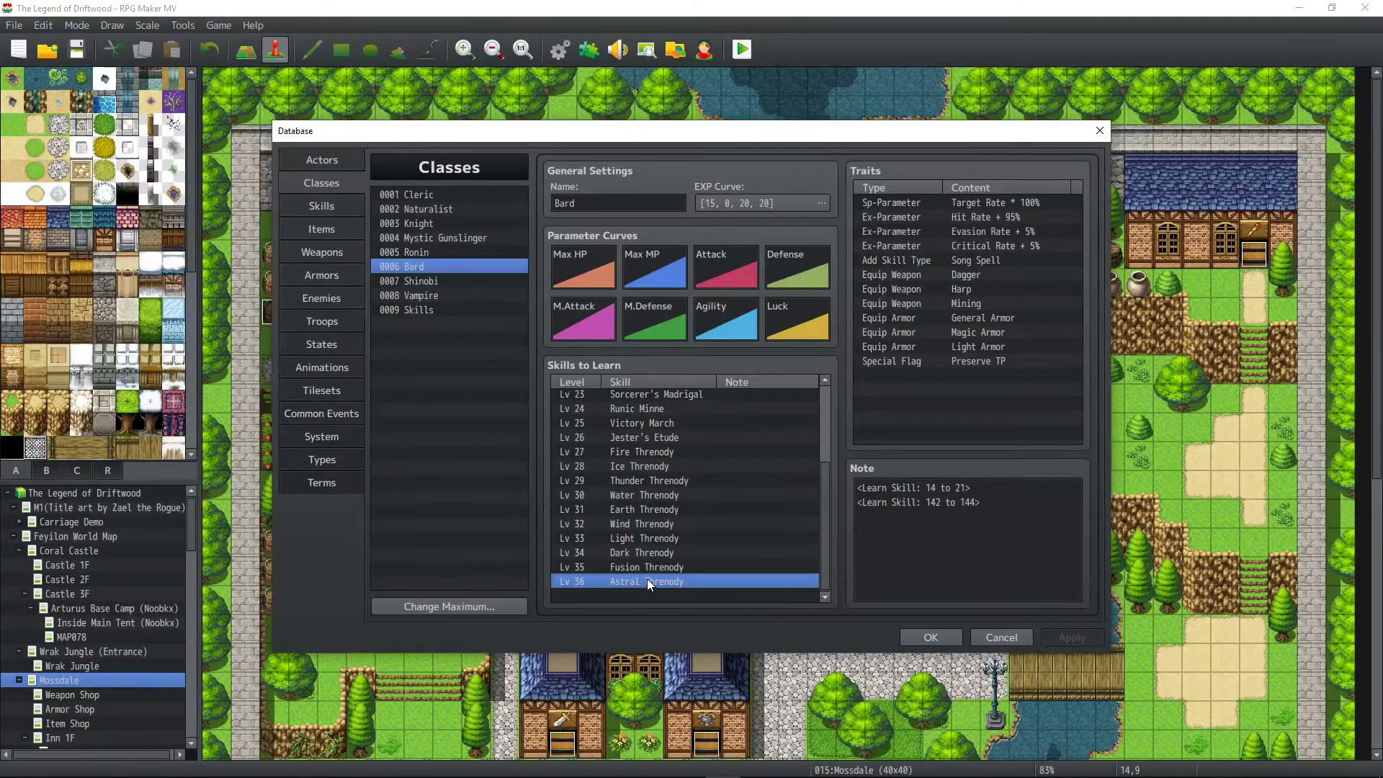
click(655, 452)
scroll(703, 543, up, 3)
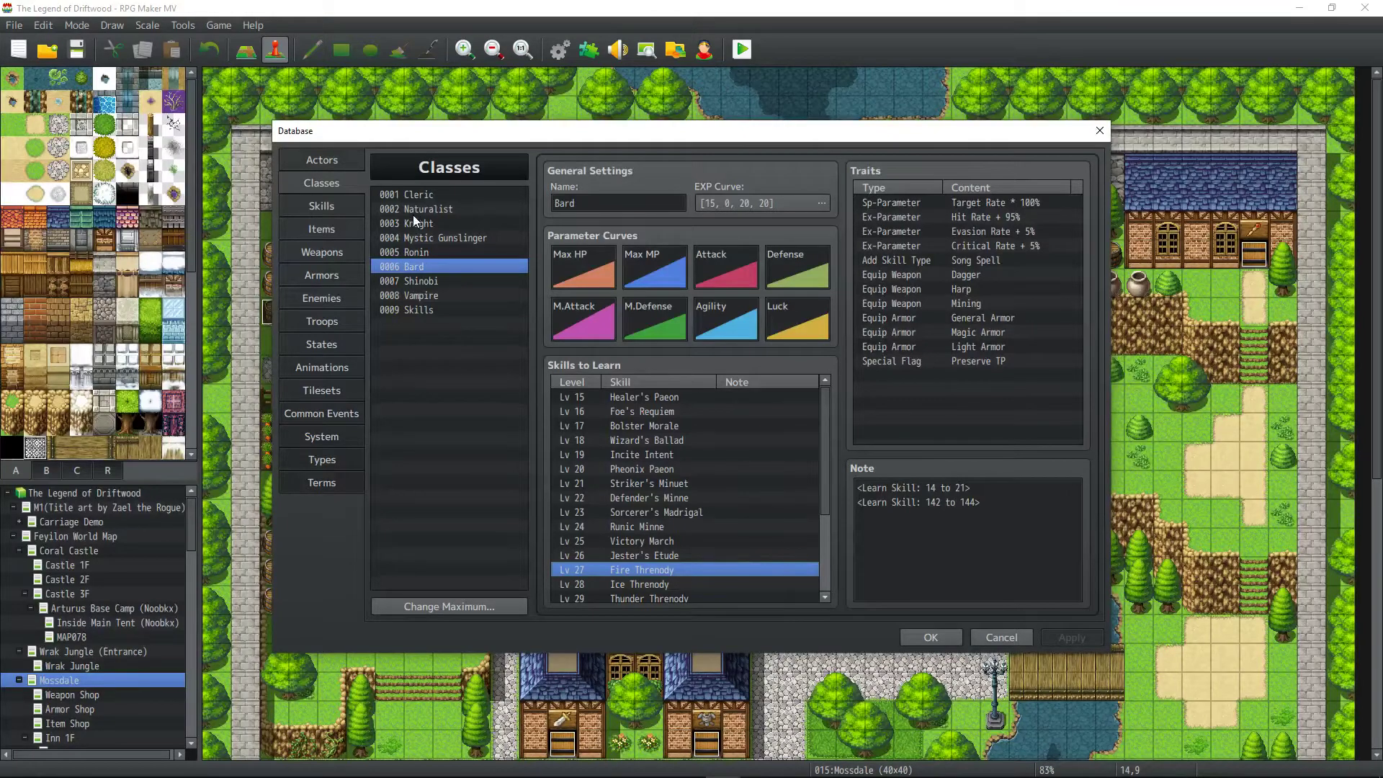
click(328, 166)
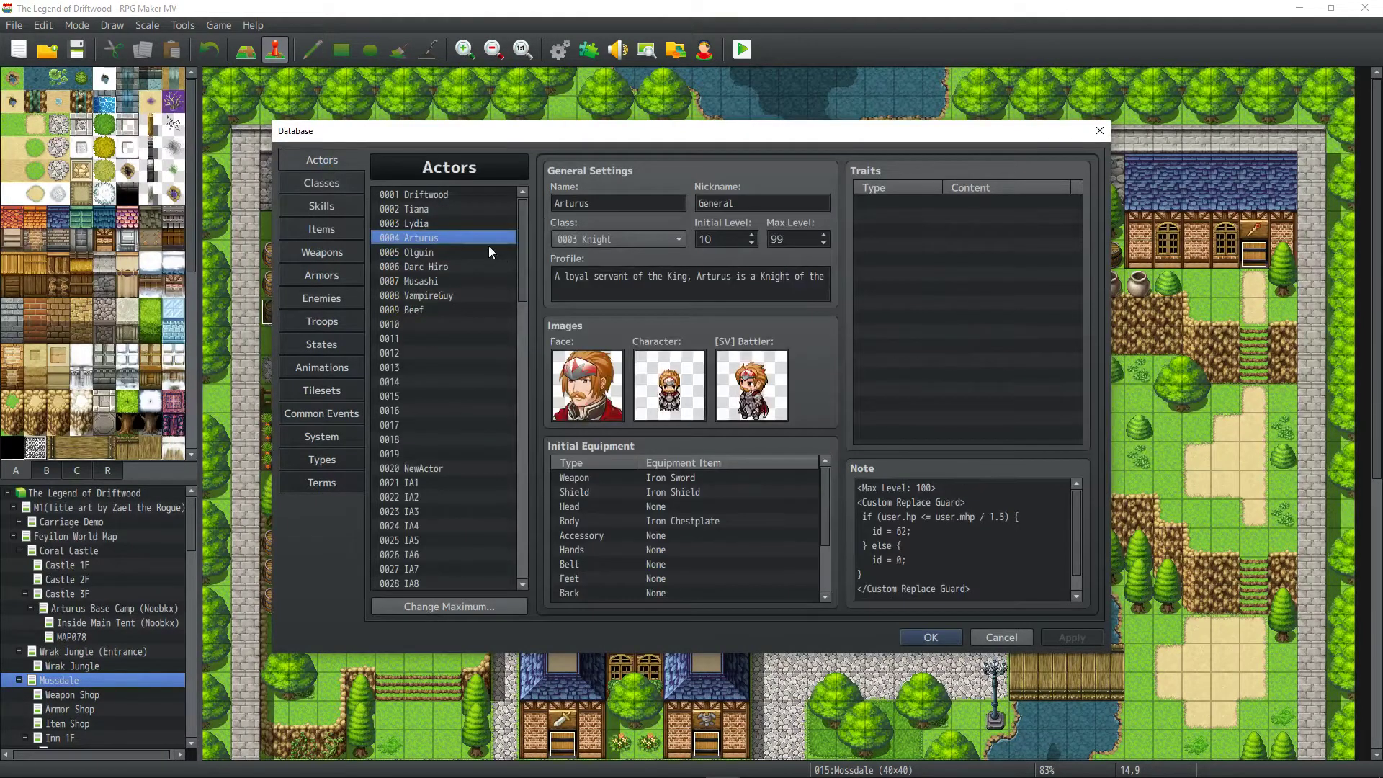
click(444, 270)
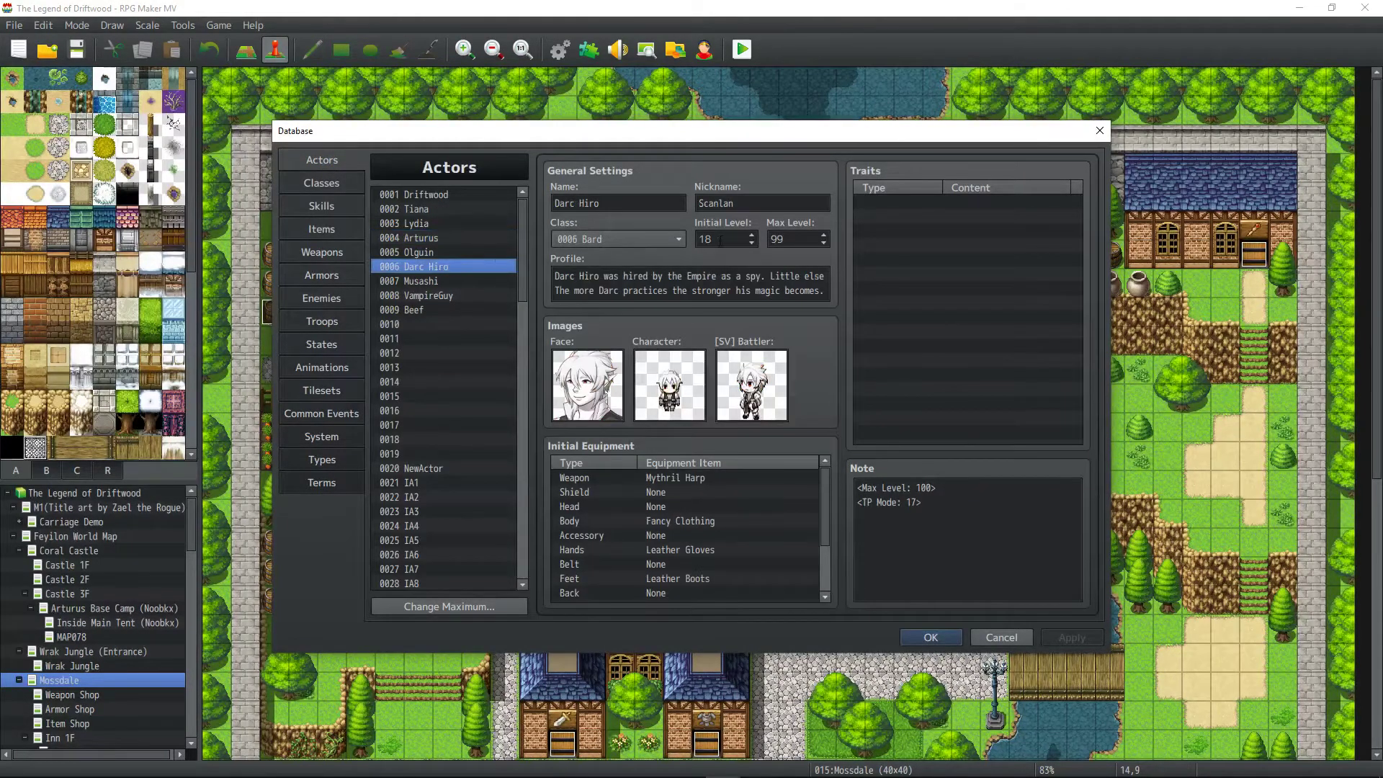
double_click(721, 240)
text(36)
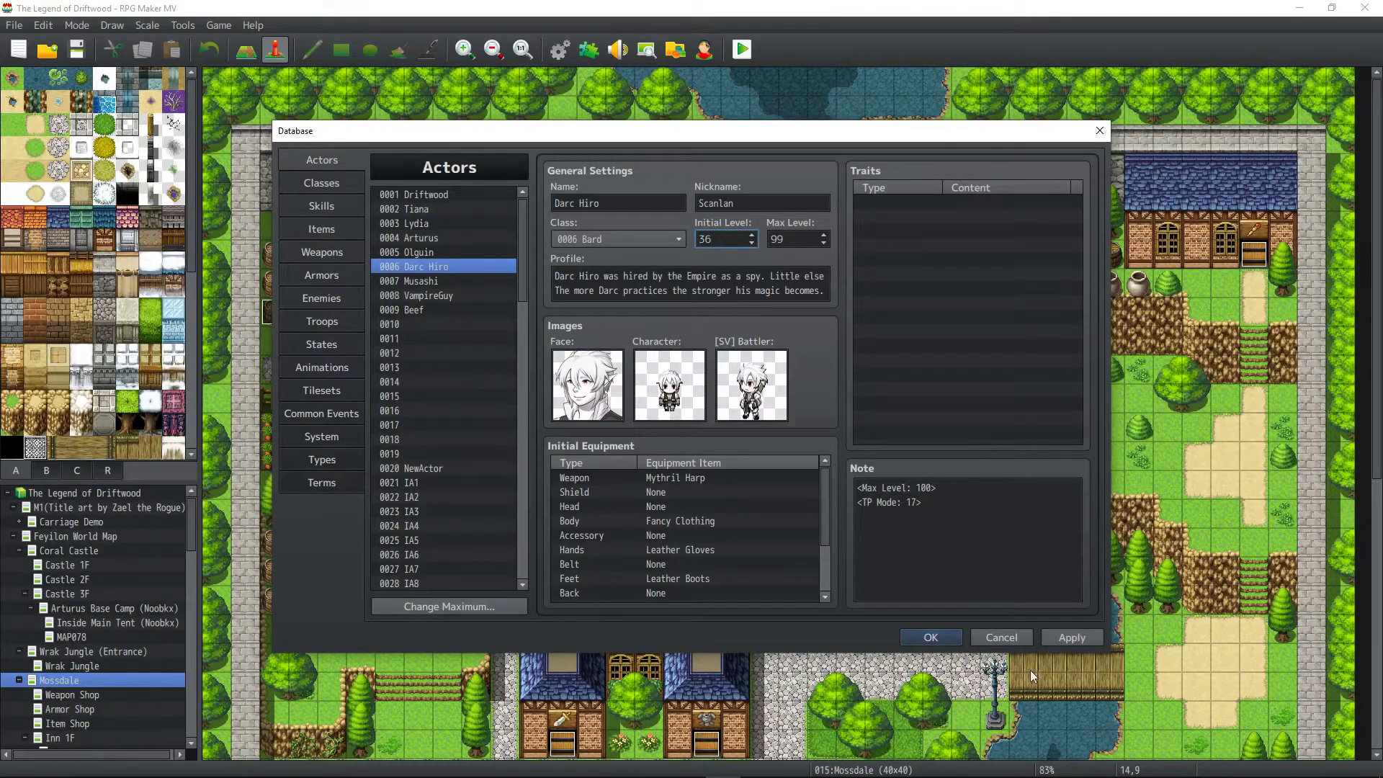
click(1061, 639)
Recheck the Bard's Skills to Learn list, close the database with its changes accepted, and save the project.
click(321, 206)
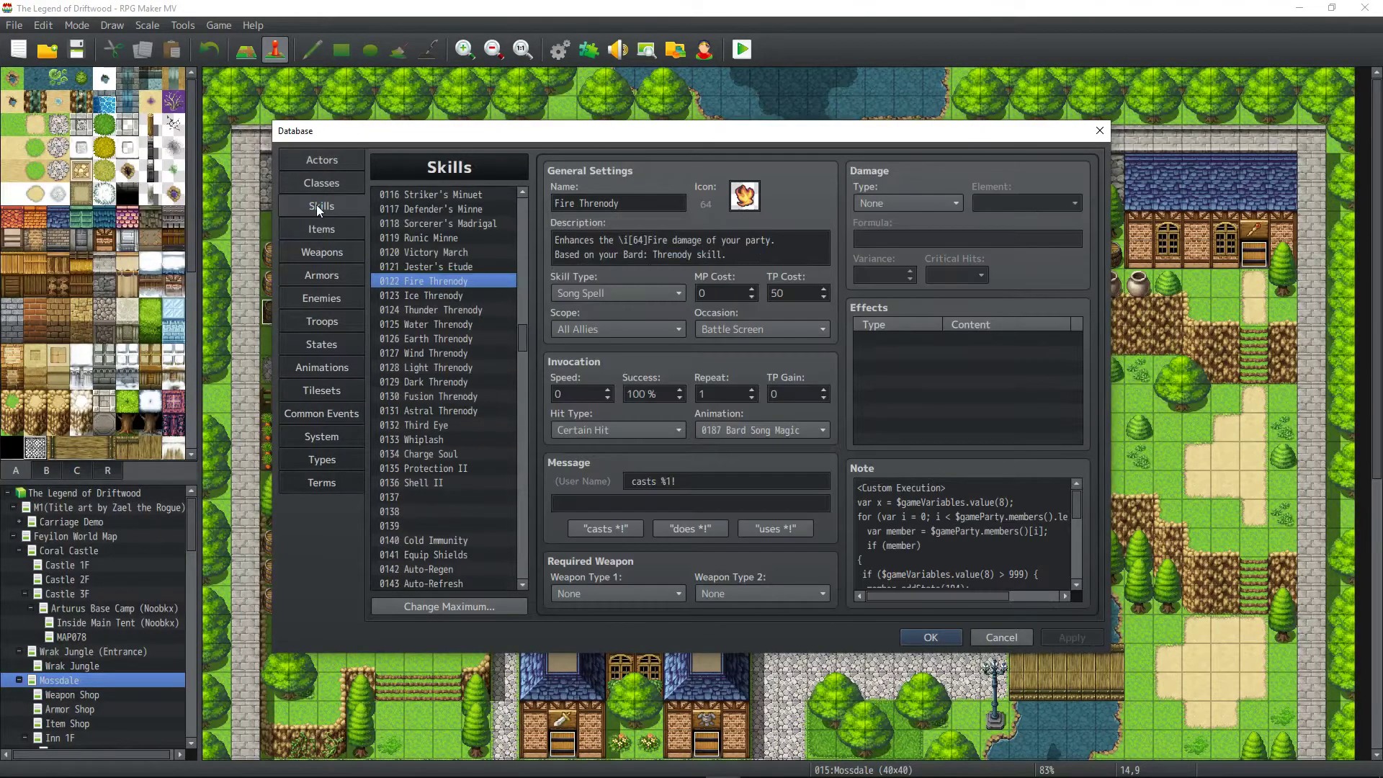
click(322, 186)
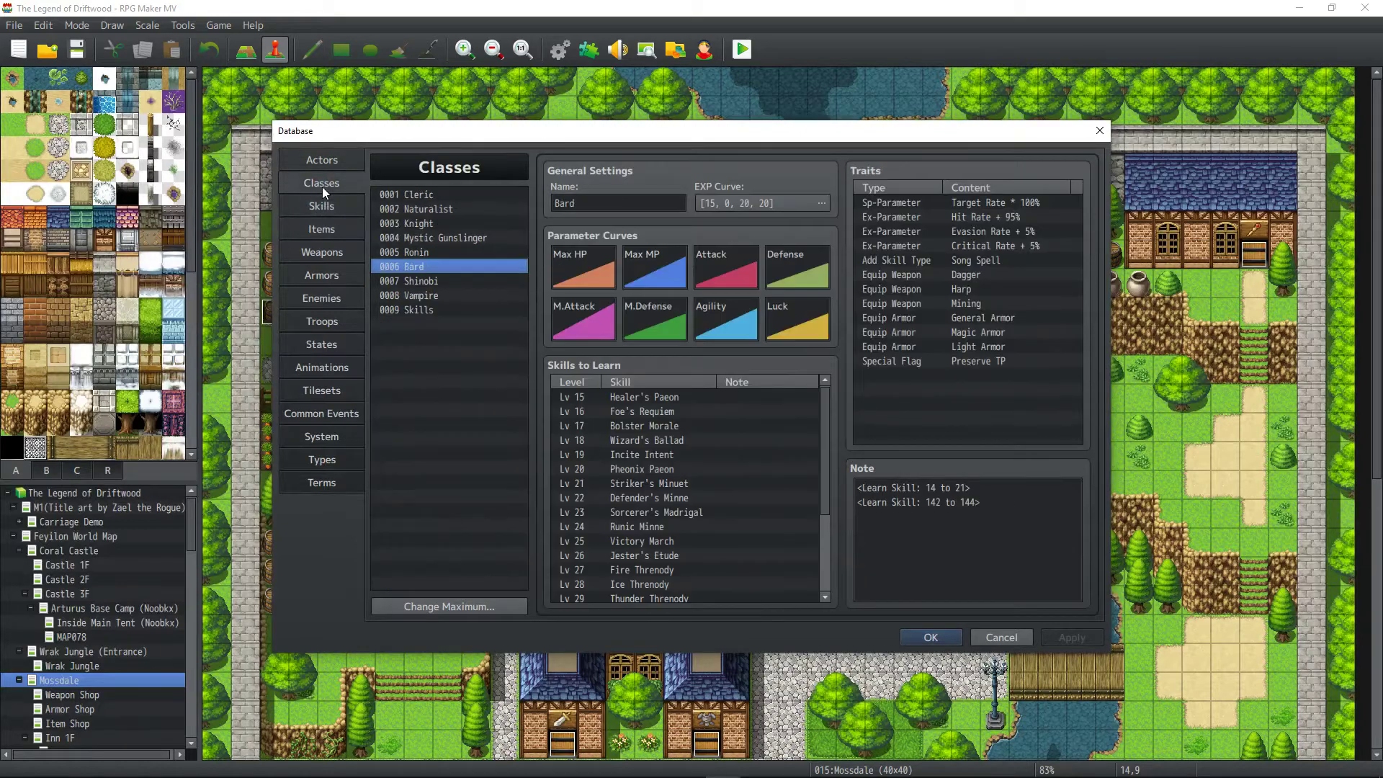
scroll(723, 547, down, 3)
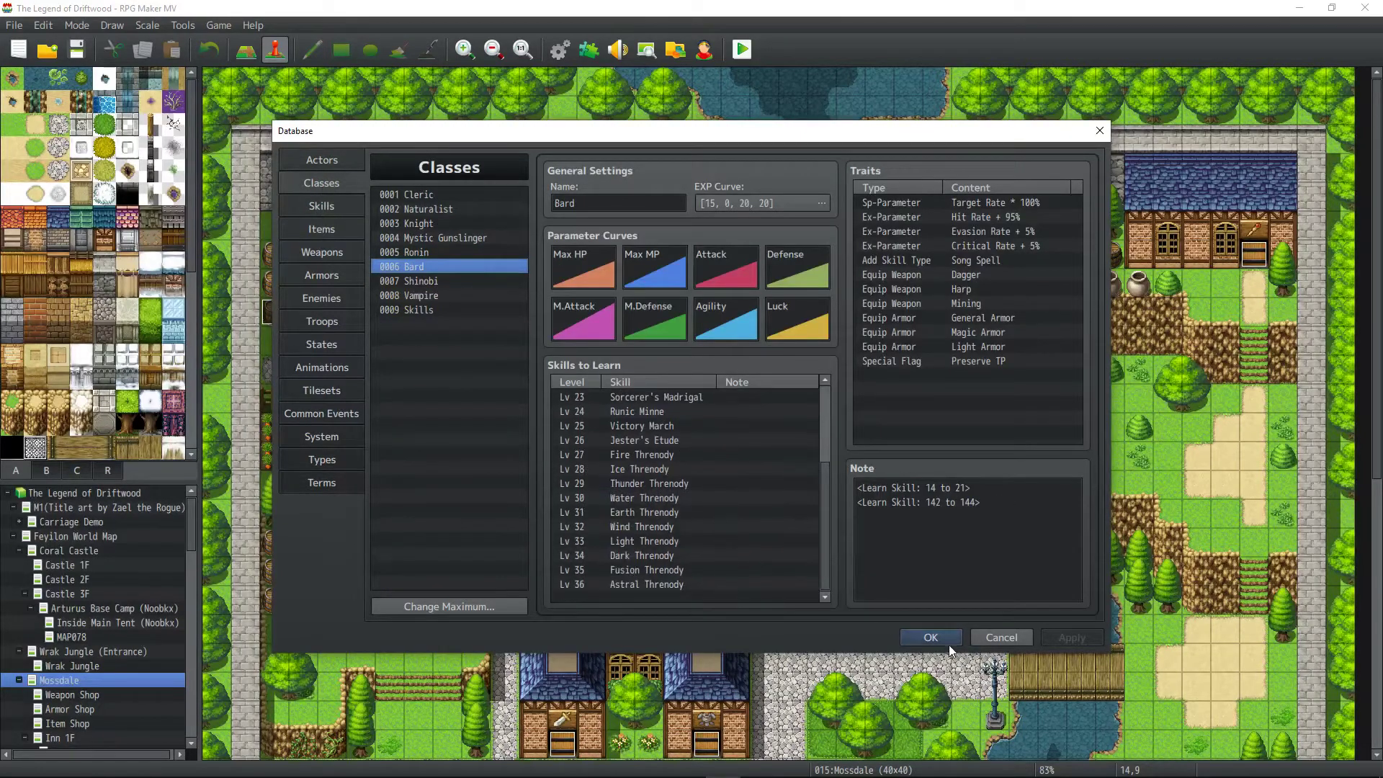
click(930, 636)
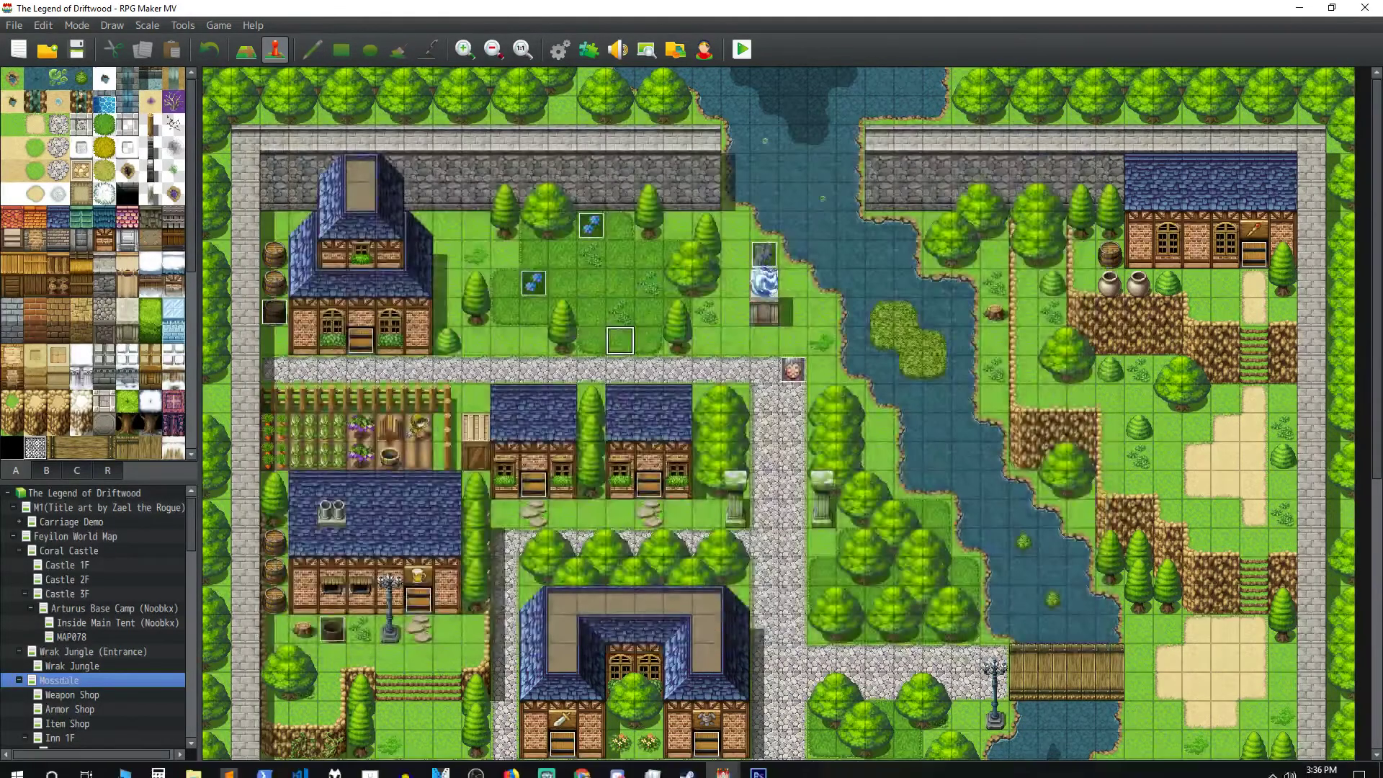
click(75, 49)
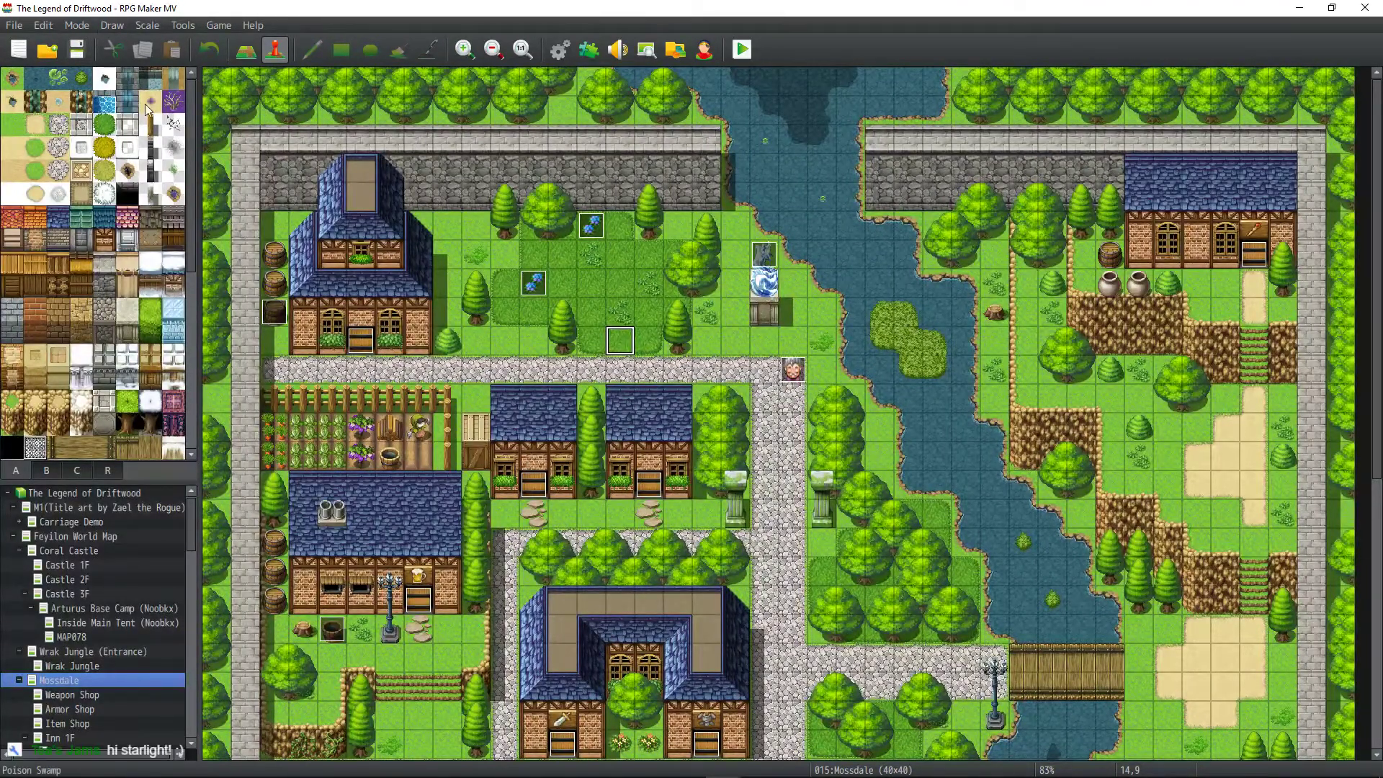
click(742, 50)
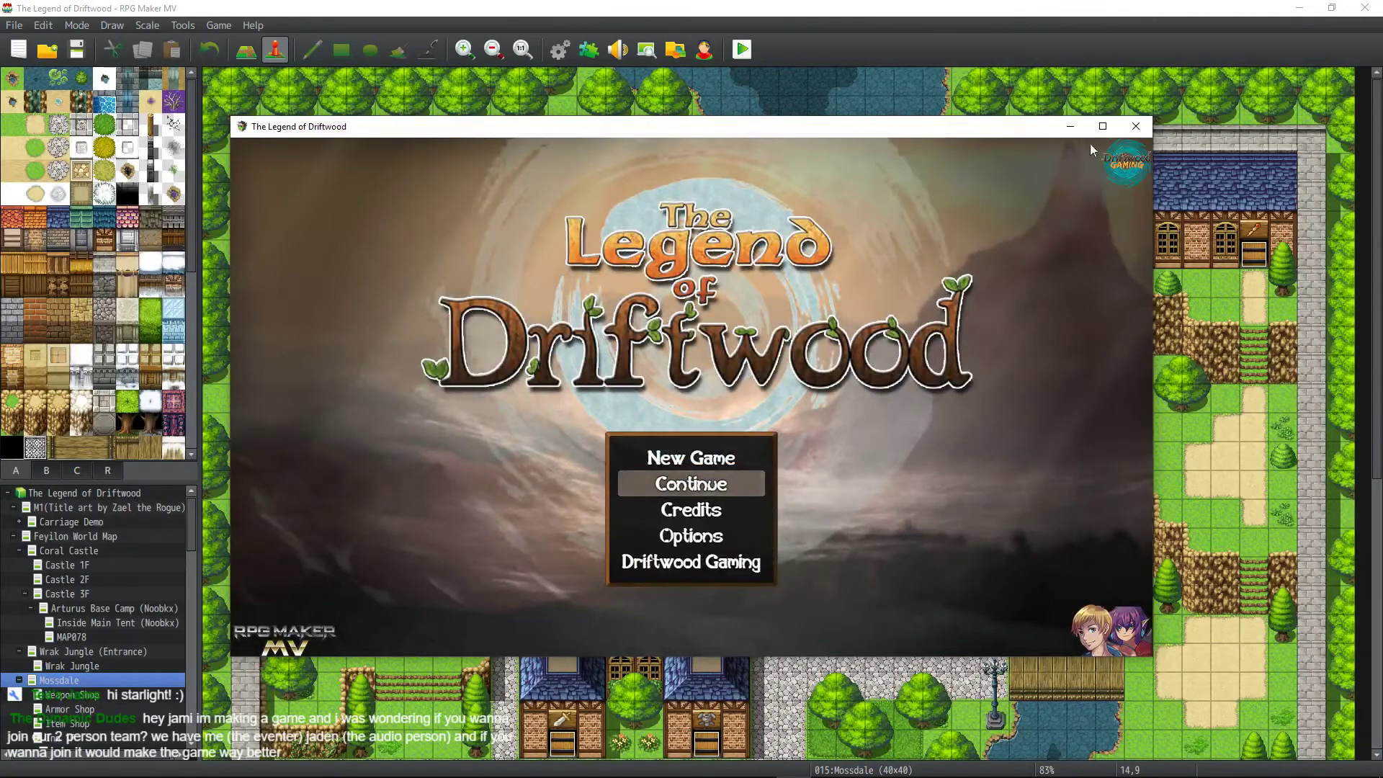
click(1103, 126)
key(Return)
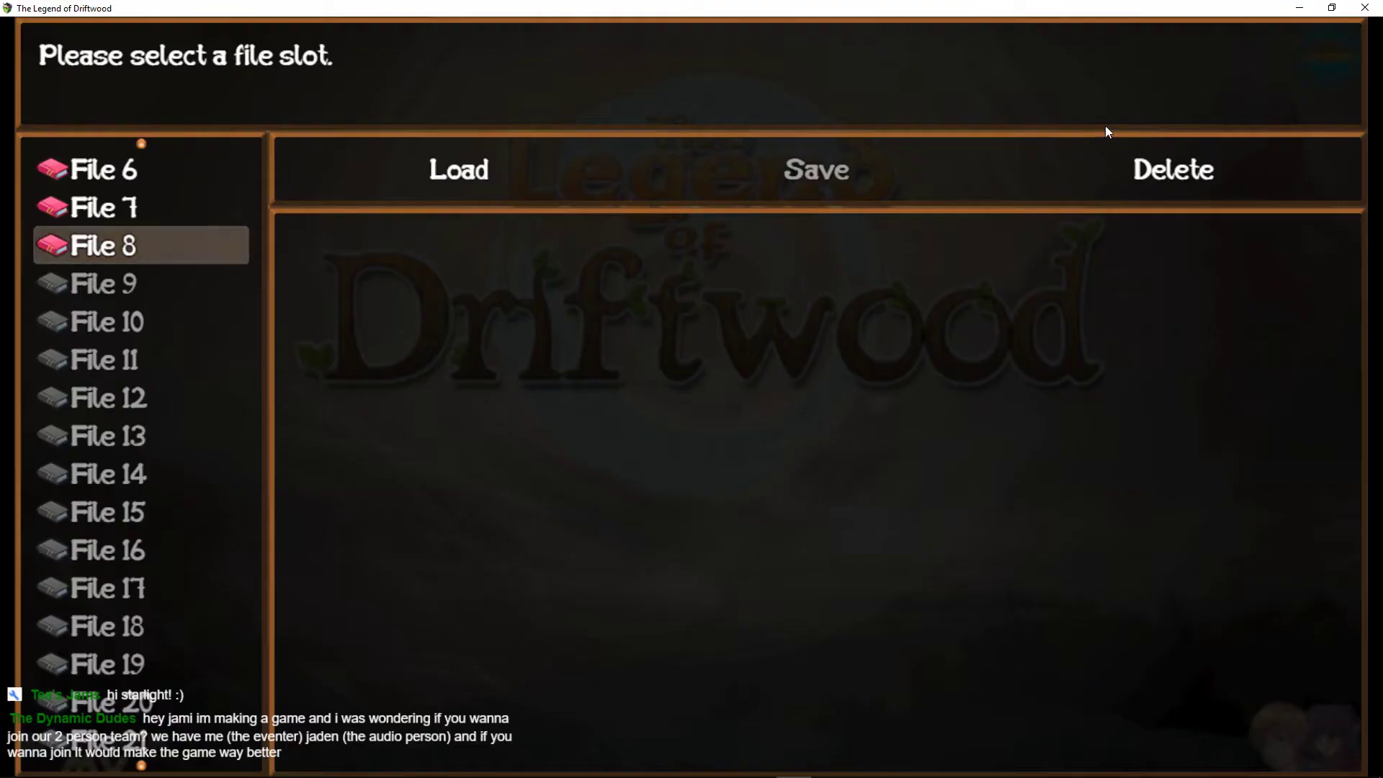
key(alt+F4)
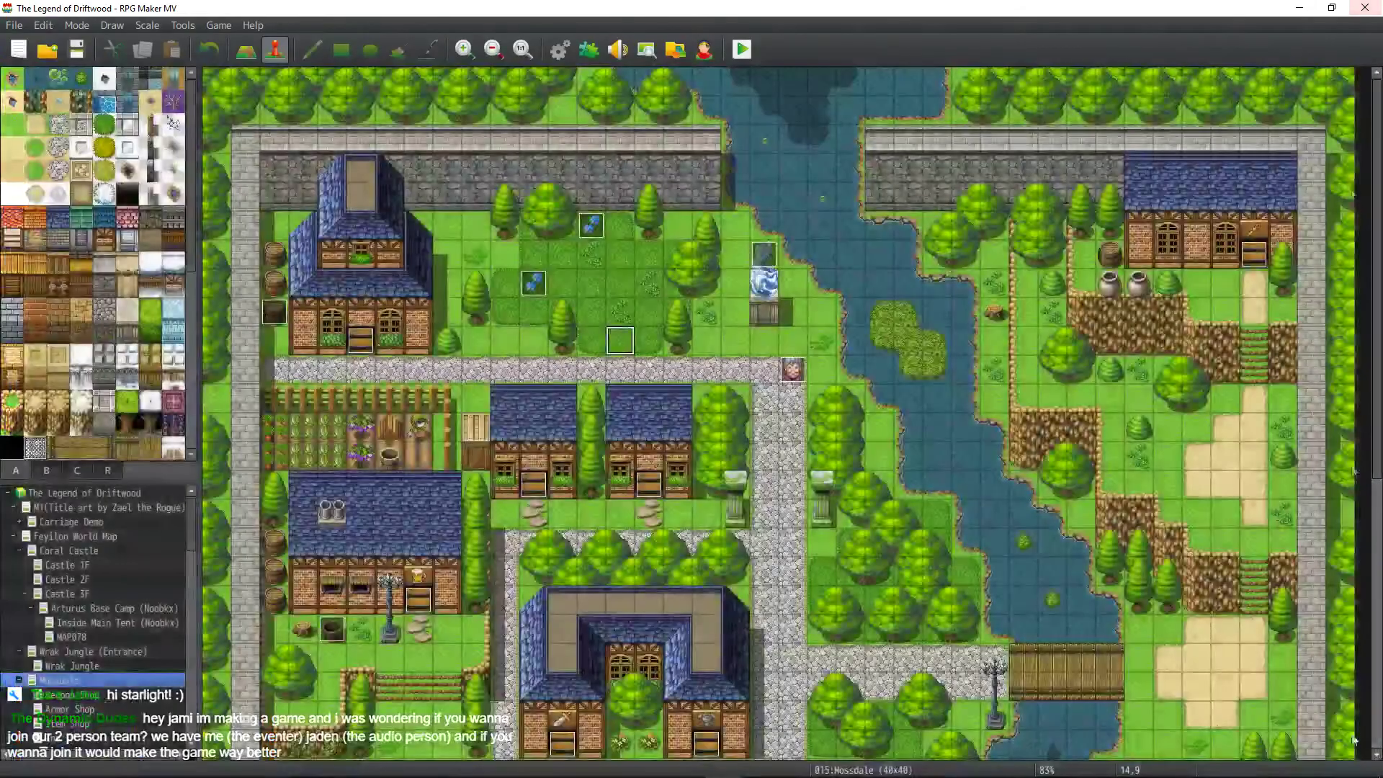
right_click(1288, 766)
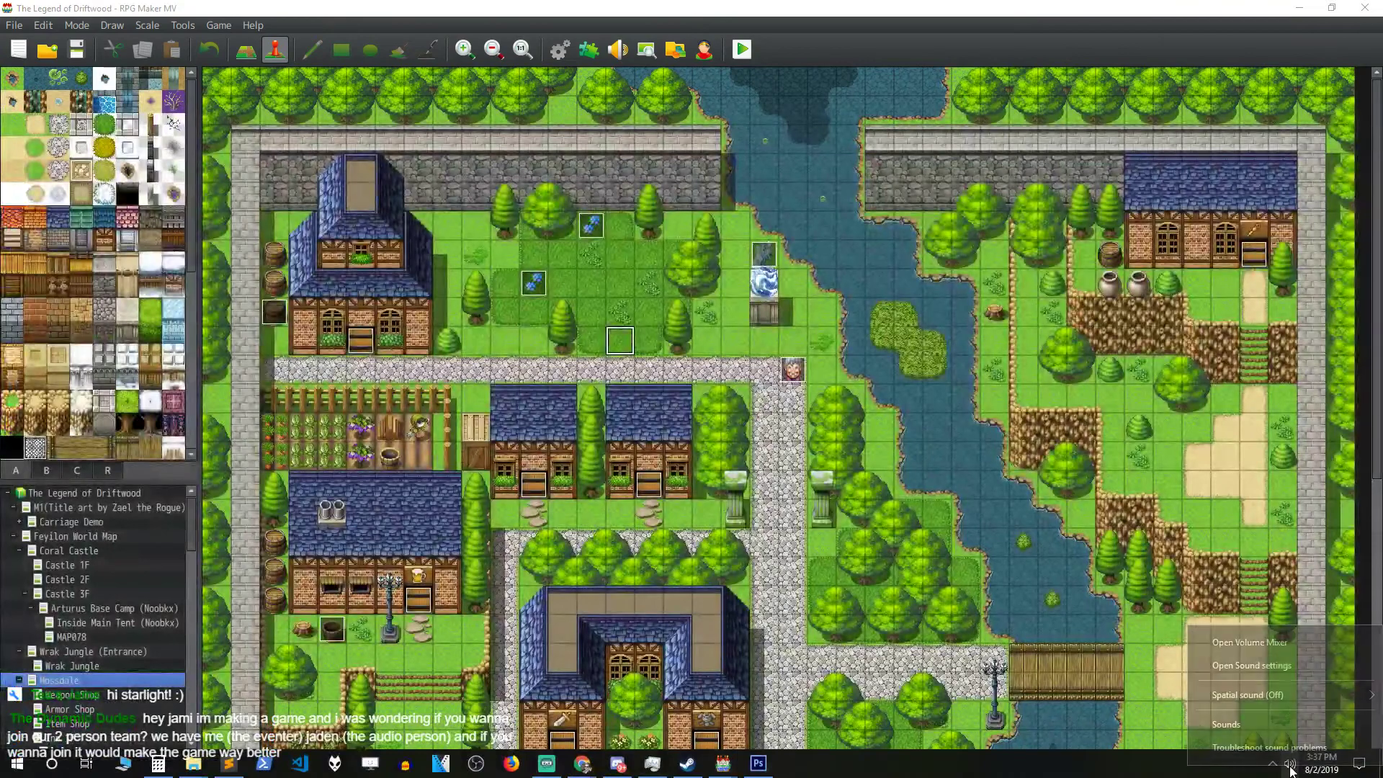
click(1265, 664)
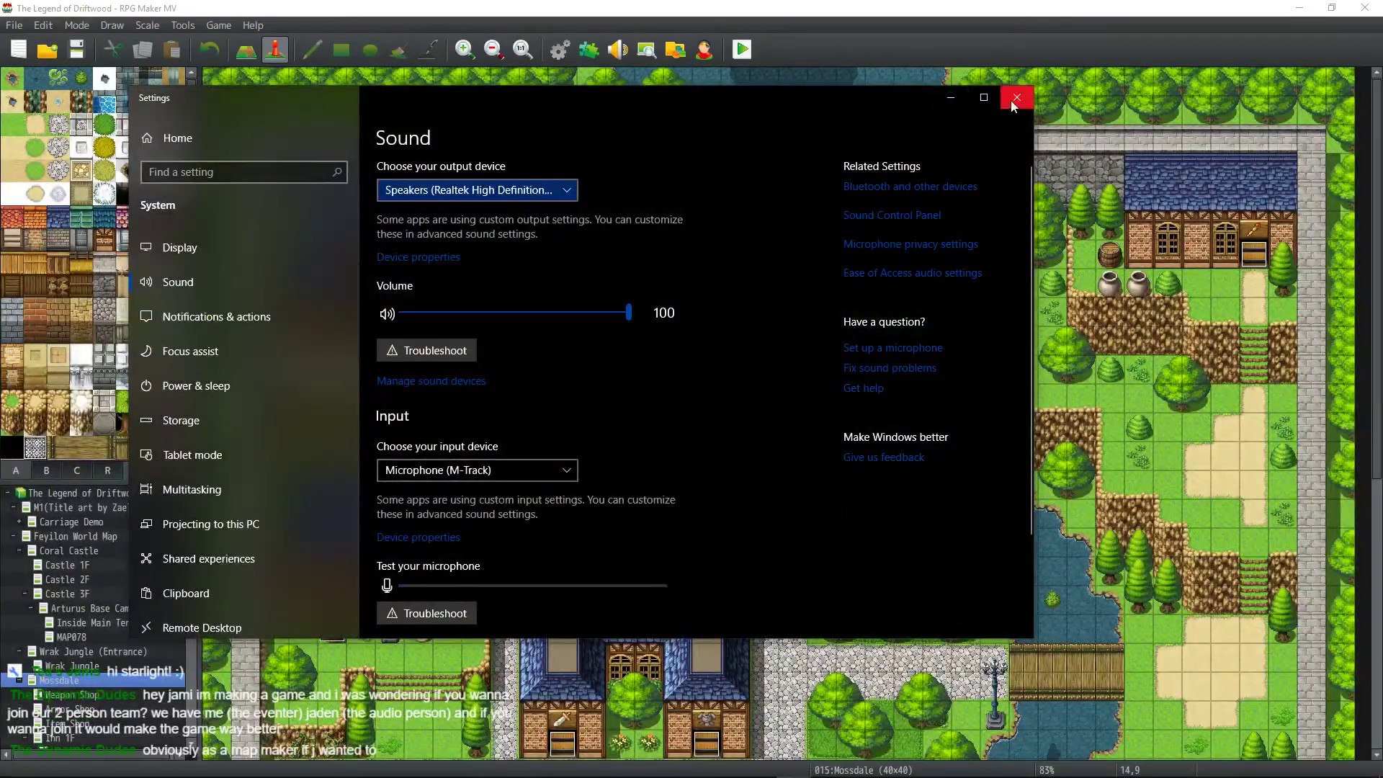
click(1014, 99)
Start a playtest and lower the nwjs and The Legend of Driftwood levels in the system Volume Mixer.
right_click(1288, 766)
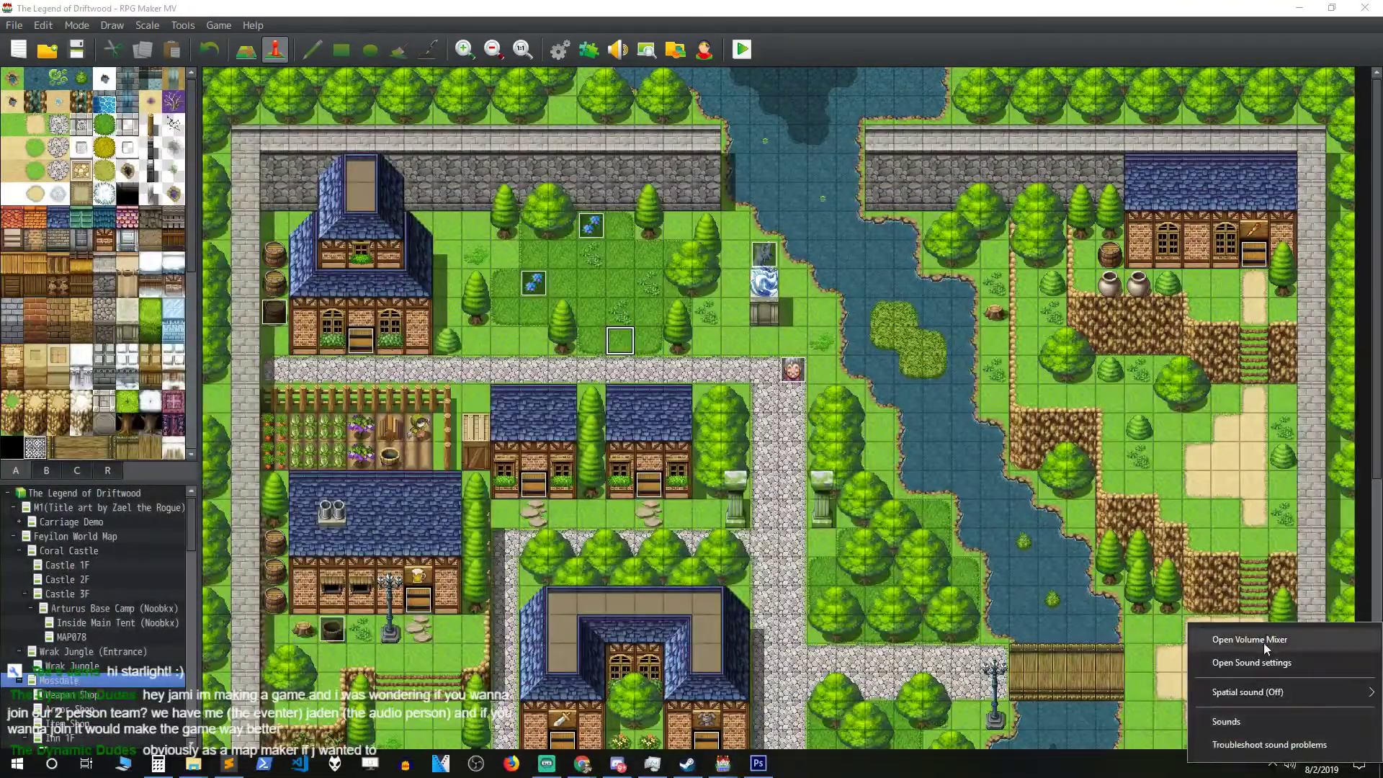
click(1263, 642)
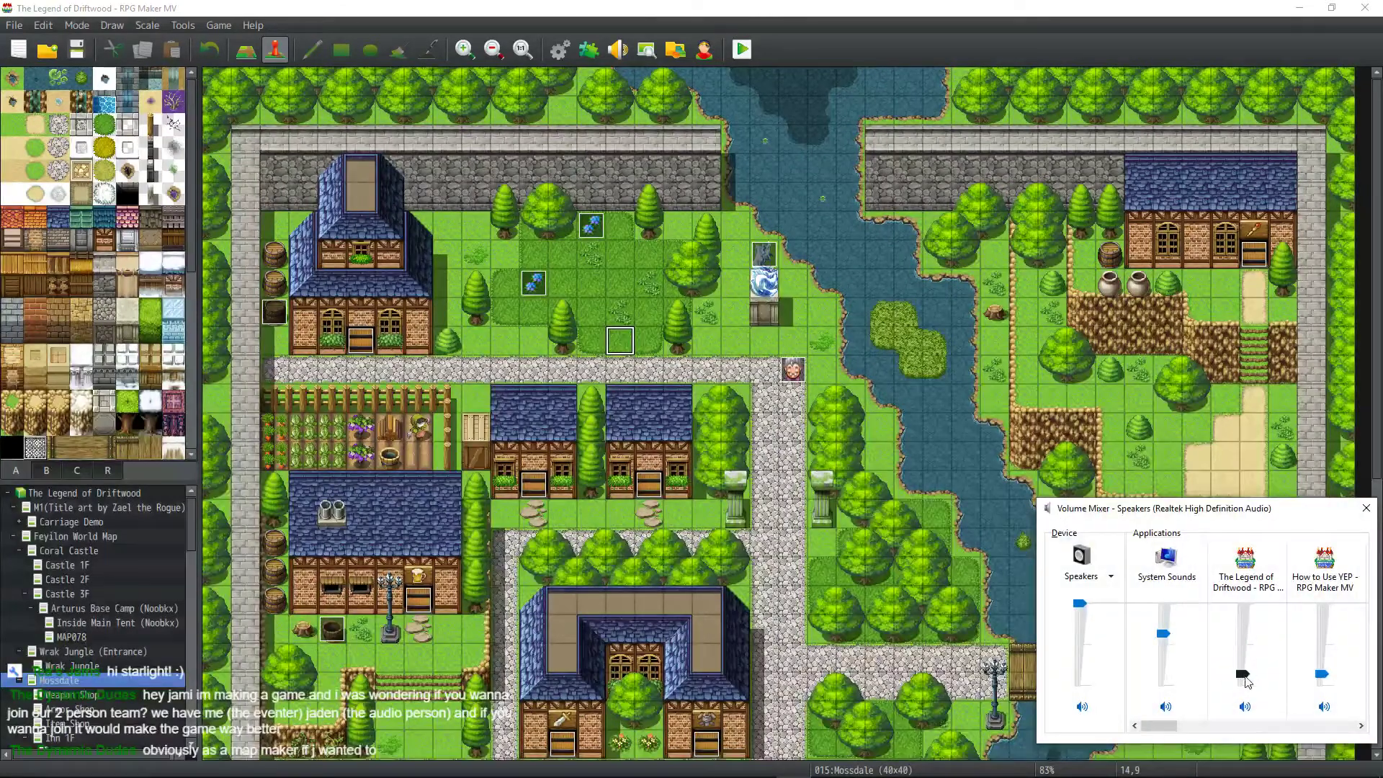
click(746, 51)
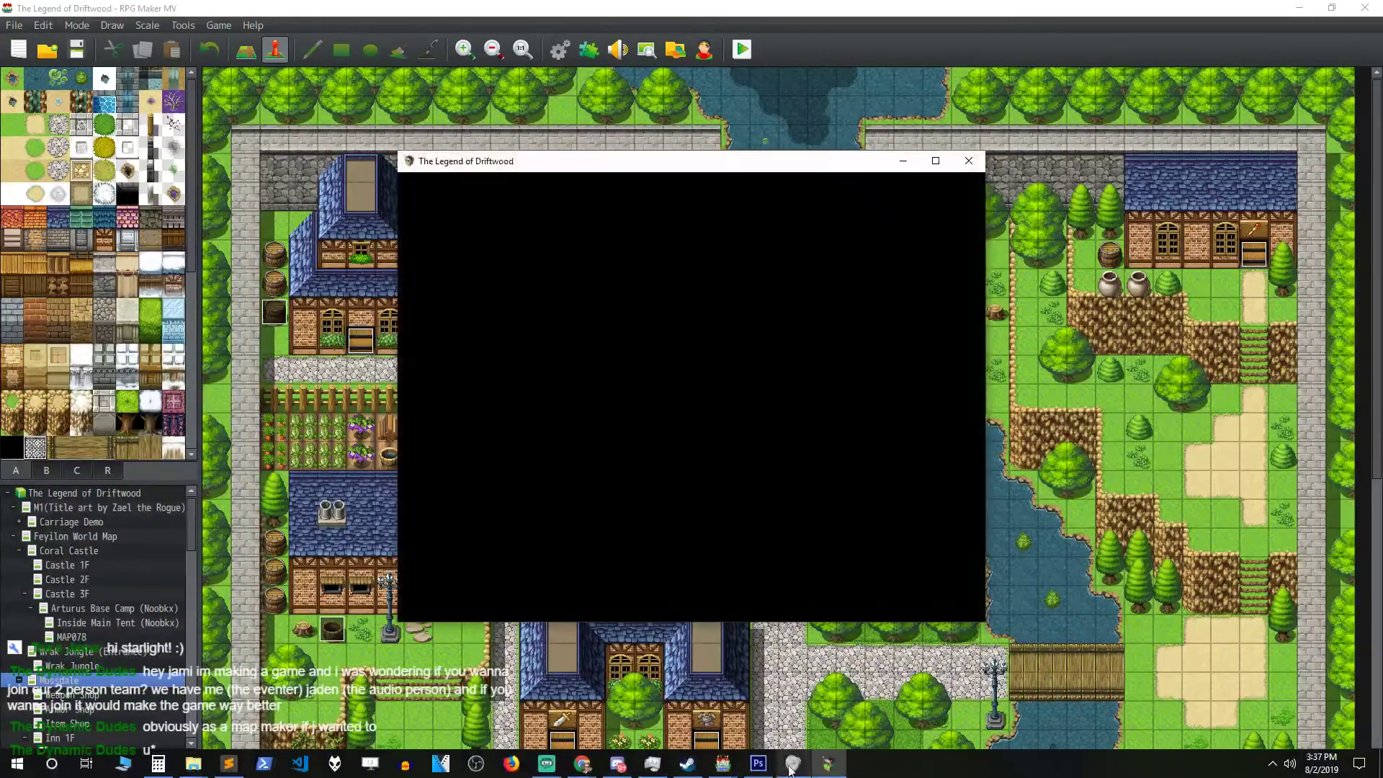
click(793, 764)
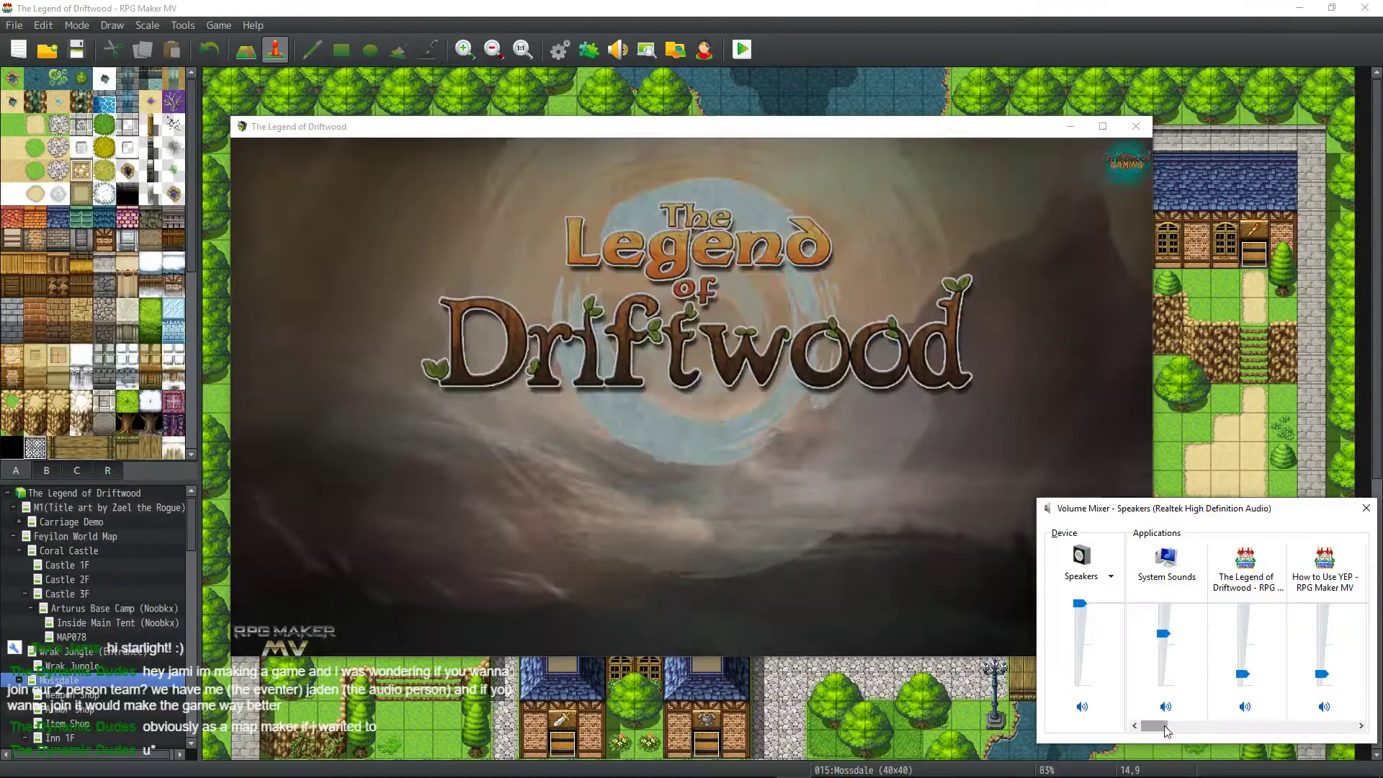
drag(1152, 725, 1343, 724)
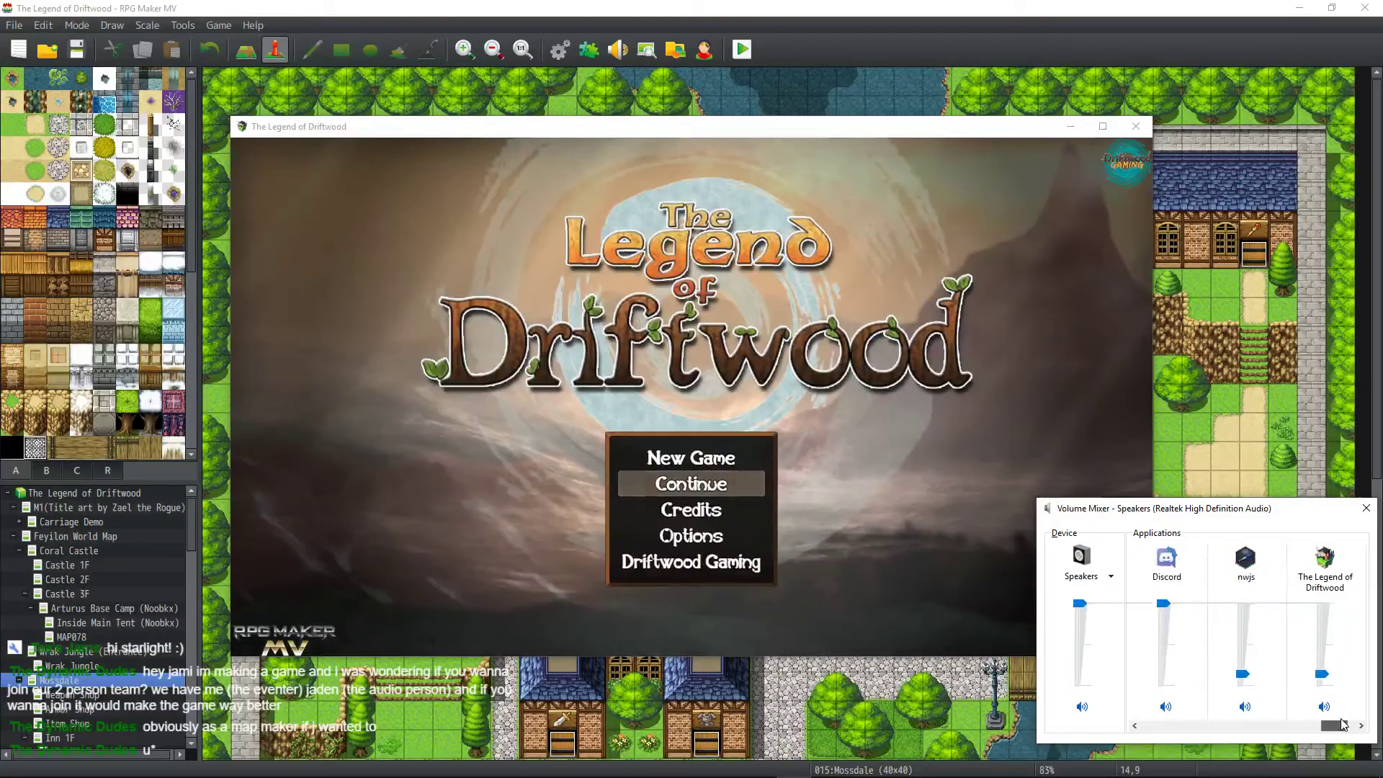
drag(1322, 674, 1243, 682)
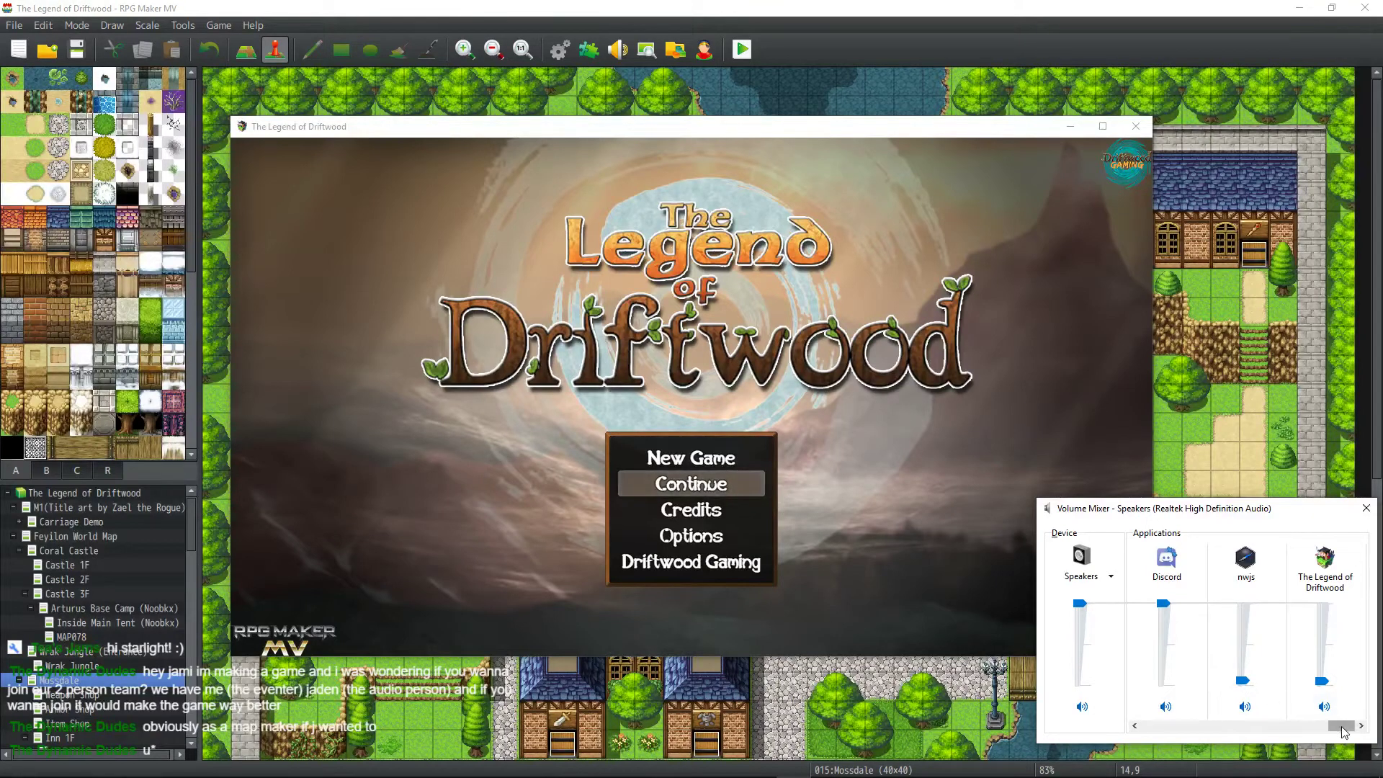
drag(1343, 731, 1291, 733)
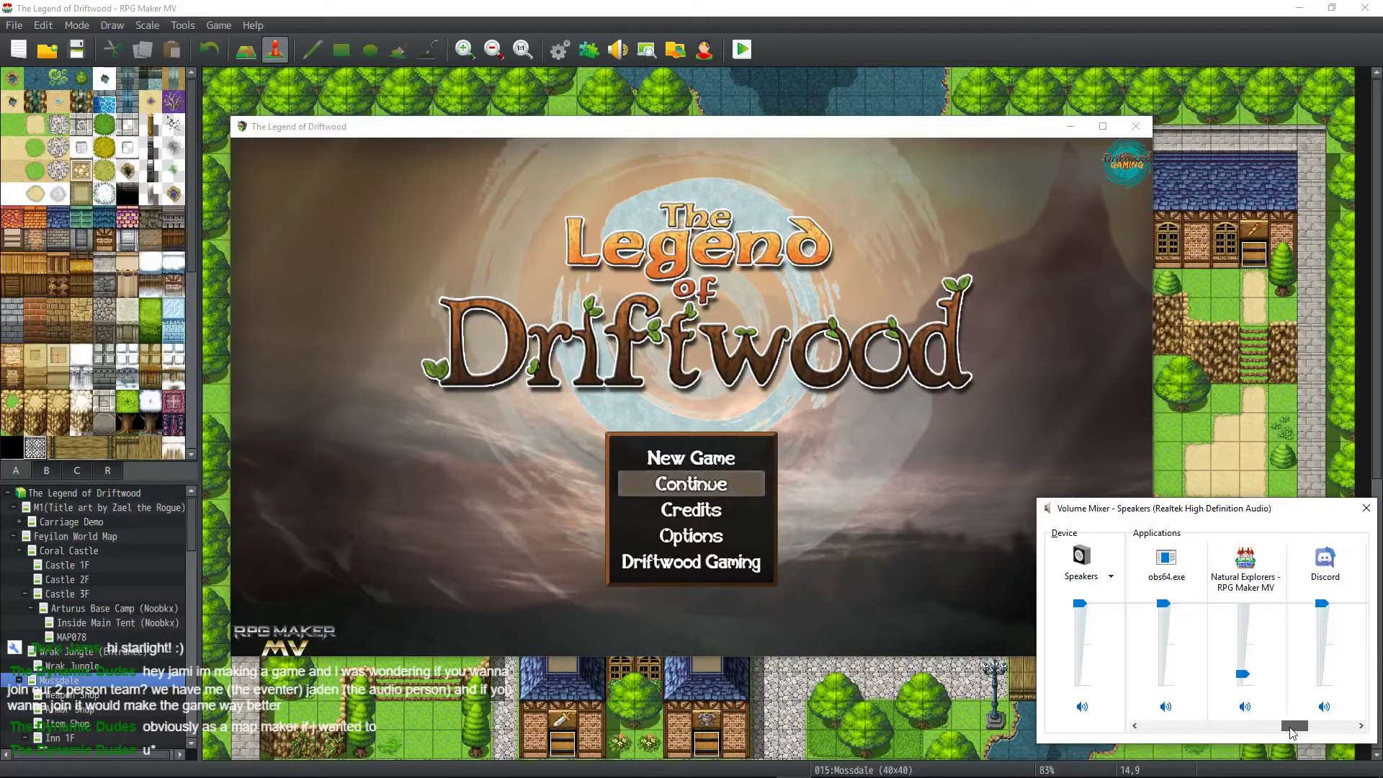
drag(1244, 673, 1244, 673)
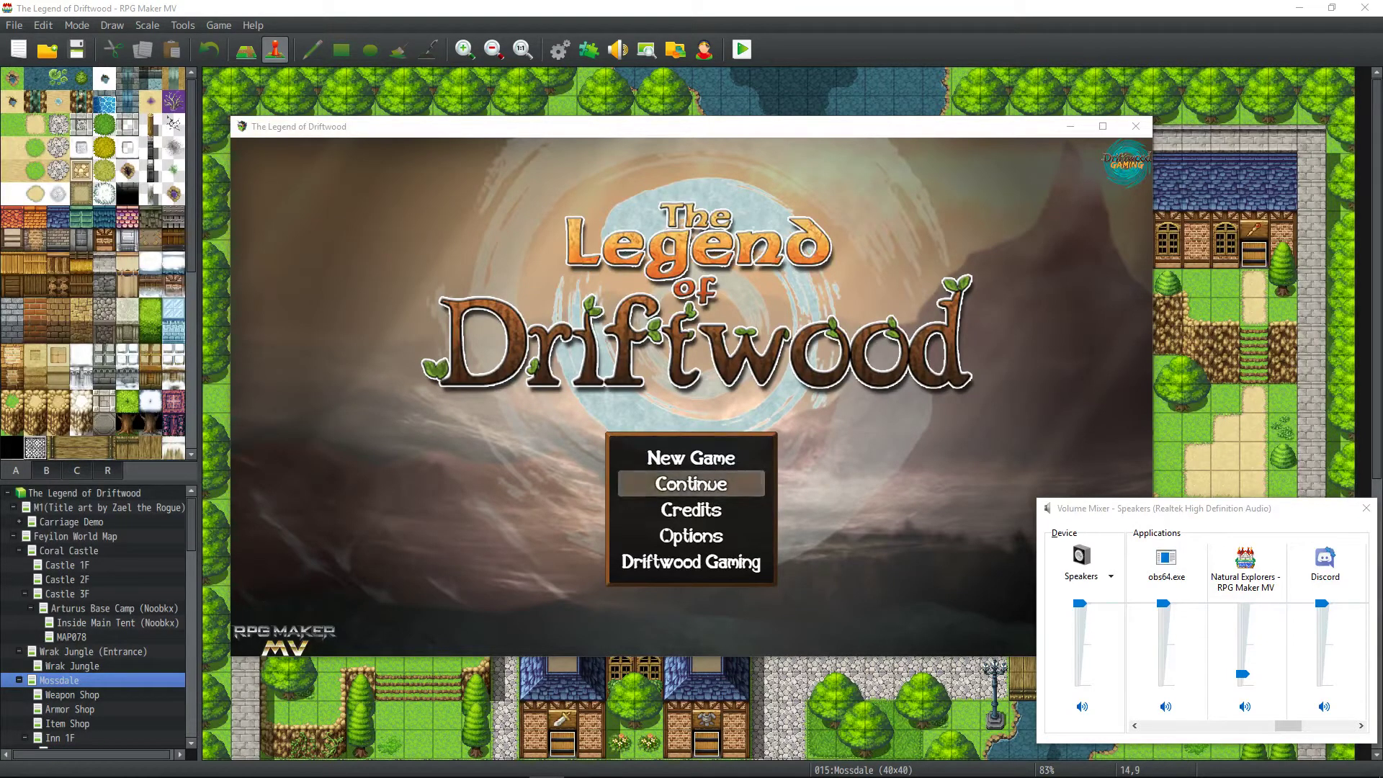
click(1367, 510)
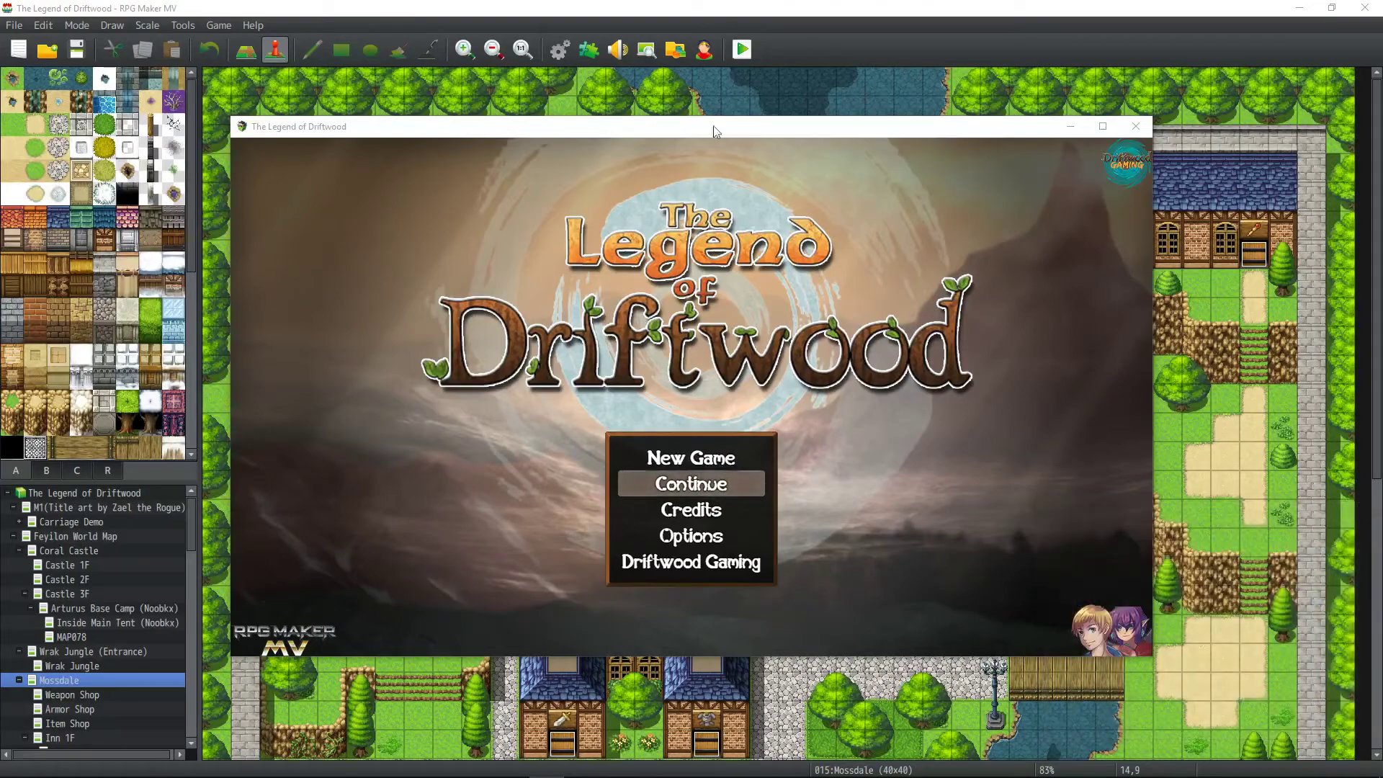
Maximize the playtest window and preview save Files 8 and 7 through Continue, returning to the title screen.
click(1102, 126)
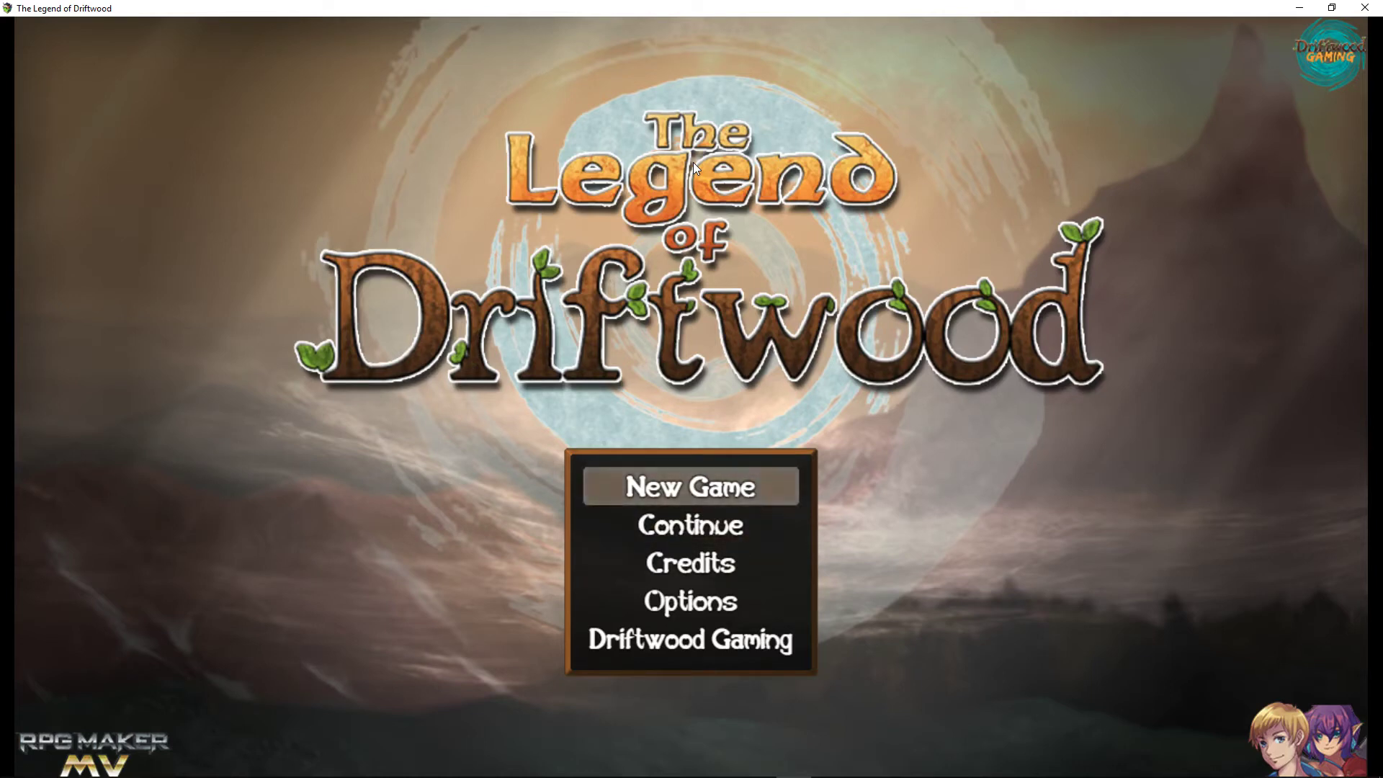
key(Up)
key(Down)
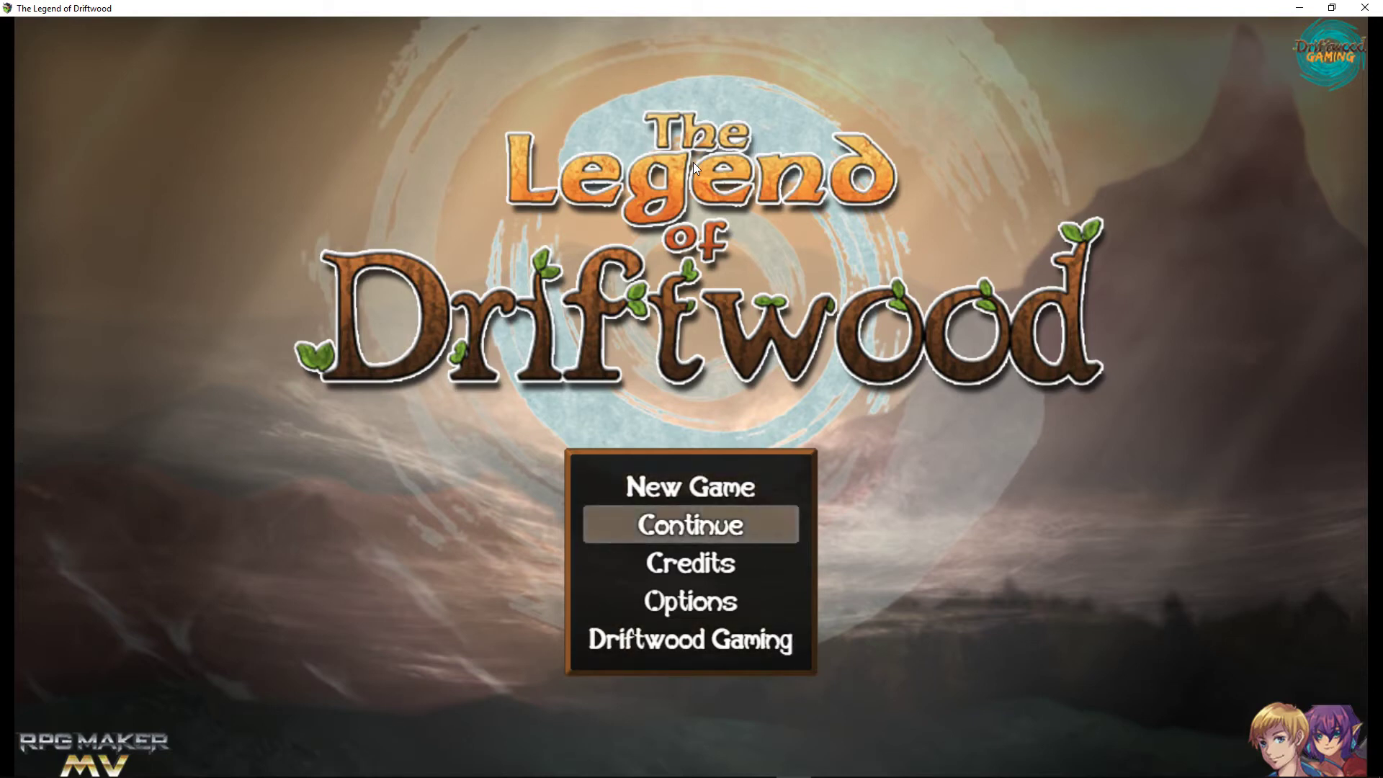
key(Down)
key(Return)
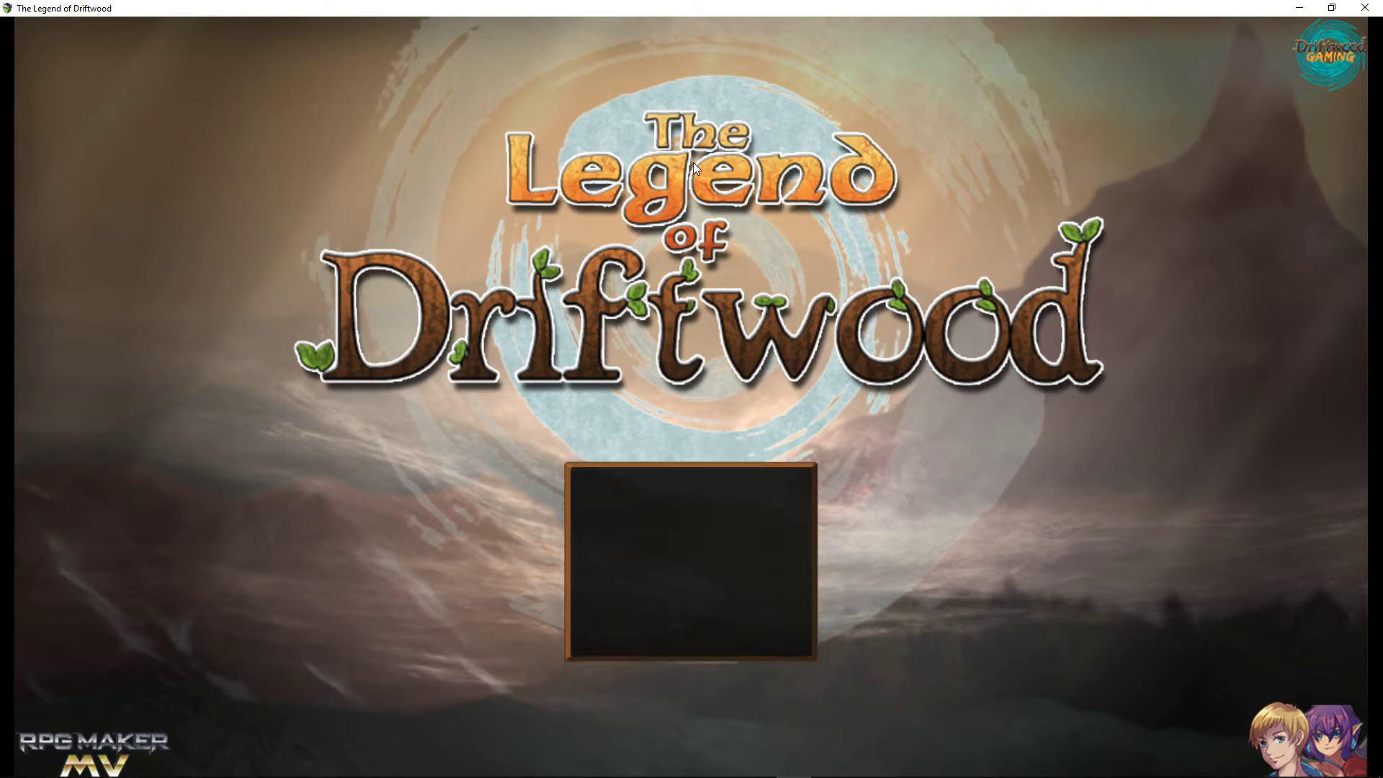
key(Return)
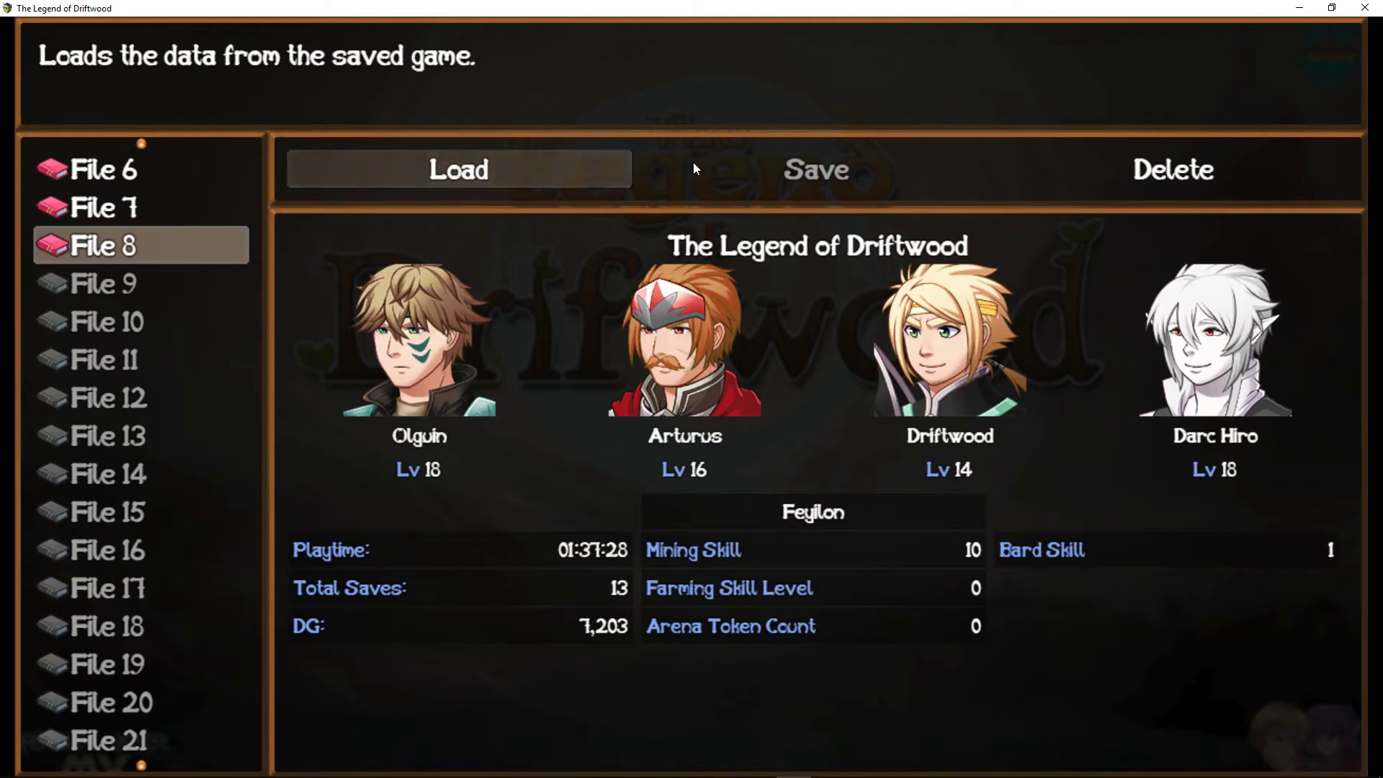
key(Escape)
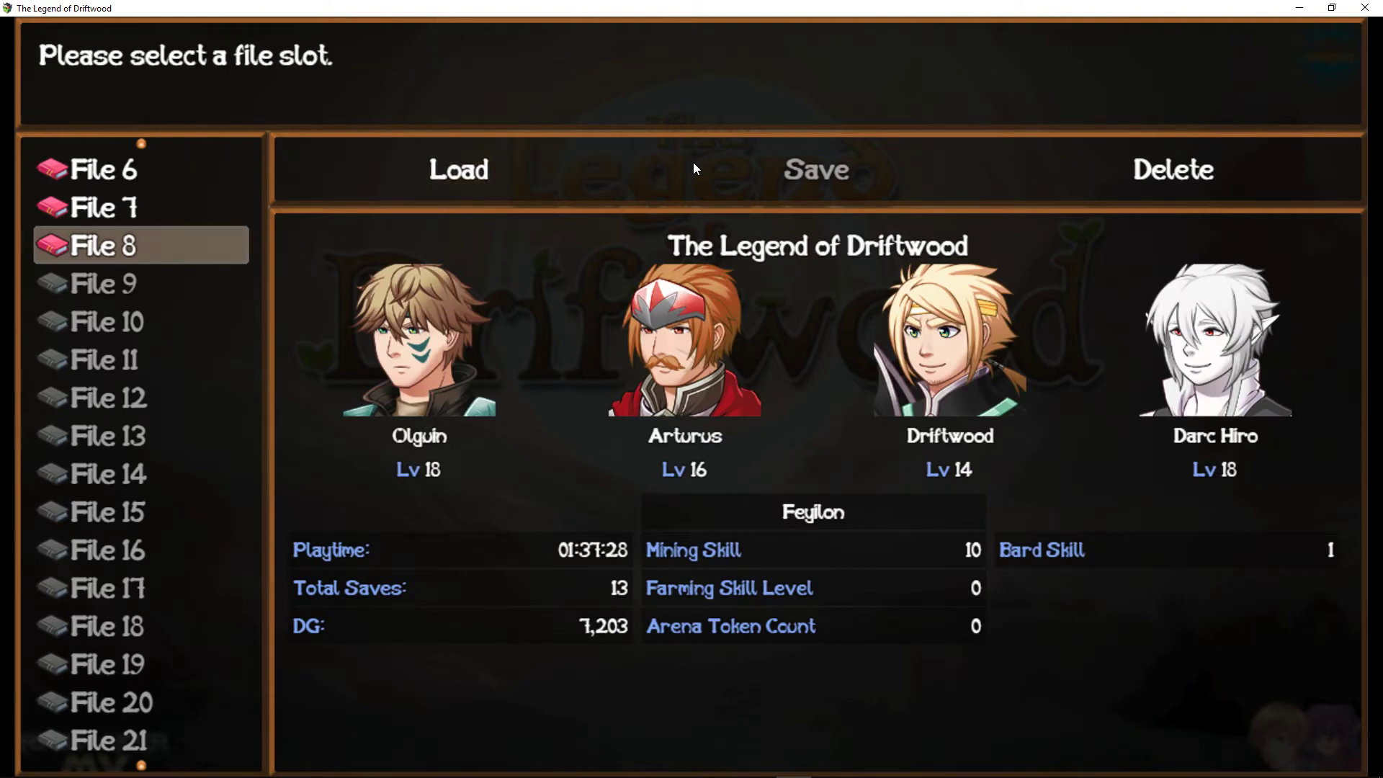
key(Up)
key(Return)
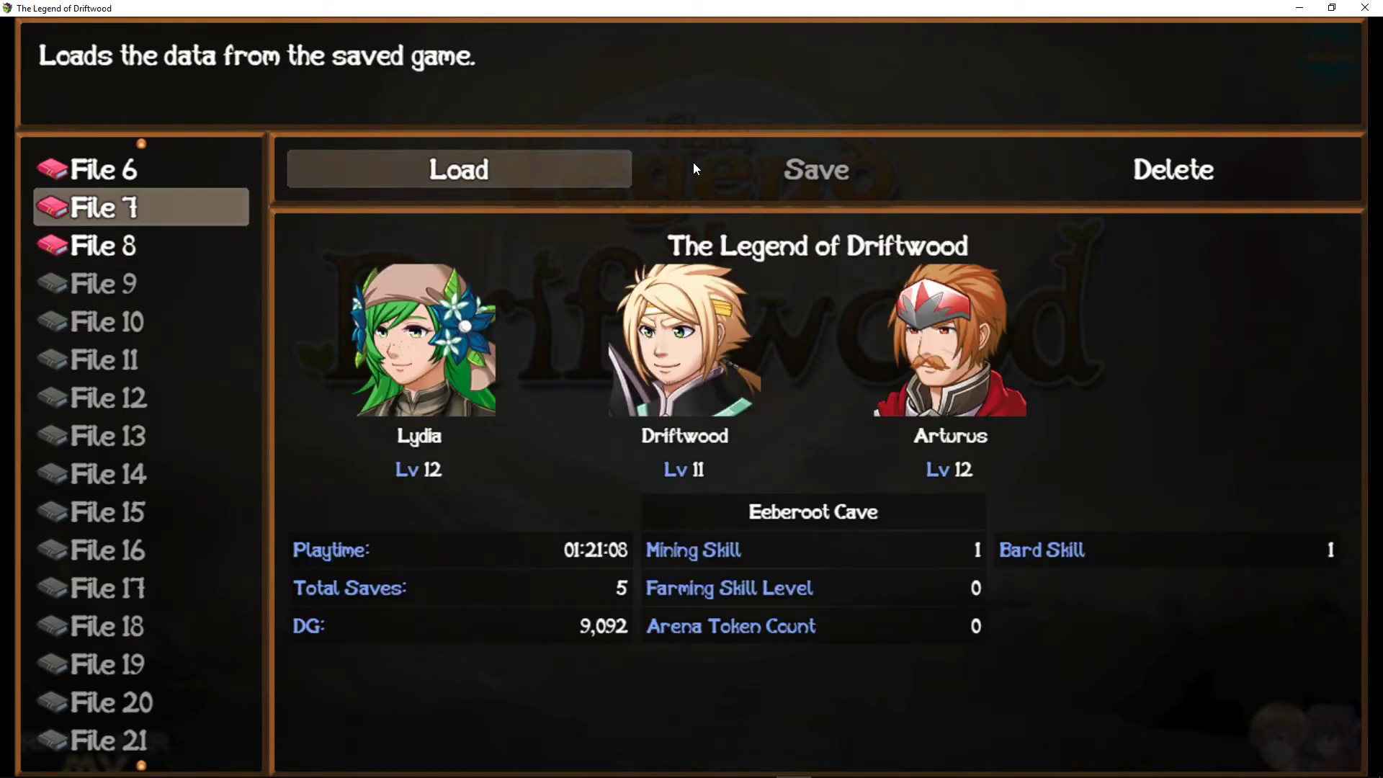
key(Escape)
key(Escape)
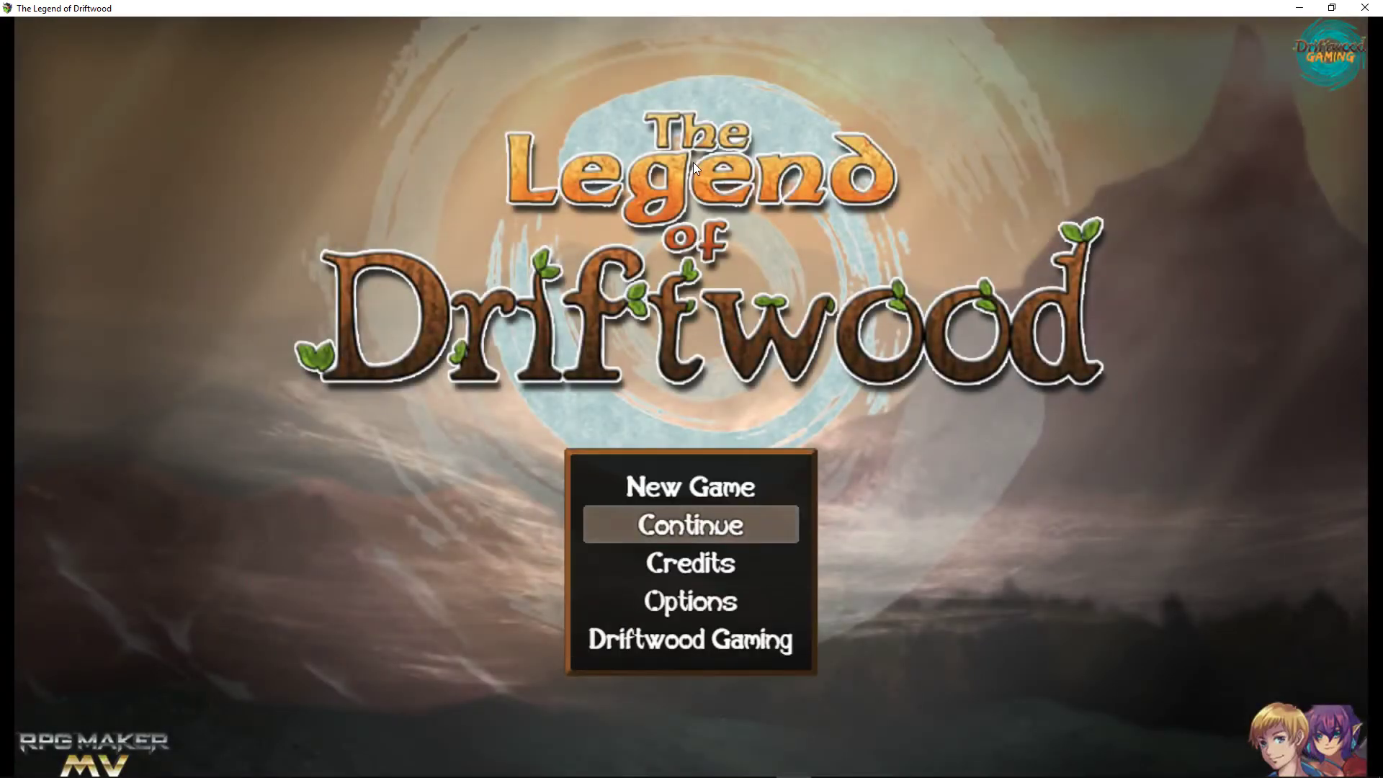
Reopen the saved games and compare the parties and progress stored in the slots from File 8 up to File 4.
key(Up)
key(Down)
key(Return)
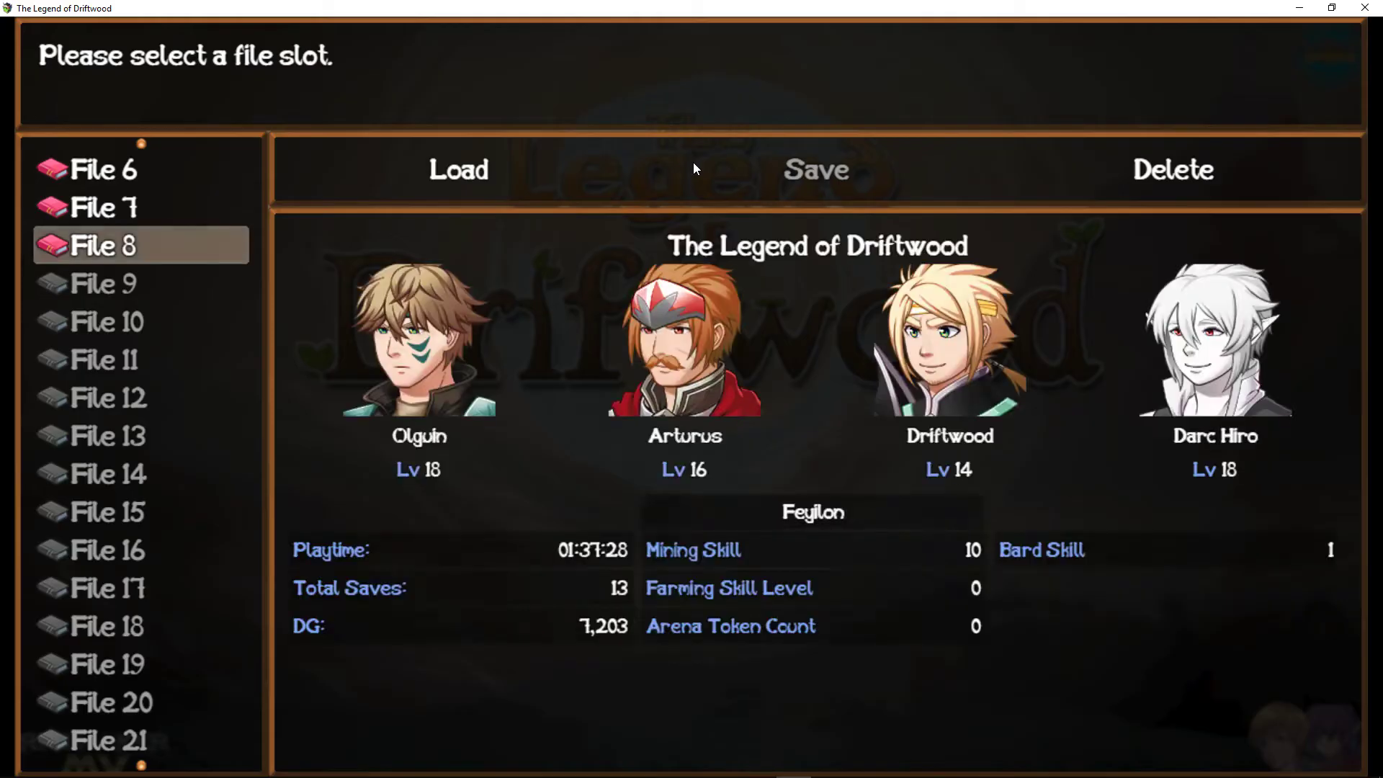
key(Up)
key(Up)
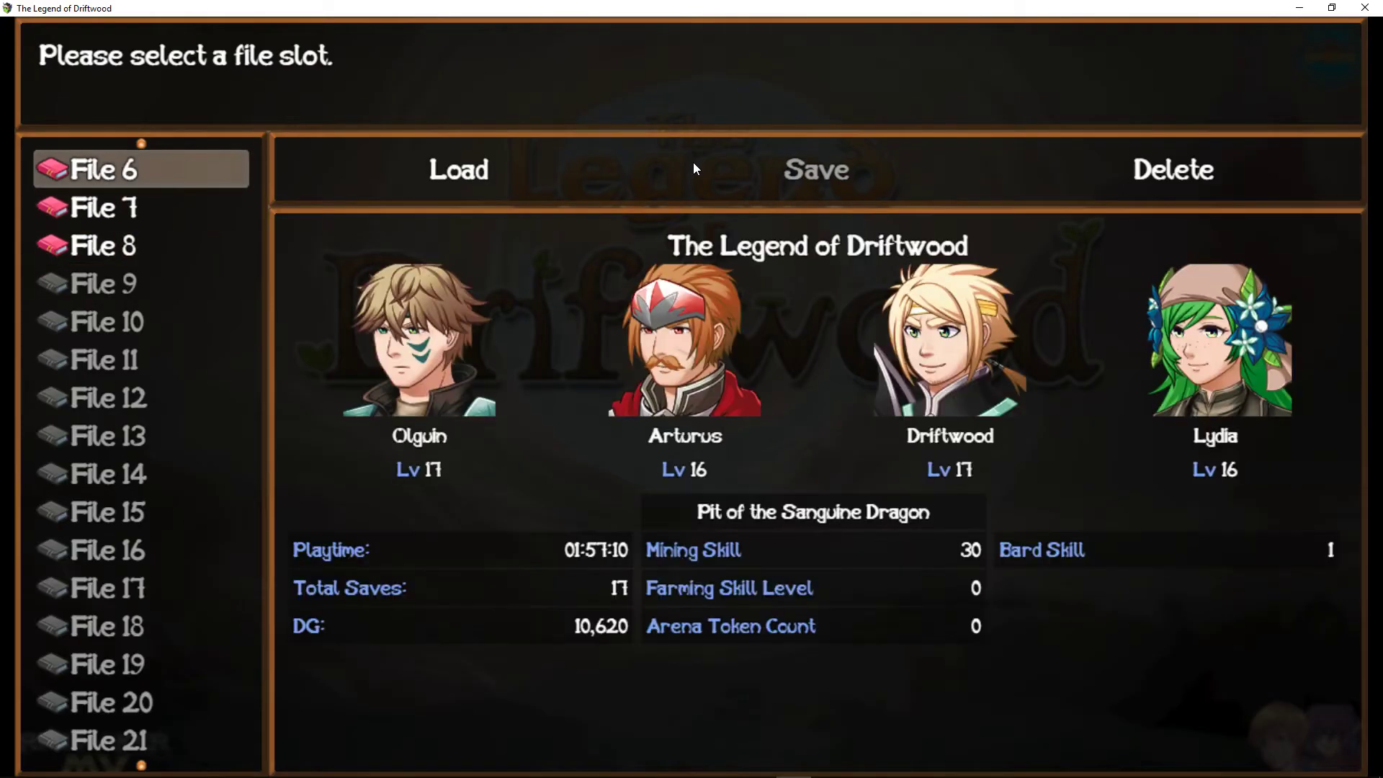
key(Up)
key(Down)
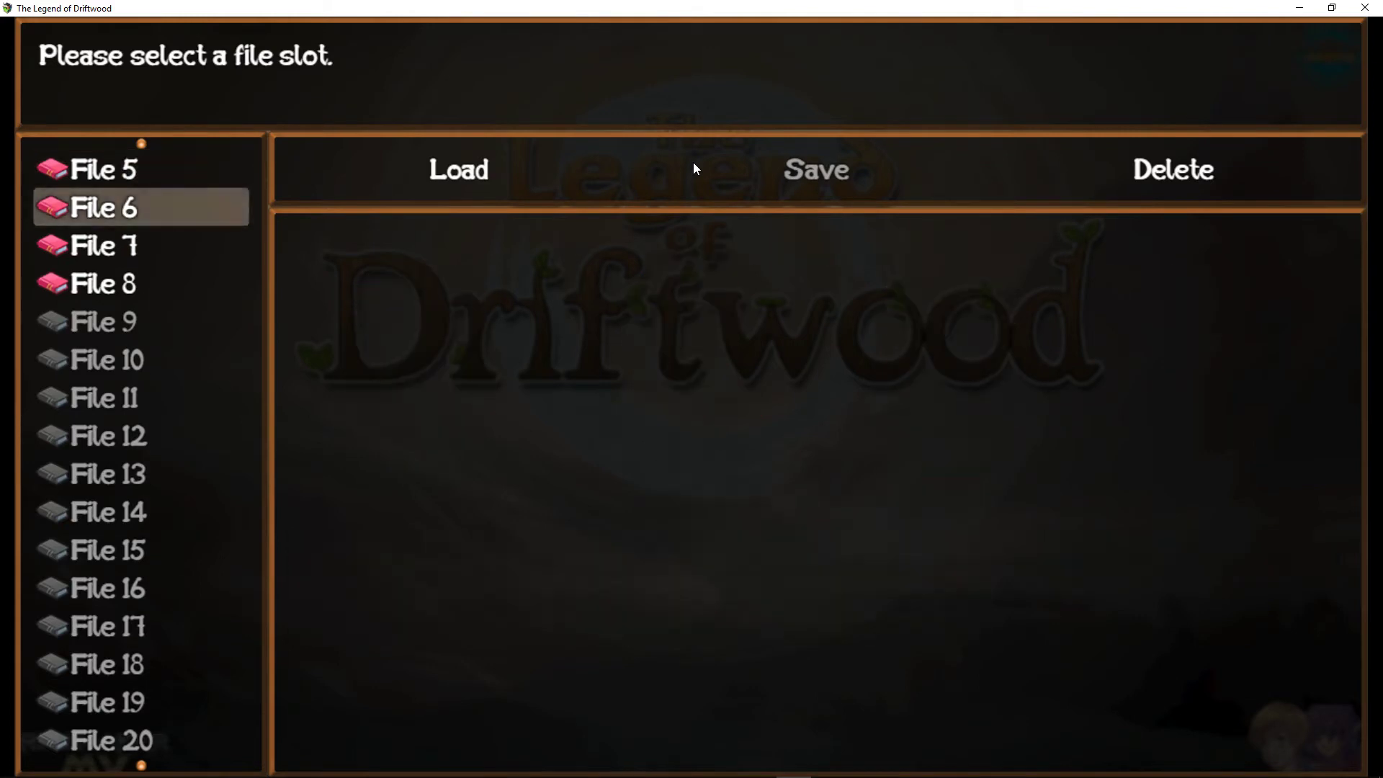
key(Up)
key(Up)
Load the save in File 8, whose party includes Darc Hiro.
key(Down)
key(Down)
key(Down)
key(Down)
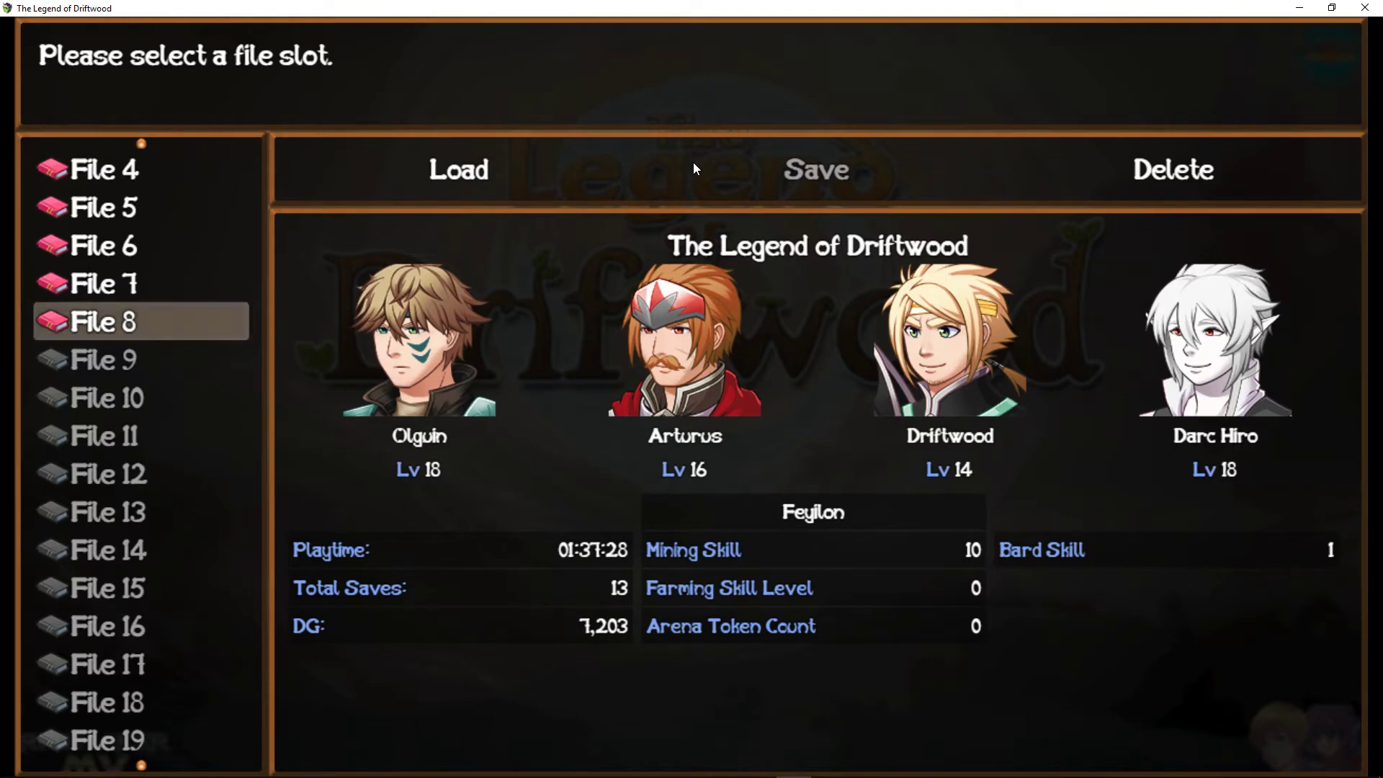
key(Return)
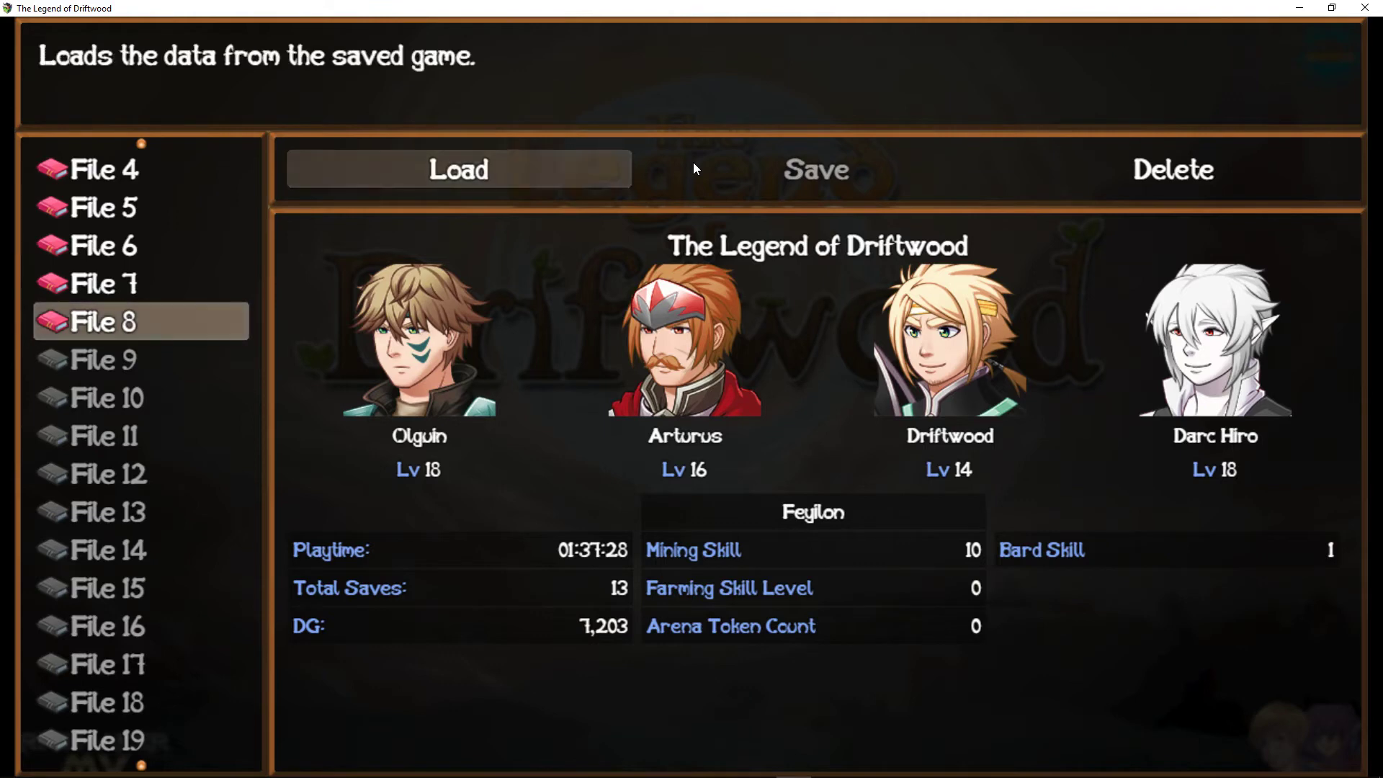
key(Return)
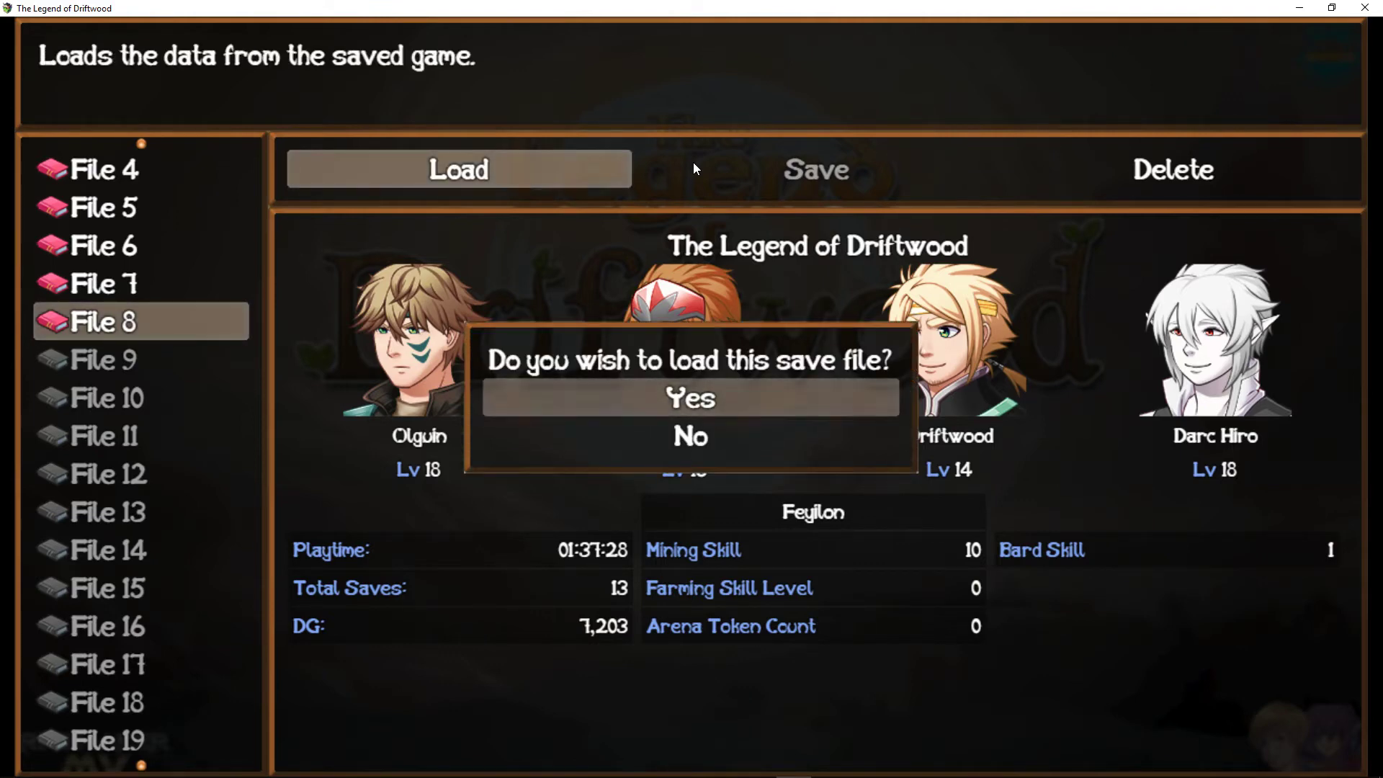
key(Return)
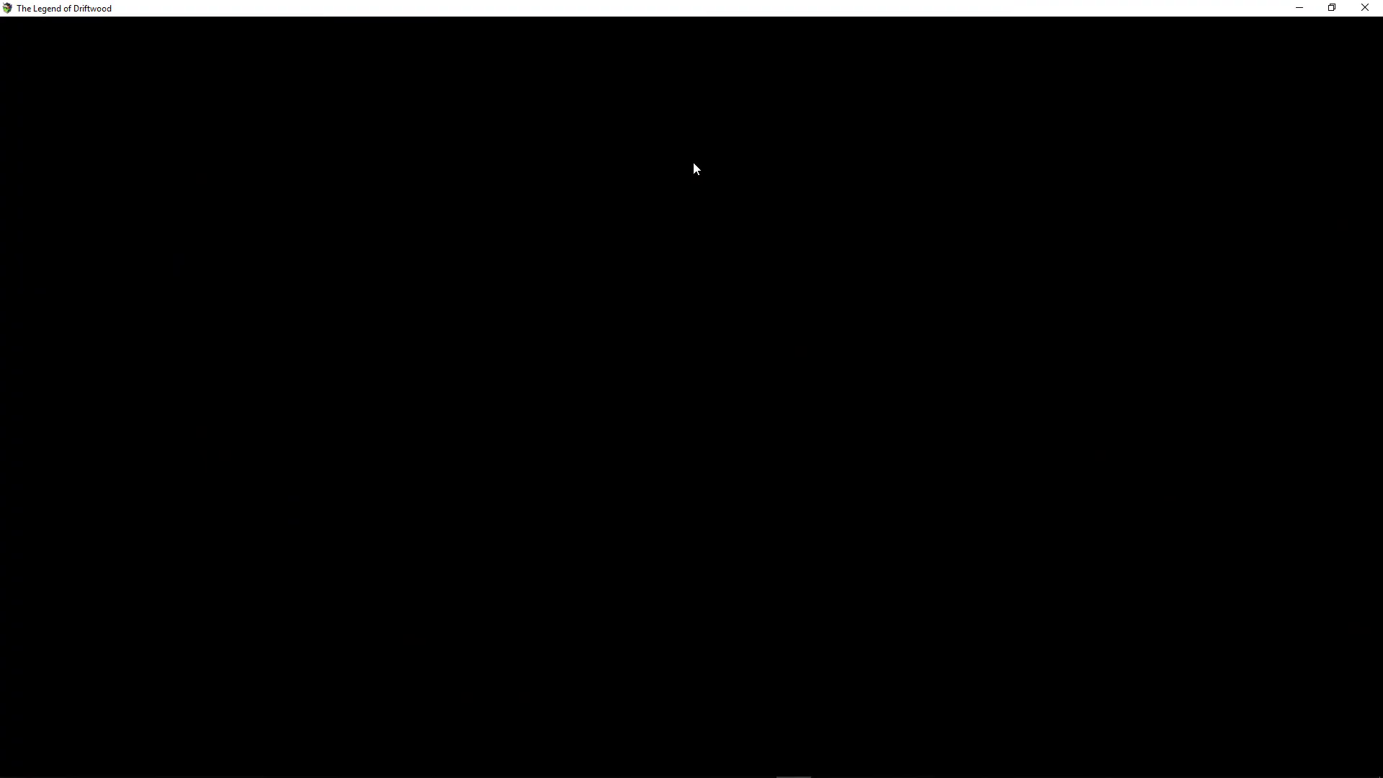
Open the in-game Debug screen and examine the game switches in the ranges up to 0041-0050.
key(Escape)
key(Up)
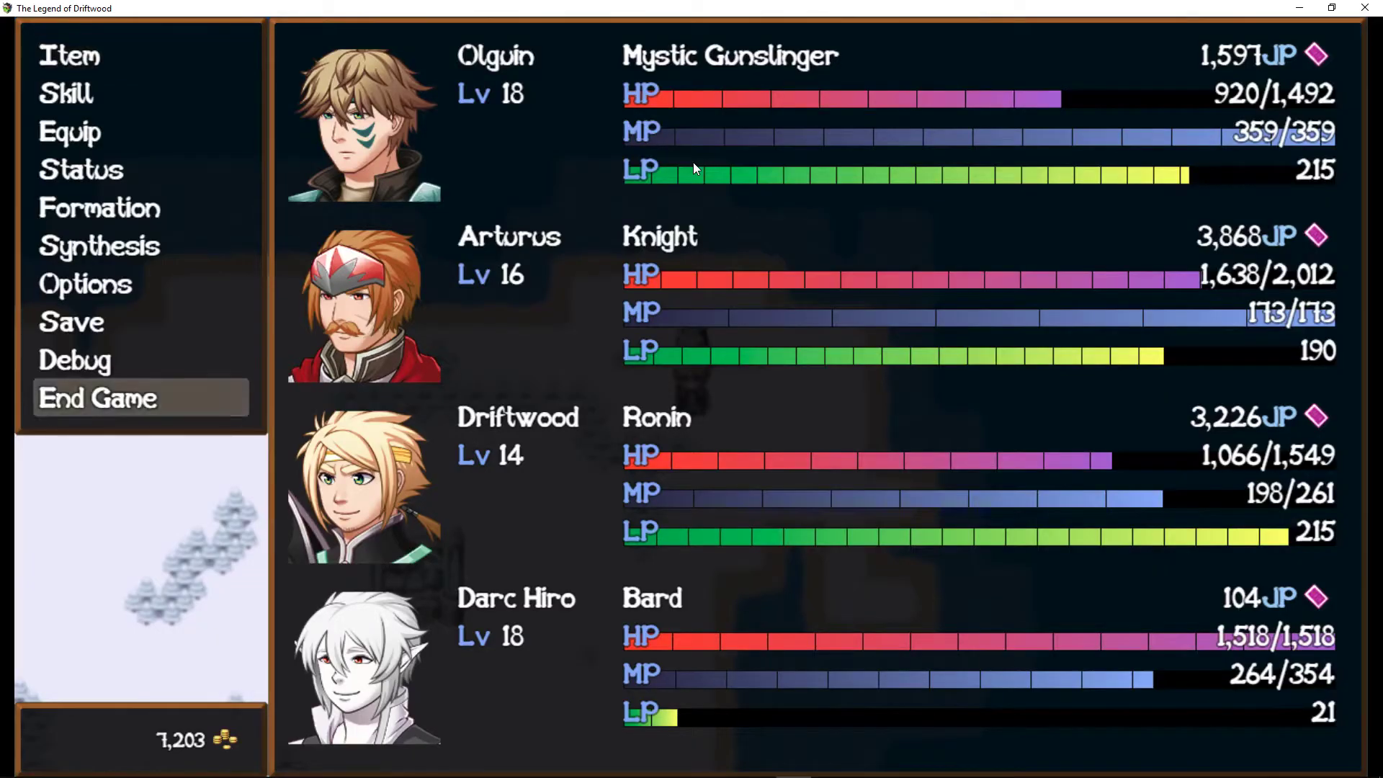
key(Up)
key(Return)
key(Up)
key(Down)
key(Down)
key(Down)
key(Down)
key(Down)
key(Down)
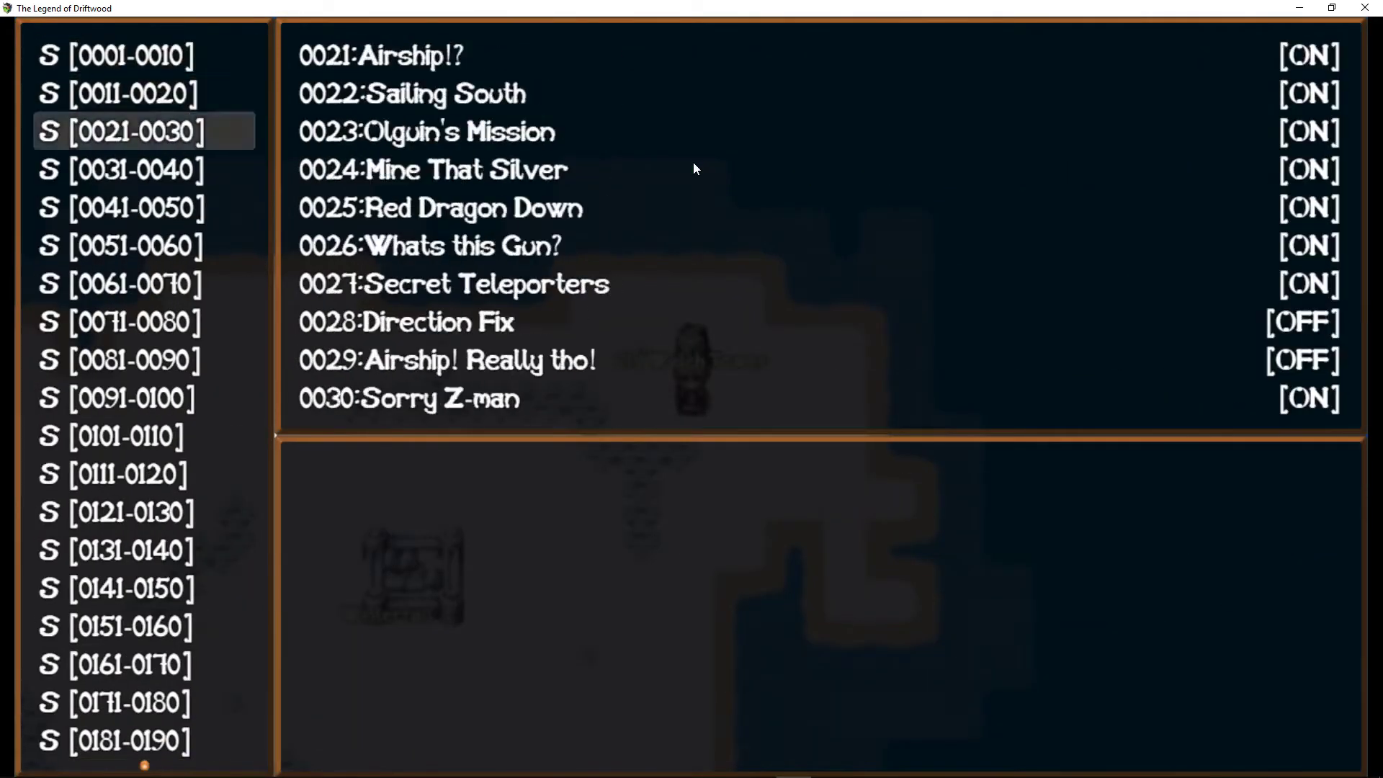
key(Up)
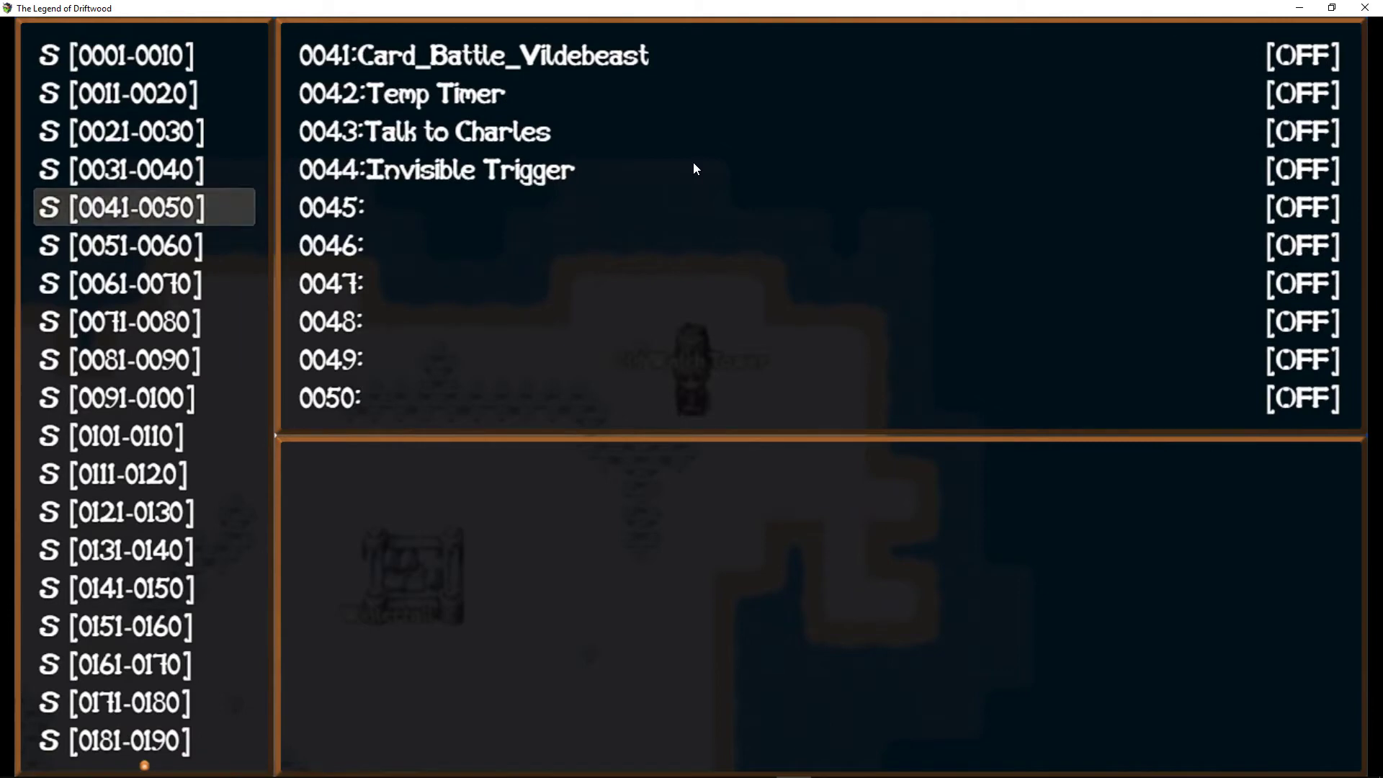
key(Up)
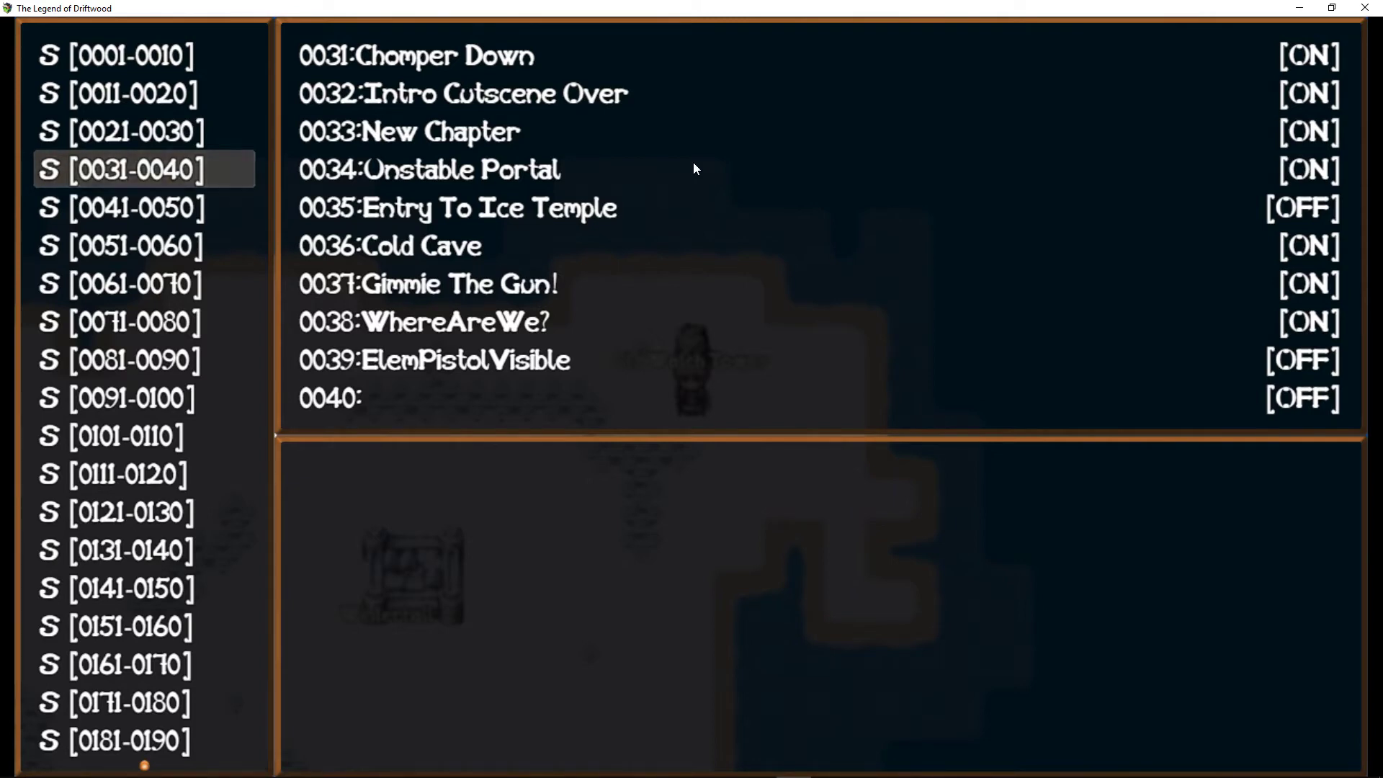
key(Escape)
key(Up)
key(Up)
key(Down)
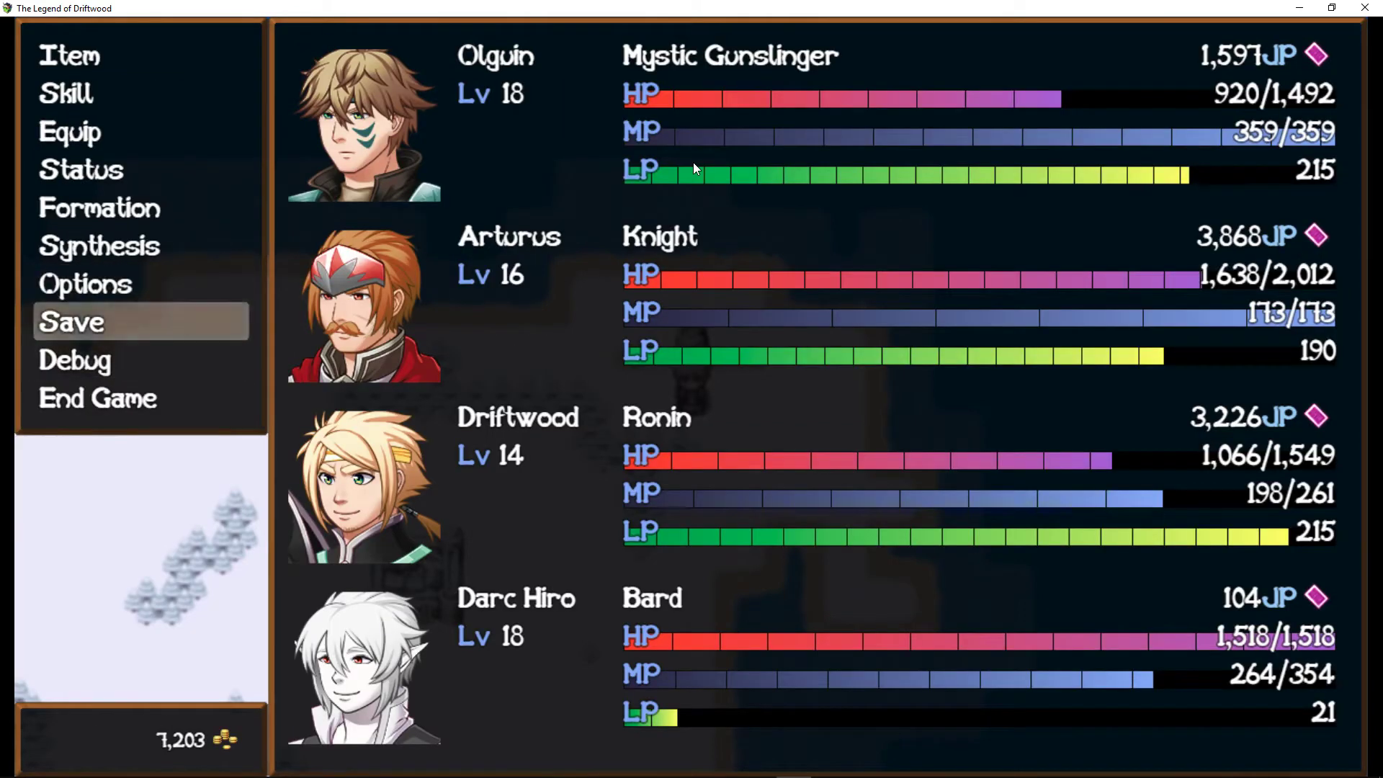
key(Up)
key(Down)
key(Down)
key(Return)
Reopen the Debug screen and examine the game variables from the highest-numbered ranges back to 0111-0120.
key(Down)
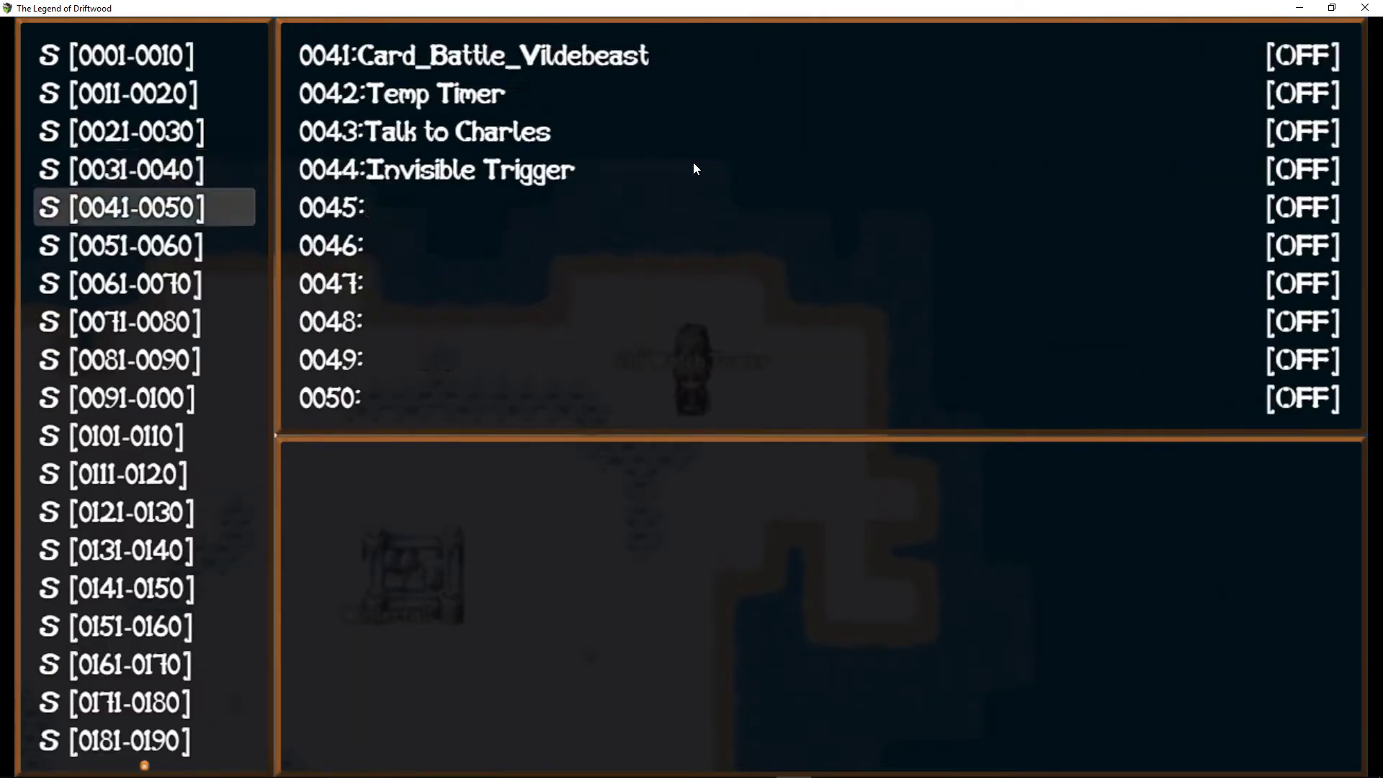
key(Up)
key(Up)
key(Up)
key(Up)
key(Up)
key(Up)
key(Up)
key(Up)
key(Up)
key(Up)
key(Up)
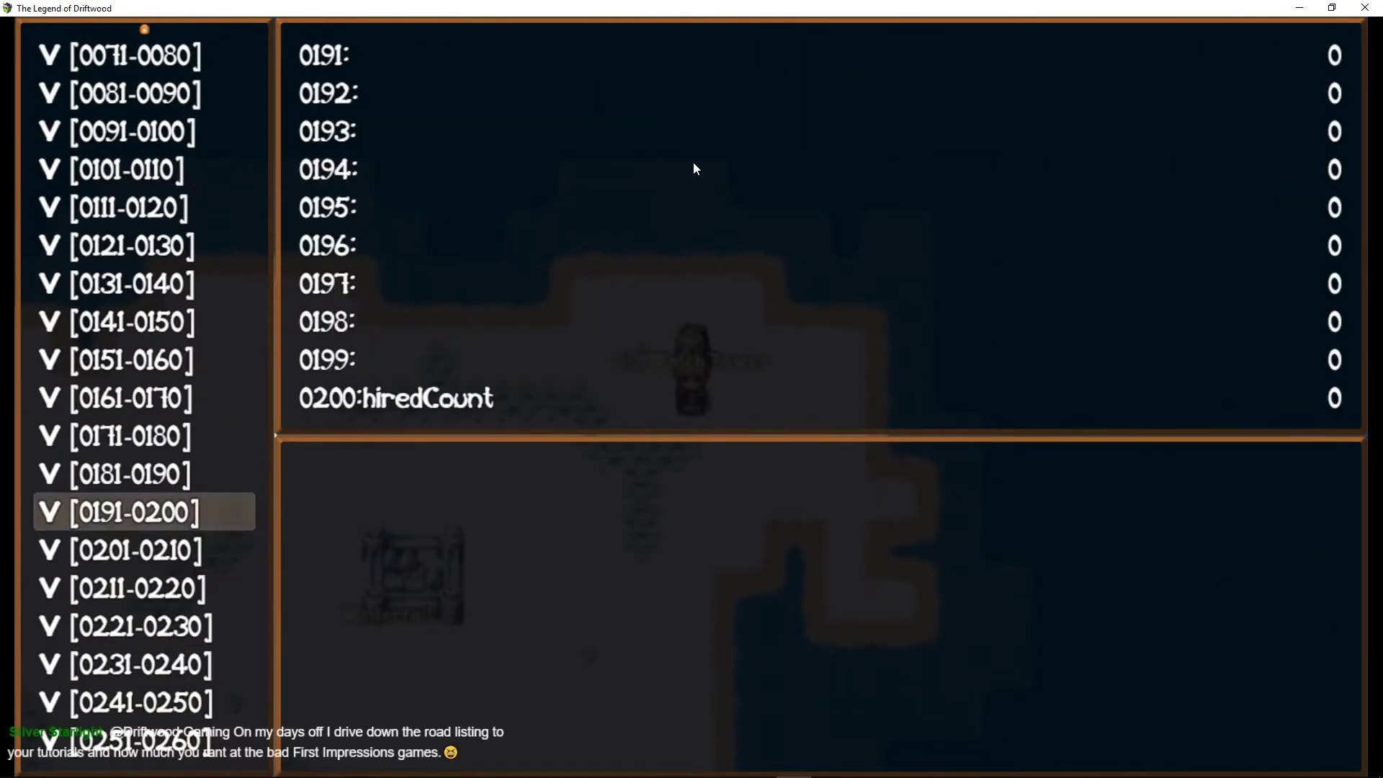
key(Down)
key(Up)
key(Up)
key(Up)
key(Up)
key(Up)
key(Up)
key(Up)
key(Up)
key(Up)
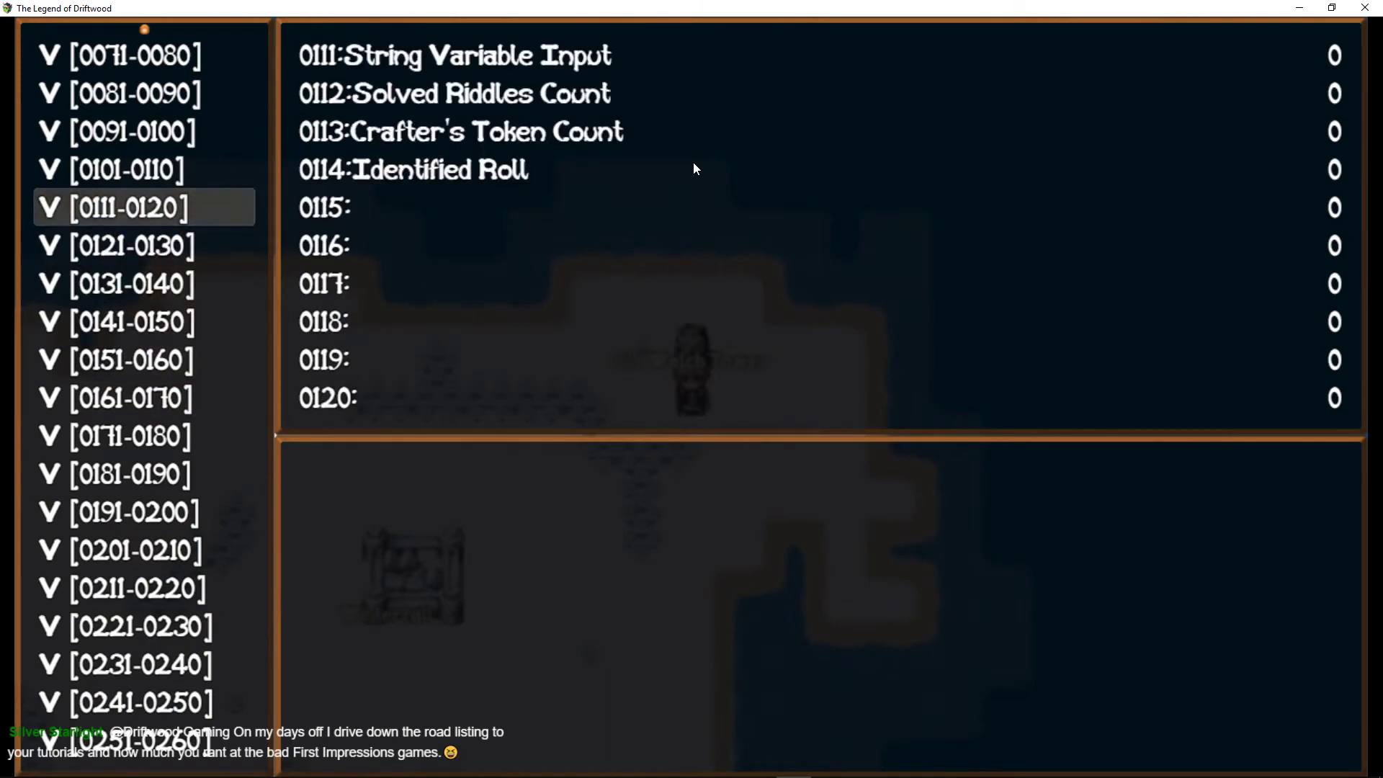
Examine the lower-numbered game variables from range 0101-0110 back to 0021-0030, returning to 0031-0040.
key(Up)
key(Up)
key(Up)
key(Up)
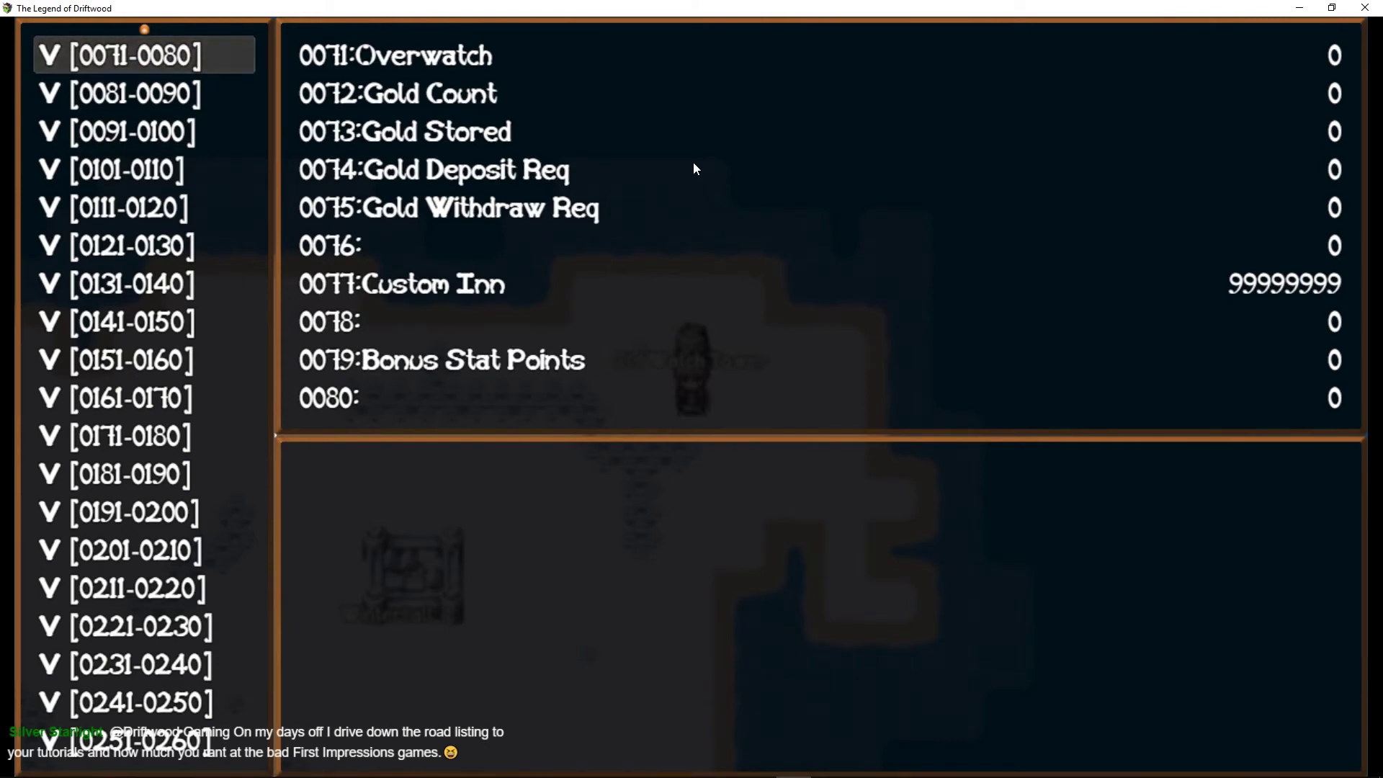
key(Up)
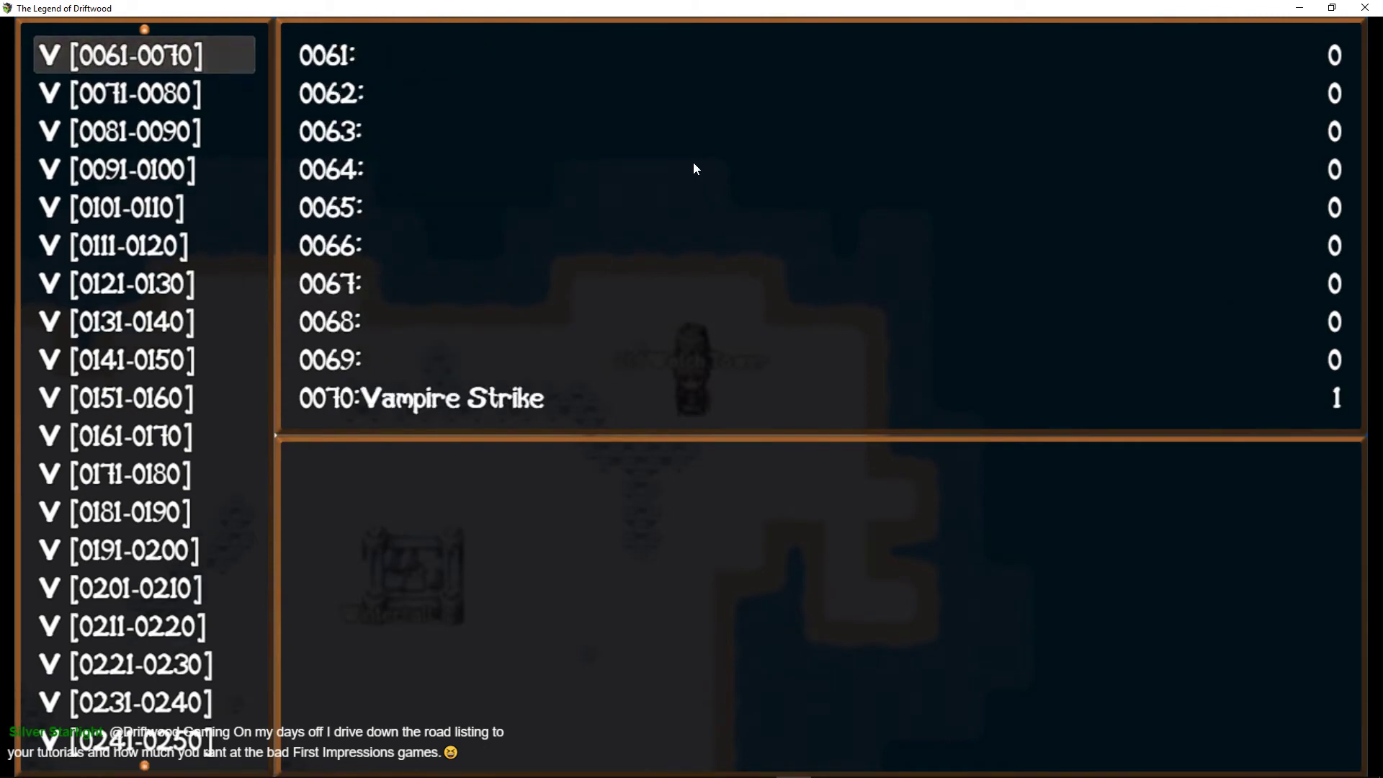
key(Up)
key(Up)
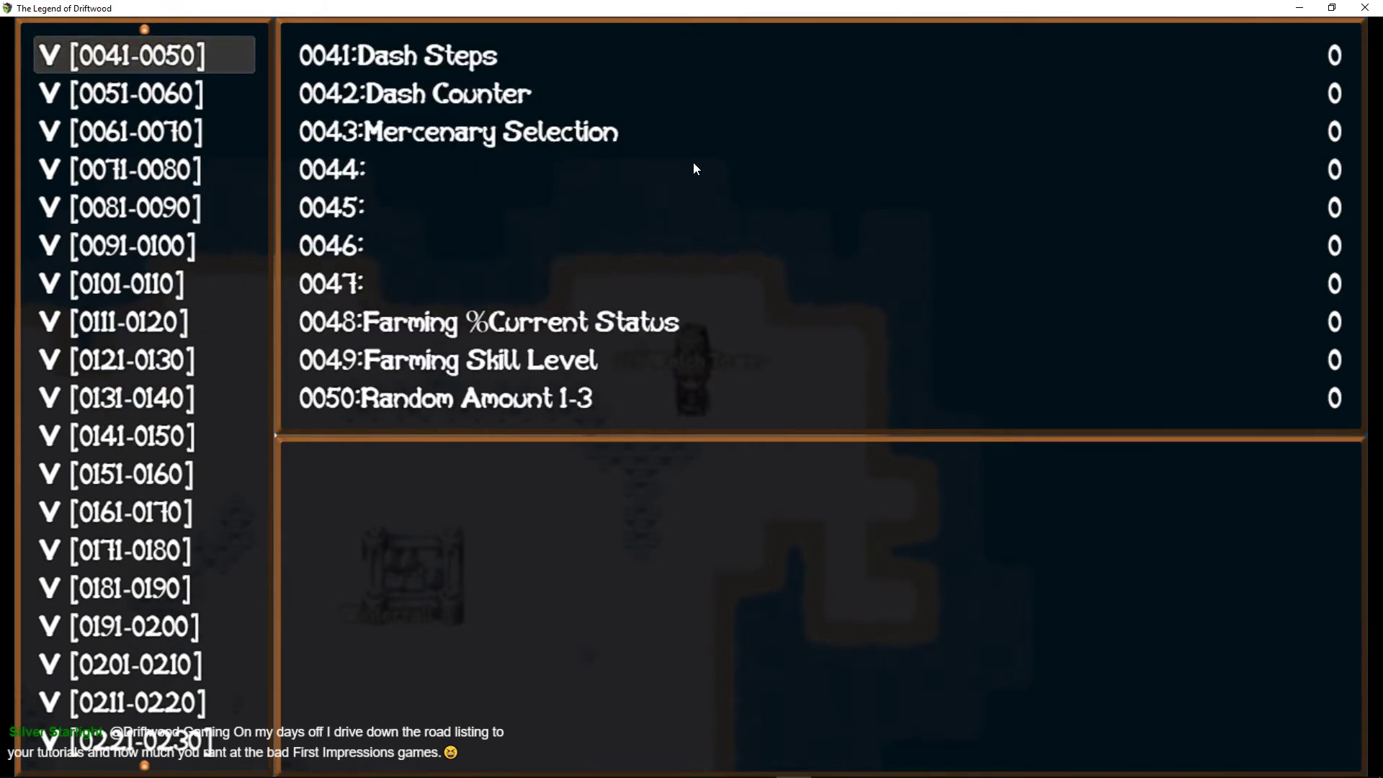
key(Up)
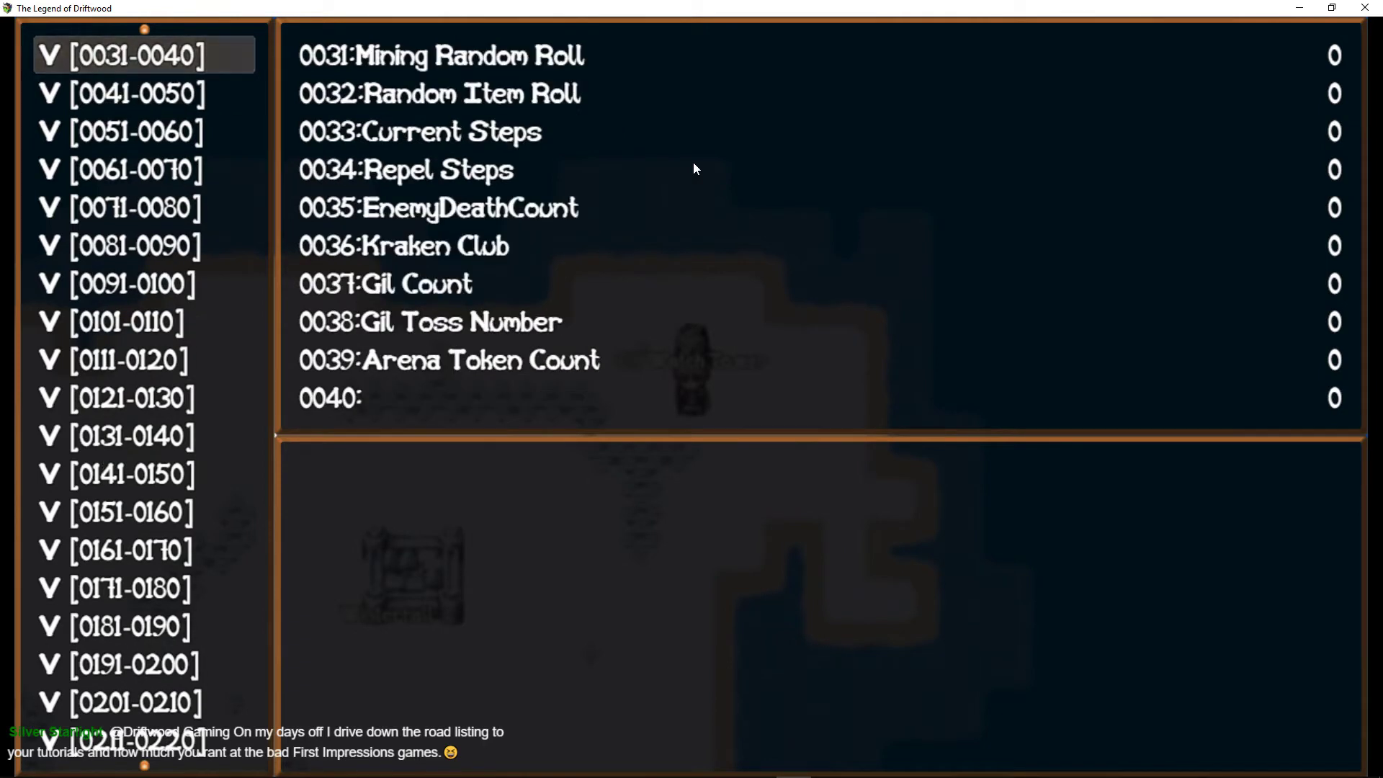
key(Up)
key(Down)
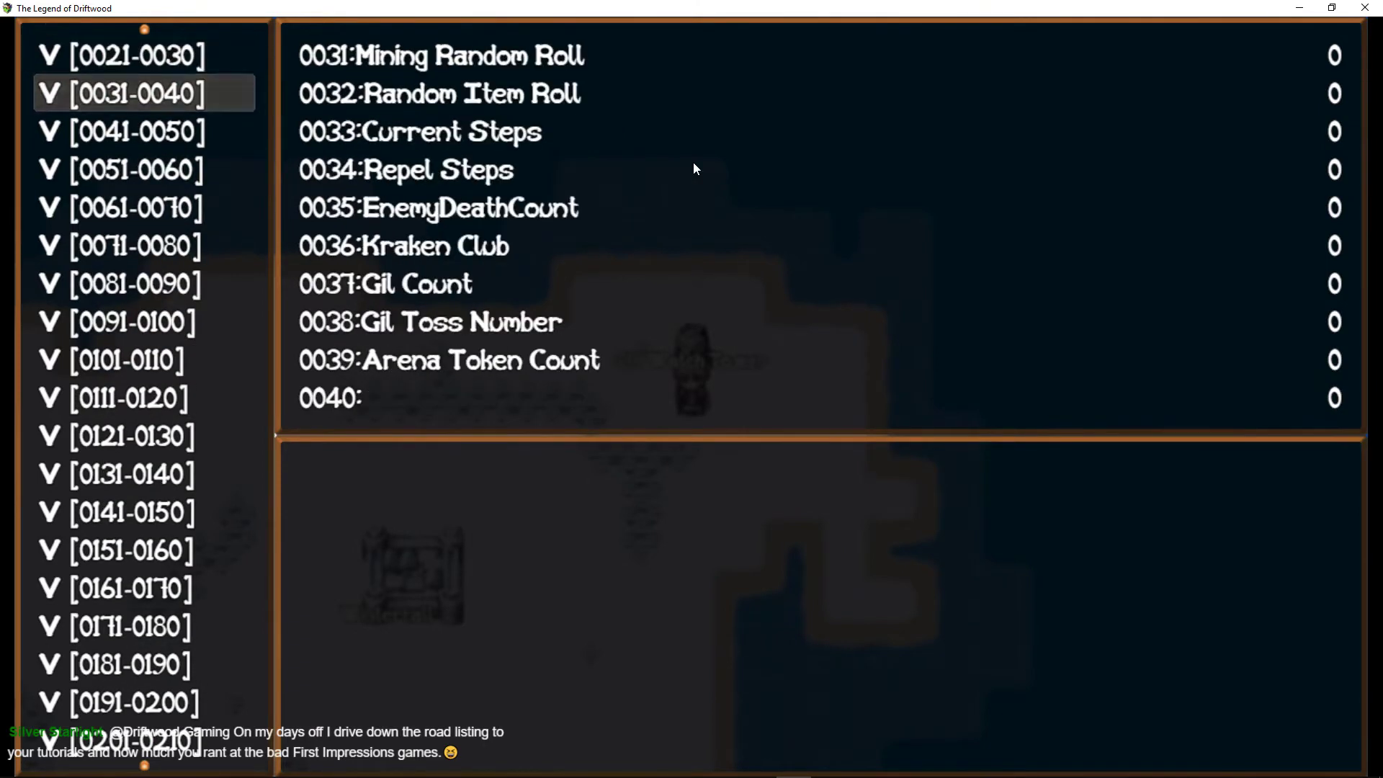
Set the playtest variable 0017 Unlock Bard Quest to 2 in the debug variable list.
key(Up)
key(Up)
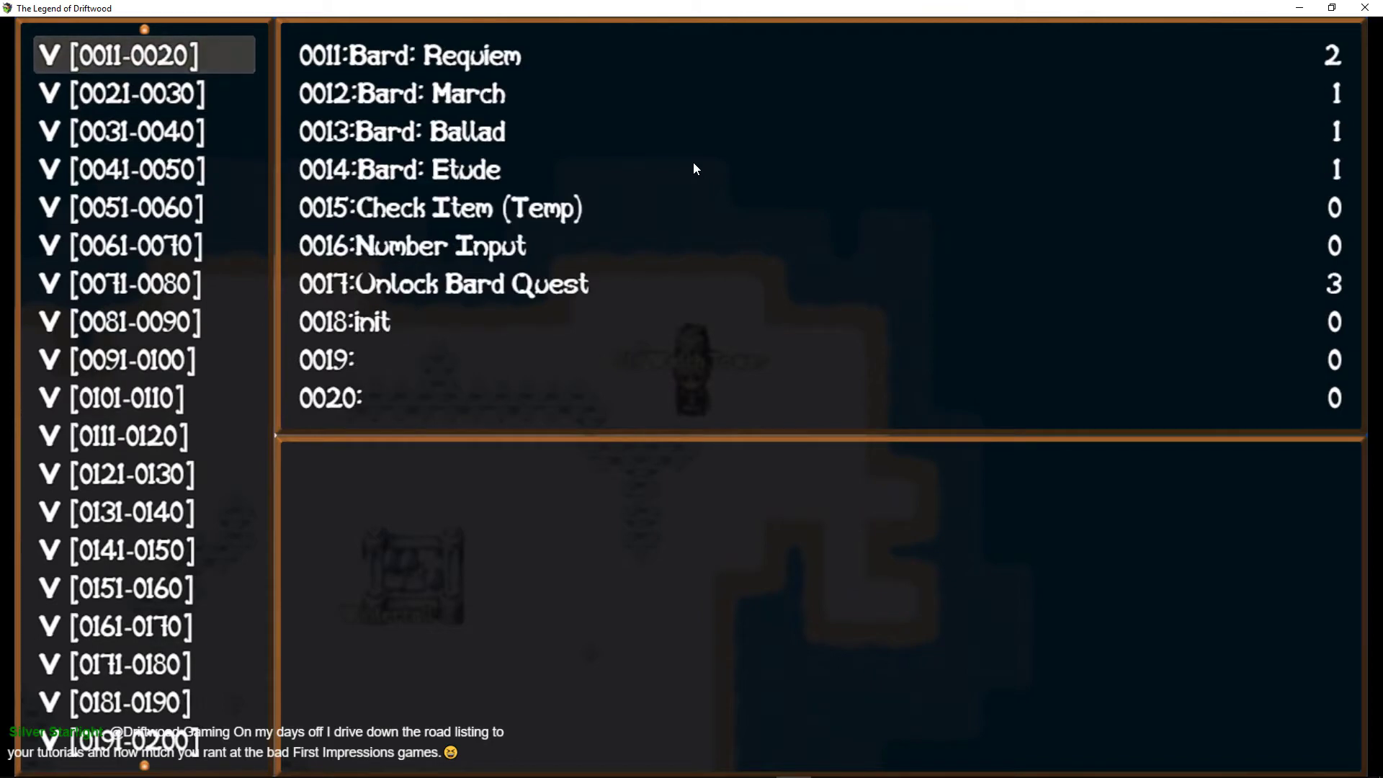
key(Return)
key(Down)
key(Down)
key(Down)
key(Down)
key(Down)
key(Down)
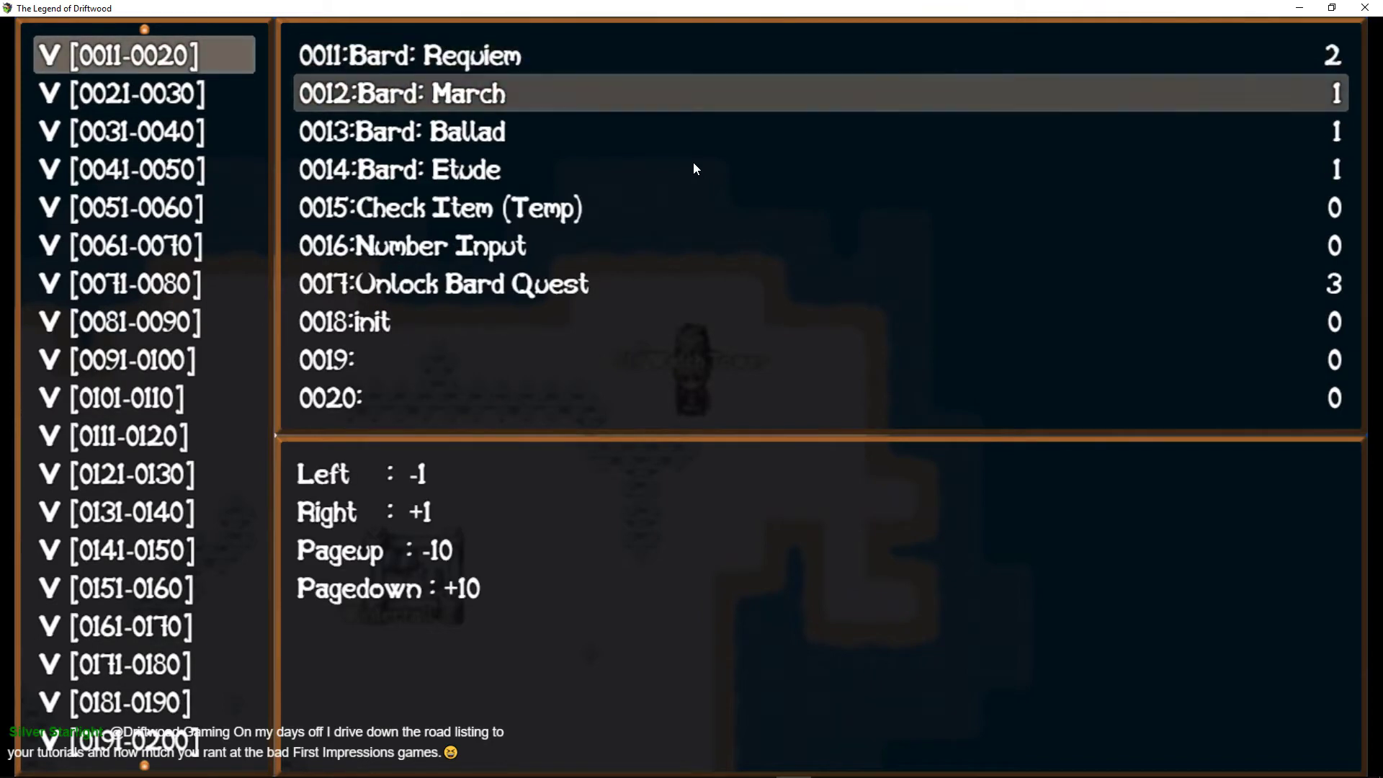
key(Left)
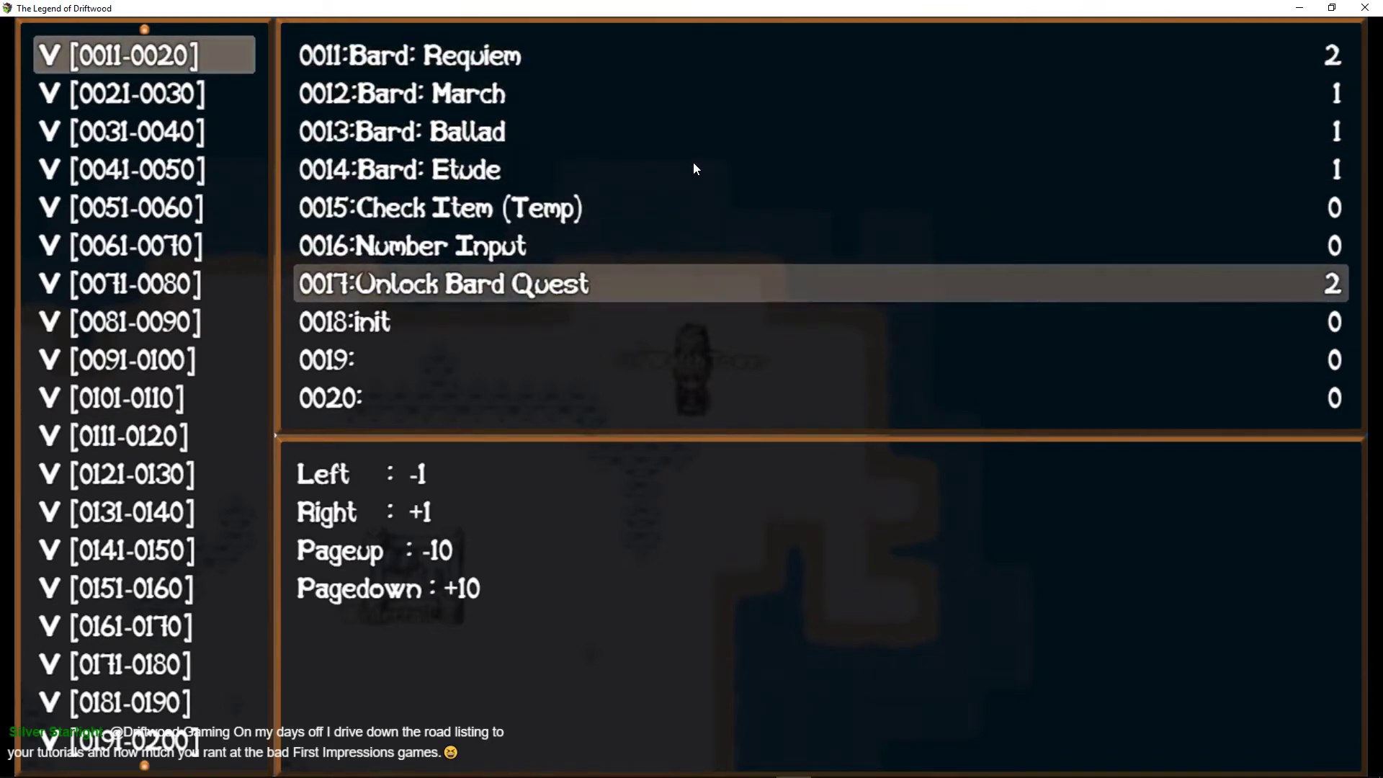
Return to the game and answer Darc Hiro at the Old Watch Tower with "I could ask you the same thing.".
key(Escape)
key(Escape)
key(Escape)
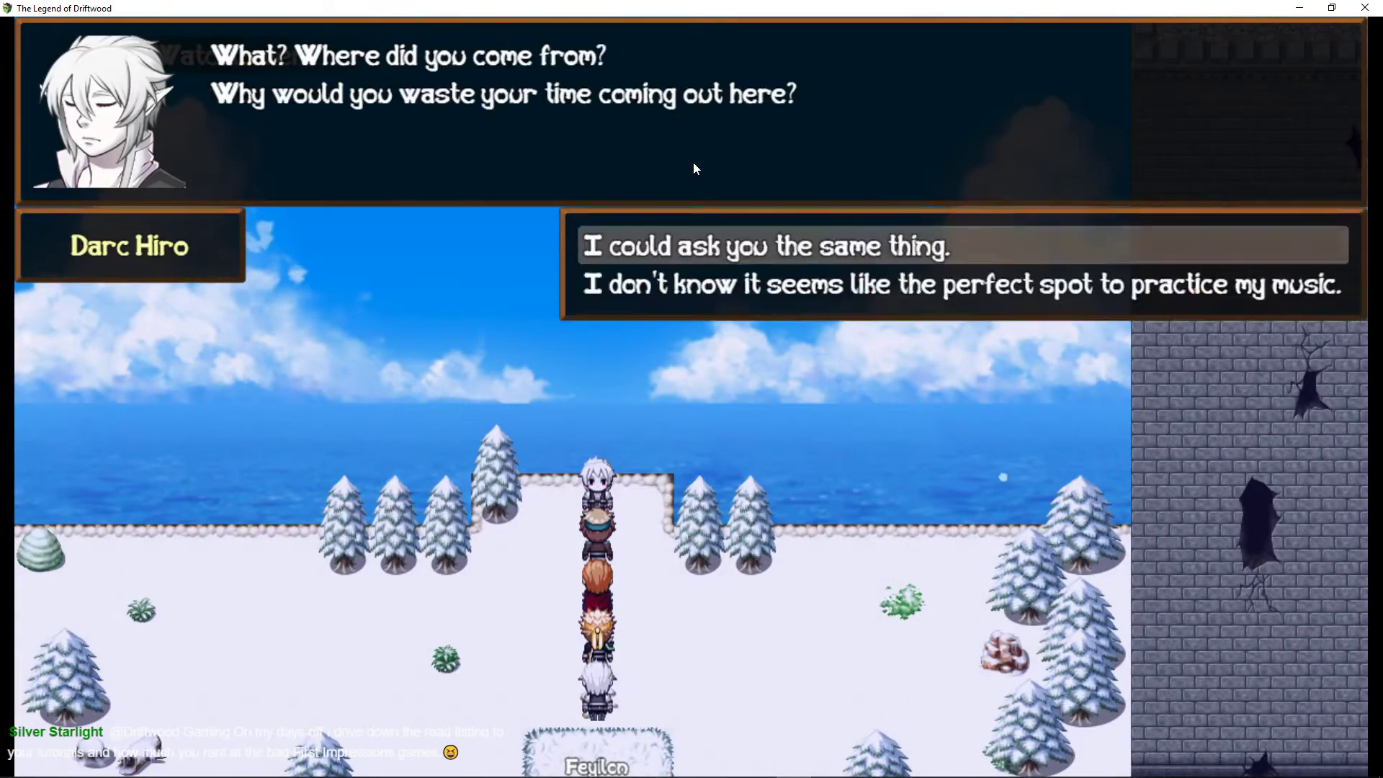
key(Return)
key(Return)
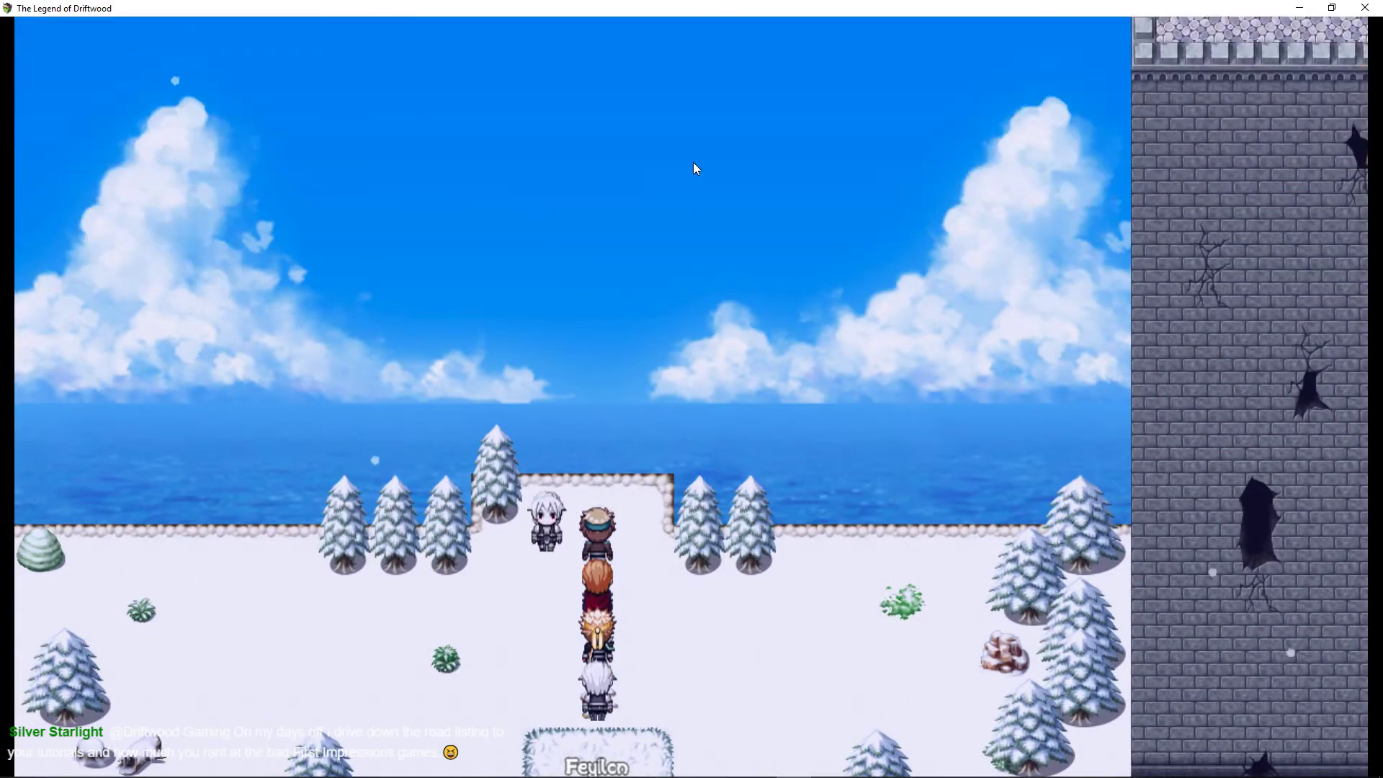
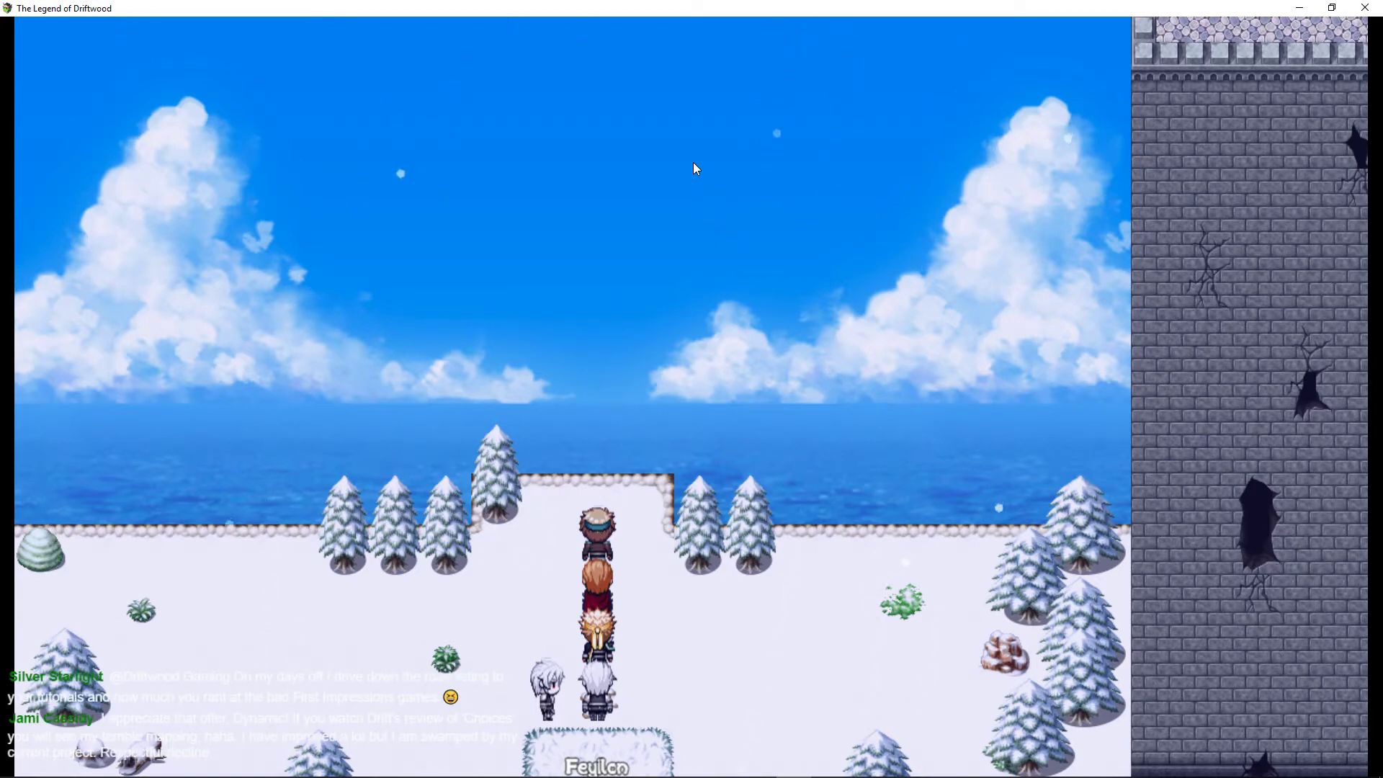
Close the playtest and open the Old Watch Tower map in RPG Maker MV.
click(1364, 7)
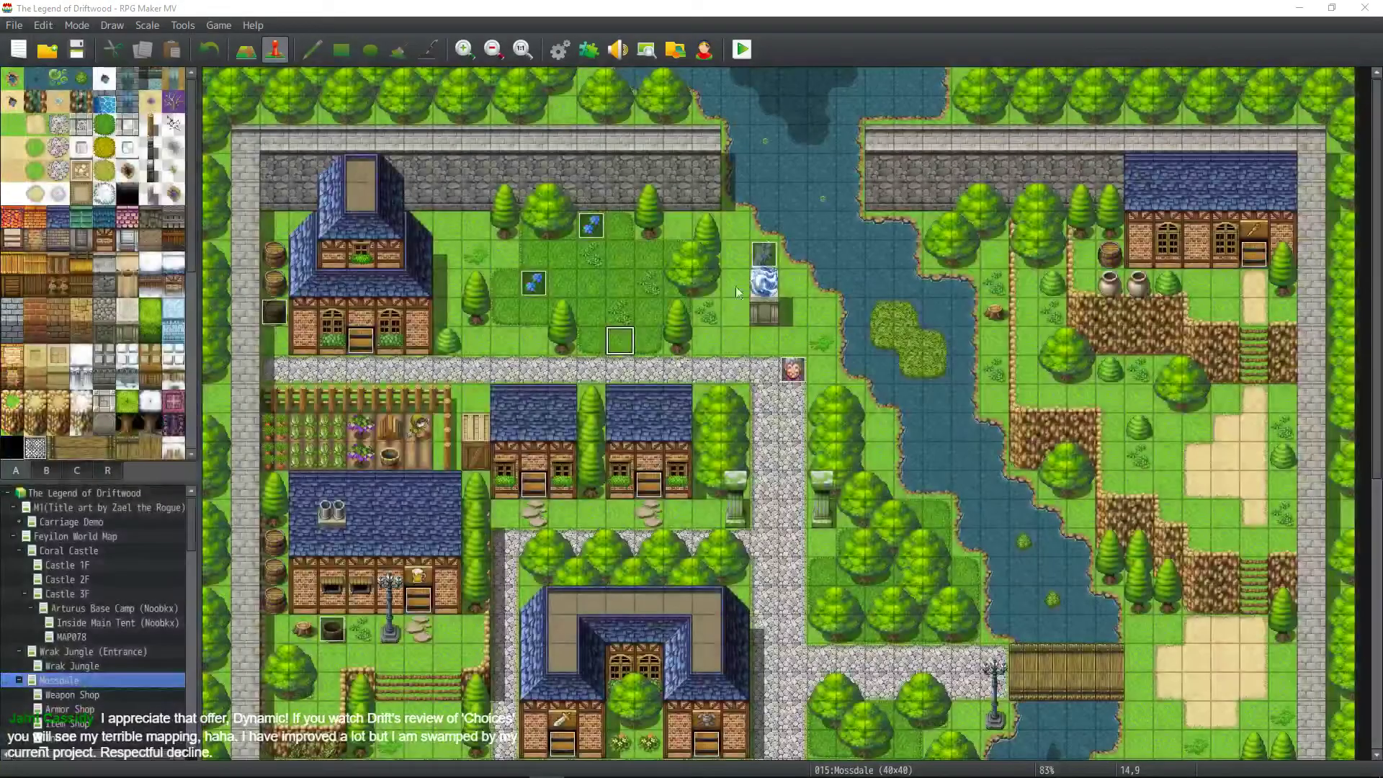
scroll(157, 698, down, 3)
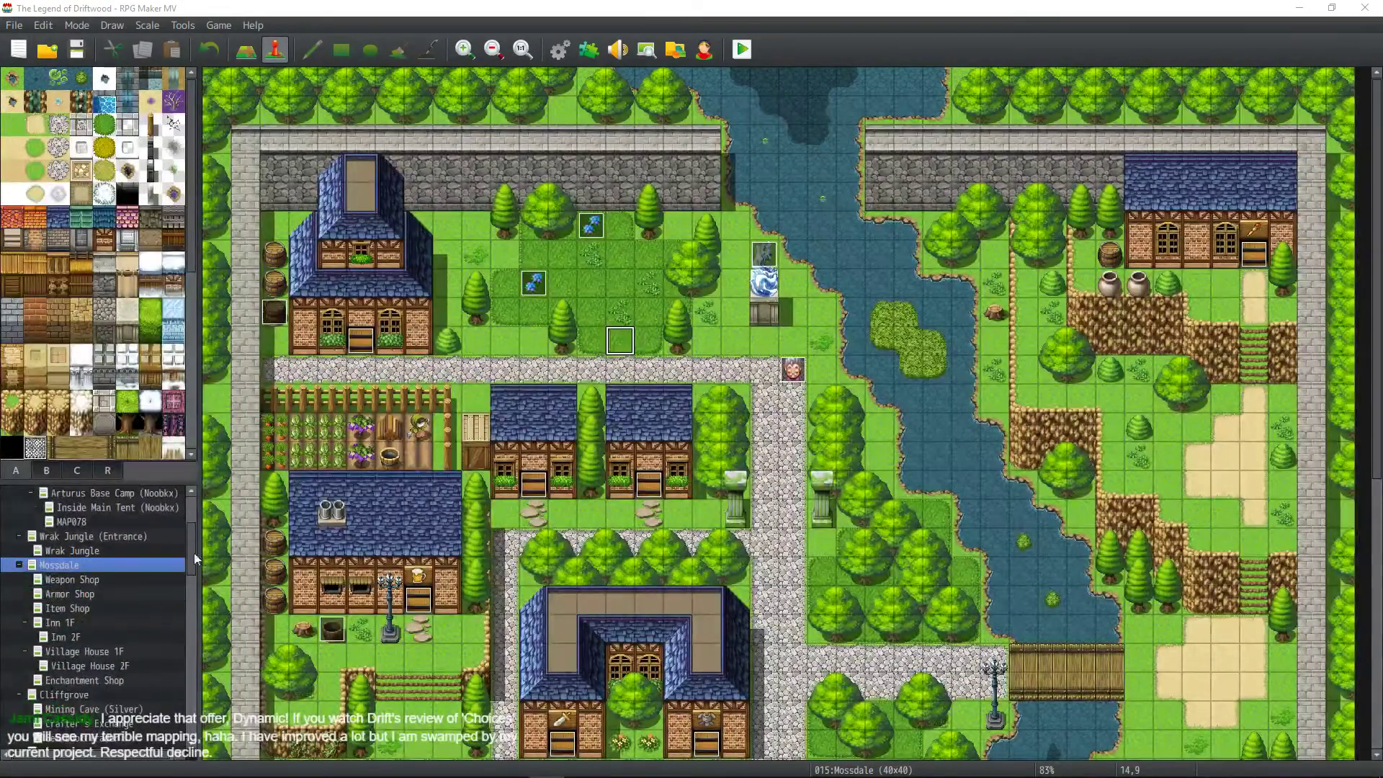
drag(194, 546, 200, 732)
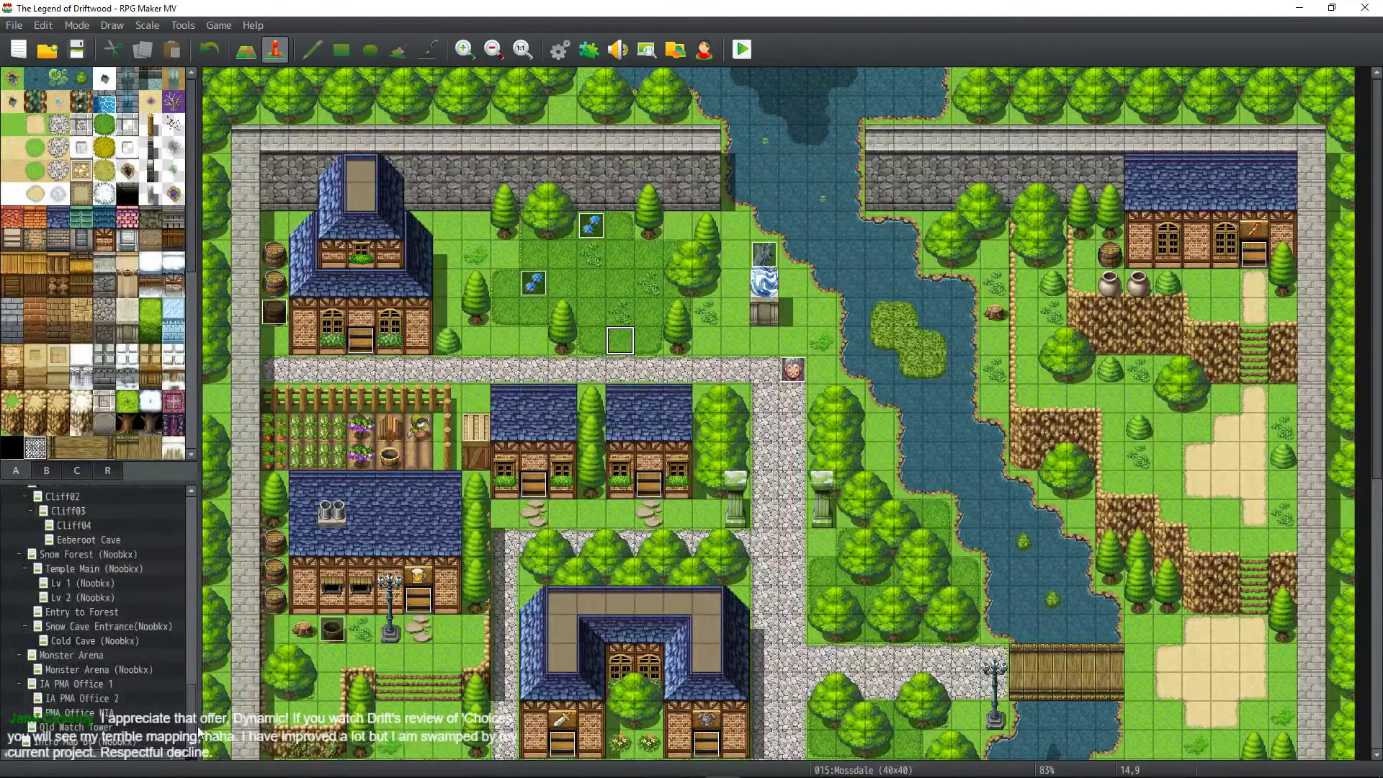
click(136, 725)
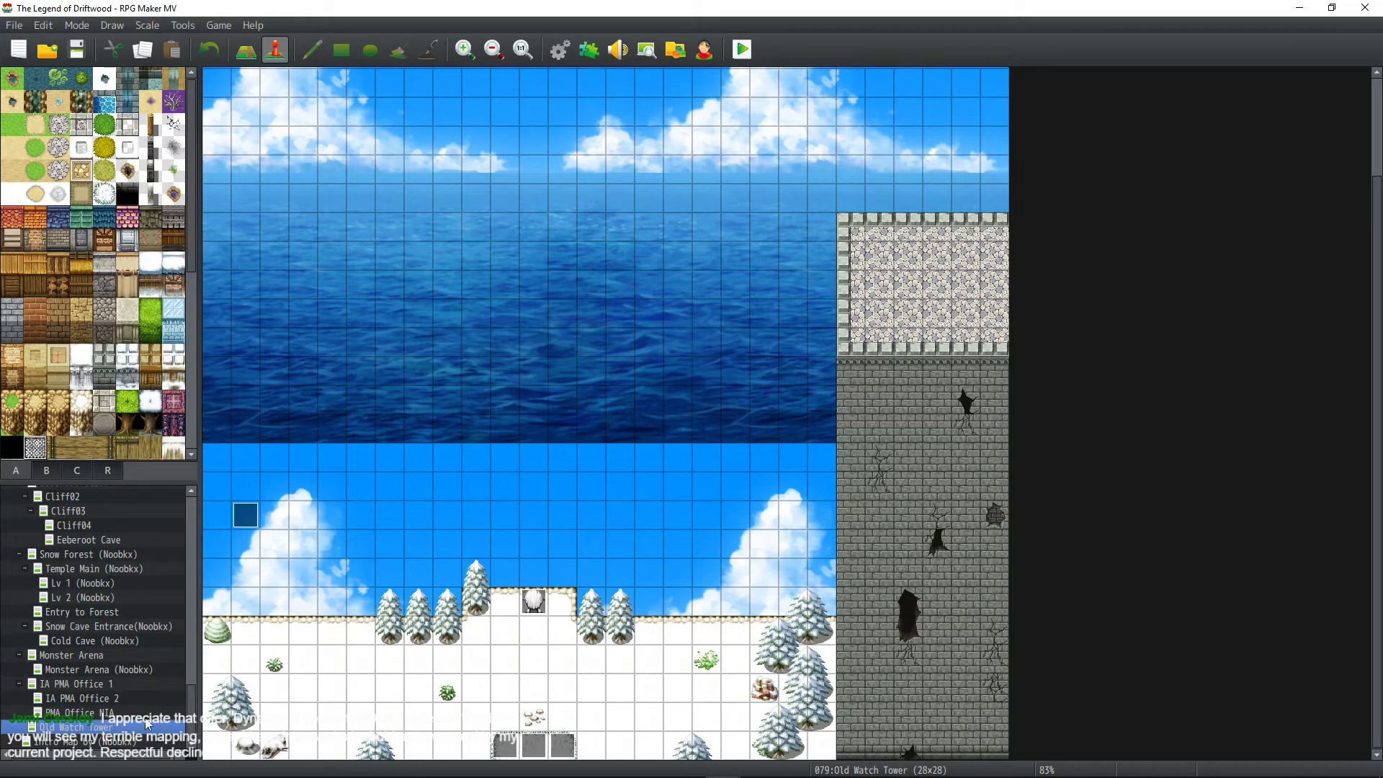
Create an event on tile 11,25 of the snowy path with a Change Party Member command that removes Darc Hiro.
double_click(534, 690)
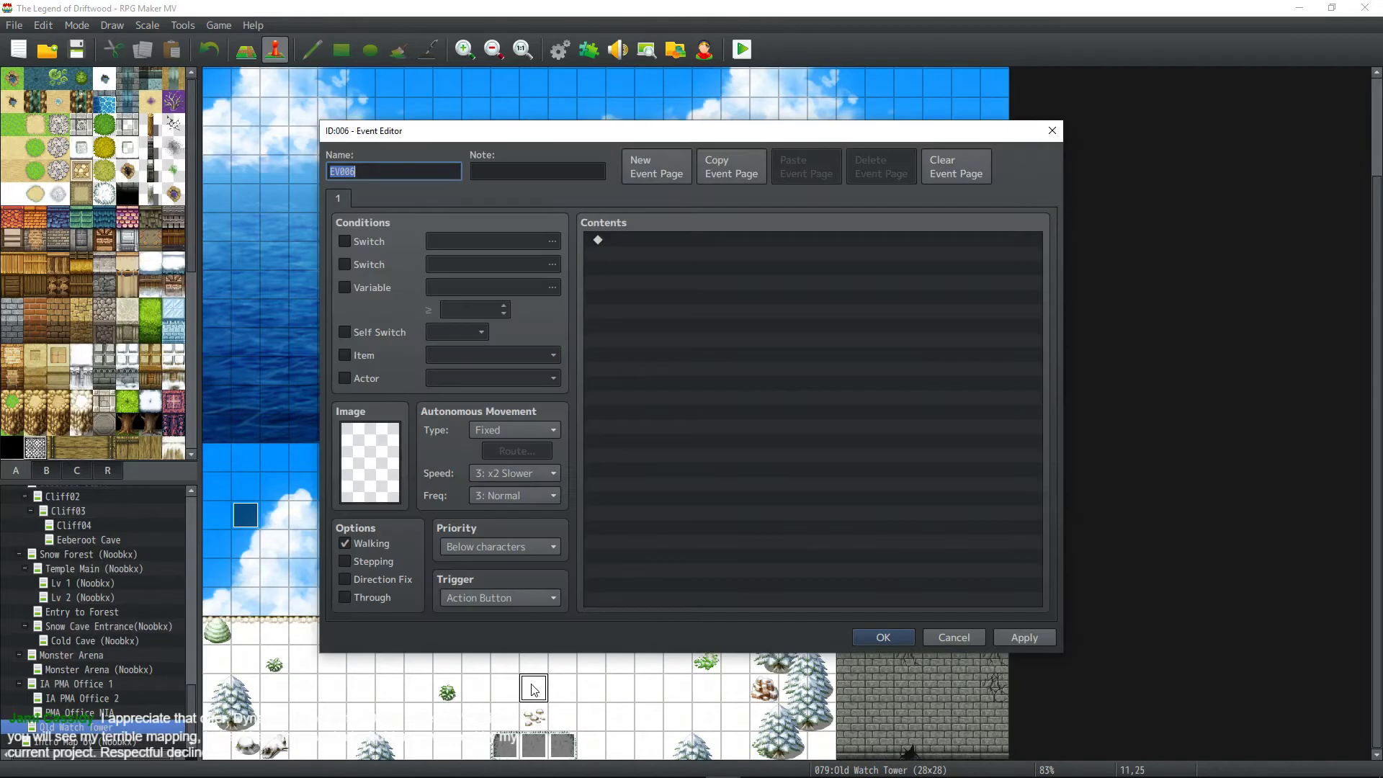
double_click(820, 282)
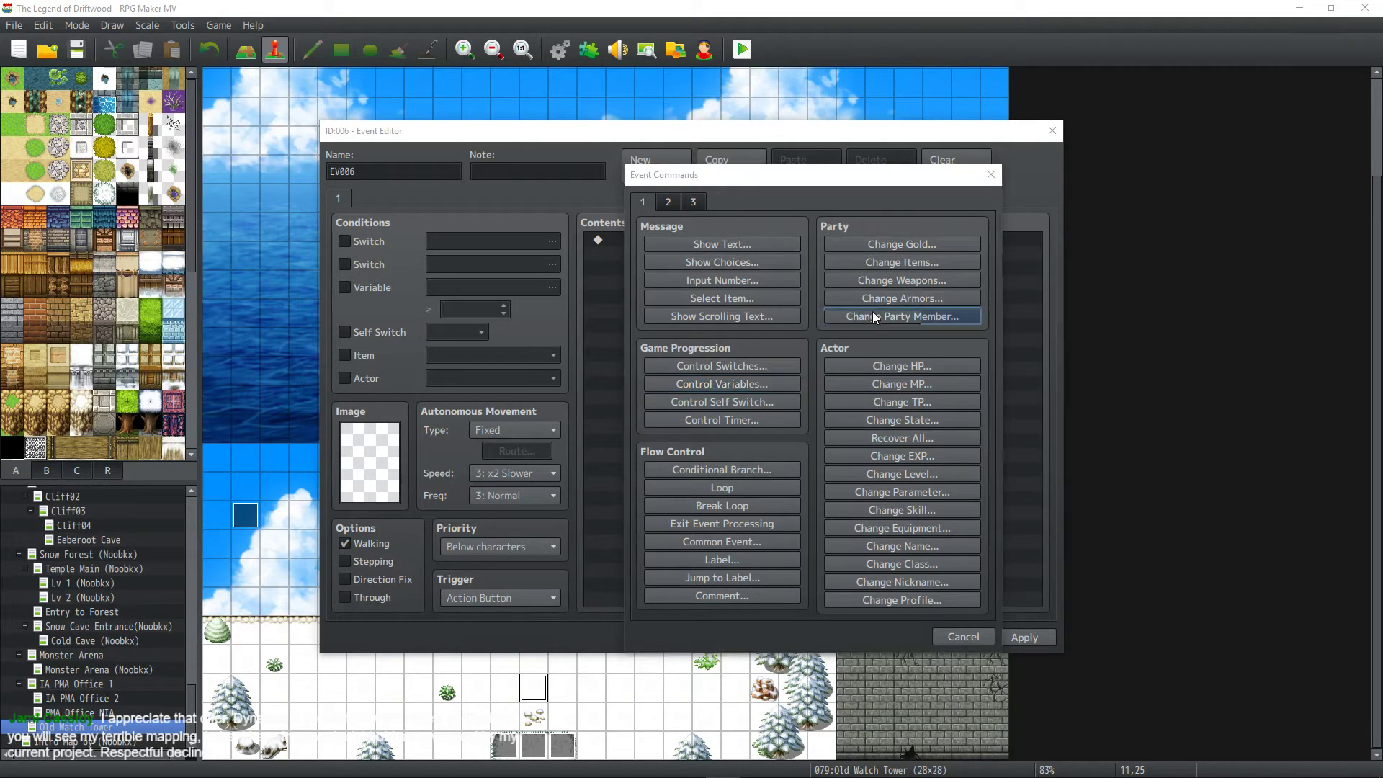
click(902, 316)
click(833, 383)
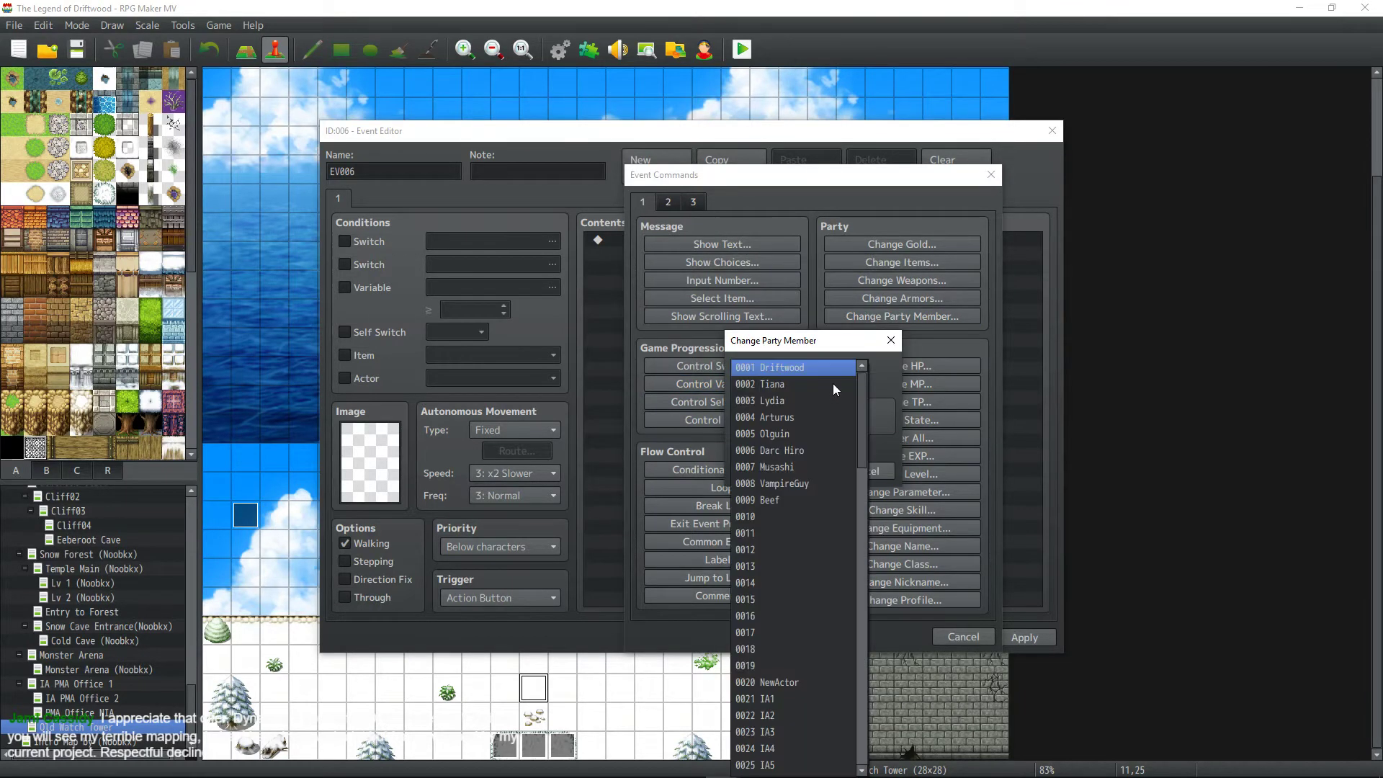
click(806, 451)
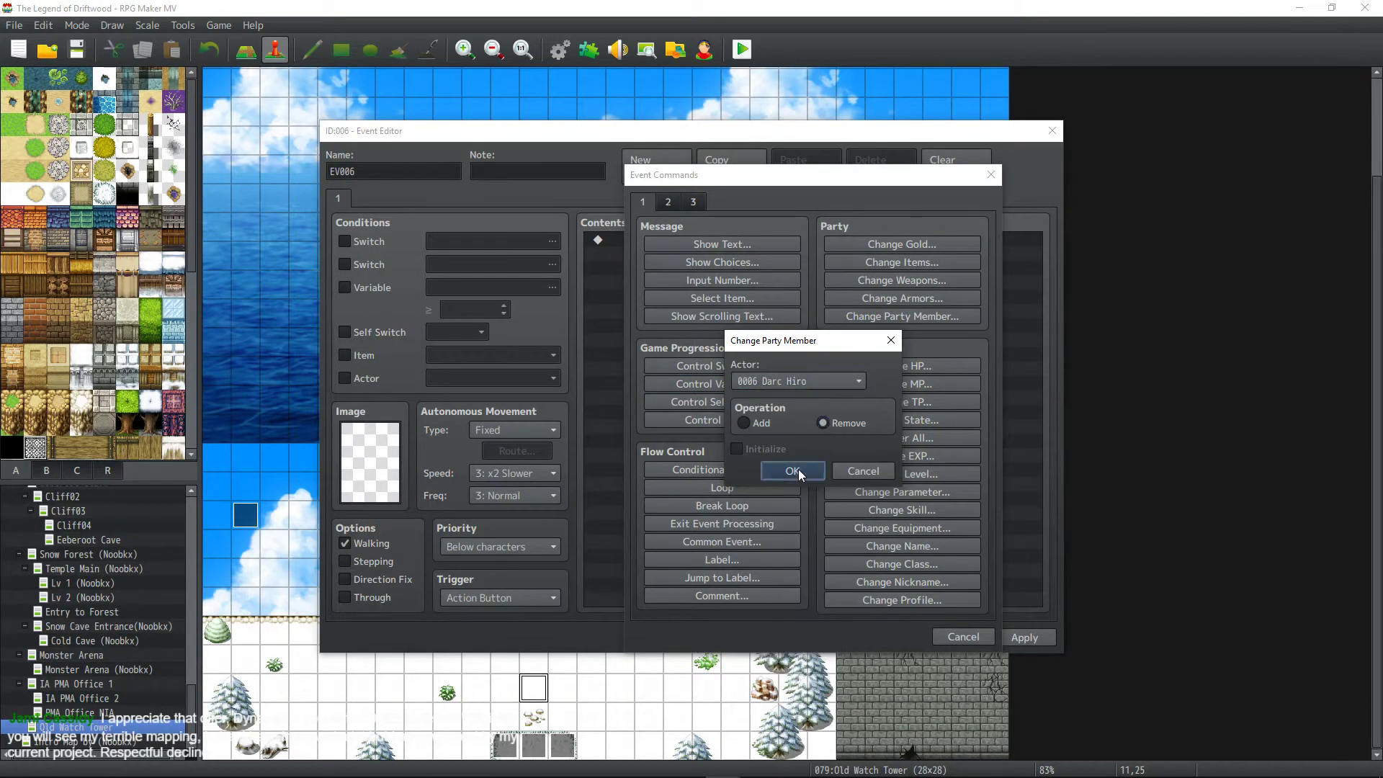
click(795, 470)
Set the event's image to the first sprite of the InstanceActorWalk16 character sheet.
double_click(370, 462)
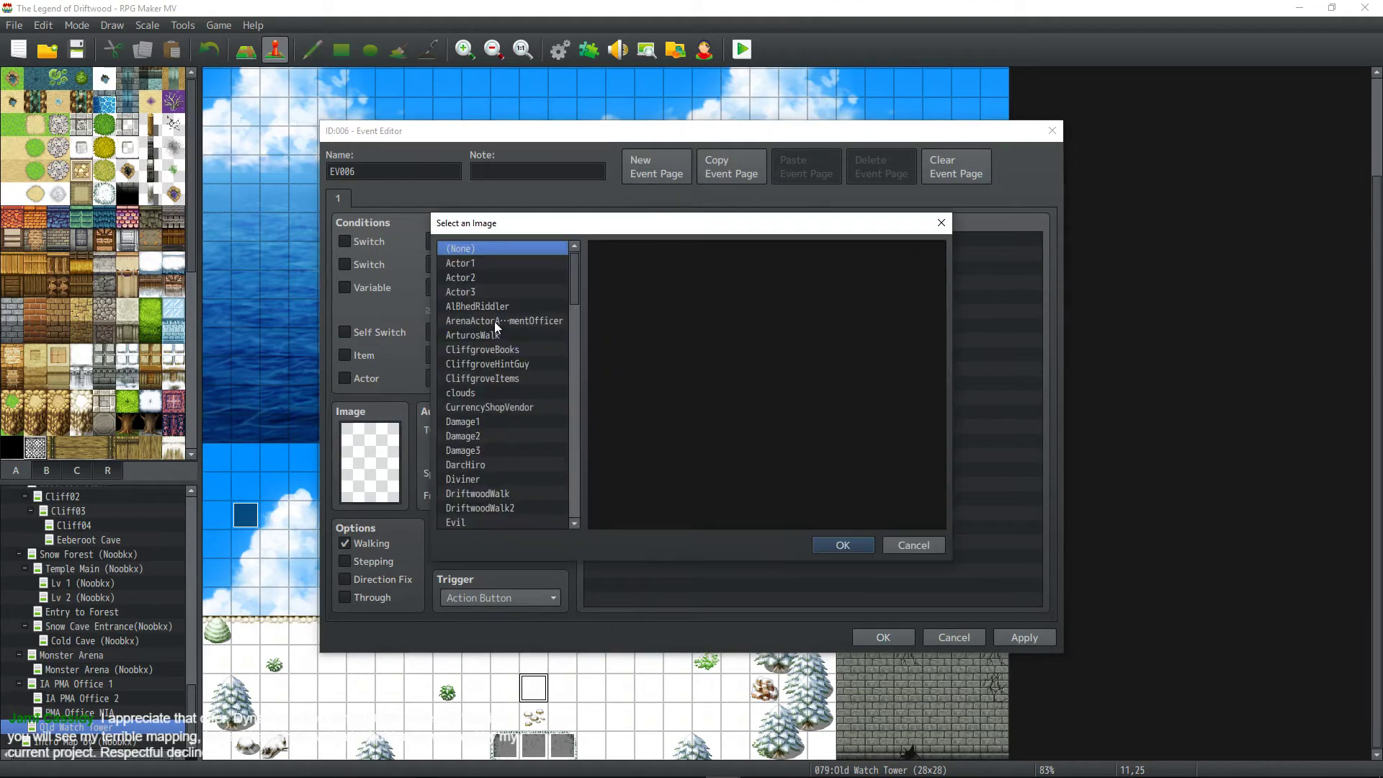
click(494, 321)
click(499, 253)
click(496, 262)
scroll(497, 324, down, 2)
click(497, 381)
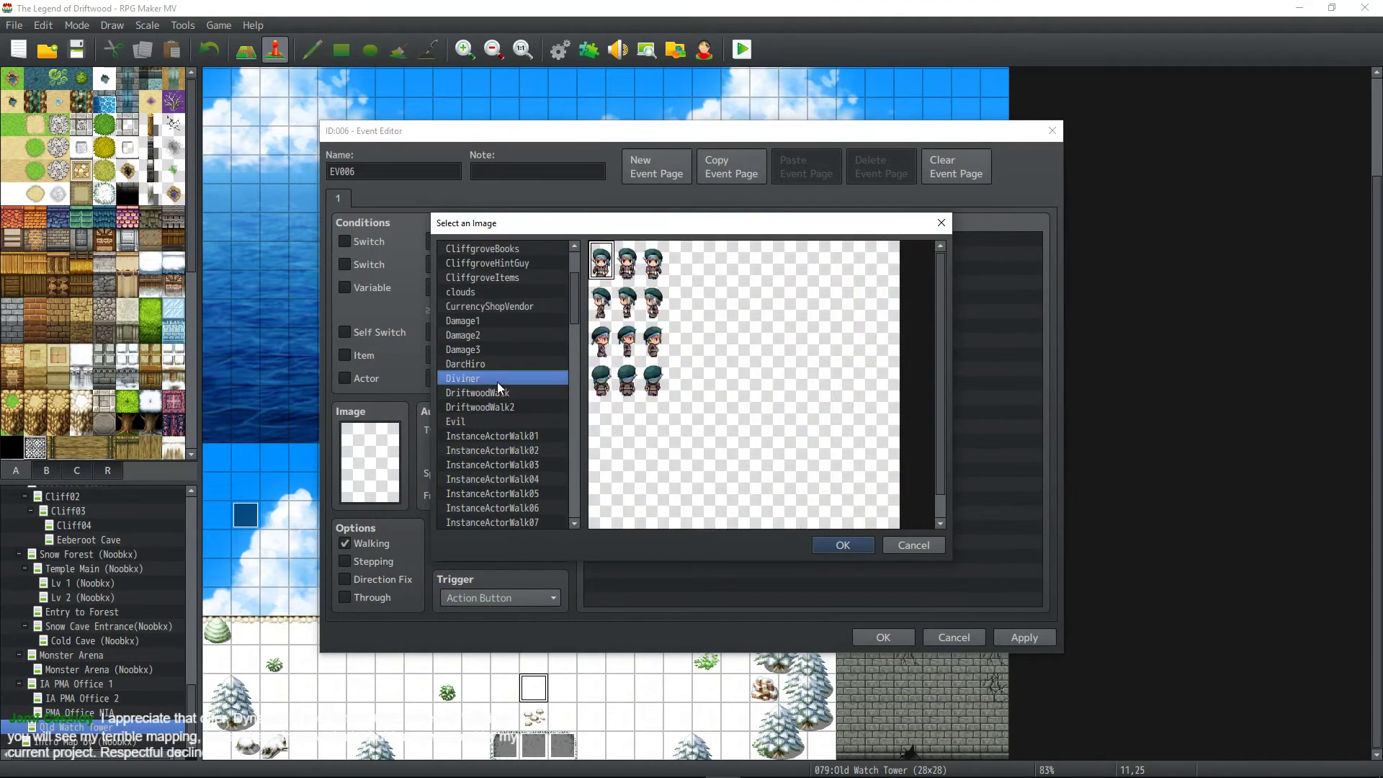
scroll(494, 396, down, 2)
click(491, 395)
scroll(491, 396, down, 2)
click(491, 395)
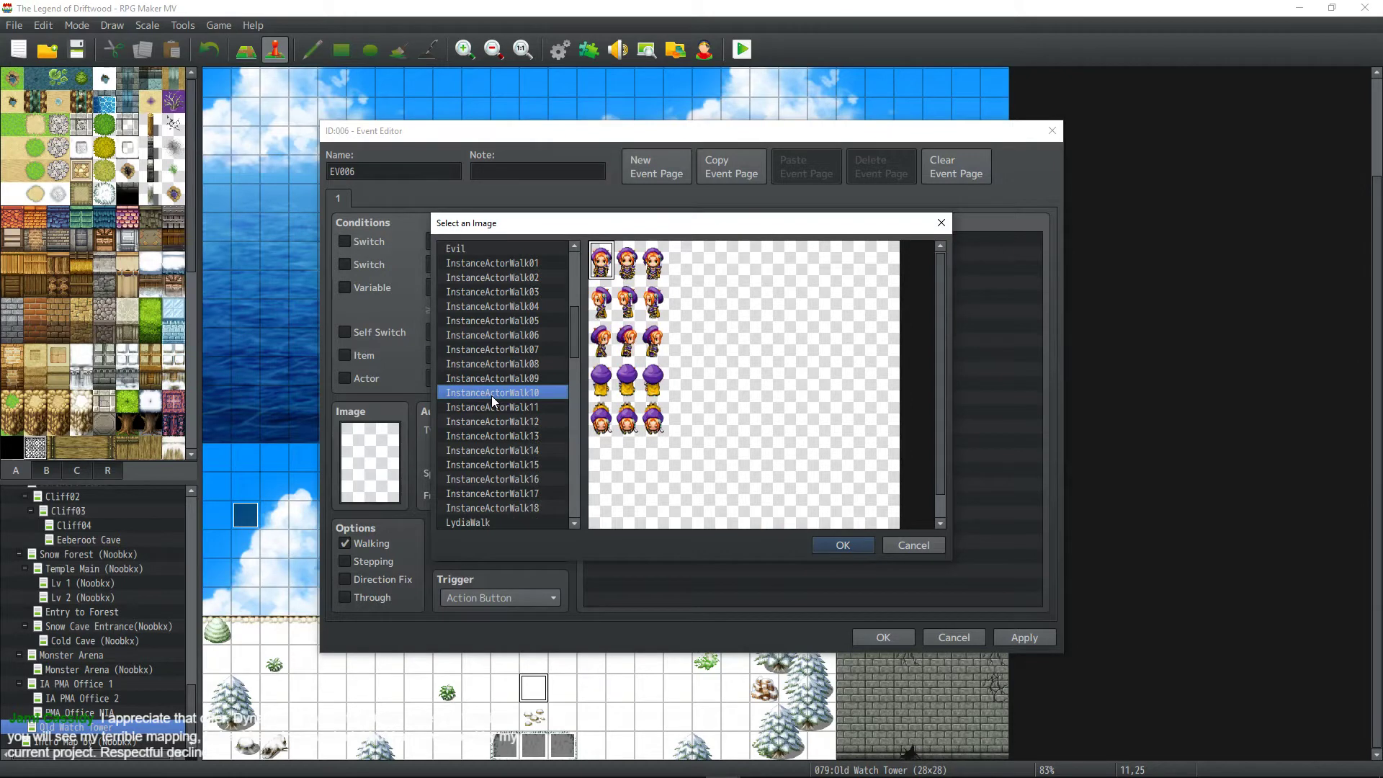
scroll(491, 396, down, 2)
click(491, 395)
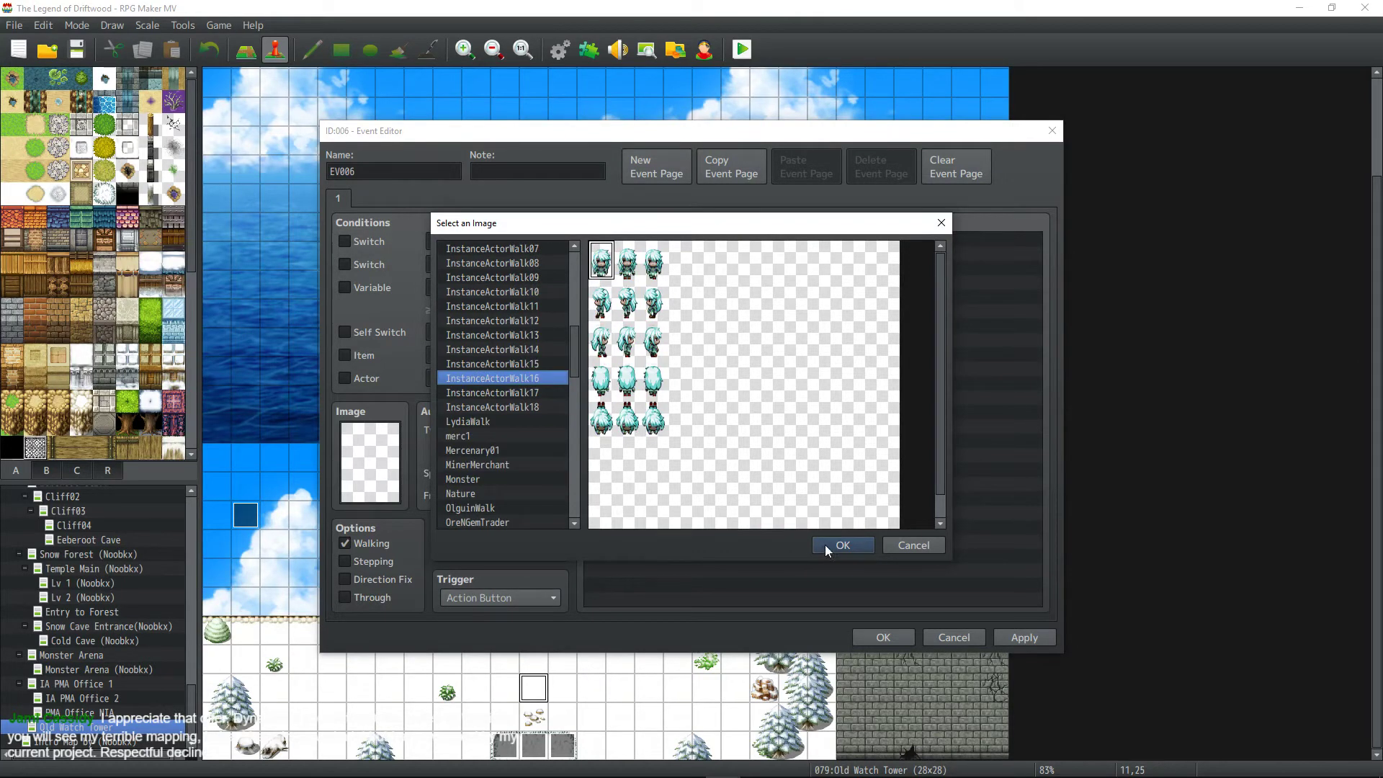
click(840, 546)
Insert a Show Animation command before the party change, playing 0367 Aggressor on the Player with Wait for Completion.
right_click(694, 241)
click(714, 251)
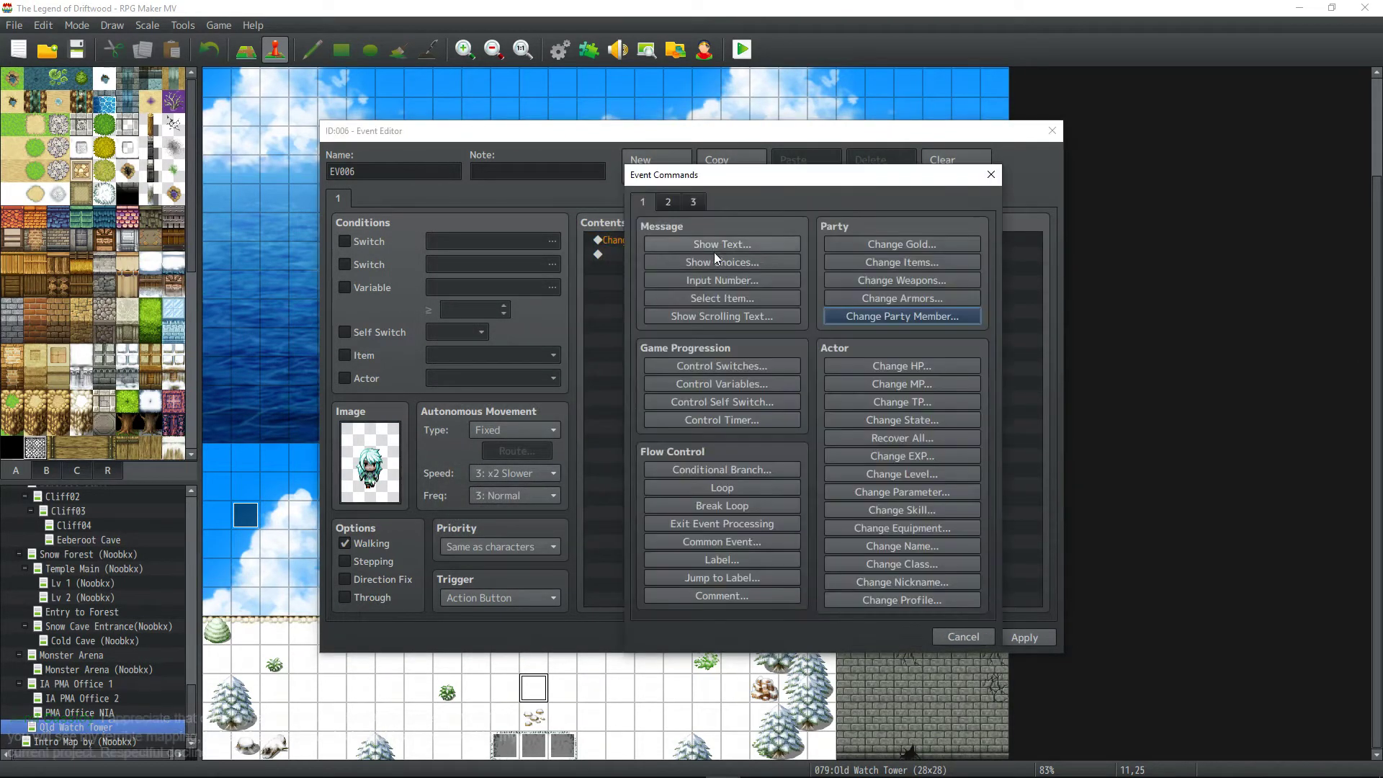
click(668, 201)
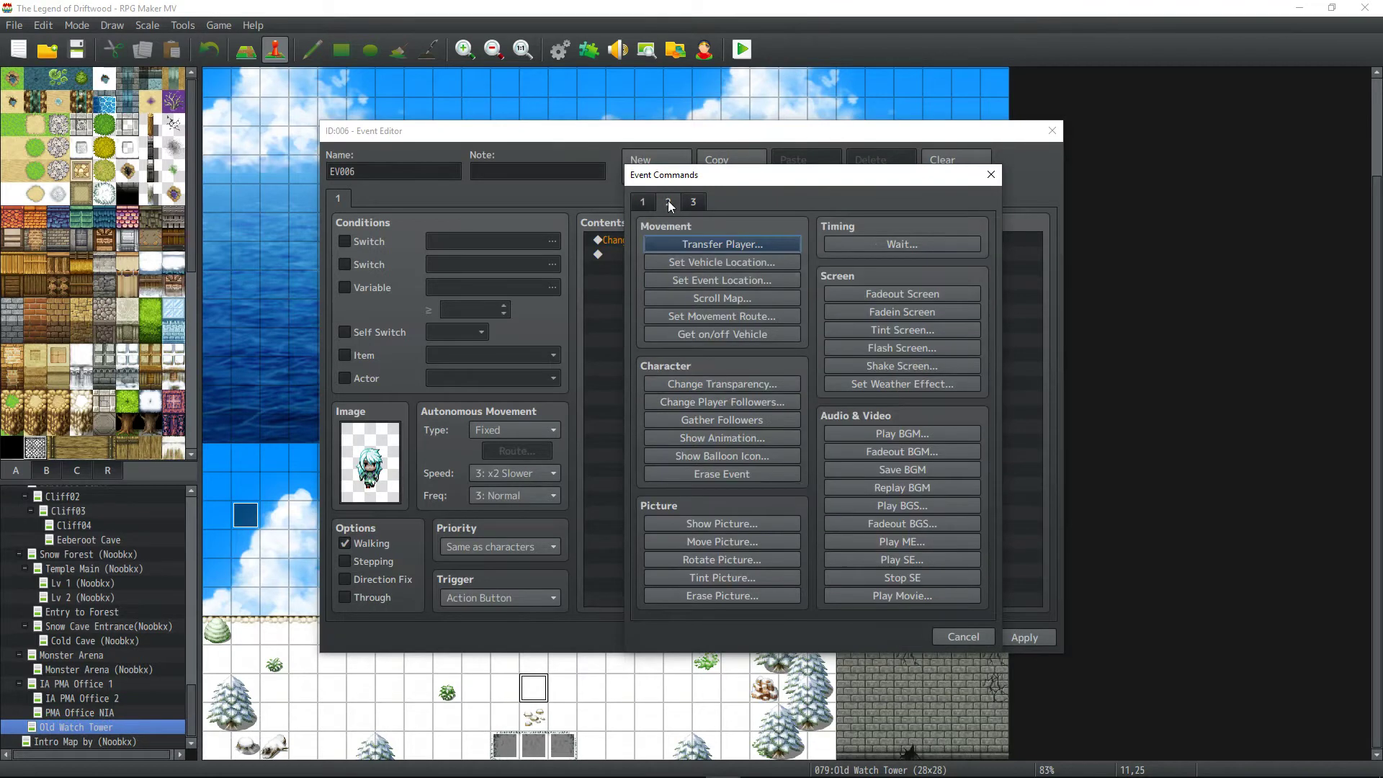
click(720, 436)
click(828, 383)
click(827, 383)
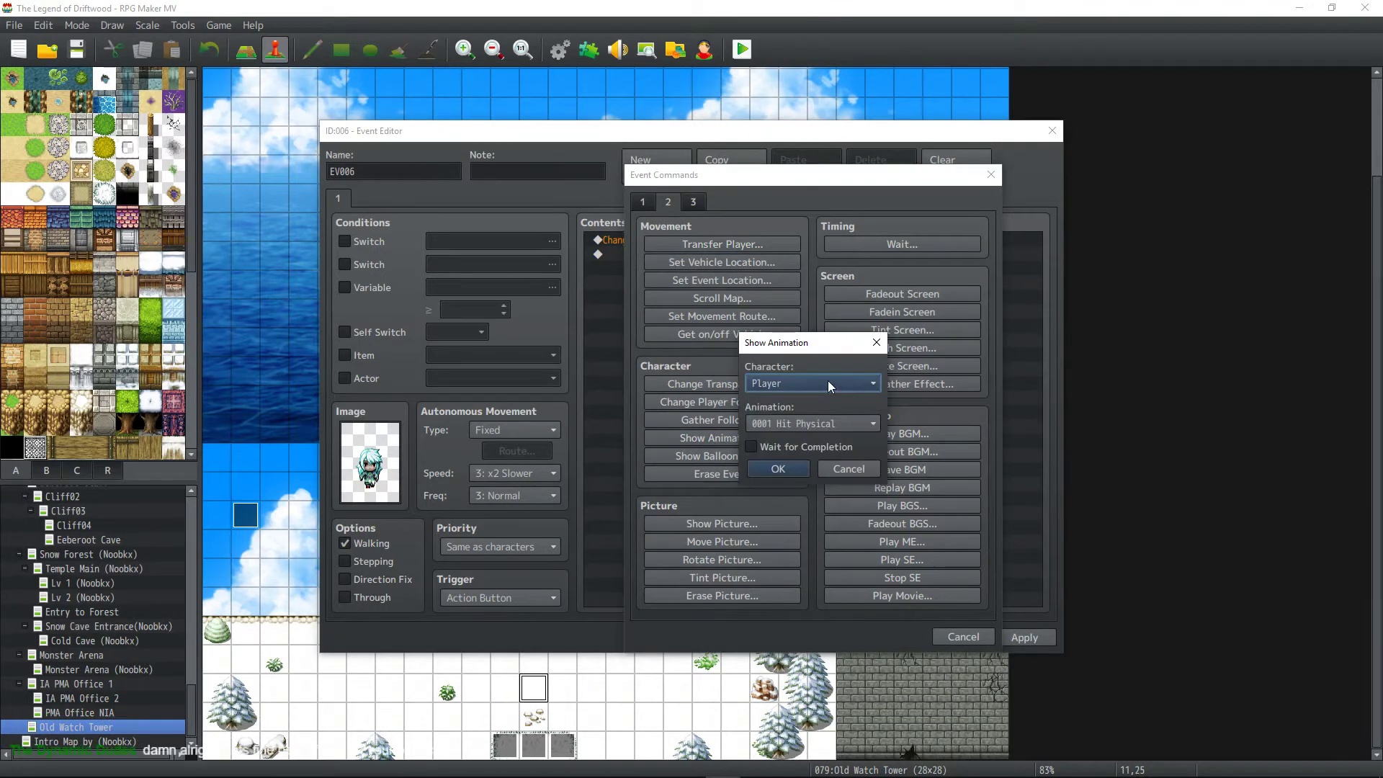
click(824, 426)
scroll(824, 459, down, 9)
drag(898, 409, 898, 556)
click(843, 545)
click(819, 425)
click(819, 518)
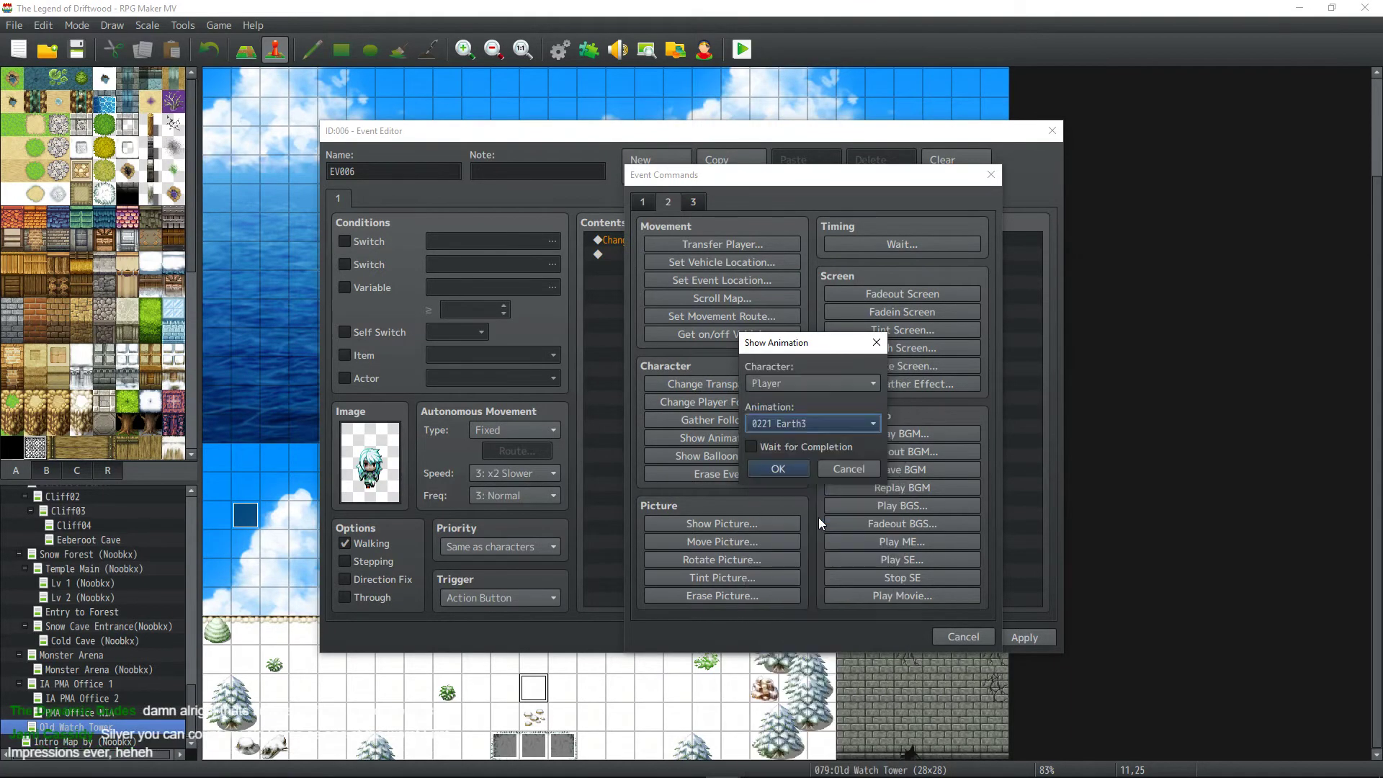
click(893, 430)
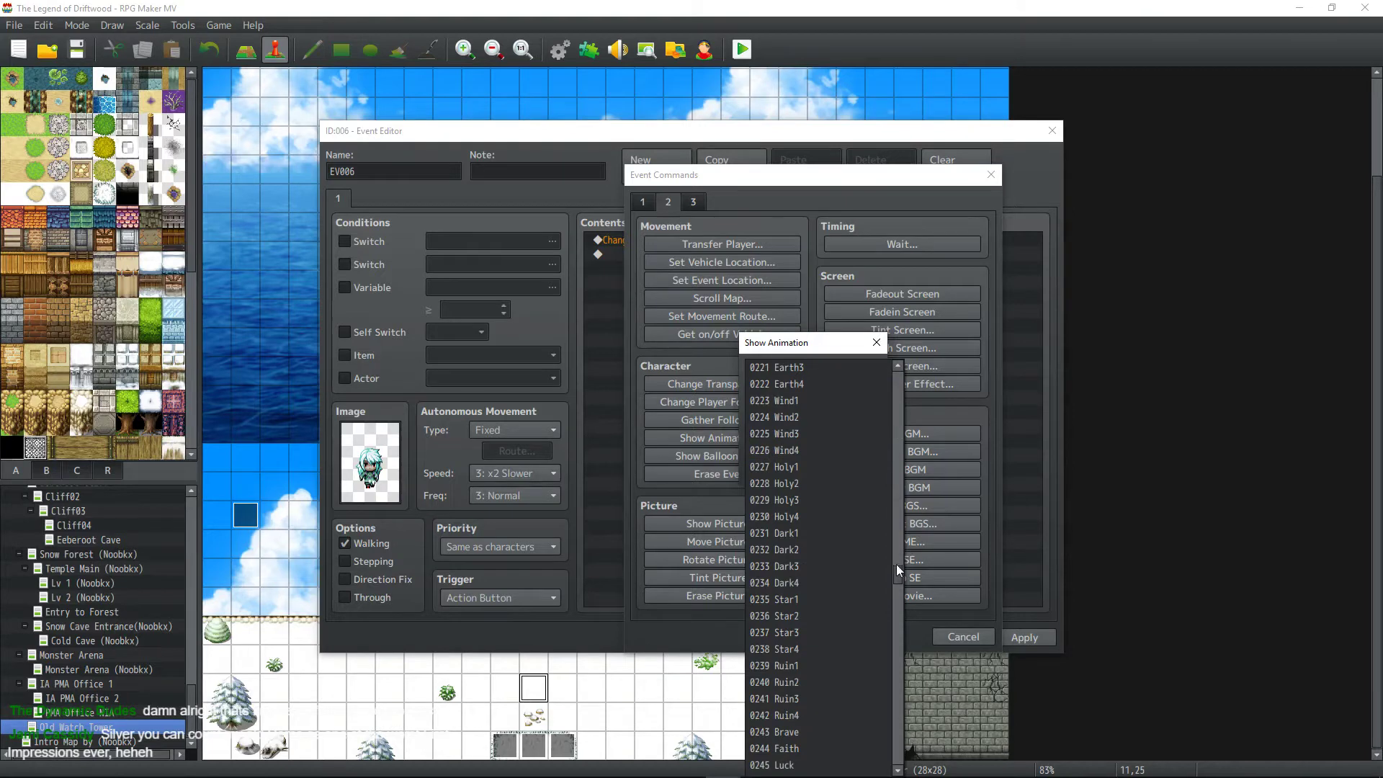
drag(896, 564, 898, 663)
click(831, 552)
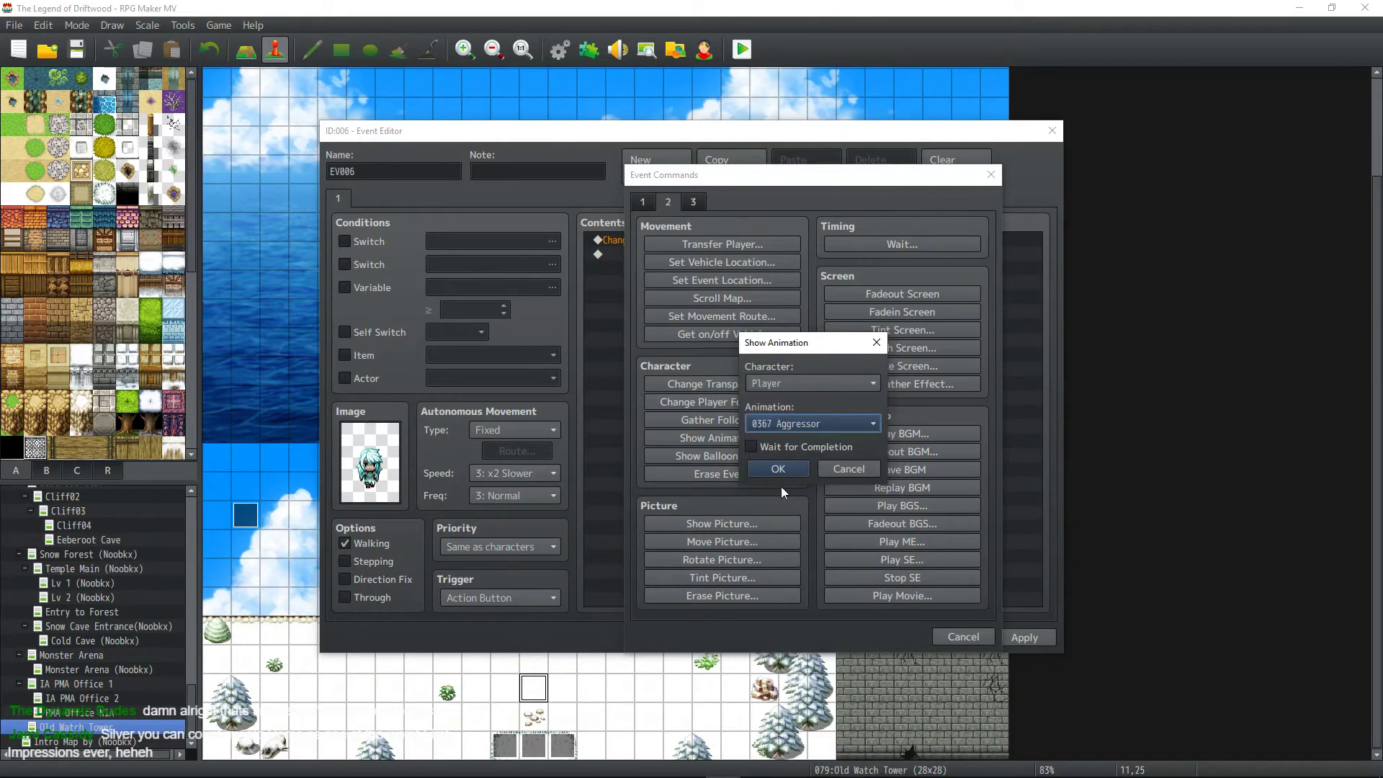
click(778, 446)
click(779, 469)
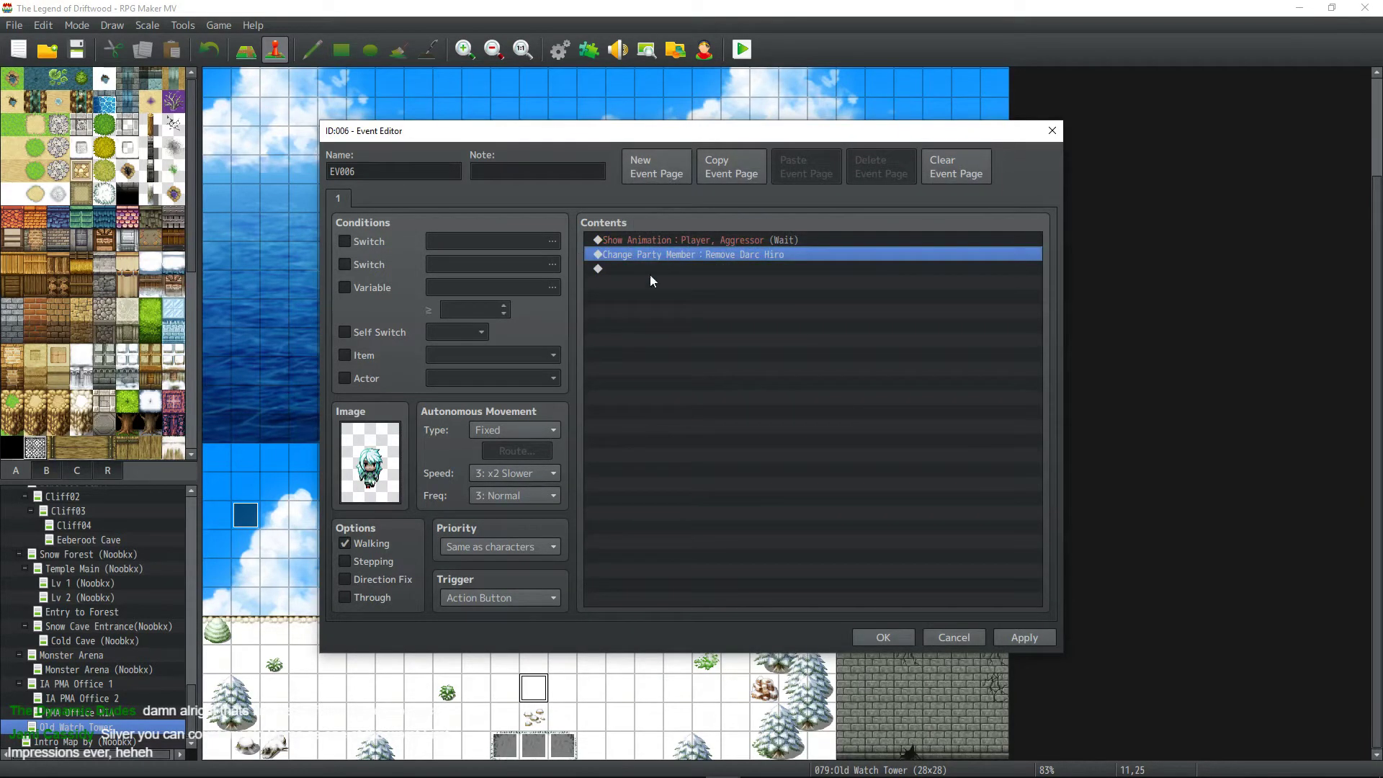
Add a Control Self Switch command at the end of the event that turns self switch A ON.
right_click(677, 272)
click(698, 278)
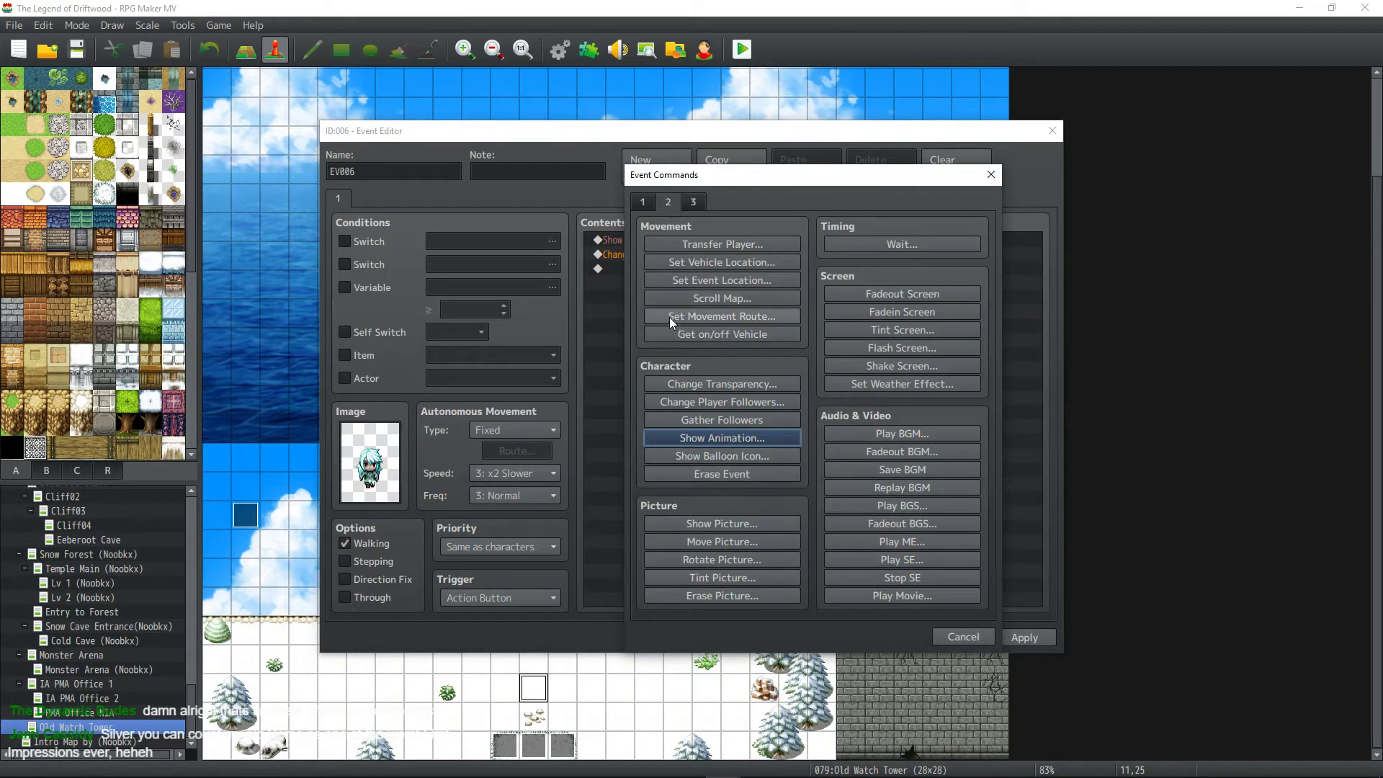
click(642, 201)
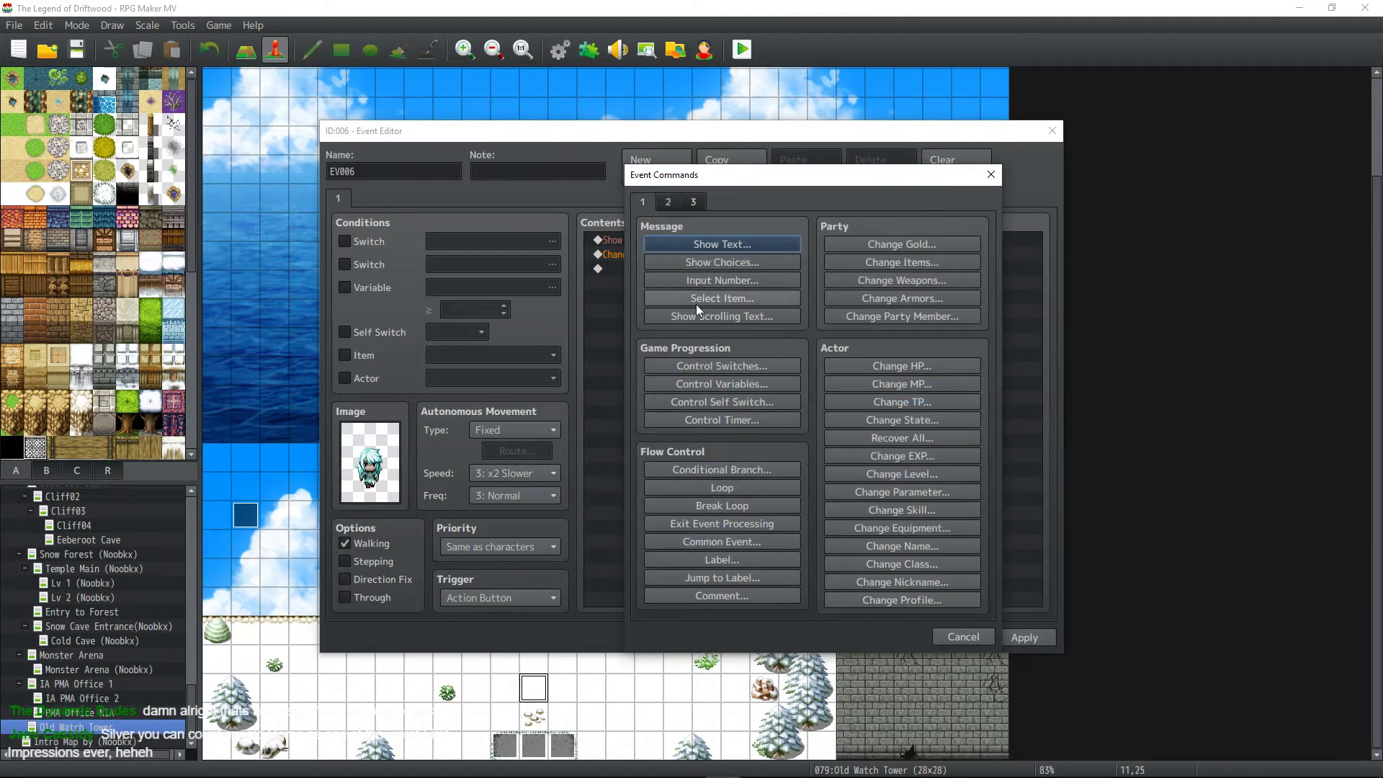
click(724, 403)
click(783, 470)
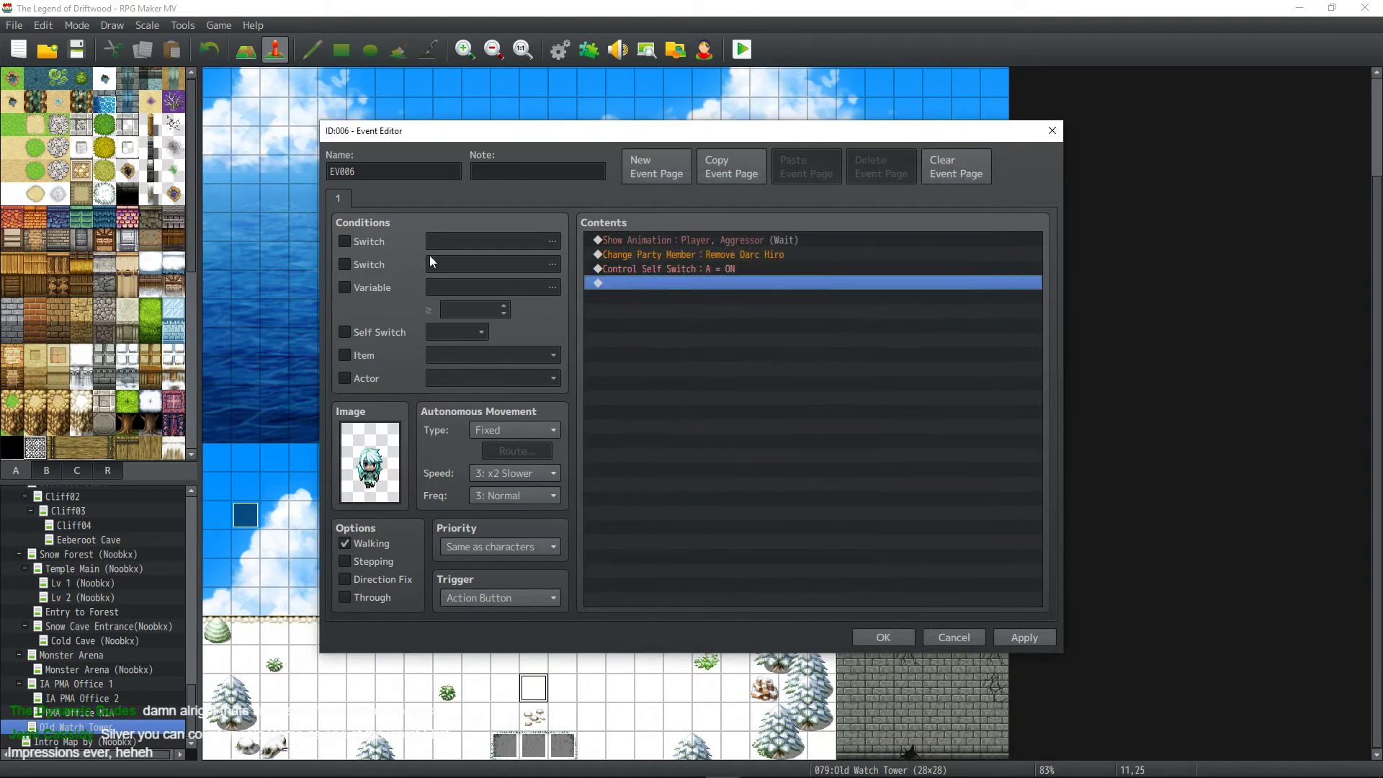
Add a blank second event page conditioned on Self Switch A and save the event.
click(674, 177)
click(380, 330)
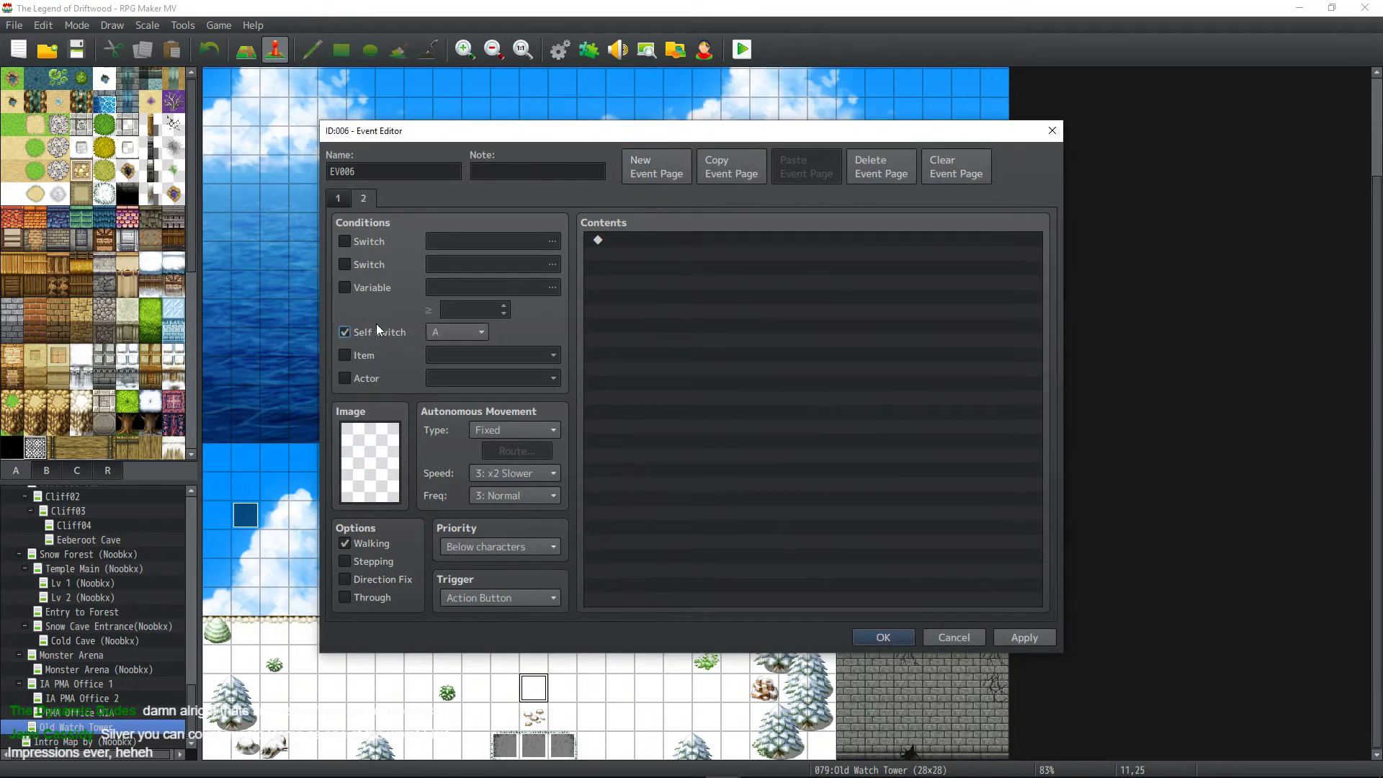
click(347, 204)
click(367, 202)
click(347, 201)
click(366, 201)
click(878, 638)
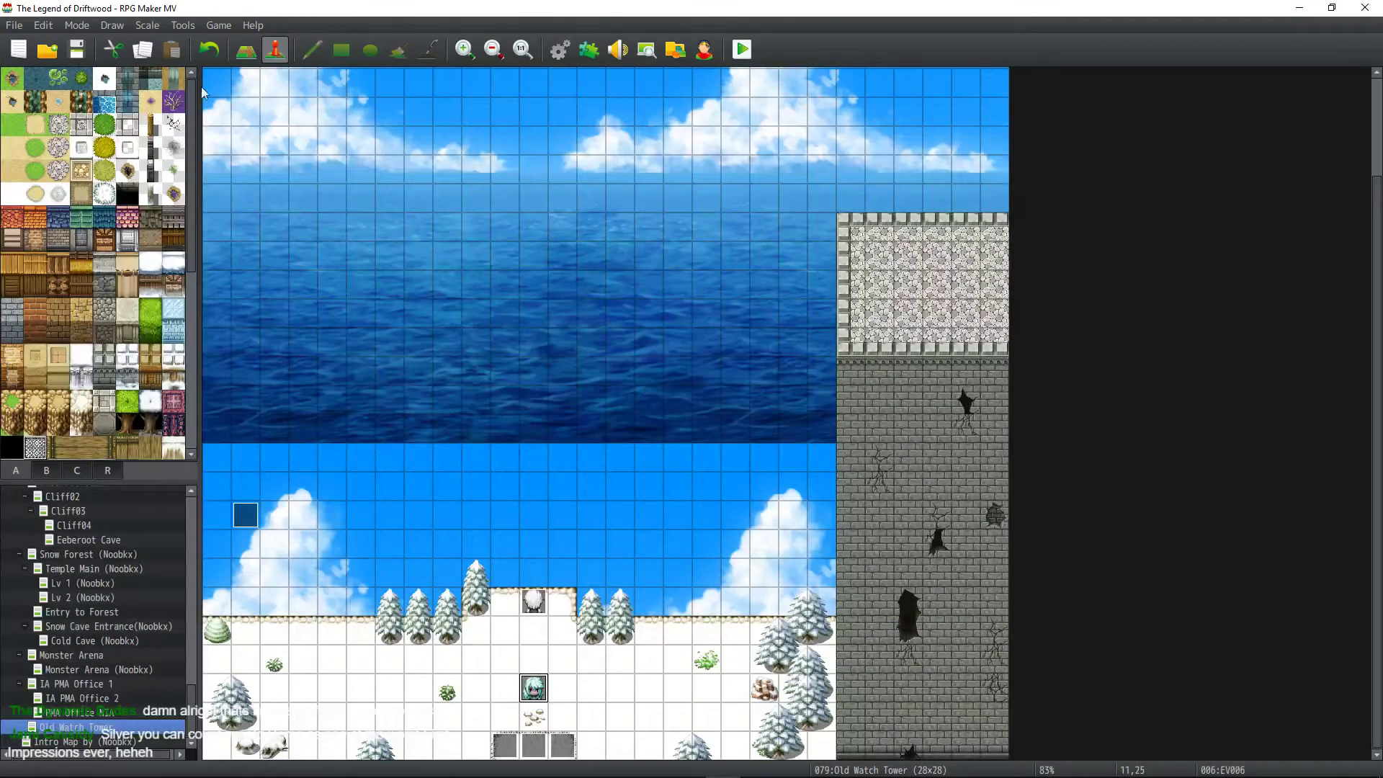
Start a playtest and load the saved game from File 8.
click(741, 49)
click(1102, 127)
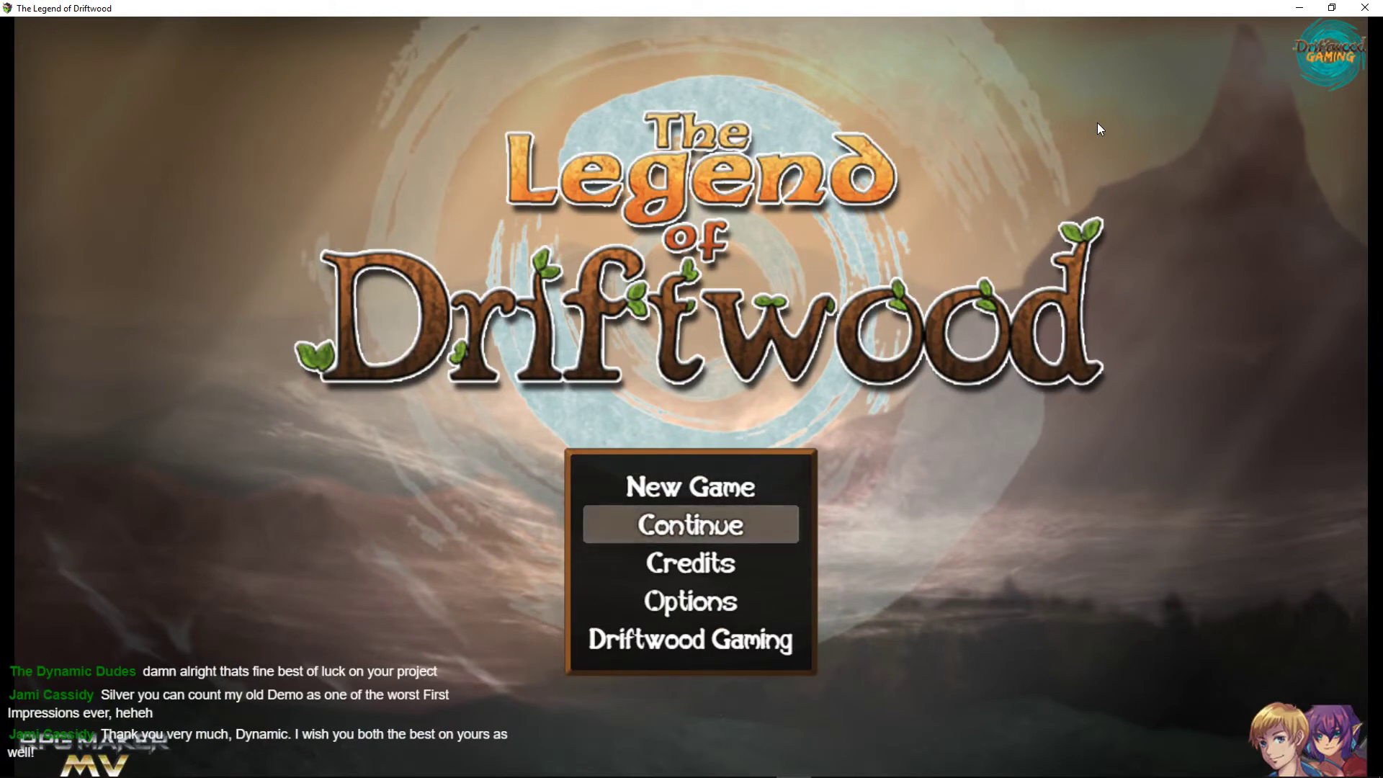
key(Return)
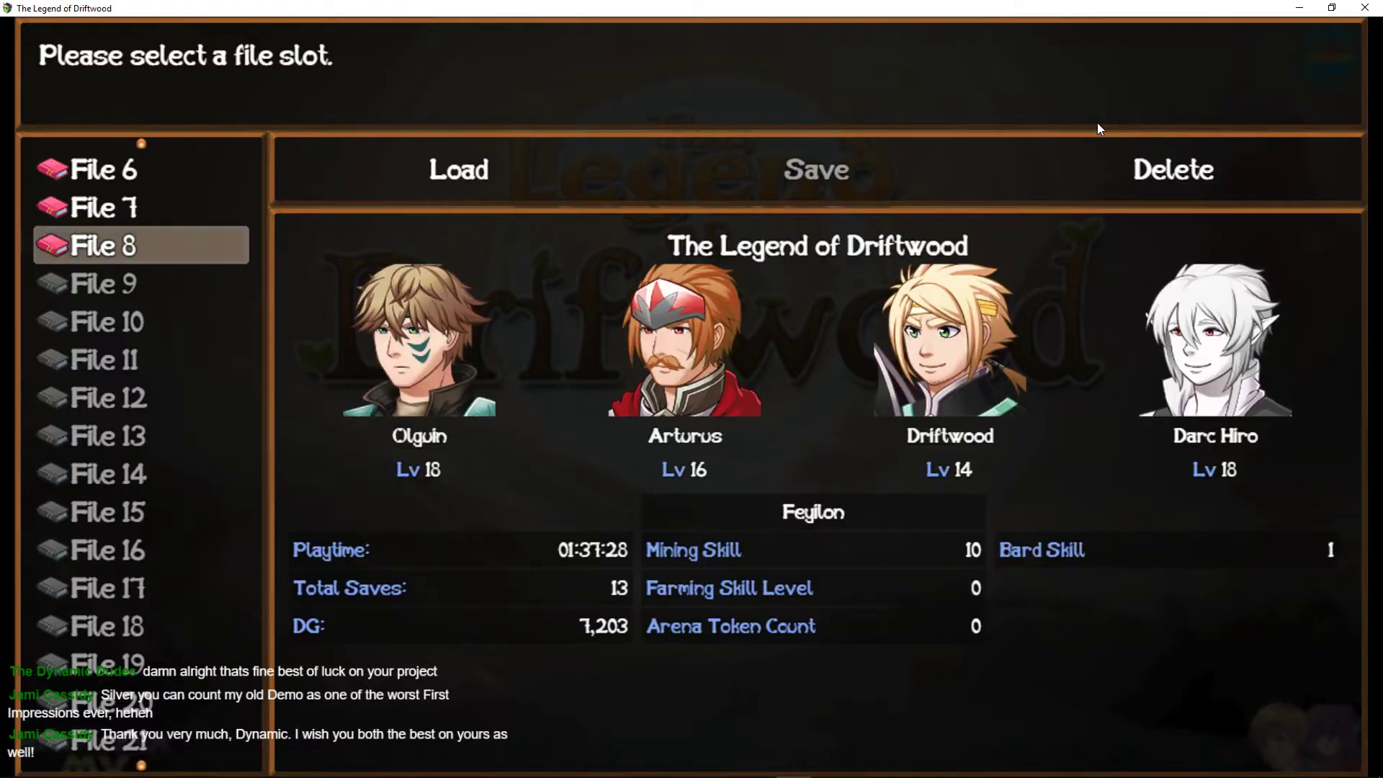
key(Return)
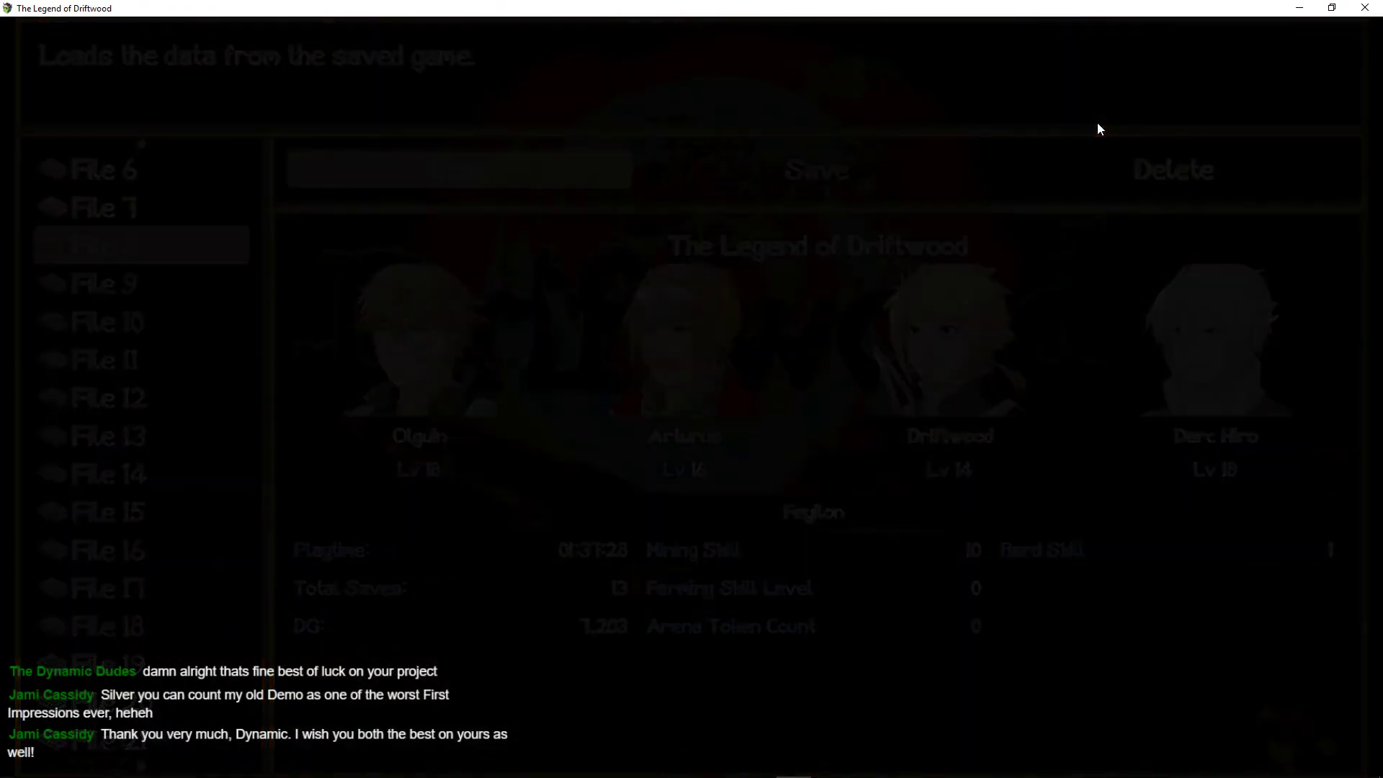
key(Return)
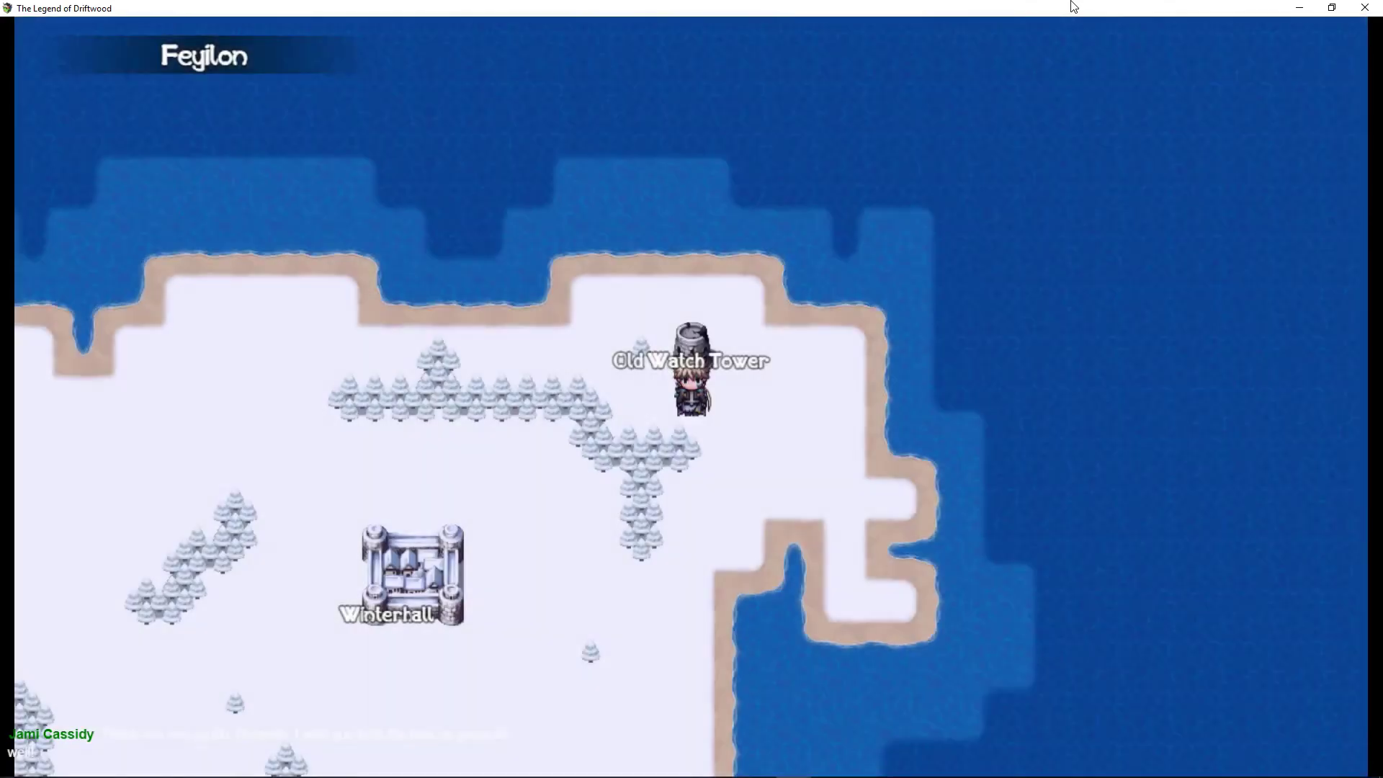
Lower the 0017 Unlock Bard Quest variable by 1 in the playtest's debug screen and return to the world map.
key(Escape)
key(Return)
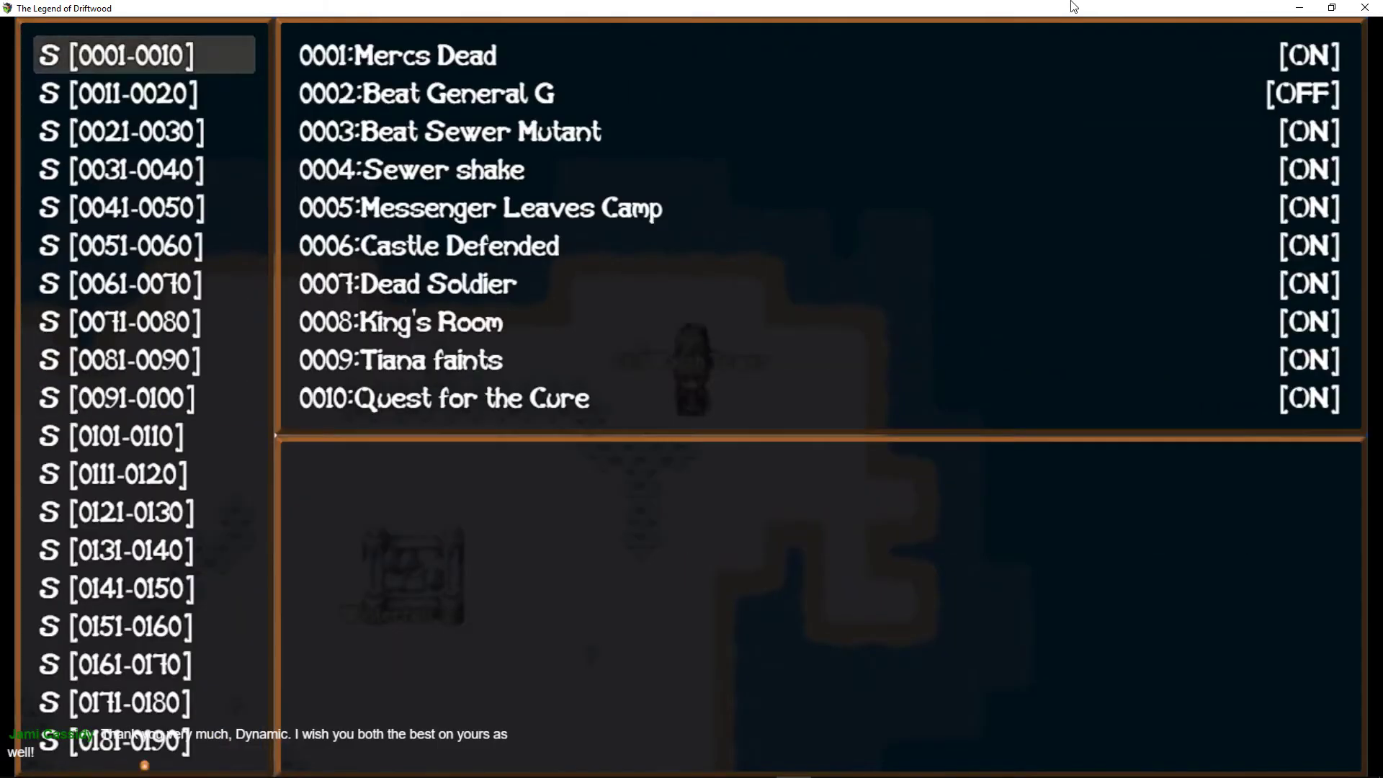
key(Down)
key(Up)
key(Up)
key(Up)
key(Up)
key(Up)
key(Up)
key(Up)
key(Up)
key(Up)
key(Up)
key(Up)
key(Up)
key(Up)
key(Up)
key(Up)
key(Up)
key(Up)
key(Up)
key(Up)
key(Up)
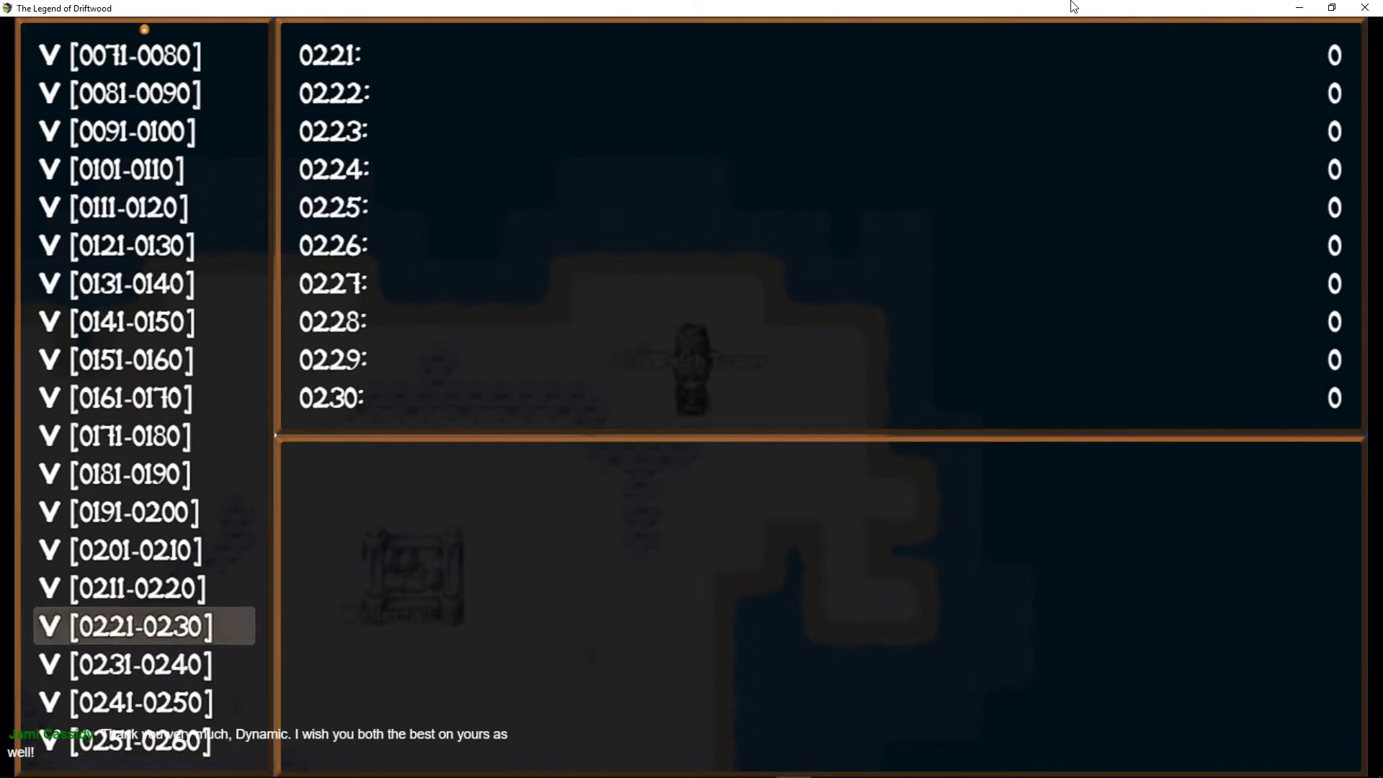
key(Up)
key(Up)
key(Up)
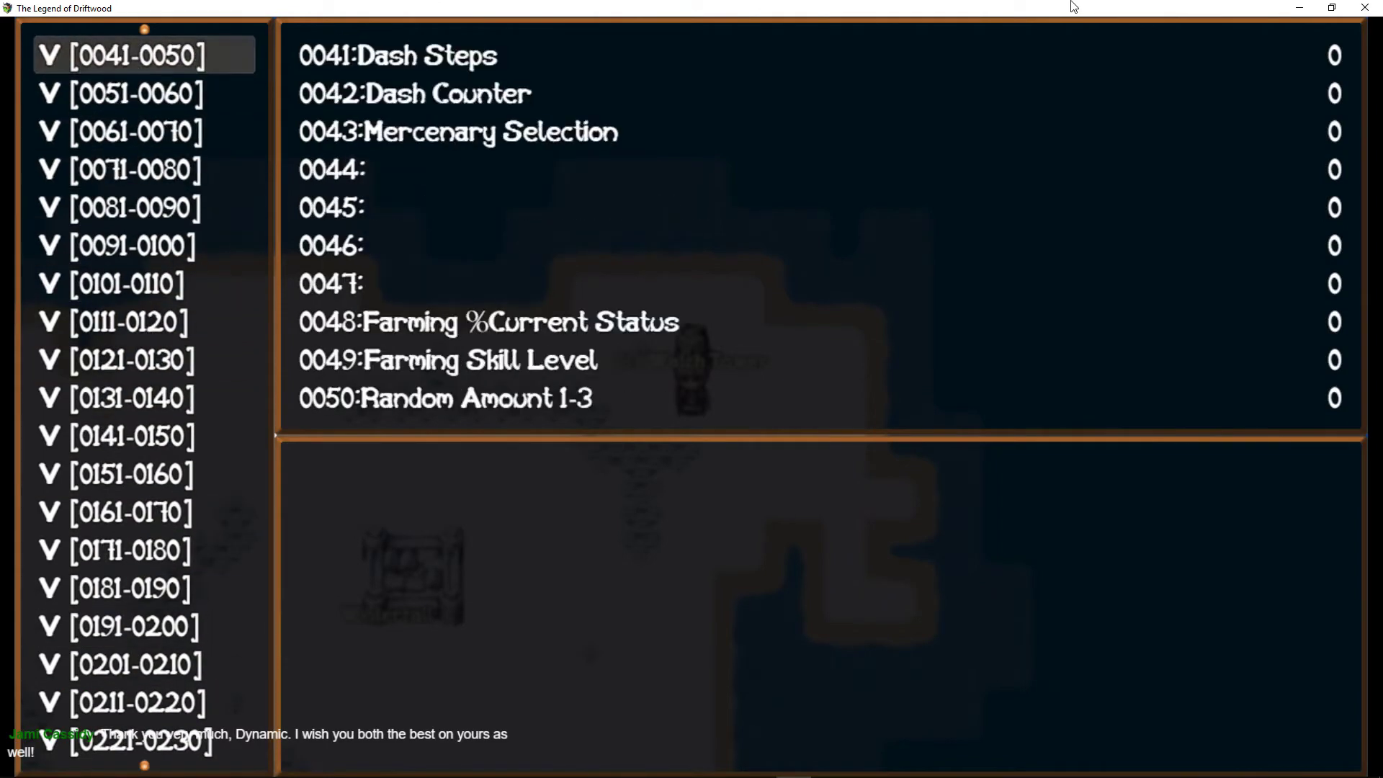
key(Up)
key(Up)
key(Down)
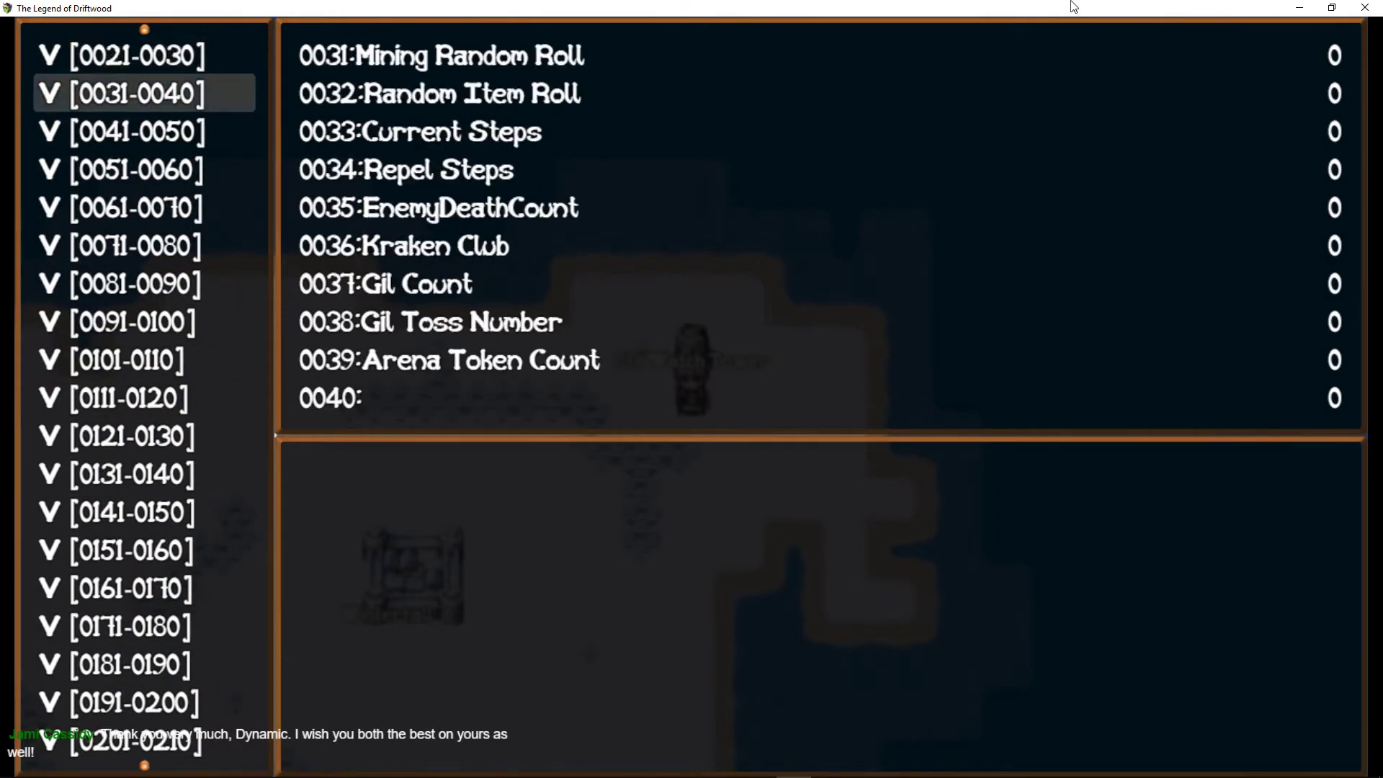
key(Down)
key(Down)
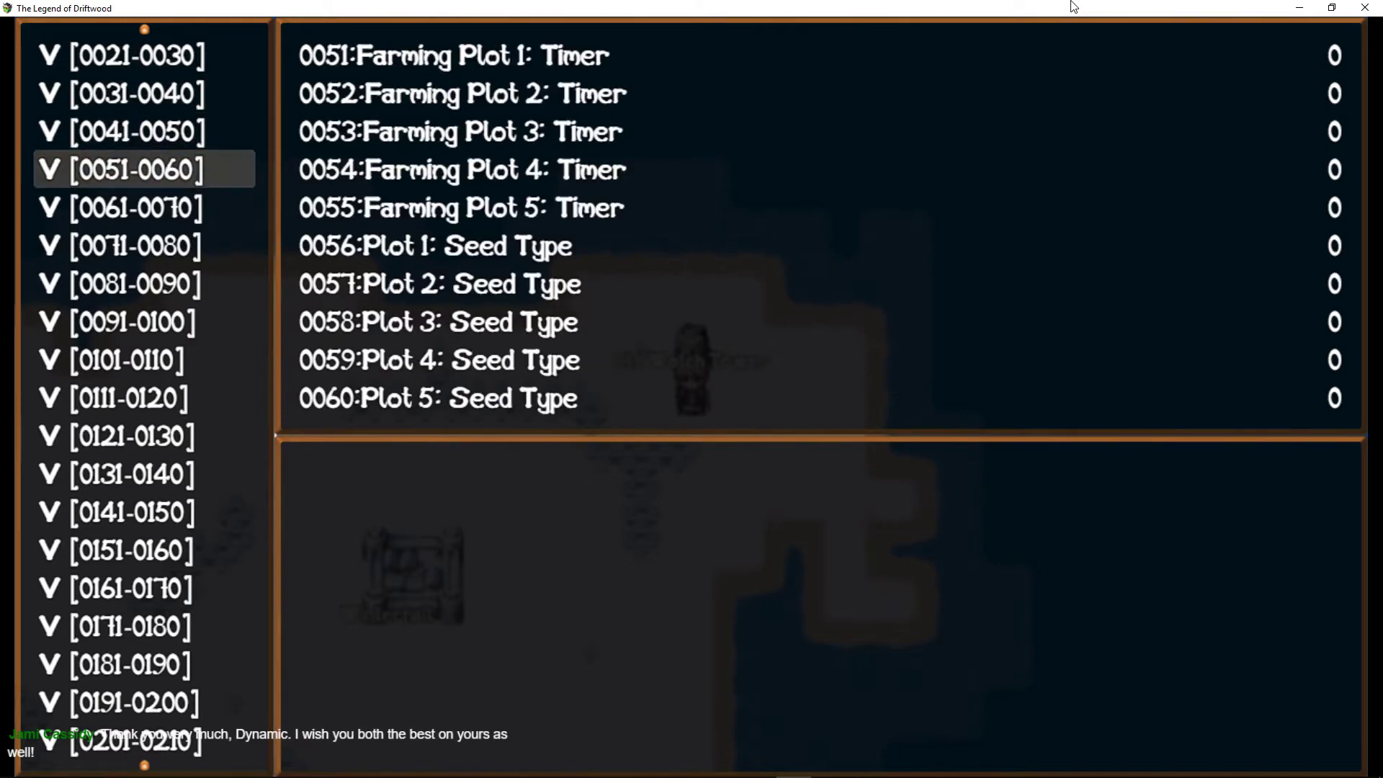
key(Down)
key(Down)
key(Down)
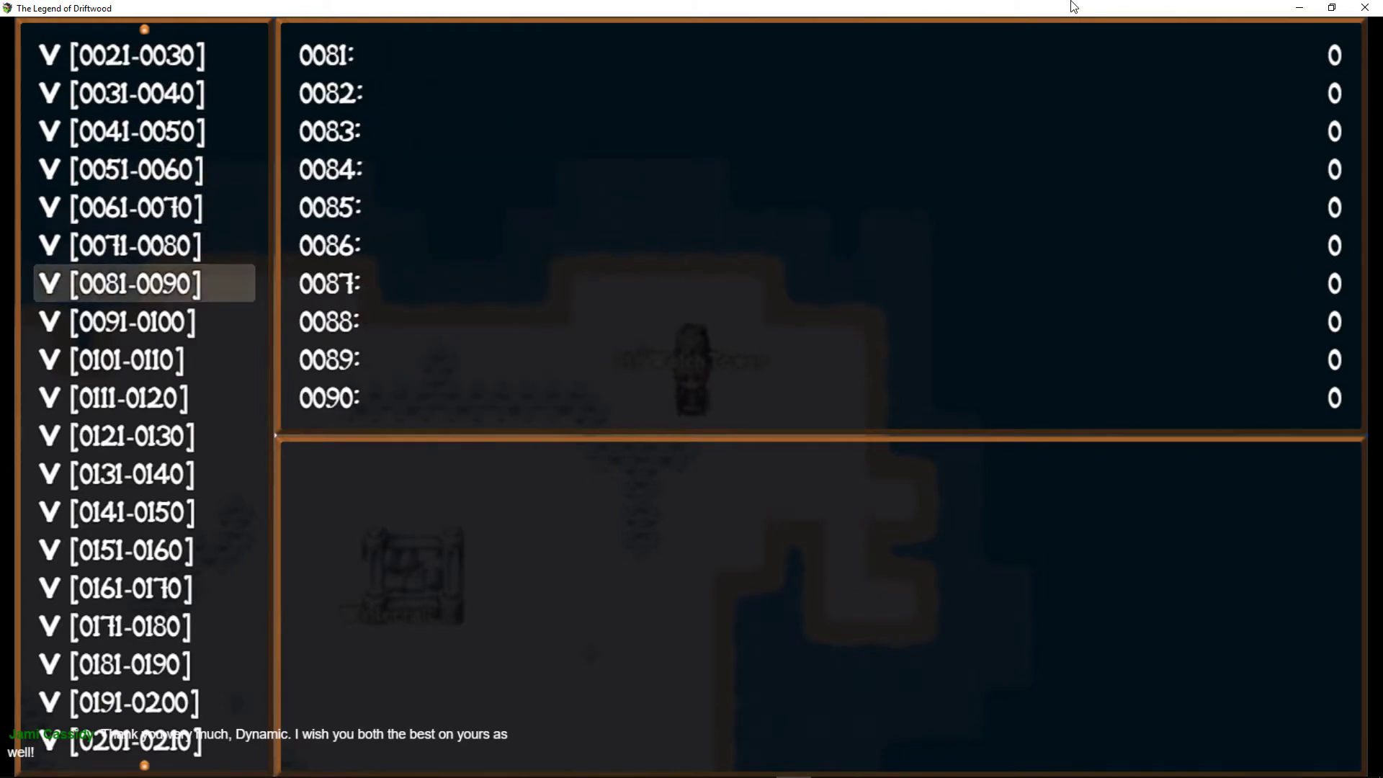
key(Up)
key(Up)
key(Up)
key(Up)
key(Up)
key(Up)
key(Up)
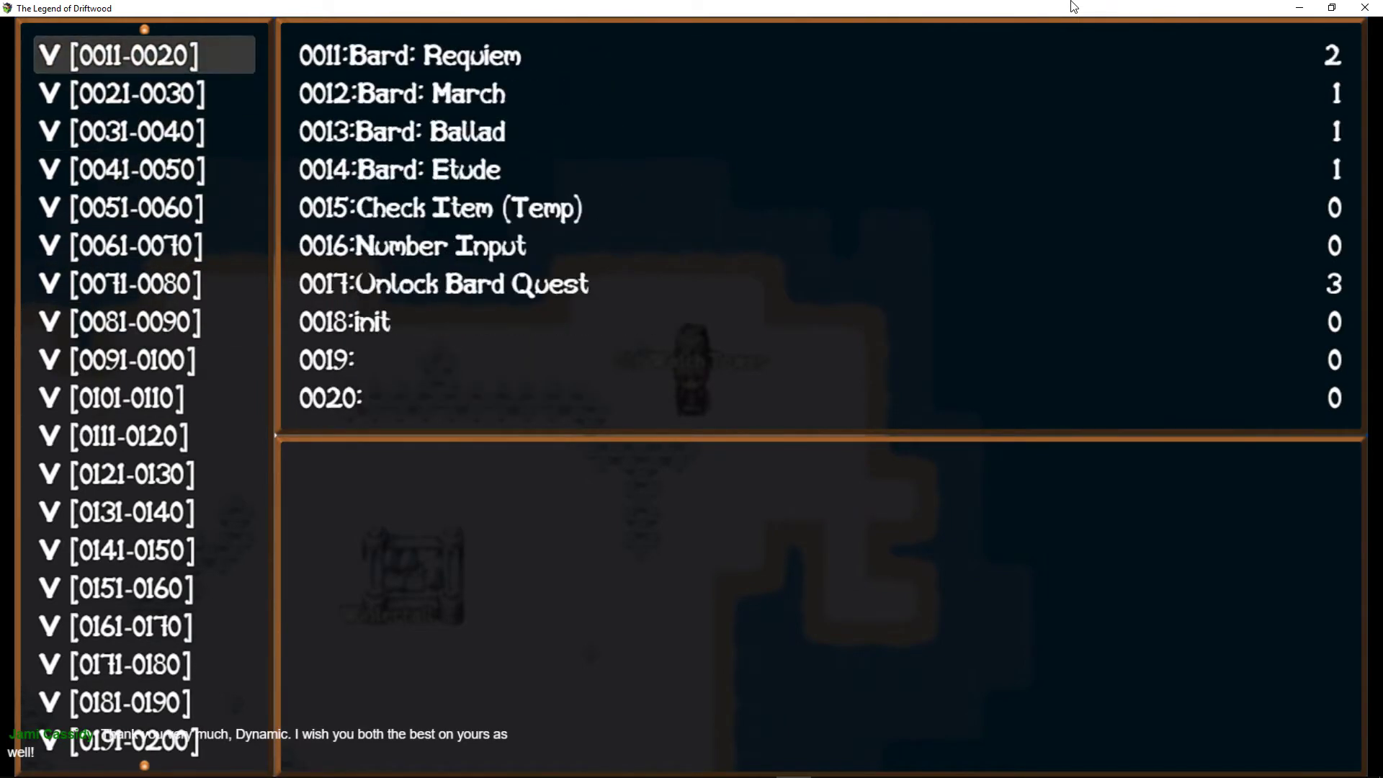
key(Return)
key(Down)
key(Down)
key(Down)
key(Down)
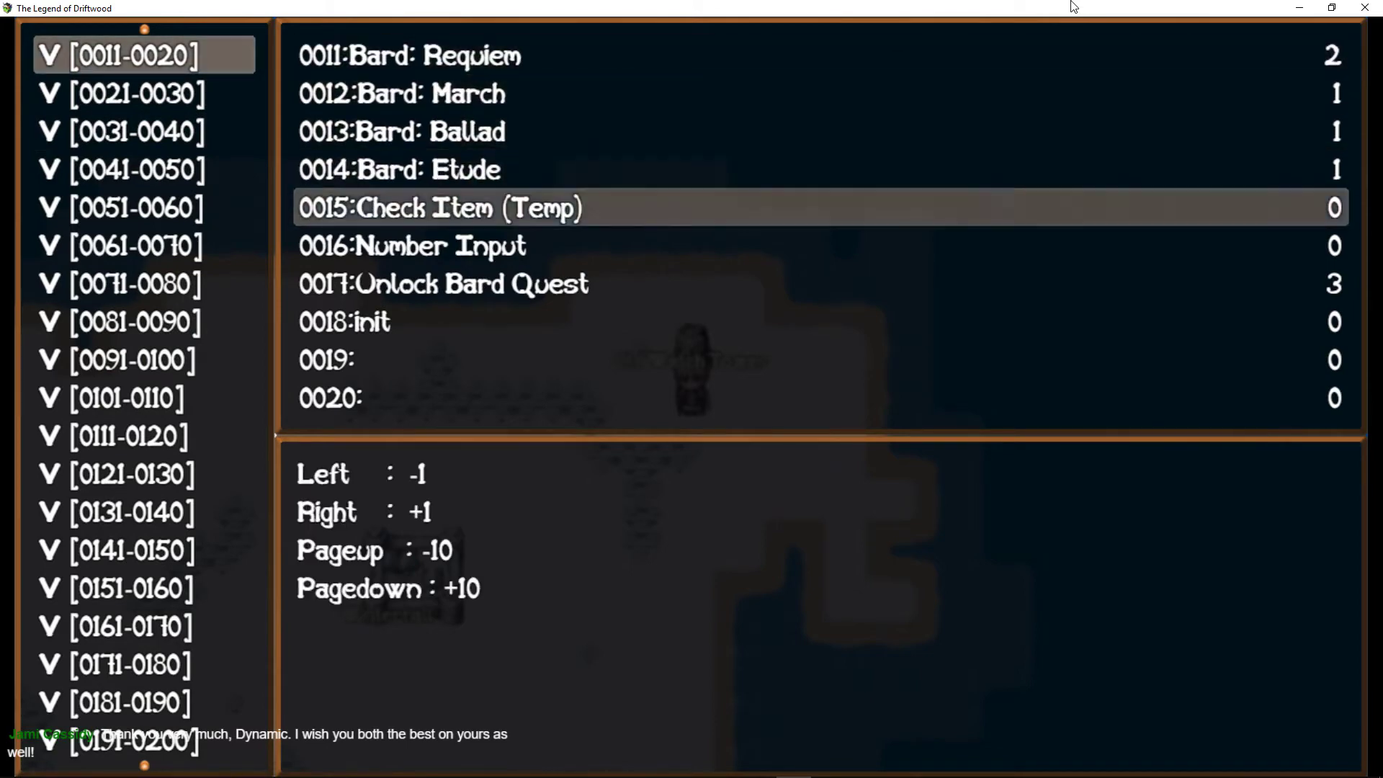
key(Down)
key(Down)
key(Left)
key(Escape)
key(Escape)
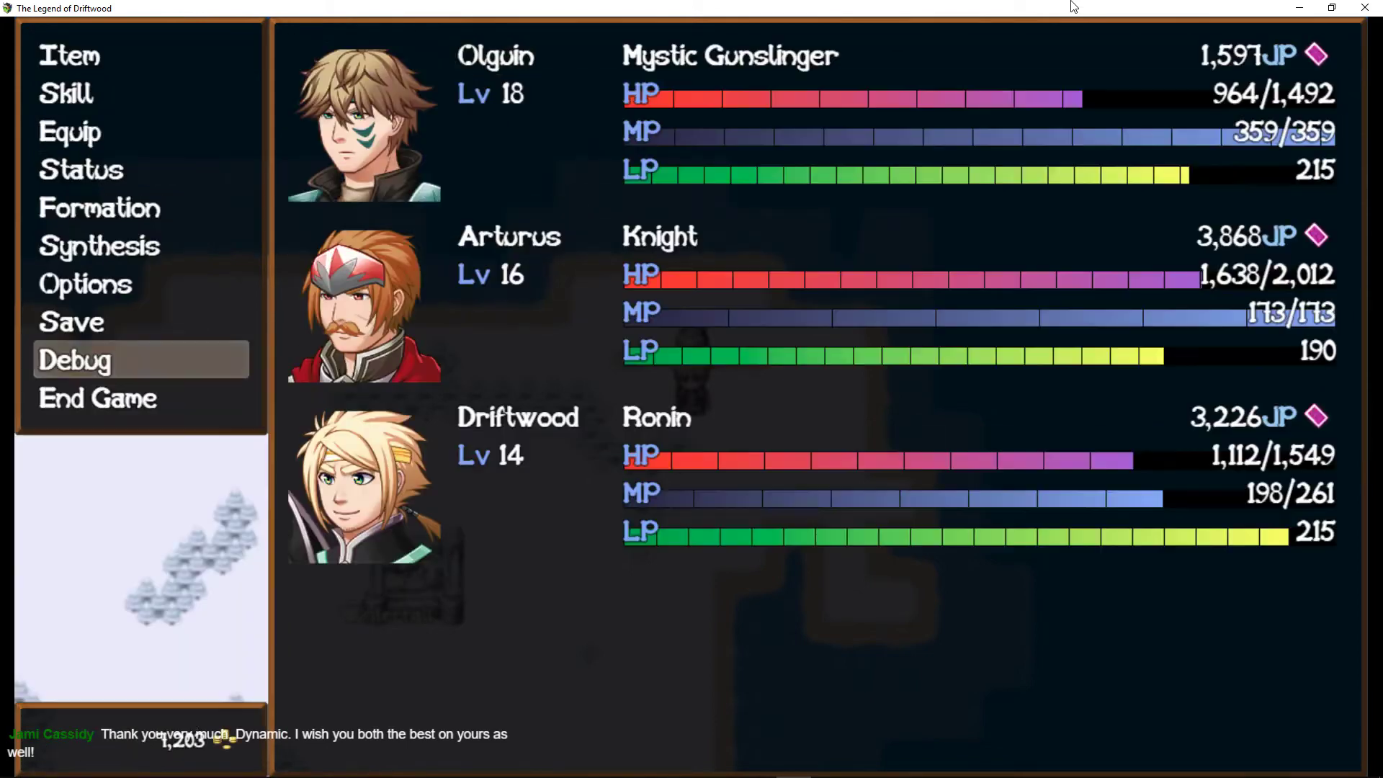
key(Escape)
Enter the Old Watch Tower and advance the scene's dialogue with Darc Hiro and Arturus through to the battle.
key(Return)
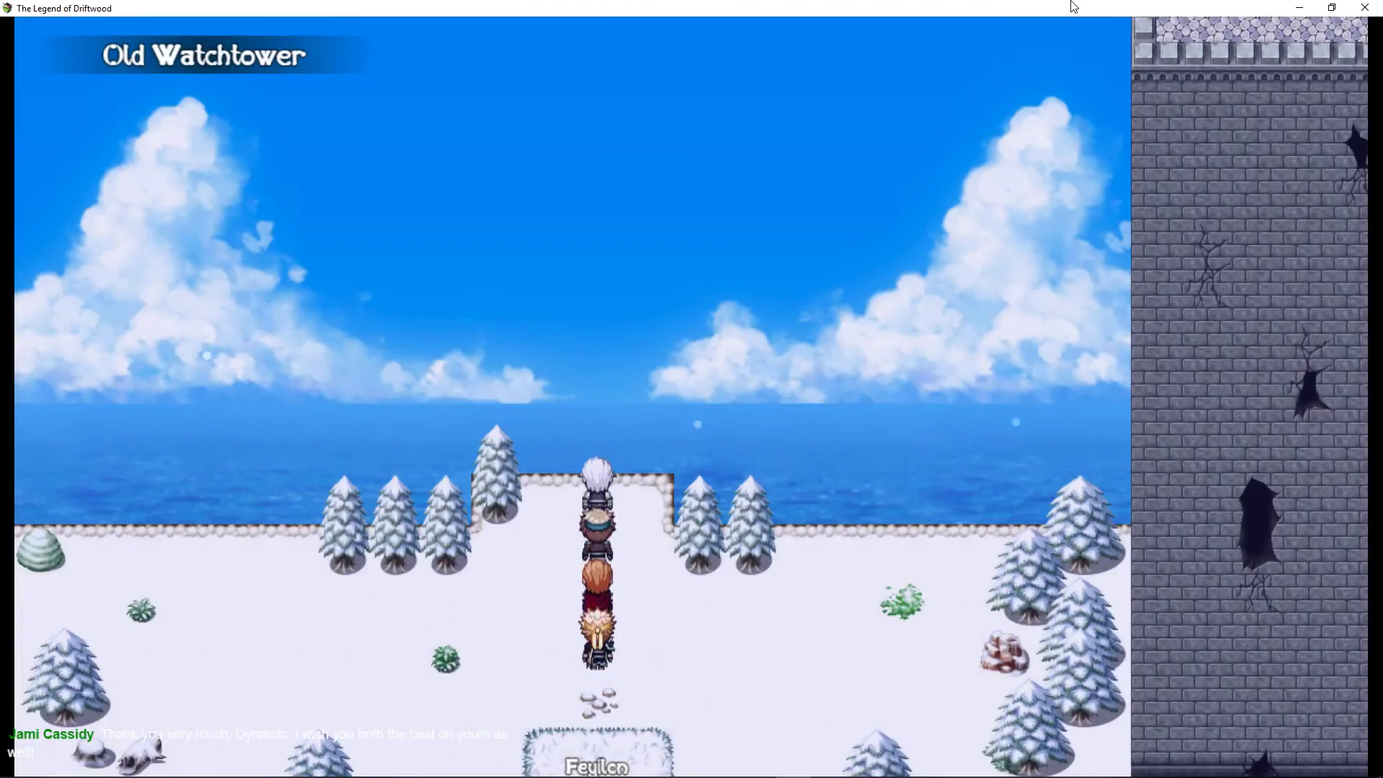
key(Return)
key(Return)
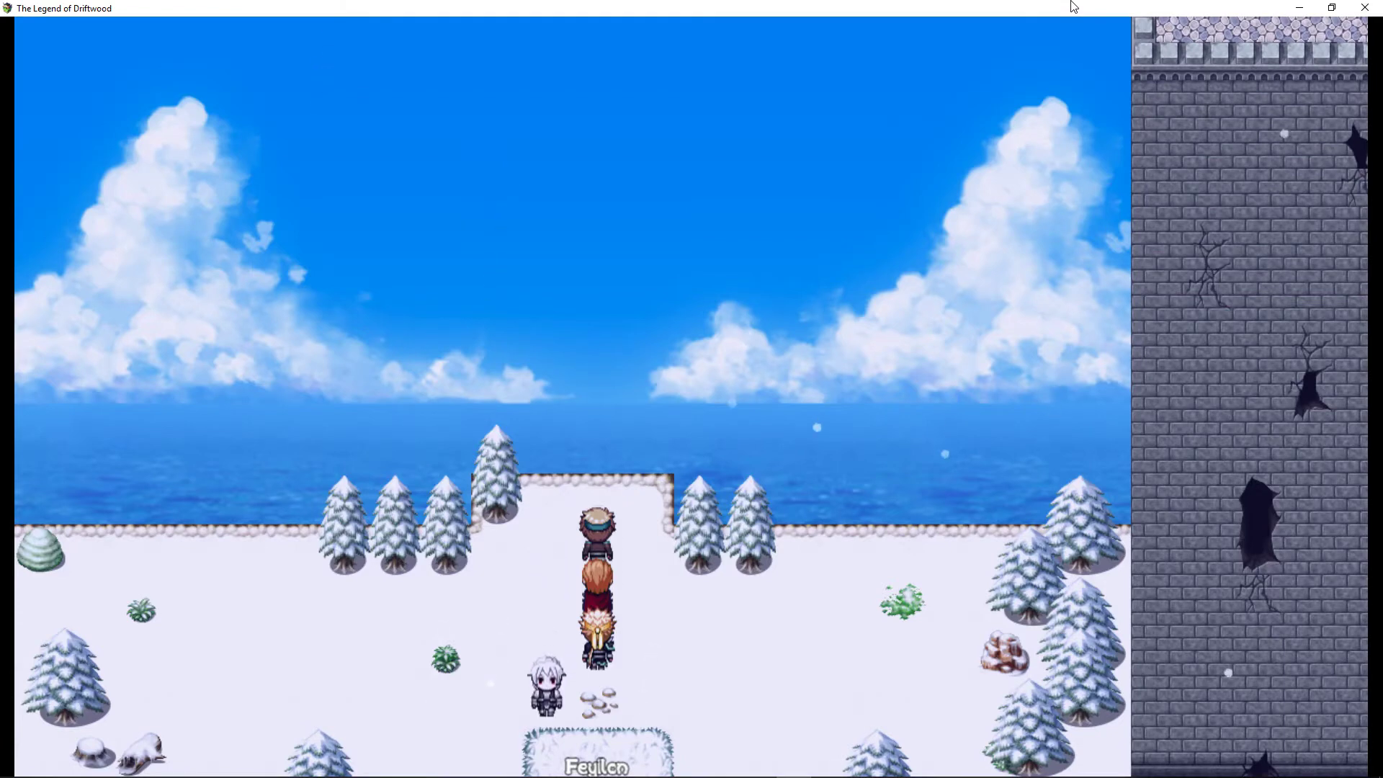
key(Return)
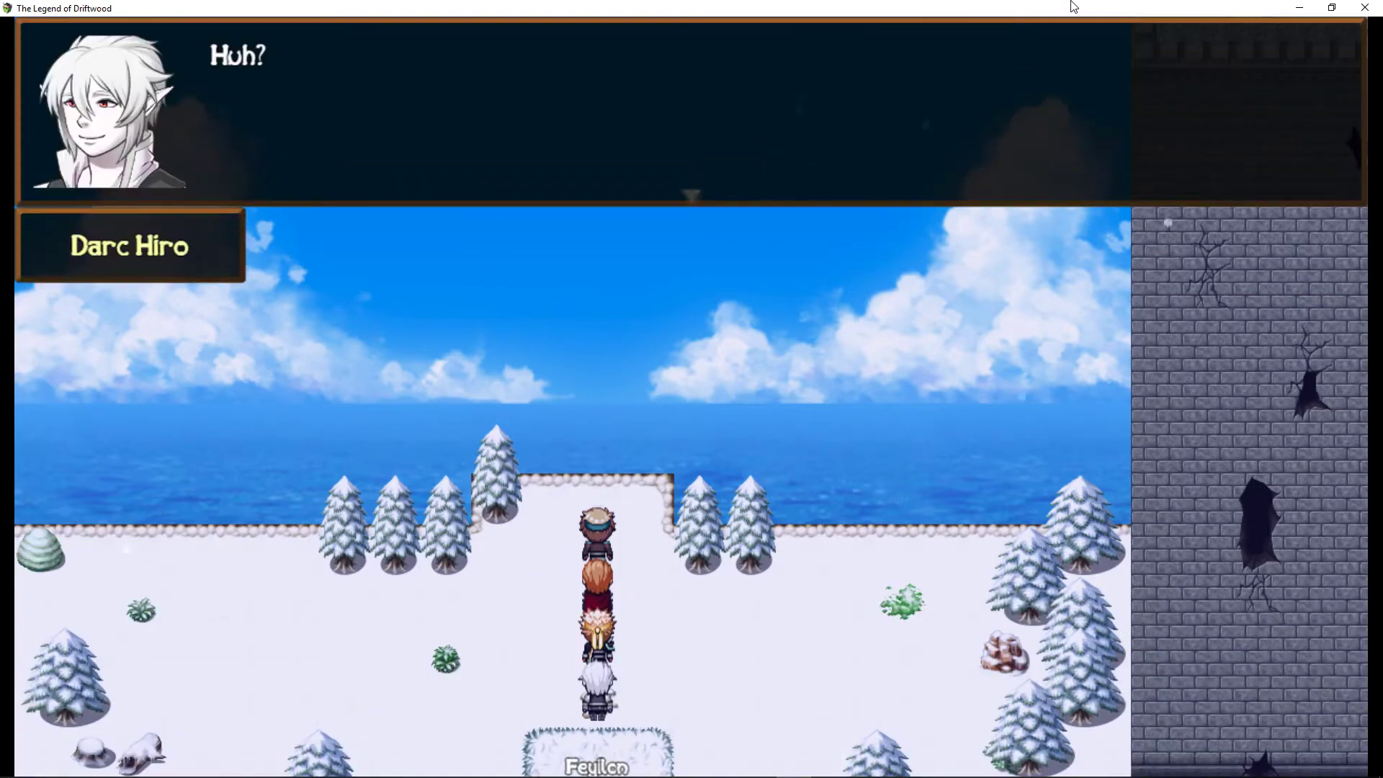
key(Return)
key(Return)
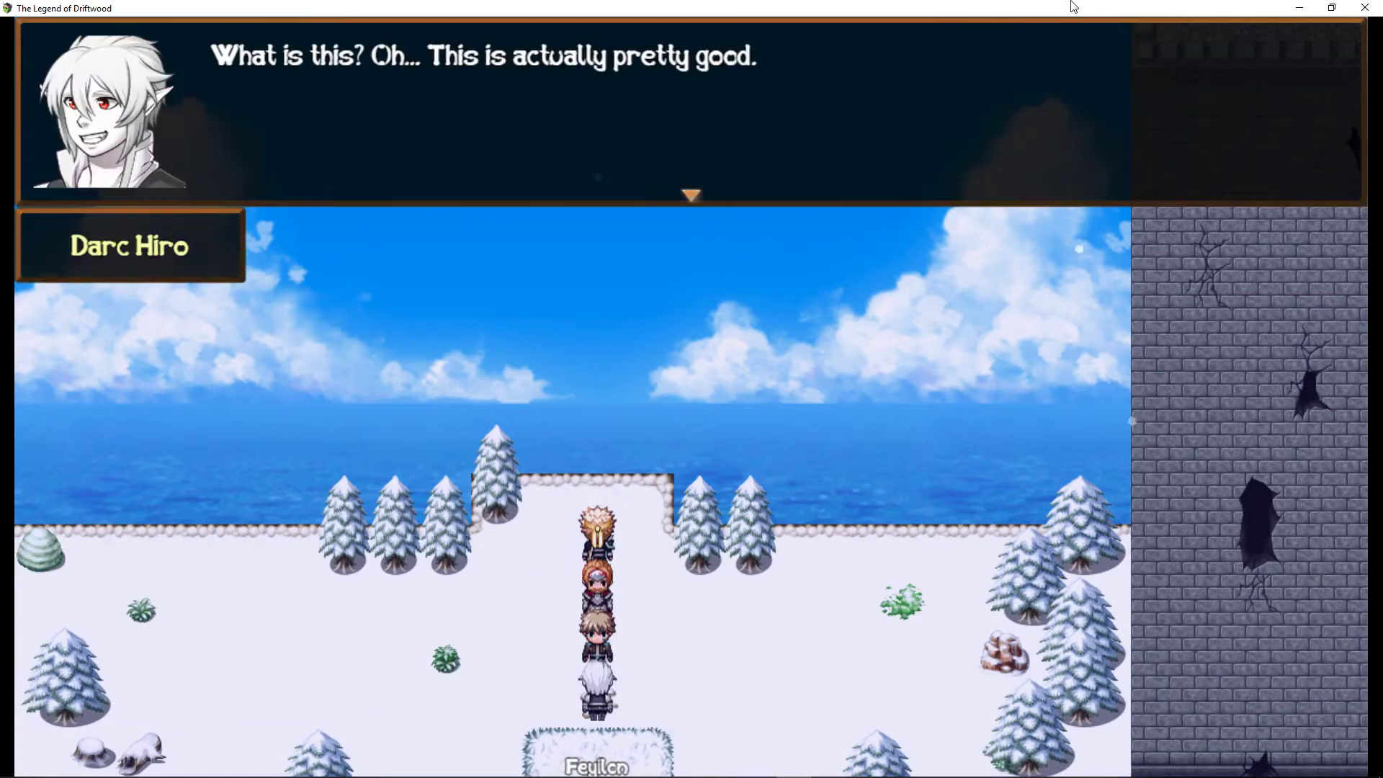
key(Return)
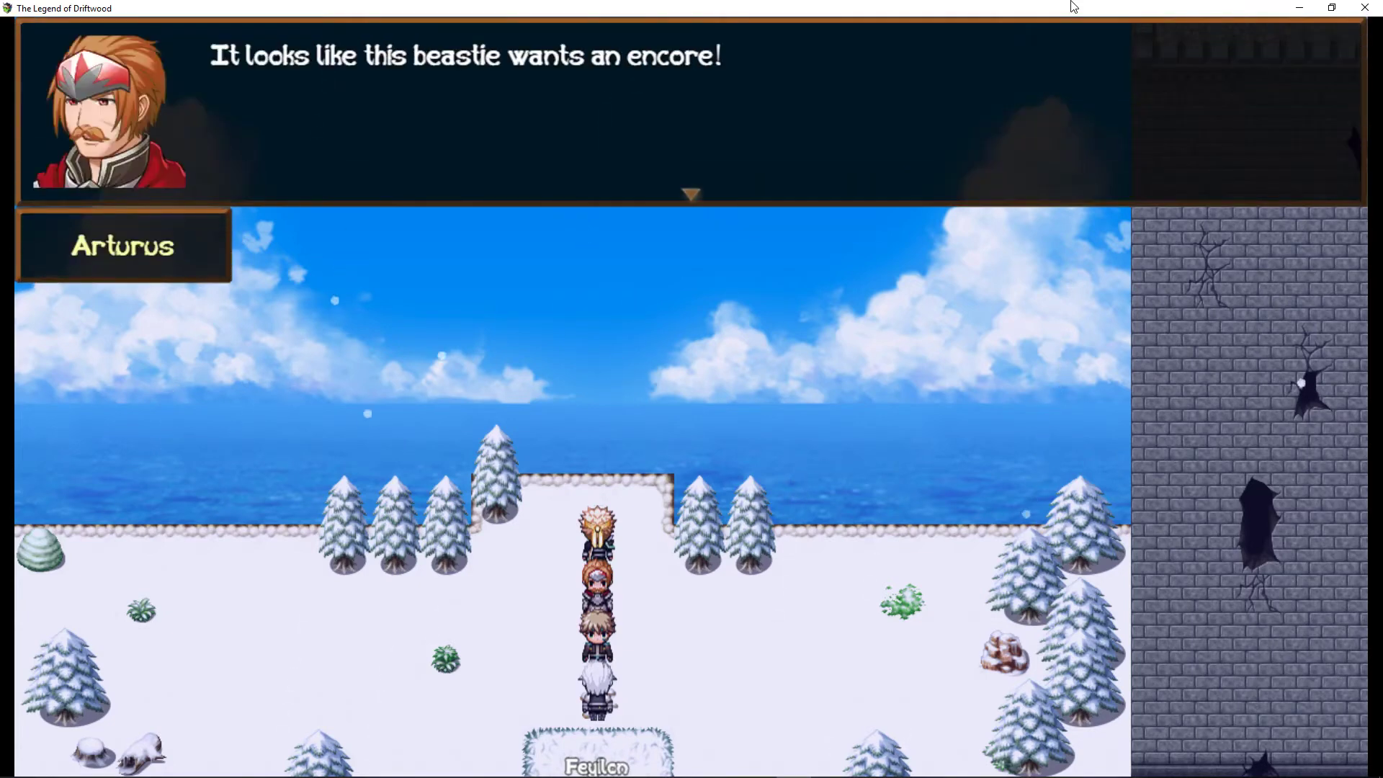
key(Return)
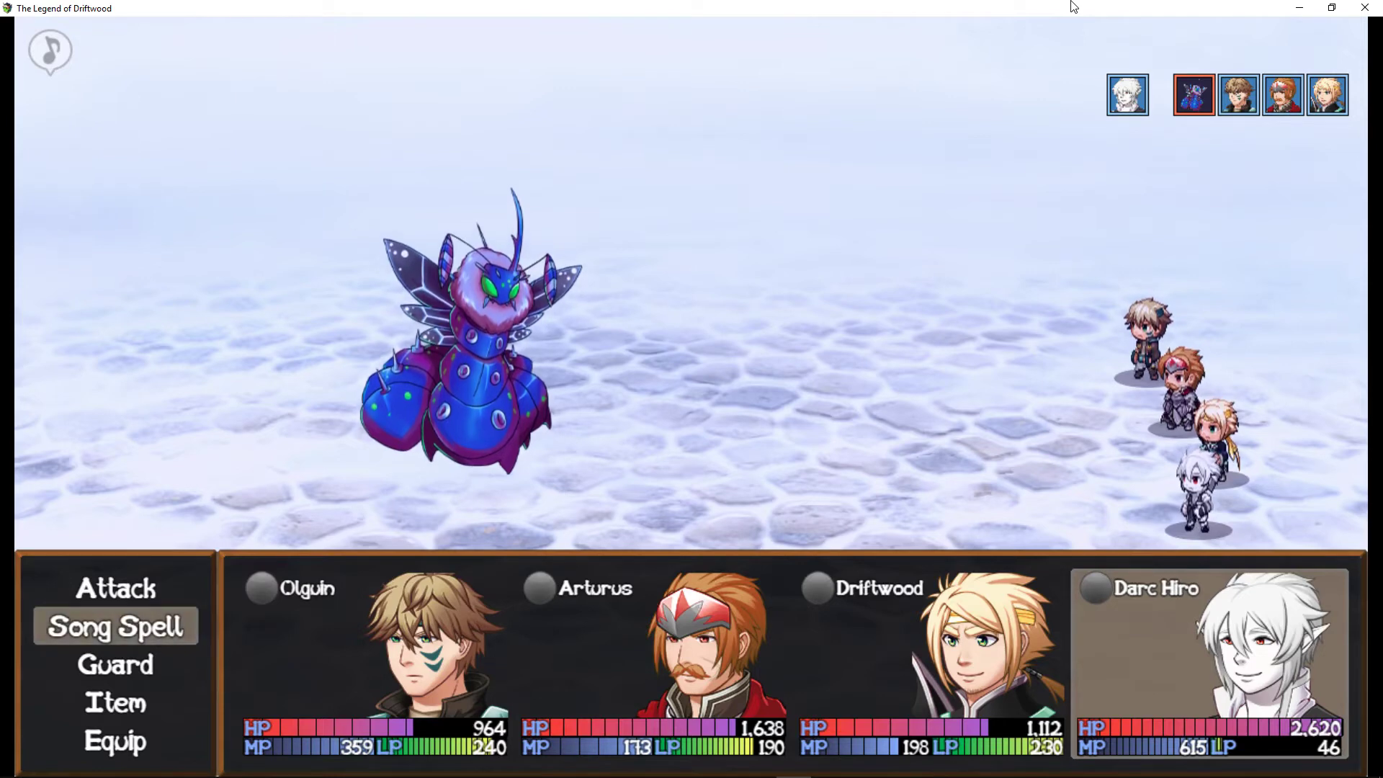
Examine Darc Hiro's song spell list and descriptions, from the Threnody songs back up to Bolster Morale.
key(Return)
key(Down)
key(Down)
key(Down)
key(Down)
key(Down)
key(Down)
key(Down)
key(Down)
key(Down)
key(Down)
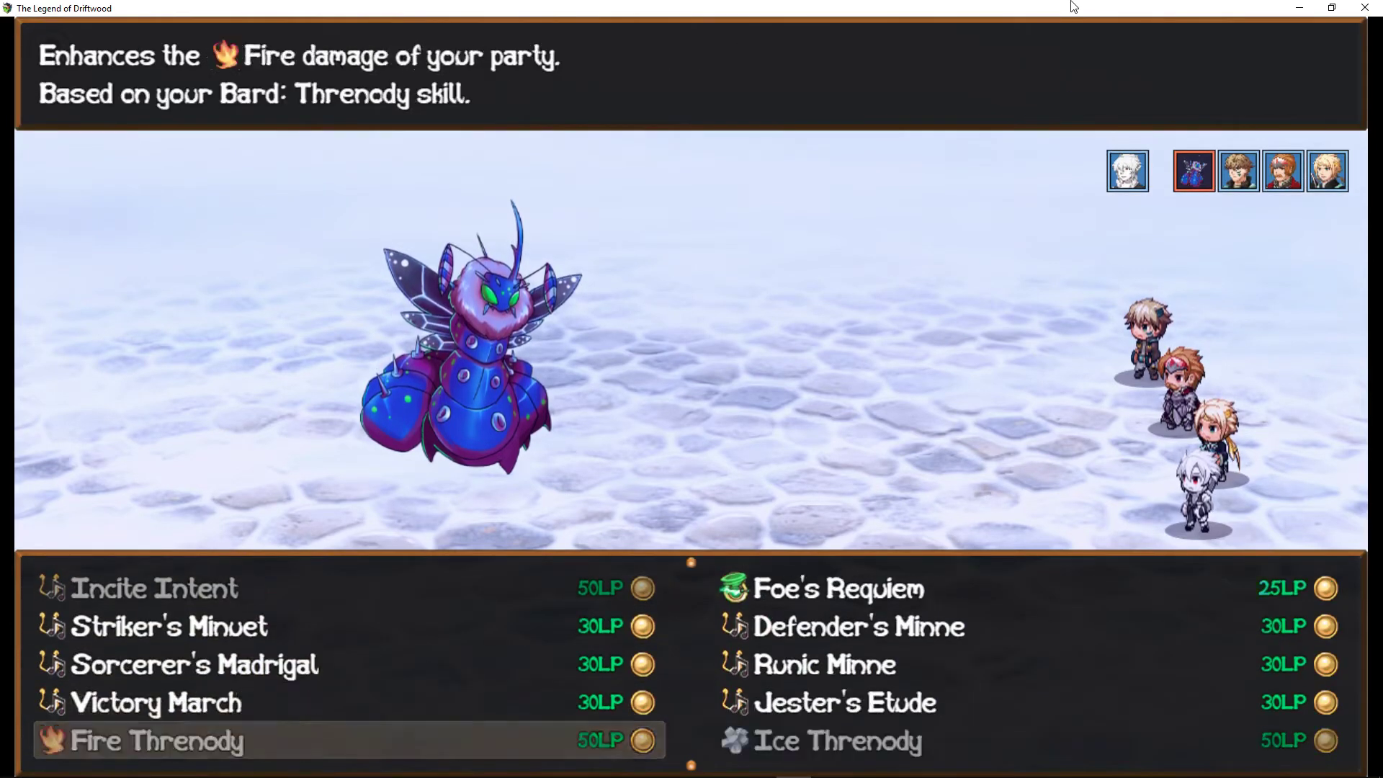
key(Up)
key(Up)
key(Up)
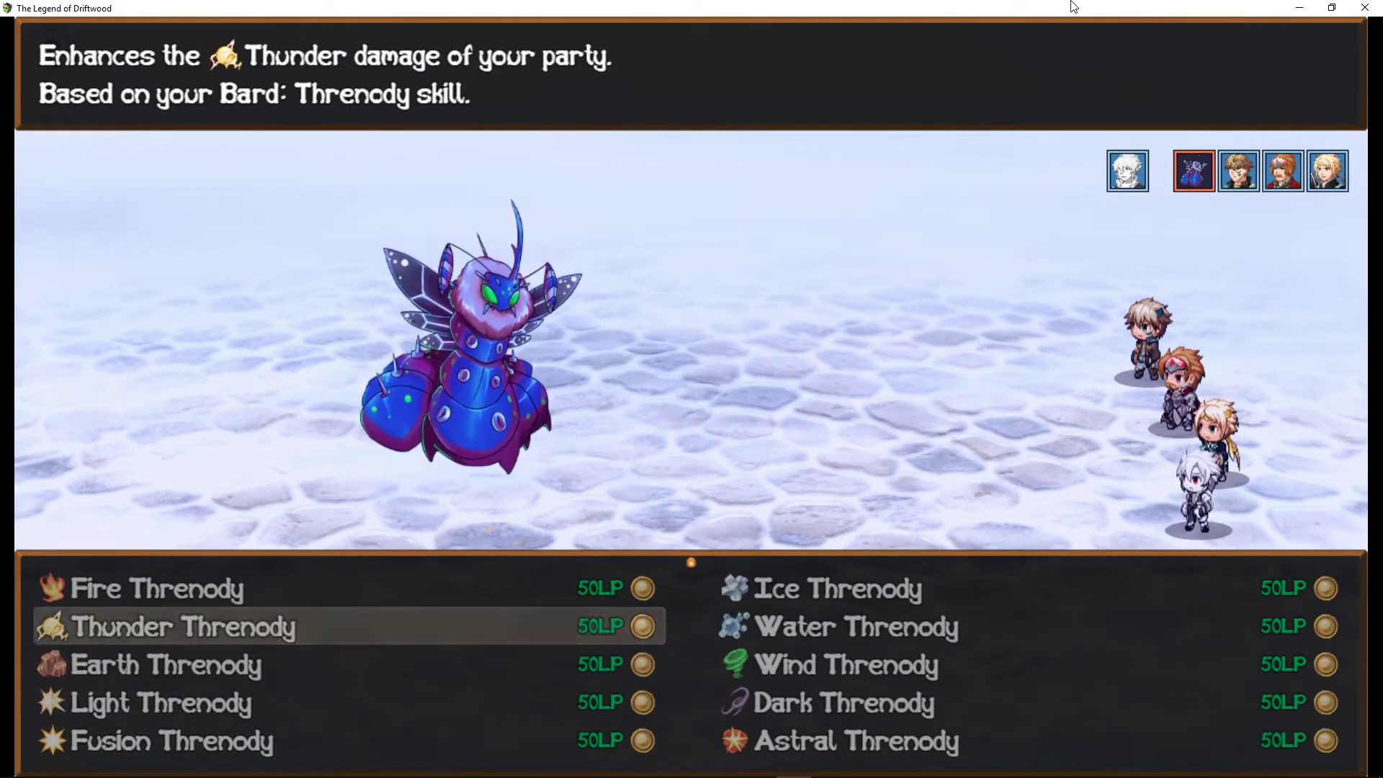
key(Right)
key(Up)
key(Up)
key(Up)
key(Up)
key(Down)
key(Up)
key(Up)
key(Up)
key(Up)
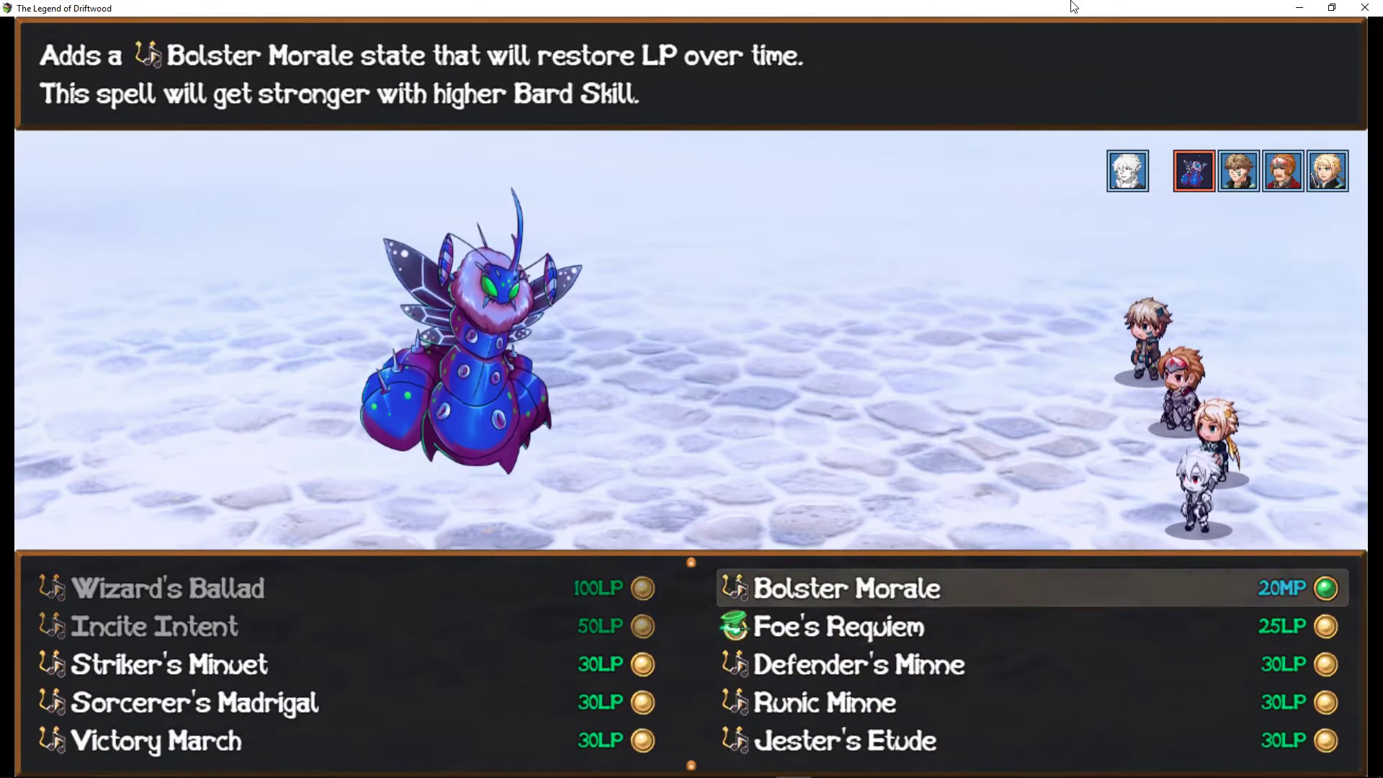
Cast Darc Hiro's Healer's Paeon on all allies.
key(Left)
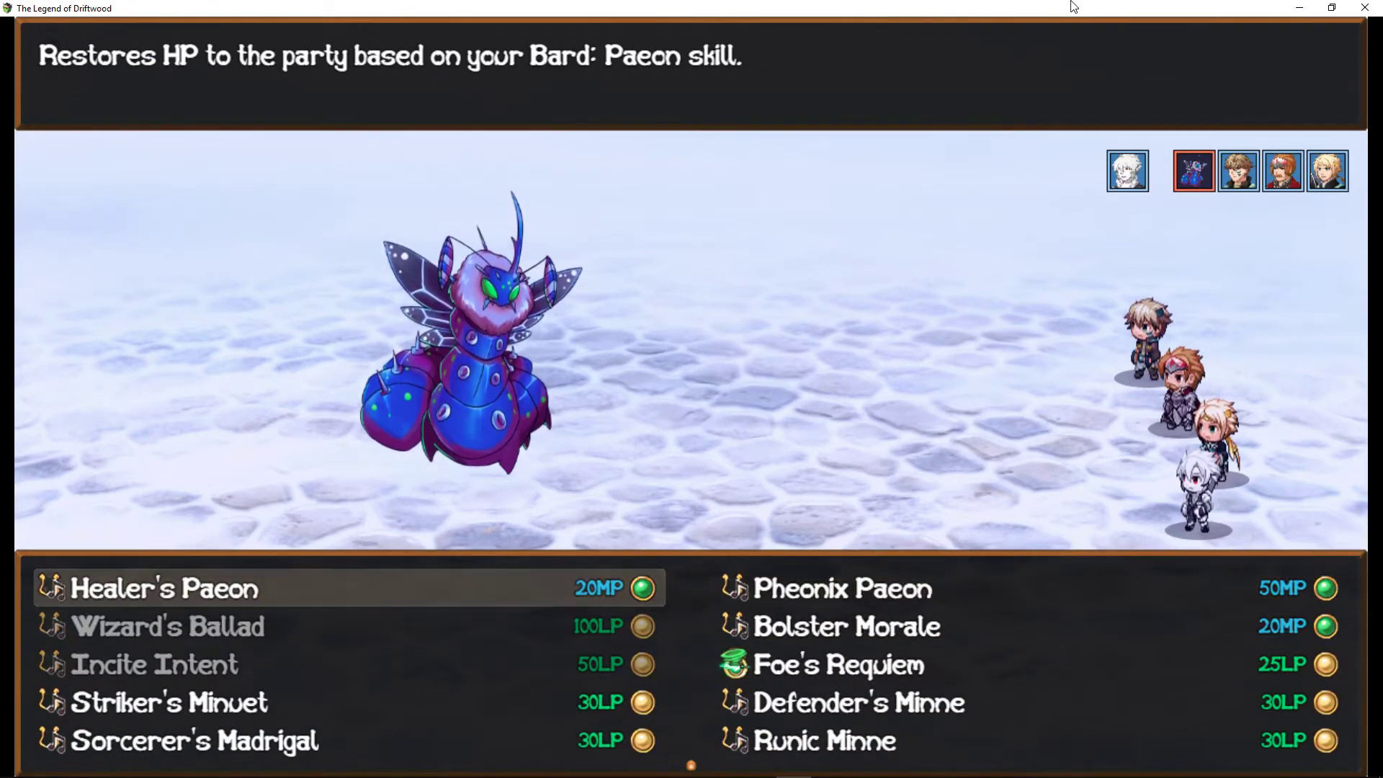
key(Return)
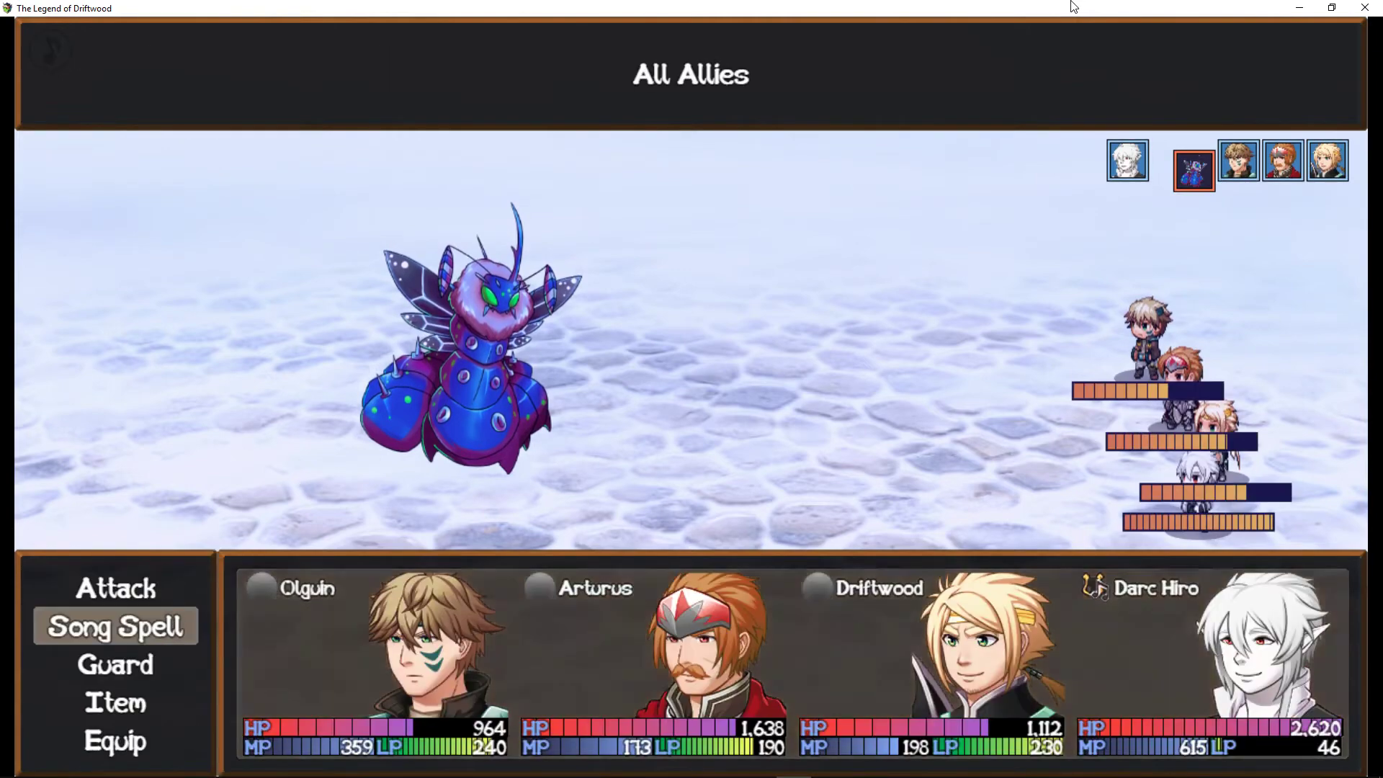
key(Return)
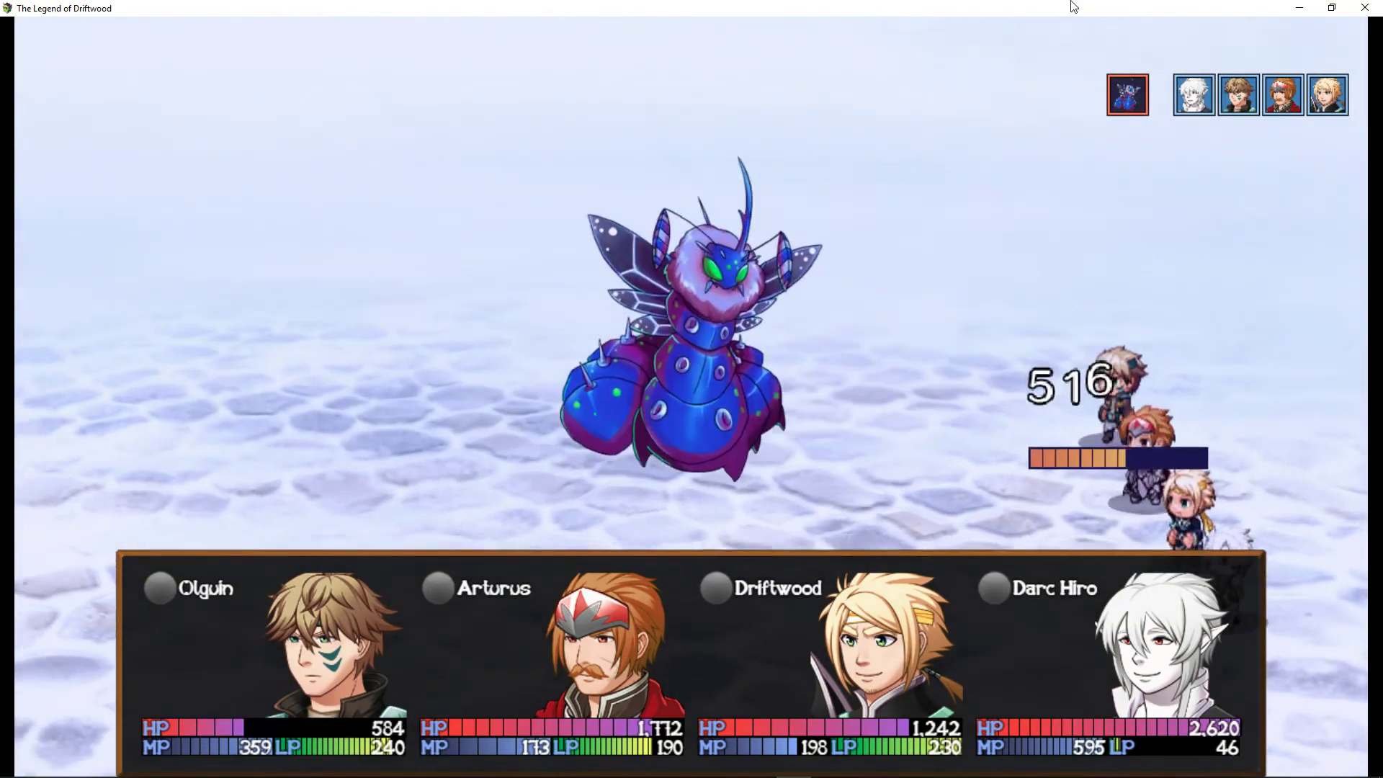
Cast Darc Hiro's Pheonix Paeon on the party.
key(Return)
key(Right)
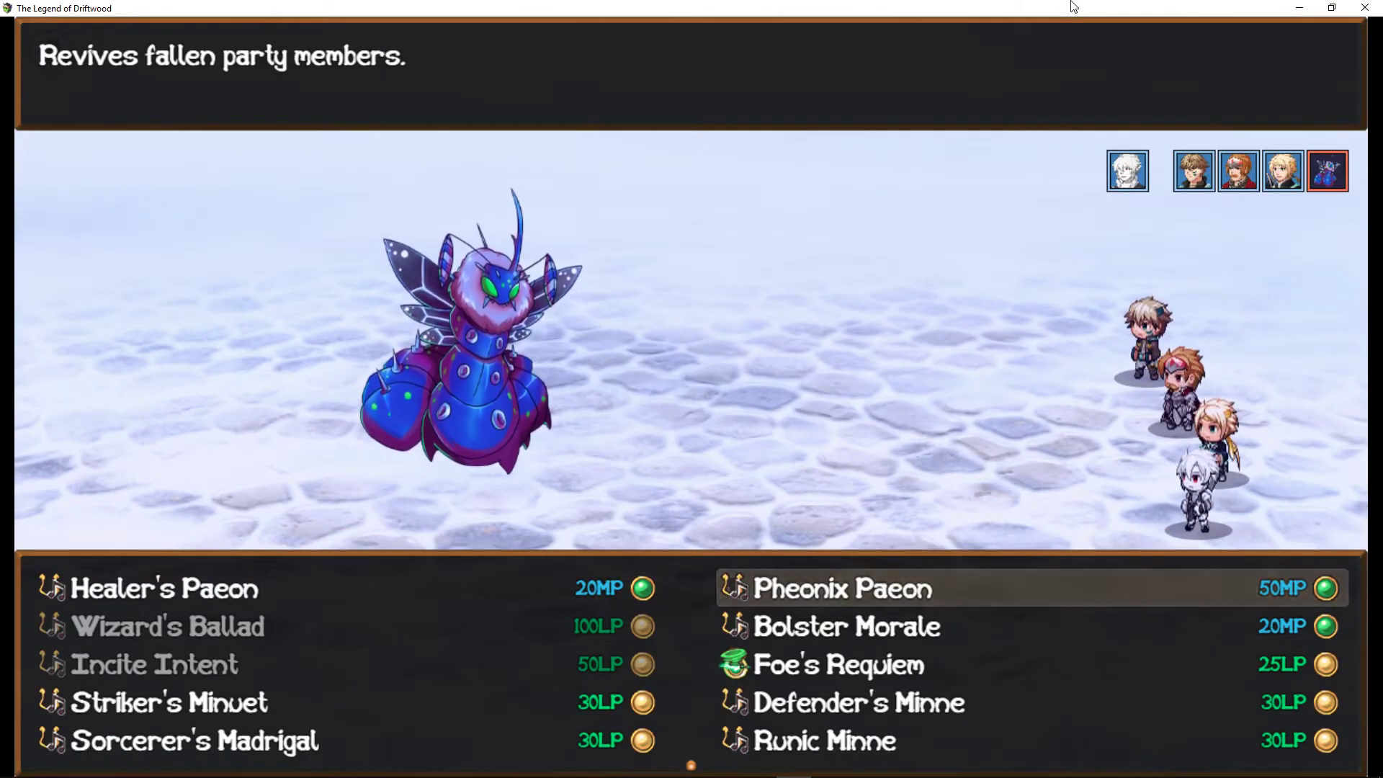
key(Return)
key(Return)
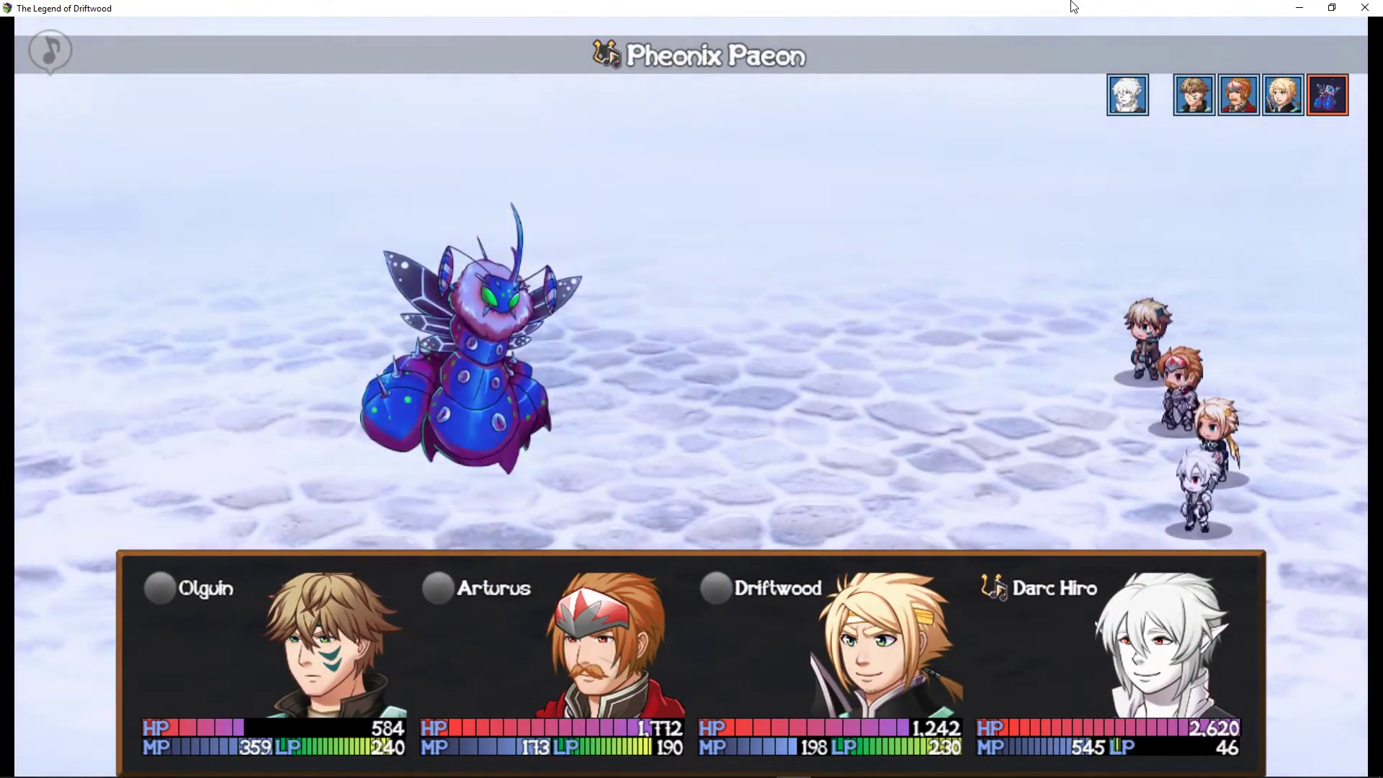
Attack the Lv22 Ice Worm with Olguin's Flame Shot tech.
key(Return)
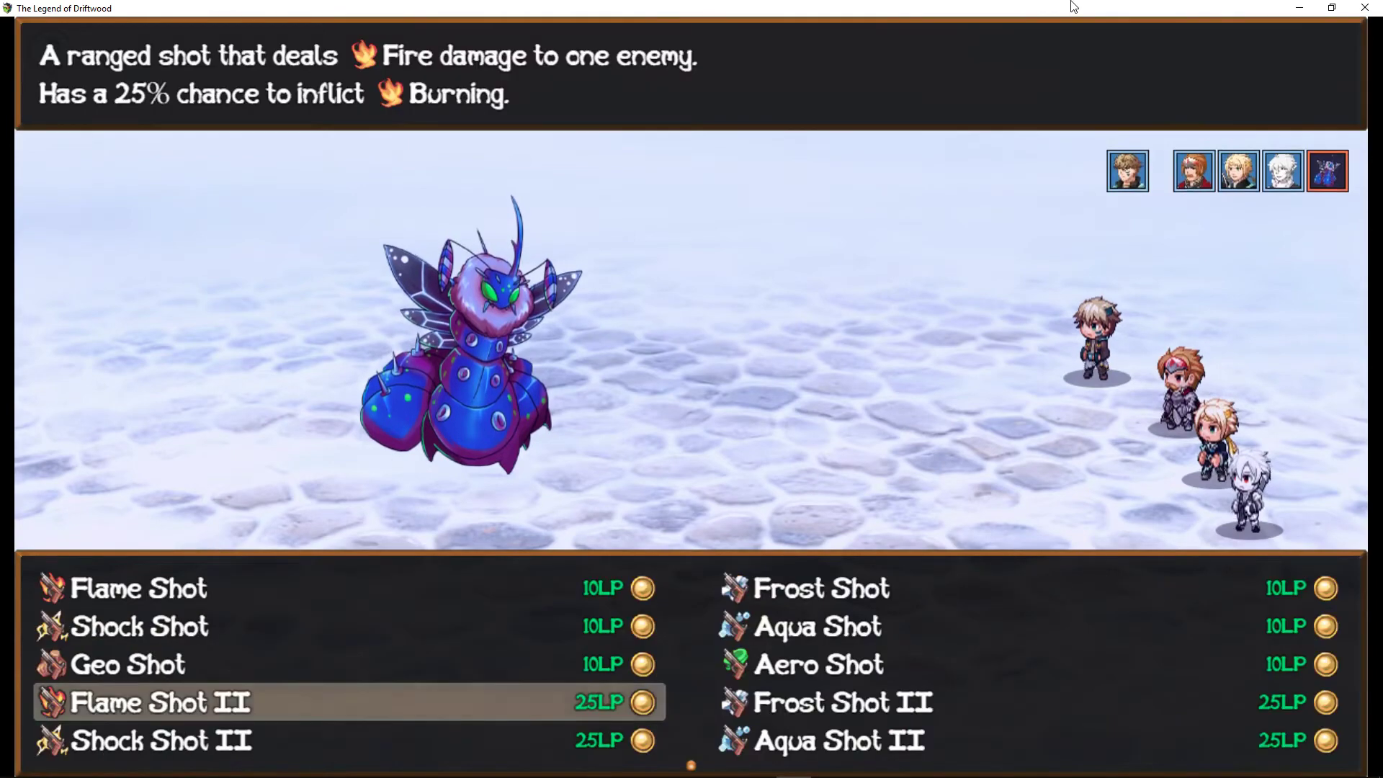
key(Up)
key(Up)
key(Up)
key(Return)
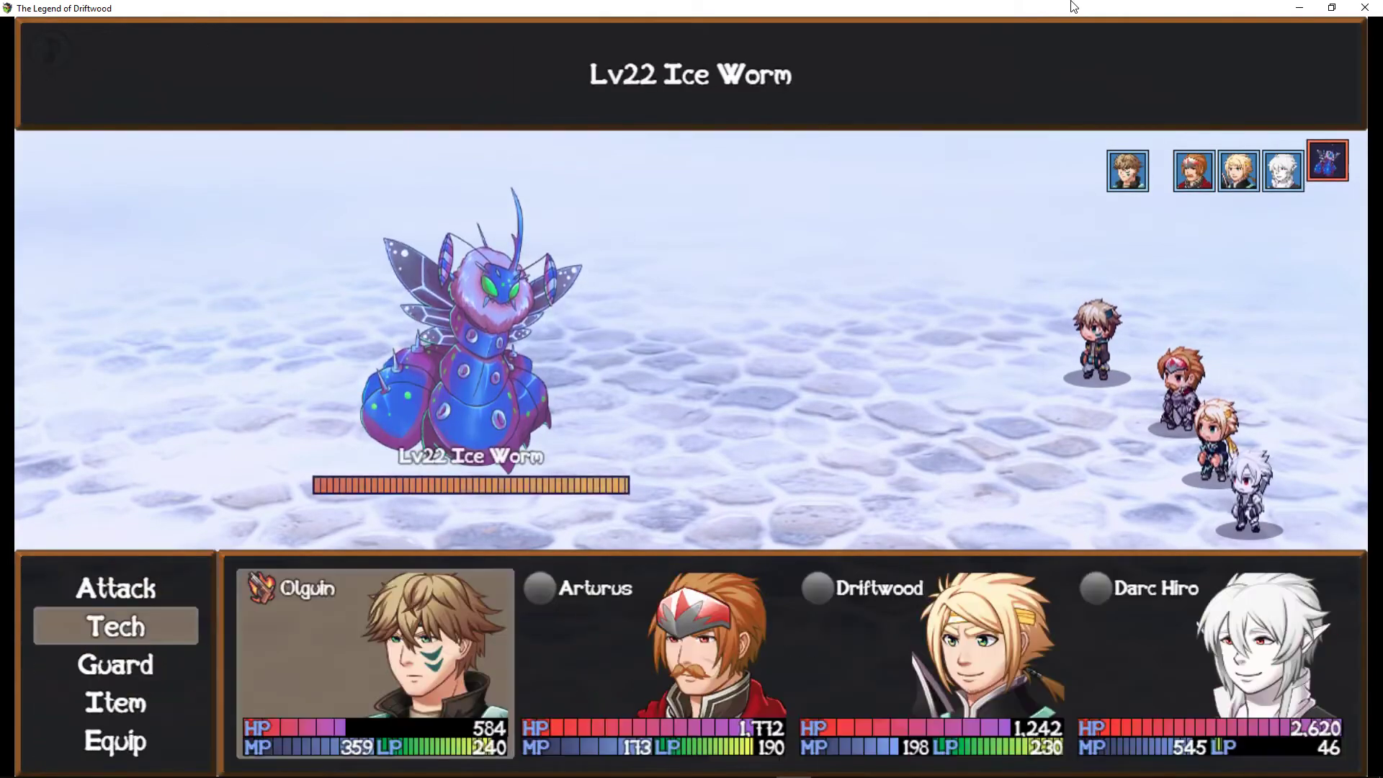
key(Return)
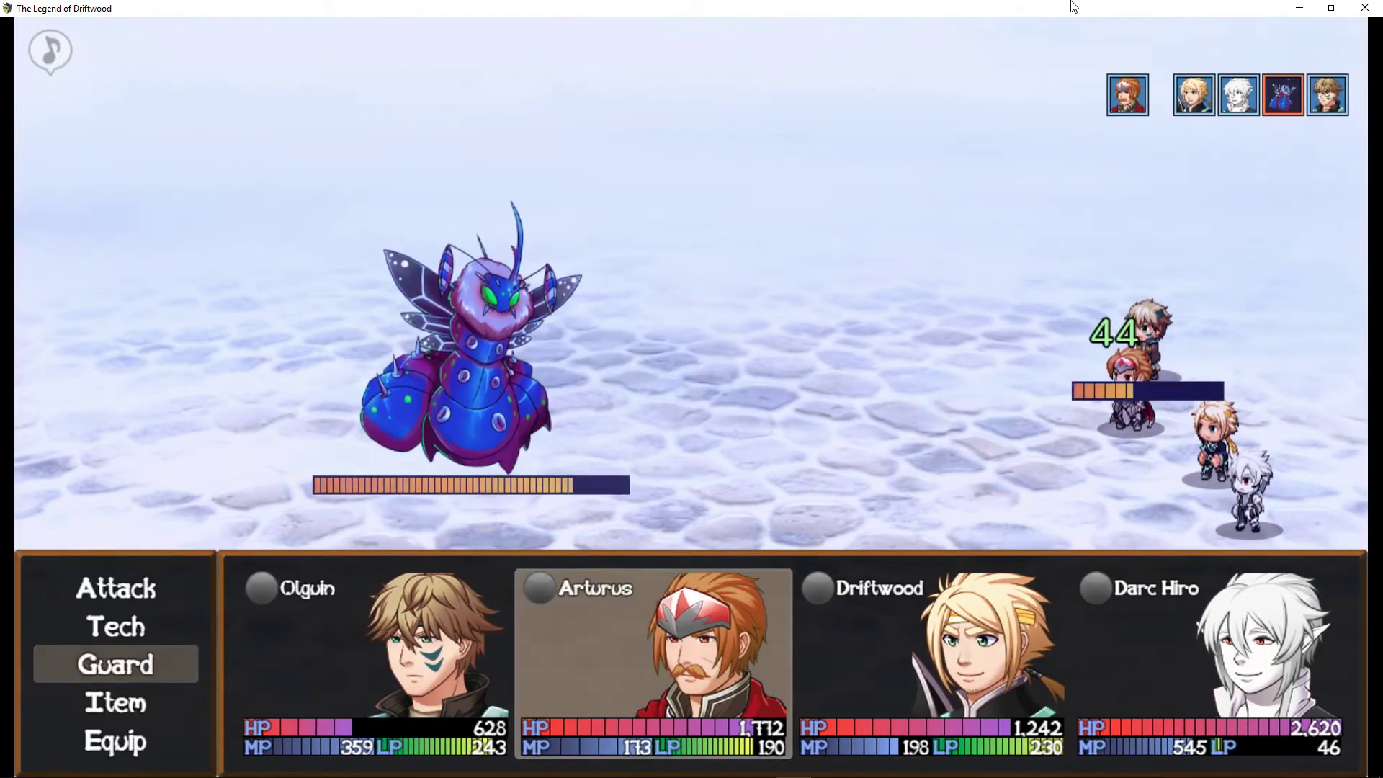
Have Arturus guard and Driftwood use Tachi: Kasai on the Ice Worm.
key(Down)
key(Return)
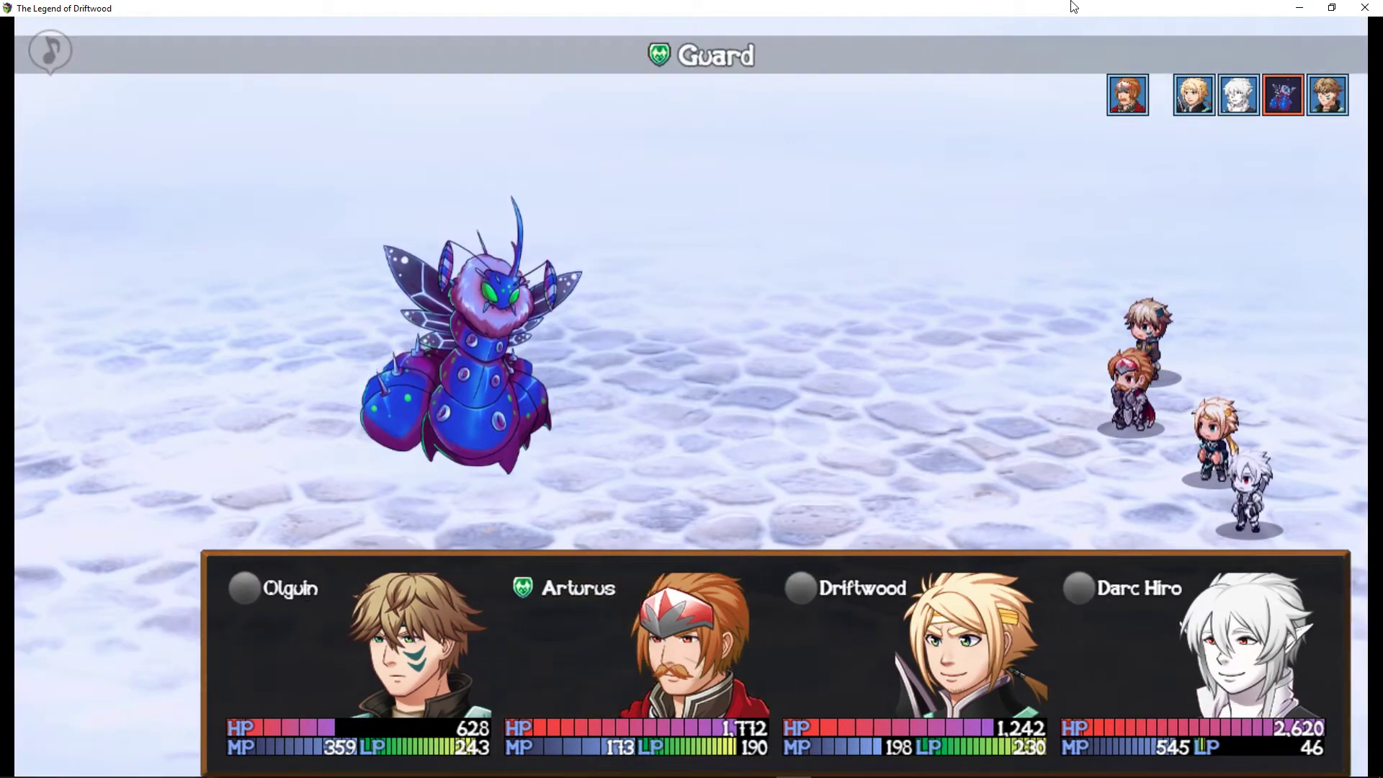
key(Return)
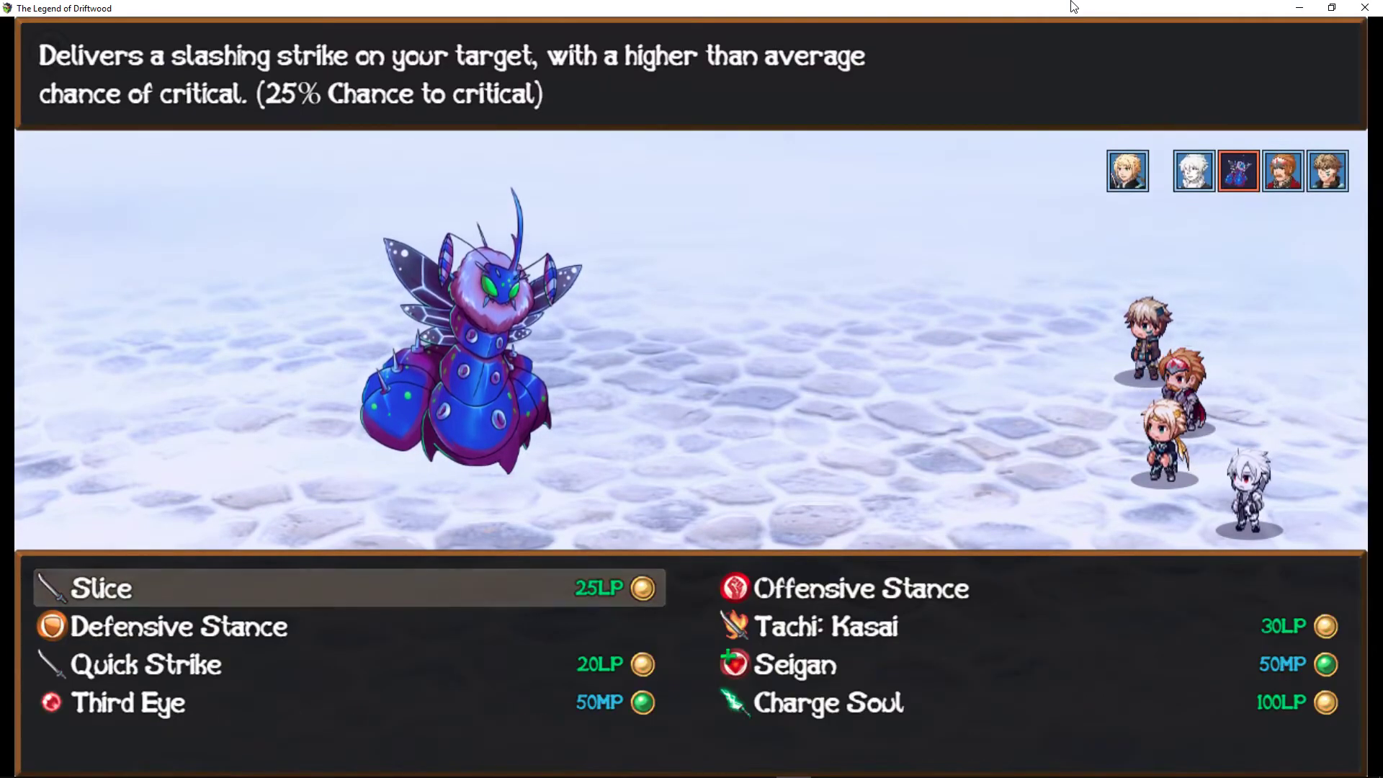
key(Down)
key(Right)
key(Return)
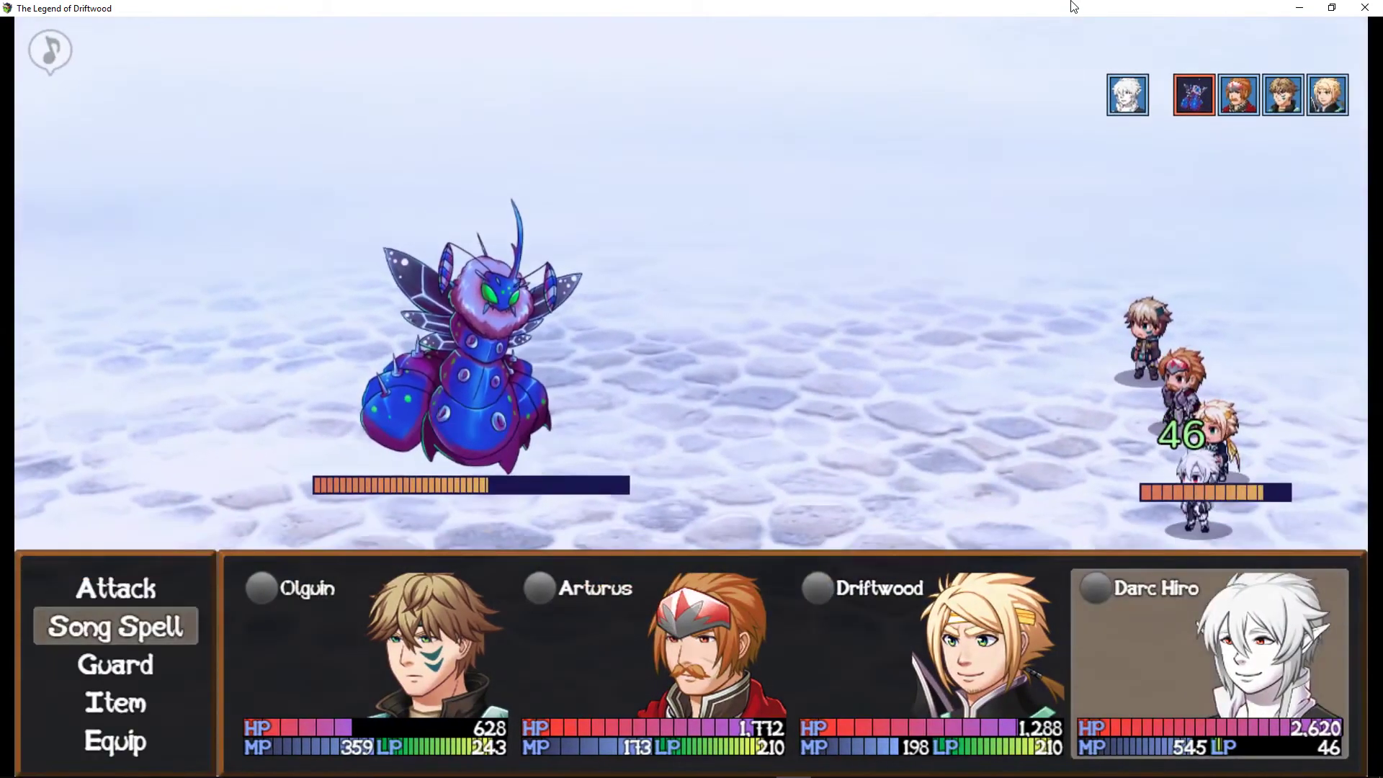
Cast Darc Hiro's Bolster Morale on the party.
key(Return)
key(Down)
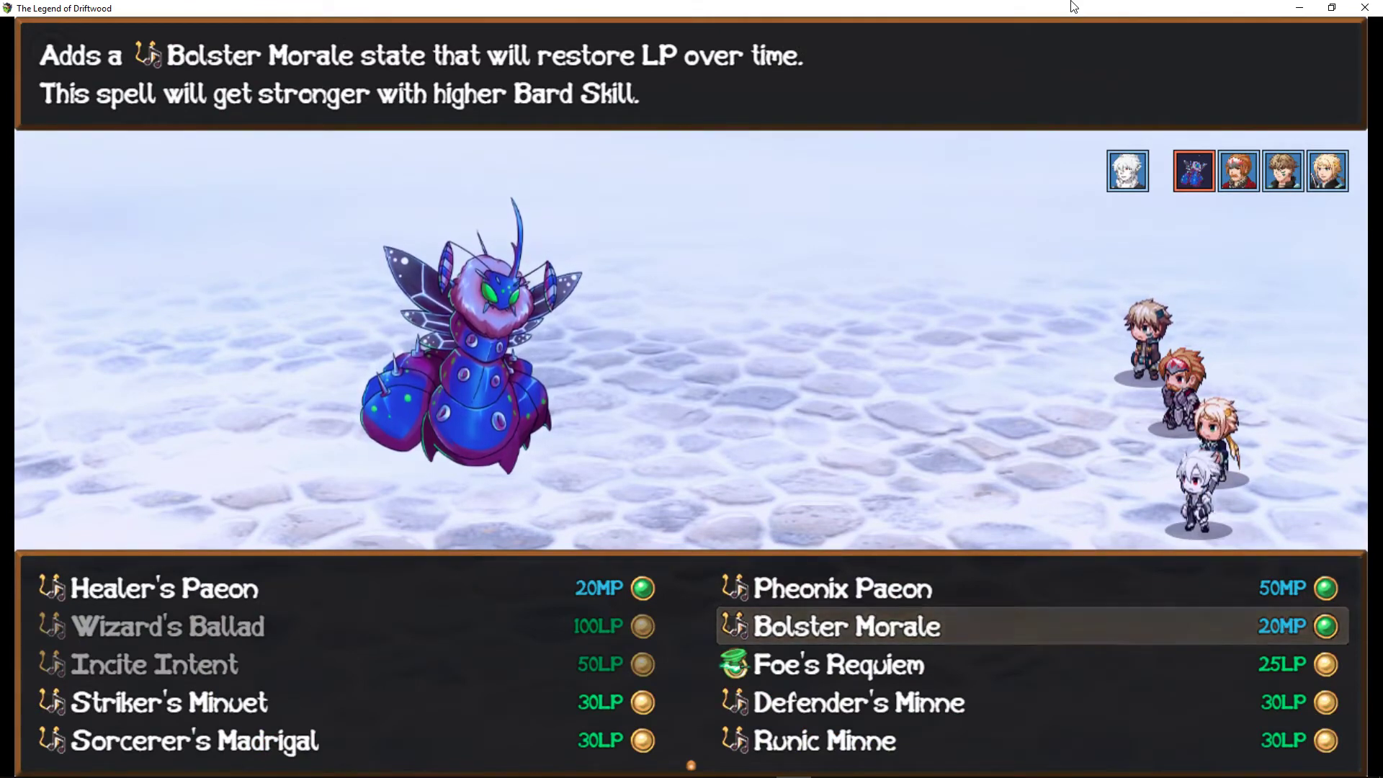
key(Return)
key(Return)
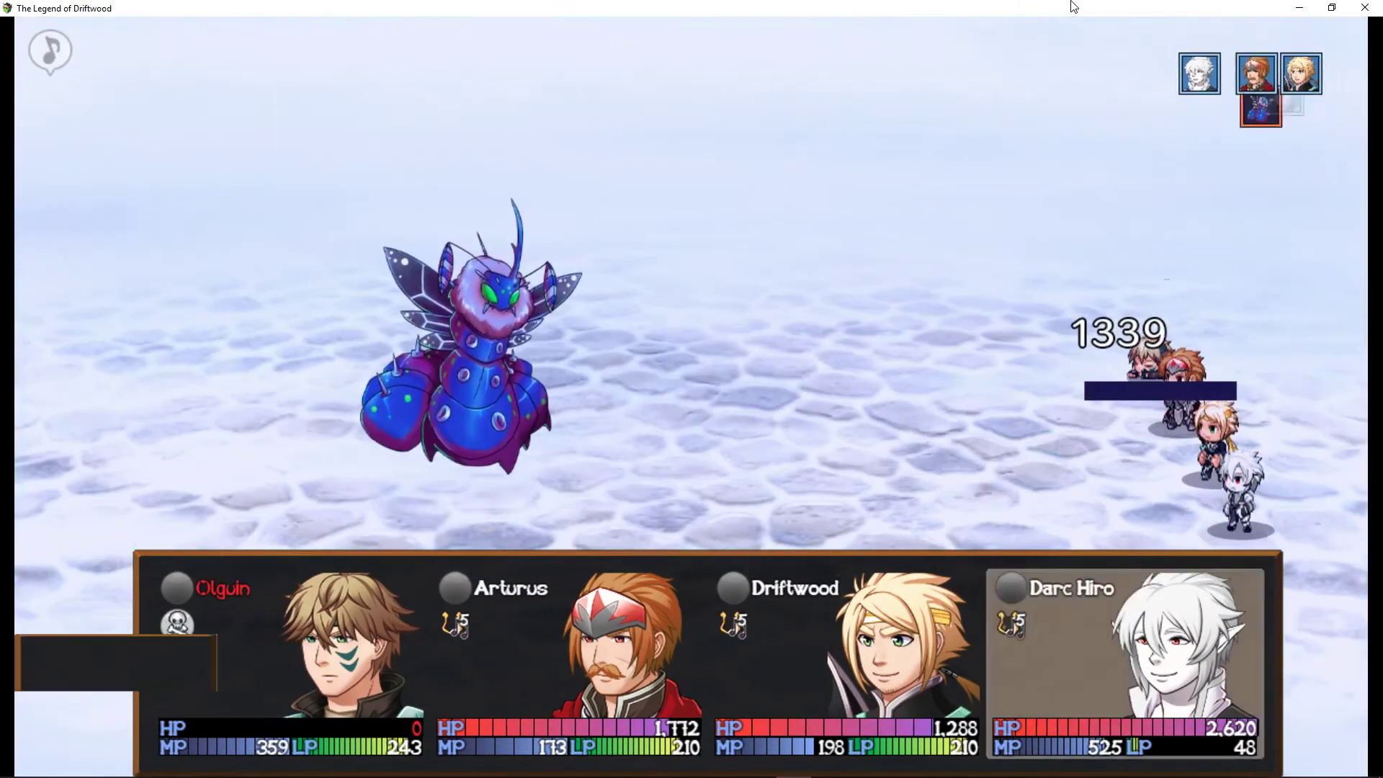
Cast Darc Hiro's Foe's Requiem on all enemies to attack the Lv22 Ice Worm.
key(Return)
key(Left)
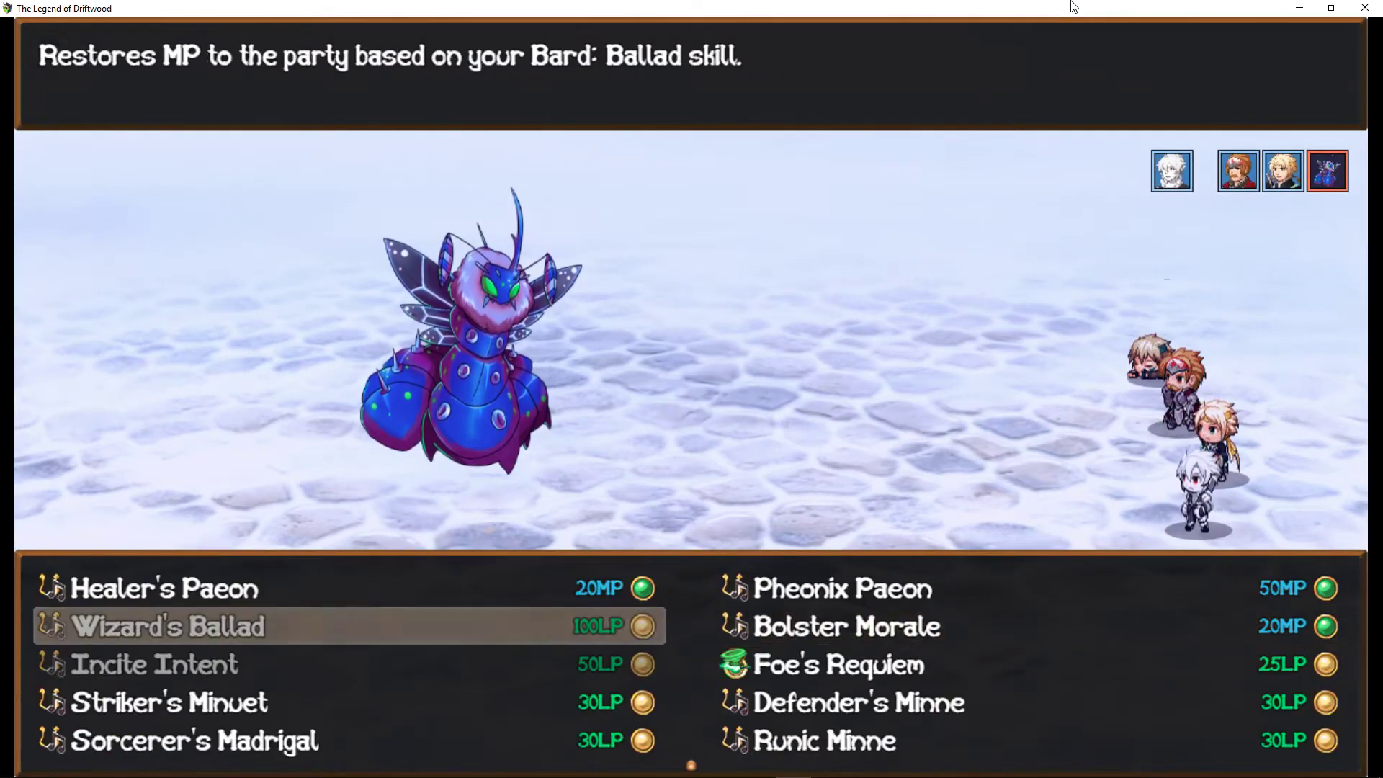
key(Right)
key(Down)
key(Left)
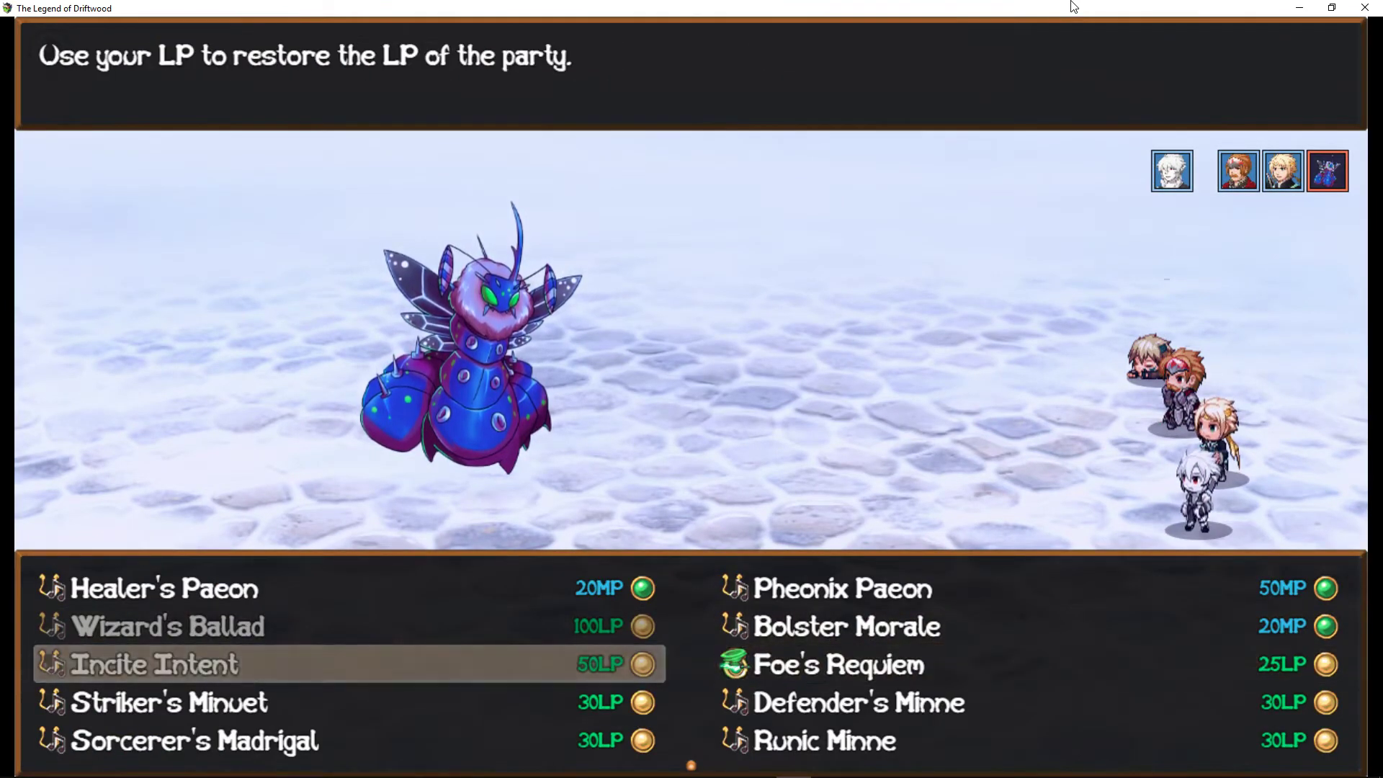
key(Right)
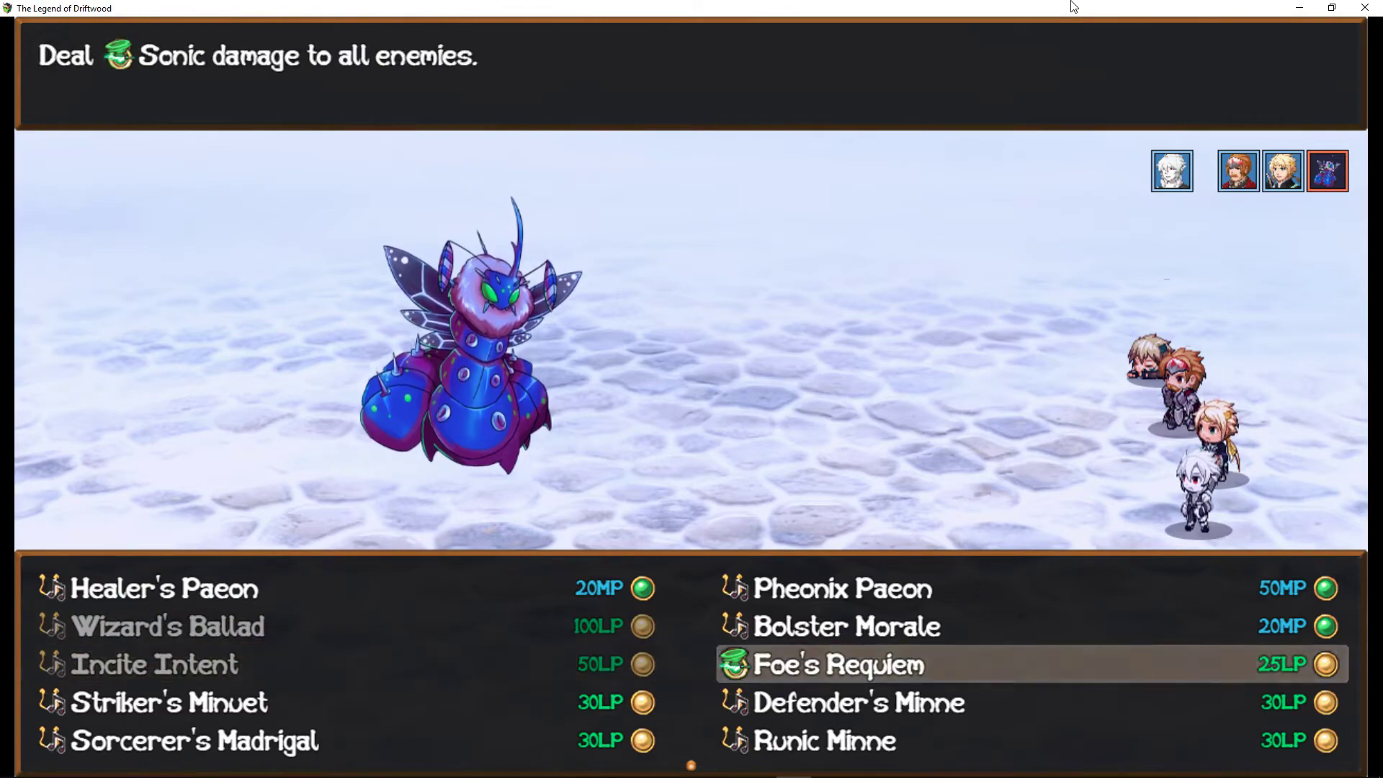
key(Return)
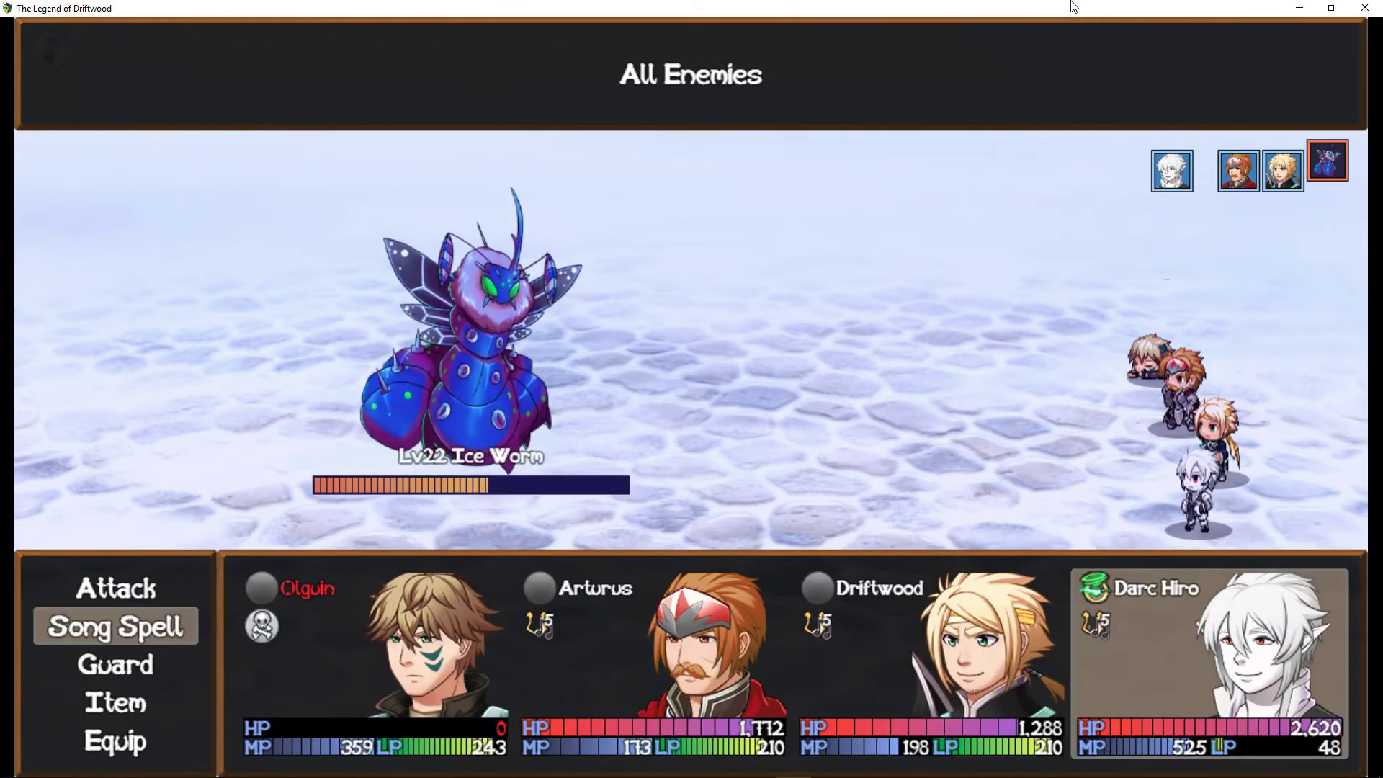
key(Return)
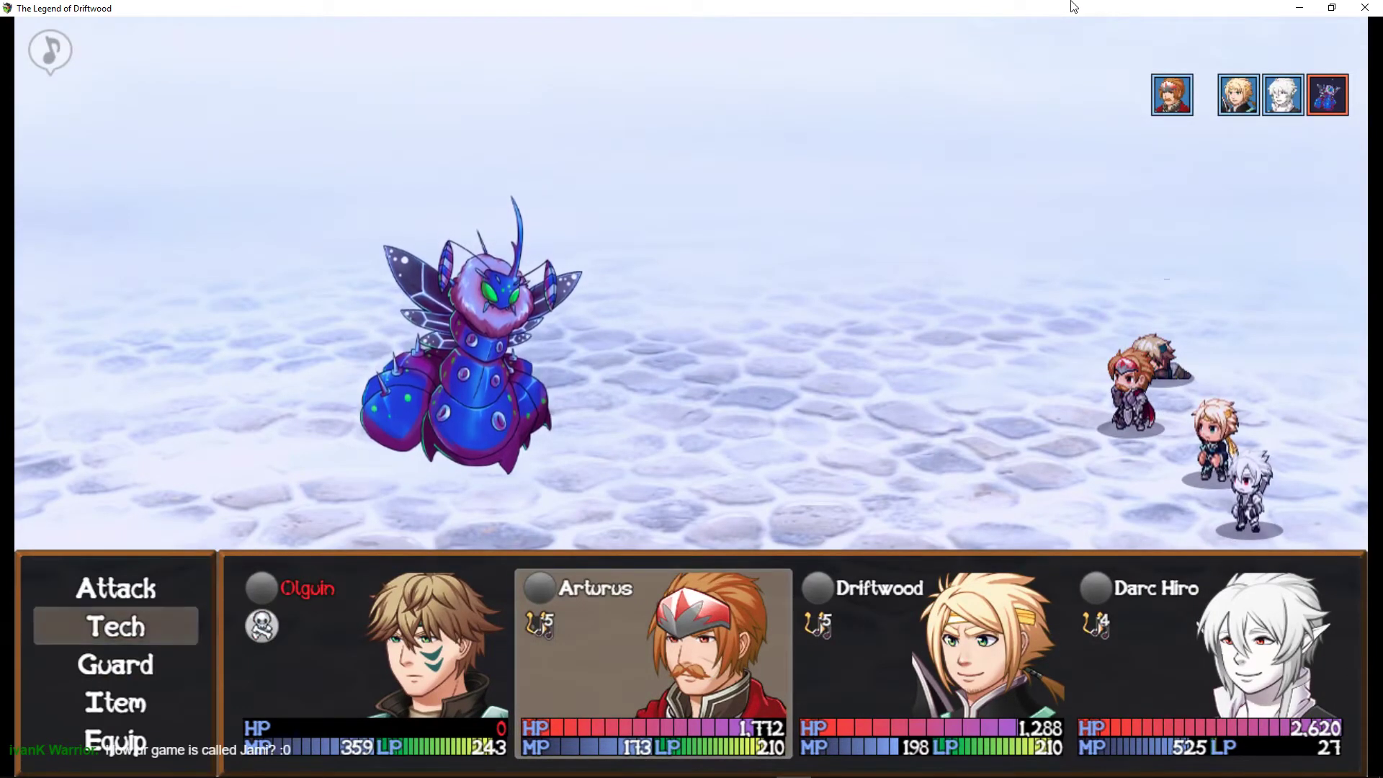
Have Arturus use one of his techs on his turn.
key(Return)
key(Escape)
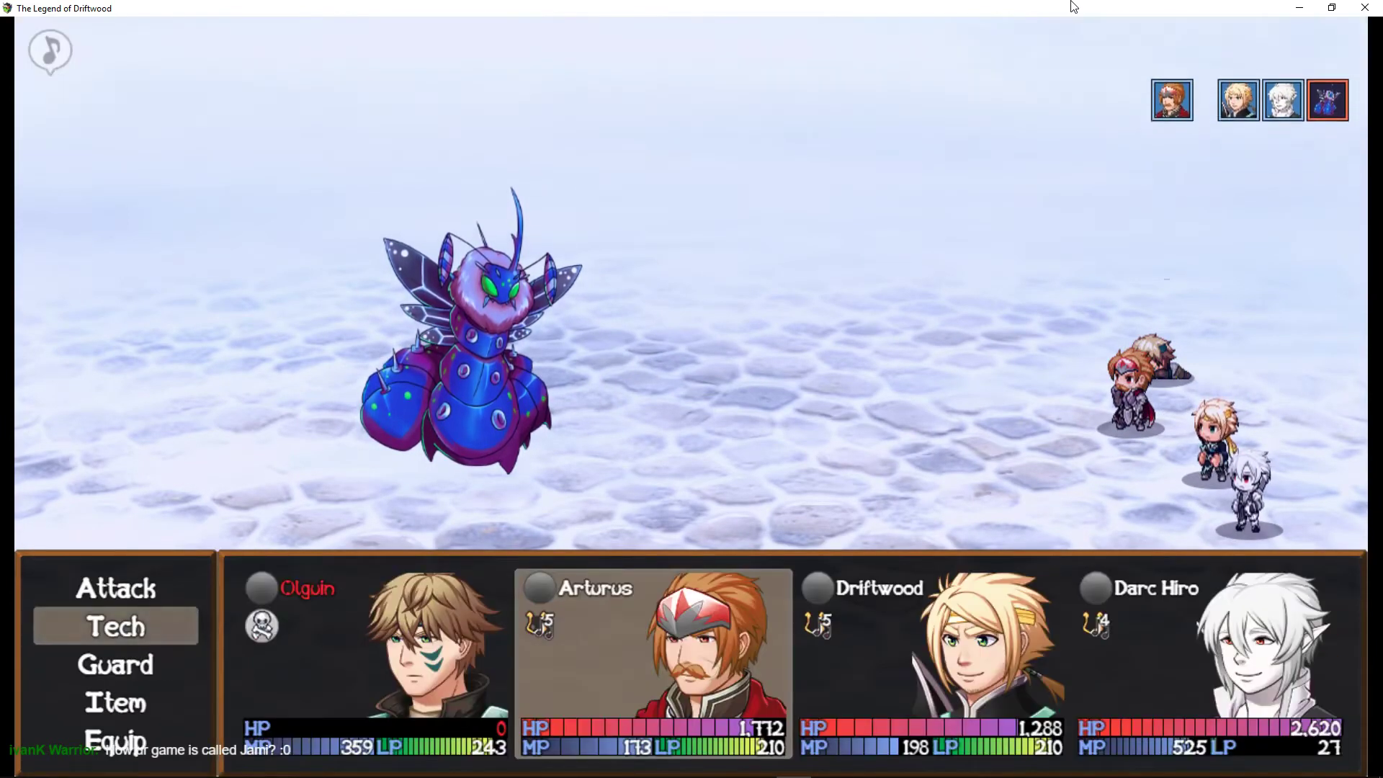
key(Return)
key(Return)
key(Return)
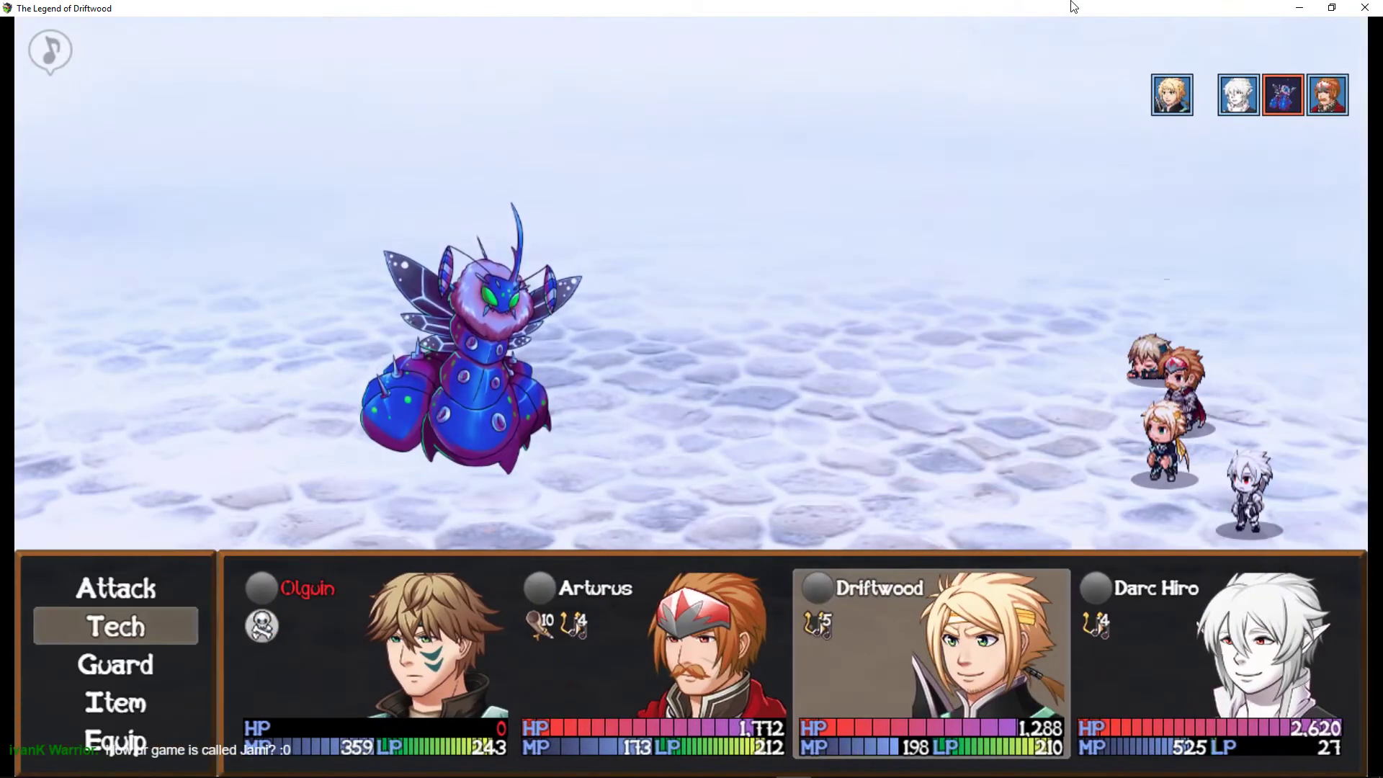
Have Driftwood guard this turn instead of using a tech such as Seigan.
key(Return)
key(Down)
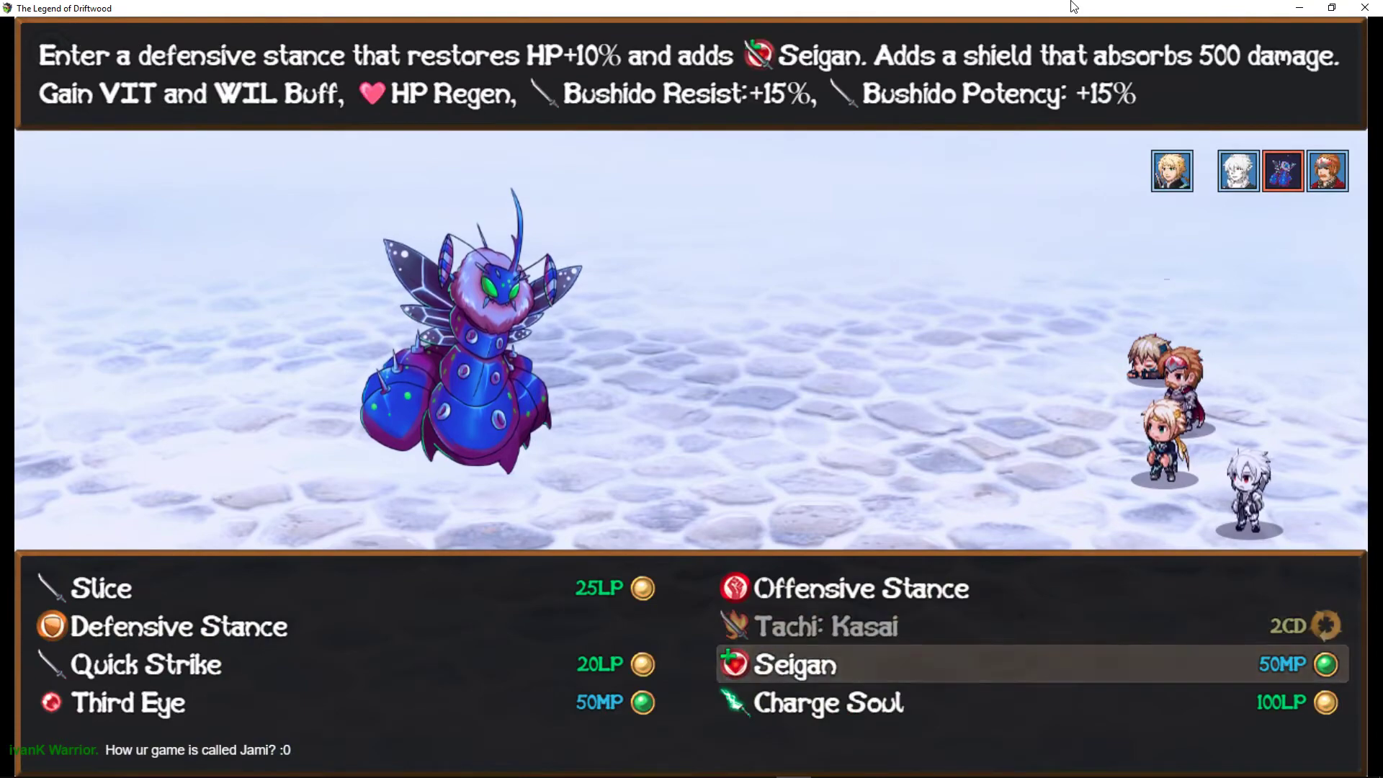
key(Escape)
key(Return)
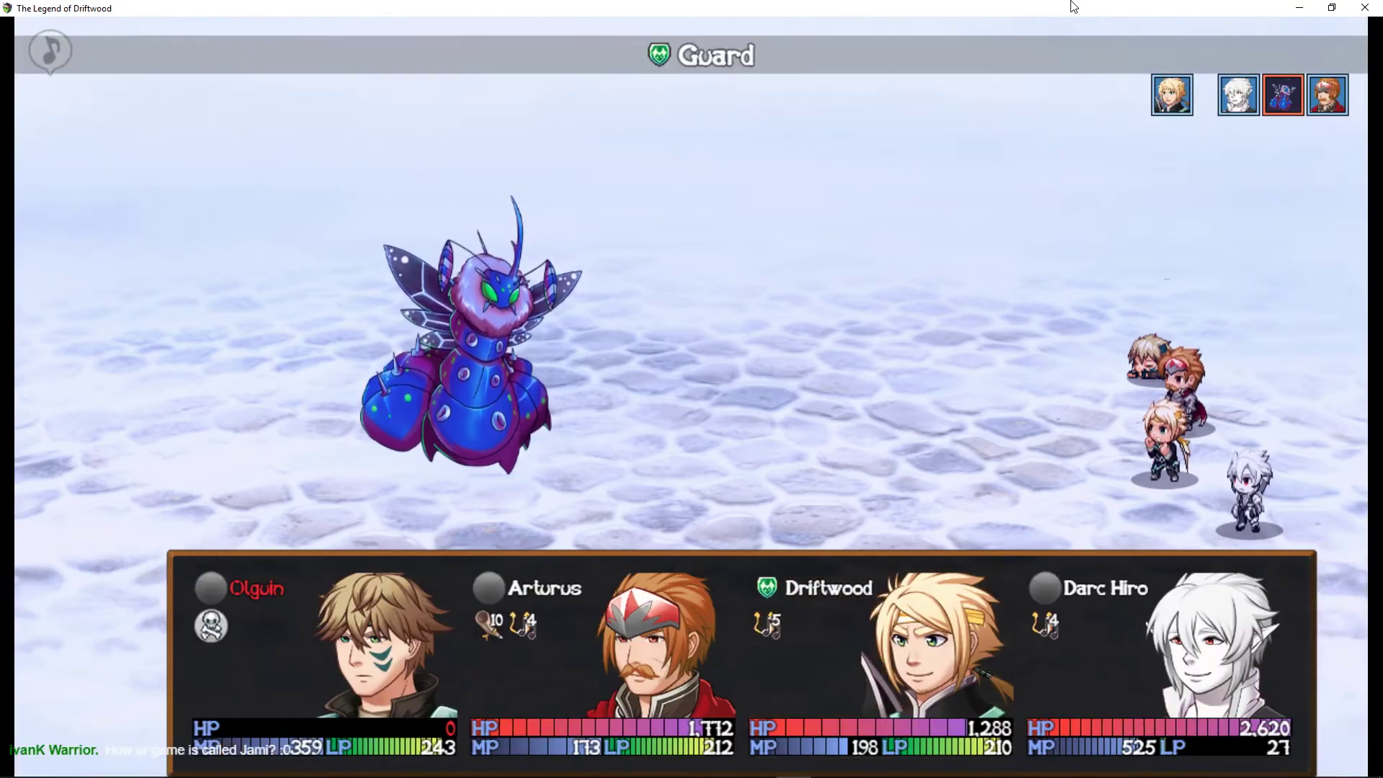
Have Darc Hiro guard on two consecutive turns instead of casting a song.
key(Return)
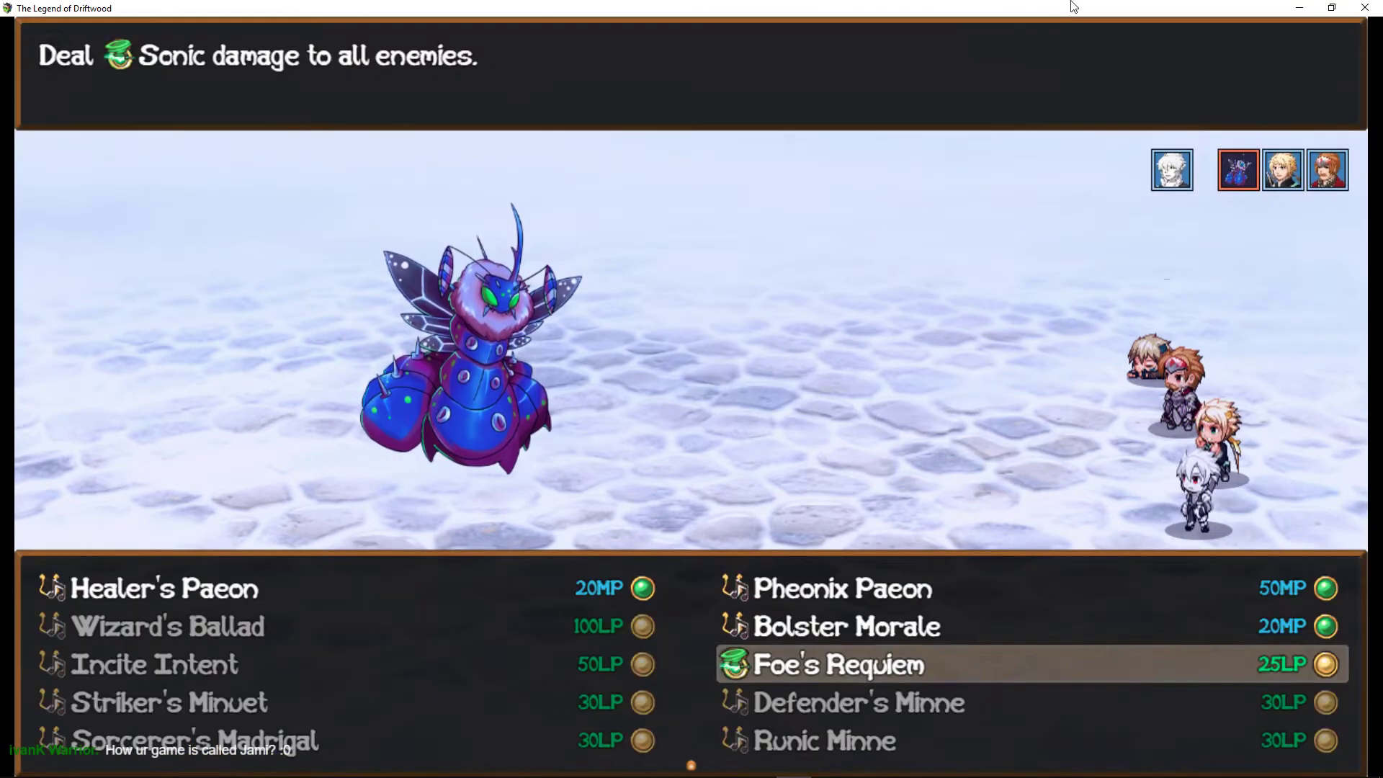
key(Escape)
key(Down)
key(Return)
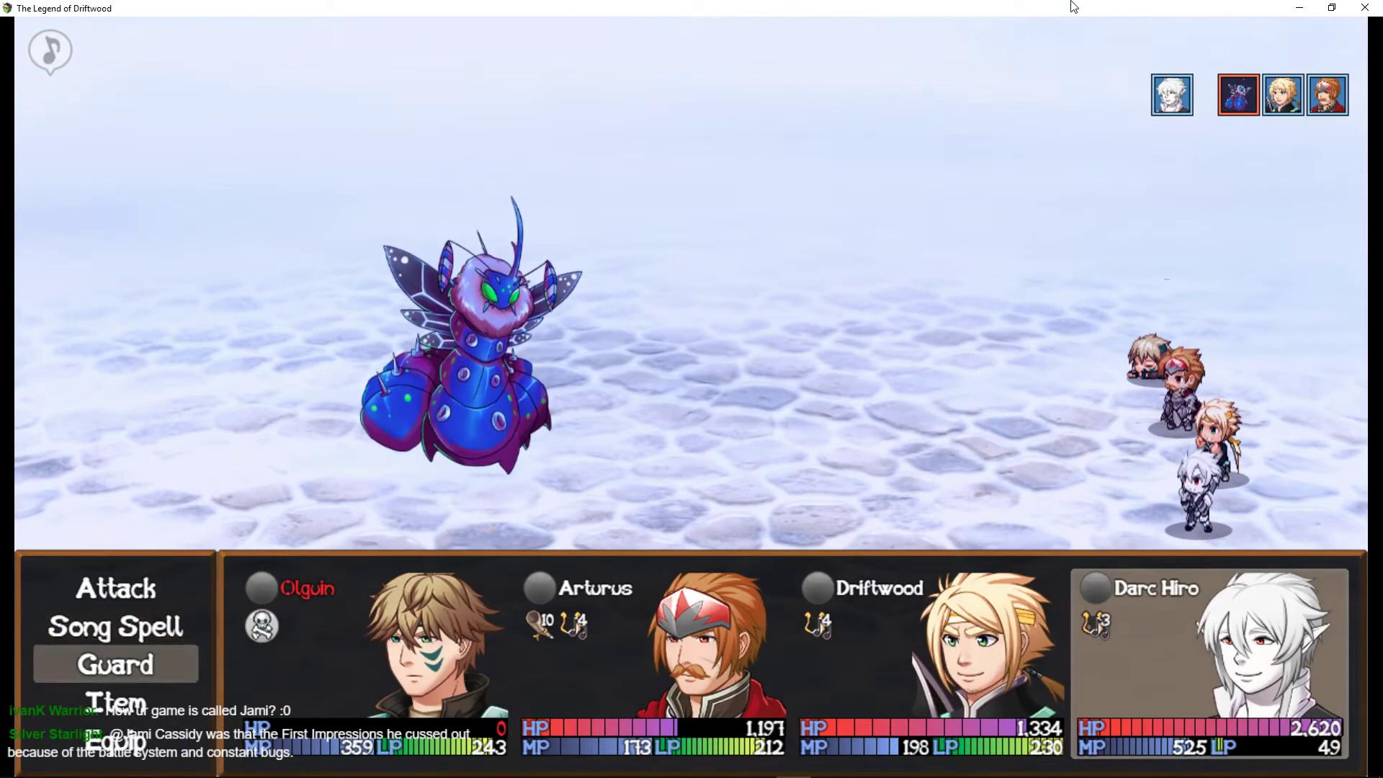
key(Return)
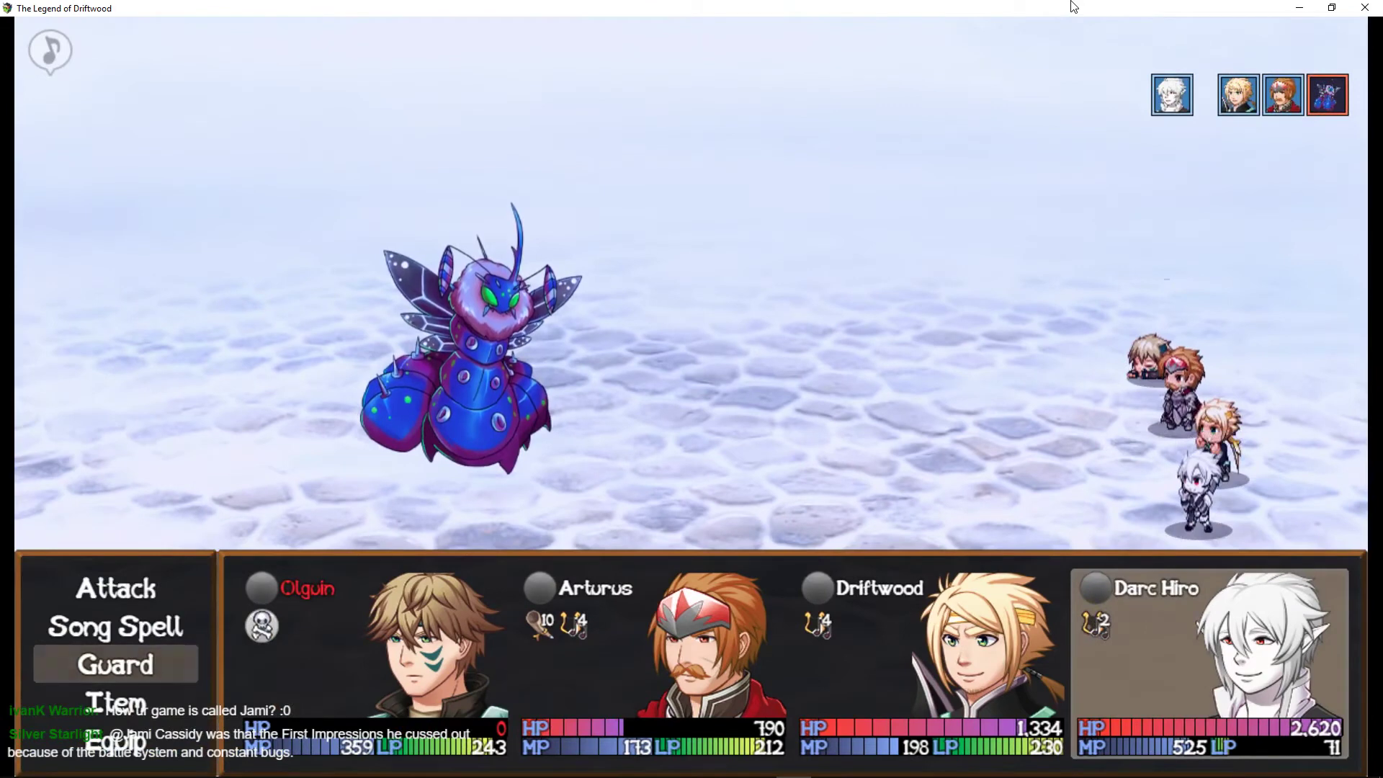
Cast Darc Hiro's Striker's Minuet on the party instead of Incite Intent.
key(Up)
key(Return)
key(Down)
key(Down)
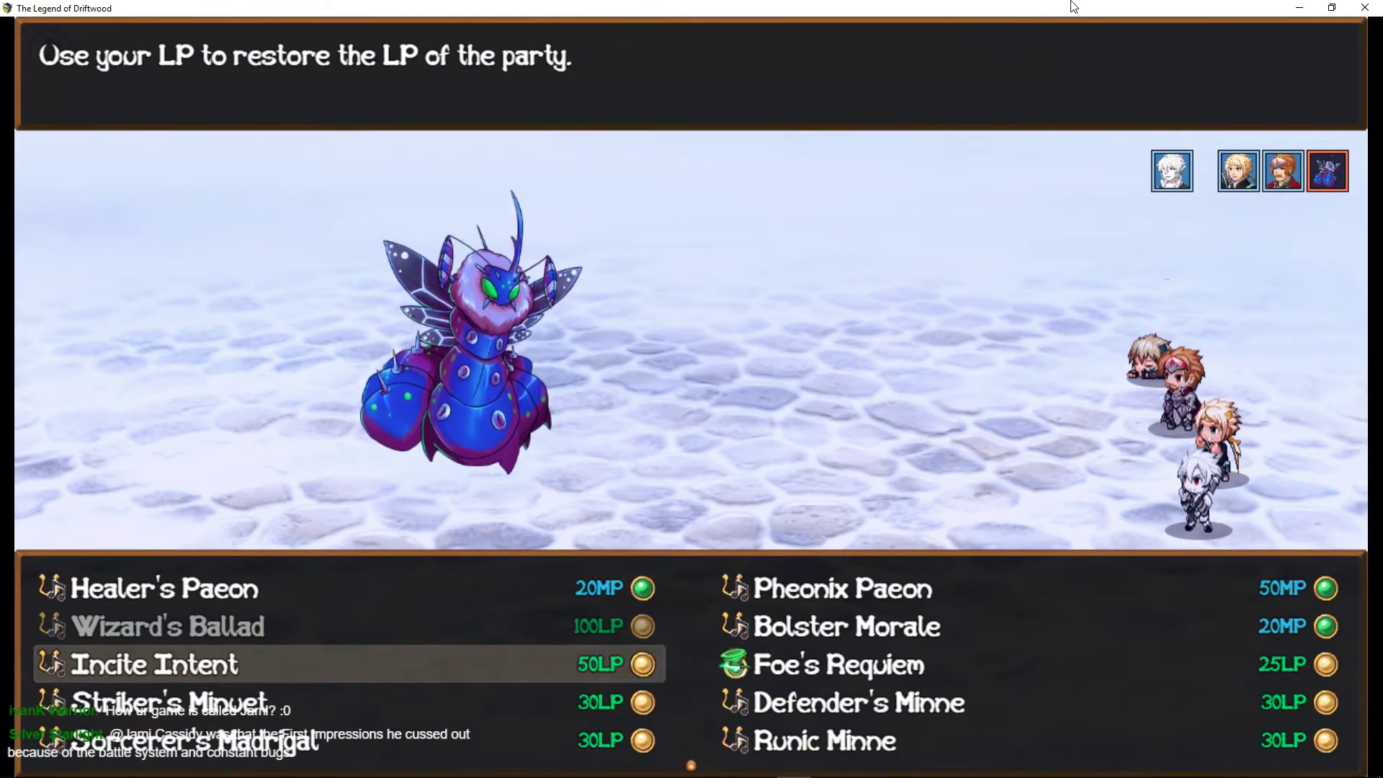
key(Return)
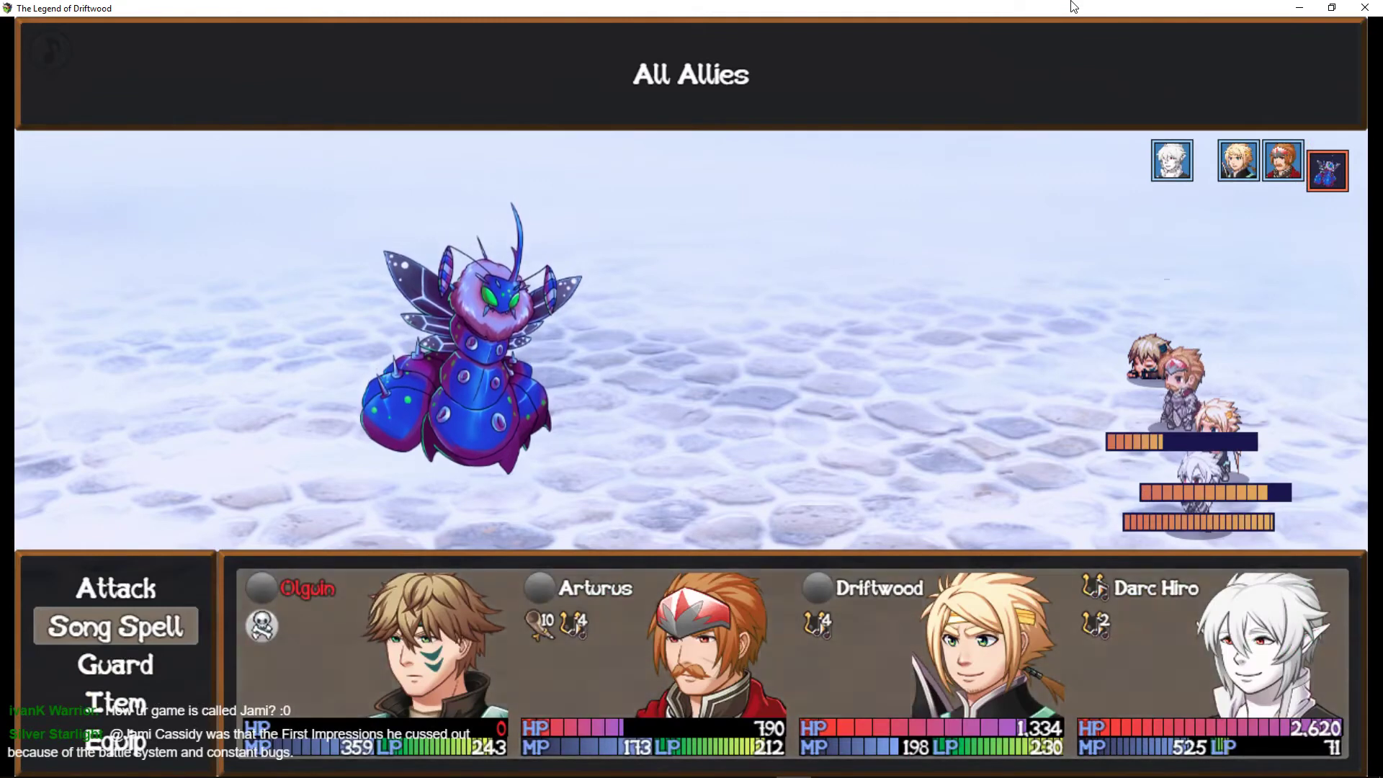
key(Escape)
key(Up)
key(Down)
key(Down)
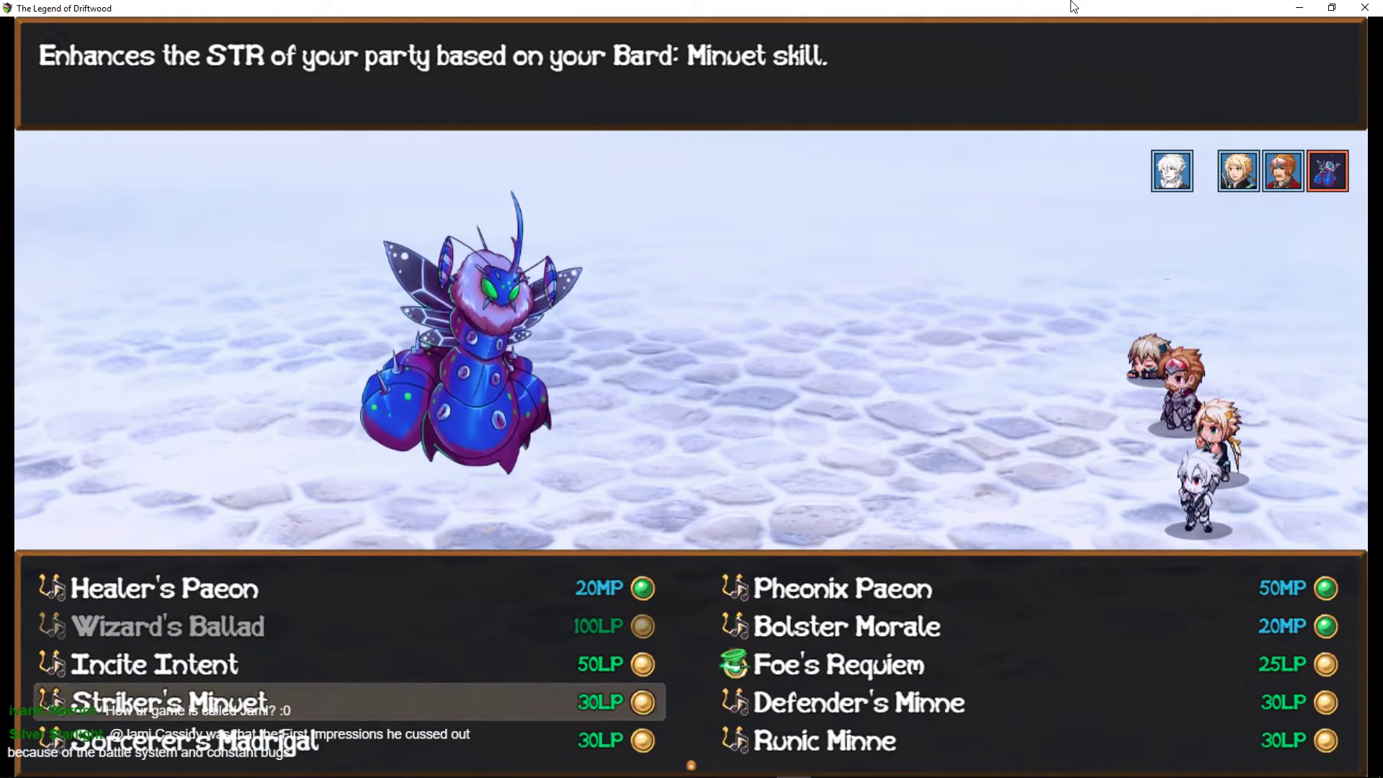
key(Return)
key(Return)
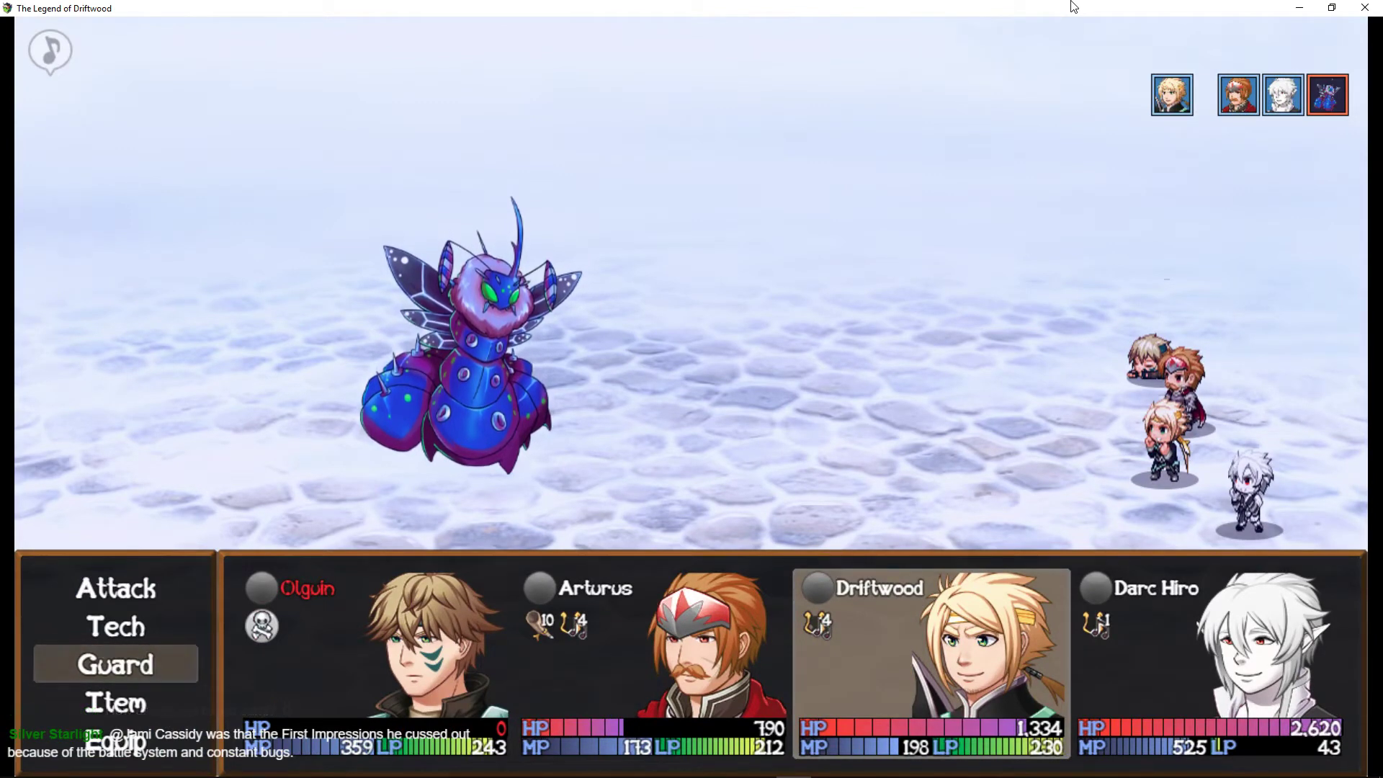
Review Driftwood's available techs, including the description of Seigan.
key(Up)
key(Return)
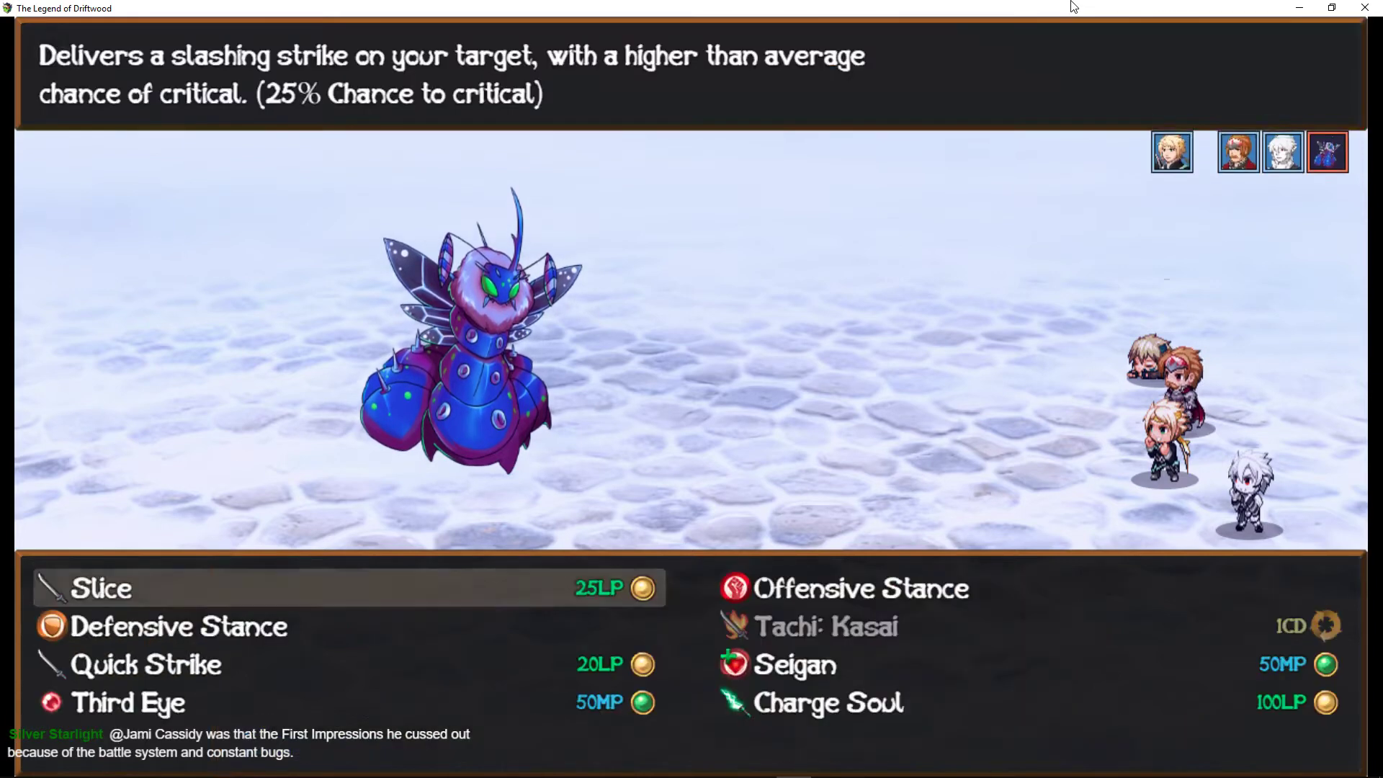
key(Down)
key(Down)
key(Right)
key(Down)
key(Up)
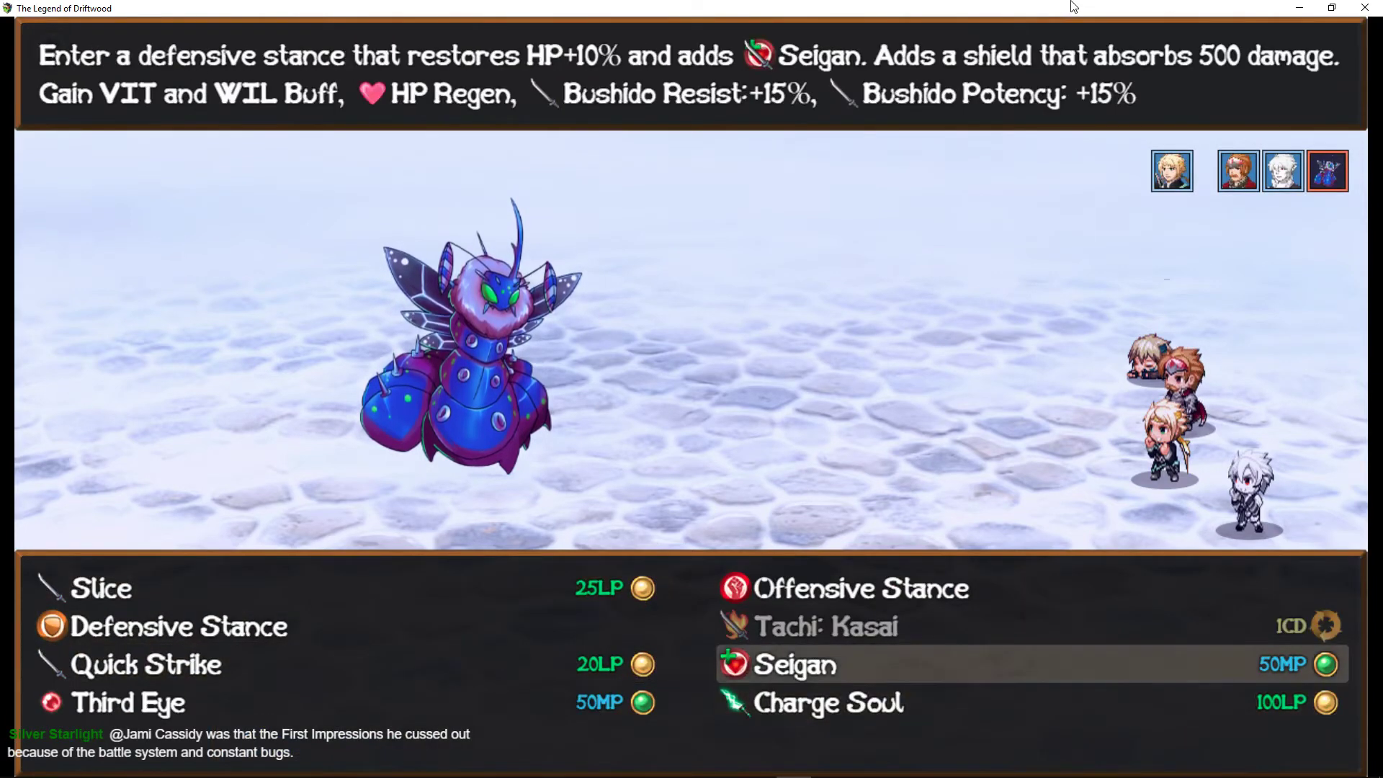
key(Down)
key(Left)
key(Up)
key(Right)
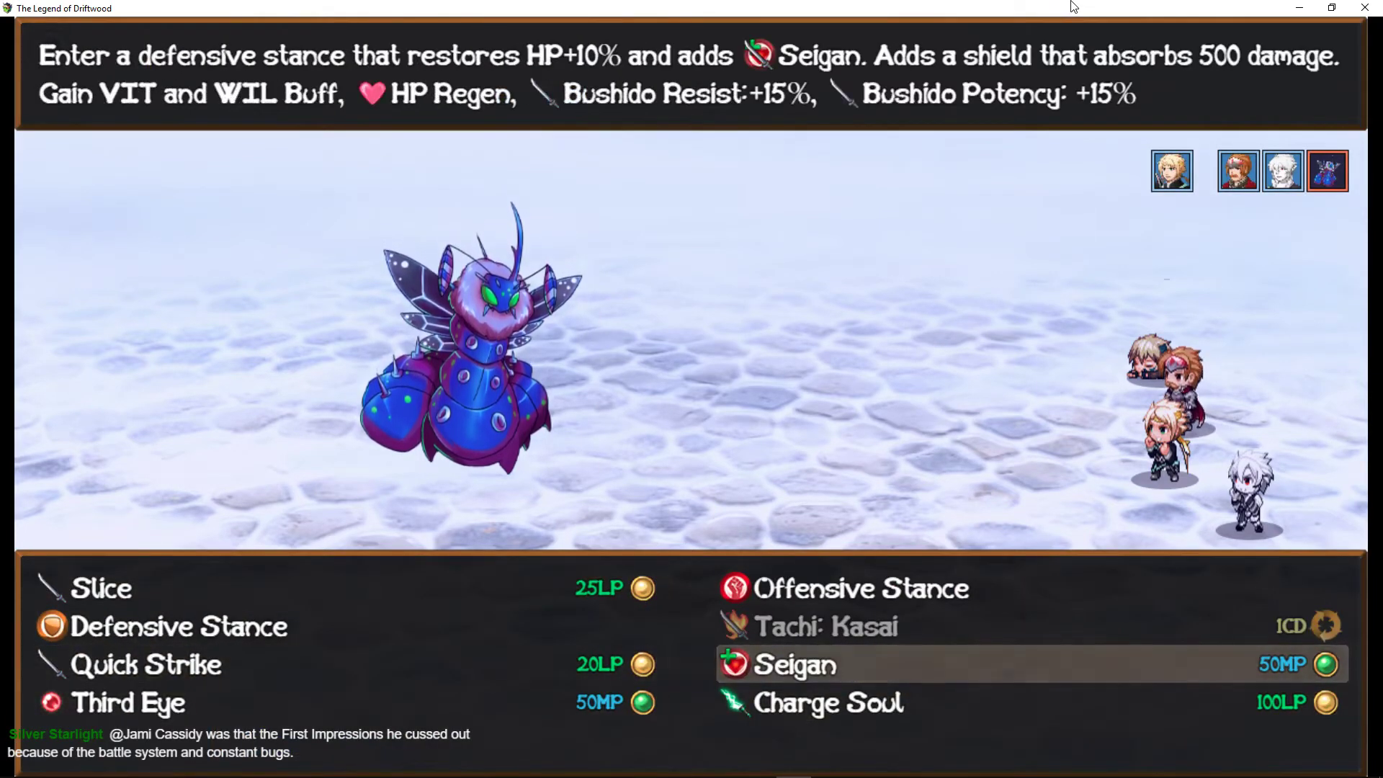
key(Up)
key(Down)
key(Escape)
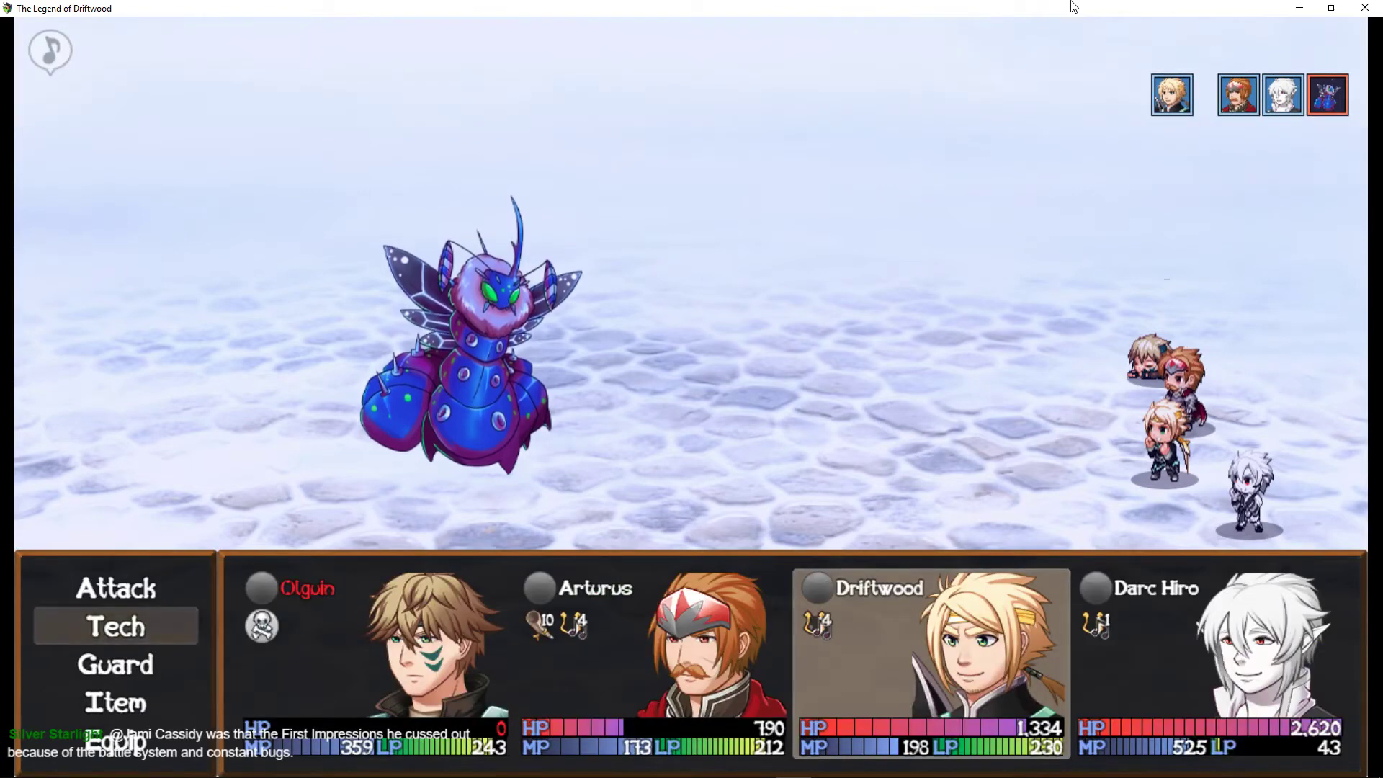
Have Driftwood guard and Arturus use a restorative tech.
key(Return)
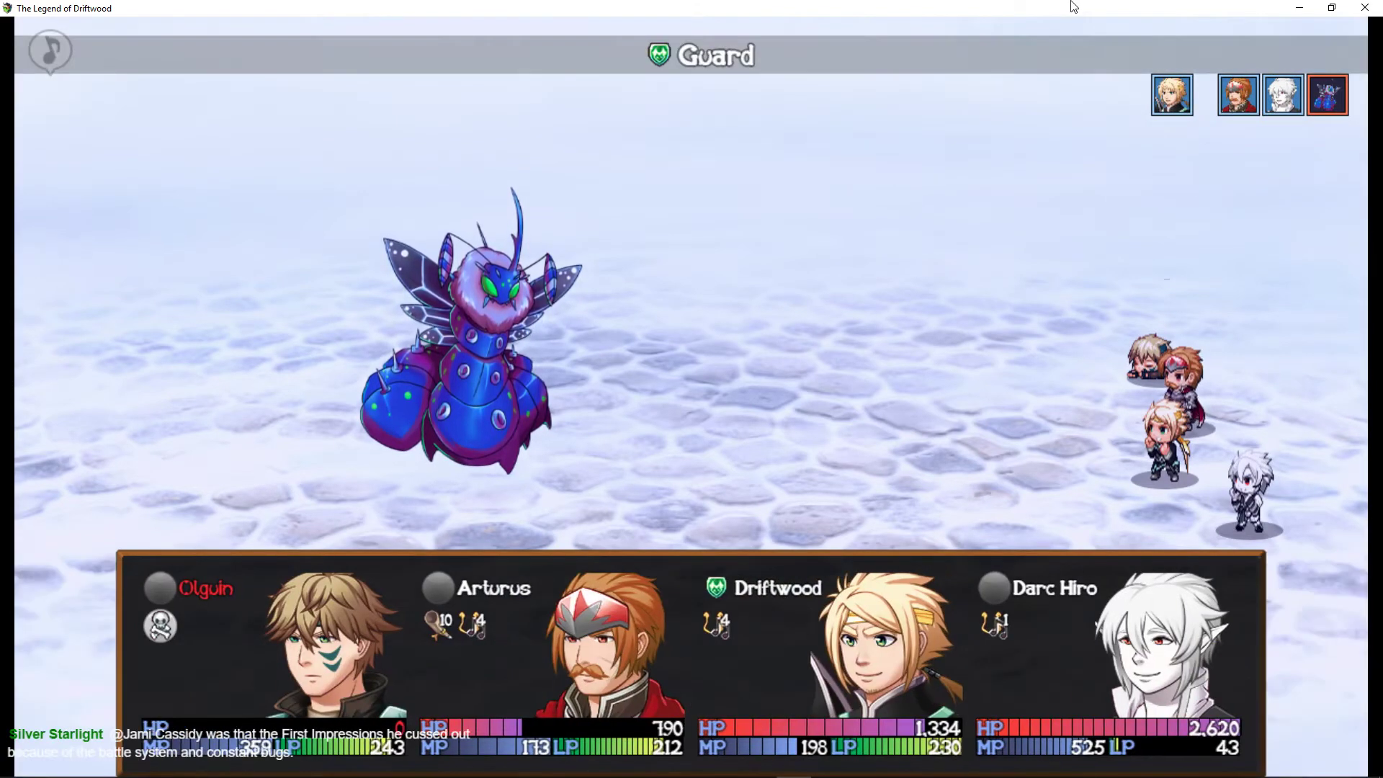
key(Return)
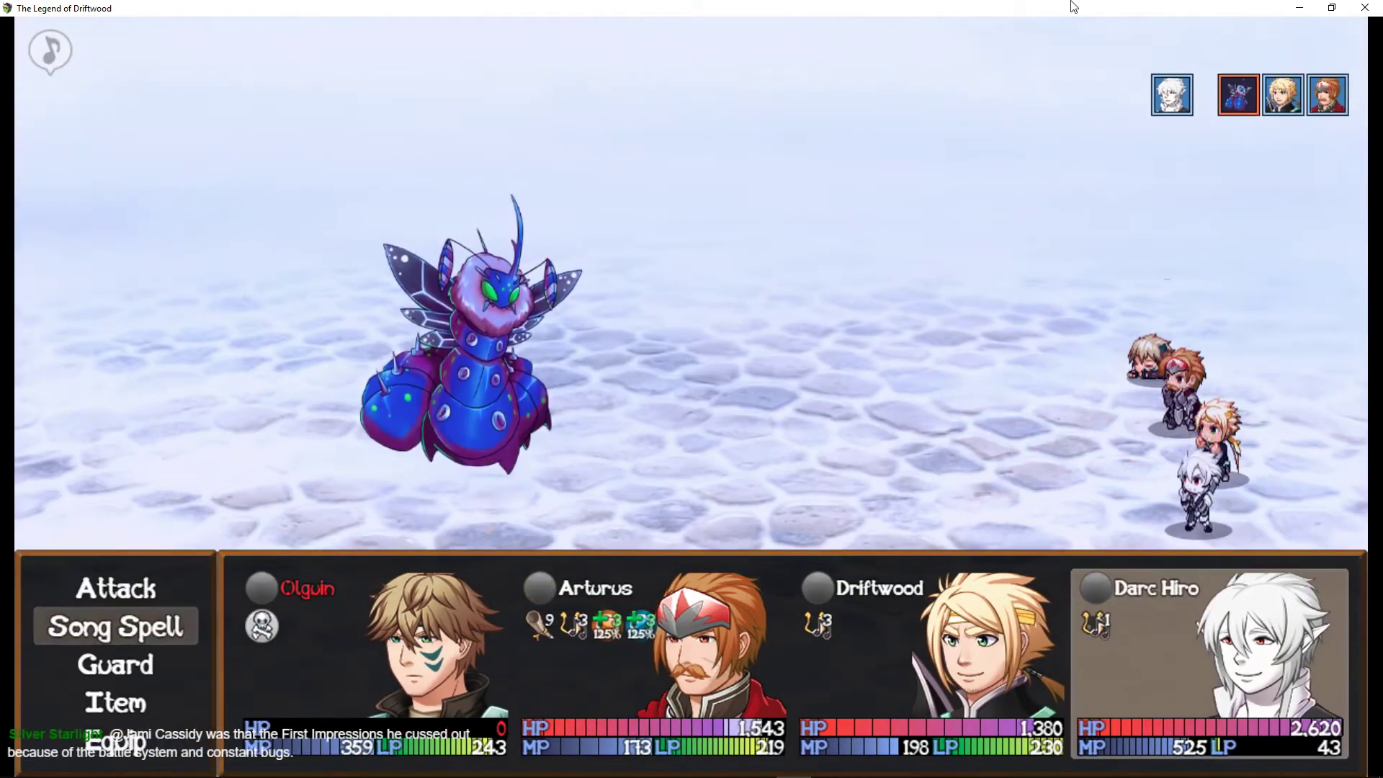
Cast Darc Hiro's Defender's Minne on the party.
key(Return)
key(Right)
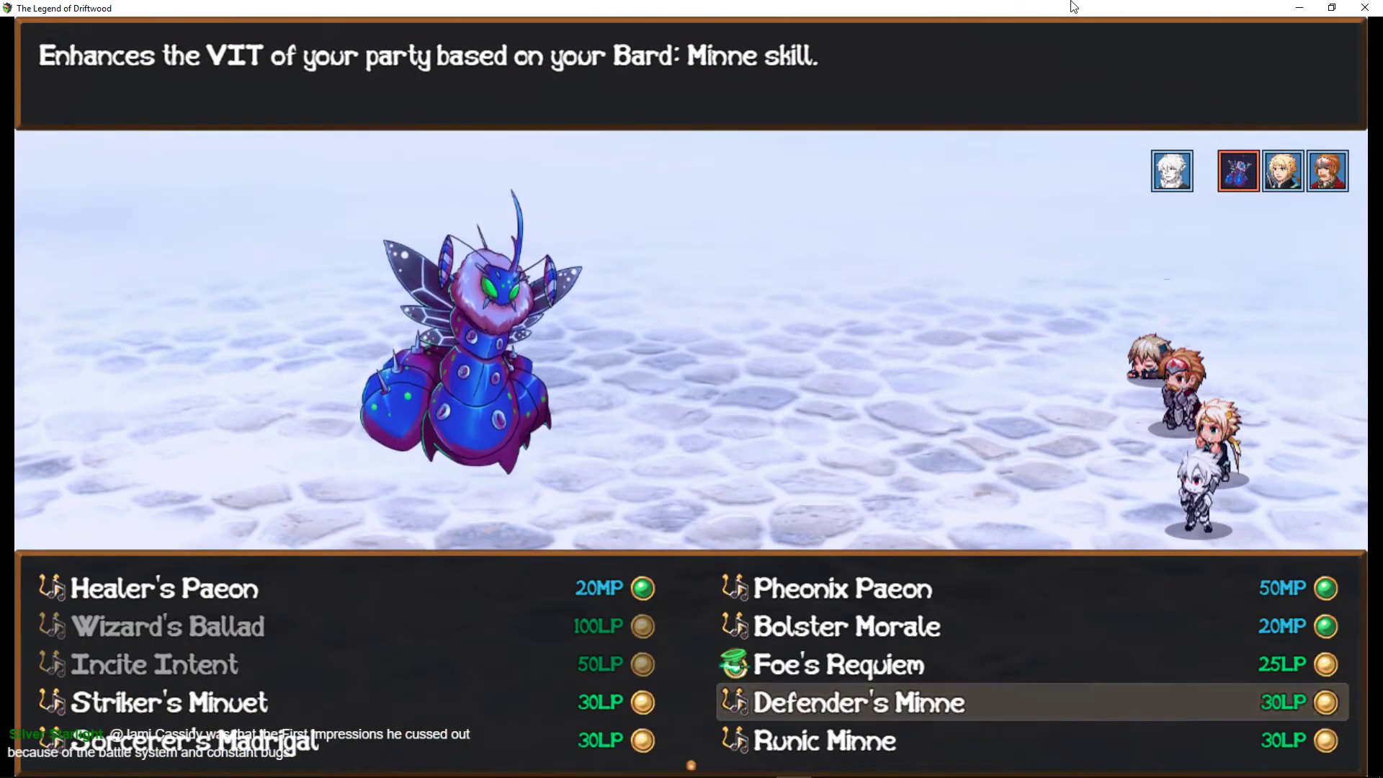
key(Return)
key(Return)
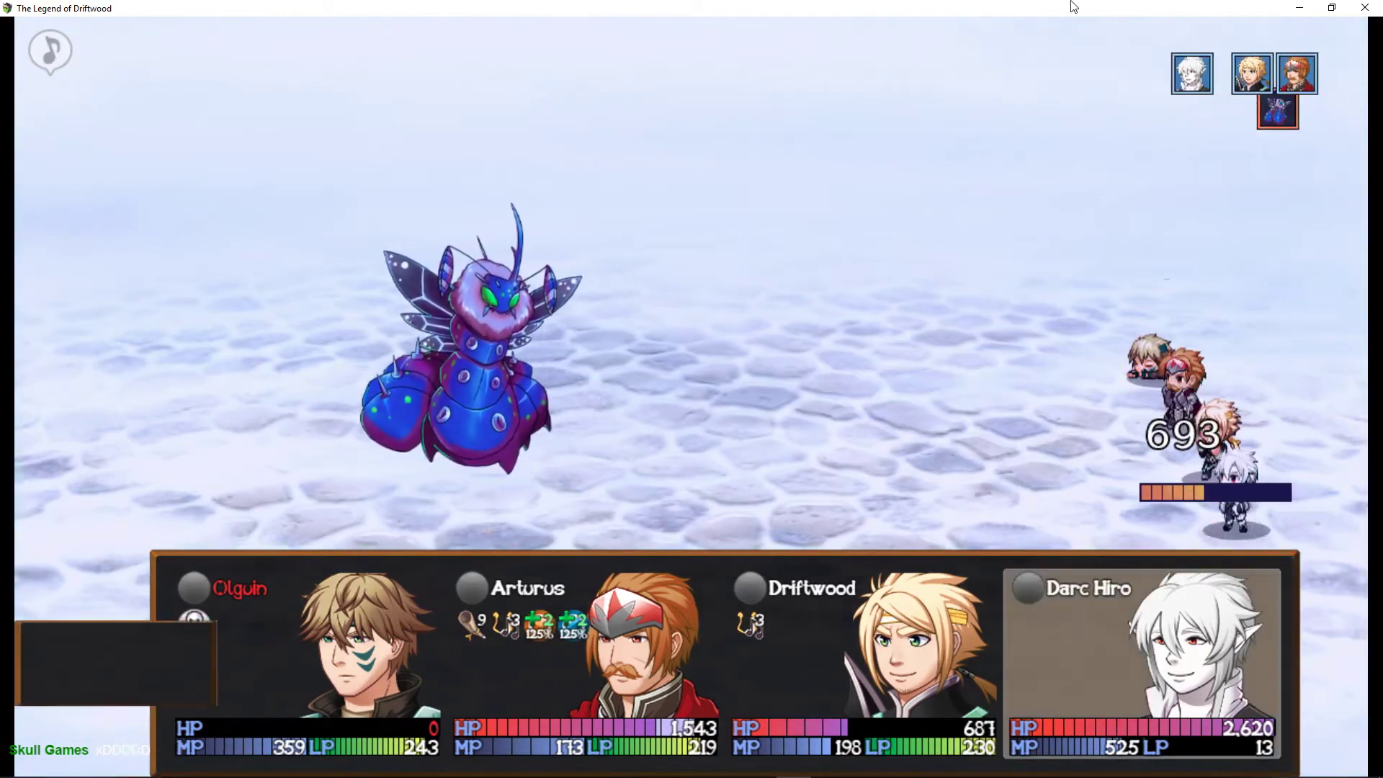
Look through Darc Hiro's song list, from Ice Threnody back to Wizard's Ballad and Bolster Morale.
key(Return)
key(Down)
key(Down)
key(Down)
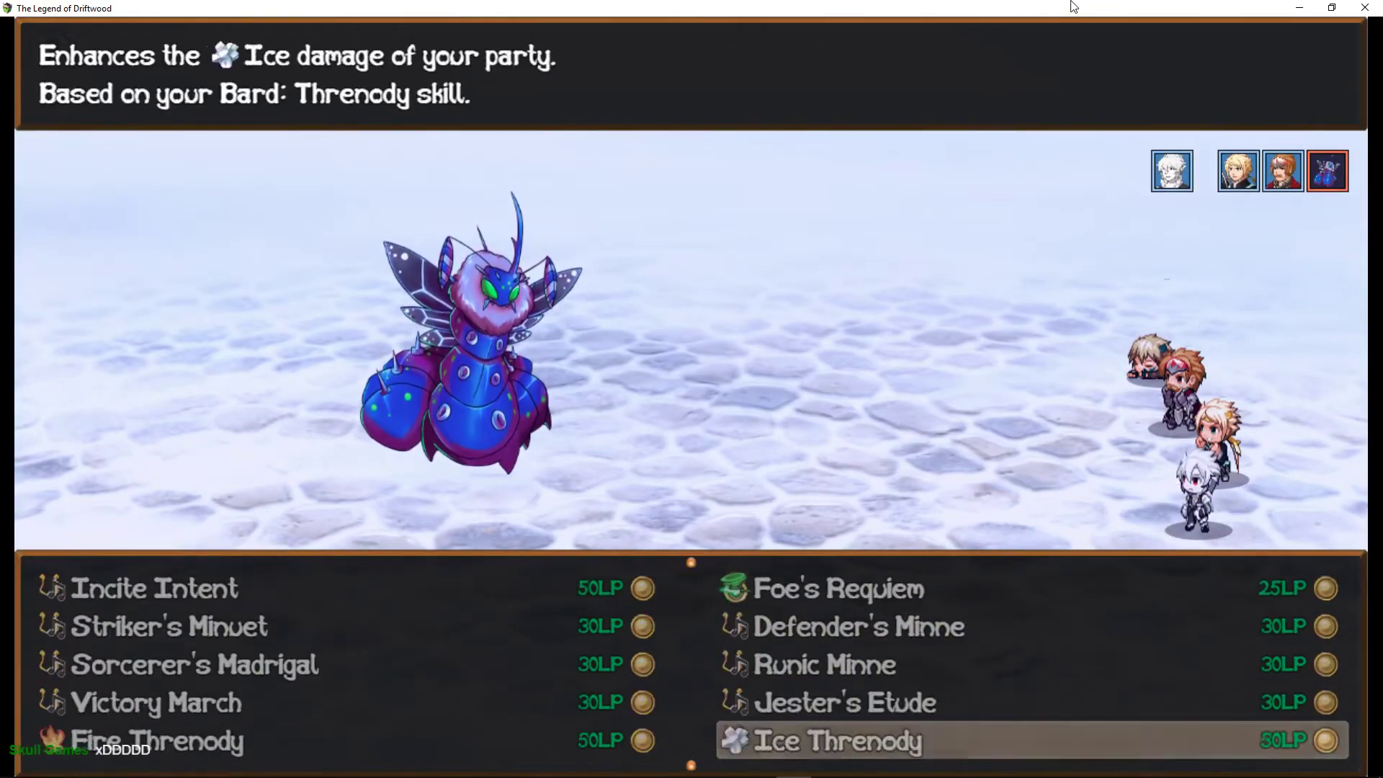
key(Down)
key(Up)
key(Up)
key(Up)
key(Up)
key(Up)
key(Up)
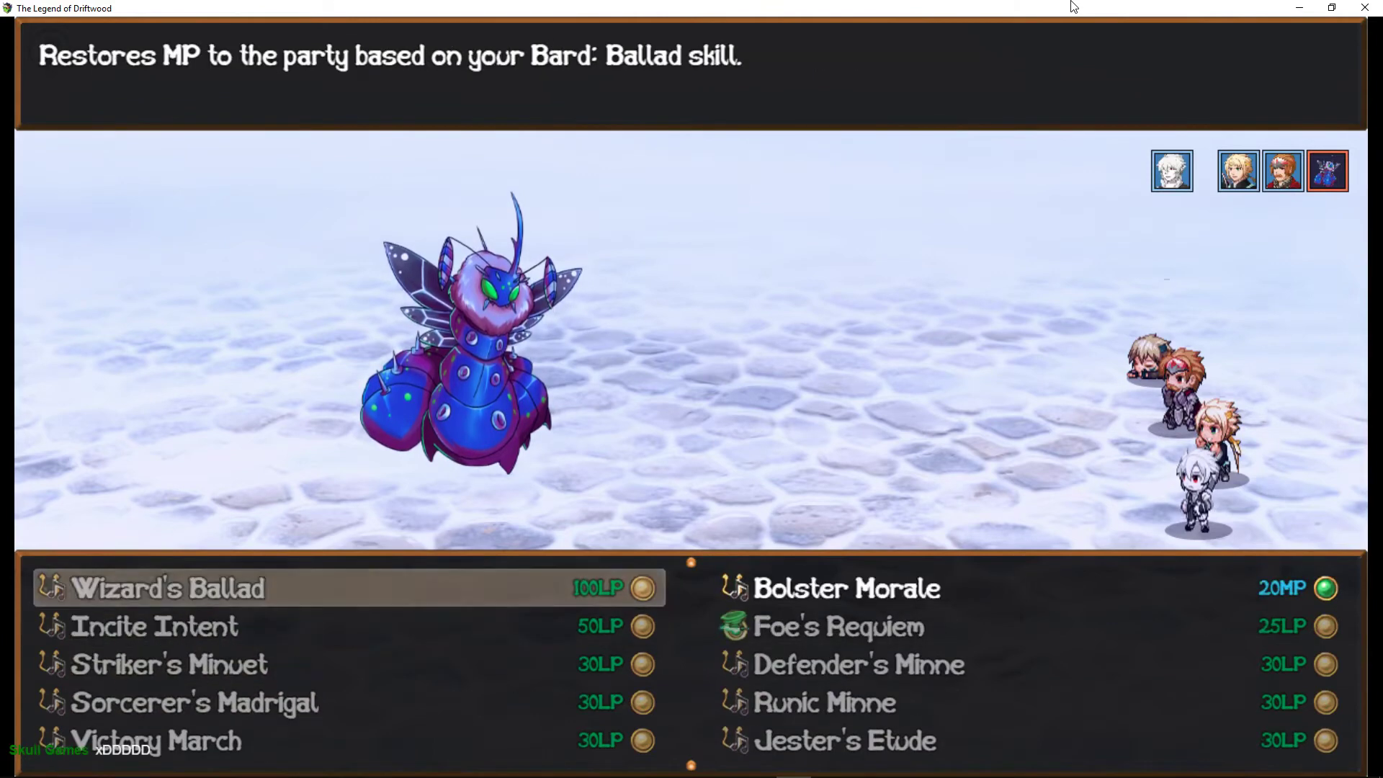
key(Down)
key(Right)
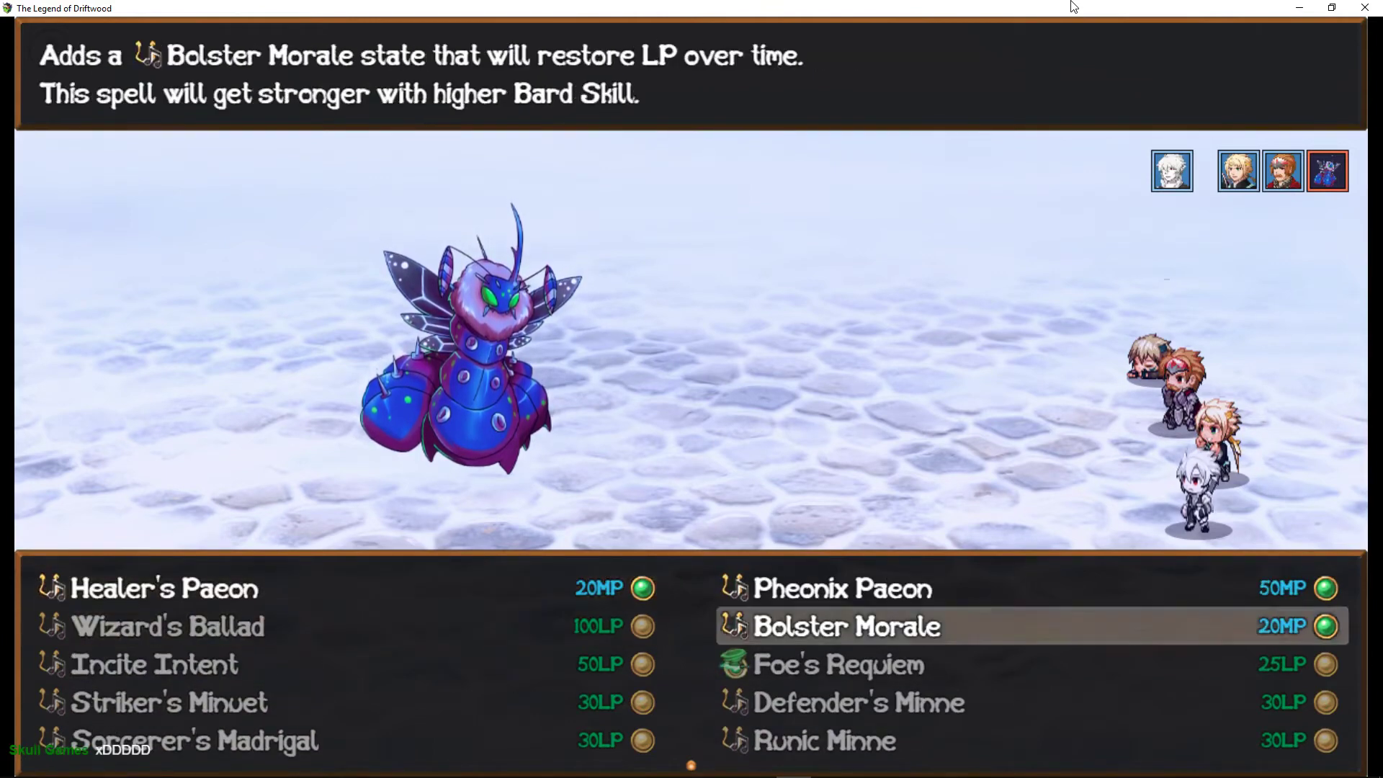
Have both Darc Hiro and Driftwood guard on their turns.
key(Escape)
key(Return)
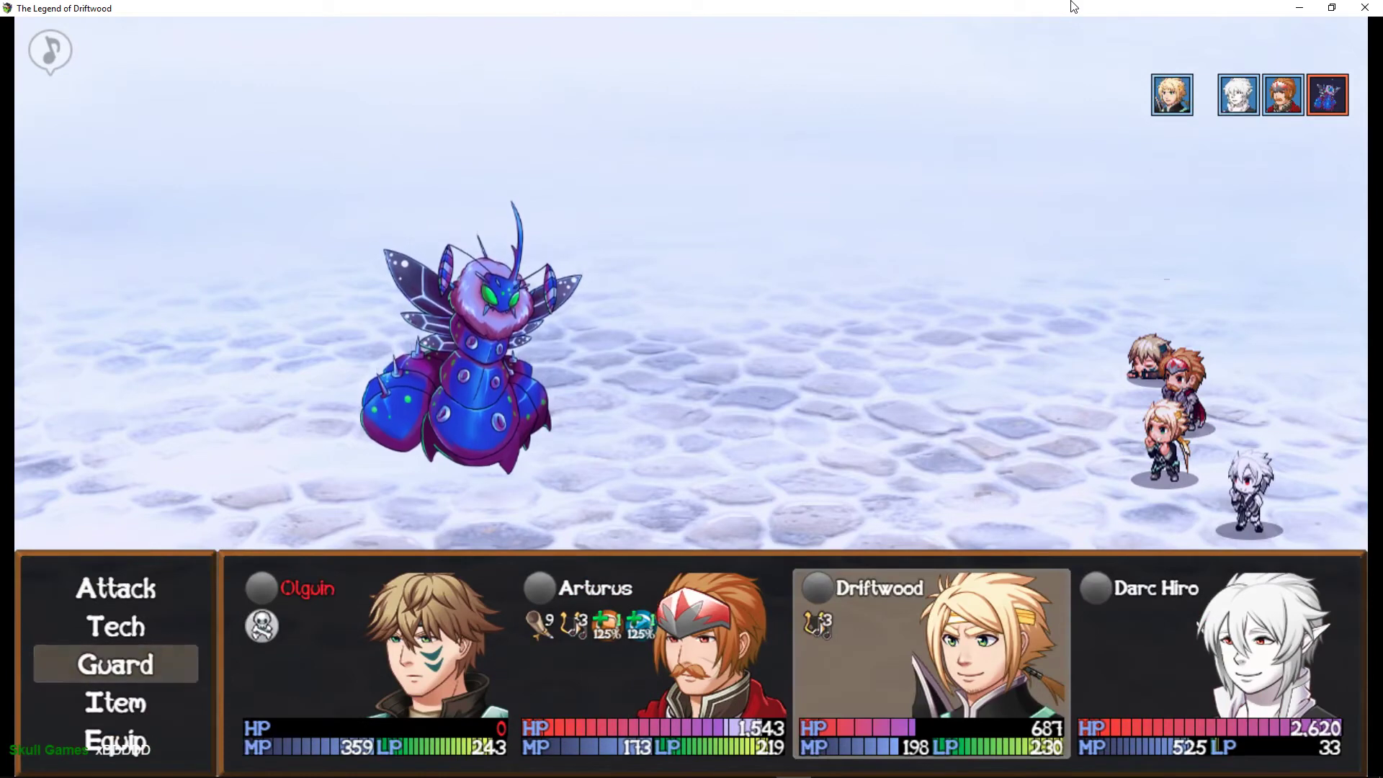
key(Return)
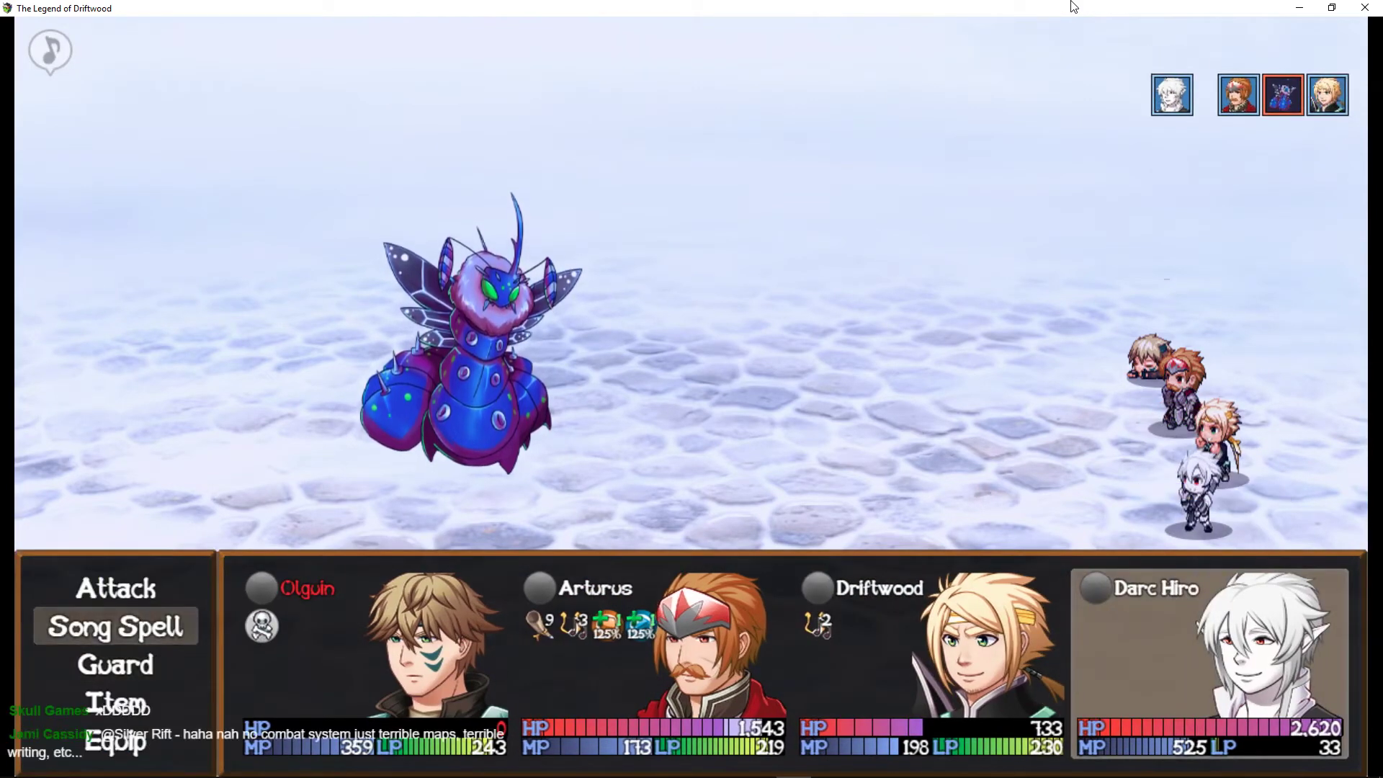
Check Darc Hiro's songs down to Thunder Threnody and read the description of Jester's Etude.
key(Return)
key(Down)
key(Down)
key(Down)
key(Down)
key(Down)
key(Down)
key(Down)
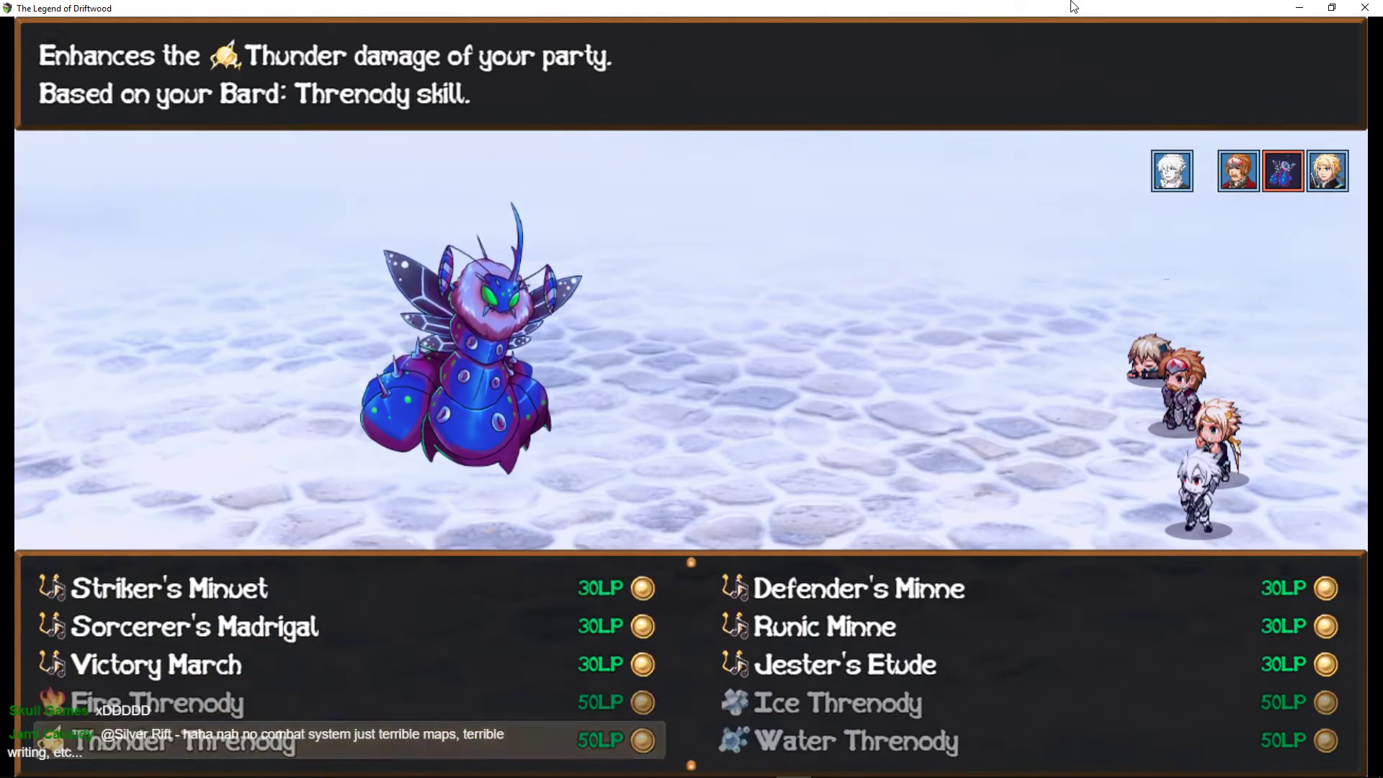
key(Up)
key(Up)
key(Right)
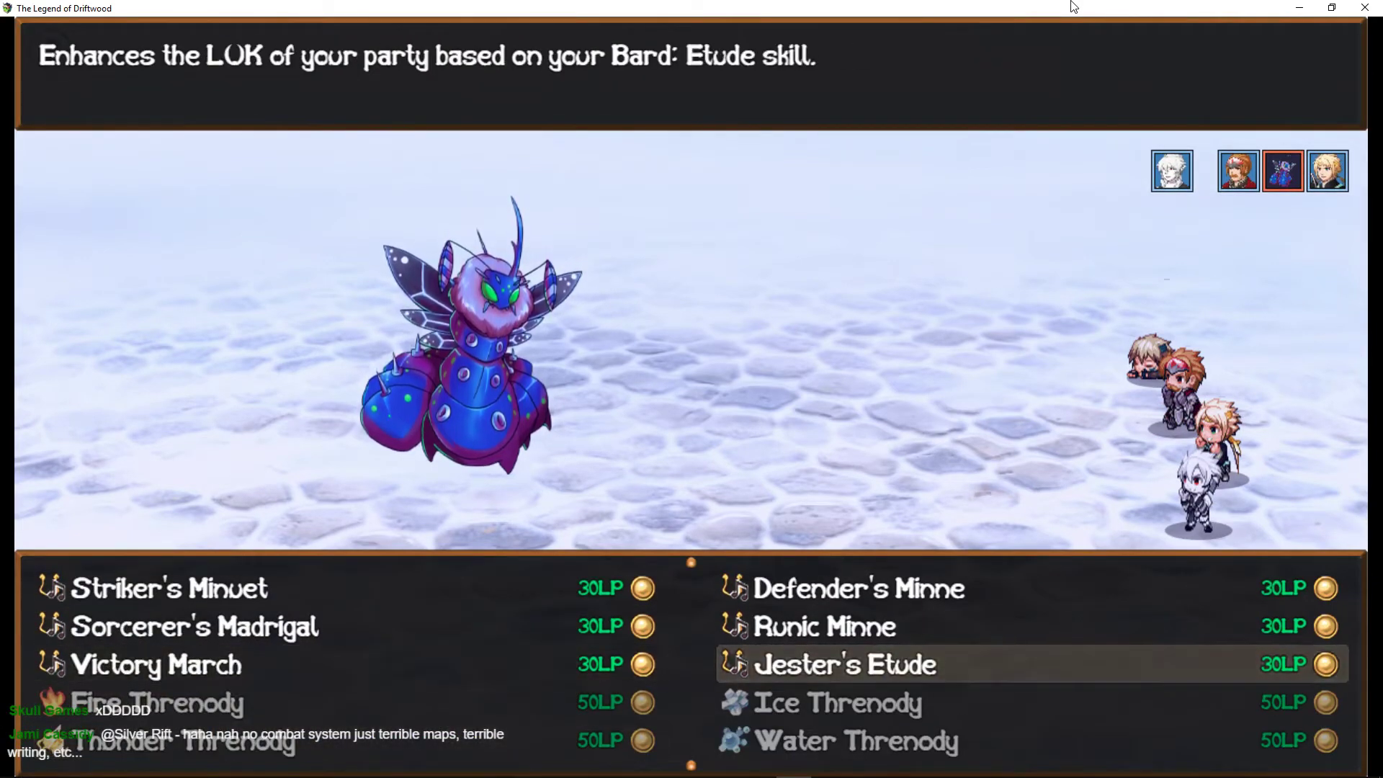
Read the descriptions of Darc Hiro's Ice, Fire and Thunder Threnody songs.
key(Left)
key(Down)
key(Right)
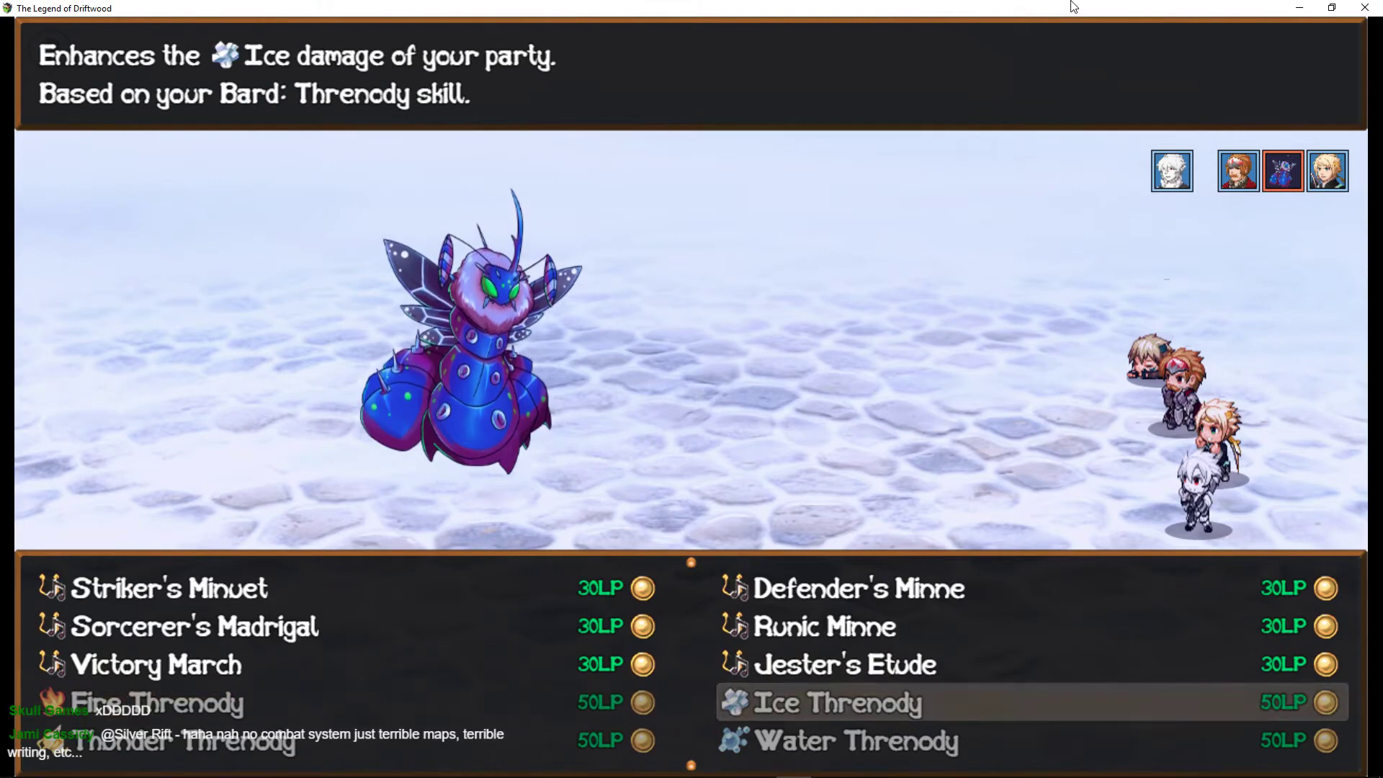
key(Left)
key(Right)
key(Left)
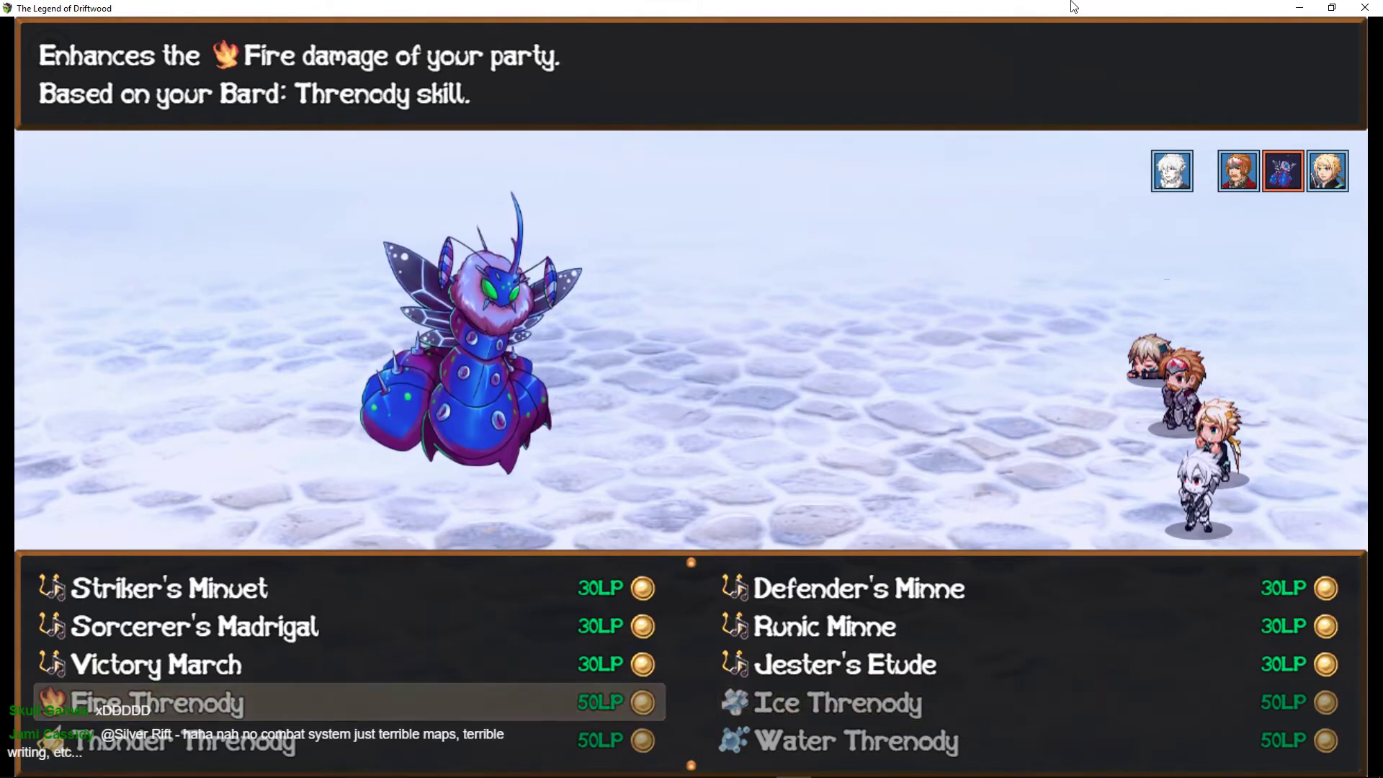
key(Down)
key(Up)
key(Down)
key(Up)
key(Down)
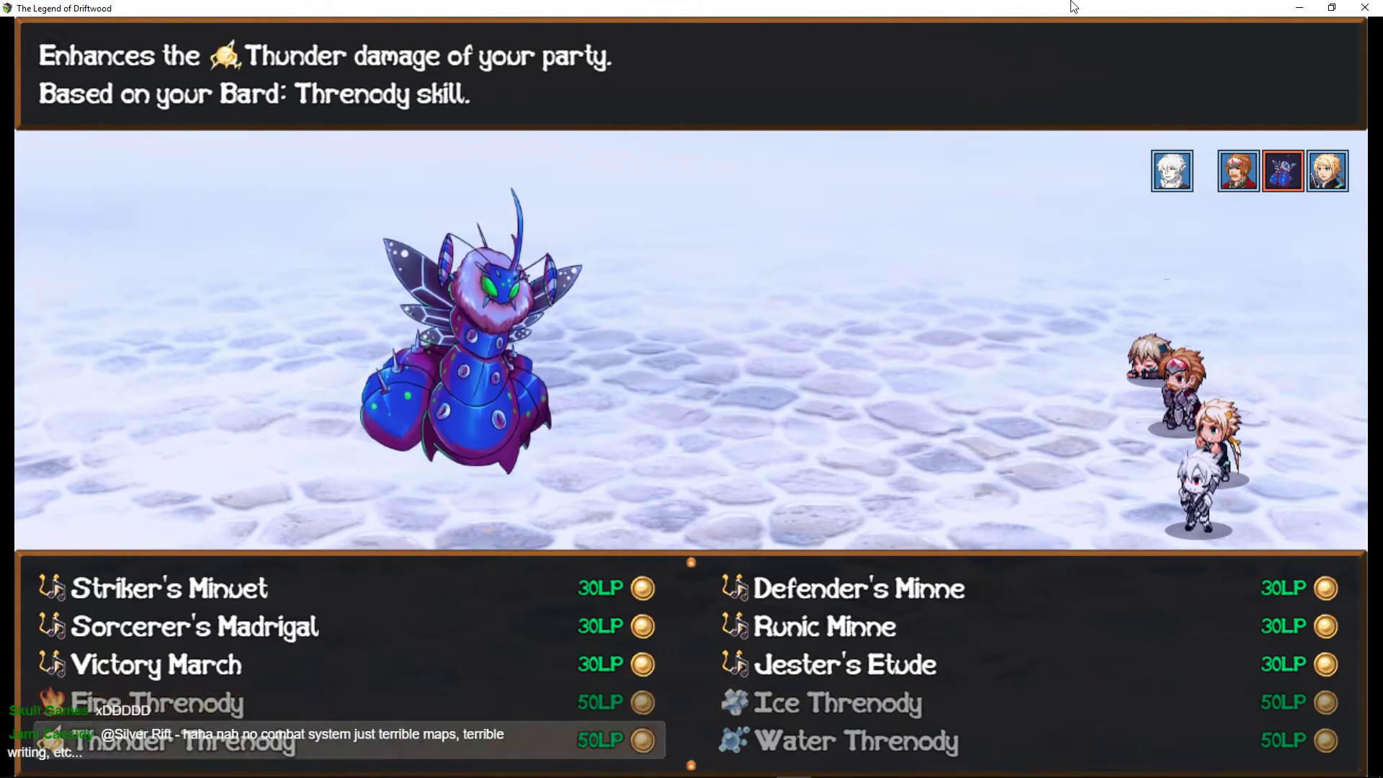
key(Up)
key(Down)
key(Up)
key(Down)
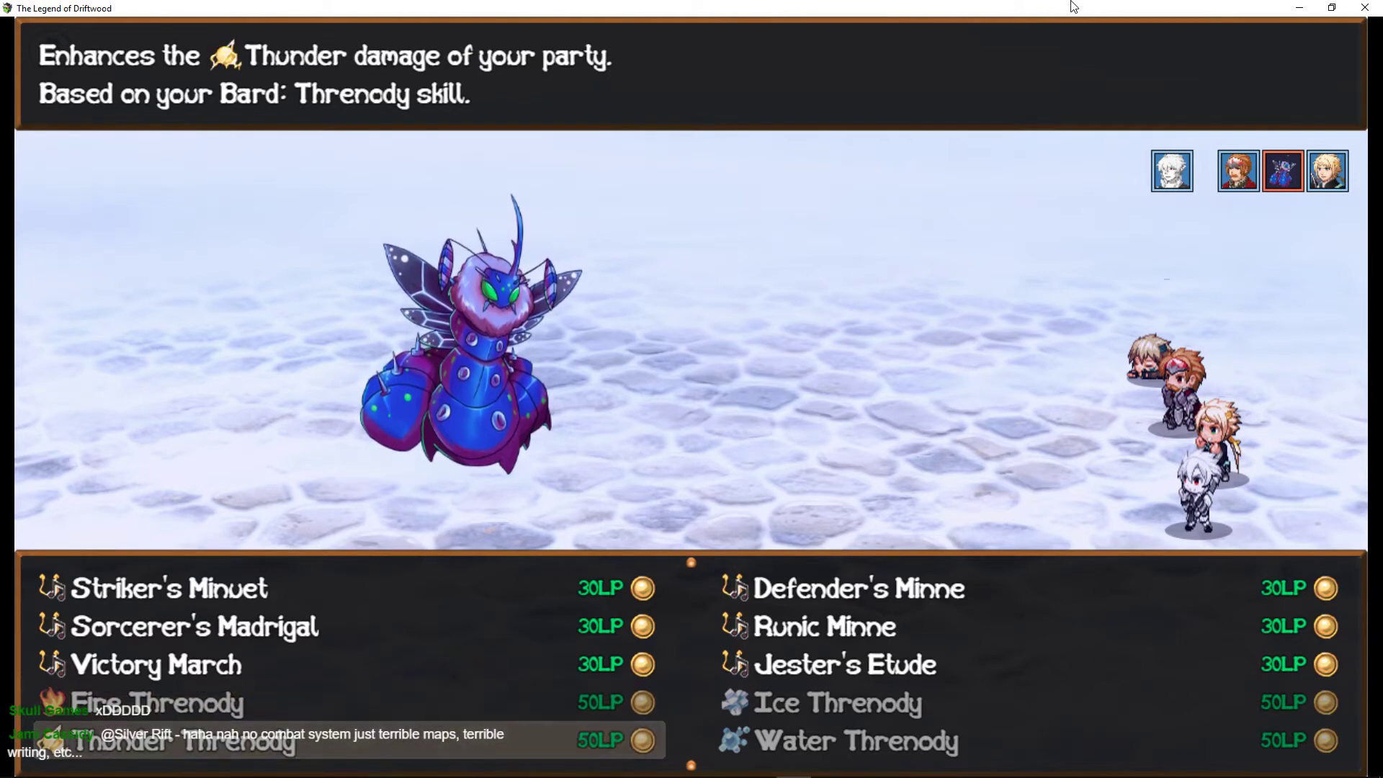
Leave the song list and have Darc Hiro guard on his turn.
key(Down)
key(Down)
key(Down)
key(Return)
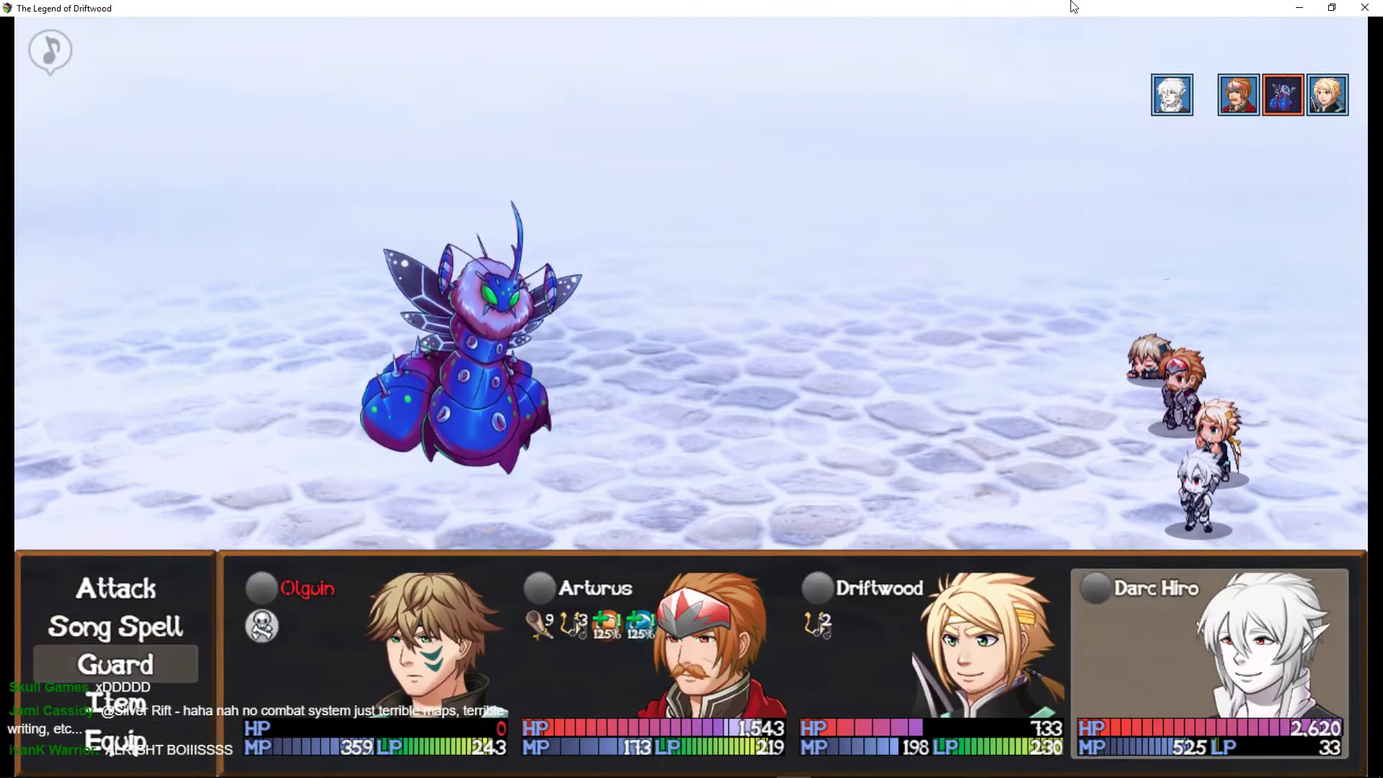
key(Return)
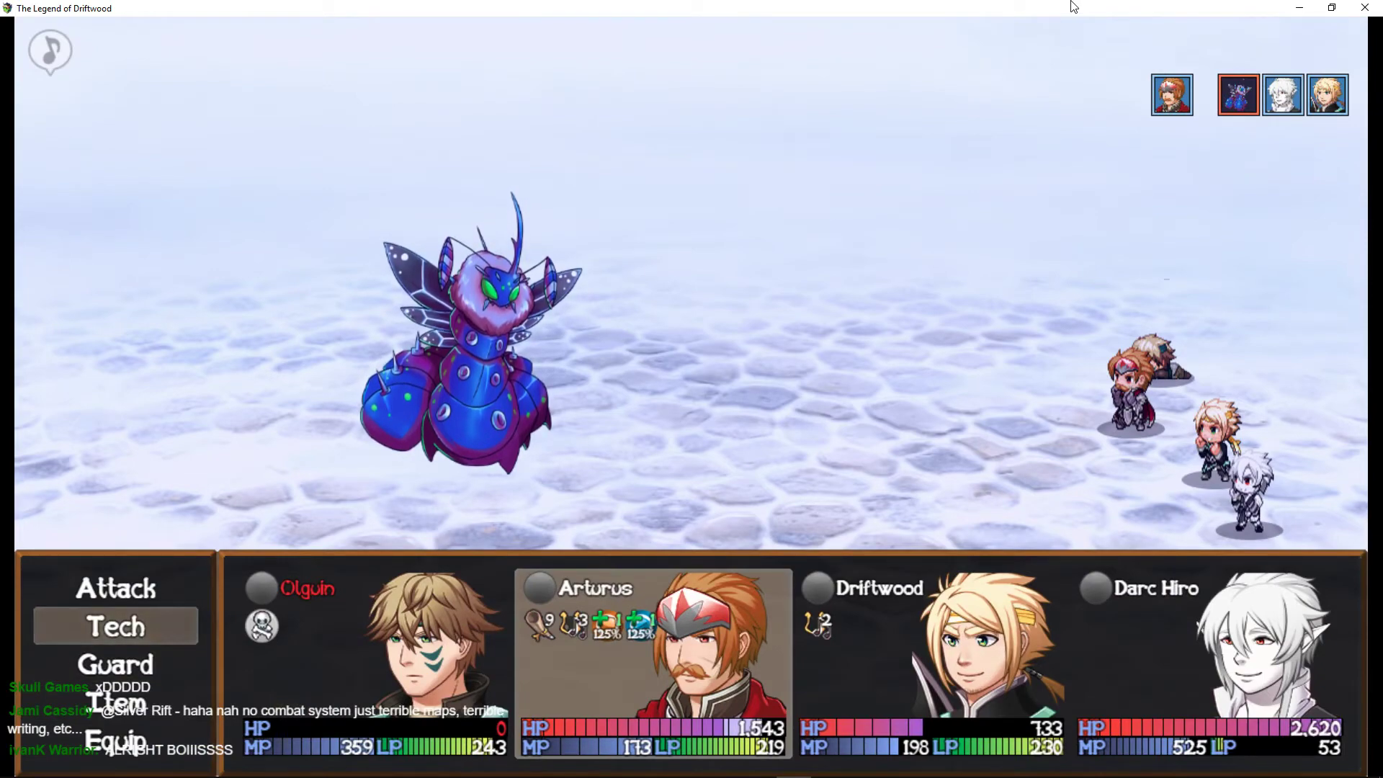
Have Arturus use his Harrass tech.
key(Return)
key(Right)
key(Return)
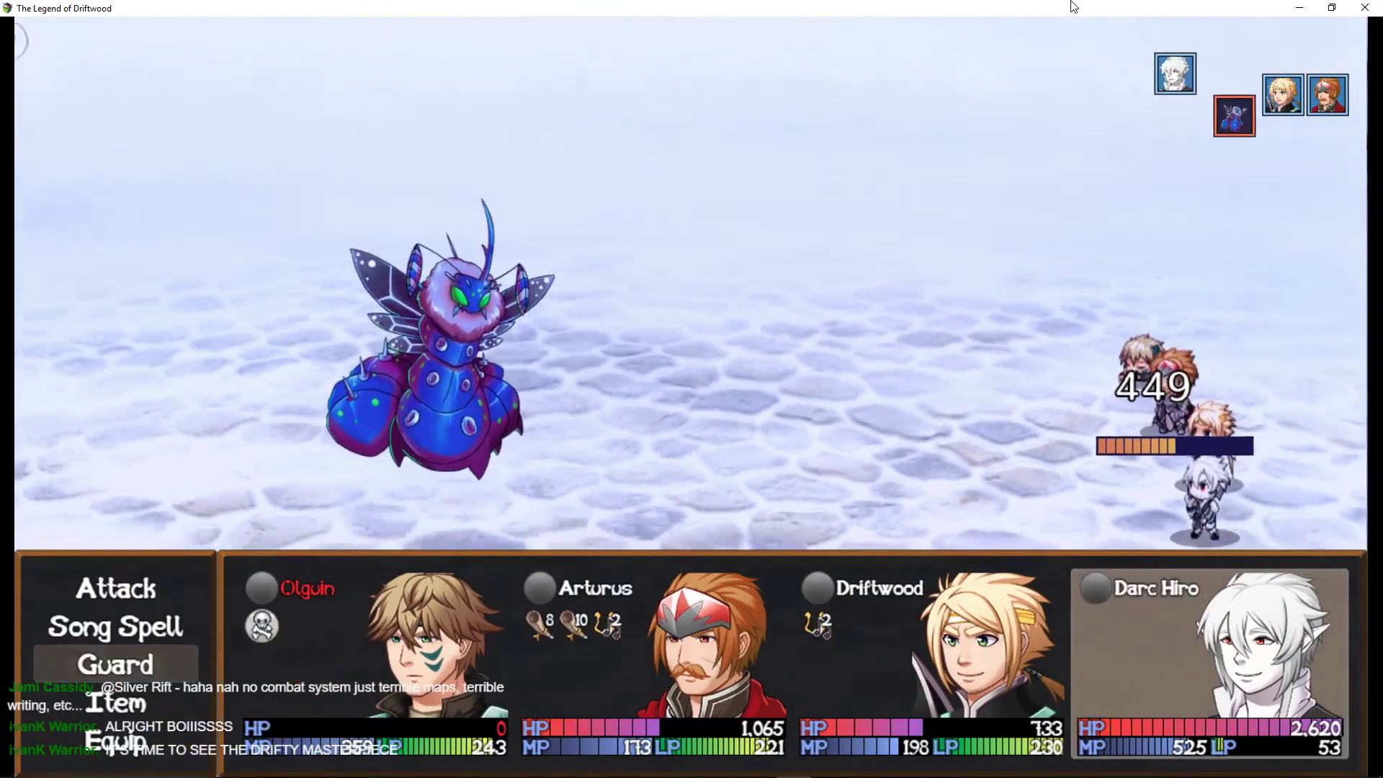
Cast Darc Hiro's Fire Threnody on all allies.
key(Down)
key(Return)
key(Down)
key(Down)
key(Down)
key(Down)
key(Down)
key(Down)
key(Down)
key(Down)
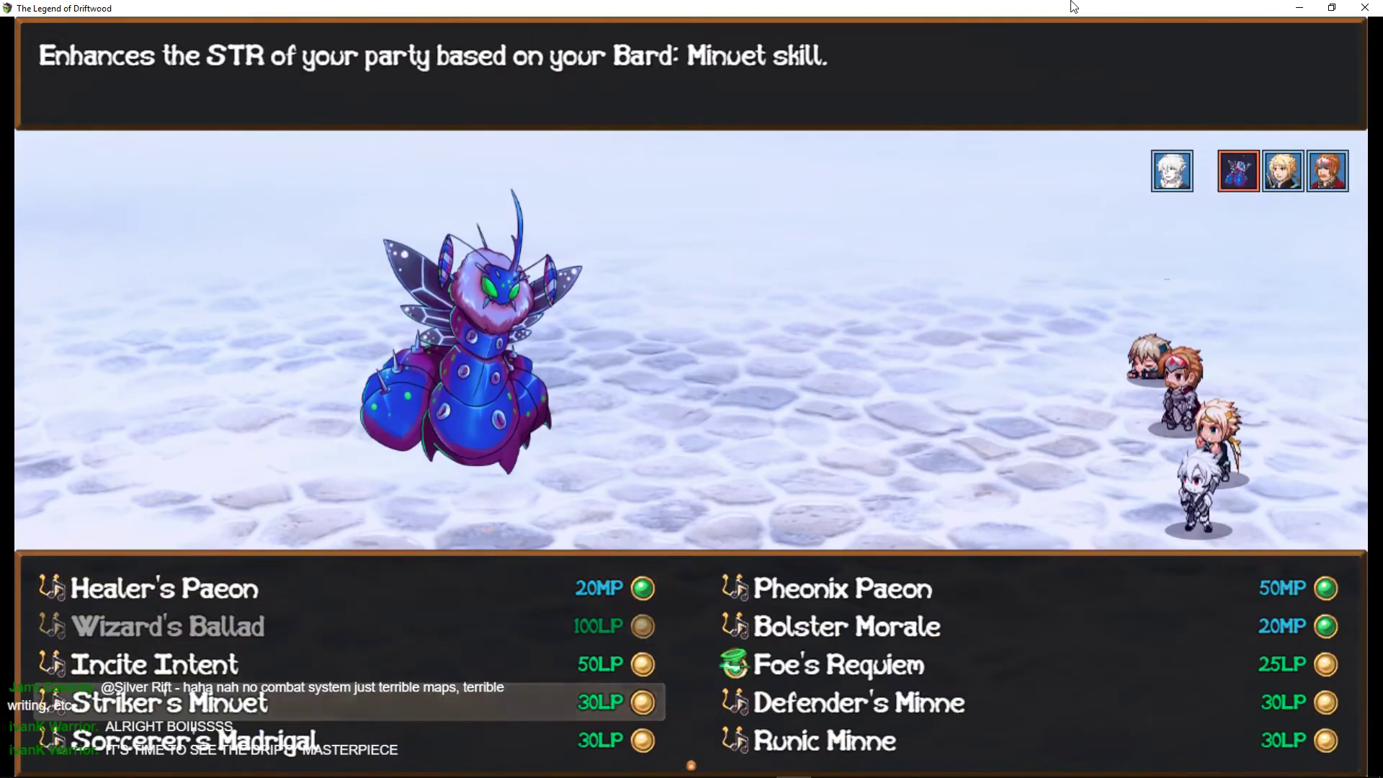
key(Up)
key(Up)
key(Return)
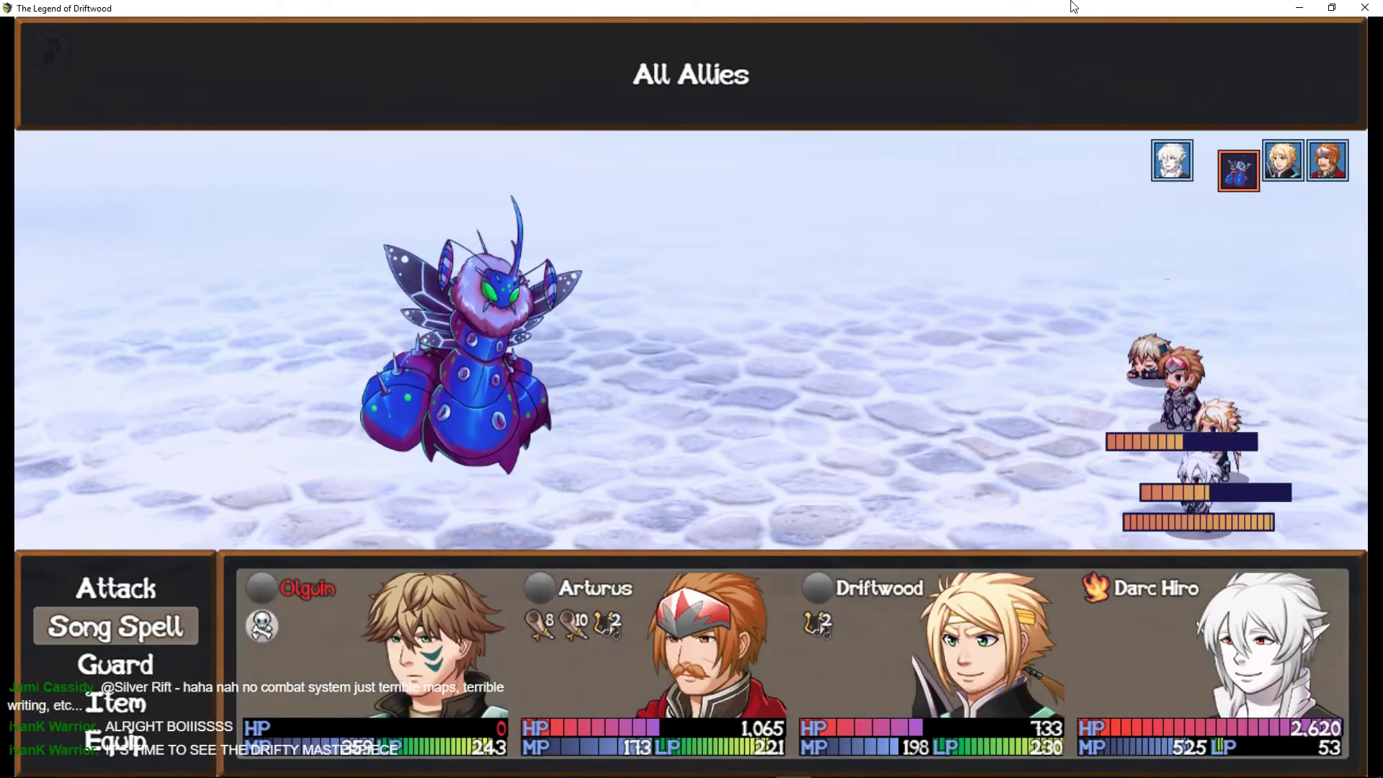
key(Return)
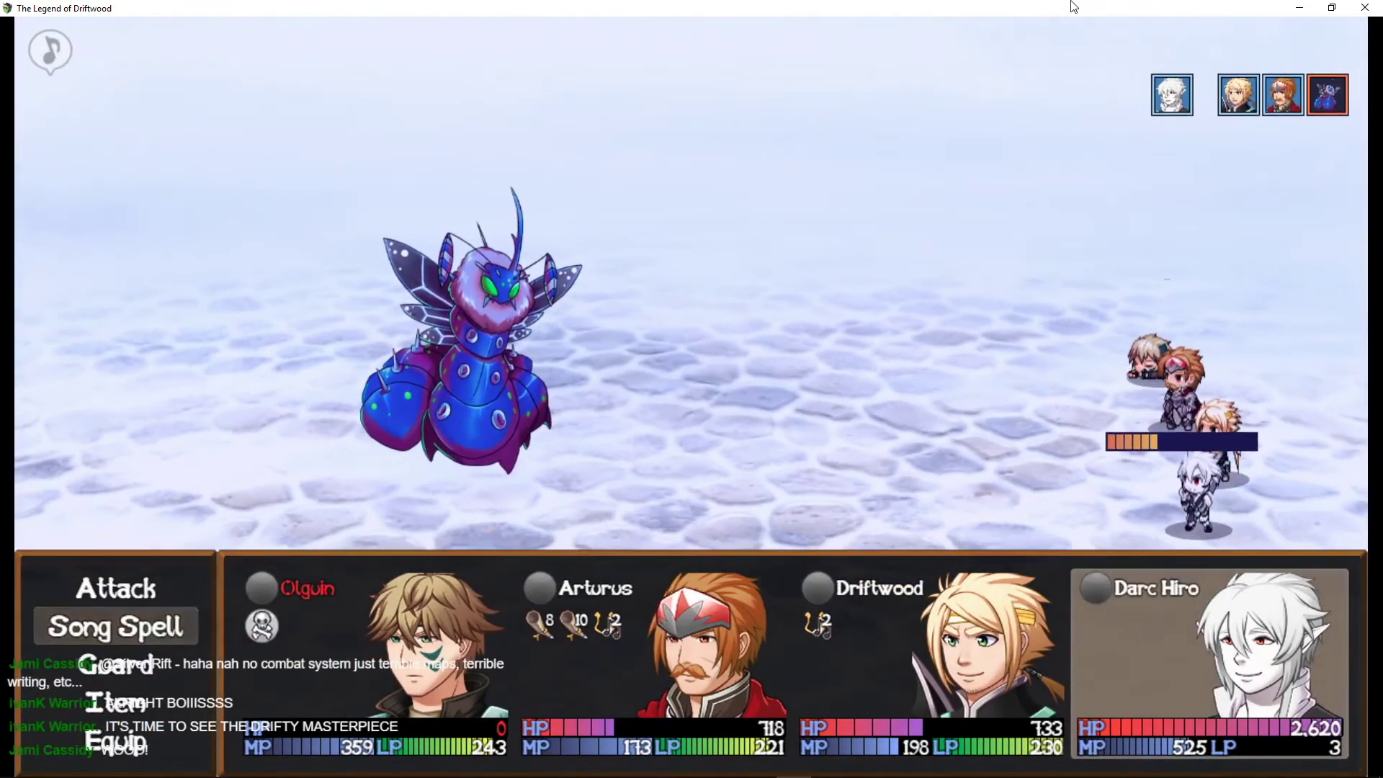
Cast Darc Hiro's Bolster Morale on all allies.
key(Return)
key(Down)
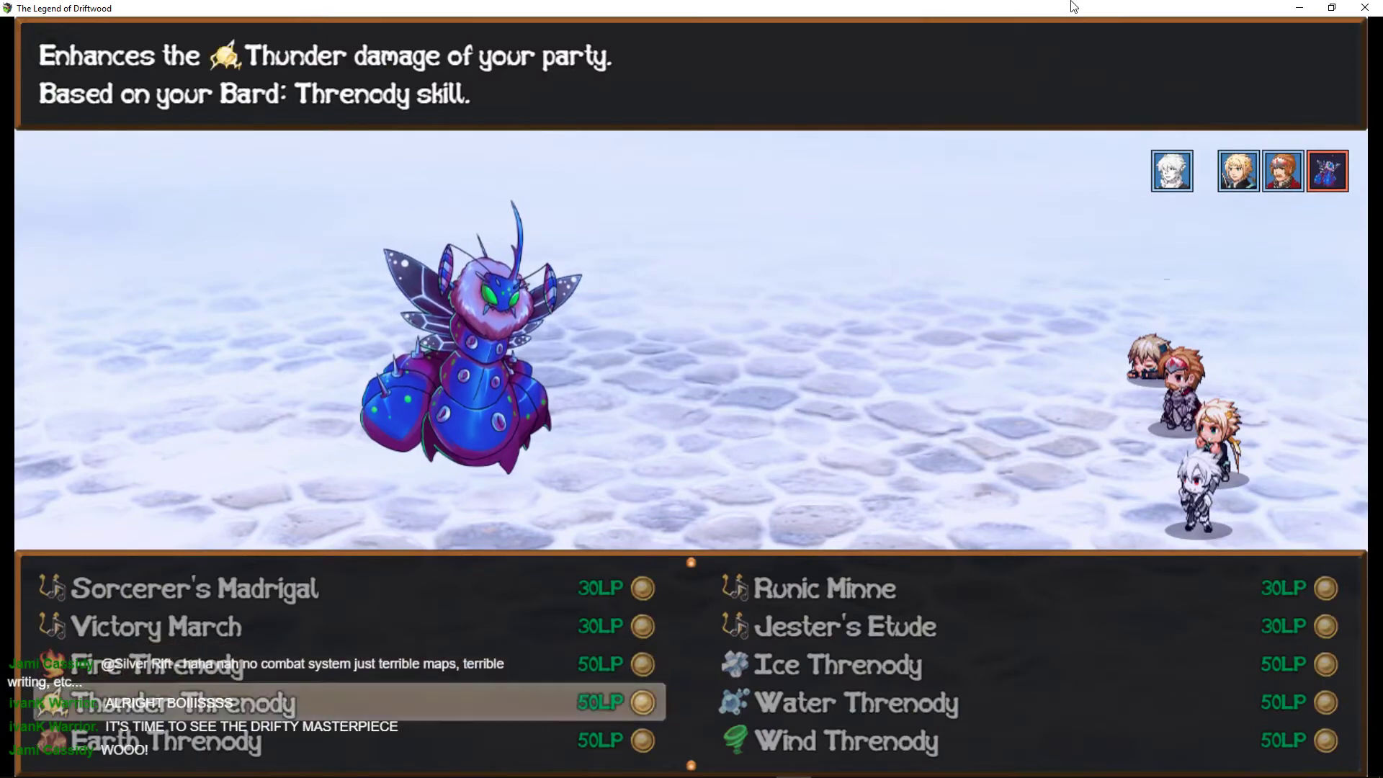
key(Up)
key(Up)
key(Up)
key(Up)
key(Up)
key(Up)
key(Up)
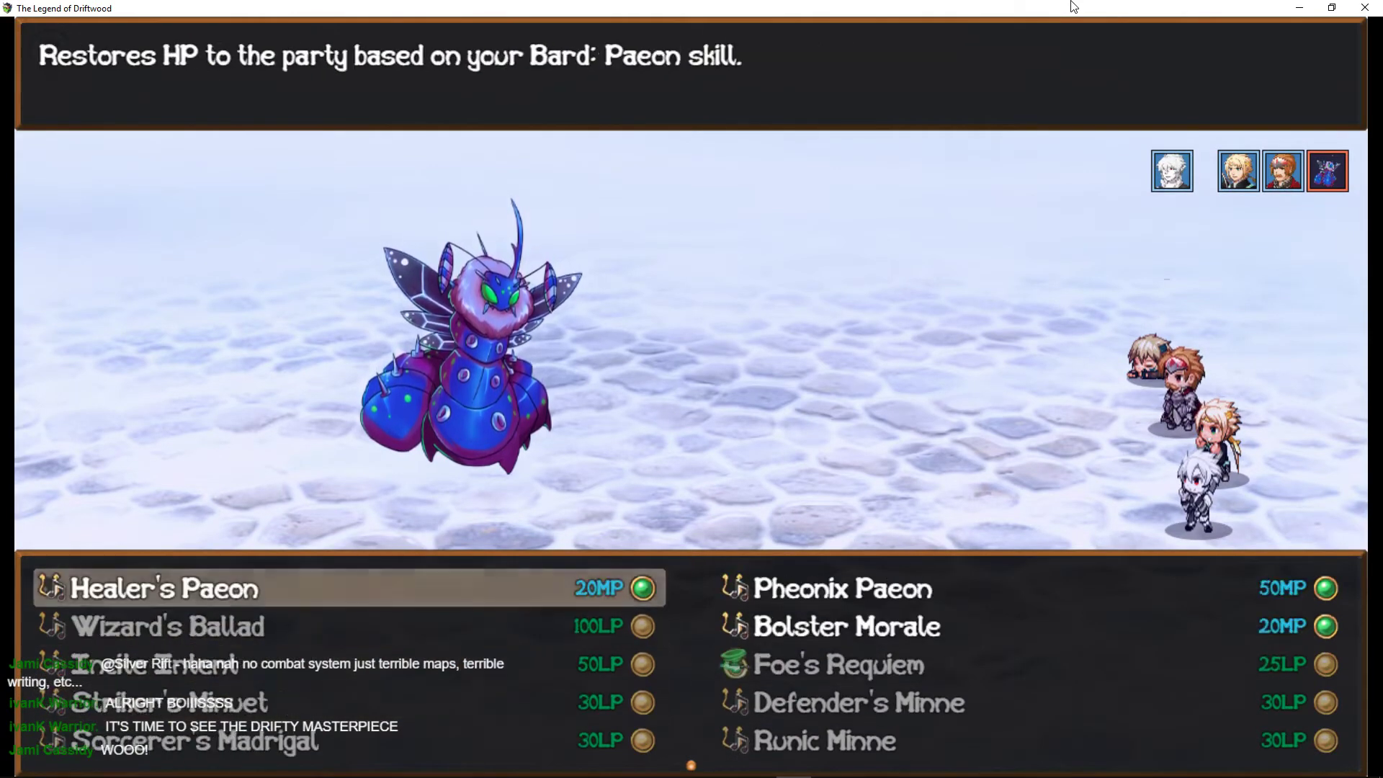
key(Right)
key(Down)
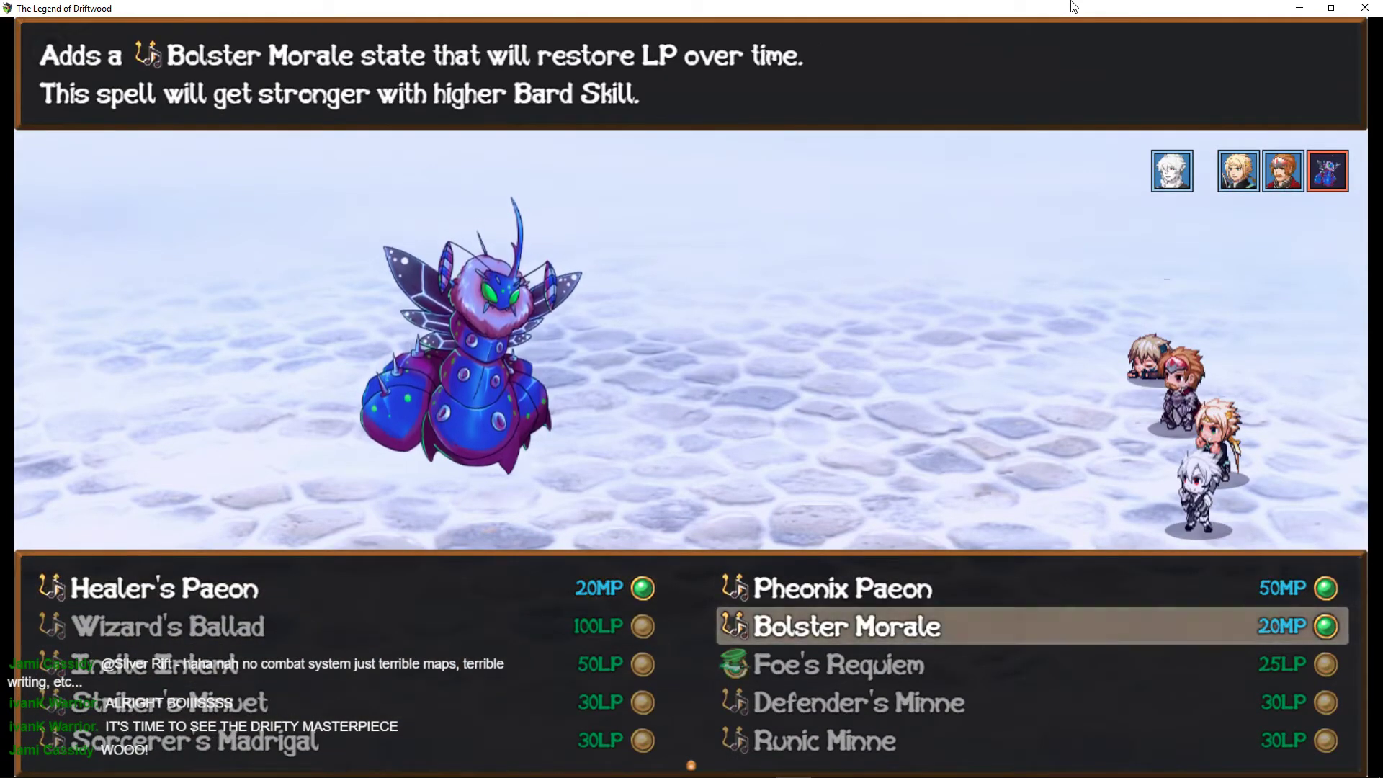
key(Return)
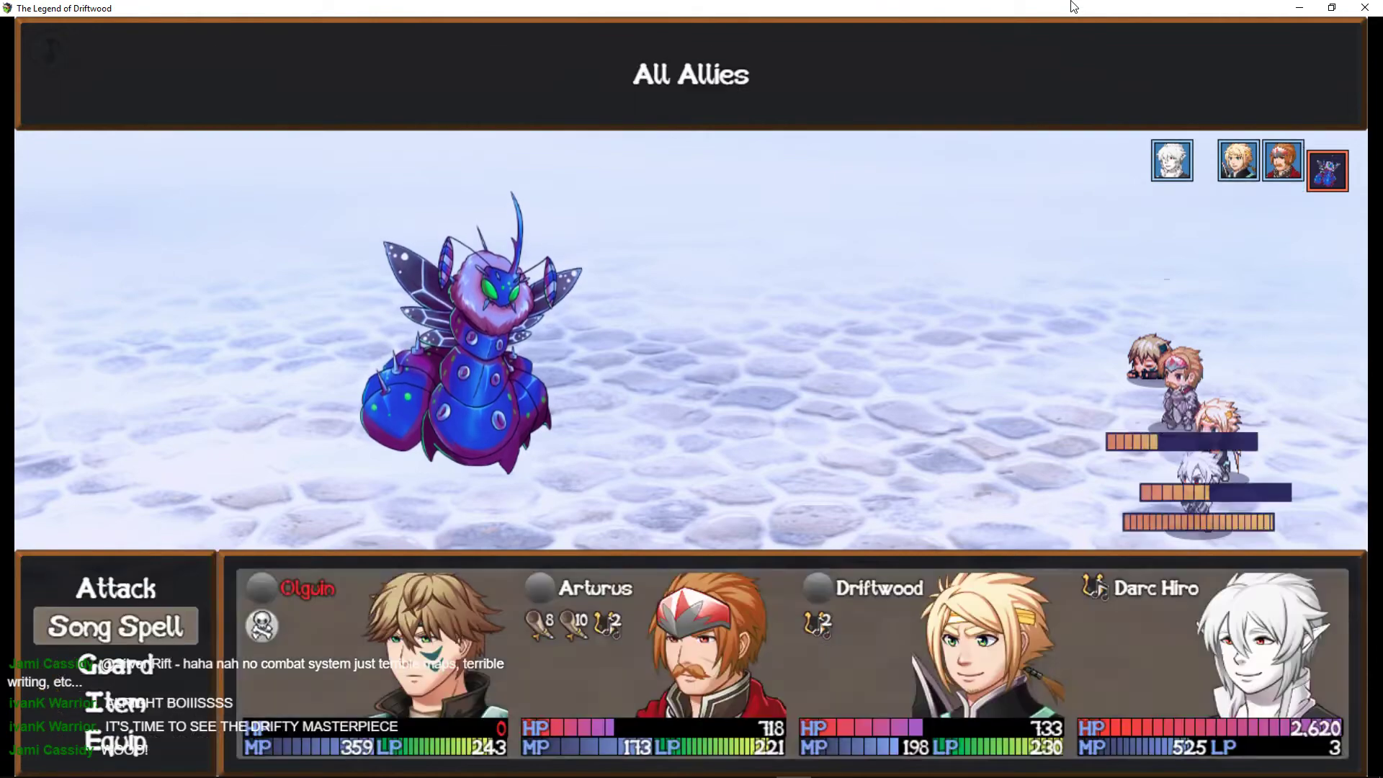
key(Return)
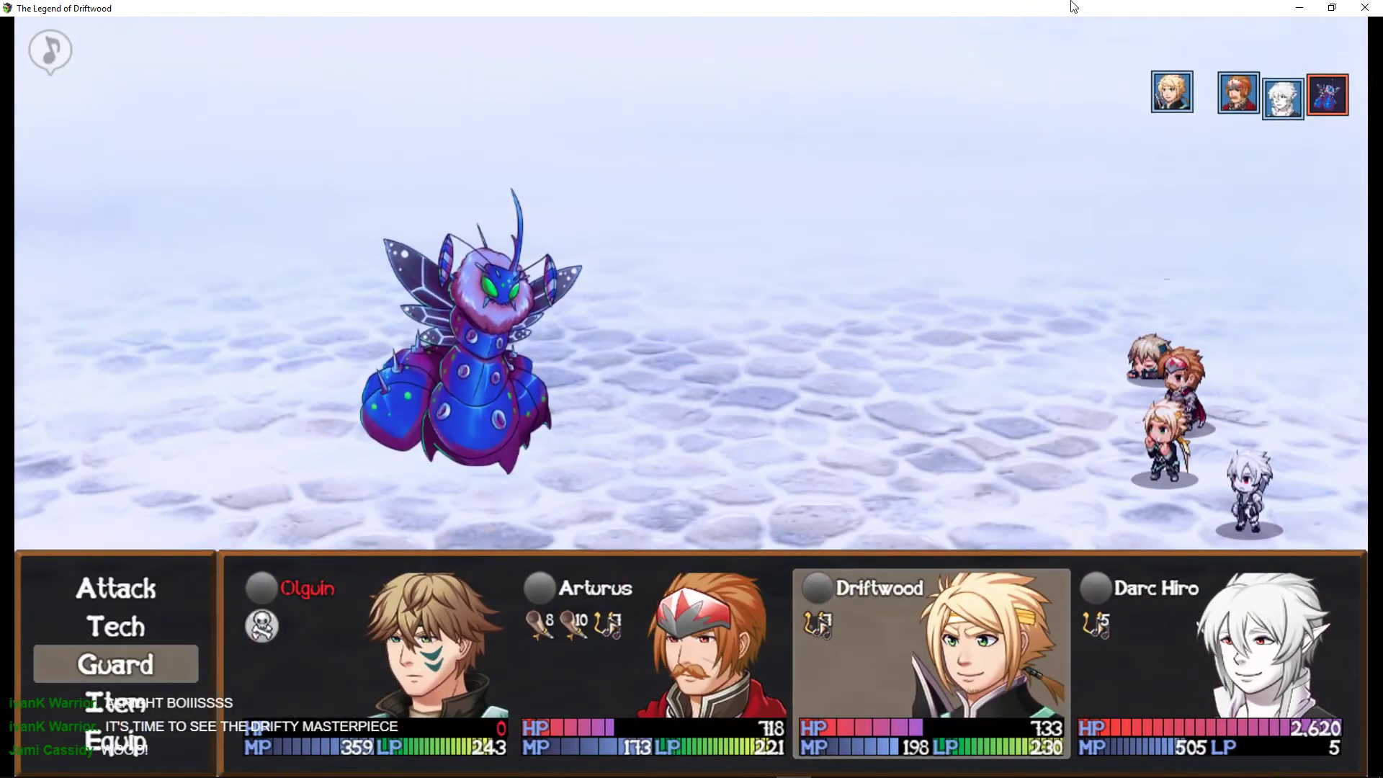
Have Driftwood and Arturus guard on their turns.
key(Return)
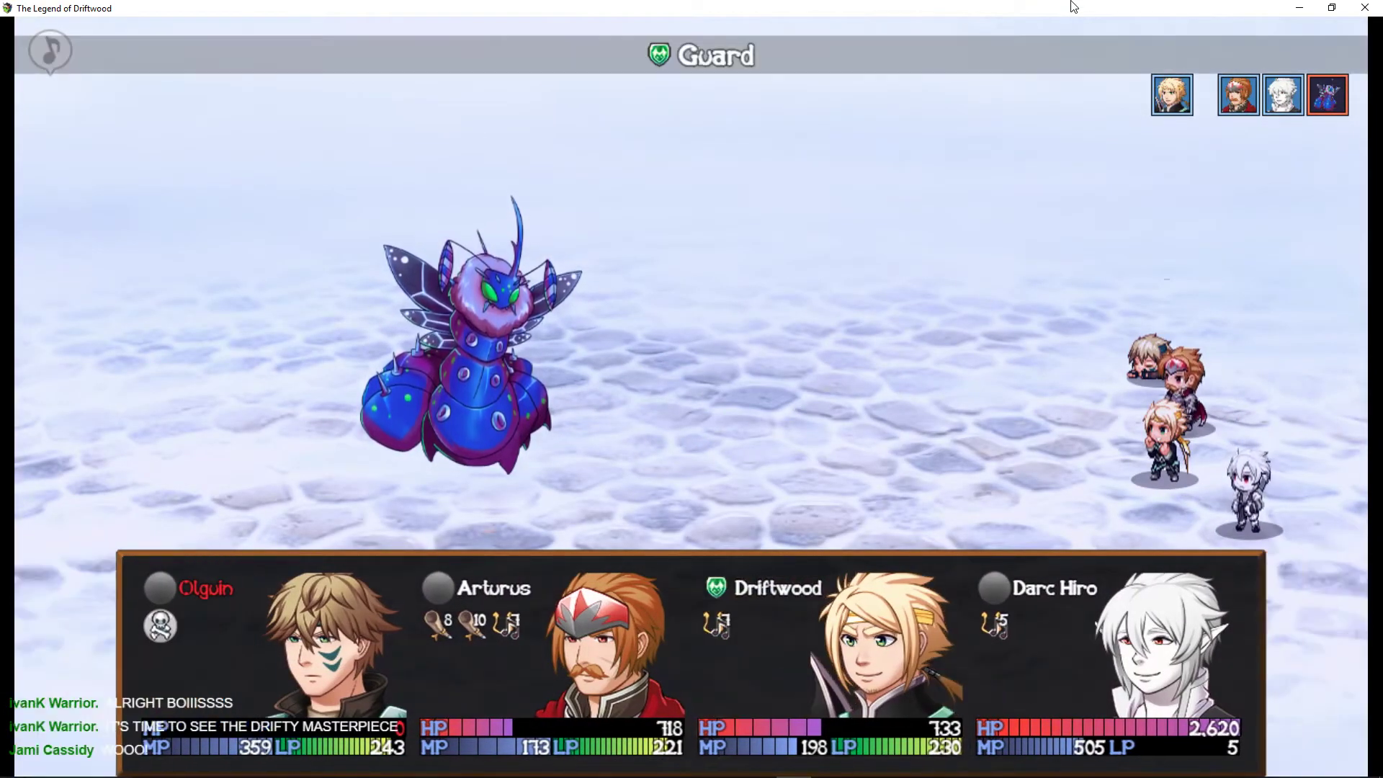
key(Return)
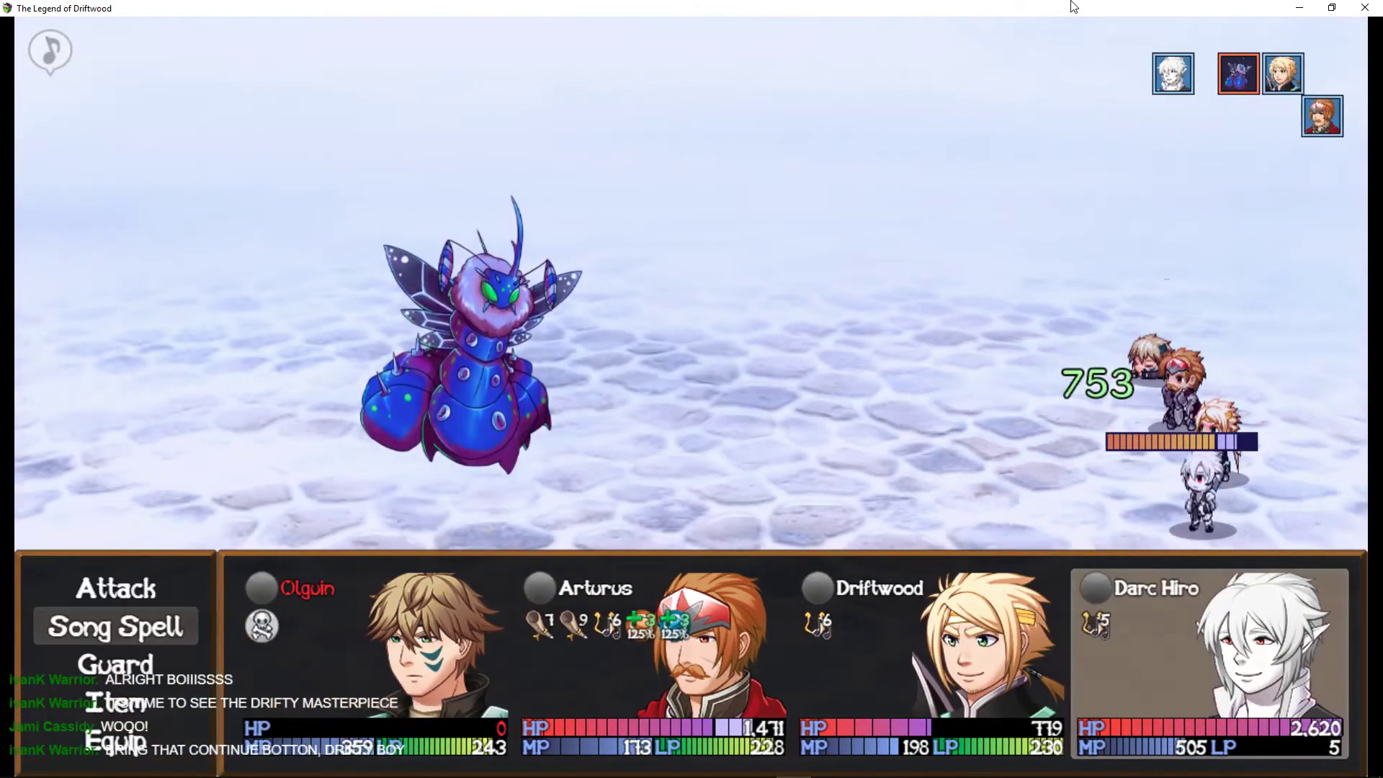
Look through Darc Hiro's song list from Defender's Minne down to the Threnody songs, including Wind Threnody.
key(Return)
key(Down)
key(Down)
key(Down)
key(Down)
key(Down)
key(Down)
key(Down)
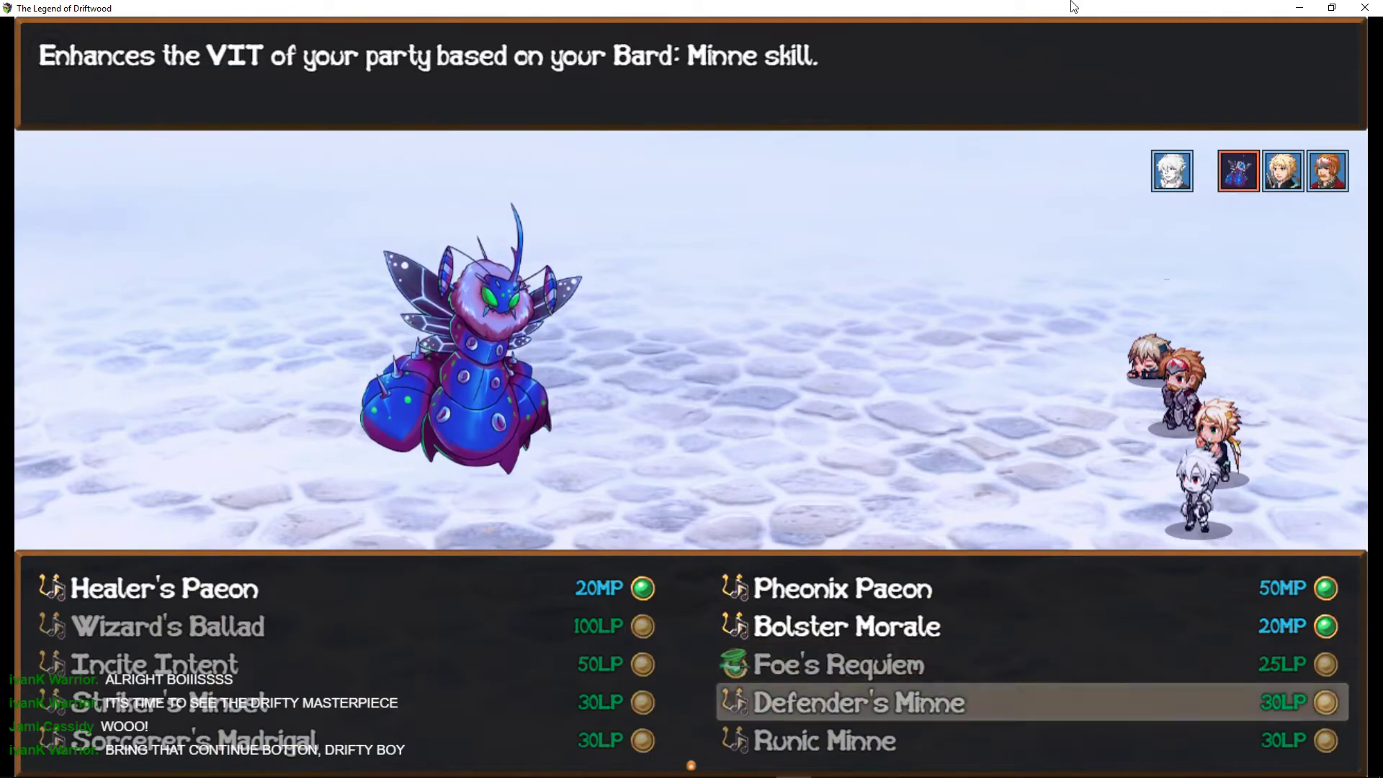
key(Down)
key(Down)
key(Up)
key(Up)
key(Up)
key(Up)
key(Up)
key(Up)
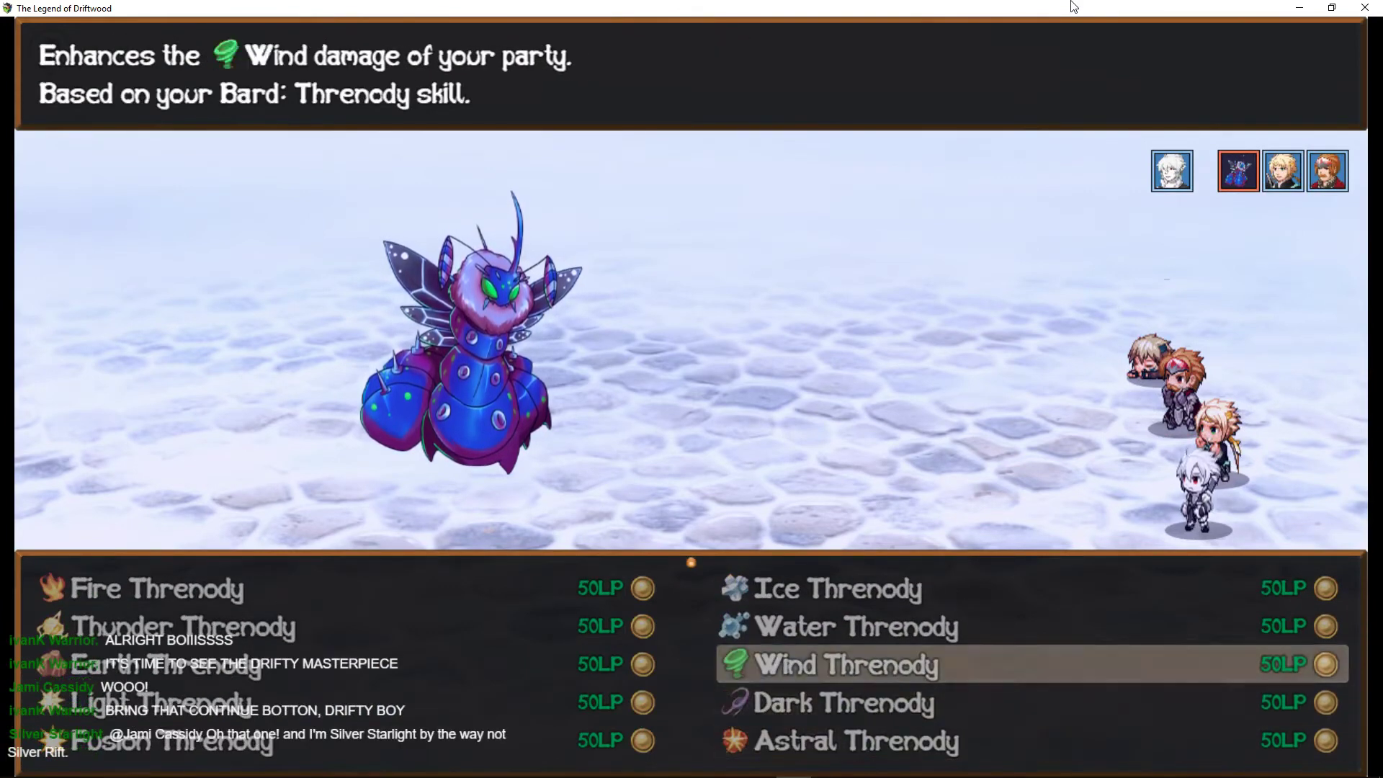
Go back up the song list and read the descriptions of Wizard's Ballad and Pheonix Paeon.
key(Up)
key(Up)
key(Up)
key(Down)
key(Left)
key(Up)
key(Up)
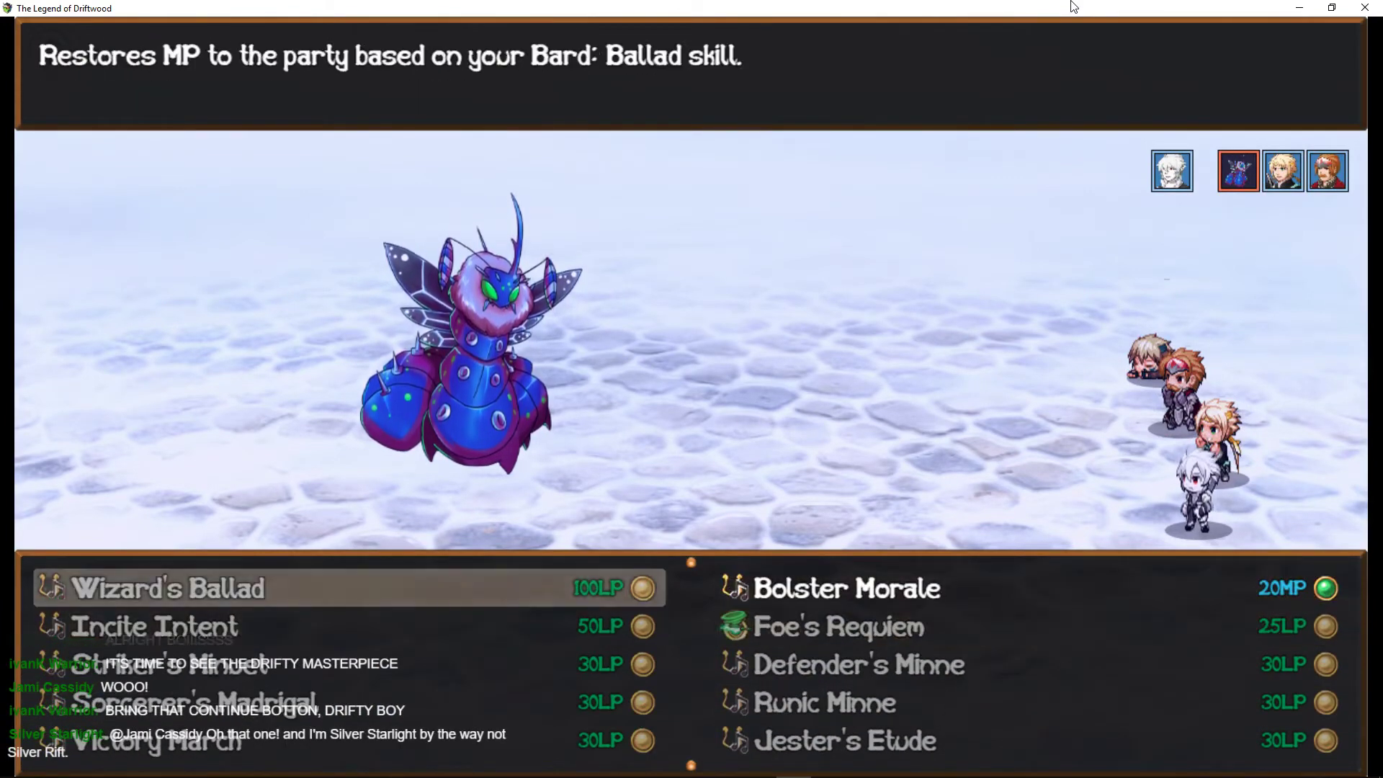
key(Right)
key(Down)
key(Down)
key(Up)
key(Up)
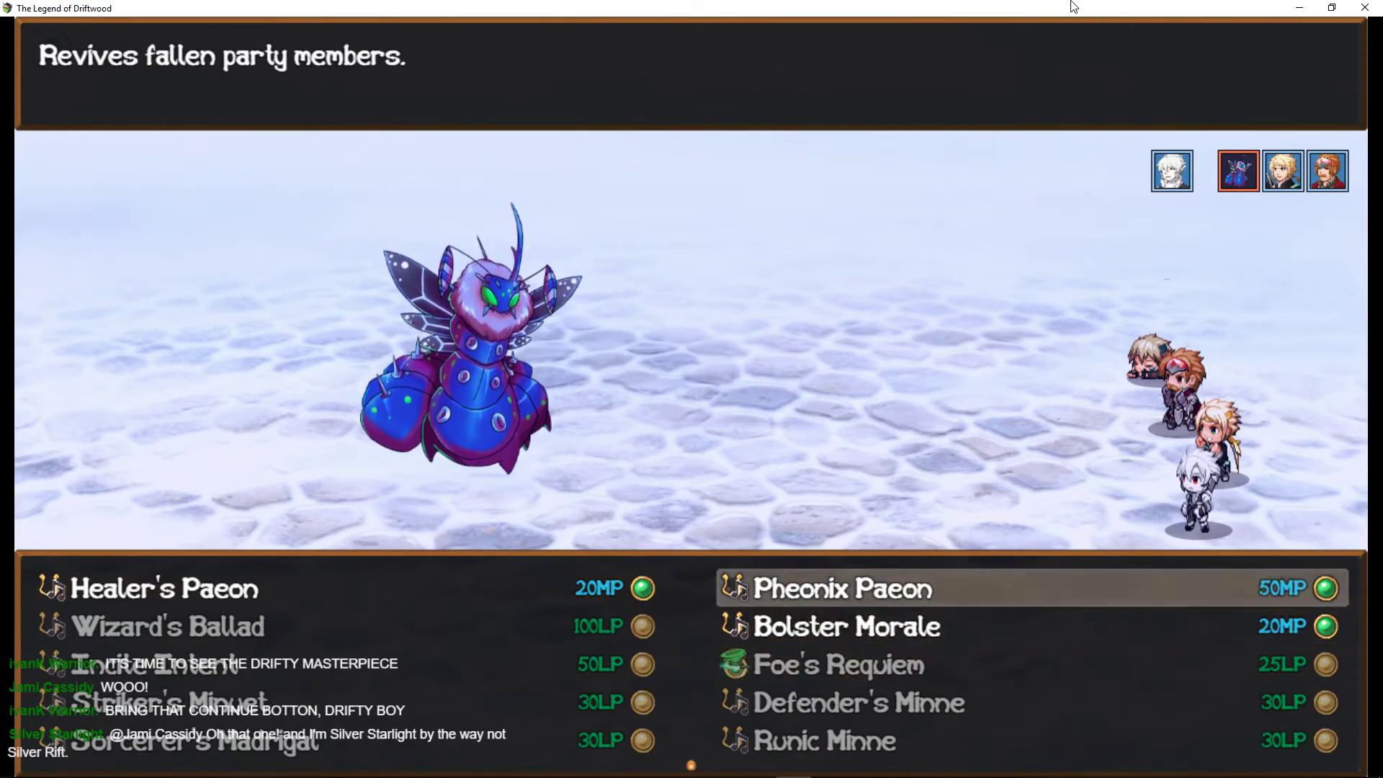
Compare the descriptions of Healer's Paeon and Pheonix Paeon.
key(Left)
key(Right)
key(Left)
key(Right)
key(Left)
key(Right)
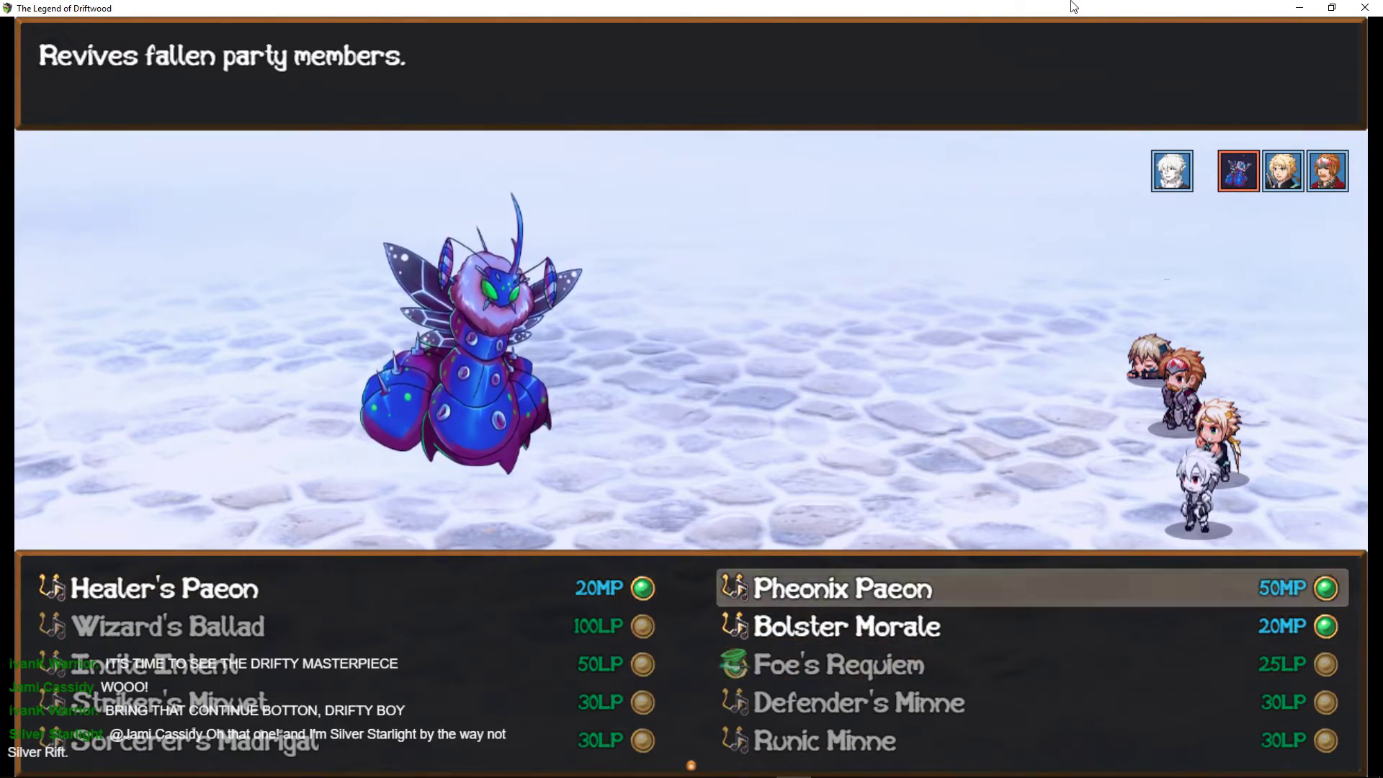
key(Down)
key(Left)
Have Darc Hiro guard on two turns in a row, and have Driftwood guard on his turn.
key(Escape)
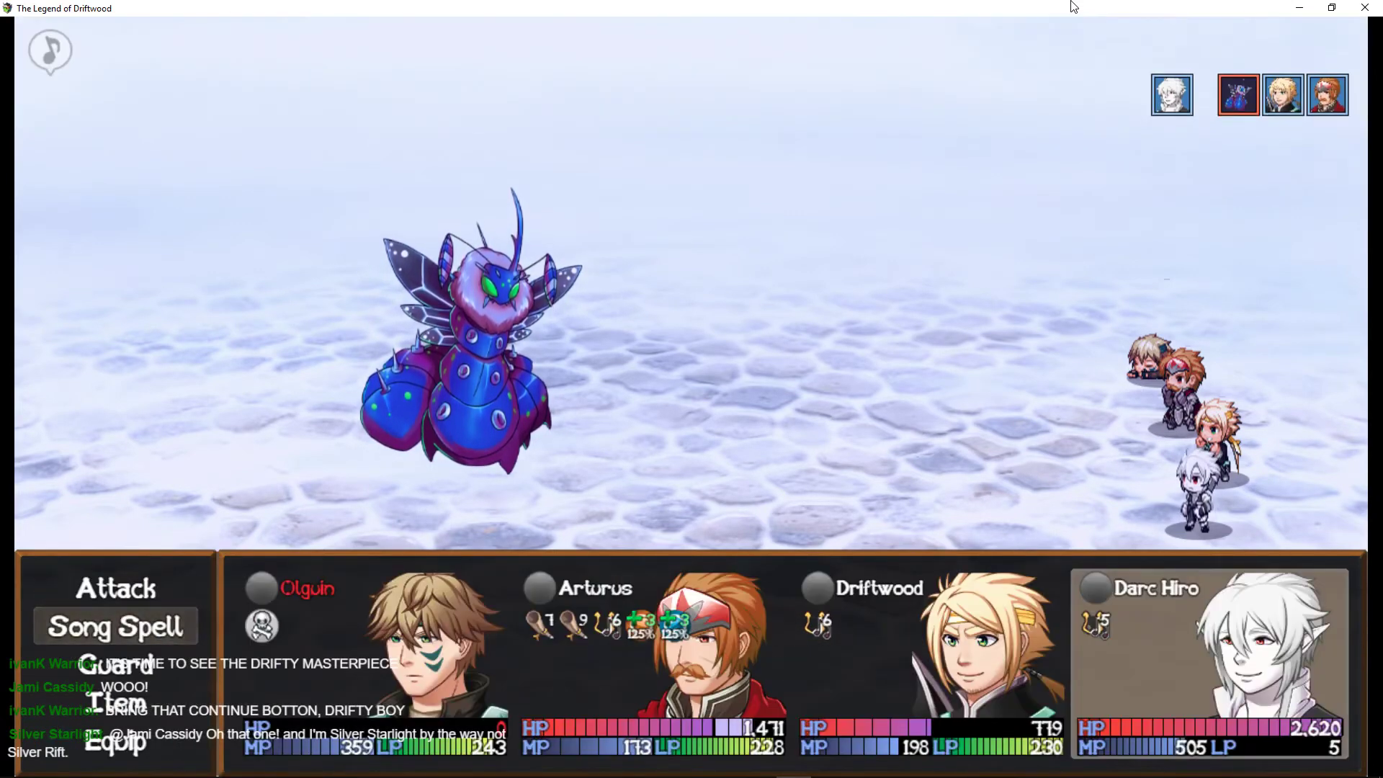
key(Return)
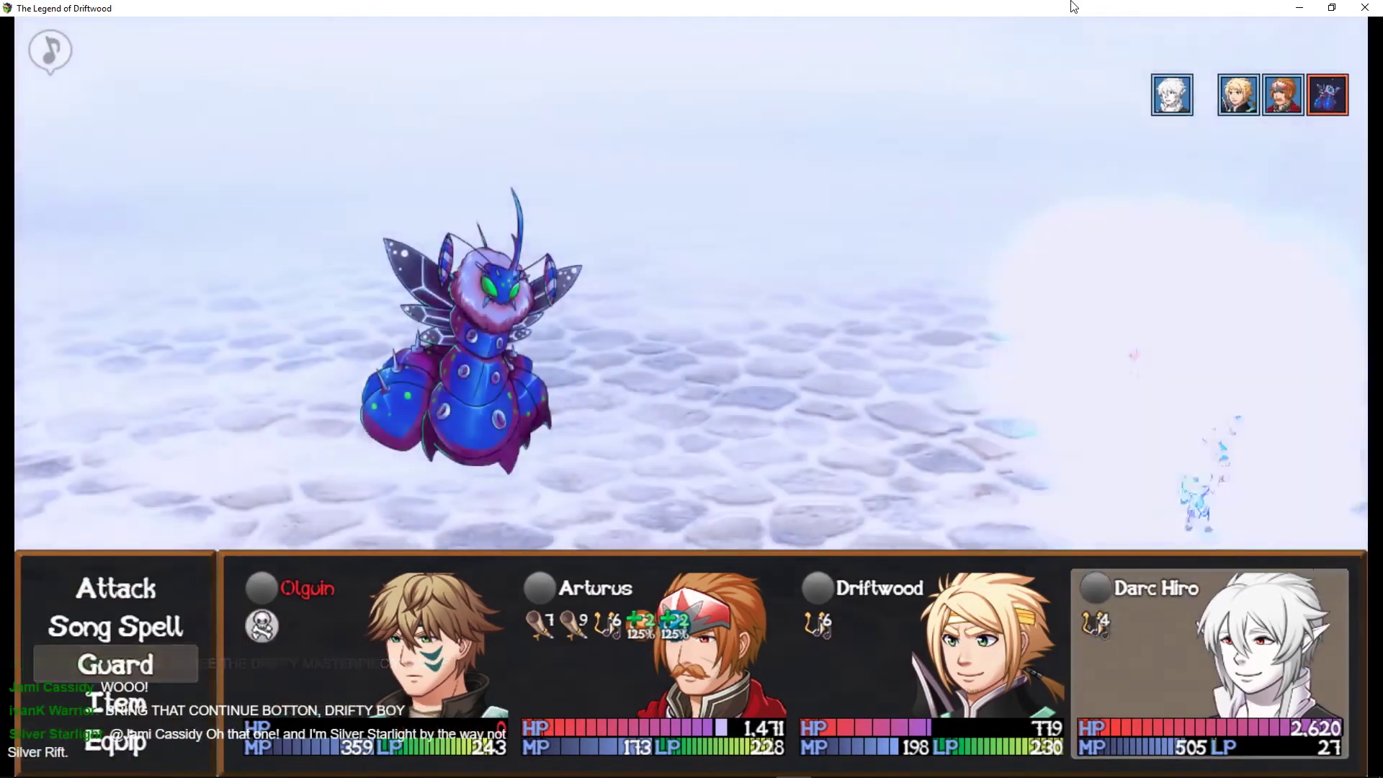
key(Return)
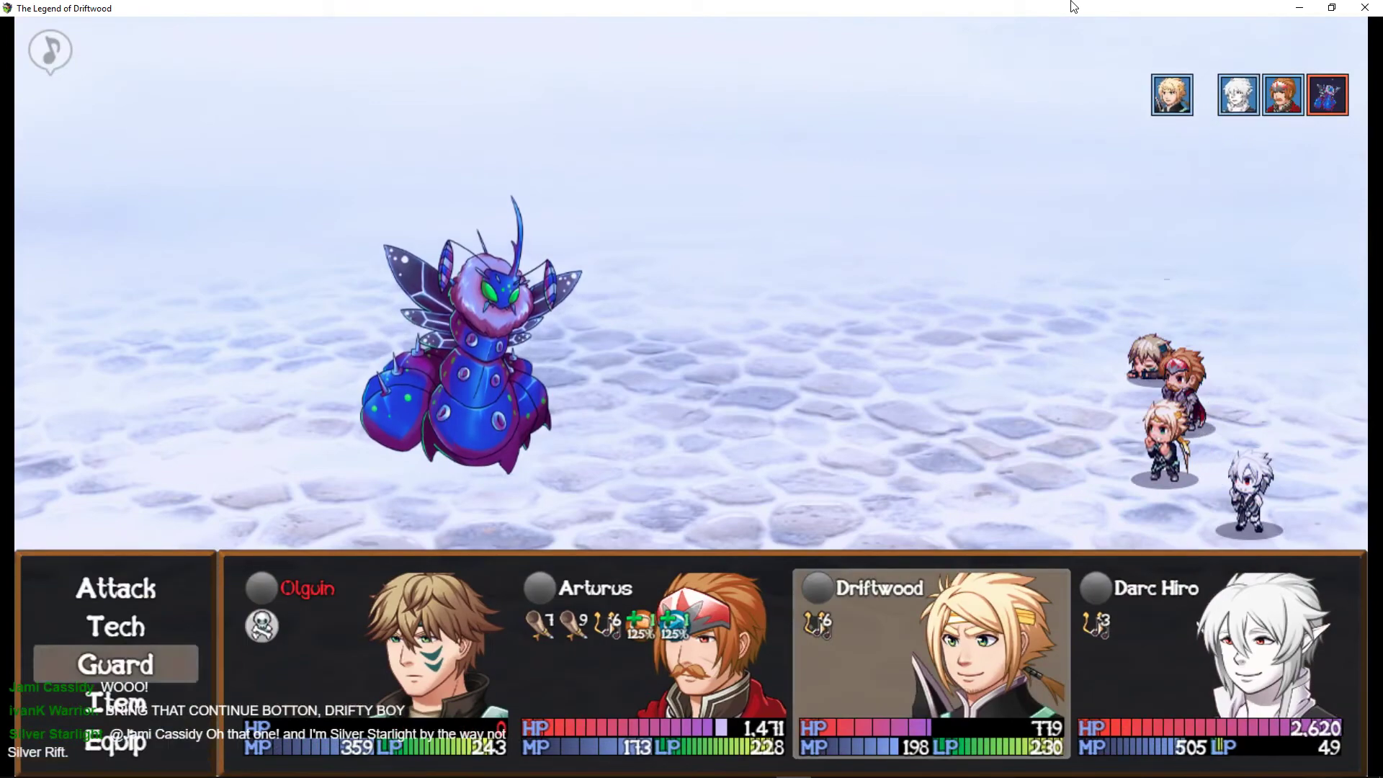
key(Return)
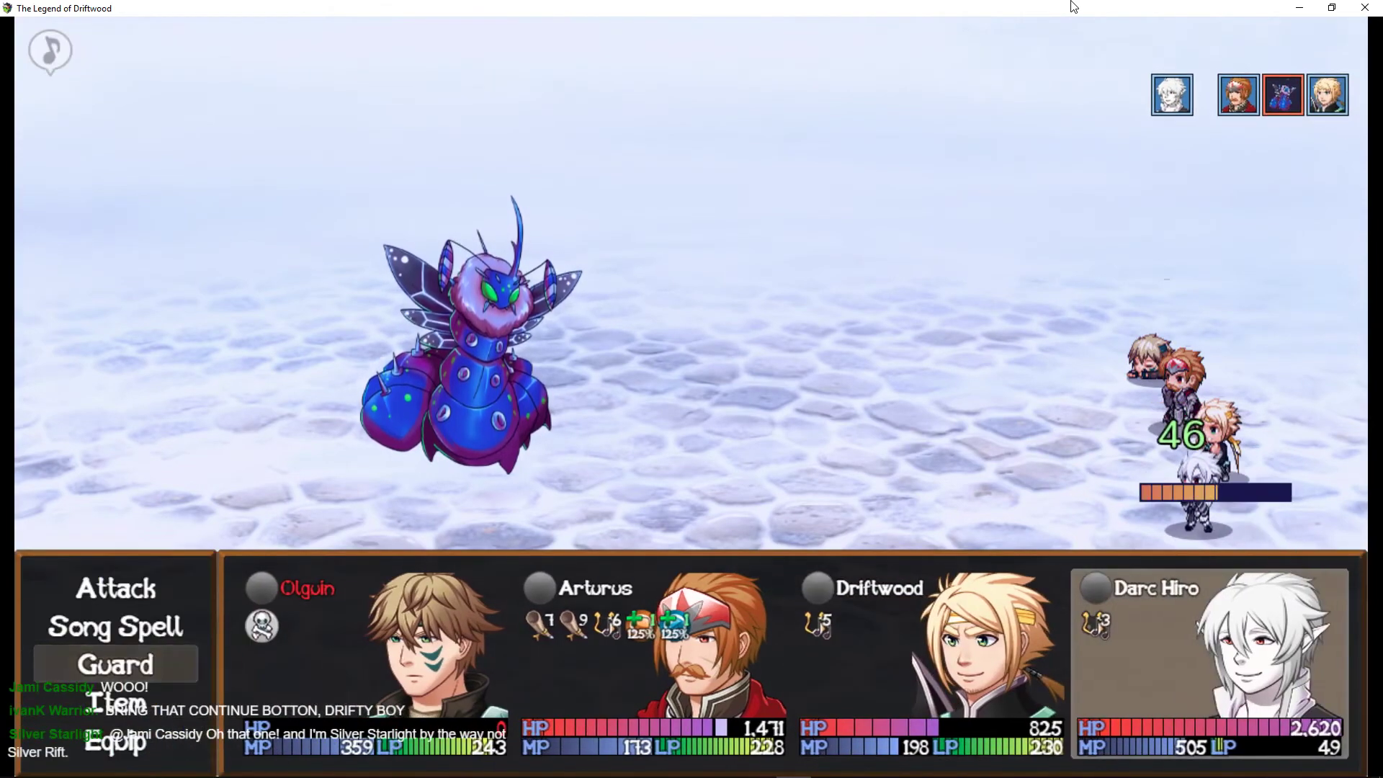
Cast Darc Hiro's Pheonix Paeon to revive the fallen party member.
key(Return)
key(Right)
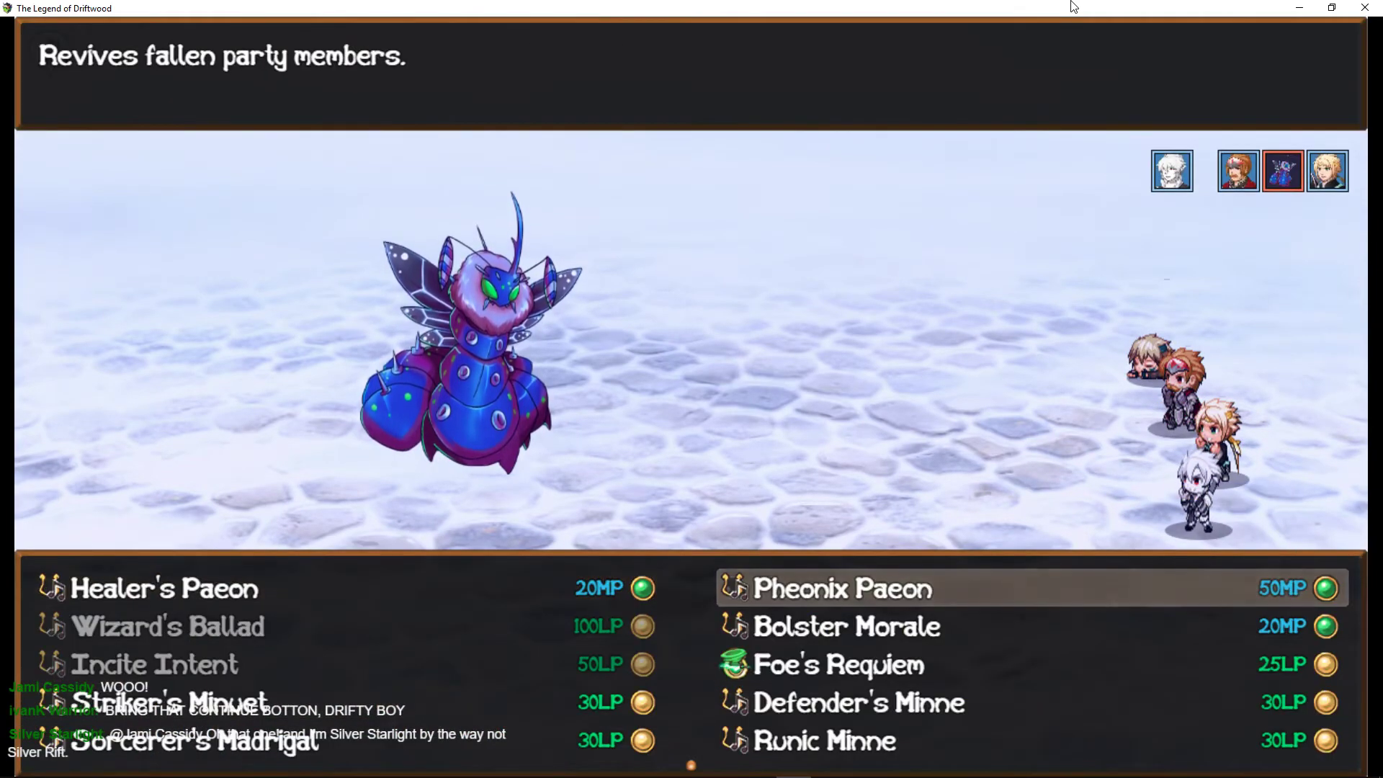
key(Return)
key(Return)
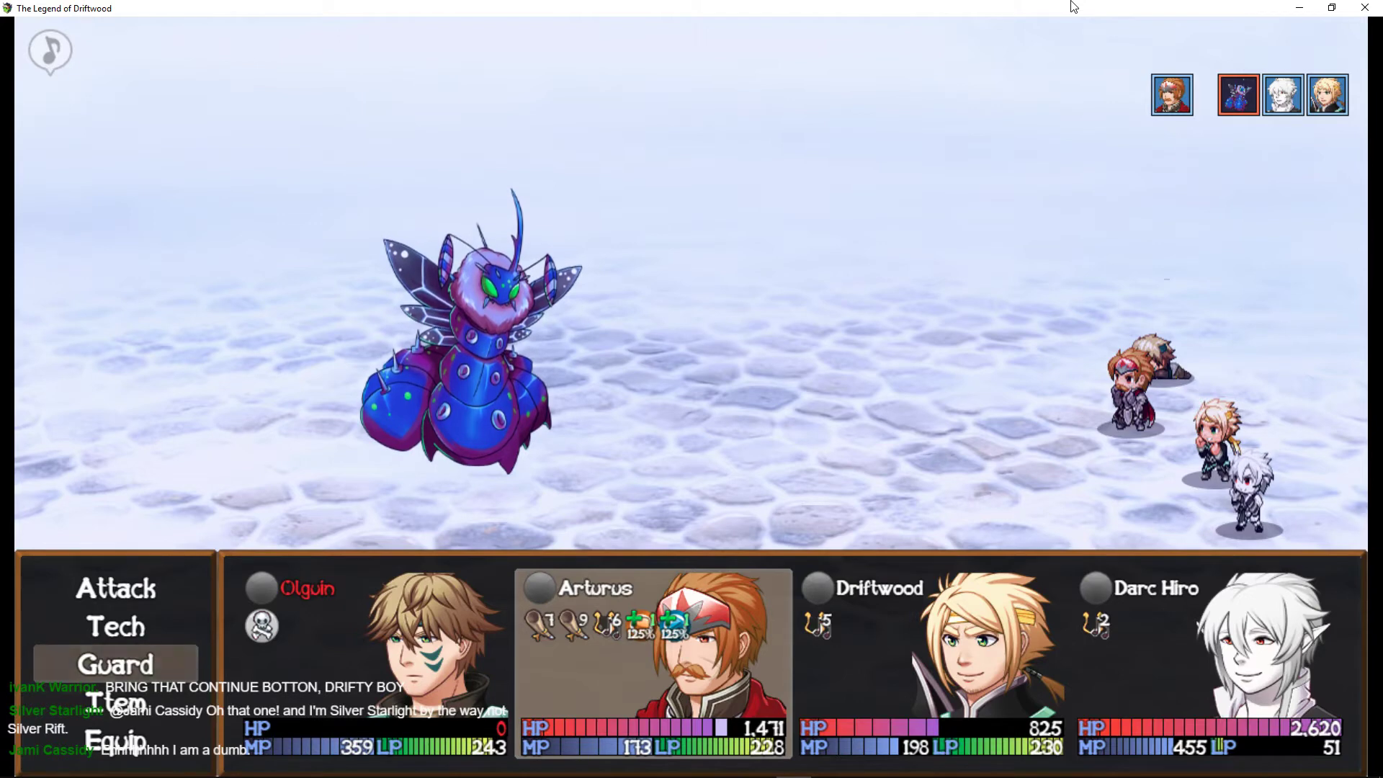
Have Arturus use his Coax tech.
key(Up)
key(Return)
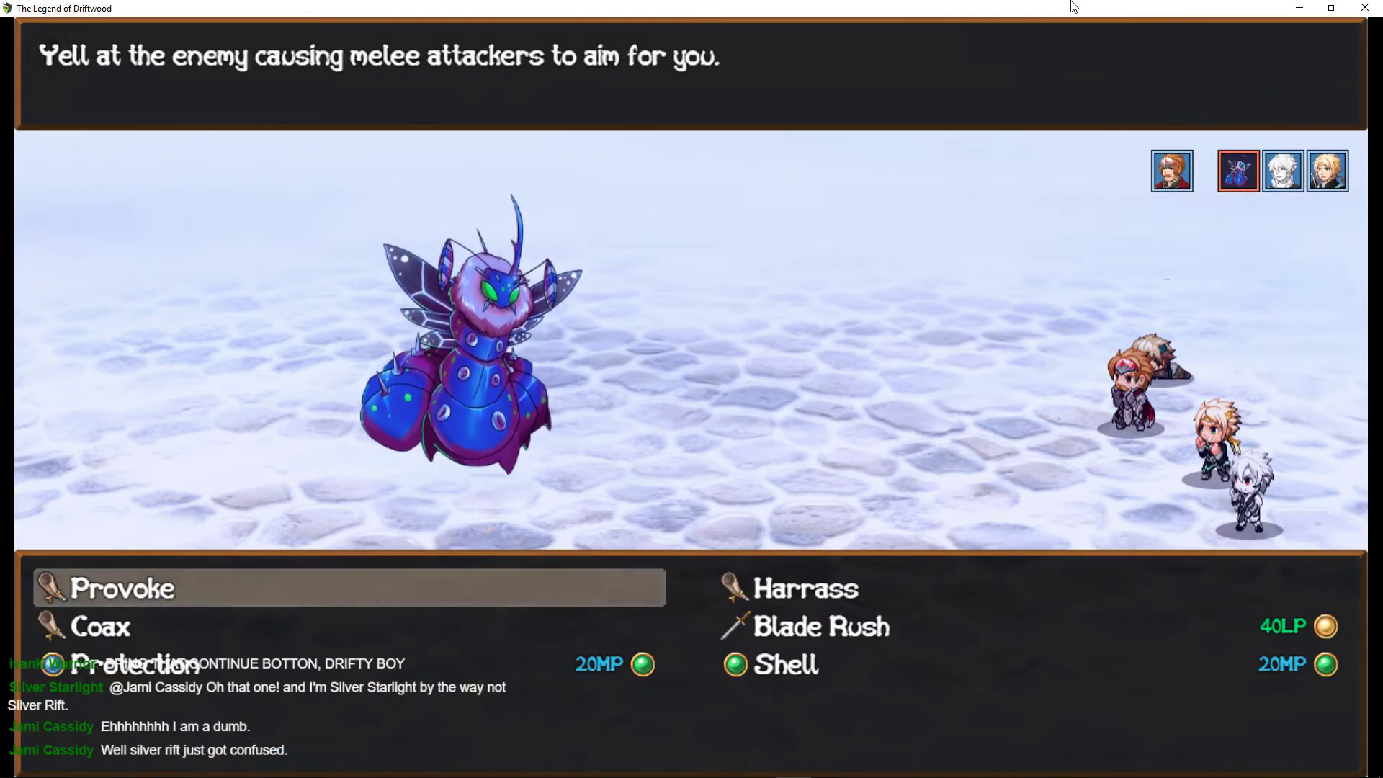
key(Right)
key(Down)
key(Up)
key(Left)
key(Down)
key(Return)
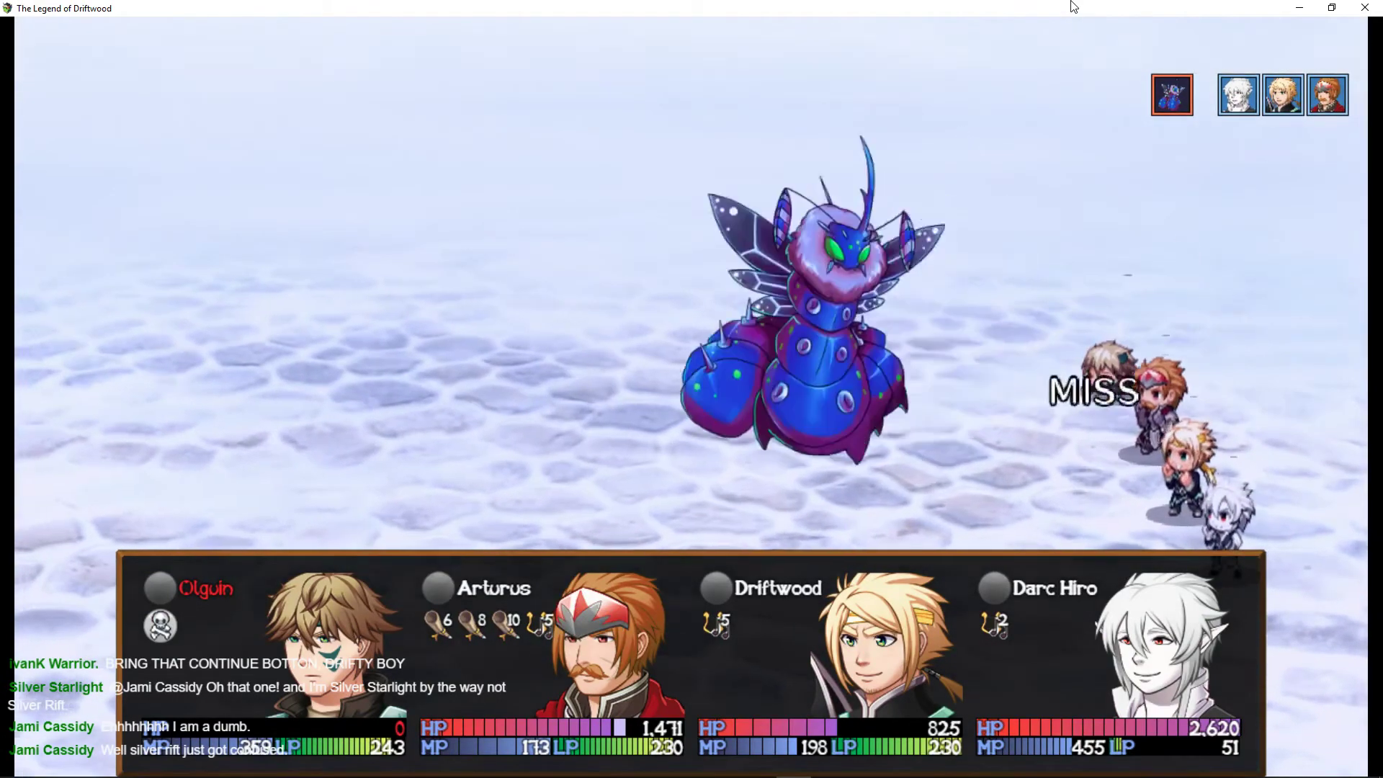
Cast Darc Hiro's Healer's Paeon on the party.
key(Return)
key(Down)
key(Up)
key(Left)
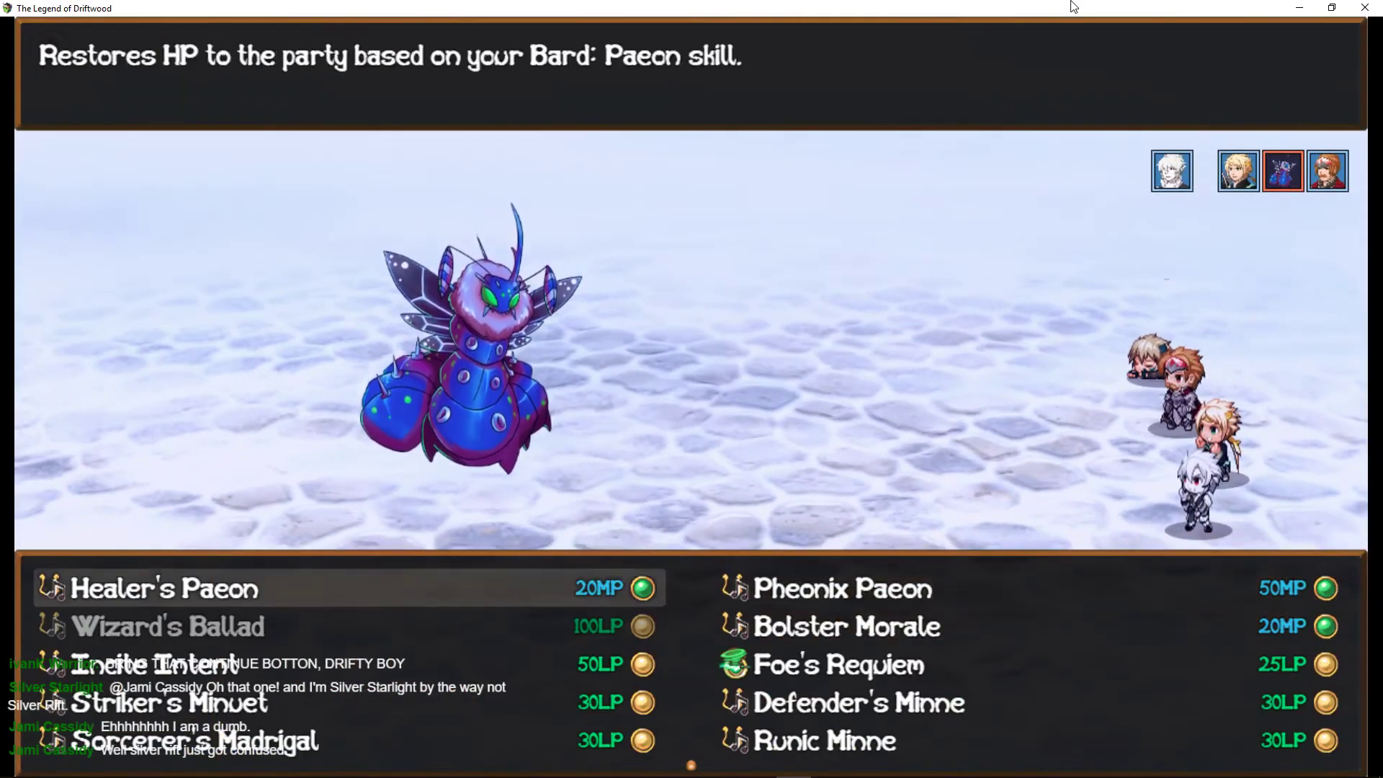
key(Return)
key(Return)
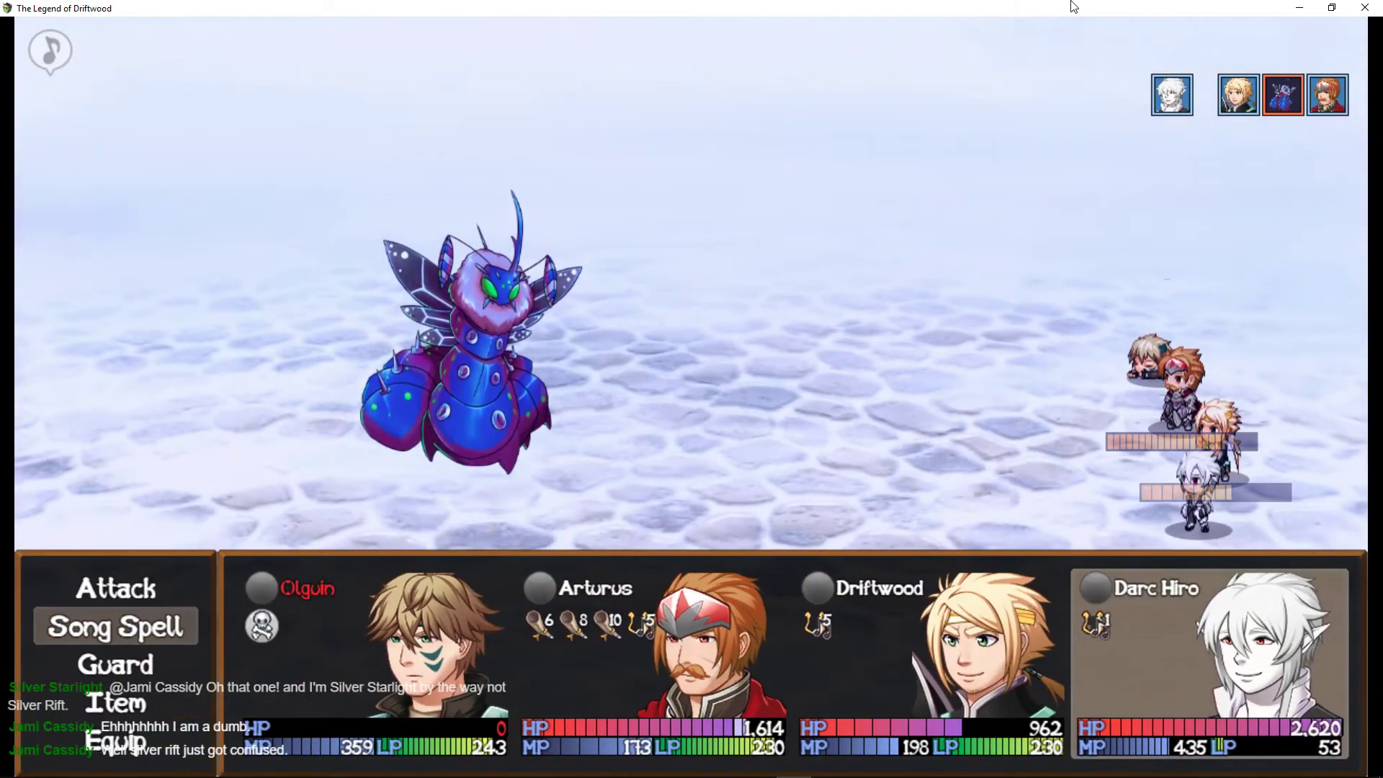
Cast Darc Hiro's Foe's Requiem on the Ice Worm, and have Driftwood guard on his turn.
key(Return)
key(Down)
key(Down)
key(Right)
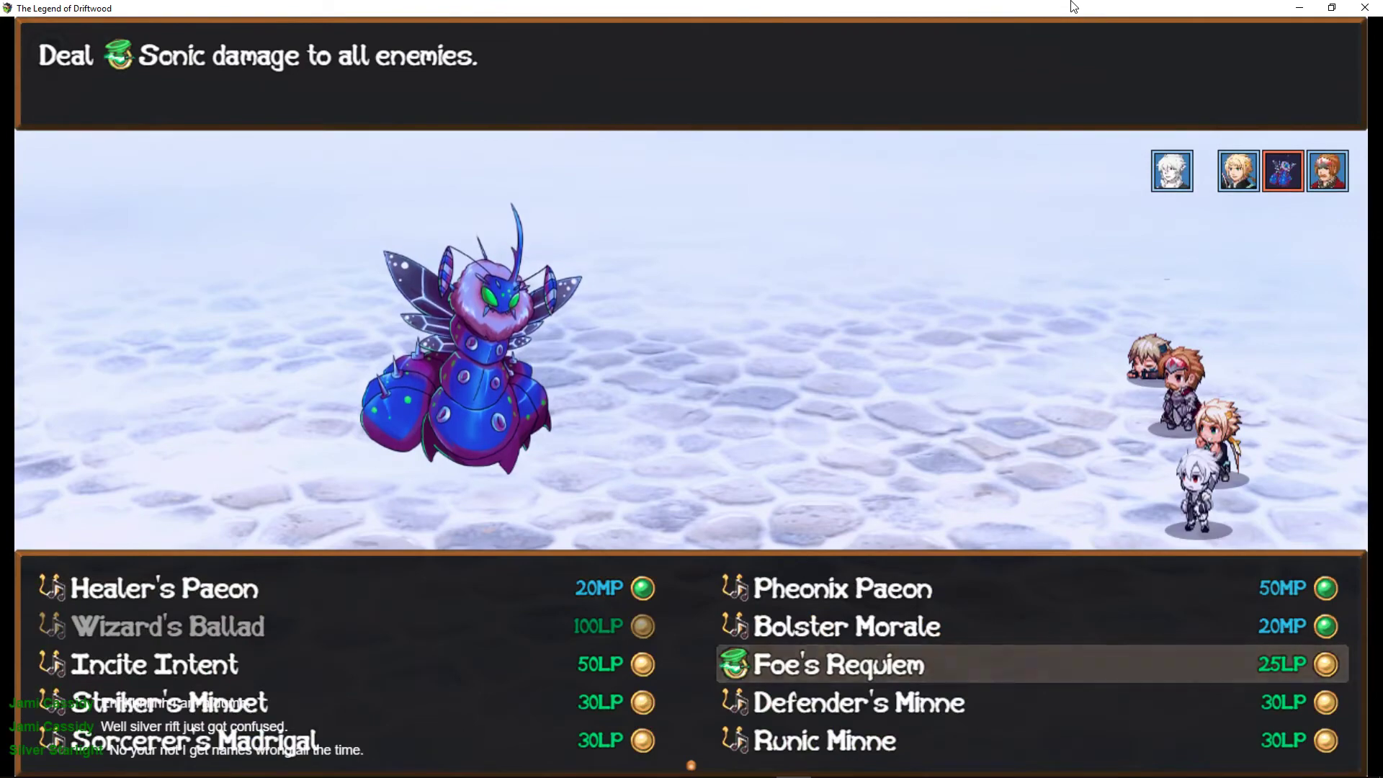
key(Return)
key(Return)
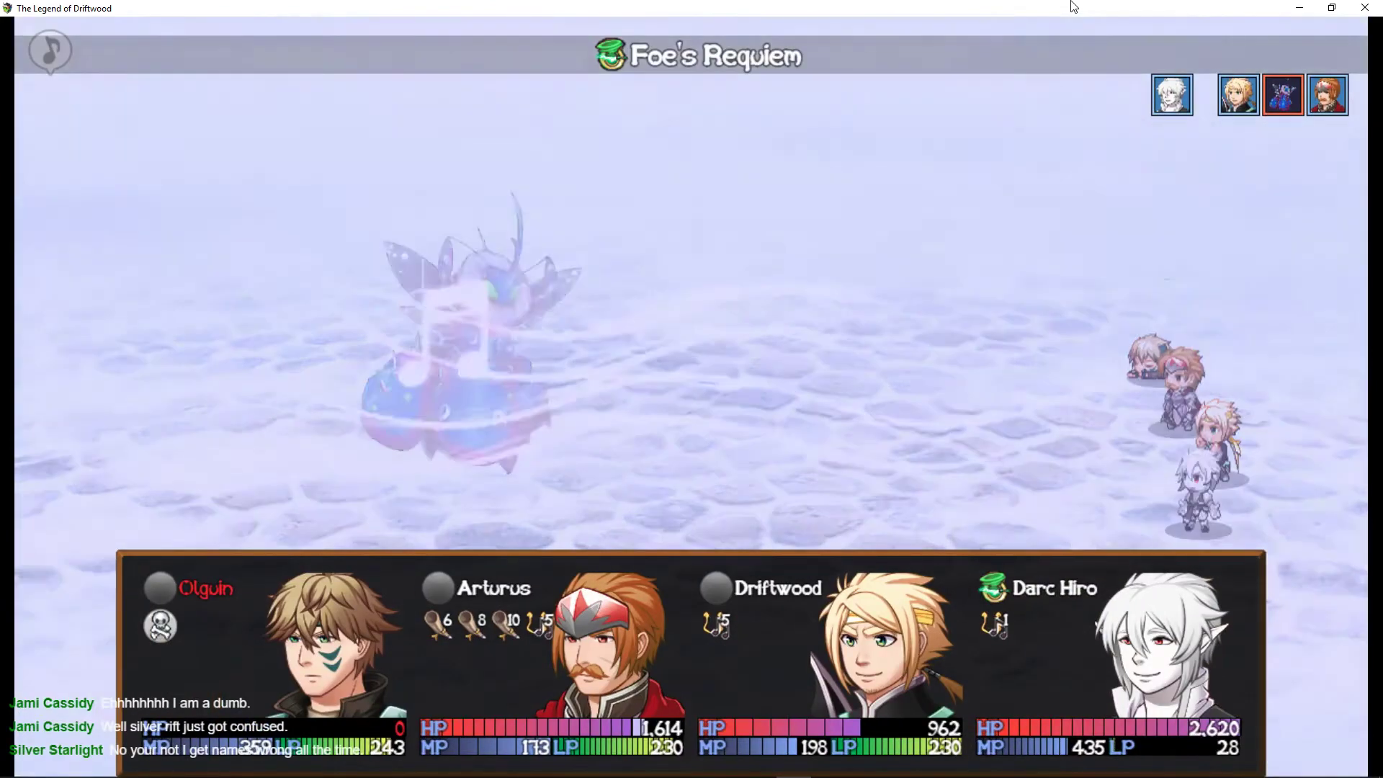
key(Return)
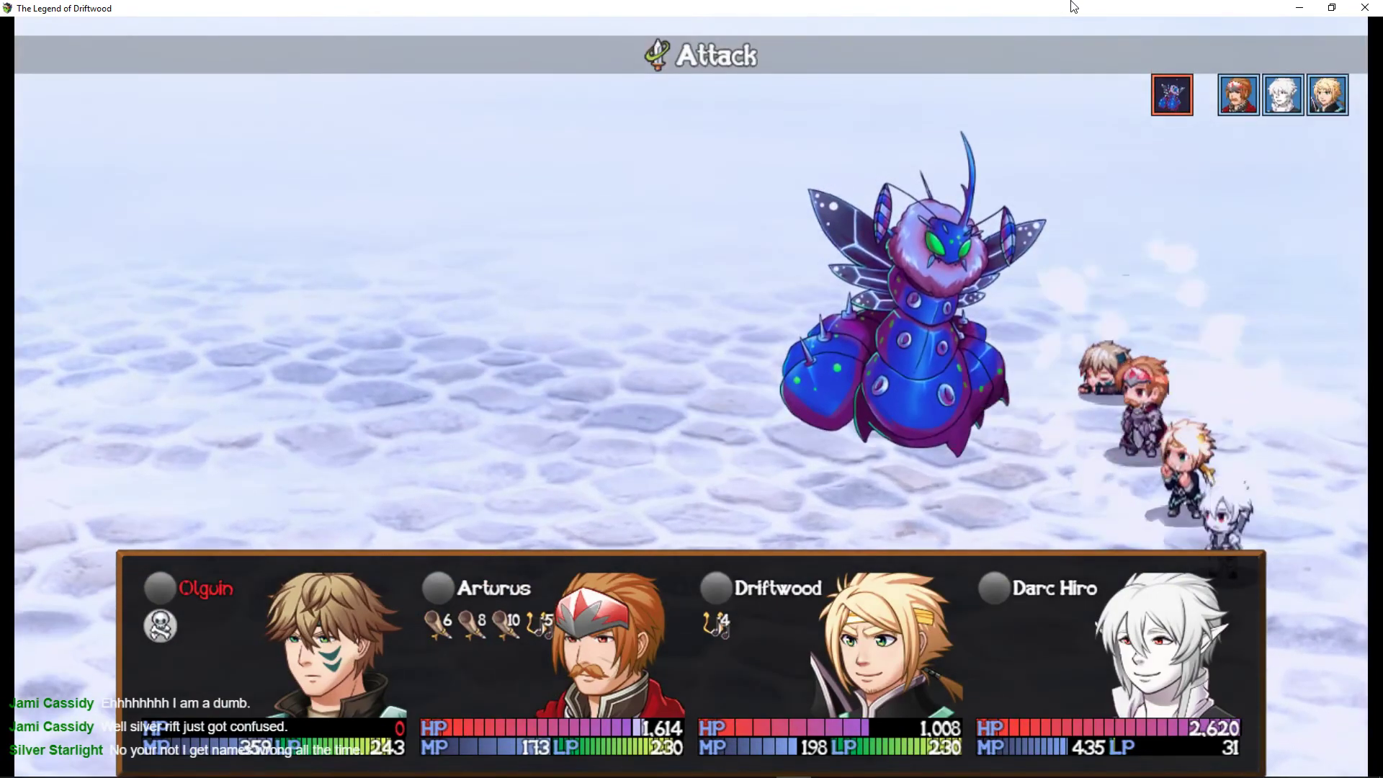
Have Arturus use Knight's Valor, and have Darc Hiro guard on his turns.
key(Down)
key(Return)
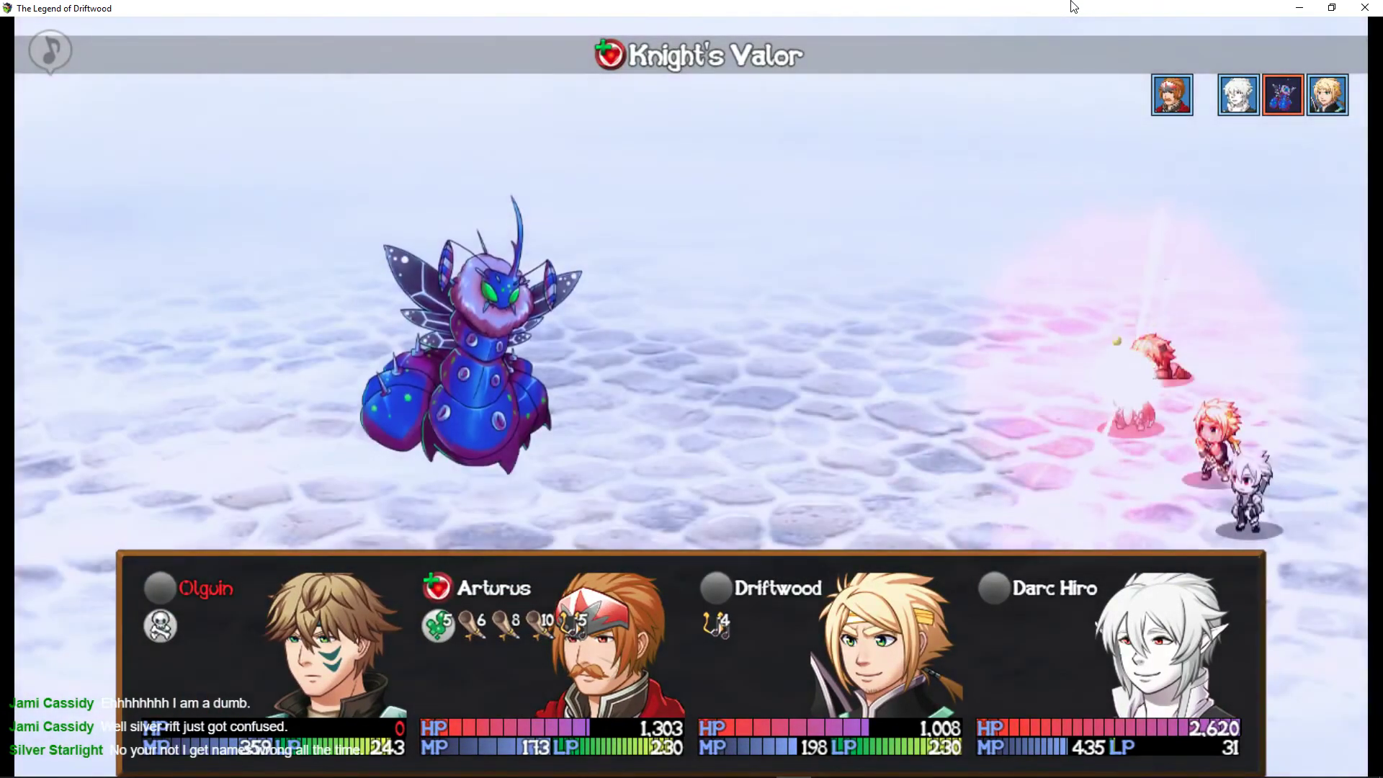
key(Return)
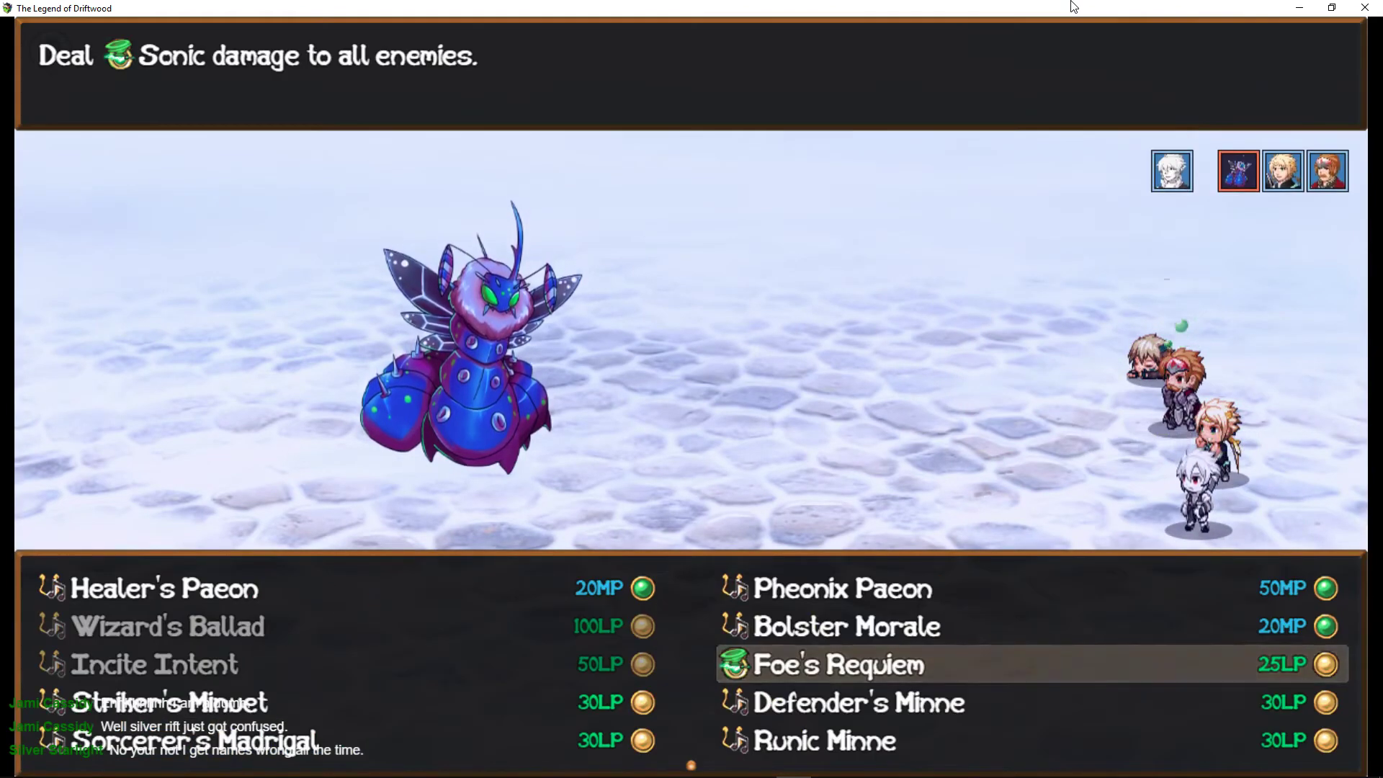
key(Left)
key(Up)
key(Down)
key(Escape)
key(Down)
key(Return)
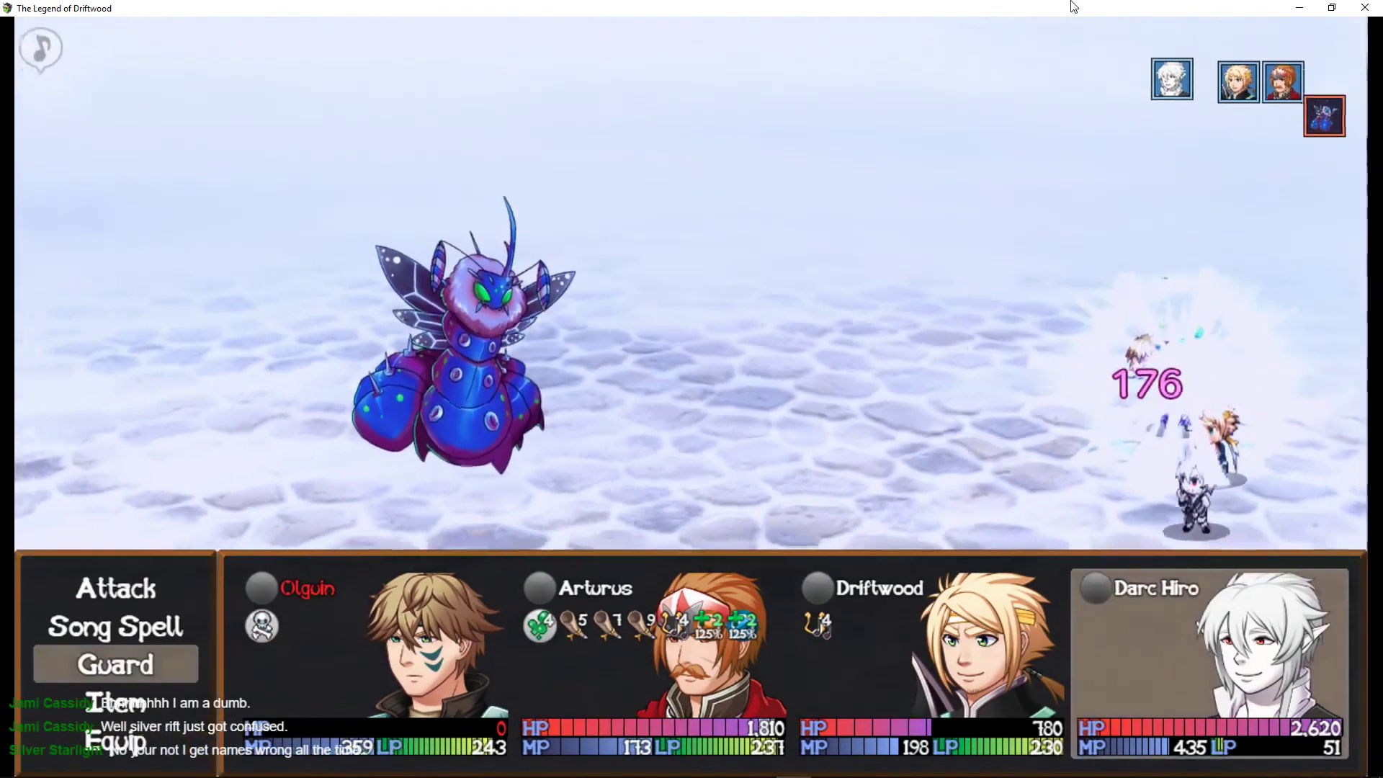
key(Return)
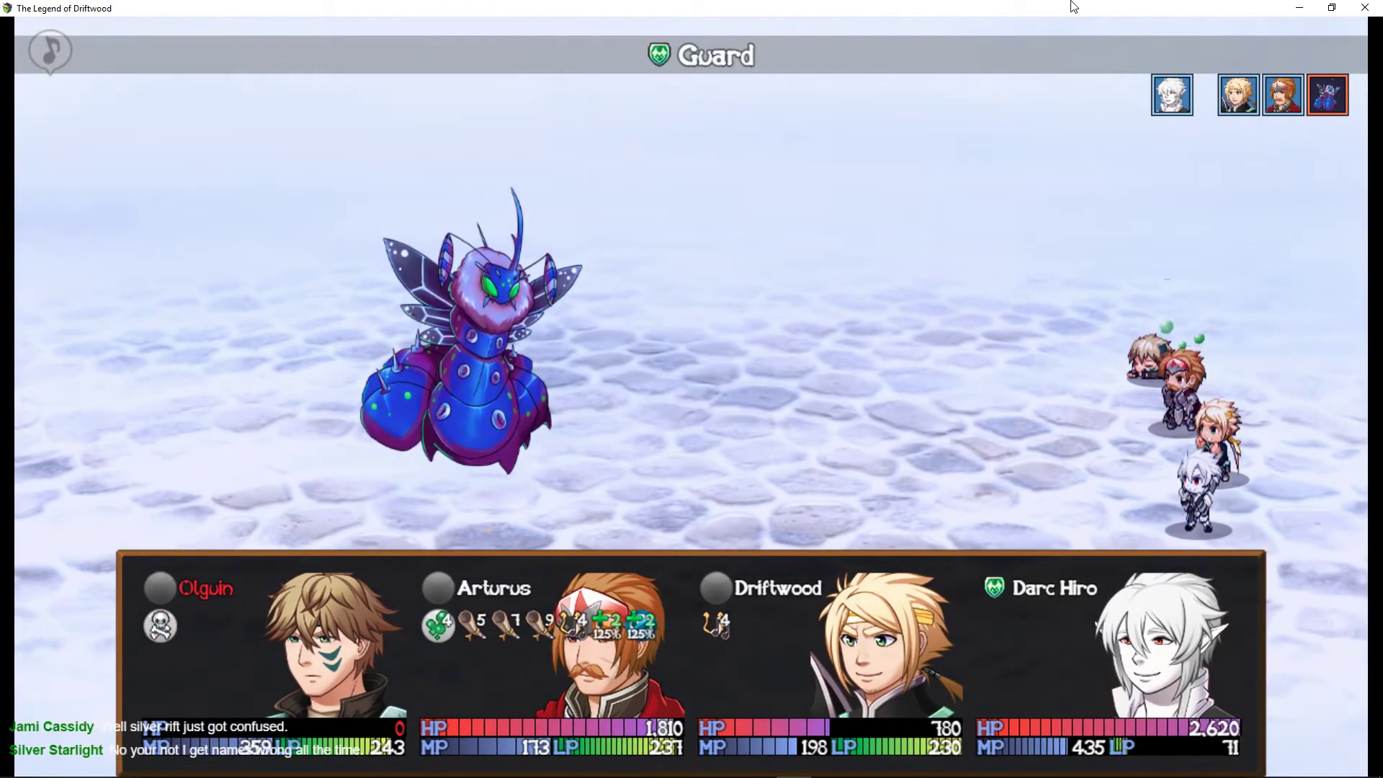
Have Driftwood use his Charge Soul tech.
key(Up)
key(Return)
key(Down)
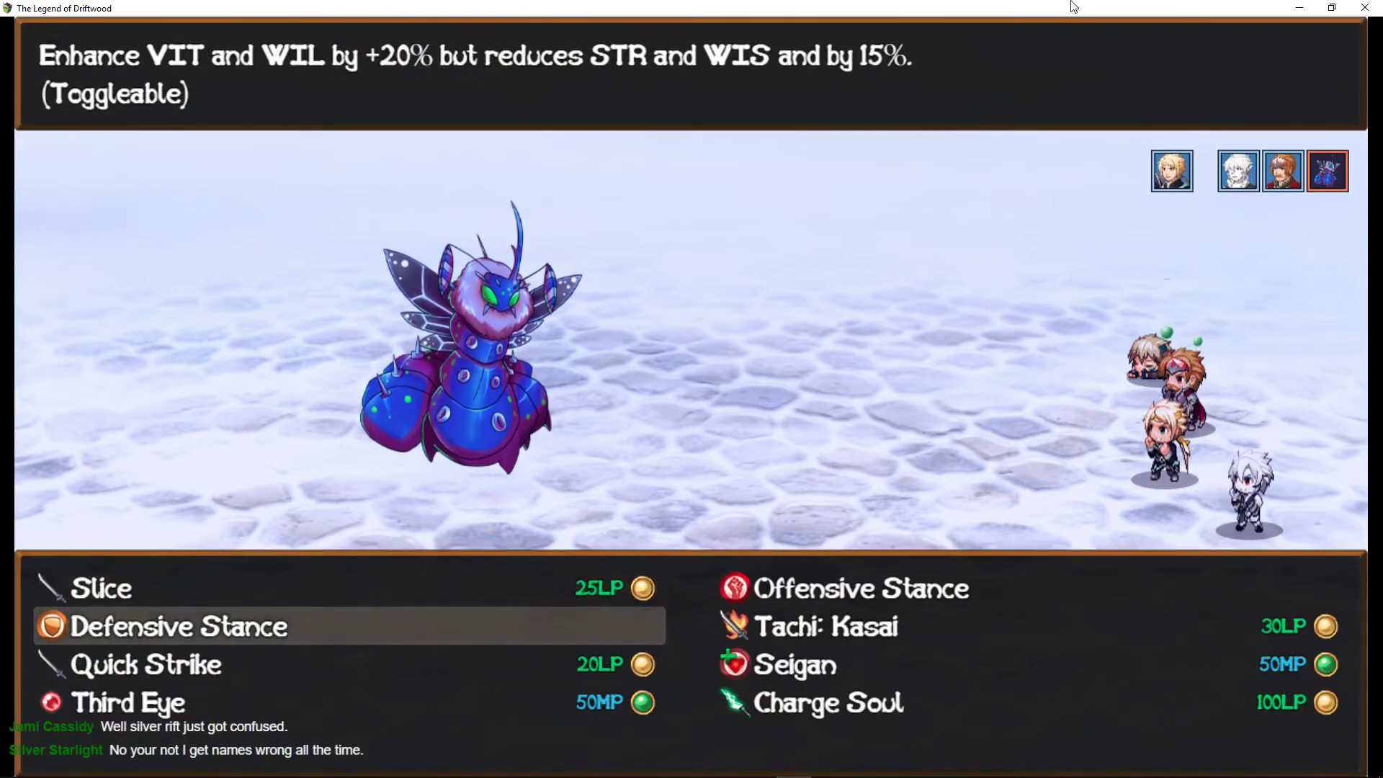
key(Down)
key(Down)
key(Right)
key(Down)
key(Return)
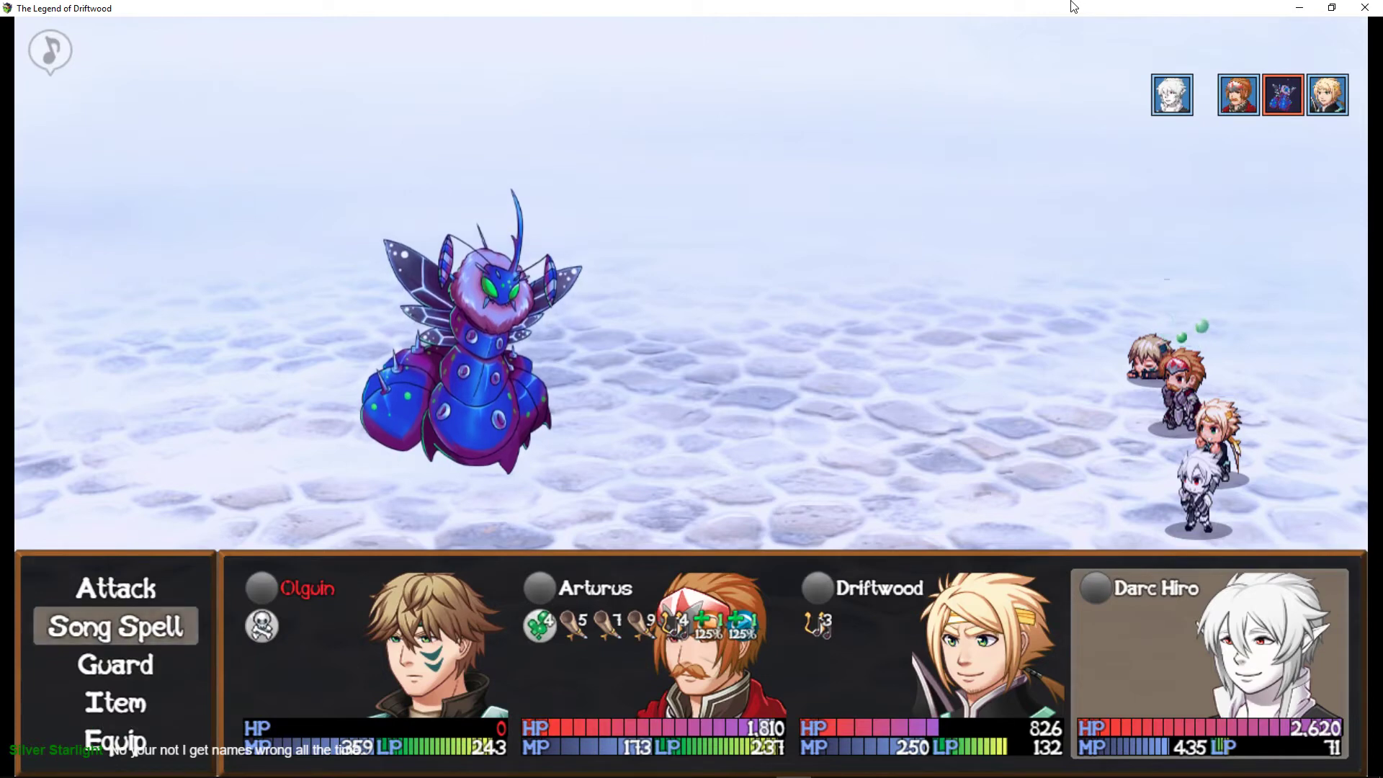
Cast Darc Hiro's Incite Intent to restore the party's LP.
key(Return)
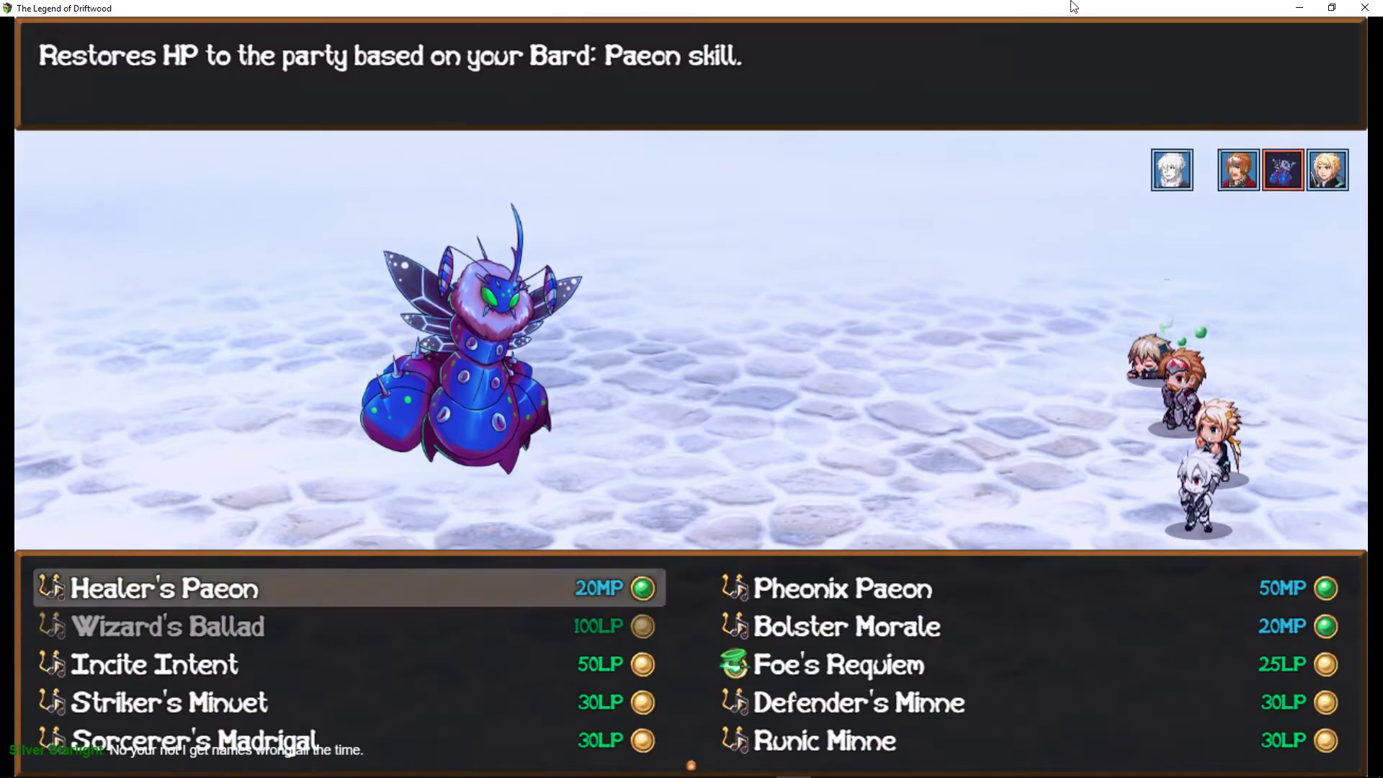
key(Down)
key(Down)
key(Up)
key(Down)
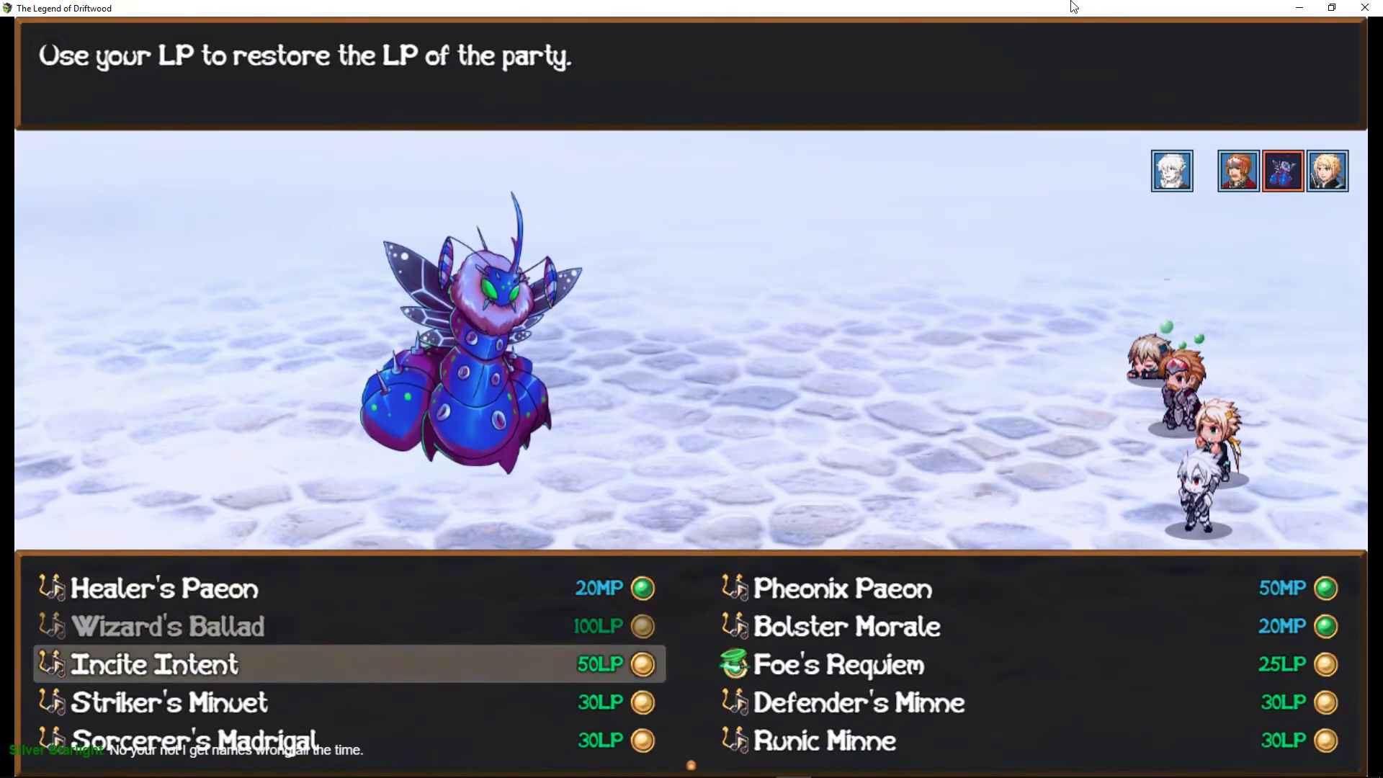
key(Return)
key(Return)
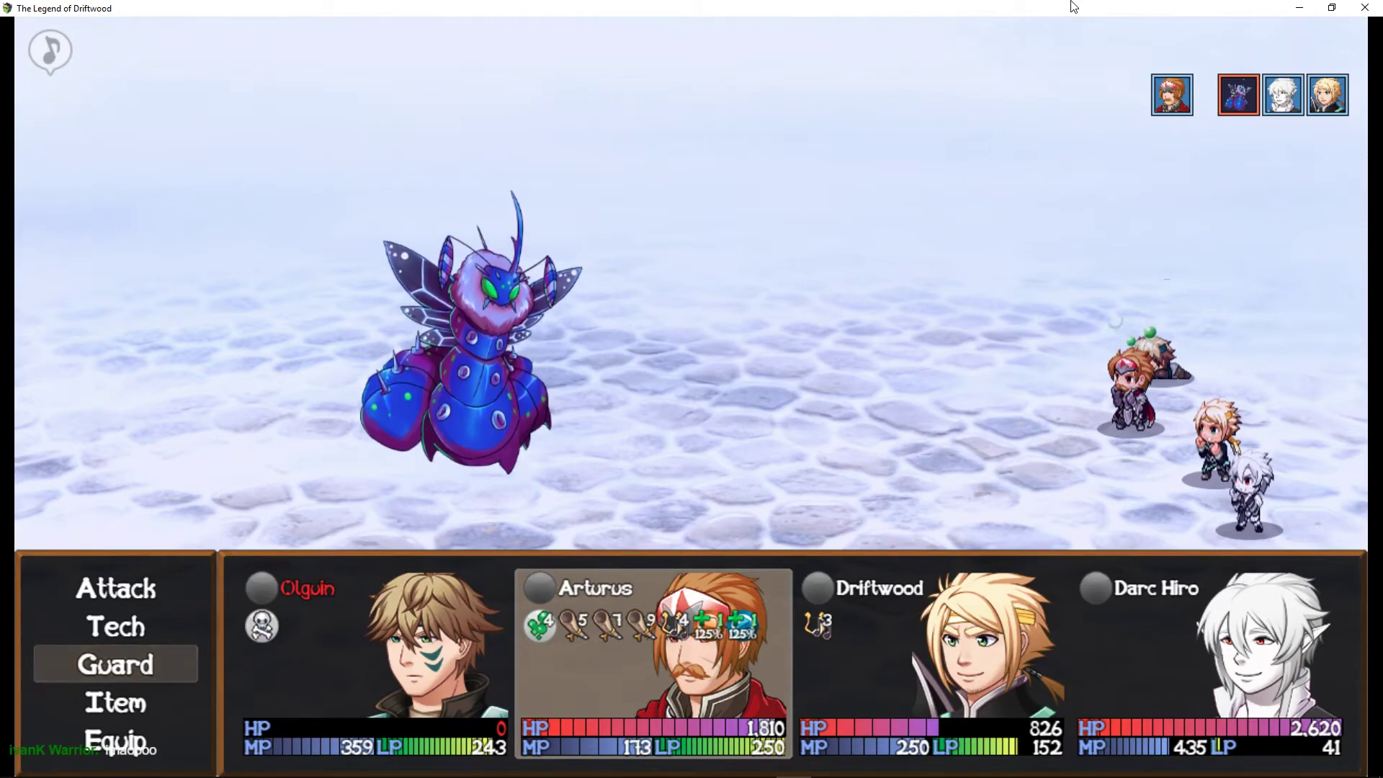
Have Arturus use his Provoke tech on the Ice Worm.
key(Return)
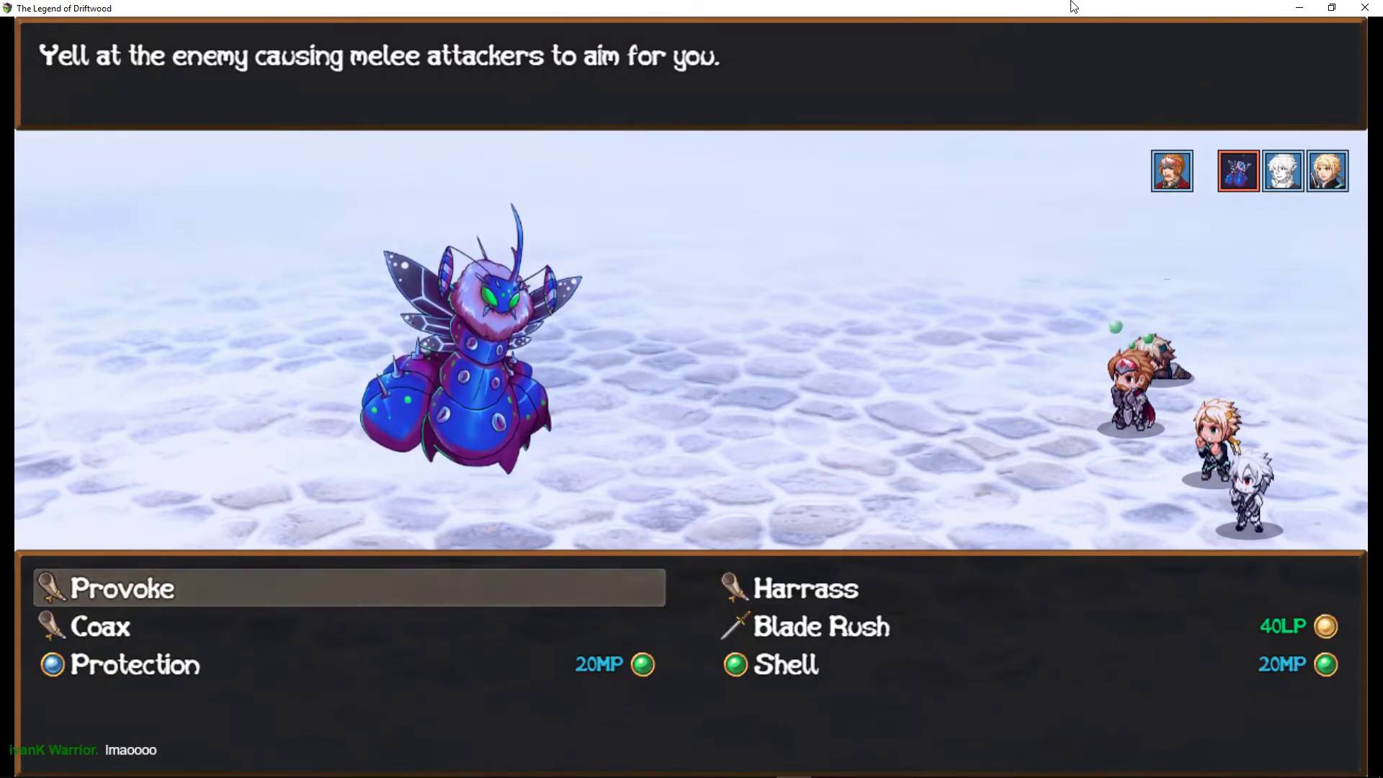
key(Down)
key(Up)
key(Return)
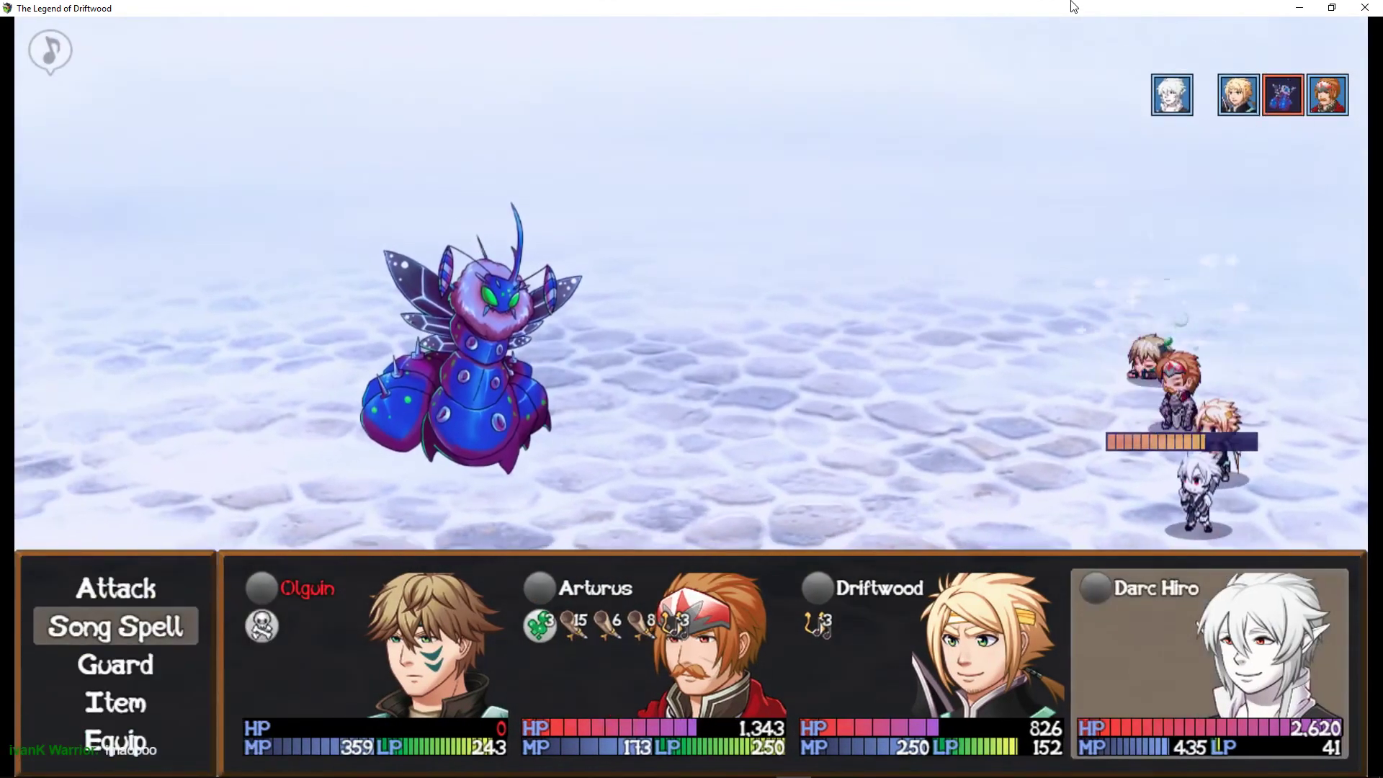
Have Darc Hiro and Driftwood guard on their turns to build up Darc Hiro's LP.
key(Return)
key(Up)
key(Up)
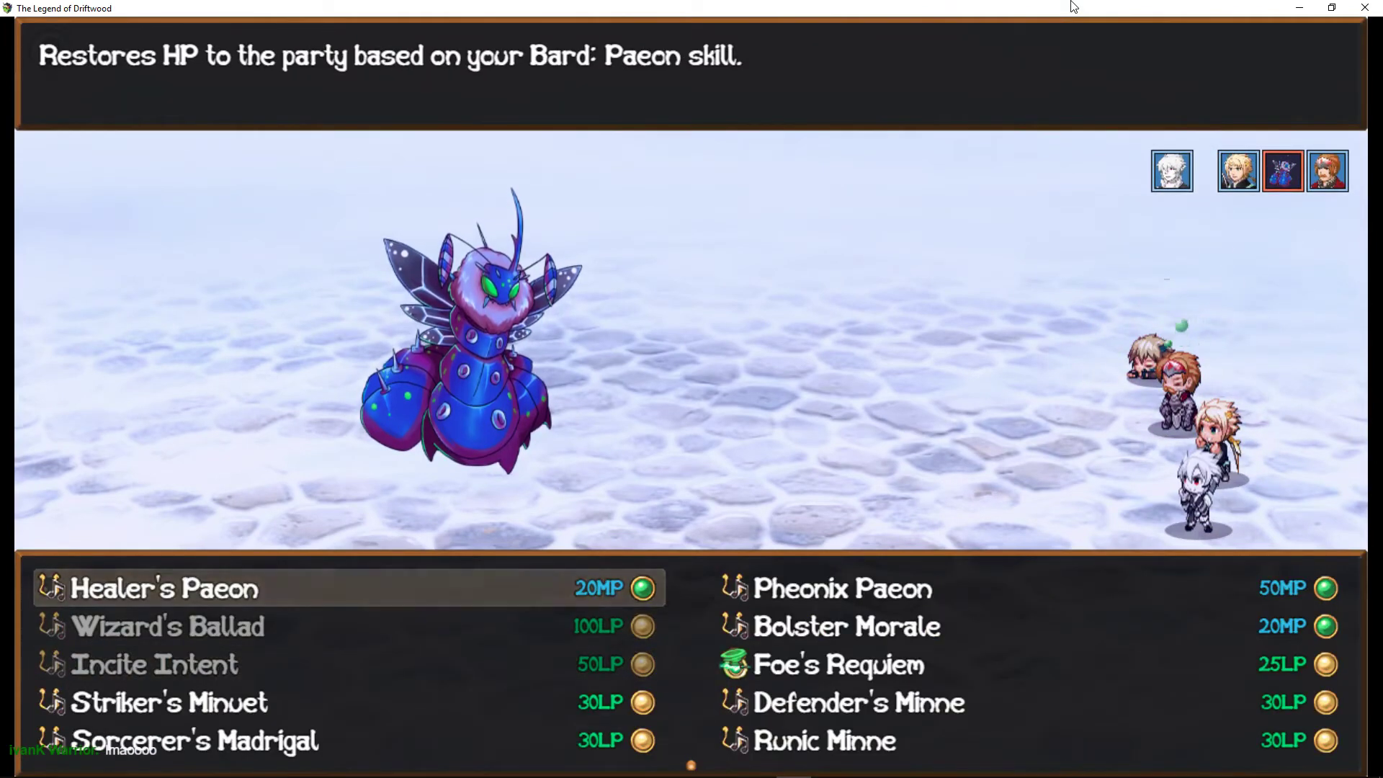
key(Down)
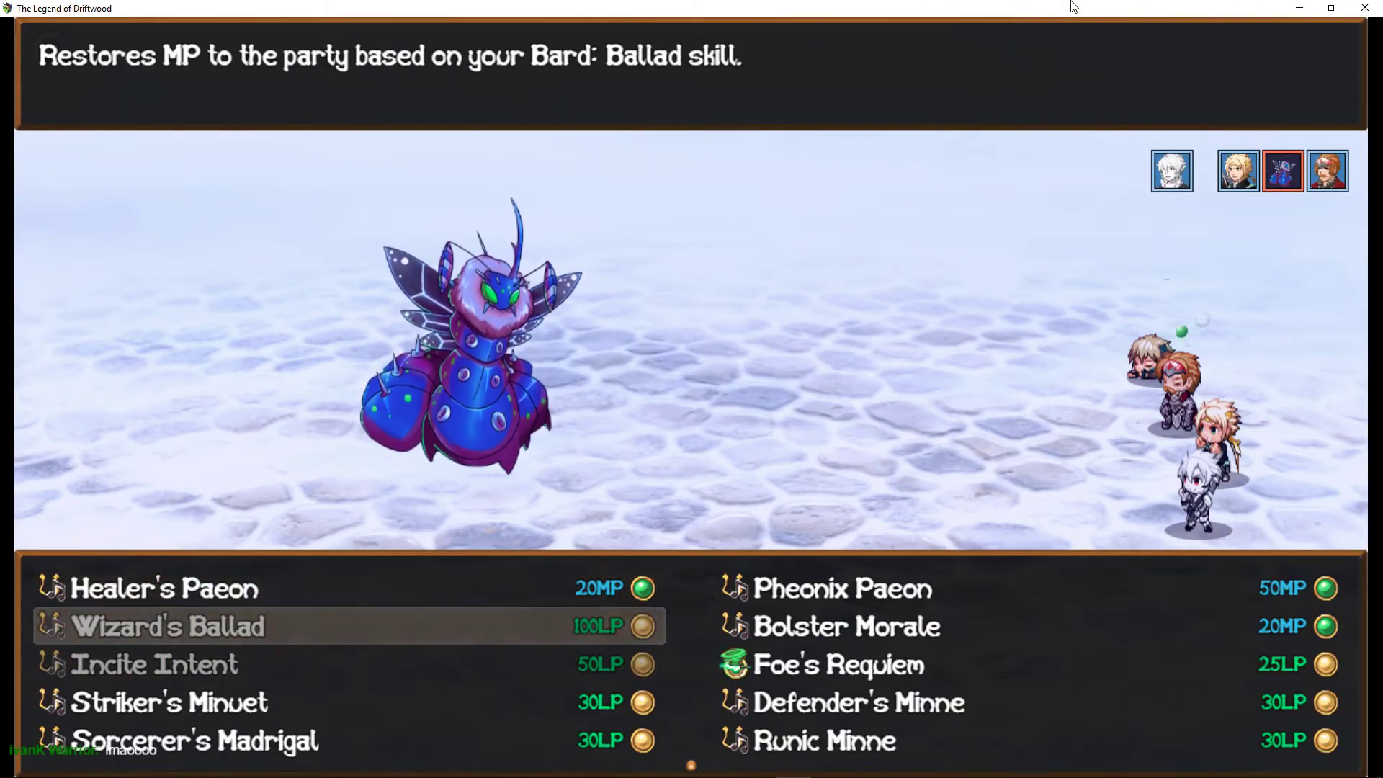
key(Escape)
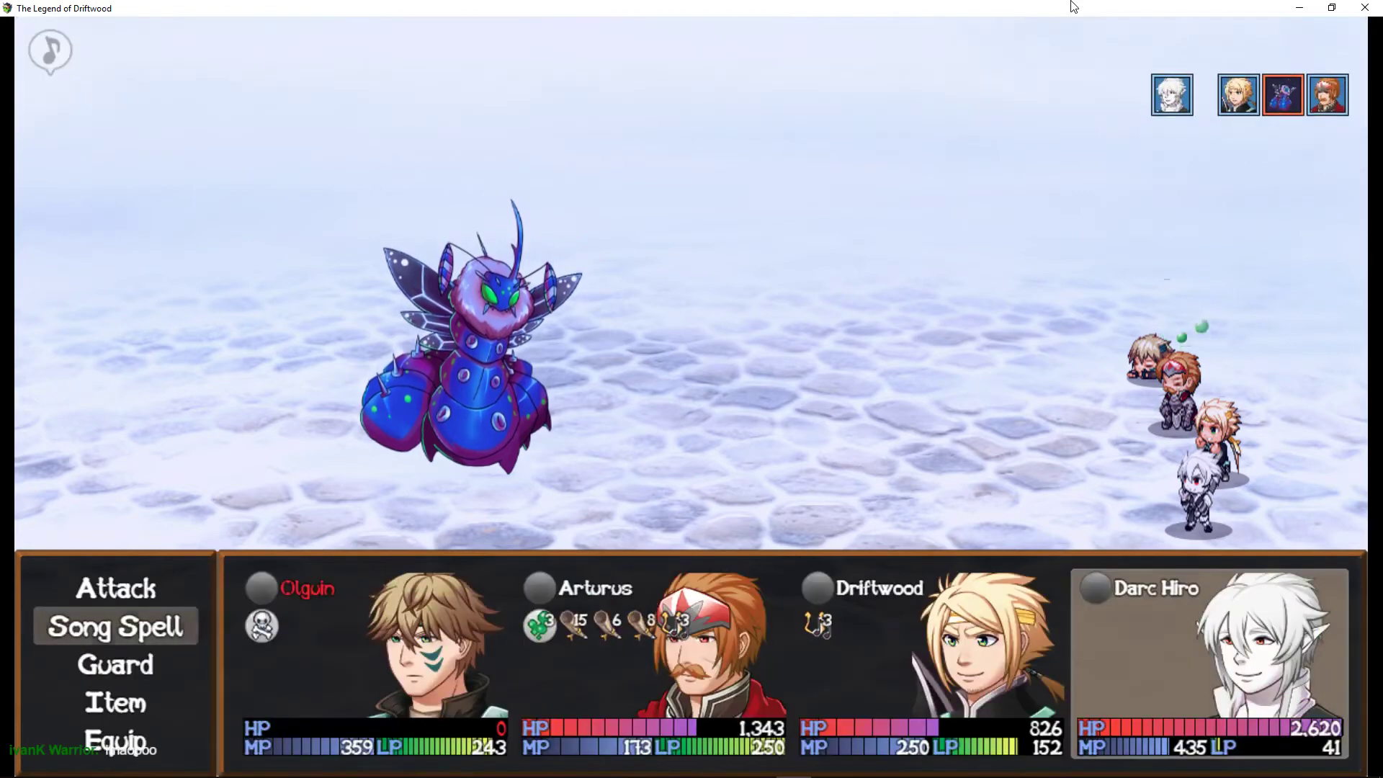
key(Down)
key(Return)
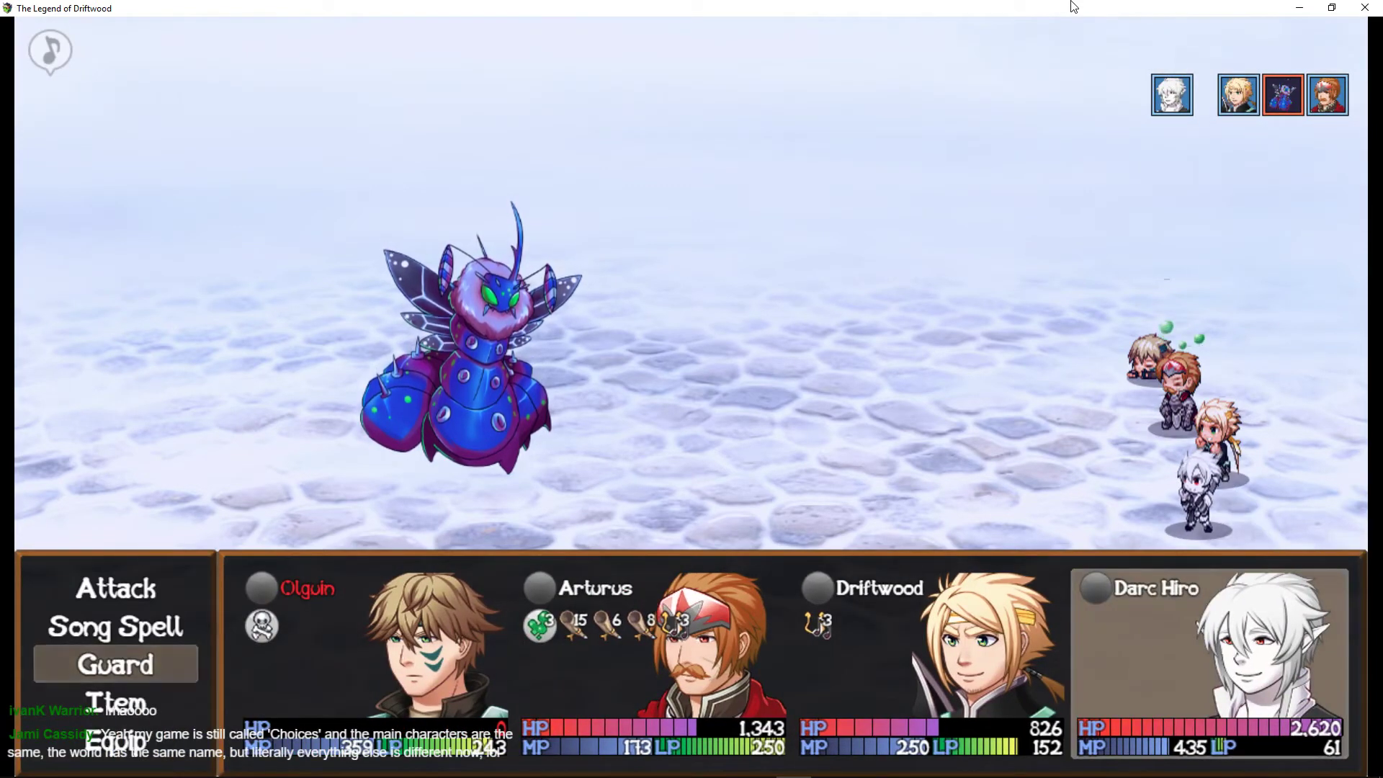
key(Return)
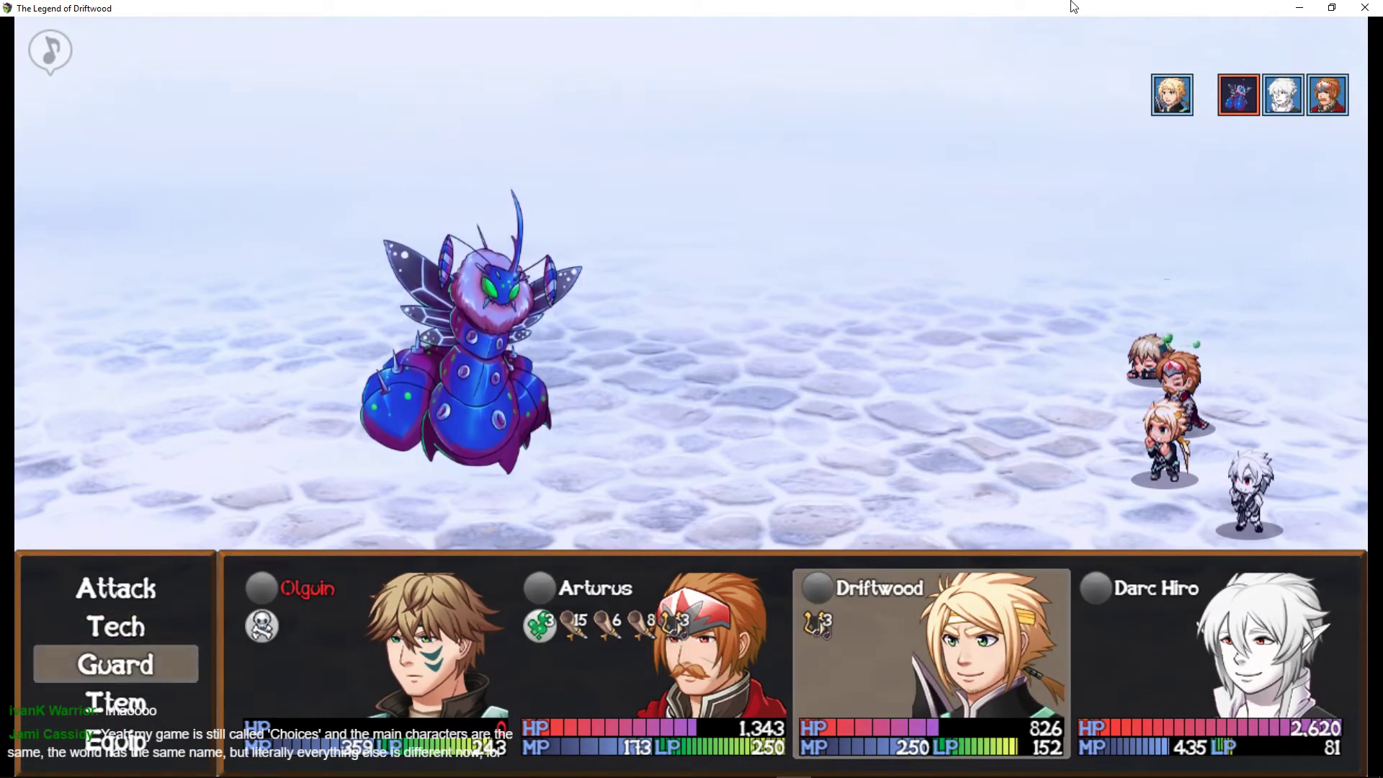
key(Return)
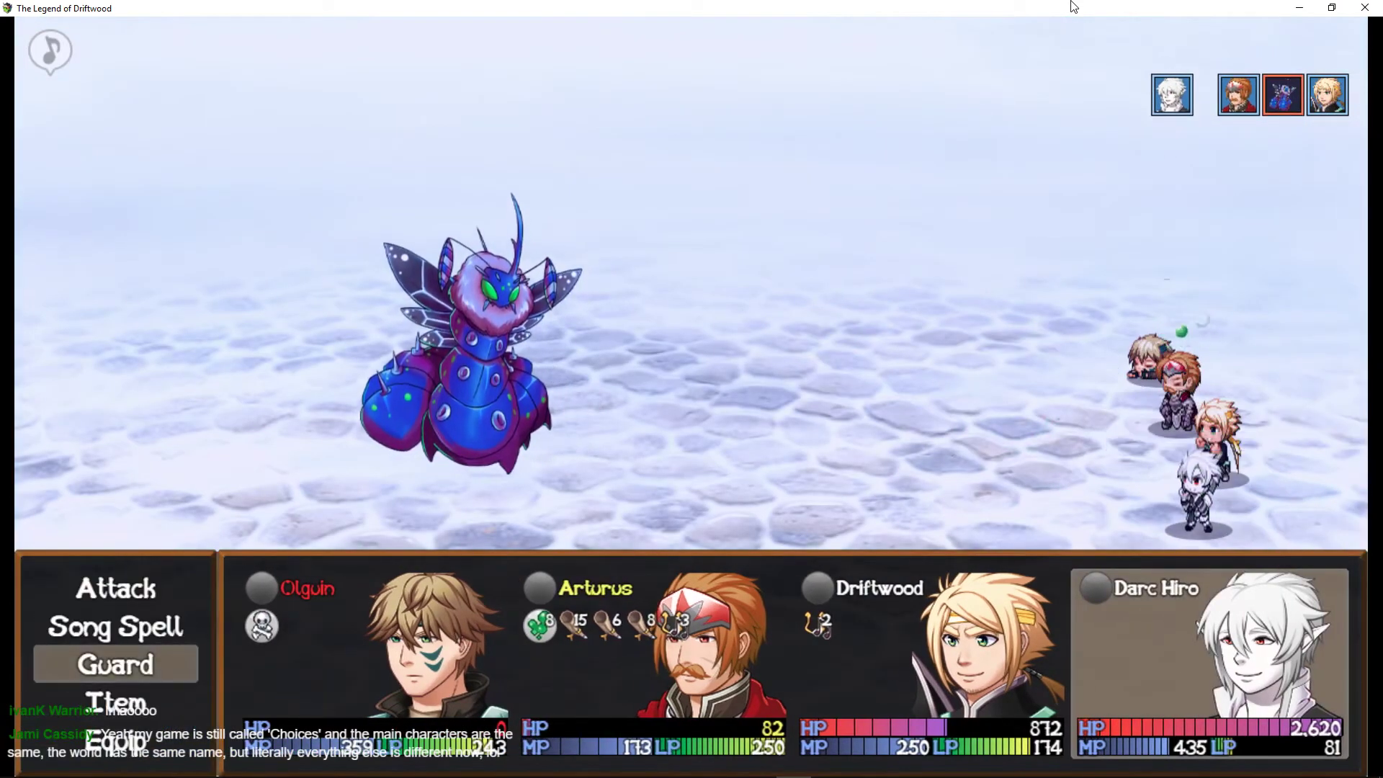
key(Return)
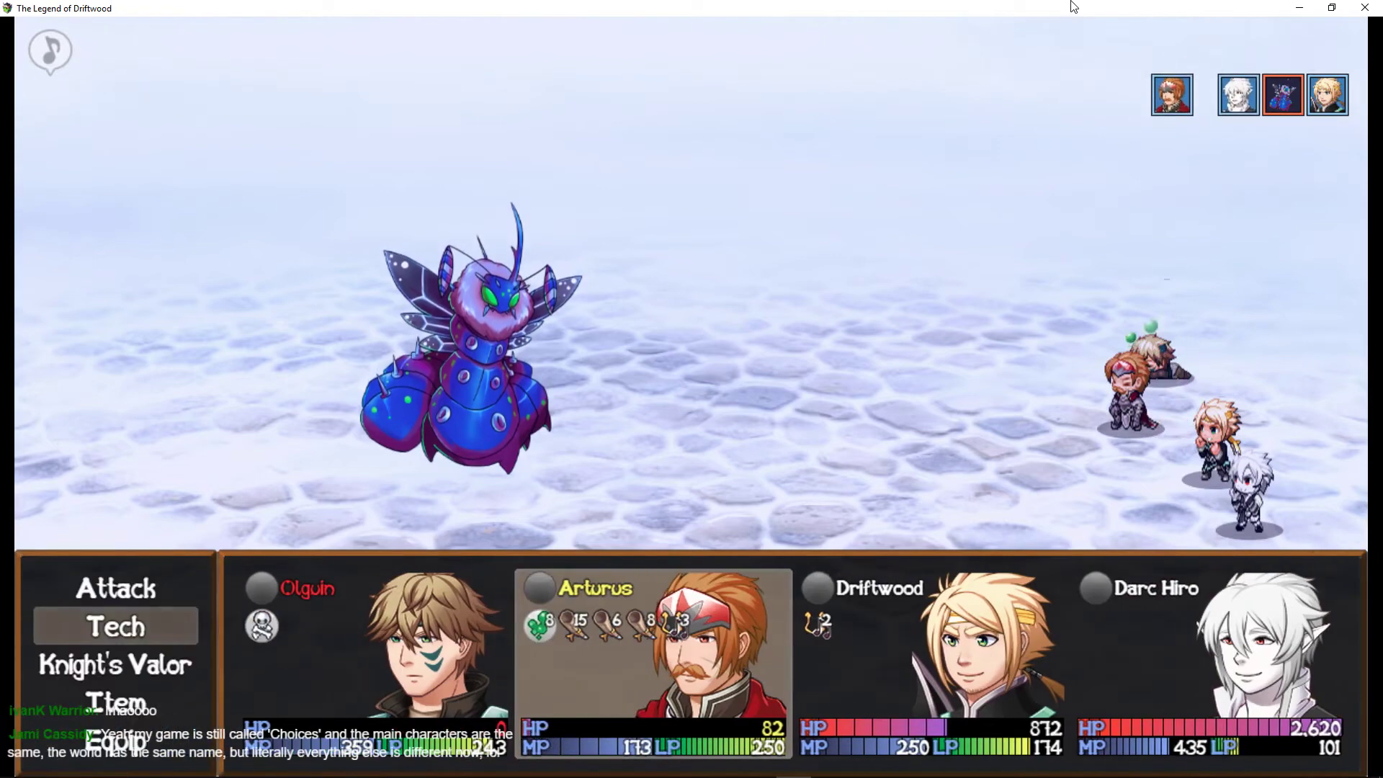
Have Arturus use Knight's Valor, and cast Darc Hiro's Wizard's Ballad to restore the party's MP.
key(Down)
key(Return)
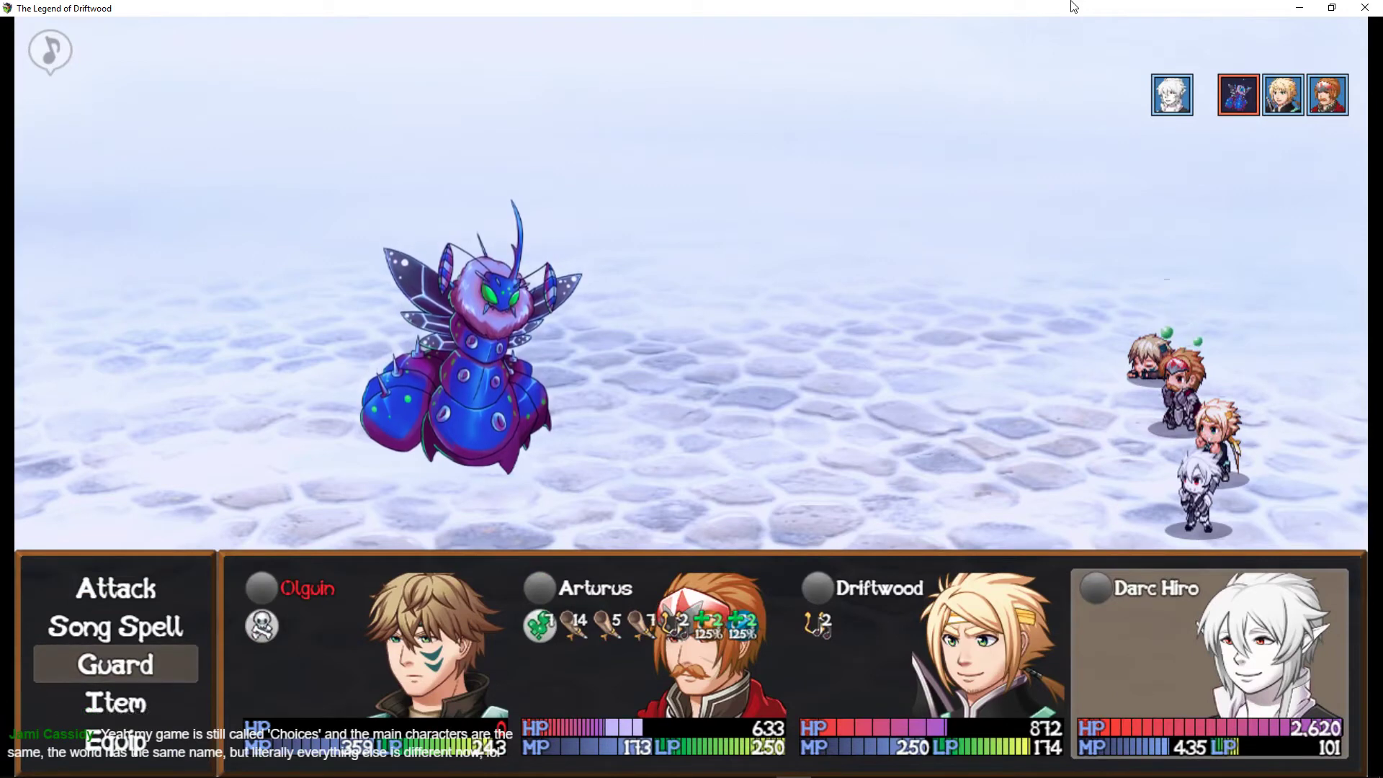
key(Down)
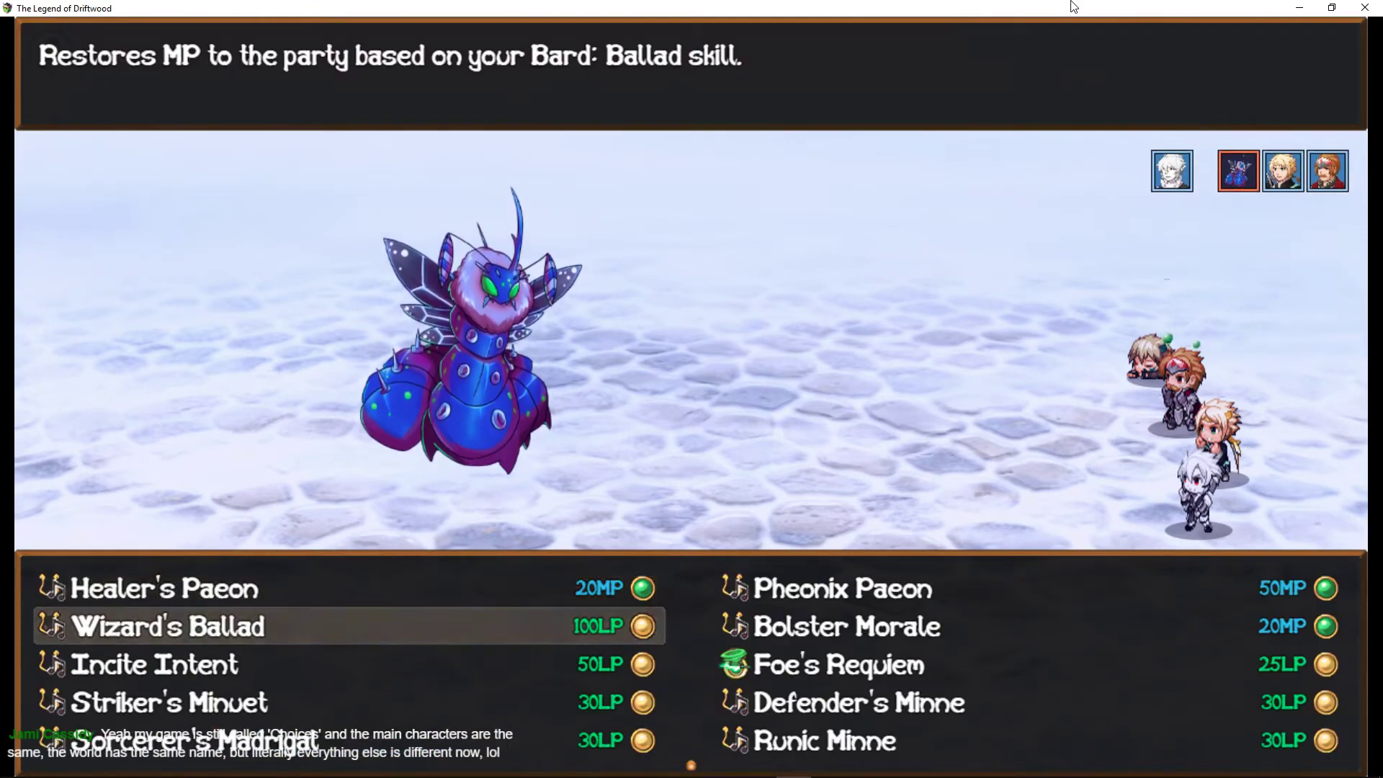
key(Return)
key(Return)
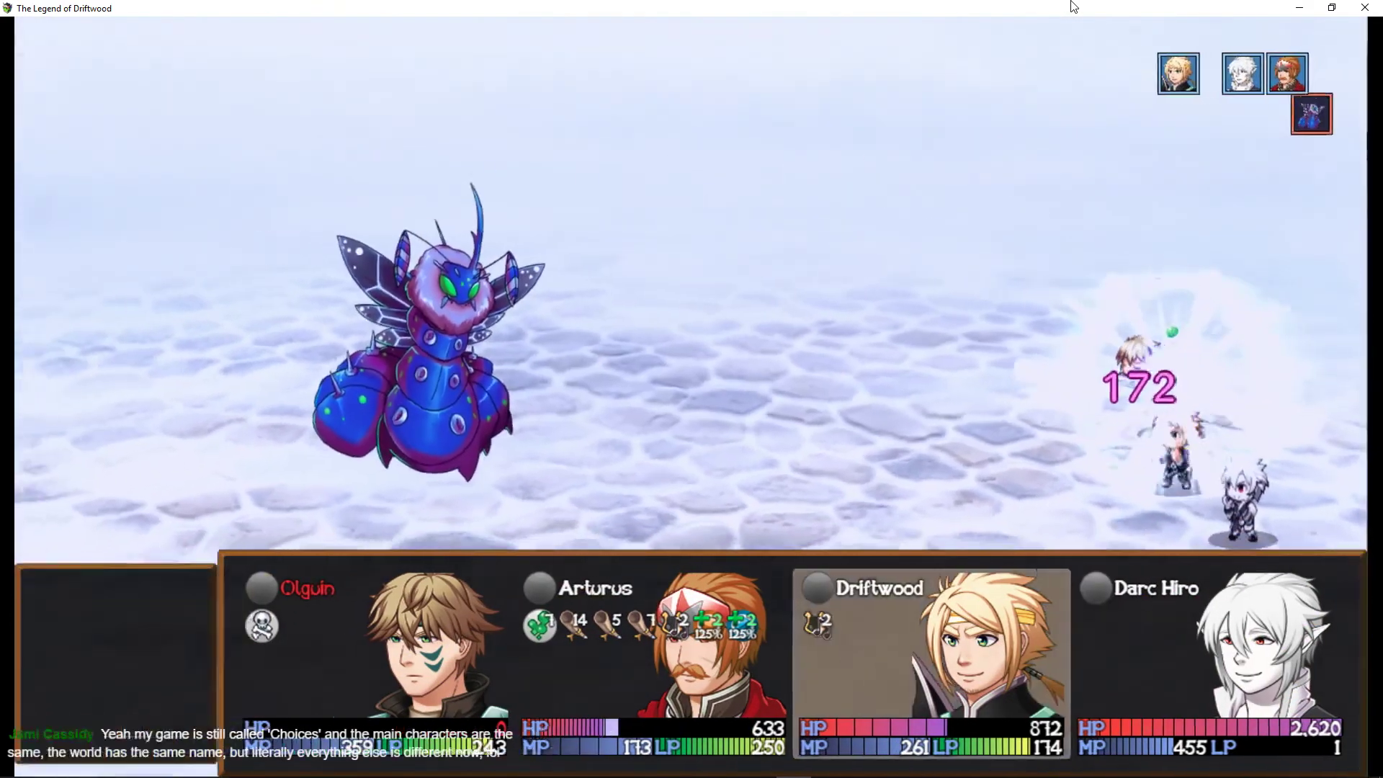
Have Driftwood use his Tachi: Kasai tech on the Ice Worm.
key(Up)
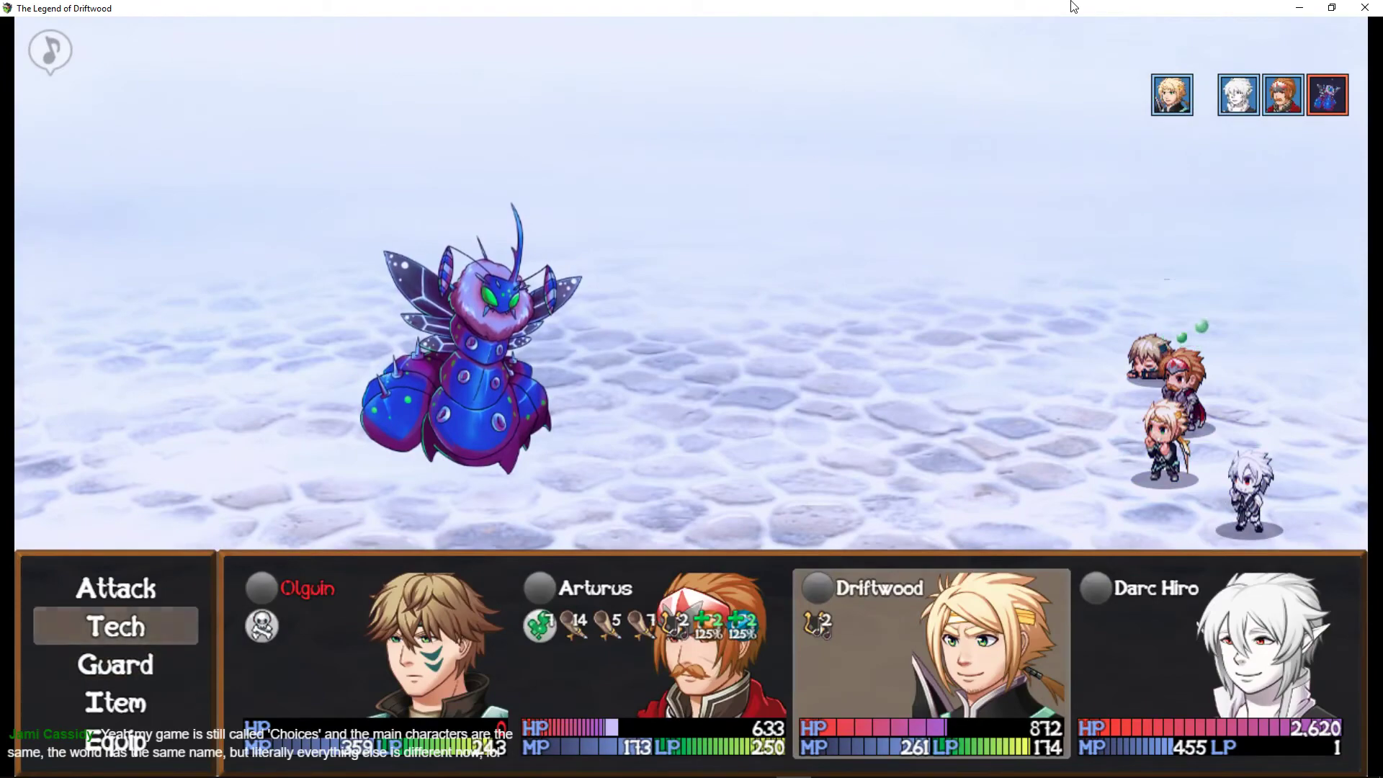
key(Return)
key(Down)
key(Right)
key(Return)
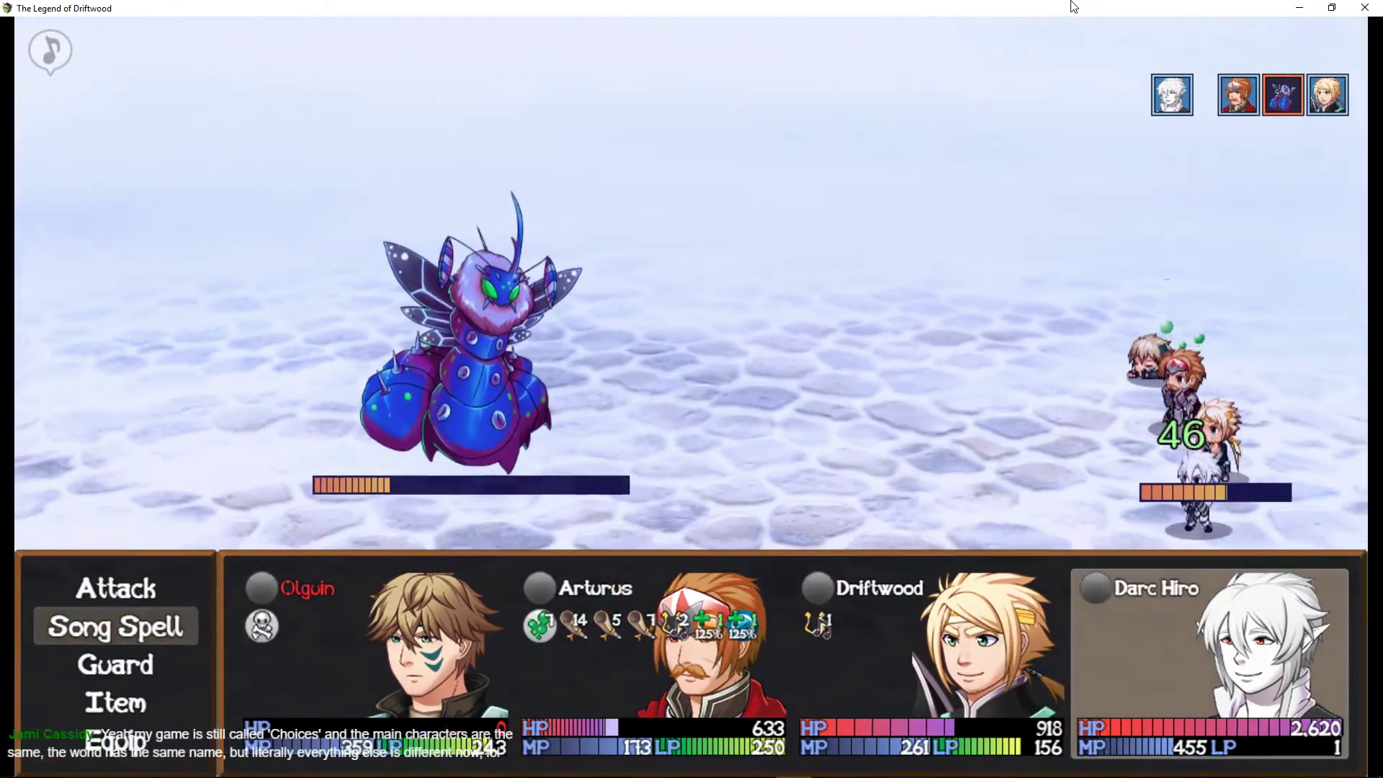
Look through the effects and costs of Darc Hiro's songs, from Healer's Paeon down to Victory March.
key(Return)
key(Down)
key(Down)
key(Up)
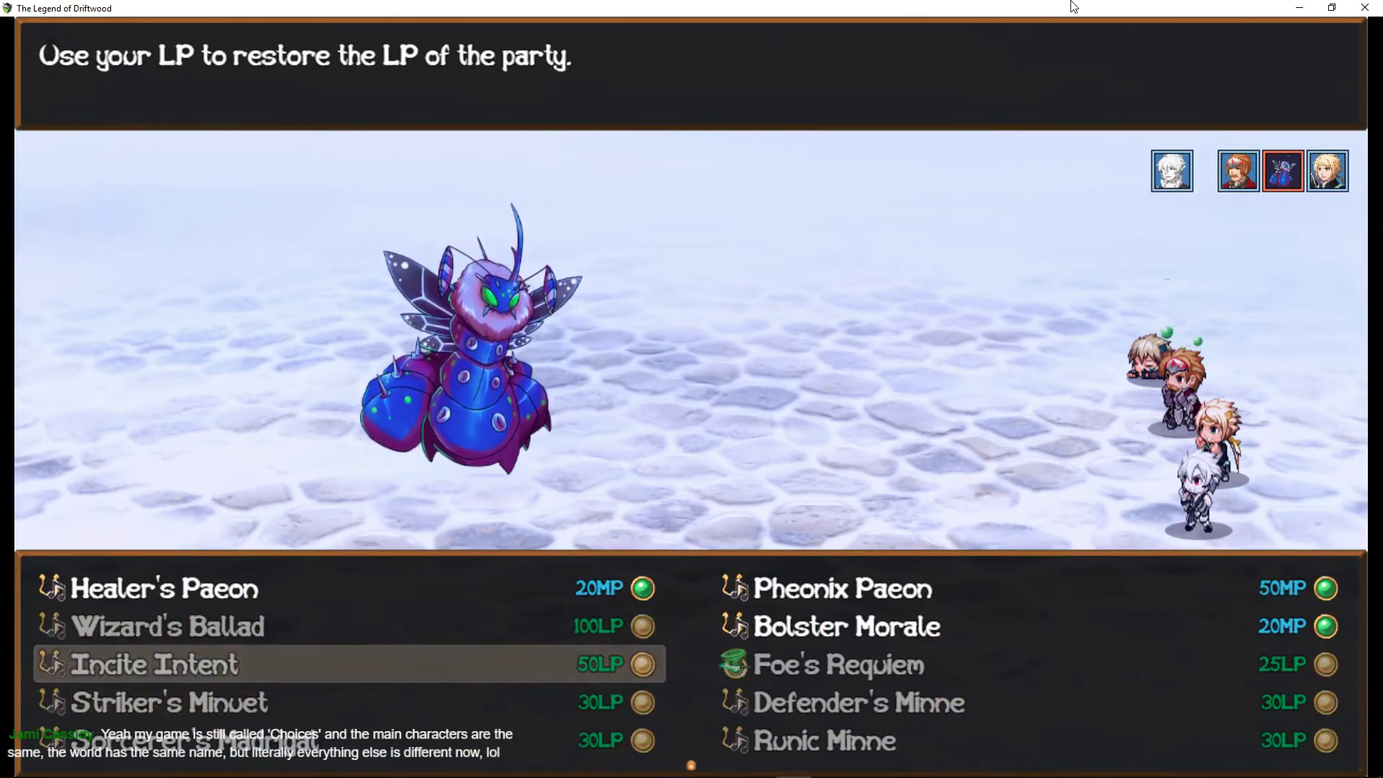
key(Down)
key(Up)
key(Down)
key(Down)
key(Down)
key(Down)
key(Down)
key(Down)
key(Down)
key(Down)
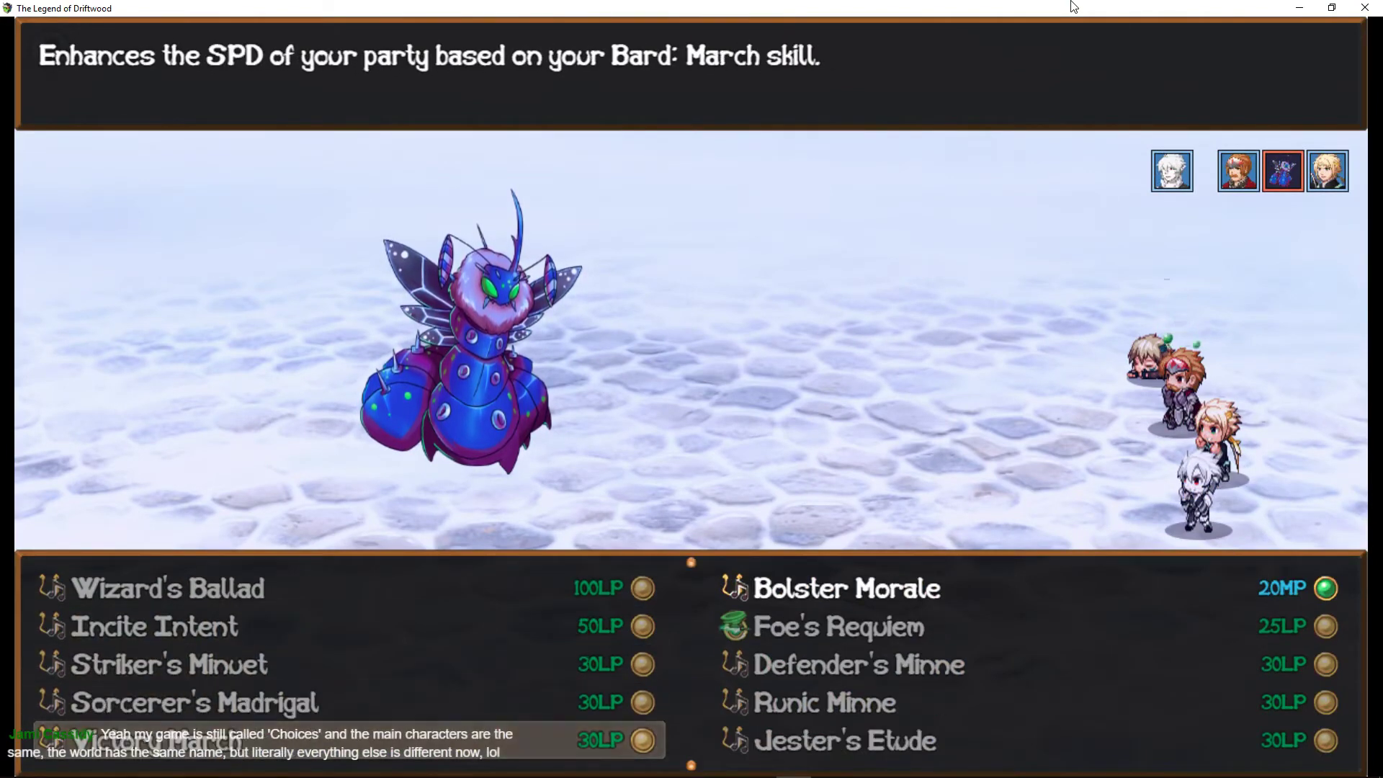
key(Up)
key(Up)
key(Up)
key(Up)
key(Up)
key(Up)
key(Up)
key(Up)
key(Up)
key(Up)
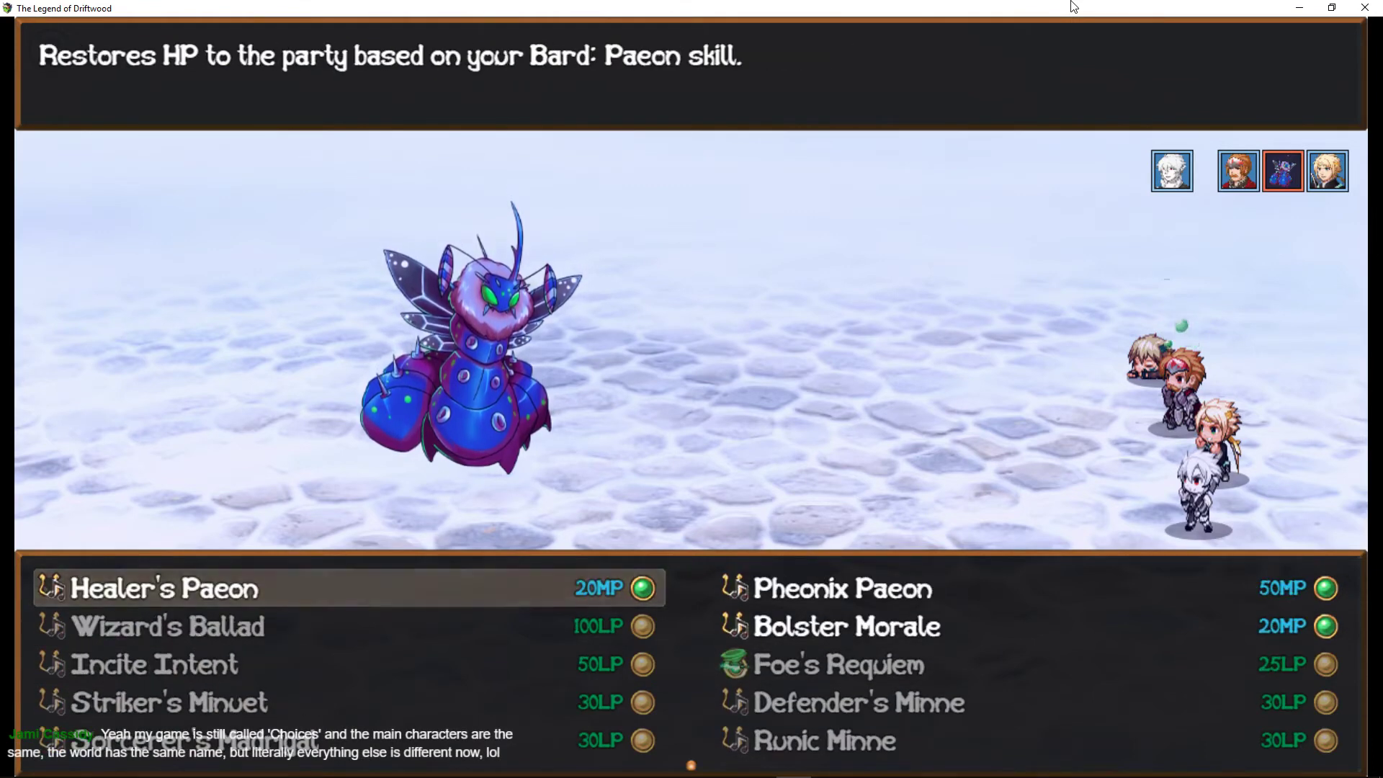
Compare the effects and costs of the Healer's Paeon, Pheonix Paeon, Bolster Morale and Foe's Requiem songs.
key(Right)
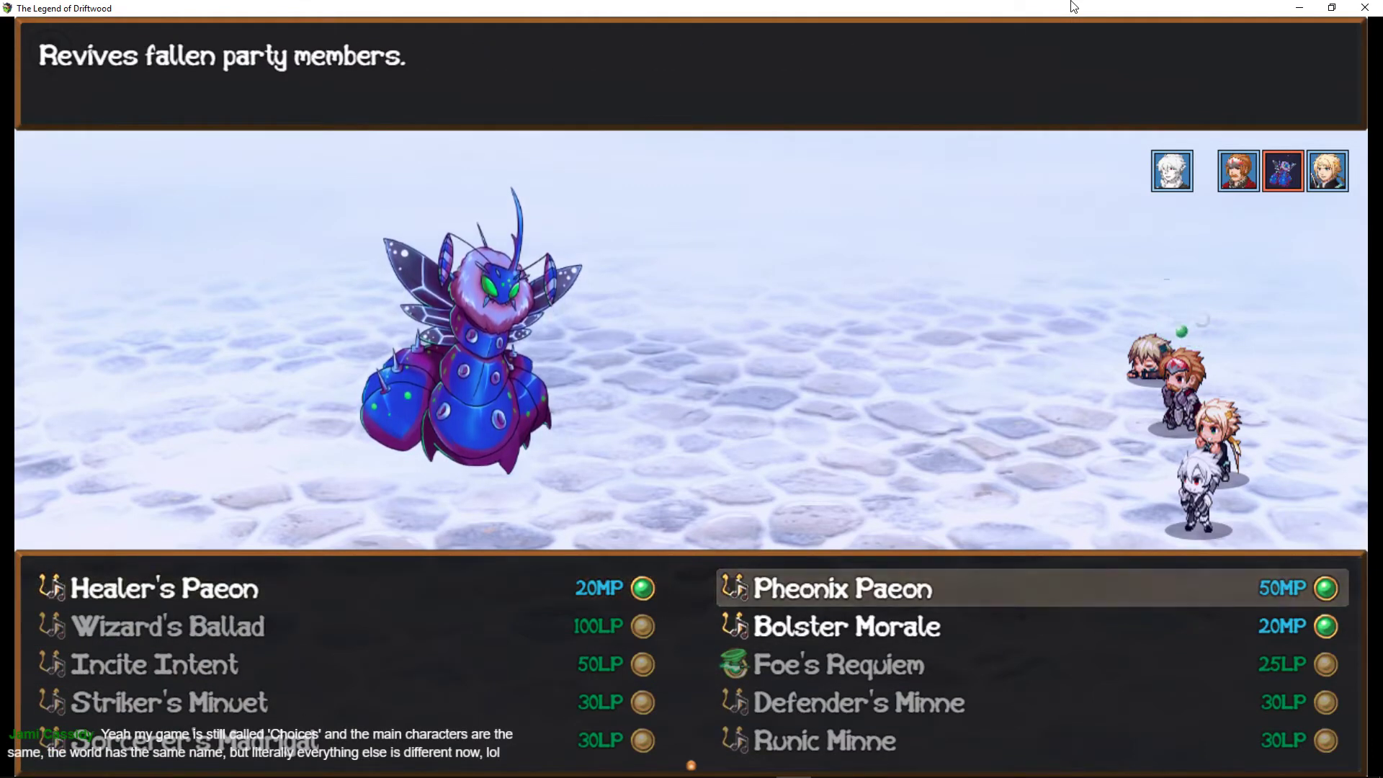
key(Left)
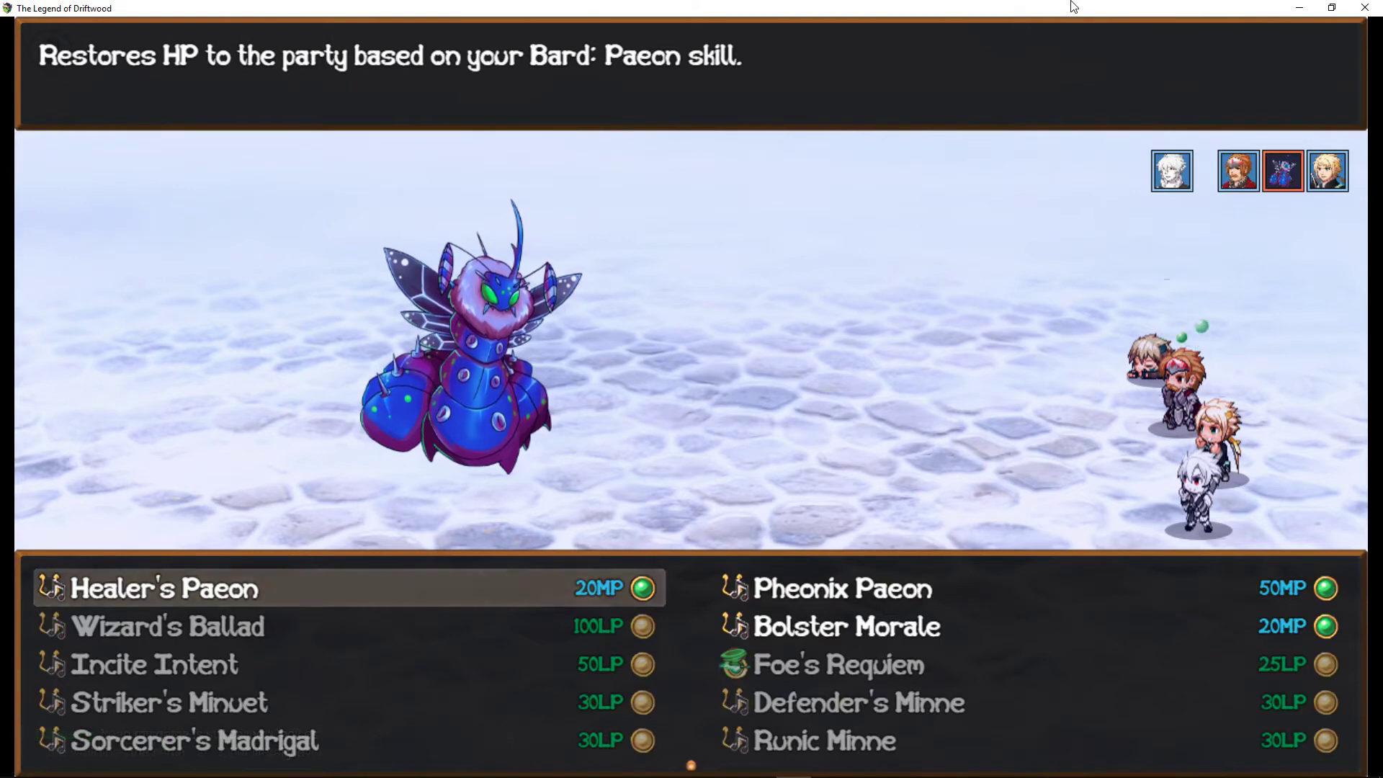
key(Down)
key(Right)
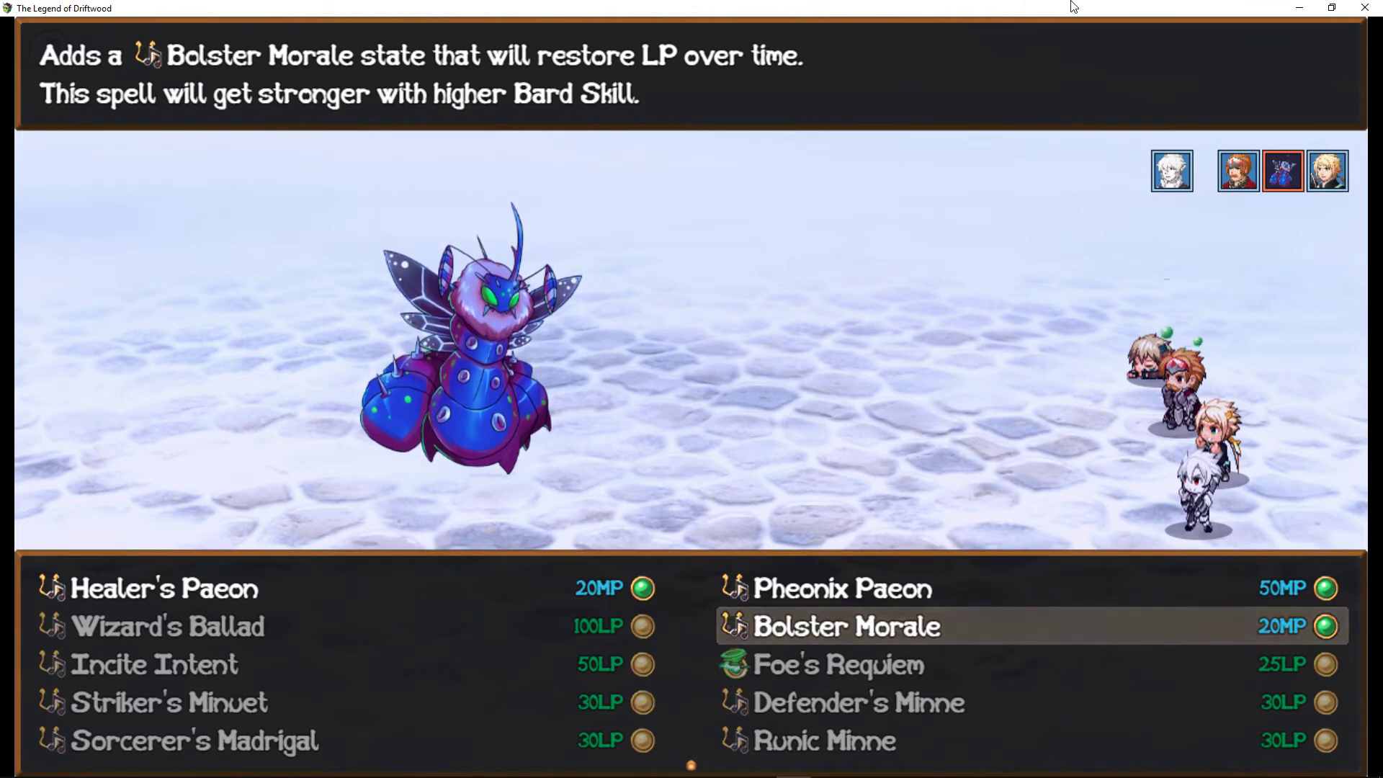
key(Down)
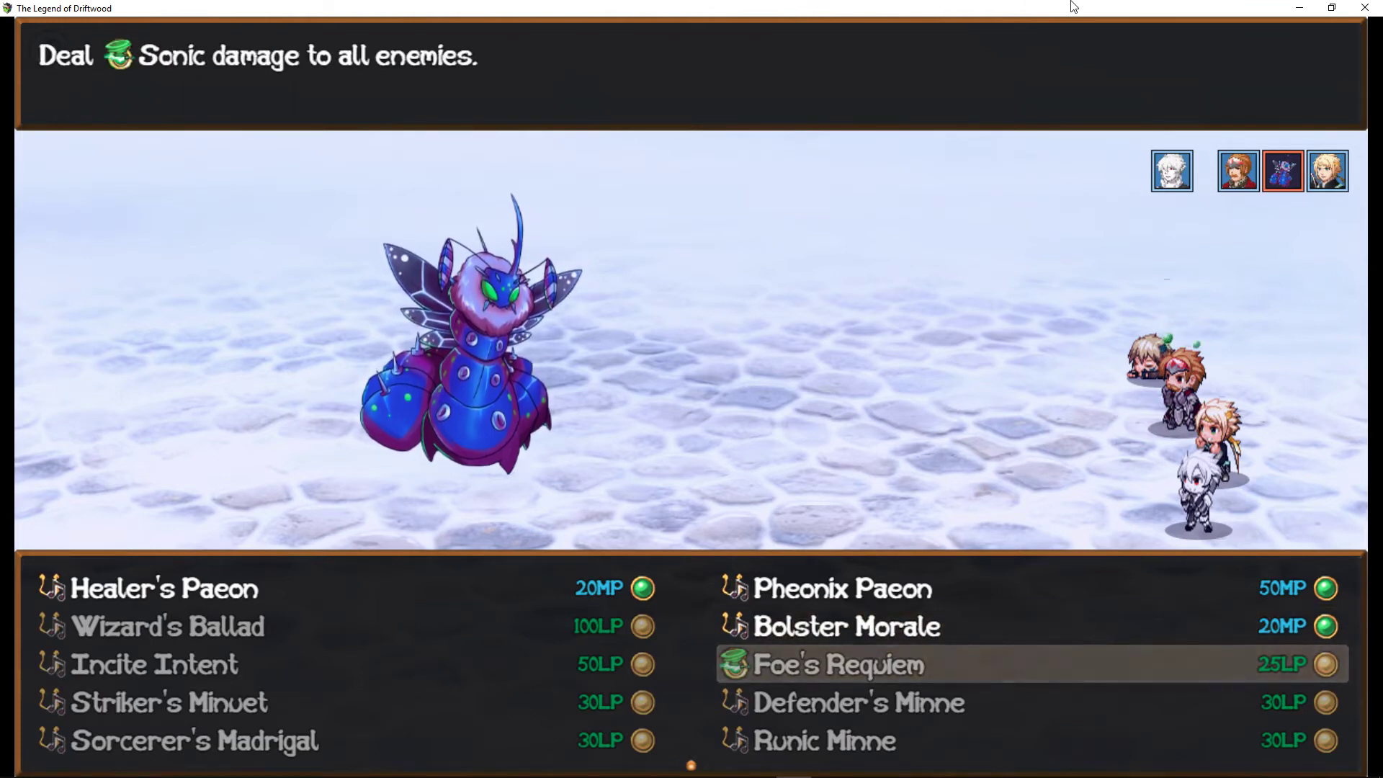
key(Left)
key(Up)
key(Up)
key(Right)
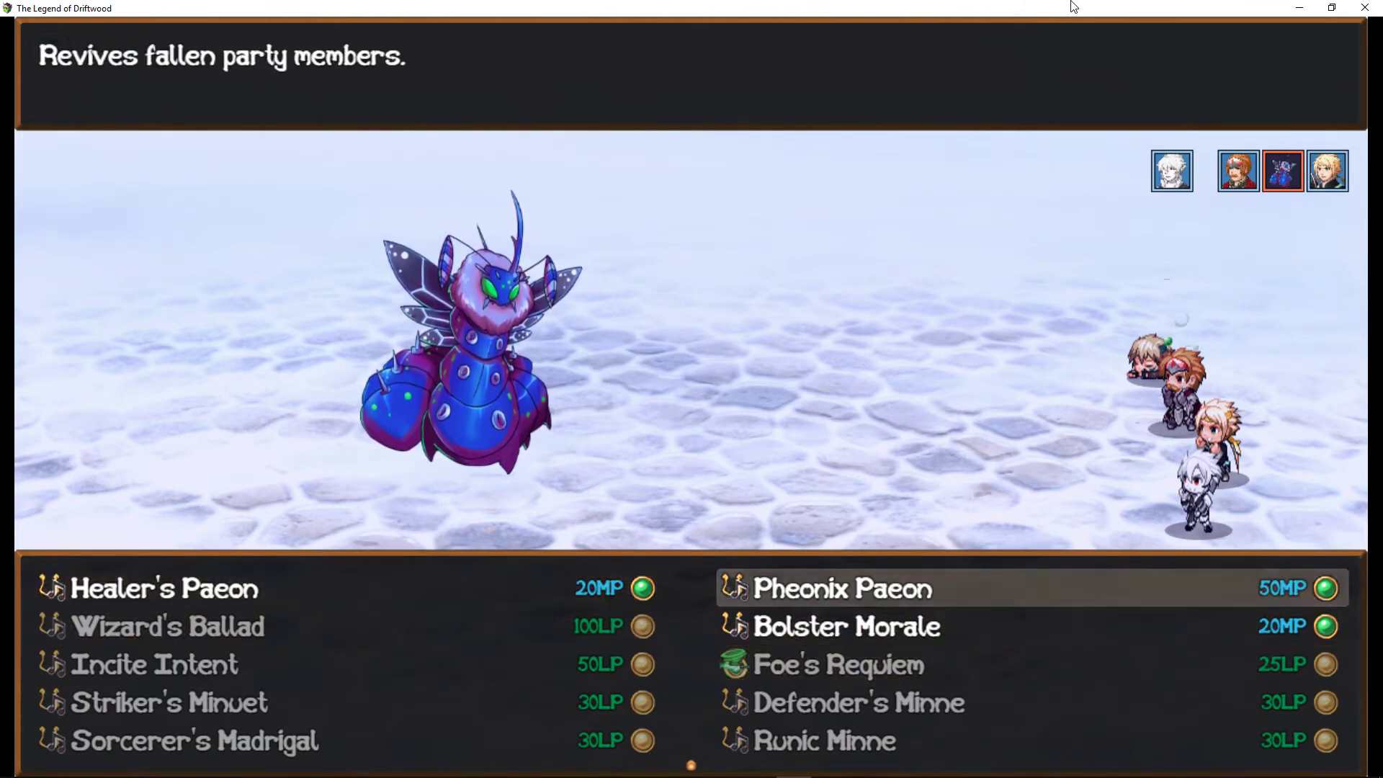
Look through the song list down to Ice Threnody, then review Striker's Minuet, Sorcerer's Madrigal, Foe's Requiem and Incite Intent.
key(Down)
key(Down)
key(Down)
key(Down)
key(Down)
key(Down)
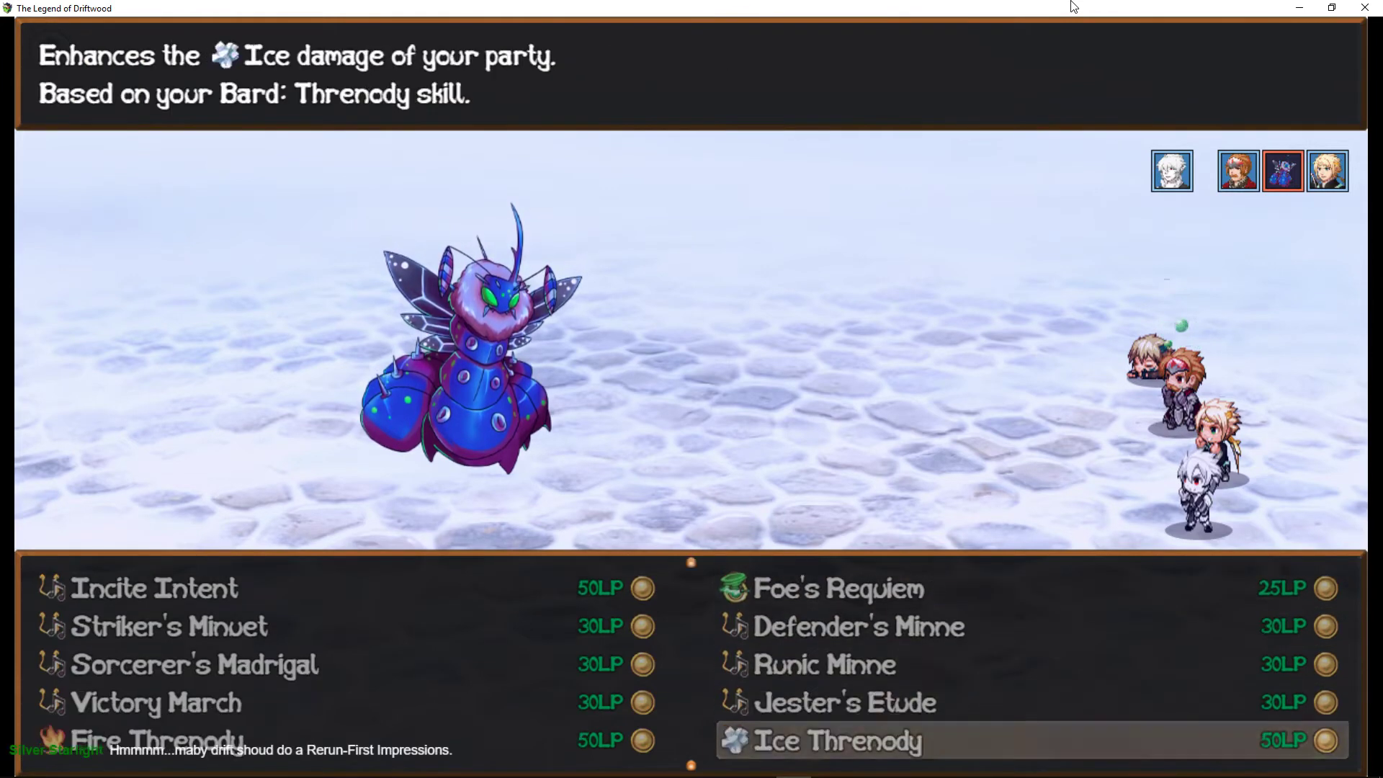
key(Down)
key(Up)
key(Up)
key(Down)
key(Left)
key(Up)
key(Up)
key(Up)
key(Up)
key(Up)
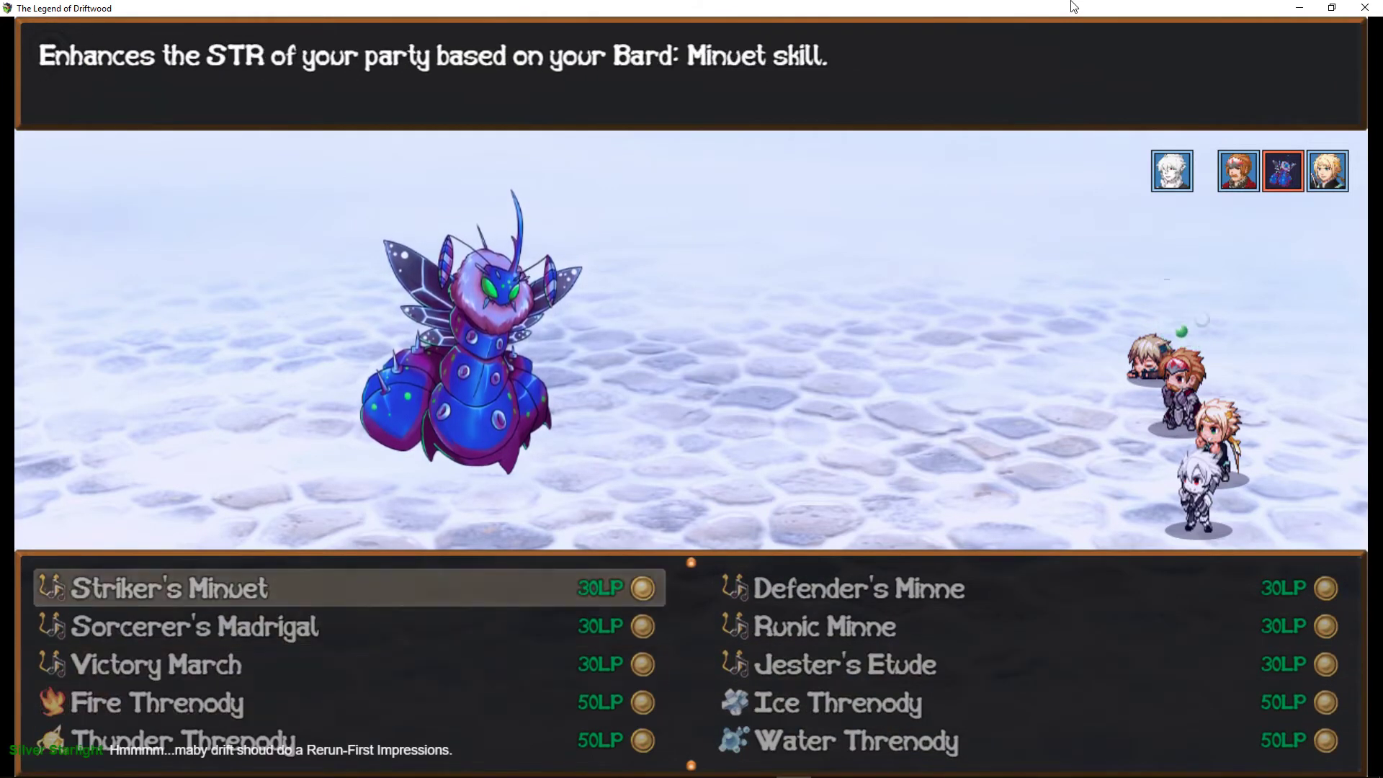
key(Down)
key(Down)
key(Down)
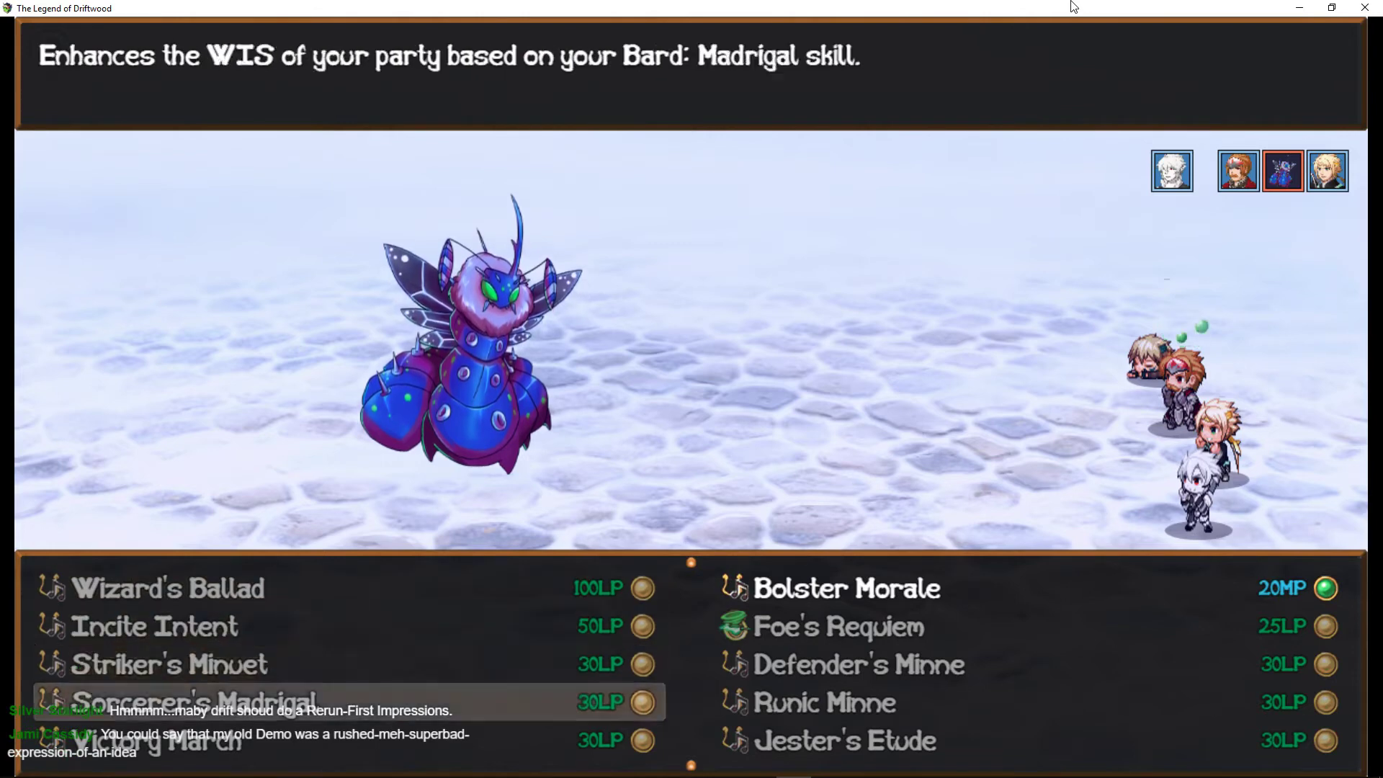
key(Up)
key(Up)
key(Right)
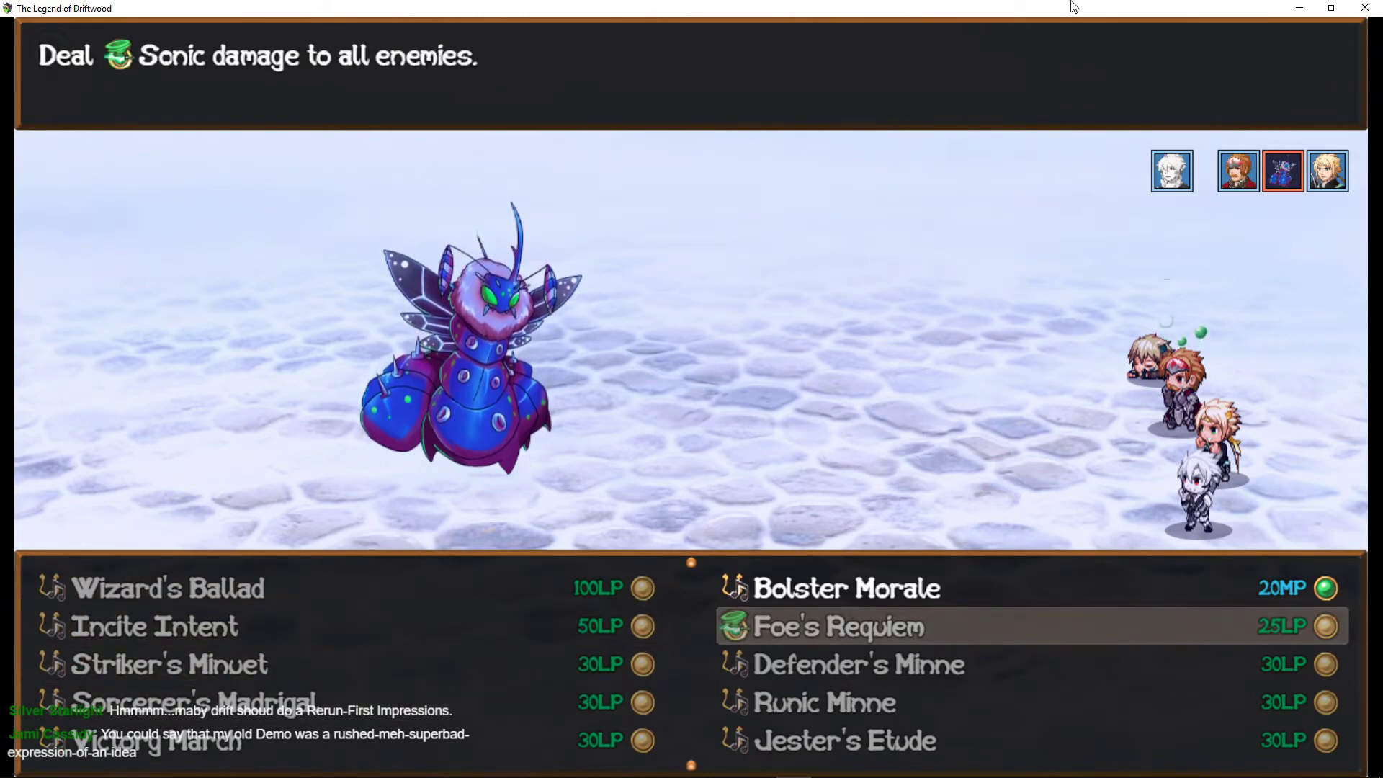
key(Left)
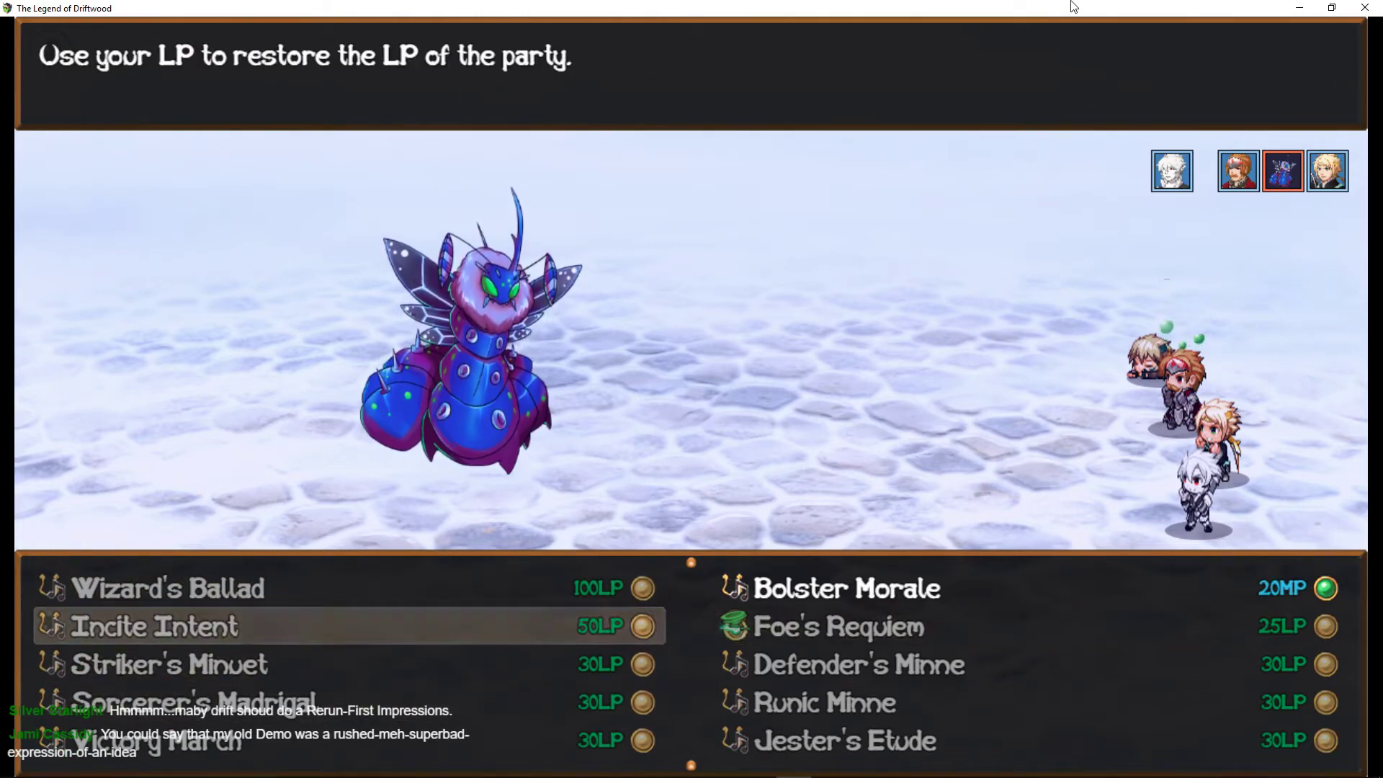
Examine the elemental Threnody songs, including Thunder, Light and Fire, and their LP costs.
key(Down)
key(Down)
key(Down)
key(Down)
key(Down)
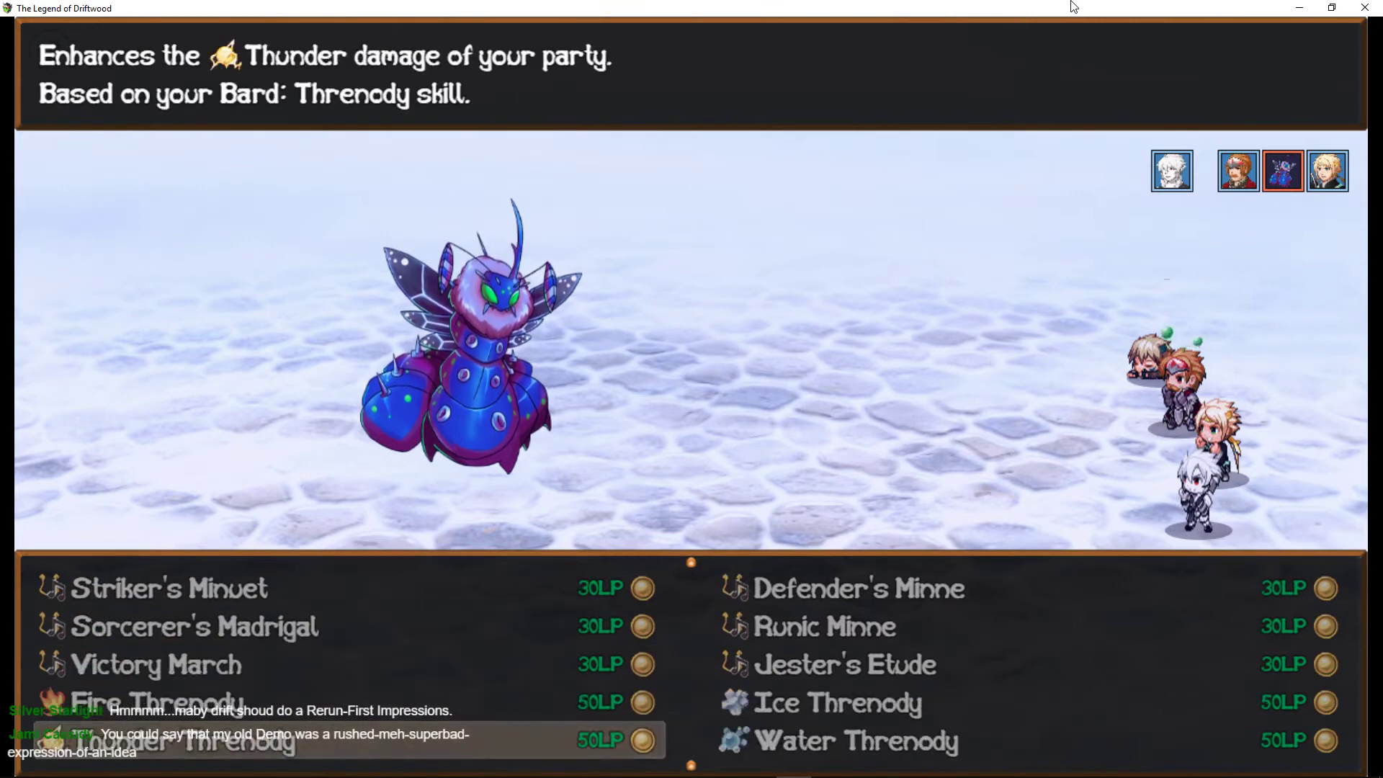
key(Up)
key(Up)
key(Down)
key(Down)
key(Down)
key(Down)
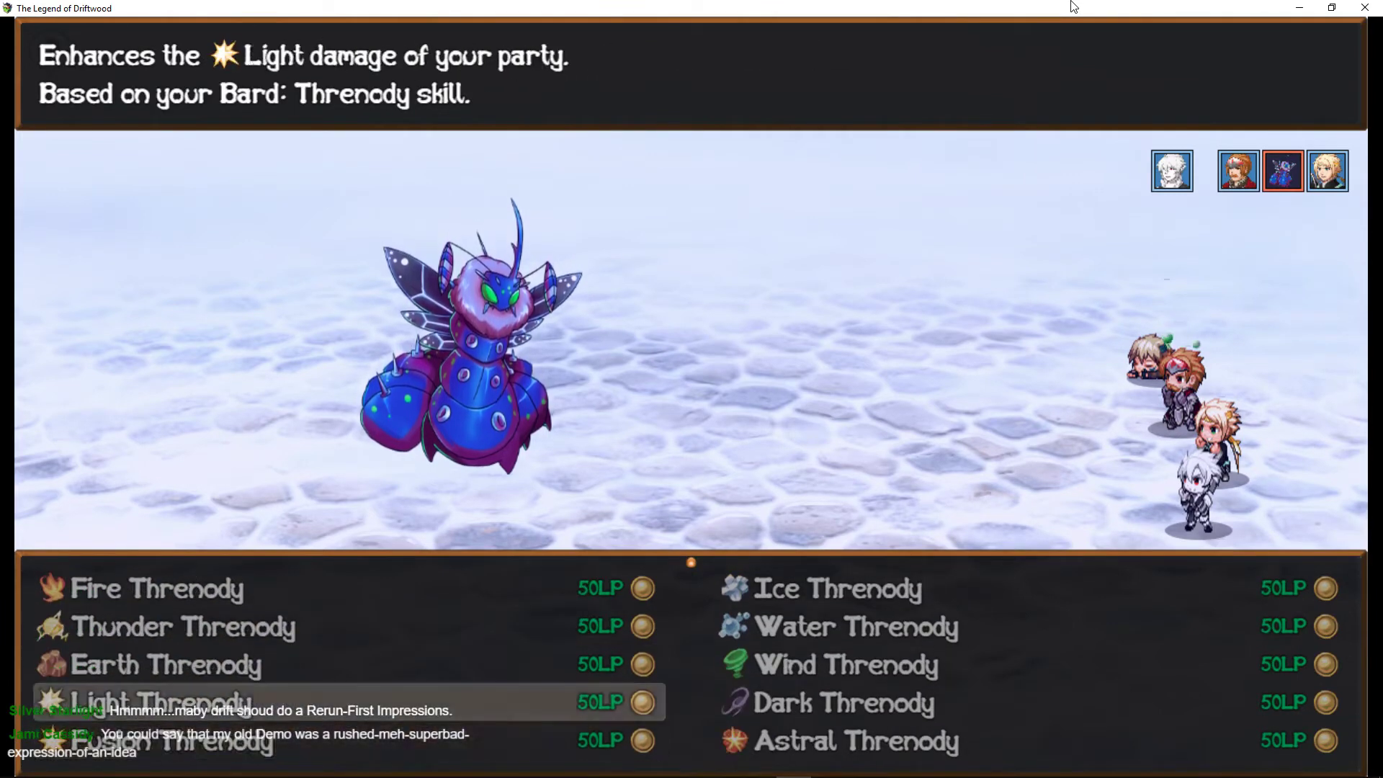
key(Down)
key(Up)
key(Up)
key(Up)
key(Up)
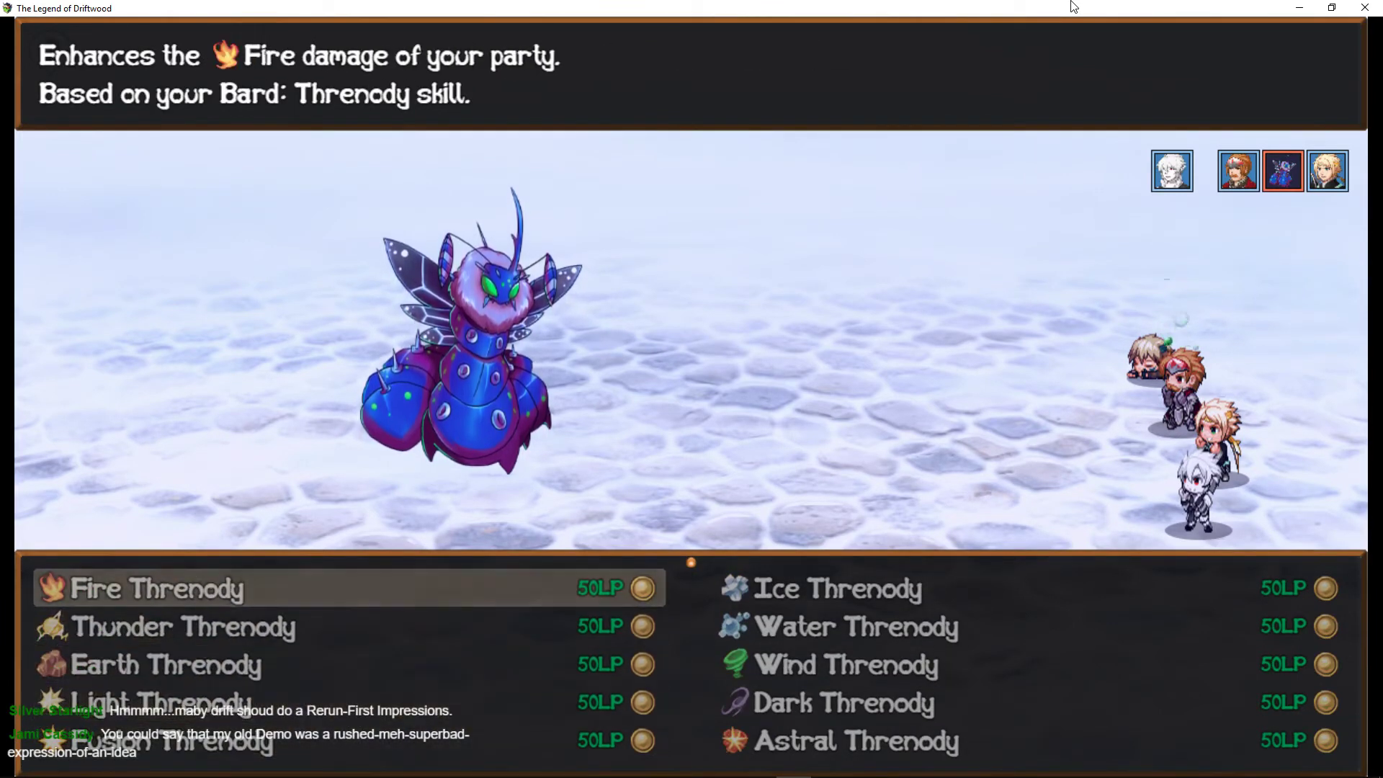
Look over the Threnody songs once more and return to the description of Pheonix Paeon.
key(Down)
key(Down)
key(Down)
key(Down)
key(Up)
key(Up)
key(Up)
key(Up)
key(Up)
key(Up)
key(Up)
key(Up)
key(Up)
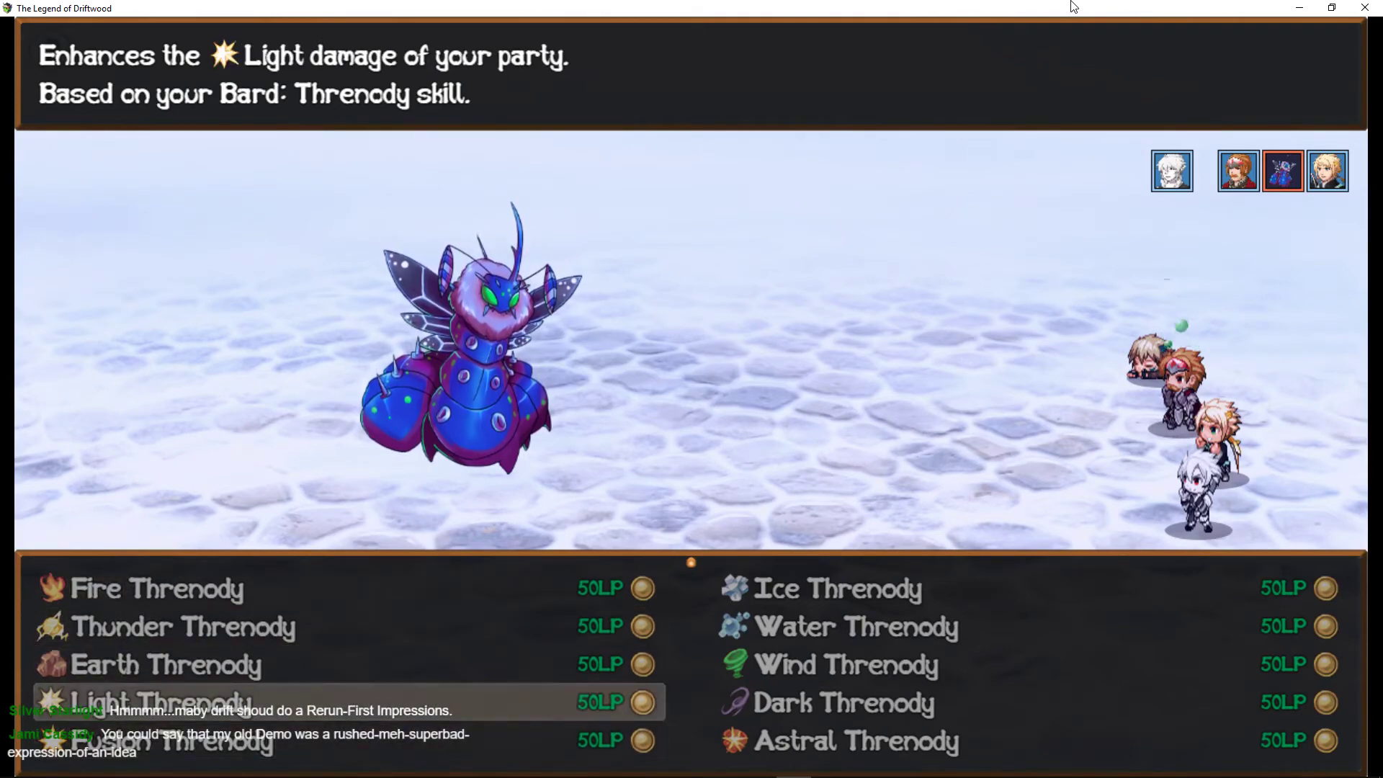
key(Up)
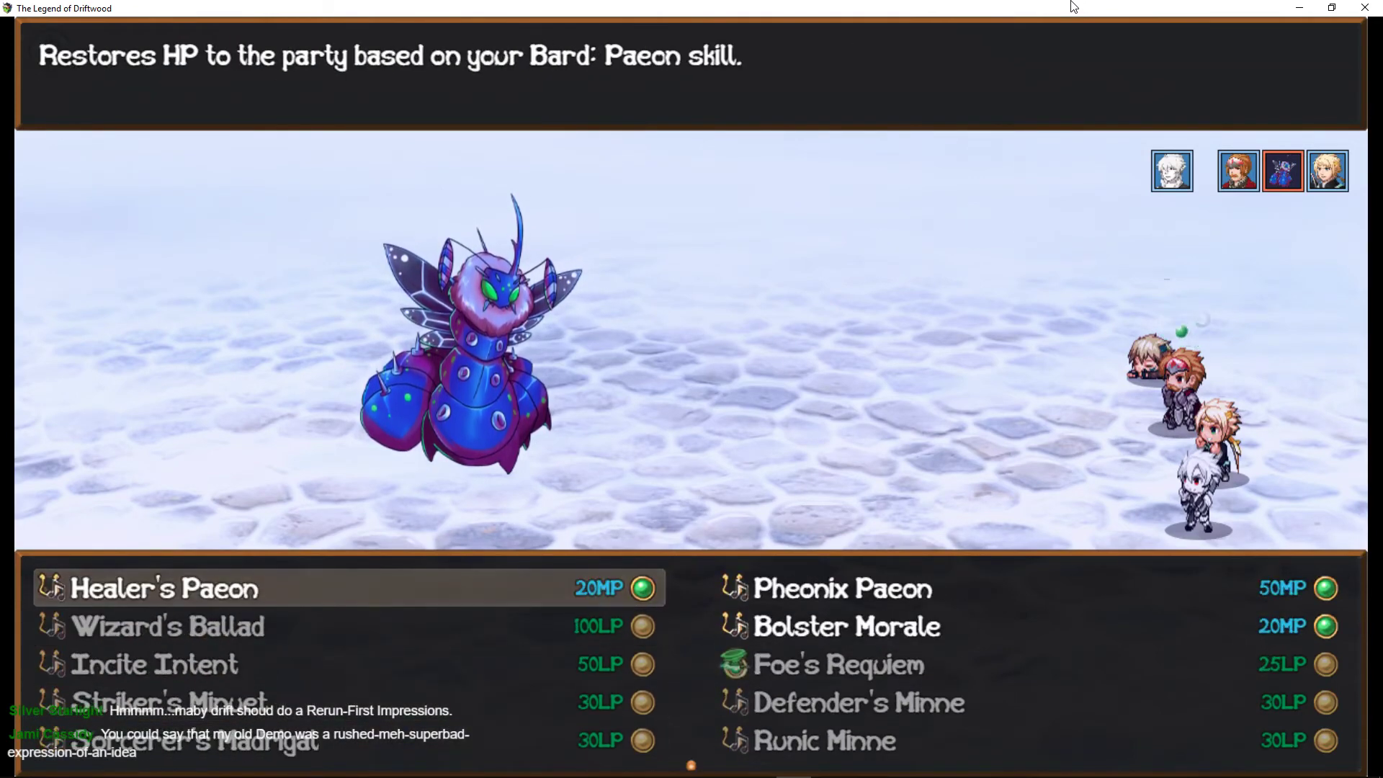
key(Down)
key(Right)
key(Up)
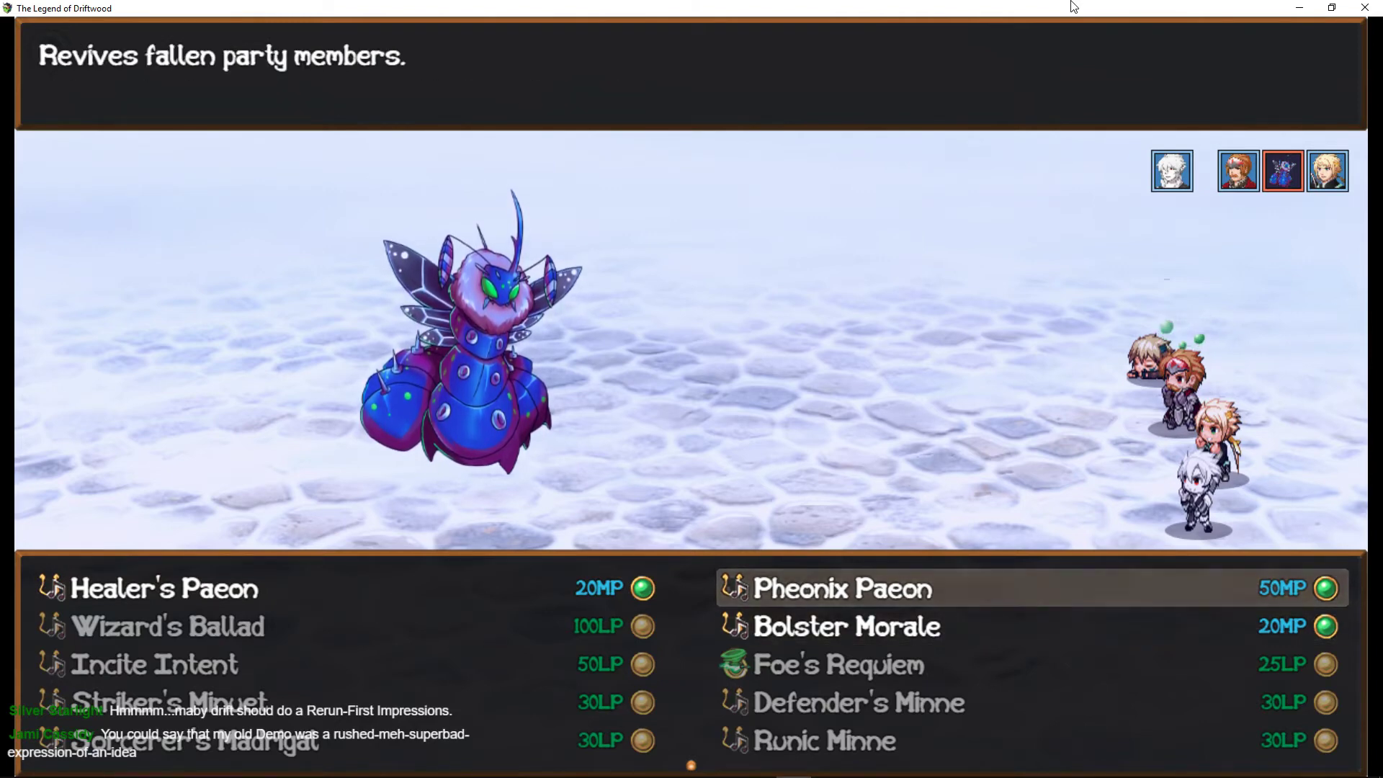
End the playtest and open the Pheonix Paeon skill in the RPG Maker MV database.
click(1354, 8)
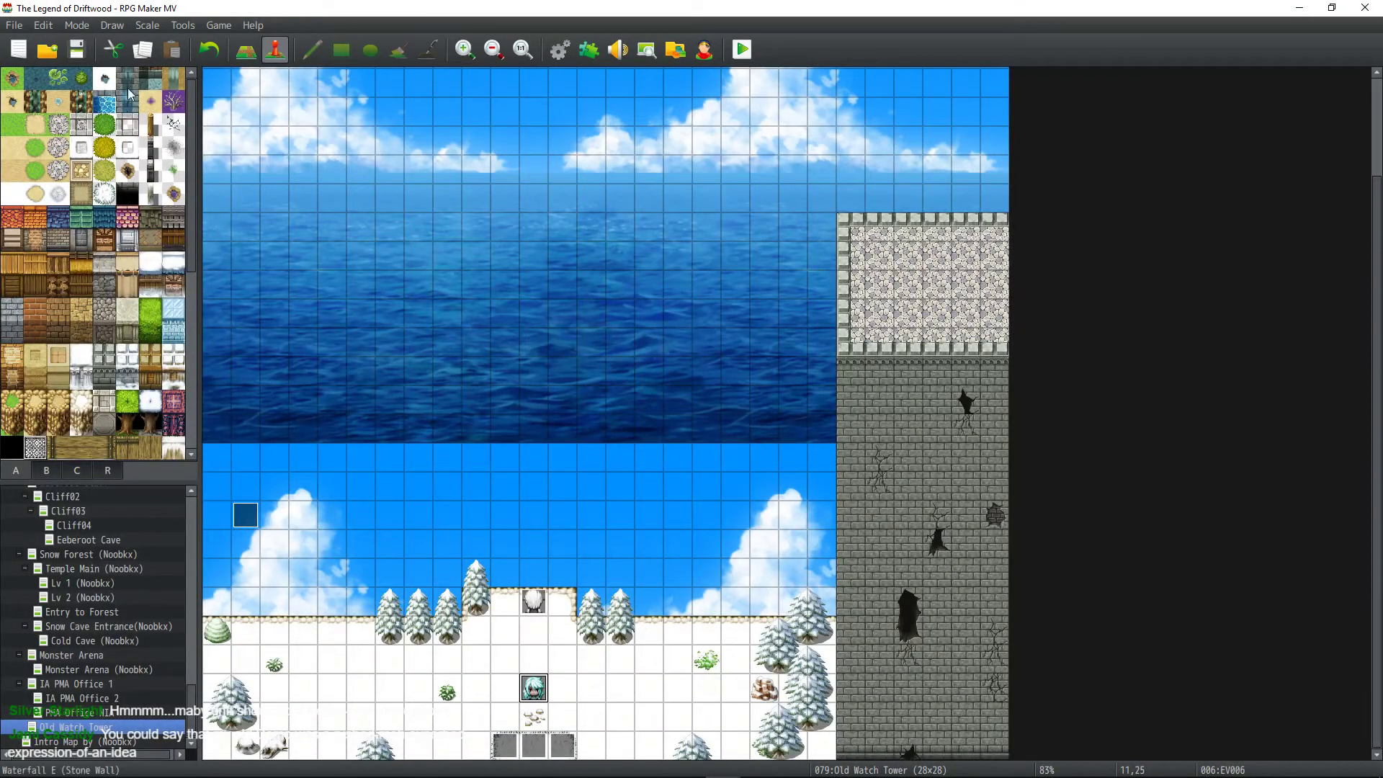
click(561, 50)
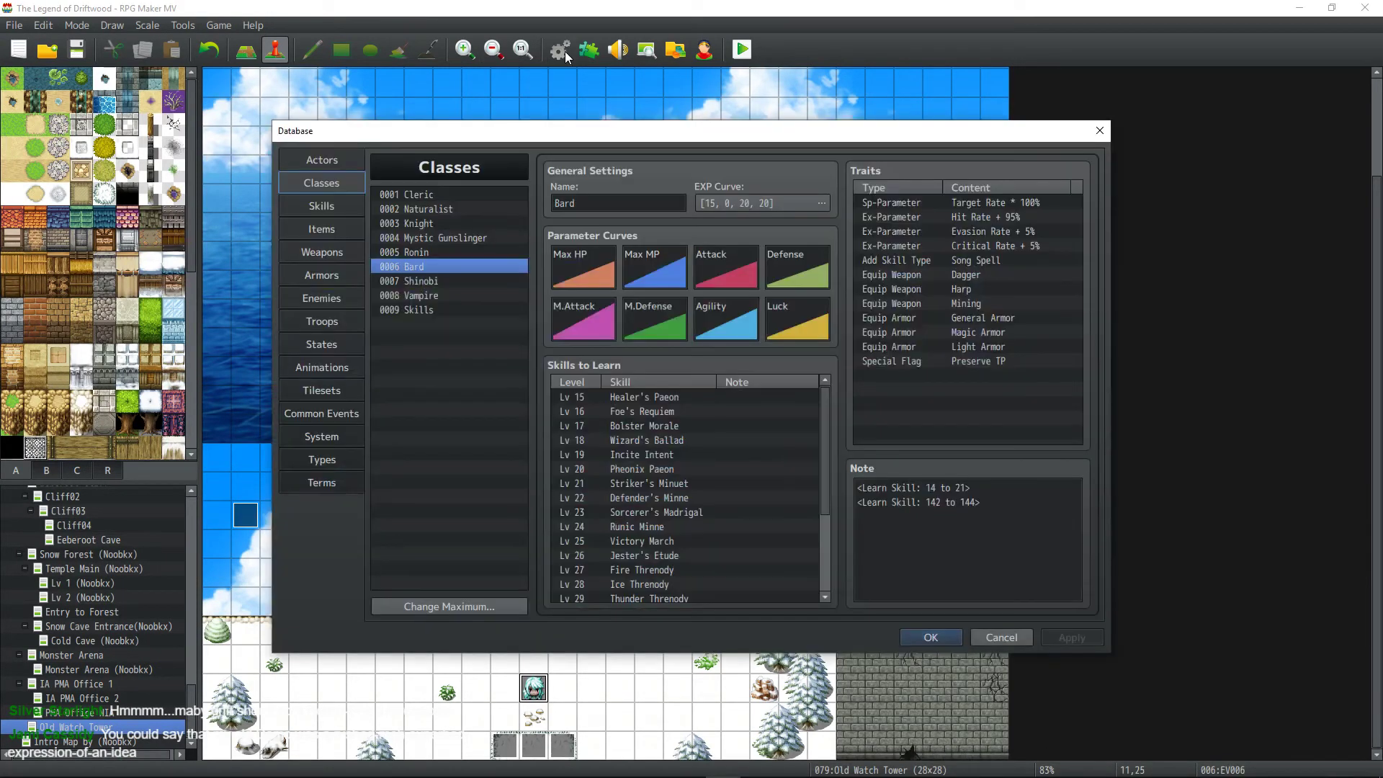
click(330, 205)
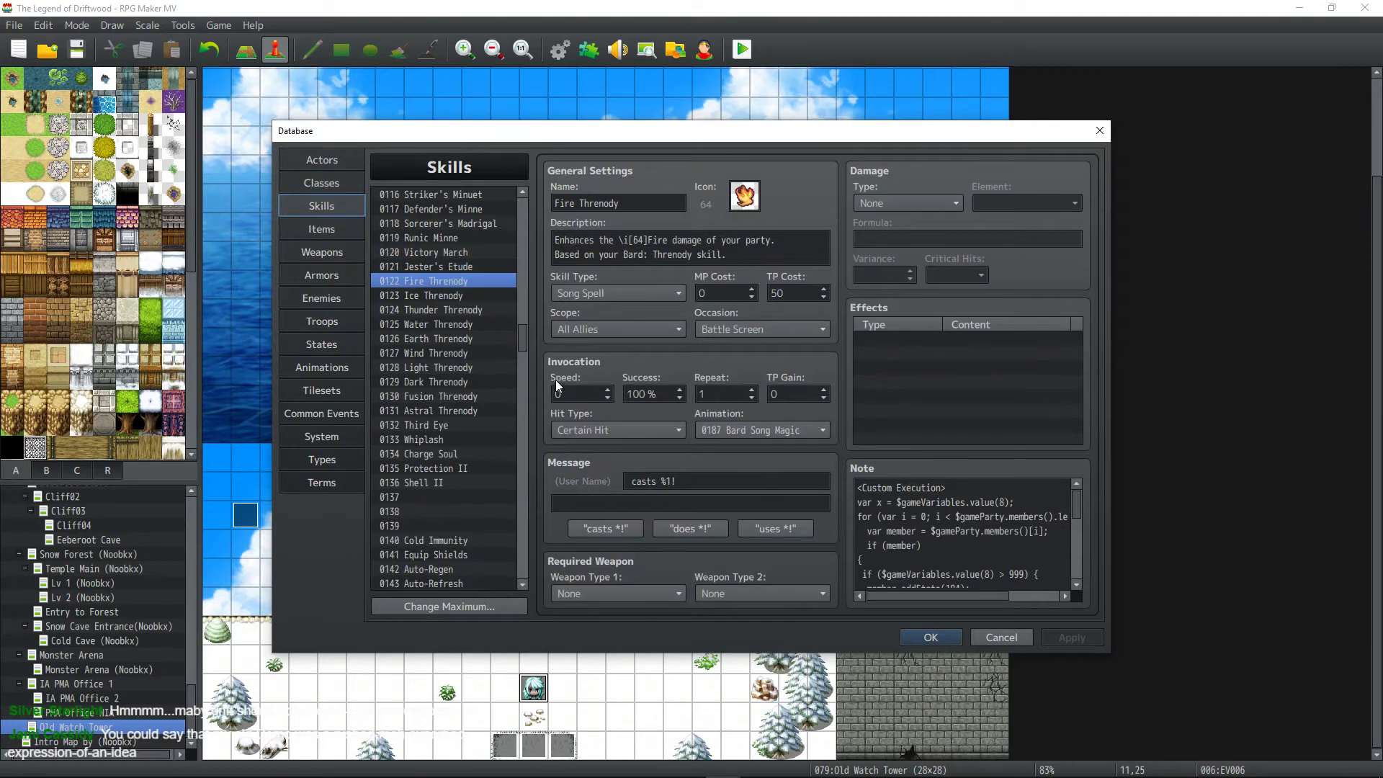
scroll(422, 327, up, 3)
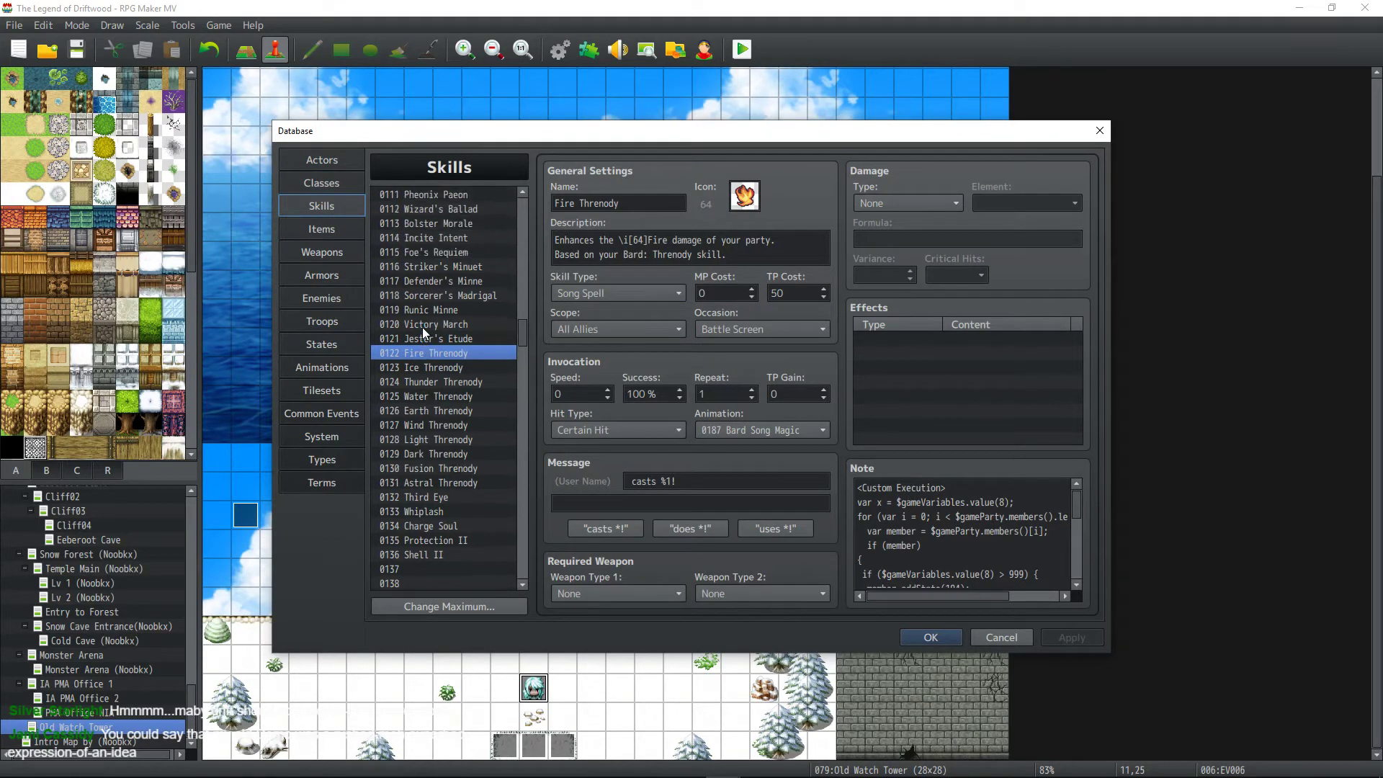
click(461, 254)
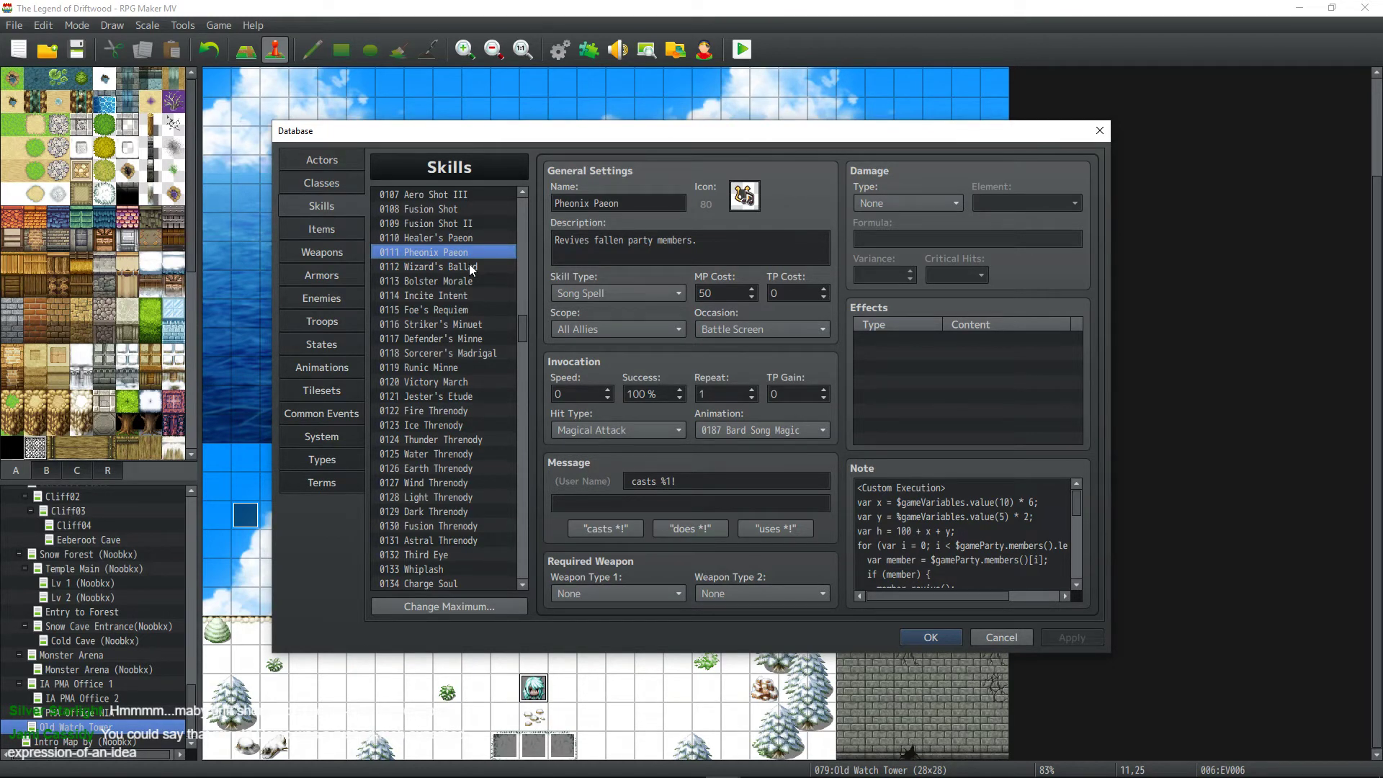
Read through Pheonix Paeon's custom execution note code that revives and heals party members.
scroll(940, 497, down, 2)
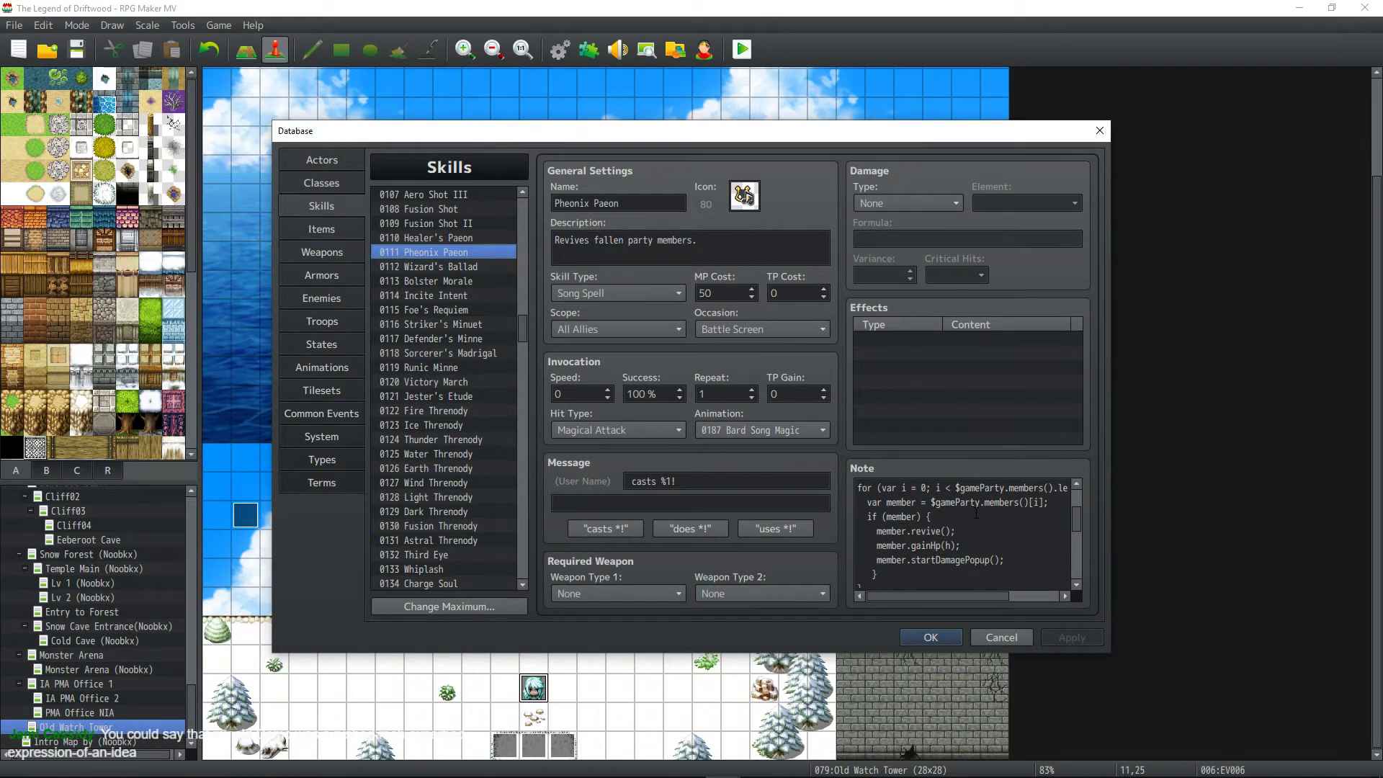
click(978, 514)
key(ctrl+a)
scroll(984, 516, up, 1)
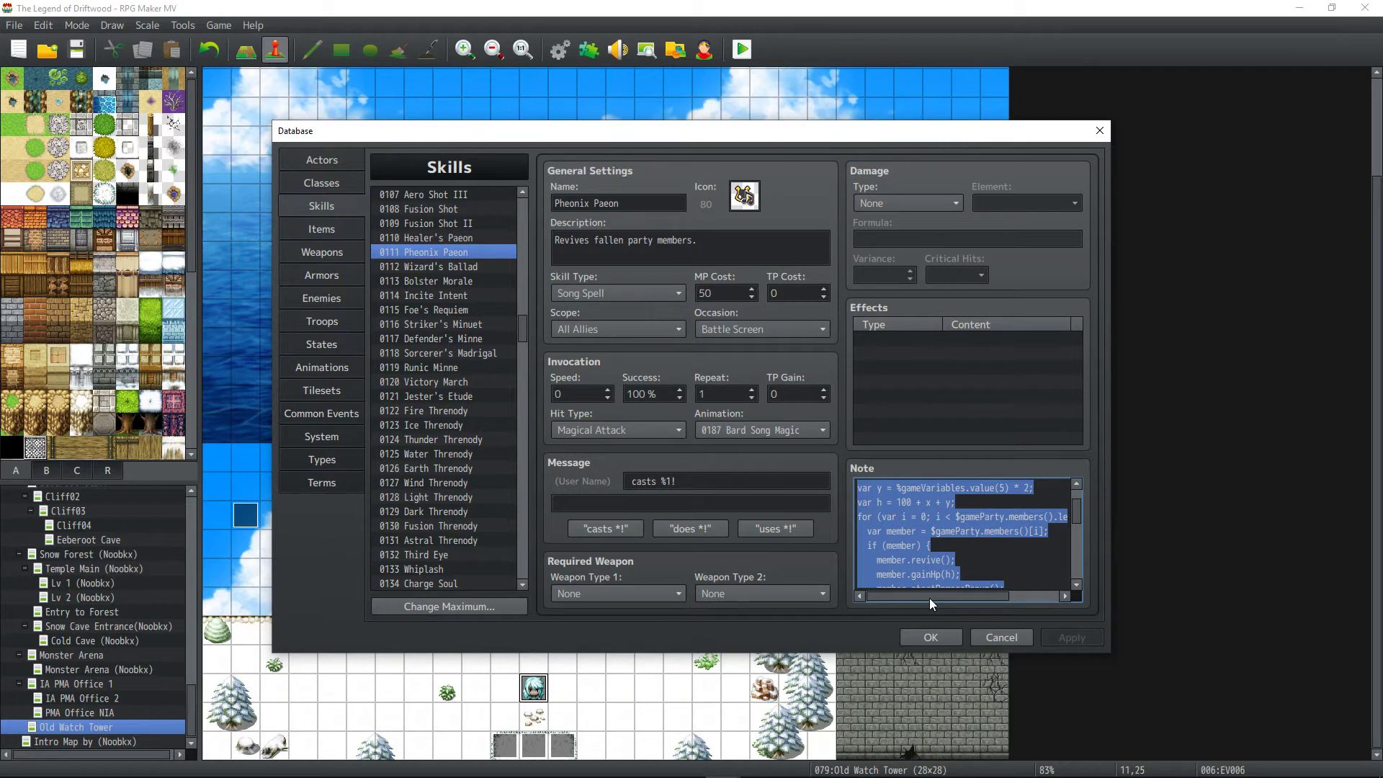
mouse_move(929, 598)
mouse_down()
mouse_move(1045, 597)
mouse_move(922, 602)
mouse_up()
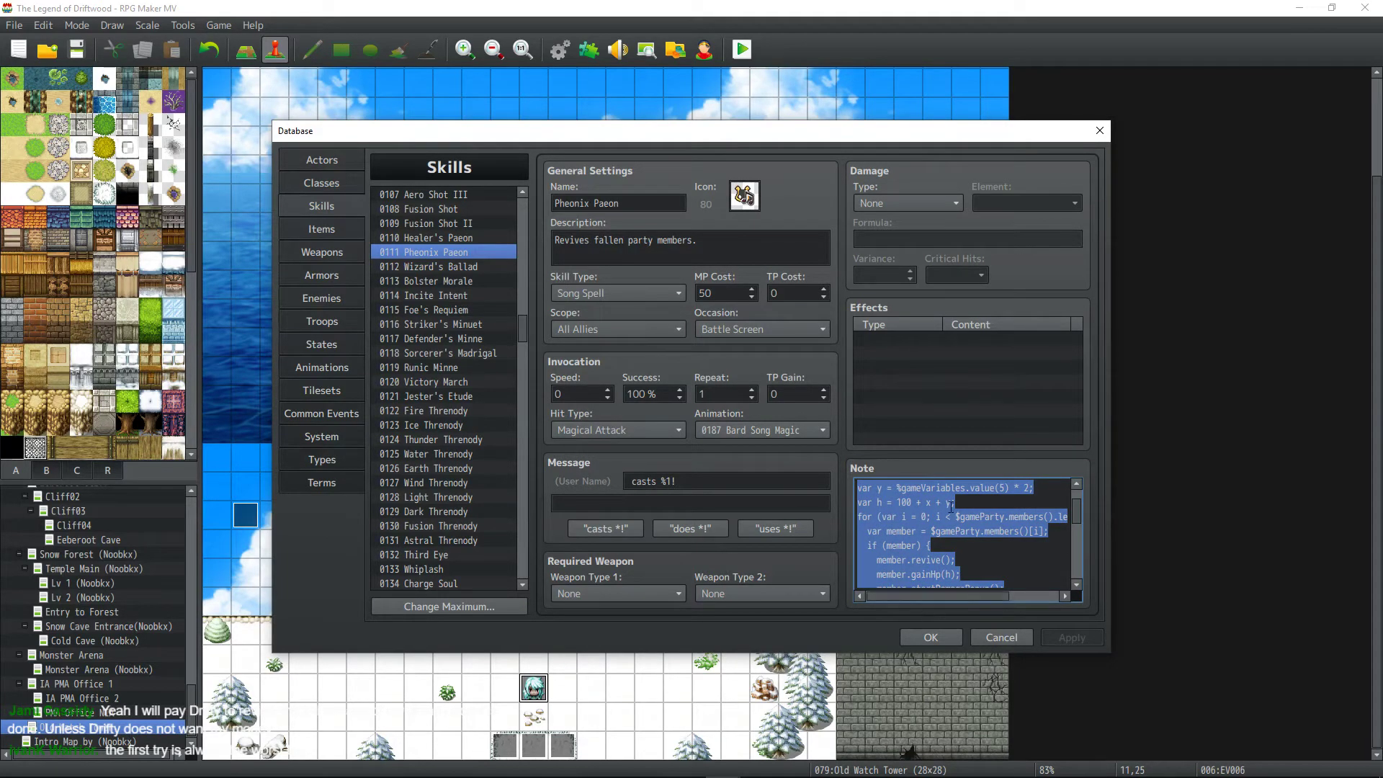
click(1011, 538)
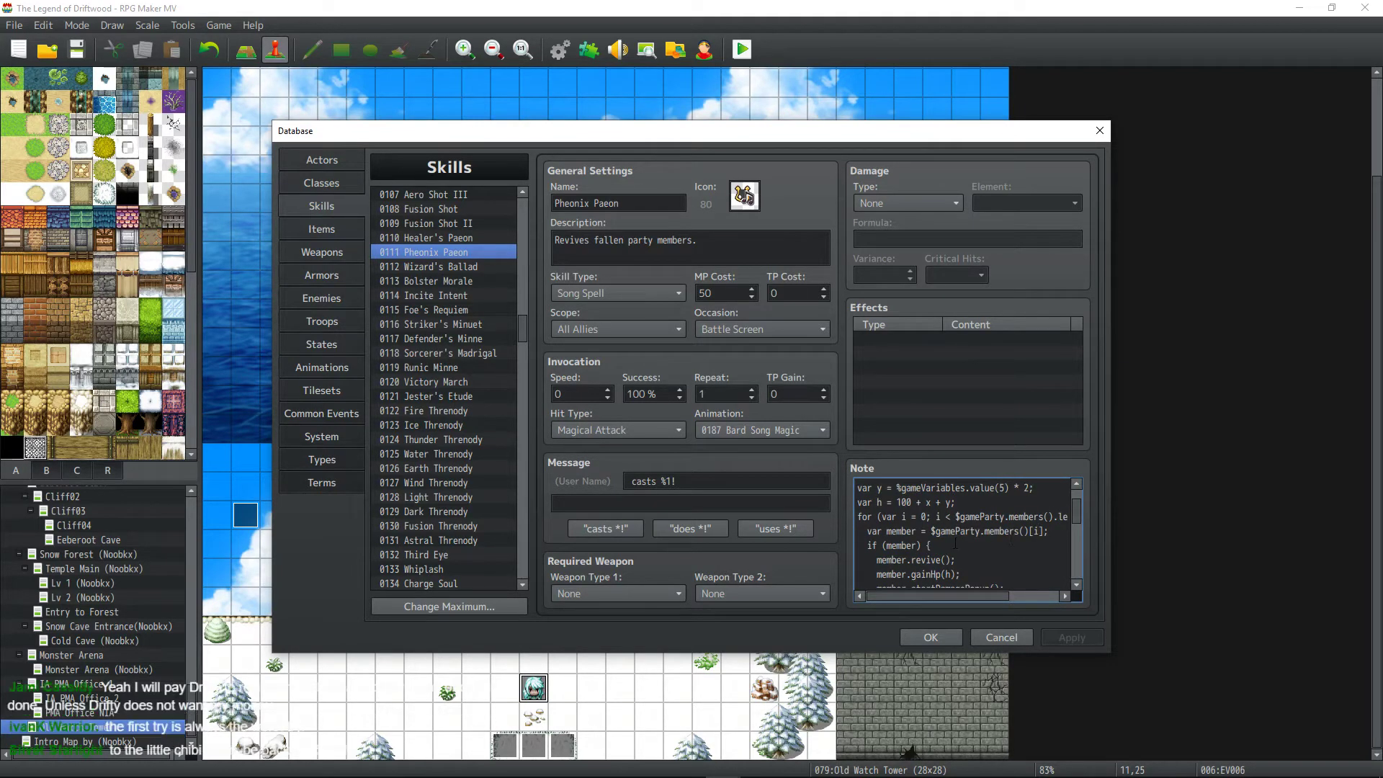
scroll(963, 536, down, 1)
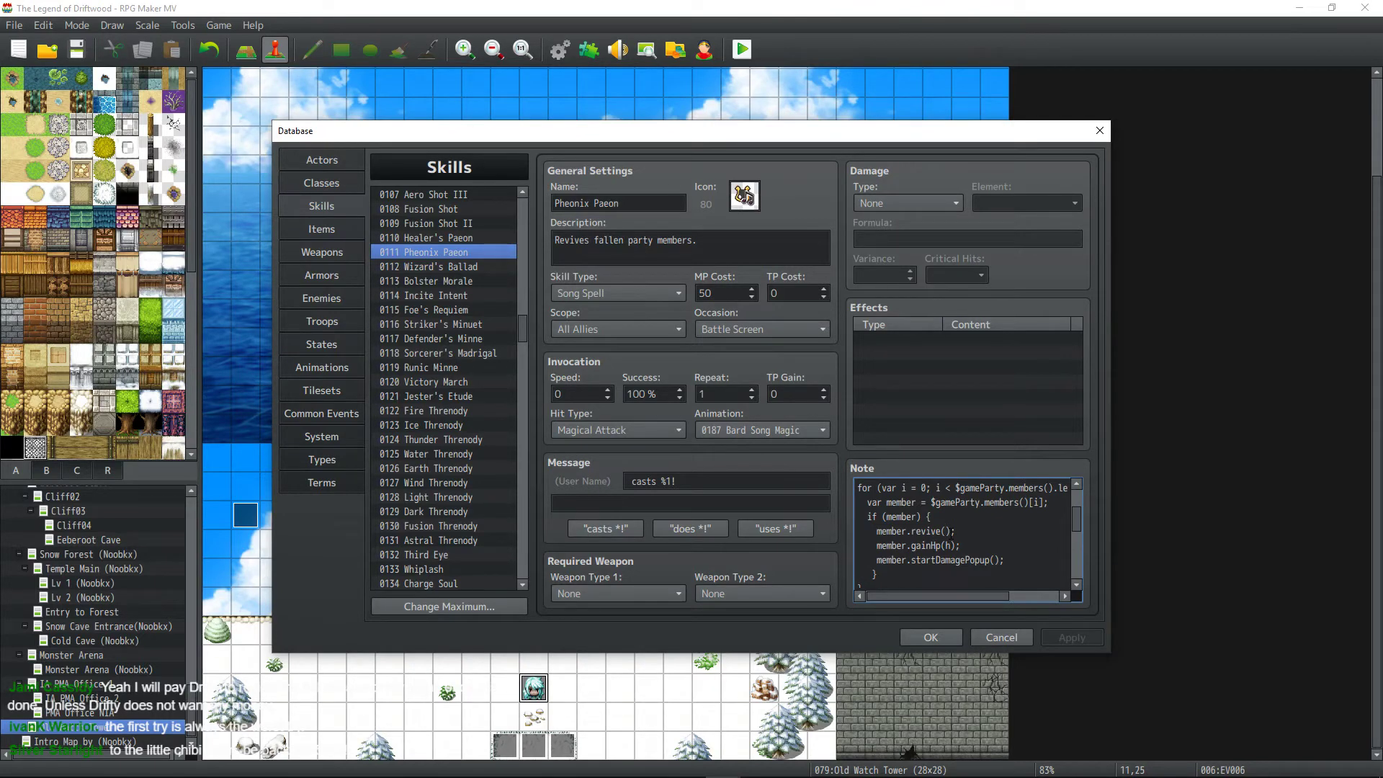
Set Pheonix Paeon's scope to All Allies (Dead) and apply the change.
click(624, 334)
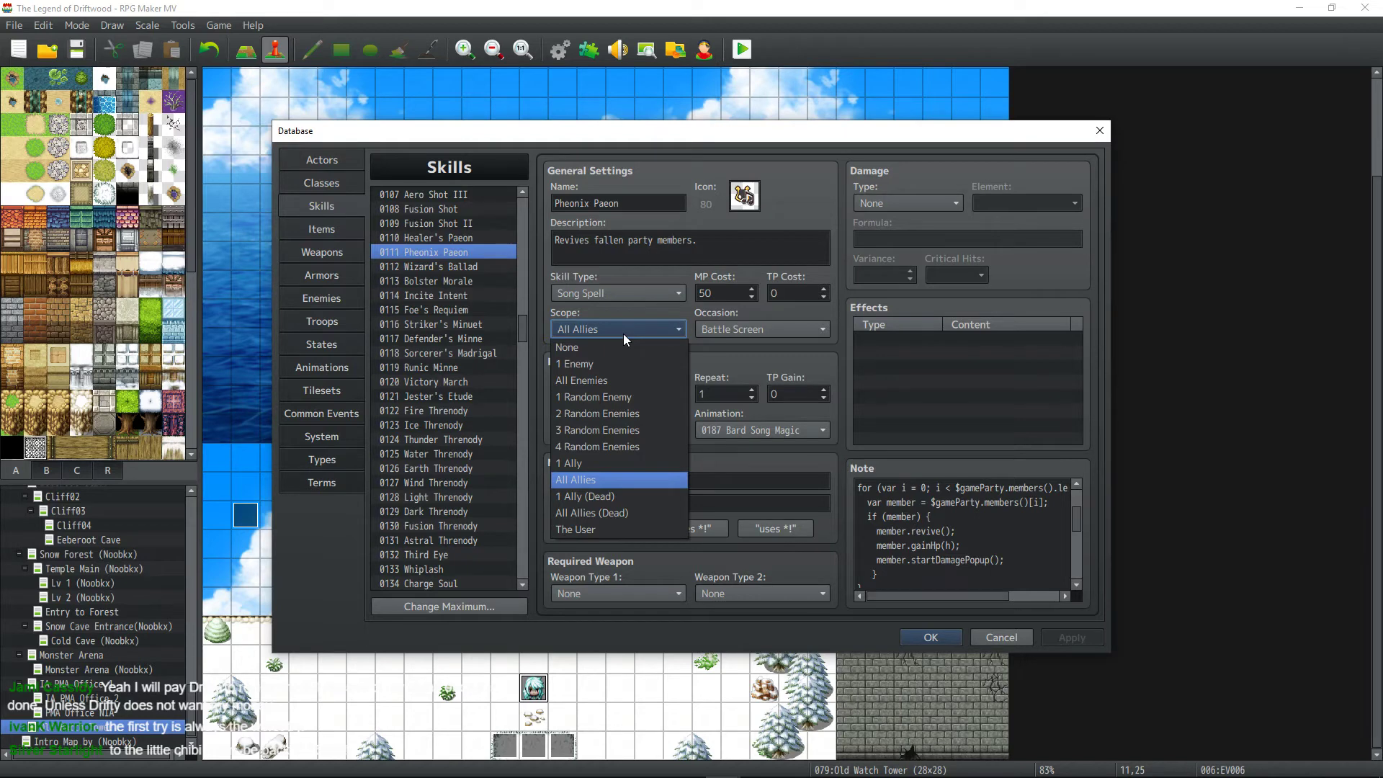
click(642, 512)
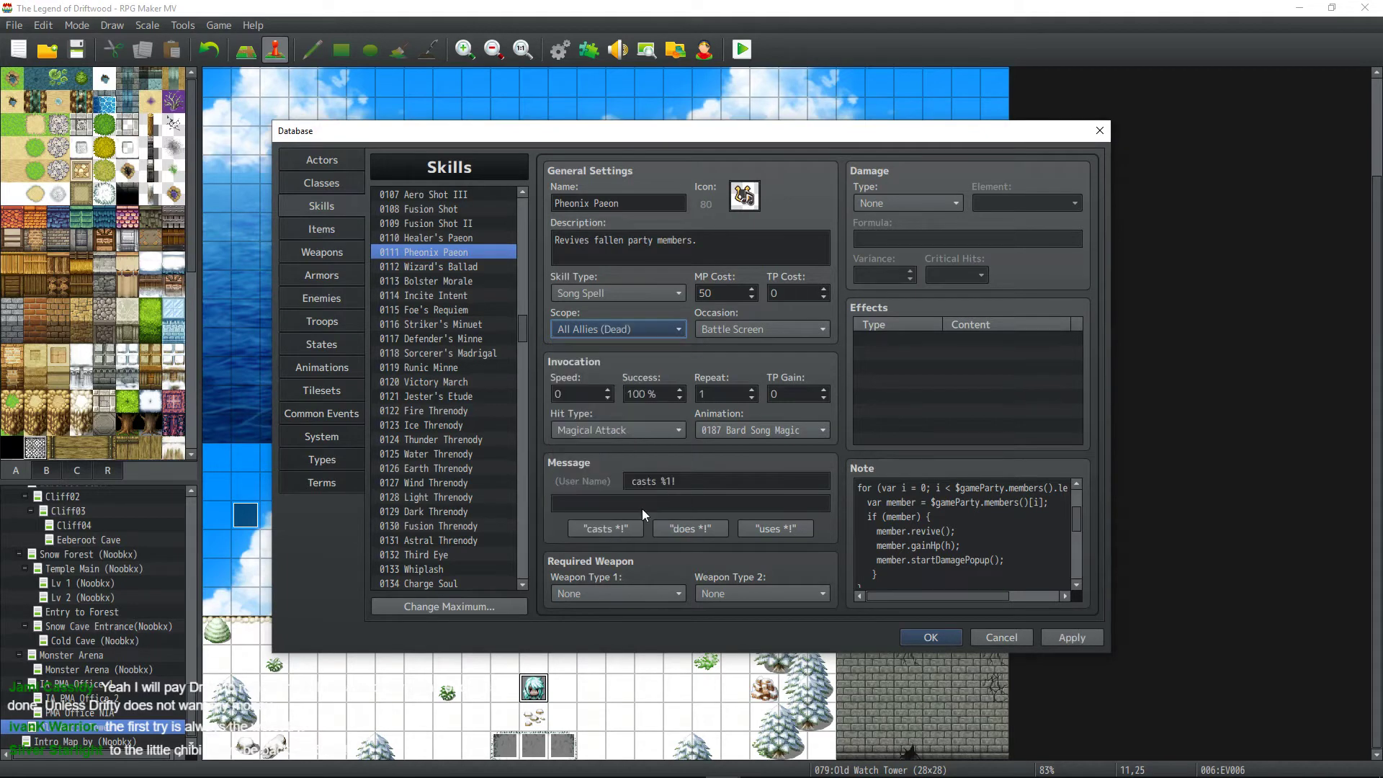
click(1071, 638)
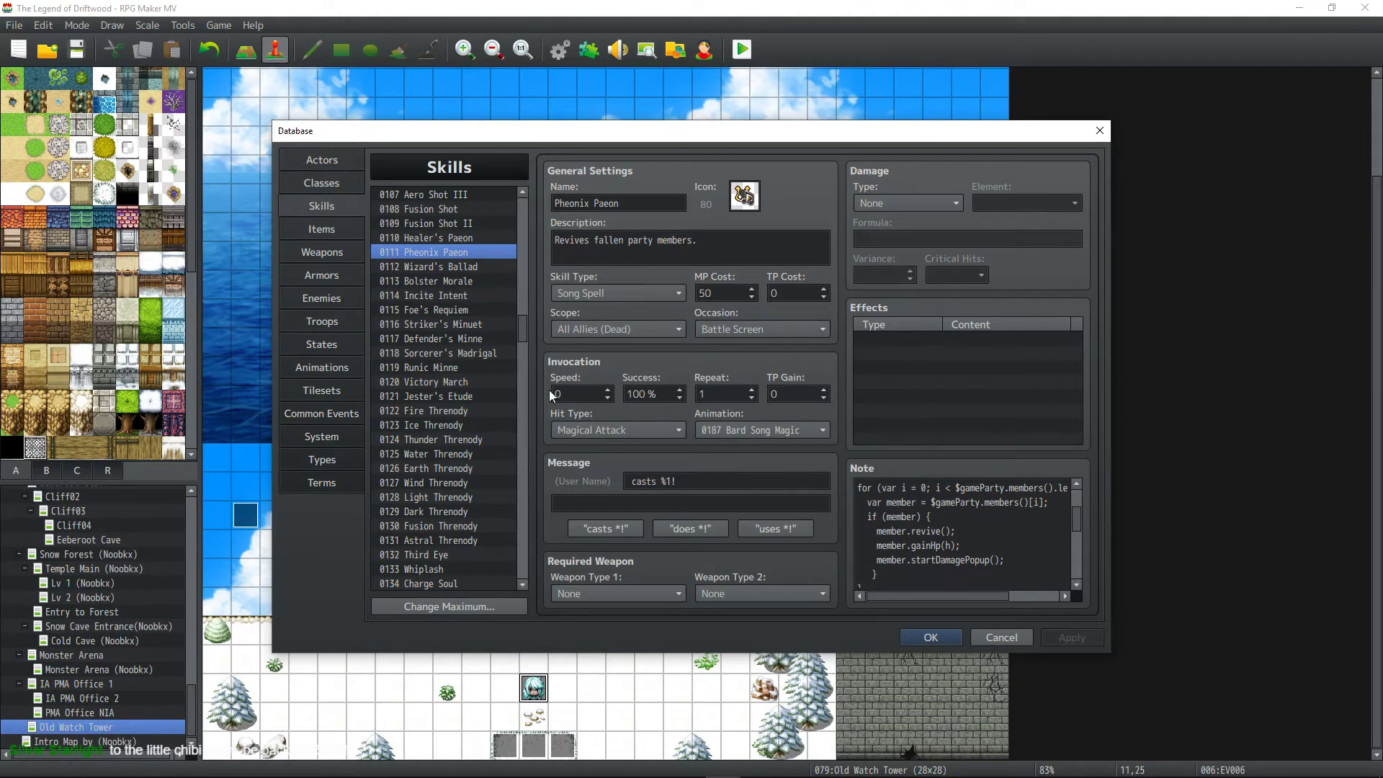
Review the settings of Wizard's Ballad and the custom execution note of Striker's Minuet.
click(465, 266)
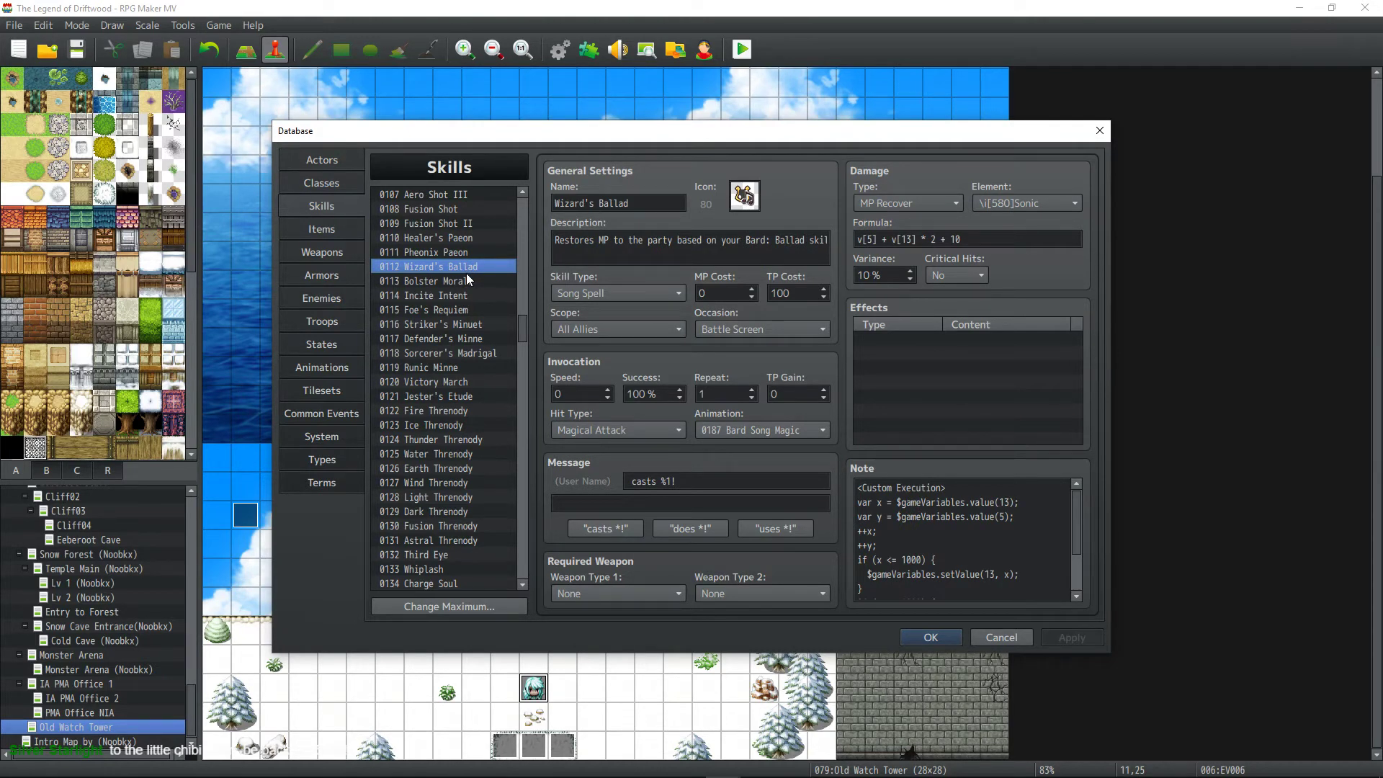
click(456, 324)
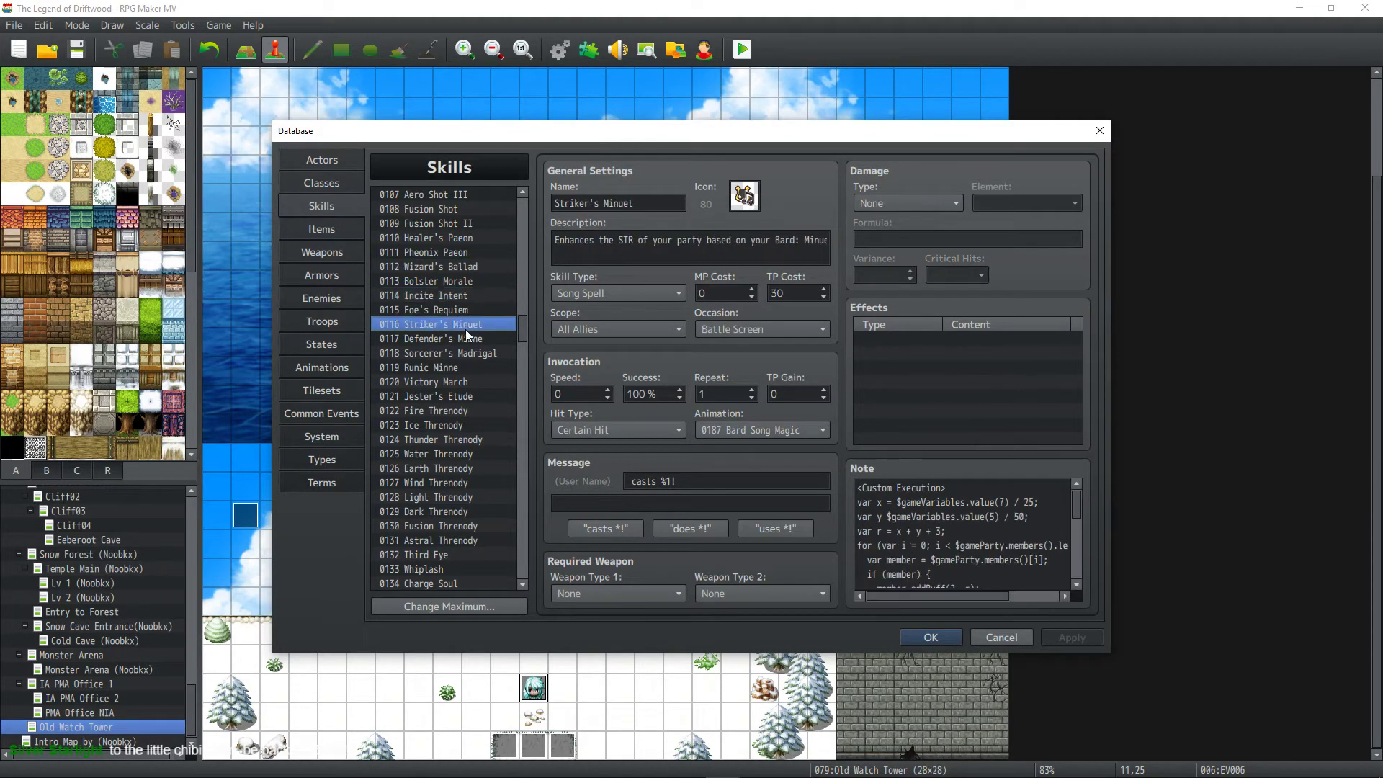
scroll(465, 330, down, 1)
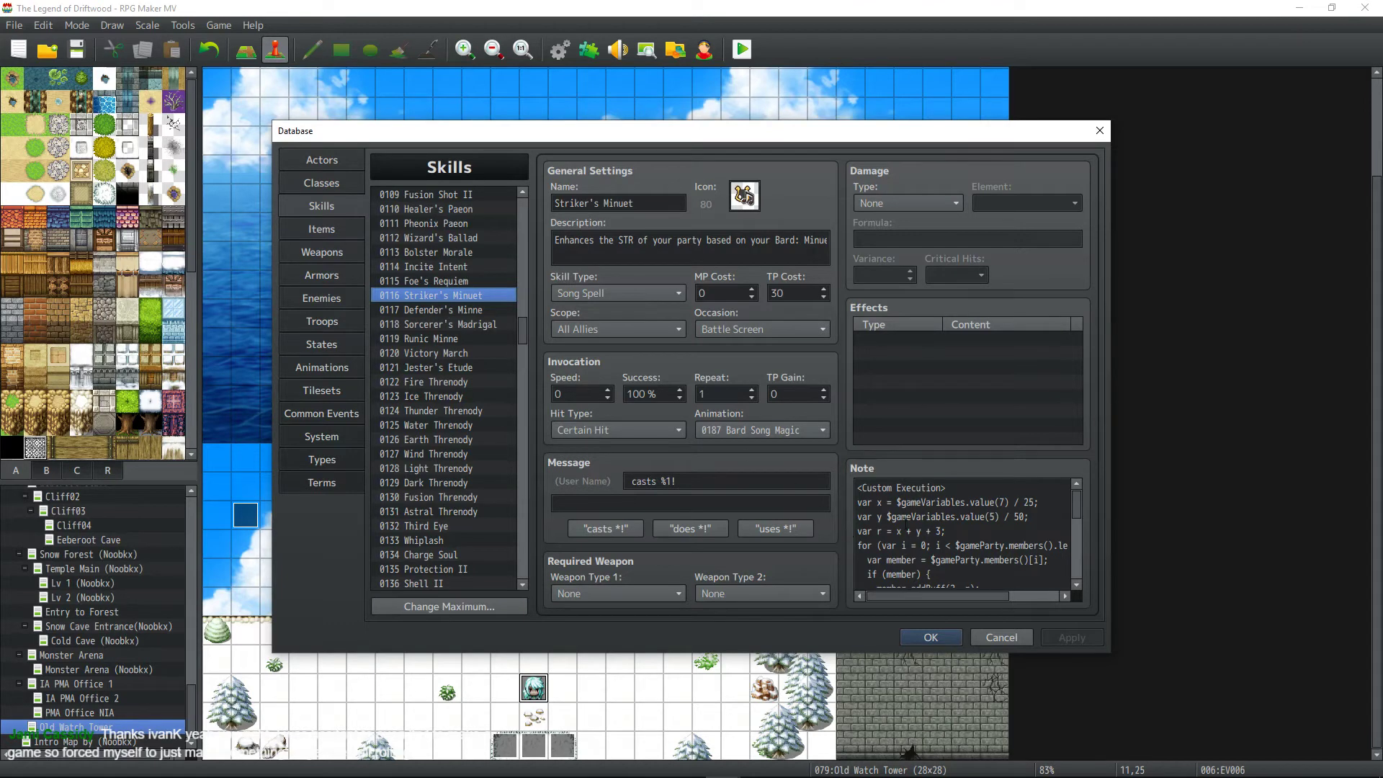
click(981, 531)
click(997, 502)
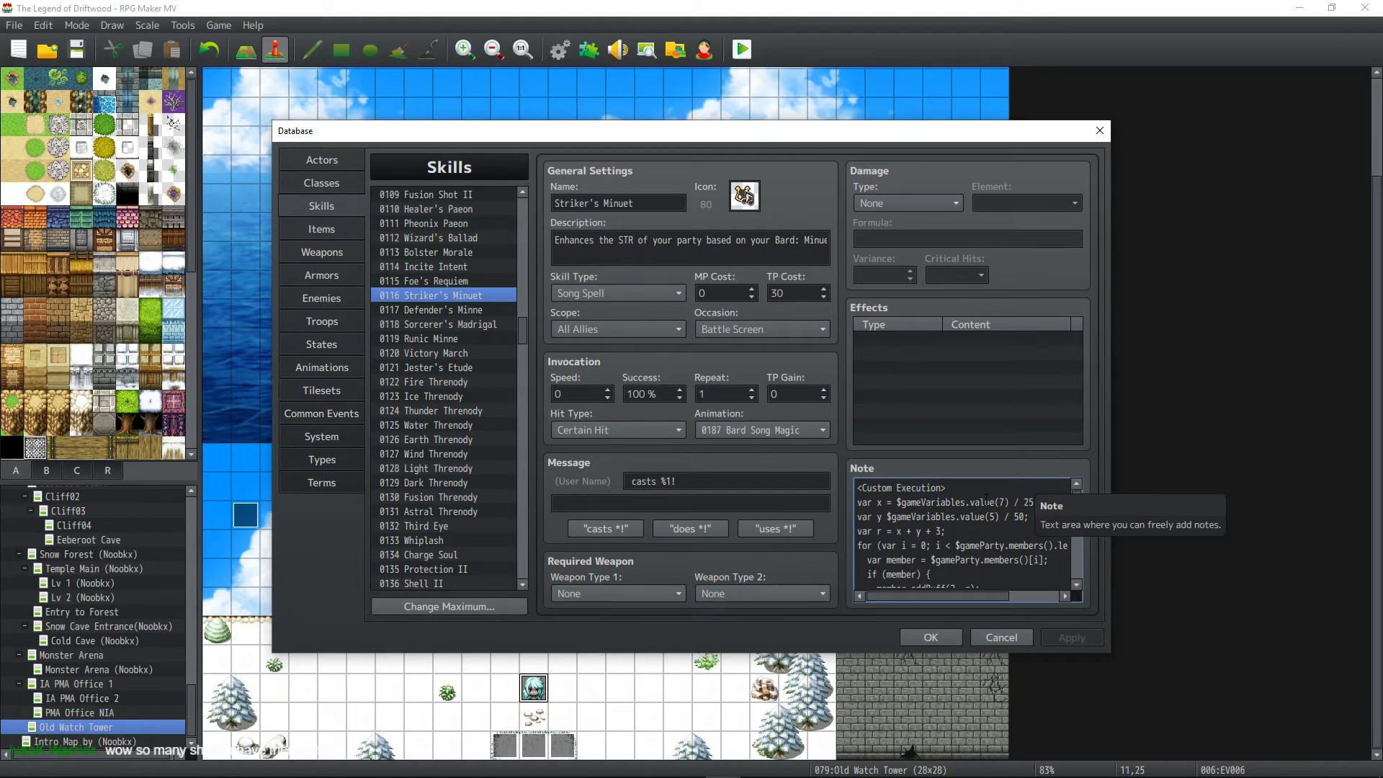
Confirm the database changes and start a new playtest of the game.
click(925, 637)
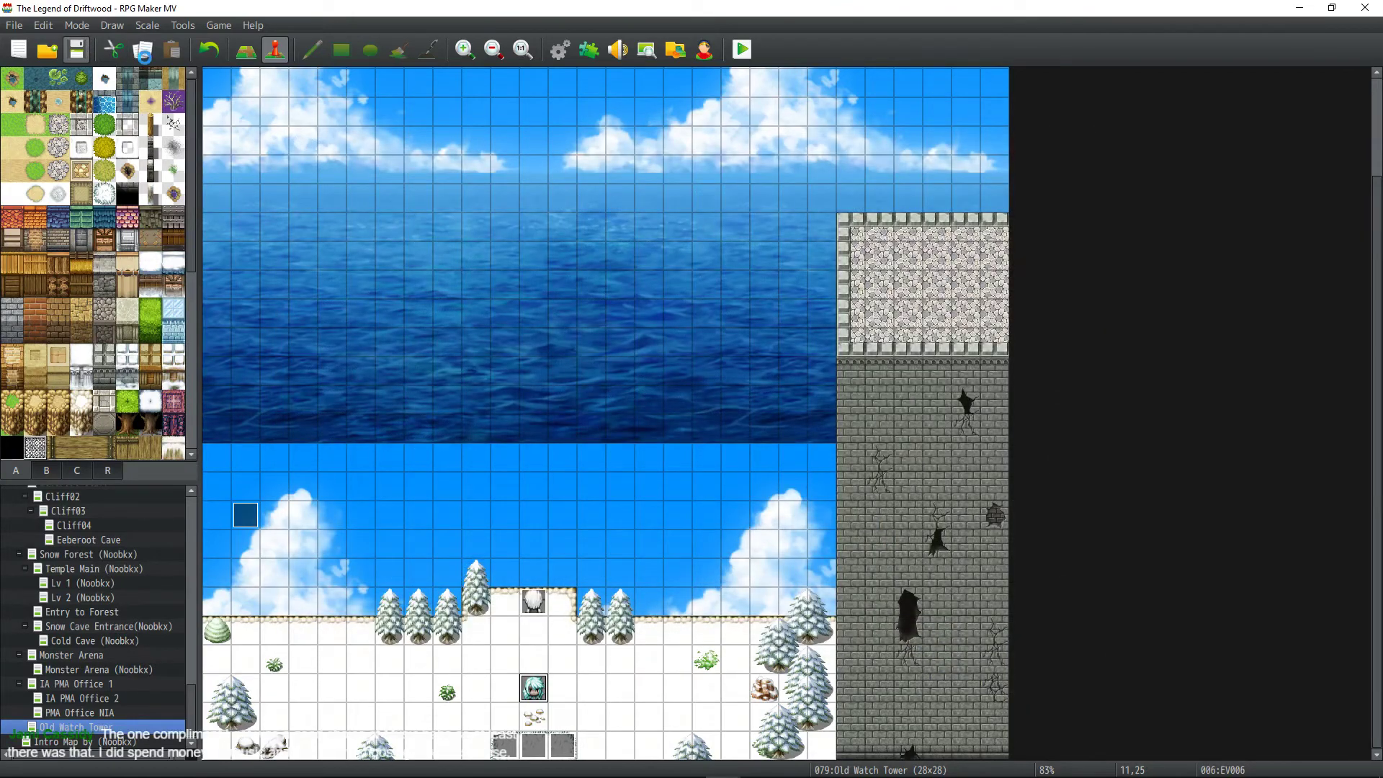
click(743, 50)
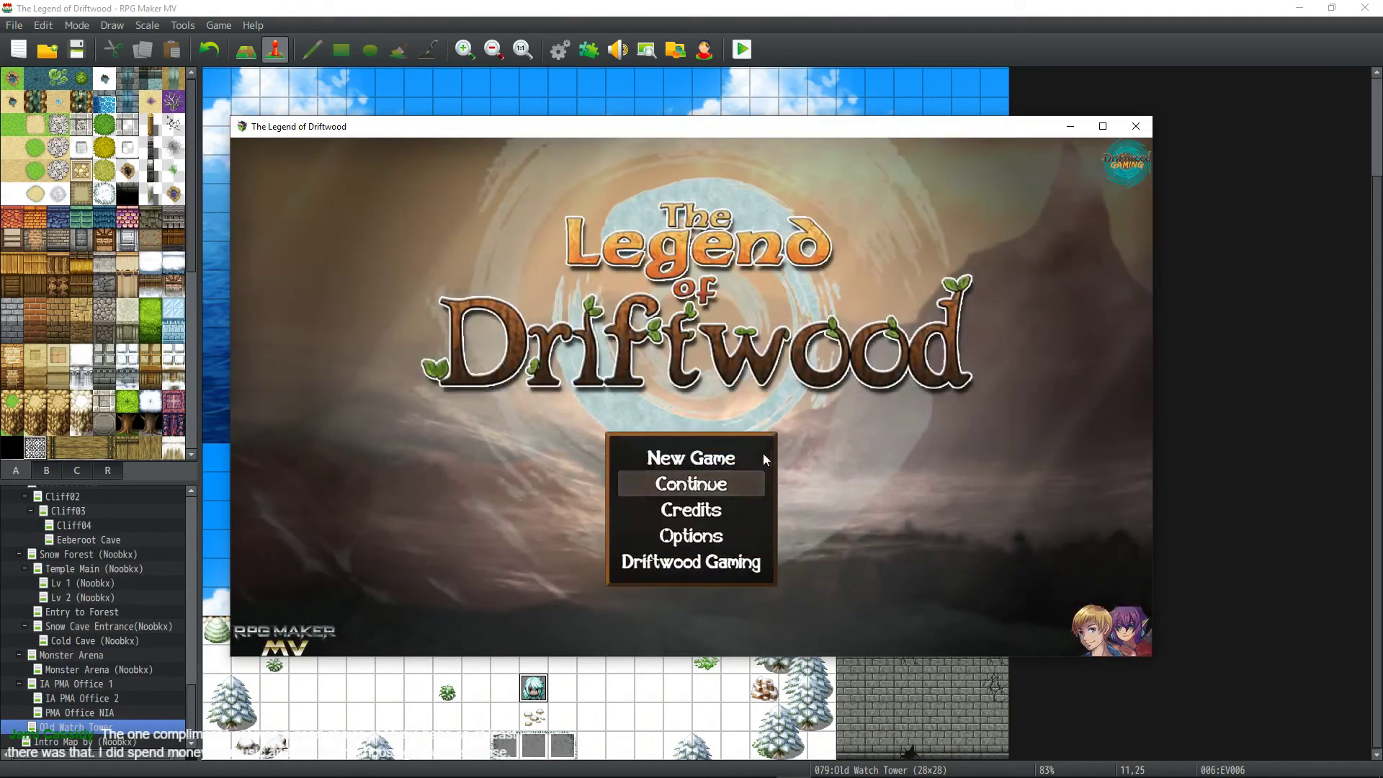
Continue the playtest by loading save File 8.
click(694, 481)
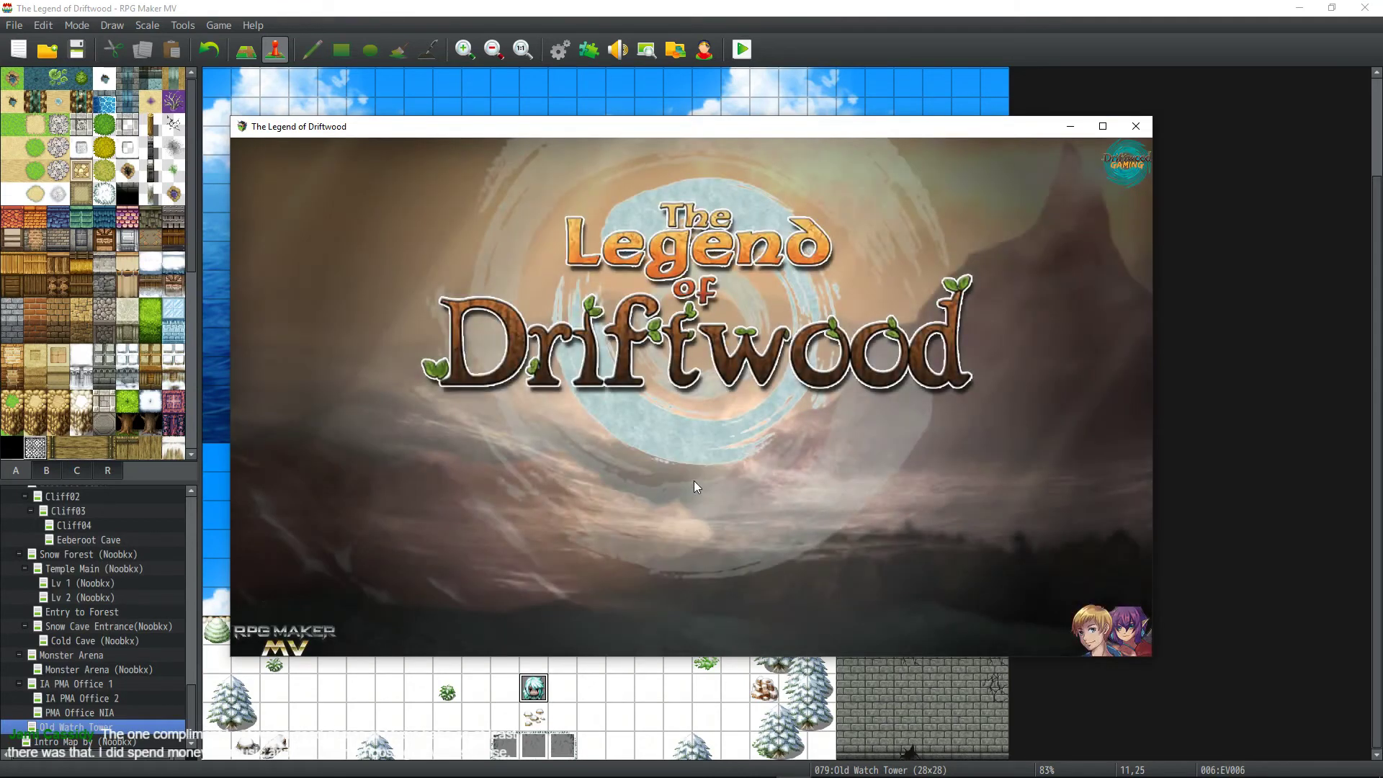
key(Return)
key(Return)
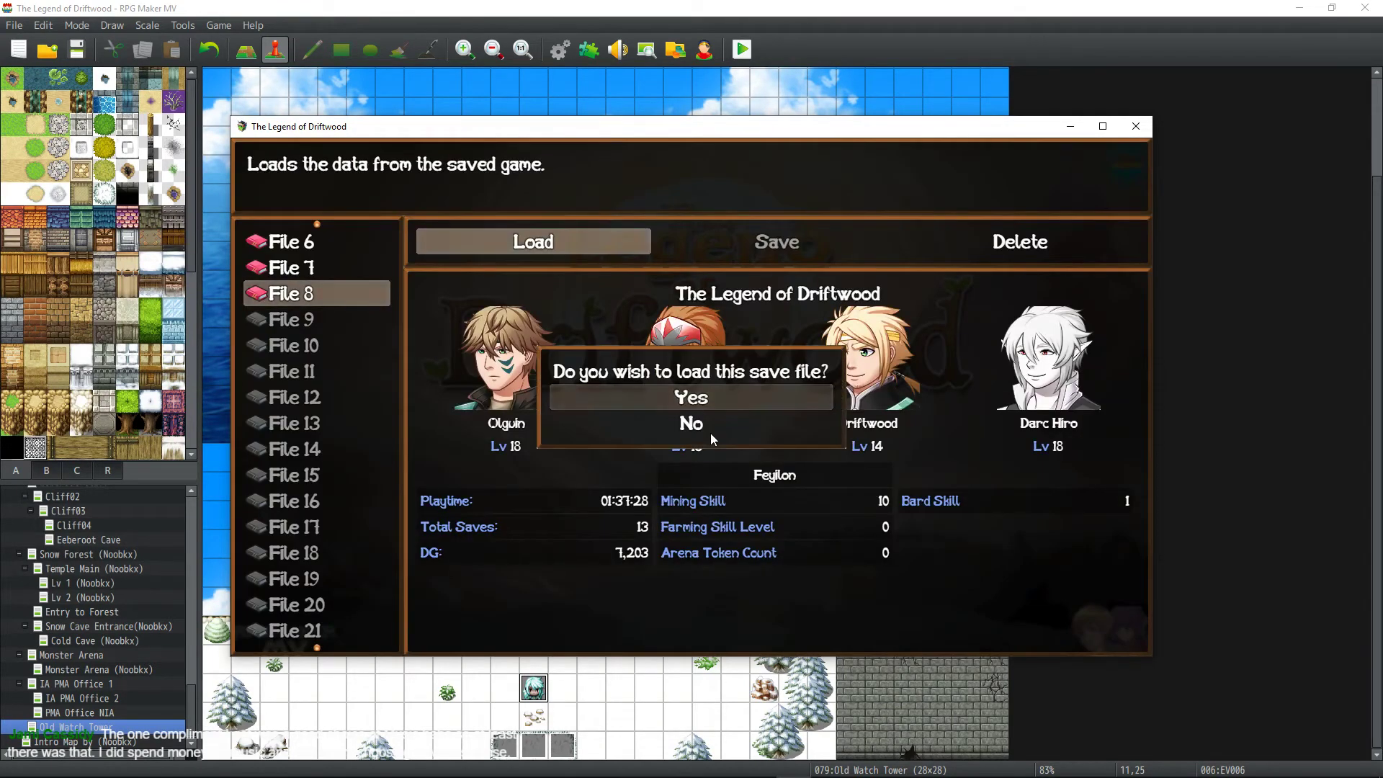
key(Return)
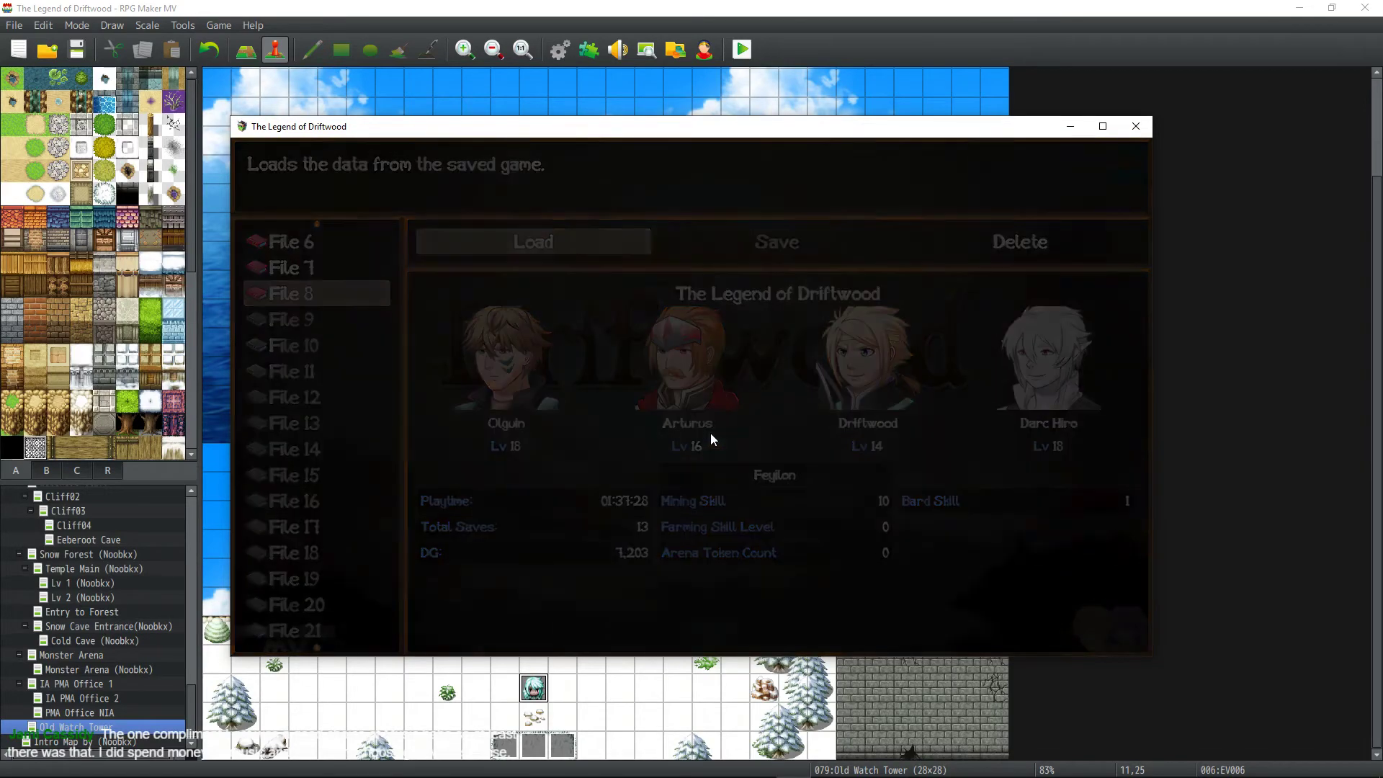
Look through Darc Hiro's status pages up to the Information page with his bard song skill levels.
key(Escape)
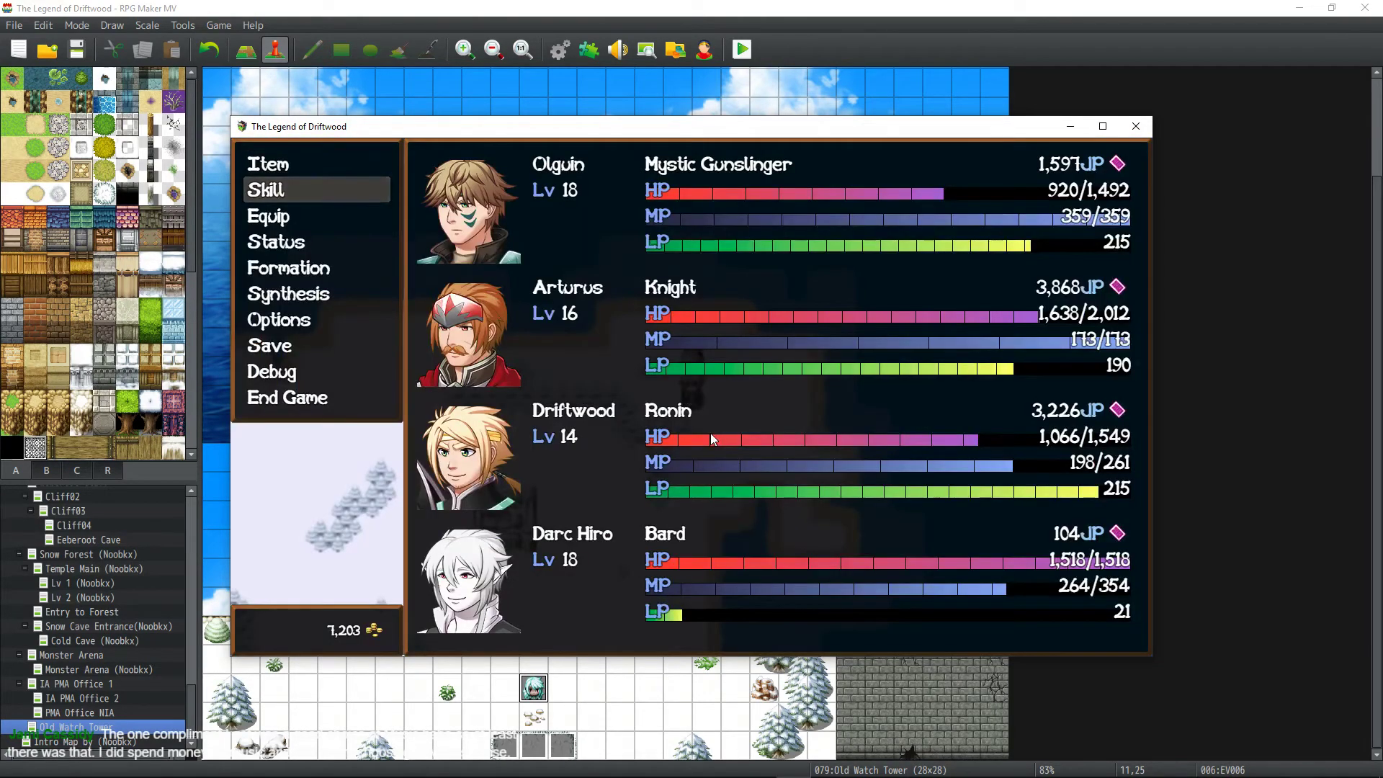
key(Down)
key(Down)
key(Return)
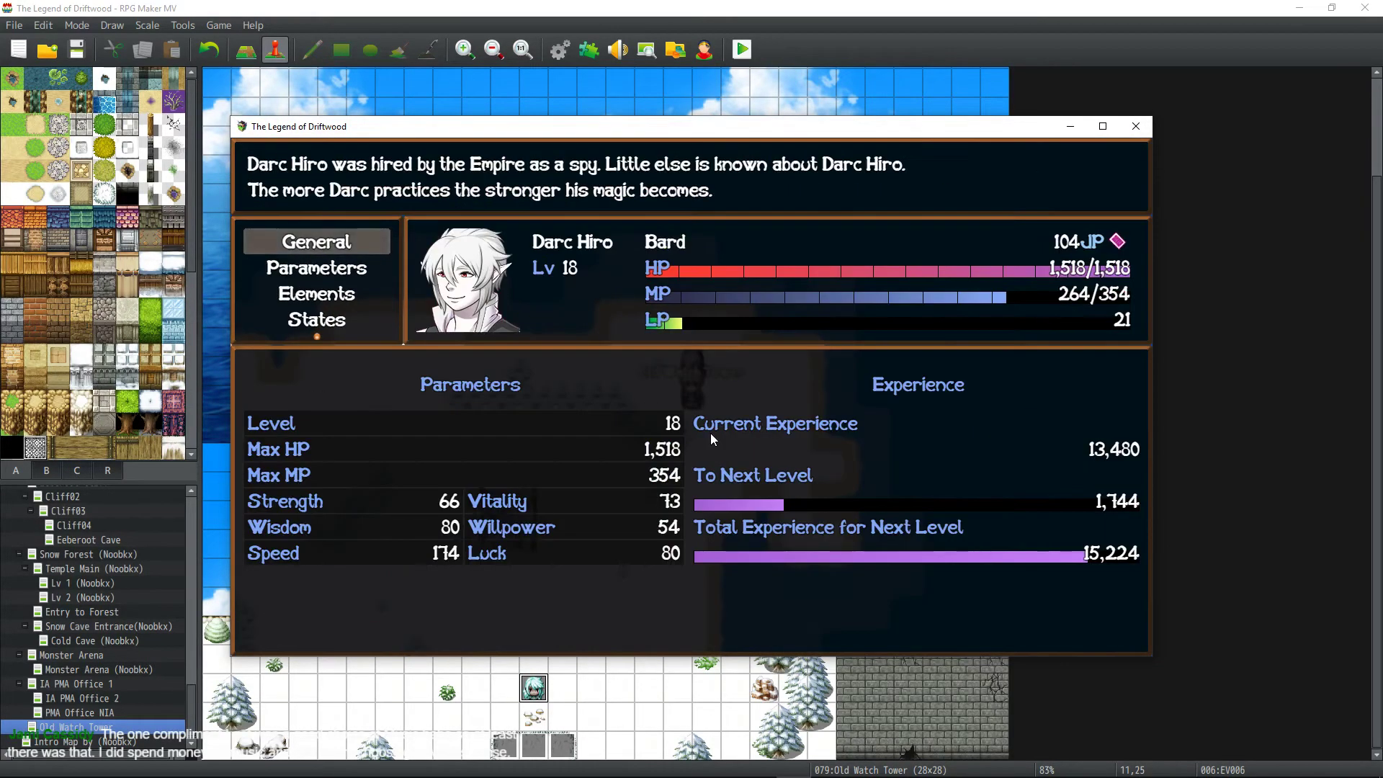
key(Down)
key(Down)
key(Down)
key(Down)
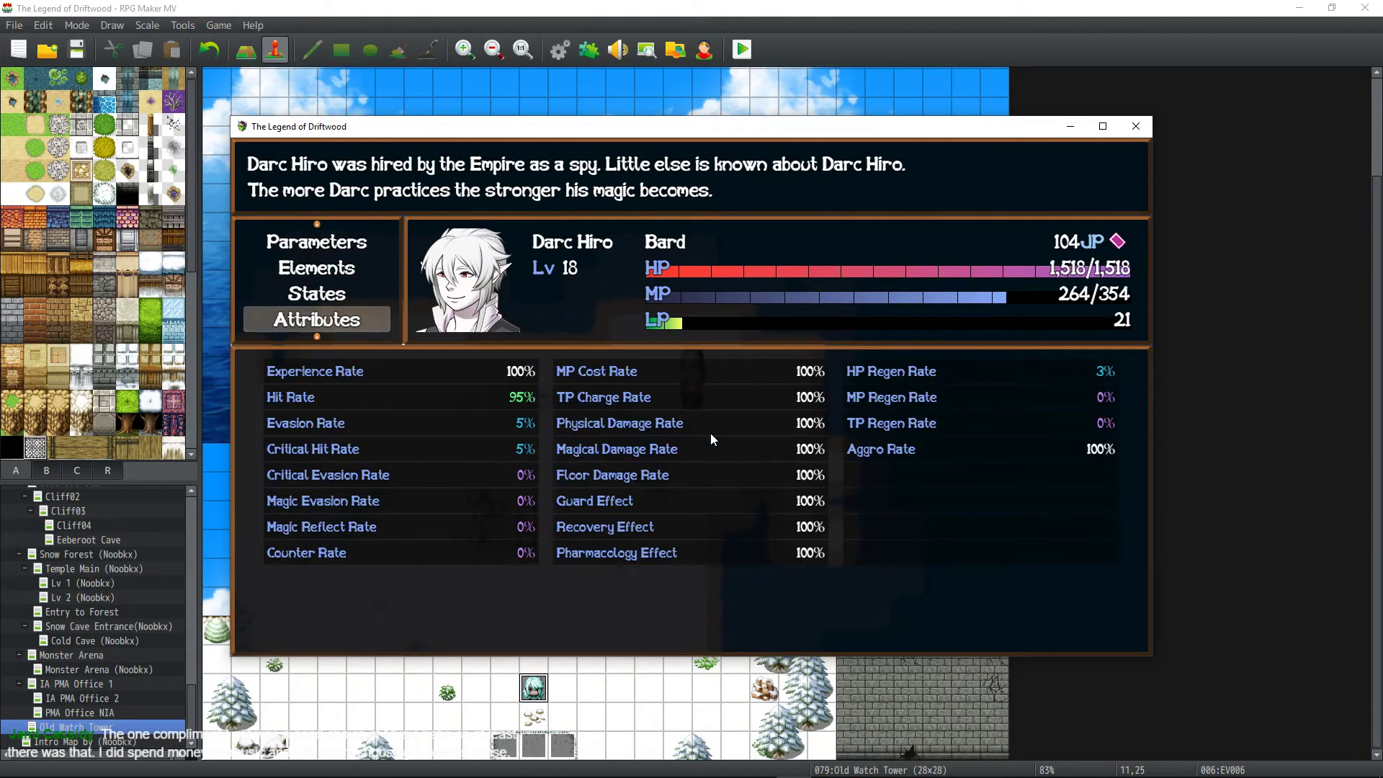
key(Down)
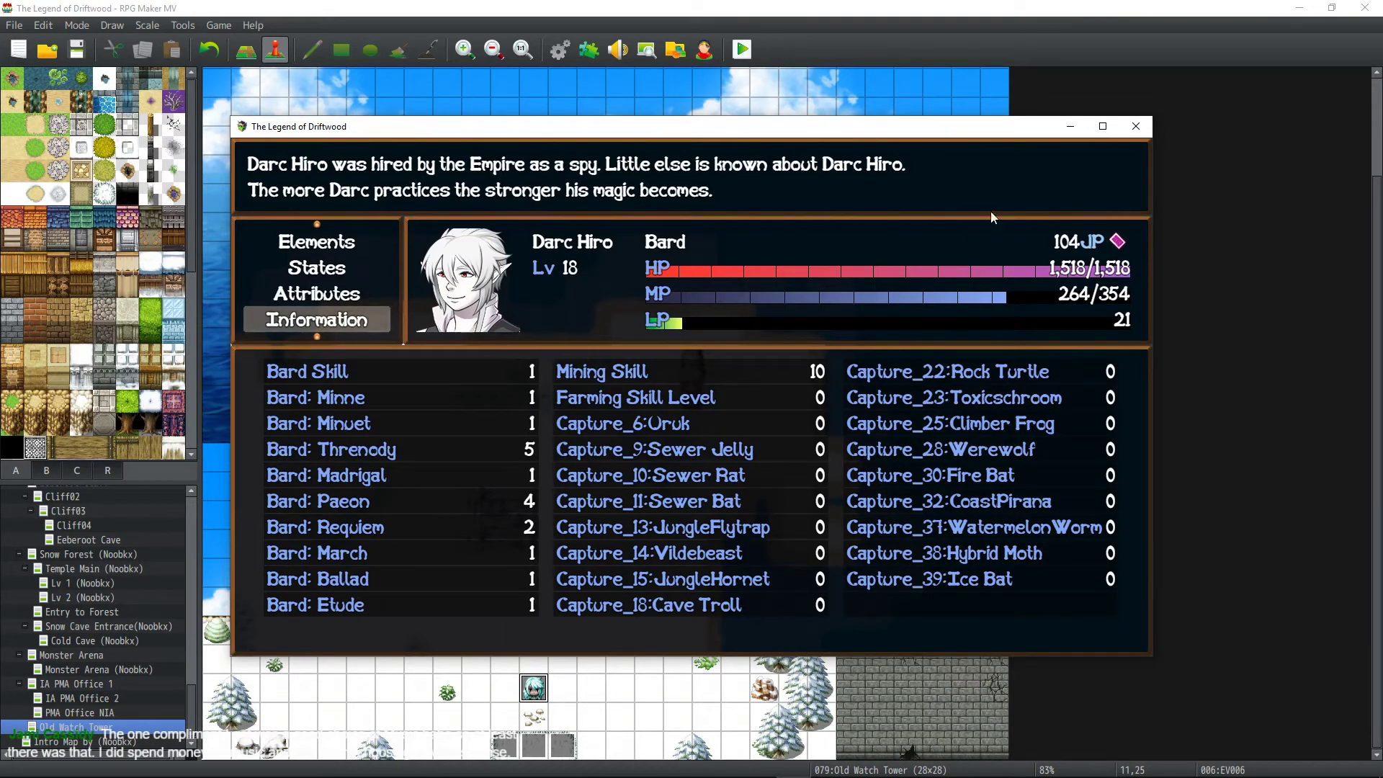
End the playtest and, in the Striker's Minuet database note, enclose x + y + 3 in parentheses on the var r line.
click(1136, 126)
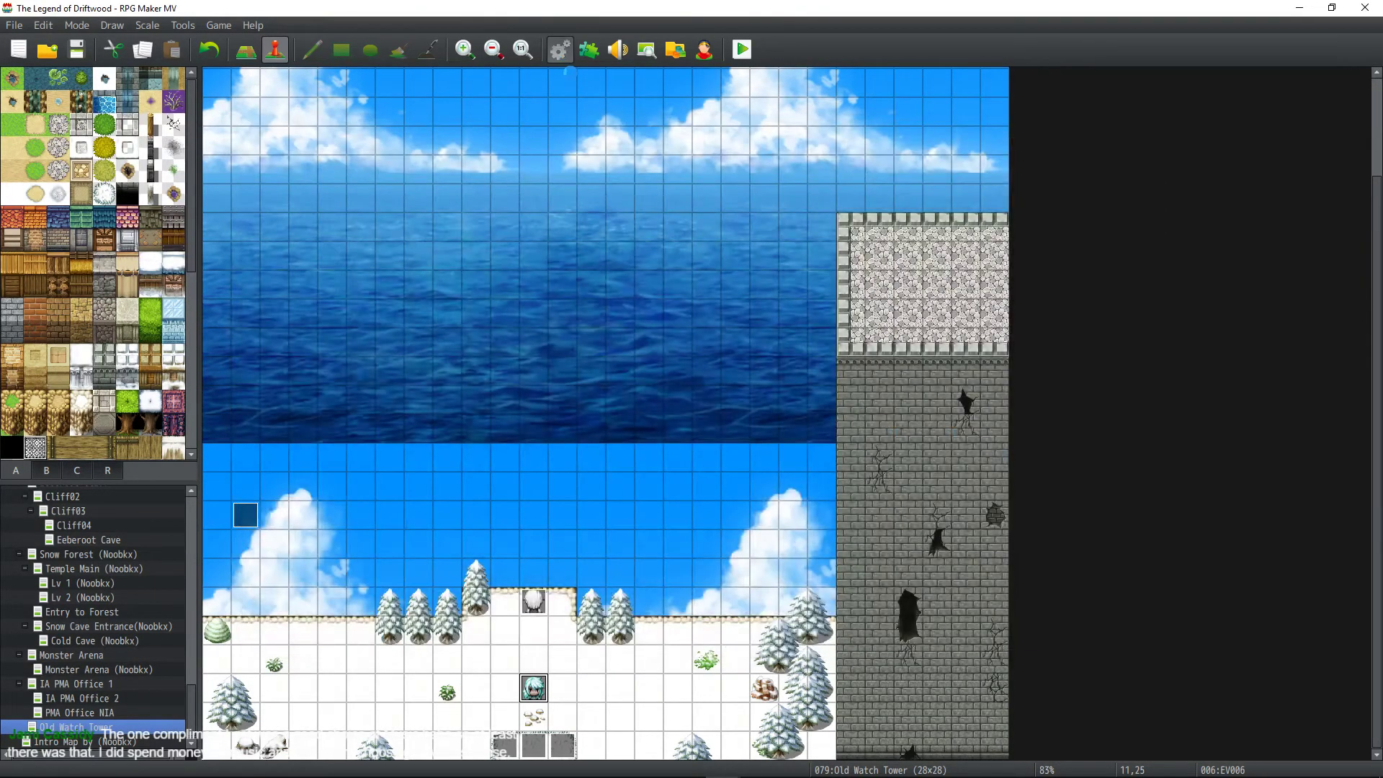
click(561, 51)
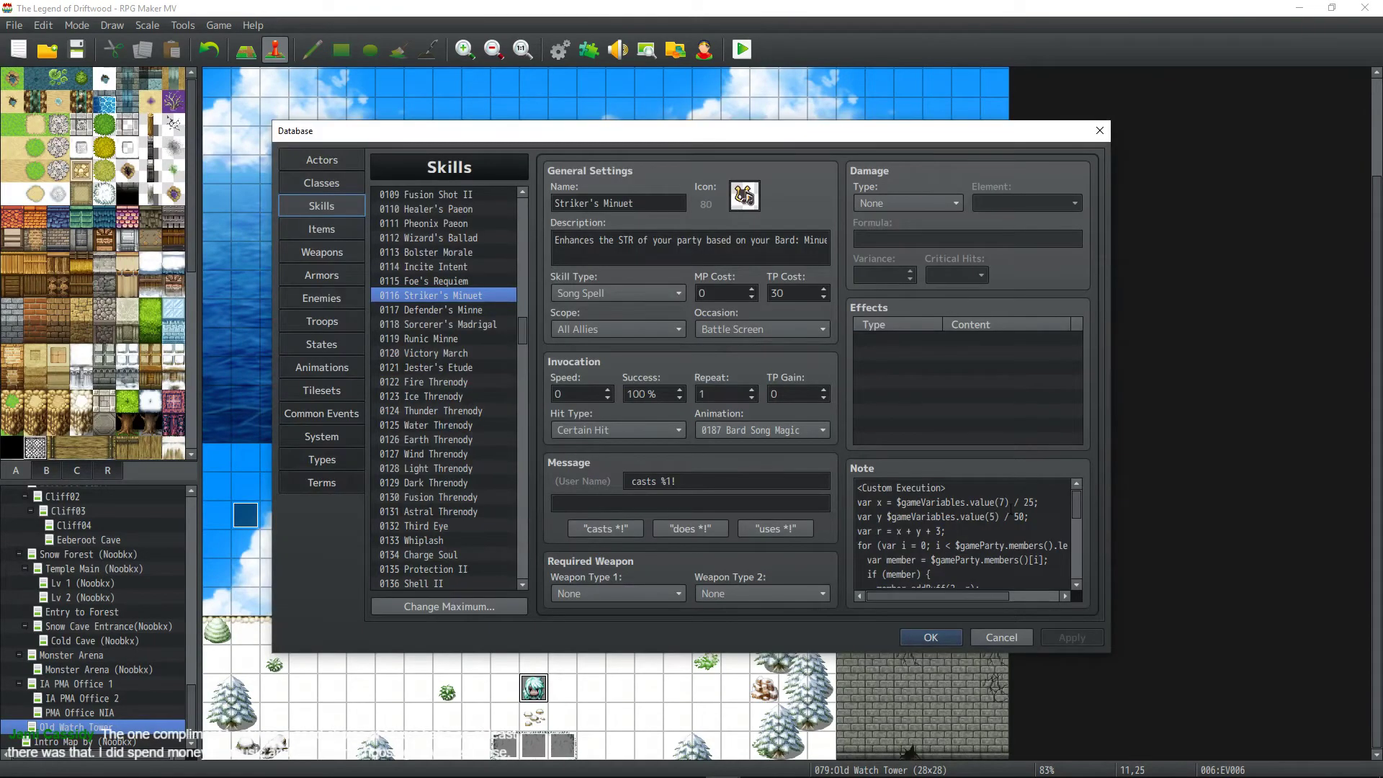
click(1013, 507)
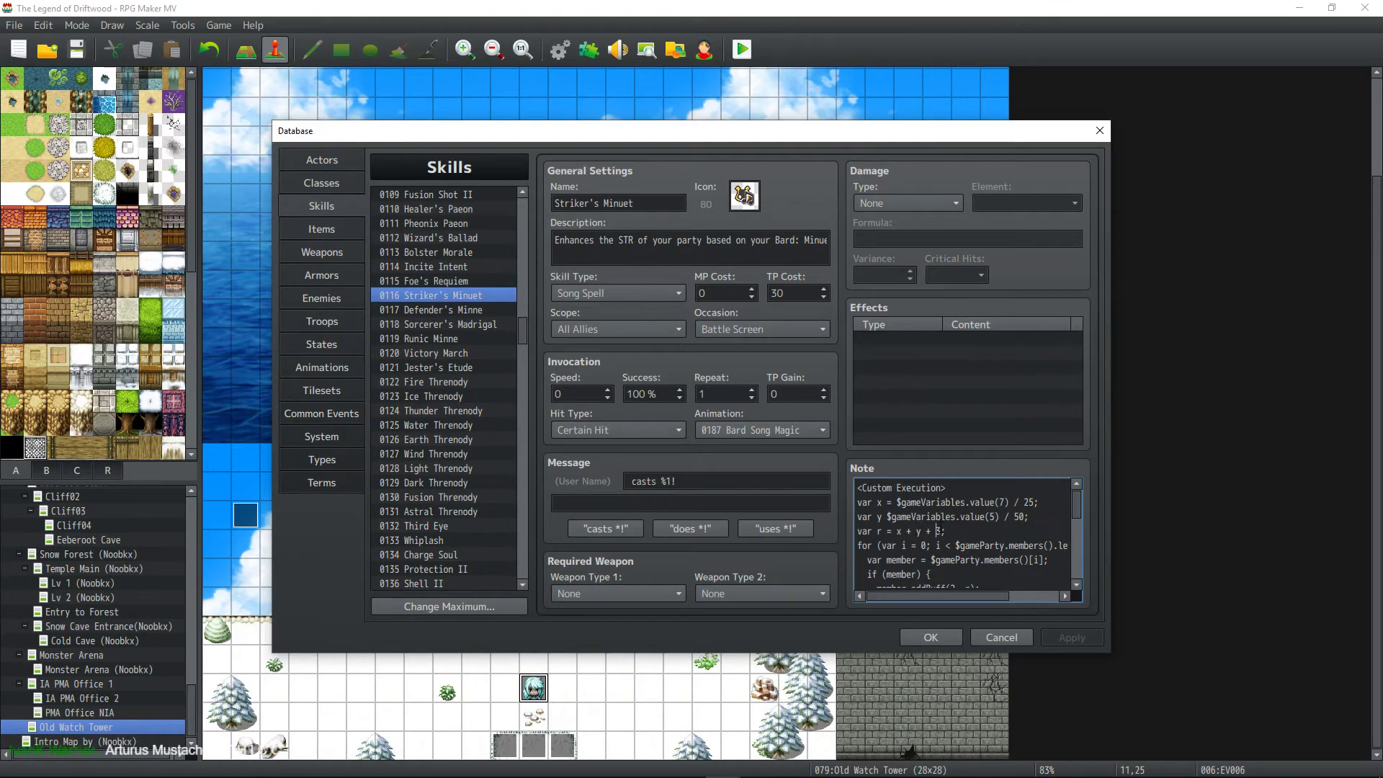
scroll(937, 516, down, 1)
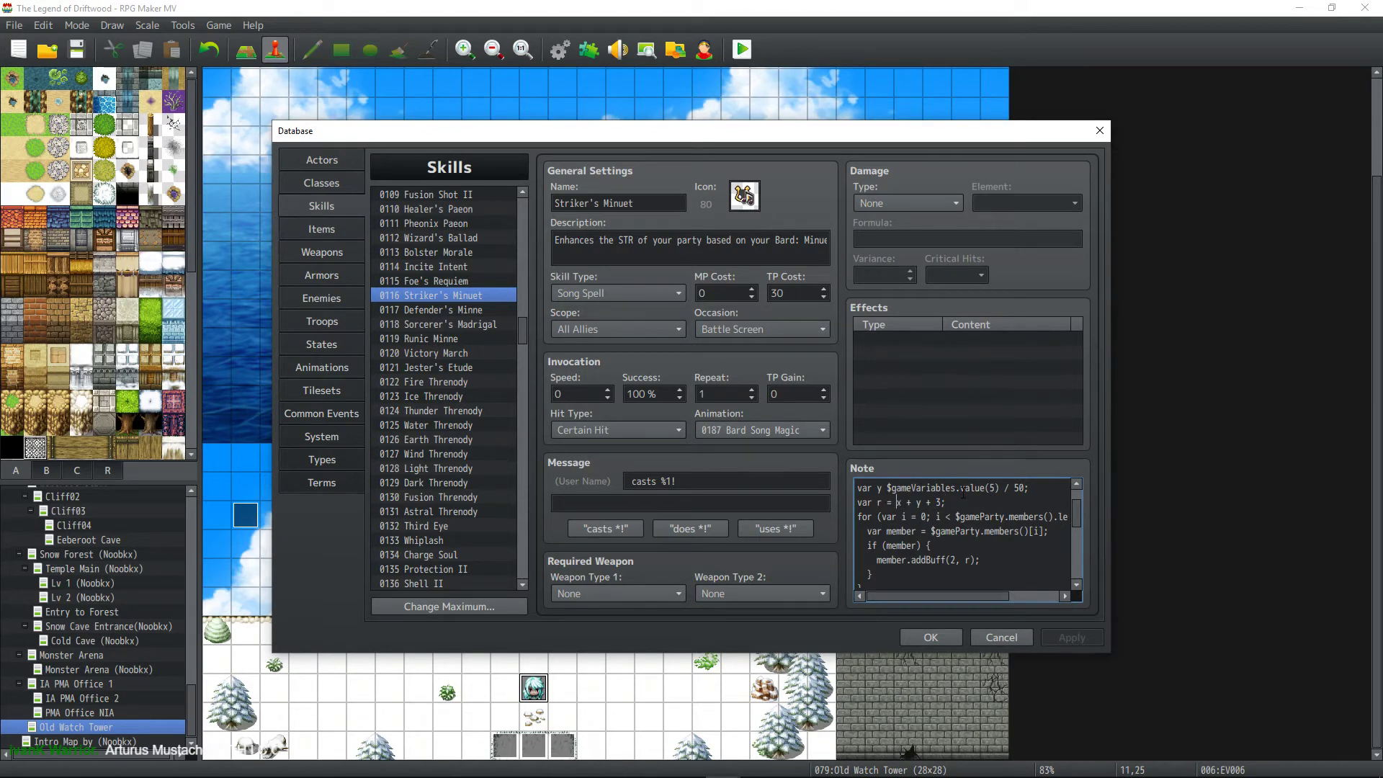
text(()
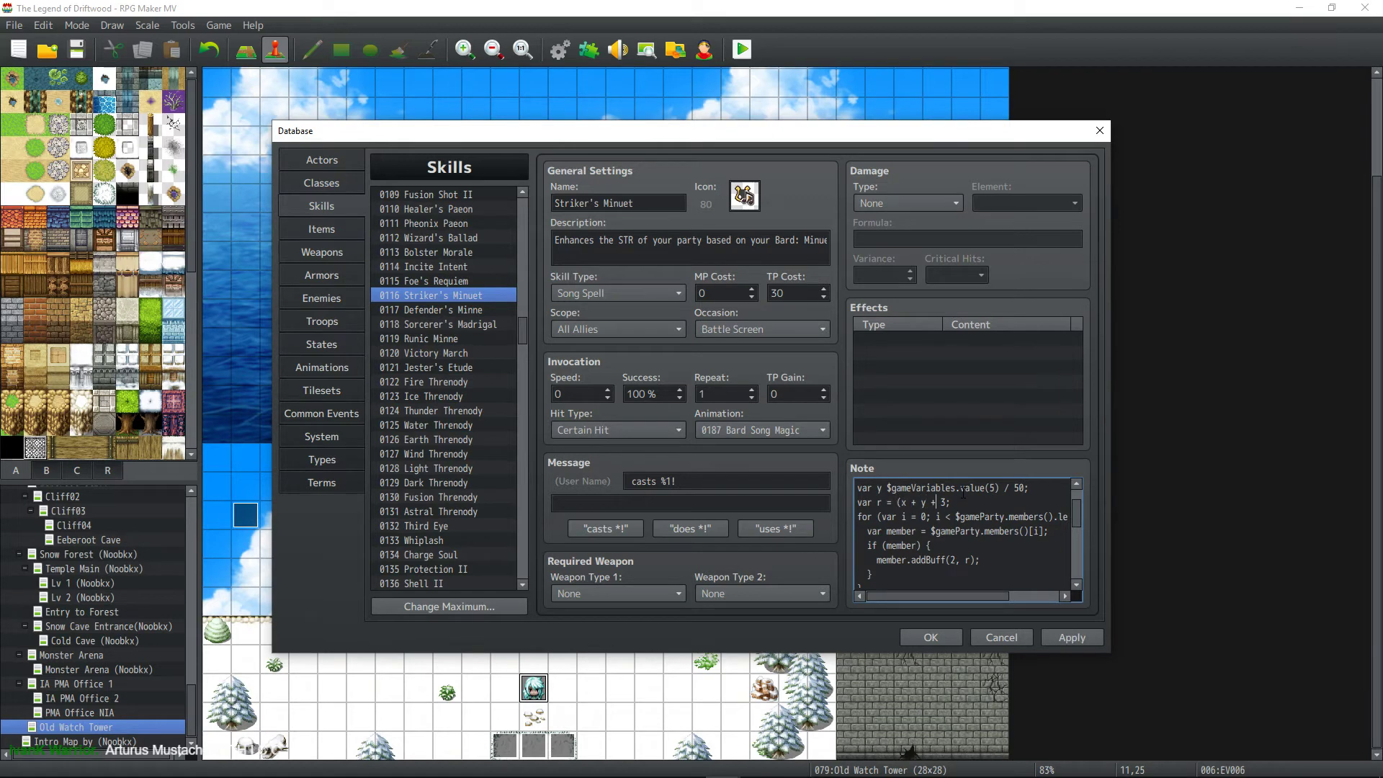
text())
Try to make r an integer by adding .toInt after (x + y + 3) and apply the change.
text(toInt)
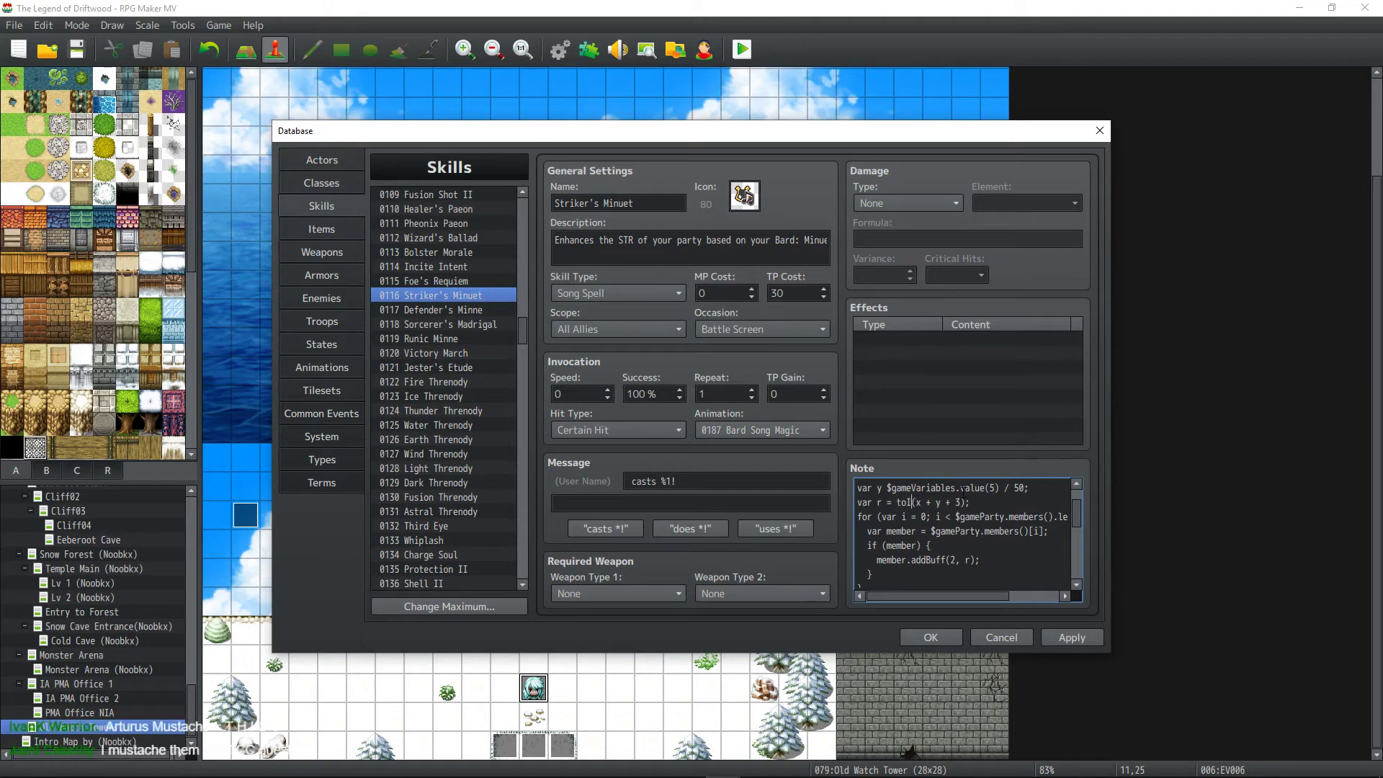
key(BackSpace)
key(BackSpace)
key(BackSpace)
key(BackSpace)
key(BackSpace)
text(.toInt)
click(1056, 637)
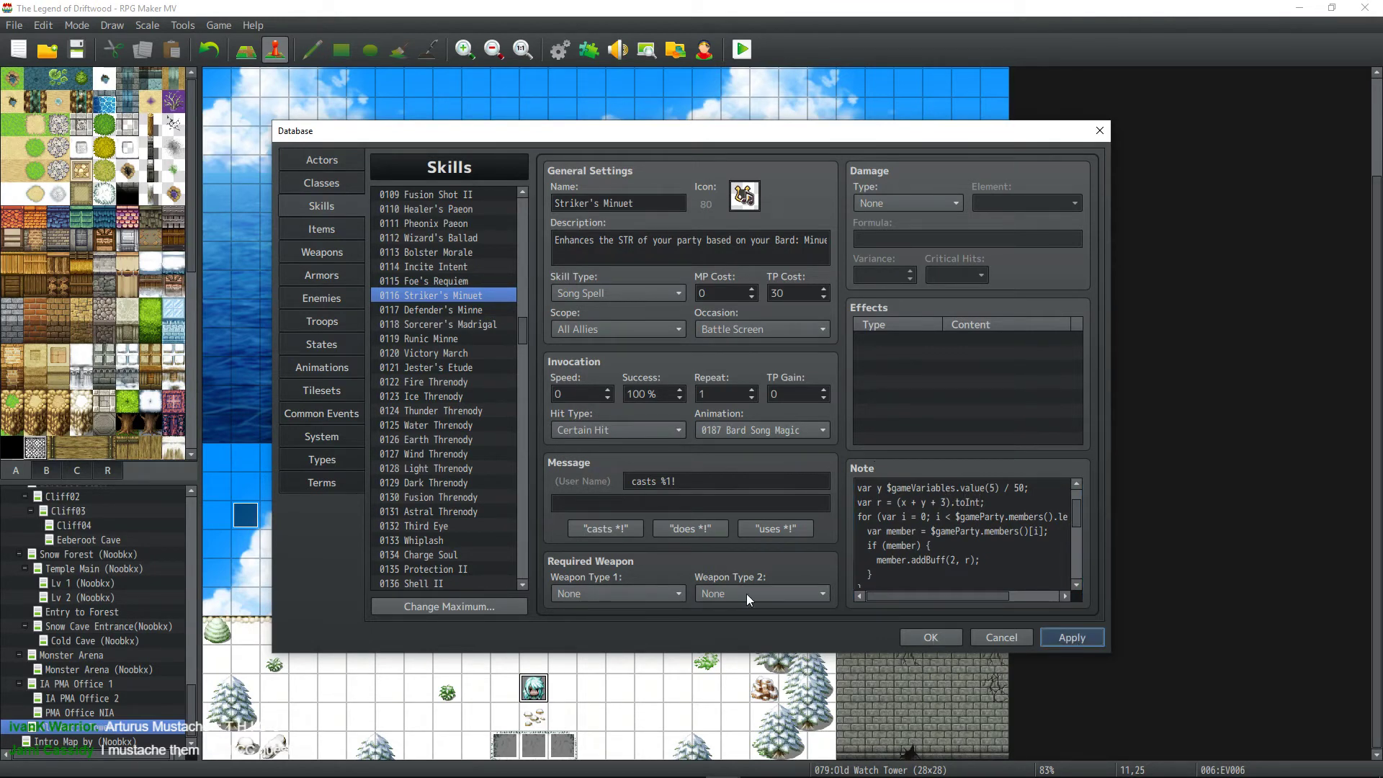
Remove .toInt from the var r line, make it Math.floor(x + y + 3) instead, and apply the change.
key(alt+Tab)
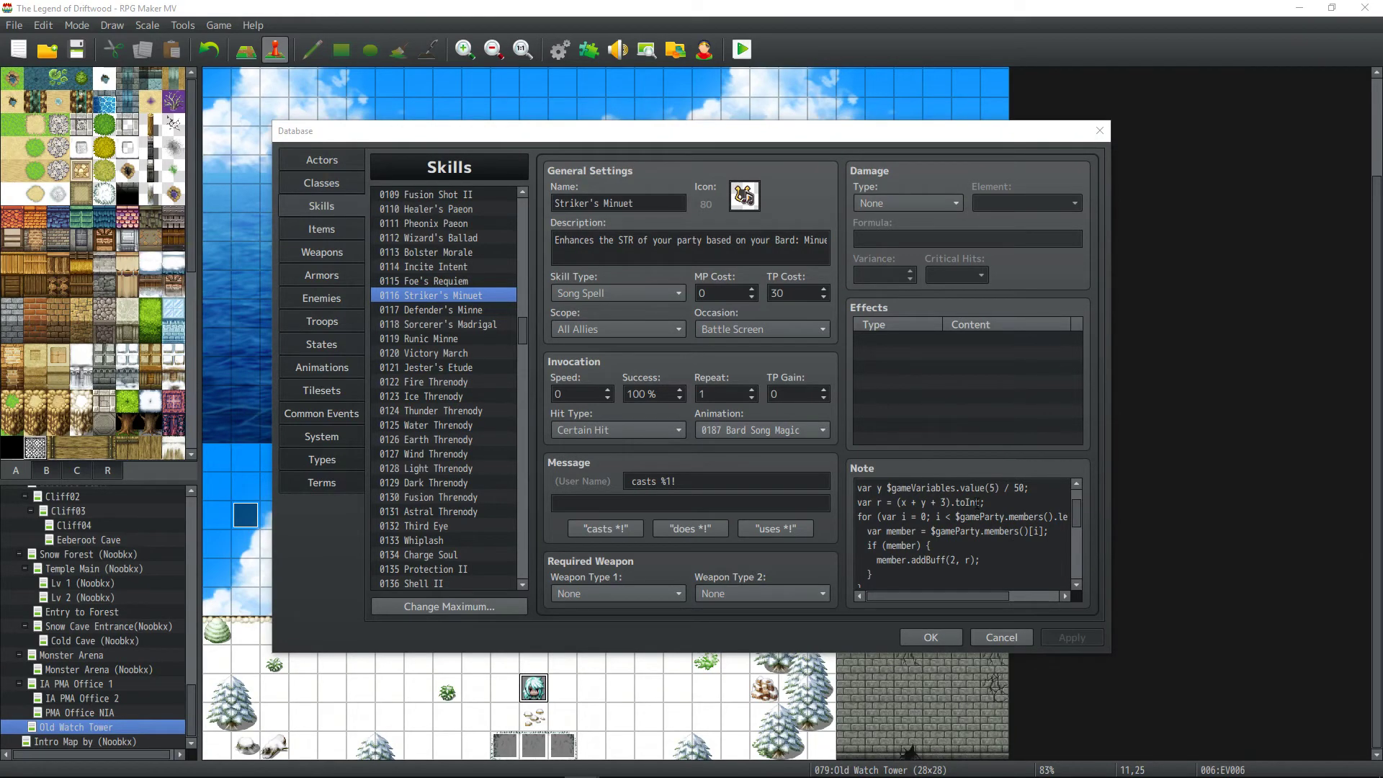
click(985, 502)
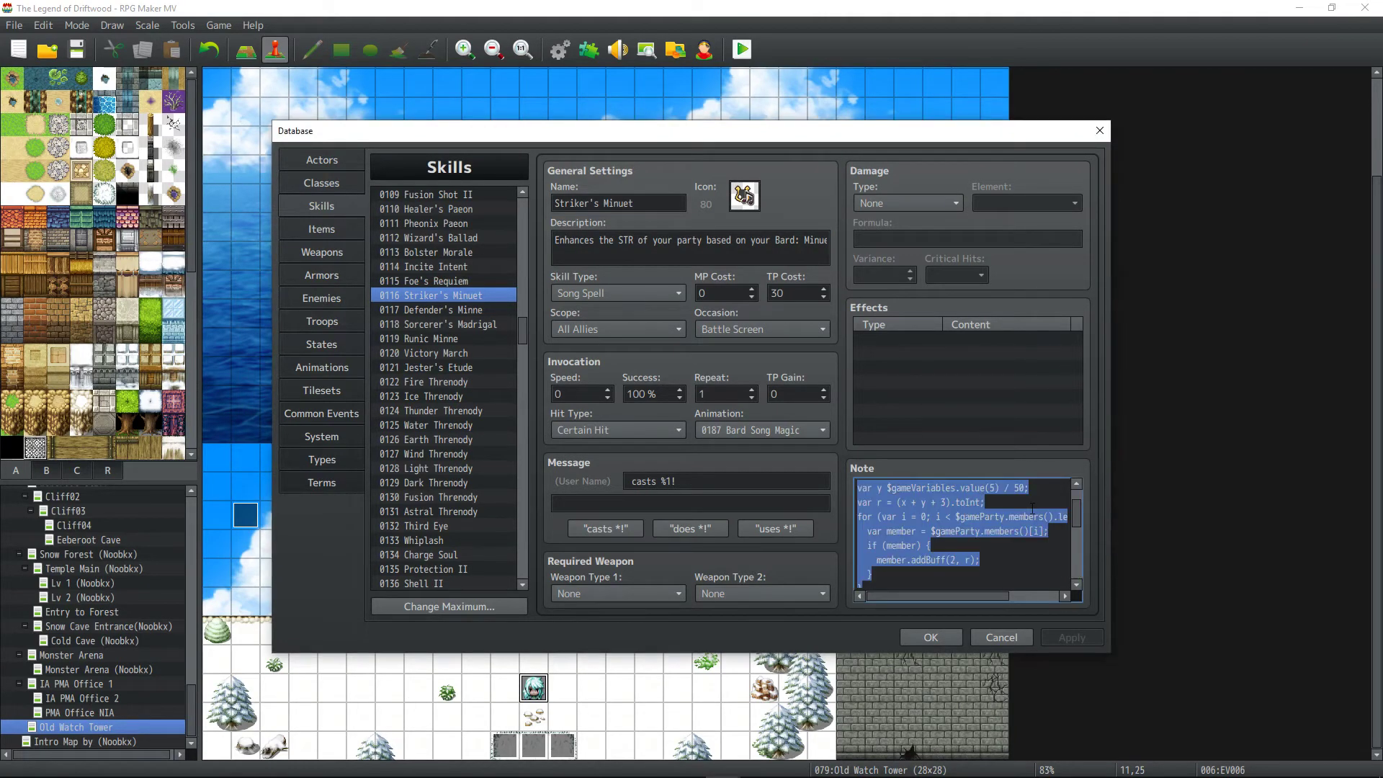
click(994, 506)
key(BackSpace)
key(BackSpace)
key(BackSpace)
key(BackSpace)
key(BackSpace)
key(BackSpace)
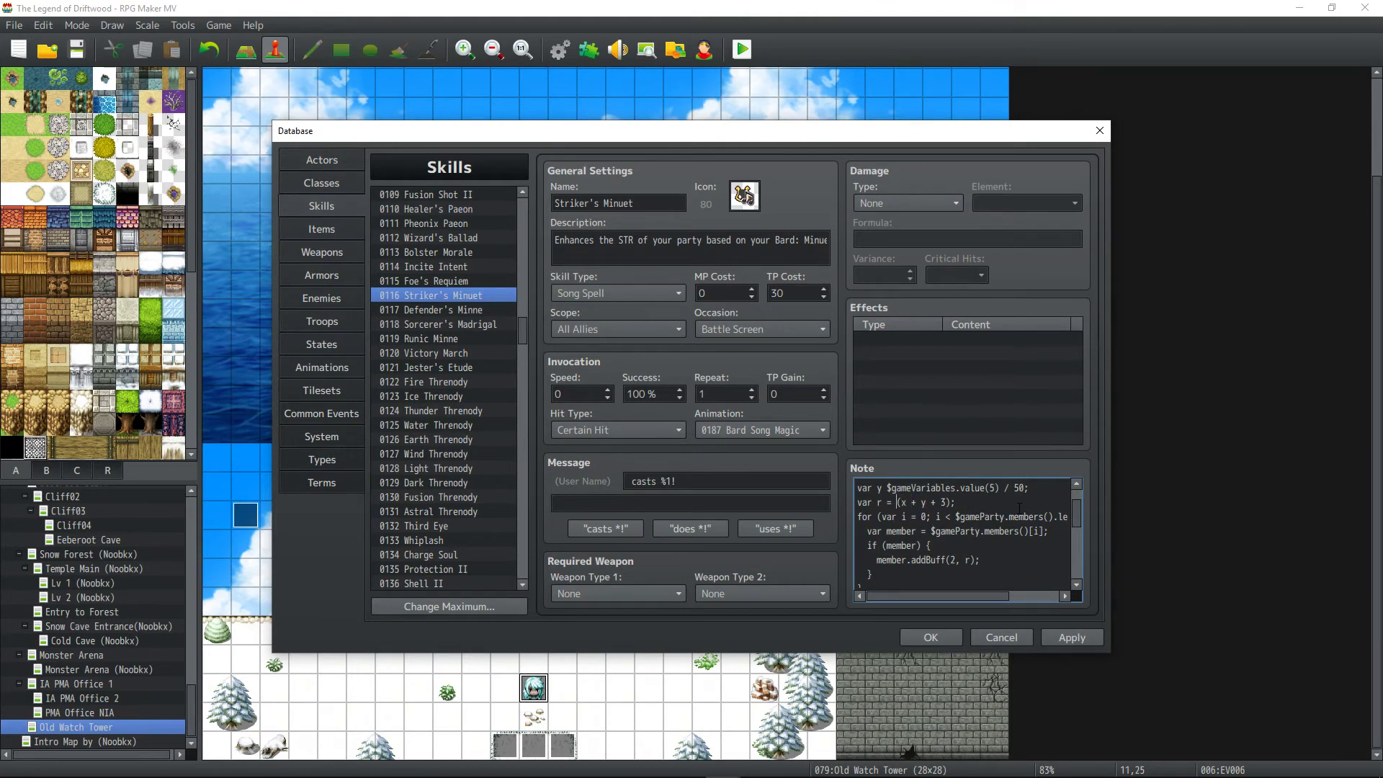
text(Math.floor)
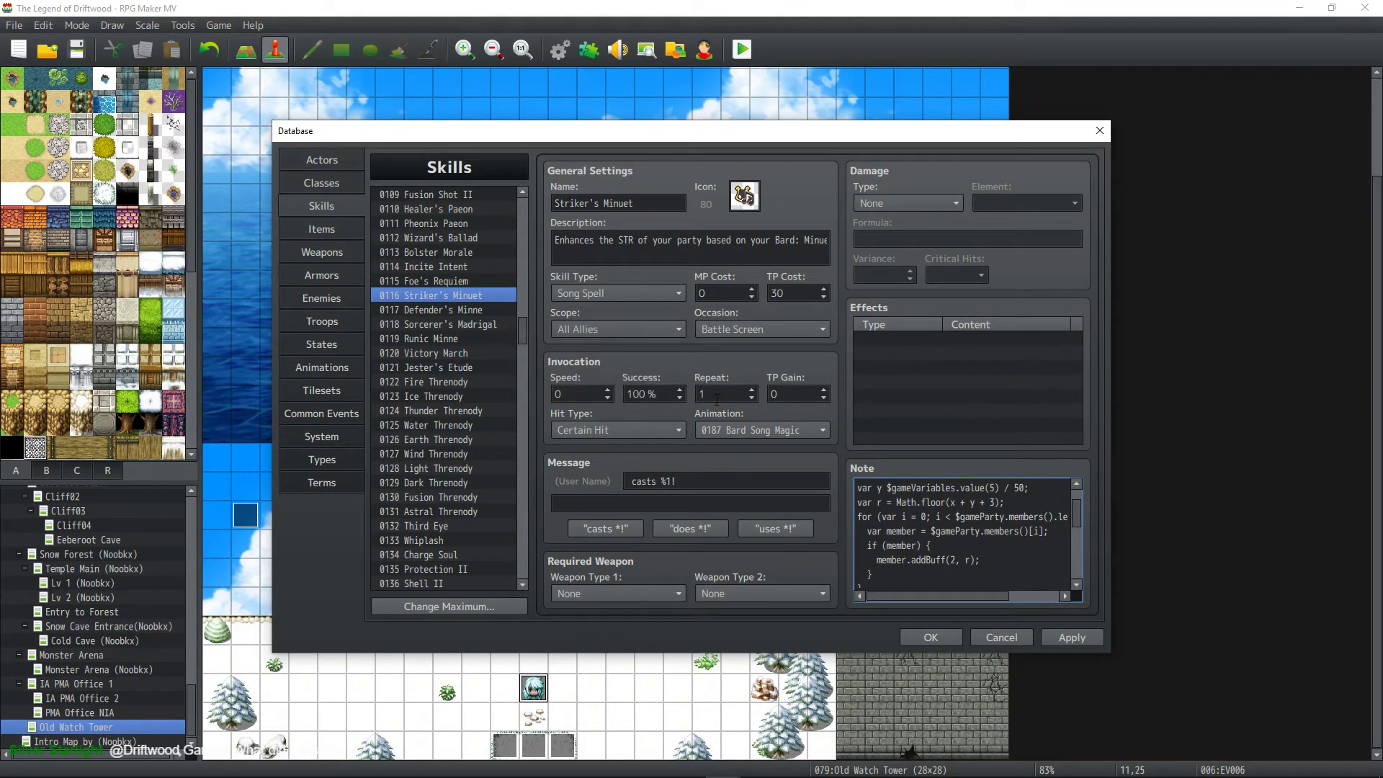
click(1062, 645)
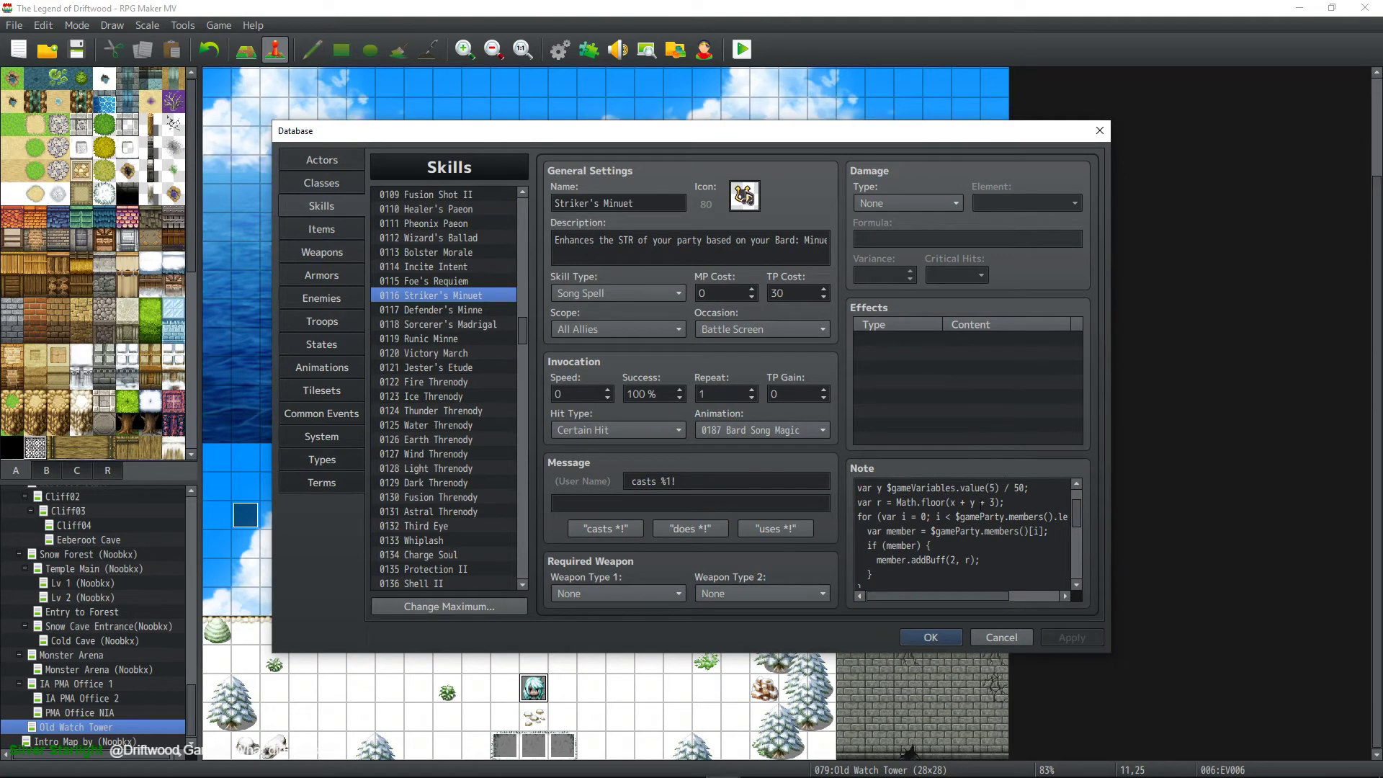
Review Striker's Minuet's custom execution code, checking the rounded sum and how r is used in addBuff.
scroll(961, 533, up, 1)
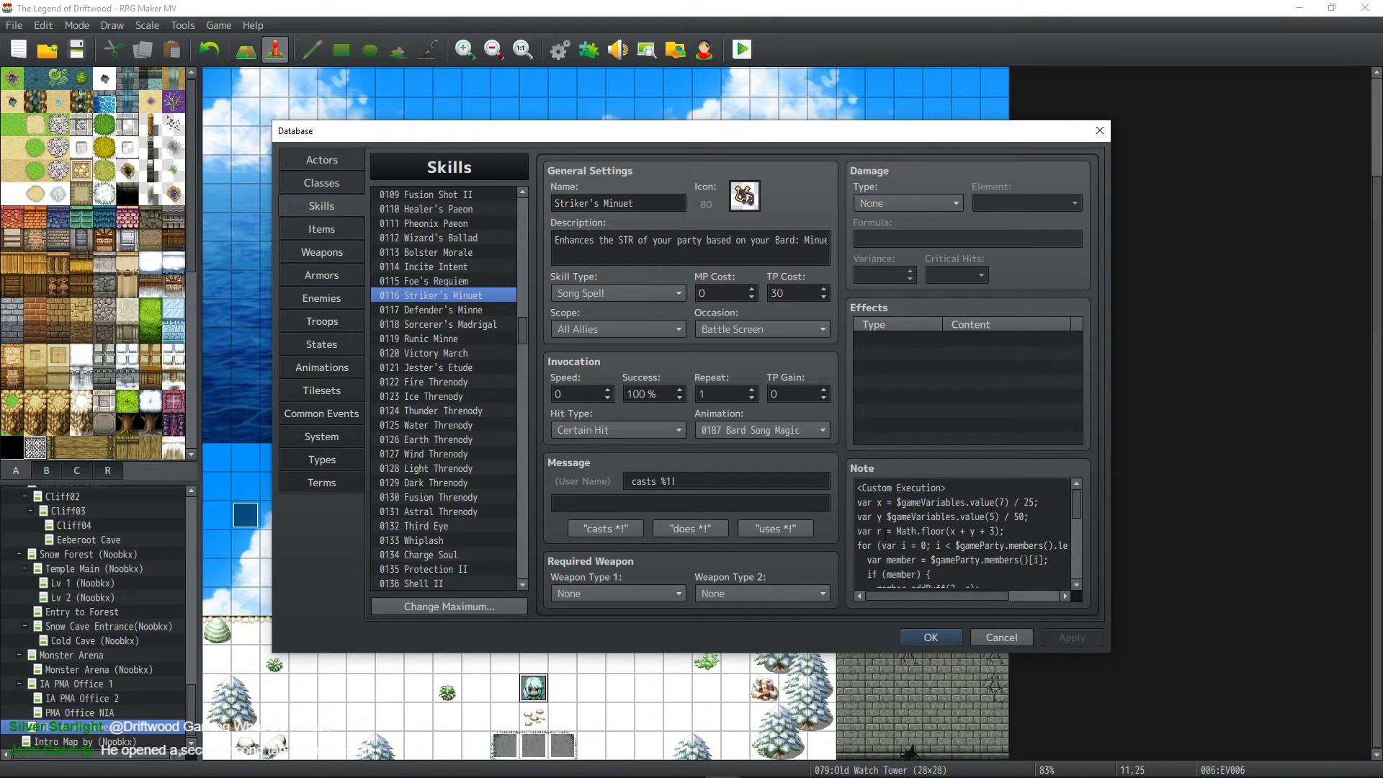
click(877, 531)
key(ctrl+a)
click(879, 531)
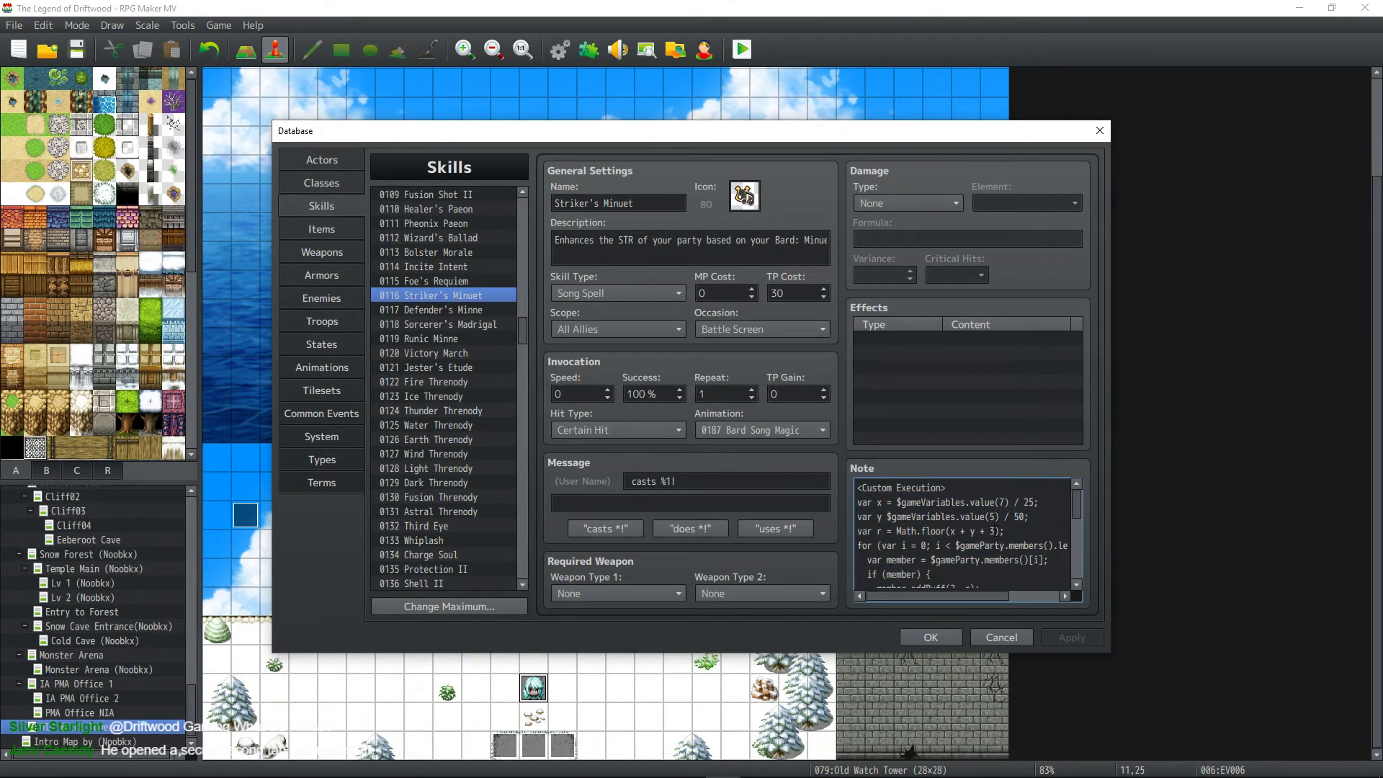
drag(1005, 531, 923, 530)
scroll(936, 531, down, 1)
click(969, 559)
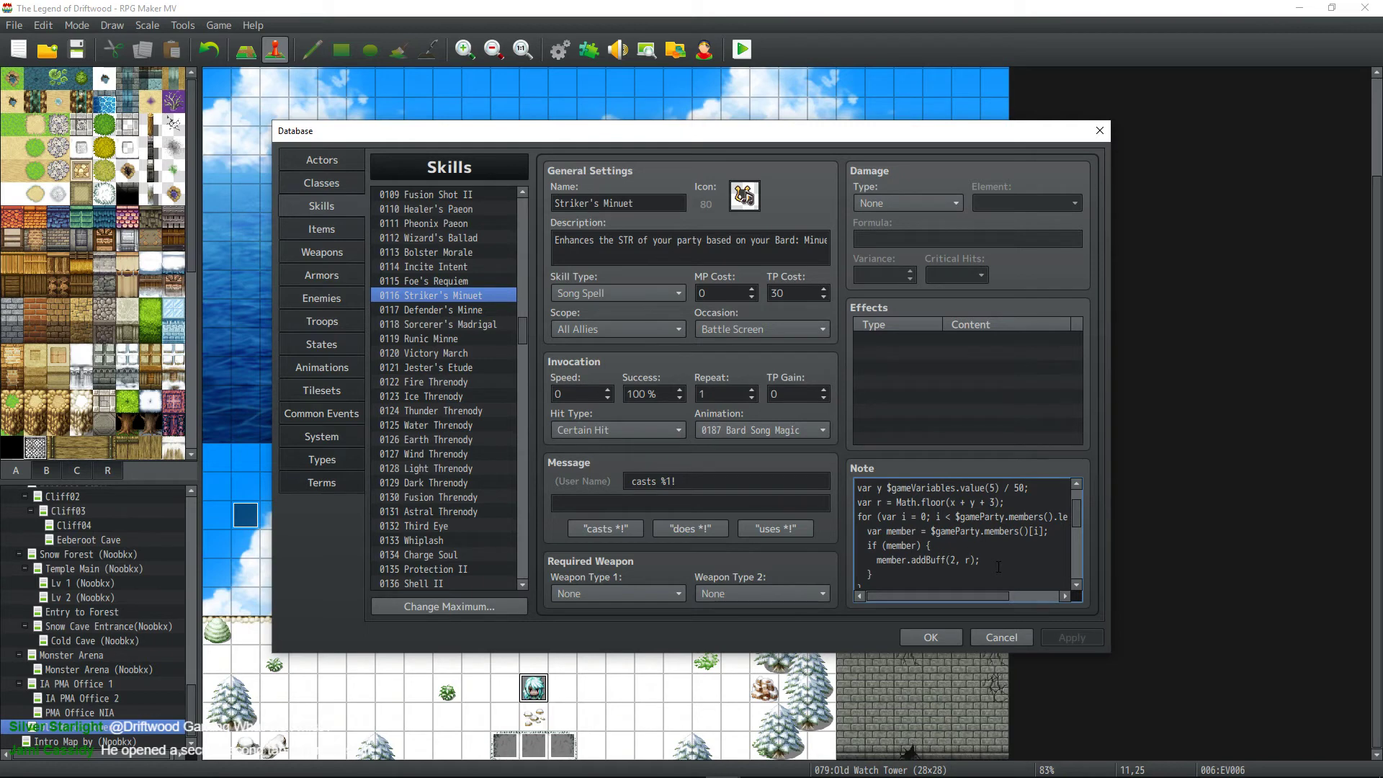
scroll(978, 568, up, 1)
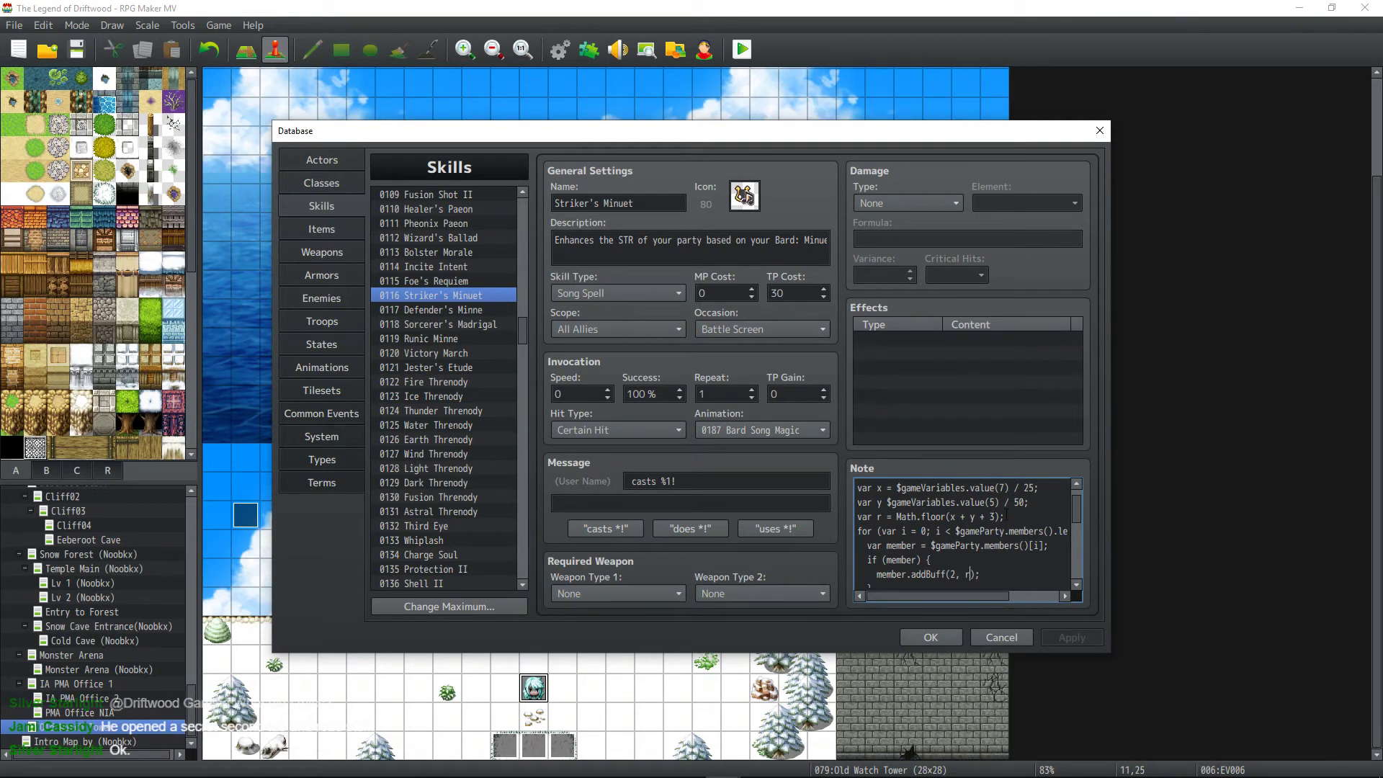
drag(993, 517, 951, 517)
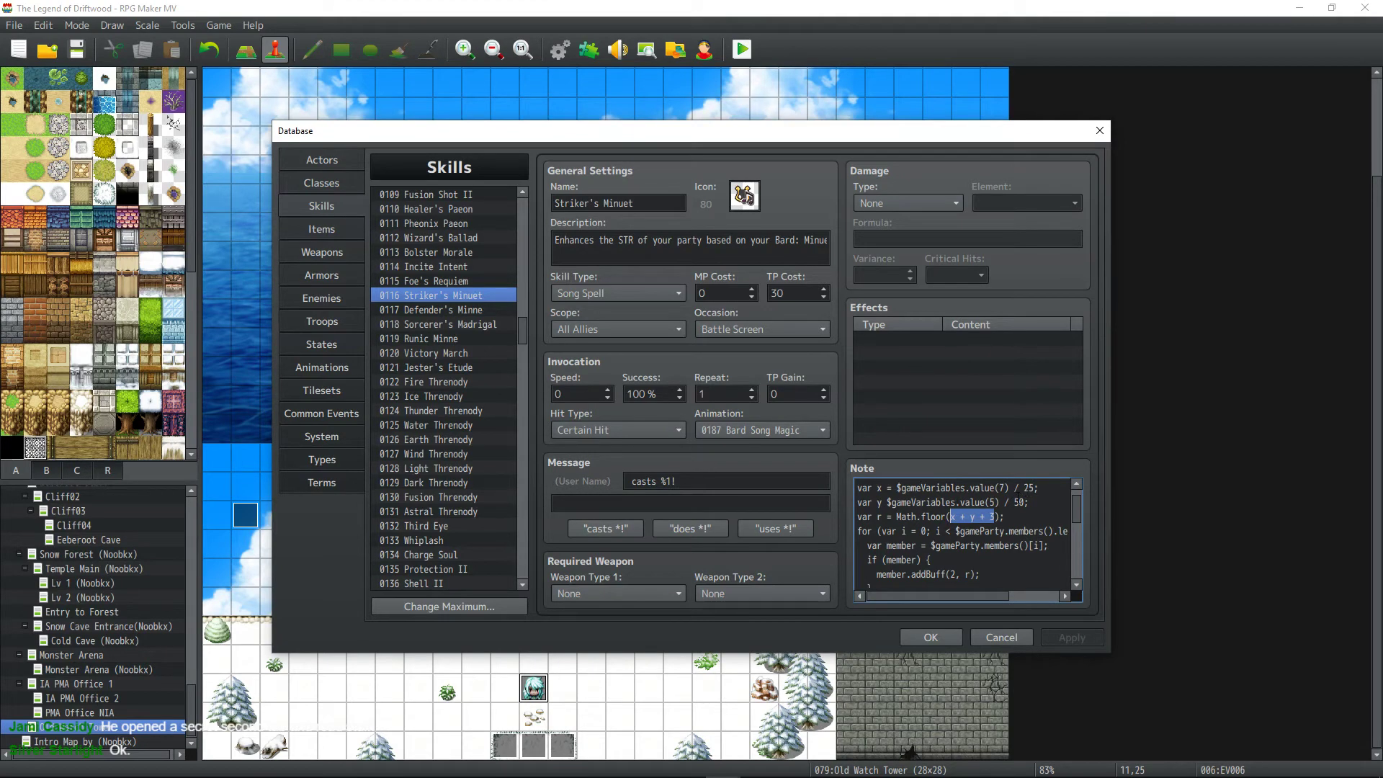
Confirm the database, start a new playtest and load save File 8.
click(931, 638)
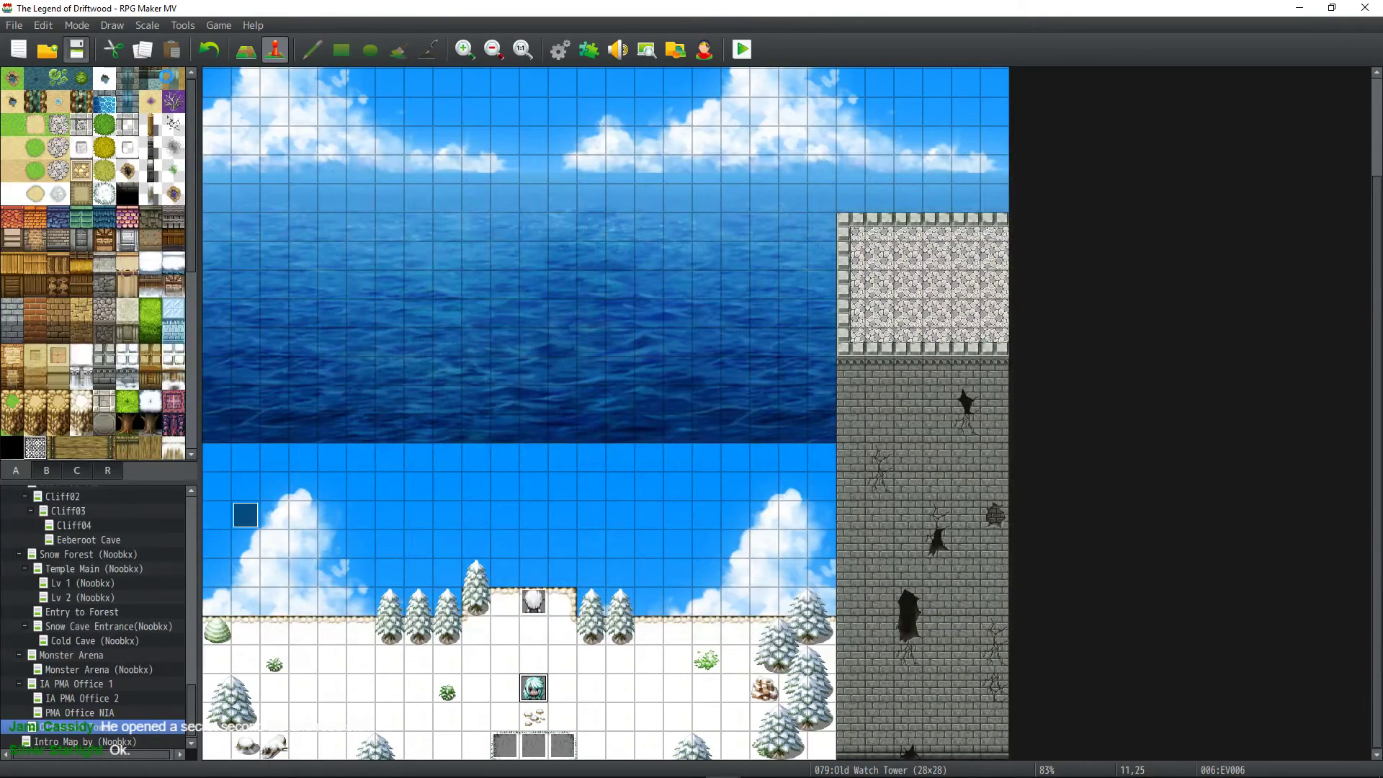
click(742, 49)
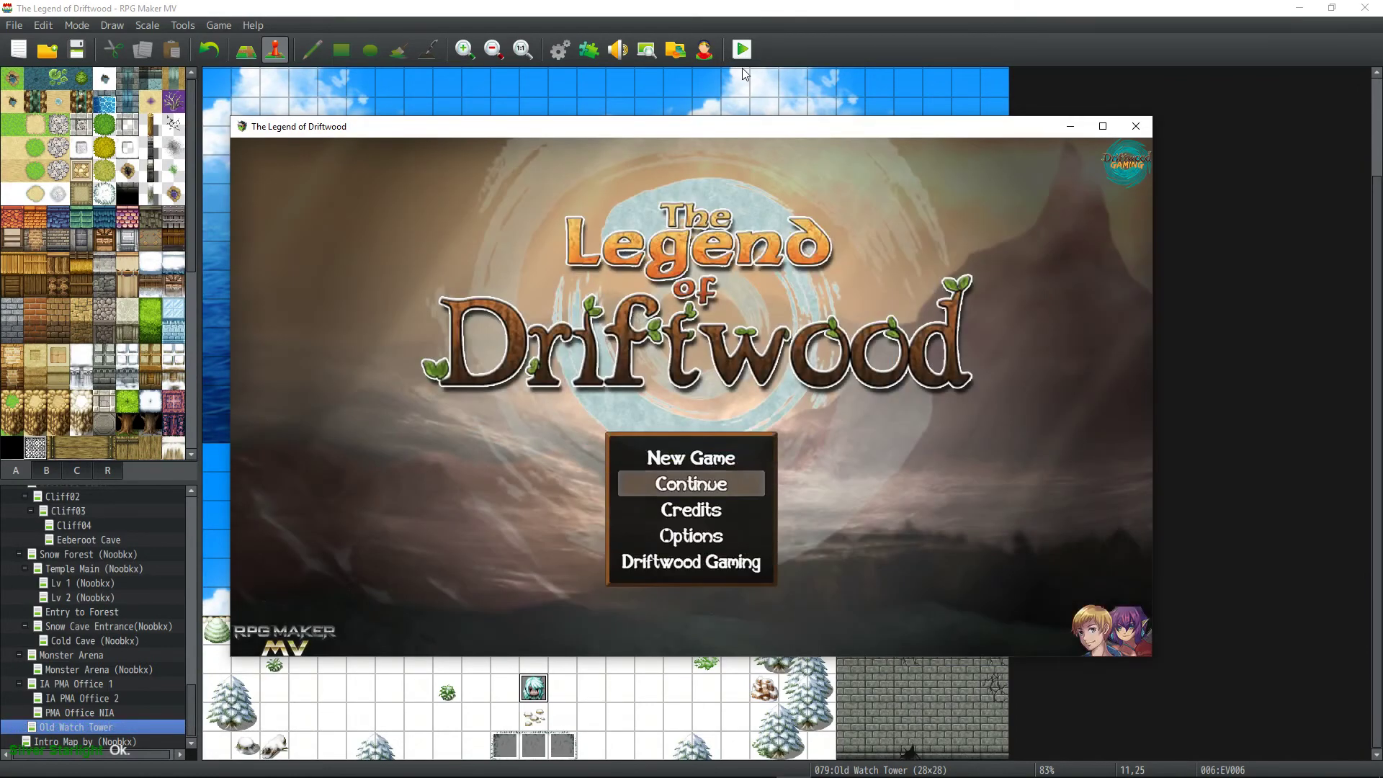
key(Return)
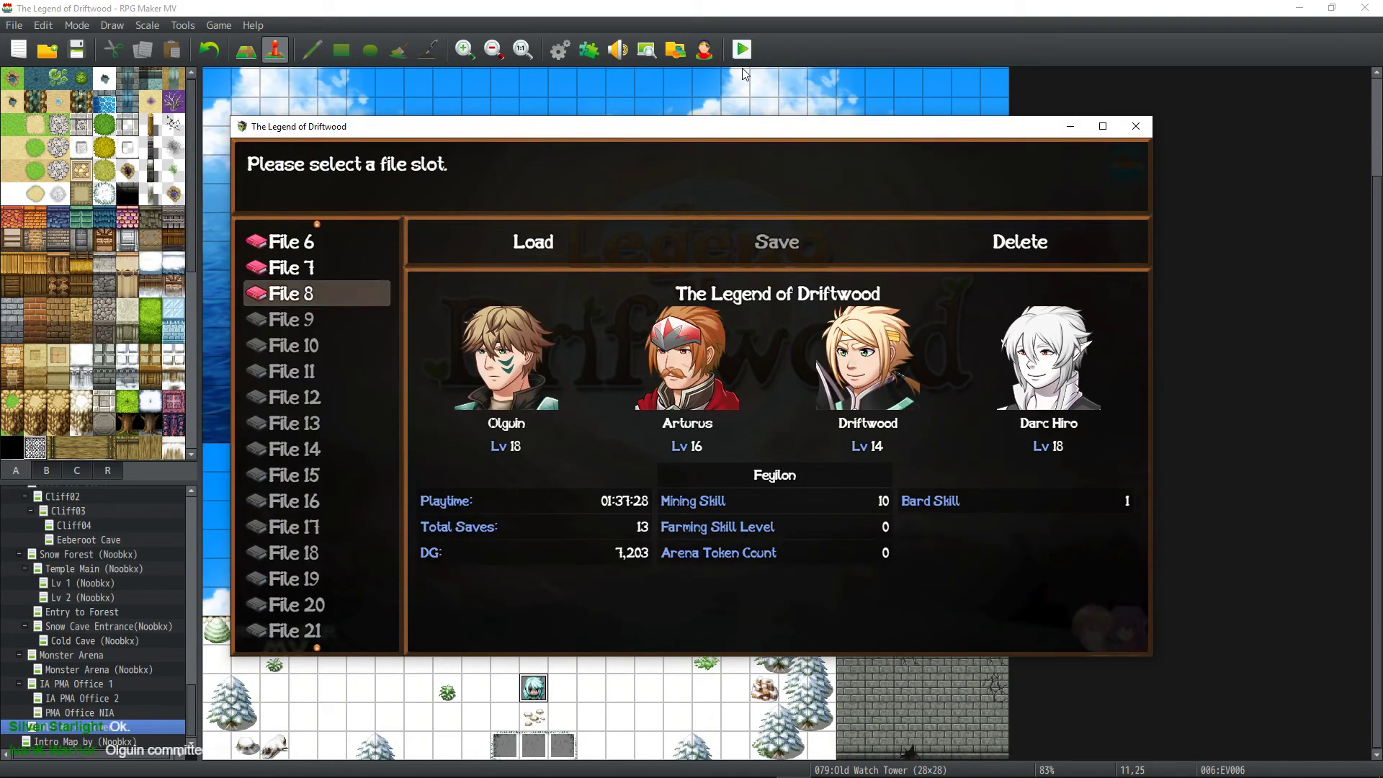
key(Return)
key(Return)
key(Return)
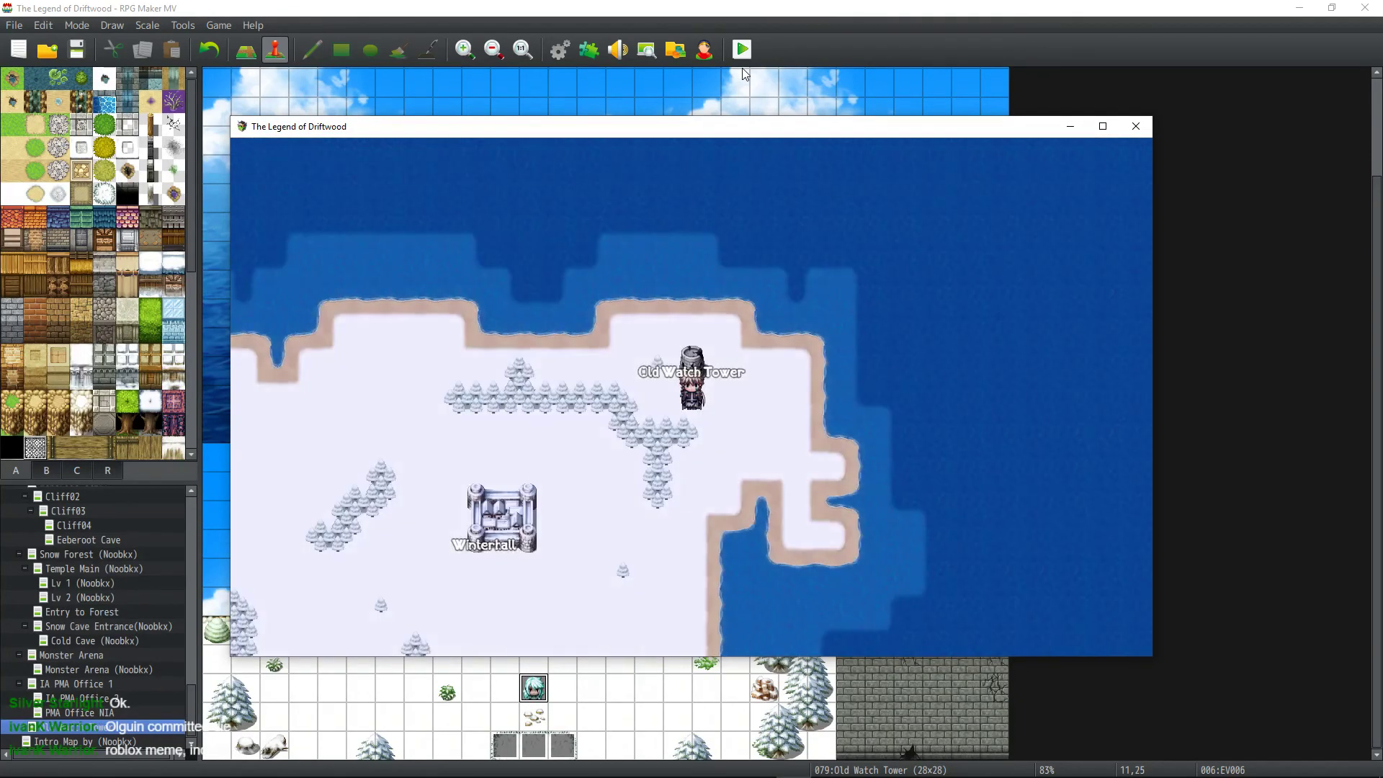
Open the in-game debug list of switches and variables.
key(Escape)
key(Down)
key(Down)
key(Down)
key(Down)
key(Down)
key(Down)
key(Down)
key(Down)
key(Return)
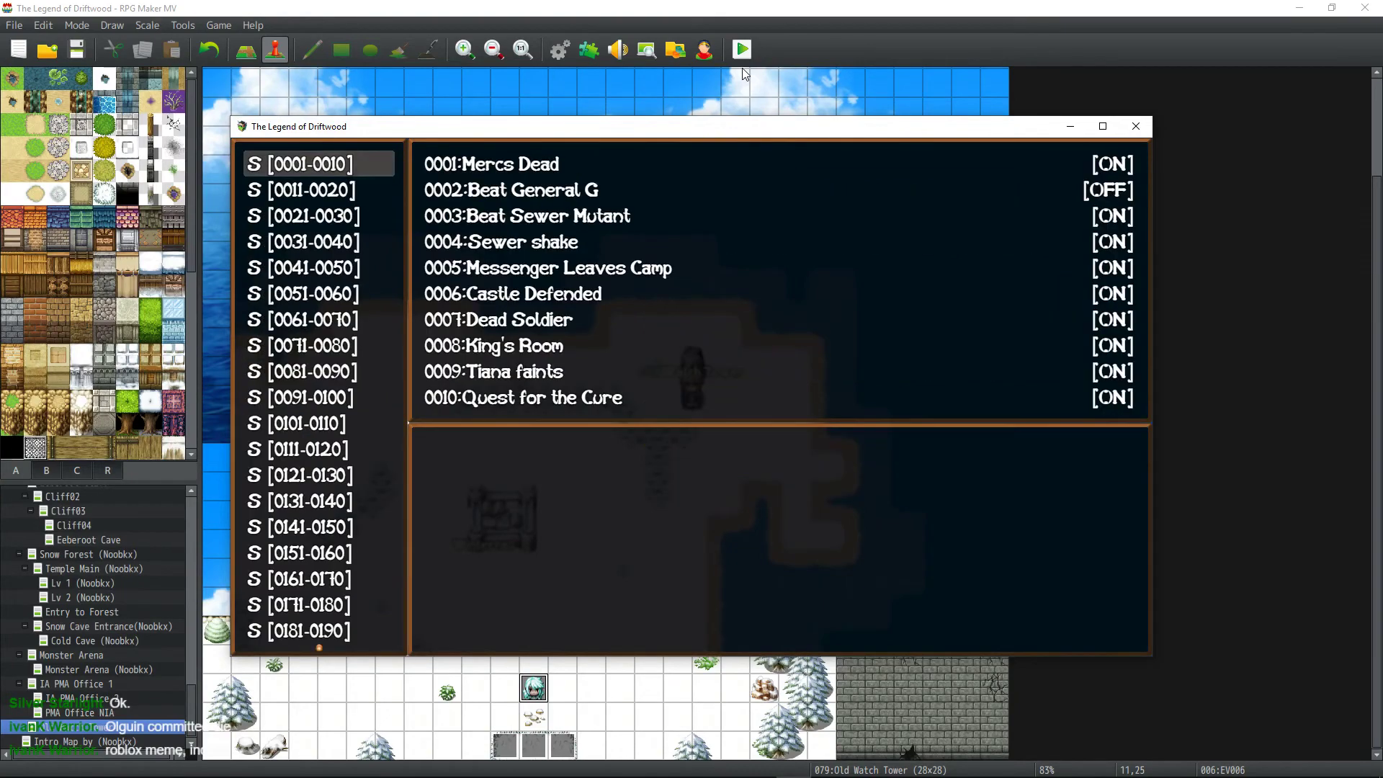
Go to the variable group 0011-0020 in the debug list.
key(Down)
key(Down)
key(Up)
key(Up)
key(Up)
key(Up)
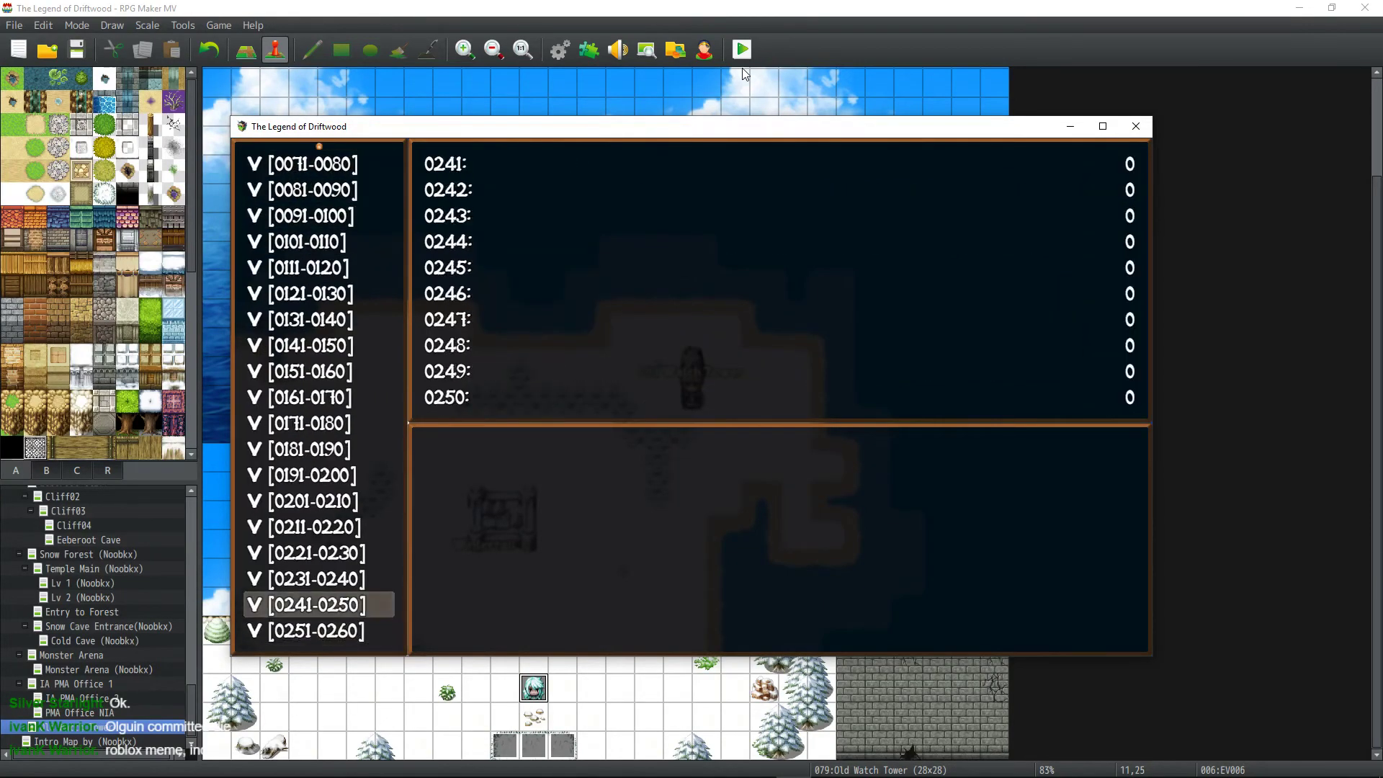
key(Up)
key(Up)
key(Up)
key(Up)
key(Up)
key(Up)
key(Up)
key(Up)
key(Up)
key(Up)
key(Up)
key(Up)
key(Up)
key(Up)
key(Up)
key(Up)
key(Up)
key(Up)
key(Up)
key(Up)
key(Up)
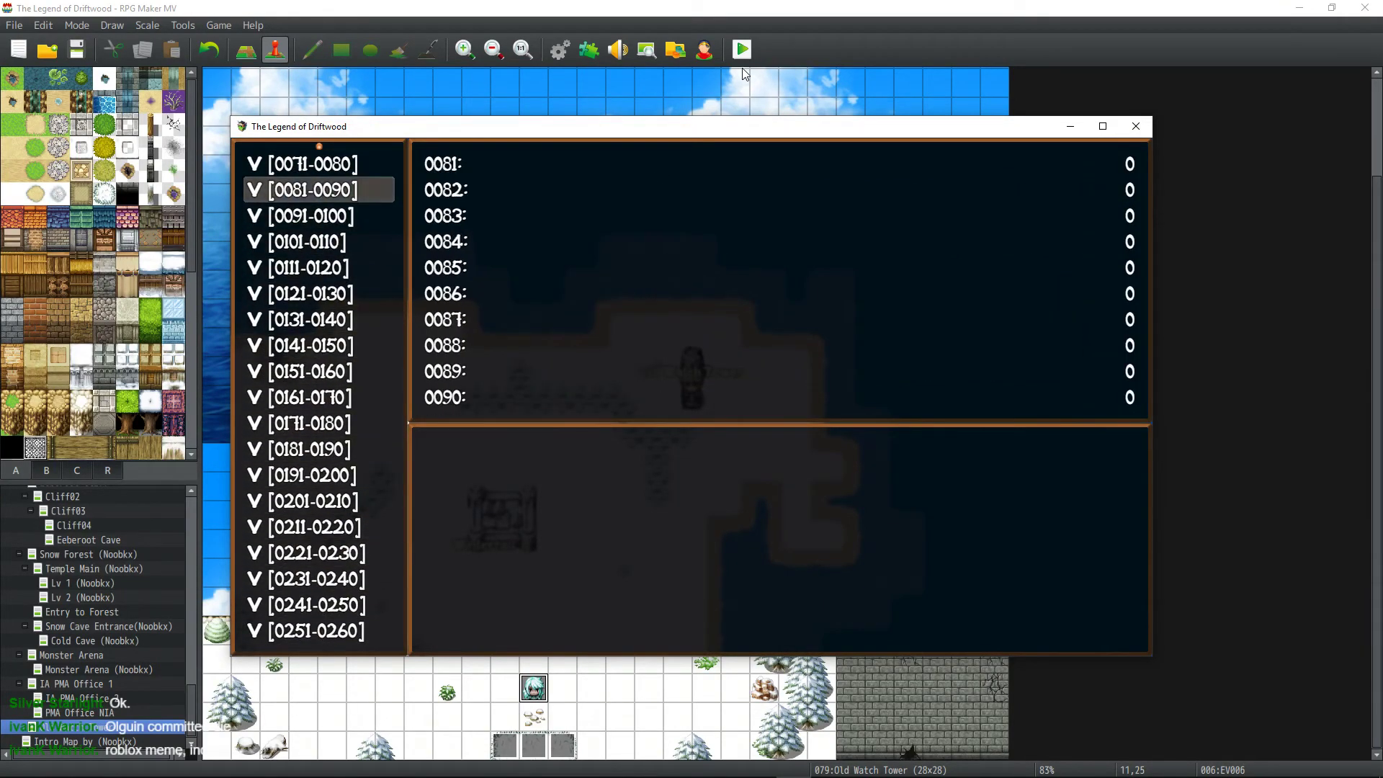
key(Up)
key(Up)
key(Up)
key(Down)
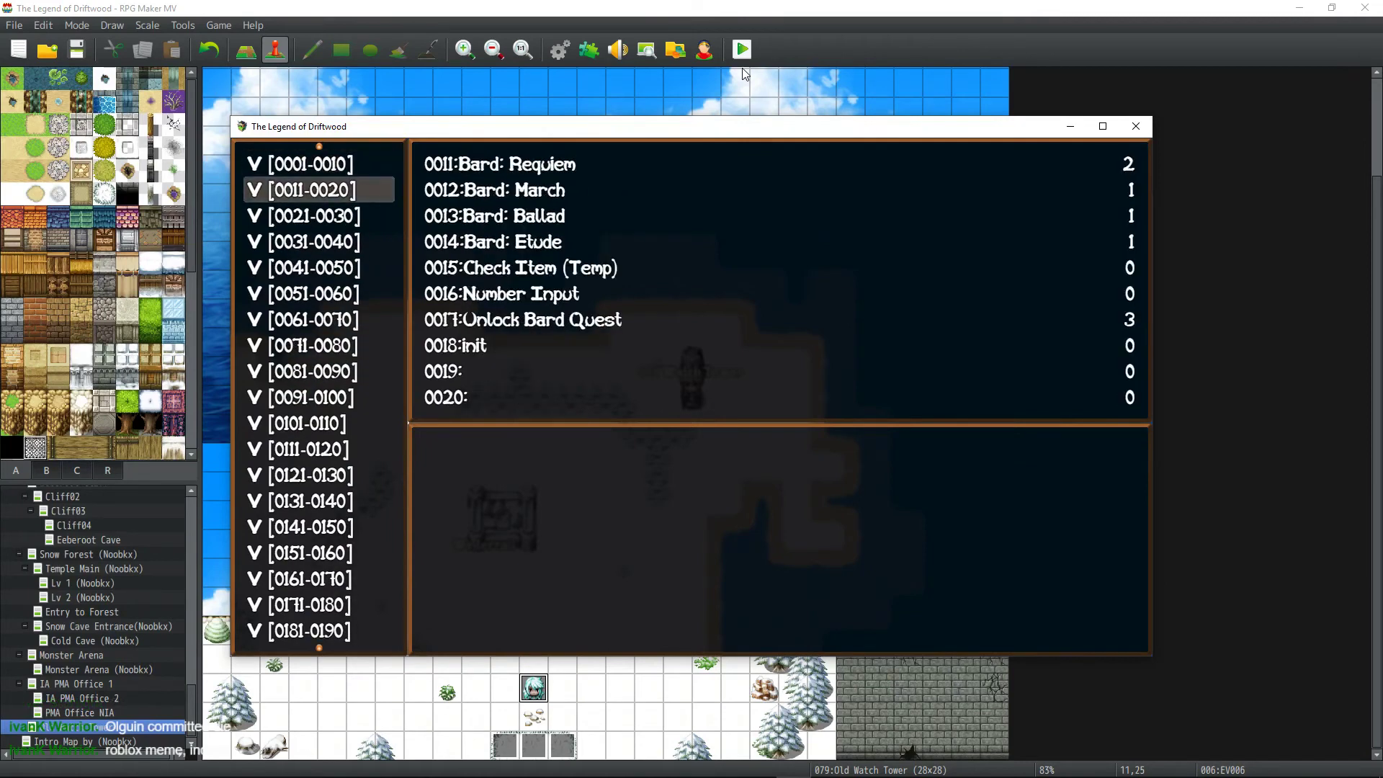
Lower the variable 0017 Unlock Bard Quest by 1 and return to the world map.
key(Return)
key(Down)
key(Down)
key(Down)
key(Down)
key(Down)
key(Down)
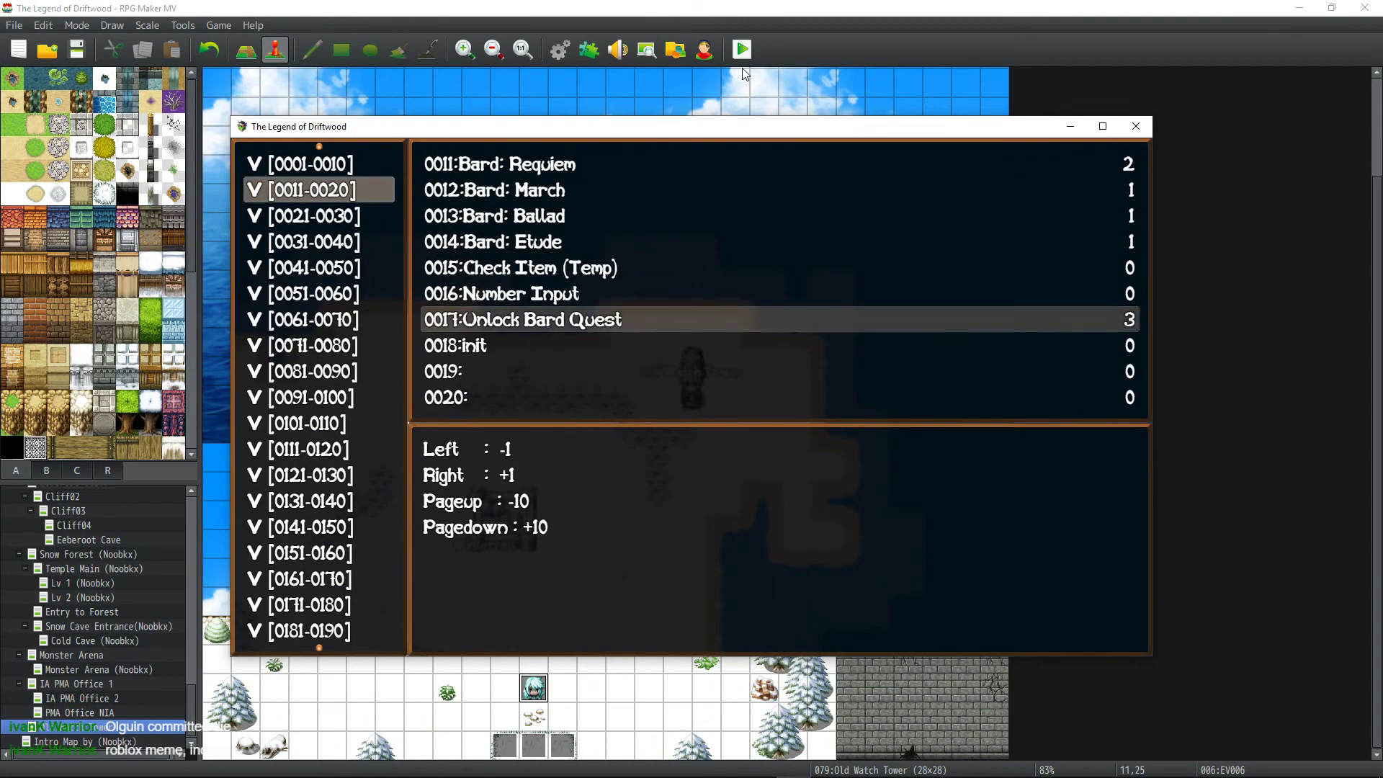
key(Left)
key(Escape)
key(Escape)
key(Escape)
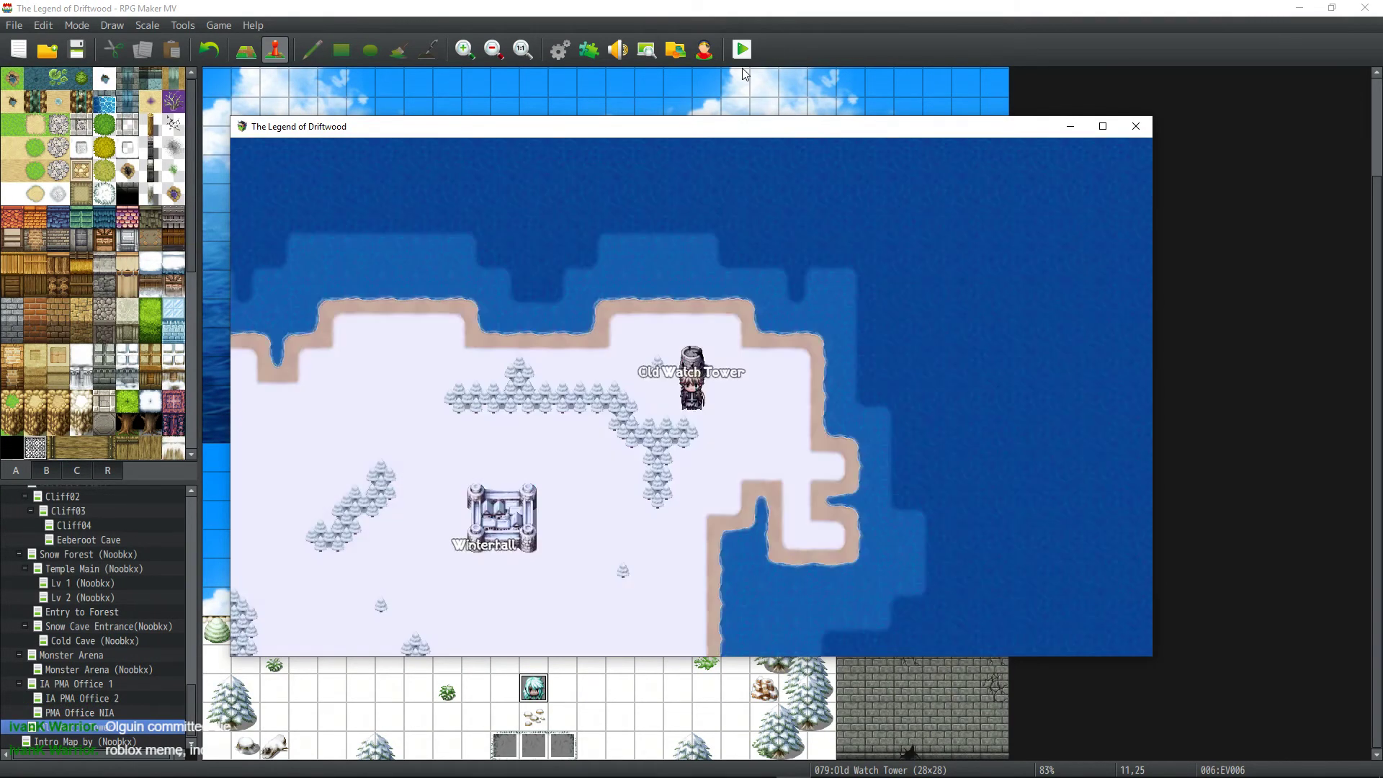
key(Escape)
key(Up)
key(Up)
key(Escape)
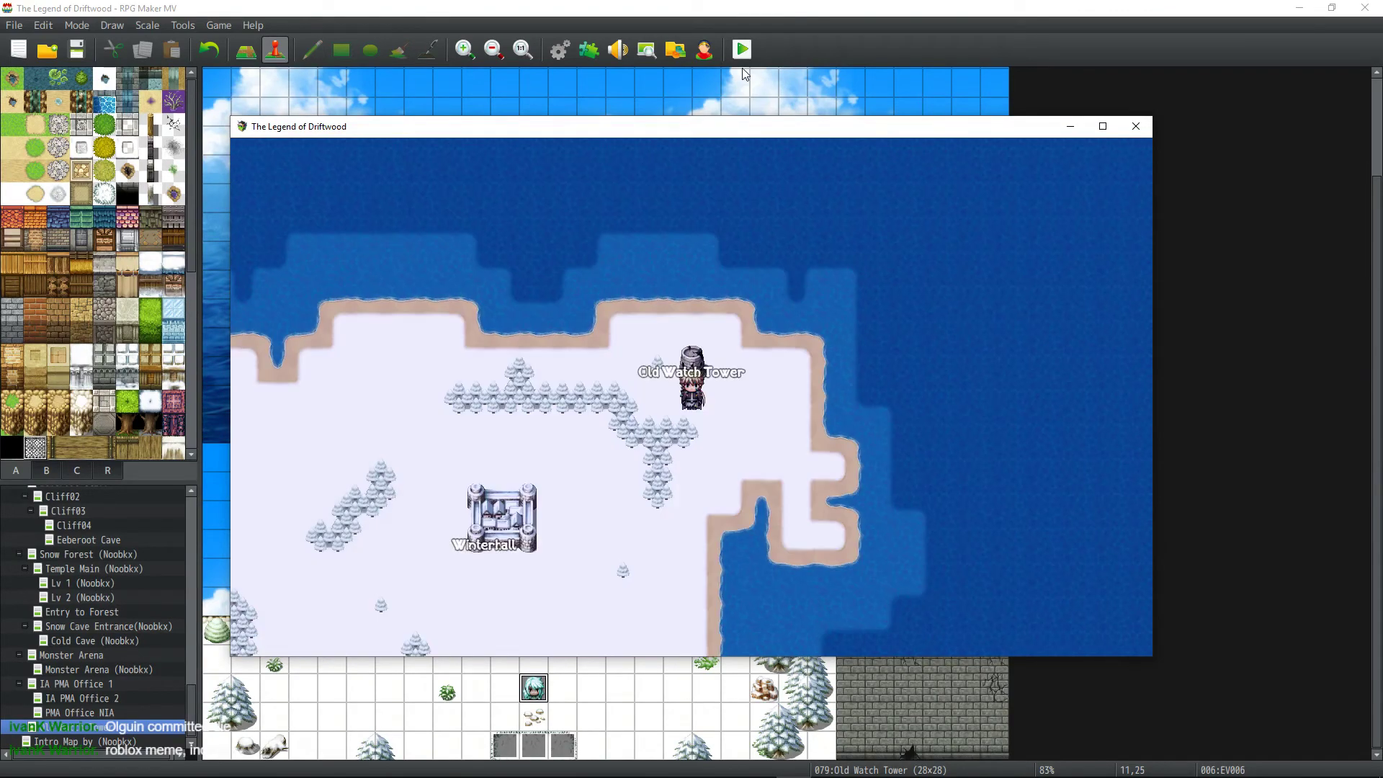
Save the playtest progress in File 9 and return to the world map.
key(Escape)
key(Up)
key(Return)
key(Down)
key(Return)
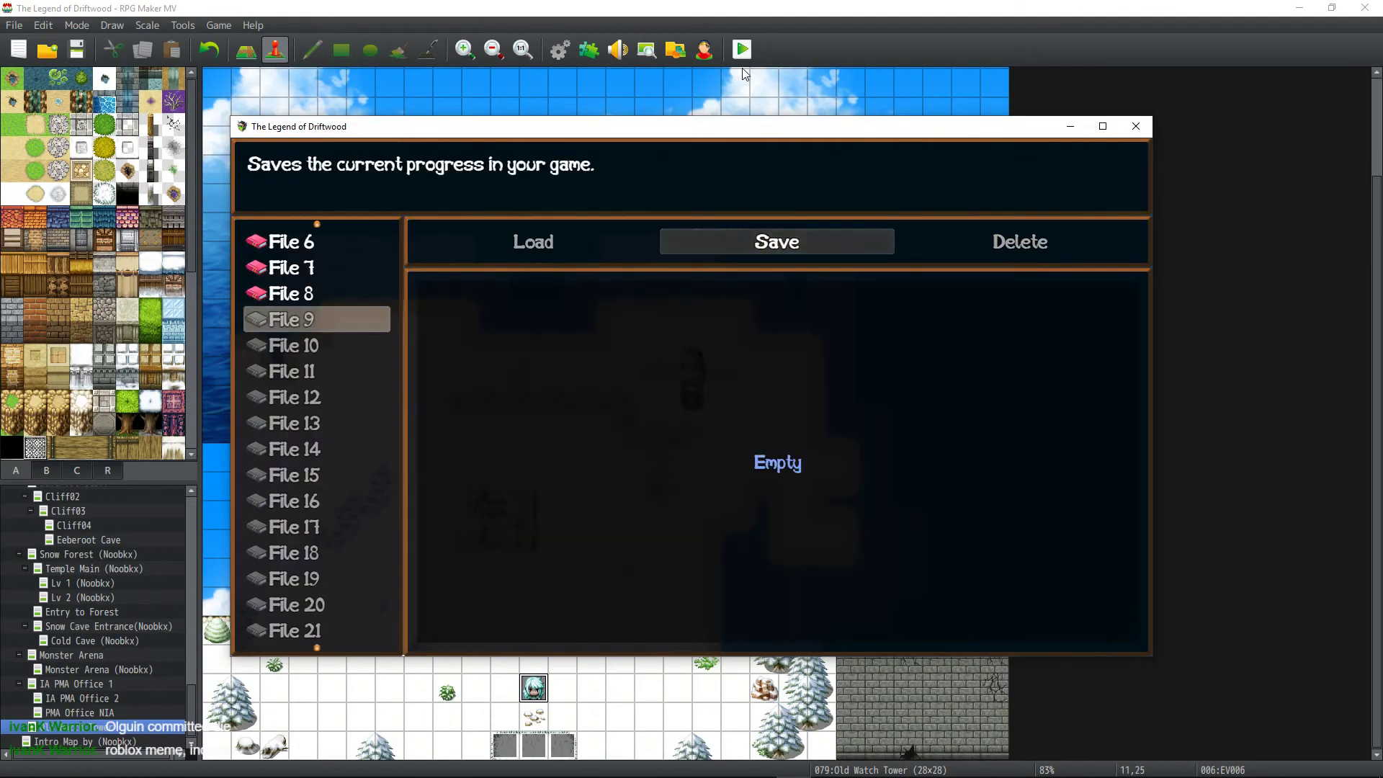
key(Return)
key(Escape)
key(Escape)
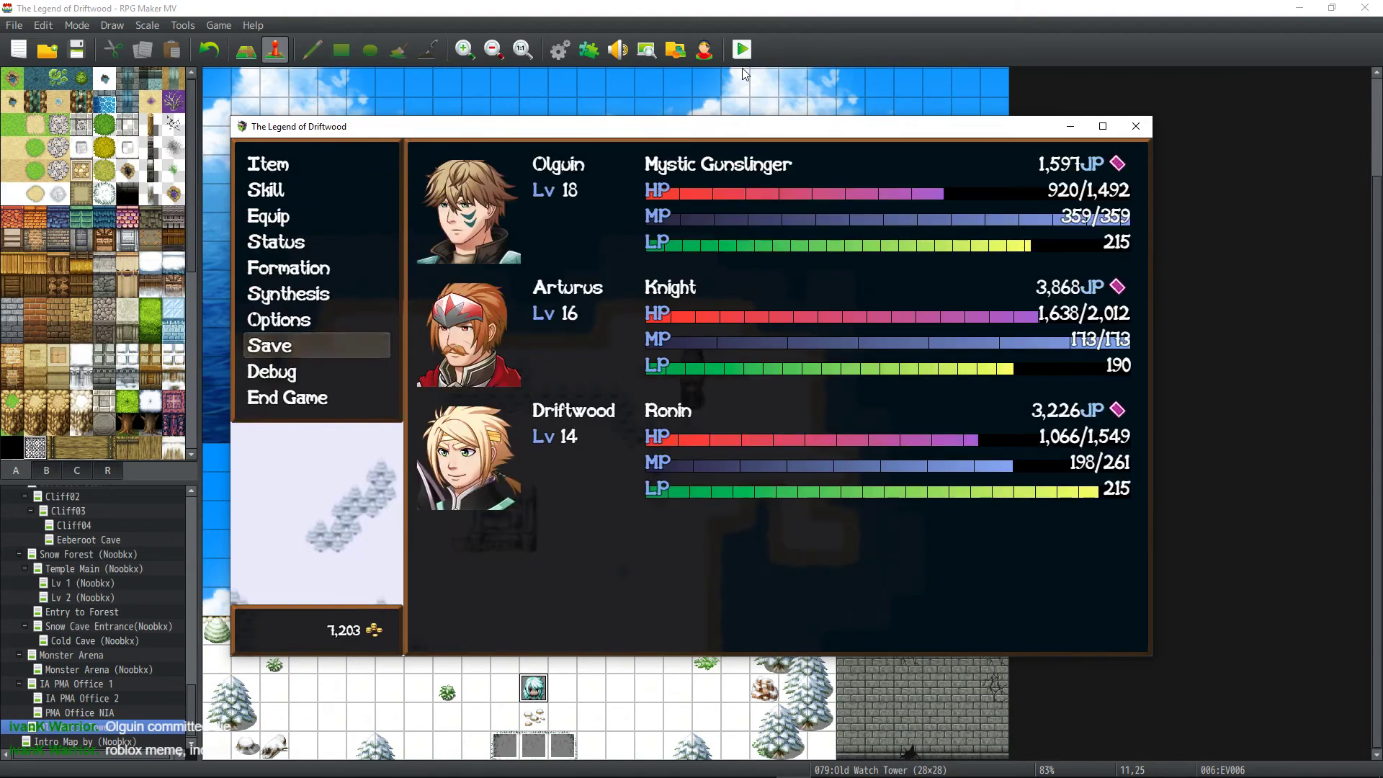
key(Escape)
Enter the Old Watch Tower and answer Darc Hiro with "I could ask you the same thing.".
key(Up)
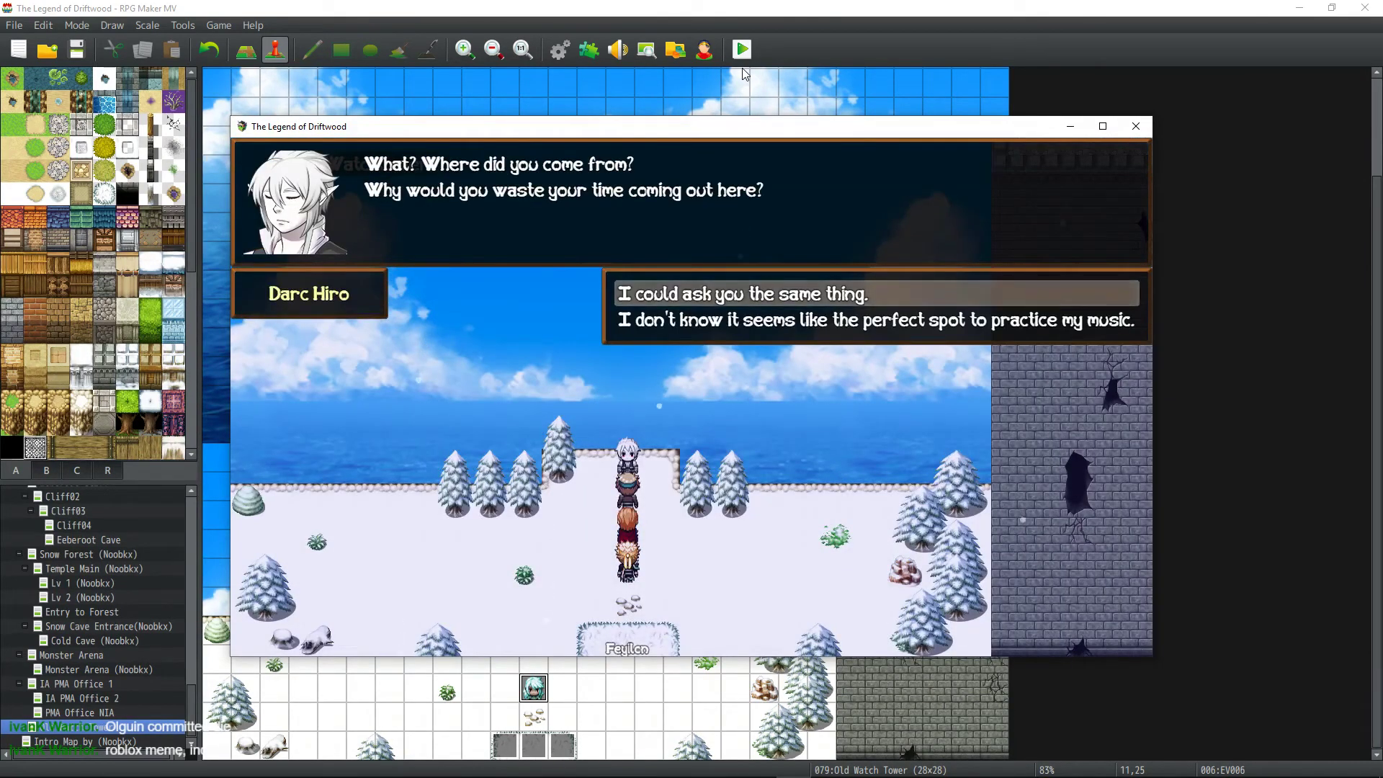
key(Return)
key(Return)
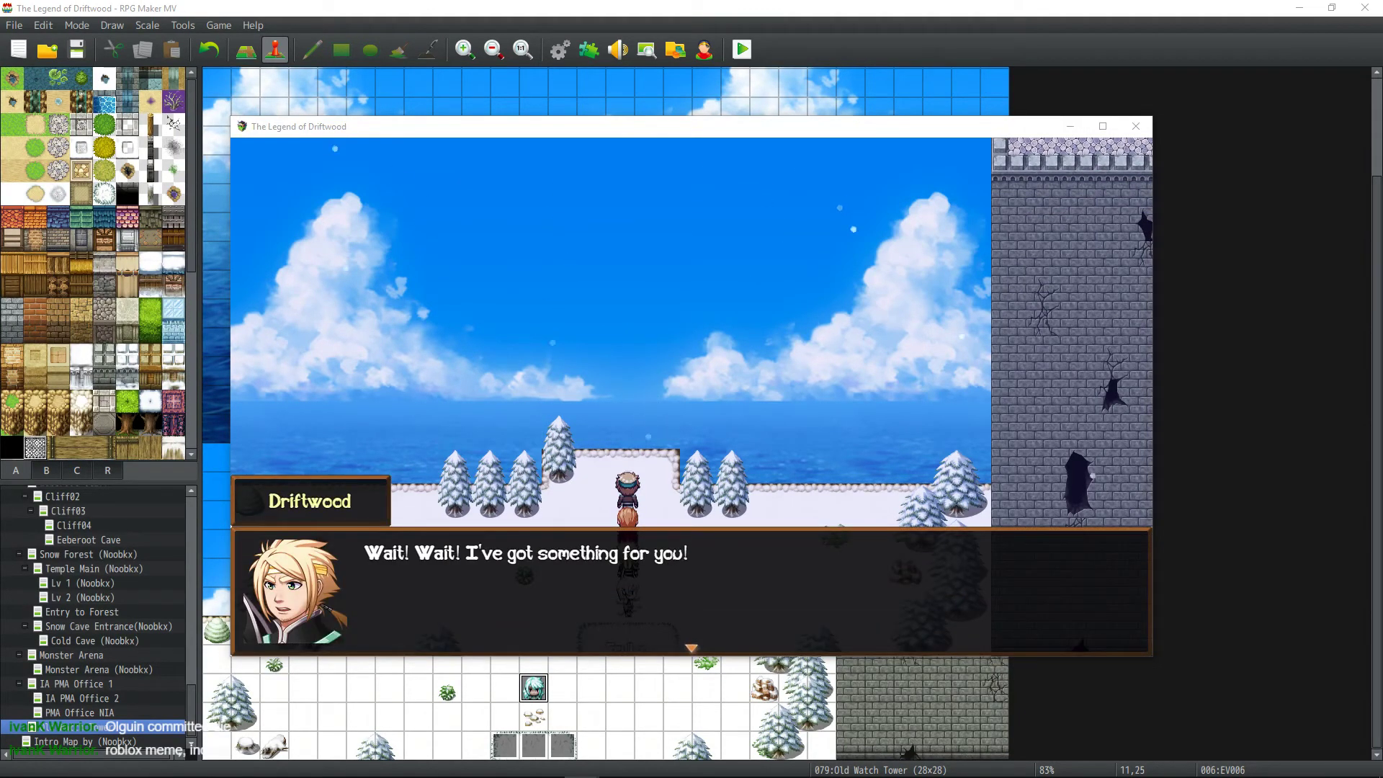
Play through the dialogue about Darc Hiro's Fanmade Composition and on to the battle.
key(alt+Tab)
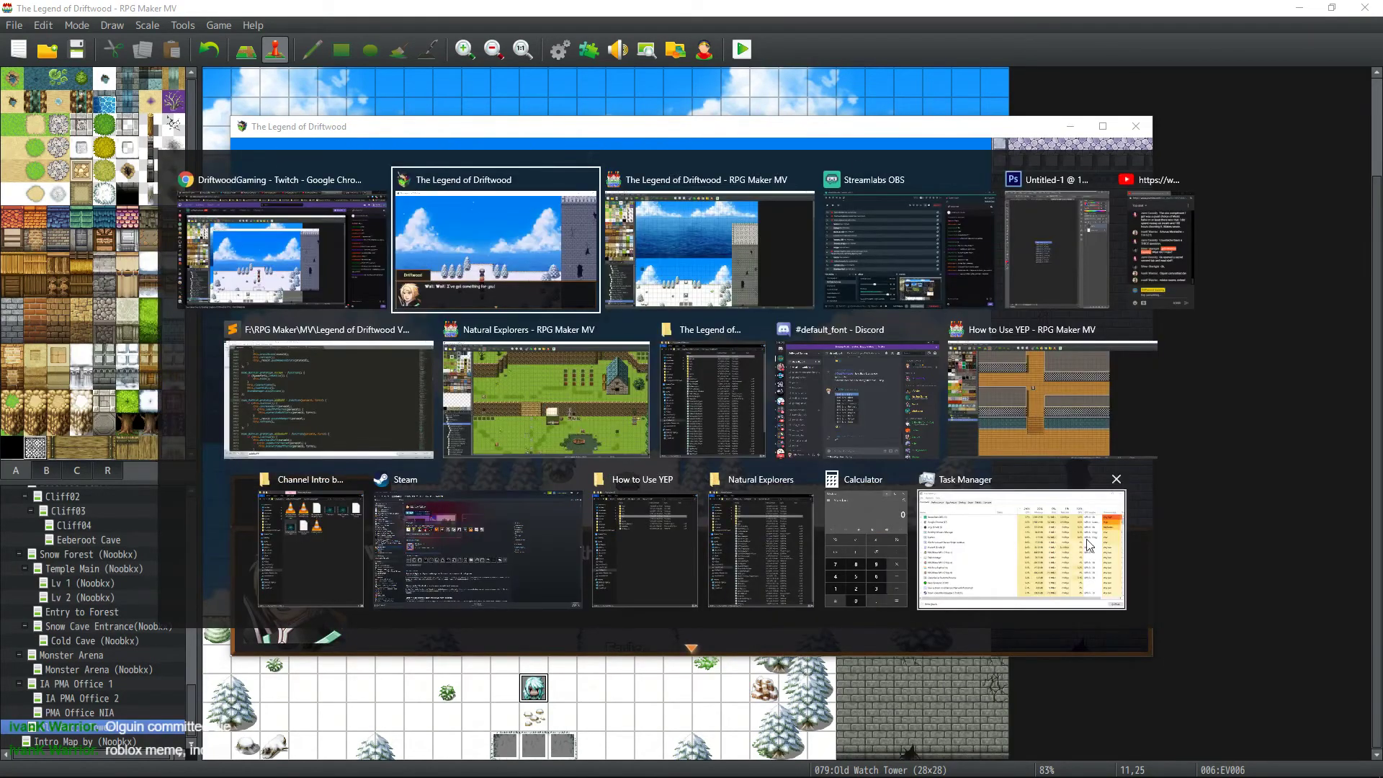
click(1142, 235)
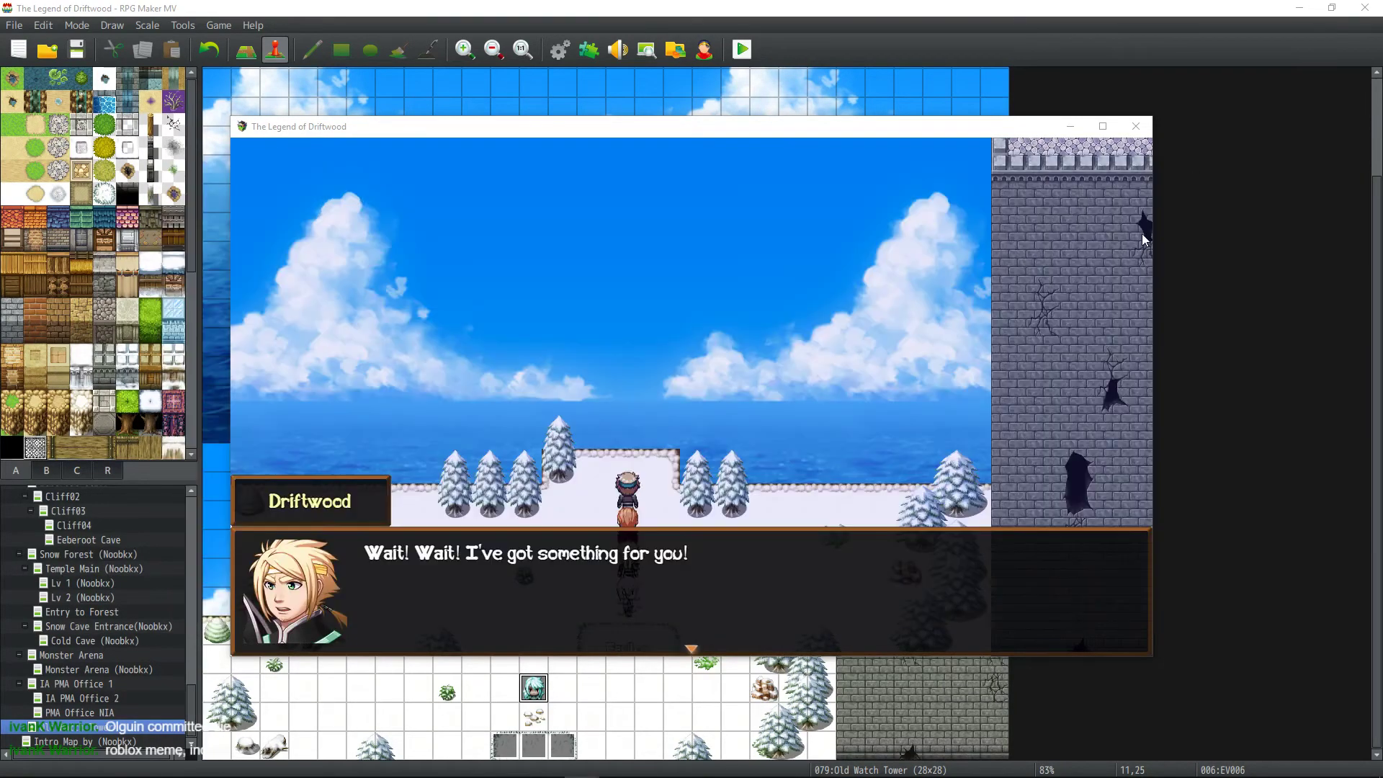
click(502, 467)
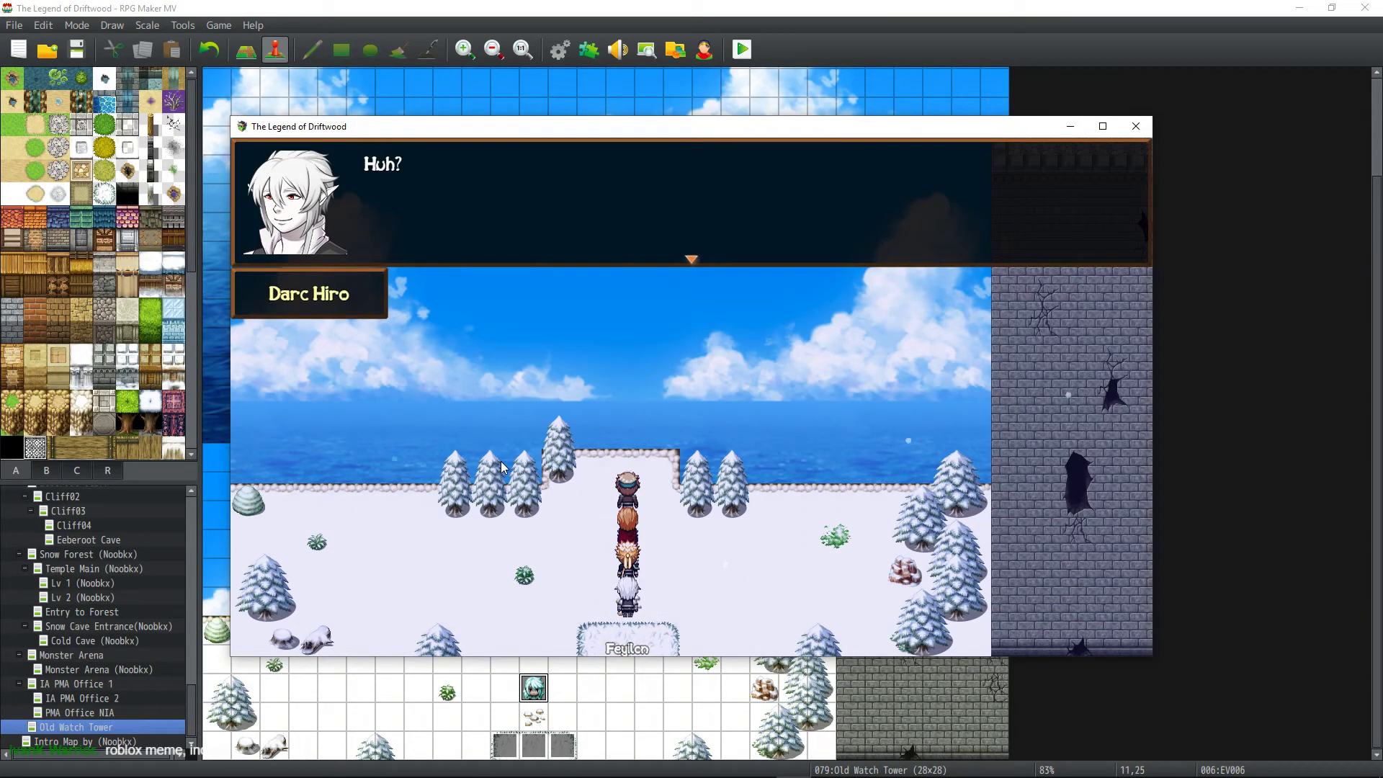
click(501, 463)
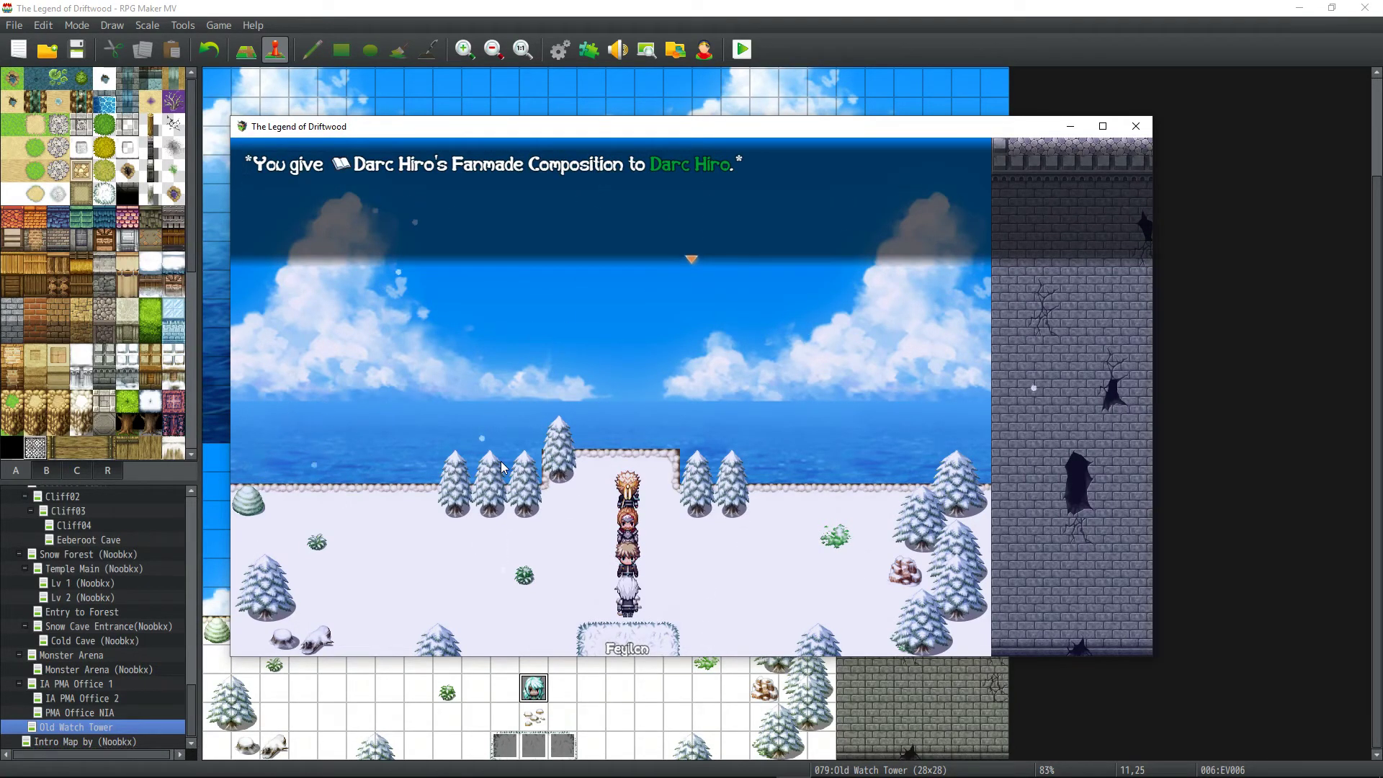
click(500, 461)
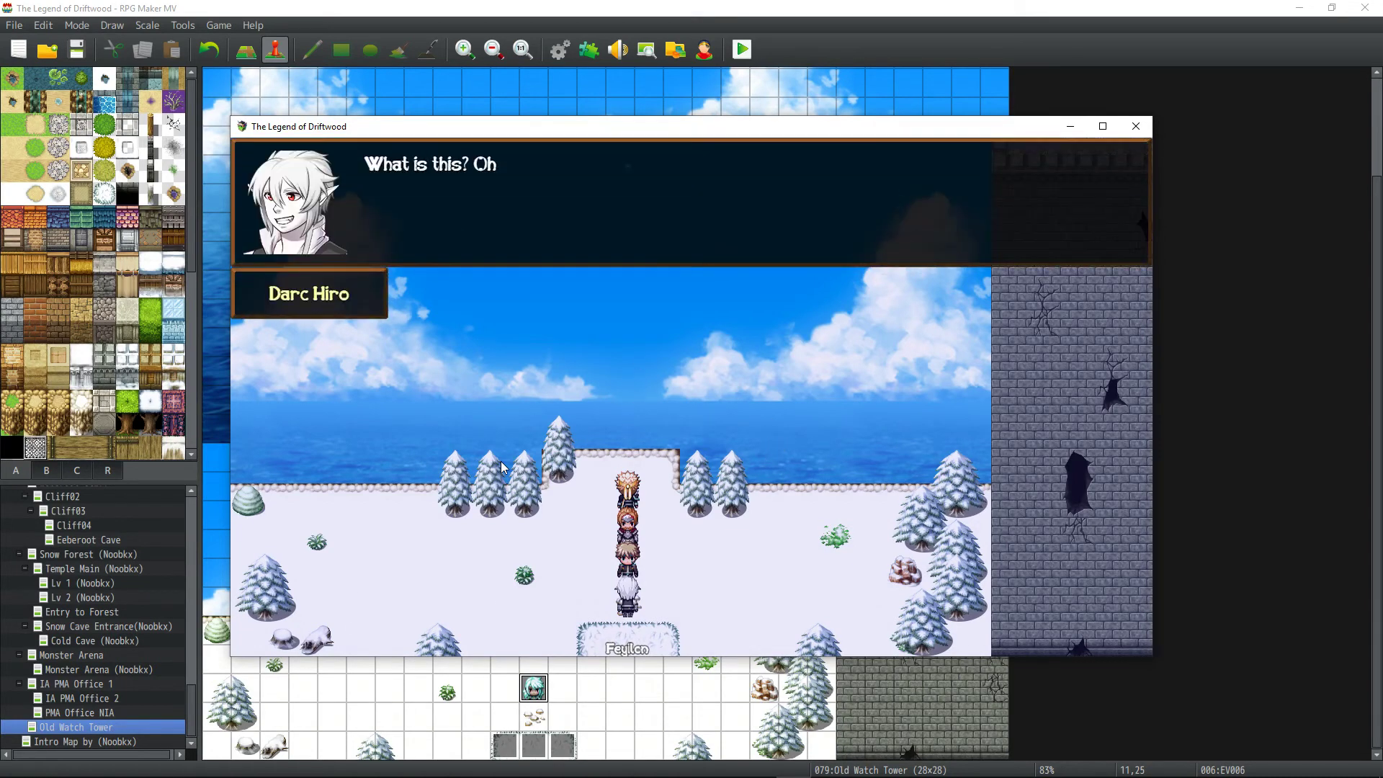
click(500, 461)
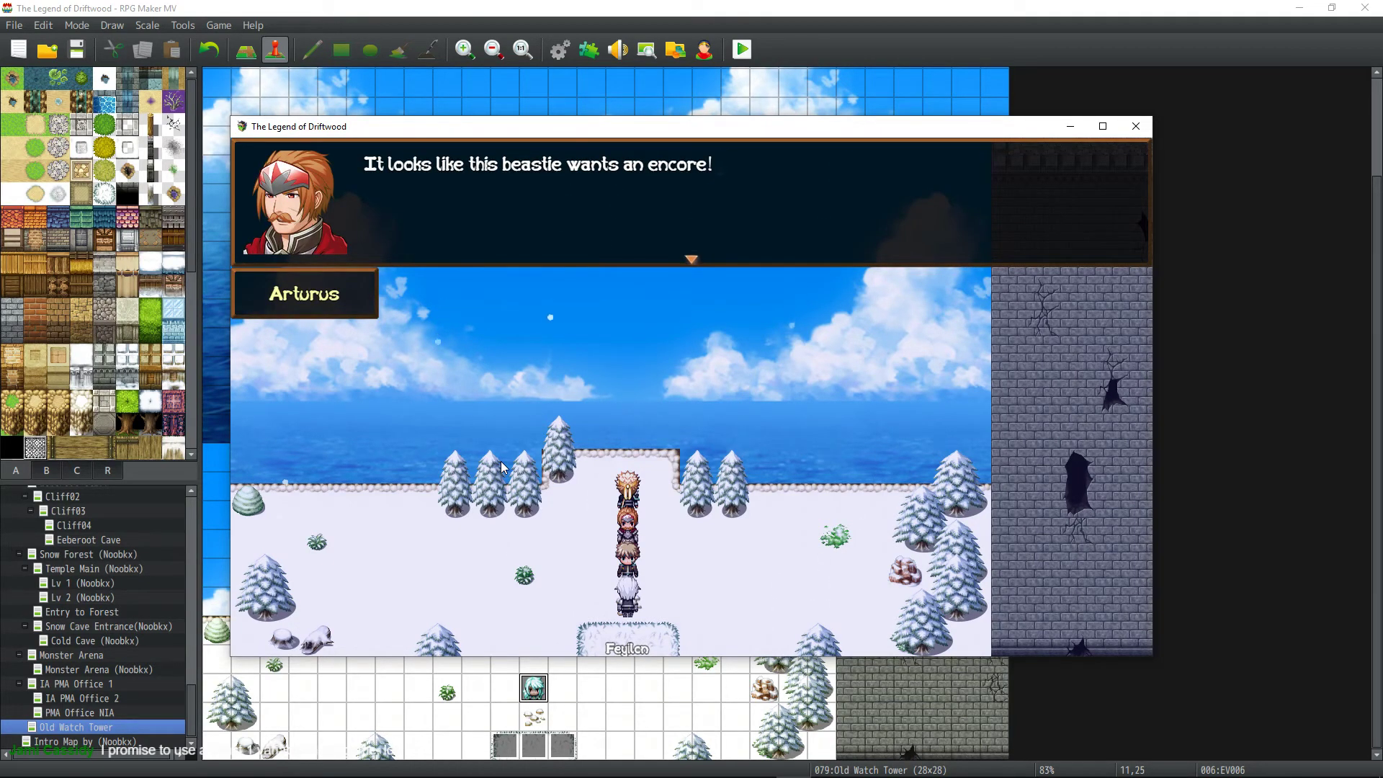
click(502, 467)
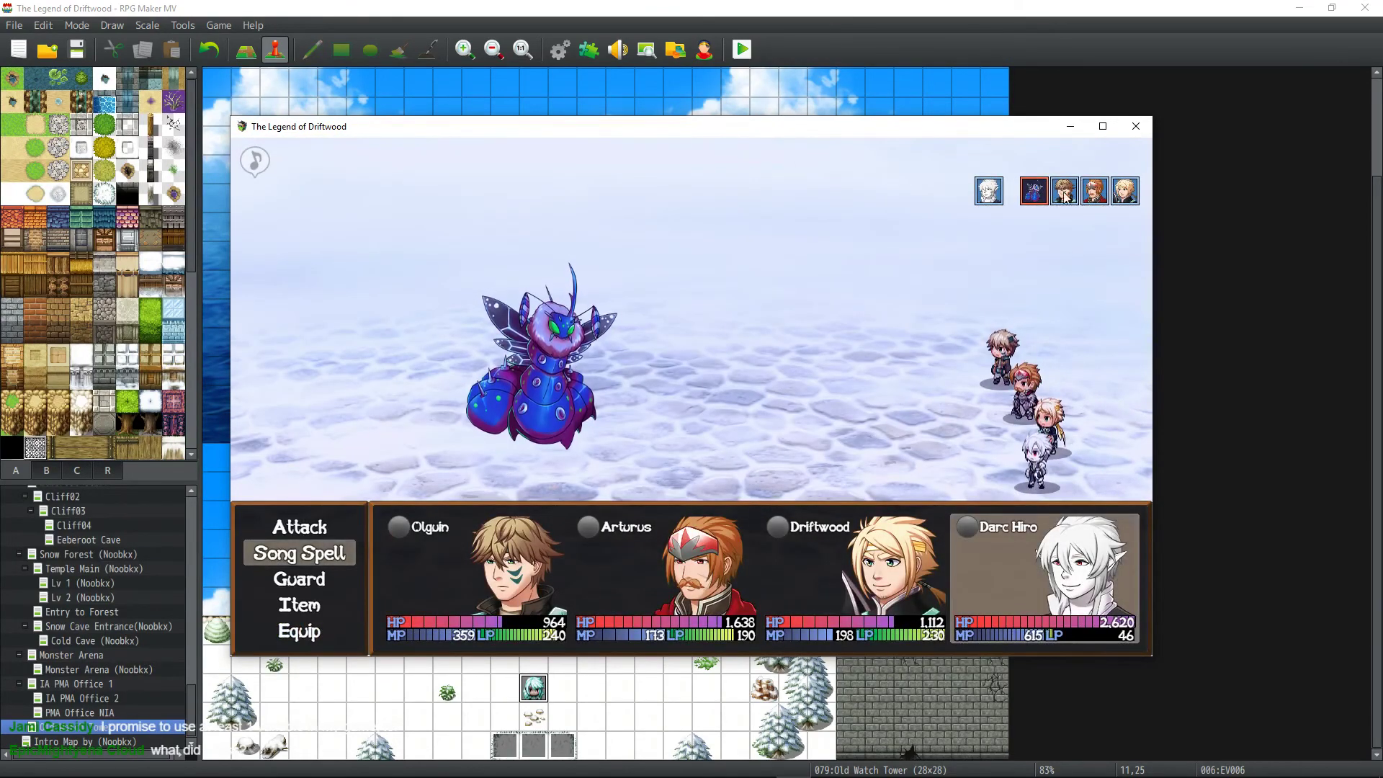
Maximize the playtest, cast Darc Hiro's Striker's Minuet on all allies, and close the playtest.
click(1102, 126)
key(Return)
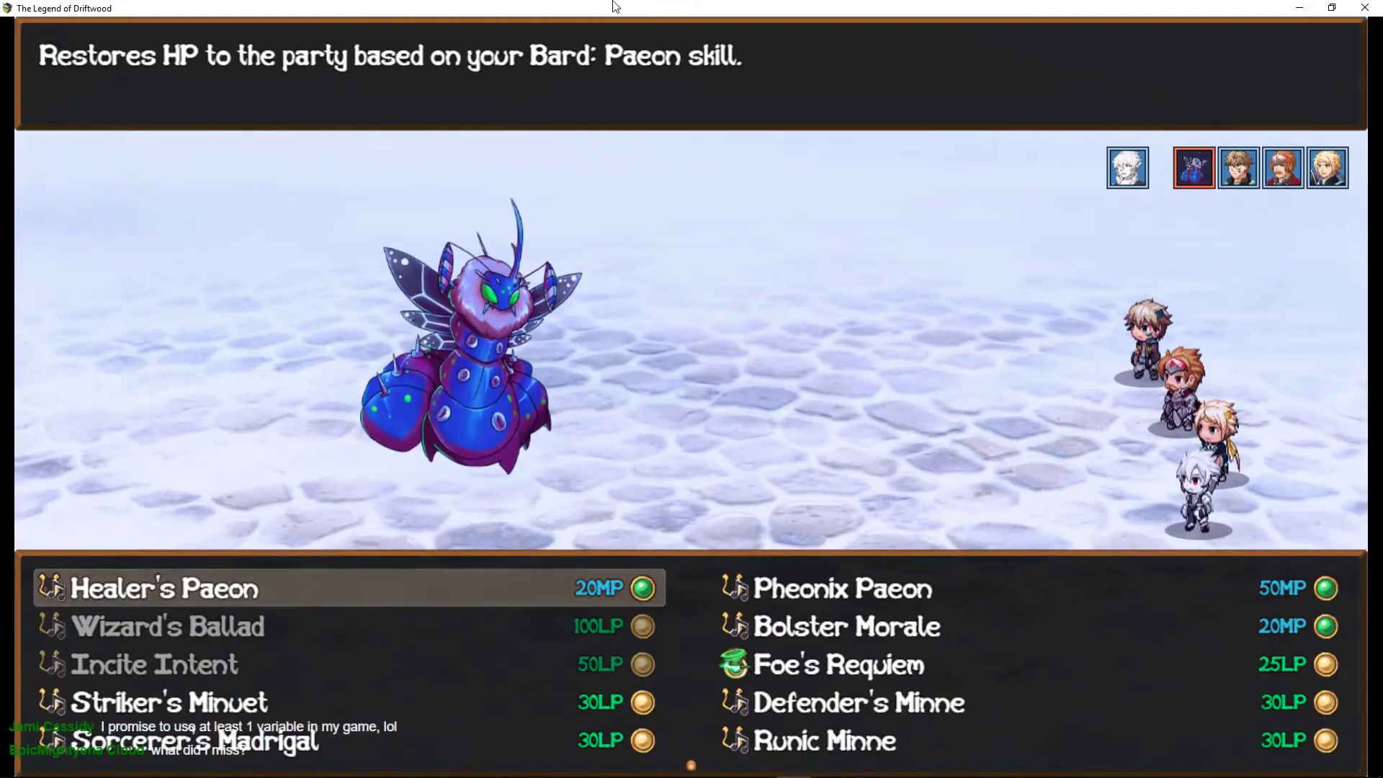
key(Down)
key(Down)
key(Down)
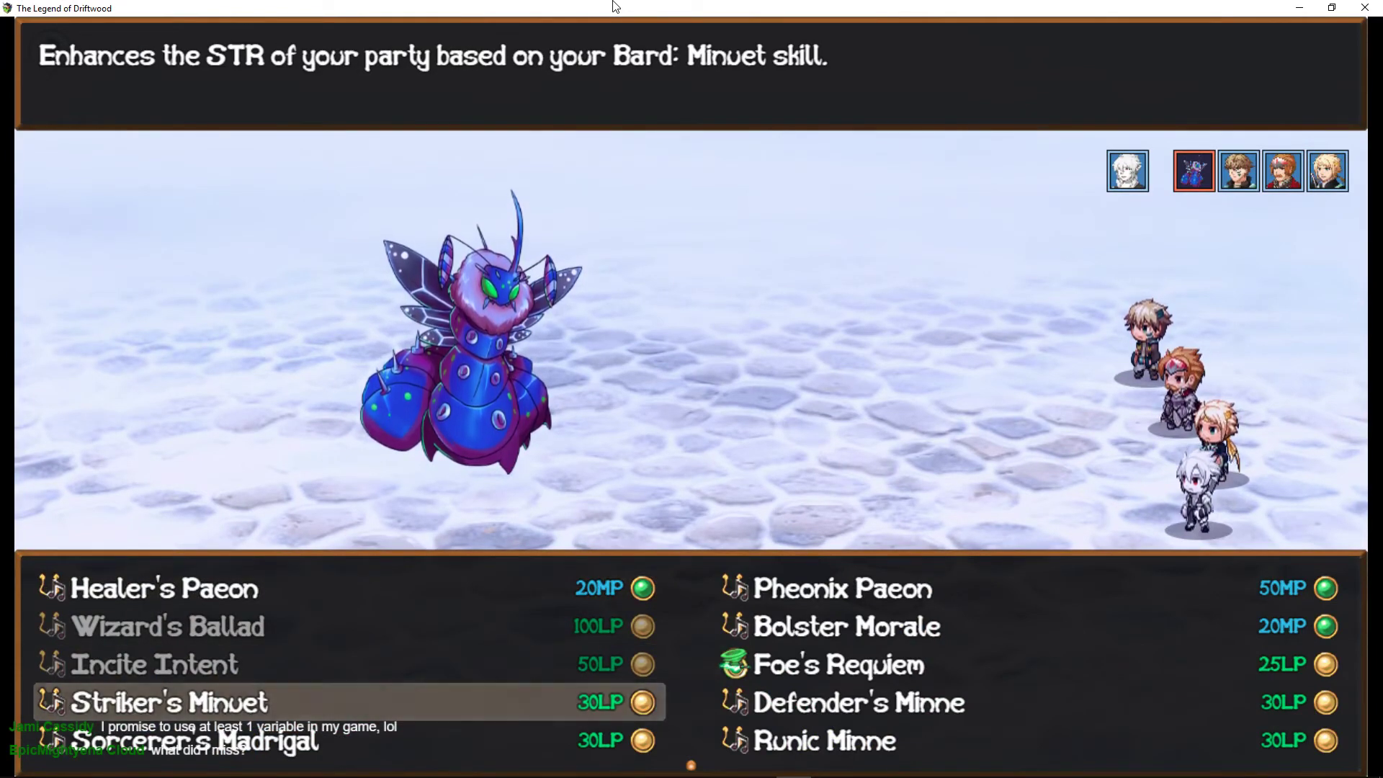
key(Return)
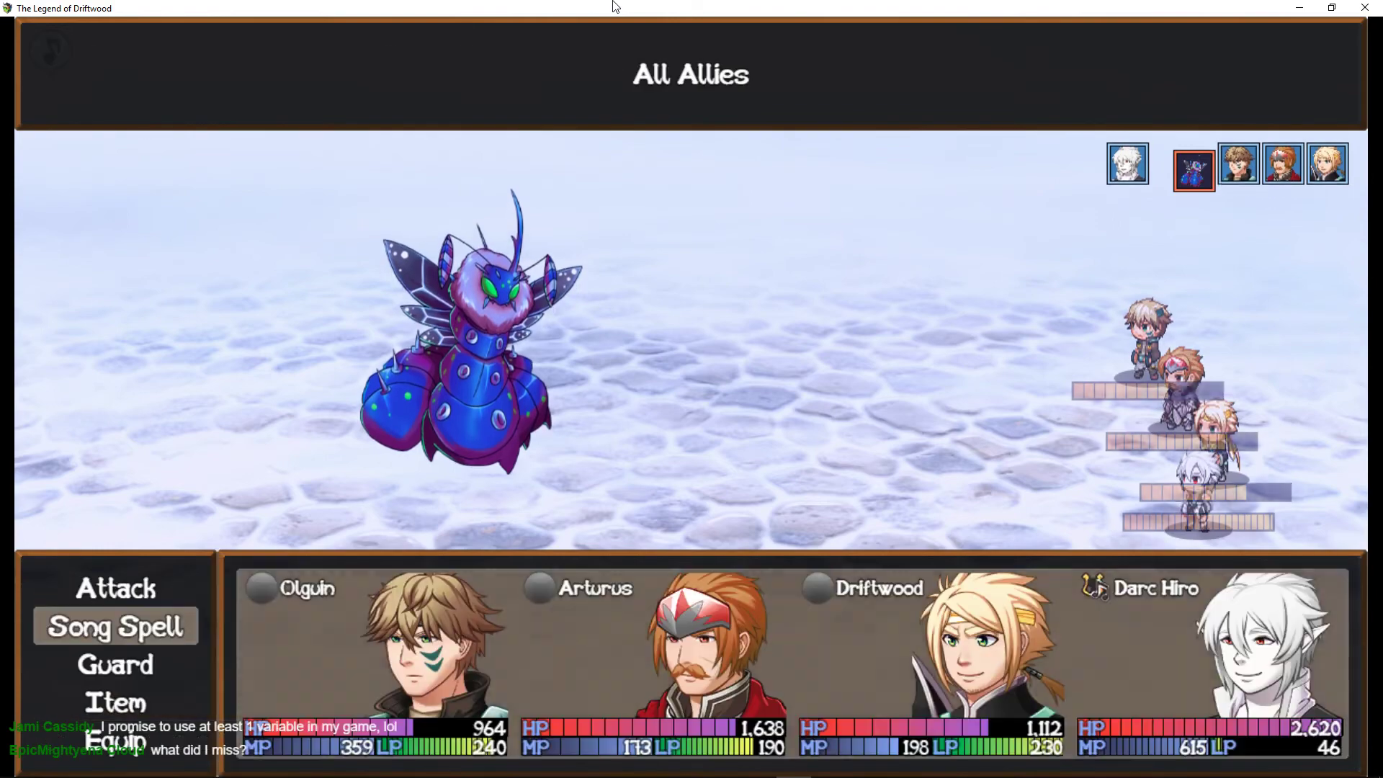
key(Return)
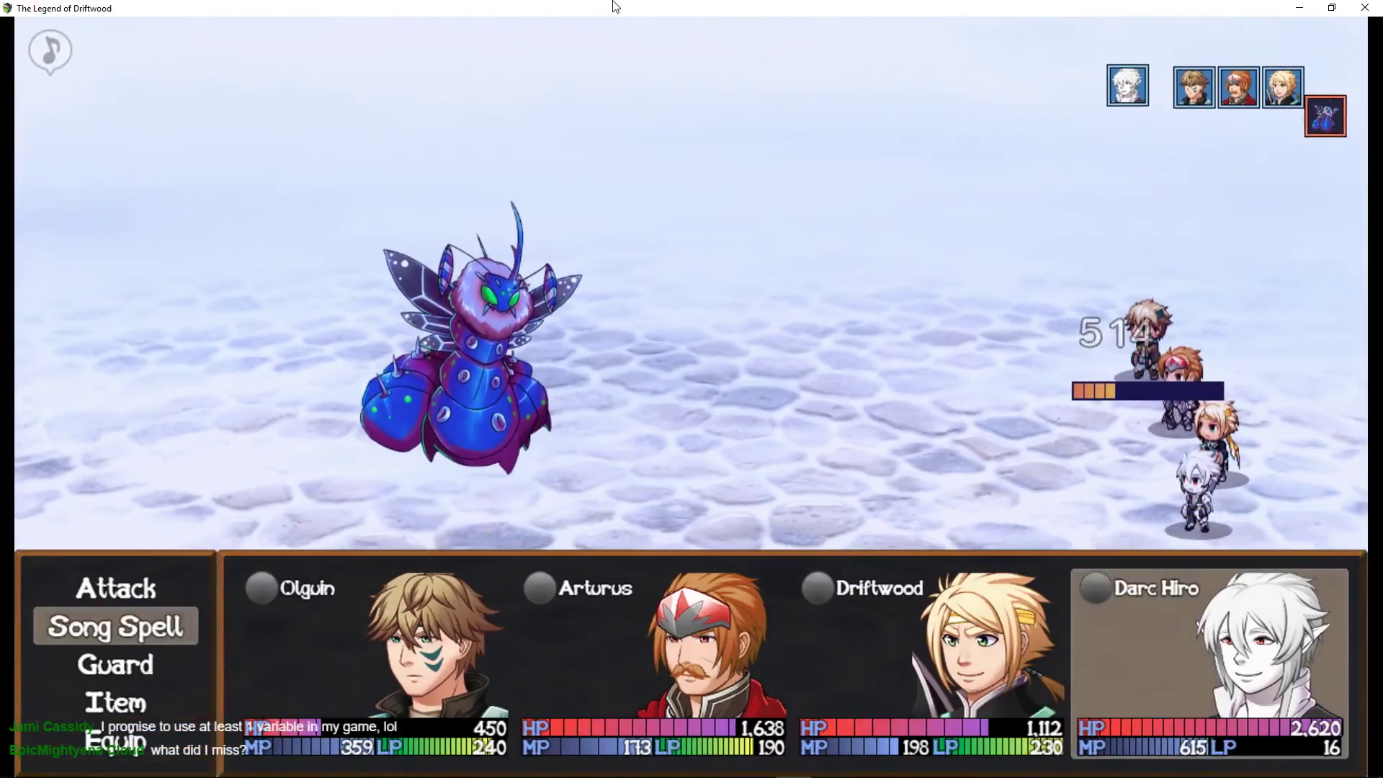
click(1366, 7)
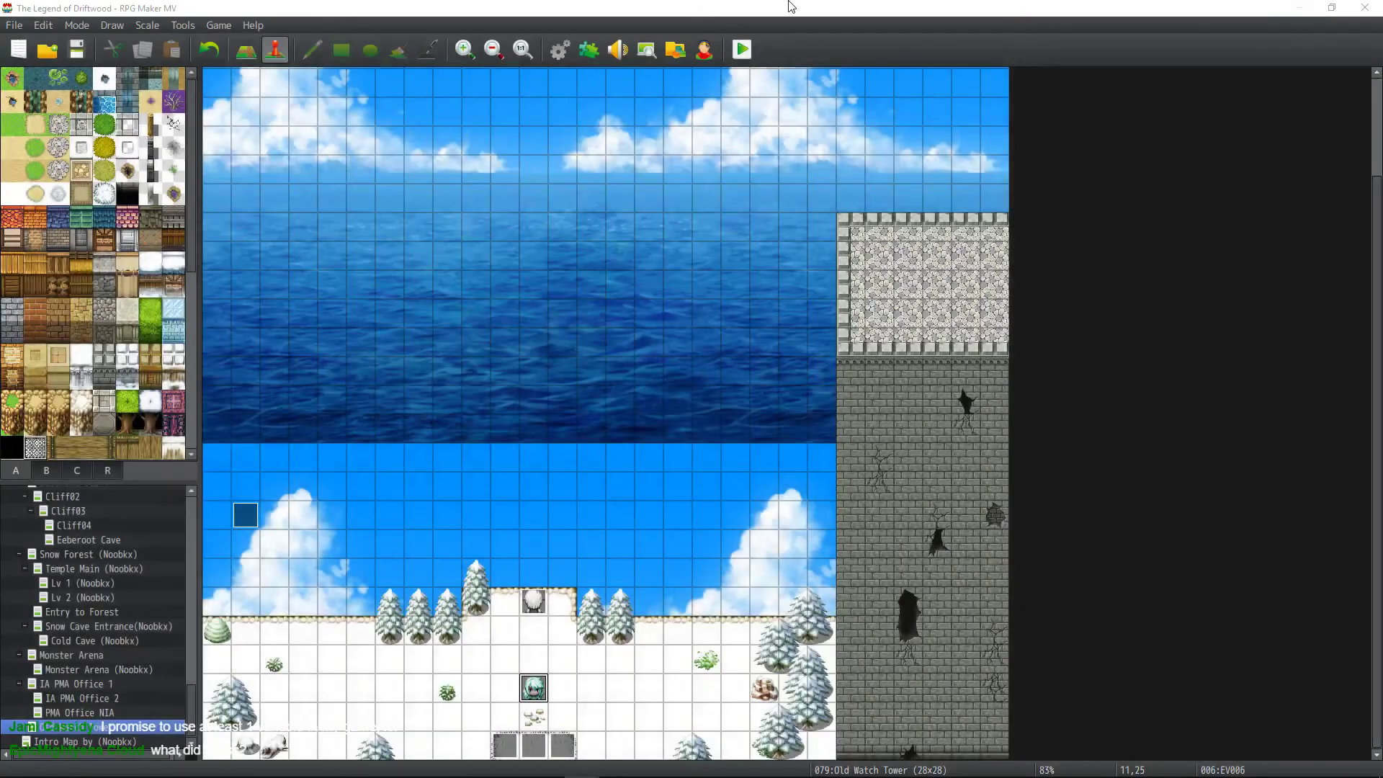
Examine the custom execution code in the note of skill 0116 Striker's Minuet in the database.
click(560, 49)
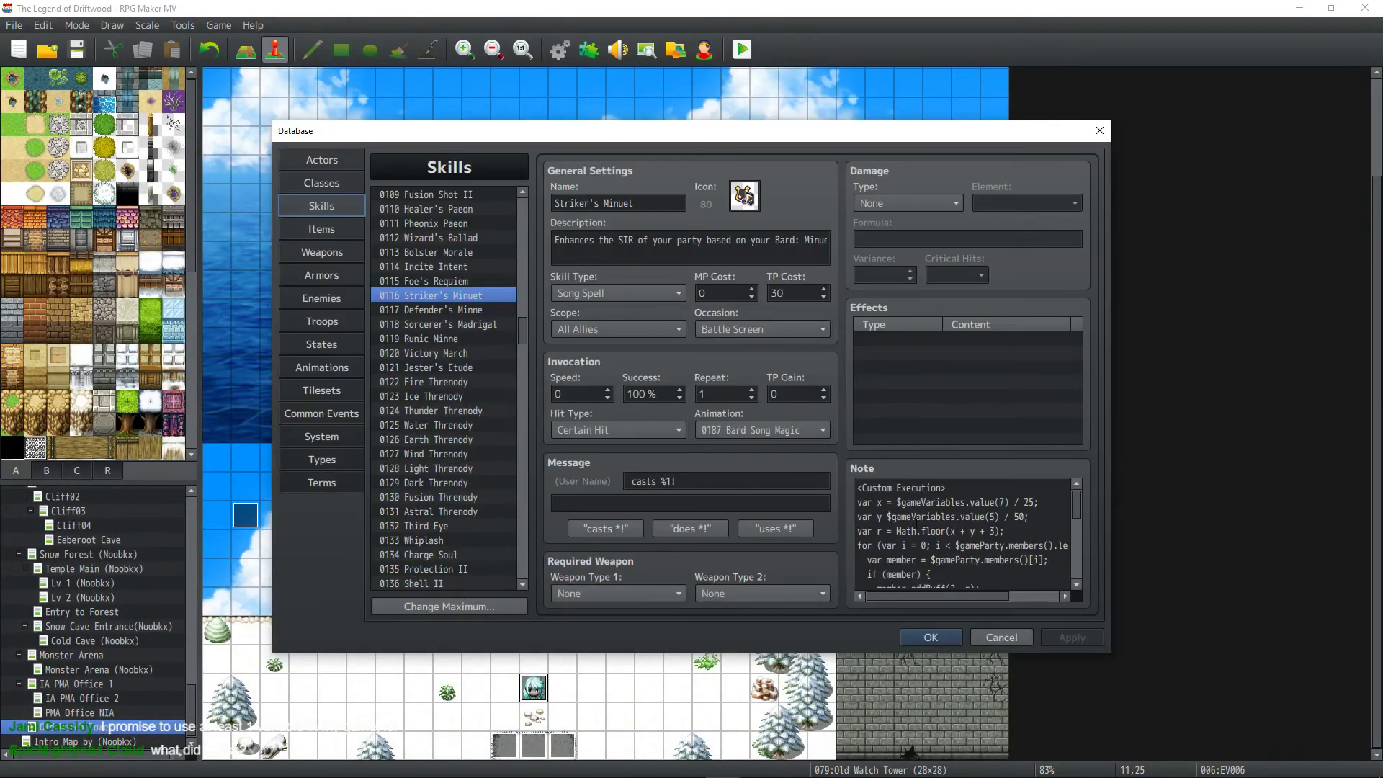
scroll(933, 540, down, 2)
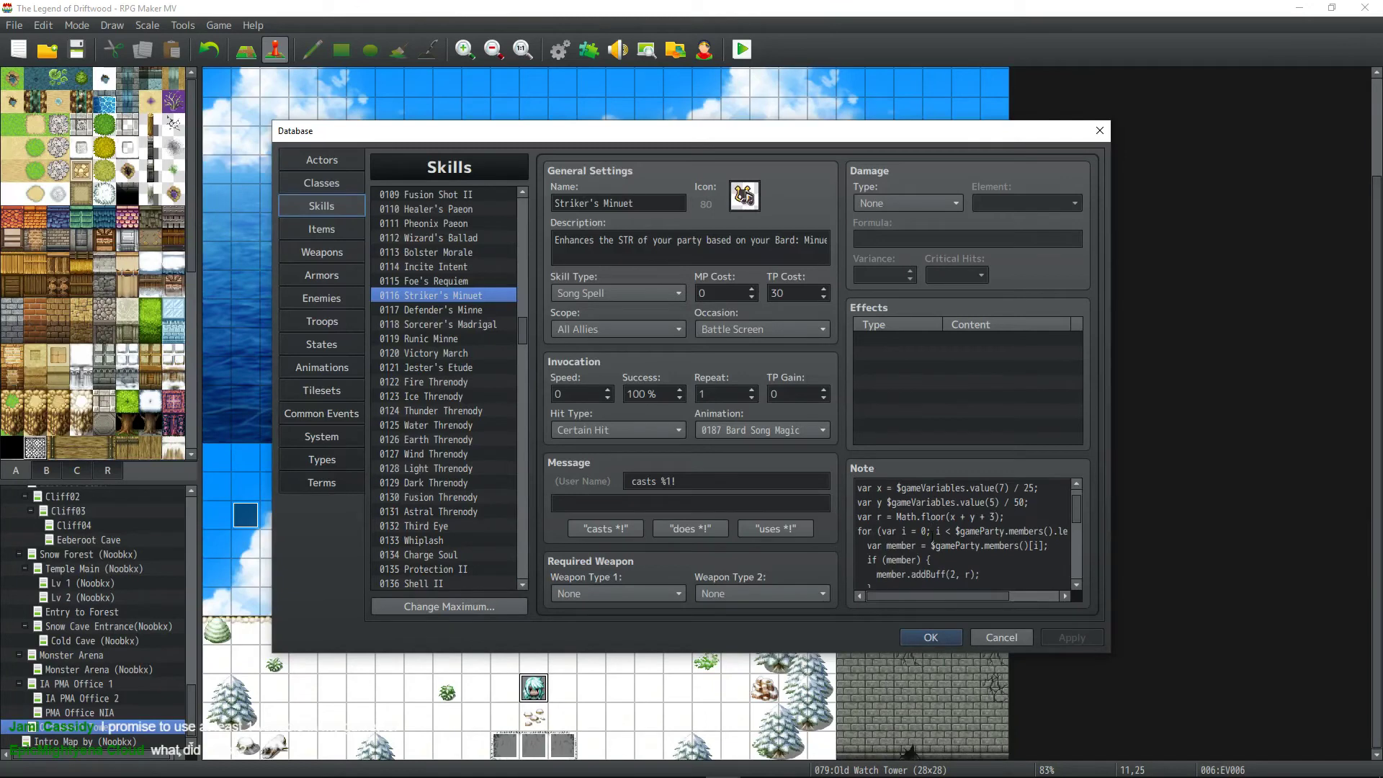
click(943, 549)
click(984, 572)
click(963, 559)
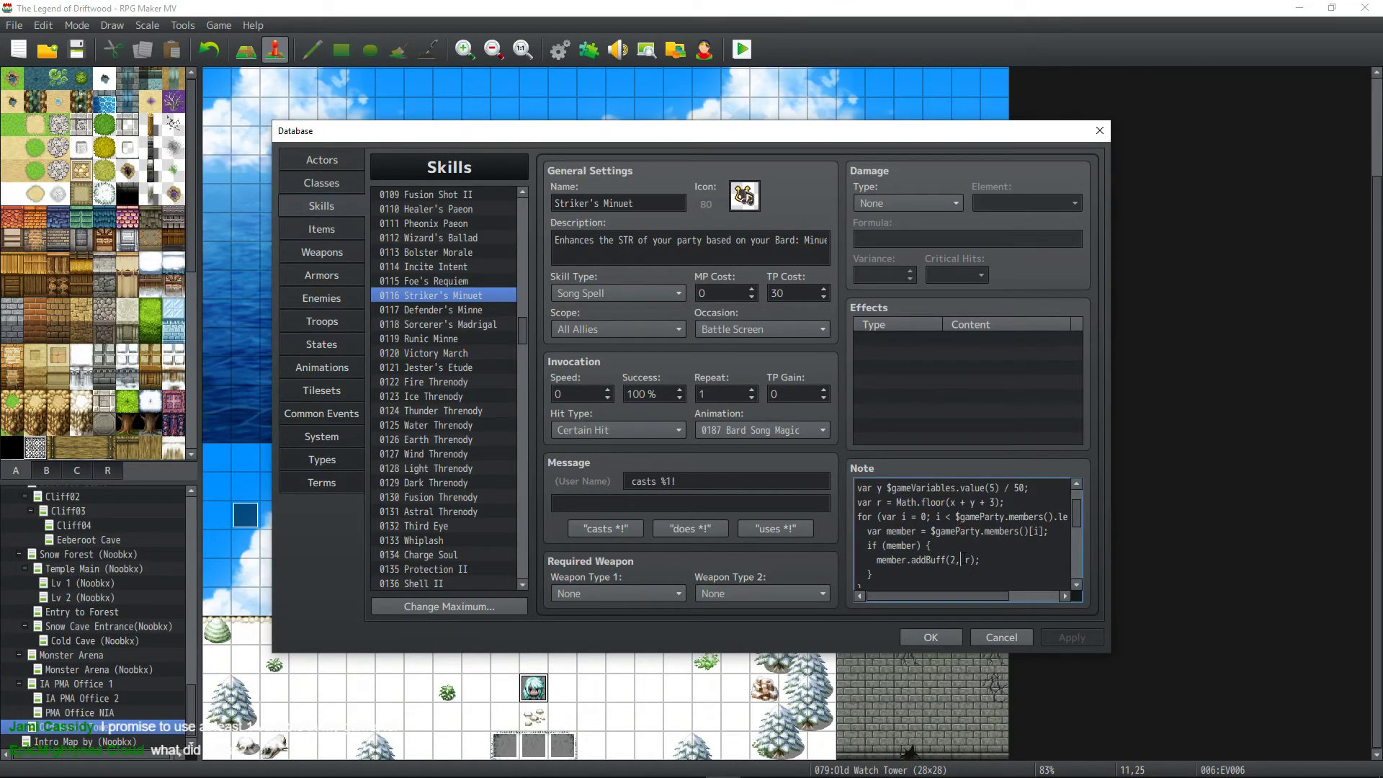
scroll(996, 561, down, 2)
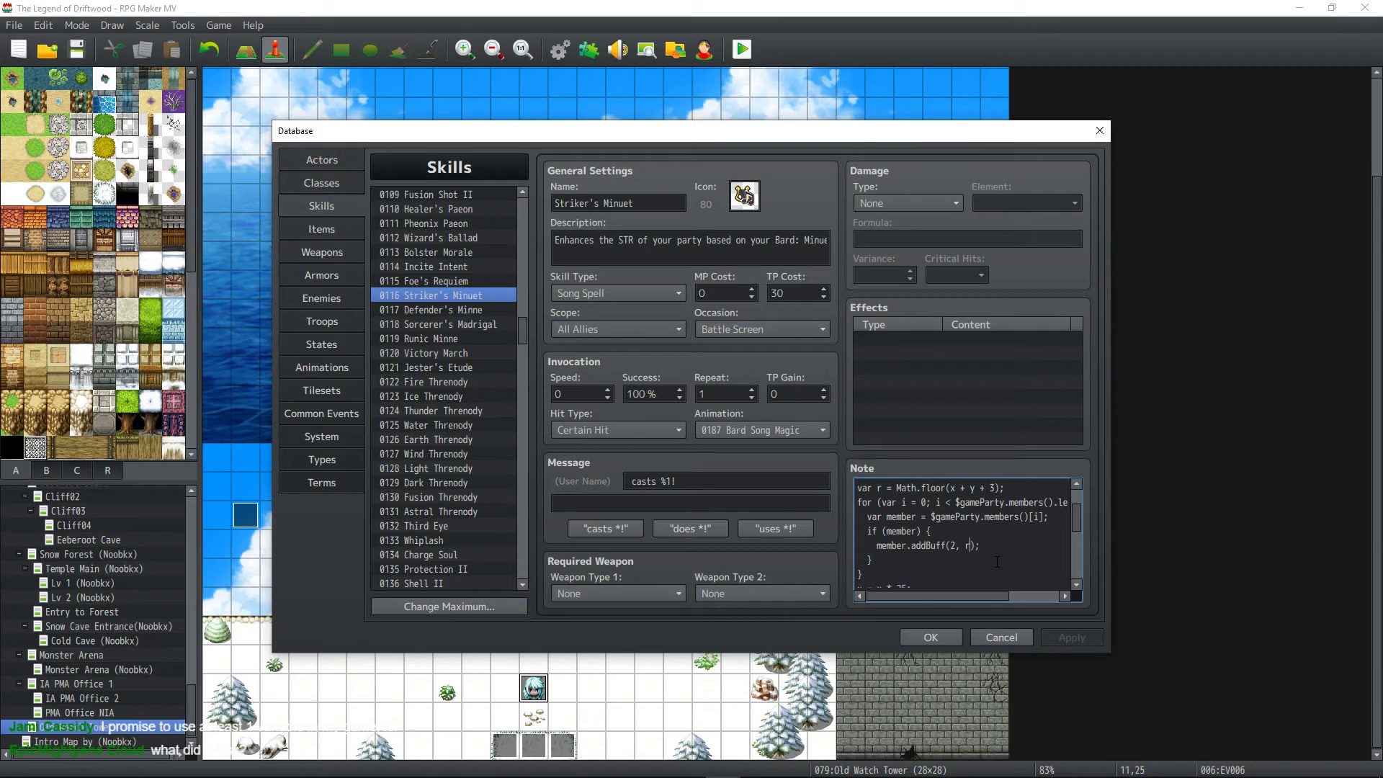
scroll(989, 559, down, 2)
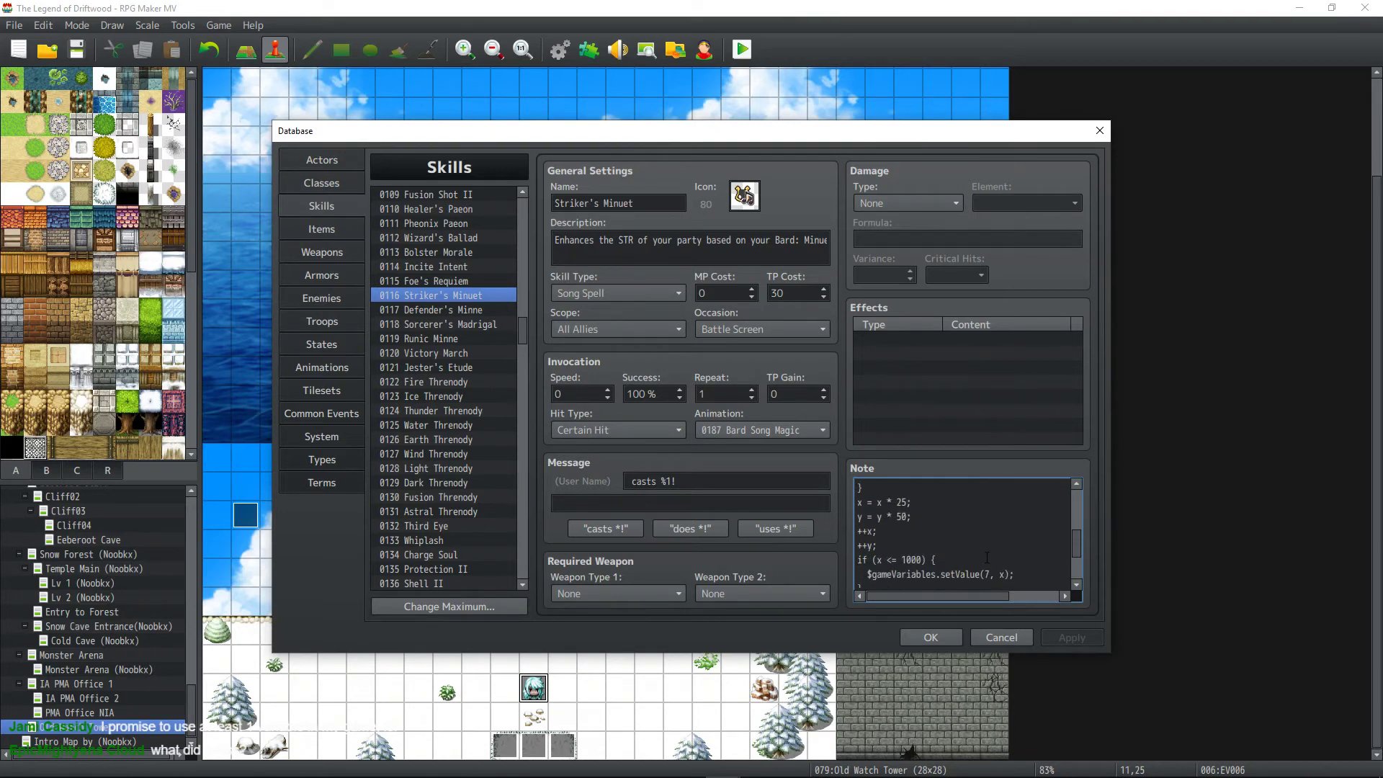
scroll(989, 559, up, 5)
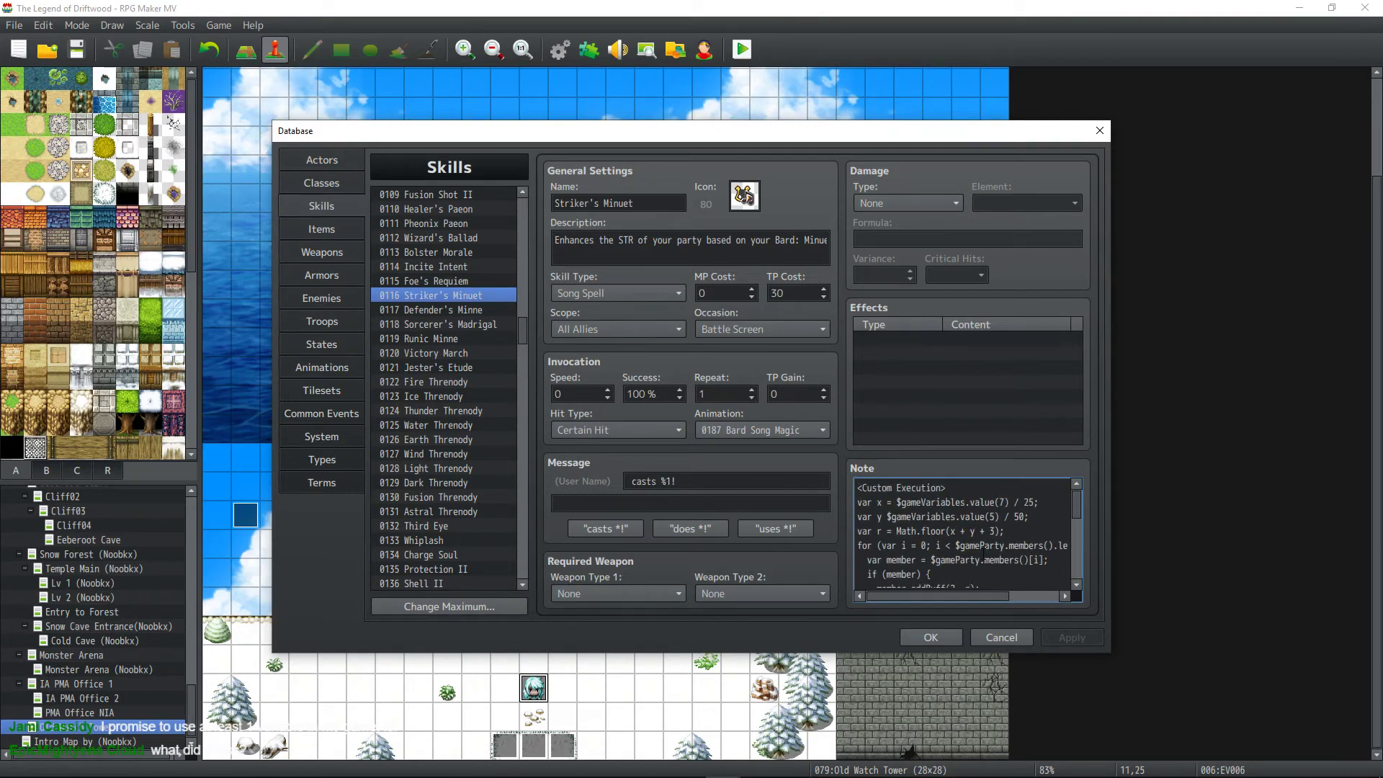
scroll(983, 552, down, 1)
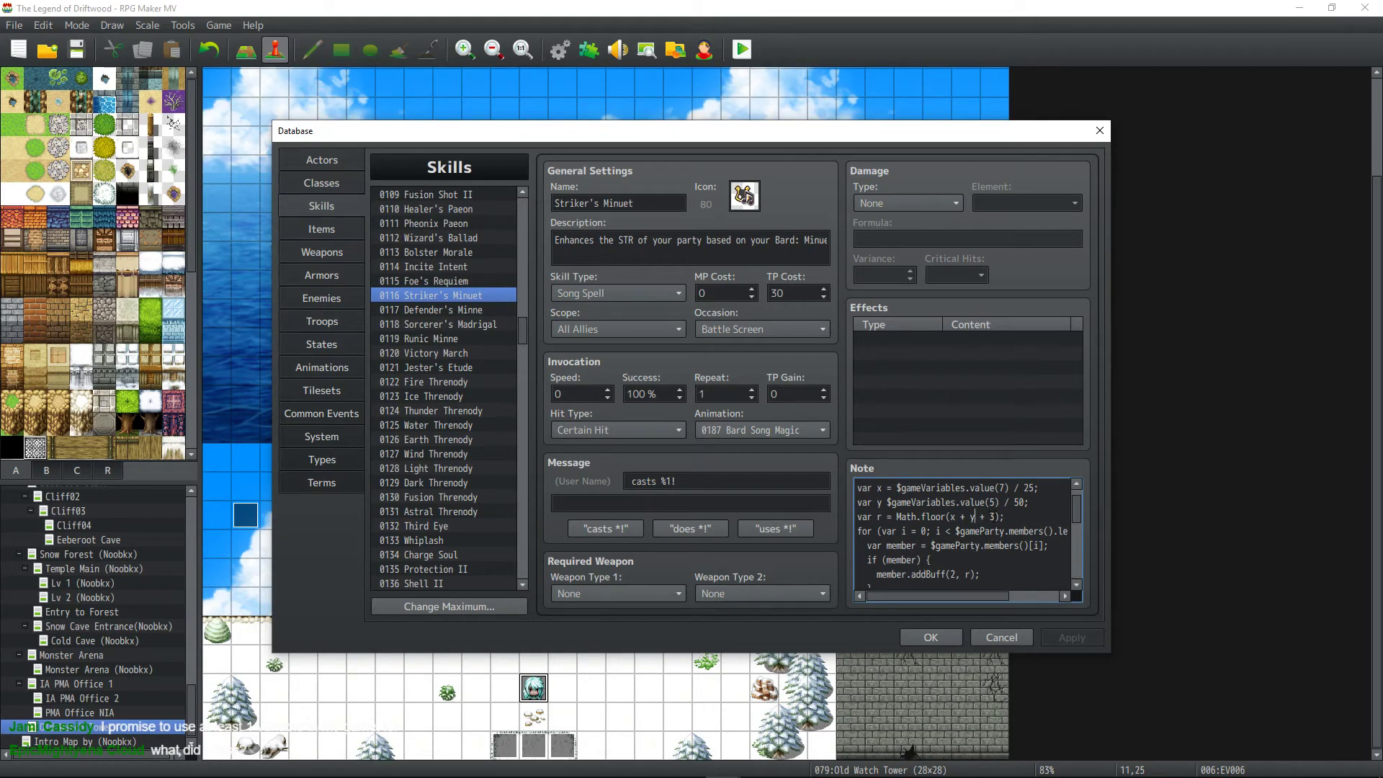
scroll(972, 531, up, 1)
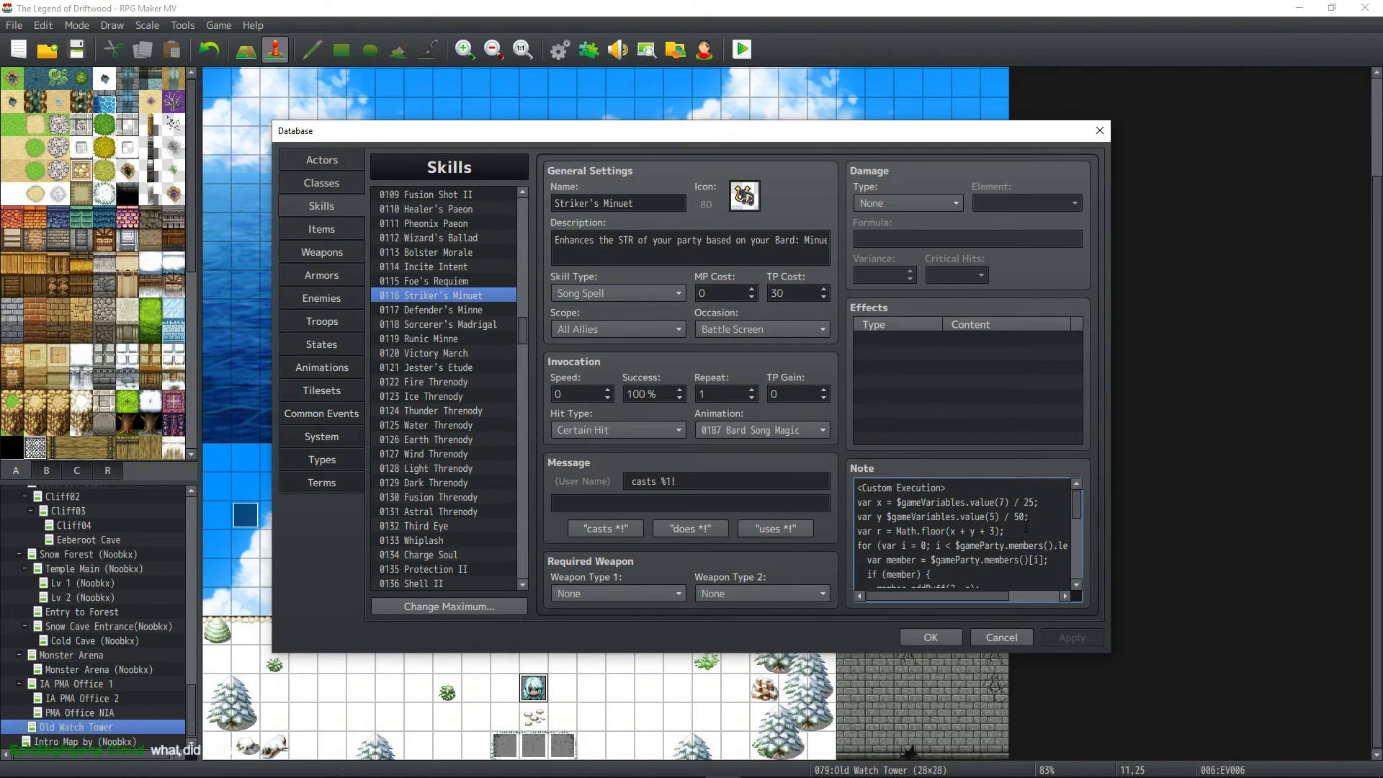
scroll(1026, 528, down, 3)
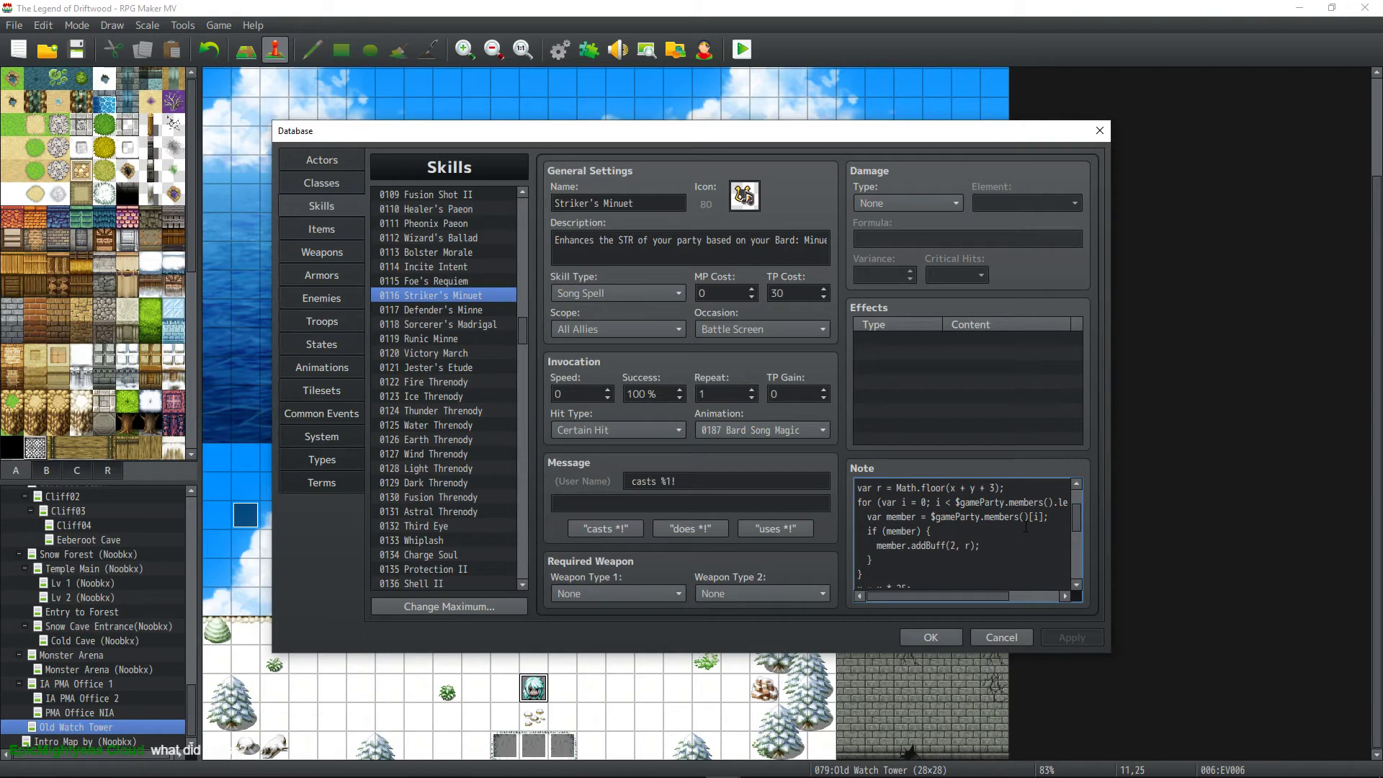
scroll(1027, 527, down, 3)
scroll(1026, 527, up, 6)
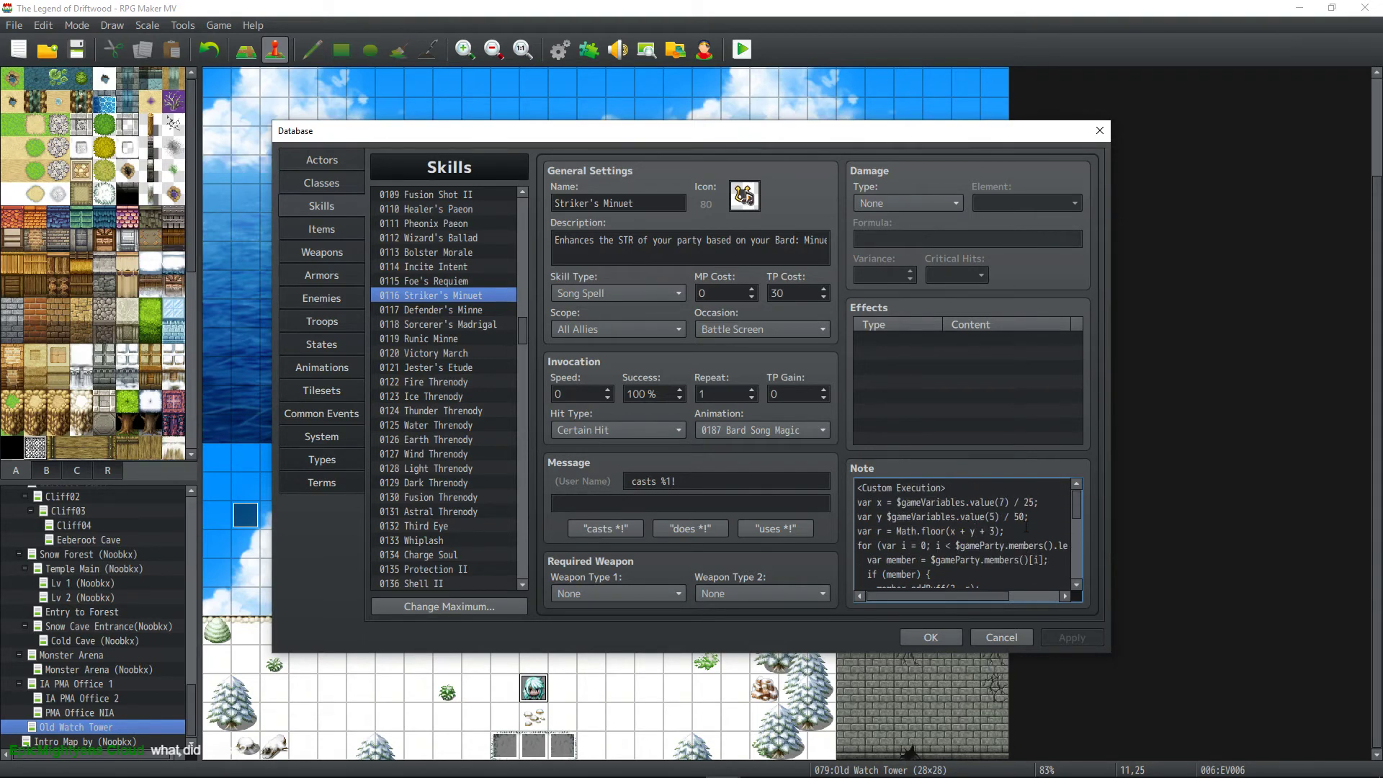
Compare the note code of the skills Foe's Requiem, Incite Intent and Bolster Morale.
click(451, 282)
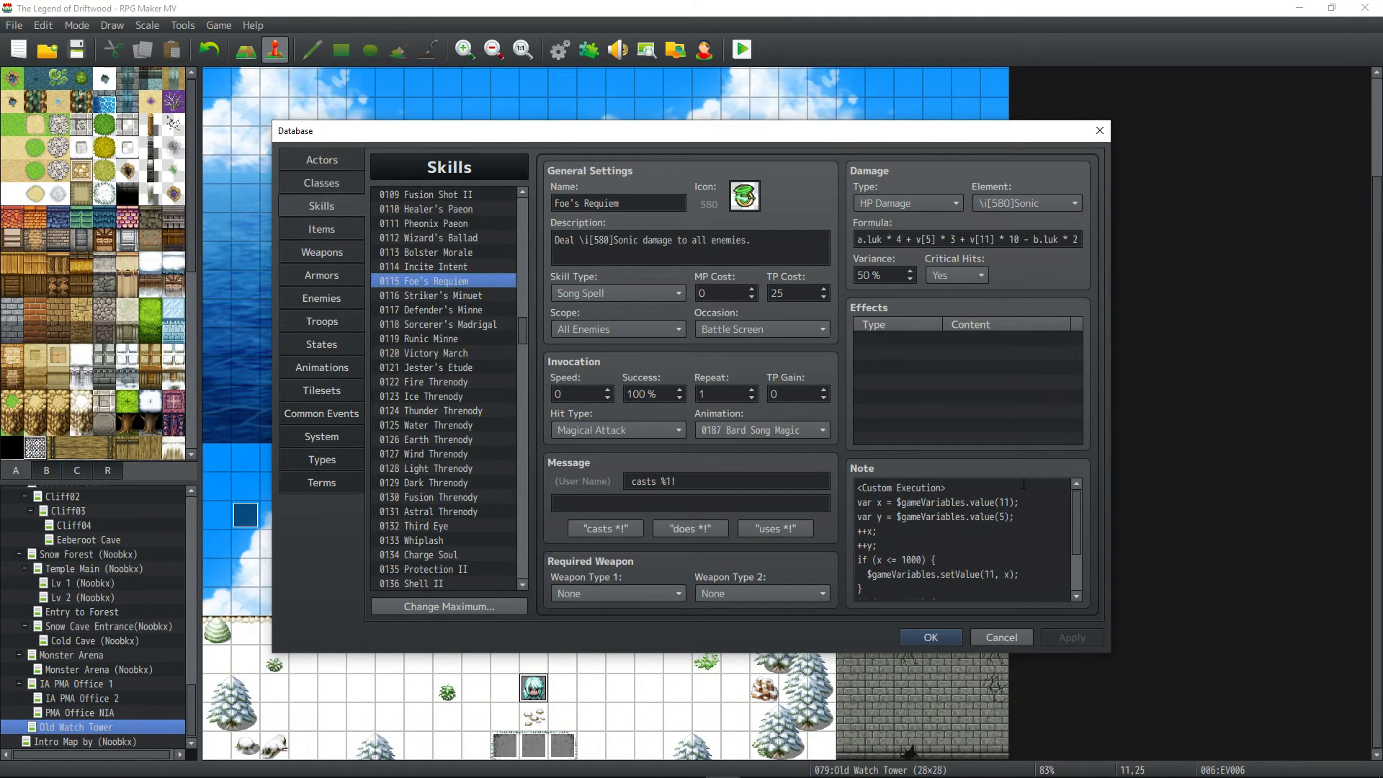
click(953, 512)
click(951, 523)
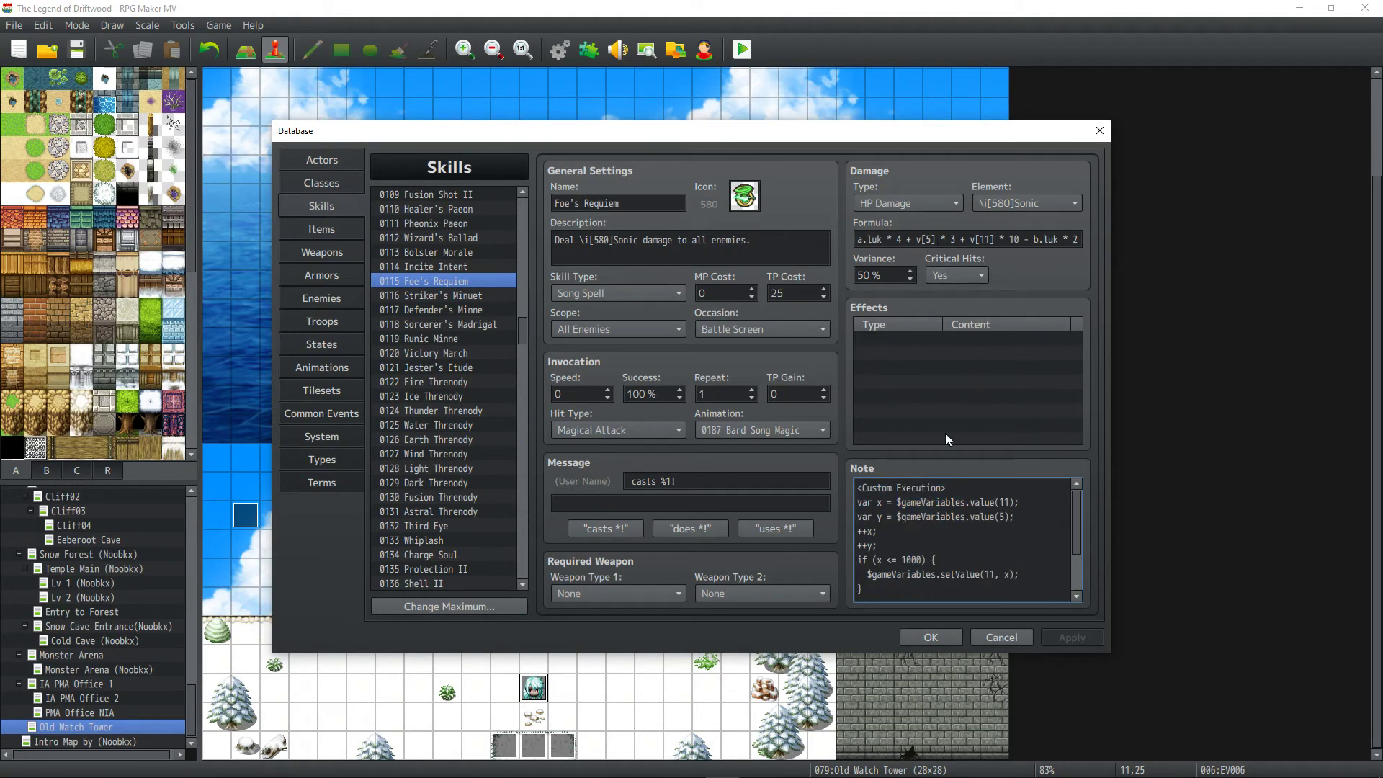
click(442, 267)
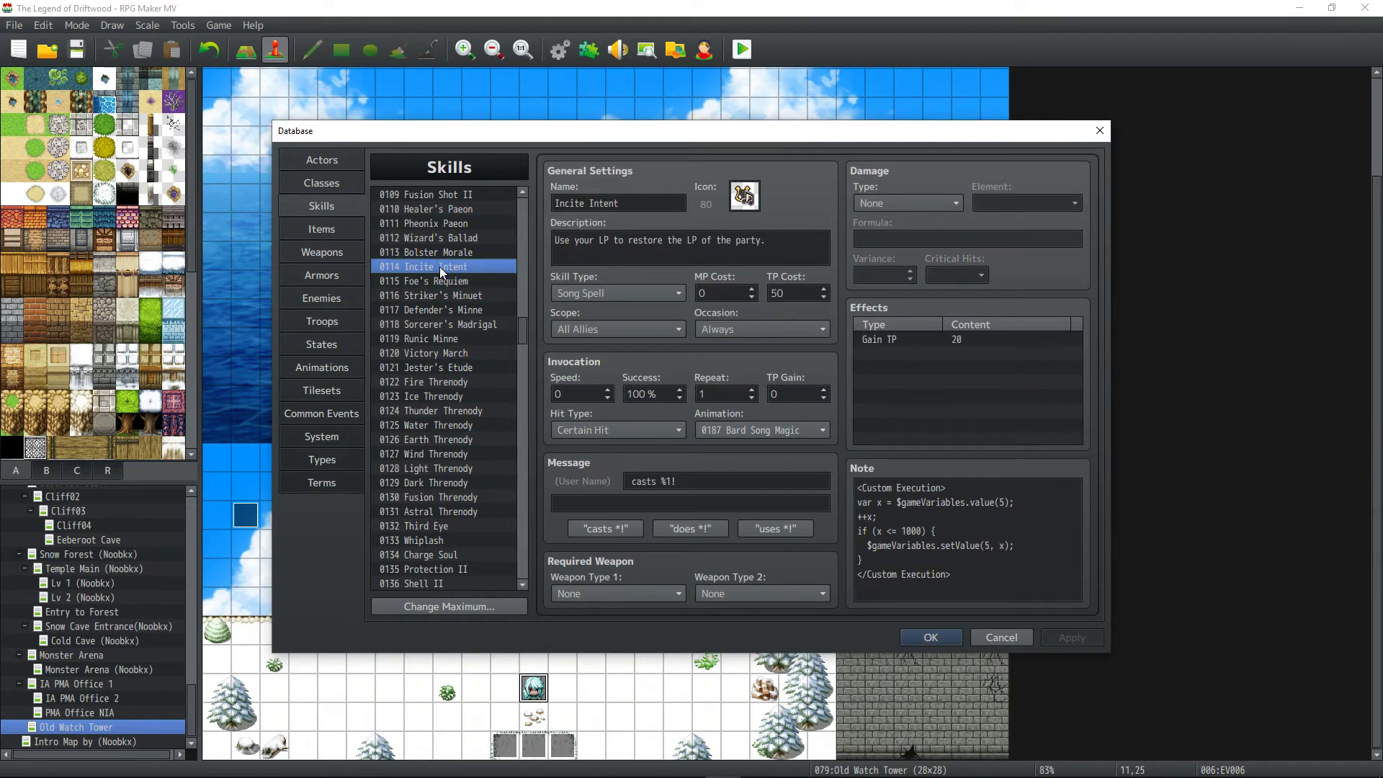
click(444, 253)
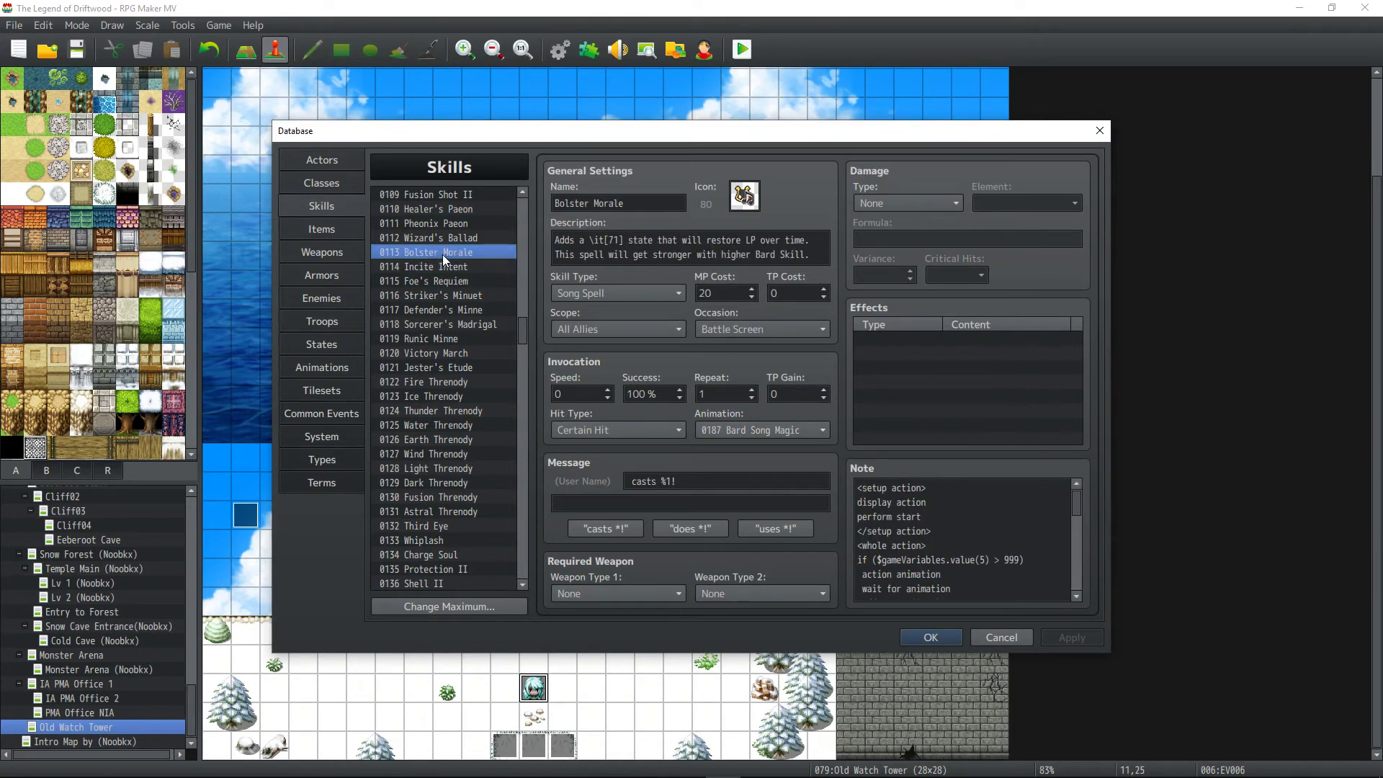
click(462, 268)
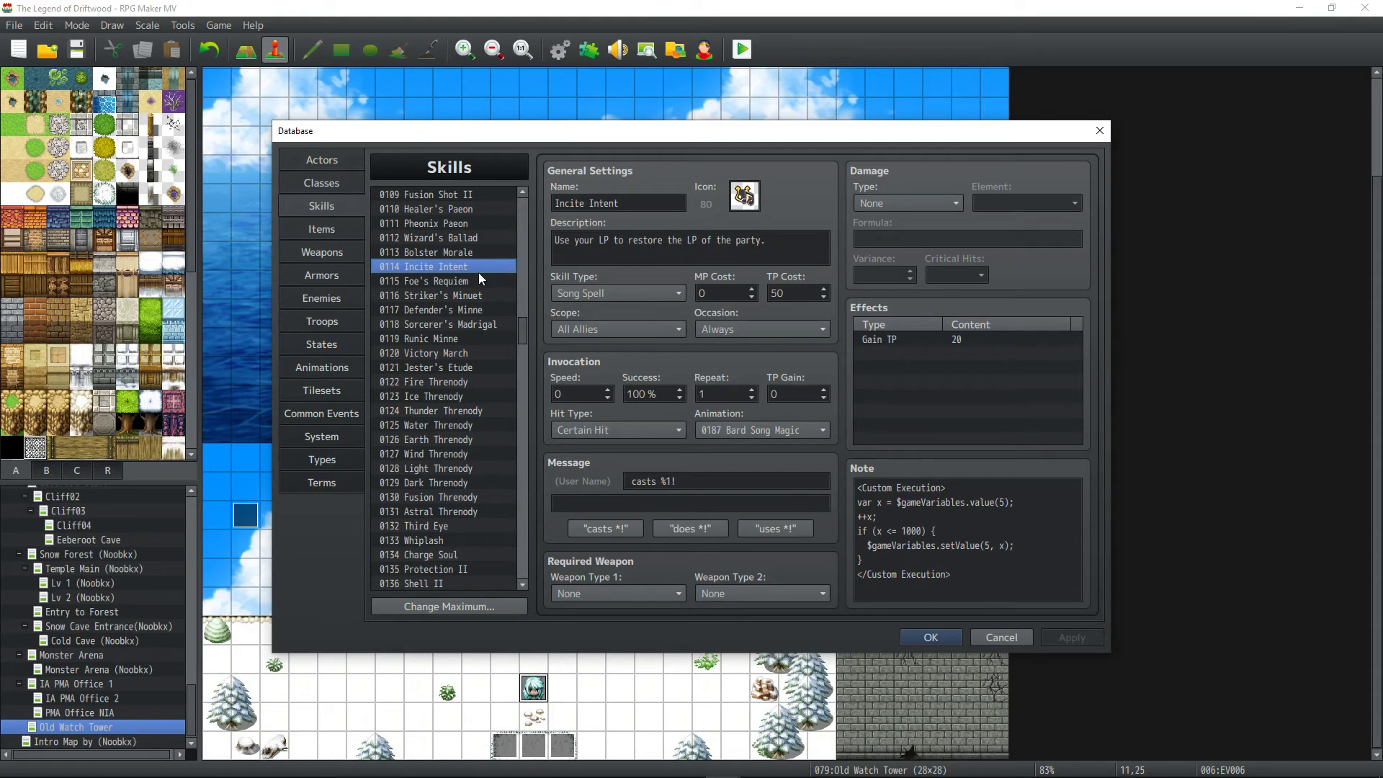
click(475, 275)
Compare the note code of Striker's Minuet with that of Defender's Minne and Sorcerer's Madrigal.
click(469, 294)
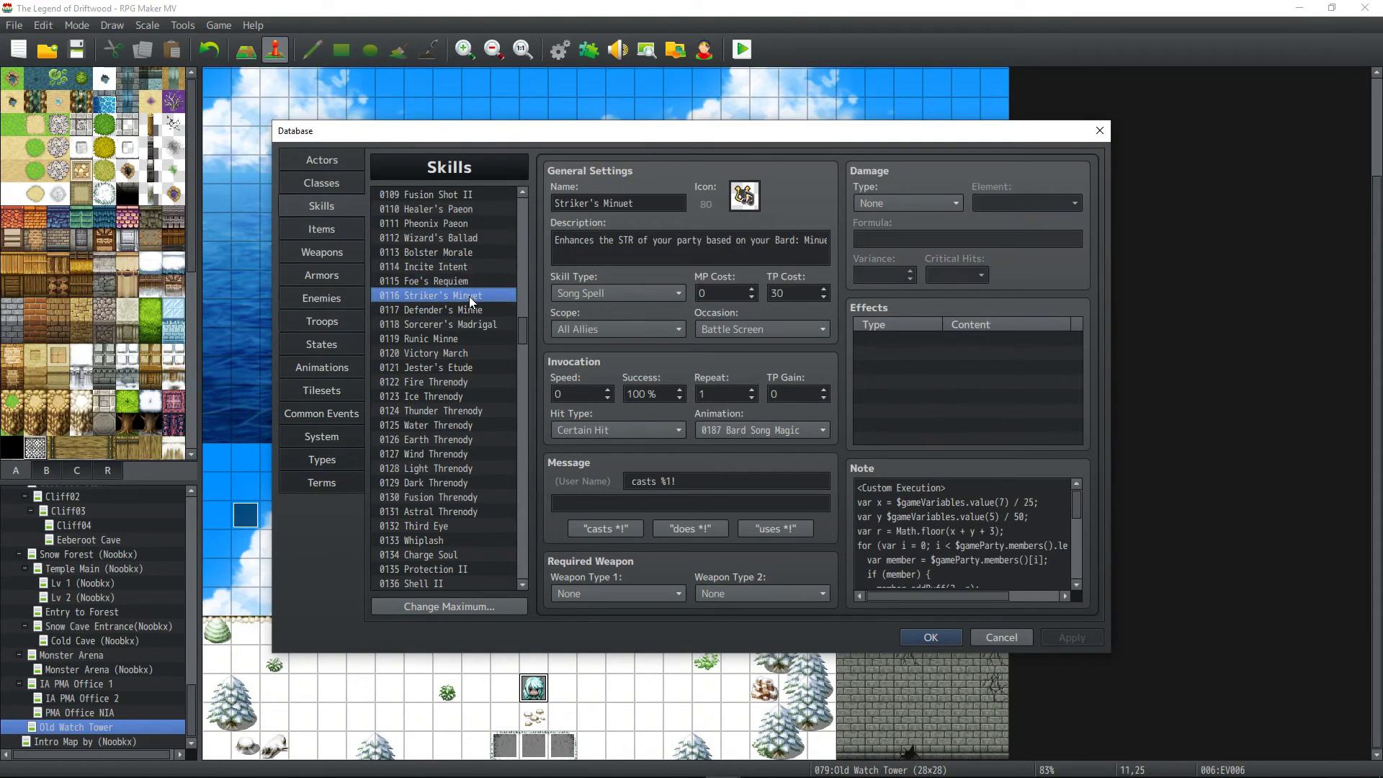
click(469, 309)
click(467, 293)
scroll(1038, 547, down, 2)
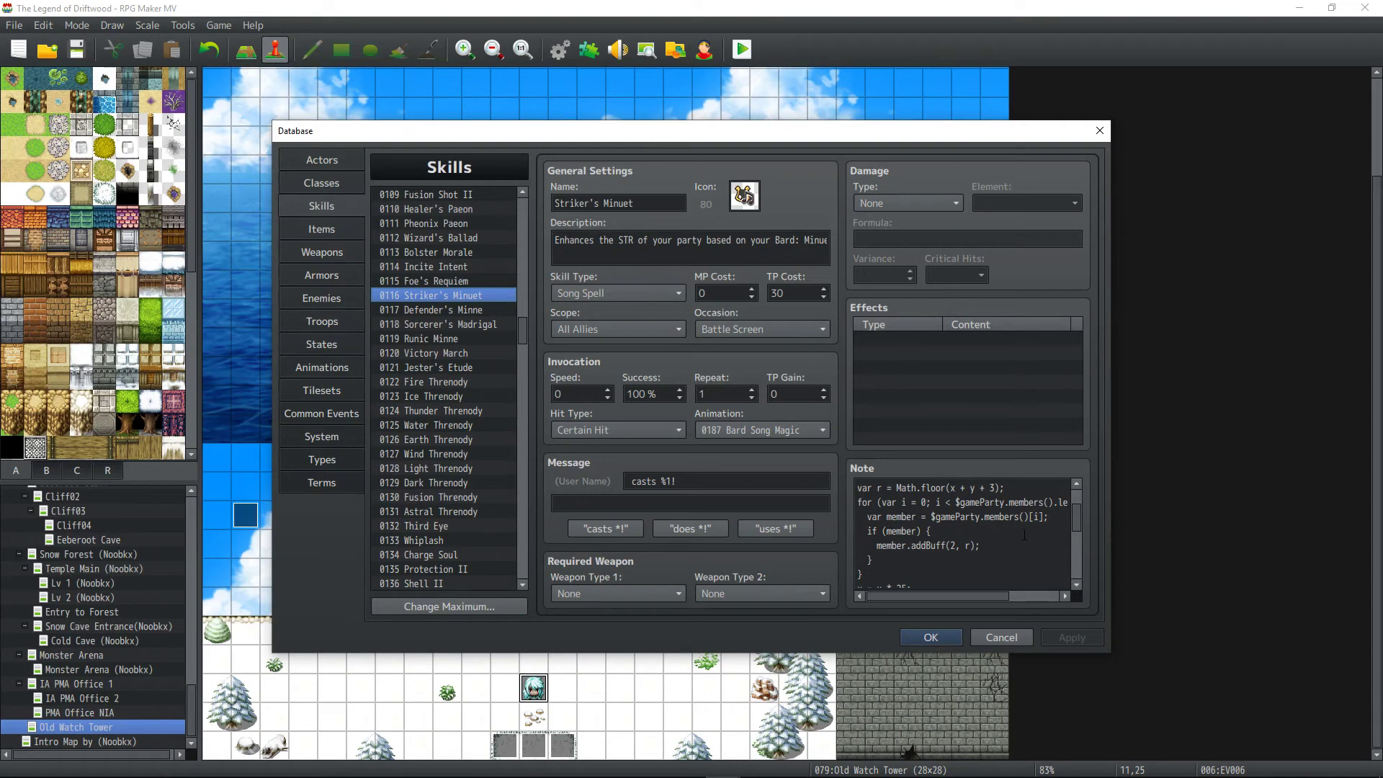
scroll(1003, 518, up, 1)
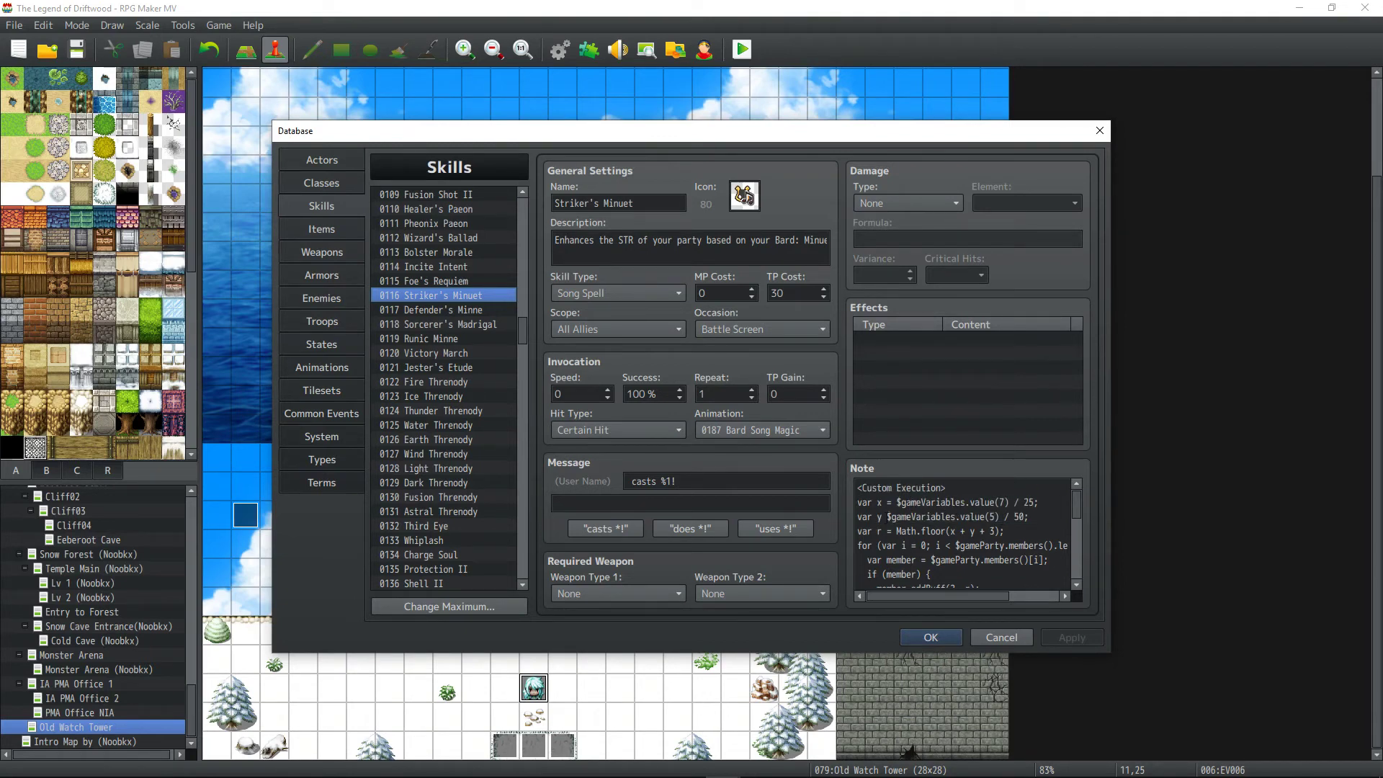
click(888, 516)
click(882, 515)
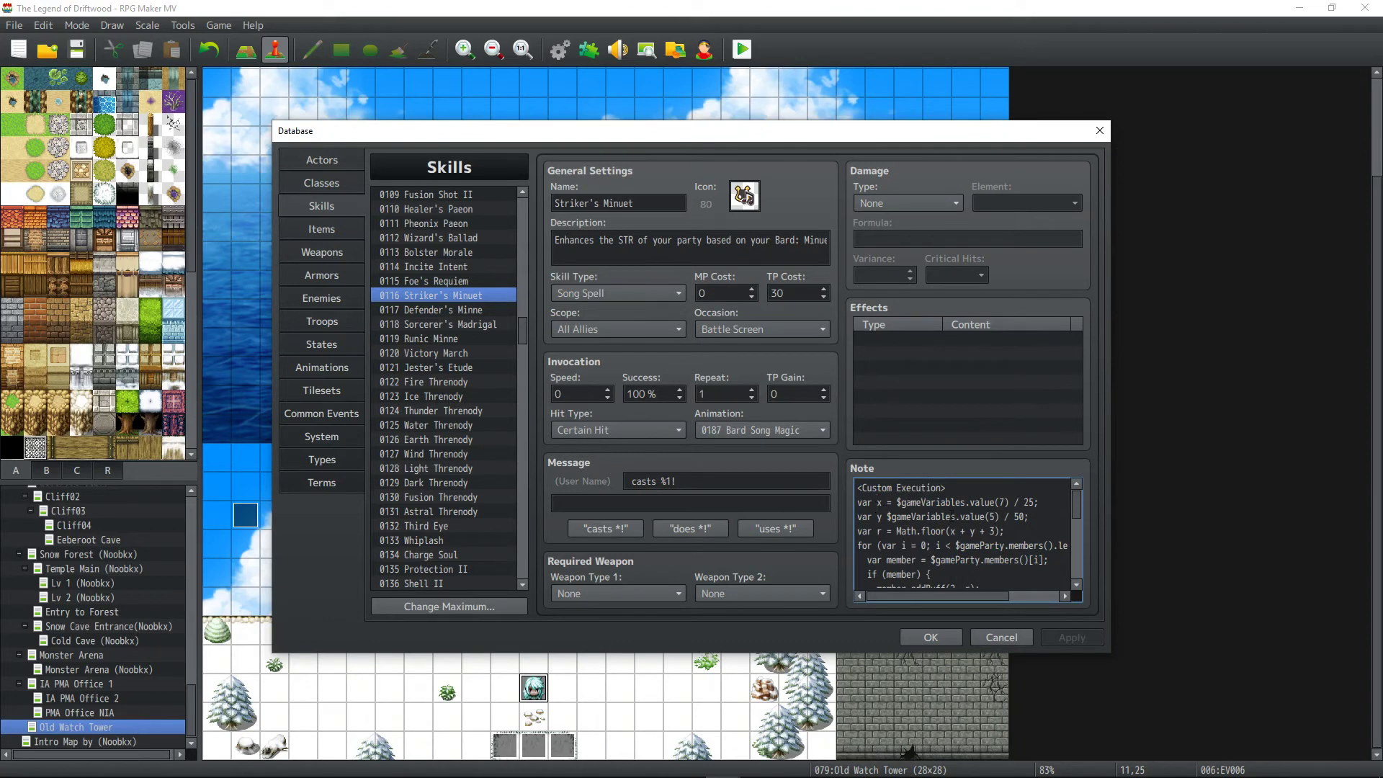
click(453, 309)
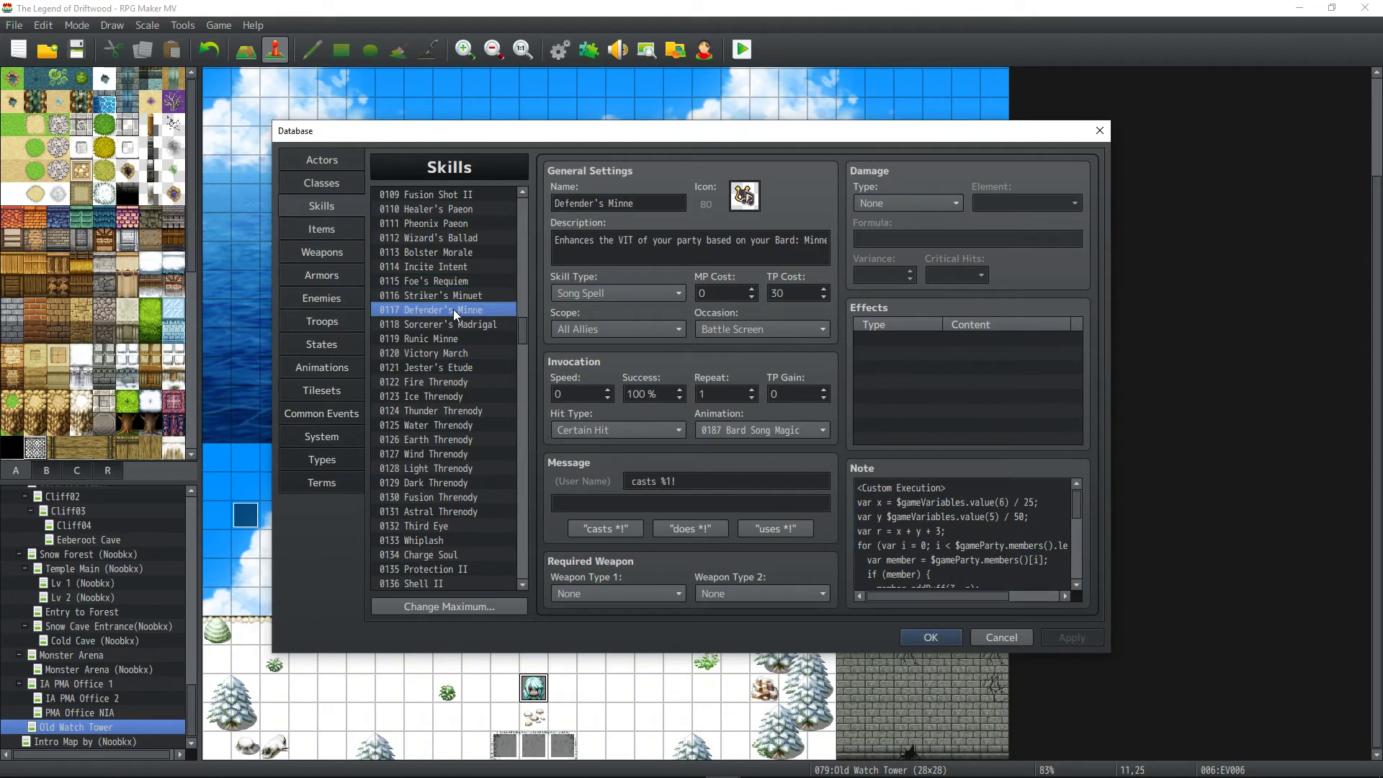
click(455, 323)
click(457, 311)
click(464, 293)
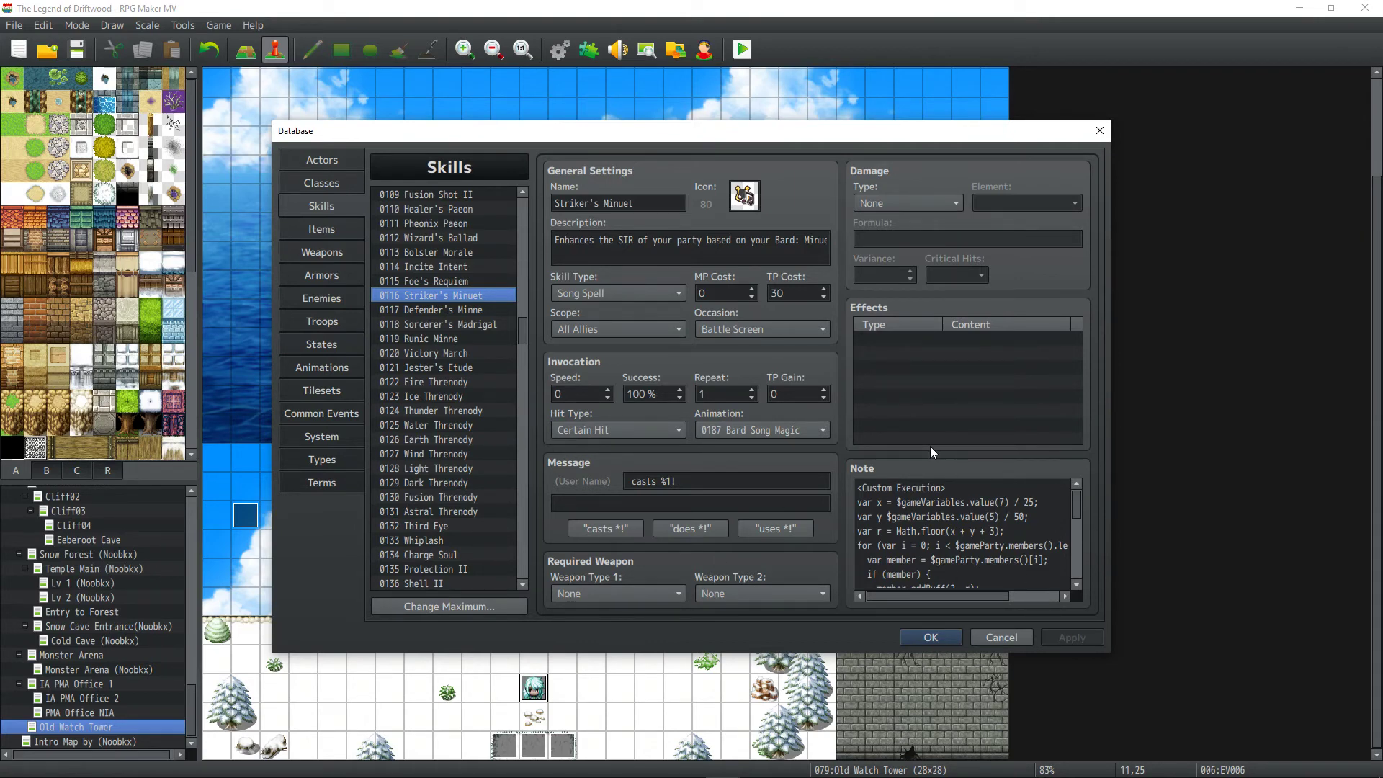
Capture a rectangular screen snip of the Striker's Minuet note code.
key(super+shift+s)
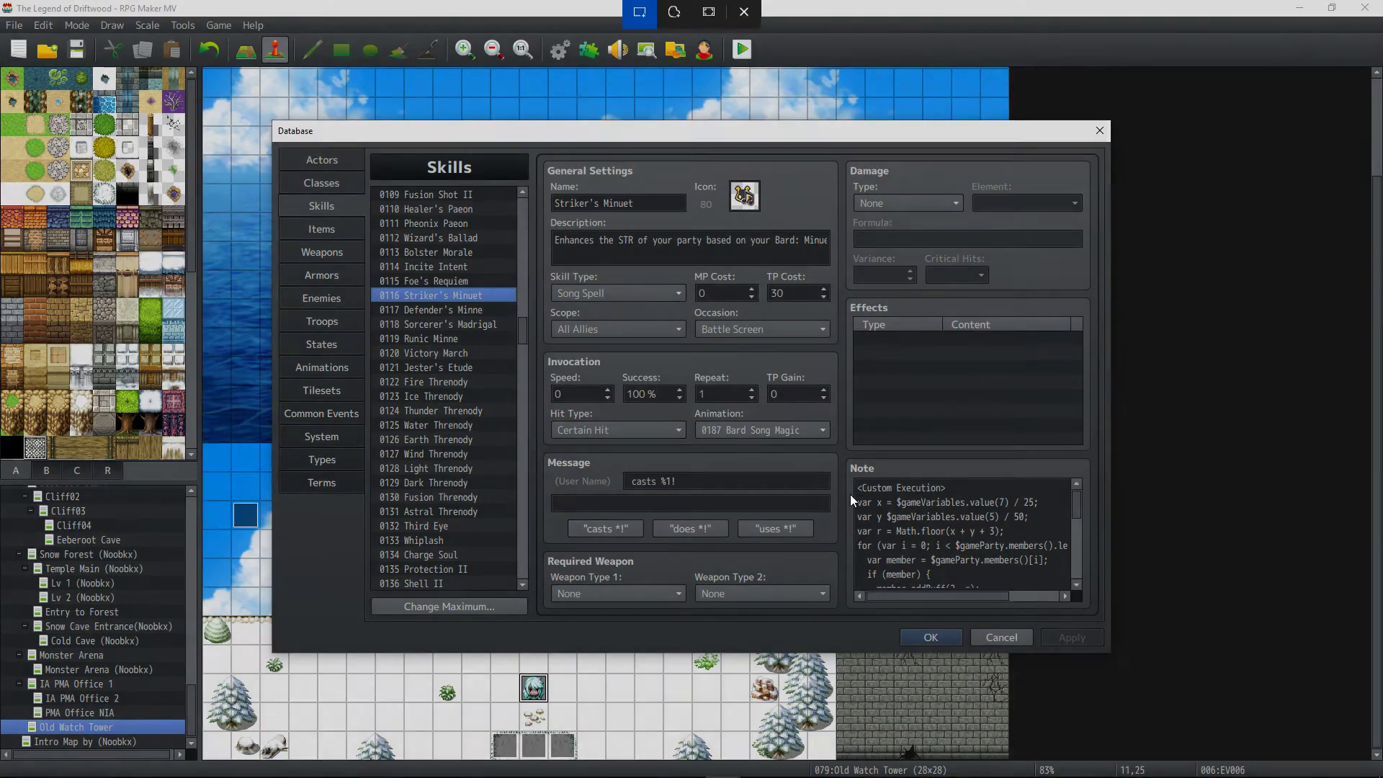
drag(847, 484, 1076, 594)
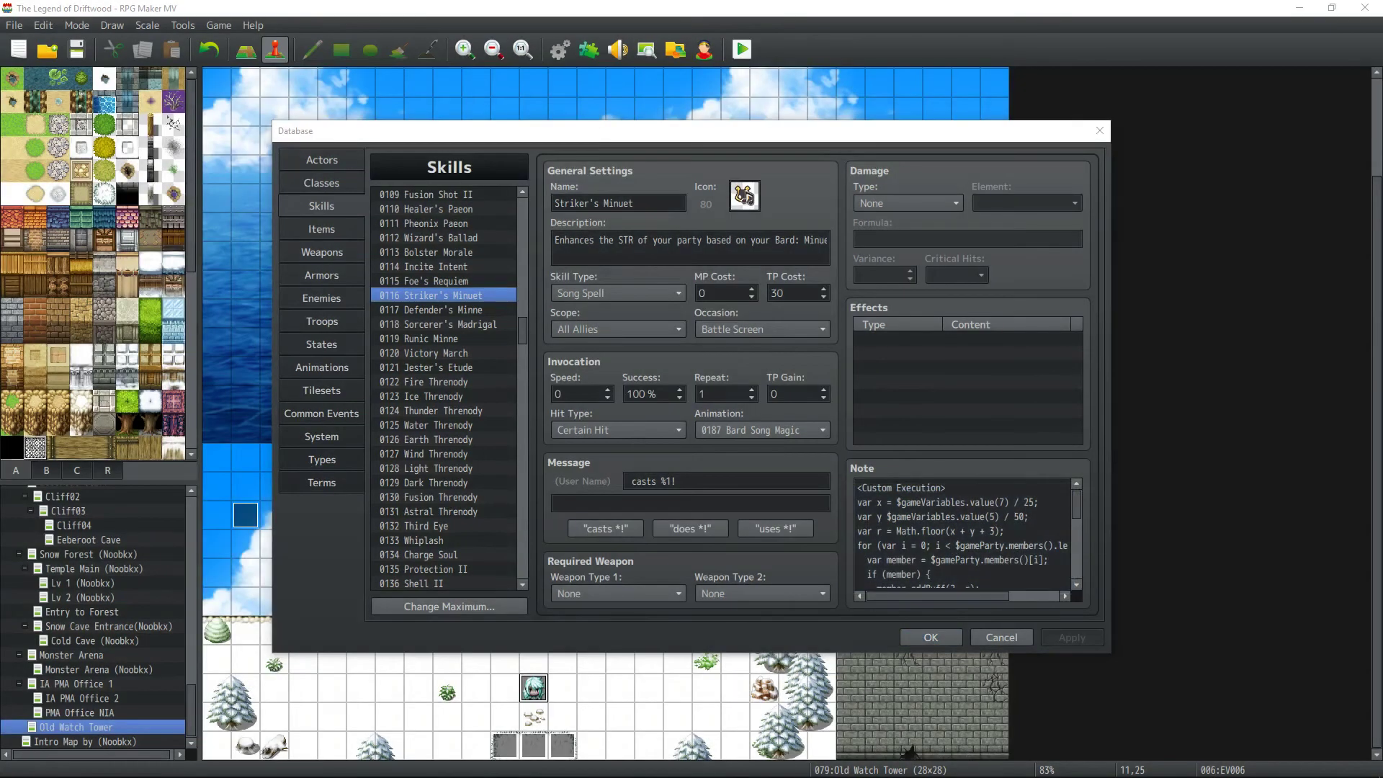
mouse_move(728, 755)
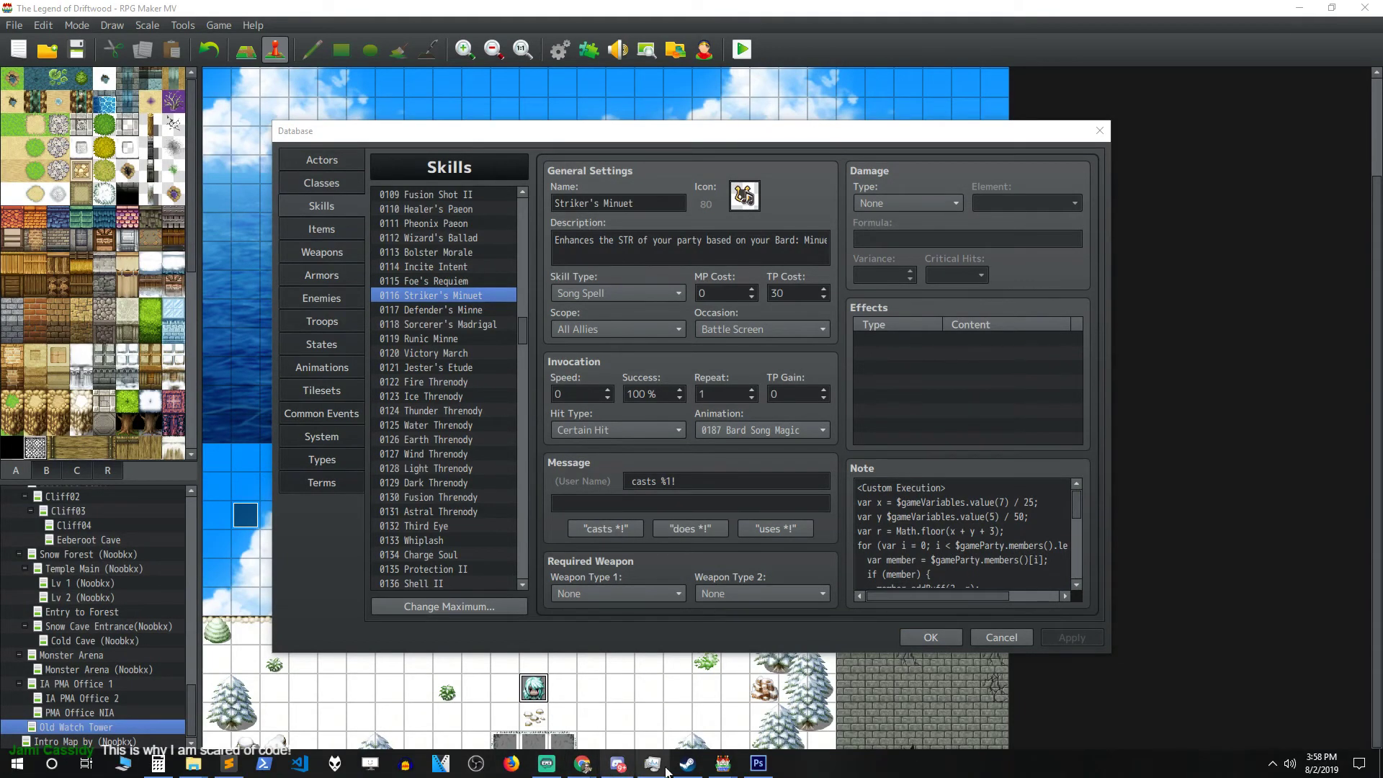
mouse_move(620, 769)
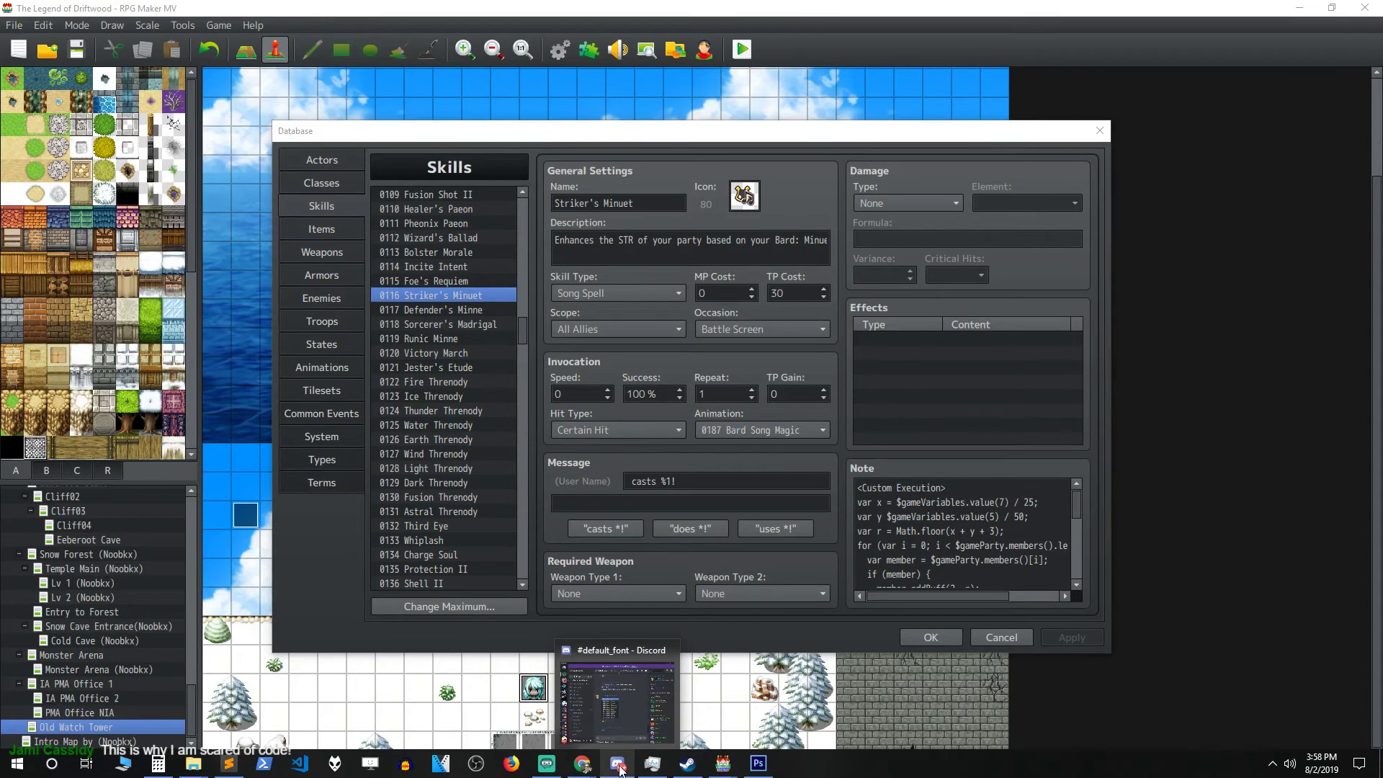
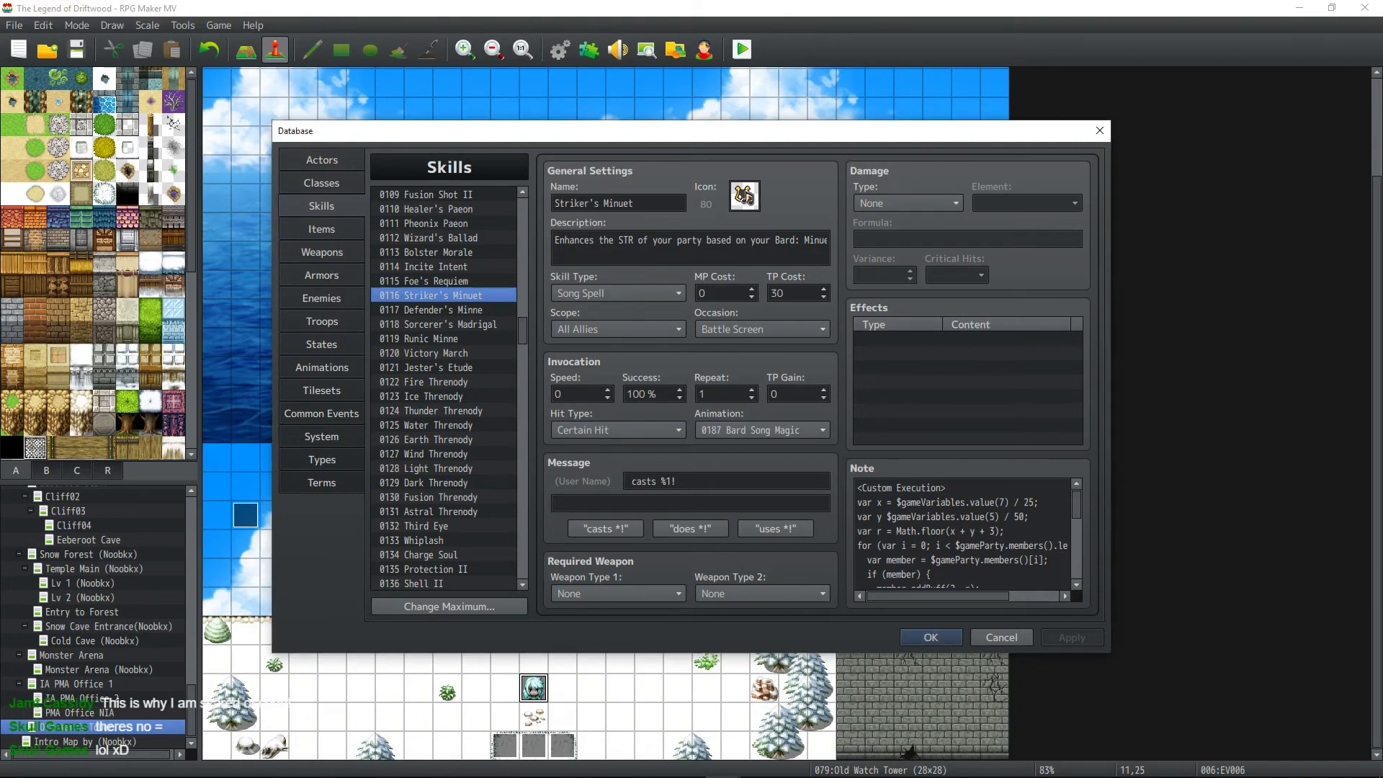
Insert the missing equals sign in the Striker's Minuet note so the line reads var y = $gameVariables.value(5) / 50;.
click(889, 514)
click(890, 513)
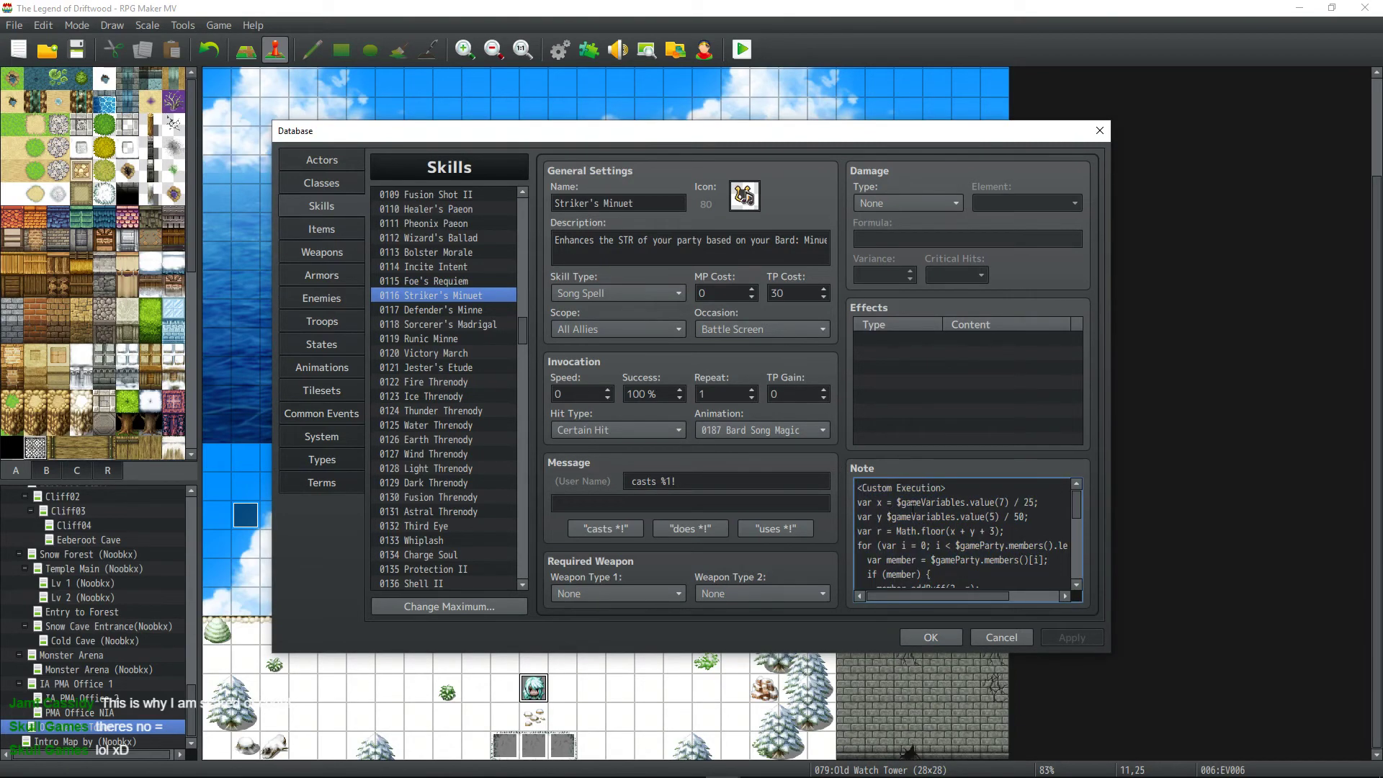
text(=)
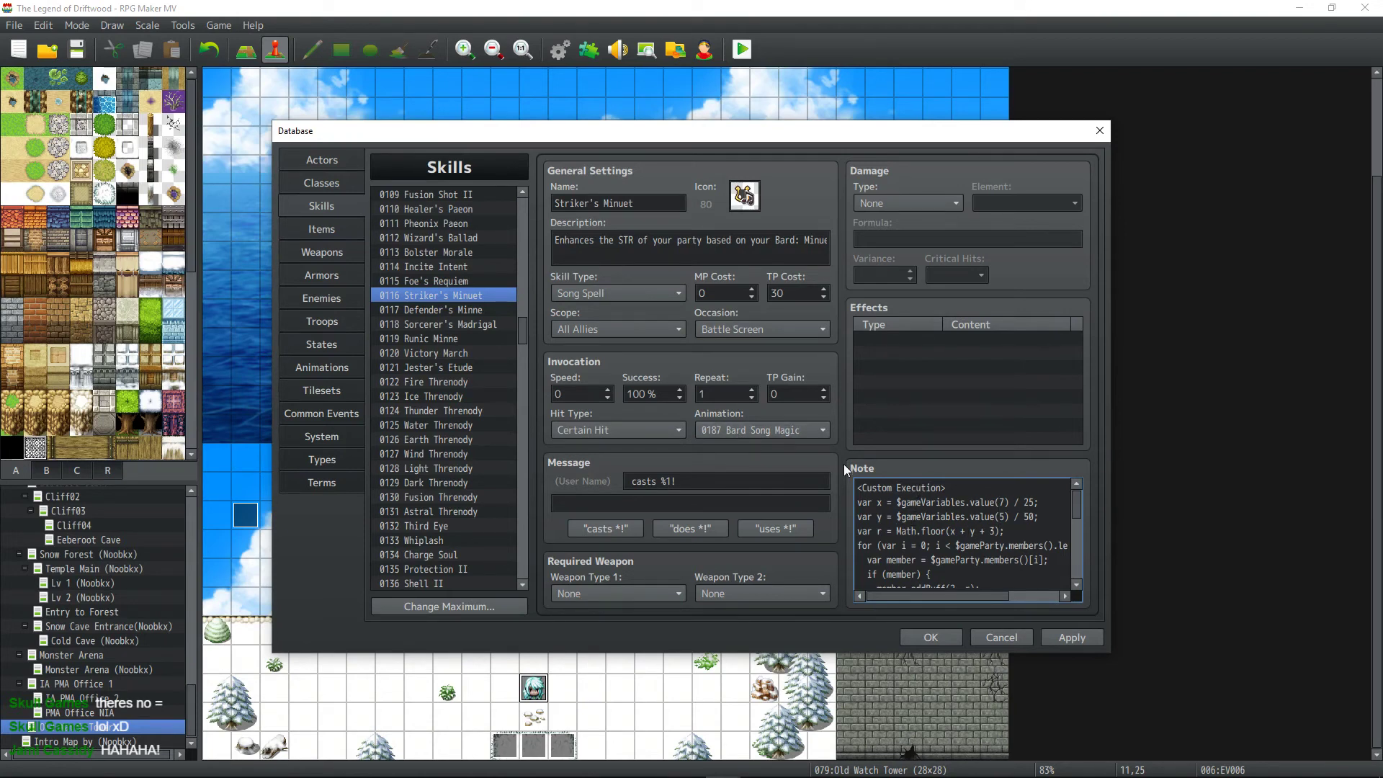
In the Defender's Minne note, add the missing equals sign after var y, set r to Math.round(x + y + 3), and apply.
click(443, 308)
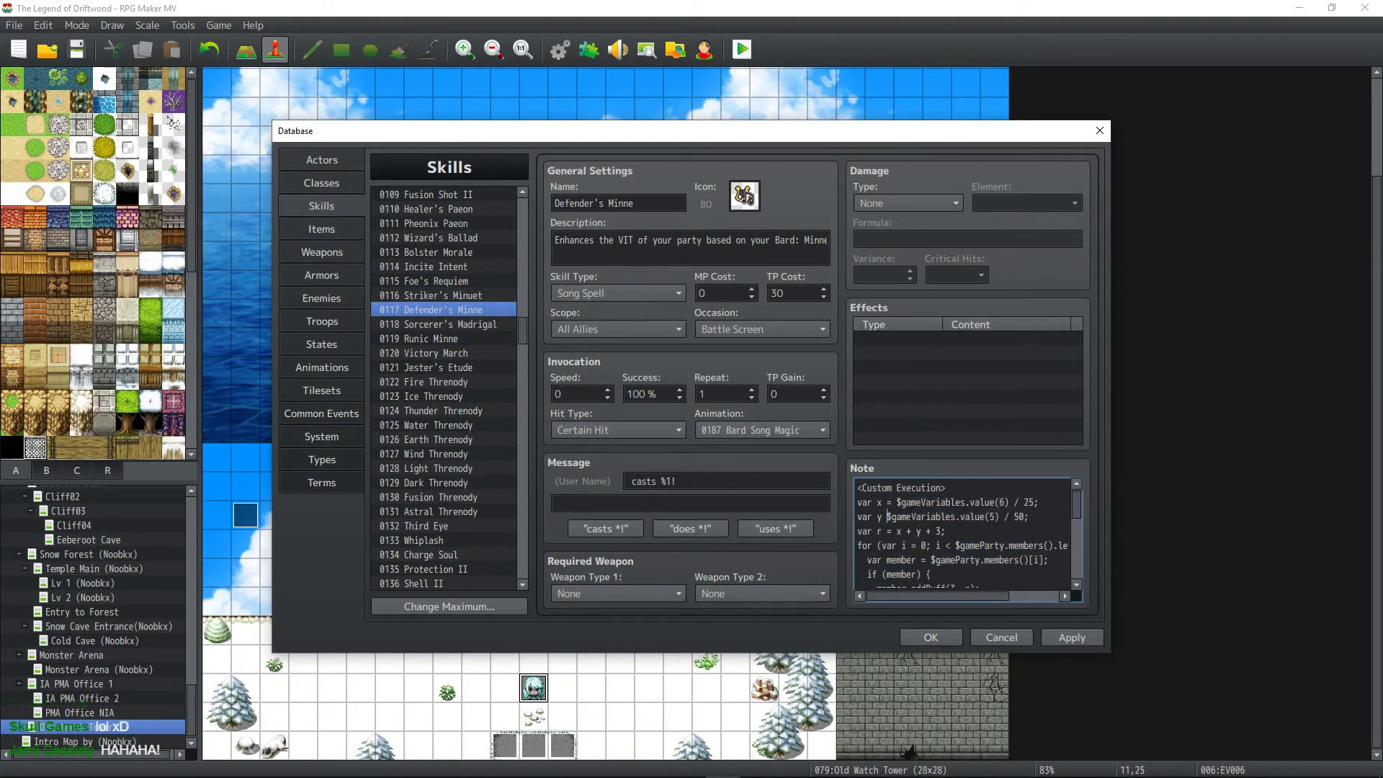
text(= )
text(Math.rou)
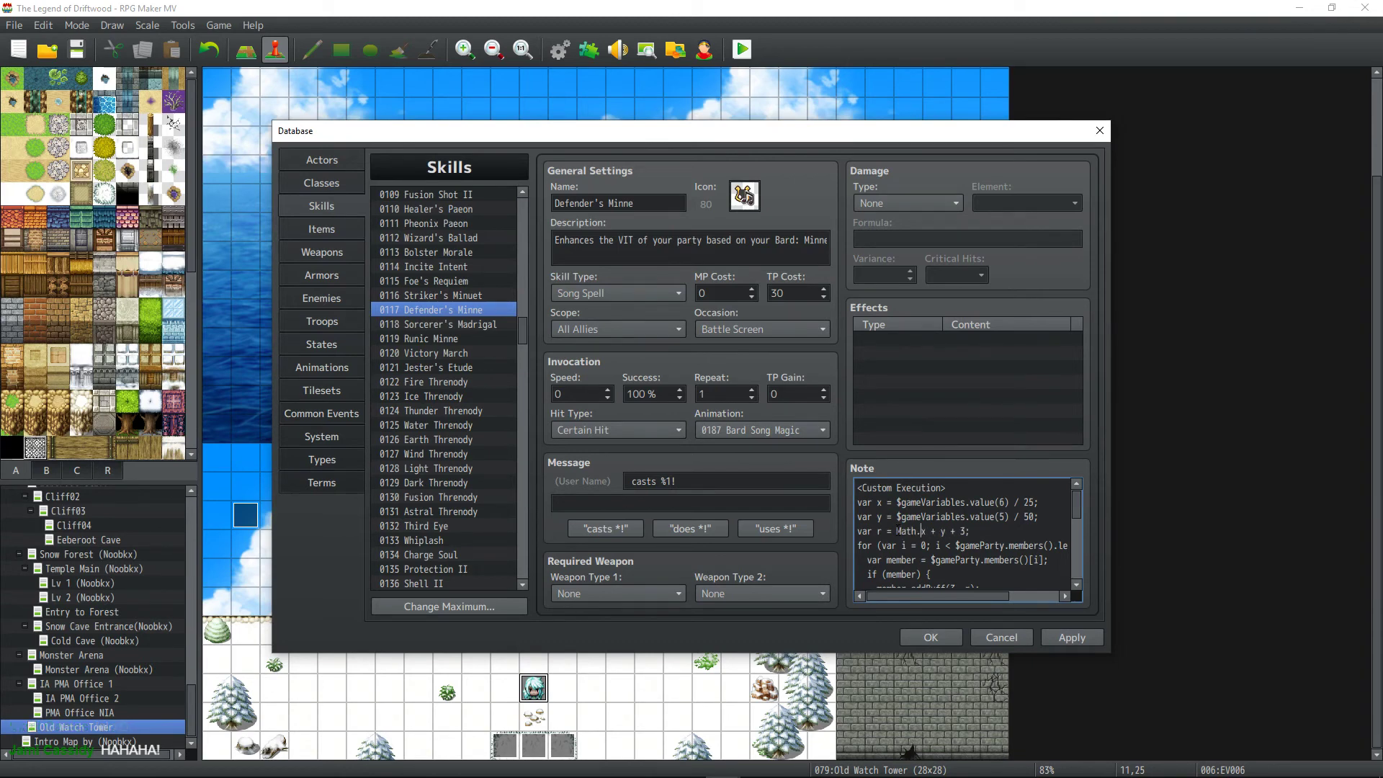
text(nd(x + y + 3))
click(1066, 637)
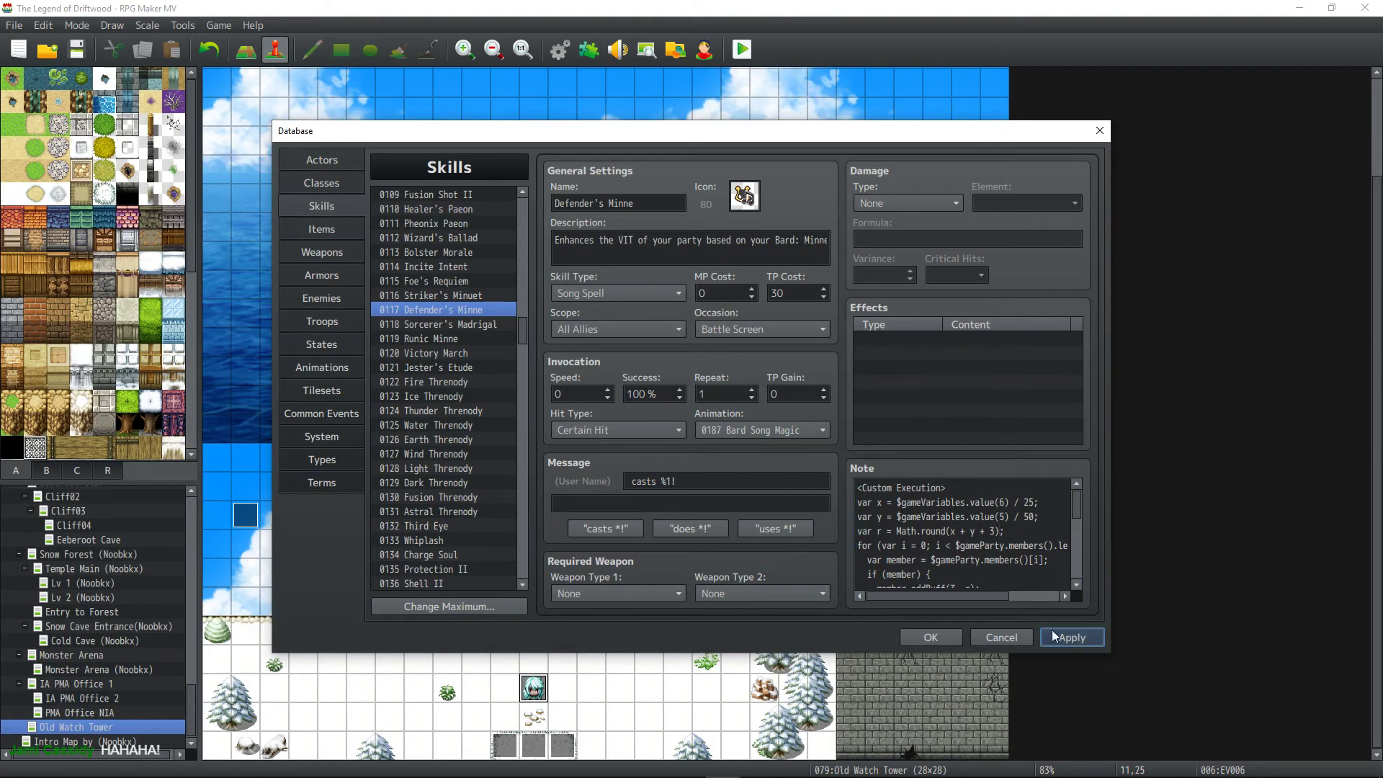
Check the rounding in Striker's Minuet, change Defender's Minne's r to Math.floor(x + y + 3), and apply.
click(441, 294)
click(461, 310)
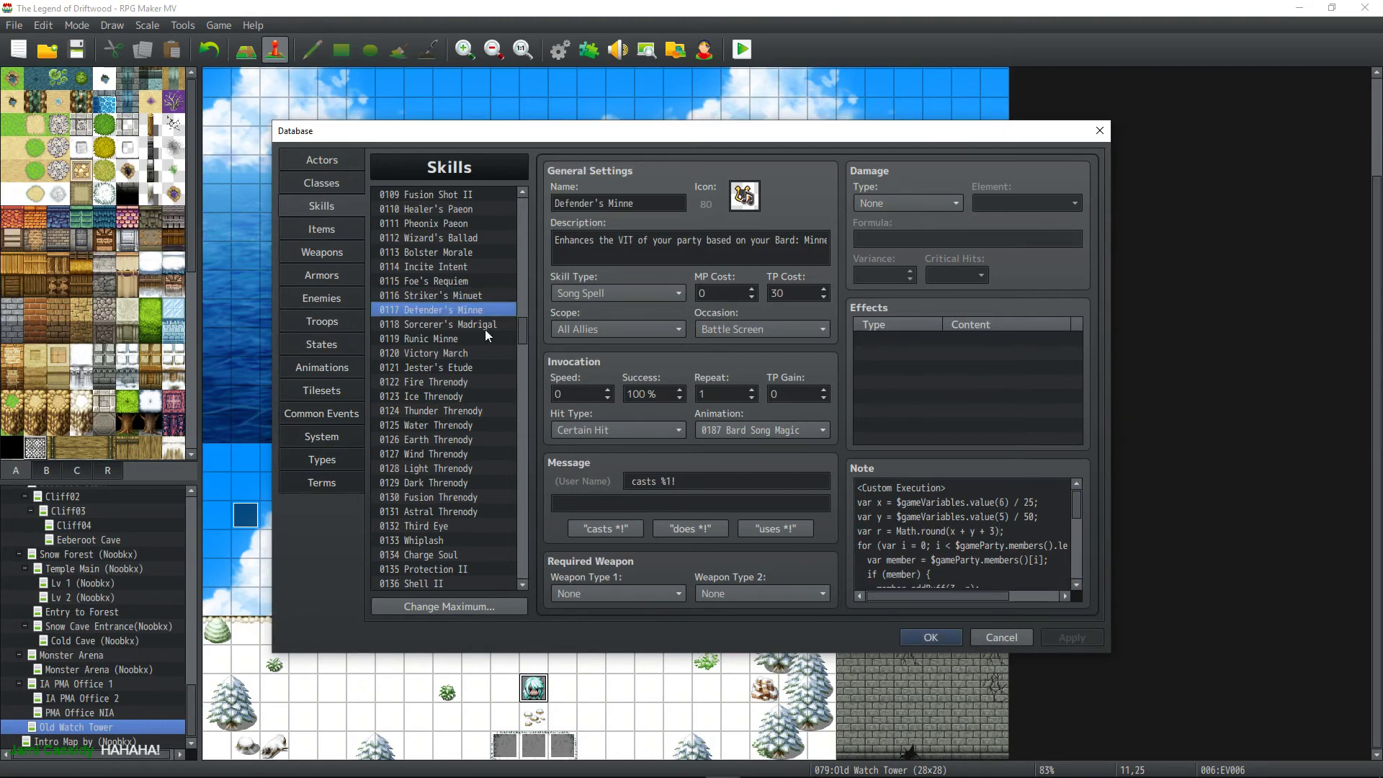
double_click(936, 532)
text(floor)
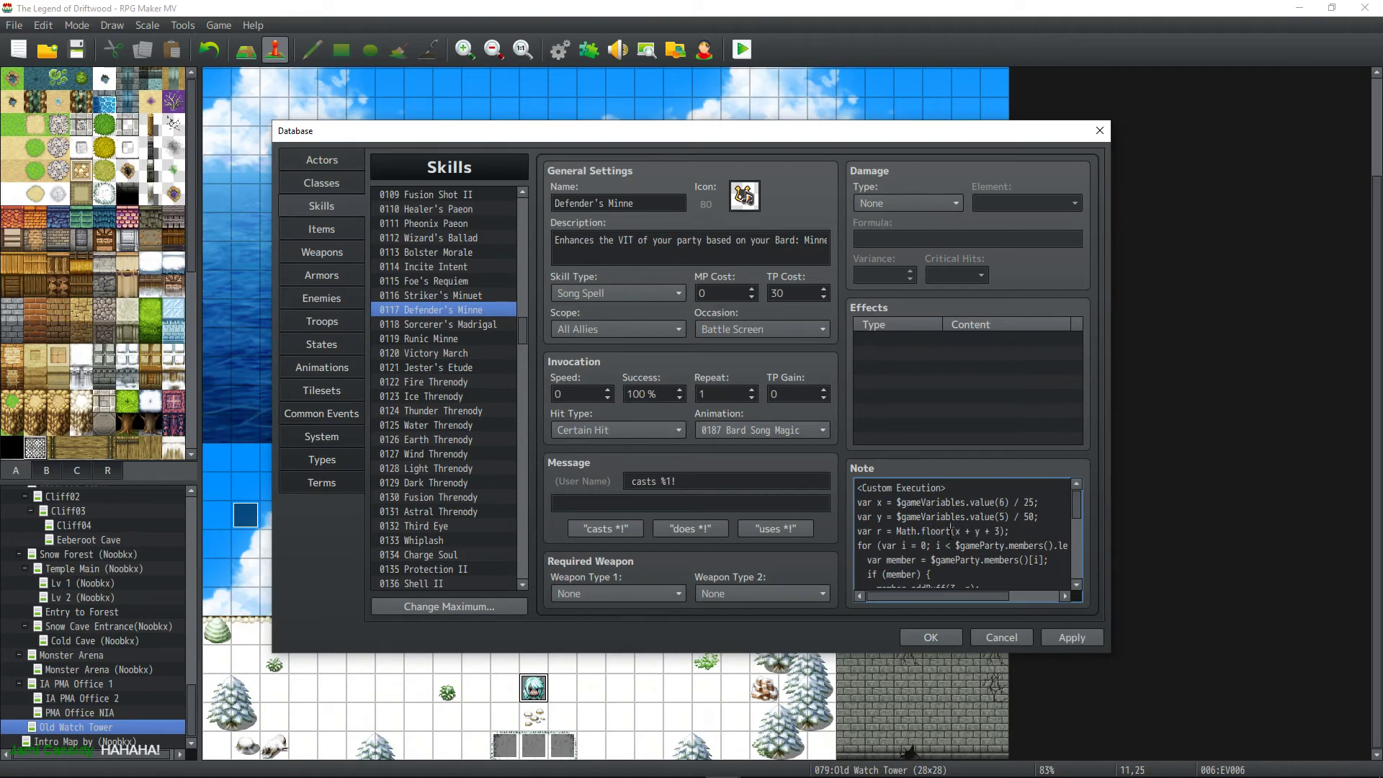
click(1086, 638)
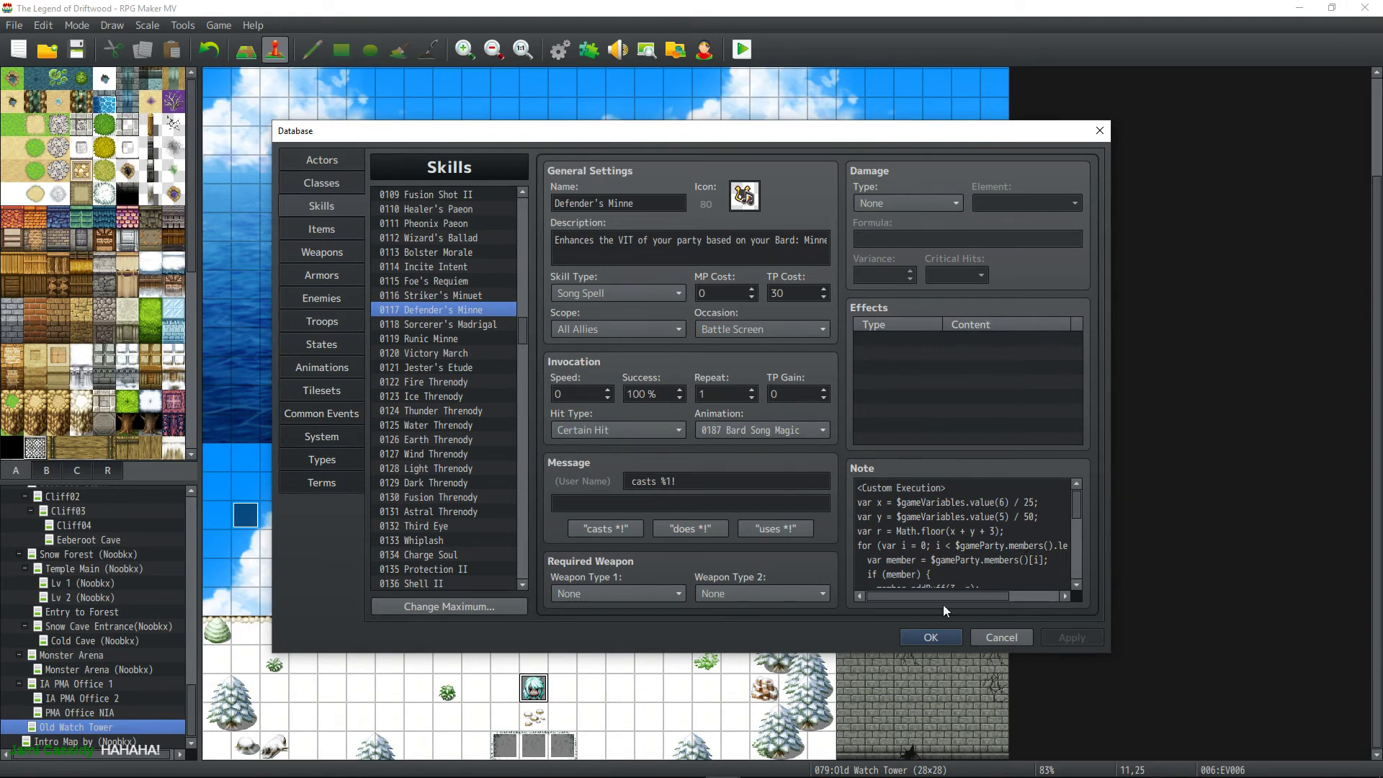
In the Sorcerer's Madrigal note, add the missing equals sign after var y, set r to Math.floor(x + y + 3), and apply.
click(447, 321)
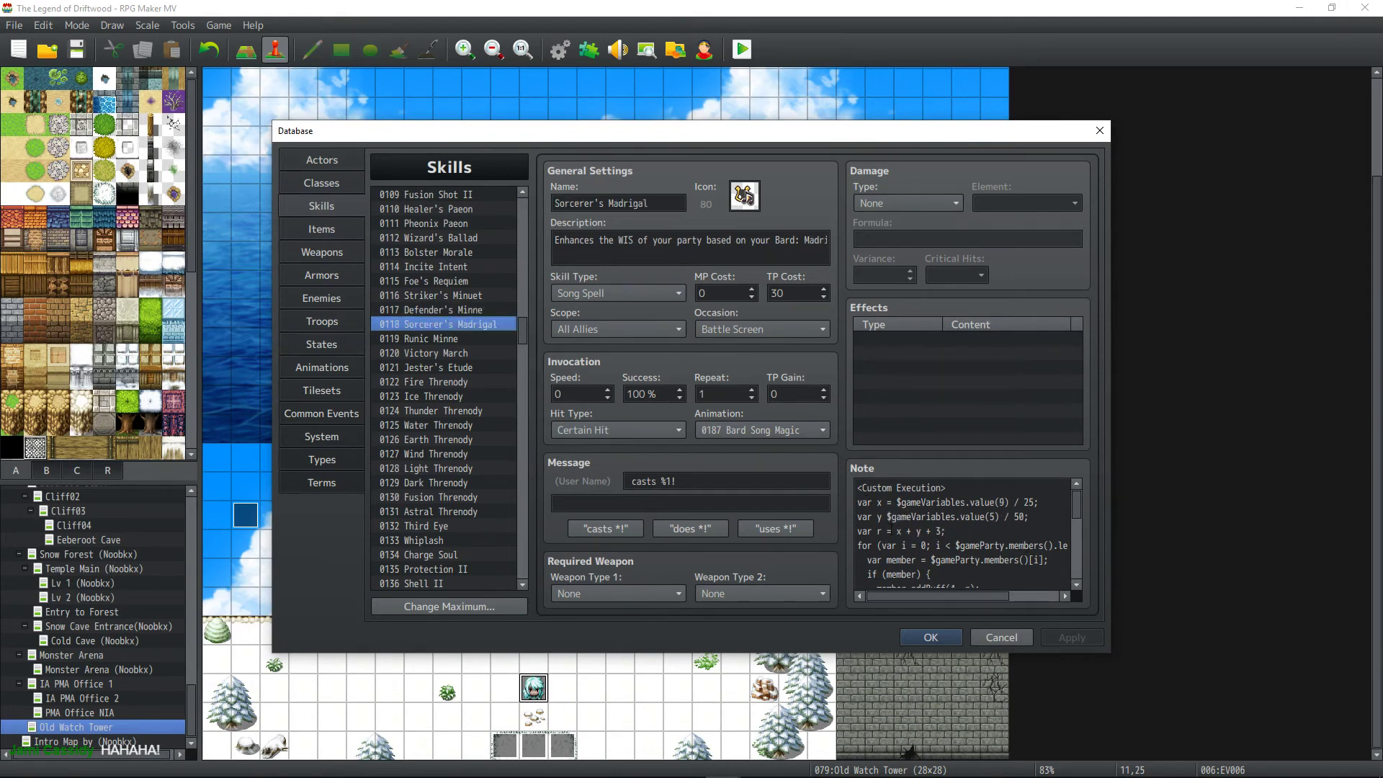
click(883, 517)
text(=)
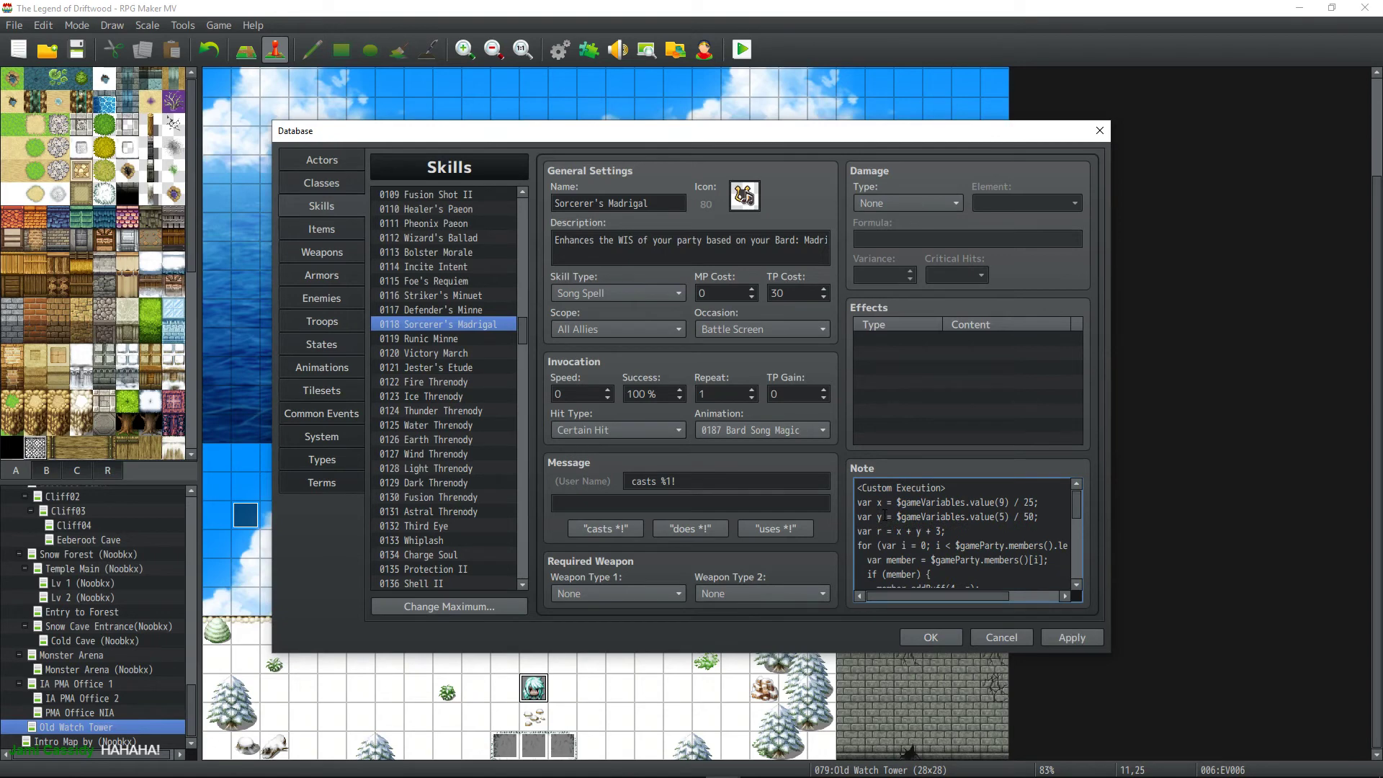
click(897, 531)
text(Math.floor(x + y + 3)
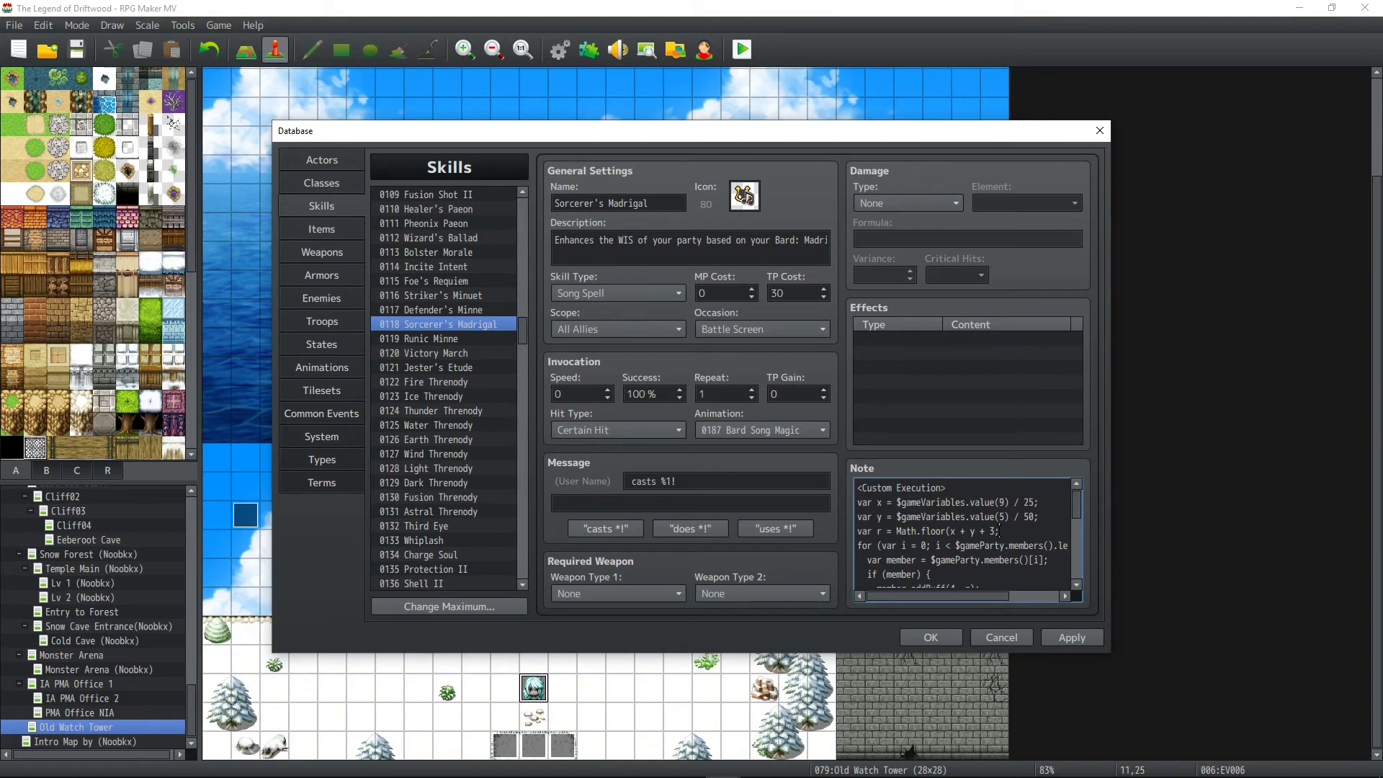
text())
click(1085, 636)
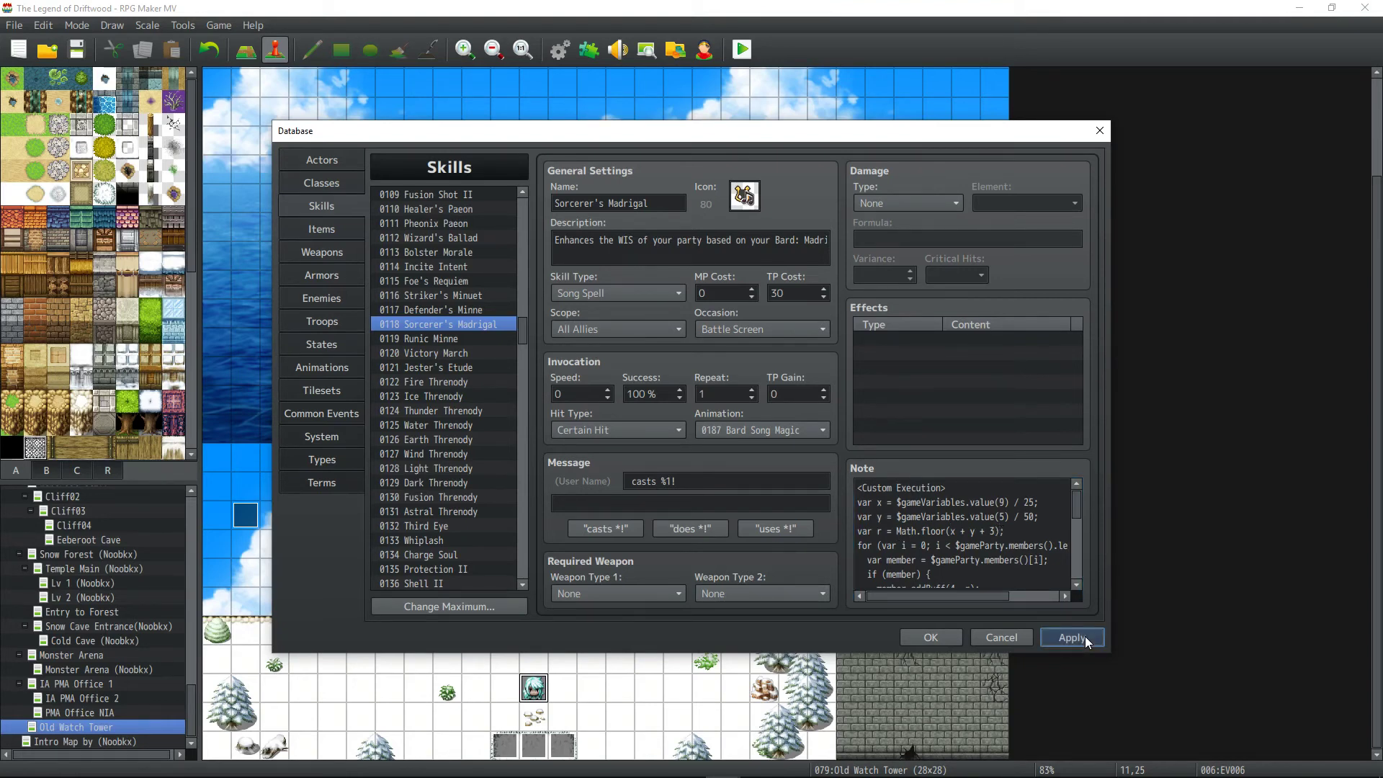
In the Runic Minne note, add the missing equals sign after var y, set r to Math.floor(x + y + 3), and apply.
click(439, 339)
click(888, 513)
click(887, 513)
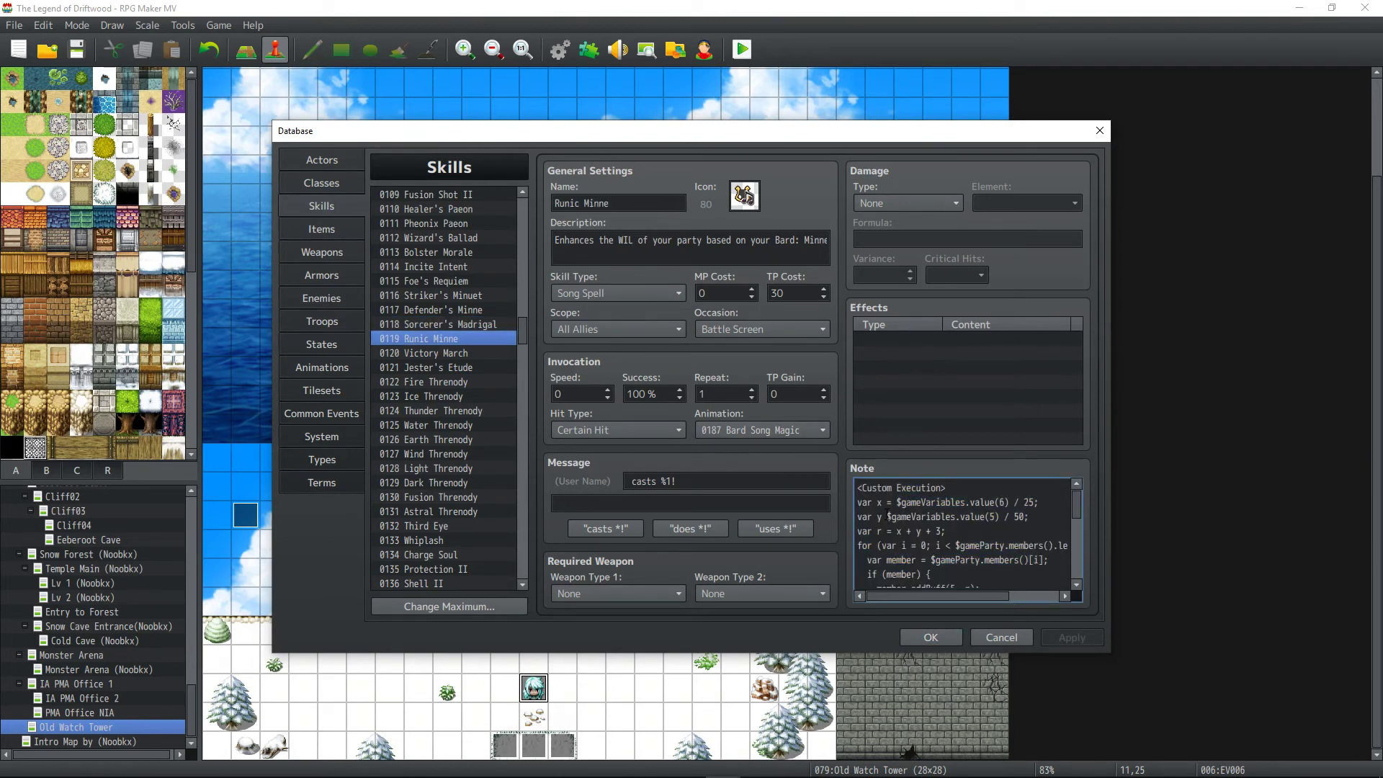
text(=)
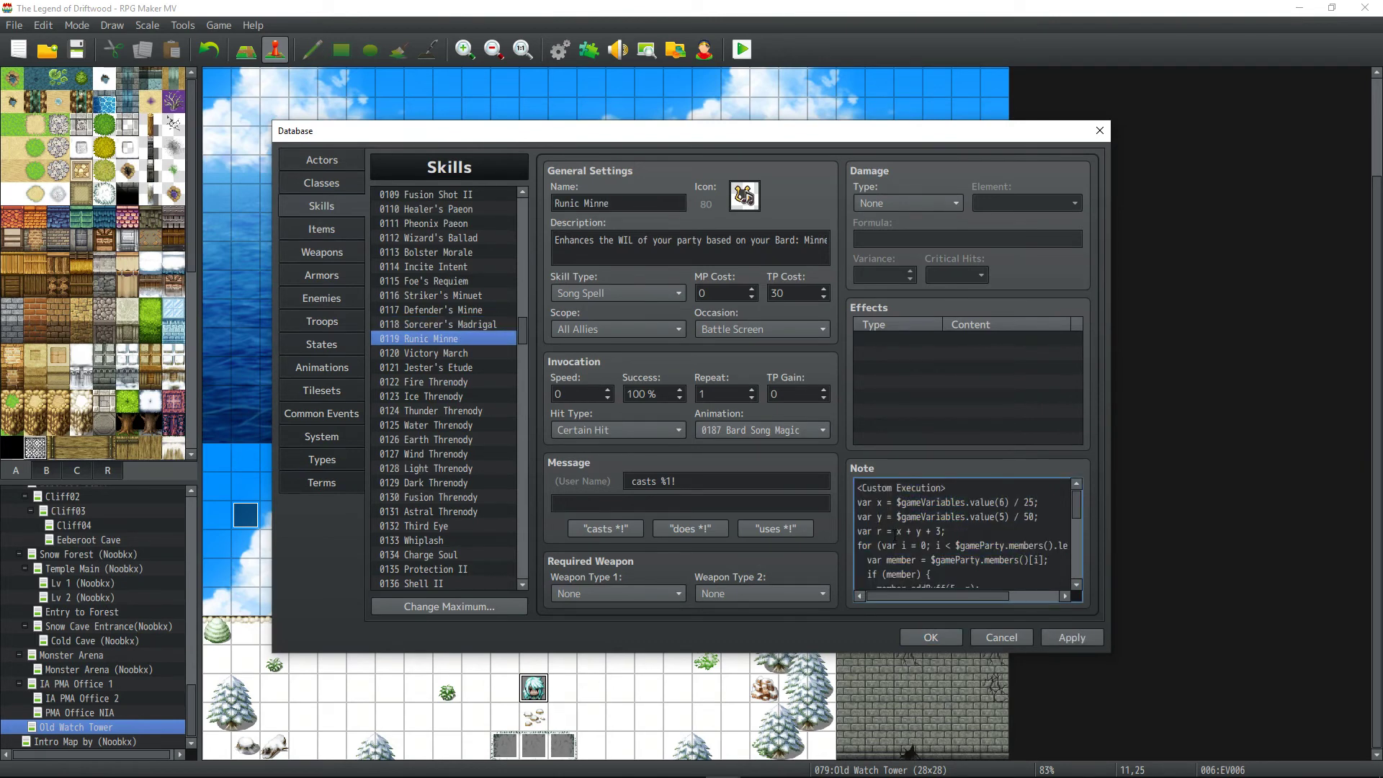
click(896, 536)
text(Math.floor(x + y + 3))
click(1067, 636)
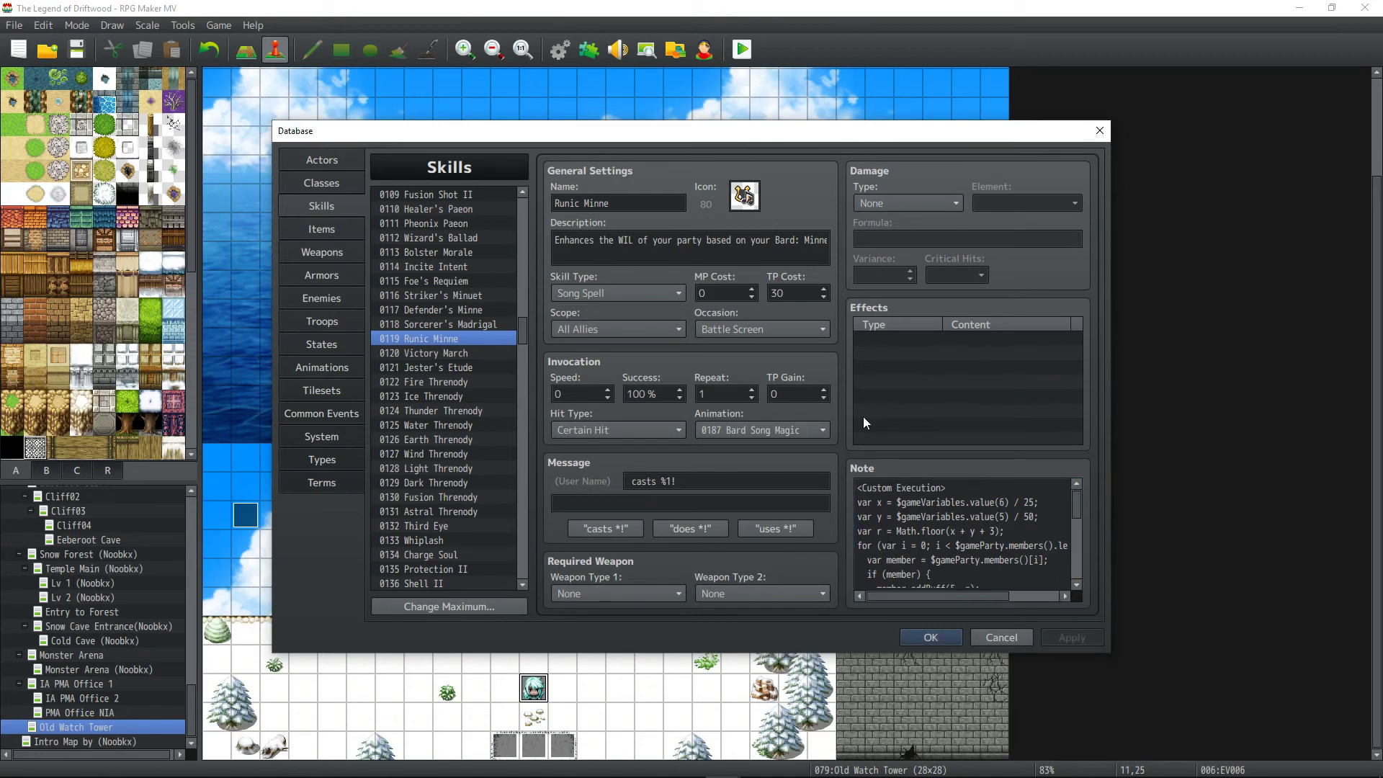
In the Victory March note, add the missing equals sign after var y, set r to Math.floor(x + y + 3), and apply.
click(450, 353)
click(908, 533)
click(886, 517)
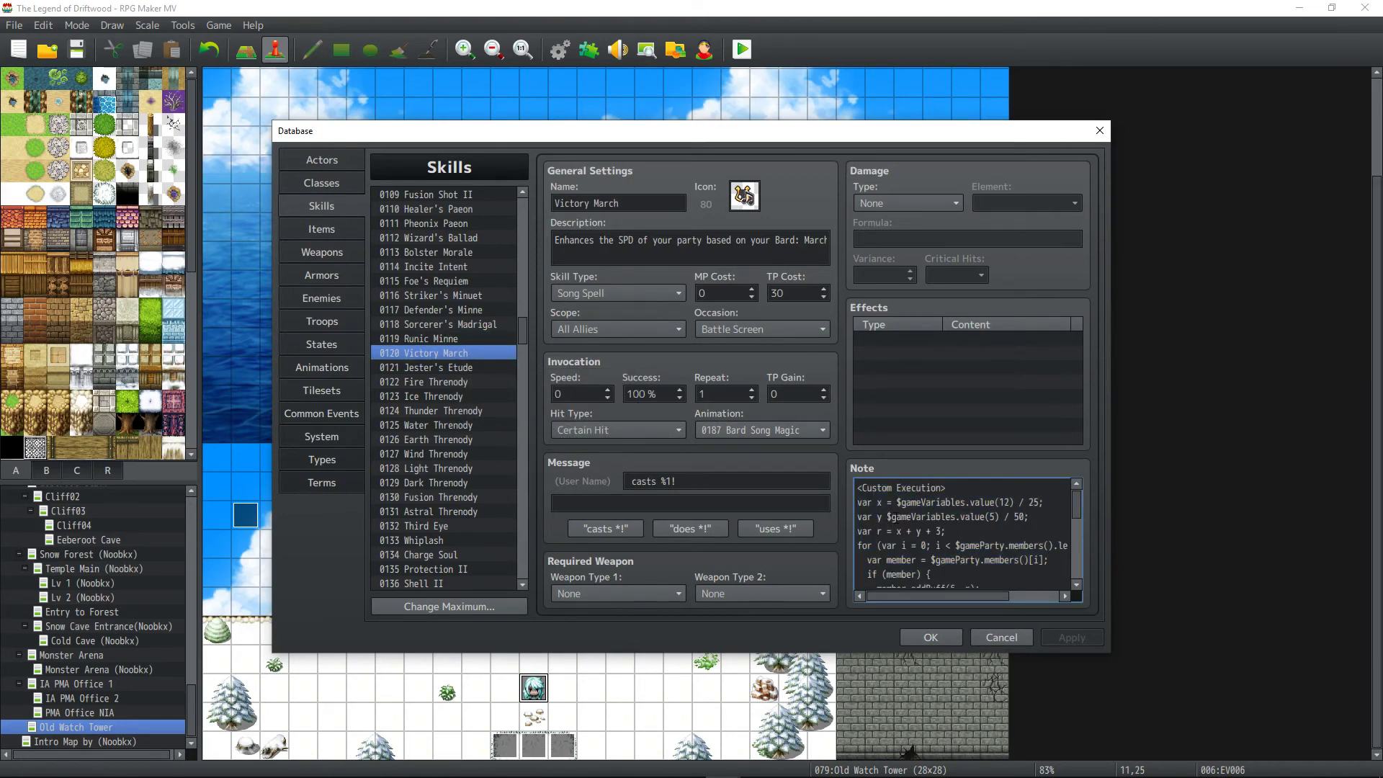
text(=)
click(893, 532)
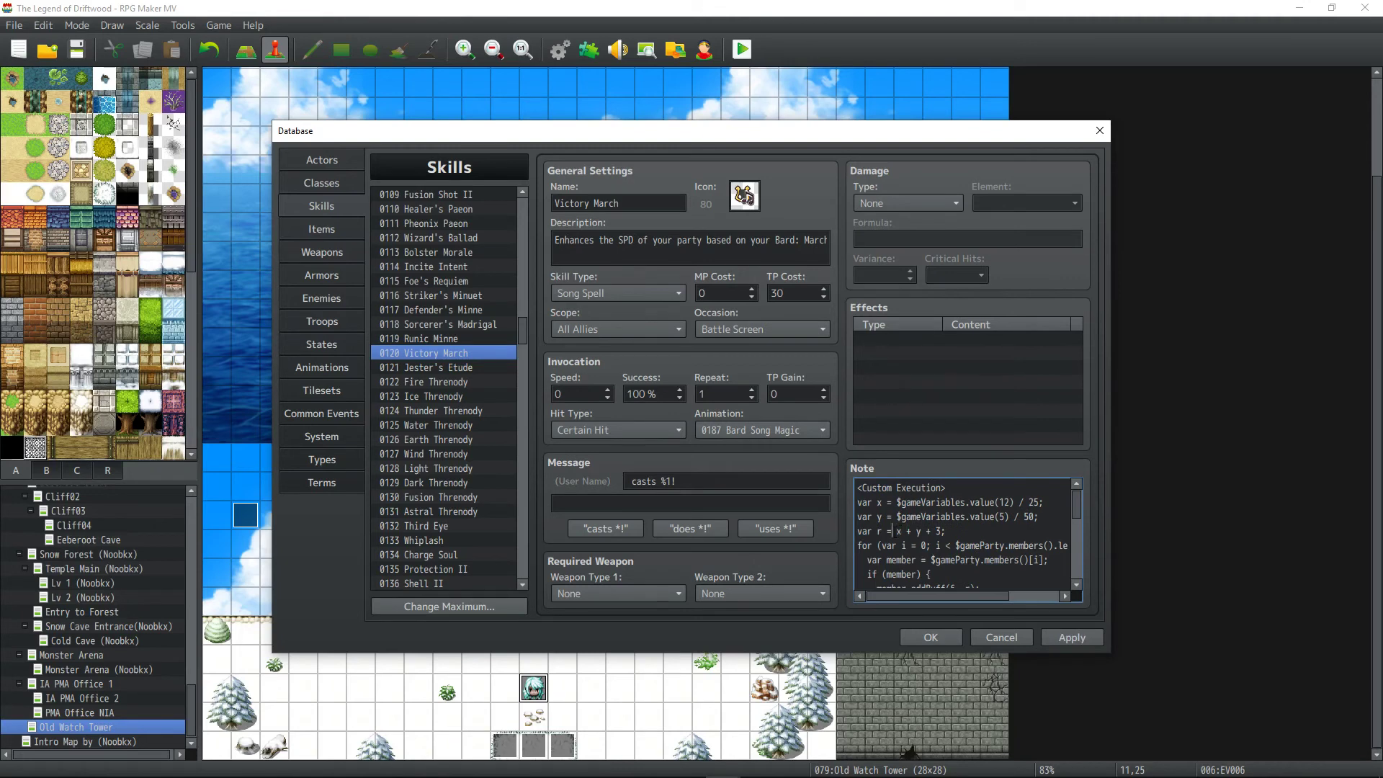
text(Math.floor(x + y + 3))
click(1080, 639)
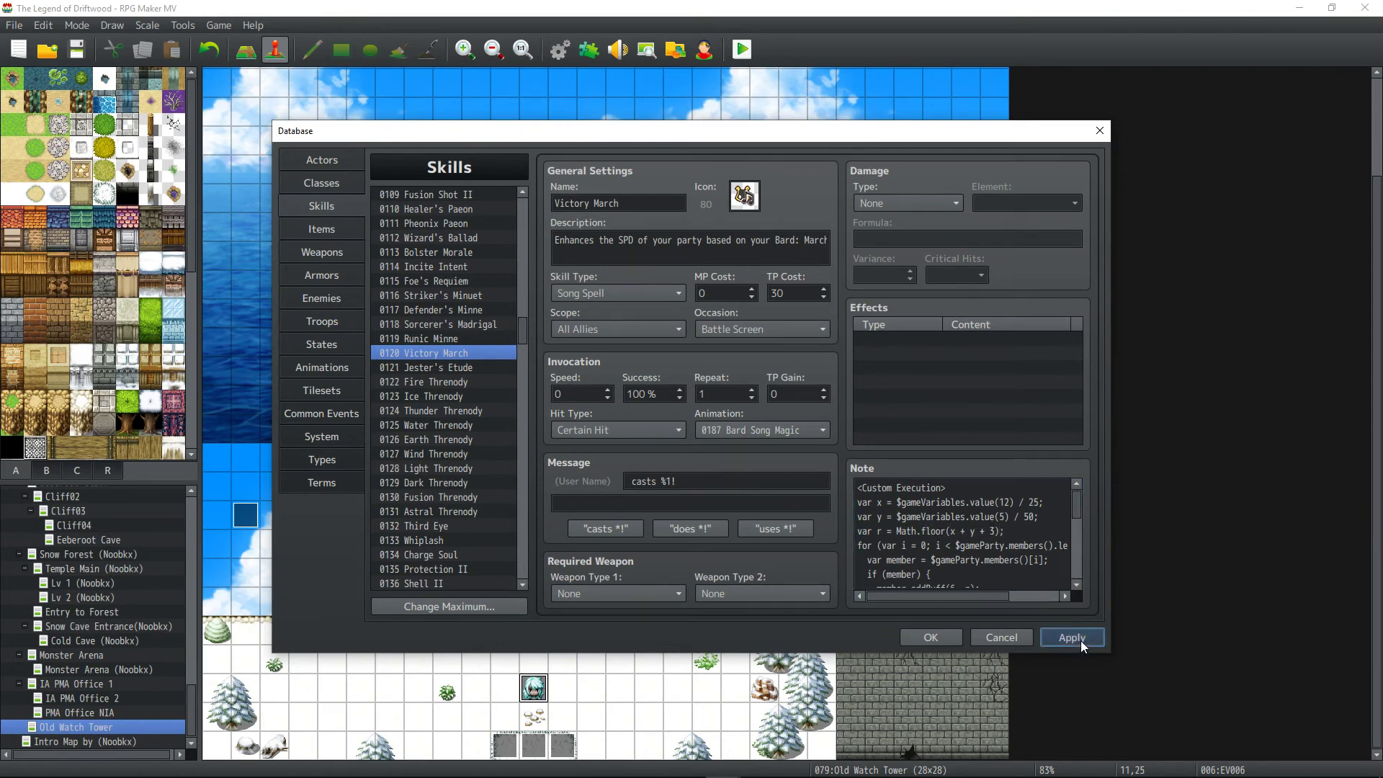
Correct the Jester's Etude note with an equals sign after var y and r as Math.floor(x + y + 3), apply, and review the remaining code.
click(443, 369)
click(891, 516)
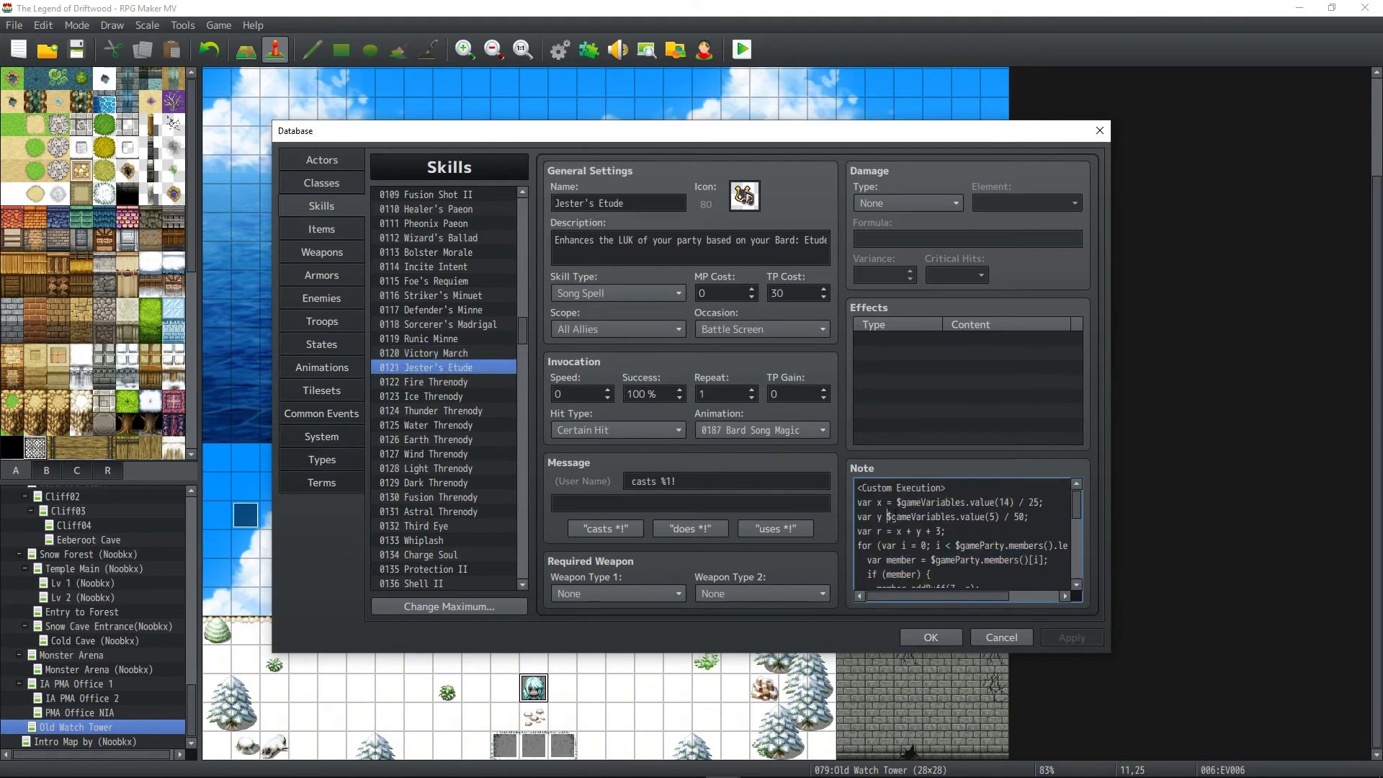
text(=)
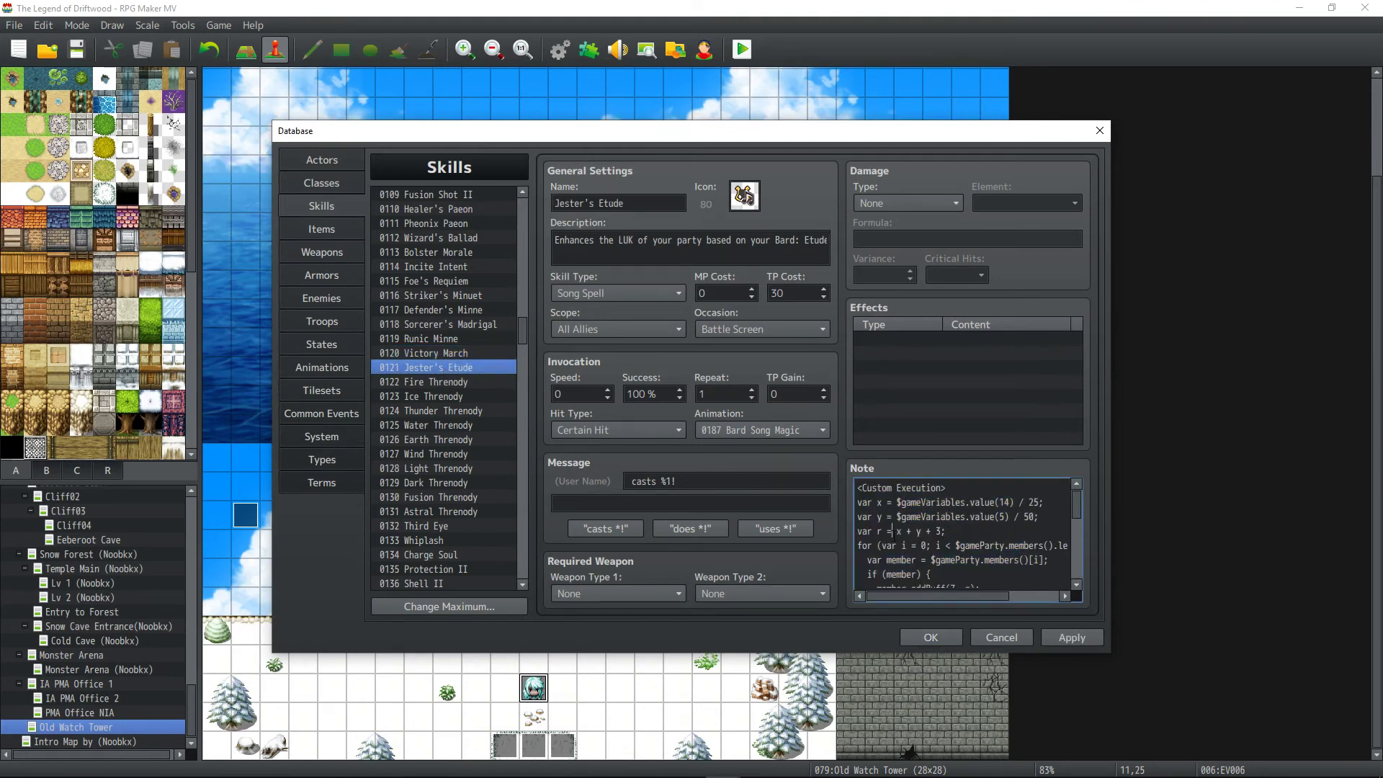
click(896, 531)
text(Math.floor(x + y + 3))
click(1072, 637)
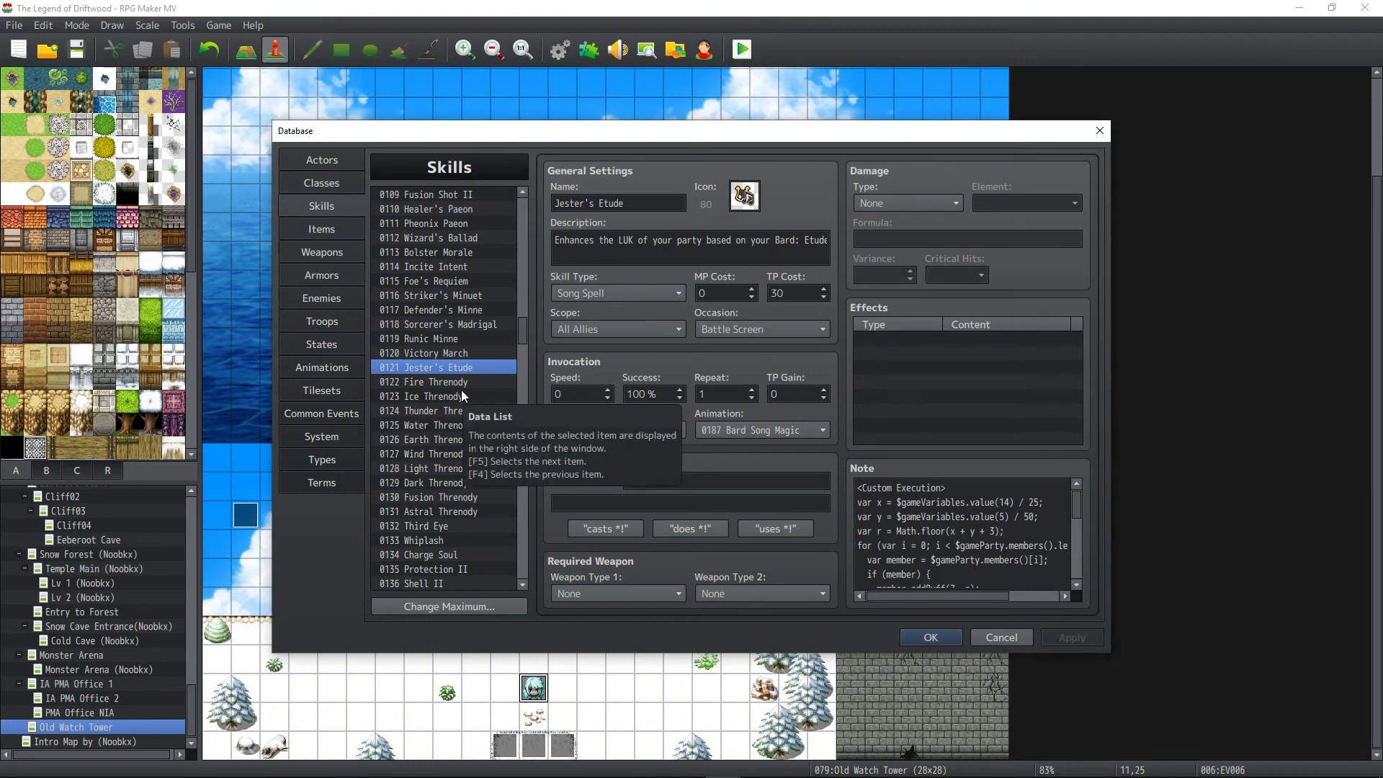
scroll(961, 533, down, 1)
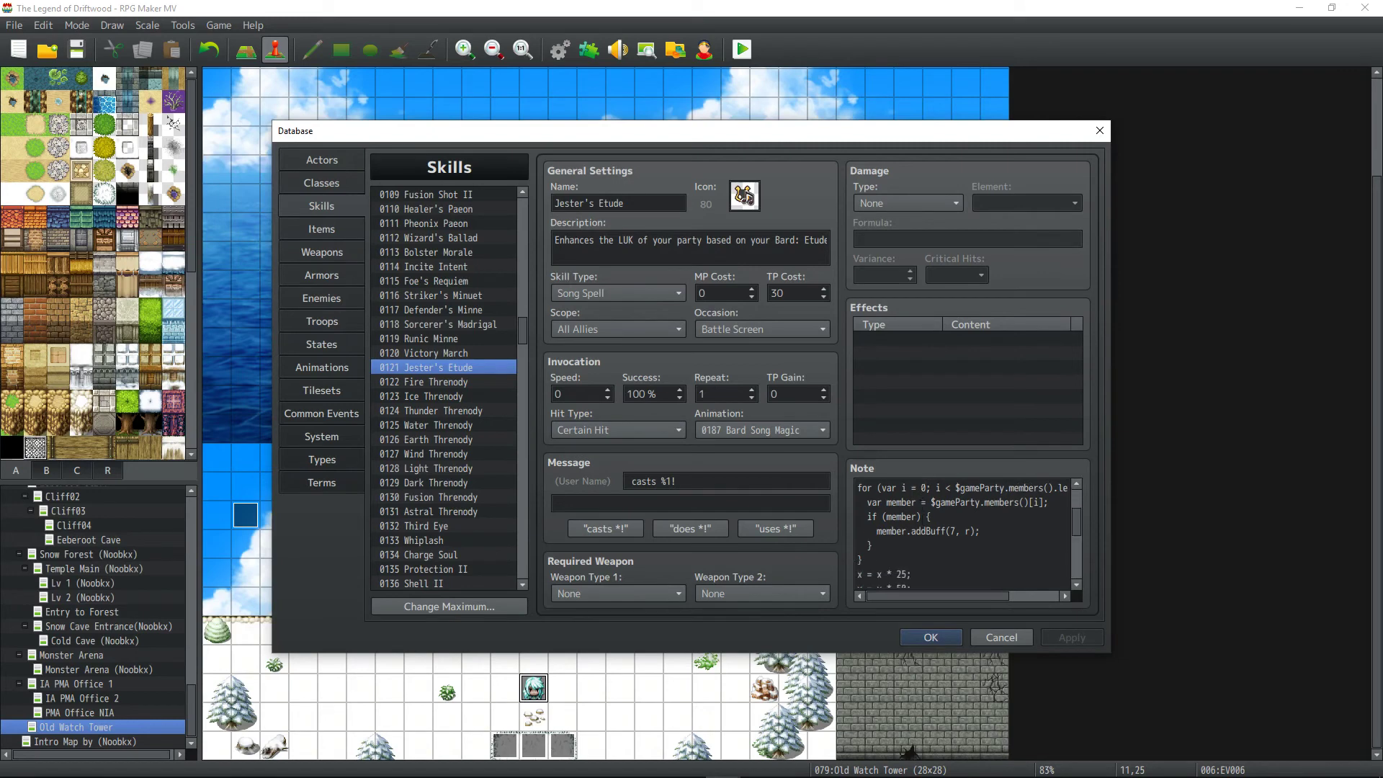
scroll(912, 526, down, 3)
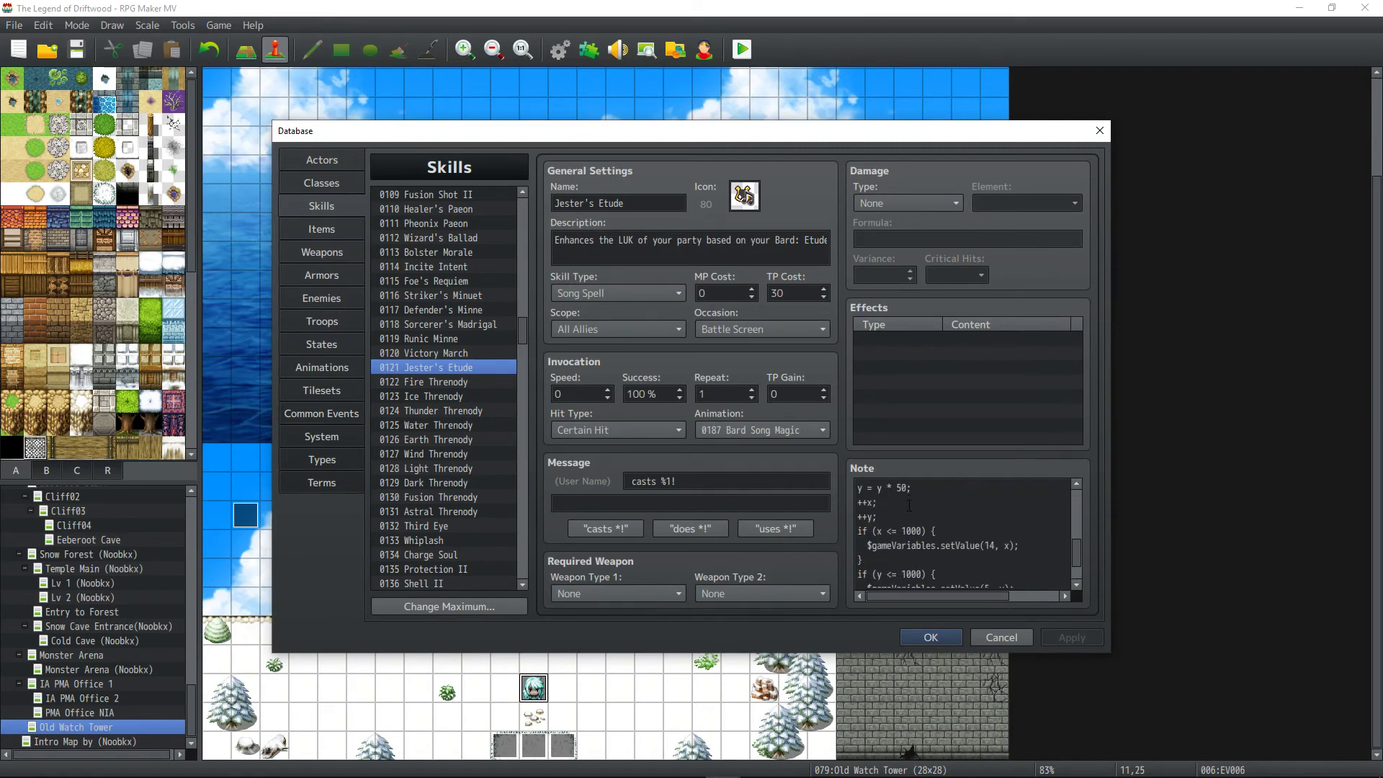
scroll(908, 504, down, 1)
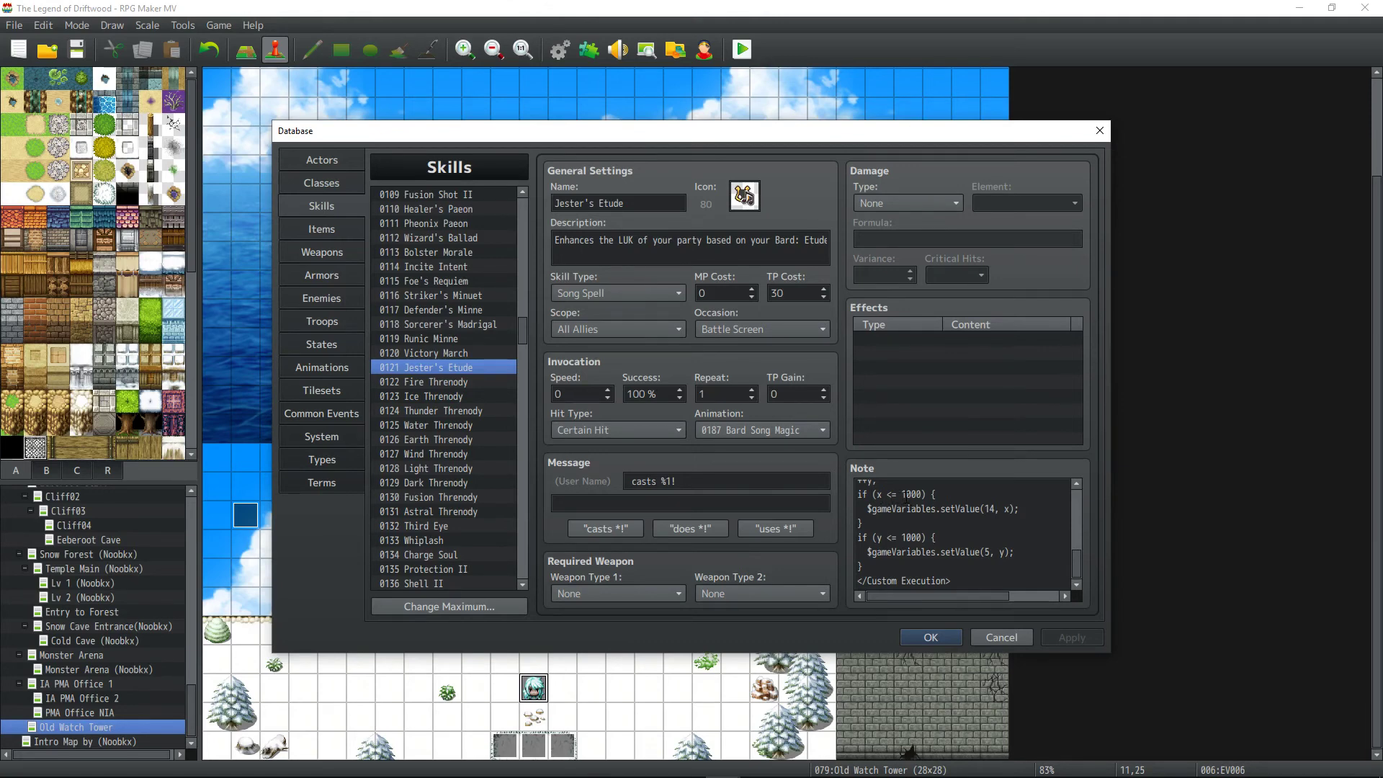
Compare the custom execution code in the notes of Jester's Etude, Fire Threnody and Victory March.
scroll(889, 515, up, 5)
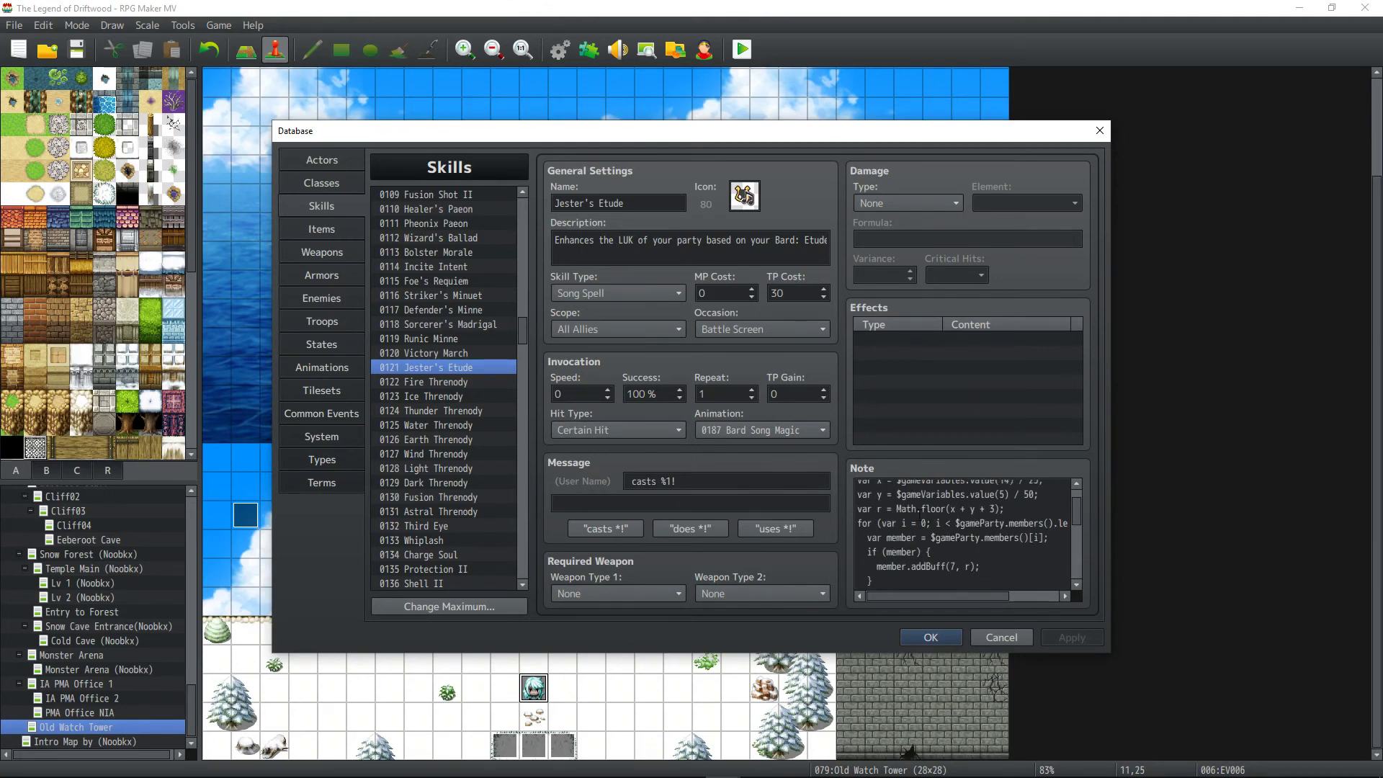
click(464, 383)
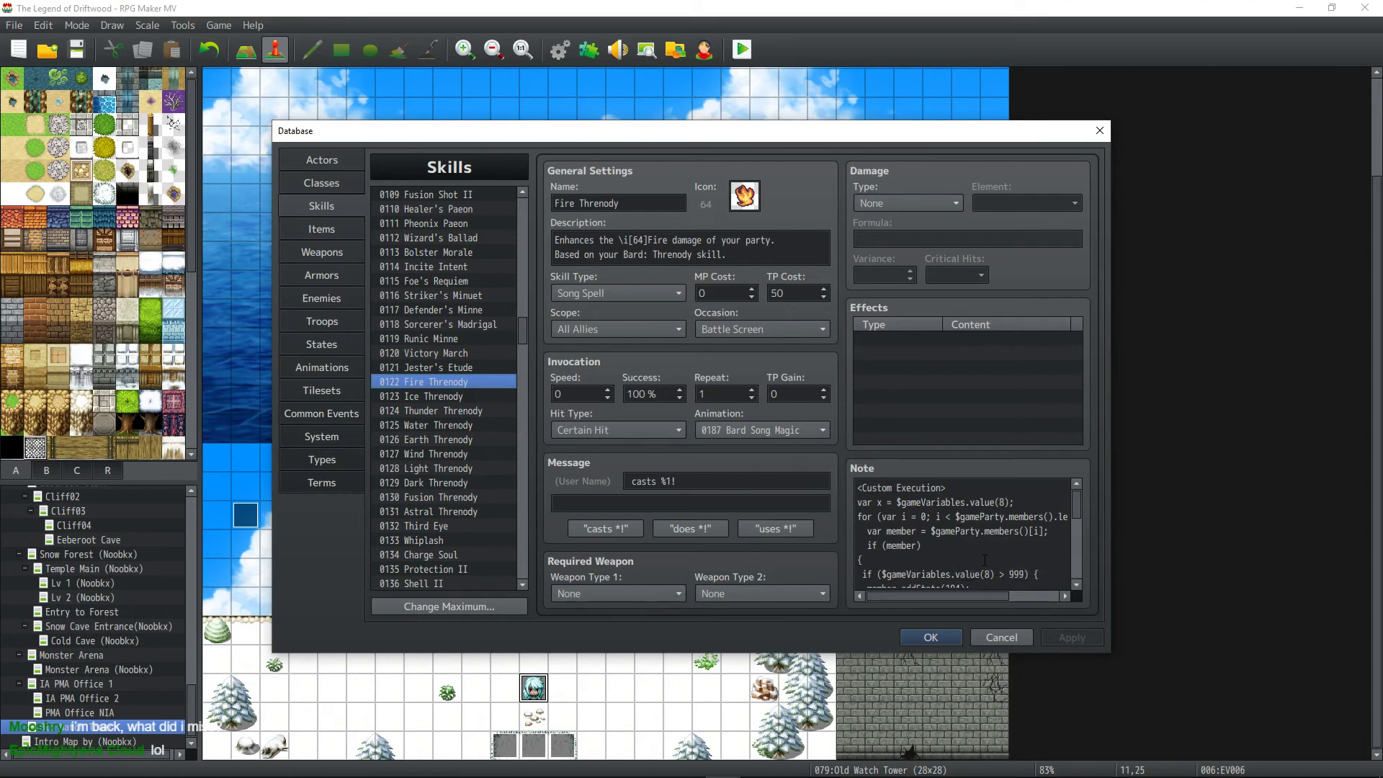
scroll(985, 559, down, 1)
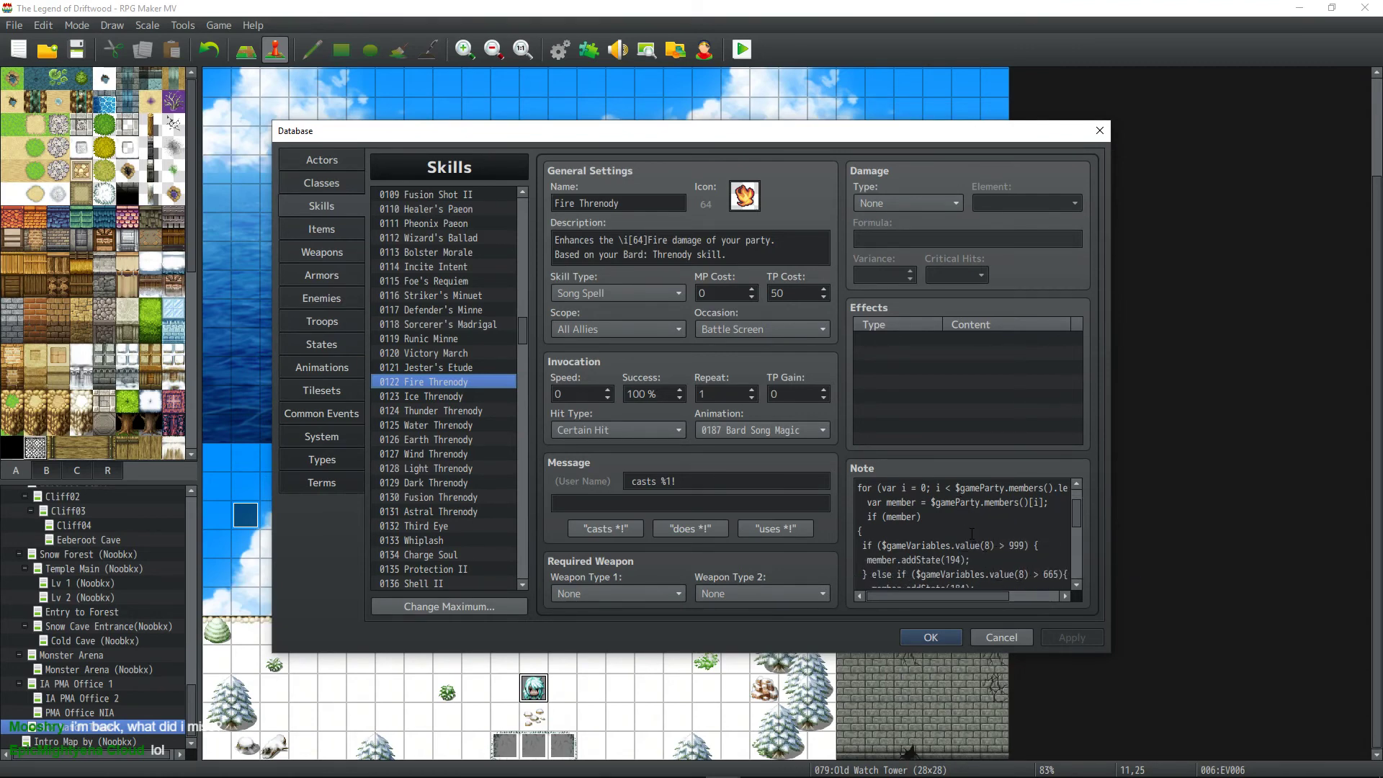
click(446, 353)
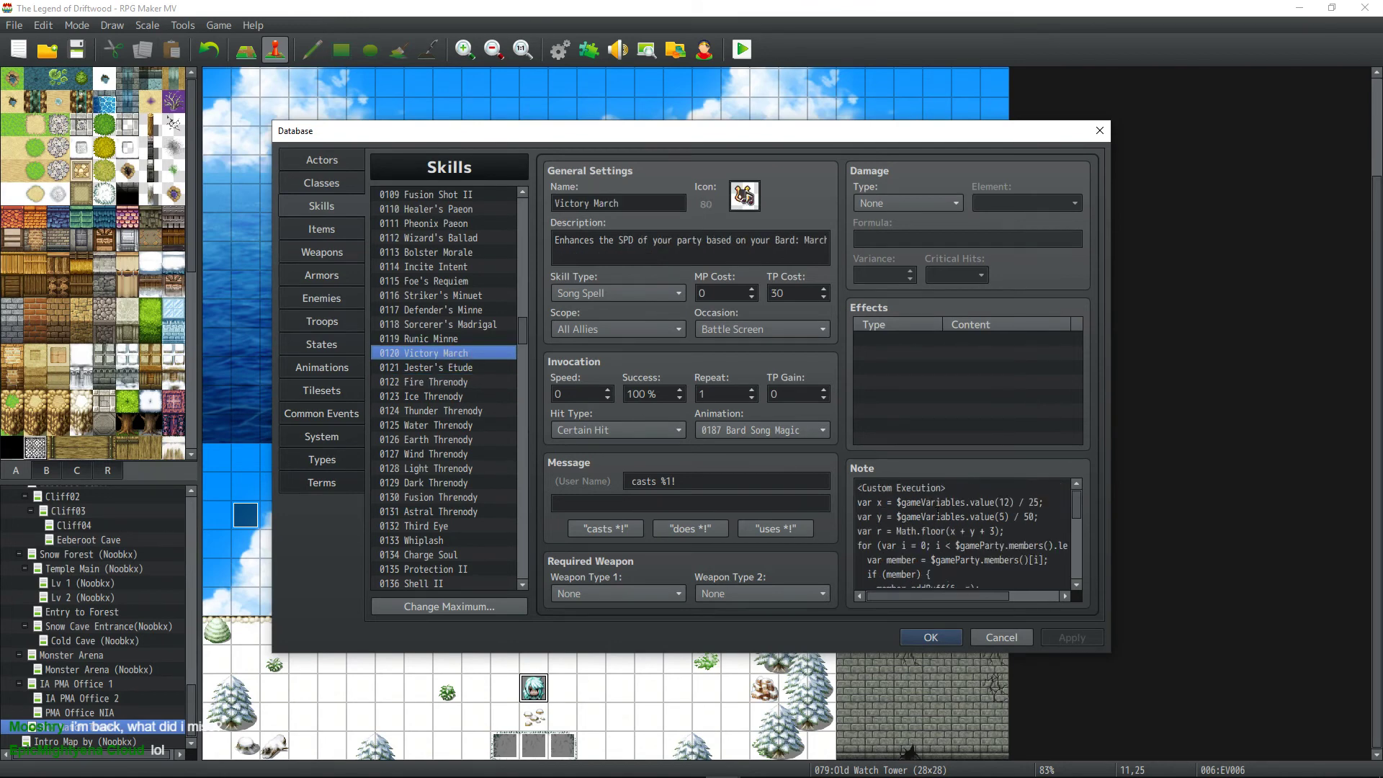
scroll(954, 550, down, 1)
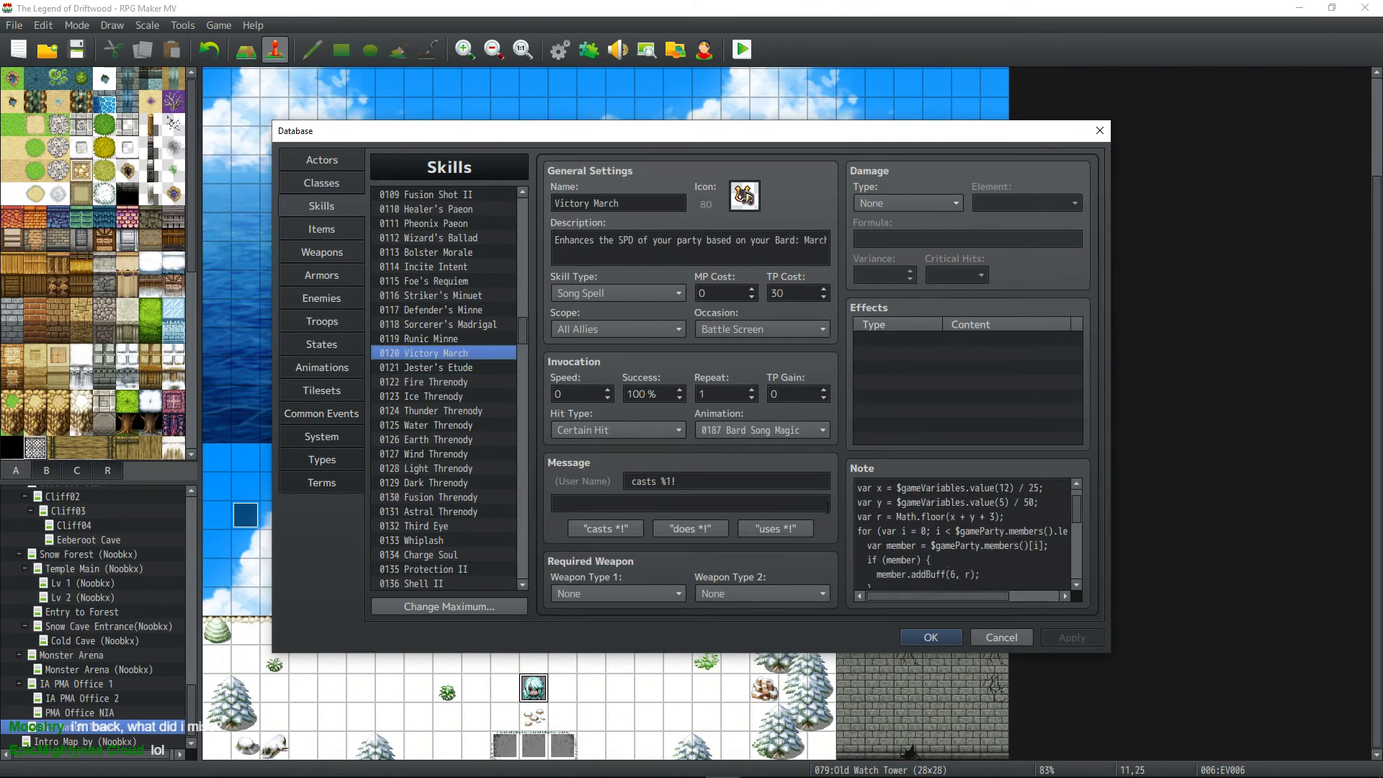
scroll(958, 547, down, 1)
click(445, 368)
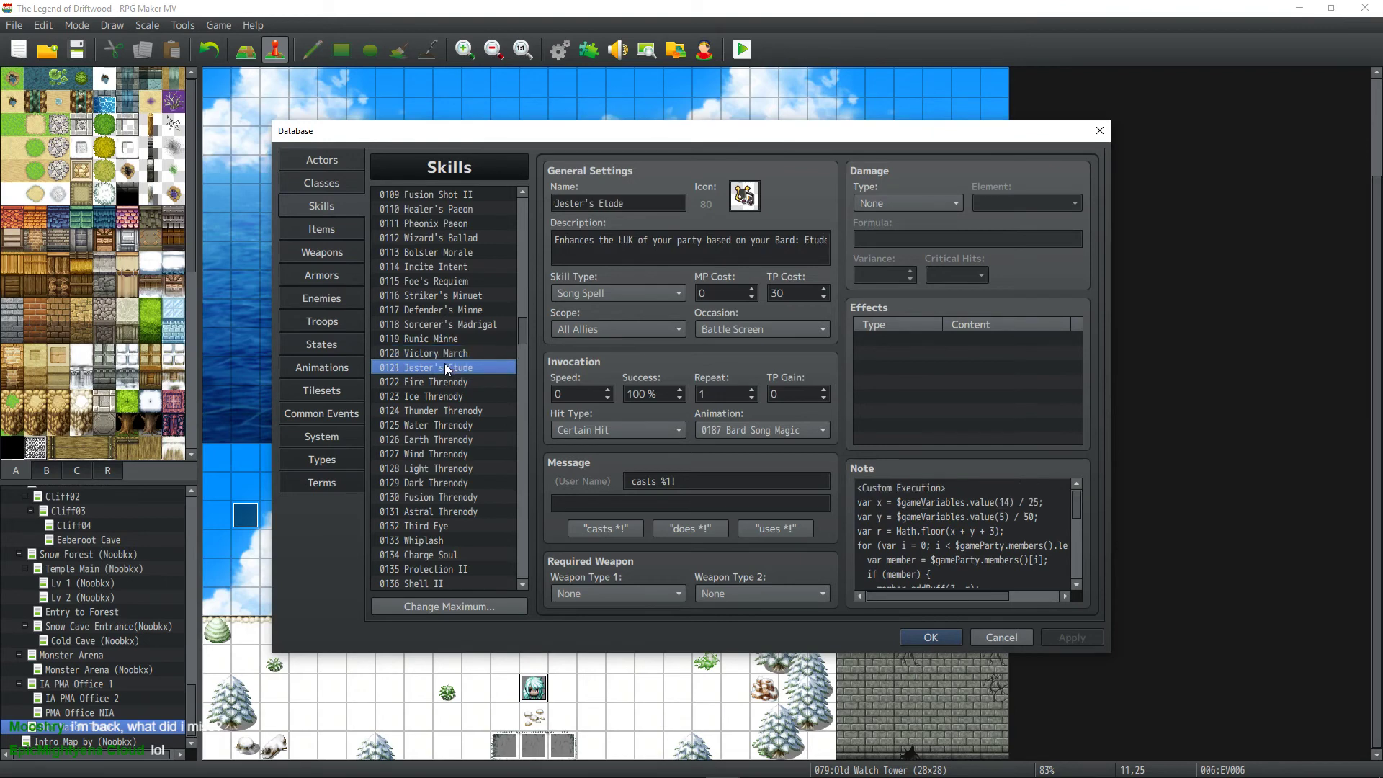
scroll(987, 559, down, 3)
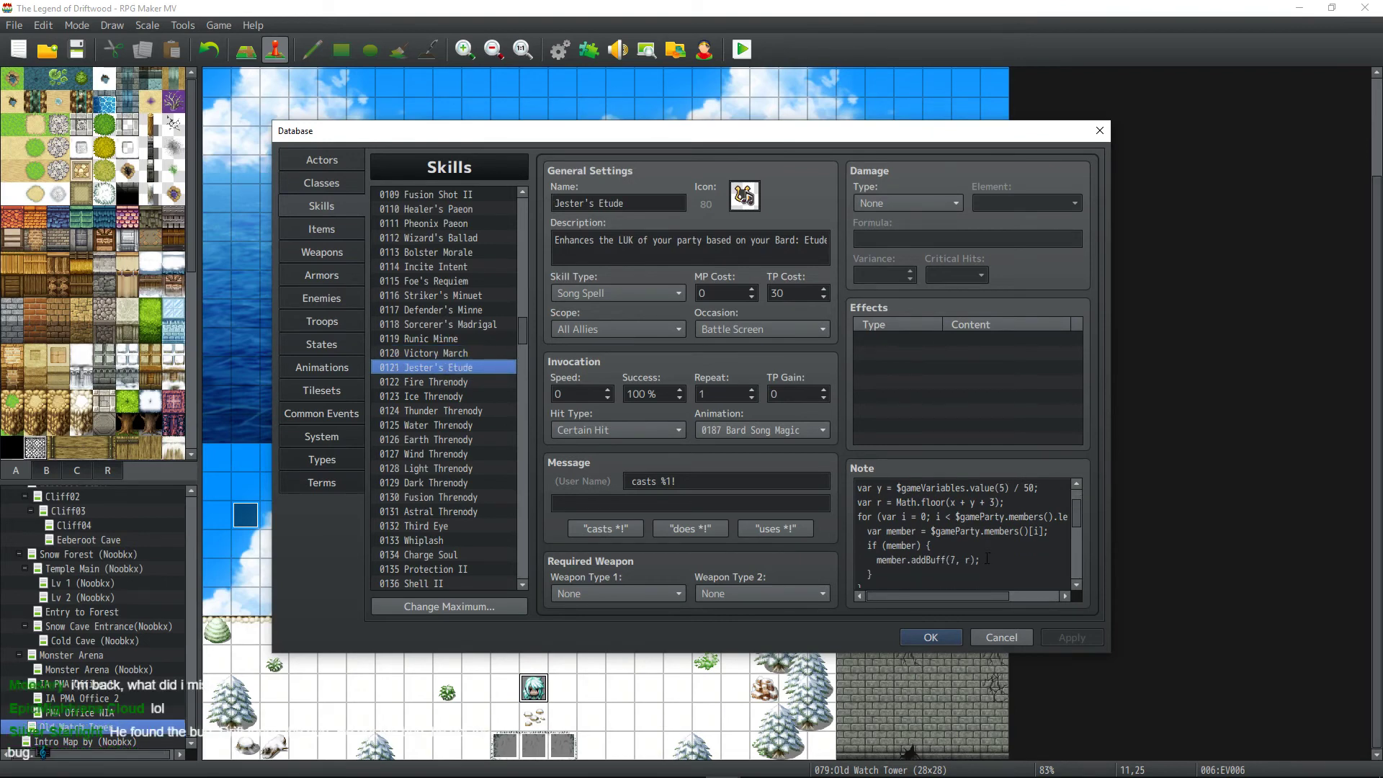
scroll(987, 558, down, 2)
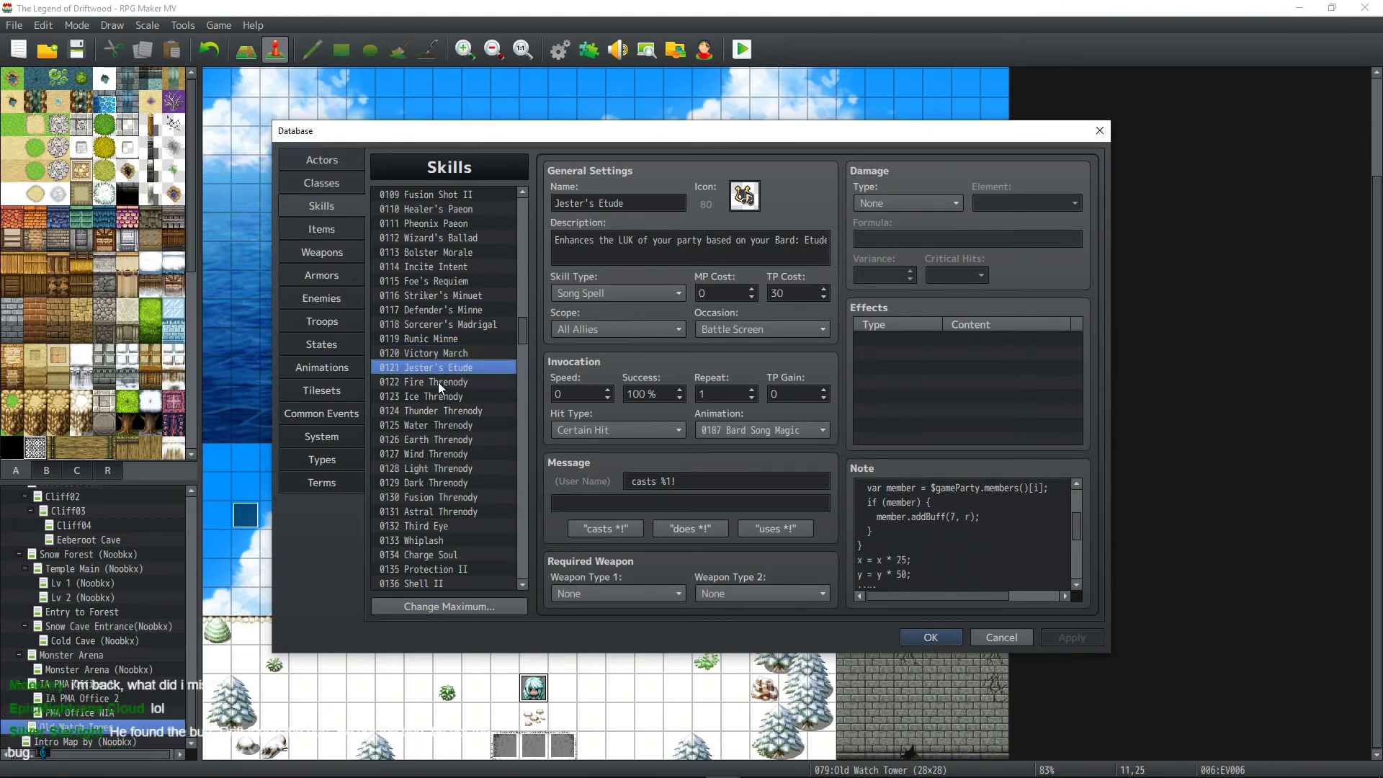
Examine the Fire Threnody note's custom execution code, from the addState conditions to the setValue line for variable 8.
click(438, 381)
scroll(1044, 550, down, 3)
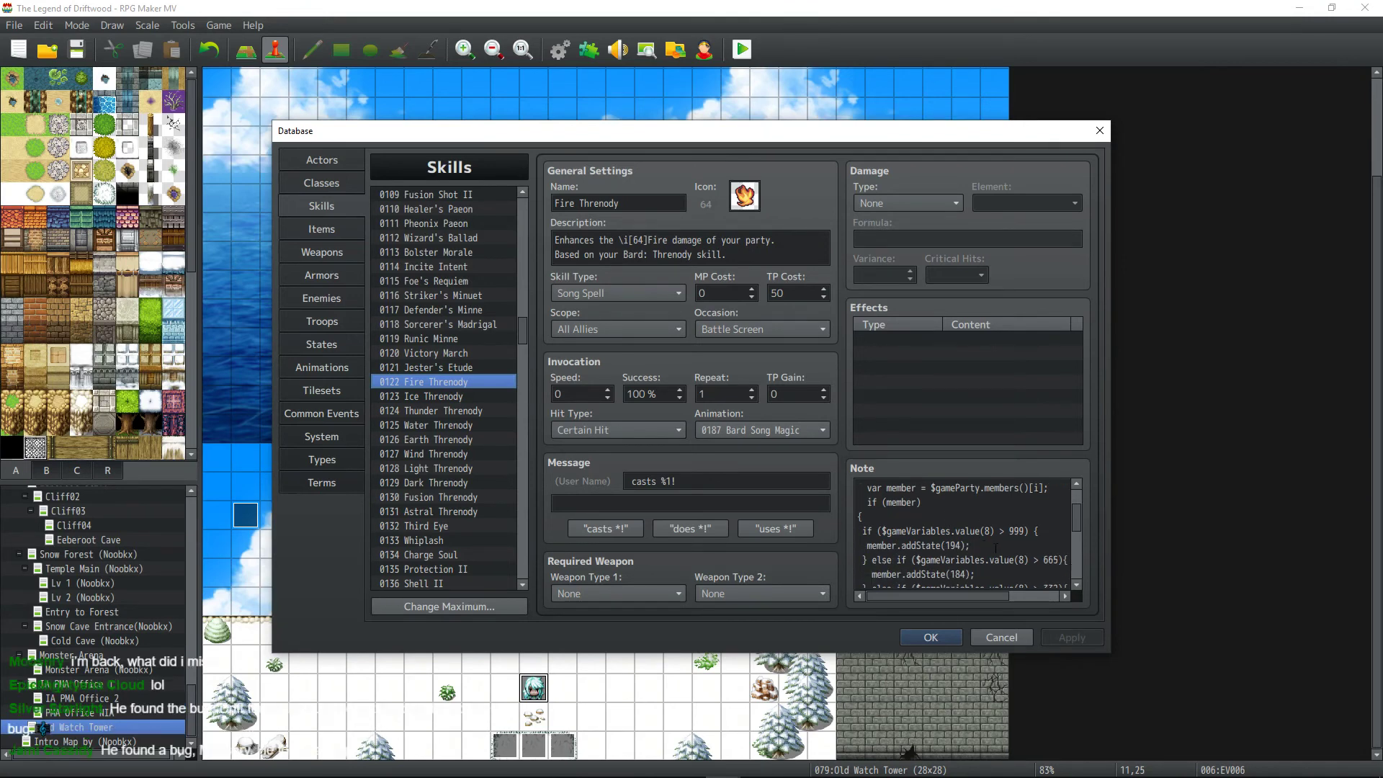
scroll(995, 548, down, 1)
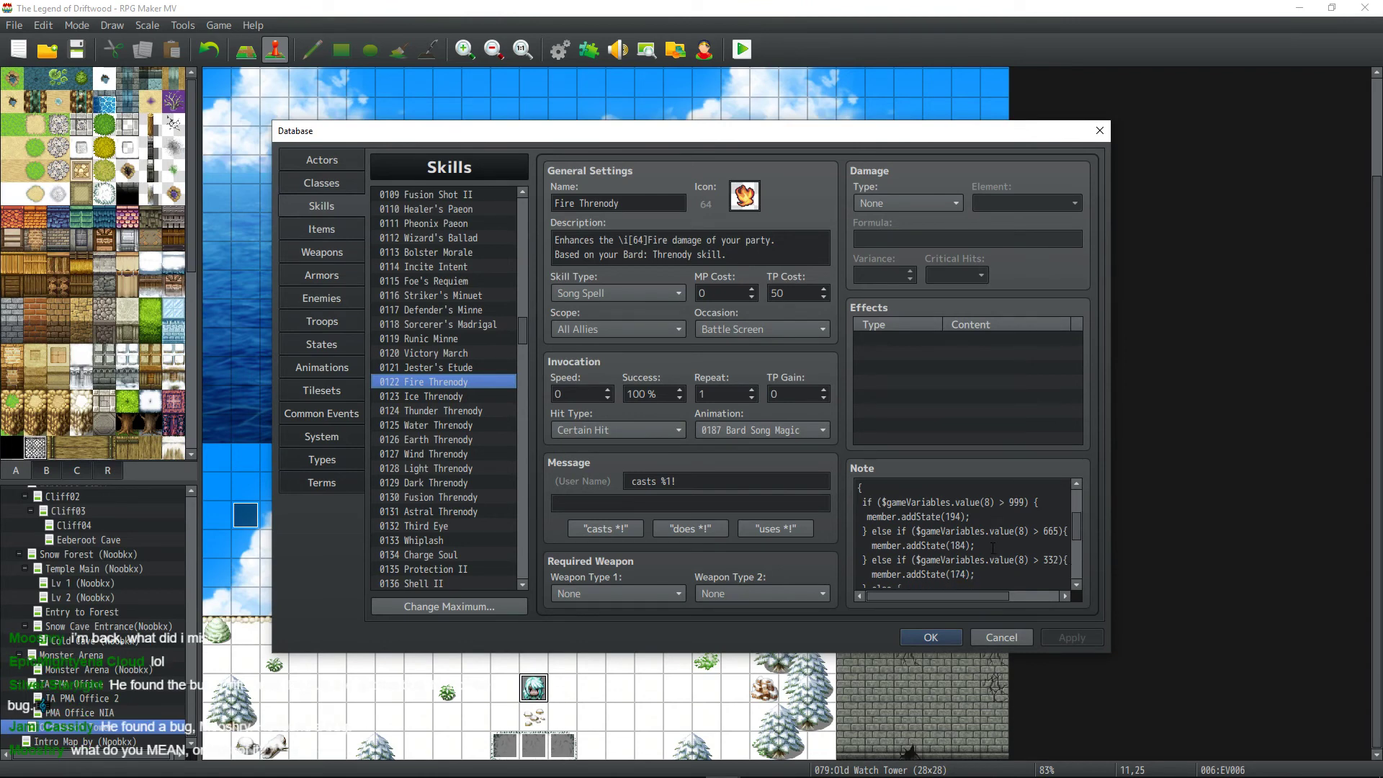
scroll(993, 549, up, 2)
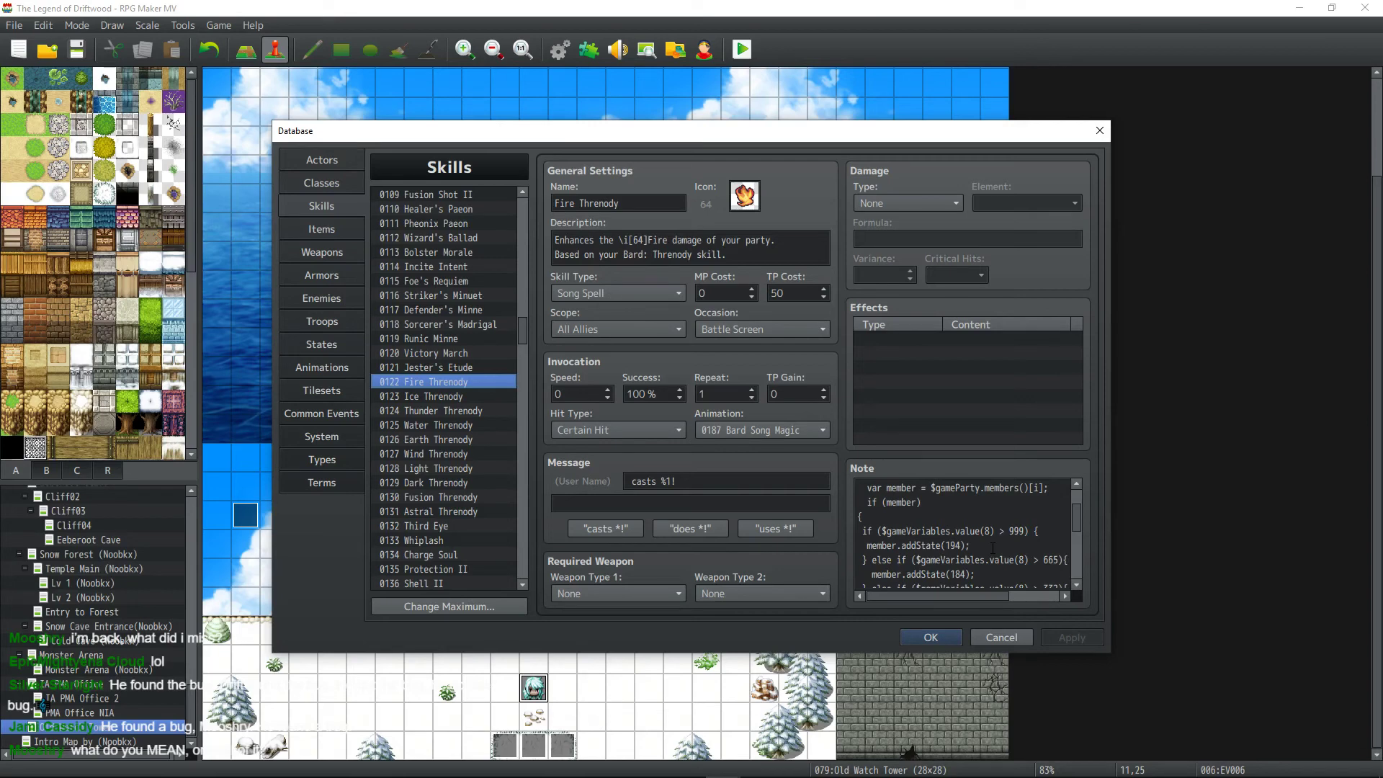
scroll(992, 549, down, 2)
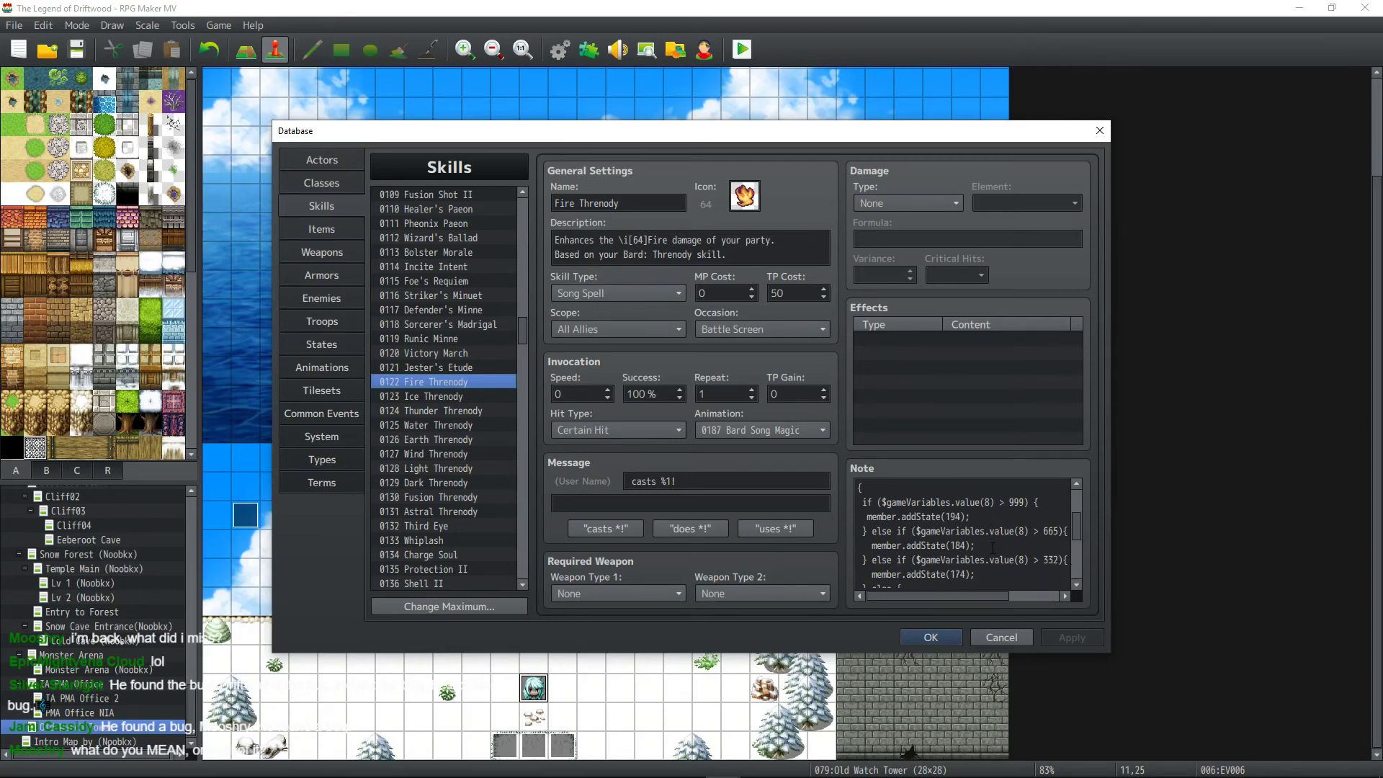
scroll(992, 549, down, 6)
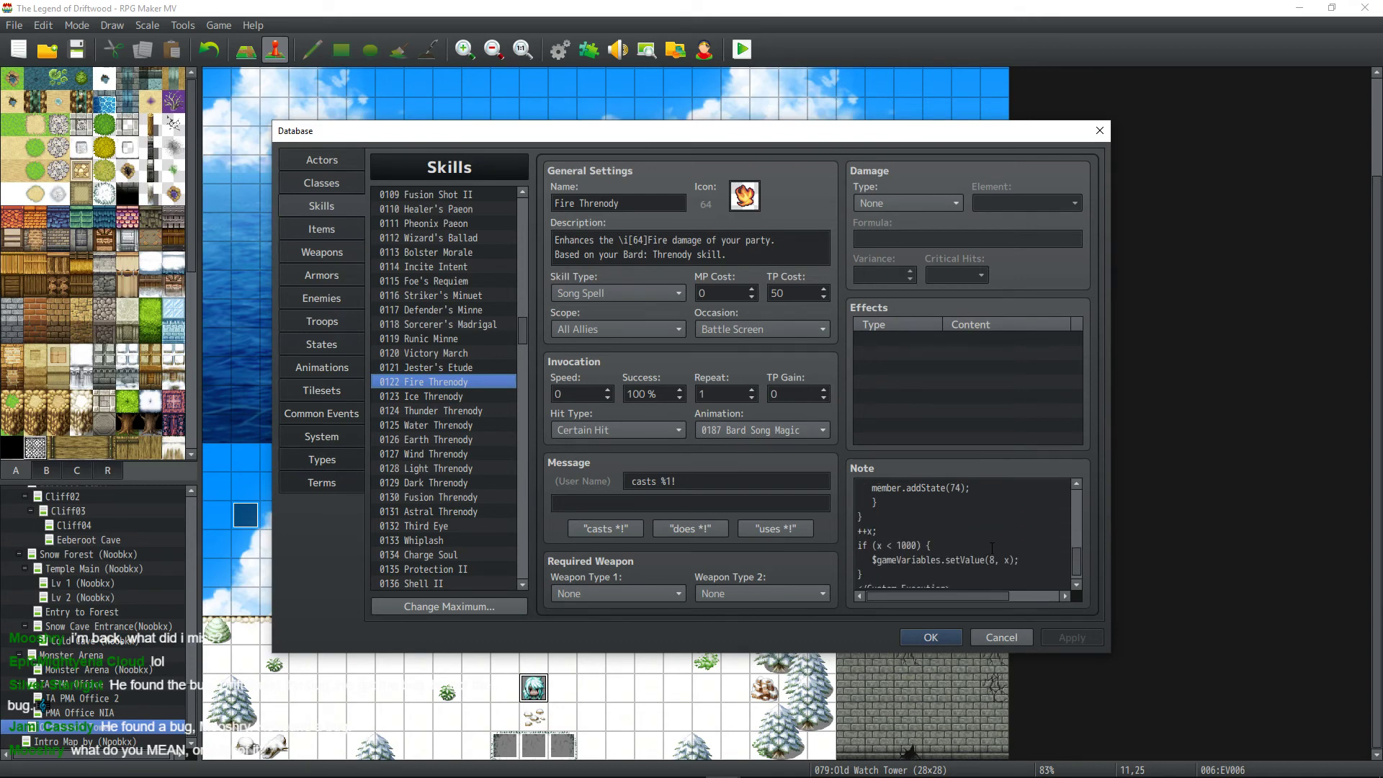
scroll(993, 549, down, 1)
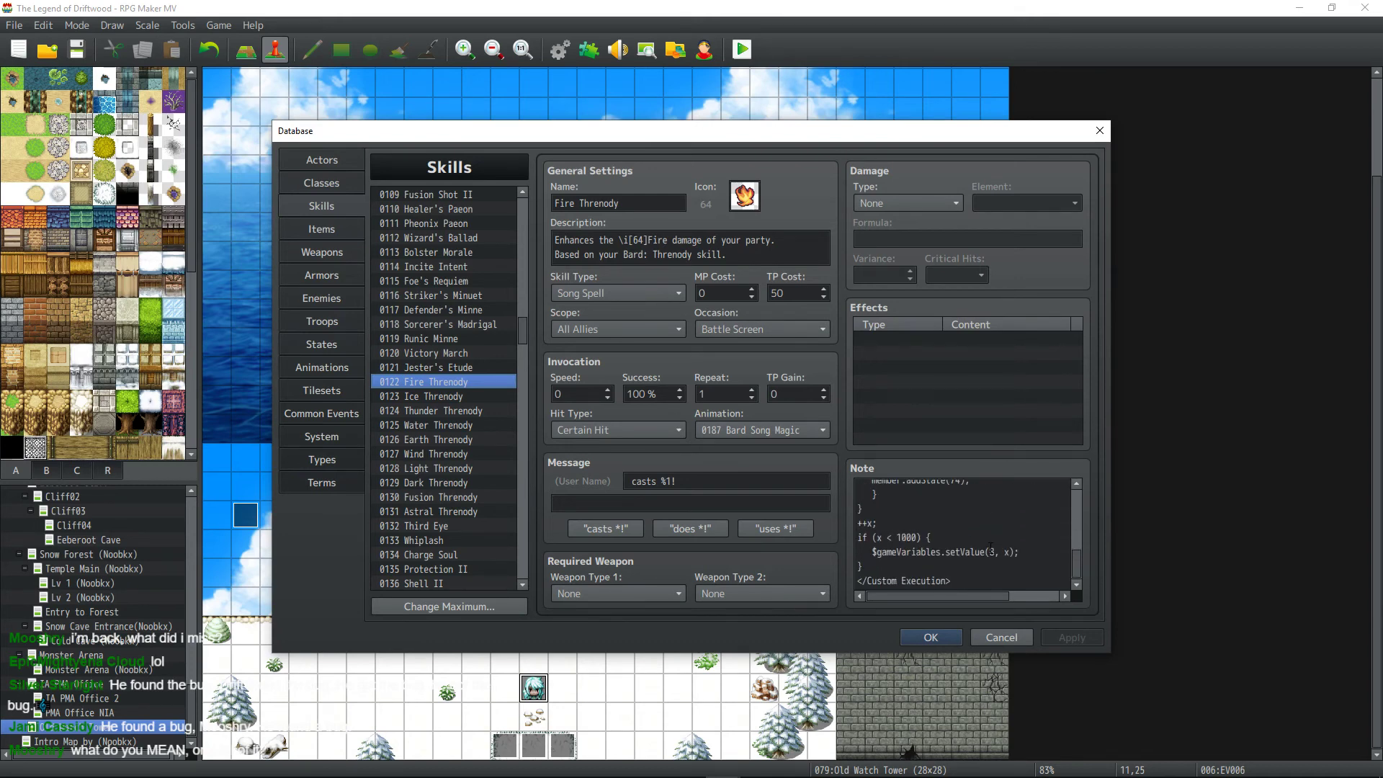
double_click(992, 552)
text(8)
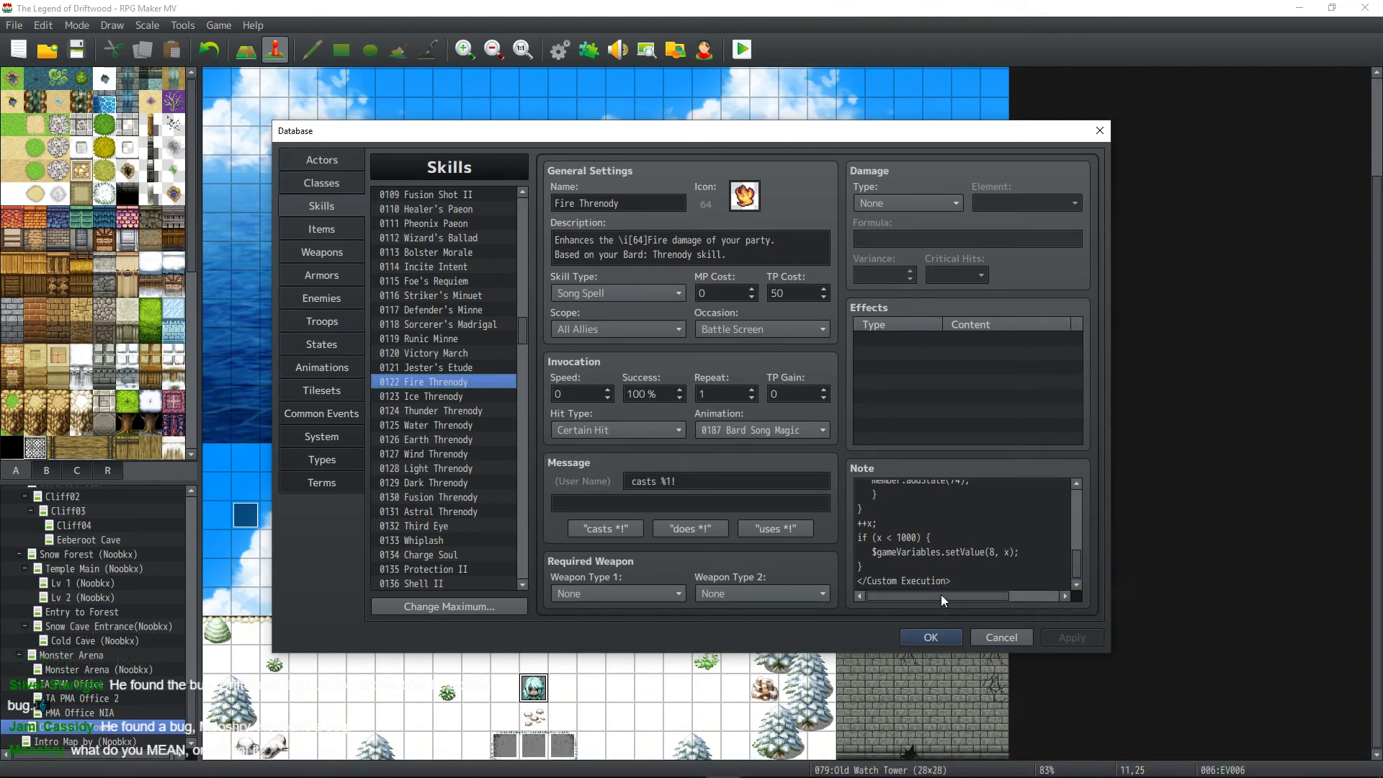
Save the project with the accepted database changes and launch a playtest in a maximized window.
click(928, 639)
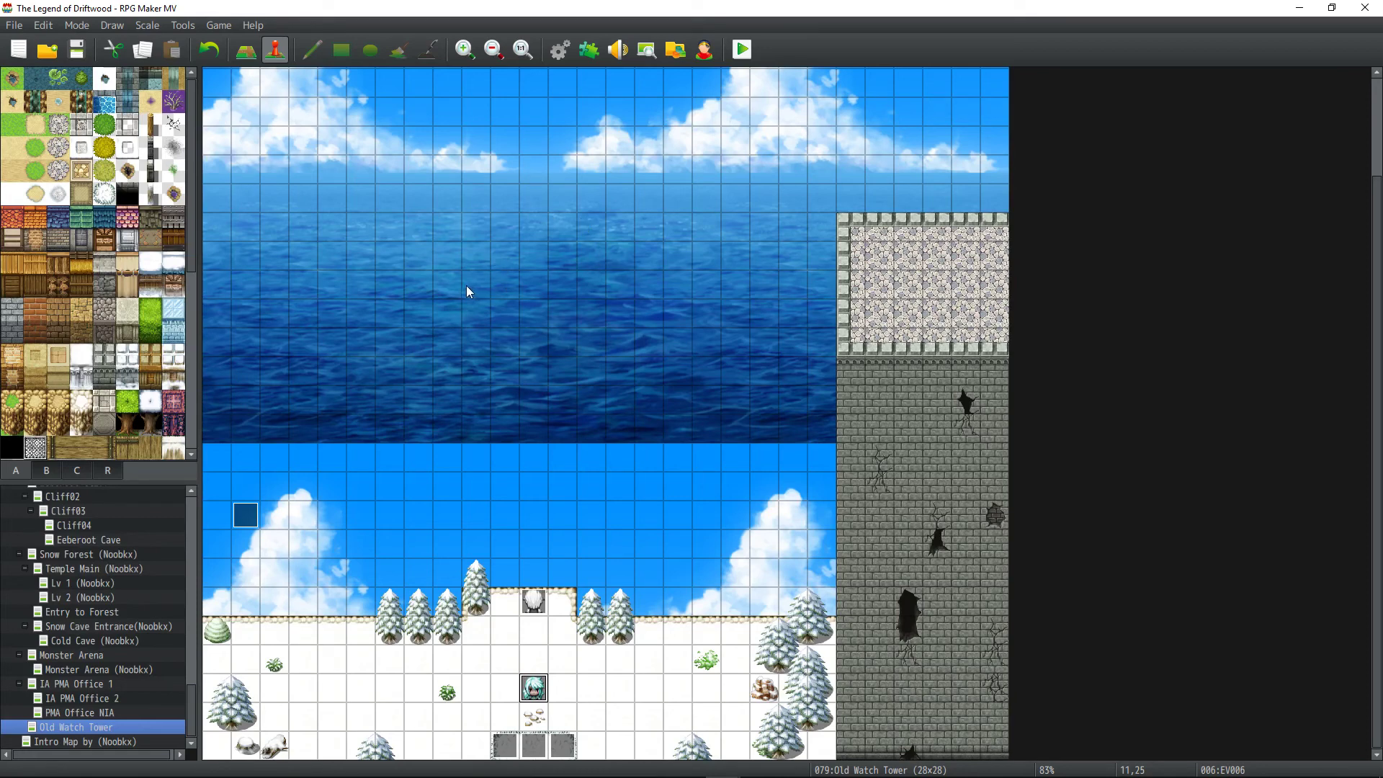
click(76, 49)
click(741, 55)
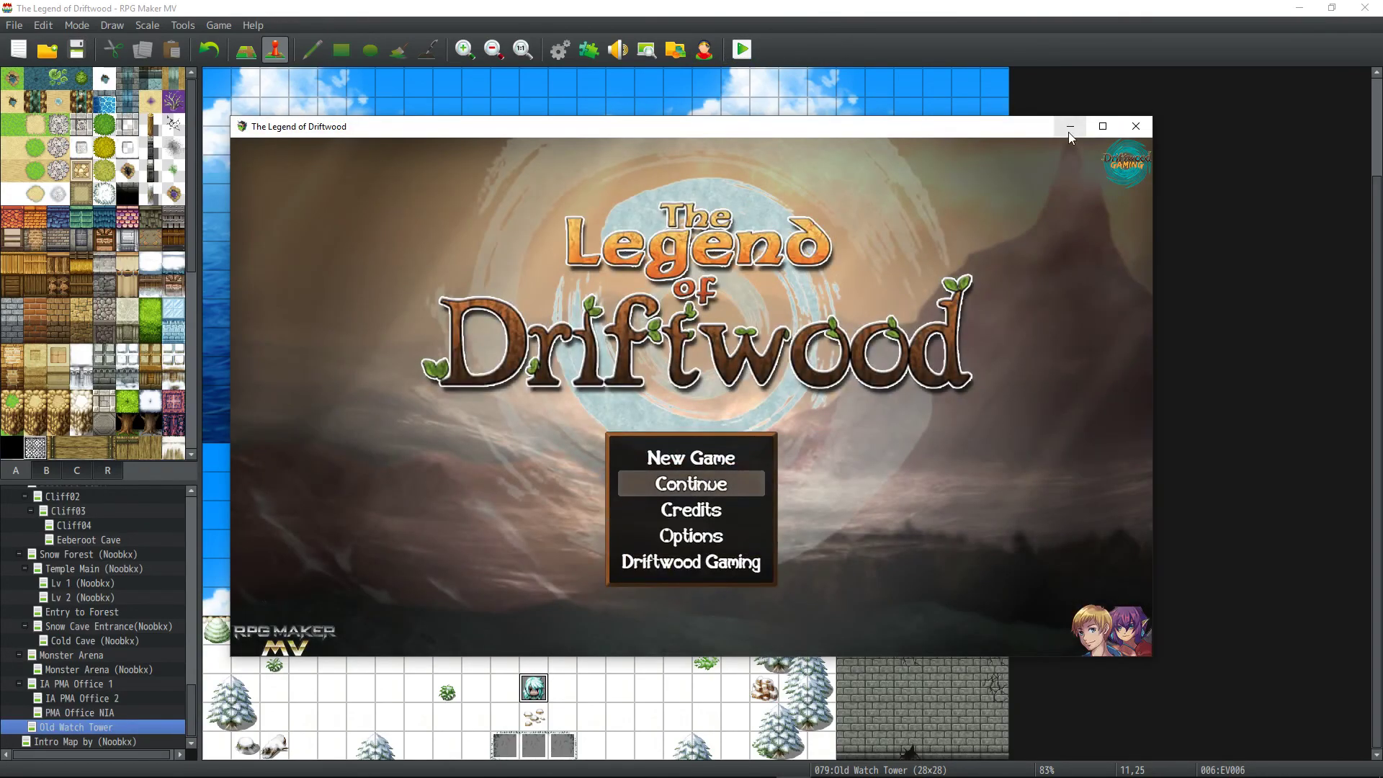
click(1102, 126)
drag(871, 31, 870, 3)
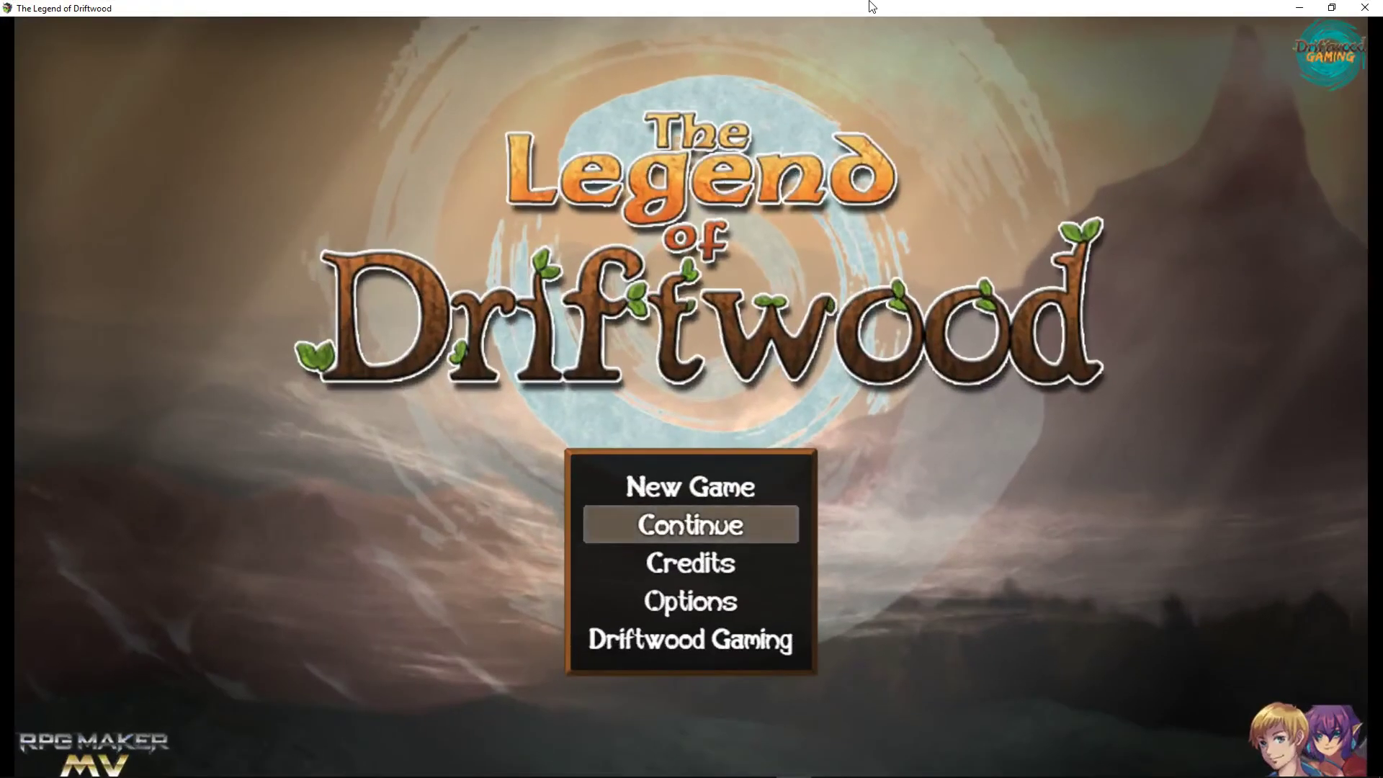
Continue from the saved game in the playtest to load the party beside the Old Watch Tower.
key(Up)
key(Down)
key(Up)
key(Down)
key(Return)
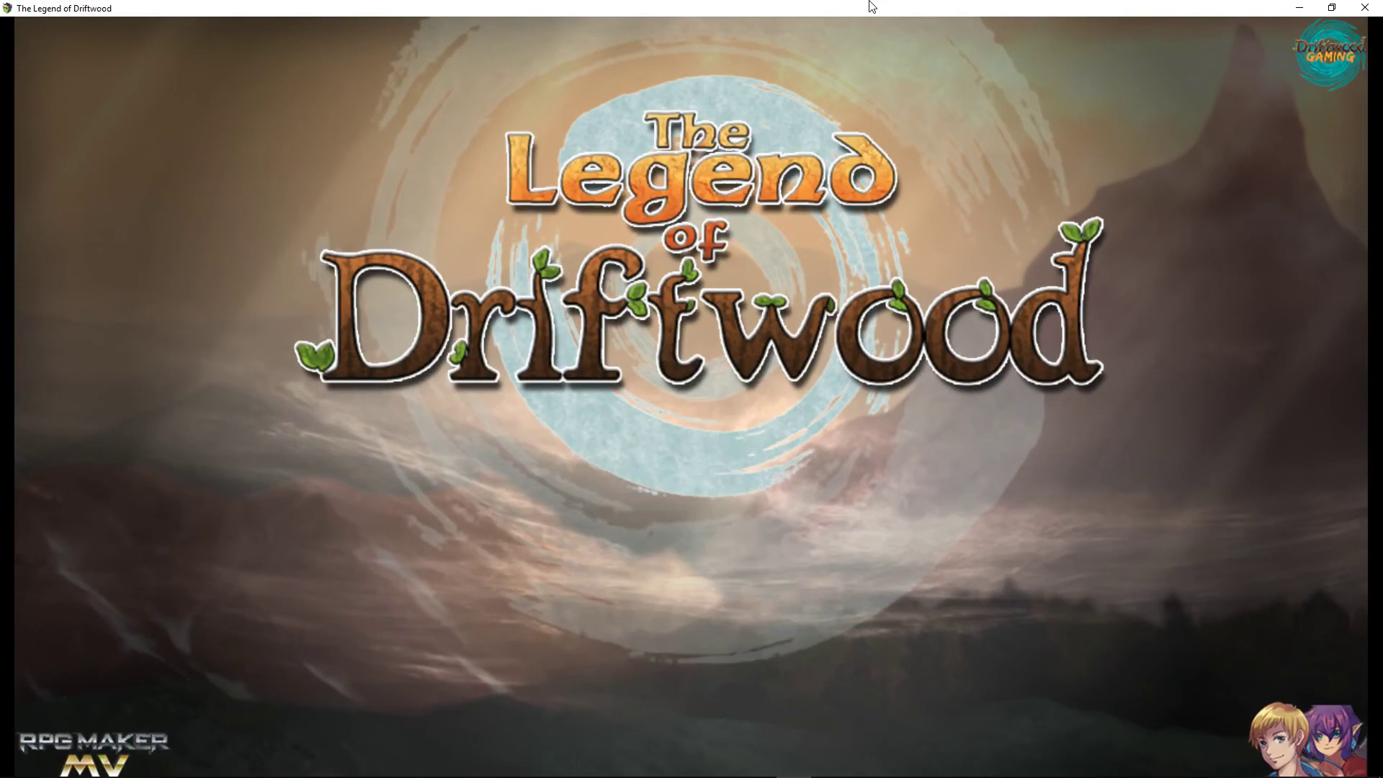
key(Return)
key(Return)
key(Return)
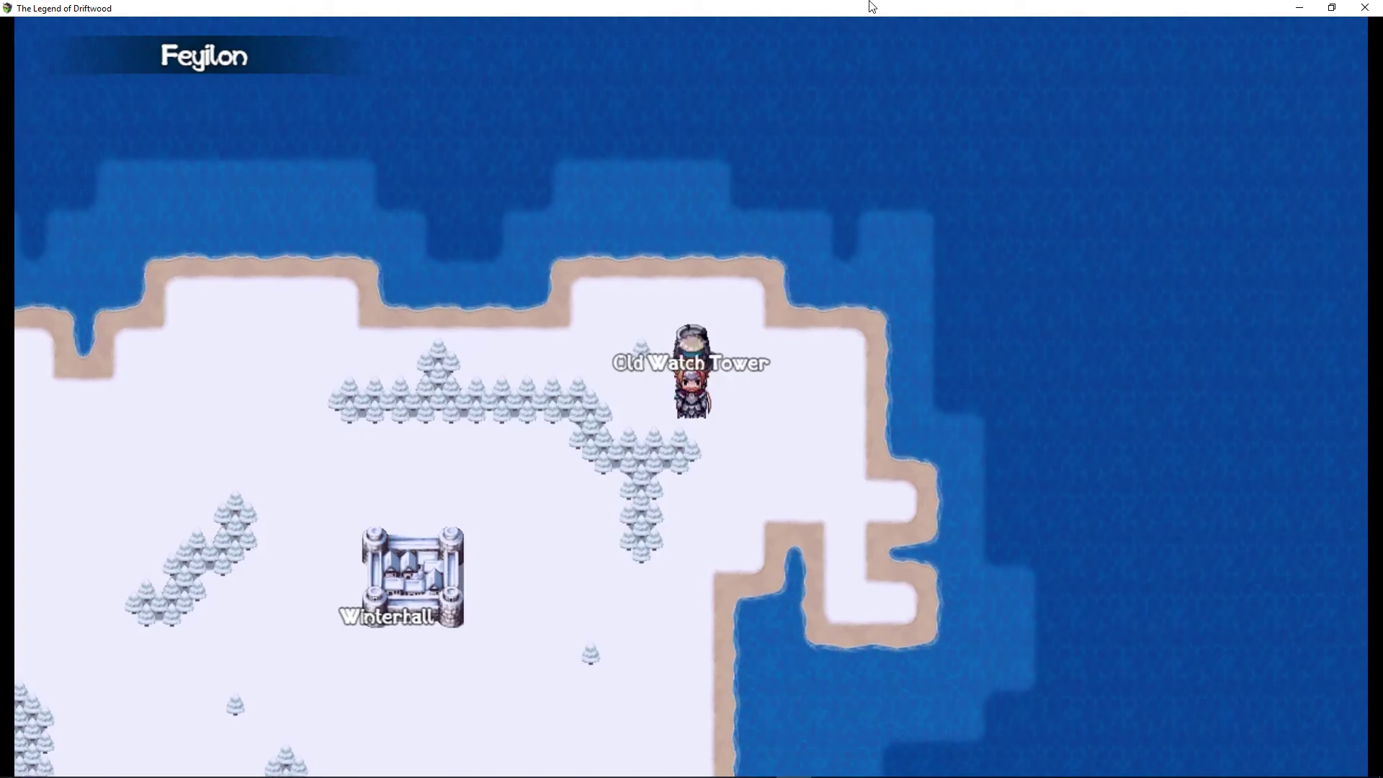
Enter the Old Watch Tower and play through Darc Hiro's dialogue, answering "I could ask you the same thing.", until the battle.
key(Return)
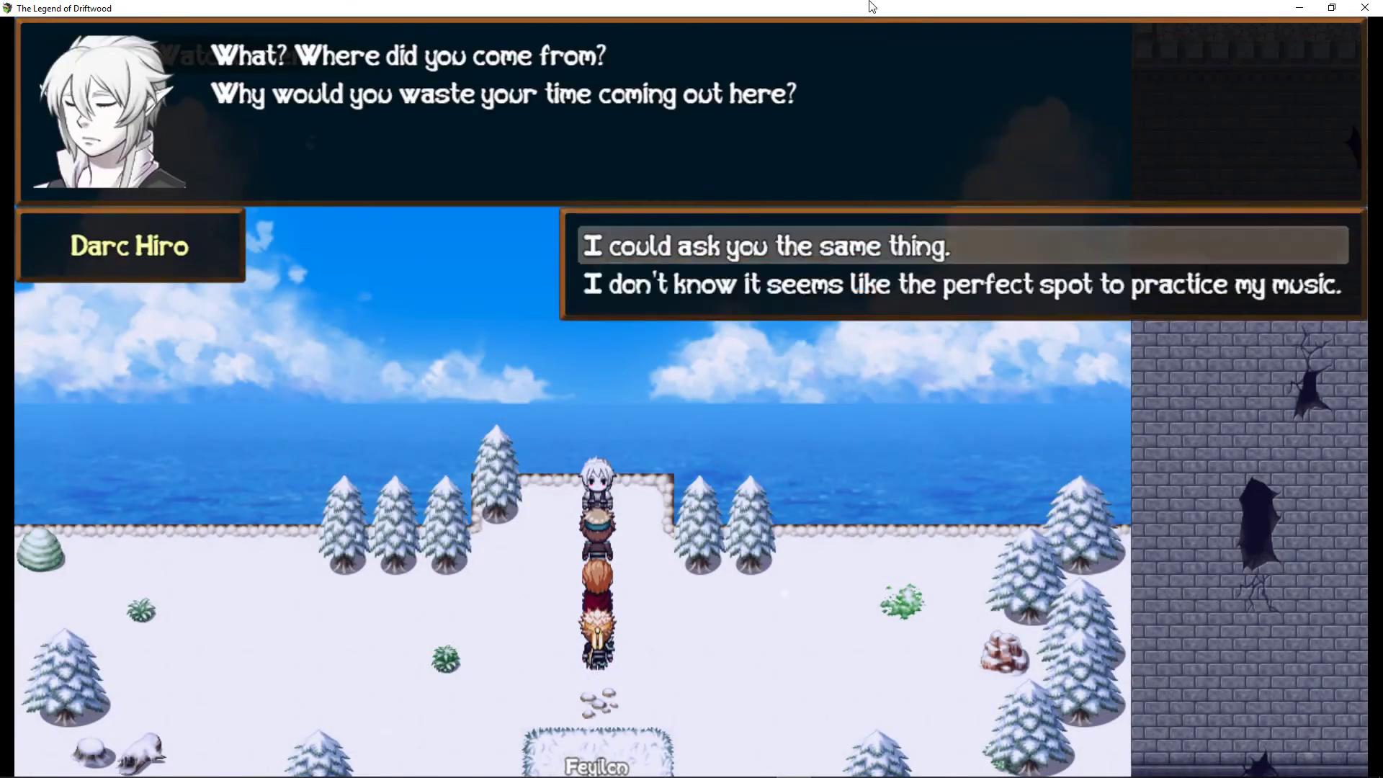
key(Return)
key(Return)
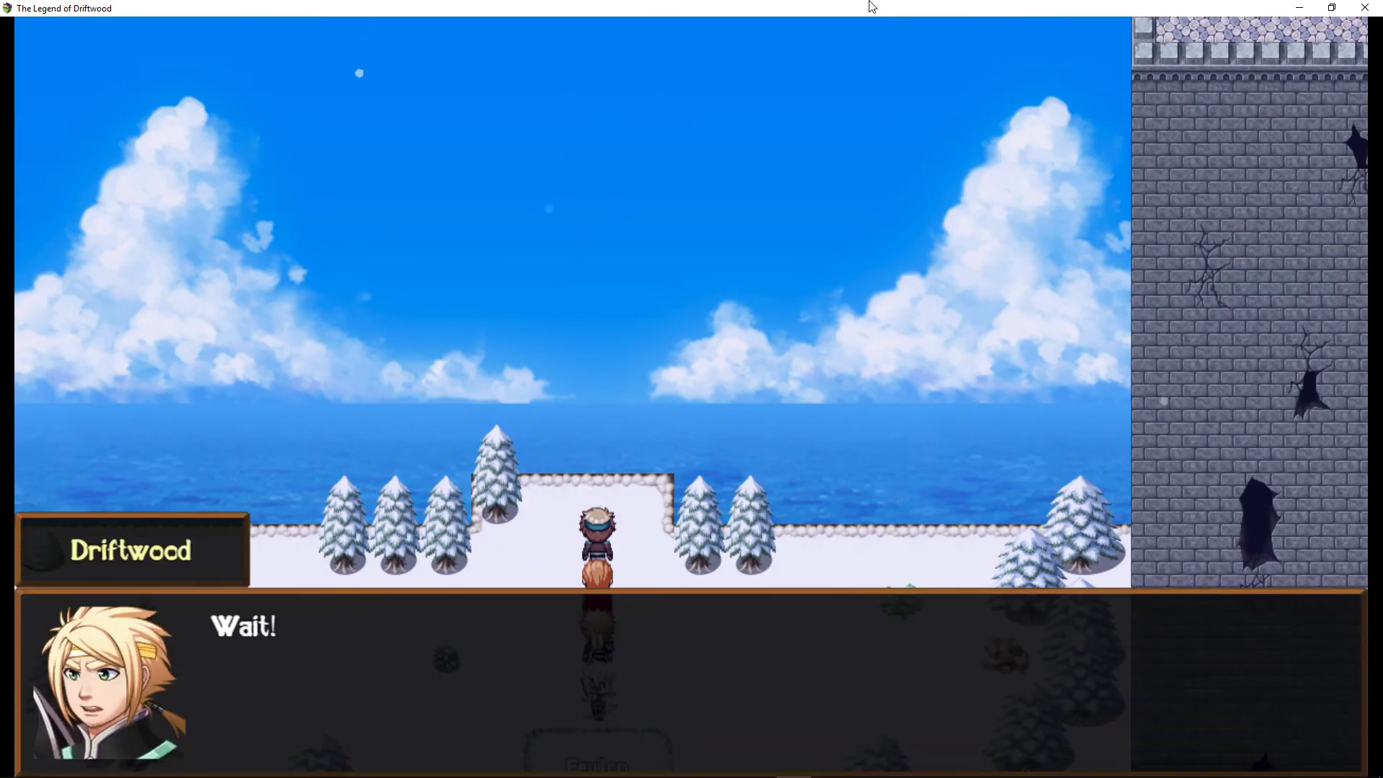
key(Return)
key(Return)
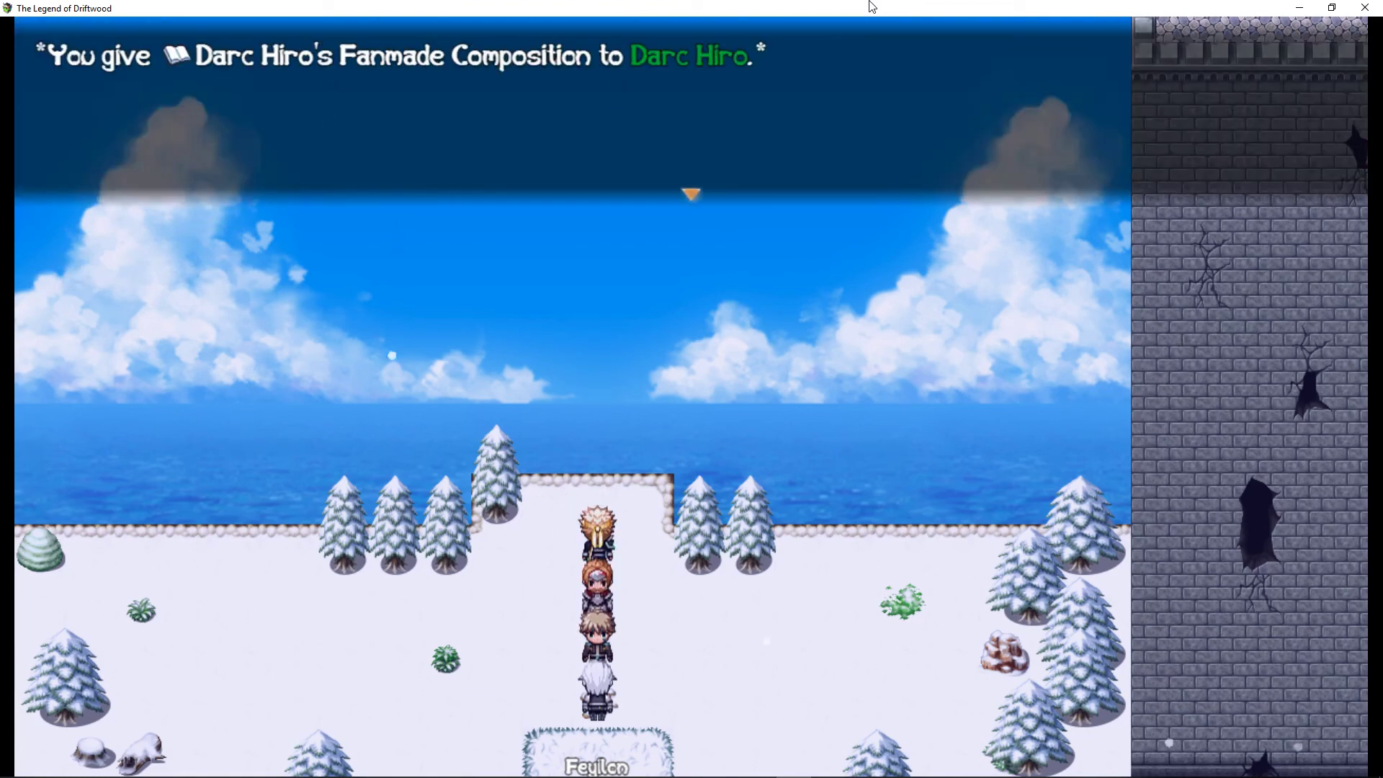
key(Return)
key(Return)
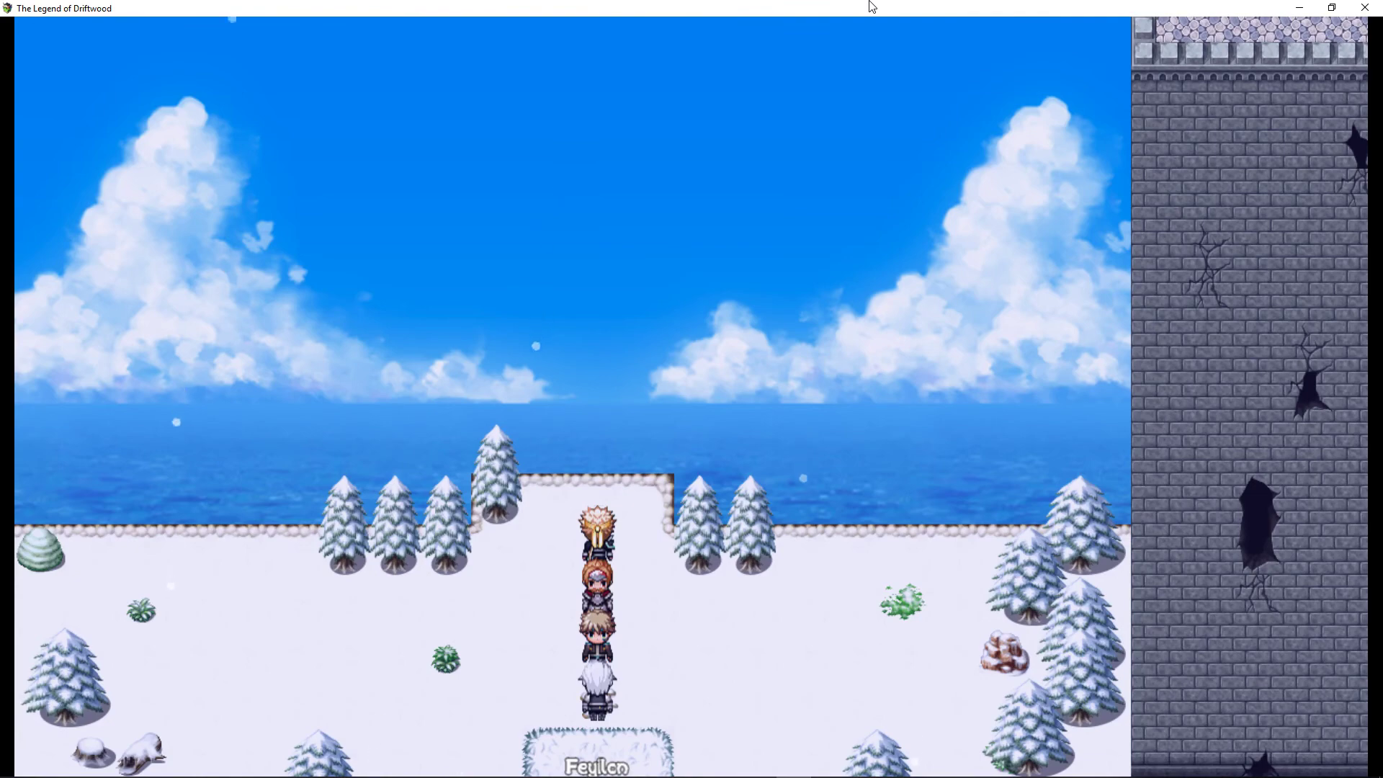
key(Return)
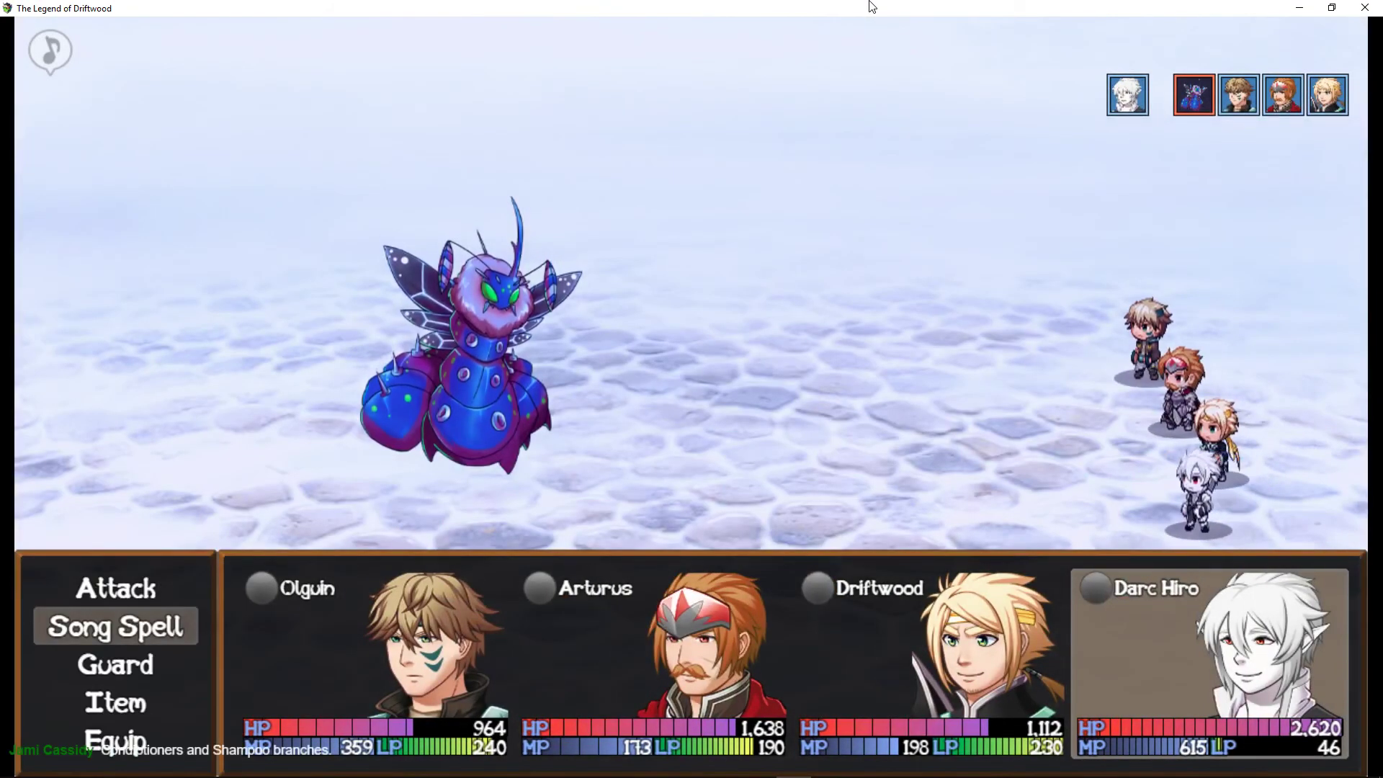
Have Darc Hiro cast Striker's Minuet on all allies.
key(Return)
key(Down)
key(Down)
key(Down)
key(Return)
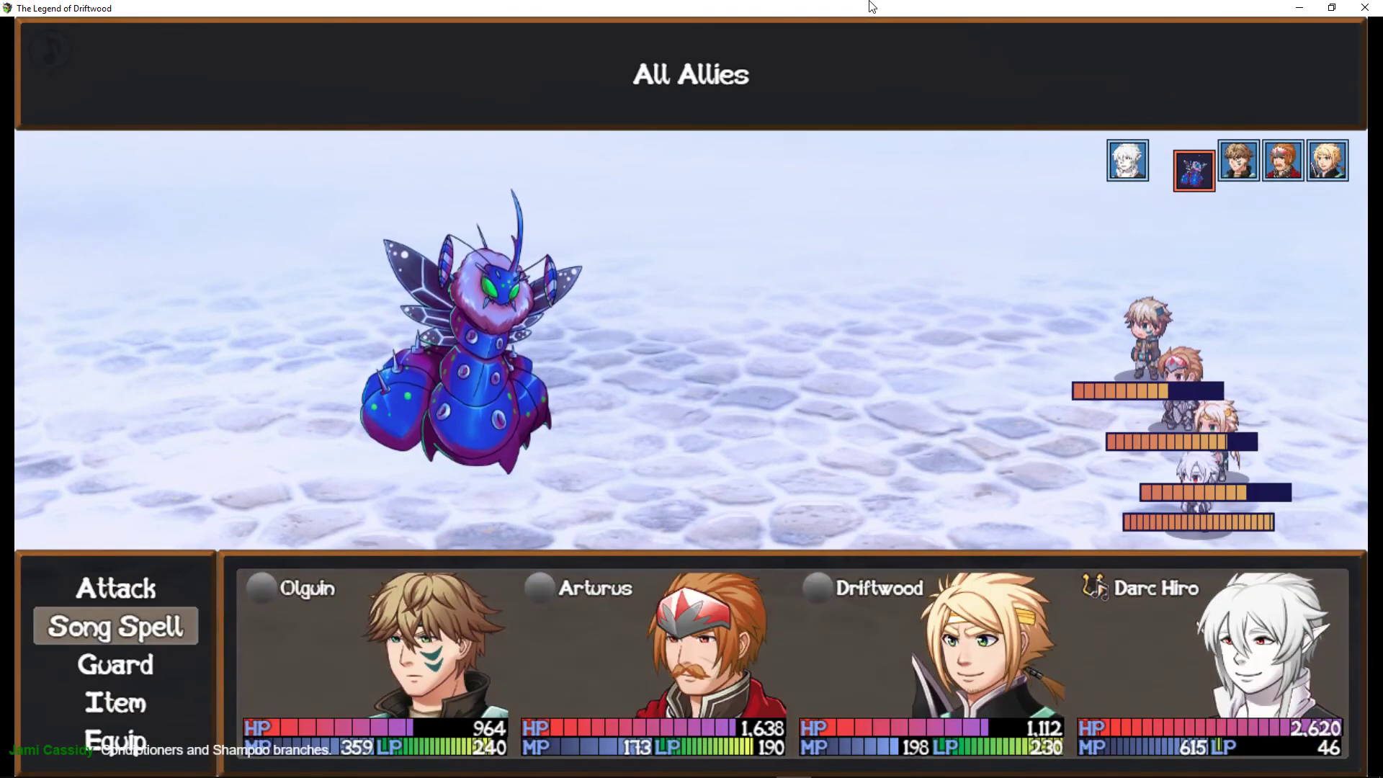
key(Return)
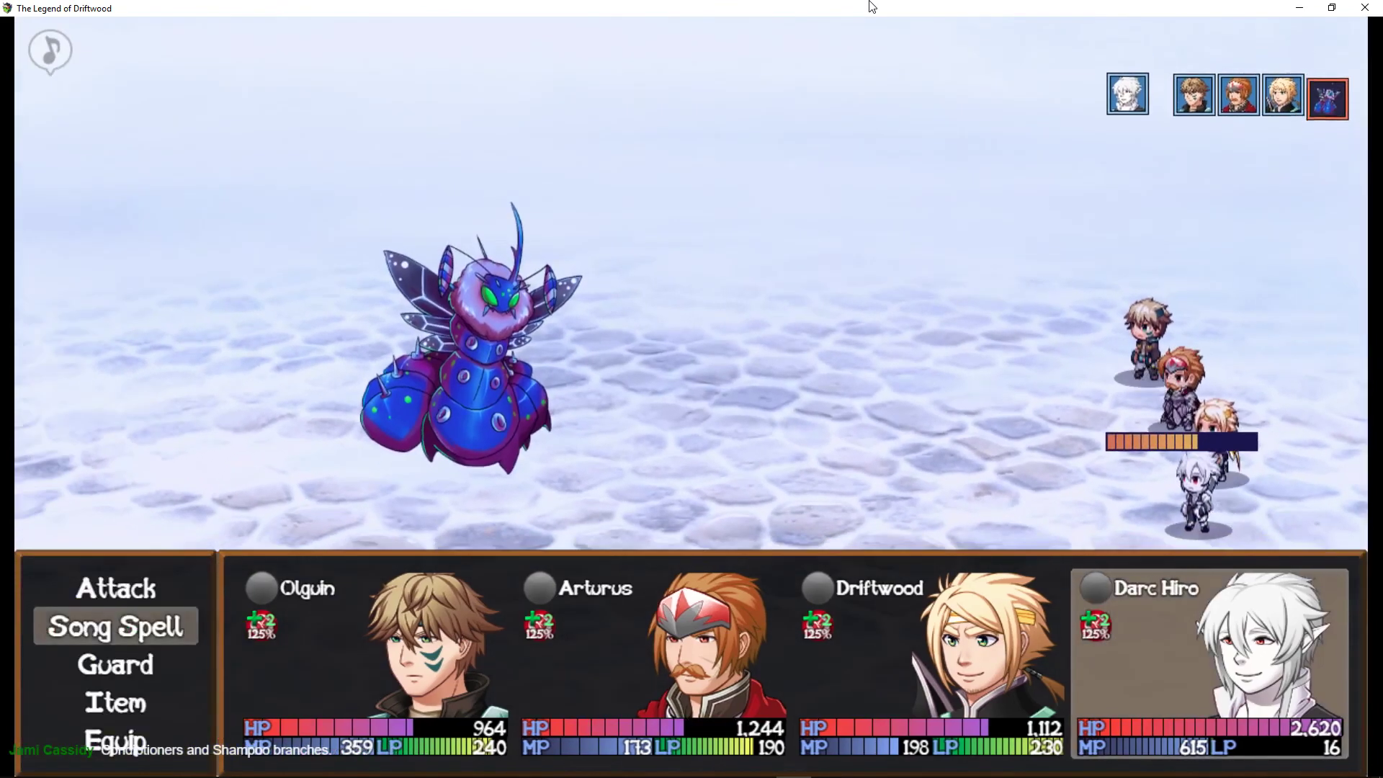
Check the costs and descriptions of Darc Hiro's songs around Wizard's Ballad, Foe's Requiem and Striker's Minuet.
key(Up)
key(Return)
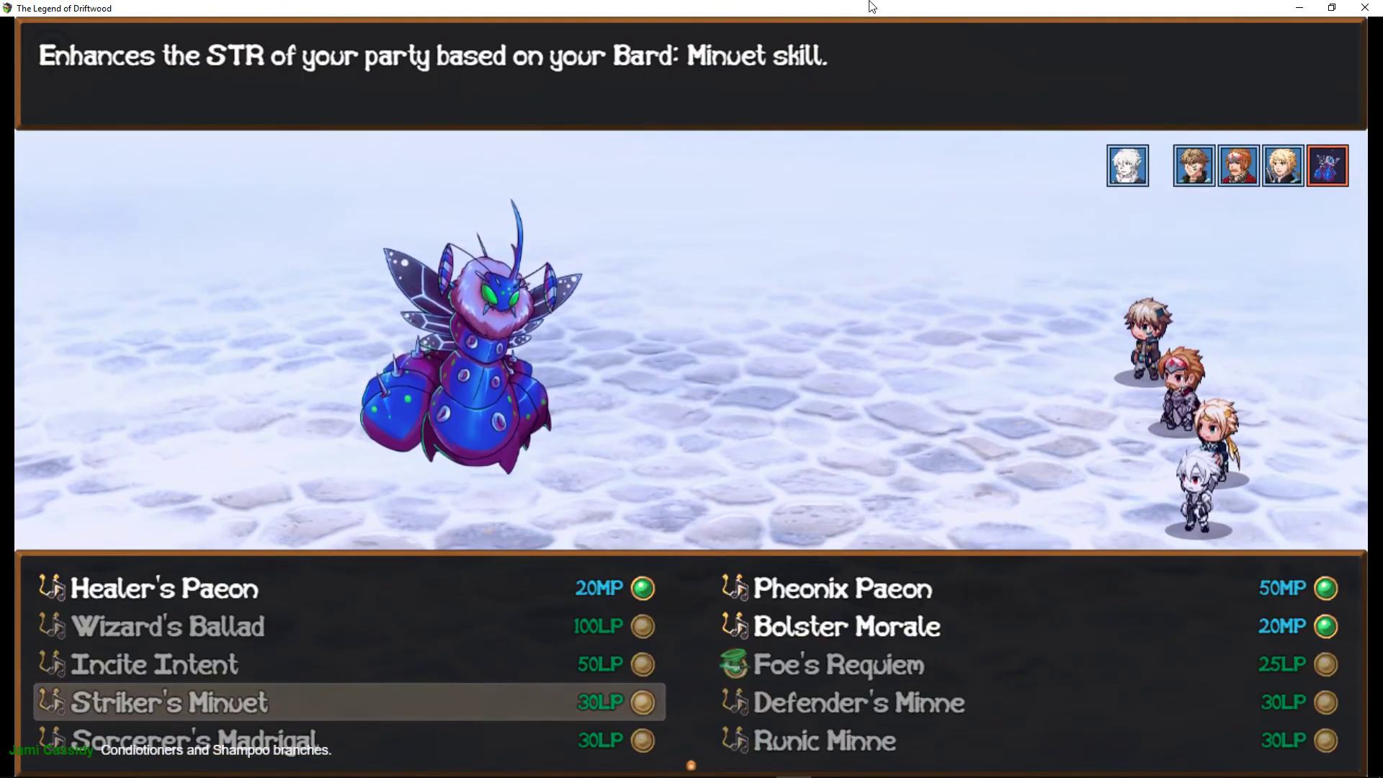
key(Up)
key(Up)
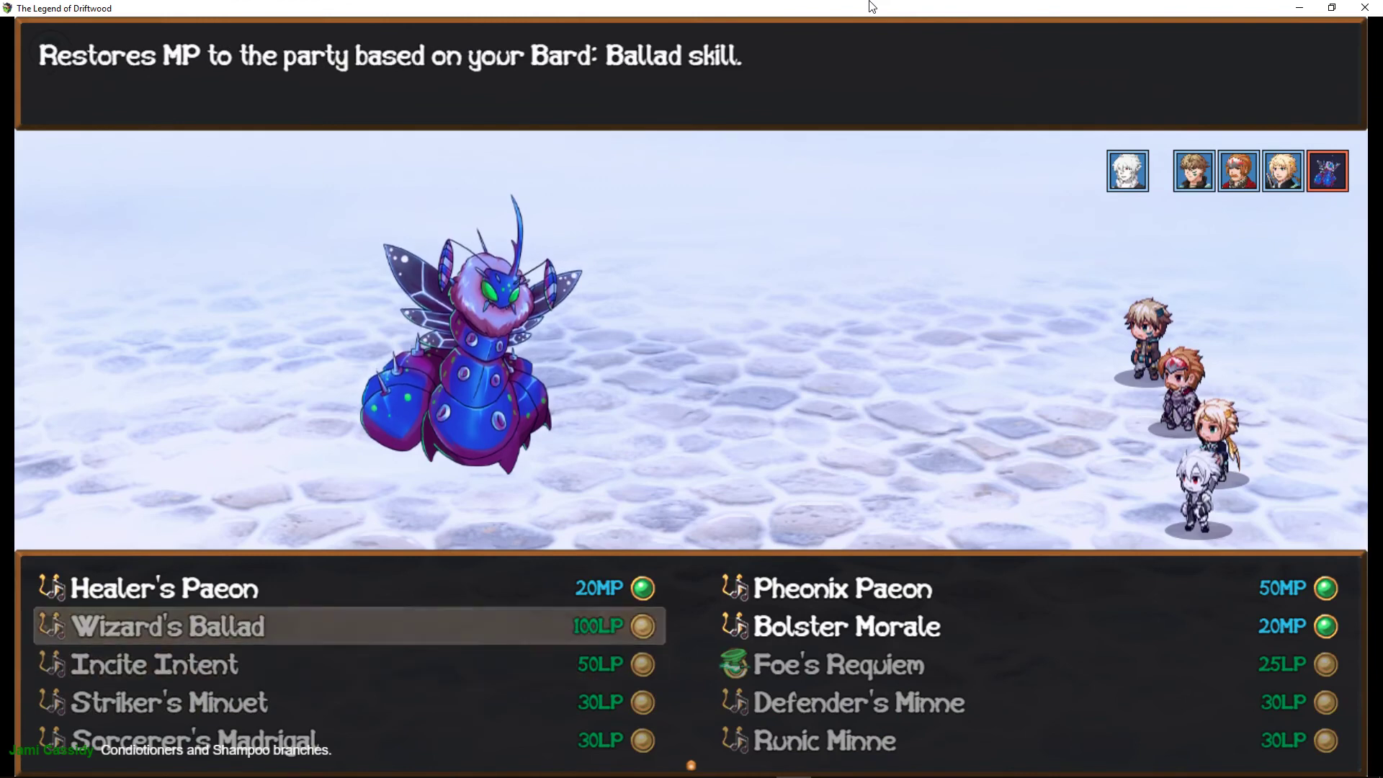
key(Right)
key(Down)
key(Up)
key(Up)
key(Down)
key(Down)
key(Left)
key(Down)
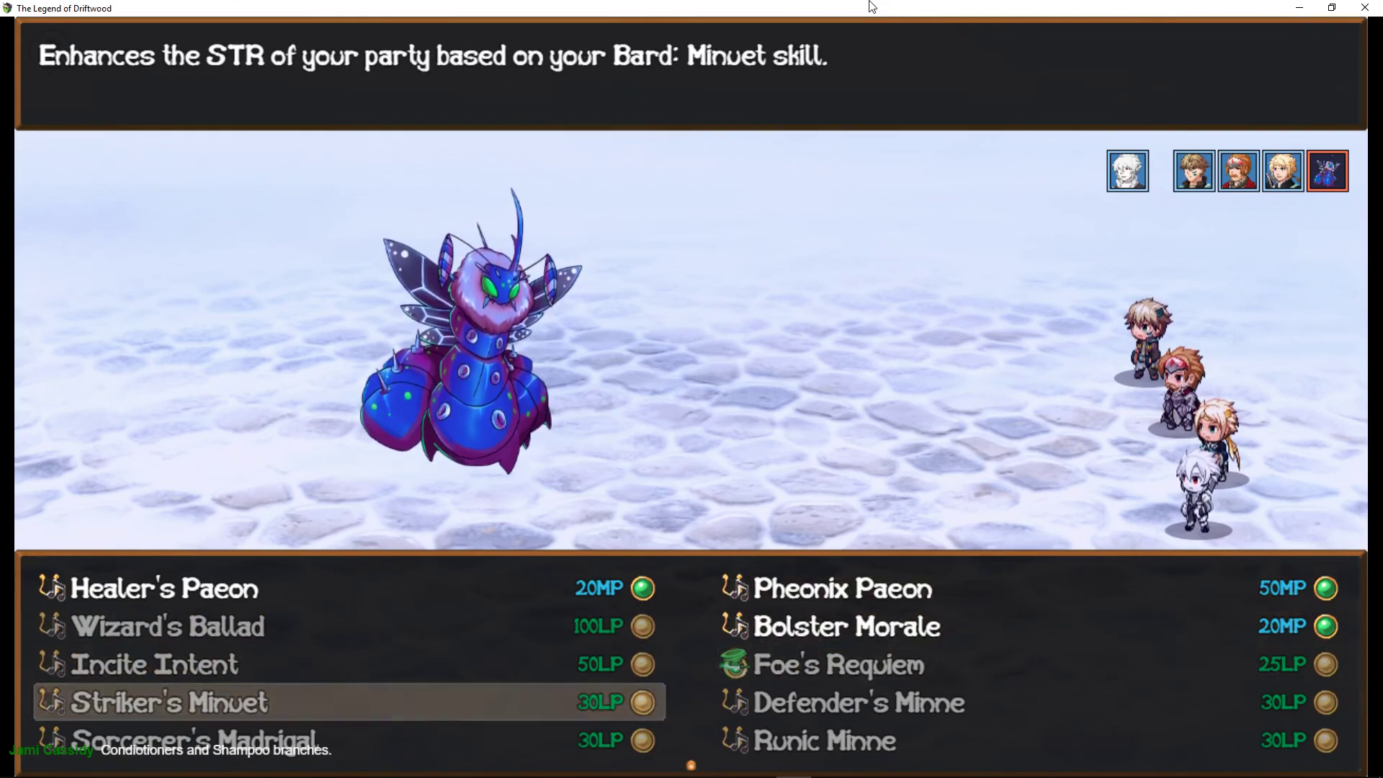
key(Return)
key(Down)
key(Up)
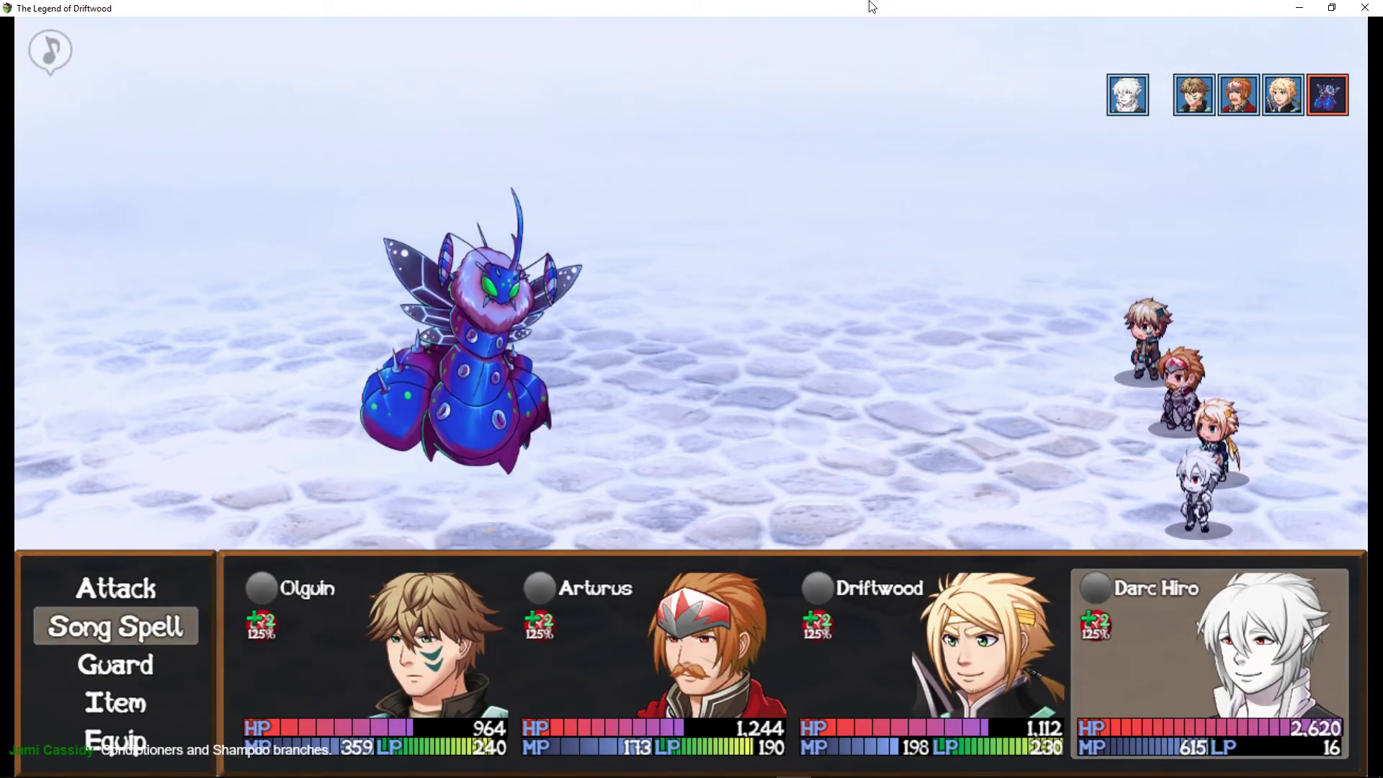
Look through the rest of Darc Hiro's song list down to Earth Threnody, and return to the battle commands.
key(Down)
mouse_move(1102, 772)
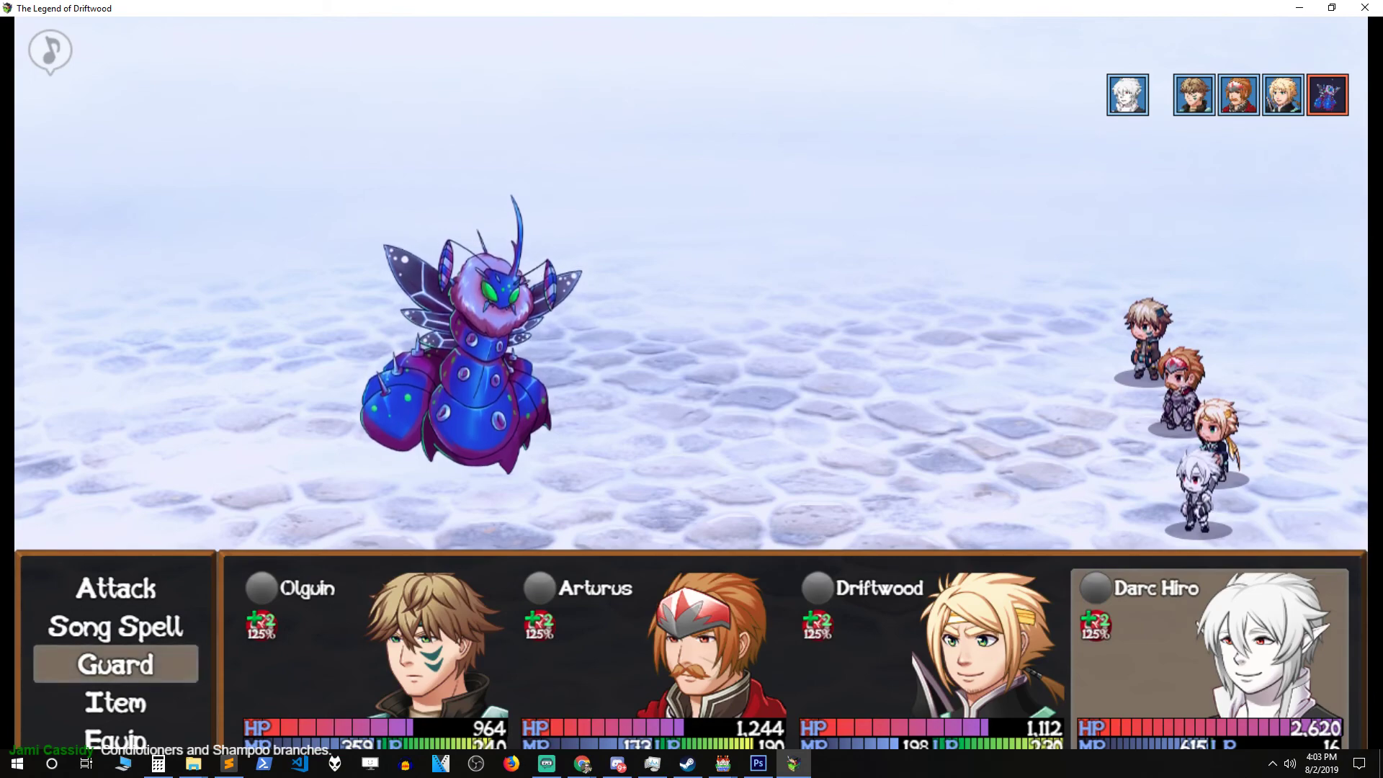
key(Up)
key(Return)
key(Down)
key(Down)
key(Down)
key(Down)
key(Down)
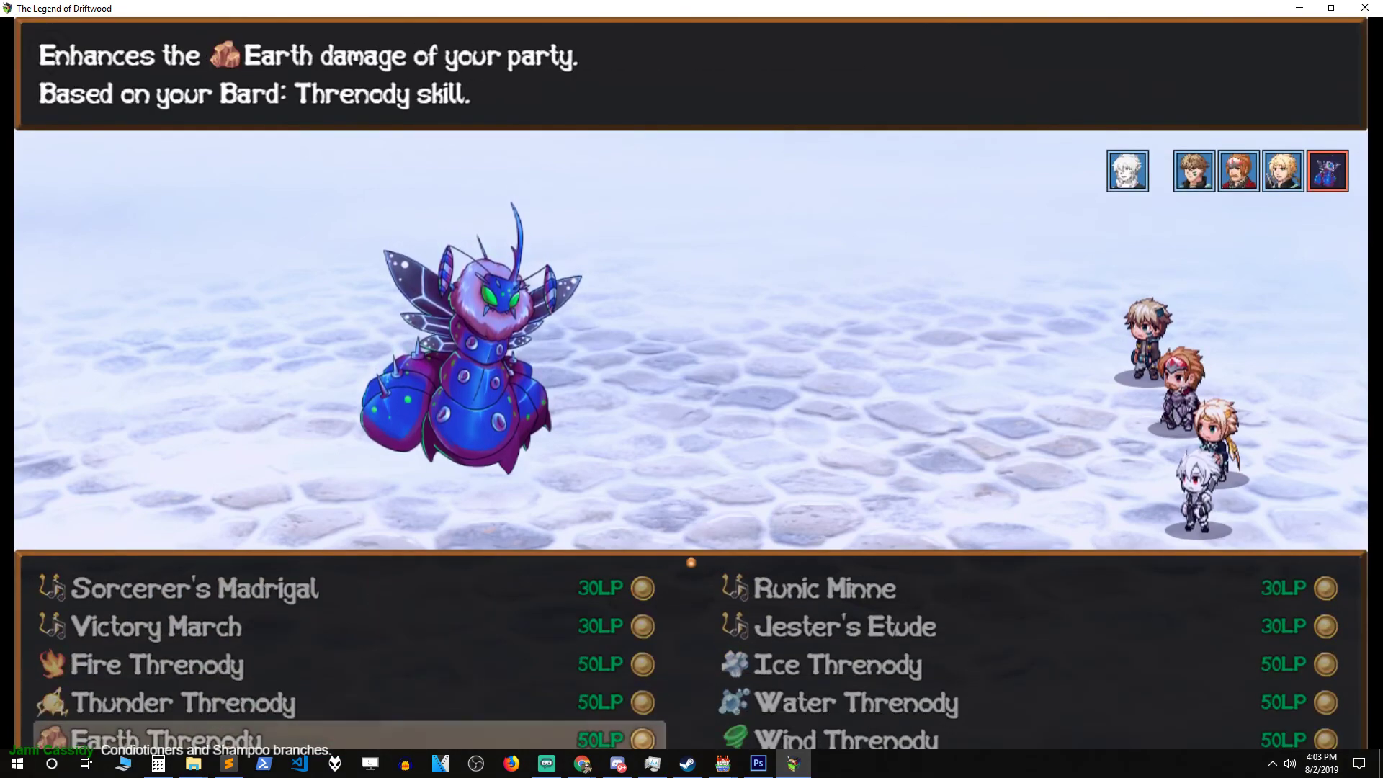
key(Up)
key(Up)
key(Escape)
Have Darc Hiro and Olguin guard for their turns.
key(Down)
key(Return)
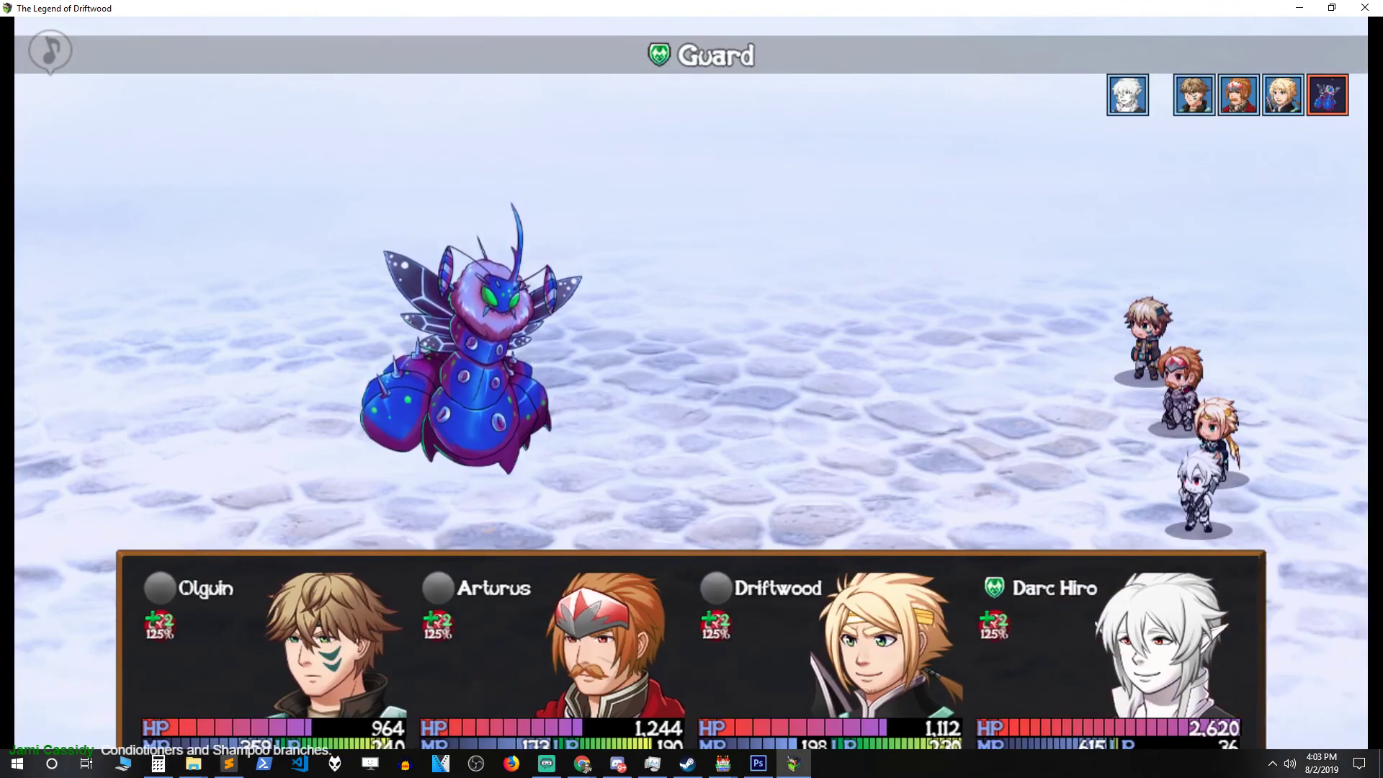
key(Return)
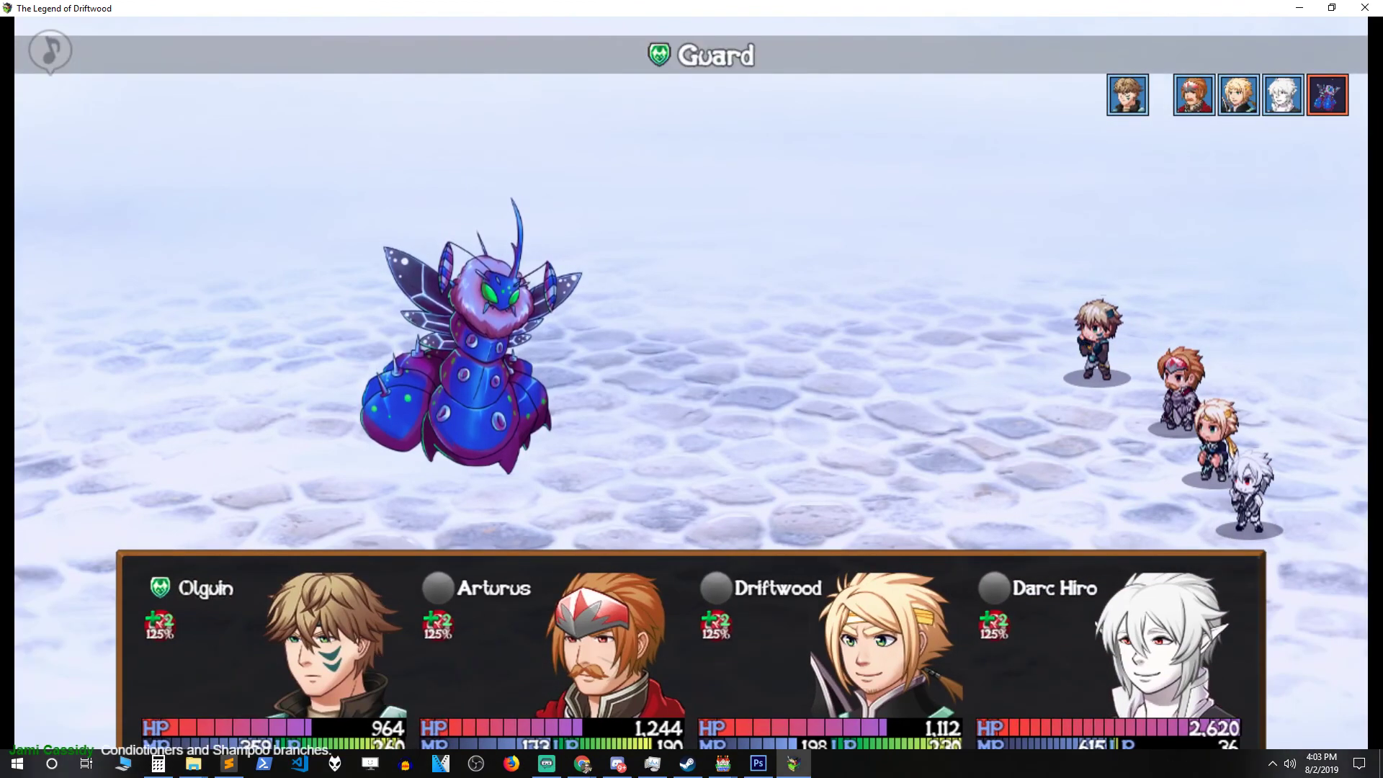
Carry out Arturus's turn and have Driftwood guard.
key(Return)
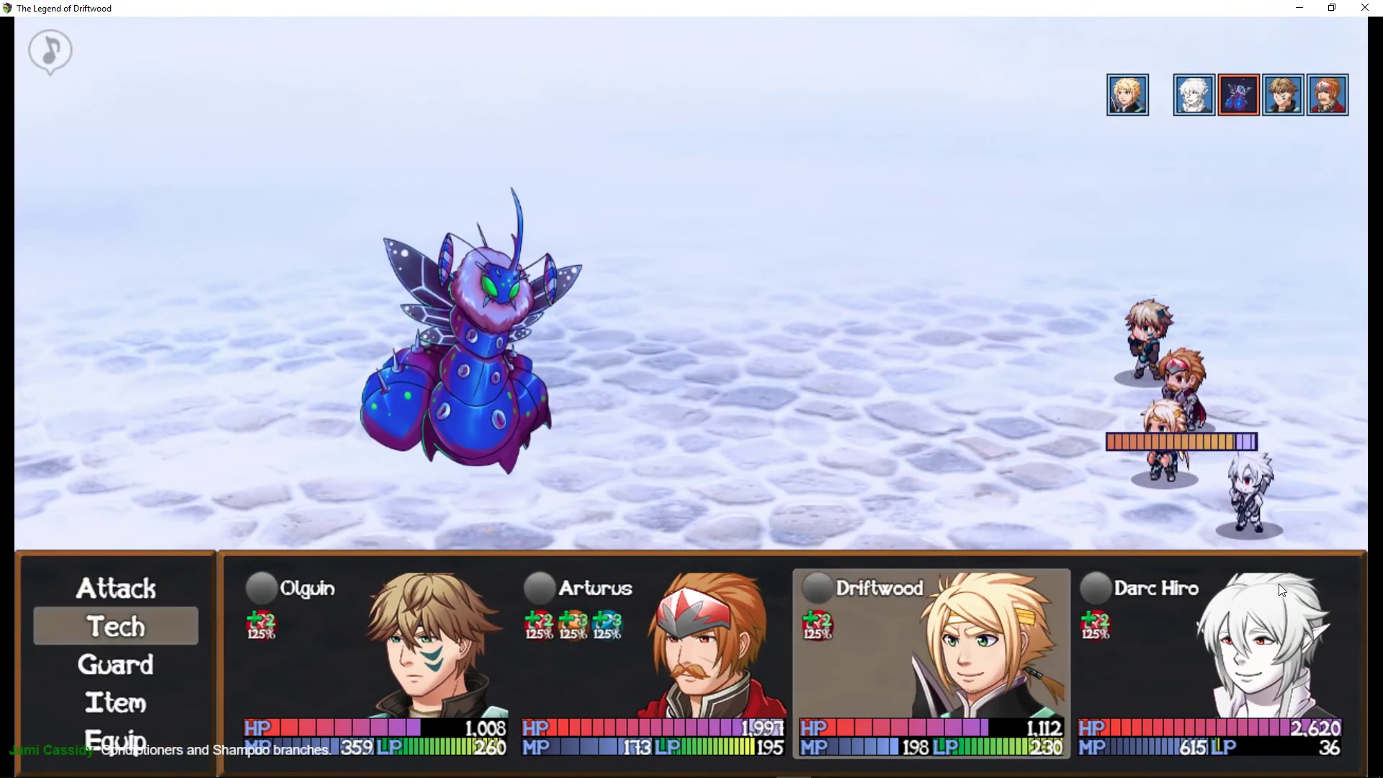
key(Return)
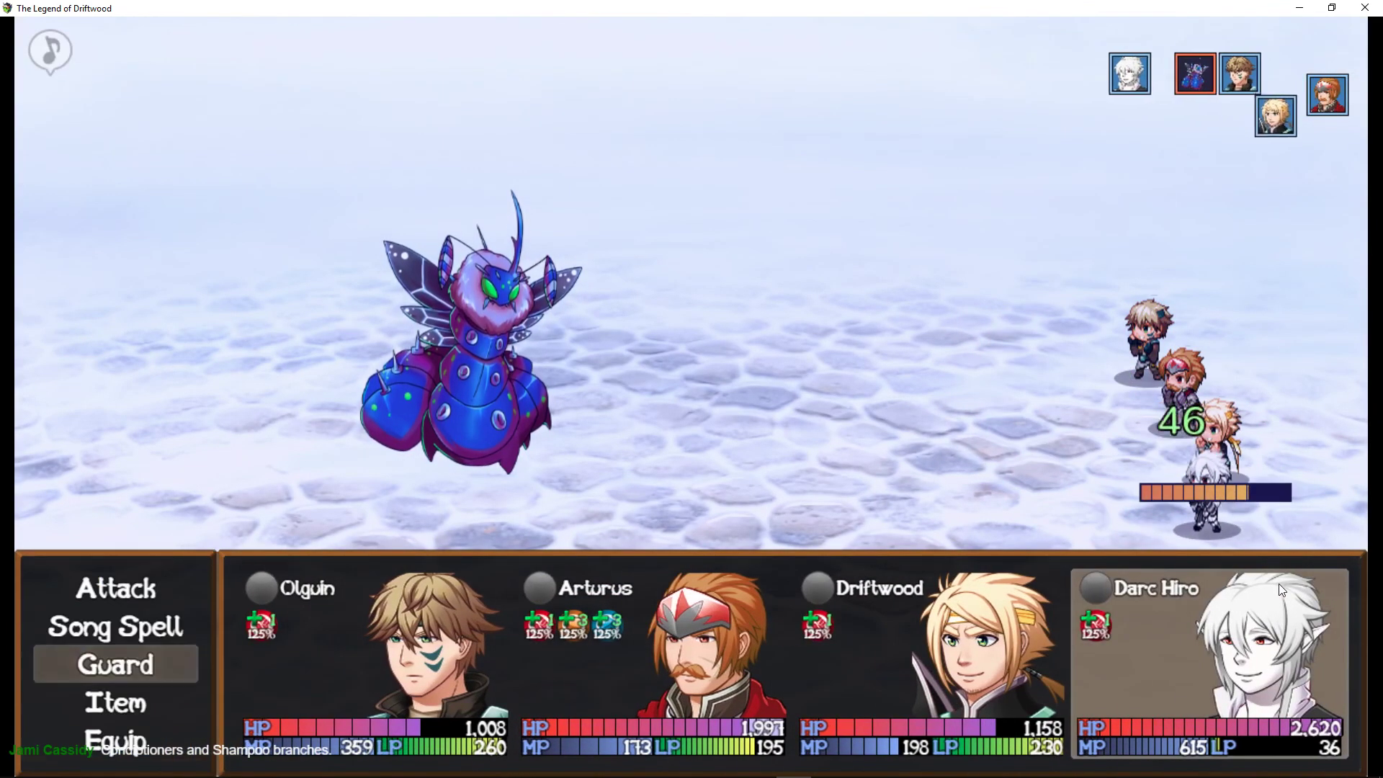
Look through Darc Hiro's song list past Victory March, close it, and have him guard for this turn.
key(Up)
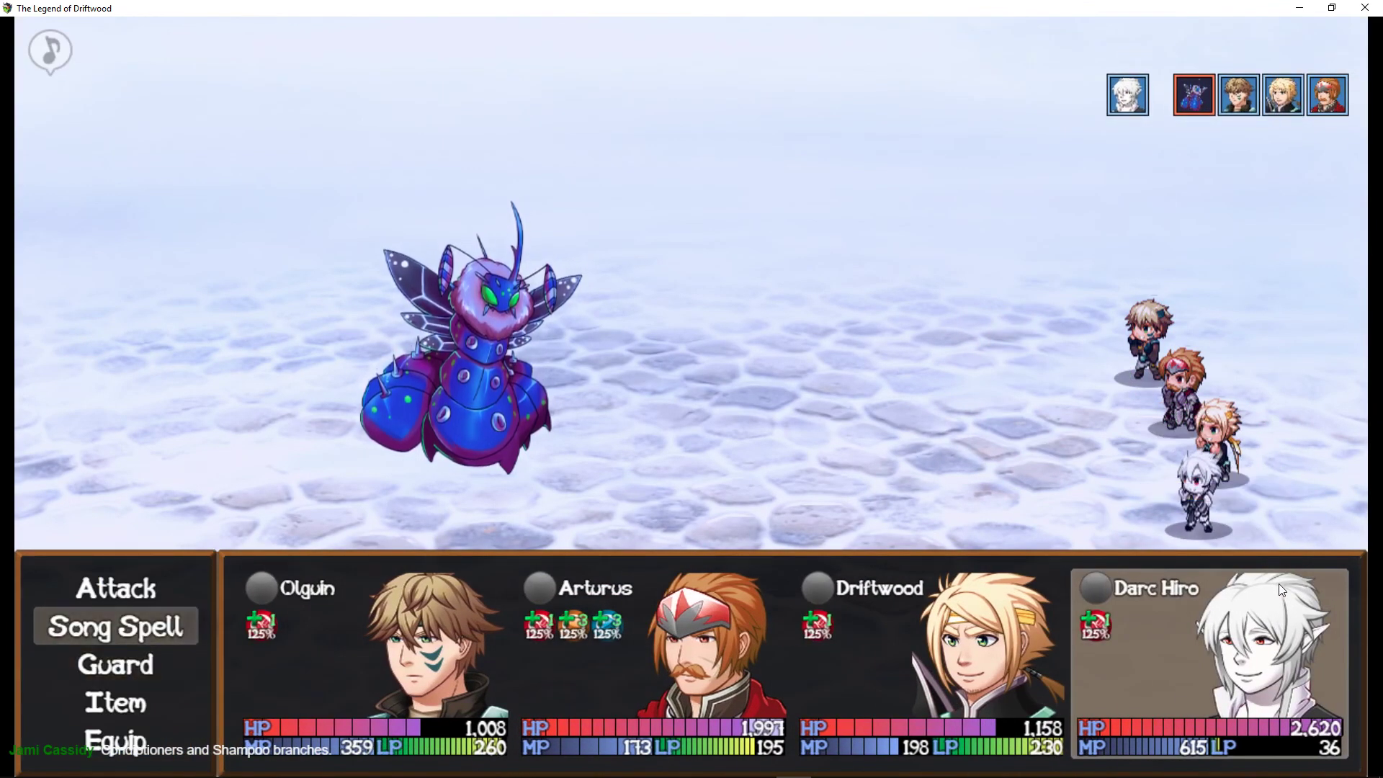
key(Return)
key(Down)
key(Down)
key(Down)
key(Down)
key(Down)
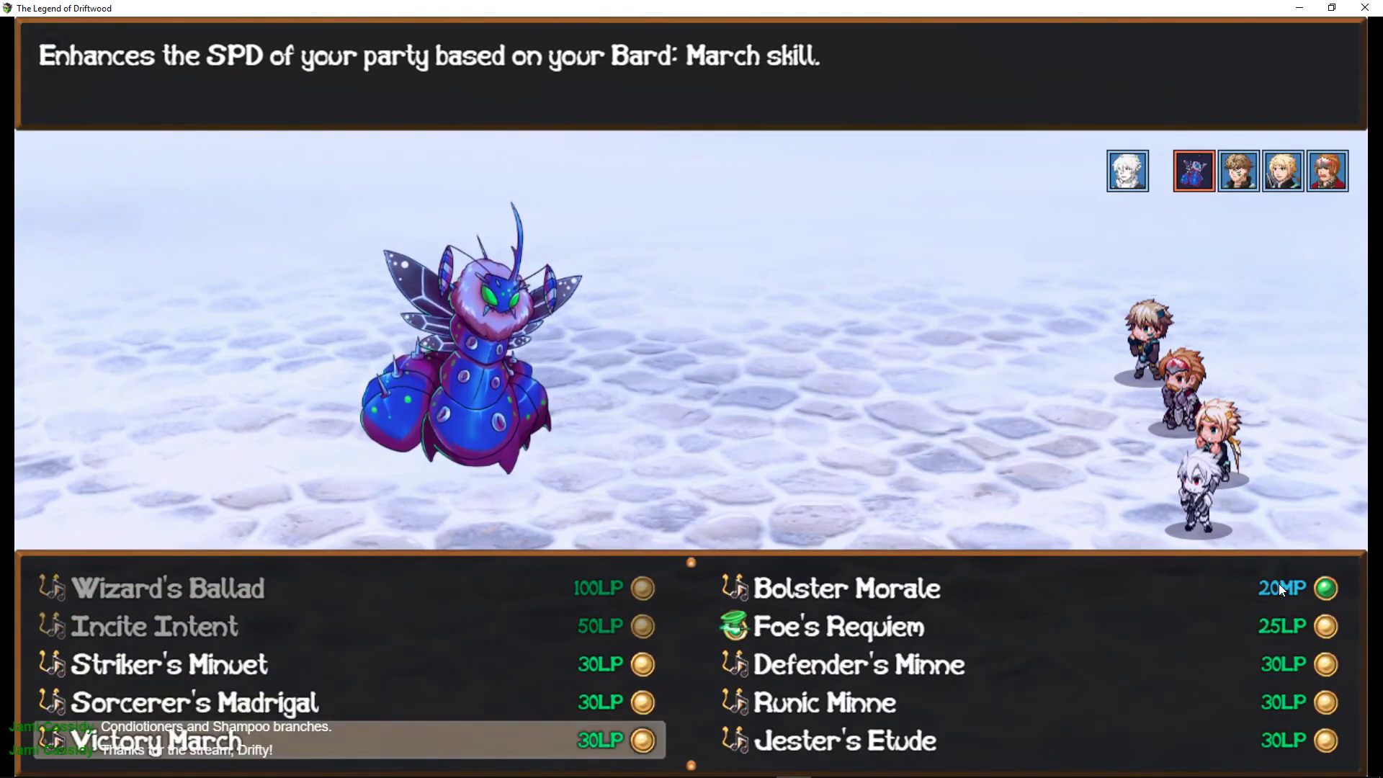
key(Down)
key(Down)
key(Down)
key(Escape)
key(Down)
key(Return)
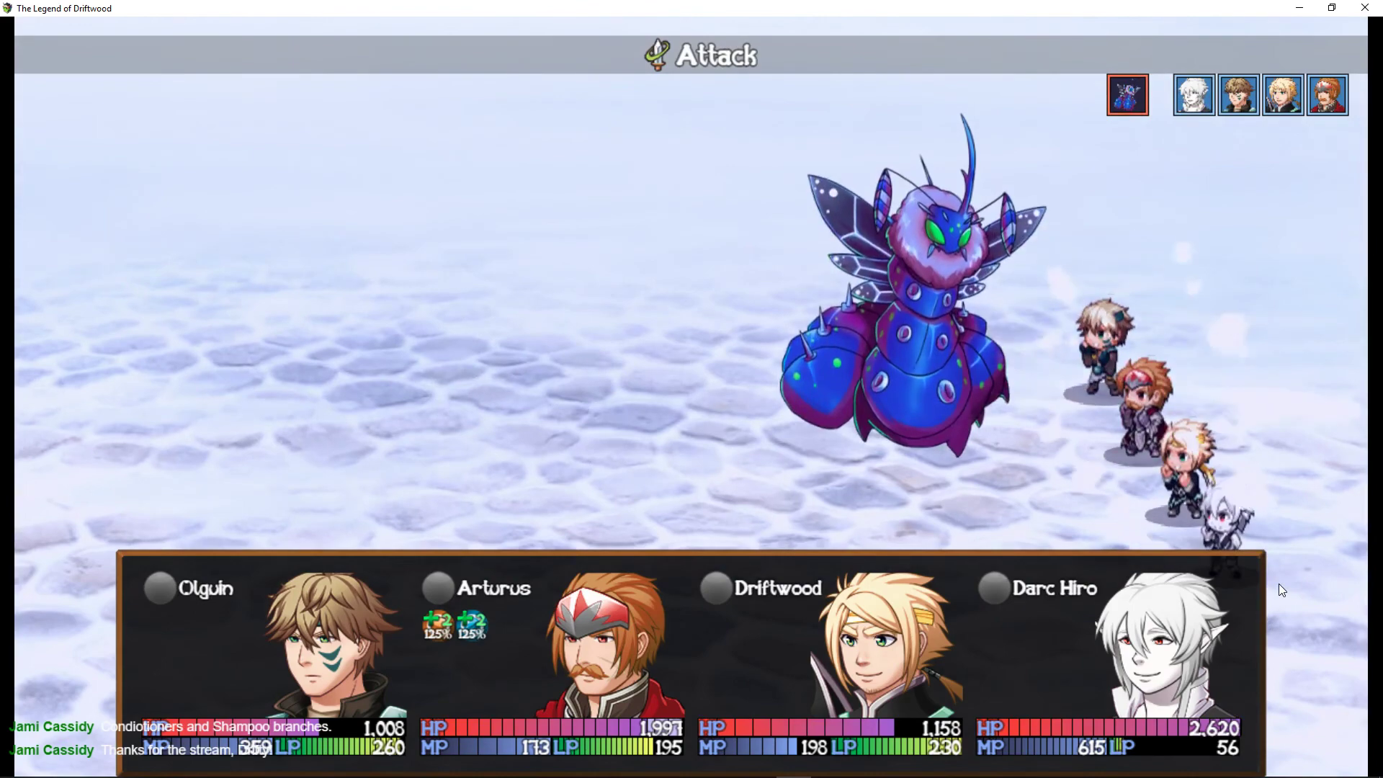
Have Darc Hiro cast Fire Threnody for the party.
key(Up)
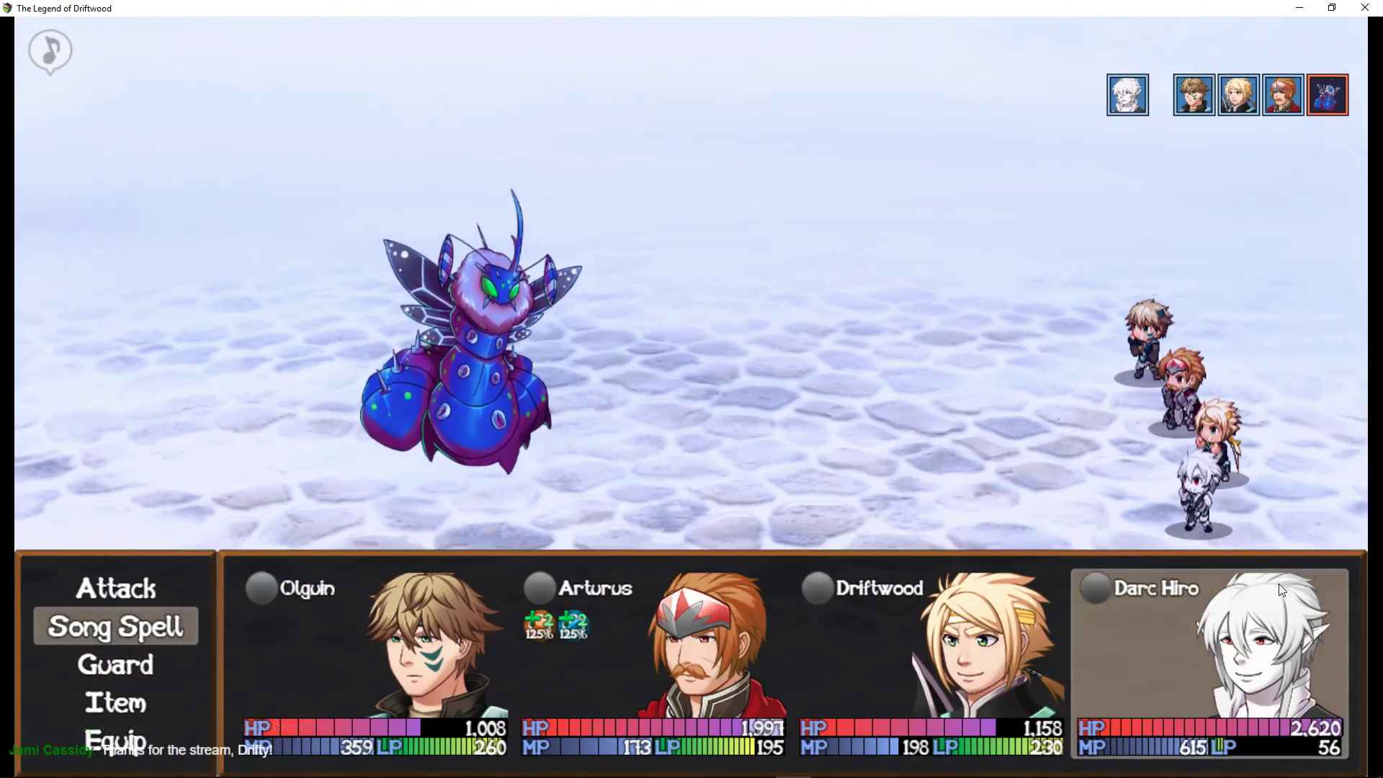
key(Return)
key(Down)
key(Down)
key(Down)
key(Down)
key(Down)
key(Down)
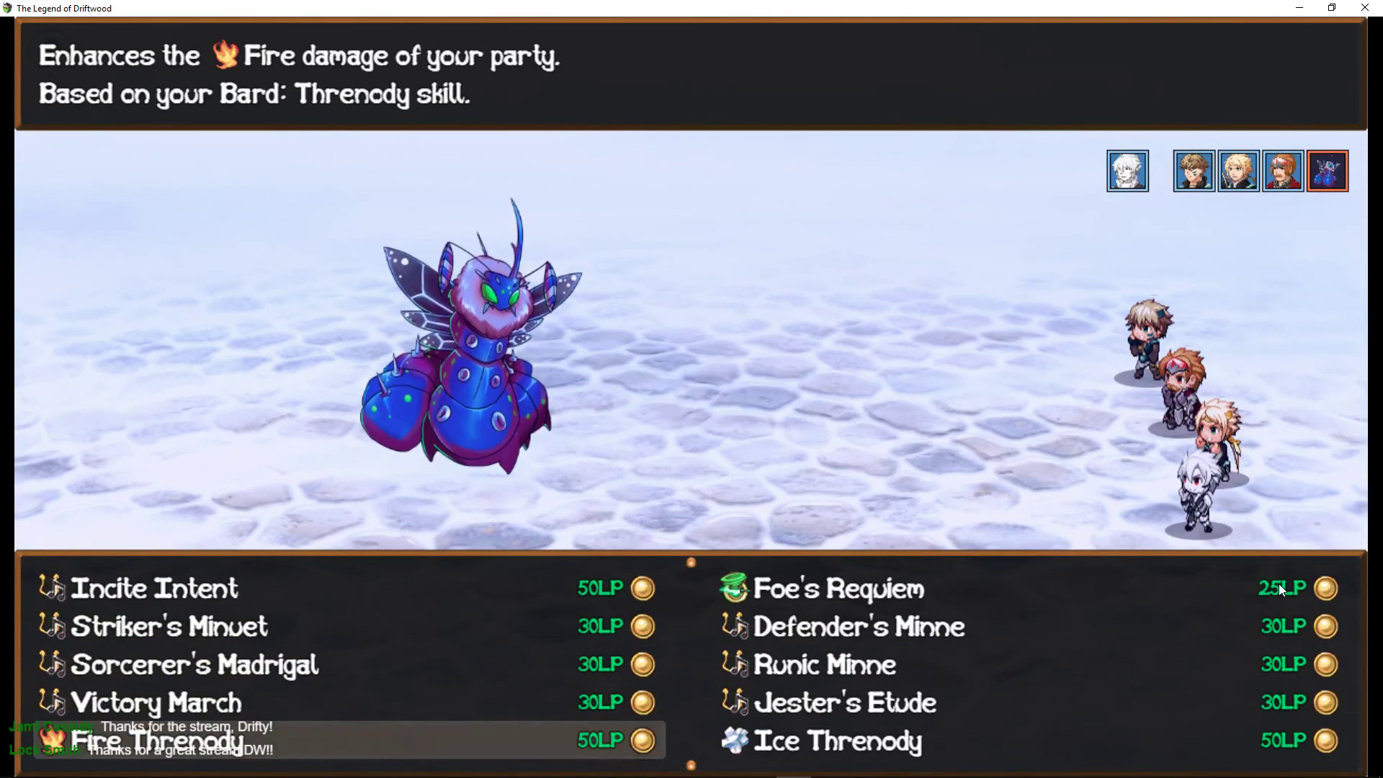
key(Return)
key(Return)
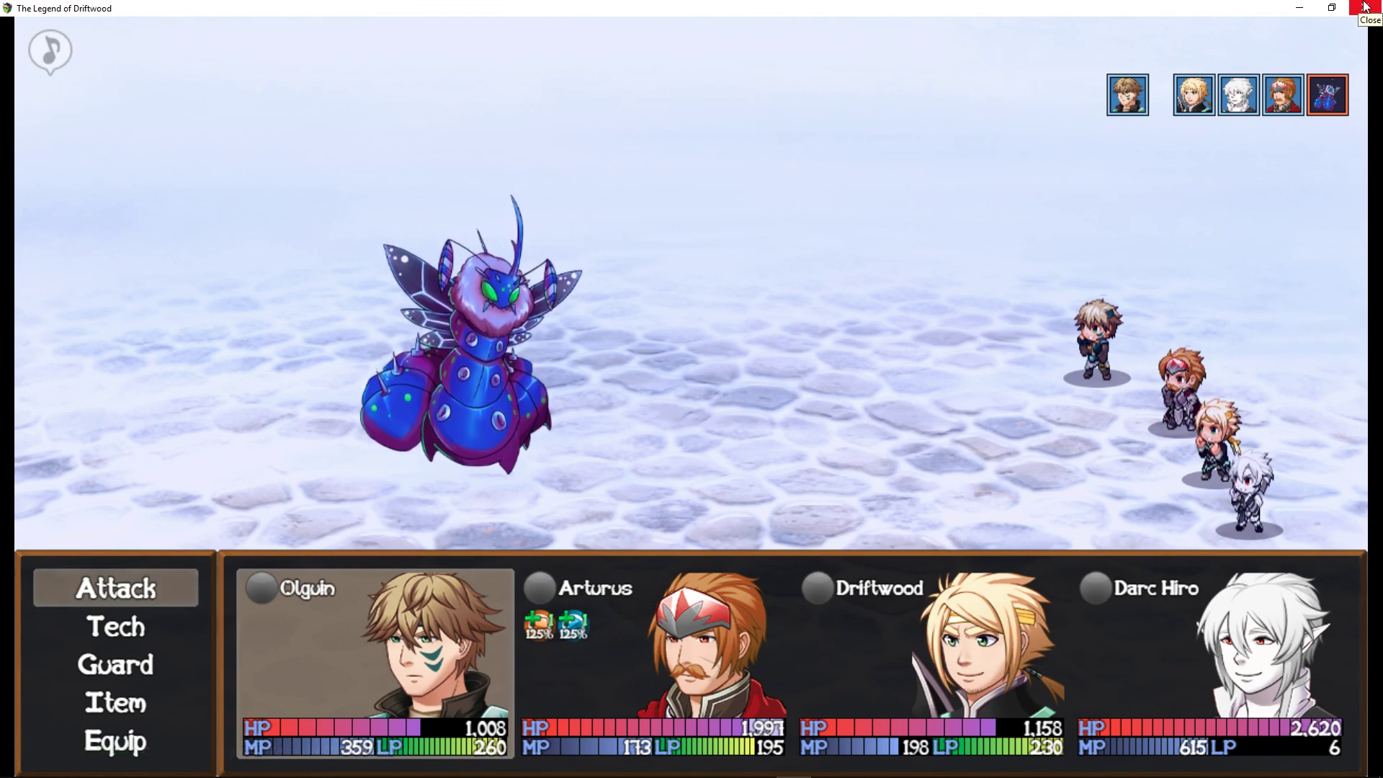
Have Olguin and Driftwood guard for their turns.
key(Down)
key(Down)
key(Return)
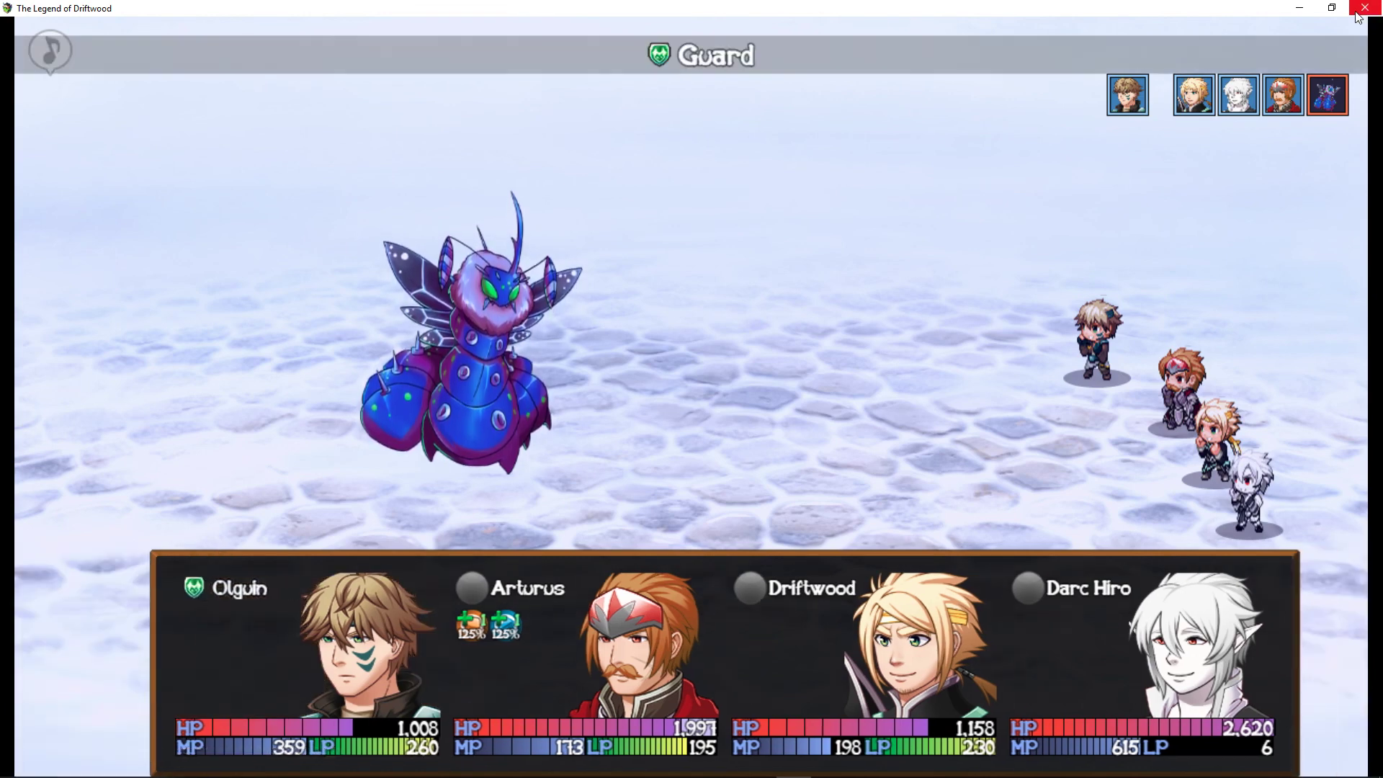
key(Return)
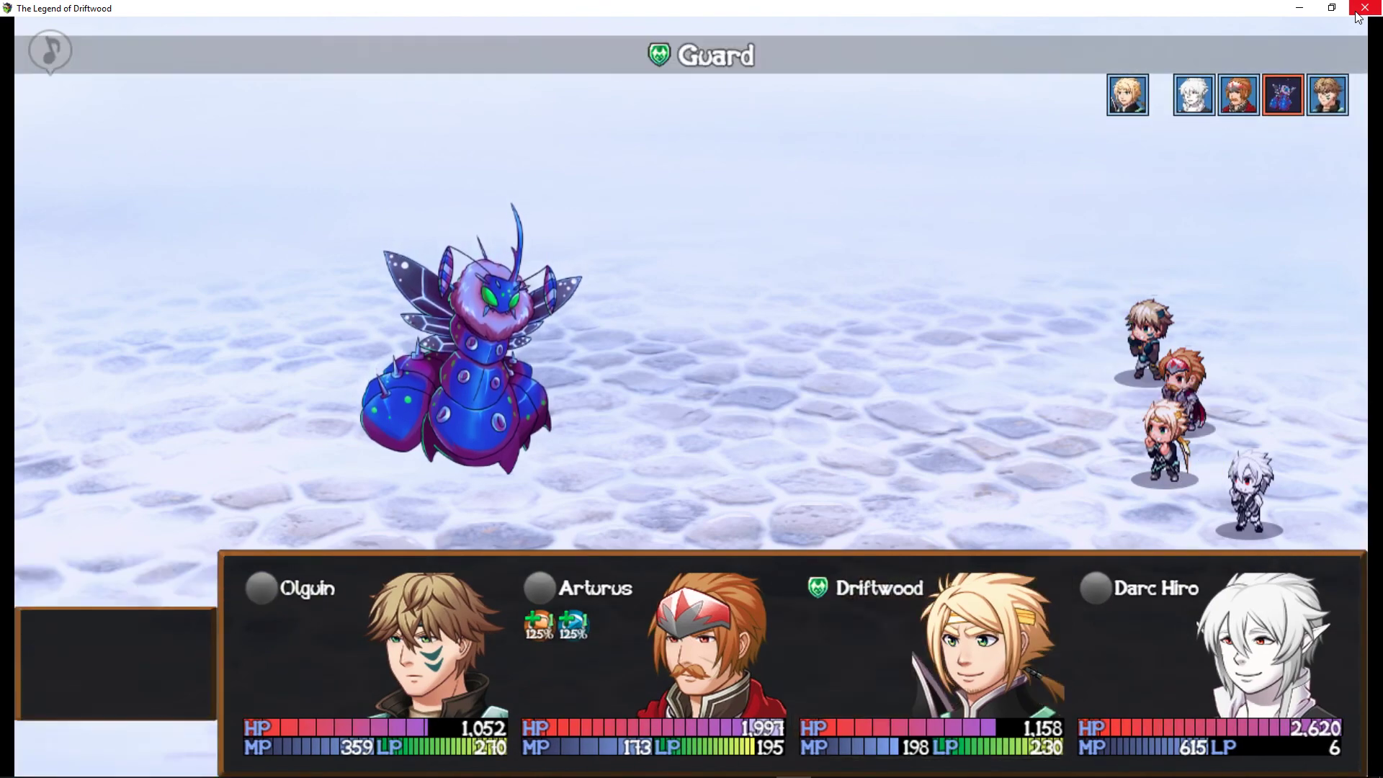
Check Darc Hiro's songs from Fire Threnody up to Healer's Paeon, and return to the battle commands.
key(Up)
key(Return)
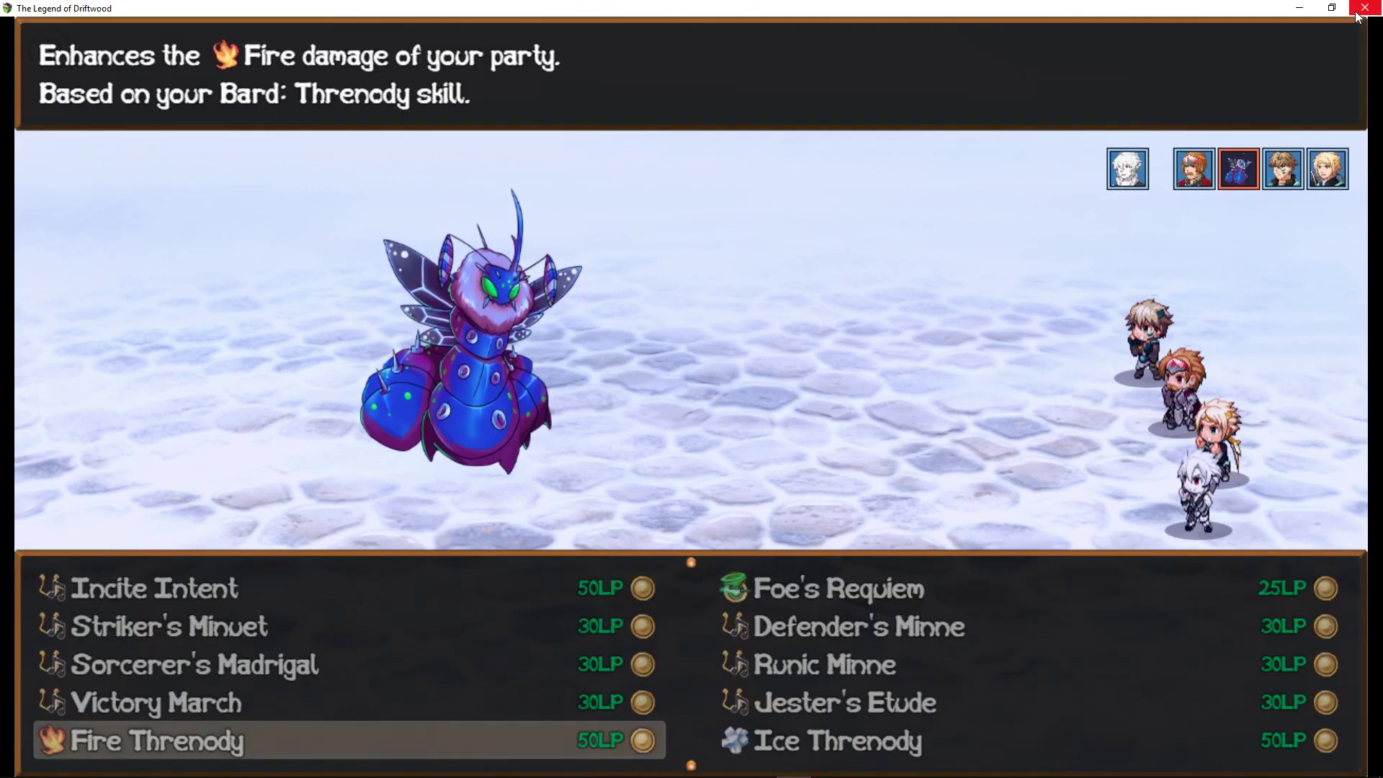
key(Up)
key(Up)
key(Up)
key(Up)
key(Up)
key(Up)
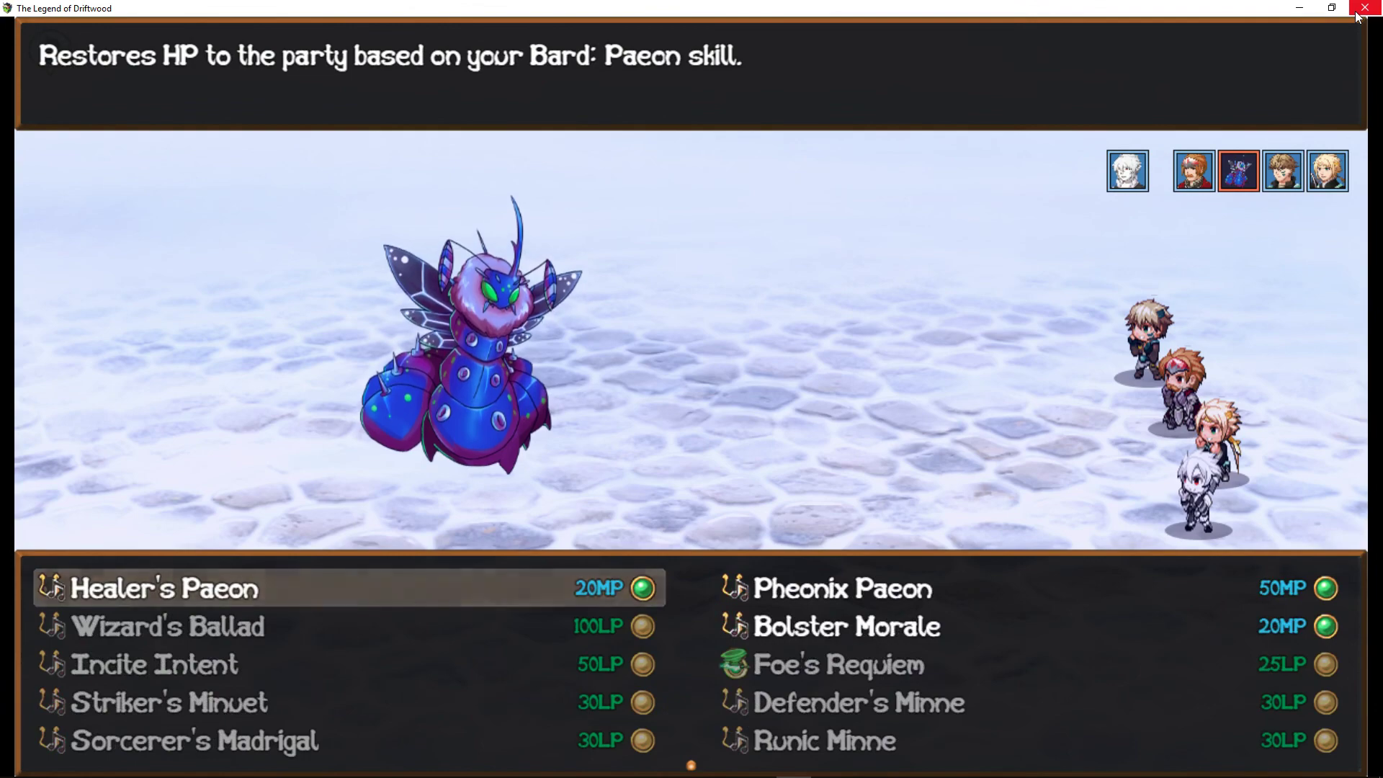
key(Escape)
Have Darc Hiro and Arturus guard for their turns.
key(Down)
key(Return)
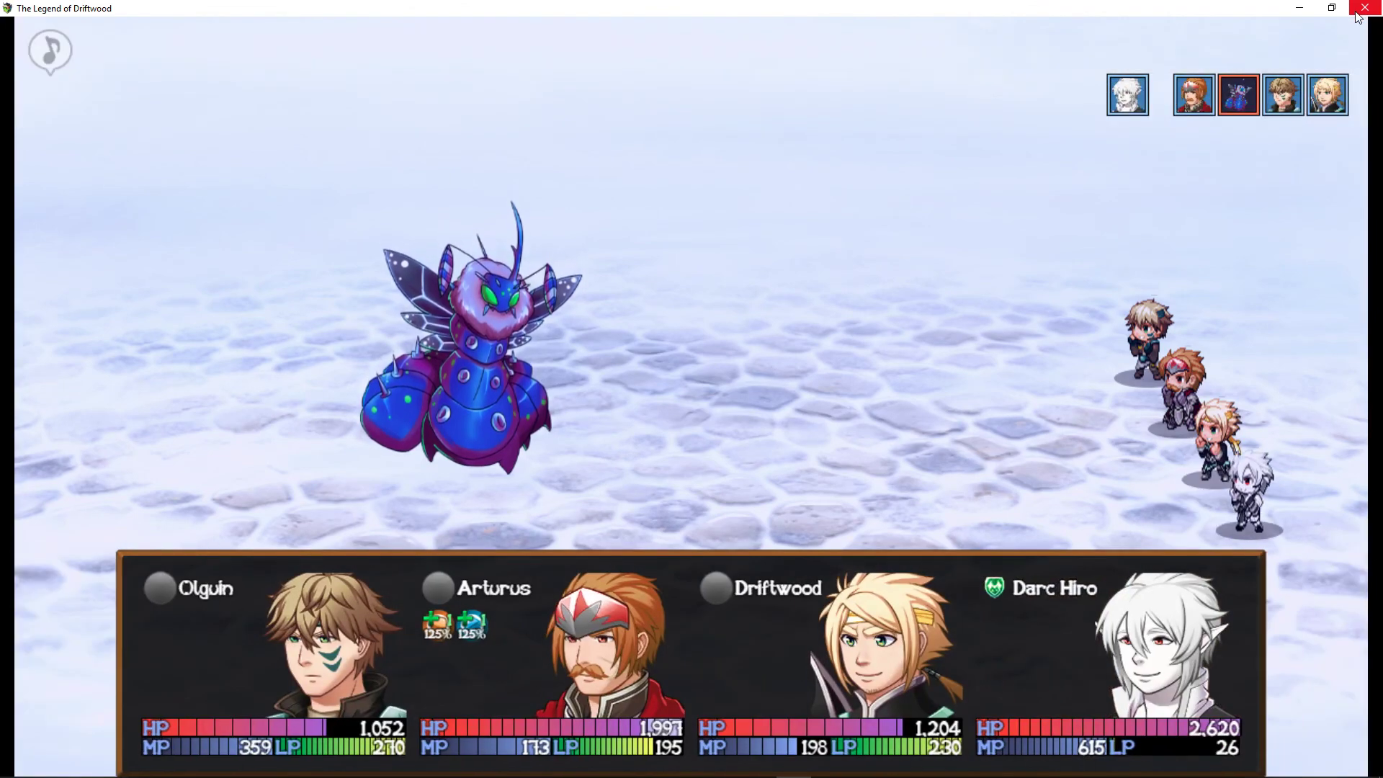
key(Return)
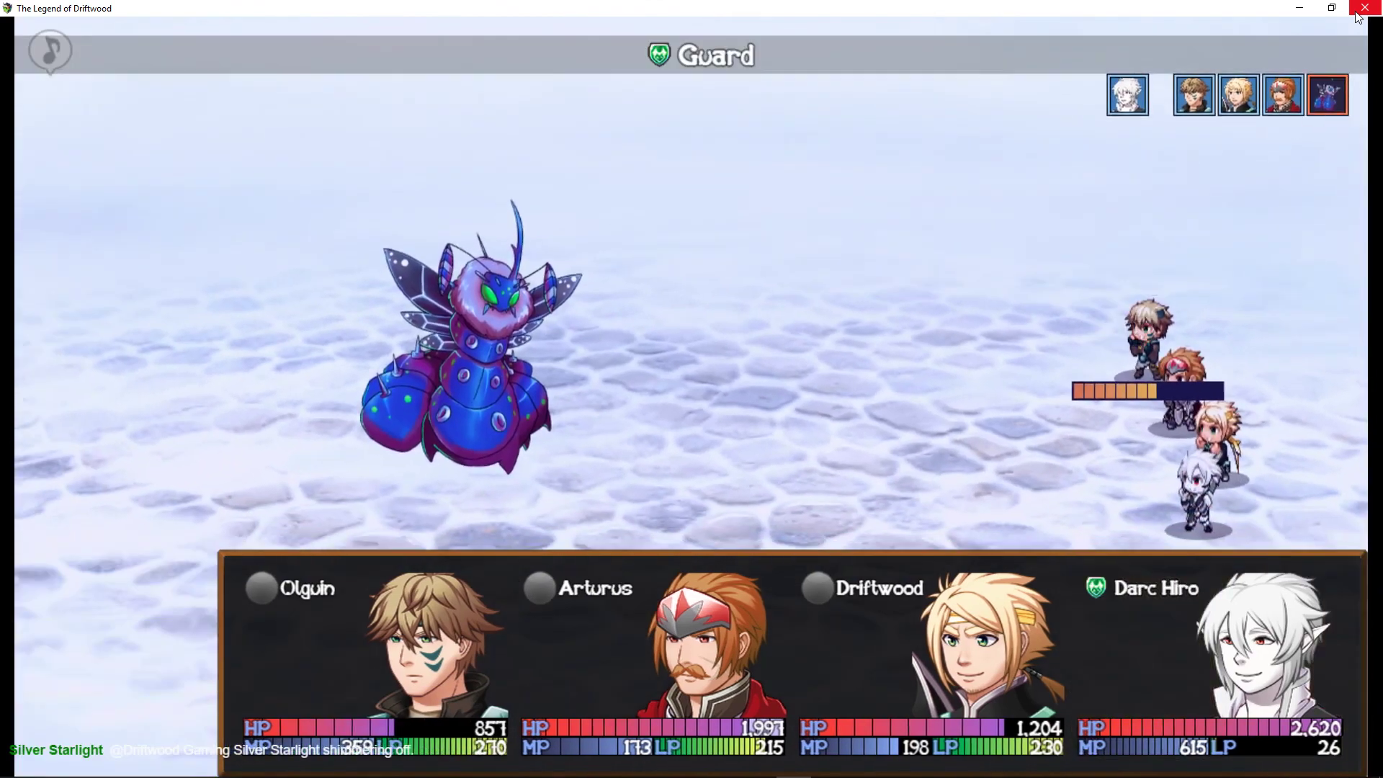
Have Darc Hiro cast Striker's Minuet on the whole party again.
key(Up)
key(Return)
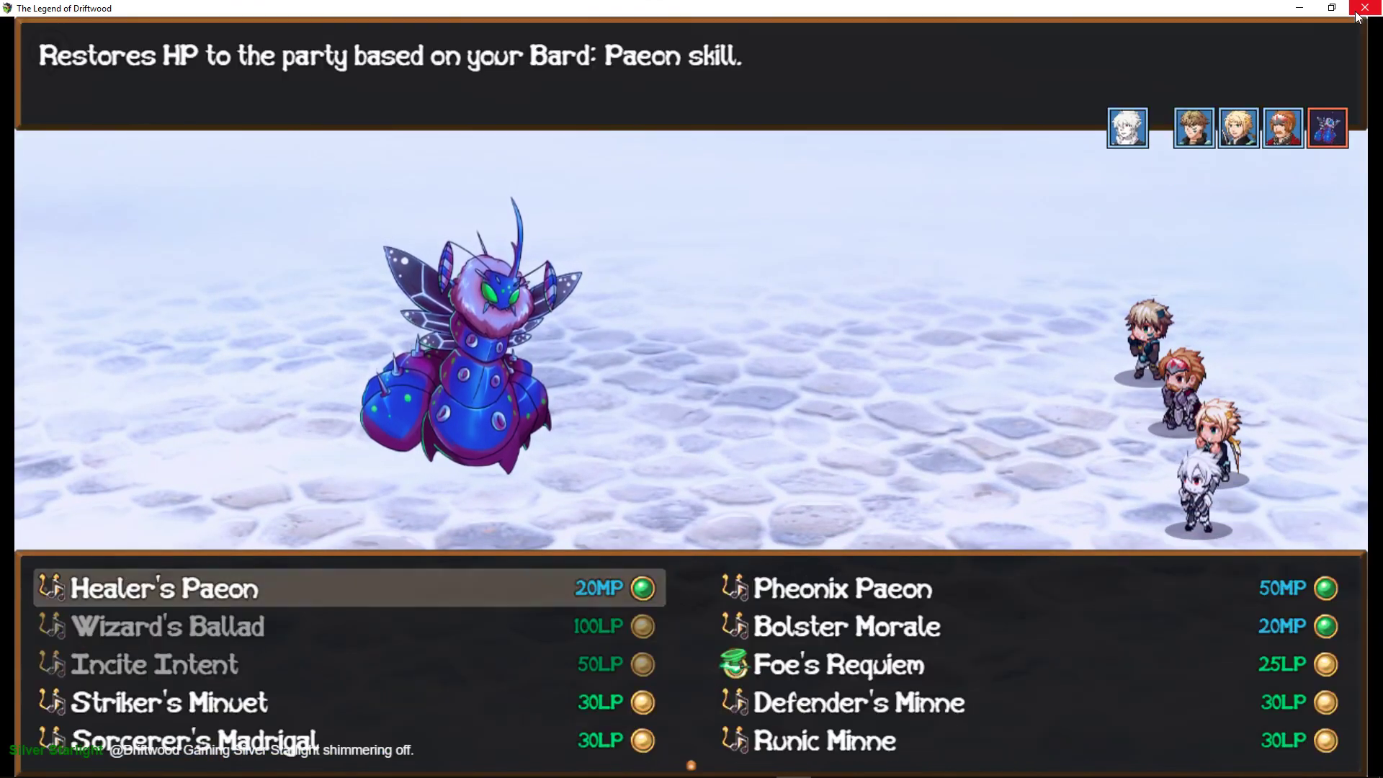
key(Down)
key(Down)
key(Down)
key(Down)
key(Up)
key(Return)
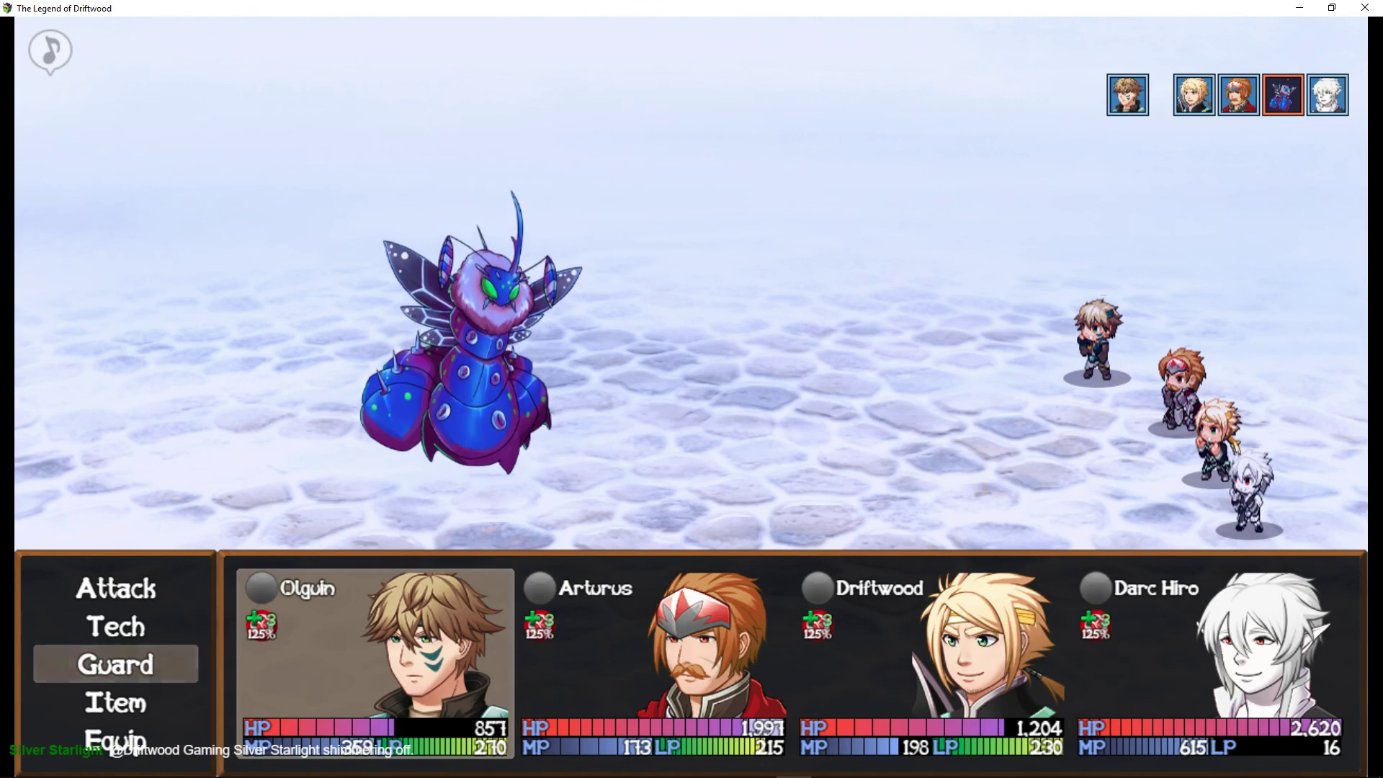
Switch from the running battle test to another open application.
mouse_move(705, 774)
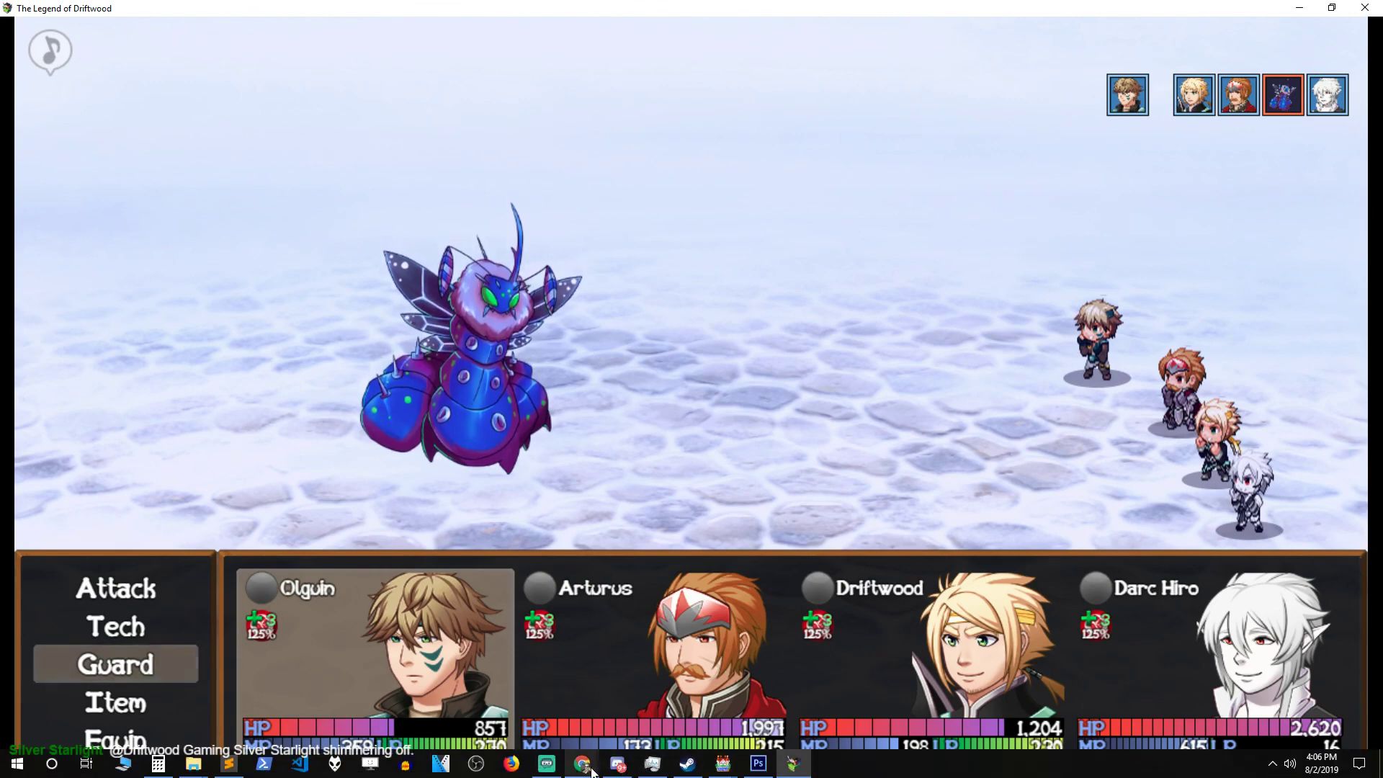
click(547, 763)
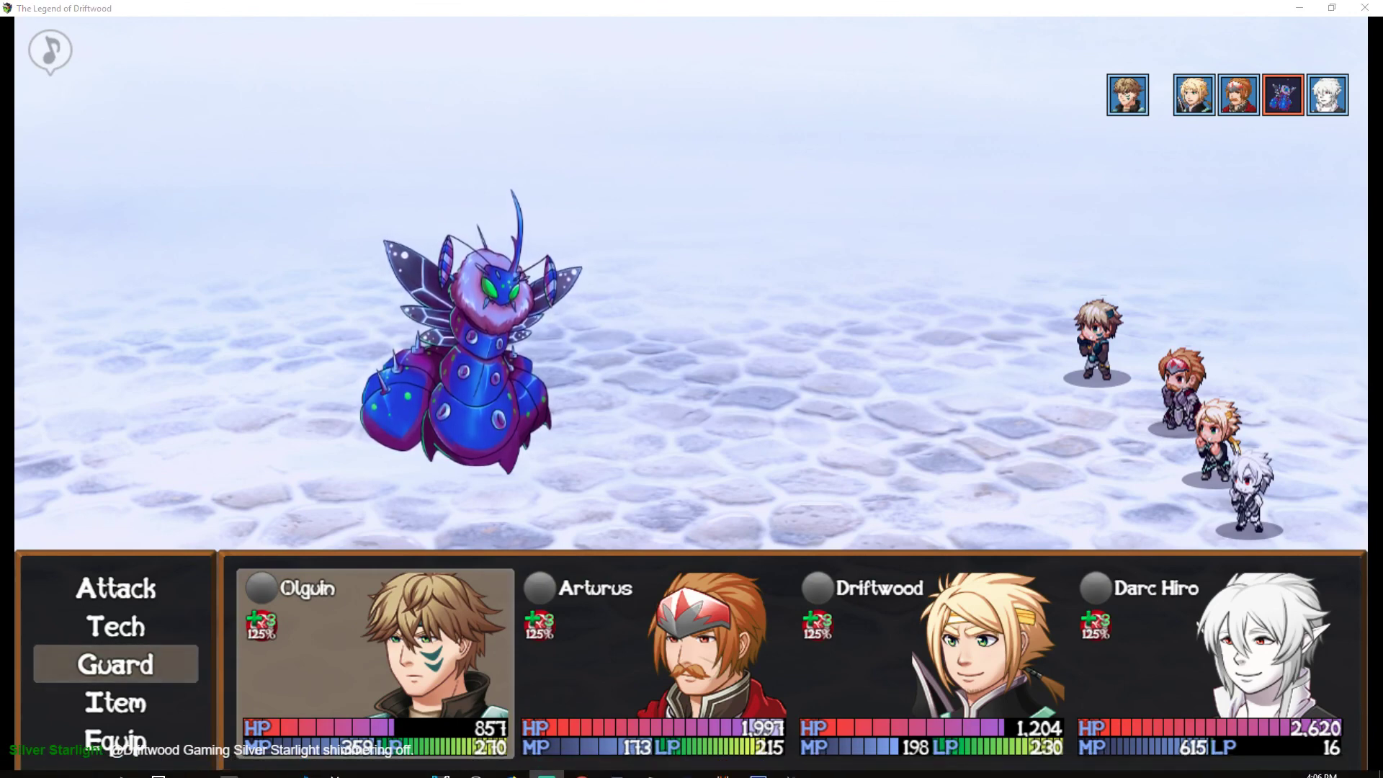